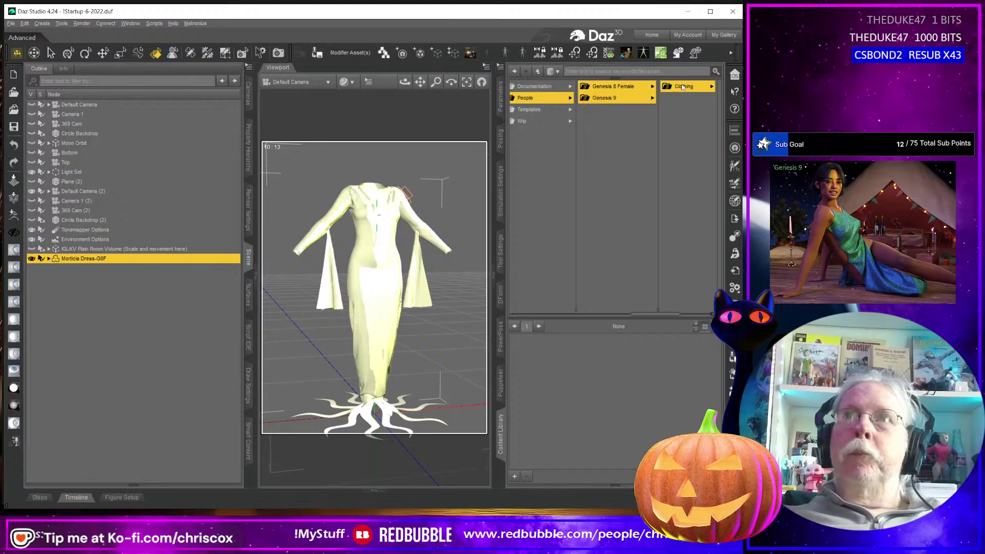
- Browse the content library from Clothing to the Vampira G8 Female folder
left_click(690, 86)
left_click(698, 85)
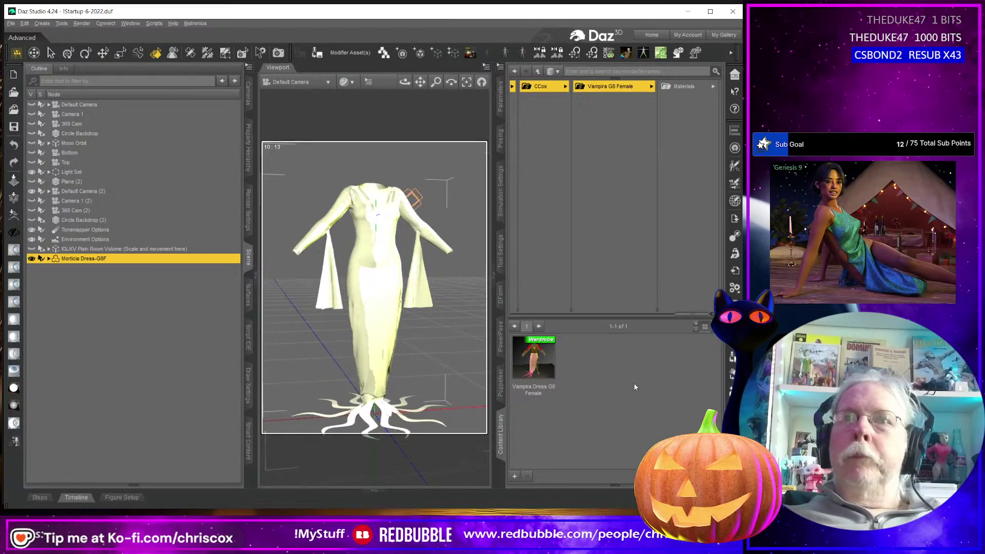
- Remove the Morticia dress and all cameras, lights and props by starting a new empty scene
key("Delete")
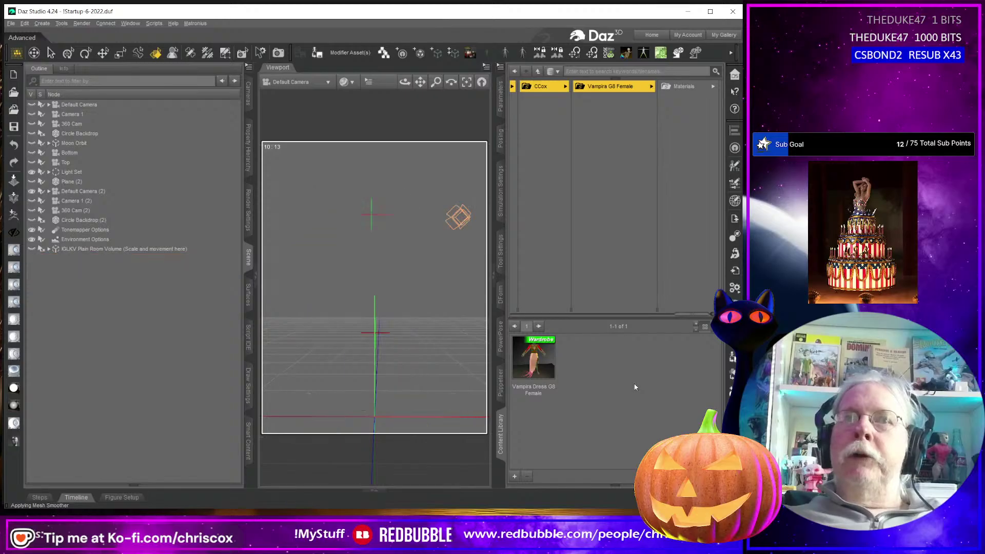
key("ctrl+z")
right_click(597, 357)
left_click(599, 353)
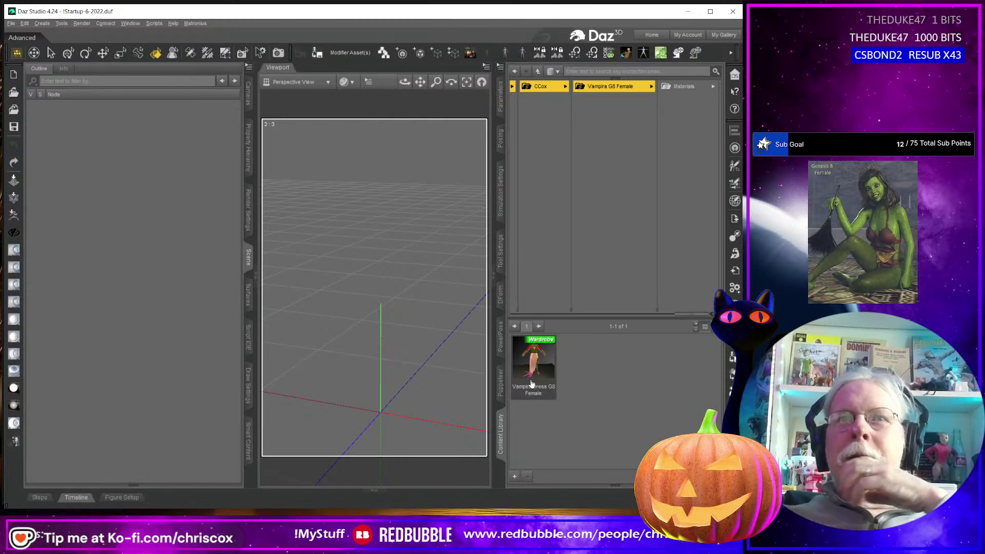
- Load a Genesis 8 Female figure into the empty scene and fit the Vampira Dress G8 Female to it
mouse_move(555, 382)
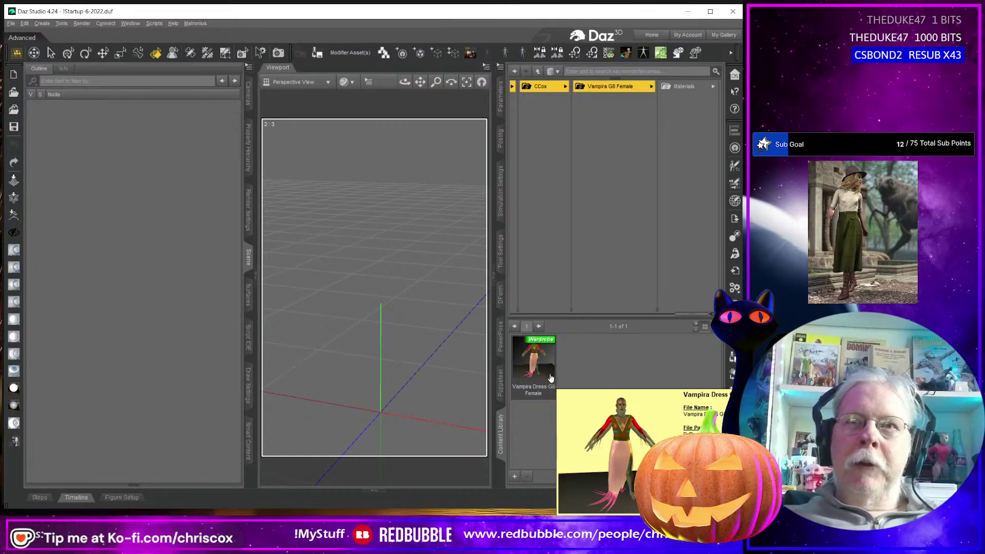
left_click(533, 359)
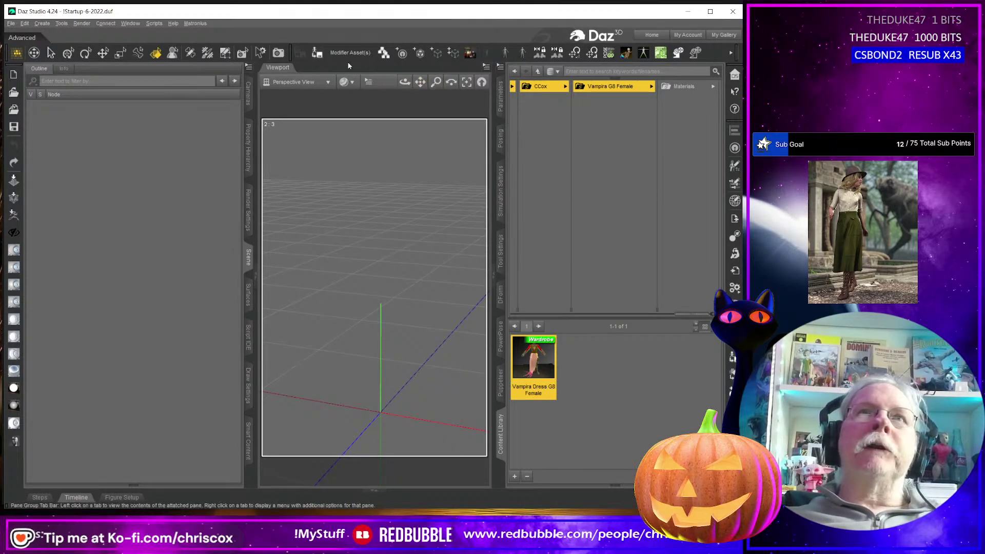
left_click(472, 55)
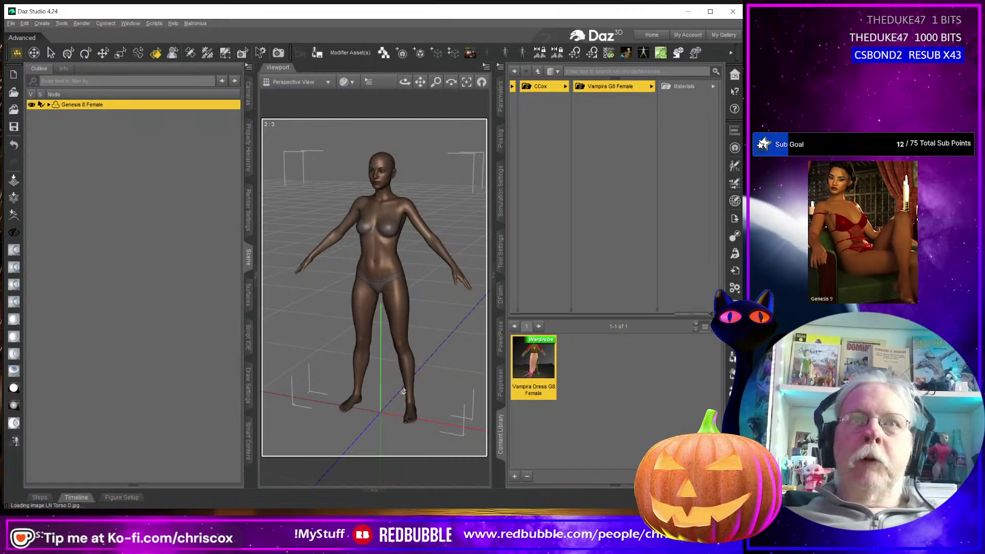
double_click(528, 367)
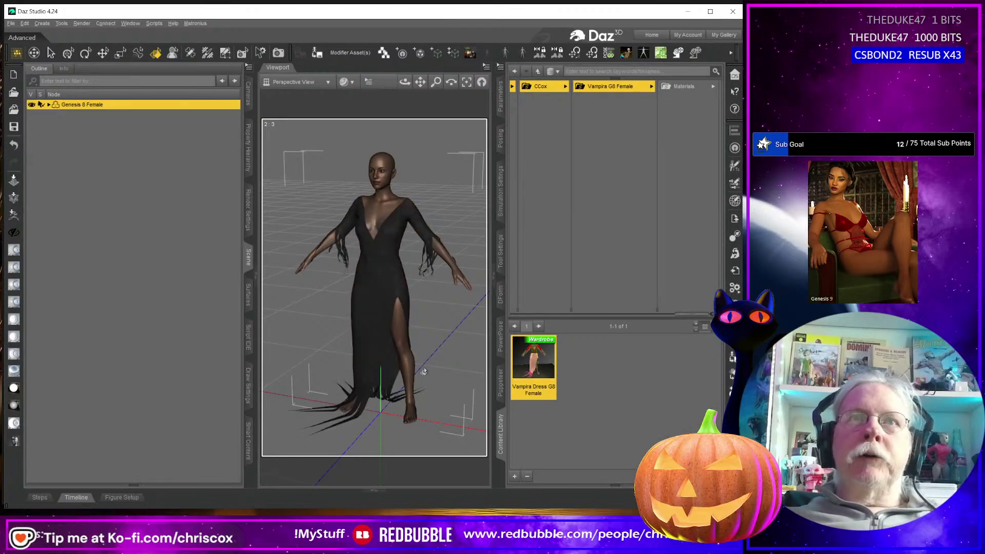
- Select the figure's left thigh bend and set its Side-Side rotation to -11
left_click_drag(405, 367, 425, 368, "alt")
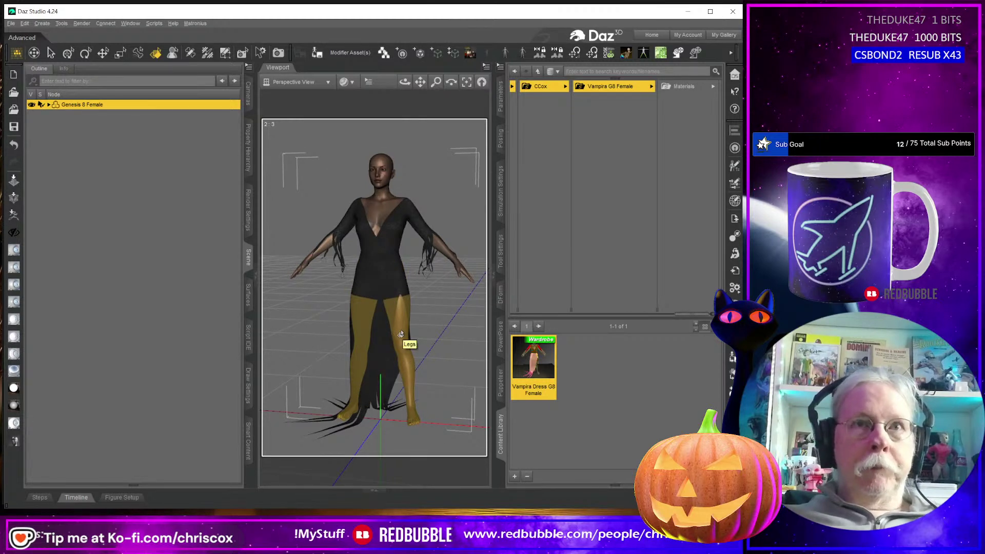
scroll(400, 334, "up", 5)
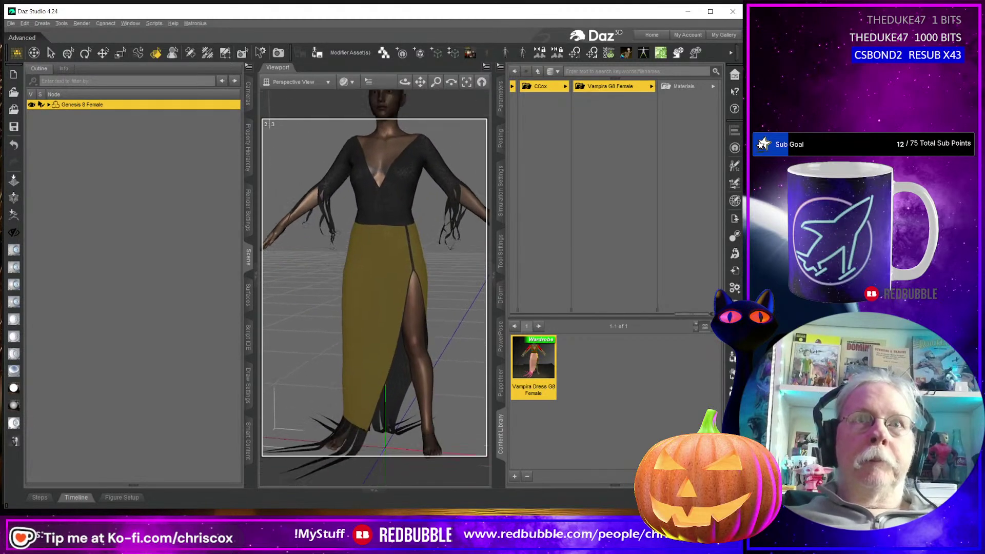
left_click_drag(412, 375, 428, 364, "alt")
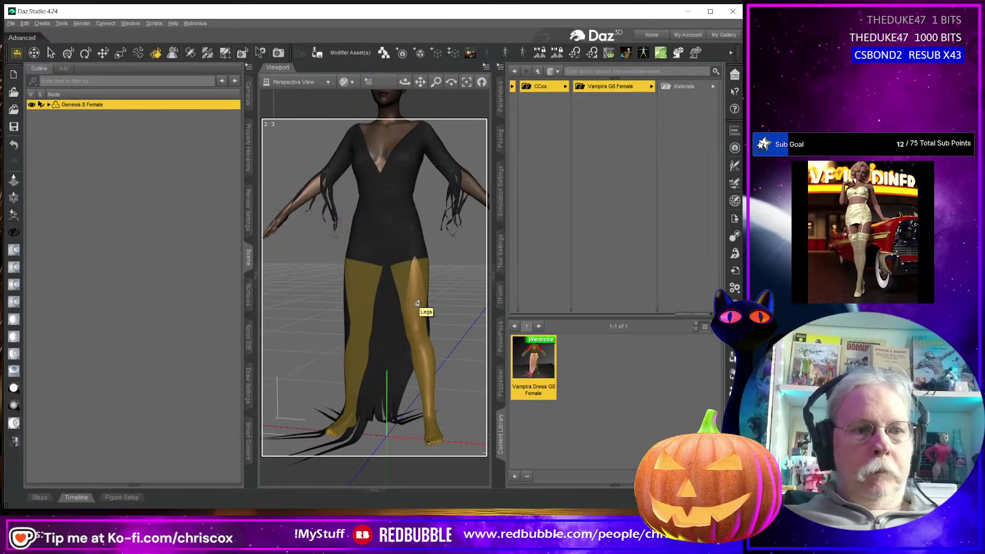
right_click_drag(417, 302, 461, 301, "alt")
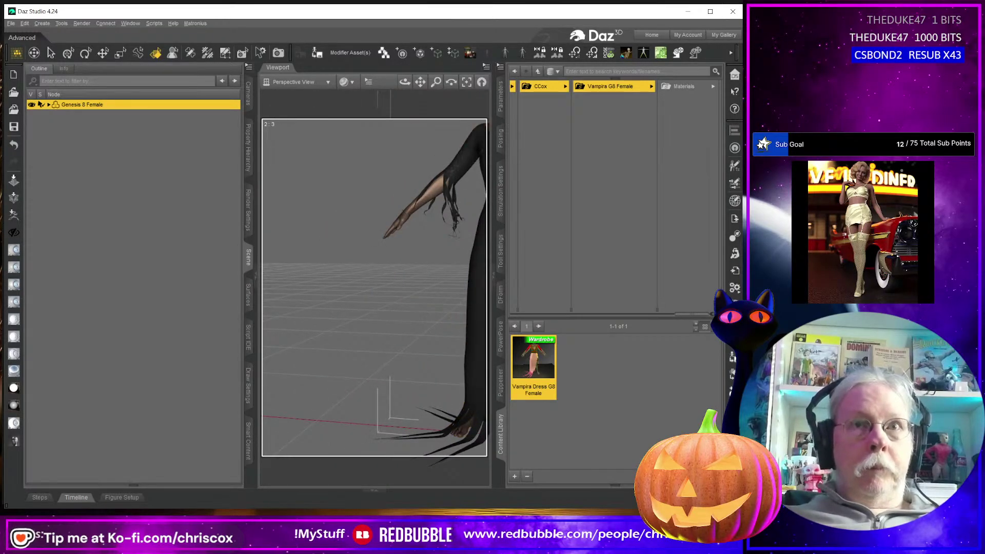
left_click_drag(405, 321, 434, 331, "alt")
right_click_drag(408, 321, 426, 375, "alt")
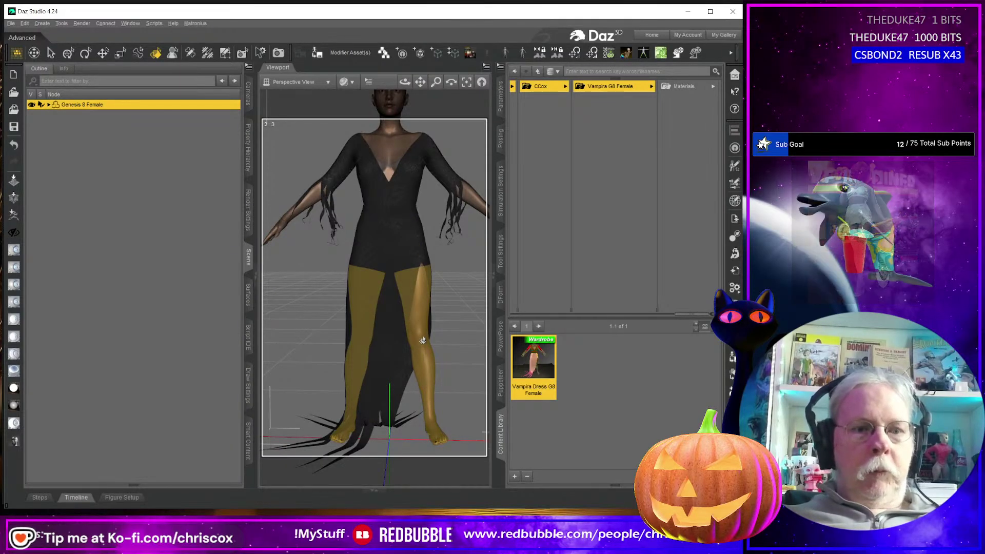
key("ctrl+u")
left_click(415, 318)
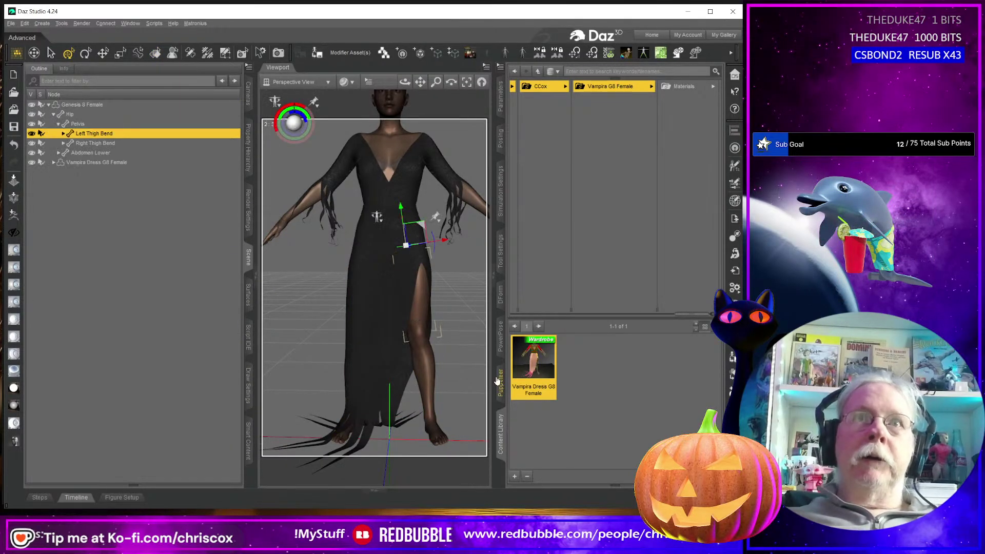
left_click(500, 112)
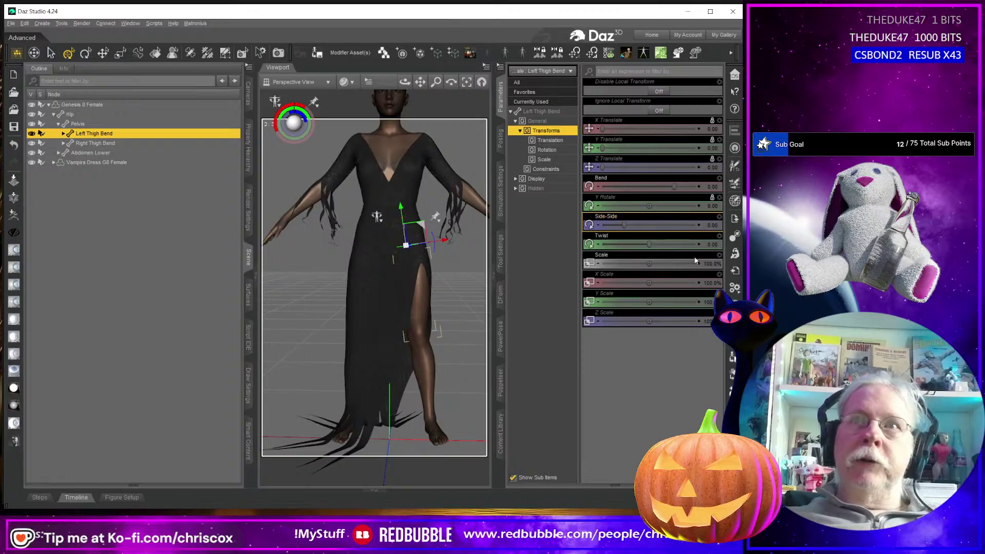
left_click(716, 224)
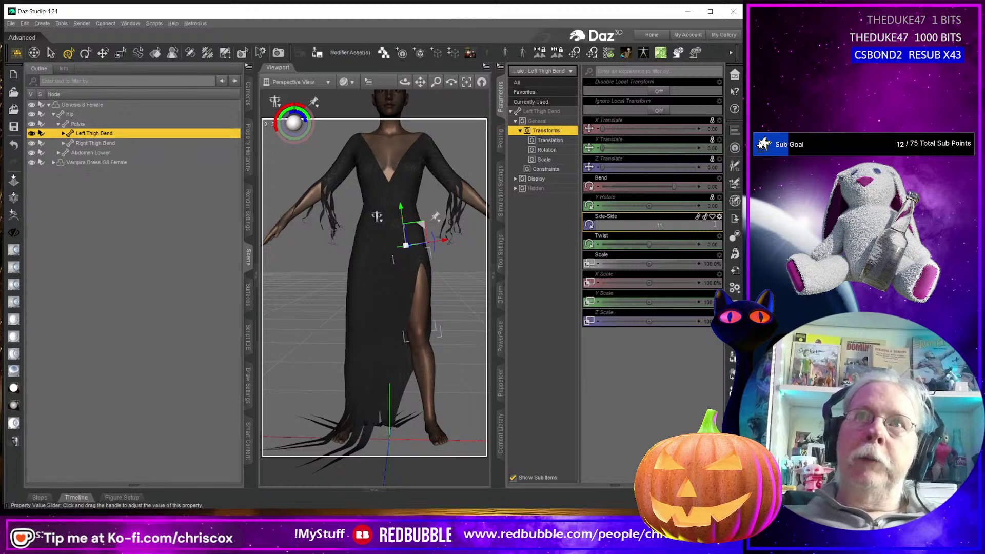
type("-11")
key("Return")
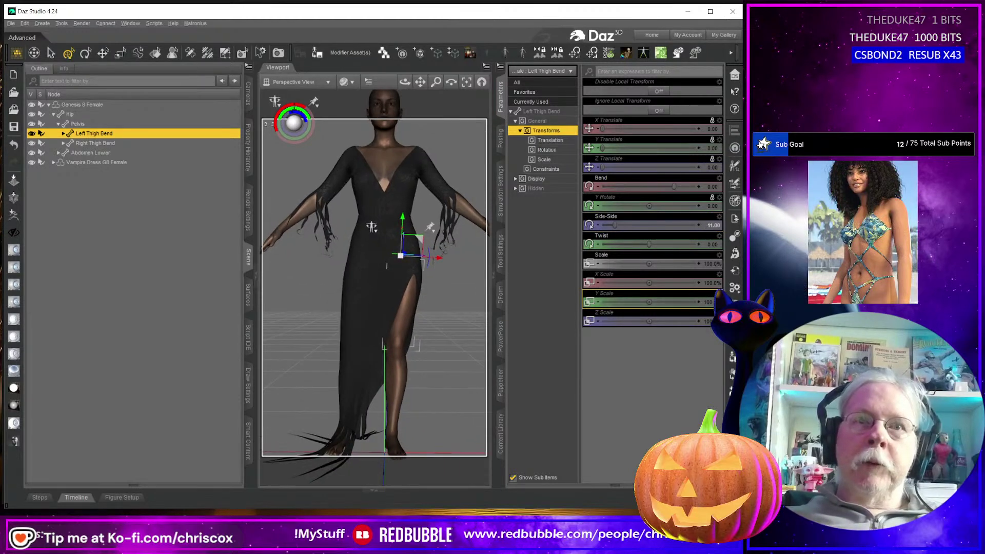
- Select the figure's right thigh bend and set its Side-Side rotation to 11 so the legs close
scroll(426, 356, "down", 1)
scroll(425, 356, "up", 6)
right_click_drag(414, 425, 408, 345)
left_click(340, 245)
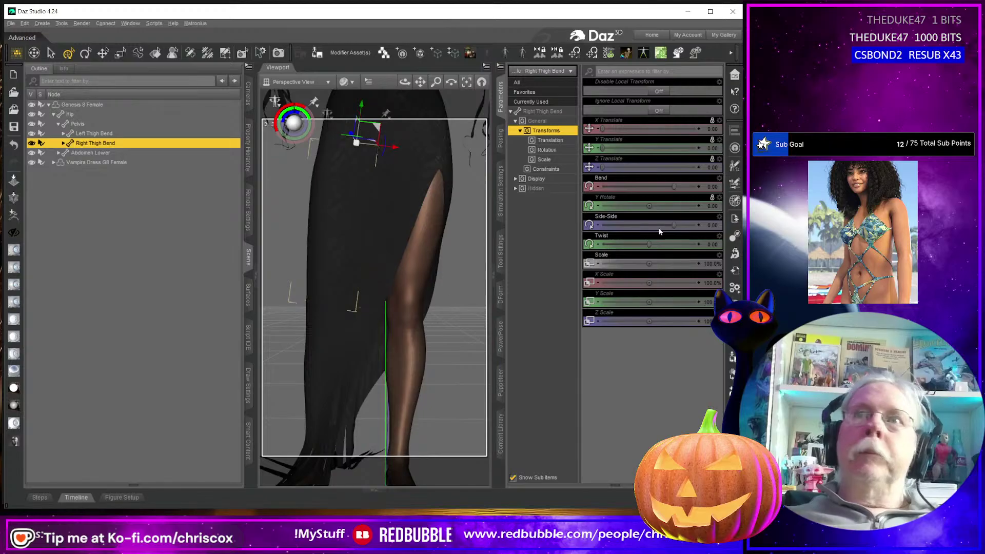
left_click(713, 225)
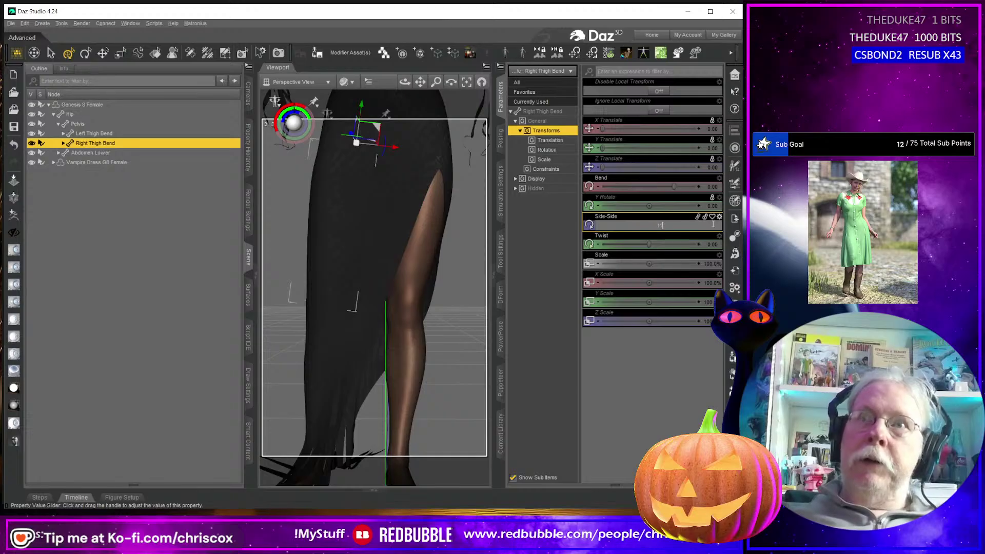
type("-11")
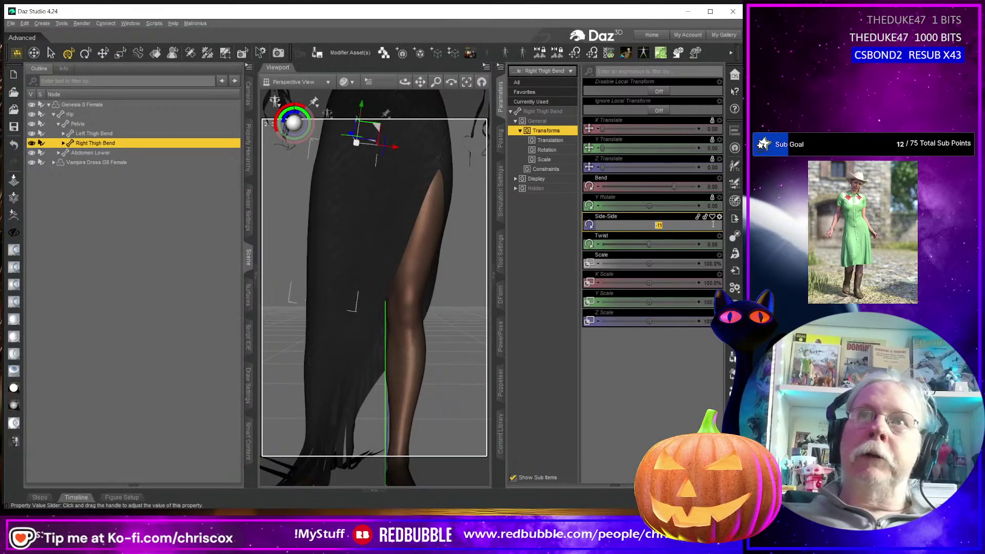
type("11")
key("Return")
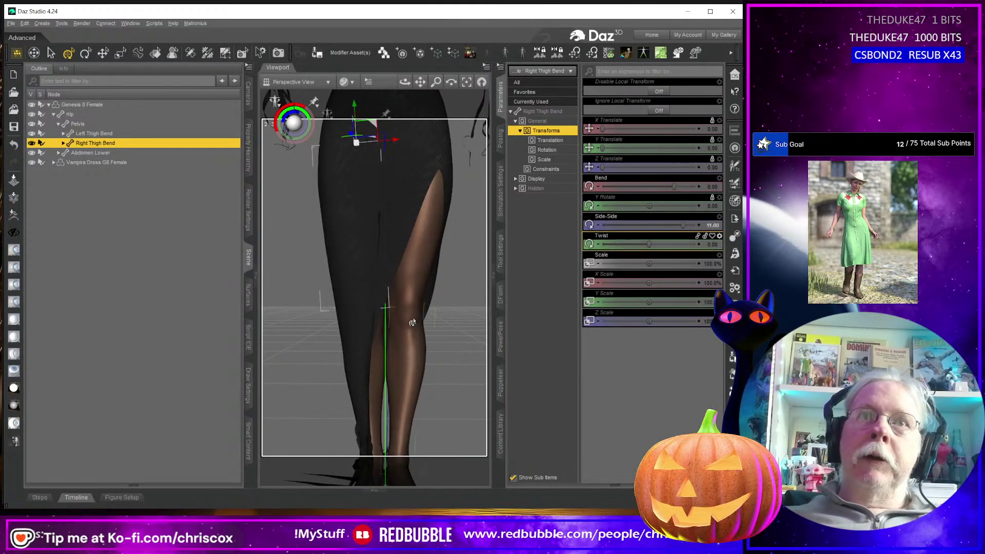
- Run the cloth simulation of the Vampira dress on the posed figure
middle_click_drag(411, 324, 413, 322)
scroll(445, 377, "down", 7)
middle_click_drag(413, 281, 402, 395)
left_click(734, 288)
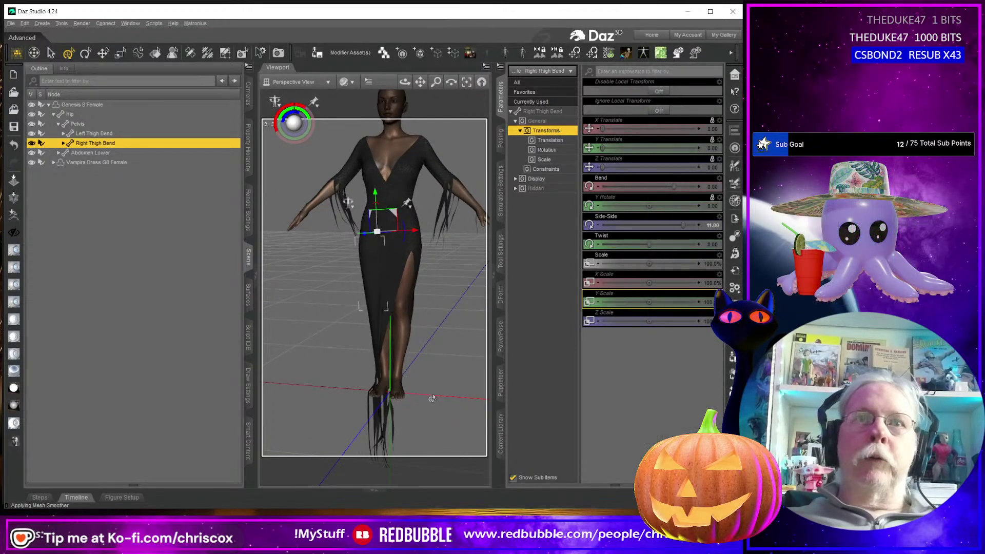
- Create a plane primitive at World Center with Y Positive axis under the feet and scale it to about 252%
left_click(249, 216)
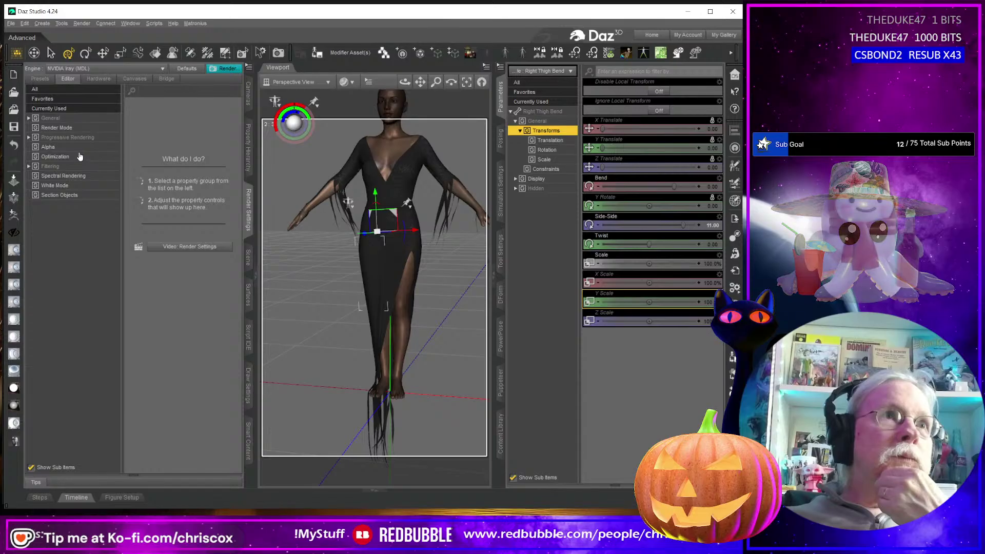
left_click(249, 256)
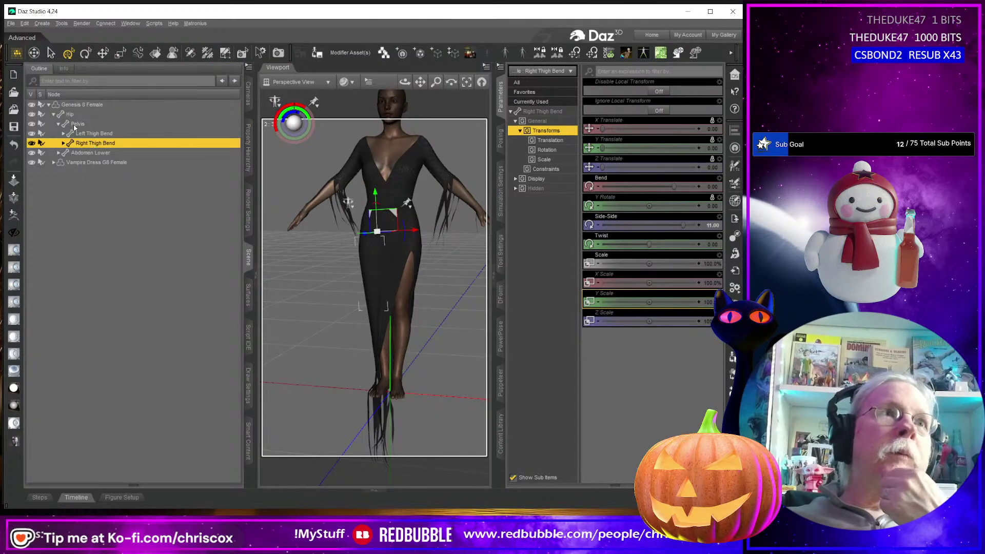
left_click(103, 222)
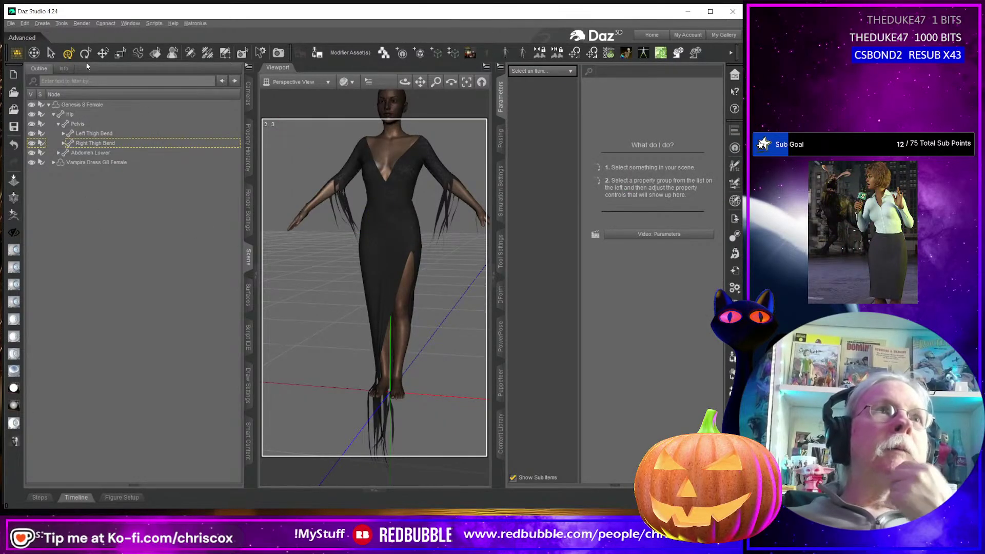
left_click(42, 24)
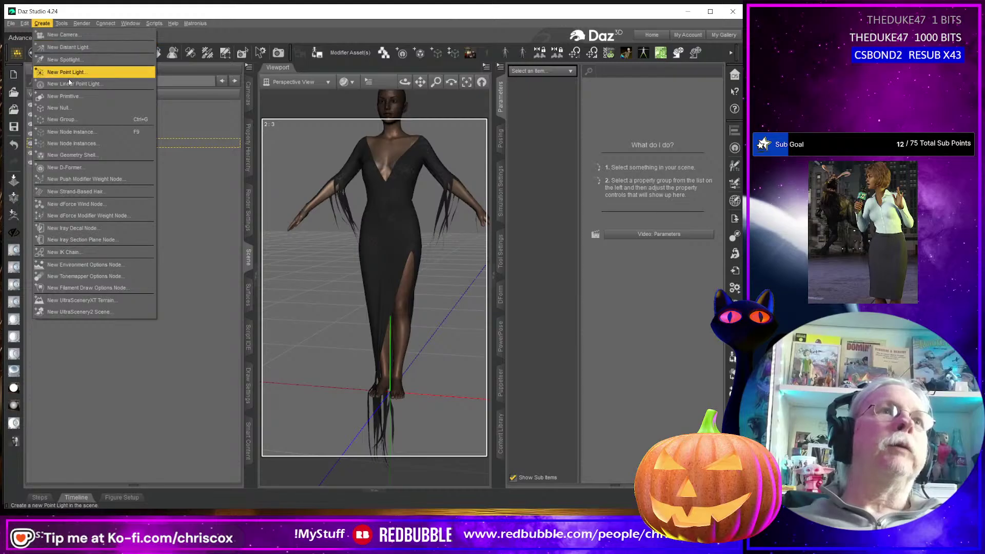
left_click(72, 97)
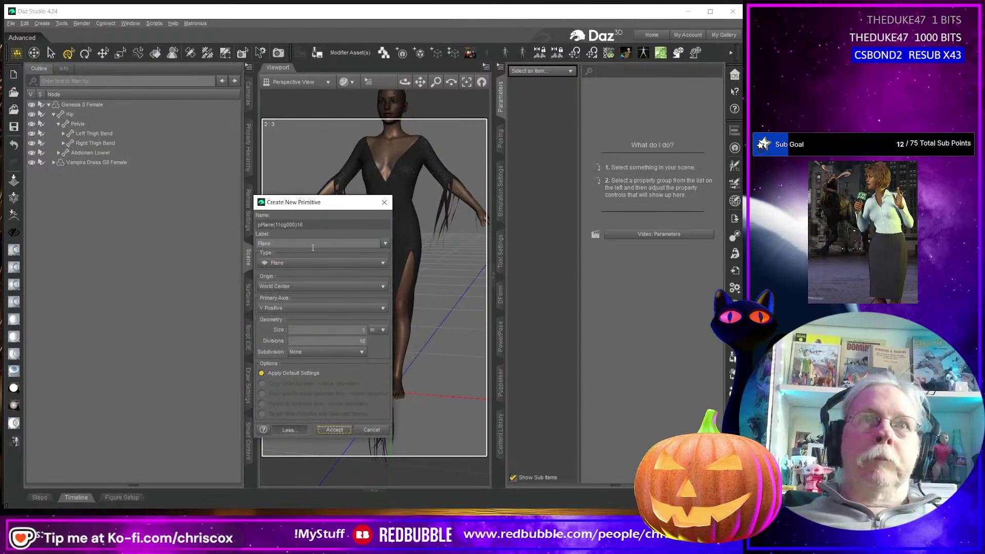
left_click(335, 429)
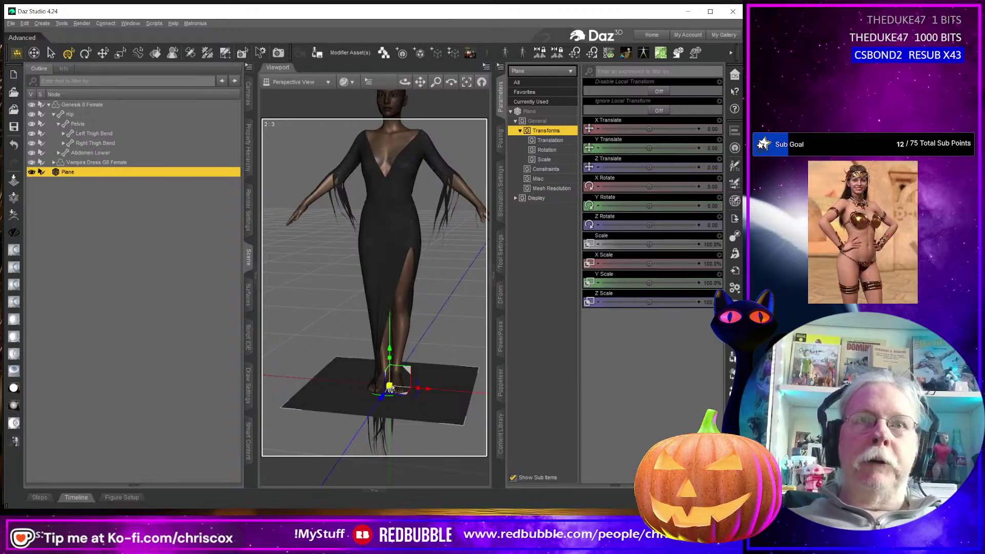
left_click_drag(389, 388, 690, 320)
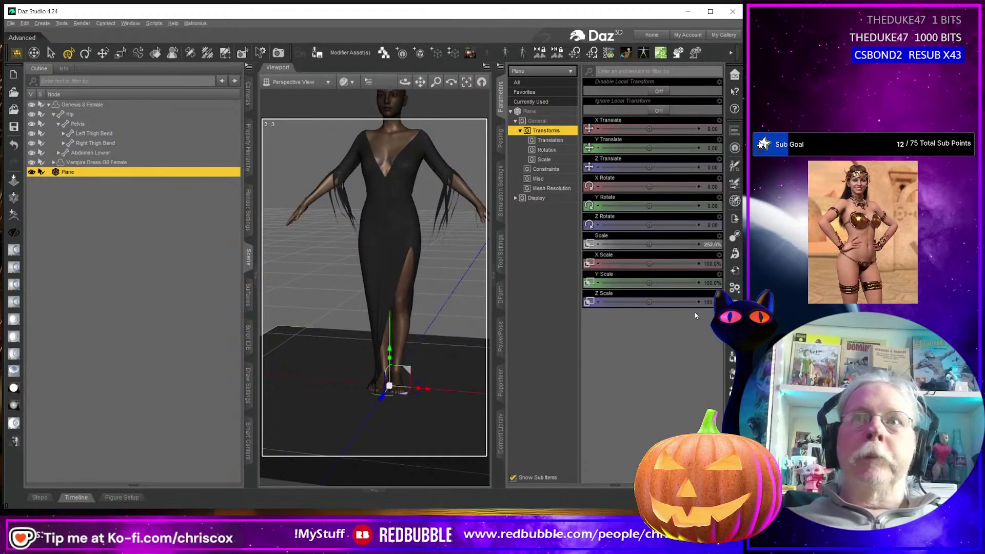
- Set the Glossy Roughness of the floor plane's surface to about 0.89
left_click(248, 307)
left_click(50, 119)
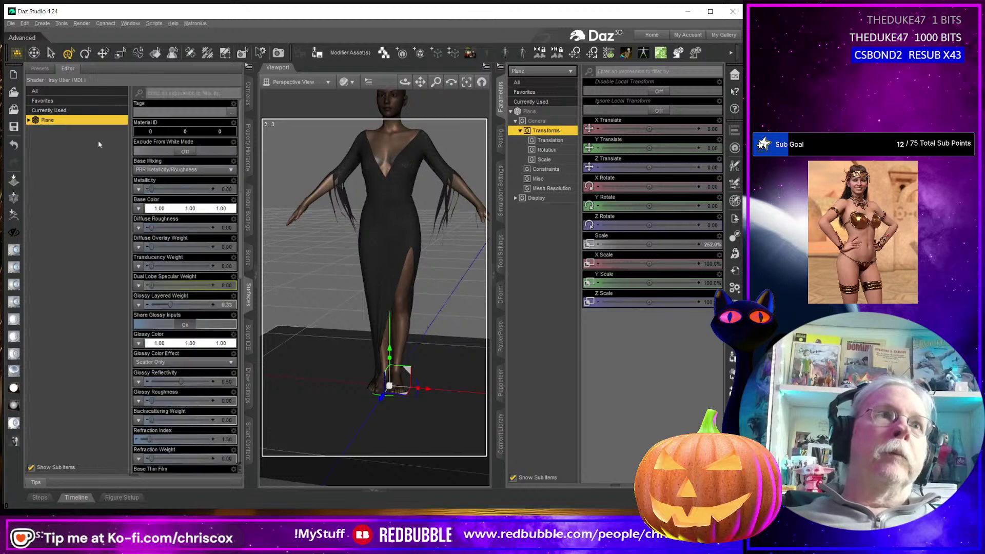
mouse_move(424, 386)
middle_mouse_down()
mouse_move(425, 368)
mouse_move(423, 424)
mouse_move(428, 378)
middle_mouse_up()
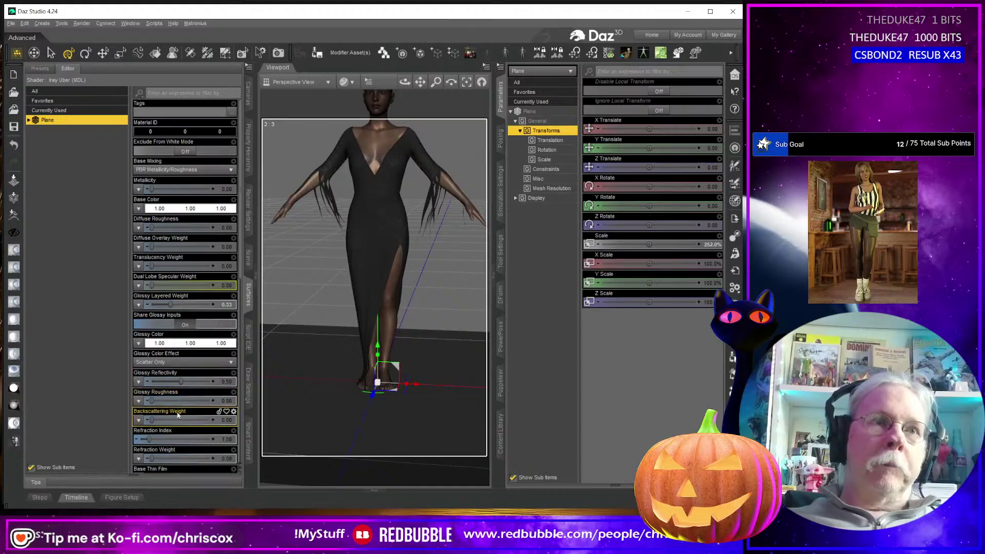
left_click_drag(165, 401, 205, 401)
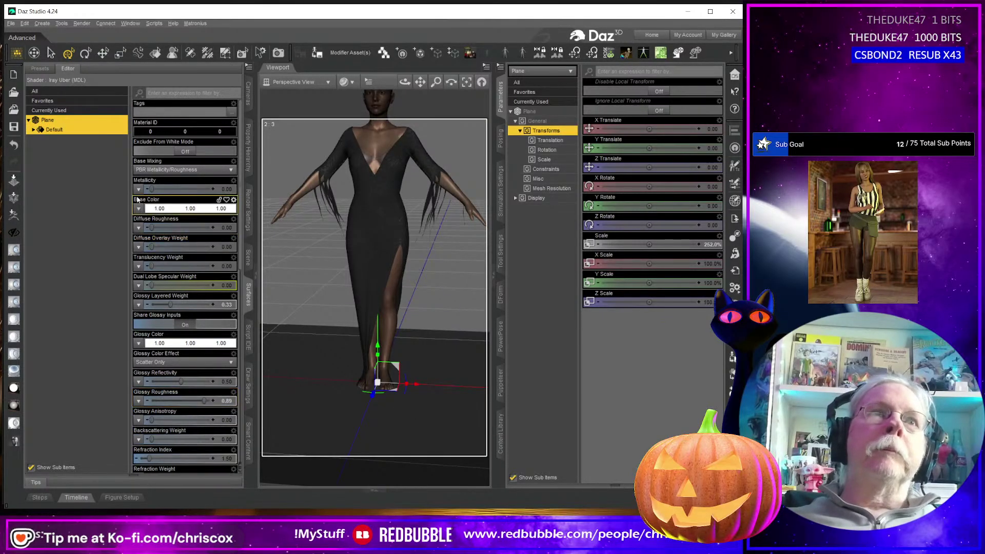
- Simulate the Vampira dress again with the floor plane in place to catch the hem
left_click_drag(405, 82, 378, 90)
left_click_drag(430, 431, 462, 413)
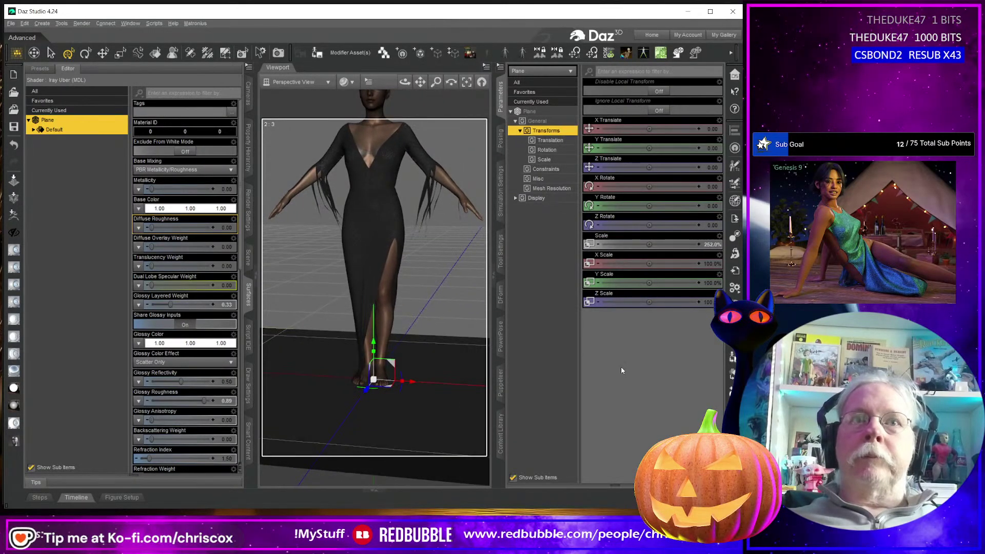
left_click(735, 289)
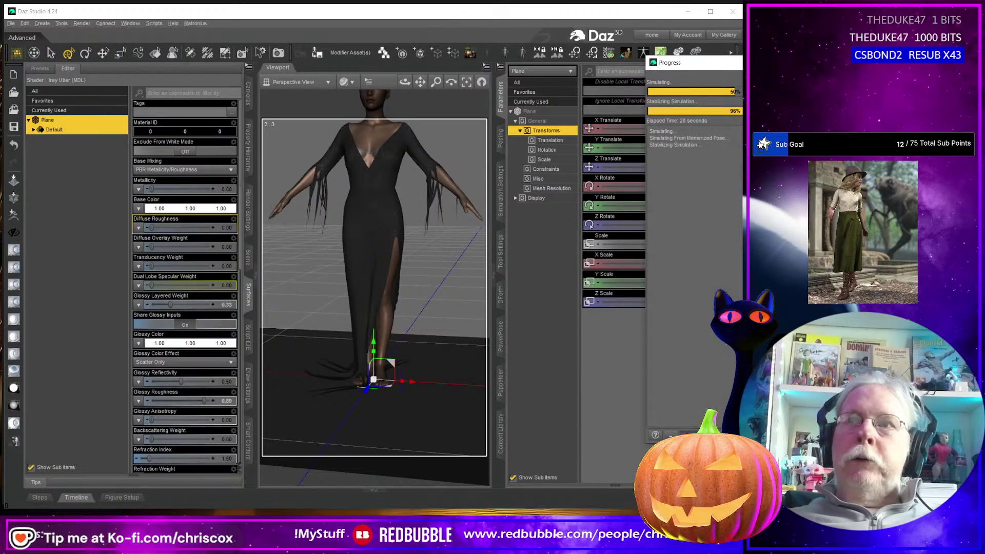
right_click_drag(418, 400, 419, 435)
mouse_move(408, 339)
right_mouse_down()
mouse_move(412, 328)
mouse_move(414, 347)
mouse_move(420, 335)
right_mouse_up()
left_click(445, 394)
scroll(444, 395, "up", 2)
right_click_drag(444, 395, 445, 378)
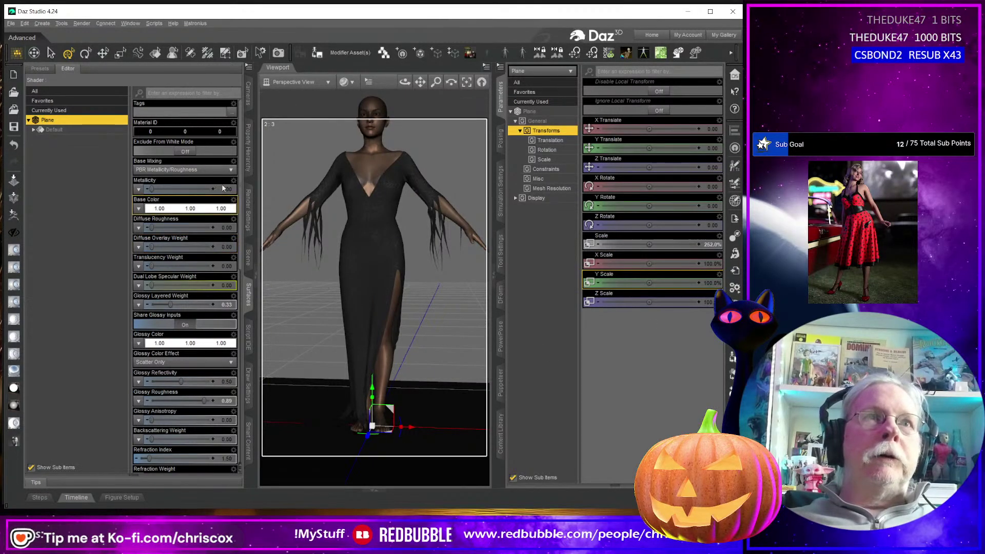
- Turn off Constrain Proportions in the general render settings and set the render's pixel size to 256 x 256
left_click(248, 220)
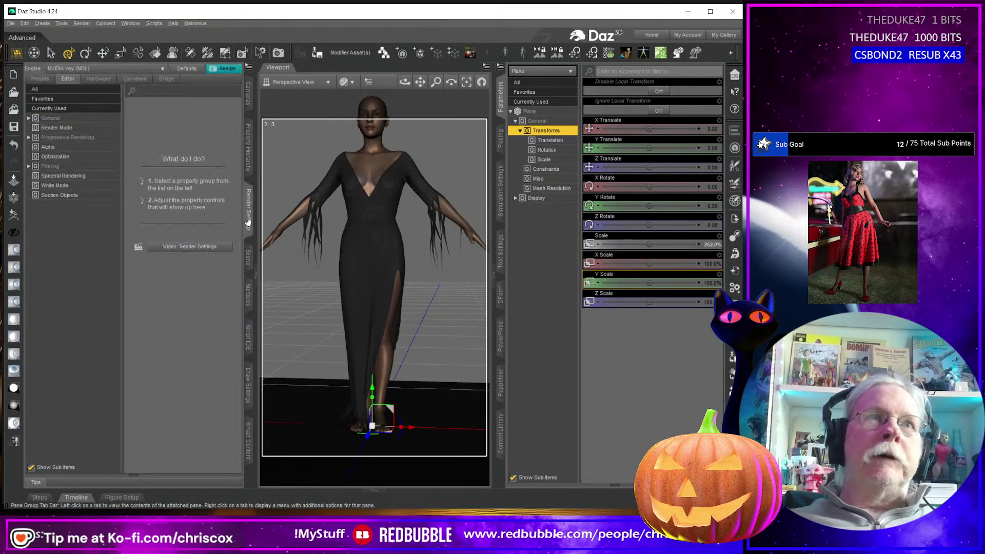
left_click(77, 119)
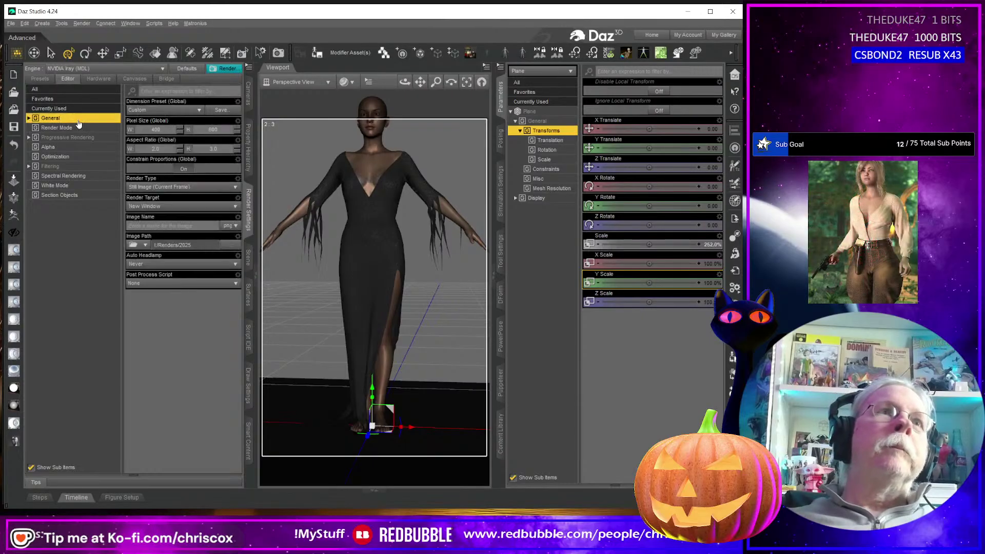
left_click(169, 130)
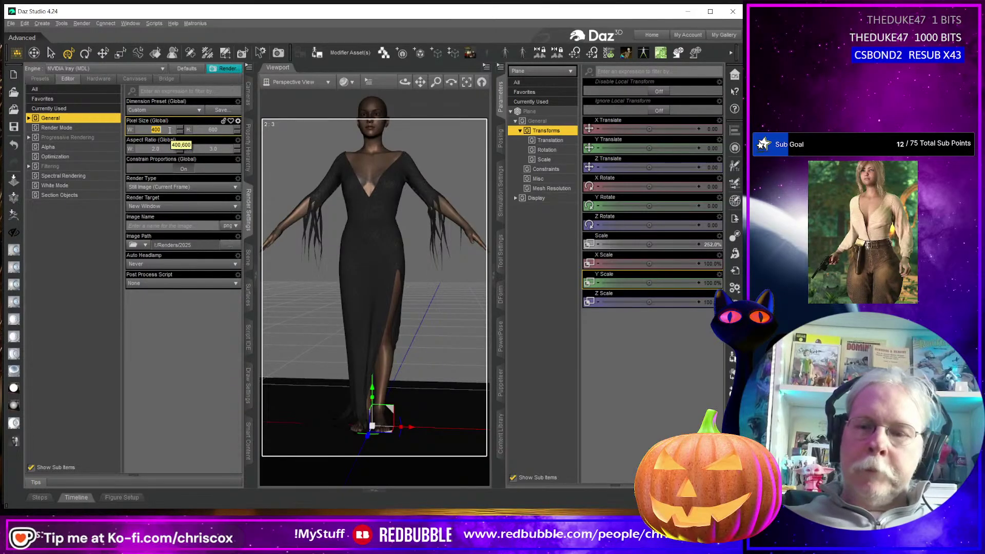
type("2")
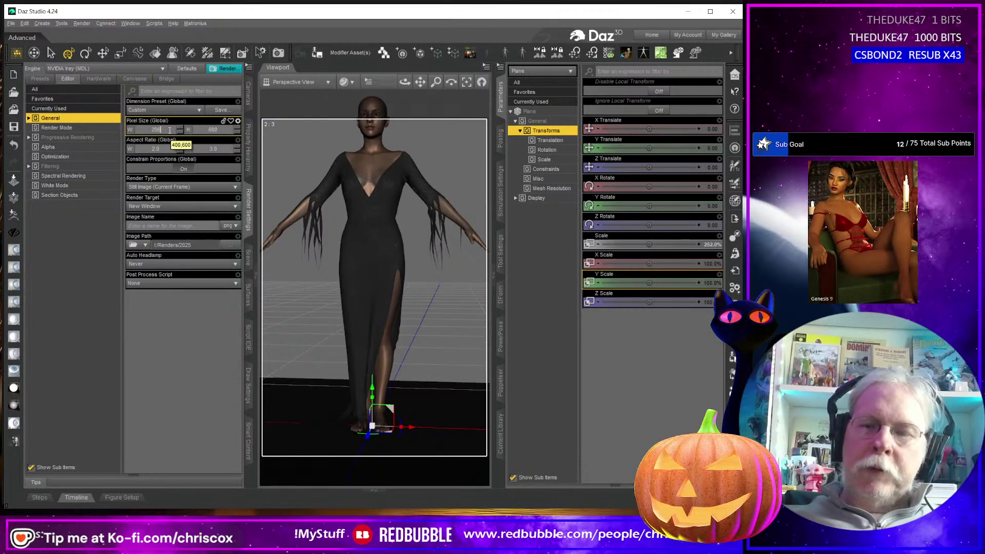
type("56")
key("Tab")
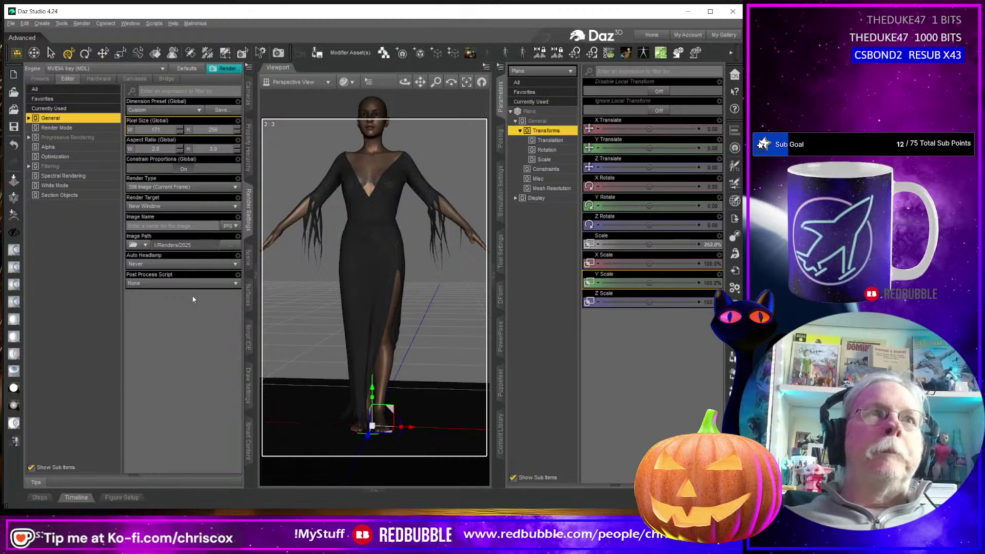
key("Return")
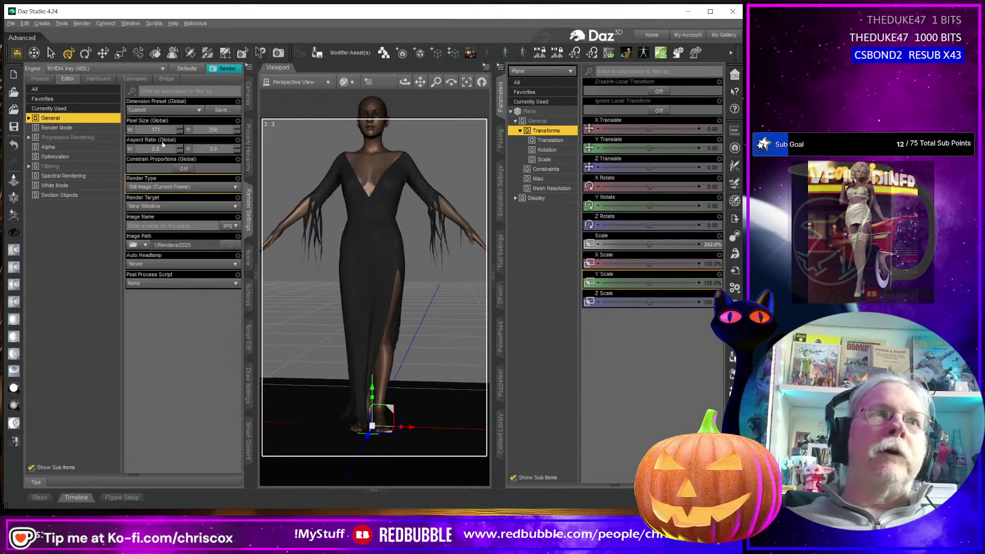
left_click(142, 129)
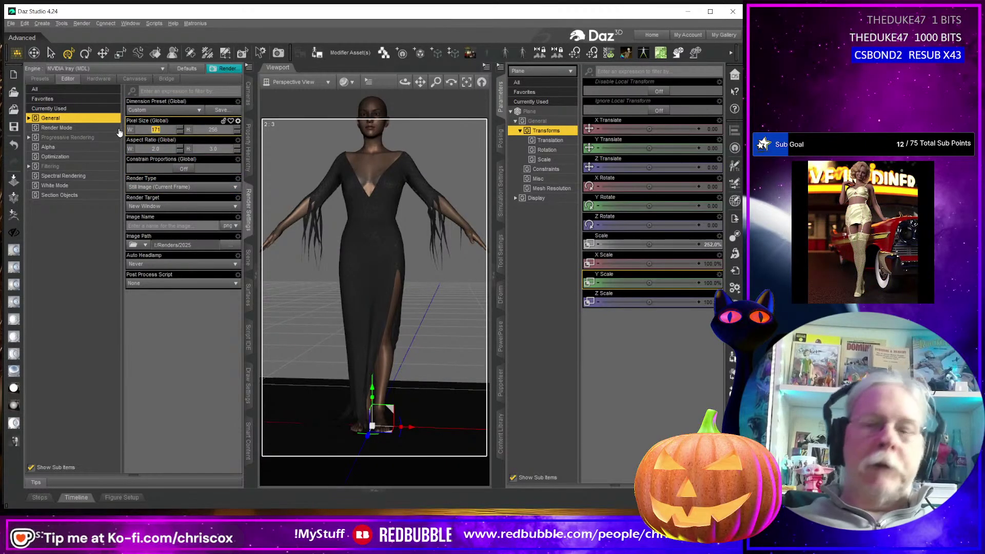
type("256")
key("Return")
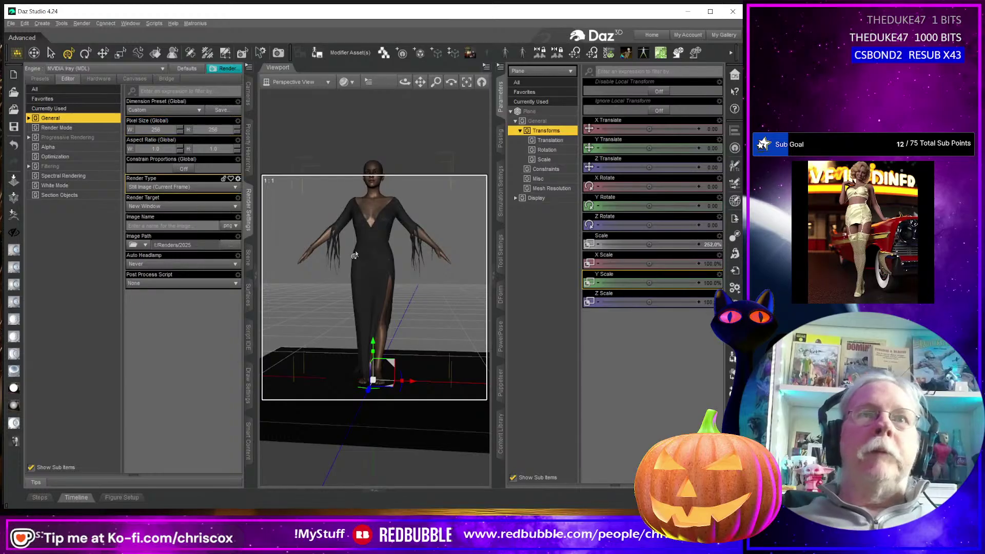
- Reframe the standing figure inside the square render frame so the full length of the dress fits
mouse_move(386, 273)
left_mouse_down("alt")
mouse_move(369, 275)
mouse_move(394, 274)
left_mouse_up("alt")
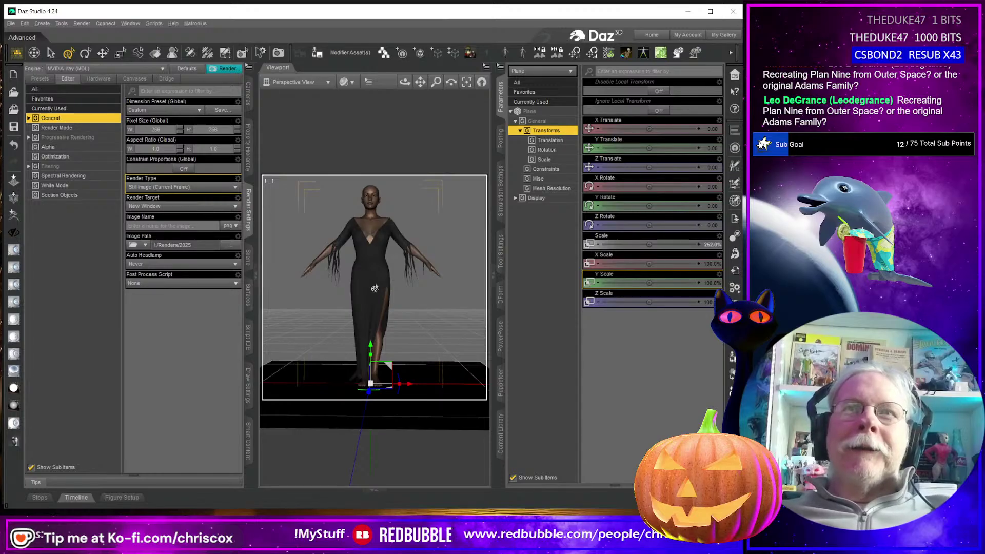
left_click_drag(386, 288, 432, 313, "alt")
scroll(422, 304, "up", 4)
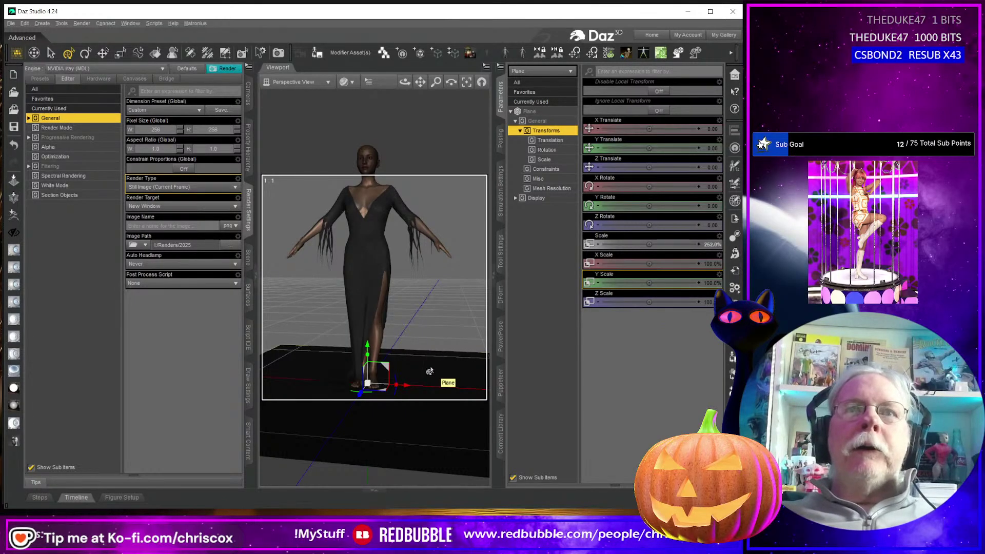
left_click(502, 447)
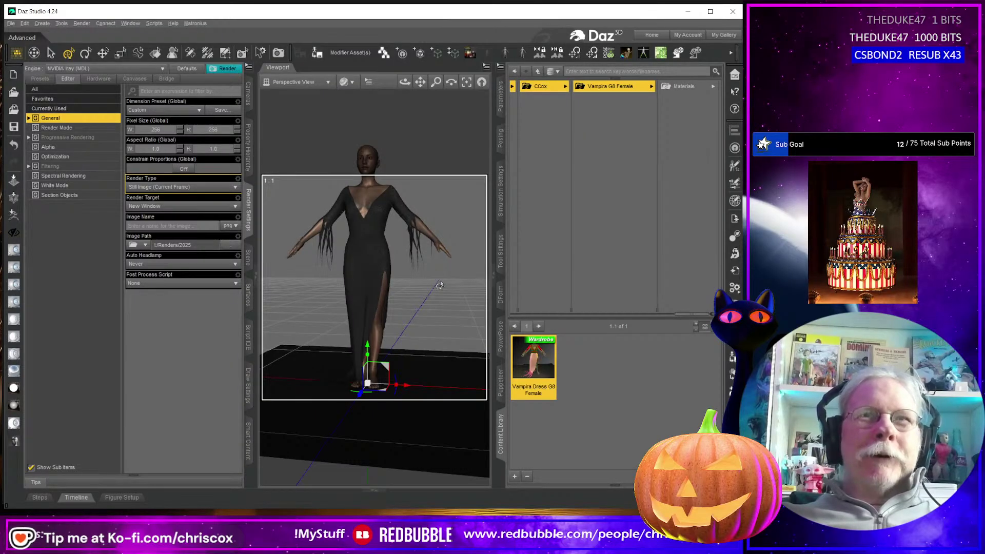
right_click_drag(440, 283, 440, 280)
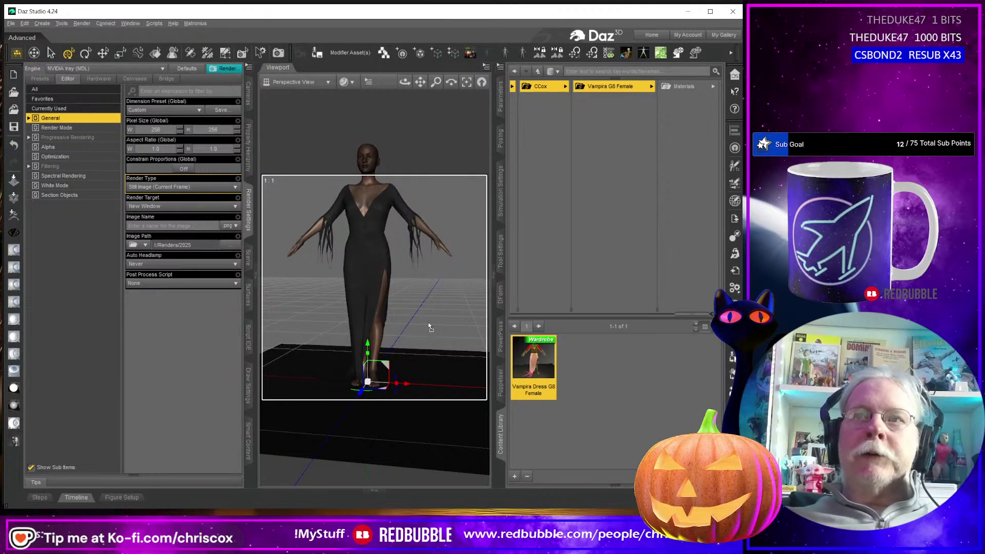
key("F5")
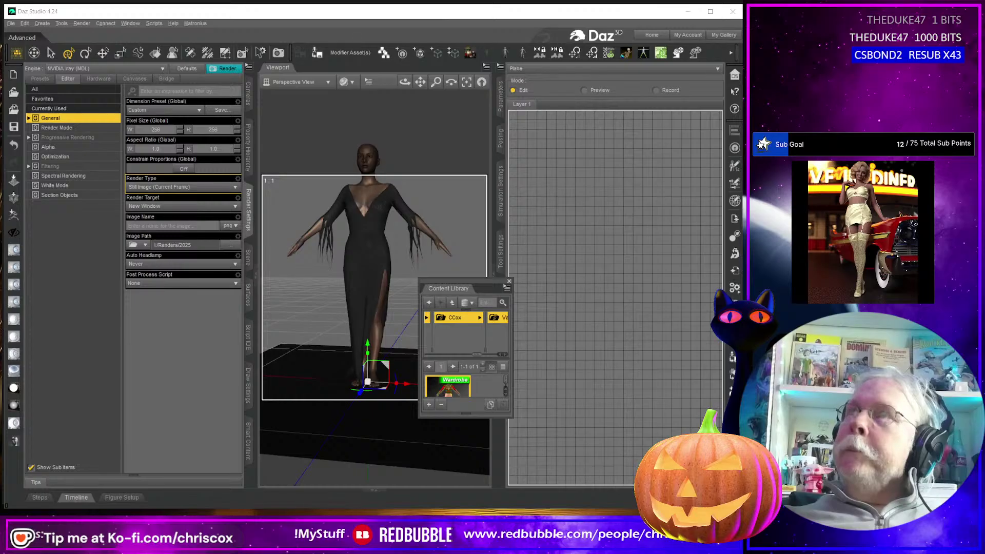
key("F5")
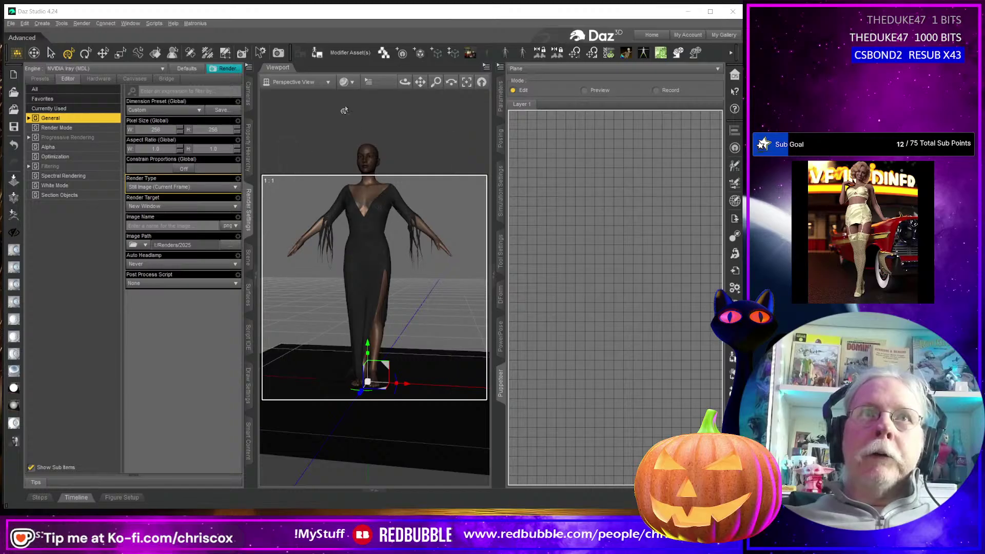
- Switch the viewport to NVIDIA Iray preview and hide the Plane and the Genesis 8 Female figure, leaving the dress visible
left_click(345, 82)
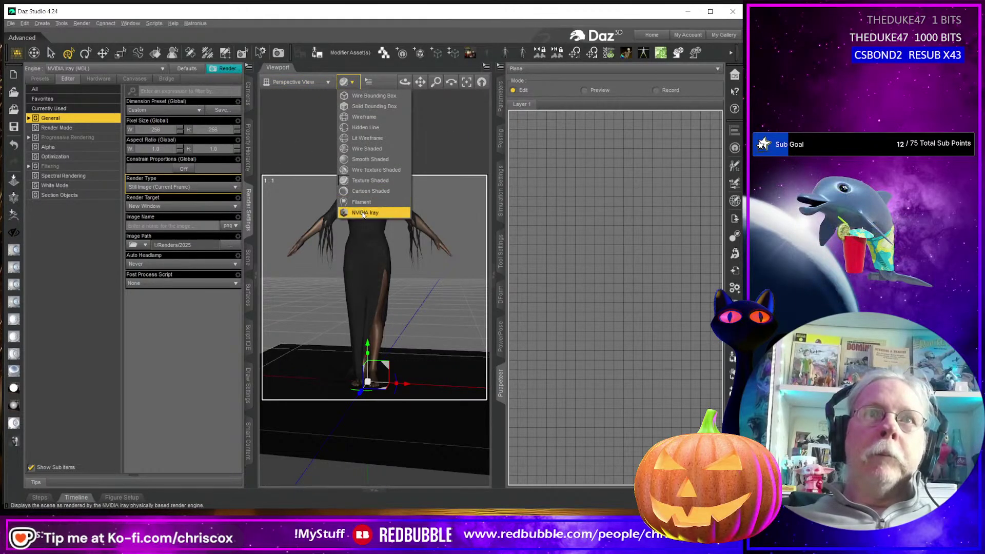
left_click(365, 212)
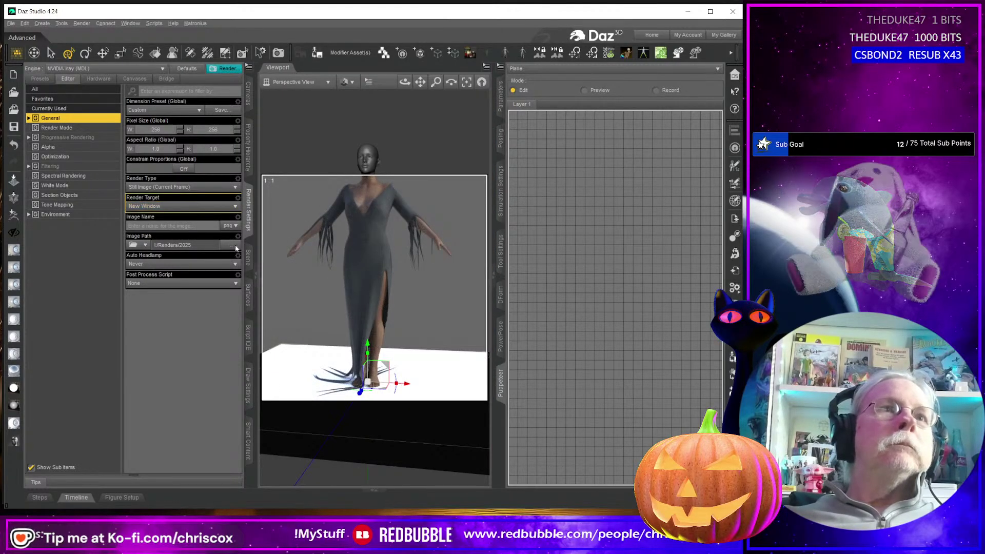
left_click(248, 256)
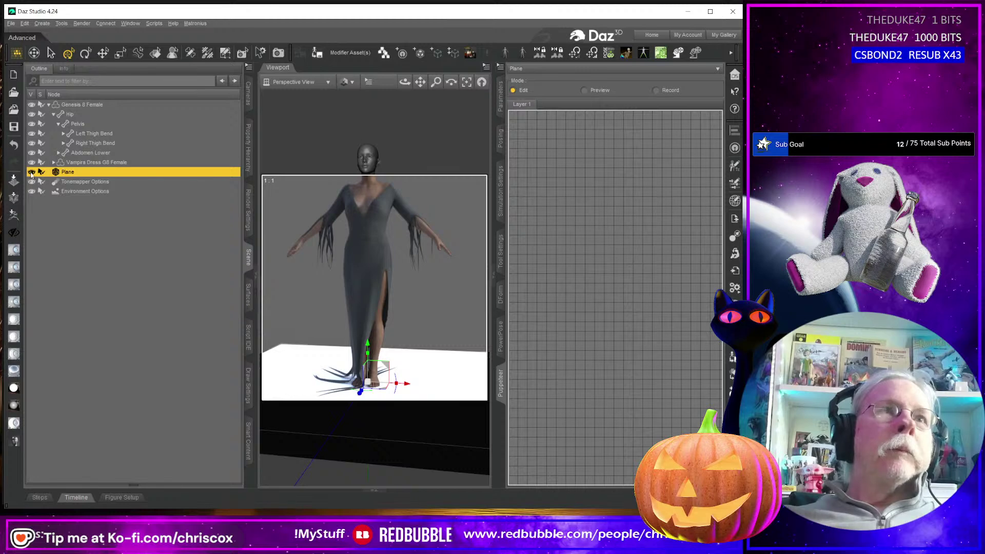
left_click(31, 172)
left_click(356, 213)
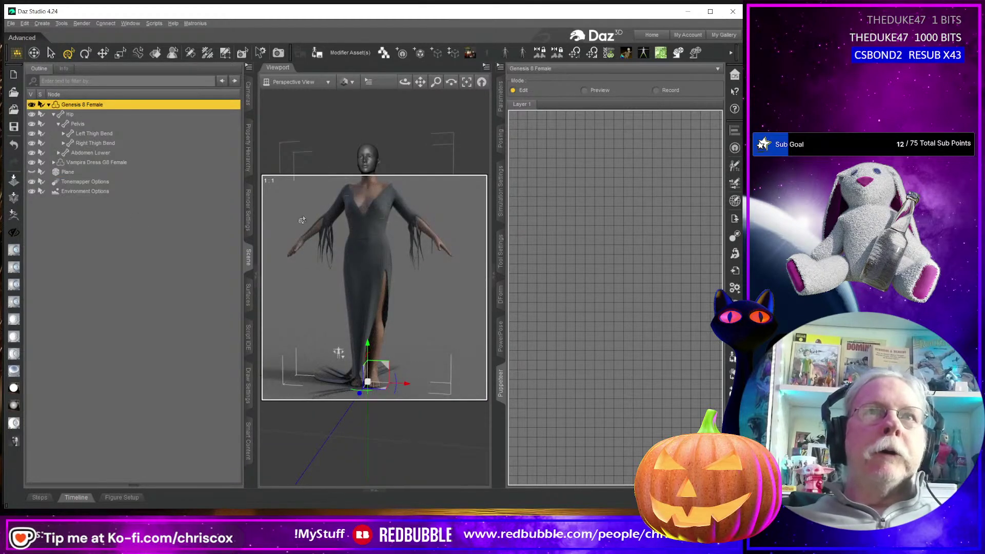
left_click(31, 104)
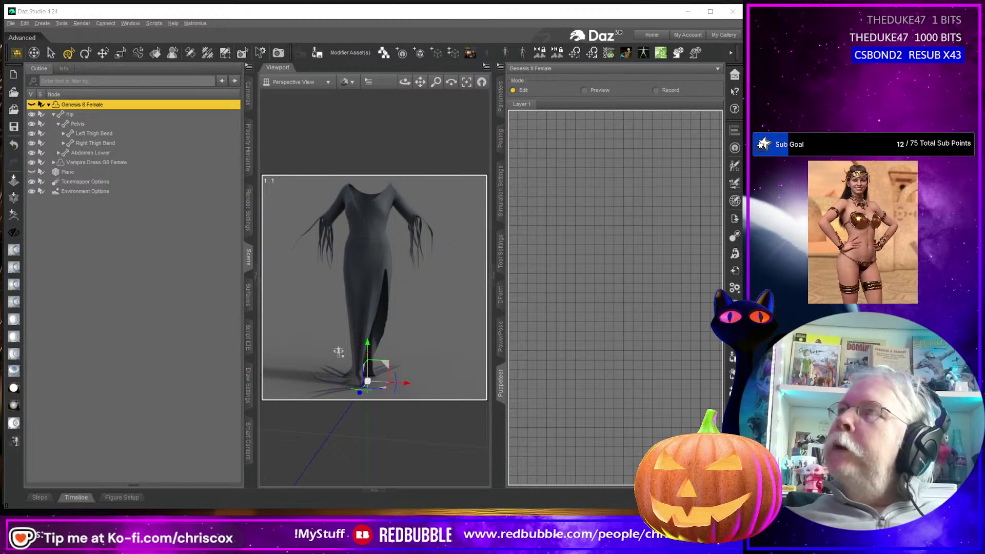
- Find the Click N Render Spooky IBL Set among the light presets and apply its C1-IBL5-03 lighting
left_click(499, 439)
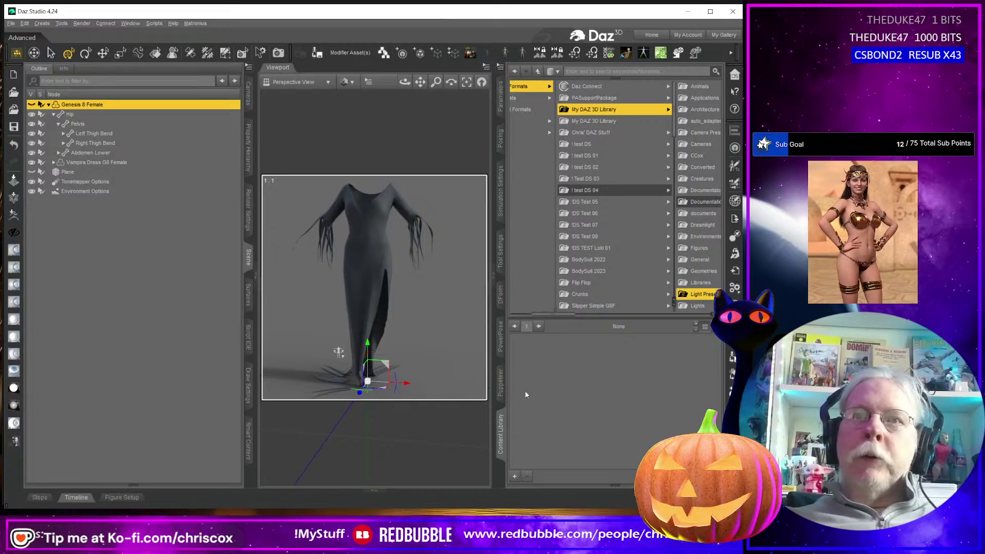
left_click_drag(561, 318, 703, 318)
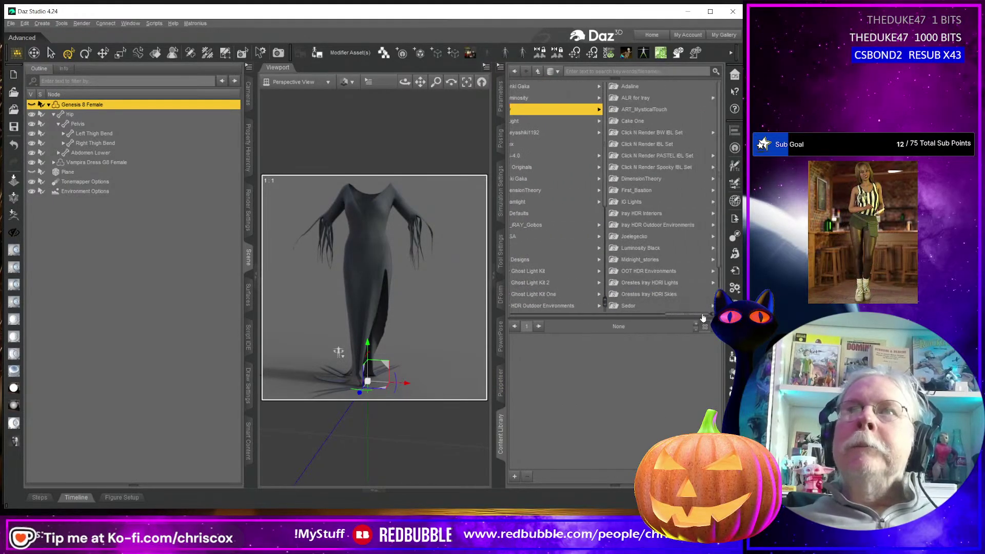
left_click(652, 168)
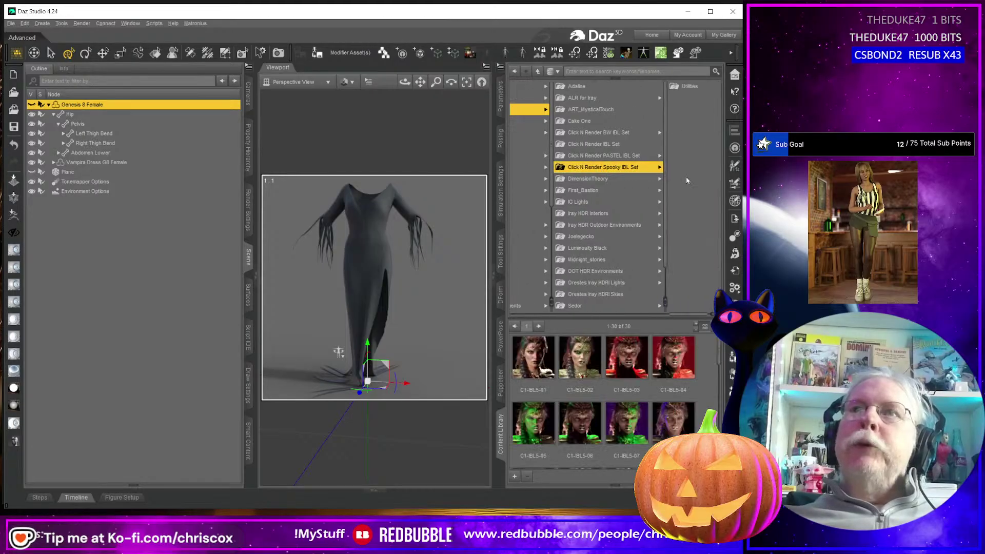
double_click(627, 362)
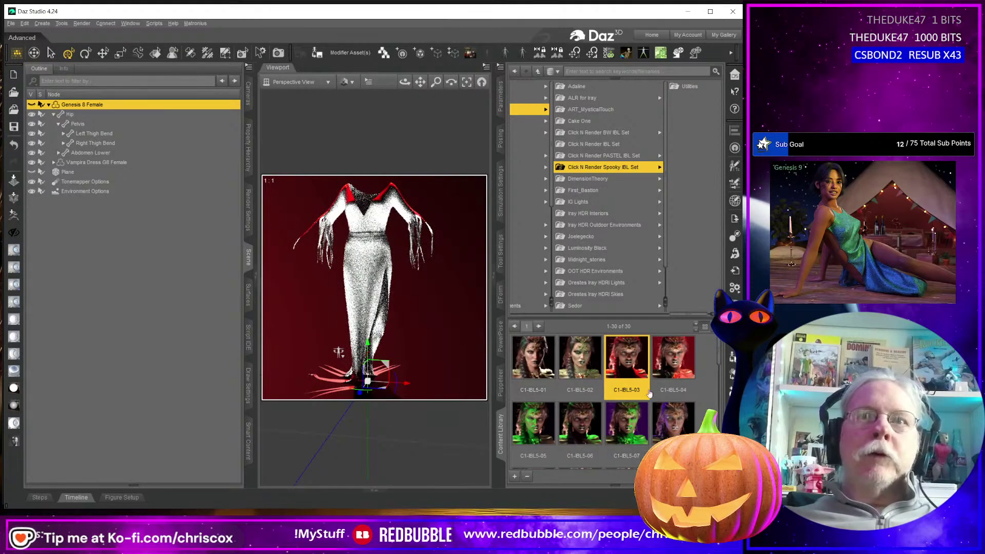
- Try the C1-IBL5-08 and C1-IBL5-14 lighting presets on the dress
double_click(673, 427)
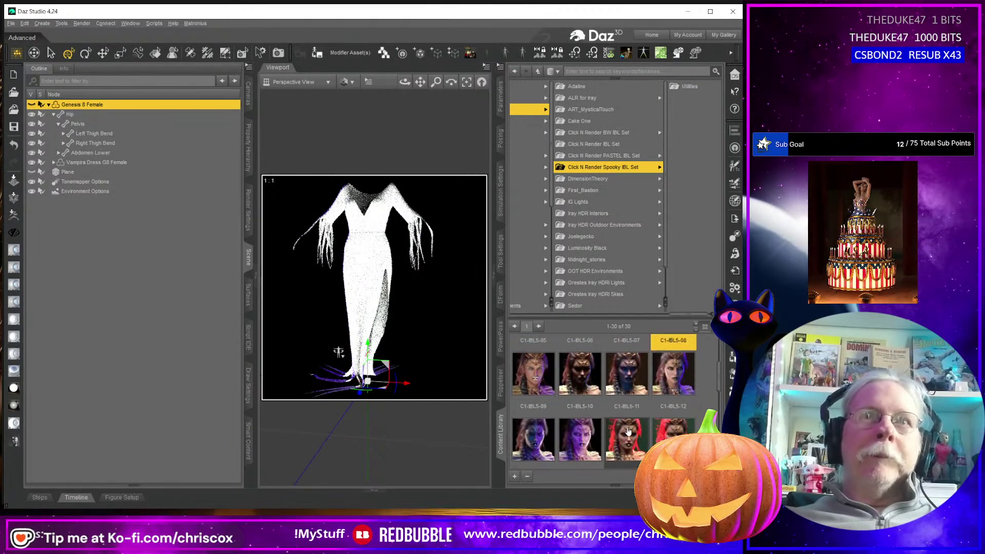
scroll(616, 431, "down", 4)
left_click(585, 431)
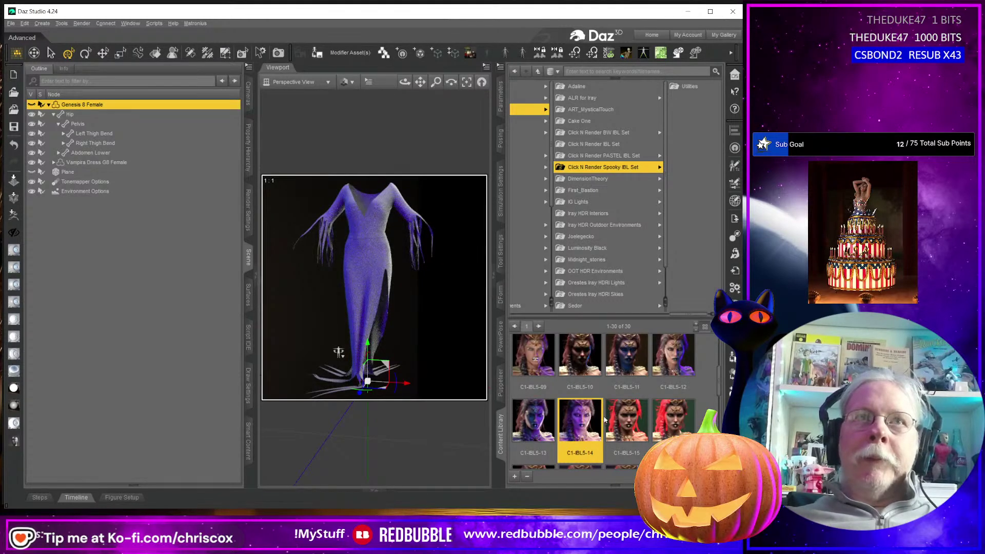
- Try the C1-IBL5-29 and C1-IBL5-30 lighting presets and view the dress under each
scroll(630, 423, "down", 3)
scroll(630, 424, "down", 3)
double_click(533, 429)
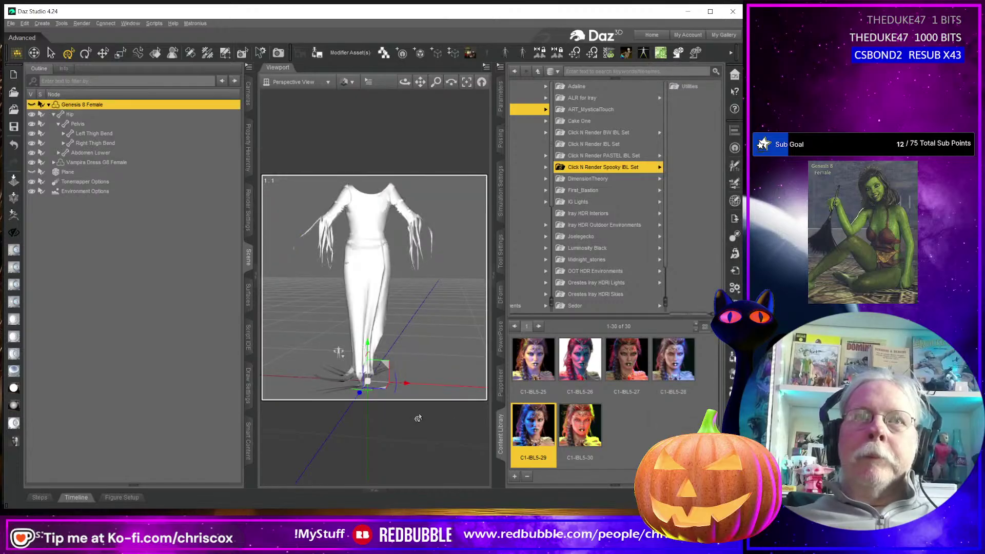
mouse_move(418, 419)
middle_mouse_down()
mouse_move(411, 414)
mouse_move(422, 435)
mouse_move(427, 425)
middle_mouse_up()
double_click(590, 430)
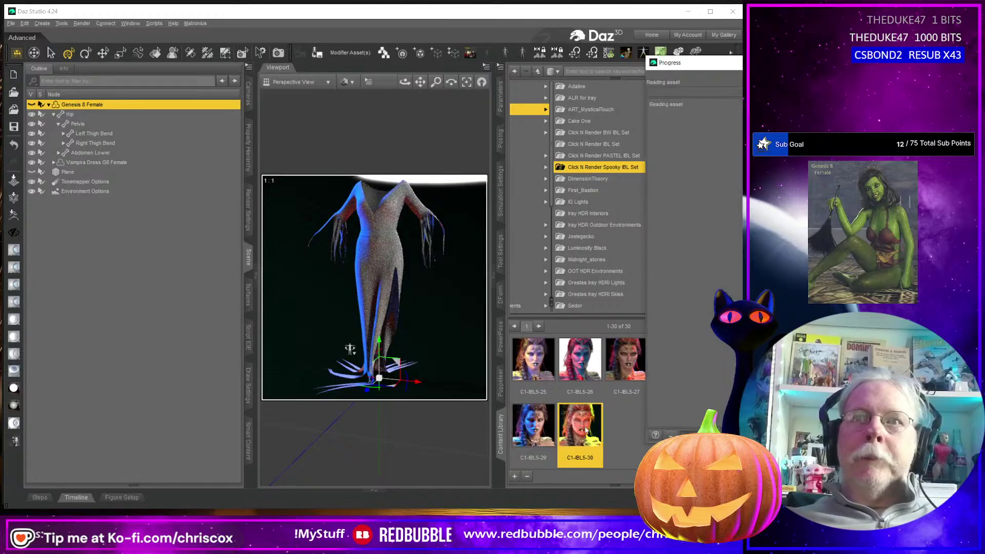
middle_click_drag(462, 424, 432, 421)
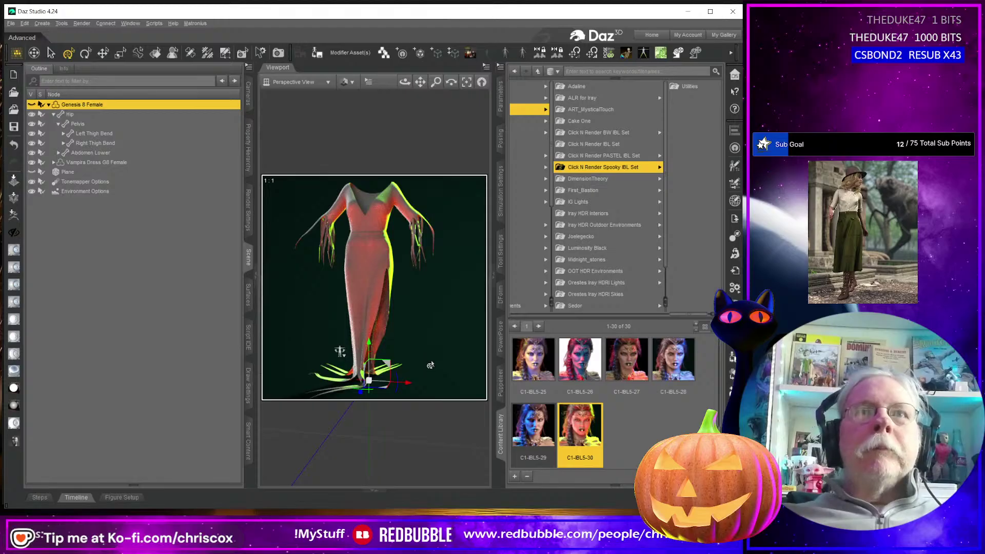
- Try the C1-IBL5-26 lighting preset, and replace it with C1-IBL5-28
double_click(579, 359)
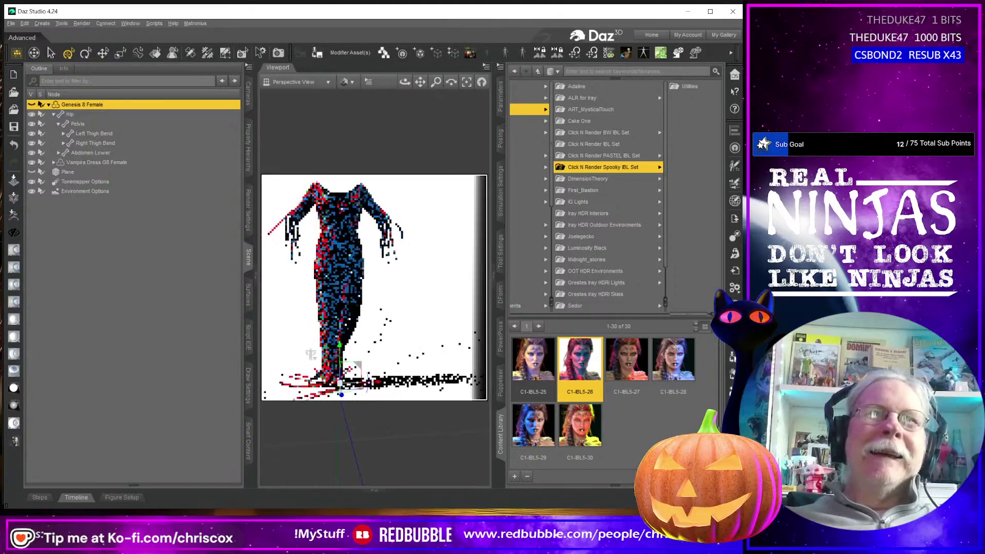
double_click(672, 361)
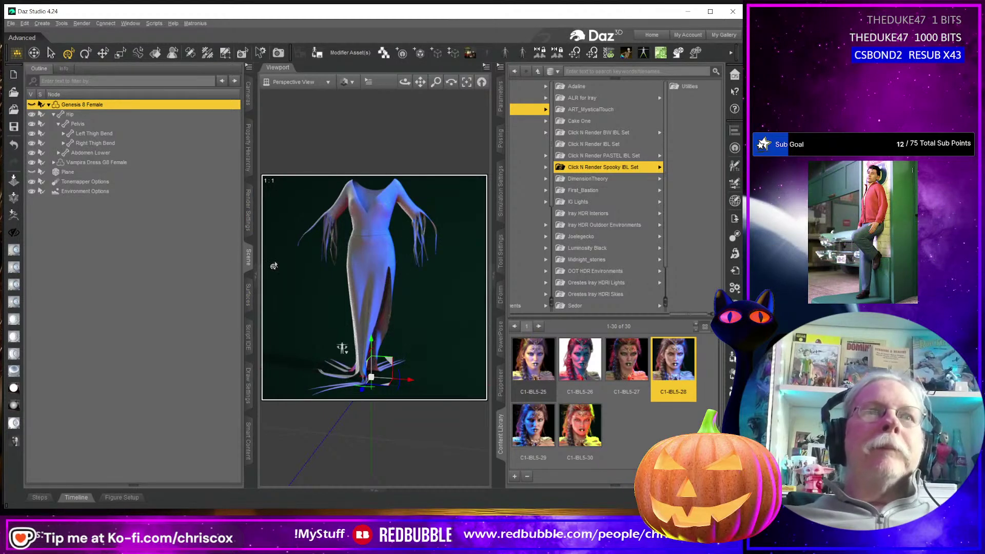
- Select all of the Vampira dress's surfaces for editing, from Dress_Skirt to Dress_Waist
left_click(245, 303)
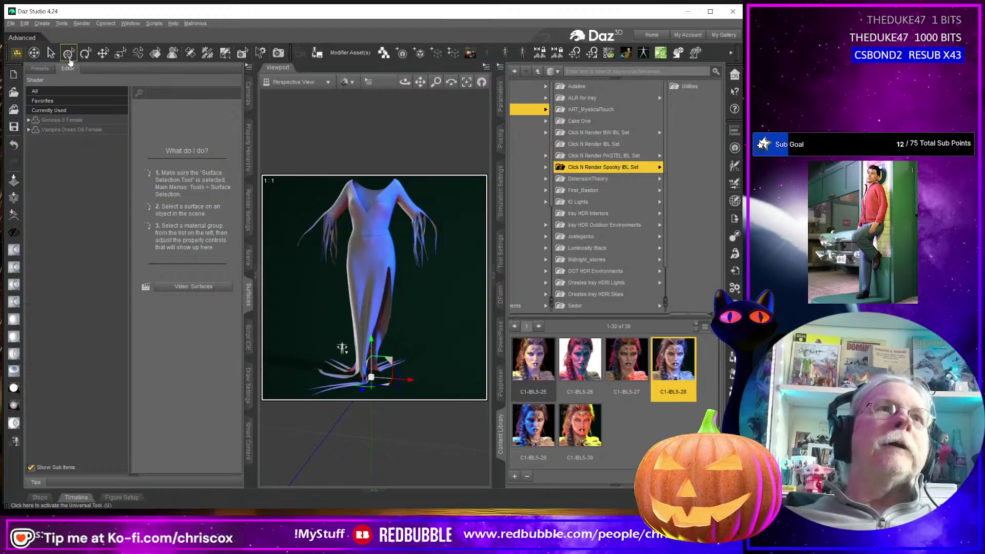
left_click(155, 53)
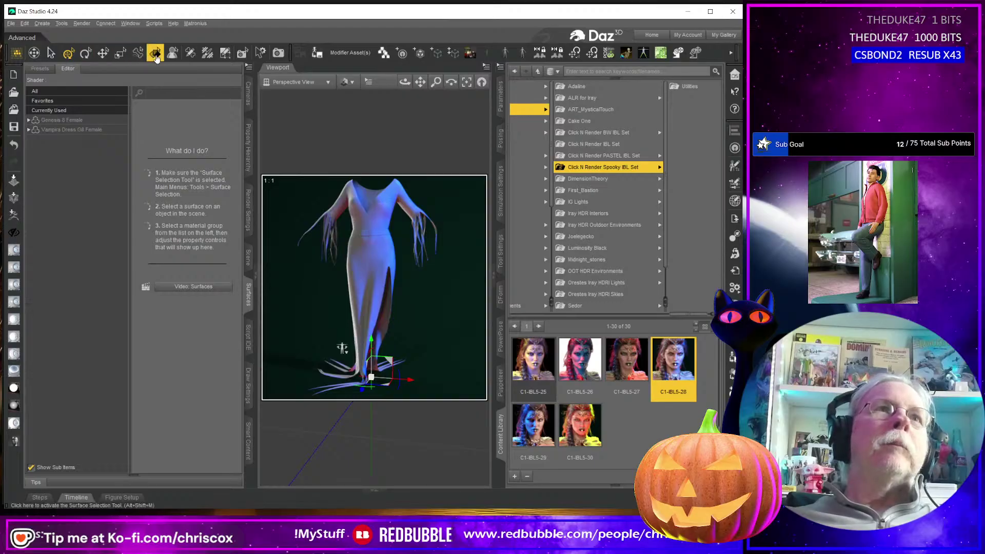
left_click(366, 253)
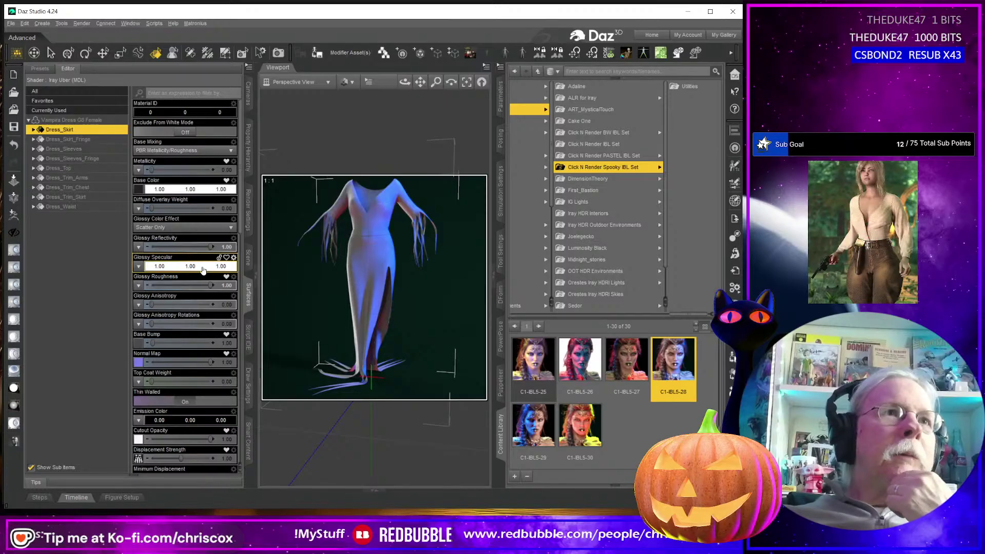
left_click(86, 122)
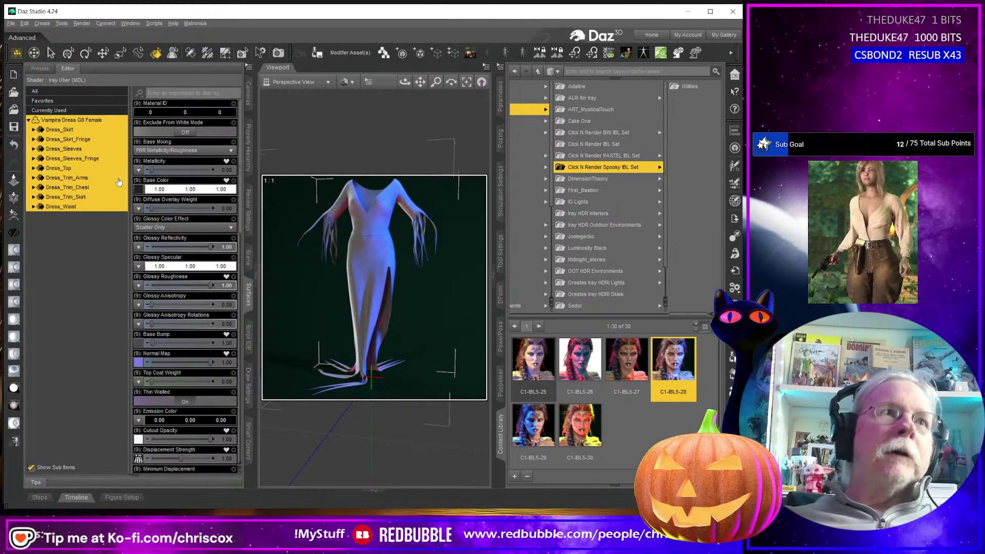
- Examine the dress's surface properties, including the image maps available for Glossy Specular and the displacement settings
left_click(138, 267)
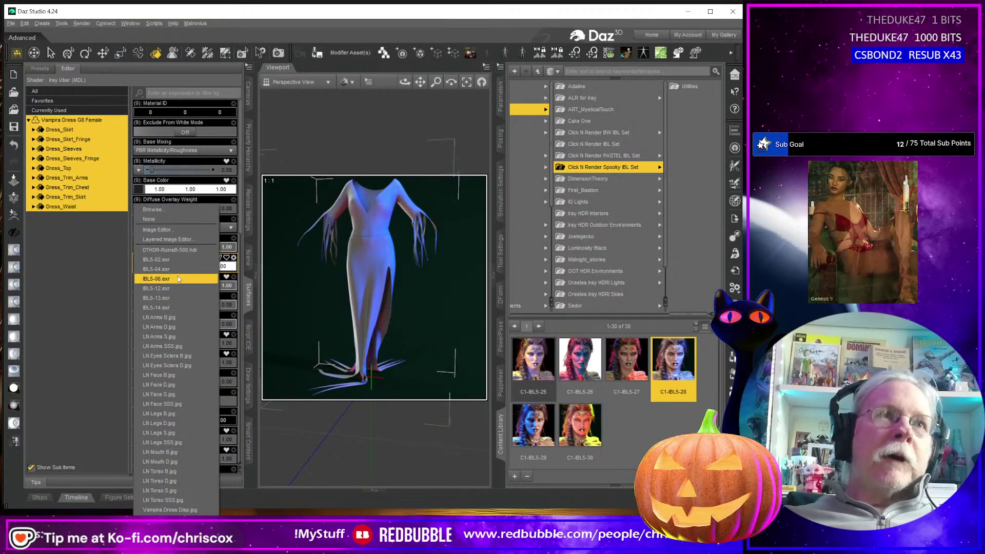
left_click(137, 192)
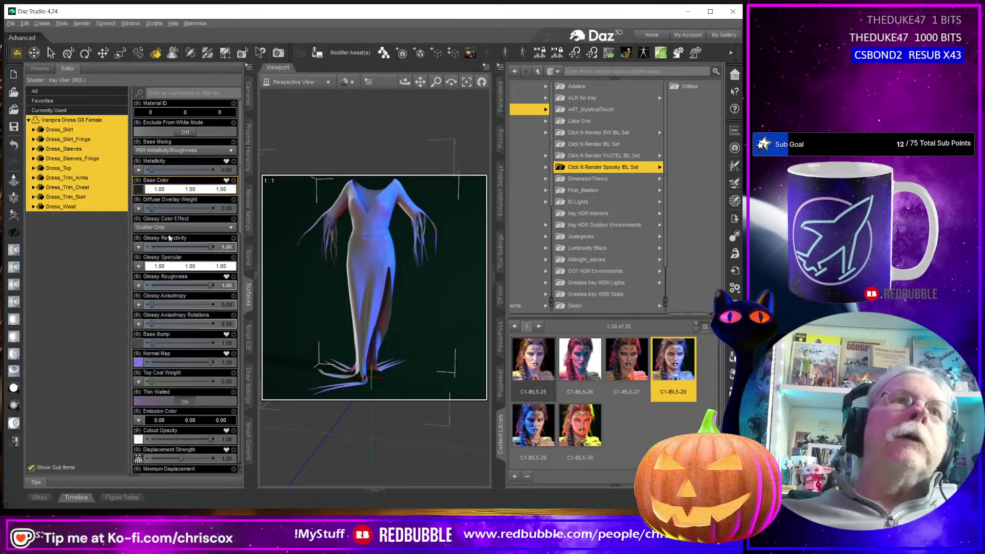
left_click(139, 267)
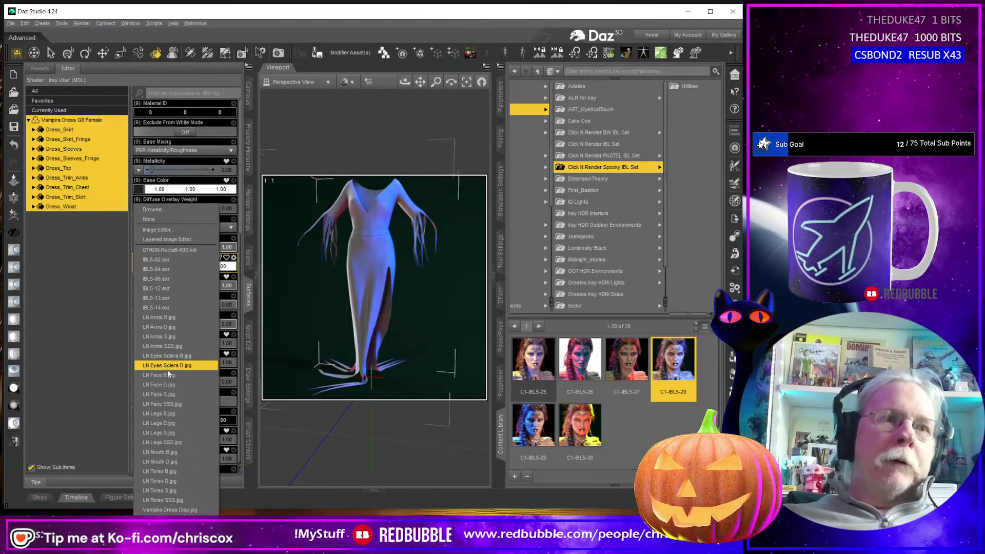
left_click(169, 510)
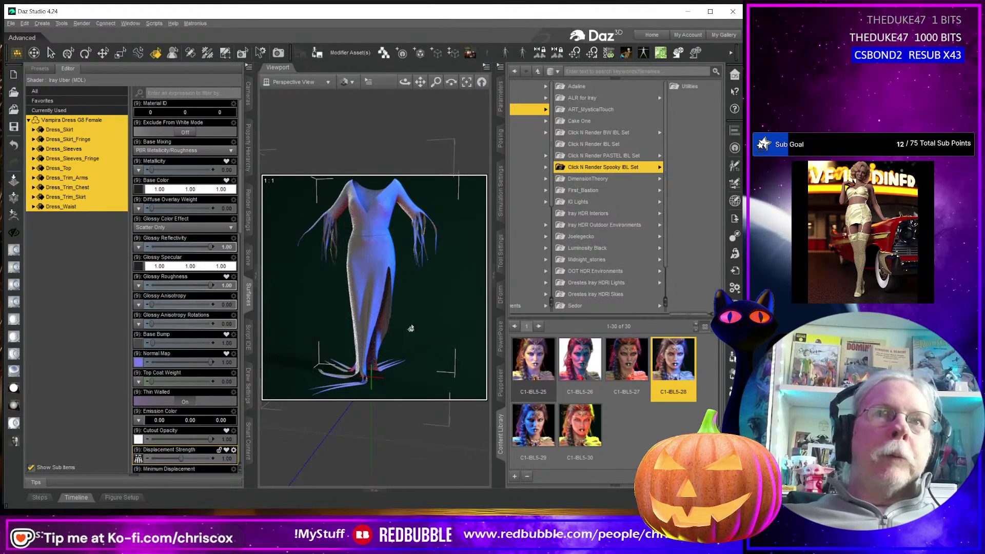
scroll(180, 359, "down", 5)
scroll(207, 398, "down", 5)
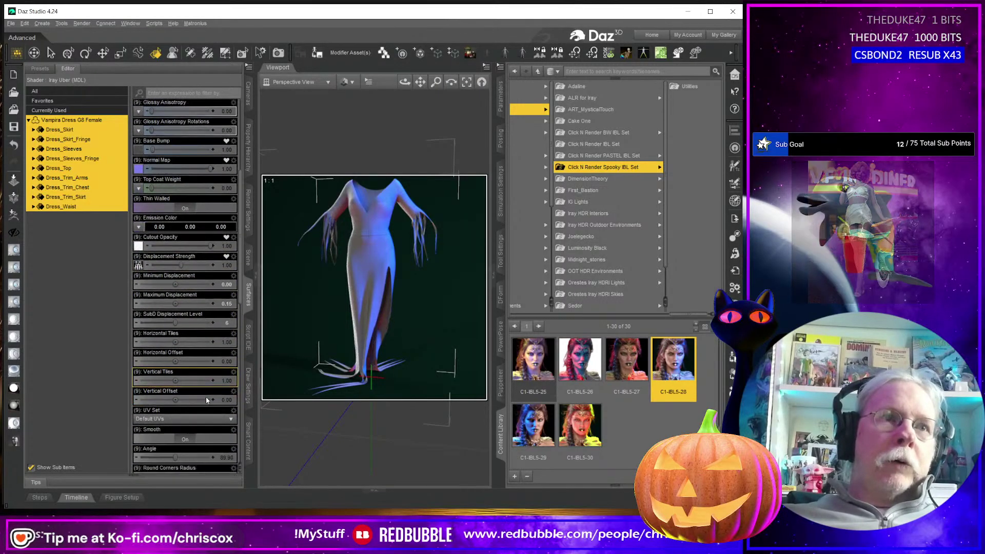
scroll(207, 400, "up", 10)
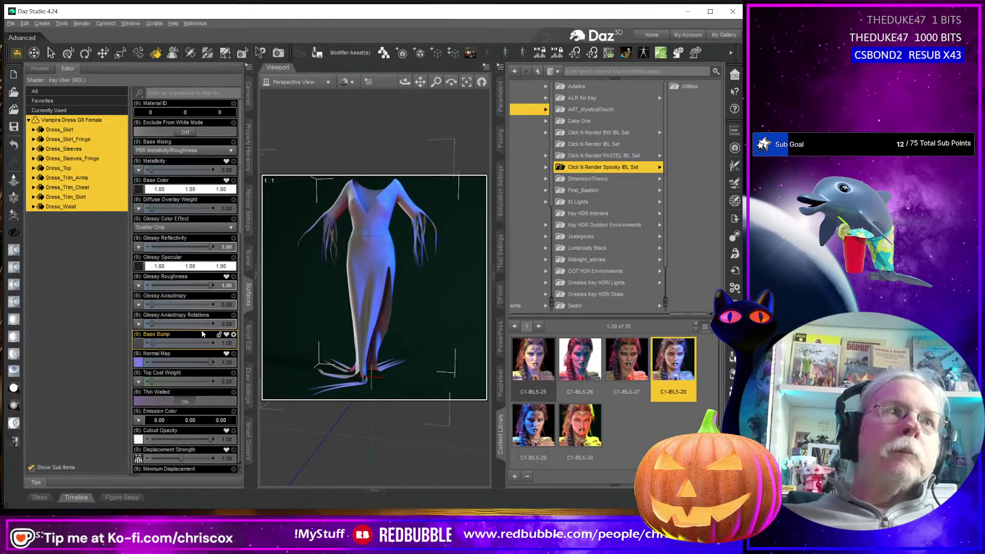
scroll(201, 338, "down", 3)
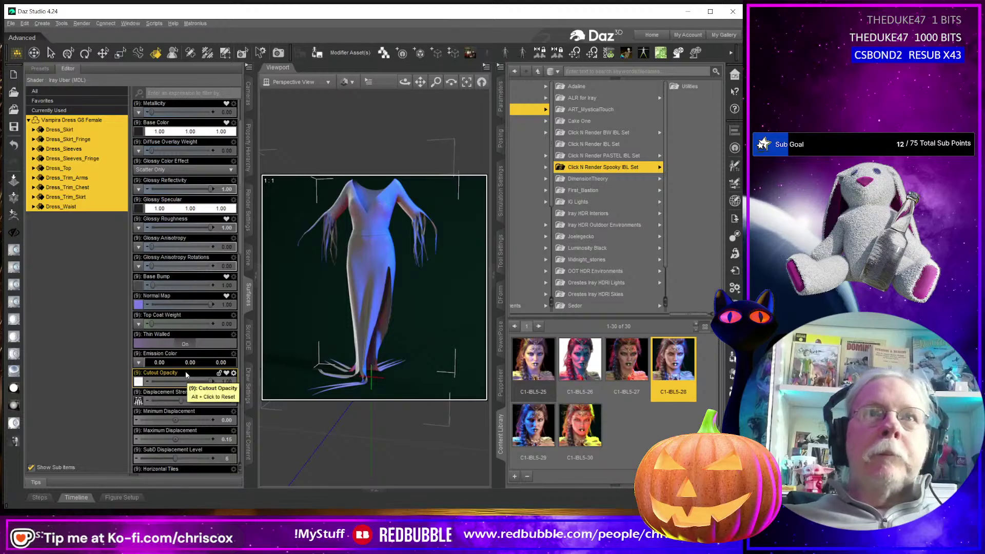
scroll(185, 371, "up", 3)
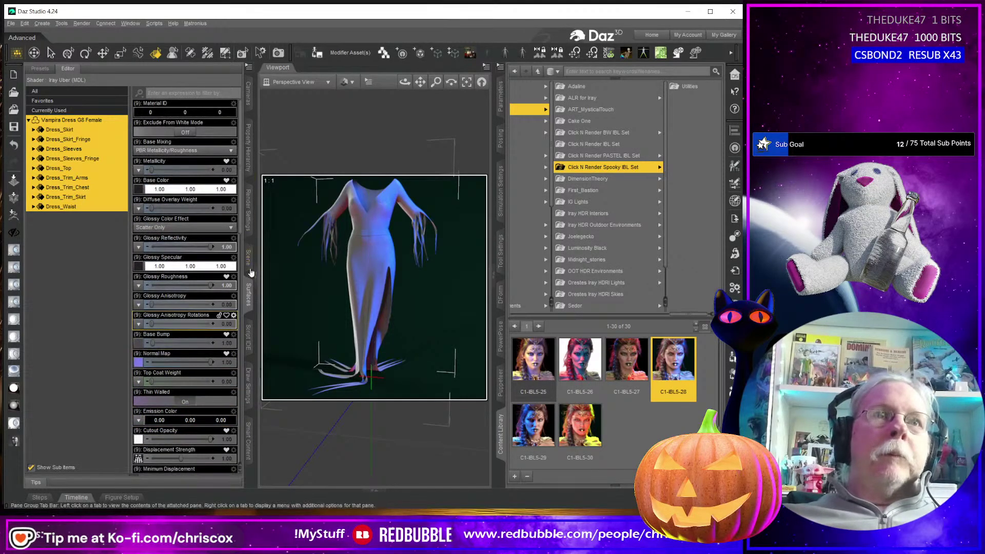
- Set the render's tone mapping Exposure Value to 14
left_click(248, 221)
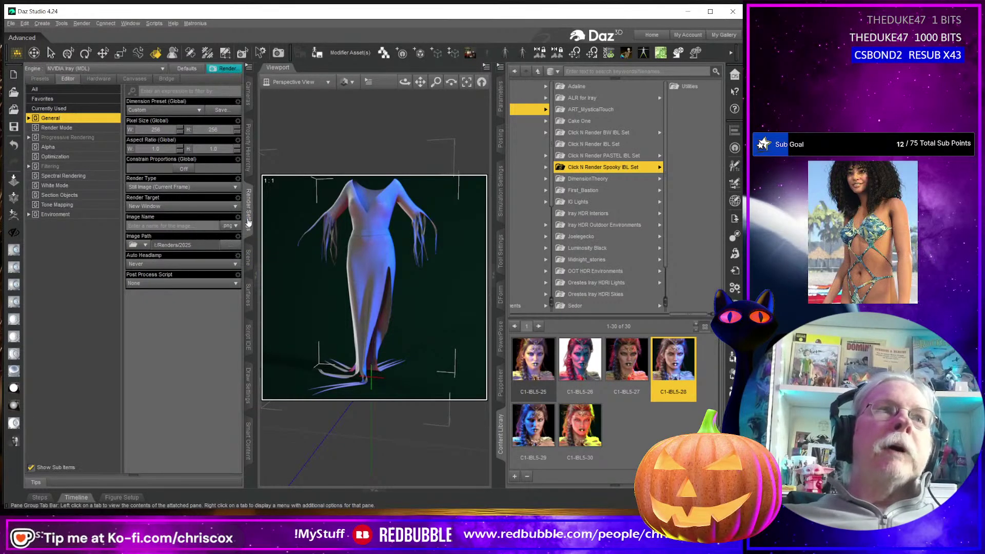
left_click(58, 206)
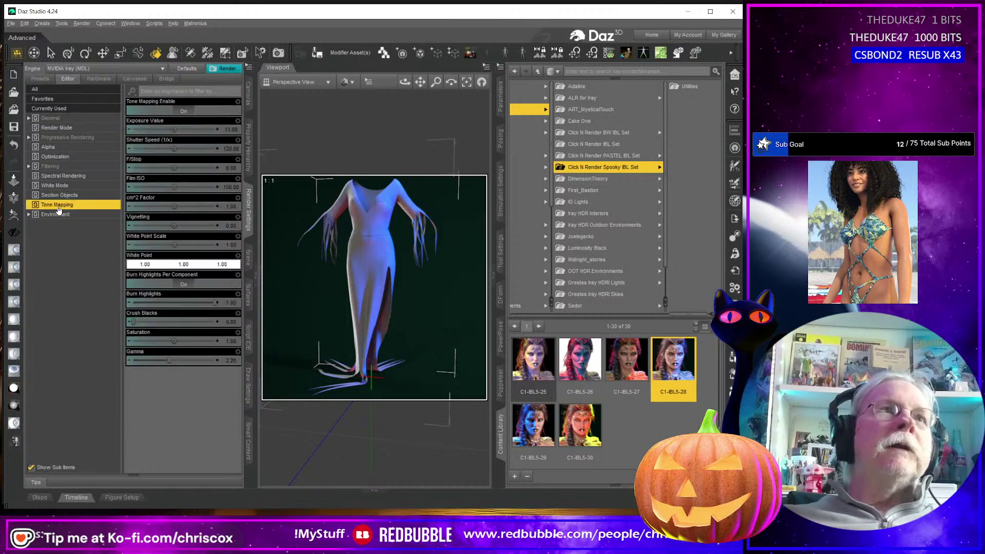
left_click(228, 131)
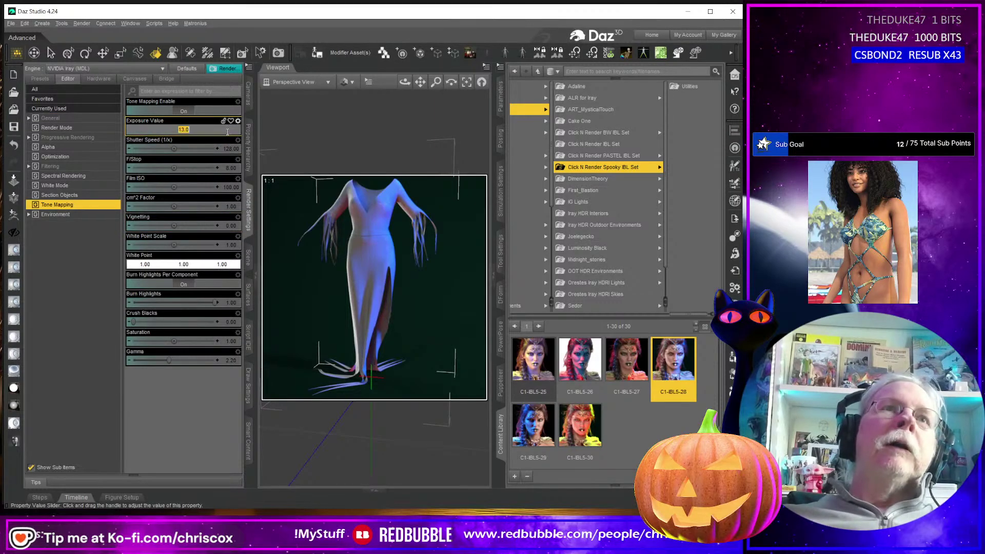
type("14")
key("Return")
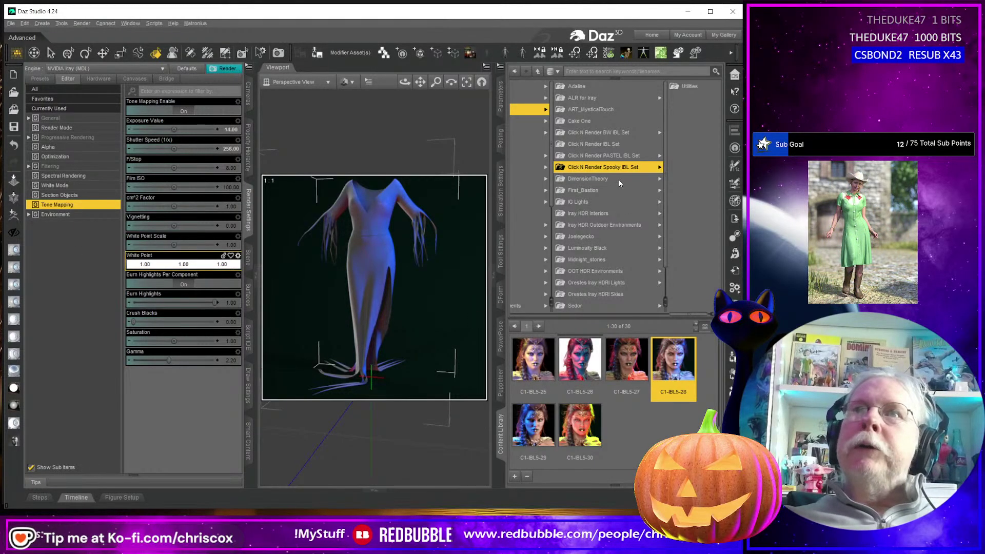
- Try the Spooky set's C1-IBL5-11 lighting on the dress, and look through the other Click N Render IBL sets
scroll(643, 423, "up", 4)
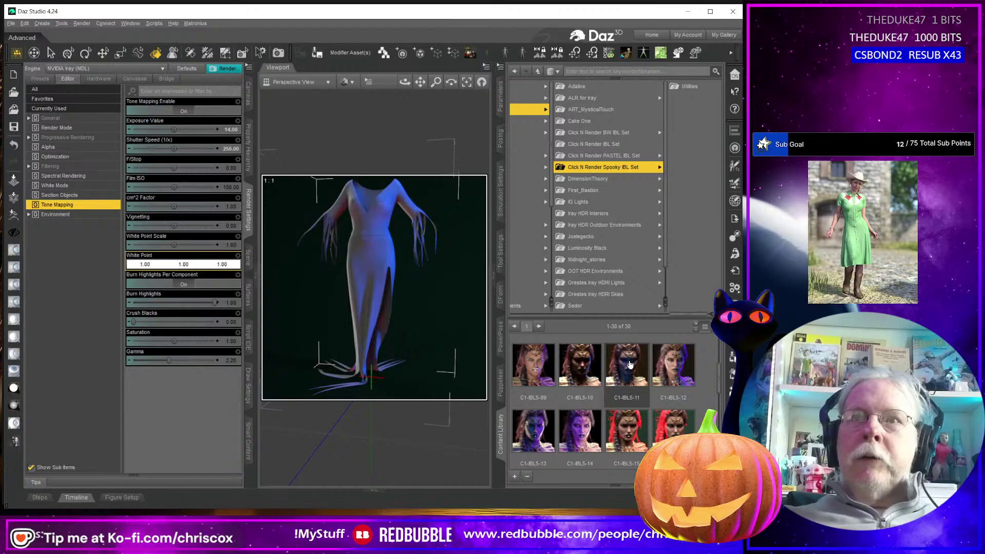
double_click(630, 365)
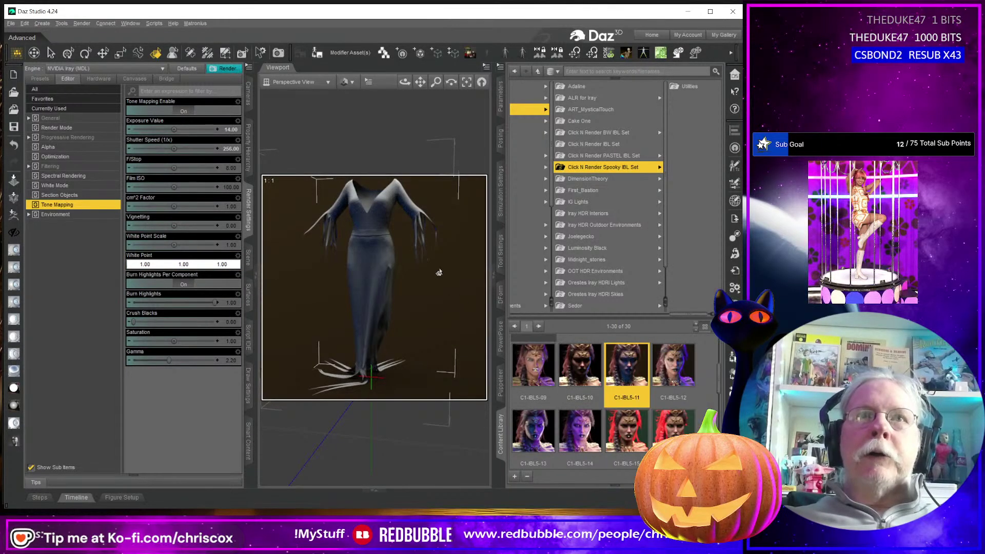
left_click(612, 144)
left_click(609, 134)
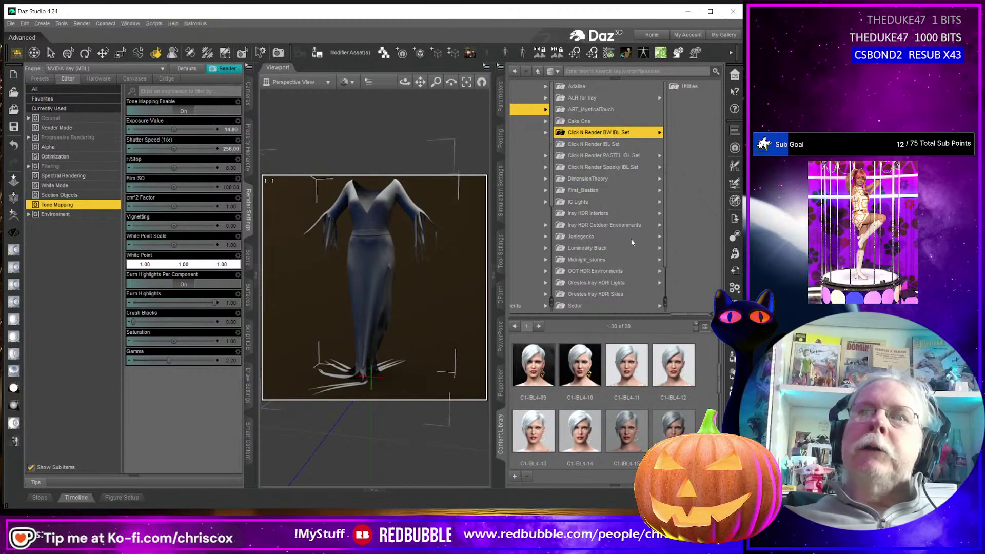
left_click(611, 145)
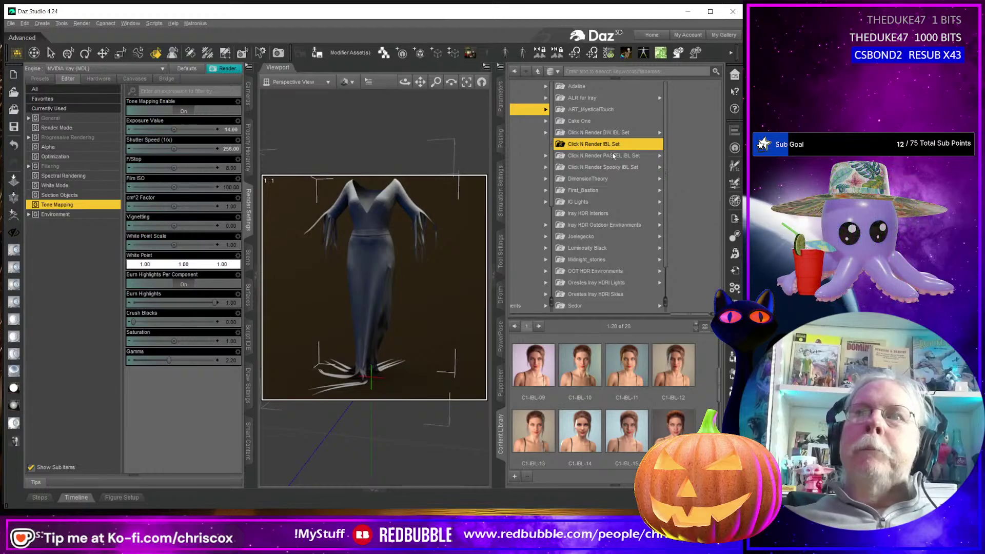
left_click(611, 154)
left_click(613, 167)
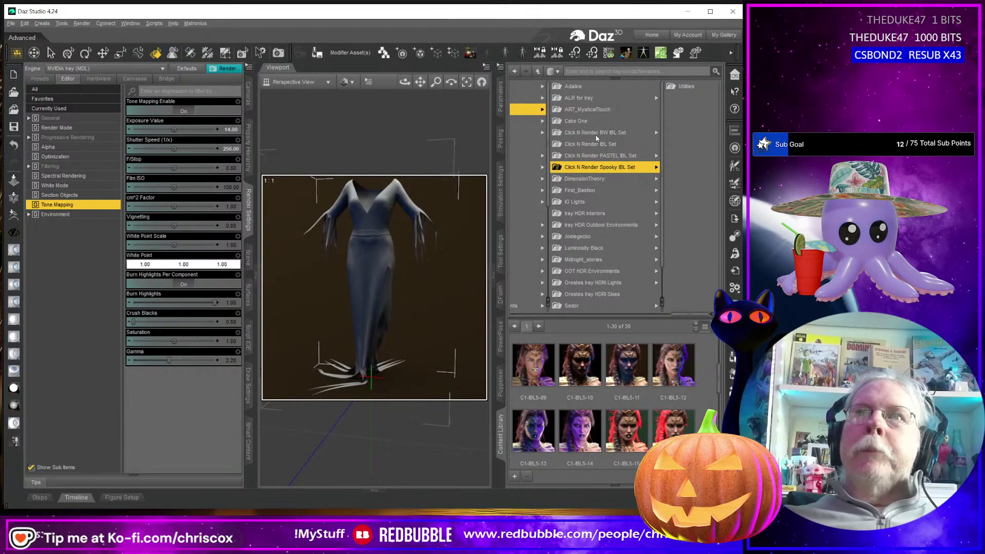
- Browse the Cake One light presets and try the blue-background lighting that directly follows C1-IBL2-15
left_click(583, 120)
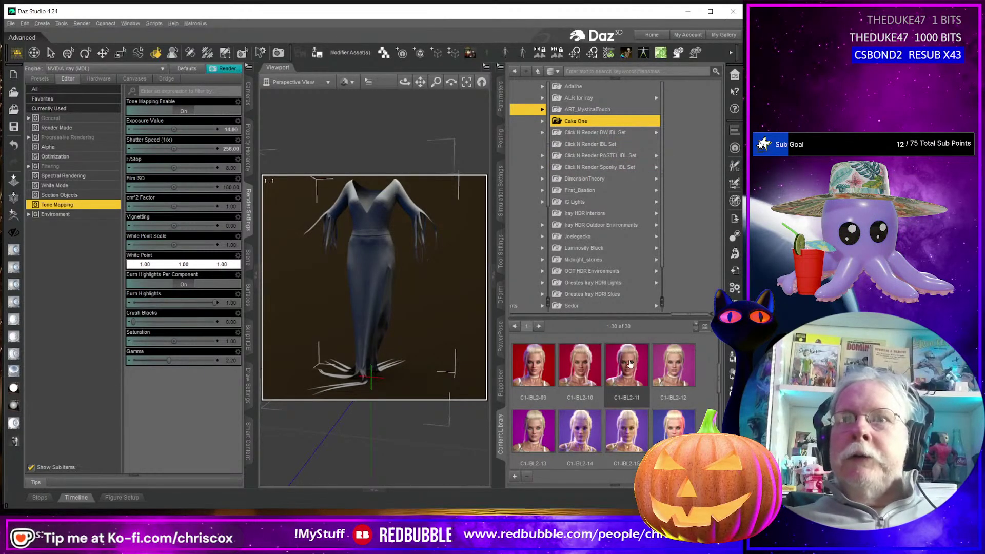
scroll(639, 392, "down", 3)
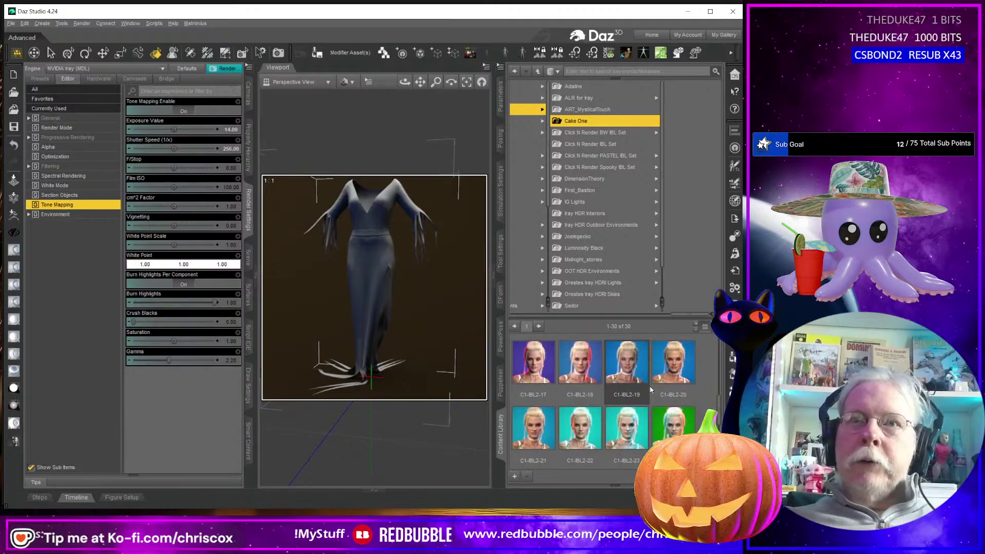
scroll(667, 400, "up", 3)
double_click(682, 433)
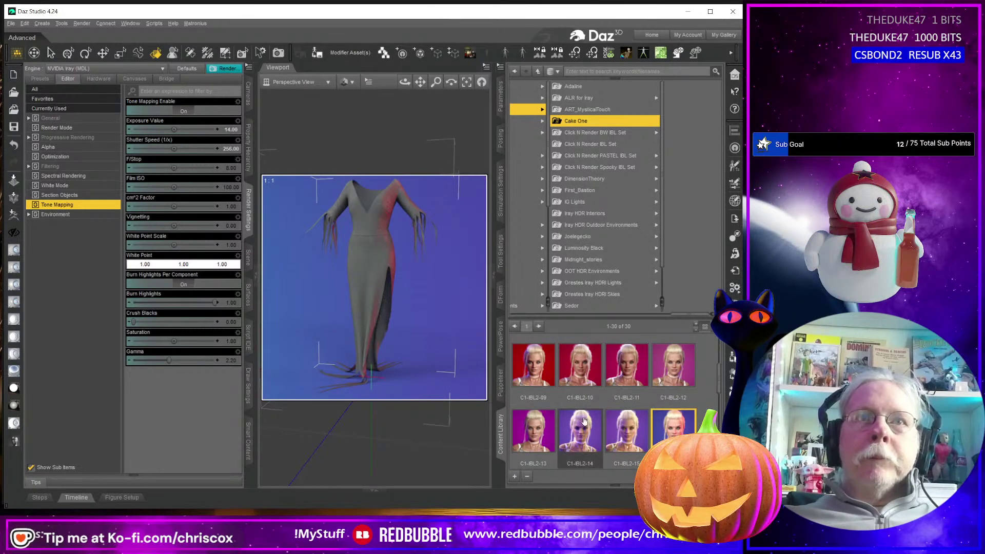
- Try a tone mapping Exposure Value of 15, and undo that change
left_click(229, 132)
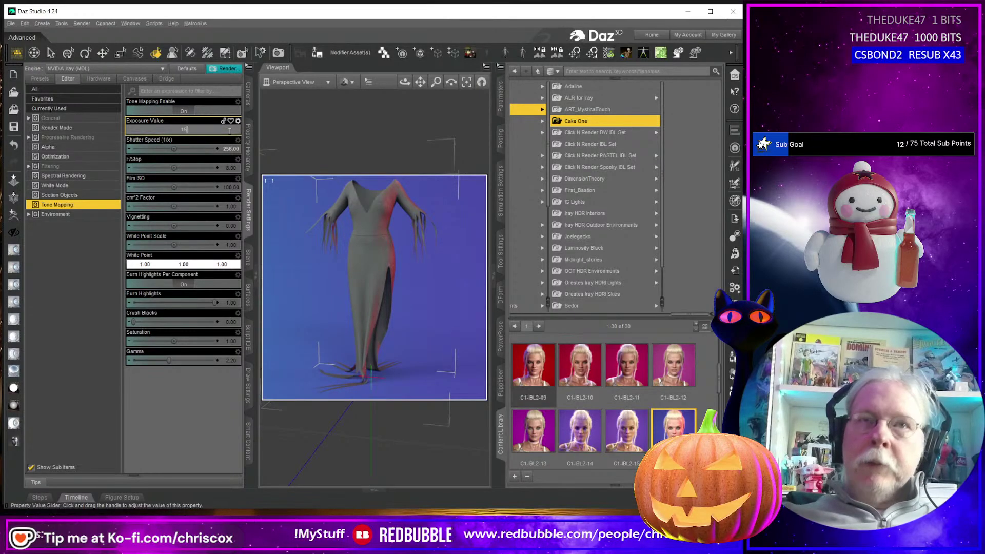
key("Return")
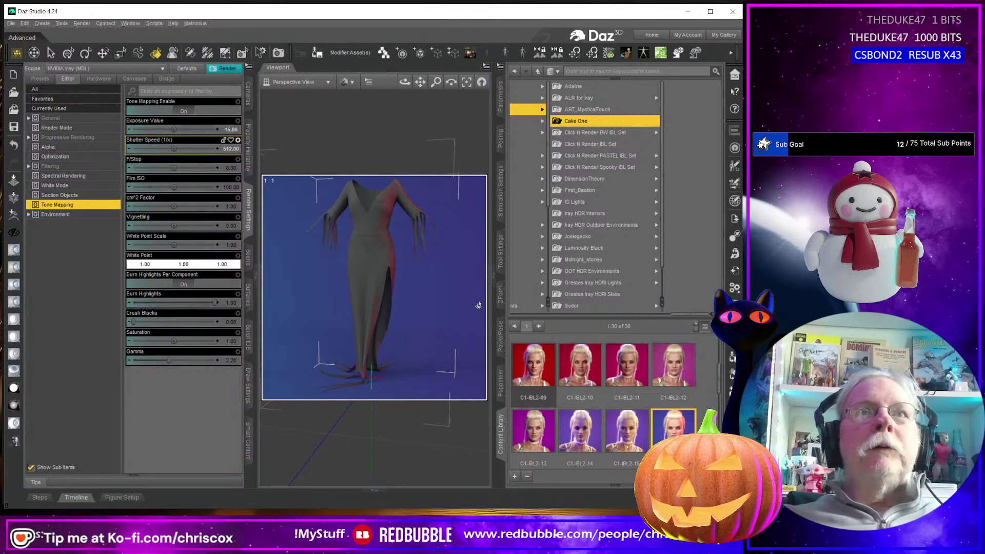
key("ctrl+z")
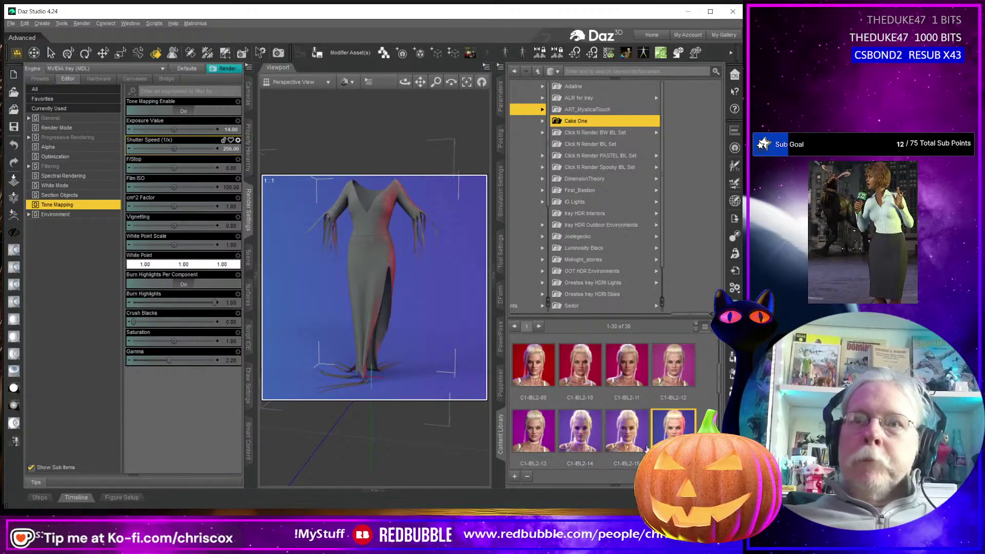
- Apply the C1-IBL2-14 lighting preset after trying C1-IBL2-15, and render the dress
double_click(627, 437)
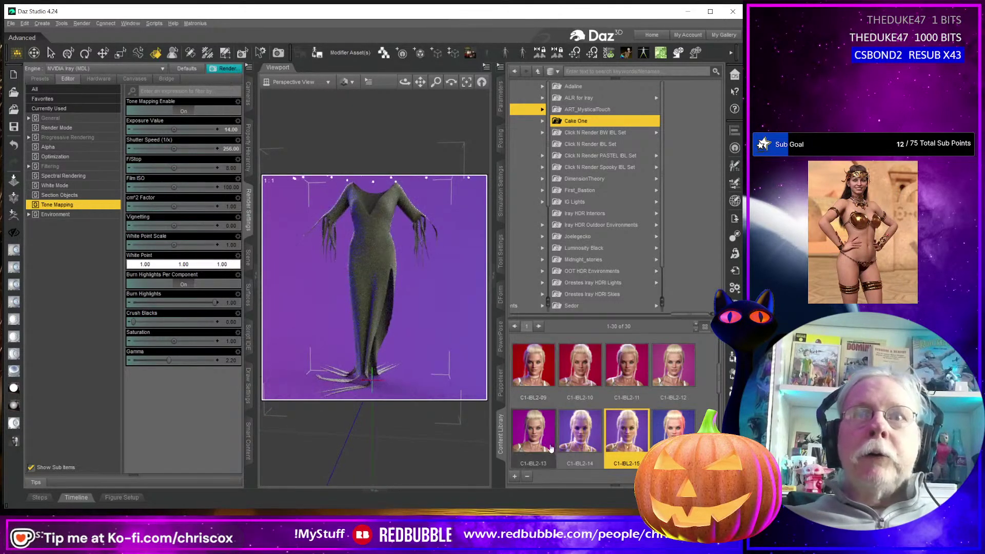
double_click(572, 433)
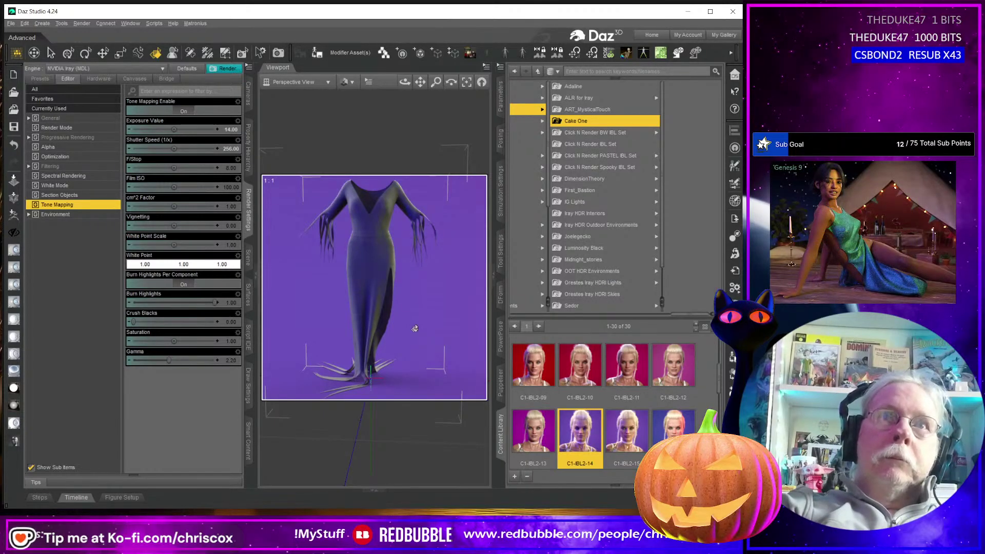
key("ctrl+r")
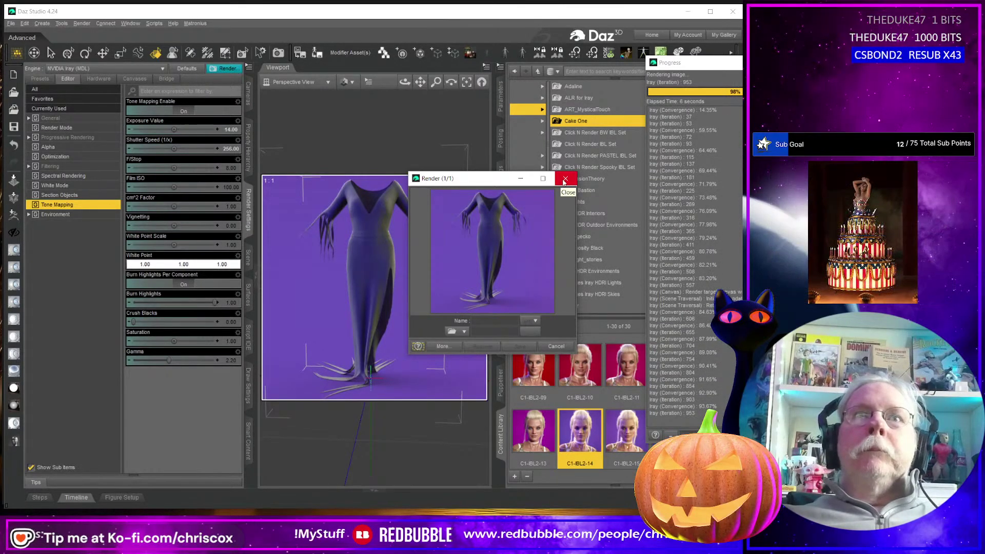
left_click(565, 179)
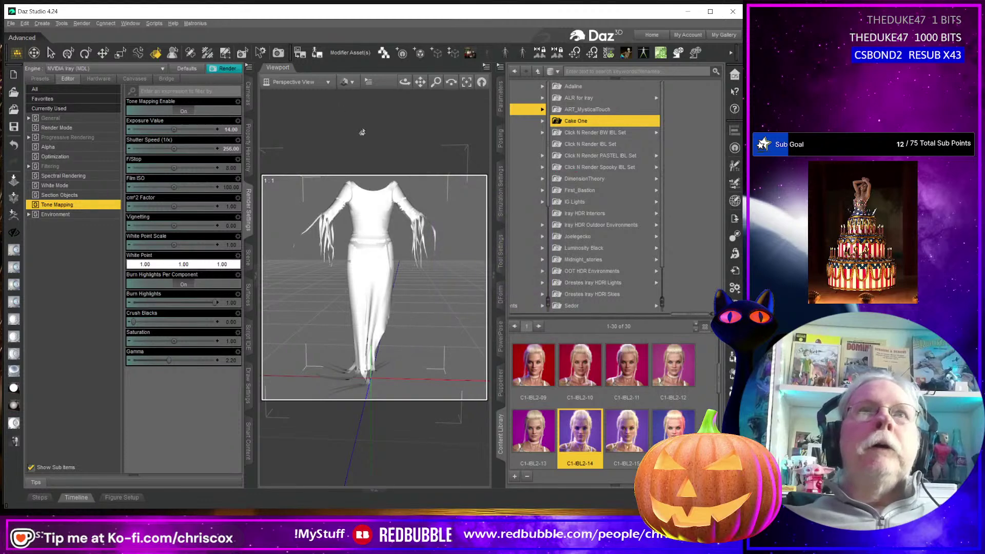
- Start saving the render image and go to Projects > Creepy Season > Vampira > People > Genesis 8 Female > Clothing > CCox > Vampira G8 Female
left_click(300, 53)
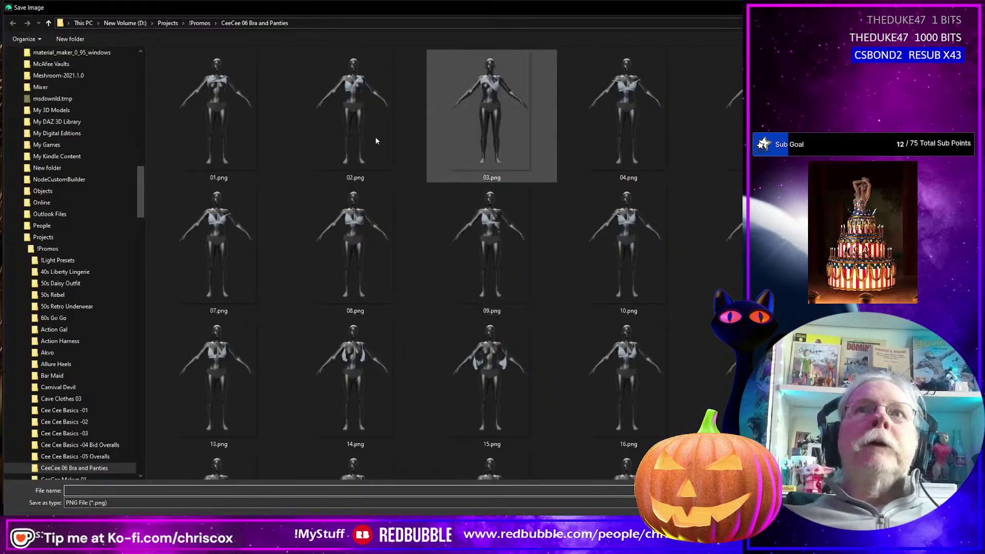
left_click(46, 237)
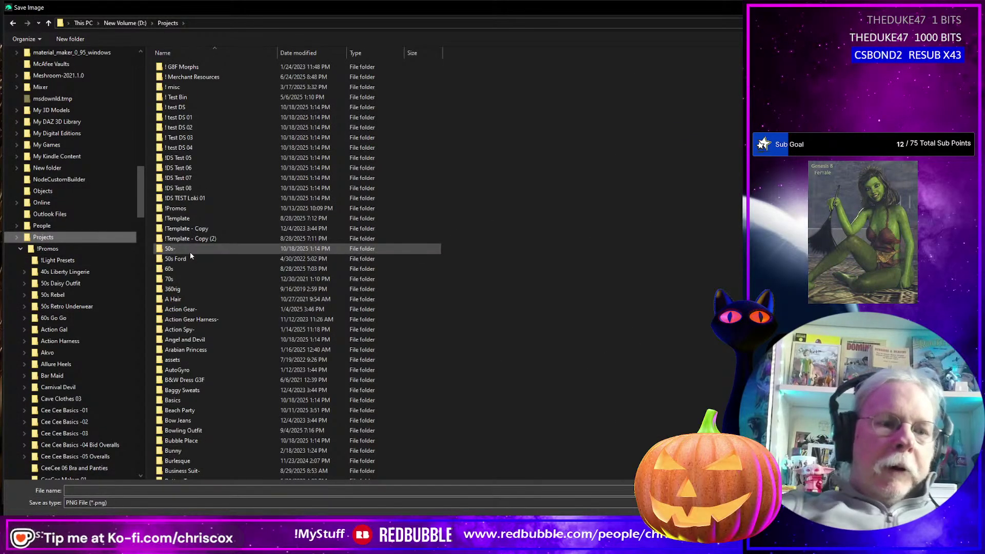
key("c")
left_click(190, 252)
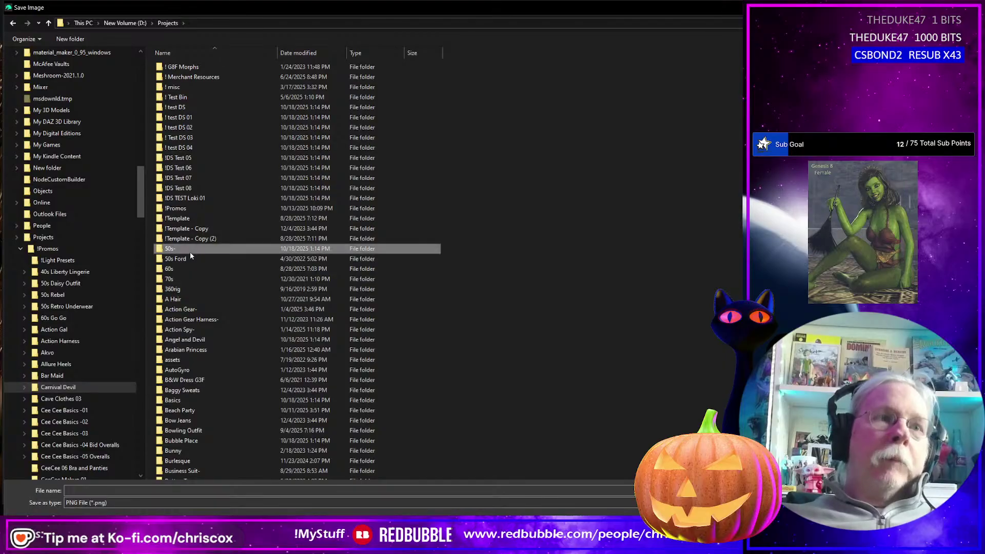
type("cre")
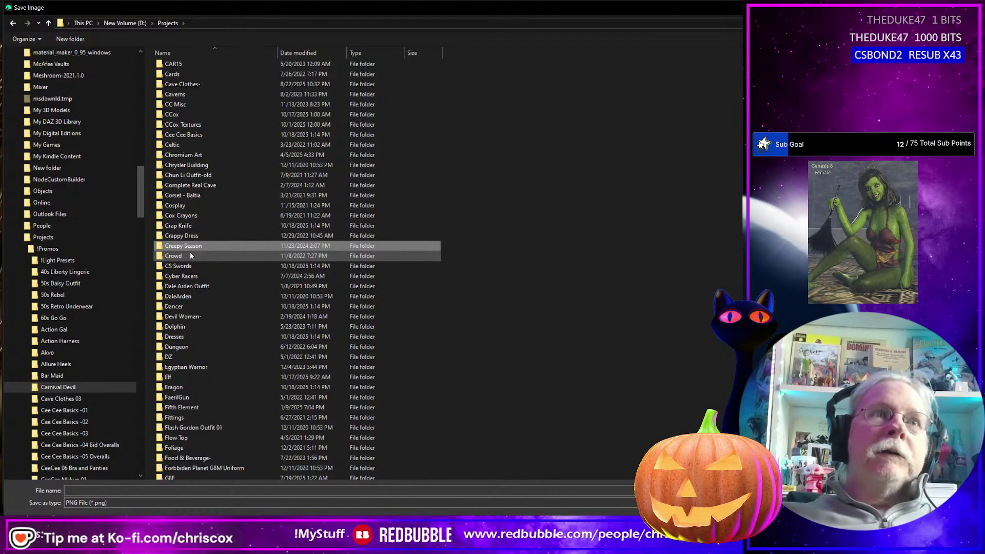
key("Return")
double_click(176, 319)
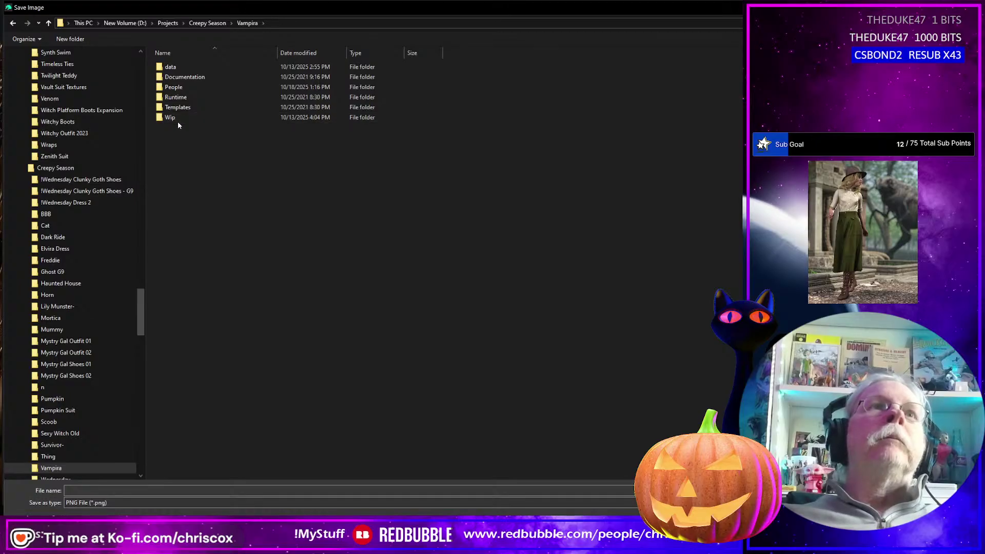
double_click(177, 87)
double_click(192, 67)
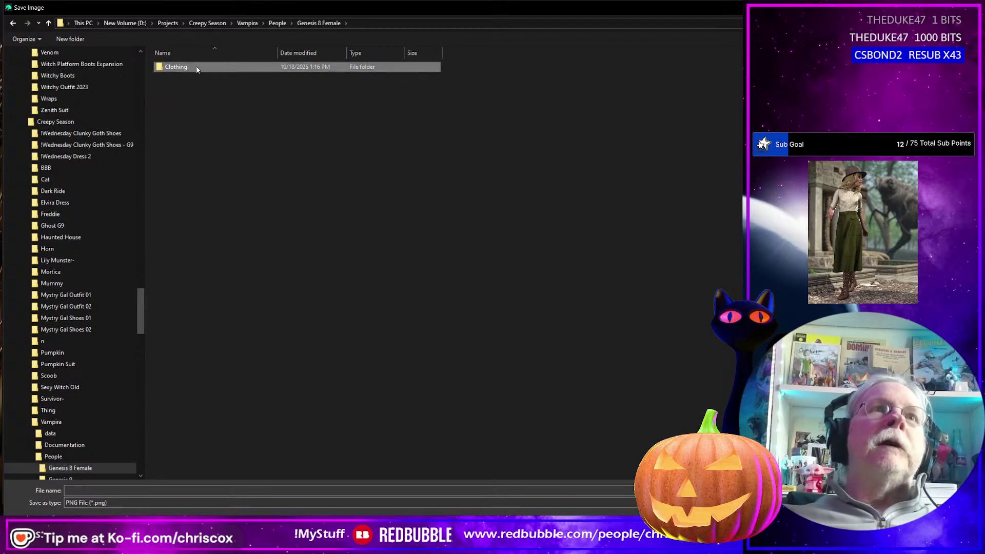
double_click(196, 66)
double_click(196, 66)
double_click(196, 67)
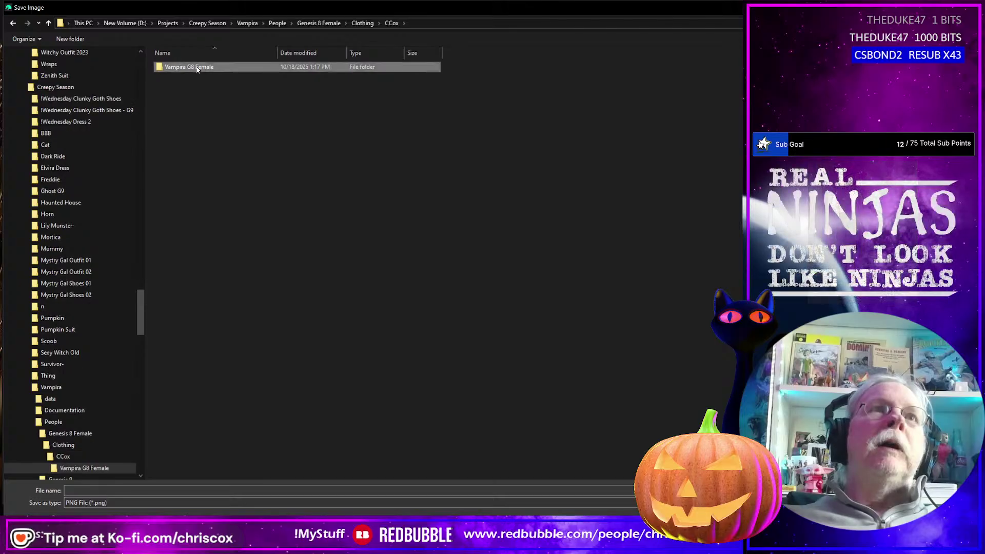
- Save the render over the existing Vampira Dress G8 Female.tip.png
left_click(485, 176)
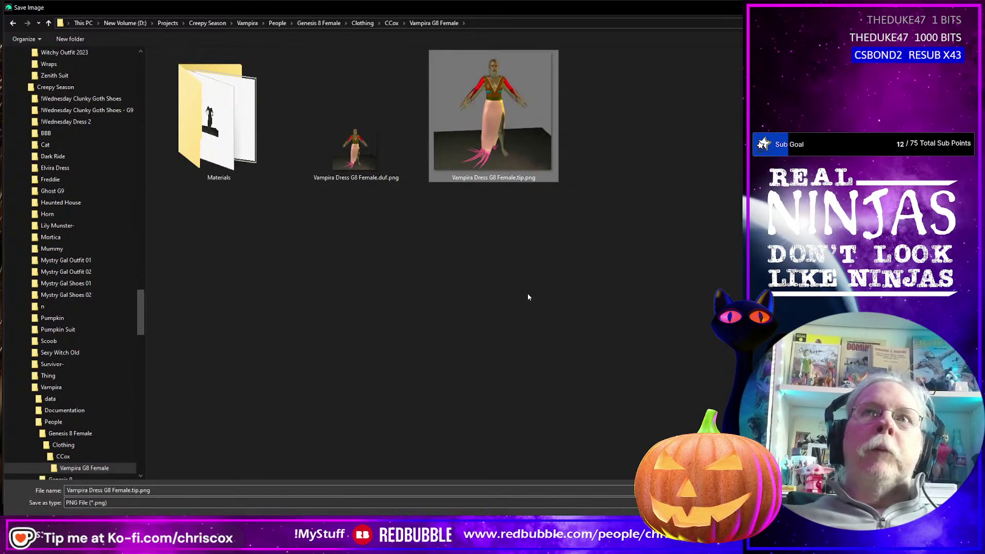
key("Return")
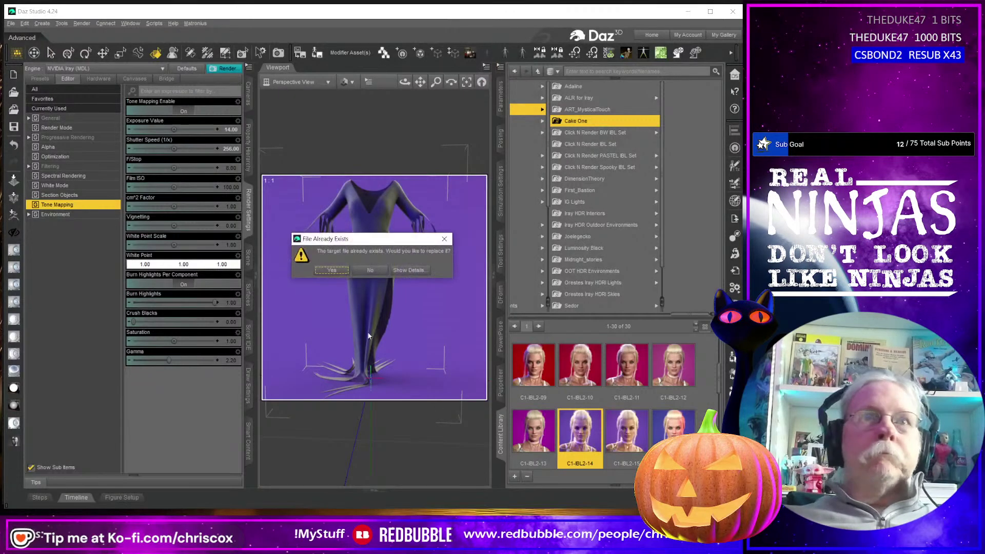
left_click(335, 273)
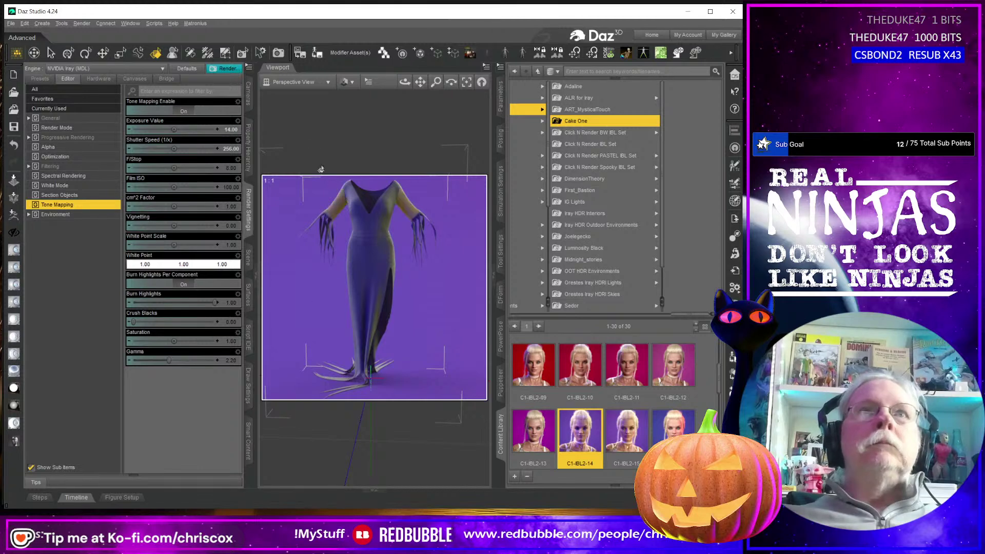
- Save the same render as Vampira Dress.tip.png in the Materials folder, replacing the existing file
left_click(299, 53)
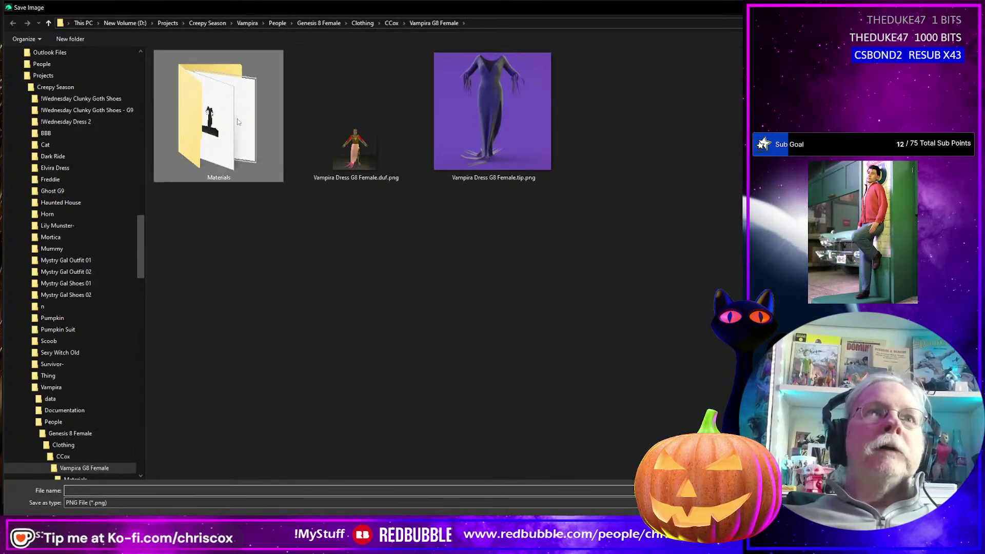
double_click(237, 119)
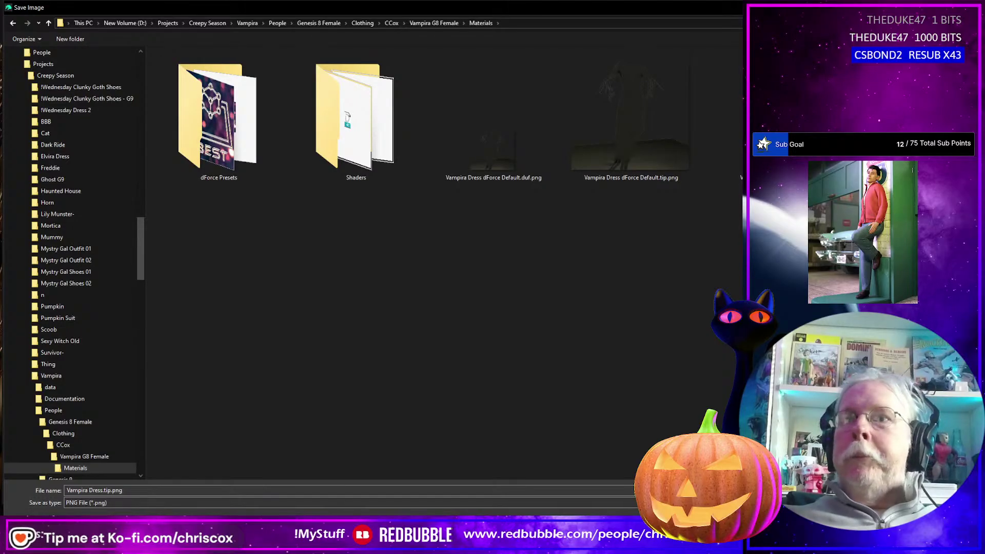
key("Return")
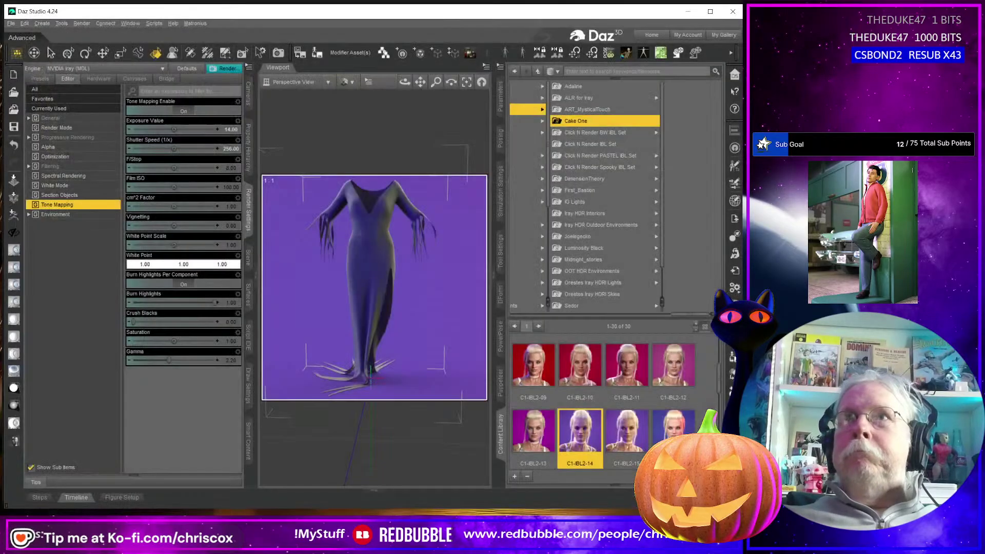
left_click(331, 271)
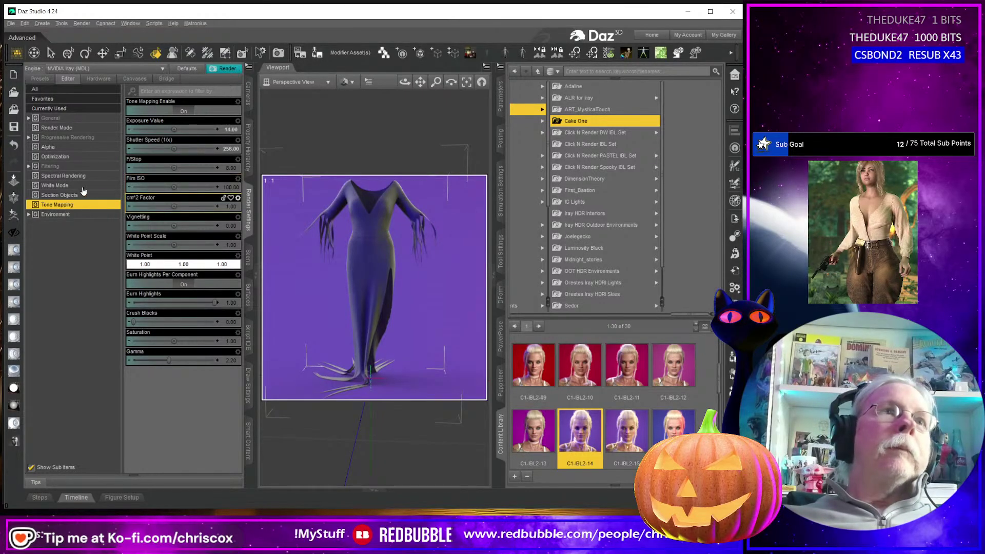
- On all Vampira dress surfaces, remove the Base Color map and set a muted blue-grey Base Color of 0.19, 0.21, 0.26
left_click(69, 121)
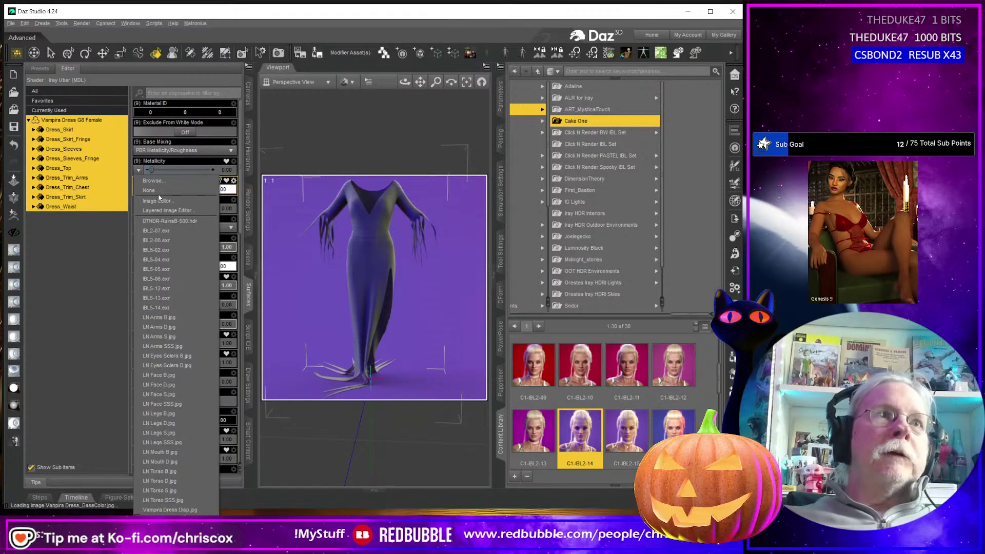
left_click(142, 190)
left_click(175, 190)
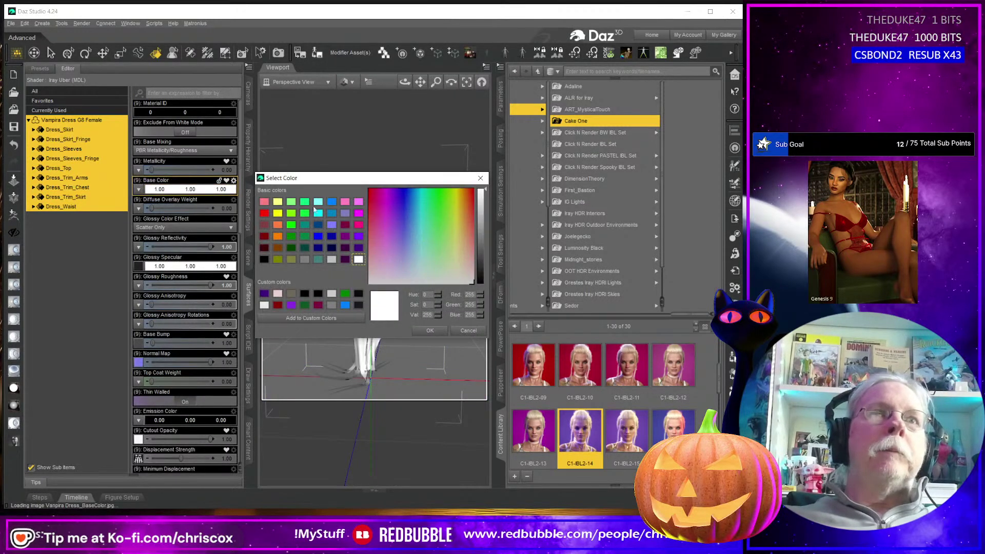
left_click(405, 243)
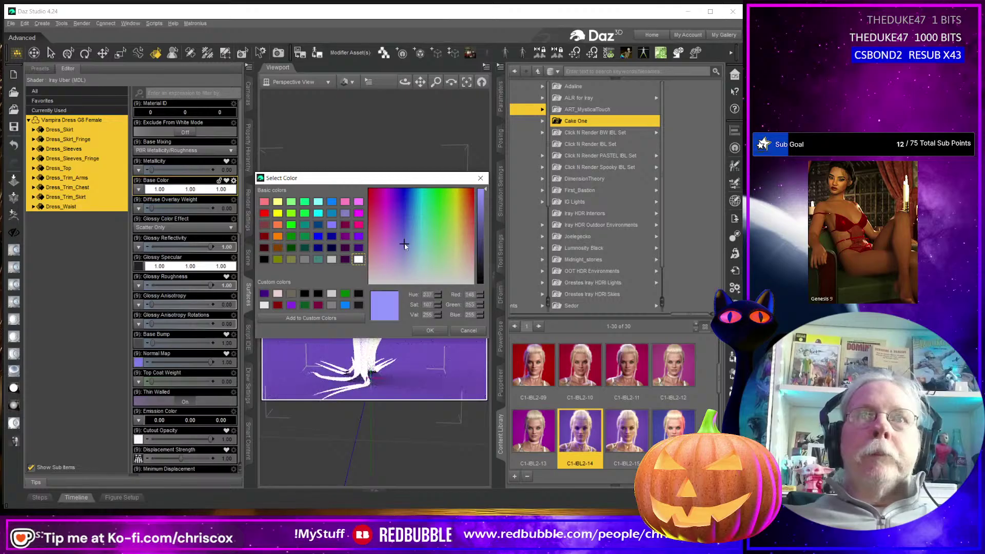
mouse_move(482, 238)
left_mouse_down()
mouse_move(482, 247)
mouse_move(482, 232)
left_mouse_up()
left_click(404, 251)
left_click(408, 266)
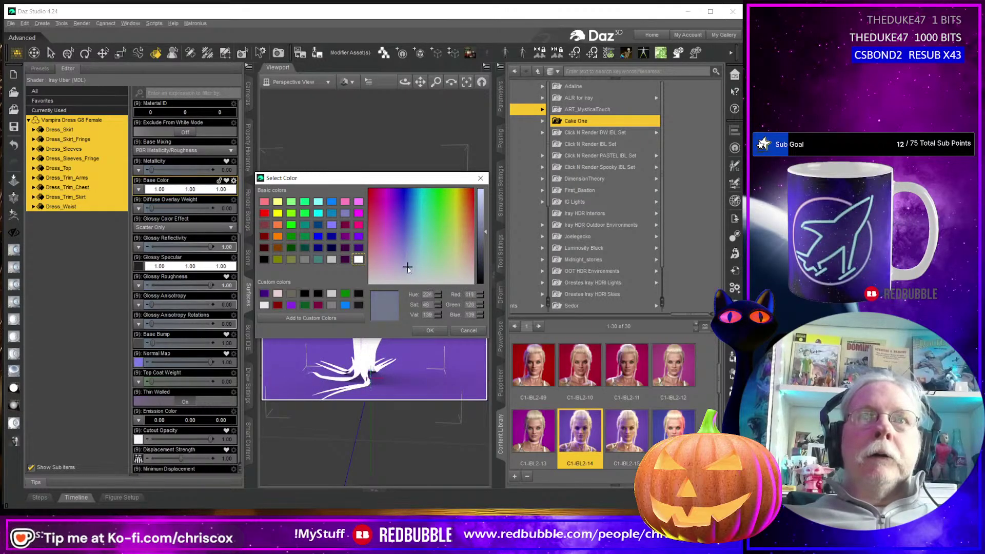
left_click(431, 331)
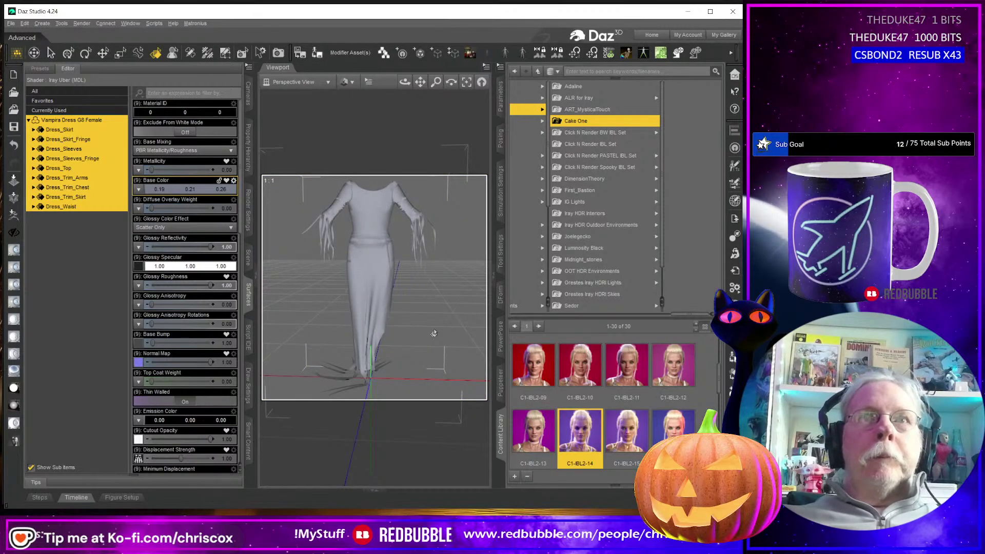
- Render the untextured dress and save the image over Vampira Dress dForce Default.tip.png in the Materials folder
key("ctrl+r")
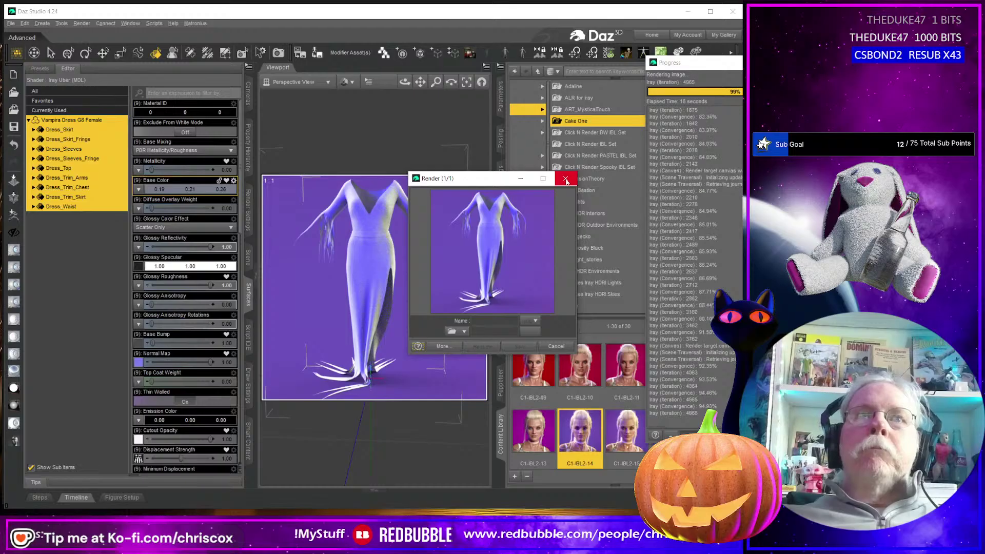
left_click(566, 179)
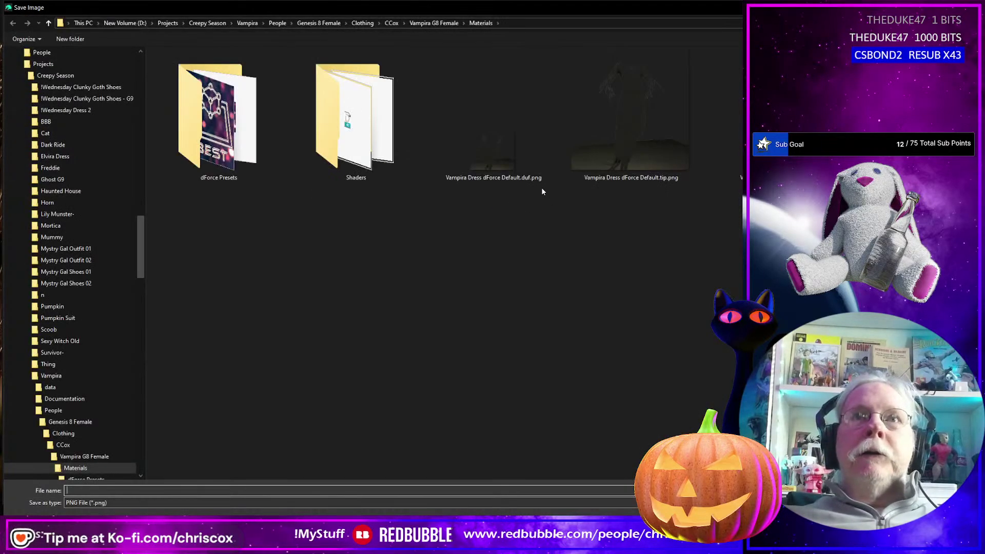
left_click(617, 149)
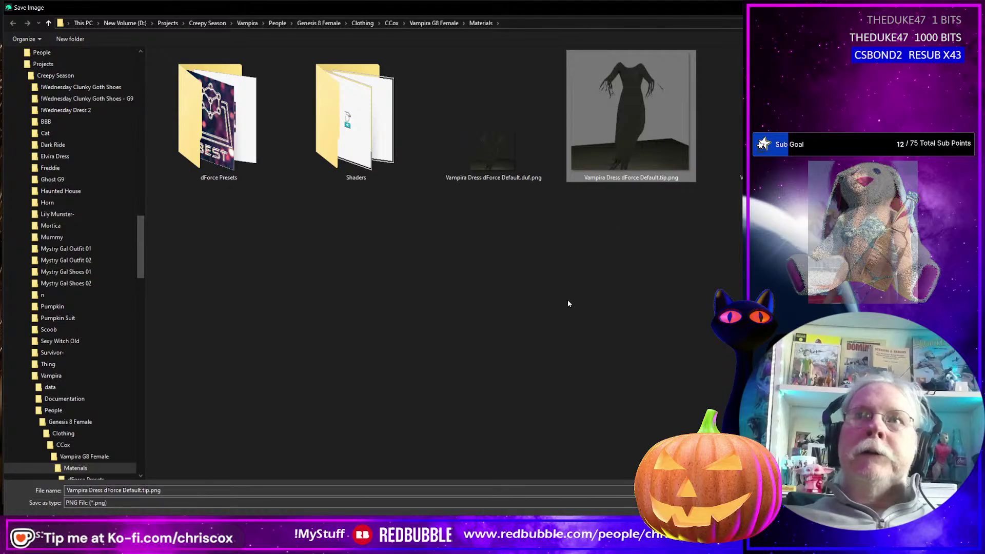
key("Return")
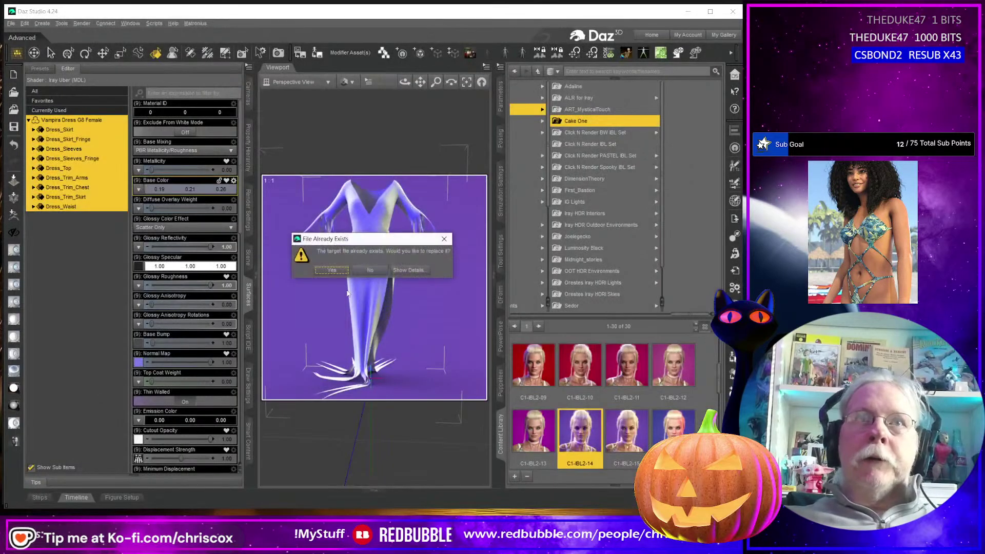
left_click(331, 275)
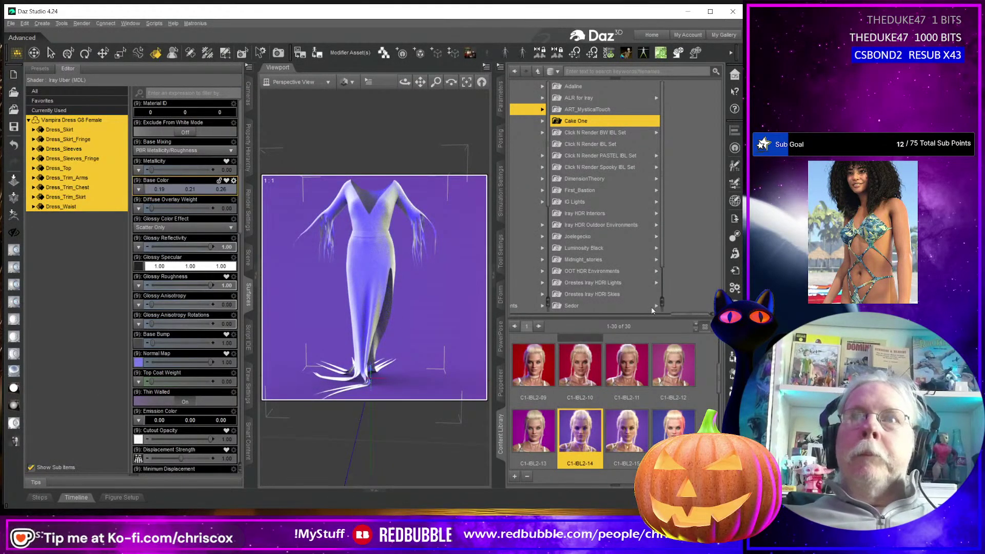
- In the content library, open Vampira > People > Genesis 8 Female > Clothing > CCox > Vampira G8 Female
left_click_drag(678, 314, 504, 312)
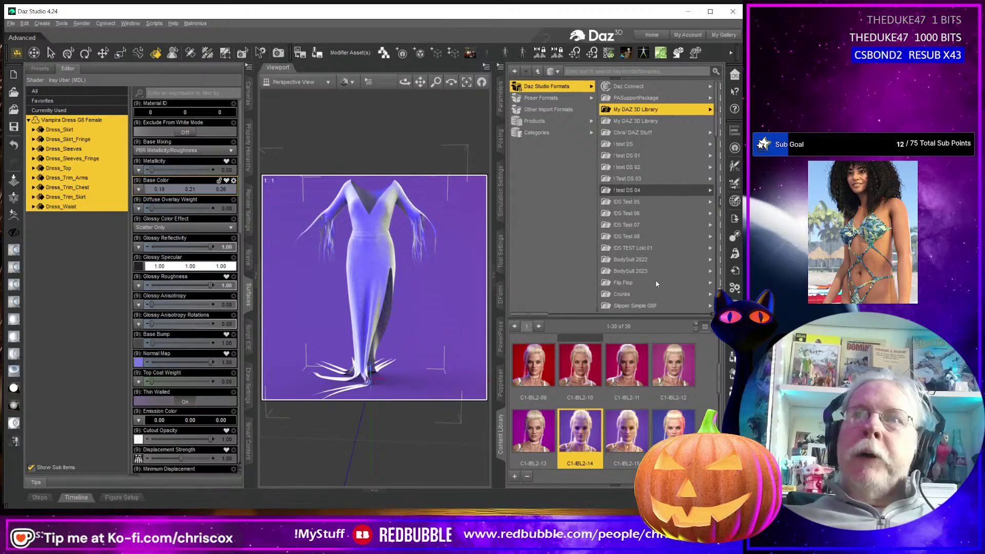
scroll(651, 226, "down", 10)
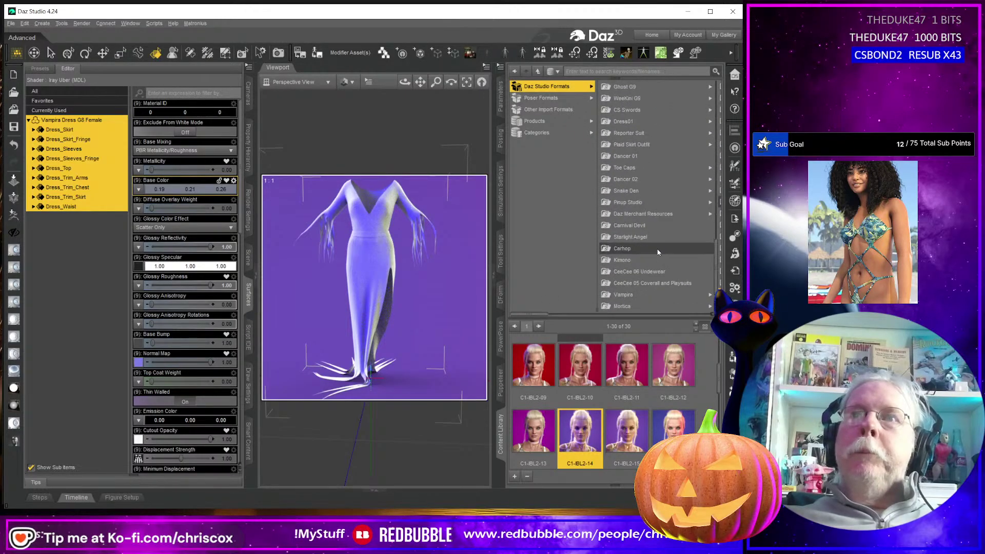
left_click(628, 297)
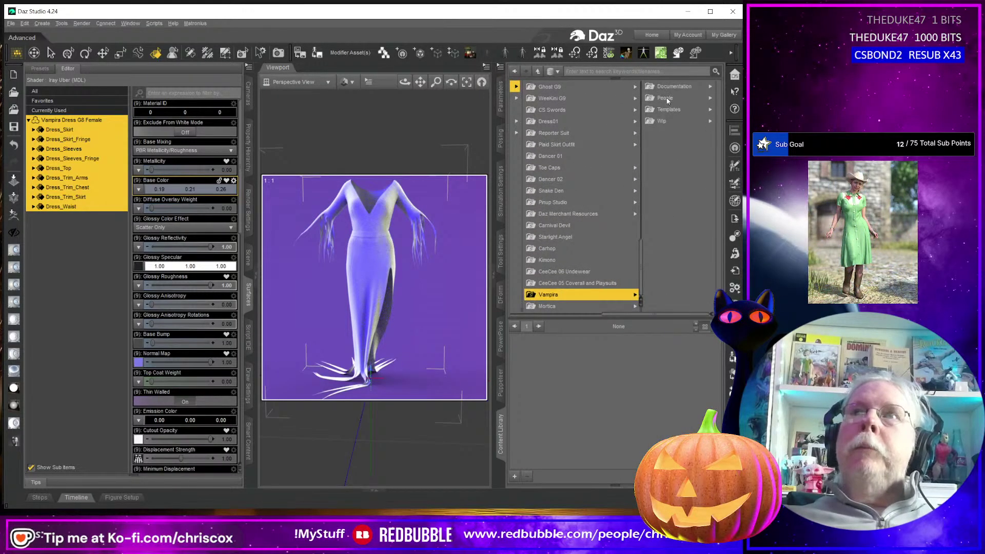
left_click(664, 98)
left_click(651, 87)
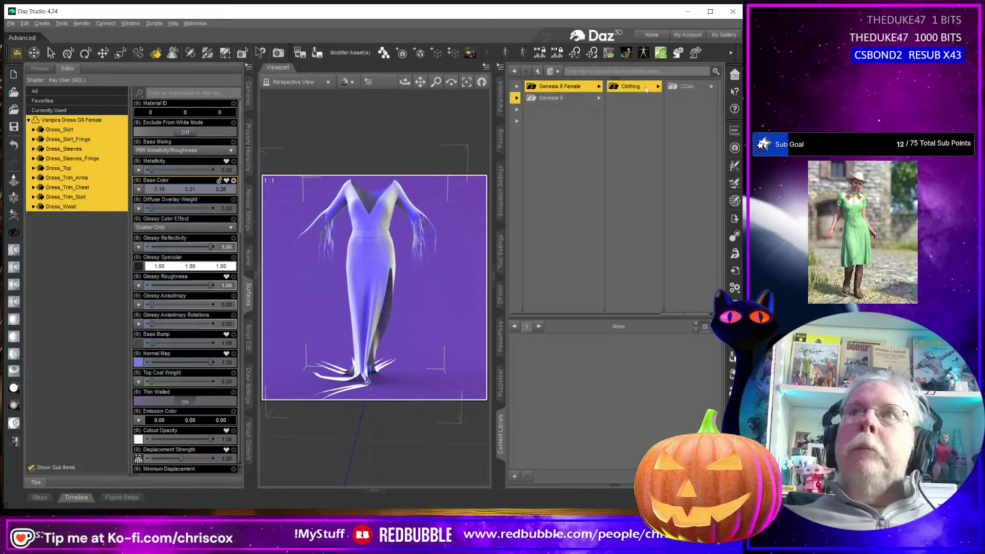
left_click(680, 88)
left_click(680, 87)
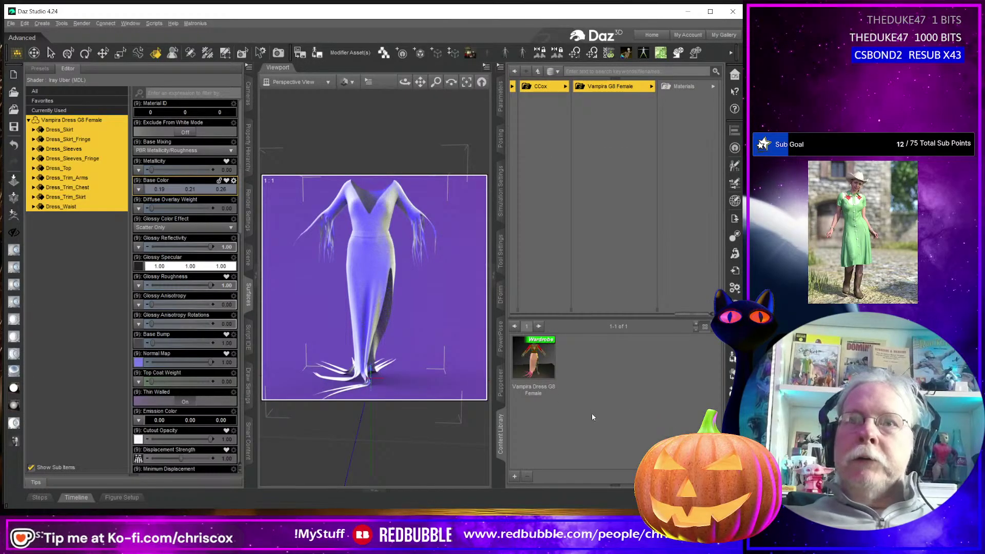
- Switch to File Explorer and delete the old small thumbnail image for the Vampira Dress G8 Female.duf file
key("alt+Tab")
left_click(463, 168)
key("Delete")
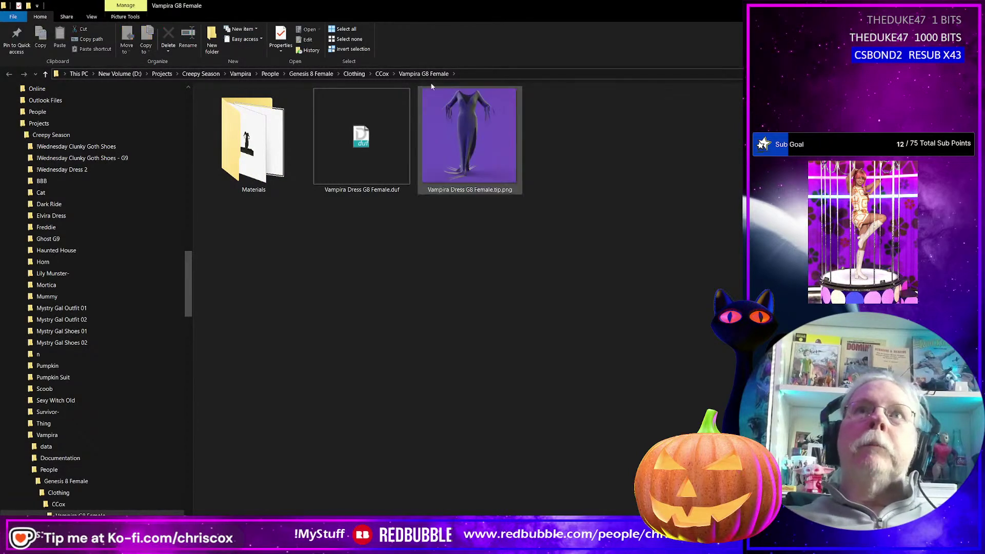
- Create a 91 × 91 pixel copy of Vampira Dress G8 Female.tip.png with Image Resizer's .duf size, and select the copy
left_click_drag(420, 6, 319, 35)
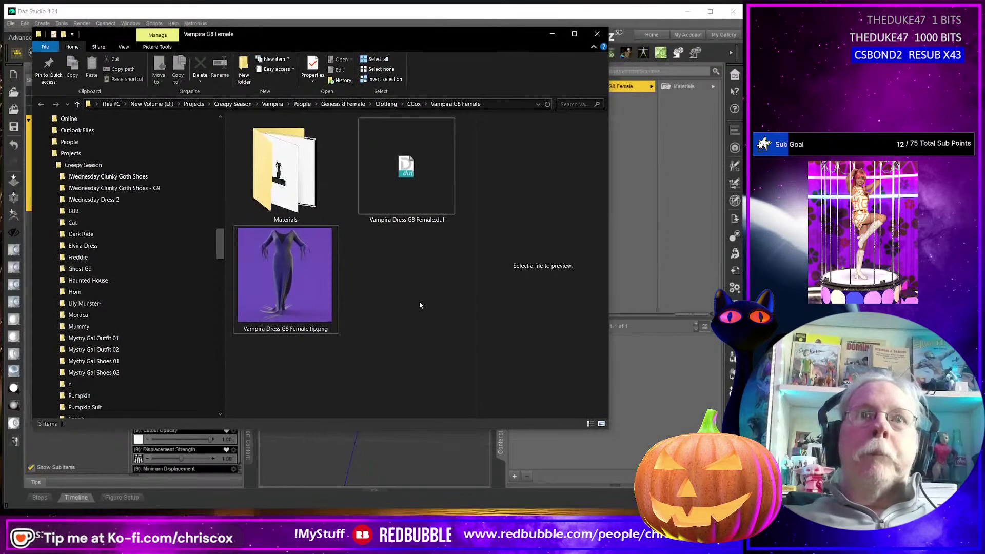
left_click(307, 291)
right_click(342, 278)
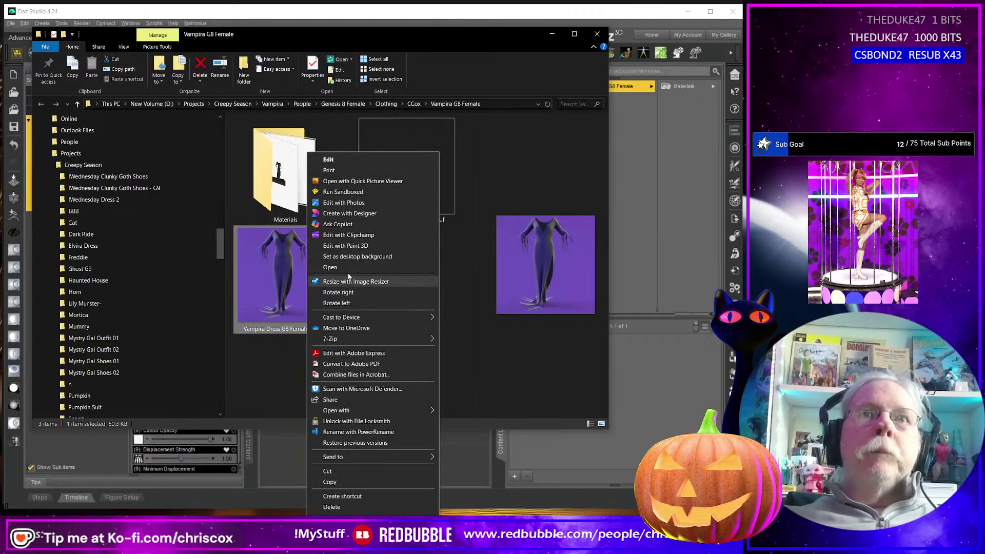
left_click(349, 281)
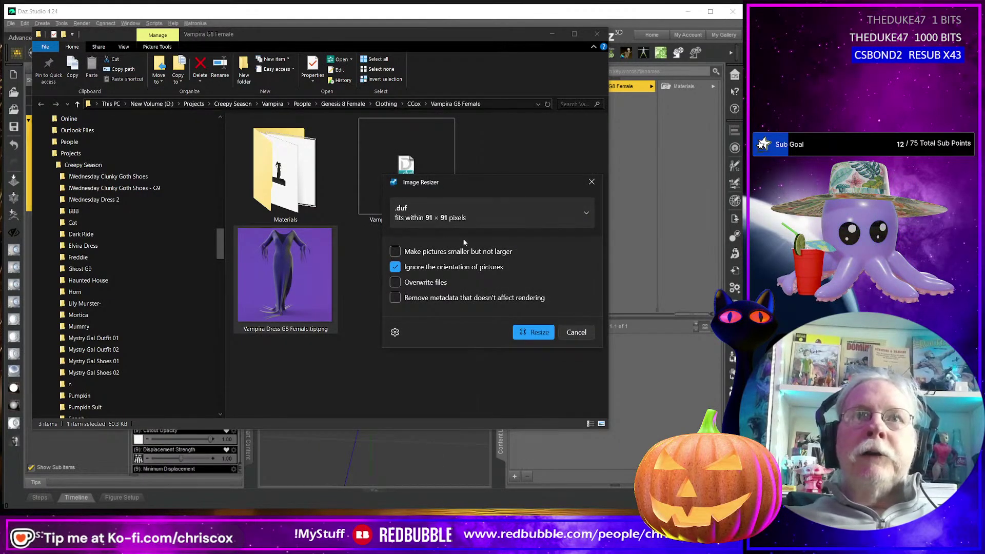
left_click(523, 328)
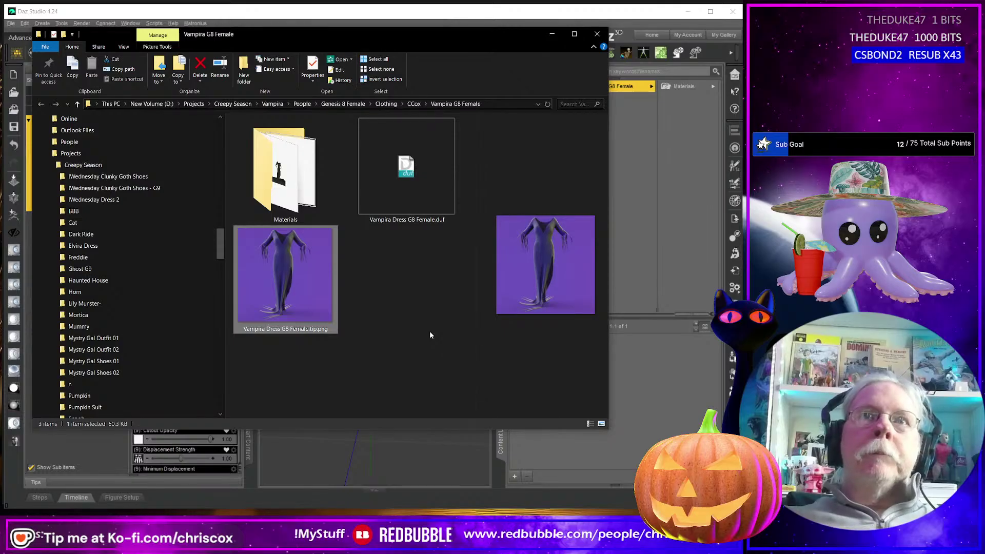
left_click(306, 330)
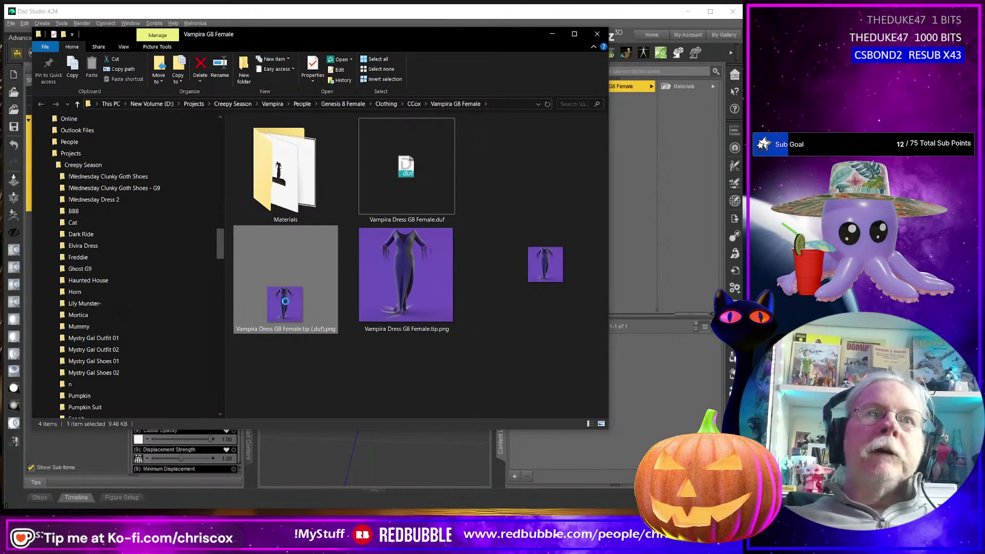
- Rename the resized dress thumbnail to Vampira Dress G8 Female.duf.png with PowerRename, replacing ".tip (.duf)" with ".duf"
right_click(285, 302)
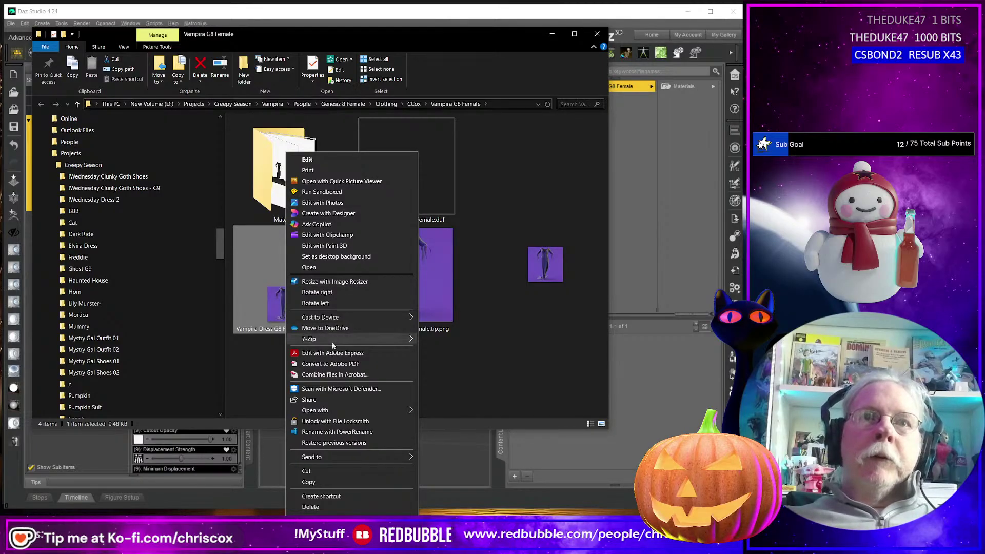
left_click(336, 432)
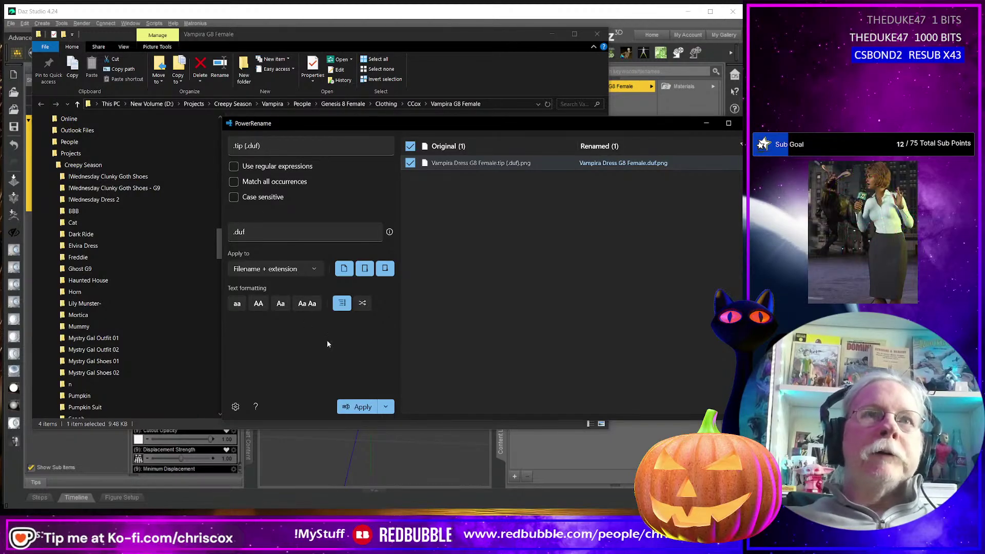
left_click(360, 405)
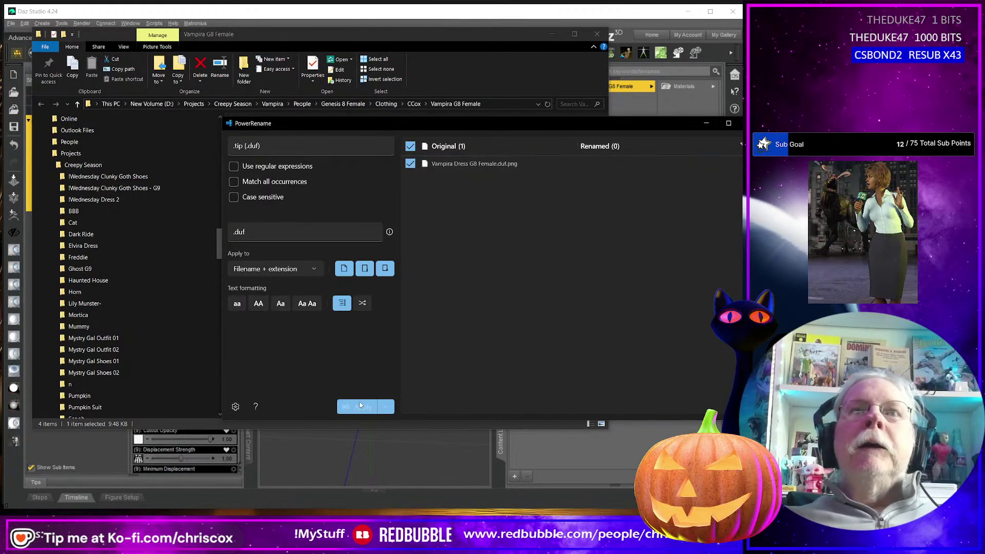
left_click(749, 123)
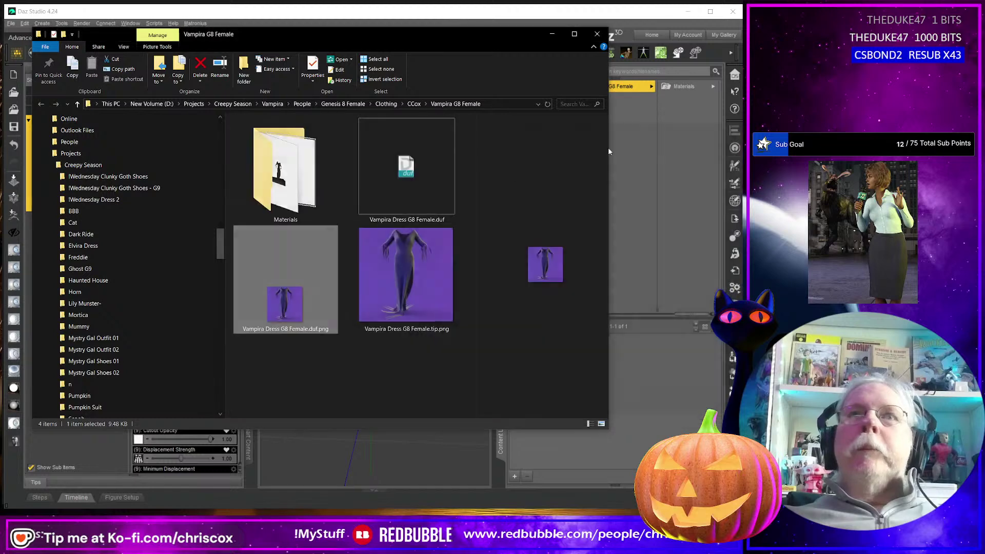
- Open the Materials folder and delete the old small thumbnails Vampira Dress dForce Default.duf.png and Vampira Dress.duf.png
left_click(277, 188)
double_click(276, 190)
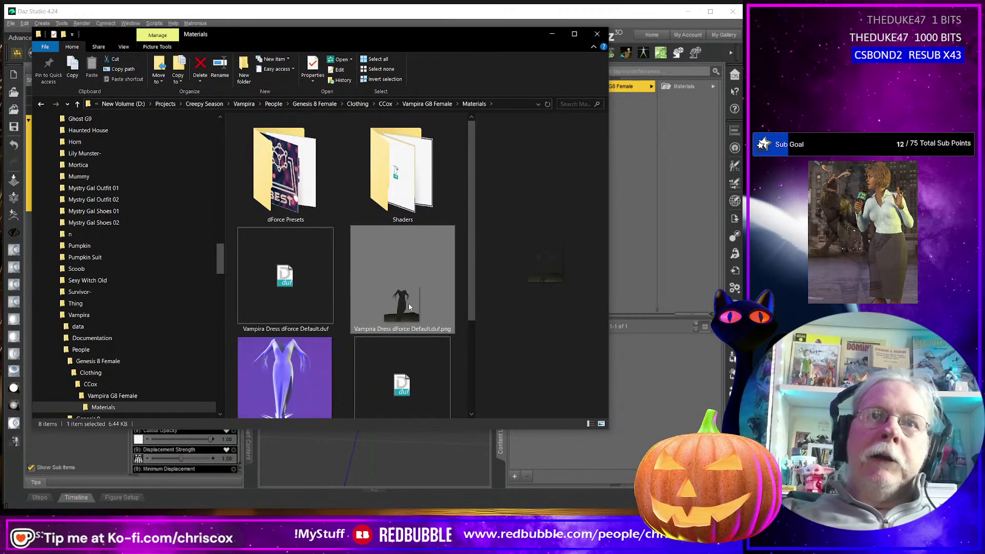
left_click_drag(609, 345, 695, 348)
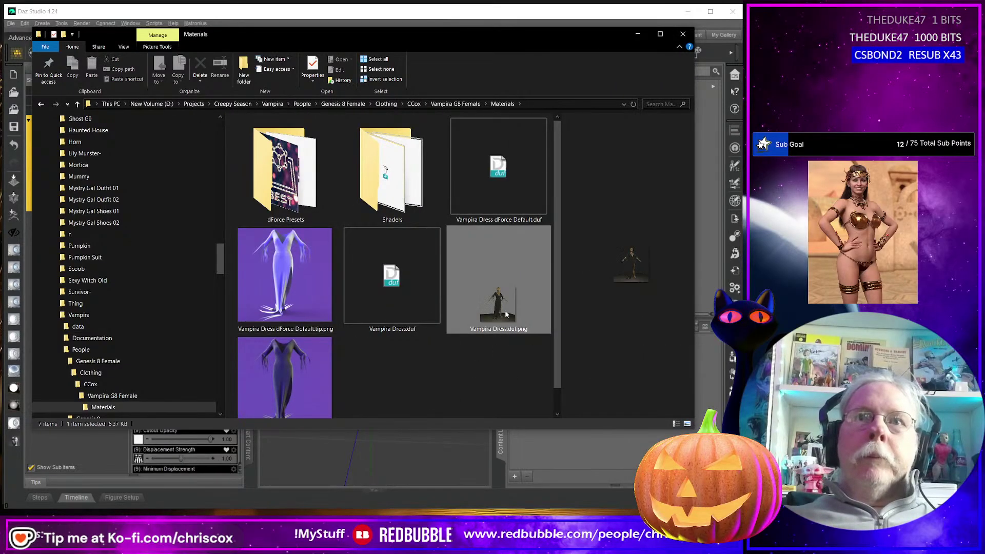
- Create 91 × 91 pixel copies of Vampira Dress dForce Default.tip.png and Vampira Dress.tip.png with Image Resizer's .duf size
left_click(285, 275)
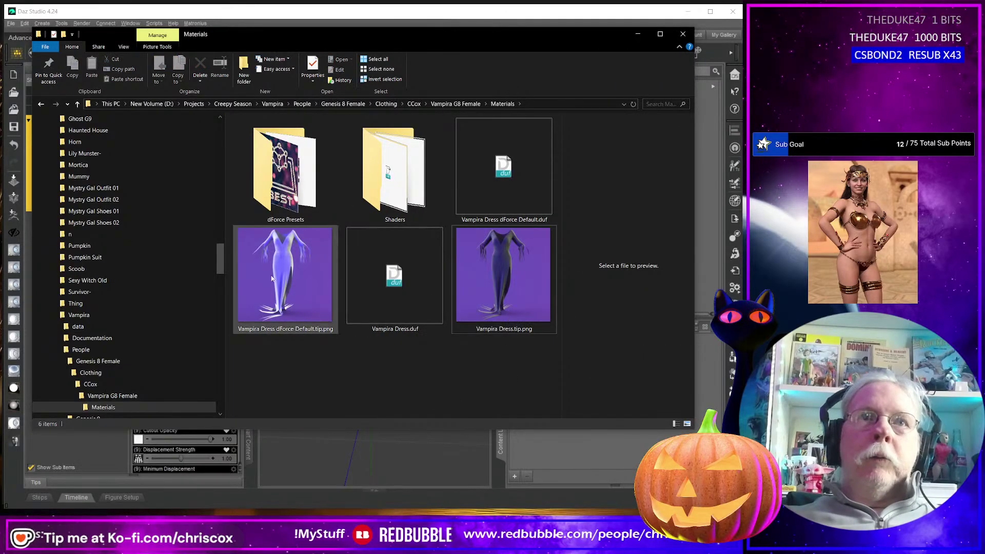
left_click(498, 266, "ctrl")
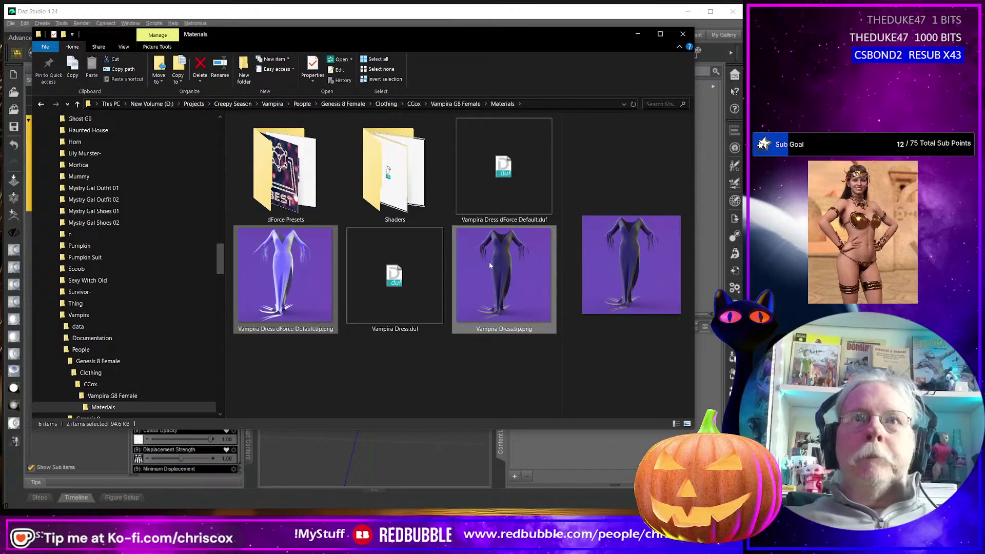
right_click(496, 268)
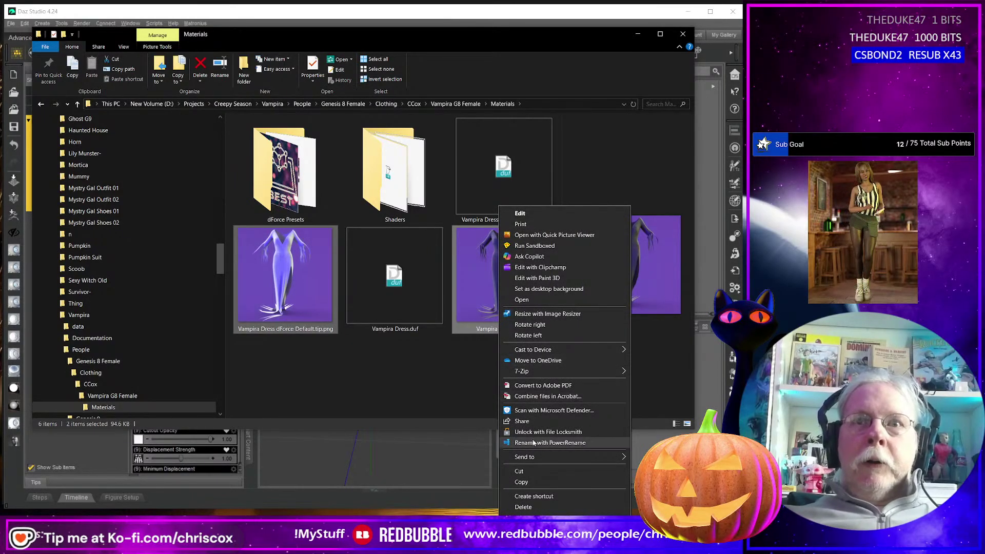
mouse_move(527, 372)
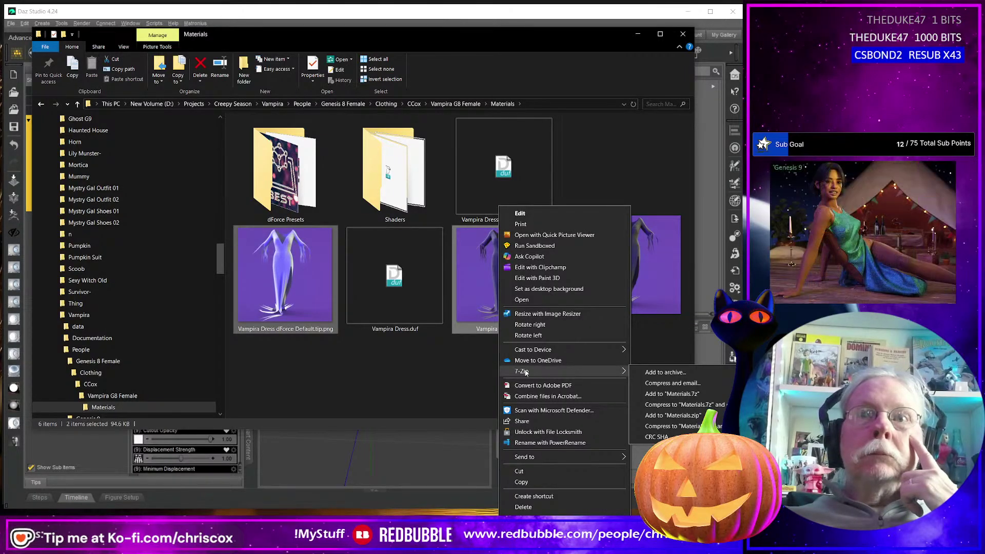
left_click(539, 314)
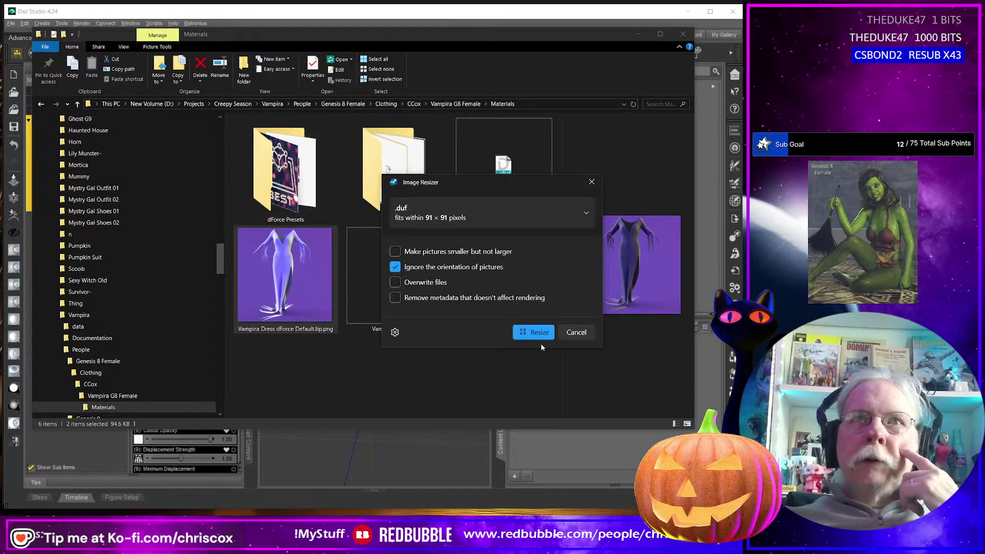
left_click(533, 332)
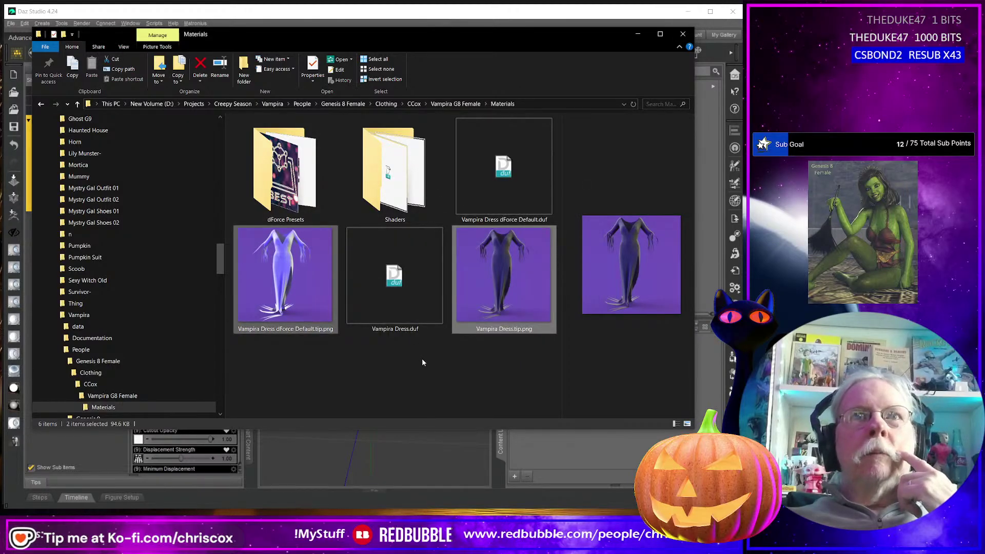
- Rename both resized copies with PowerRename so they end in .duf.png instead of .tip (.duf).png
left_click(290, 313)
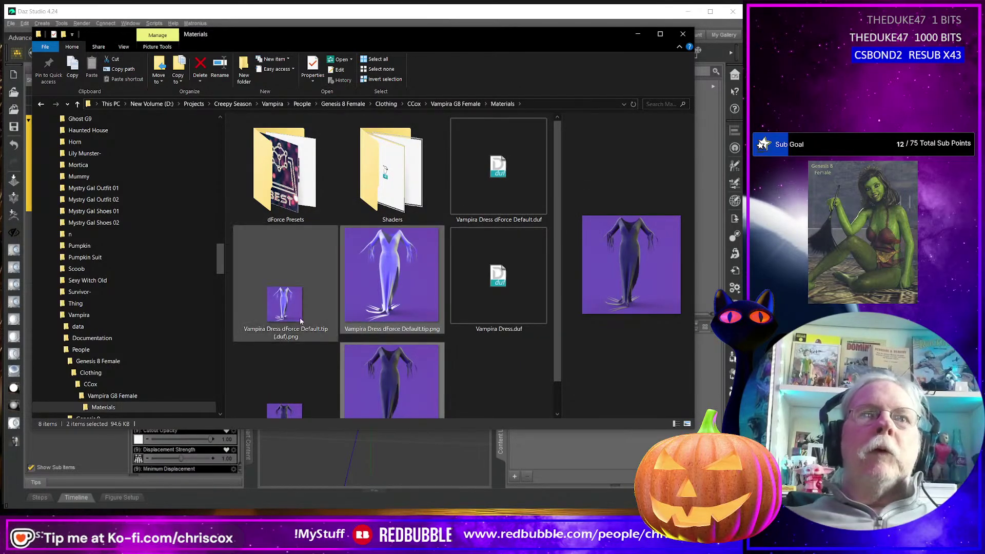
left_click(294, 405, "ctrl")
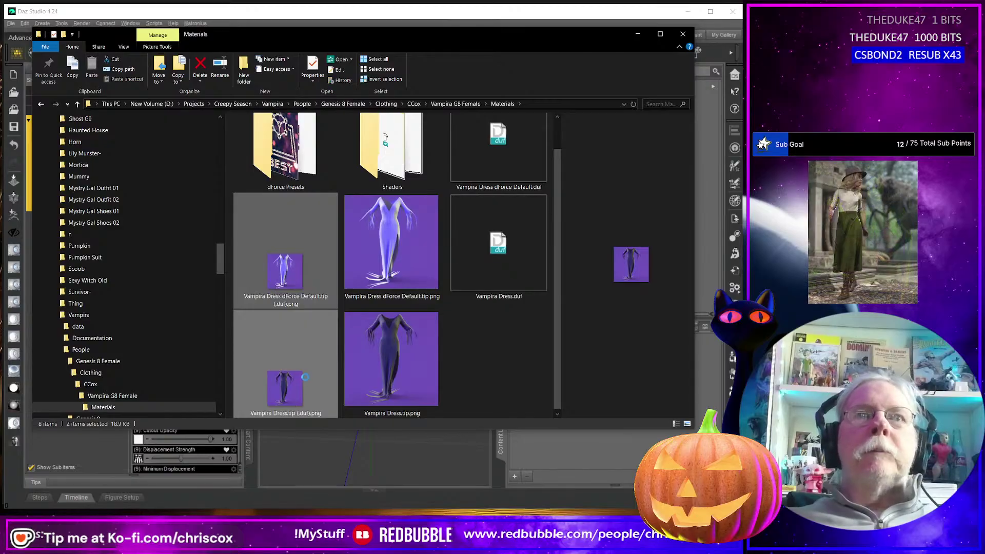
right_click(292, 402)
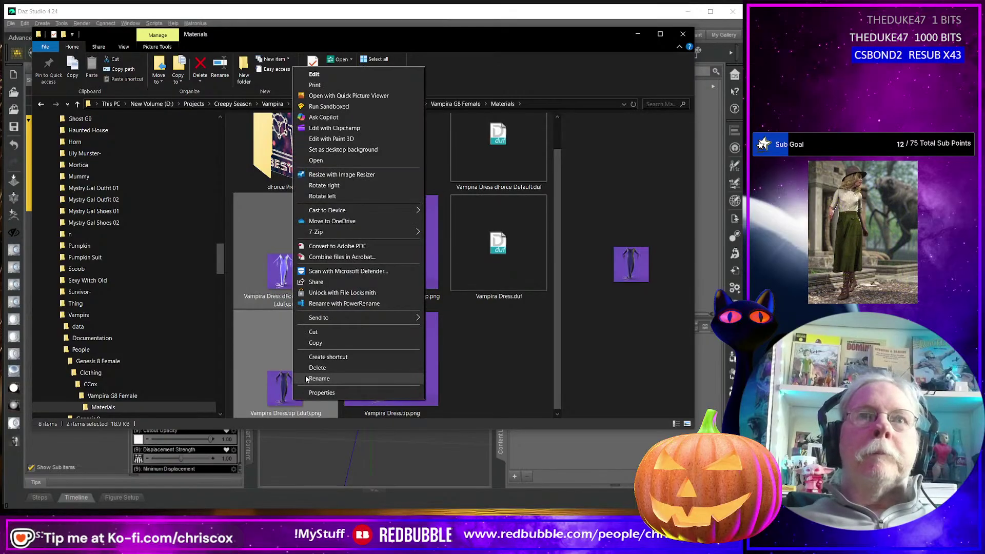
left_click(344, 303)
left_click(360, 407)
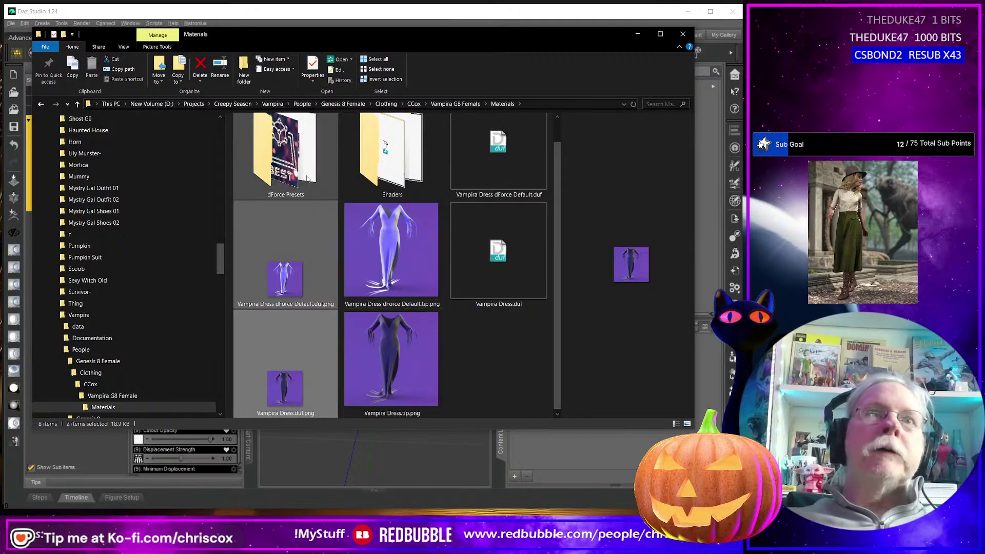
- Check the preset thumbnails in the dForce Presets and Shaders folders under Materials
double_click(286, 164)
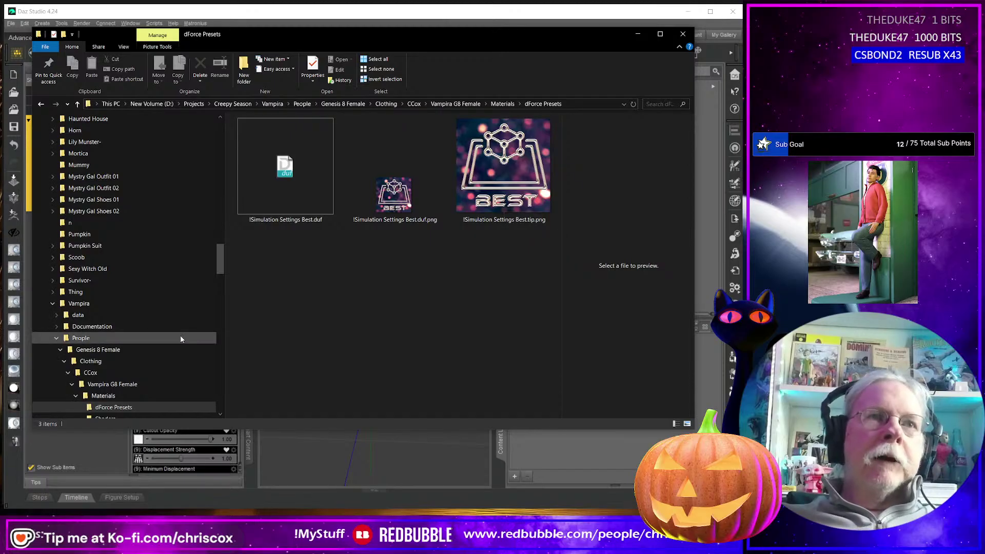
scroll(177, 350, "down", 1)
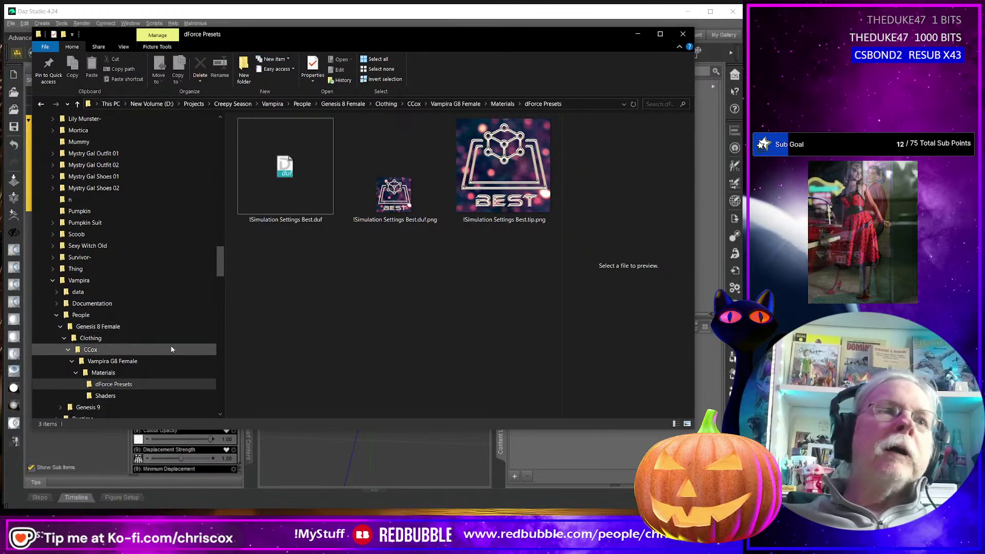
left_click(145, 395)
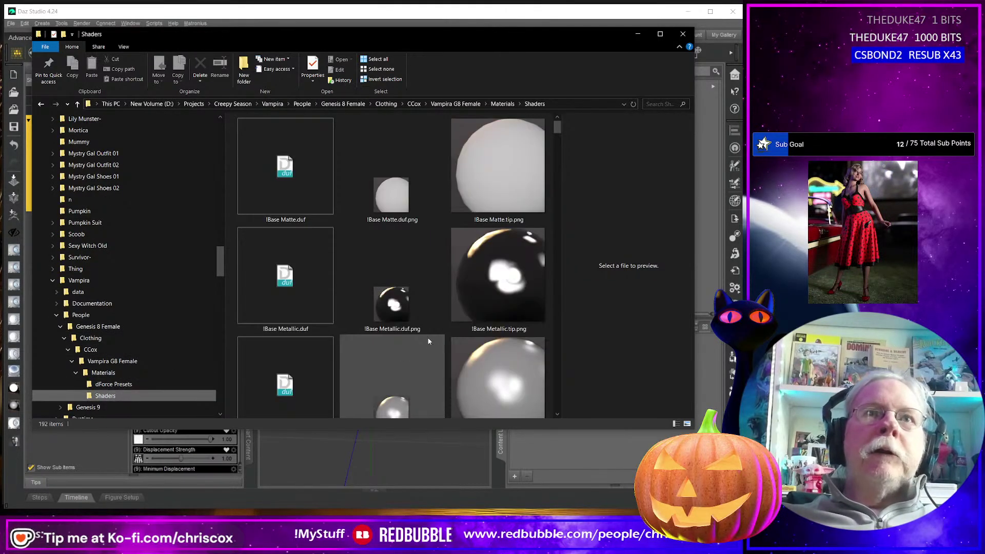
scroll(427, 350, "down", 10)
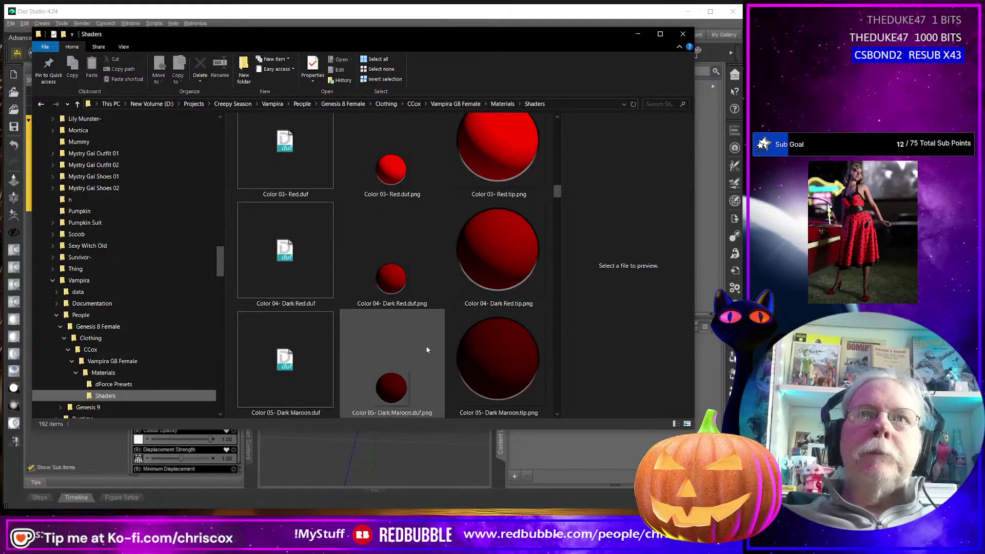
scroll(427, 350, "down", 20)
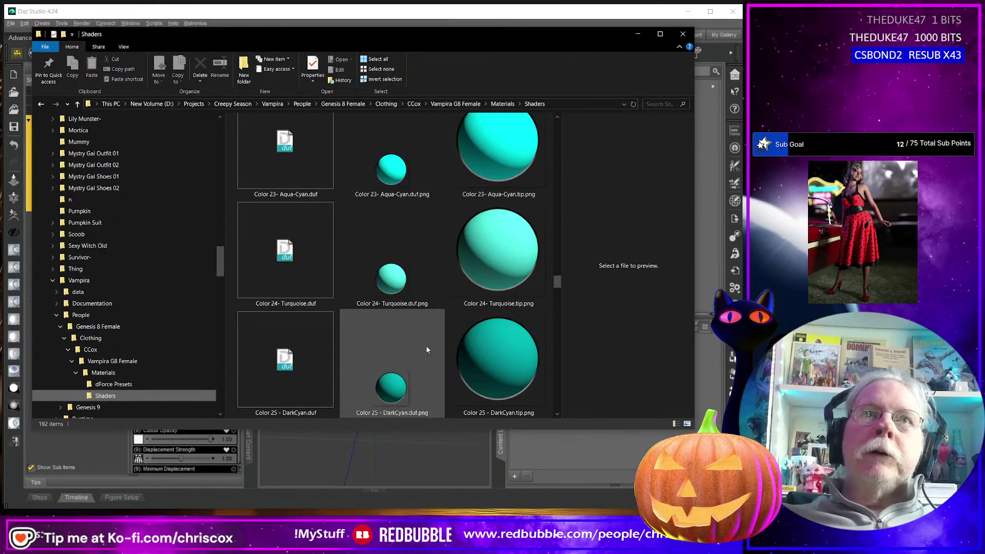
scroll(427, 350, "down", 10)
left_click(153, 385)
- Move the Vampira Dress dForce Default .duf, .duf.png and .tip.png files from Materials into the dForce Presets folder
left_click(129, 372)
left_click(318, 254)
left_click(478, 188, "ctrl")
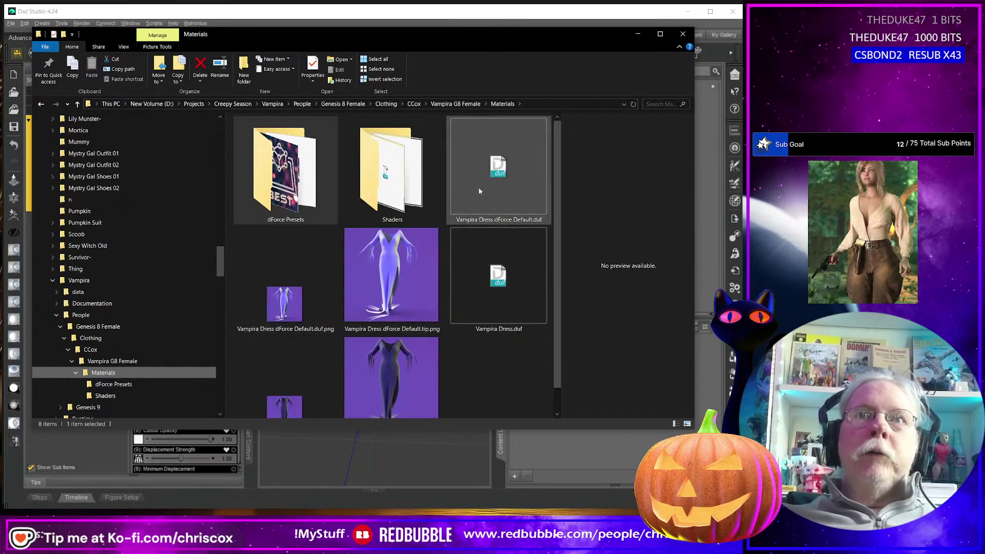
left_click(406, 269, "ctrl")
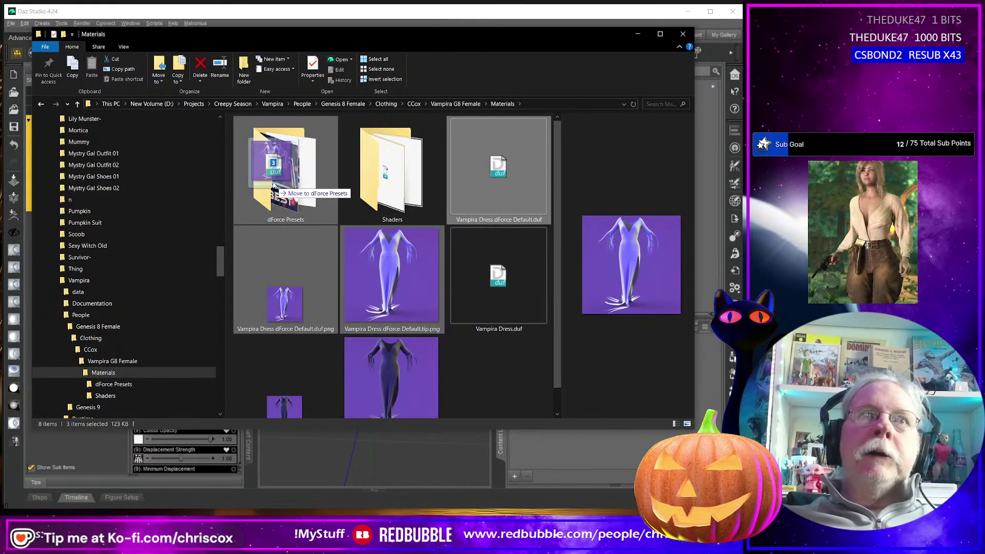
key("Delete")
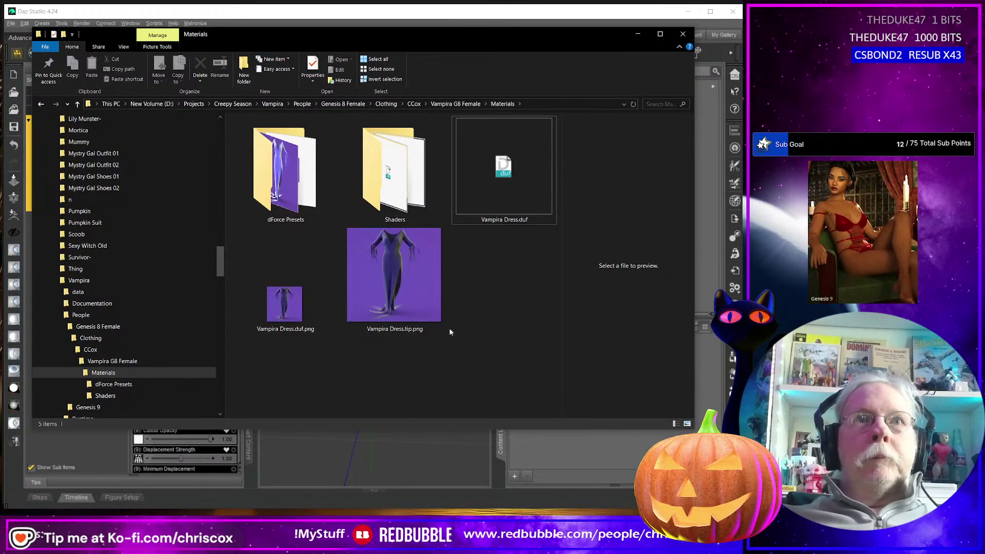
- Open the Genesis 8 dForce Presets folder and copy the three Vampira Dress dForce Default files
left_click(287, 186)
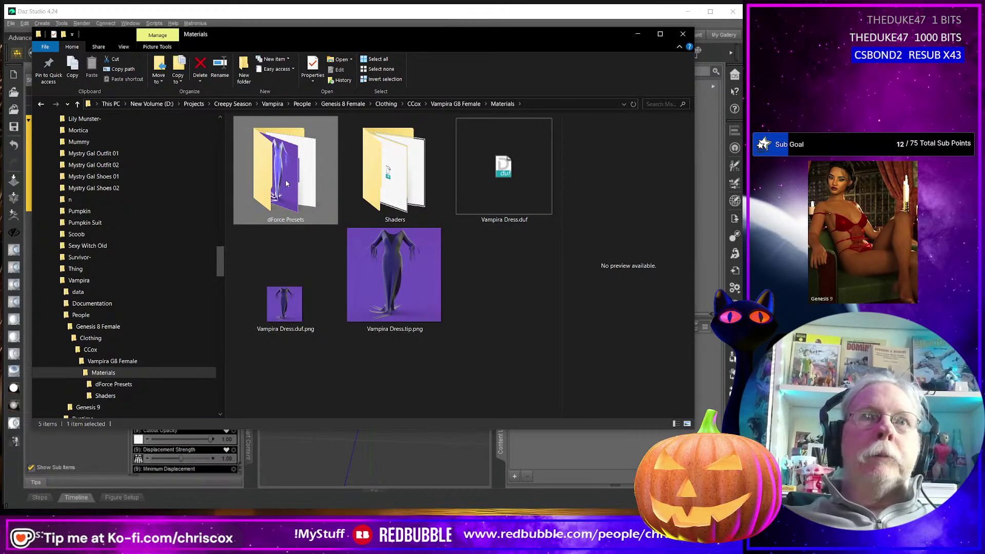
double_click(286, 183)
left_click(502, 277)
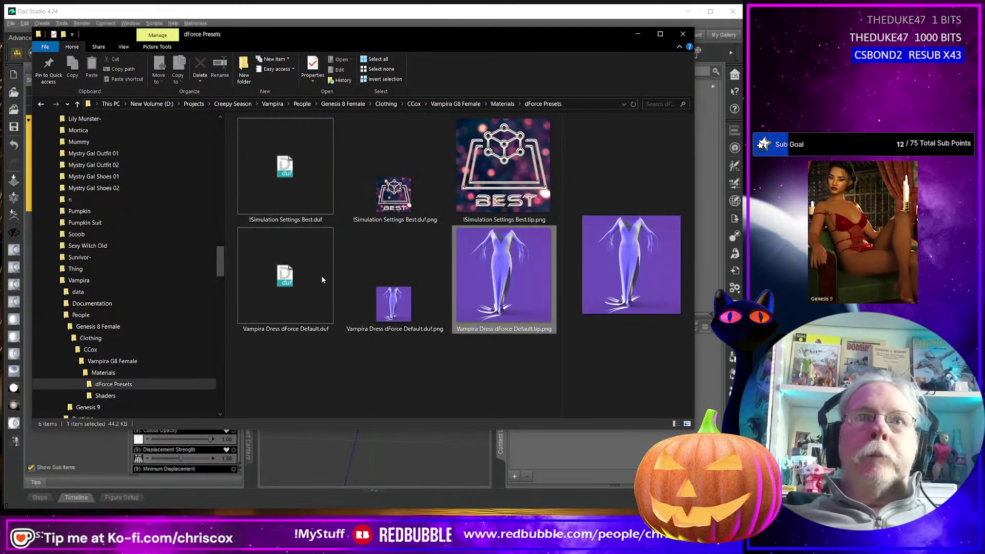
left_click(275, 293, "shift")
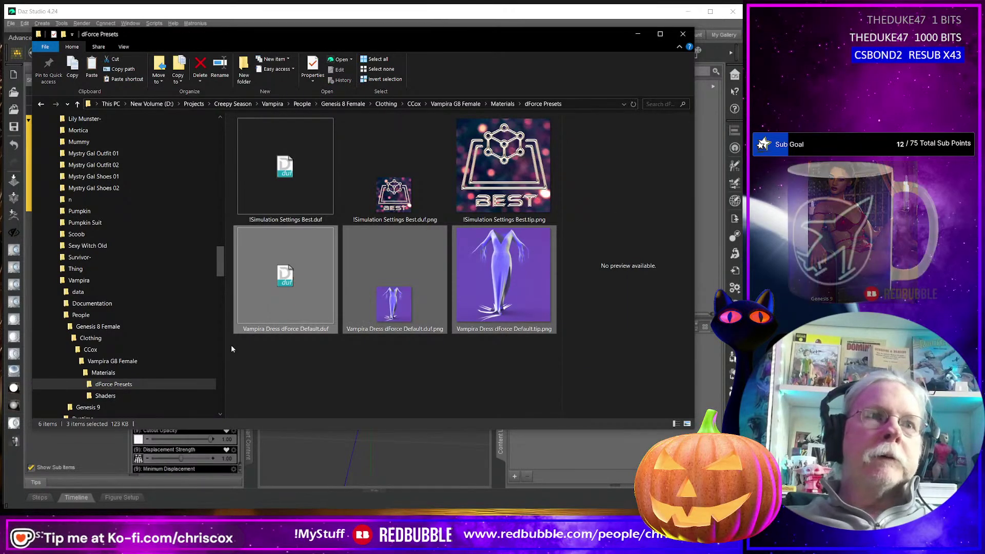
- Paste the copied files into Genesis 9 > Clothing > CCox > Vampira G9 > Materials > dForce Presets
left_click(60, 407)
scroll(82, 375, "down", 2)
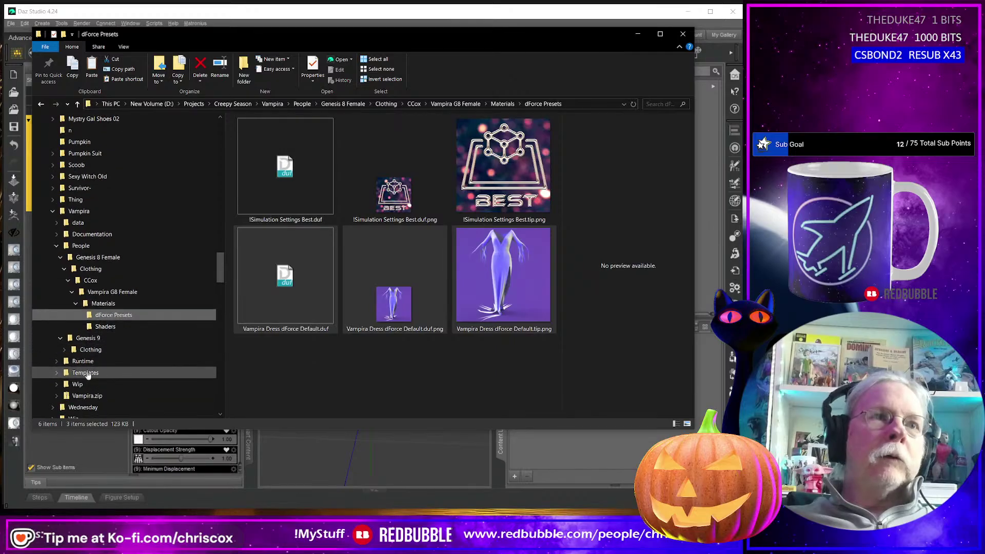
left_click(64, 350)
left_click(68, 362)
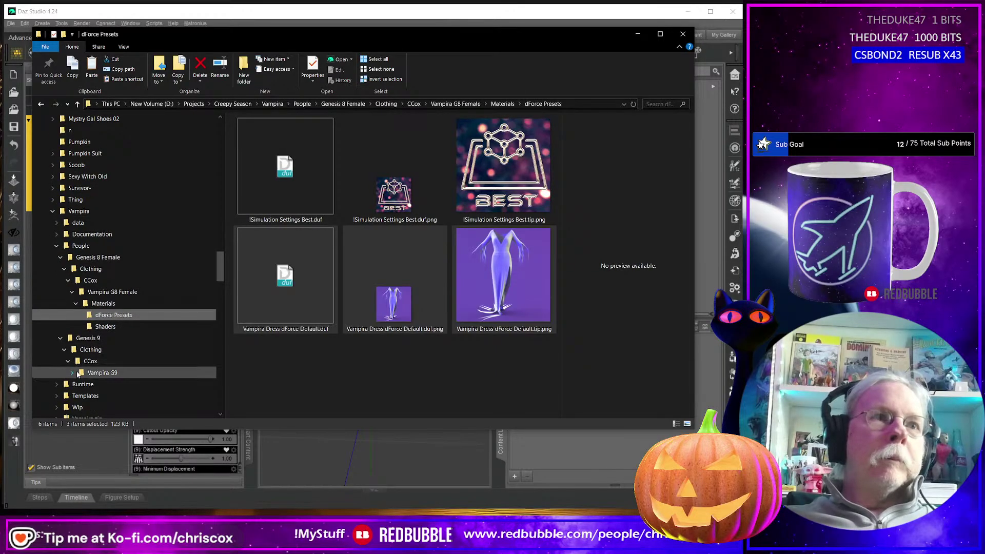
left_click(71, 373)
left_click(103, 384)
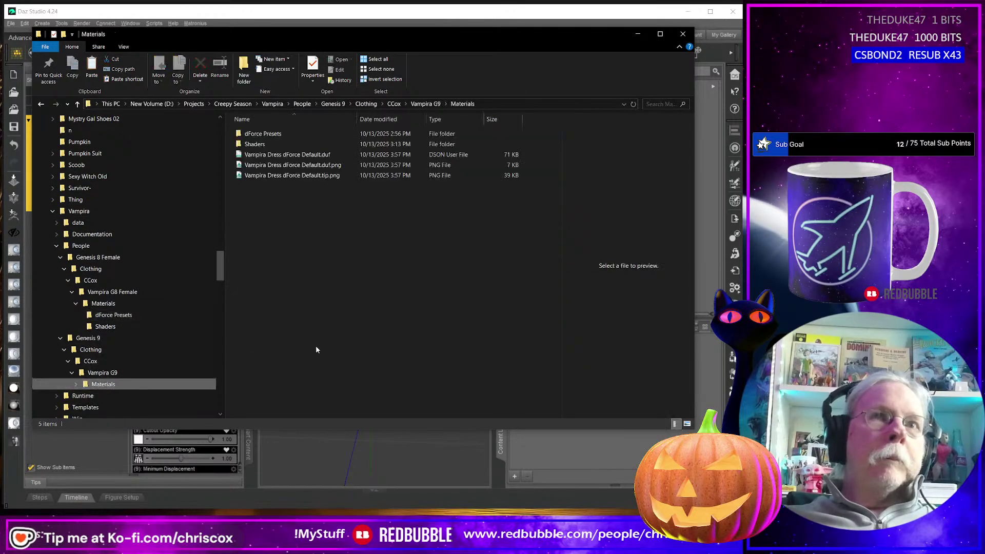
left_click(267, 135)
double_click(268, 135)
right_click(337, 293)
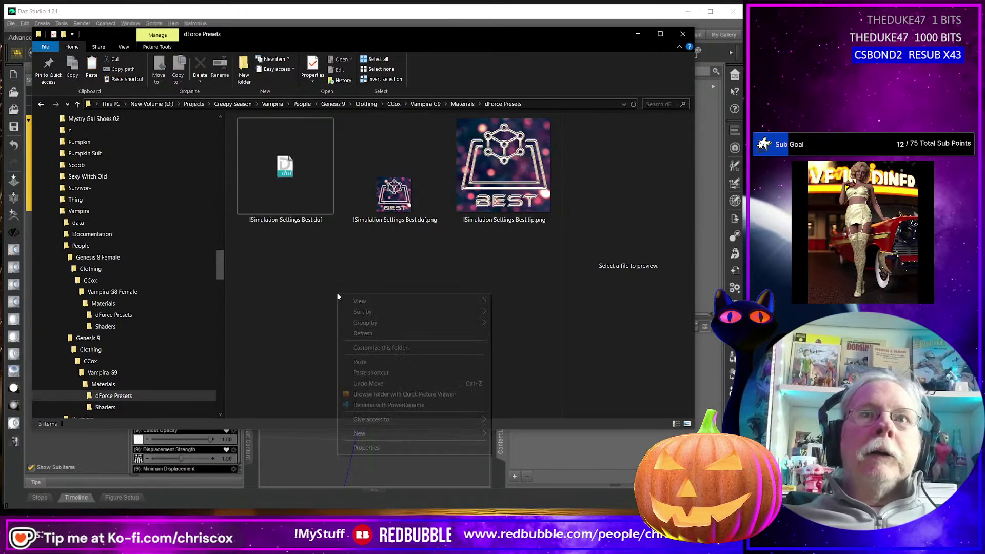
left_click(377, 362)
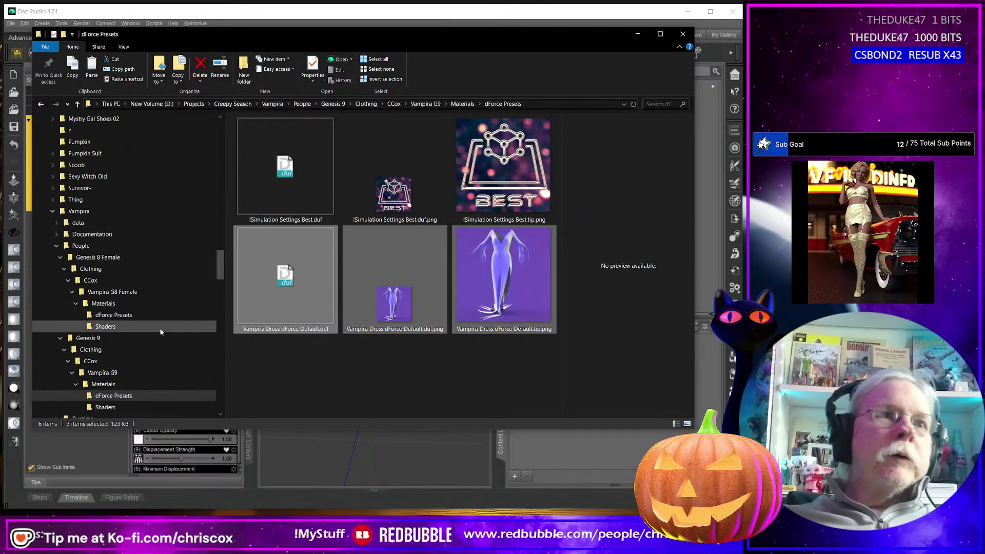
- Move the Vampira Dress .duf, .duf.png and .tip.png files from the Genesis 9 Vampira G9 folder into the main Vampira project folder
left_click(103, 383)
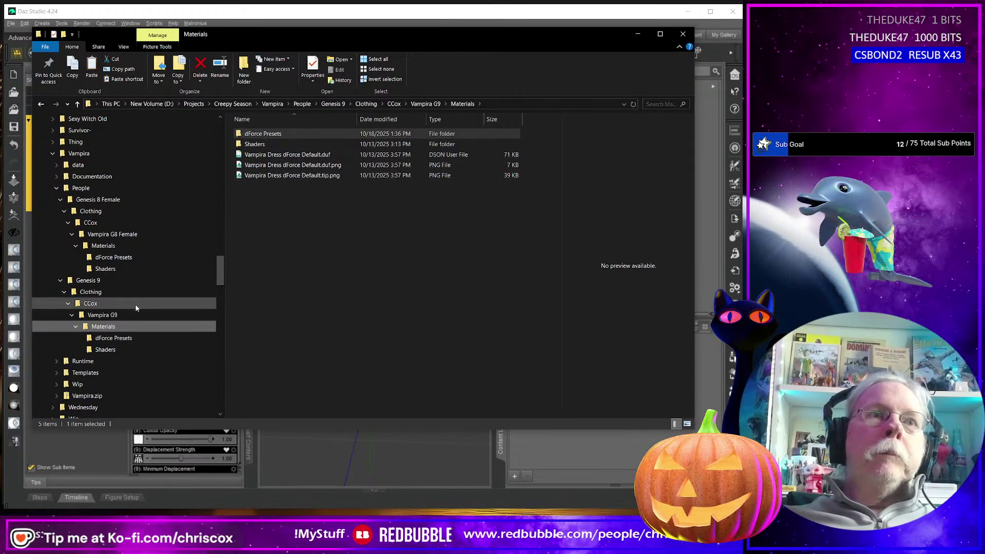
left_click(111, 314)
scroll(429, 338, "down", 2)
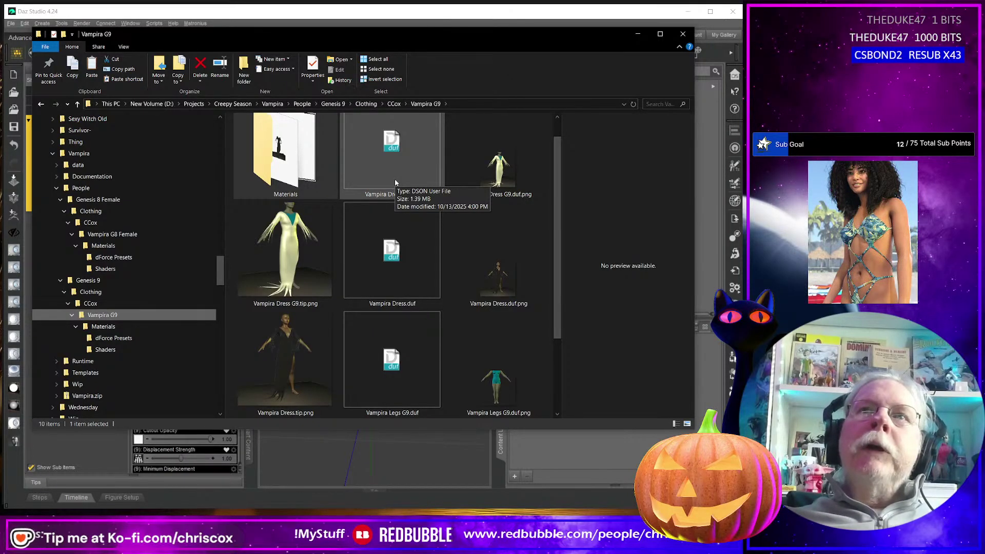
left_click(382, 262)
left_click(293, 368, "shift")
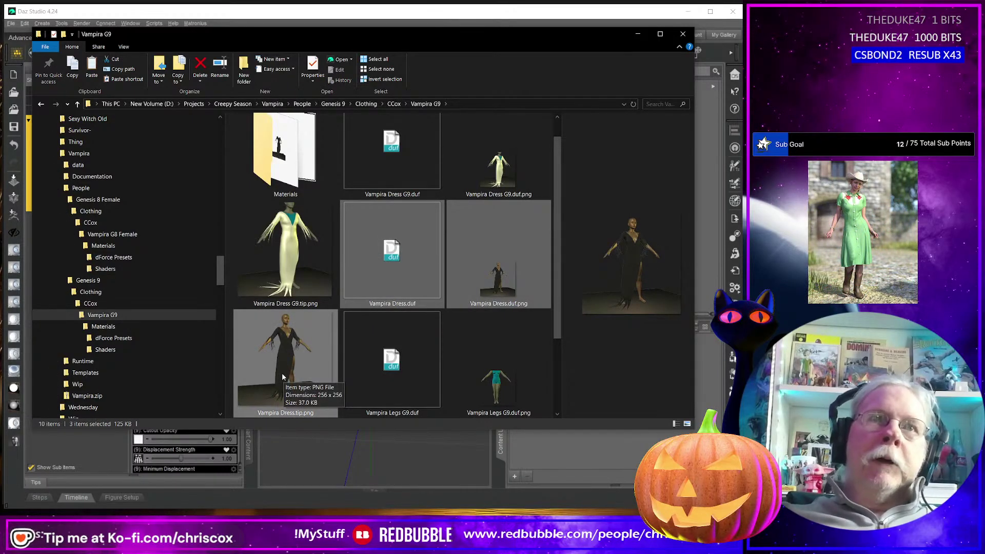
key("ctrl+x")
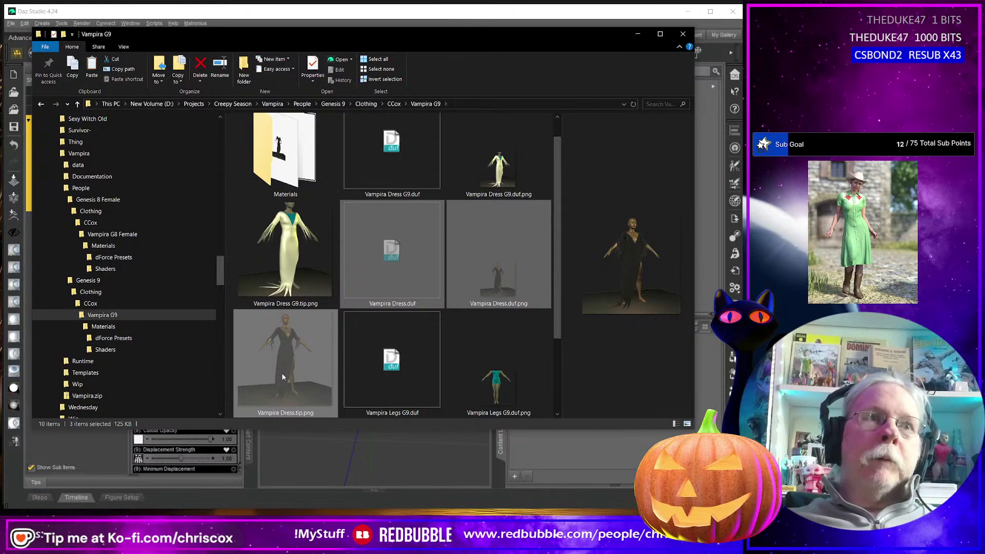
left_click(79, 153)
left_click(344, 341)
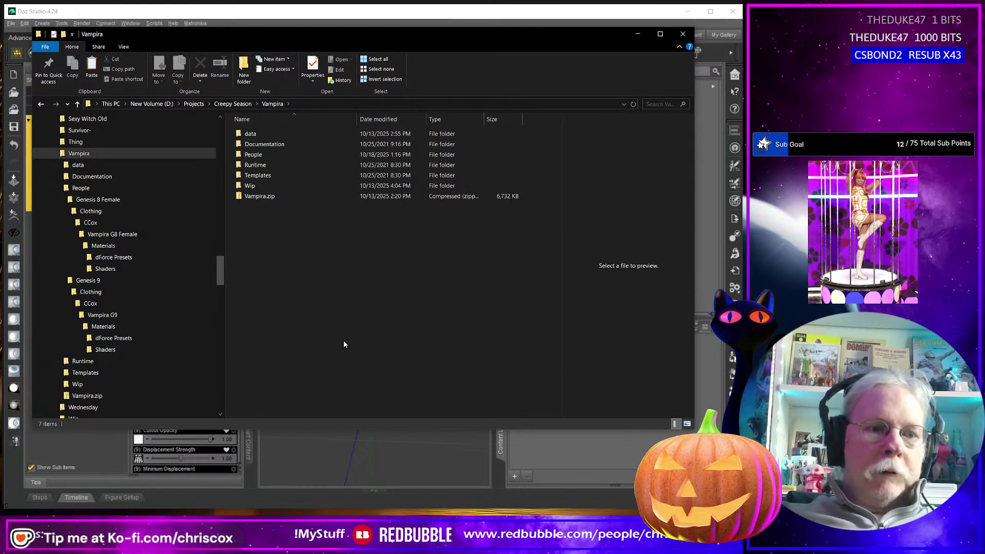
key("ctrl+v")
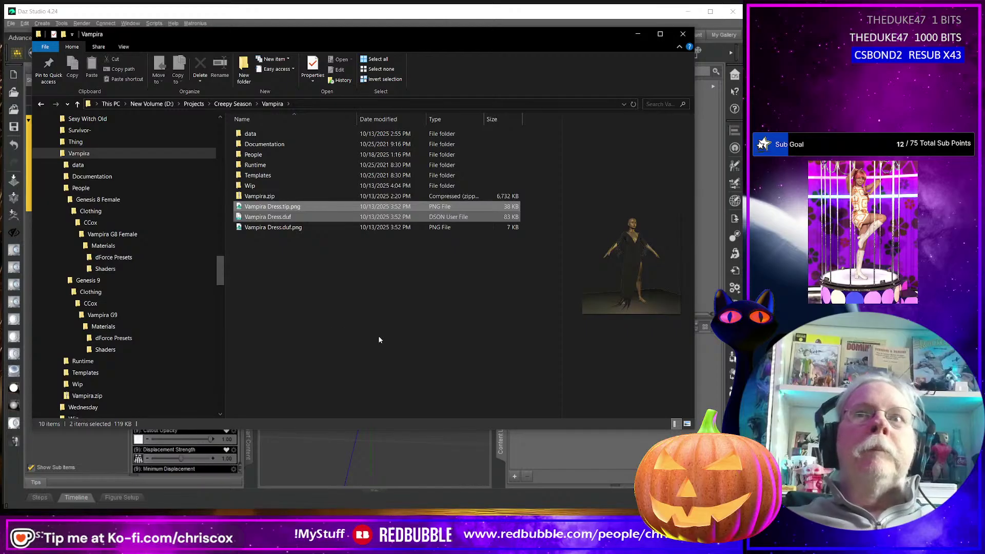
left_click(379, 339)
- Return to Daz Studio, refresh the Vampira G8 Female content and check the thumbnails there and in its Materials and dForce Presets folders
left_click(400, 468)
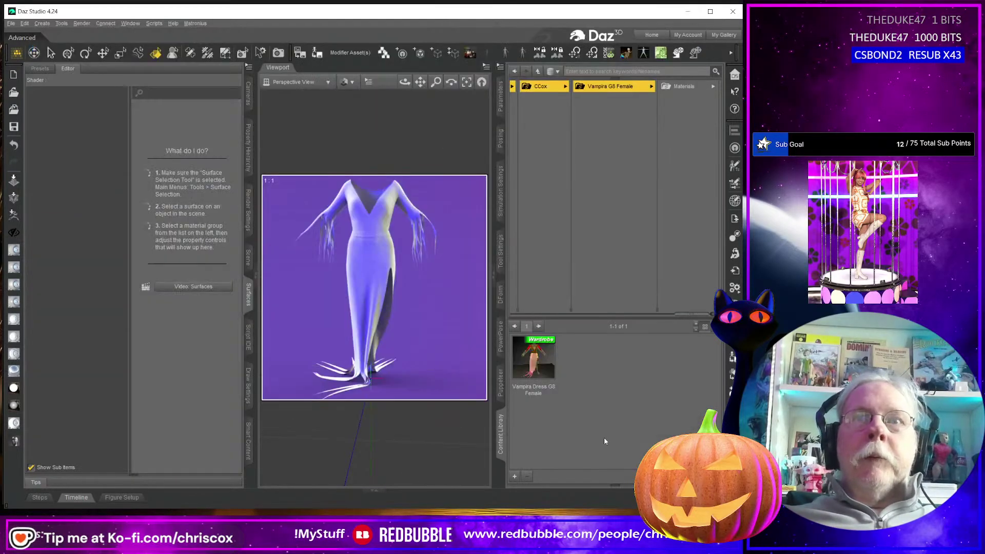
right_click(590, 432)
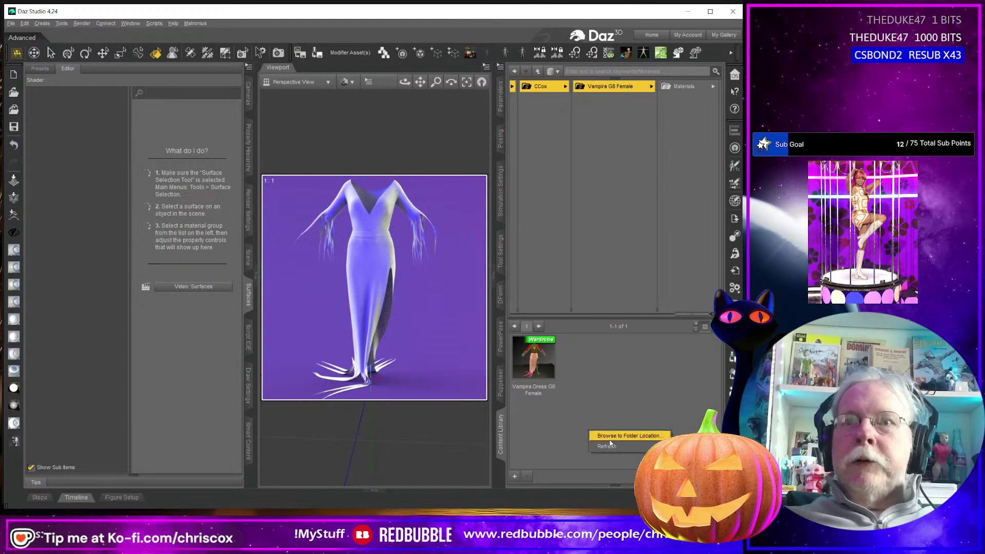
left_click(607, 445)
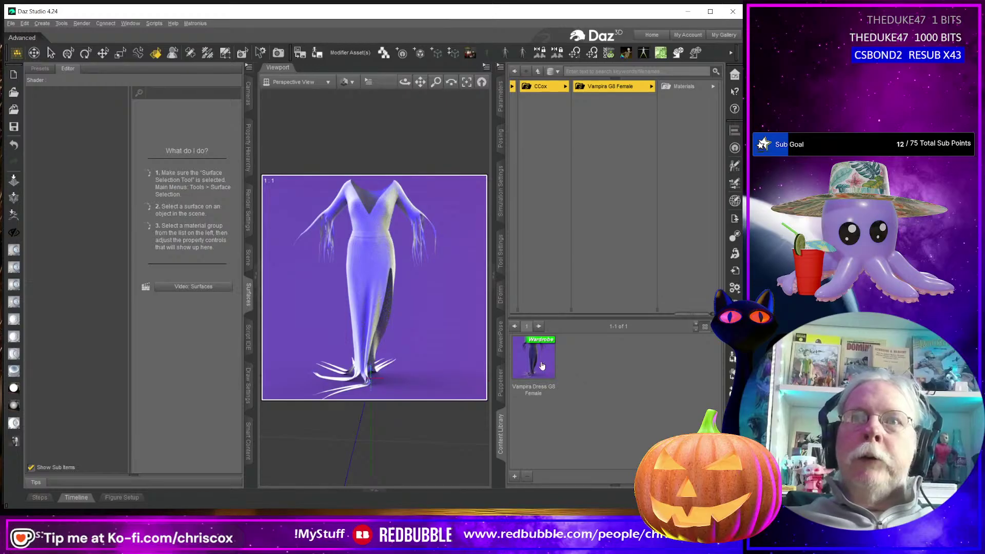
mouse_move(542, 365)
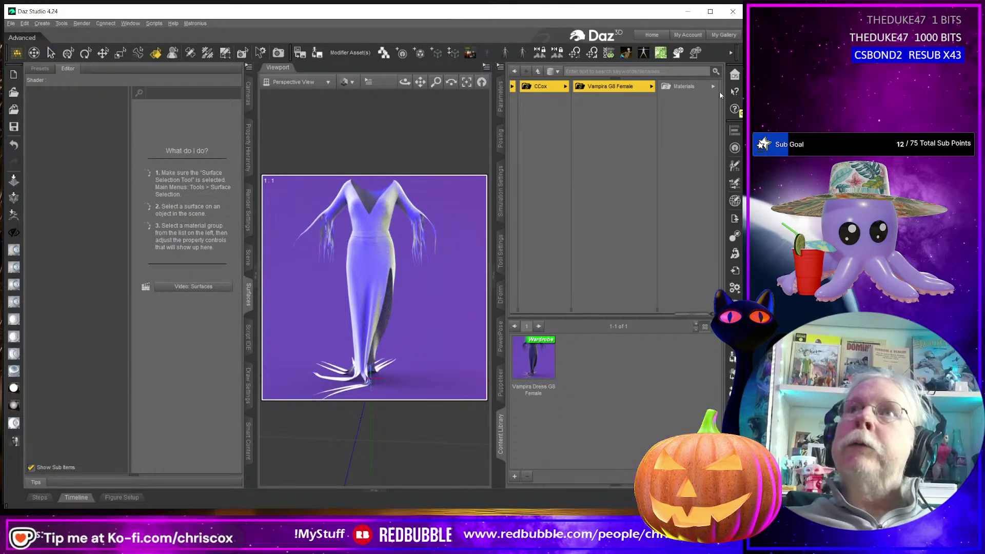
left_click(684, 86)
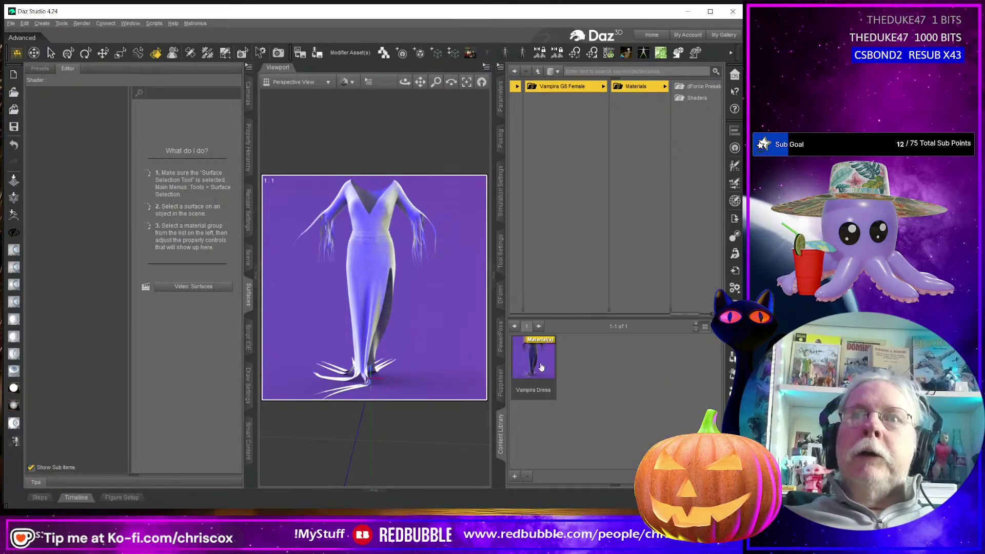
left_click(689, 88)
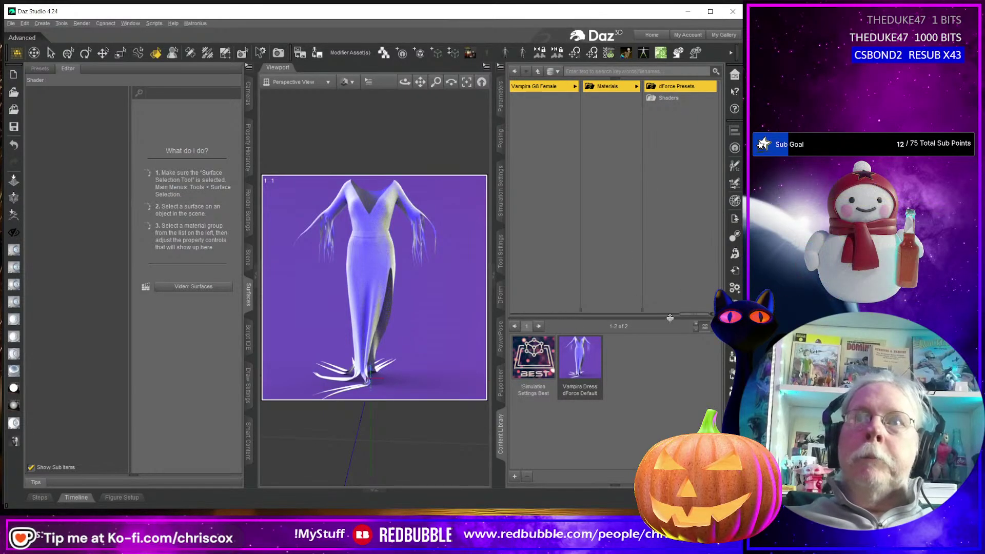
- Browse to Genesis 9 > Clothing > CCox > Vampira G9 and select the Vampira Legs G9 preset to check its thumbnail
left_click_drag(694, 318, 634, 315)
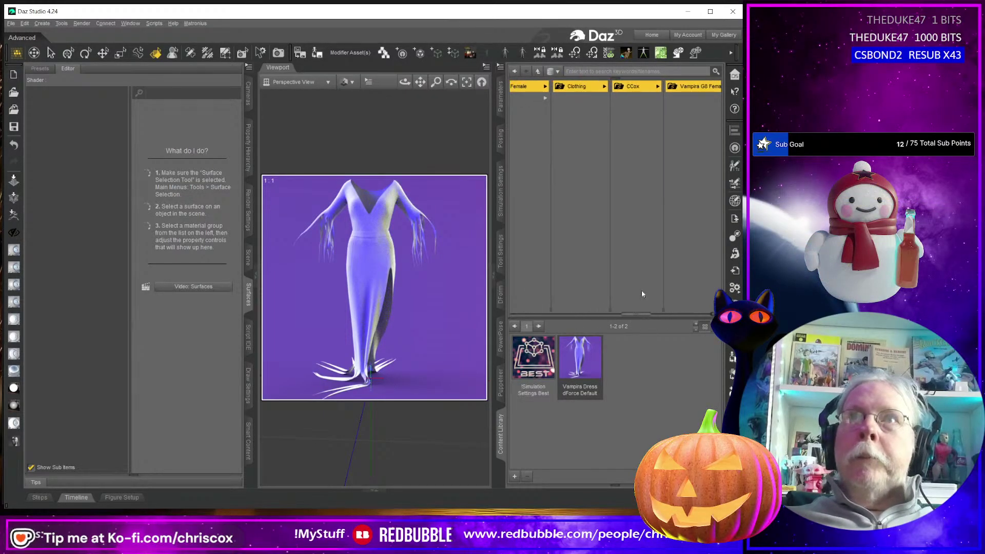
left_click(540, 102)
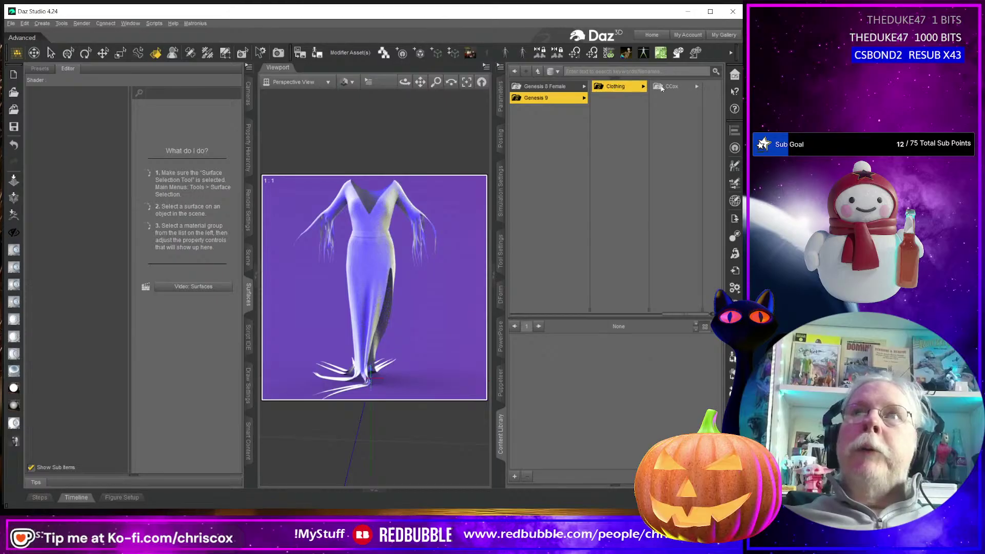
left_click(674, 87)
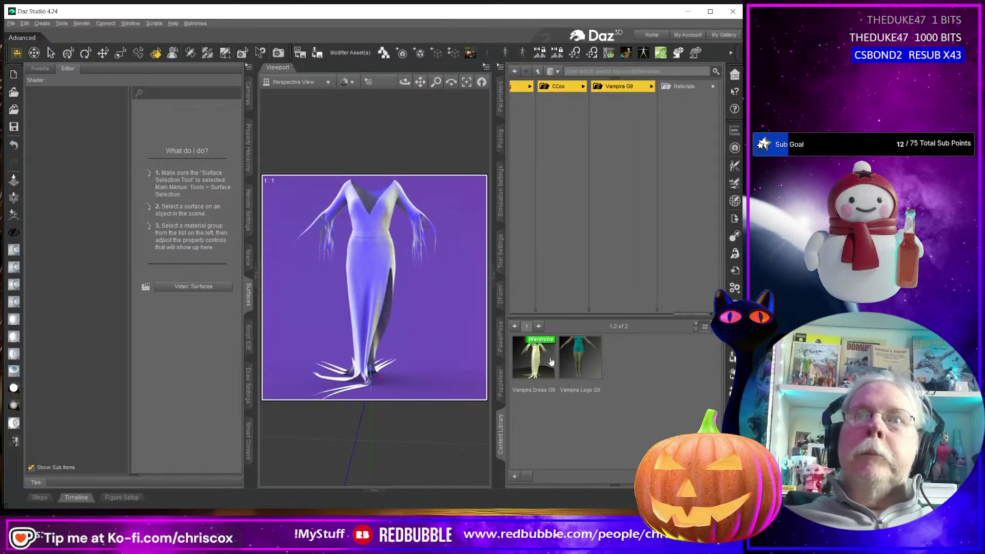
left_click(579, 366)
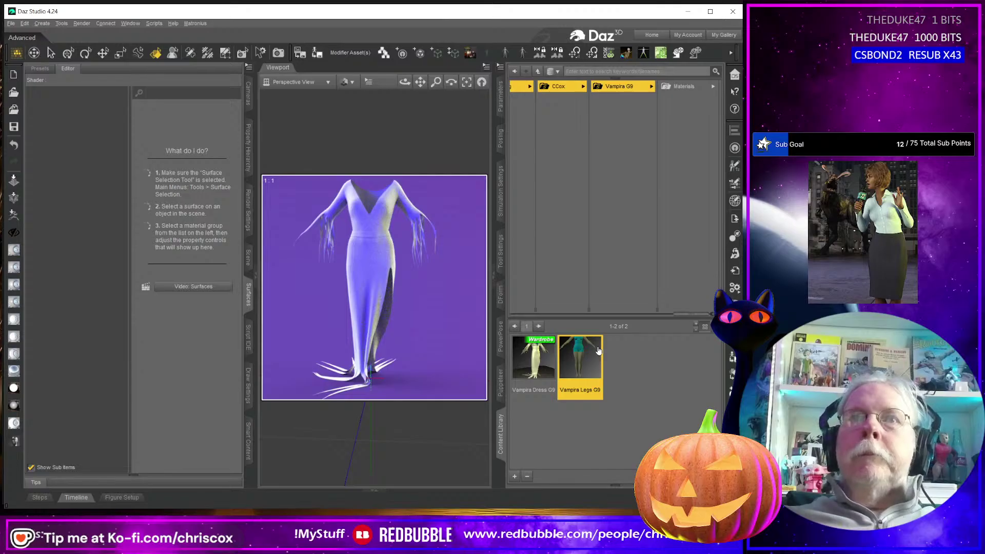
- Hide the Vampira Dress G8 Female, show the Genesis 8 Female figure and select it
left_click(373, 286)
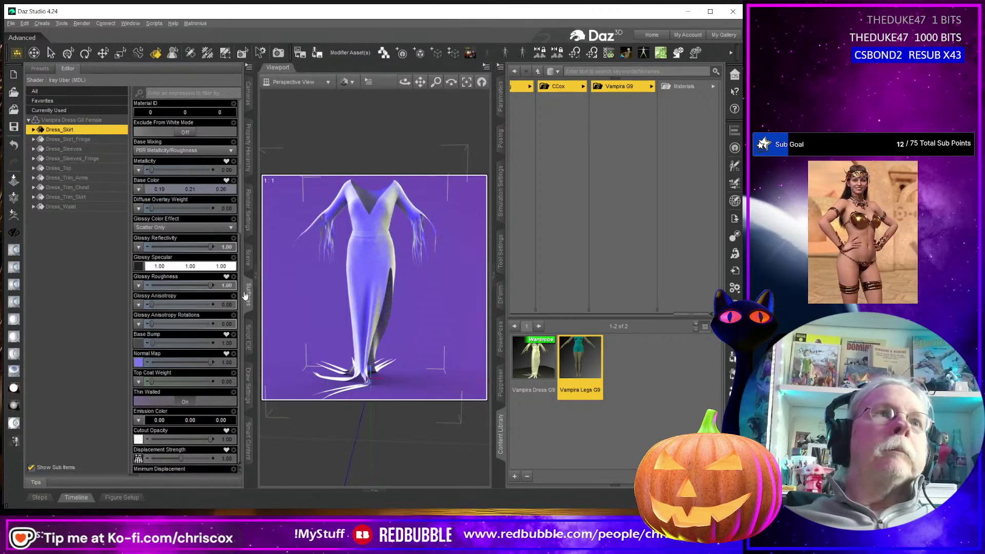
left_click(248, 260)
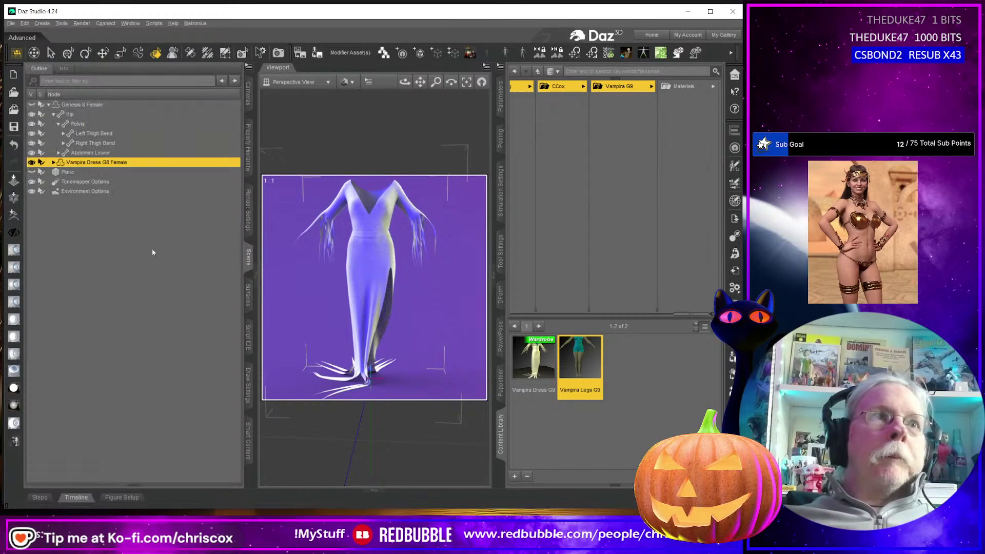
left_click(33, 163)
left_click(32, 105)
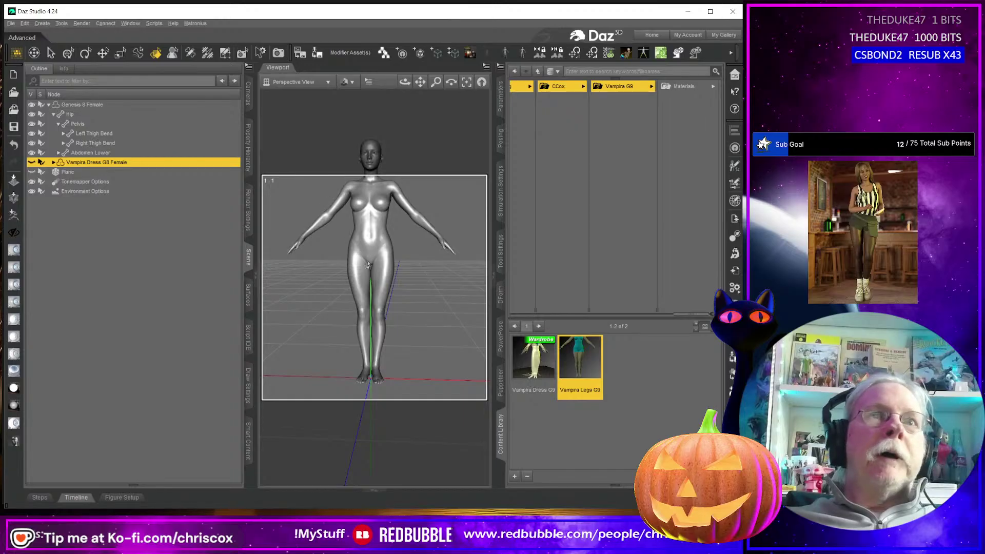
left_click(383, 284)
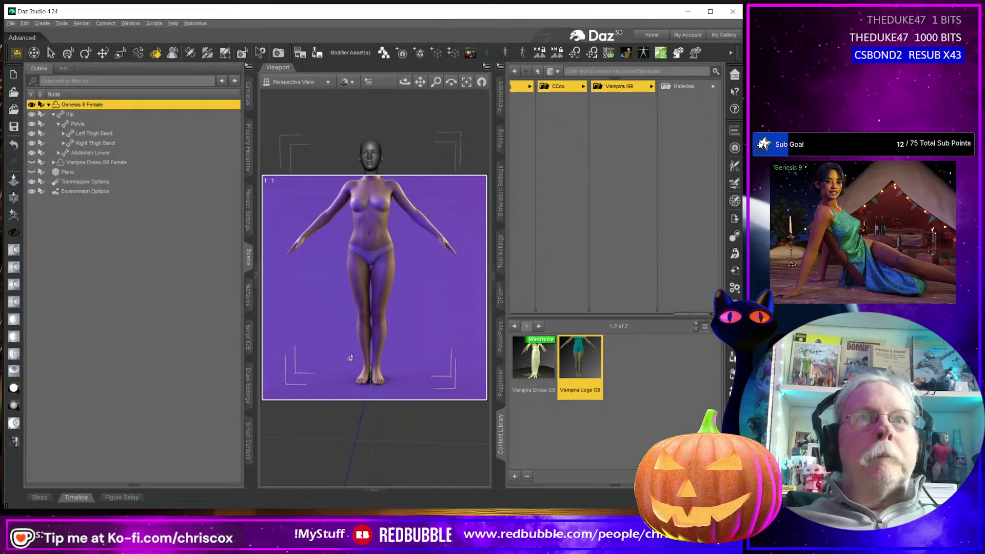
- Create a new camera with default settings and look through it
left_click(314, 84)
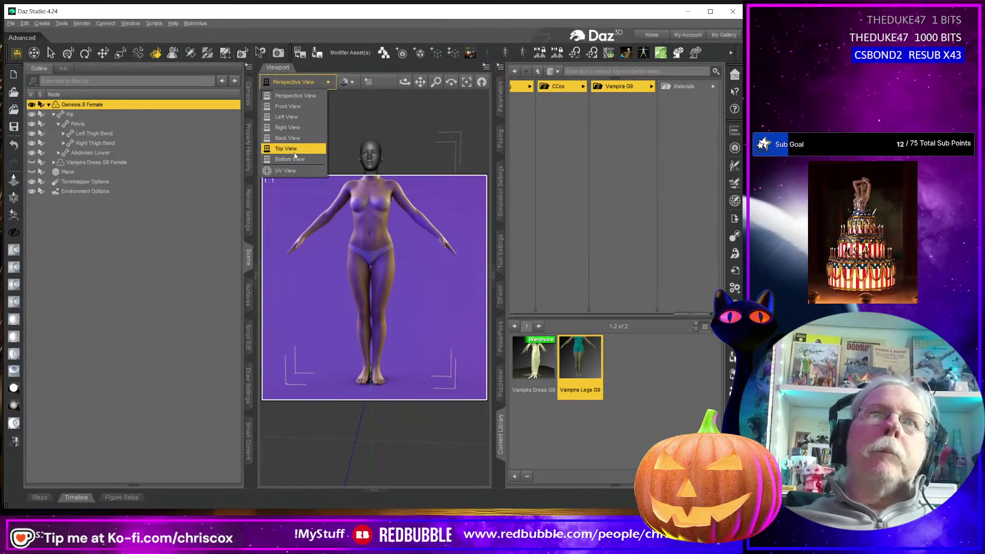
left_click(43, 24)
left_click(67, 32)
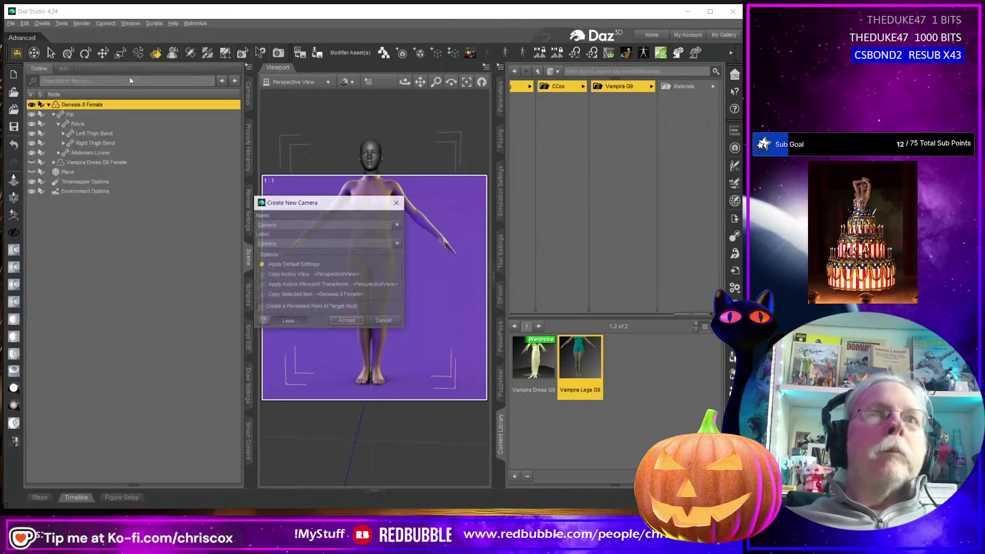
left_click(348, 320)
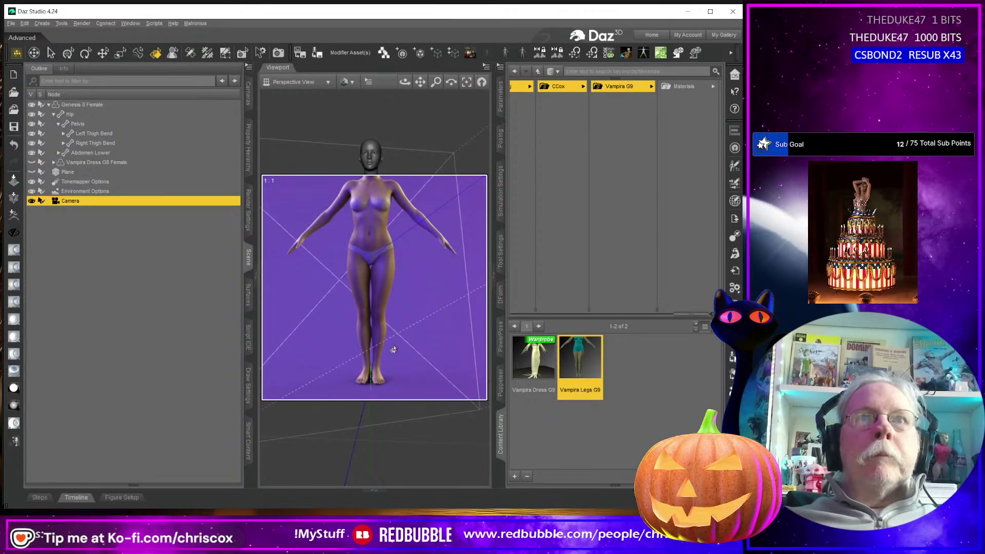
left_click(297, 82)
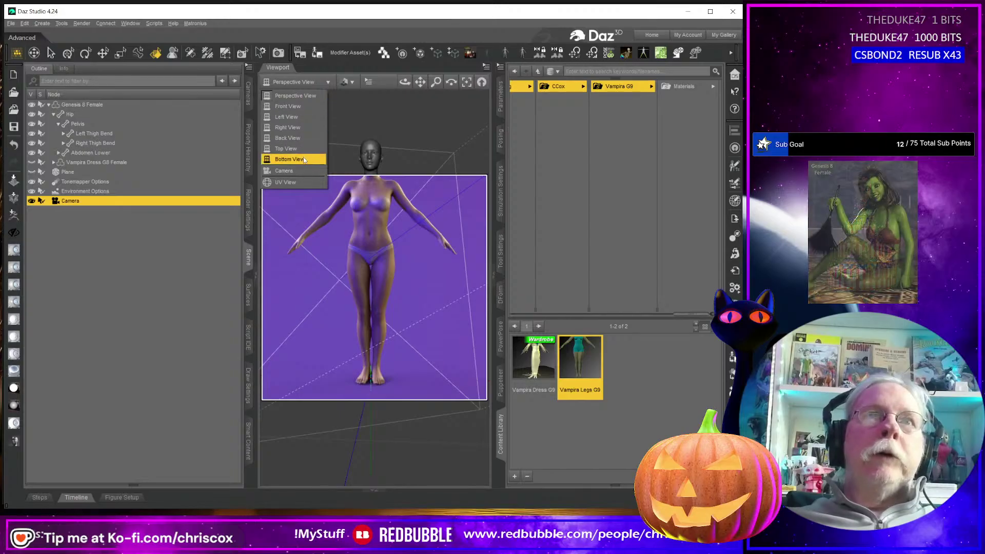
left_click(292, 170)
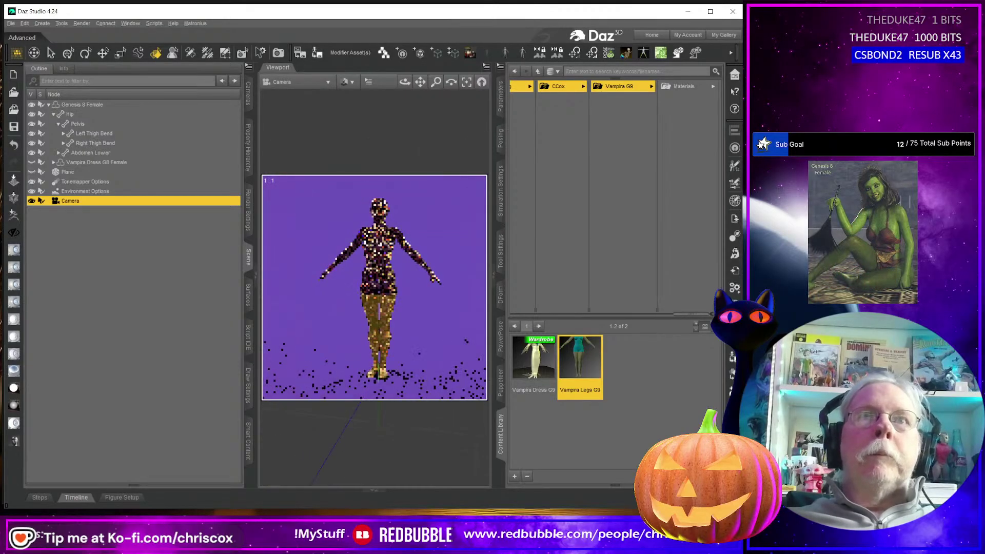
- Frame the figure's legs and feet in the new camera's render area
scroll(388, 334, "up", 5)
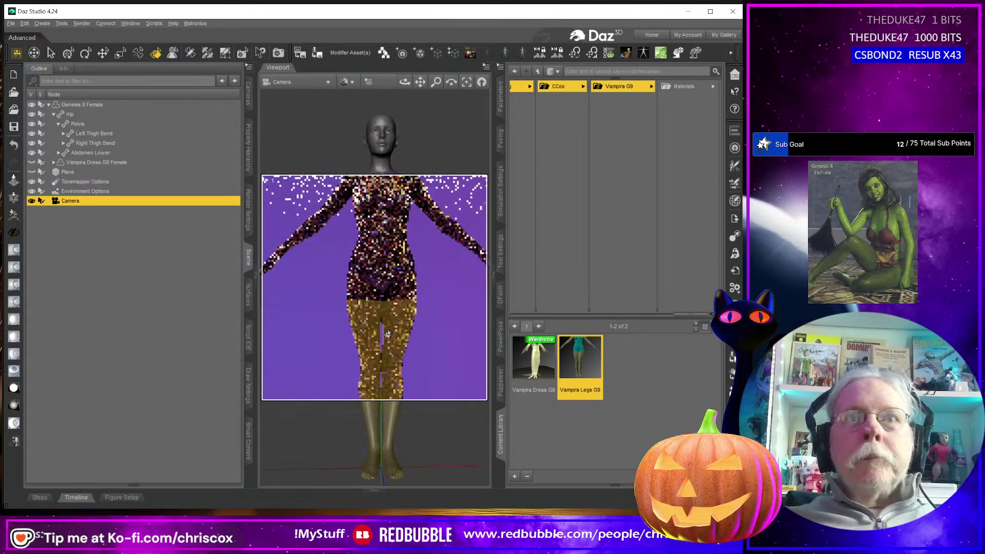
scroll(387, 334, "up", 2)
middle_click_drag(387, 334, 381, 226)
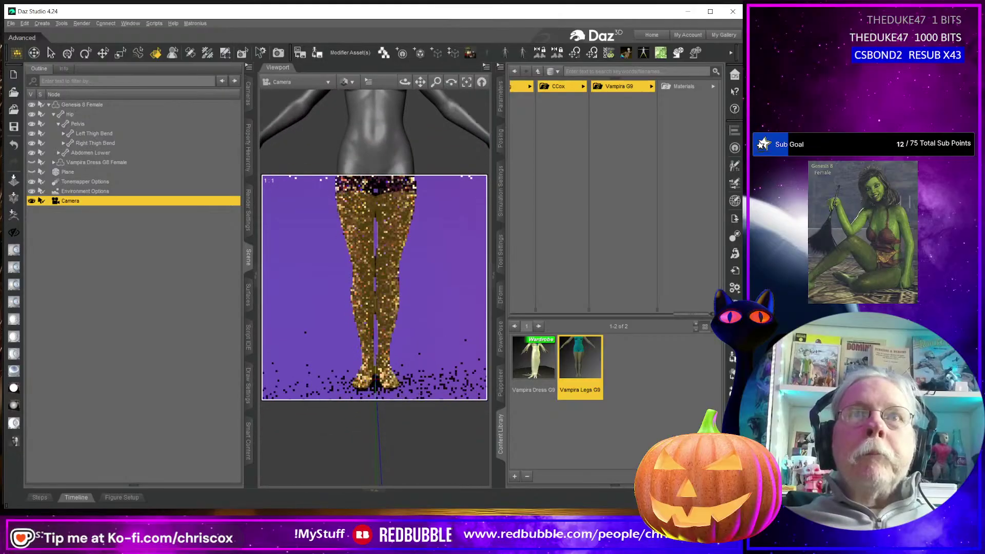
middle_click_drag(409, 328, 406, 322)
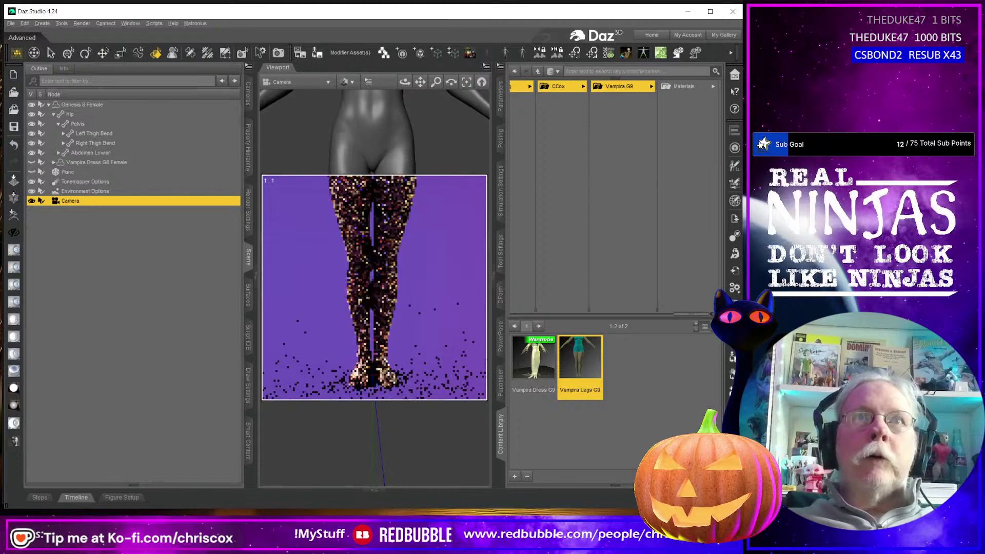
- Select all surfaces of the Genesis 8 Female figure and apply the glossy black plastic shader to them
left_click(386, 310)
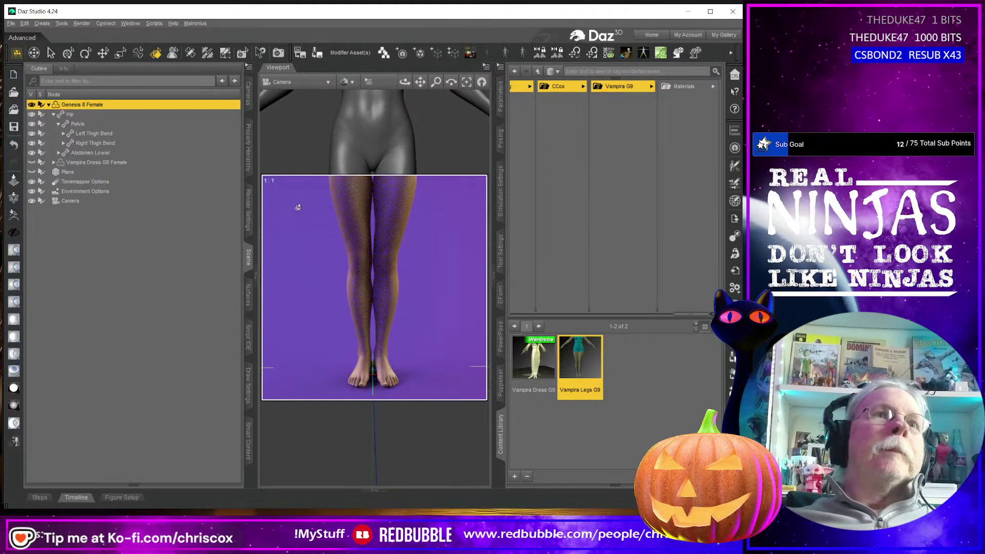
left_click(247, 292)
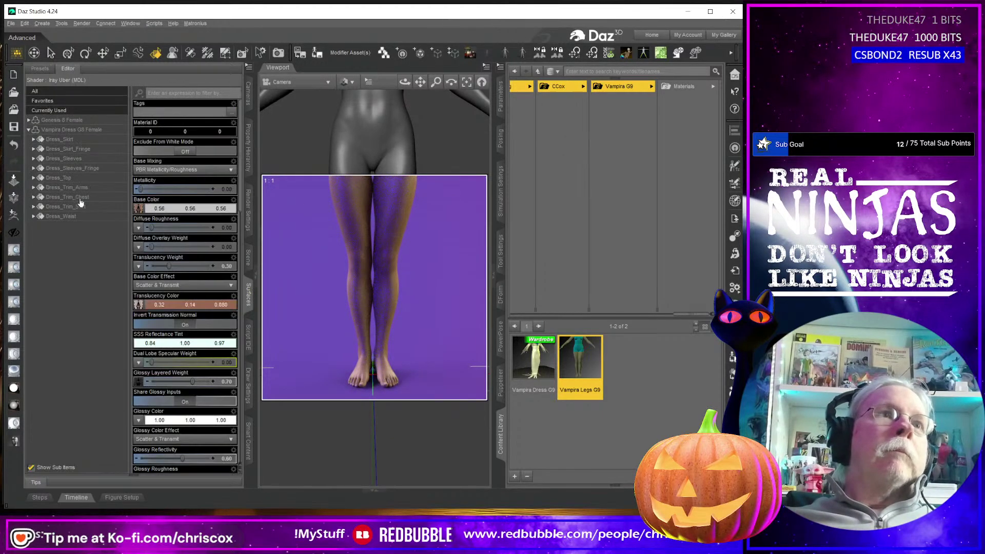
left_click(60, 121)
left_click(17, 428)
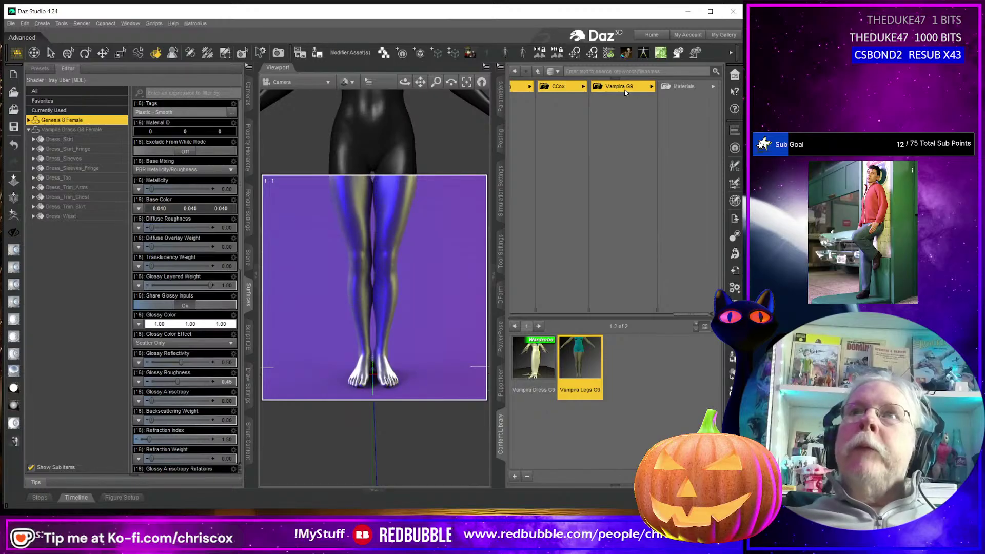
- Browse the content library to the Vampira G8 Female folder under Genesis 8 Female, Clothing, CCox
left_click_drag(692, 316, 614, 315)
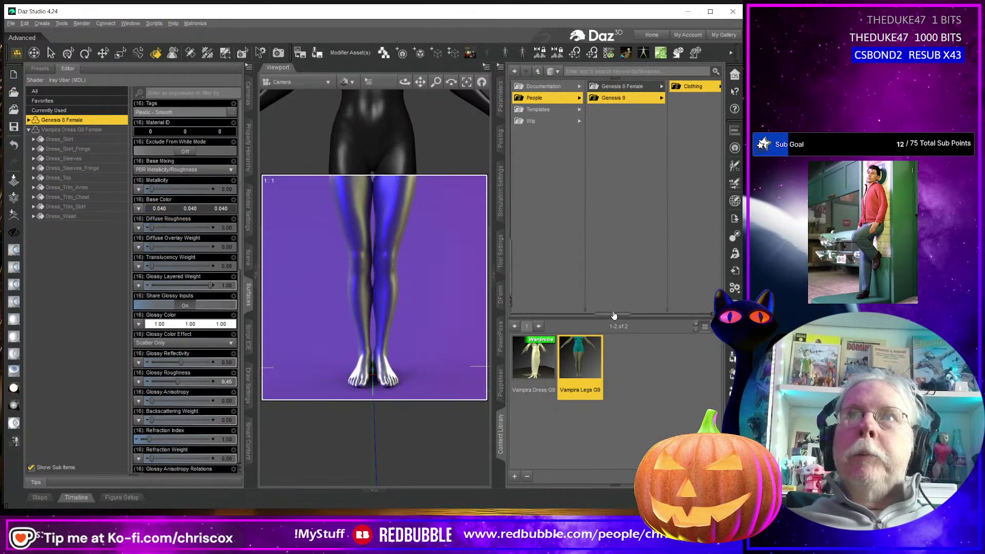
left_click(630, 87)
left_click(688, 87)
left_click(692, 87)
left_click(691, 87)
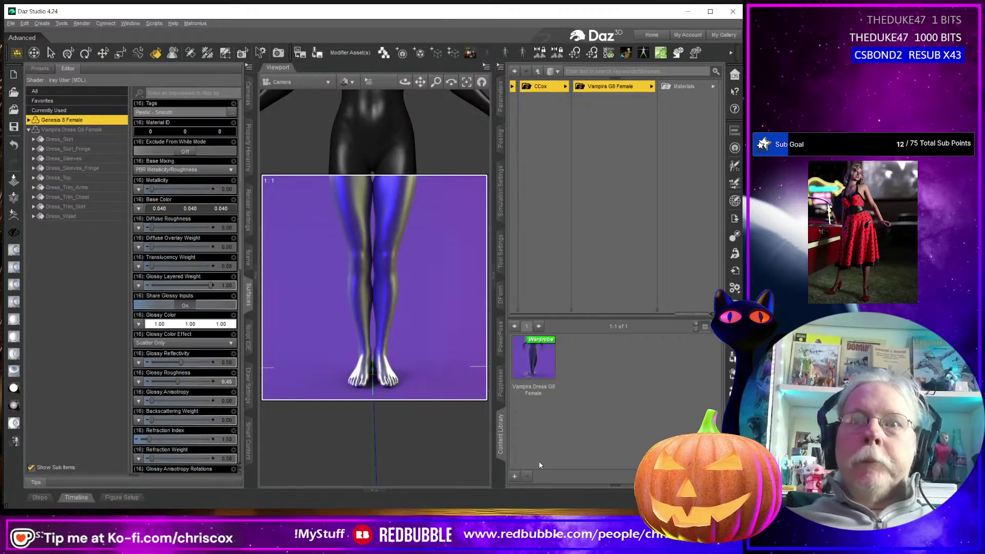
left_click(514, 476)
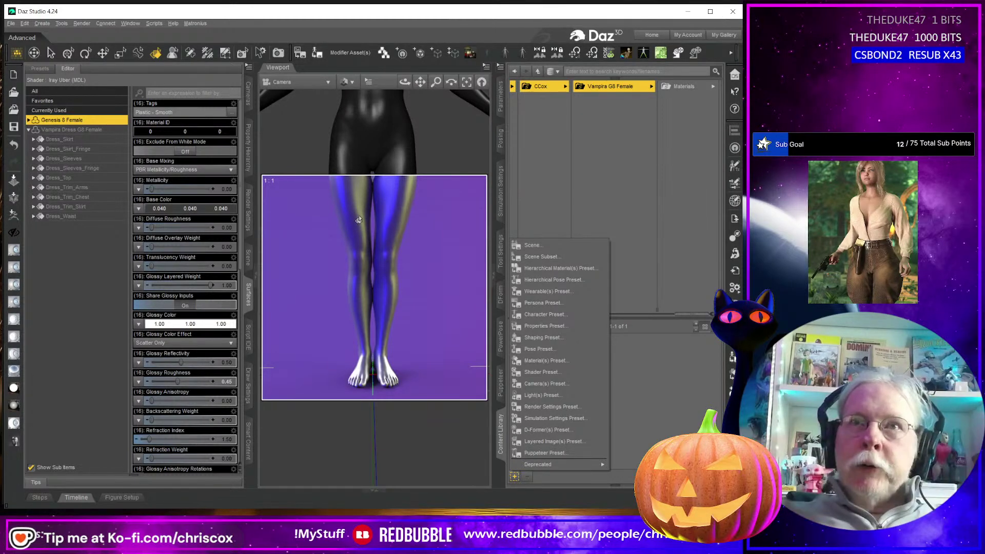
left_click(557, 281)
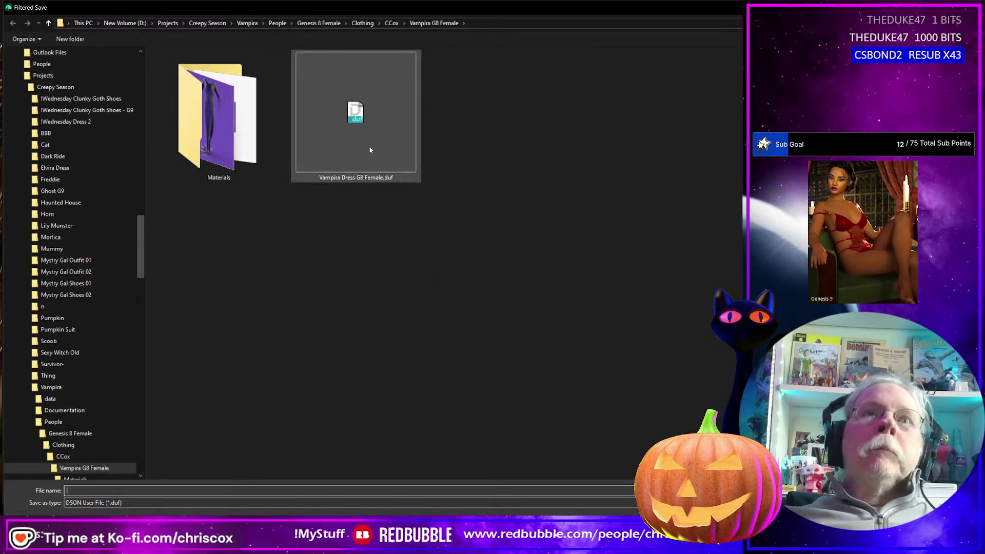
left_click(370, 150)
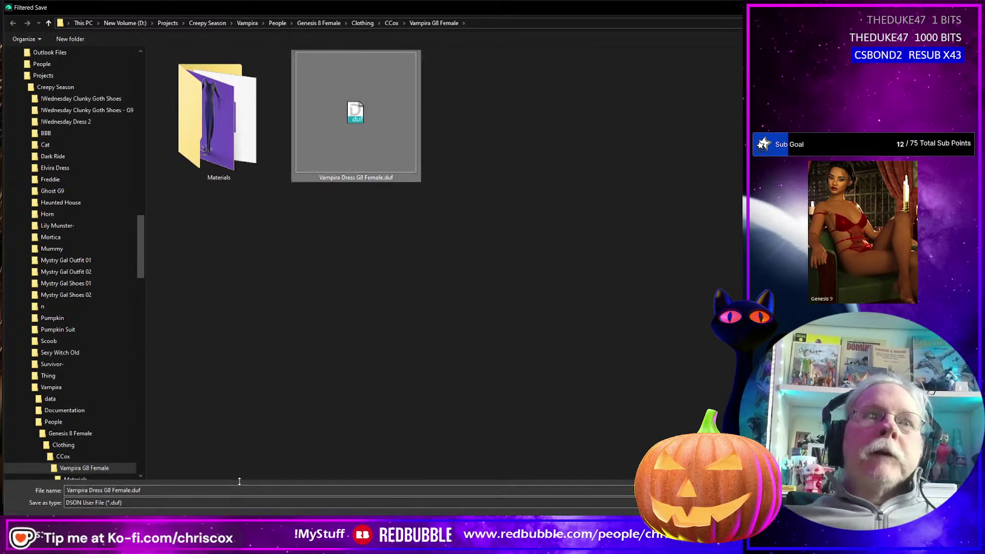
left_click(107, 491)
key("Left")
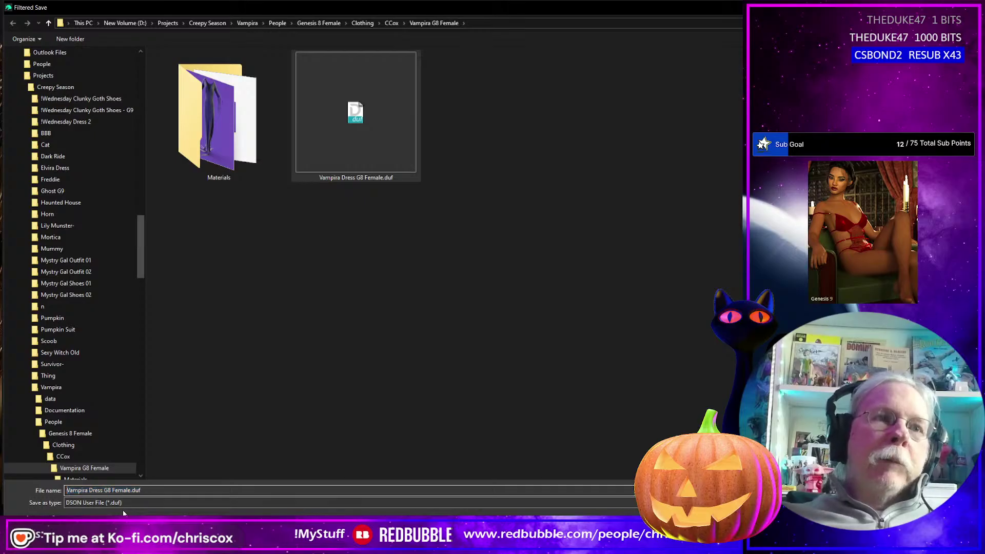
key("Right")
key("Right")
key("Right")
key("Right")
key("Right")
key("Right")
key("Right")
key("Right")
key("Right")
key("Right")
key("Right")
key("Right")
key("Right")
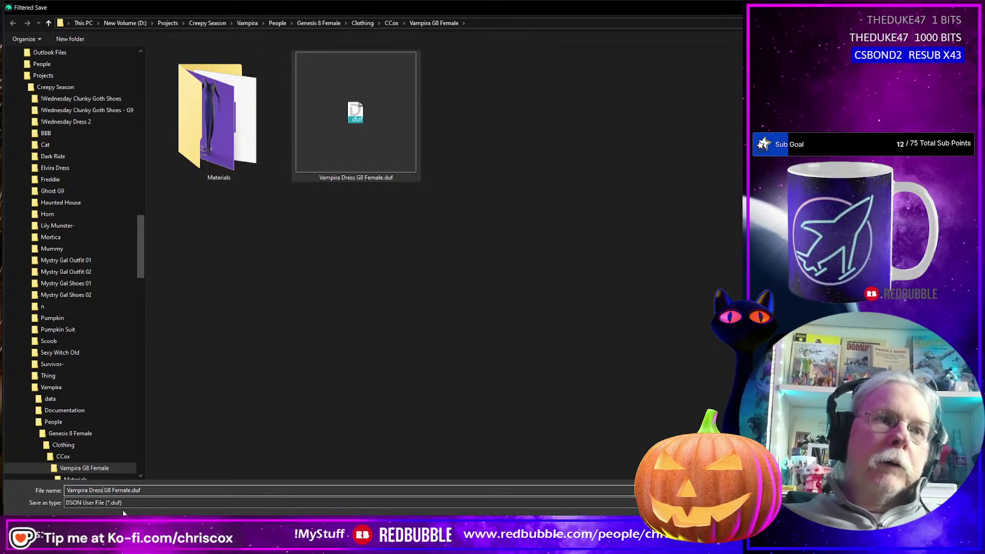
type("Leg")
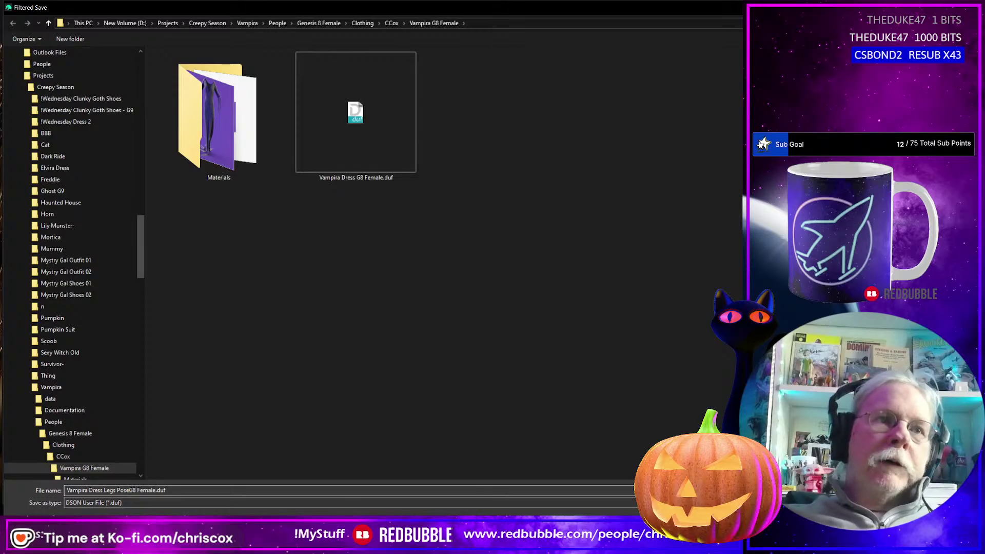
type("s Pose")
key("Return")
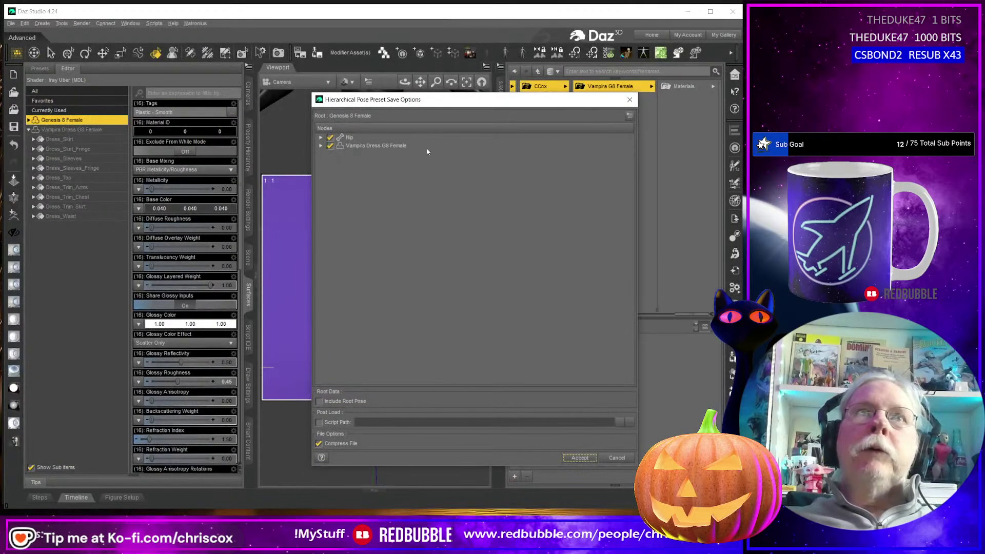
left_click(321, 139)
right_click(331, 139)
mouse_move(360, 168)
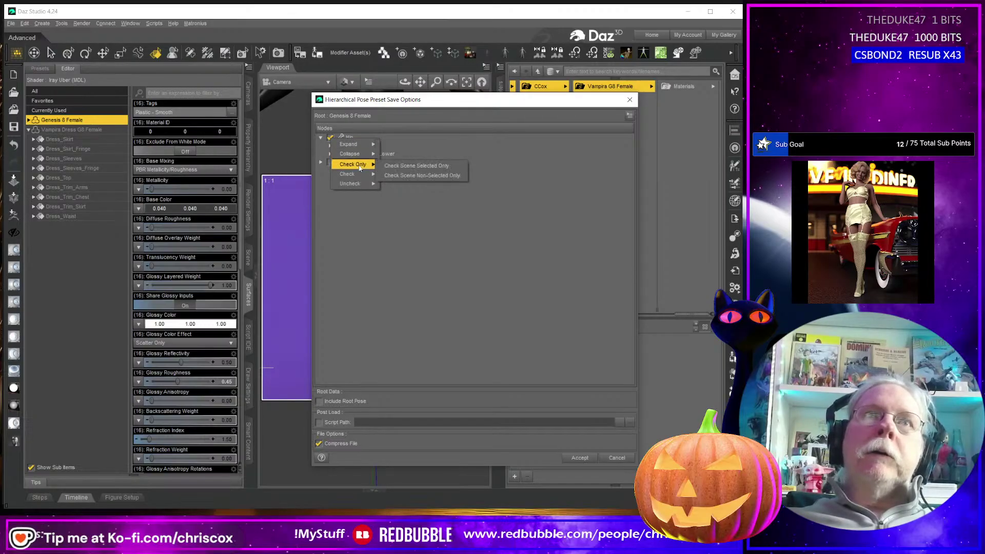
left_click(397, 182)
left_click(329, 146)
left_click(340, 154)
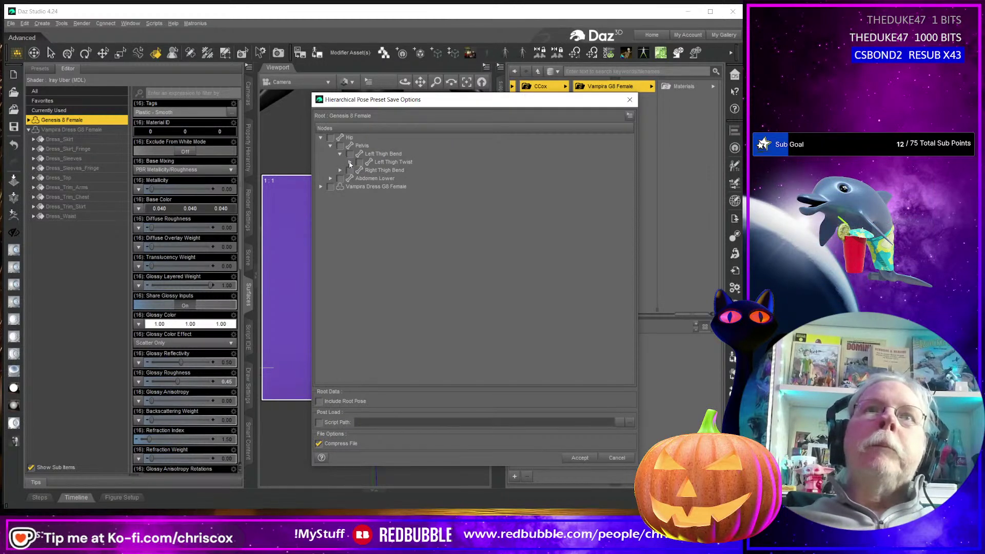
left_click(349, 162)
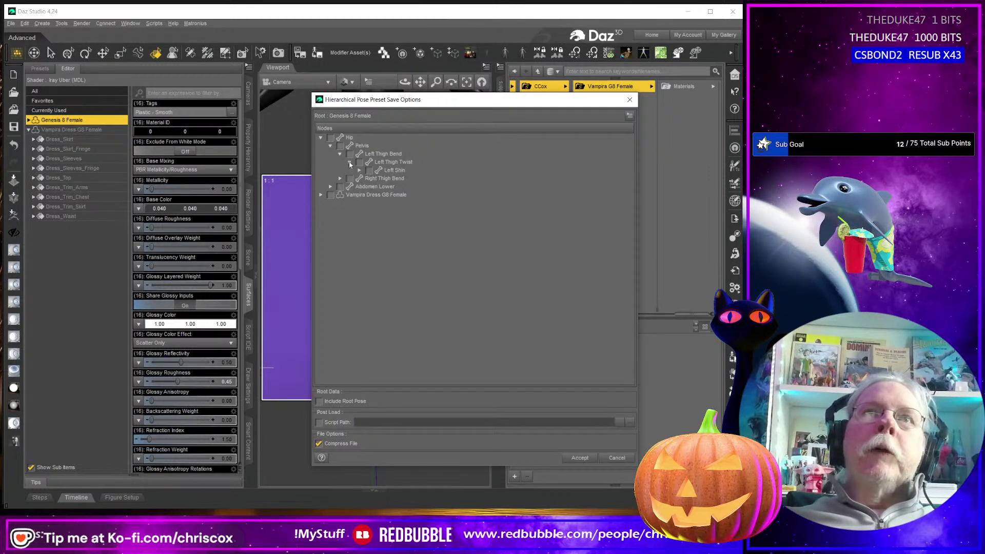
left_click(617, 458)
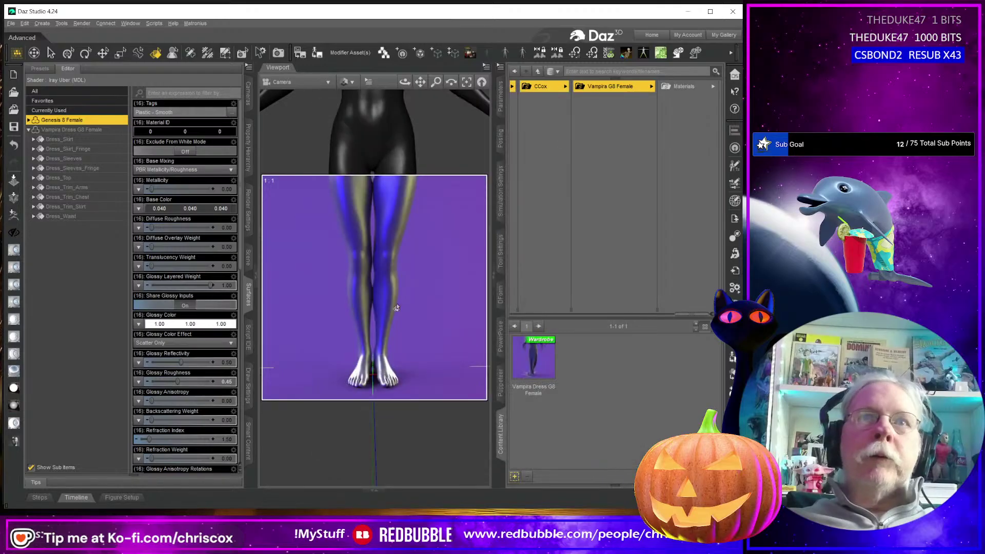
- Select all left and right leg bones from the thigh bends down to the toes, plus the Genesis 8 Female root
key("alt+shift+u")
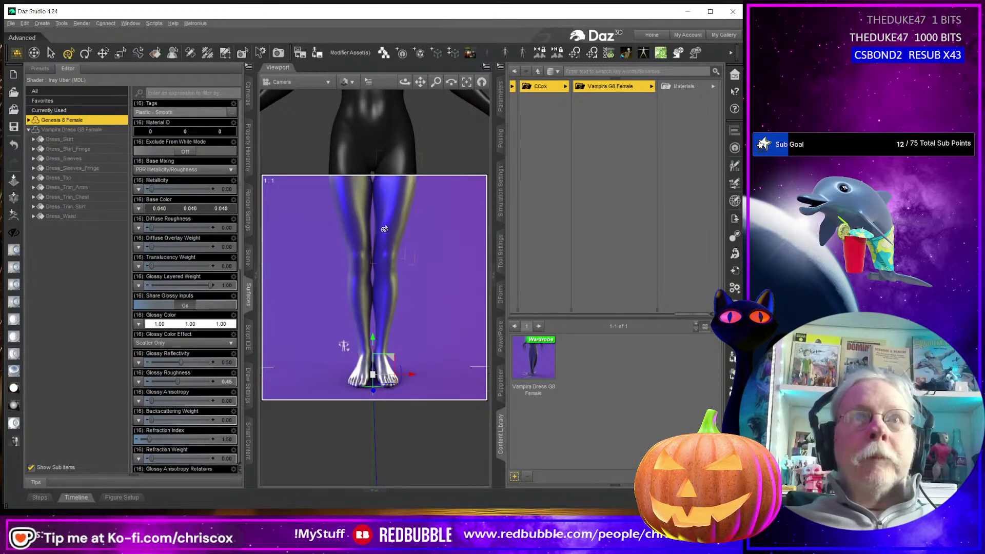
left_click(387, 224)
left_click(249, 259)
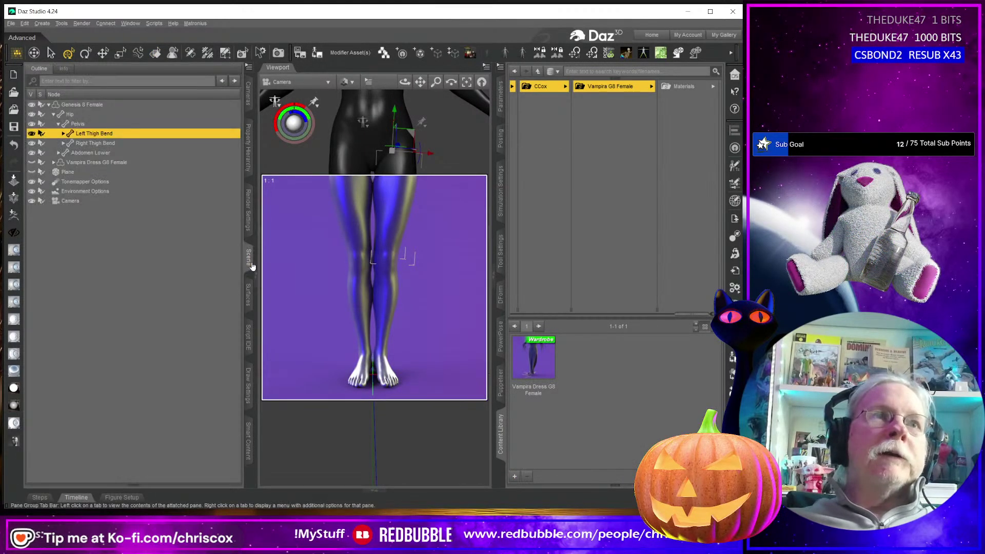
left_click(103, 145, "ctrl")
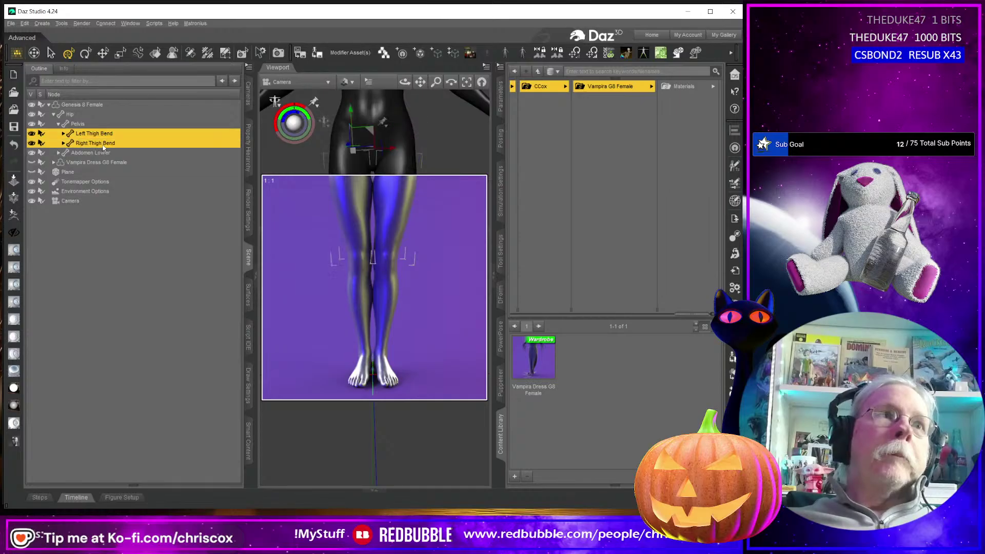
key("shift+Right")
left_click(107, 137)
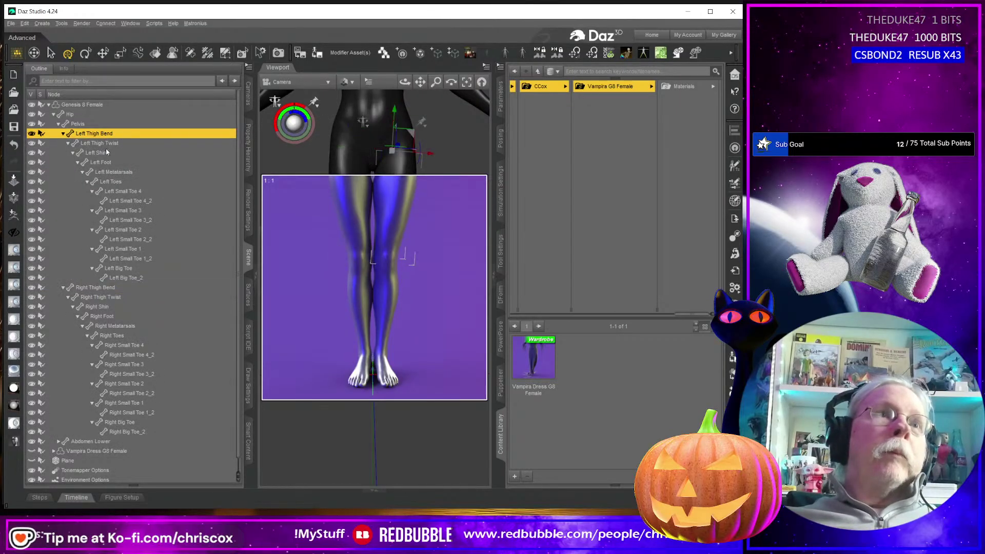
left_click(144, 432, "shift")
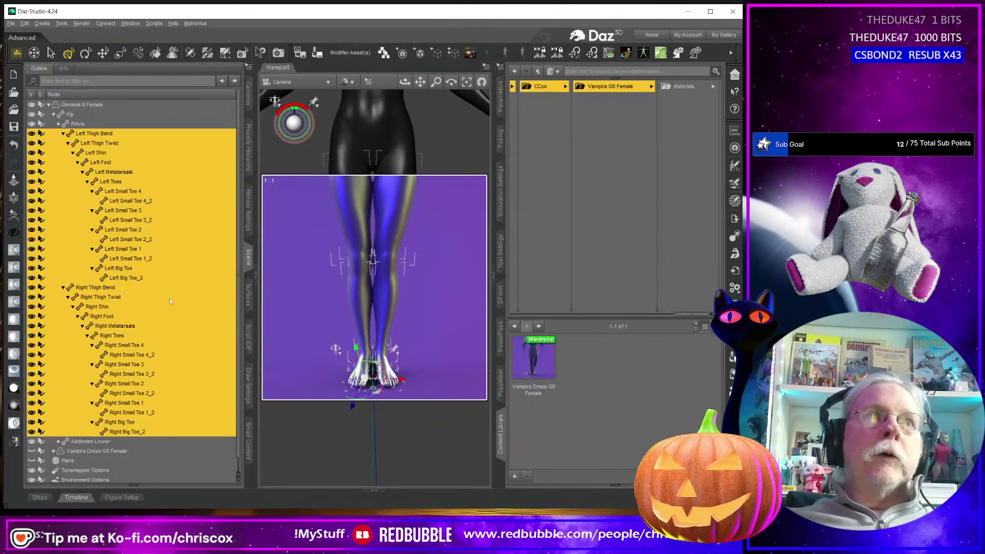
left_click(98, 104, "ctrl")
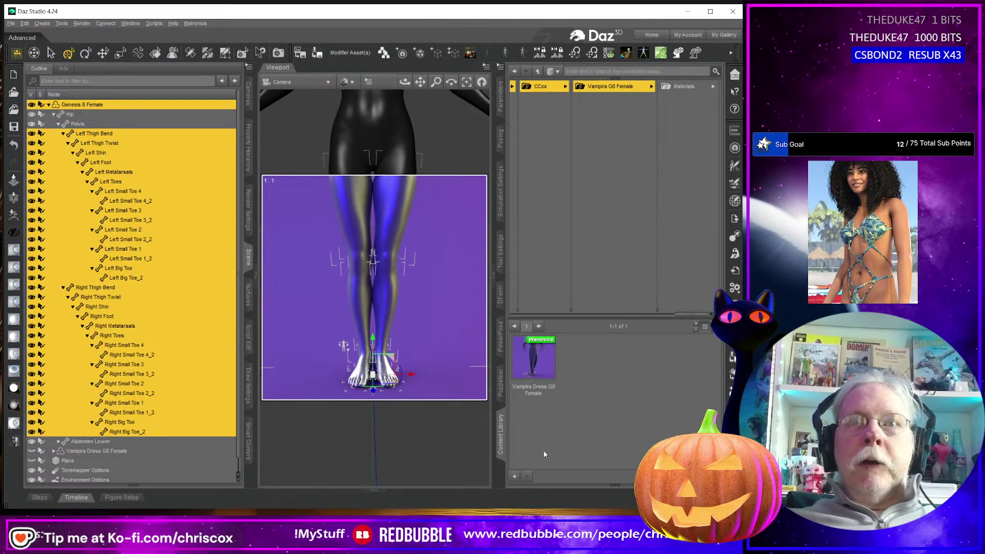
left_click(514, 477)
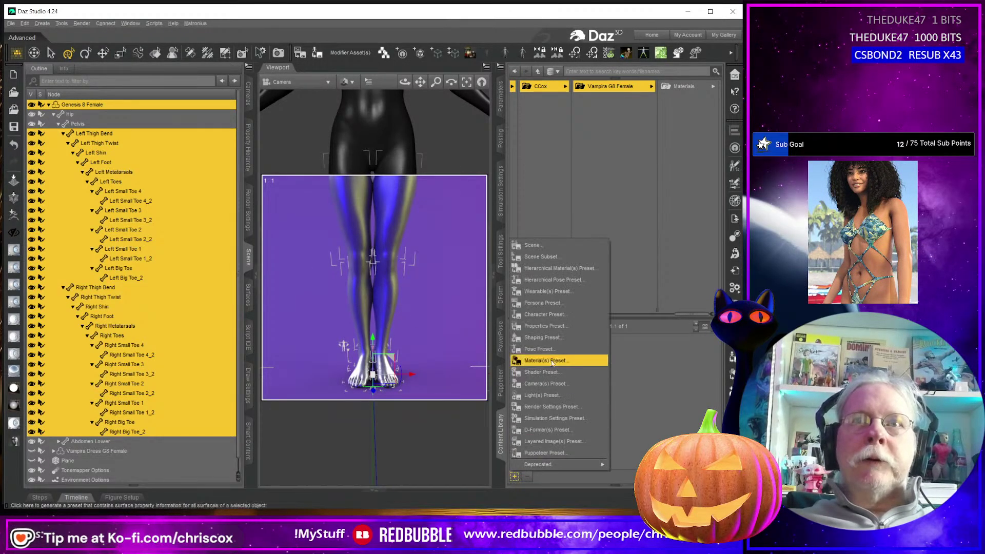
left_click(553, 269)
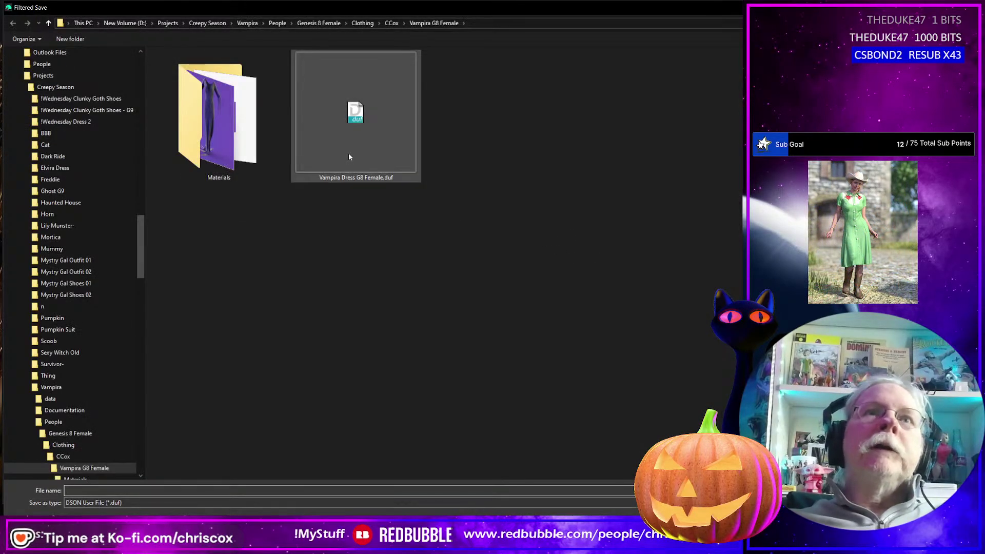
left_click(349, 152)
left_click(107, 490)
left_click(105, 491)
type("Legs Po")
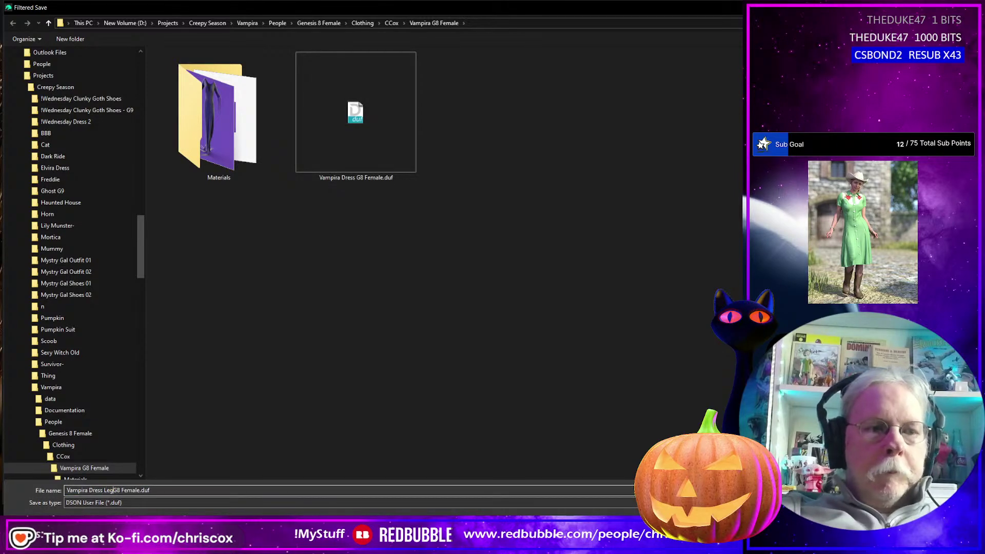
type("se")
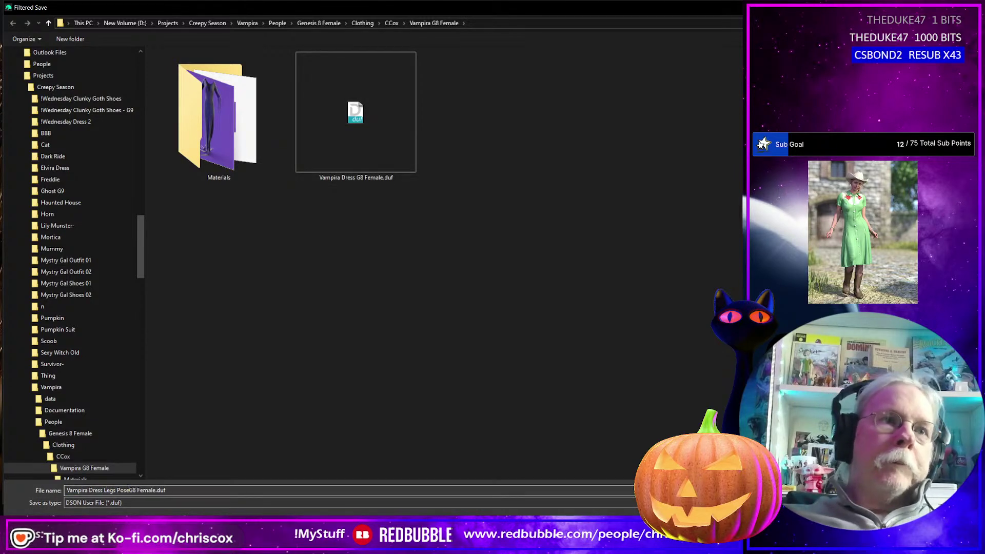
key("Return")
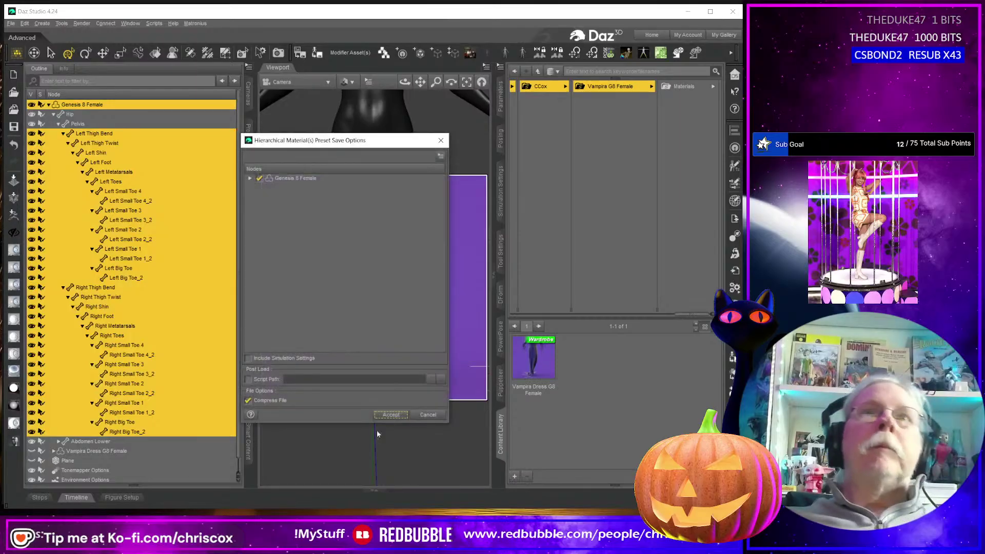
left_click(250, 179)
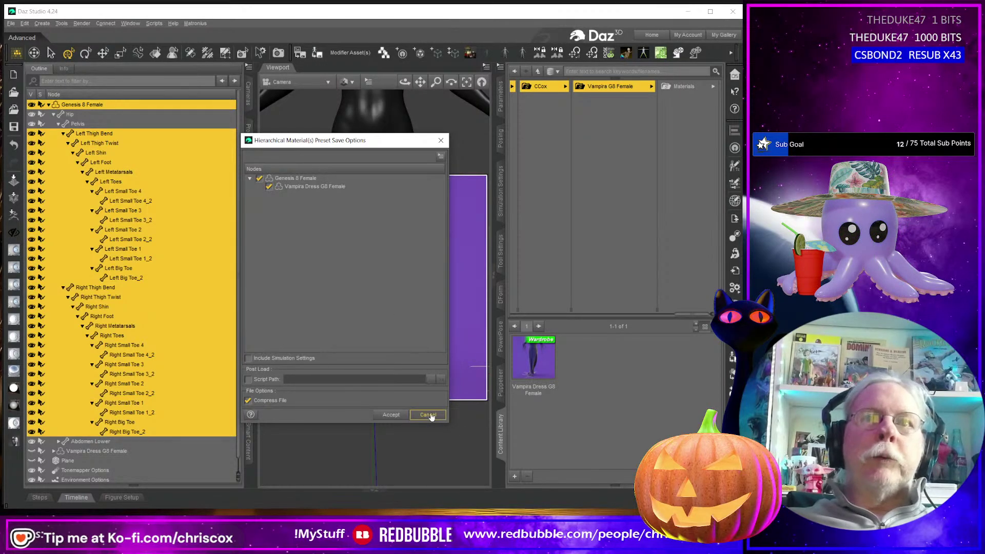
left_click(391, 415)
- Start a hierarchical pose preset in the Vampira G8 Female folder, inserting "Legs Pose" before "G8 Female" in the existing dress file's name
left_click(514, 476)
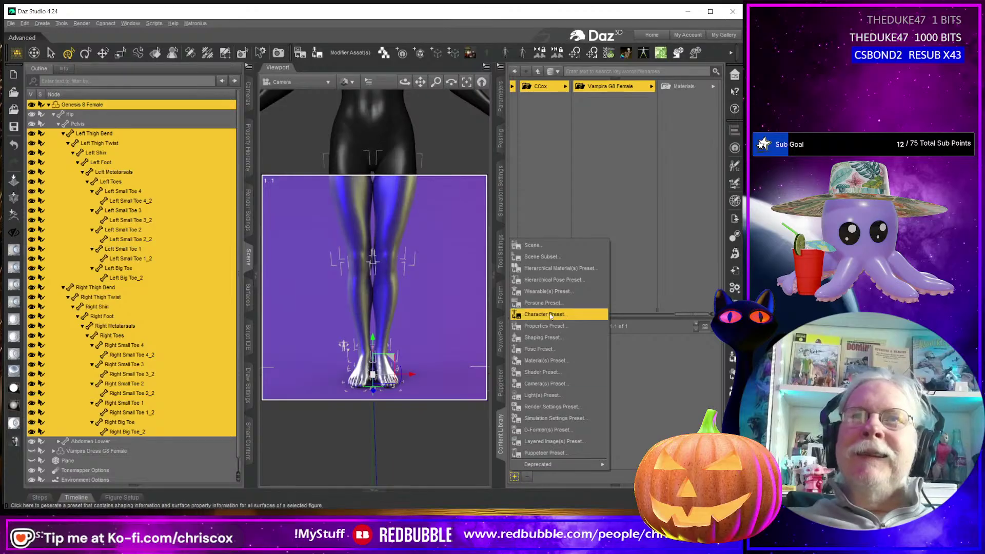
left_click(558, 281)
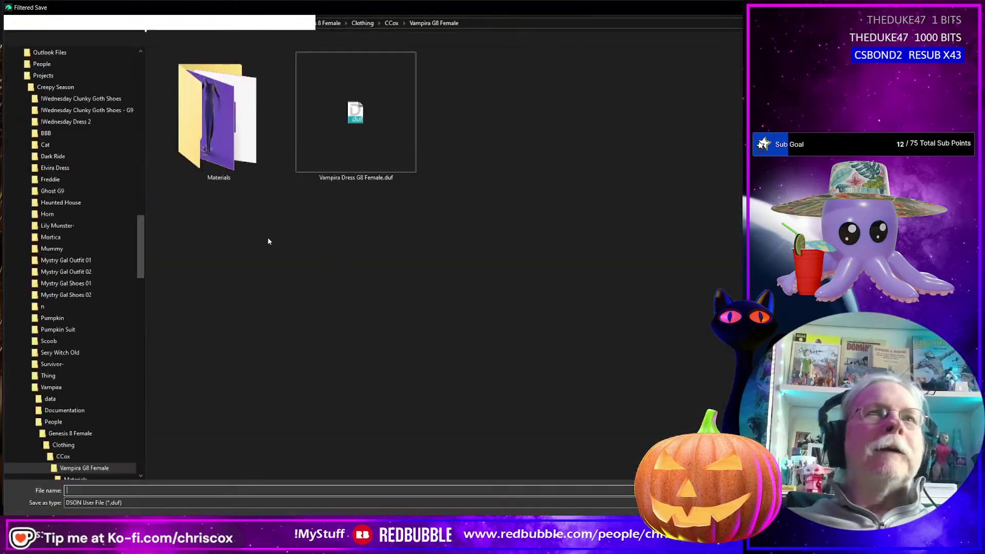
double_click(95, 490)
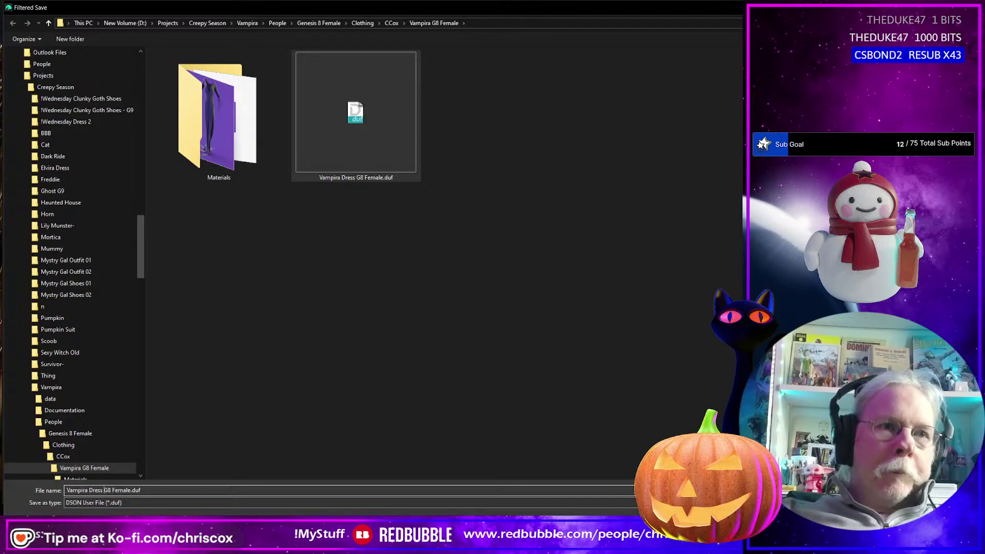
type("L")
type("egs Pose")
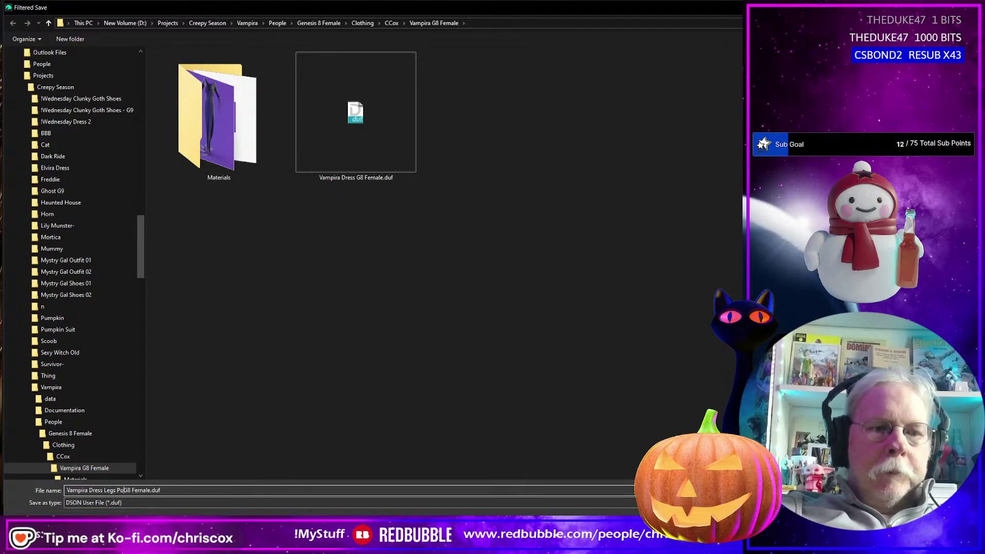
key("Return")
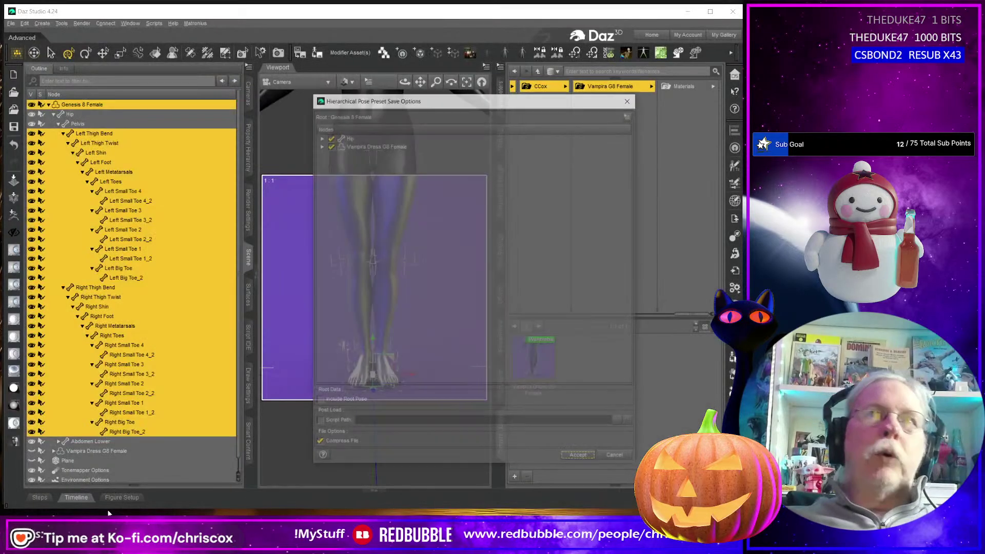
- Restrict the pose preset to the scene-selected leg and toe bones only, and save it with file compression on
right_click(331, 138)
mouse_move(354, 181)
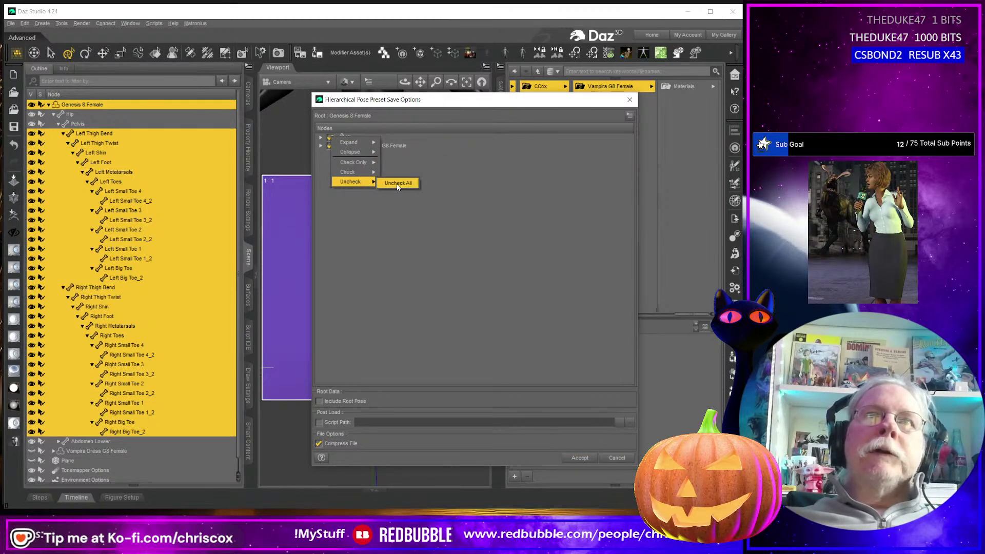
left_click(395, 184)
left_click(321, 138)
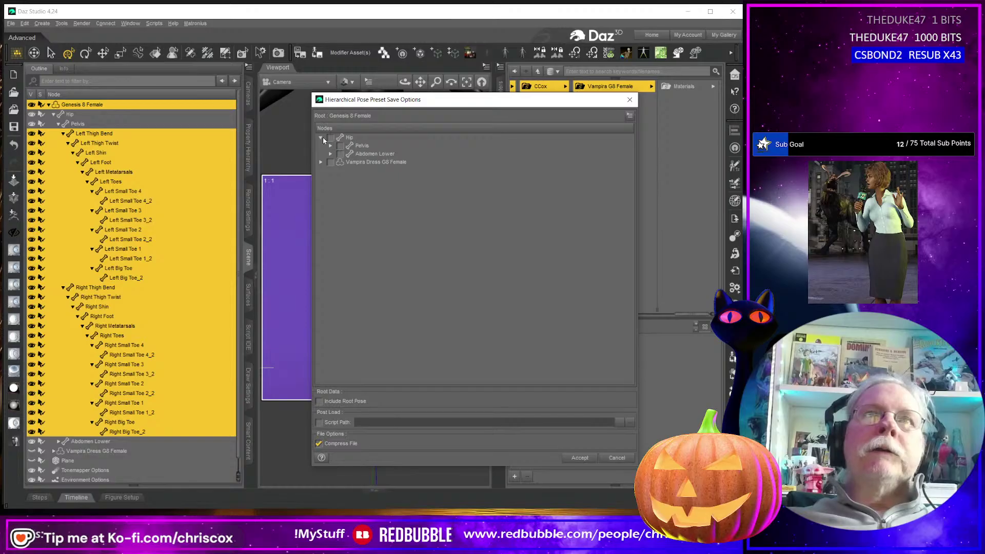
right_click(351, 139)
mouse_move(380, 163)
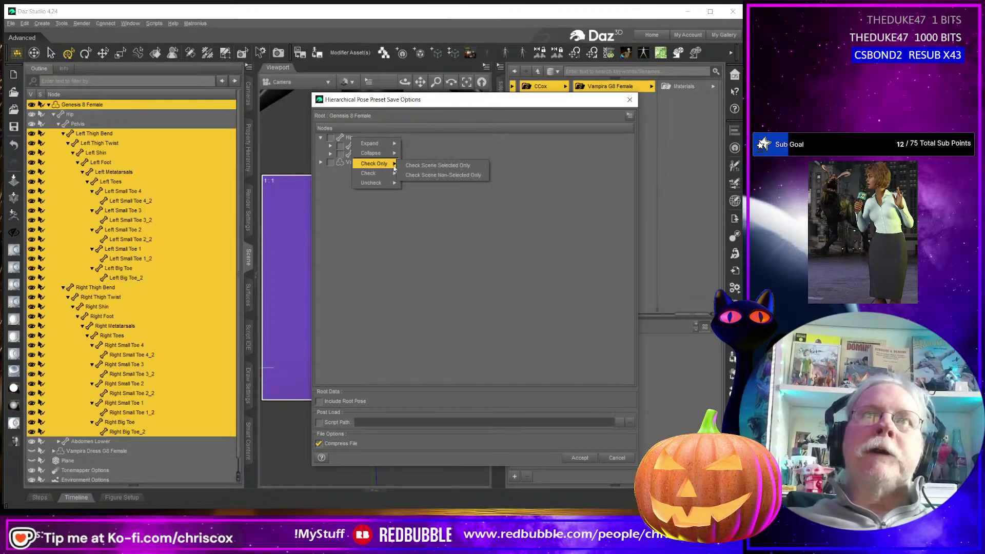
left_click(434, 166)
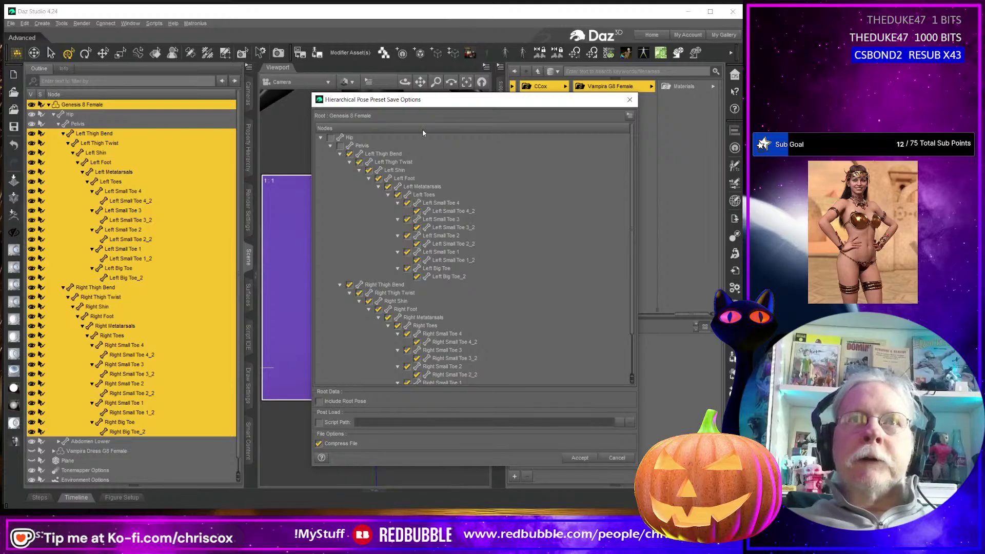
left_click_drag(428, 102, 377, 69)
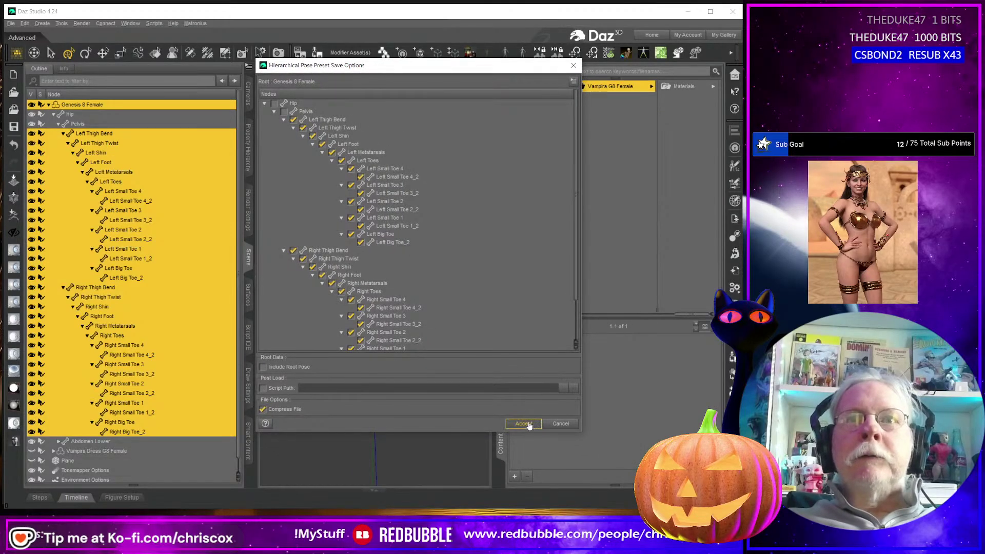
left_click(529, 425)
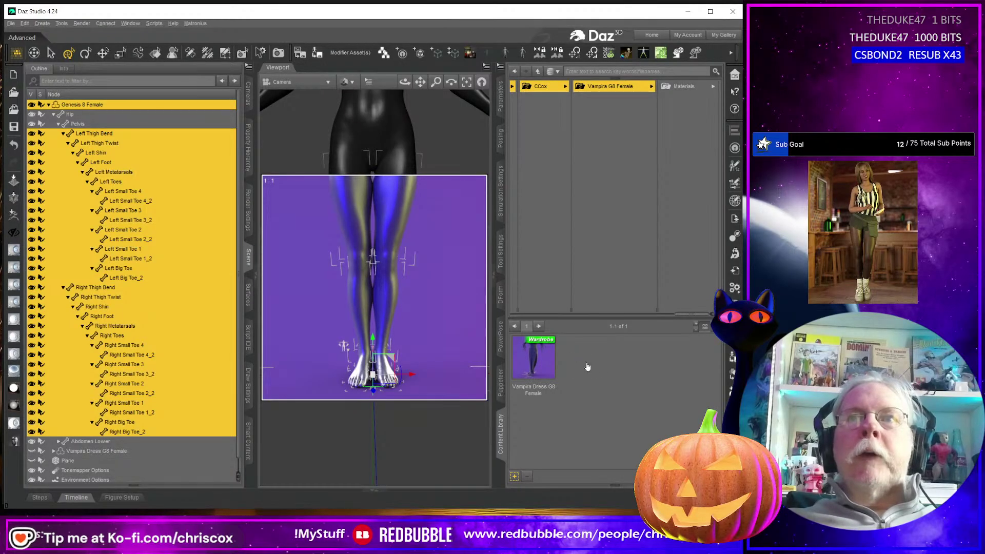
mouse_move(585, 363)
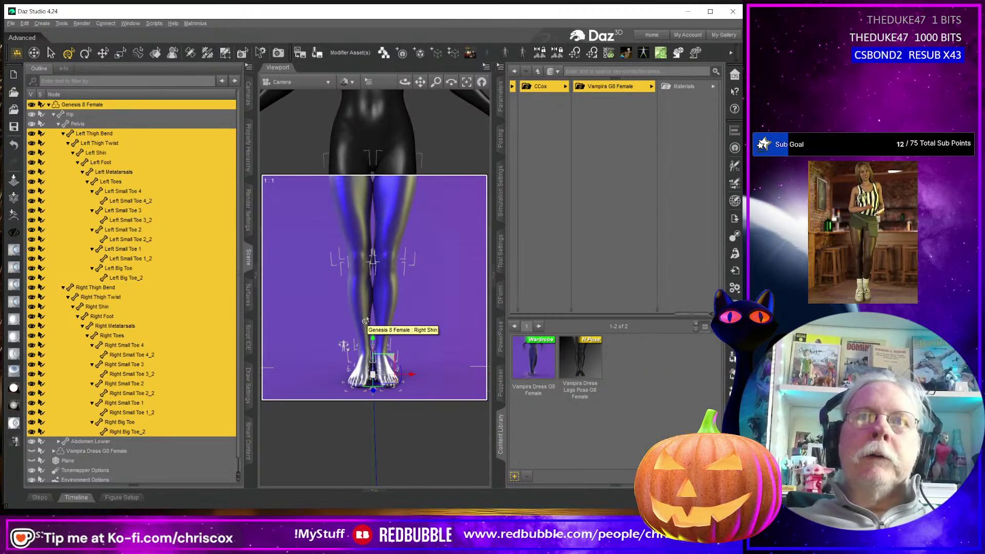
- Render the legs of the Genesis 8 Female against the purple backdrop and close the render window
key("ctrl+r")
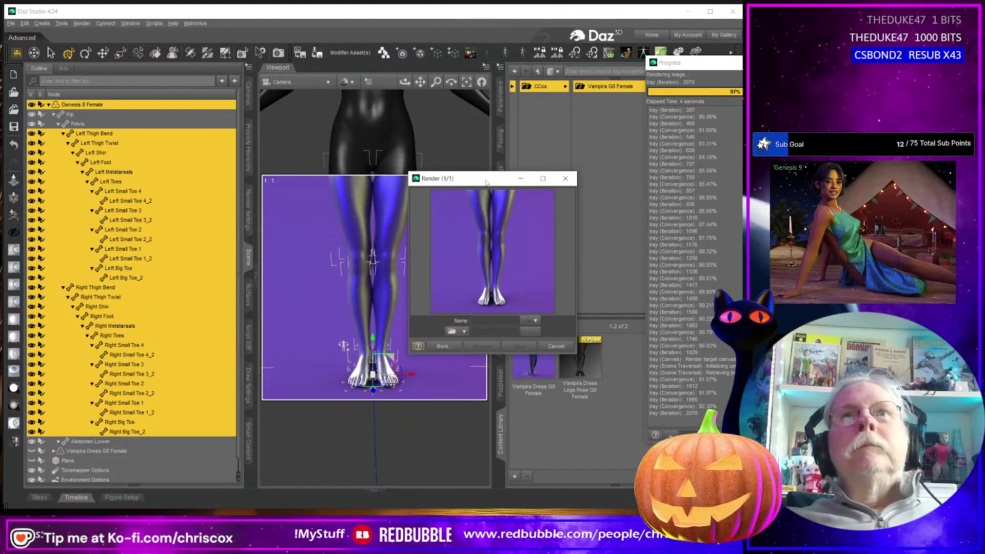
left_click_drag(482, 182, 353, 184)
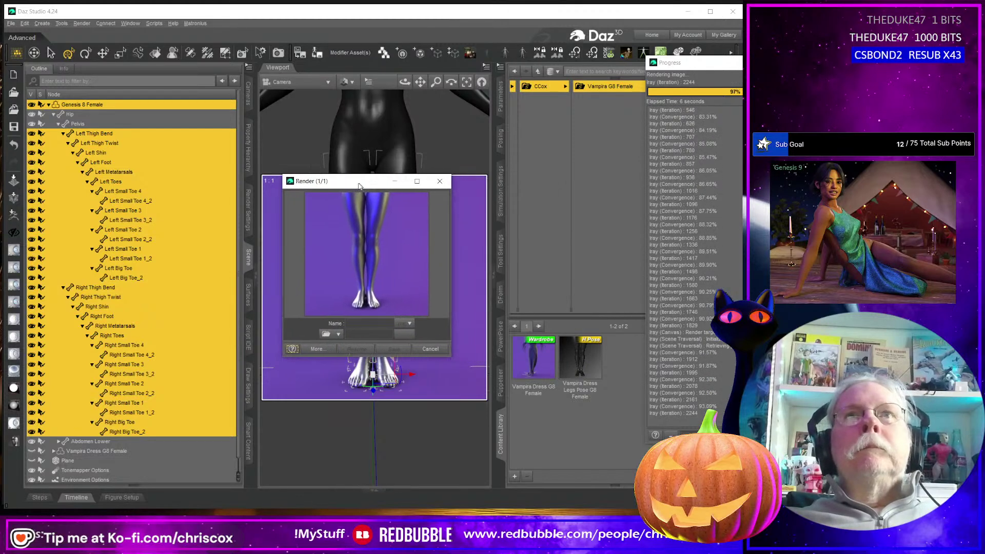
left_click(436, 182)
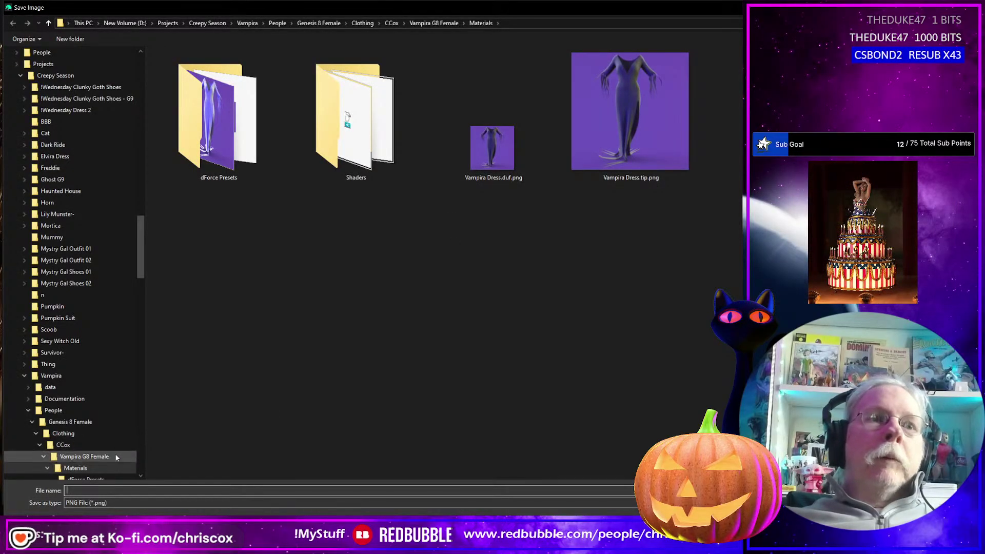
scroll(112, 453, "down", 1)
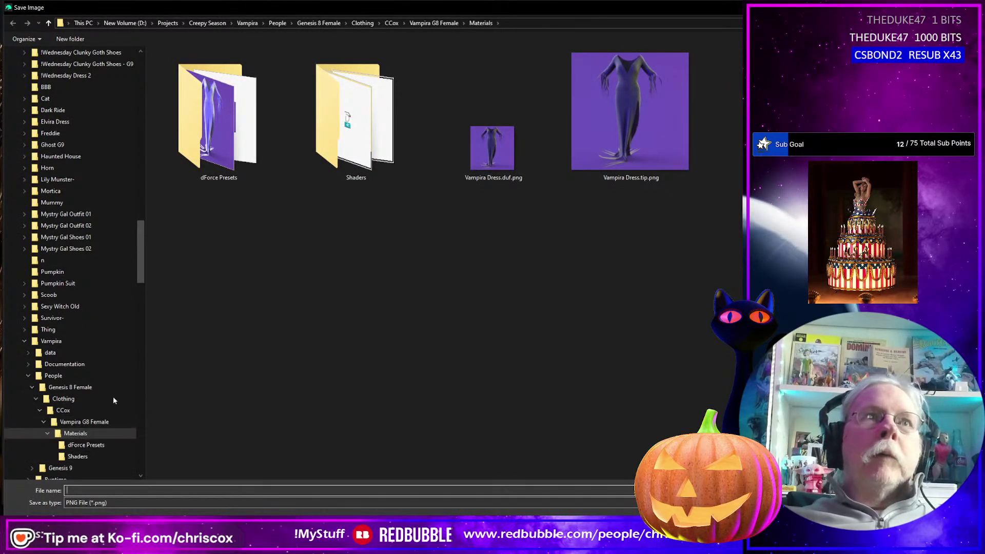
scroll(72, 415, "down", 2)
left_click(30, 411)
left_click(36, 422)
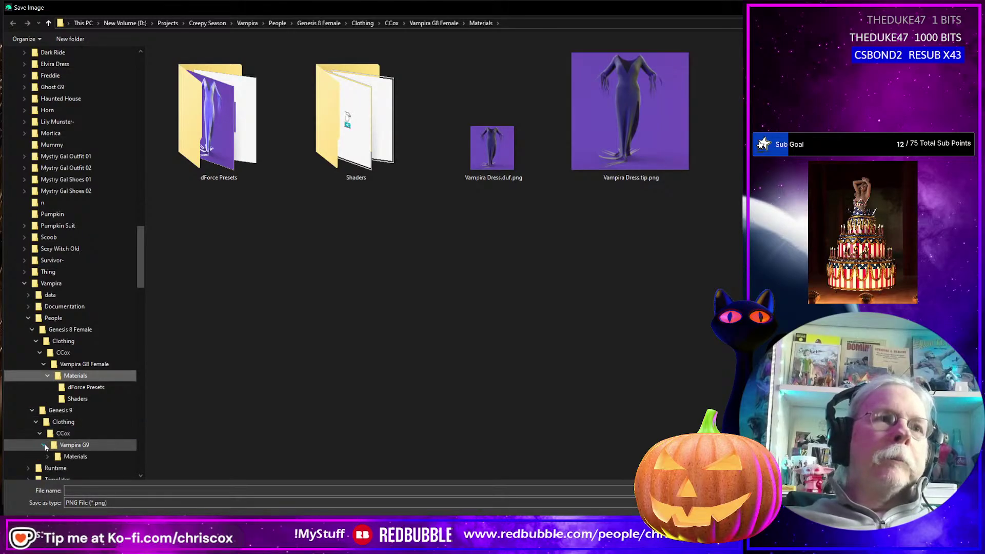
left_click(75, 444)
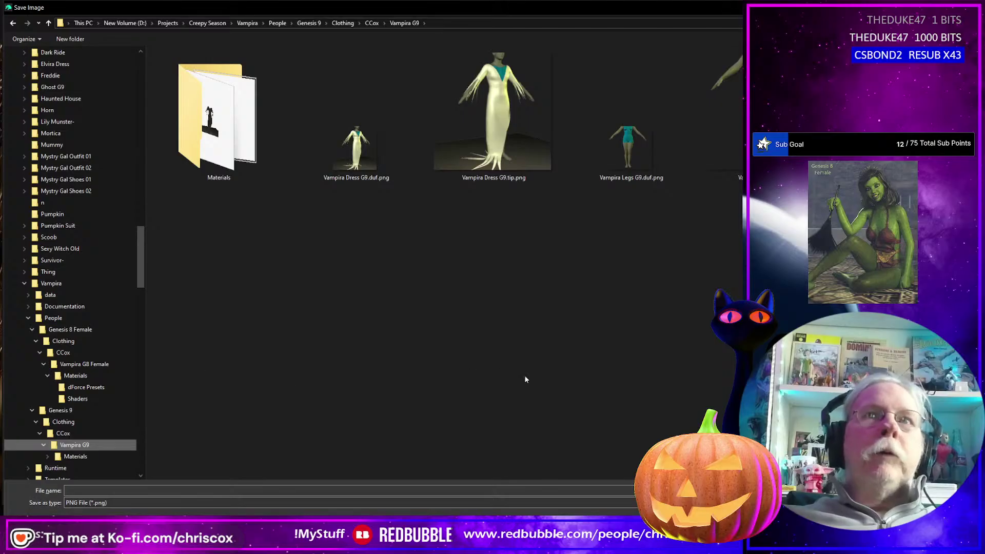
key("alt+Tab")
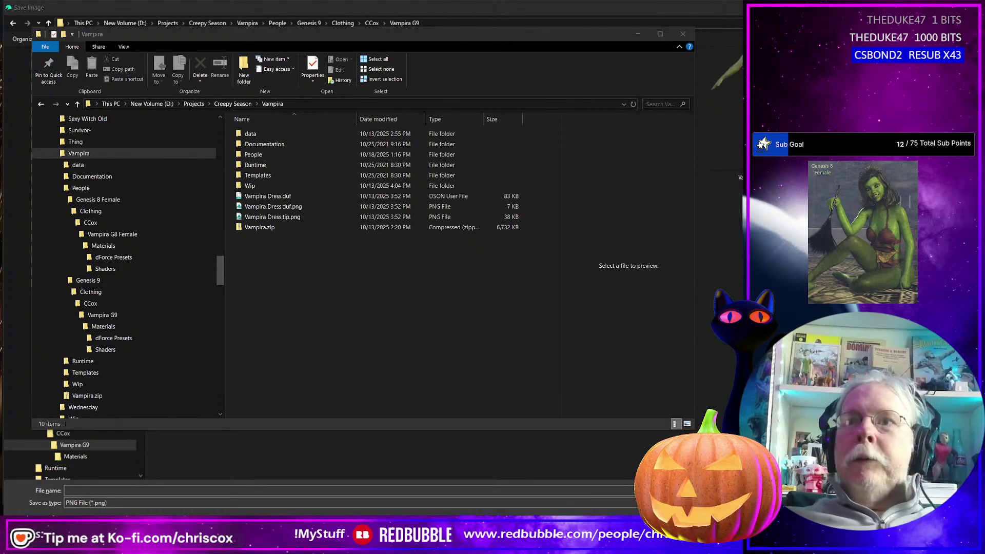
key("alt+Tab")
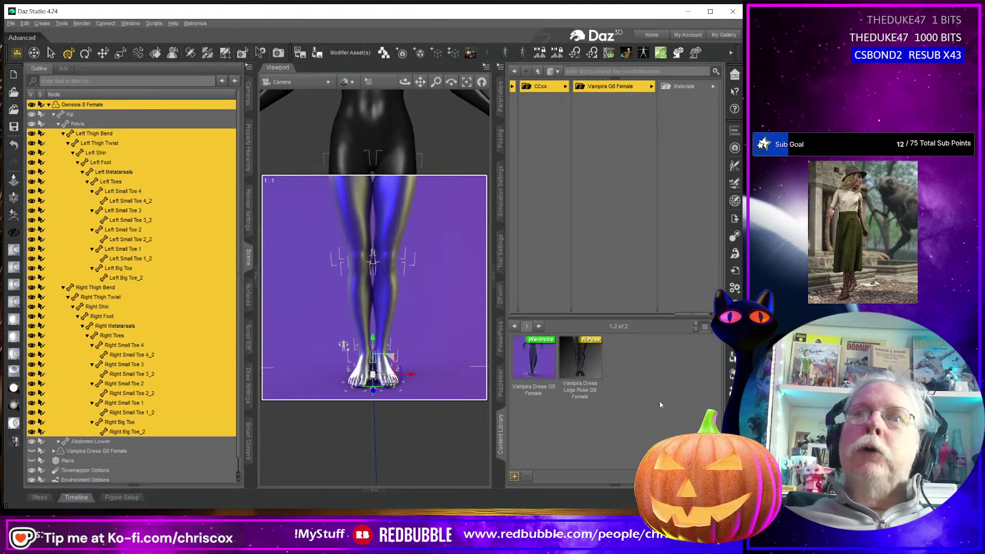
left_click(675, 86)
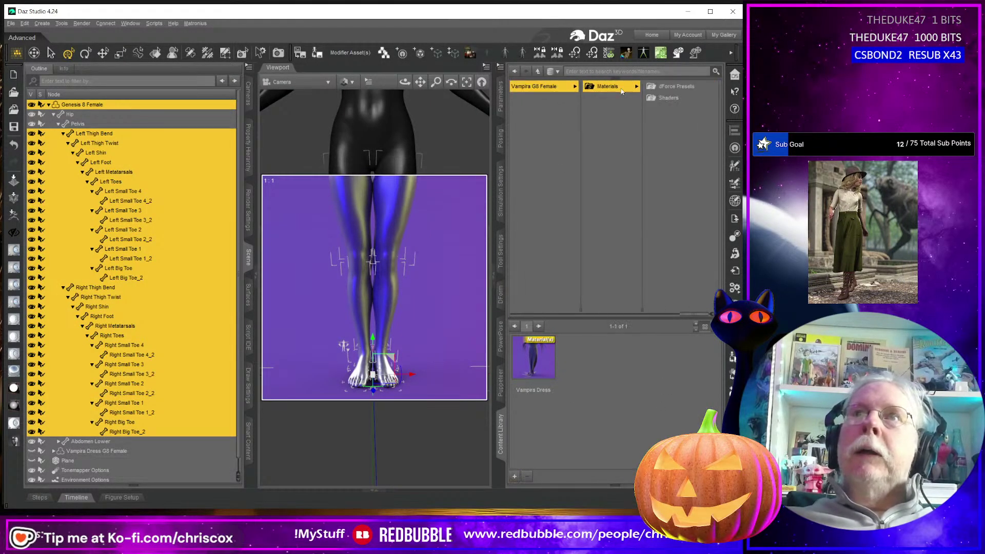
left_click(545, 89)
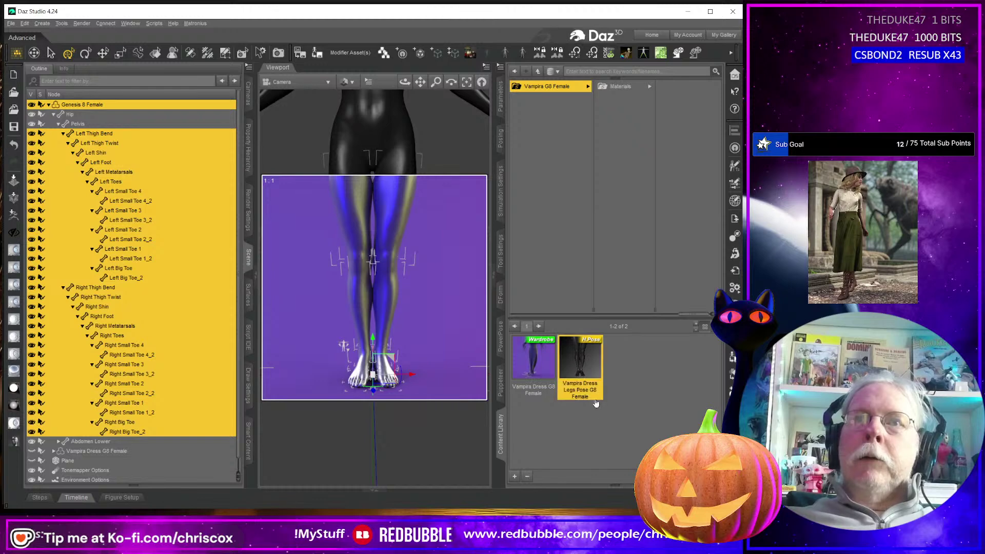
right_click(600, 431)
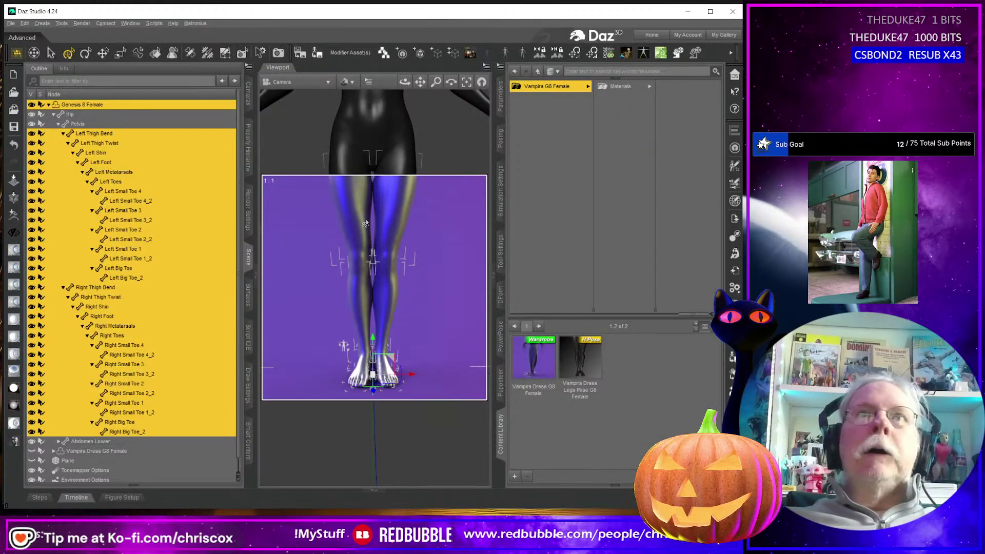
- Save the last render over Vampira Dress Legs Pose G8 Female.tip.png in the Vampira G8 Female folder, replacing the existing file
left_click(298, 53)
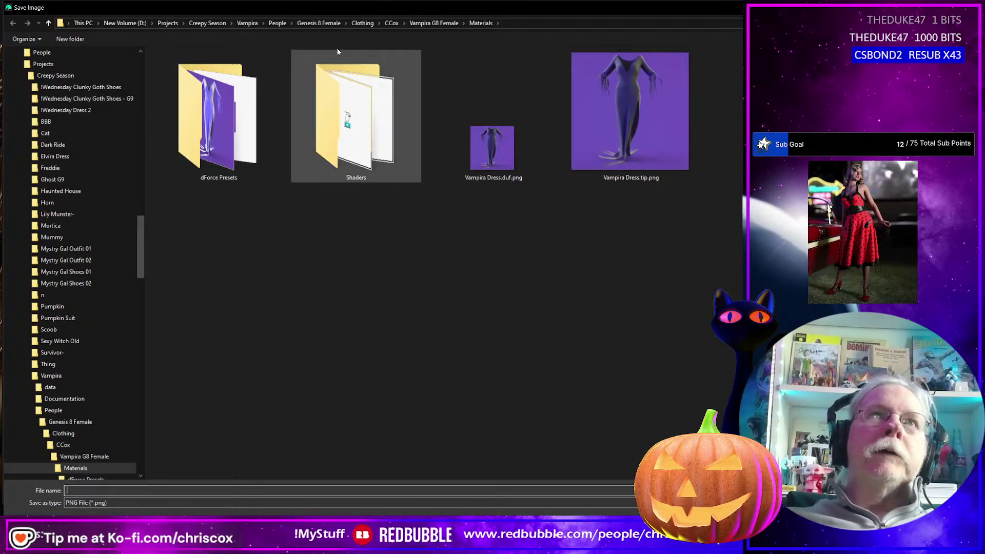
left_click(437, 23)
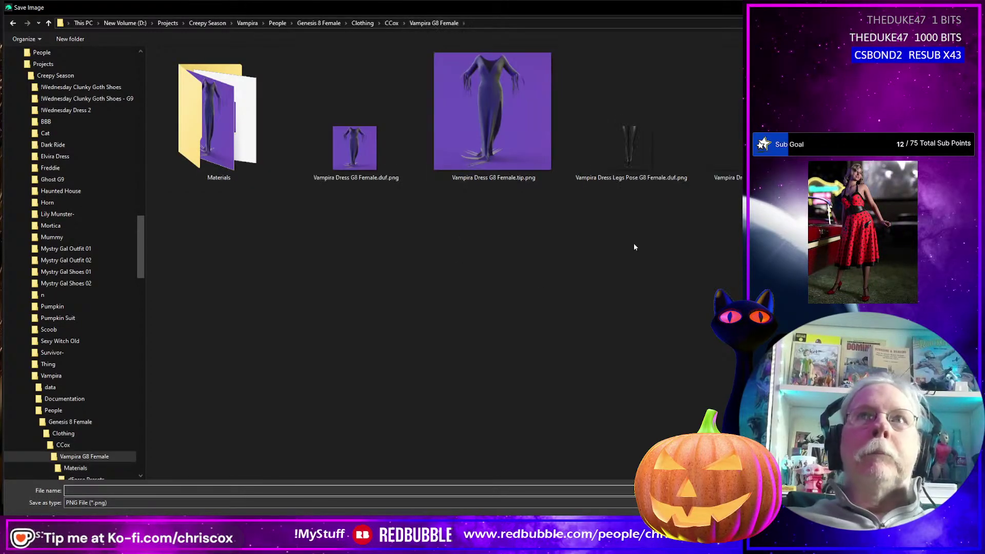
double_click(754, 124)
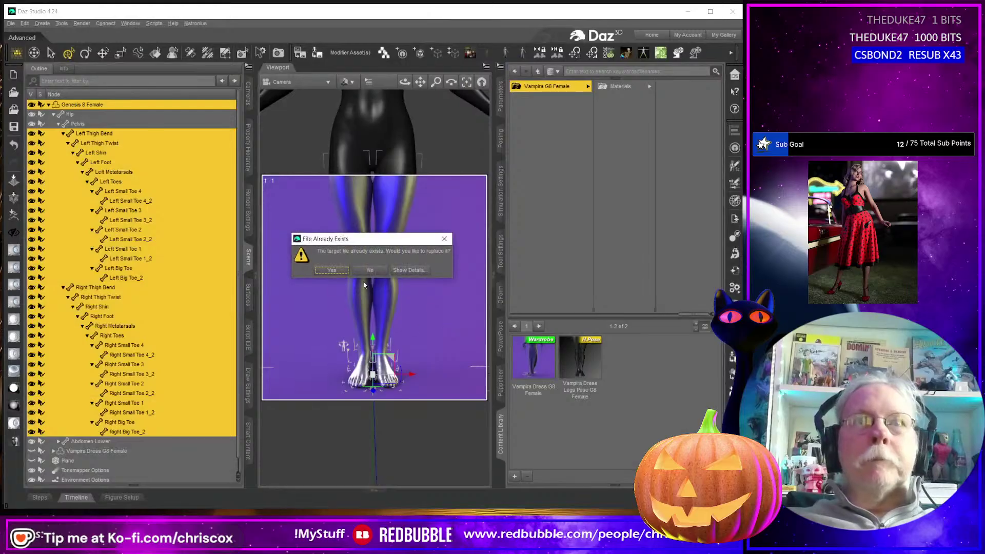
left_click(331, 272)
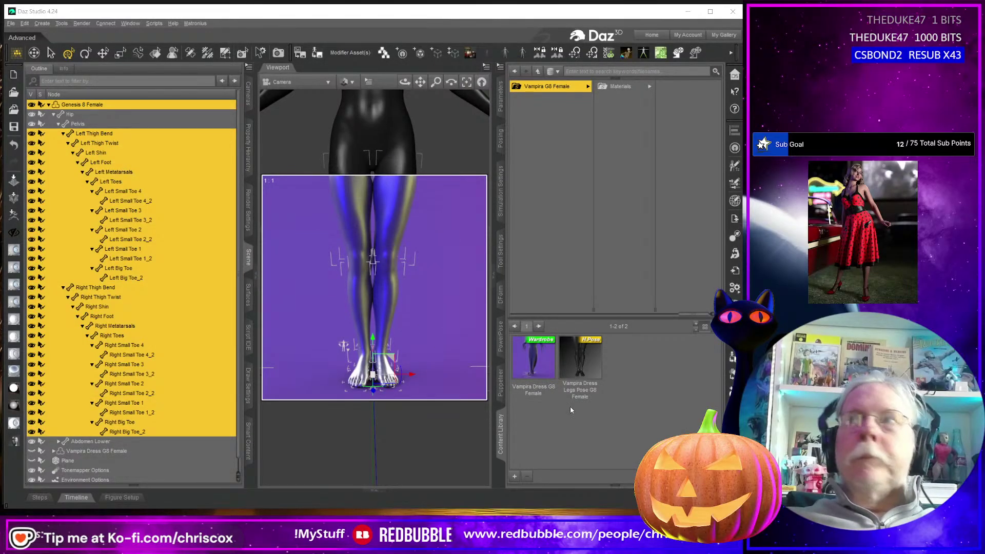
- Switch to File Explorer and delete the old thumbnail Vampira Dress Legs Pose G8 Female.duf.png
key("alt+Tab")
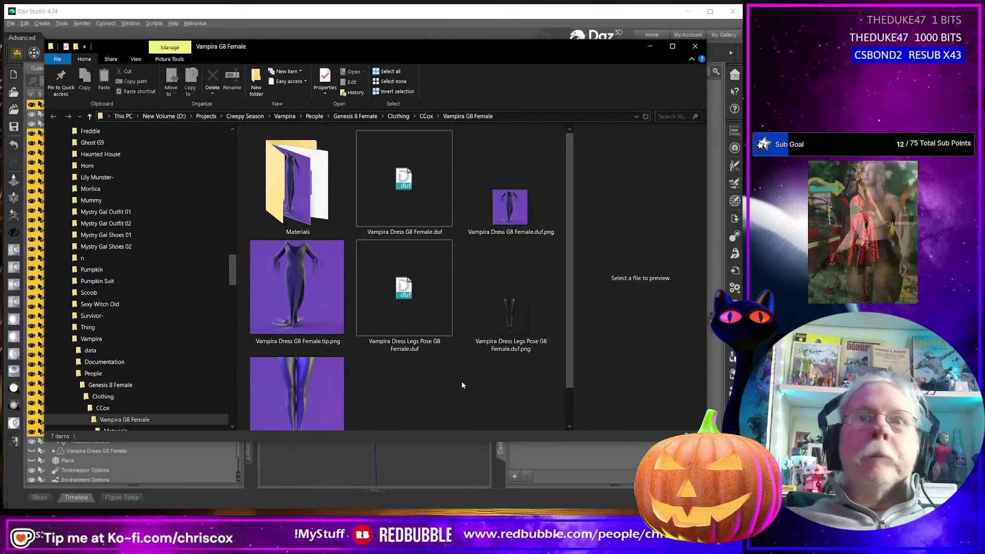
left_click(511, 322)
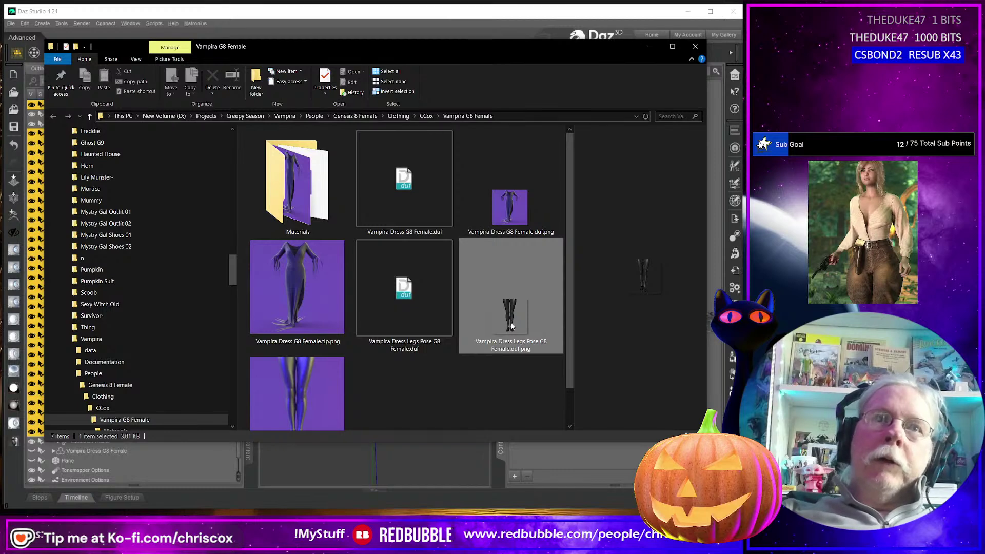
key("Delete")
- Create a resized copy of Vampira Dress Legs Pose G8 Female.tip.png with Image Resizer's .duf preset, fitting within 91 × 91 pixels
left_click(519, 316)
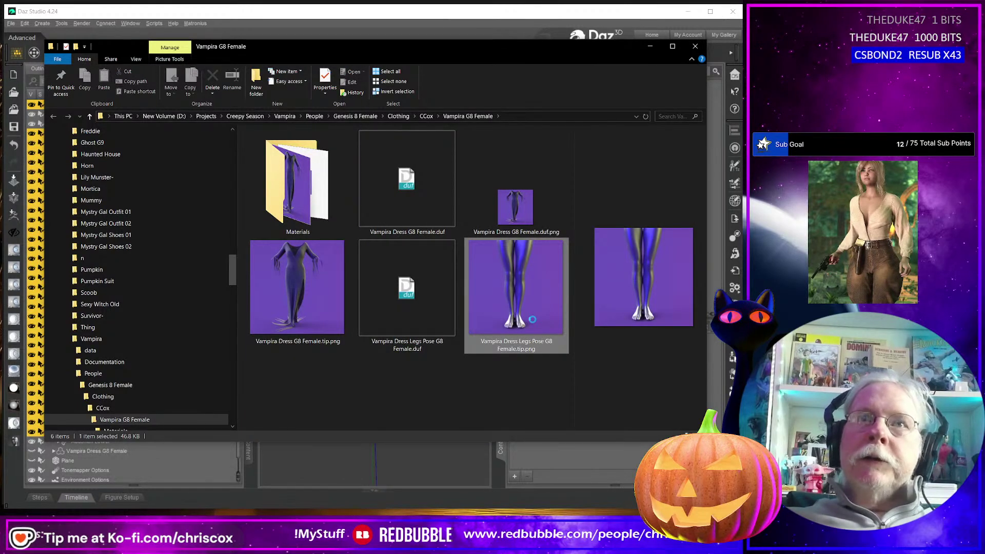
right_click(533, 321)
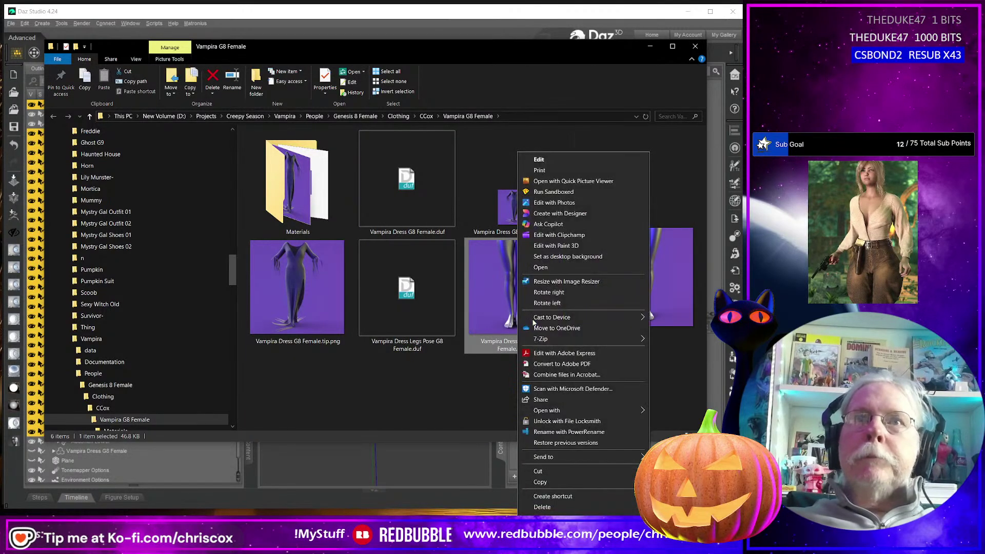
left_click(550, 281)
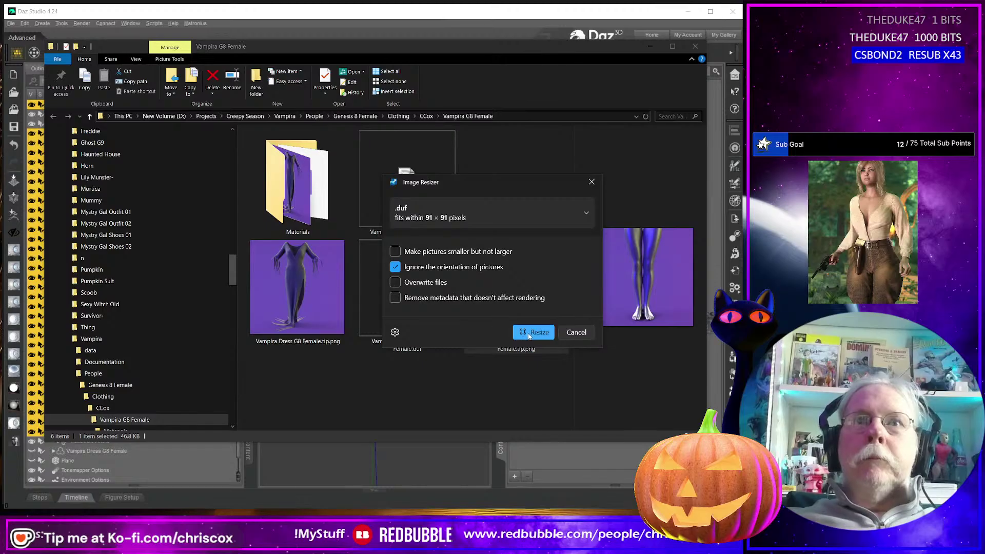
left_click(533, 333)
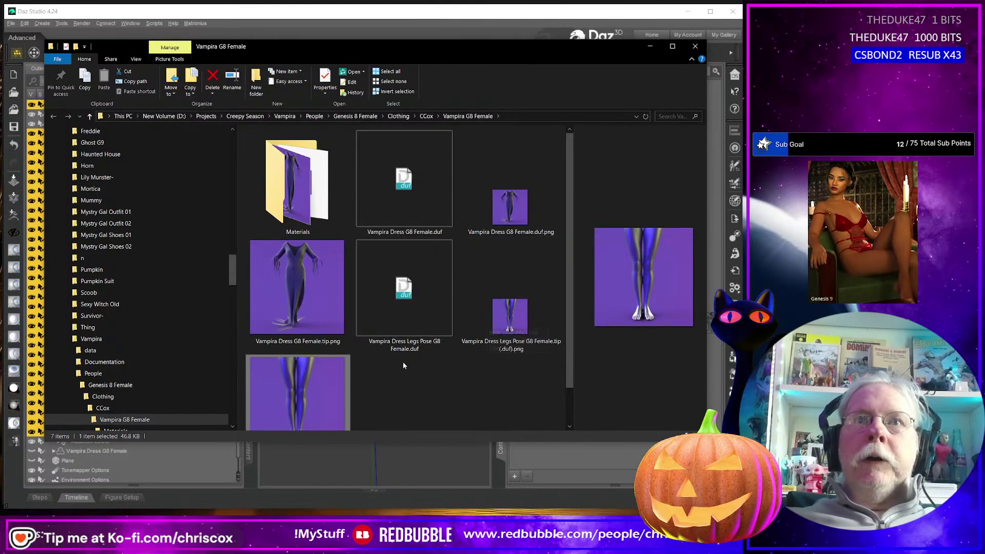
- Rename the resized legs image with PowerRename, replacing ".tip (.duf)" with ".duf" in its file name
left_click(509, 319)
right_click(509, 319)
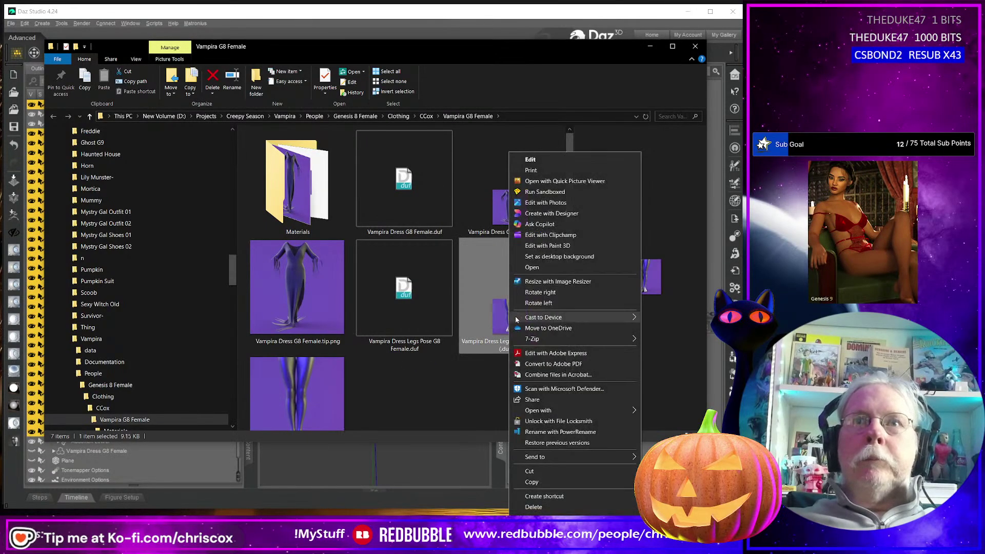
left_click(555, 436)
left_click(359, 407)
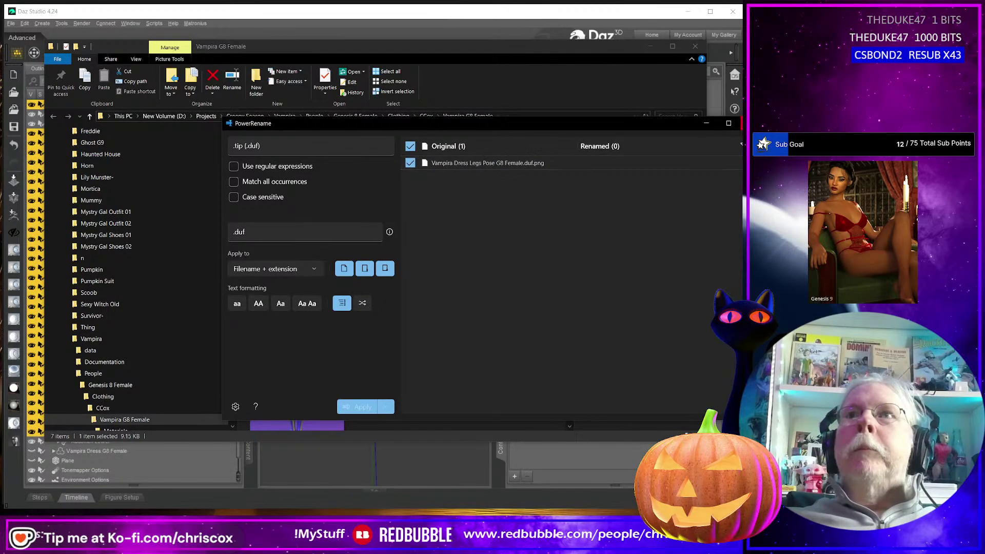
left_click(742, 124)
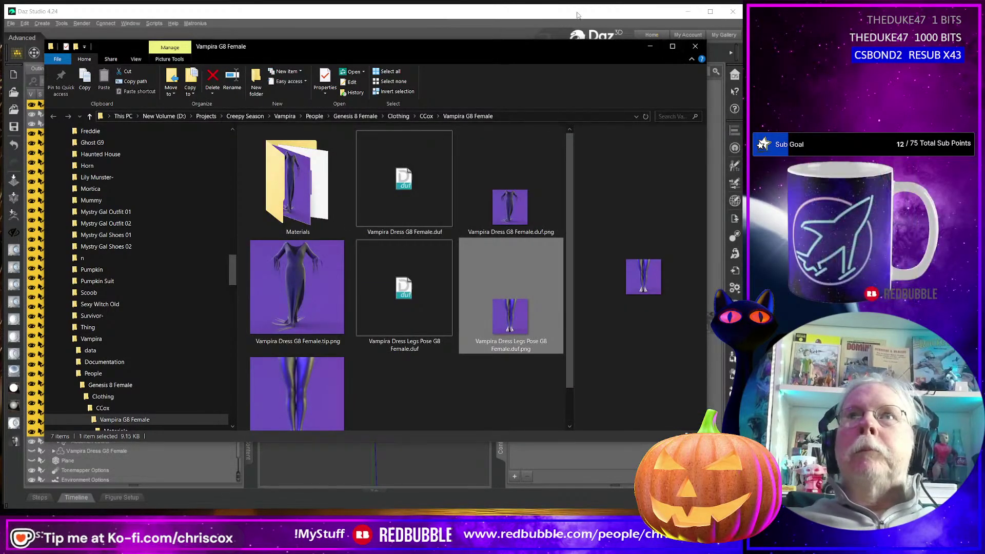
- Switch back to Daz Studio, check the Vampira G8 Female dForce Presets and Shaders folders, and open the Genesis 9 folder
left_click(578, 12)
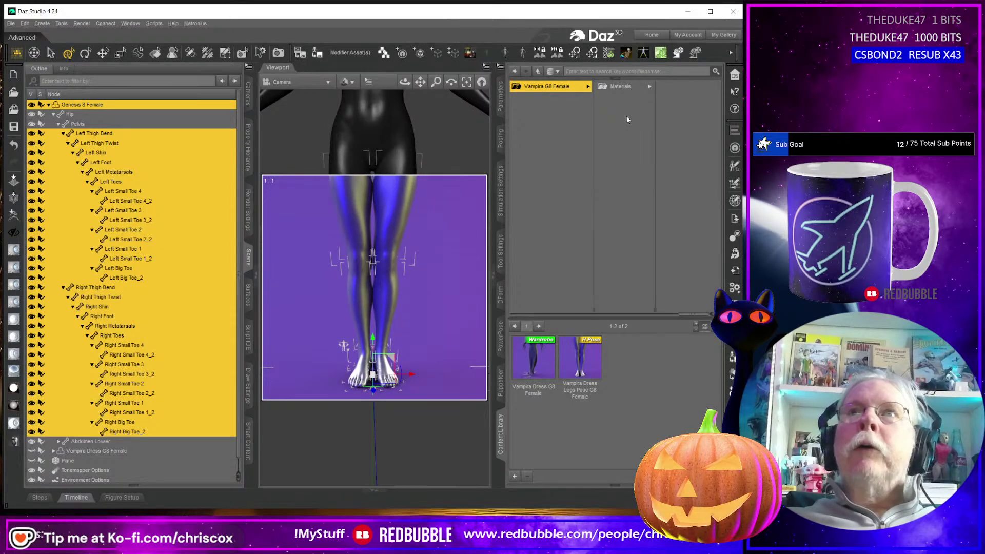
left_click(621, 89)
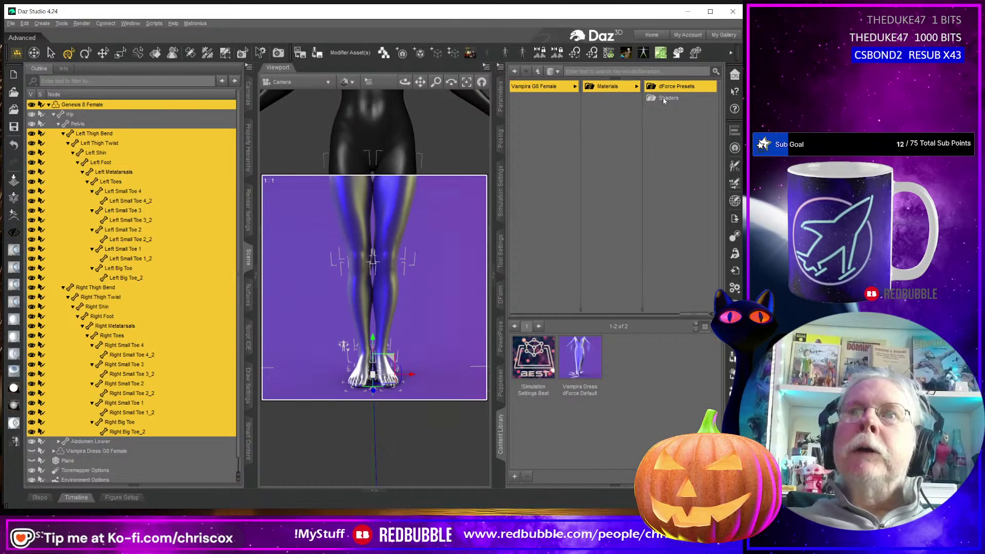
left_click(663, 97)
left_click_drag(691, 315, 602, 302)
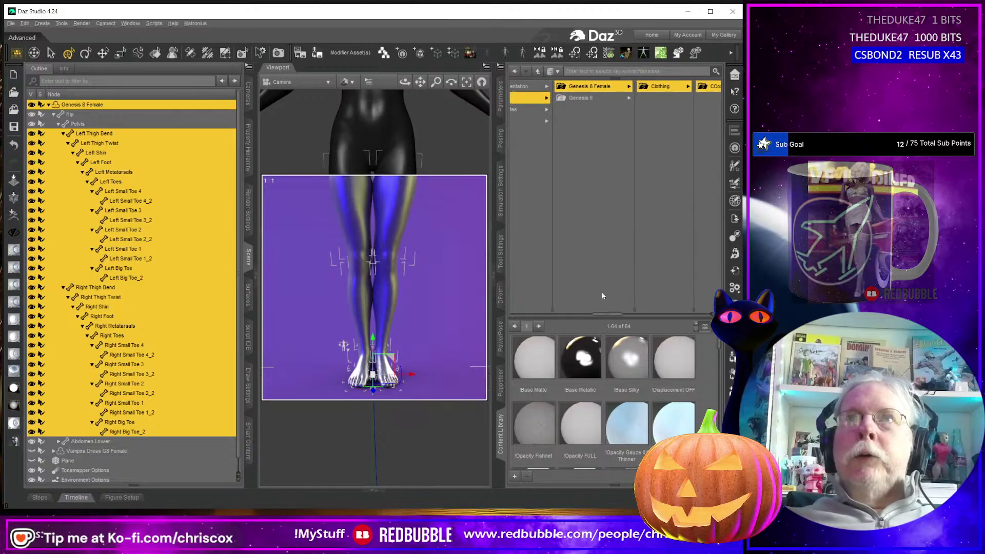
left_click(585, 98)
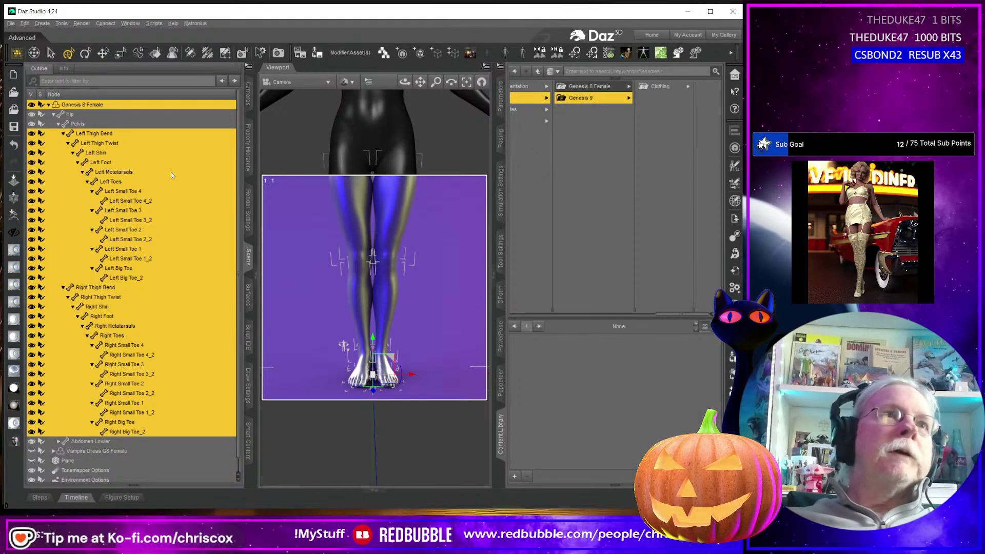
- Collapse and hide the Genesis 8 Female figure, clear the selection, and load the Genesis 9 Favorites figure into the scene
left_click(49, 105)
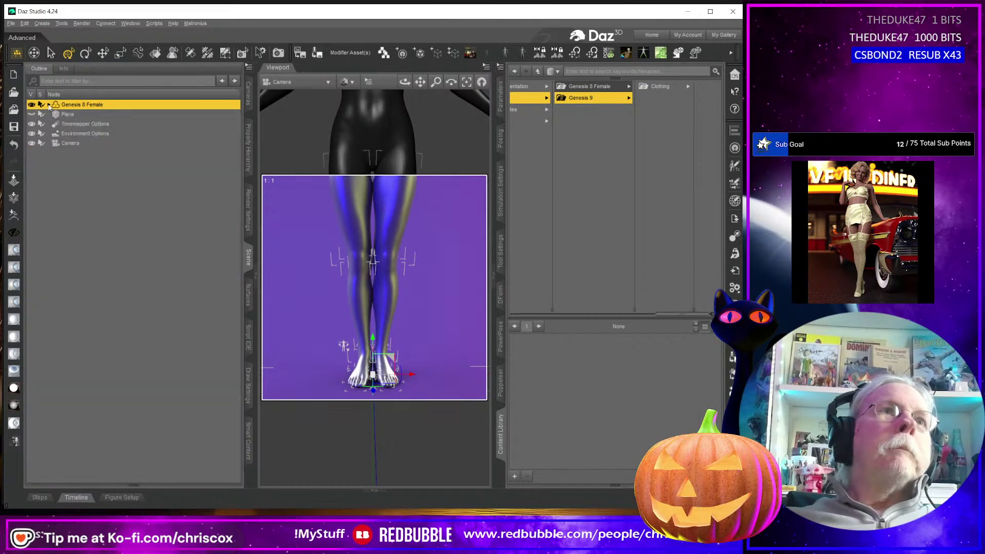
left_click(31, 104)
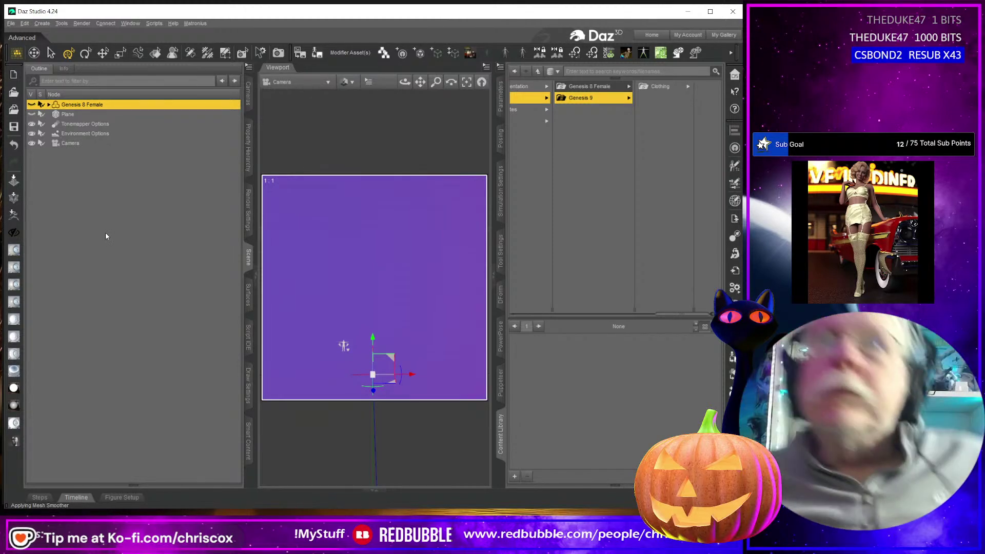
left_click(235, 297)
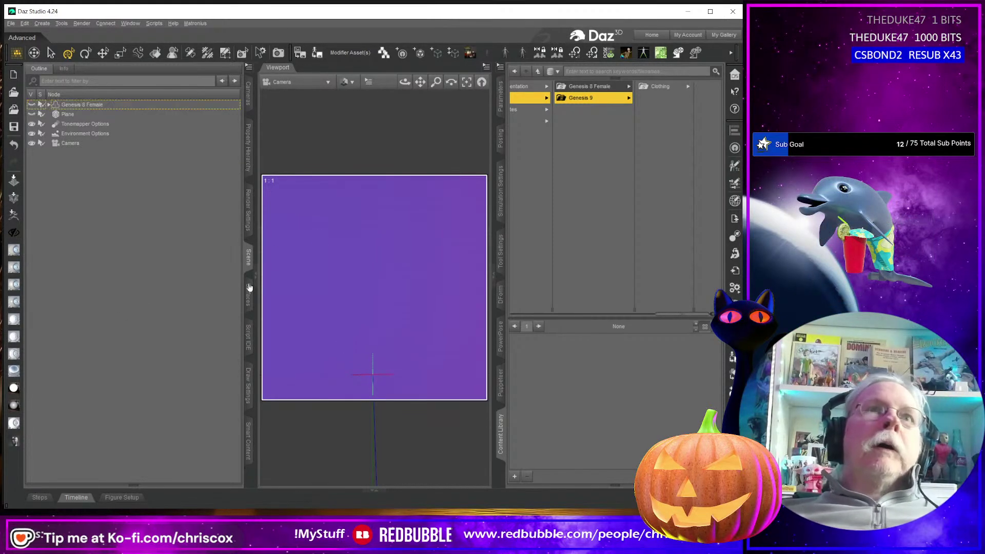
left_click(488, 55)
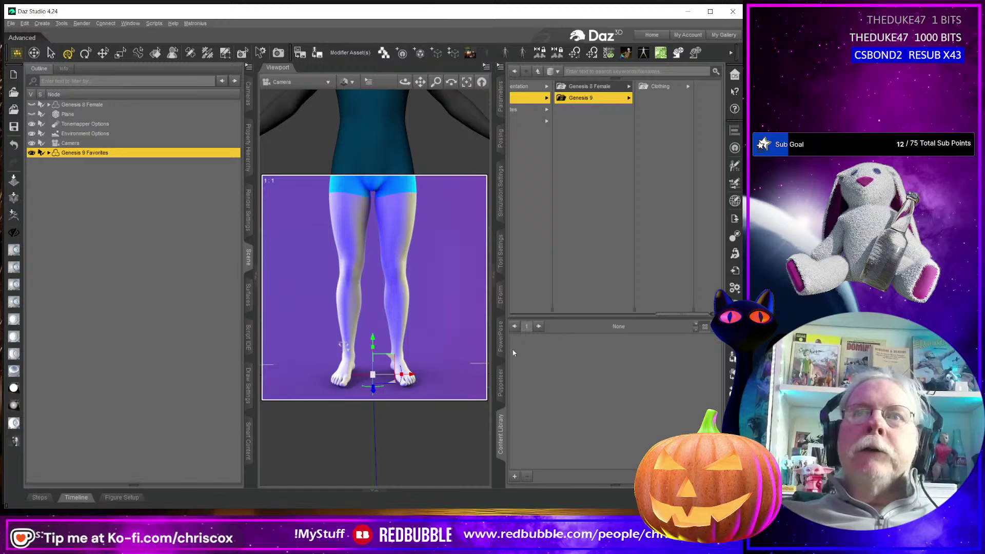
- Apply the Vampira Legs G9 pose from the Genesis 9 Clothing > CCox > Vampira G9 folder and frame the legs in the camera view
left_click(661, 88)
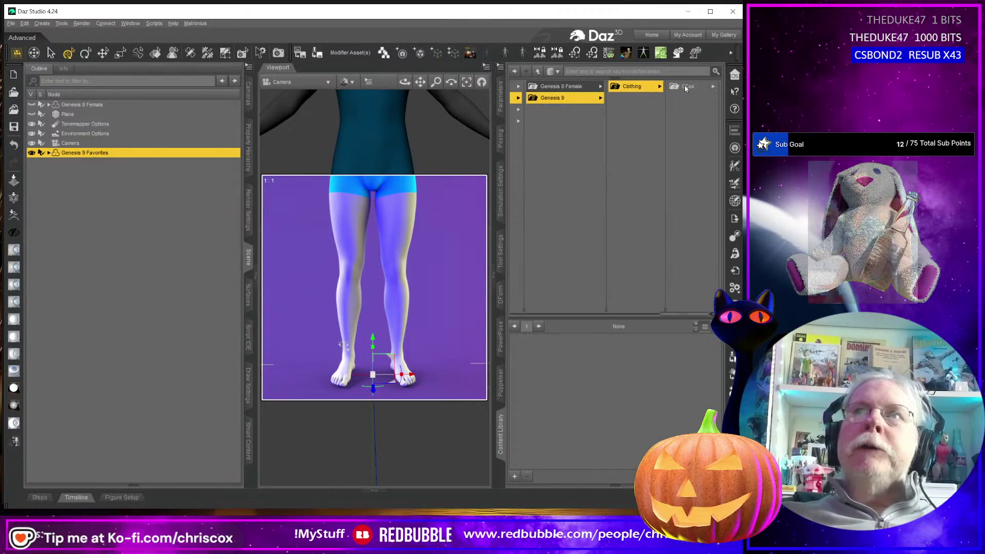
left_click(685, 86)
left_click(683, 86)
double_click(580, 358)
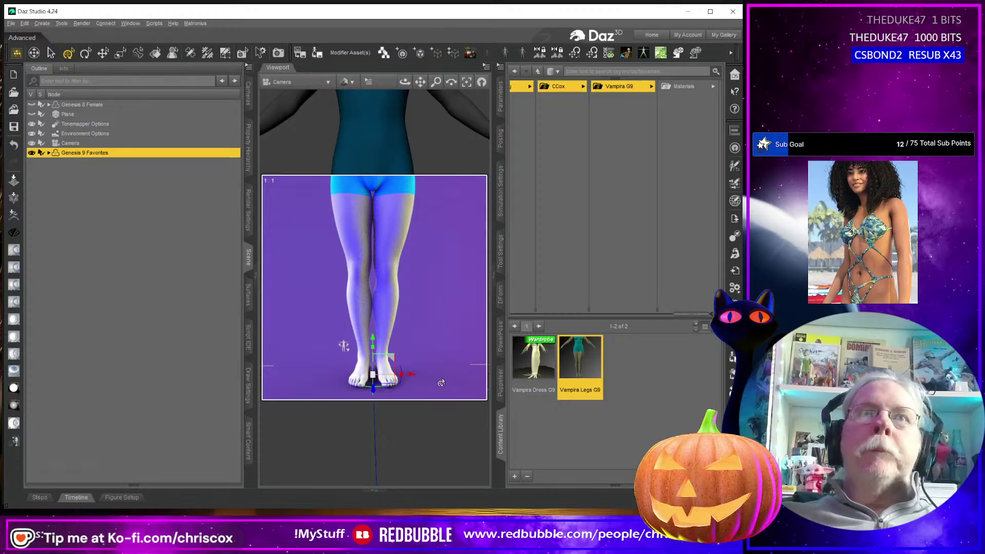
scroll(442, 384, "up", 2)
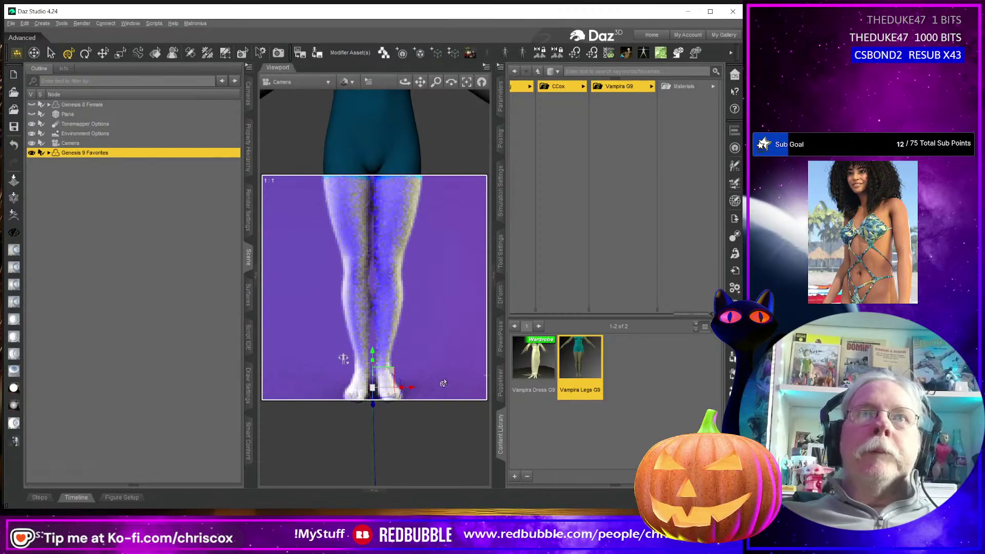
scroll(443, 383, "down", 1)
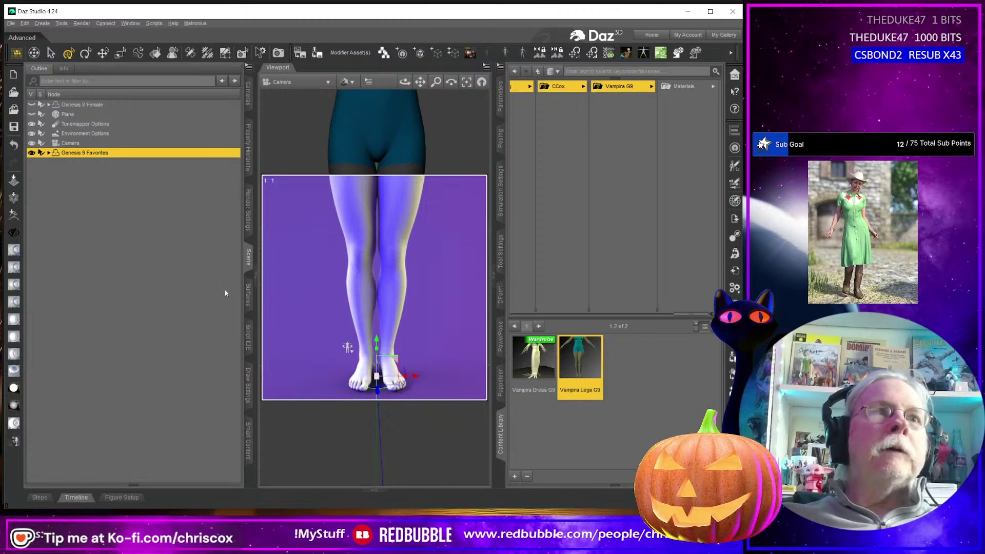
- Apply the glossy black material to all surfaces of Genesis 9 Eyes and Genesis 9 Favorites
left_click(249, 294)
left_click(61, 121)
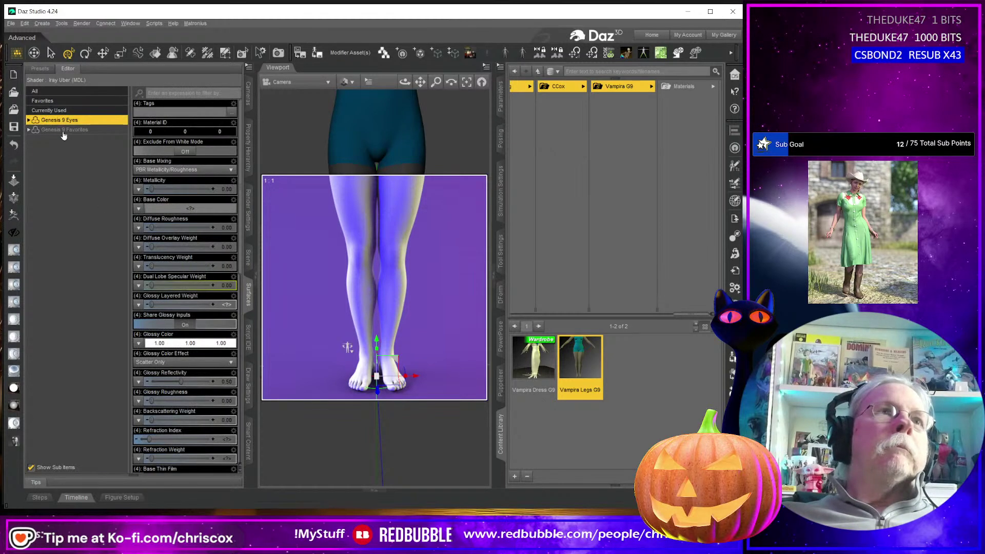
left_click(62, 130, "shift")
left_click(15, 440)
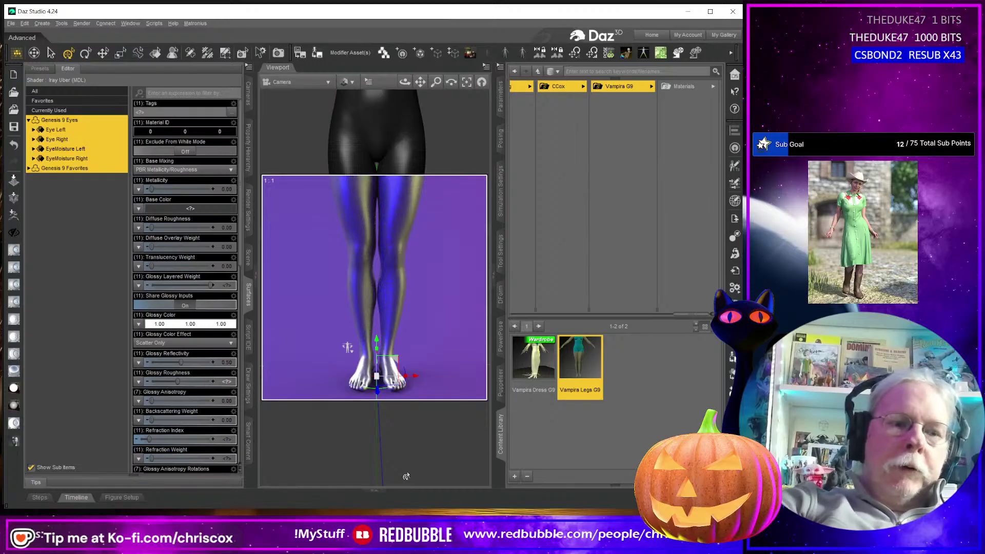
- Render the posed legs and save the image over Vampira Legs G9.tip.png in the Genesis 9 > Clothing > CCox > Vampira G9 folder
key("ctrl+r")
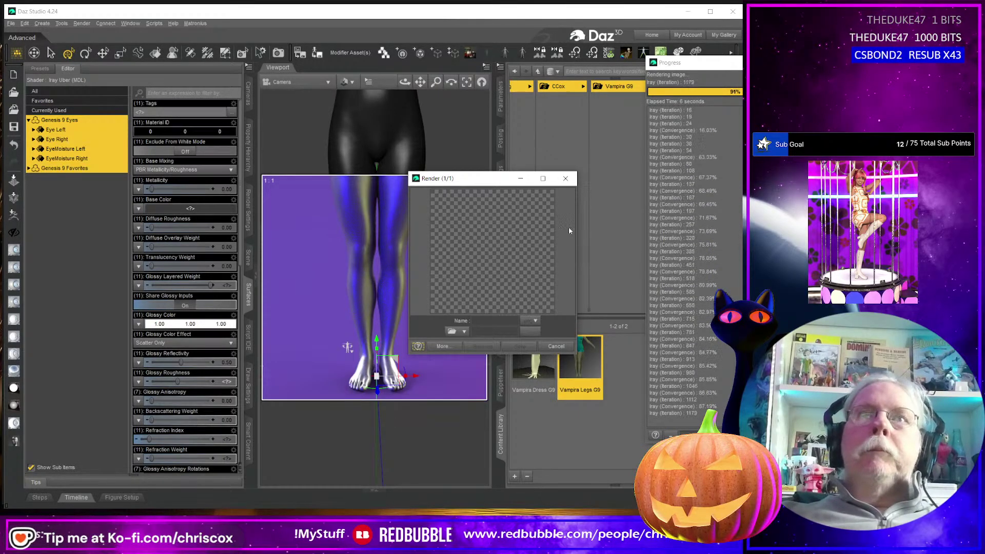
left_click(564, 182)
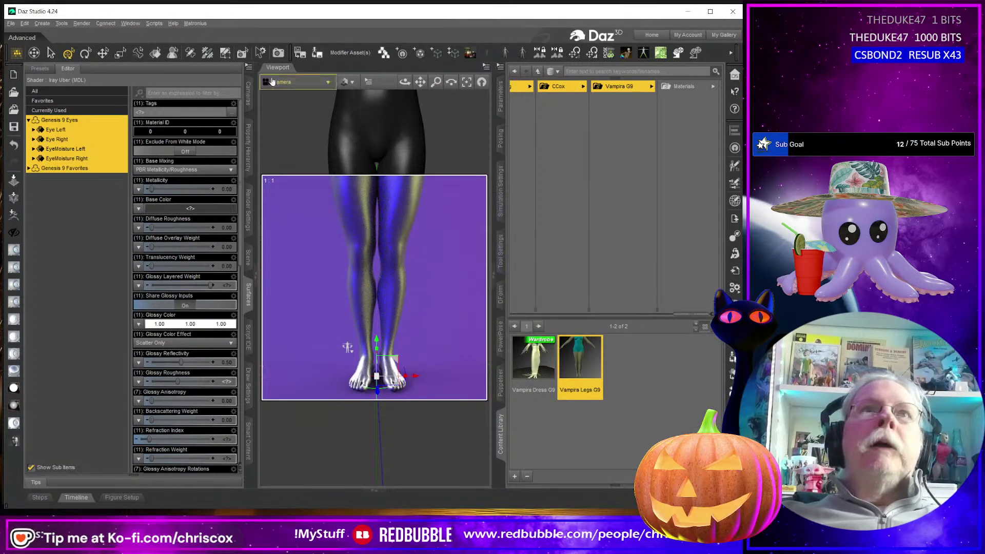
key("ctrl+shift+r")
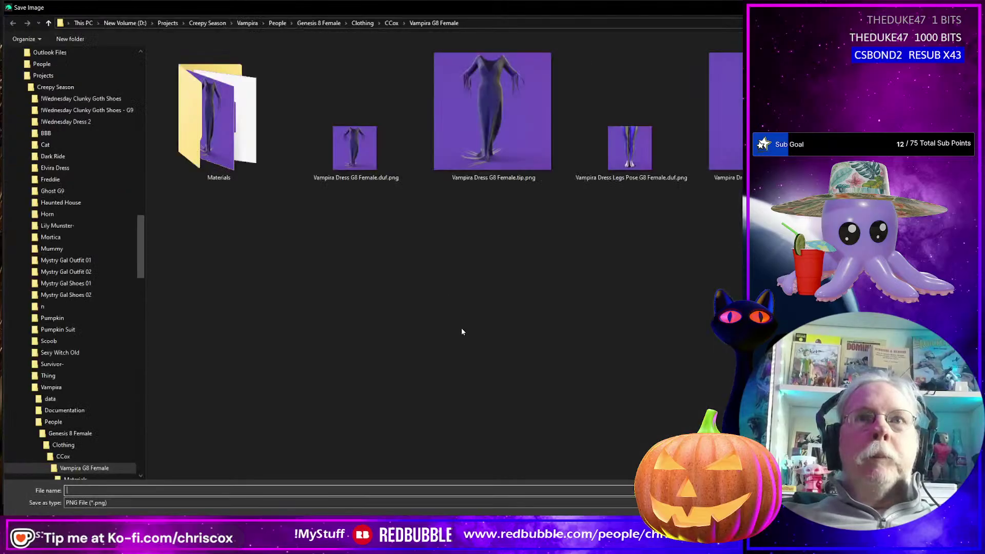
scroll(108, 367, "down", 2)
scroll(107, 364, "down", 2)
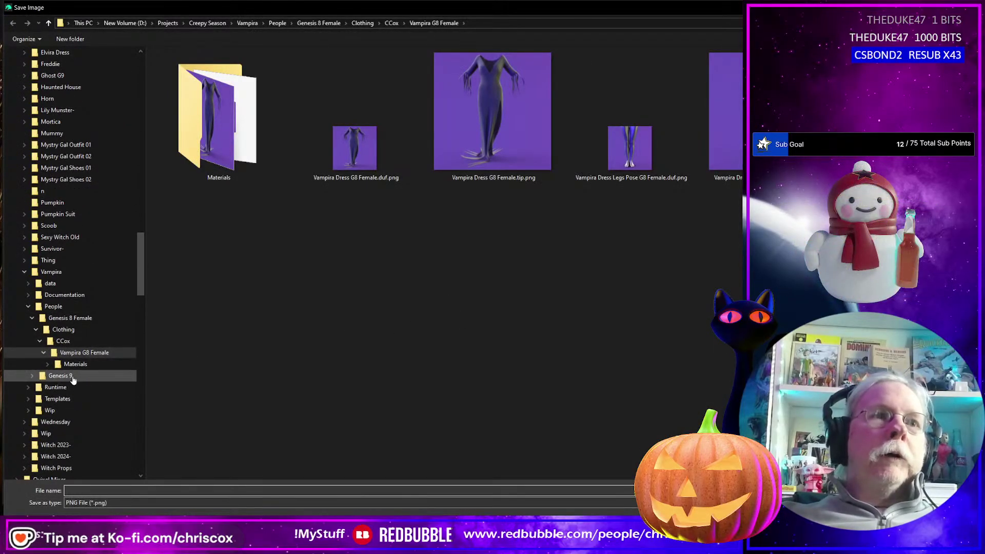
left_click(64, 376)
double_click(176, 70)
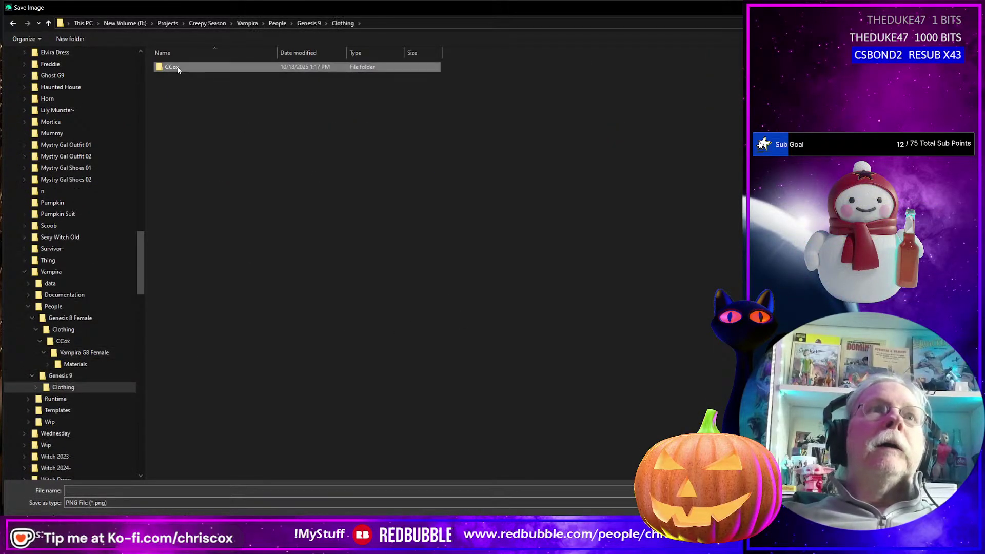
double_click(178, 69)
double_click(180, 68)
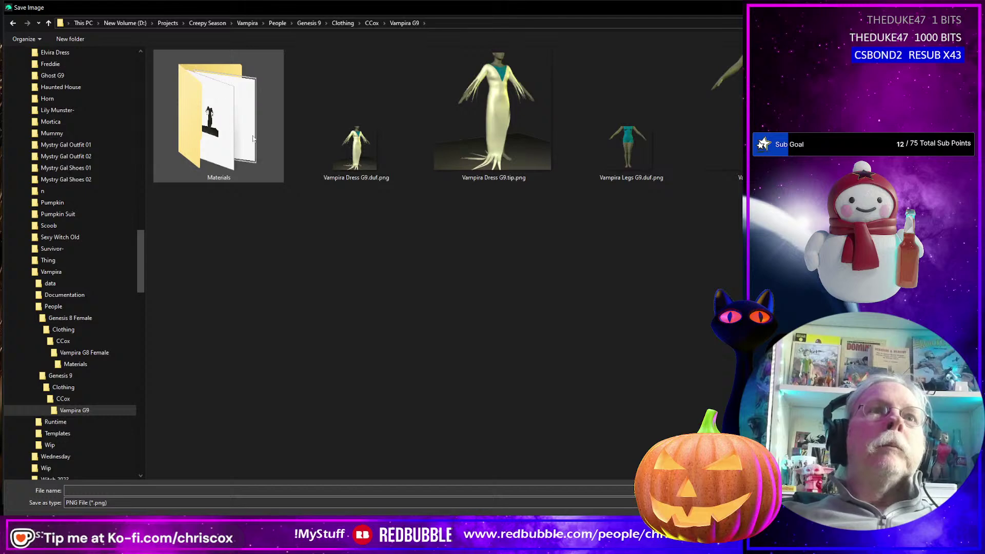
left_click(723, 116)
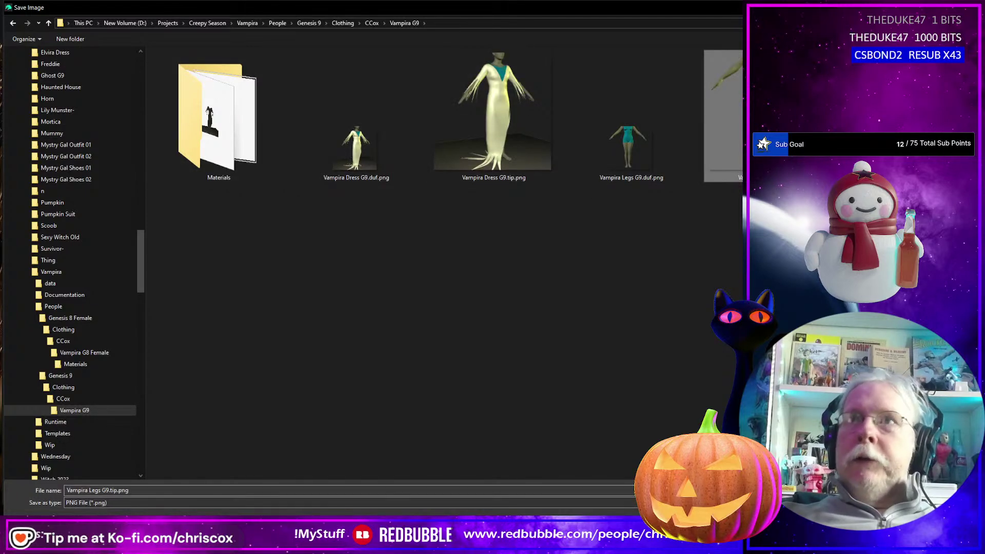
key("Return")
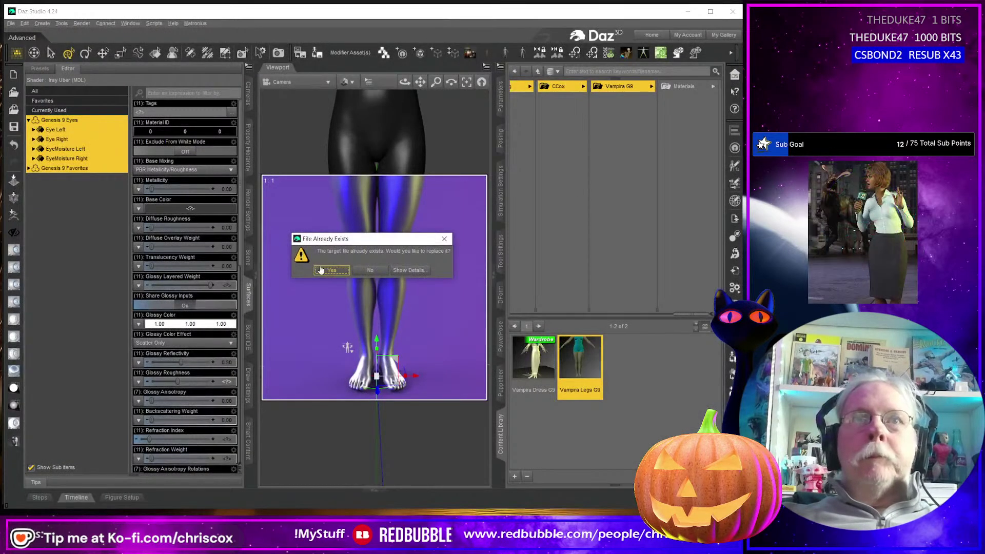
left_click(330, 271)
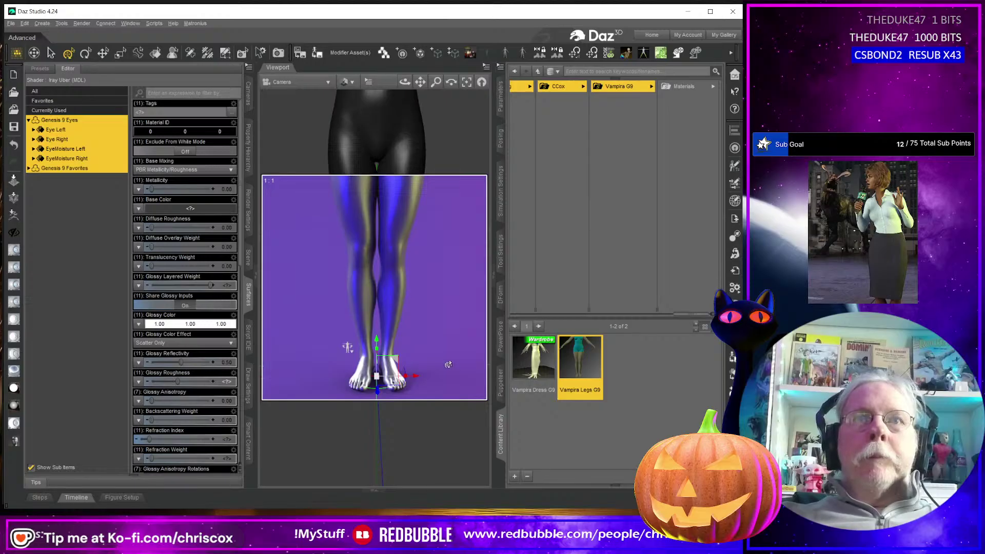
- Frame the full Genesis 9 figure and set its Base Feminine shape to 100% among the favorite parameters
scroll(447, 363, "down", 2)
scroll(448, 364, "down", 3)
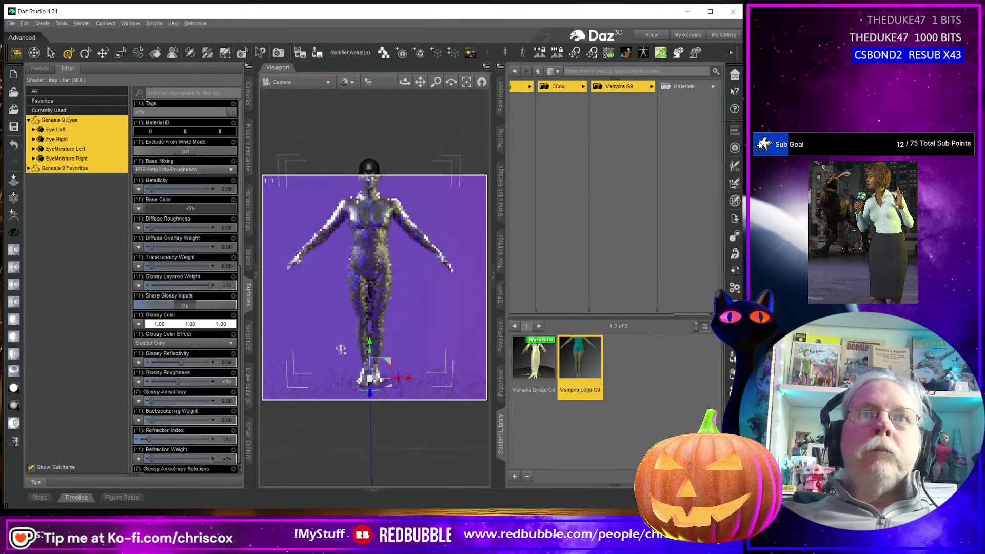
scroll(446, 328, "down", 3)
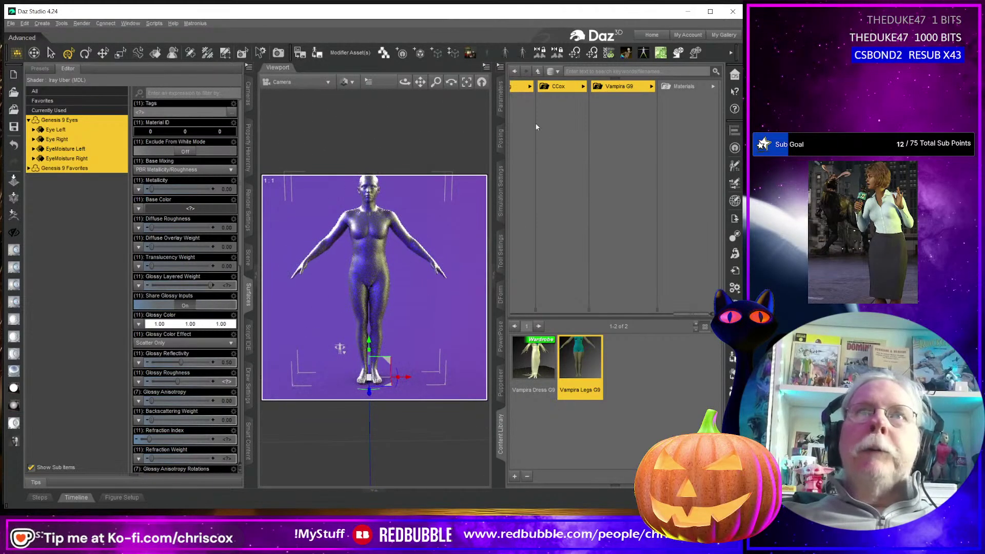
left_click(500, 67)
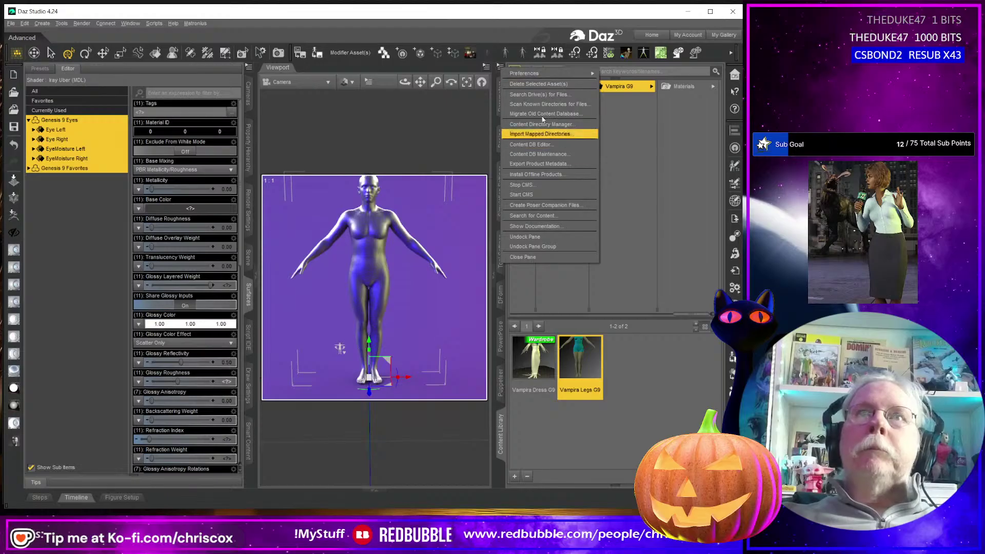
key("Escape")
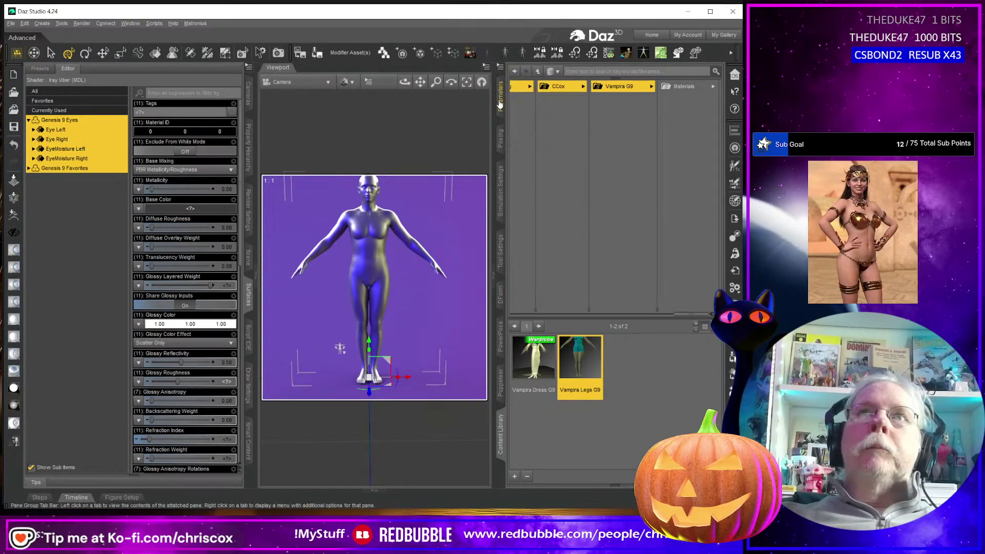
left_click(502, 95)
left_click(524, 91)
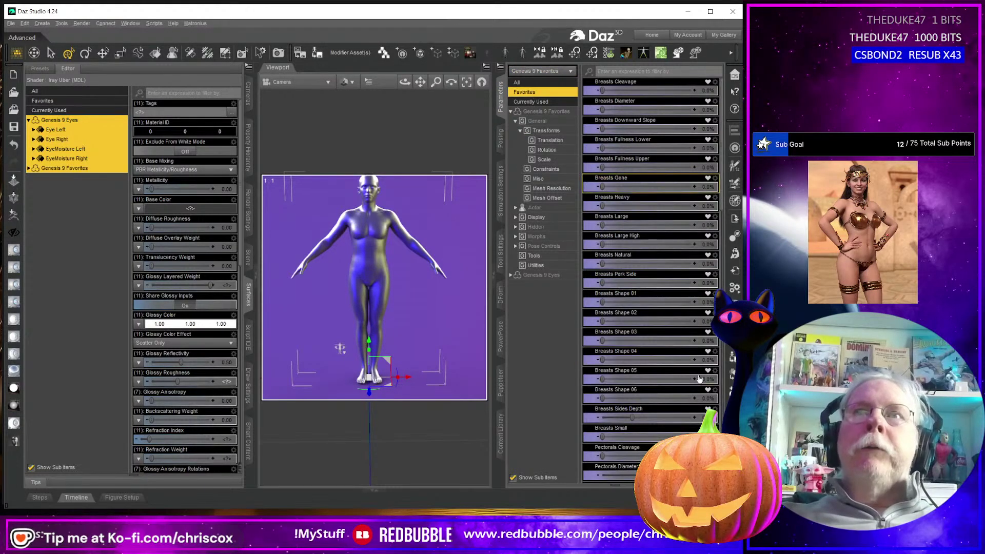
scroll(666, 380, "down", 3)
scroll(666, 380, "down", 10)
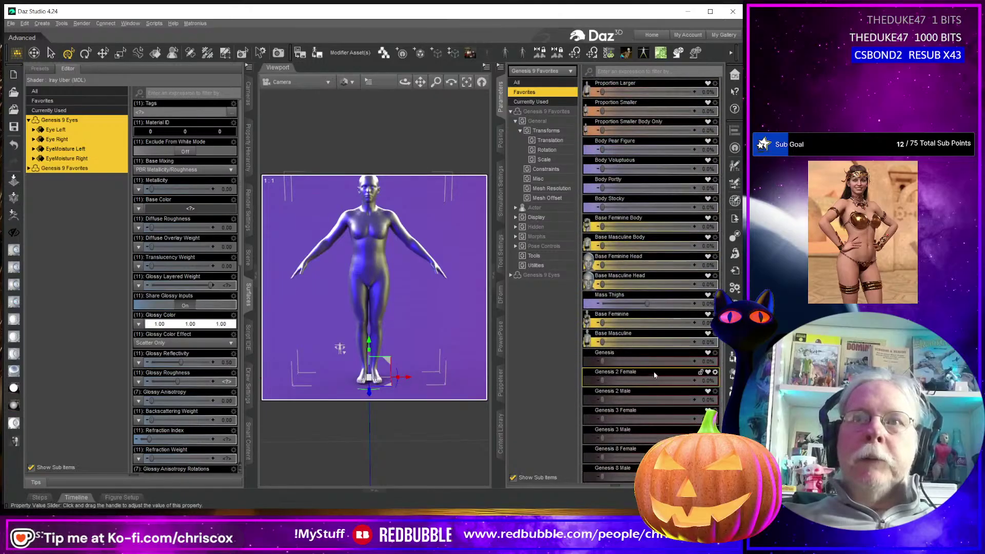
left_click_drag(603, 323, 707, 324)
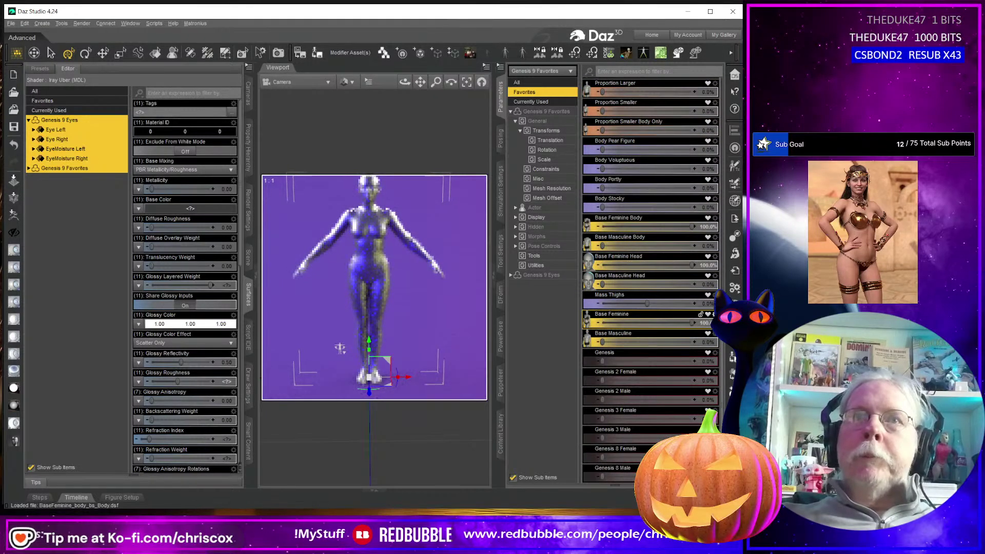
- Load Vampira Dress G9 onto the Genesis 9 figure and switch the viewport to Texture Shaded
left_click(500, 434)
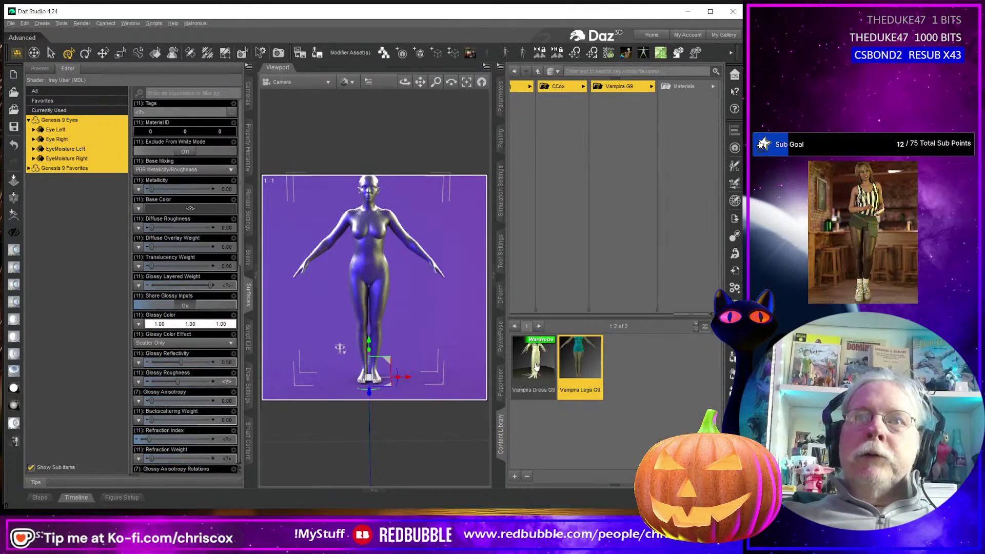
left_click(364, 274)
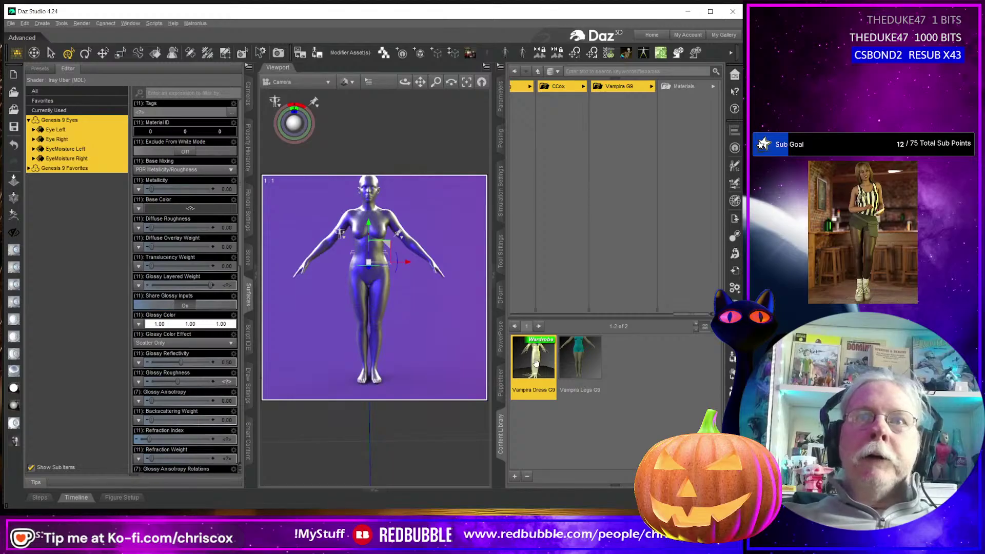
double_click(535, 362)
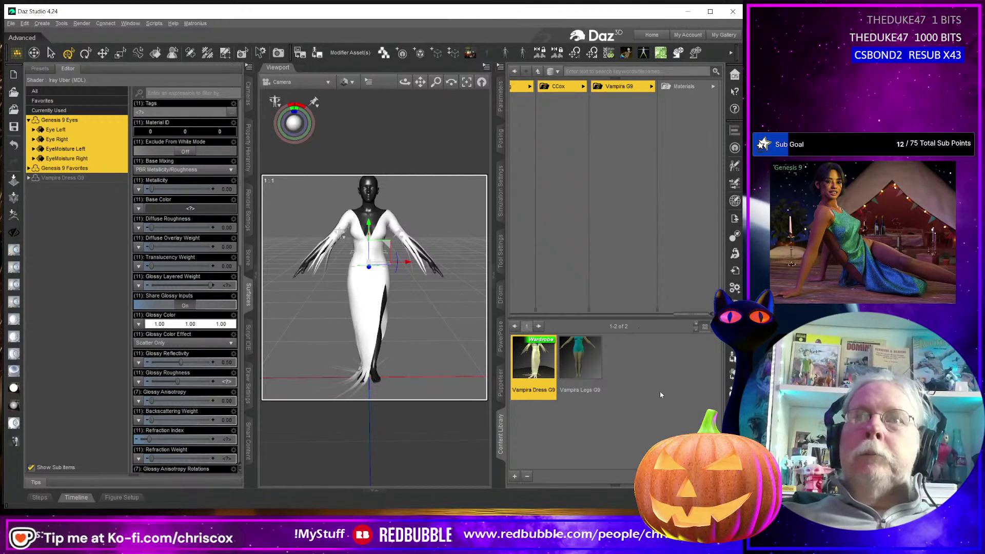
left_click(350, 83)
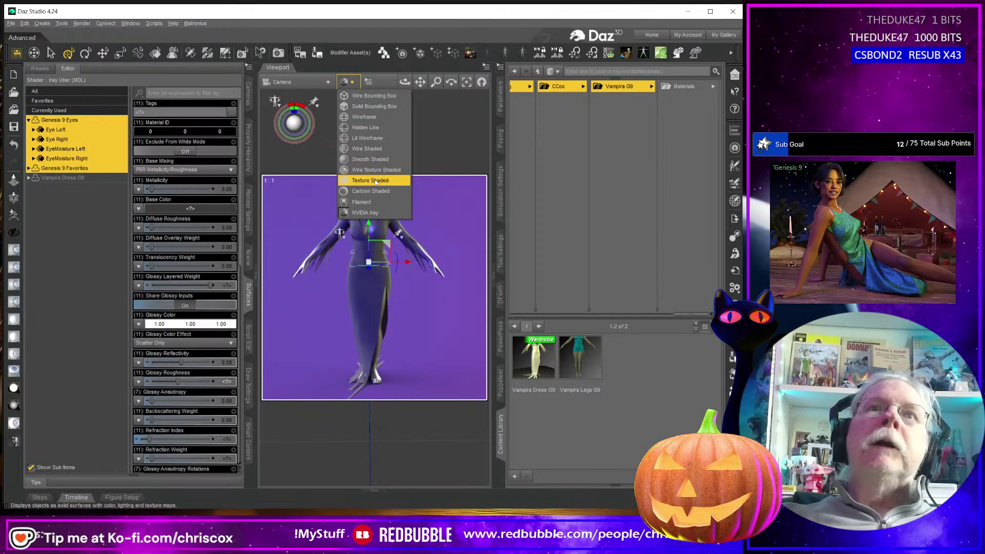
left_click(371, 180)
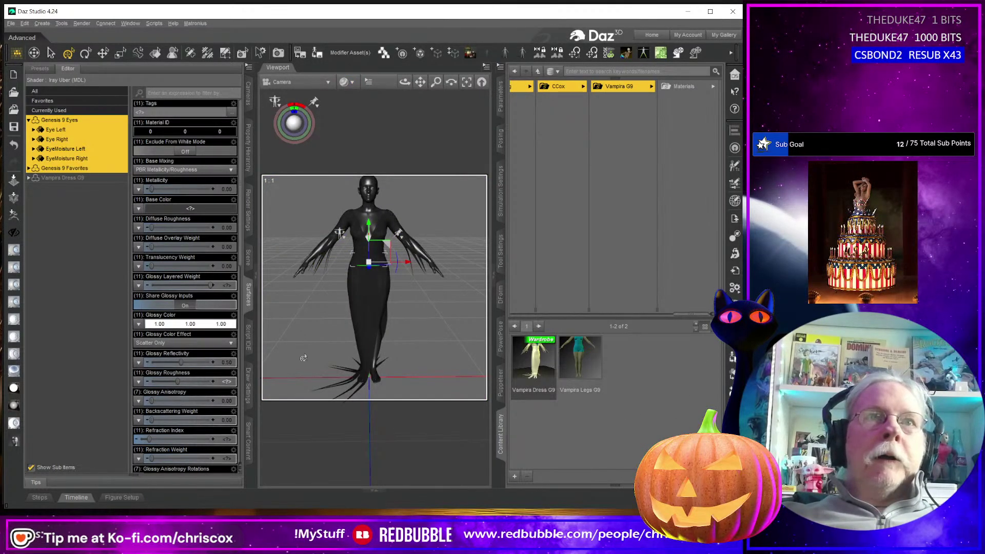
- Unhide the Plane in the scene and run the dForce simulation of the Vampira dress
left_click(248, 258)
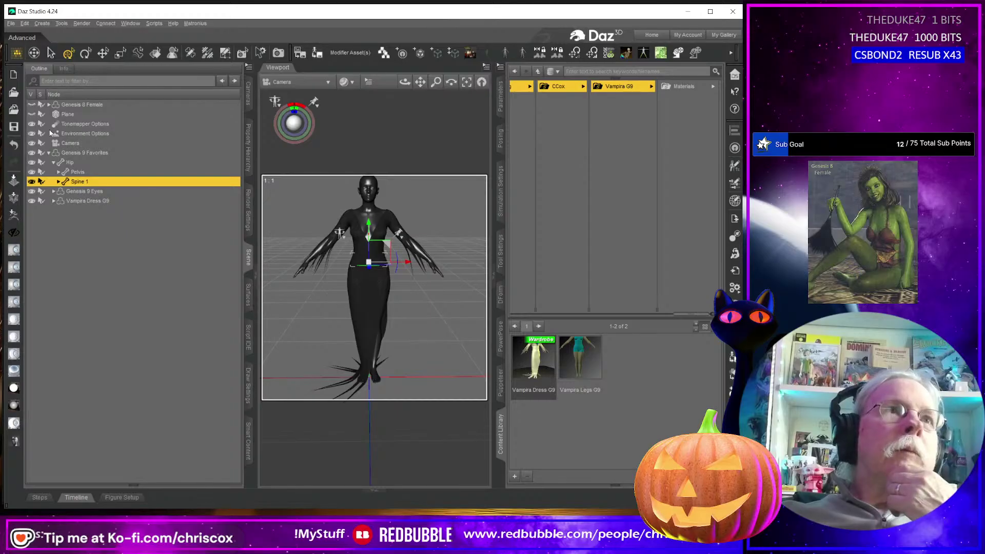
left_click(32, 115)
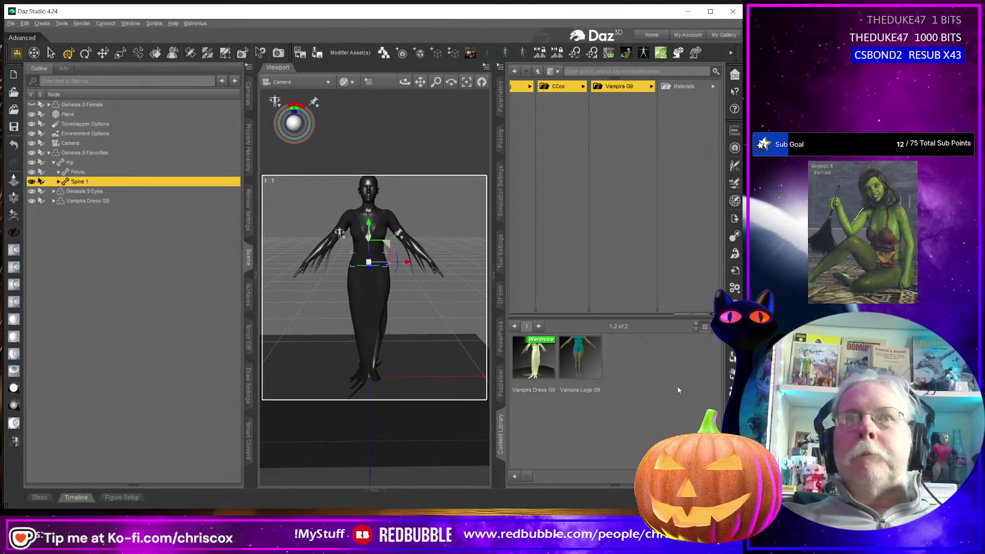
left_click(735, 288)
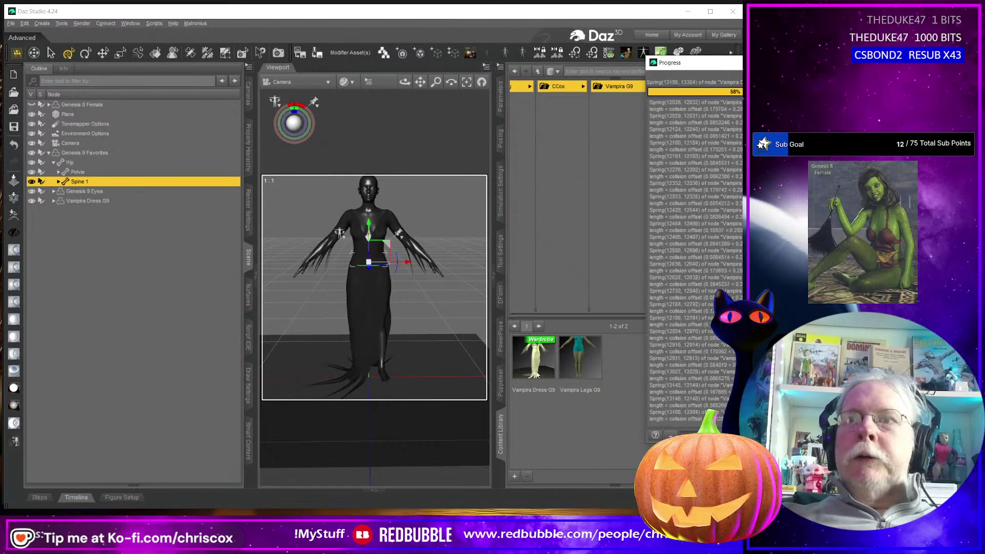
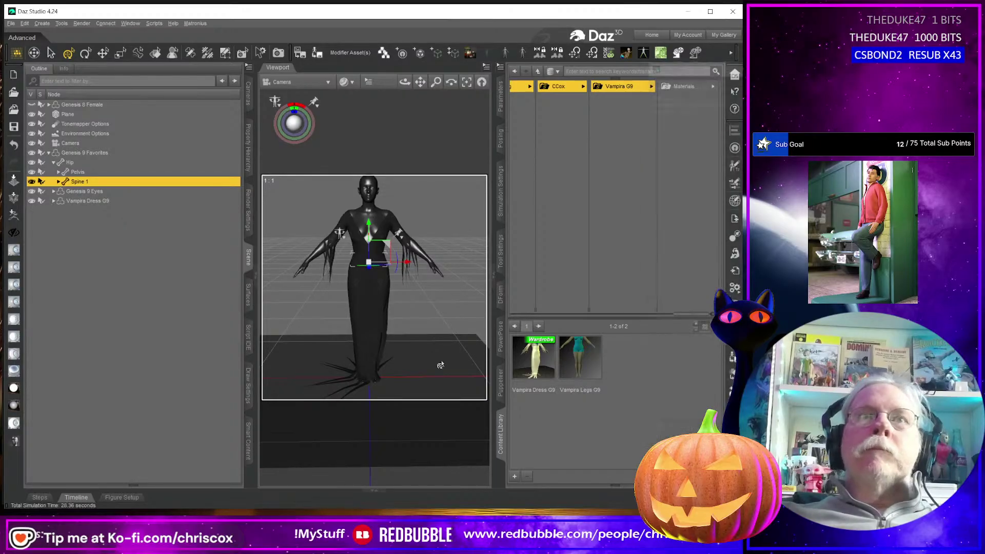
- Hide the Genesis 9 figure and the Plane, and frame only the visible Vampira Dress G9 in the camera view
middle_click_drag(392, 335, 397, 327)
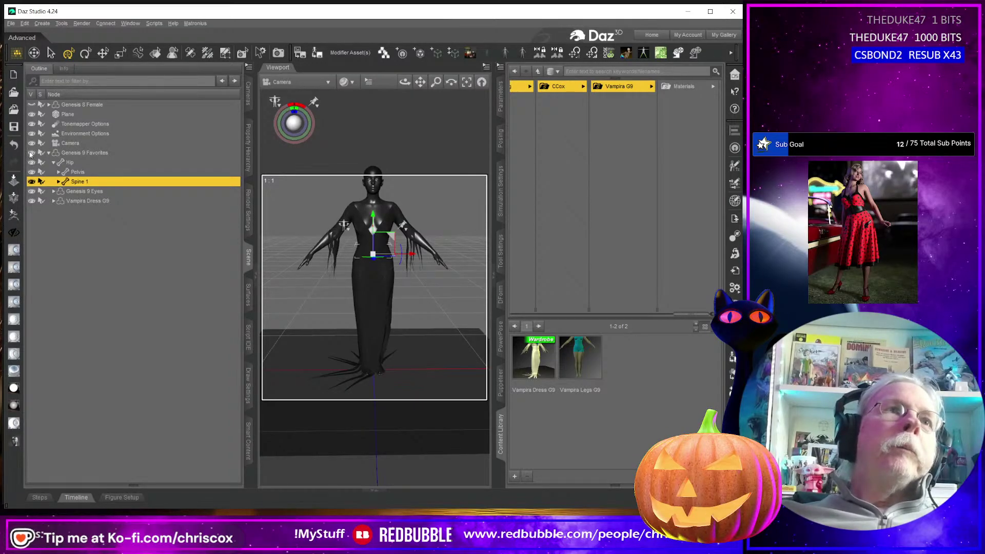
left_click(31, 153)
left_click(33, 200)
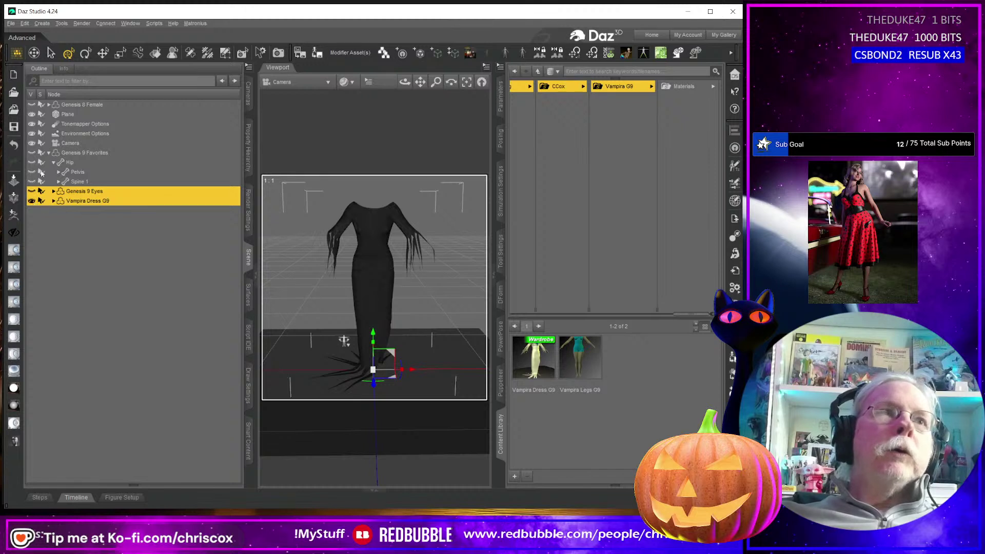
left_click(31, 114)
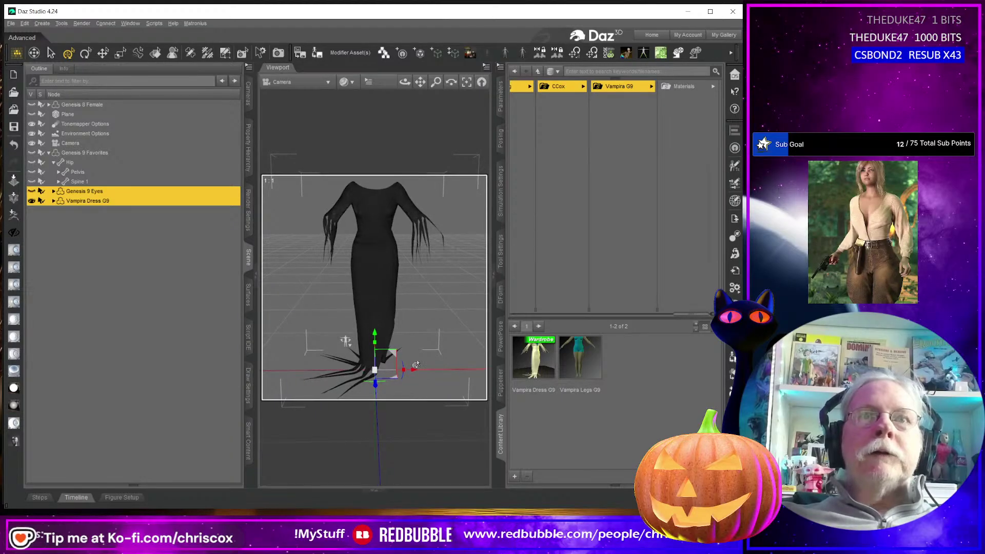
- Render the dress and save the image over Vampira Dress G9.tip.png in the Vampira G9 folder
key("ctrl+r")
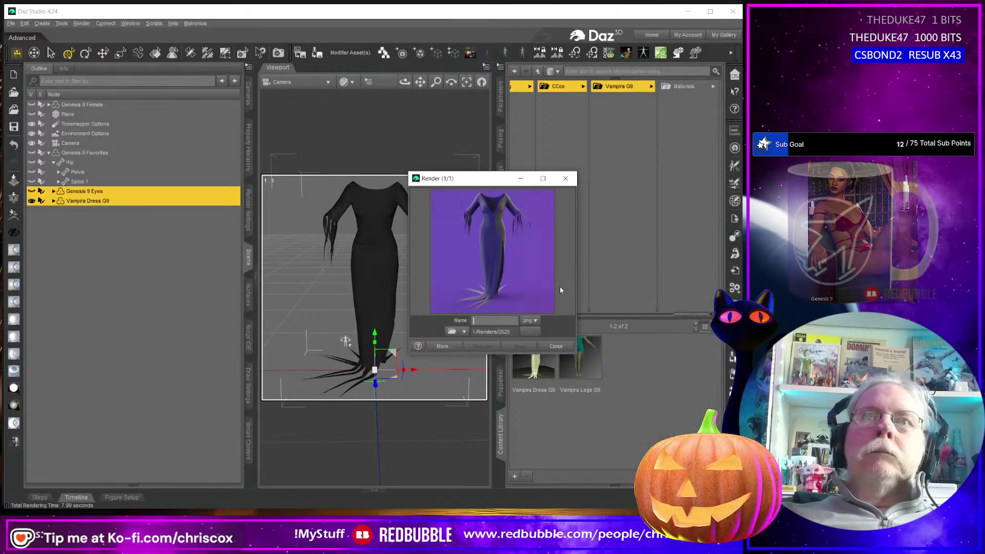
left_click(566, 179)
left_click(300, 53)
left_click(493, 95)
left_click(718, 522)
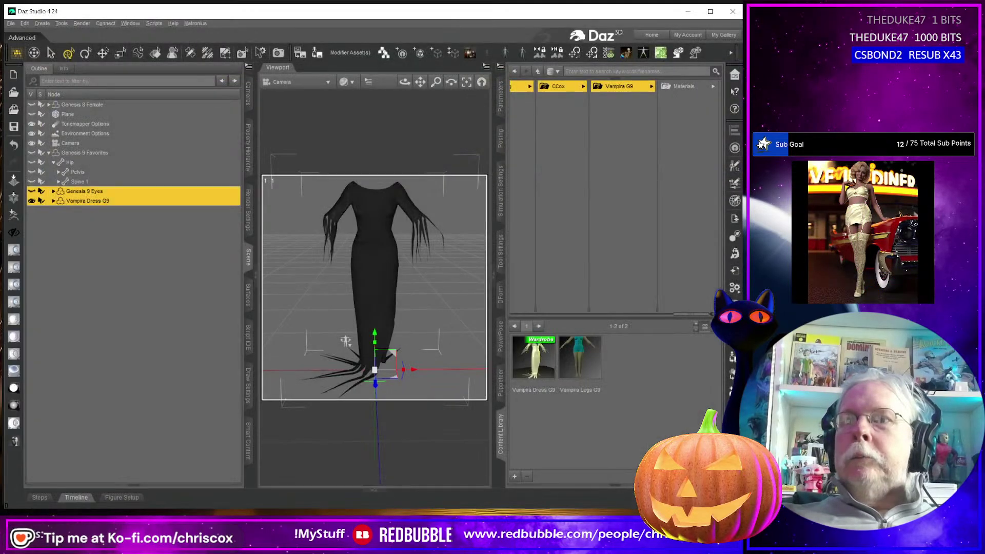
left_click(356, 270)
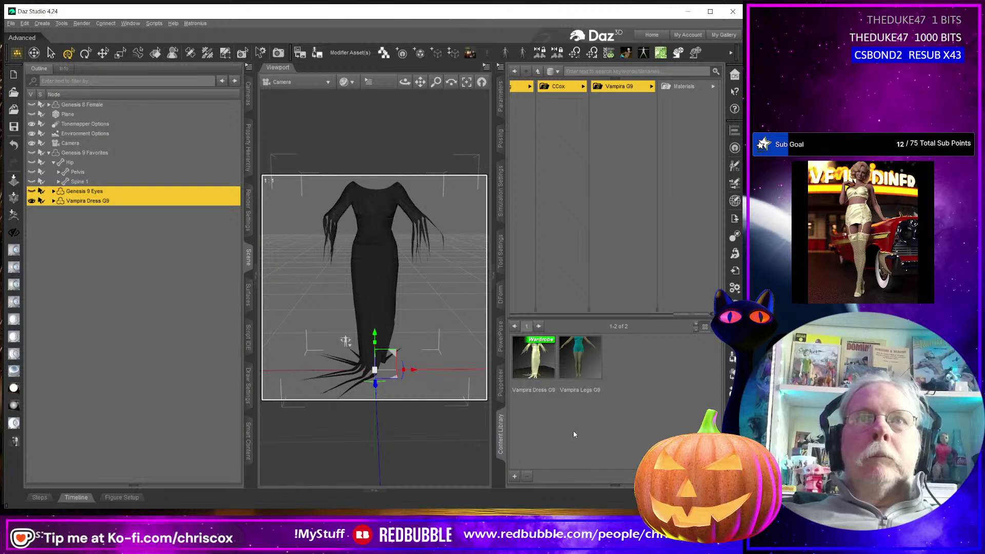
- Check the dForce Presets folder and delete the misplaced Vampira Dress dForce Default preset from the Vampira G9 Materials folder
left_click(680, 88)
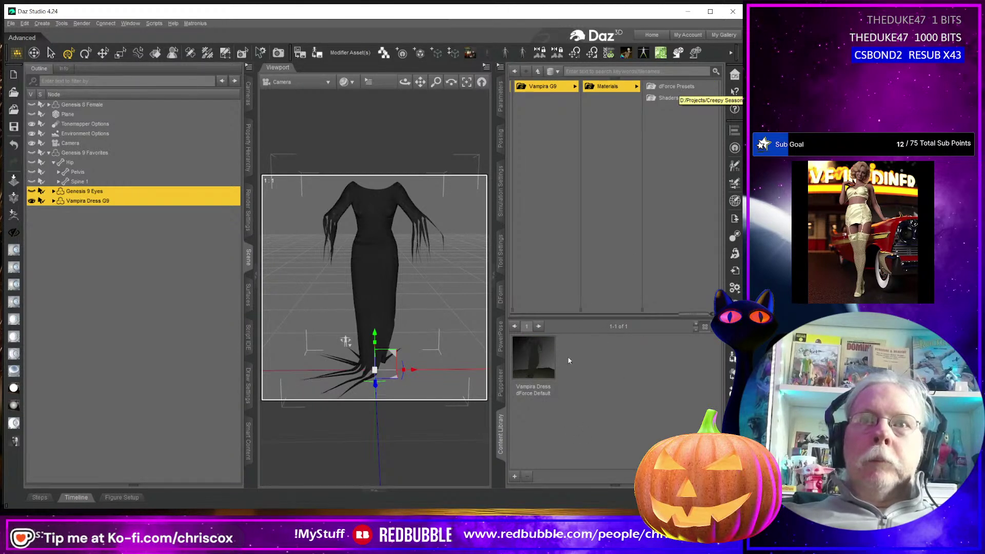
mouse_move(534, 356)
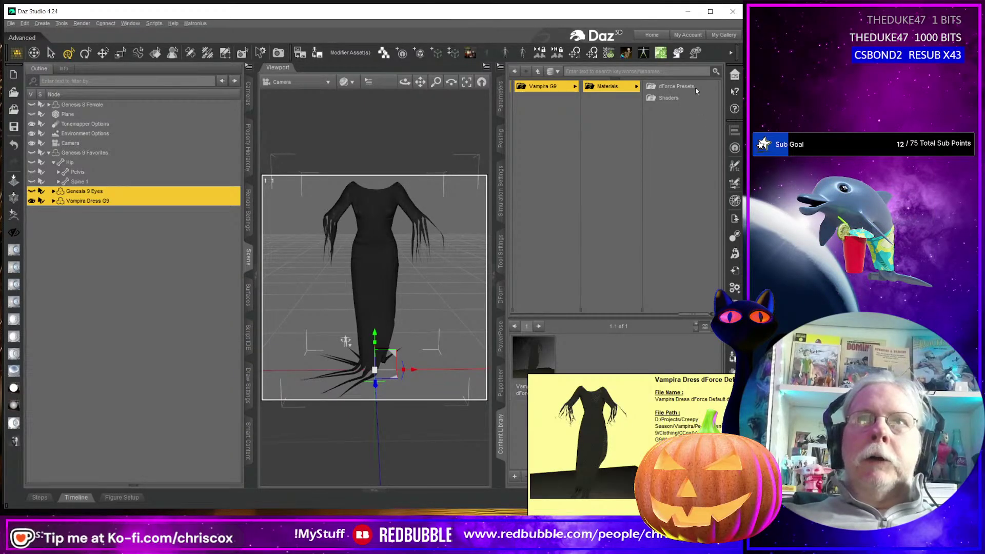
left_click(679, 88)
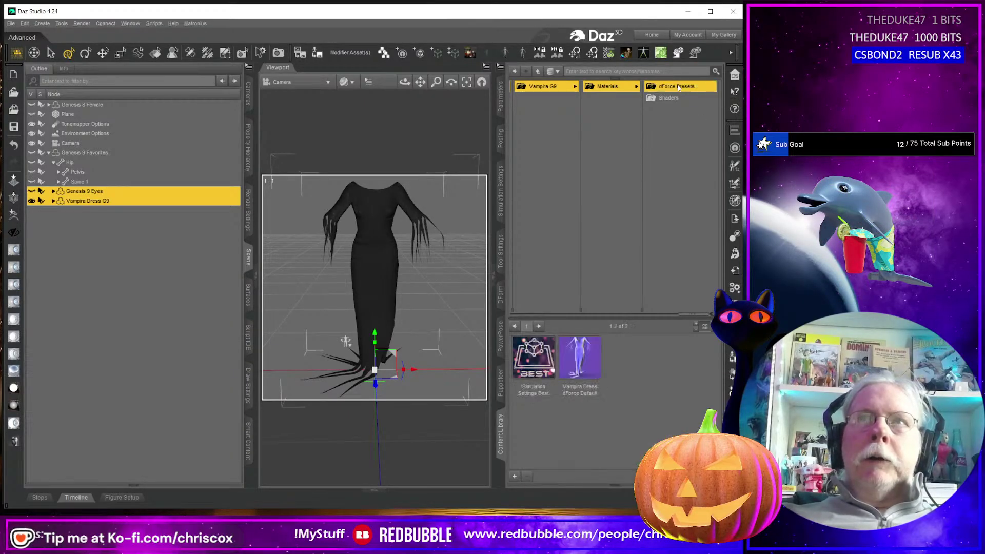
left_click(612, 91)
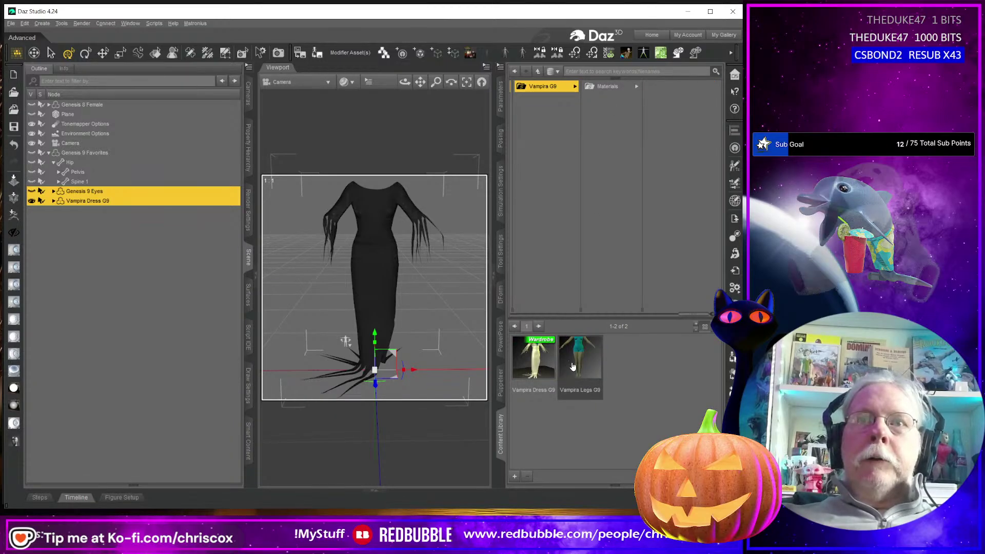
left_click(609, 88)
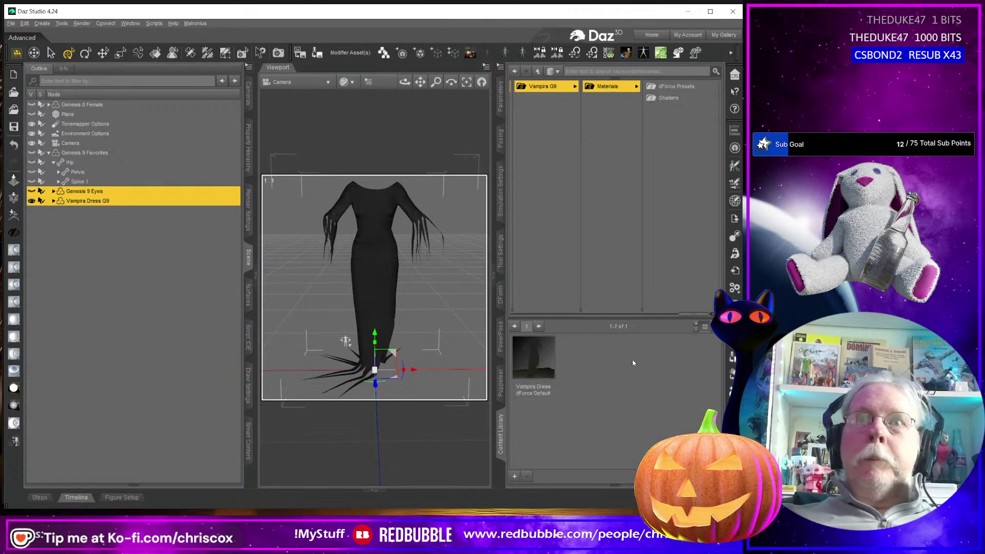
left_click(538, 361)
right_click(538, 362)
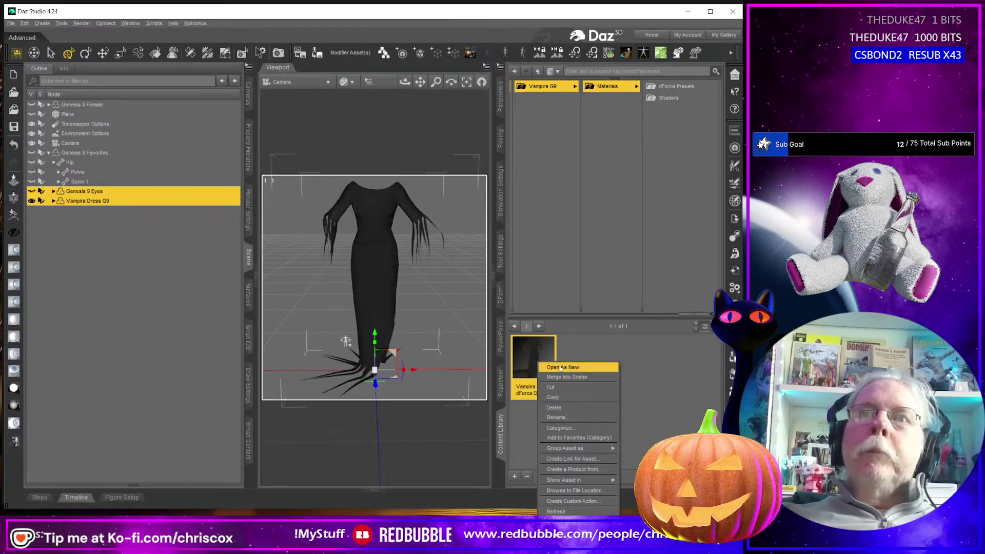
left_click(559, 410)
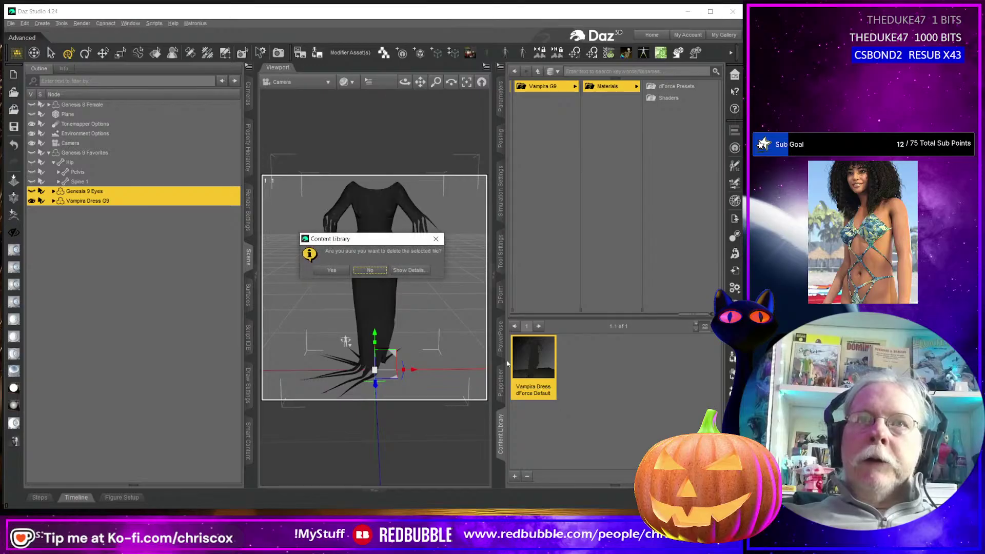
left_click(342, 270)
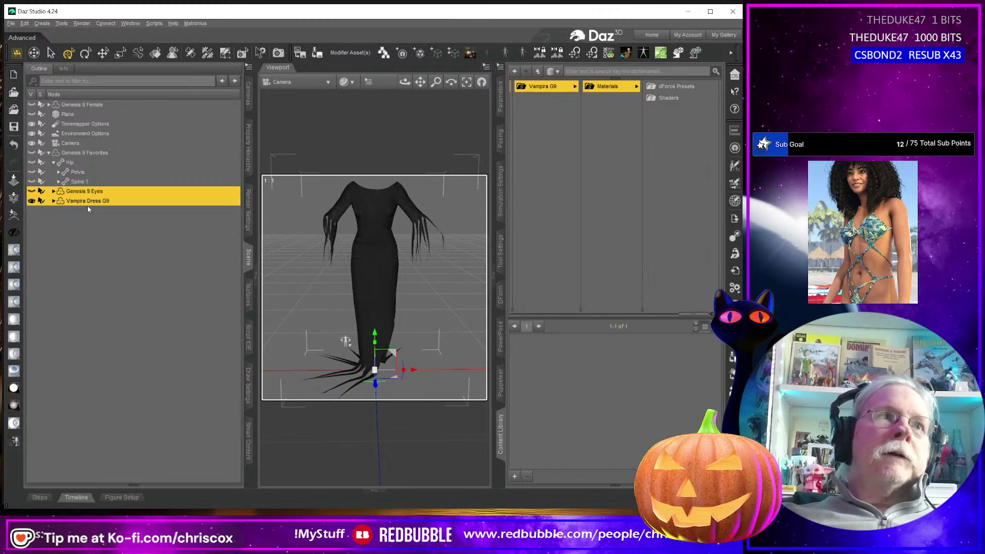
- Start saving a Material(s) Preset for Vampira Dress G9 and check the preset naming in the Vampira G8 Female Materials folder
left_click(100, 171)
left_click(117, 201)
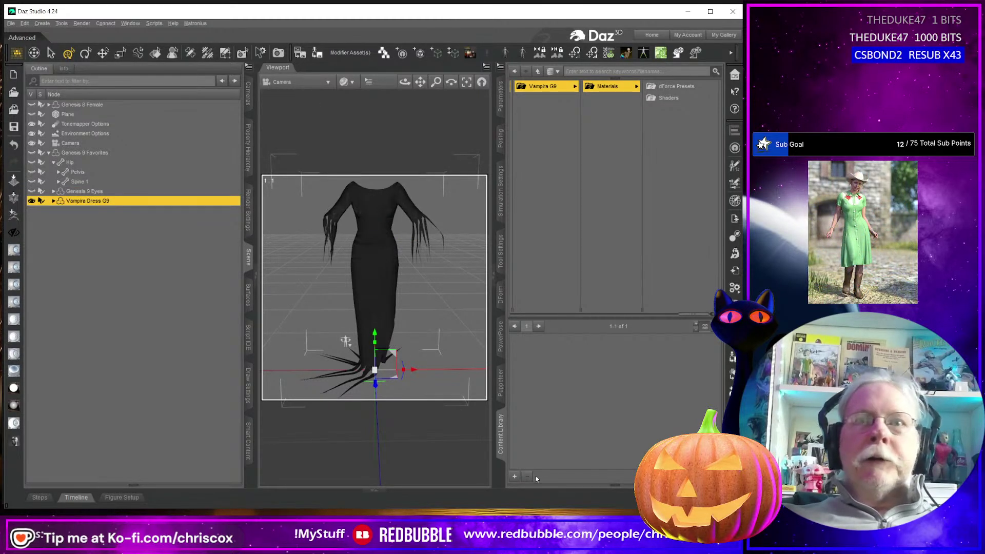
left_click(515, 477)
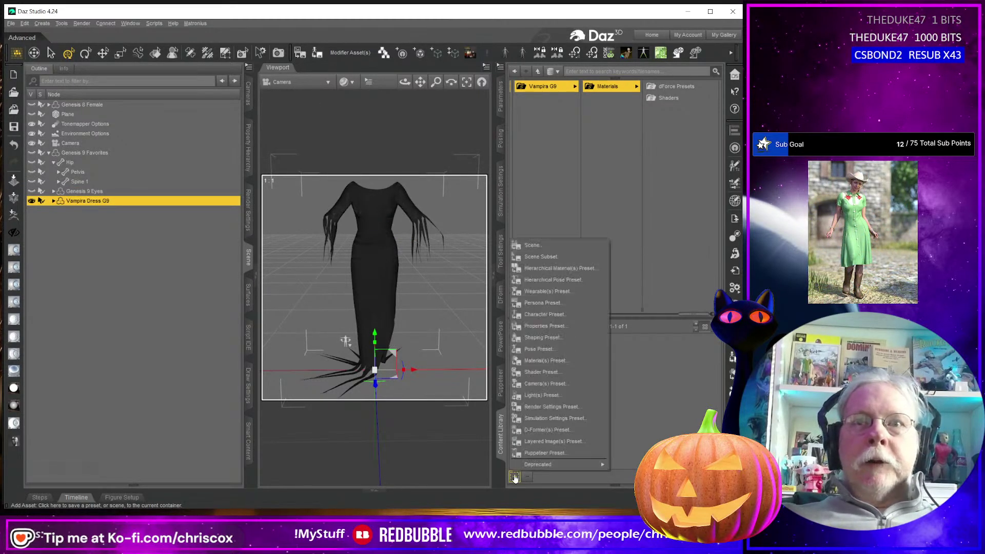
left_click(548, 361)
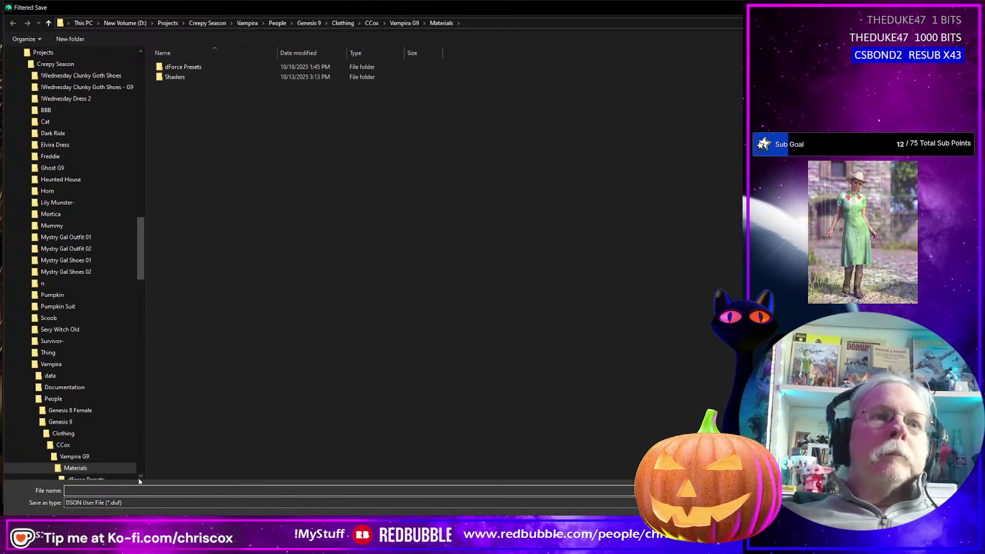
left_click(33, 411)
left_click(36, 422)
left_click(39, 433)
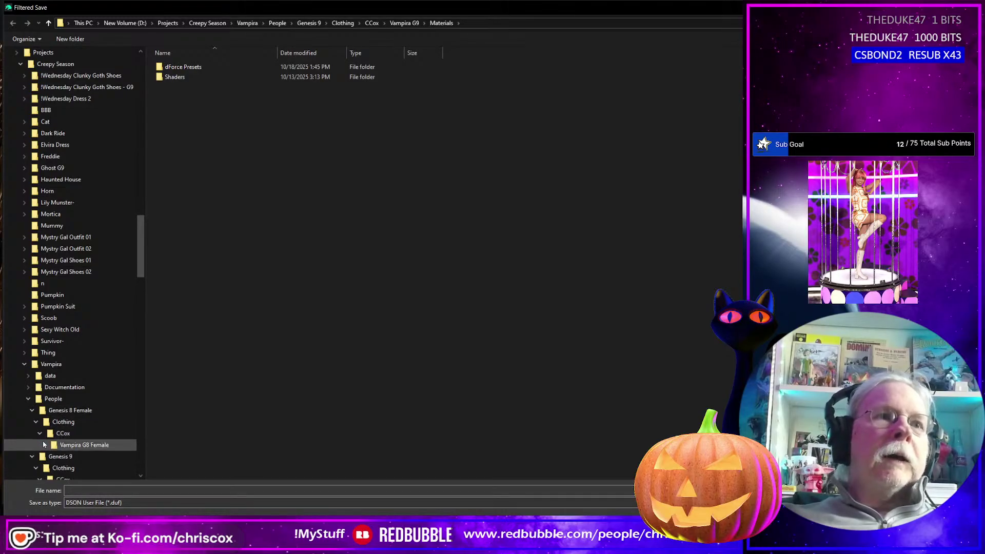
left_click(45, 445)
left_click(74, 456)
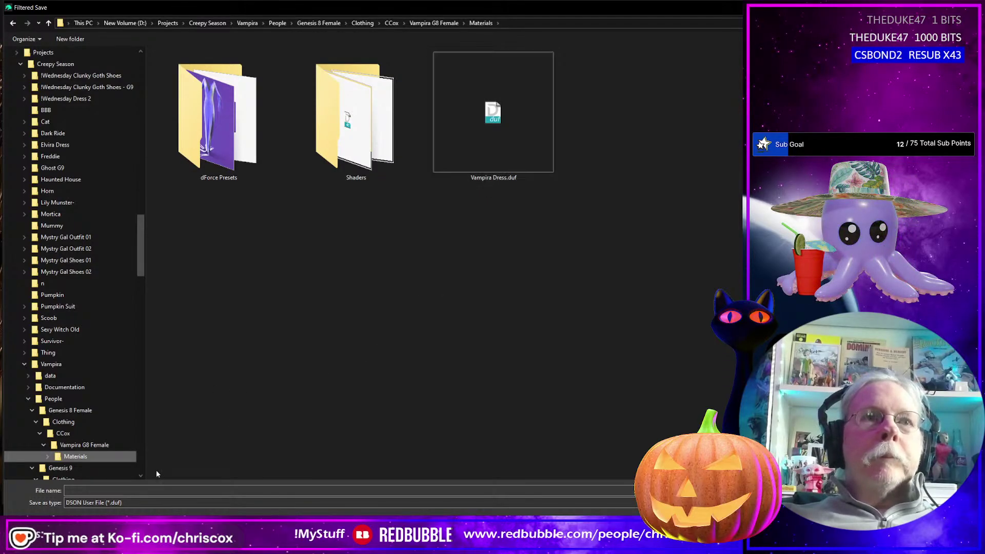
- Name the material preset Vampira Dress Black in the Genesis 9 > Clothing > CCox > Vampira G9 > Materials folder
scroll(99, 405, "down", 2)
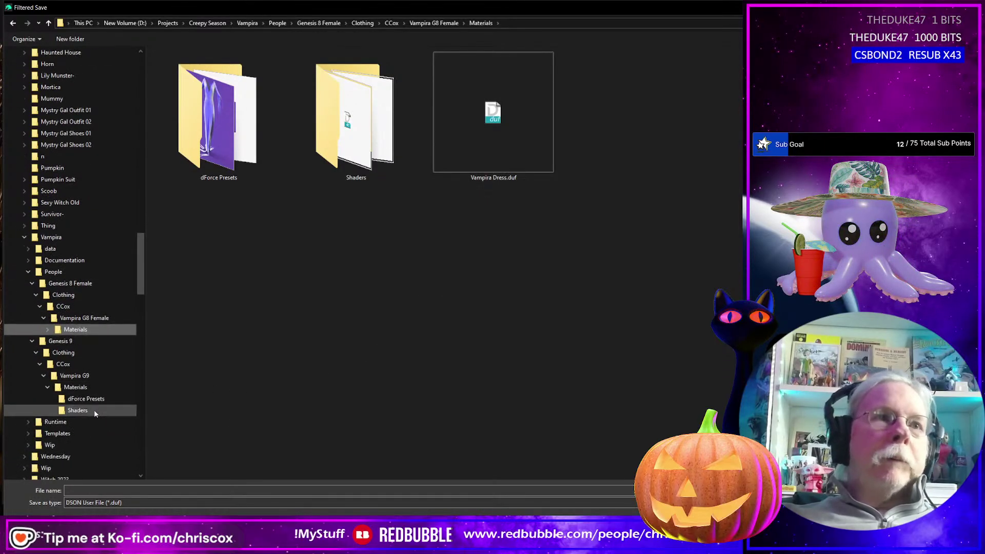
left_click(76, 388)
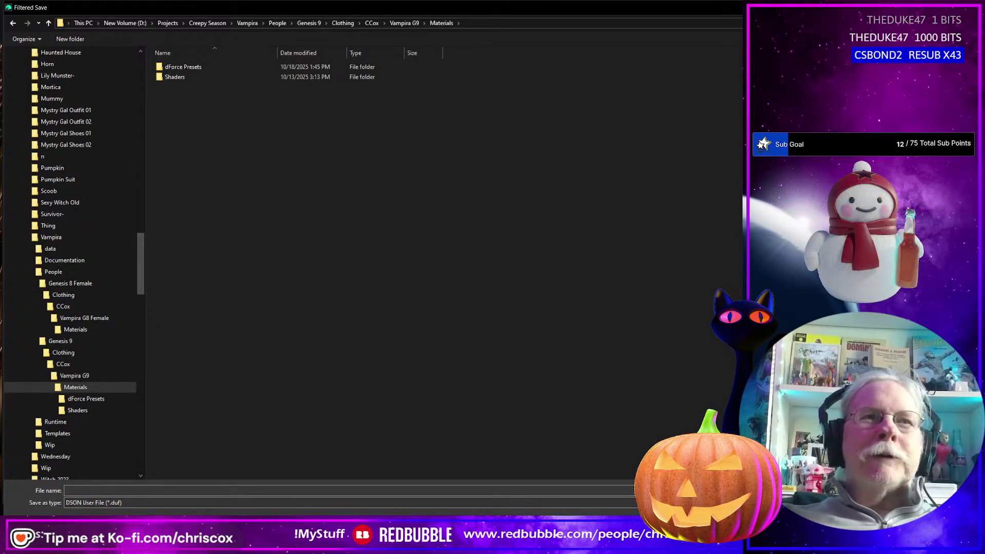
left_click(153, 491)
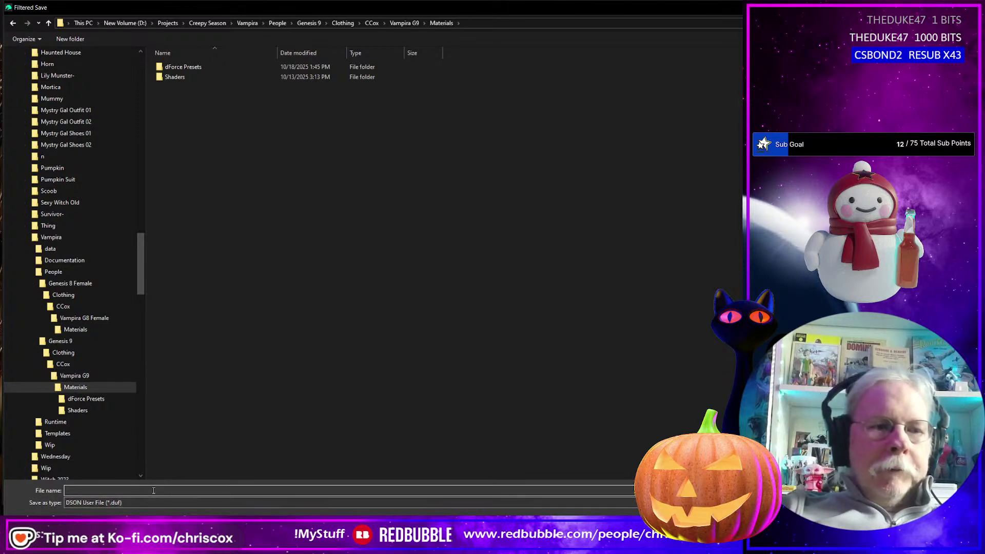
type("Vampi")
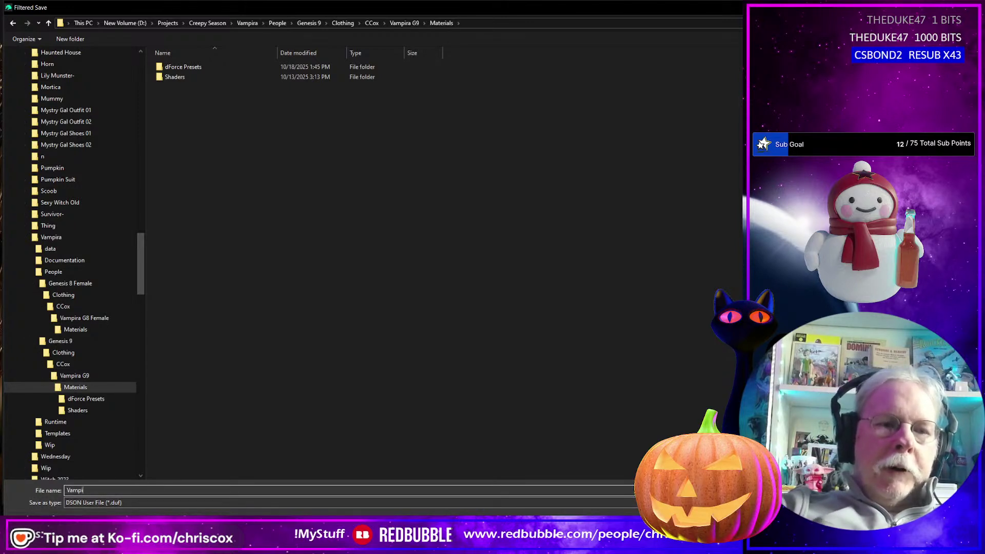
type("ra Dress B")
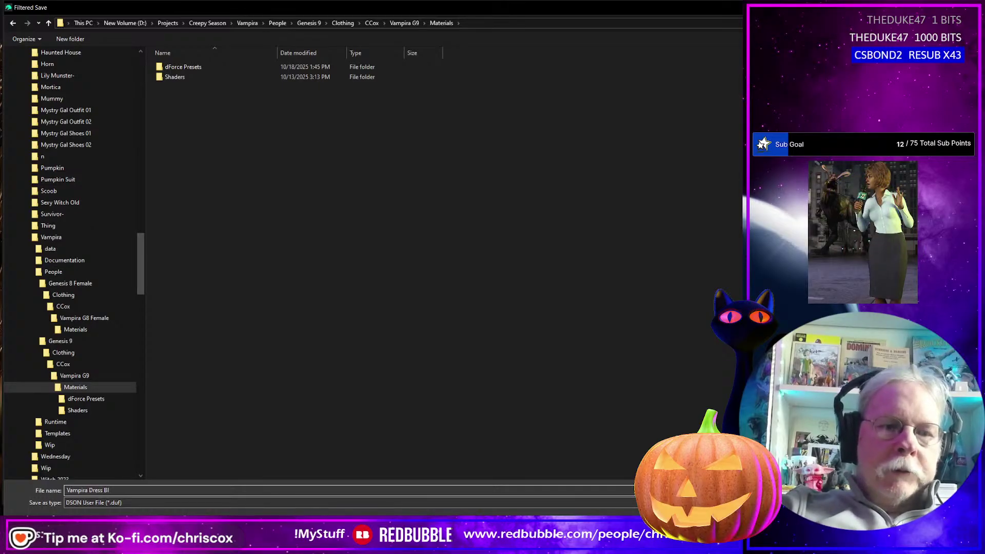
type("lack")
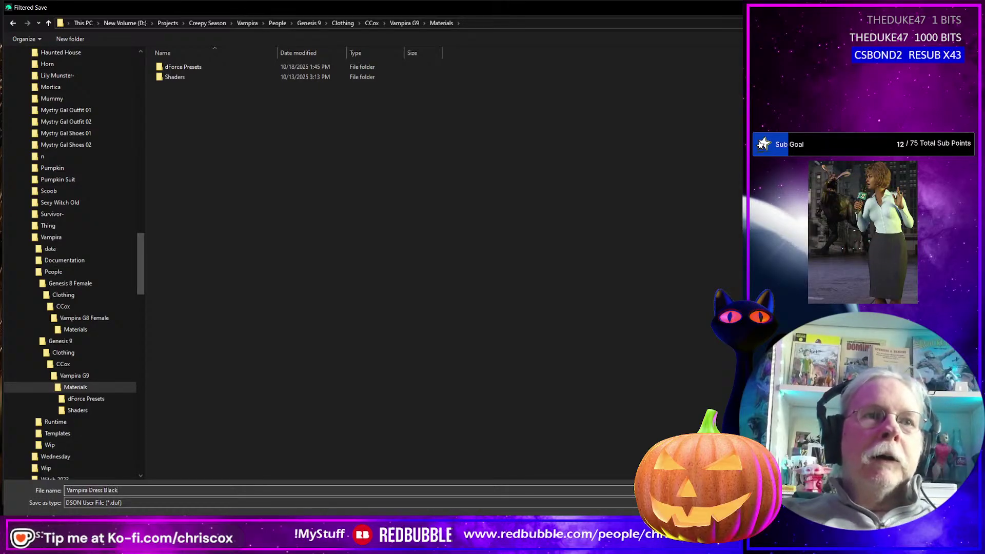
key("Return")
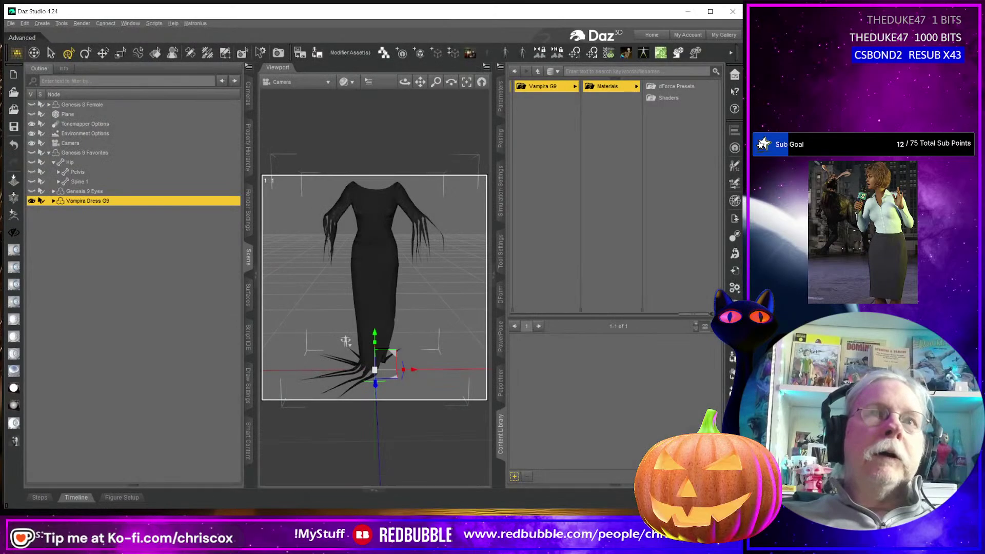
- Uncheck all simulation settings in the preset's save options and accept them to save the material preset
right_click(501, 115)
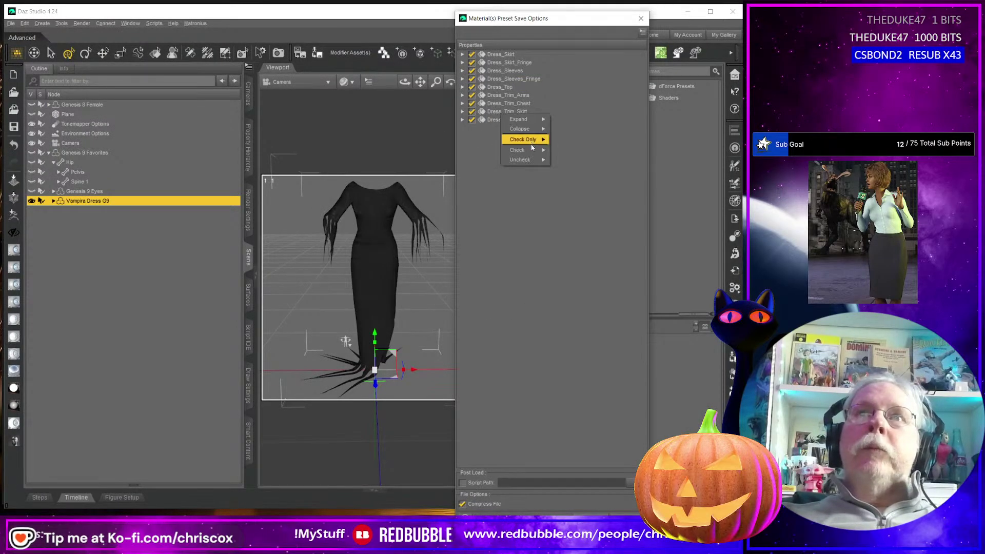
mouse_move(520, 160)
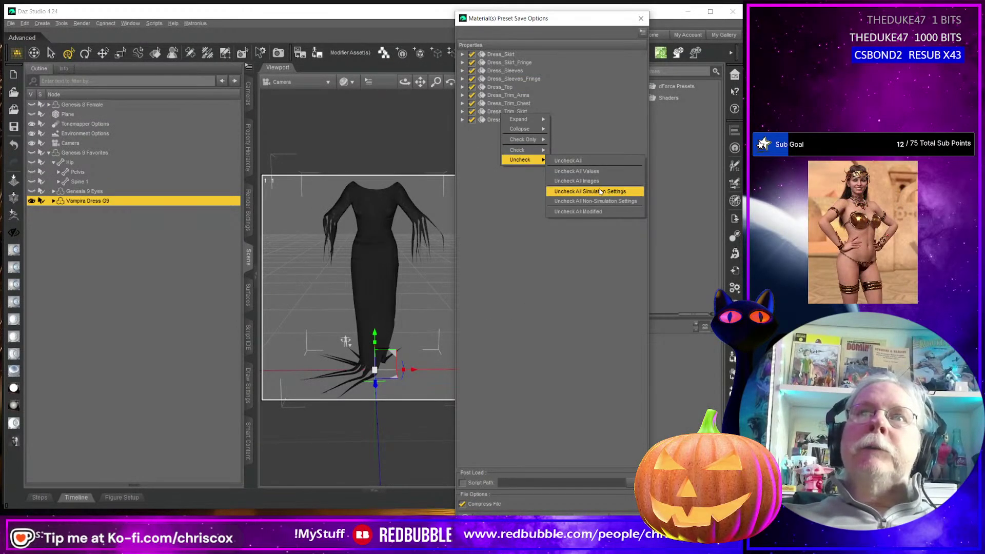
left_click(595, 180)
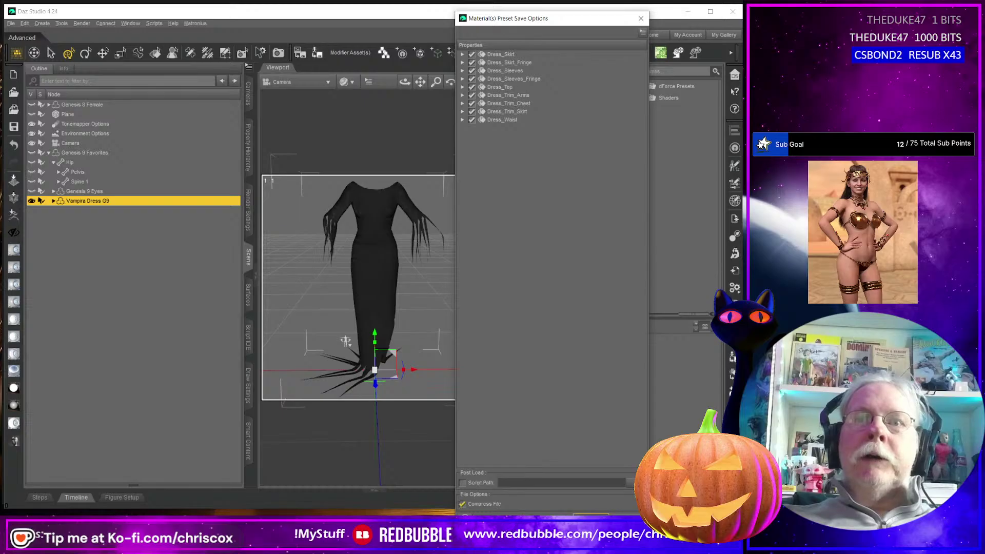
left_click(591, 519)
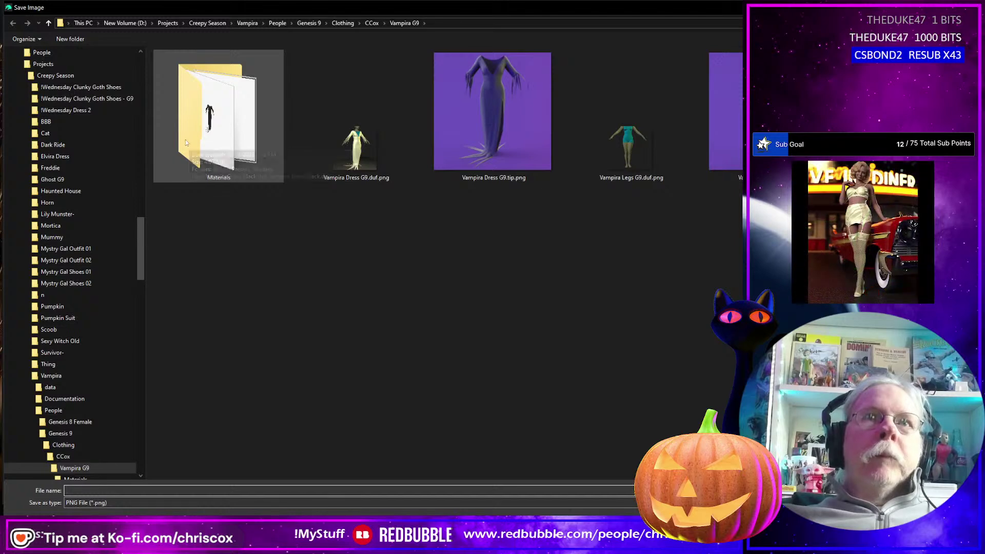
- Save the rendered dress image over Vampira Dress Black.tip.png in the Vampira G9 Materials folder
double_click(194, 139)
left_click(645, 118)
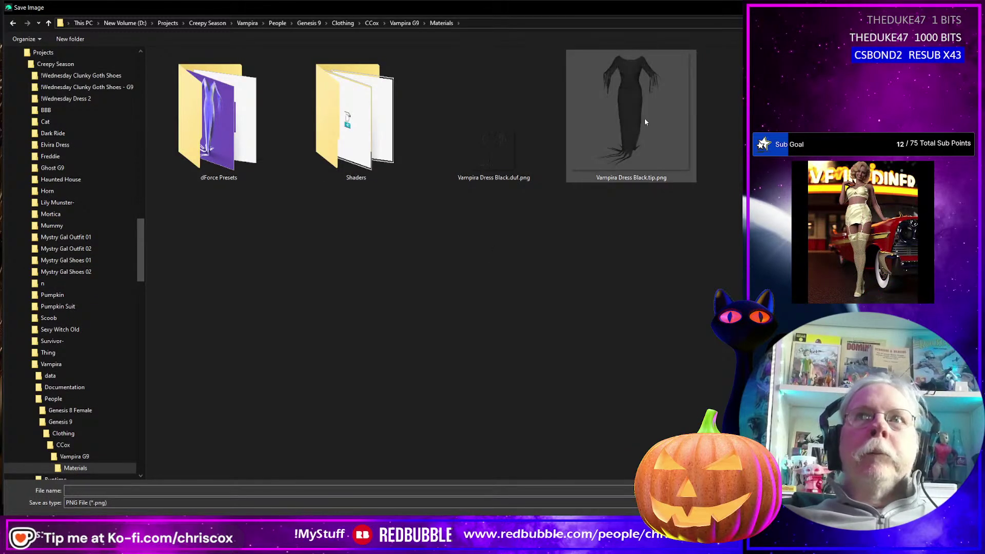
key("Return")
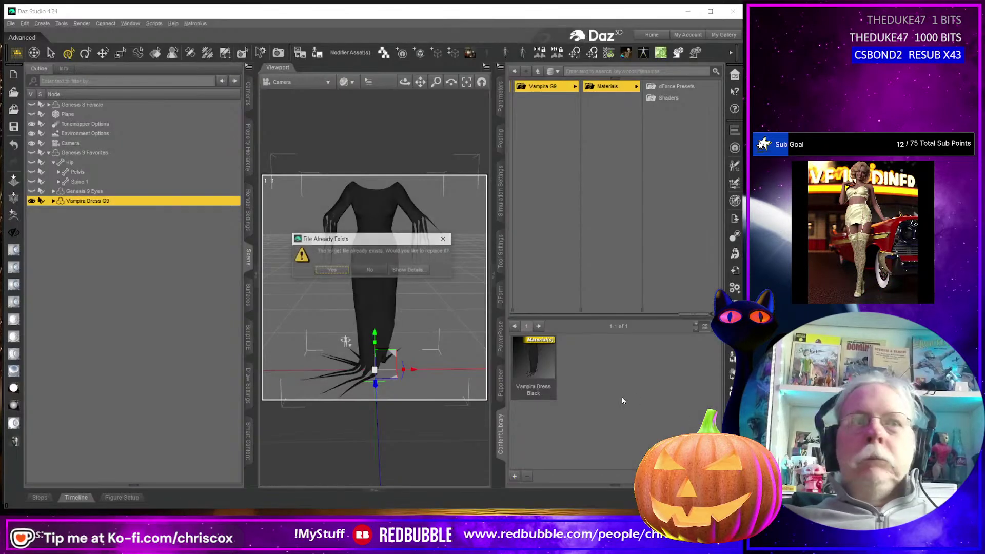
left_click(331, 270)
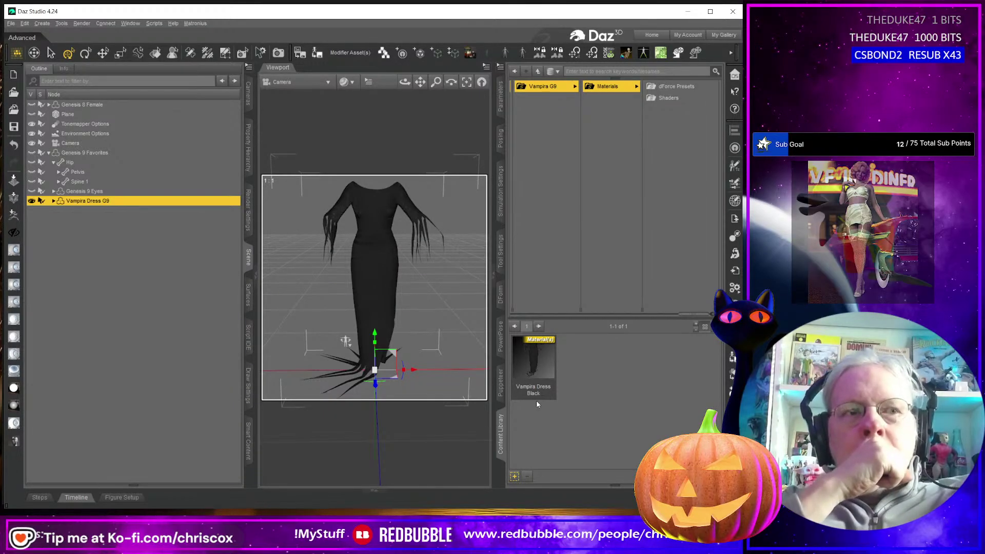
- Check the contents of the dForce Presets and Shaders folders and return to the Vampira G9 Materials folder
left_click(676, 86)
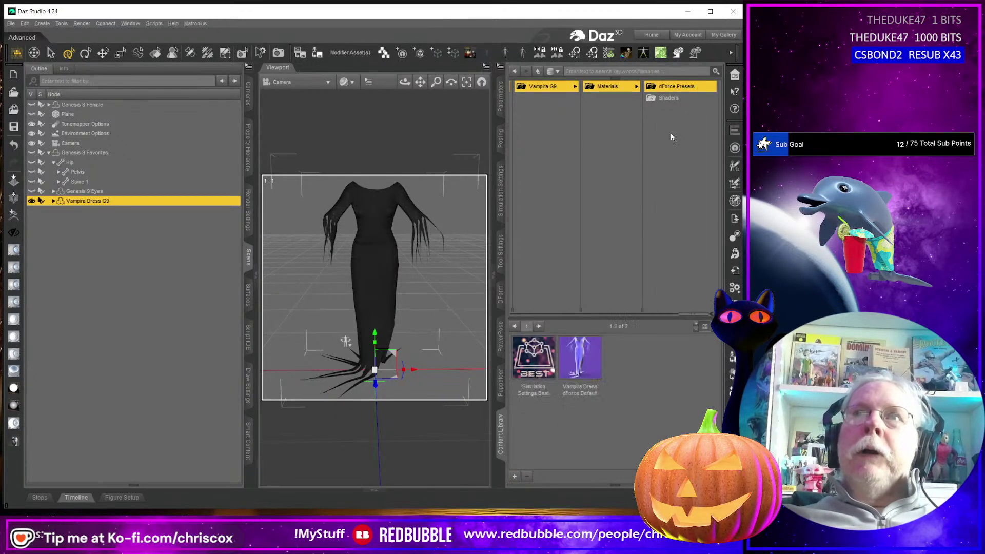
left_click(669, 98)
left_click(606, 89)
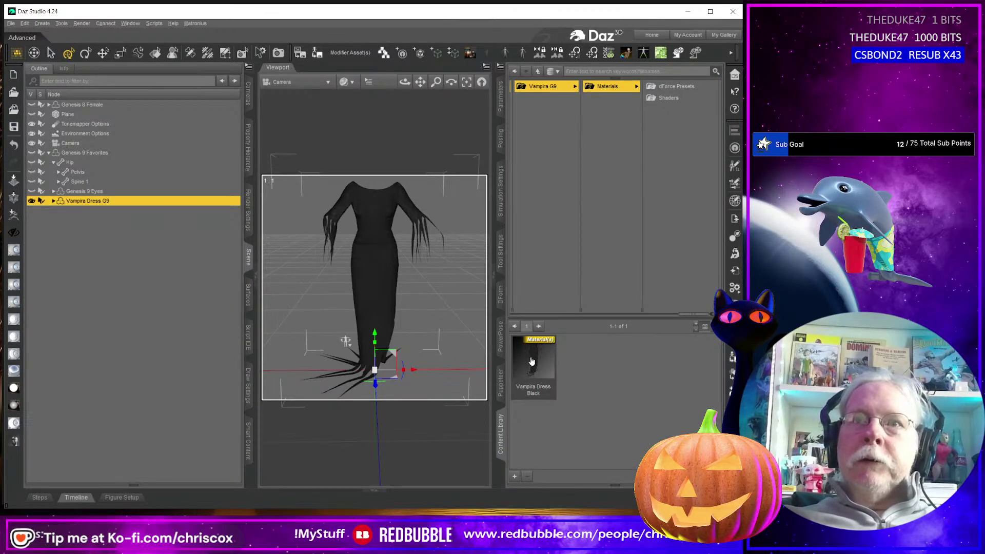
- Switch to File Explorer and delete Vampira Dress G9.duf.png and Vampira Legs G9.duf.png from the Genesis 9 > Clothing > CCox > Vampira G9 folder
key("alt+Tab")
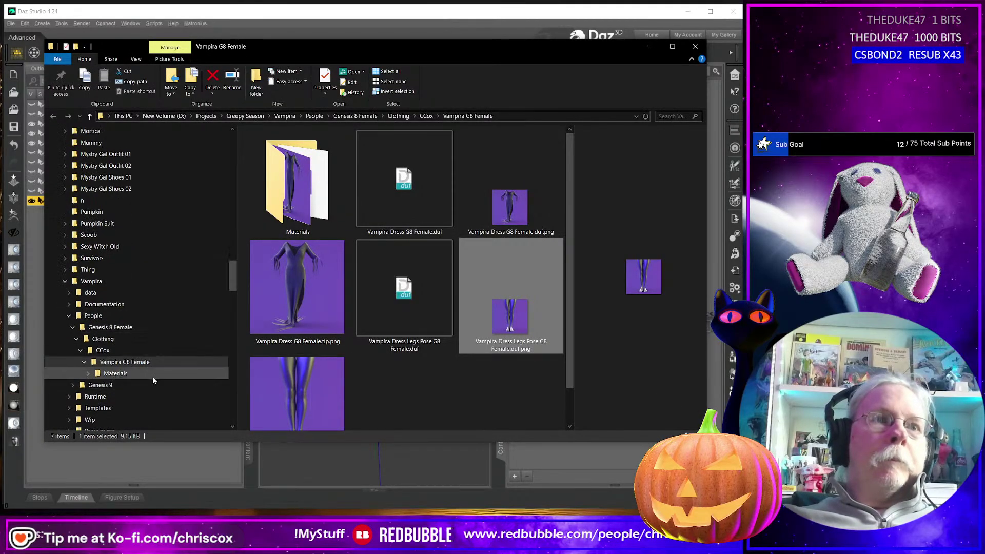
scroll(108, 337, "down", 3)
left_click(73, 327)
left_click(76, 339)
left_click(80, 351)
left_click(115, 361)
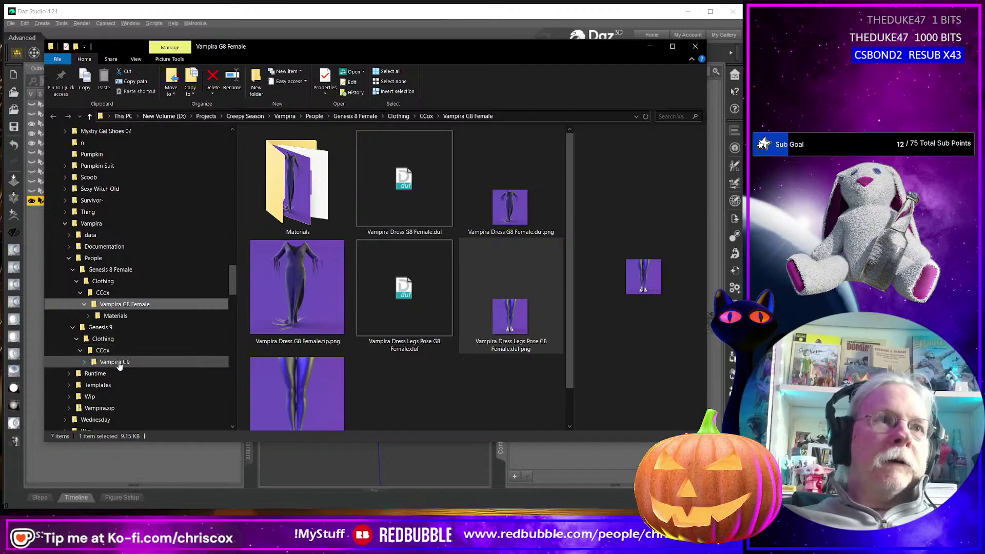
left_click(510, 195)
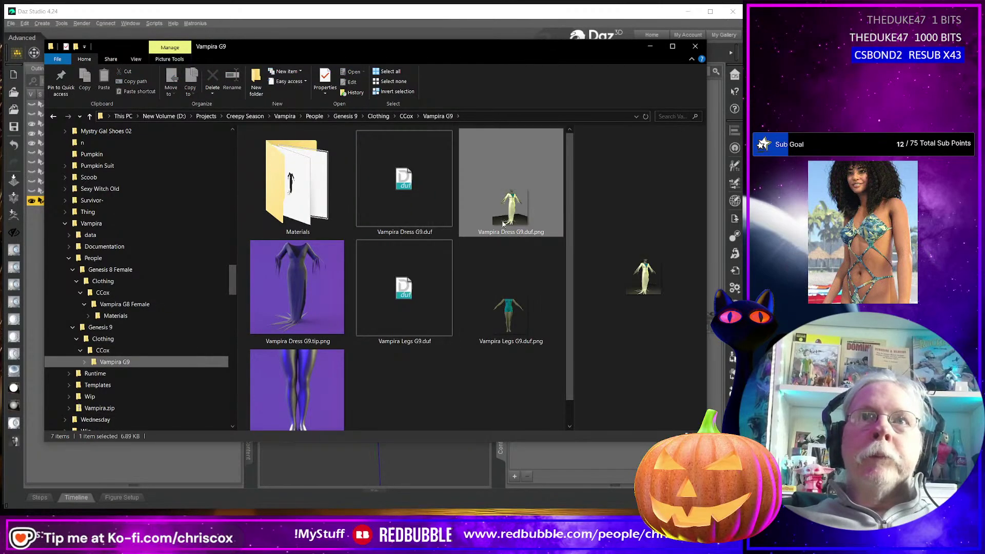
left_click(515, 338, "ctrl")
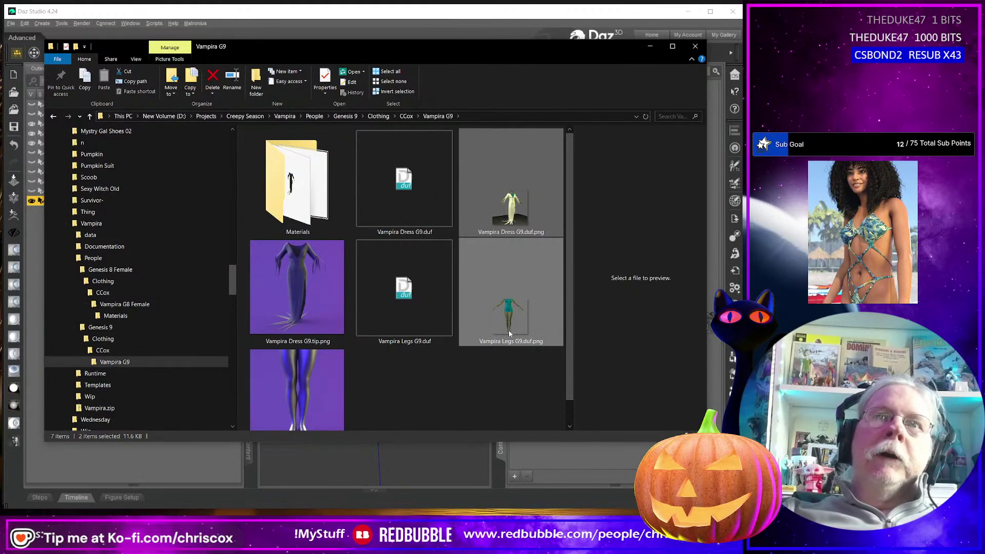
key("Delete")
- Create resized copies of Vampira Dress G9.tip.png and Vampira Legs G9.tip.png using Image Resizer's .duf preset of 91 × 91 pixels
left_click(513, 202)
left_click(426, 271, "ctrl")
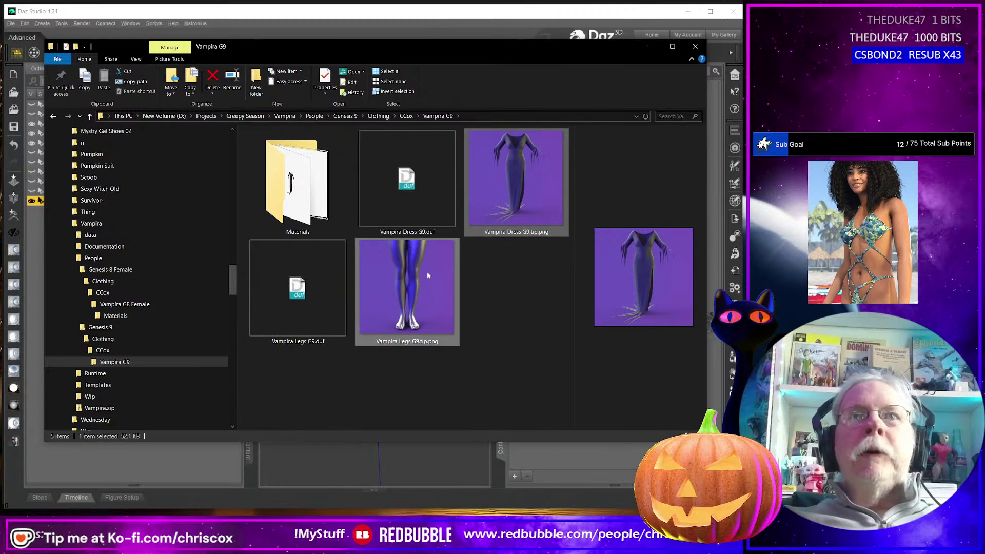
right_click(460, 287)
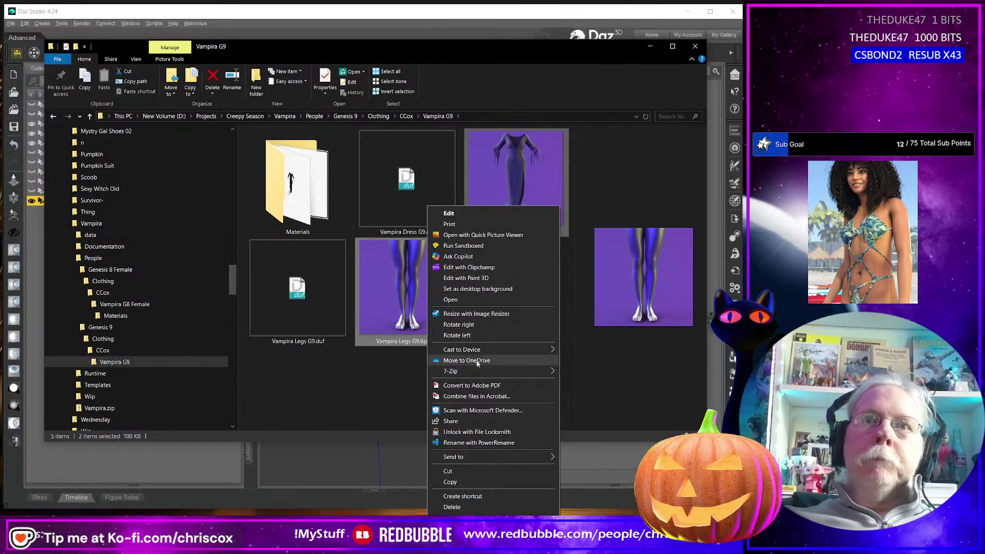
left_click(473, 313)
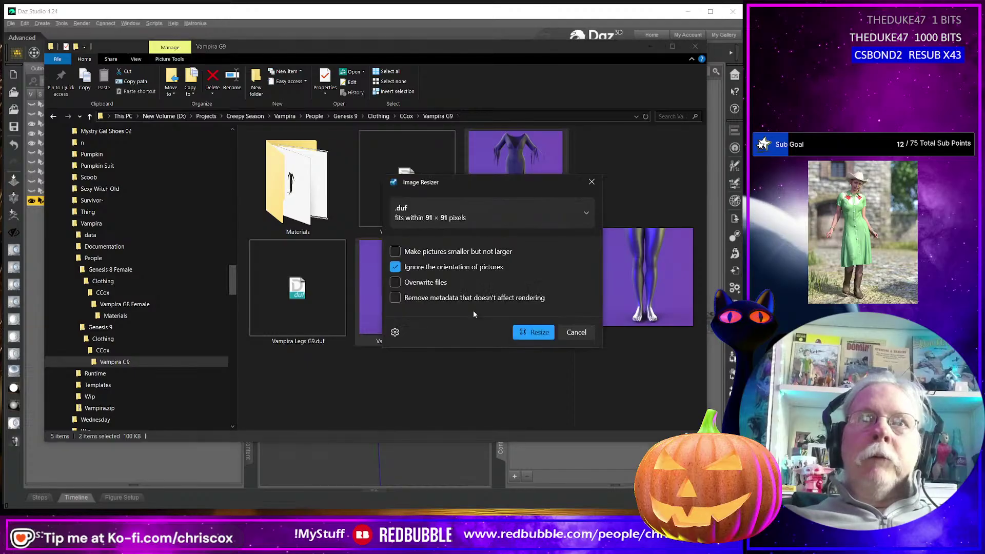
left_click(536, 331)
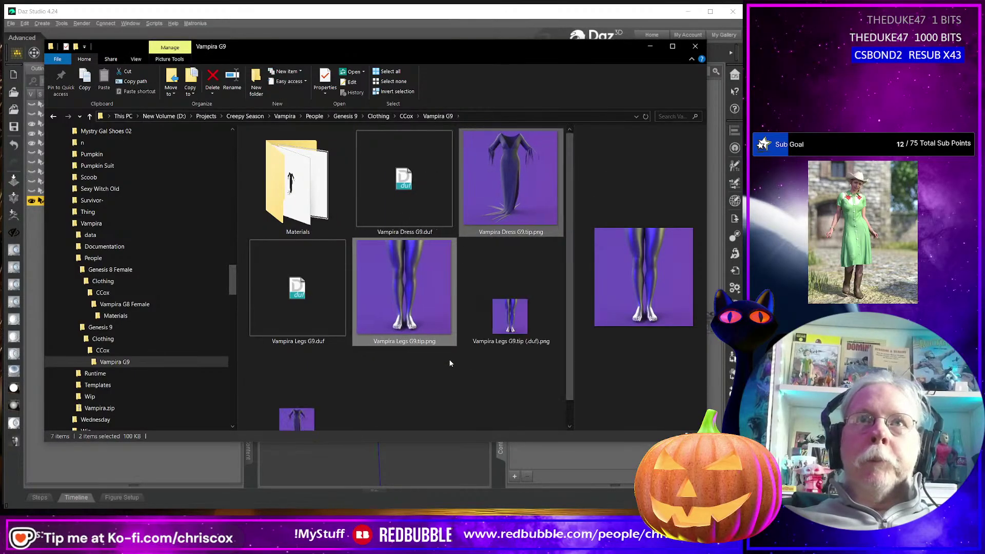
- Batch-rename the two resized copies with PowerRename, replacing ".tip (.duf)" with ".duf" in their file names
left_click(512, 219)
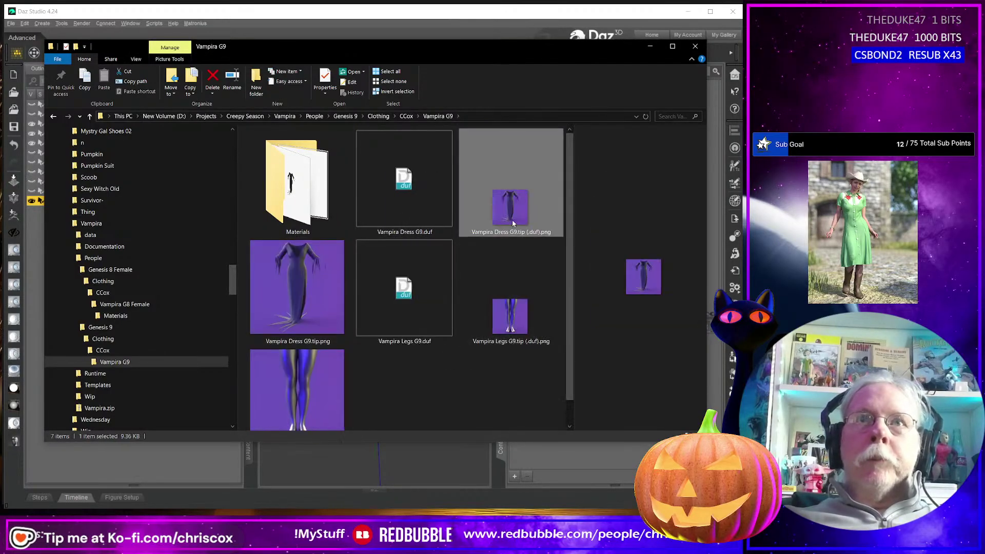
left_click(509, 330, "ctrl")
right_click(509, 329)
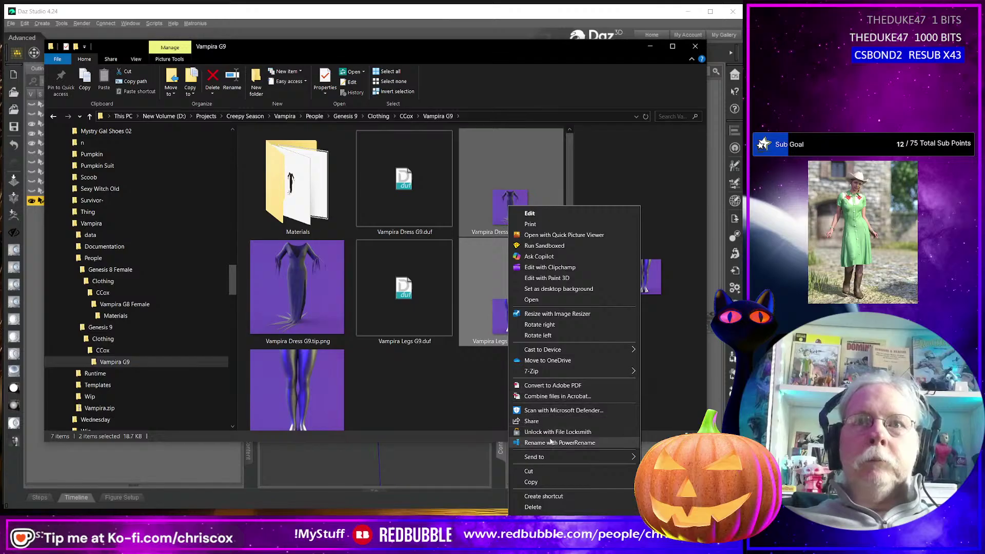
left_click(552, 443)
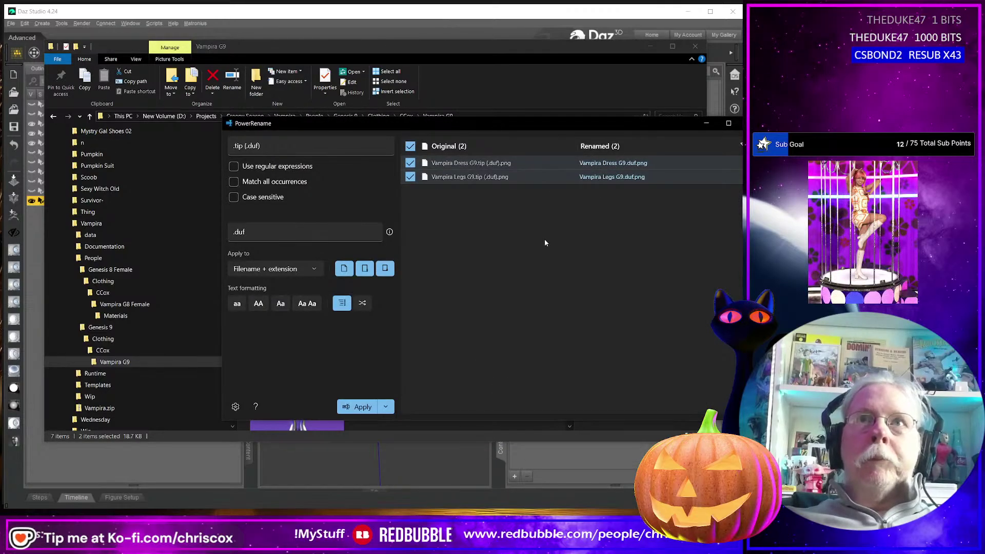
left_click(370, 409)
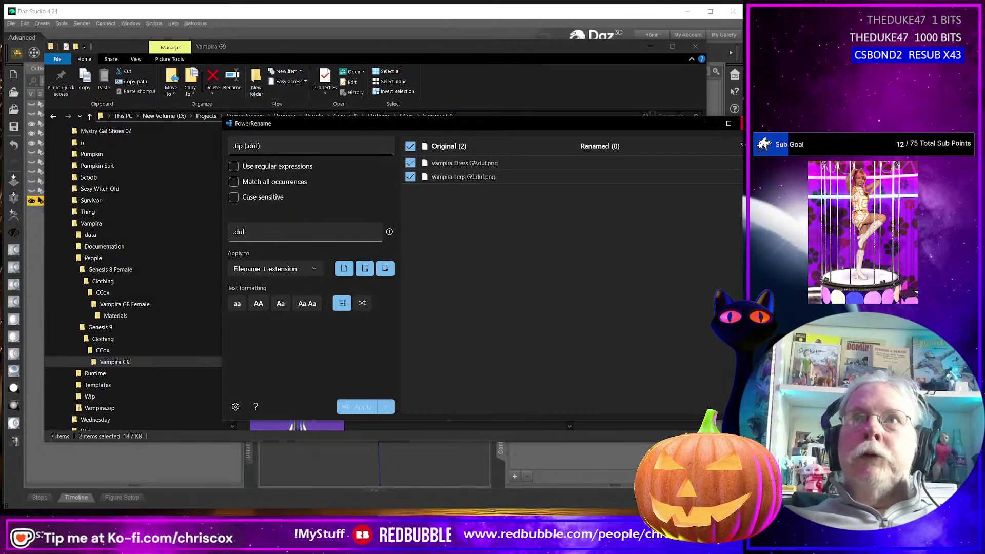
- In the Vampira G9 Materials folder, delete Vampira Dress Black.duf.png and create a resized copy of Vampira Dress Black.tip.png with Image Resizer
double_click(297, 182)
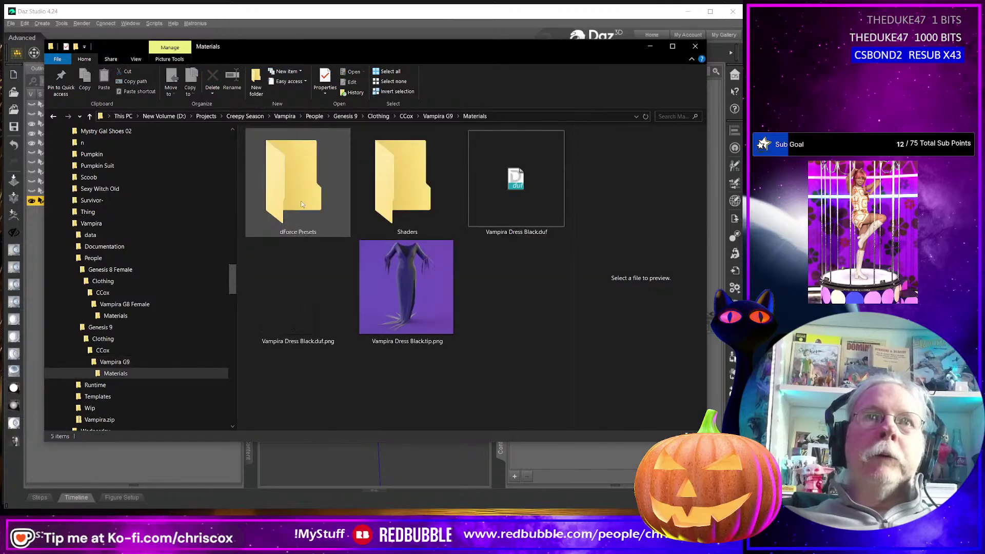
left_click(300, 313)
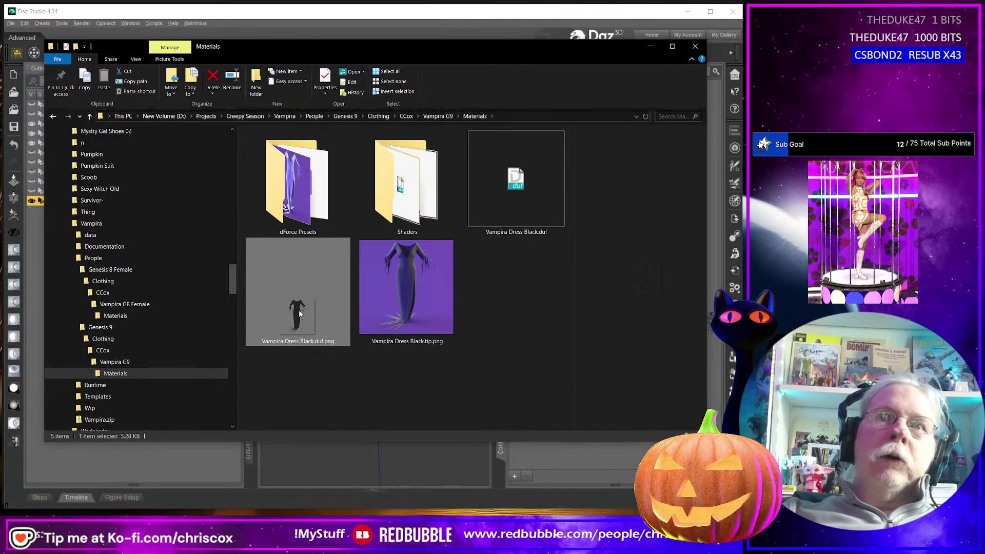
key("Delete")
right_click(303, 310)
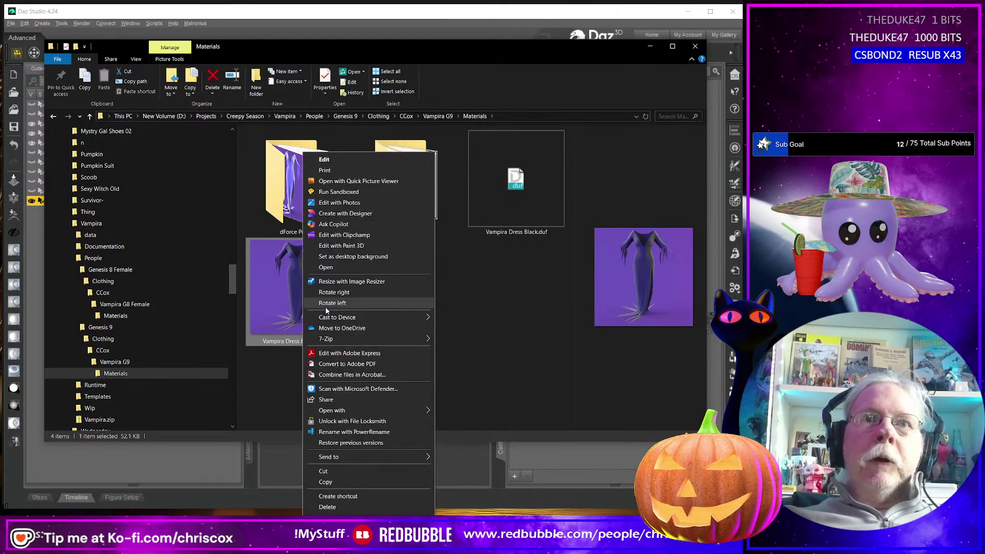
left_click(353, 283)
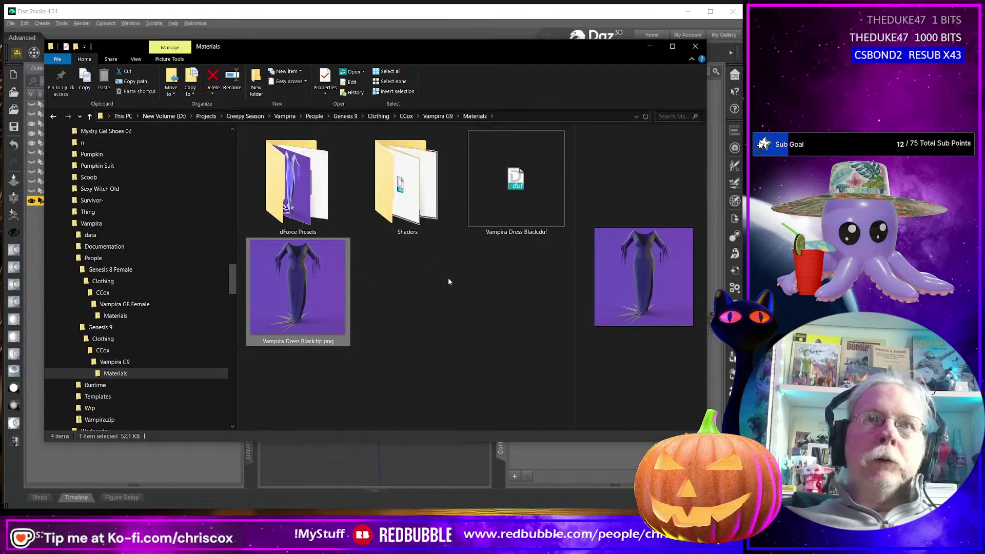
left_click(533, 331)
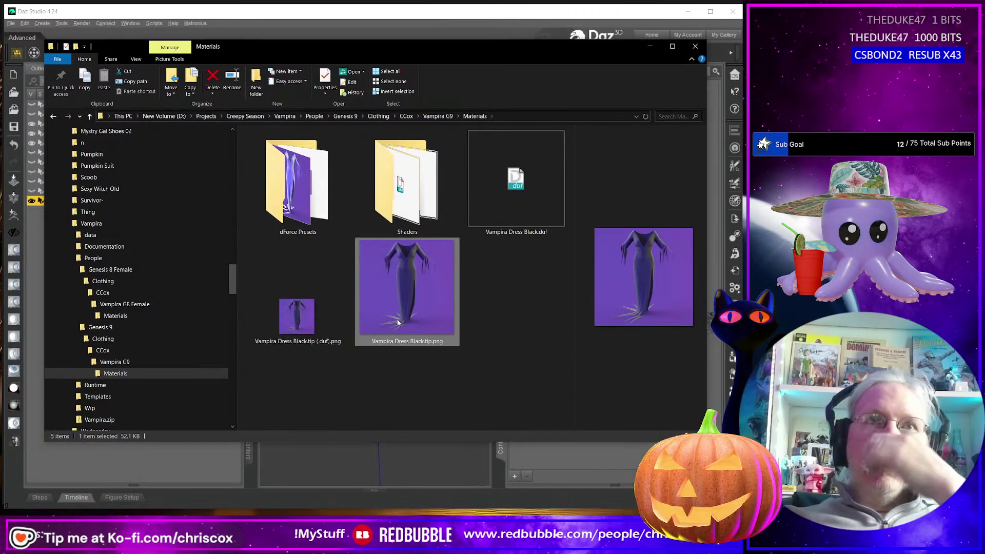
- Rename the resized copy in the Materials folder as Vampira Dress Black.duf.png
left_click(304, 318)
right_click(304, 318)
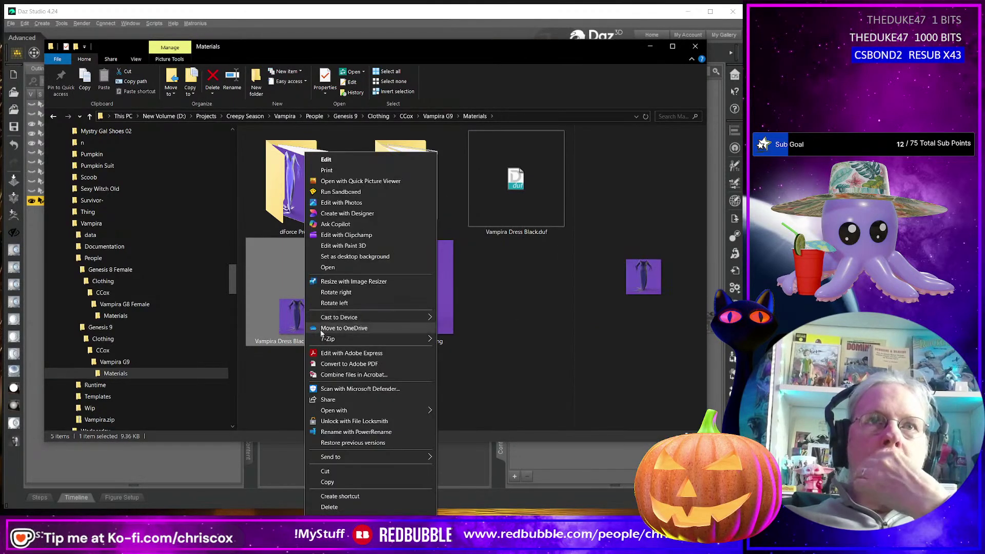
left_click(333, 517)
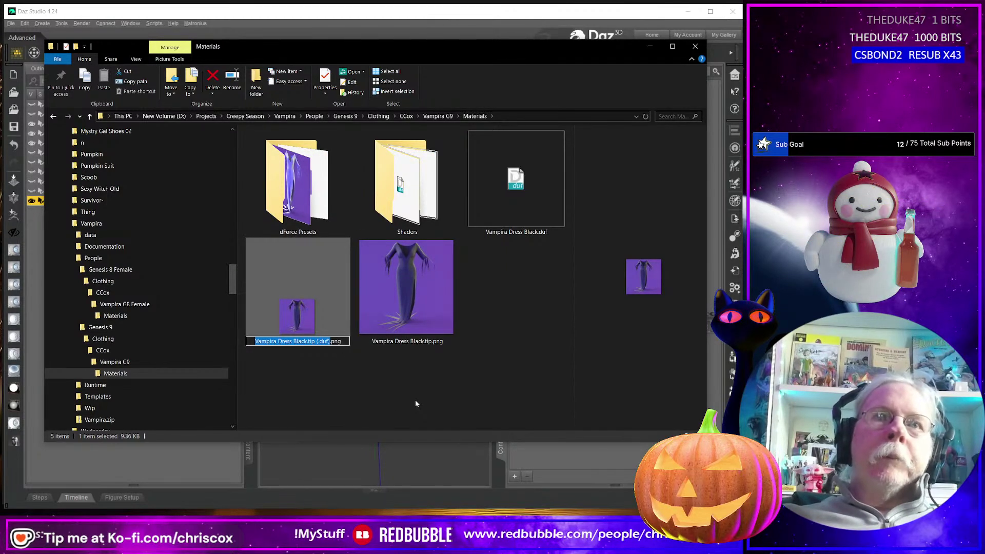
key("Right")
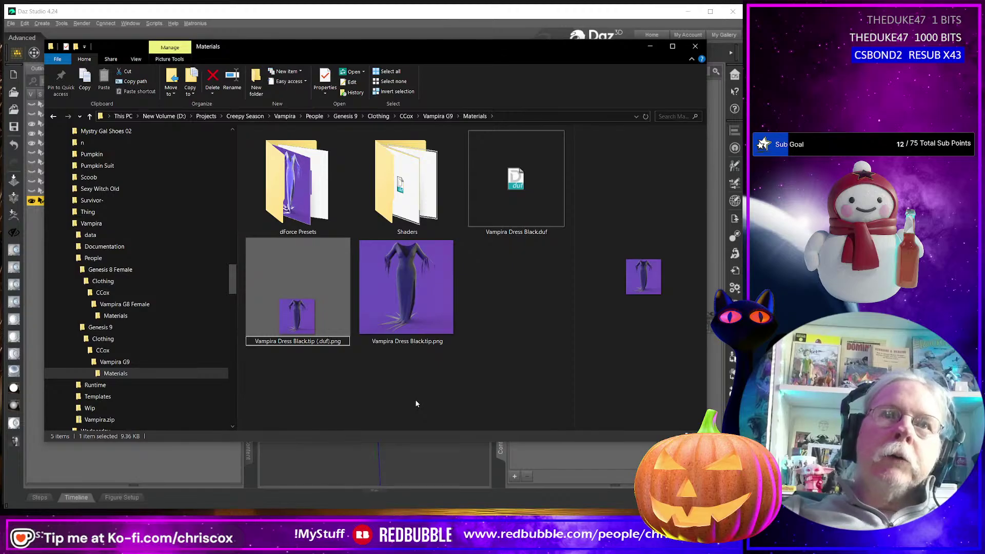
key("Delete")
key("Delete")
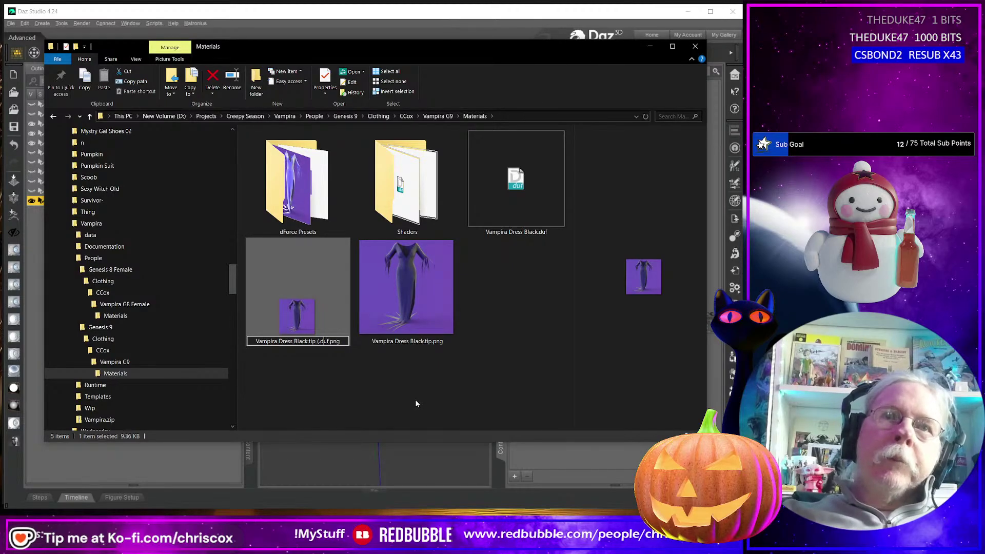
type(".")
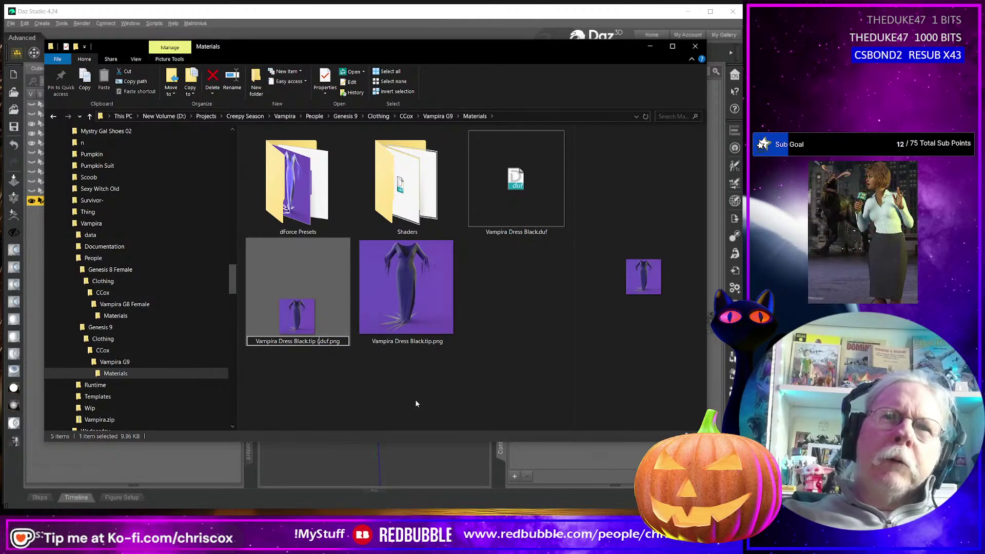
key("BackSpace")
key("BackSpace")
key("BackSpace")
key("BackSpace")
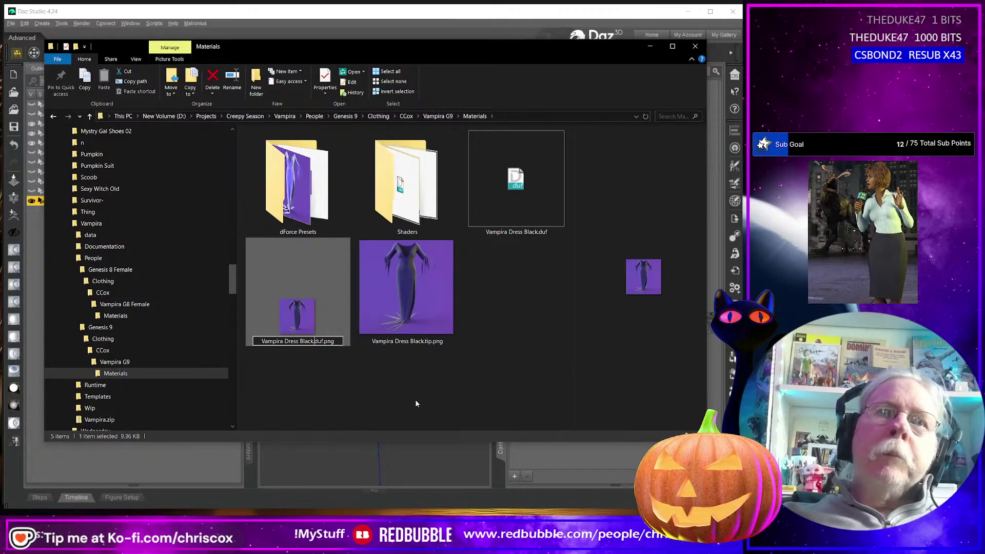
type(".")
key("Return")
- Switch to Daz Studio, refresh the content library and open the Vampira G9 folder to check its thumbnails
key("alt+Tab")
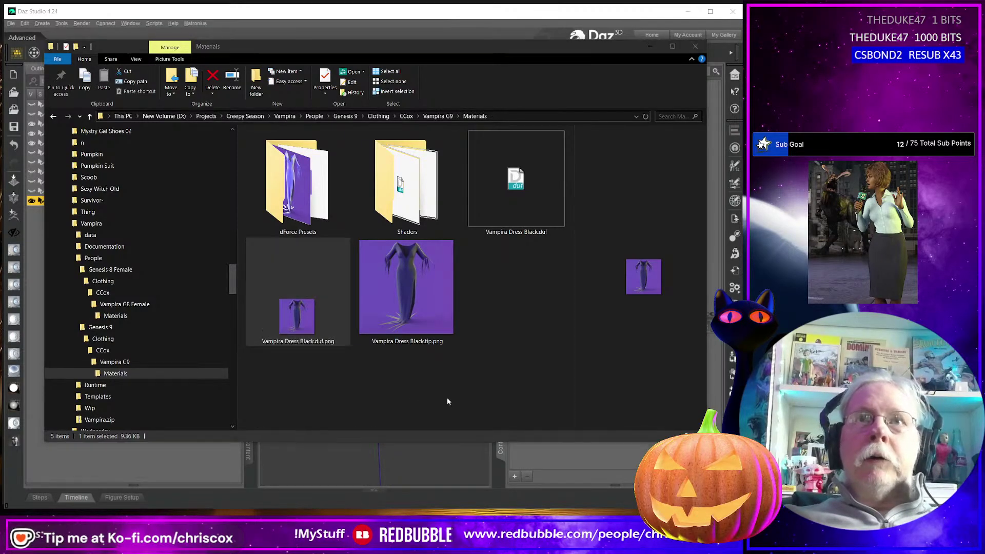
right_click(636, 413)
left_click(654, 428)
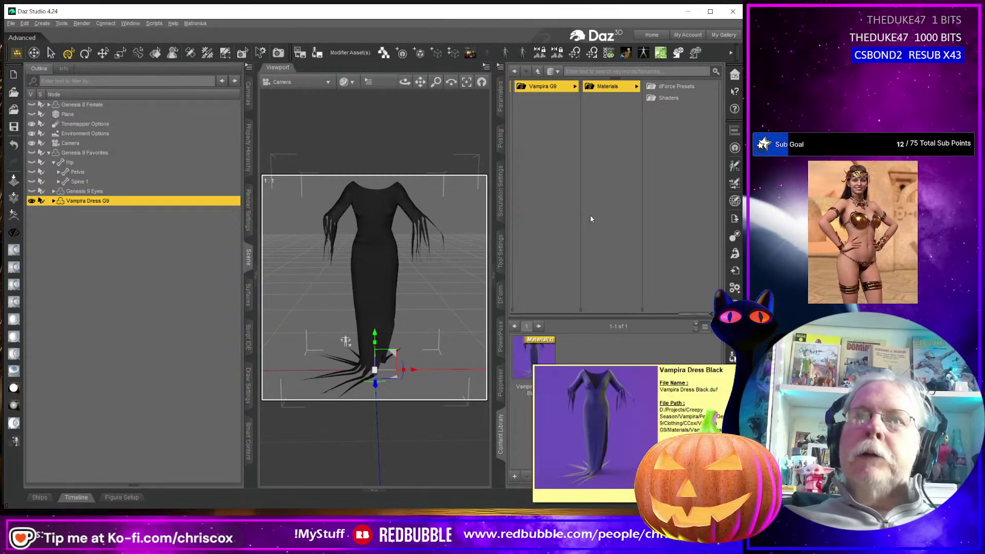
left_click(553, 86)
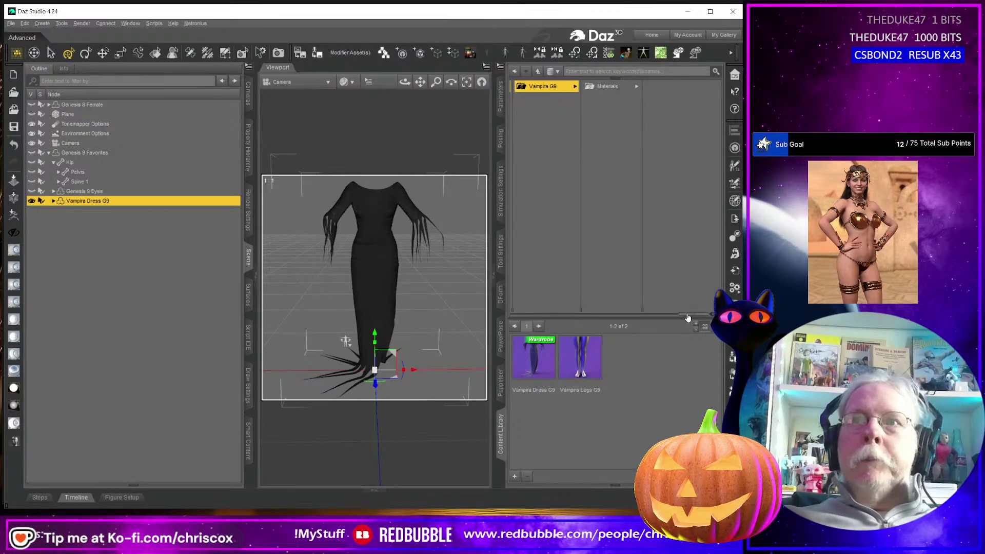
- Rename the Vampira Dress preset in Genesis 8 Female > Clothing > CCox > Vampira G8 Female > Materials as Vampira Dress Black
left_click_drag(687, 314, 564, 313)
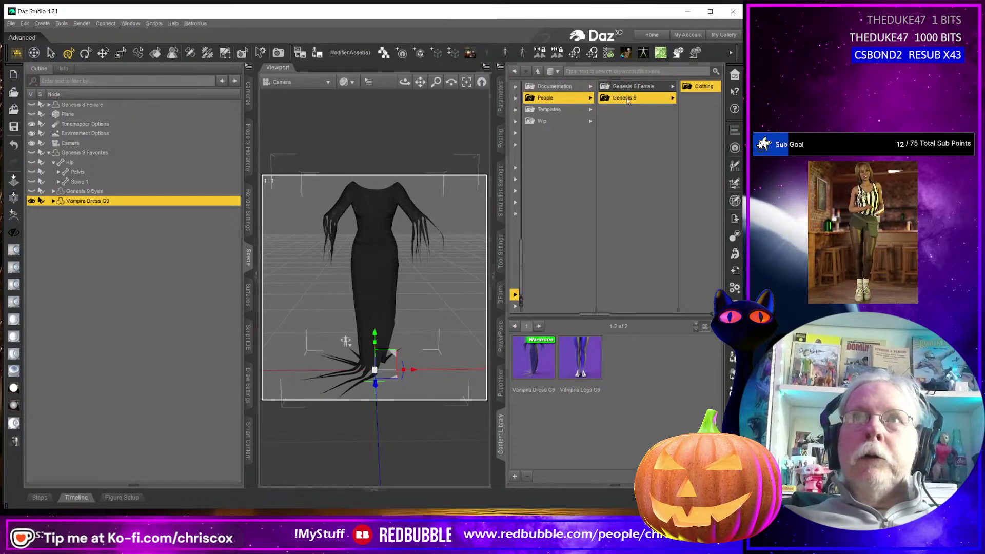
left_click(672, 86)
left_click(673, 85)
left_click(682, 85)
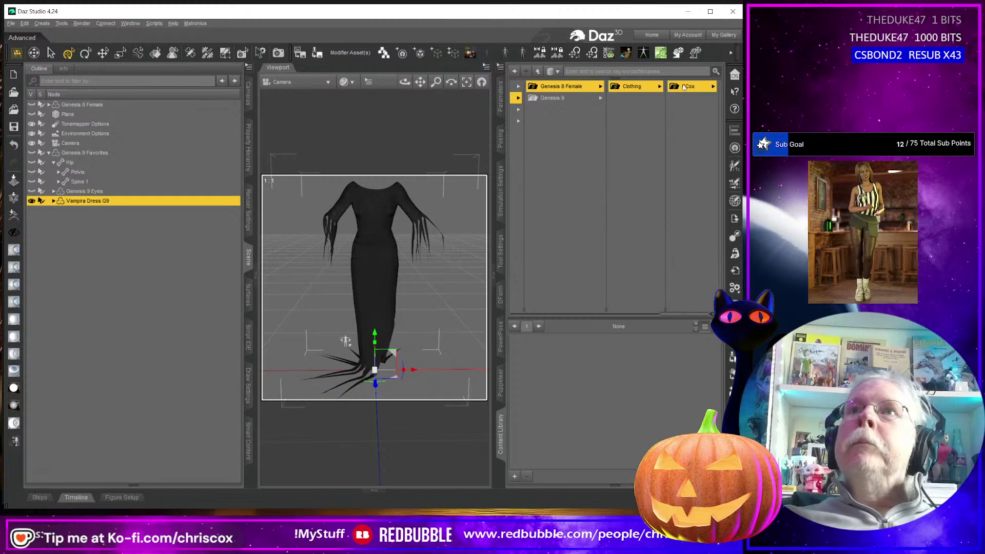
left_click(683, 84)
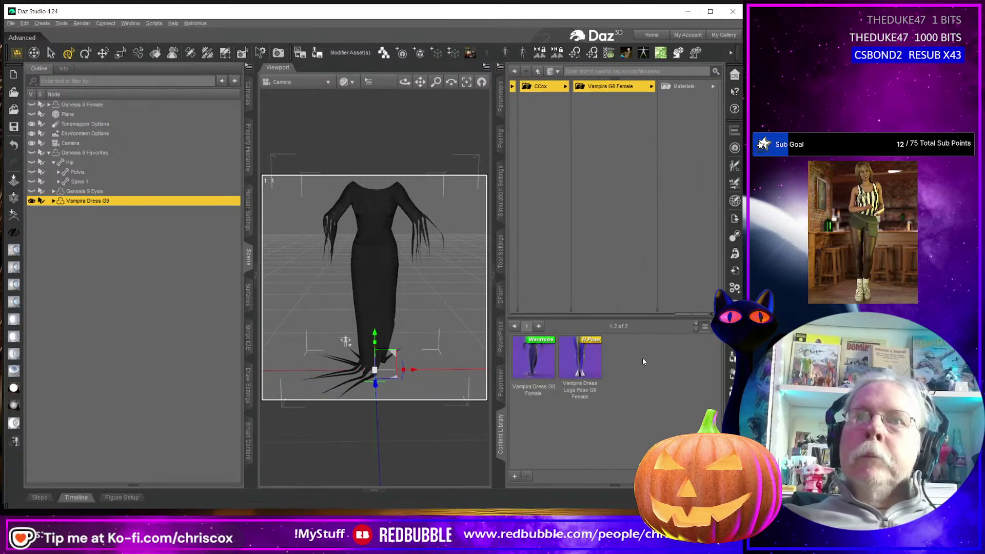
left_click(684, 87)
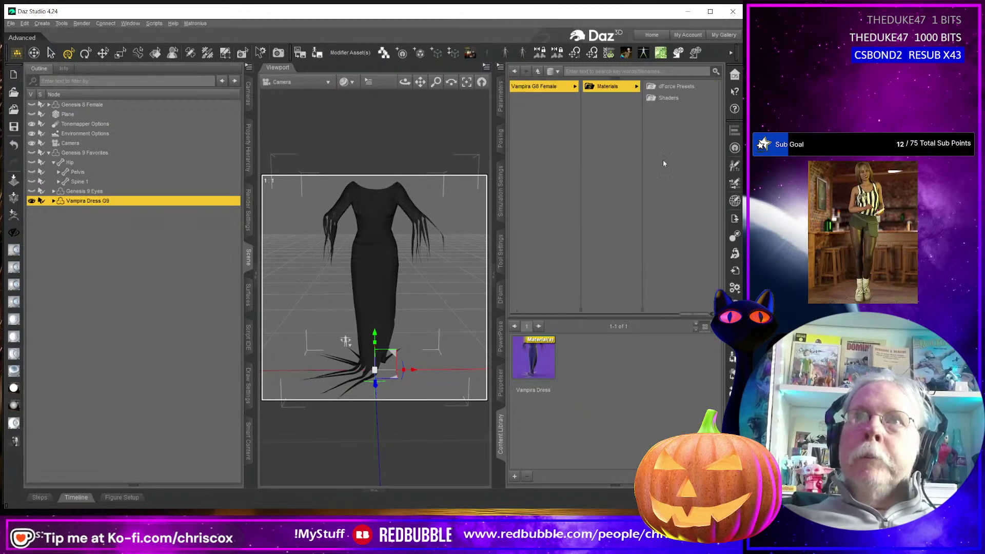
right_click(539, 394)
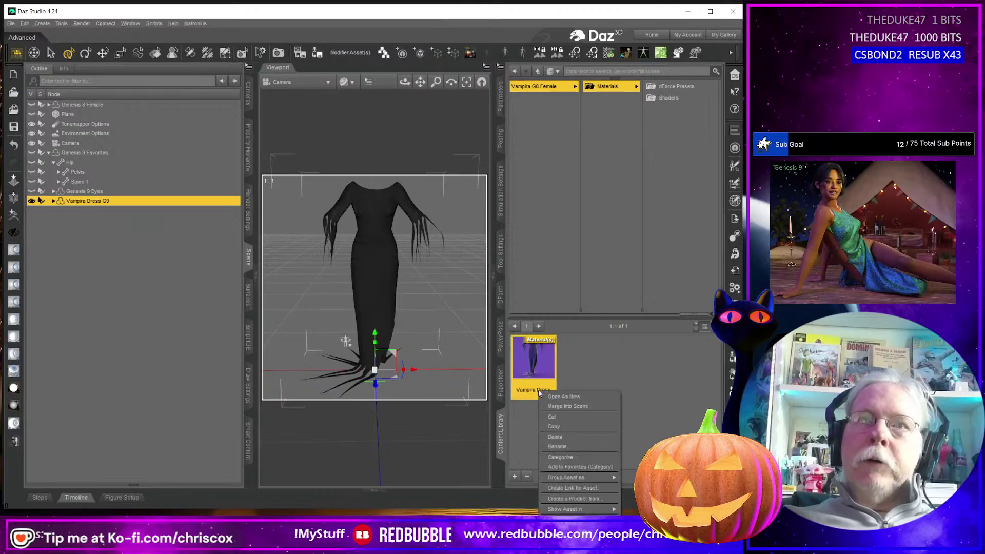
left_click(556, 451)
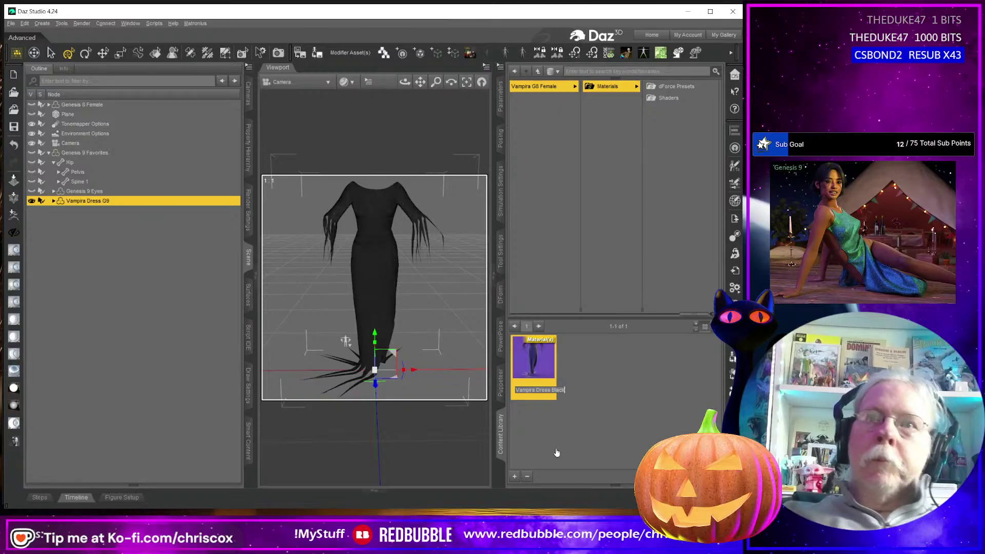
left_click(556, 453)
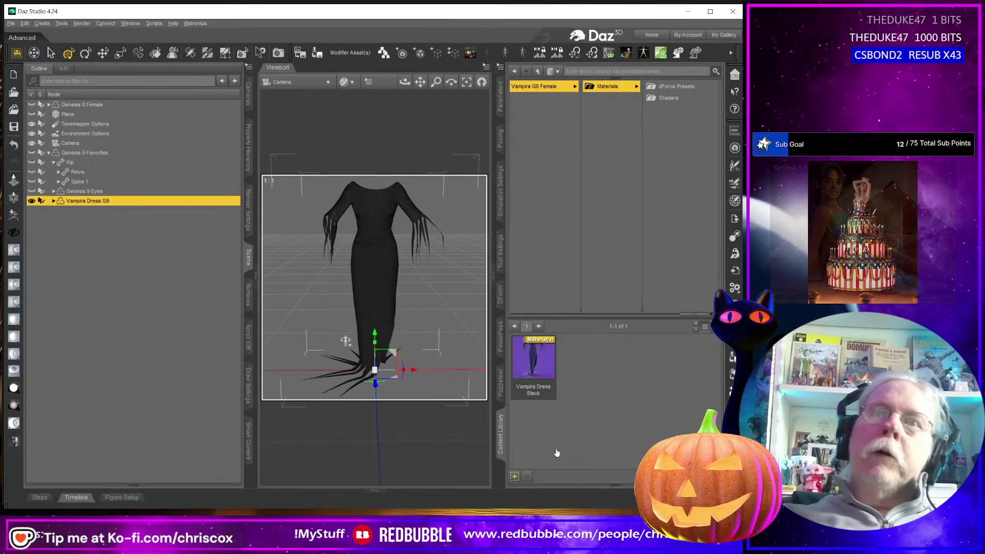
left_click_drag(687, 314, 574, 316)
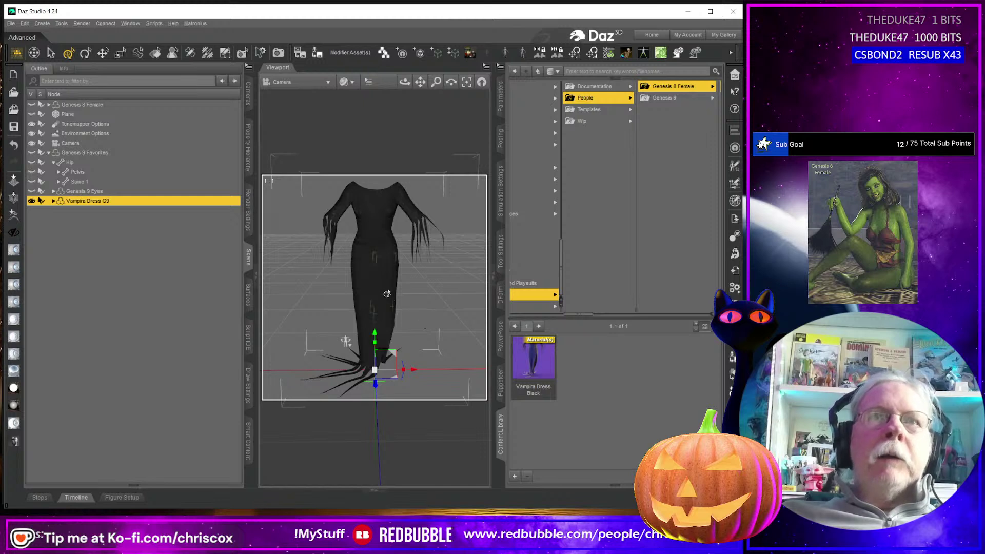
left_click(386, 288)
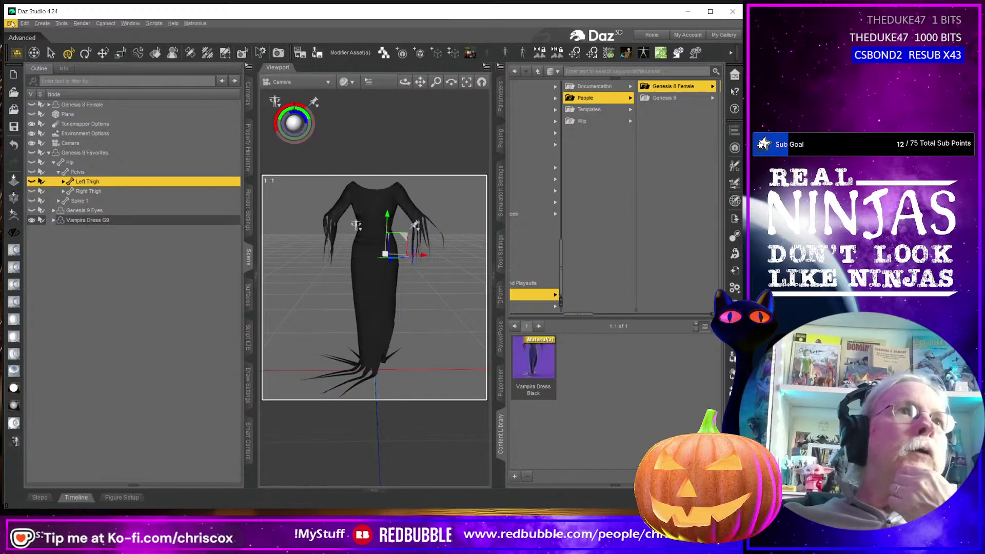
- Start saving the scene as a new file and browse to Projects > Creepy Season > Vampira > Wip
left_click(11, 23)
mouse_move(32, 92)
left_click(129, 92)
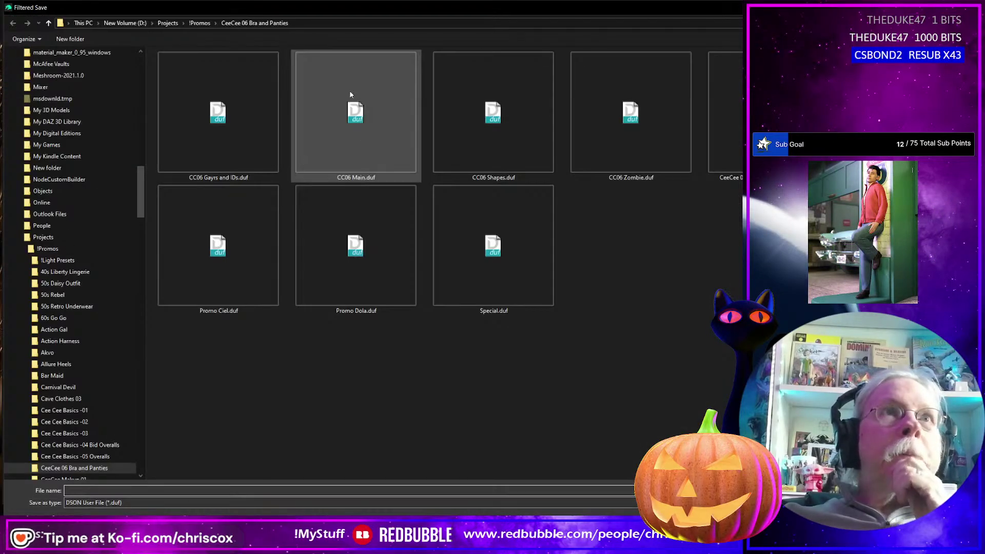
left_click(168, 23)
type("cree")
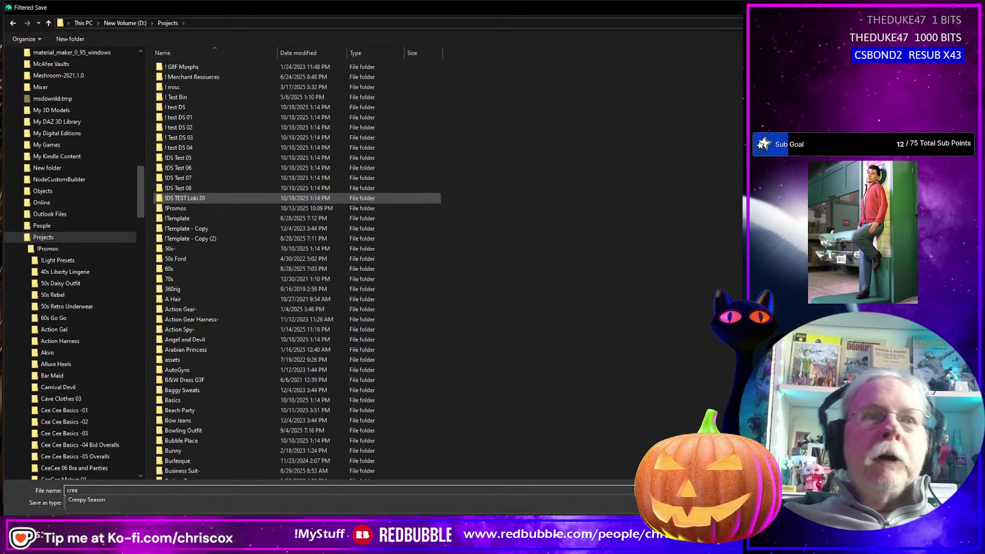
key("Down")
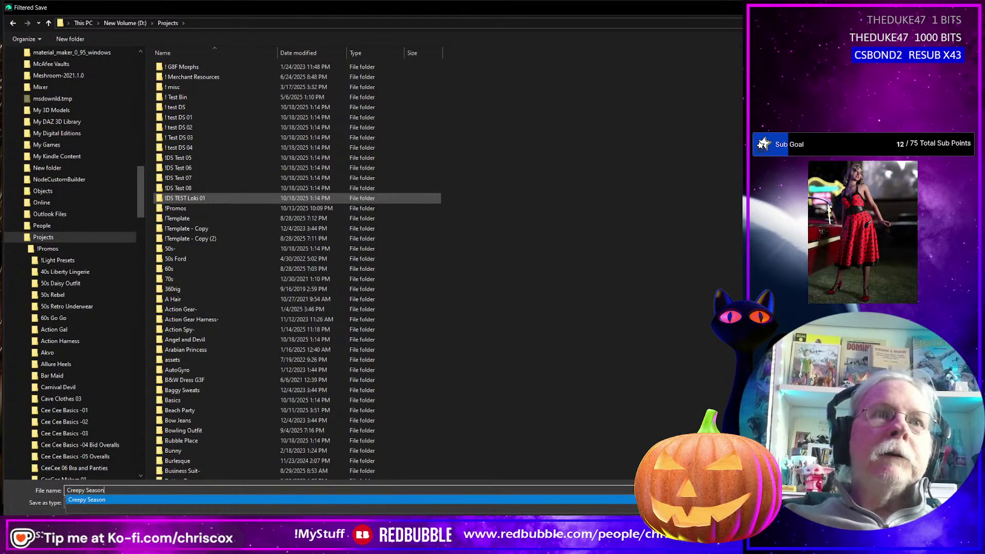
scroll(315, 278, "down", 15)
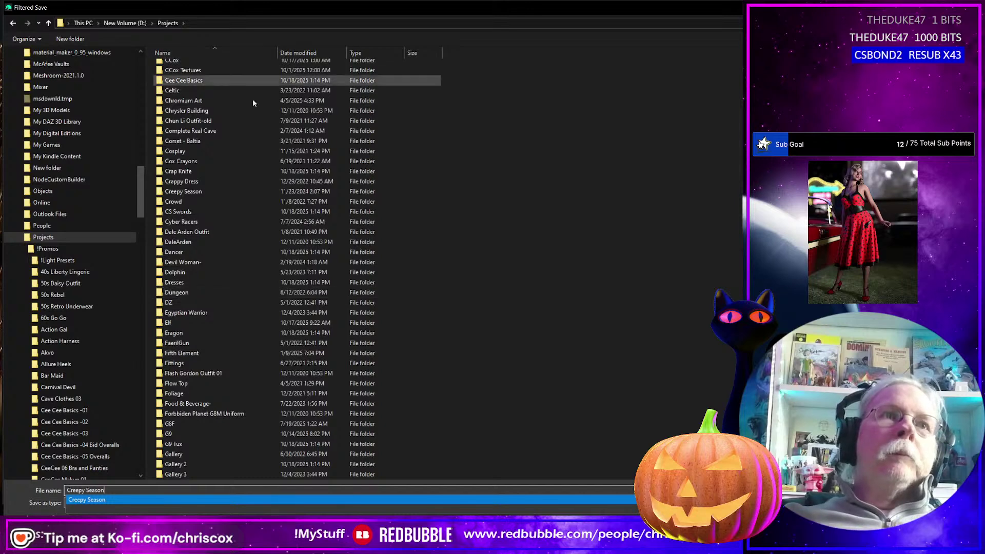
double_click(226, 192)
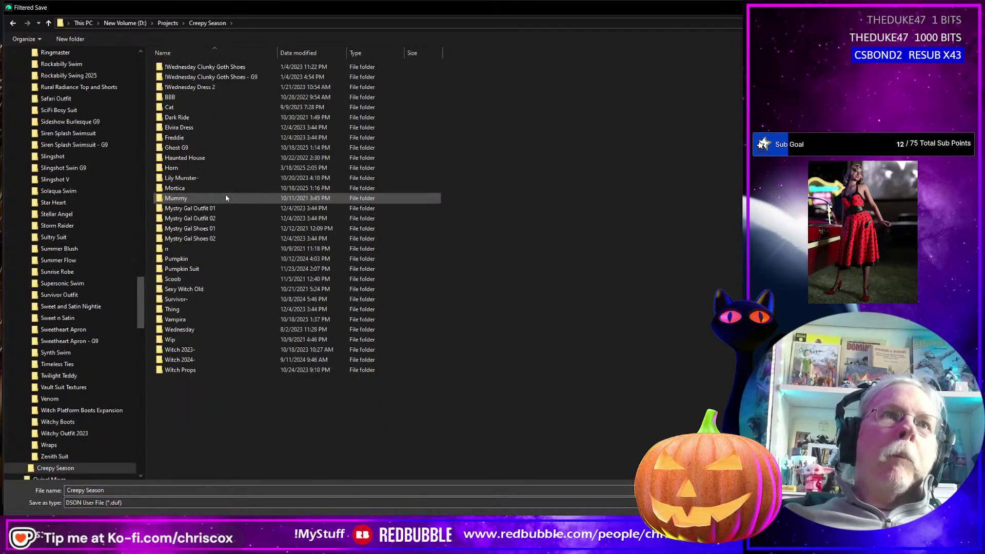
double_click(205, 320)
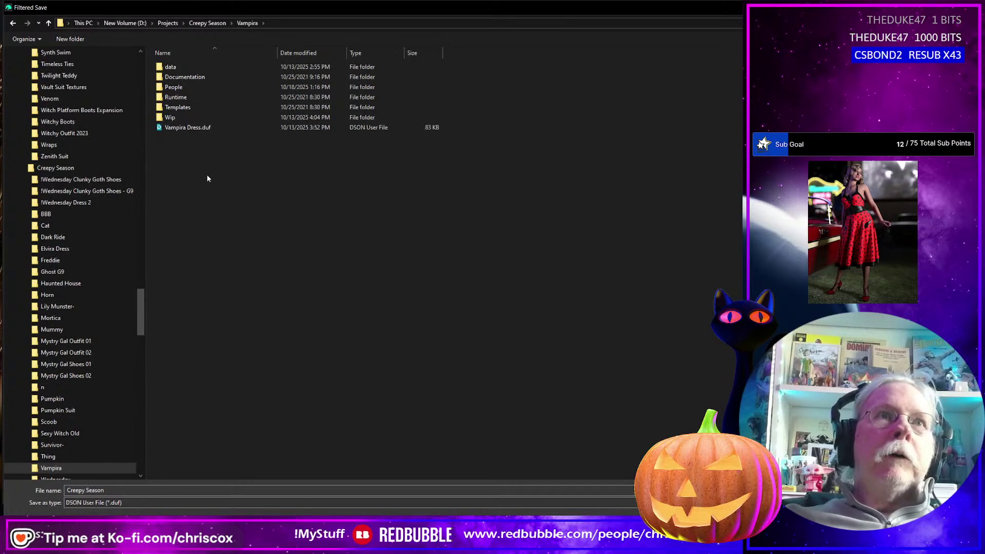
double_click(184, 117)
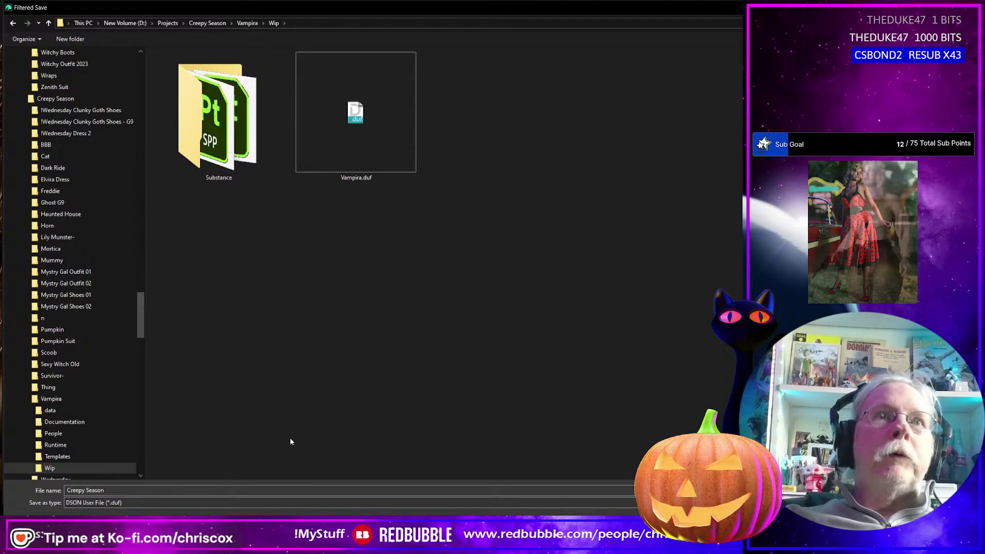
- Save the scene in the Wip folder as Vampira Thumbs.duf, accepting the scene save options with Compress File enabled
left_click(152, 490)
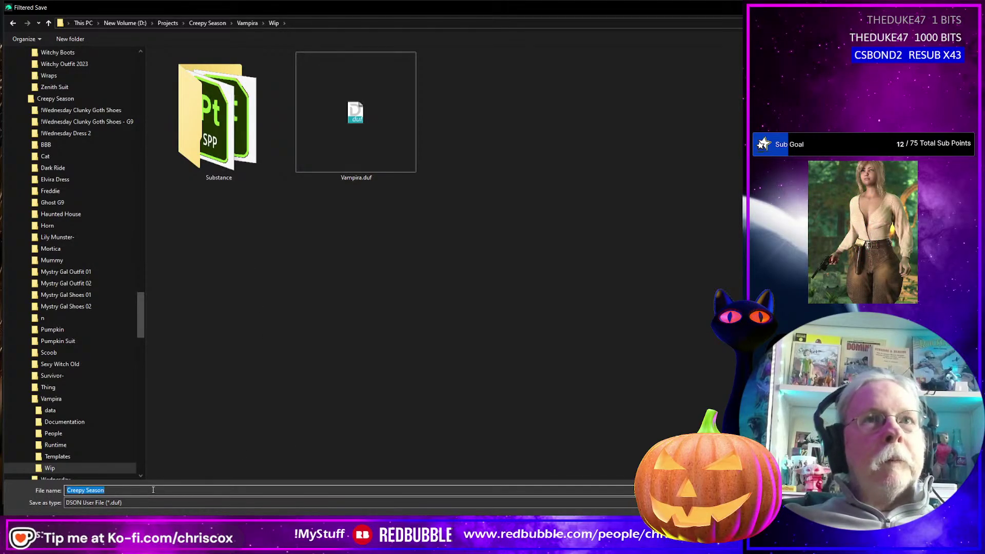
left_click(354, 123)
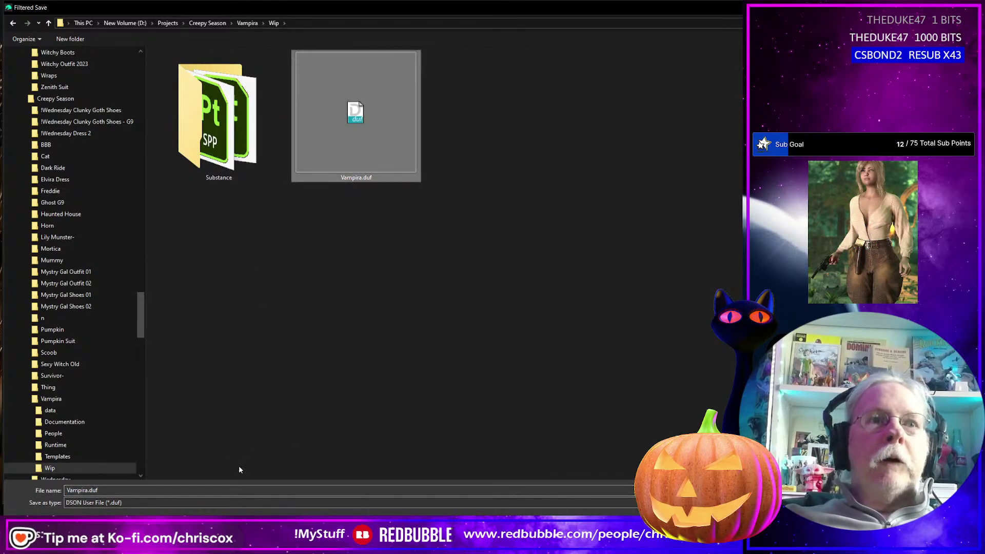
left_click(148, 489)
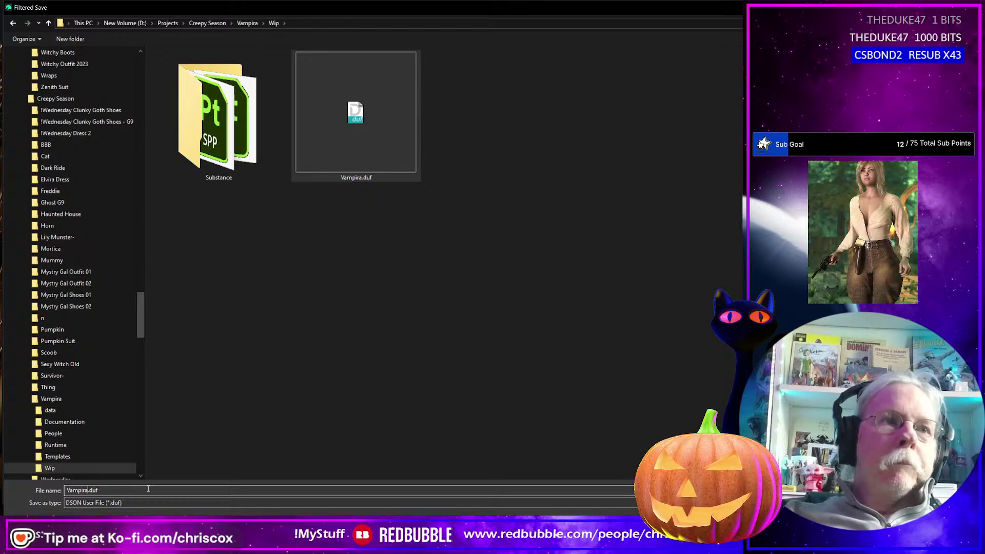
type("Thum")
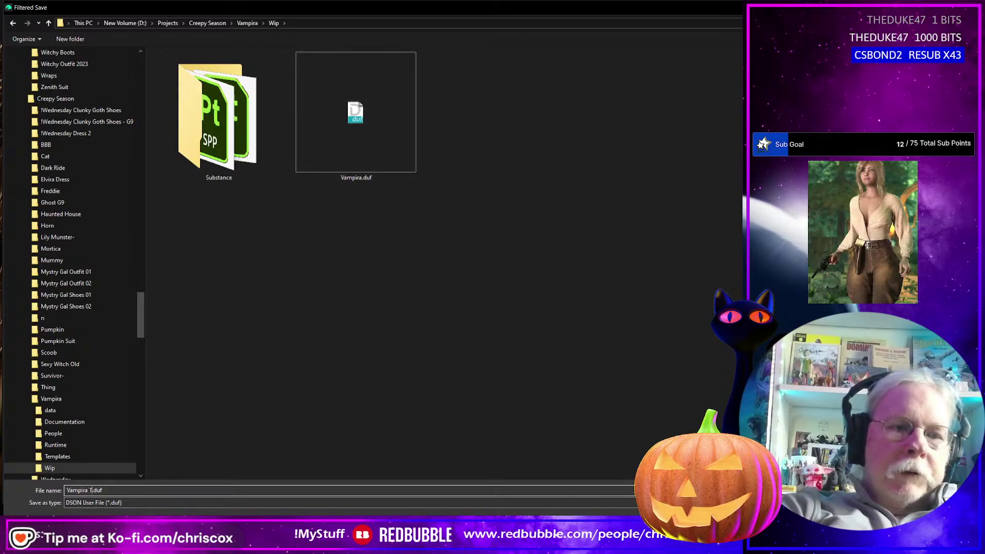
type("bnail")
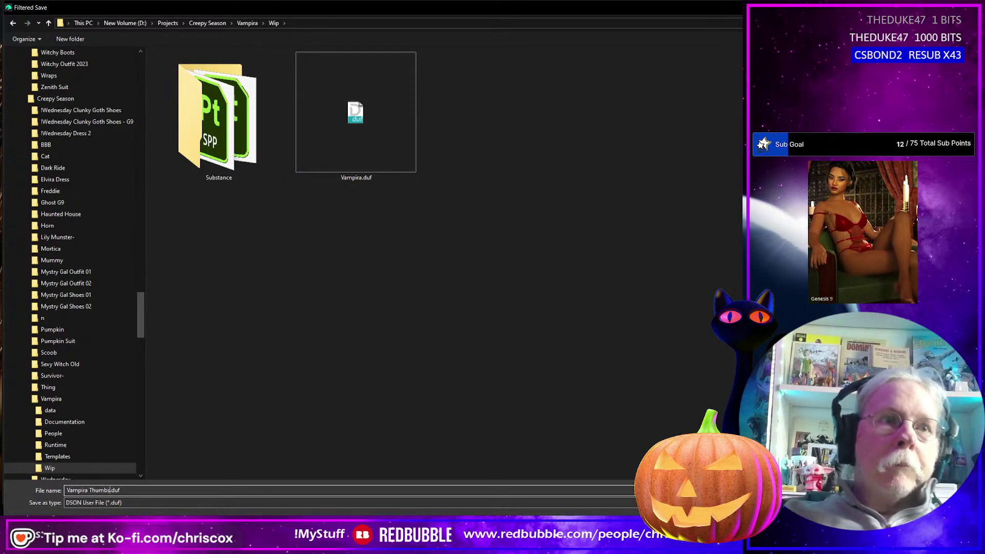
key("Return")
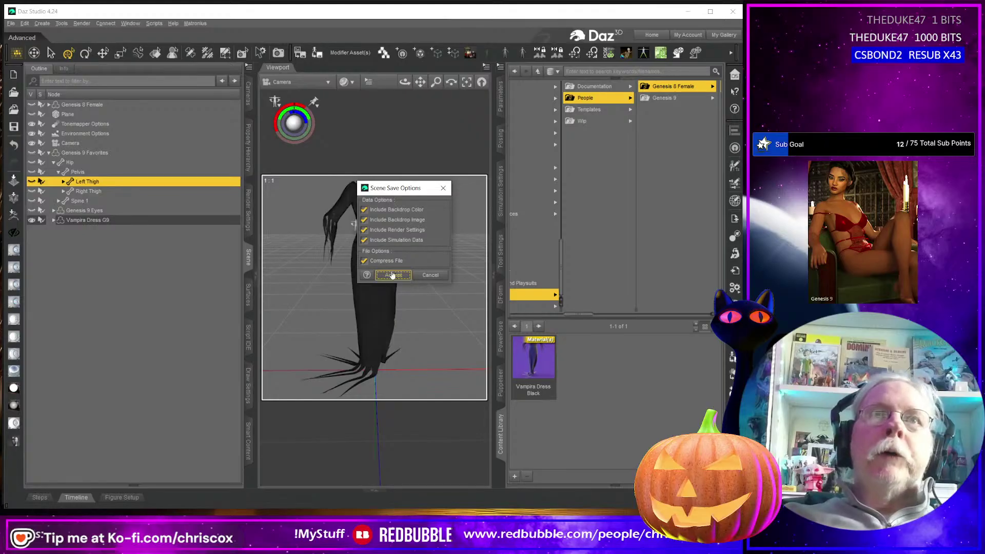
left_click(396, 277)
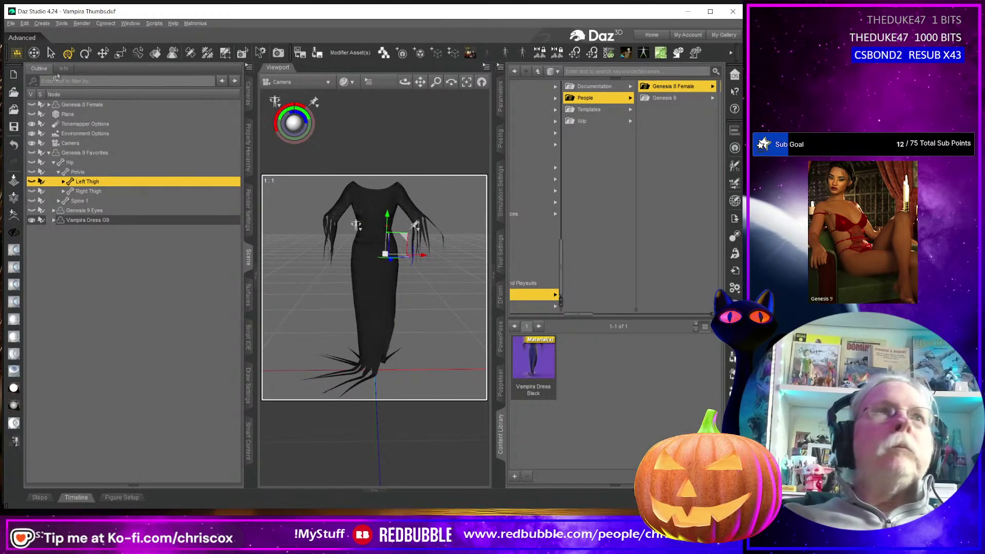
- Bring up the file browser for opening an existing scene
left_click(10, 24)
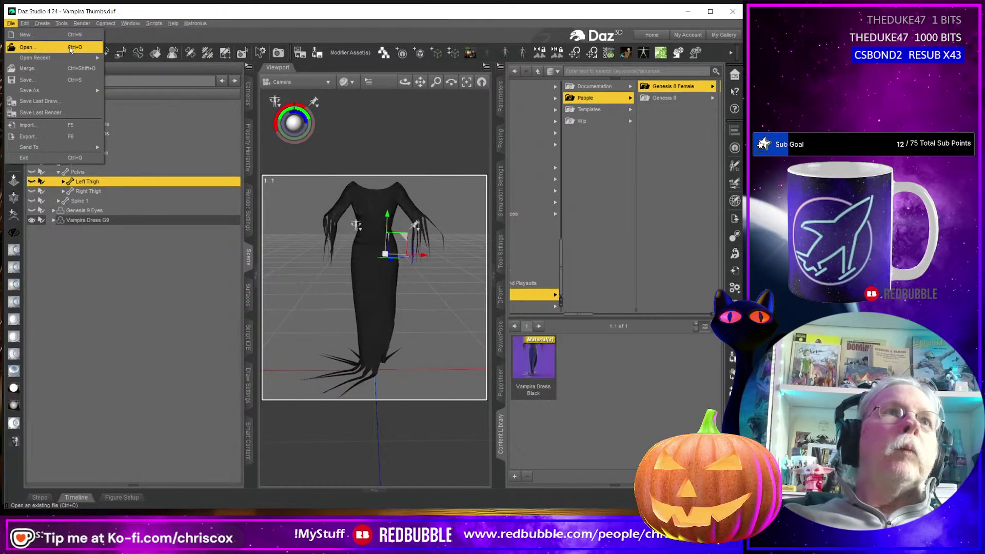
left_click(37, 48)
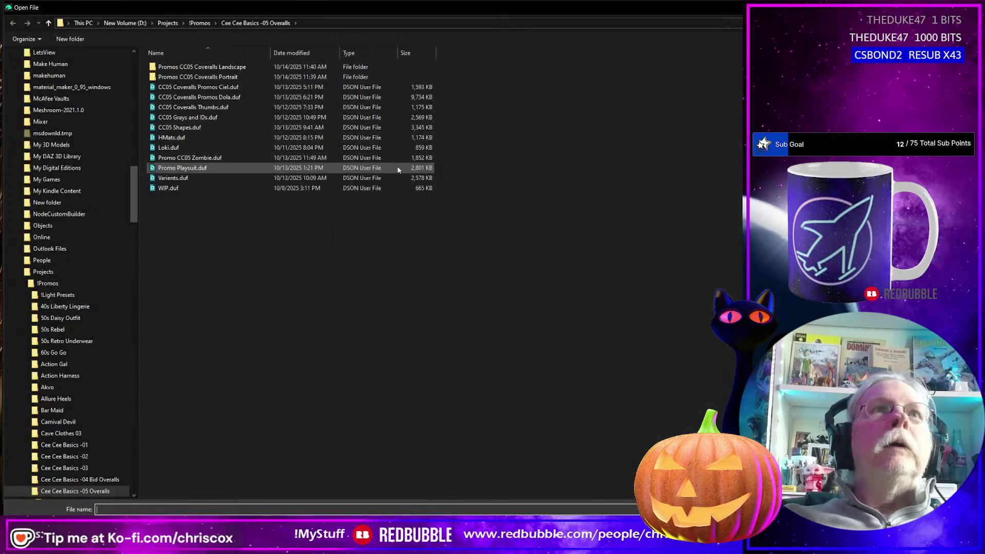
- Open the scene file !Add Basic Morphs.duf from the !Promos folder
left_click(200, 23)
scroll(340, 297, "down", 10)
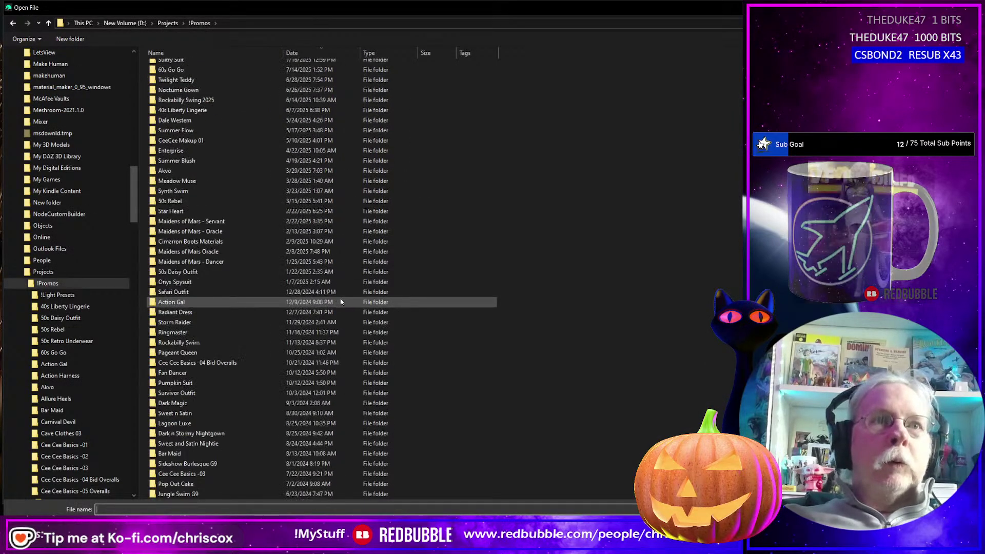
scroll(341, 301, "down", 10)
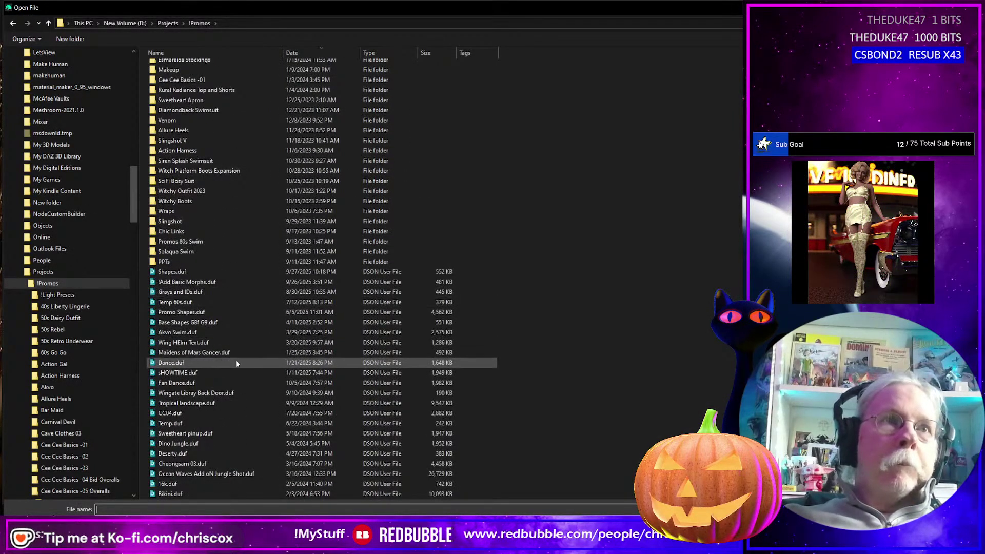
left_click(202, 283)
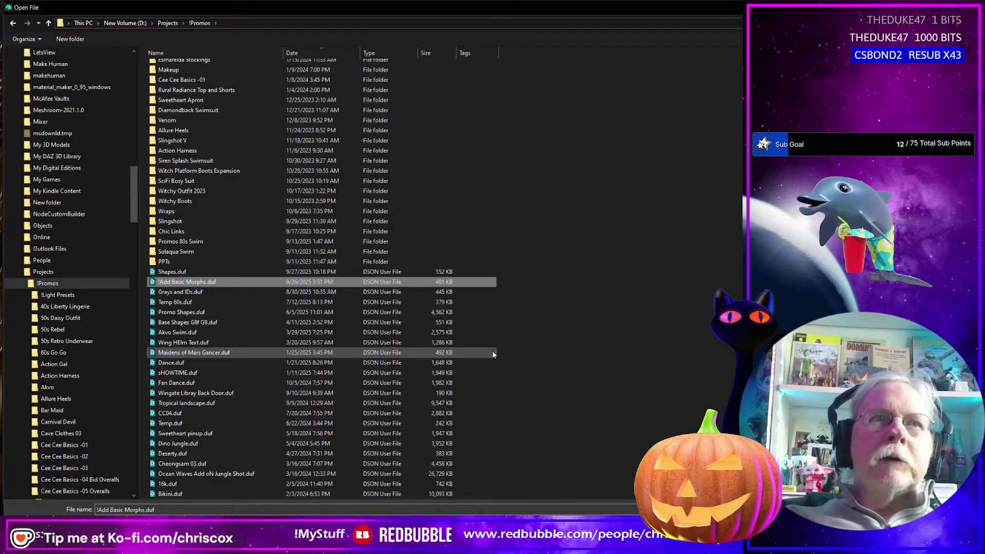
key("Return")
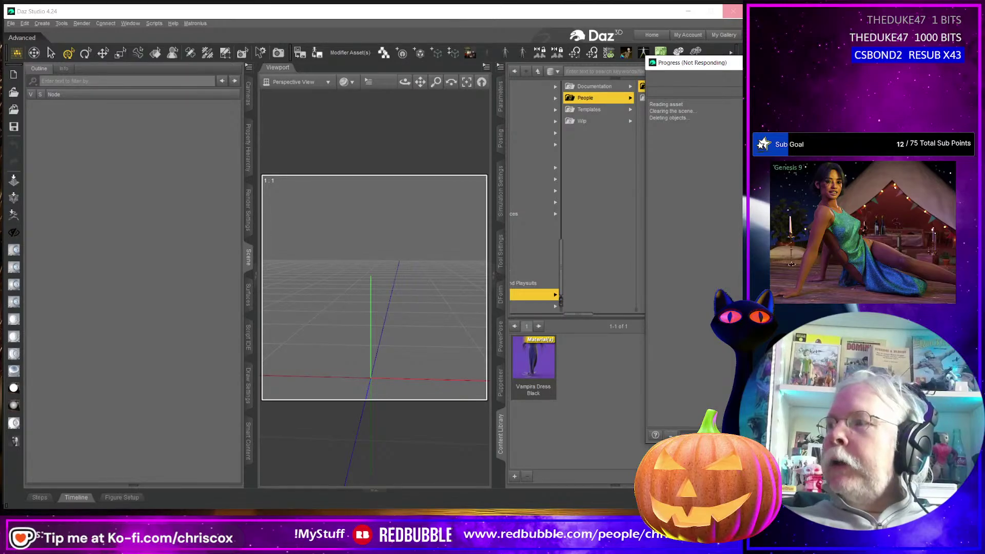
- Switch to the PowerPoint project table and set the Elven Celtic Scout row's status to a centred "Started"
key("alt+Tab")
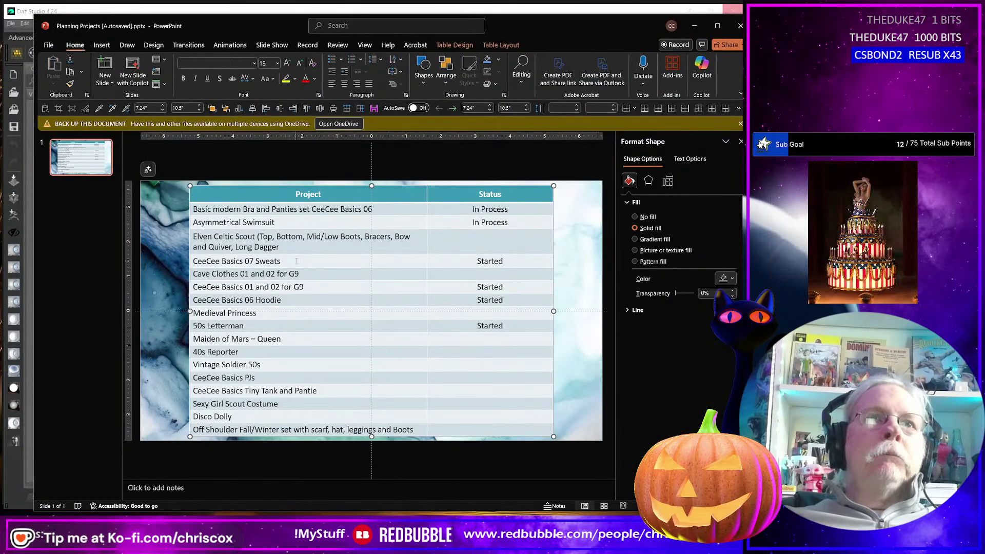
left_click(298, 261)
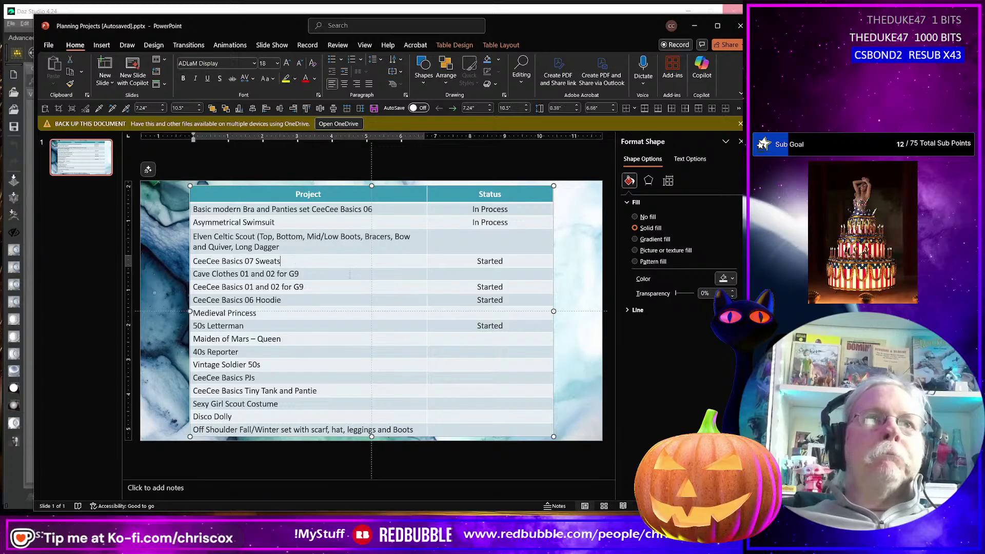
left_click(264, 326)
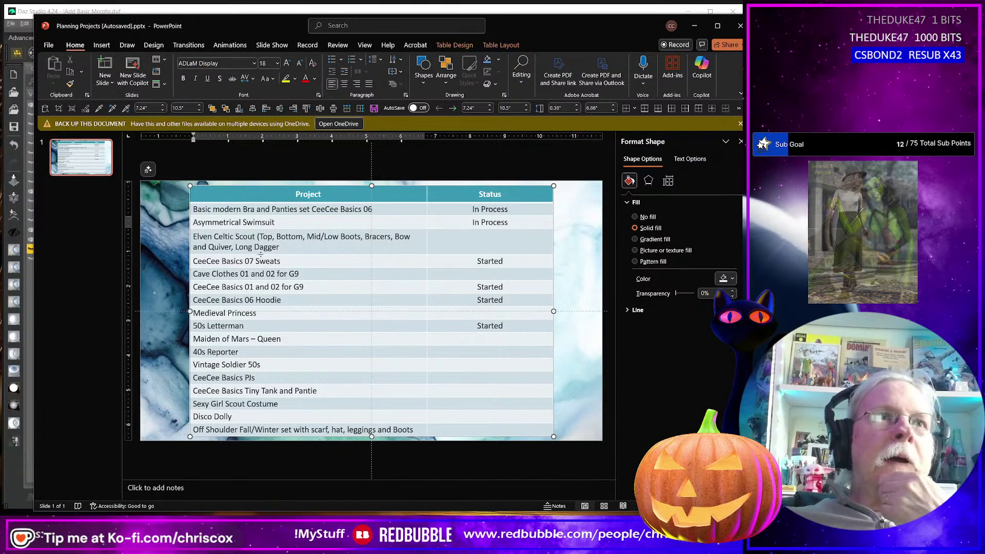
left_click_drag(232, 237, 302, 243)
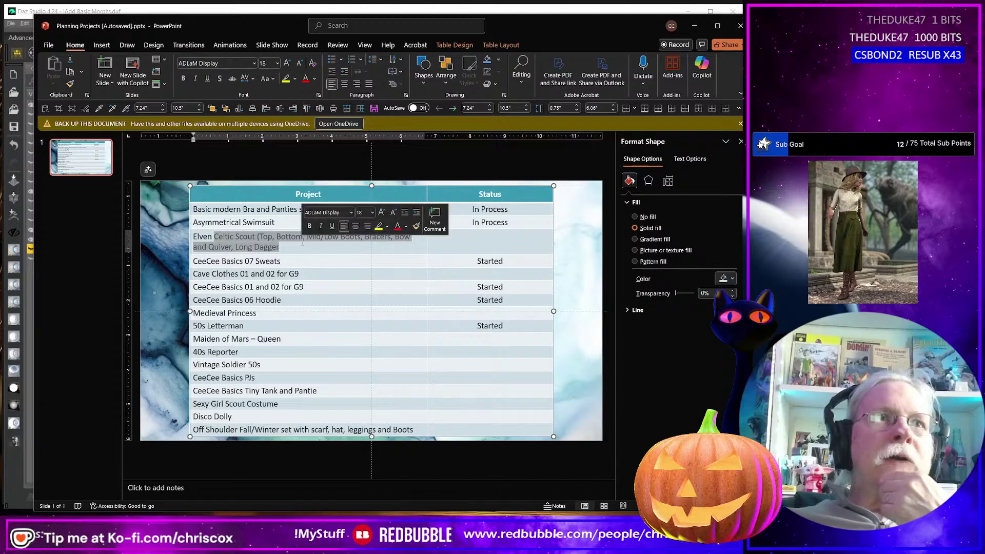
left_click(502, 250)
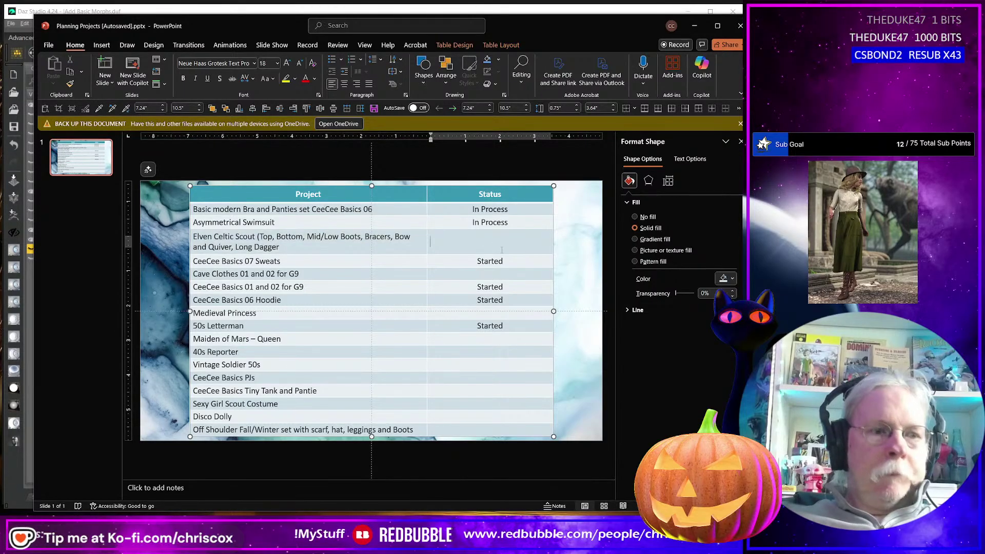
type("Started")
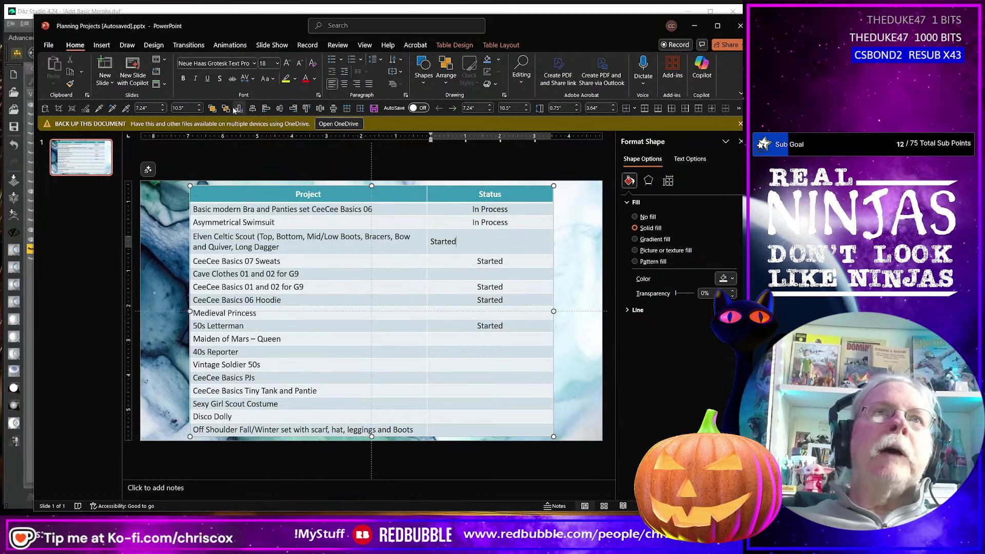
left_click(345, 84)
left_click(427, 327)
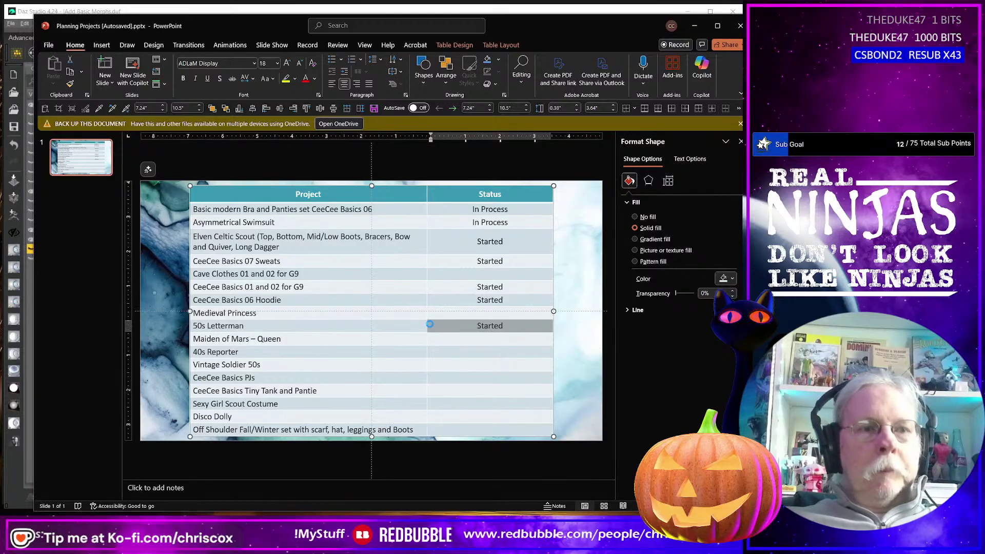
left_click(695, 27)
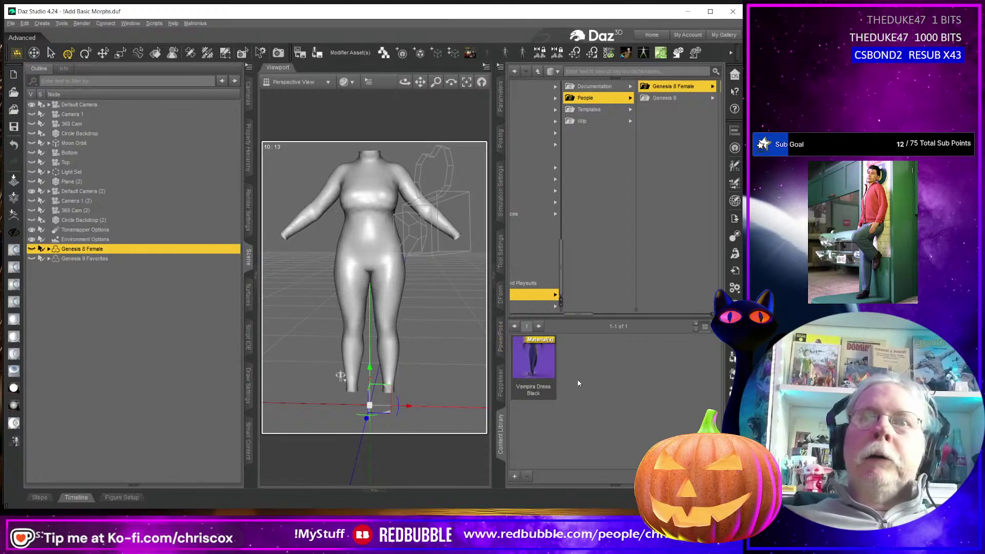
- Load the Vampira Dress G9 wardrobe item from the CCox Vampira G9 folder with nothing selected in the scene
left_click(537, 369)
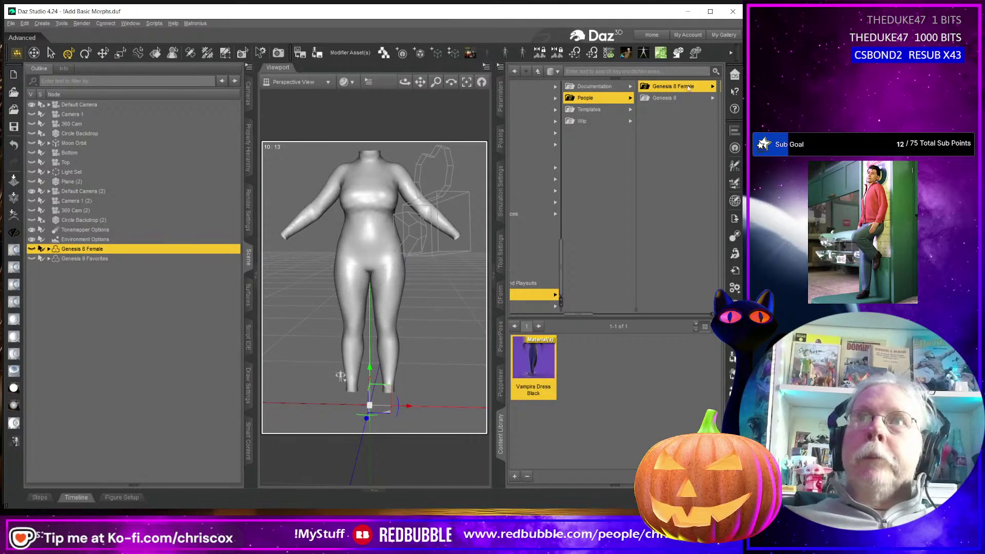
left_click(678, 98)
left_click(689, 86)
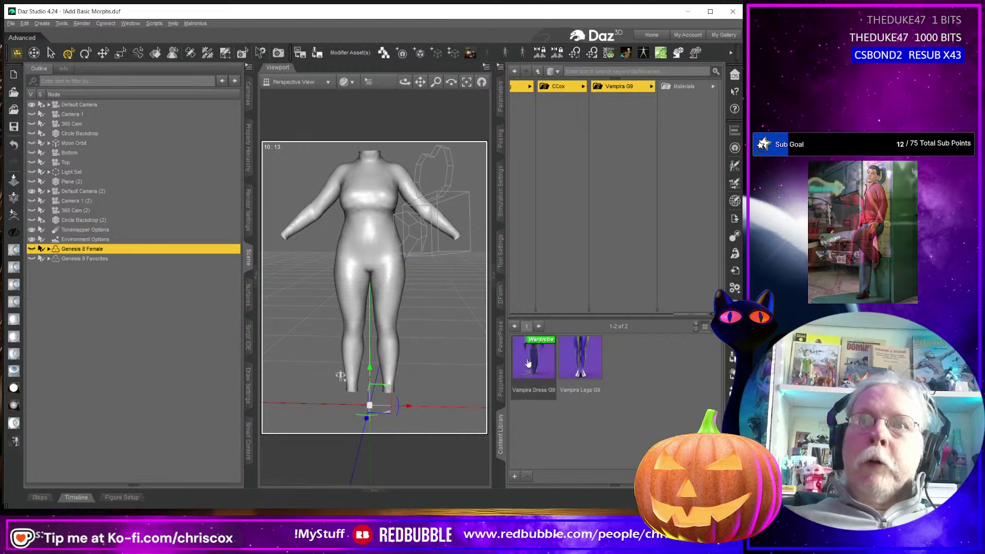
left_click(131, 368)
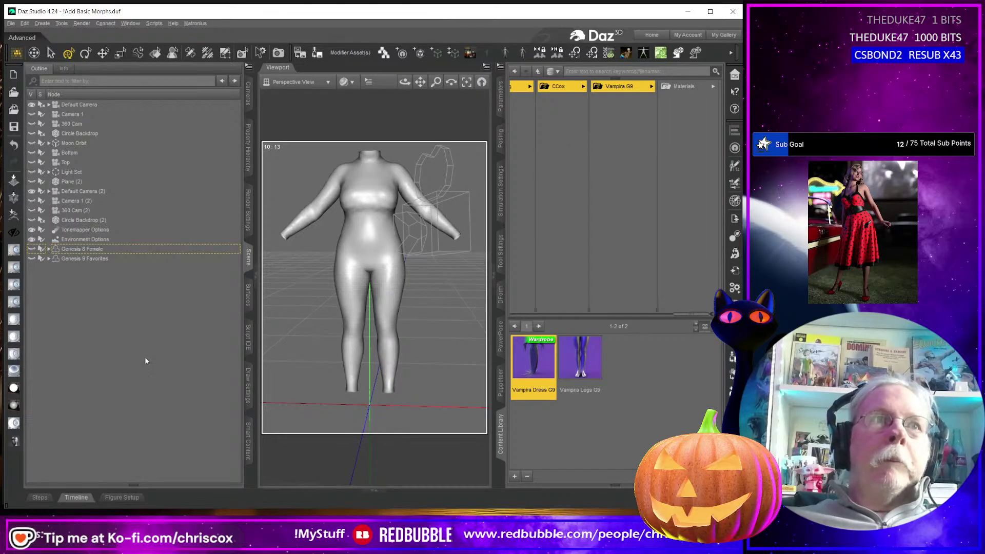
double_click(544, 382)
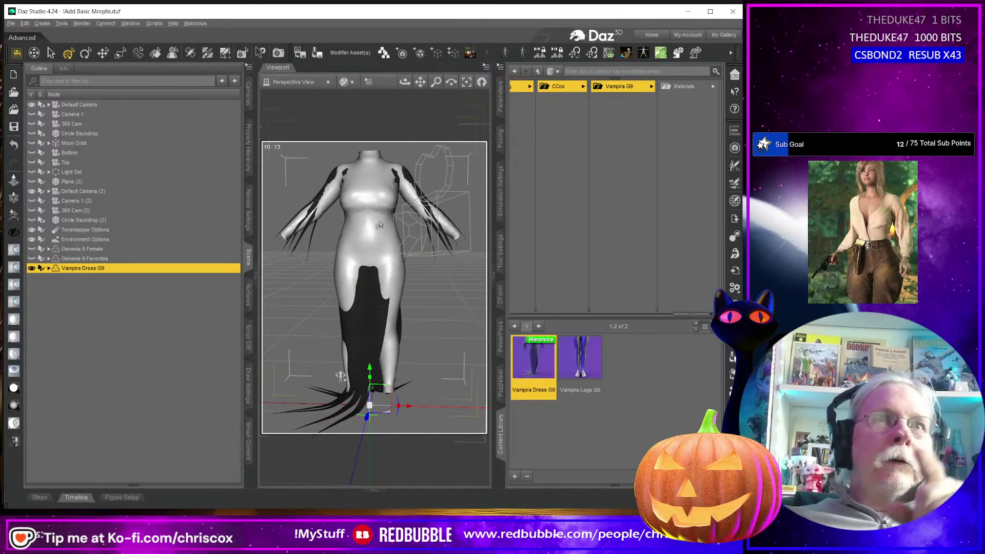
- Expand the Genesis 8 Female figure in the scene and show the Misc parameters of the Vampira Dress G9
left_click(49, 250)
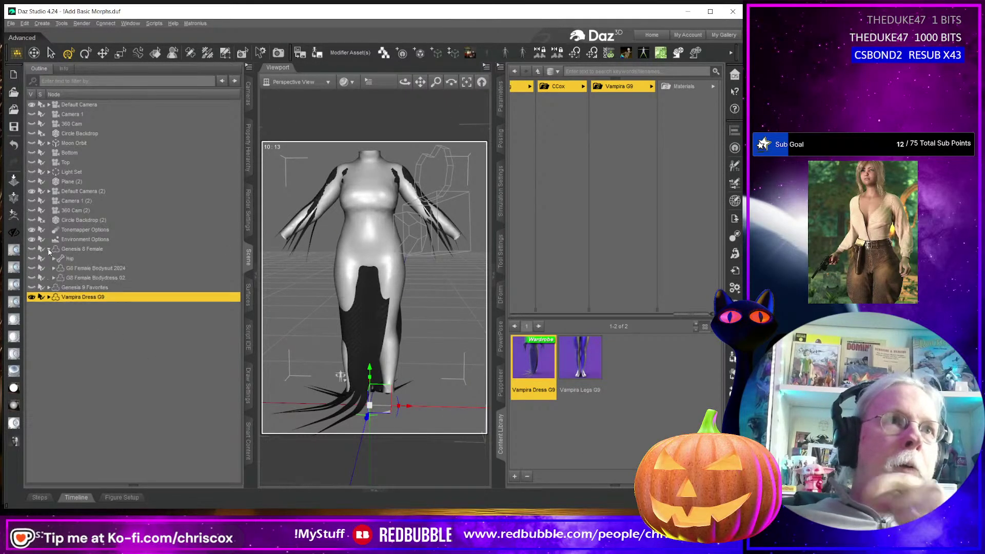
left_click(96, 278)
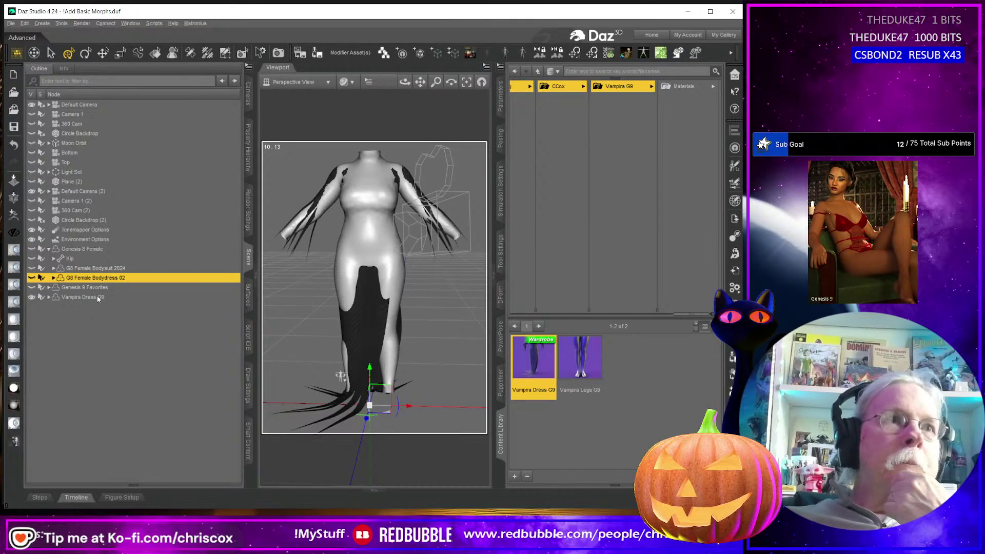
left_click(96, 298)
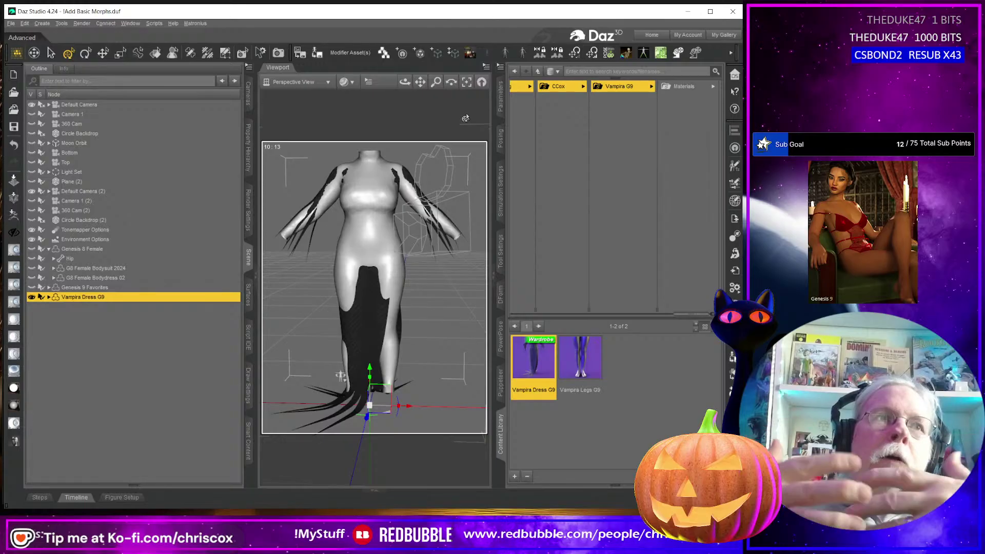
left_click(500, 97)
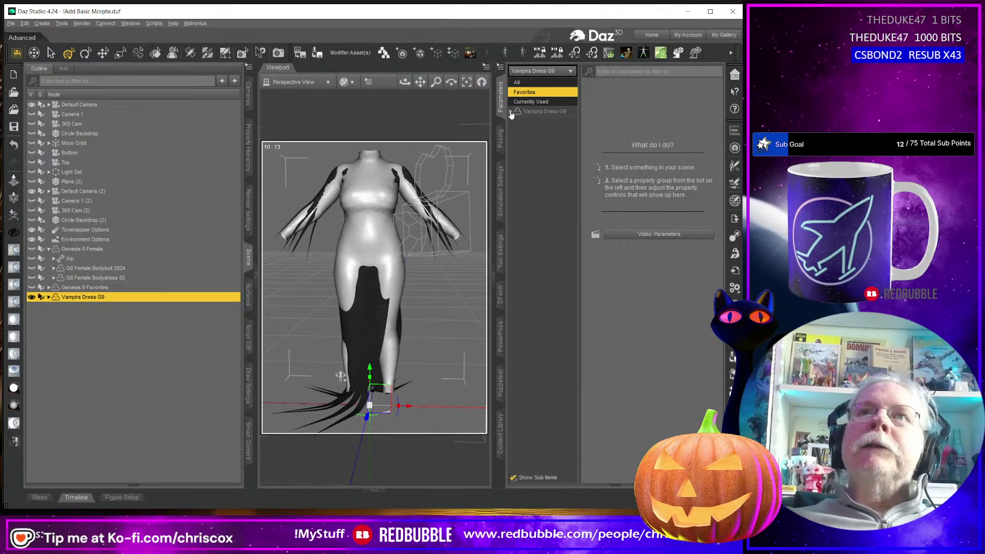
left_click(511, 112)
left_click(515, 122)
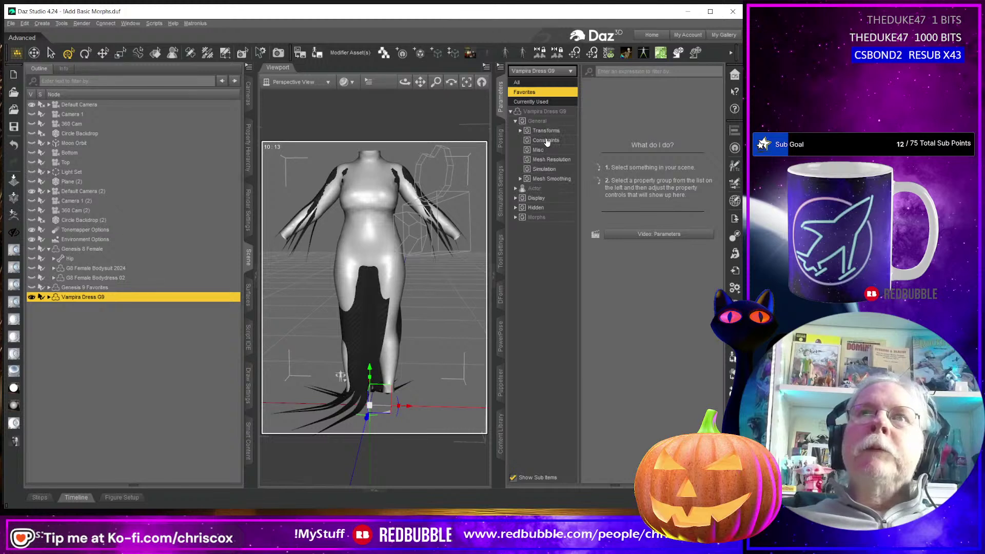
left_click(544, 150)
- Try to fit the Vampira Dress G9 to the G8 Female Bodydress 02
left_click(624, 90)
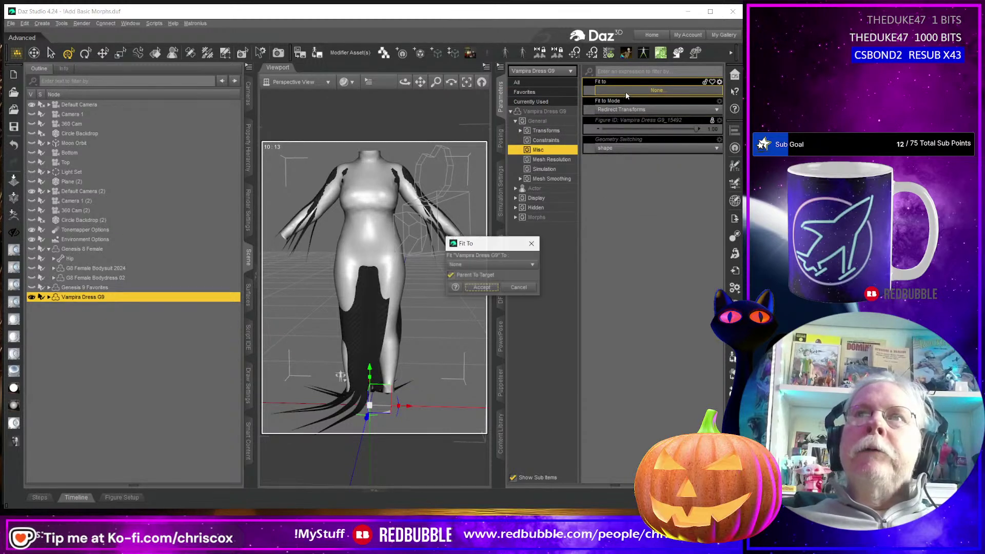
left_click(521, 264)
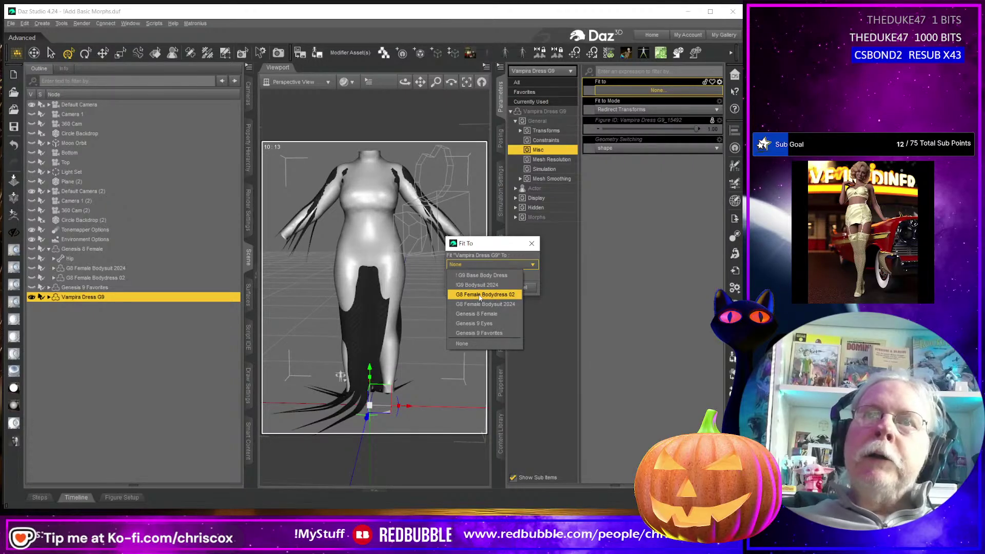
left_click(480, 295)
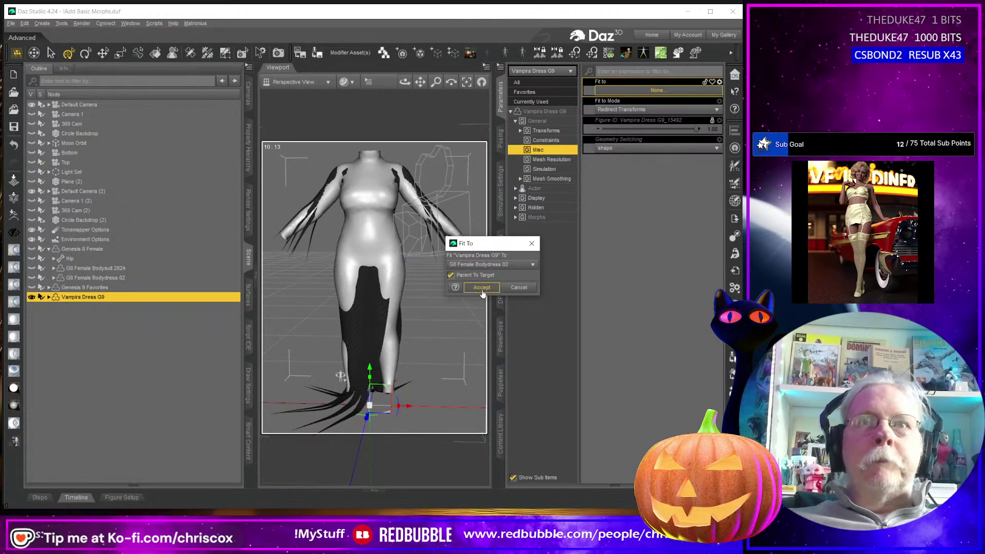
left_click(482, 292)
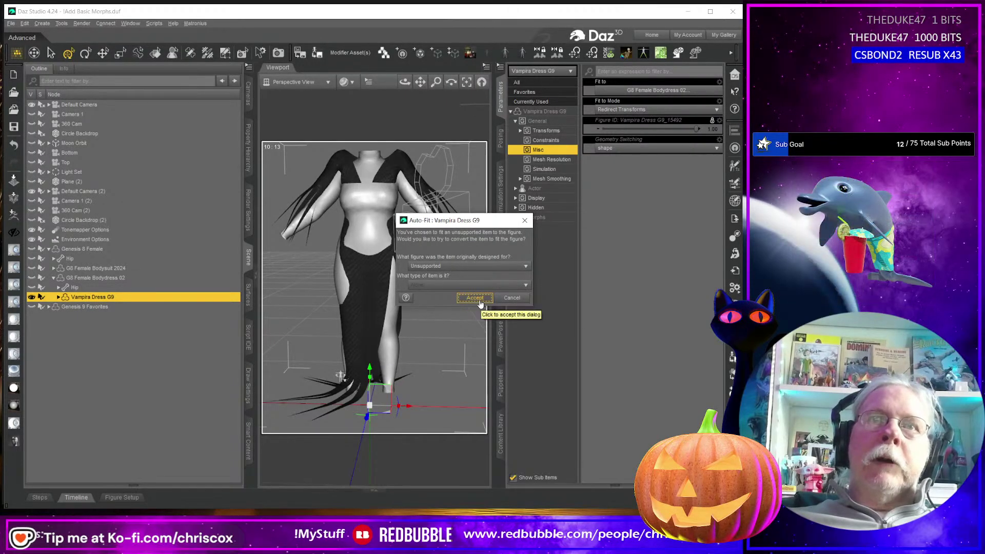
left_click(514, 298)
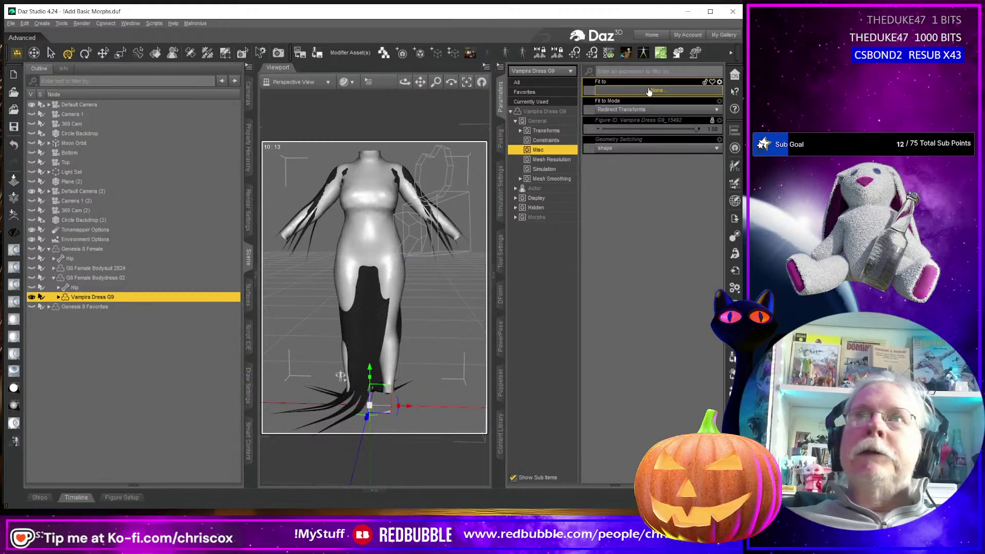
- Fit the Vampira Dress G9 to the !G9 Base Body Dress
left_click(651, 90)
left_click(493, 265)
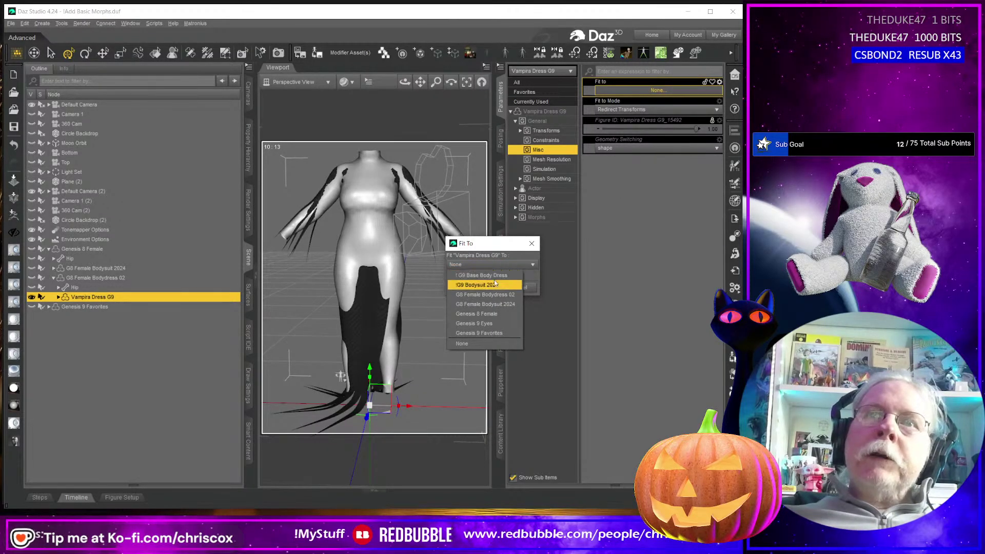
left_click(495, 277)
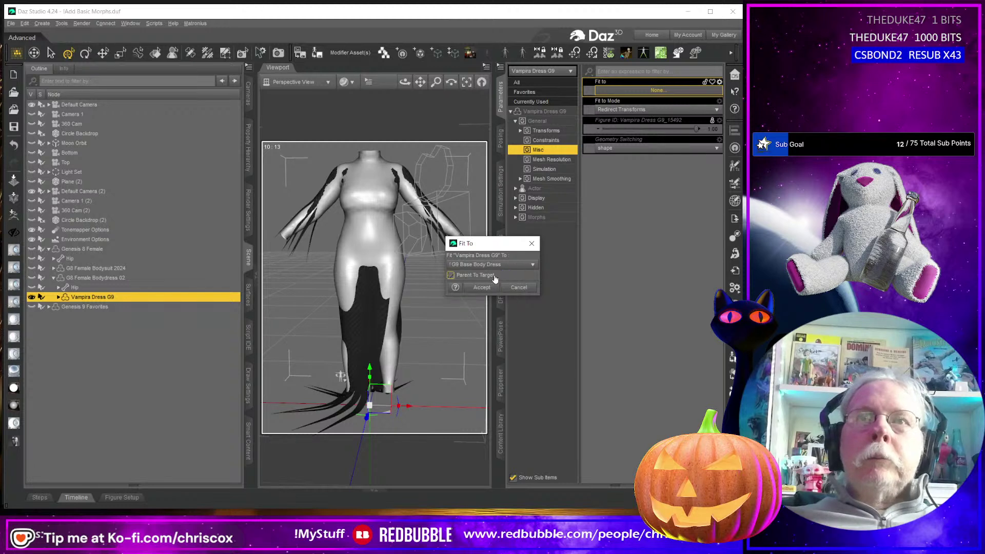
left_click(487, 288)
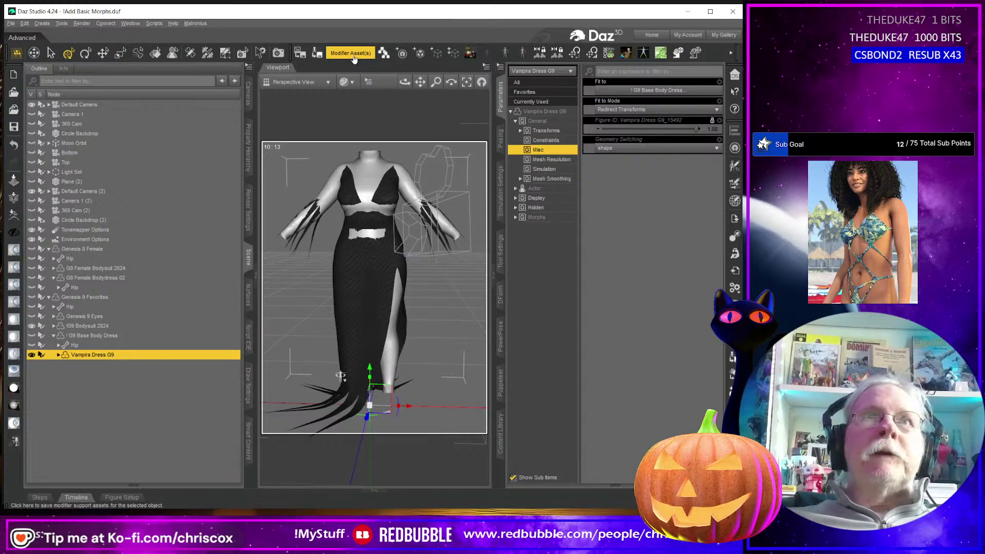
- Start saving the dress's modifier assets under the product name Base and include all of its Adjustment morphs
left_click(353, 54)
left_click(565, 145)
left_click(577, 161)
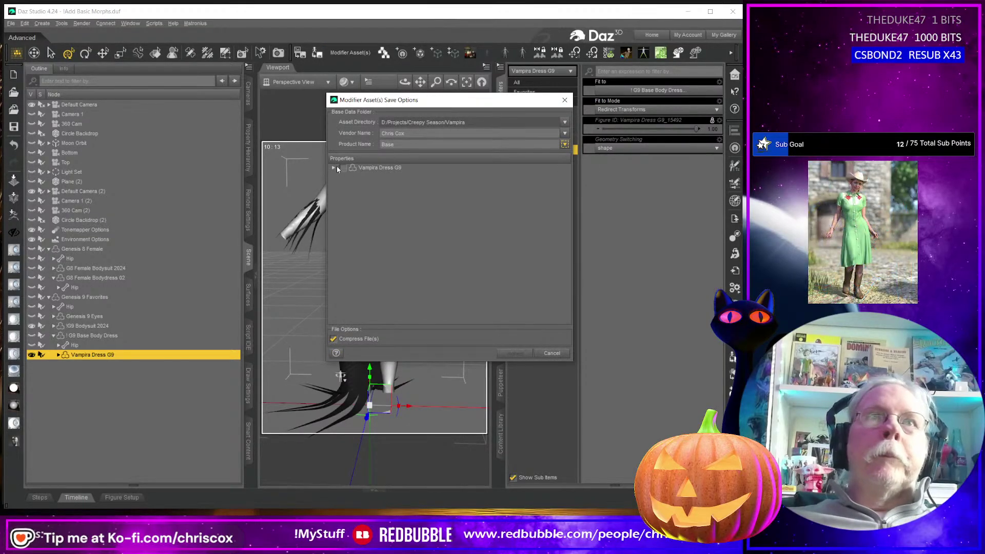
left_click(343, 175)
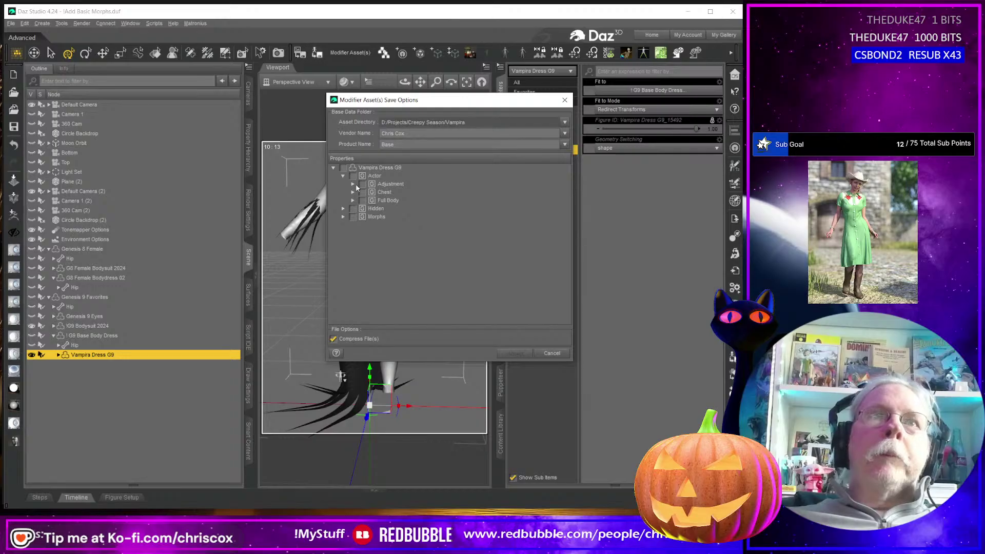
left_click(354, 185)
left_click(362, 184)
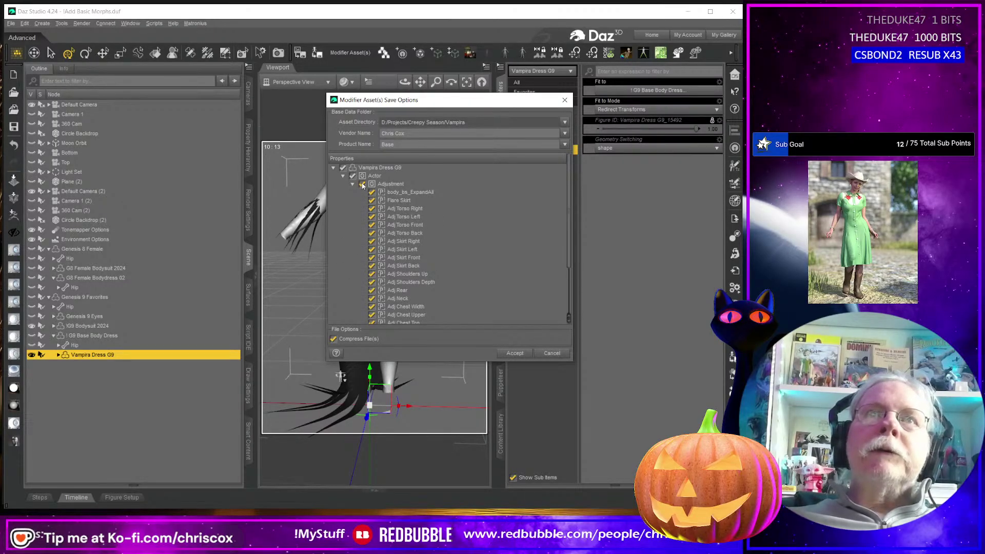
scroll(496, 225, "down", 3)
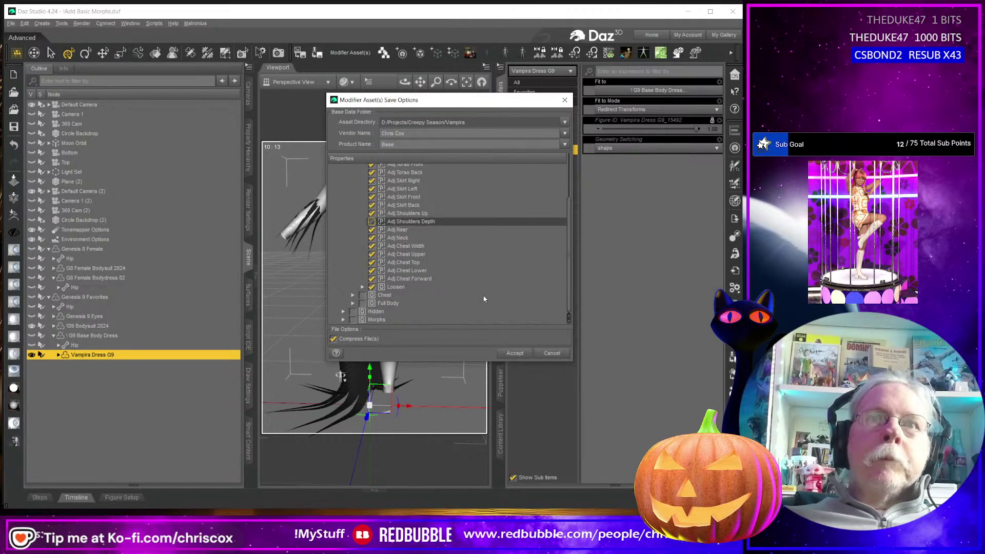
- Review the Morphs group in the property list and save the Vampira Dress G9's modifier assets
left_click(344, 320)
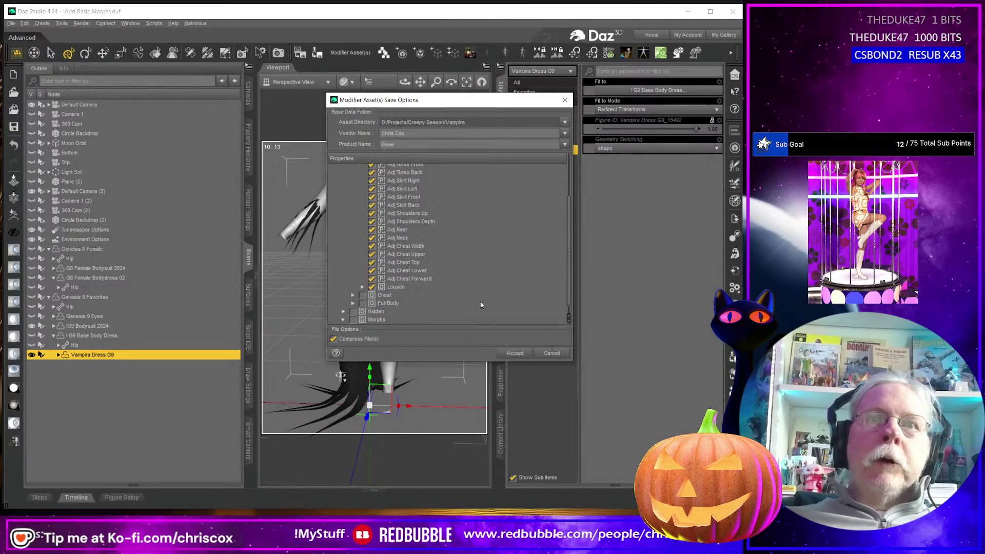
scroll(479, 301, "down", 1)
left_click(353, 319)
scroll(470, 303, "down", 1)
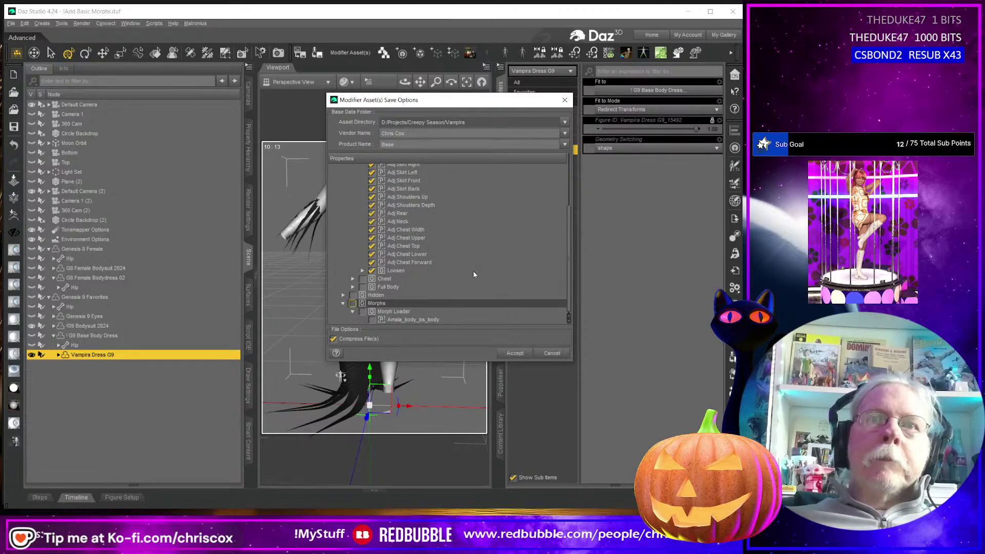
scroll(470, 273, "up", 4)
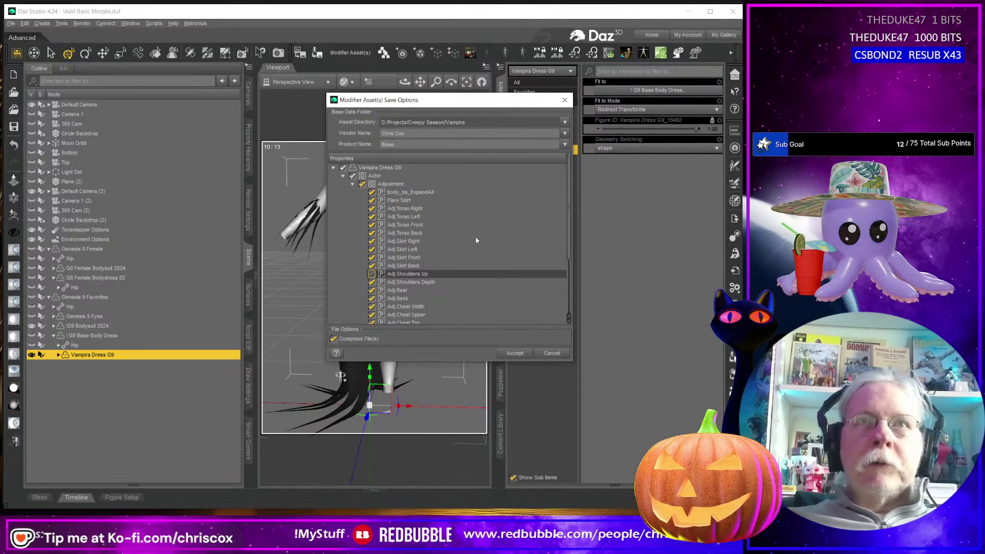
scroll(512, 313, "down", 3)
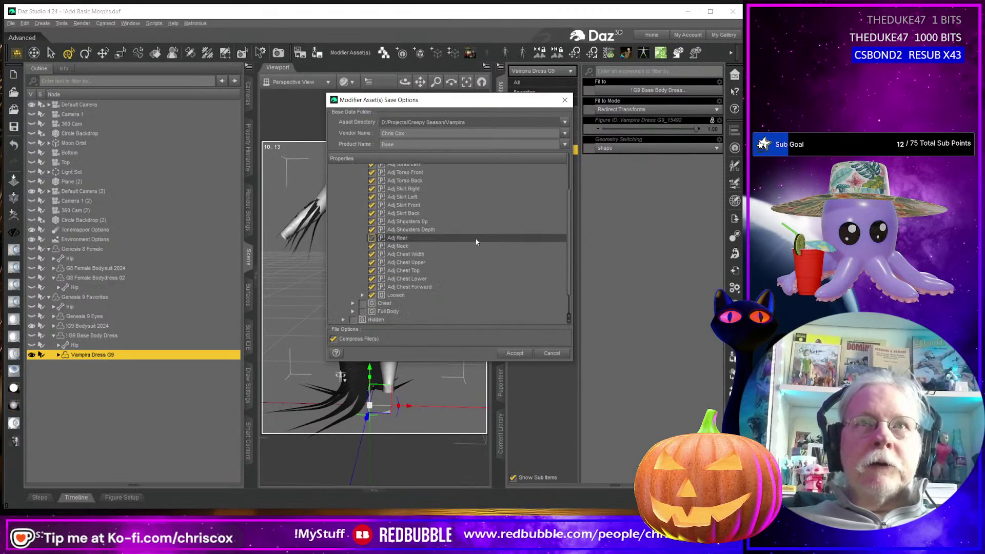
left_click(515, 353)
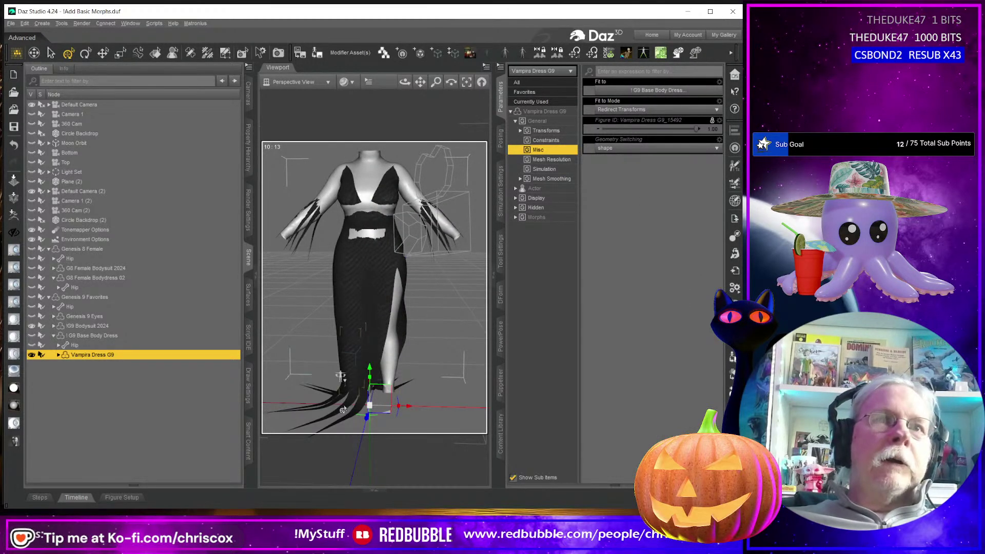
- Delete the Vampira Dress G9 from the scene
left_click(116, 361)
left_click(116, 356)
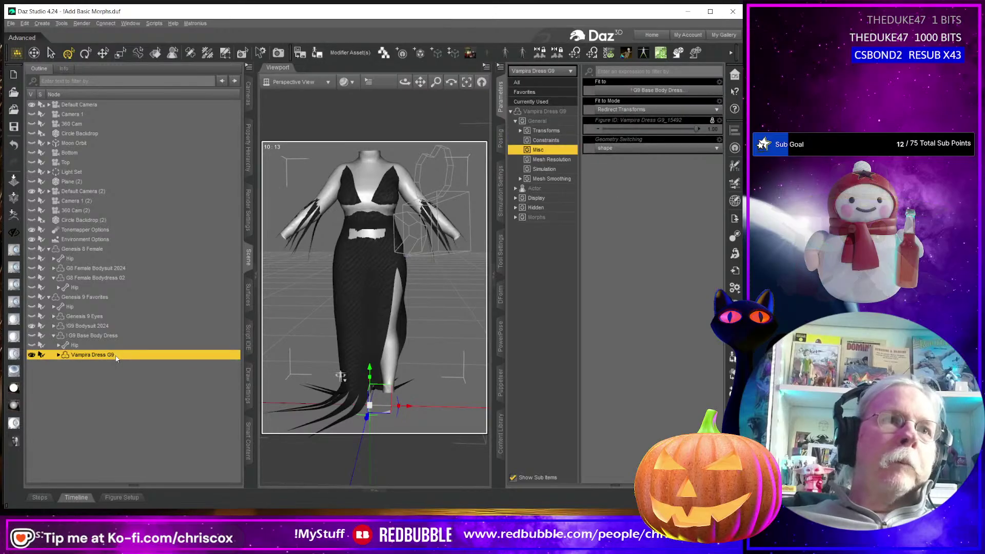
key("Delete")
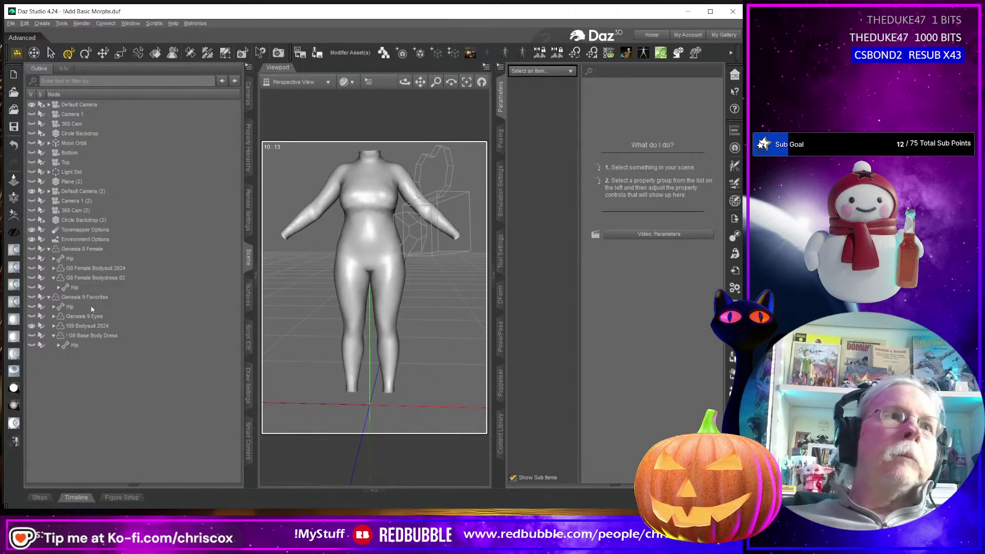
- Load the Vampira Dress G8 Female wardrobe item from the content library's Genesis 8 Female clothing
left_click(502, 444)
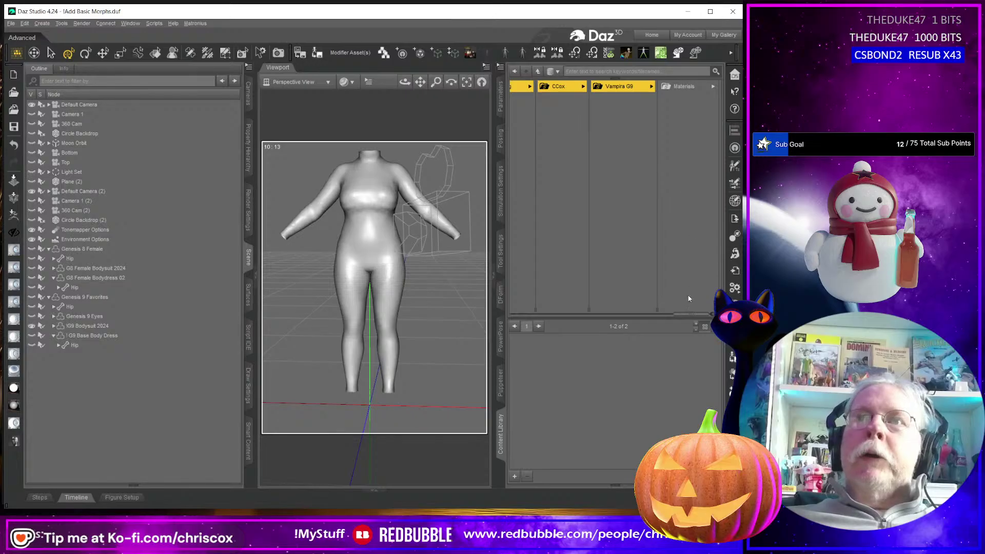
left_click_drag(688, 317, 611, 315)
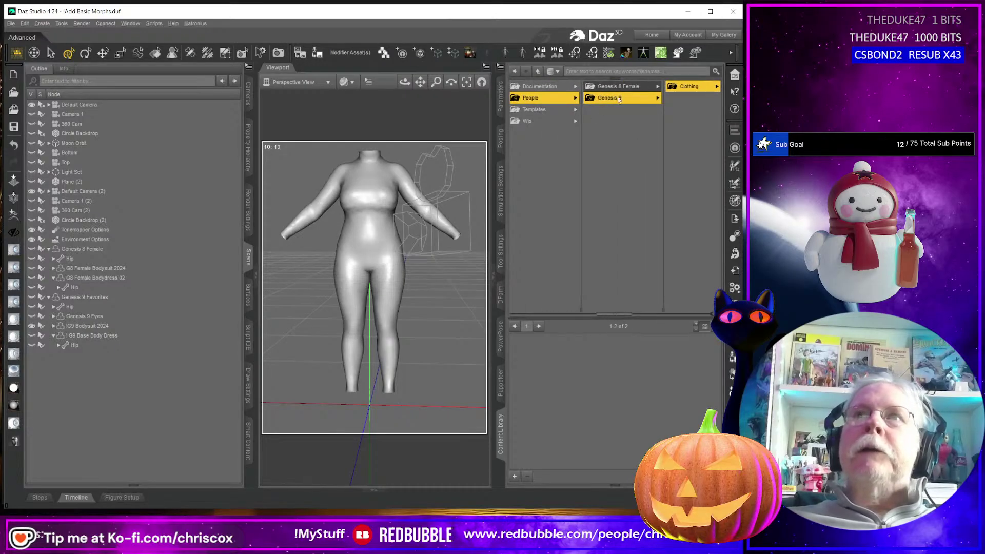
left_click(685, 88)
left_click(684, 88)
left_click(684, 88)
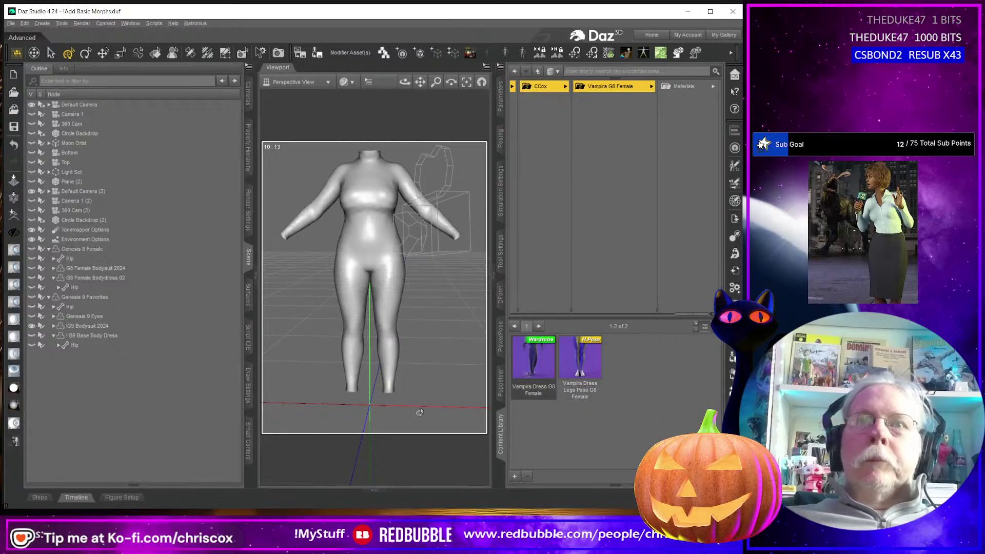
double_click(539, 370)
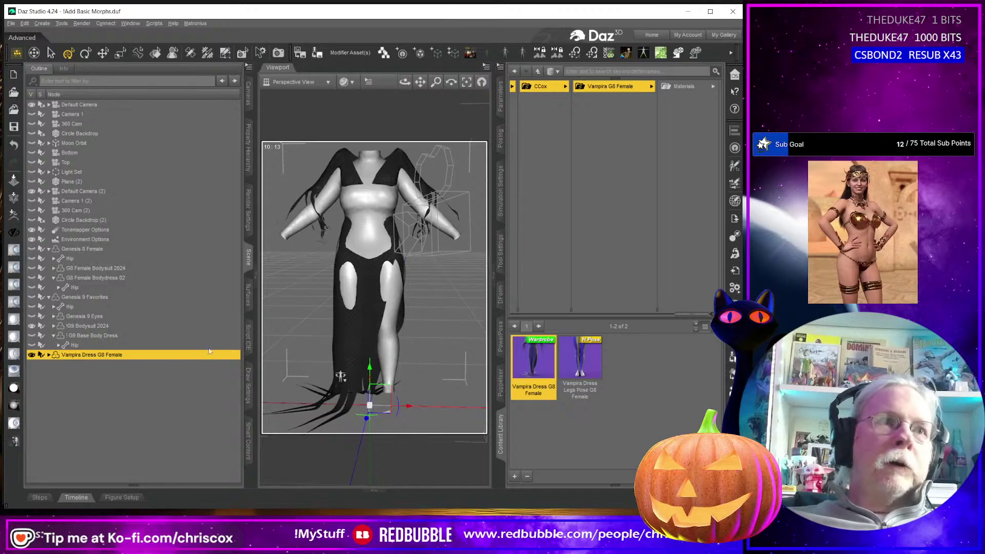
- Fit the Vampira Dress G8 Female to the G8 Female Bodydress 02
left_click(500, 97)
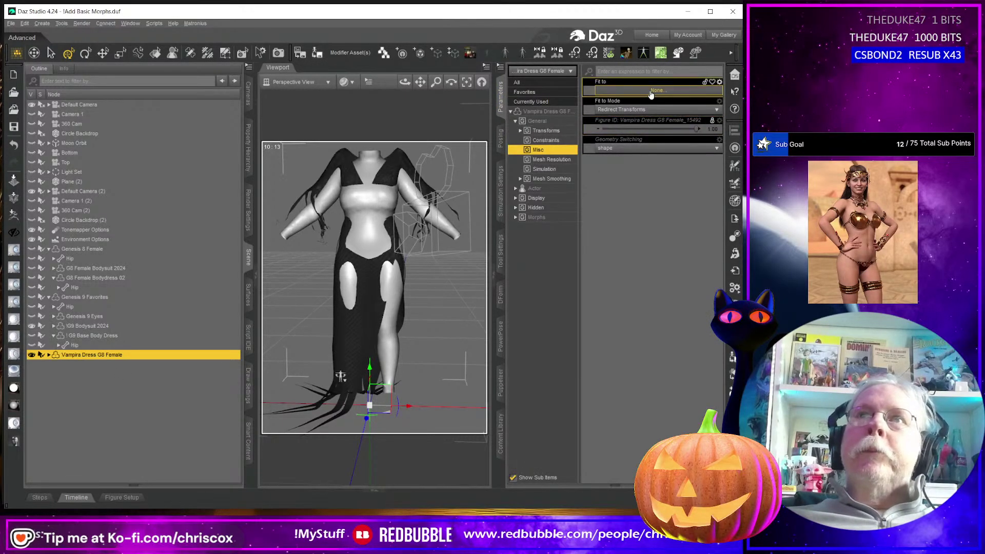
left_click(651, 91)
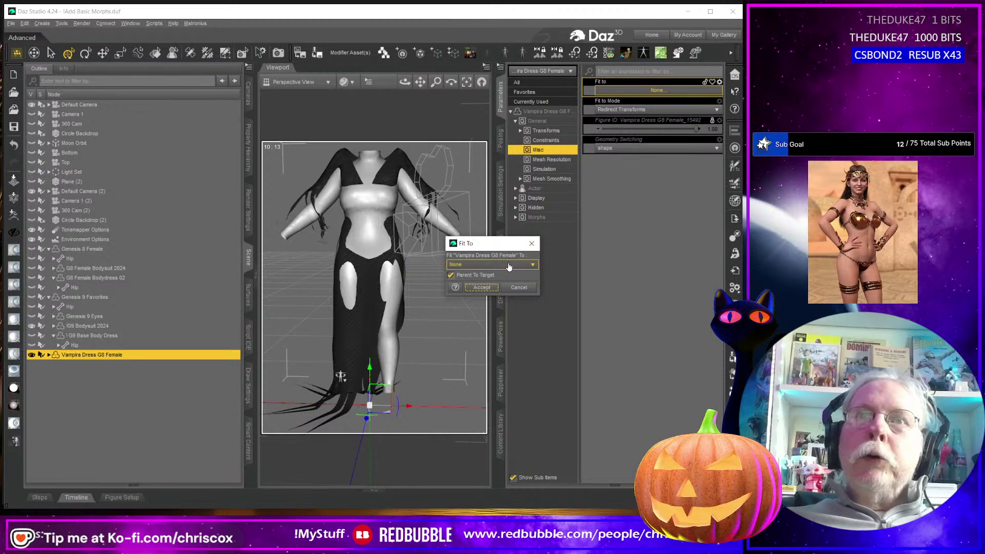
left_click(509, 265)
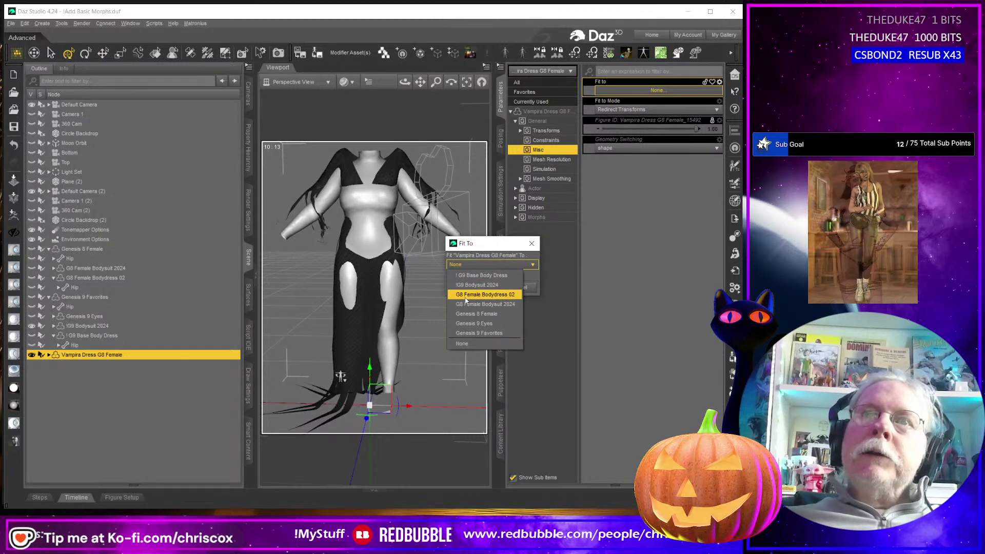
left_click(472, 295)
left_click(482, 287)
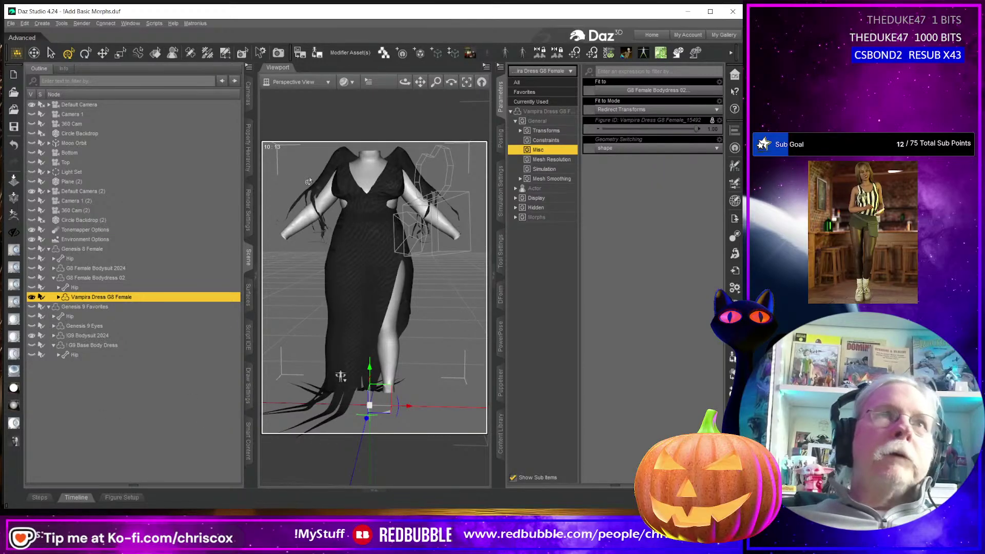
- Start saving the dress's modifier assets under the product name Base and examine its Morph Loader properties
left_click(351, 52)
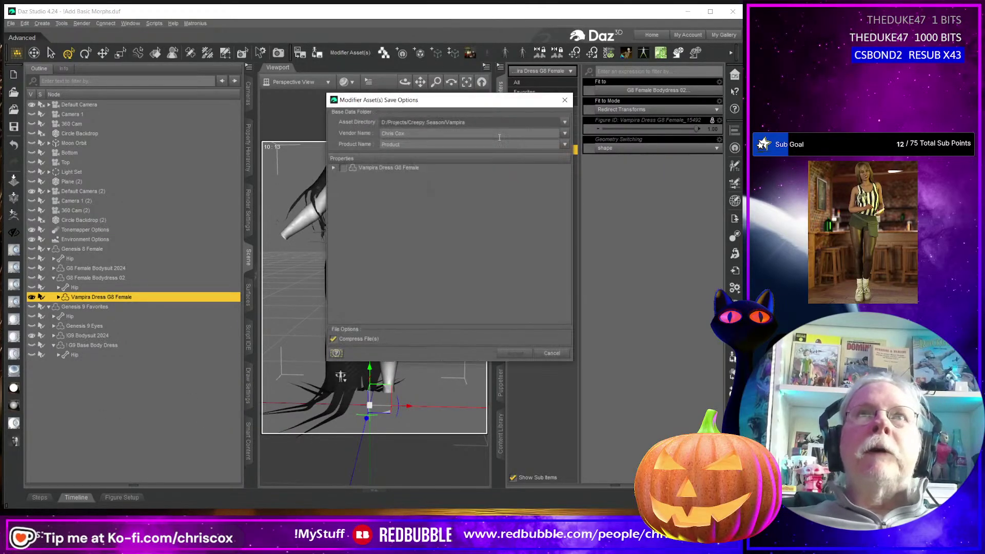
left_click(564, 144)
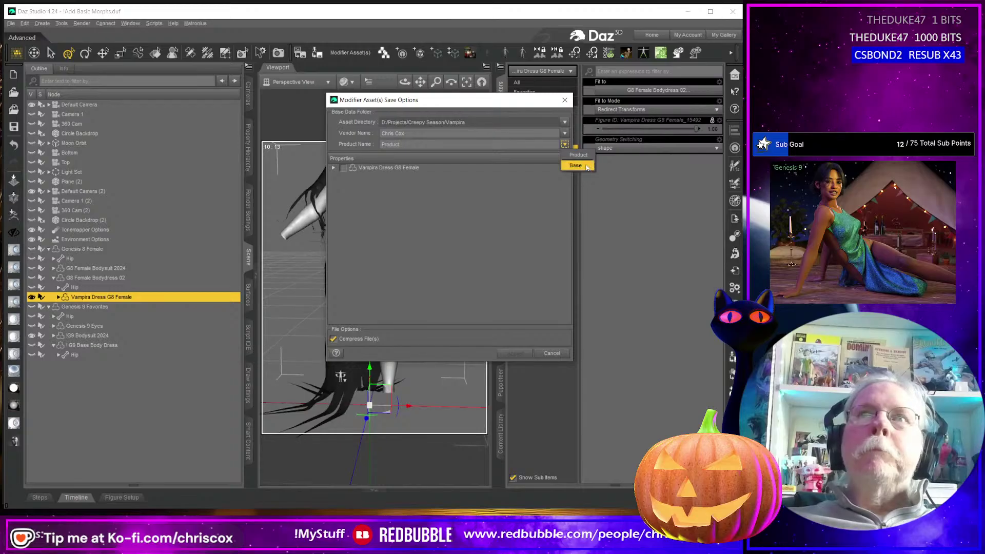
left_click(581, 166)
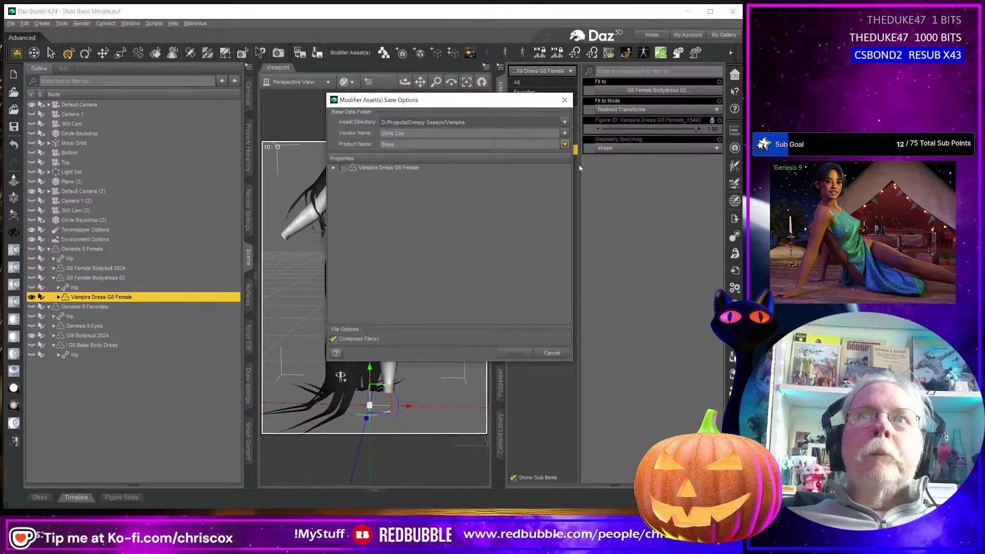
left_click(334, 168)
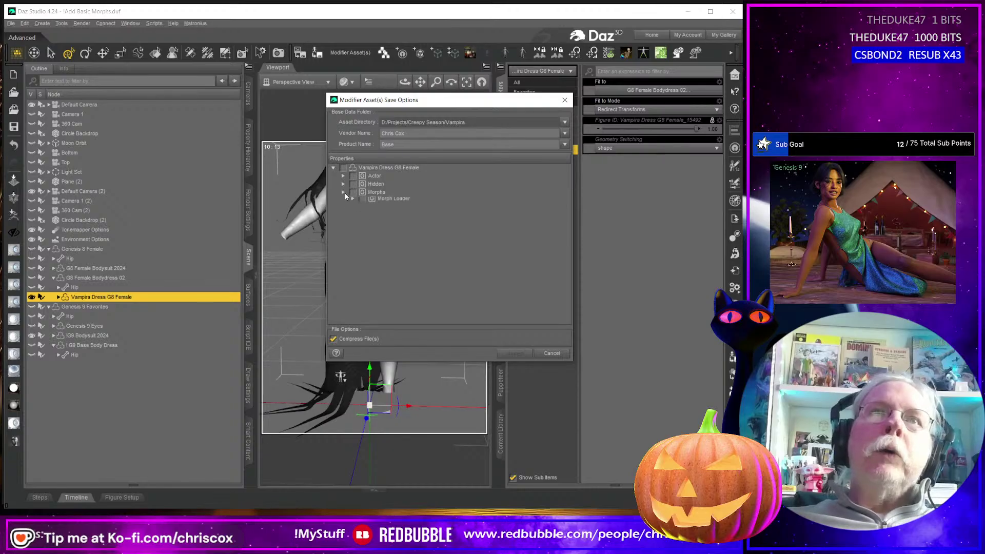
left_click(352, 200)
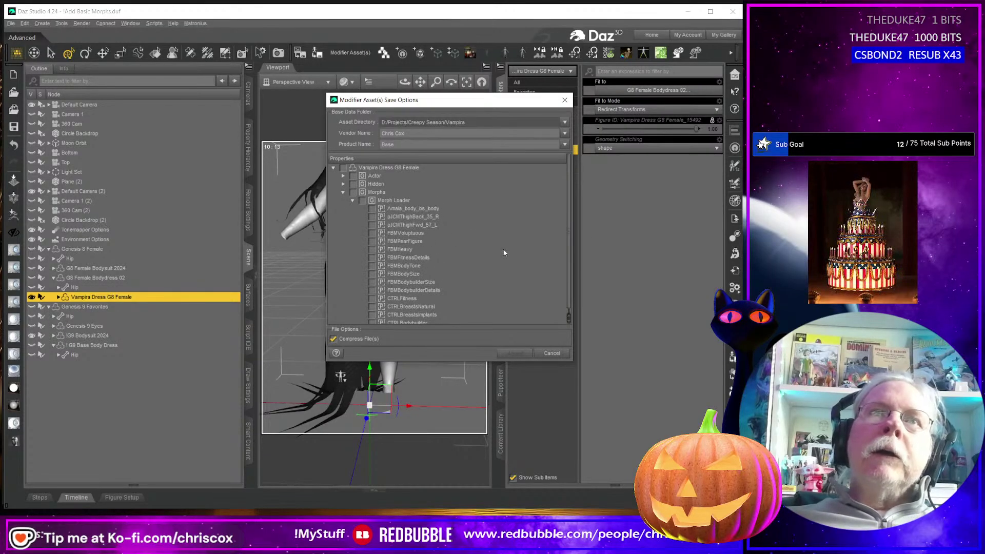
scroll(504, 252, "down", 1)
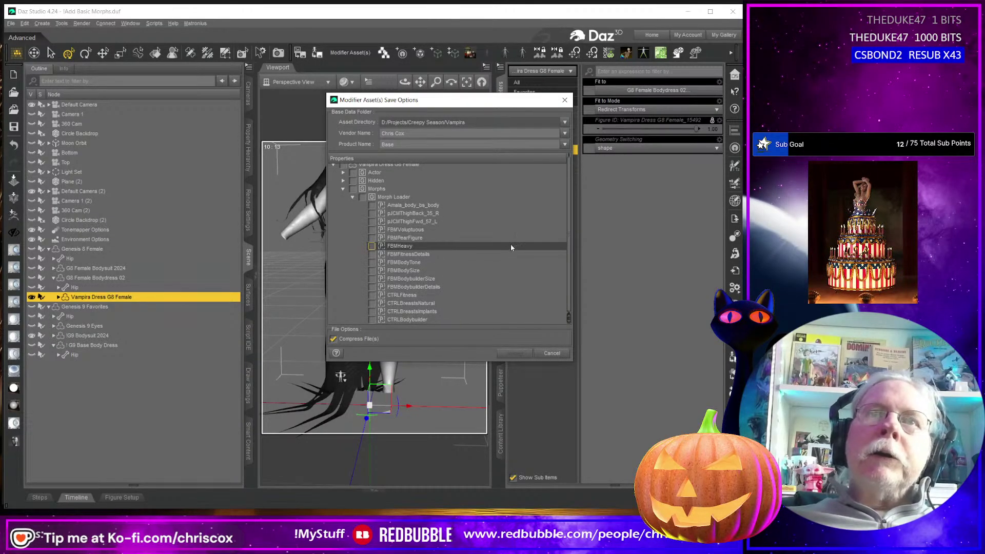
- Include the Adjustment and Adjustments groups under Actor and save the modifier assets
left_click(343, 174)
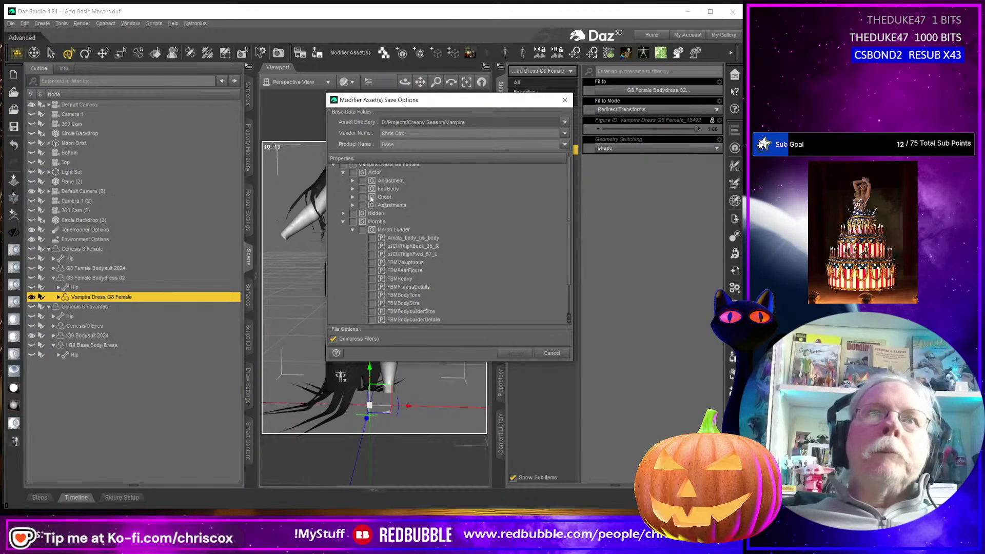
left_click(362, 180)
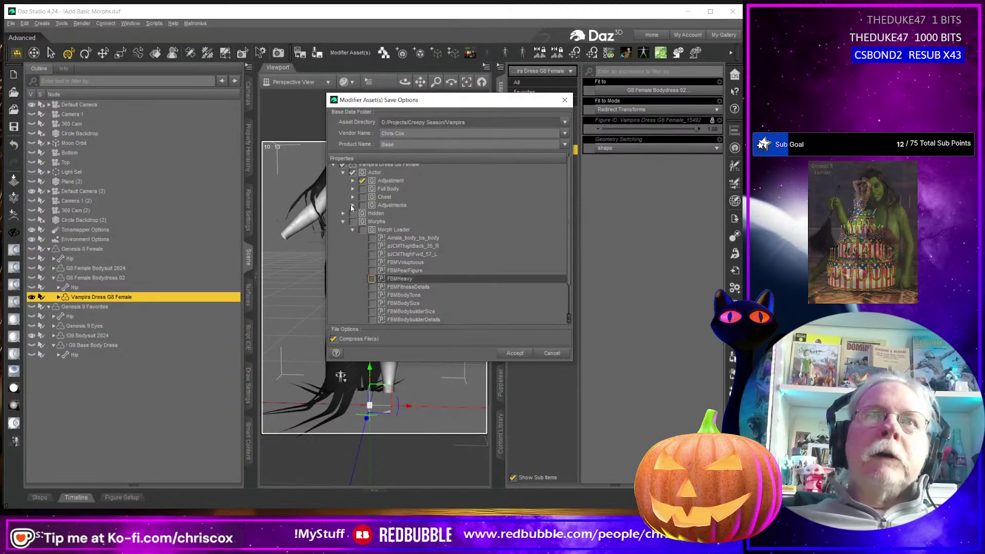
left_click(353, 205)
scroll(379, 216, "down", 1)
left_click(362, 182)
scroll(472, 258, "up", 1)
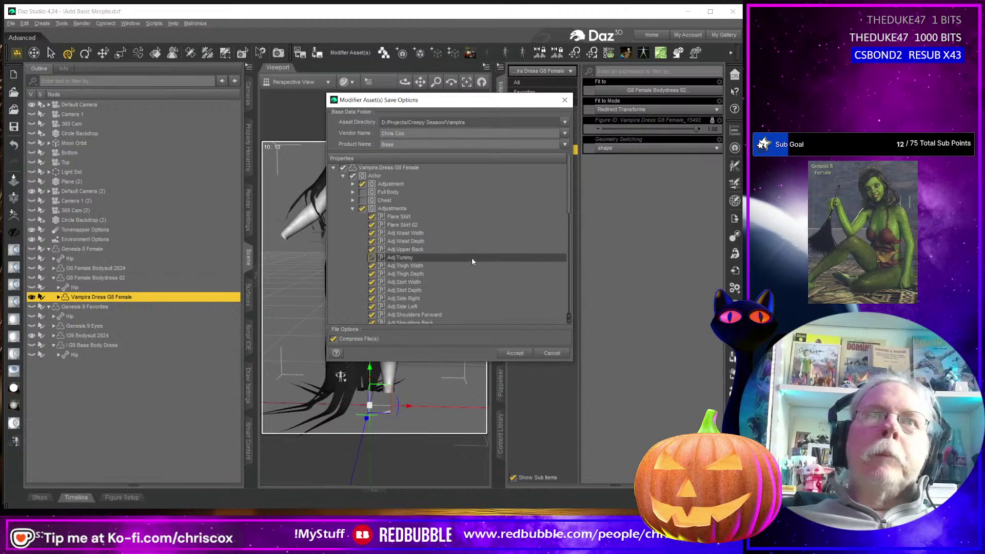
left_click(352, 184)
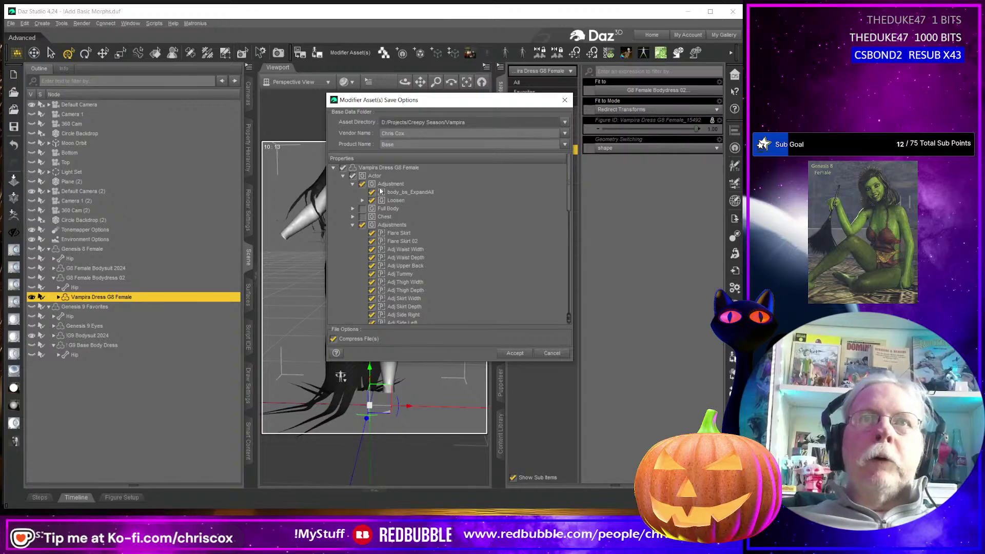
left_click(514, 354)
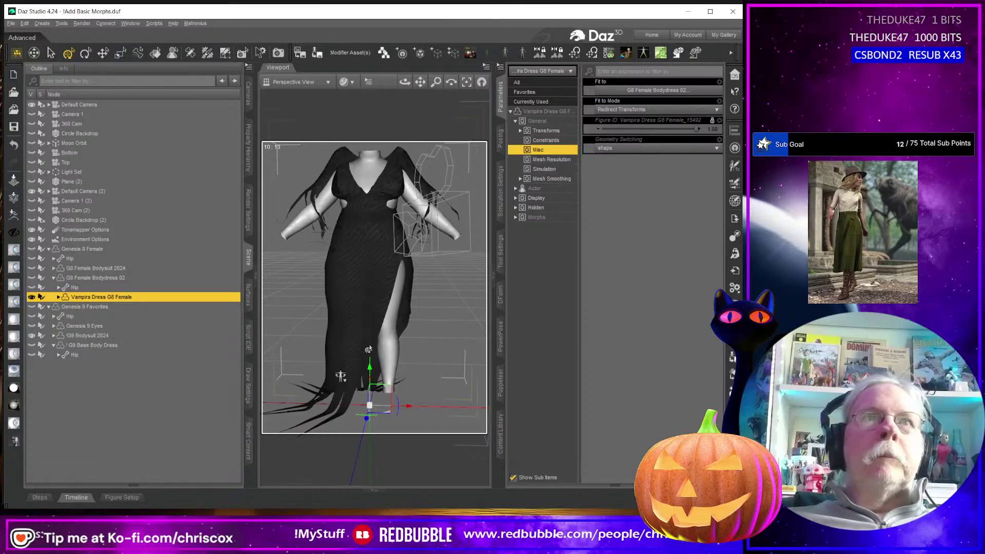
- Create a new scene from the !Startup-6-2022 template without saving the current scene
left_click(11, 23)
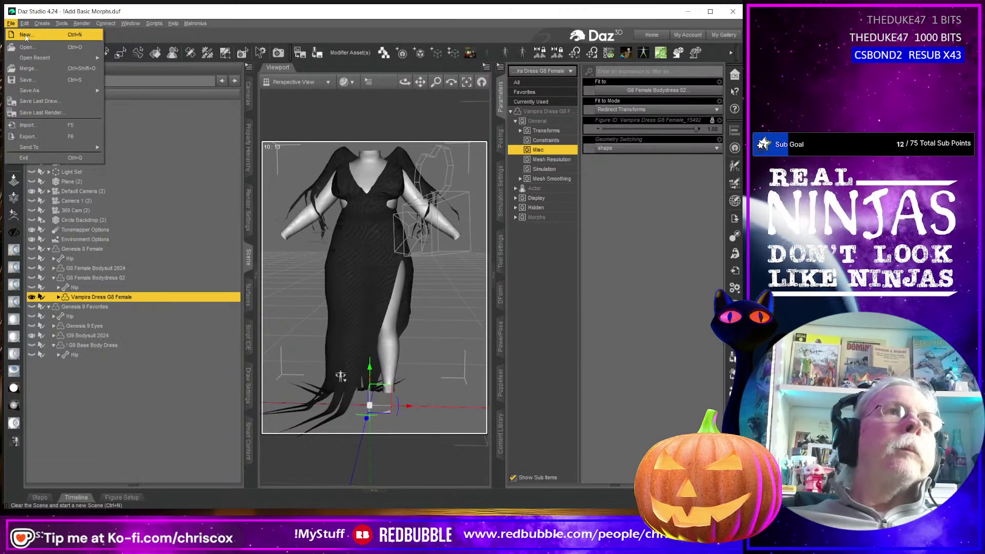
left_click(27, 36)
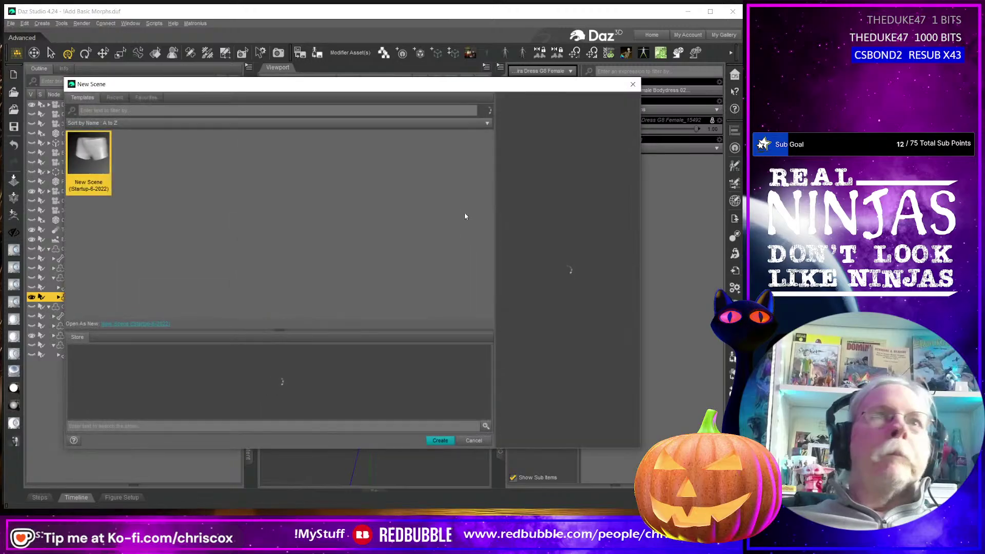
double_click(91, 156)
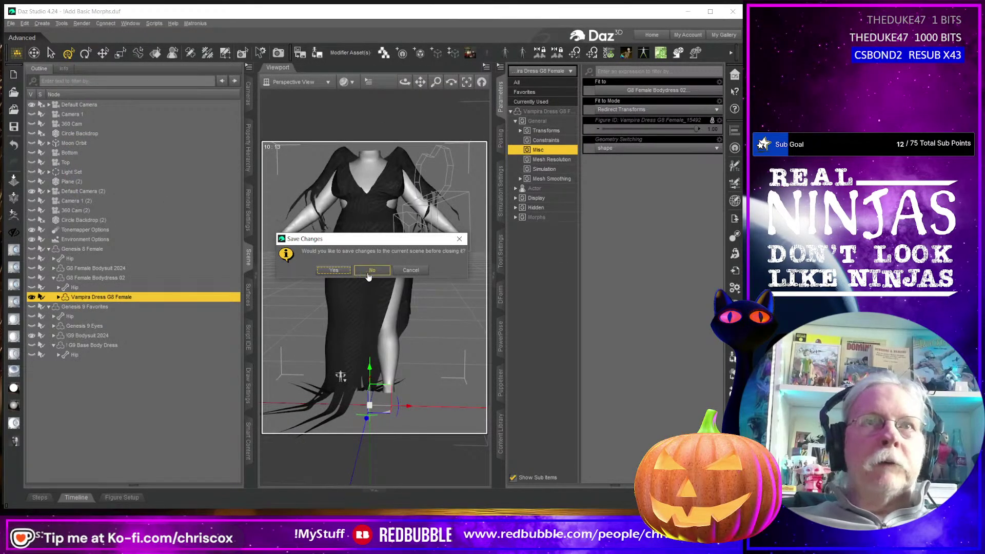
left_click(372, 270)
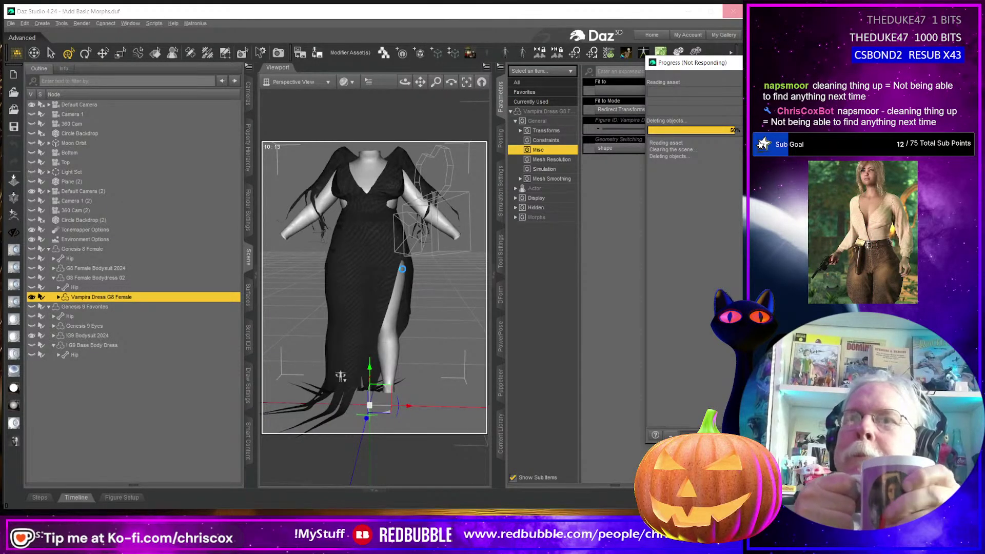
left_click_drag(739, 65, 638, 58)
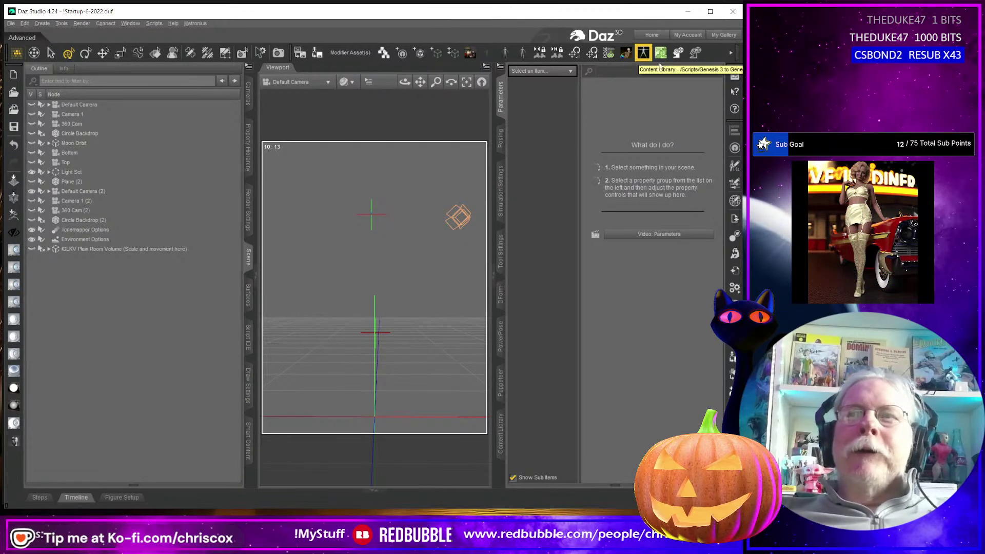
- Load the Vampira Dress G8 Female into the new scene and show its Actor parameters to check the saved morphs
left_click(501, 431)
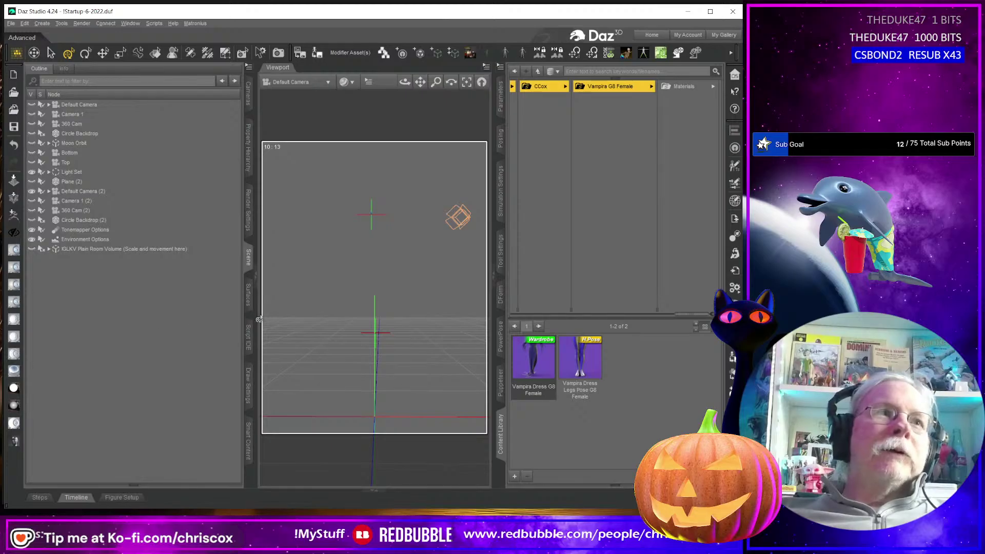
double_click(535, 357)
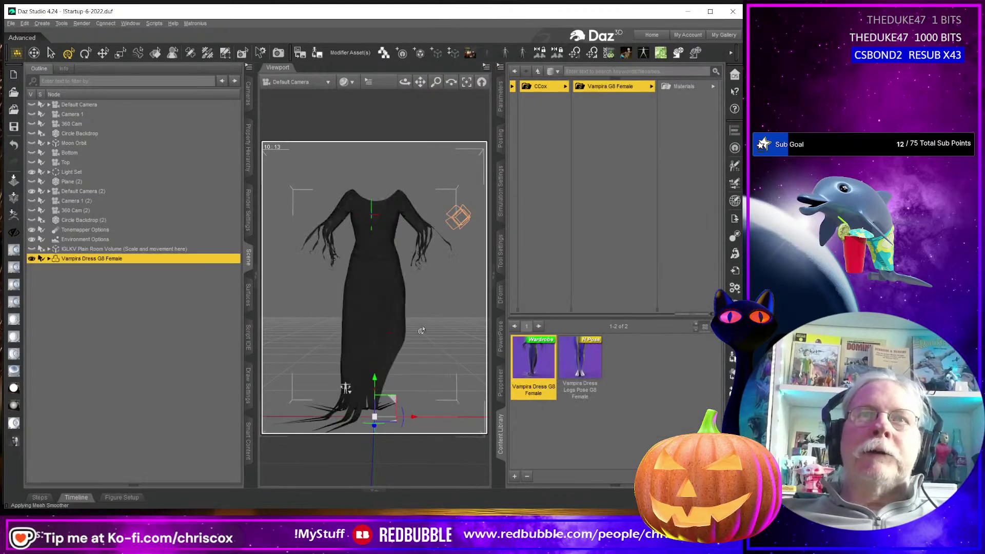
left_click(502, 115)
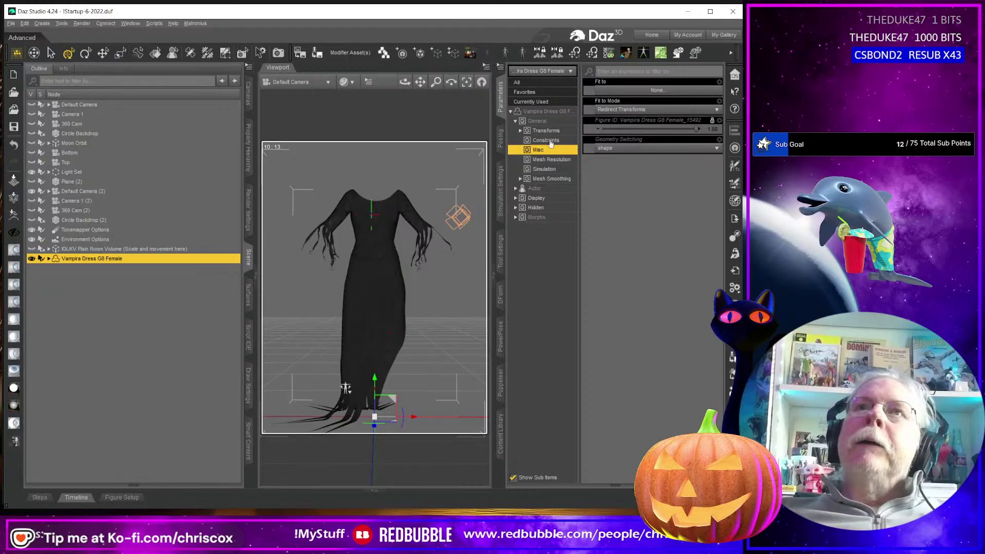
left_click(547, 190)
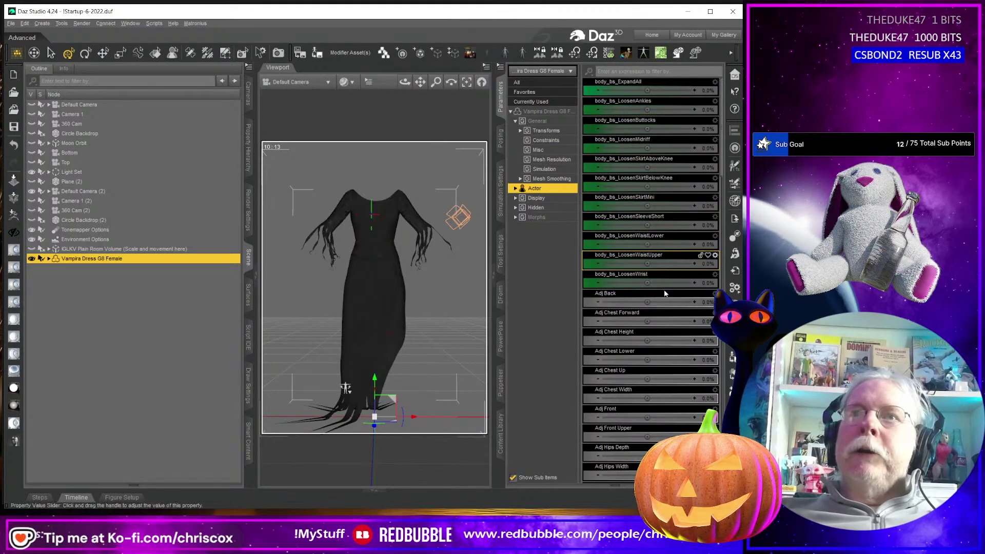
- Examine the dress's Actor and Morph Loader parameter lists for the saved morphs
scroll(668, 371, "down", 3)
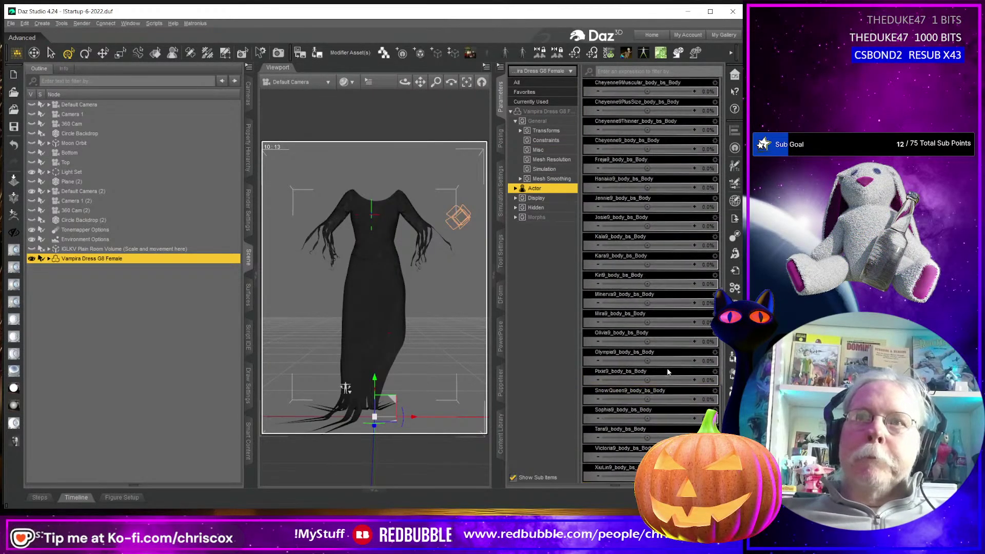
scroll(664, 368, "down", 15)
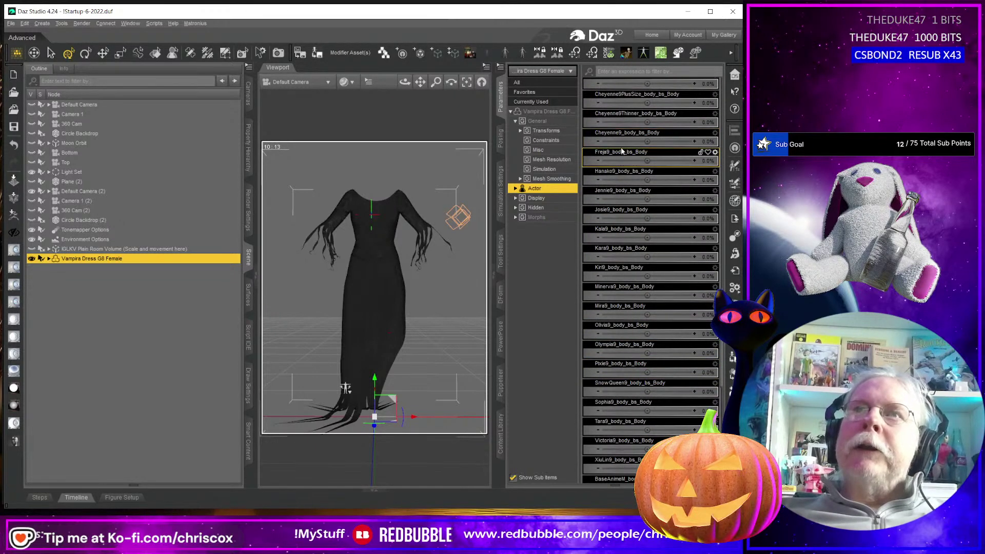
scroll(666, 432, "up", 10)
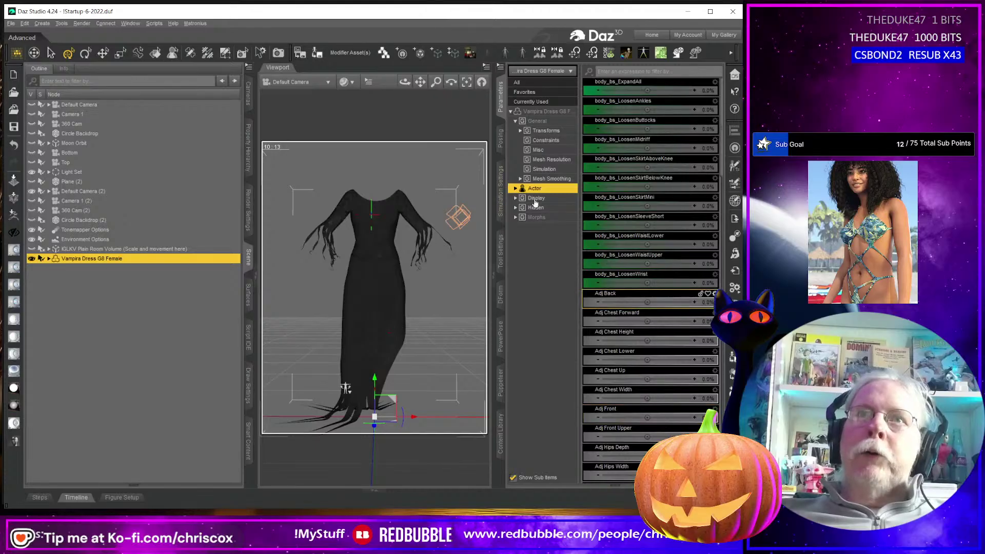
left_click(536, 217)
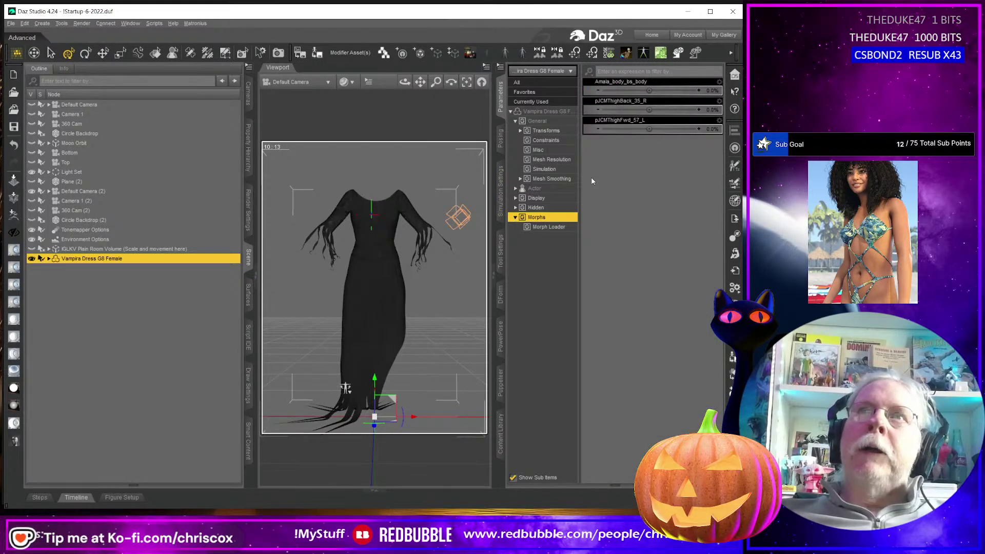
left_click(571, 226)
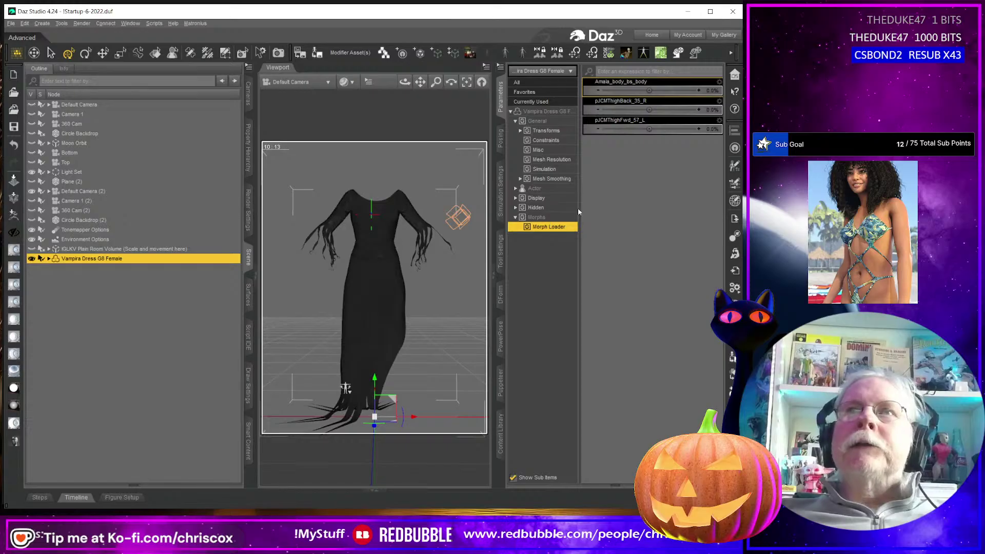
left_click(543, 189)
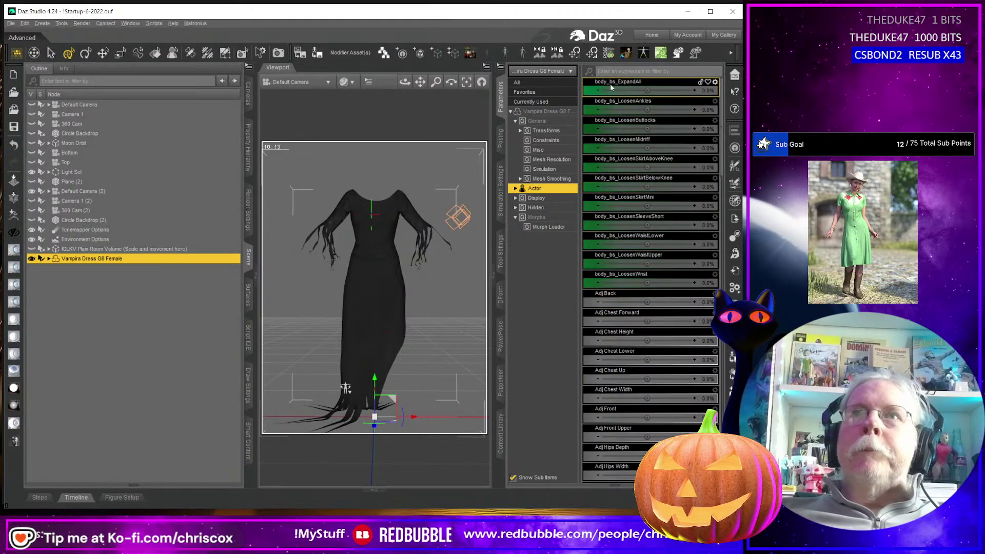
scroll(611, 88, "down", 15)
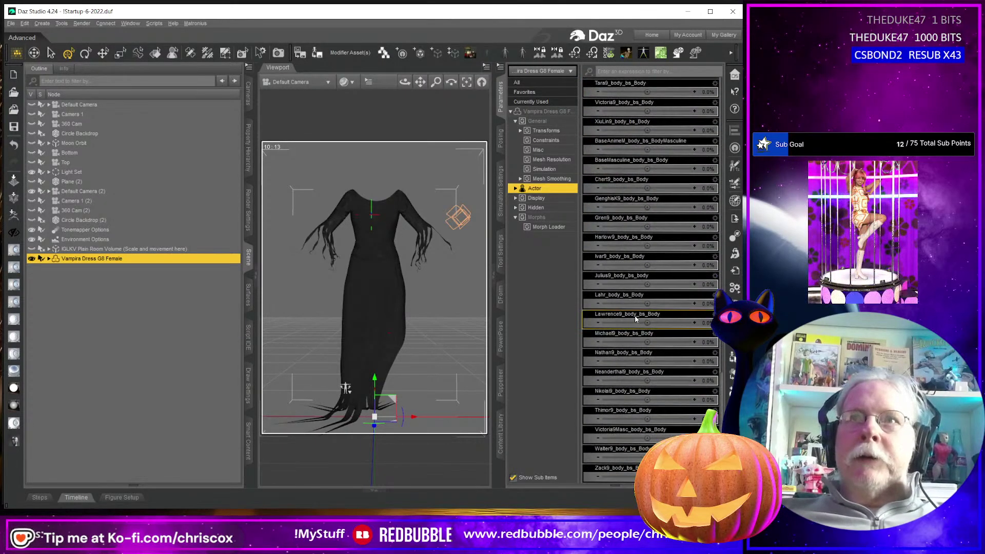
- Turn on Edit Mode for the dress's parameters
right_click(532, 339)
left_click(547, 347)
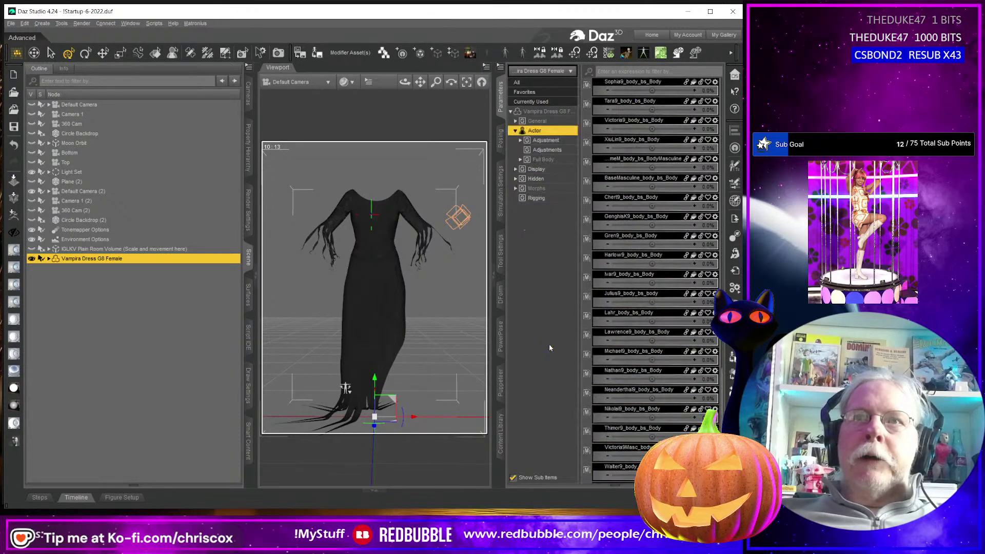
right_click(625, 315)
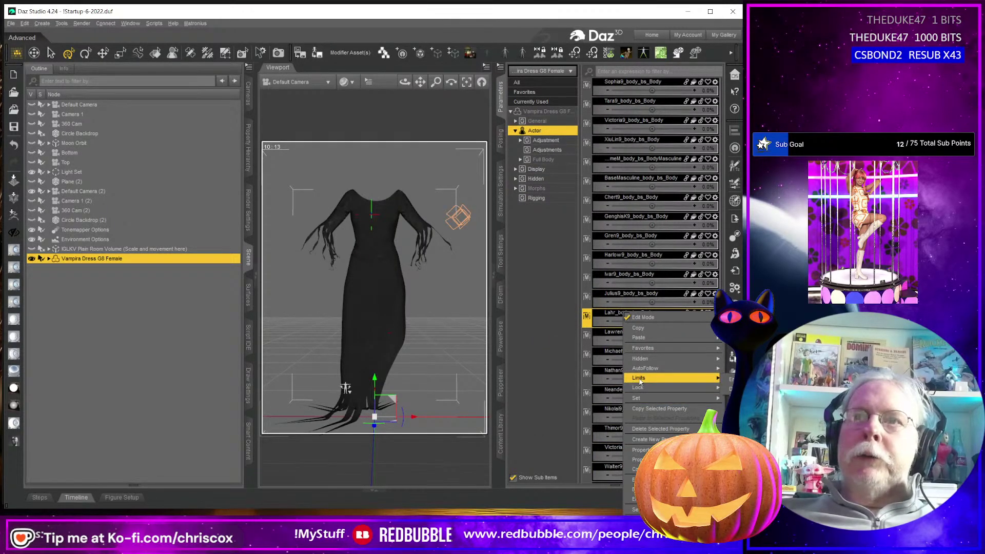
mouse_move(718, 369)
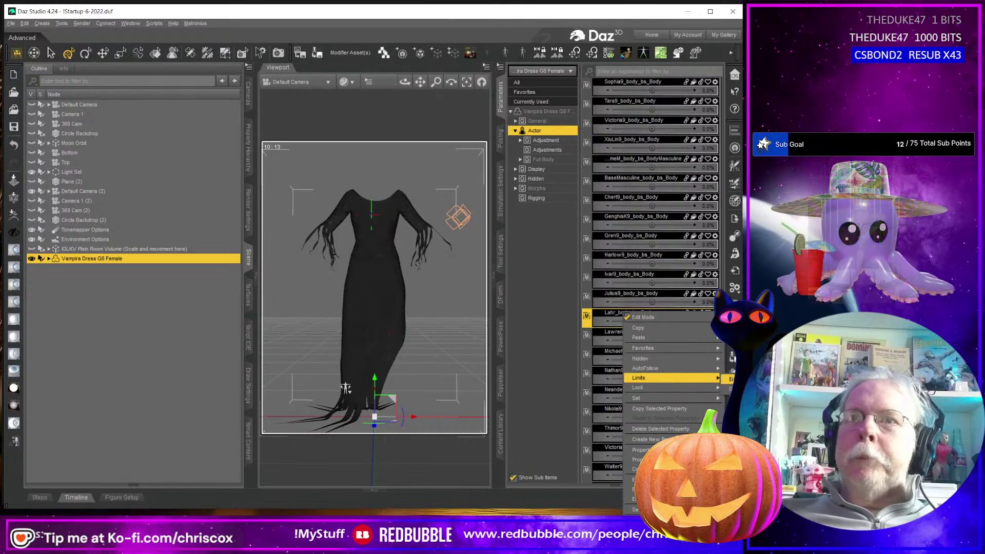
left_click(724, 381)
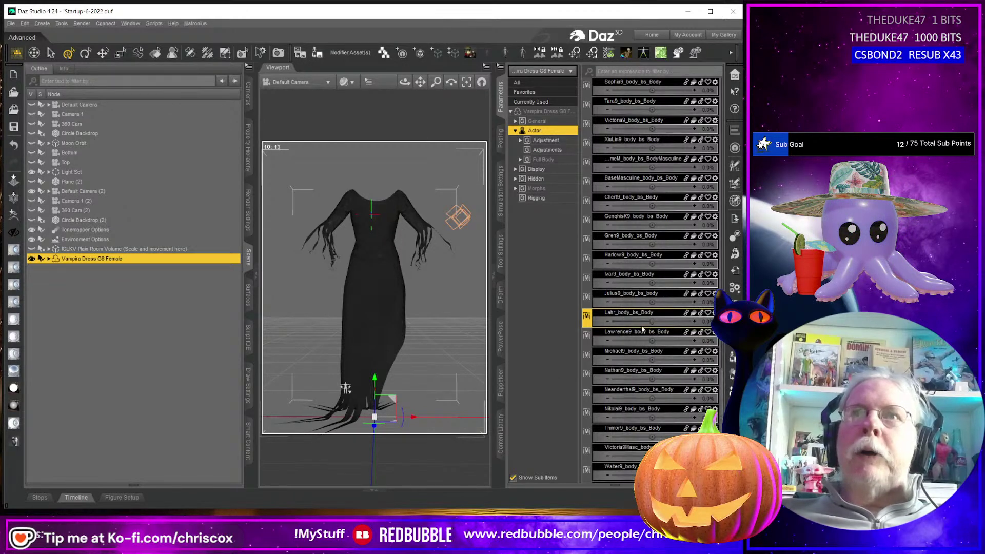
- Move all the adjustment morphs from body_bs_ExpandAll through Flare Skirt 02 into the Actor/Adjustment property group
scroll(639, 325, "down", 10)
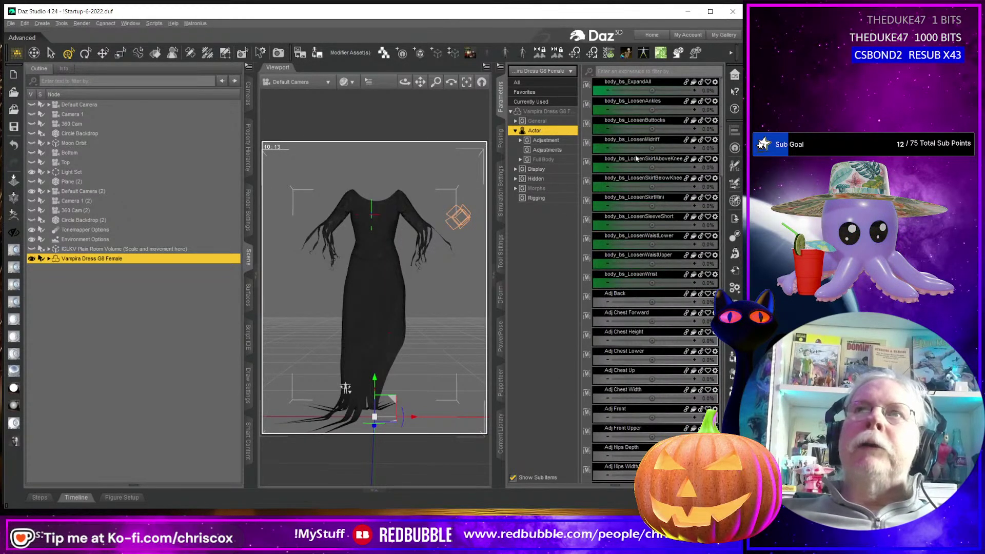
left_click(628, 85)
scroll(621, 315, "down", 10)
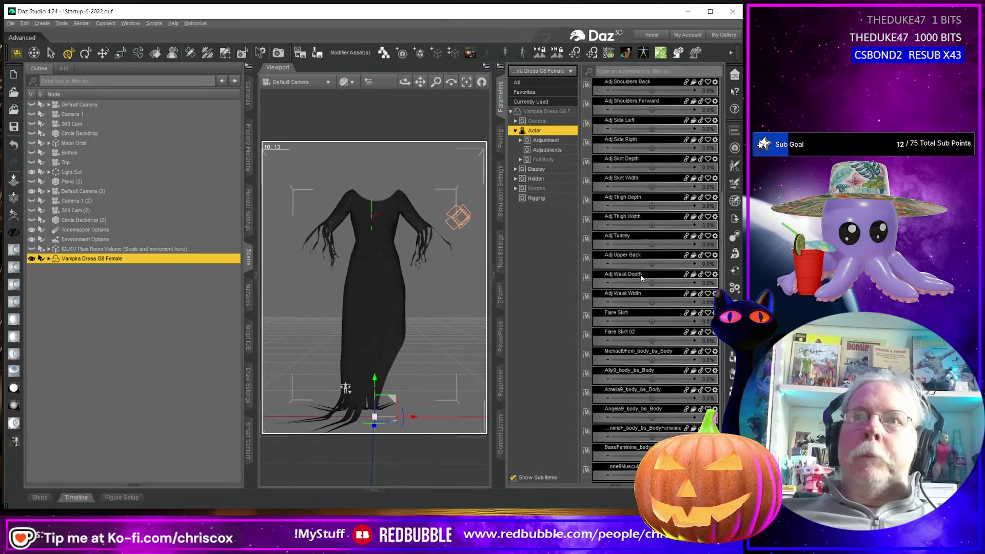
left_click(625, 334, "shift")
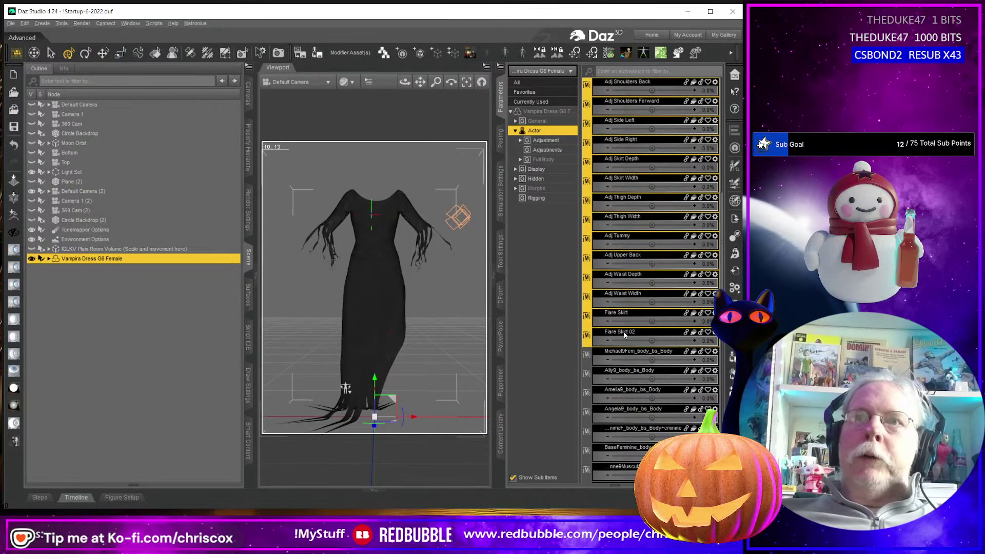
right_click(625, 335)
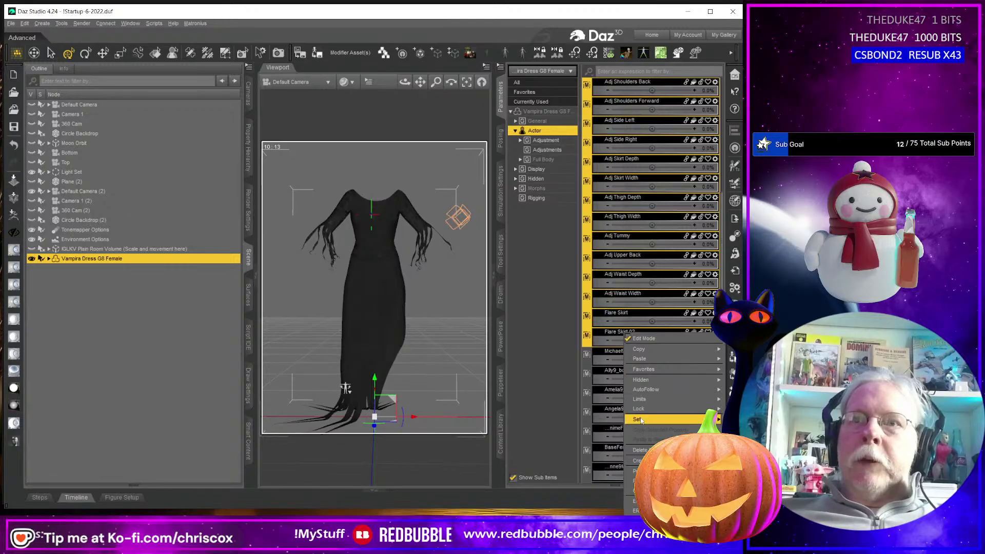
left_click(738, 420)
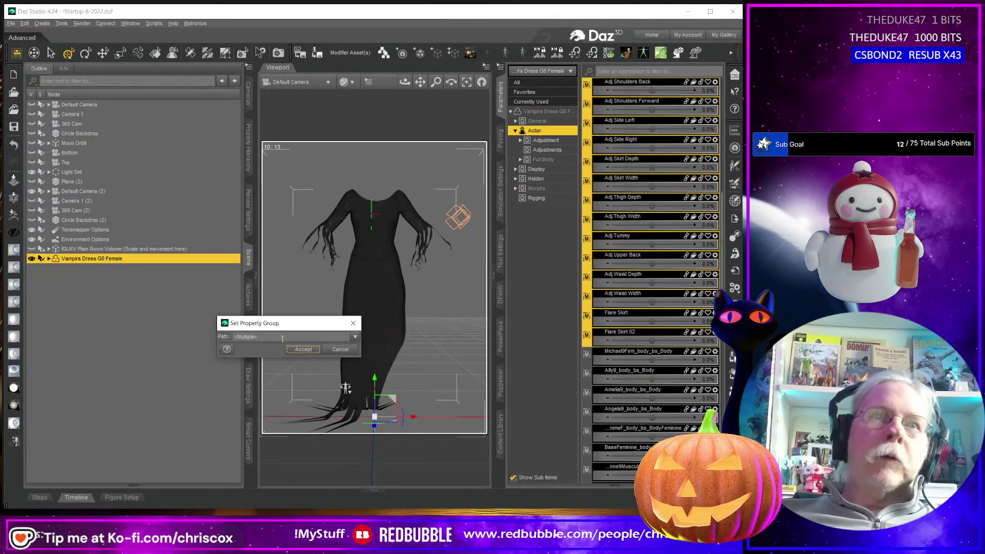
left_click(355, 337)
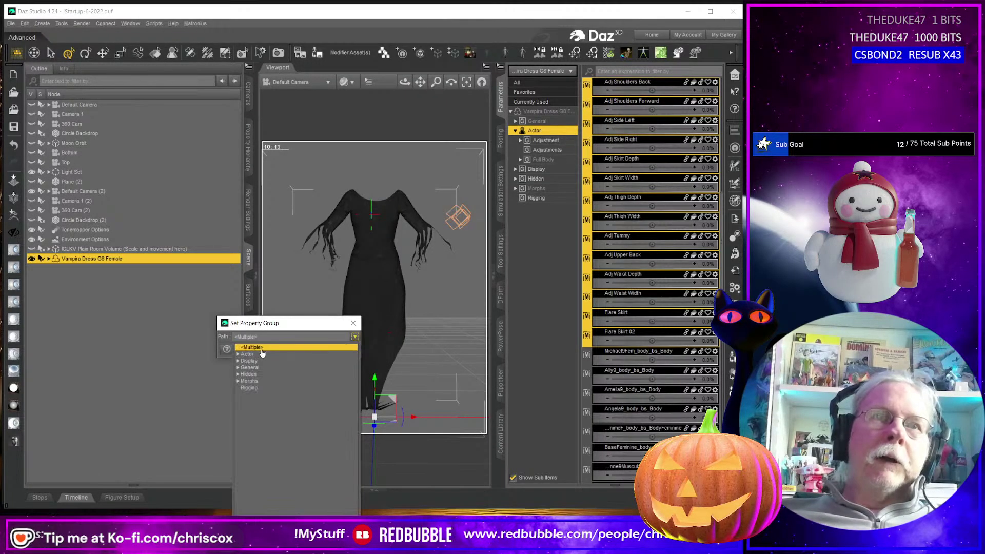
left_click(238, 354)
left_click(258, 361)
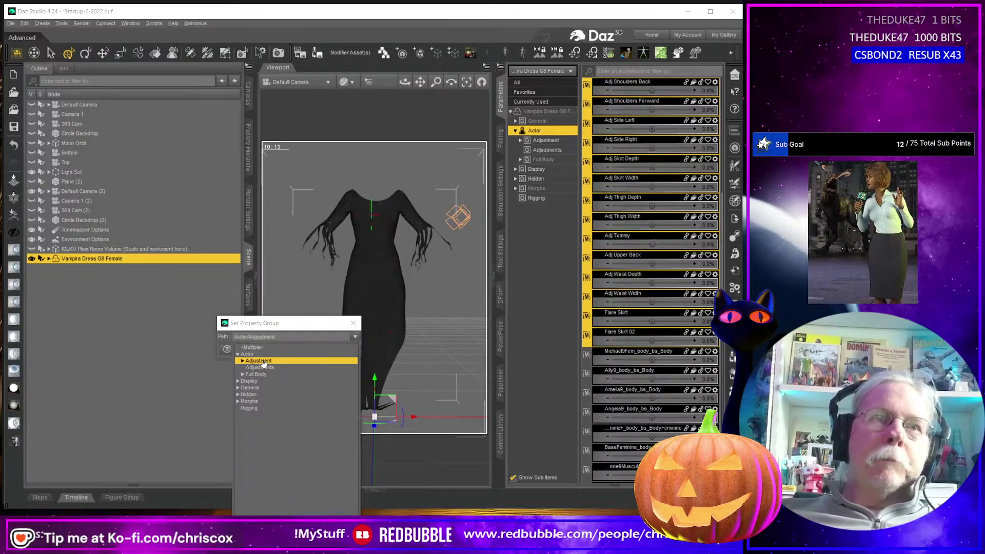
left_click(306, 329)
left_click(303, 349)
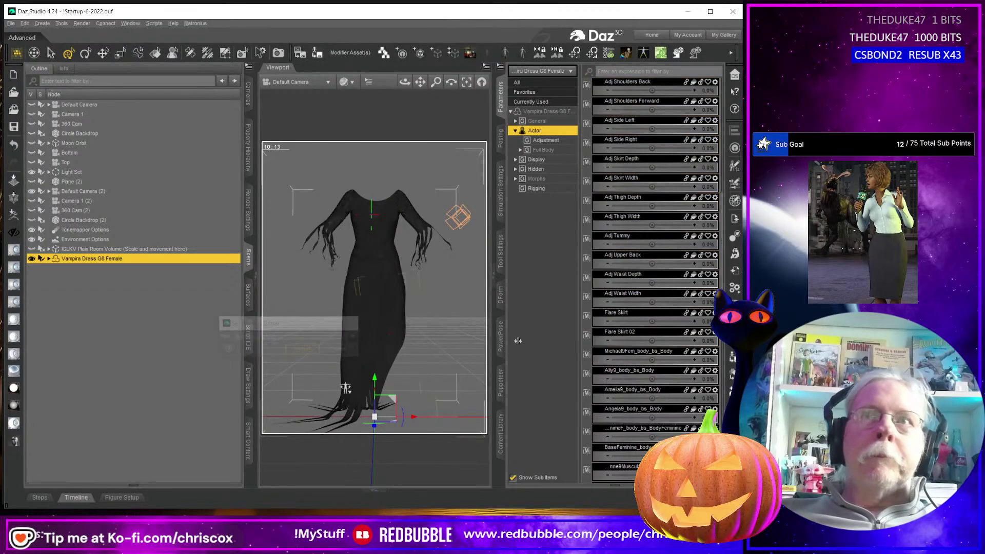
- Set the presentation of the morphs from body_bs_ExpandAll through Flare Skirt 02 to dark green for Color A and black for Color B
scroll(670, 331, "up", 5)
scroll(671, 333, "up", 5)
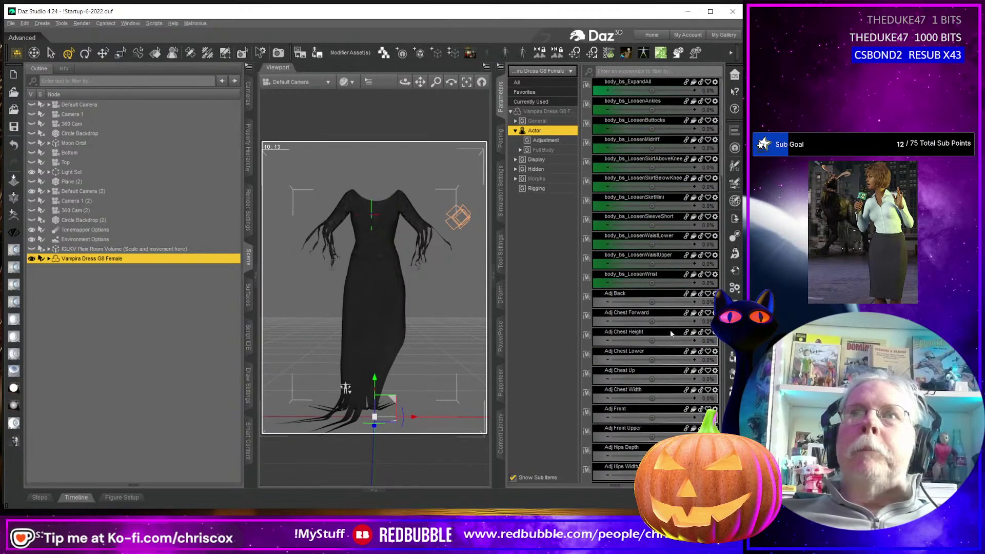
scroll(639, 350, "down", 15)
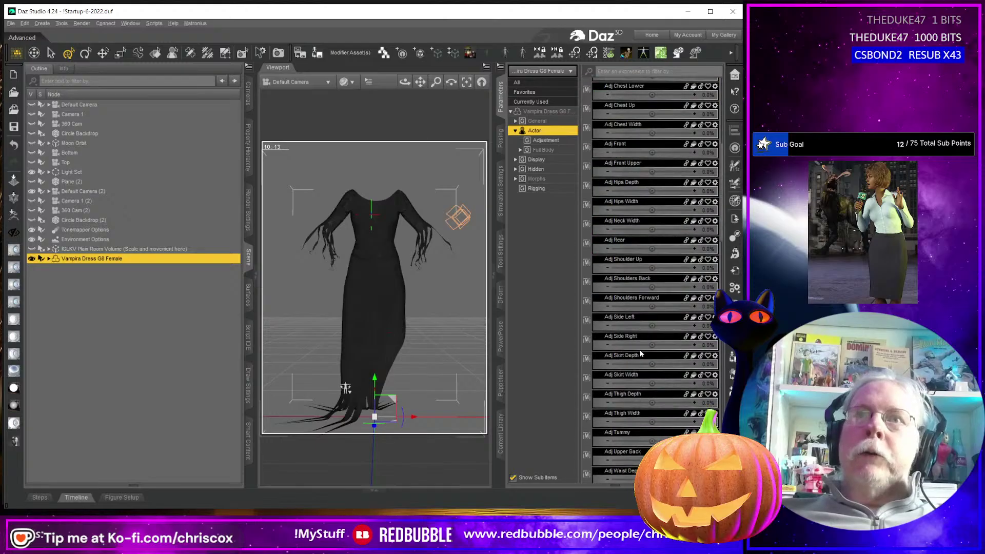
left_click(639, 225, "shift")
right_click(636, 221)
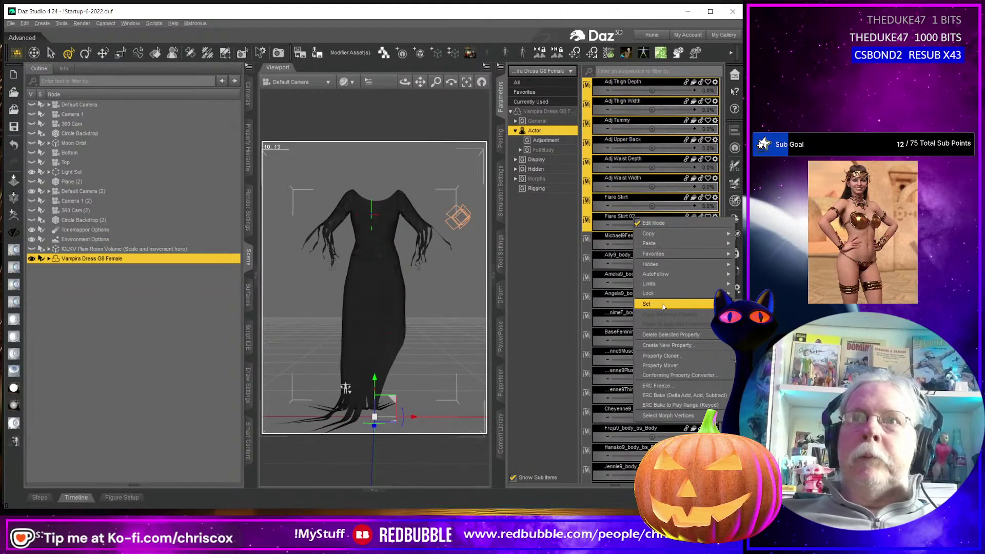
left_click(752, 314)
left_click(481, 366)
left_click(427, 382)
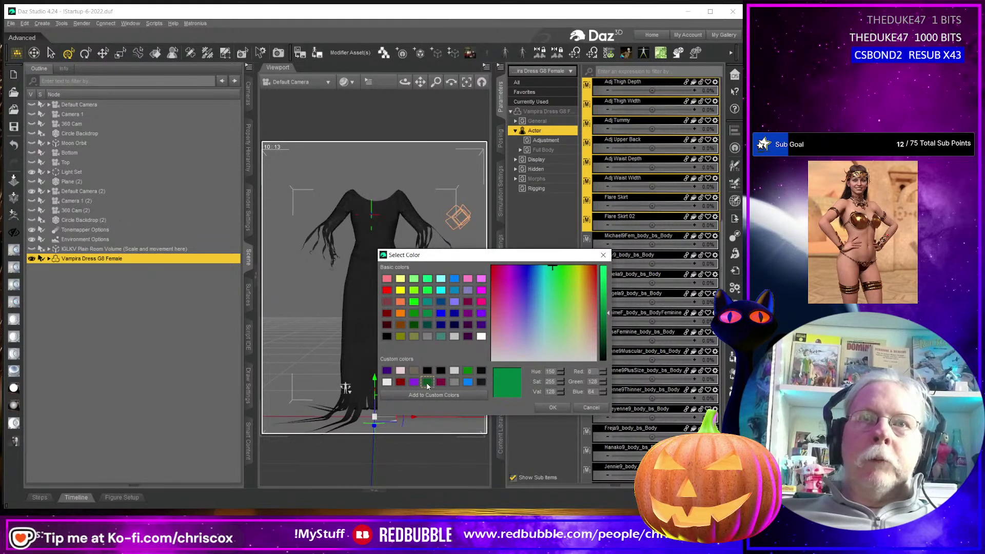
left_click(552, 408)
left_click(489, 385)
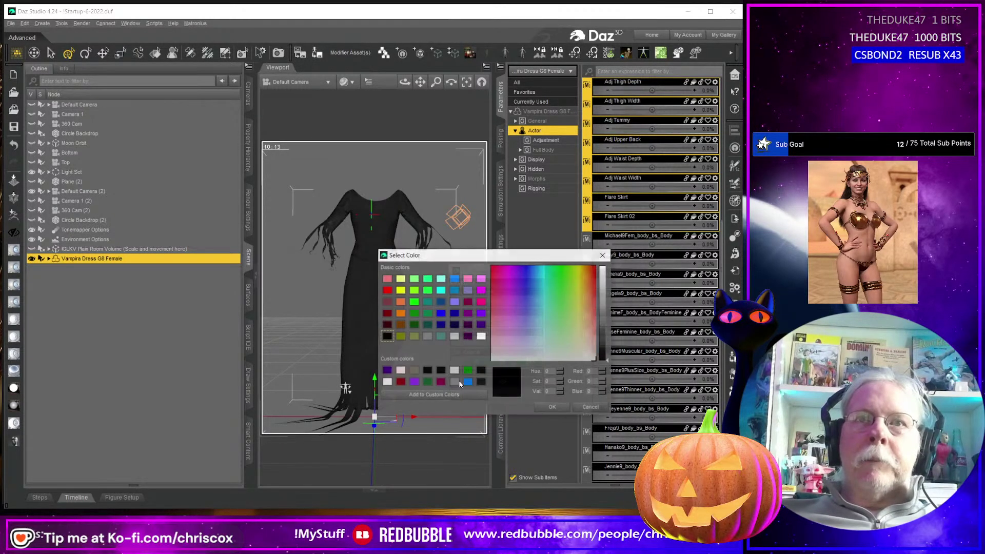
left_click(427, 370)
left_click(553, 407)
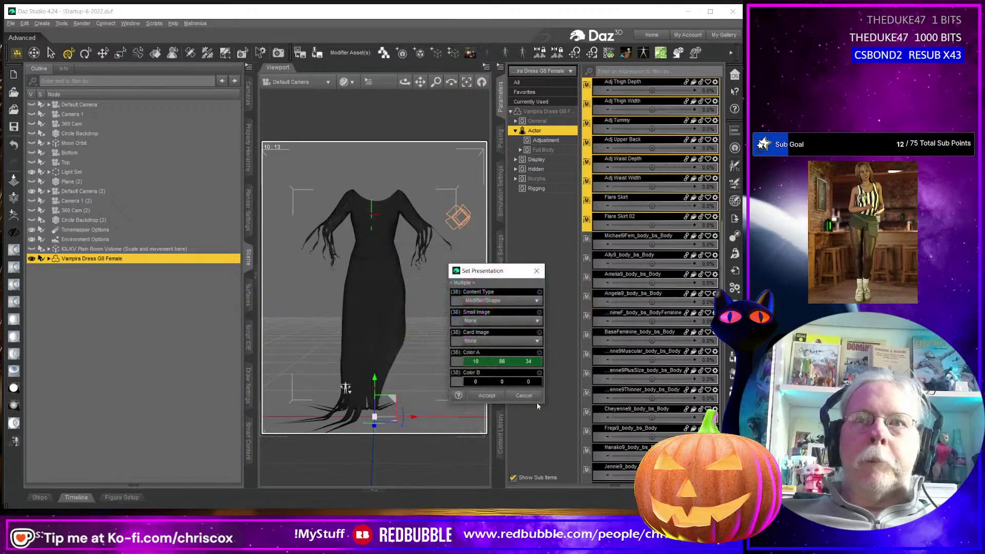
left_click(480, 399)
- Change the label of the body_bs_ExpandAll morph to Expand All in its parameter settings
scroll(618, 371, "up", 5)
scroll(621, 373, "up", 6)
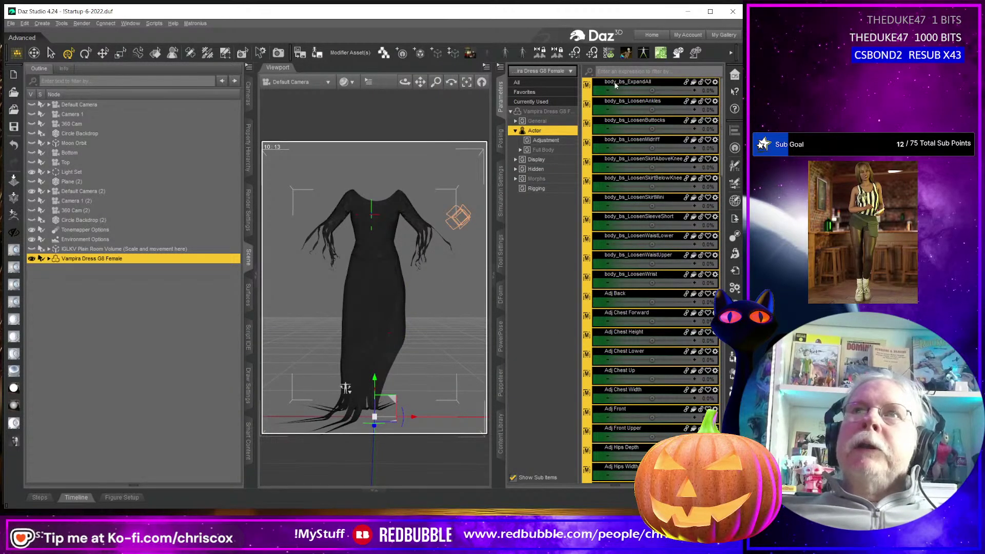
left_click(715, 83)
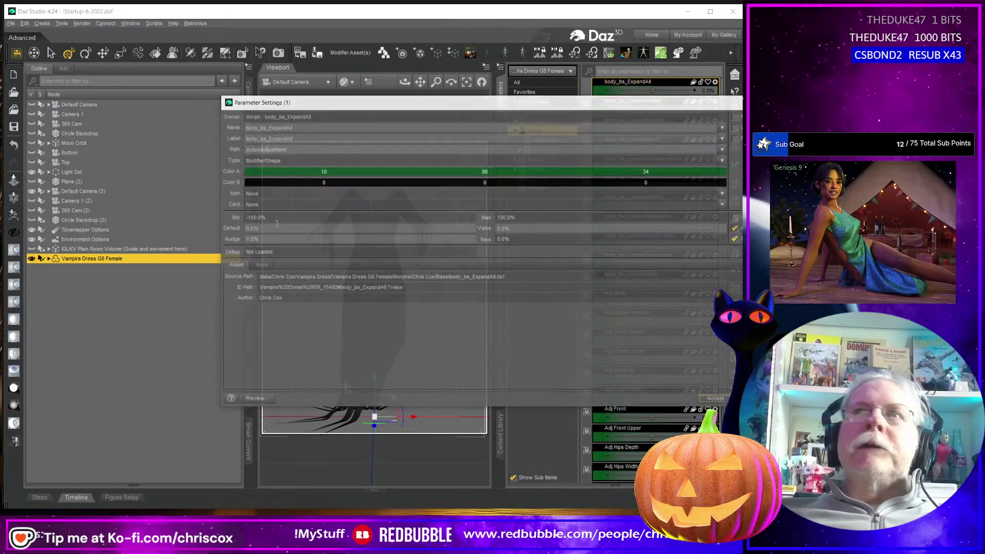
left_click(314, 138)
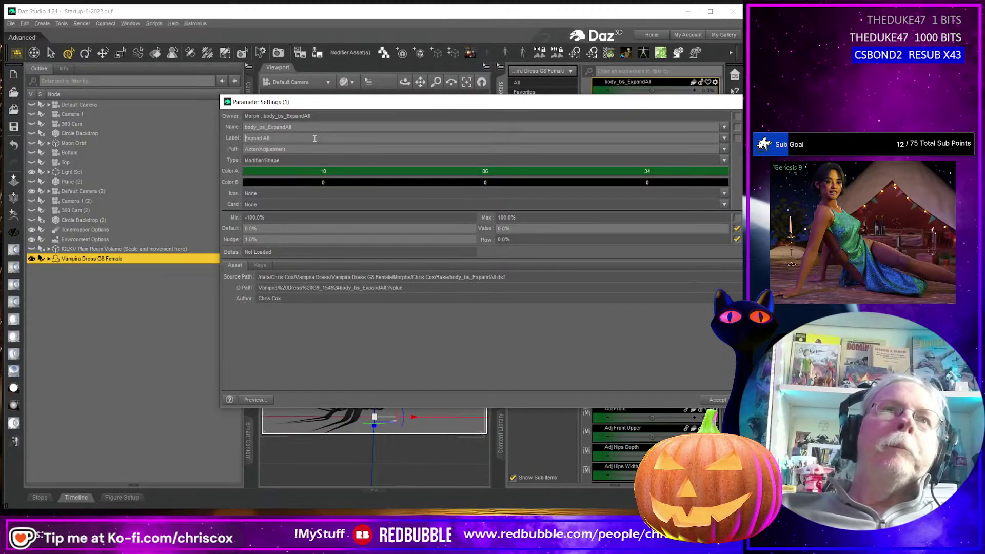
key("Return")
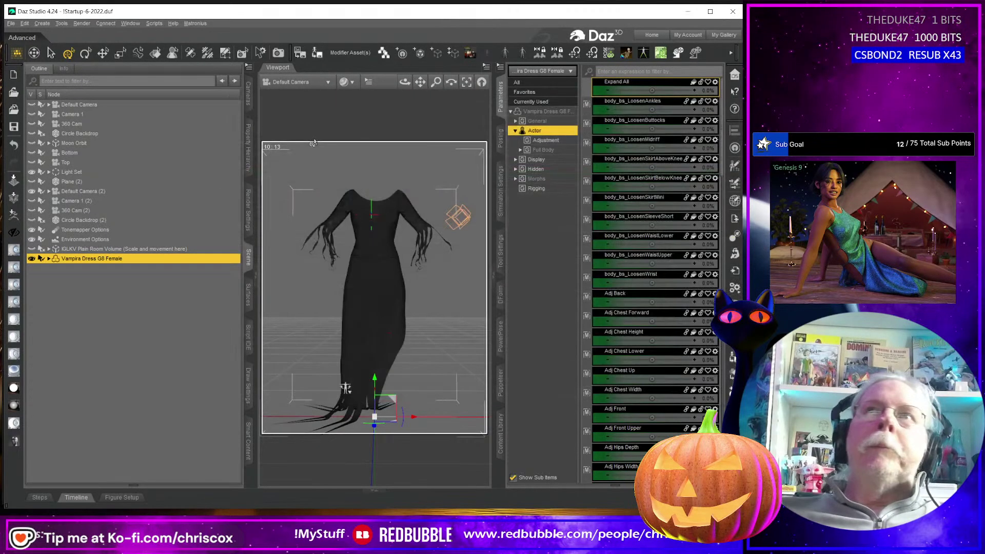
- Change the label of the body_bs_LoosenAnkles morph to Loosen Ankles in its parameter settings
left_click(715, 102)
left_click(722, 111)
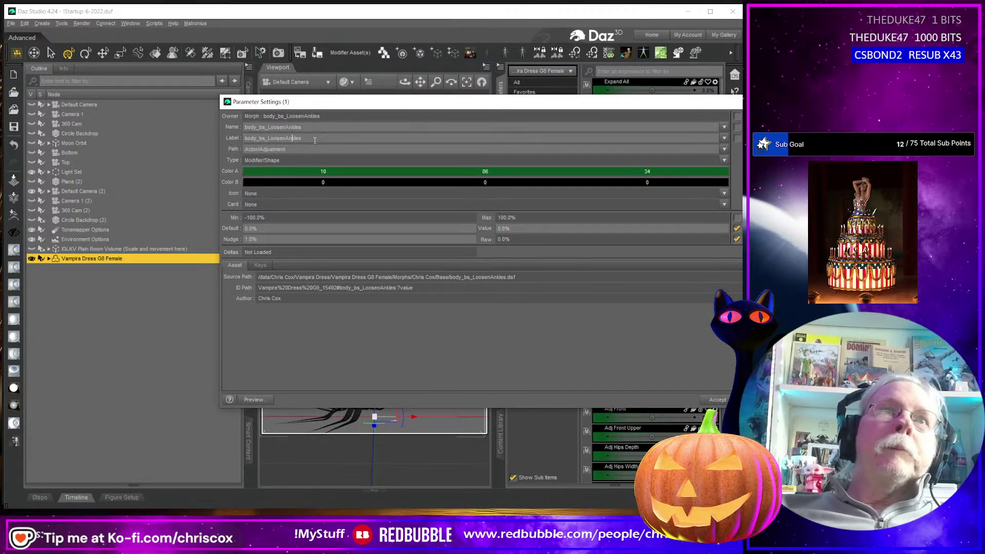
key("Left")
key("Left")
key("Left")
key("Left")
key("Left")
key("Left")
key("Left")
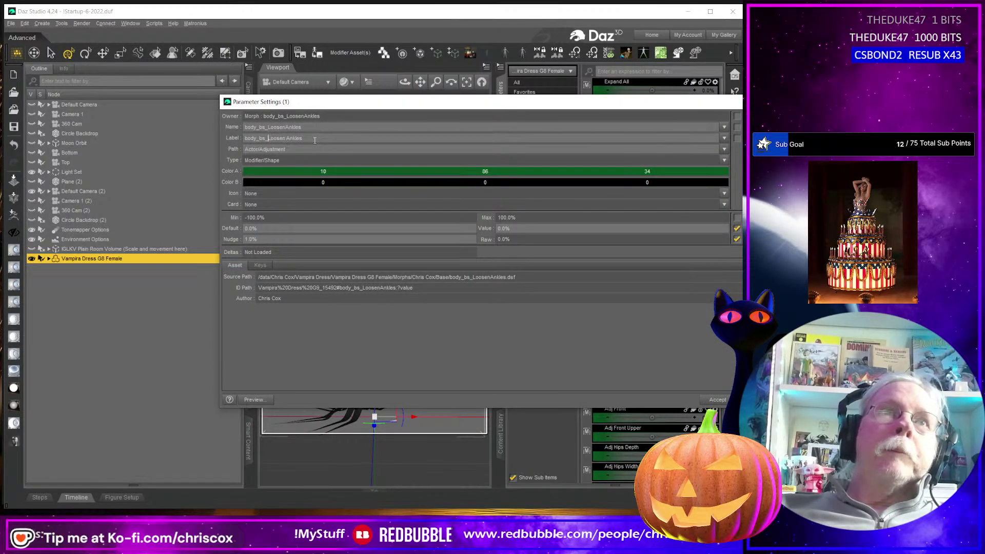
key("Return")
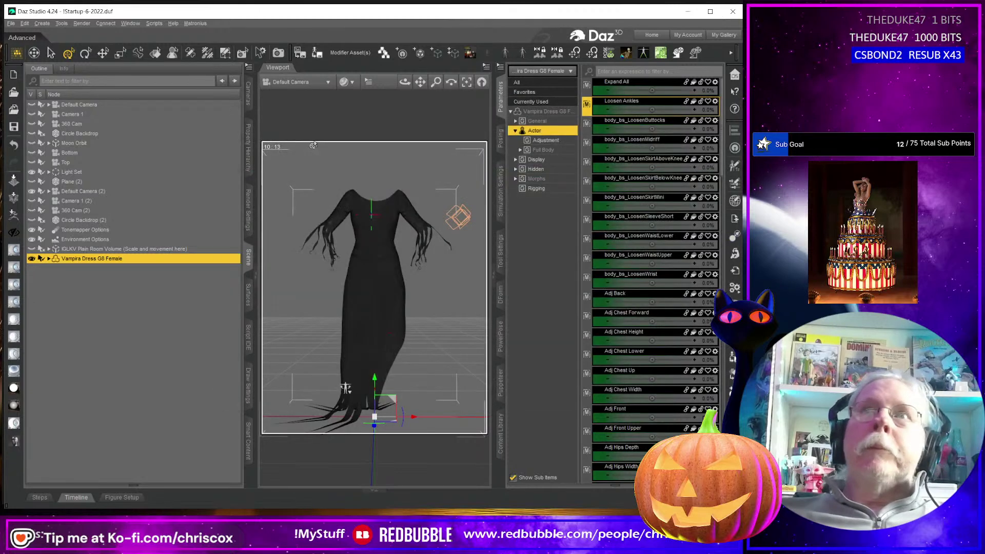
- Change the label of the body_bs_LoosenButtocks morph to Loosen Buttocks in its parameter settings
left_click(715, 121)
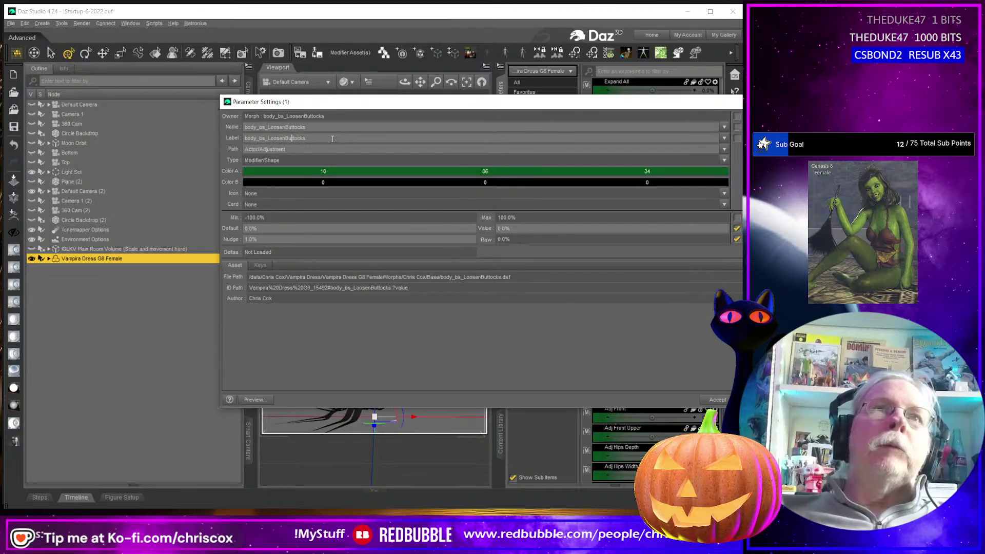
key("Left")
key("Left")
key("Left")
key("Left")
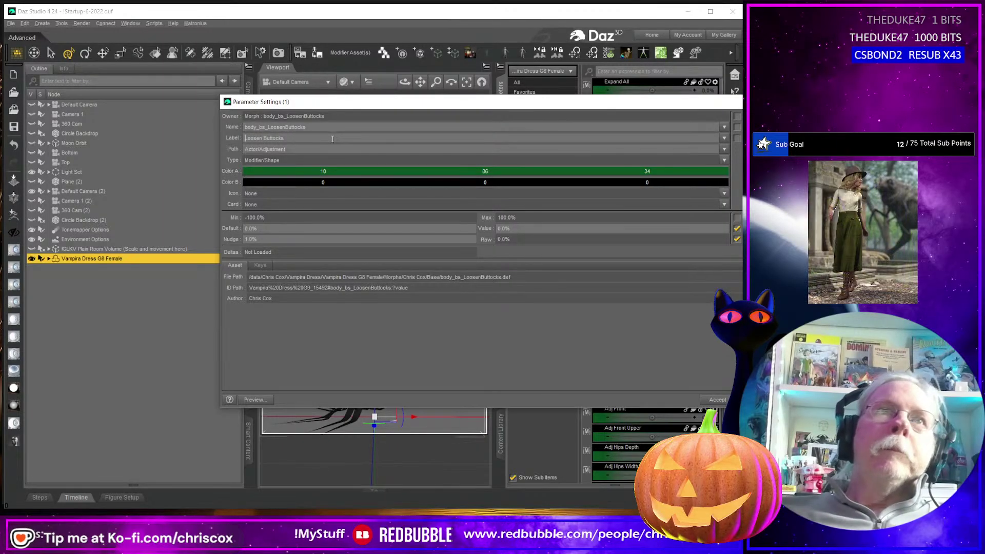
key("Return")
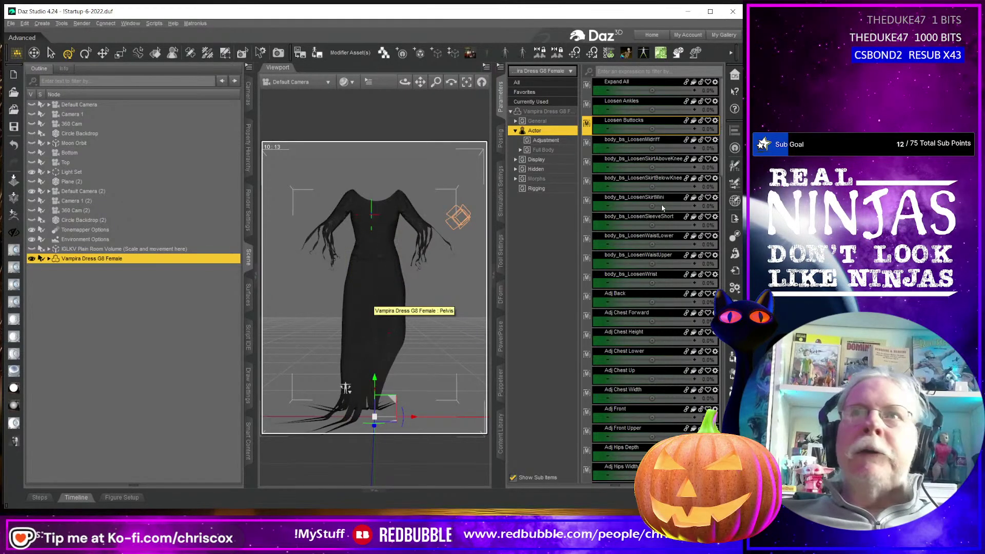
- Change the label of the body_bs_LoosenMidriff morph to Loosen Midriff in its parameter settings
left_click(715, 139)
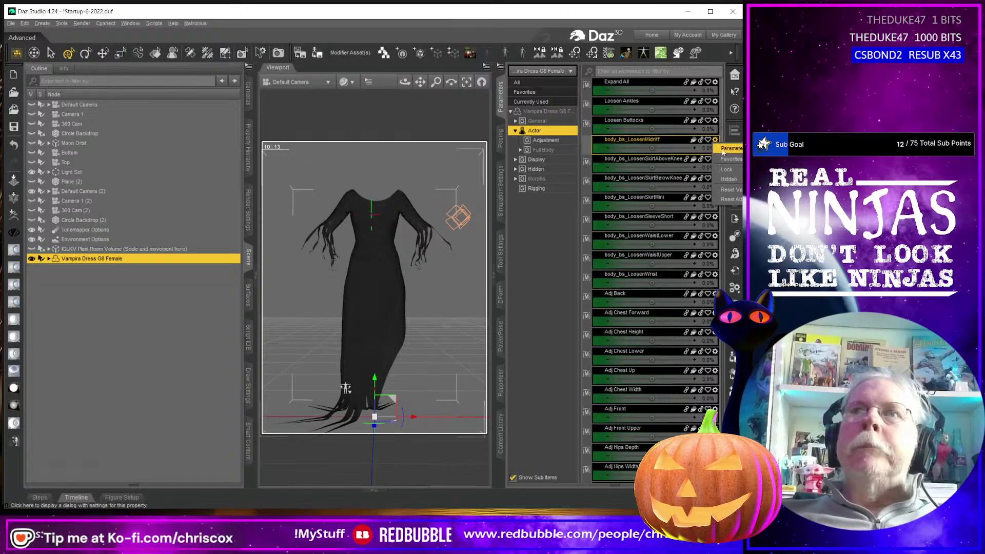
left_click(728, 148)
left_click(314, 137)
key("Left")
key("Left")
key("Left")
key("Left")
key("Left")
key("Left")
key("Left")
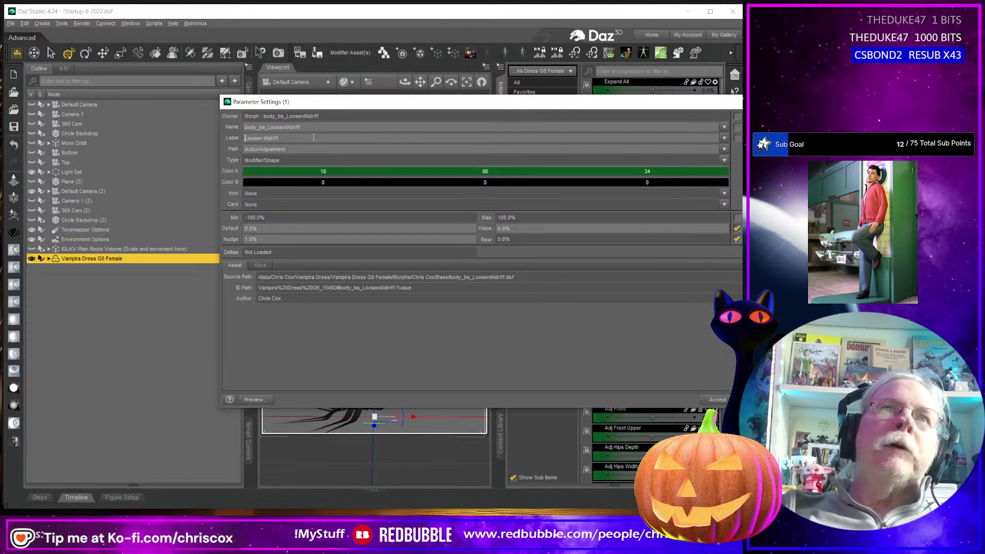
key("Return")
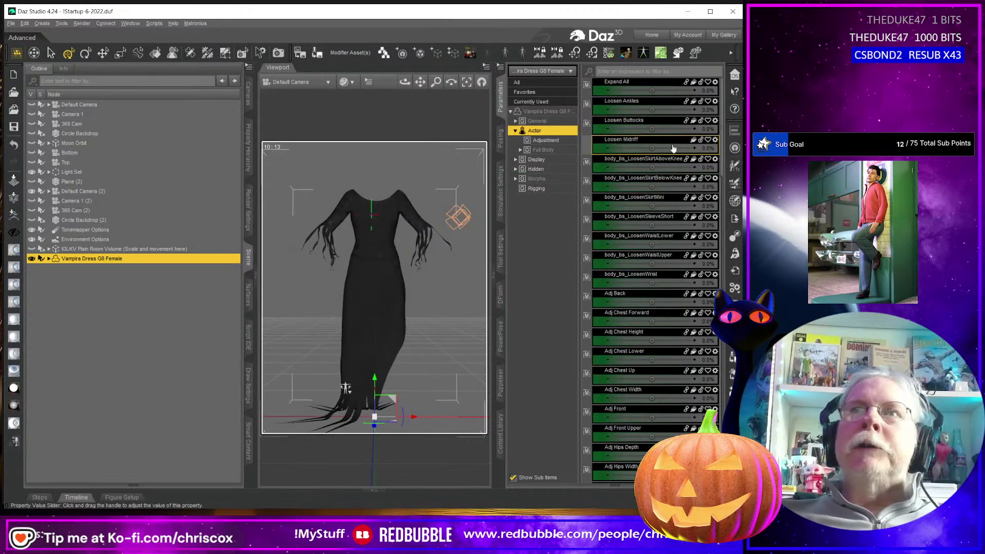
- Change the label of the body_bs_LoosenSkirtAboveKnee morph to Loosen Skirt Above Knee in its parameter settings
left_click(716, 159)
left_click(722, 166)
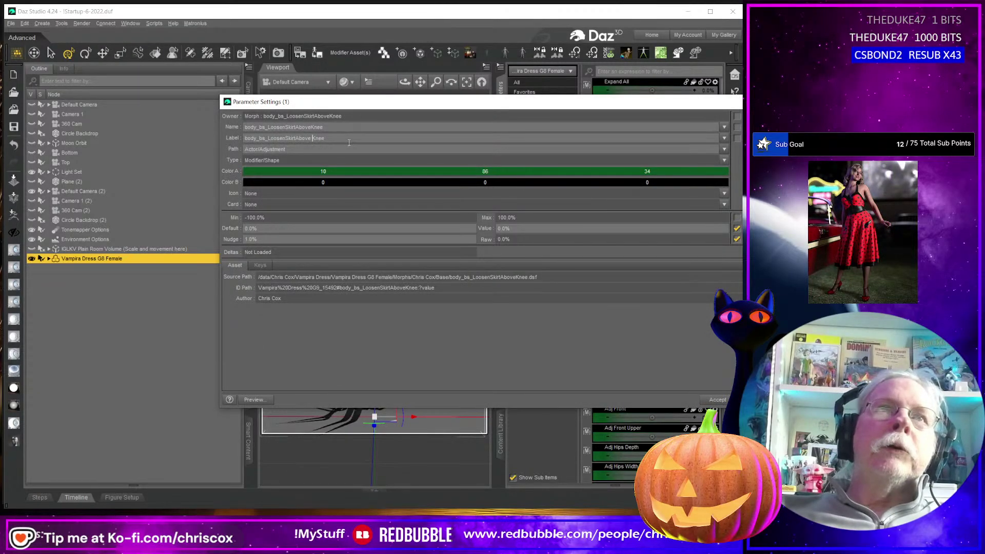
key("Left")
key("Left")
key("Left")
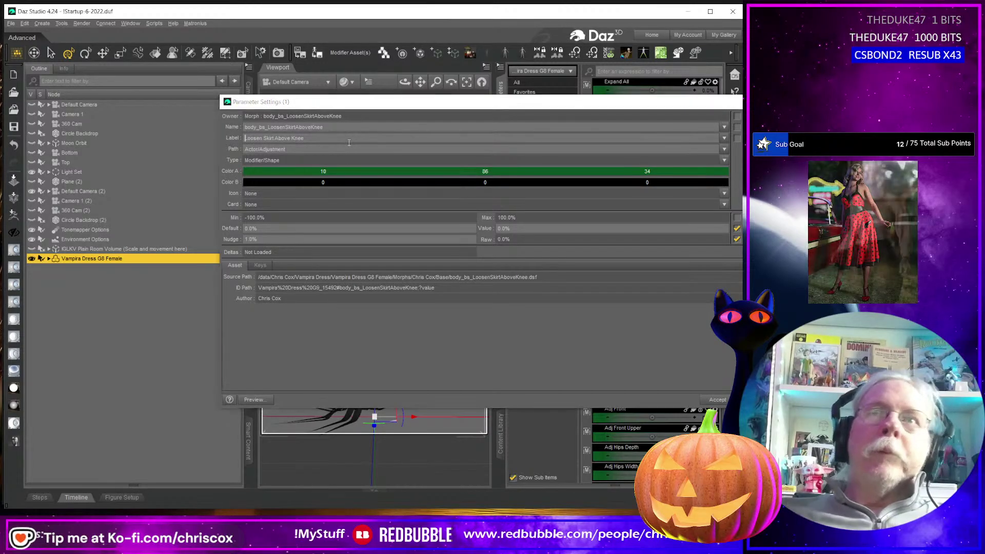
key("Return")
- Change the label of the body_bs_LoosenSkirtBelowKnee morph to Loosen Skirt Below Knee in its parameter settings
left_click(715, 178)
left_click(722, 186)
left_click(333, 138)
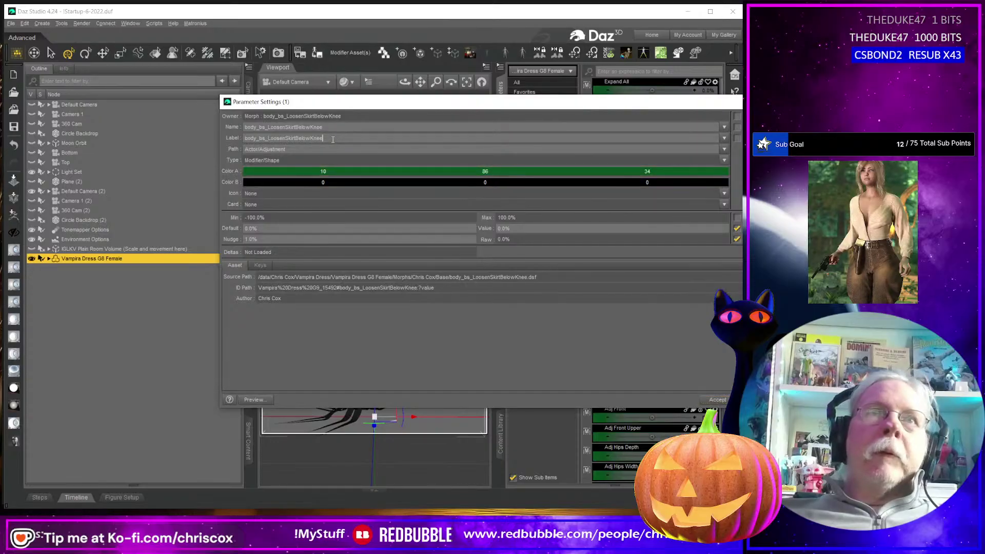
key("Left")
key("Left")
key("Left")
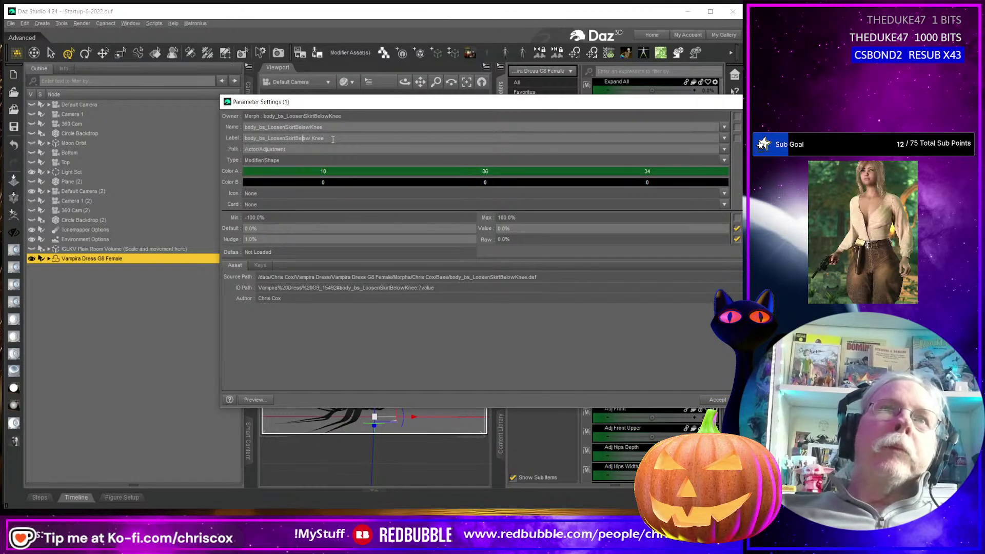
key("Left")
key("Left")
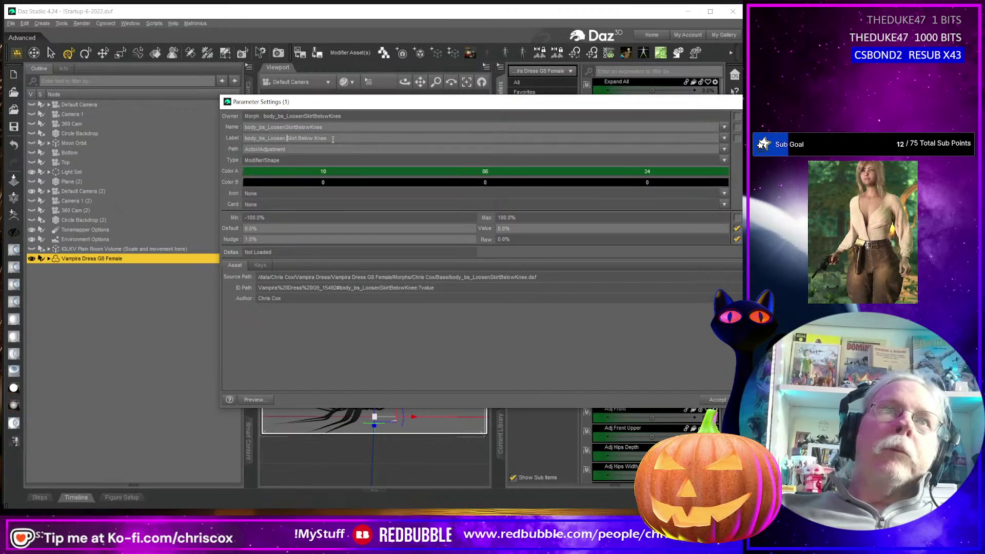
key("Left")
key("Left")
key("Left")
key("Left")
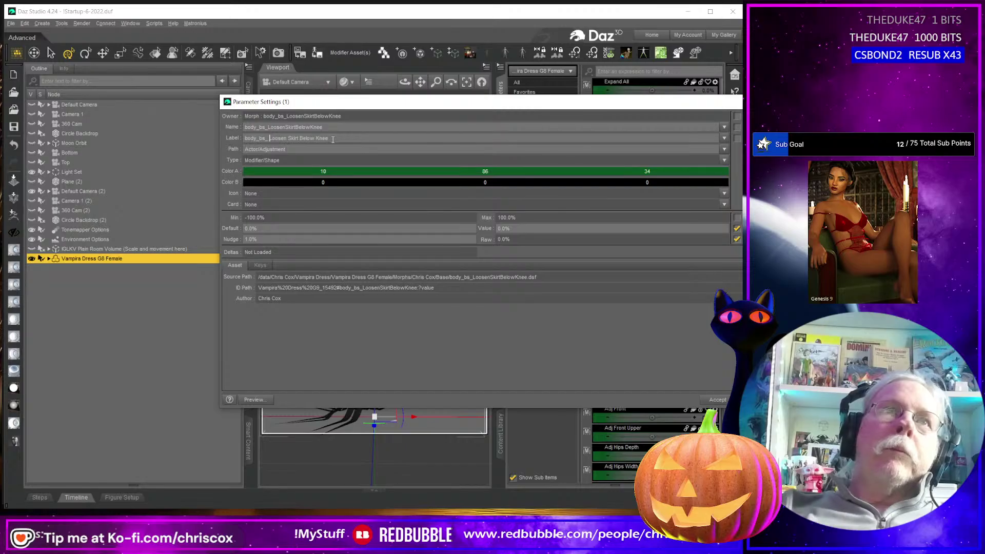
key("Return")
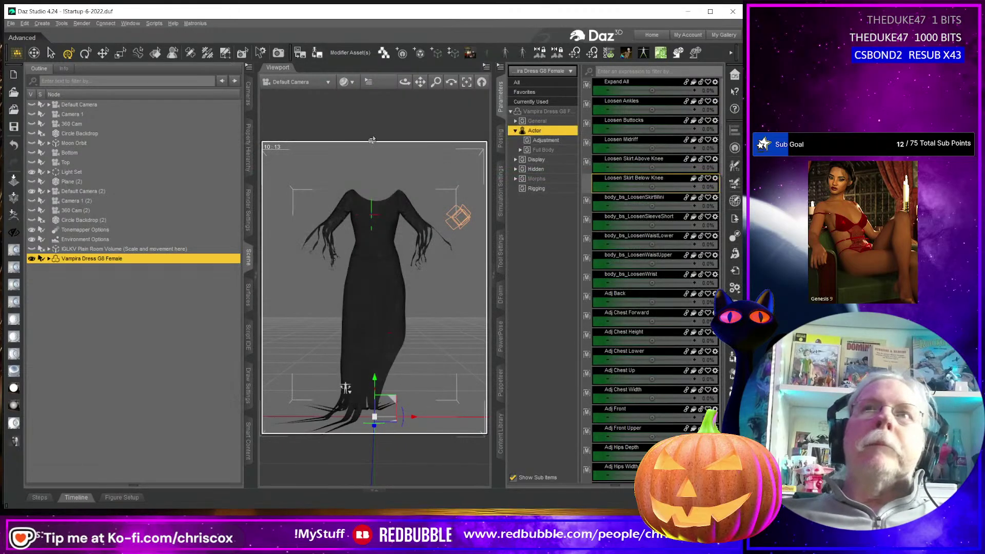
- Change the label of the body_bs_LoosenSkirtMini morph to Loosen Skirt Mini in its parameter settings
left_click(715, 197)
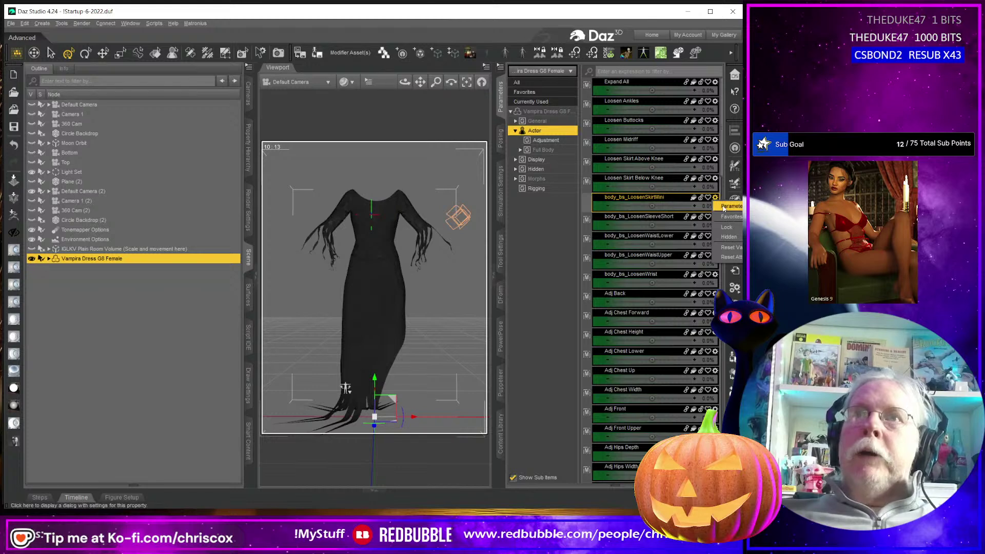
left_click(723, 206)
left_click(313, 138)
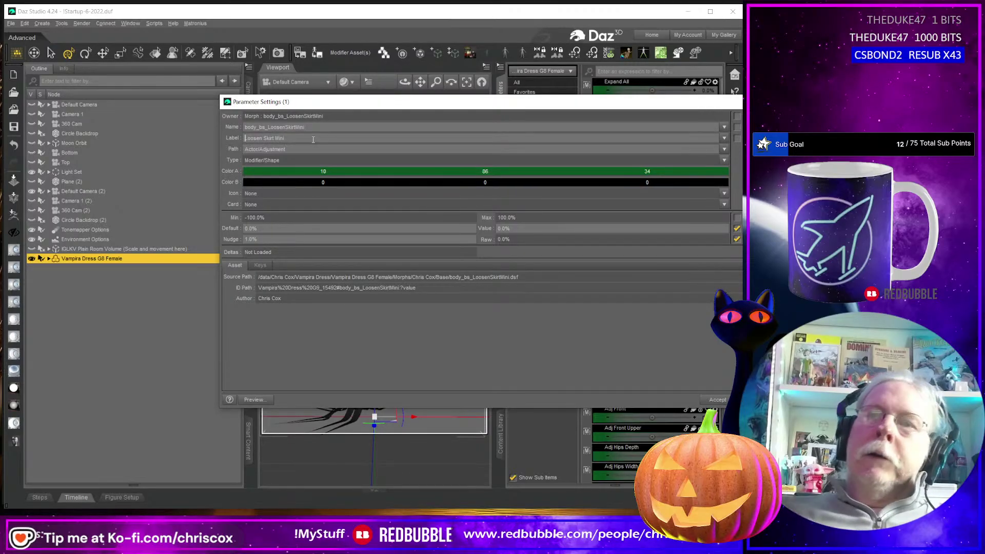
key("Return")
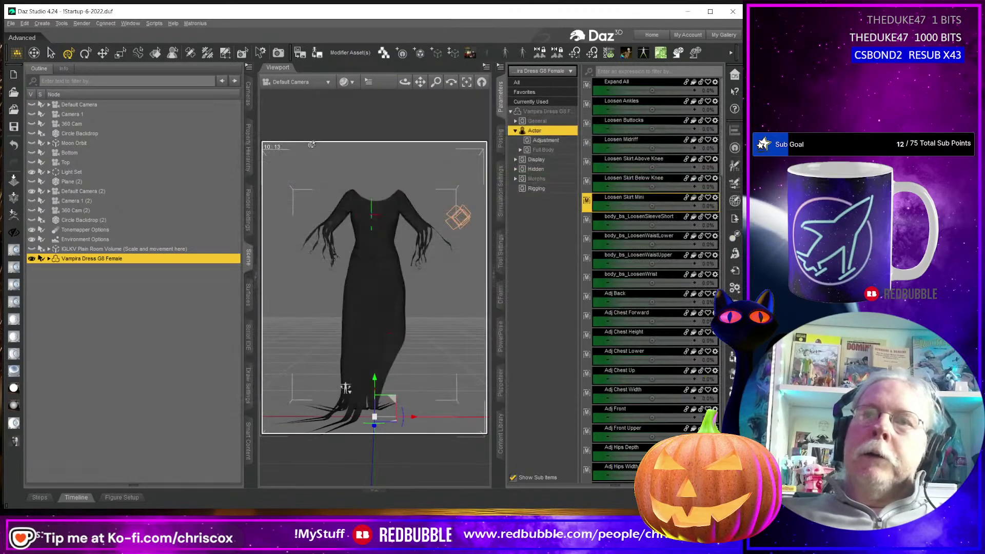
- Change the label of the body_bs_LoosenSleeveShort morph to Loosen Sleeve Short in its parameter settings
left_click(715, 217)
left_click(729, 225)
left_click(331, 139)
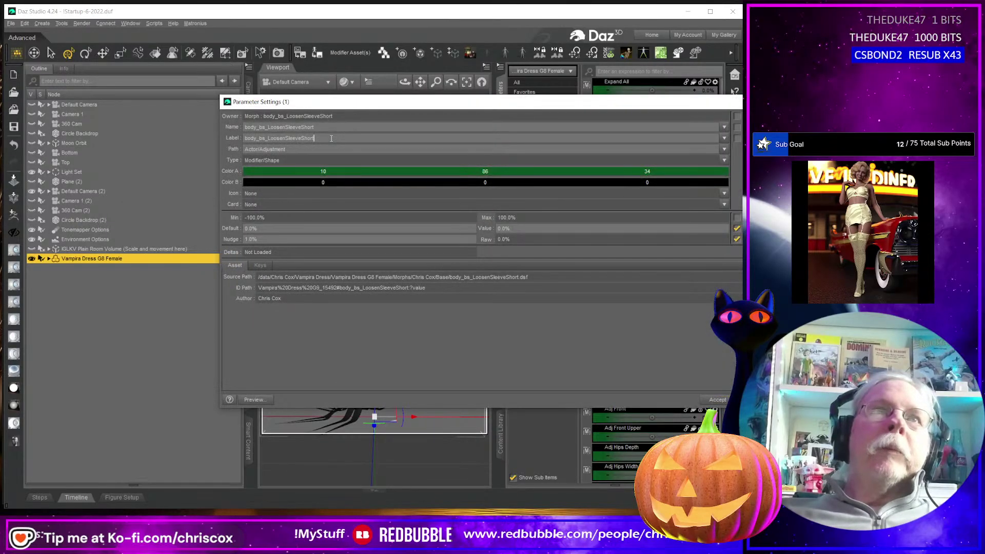
key("Left")
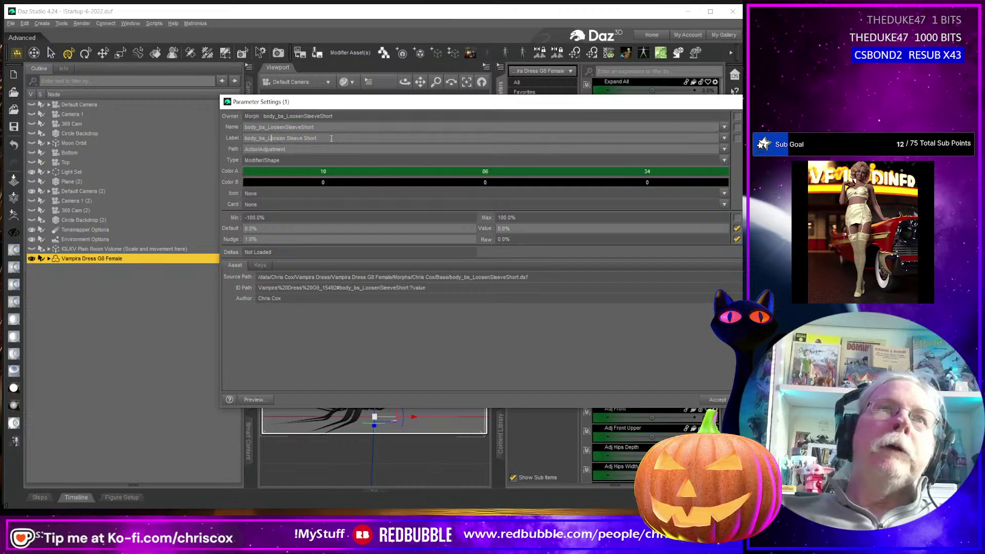
key("BackSpace")
key("BackSpace")
key("BackSpace")
key("BackSpace")
key("BackSpace")
key("BackSpace")
key("BackSpace")
key("BackSpace")
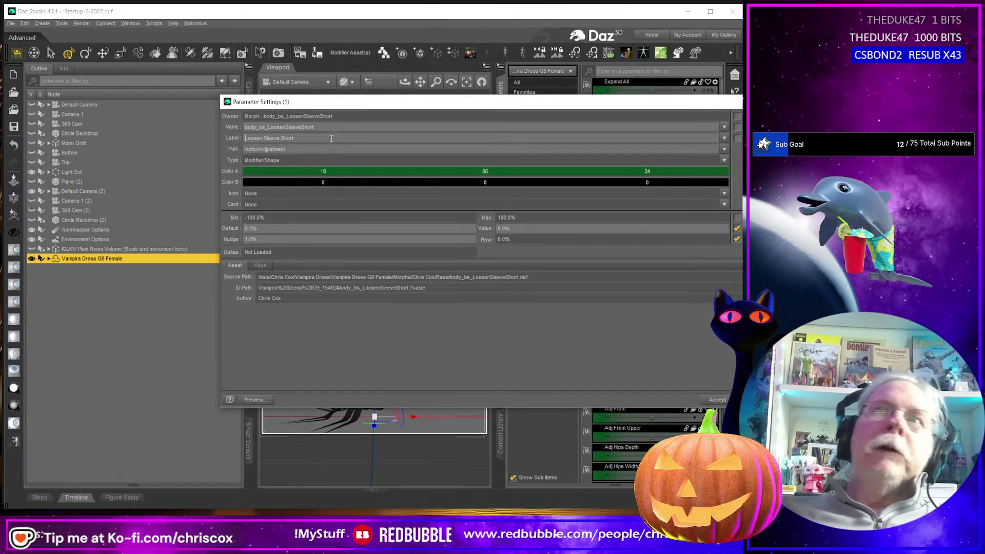
key("Return")
- Change the label of the body_bs_LoosenWaistLower morph to Loosen Waist Lower in its parameter settings
left_click(715, 236)
left_click(723, 245)
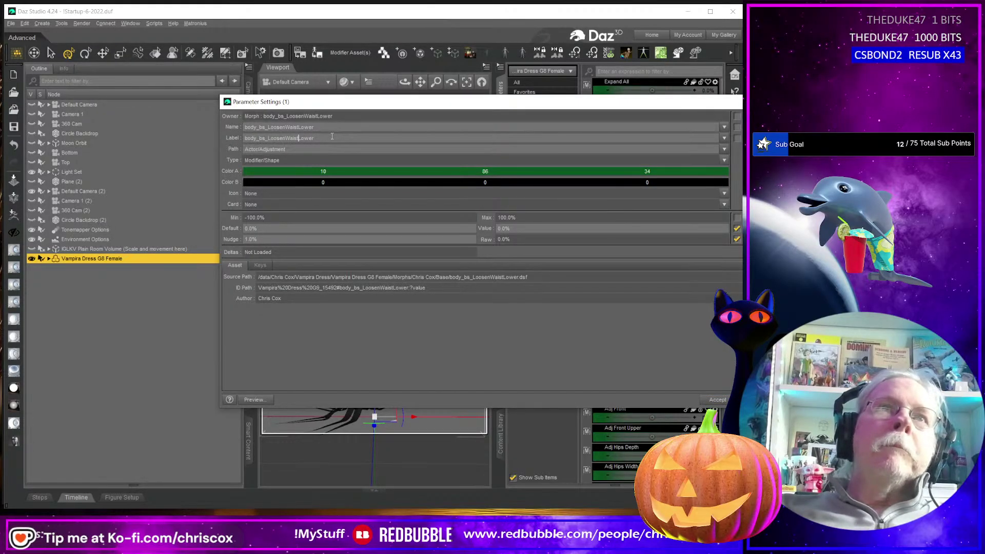
key("Left")
key("Left")
key("Left")
key("Left")
key("Left")
key("Left")
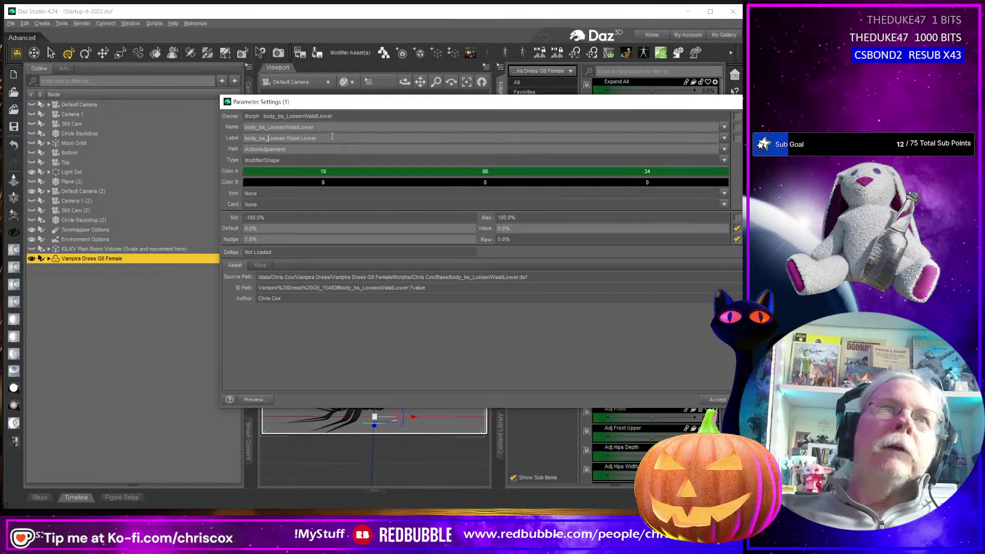
key("Return")
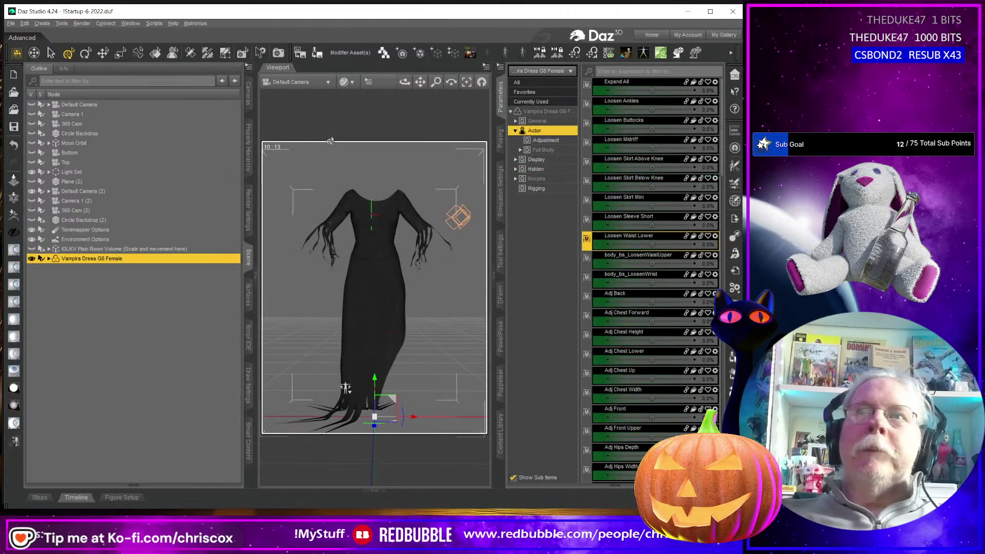
- Change the label of the body_bs_LoosenWaistUpper morph to Loosen Waist Upper in its parameter settings
left_click(715, 255)
left_click(723, 264)
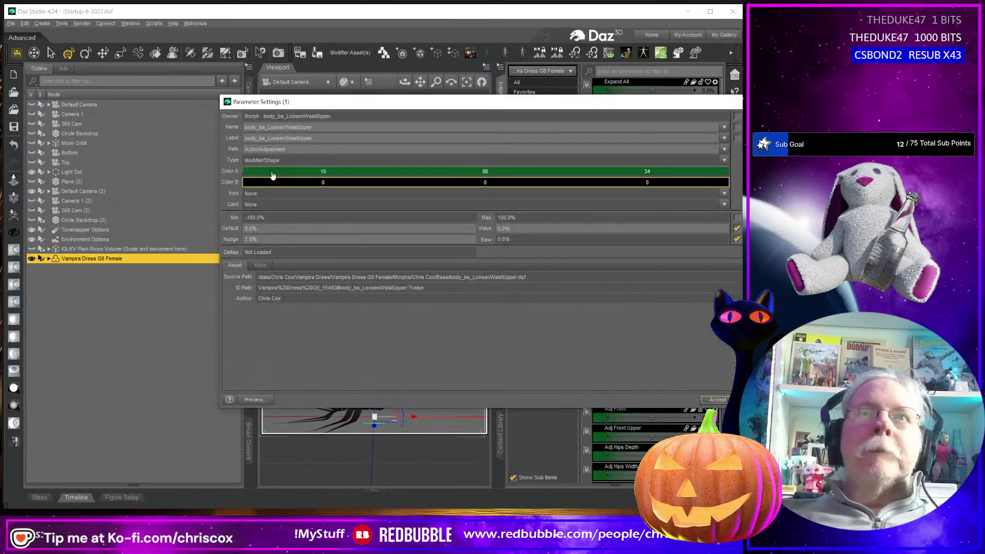
left_click(326, 139)
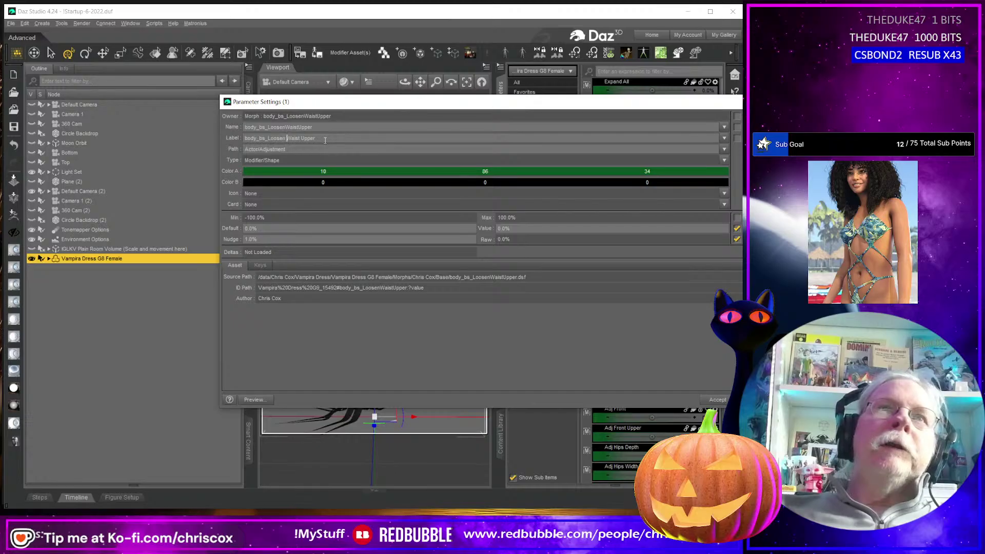
key("BackSpace")
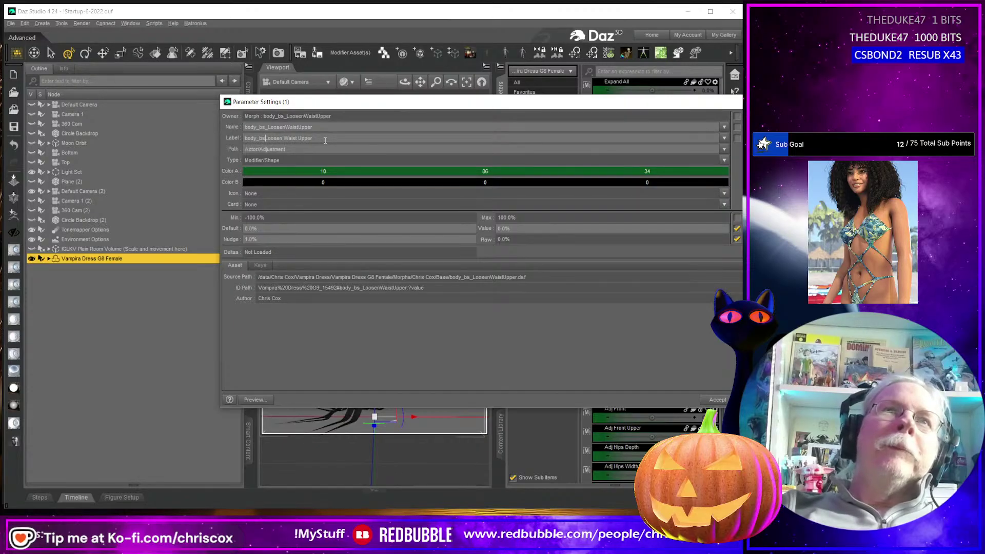
key("Return")
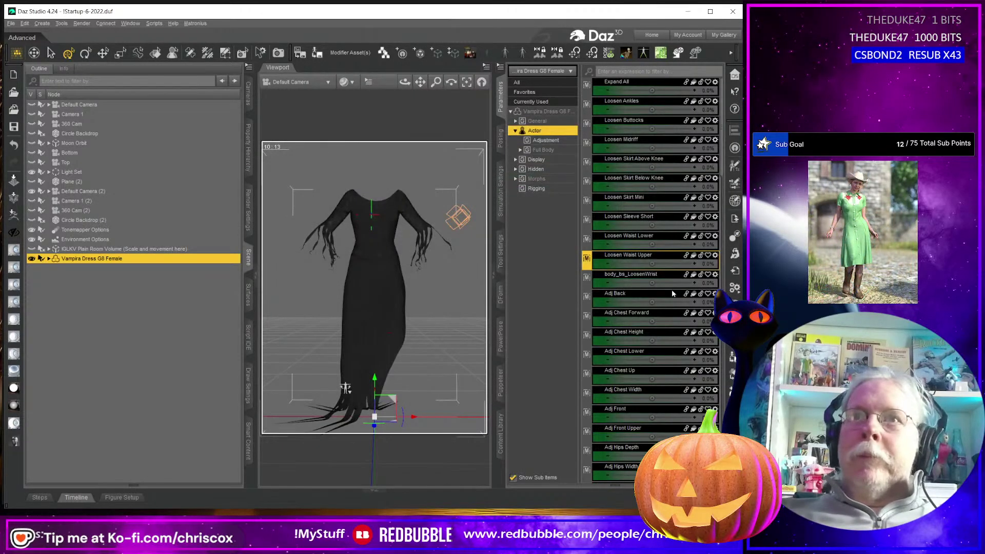
- Change the label of the body_bs_LoosenWrist morph to Loosen Wrist in its parameter settings
left_click(715, 275)
left_click(315, 138)
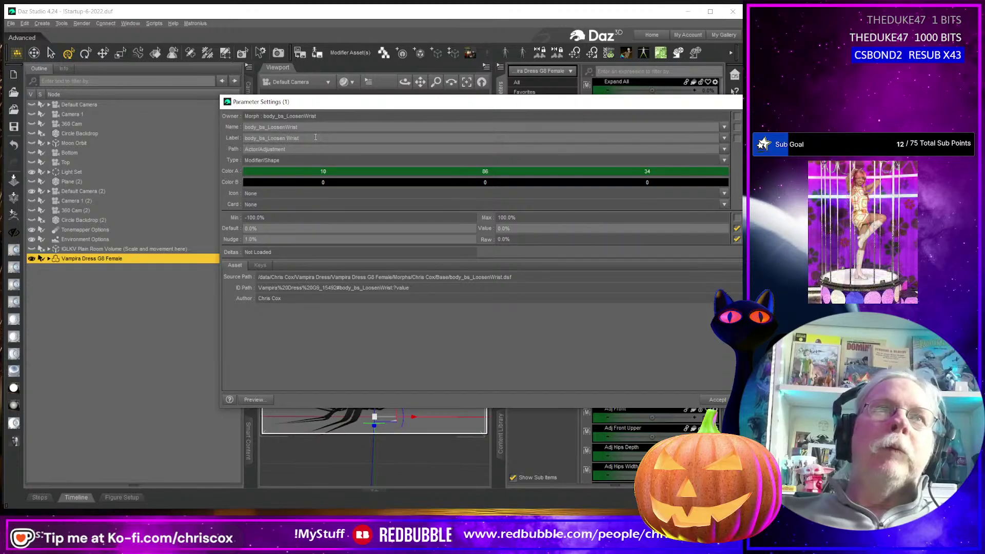
key("BackSpace")
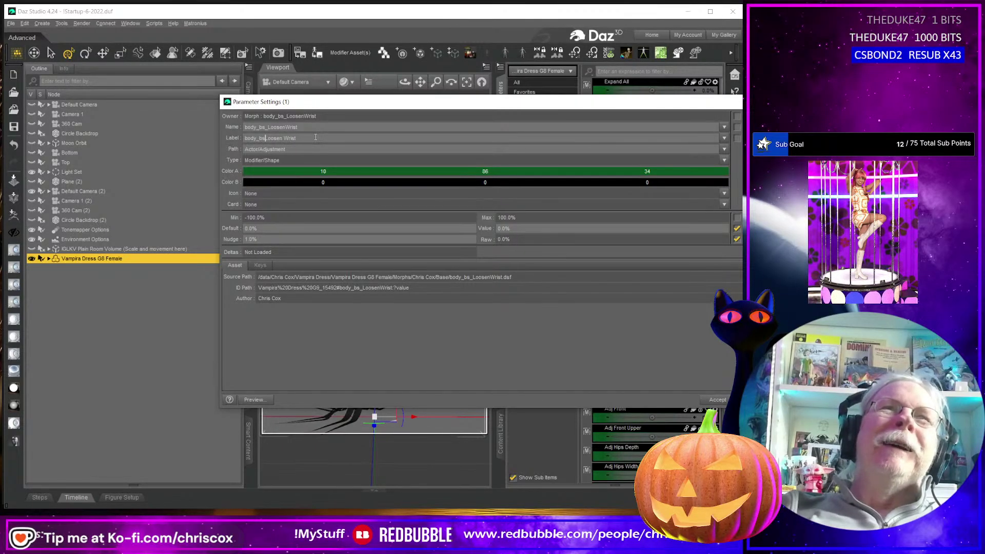
key("Return")
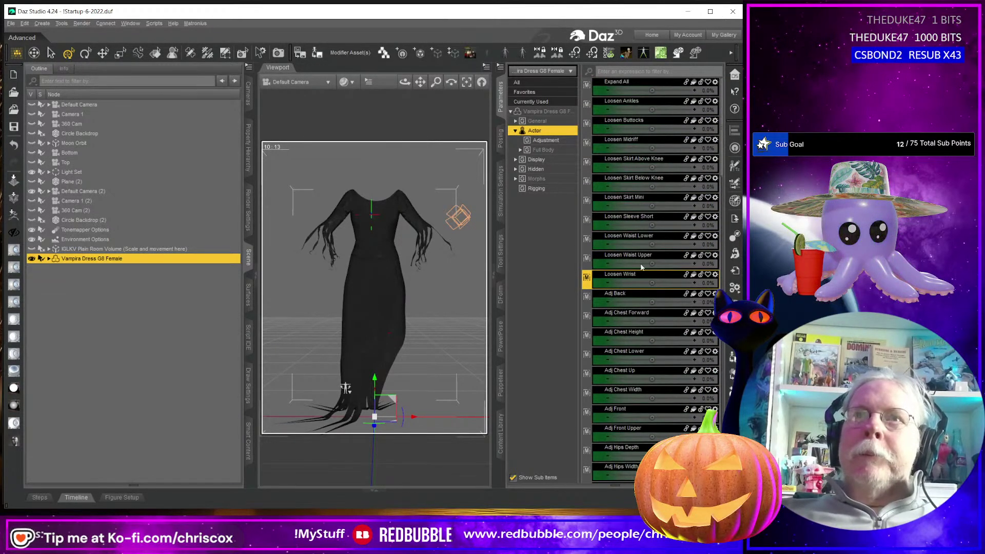
- Save the G8 Female dress's Actor properties as modifier assets under product name Base, leaving out the Hidden and Morphs groups
left_click(352, 54)
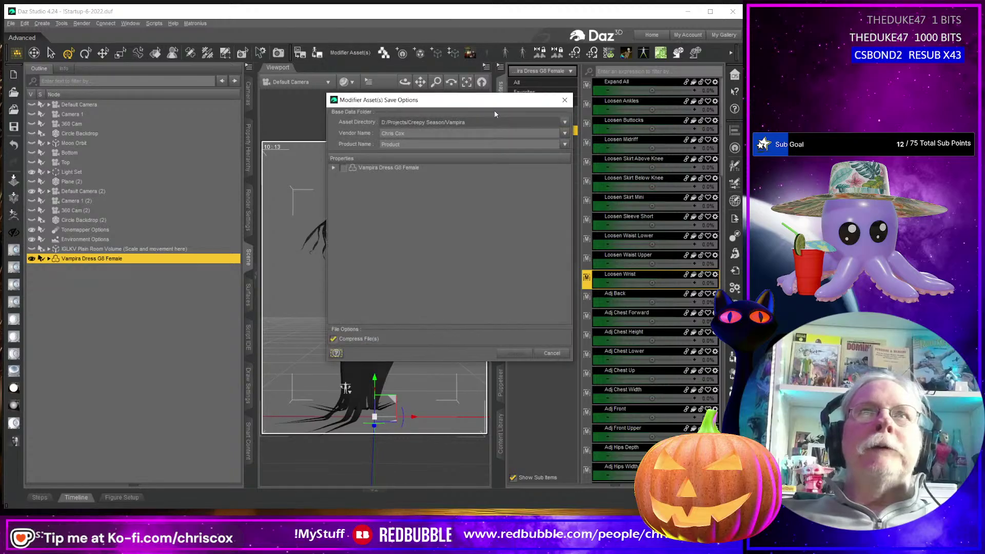
left_click(564, 146)
left_click(575, 163)
left_click(344, 168)
left_click(334, 167)
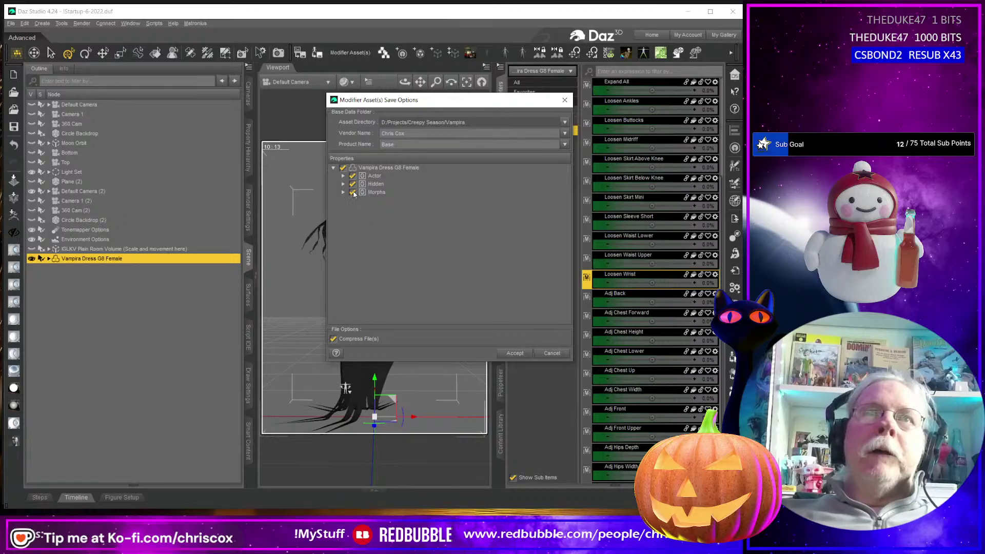
left_click(343, 176)
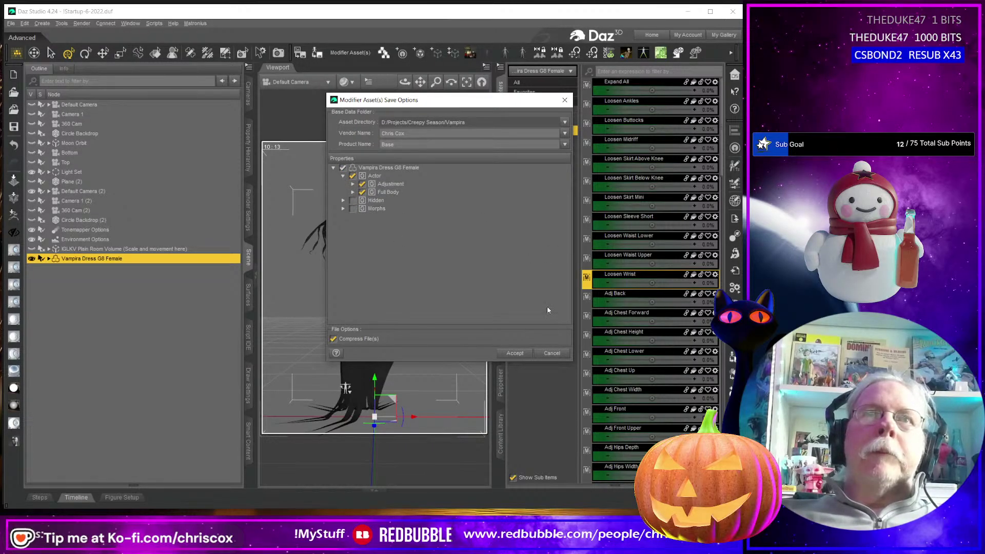
left_click(529, 354)
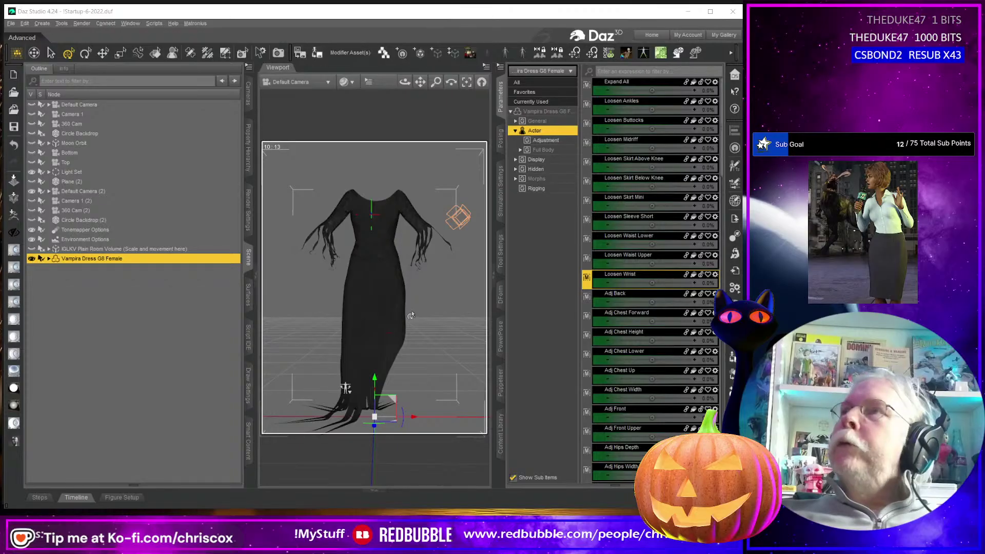
- Switch to File Explorer and open the Vampira Dress G8 Female's Base morph folder inside the Vampira project's data folder
key("alt+Tab")
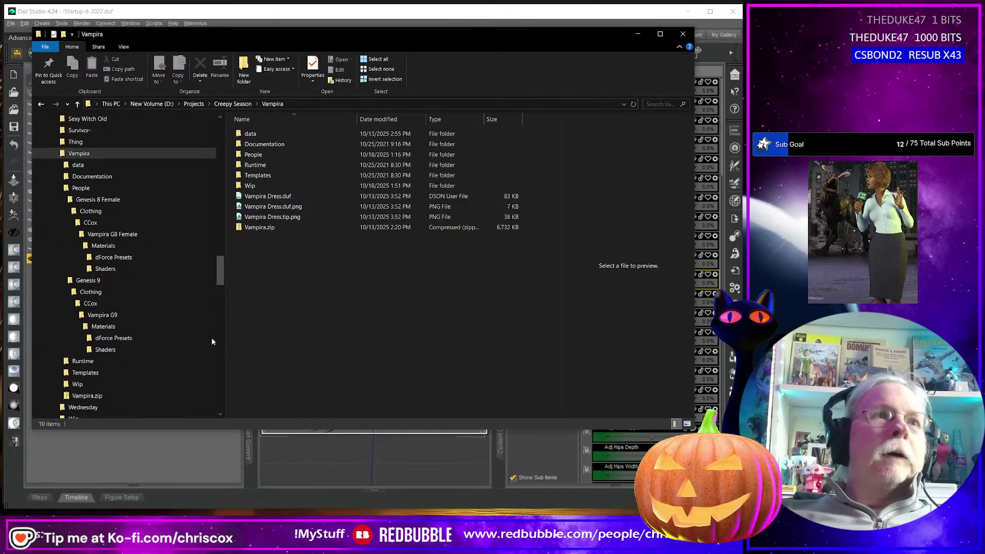
scroll(154, 319, "up", 2)
left_click(82, 234)
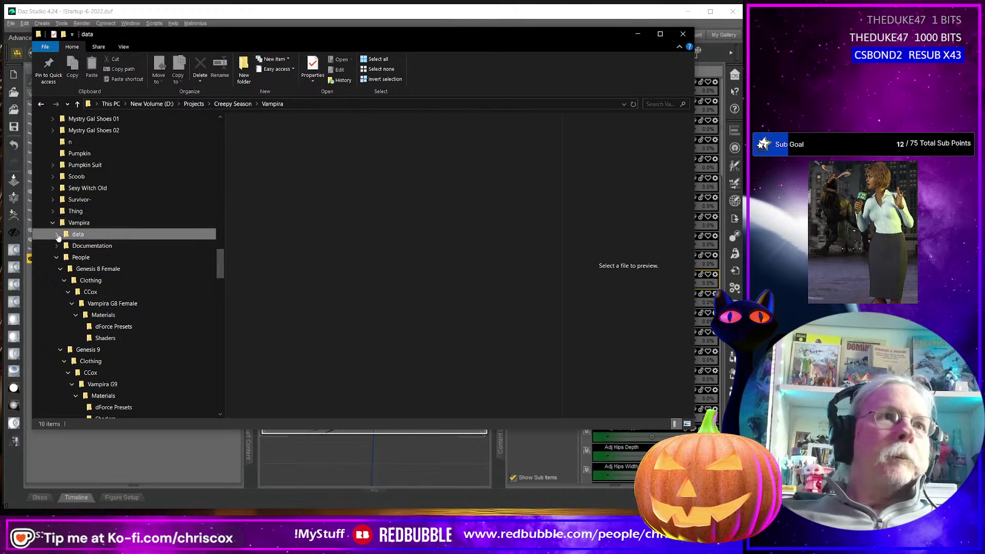
left_click(60, 247)
left_click(64, 257)
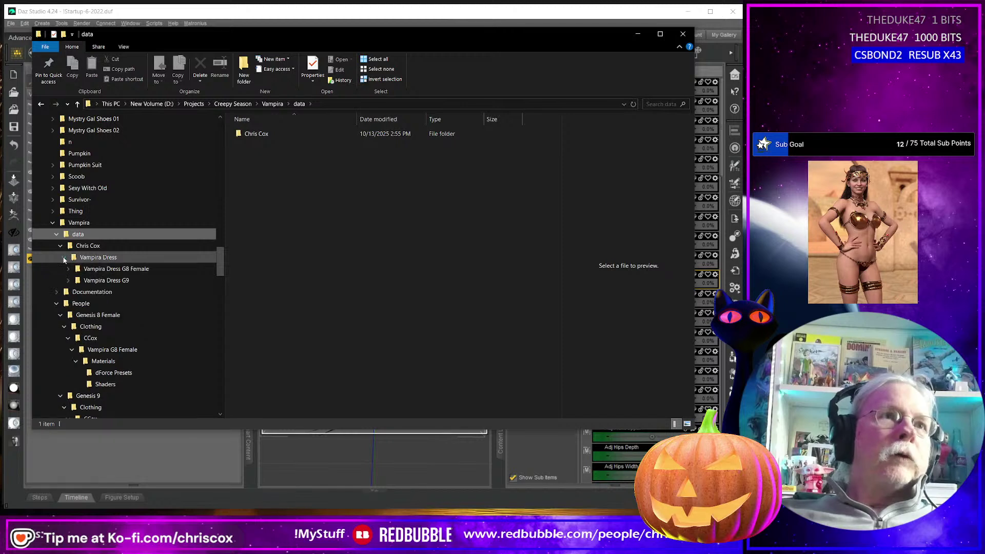
left_click(140, 267)
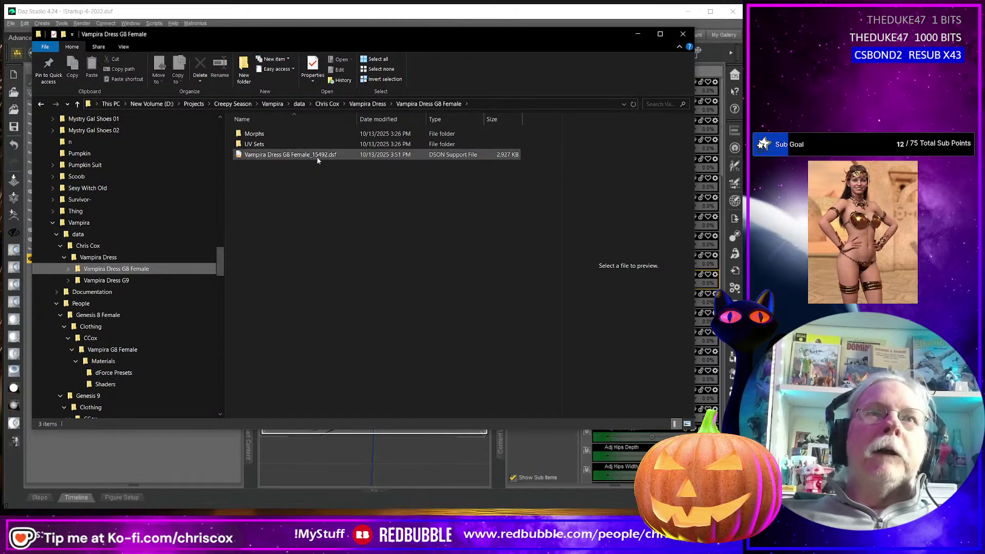
left_click(105, 280)
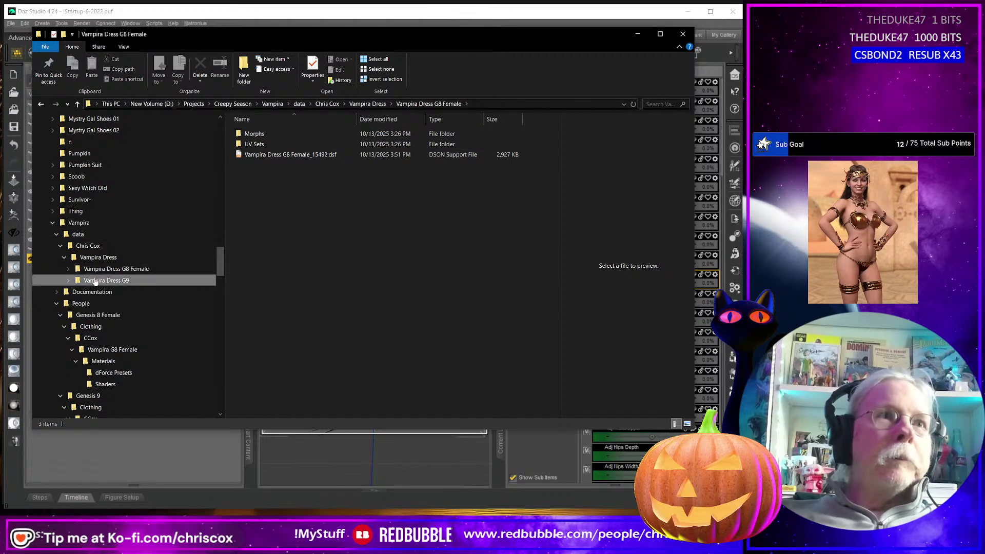
left_click(131, 270)
double_click(266, 134)
double_click(266, 134)
double_click(268, 134)
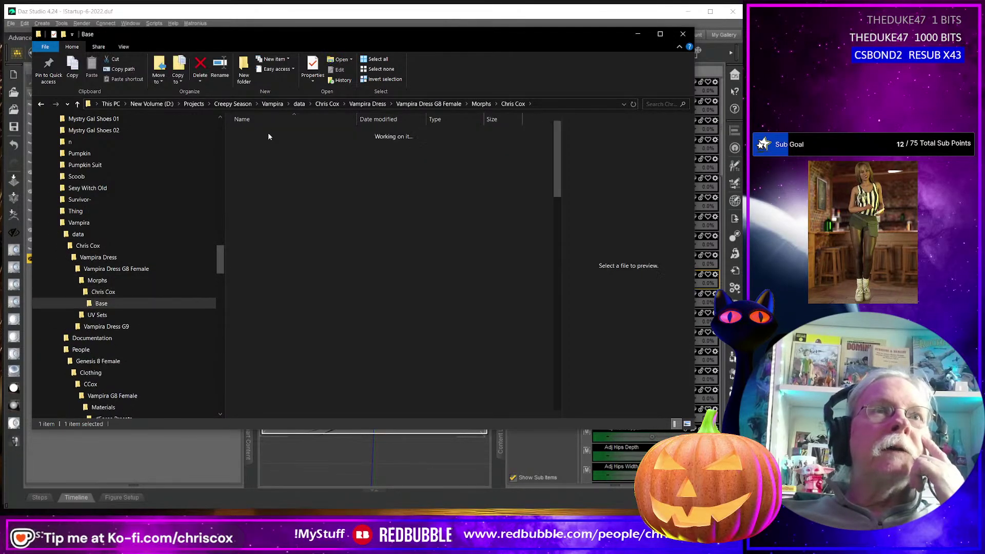
- Delete the character body morph files from Ally9_body_bs_Body.dsf through BaseMasculine_body_bs_Body.dsf in the Base folder
scroll(349, 237, "down", 5)
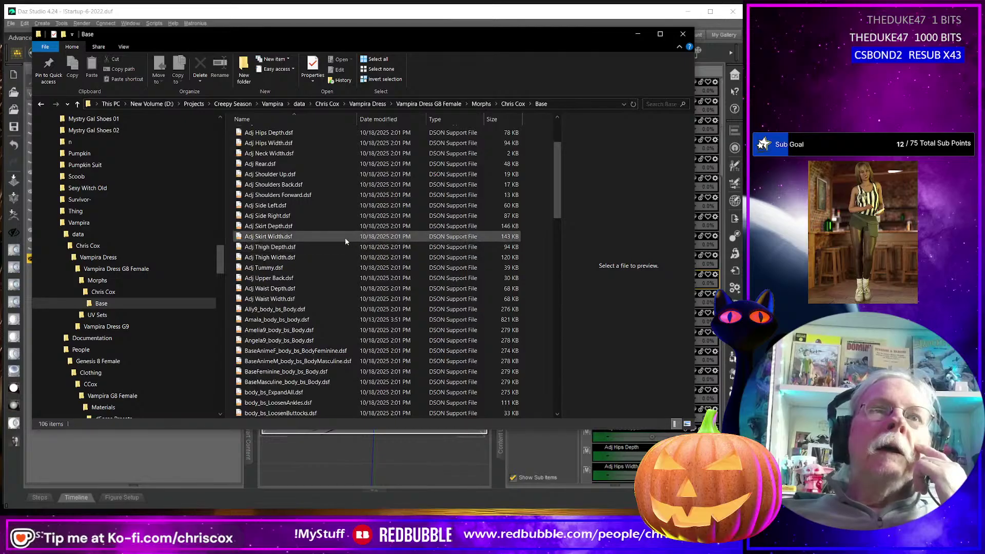
left_click(285, 248)
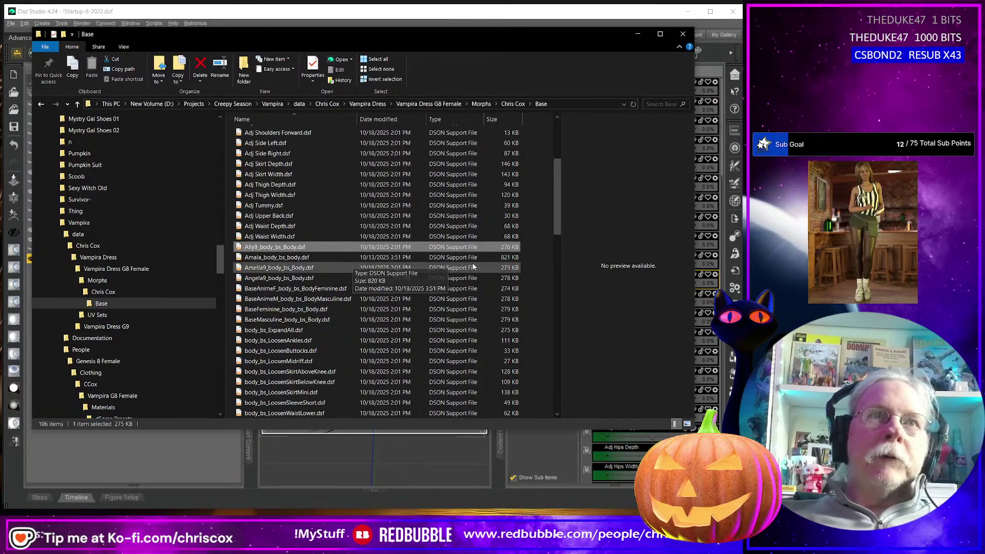
key("shift+Down")
key("shift+Down")
key("shift+Down")
key("shift+Down")
key("shift+Down")
key("shift+Down")
key("shift+Down")
key("shift+Down")
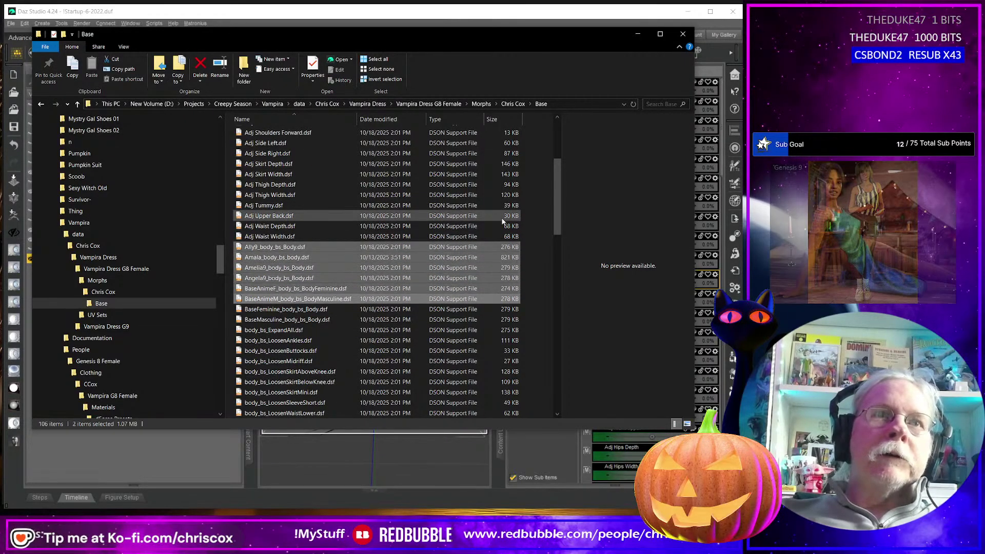
key("shift+Up")
key("Delete")
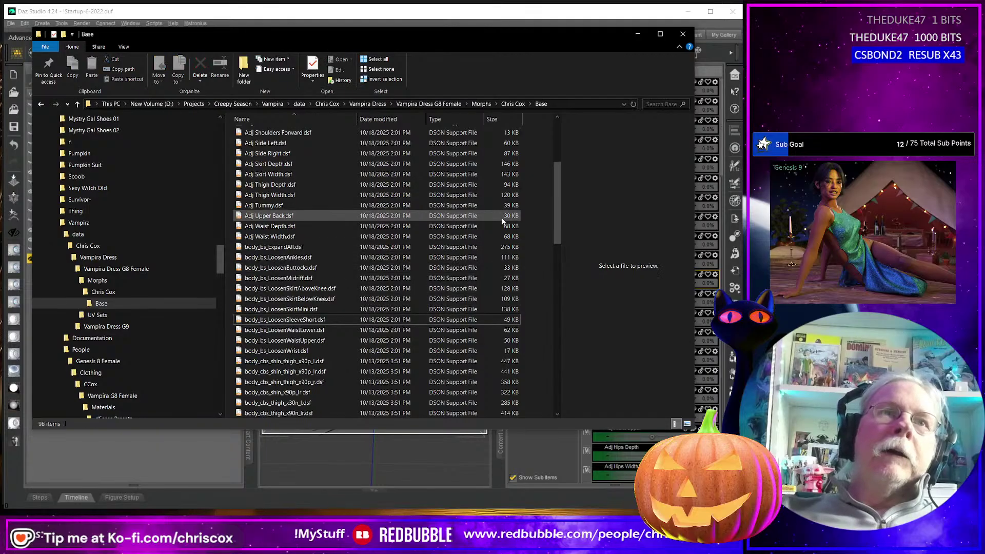
- Delete the morph files from body_cbs_shin_thigh_x90p_l.dsf through Cheyenne9Thinner_body_bs_Body.dsf, keeping the body_bs_ expand and loosen files
left_click(297, 255)
scroll(359, 267, "down", 2)
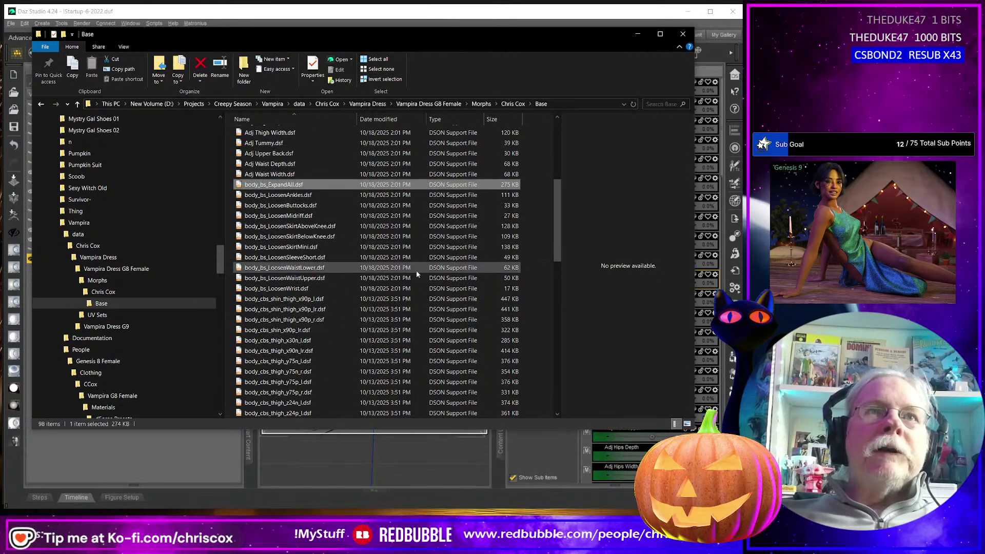
key("Down")
key("Down")
key("Down")
key("Down")
key("Down")
key("Down")
key("Down")
key("Down")
key("Down")
key("Down")
key("Down")
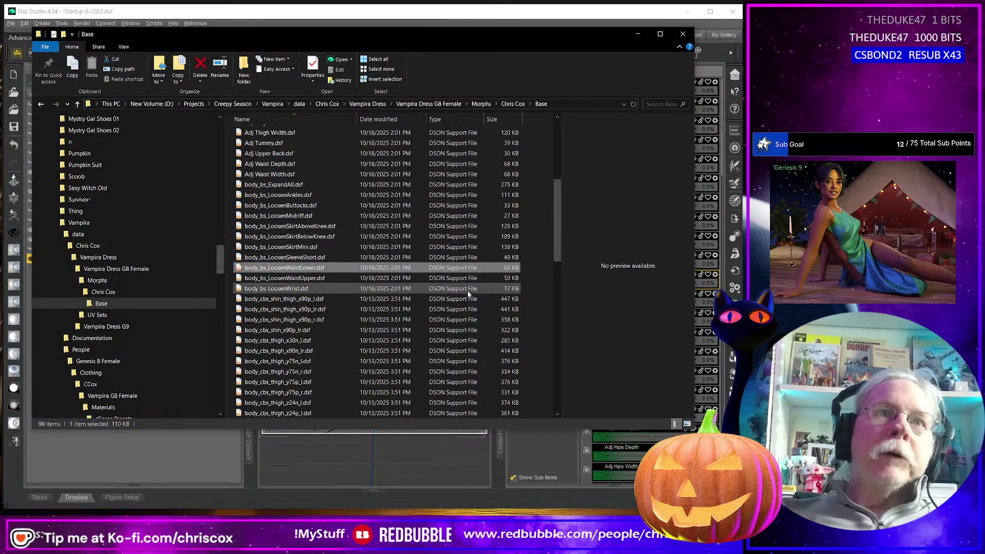
key("Up")
scroll(550, 294, "down", 3)
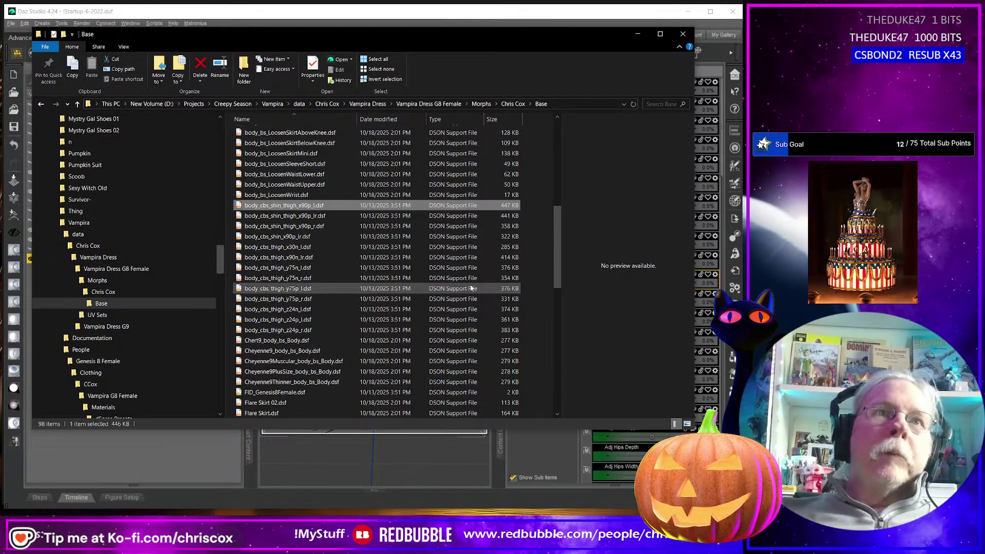
key("shift+Down")
key("shift+Down")
key("shift+Down")
key("shift+Down")
key("shift+Down")
key("shift+Down")
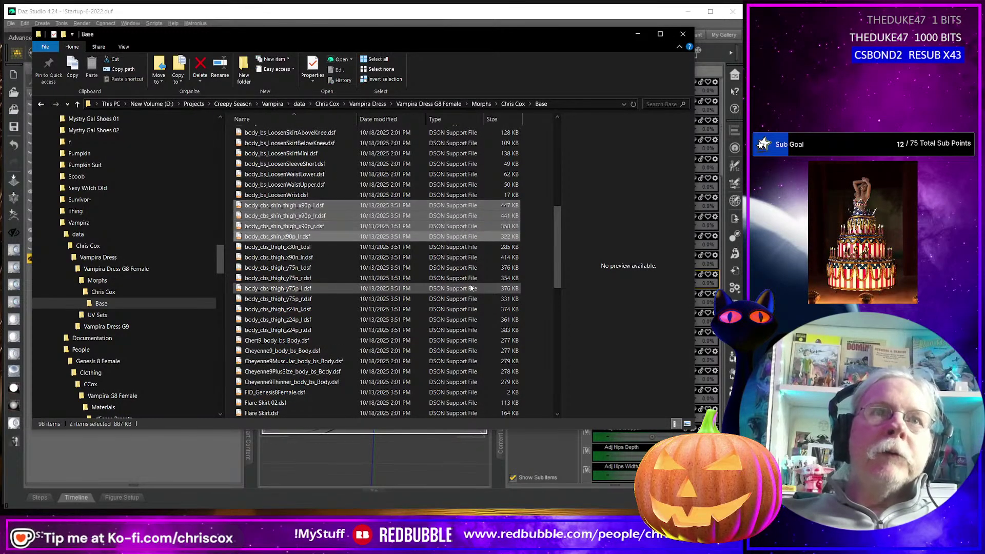
key("shift+Down")
key("shift+Down")
key("shift+Down")
key("shift+Down")
key("shift+Down")
key("shift+Down")
key("shift+Down")
key("shift+Down")
key("shift+Down")
key("shift+Down")
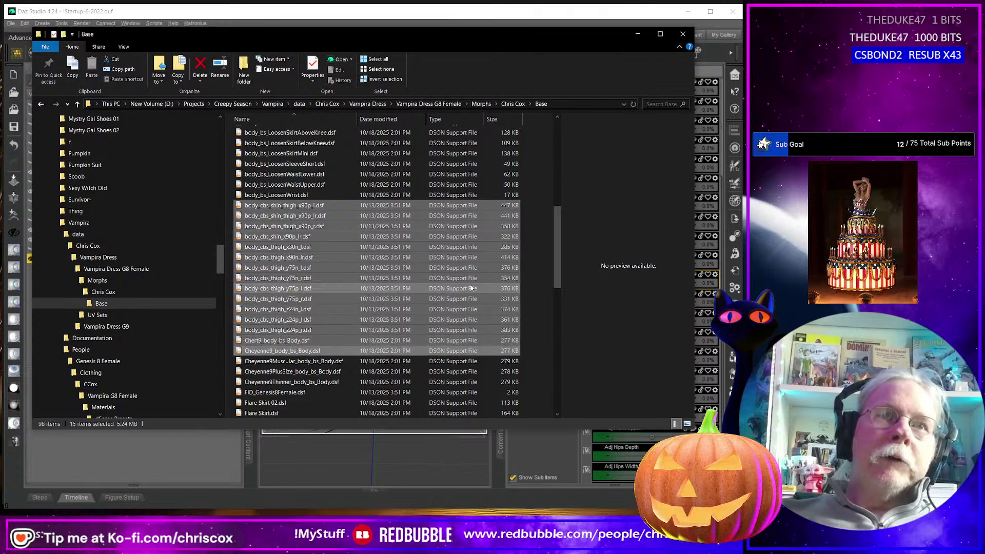
key("shift+Down")
key("shift+Down")
key("shift+Up")
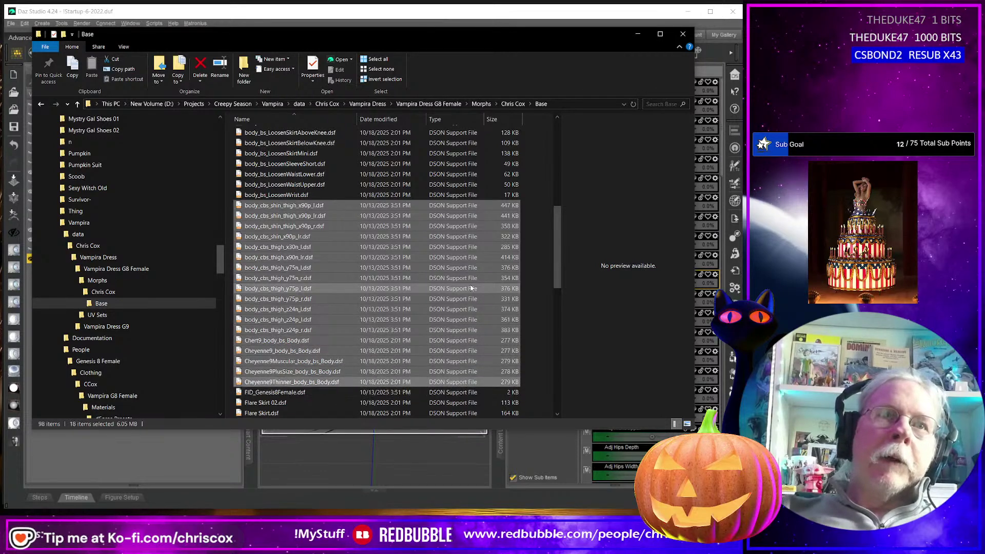
key("Delete")
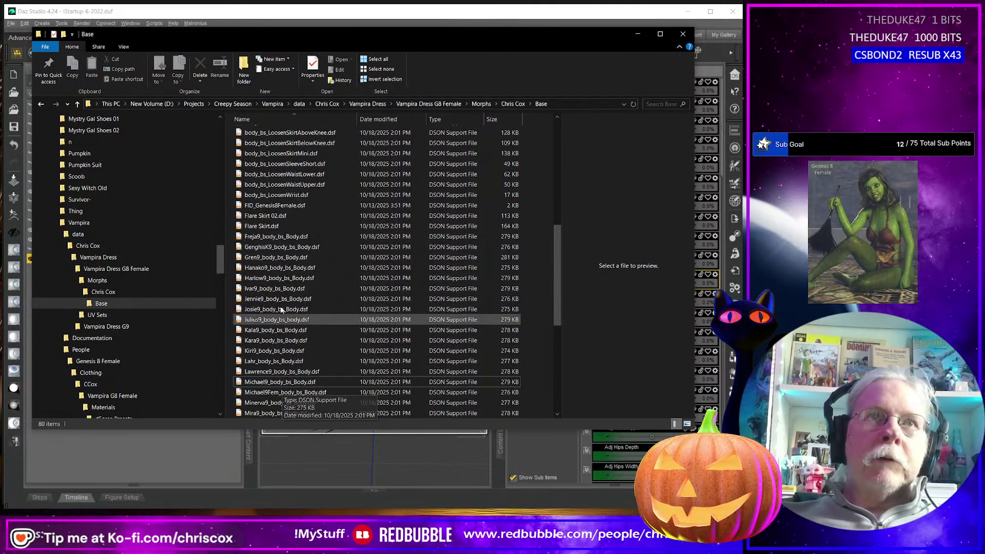
- Delete the character body morph files from Freja9_body_bs_Body.dsf through Pixie9_body_bs_Body.dsf, keeping the FID and Flare Skirt files
left_click(273, 206)
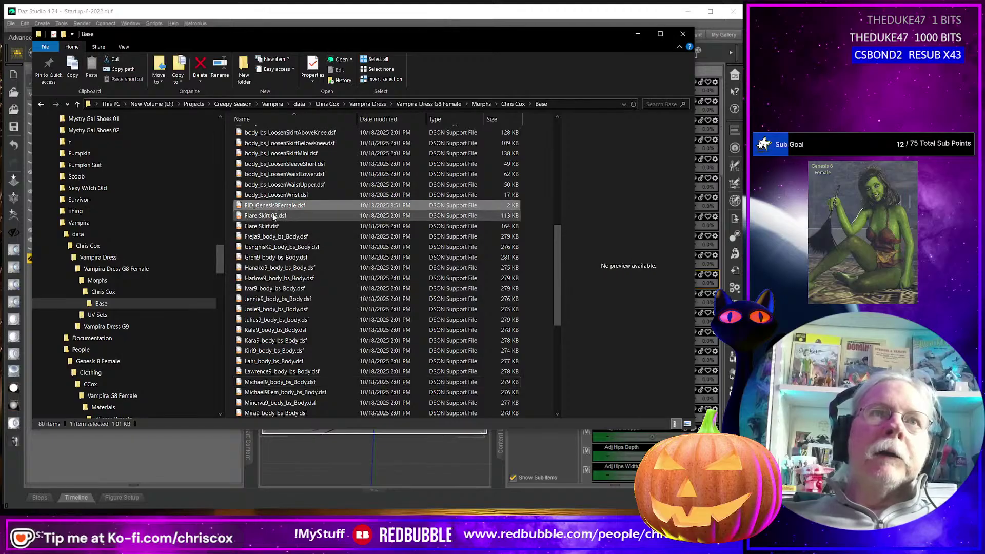
left_click(272, 236)
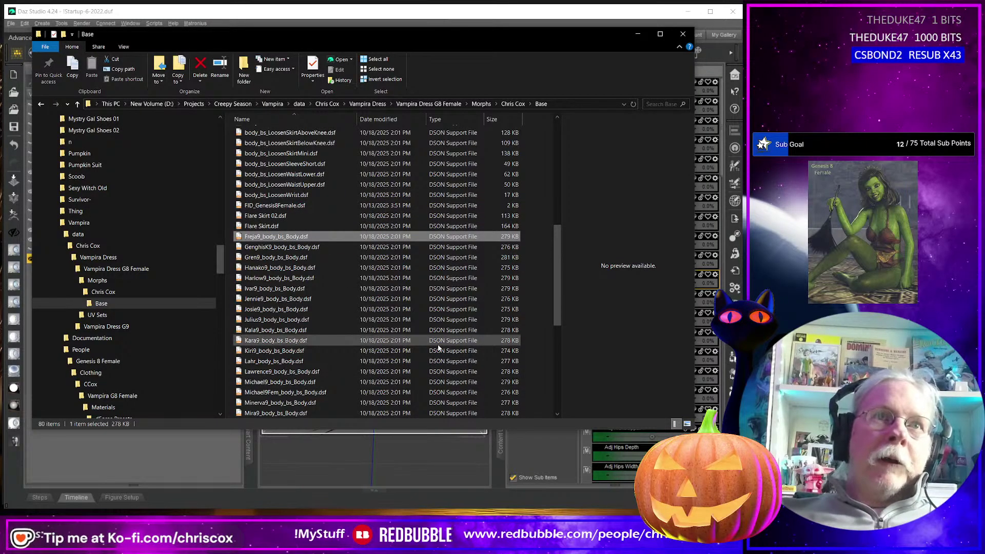
key("shift+Down")
key("shift+Down")
key("shift+Down")
key("shift+Down")
key("shift+Down")
key("shift+Down")
key("shift+Down")
key("shift+Down")
key("shift+Down")
key("shift+Down")
key("shift+Down")
key("shift+Down")
key("shift+Down")
key("shift+Down")
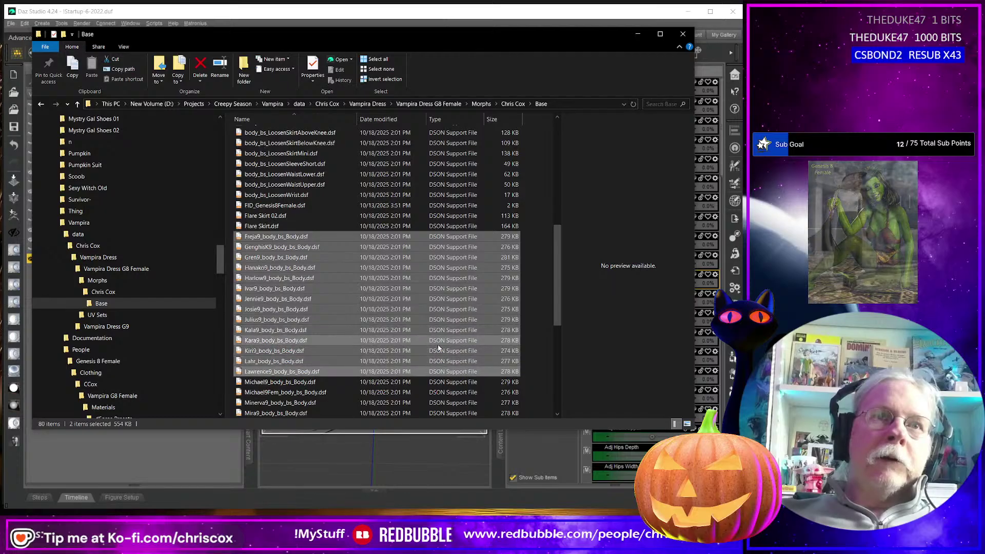
scroll(438, 348, "down", 4)
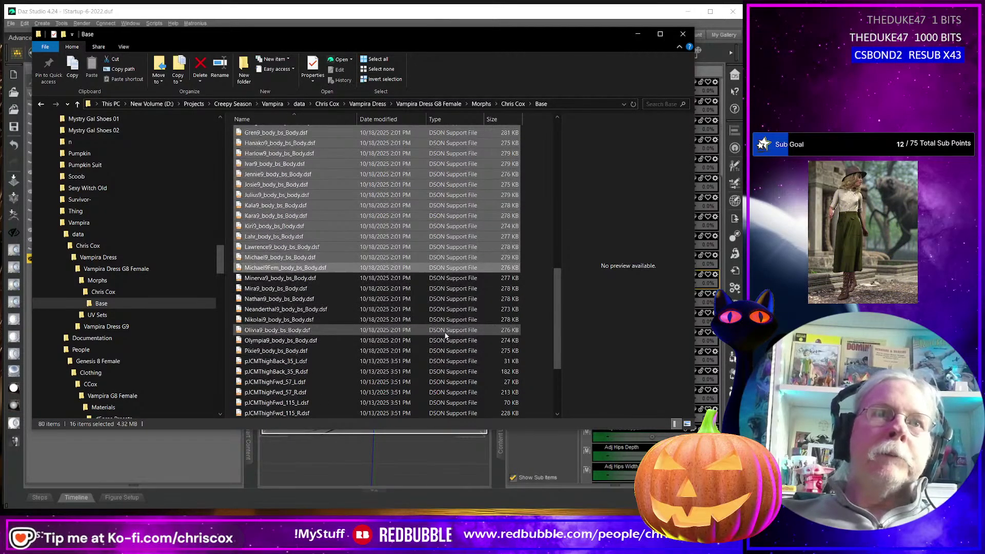
key("shift+Down")
key("shift+Down")
key("shift+Down")
key("shift+Down")
key("shift+Down")
key("shift+Down")
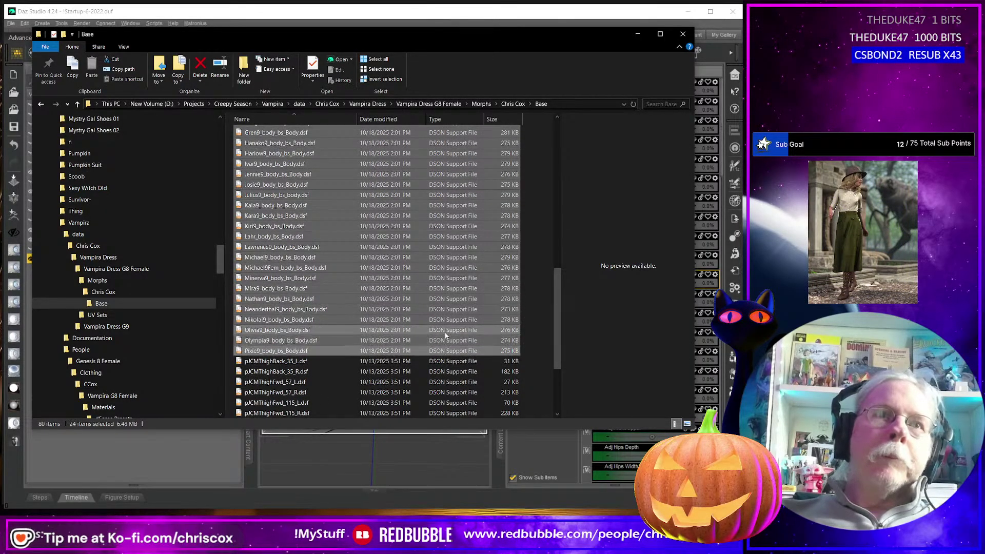
key("Delete")
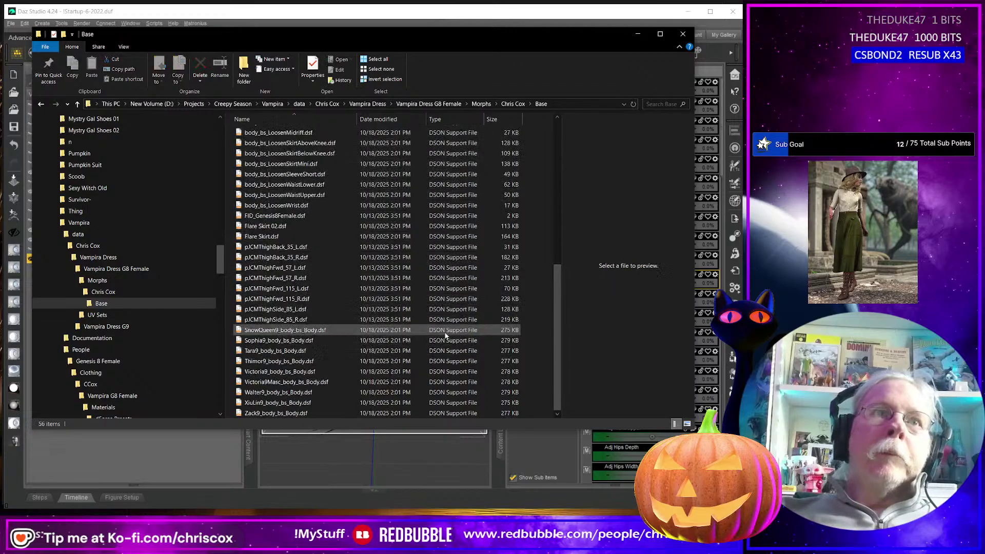
- Delete the character body morph files from SnowQueen9_body_bs_Body.dsf through Zack9_body_bs_Body.dsf, keeping the pJCM files, and review the remaining list
left_click(301, 248)
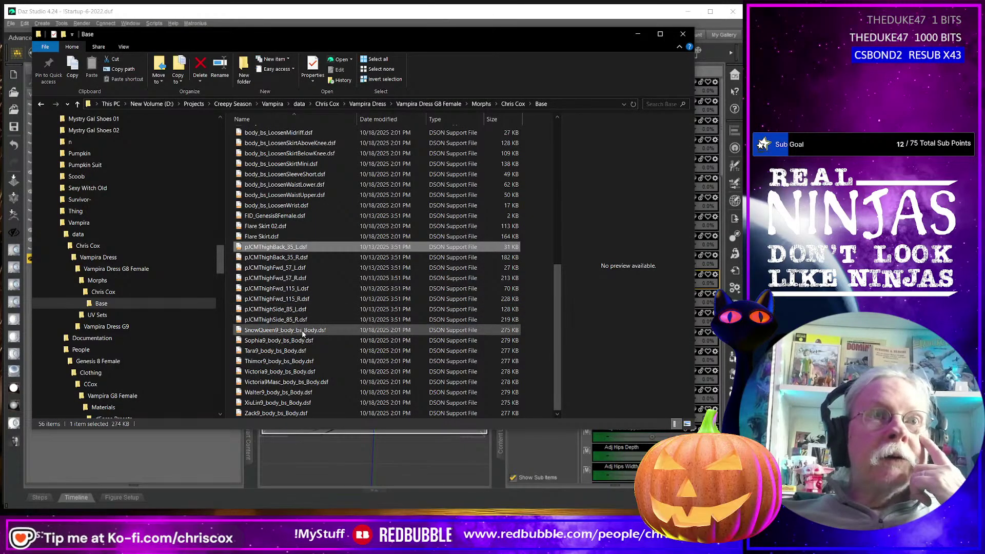
left_click(304, 330)
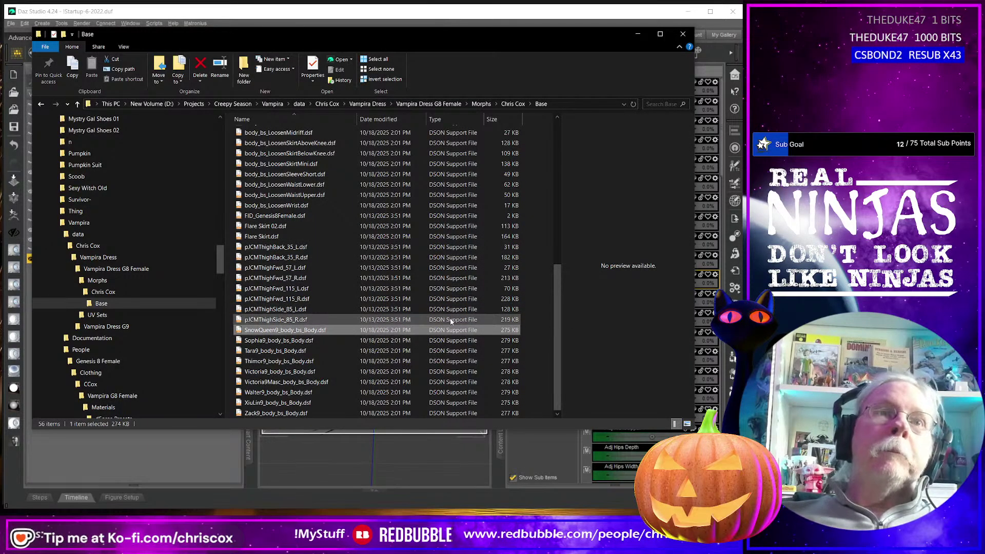
key("shift+Down")
key("shift+Down")
key("shift+Down")
key("shift+Down")
key("shift+Down")
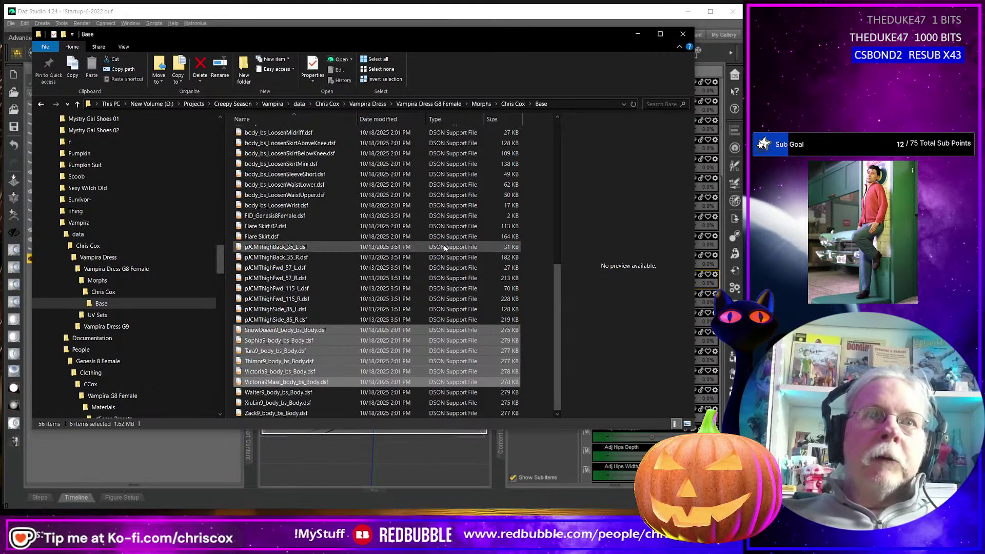
key("shift+Down")
key("shift+Down")
key("shift+Down")
key("Delete")
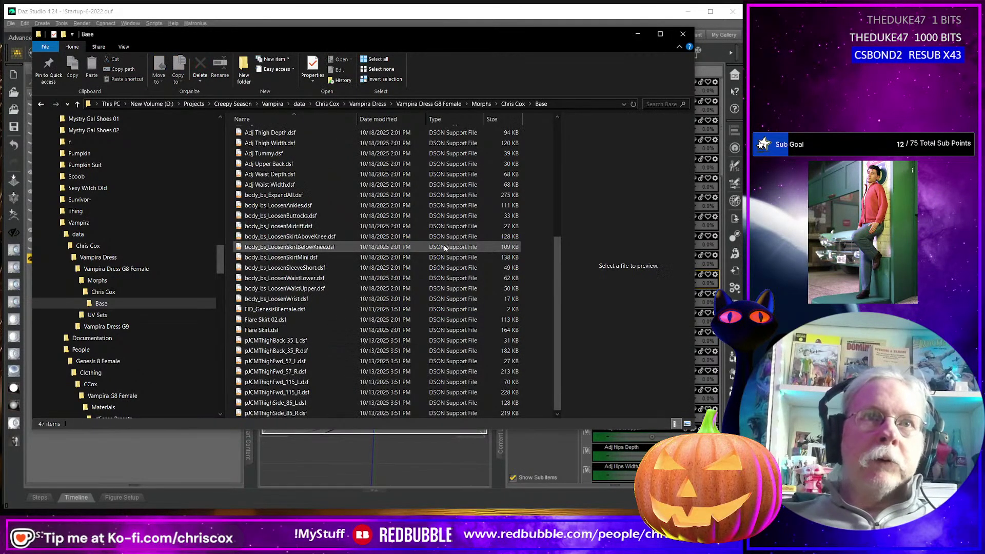
scroll(417, 289, "up", 6)
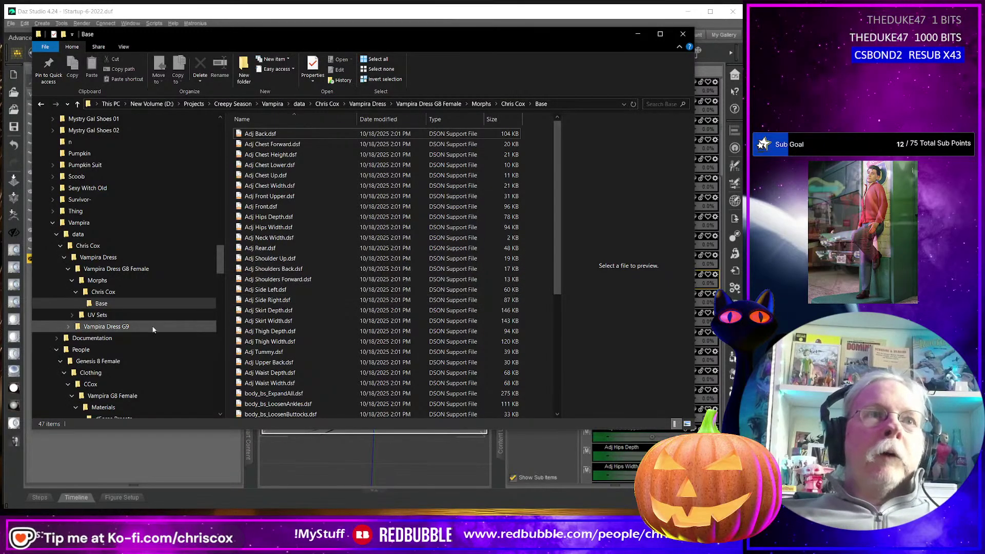
- Return to Daz Studio and delete the Vampira Dress G8 Female from the scene
left_click(637, 34)
left_click(373, 302)
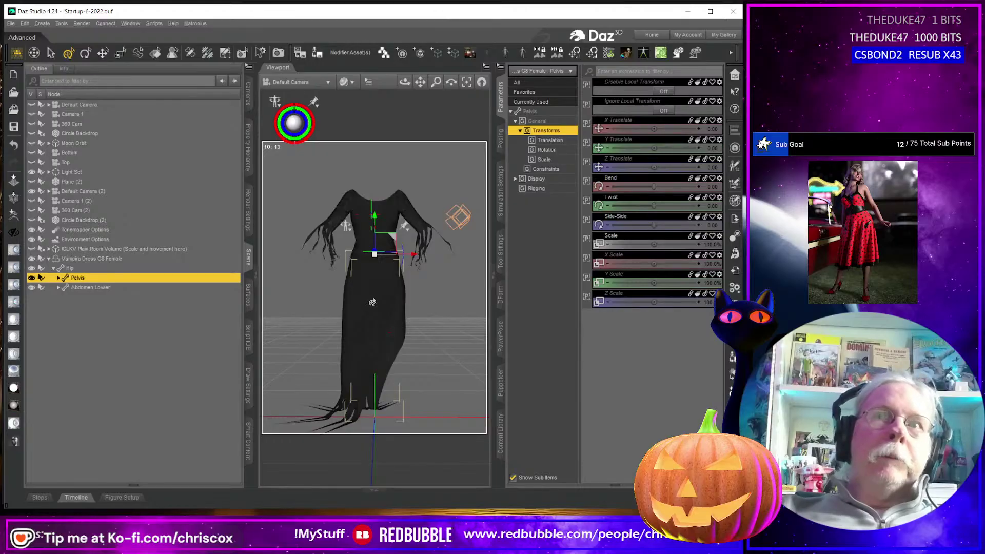
key("Delete")
- Load the Vampira Dress G9 from the Genesis 9 clothing content into the scene and select its root node
left_click(500, 433)
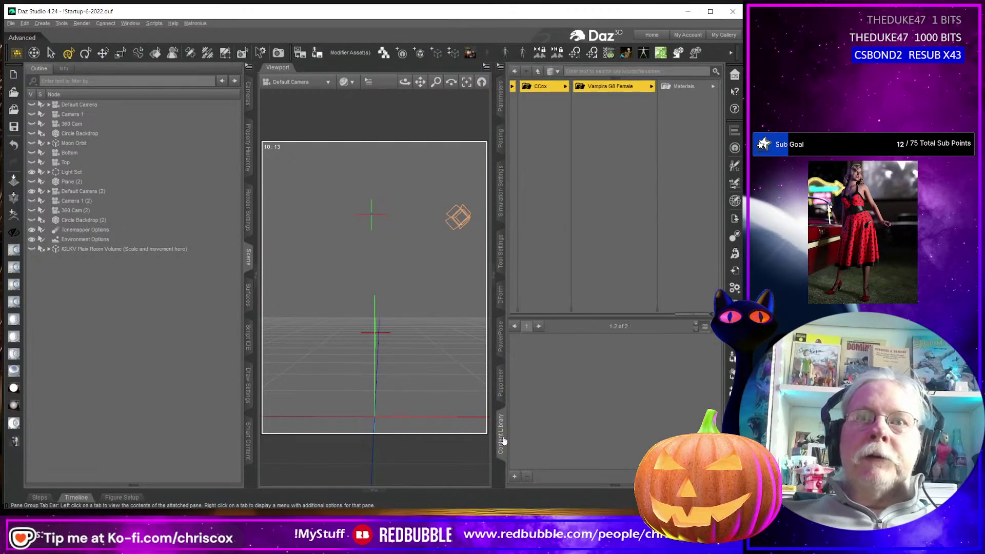
left_click(513, 104)
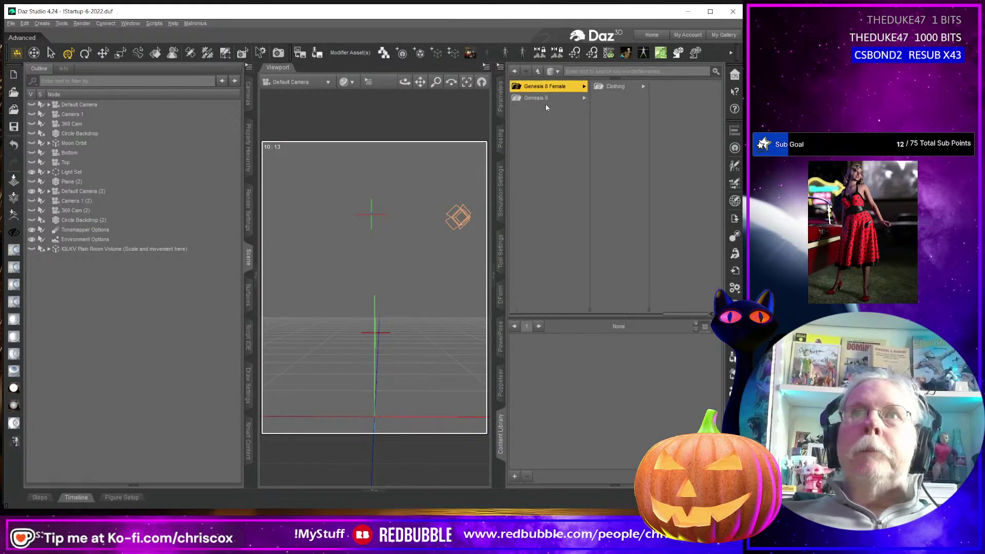
left_click(559, 99)
left_click(614, 89)
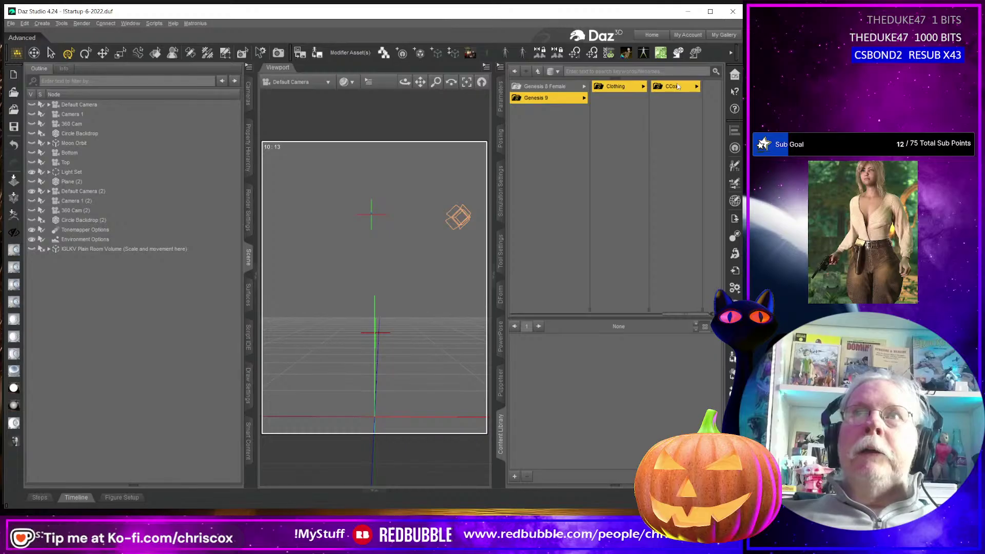
left_click(677, 86)
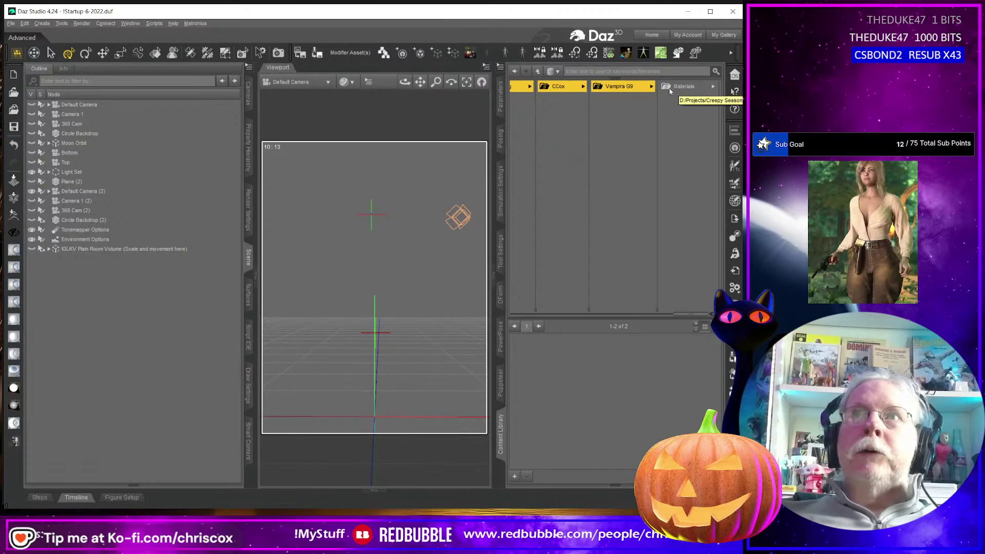
double_click(541, 369)
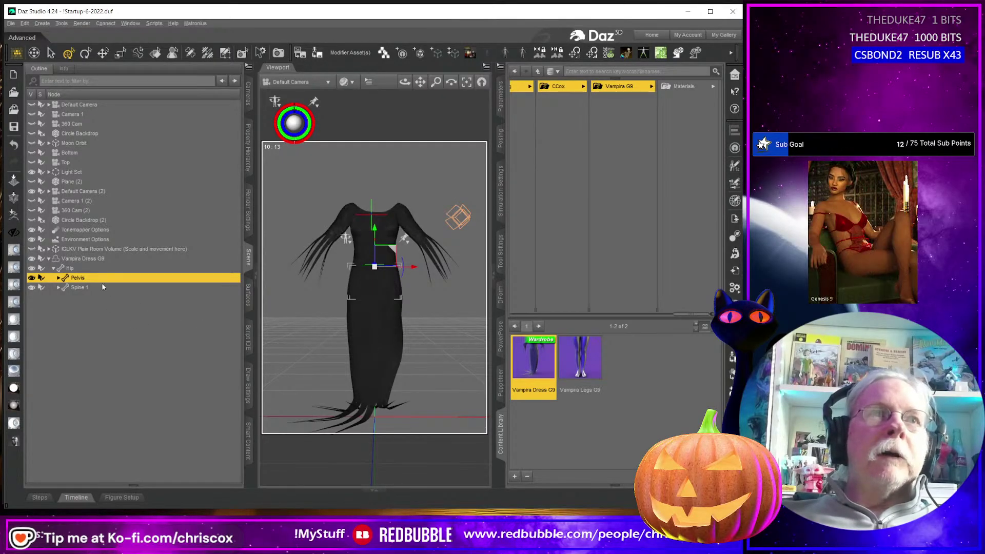
left_click(91, 259)
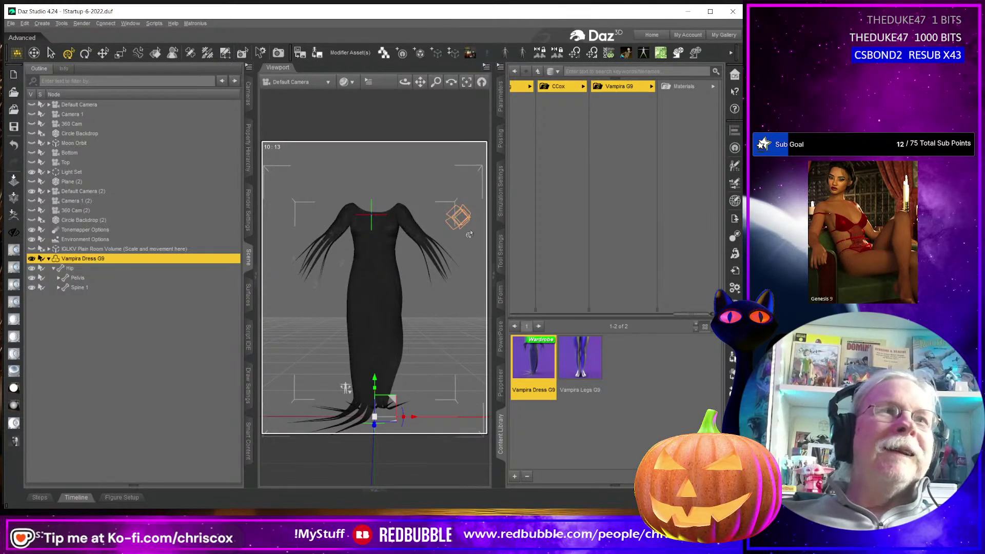
- Examine the Vampira Dress G9's morph properties in the Actor, Morphs, Hidden, Full Body and Adjustment groups
left_click(500, 98)
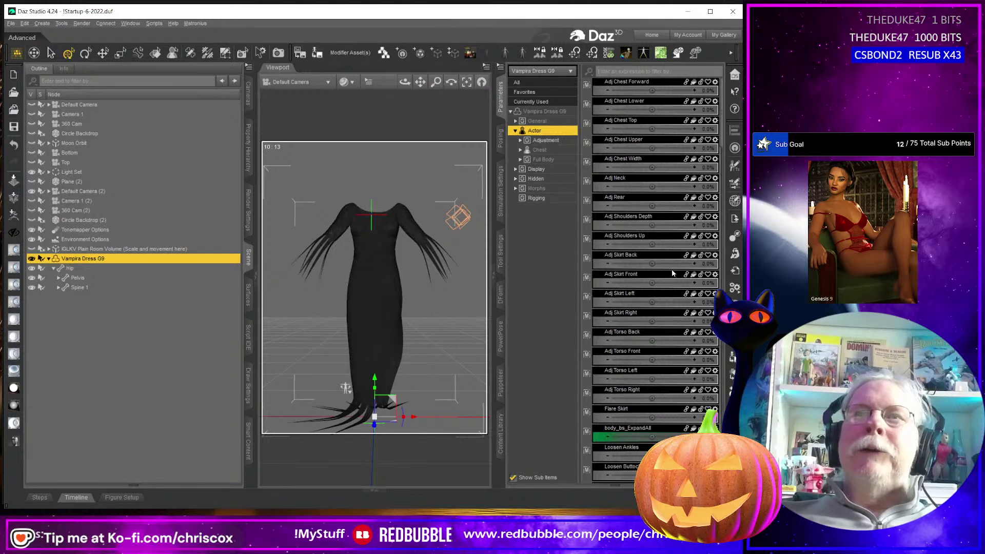
scroll(672, 273, "down", 15)
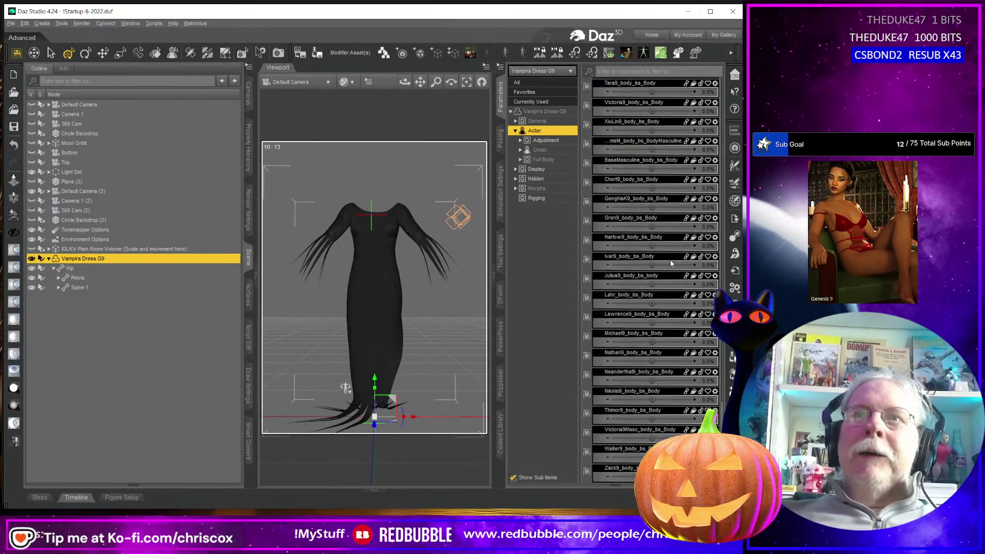
left_click(536, 188)
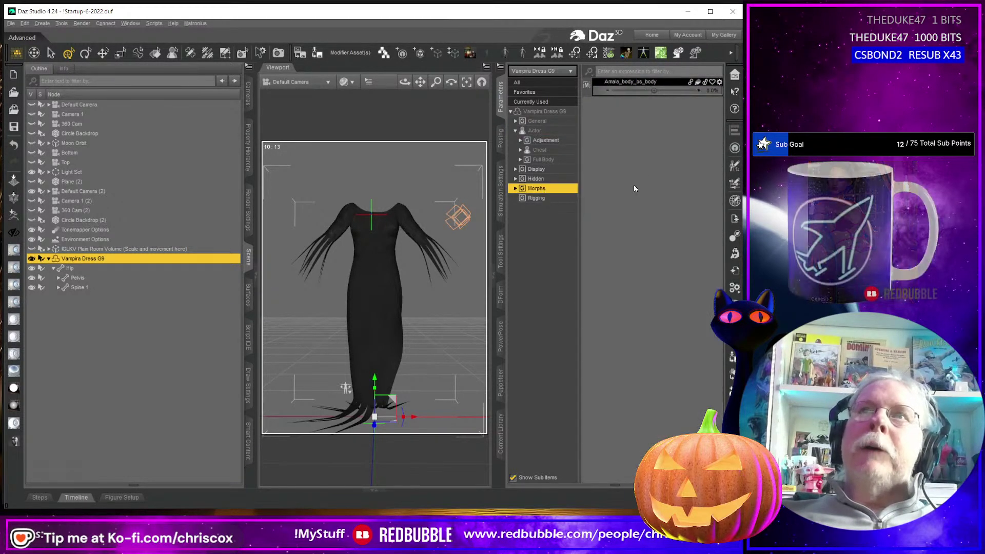
left_click(537, 179)
left_click(539, 161)
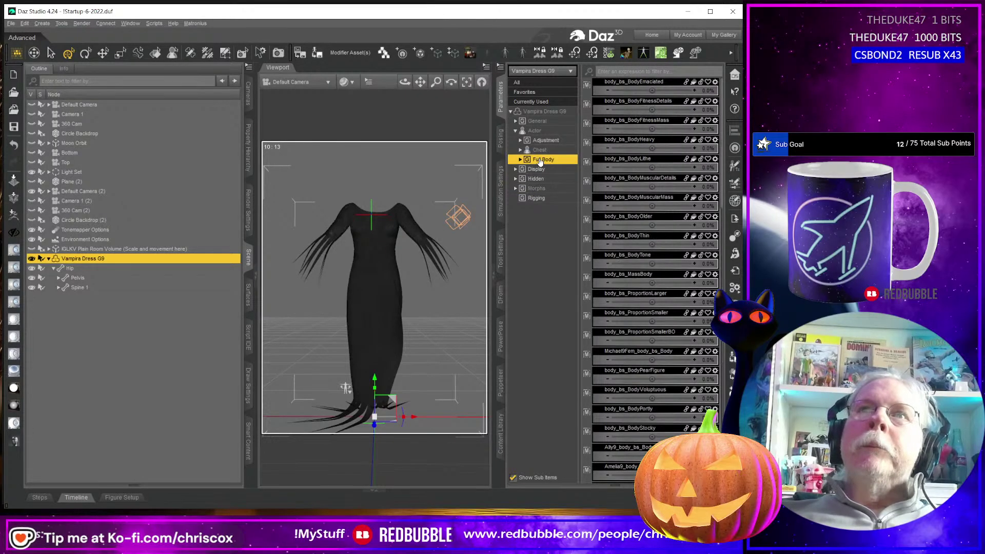
left_click(553, 144)
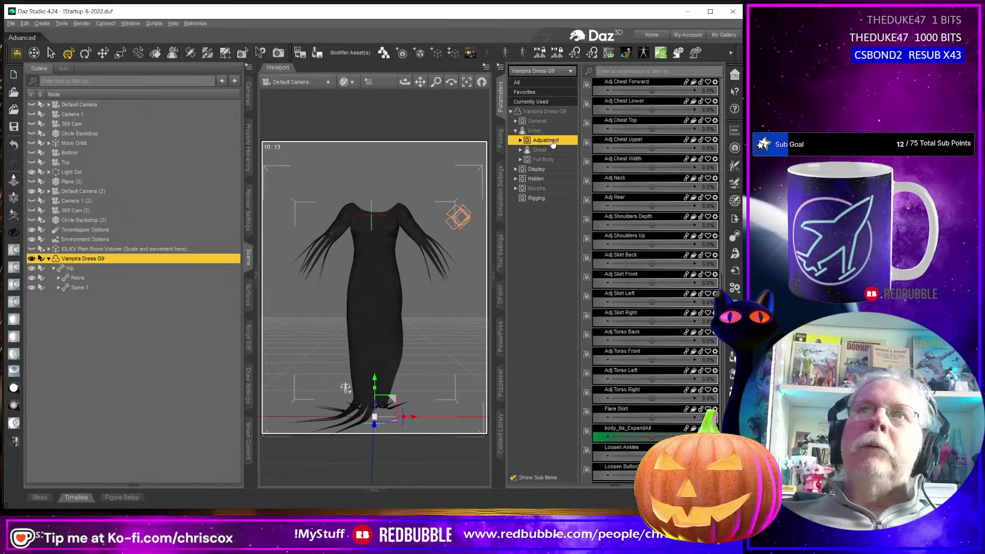
left_click(535, 130)
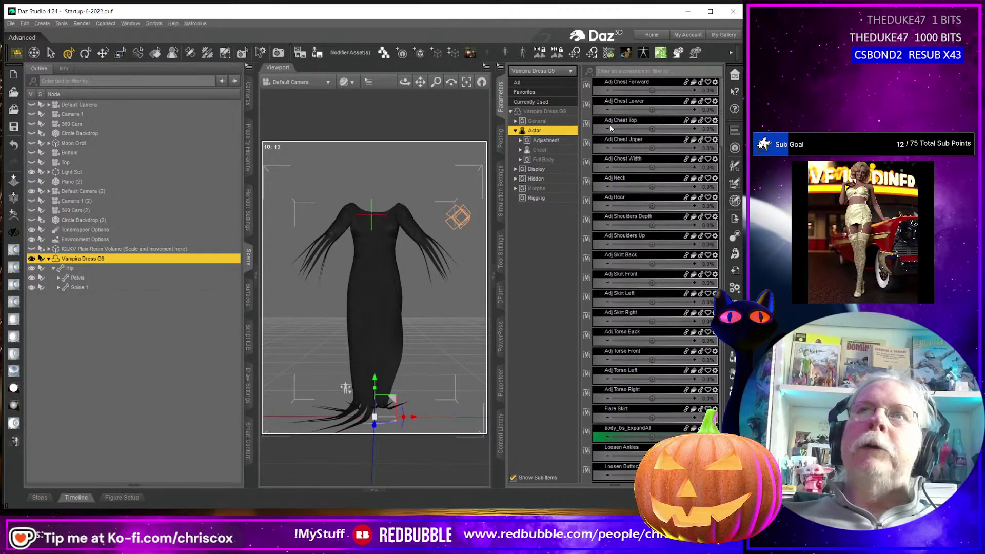
scroll(621, 254, "down", 15)
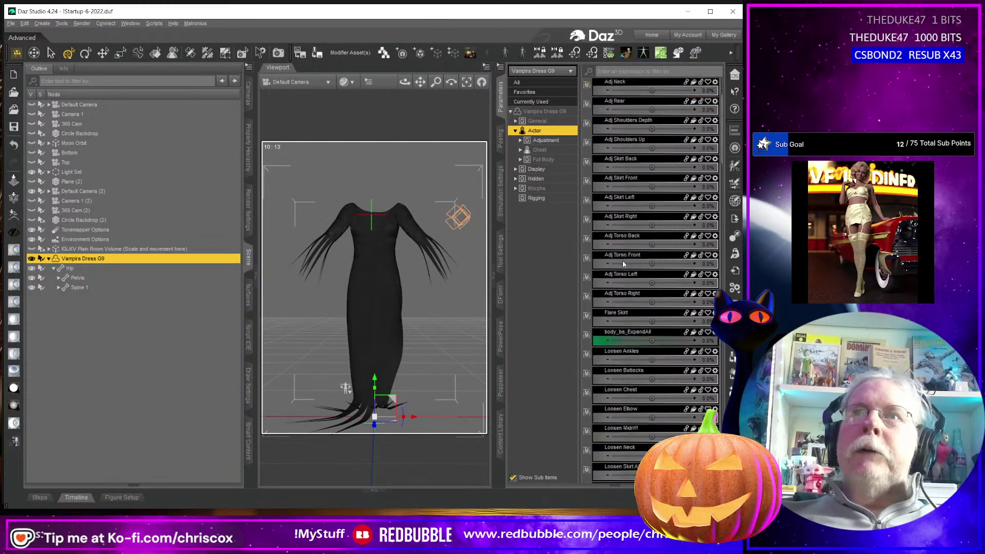
scroll(622, 301, "down", 6)
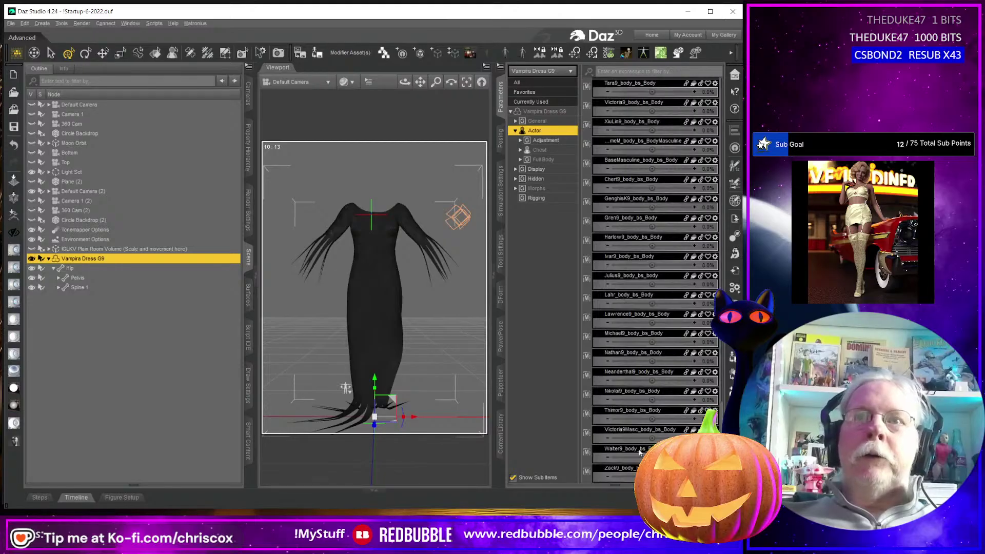
key("ctrl+a")
right_click(634, 471)
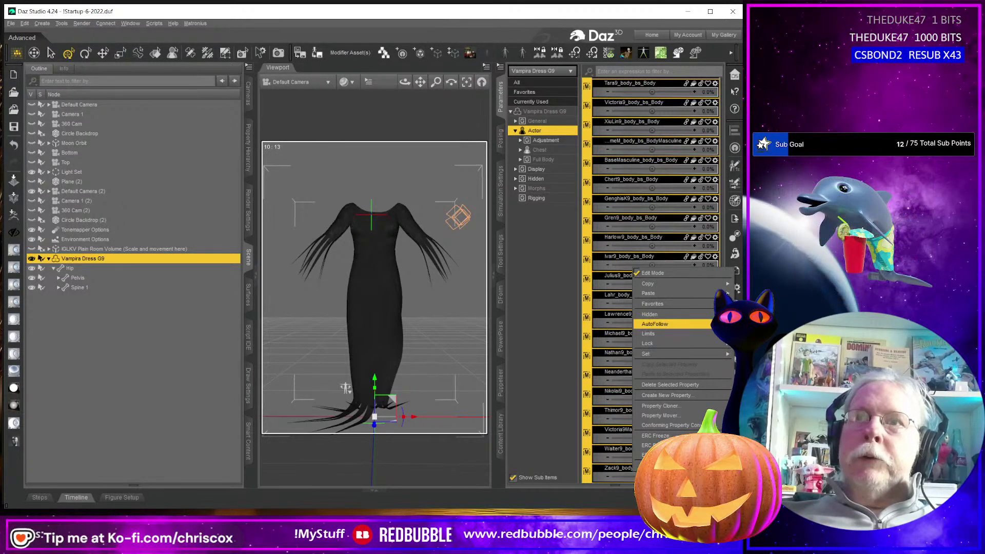
left_click(649, 333)
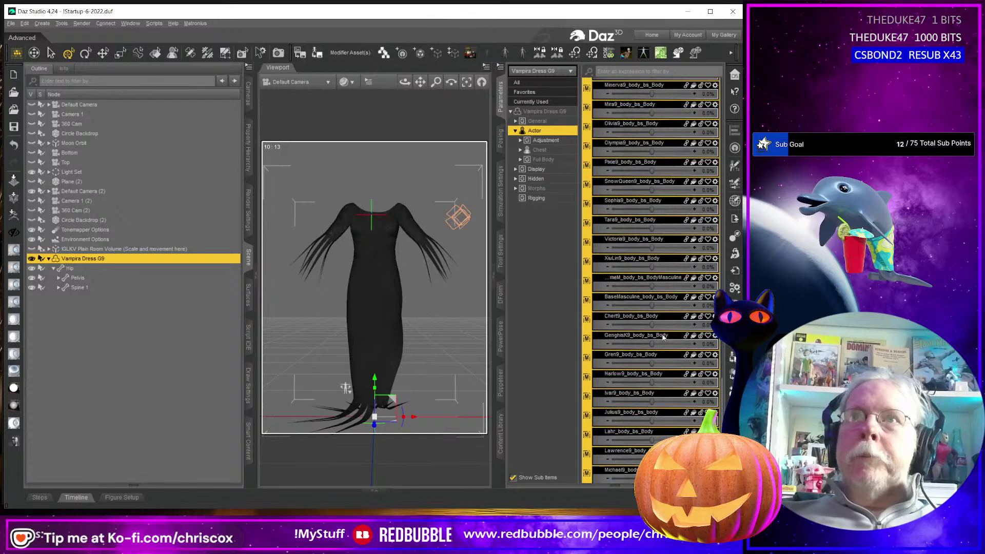
- Set the presentation colours of all morphs from Adj Chest Forward through body_bs_LoosenWrist to Color A 10, 86, 34 and Color B 0, 0, 0
scroll(656, 339, "up", 10)
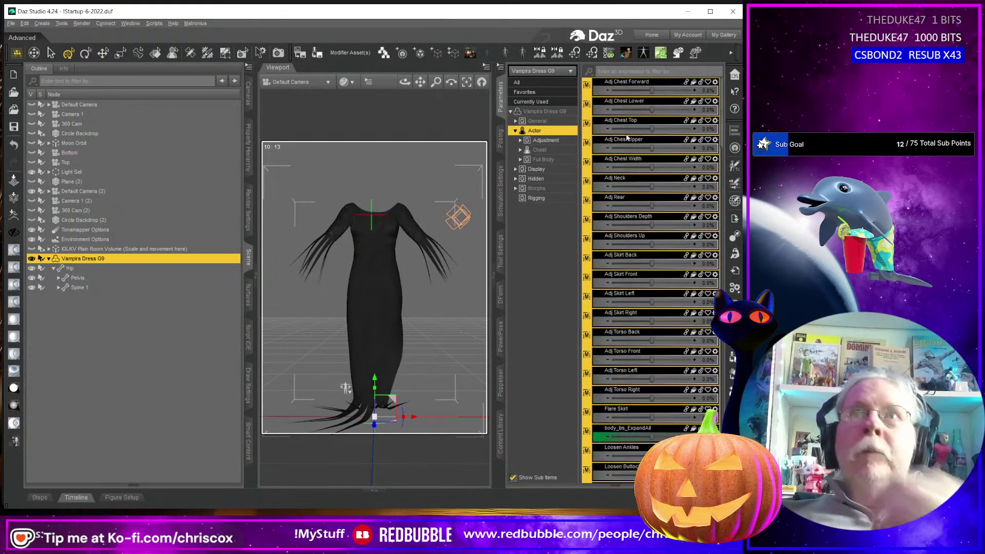
left_click(614, 82)
scroll(643, 218, "down", 5)
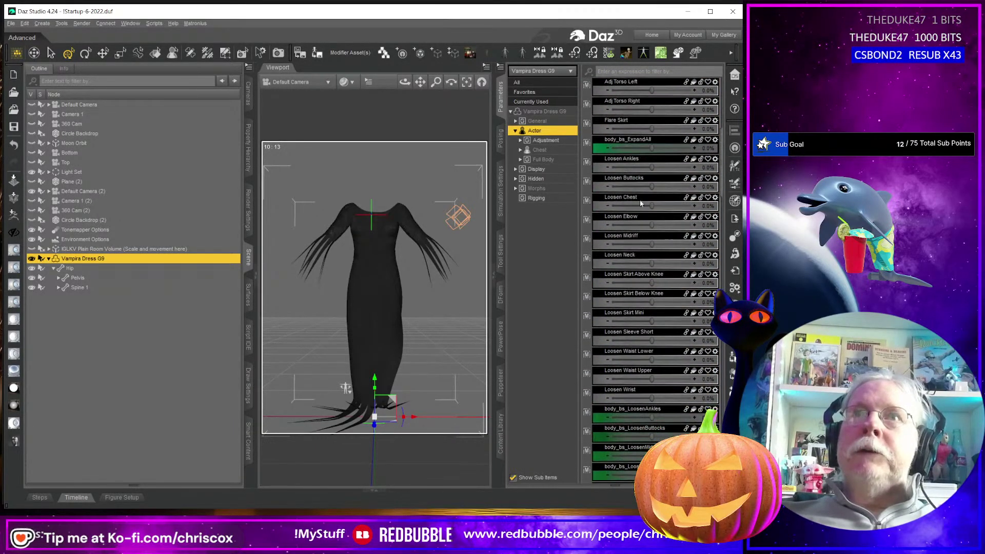
scroll(639, 395, "down", 4)
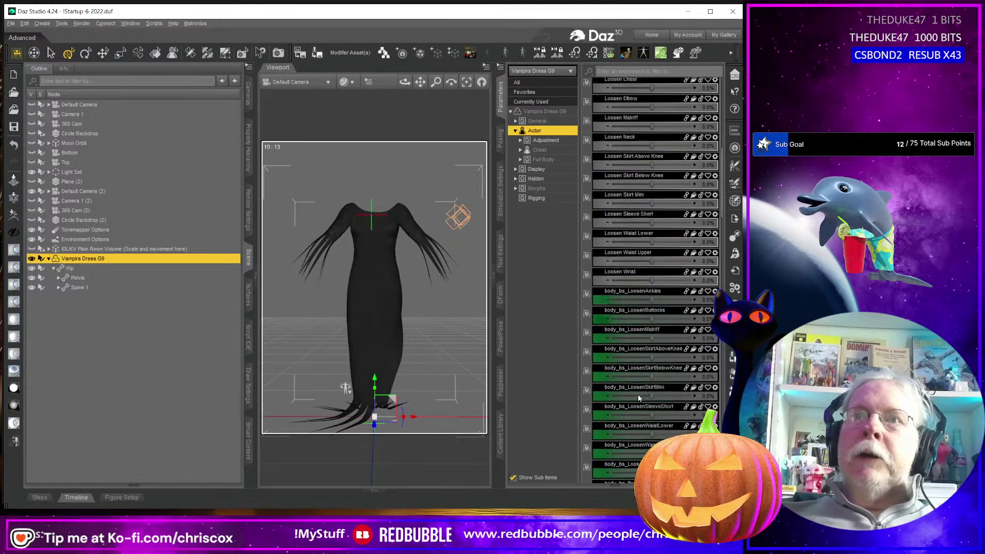
scroll(627, 377, "down", 4)
scroll(638, 364, "down", 1)
scroll(649, 328, "up", 3)
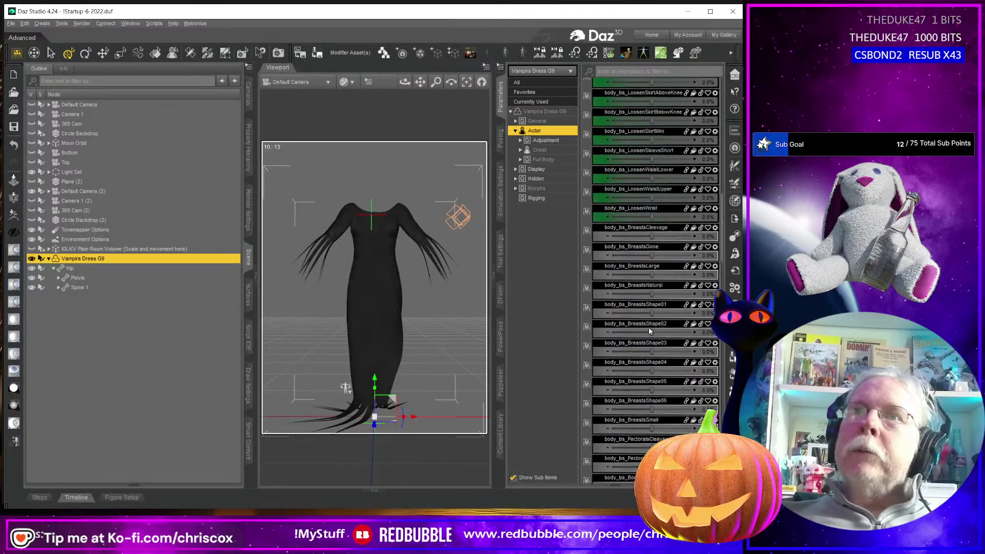
left_click(647, 240, "shift")
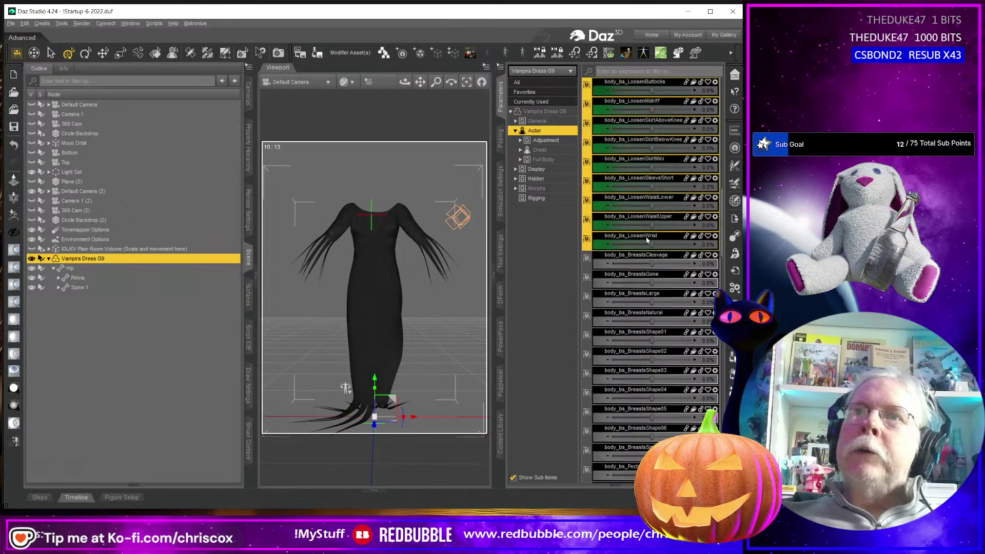
right_click(642, 236)
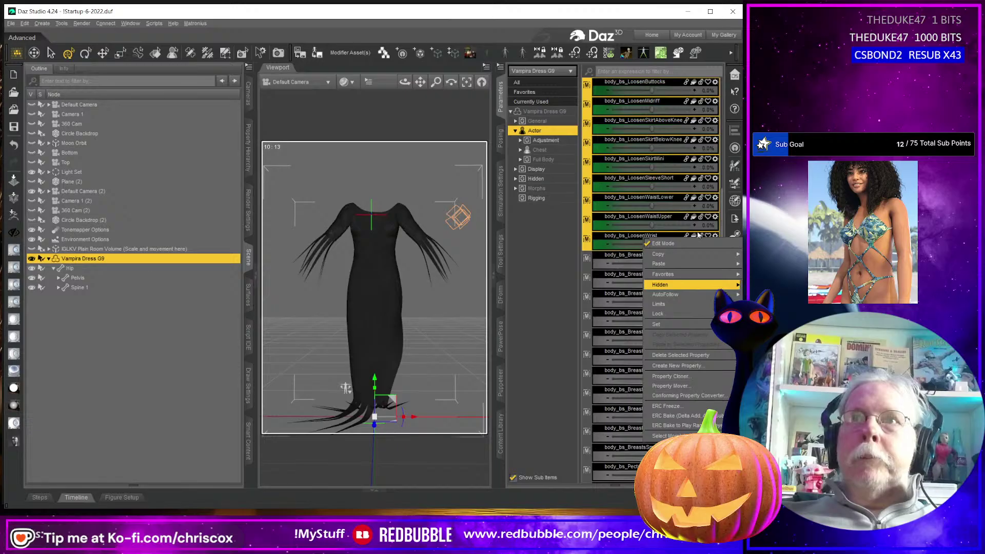
right_click(710, 221)
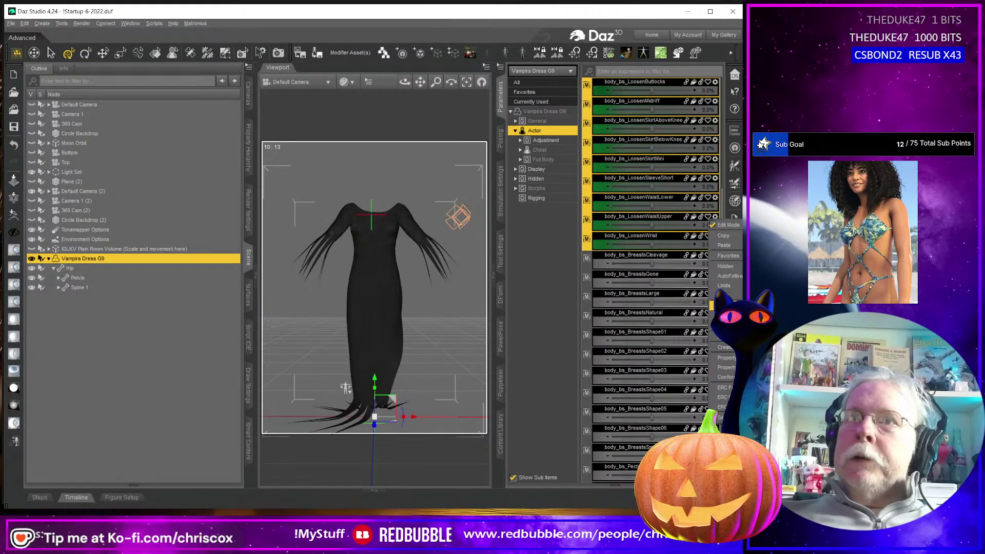
left_click(723, 417)
left_click(478, 363)
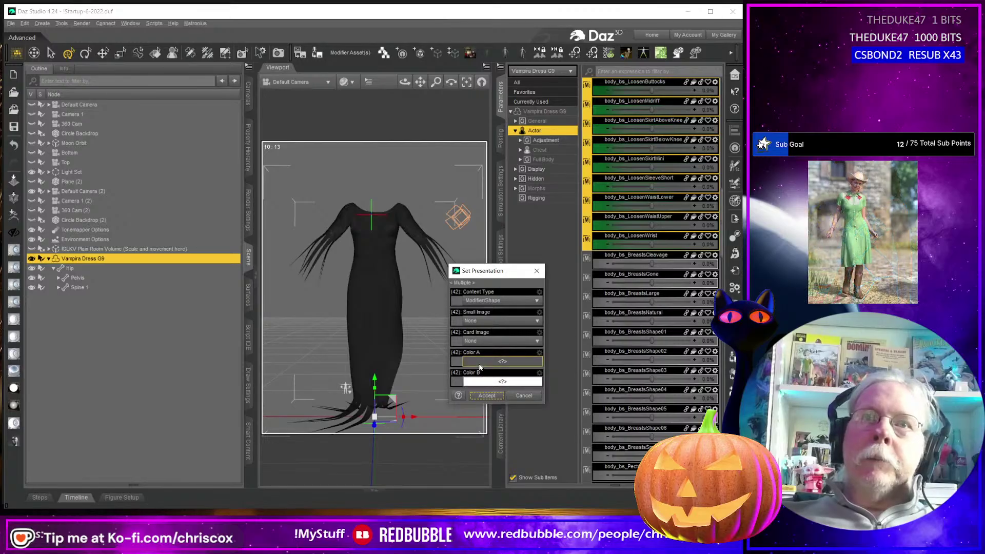
left_click(426, 382)
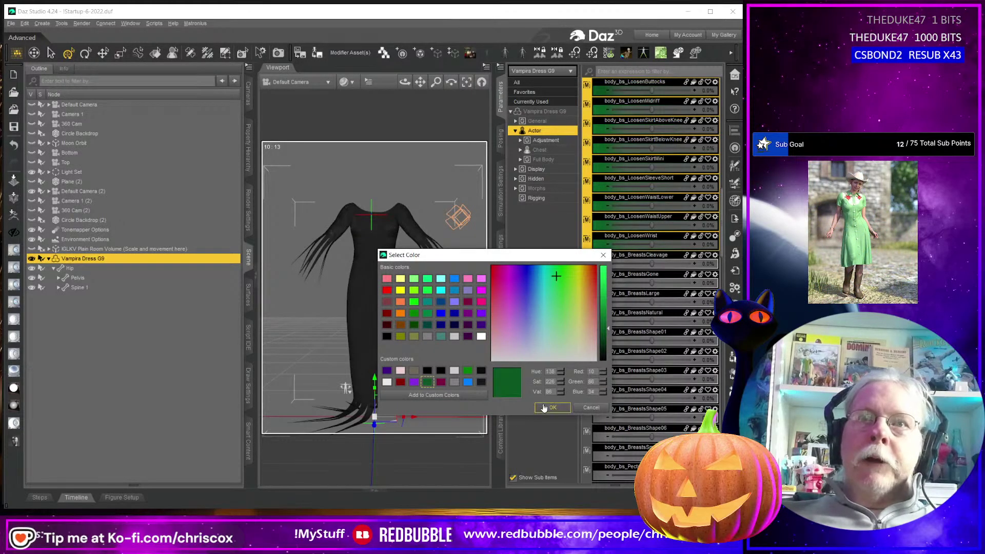
left_click(552, 407)
left_click(476, 382)
left_click(427, 370)
left_click(553, 408)
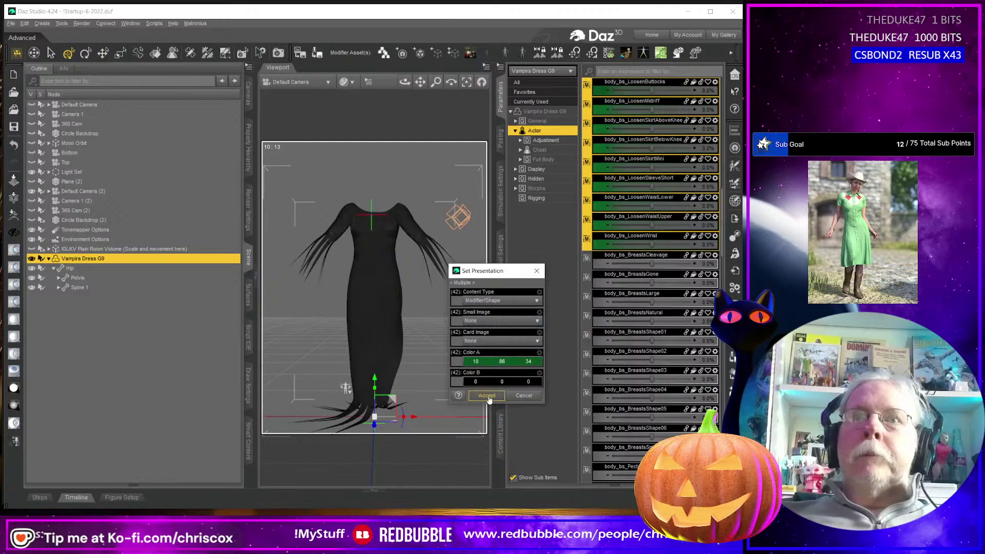
left_click(487, 396)
- Assign the selected adjustment morphs to the Actor/Adjustment property group
scroll(645, 392, "up", 10)
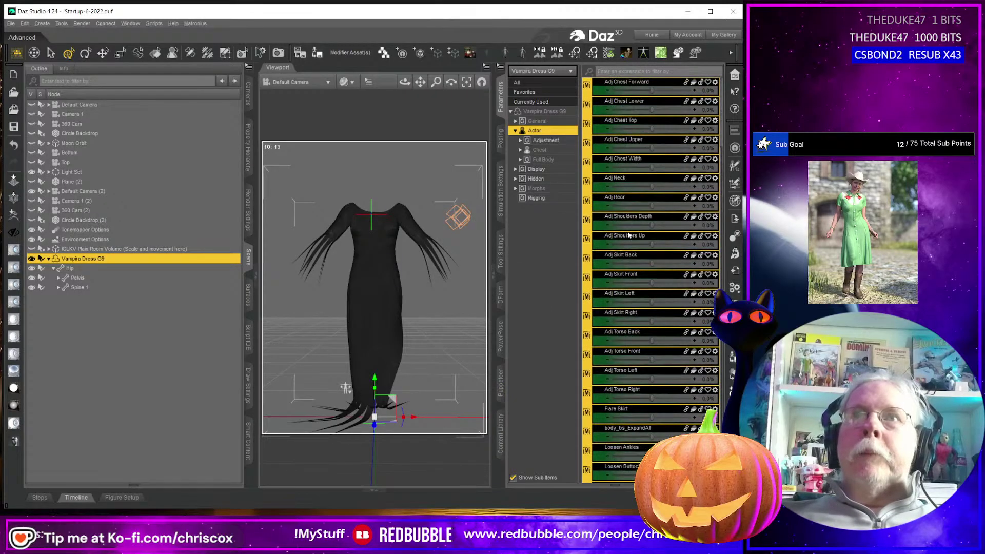
right_click(627, 227)
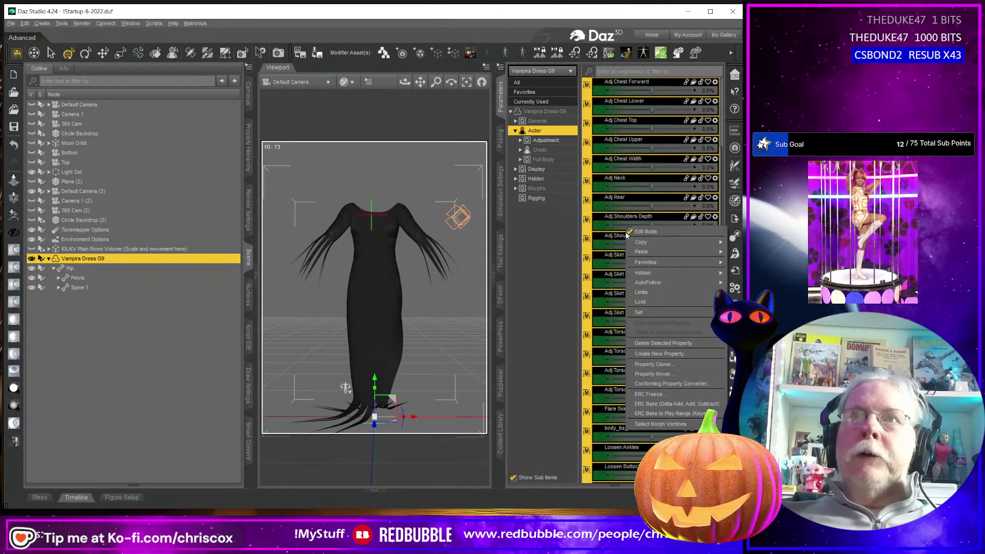
left_click(647, 312)
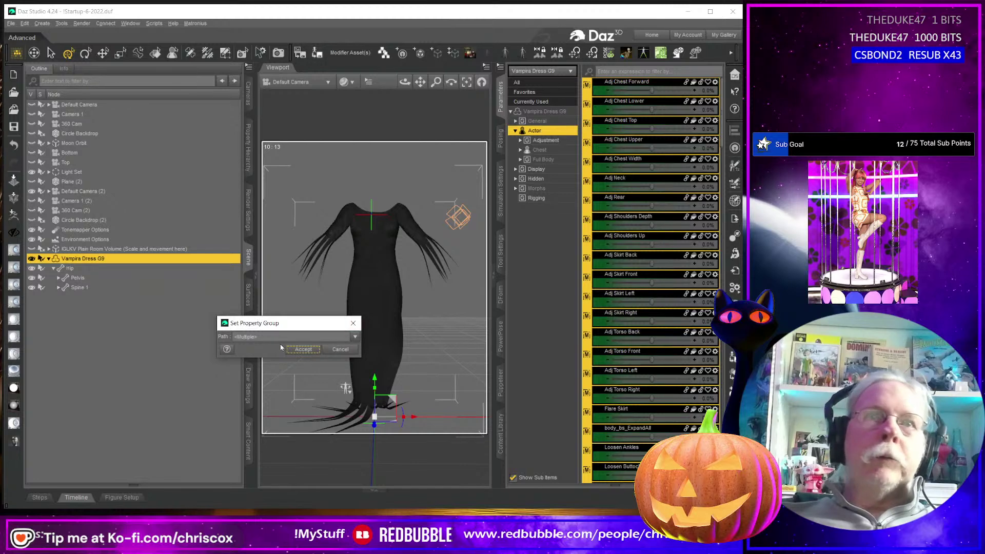
left_click(354, 337)
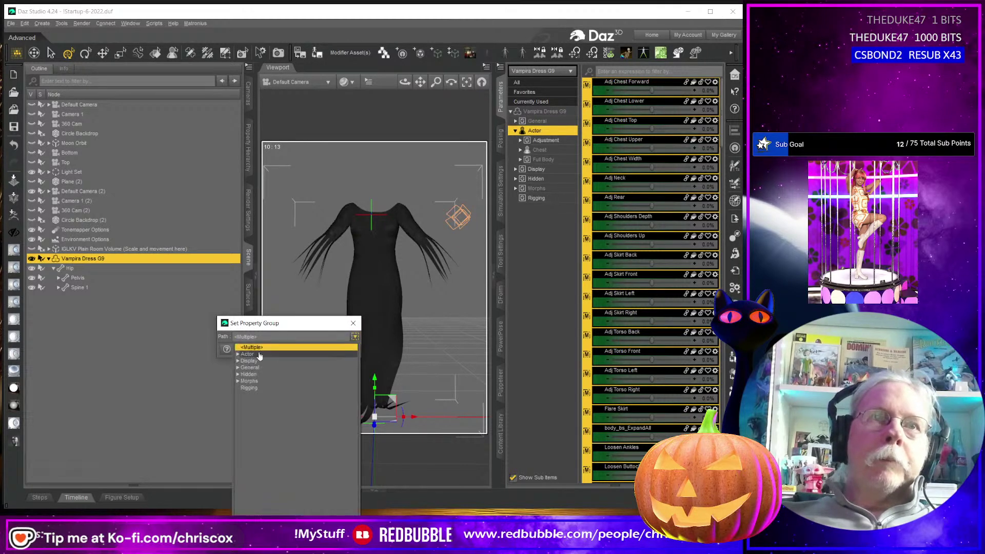
left_click(238, 355)
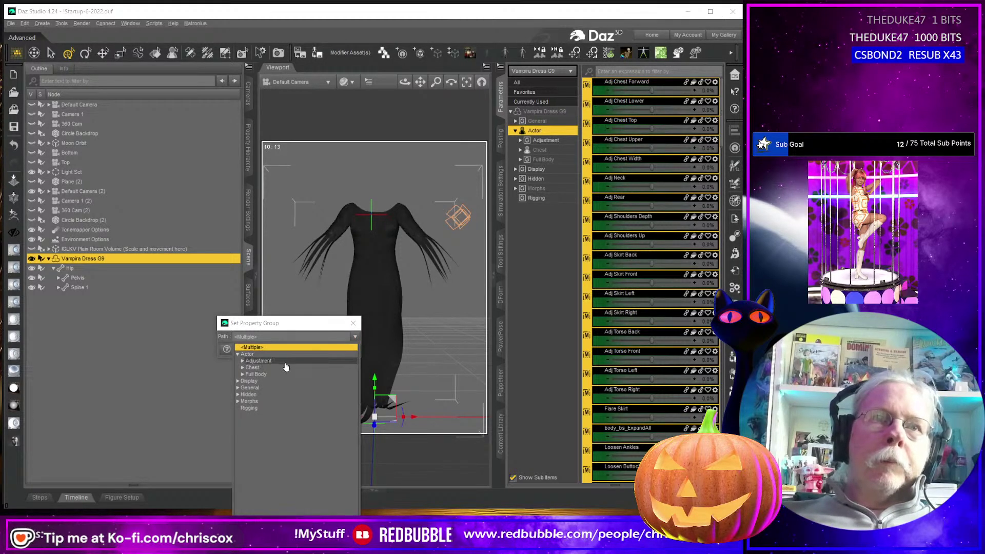
left_click(284, 363)
left_click(302, 350)
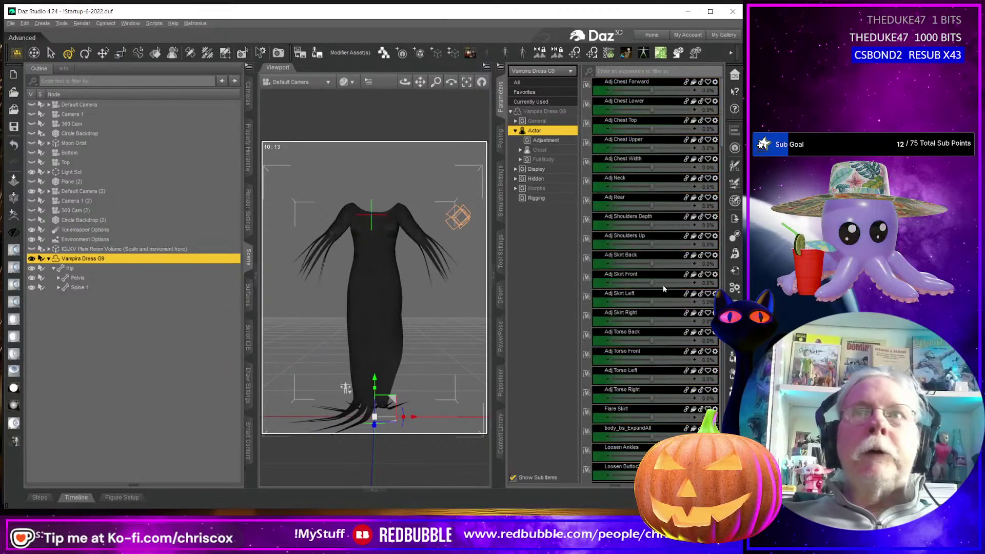
- Review the dress's Adj, Loosen and body_bs_Loosen morphs and their labels in the Actor group
scroll(687, 279, "down", 5)
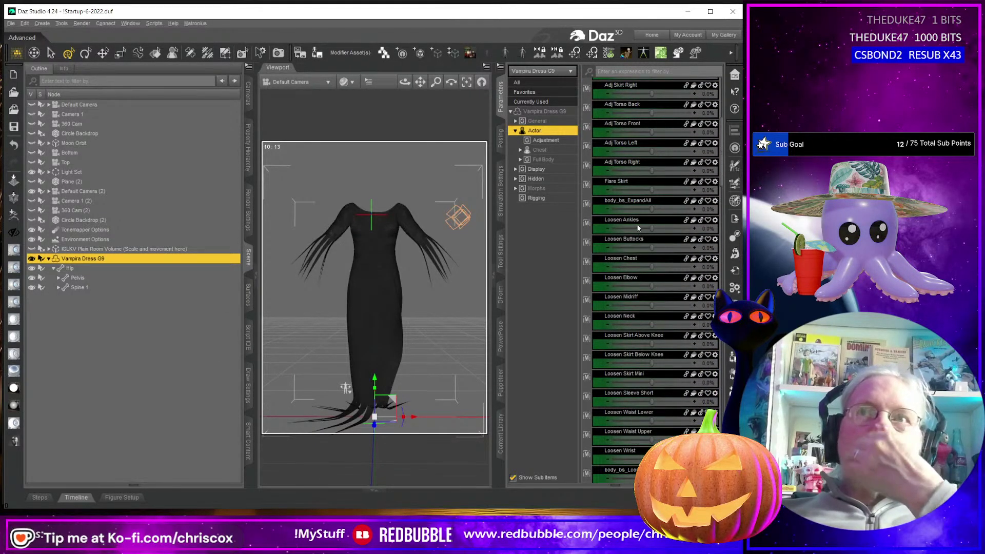
scroll(630, 236, "down", 1)
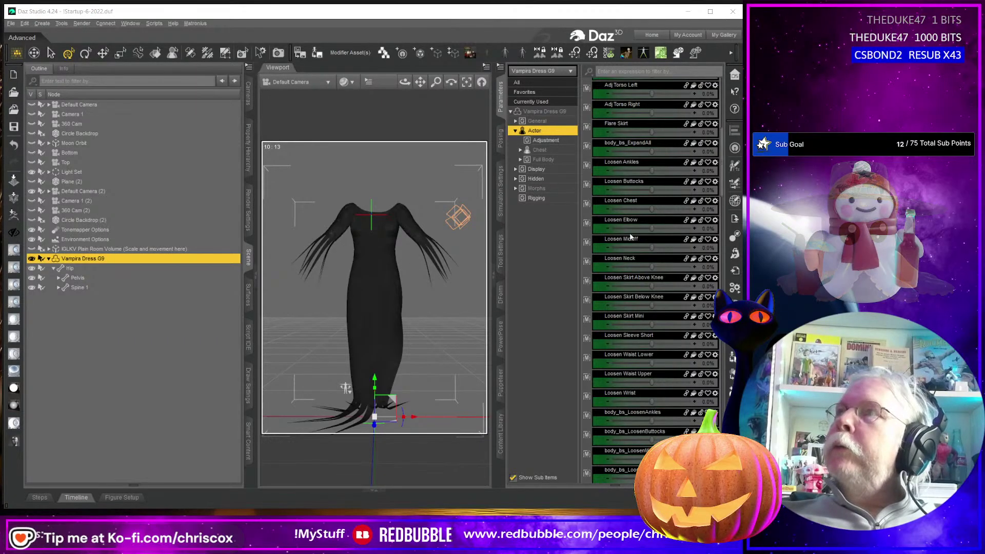
key("alt+Tab")
key("alt+Tab")
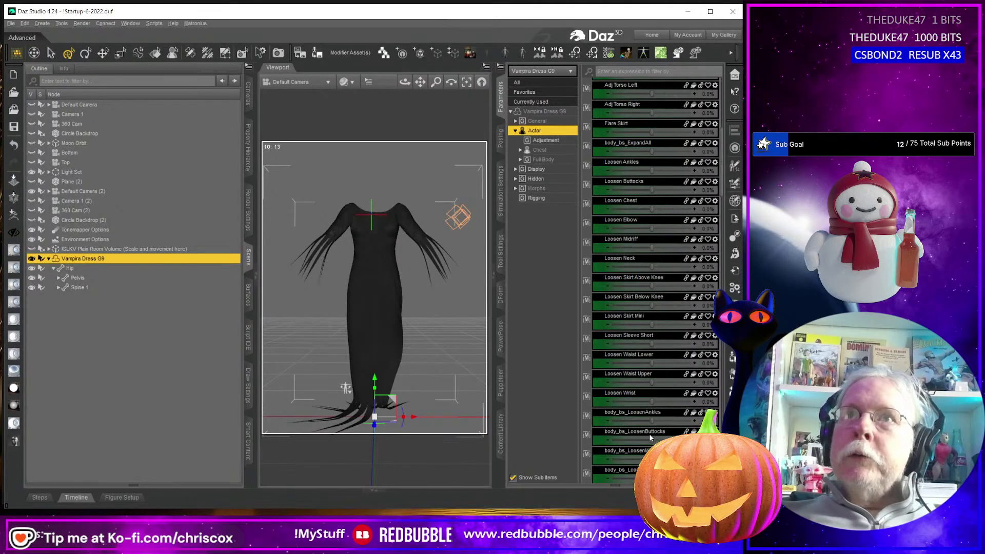
scroll(643, 416, "down", 3)
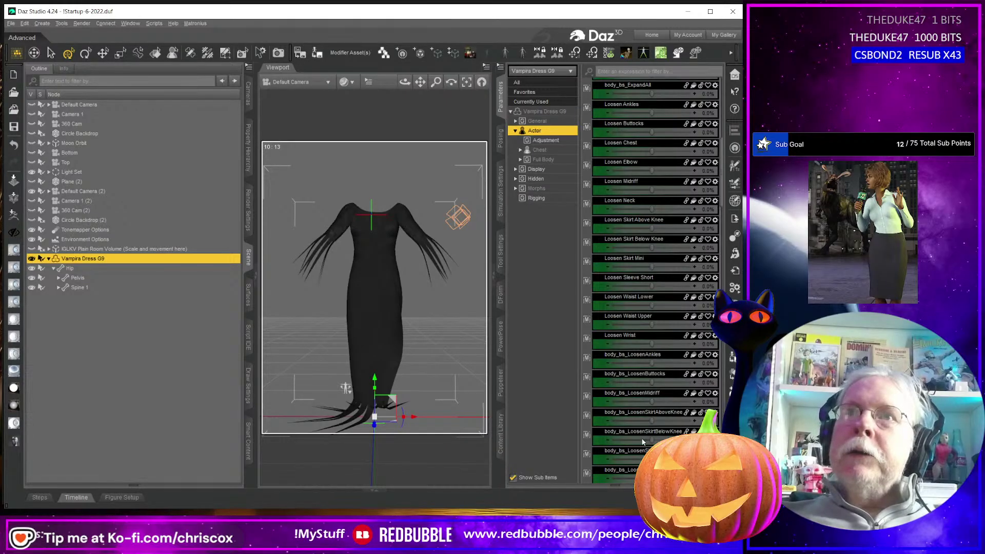
scroll(636, 432, "down", 6)
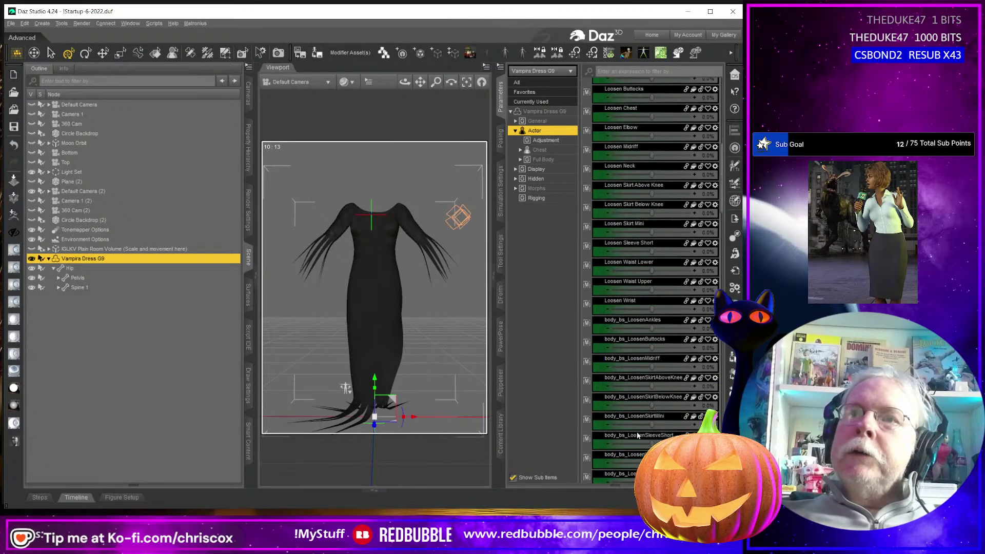
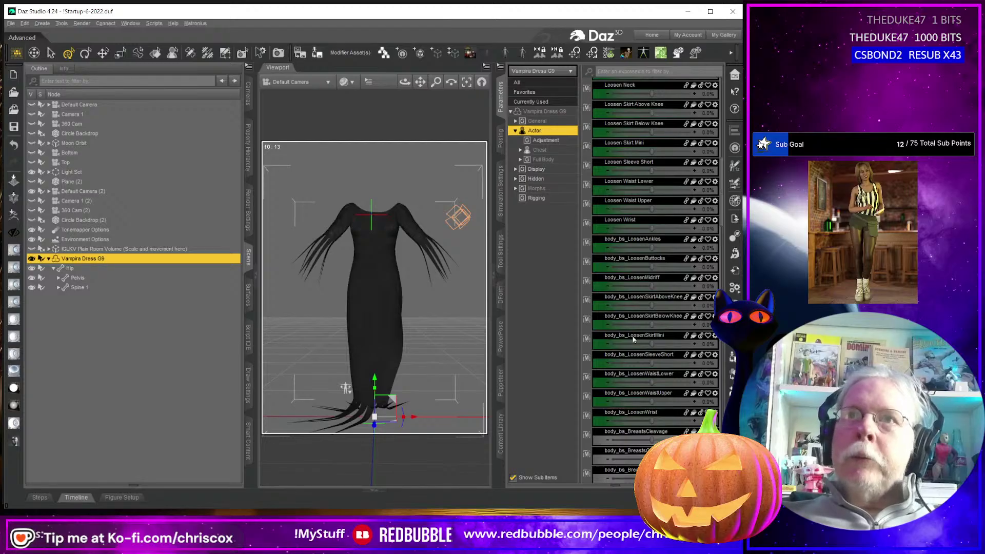
scroll(632, 232, "up", 3)
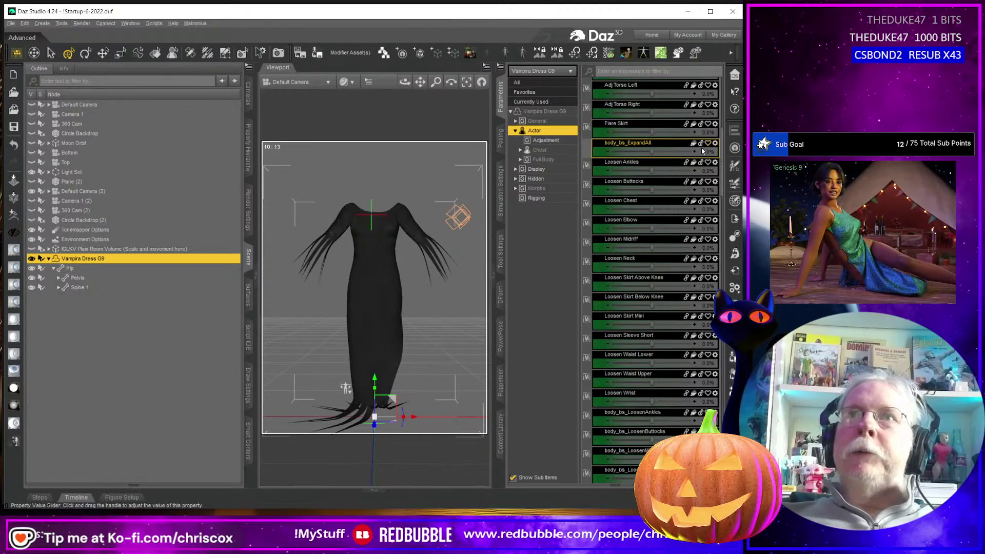
- Relabel the body_bs_ExpandAll morph as "Expand All" in its parameter settings
left_click(716, 143)
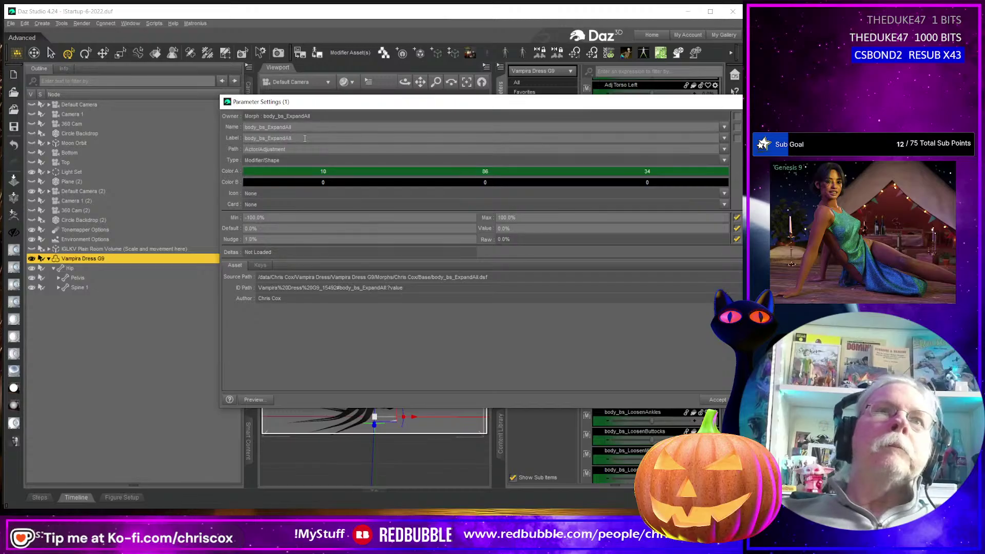
key("Left")
key("Left")
key("Left")
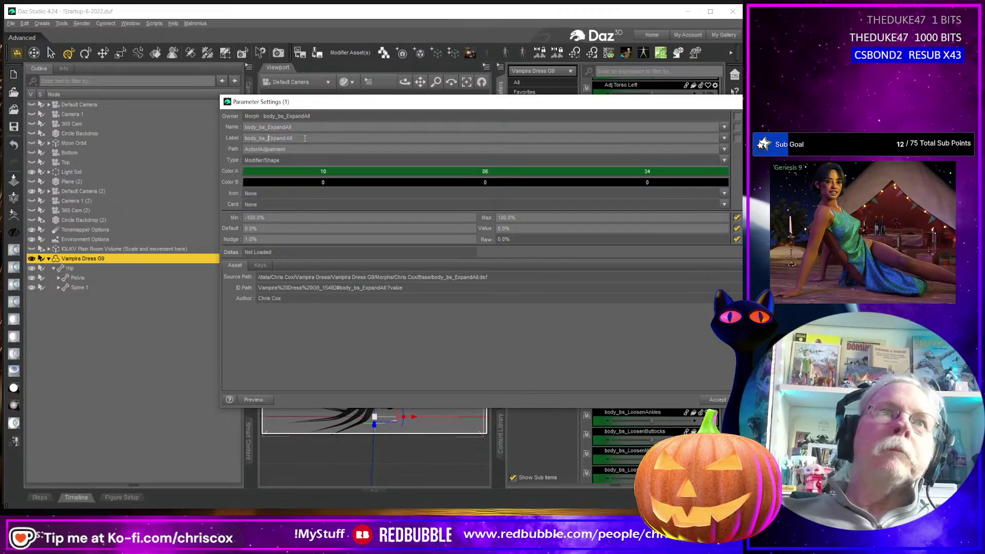
key("BackSpace")
key("BackSpace")
key("BackSpace")
key("BackSpace")
key("BackSpace")
key("BackSpace")
key("BackSpace")
key("BackSpace")
key("Return")
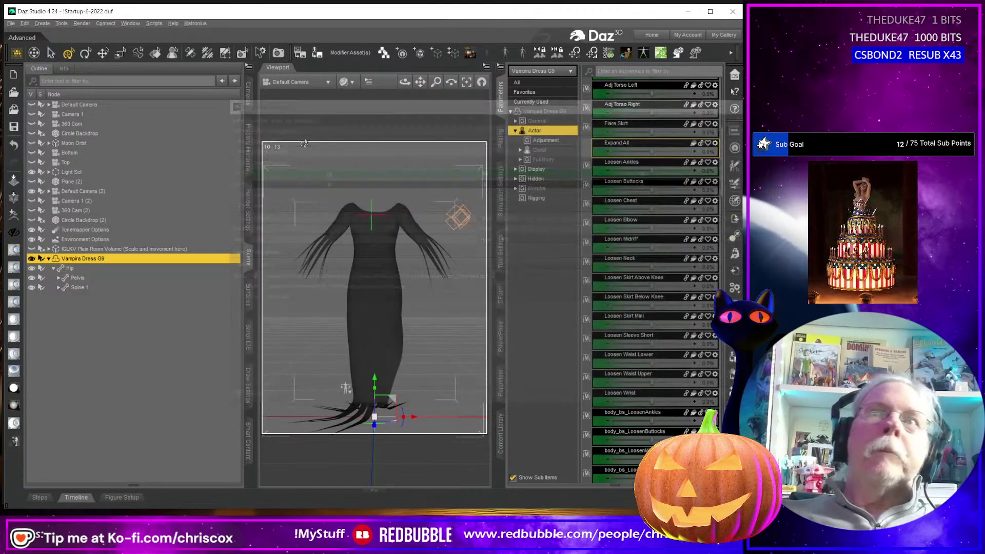
- Save the Vampira Dress G9's Actor morphs as modifier assets under the product name Base
scroll(640, 411, "down", 3)
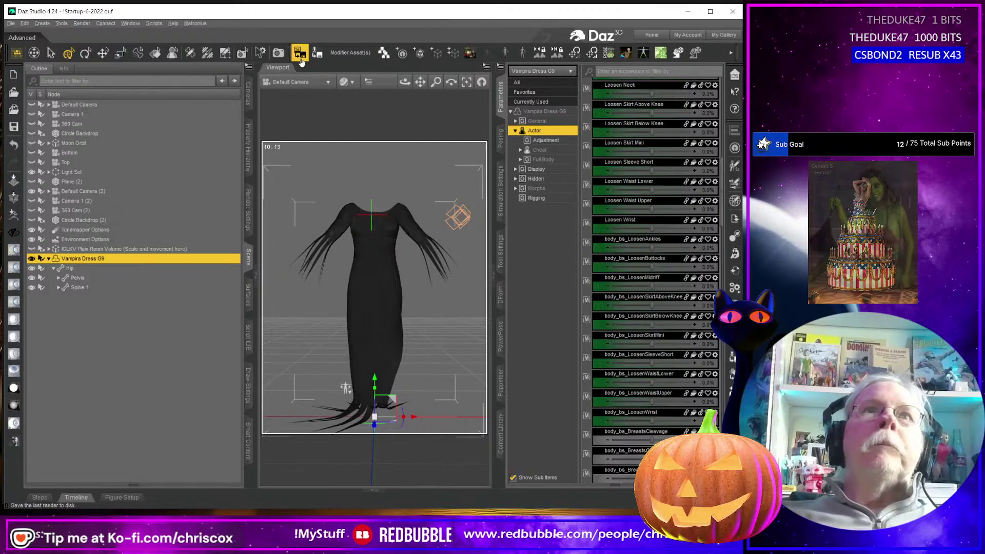
left_click(359, 53)
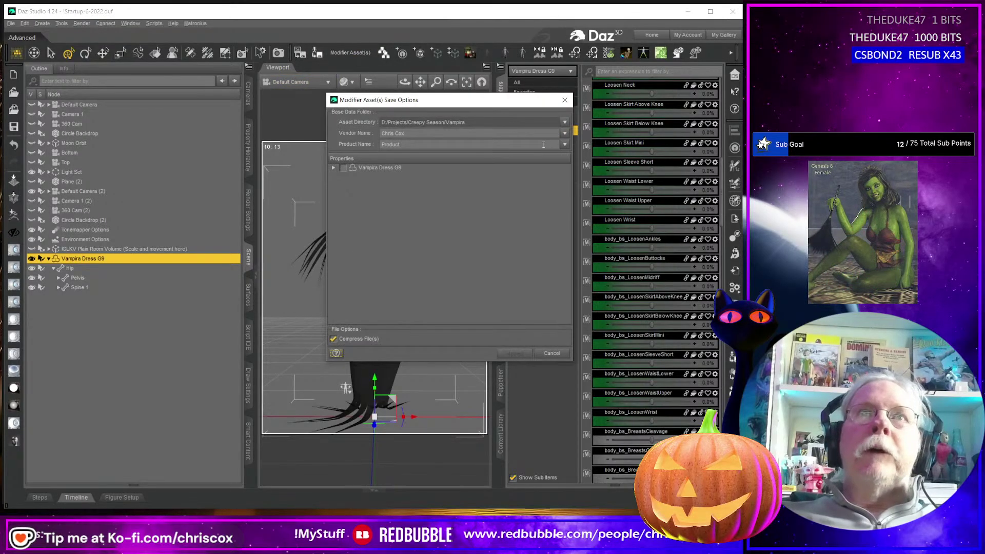
left_click(563, 146)
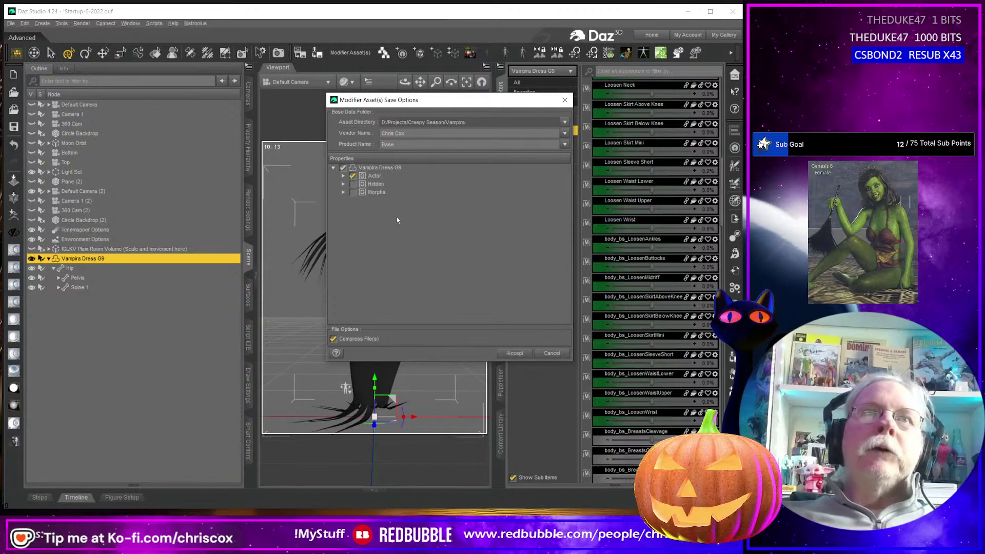
left_click(515, 353)
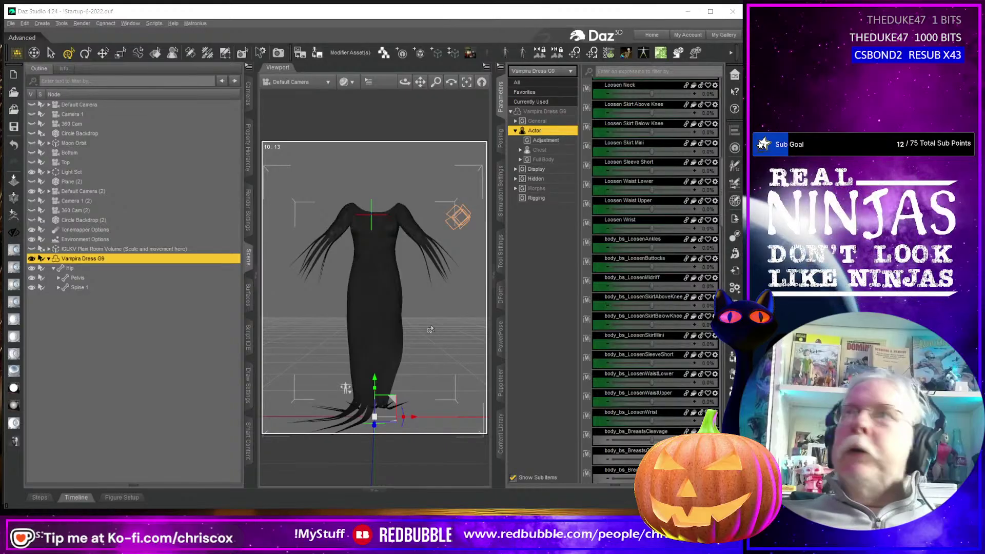
- Switch to File Explorer and open the Base morphs folder of the Vampira Dress G9
key("alt+Tab")
scroll(167, 300, "down", 2)
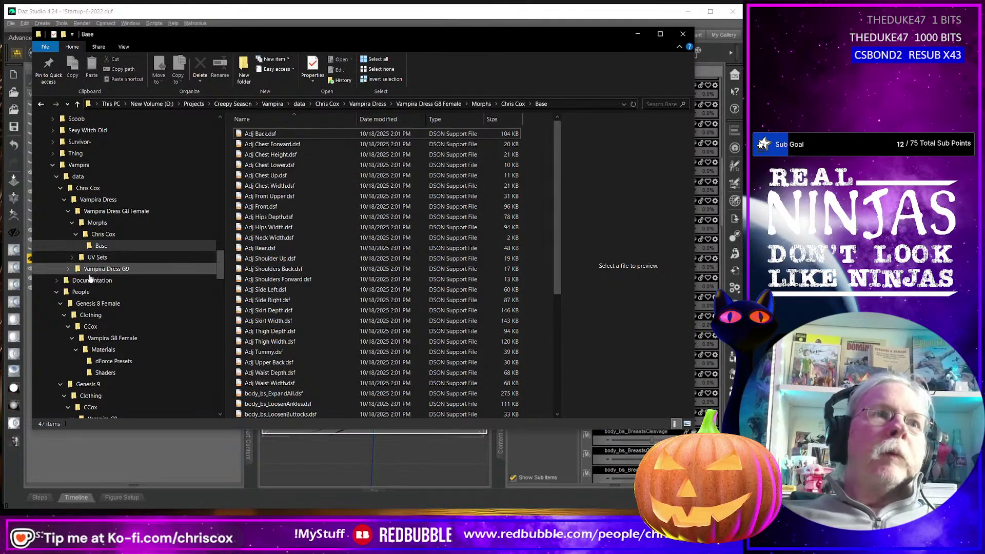
left_click(69, 269)
left_click(72, 280)
left_click(76, 292)
left_click(99, 304)
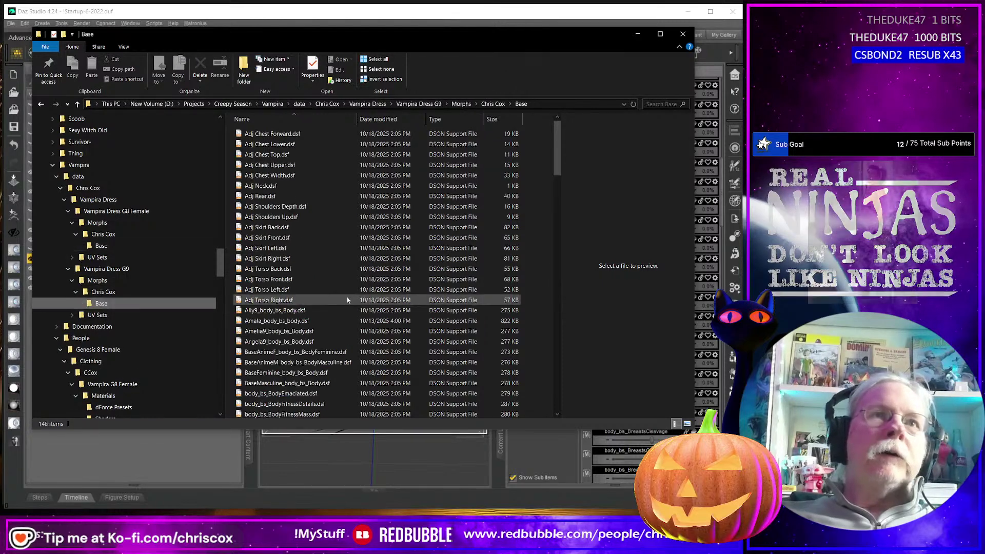
- Delete the ten body_bs_Loosen files, from body_bs_LoosenAnkles.dsf through body_bs_LoosenWrist.dsf, from the G9 Base folder
scroll(366, 311, "down", 5)
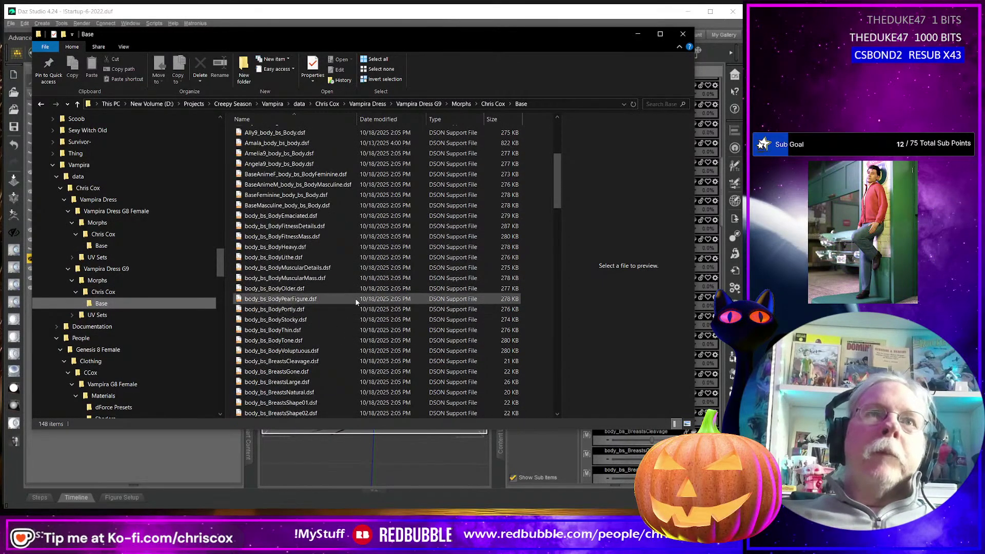
scroll(337, 249, "down", 3)
scroll(338, 252, "down", 3)
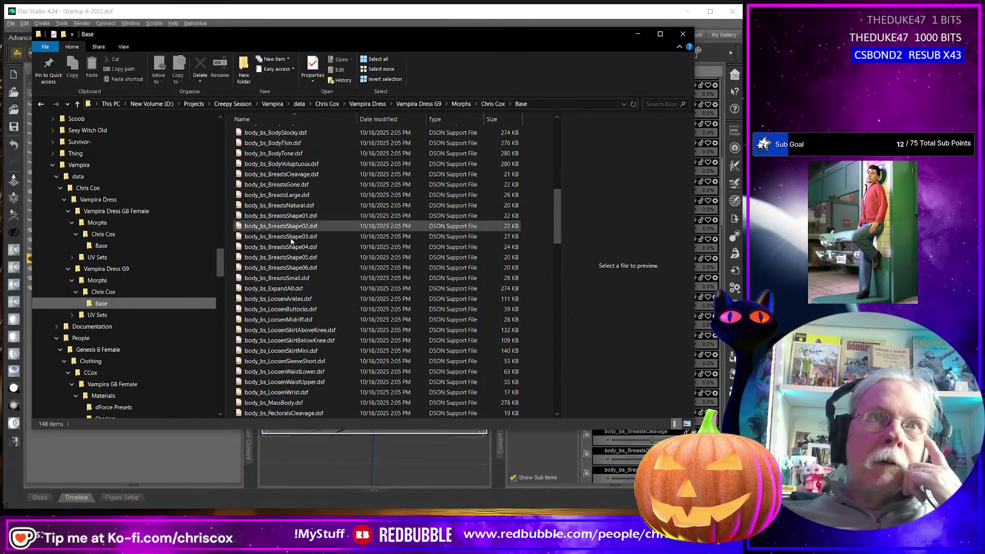
scroll(328, 279, "down", 4)
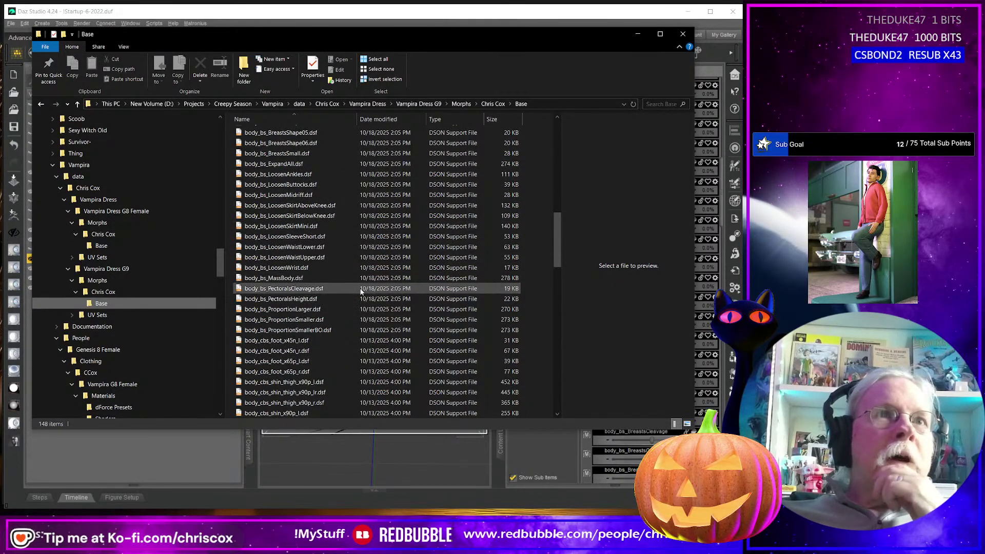
scroll(359, 287, "up", 1)
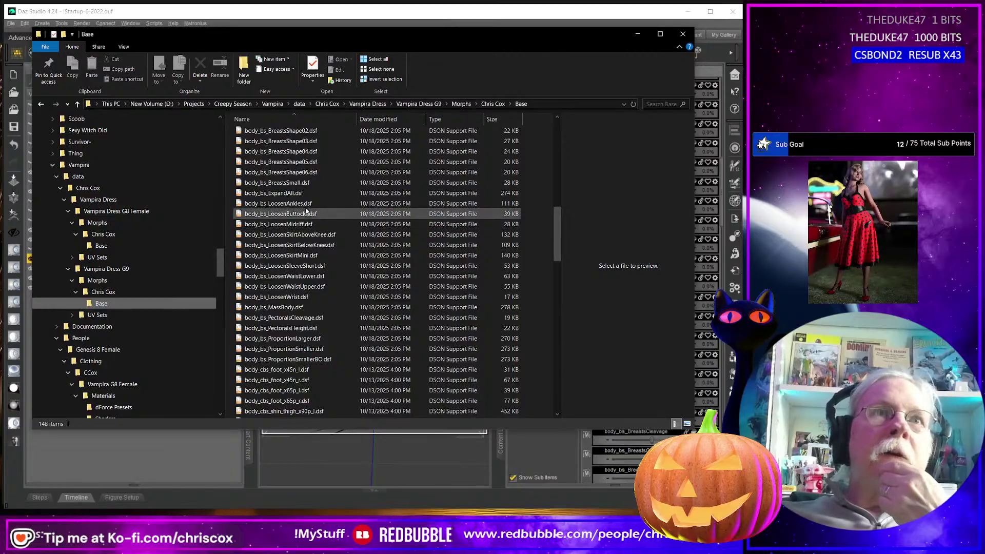
left_click(303, 205)
key("shift+Down")
key("shift+Down")
key("shift+Down")
key("shift+Down")
key("shift+Down")
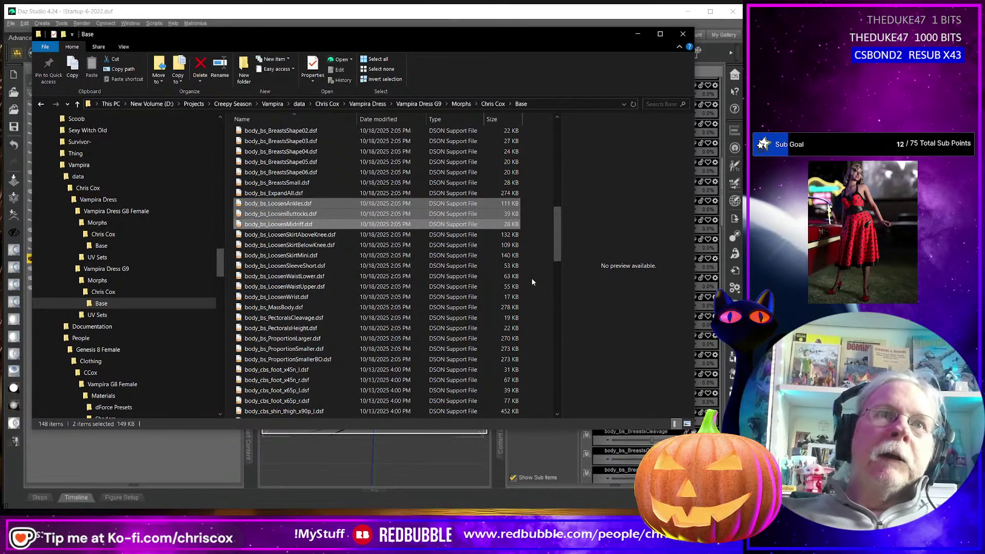
key("shift+Down")
key("shift+Down")
key("shift+Down")
key("shift+Down")
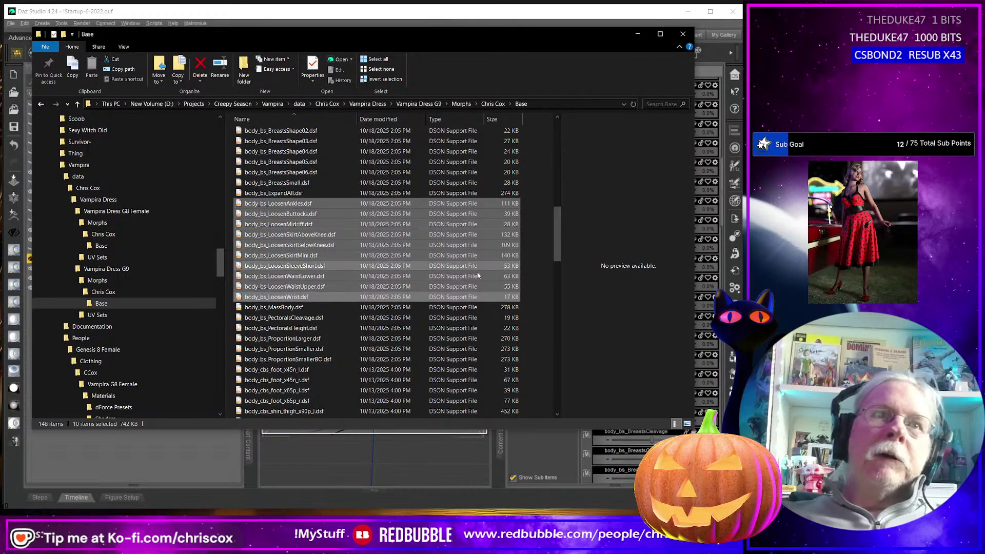
scroll(469, 278, "down", 3)
scroll(469, 278, "down", 12)
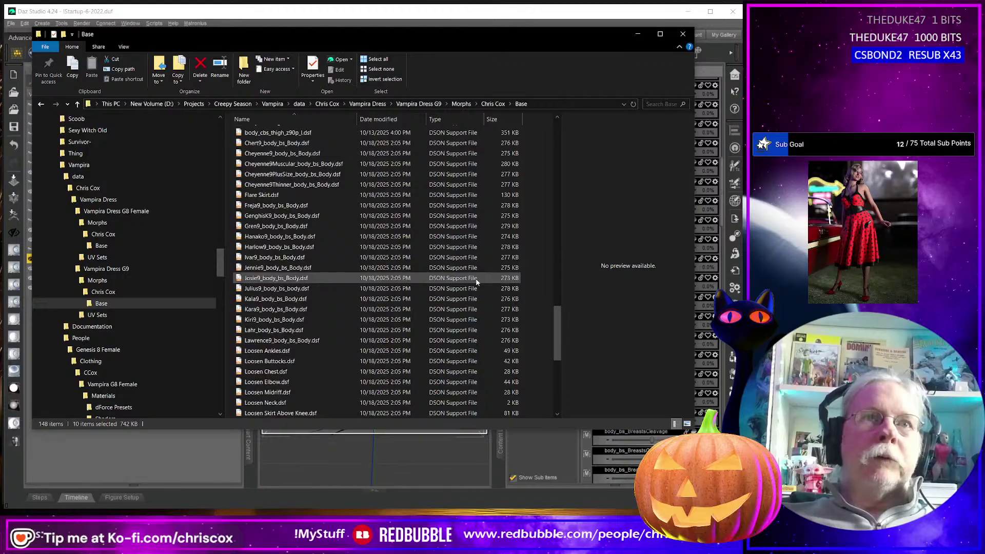
scroll(476, 281, "down", 4)
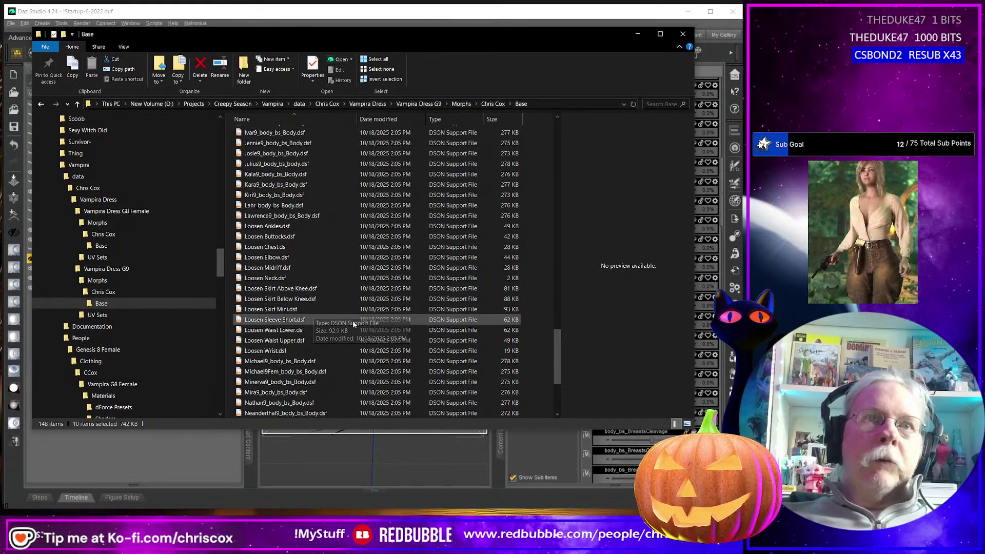
scroll(354, 323, "up", 12)
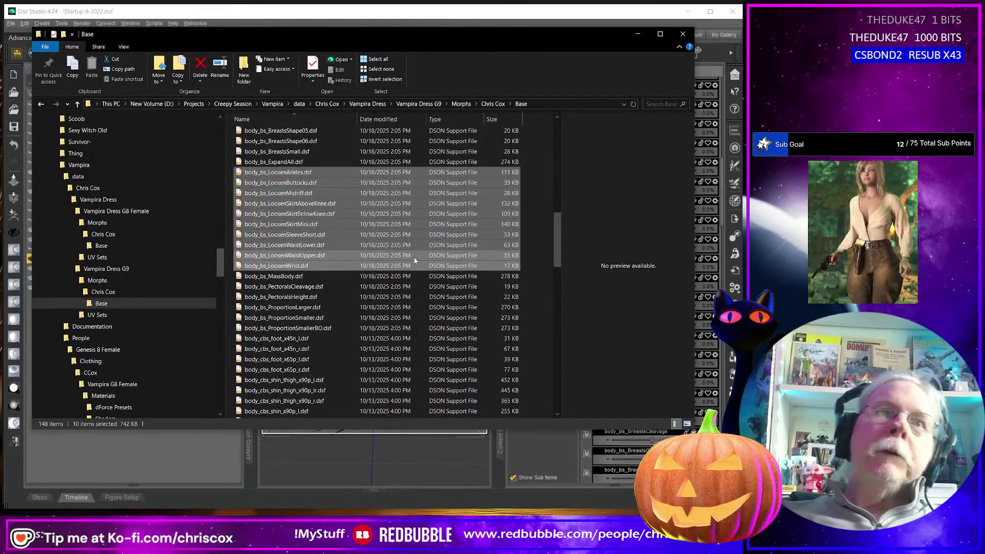
key("Delete")
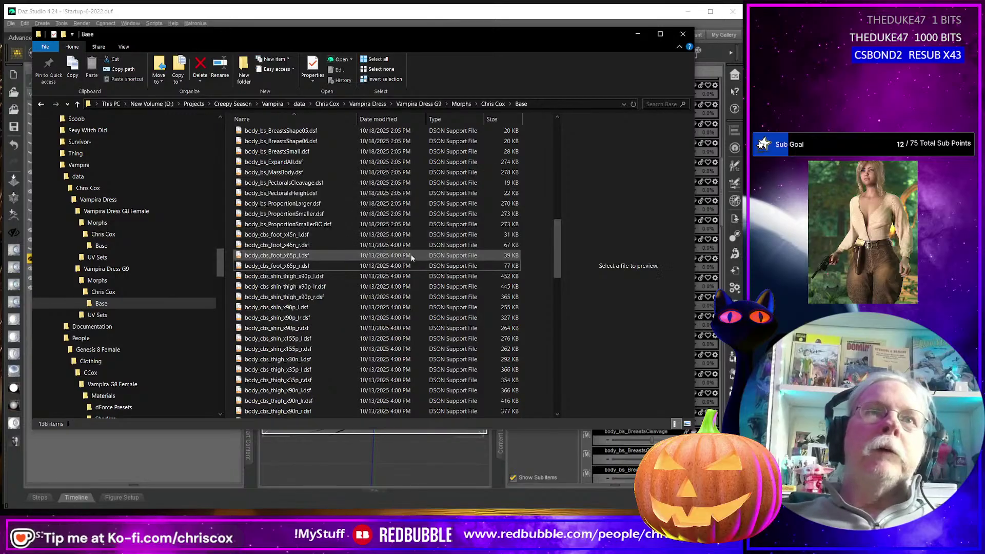
- Check the remaining G9 morph files for another version of body_bs_ExpandAll.dsf
scroll(408, 286, "down", 10)
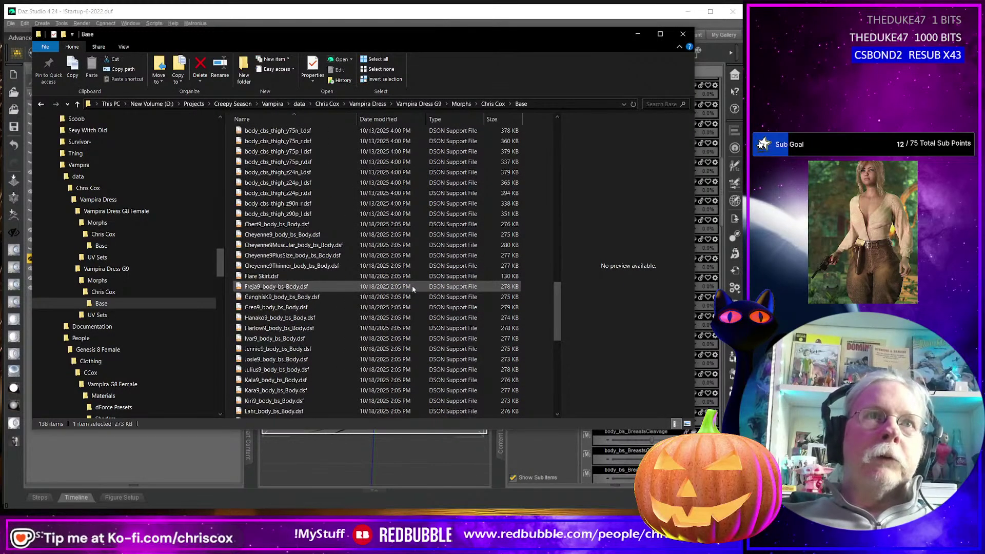
scroll(412, 287, "down", 6)
scroll(410, 288, "down", 5)
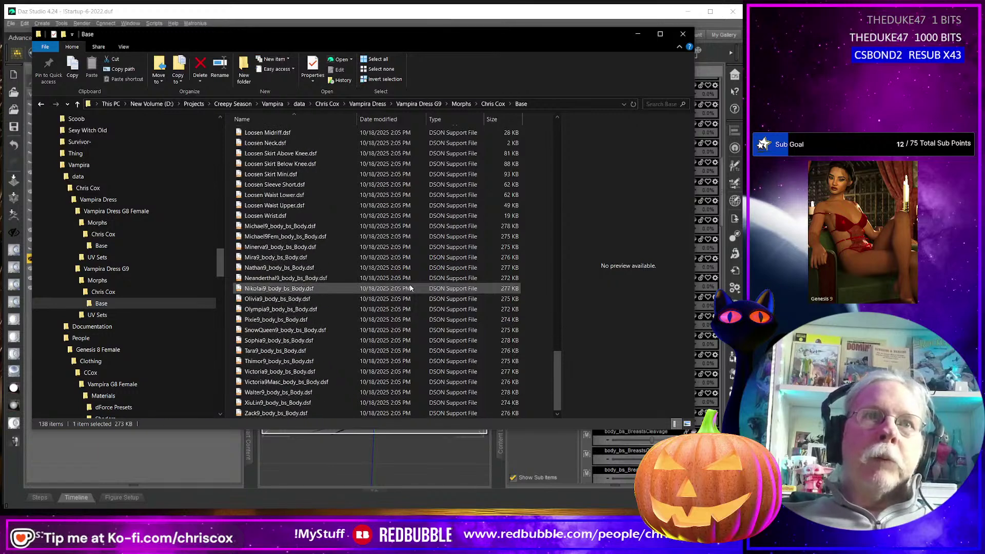
scroll(410, 288, "up", 20)
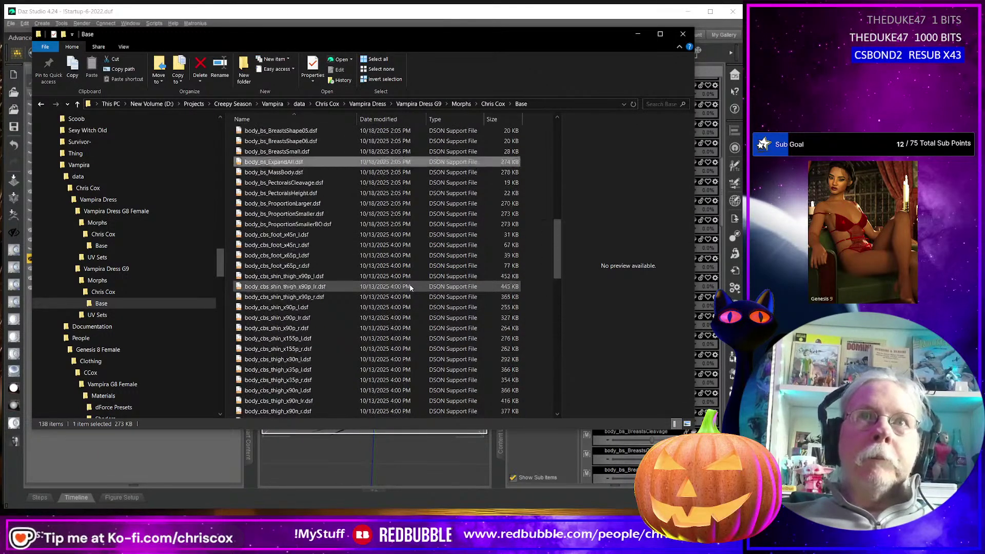
- Switch to Daz Studio and delete the Vampira Dress G9 from the scene
left_click(386, 12)
left_click(377, 323)
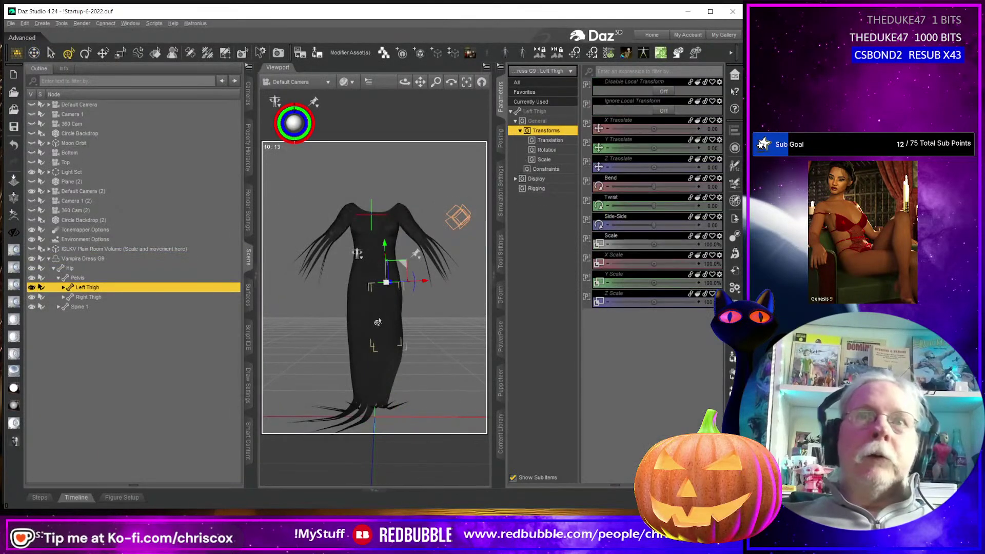
key("Delete")
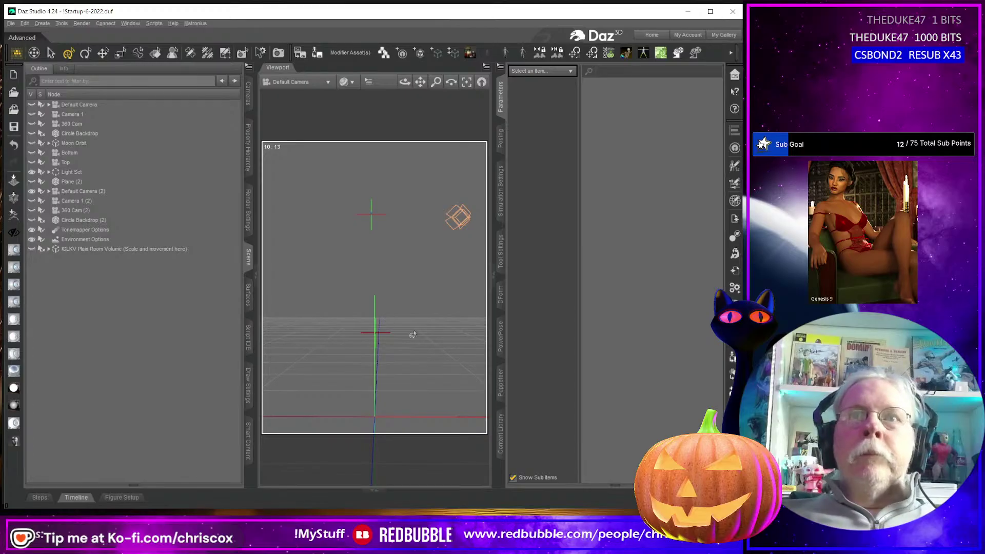
- Open the readme text file from the Vampira project's Documentation/CCox folder in EditPad Pro and dismiss the working-copies notice
key("alt+Tab")
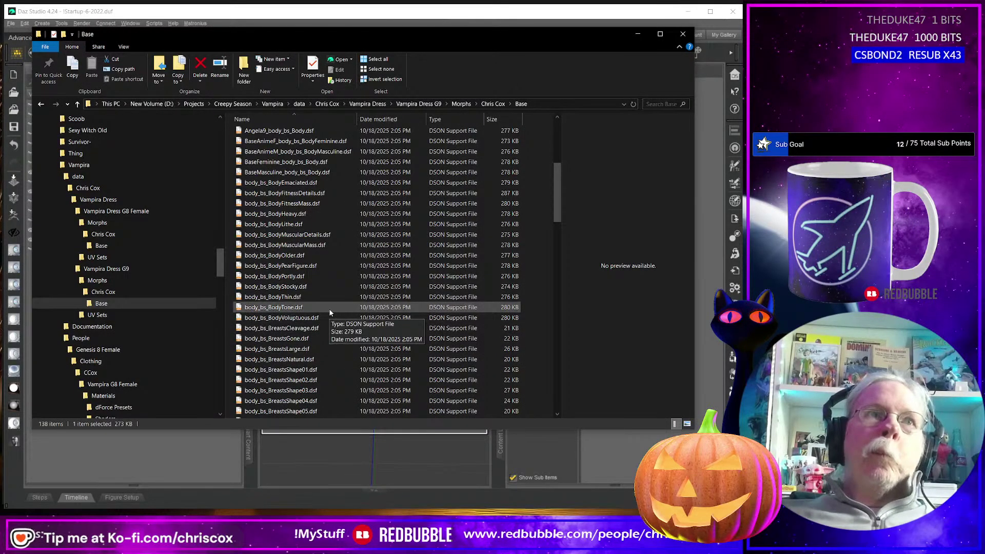
left_click(101, 165)
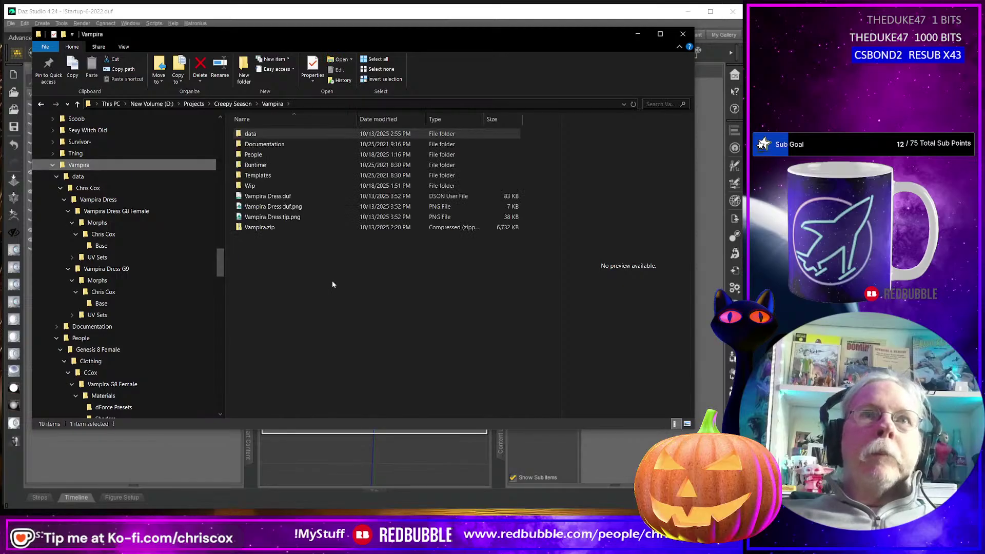
left_click(262, 145)
double_click(261, 146)
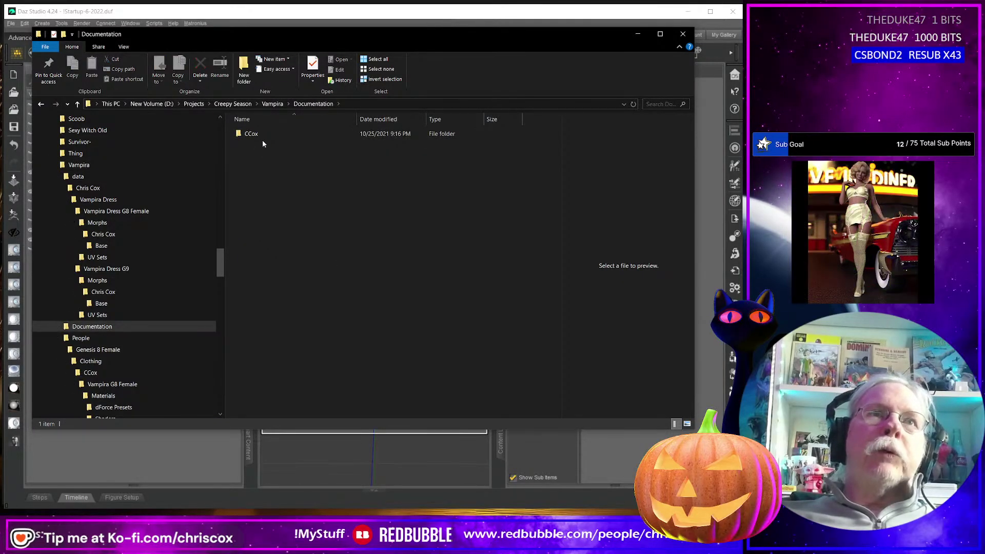
double_click(251, 134)
left_click(278, 134)
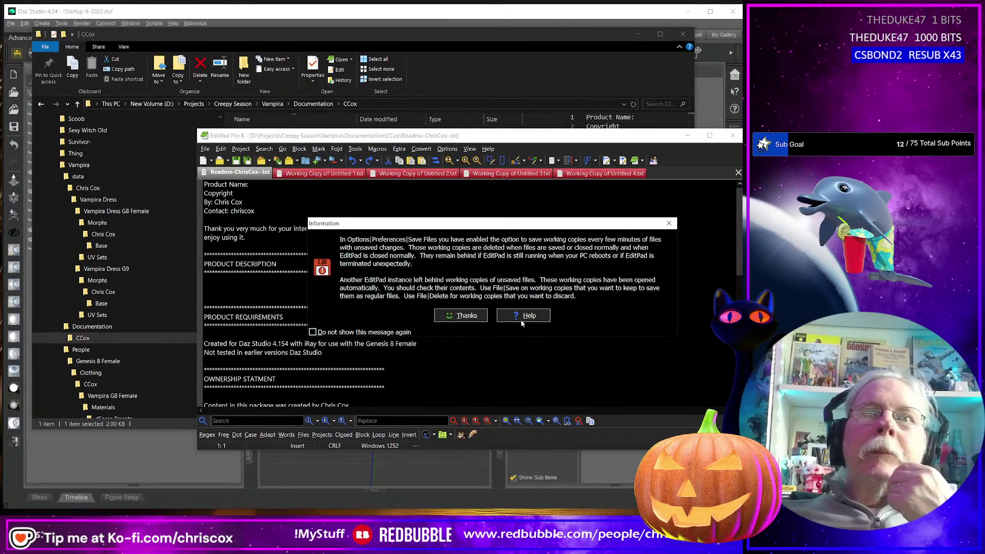
left_click(472, 316)
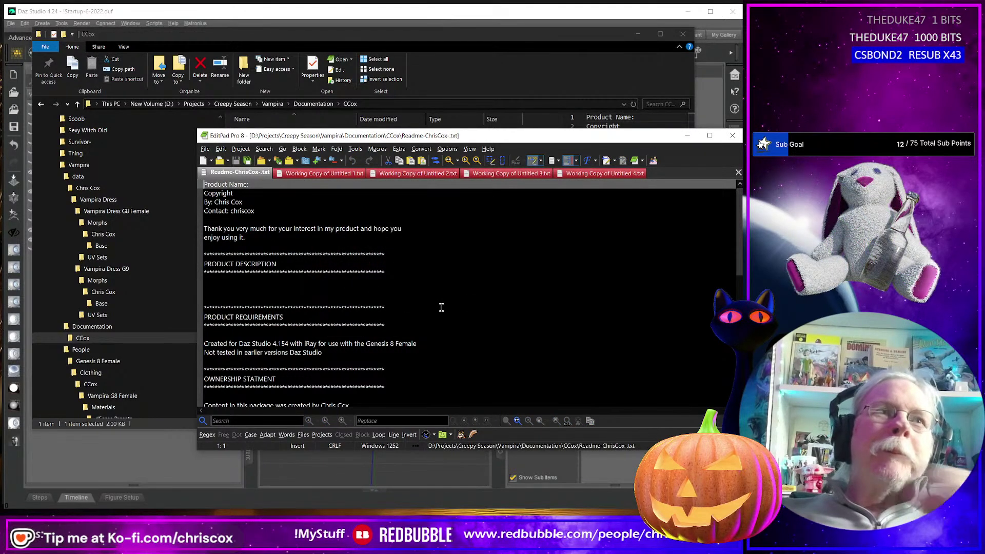
- Place the text cursor on the blank line under PRODUCT DESCRIPTION, and move and heighten the editor window to show more of the readme
key("Down")
key("Down")
key("Down")
key("Down")
key("Down")
key("Down")
key("Down")
key("Down")
key("Down")
key("Down")
key("Down")
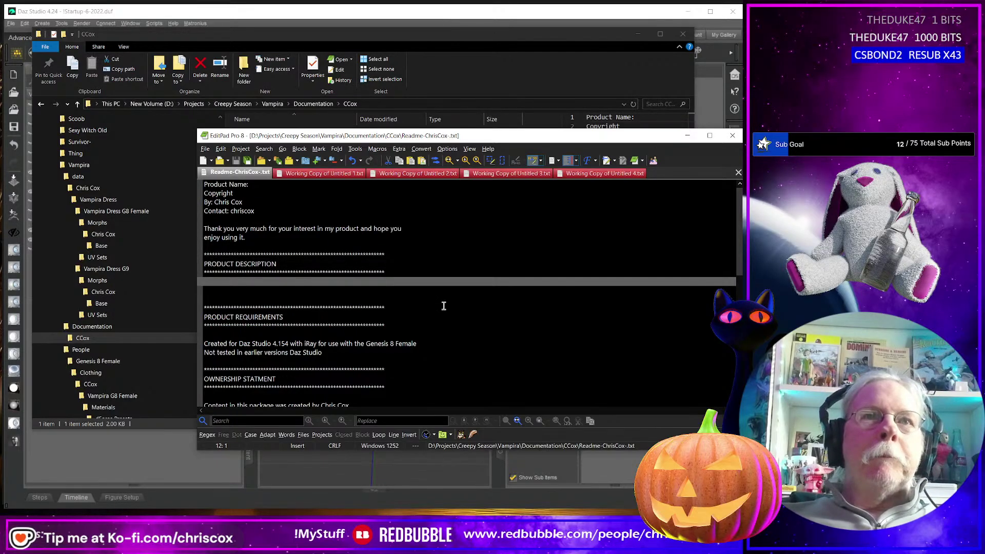
left_click_drag(385, 137, 285, 48)
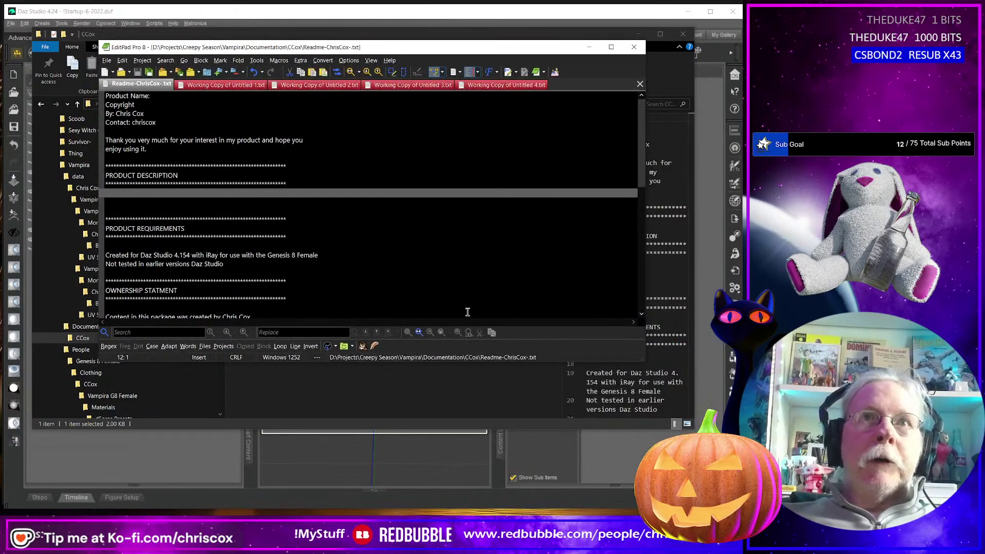
left_click_drag(532, 363, 531, 513)
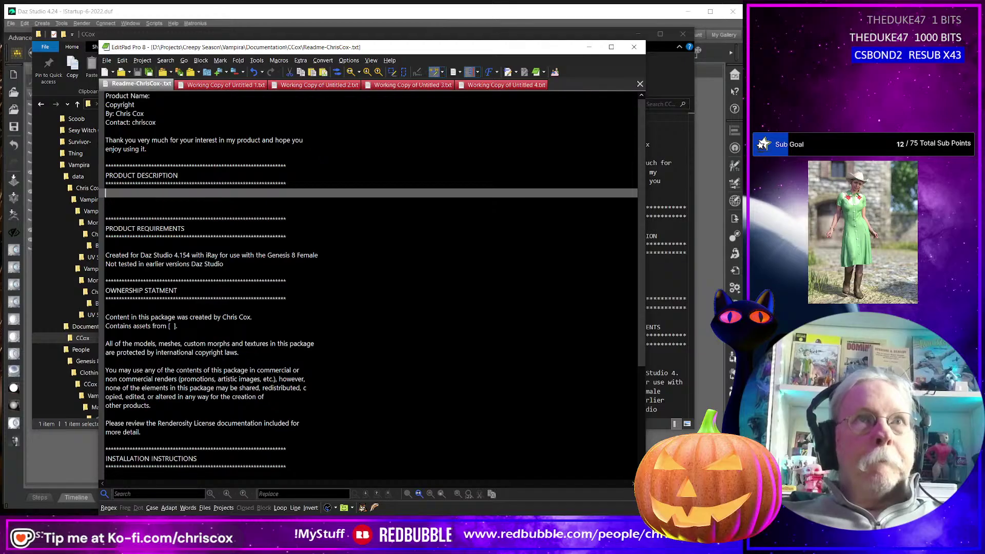
- Switch to File Explorer and open Documentation/CCox/Elvira Dress G8F inside Elvira Dress G8F.zip from the Online/Ko-Fi/Elvira Dress folder
key("super+e")
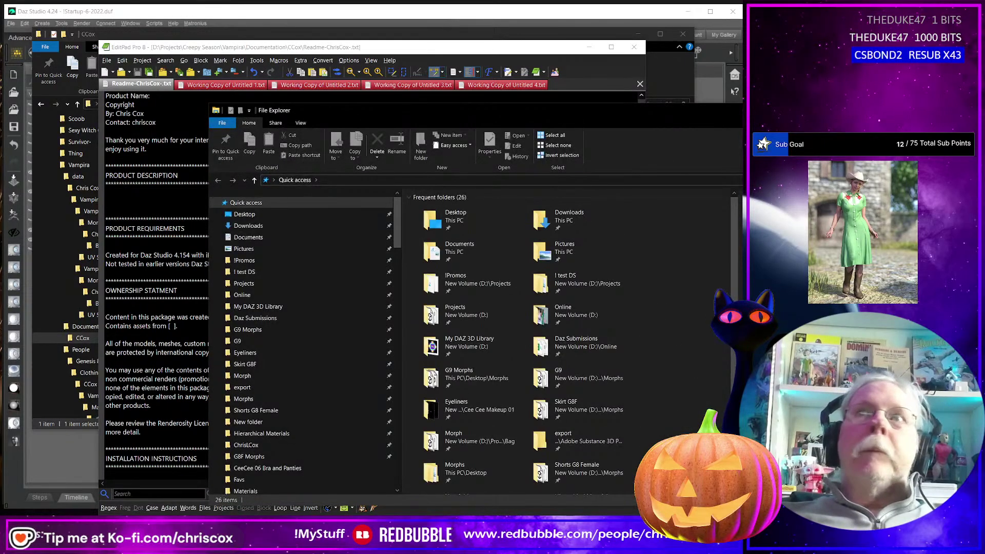
key("alt+F4")
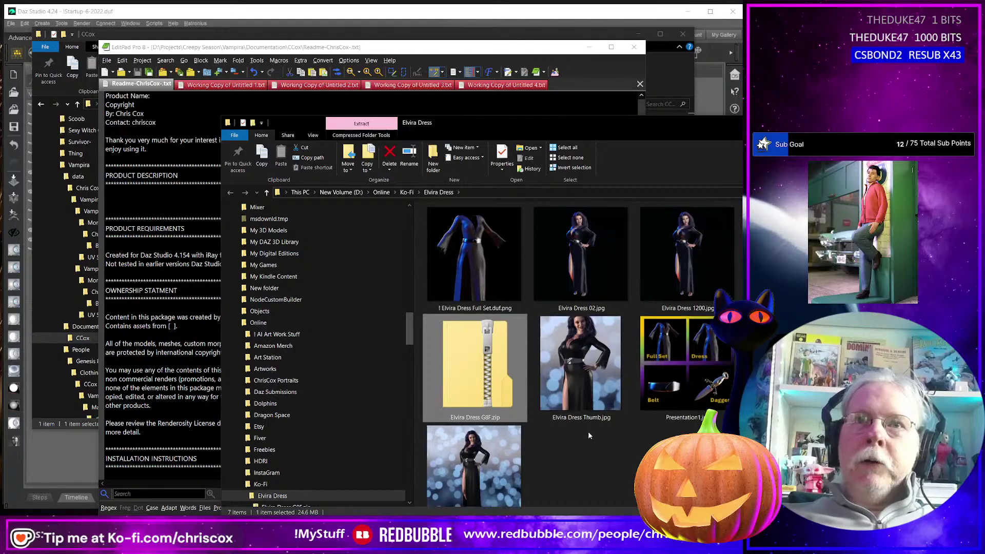
double_click(476, 373)
left_click(461, 234)
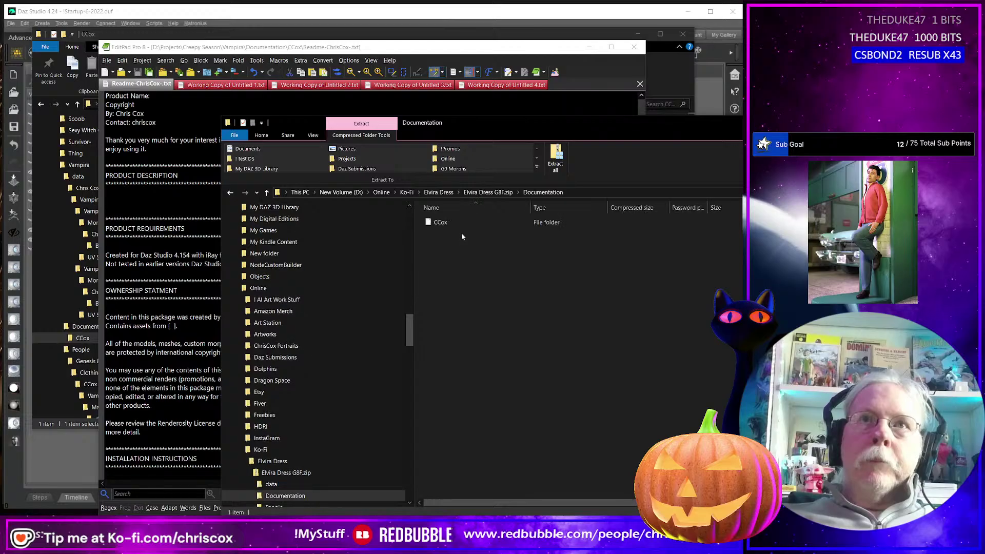
left_click(458, 225)
double_click(456, 223)
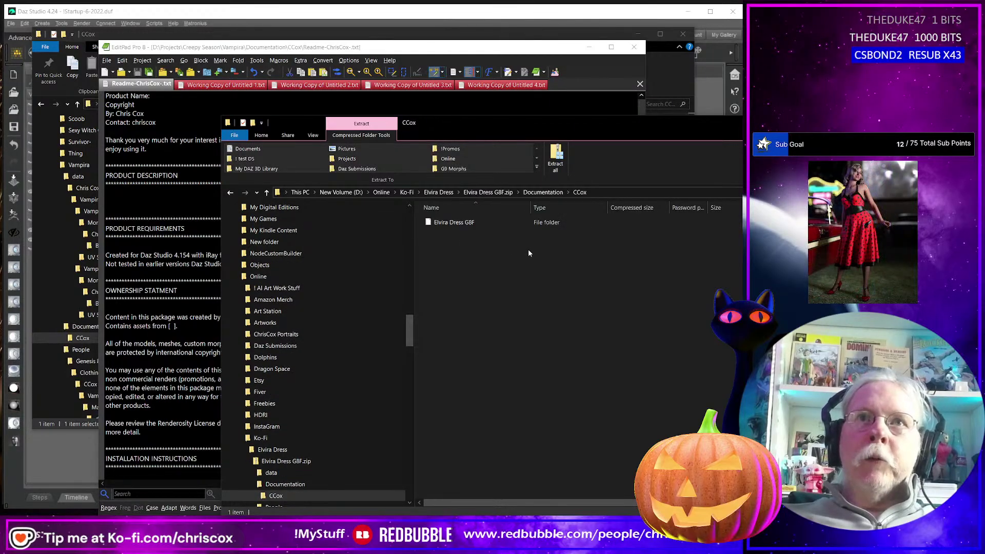
left_click(466, 224)
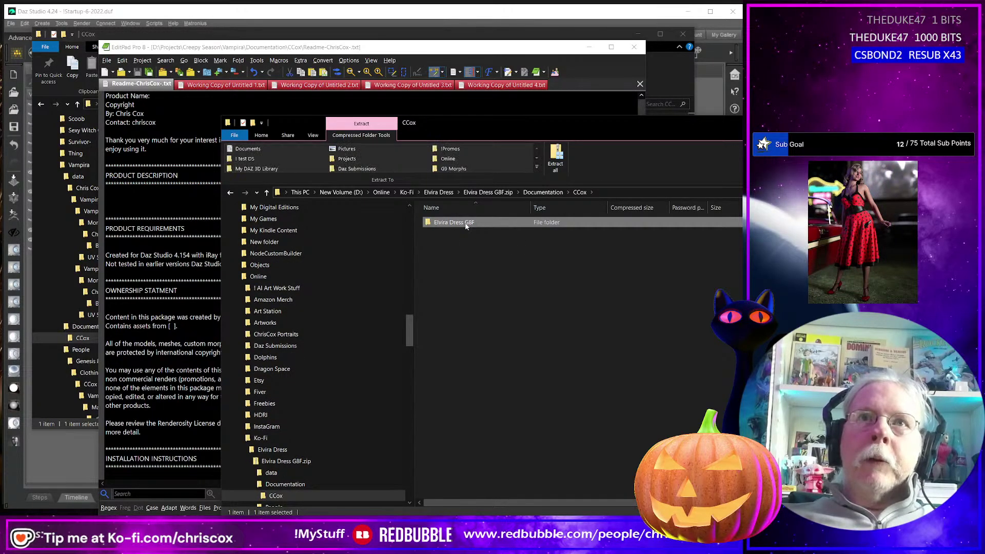
key("Return")
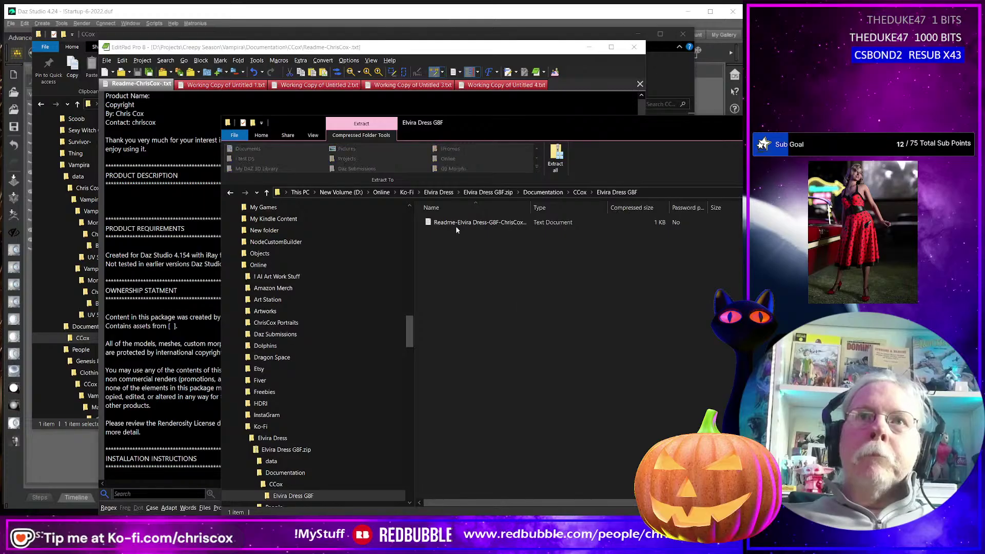
- Copy the readme out of the zip into the Ko-Fi Elvira Dress folder and open the copy in EditPad Pro
left_click(456, 223)
left_click_drag(331, 484, 305, 441)
left_click(279, 439)
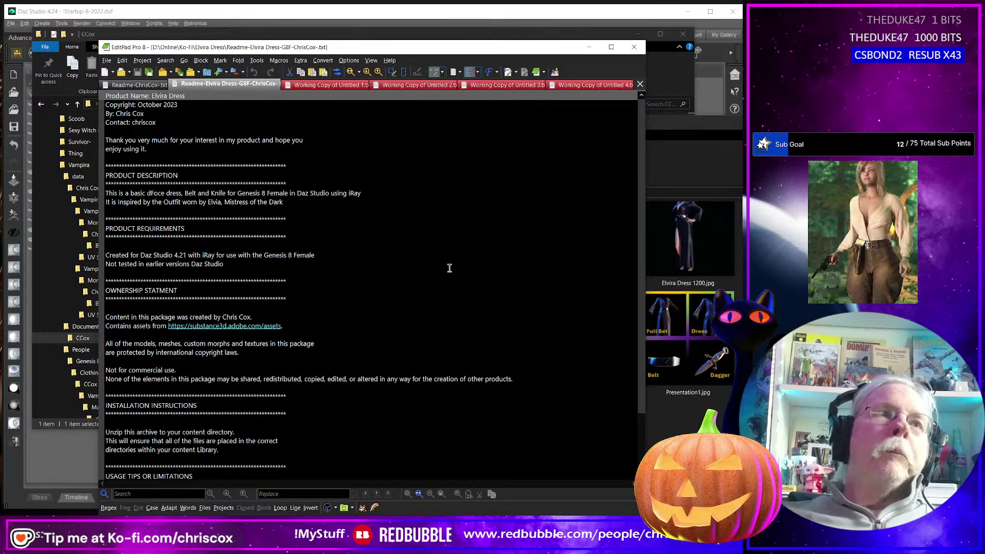
- Select the entire text of the Elvira Dress readme and copy it
key("shift+Down")
key("shift+Down")
key("shift+Down")
key("shift+Down")
key("shift+Down")
key("shift+Down")
key("shift+Down")
key("shift+Down")
key("shift+Down")
key("shift+Down")
key("shift+Down")
key("shift+Down")
key("shift+Down")
key("shift+Down")
key("shift+Down")
key("shift+Down")
key("shift+Down")
key("shift+Down")
key("shift+Down")
key("shift+Down")
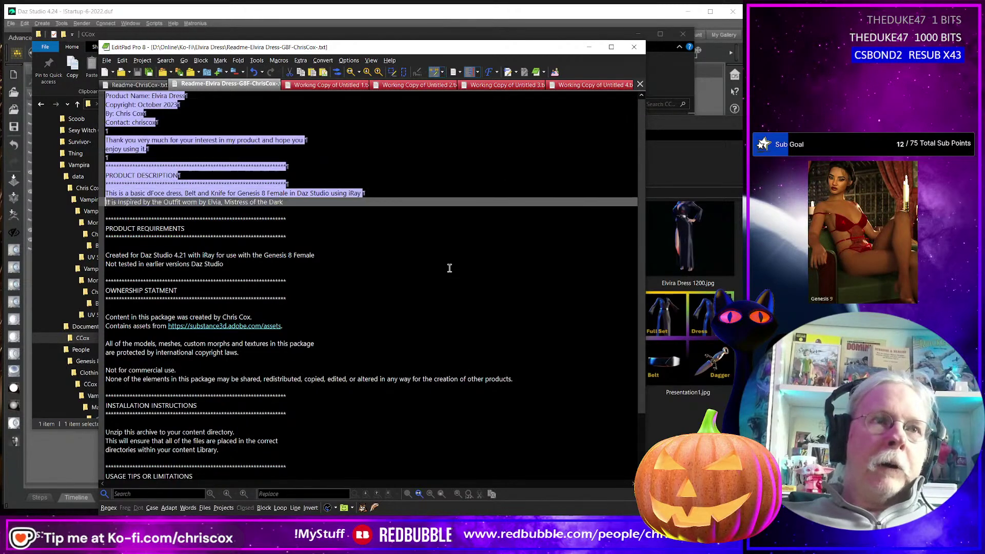
key("shift+Down")
key("shift+Down")
key("shift+Down")
key("shift+Down")
key("shift+Down")
key("shift+Down")
key("shift+Down")
key("shift+Down")
key("shift+Down")
key("shift+Down")
key("shift+Down")
key("shift+Down")
key("shift+Down")
key("shift+Down")
key("shift+Down")
key("shift+Down")
key("shift+Down")
key("shift+Down")
key("shift+Down")
key("shift+Down")
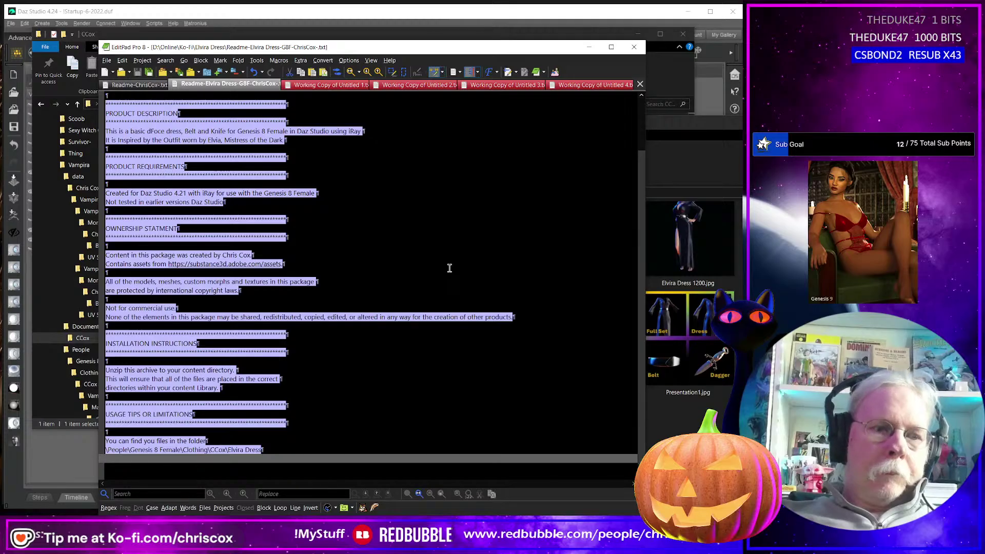
- Close the Vampira project's blank readme in the text editor, leaving the Elvira Dress readme open
key("alt+Tab")
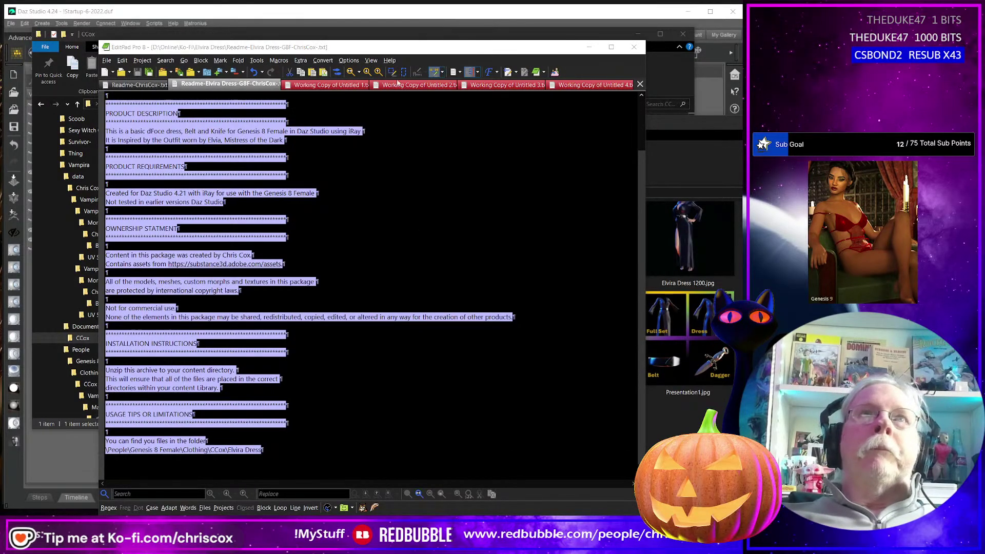
key("alt+Tab")
left_click(149, 86)
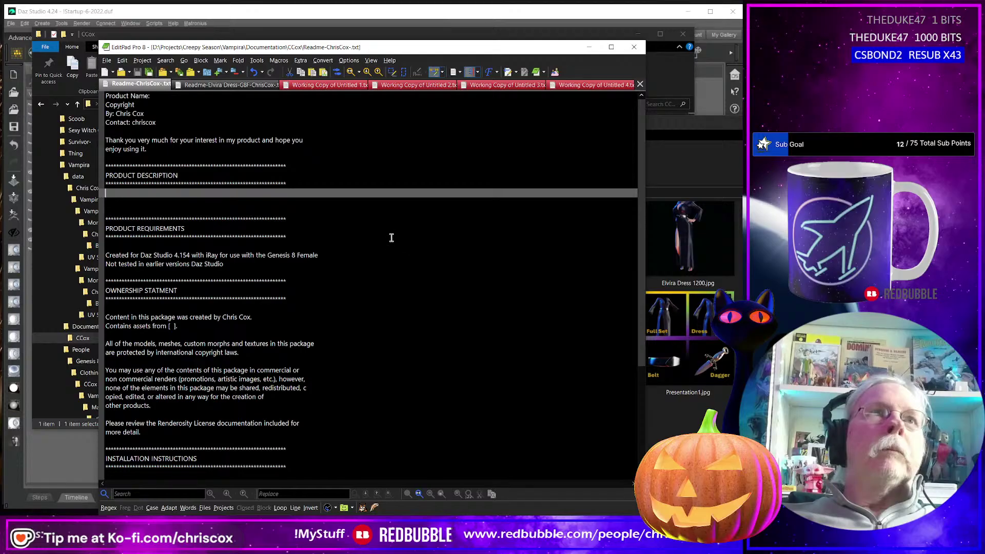
middle_click(148, 90)
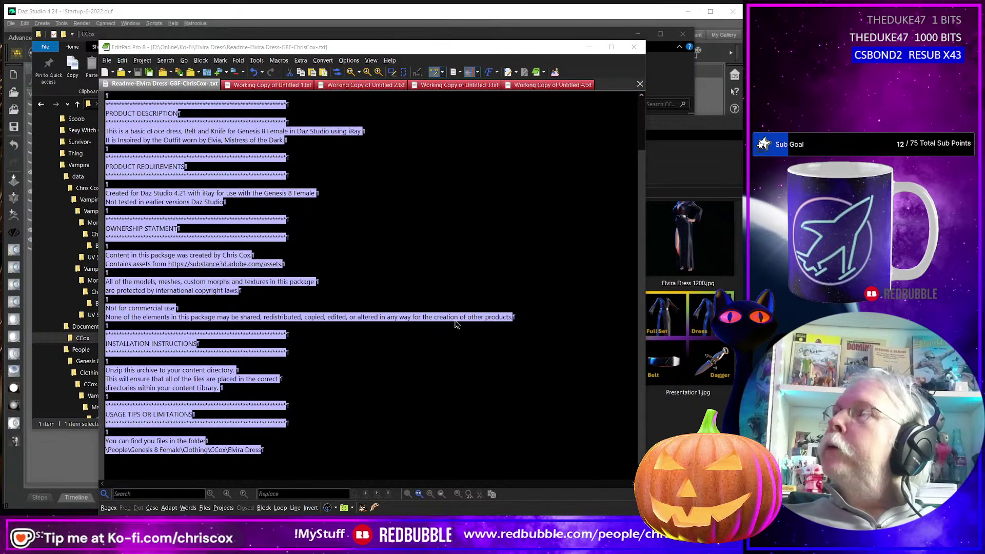
- Switch to the Vampira project's Documentation/CCox folder and append "Vampira Dress G9 G8Female" to the readme's file name
key("alt+Tab")
left_click(272, 134)
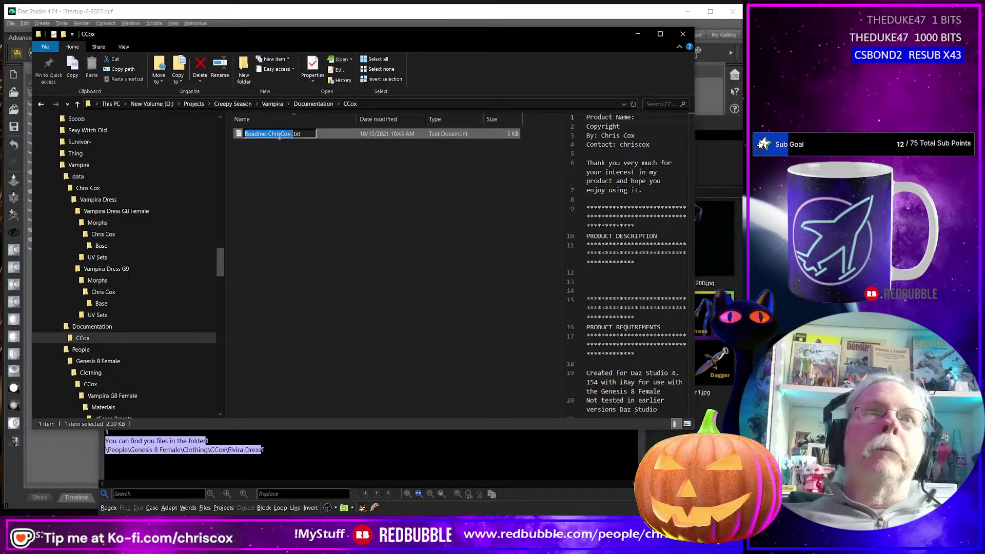
type("-")
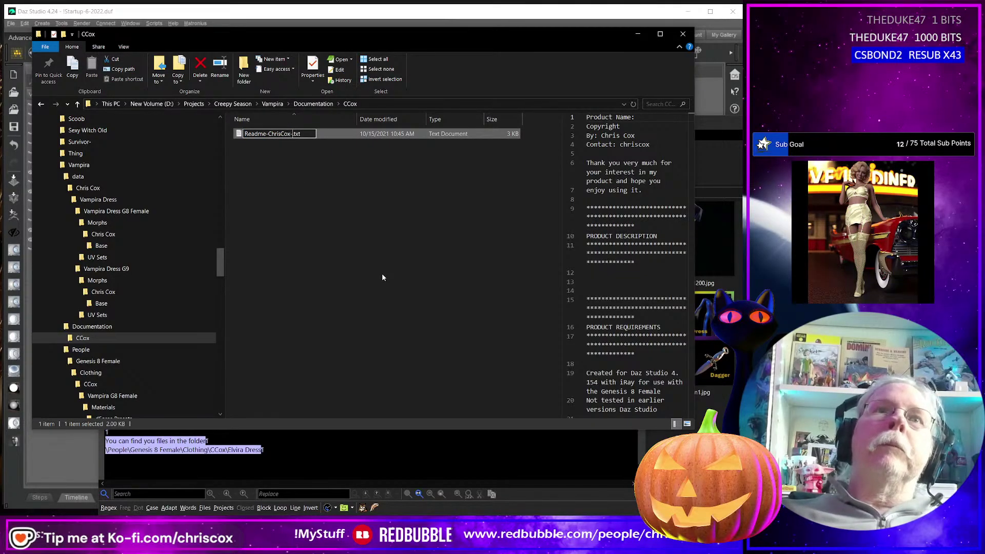
type("Vam")
type("pira")
type(" Dress G")
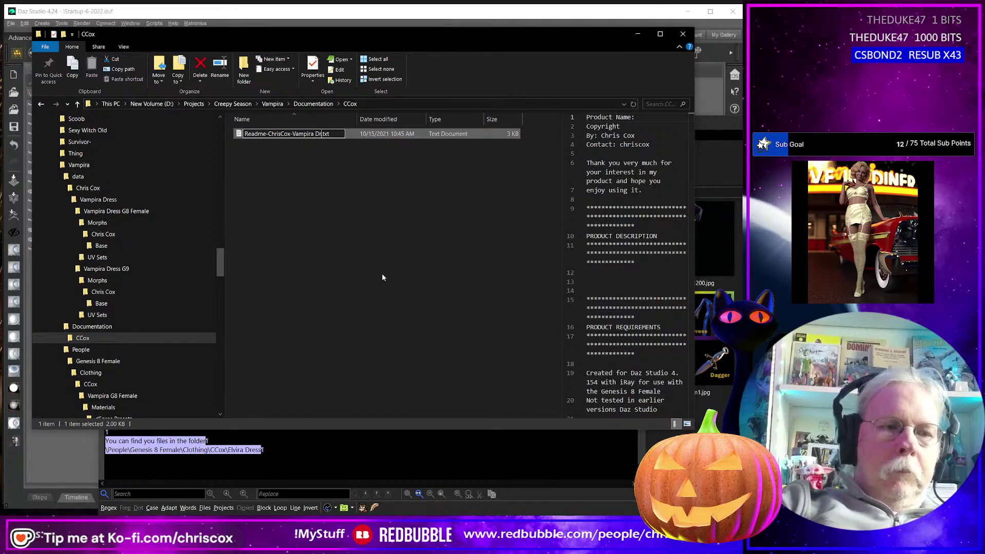
type("9")
type(" G8n")
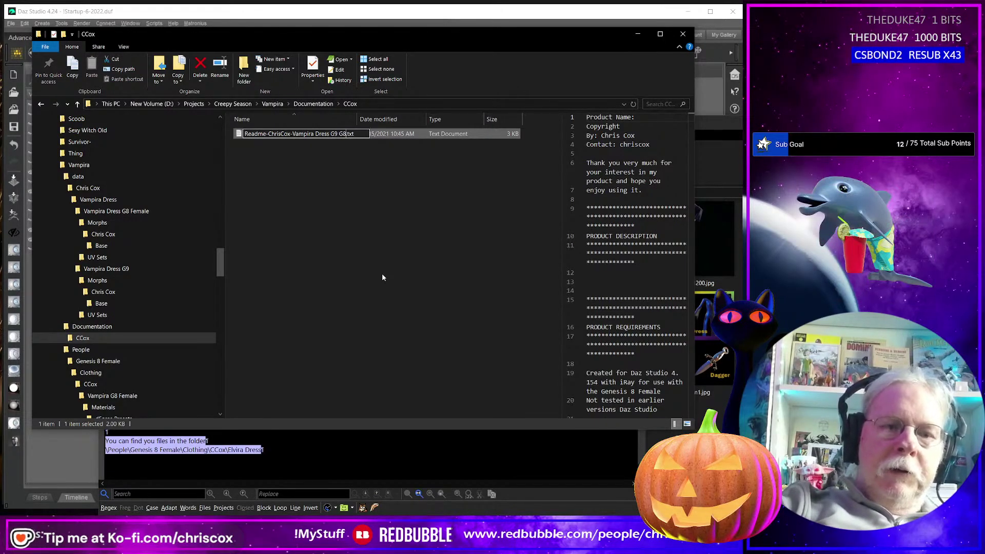
key("BackSpace")
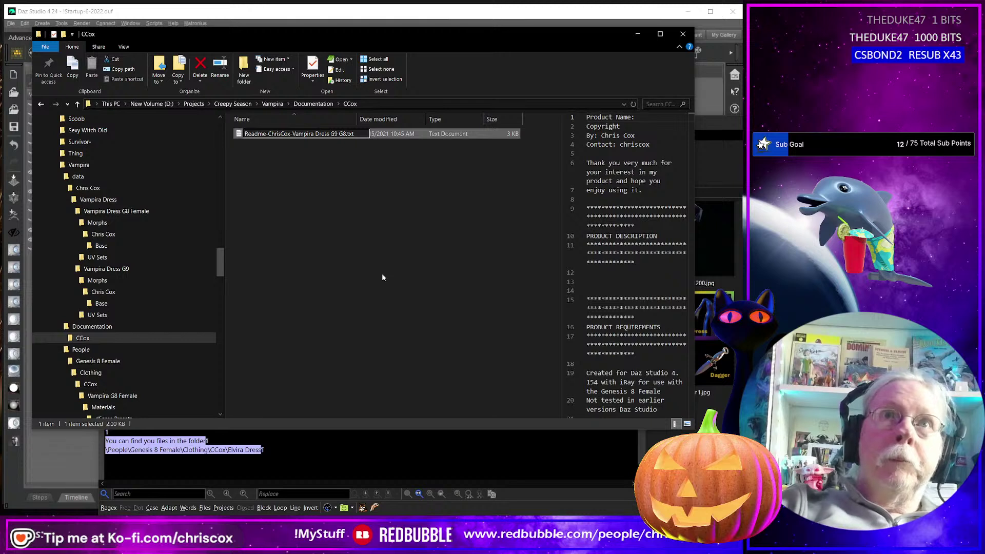
type("Female")
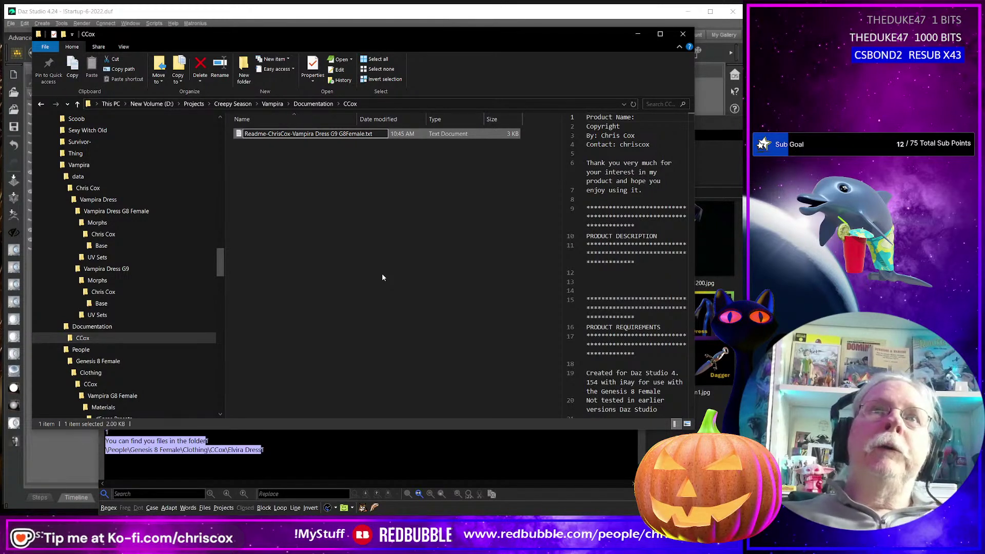
key("Return")
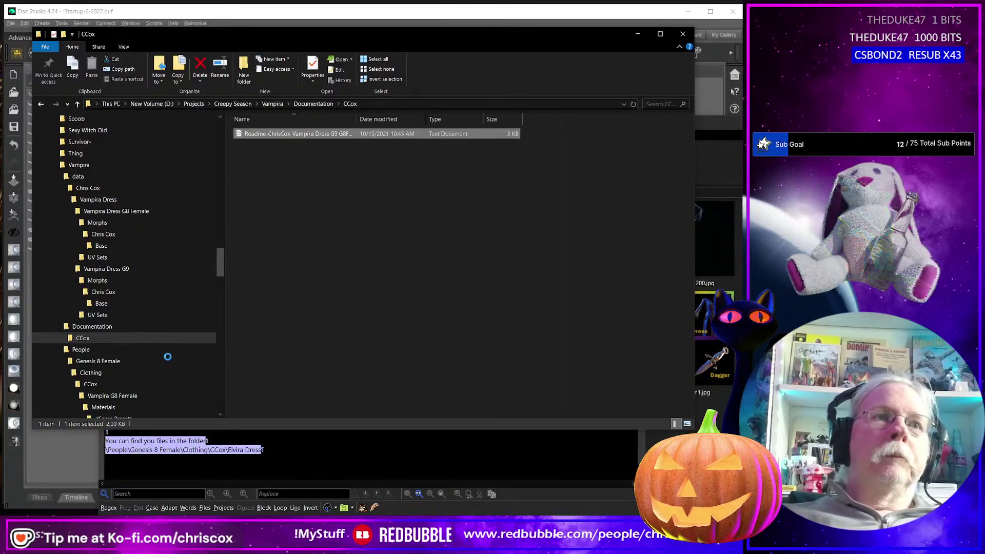
- Examine the contents of the project's Templates/CCox/Vampira folder and return to Documentation/CCox
scroll(167, 354, "down", 5)
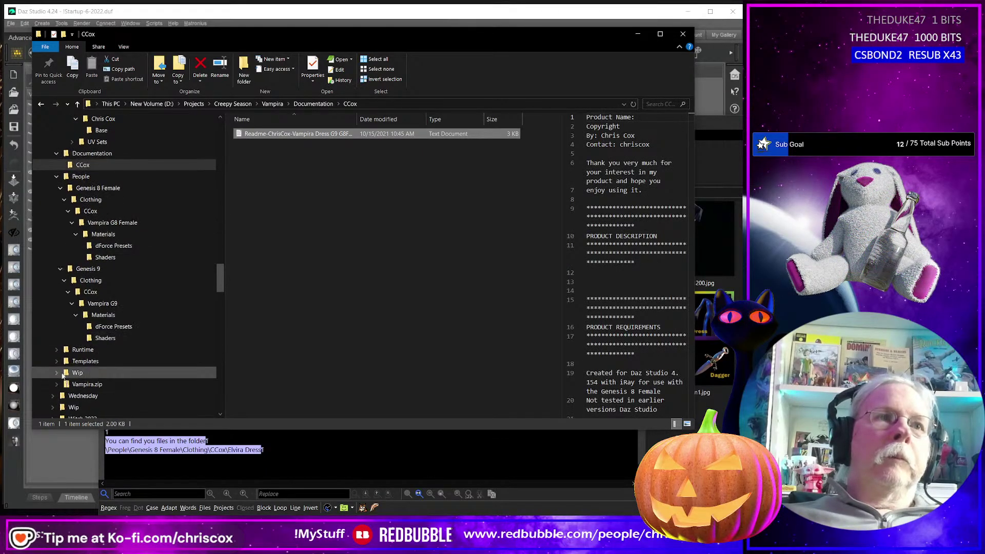
left_click(56, 361)
left_click(61, 372)
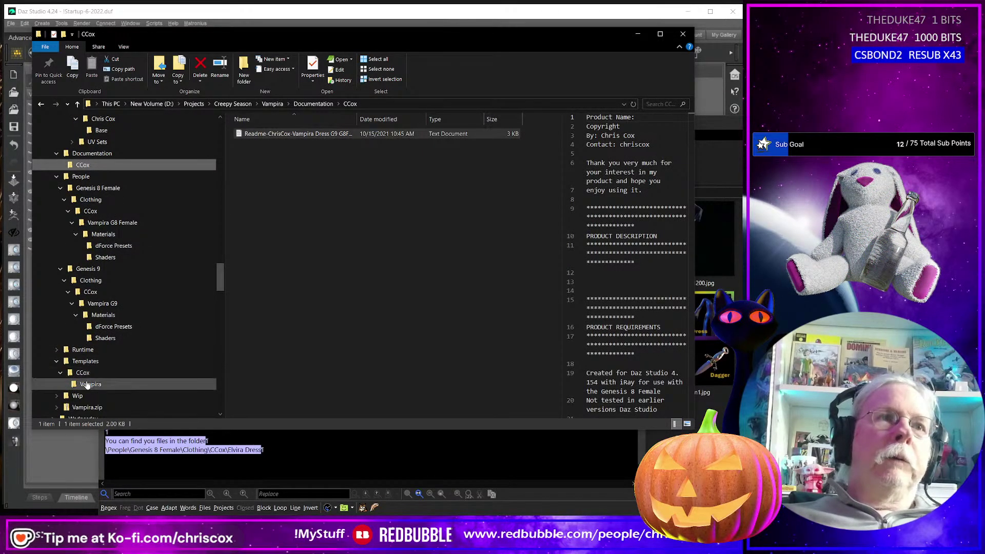
left_click(88, 385)
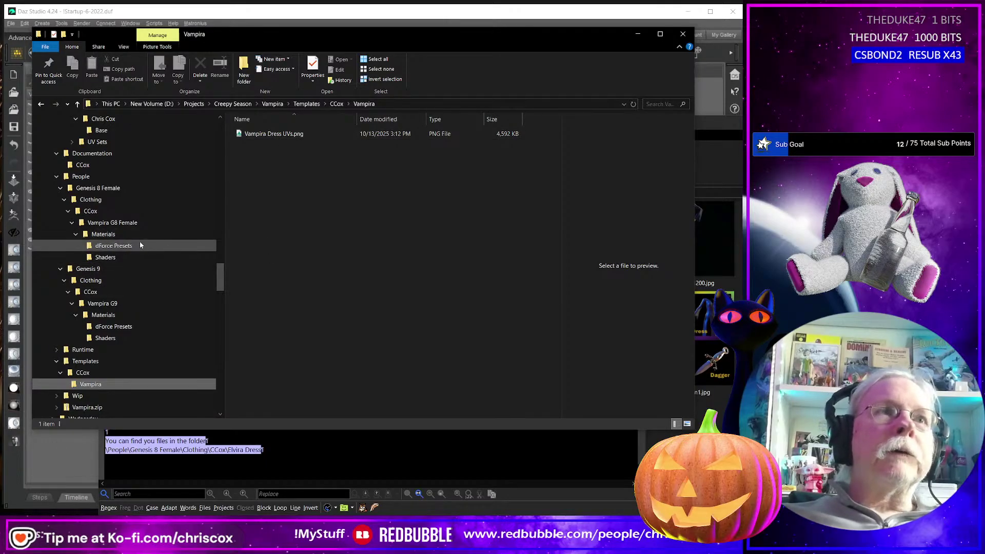
left_click(100, 166)
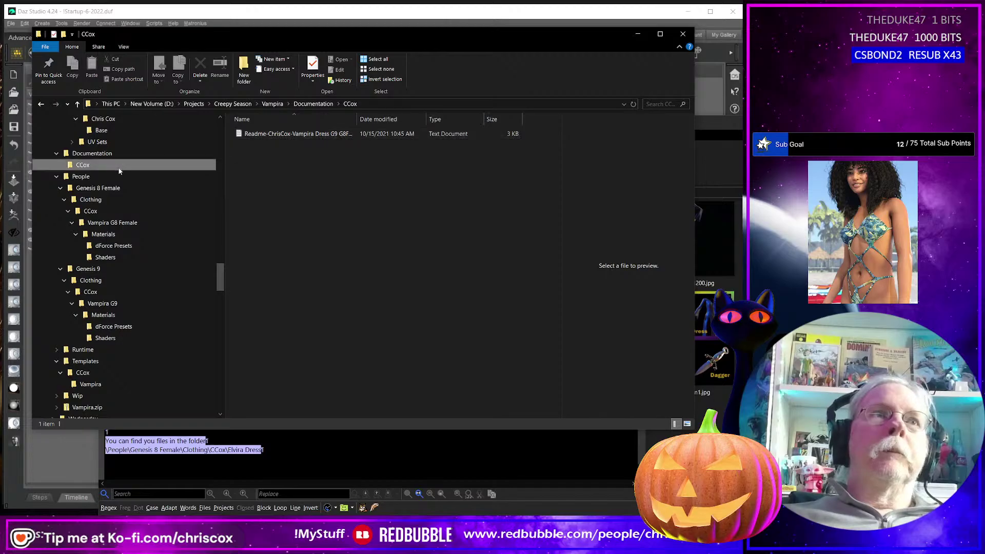
- Create a folder named "Vampira Dress G9 G8F" in Documentation/CCox and move the renamed readme into it
right_click(270, 216)
mouse_move(403, 361)
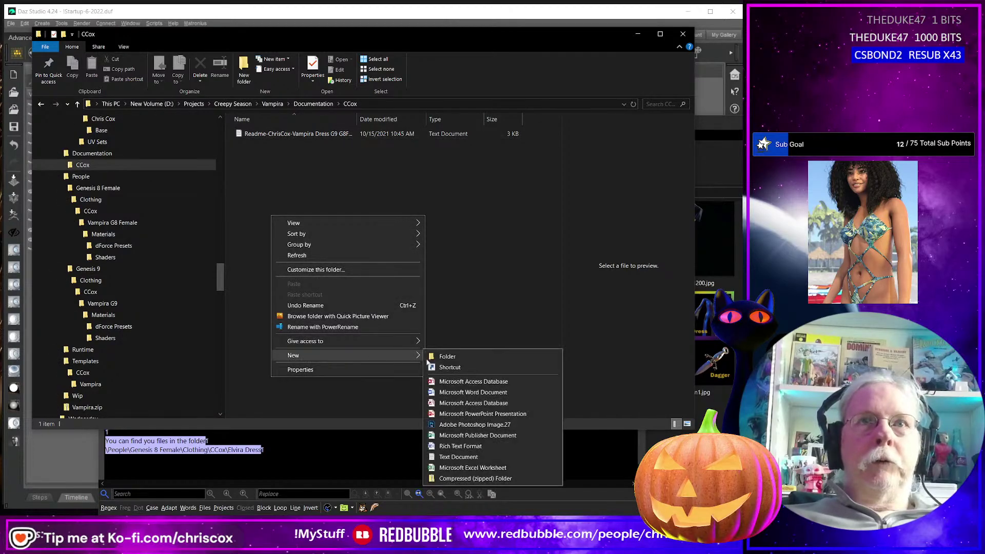
left_click(447, 356)
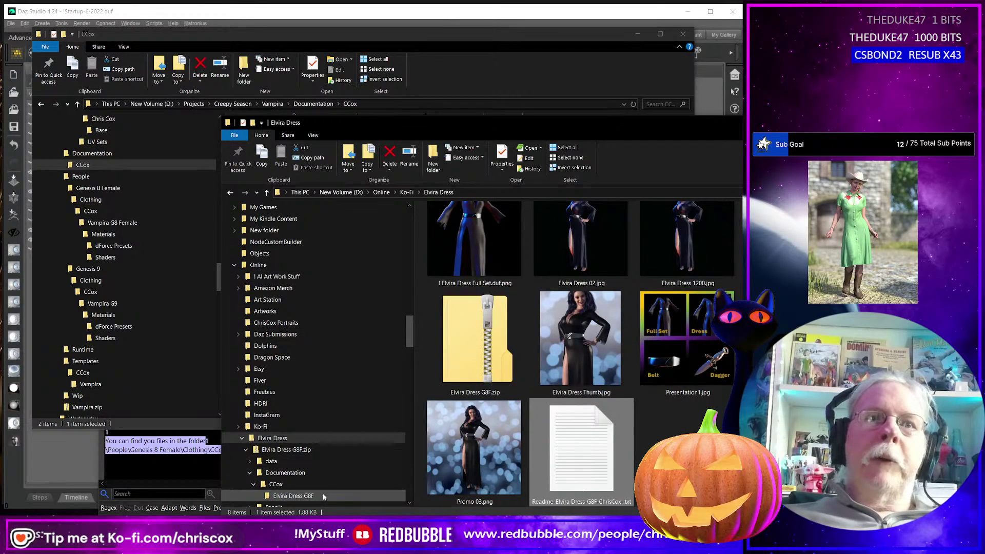
key("alt+Tab")
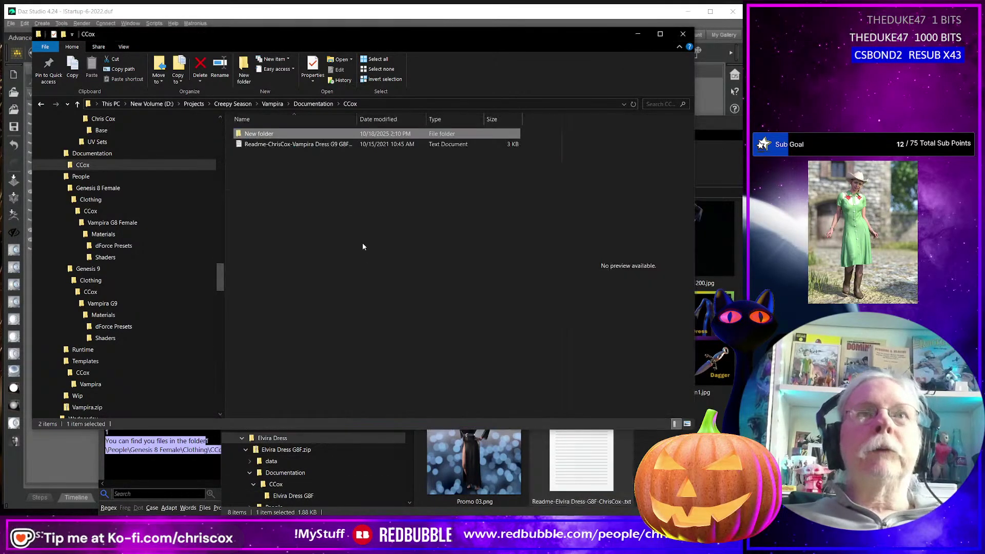
left_click(259, 134)
type("V")
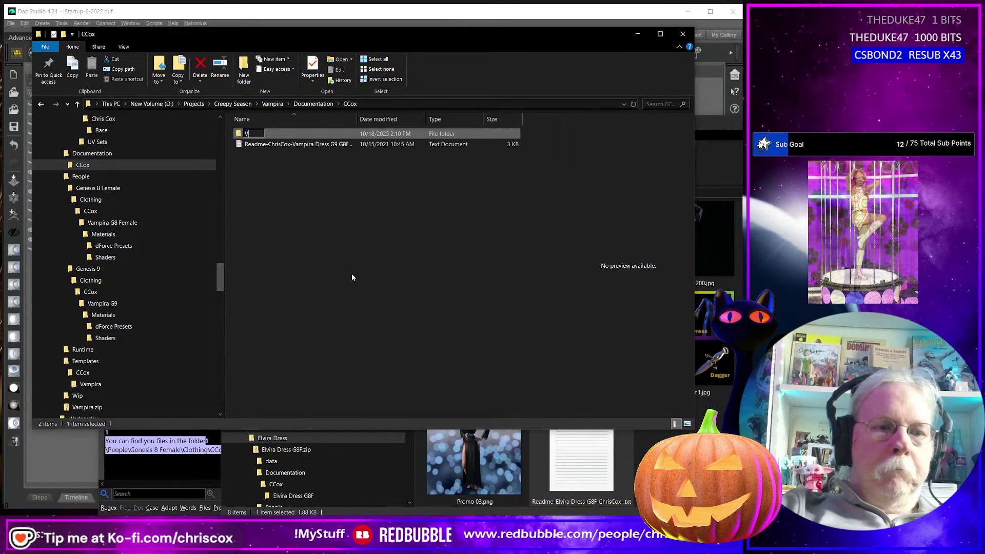
type("ampira")
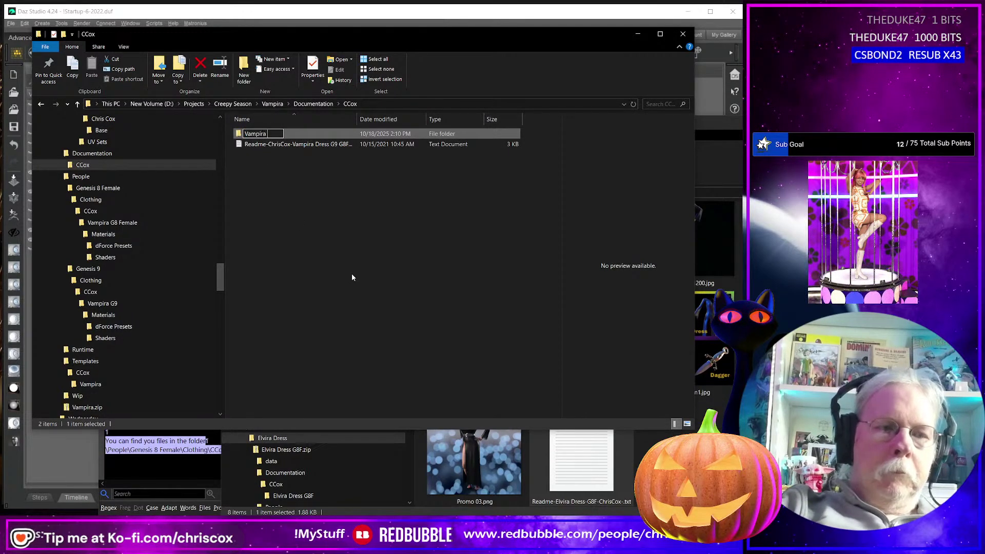
type(" Dress G9 G8F")
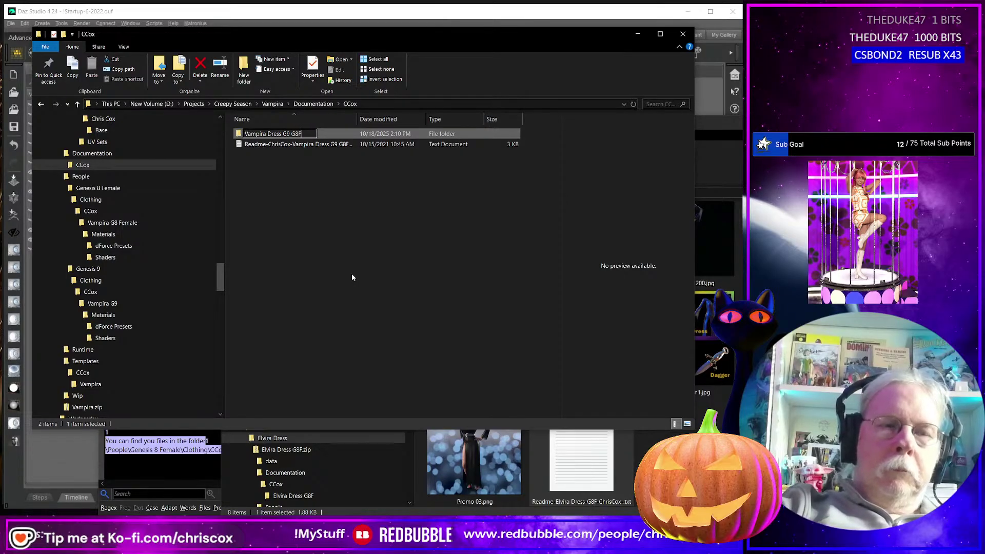
left_click(295, 145)
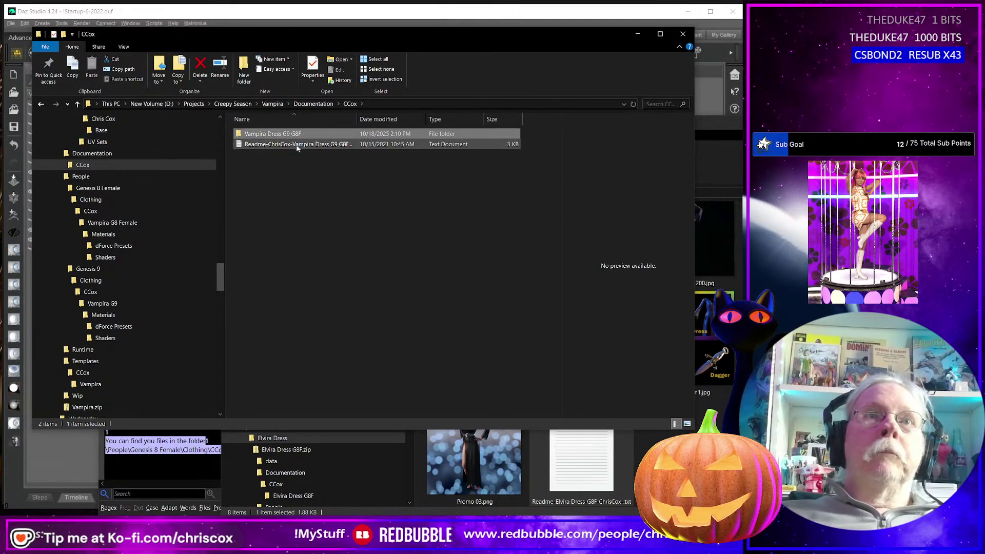
left_click_drag(295, 145, 295, 136)
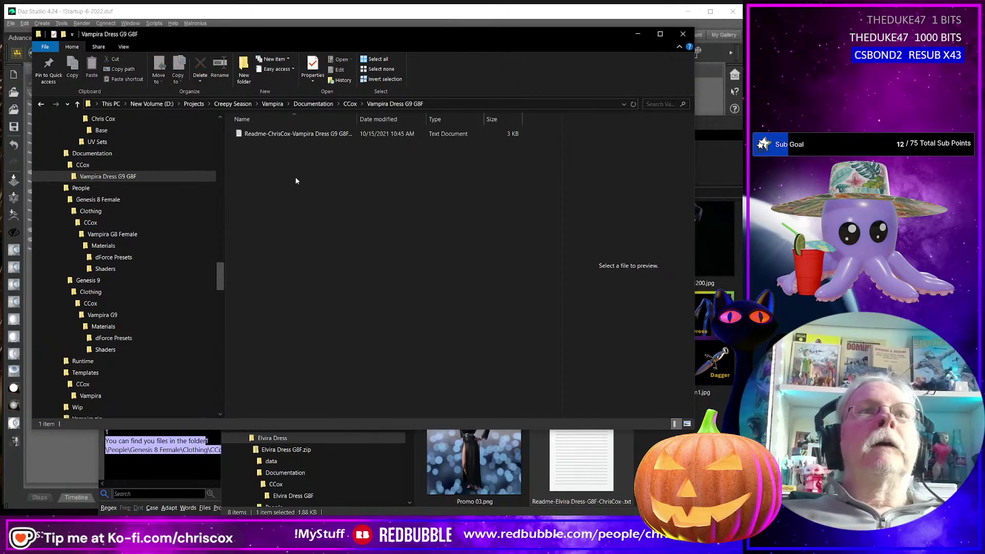
- Open the moved readme in EditPad Pro, replace all its text with the copied Elvira text, and place the cursor before "Belt and Knife"
double_click(264, 134)
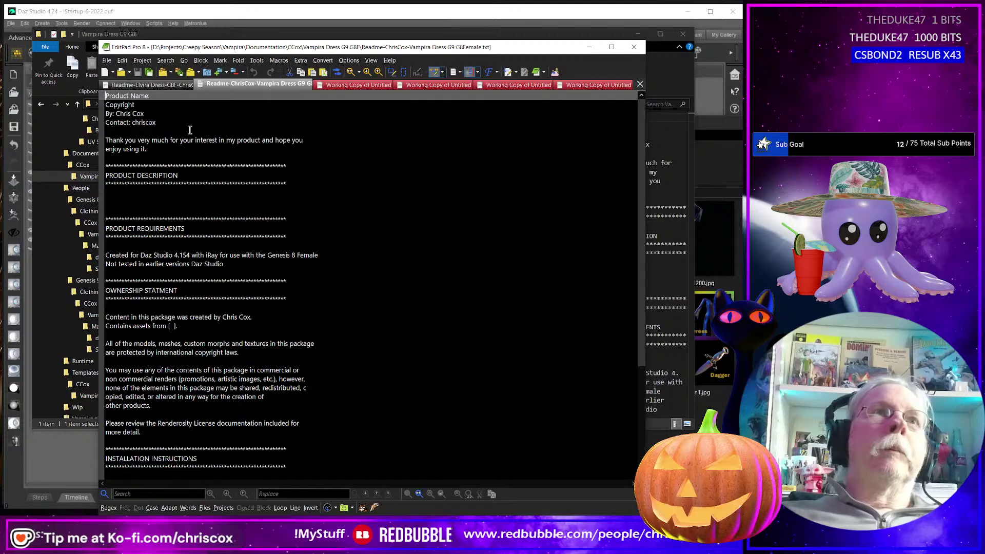
key("ctrl+a")
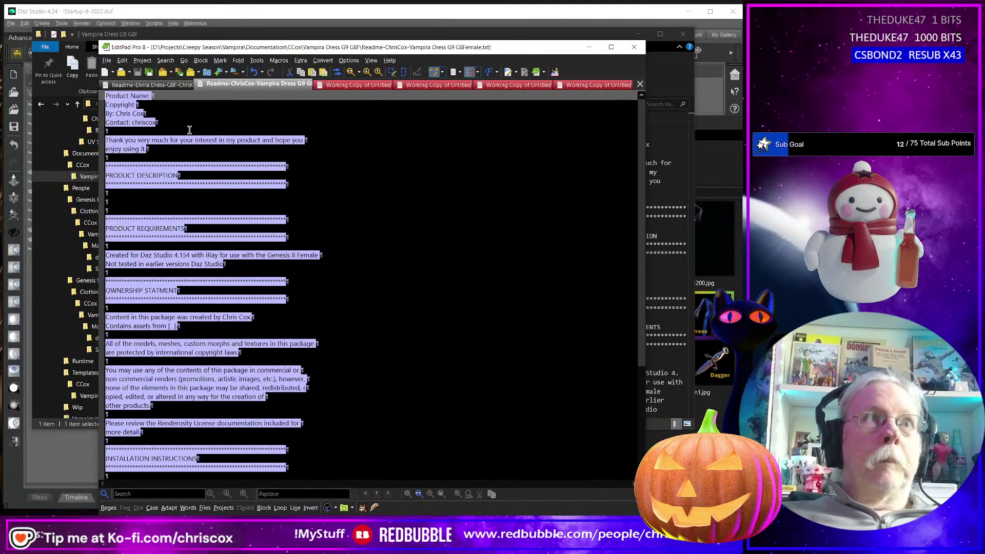
key("ctrl+v")
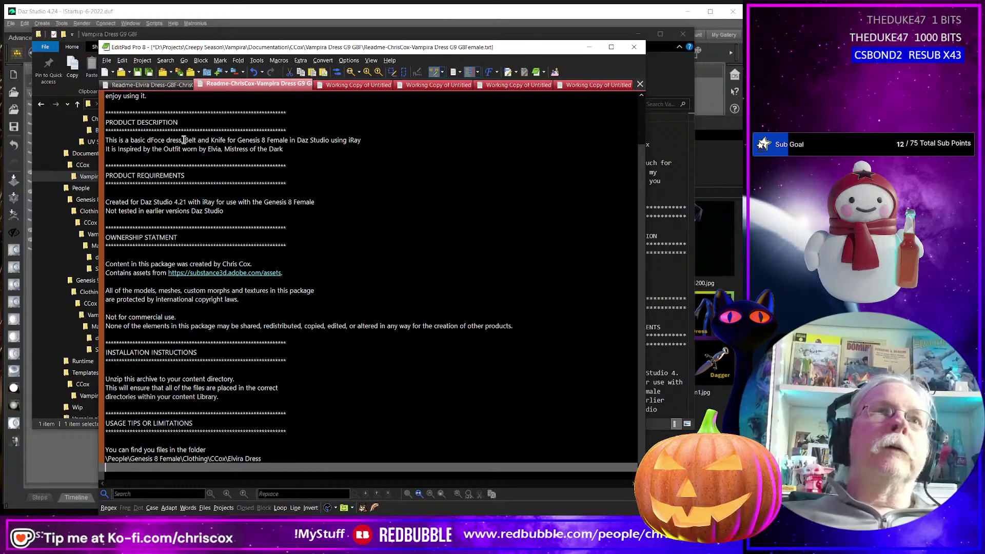
left_click(183, 140)
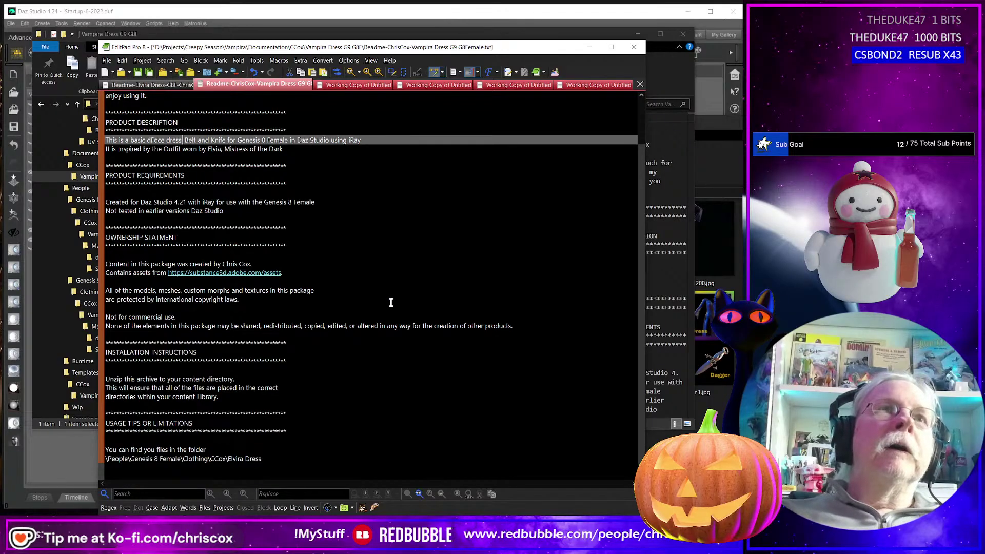
- Remove "Belt and Knife" and the comma after "dress" so the product description reads "dress for Genesis 8 Female"
key("ctrl+shift+Right")
key("ctrl+shift+Right")
key("ctrl+shift+Right")
key("ctrl+shift+Right")
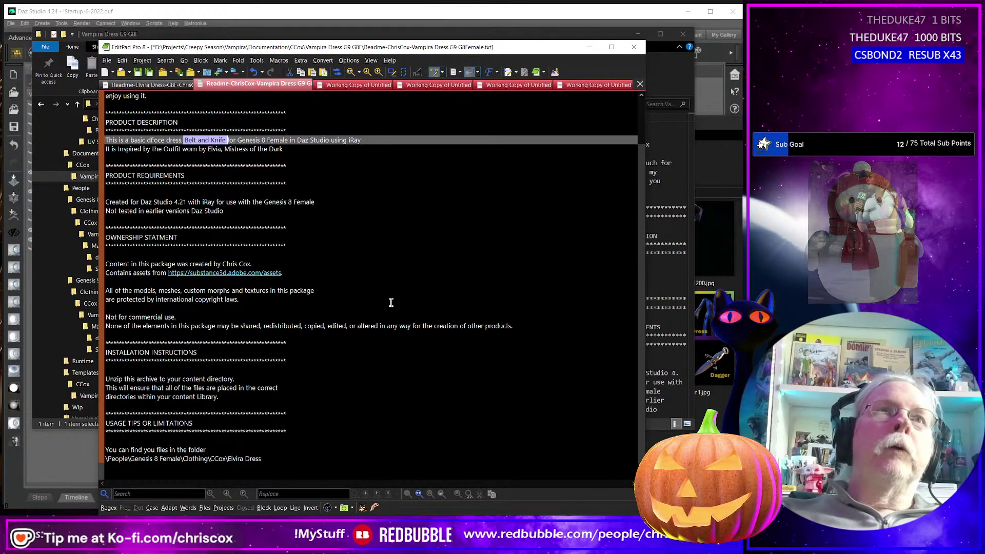
key("Delete")
type("for")
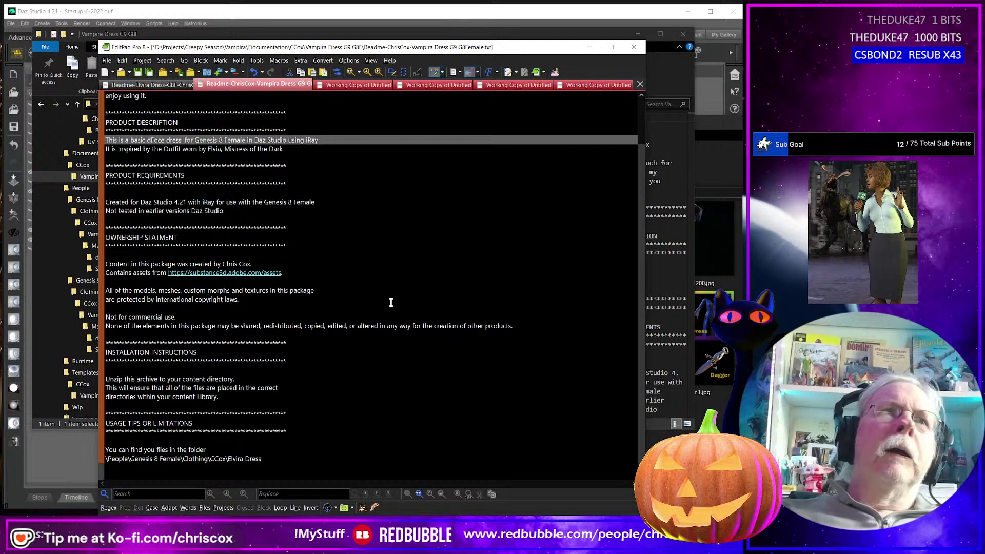
key("Left")
key("Left")
key("Left")
key("Left")
key("Left")
key("BackSpace")
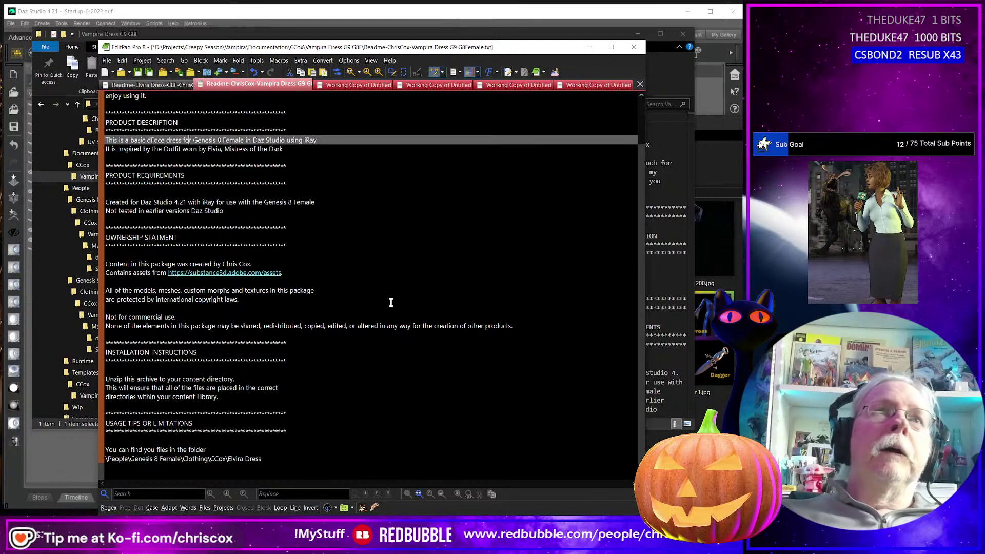
- Insert "Genesis 9 and" before "Genesis 8 Female" in the product description line
key("Right")
key("Right")
key("Right")
key("Right")
key("Right")
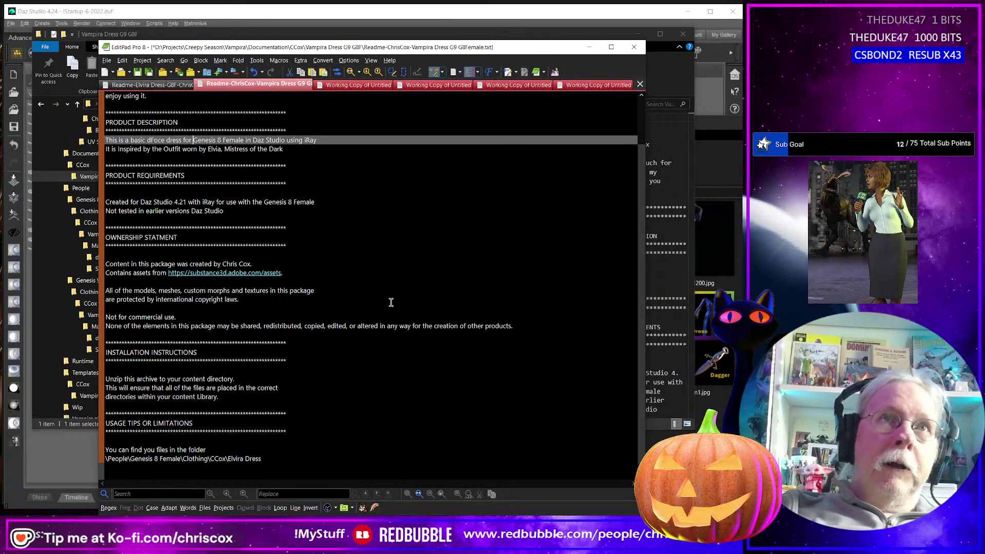
type("Genesis ")
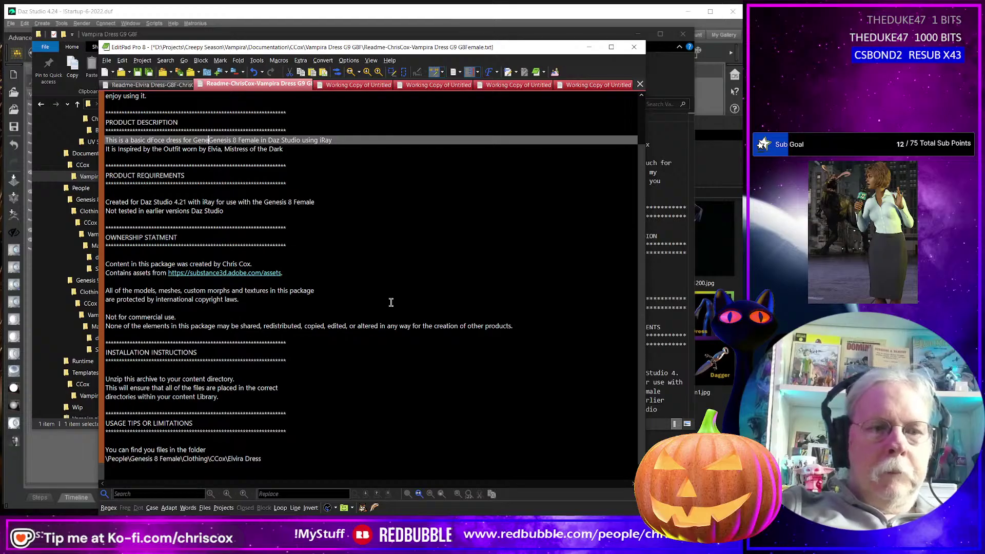
type("9 and")
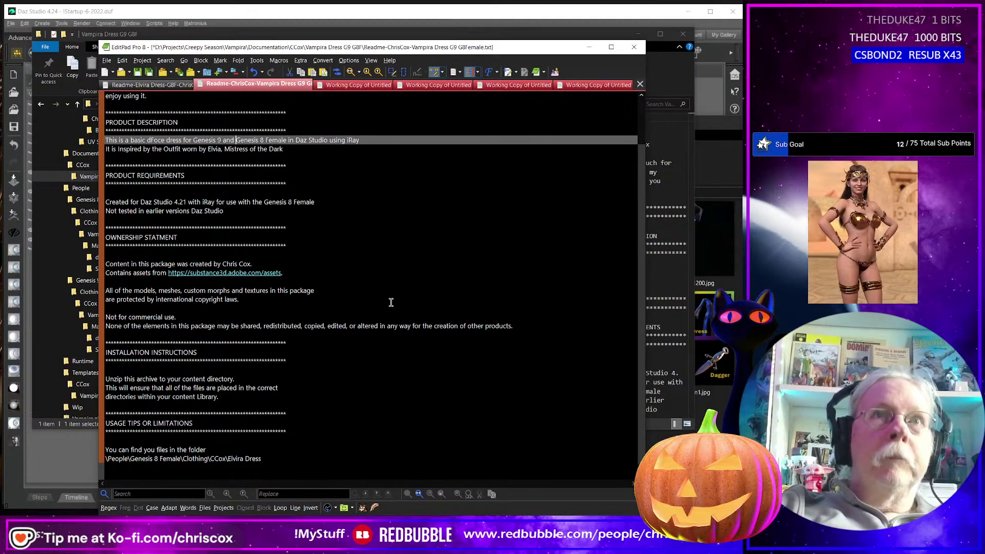
- Replace "Elvia, Mistress of the Dark" in the inspiration line with "Maili Nurmi as Vampira"
key("Down")
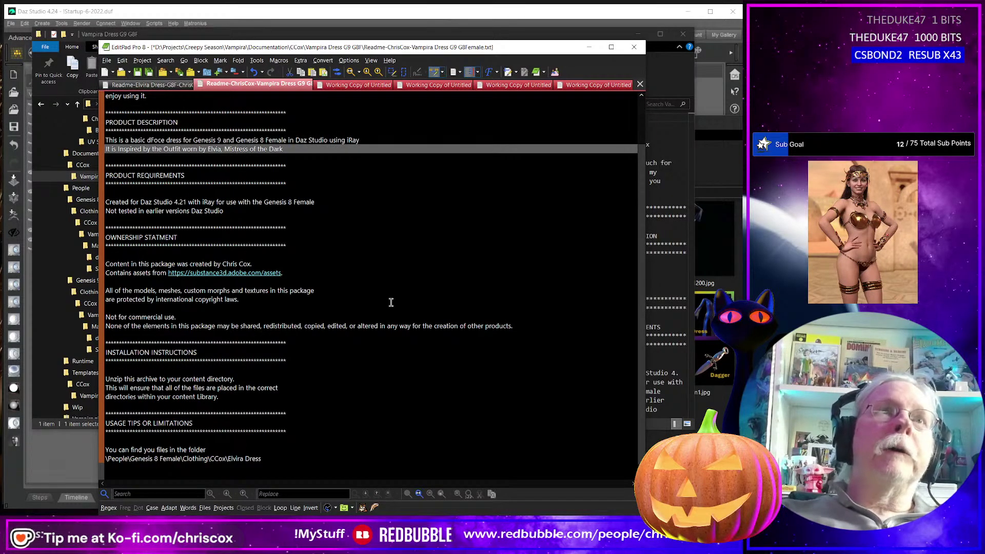
key("ctrl+shift+Right")
key("ctrl+shift+Right")
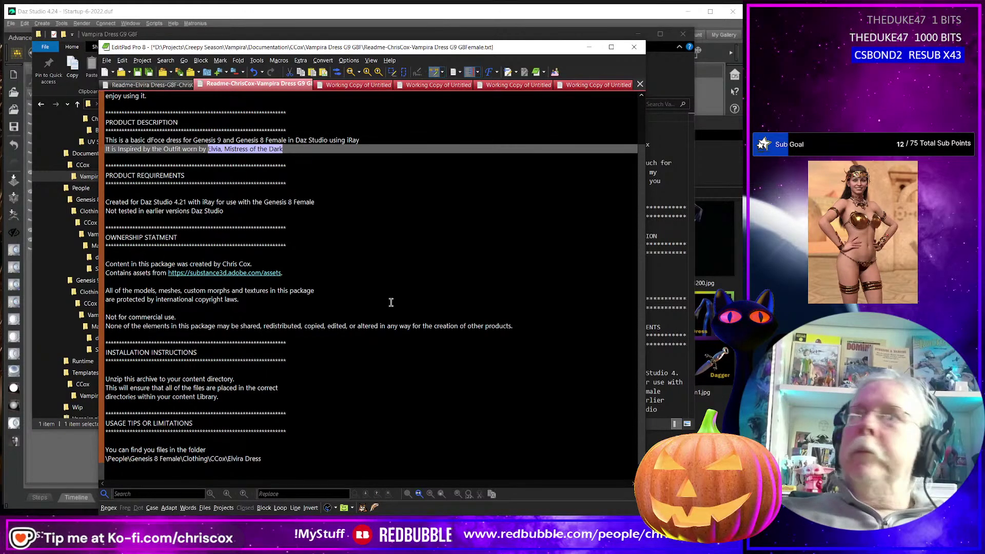
key("alt+Tab")
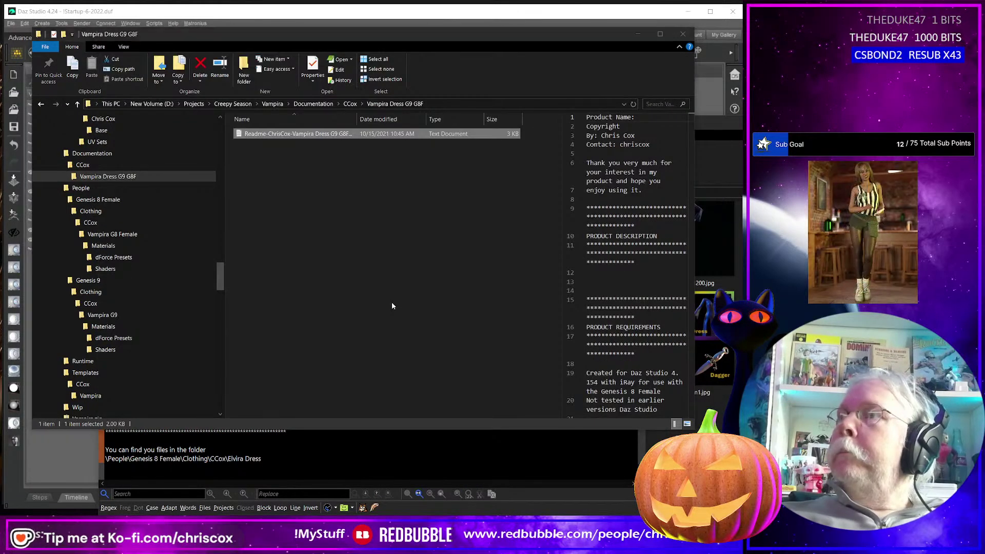
key("alt+Tab")
type("M")
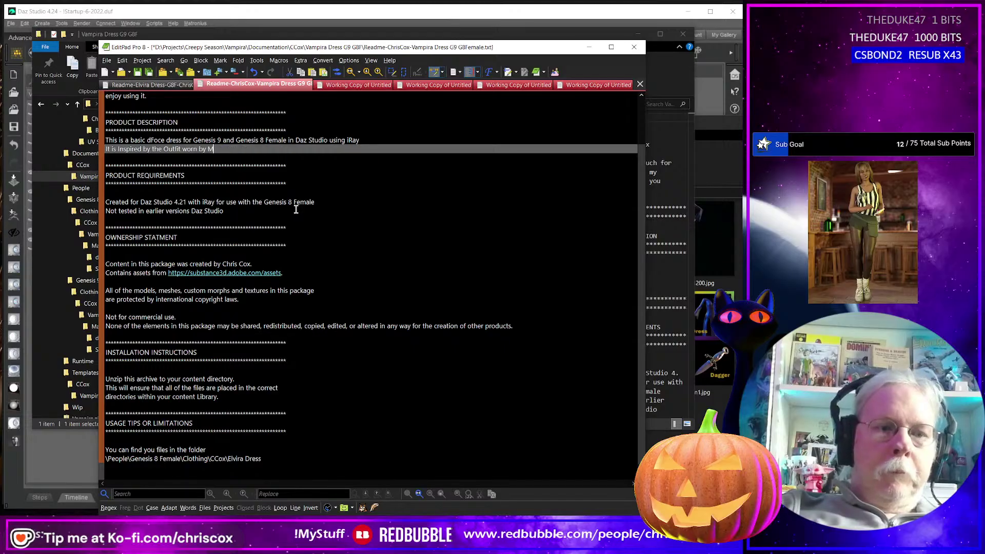
type("ail")
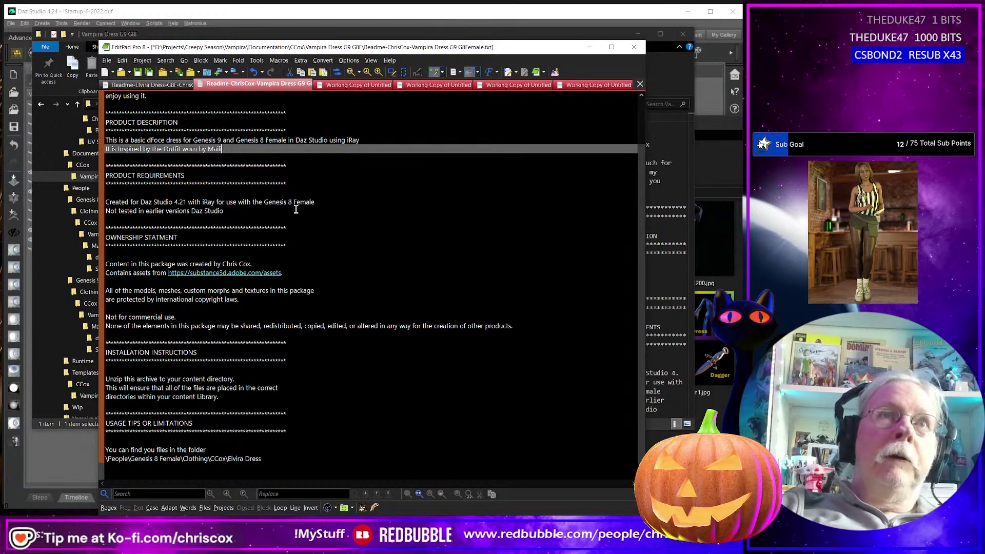
type("i")
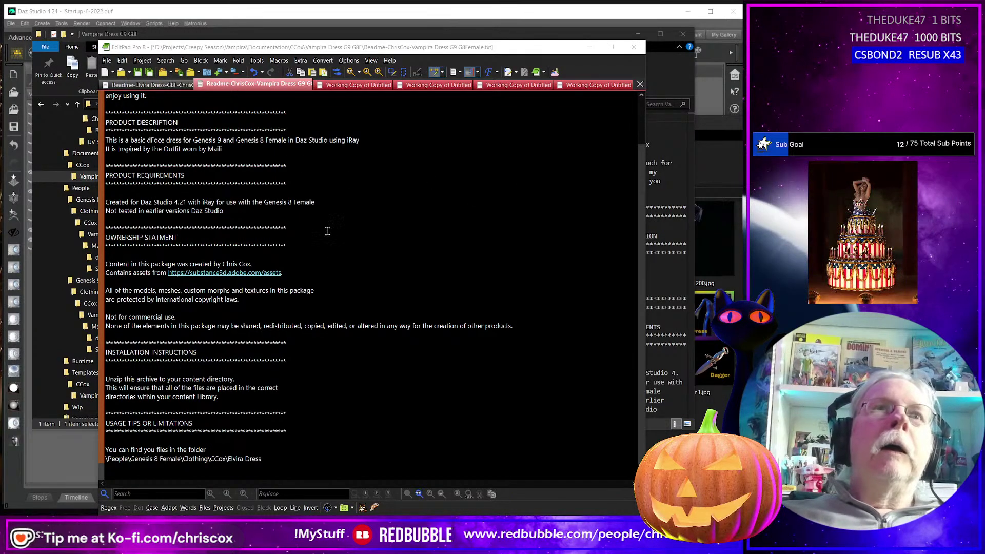
left_click(248, 149)
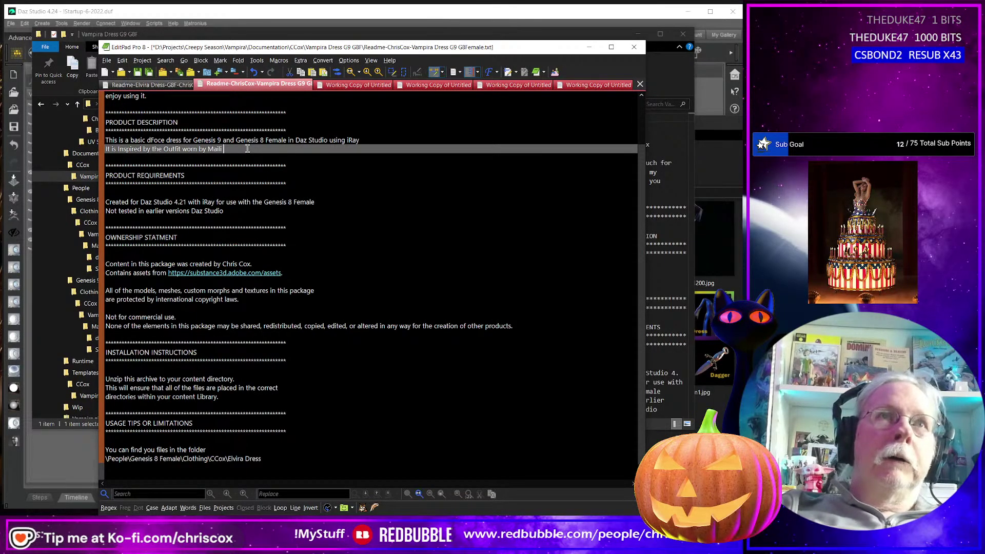
type("Nurmi")
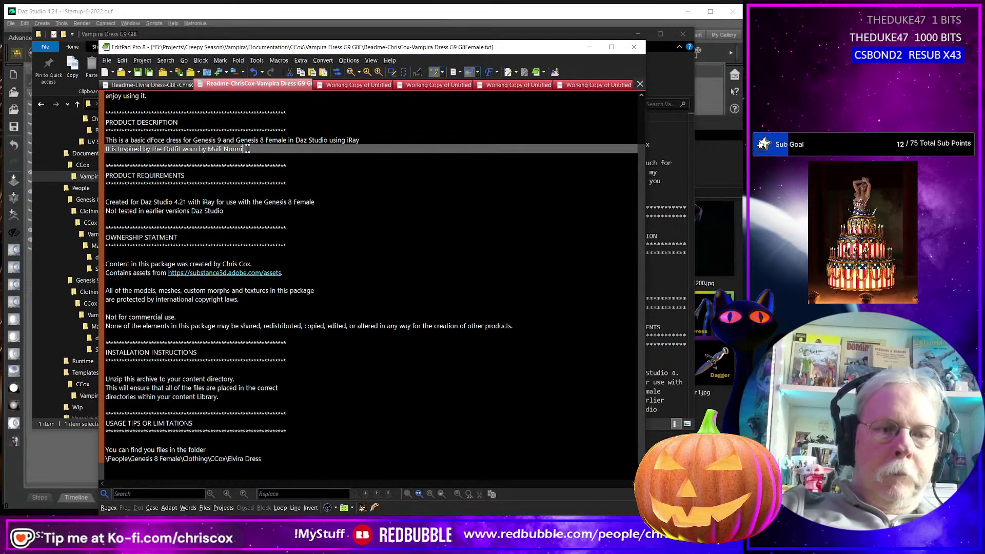
type(" as Vampira")
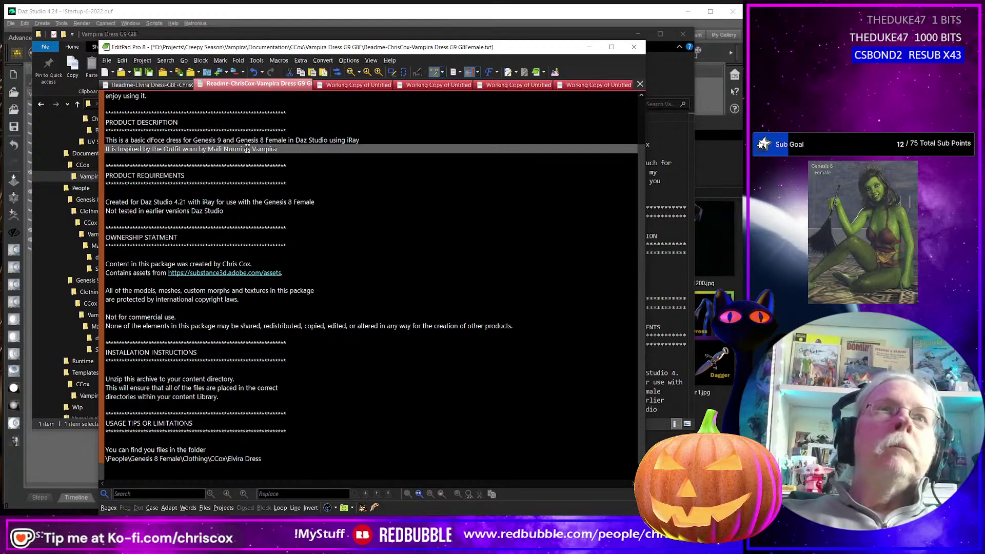
- Change the Daz Studio version in the product requirements to 4.25
key("Down")
key("Down")
key("Down")
key("Down")
key("Down")
key("Down")
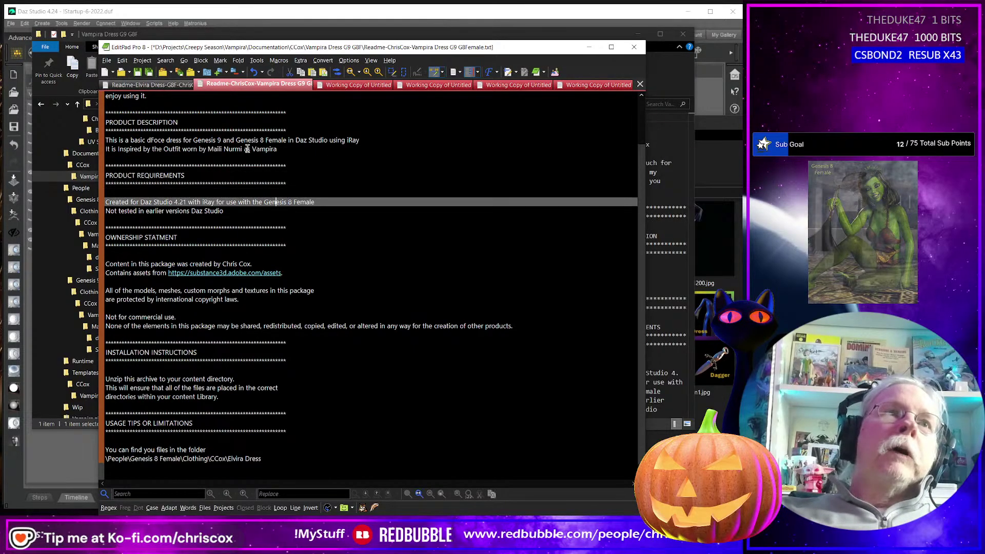
key("Left")
key("Left")
key("Left")
key("Left")
key("Left")
key("Left")
key("Left")
key("Left")
key("Left")
key("Left")
key("Left")
key("Left")
key("Left")
key("Left")
key("Left")
key("Left")
key("Left")
key("Left")
key("Left")
key("Left")
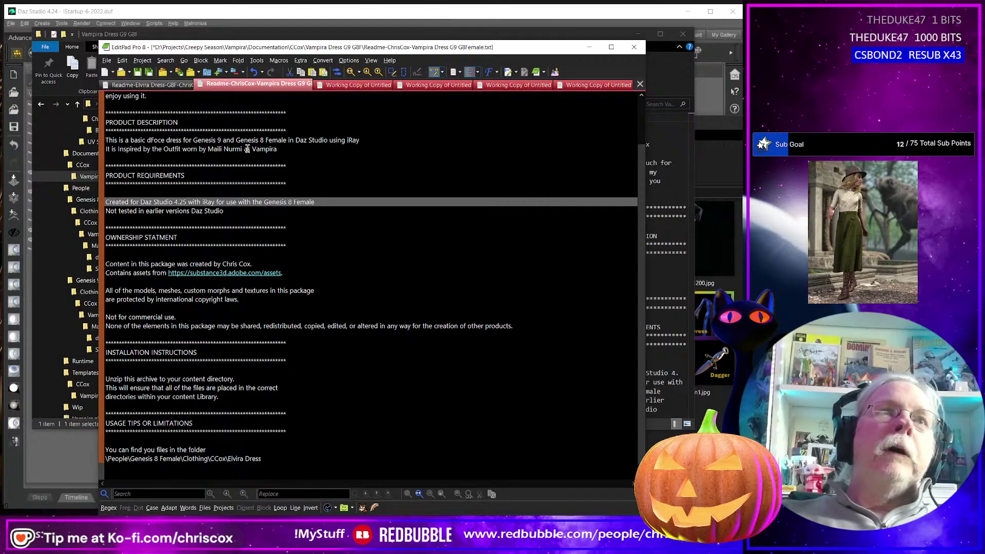
- Insert "Gensis 9 or" before "Genesis 8 Female" in the product requirements line
key("Right")
key("Right")
key("Right")
key("Right")
key("Right")
key("Right")
key("Right")
key("Right")
key("Right")
key("Right")
key("Right")
key("Right")
key("Right")
key("Right")
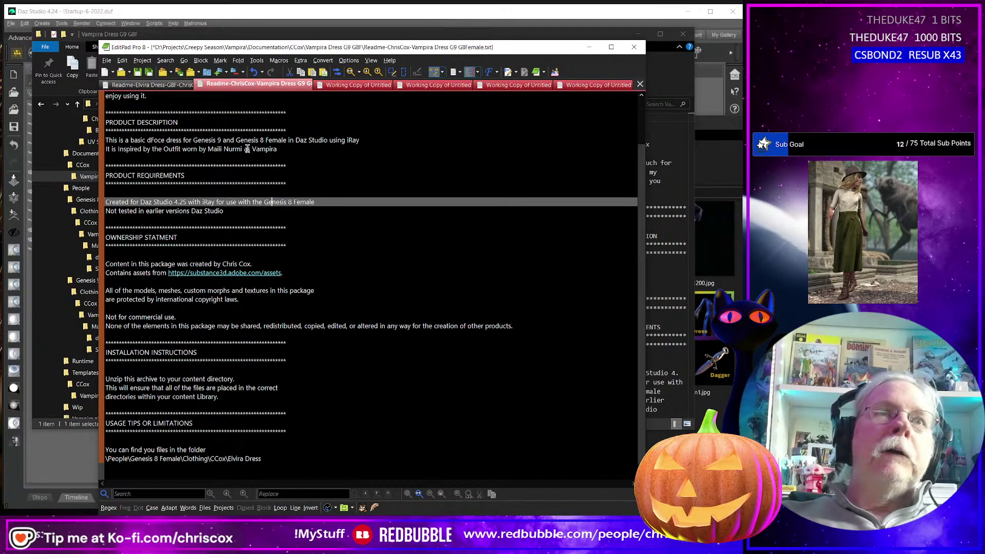
key("Left")
key("Left")
key("Left")
key("Left")
key("Left")
key("Left")
key("Left")
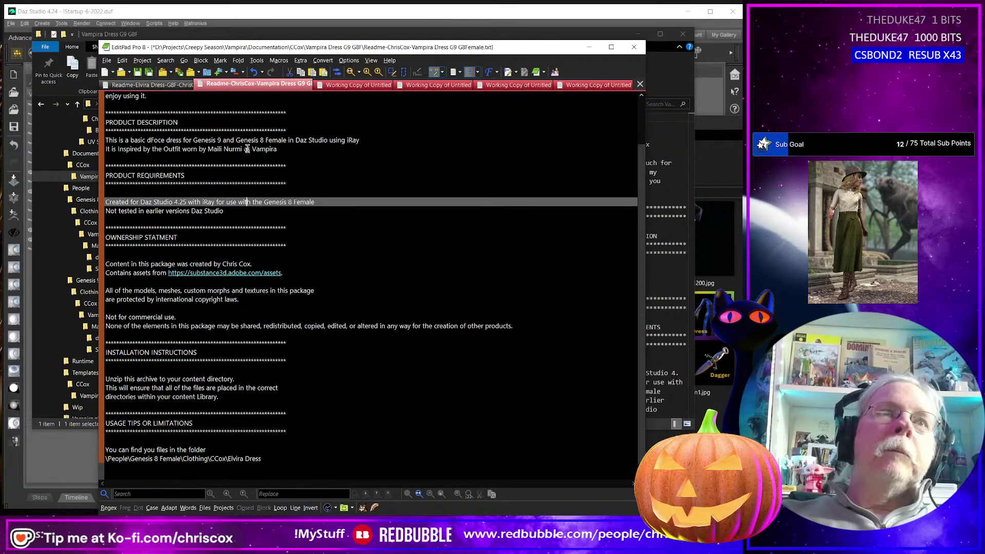
key("Right")
key("Right")
key("Right")
key("Right")
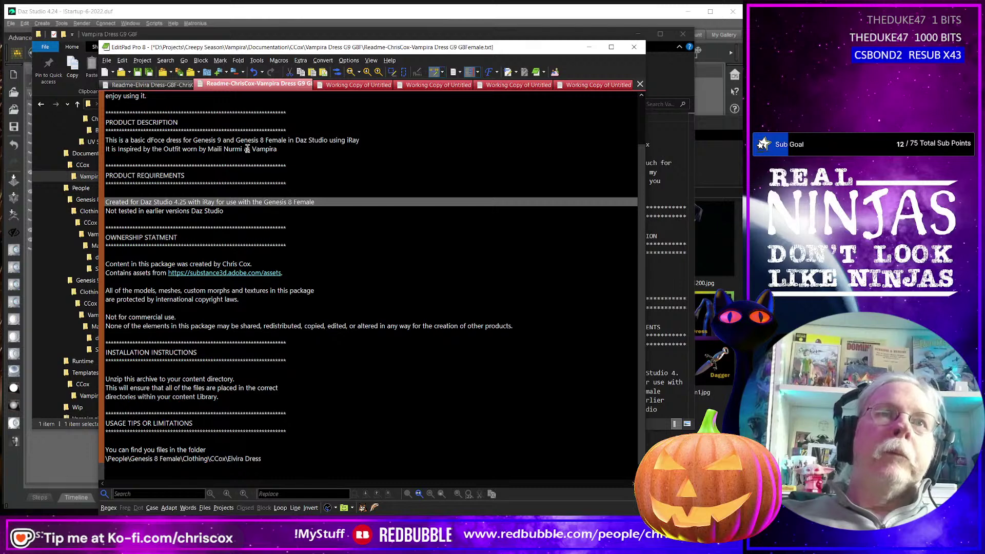
type("Gensis 9 ")
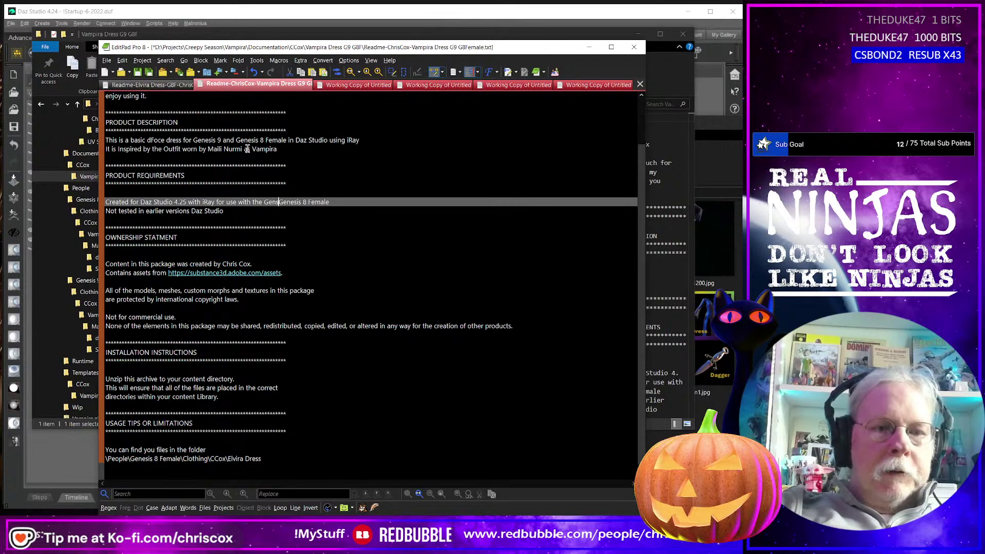
type("or")
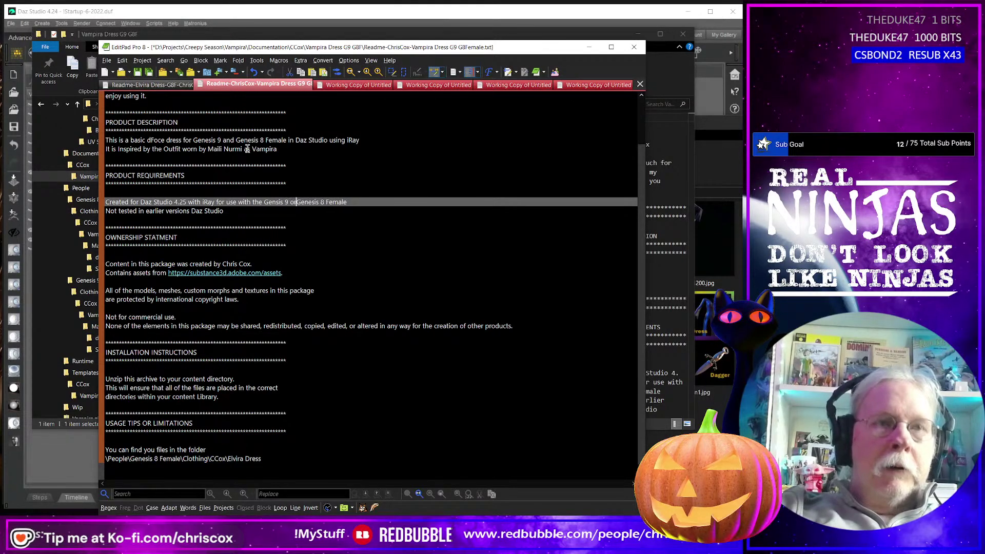
- Read through the ownership, installation and usage sections down to the end of the readme
key("Down")
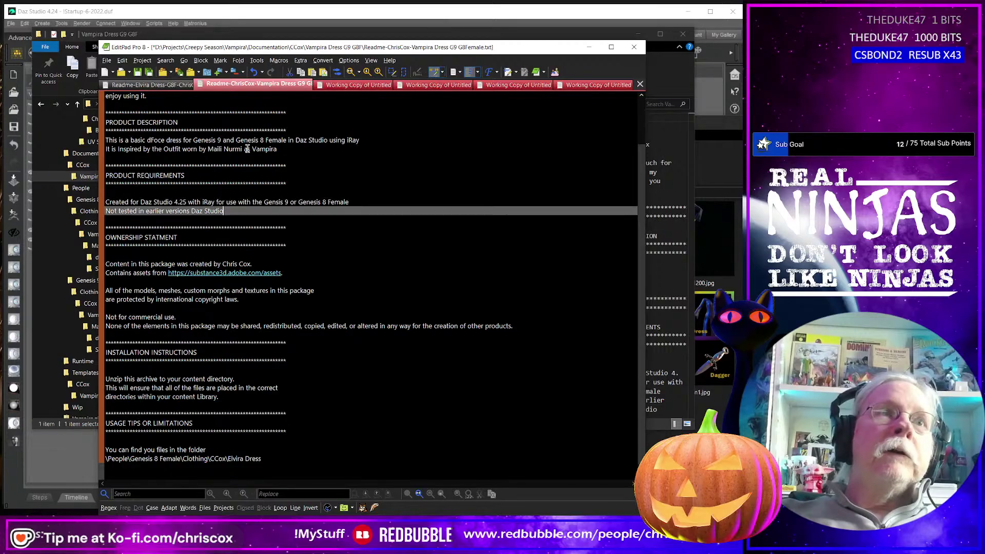
key("Down")
key("Down")
key("Down")
key("Down")
key("Down")
key("Down")
key("Down")
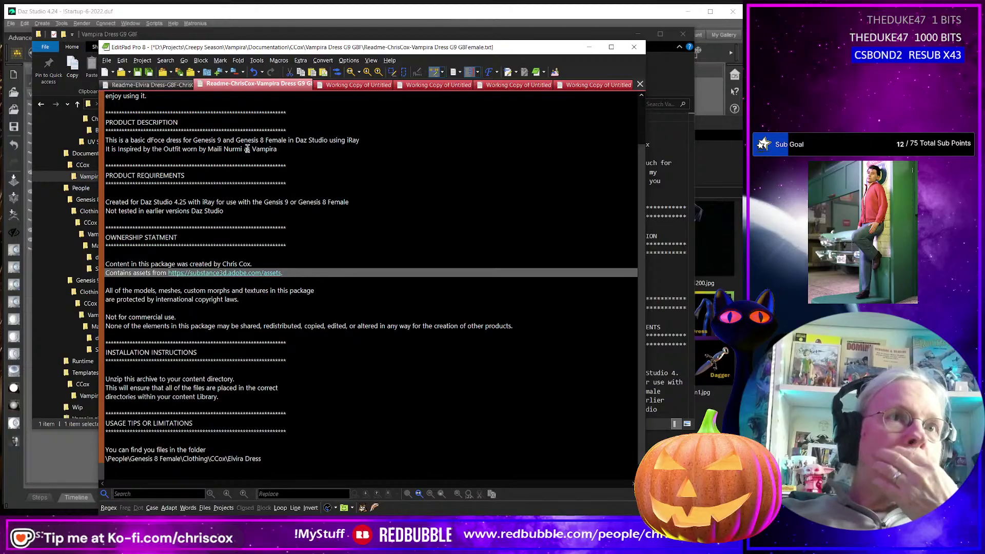
key("Down")
key("Down")
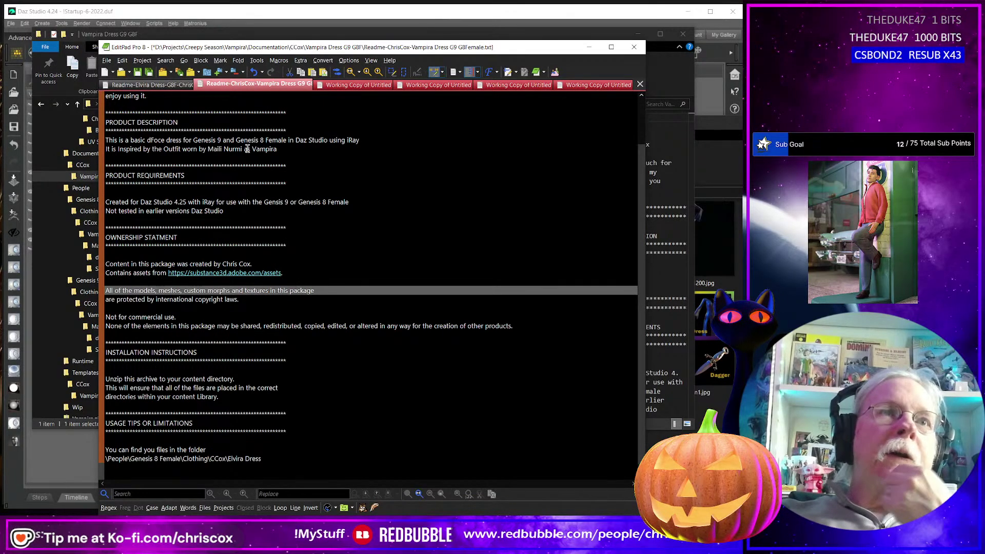
key("Down")
key("Down")
key("Down")
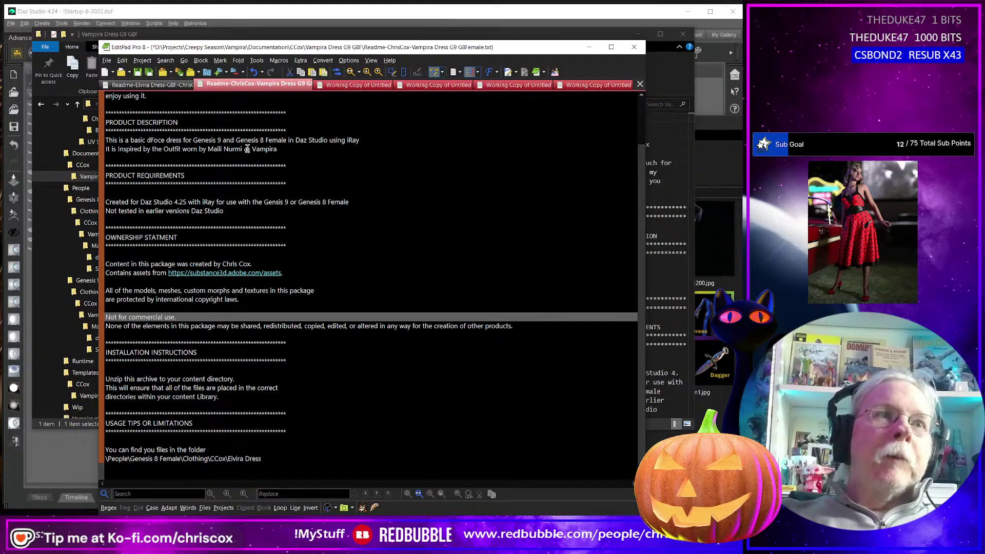
key("Down")
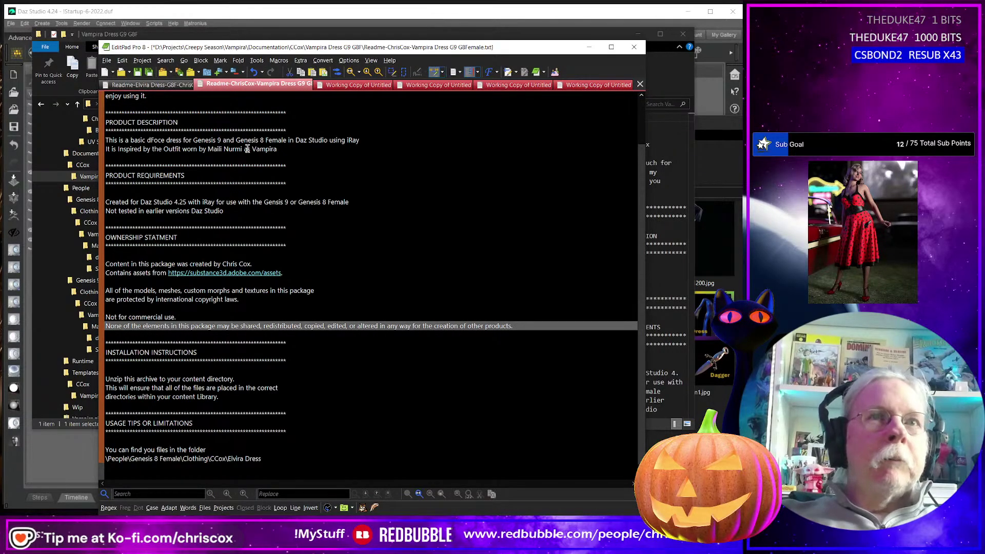
key("Down")
key("Down")
key("Down")
key("Down")
key("Down")
key("Down")
key("Down")
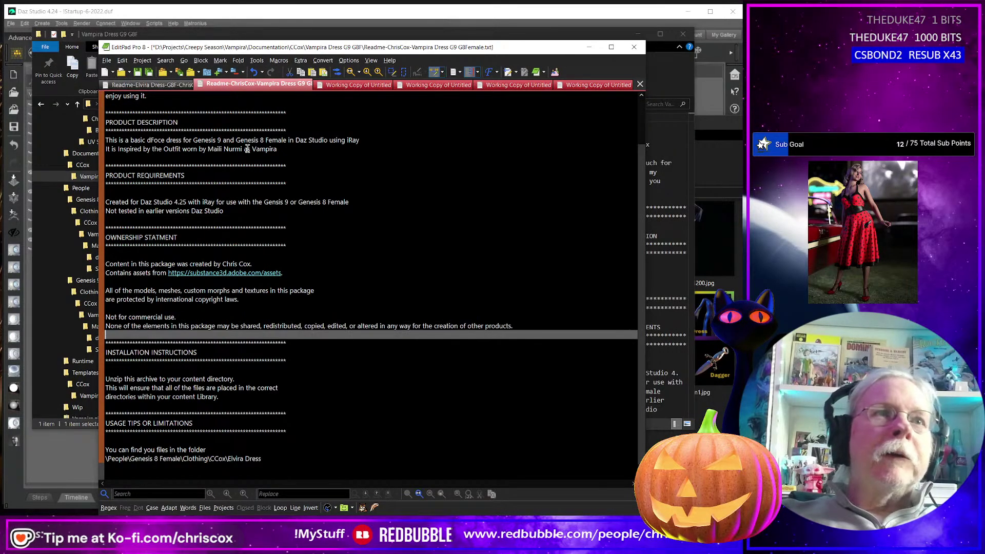
key("Down")
key("Down")
key("Down")
key("Down")
key("Down")
key("Down")
key("Down")
key("Down")
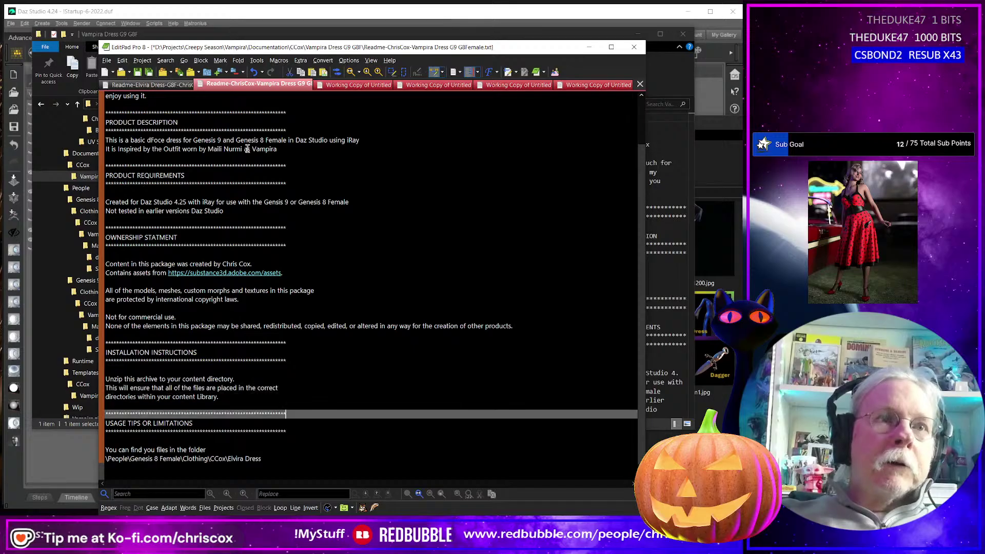
key("Down")
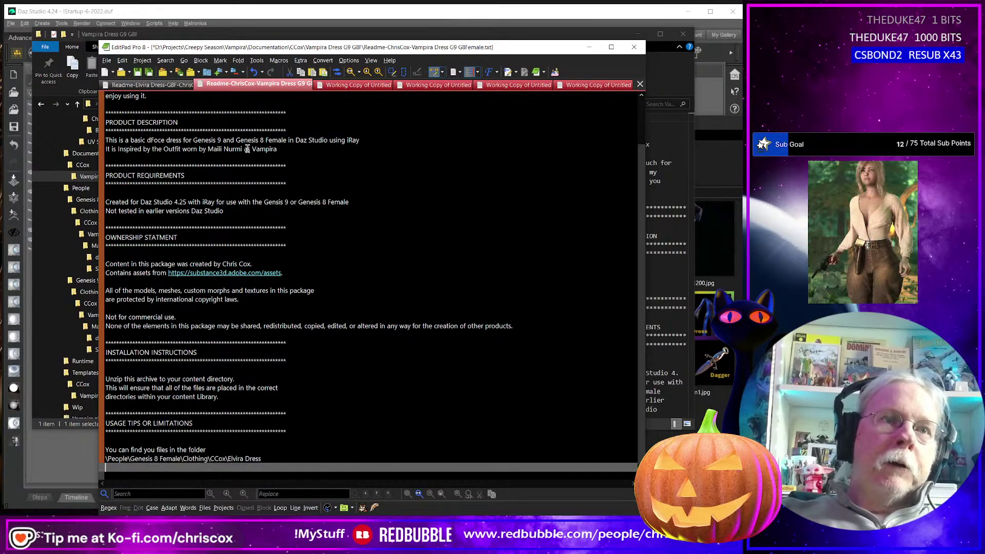
- Go to the content folder path under Usage Tips or Limitations and place the cursor at its "Elvira Dress" part
key("Up")
key("Up")
key("Down")
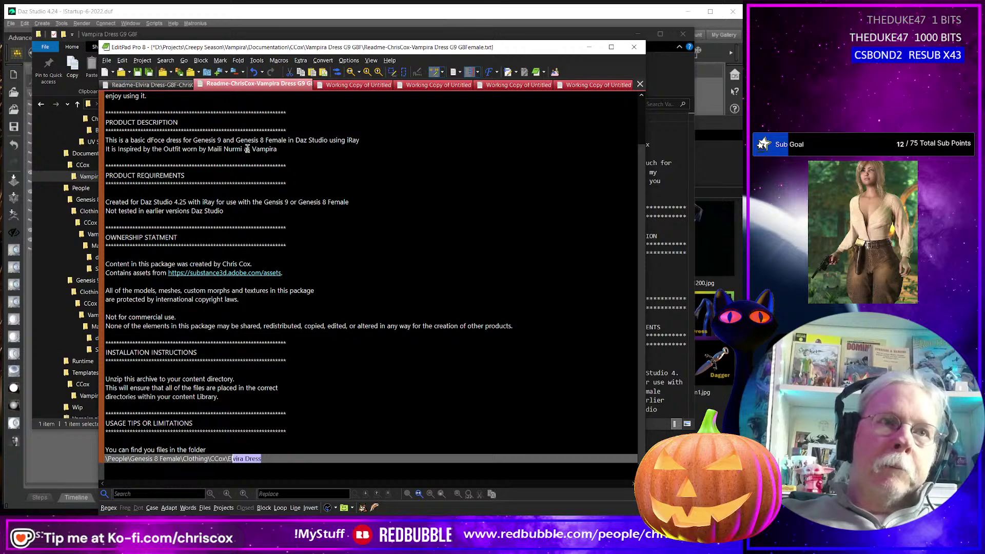
key("Left")
key("Left")
key("Left")
key("Left")
key("Left")
key("Left")
key("Left")
key("Left")
key("Left")
key("Left")
key("Left")
key("Left")
key("Left")
key("Left")
key("Left")
key("Left")
key("Left")
key("Left")
key("Left")
key("Left")
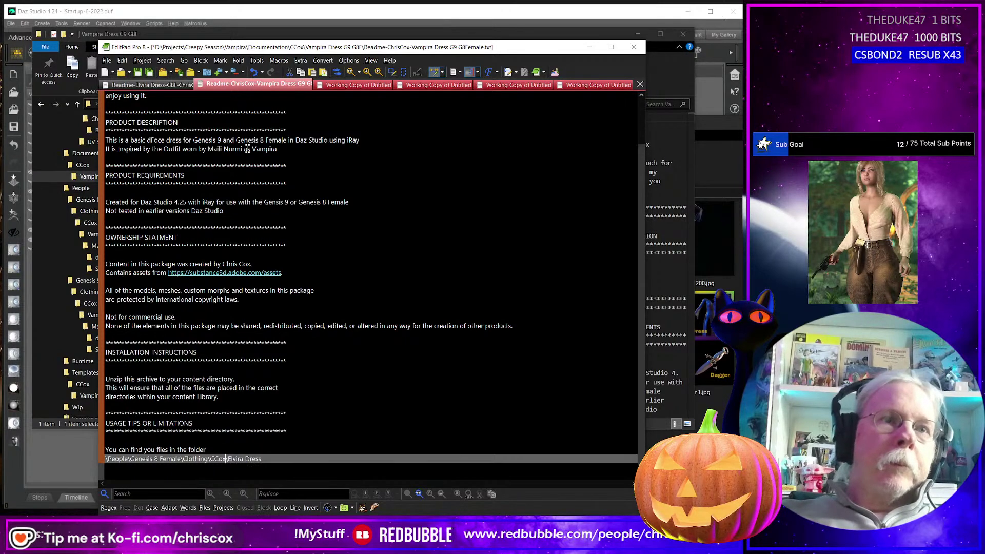
key("Right")
key("Right")
key("Right")
key("Right")
key("Right")
key("Right")
key("Right")
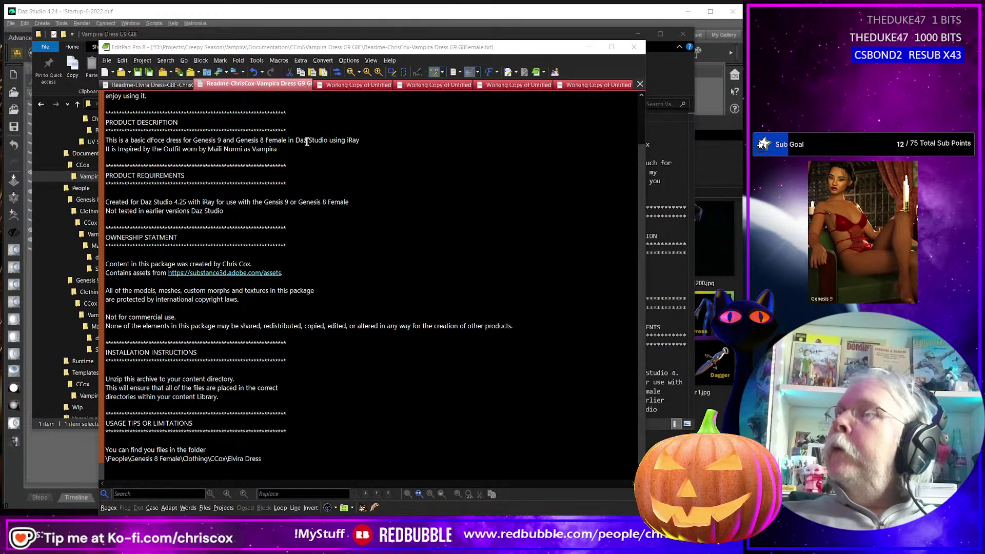
- Switch to Daz Studio and check the Vampira clothing folder names for Genesis 9 and Genesis 8 Female in the Content Library
key("alt+Tab")
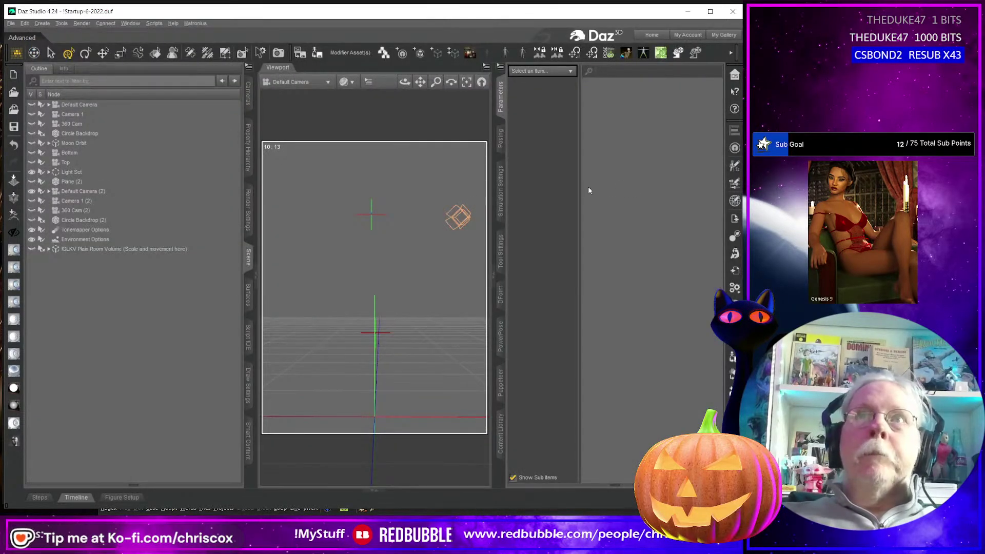
left_click(500, 445)
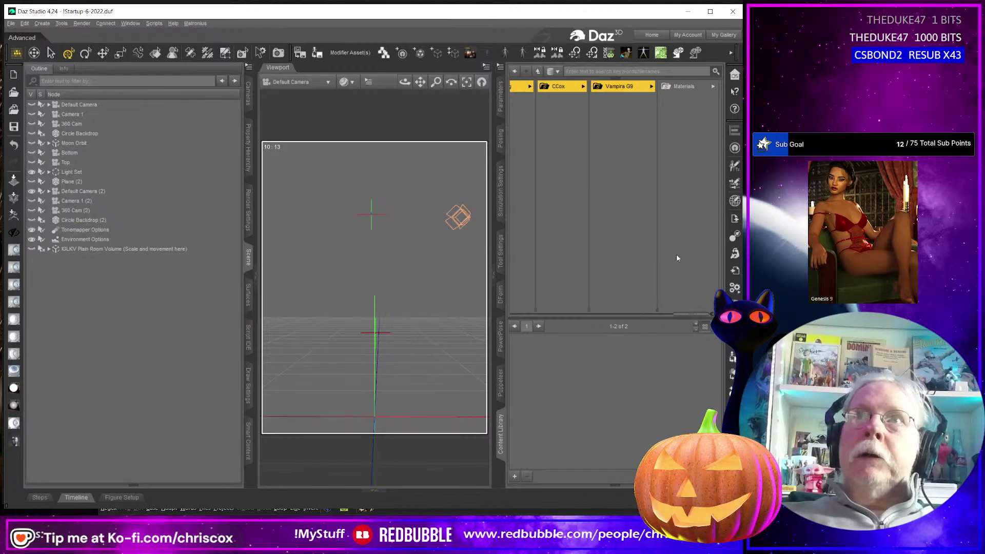
left_click_drag(699, 314, 635, 313)
left_click(613, 88)
left_click(653, 90)
left_click(687, 89)
left_click(687, 88)
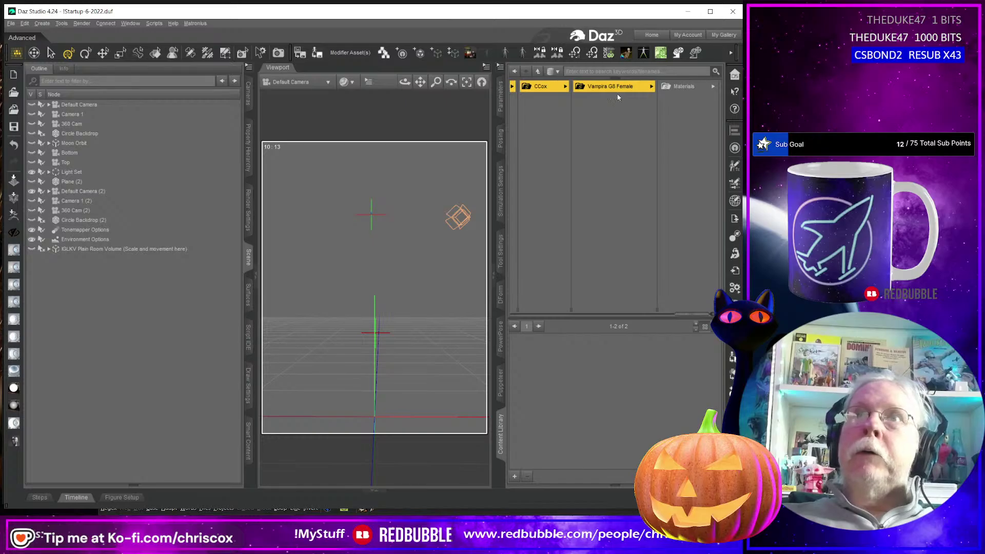
- Back in the EditPad readme, replace "Elvira Dress" at the end of the content folder path with "Vampira G8 JFemale"
key("alt+Tab")
left_click_drag(243, 459, 228, 458)
key("shift+Right")
key("shift+Right")
key("shift+Right")
key("shift+Right")
key("shift+Right")
key("shift+Right")
key("shift+Right")
key("shift+Right")
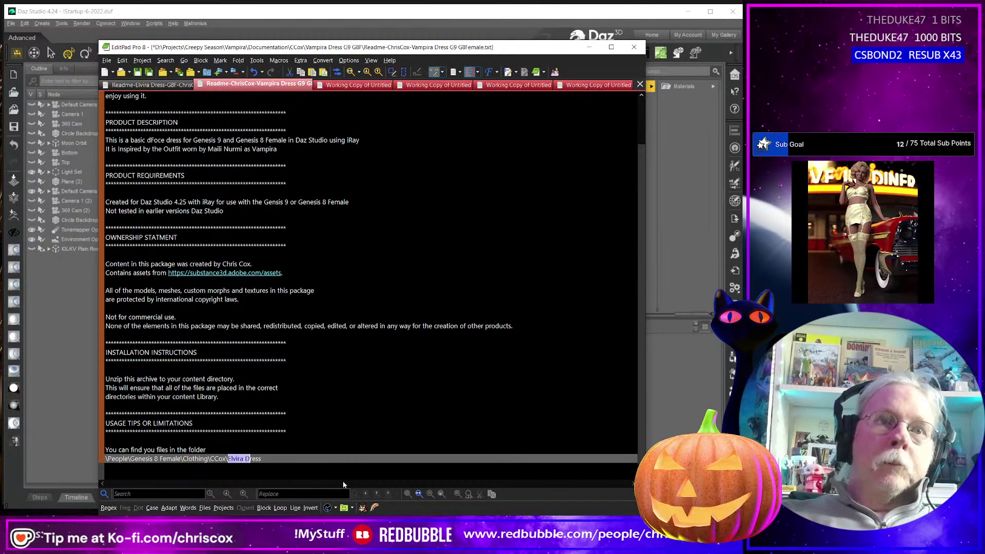
type("V")
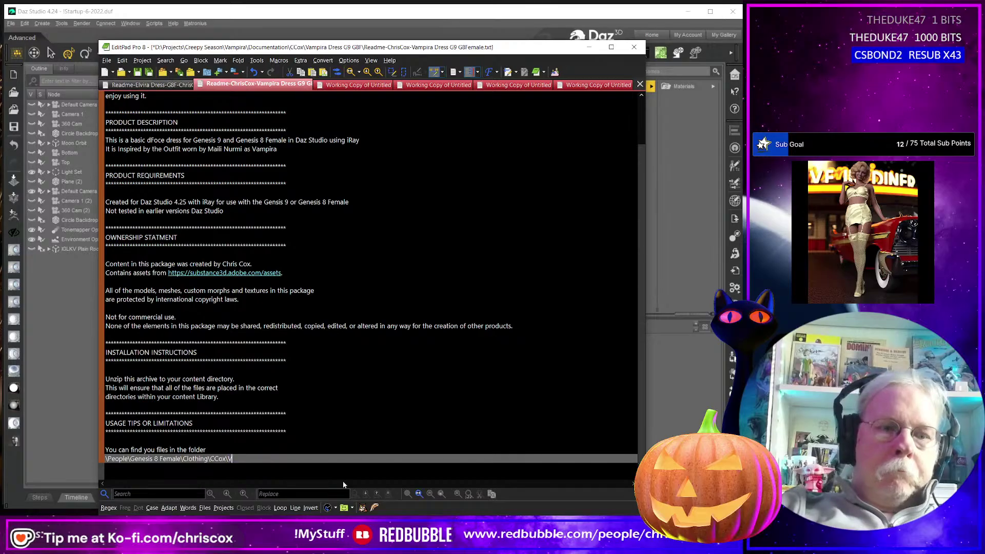
type("ampira G")
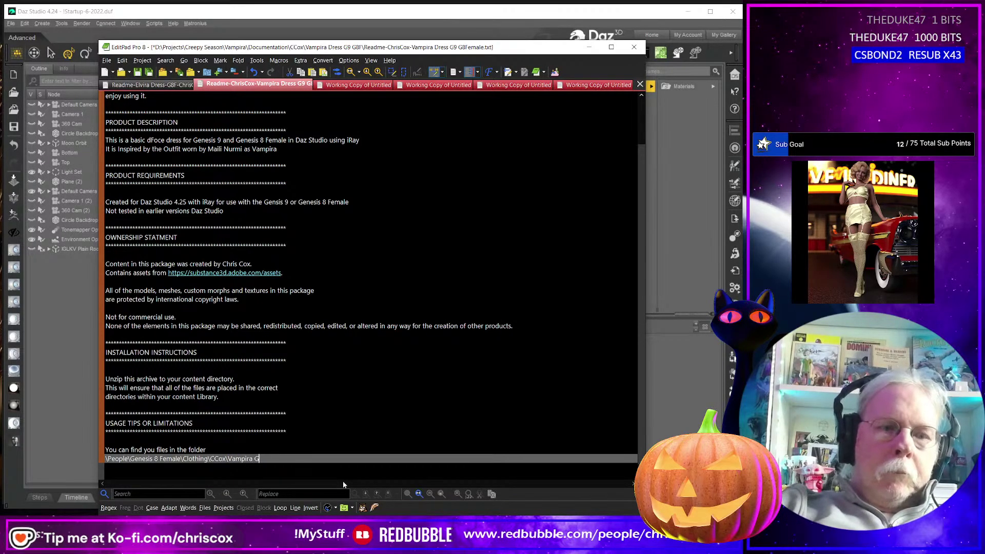
type("8 JFemale")
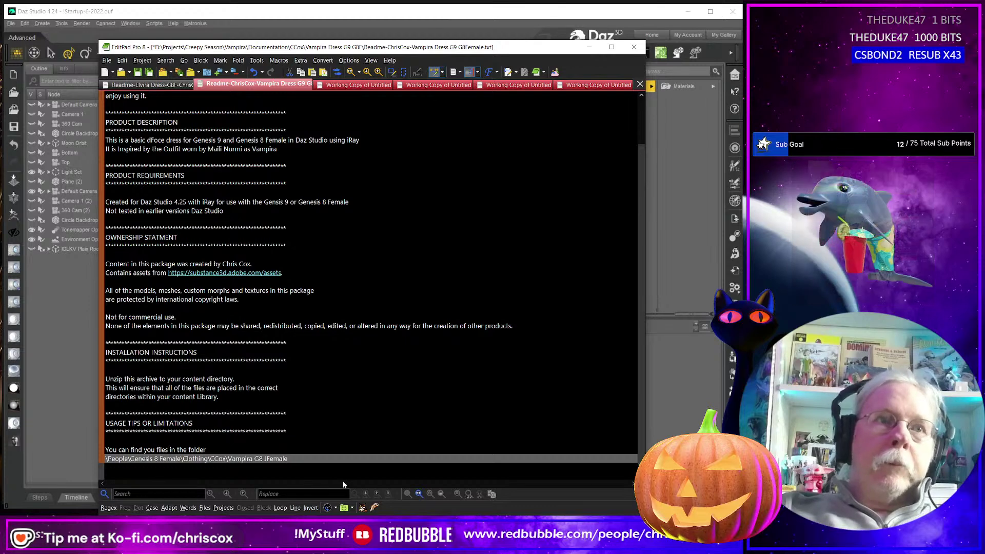
- Duplicate the Genesis 8 Female content folder path onto a new line directly below it
key("shift+Home")
key("ctrl+c")
key("End")
key("Return")
key("ctrl+v")
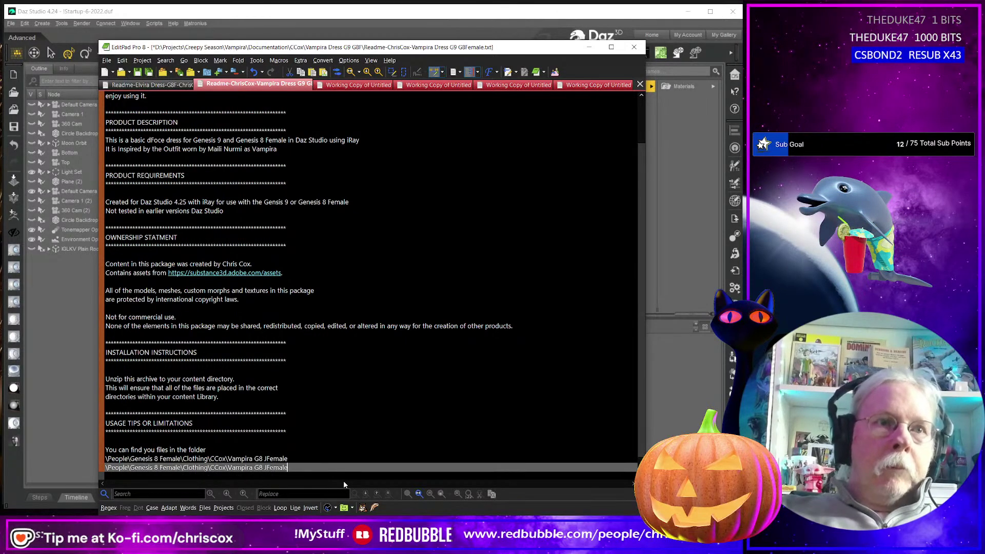
- In the duplicated content path, replace "8 Female" in the Genesis folder name with "9"
key("Left")
key("Left")
key("Left")
key("Left")
key("Left")
key("Left")
key("Left")
key("Left")
key("Left")
key("Left")
key("Left")
key("Left")
key("Left")
key("Left")
key("Left")
key("Left")
key("Left")
key("Left")
key("Left")
key("Left")
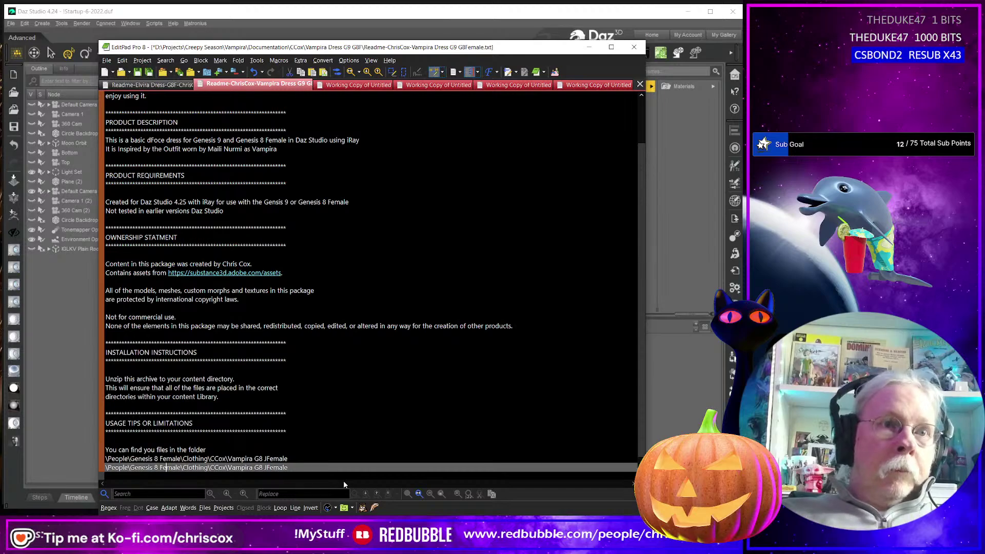
key("shift+Right")
key("shift+Right")
key("shift+Right")
key("shift+Right")
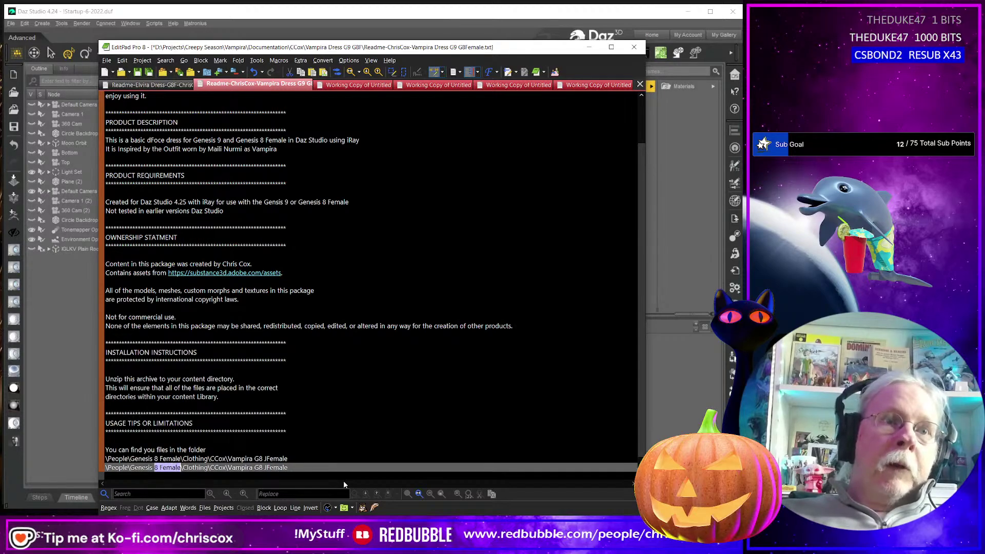
type("9")
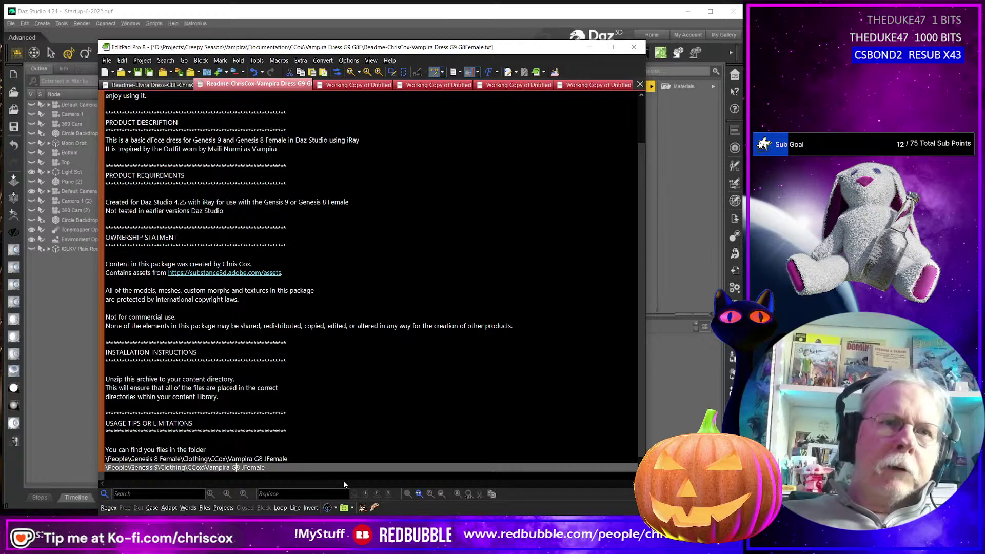
- Delete the stray "J" before "Female" at the end of the Genesis 8 Female content path
key("Up")
key("Right")
key("Right")
key("Right")
key("Right")
key("Right")
key("Right")
key("Right")
key("Right")
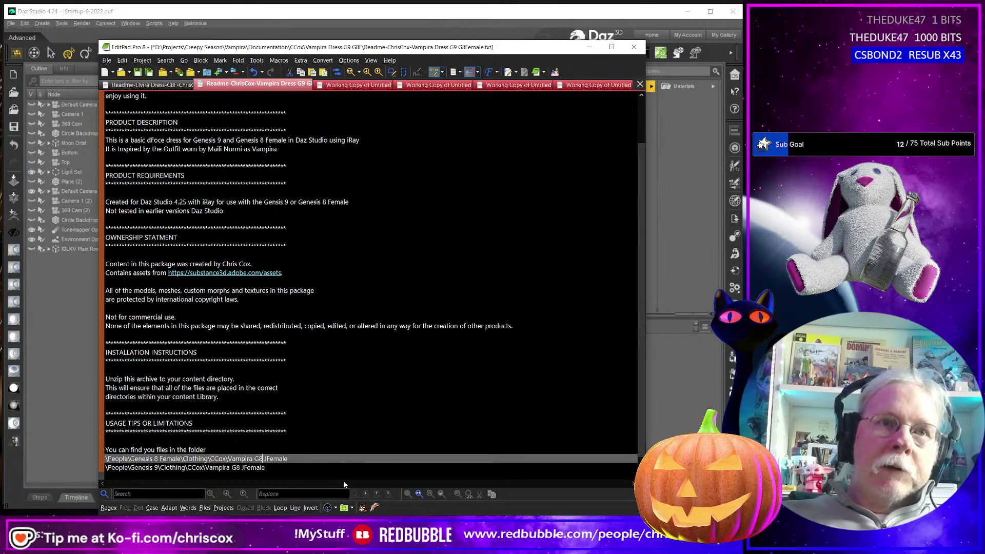
key("Delete")
- Change the end of the Genesis 9 content path to "Vampira G9" and save the readme
key("Down")
key("shift+Left")
key("shift+Left")
key("shift+Left")
key("shift+Left")
key("shift+Left")
key("shift+Left")
key("shift+Left")
key("shift+Left")
key("shift+Left")
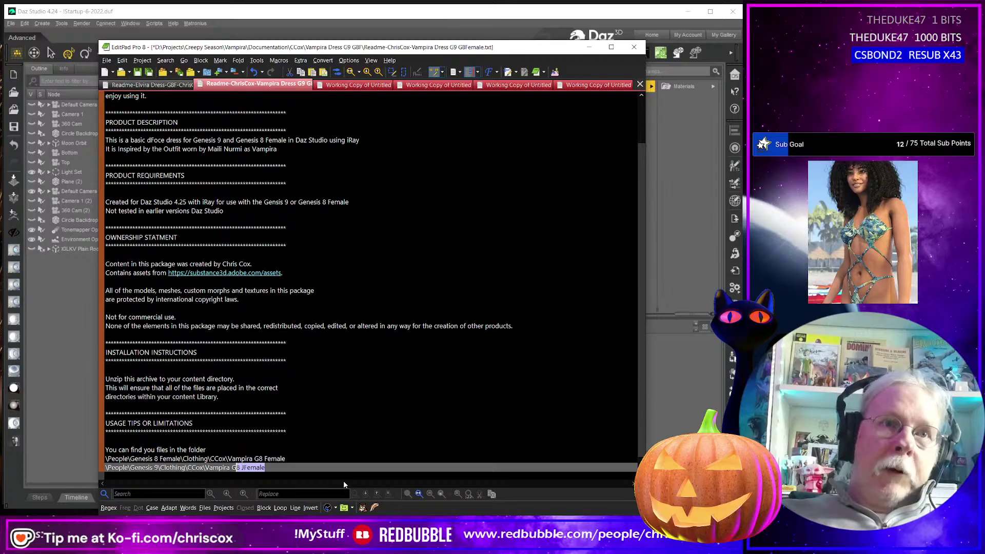
type("9")
left_click(426, 425)
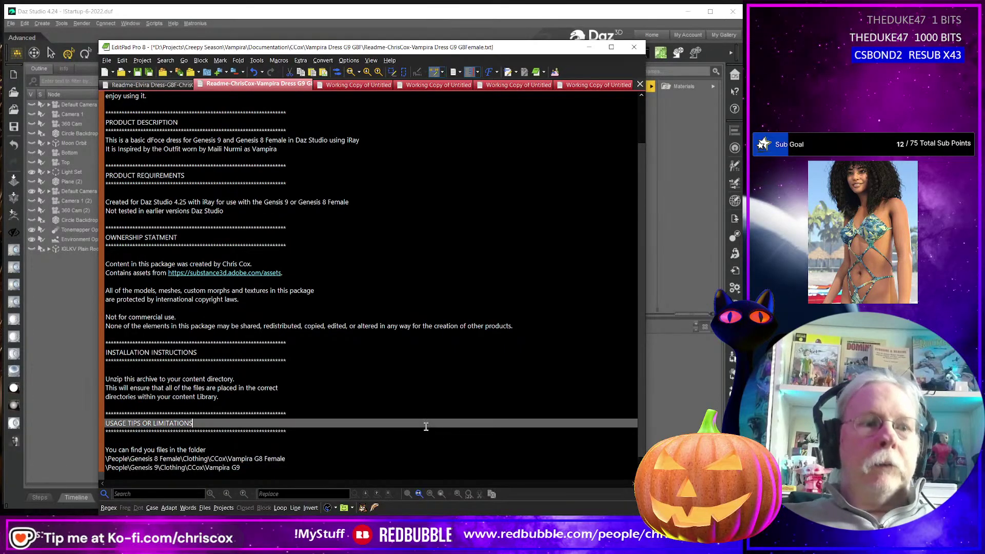
key("ctrl+s")
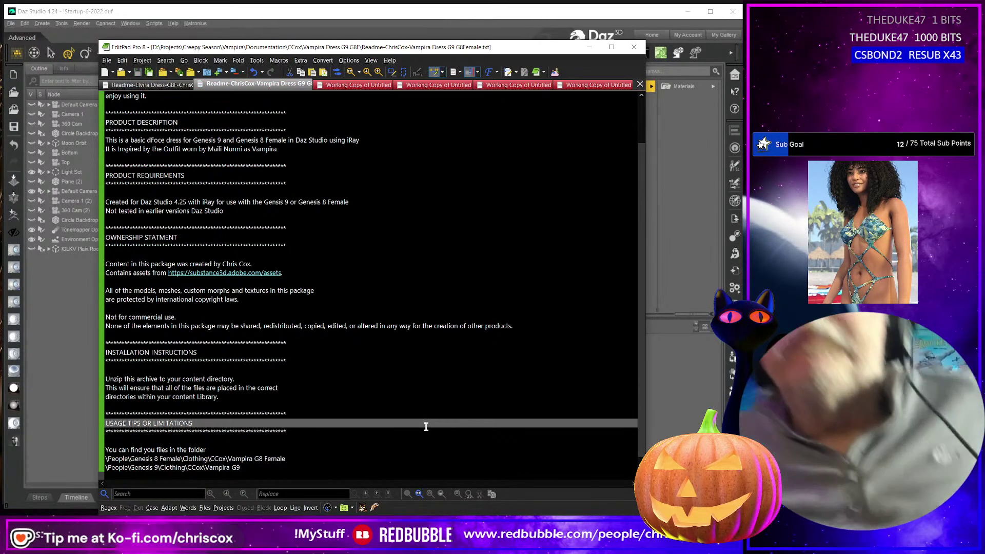
- Set the year in the readme's copyright line to 2025
scroll(407, 277, "up", 2)
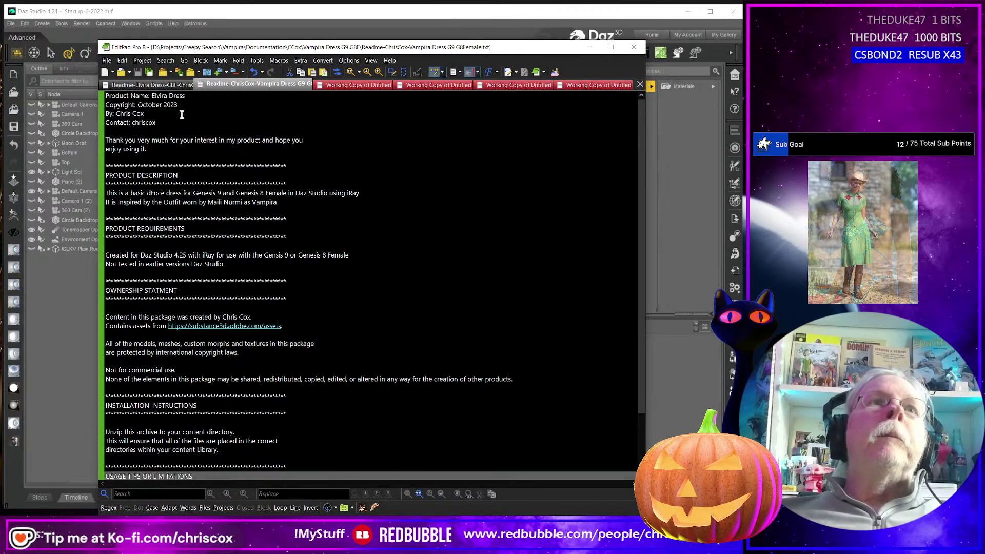
double_click(150, 105)
double_click(171, 104)
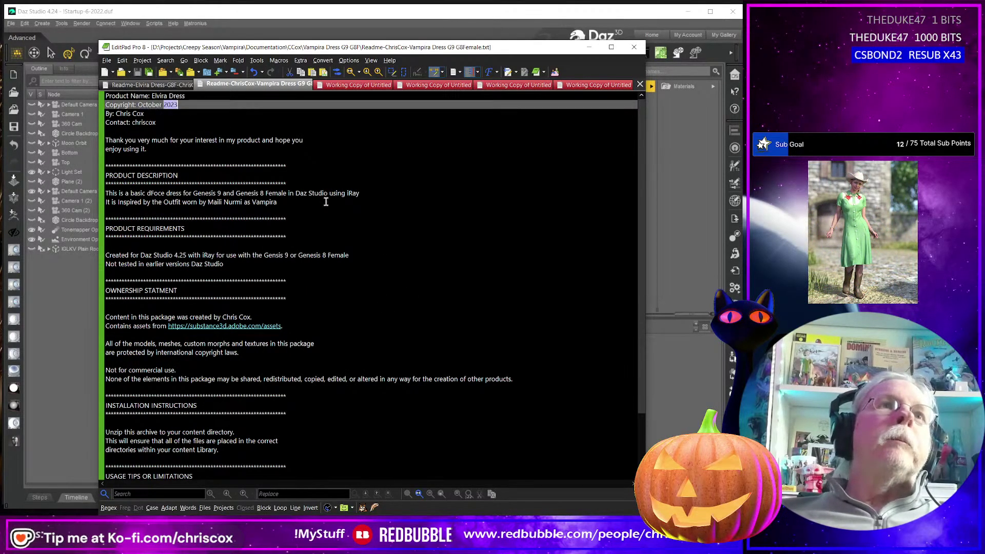
type("20")
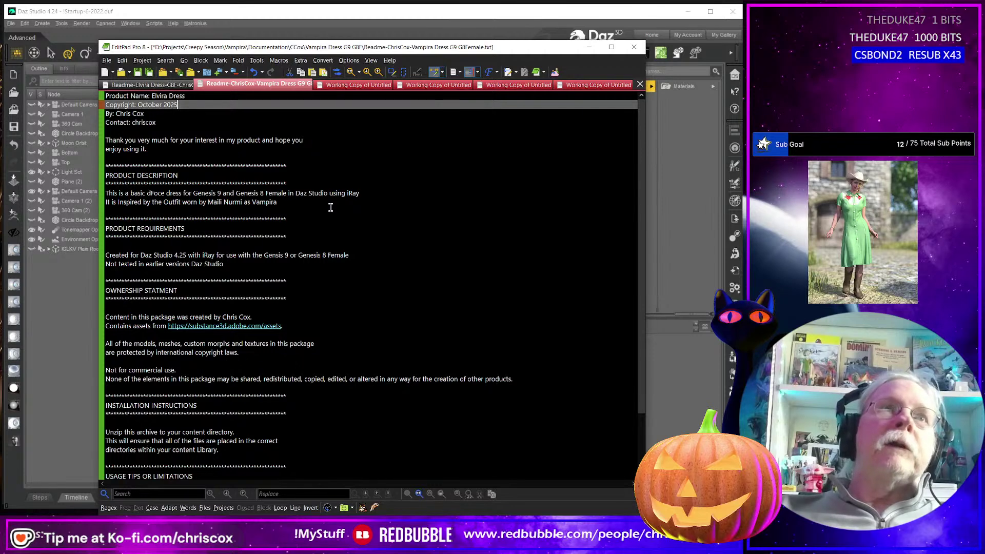
left_click(481, 212)
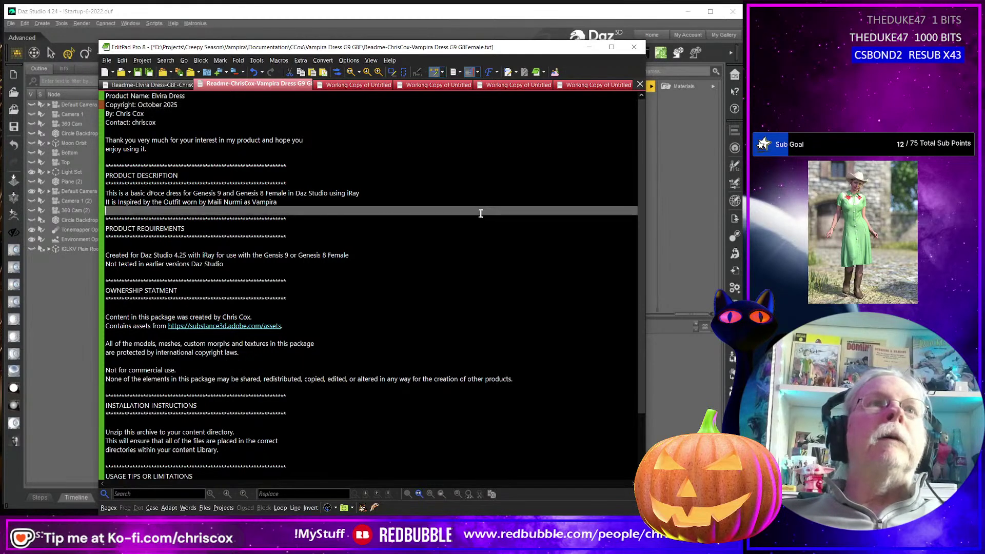
- Replace "Elvira" with "Vampira" in the readme's product name line
double_click(154, 95)
type("Vamp")
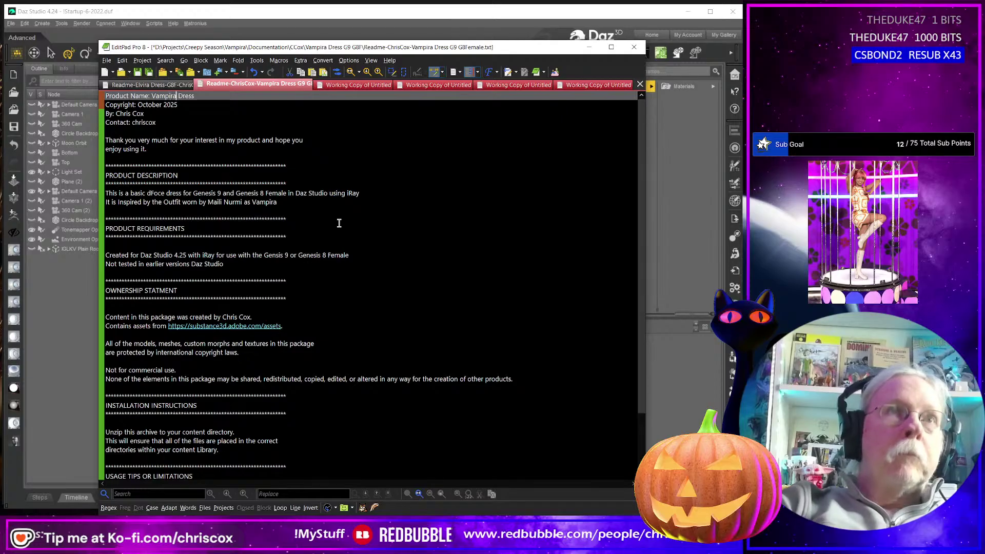
left_click(454, 243)
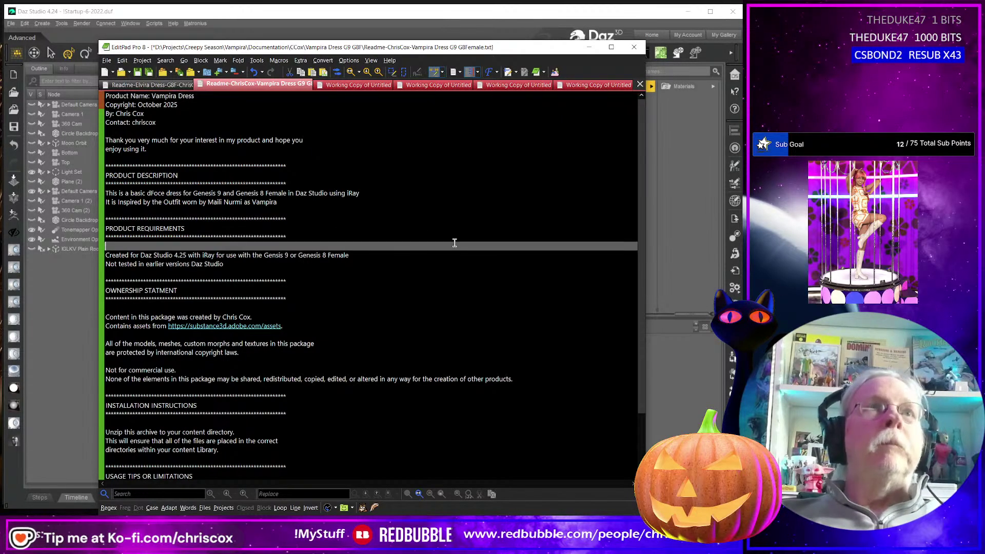
- Add "Genesis 9 and Genesis 8 Female" to the end of the product name line and save the readme
left_click(213, 101)
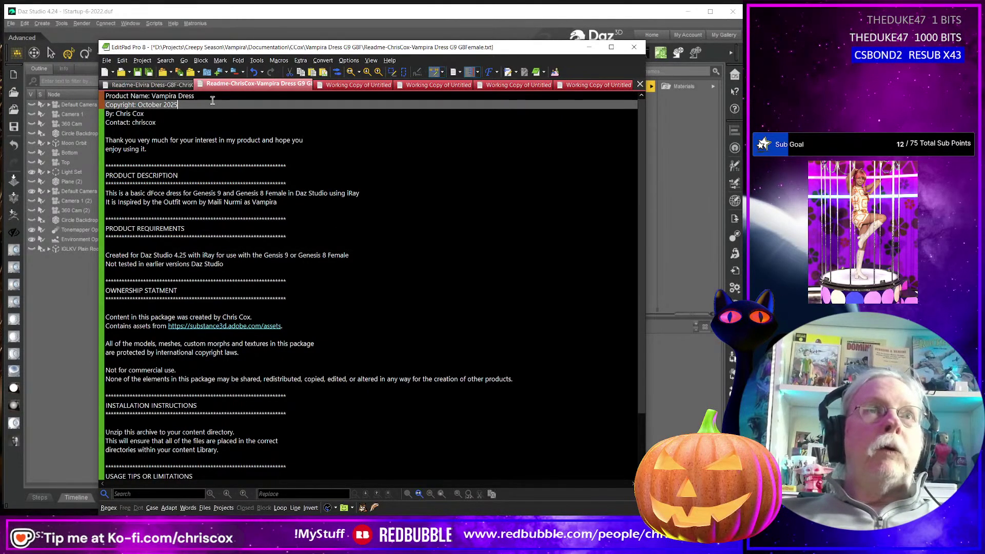
left_click(216, 97)
type("G")
type("9 G8")
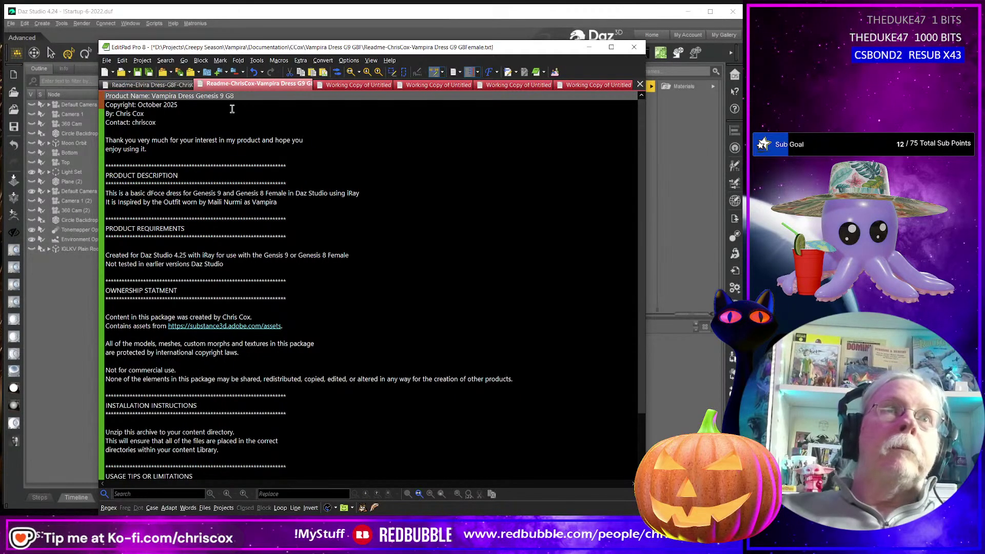
type("and")
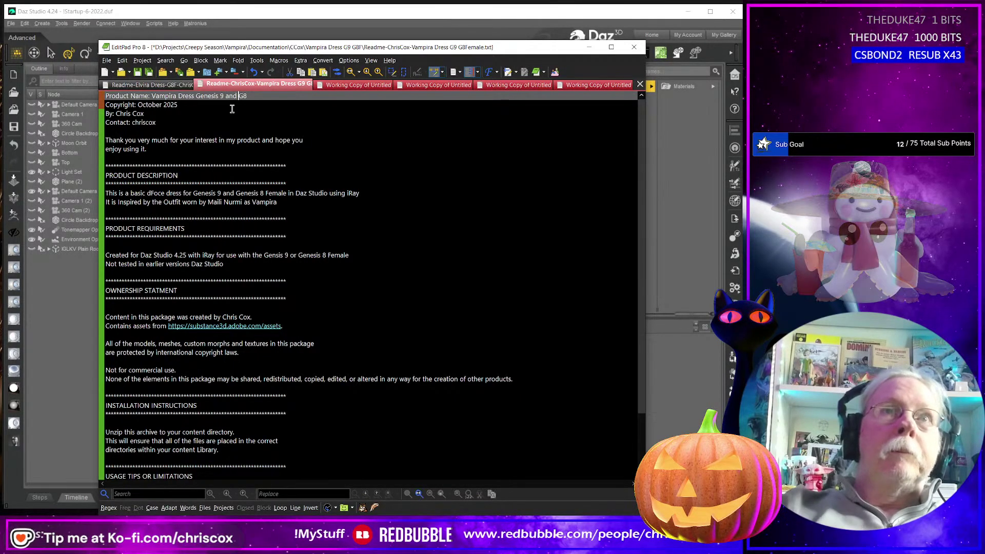
key("End")
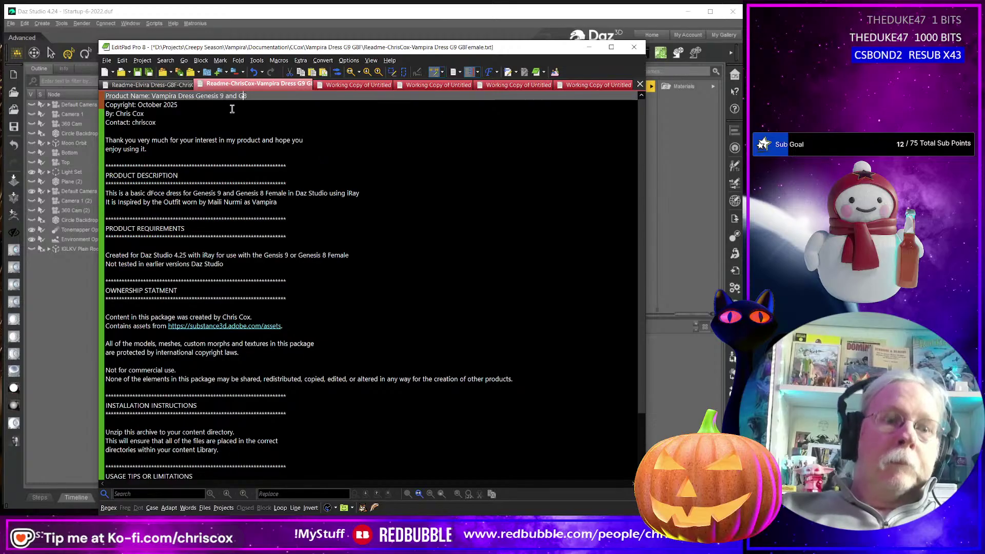
type("enesis 8 Female")
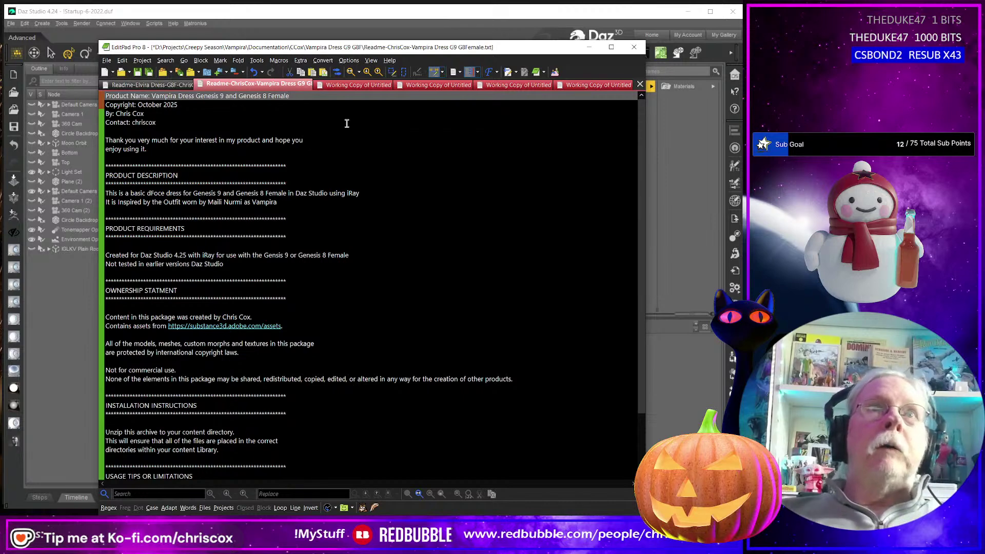
left_click(406, 134)
key("ctrl+s")
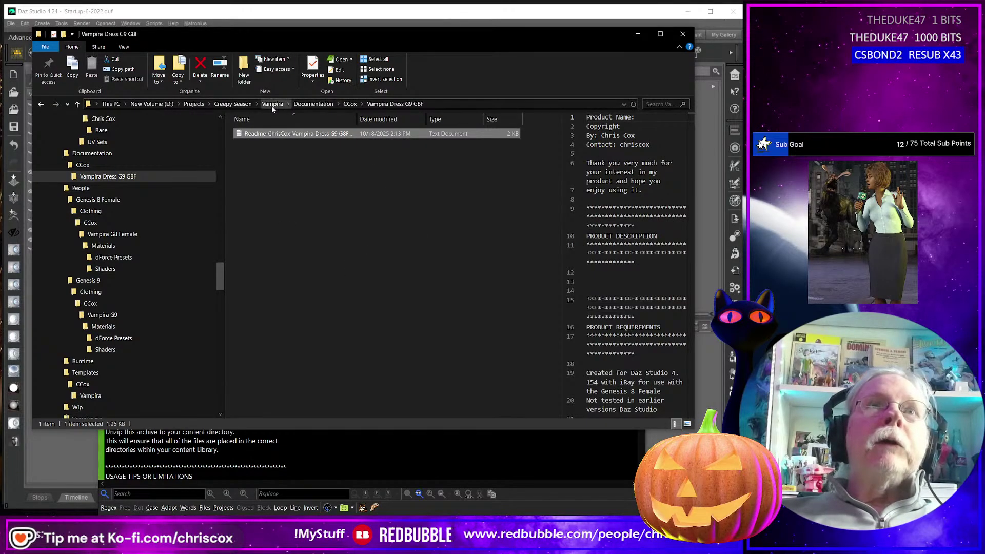
- In File Explorer, go to the Creepy Season folder under Projects and rename its Vampira folder as "Vampira-"
left_click(194, 104)
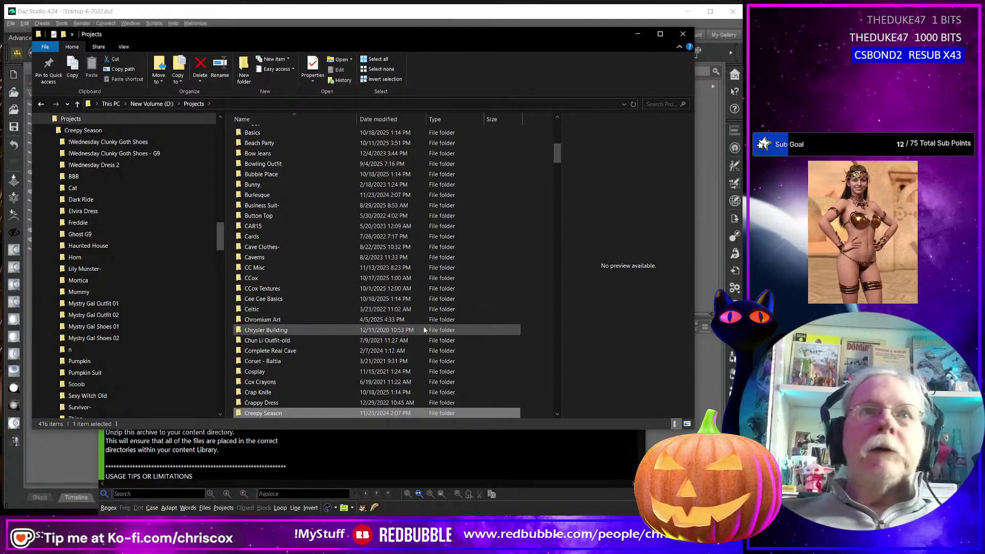
scroll(377, 323, "down", 7)
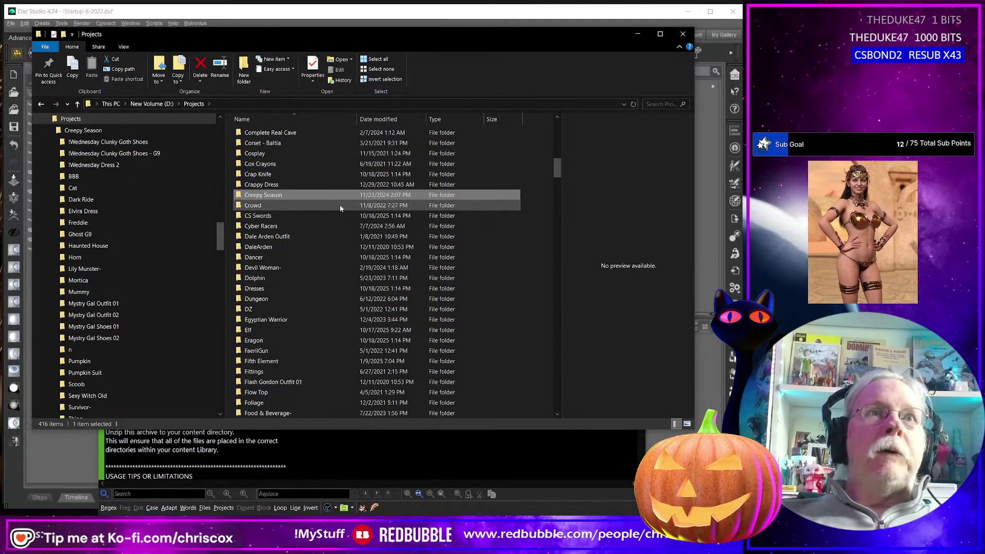
double_click(299, 196)
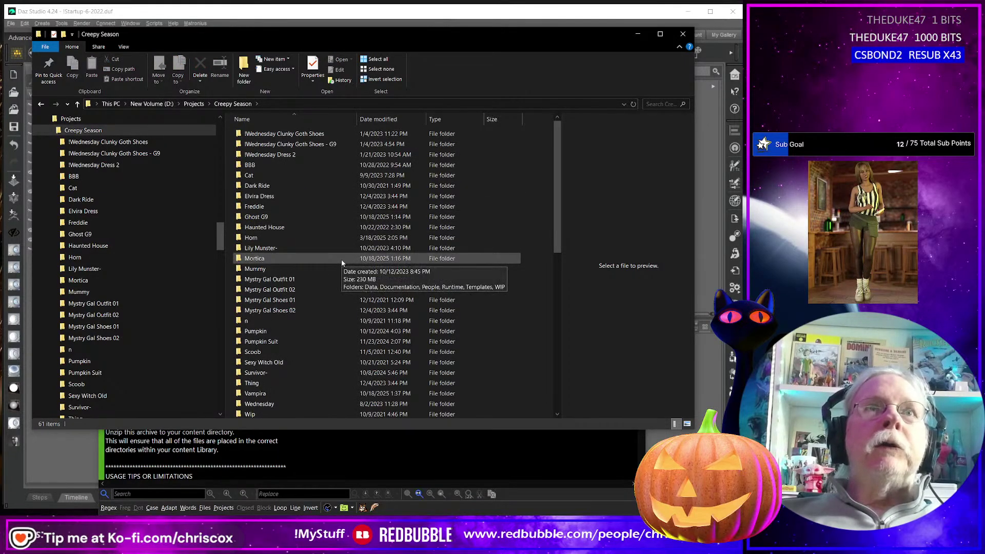
scroll(341, 262, "down", 5)
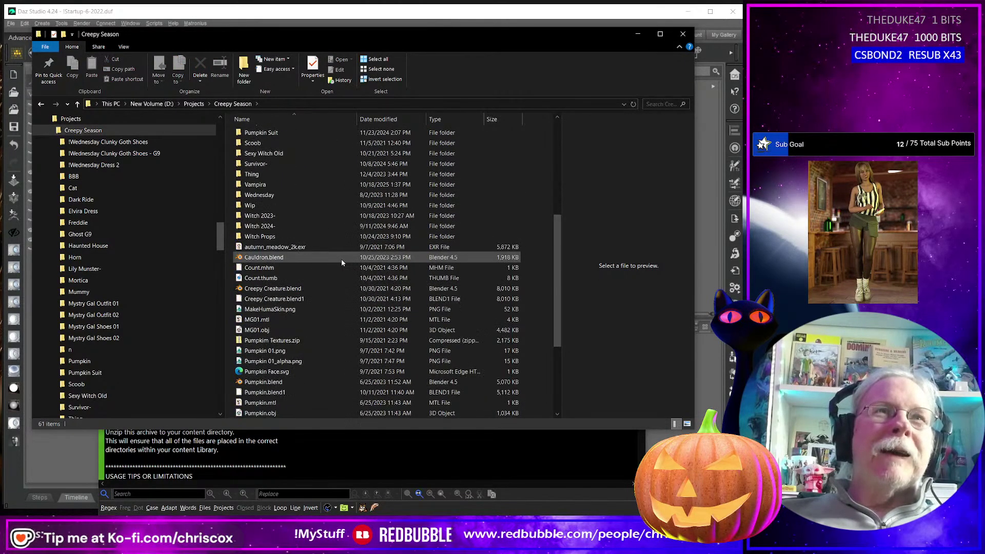
left_click(308, 247)
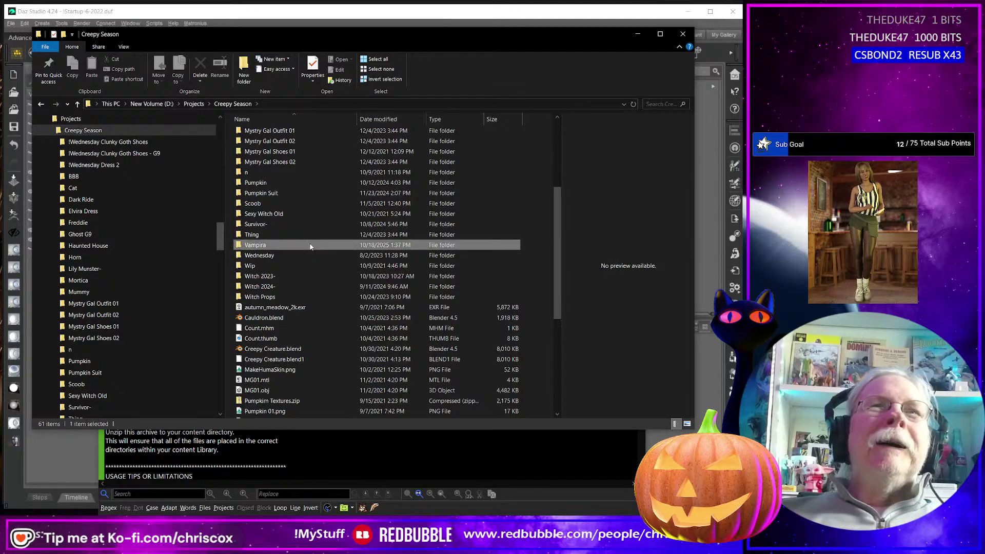
right_click(267, 248)
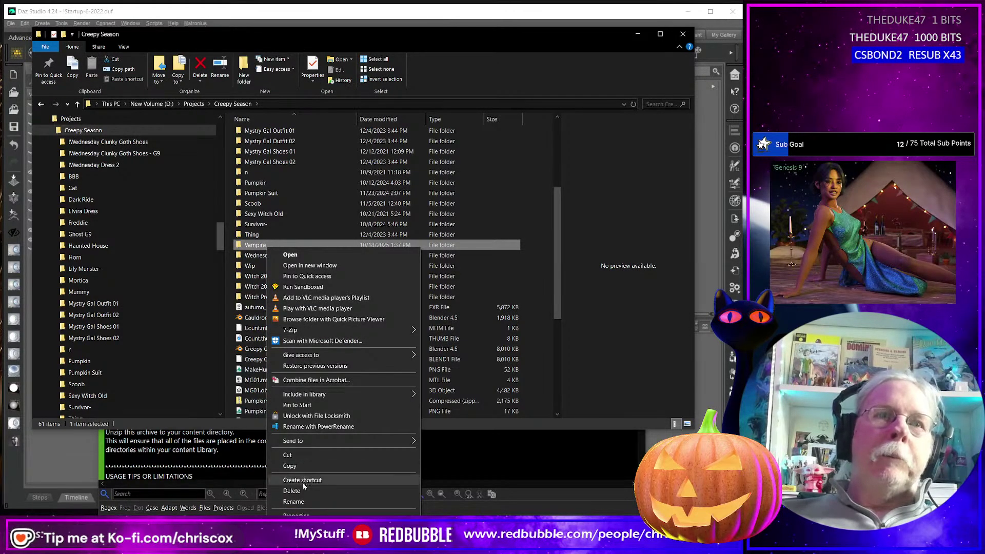
left_click(294, 501)
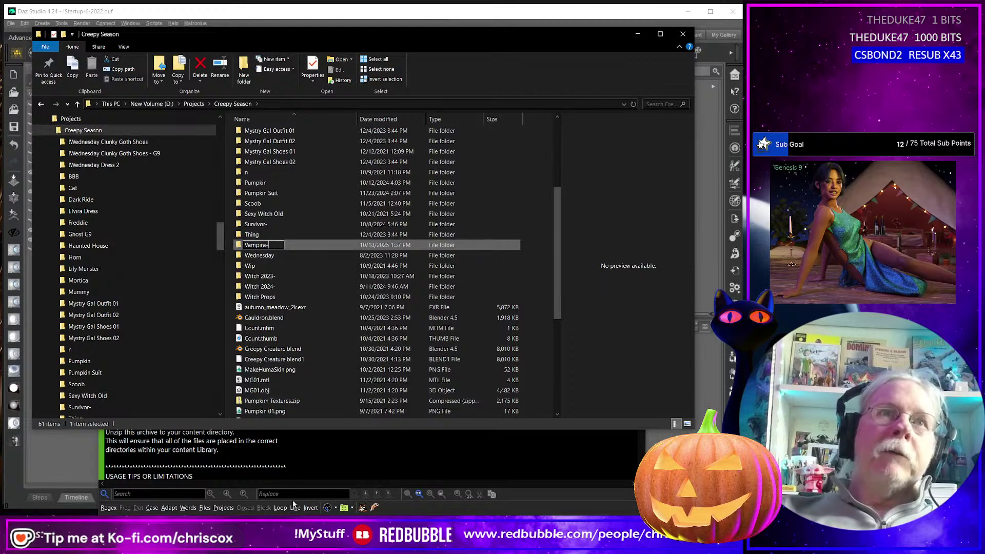
key("Return")
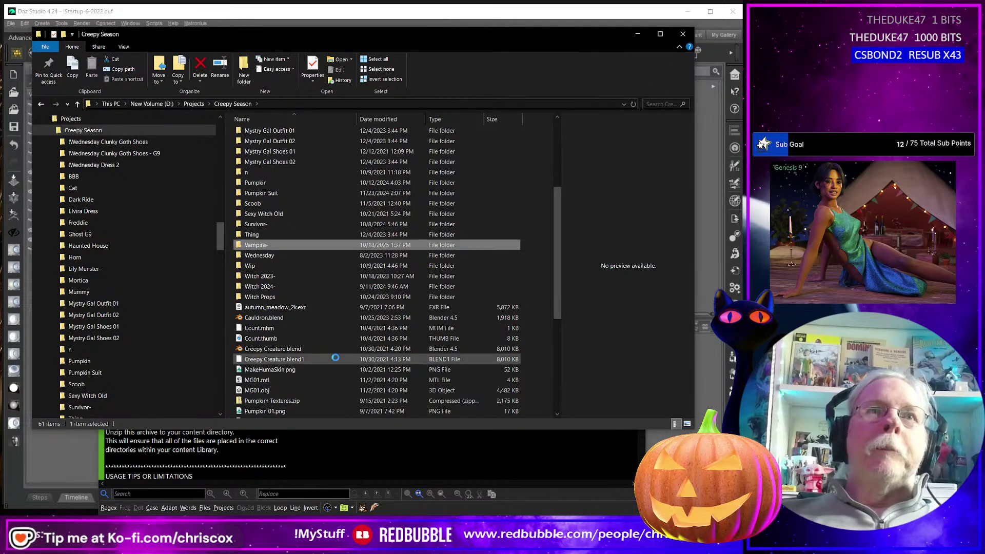
- Switch to Daz Studio and return to the Vampira base directory in the Content Library to check its contents
key("alt+Tab")
left_click(699, 431)
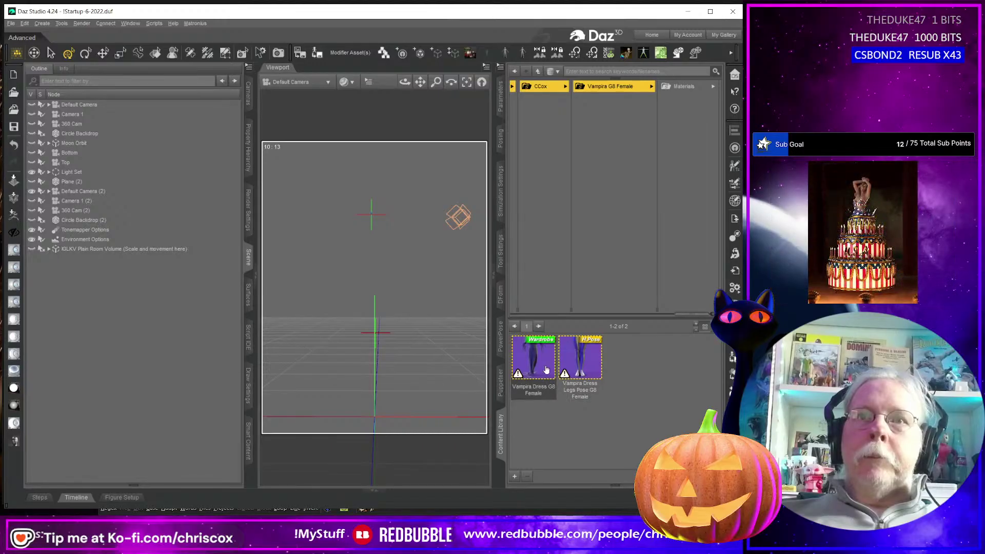
mouse_move(545, 368)
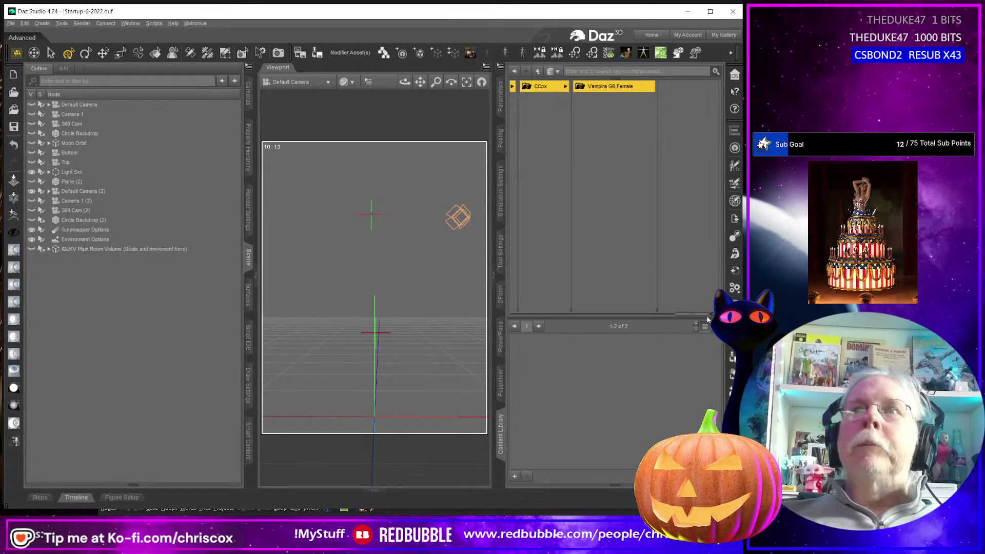
left_click_drag(704, 315, 567, 314)
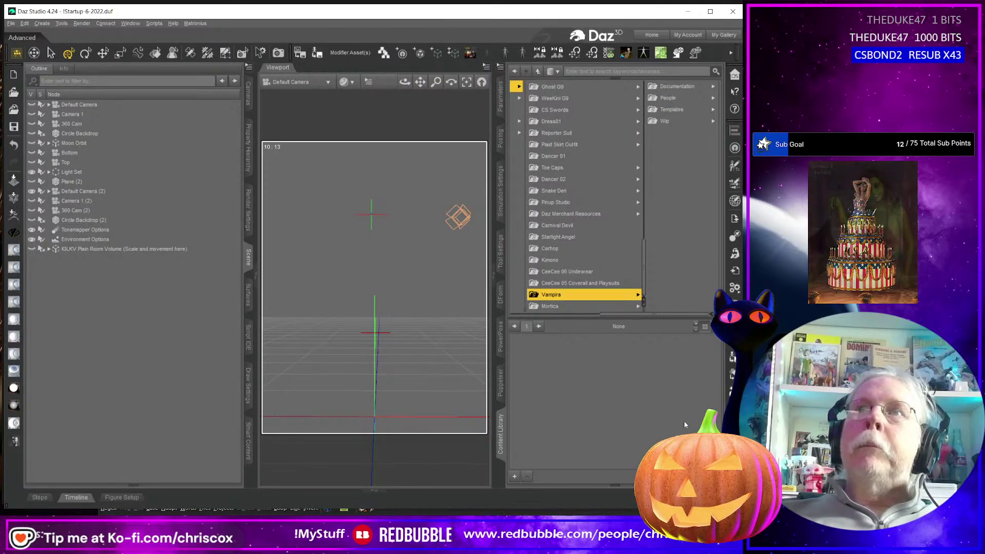
left_click(658, 425)
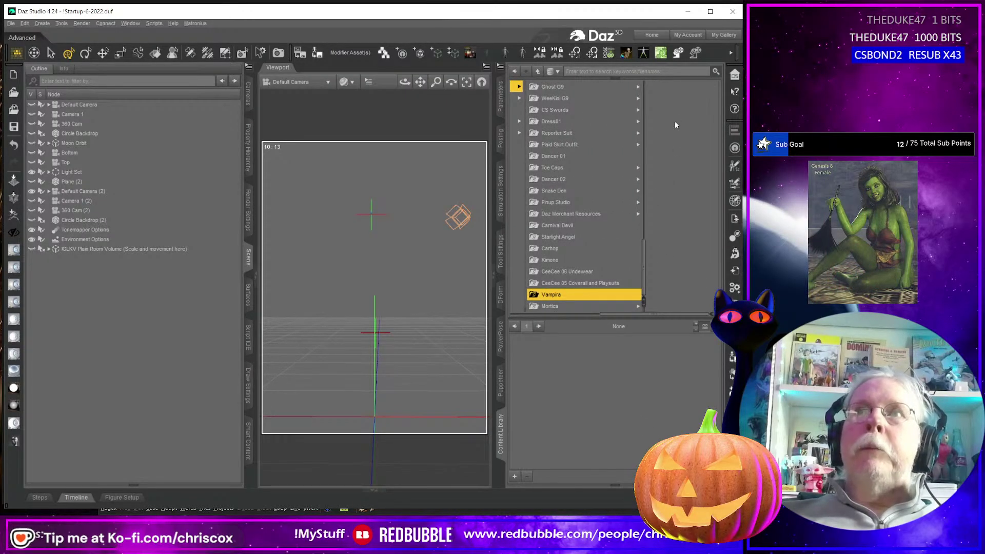
- Find the !DS Test 08 directory in the Content Library and look through its People > Genesis 9 > Clothing contents
scroll(592, 288, "down", 10)
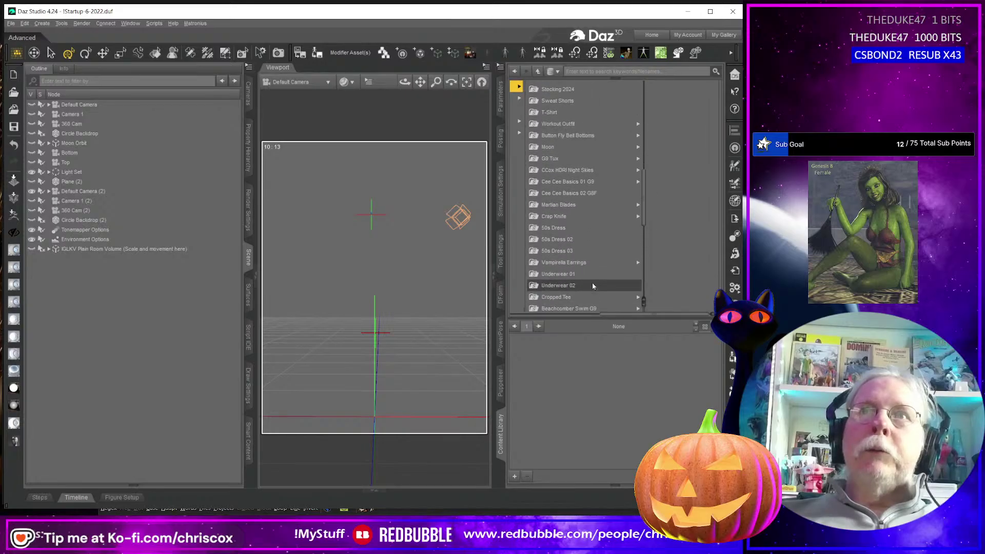
scroll(593, 286, "down", 10)
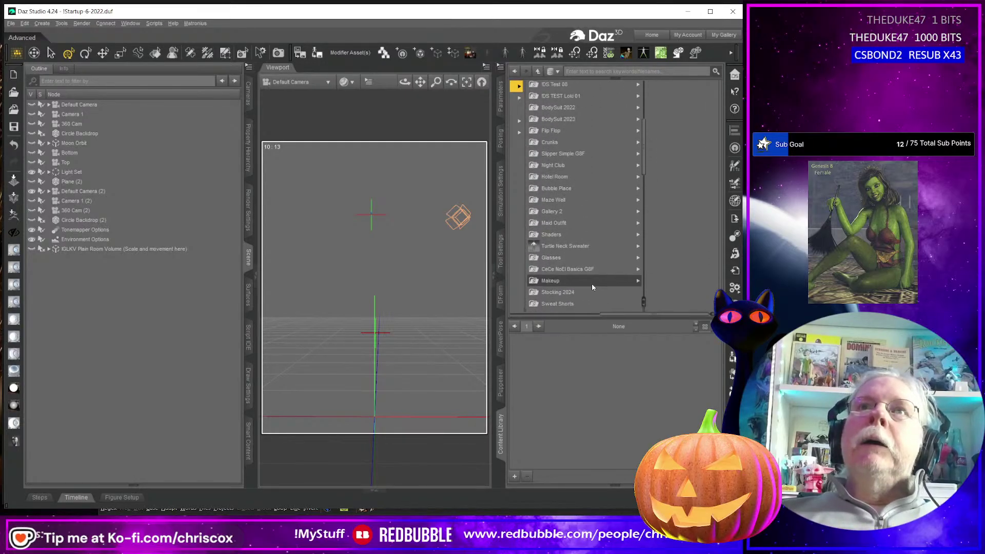
left_click(569, 224)
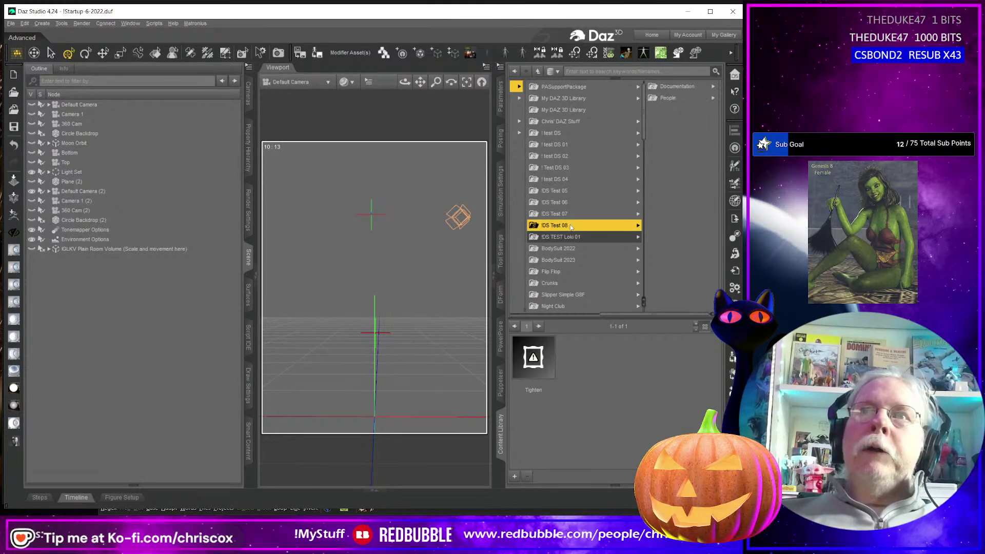
left_click(673, 98)
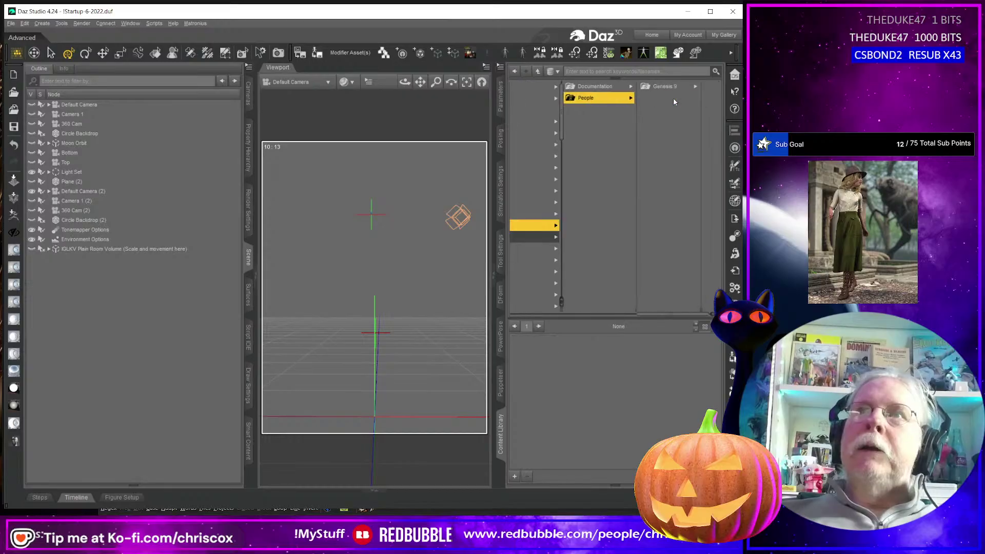
left_click(673, 90)
left_click(673, 89)
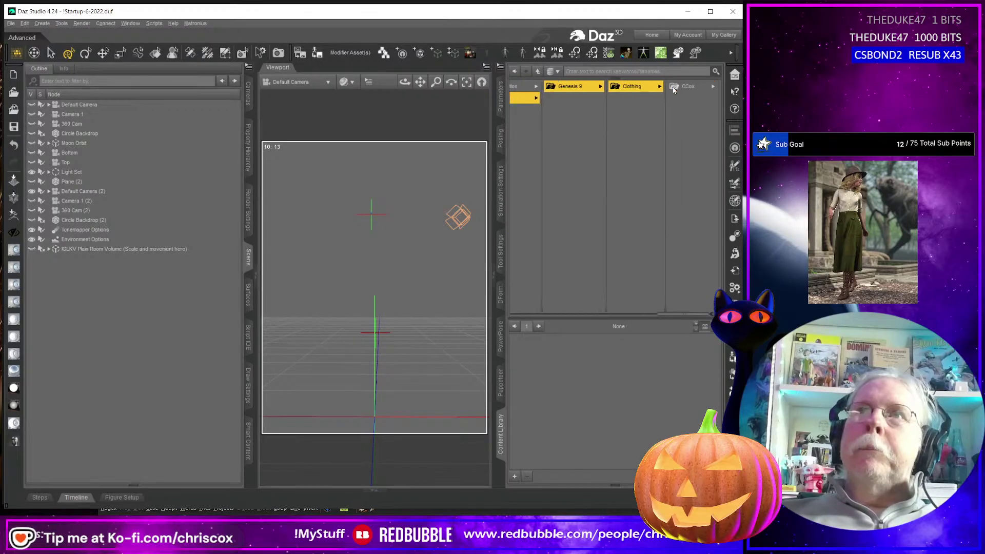
left_click_drag(688, 317, 617, 237)
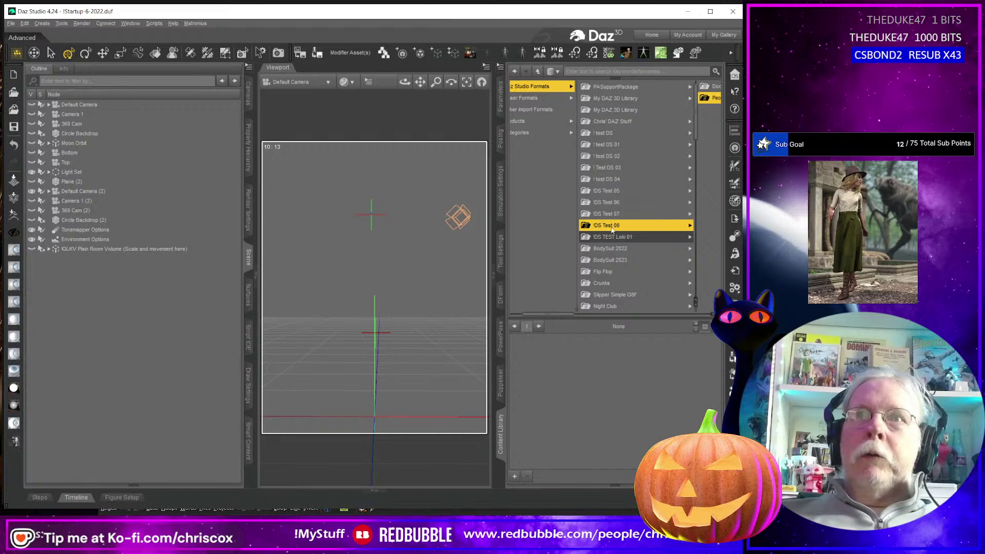
- Open the disk location of !DS Test 08 and compress everything in it into !DS Test 08.zip with 7-Zip
right_click(611, 229)
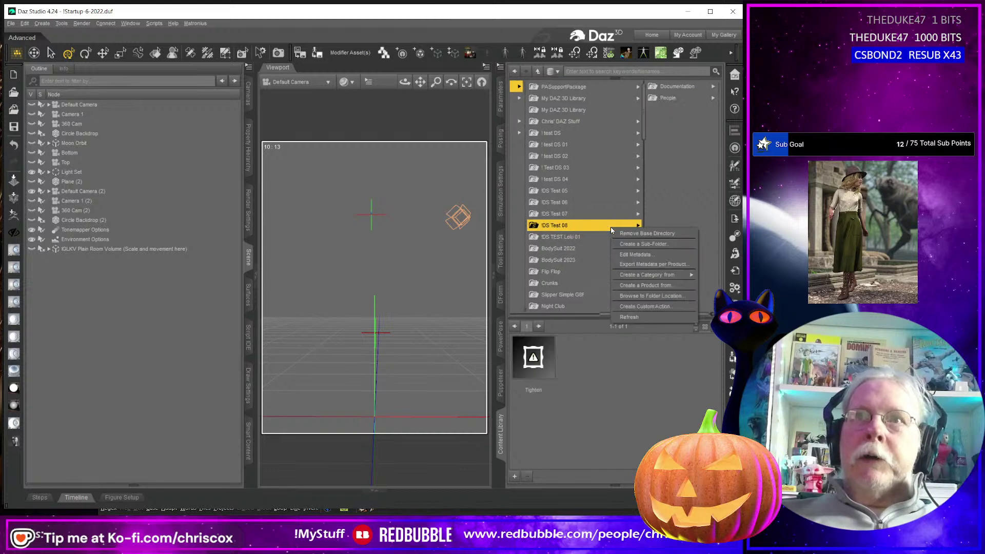
left_click(635, 298)
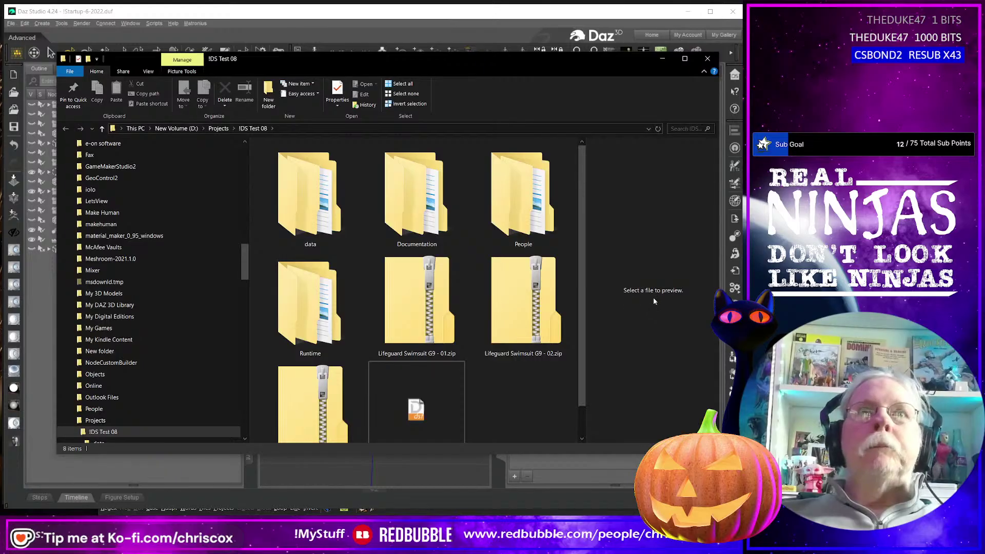
left_click(303, 195)
scroll(482, 365, "down", 1)
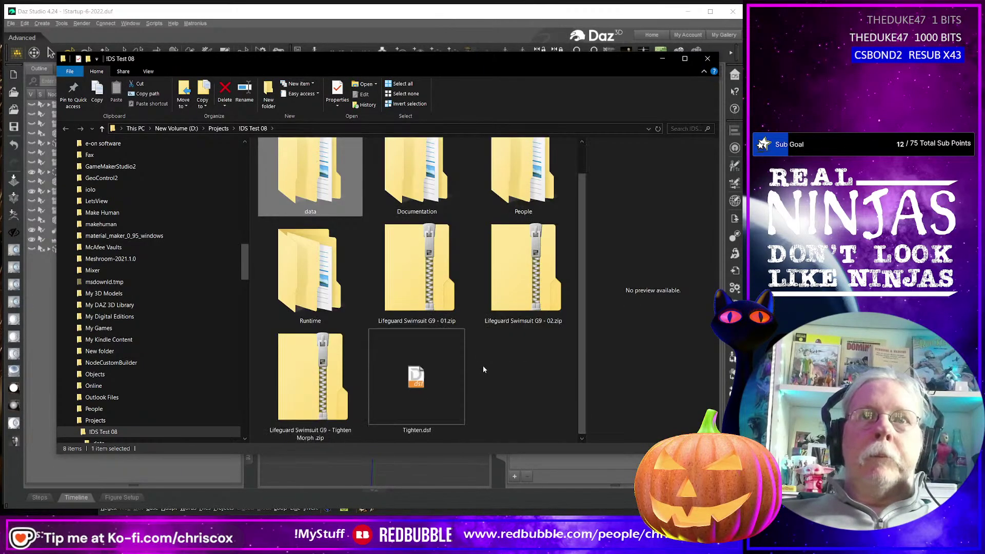
left_click(418, 395)
key("ctrl+a")
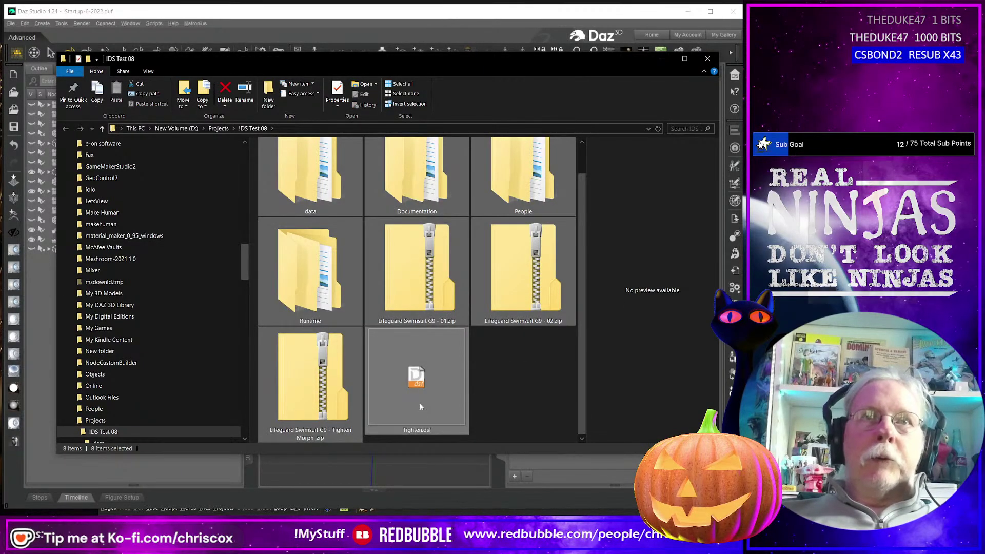
right_click(419, 403)
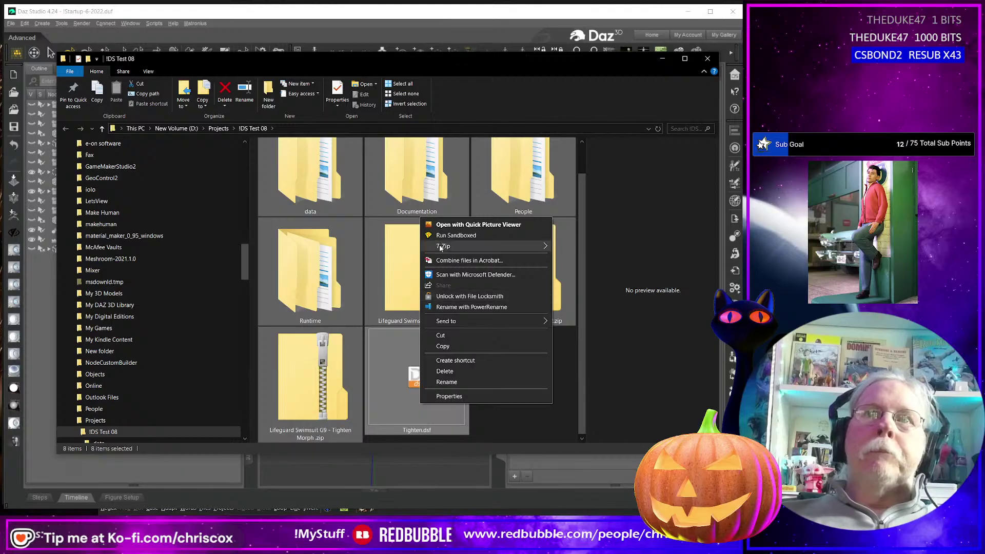
mouse_move(533, 247)
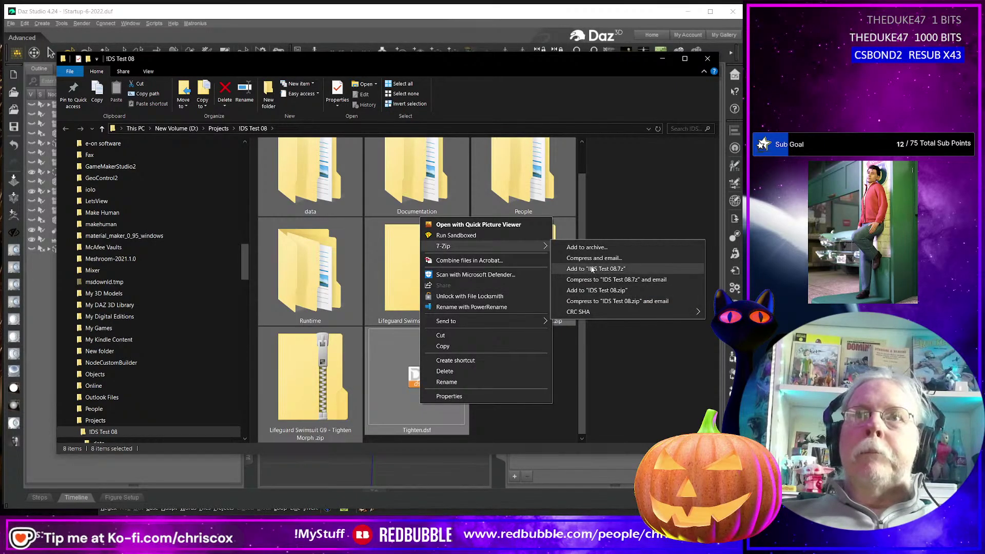
left_click(596, 290)
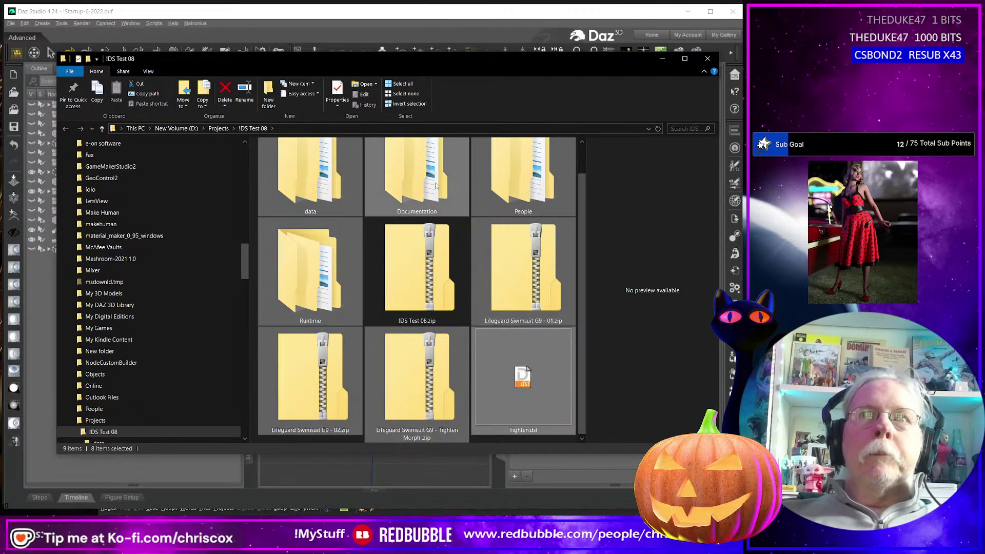
- Delete all folders and files in !DS Test 08 except the !DS Test 08.zip archive
left_click(105, 421)
left_click(105, 432)
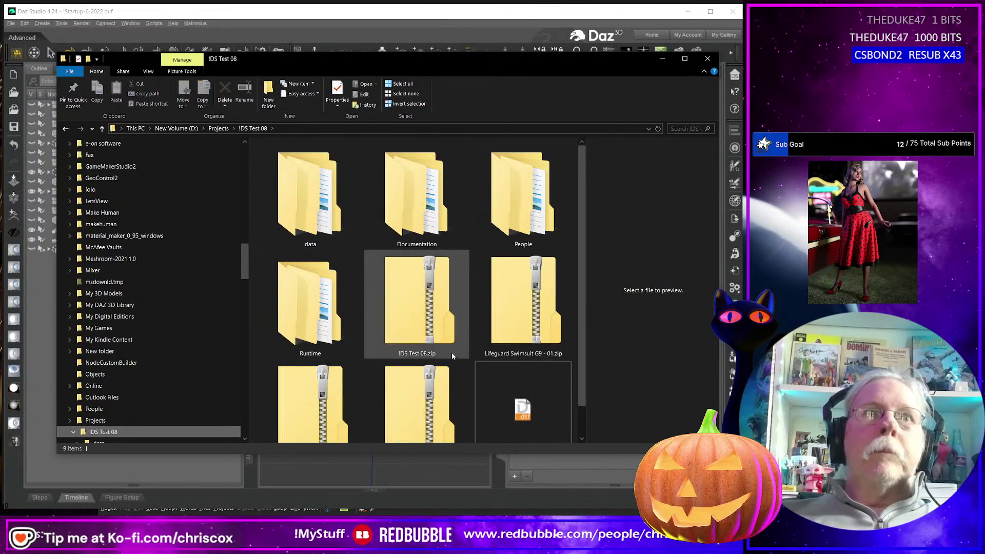
left_click(328, 216)
left_click(319, 302, "shift")
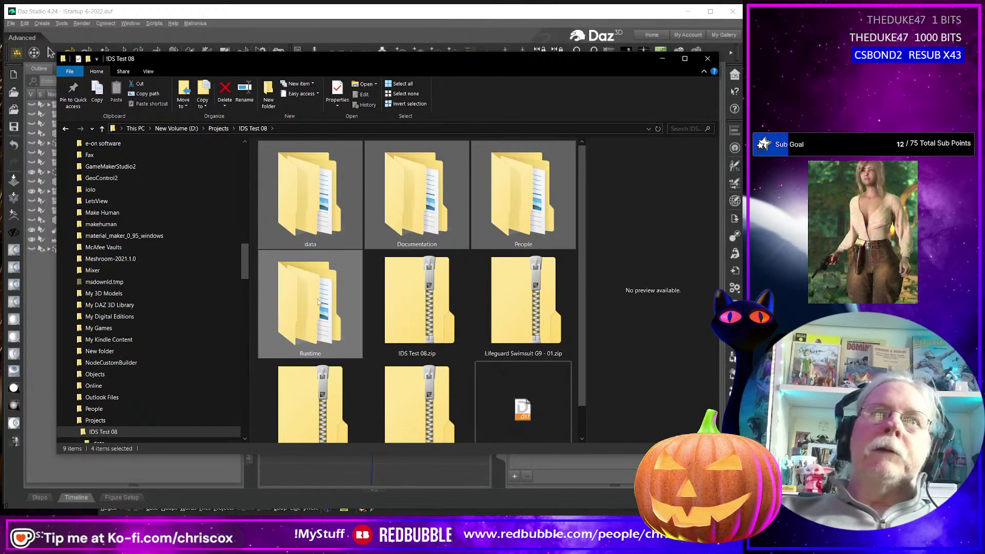
key("Delete")
left_click(410, 165)
left_click(434, 314, "shift")
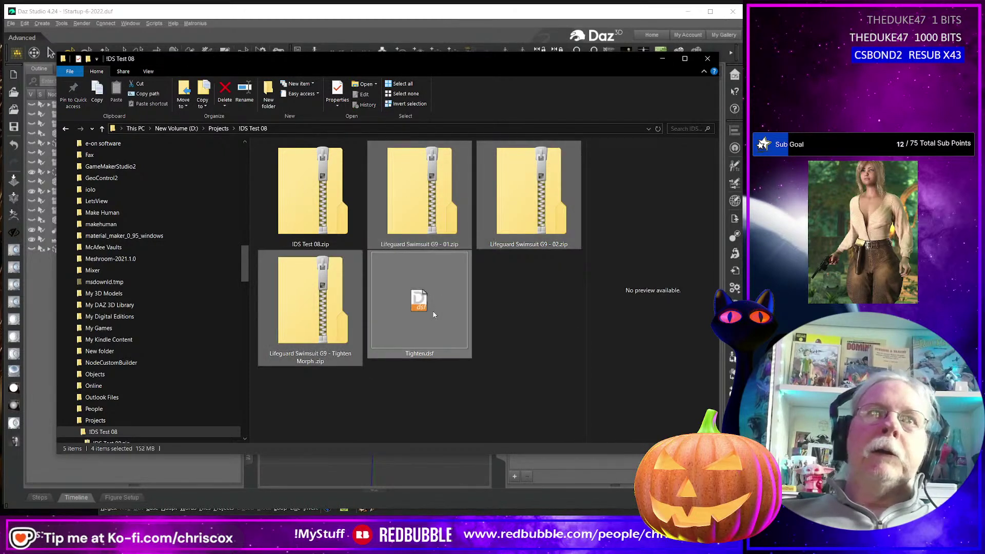
key("Delete")
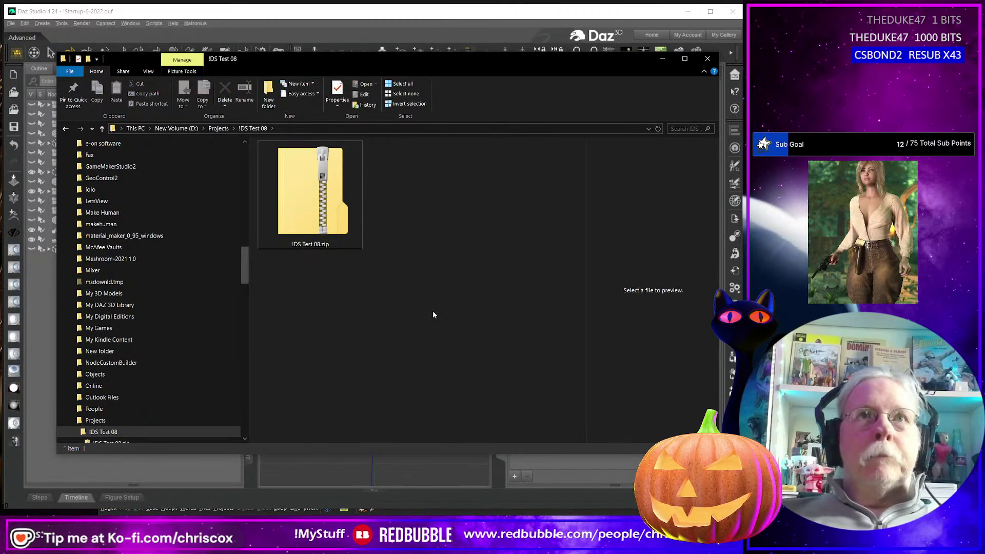
- In the Creepy Season project's Vampira- folder, compress the data, Documentation, People, Runtime and Templates folders into Vampira-.zip with 7-Zip
key("alt+Tab")
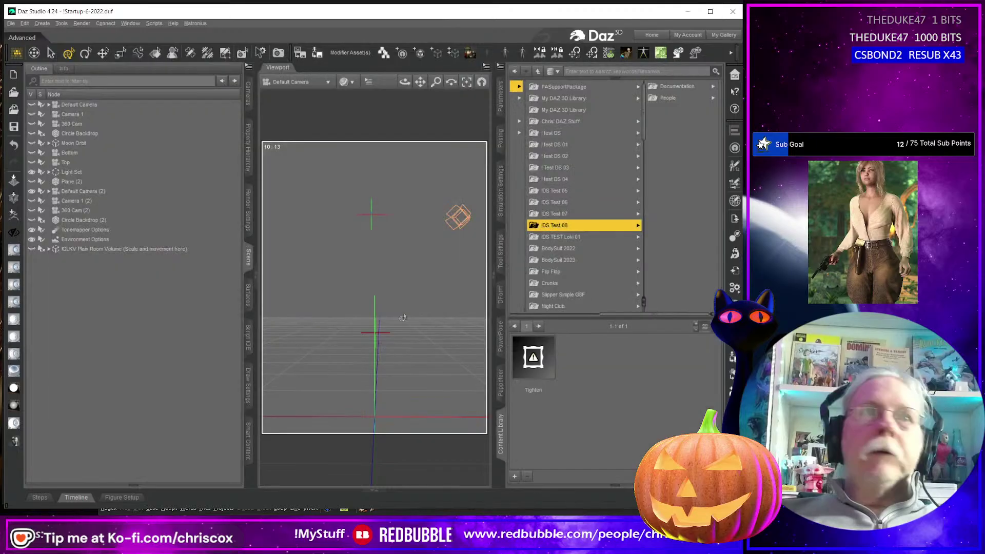
key("alt+Tab")
key("alt+Tab")
key("alt+Tab")
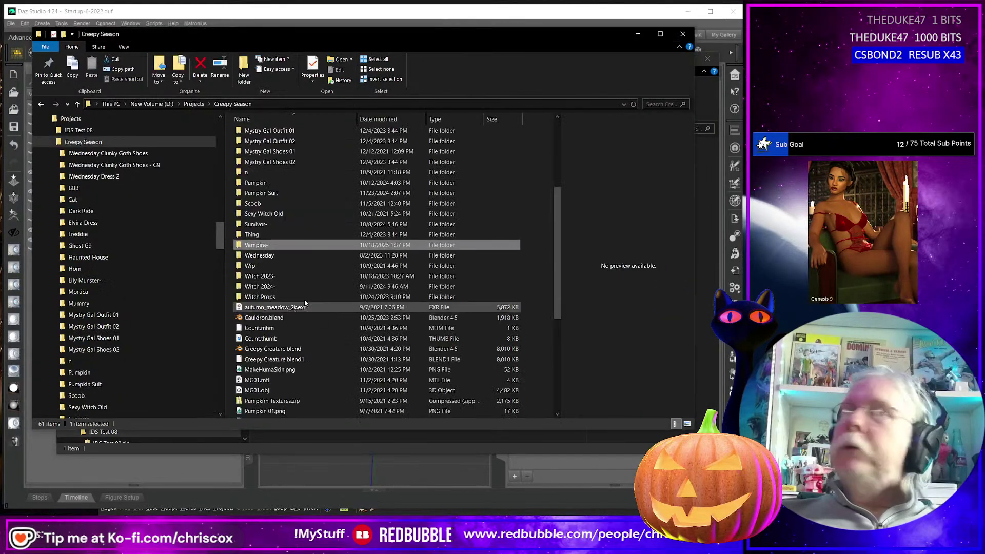
double_click(279, 248)
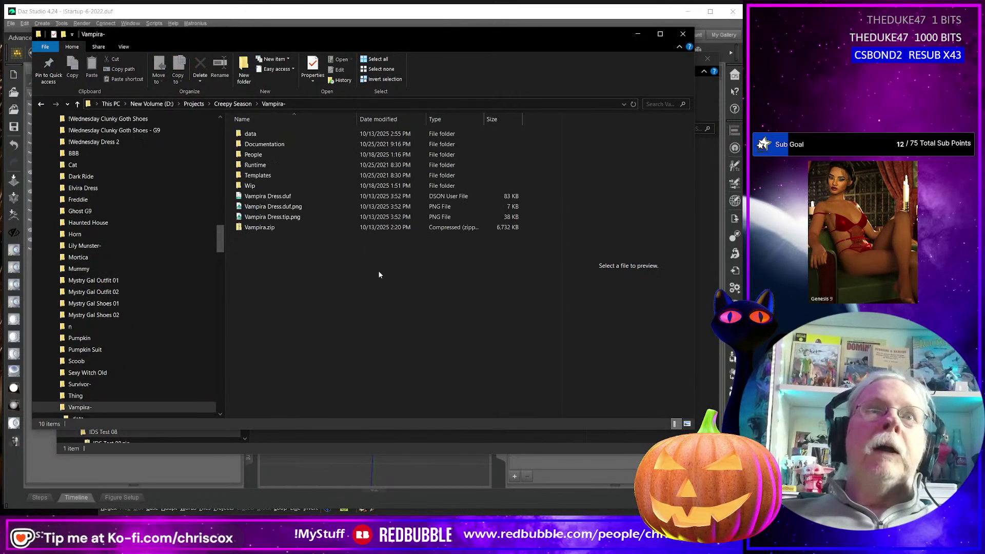
left_click(268, 138)
left_click(253, 155, "shift")
left_click(263, 175, "ctrl")
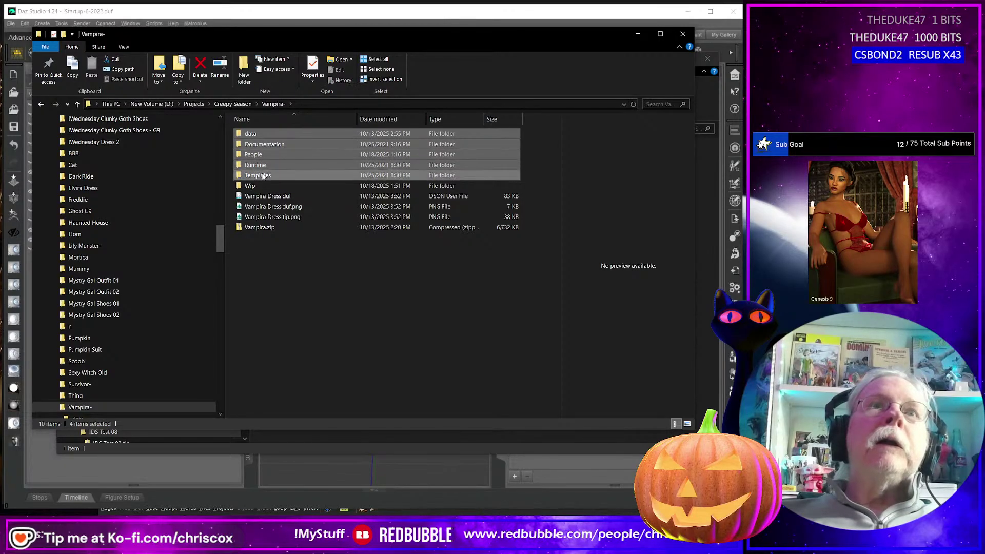
right_click(263, 175)
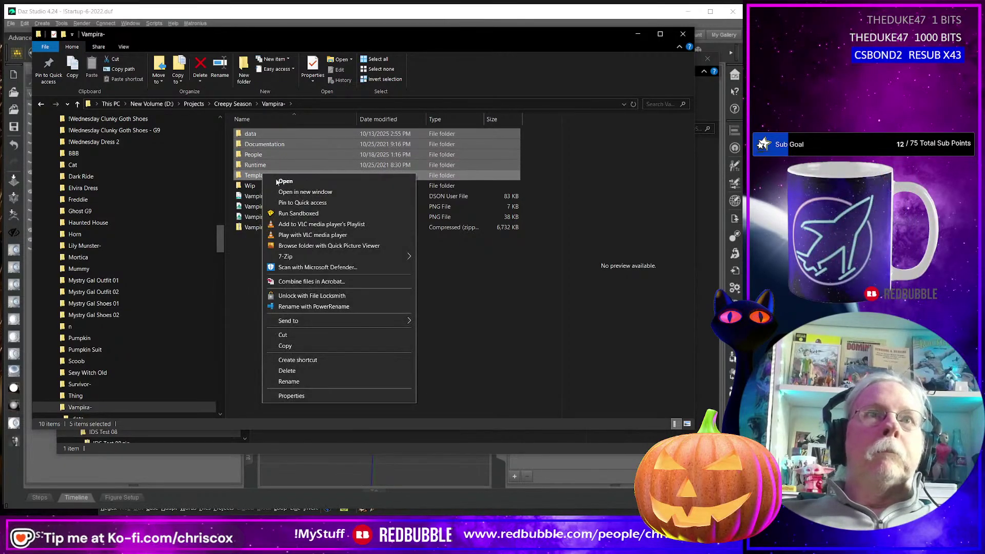
mouse_move(369, 257)
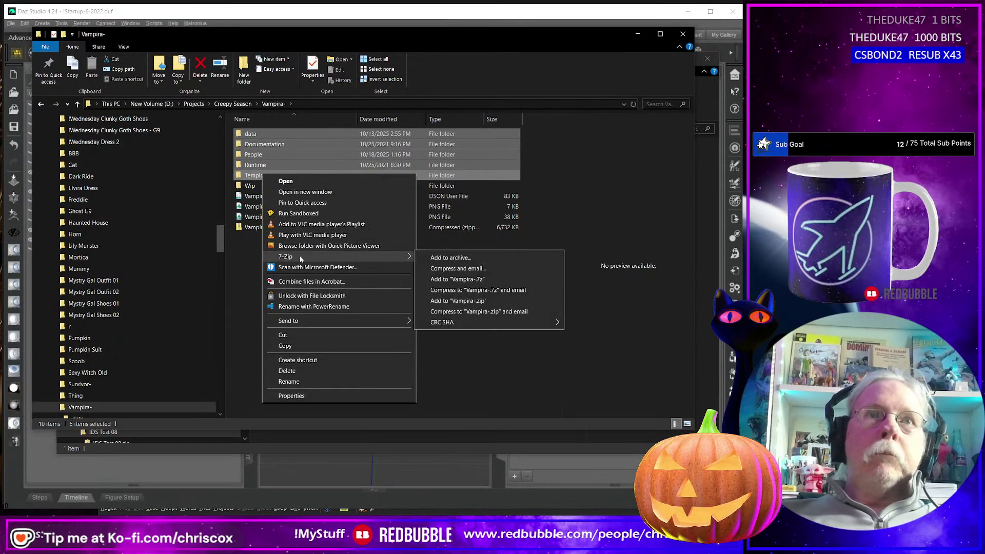
left_click(481, 301)
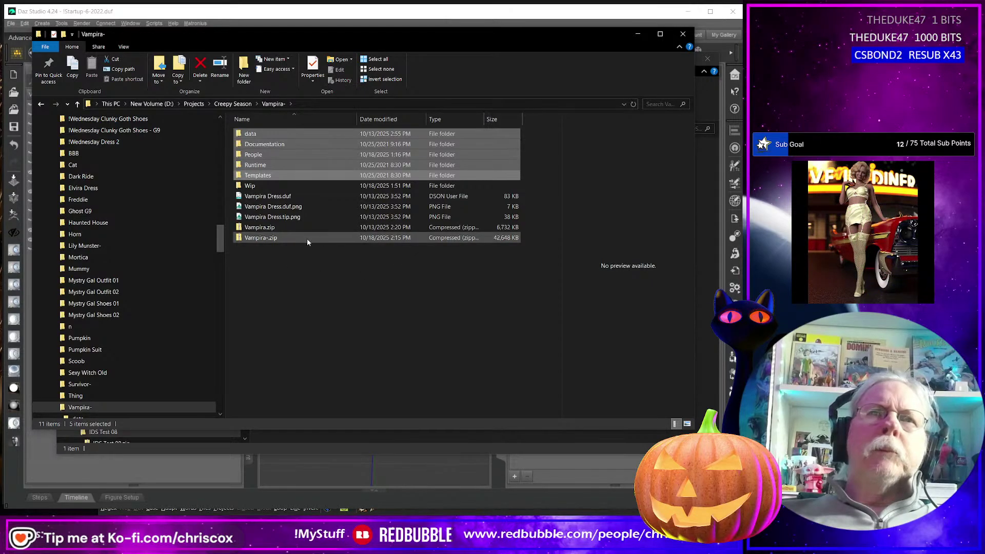
- Move Vampira-.zip from the Vampira- project folder to the !DS Test 08 folder
right_click(273, 239)
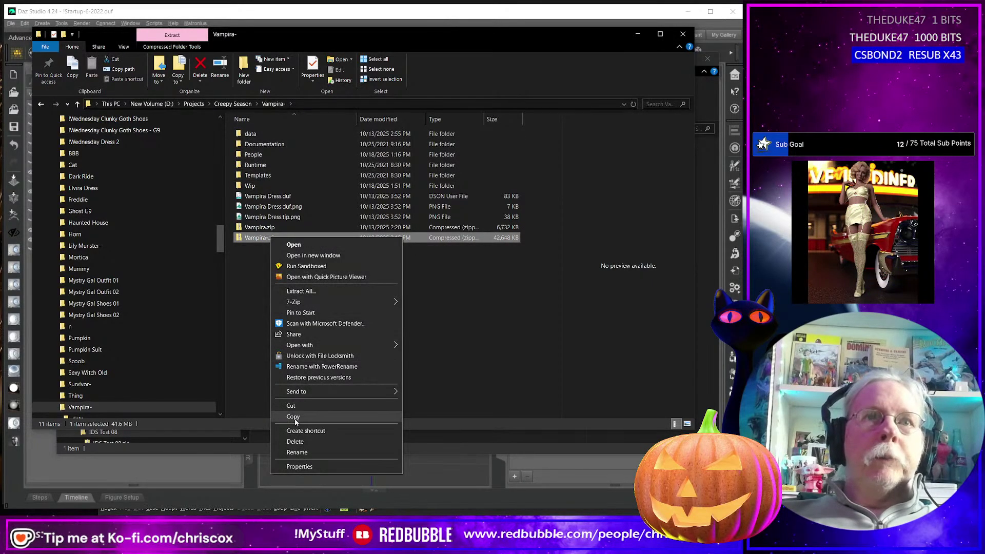
left_click(291, 406)
key("alt+Tab")
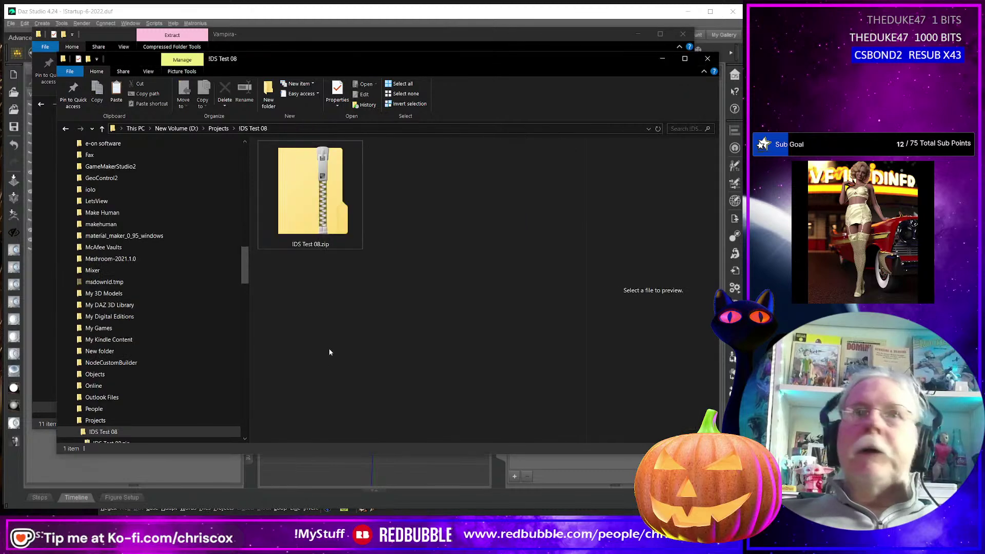
right_click(334, 341)
left_click(359, 406)
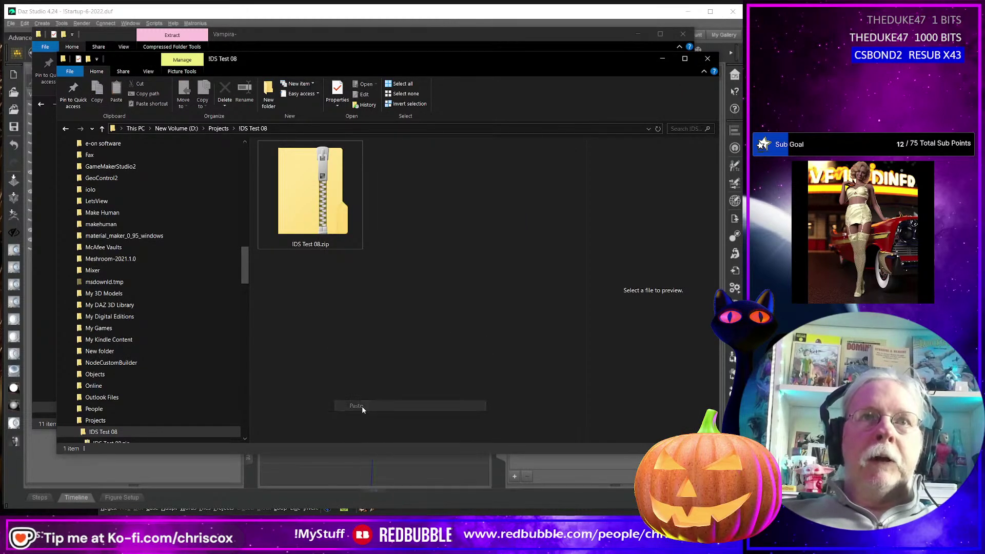
- Extract Vampira-.zip directly into the !DS Test 08 folder with 7-Zip, and switch back to Daz Studio
right_click(406, 212)
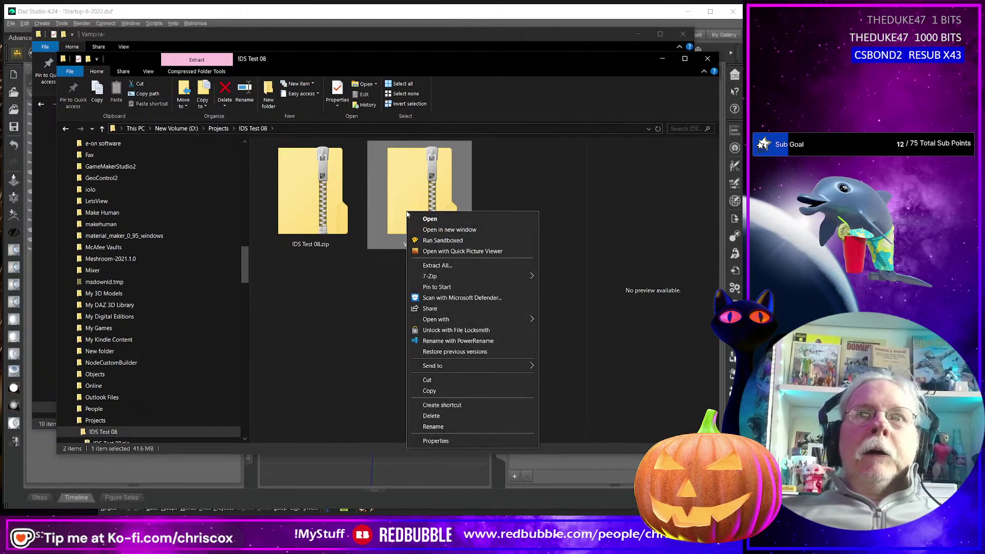
mouse_move(438, 277)
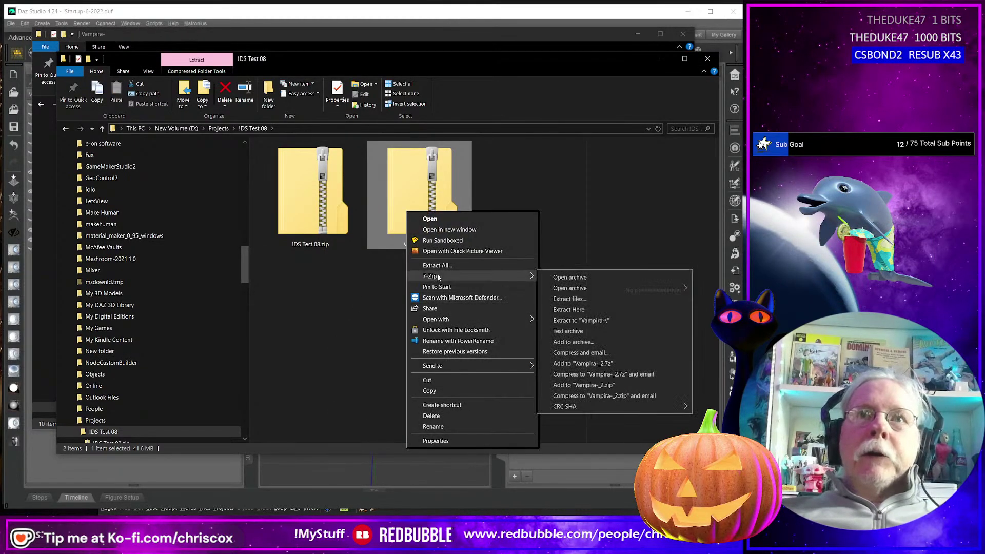
left_click(564, 309)
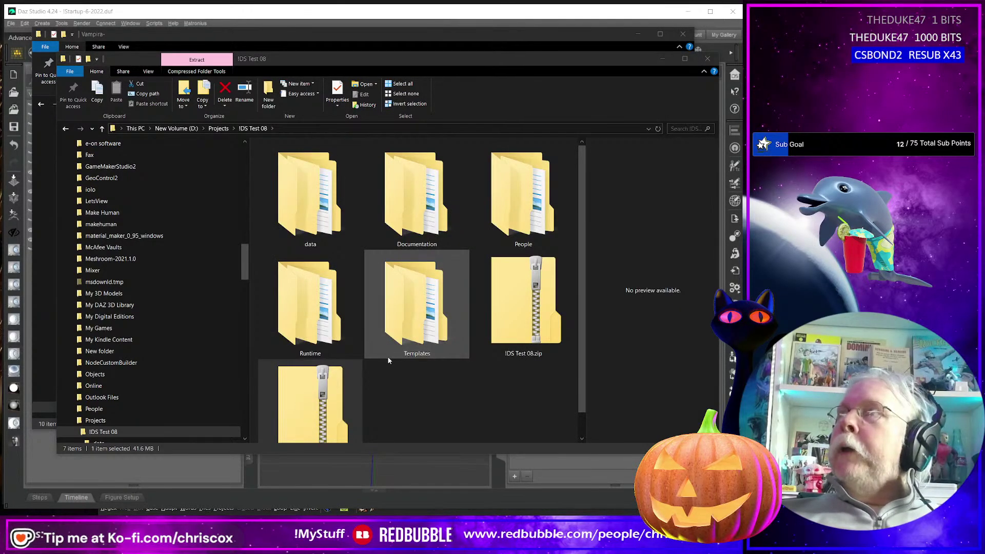
key("alt+Tab")
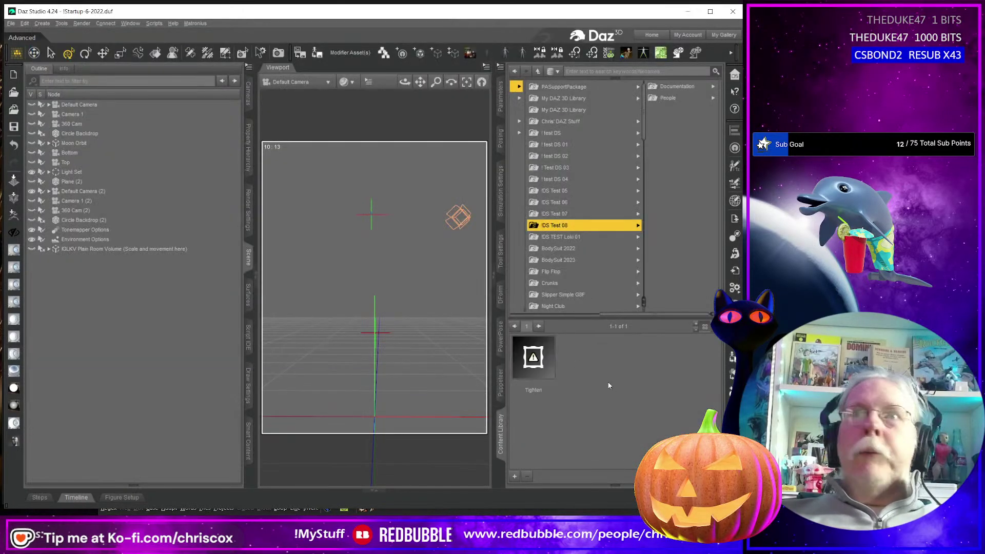
- Refresh the !DS Test 08 content directory and load Vampira Dress G8 Female from People/Genesis 8 Female/Clothing/CCox/Vampira G8 Female
right_click(577, 228)
left_click(595, 315)
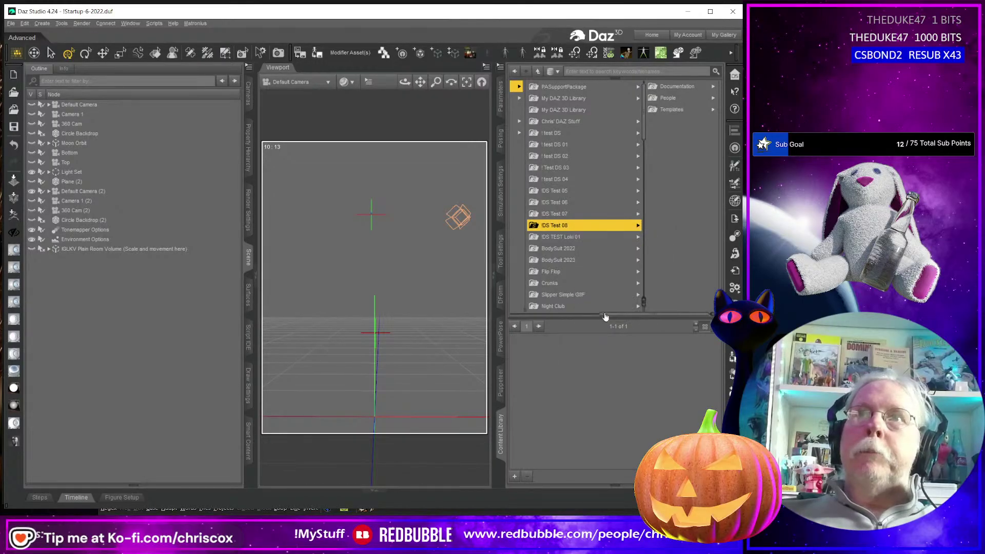
left_click(673, 97)
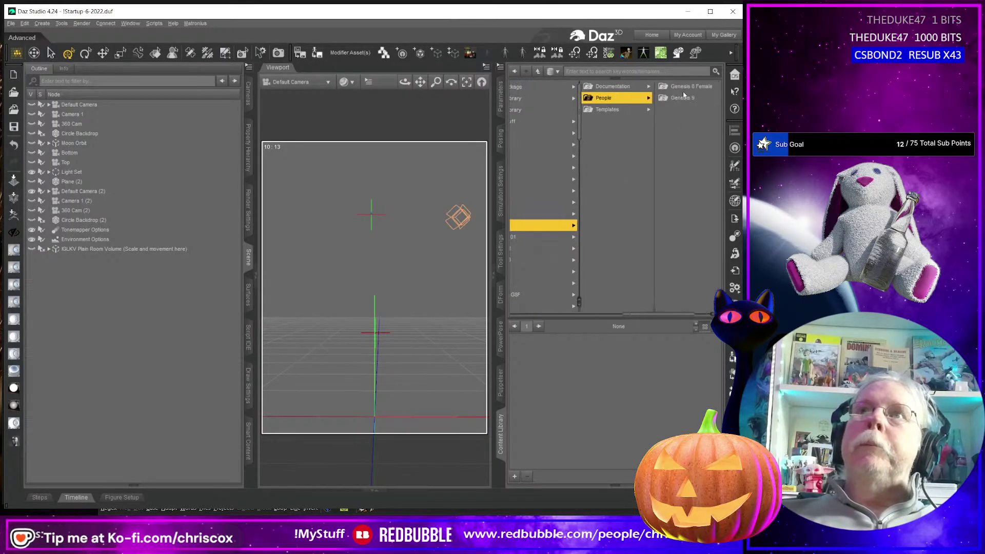
left_click(680, 88)
left_click(686, 88)
left_click(686, 90)
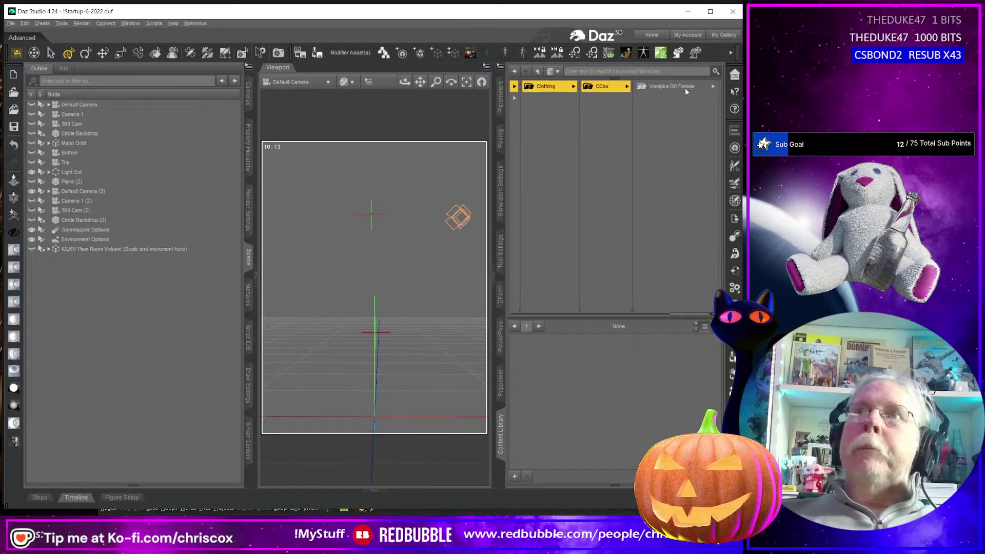
left_click(686, 89)
double_click(533, 359)
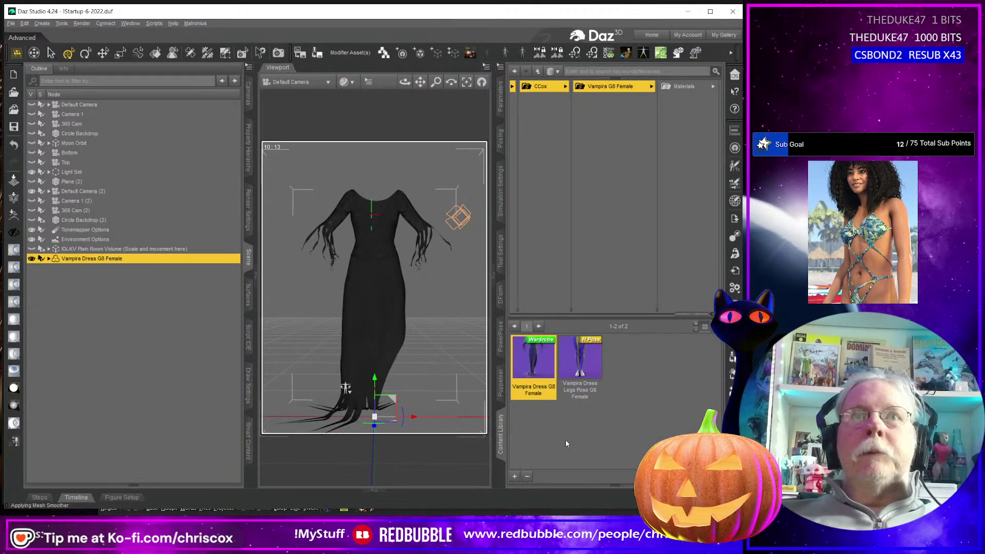
- Undo loading the G8 dress, restore Vampira Dress G9 to the scene, and select its root node with the Vampira G8 Female Materials folder open
key("ctrl+z")
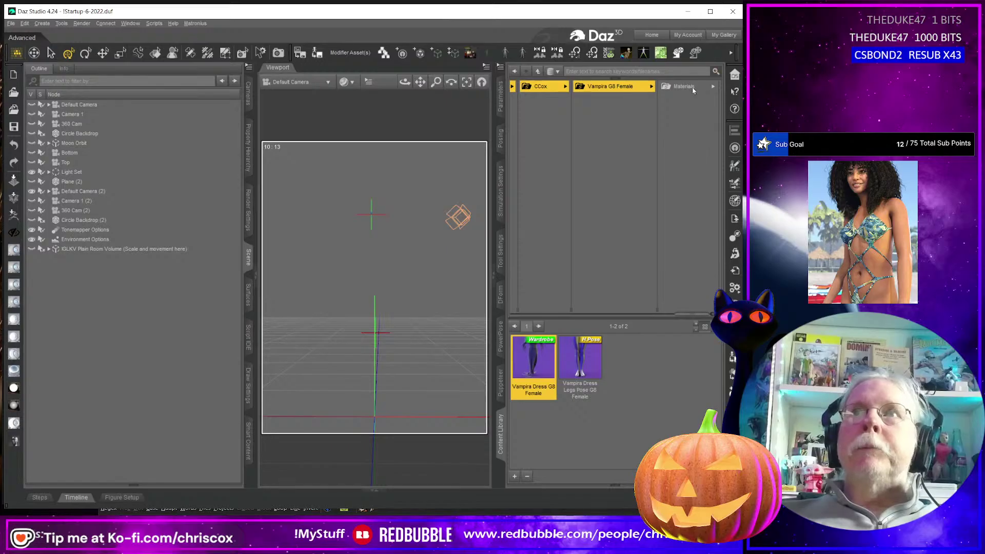
key("ctrl+y")
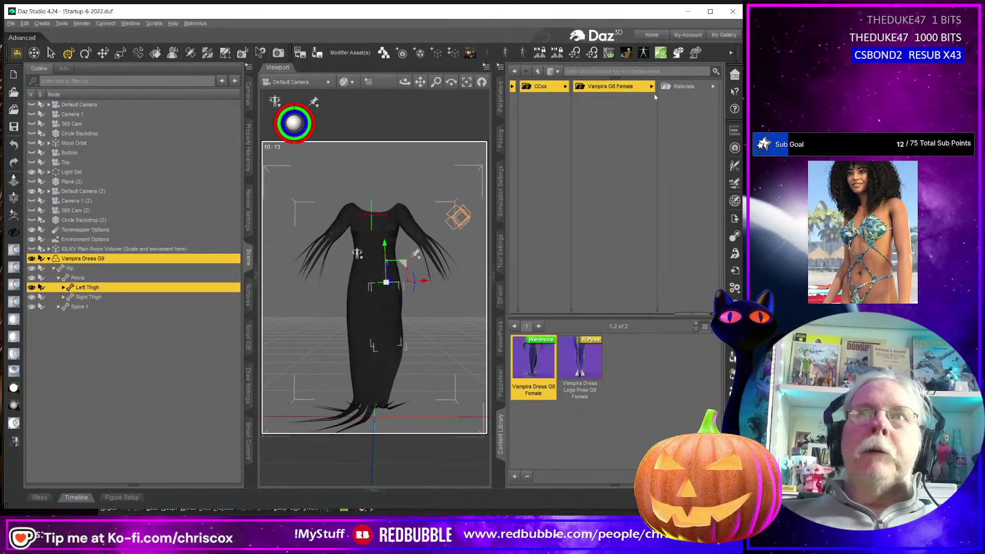
left_click(678, 89)
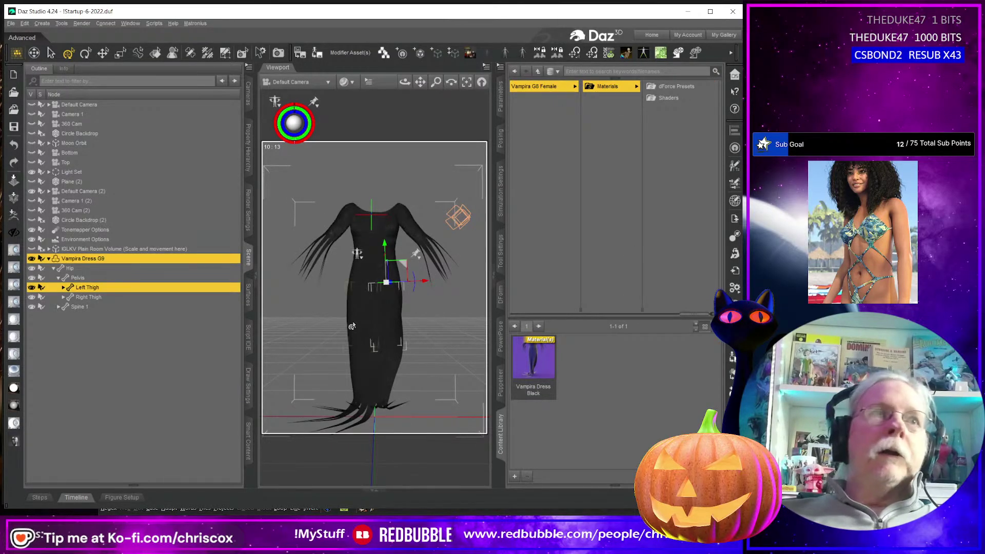
left_click(129, 259)
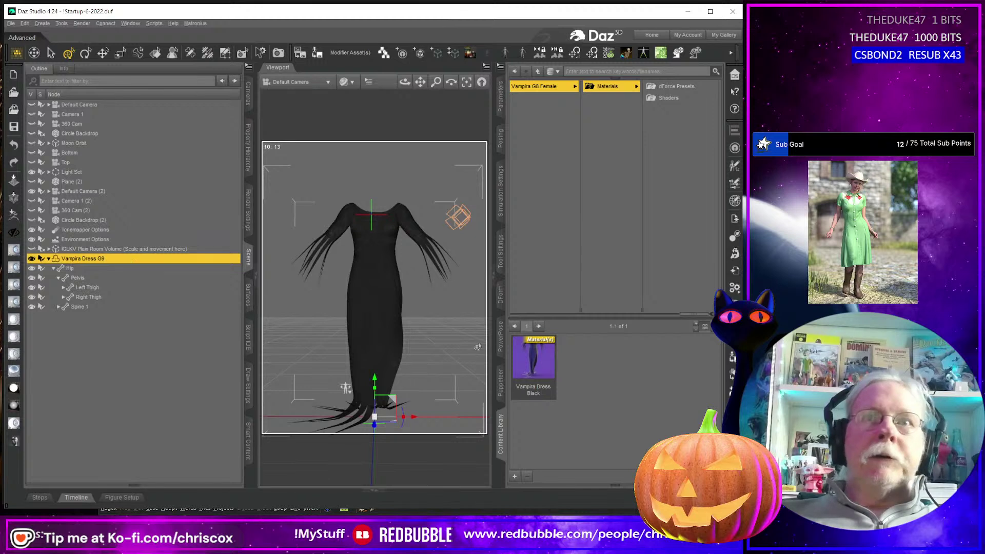
- Apply the Vampira Dress Black material to the Vampira dress and run its dForce simulation
double_click(526, 356)
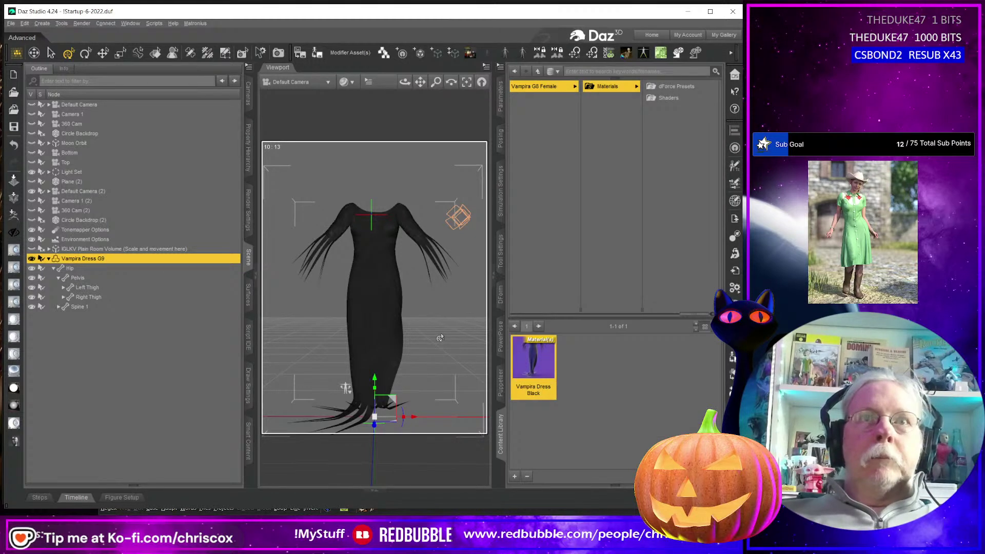
left_click_drag(697, 315, 615, 317)
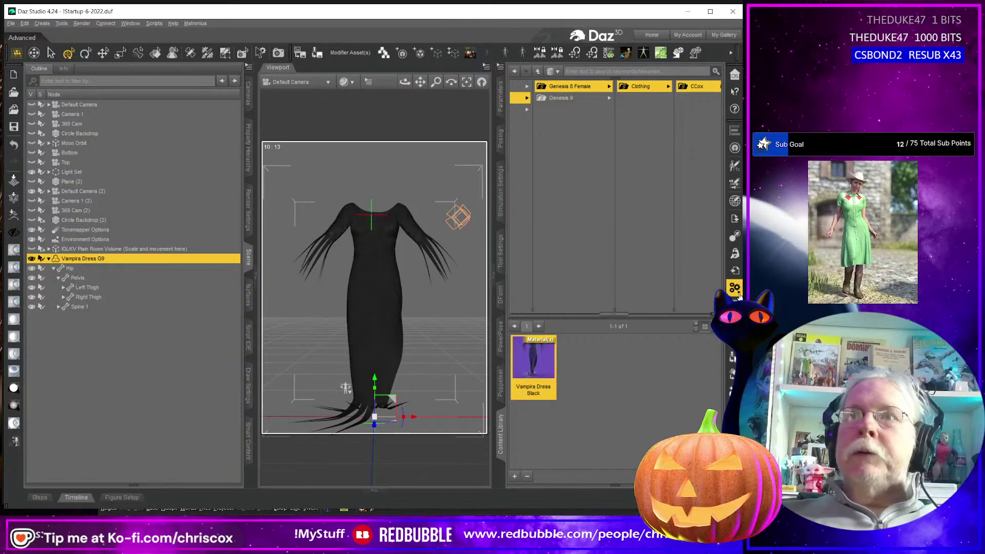
left_click(735, 289)
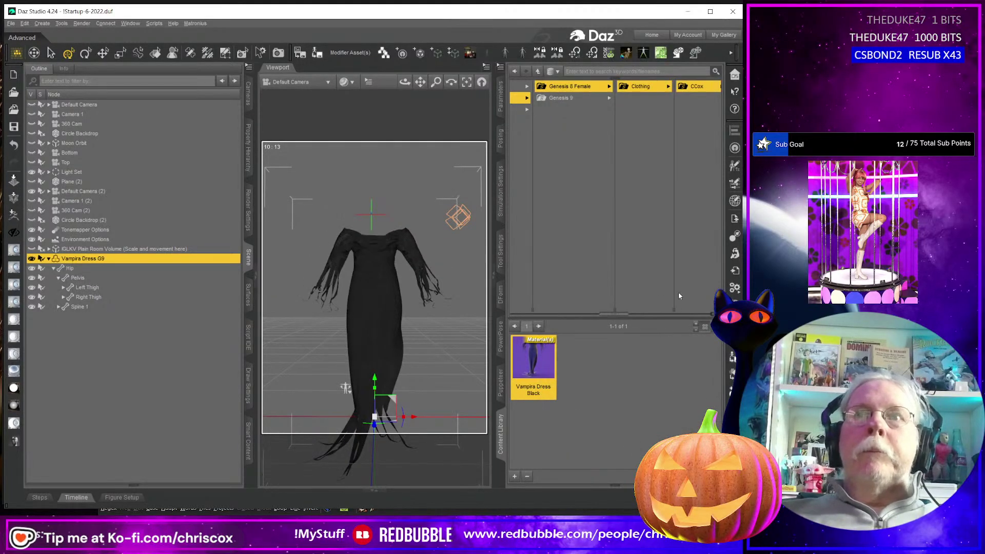
- Open the Genesis 9 Vampira G9 clothing folder in the content library and delete the simulated dress from the scene
left_click(550, 97)
left_click(659, 87)
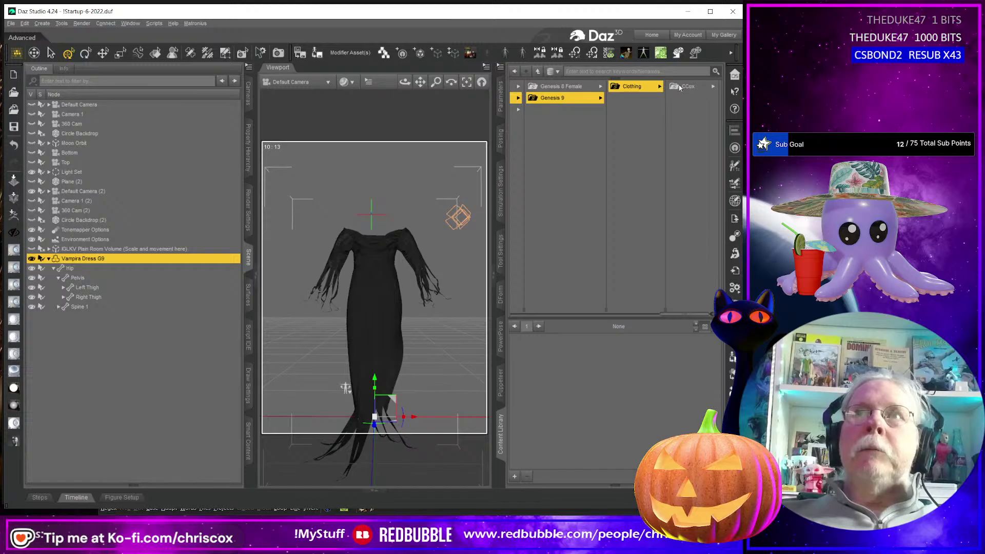
left_click(678, 88)
left_click(680, 88)
left_click(383, 338)
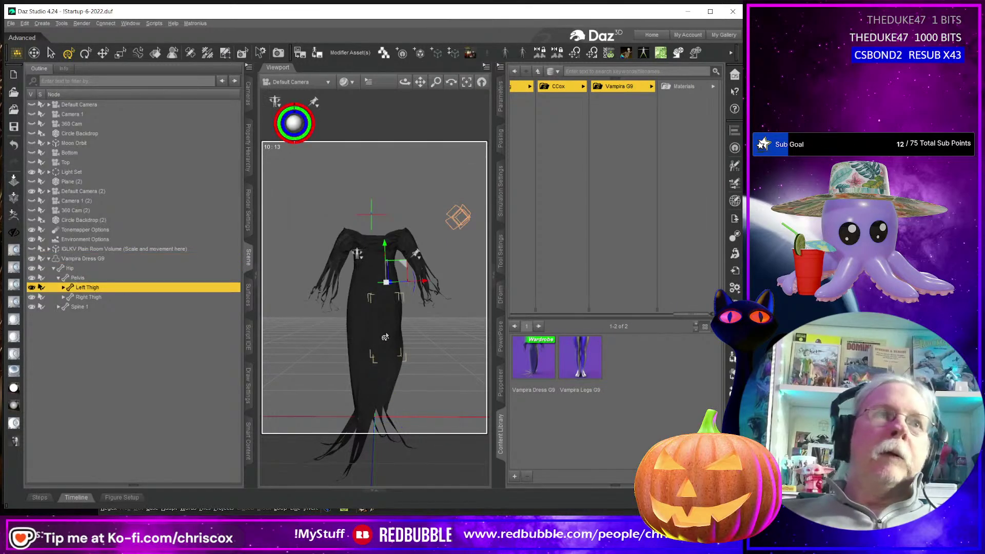
key("Delete")
double_click(536, 354)
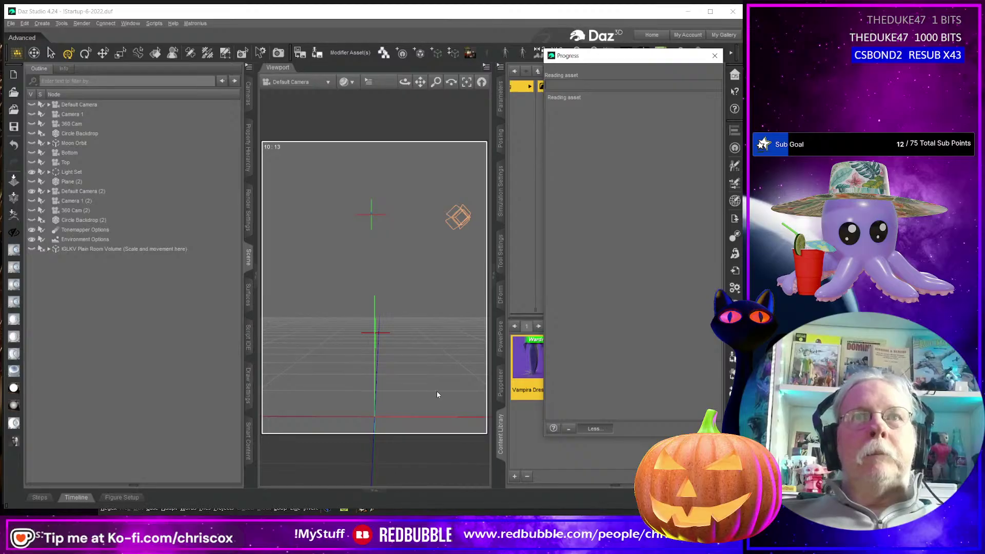
left_click(397, 356)
key("Delete")
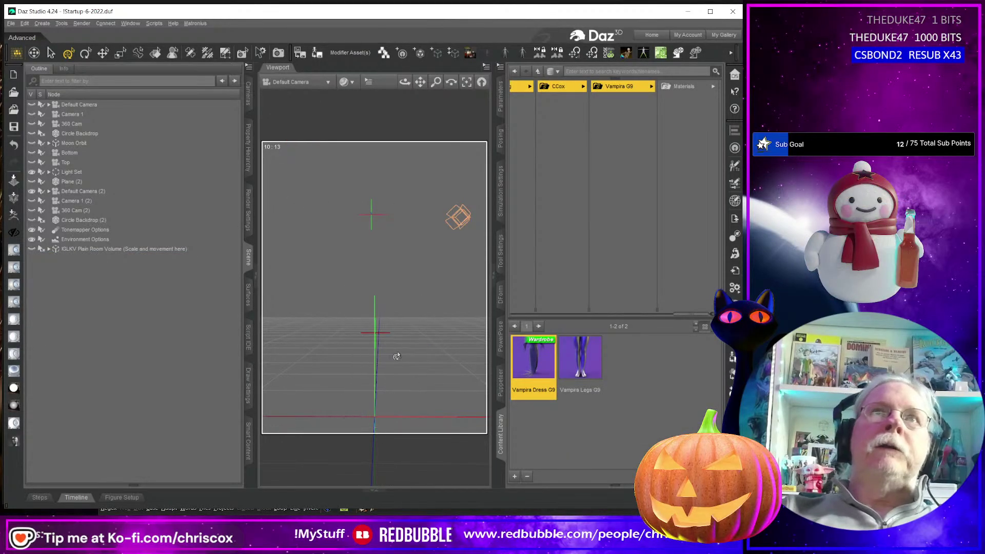
- Fit the Vampira Dress G9 onto the Genesis 9 figure and apply the Vampira Legs G9 pose
double_click(533, 359)
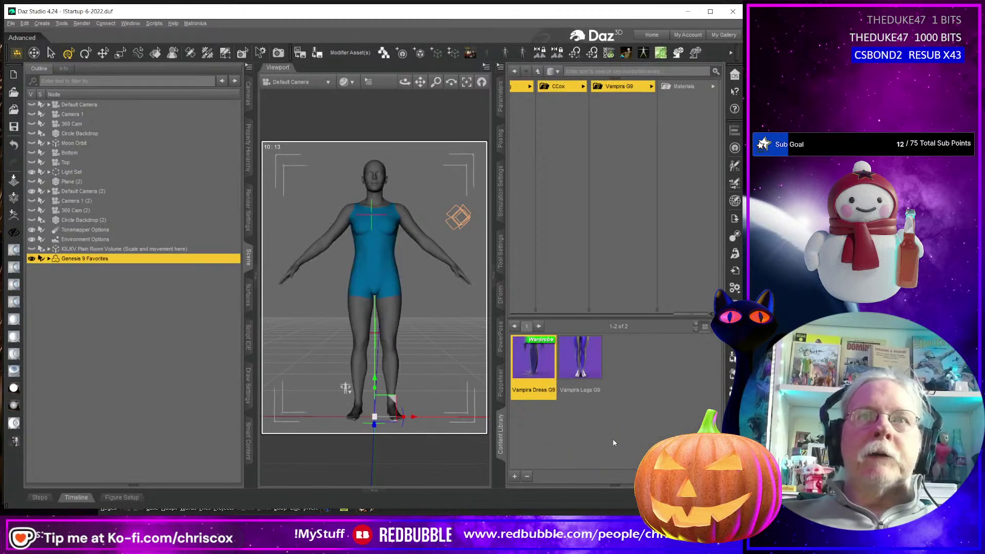
double_click(529, 353)
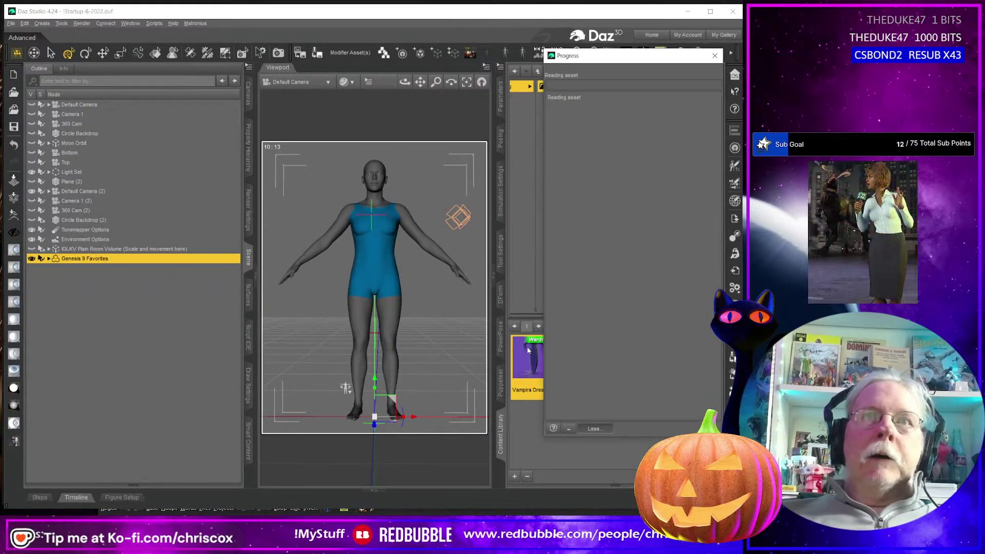
left_click(49, 259)
left_click(99, 289)
double_click(579, 358)
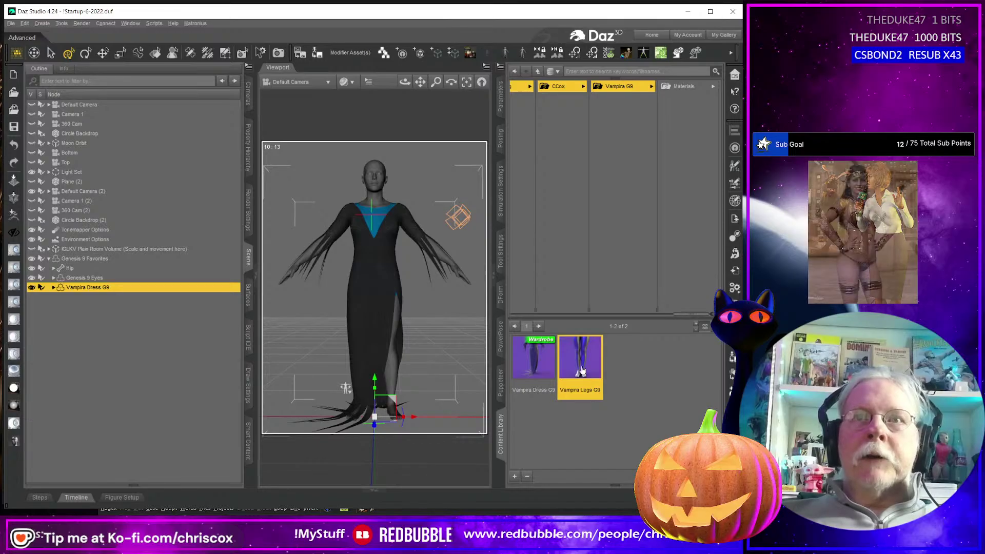
- Delete the Genesis 9 figure together with its Vampira dress from the scene
mouse_move(583, 370)
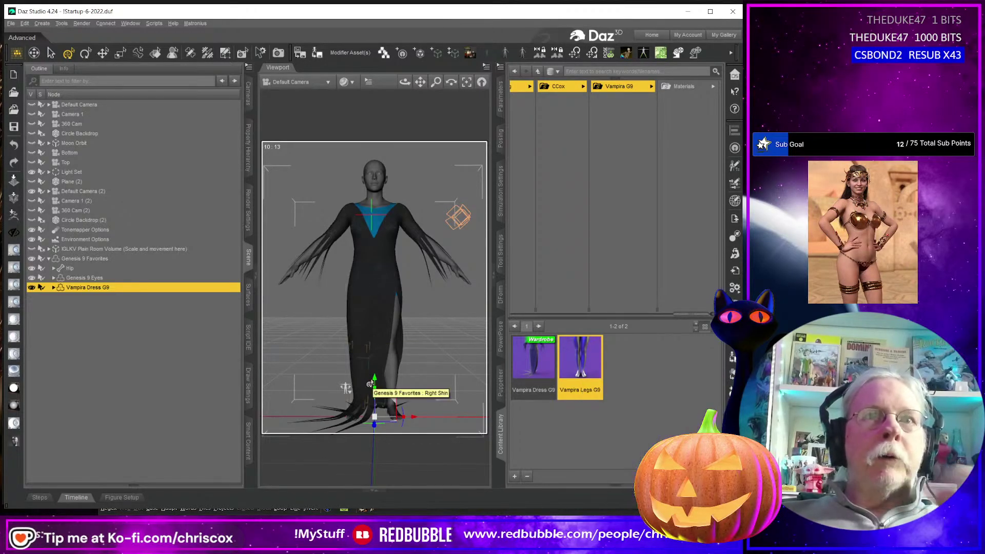
left_click(153, 299)
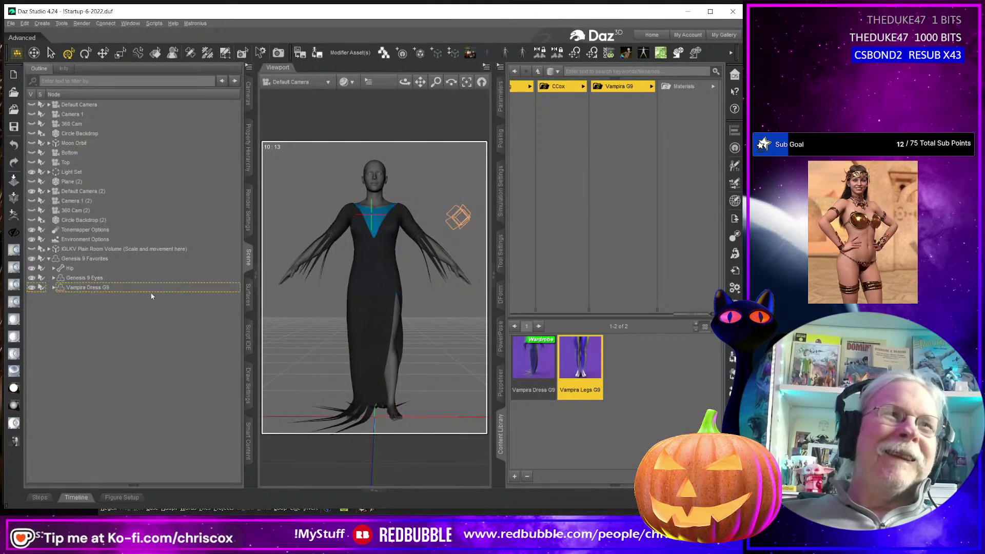
left_click(150, 288)
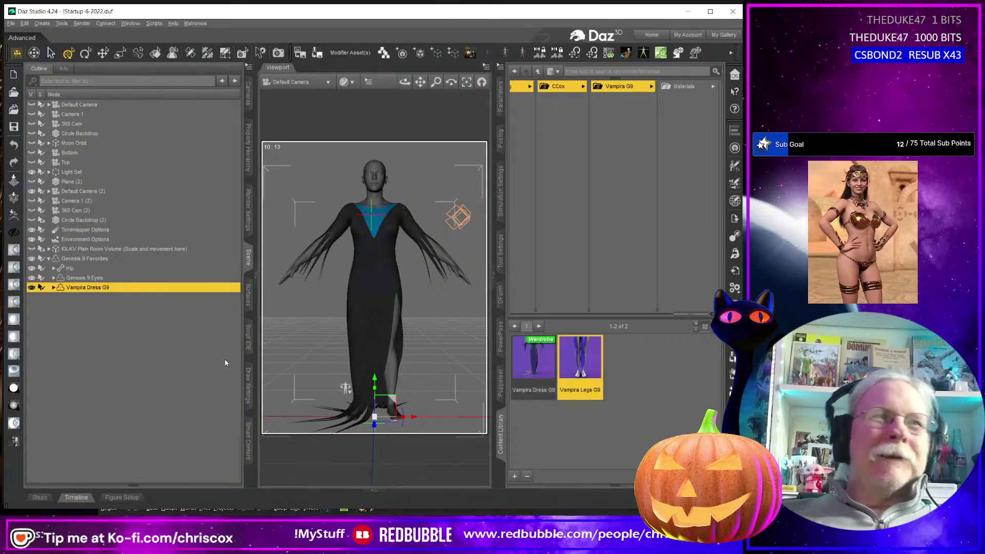
left_click(383, 175)
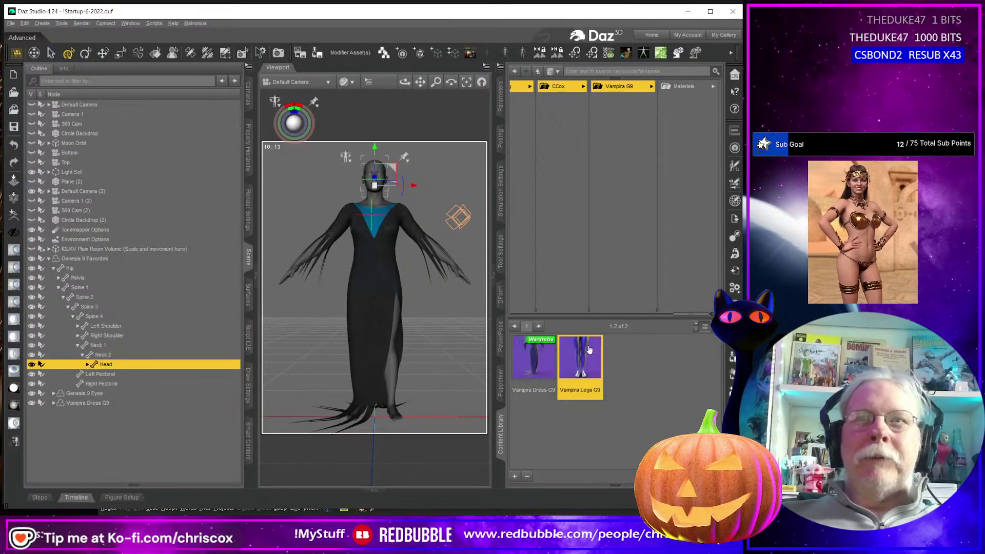
key("ctrl+z")
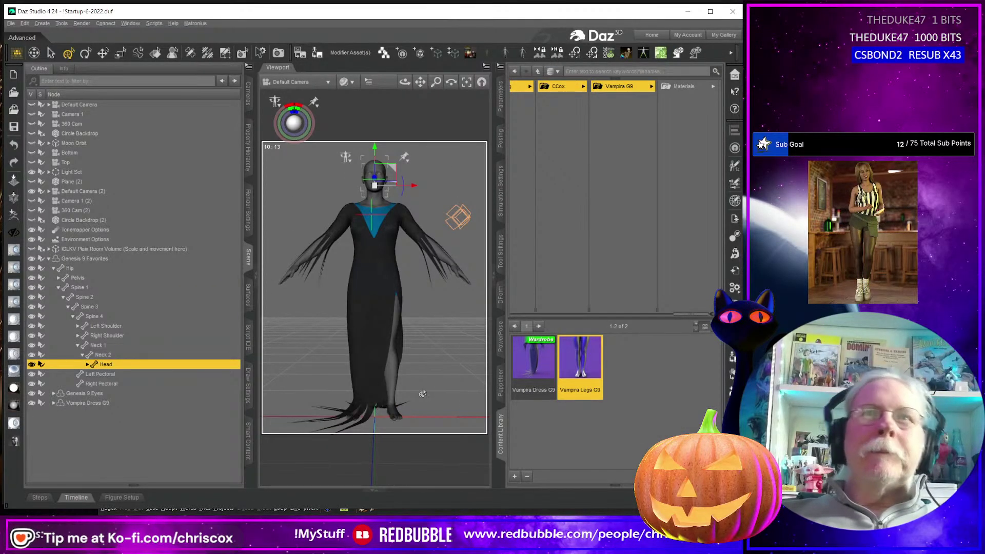
key("Delete")
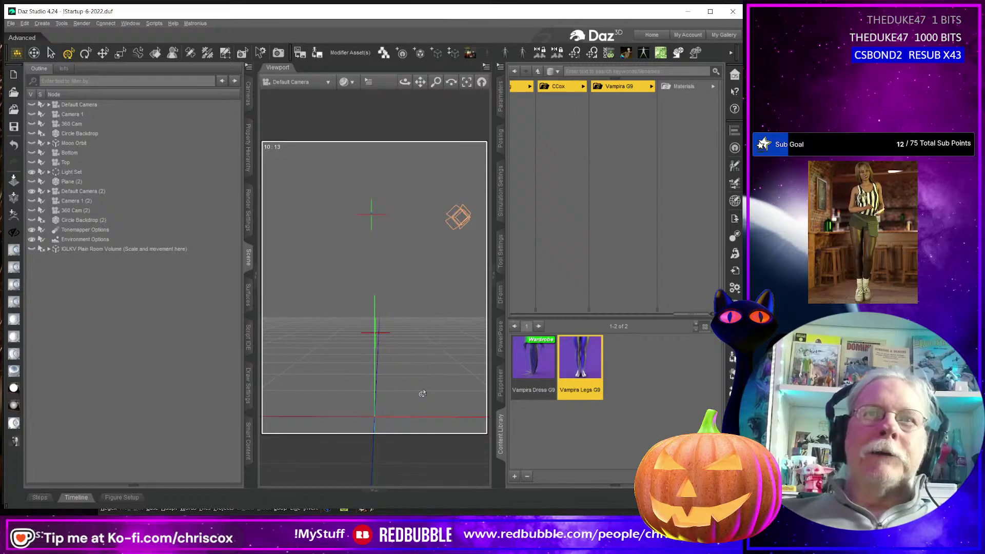
left_click(555, 426)
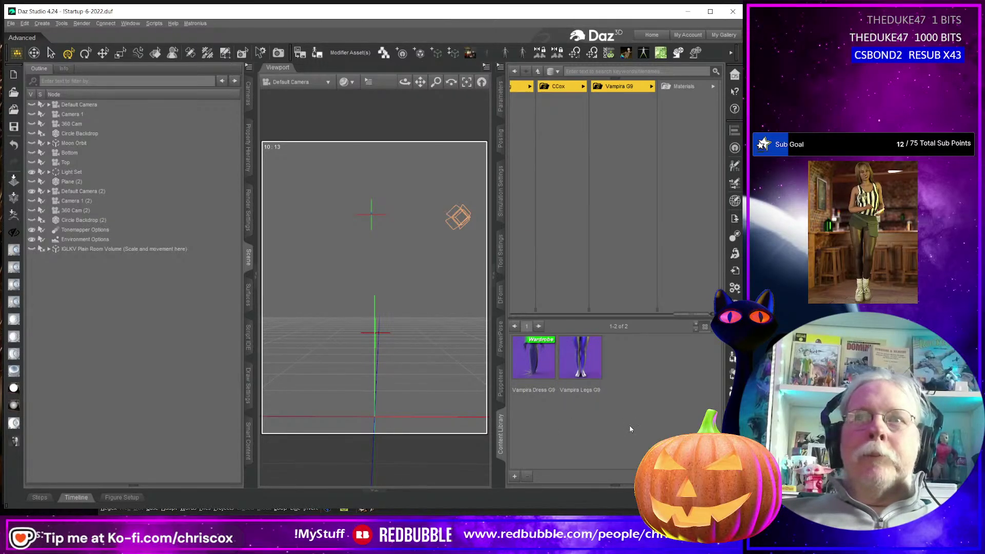
- Find and open the Mortica product folder near the end of the content library's directory list
left_click_drag(683, 314, 537, 307)
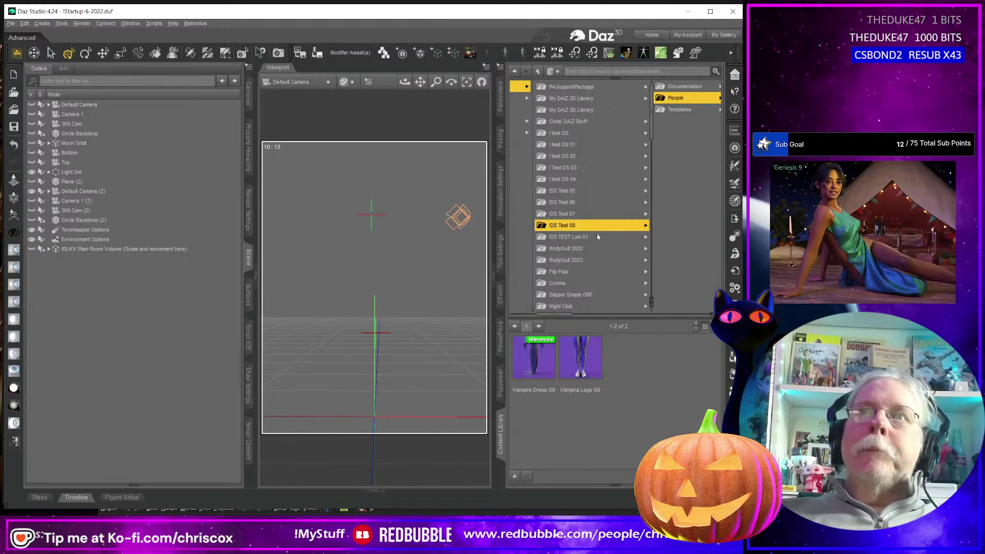
scroll(595, 277, "down", 10)
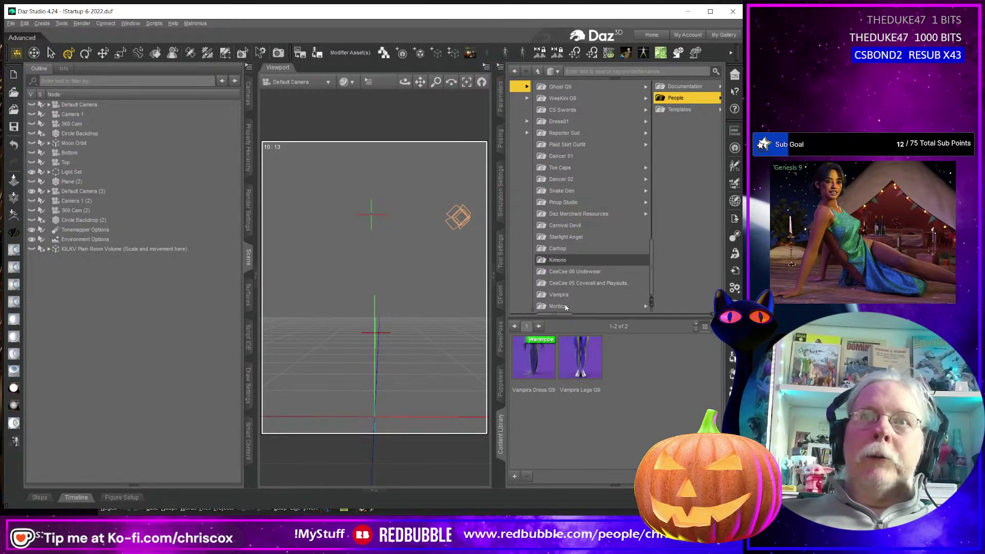
left_click(559, 307)
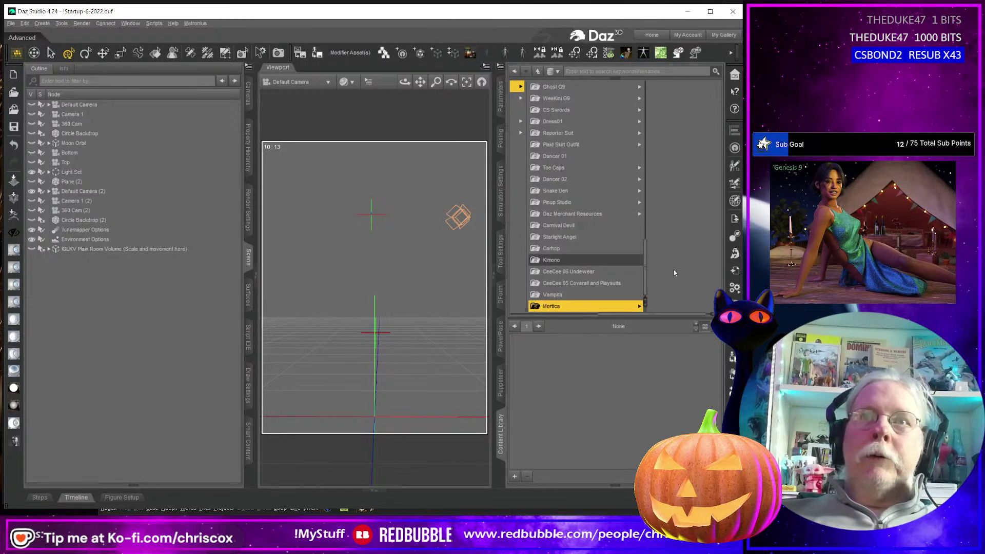
left_click(559, 296)
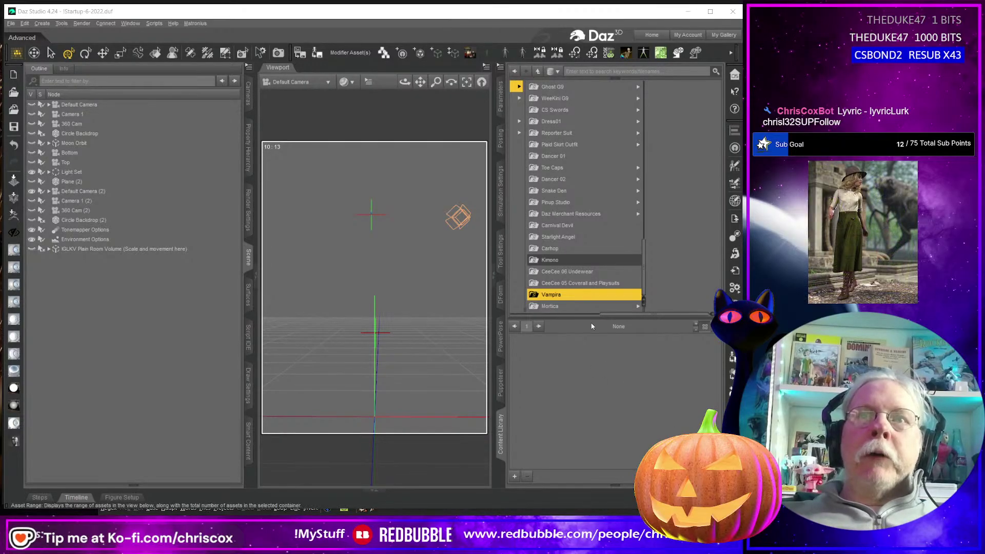
left_click(630, 306)
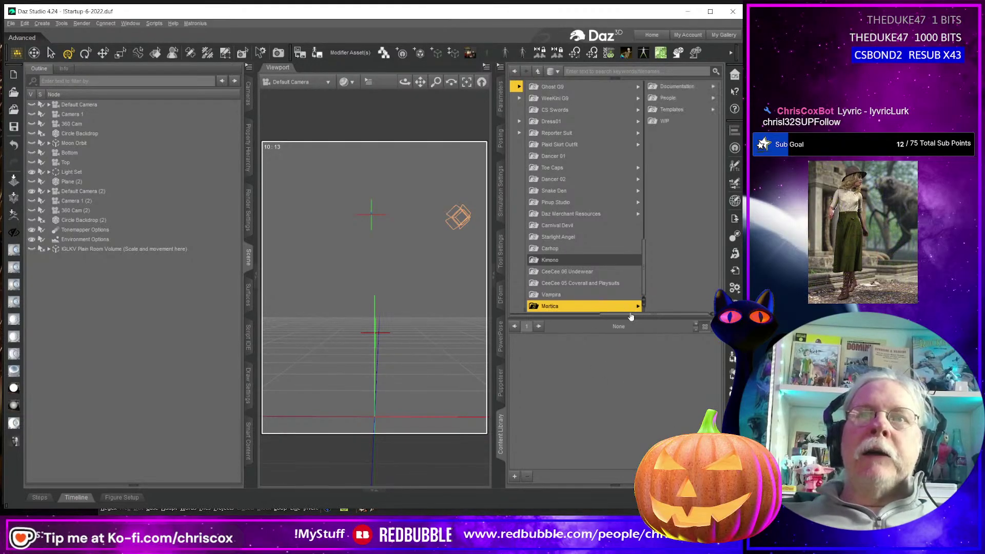
- Load the Mortica Dress G8F from the product's Genesis 8 Female clothing folder into the scene
left_click(703, 98)
left_click(689, 89)
left_click(692, 88)
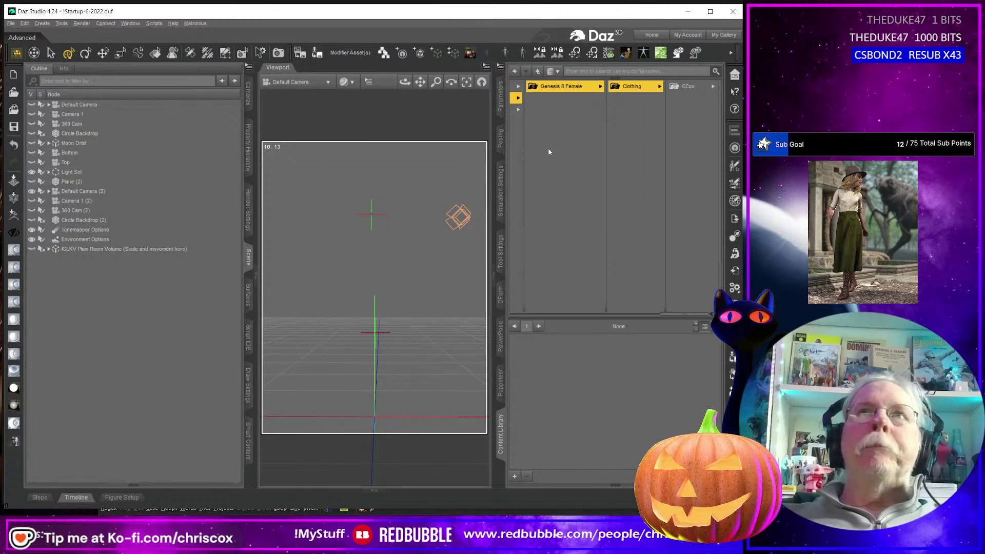
left_click(681, 87)
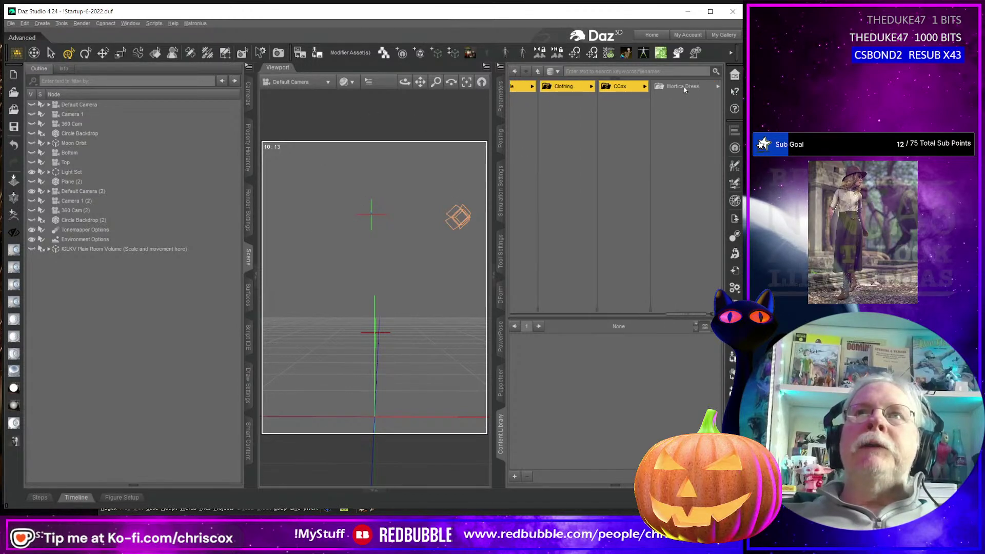
left_click(680, 87)
double_click(533, 357)
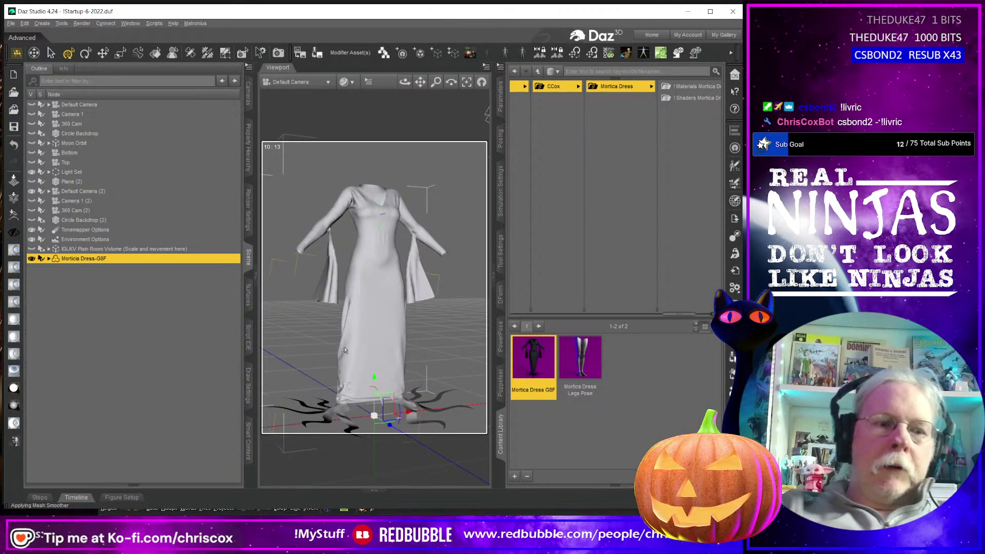
- Render the Mortica dress, inspect it from neckline to tattered hem, and cancel and close the render
key("ctrl+r")
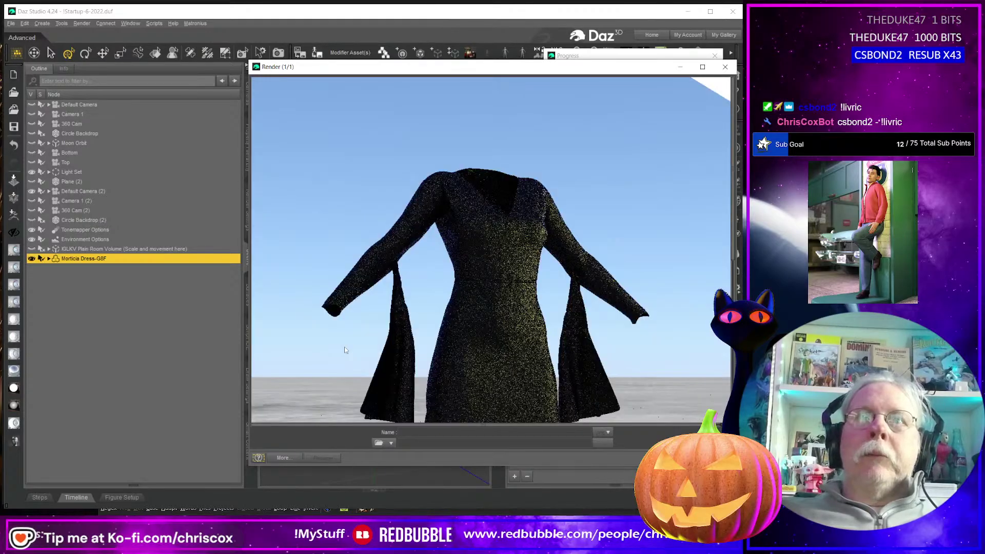
scroll(455, 295, "down", 4)
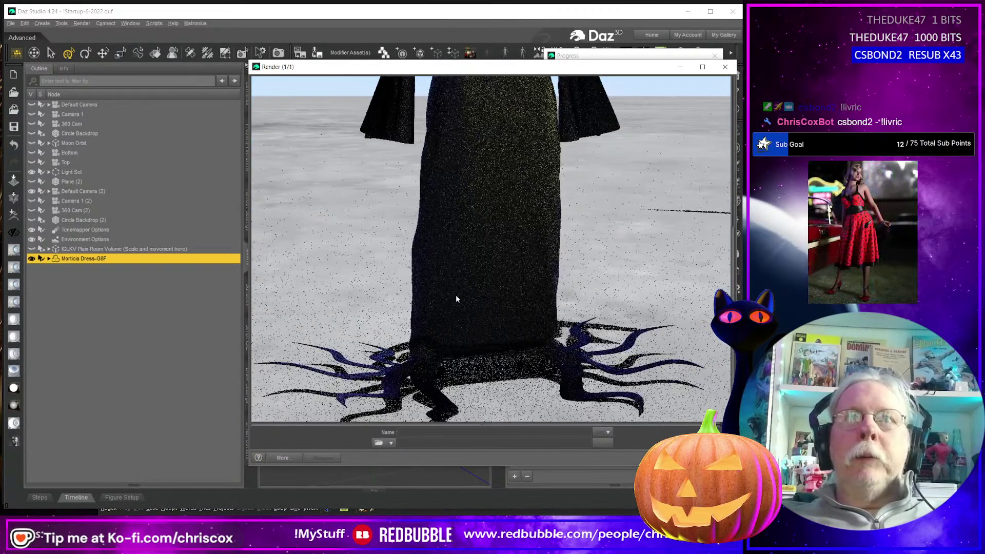
scroll(456, 294, "up", 4)
scroll(456, 299, "up", 1)
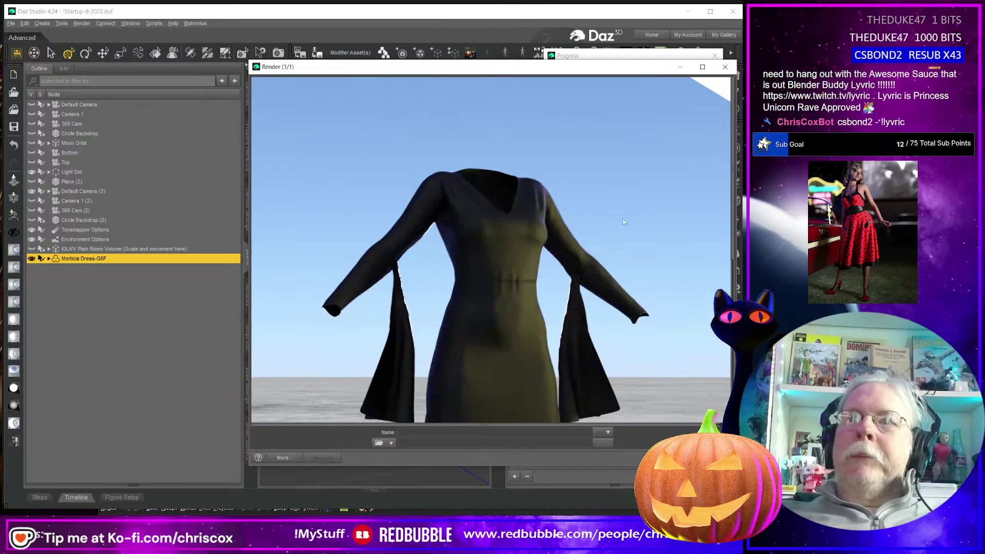
left_click(725, 67)
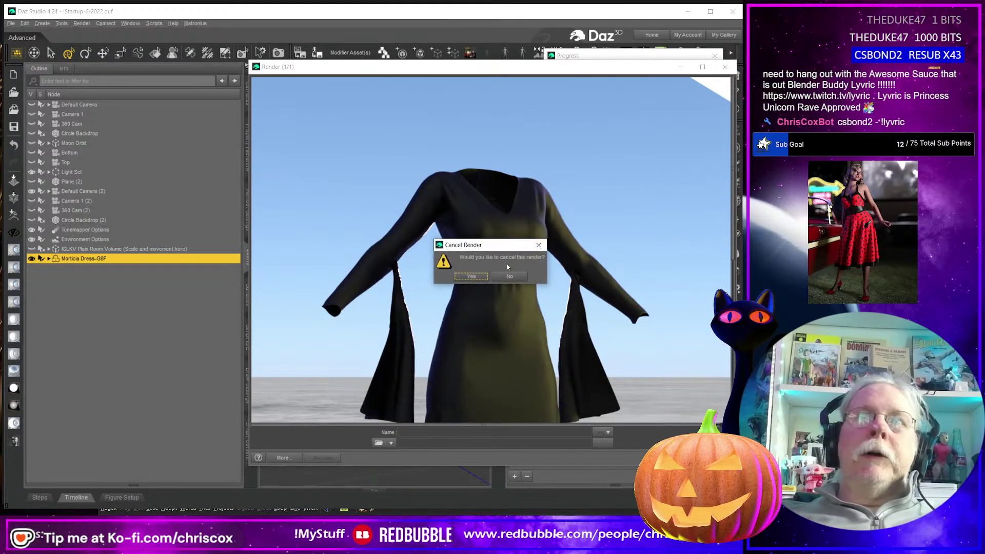
left_click(472, 277)
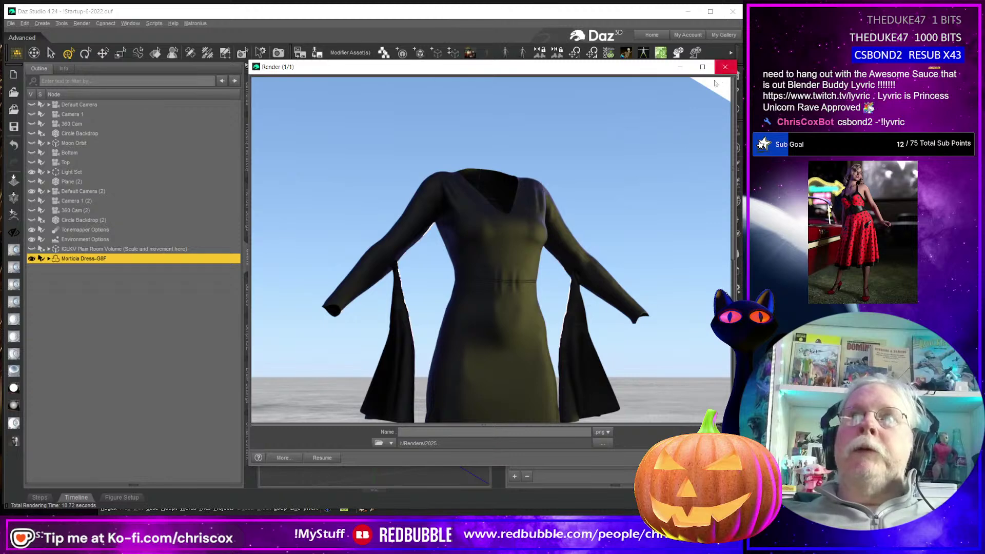
left_click(725, 67)
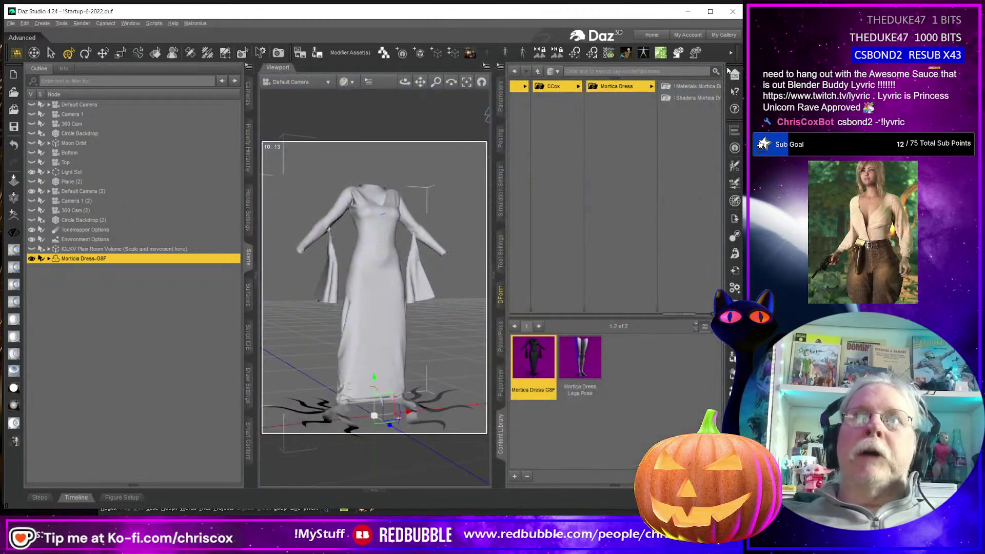
- Delete the Mortica dress, load a Genesis 8 Female figure in its place, and select the figure's lower abdomen
left_click(362, 345)
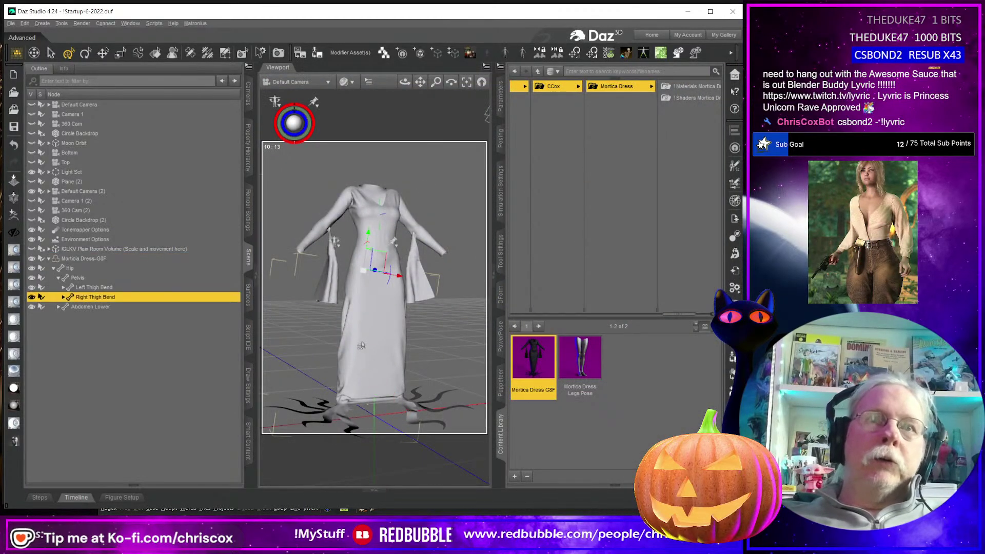
key("Delete")
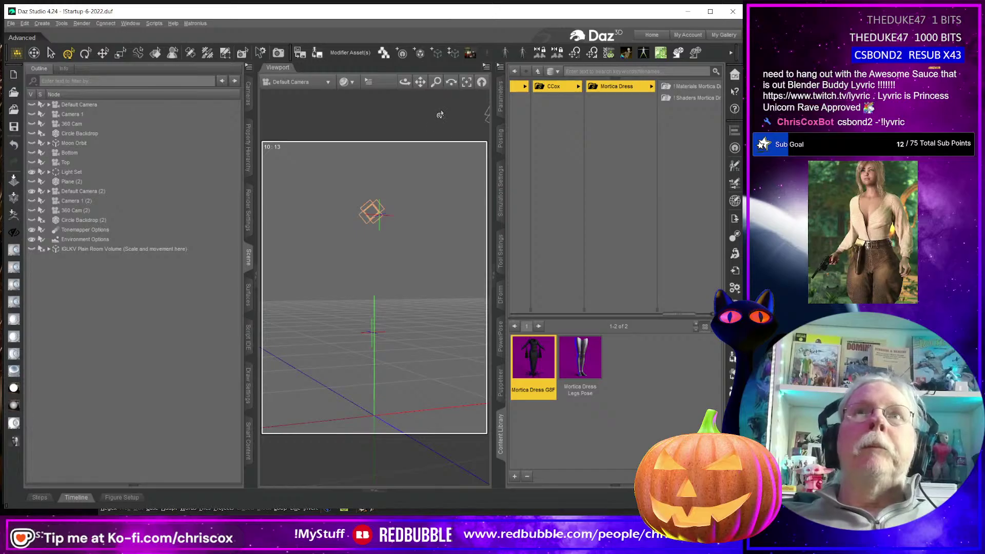
left_click(470, 53)
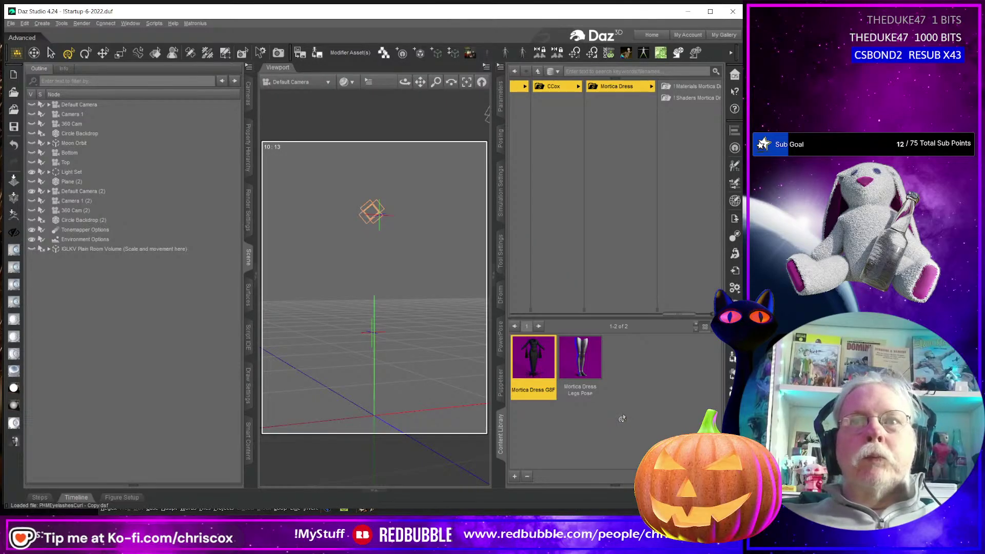
left_click(384, 265)
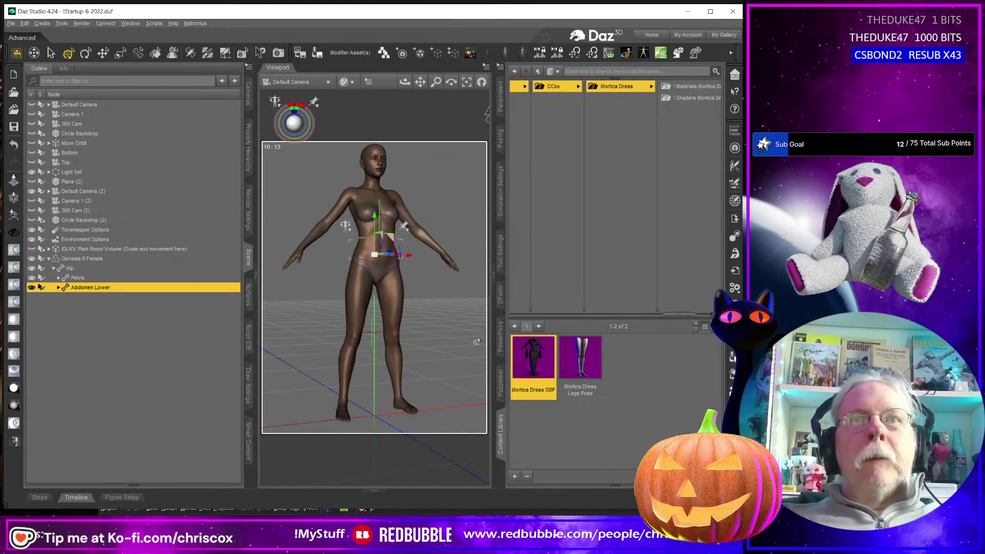
- Fit the Mortica Dress G8F to the Genesis 8 Female figure and apply the Mortica Dress Legs Pose
double_click(532, 370)
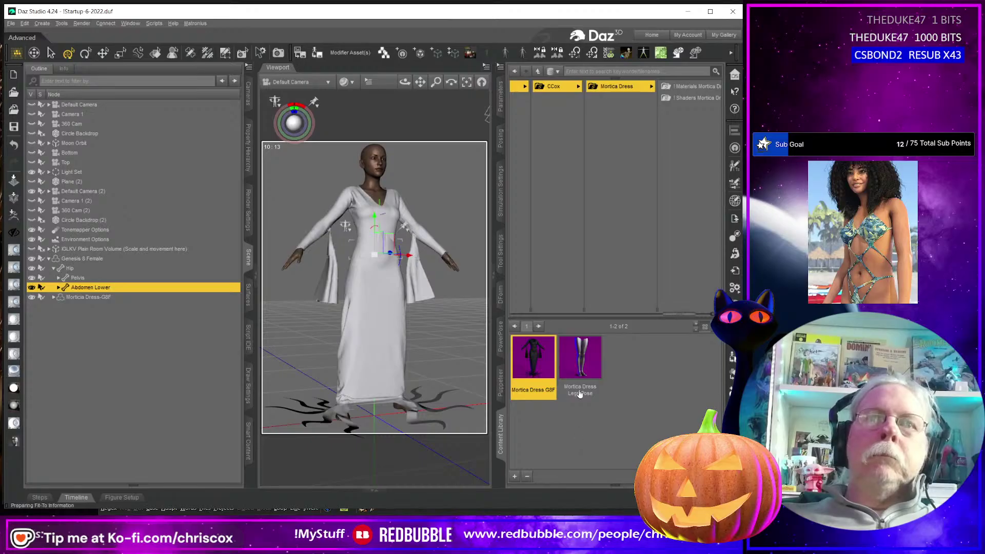
double_click(580, 370)
middle_click_drag(439, 394, 233, 409)
scroll(407, 370, "down", 1)
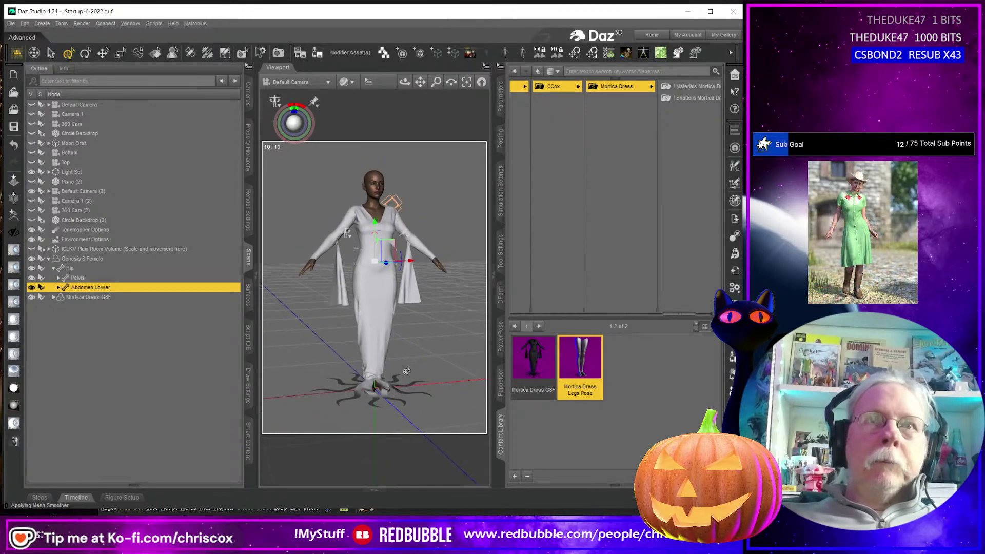
middle_click_drag(303, 323, 420, 334)
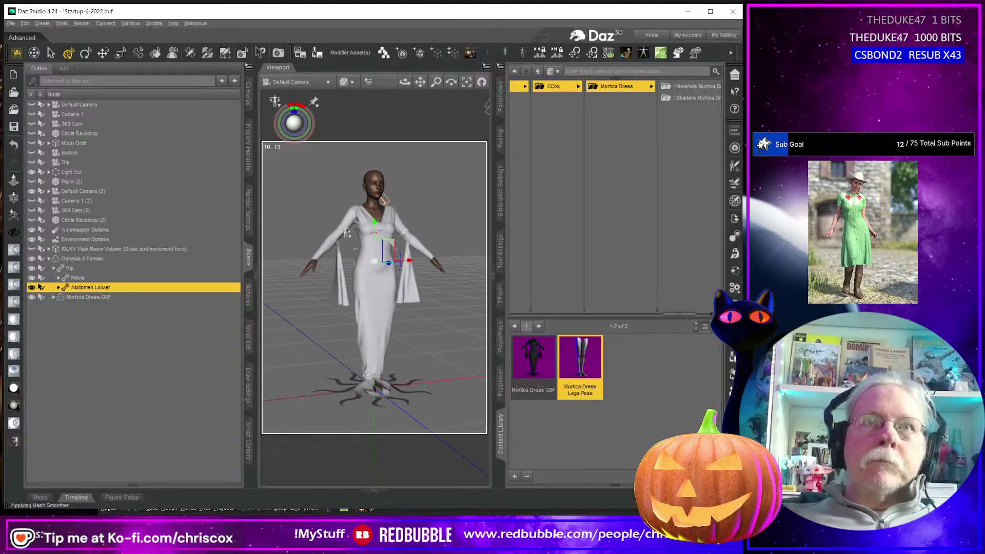
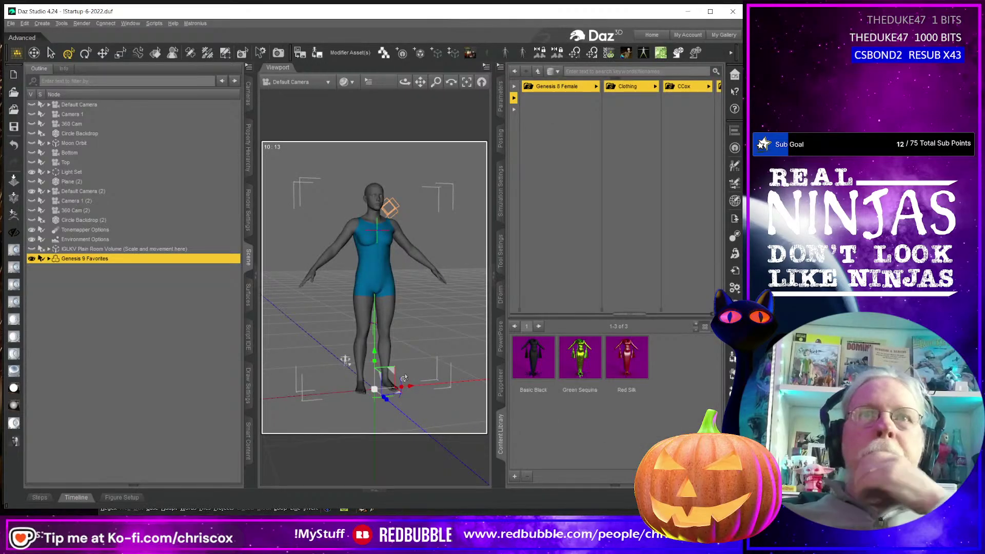
- Select the Genesis 9 figure's left thigh and load the Mortica Dress G8F from its product folder onto the figure
left_click(383, 329)
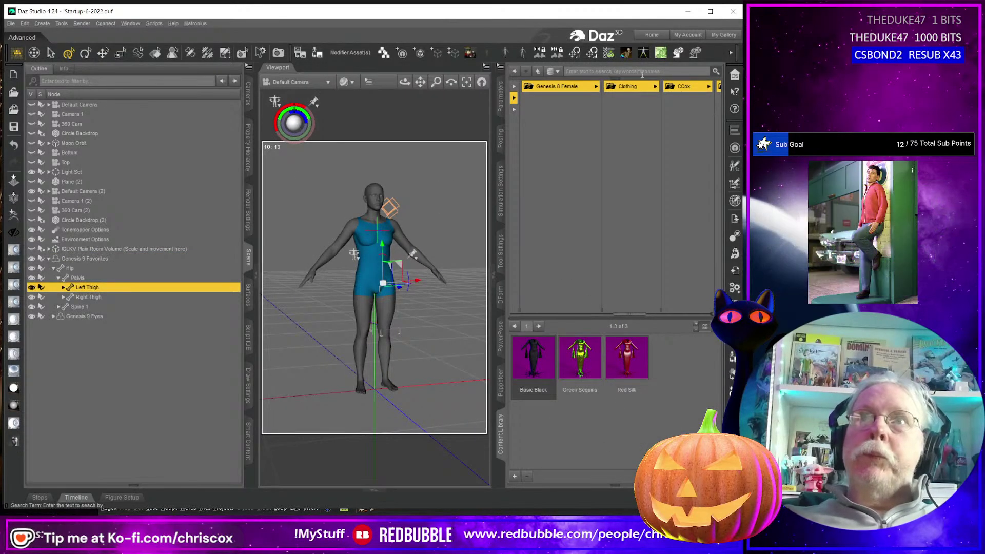
left_click(691, 91)
left_click(697, 90)
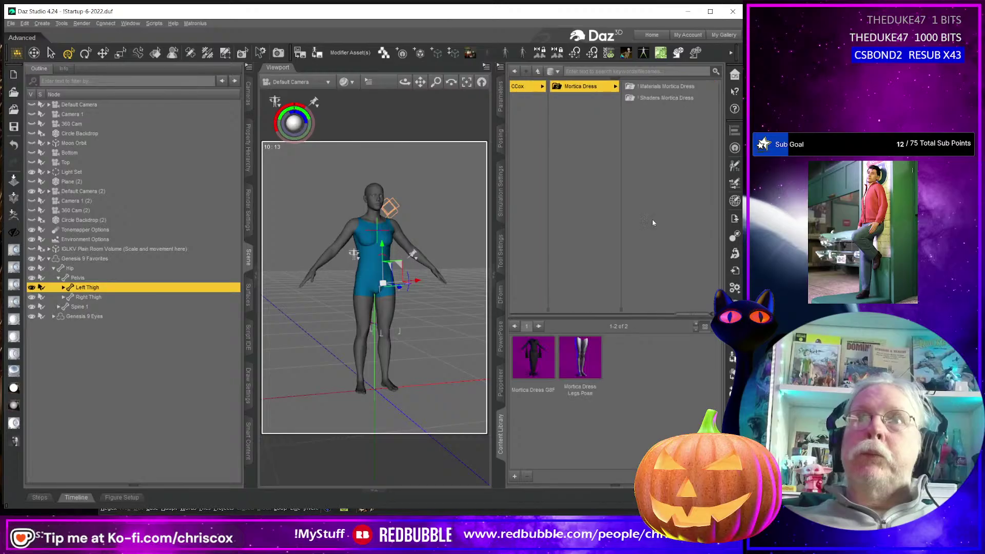
left_click_drag(530, 351, 446, 343)
left_click_drag(382, 271, 448, 326)
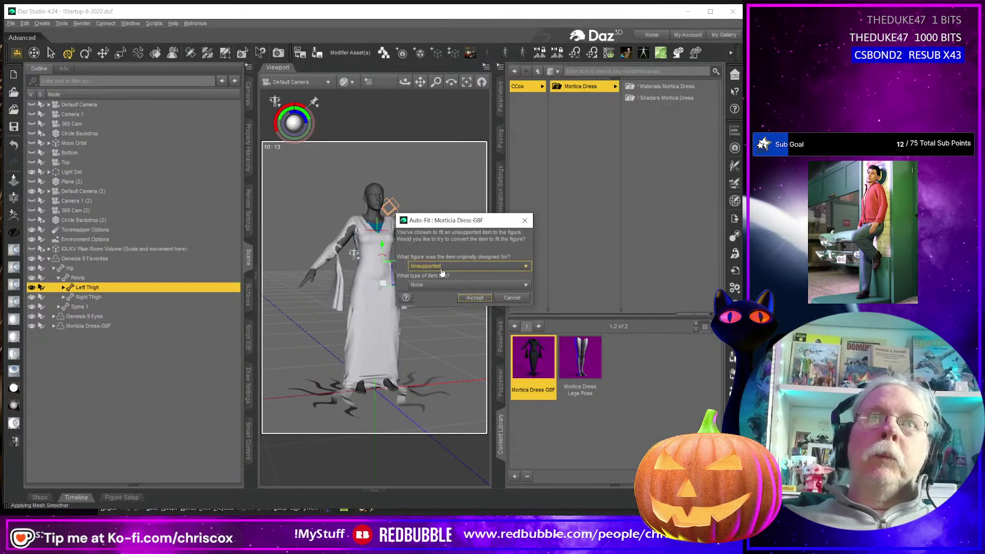
- Auto-fit the dress as a Genesis 8 Female item using the Dress Long Loose Template
left_click(441, 267)
left_click(438, 296)
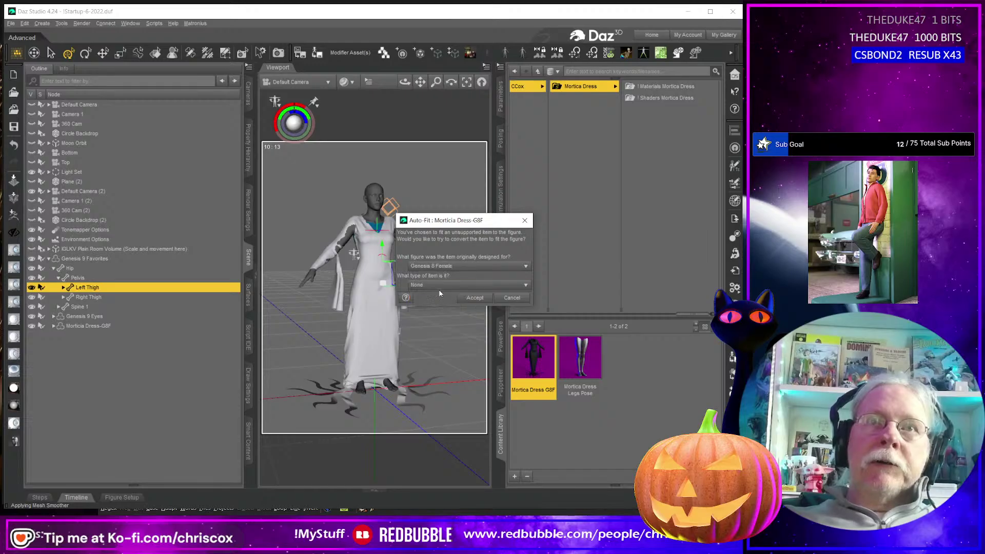
left_click(441, 285)
mouse_move(435, 307)
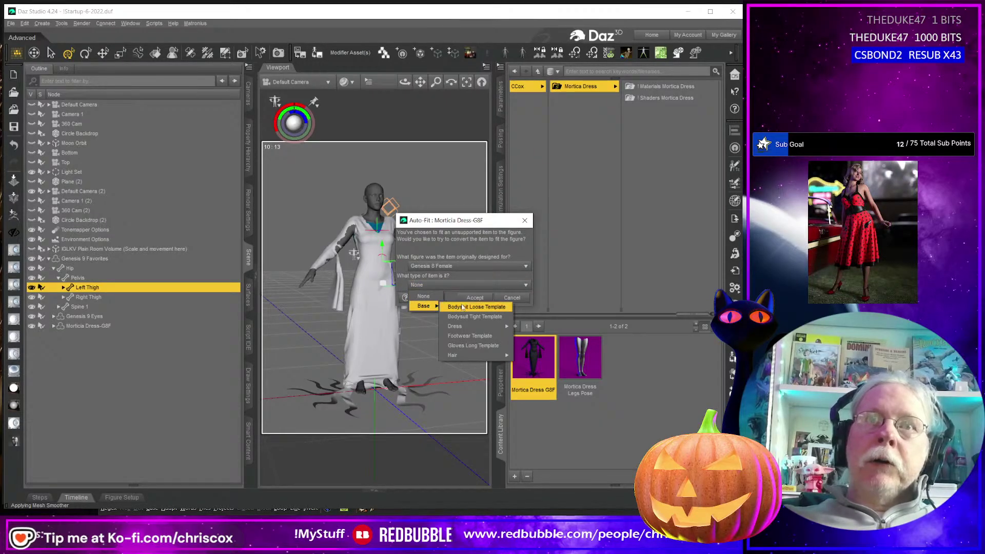
mouse_move(464, 326)
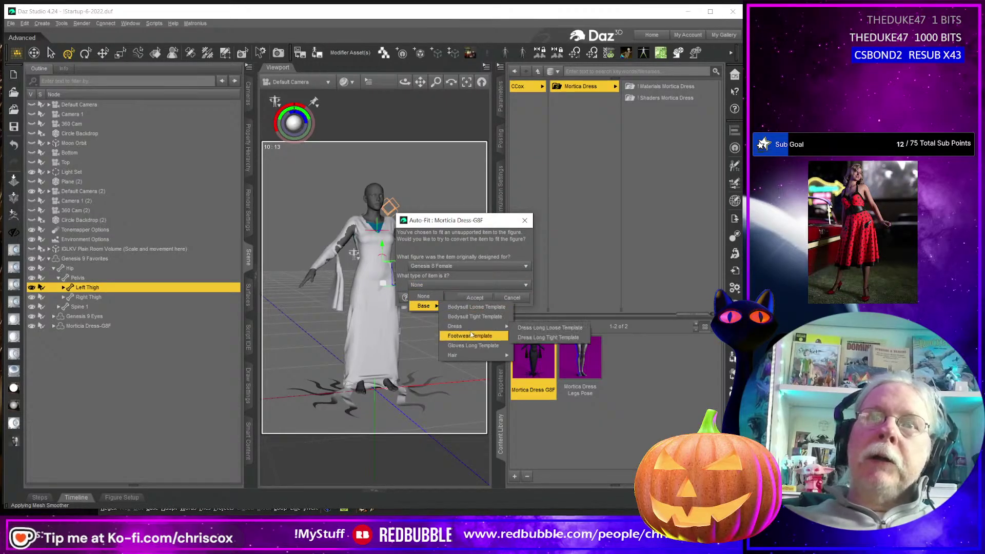
left_click(557, 330)
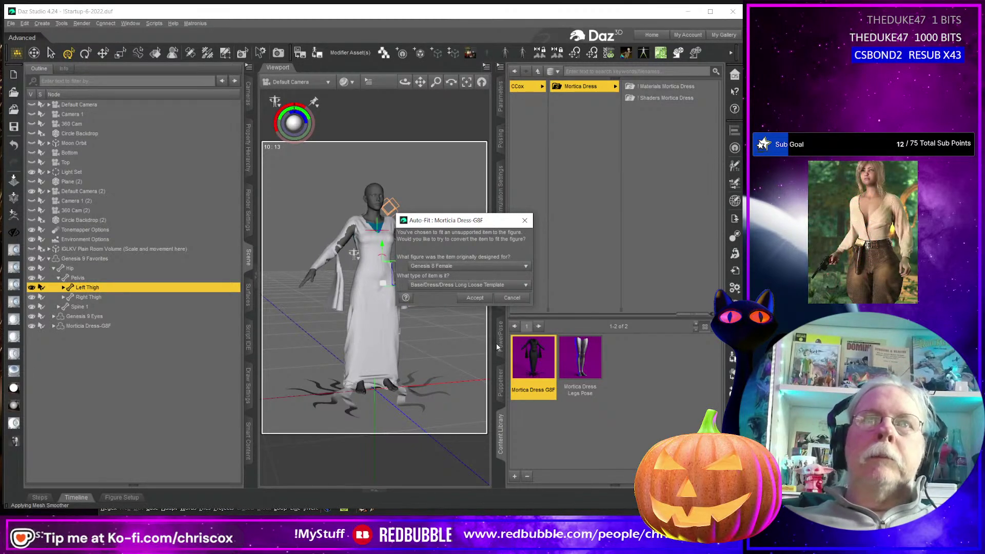
left_click(474, 298)
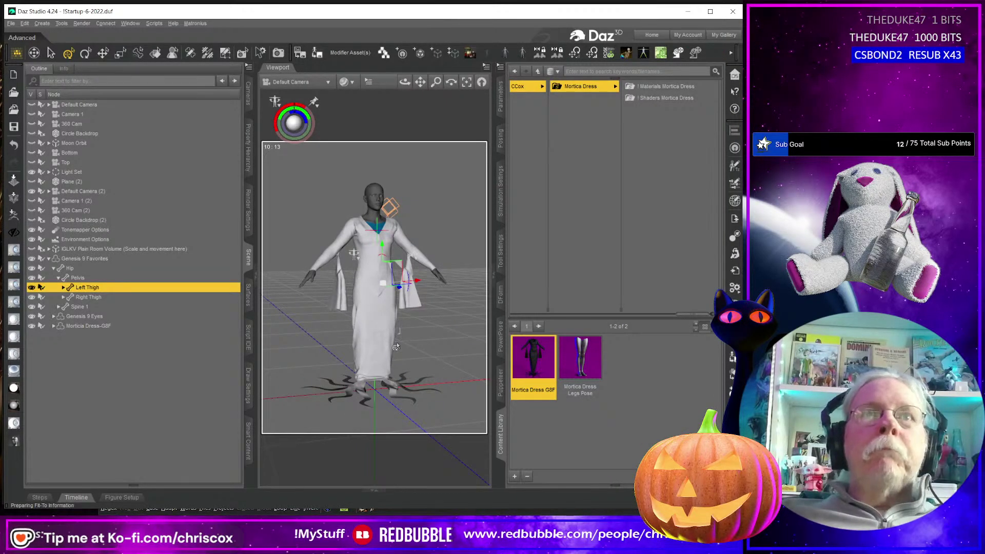
- Check the dress's fit on the Genesis 9 figure, and send the figure and dress together to ZBrush
scroll(398, 342, "up", 5)
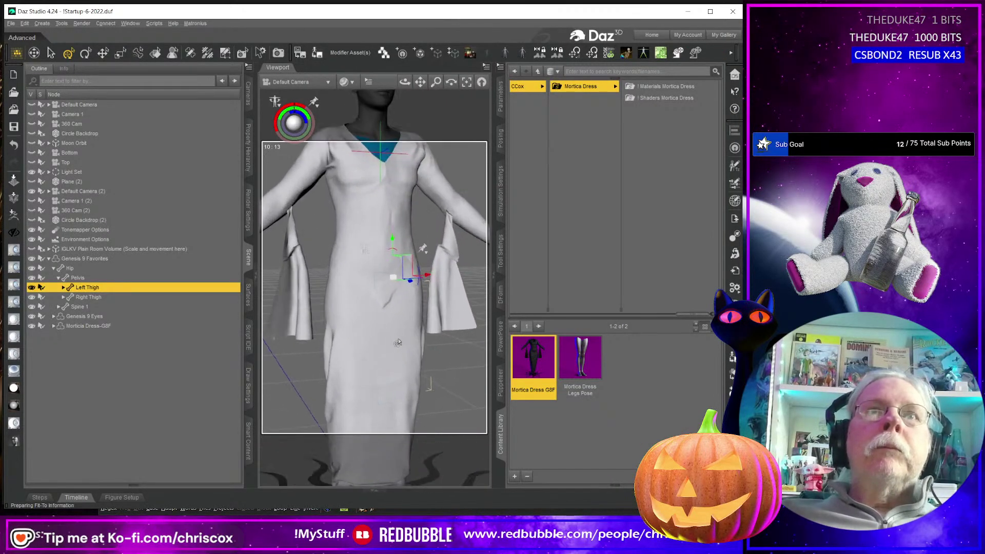
scroll(399, 342, "down", 5)
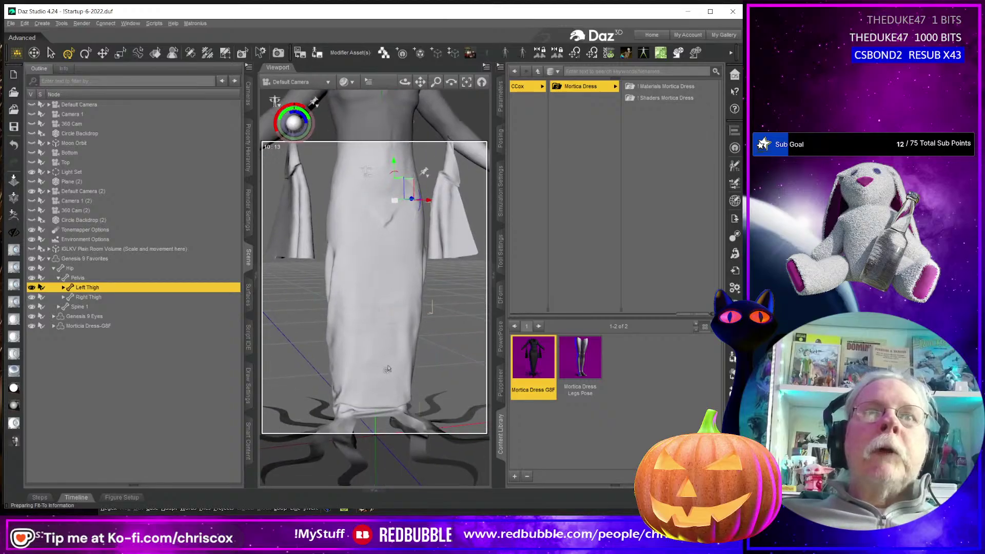
middle_click_drag(399, 342, 387, 379)
middle_click_drag(417, 226, 354, 232)
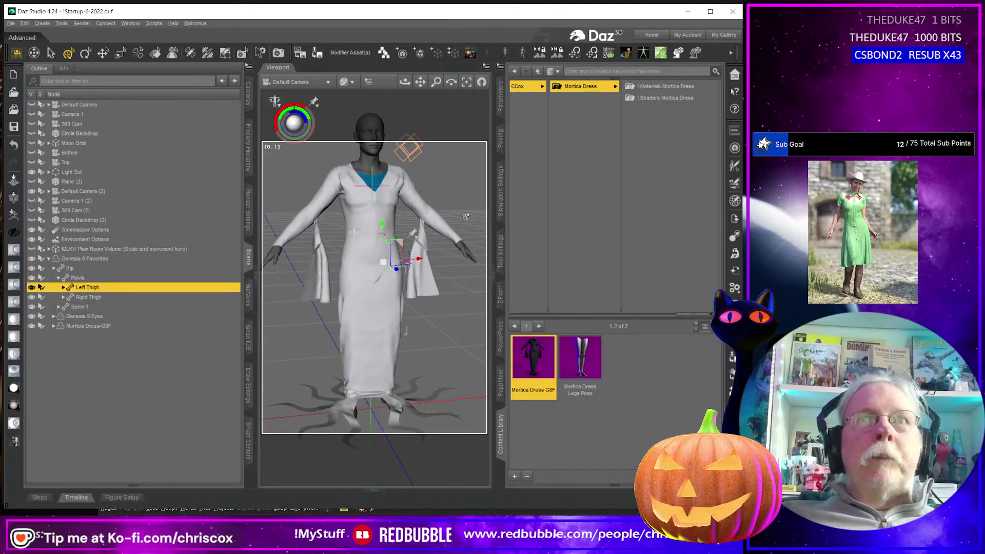
mouse_move(420, 309)
middle_mouse_down()
mouse_move(421, 277)
mouse_move(418, 308)
middle_mouse_up()
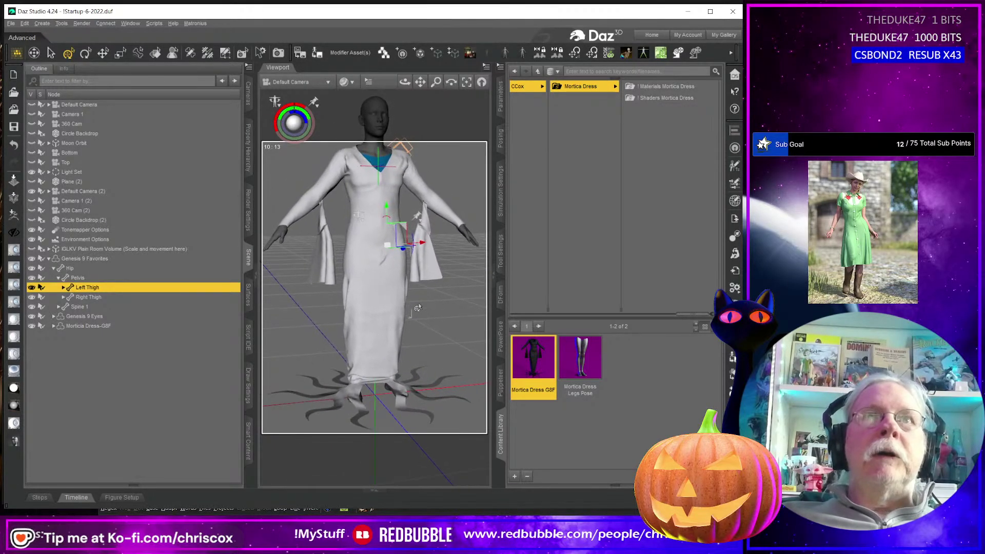
left_click(102, 326)
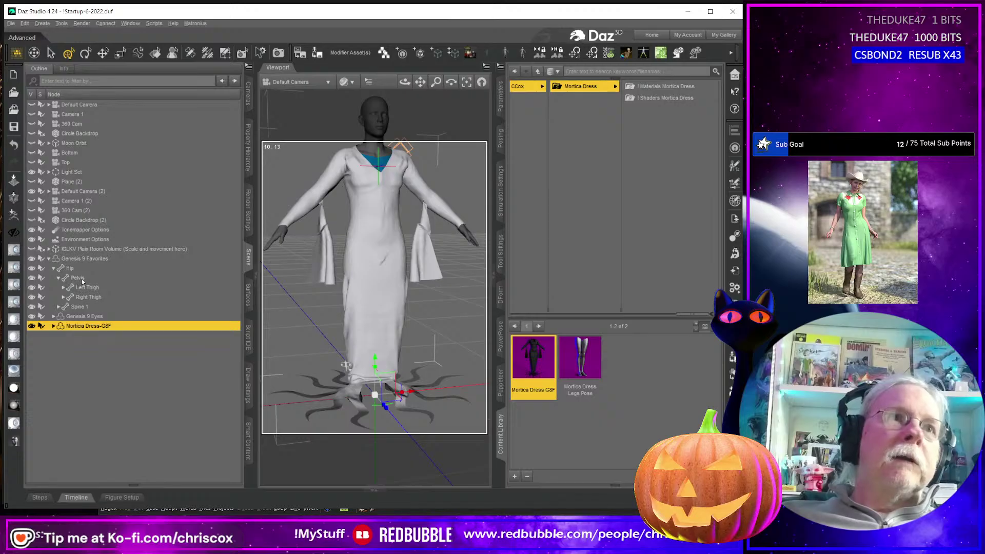
left_click(76, 259, "ctrl")
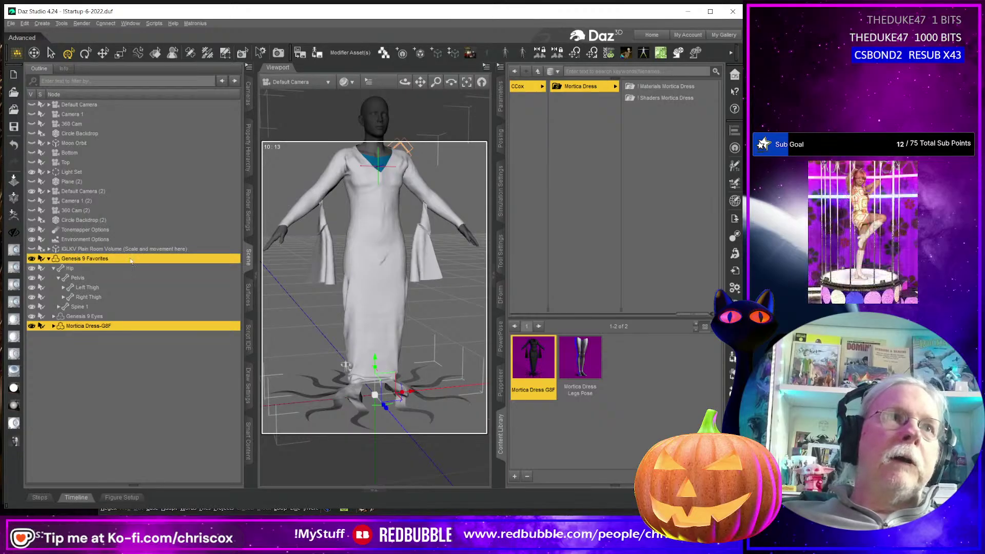
left_click(13, 216)
left_click(491, 288)
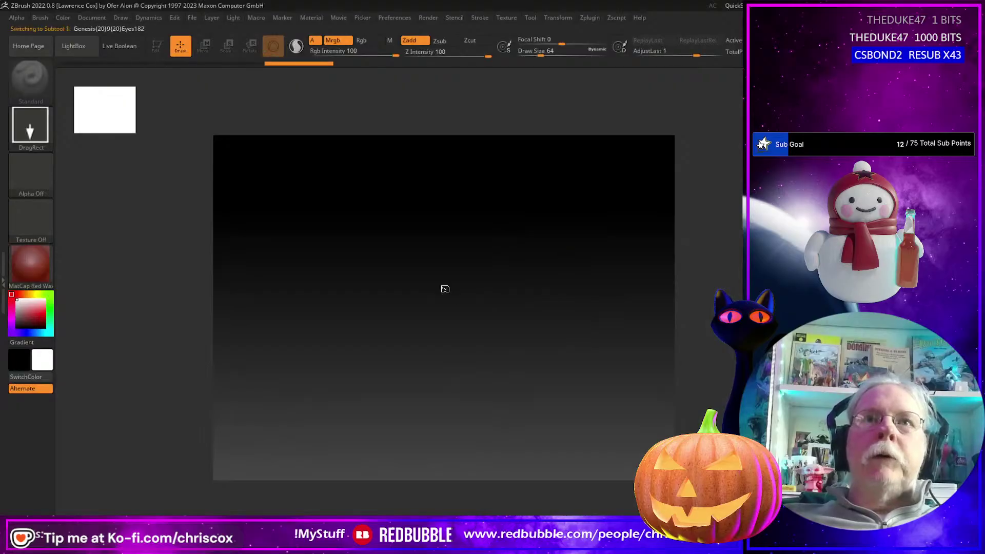
- In ZBrush, dismiss the home page, draw the transferred figure on the canvas, and frame it in Edit mode
left_click(728, 131)
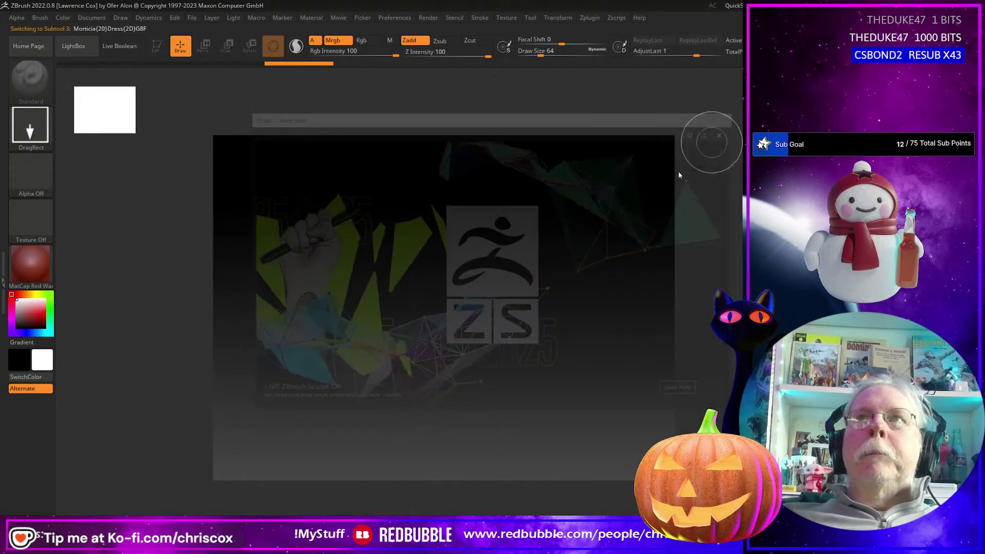
left_click_drag(447, 317, 456, 441)
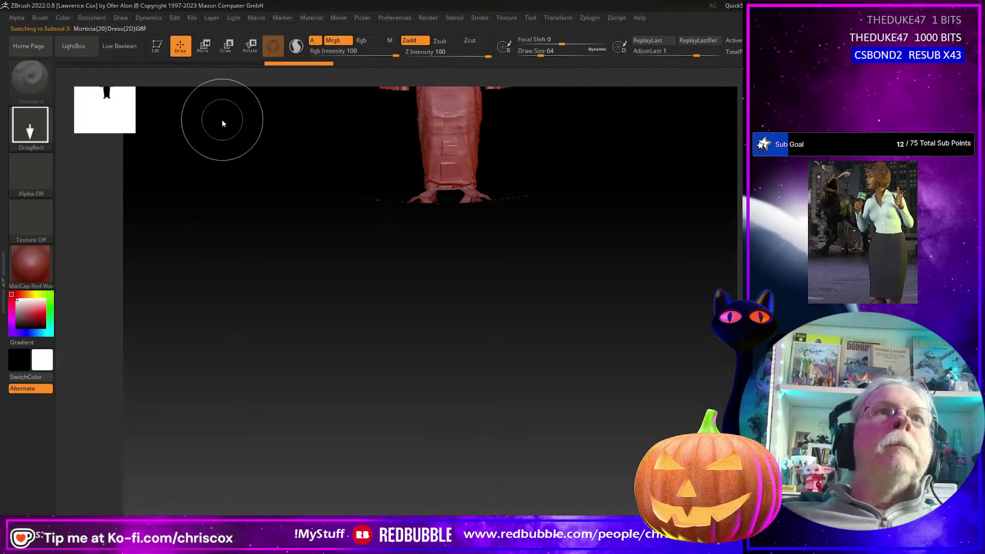
left_click(157, 46)
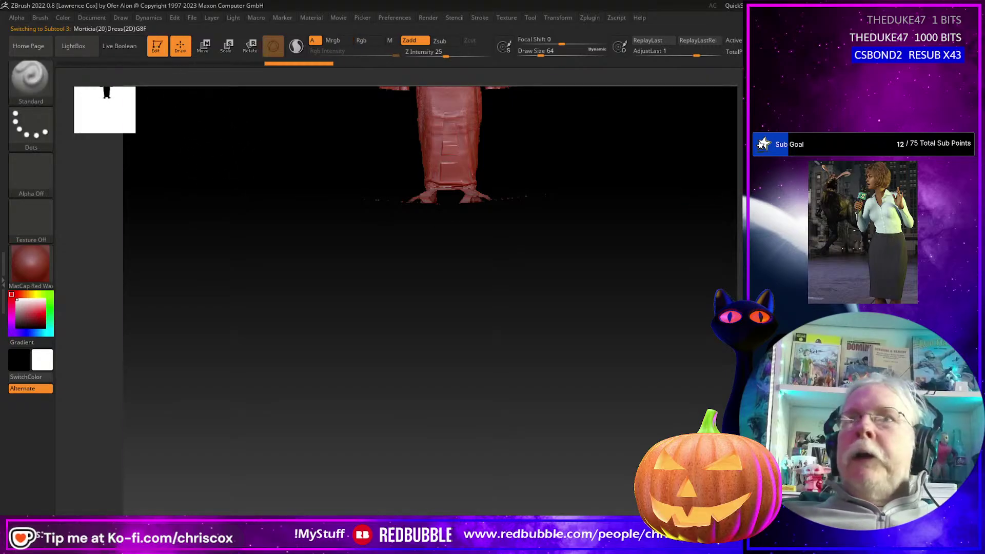
key("f")
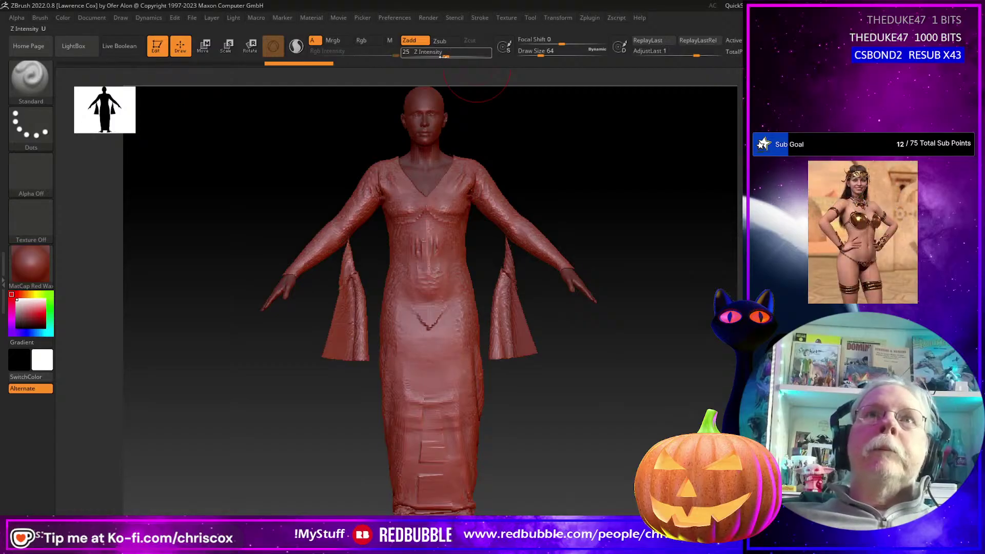
- Set the brush's Z Intensity to 9 and its draw size to 28.75
left_click_drag(446, 55, 437, 55)
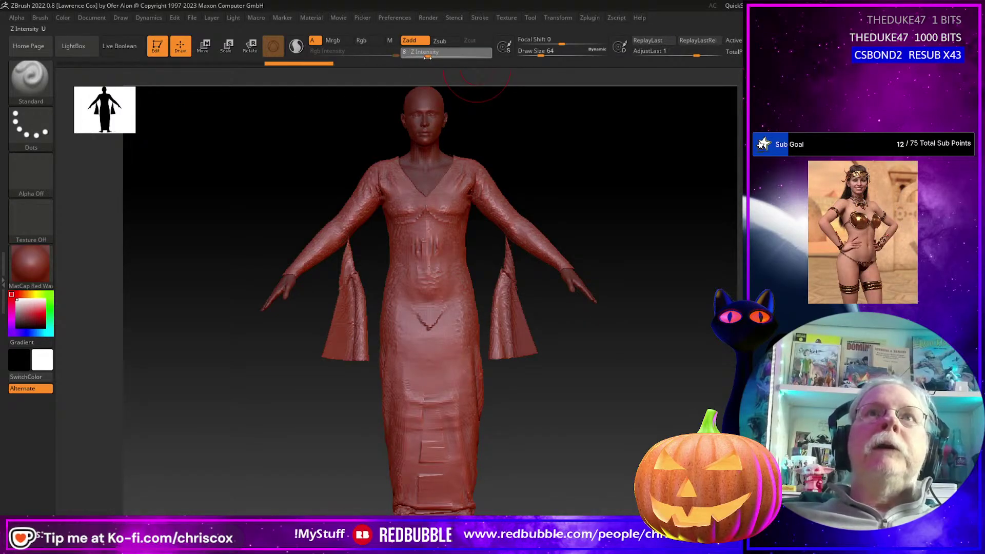
key("shift")
left_click_drag(452, 57, 434, 57)
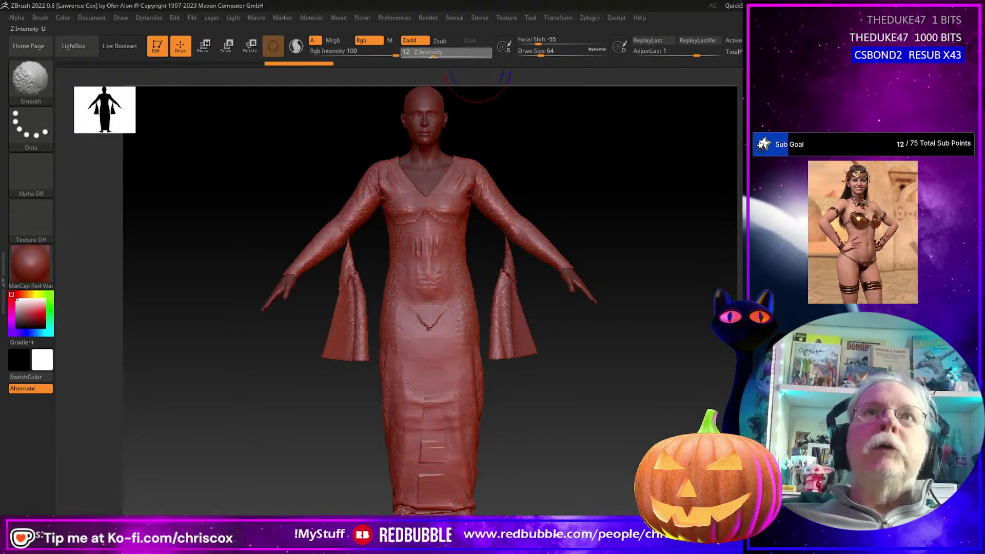
right_click_drag(471, 282, 505, 296, "ctrl")
key("s")
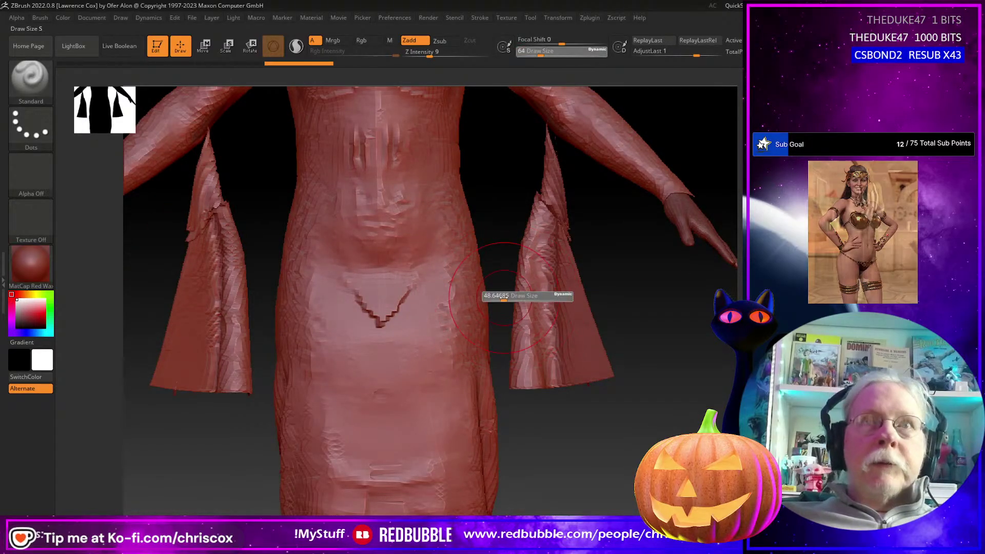
left_click_drag(507, 296, 499, 296)
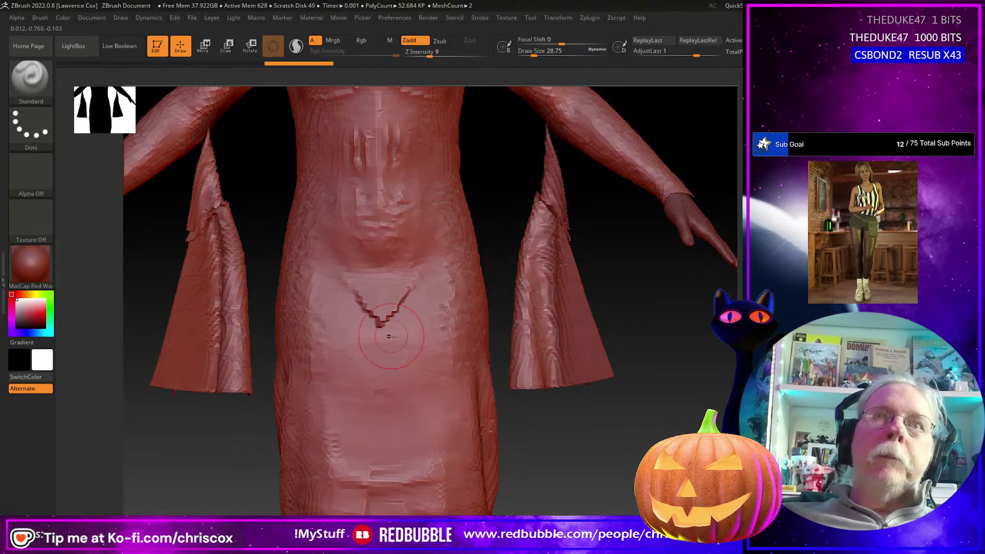
- Smooth away the jagged V-shaped crease on the dress front, enlarging the draw size to about 41
left_click_drag(390, 335, 391, 329, "shift")
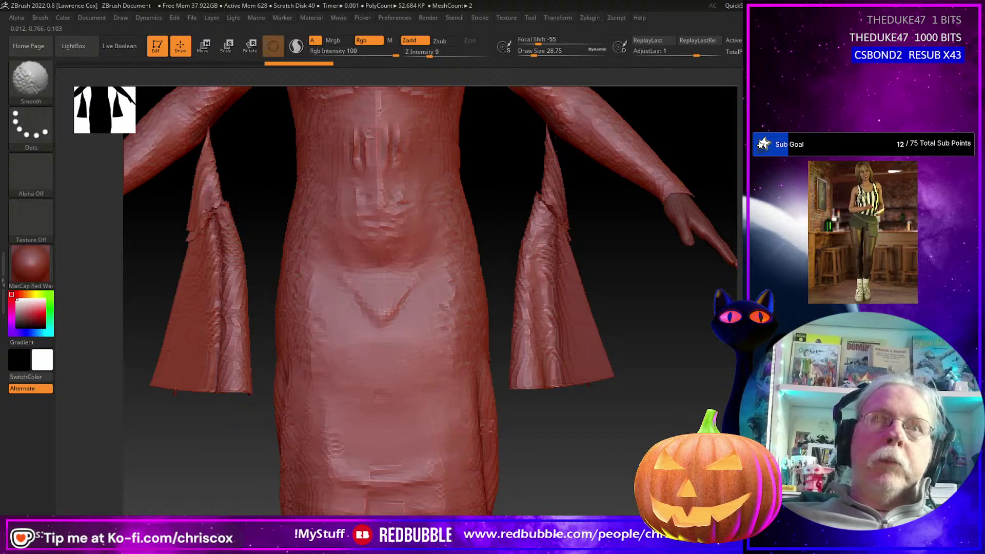
key("s")
left_click_drag(370, 306, 370, 307)
left_click_drag(388, 308, 386, 314, "shift")
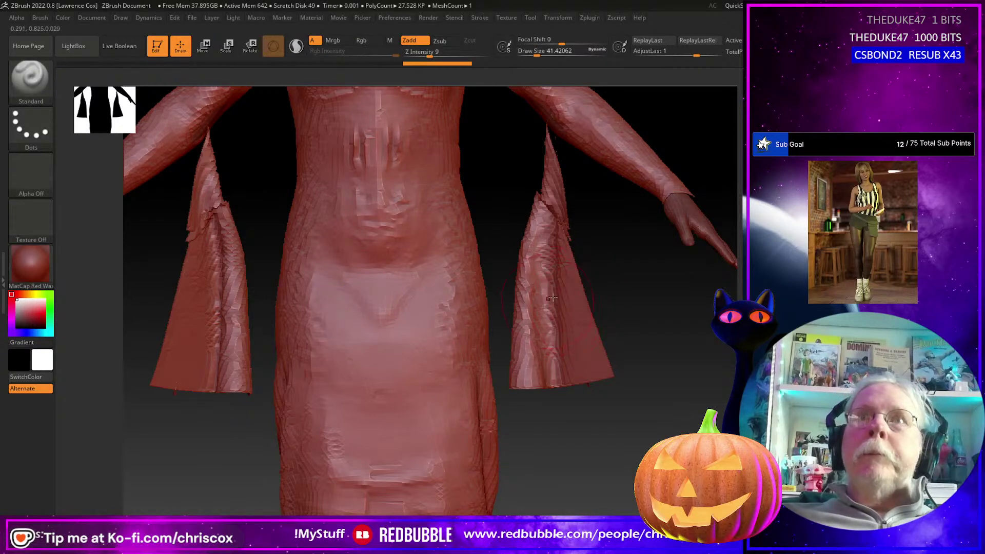
- Try smoothing the rough folds of the hanging sleeve on the figure's left arm
left_click_drag(618, 289, 559, 282)
scroll(559, 273, "up", 5)
mouse_move(477, 195)
left_mouse_down()
mouse_move(587, 183)
mouse_move(552, 154)
mouse_move(518, 141)
mouse_move(513, 149)
mouse_move(590, 248)
left_mouse_up()
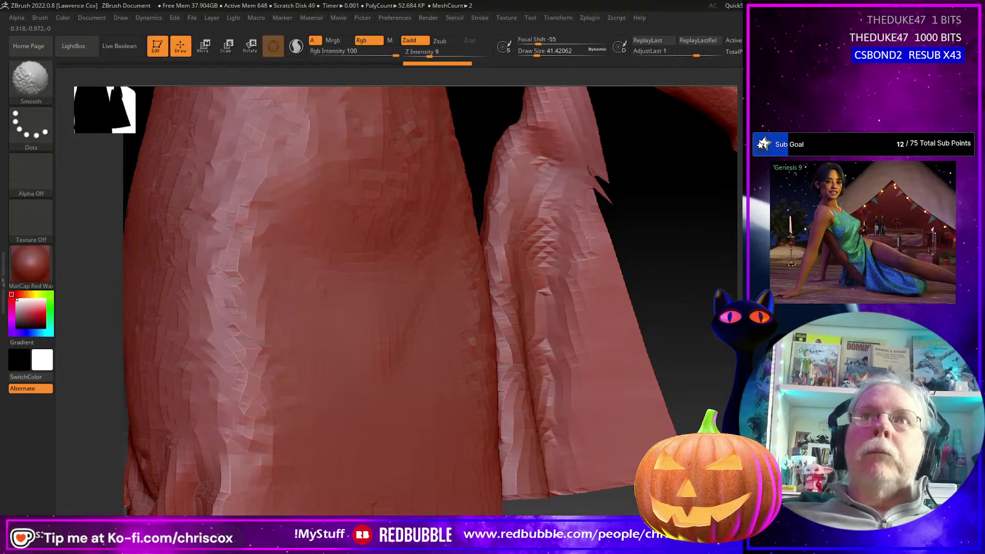
scroll(606, 239, "up", 2)
scroll(606, 238, "down", 5)
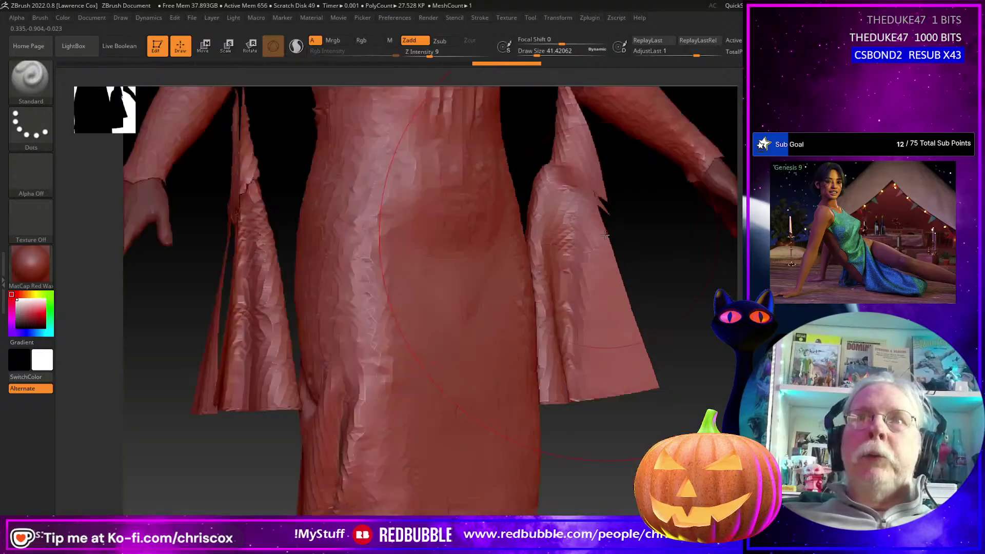
scroll(602, 238, "up", 1)
right_click_drag(601, 237, 594, 234)
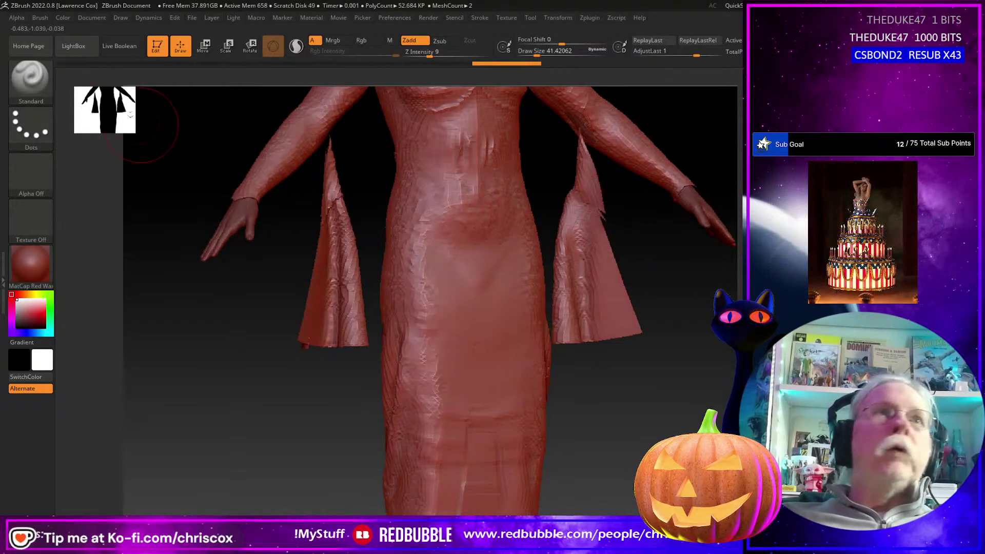
- Open the Smooth Brush Modifiers and smooth down the length of the figure's left hanging sleeve
left_click(42, 19)
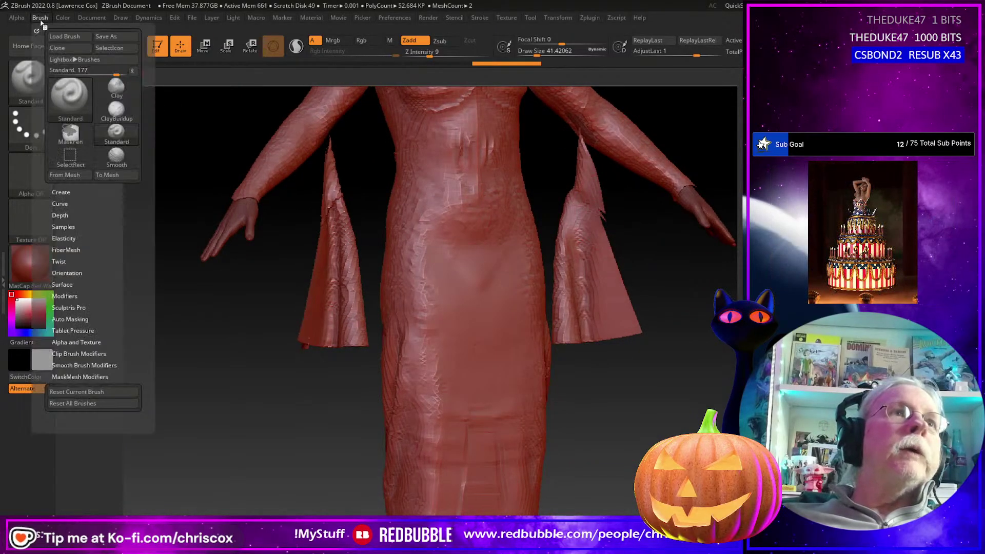
left_click(78, 366)
key("shift")
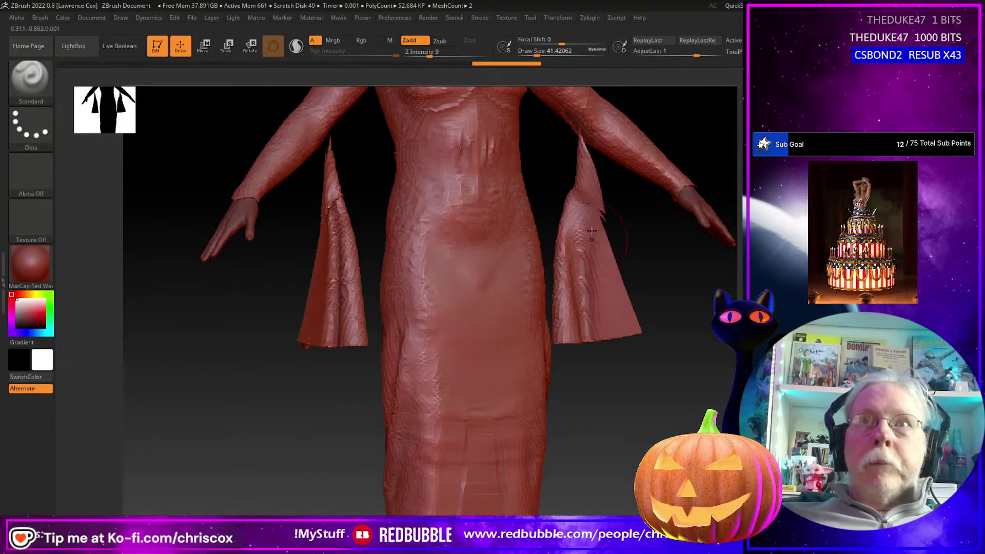
left_click_drag(592, 214, 619, 307, "shift")
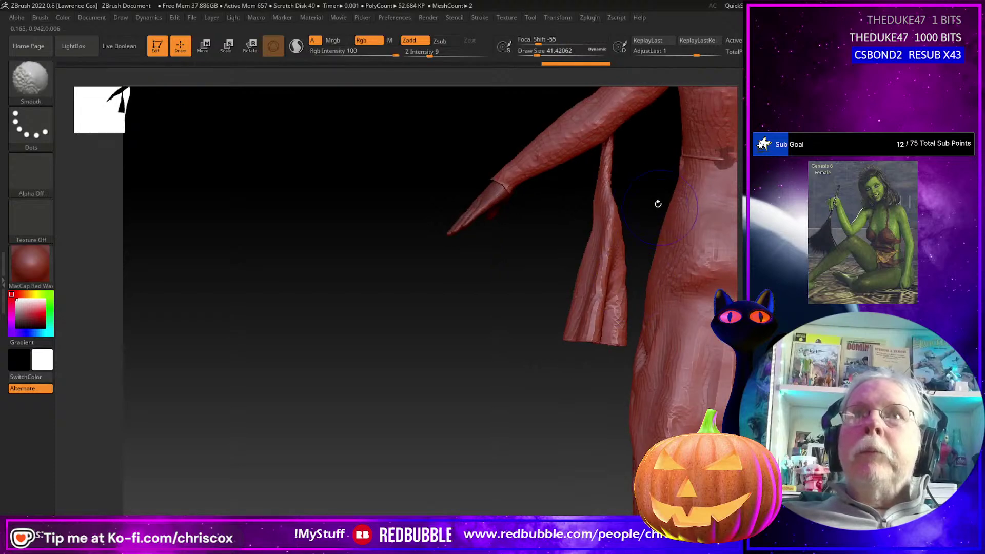
- Smooth the rough folds of the hanging sleeves, working on the figure's left sleeve from behind and the right one from the front
left_click_drag(615, 209, 608, 293, "shift")
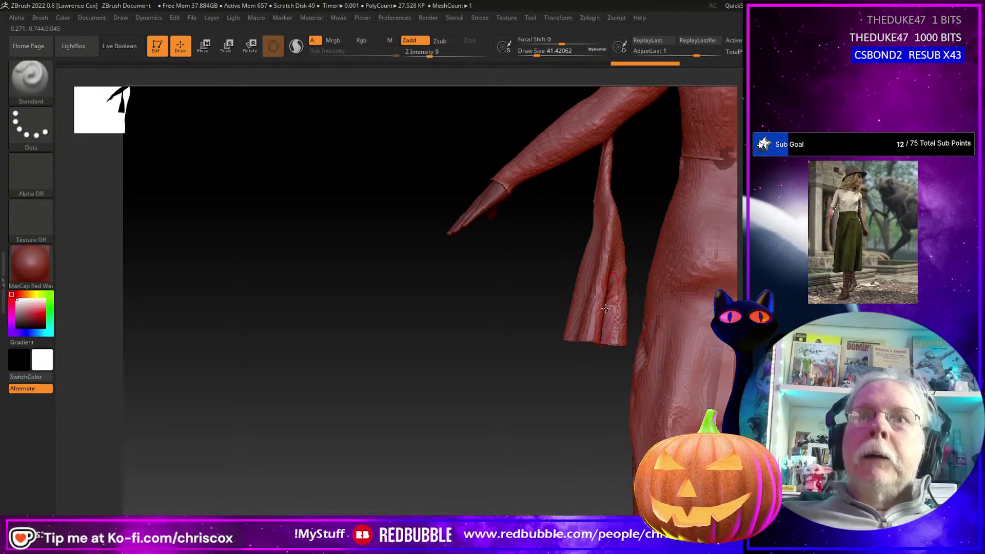
left_click_drag(486, 359, 594, 379)
left_click_drag(362, 272, 358, 204, "shift")
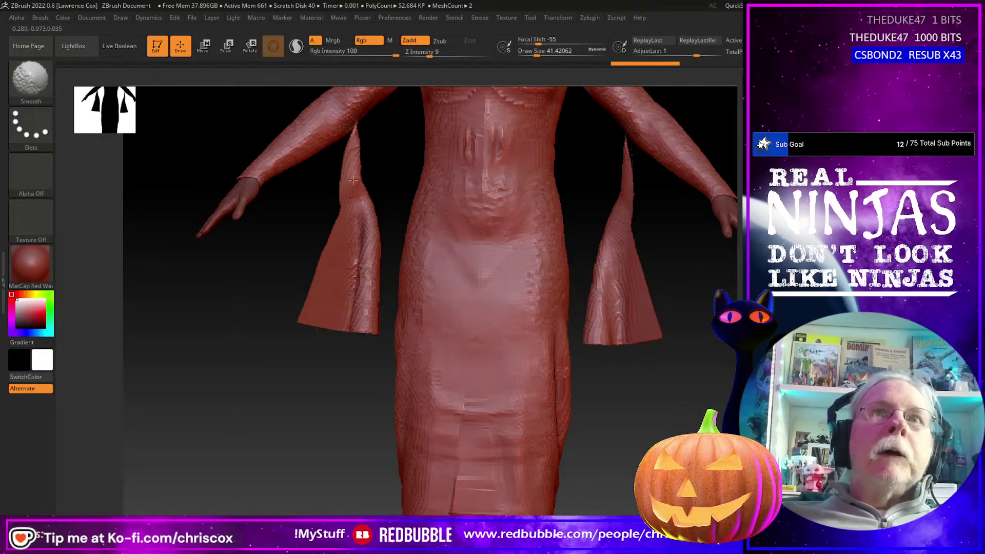
scroll(376, 262, "up", 5)
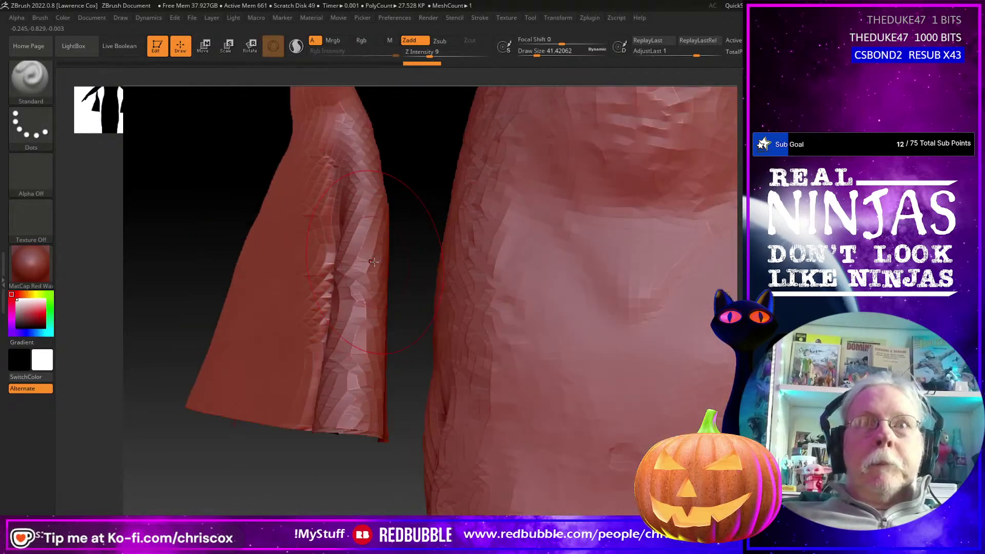
scroll(376, 263, "down", 8)
- Smooth the lower front of the skirt and the bunched area just above the hem
key("shift")
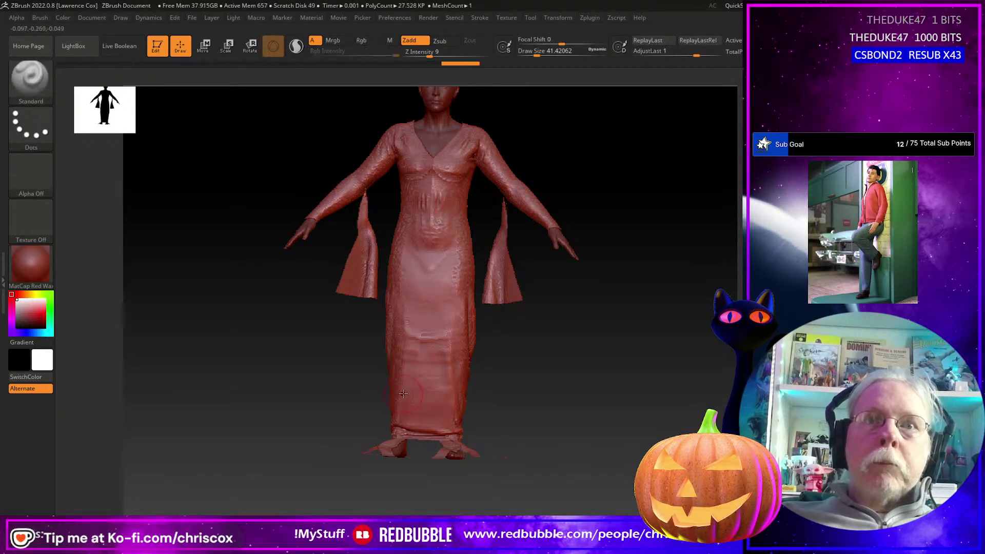
scroll(404, 393, "up", 3)
scroll(404, 393, "up", 2)
key("shift")
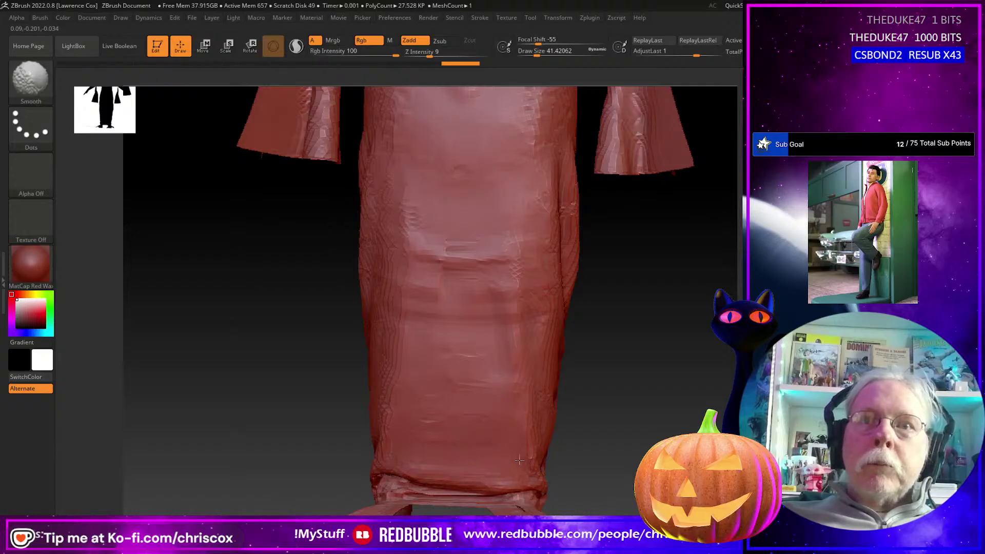
mouse_move(462, 460)
left_mouse_down("shift")
mouse_move(410, 476)
mouse_move(373, 465)
left_mouse_up("shift")
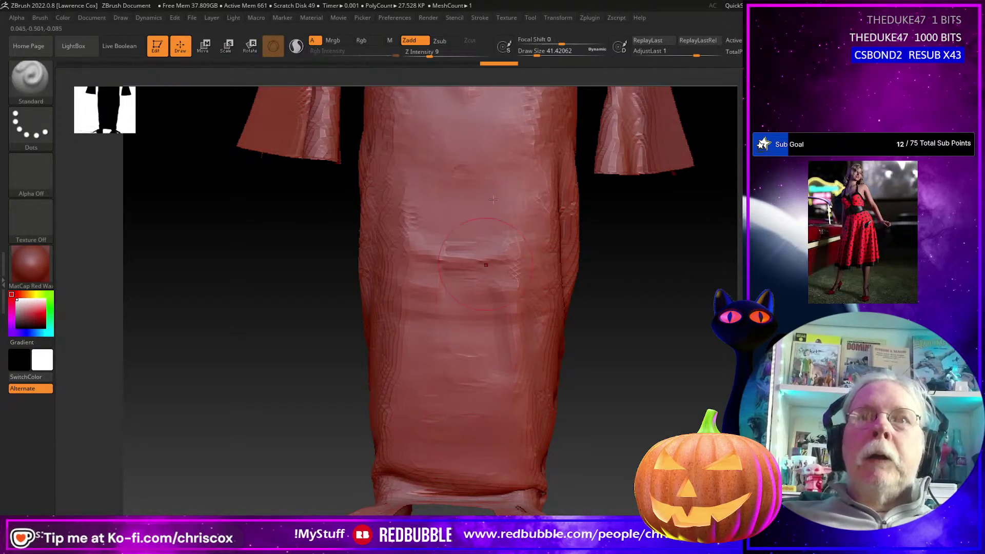
- Set the Smooth brush's Z Intensity to 16 and smooth the lower sides of the skirt near the hem
key("shift")
left_click(438, 53, "shift")
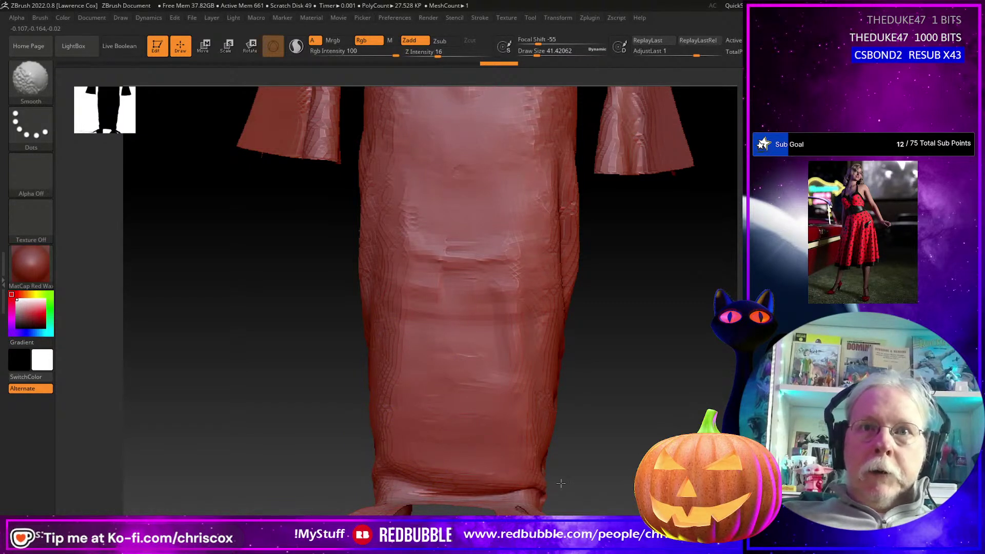
mouse_move(542, 423)
left_mouse_down("shift")
mouse_move(542, 351)
mouse_move(542, 441)
mouse_move(543, 410)
left_mouse_up("shift")
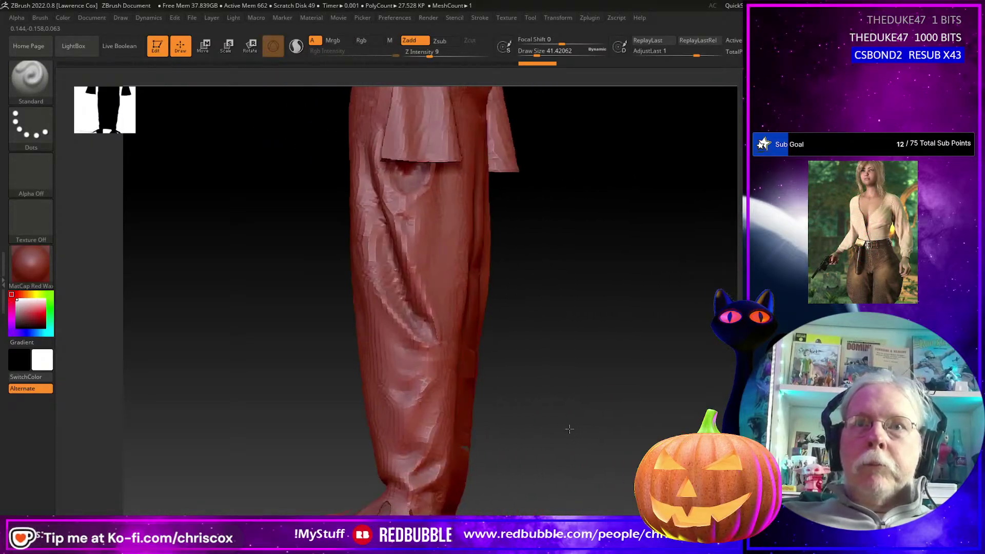
key("shift")
left_click_drag(415, 450, 403, 452, "shift")
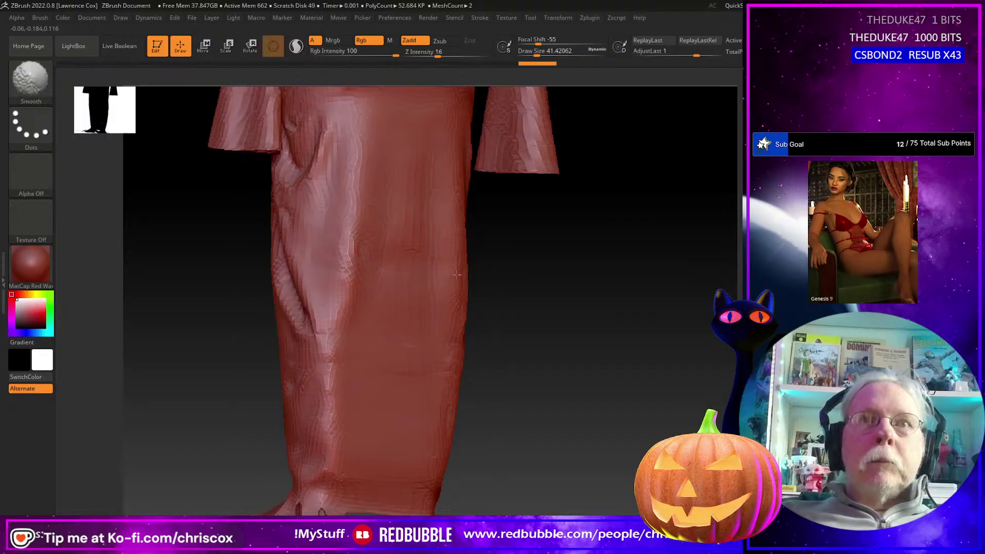
- Smooth the vertical ridges on the back of the skirt below the seat
left_click_drag(320, 392, 356, 346, "alt")
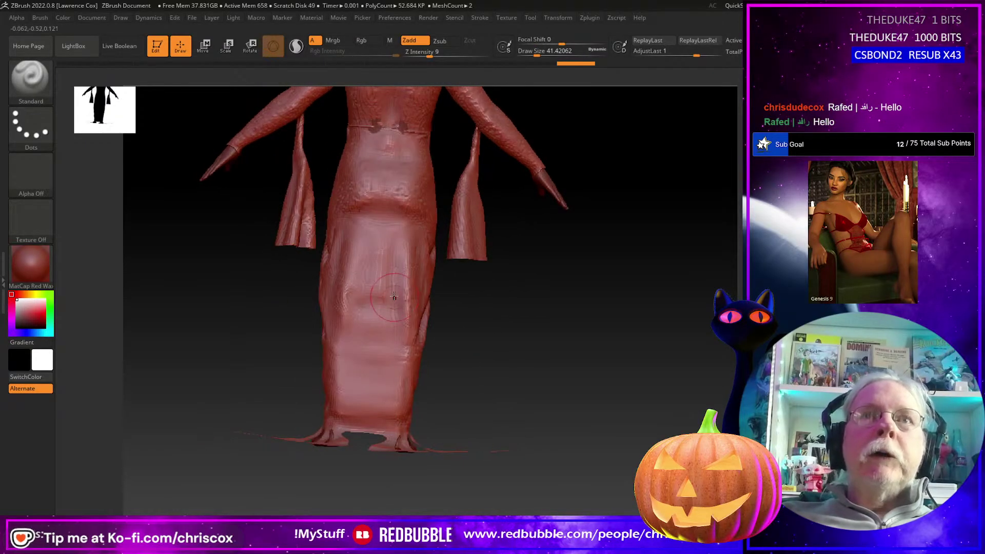
key("shift")
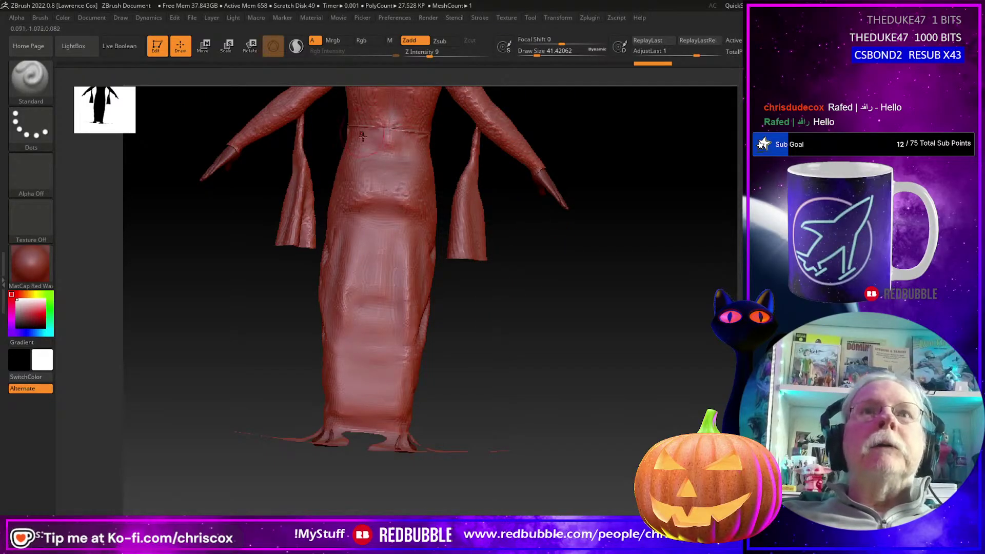
scroll(378, 153, "up", 2)
- Smooth the deep diagonal folds along the sides of the skirt at thigh height
right_click_drag(438, 235, 446, 283)
key("shift")
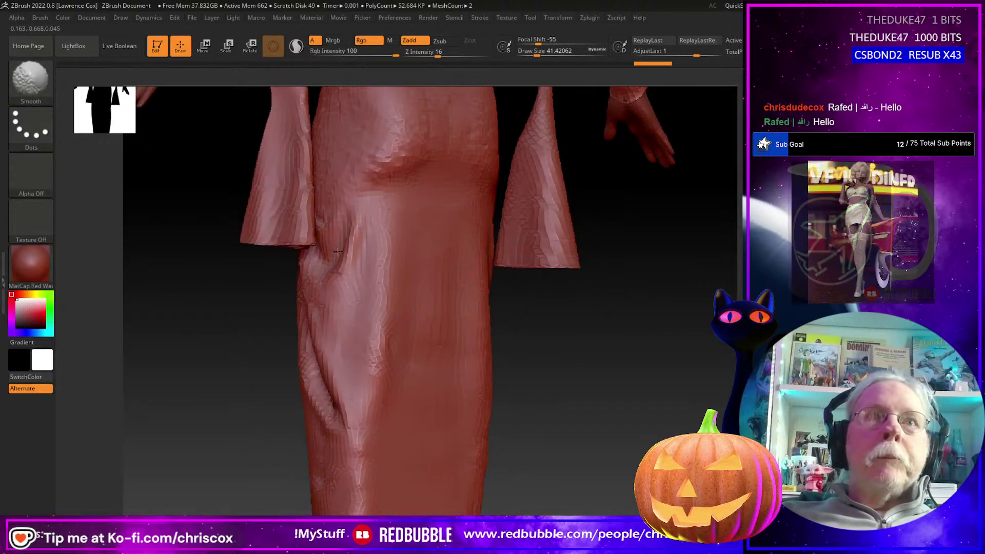
mouse_move(354, 247)
right_mouse_down()
mouse_move(363, 319)
mouse_move(407, 268)
mouse_move(391, 330)
mouse_move(449, 271)
right_mouse_up()
key("shift")
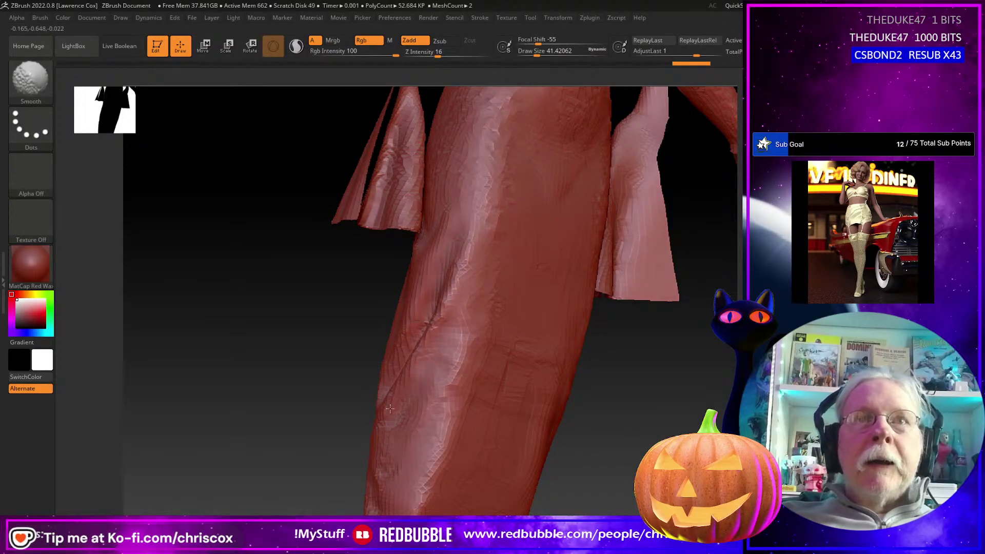
mouse_move(387, 495)
right_mouse_down("alt")
mouse_move(505, 312)
mouse_move(521, 478)
right_mouse_up("alt")
key("shift")
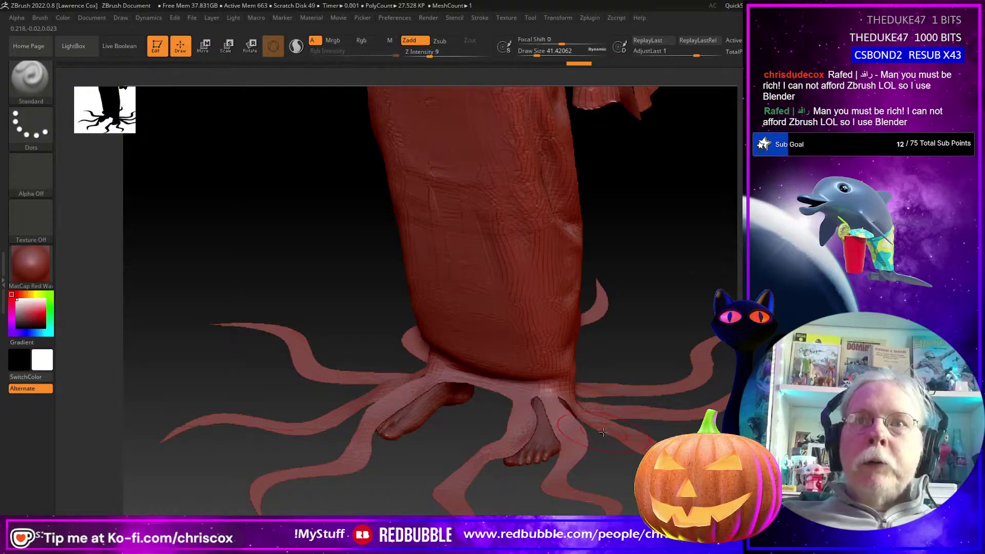
- Smooth the wrinkles on the front of the dress across the abdomen, from the hips up to the midriff
mouse_move(569, 441)
right_mouse_down()
mouse_move(601, 461)
mouse_move(658, 348)
right_mouse_up()
left_click_drag(657, 348, 655, 343, "shift")
mouse_move(644, 293)
left_mouse_down("shift")
mouse_move(650, 300)
mouse_move(705, 212)
left_mouse_up("shift")
mouse_move(679, 272)
right_mouse_down()
mouse_move(653, 297)
mouse_move(667, 301)
mouse_move(394, 343)
mouse_move(599, 260)
mouse_move(603, 414)
right_mouse_up()
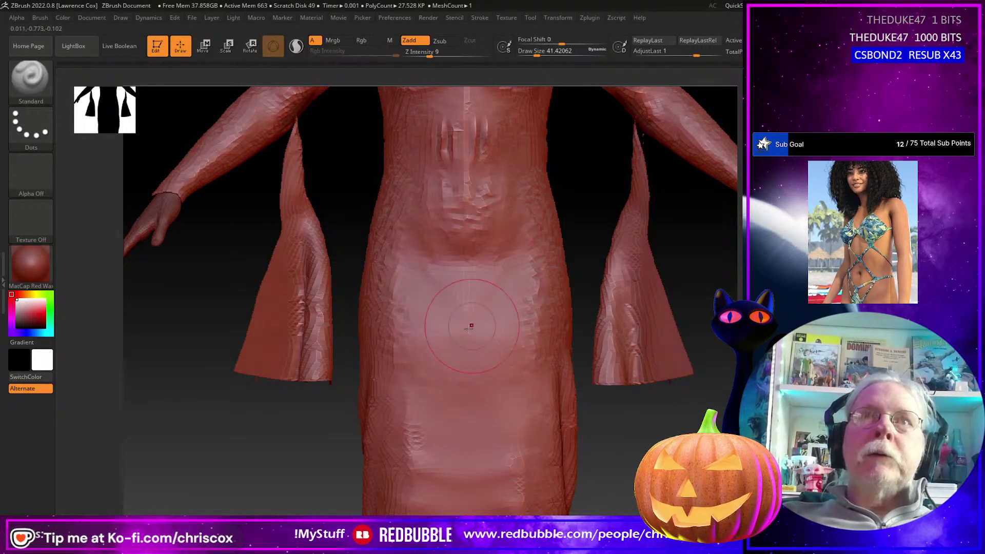
left_click_drag(429, 260, 427, 232, "shift")
left_click_drag(456, 138, 455, 148, "shift")
mouse_move(485, 253)
right_mouse_down("alt")
mouse_move(470, 433)
mouse_move(477, 358)
right_mouse_up("alt")
- Reduce the draw size to about 23.3 and smooth the jagged stepped seam beneath the bust
right_click_drag(464, 314, 467, 322, "ctrl")
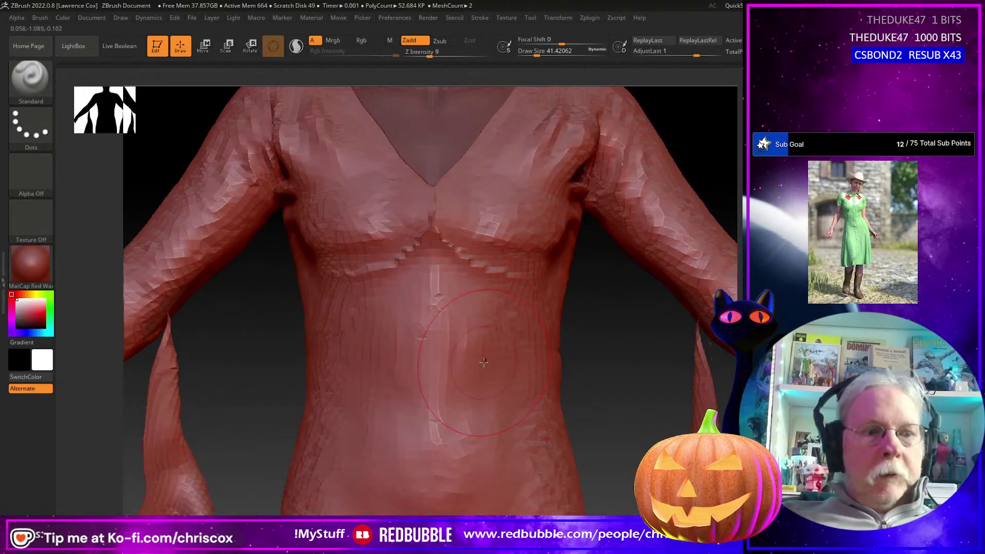
key("s")
left_click_drag(484, 362, 479, 362)
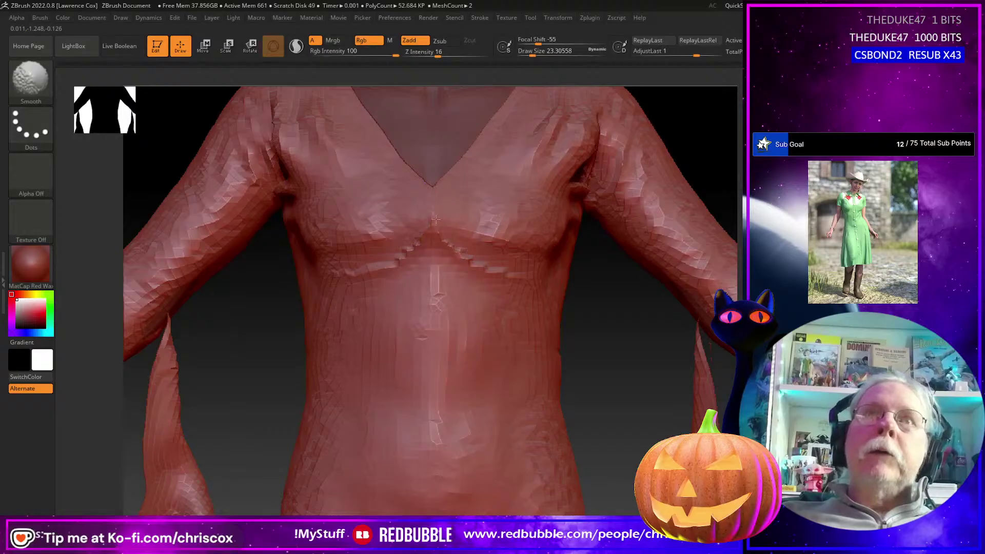
key("ctrl+z")
key("ctrl+shift+z")
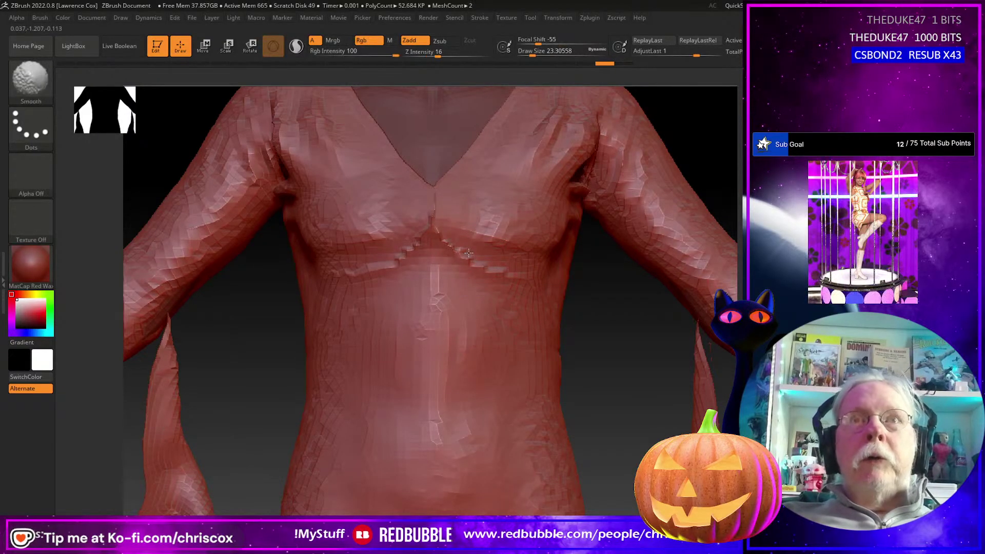
key("ctrl+z")
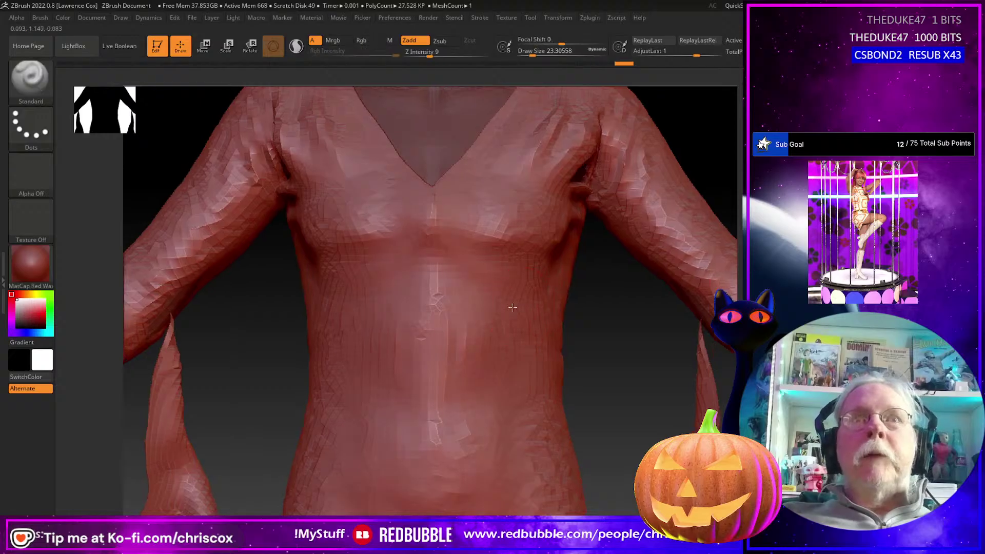
key("ctrl+shift+z")
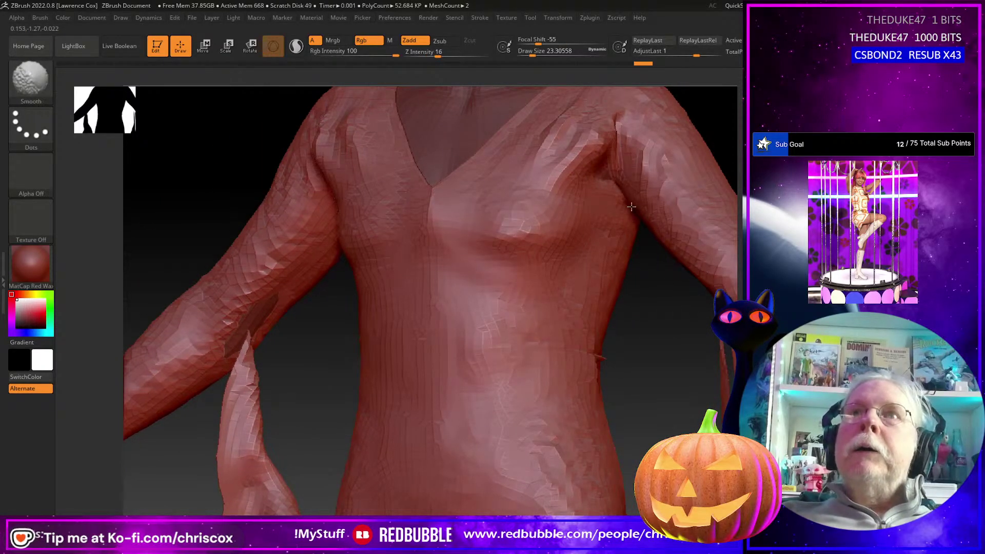
- Smooth the spiky geometry at the figure's left armpit, seen from behind
key("ctrl+z")
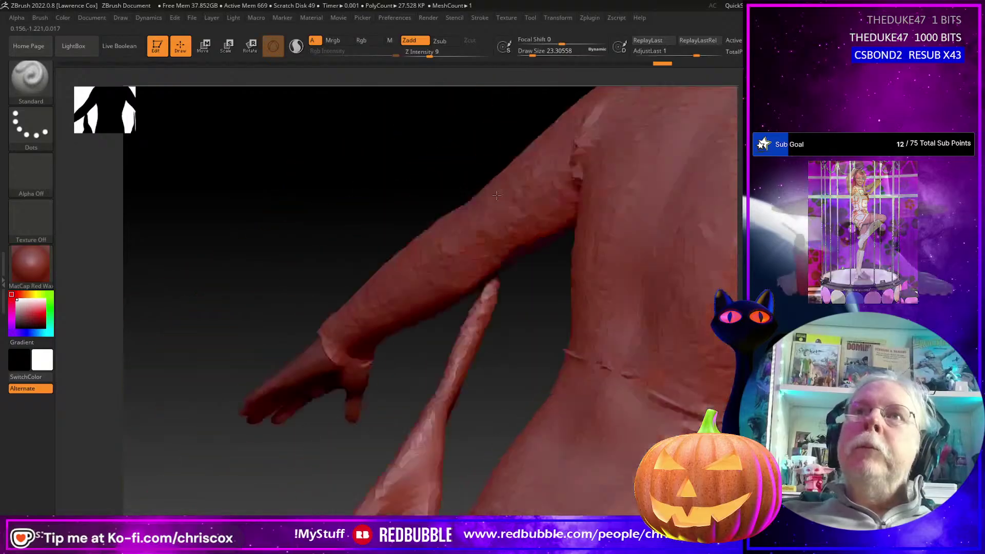
key("ctrl+shift+z")
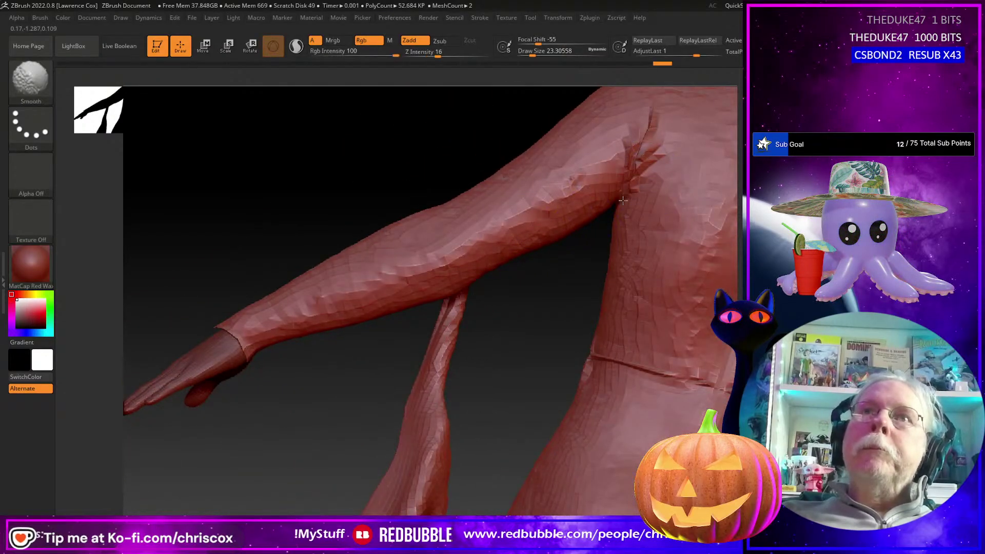
key("ctrl+z")
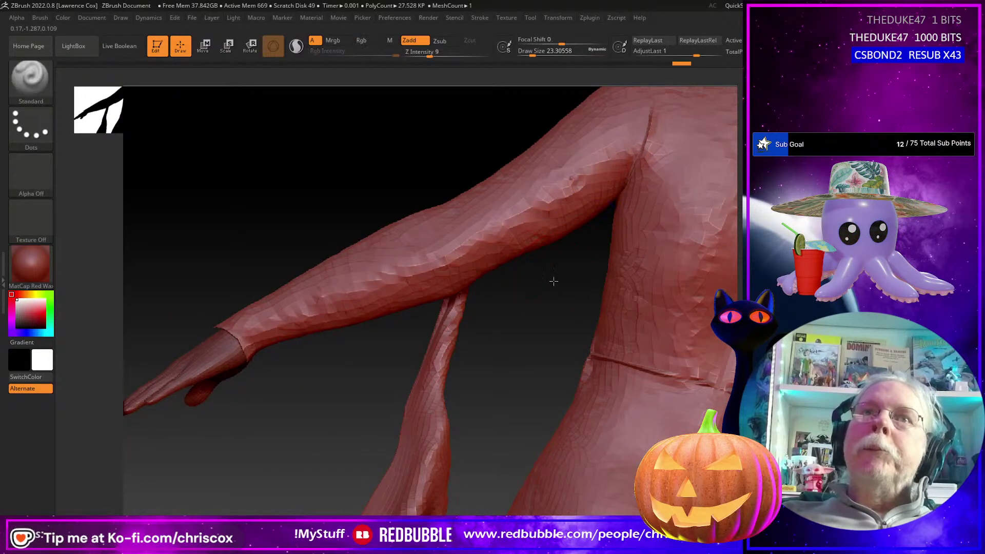
key("ctrl+shift+z")
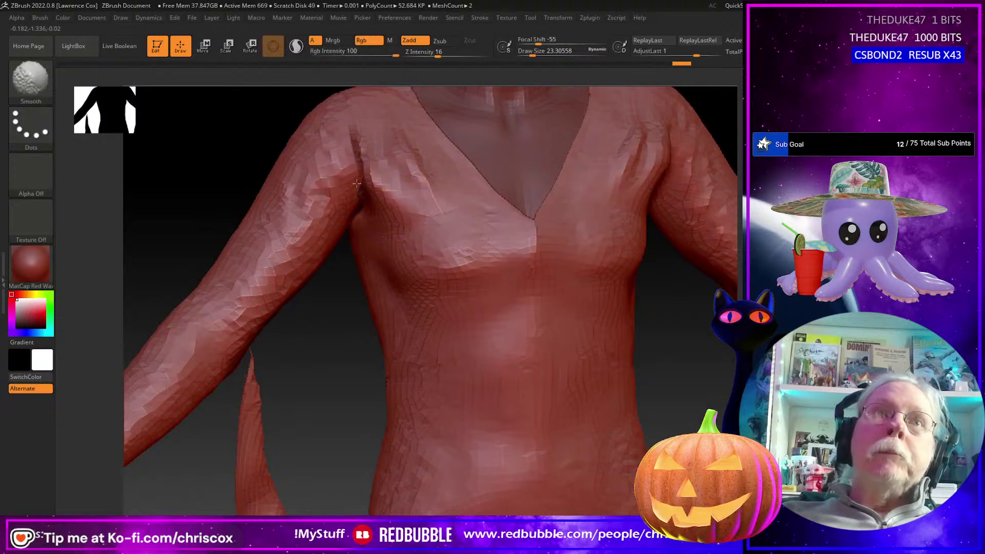
- Smooth the crease between the figure's right upper arm and the bodice, working around the armpit from several angles
left_click_drag(360, 213, 359, 210, "shift")
right_click_drag(359, 215, 554, 220)
left_click_drag(341, 213, 321, 163, "shift")
right_click_drag(329, 172, 161, 184)
left_click_drag(373, 195, 385, 184, "shift")
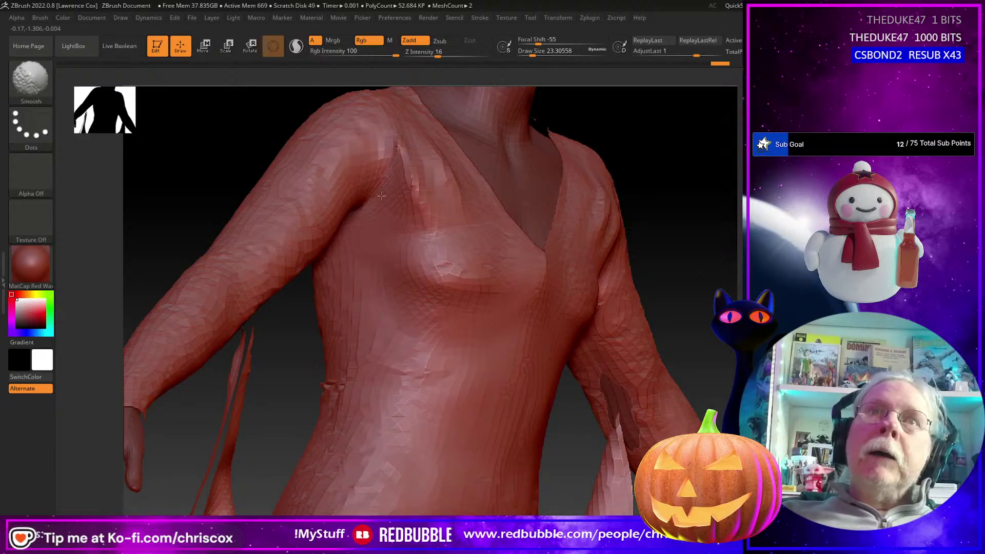
left_click_drag(374, 205, 372, 206, "shift")
right_click_drag(372, 206, 358, 222)
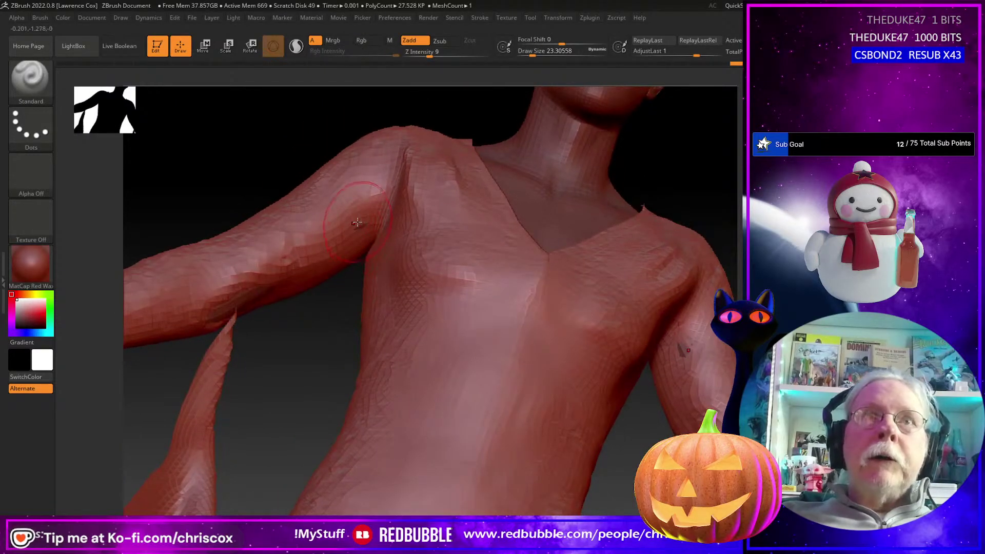
right_click_drag(351, 259, 410, 297)
- Smooth the bodice across the bust just below the point of the V-neckline
mouse_move(457, 380)
right_mouse_down("ctrl")
mouse_move(457, 391)
mouse_move(447, 299)
mouse_move(463, 315)
right_mouse_up("ctrl")
left_click_drag(490, 135, 510, 146, "shift")
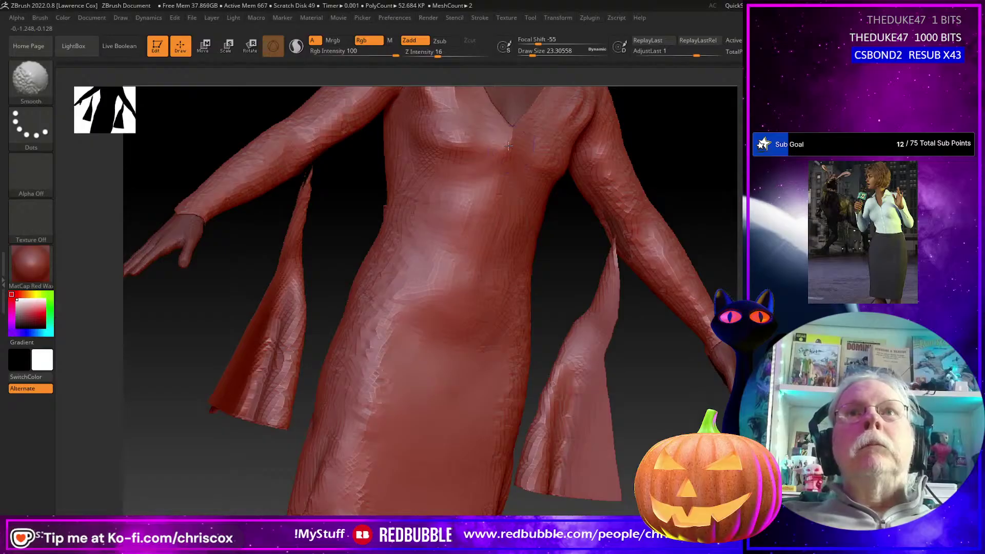
right_click_drag(511, 146, 514, 135)
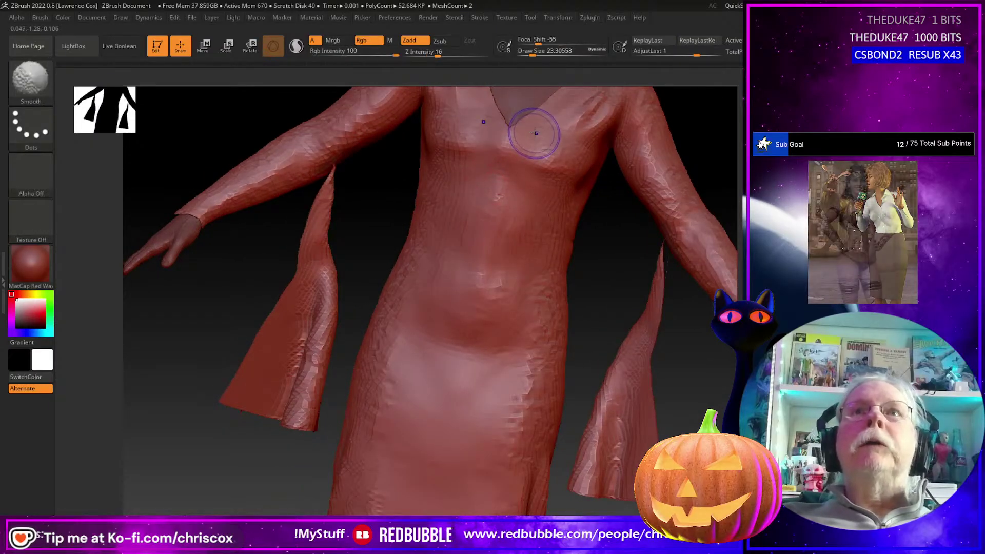
mouse_move(486, 220)
right_mouse_down("ctrl")
mouse_move(479, 275)
mouse_move(399, 259)
right_mouse_up("ctrl")
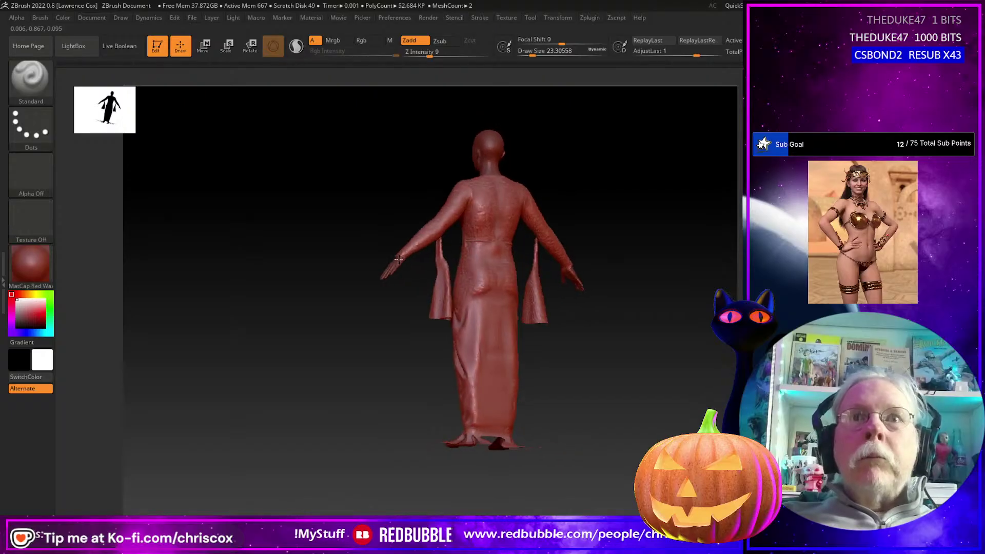
- Smooth the remaining rough patch on the front of the skirt at thigh height
mouse_move(480, 306)
right_mouse_down("ctrl")
mouse_move(462, 259)
mouse_move(543, 314)
mouse_move(556, 308)
right_mouse_up("ctrl")
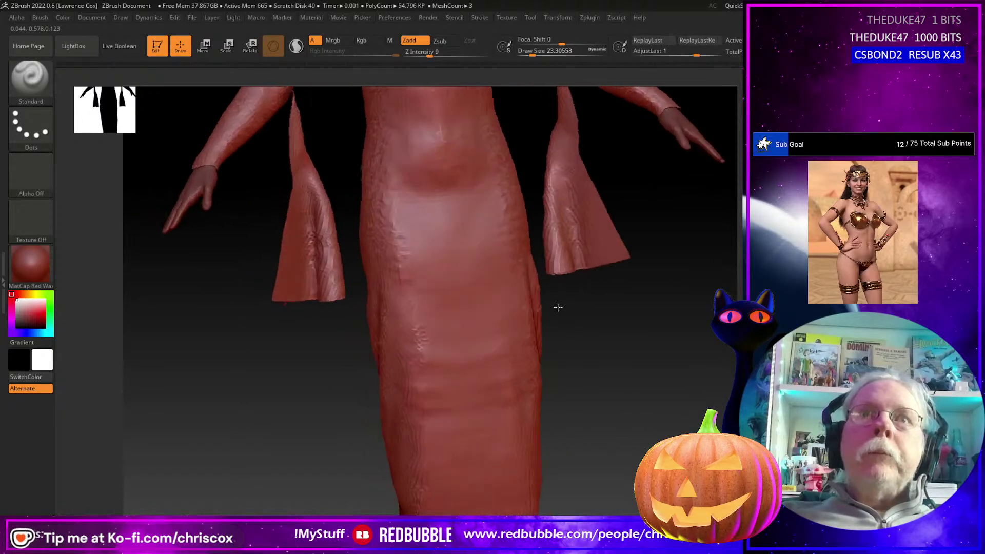
key("shift")
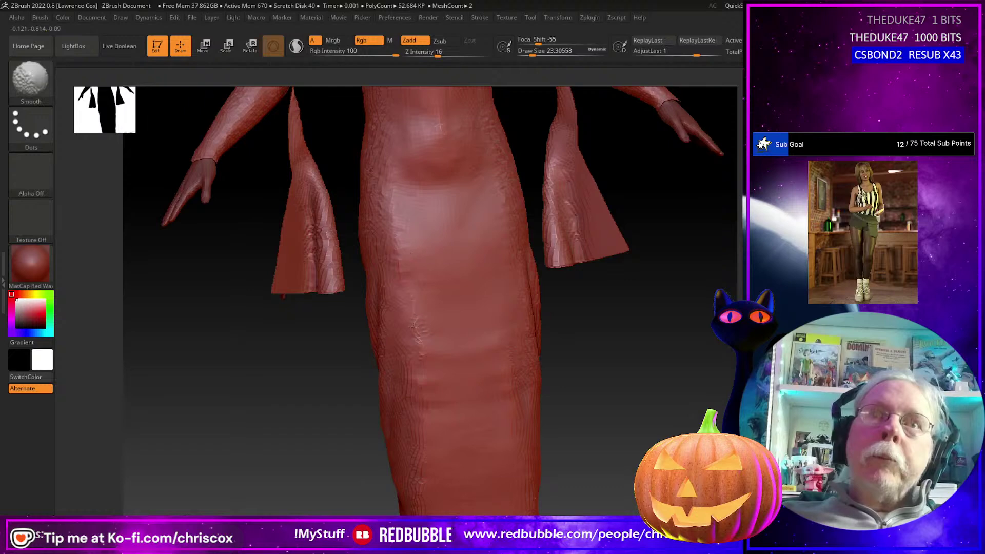
mouse_move(479, 216)
right_mouse_down("ctrl")
mouse_move(473, 307)
mouse_move(552, 323)
mouse_move(487, 316)
mouse_move(491, 291)
mouse_move(549, 329)
mouse_move(568, 396)
mouse_move(477, 403)
right_mouse_up("ctrl")
scroll(523, 233, "down", 5)
scroll(525, 238, "up", 8)
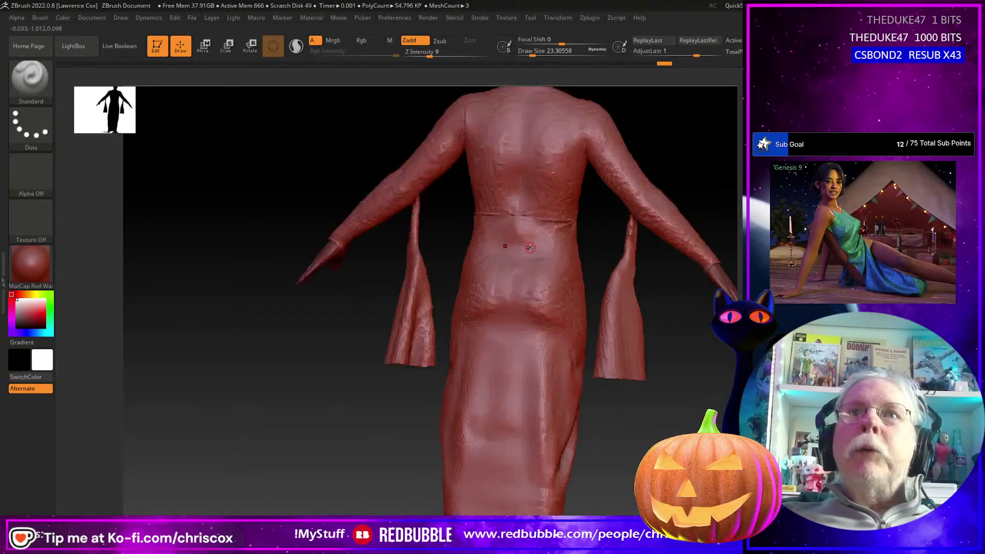
- Smooth the raised waist seam across the back of the dress
key("shift")
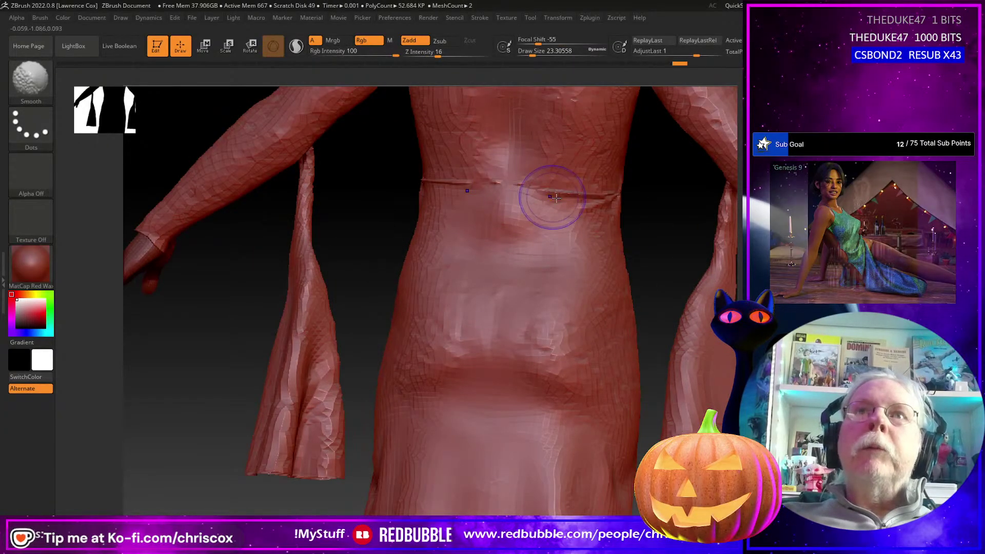
left_click_drag(563, 197, 488, 188, "shift")
scroll(514, 287, "up", 4)
scroll(514, 285, "down", 4)
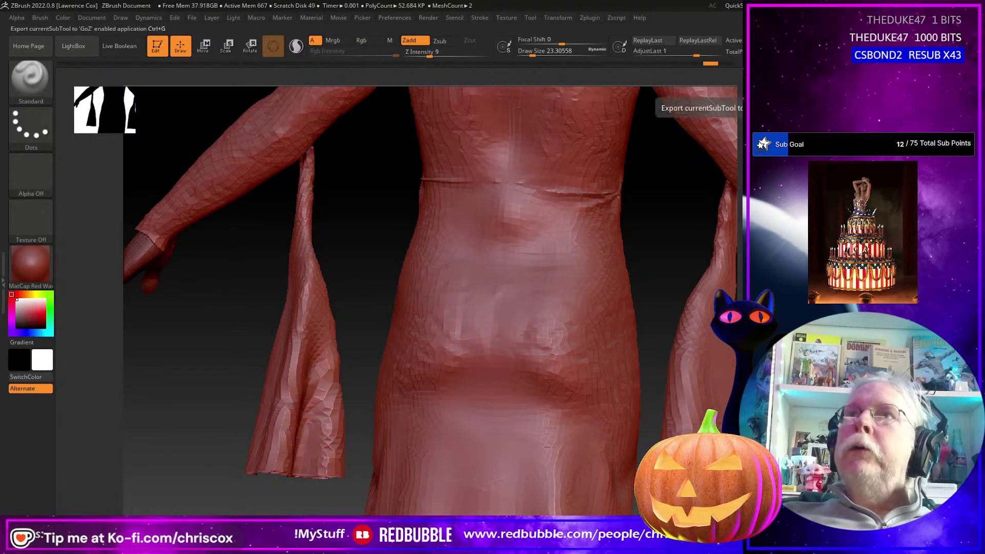
- Send the smoothed dress back to Daz Studio through GoZ
left_click(754, 93)
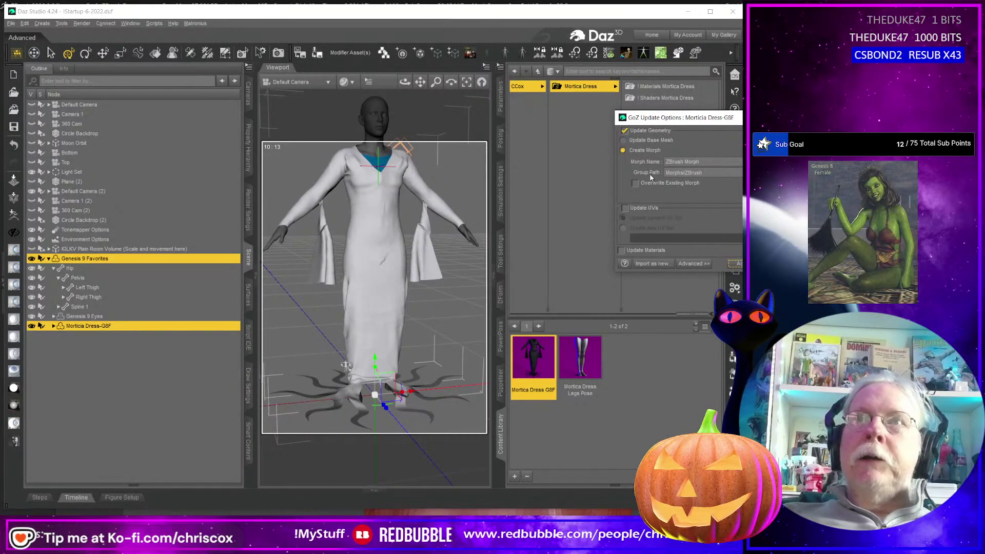
- Apply the GoZ update to the Morticia dress as a base mesh update instead of a new morph
left_click(624, 140)
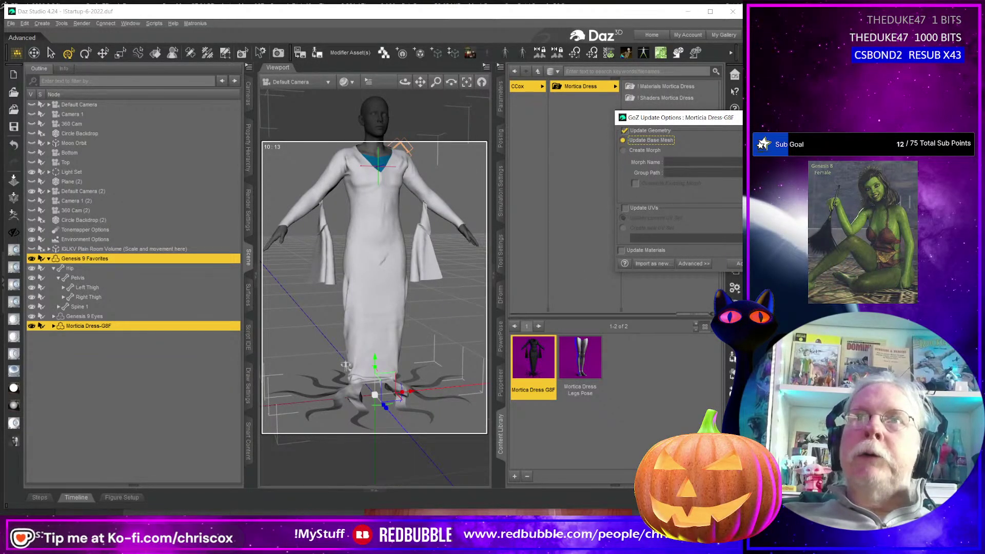
left_click(738, 263)
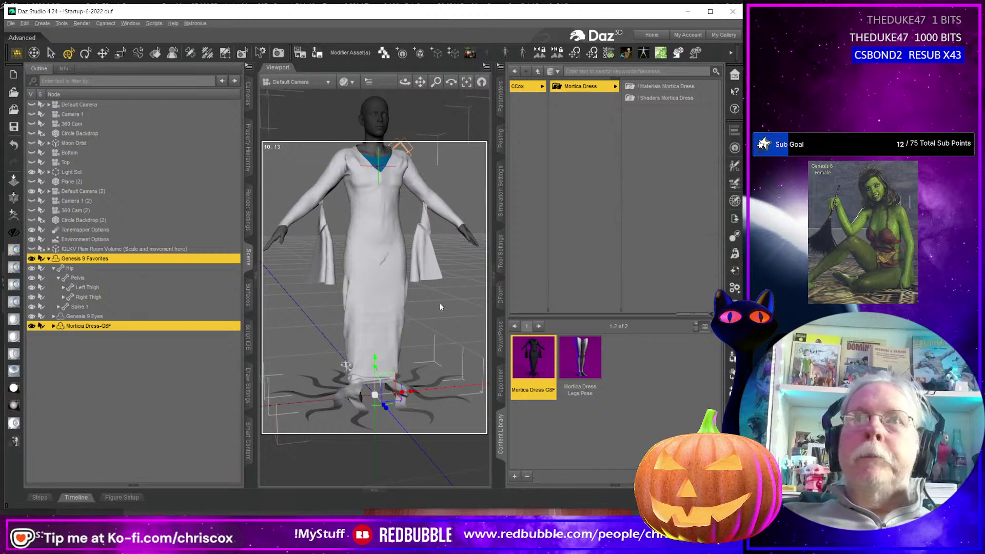
middle_click_drag(428, 312, 419, 315)
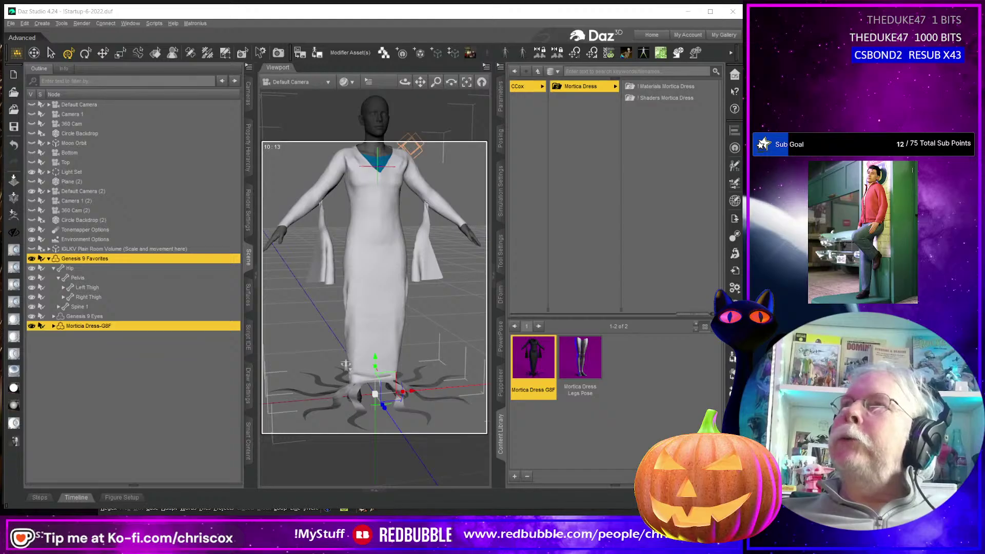
left_click_drag(77, 510, 77, 16)
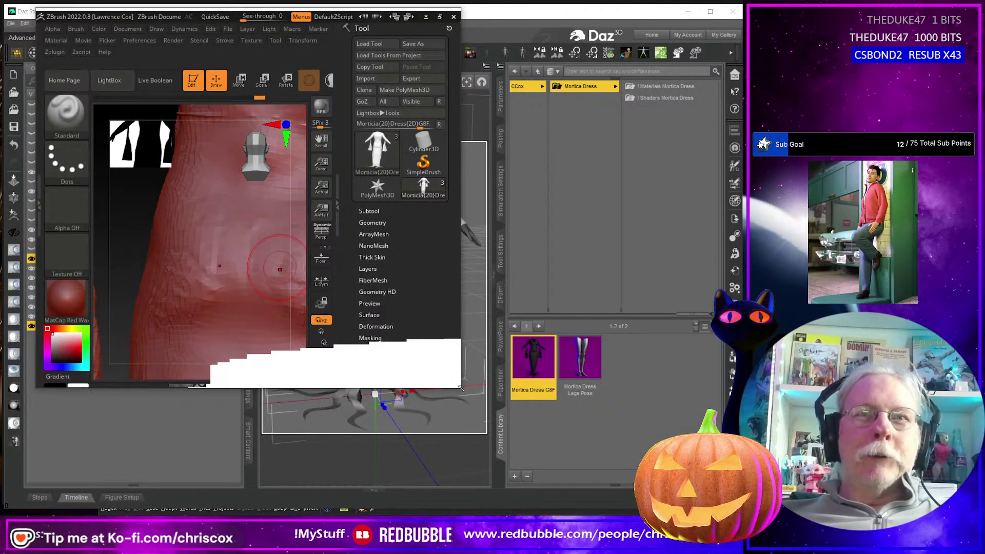
left_click_drag(460, 389, 732, 527)
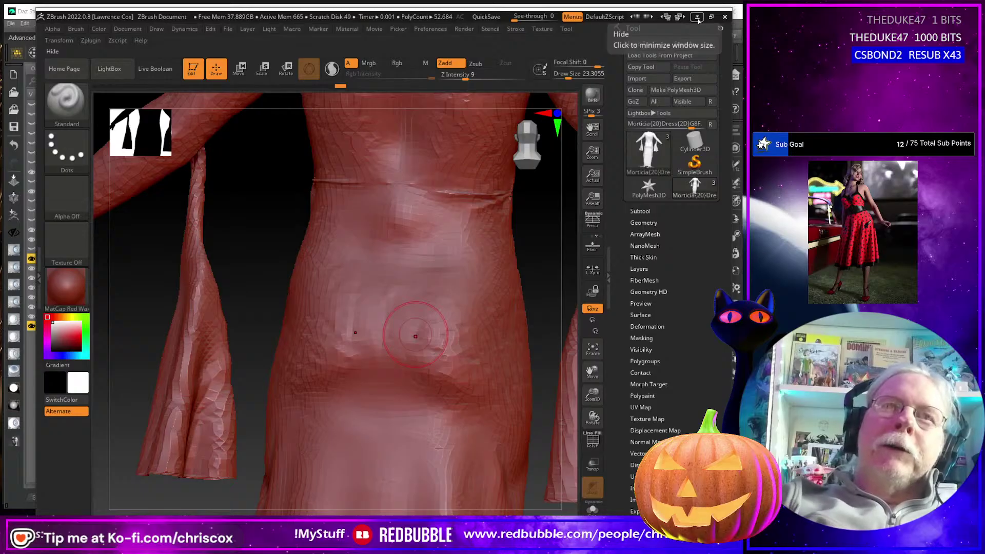
scroll(683, 17, "up", 4)
scroll(683, 17, "down", 8)
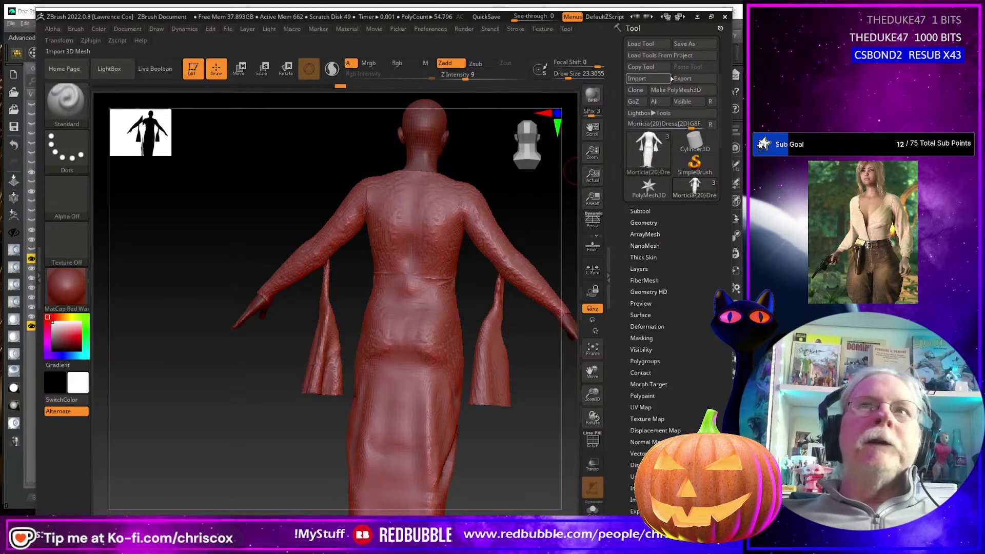
left_click(697, 17)
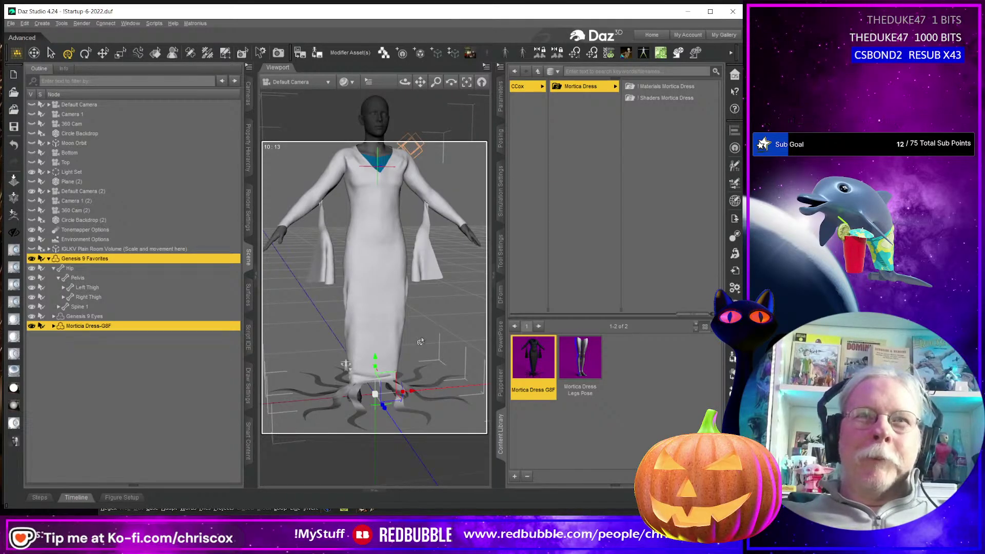
- Examine the front of the updated dress on the Genesis 9 figure from several angles
scroll(421, 341, "up", 1)
scroll(421, 342, "down", 2)
middle_click_drag(422, 318, 420, 329)
scroll(420, 329, "up", 4)
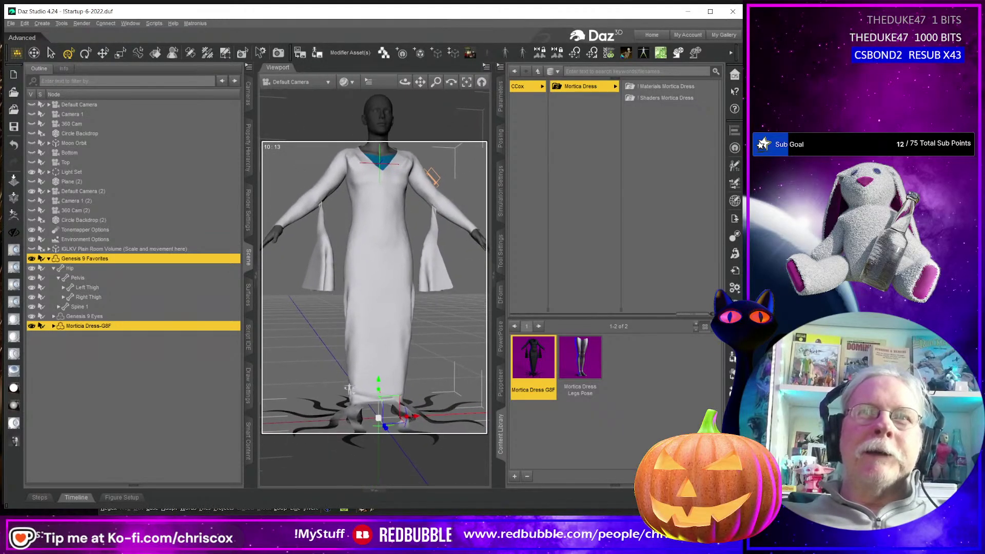
scroll(423, 325, "up", 1)
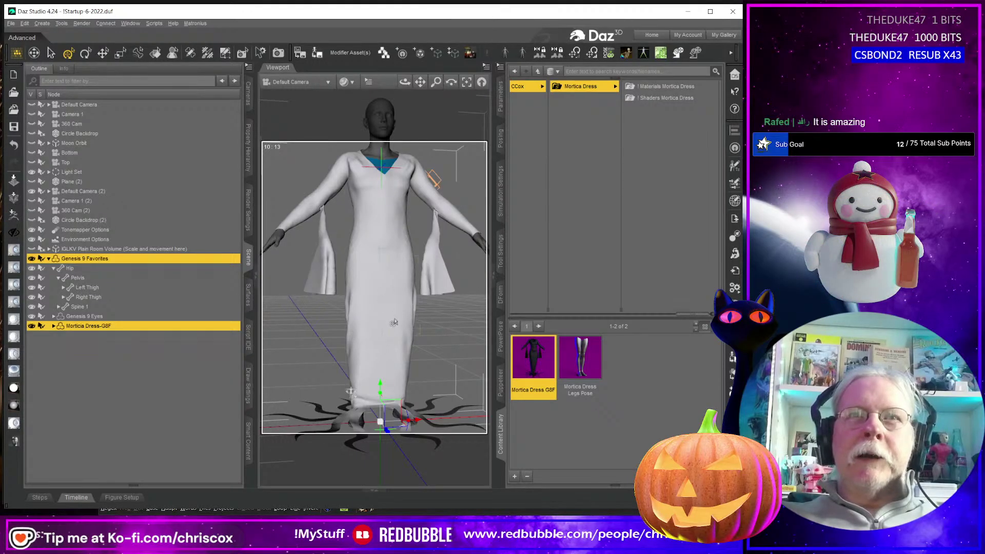
middle_click_drag(396, 322, 395, 333)
middle_click_drag(430, 366, 444, 359)
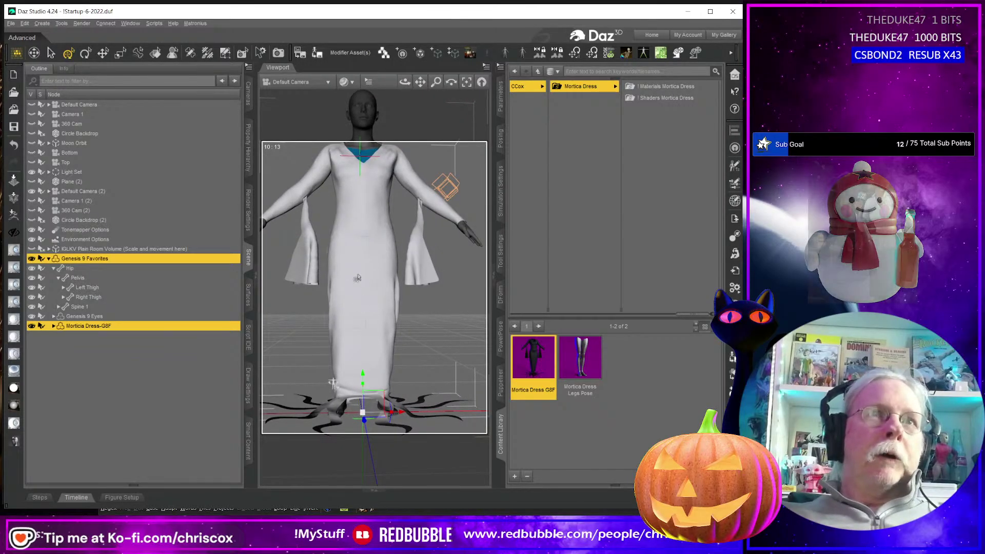
- Hide the Morticia dress to check the body shape underneath, and show it again
left_click(31, 326)
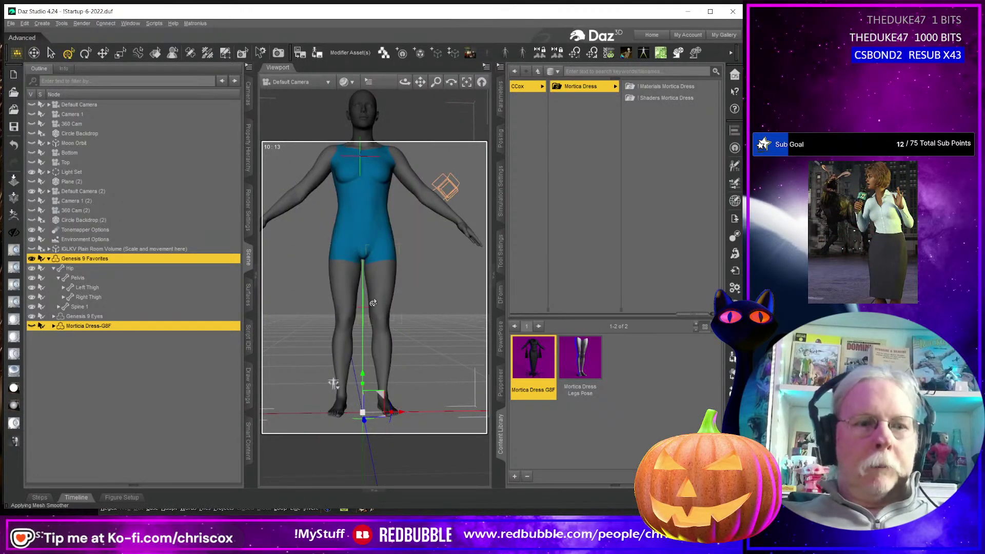
scroll(373, 300, "up", 1)
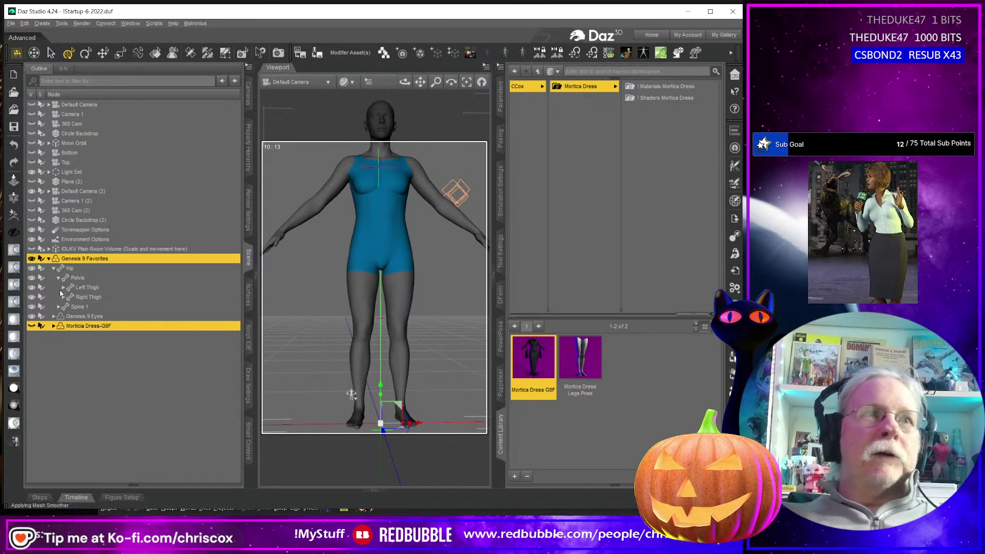
left_click(31, 326)
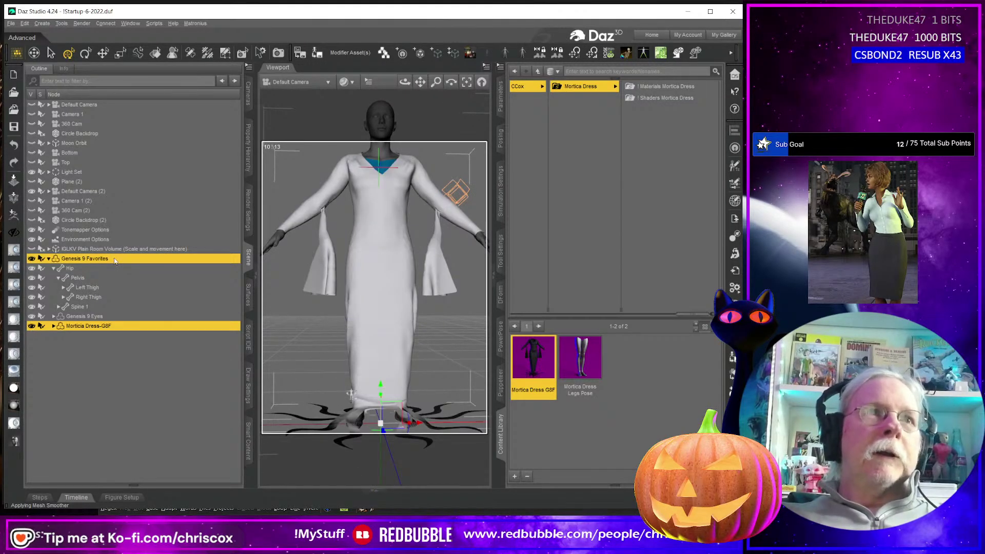
- Display the Genesis 9 figure's favorite parameters and set its Base Feminine shape to 100%
left_click(500, 66)
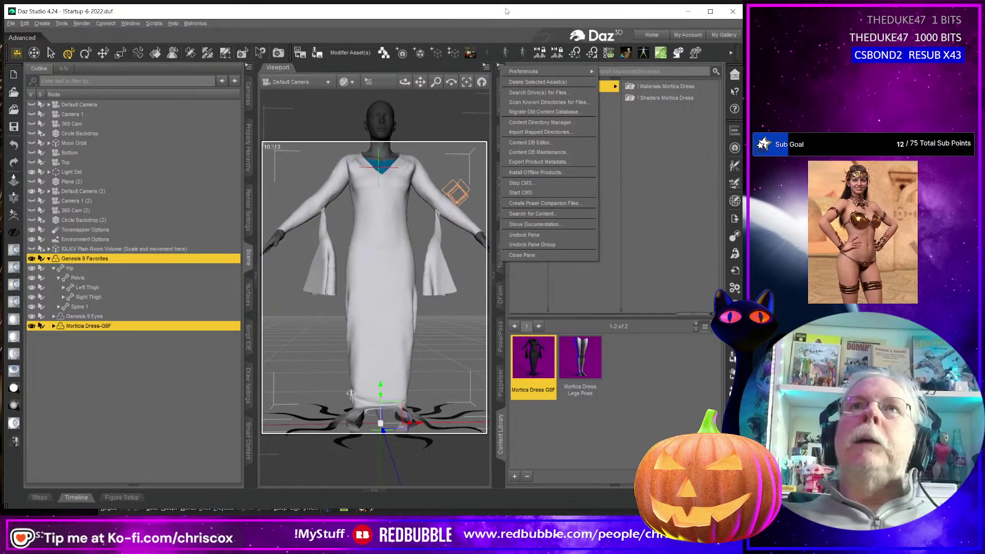
left_click(501, 108)
left_click(500, 68)
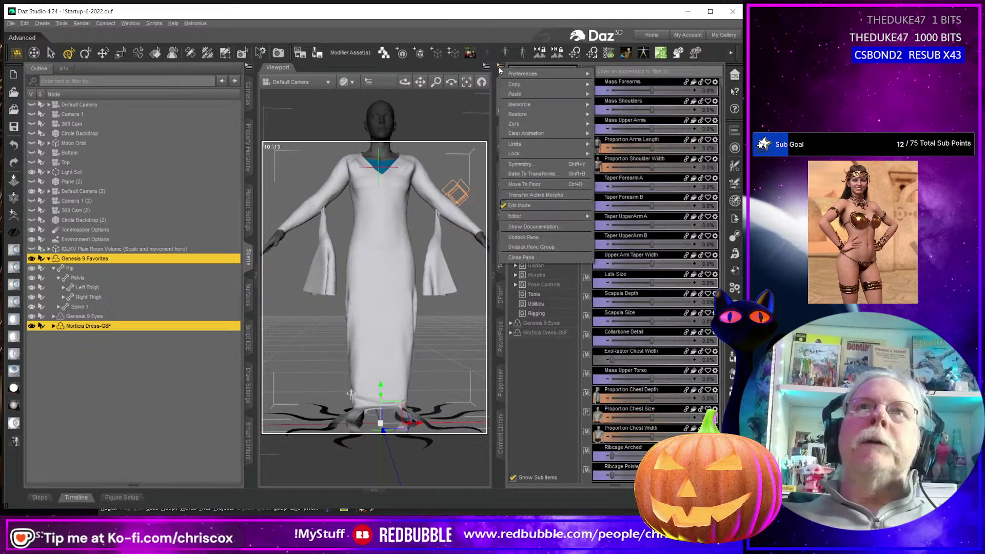
left_click(644, 422)
scroll(645, 422, "down", 15)
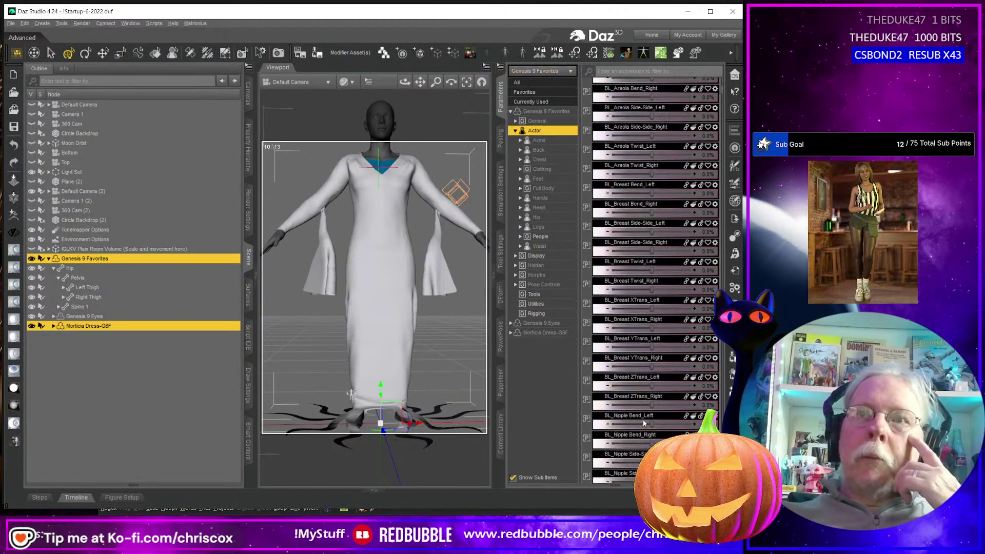
left_click(524, 92)
left_click_drag(612, 322, 698, 322)
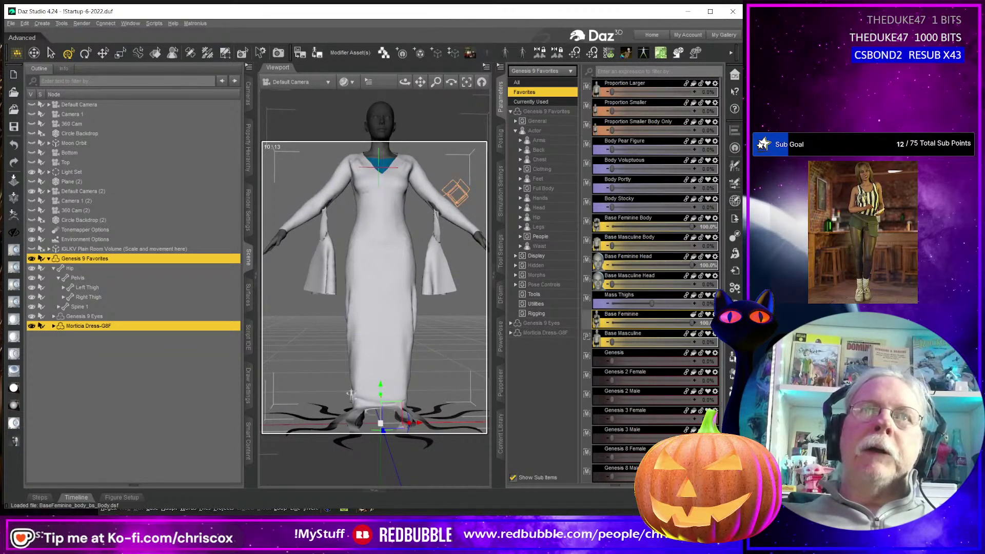
- Copy the internal name BaseFeminine_figure_ctrl_Character from the Base Feminine parameter's settings, leaving the settings unchanged
left_click(715, 314)
left_click(715, 314)
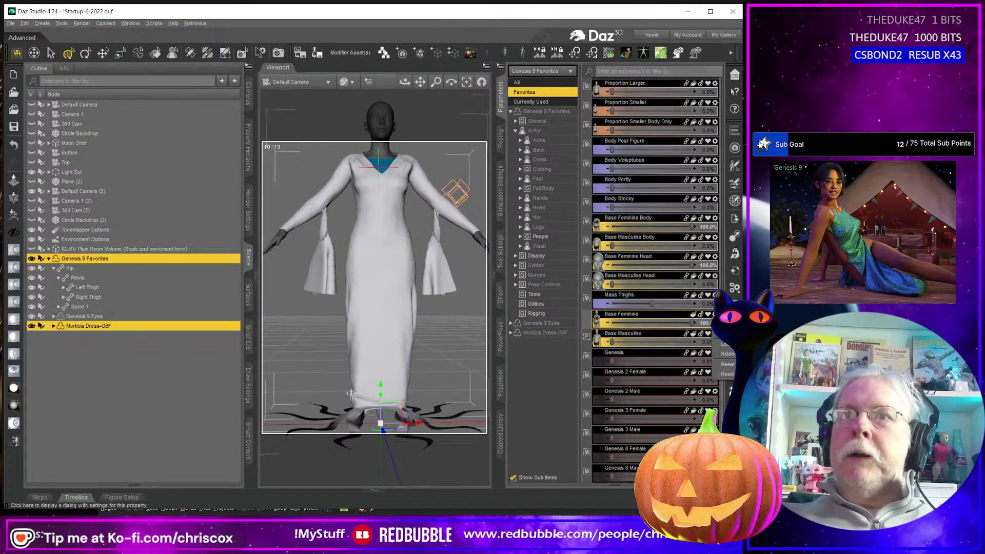
left_click(731, 384)
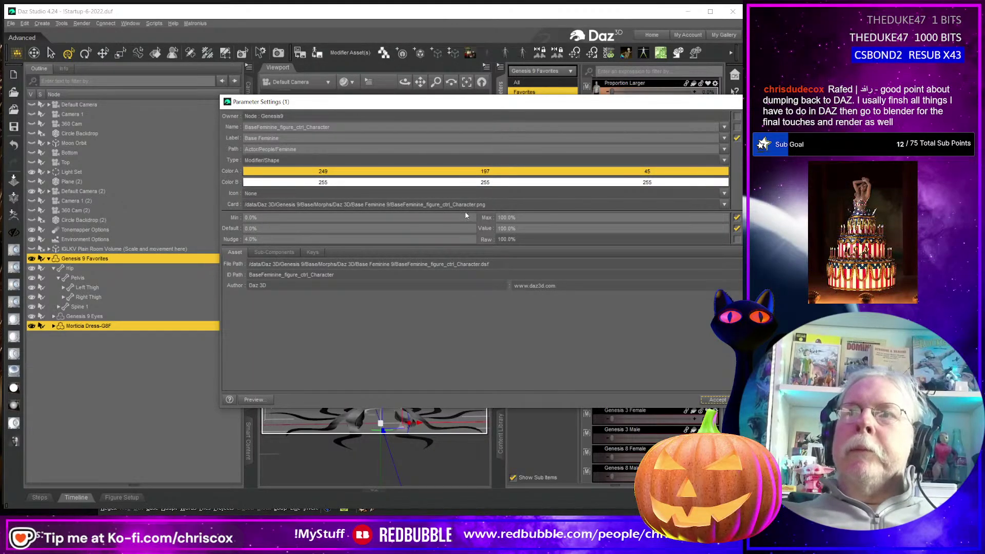
left_click(338, 127)
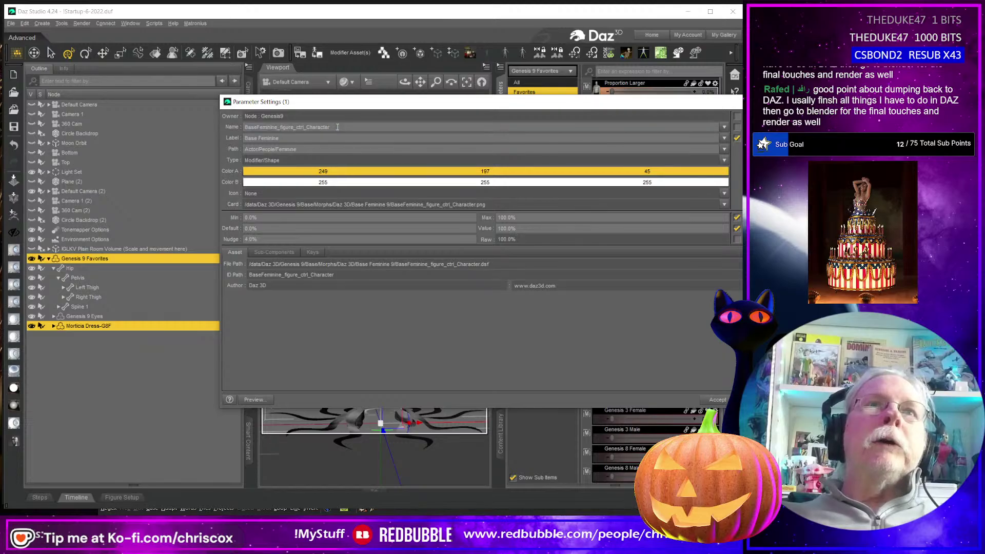
right_click(260, 128)
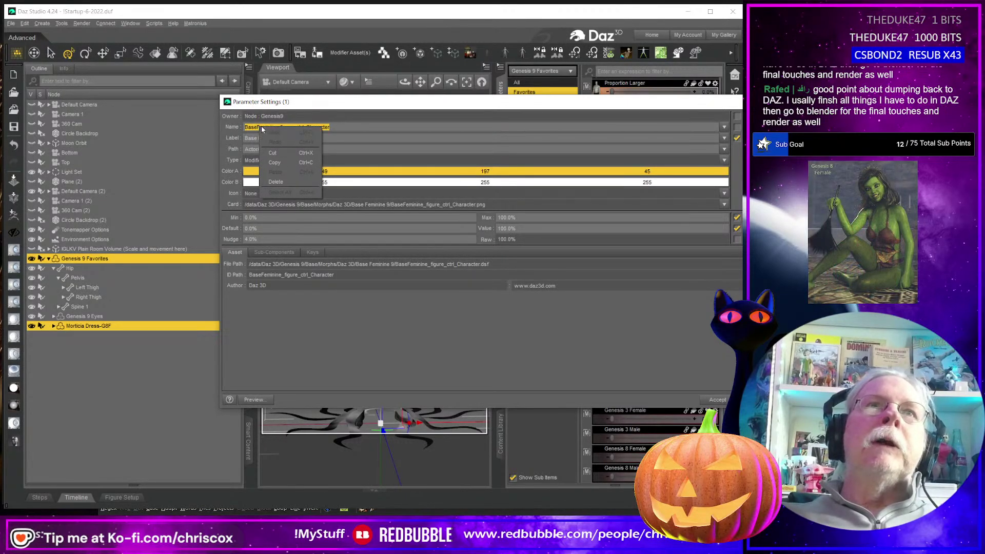
left_click(274, 162)
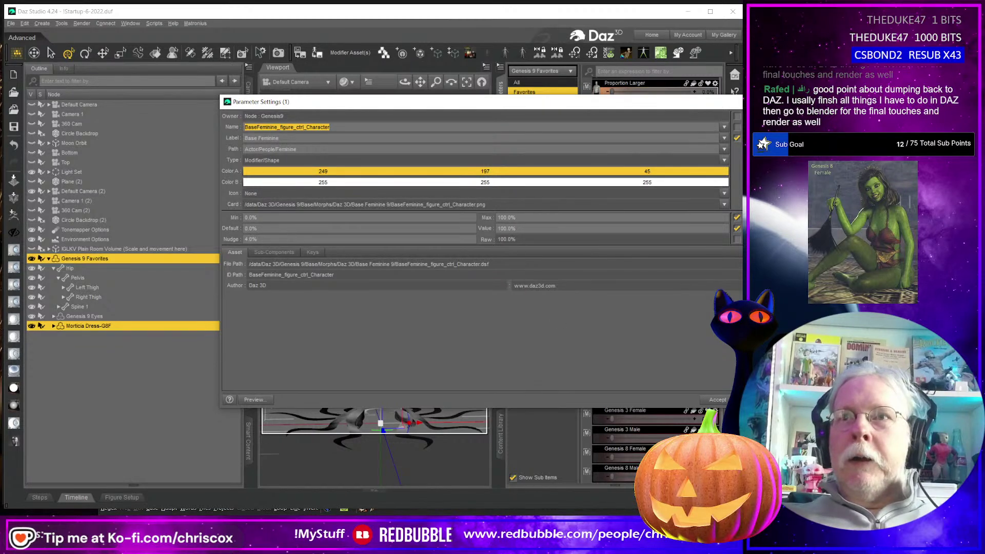
key("Escape")
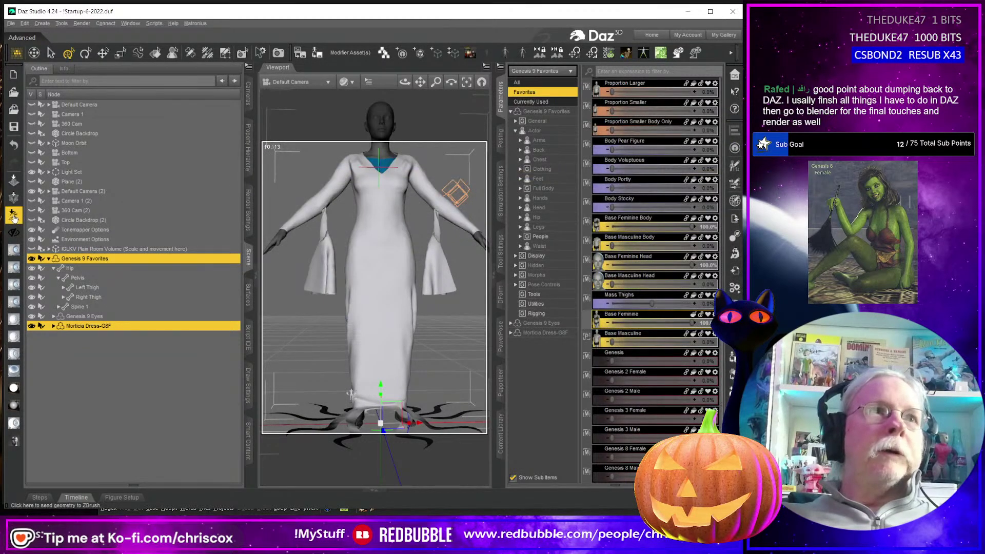
- Send the dress, fitted to the Base Feminine shape, to ZBrush through GoZ and face its front
left_click(14, 218)
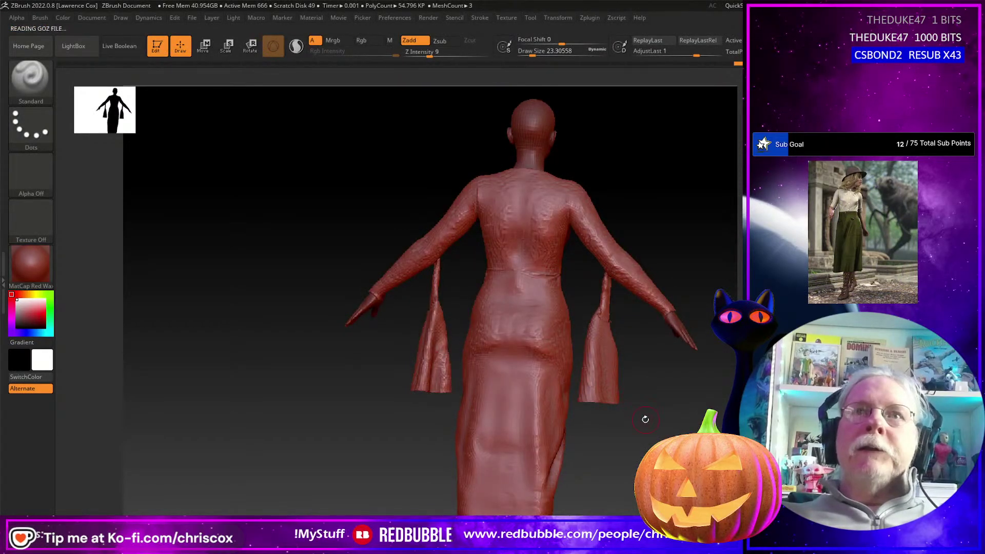
mouse_move(616, 424)
left_mouse_down()
mouse_move(495, 417)
mouse_move(593, 398)
left_mouse_up()
mouse_move(620, 200)
left_mouse_down("shift")
mouse_move(614, 161)
mouse_move(621, 170)
left_mouse_up("shift")
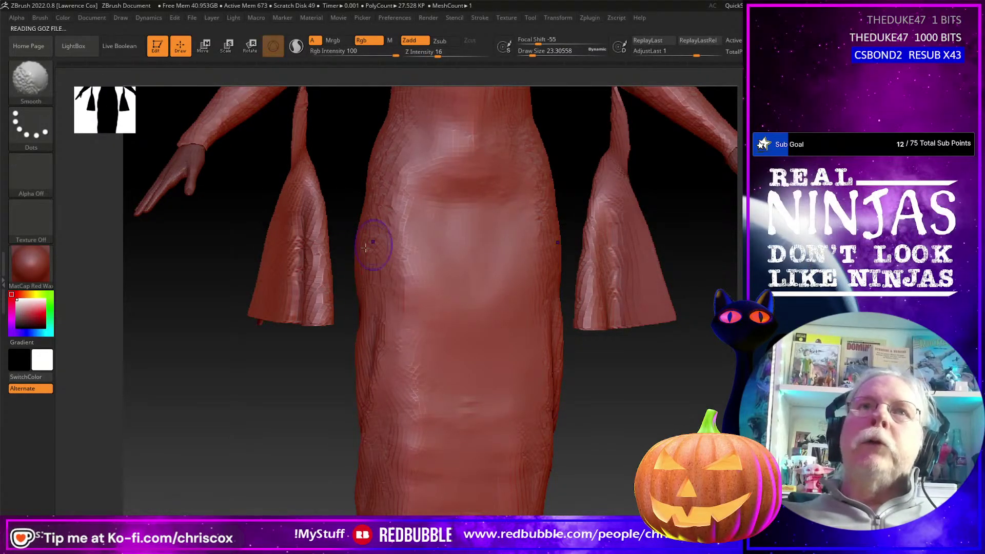
- Smooth the front of the bodice just beneath the bust on the feminine-shaped dress
right_click_drag(283, 264, 201, 265)
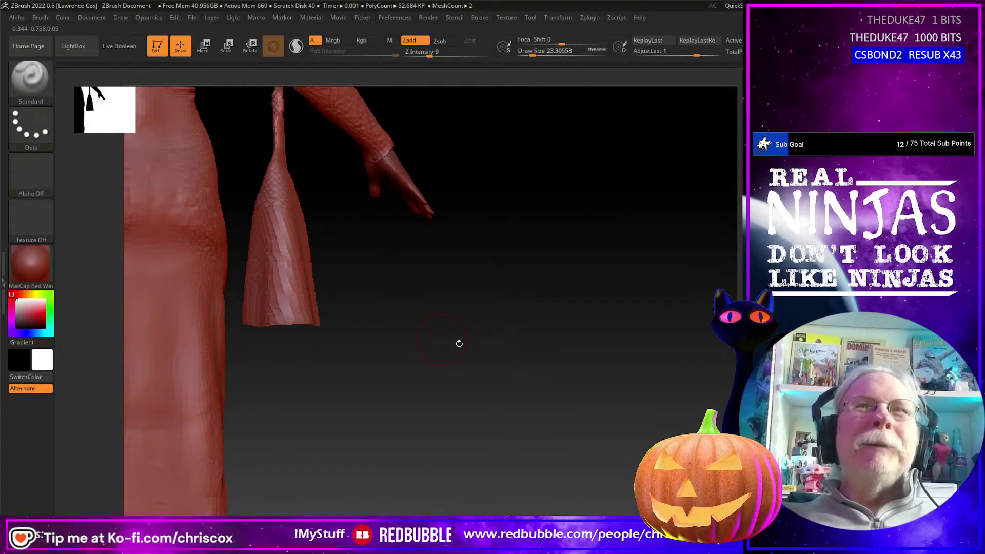
left_click_drag(348, 331, 469, 349)
left_click_drag(402, 293, 665, 345)
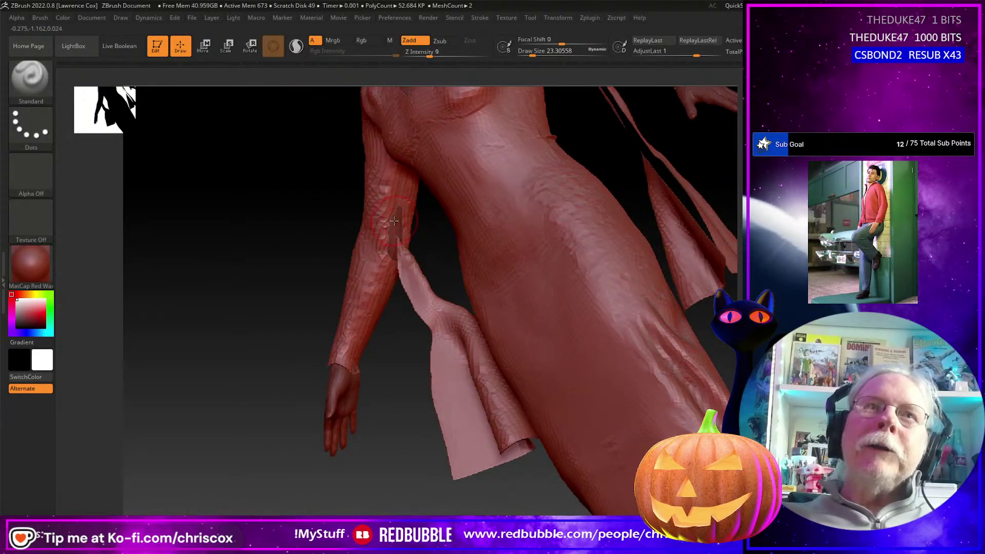
mouse_move(394, 204)
left_mouse_down()
mouse_move(399, 237)
mouse_move(389, 255)
mouse_move(443, 258)
mouse_move(464, 223)
left_mouse_up()
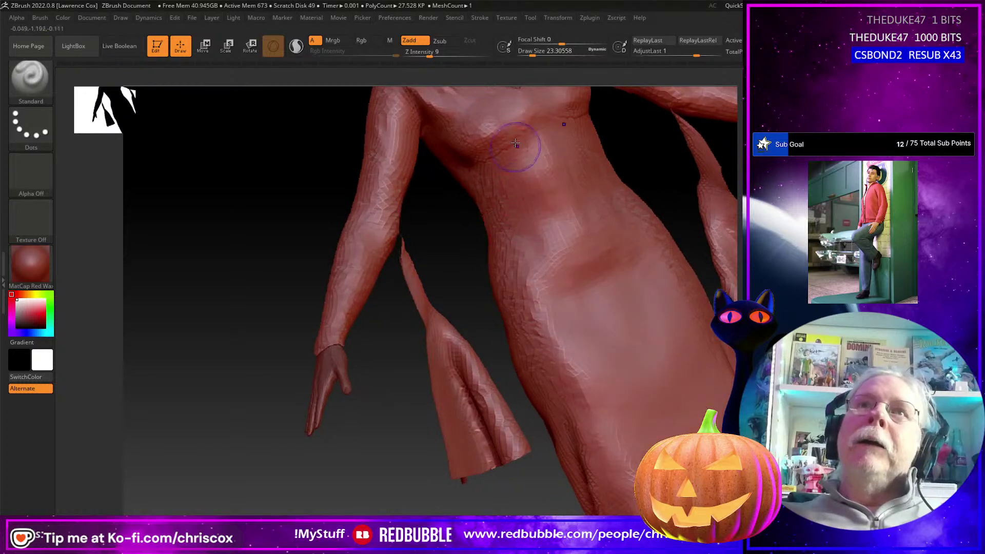
left_click_drag(519, 132, 512, 144, "shift")
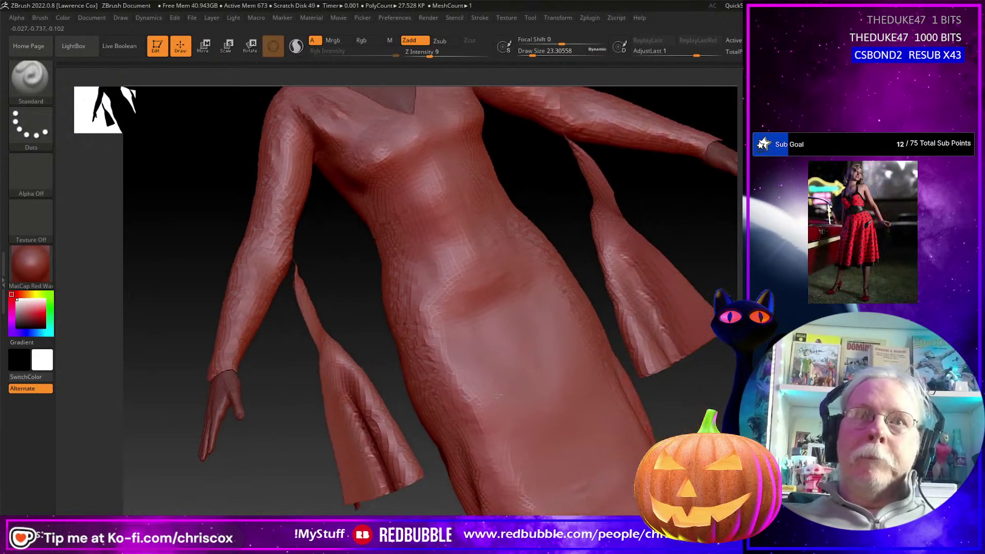
mouse_move(498, 394)
right_mouse_down("alt")
mouse_move(455, 374)
mouse_move(448, 381)
mouse_move(478, 405)
mouse_move(465, 411)
mouse_move(556, 432)
mouse_move(548, 239)
mouse_move(580, 387)
mouse_move(570, 406)
mouse_move(577, 446)
mouse_move(549, 441)
mouse_move(570, 354)
mouse_move(489, 371)
mouse_move(529, 391)
mouse_move(451, 377)
mouse_move(472, 349)
right_mouse_up("alt")
scroll(483, 409, "down", 5)
scroll(482, 410, "up", 7)
scroll(482, 410, "down", 5)
scroll(557, 433, "up", 2)
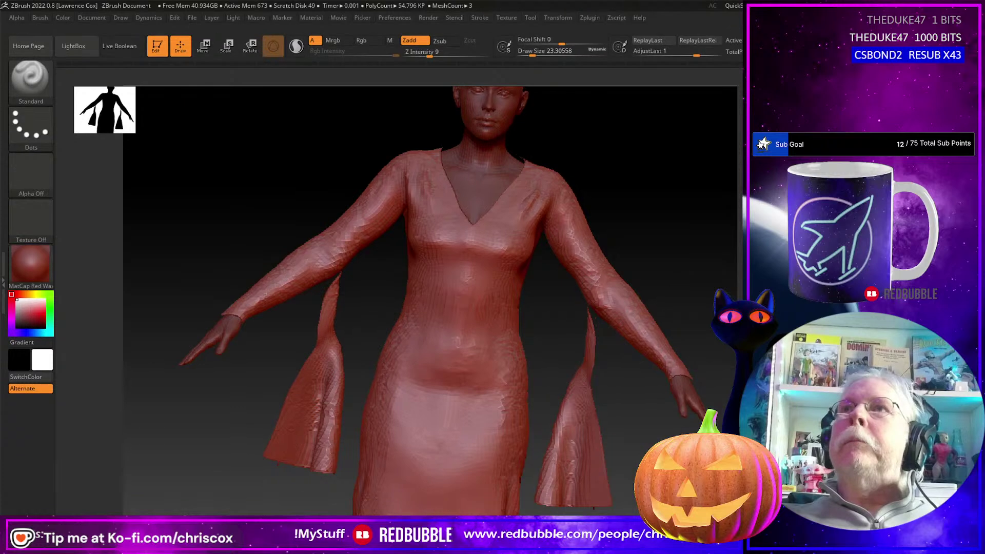
- Fit the ZBrush window on the screen and send the feminine-shaped dress back to Daz Studio through GoZ
left_click_drag(632, 8, 653, 15)
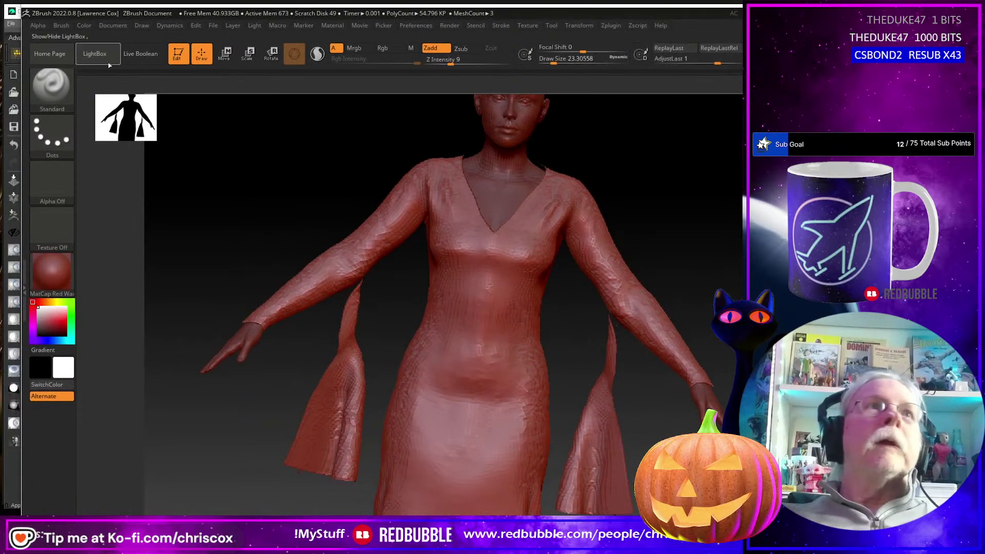
left_click_drag(23, 9, 348, 102)
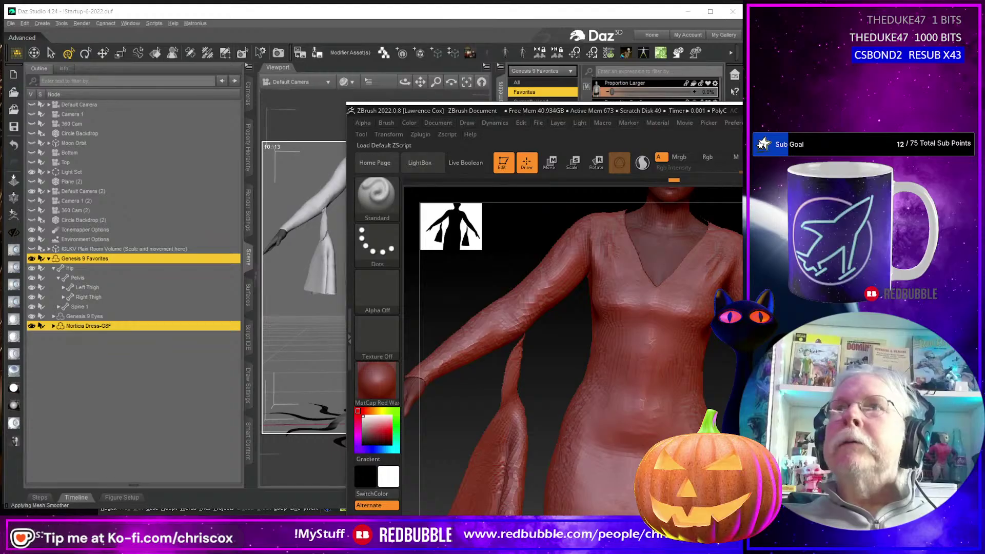
left_click_drag(664, 108, 327, 11)
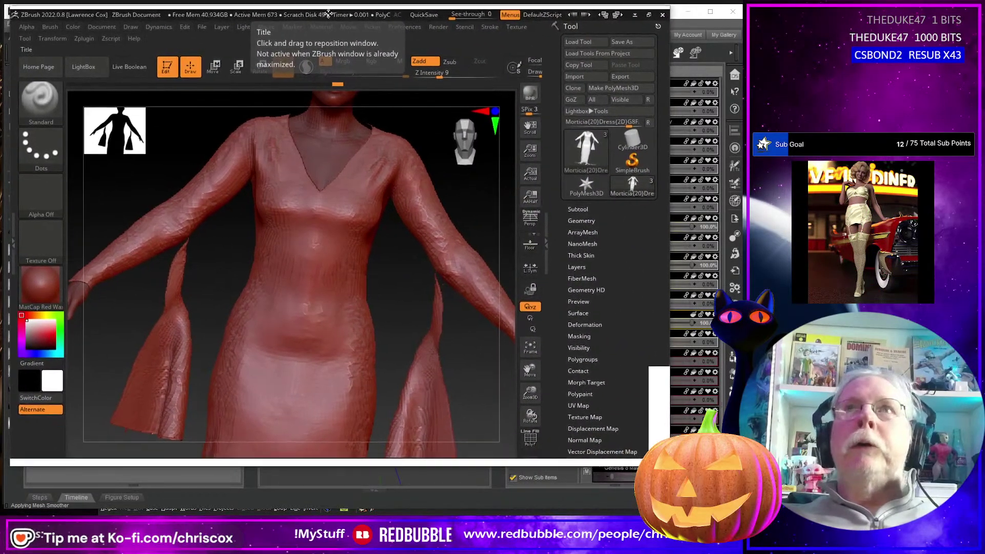
left_click_drag(670, 464, 745, 525)
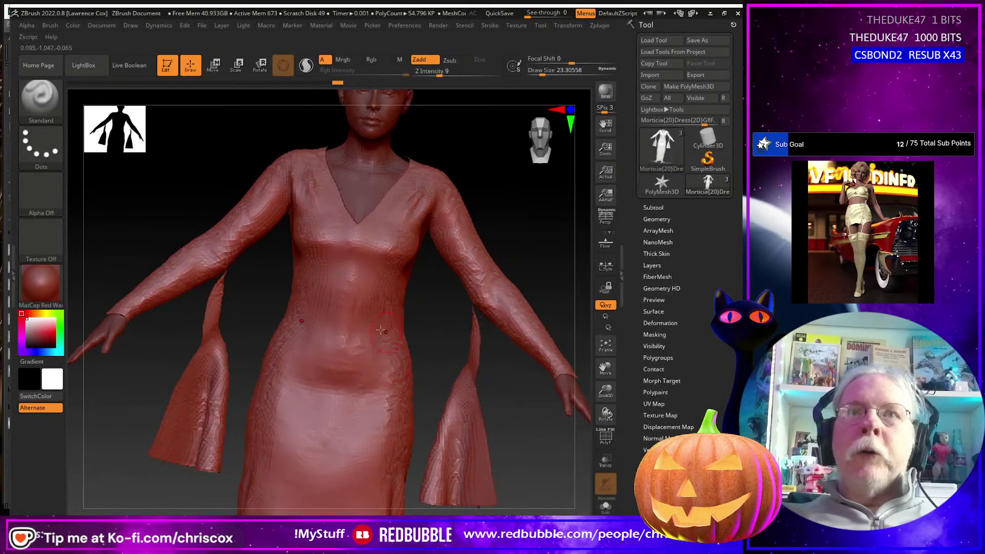
left_click(648, 98)
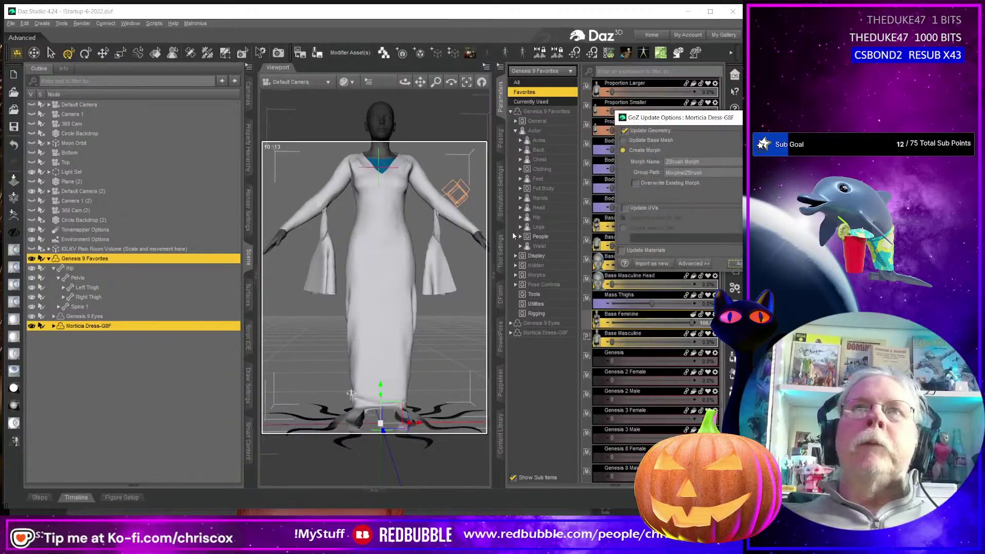
- Create the dress's GoZ morph as BaseFeminine_figure_ctrl_Character with overwriting of an existing morph enabled, and check the updated dress from another angle
left_click_drag(696, 119, 452, 155)
left_click_drag(460, 197, 389, 196)
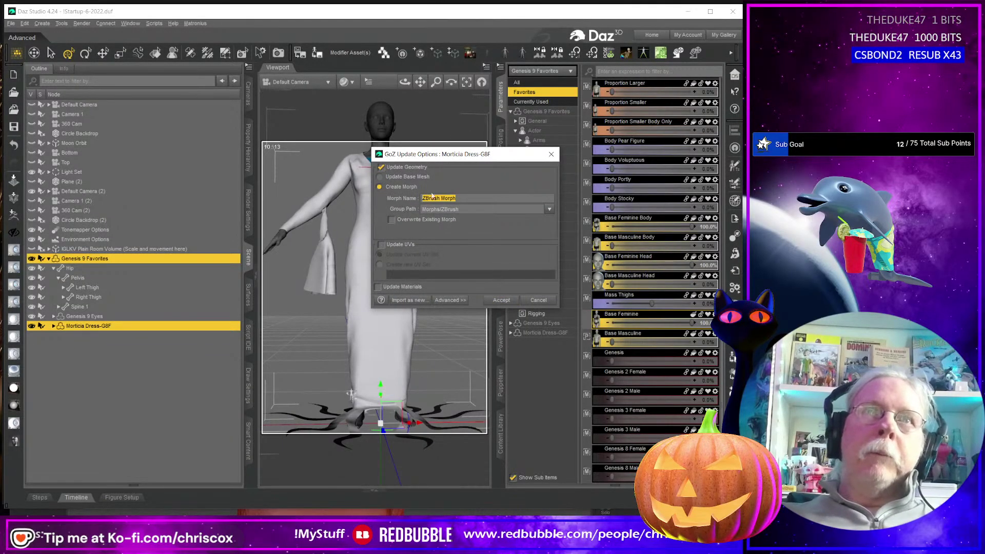
left_click_drag(428, 156, 535, 155)
type("BaseFeminine_figure_ctrl_Character")
left_click(517, 219)
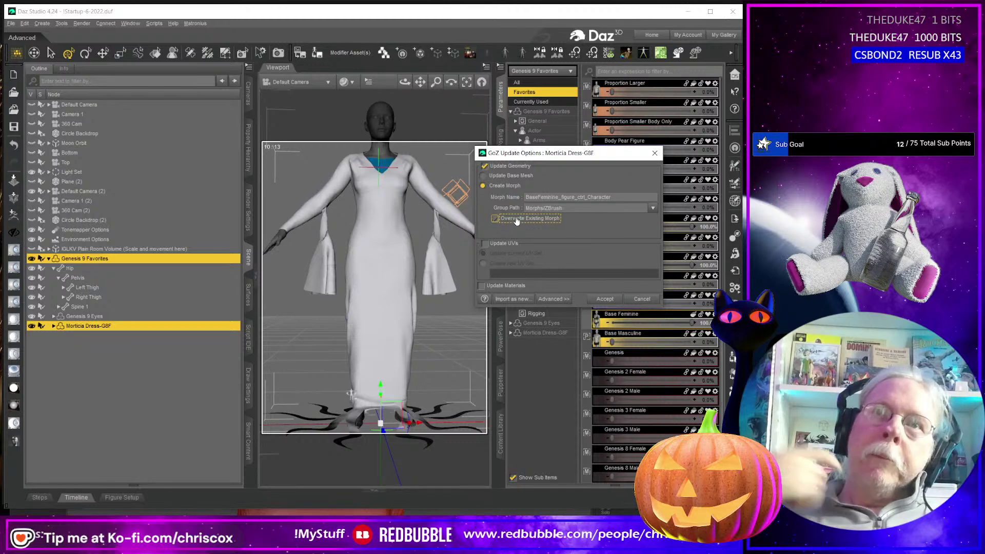
left_click(603, 299)
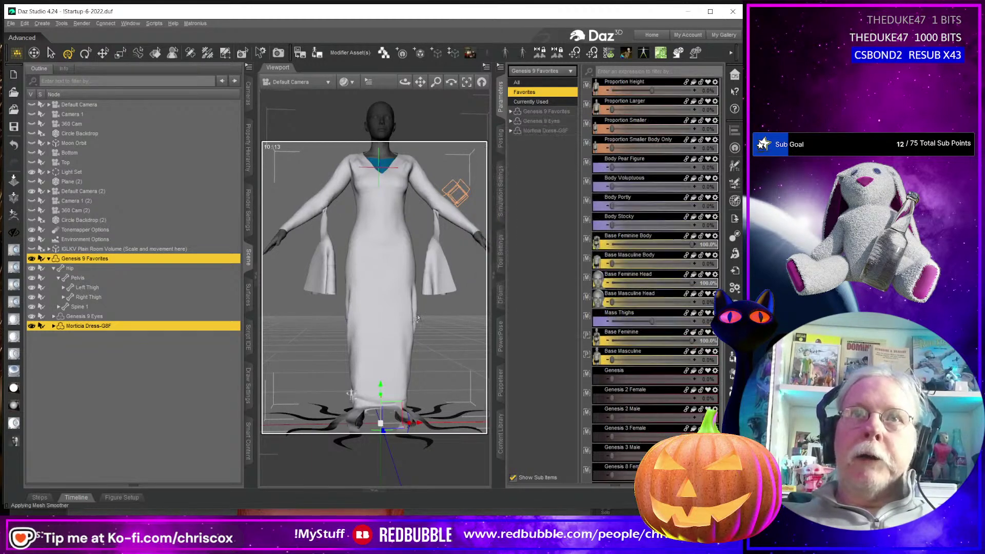
left_click_drag(405, 81, 415, 105)
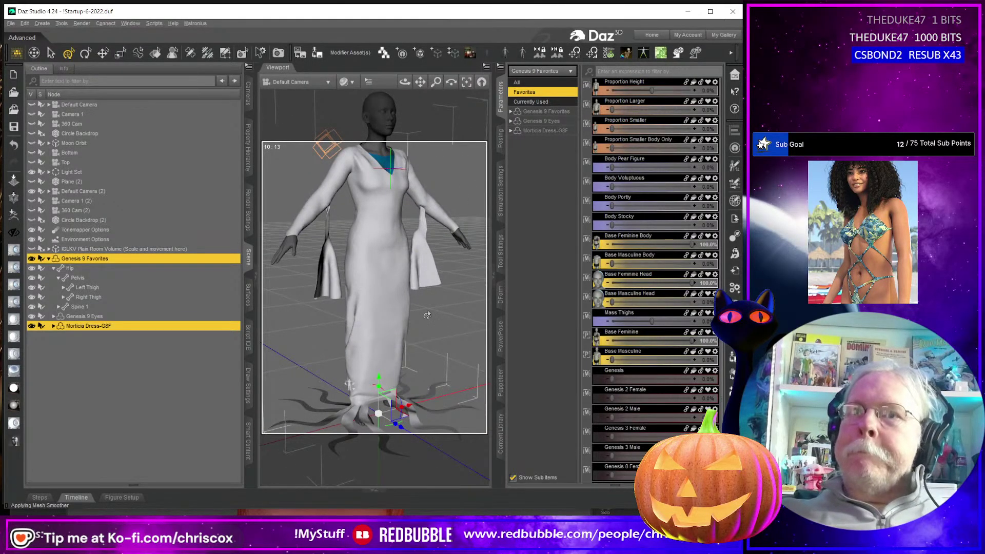
middle_click_drag(435, 277, 416, 262)
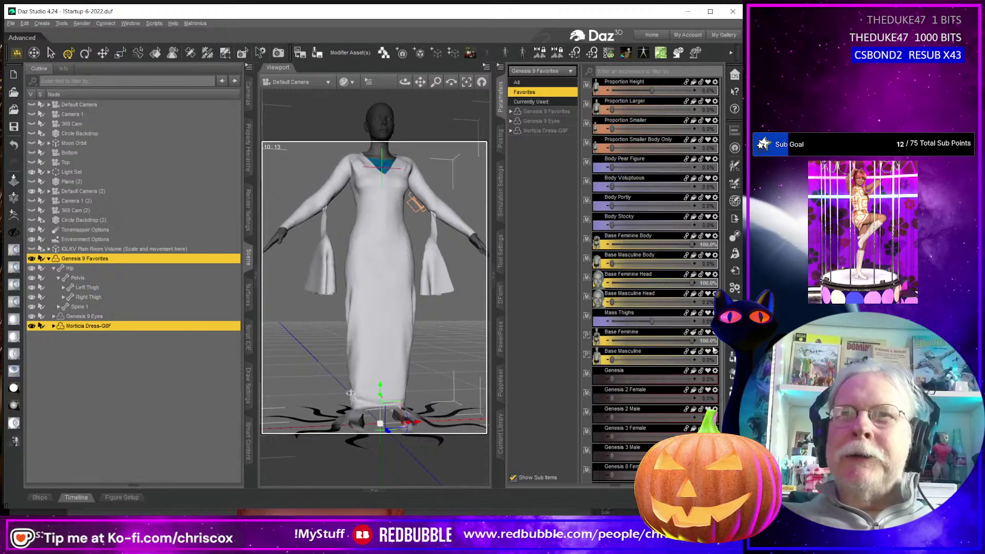
- Hide the Mortica dress and set the left thigh's Side-Side rotation to -5
left_click(406, 317)
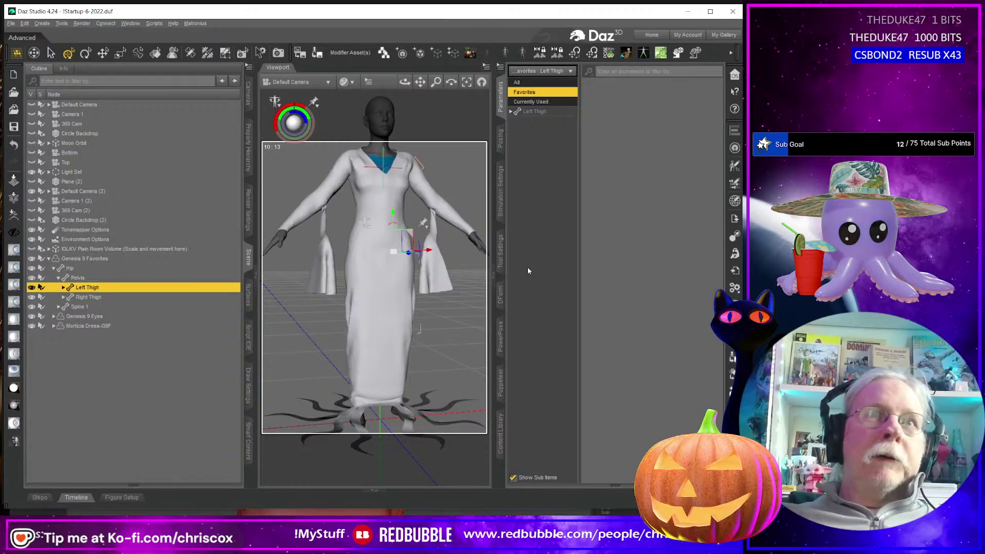
left_click(14, 320)
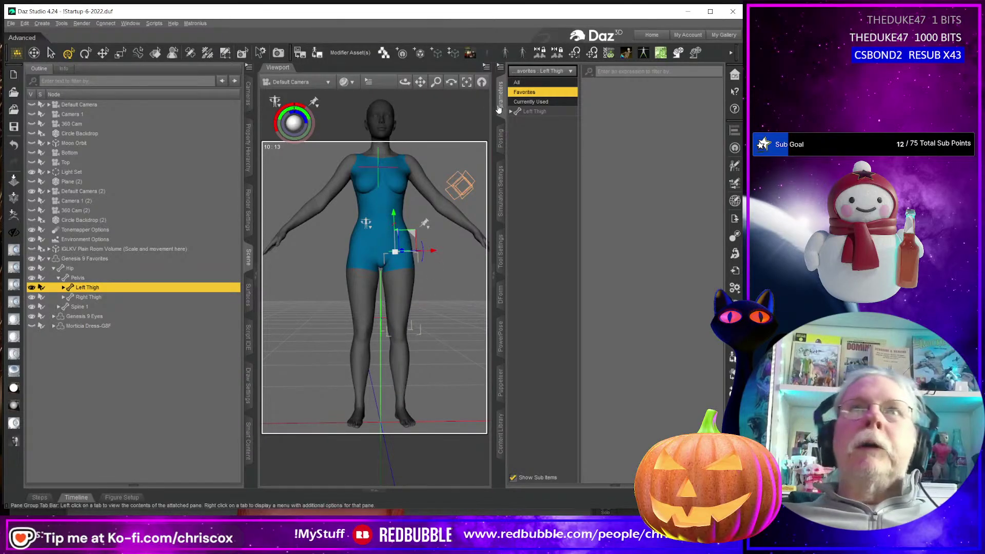
left_click(534, 111)
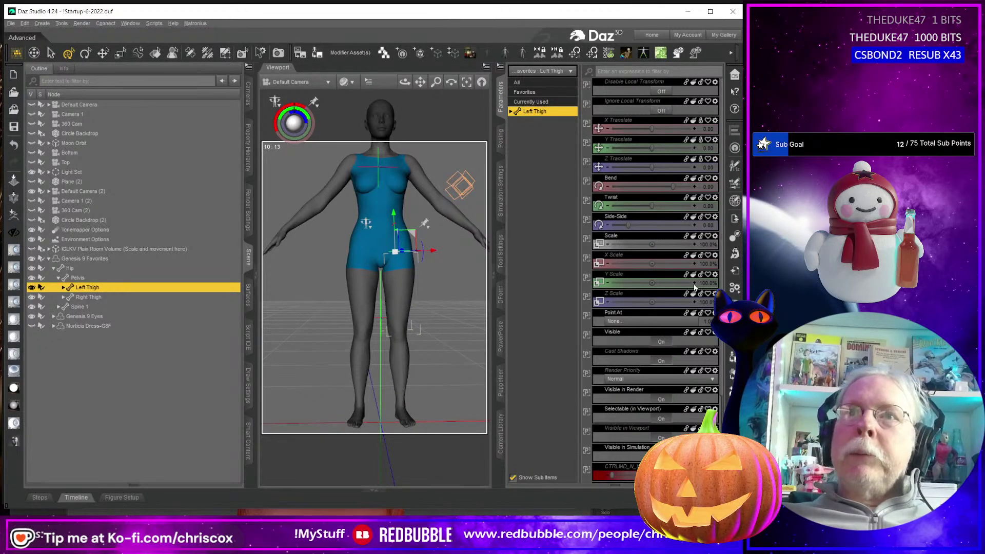
left_click(707, 225)
type("-5")
key("Return")
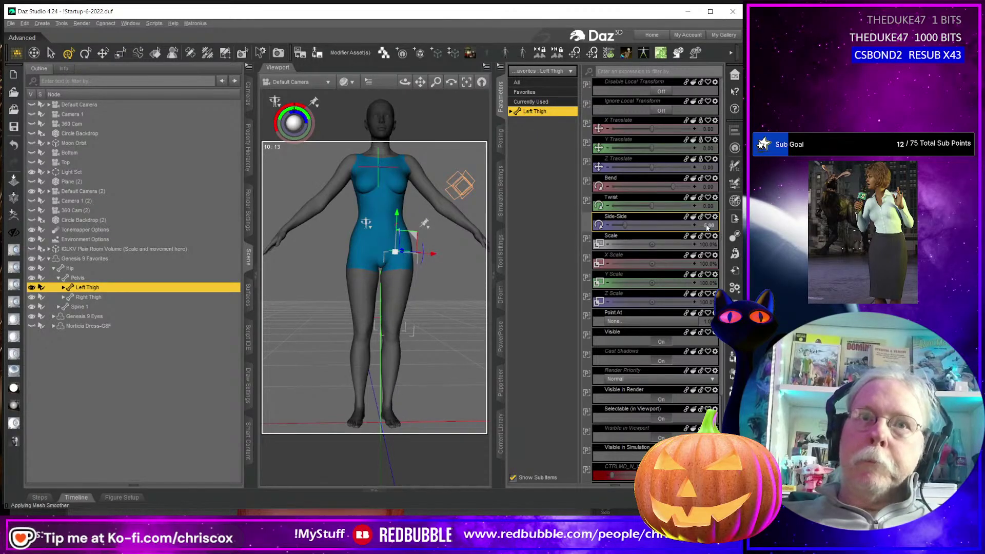
- Set the right thigh's Side-Side rotation to 5
key("Down")
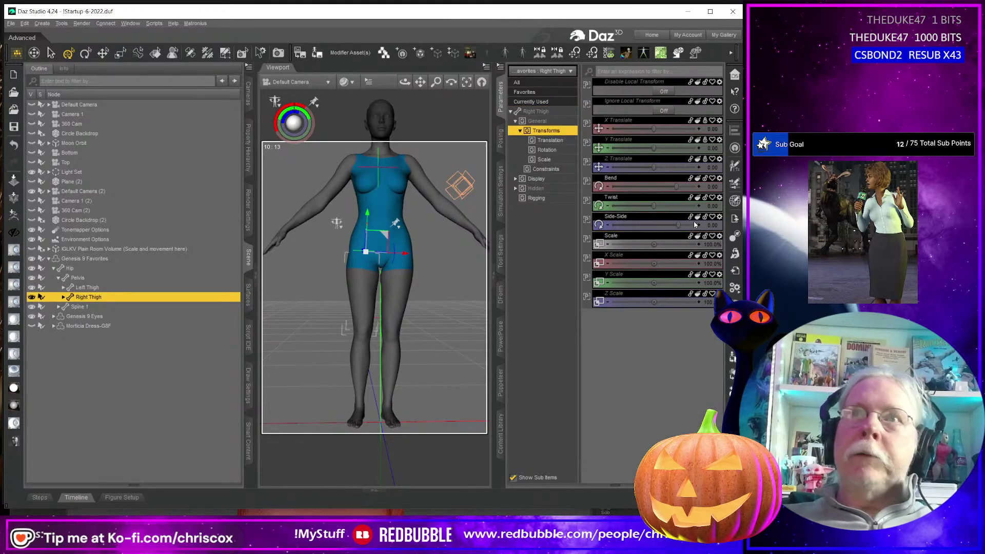
left_click(712, 224)
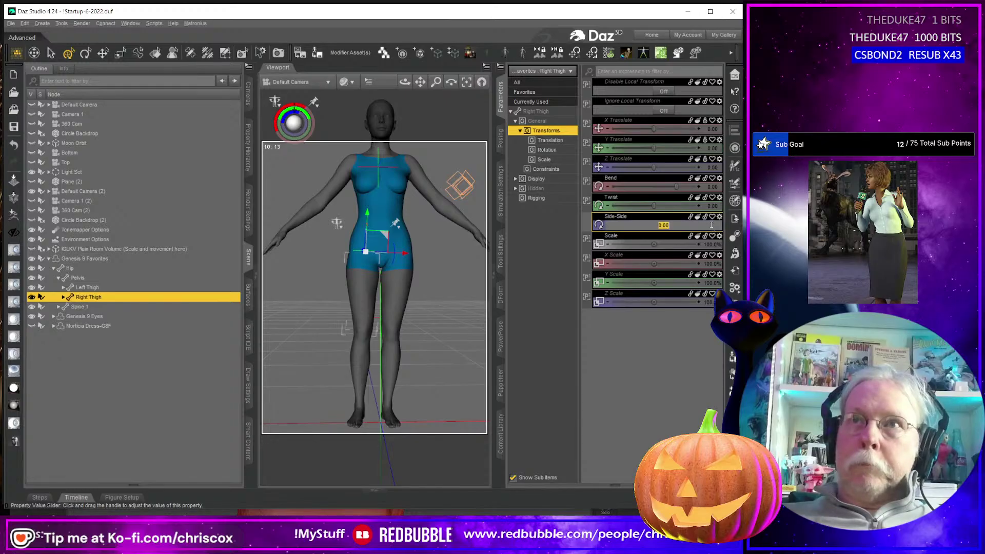
type("5")
key("Return")
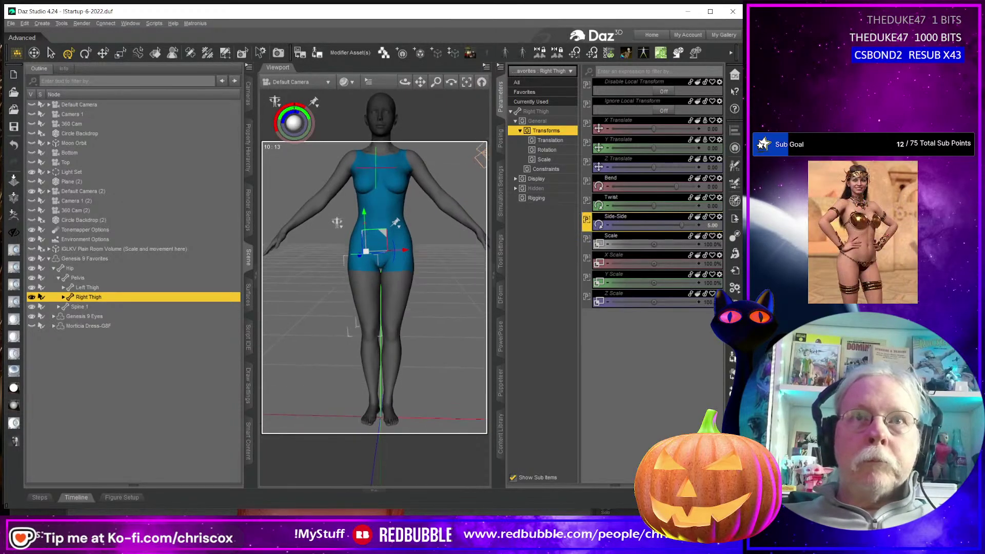
left_click_drag(405, 81, 354, 83)
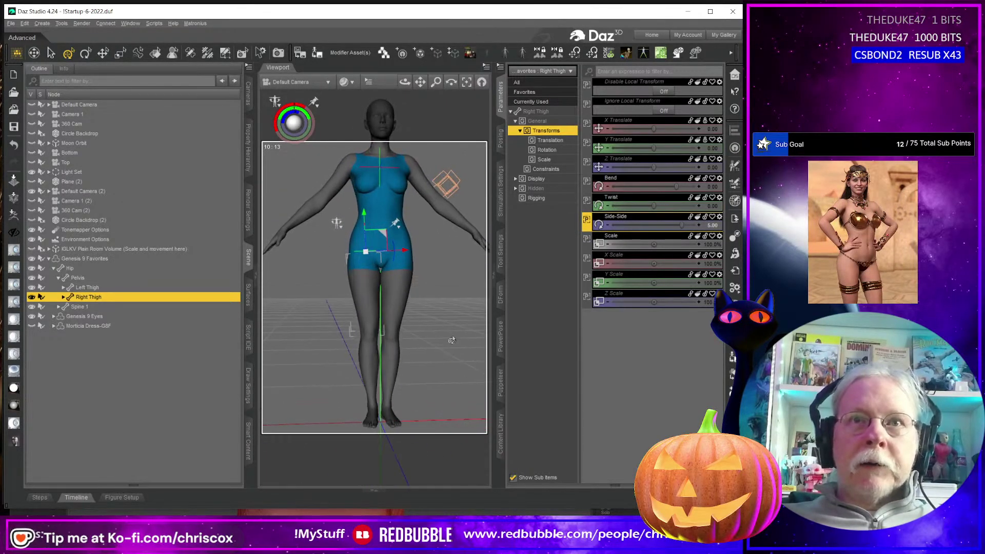
- Create a sub-folder named Genesis 9 inside the Mortica project's People folder in the content library
left_click(501, 436)
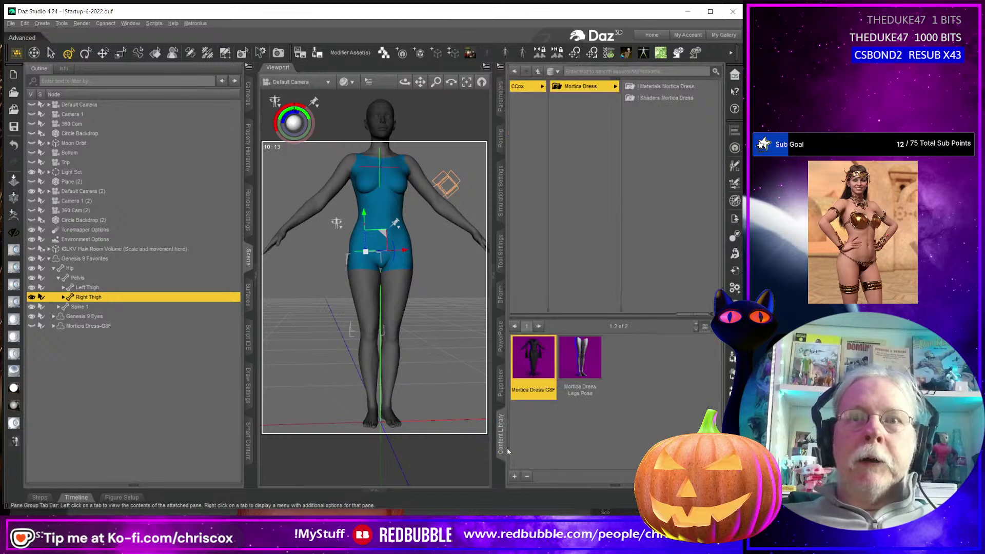
scroll(599, 198, "left", 3)
scroll(611, 307, "left", 2)
left_click(535, 101)
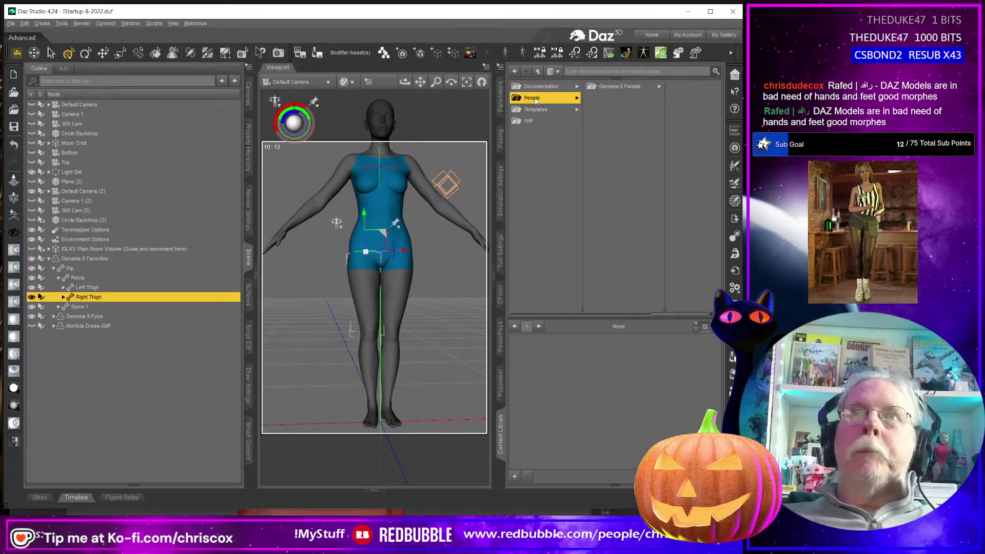
right_click(535, 100)
mouse_move(574, 135)
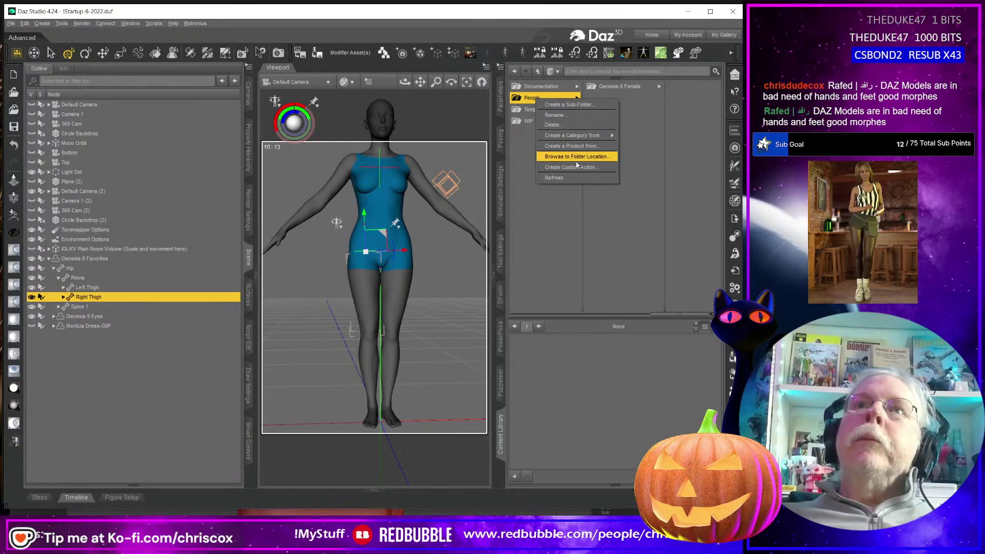
left_click(569, 104)
type("Genesis ")
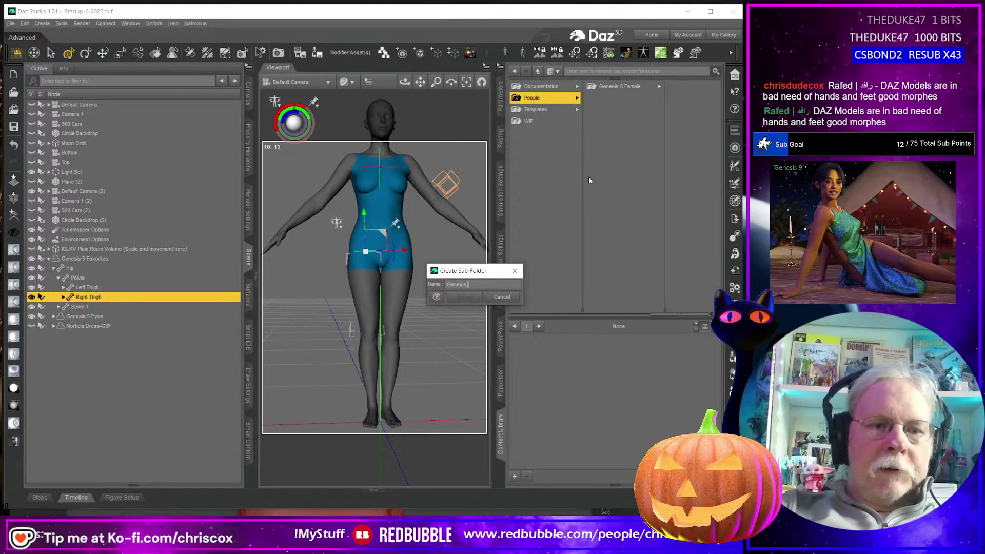
type("9")
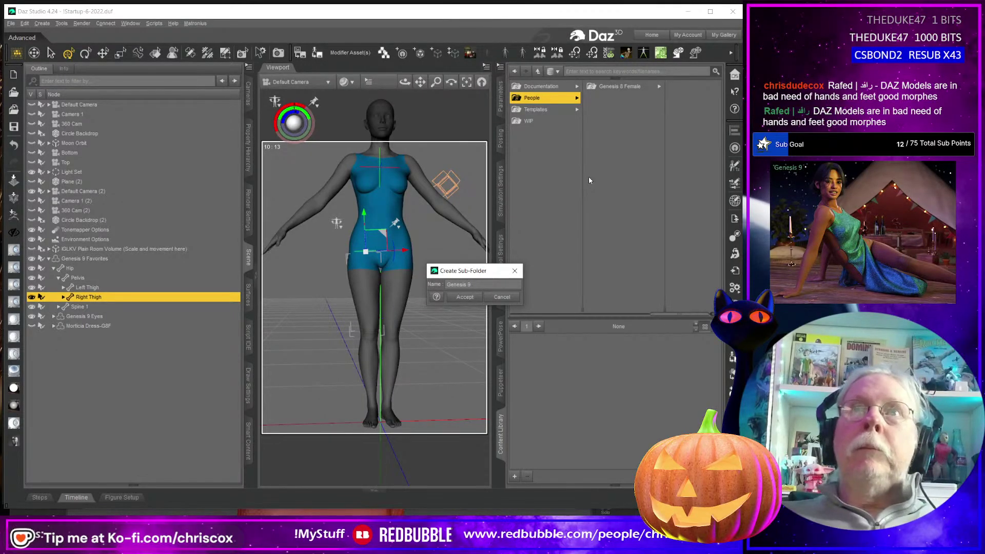
key("Return")
- Create a sub-folder named Clothing inside the new Genesis 9 folder
left_click(626, 89)
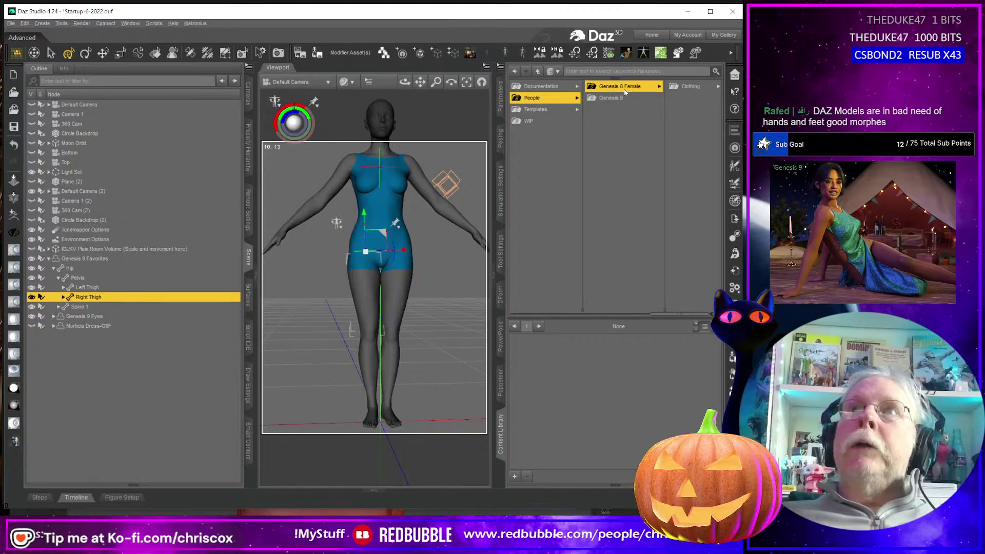
left_click(606, 99)
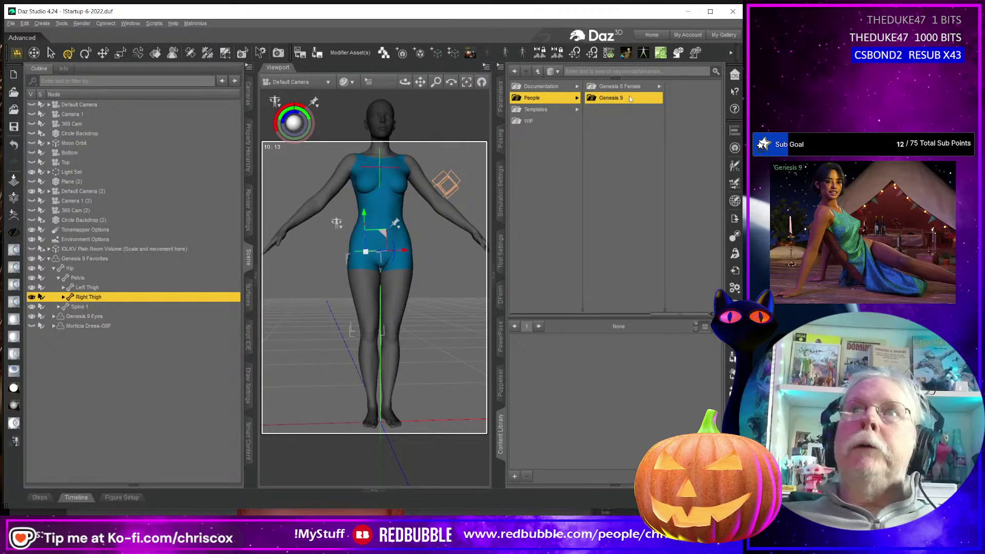
right_click(629, 96)
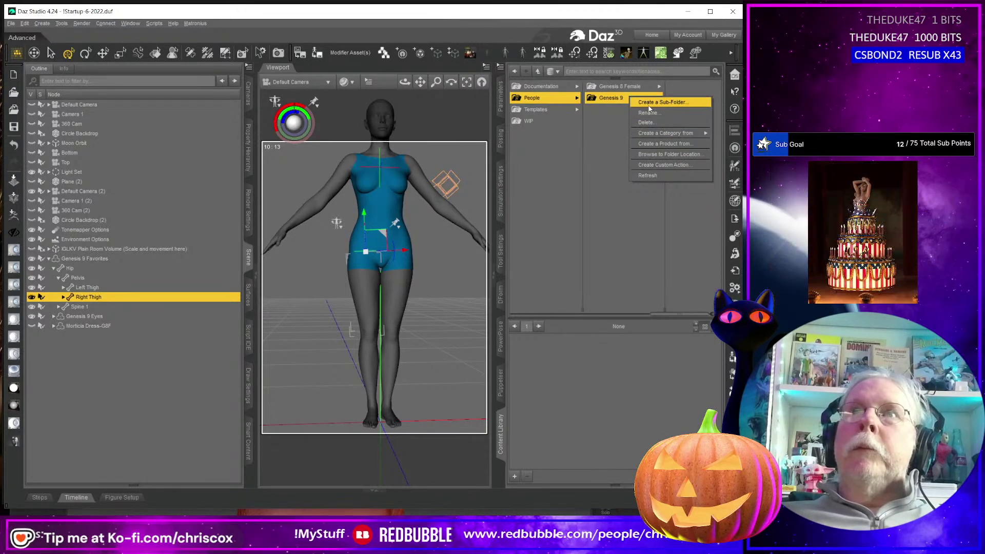
left_click(646, 103)
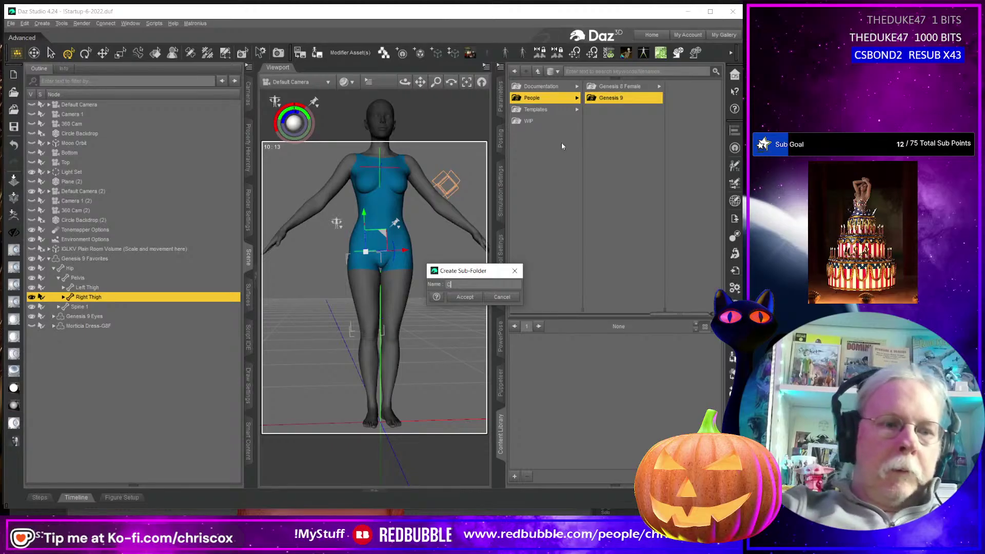
type("Clothing")
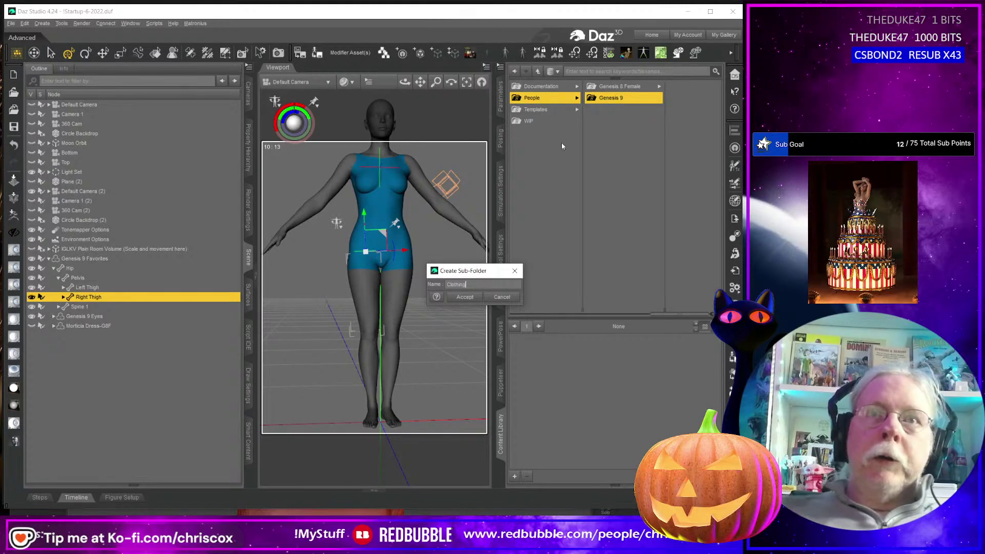
key("Return")
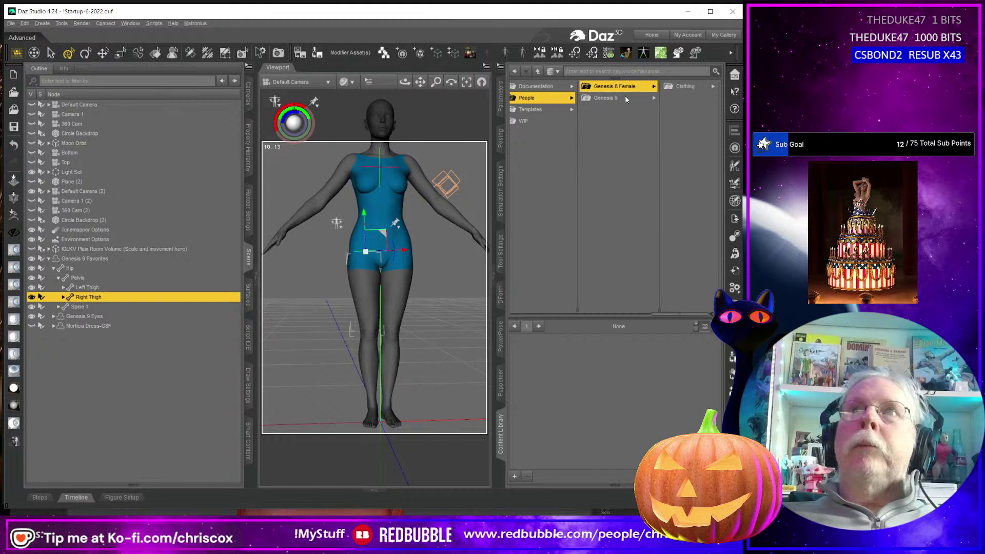
- Try to create a Clothing sub-folder in the Genesis 9 folder a second time
right_click(638, 98)
left_click(656, 104)
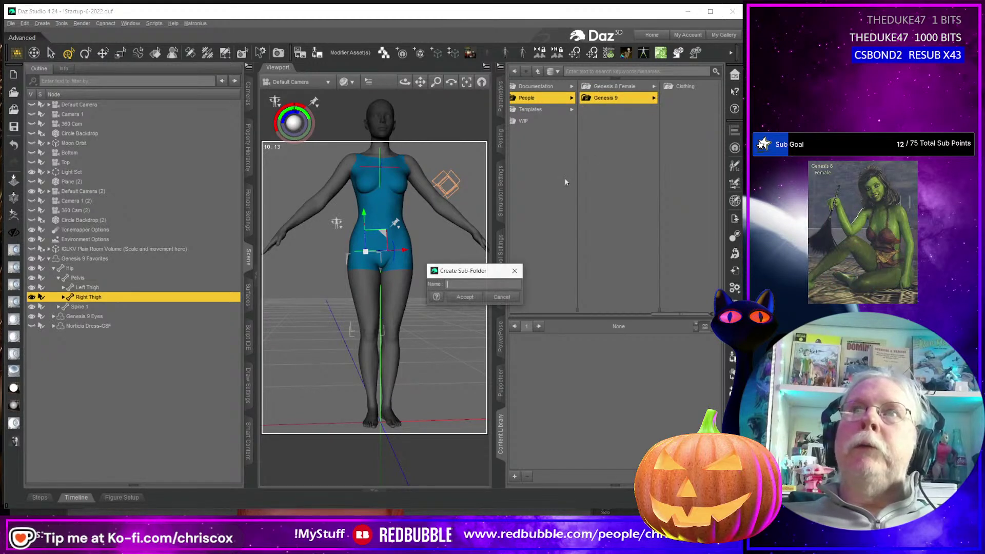
type("c")
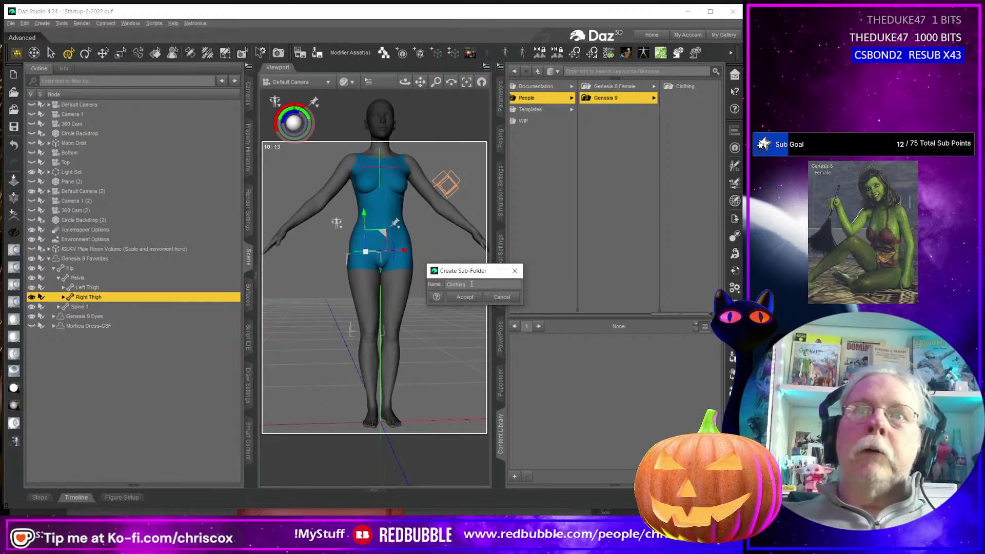
left_click(465, 297)
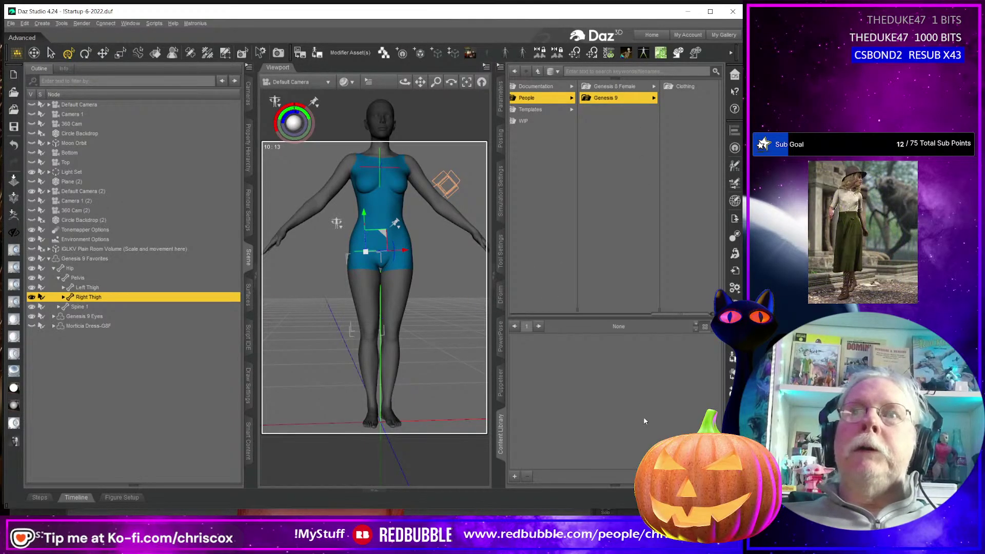
- Browse to the Genesis 9 folder's location in File Explorer and go into its Clothing folder
right_click(627, 99)
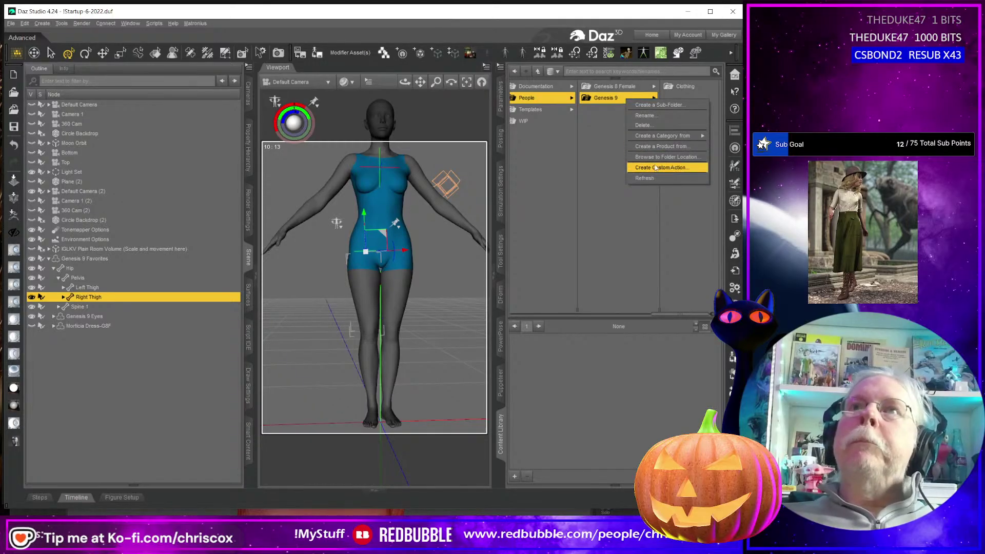
left_click(644, 184)
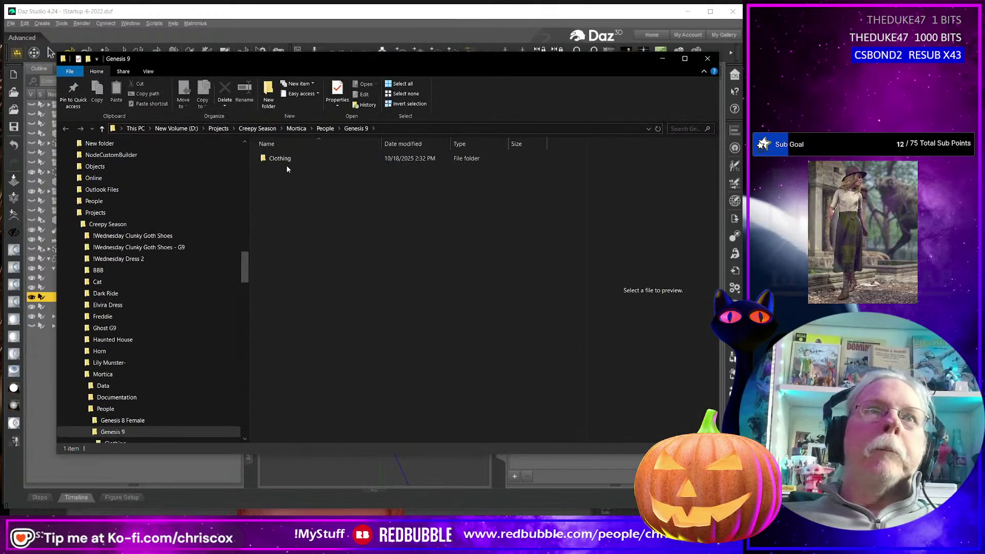
left_click(281, 159)
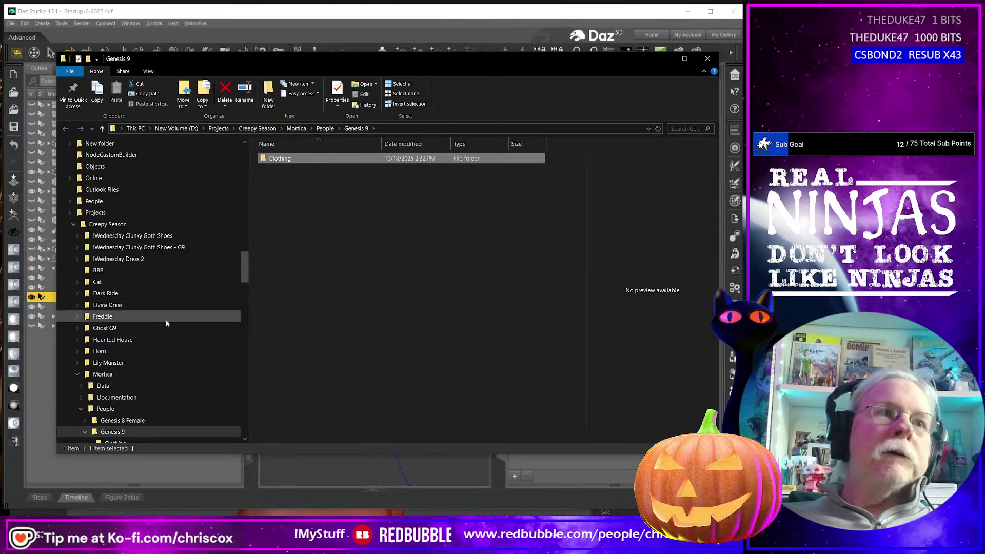
scroll(170, 323, "down", 1)
left_click(145, 397)
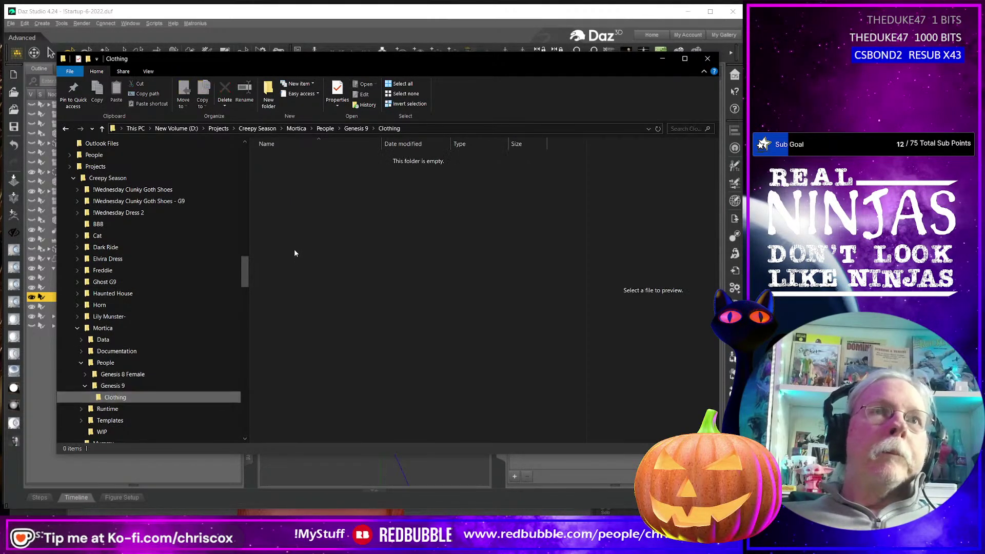
- Create a folder named CCox inside the Genesis 9 Clothing folder
right_click(287, 247)
mouse_move(313, 387)
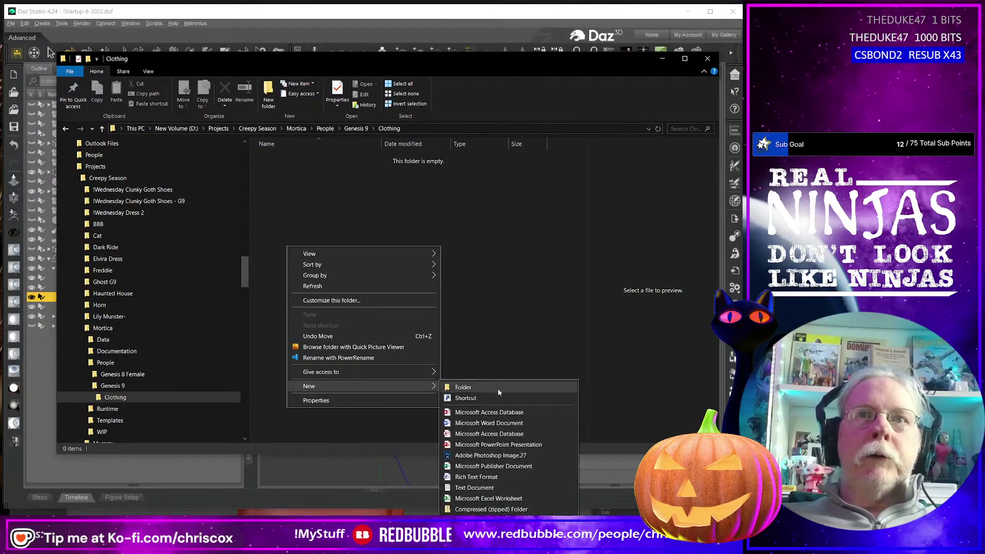
left_click(500, 388)
type("cc")
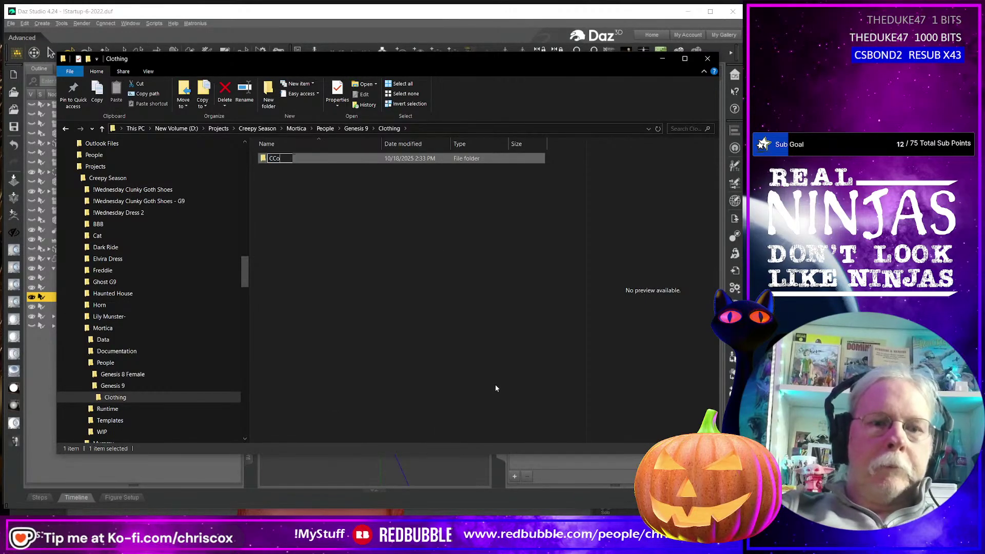
type("ox")
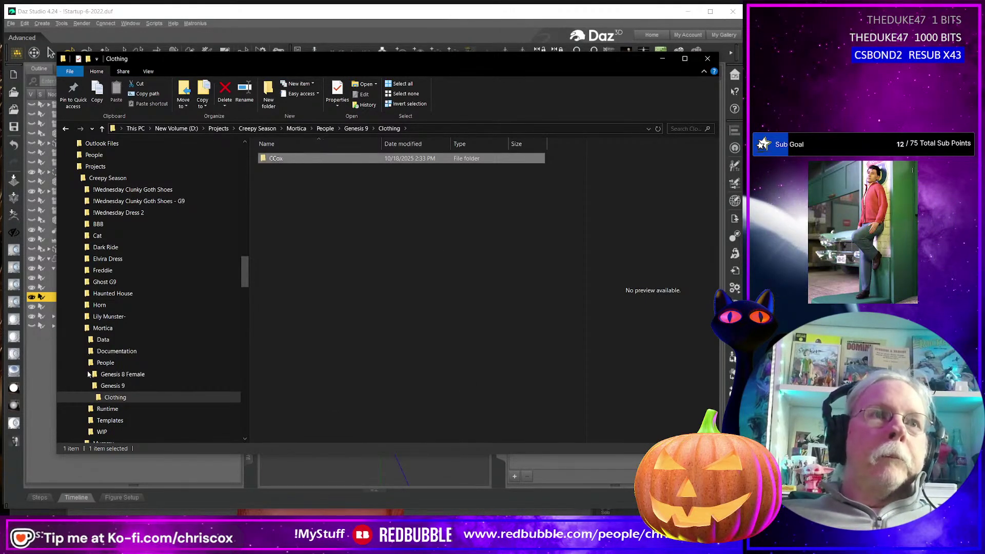
left_click(287, 343)
- Copy the Mortica Dress folder from Genesis 8 Female's Clothing/CCox folder into the Genesis 9 Clothing/CCox folder
left_click(86, 375)
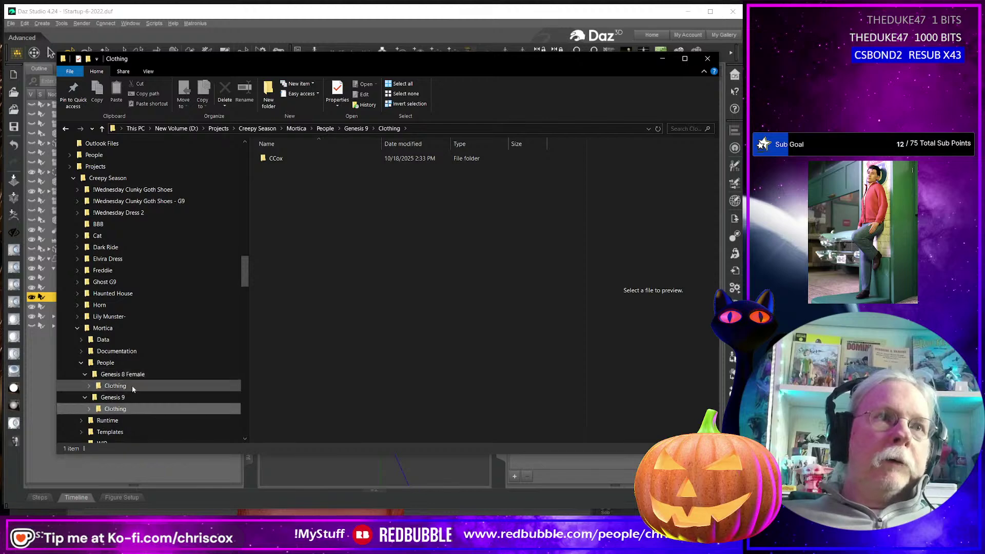
left_click(89, 386)
left_click(93, 397)
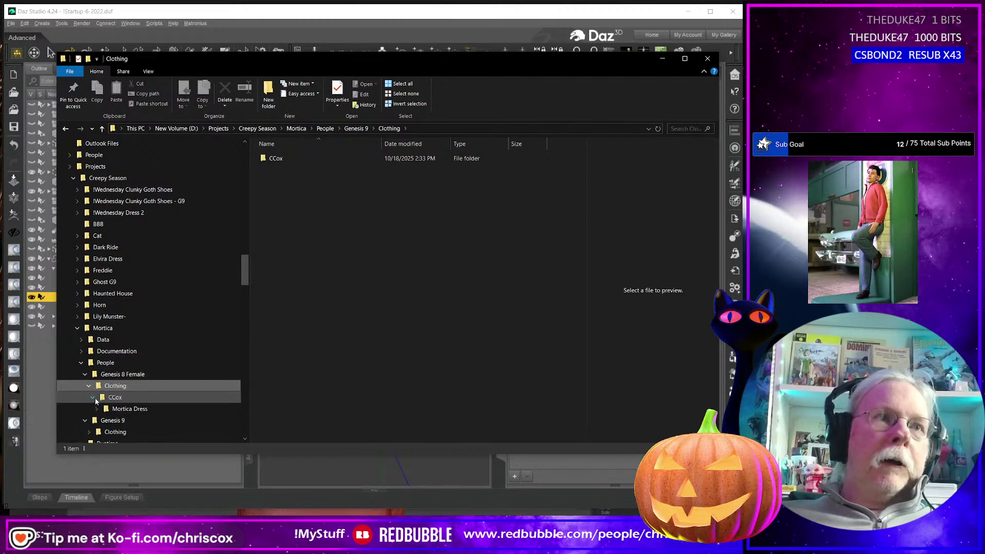
left_click(97, 408)
left_click(129, 409)
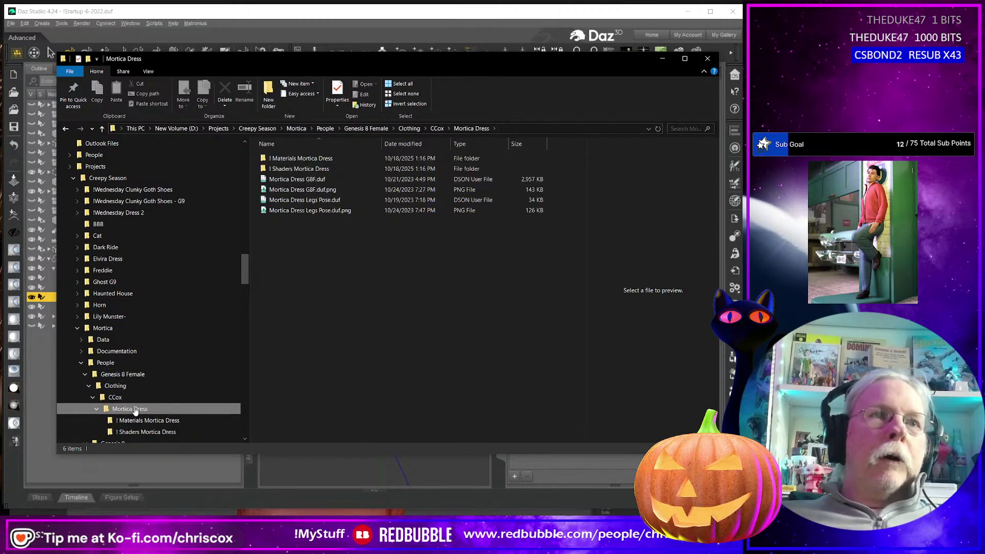
right_click(141, 407)
key("Escape")
scroll(167, 375, "down", 2)
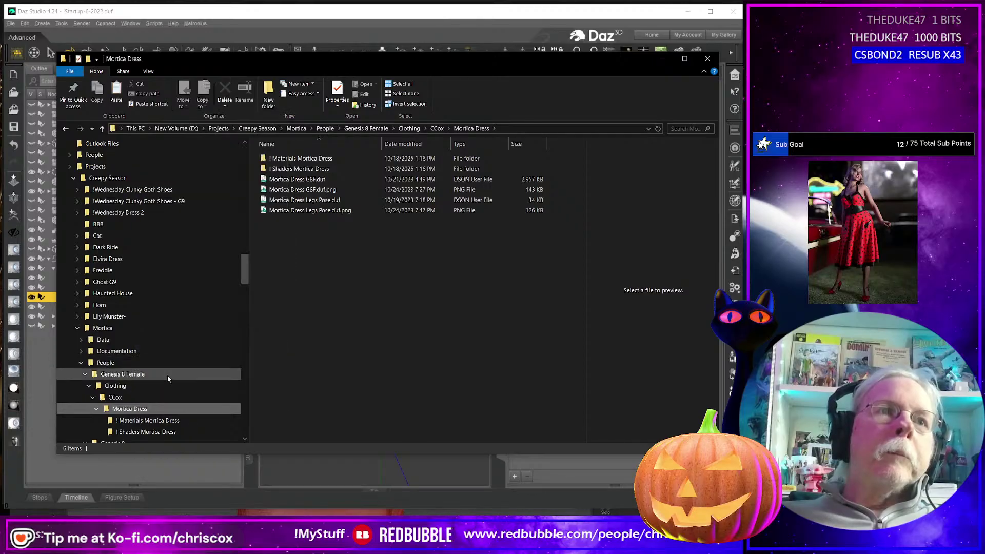
left_click(88, 385)
left_click(178, 397)
right_click(334, 276)
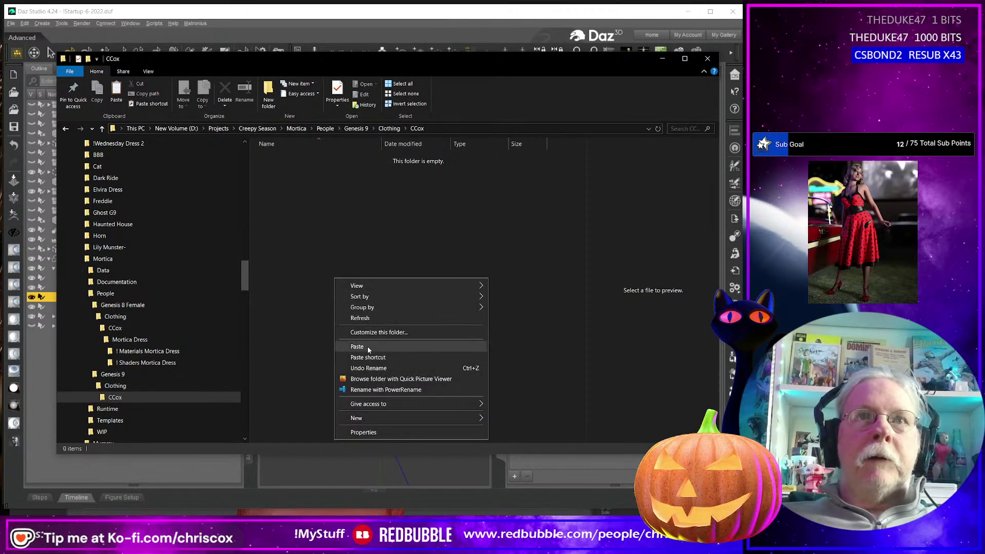
left_click(364, 346)
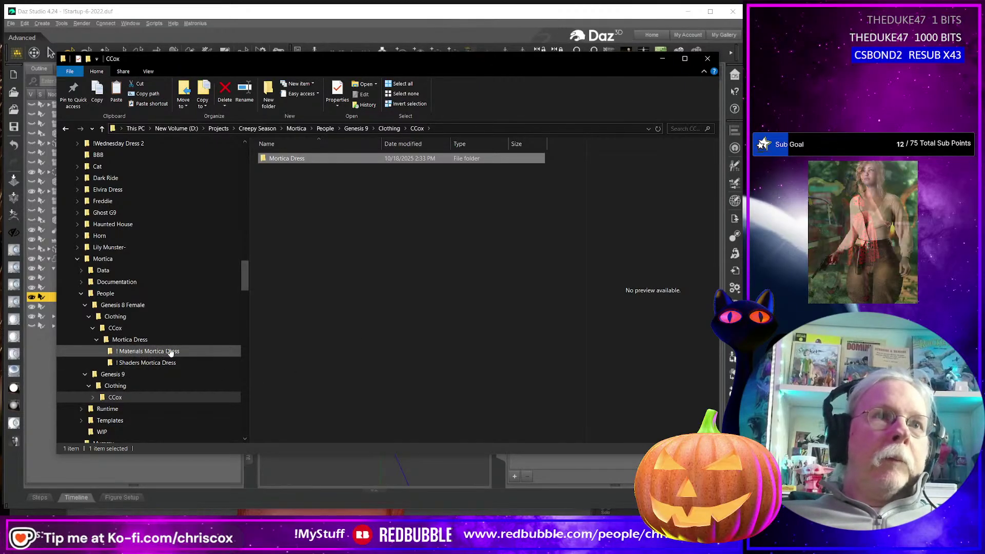
- Rename the Mortica Dress folder under Genesis 8 Female as Mortica Dress G8 Female
left_click(139, 340)
right_click(141, 340)
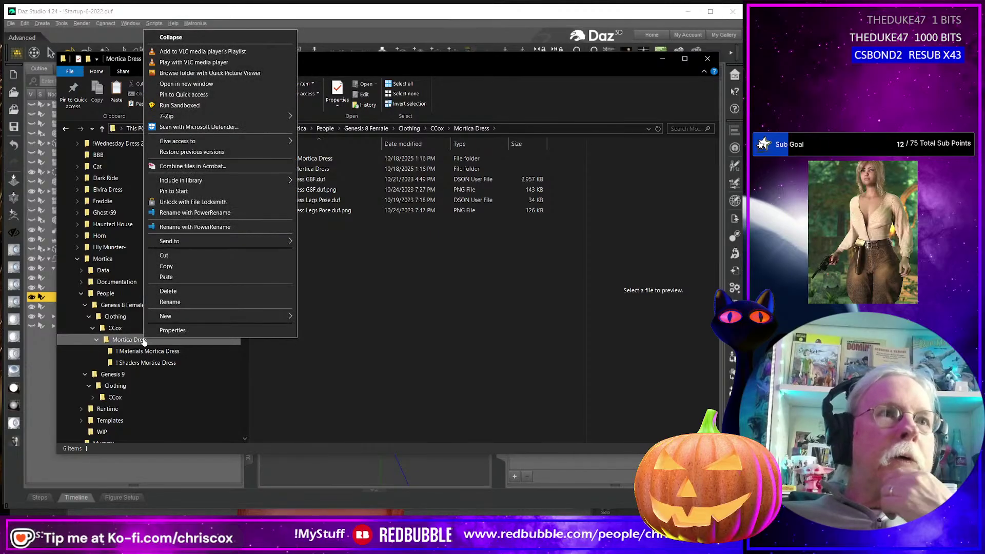
left_click(179, 303)
key("End")
type("G8 Female")
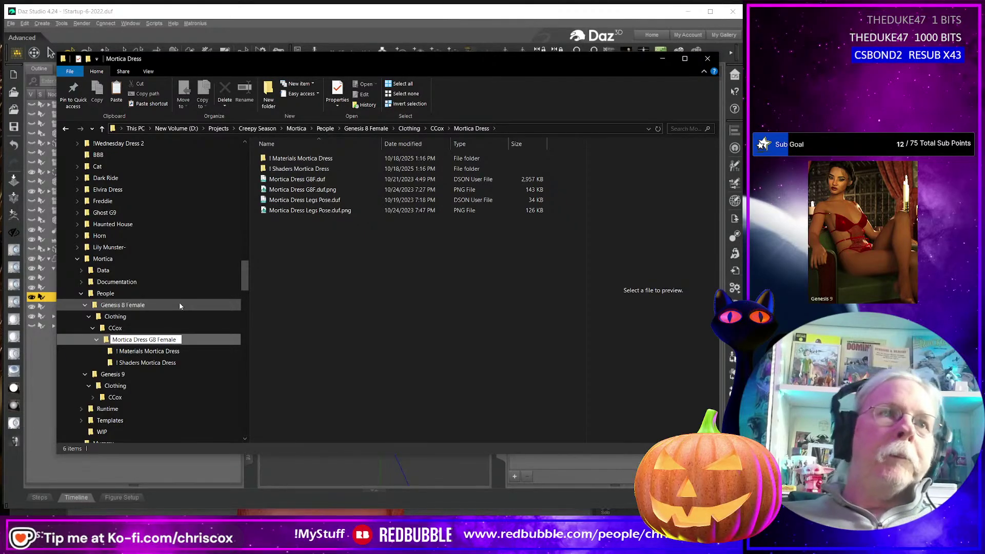
key("Return")
- Rename the Mortica Dress folder under Genesis 9 as Mortica Dress G9
left_click(93, 397)
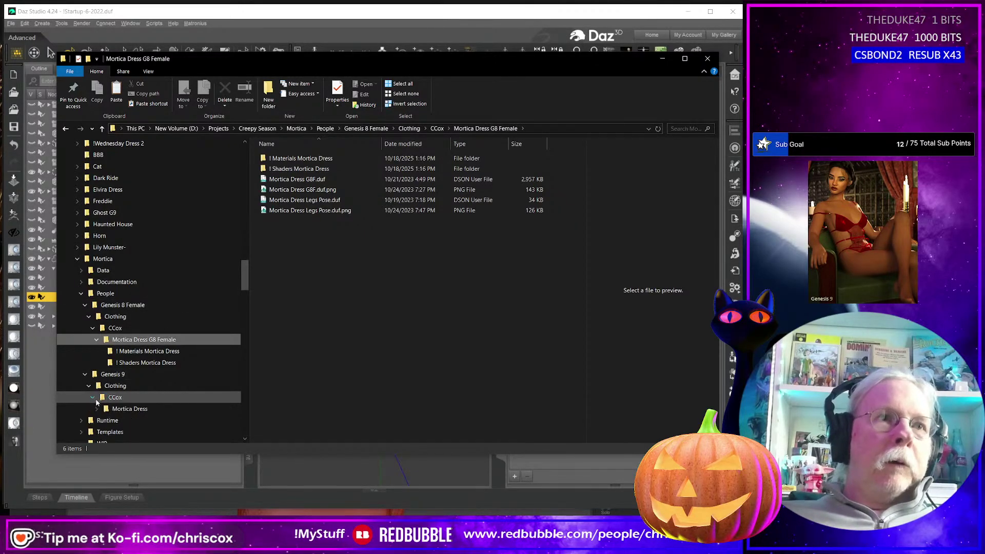
left_click(129, 409)
right_click(134, 409)
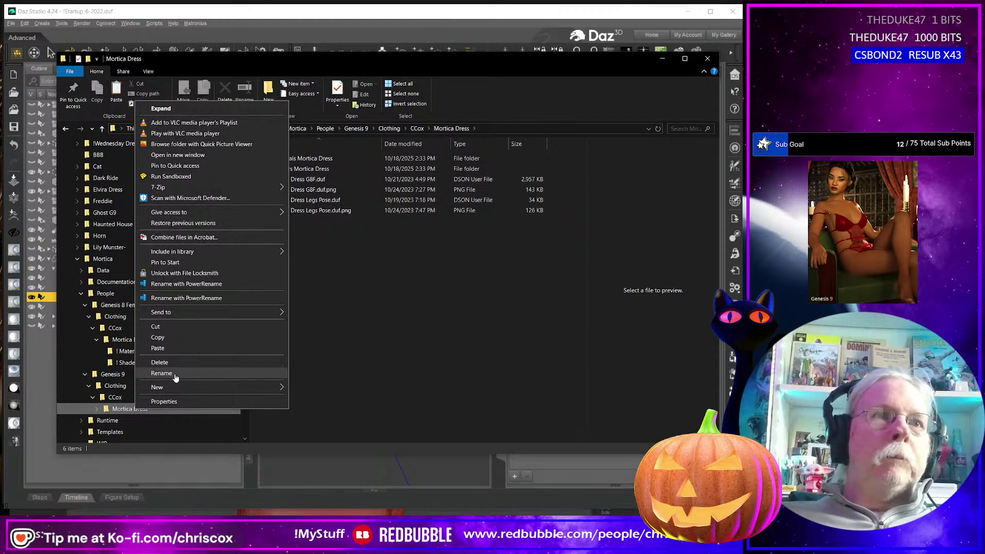
left_click(162, 373)
key("End")
type("G9")
key("Return")
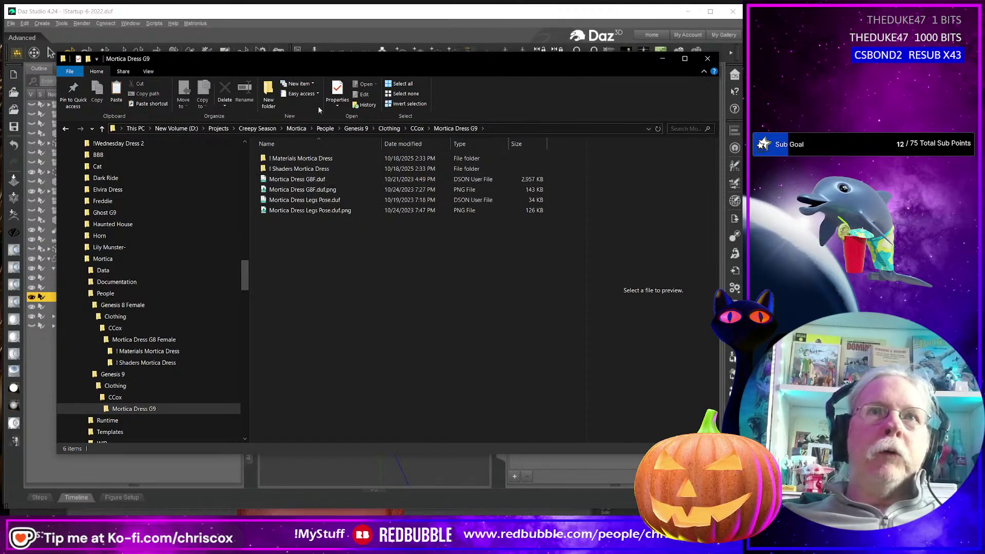
- Switch to Daz Studio, refresh the Genesis 9 Clothing folder in the content library, and browse through CCox to Mortica Dress G9
left_click(320, 13)
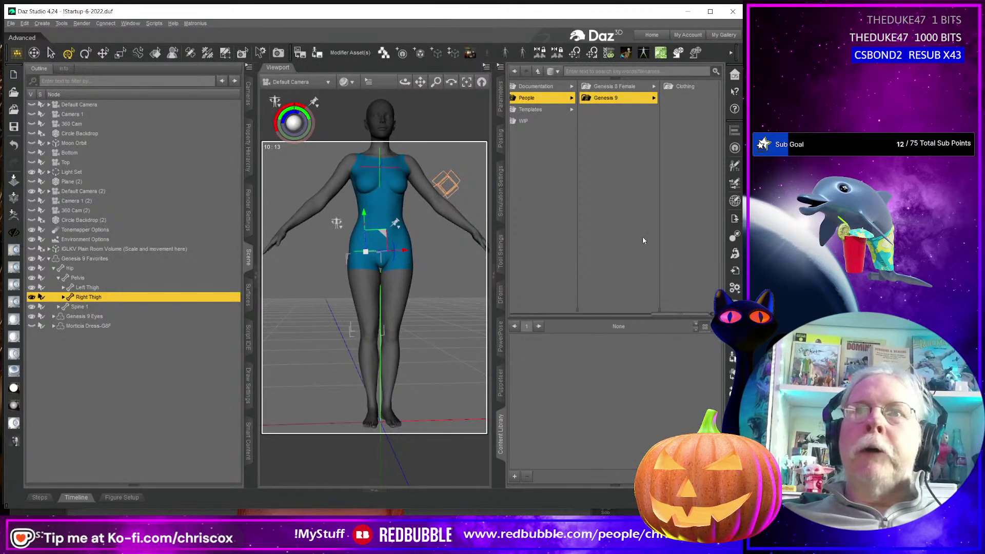
left_click(574, 110)
left_click(567, 97)
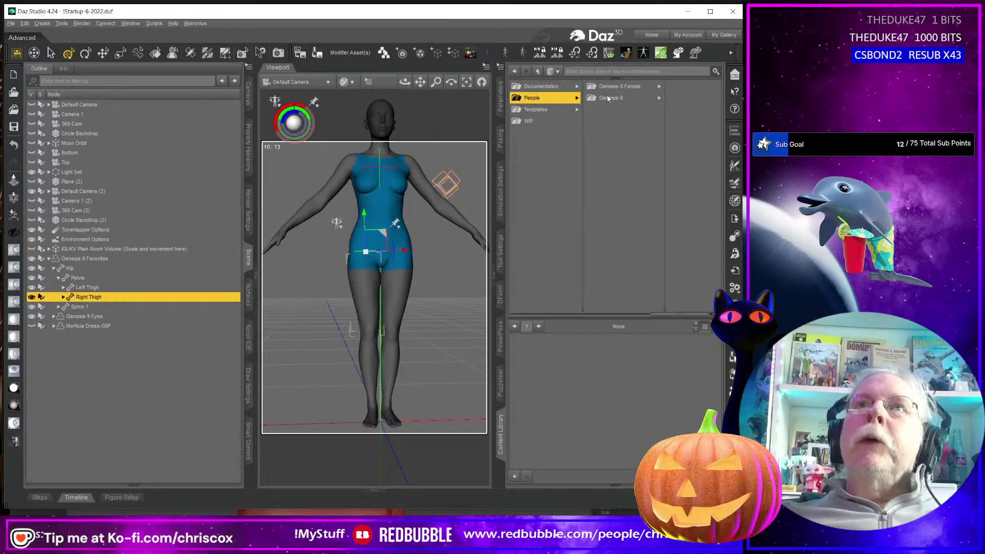
left_click(616, 97)
left_click(685, 87)
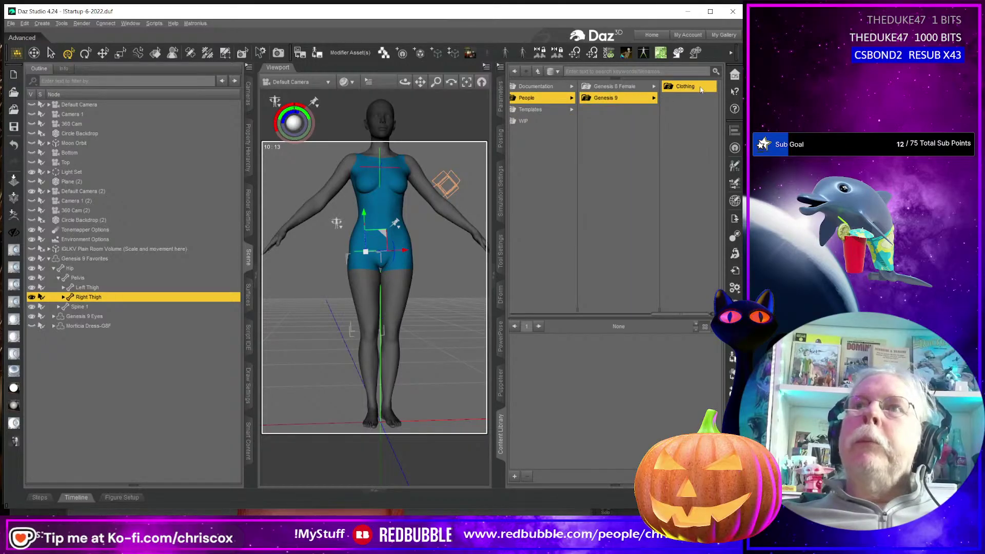
right_click(701, 88)
left_click(723, 167)
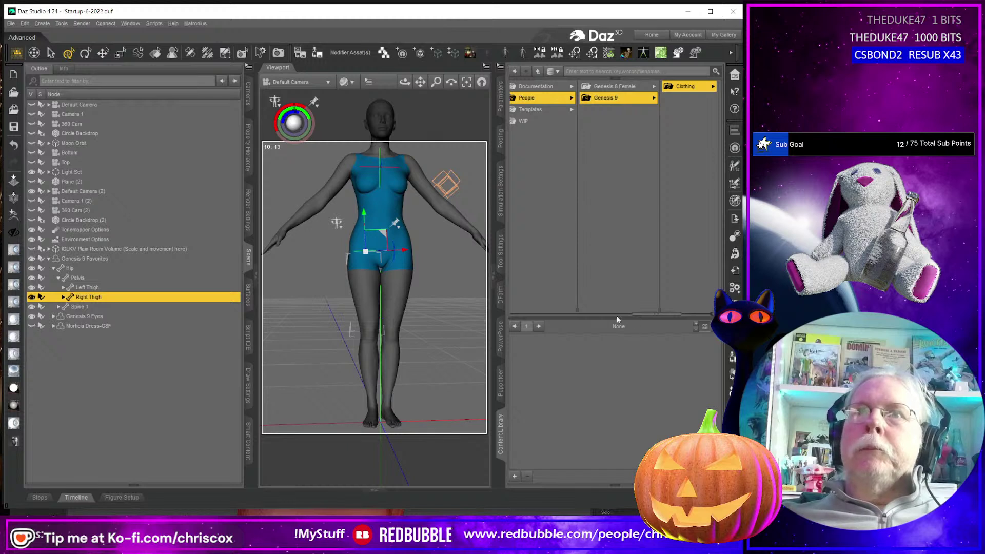
left_click_drag(651, 313, 681, 314)
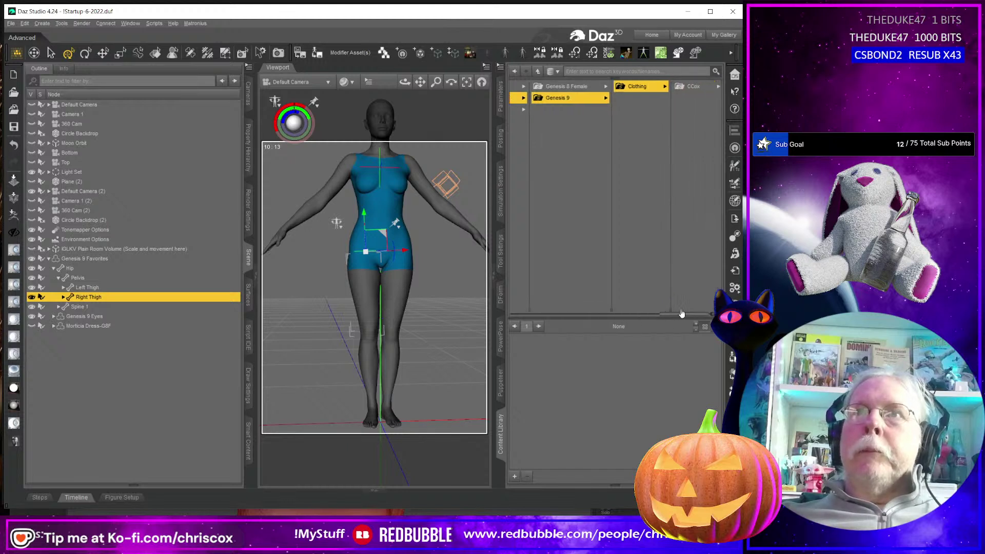
left_click(701, 89)
left_click(702, 89)
- Rename the Mortica Dress G8F asset in the Mortica Dress G9 folder as Mortica Dress G9
left_click(538, 393)
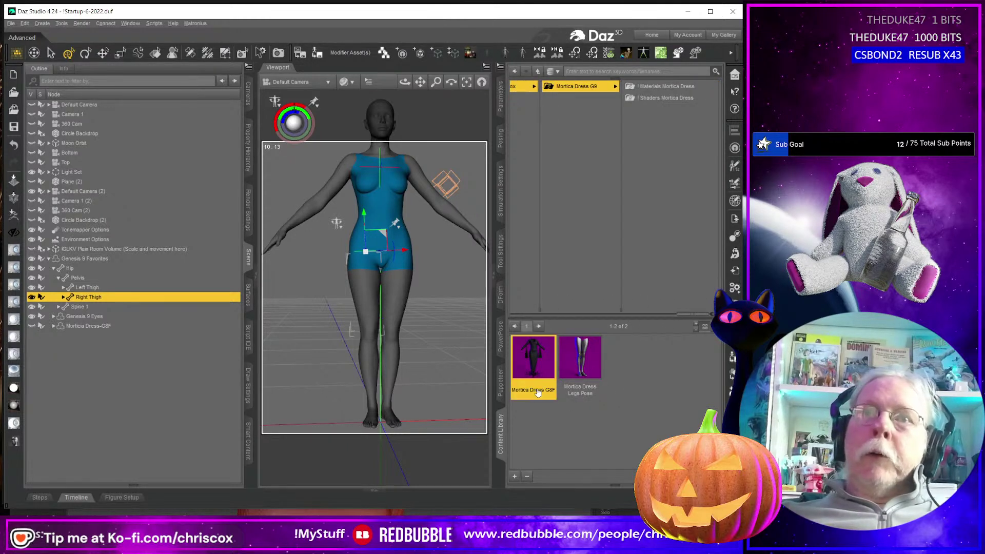
right_click(538, 393)
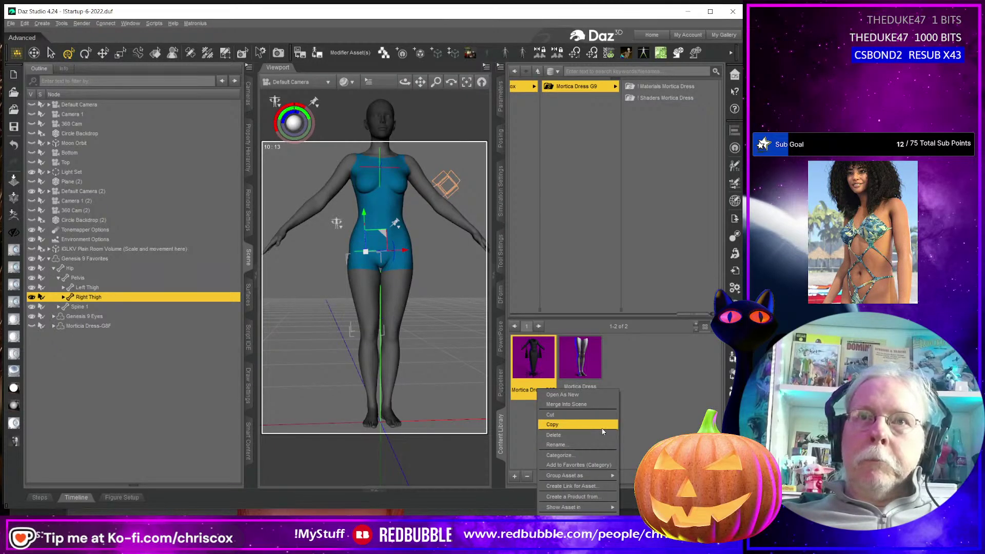
left_click(577, 446)
key("End")
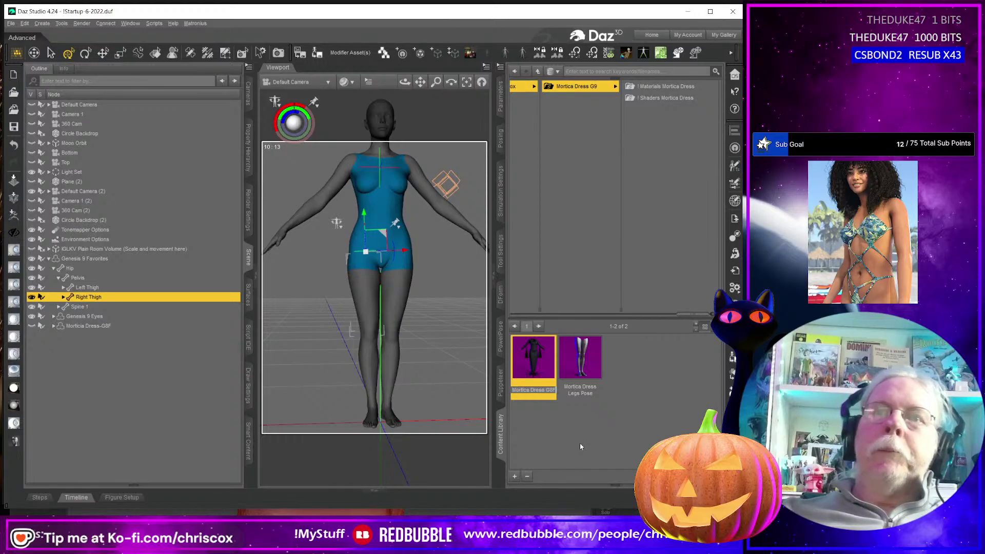
key("BackSpace")
key("BackSpace")
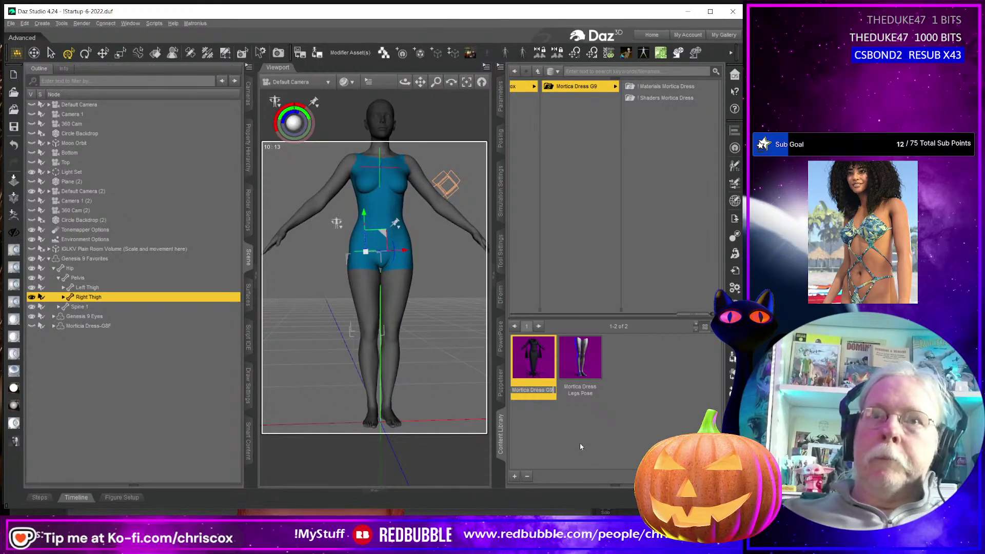
type("9")
key("Return")
- Rename the legs pose asset as Mortica Dress Legs Pose G9
right_click(581, 394)
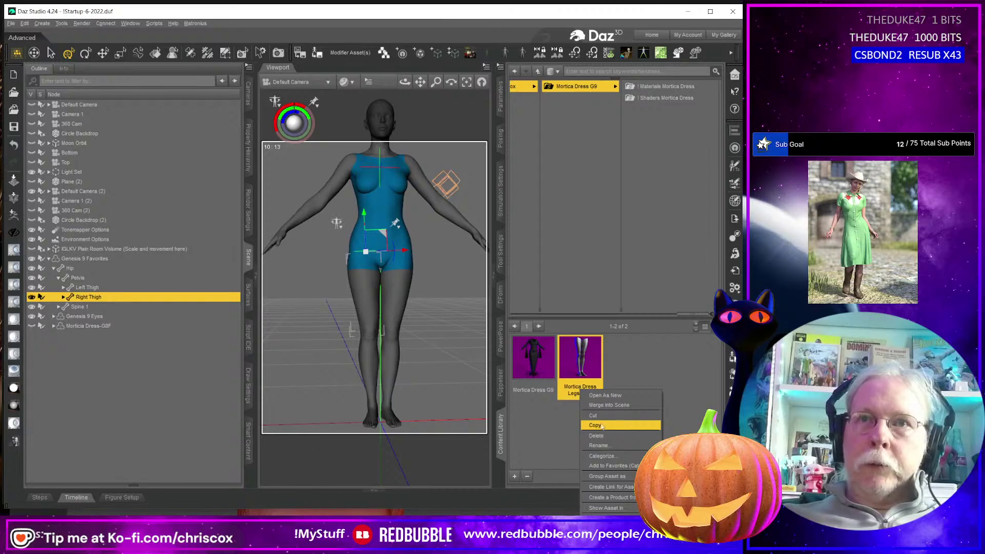
left_click(599, 445)
key("End")
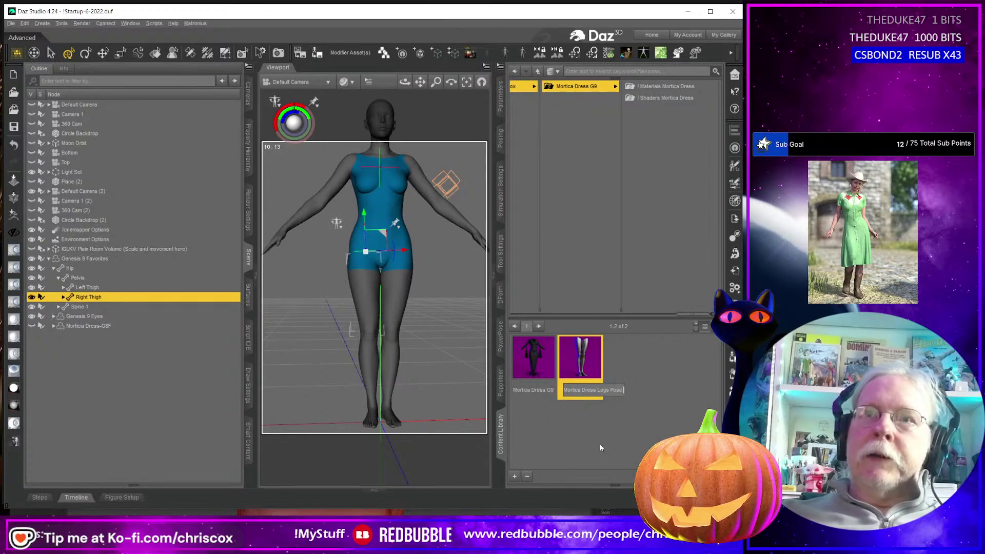
type("G9")
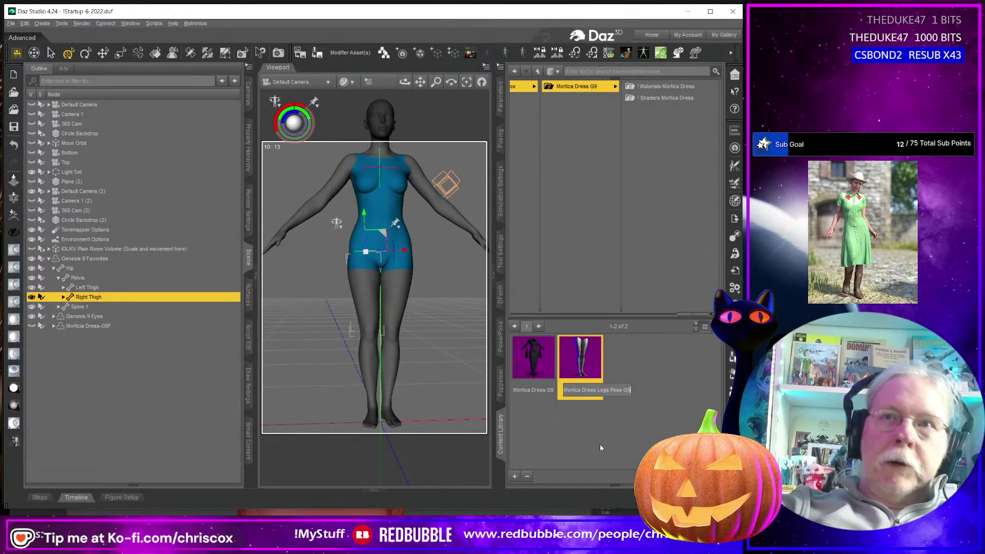
key("Return")
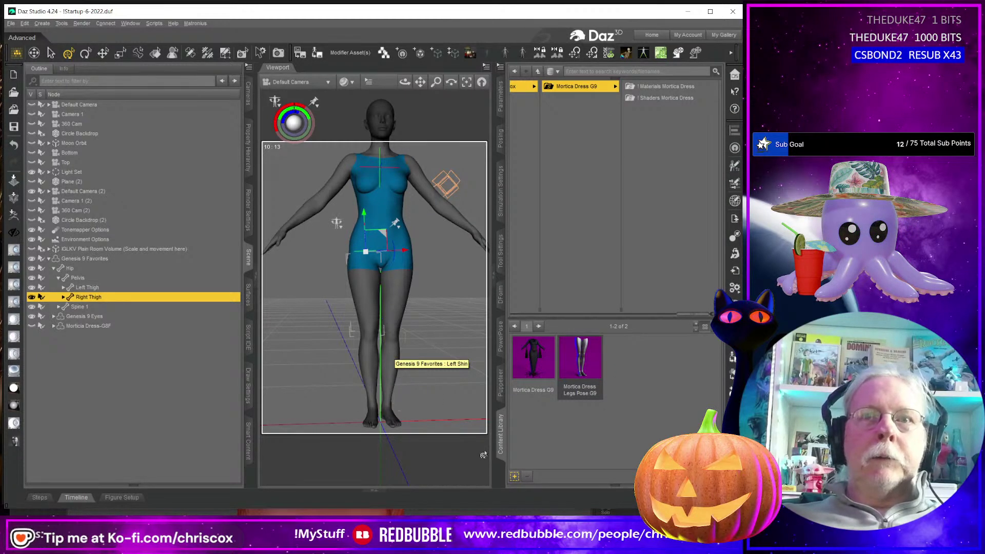
- Rename the dress node in the scene as Morticia Dress-G9
left_click(514, 476)
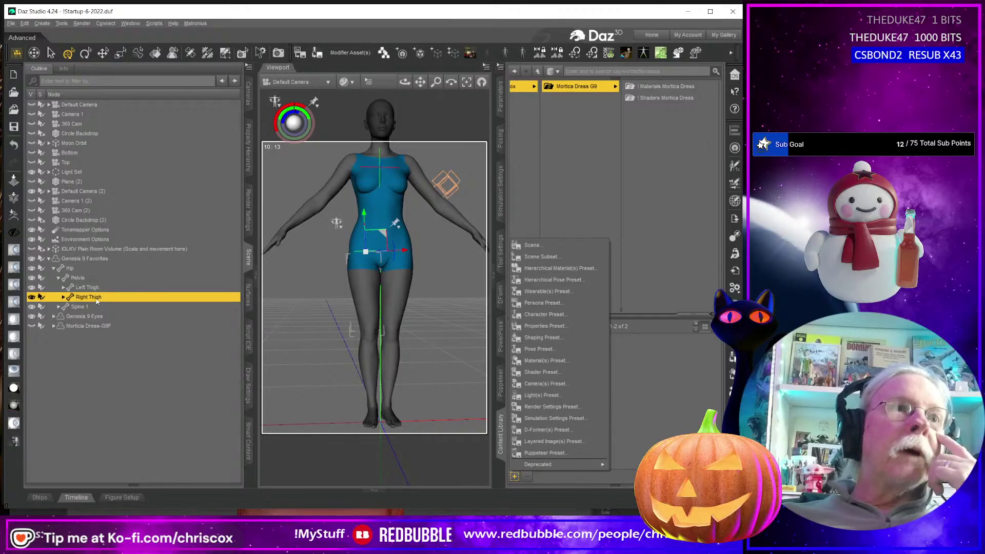
left_click(97, 327)
left_click(97, 327)
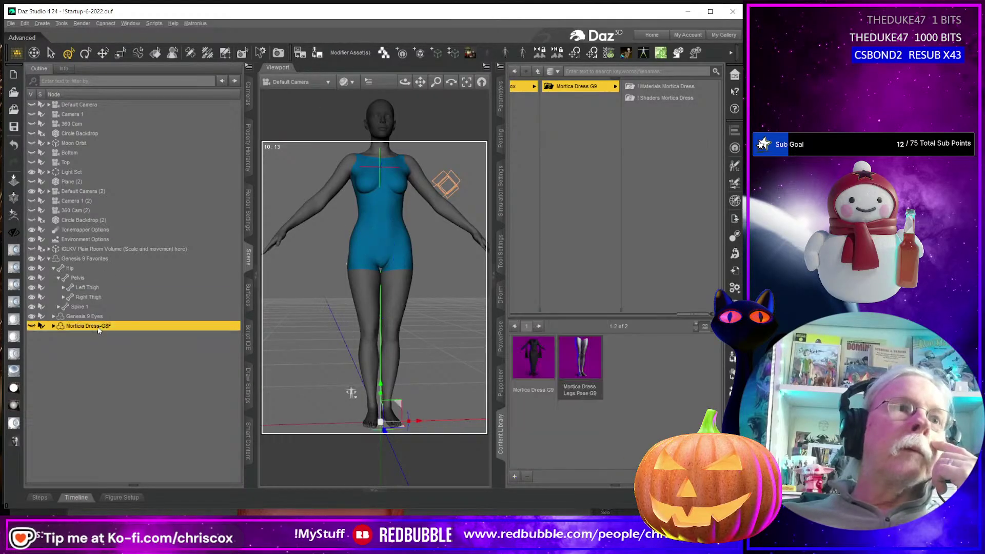
double_click(110, 327)
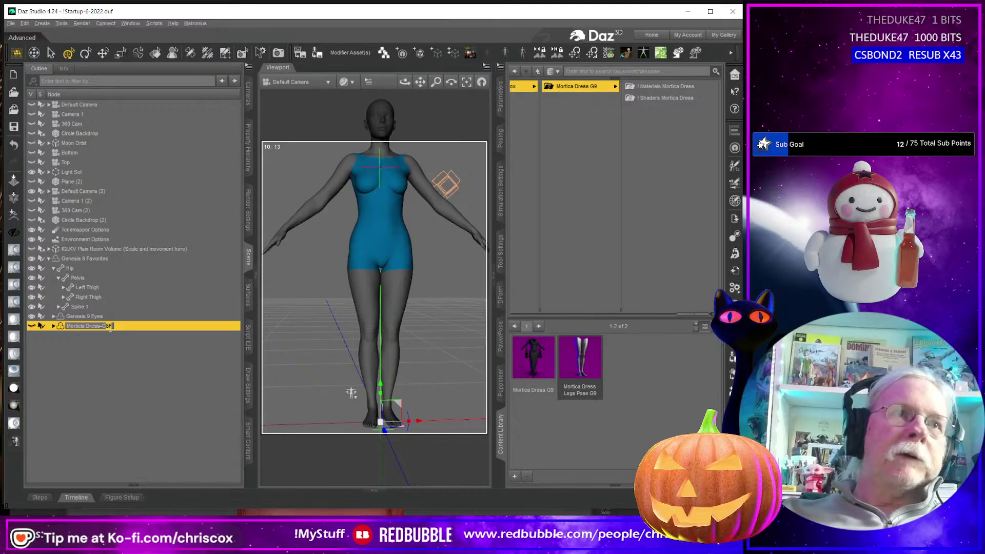
left_click(107, 348)
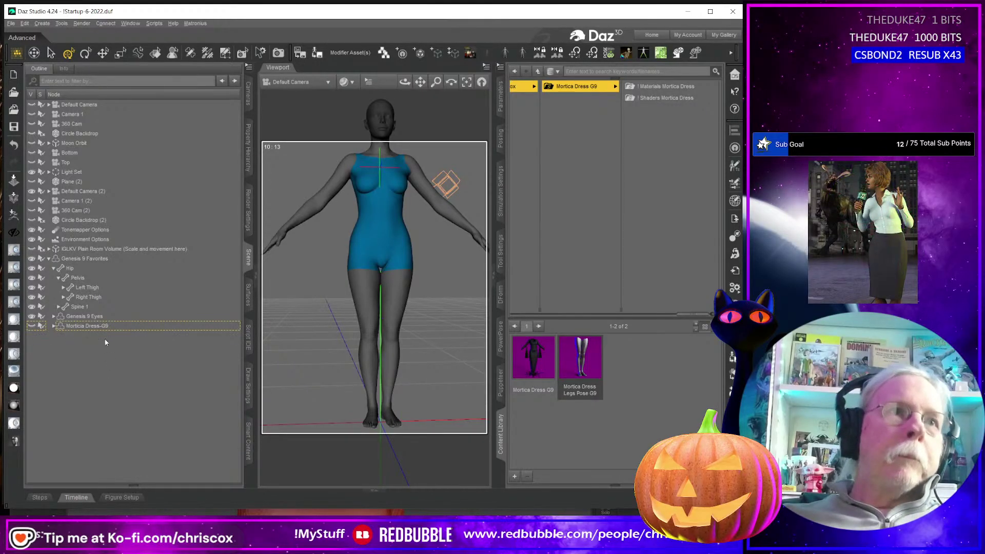
- Make the Morticia Dress-G9 visible on the figure and examine its lower part around the legs and hem
left_click(103, 327)
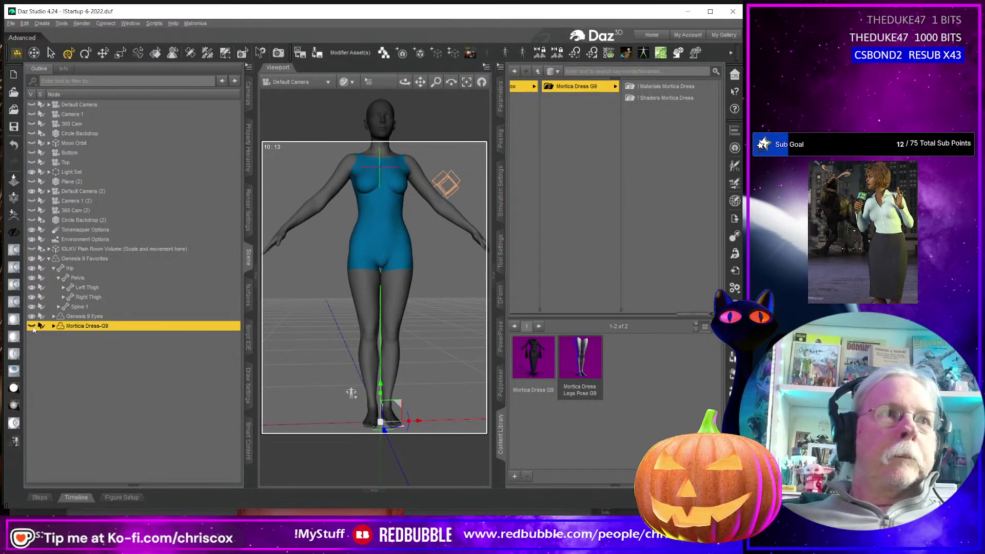
left_click(32, 327)
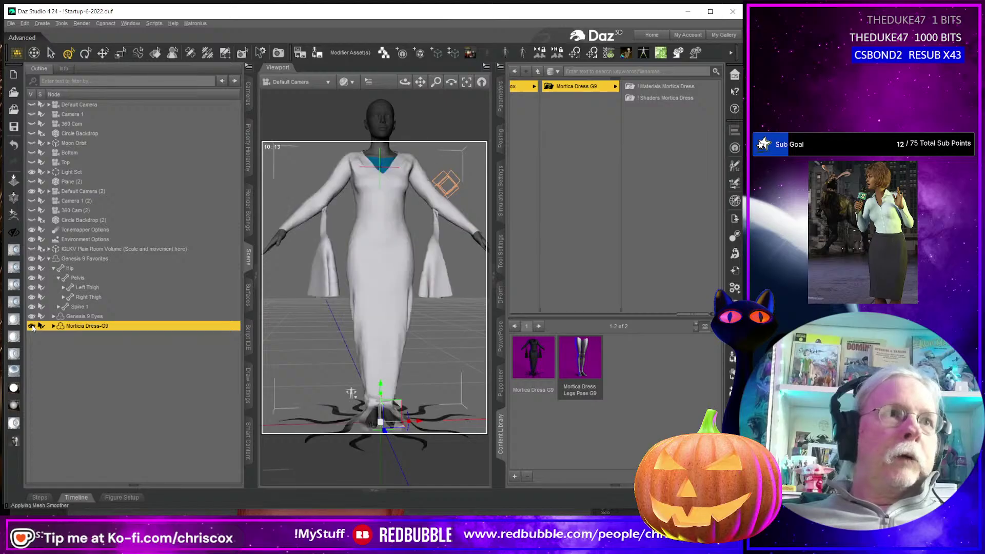
middle_click_drag(366, 392, 355, 418)
mouse_move(351, 375)
middle_mouse_down()
mouse_move(346, 388)
mouse_move(348, 360)
middle_mouse_up()
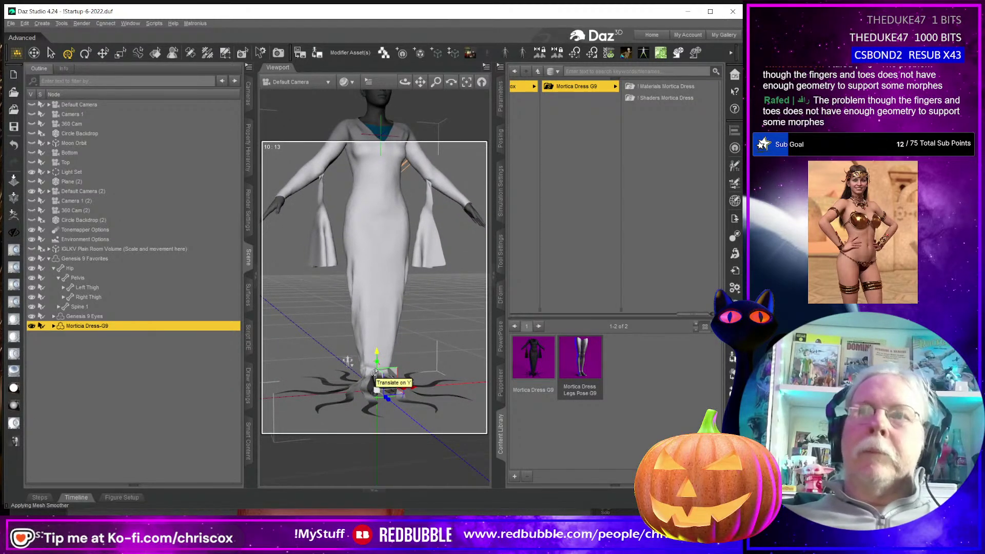
middle_click_drag(375, 372, 374, 341)
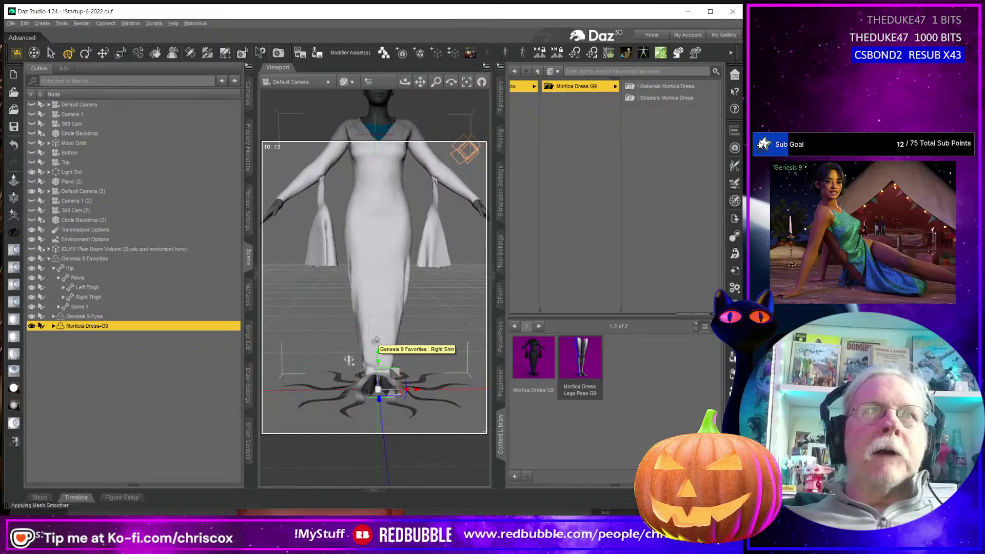
mouse_move(377, 339)
middle_mouse_down()
mouse_move(344, 356)
mouse_move(307, 346)
mouse_move(379, 343)
middle_mouse_up()
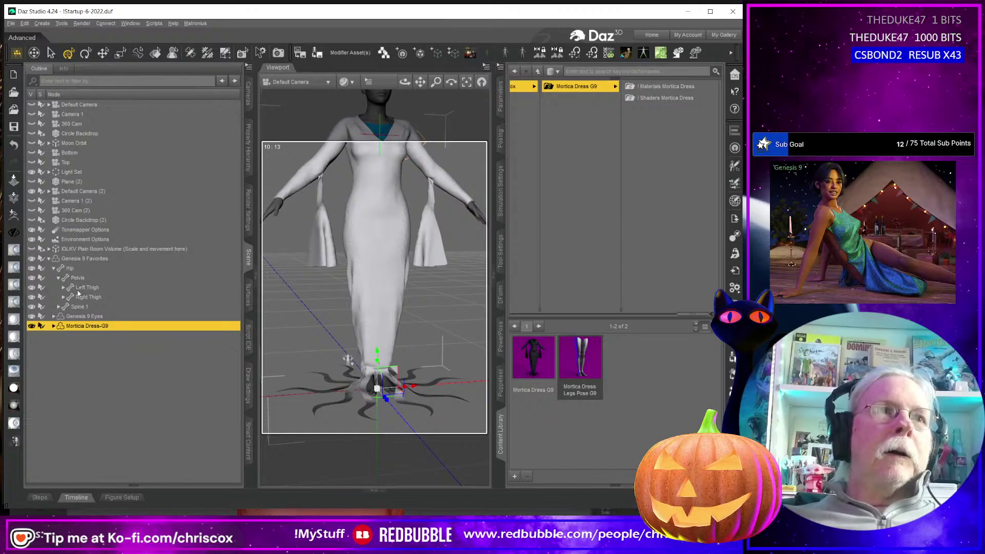
- Add the Genesis 9 Favorites figure to the selection alongside the dress and frame the whole figure
left_click(72, 260, "ctrl")
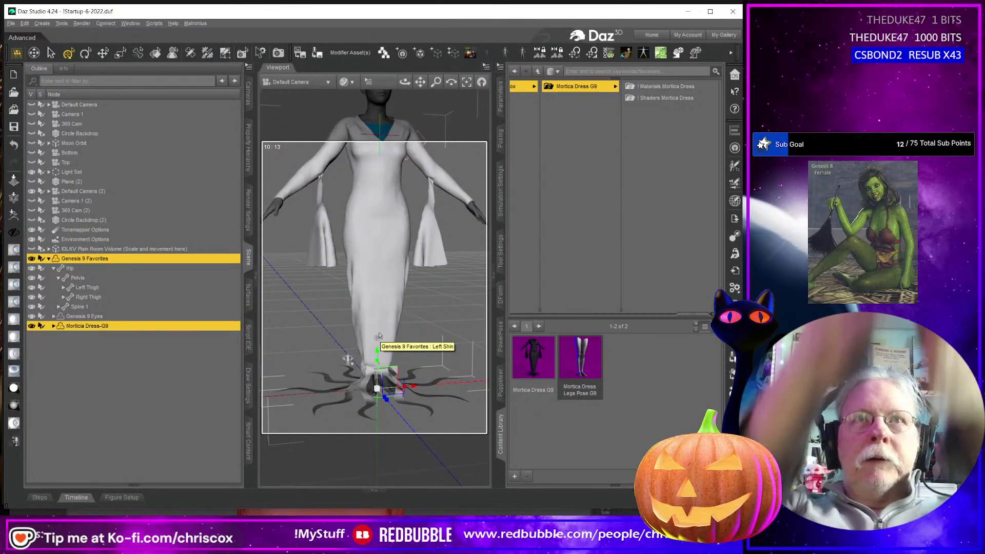
scroll(379, 336, "down", 3)
middle_click_drag(383, 310, 372, 346)
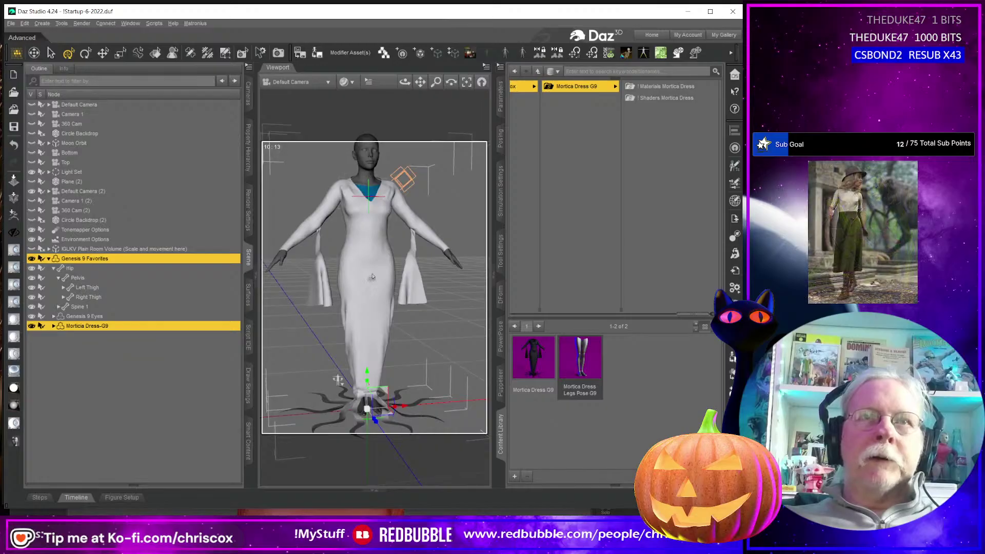
- Send the Genesis 9 Favorites figure and Morticia Dress-G9 from Daz Studio to ZBrush through GoZ
middle_click_drag(368, 408, 333, 389)
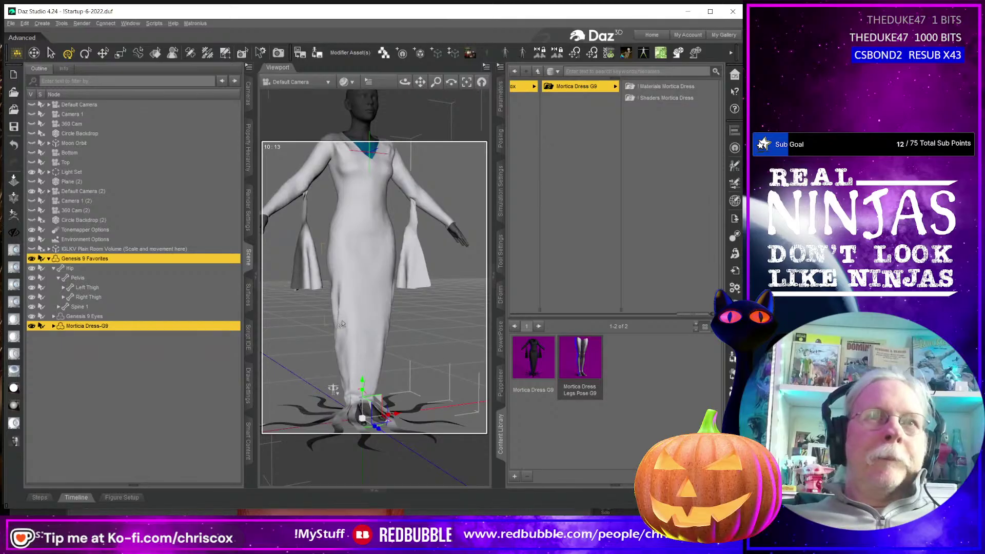
left_click(13, 215)
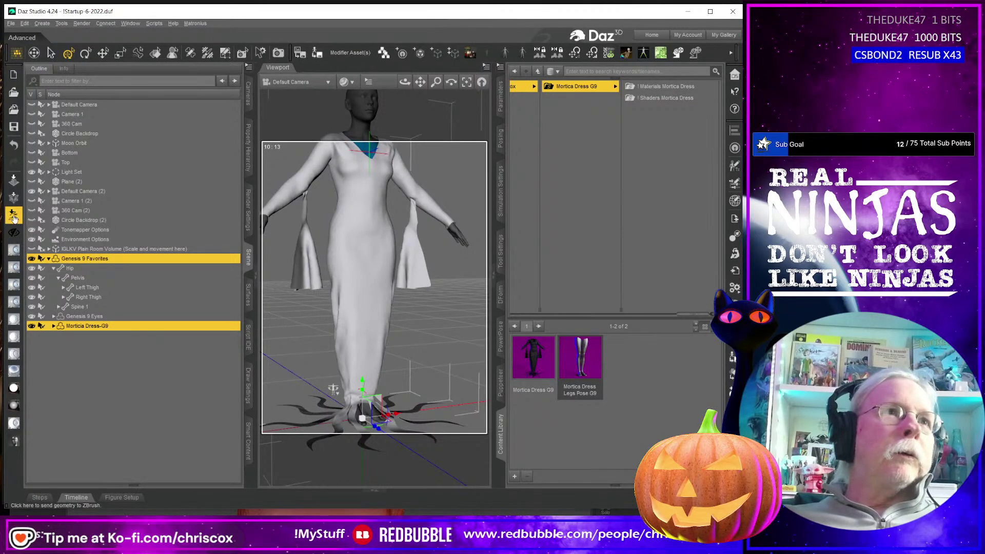
left_click(487, 285)
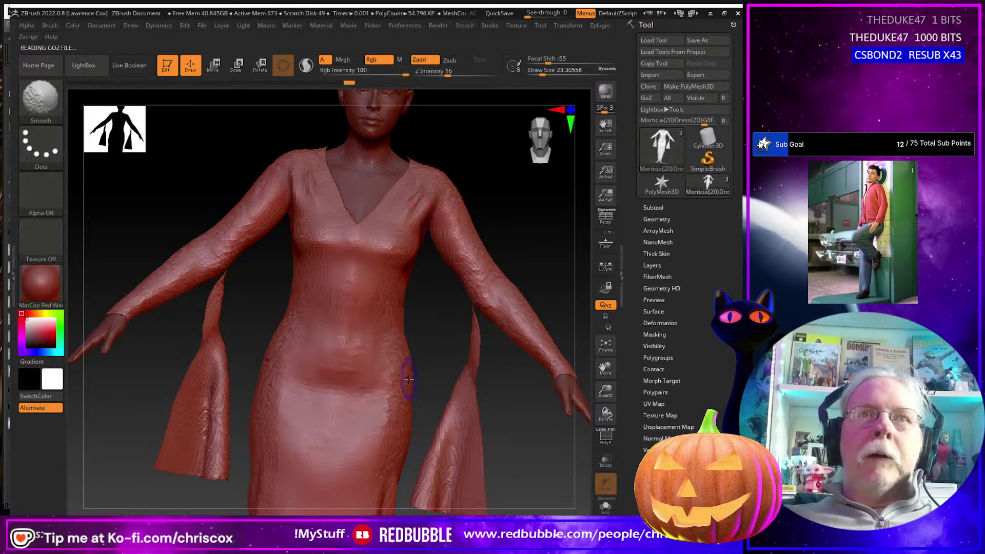
- Smooth the creases on the back and sides of the lower skirt using draw size about 32.7 and Smooth intensity 26
mouse_move(431, 368)
left_mouse_down("alt")
mouse_move(447, 230)
mouse_move(457, 371)
mouse_move(406, 372)
mouse_move(390, 407)
left_mouse_up("alt")
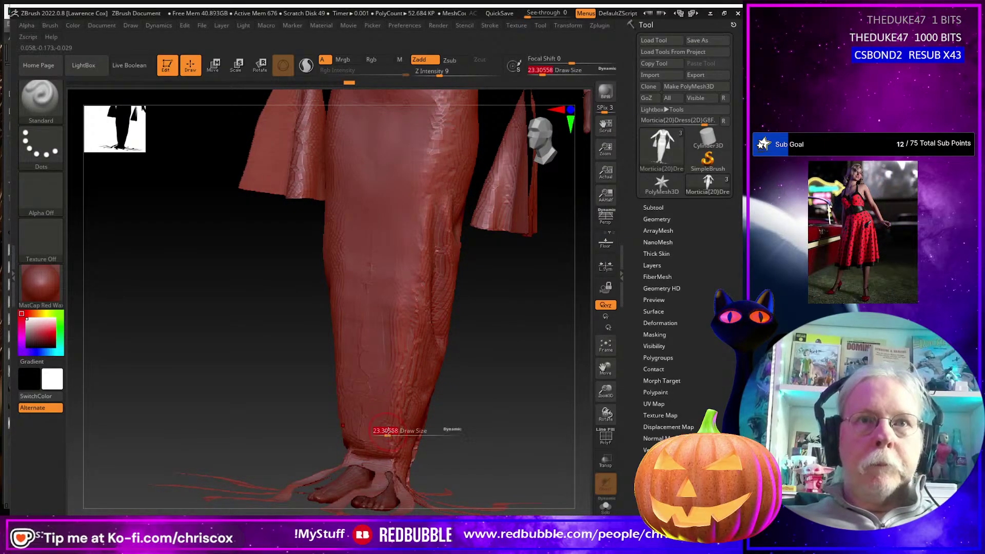
key("shift")
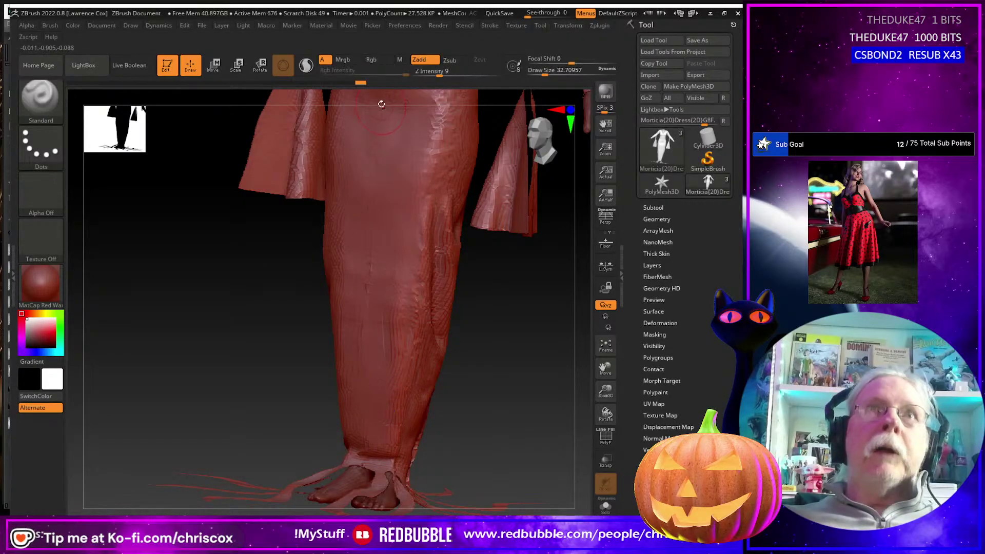
left_click(449, 72)
left_click_drag(456, 73, 457, 73, "shift")
left_click_drag(308, 393, 423, 398)
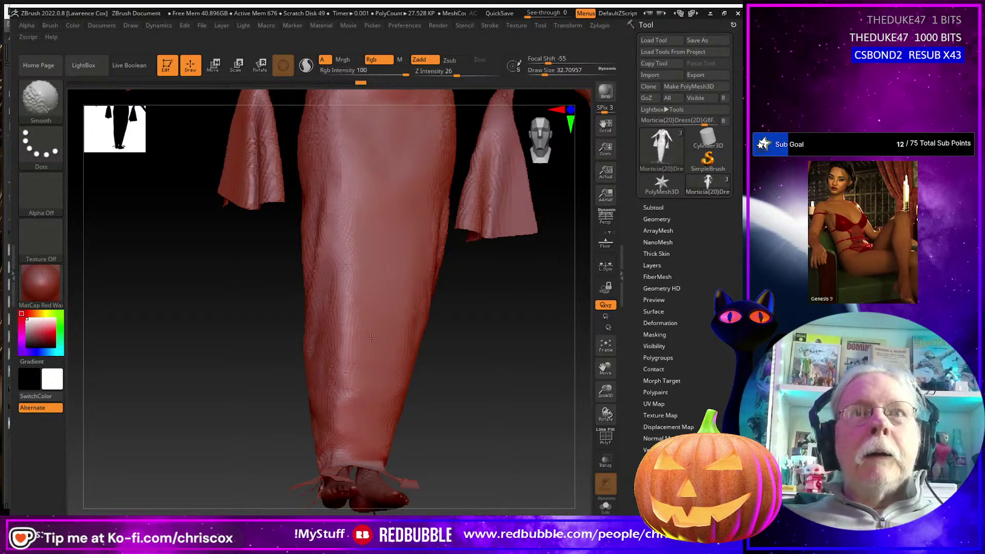
mouse_move(355, 357)
right_mouse_down()
mouse_move(409, 374)
mouse_move(439, 363)
mouse_move(422, 340)
right_mouse_up()
mouse_move(311, 164)
left_mouse_down("shift")
mouse_move(321, 165)
mouse_move(320, 217)
left_mouse_up("shift")
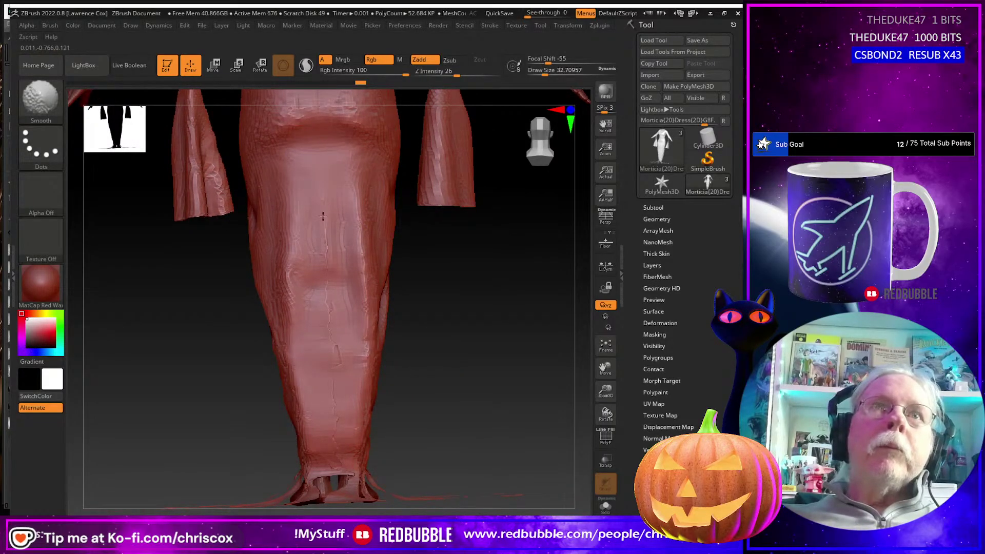
mouse_move(306, 262)
left_mouse_down("shift")
mouse_move(303, 315)
mouse_move(335, 332)
left_mouse_up("shift")
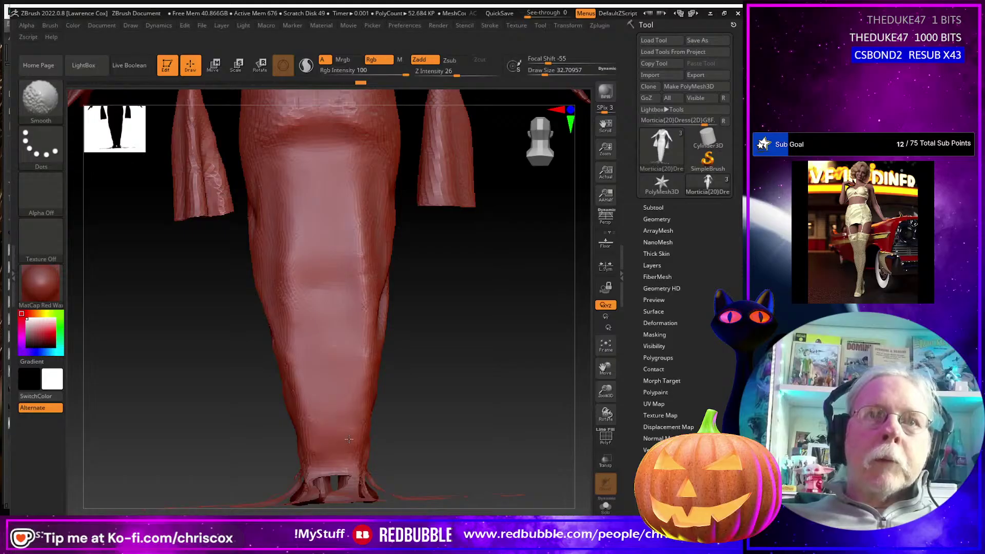
- Smooth the remaining ripples on the front of the skirt and around the hips, checking the whole dress
left_click_drag(474, 410, 373, 402)
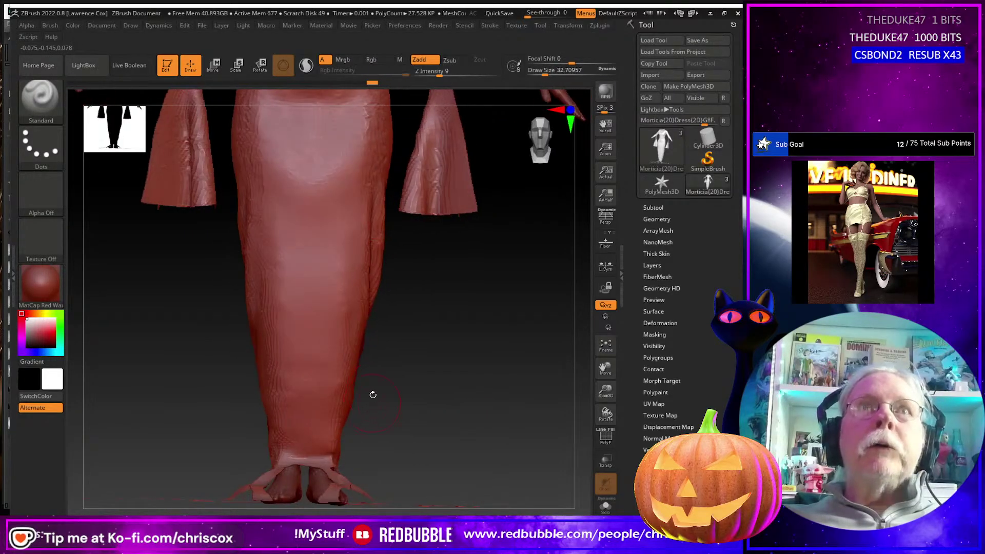
left_click_drag(448, 340, 308, 176)
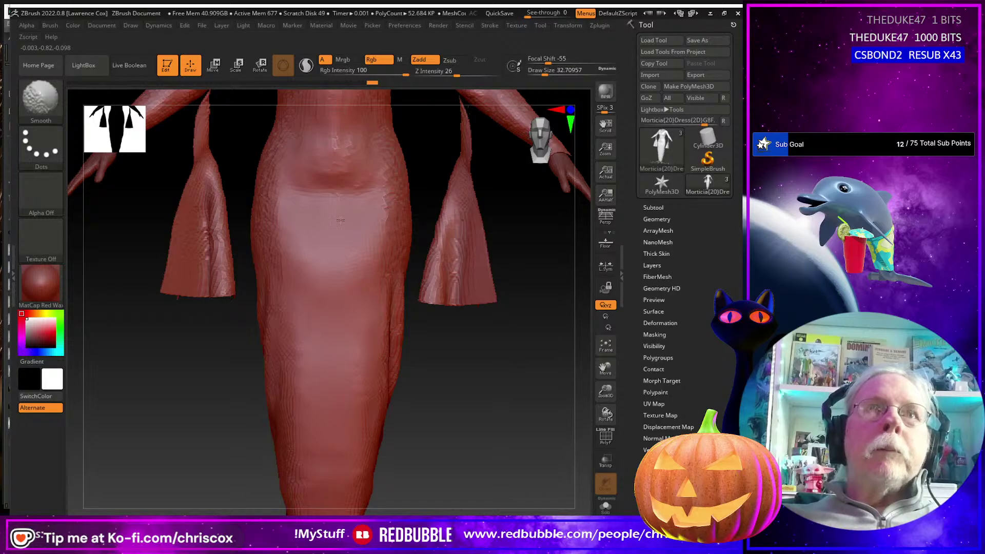
mouse_move(341, 374)
right_mouse_down("ctrl")
mouse_move(346, 349)
mouse_move(346, 369)
mouse_move(368, 376)
right_mouse_up("ctrl")
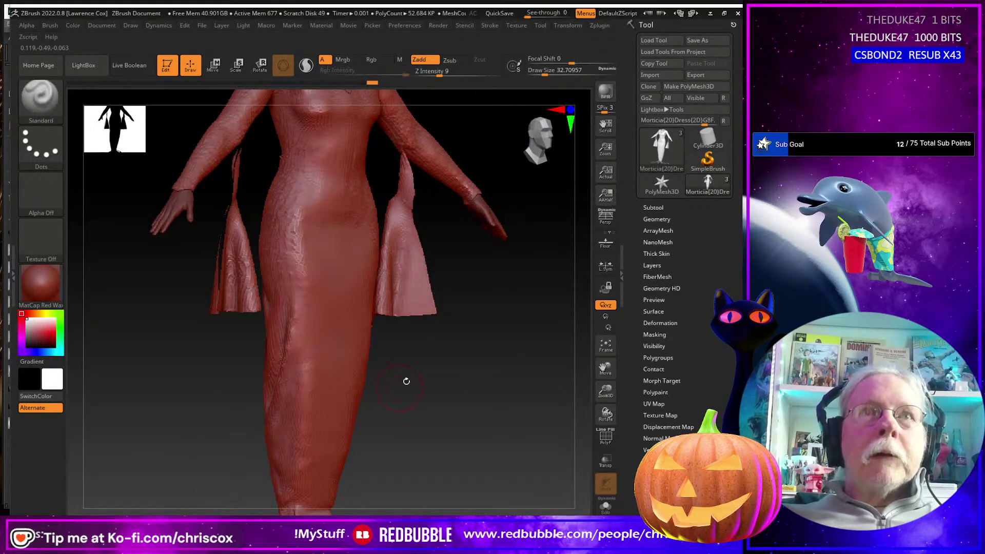
mouse_move(393, 413)
left_mouse_down()
mouse_move(417, 334)
mouse_move(375, 332)
mouse_move(420, 334)
mouse_move(462, 359)
mouse_move(486, 340)
mouse_move(402, 330)
mouse_move(409, 362)
left_mouse_up()
mouse_move(422, 312)
left_mouse_down()
mouse_move(413, 413)
mouse_move(420, 398)
mouse_move(404, 378)
mouse_move(411, 388)
left_mouse_up()
key("shift")
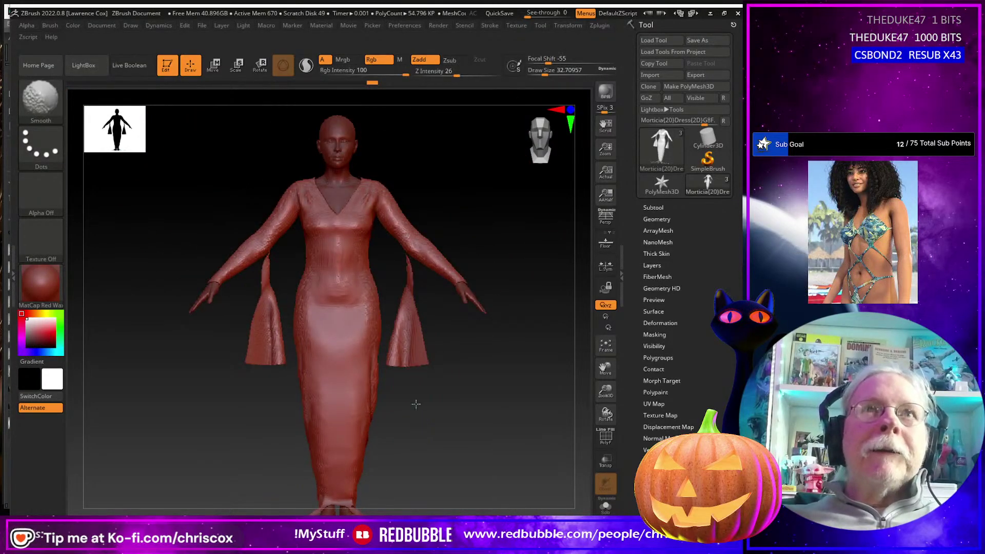
- Send the smoothed dress back to Daz Studio through GoZ and name the new morph Legs Together
left_click(649, 100)
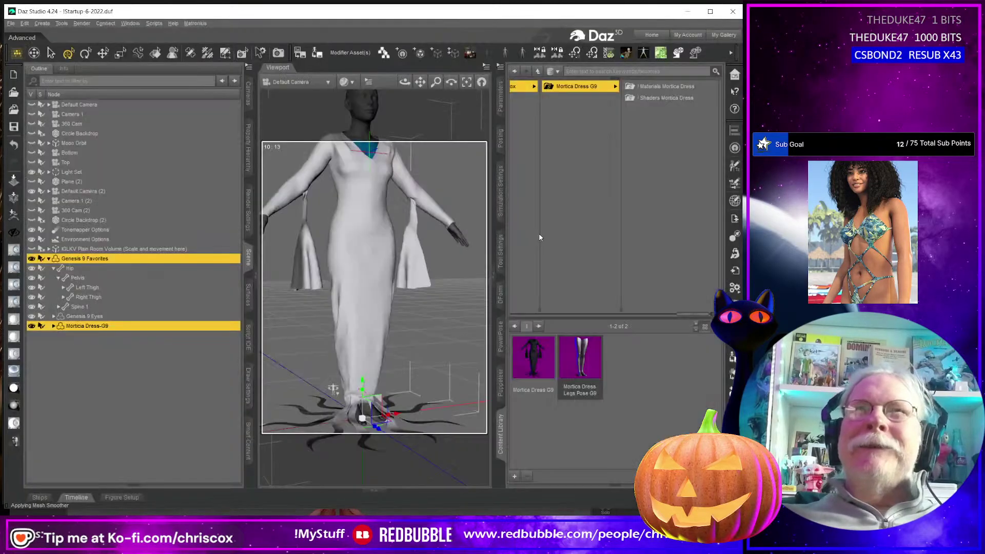
triple_click(563, 198)
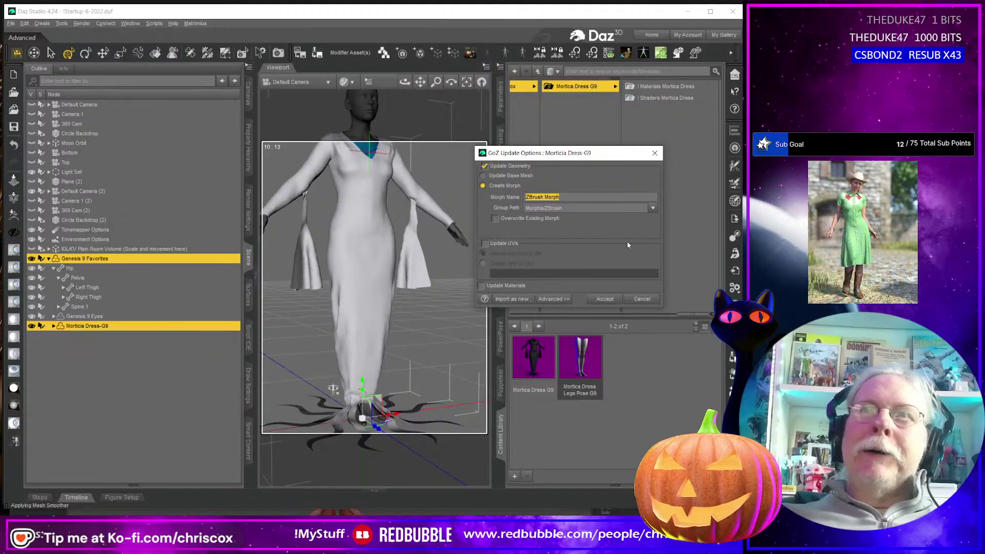
type("Legs")
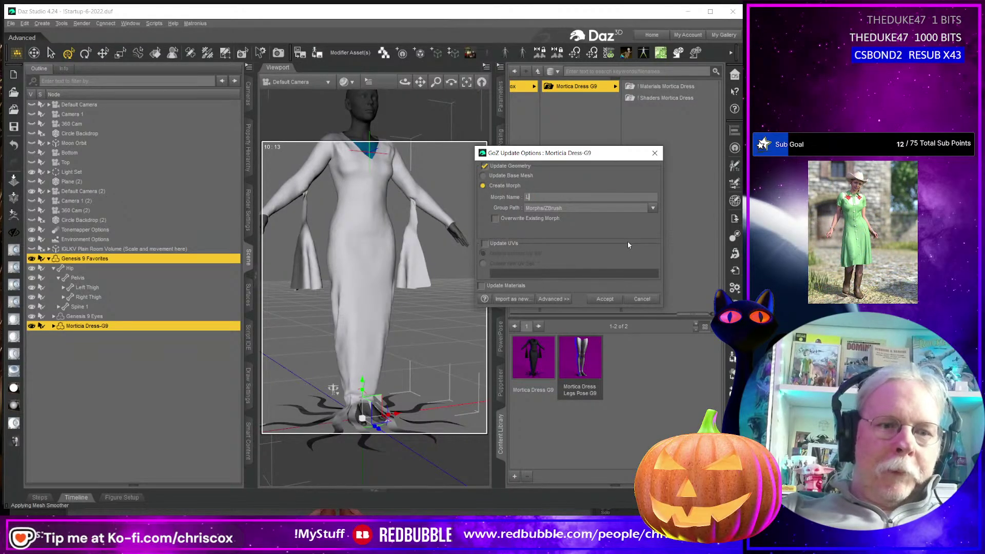
type("Together")
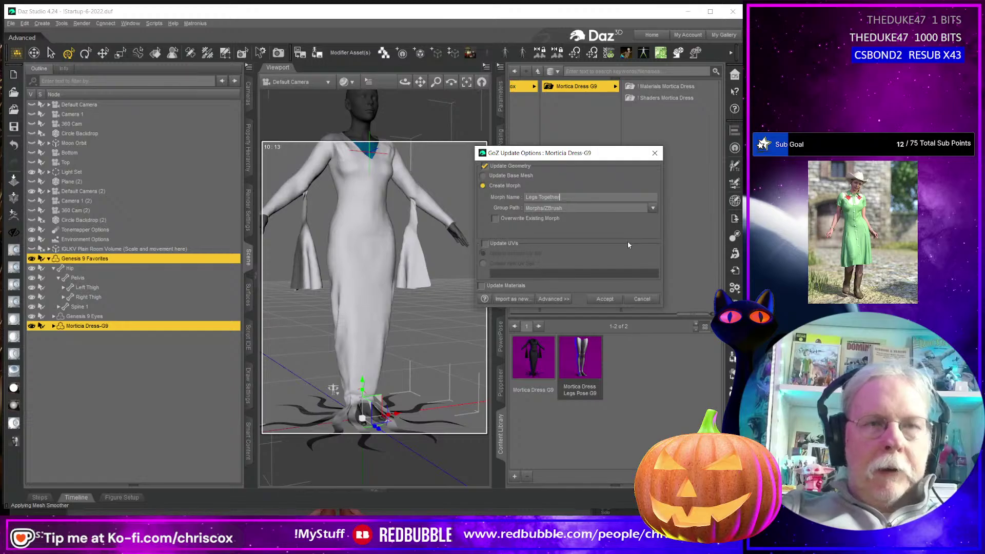
- Set the morph's group path to Actor/Adjustment and accept the GoZ update for Morticia Dress-G9
left_click(652, 207)
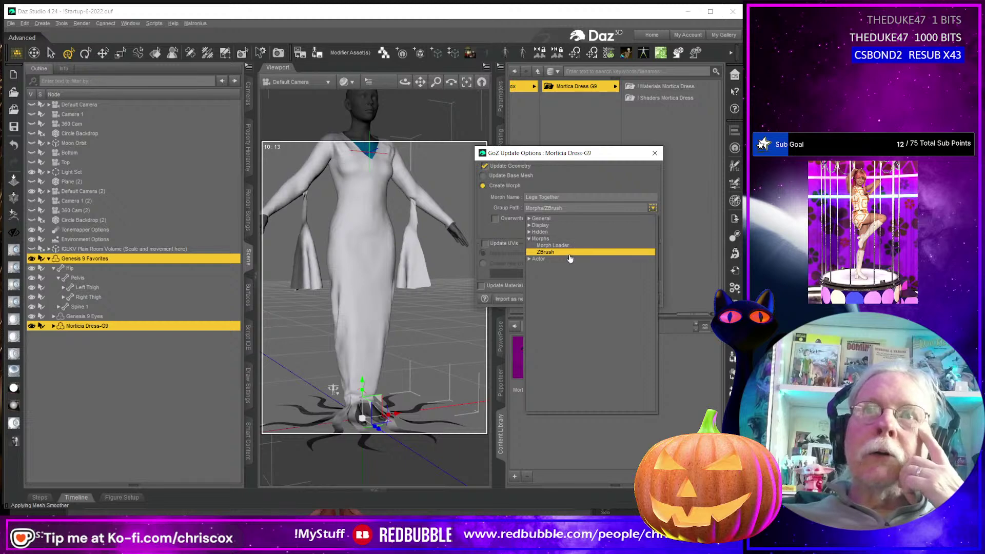
left_click(529, 259)
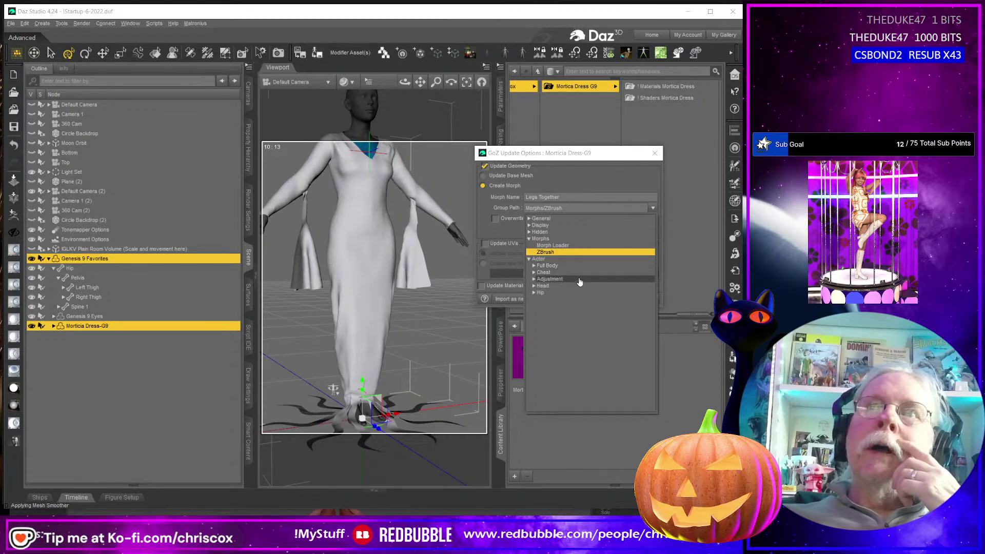
left_click(571, 279)
left_click(569, 176)
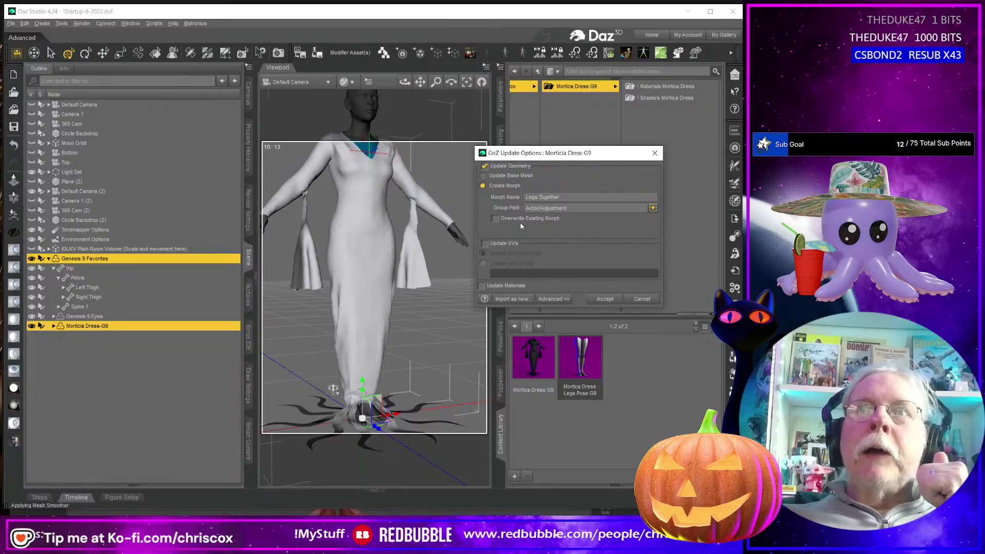
left_click_drag(586, 153, 546, 134)
left_click(565, 281)
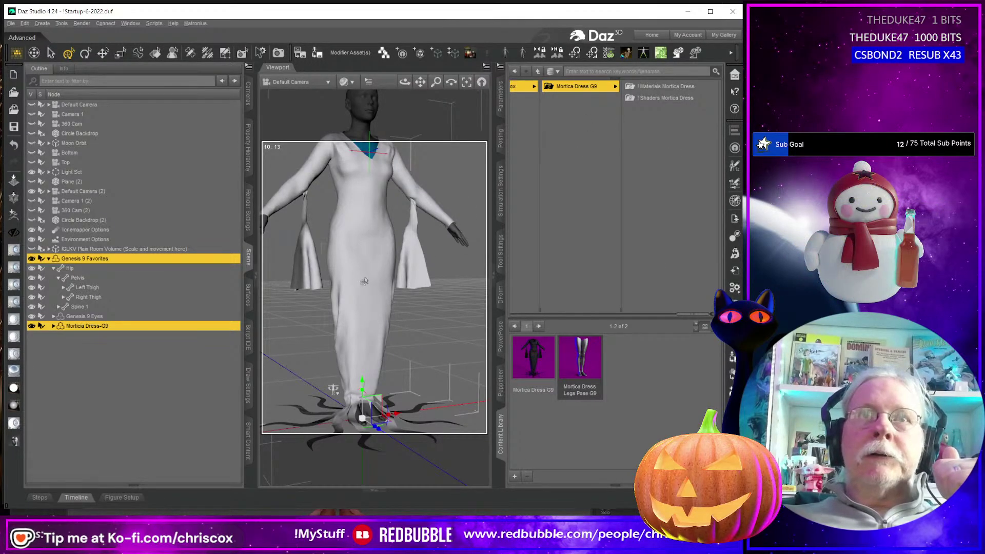
- Set the Legs Together adjustment morph of Morticia Dress-G9 to 100%
middle_click_drag(408, 300, 376, 300)
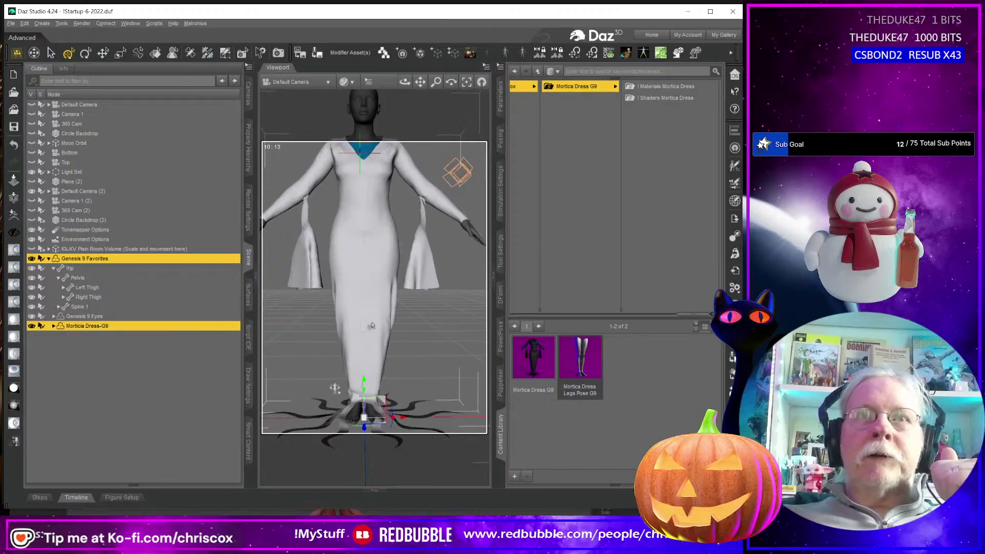
left_click(372, 115)
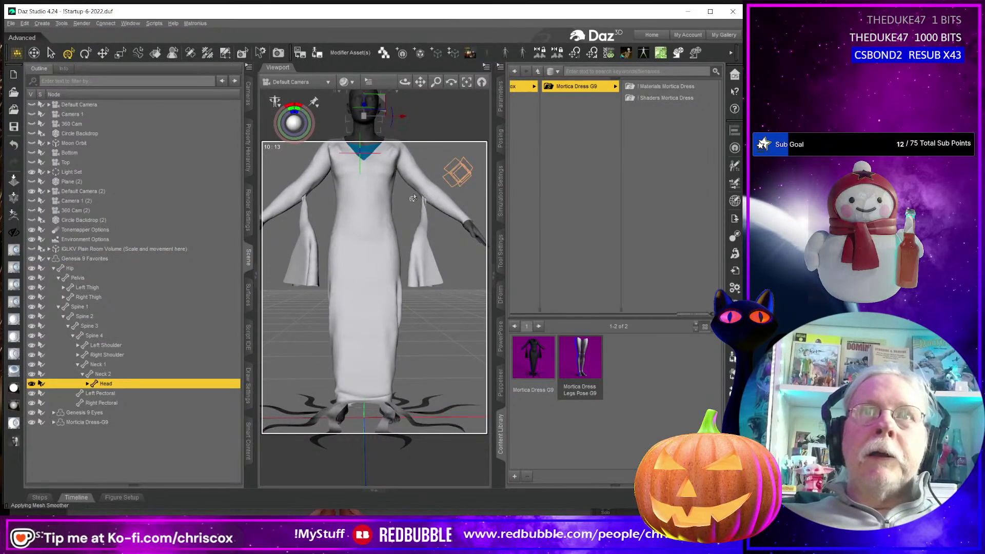
left_click(501, 103)
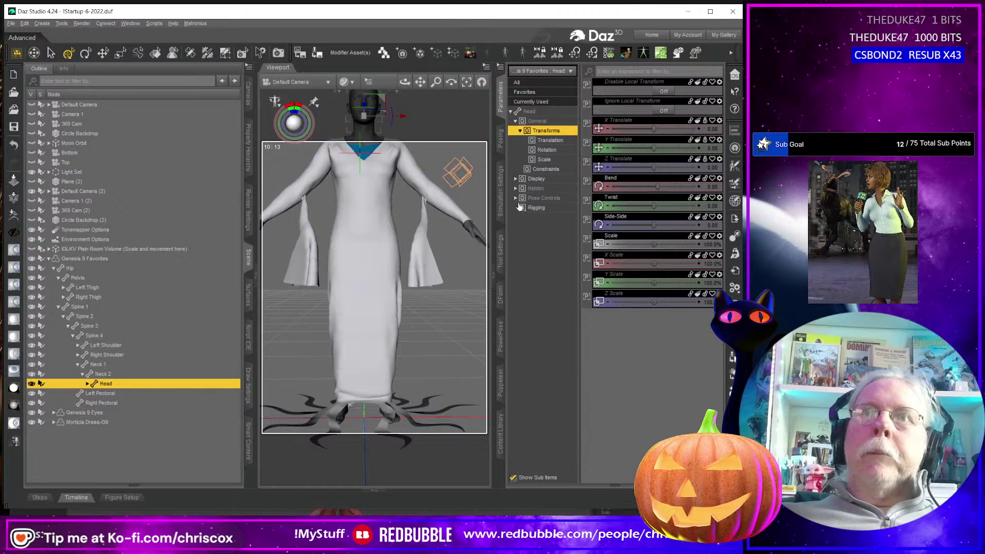
left_click(125, 423)
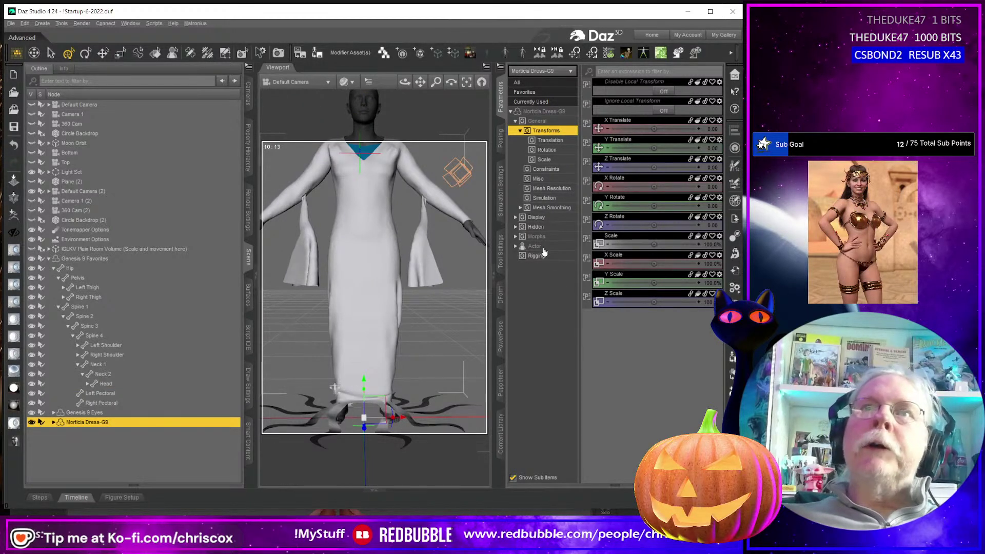
left_click(548, 249)
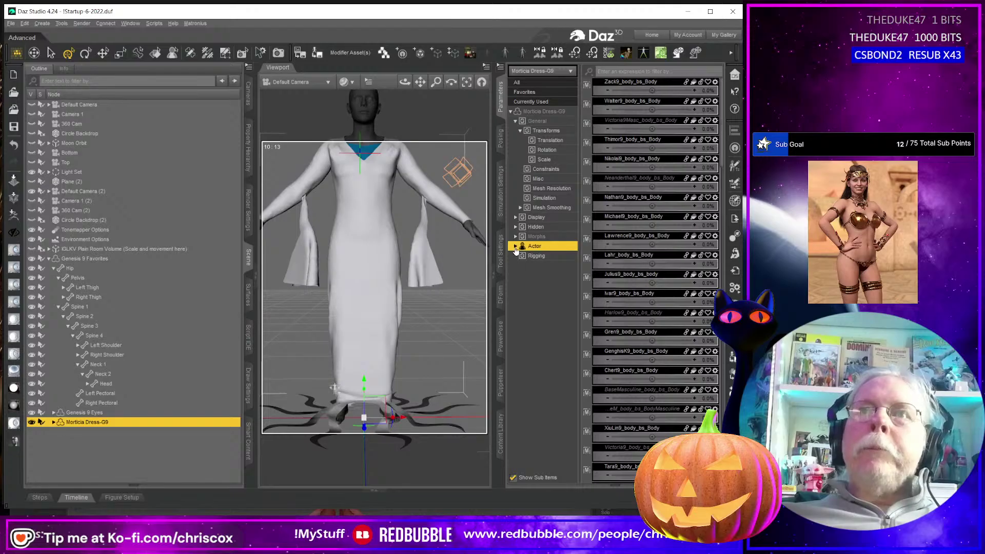
left_click(515, 248)
left_click(558, 276)
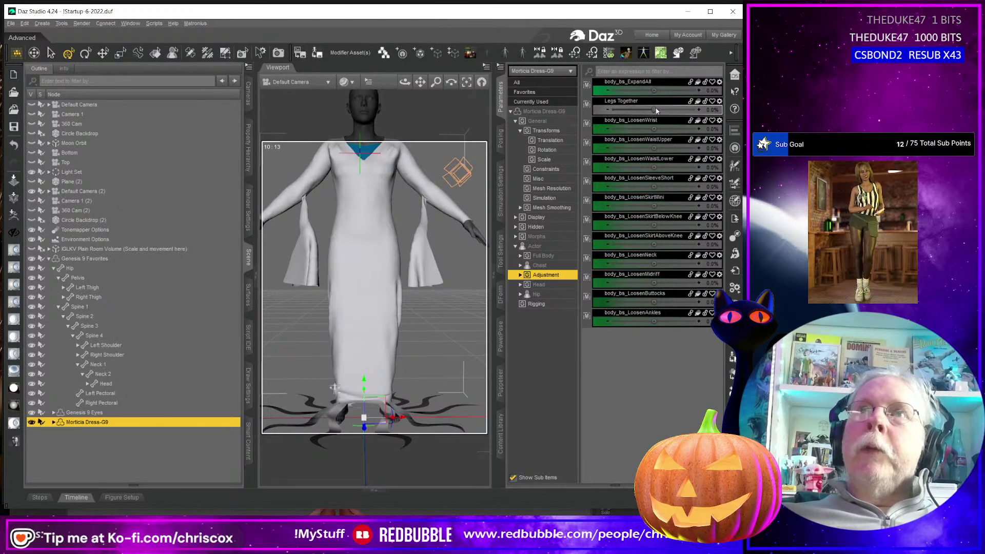
left_click_drag(654, 111, 719, 109)
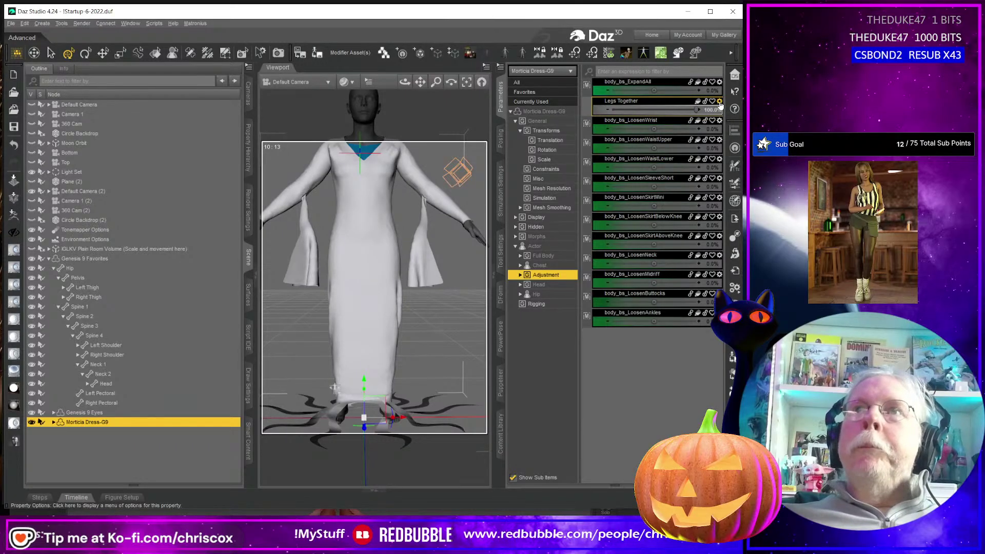
- Set the default value of the Legs Together morph to 100 in its parameter settings
left_click(720, 102)
key("Escape")
left_click_drag(359, 257, 462, 257, "alt")
left_click_drag(358, 392, 472, 390, "alt")
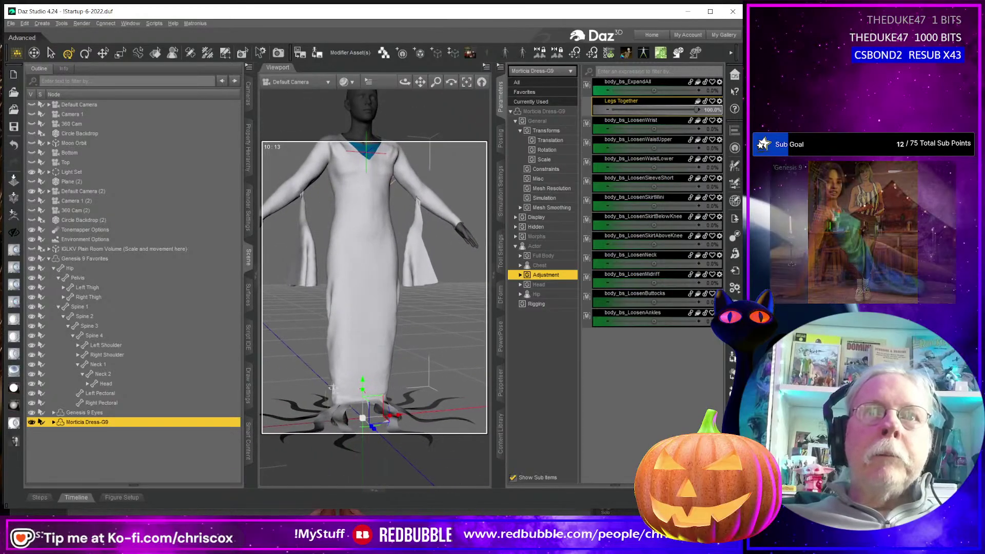
left_click(720, 101)
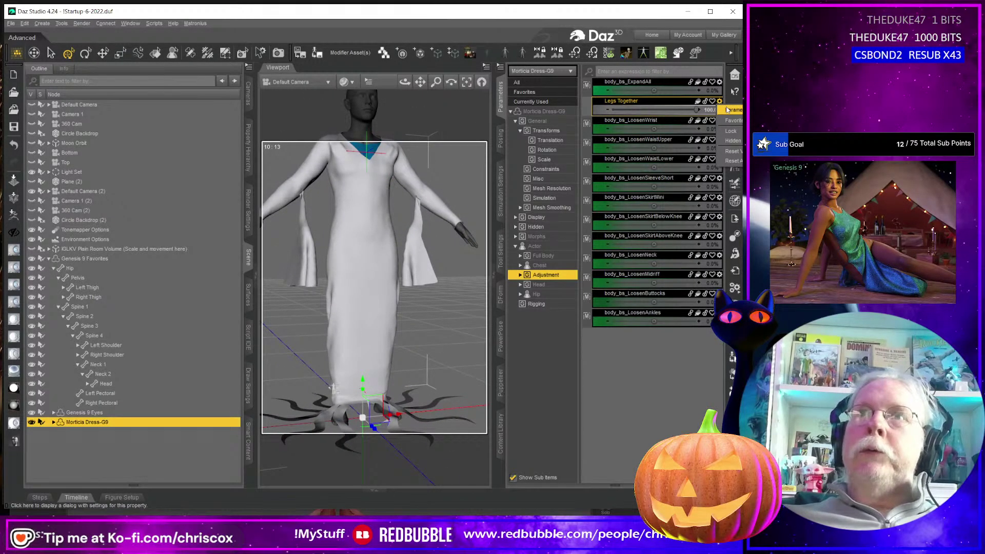
left_click(731, 110)
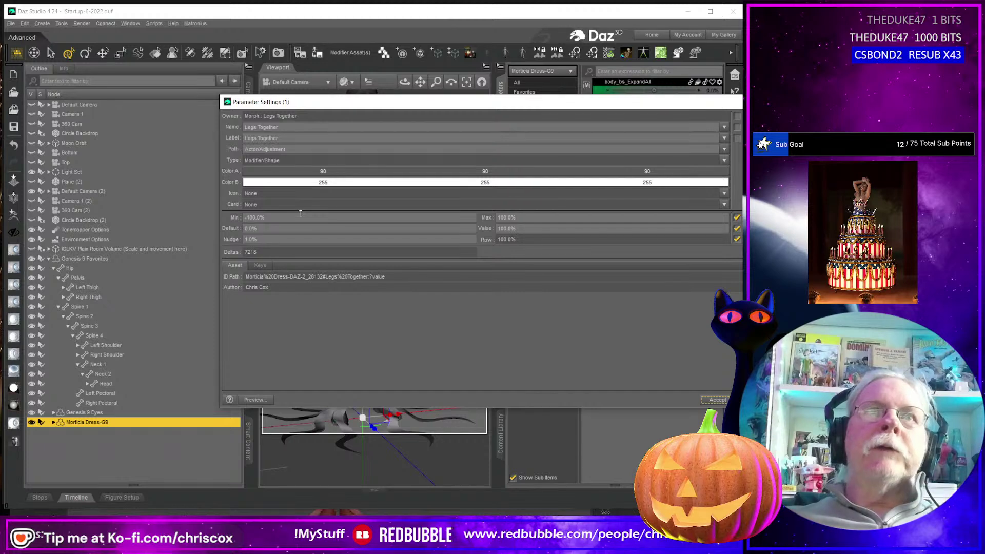
left_click_drag(322, 105, 233, 81)
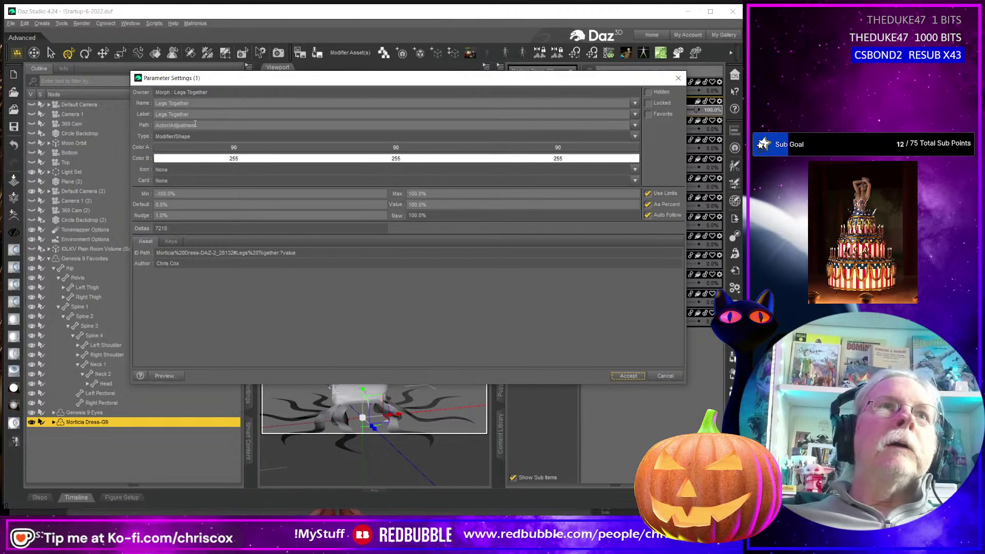
left_click(194, 206)
type("1")
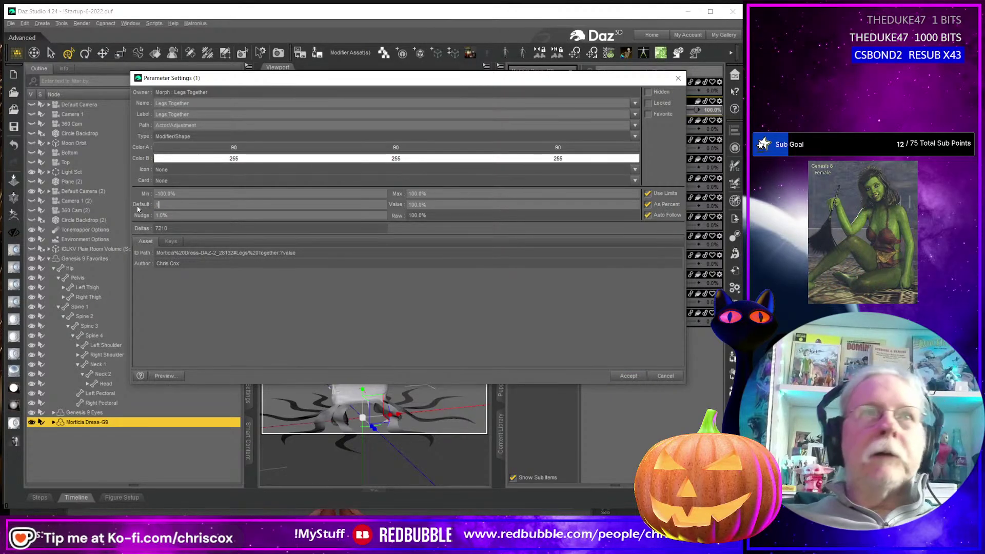
type("00")
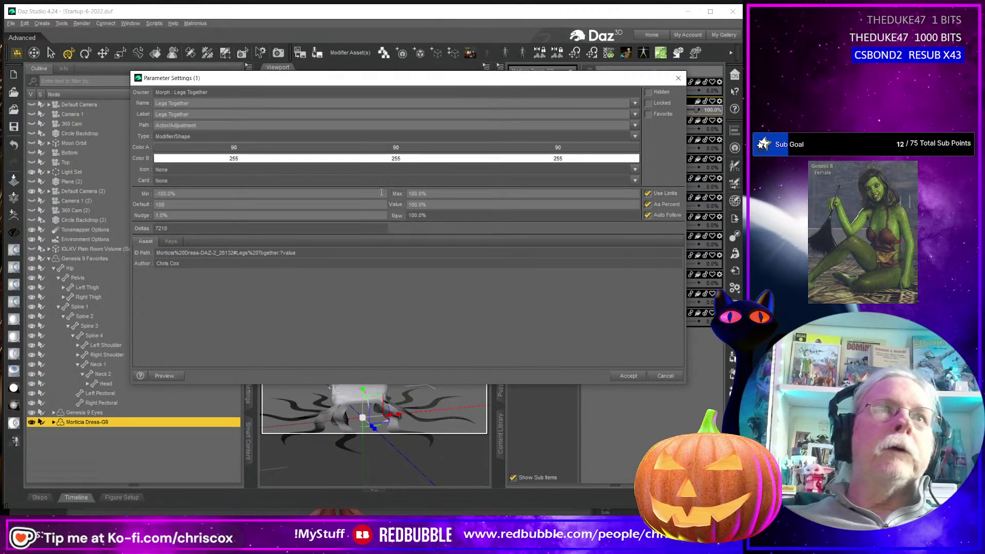
left_click(628, 375)
- Frame the full figure and make Plane (2) visible as a floor beneath the dress
left_click_drag(405, 318, 384, 268, "alt")
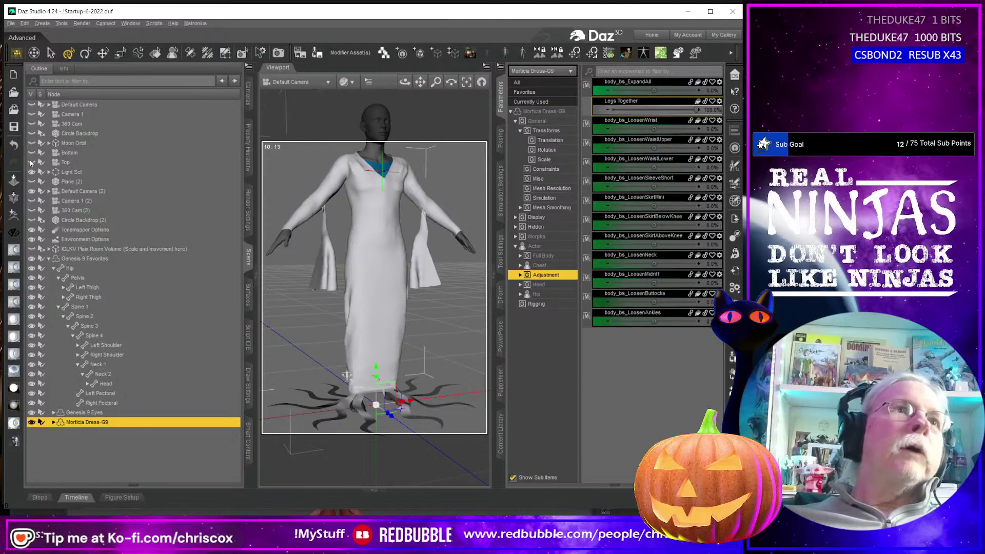
left_click(32, 183)
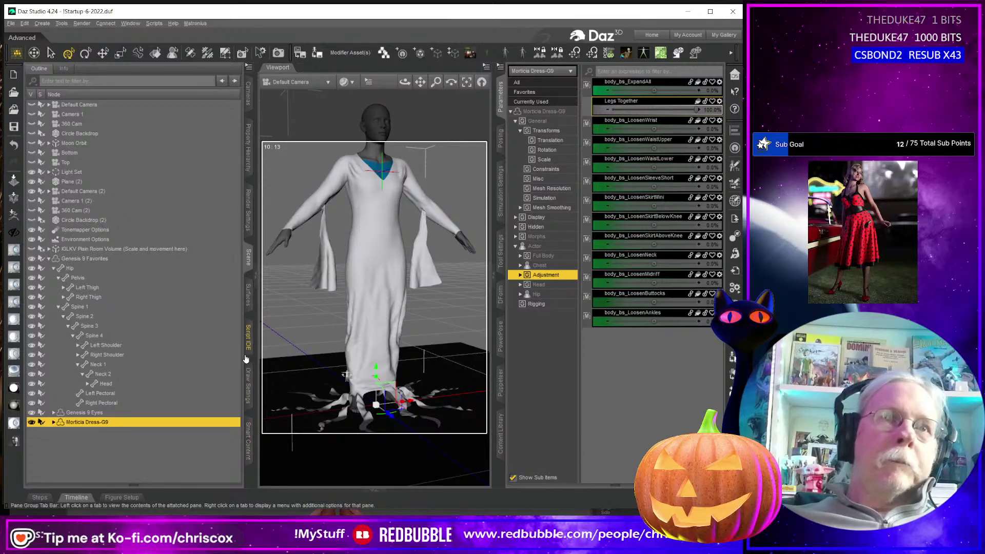
- Set the Contraction-Expansion Ratio to 100% on all surfaces of Morticia Dress-G9
left_click(250, 296)
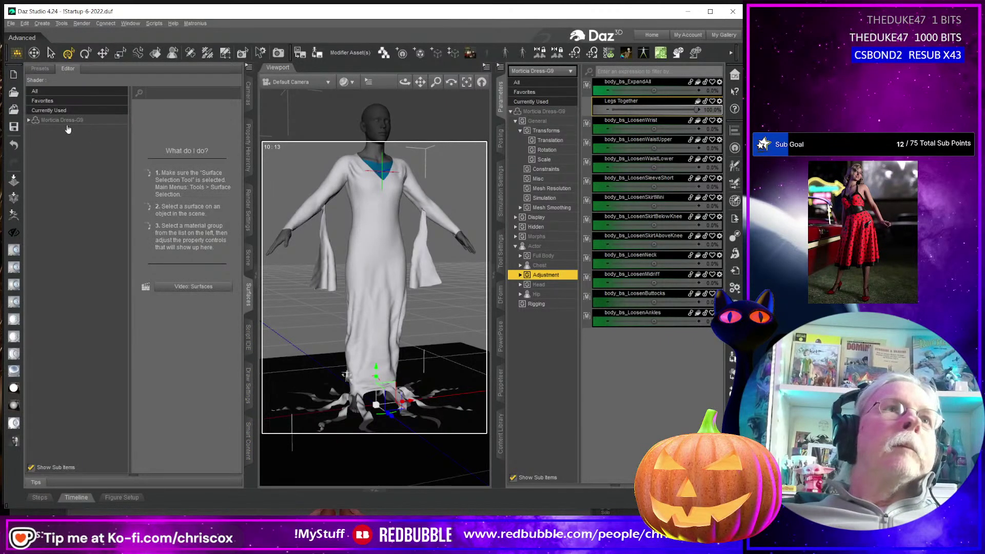
left_click(81, 121)
left_click(28, 120)
scroll(186, 326, "down", 20)
scroll(186, 326, "down", 5)
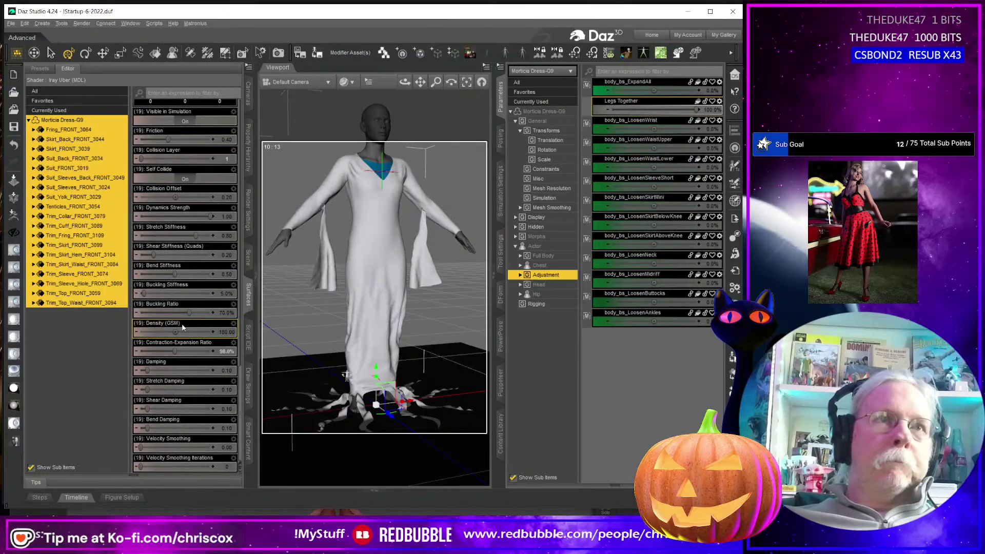
left_click(227, 353)
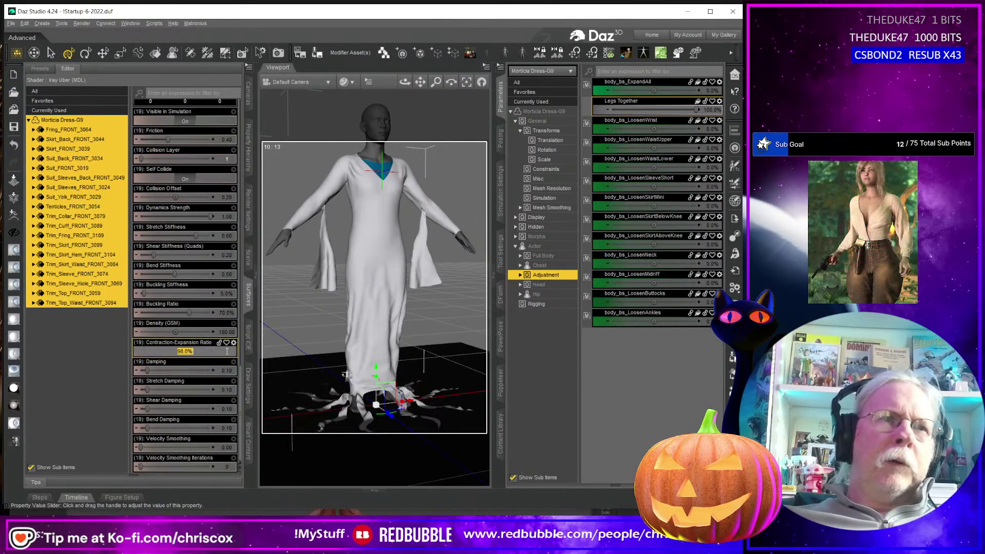
type("100")
key("Return")
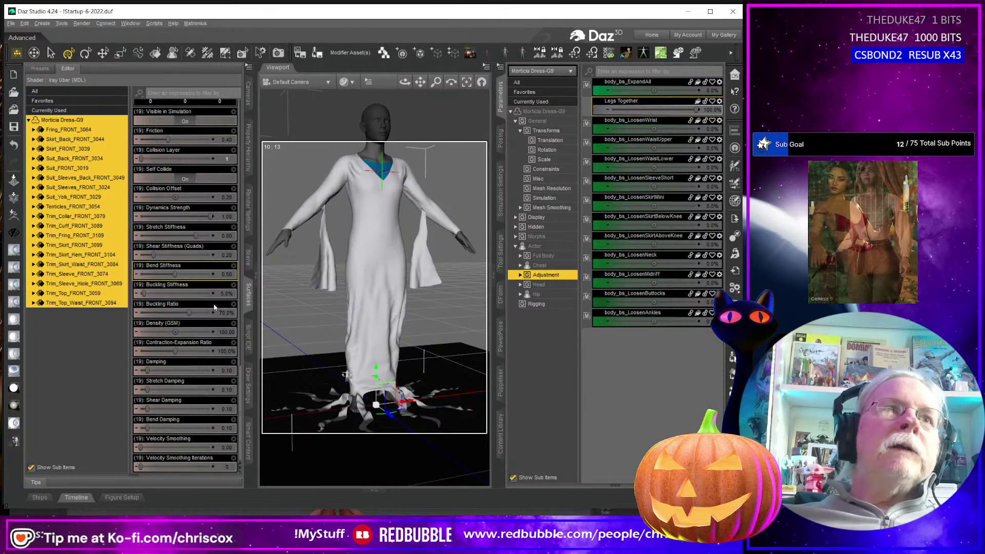
- Set the Bend Stiffness of all the dress surfaces to 0.1
left_click(229, 275)
type("0.1")
key("Return")
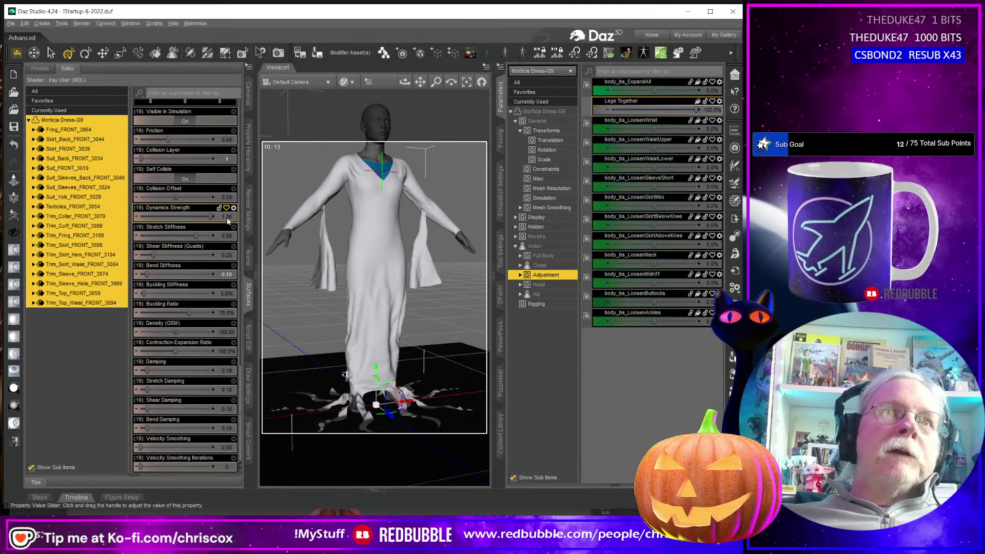
mouse_move(227, 221)
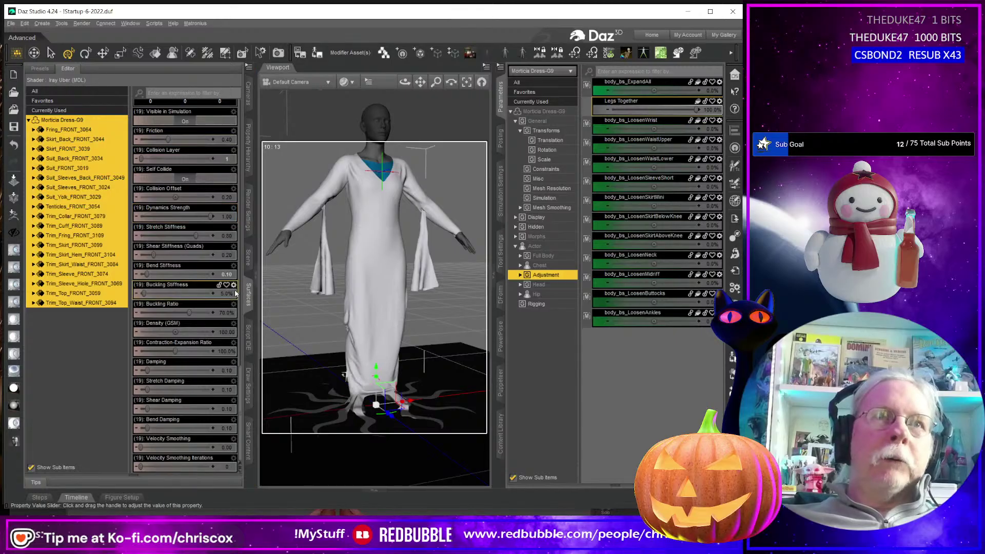
- Select the Genesis 9 figure and apply the Mortica Dress Legs Pose G9 preset to it
left_click(500, 433)
double_click(596, 393)
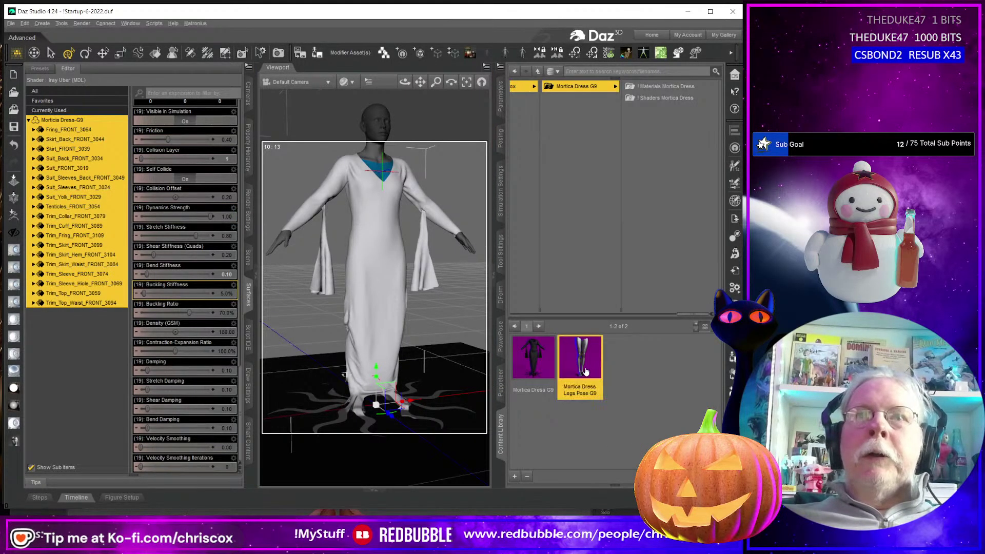
left_click(374, 120)
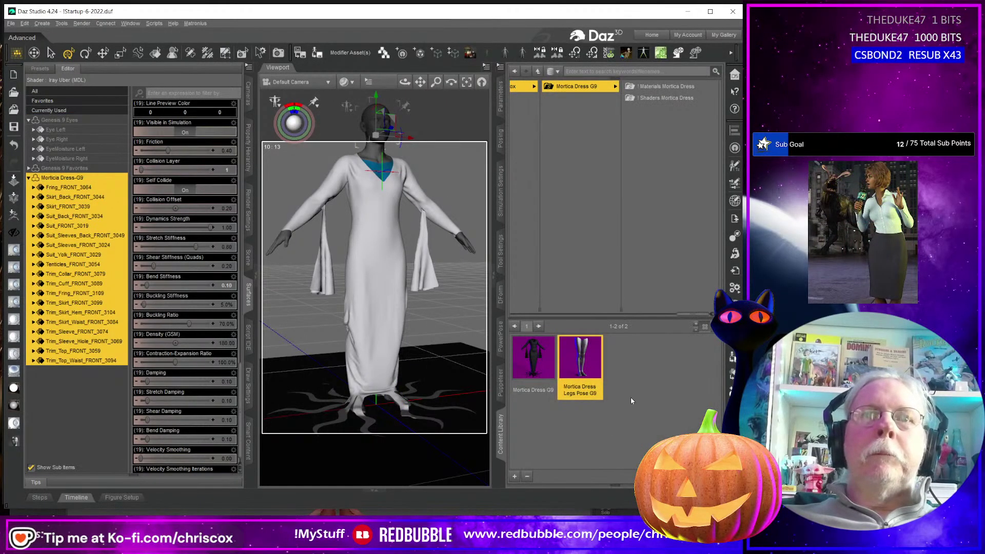
middle_click_drag(451, 403, 441, 237)
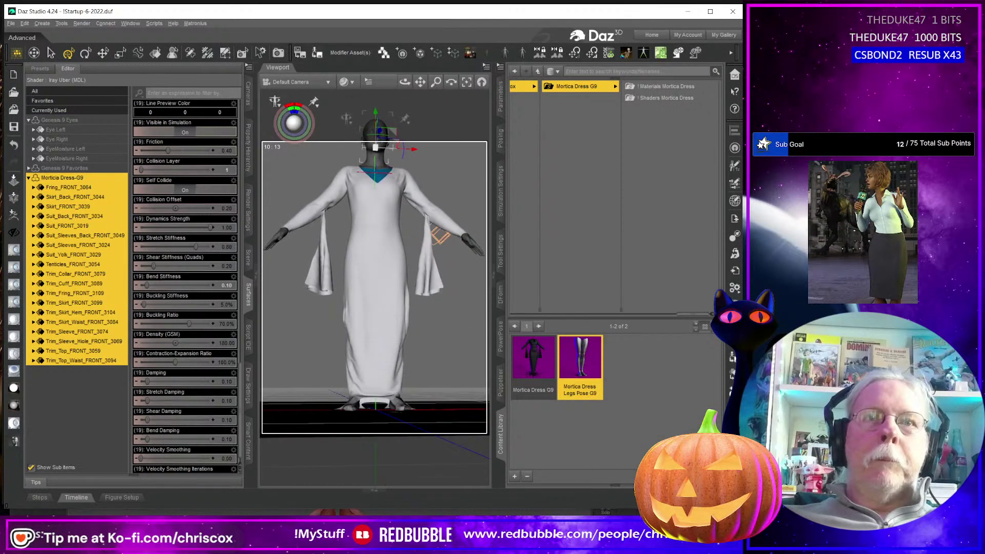
left_click(435, 174)
left_click(377, 136)
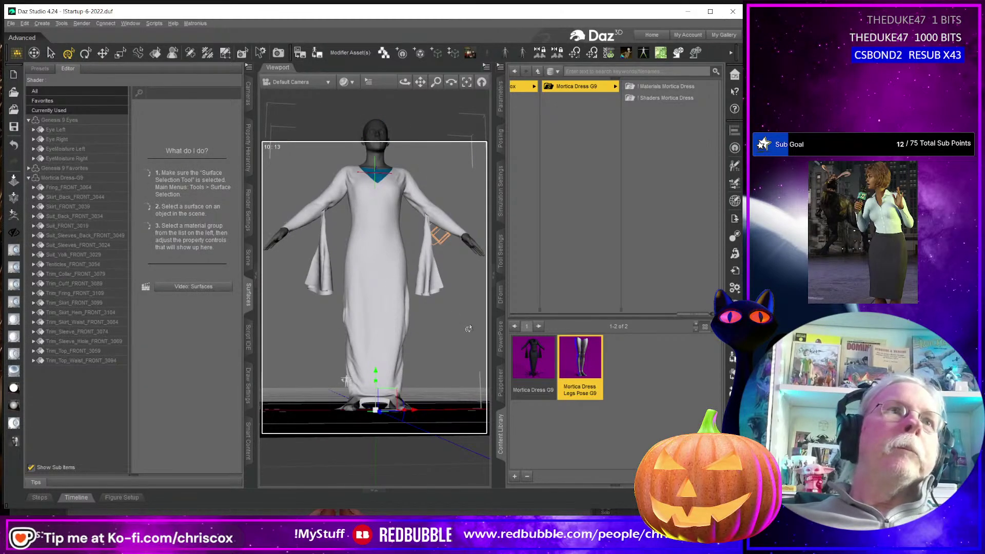
double_click(581, 357)
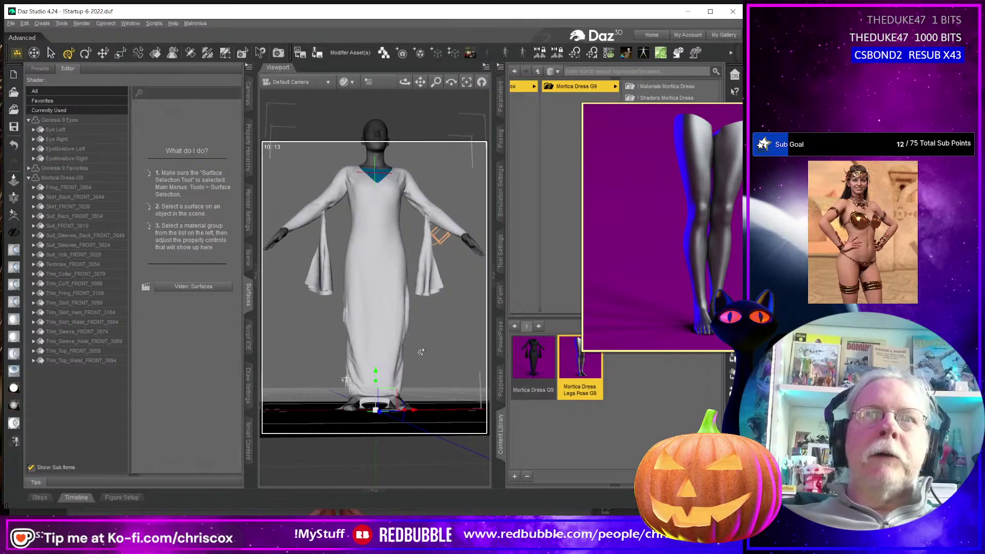
left_click(387, 307)
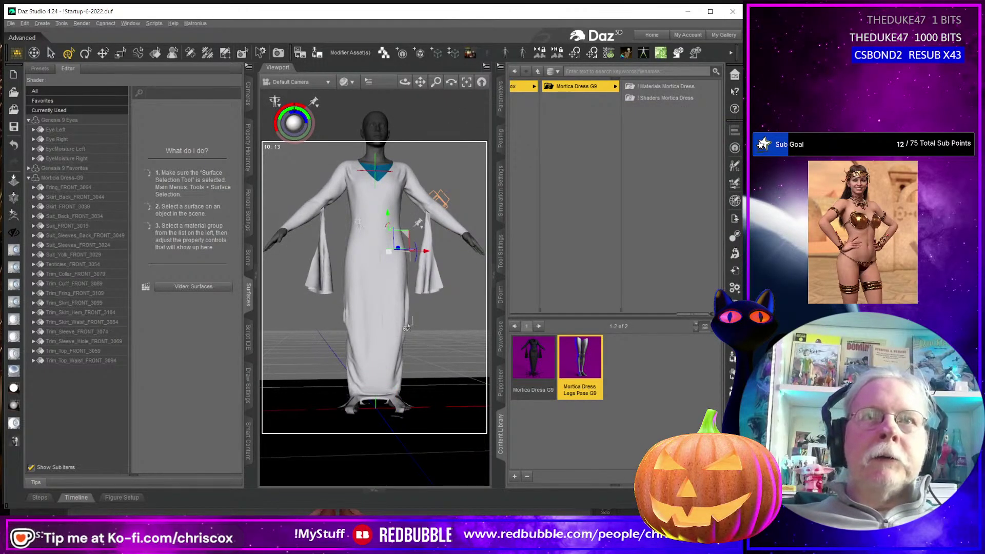
middle_click_drag(448, 317, 418, 279)
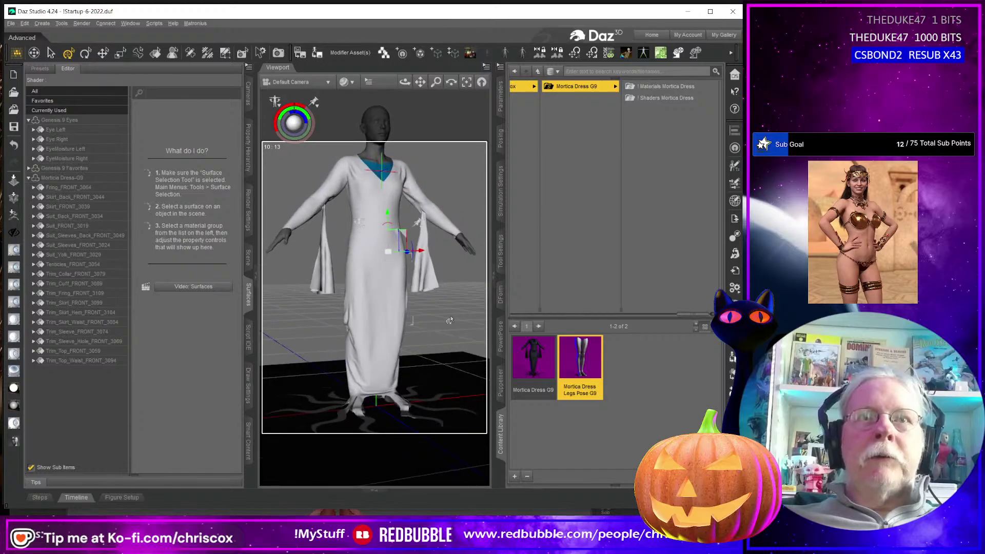
right_click(419, 266)
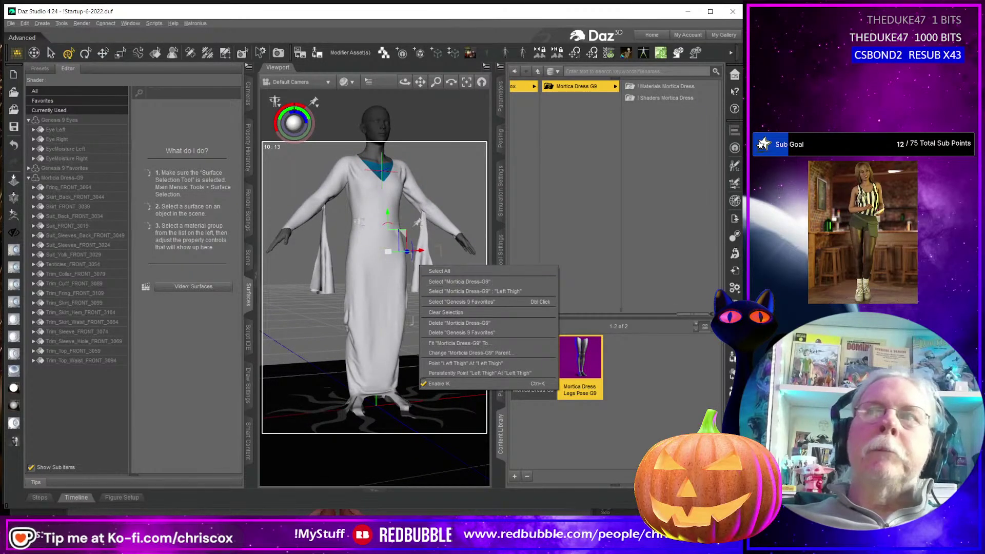
left_click(416, 275)
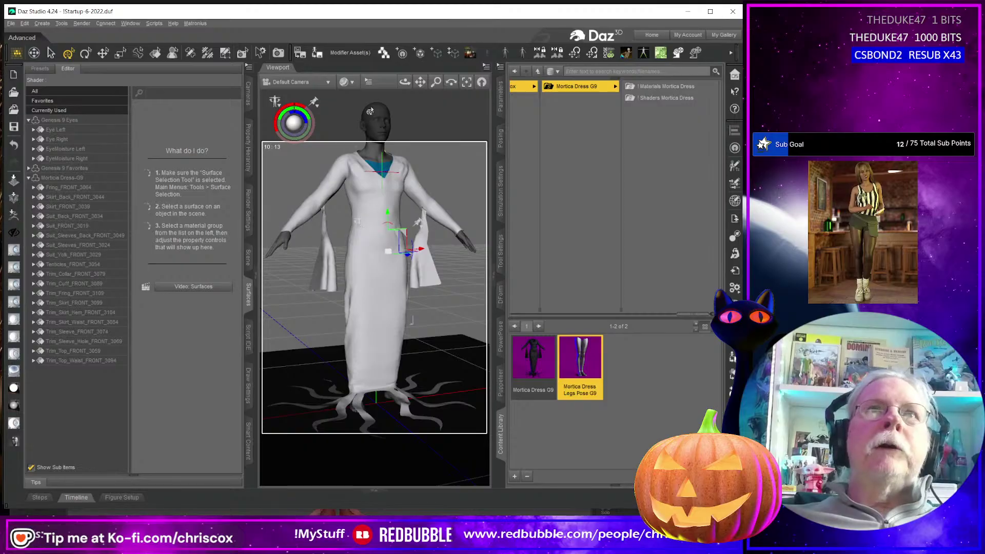
- Start a test render of the dressed figure, check the dress, and cancel the render
key("ctrl+r")
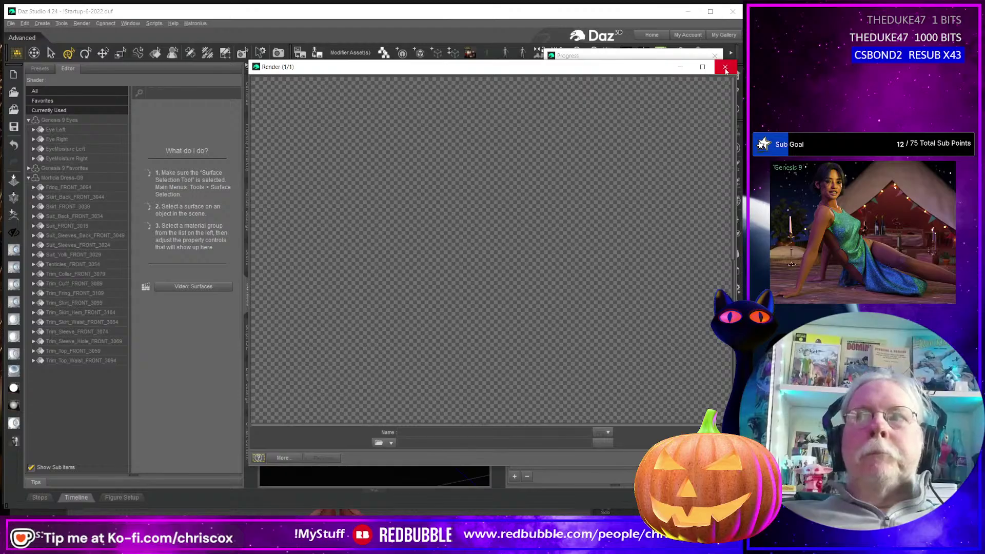
left_click_drag(607, 72, 488, 23)
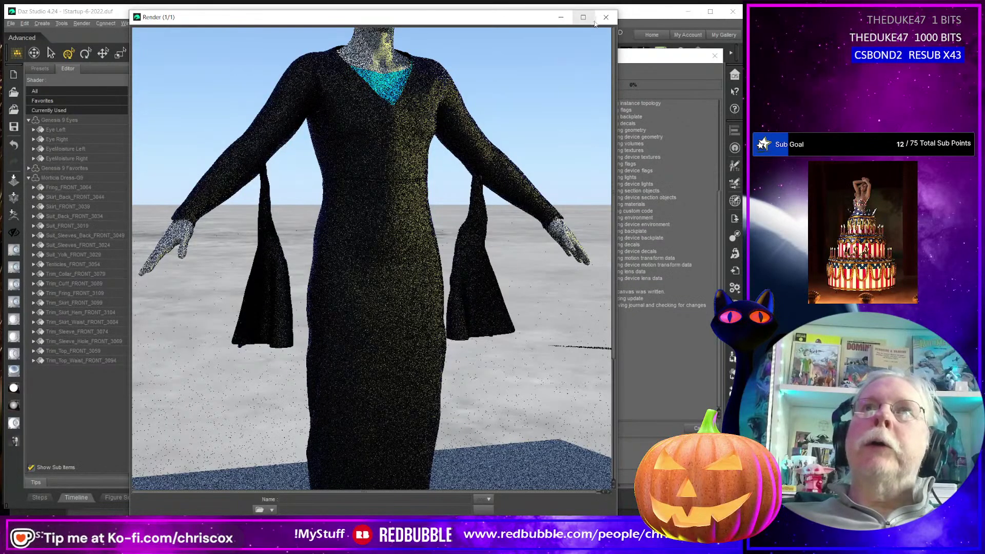
left_click(606, 17)
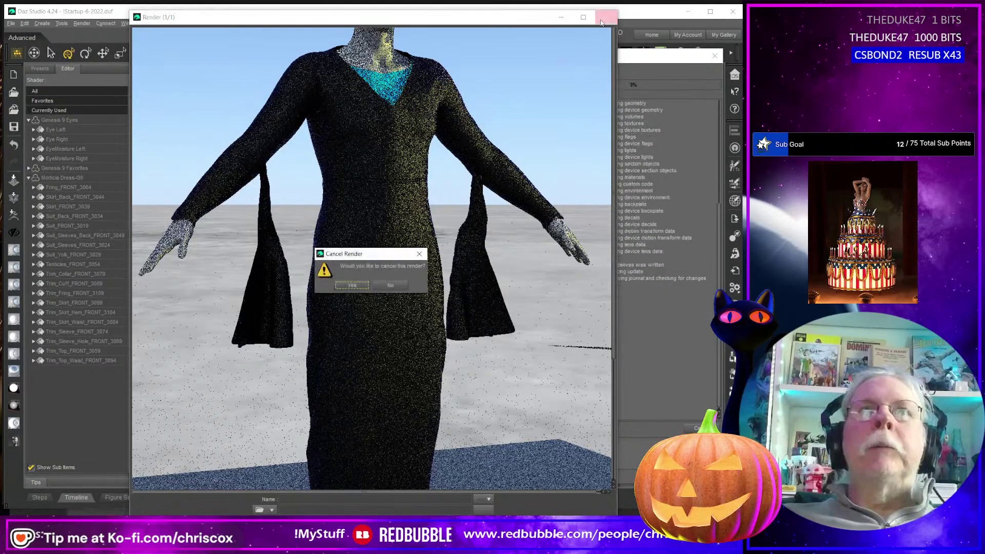
left_click(353, 285)
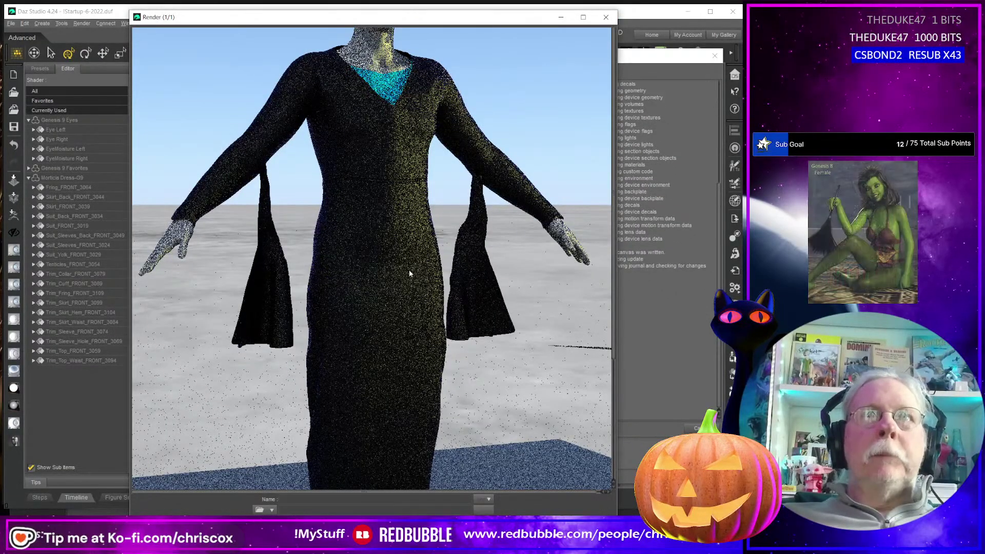
left_click(607, 19)
left_click_drag(463, 311, 453, 321, "alt")
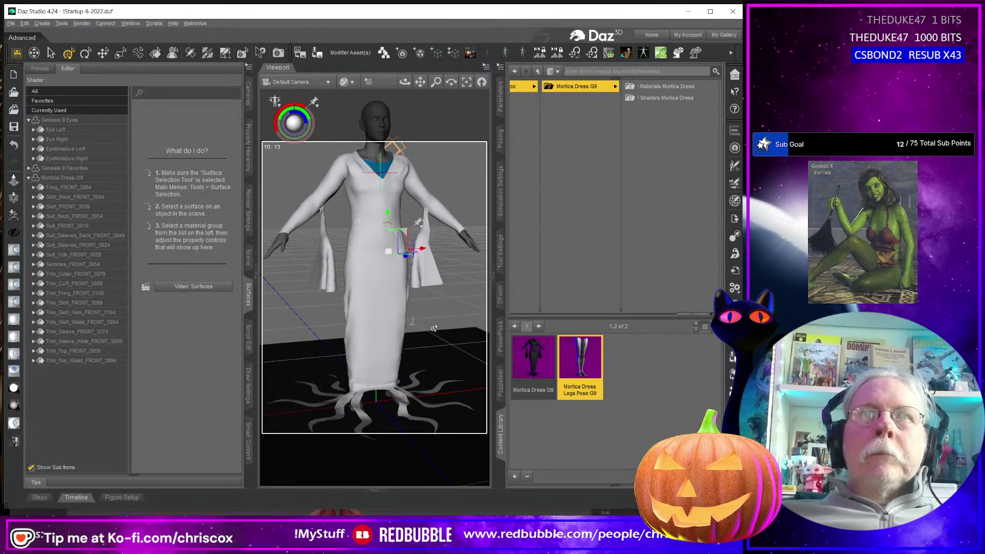
- Save the dress over Mortica Dress G9.duf in Projects/Creepy Season/Mortica/People/Genesis 9/Clothing/CCox/Mortica Dress G9
left_click(317, 54)
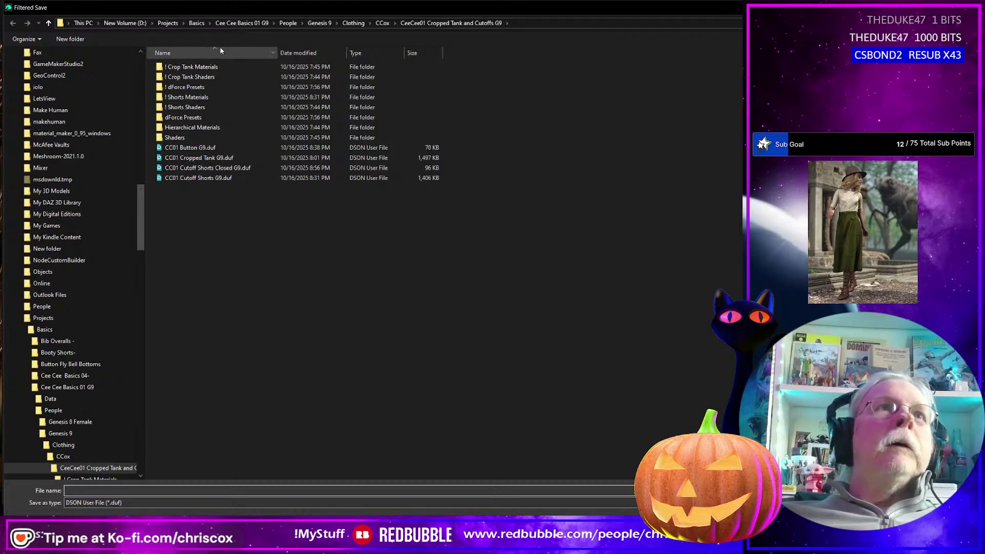
left_click(167, 22)
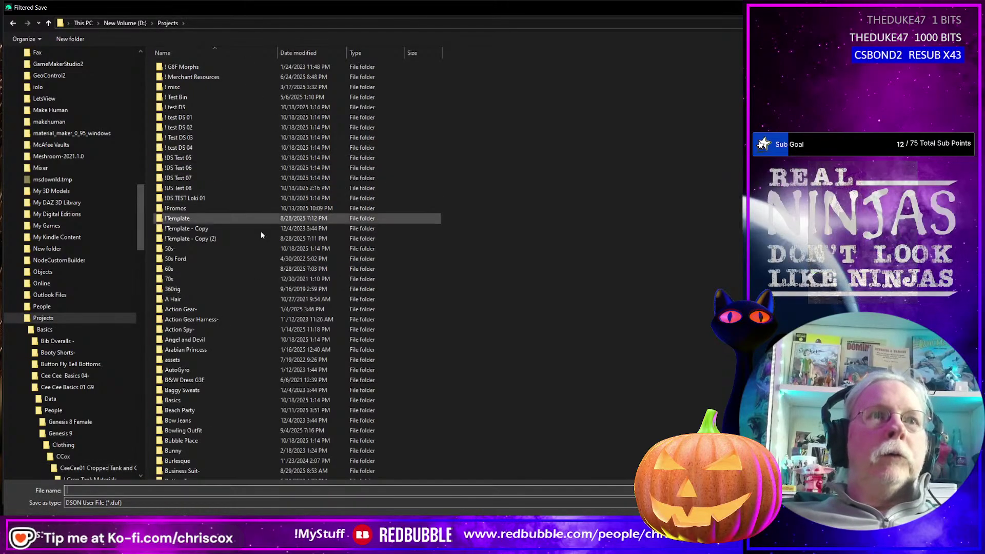
scroll(256, 242, "down", 3)
scroll(253, 272, "down", 6)
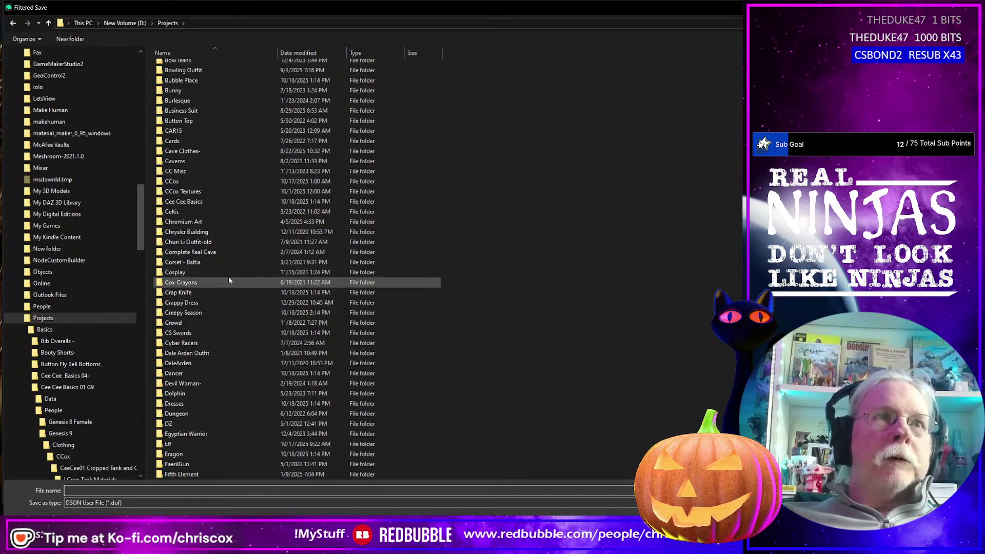
double_click(203, 314)
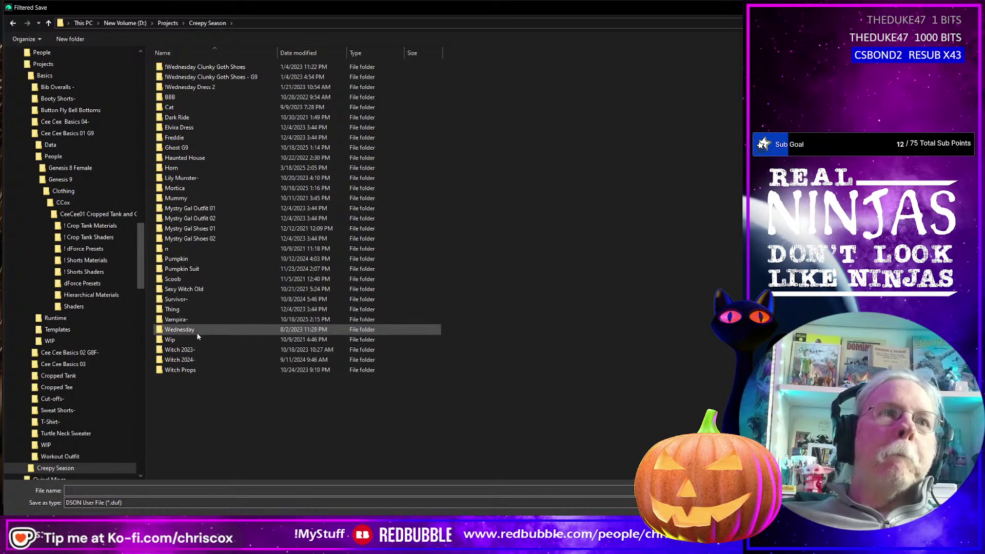
double_click(190, 189)
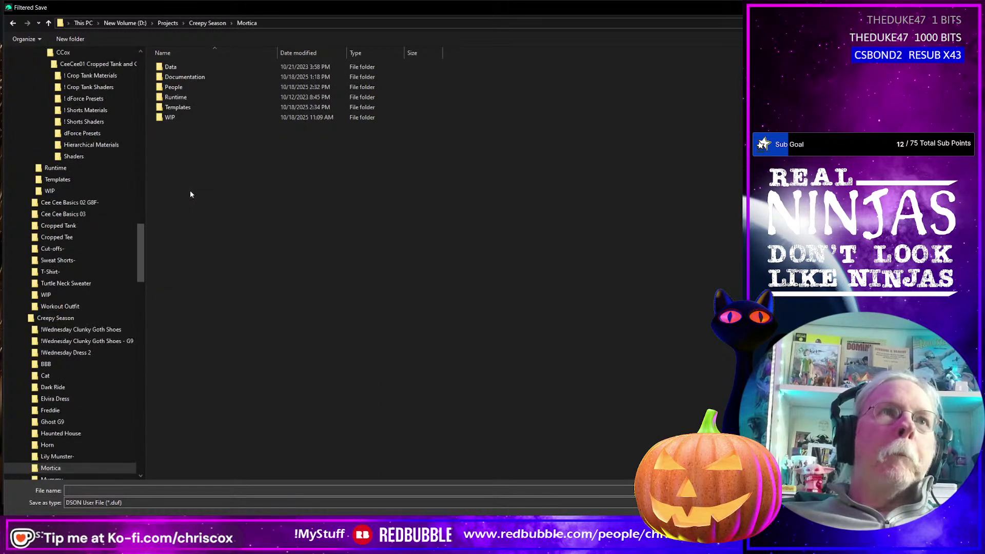
double_click(181, 88)
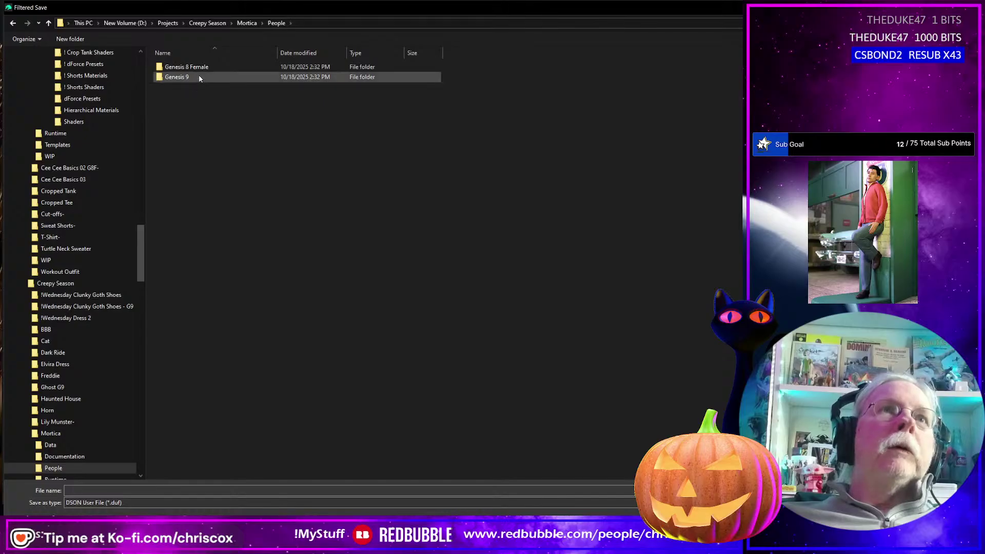
double_click(194, 78)
double_click(200, 69)
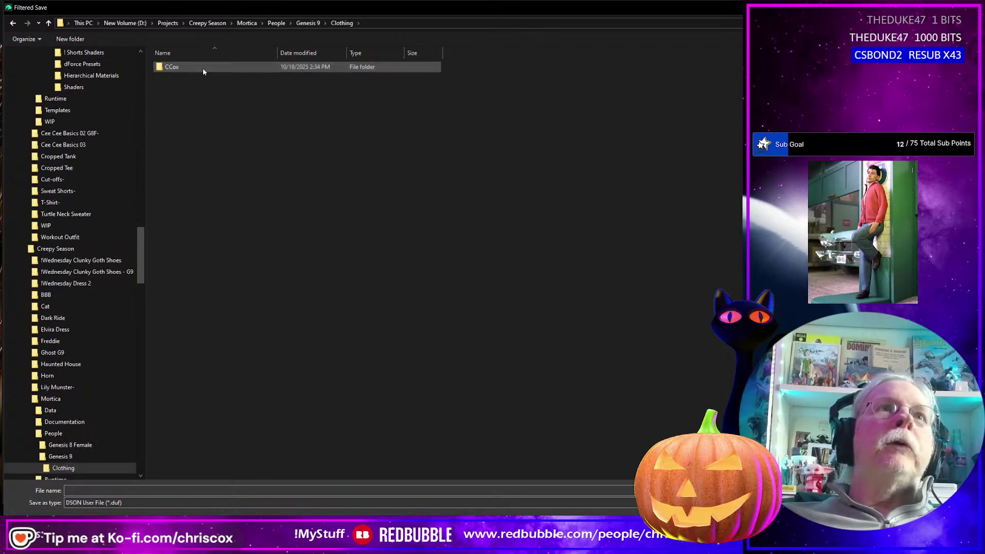
double_click(202, 69)
double_click(203, 68)
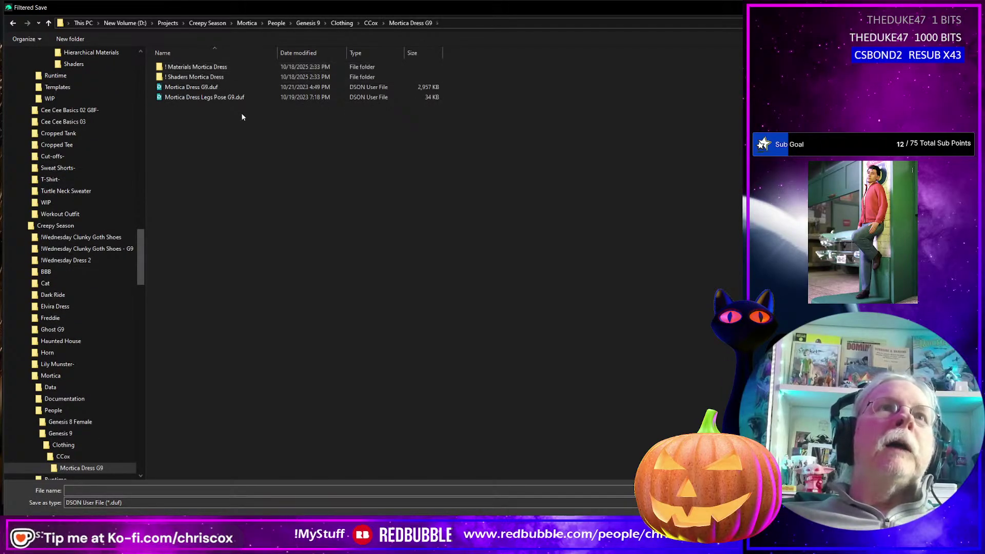
left_click(202, 89)
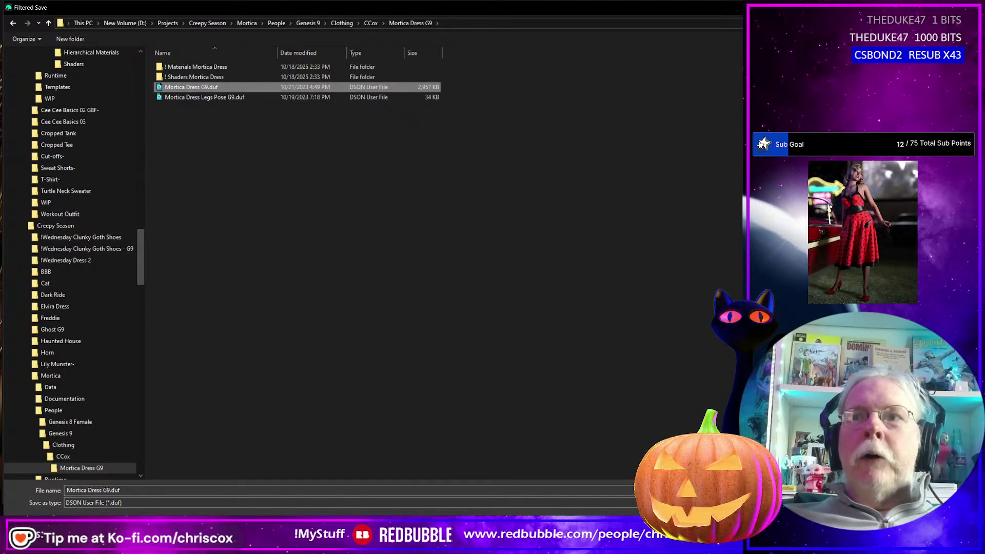
key("Return")
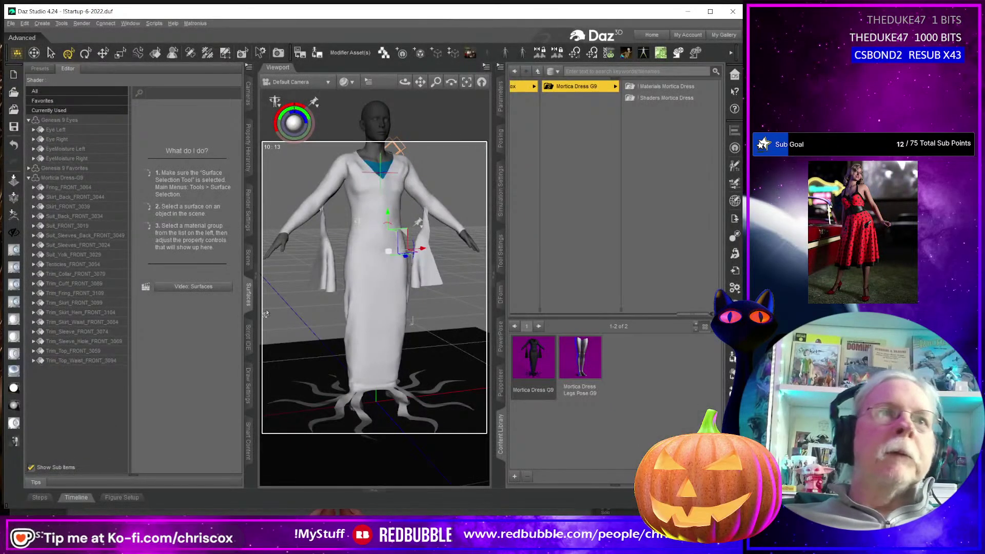
- Show the Scene pane with its node hierarchy in place of the surface settings
left_click(248, 67)
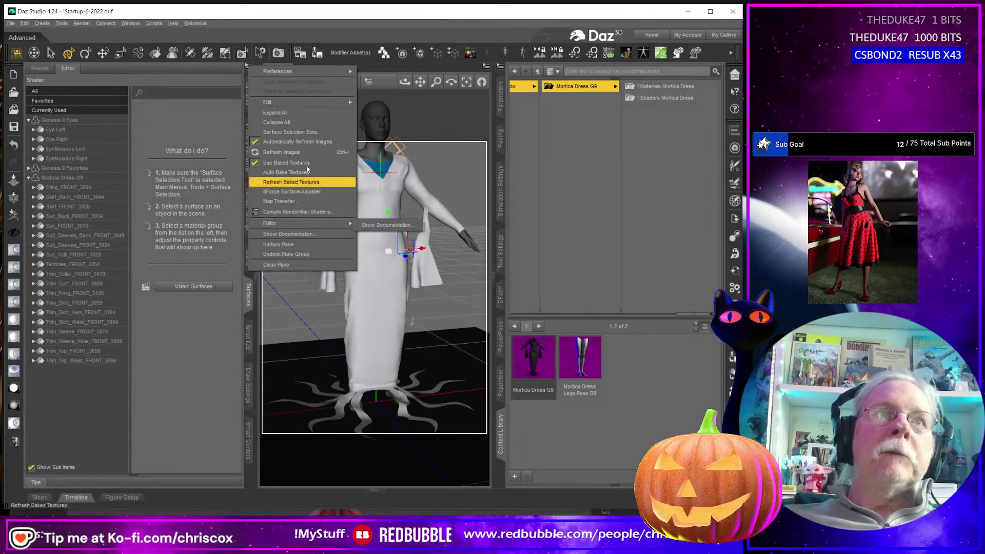
left_click(249, 301)
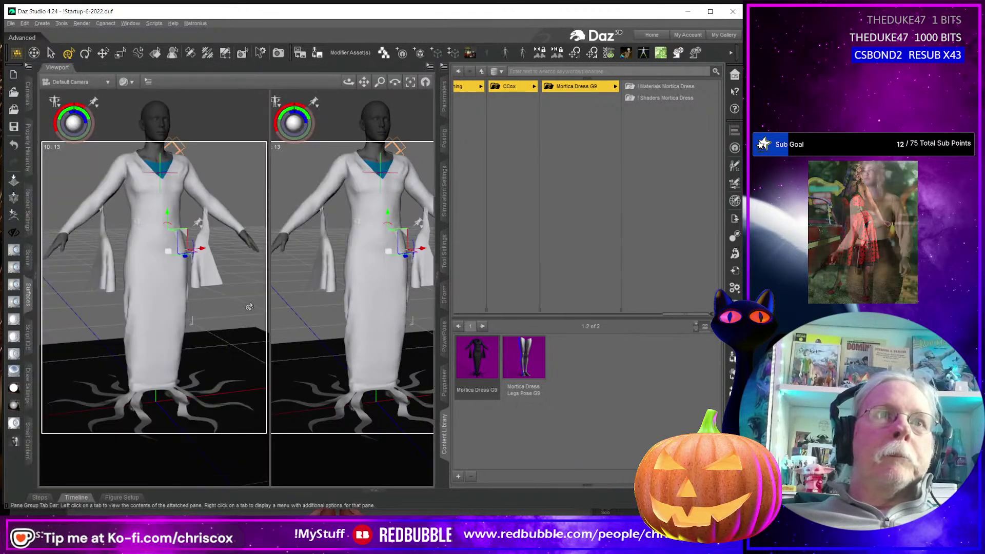
left_click(27, 256)
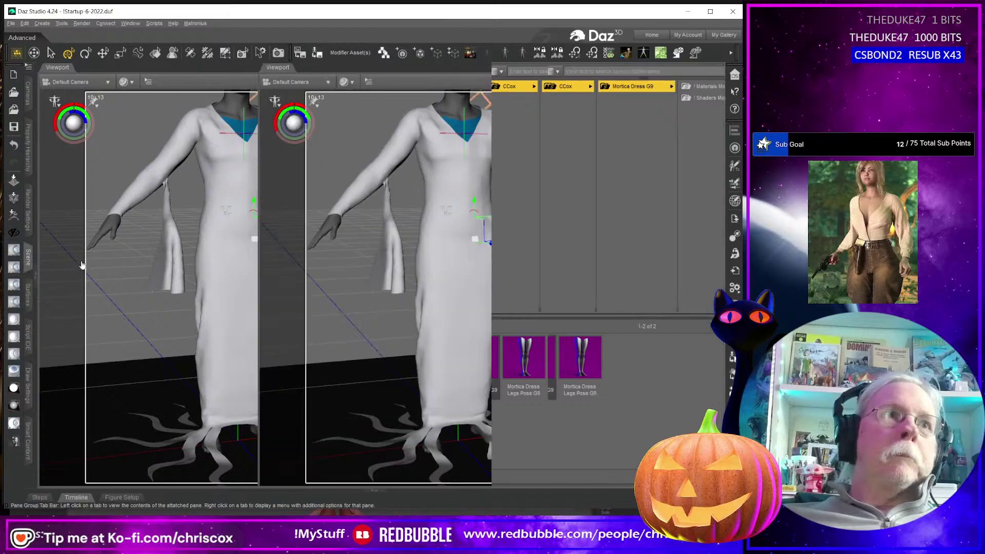
left_click(248, 66)
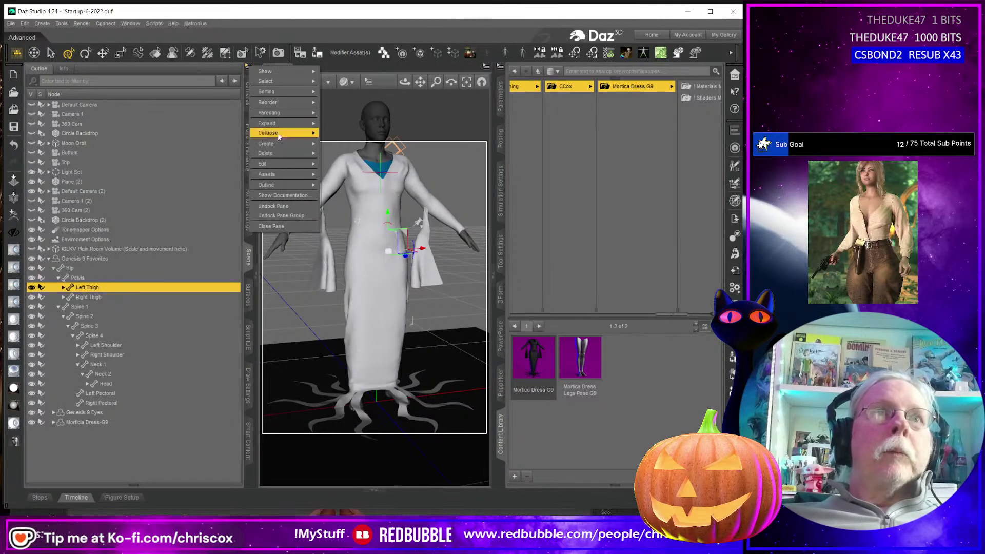
mouse_move(288, 163)
left_click(351, 216)
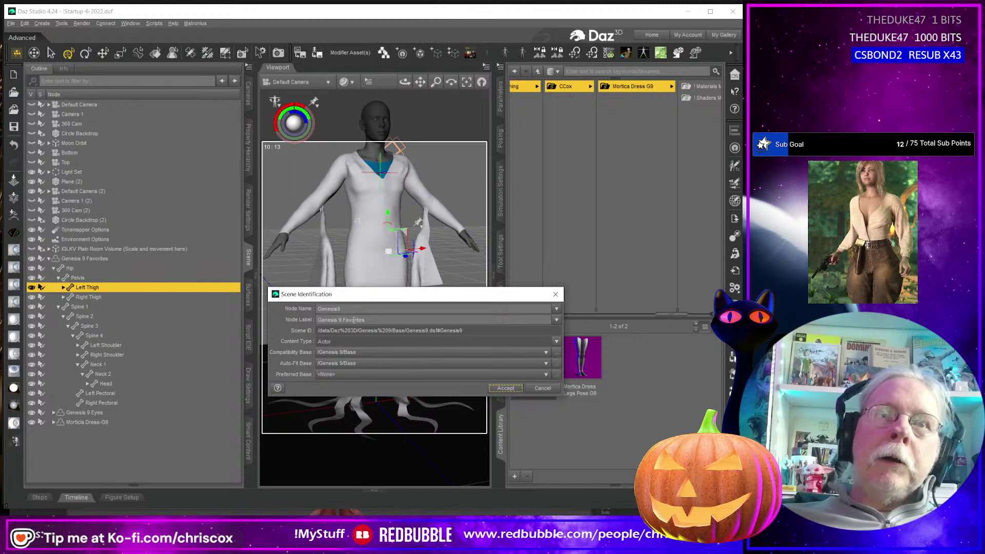
left_click(505, 389)
- Set the dress's node name to Morticia Dress-G9_28132 in its scene identification
left_click(109, 422)
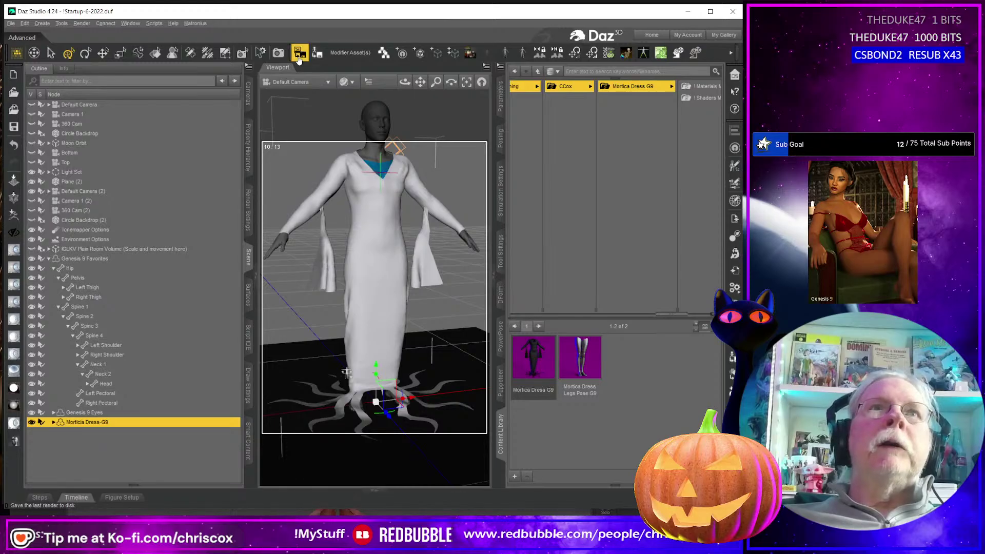
left_click(248, 68)
mouse_move(277, 169)
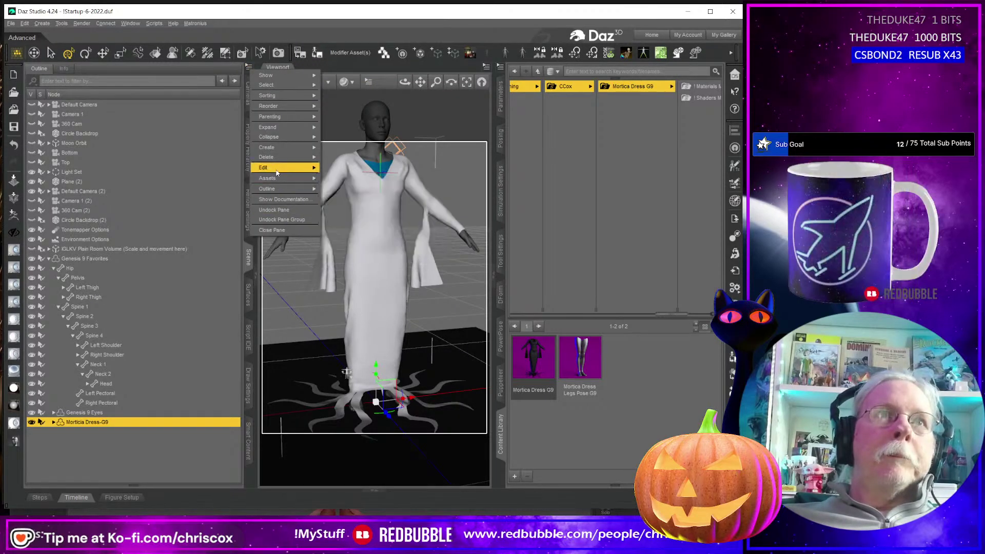
left_click(360, 220)
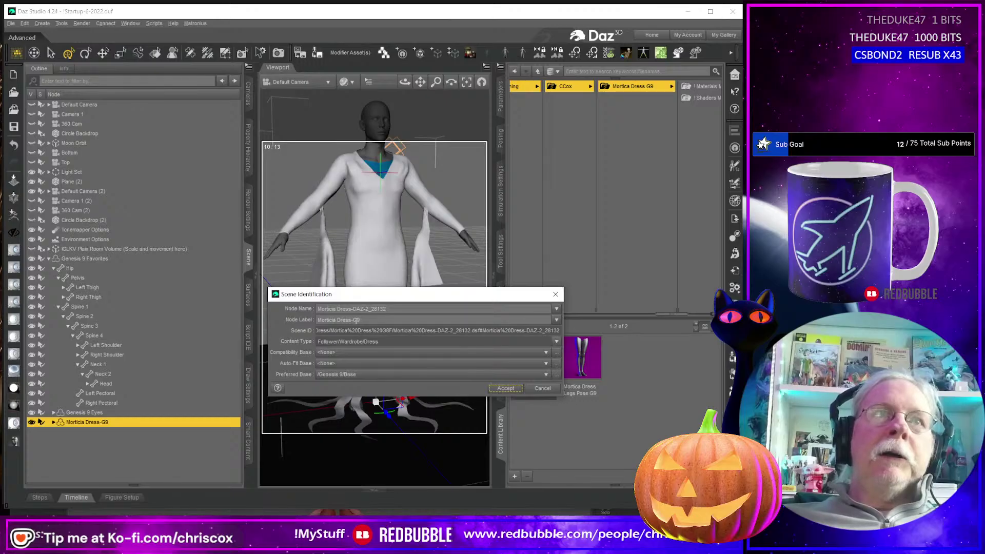
left_click(355, 309)
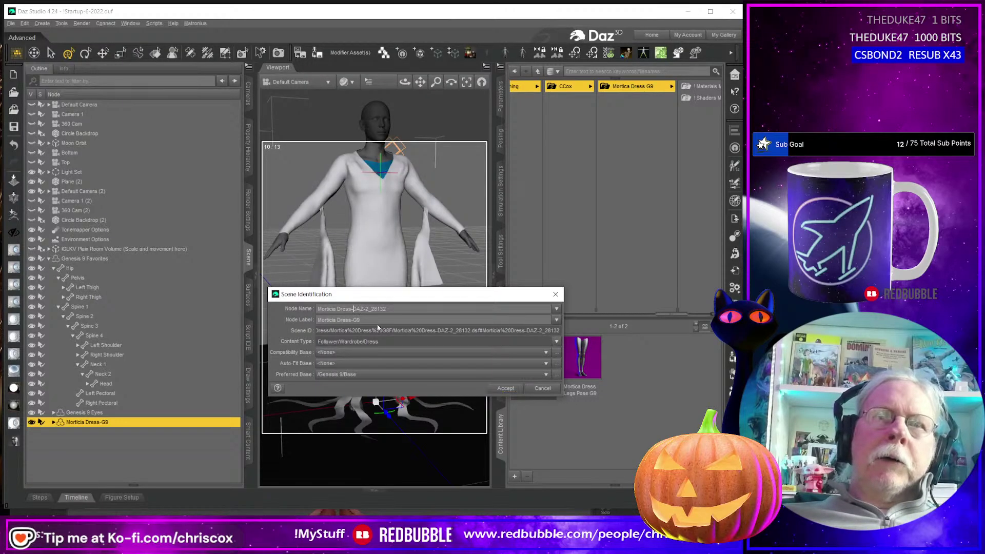
key("shift+Right")
key("shift+Right")
key("shift+Right")
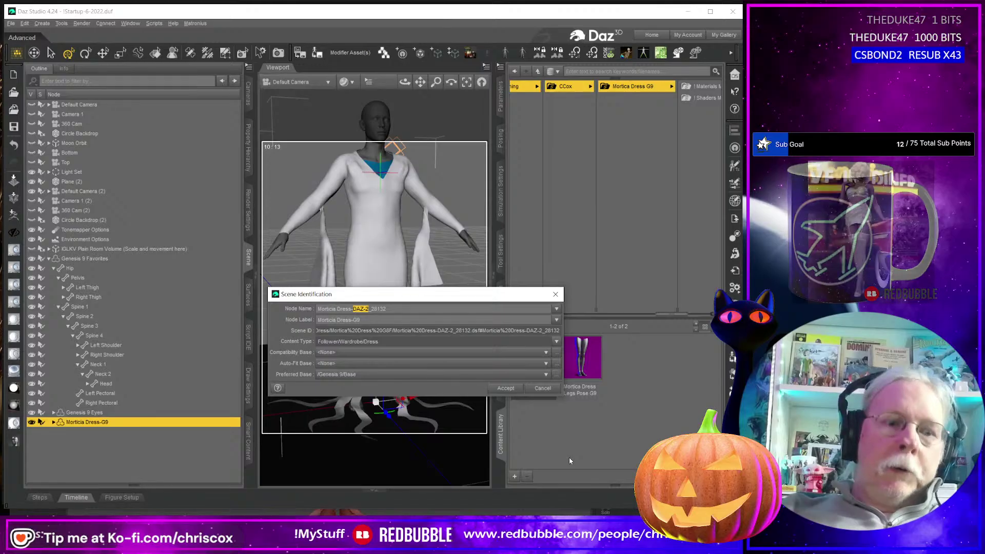
type("G9")
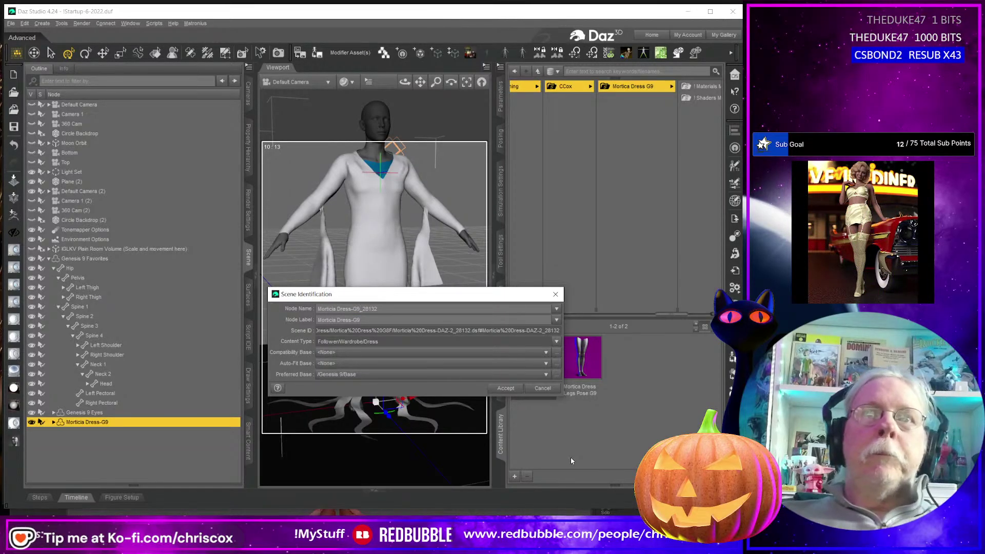
left_click(505, 388)
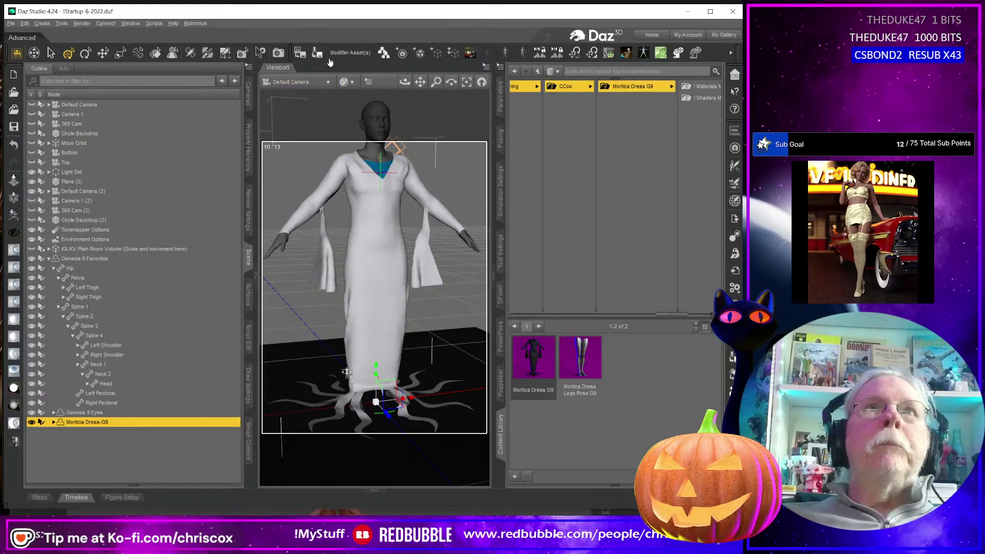
- Target Mortica Dress G9.duf in Projects/Creepy Season/Mortica/People/Genesis 9/Clothing/CCox/Mortica Dress G9 for saving the dress as a figure/prop asset
left_click(318, 54)
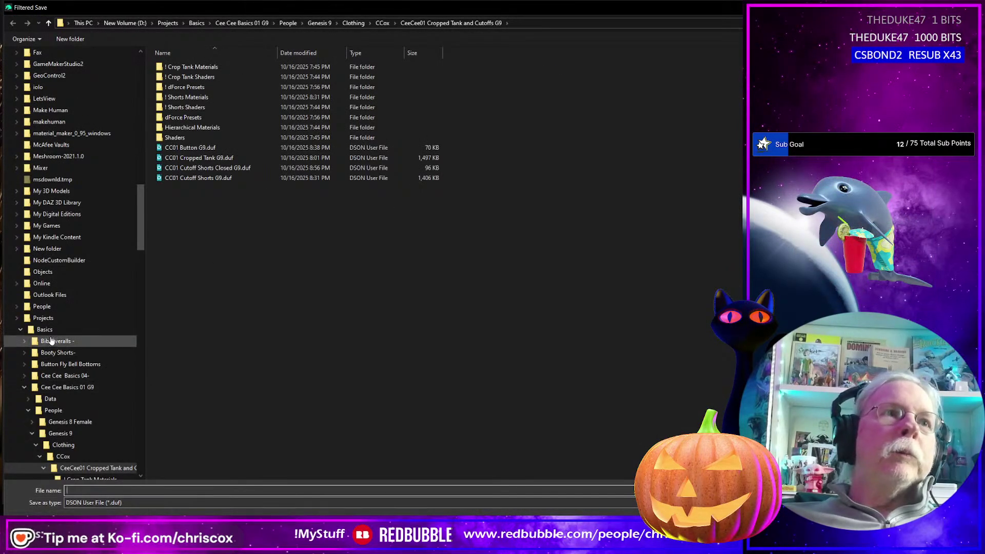
left_click(43, 318)
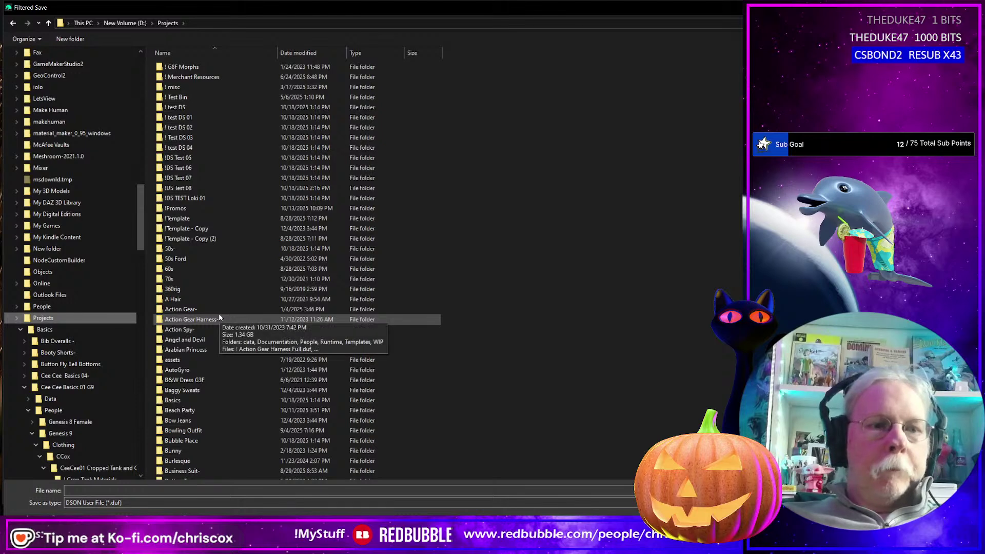
scroll(220, 318, "down", 15)
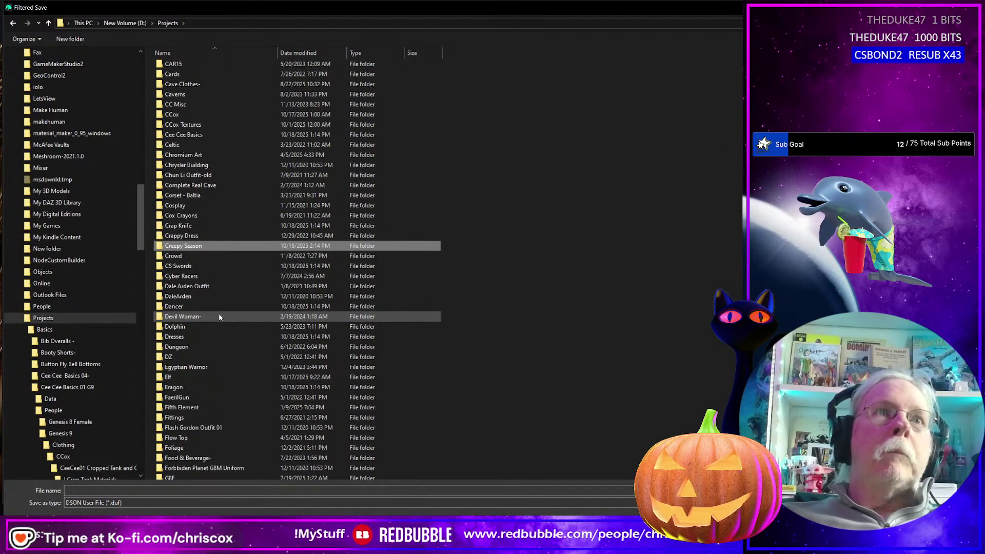
key("Return")
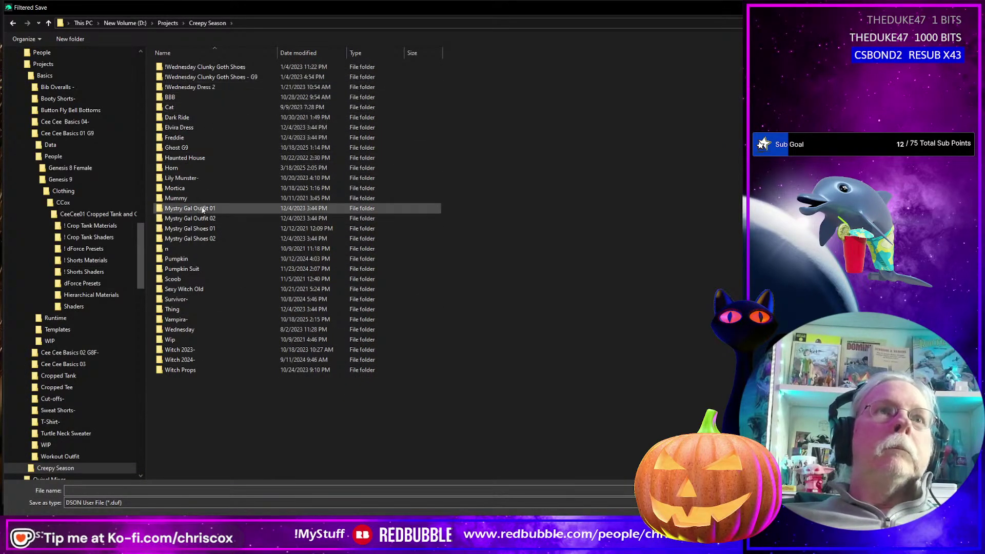
double_click(189, 189)
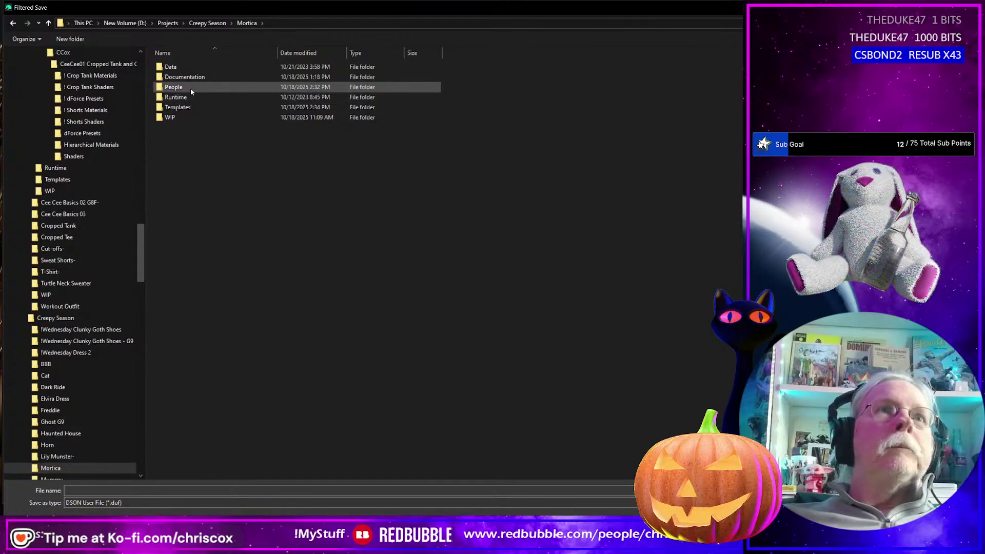
double_click(190, 88)
double_click(195, 78)
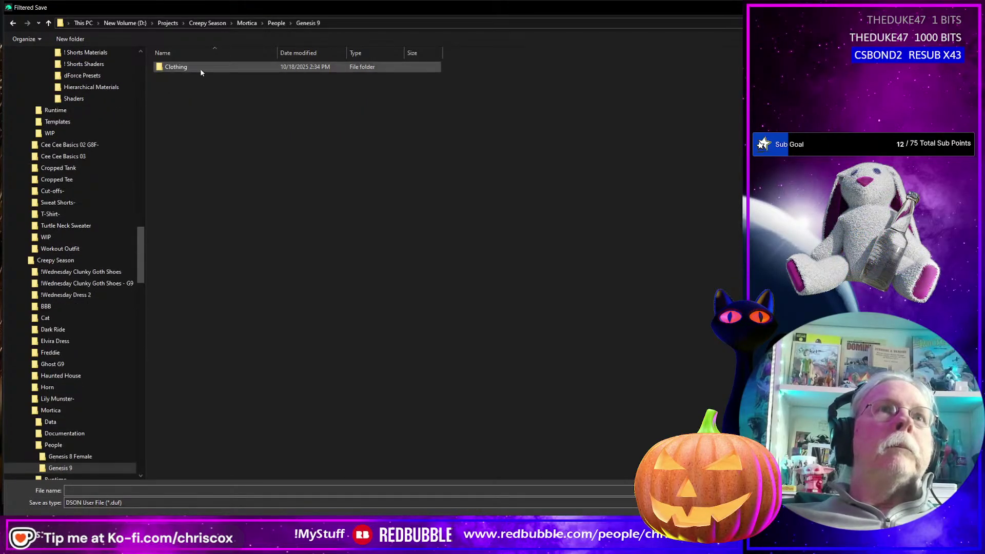
double_click(201, 70)
double_click(202, 67)
double_click(202, 68)
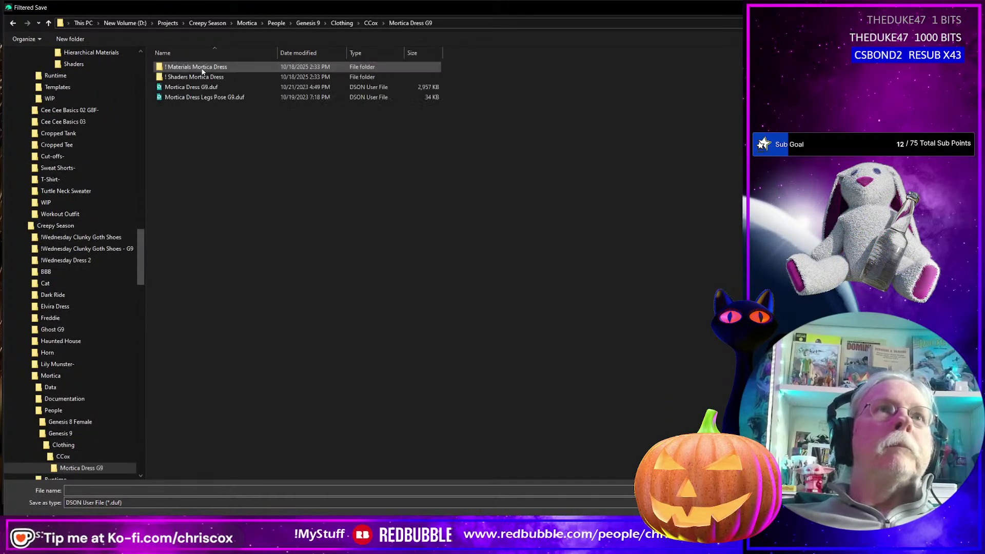
left_click(252, 86)
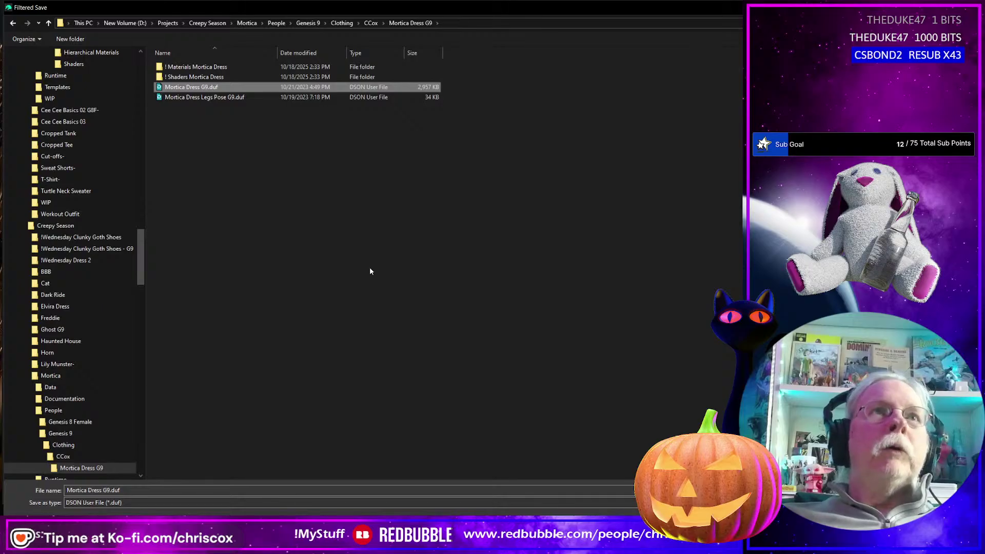
key("Return")
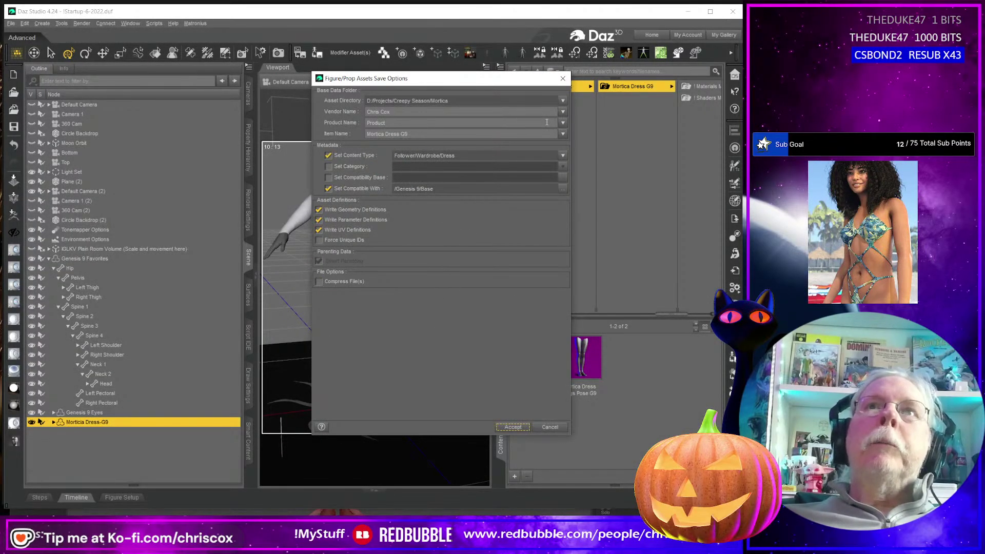
- Set the asset's product name to Mortica Dress and save the figure/prop asset
left_click(563, 123)
left_click(580, 136)
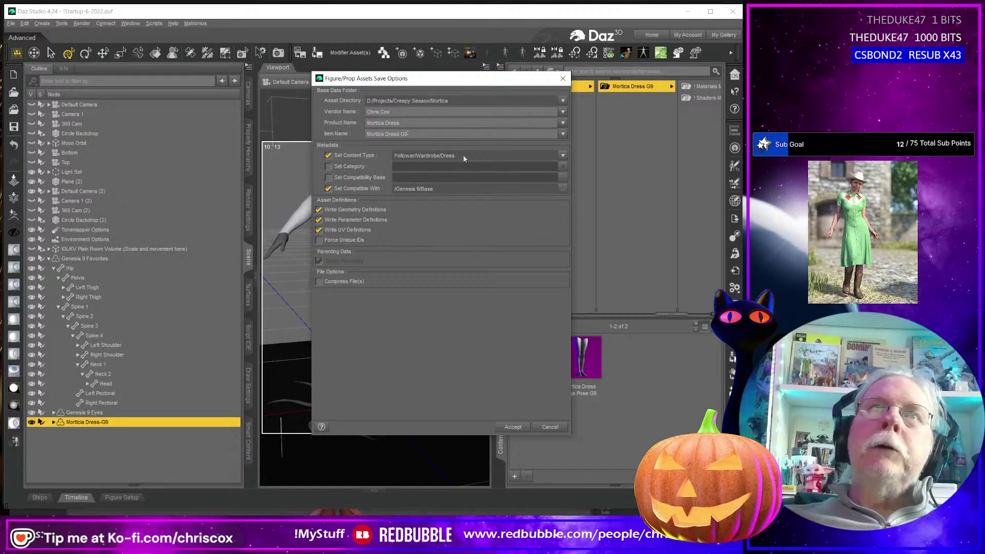
left_click(513, 427)
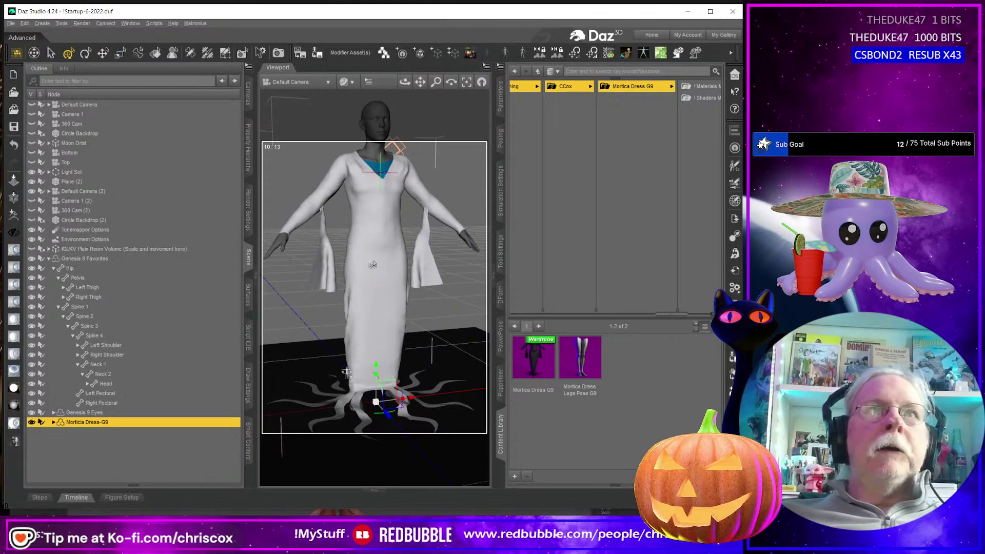
- Open the recent scene !Add Basic Morphs.duf without saving changes to the current scene
left_click(10, 24)
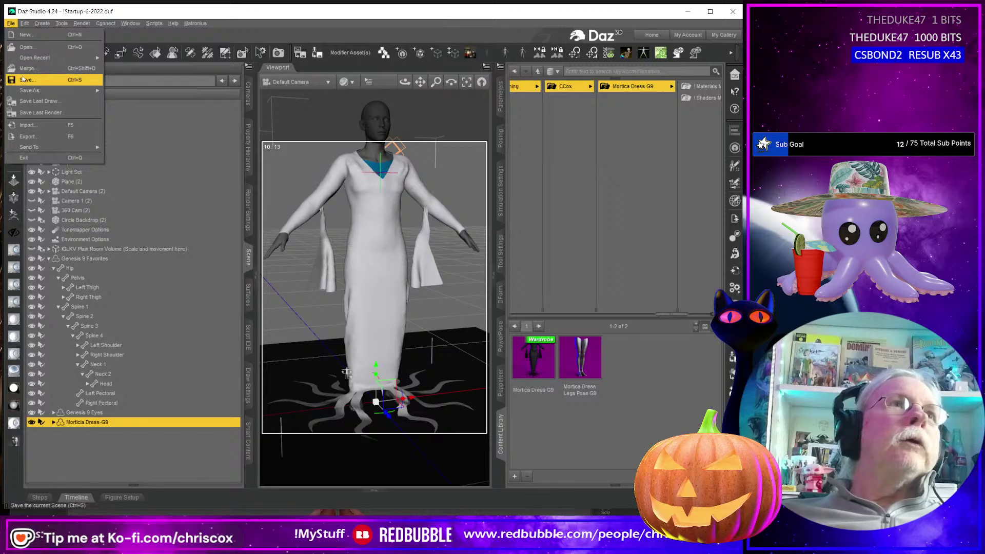
mouse_move(29, 58)
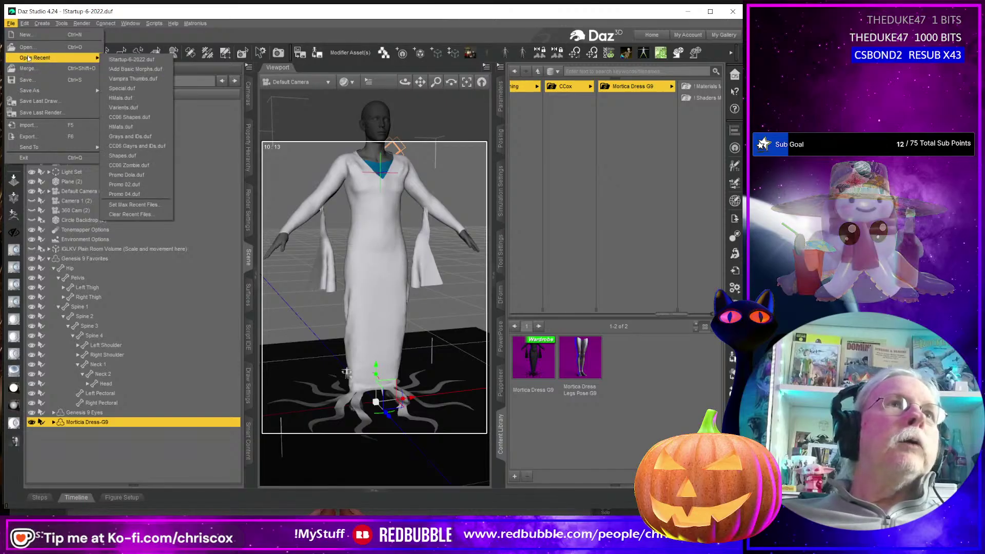
left_click(132, 59)
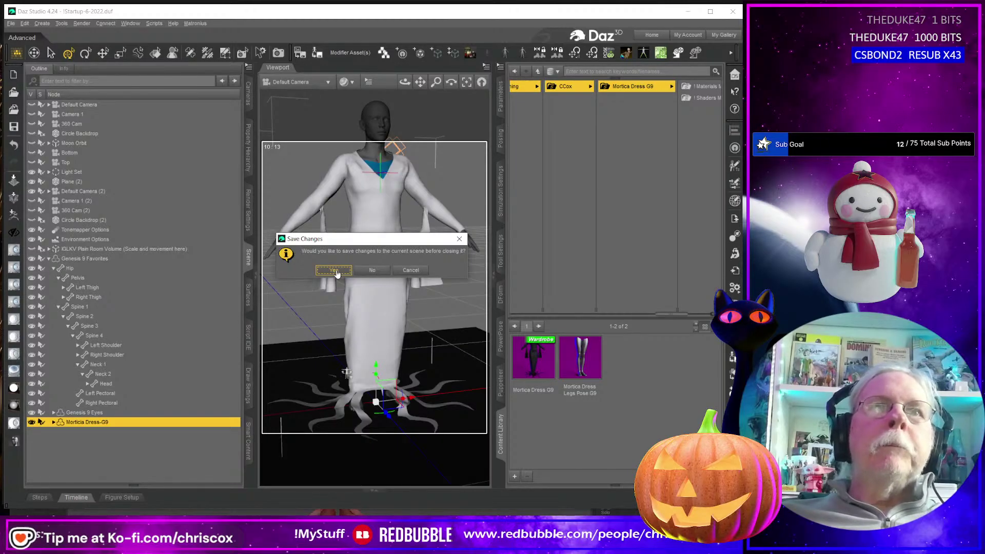
left_click(372, 270)
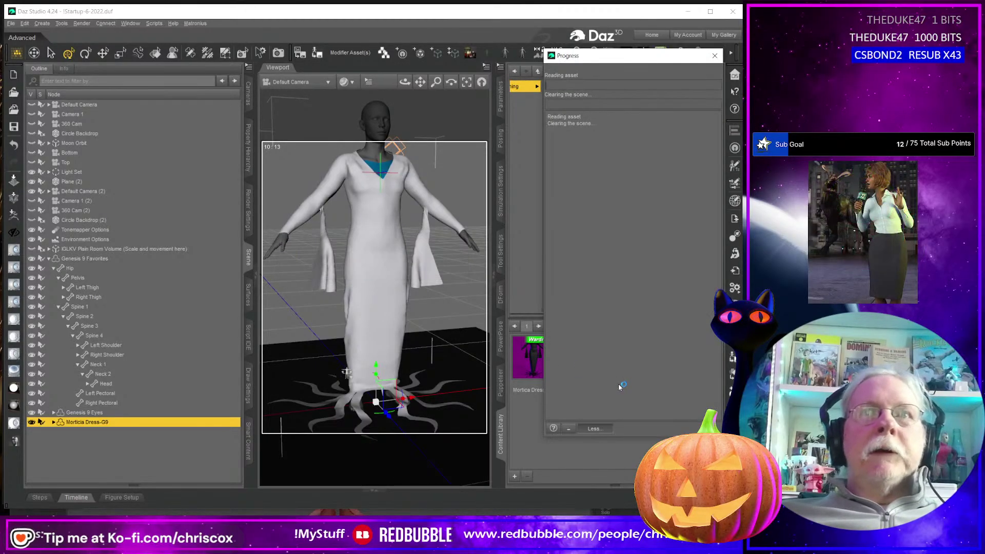
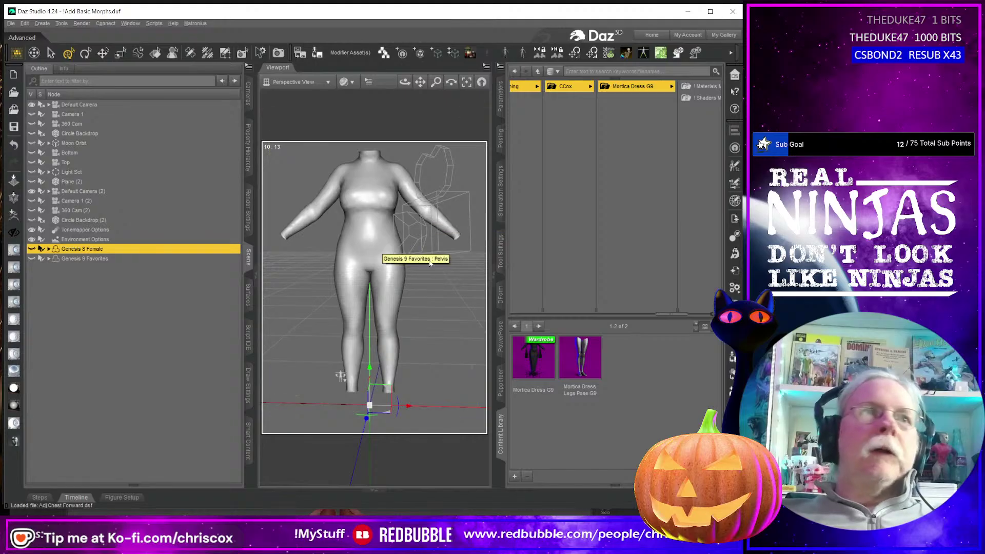
- Load the Mortica Dress G9 into the scene with no figure selected
left_click(480, 381)
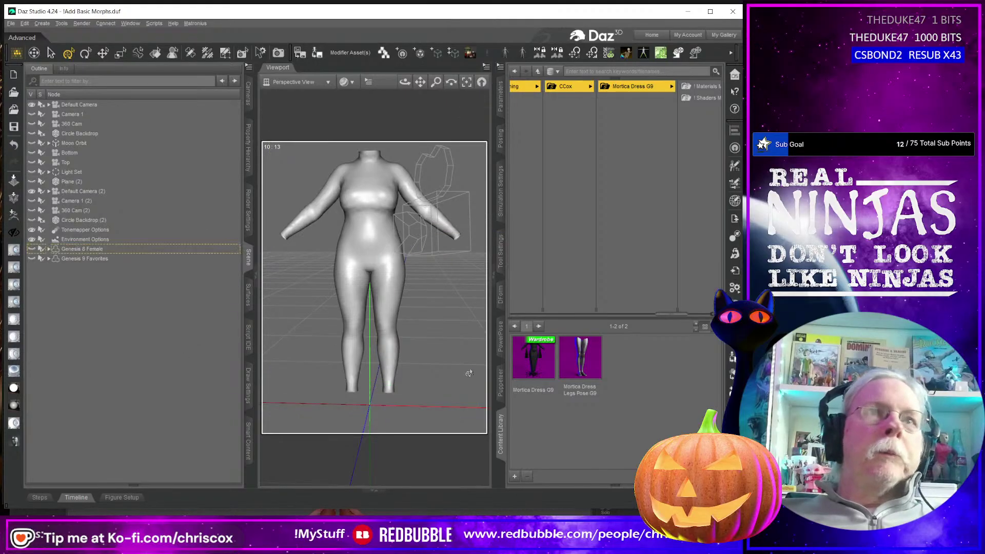
double_click(532, 369)
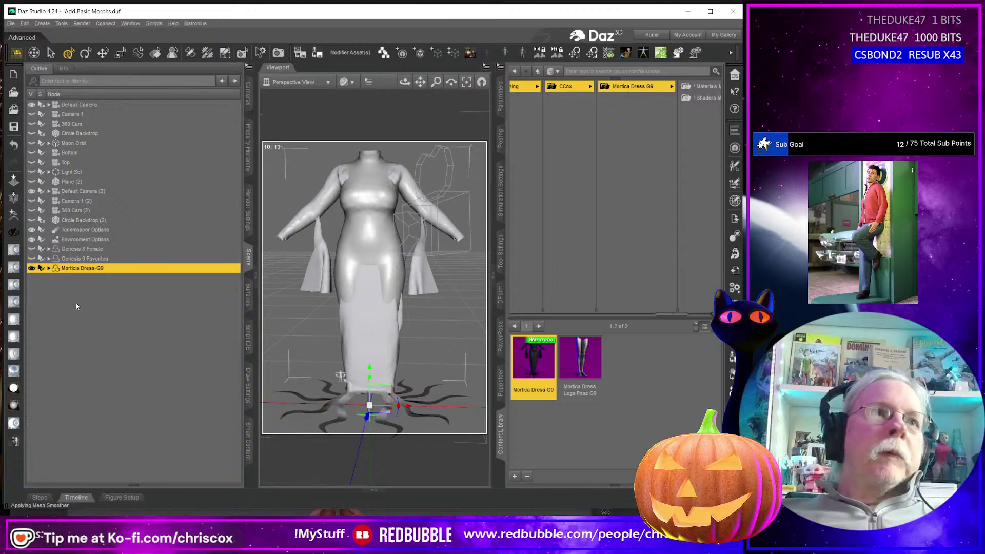
- Expand the Genesis 9 Favorites figure's items, then select the loaded dress and display its Adjustment parameters
left_click(48, 259)
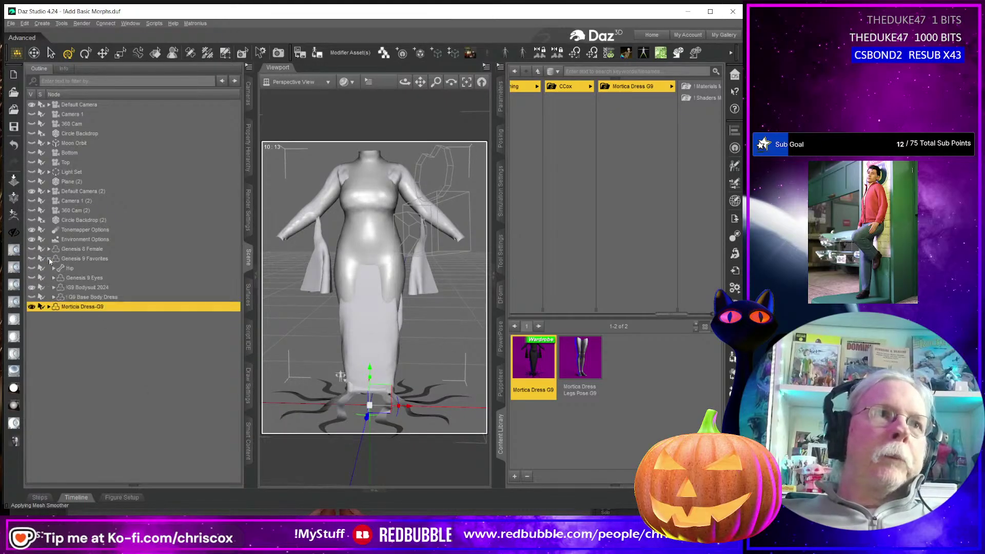
left_click(103, 298)
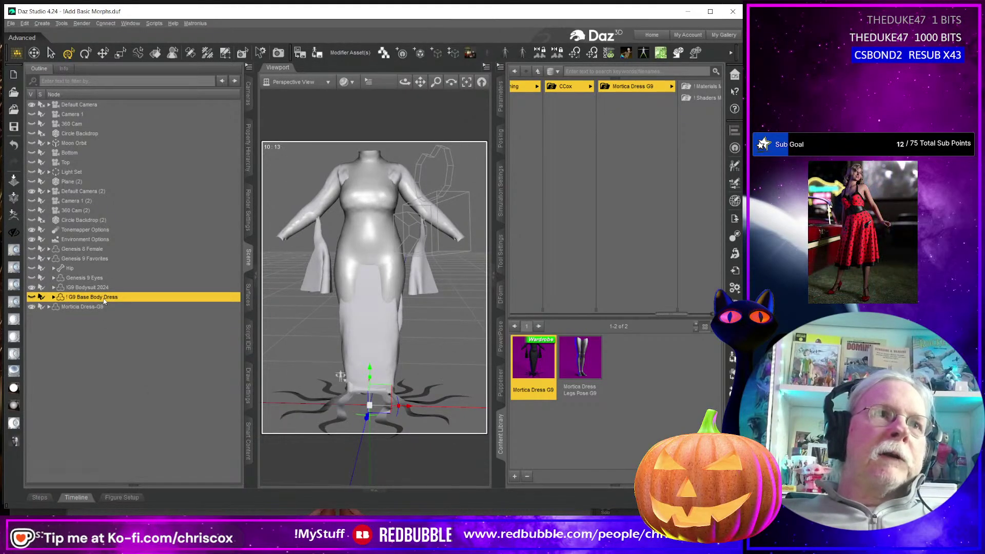
left_click(83, 306)
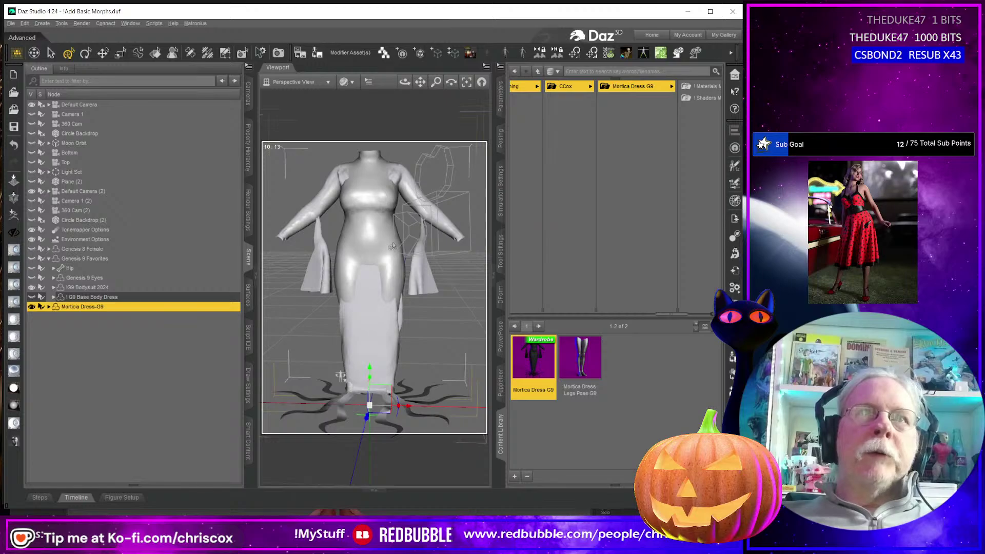
left_click(500, 69)
left_click(534, 24)
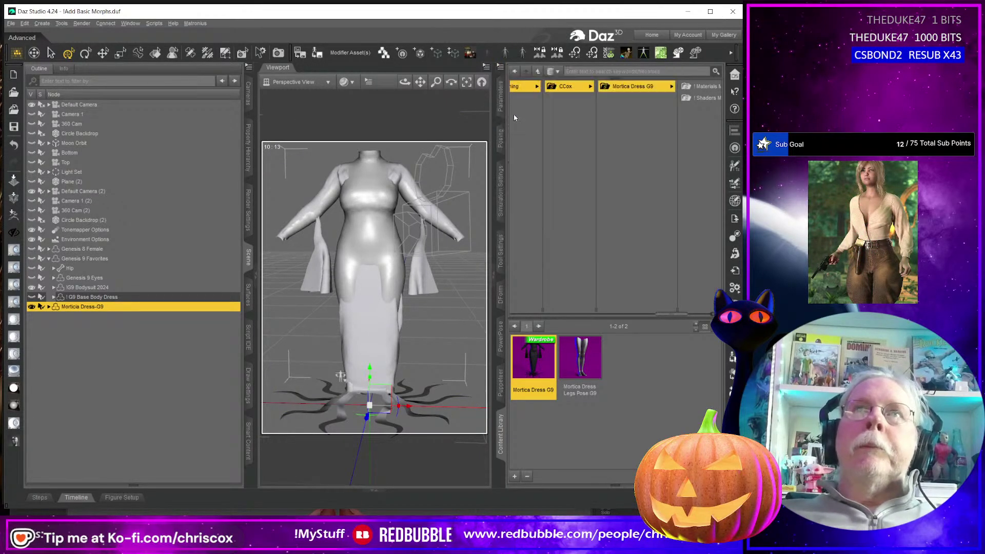
left_click(500, 106)
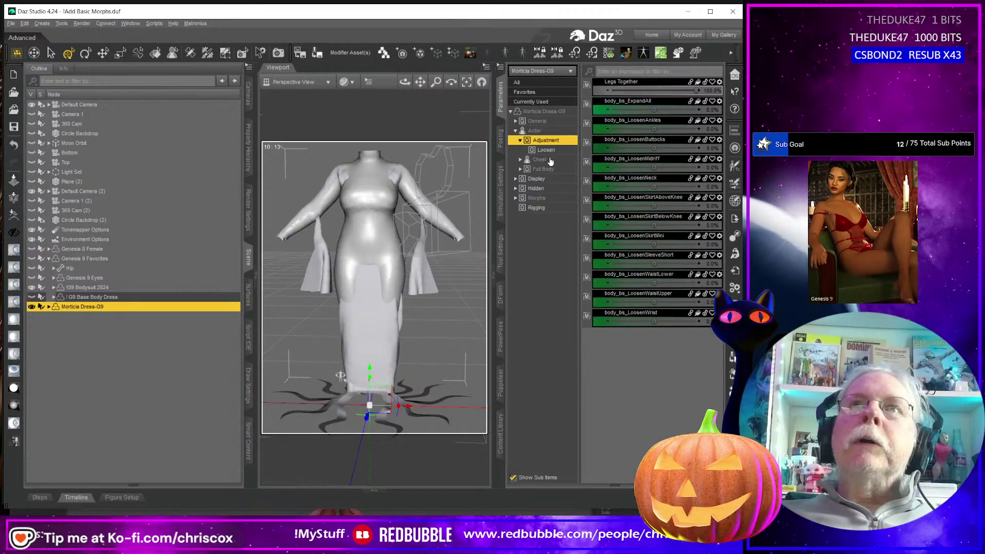
- Fit the Morticia Dress-G9 to the !G9 Base Body Dress, parenting it to that target
left_click(516, 121)
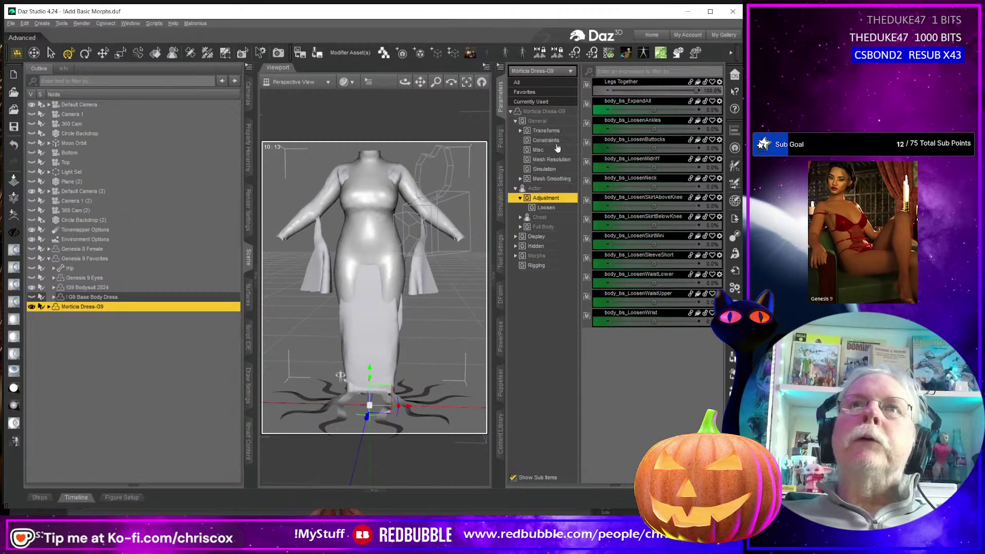
left_click(558, 151)
left_click(629, 91)
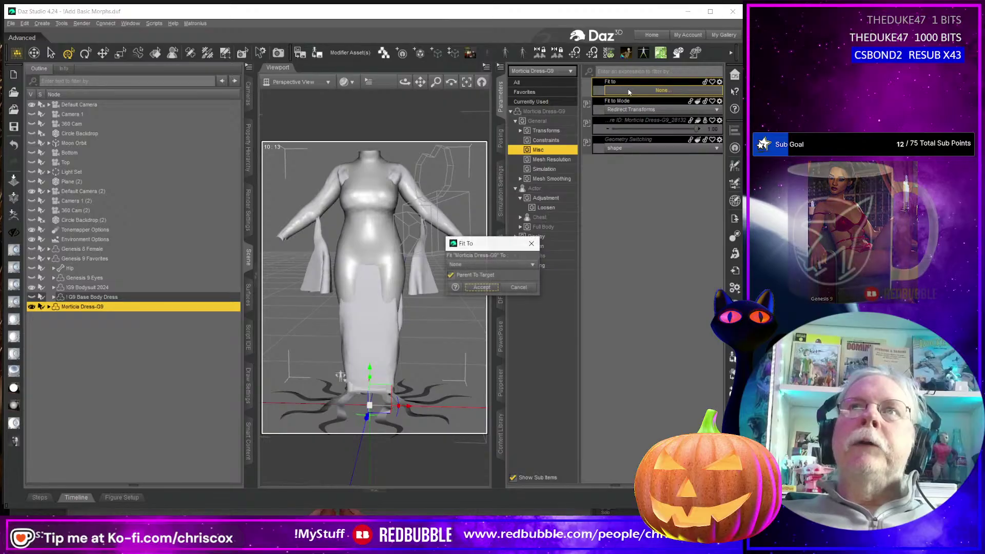
left_click(481, 266)
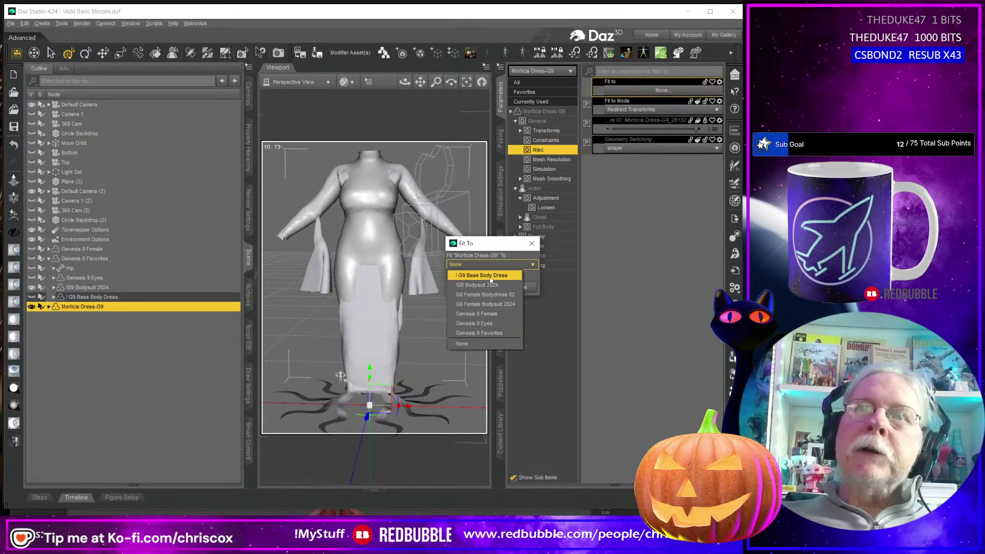
left_click(488, 277)
left_click(482, 288)
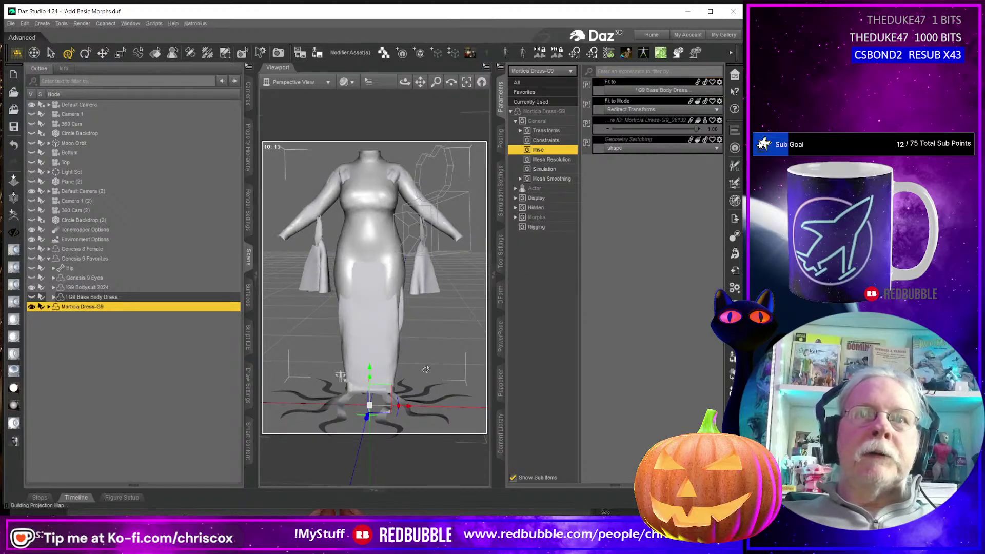
mouse_move(413, 337)
middle_mouse_down()
mouse_move(364, 337)
mouse_move(425, 334)
mouse_move(390, 337)
mouse_move(421, 337)
mouse_move(412, 337)
middle_mouse_up()
middle_click_drag(298, 328, 333, 316)
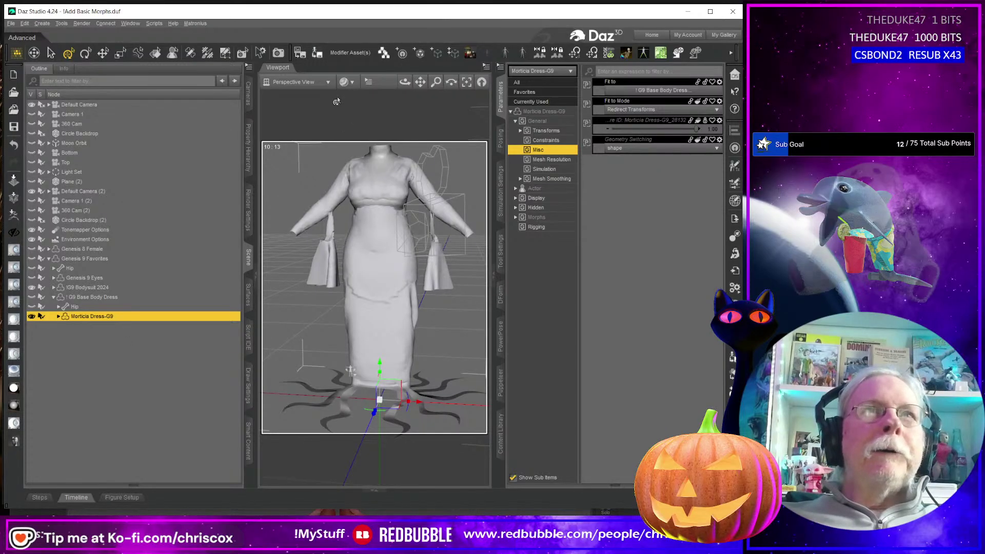
- Prepare the dress's modifier assets with product name Base, including all Actor properties and the ZBrush BaseFeminine_figure_ctrl_Character morph
left_click(350, 52)
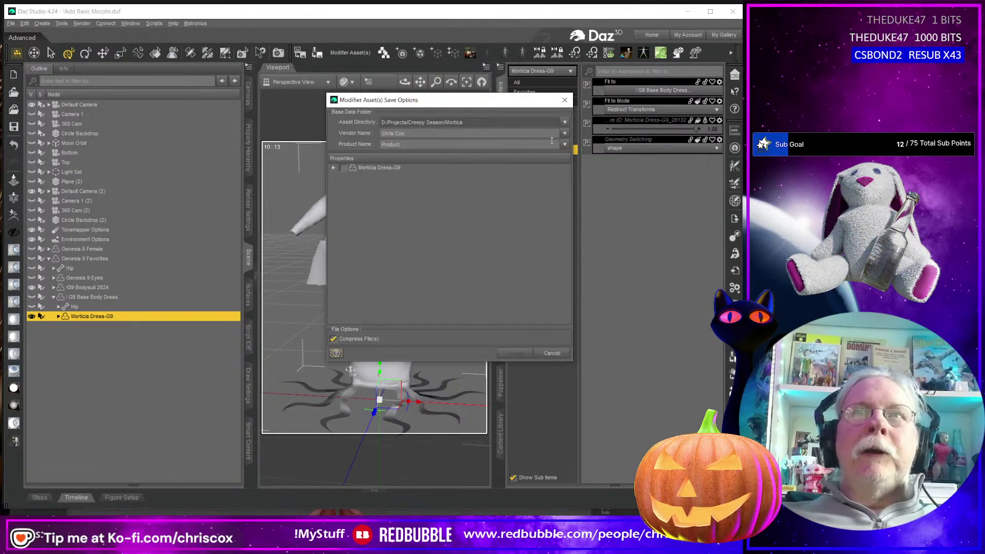
left_click(564, 145)
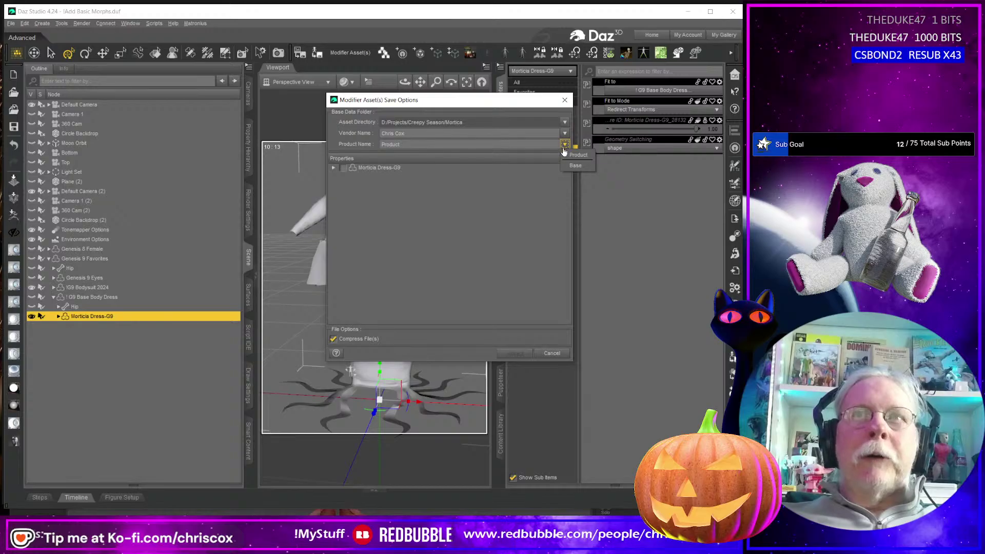
left_click(575, 165)
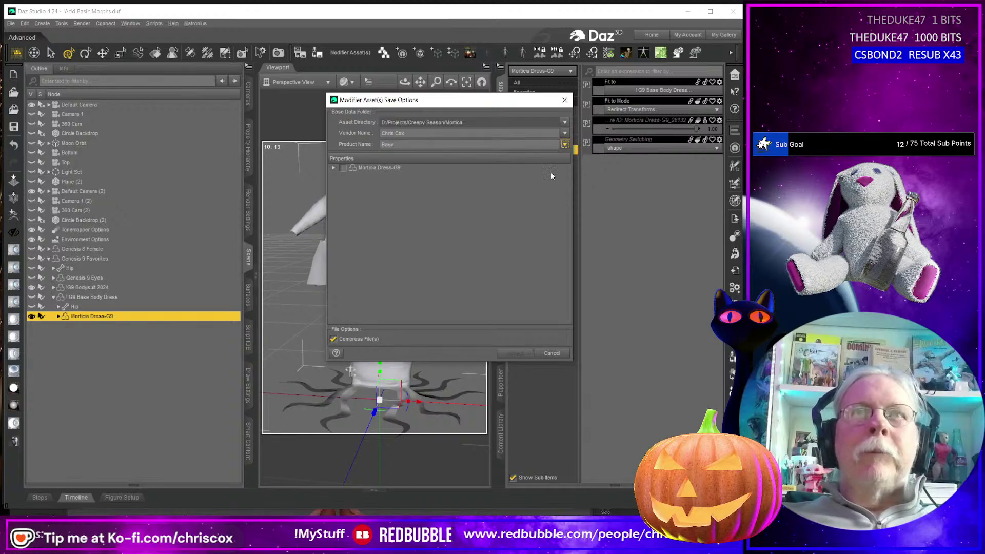
left_click(333, 168)
left_click(343, 177)
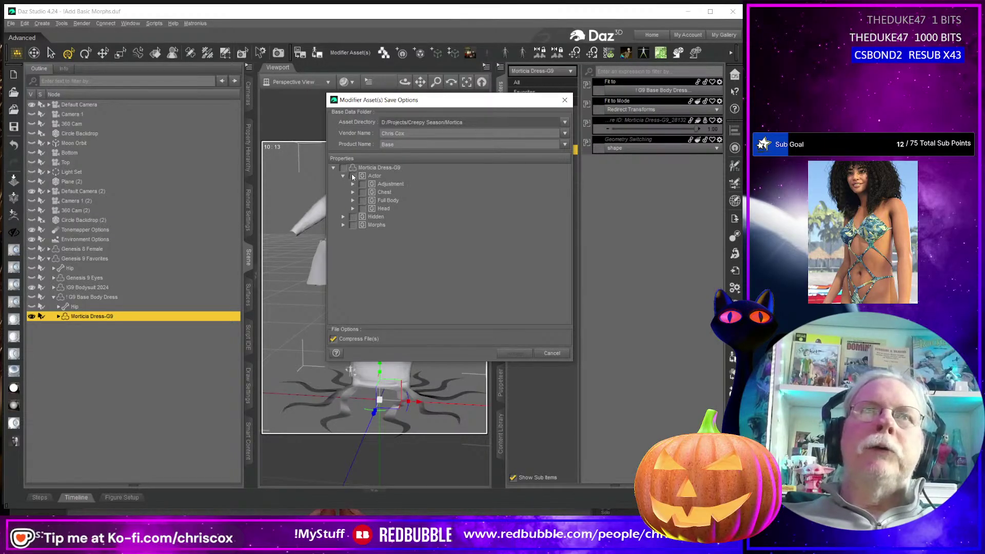
left_click(343, 225)
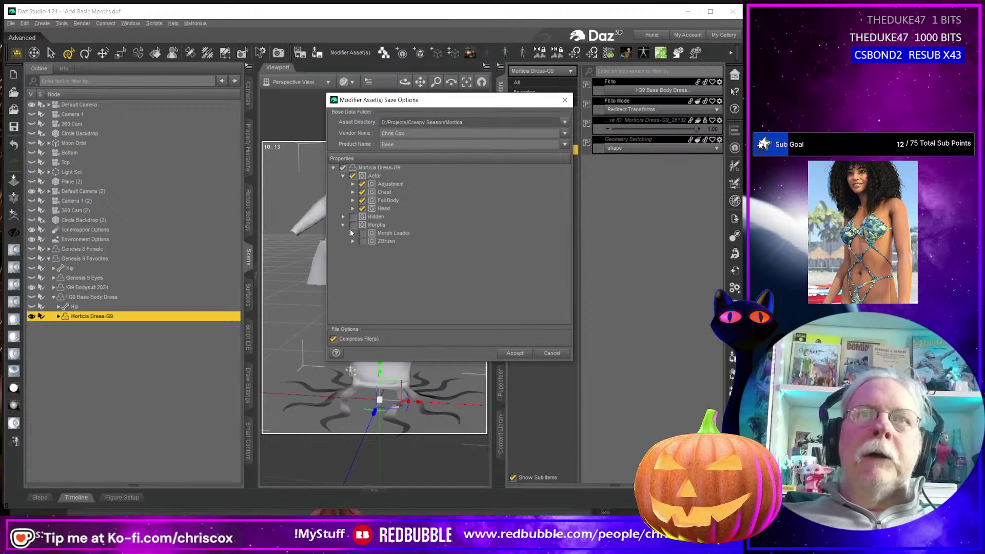
left_click(352, 241)
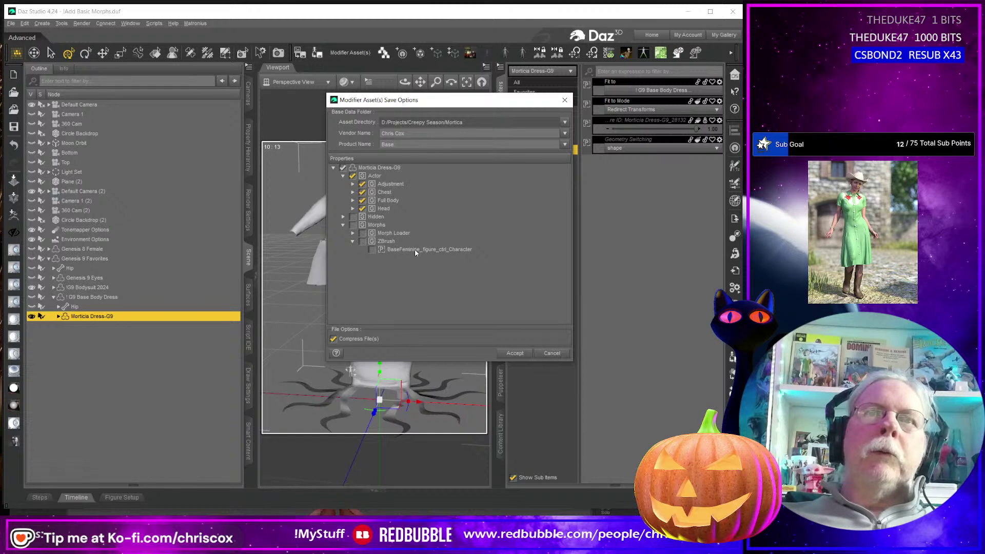
left_click(373, 250)
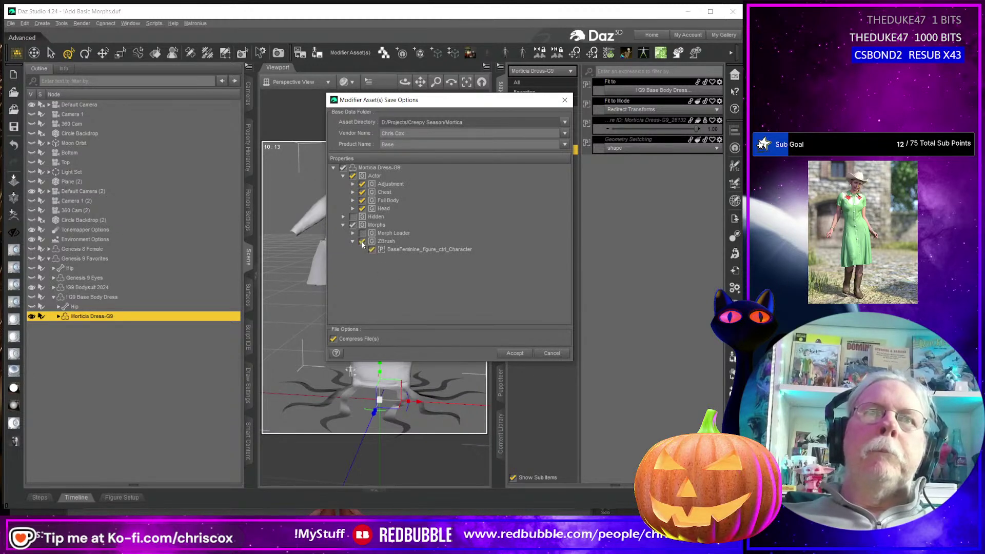
left_click(521, 352)
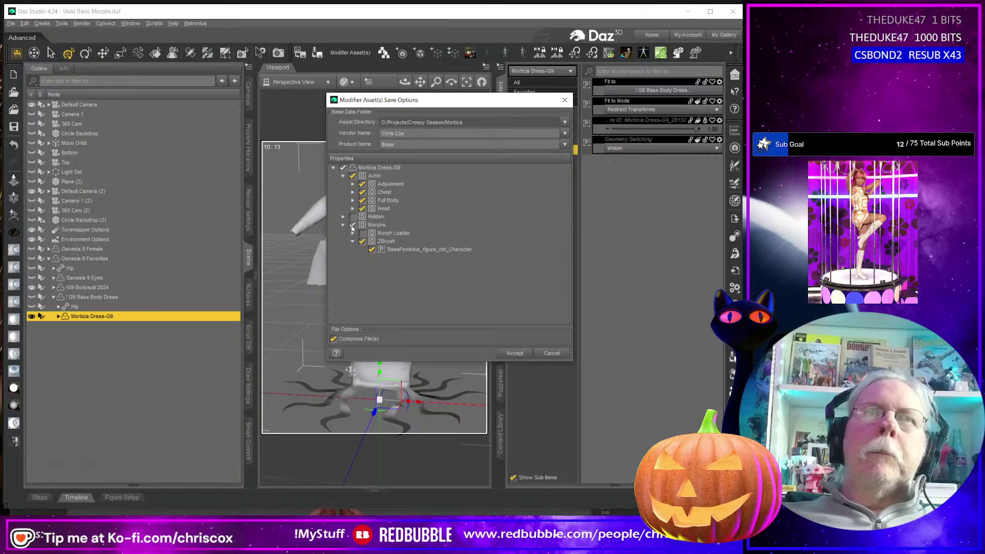
- Check the Base and Feminine morphs included under Full Body, then save the dress's modifier assets
left_click(353, 200)
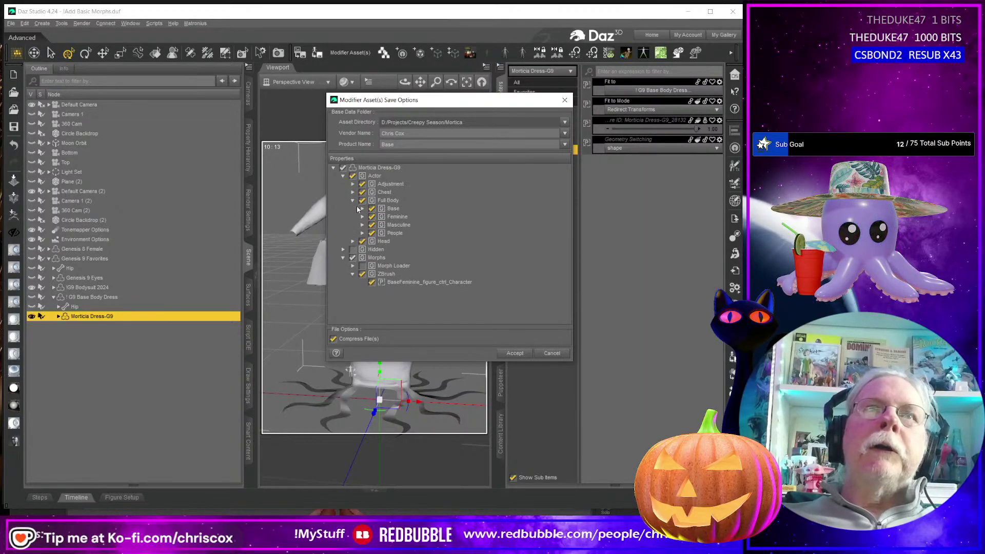
left_click(362, 217)
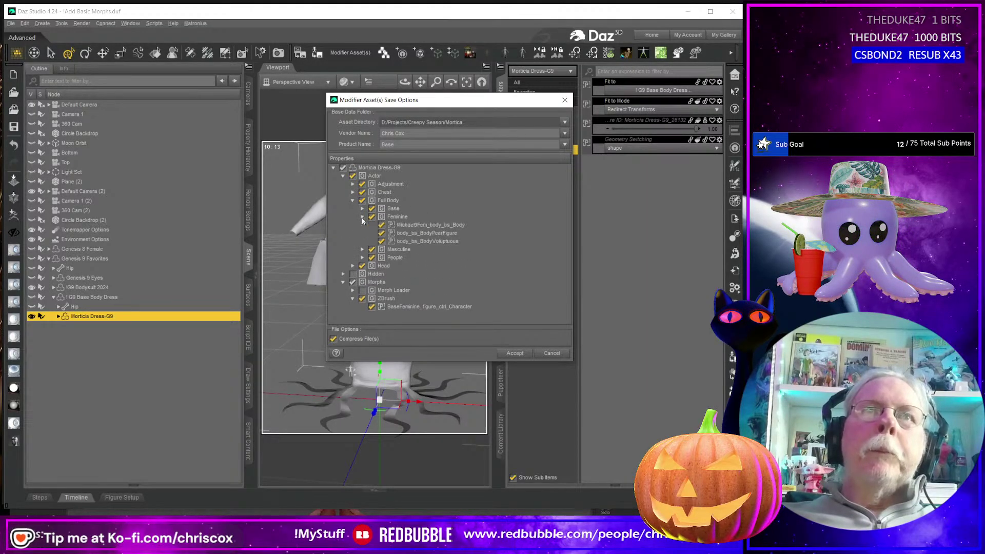
left_click(364, 208)
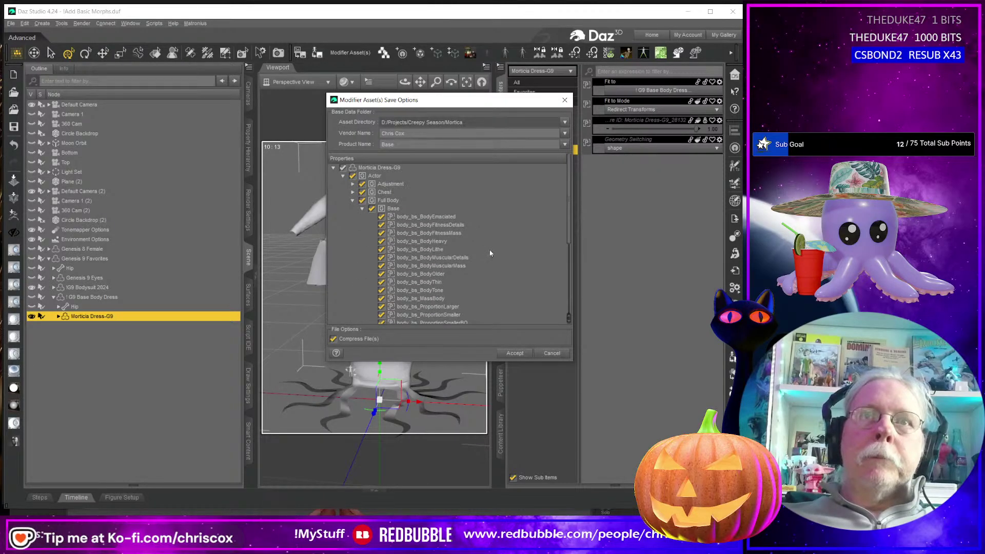
scroll(488, 248, "down", 3)
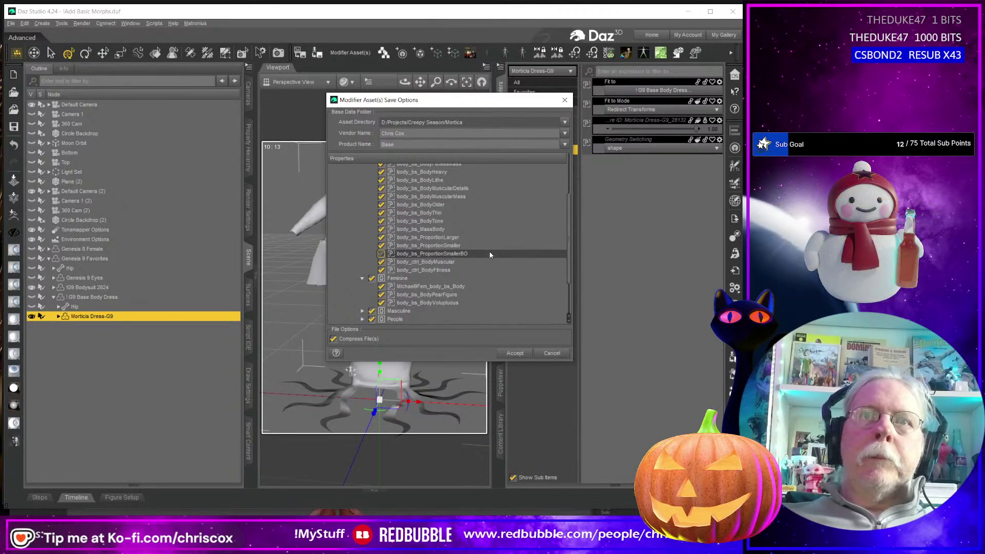
scroll(488, 251, "up", 2)
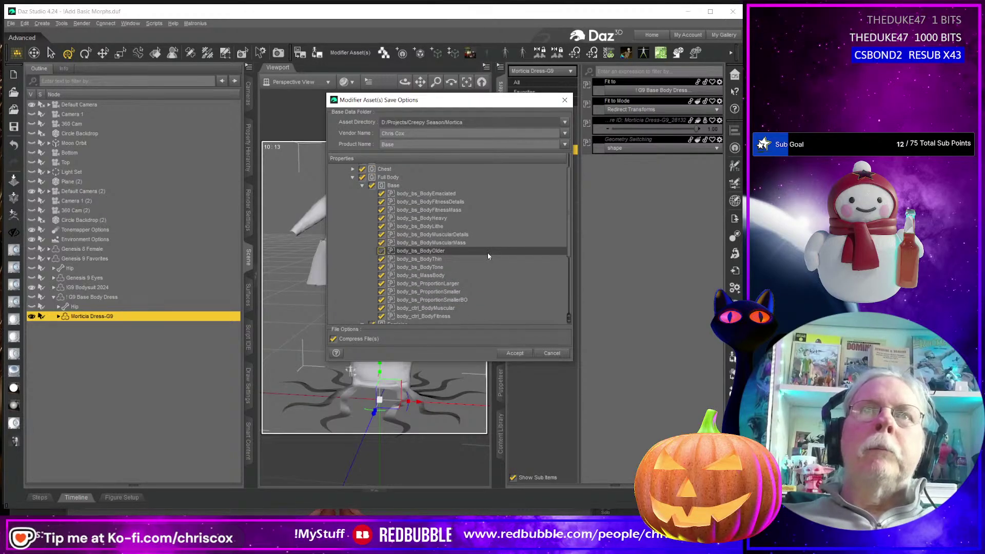
scroll(488, 252, "down", 4)
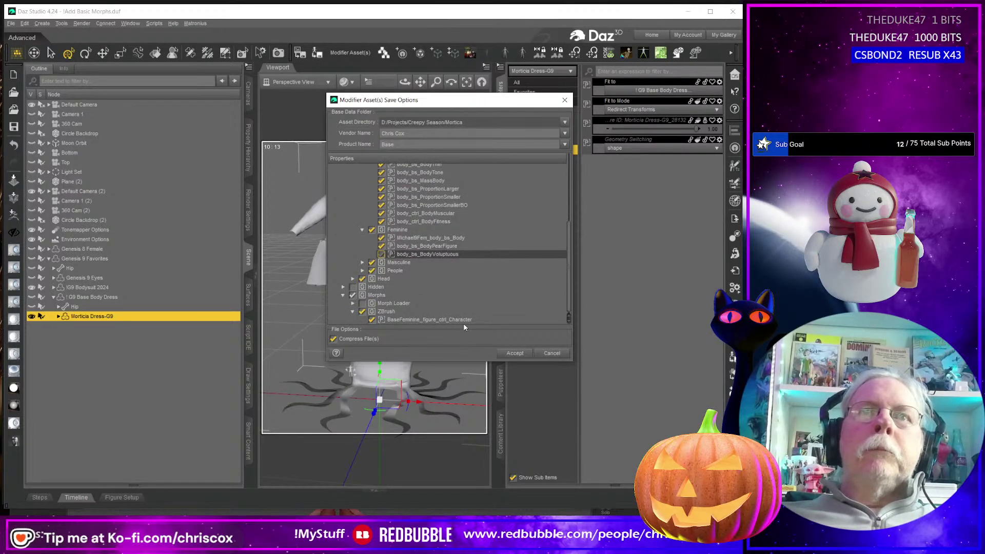
left_click(515, 354)
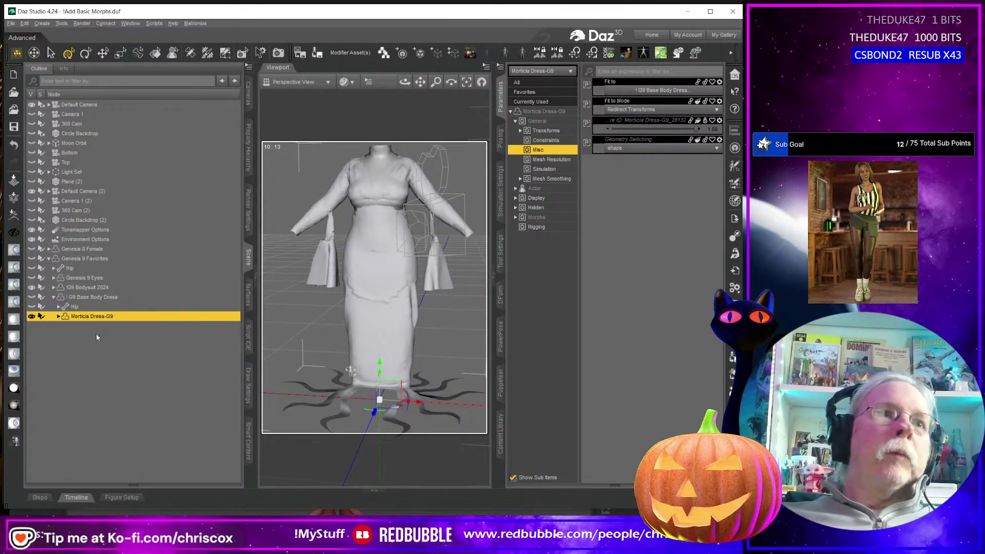
- Delete the fitted Morticia Dress-G9 from the scene
left_click(112, 317, "ctrl")
key("Delete")
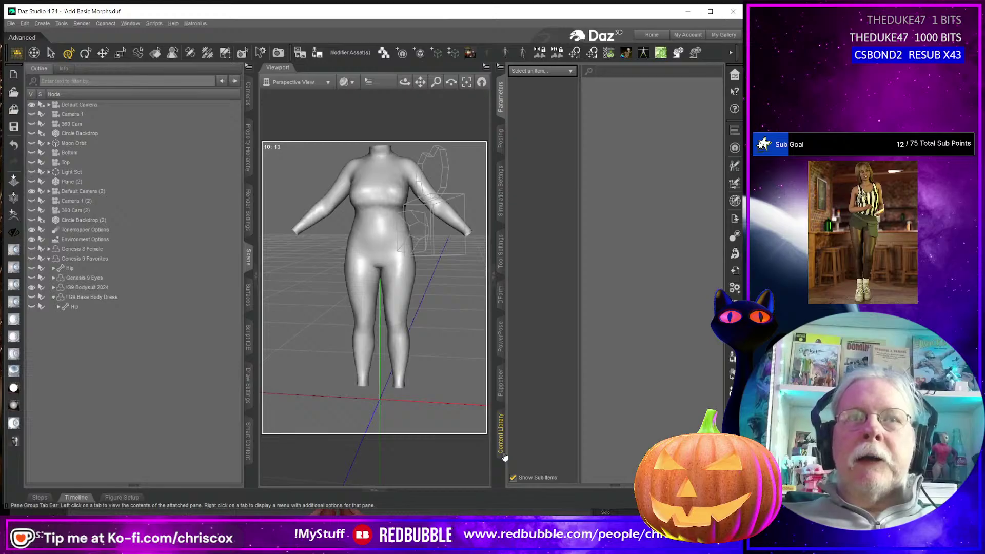
key("ctrl+z")
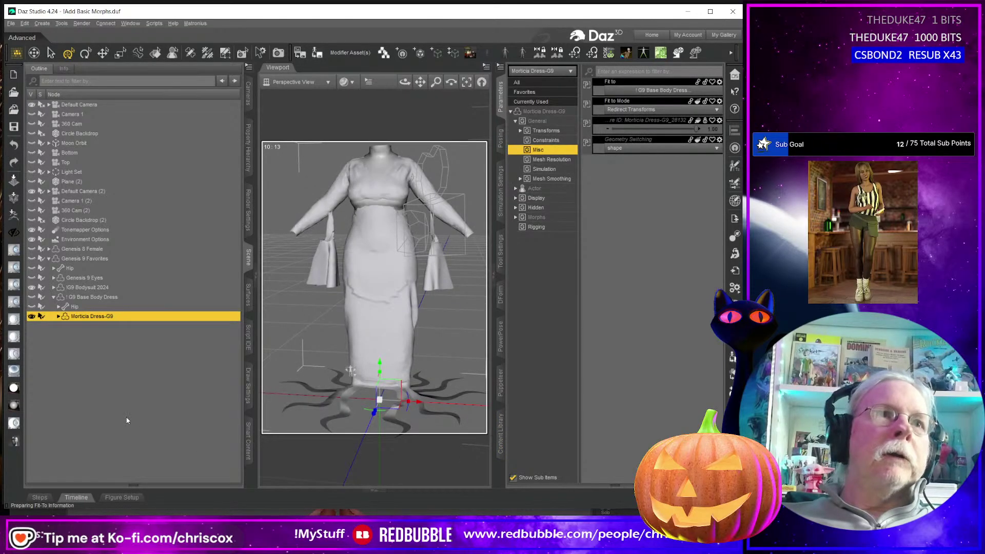
key("Delete")
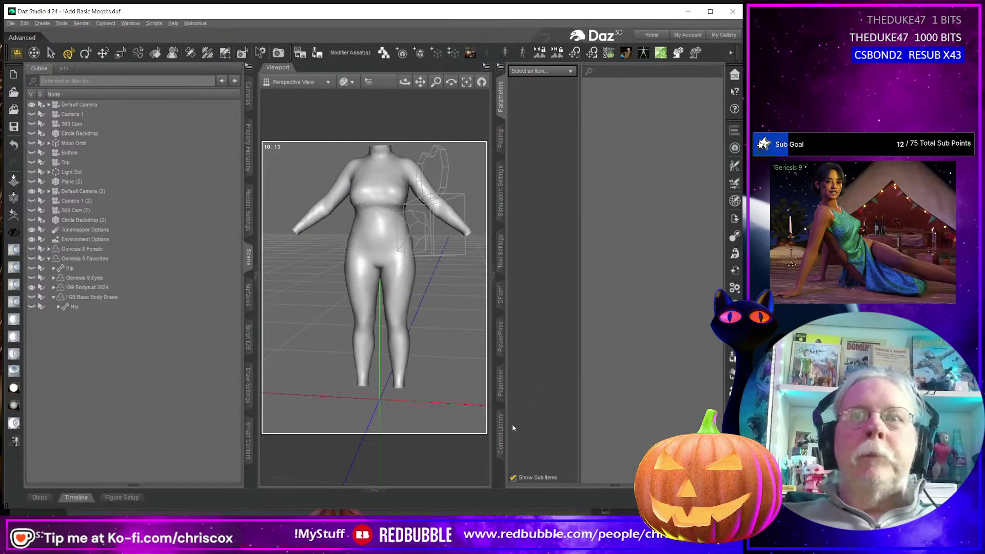
- Load the Mortica Dress G8F from the Mortica Dress G8 Female content folder into the scene
left_click(500, 433)
left_click_drag(684, 315, 607, 308)
left_click(645, 89)
left_click(691, 86)
left_click(692, 87)
left_click(693, 86)
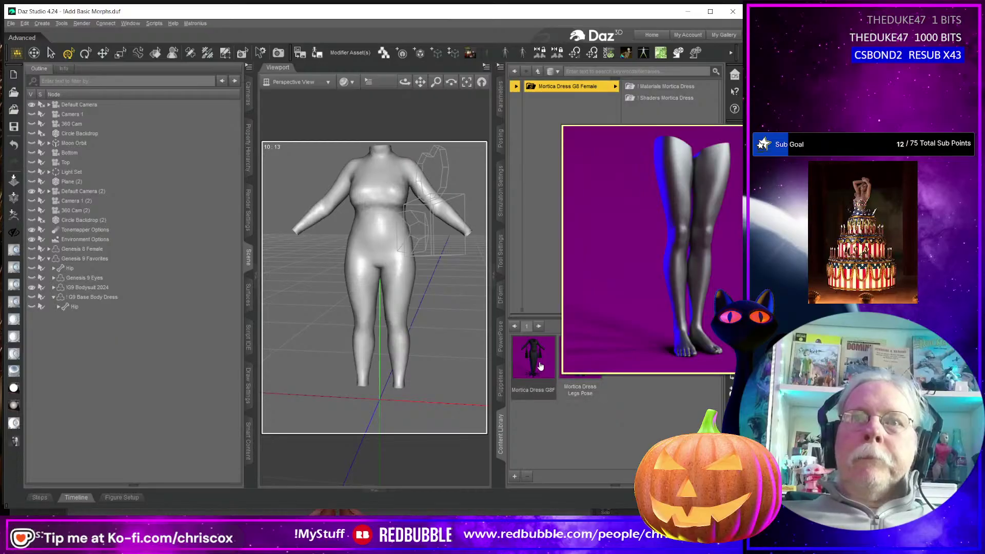
double_click(541, 362)
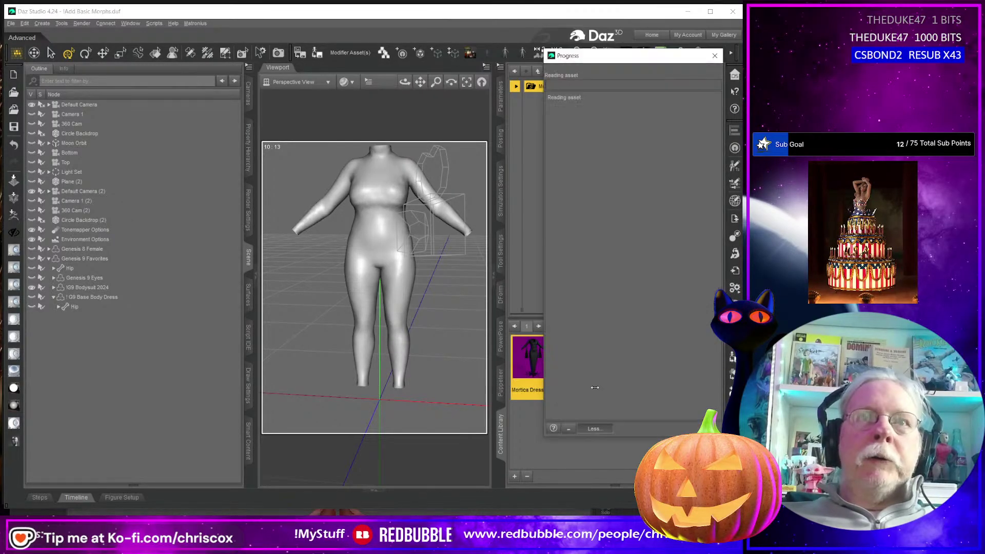
- Fit the Morticia Dress-G8F to G8 Female Bodydress 02, parenting it to that target
left_click(501, 100)
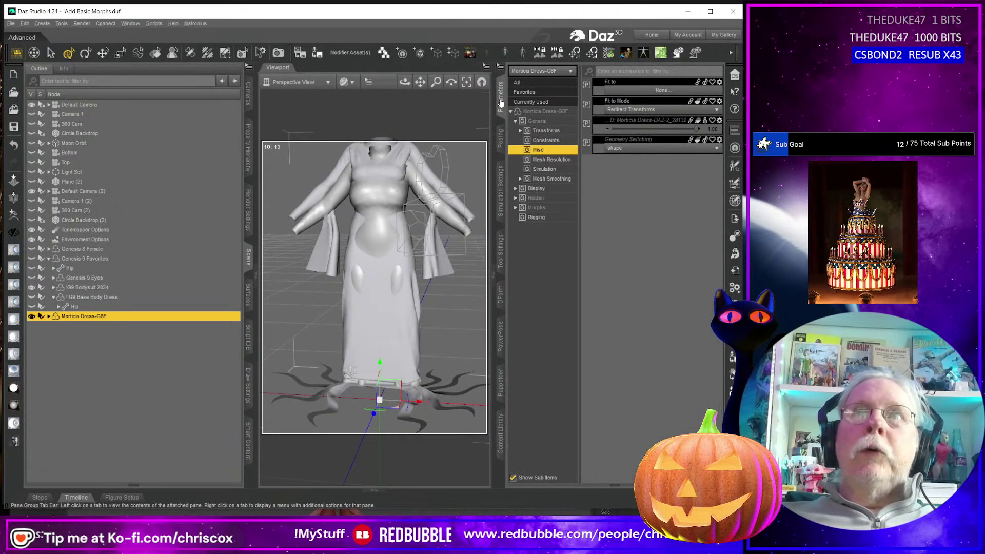
left_click(646, 92)
left_click(491, 264)
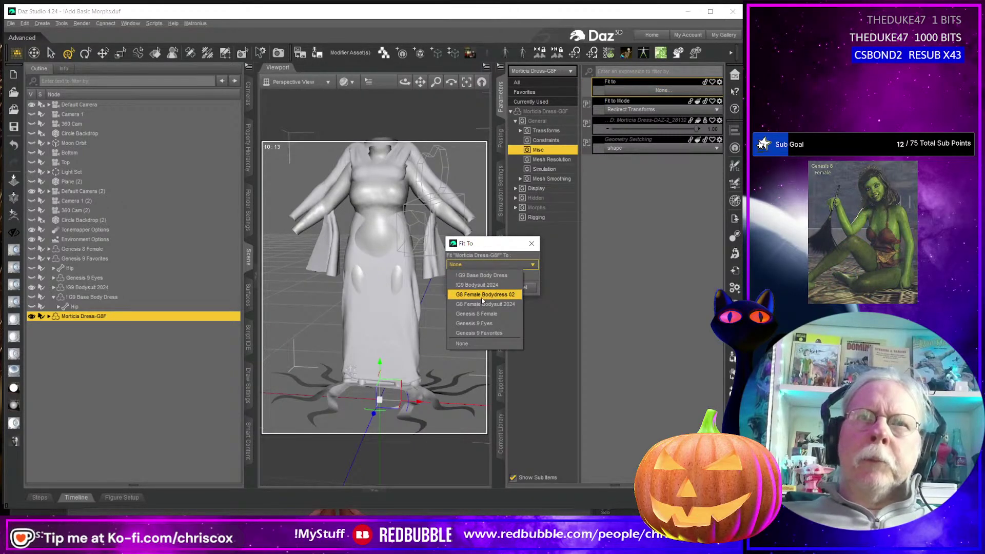
left_click(481, 299)
left_click(482, 288)
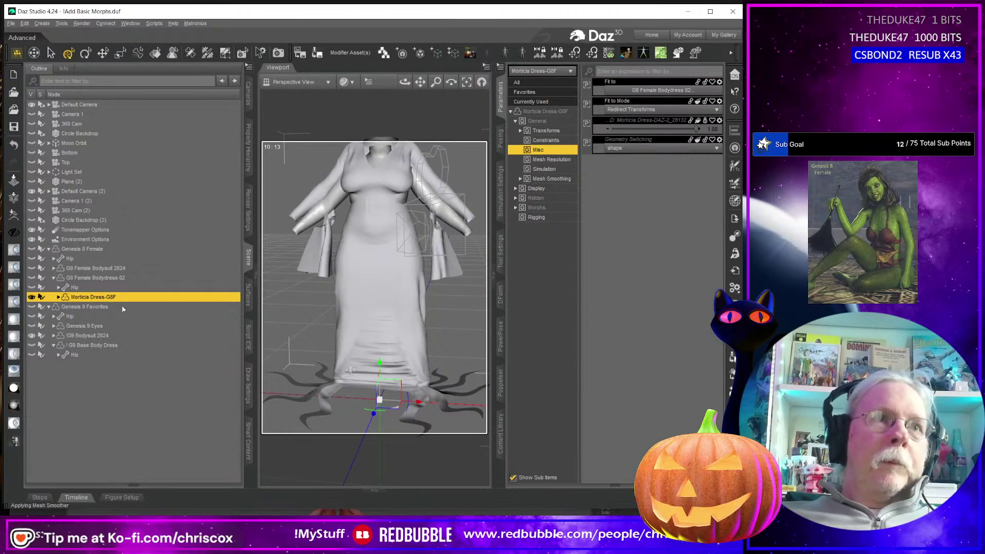
- Save the Genesis 8 dress's modifier assets under product name Base, including the Actor properties and leaving out the Morph Loader morphs
left_click(351, 53)
left_click(563, 144)
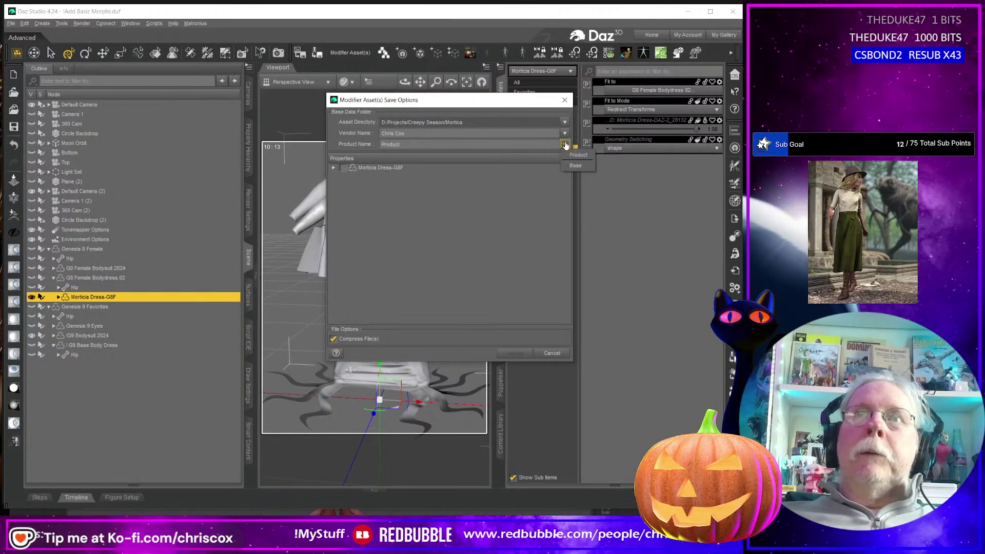
left_click(574, 162)
left_click(342, 168)
left_click(353, 192)
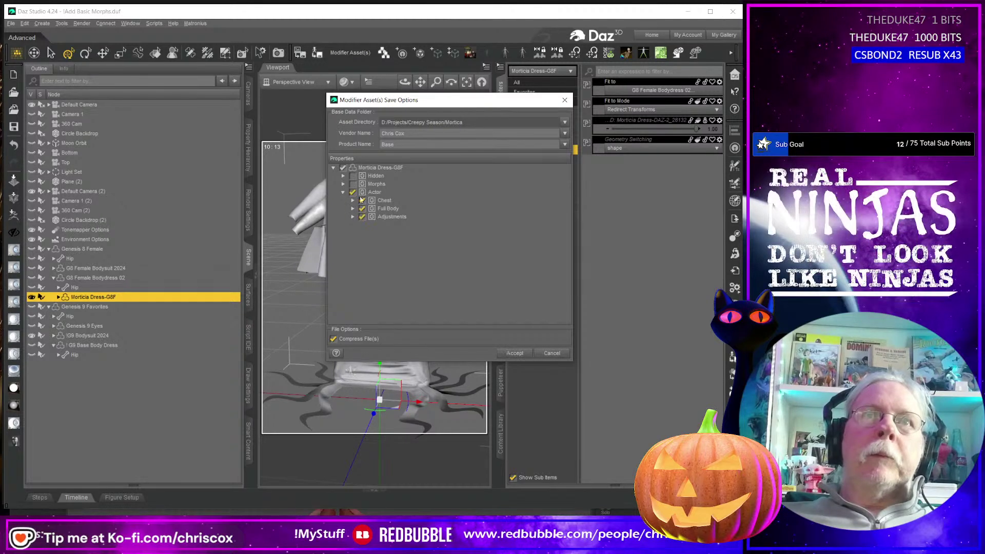
left_click(343, 183)
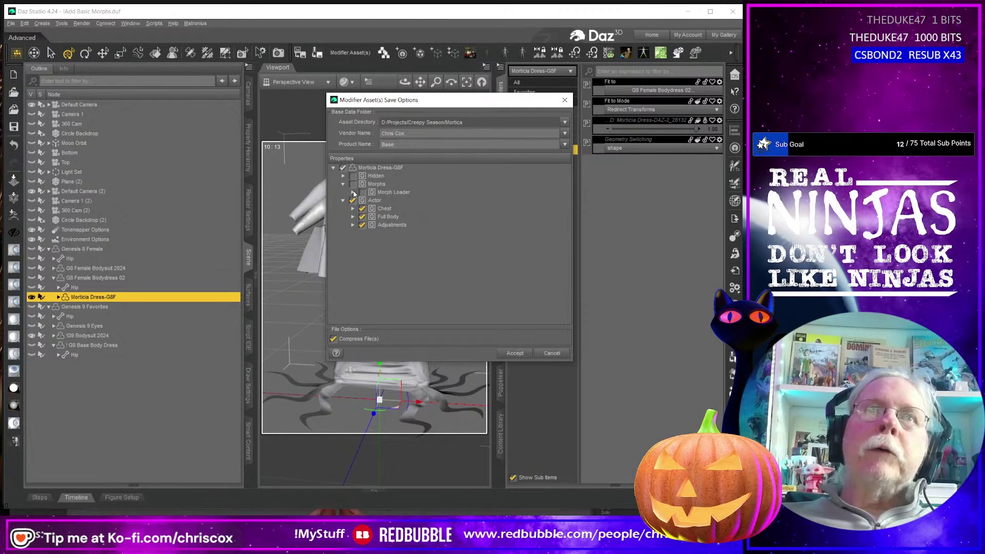
left_click(353, 193)
scroll(461, 242, "down", 1)
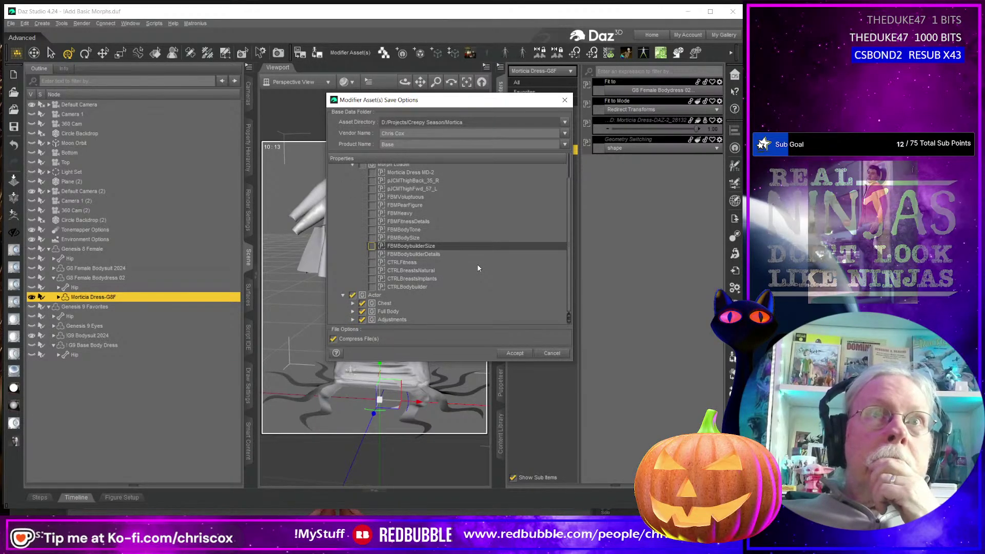
left_click(515, 353)
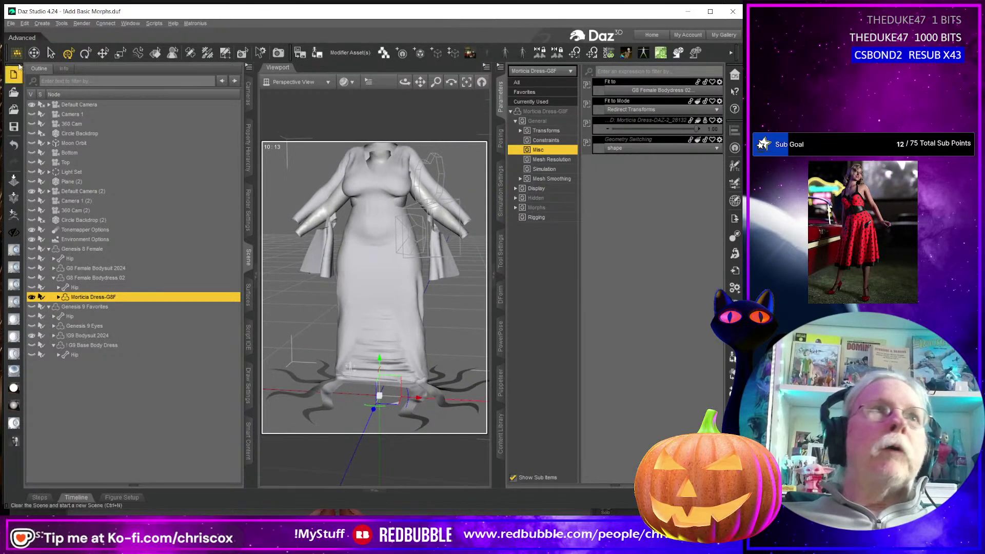
- Start a new scene without saving the changes to the current one
left_click(11, 23)
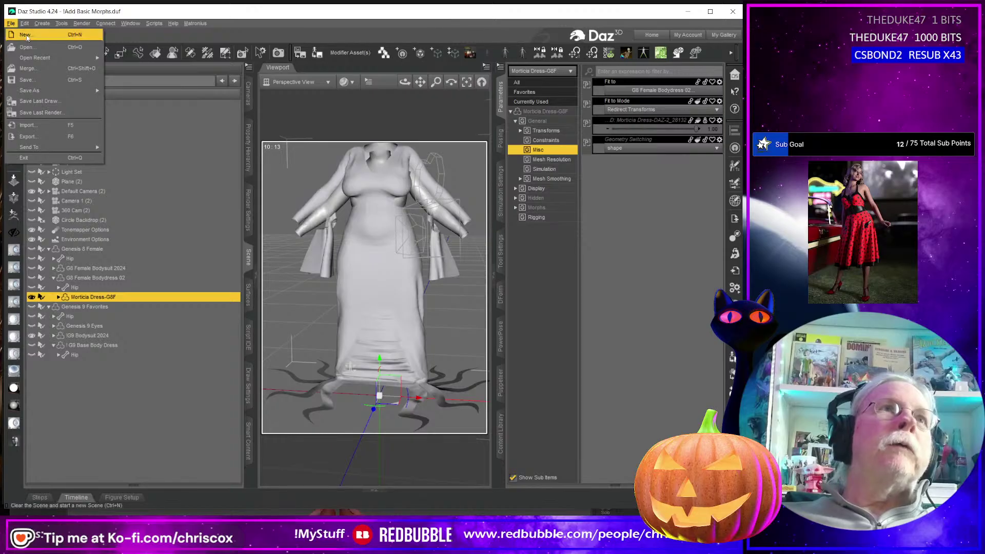
left_click(27, 34)
double_click(84, 153)
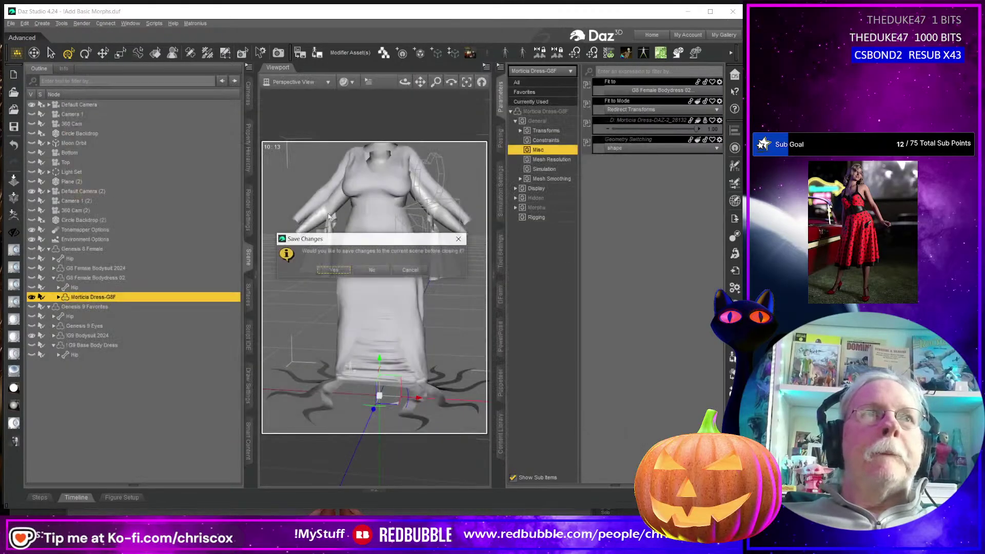
left_click(372, 270)
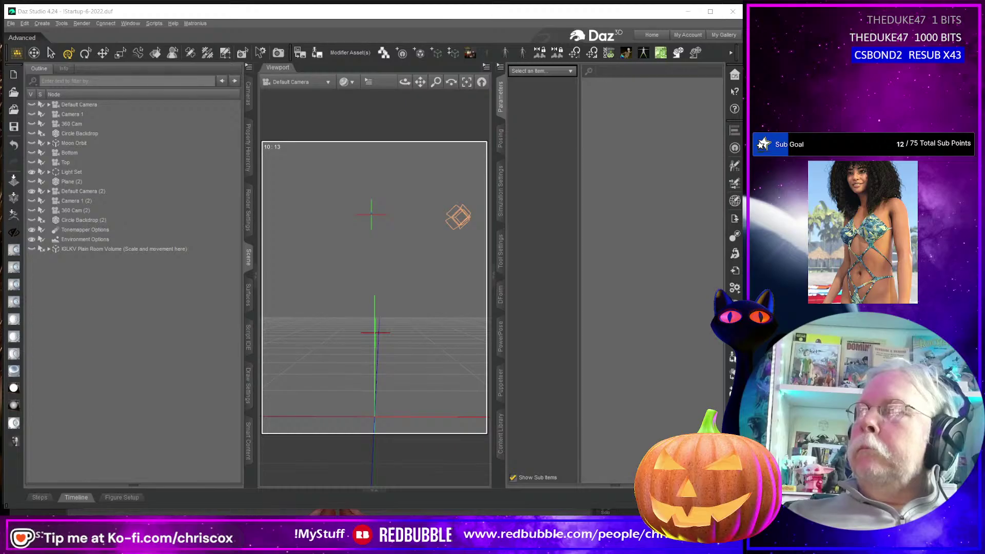
- Load the Mortica Dress G8F from the Mortica Dress G8 Female folder into the new scene
left_click(500, 433)
left_click_drag(528, 359, 377, 322)
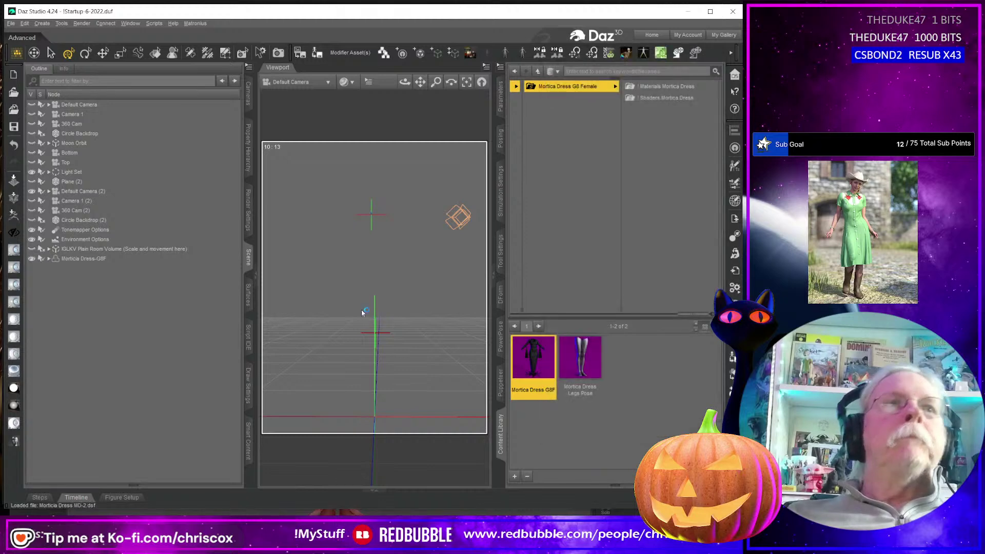
left_click(500, 95)
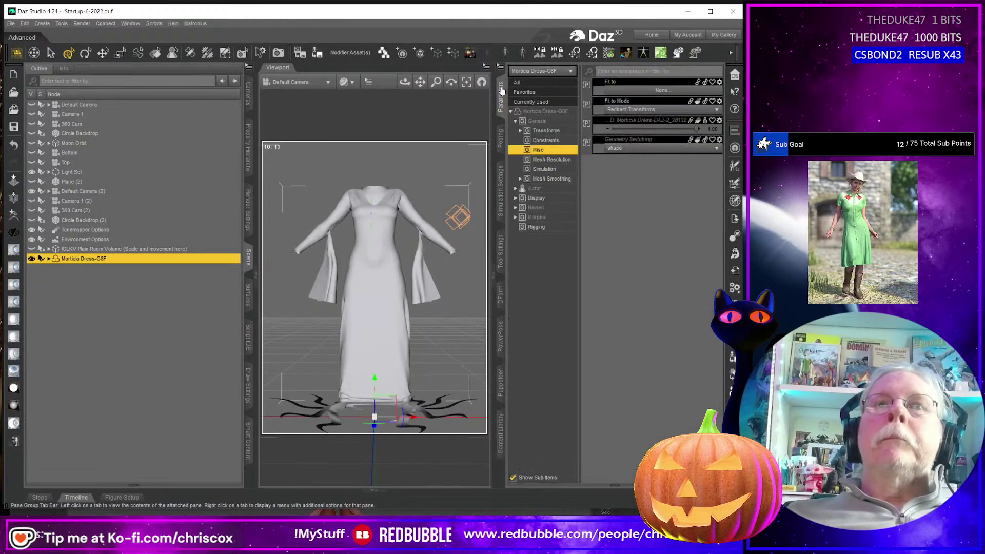
- Change the limits setting for all of the dress's Actor properties at once
left_click(536, 189)
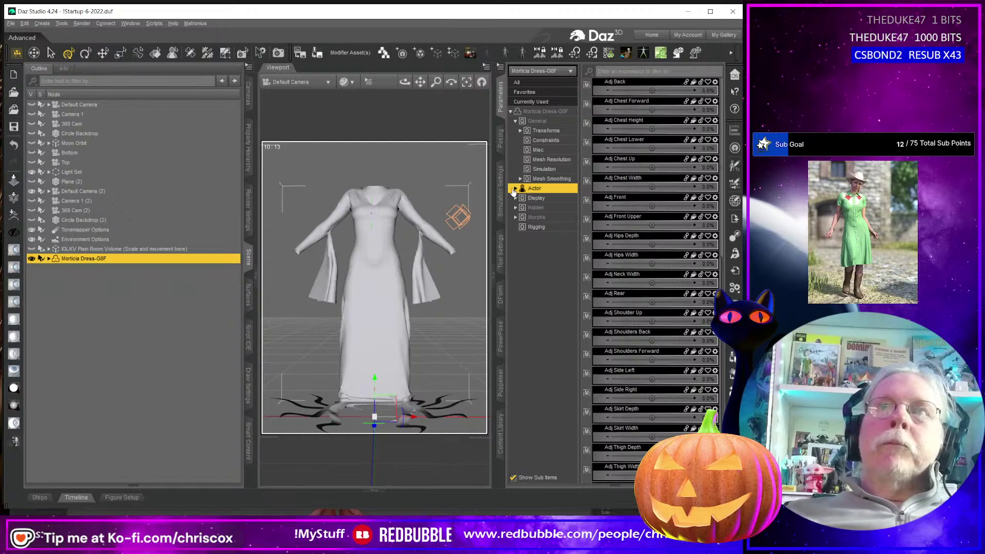
left_click(515, 189)
right_click(539, 287)
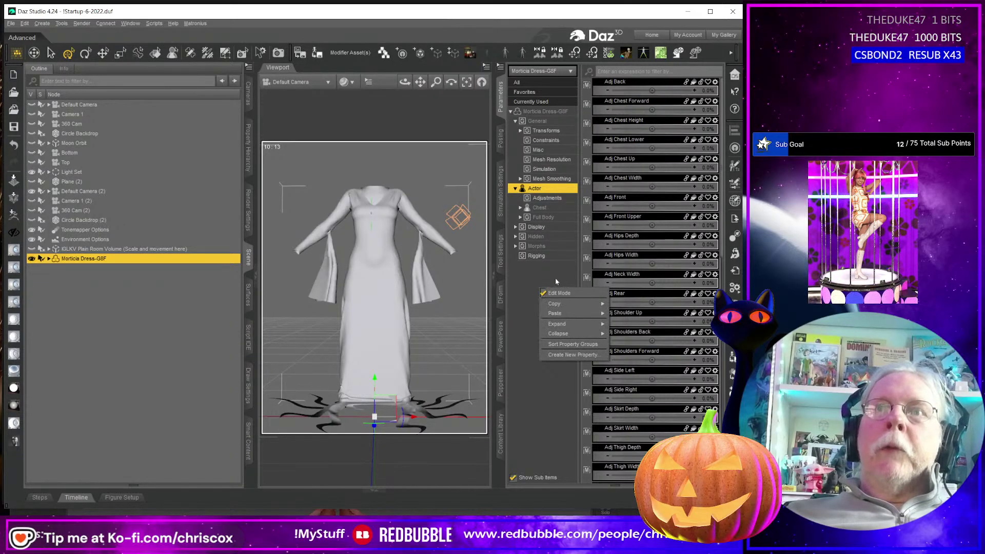
left_click(629, 83)
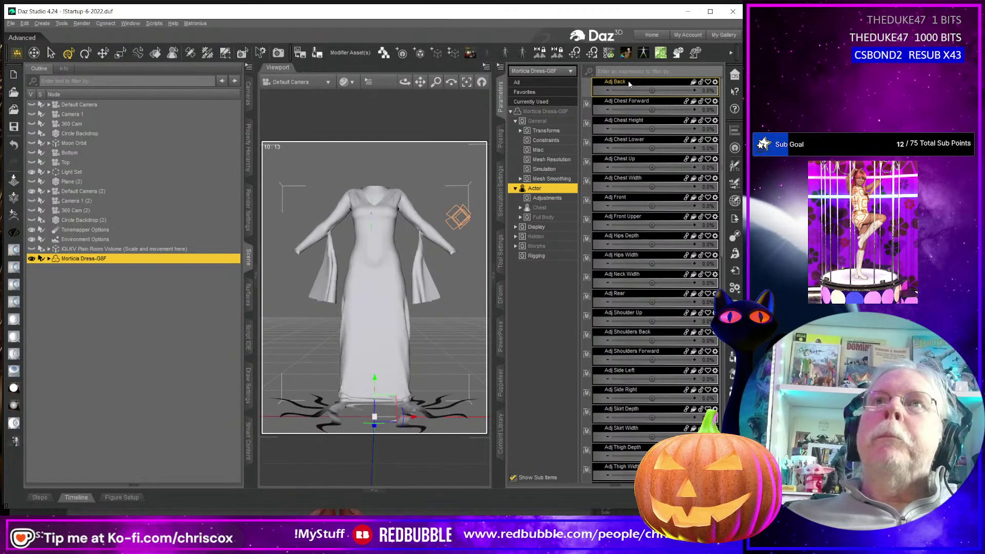
scroll(614, 257, "down", 6)
scroll(613, 259, "down", 5)
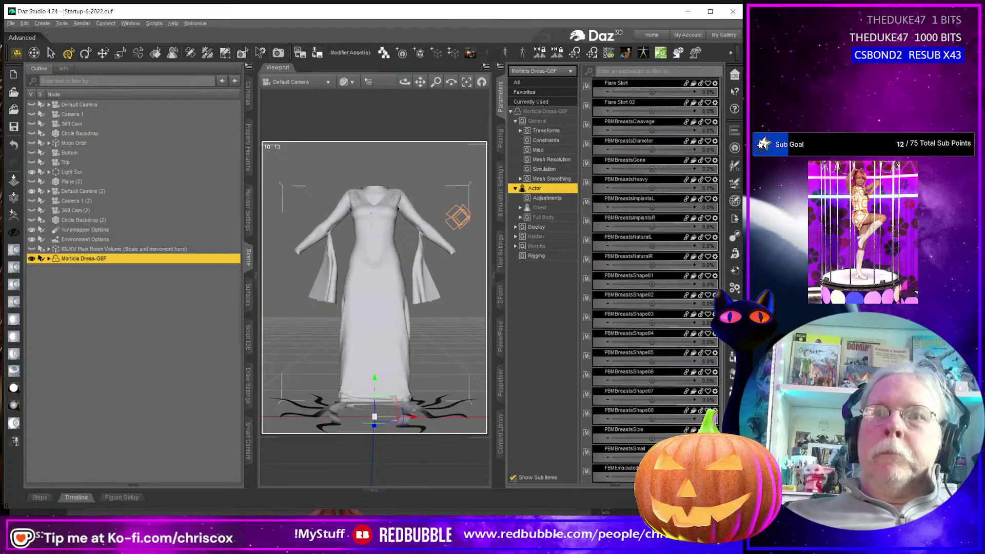
key("ctrl+a")
right_click(636, 265)
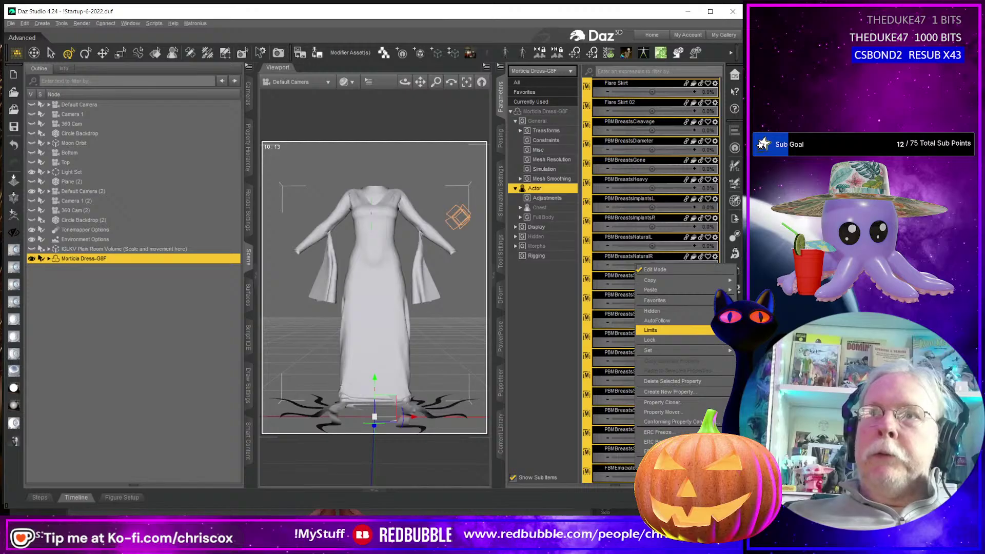
left_click(748, 333)
- Move all Adj properties plus Flare Skirt and Flare Skirt 02 into the property group Actor/Adjustment
scroll(655, 349, "up", 8)
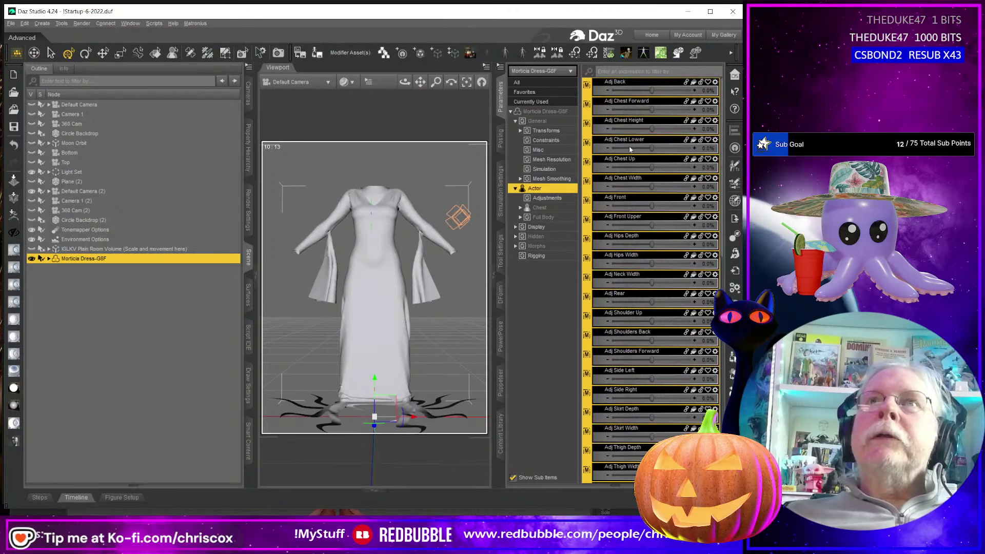
scroll(655, 359, "down", 6)
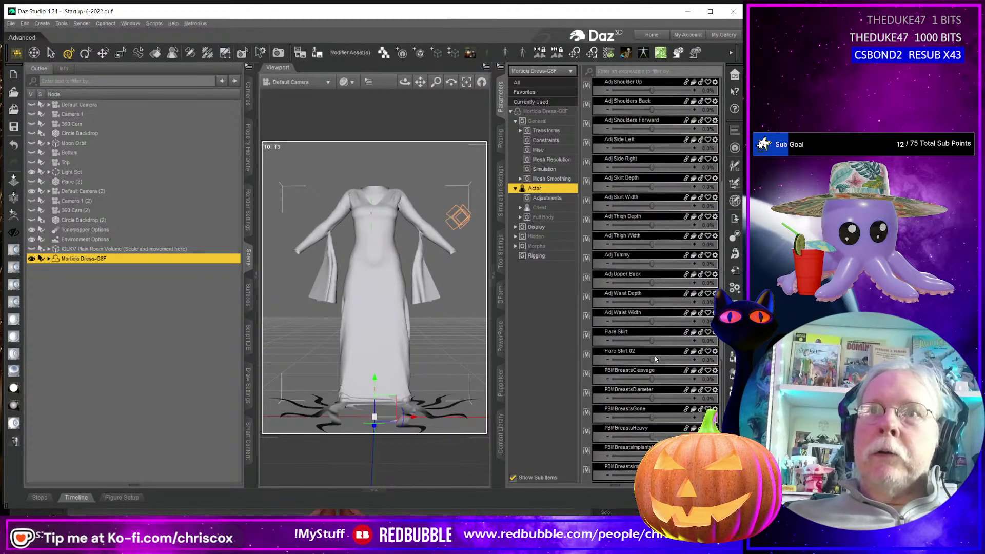
left_click(642, 353, "shift")
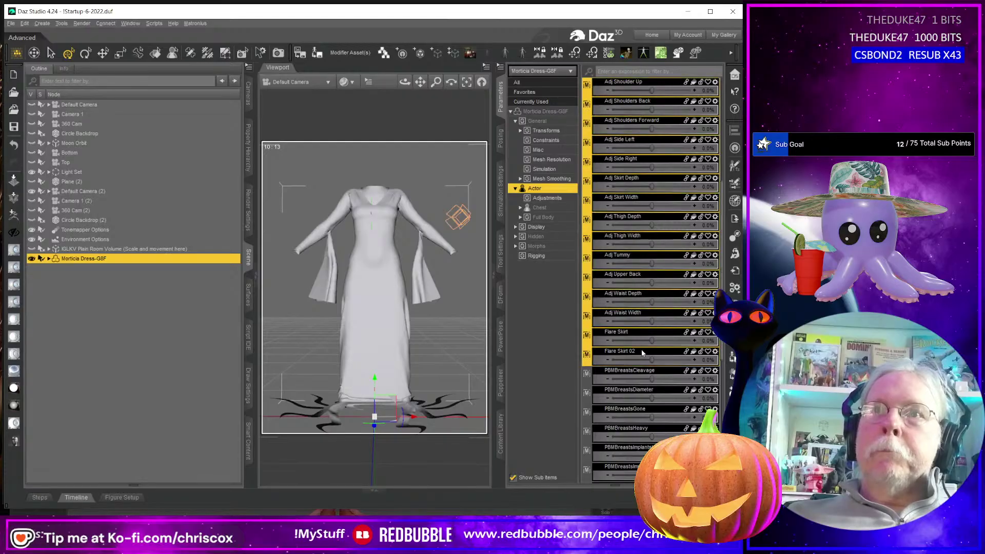
scroll(640, 385, "down", 3)
scroll(640, 384, "down", 10)
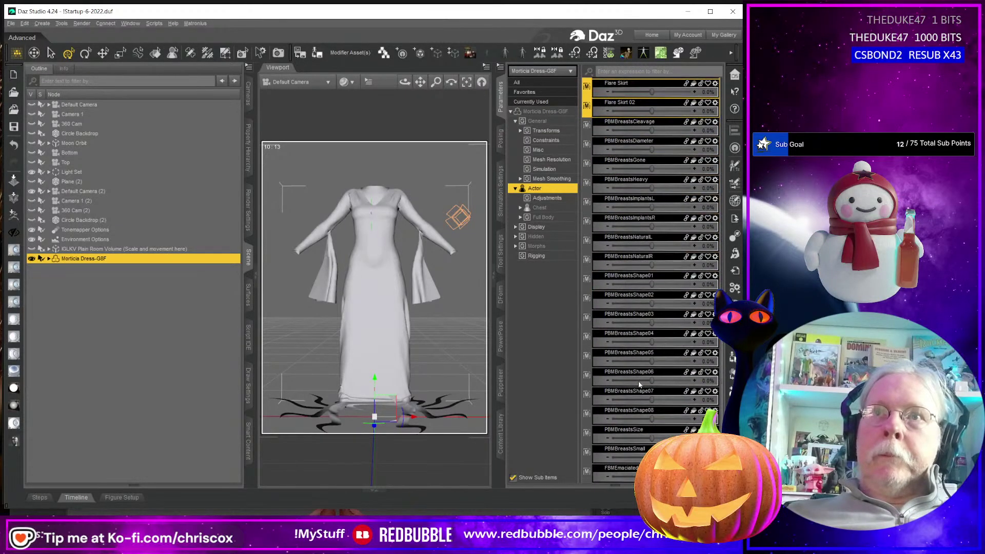
scroll(640, 384, "up", 11)
right_click(620, 339)
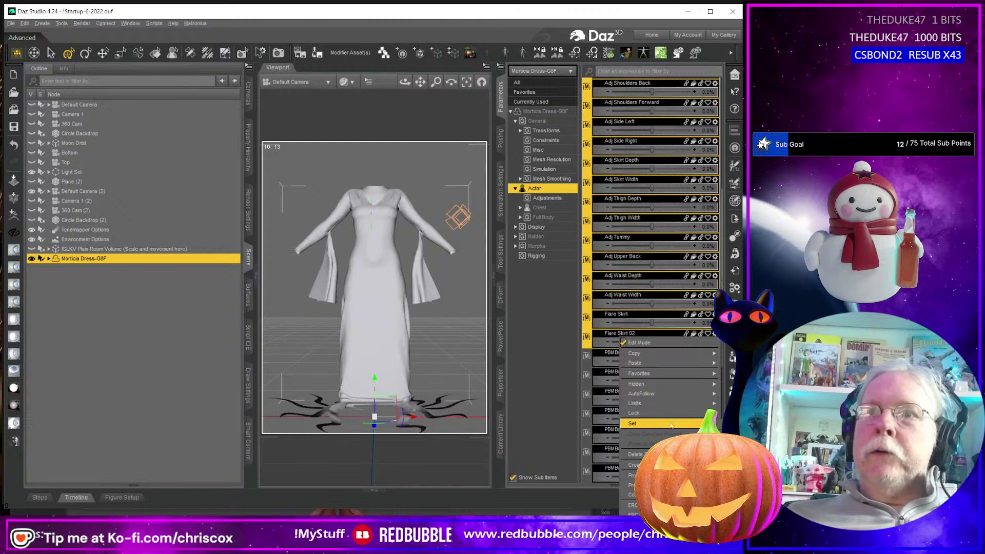
left_click(636, 423)
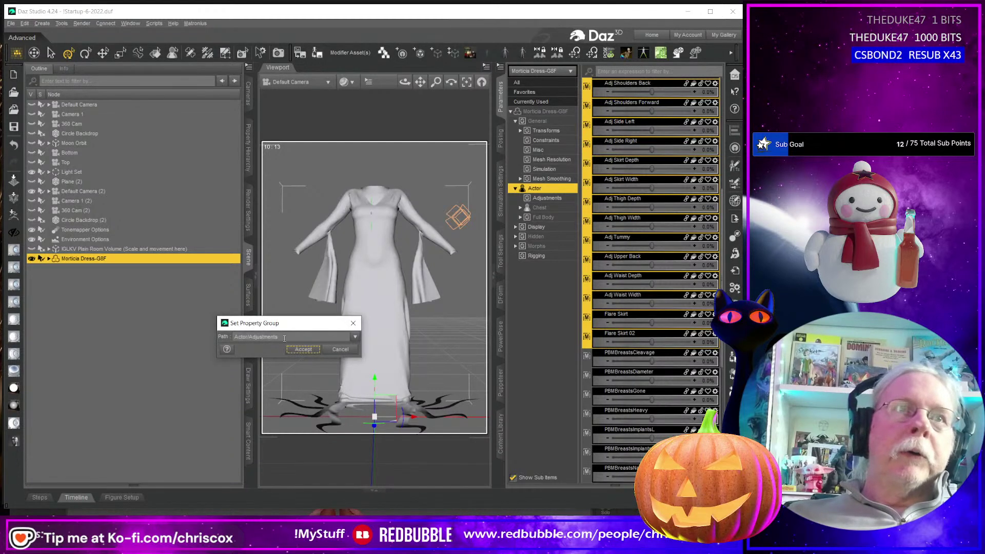
key("BackSpace")
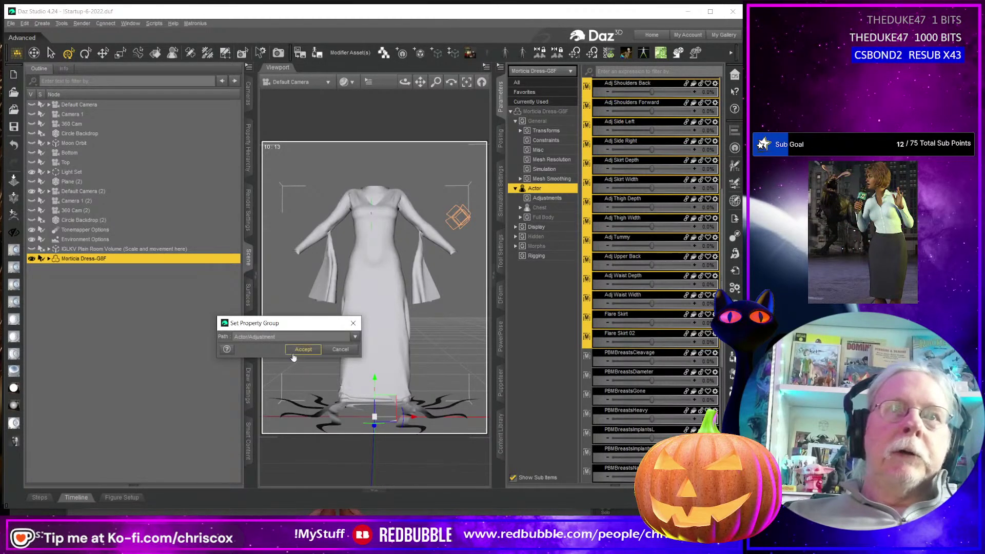
left_click(302, 350)
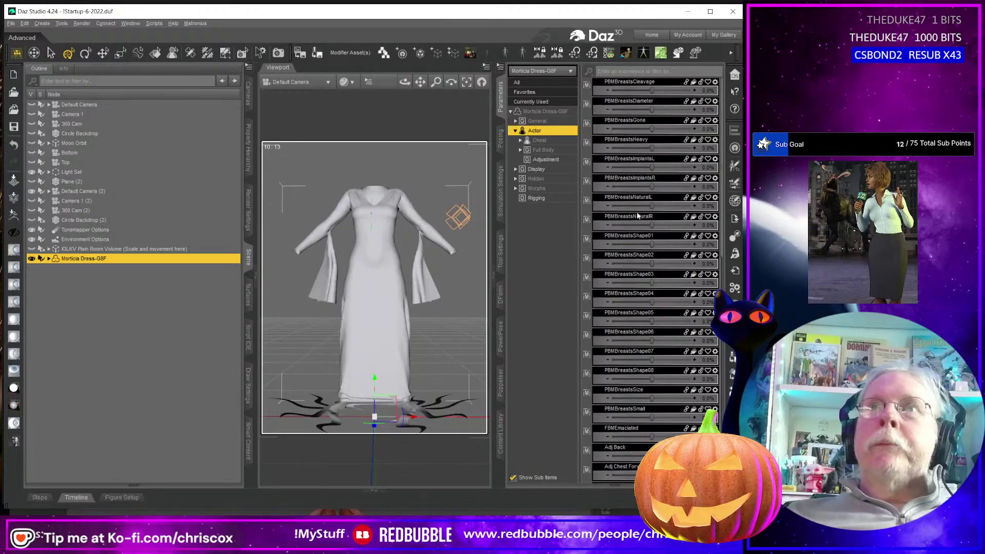
- Set the presentation of all properties in the Adjustment group to green Color A 10, 86, 34 and black Color B 0, 0, 0
left_click(546, 160)
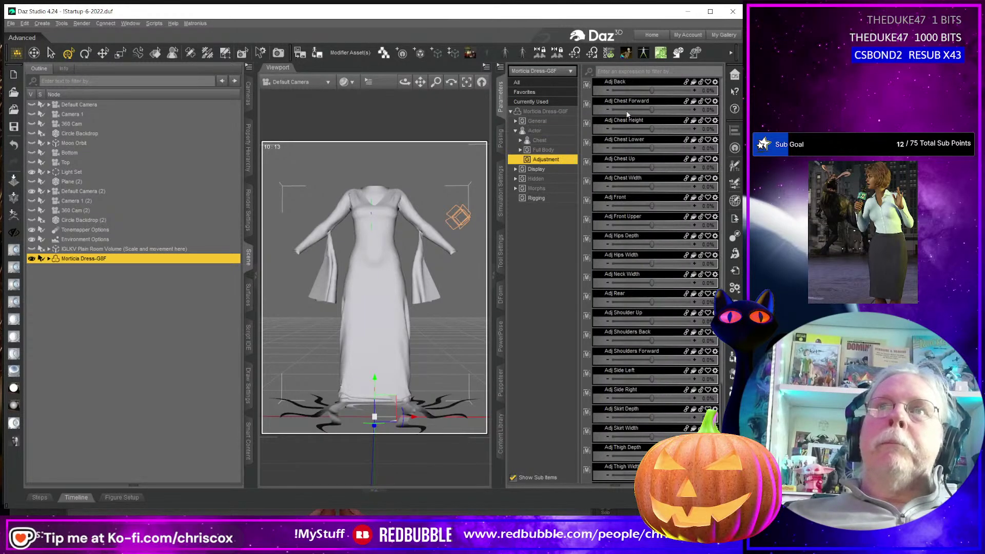
left_click(631, 86)
scroll(656, 398, "down", 5)
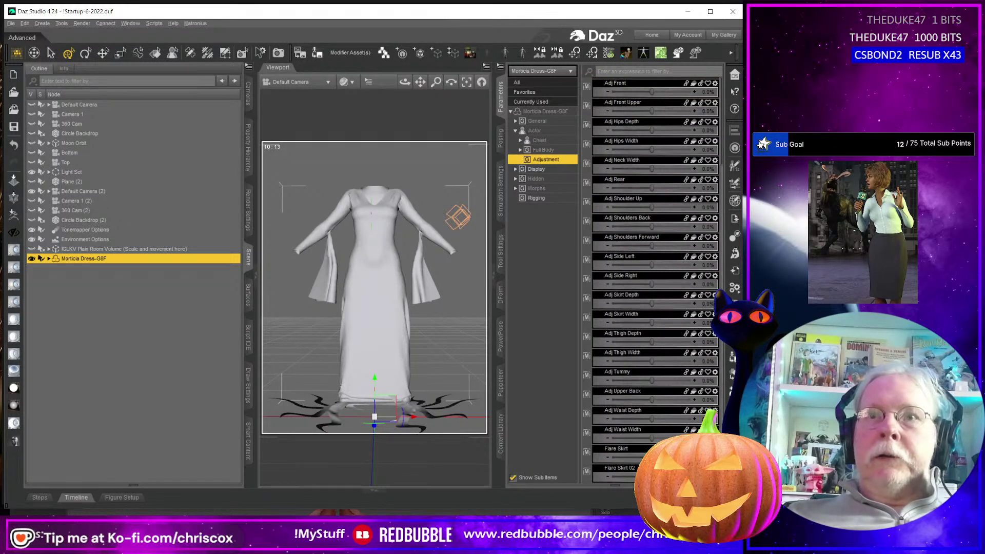
left_click(650, 469, "shift")
right_click(651, 469)
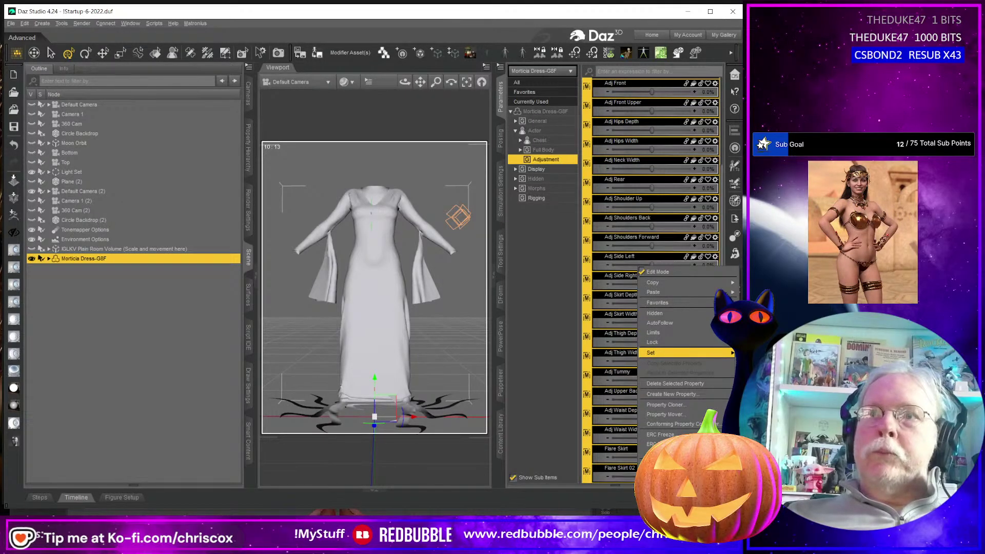
left_click(765, 363)
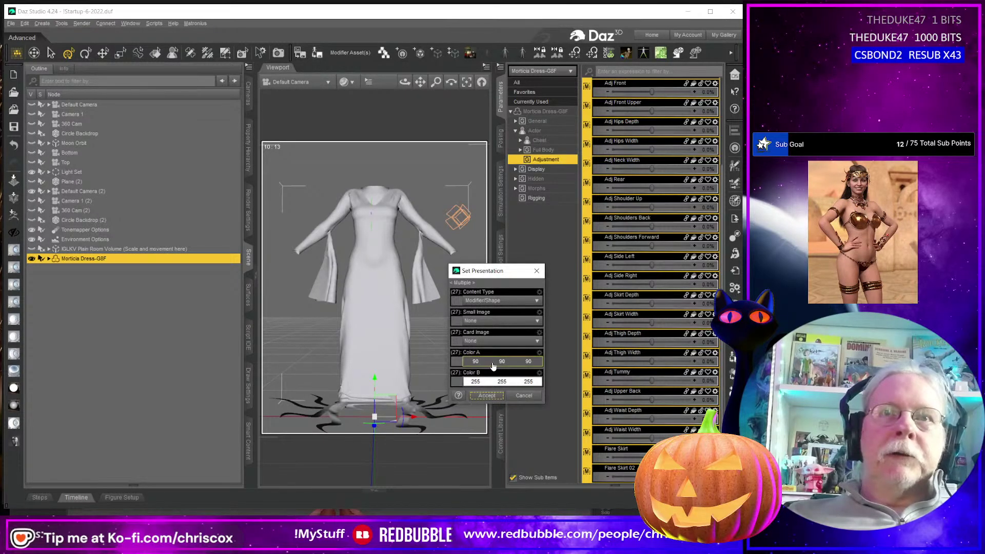
left_click(495, 365)
left_click(427, 383)
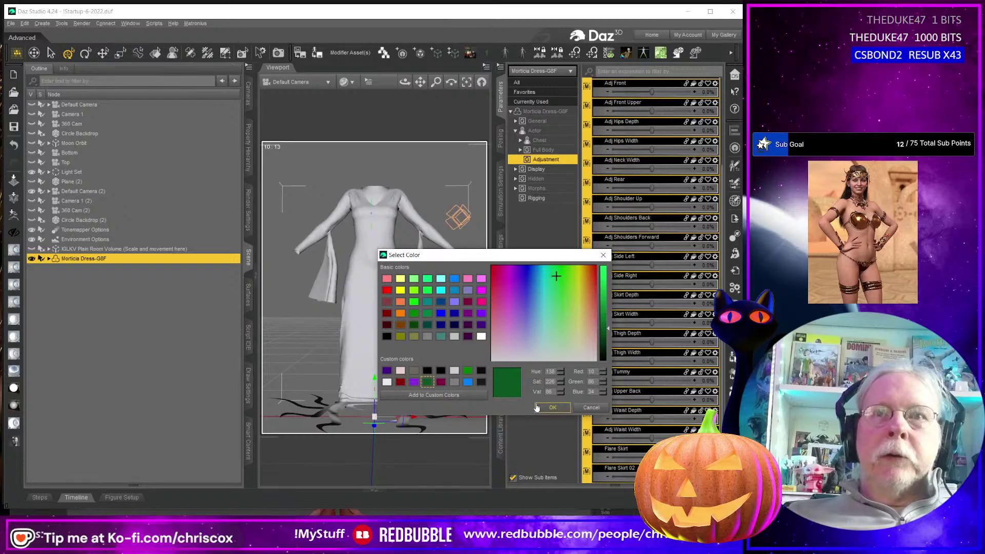
left_click(536, 408)
left_click(487, 388)
left_click(426, 371)
left_click(553, 408)
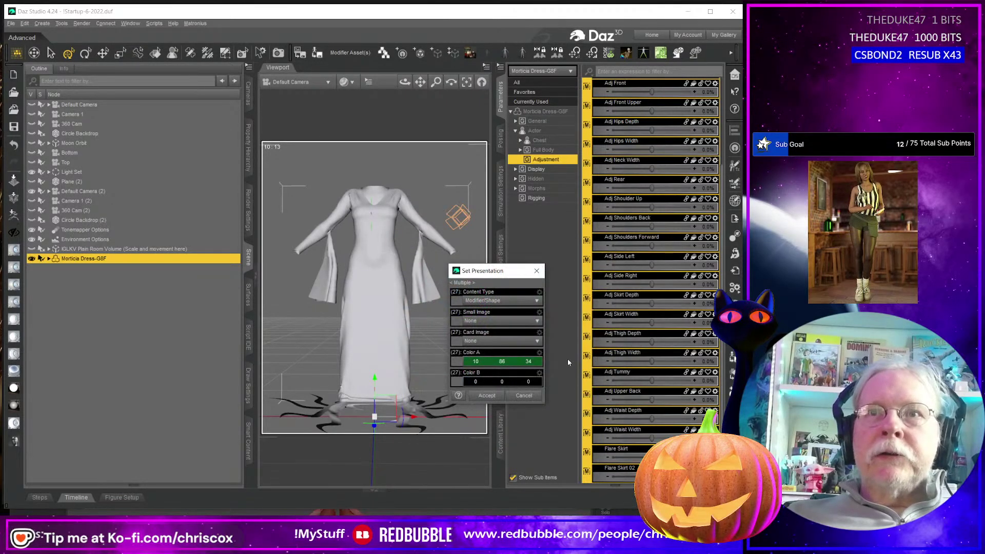
left_click(487, 395)
- Try the Adj Chest Height and Adj Hips Depth morphs on the dress and undo each change
scroll(645, 374, "up", 3)
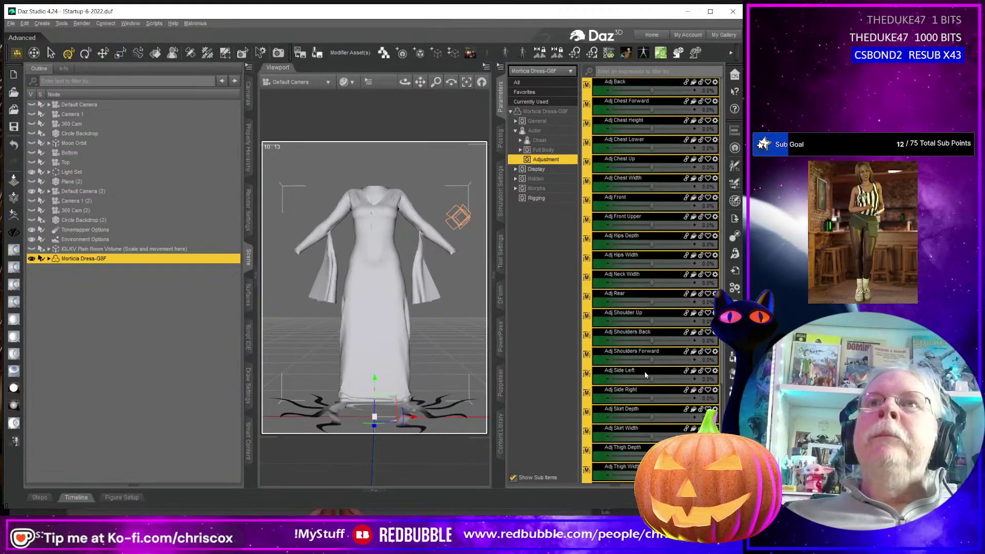
left_click_drag(651, 130, 696, 142)
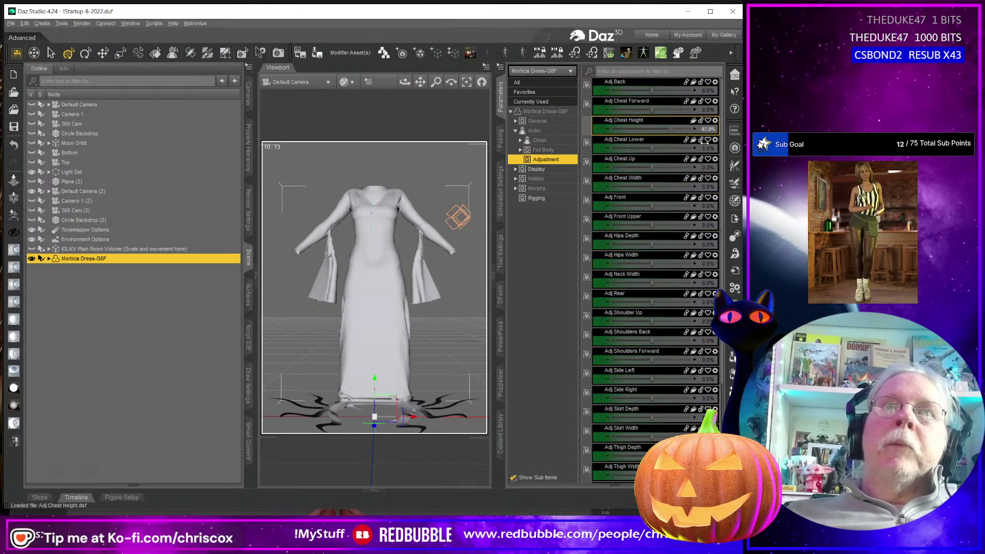
key("ctrl+z")
mouse_move(656, 248)
left_mouse_down()
mouse_move(667, 244)
mouse_move(618, 245)
mouse_move(651, 239)
left_mouse_up()
key("ctrl+z")
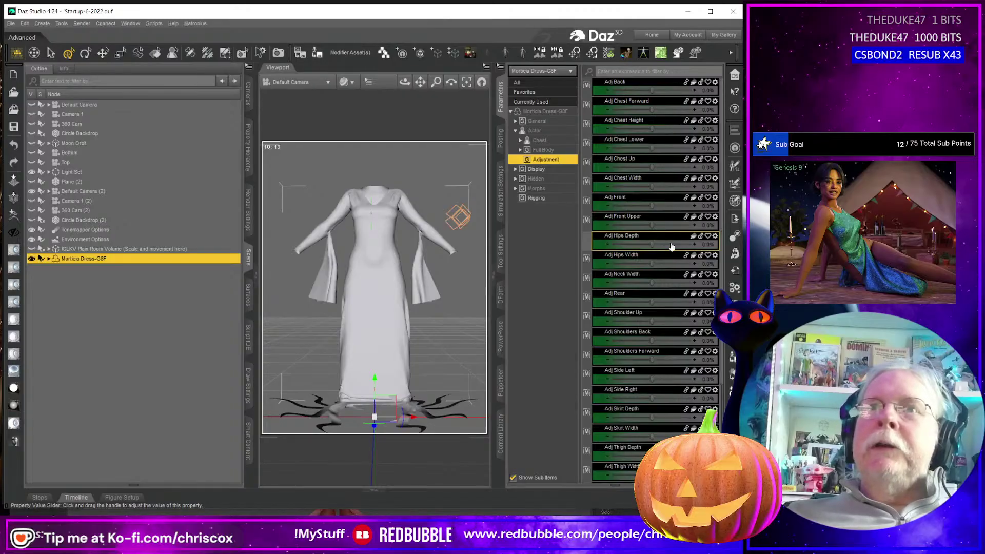
scroll(394, 315, "up", 6)
mouse_move(394, 315)
middle_mouse_down()
mouse_move(462, 322)
mouse_move(398, 318)
middle_mouse_up()
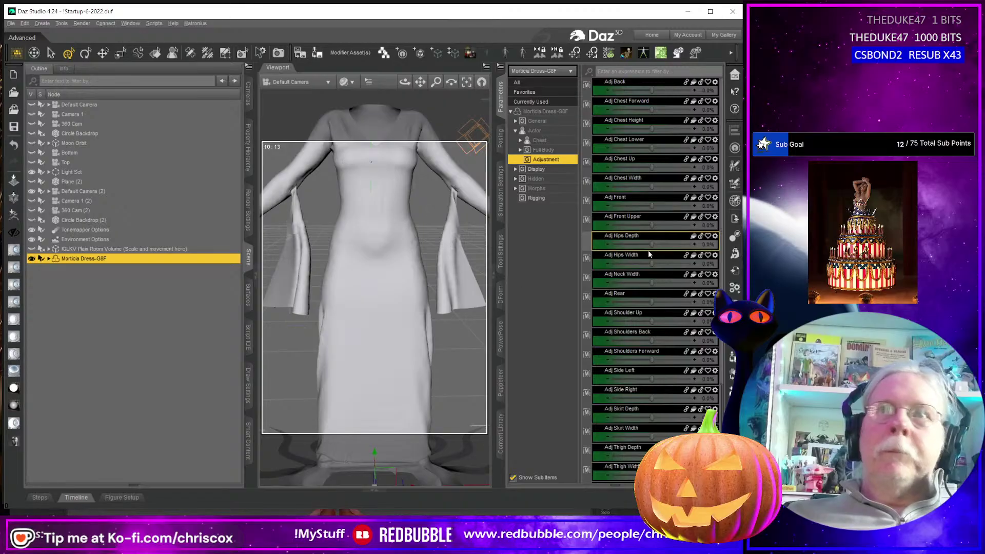
scroll(464, 287, "down", 5)
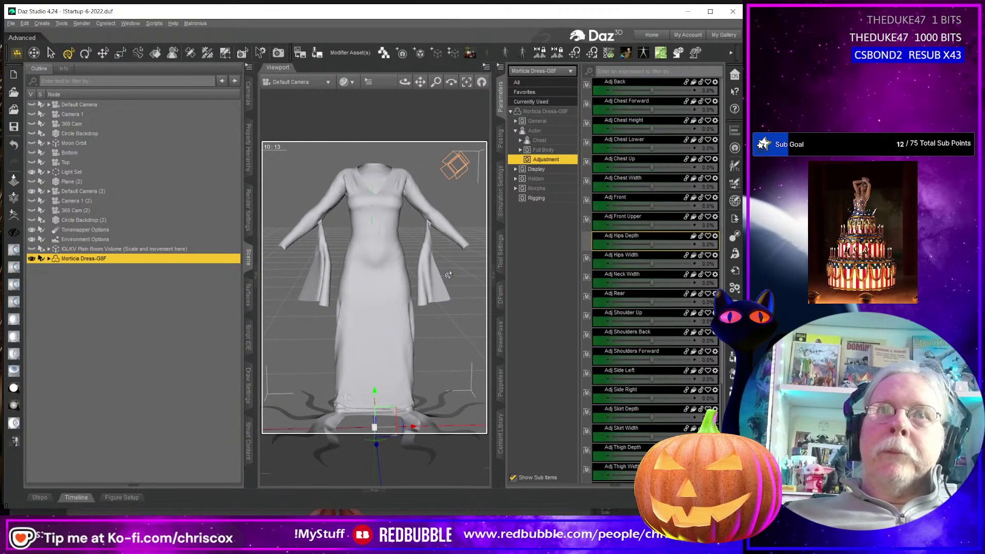
middle_click_drag(427, 283, 436, 252)
scroll(649, 352, "down", 3)
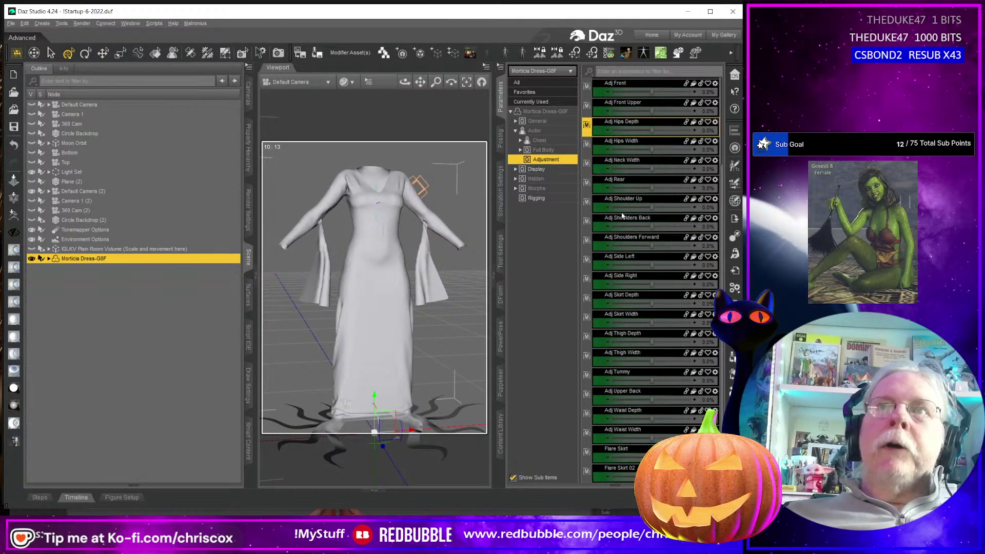
- Set the dress's MD-2 morph in the Morphs group to 100%
left_click(539, 189)
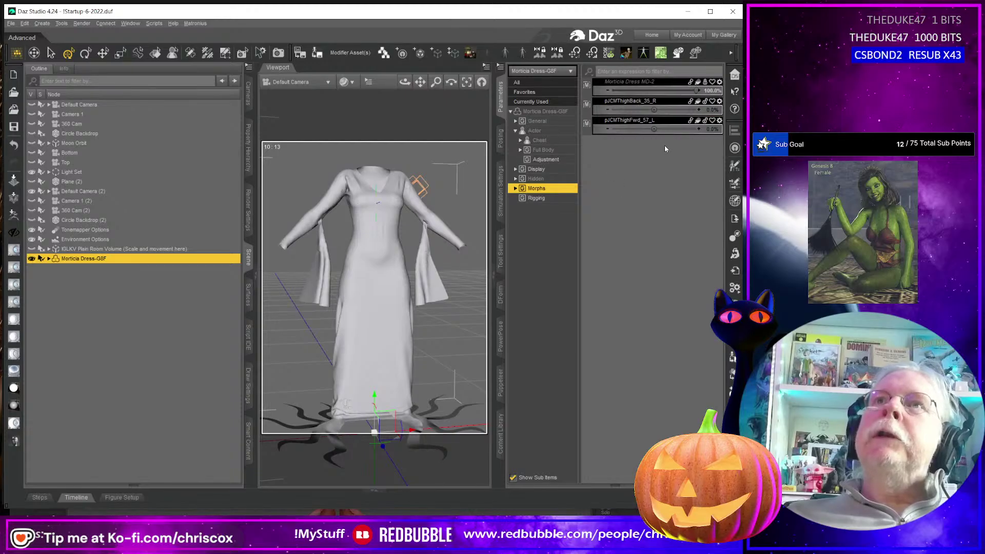
left_click(714, 91)
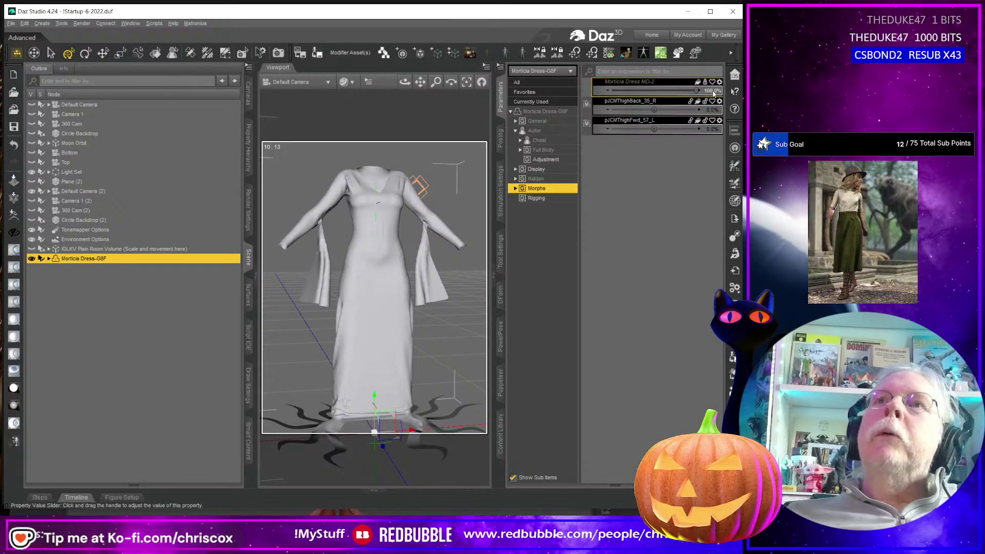
type("100")
key("Return")
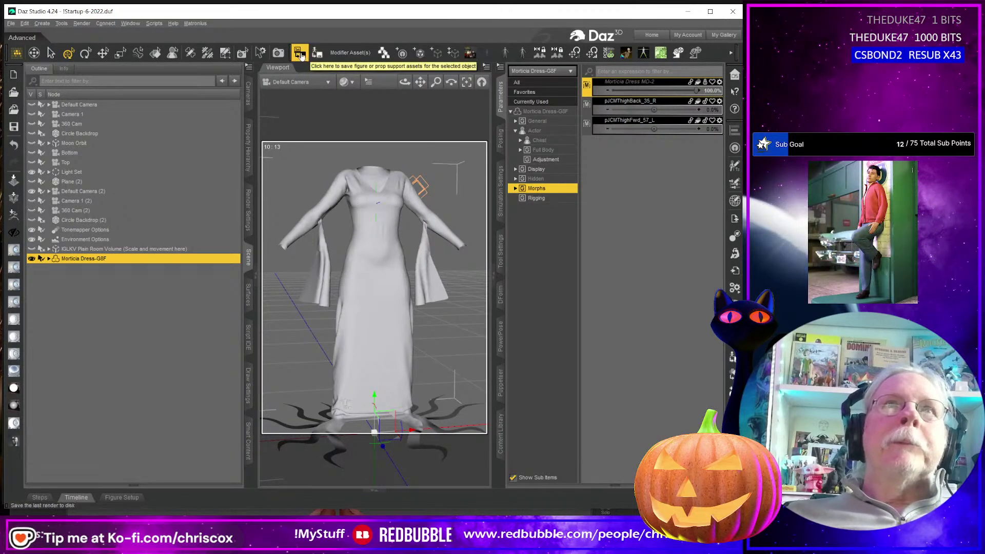
- Save the dress's Actor properties as modifier assets in the Mortica project directory under product name Base
left_click(350, 52)
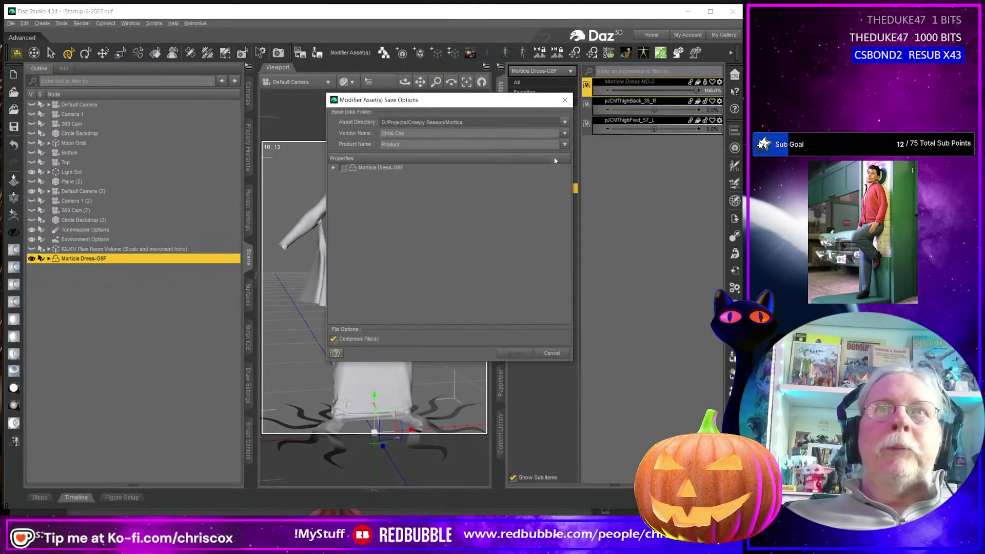
left_click(564, 144)
left_click(575, 165)
left_click(333, 168)
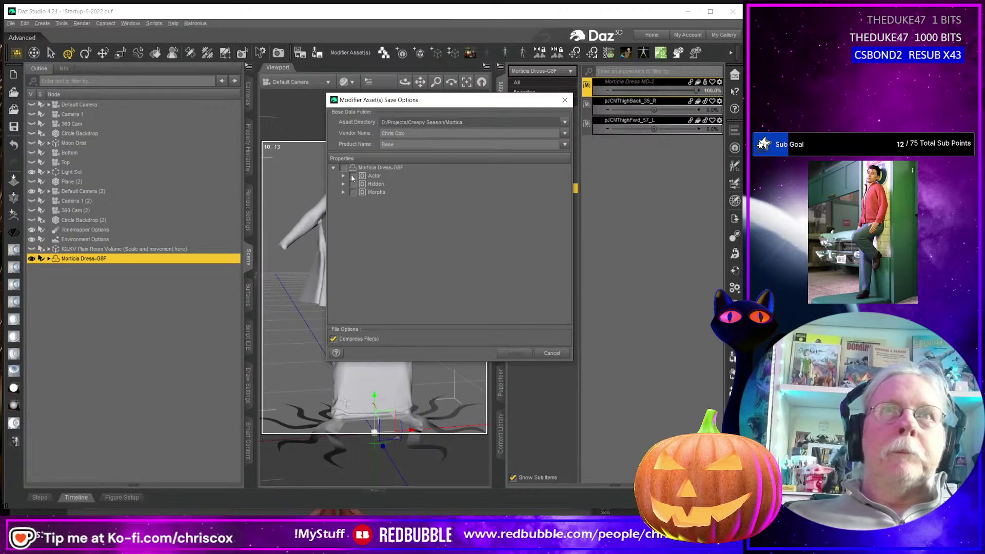
left_click(514, 353)
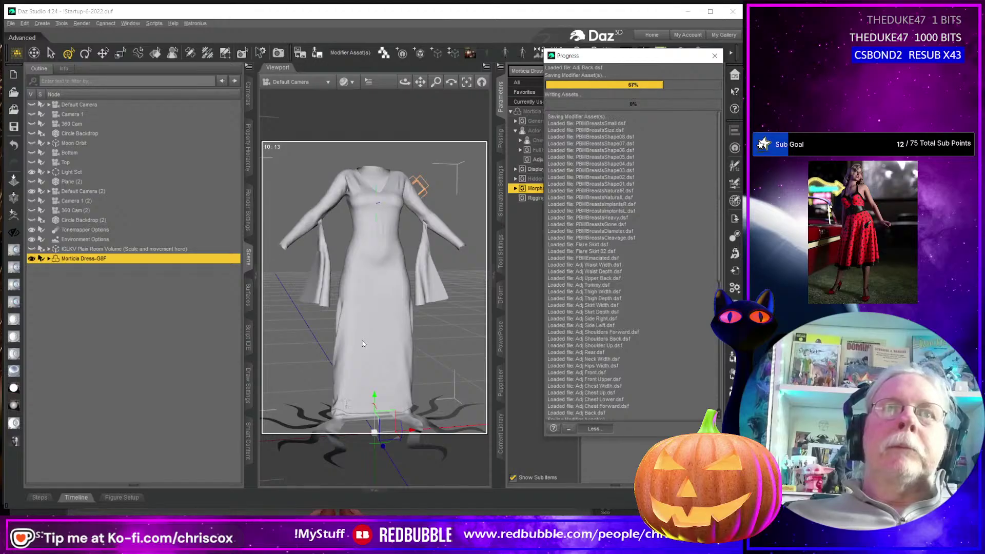
scroll(363, 345, "down", 3)
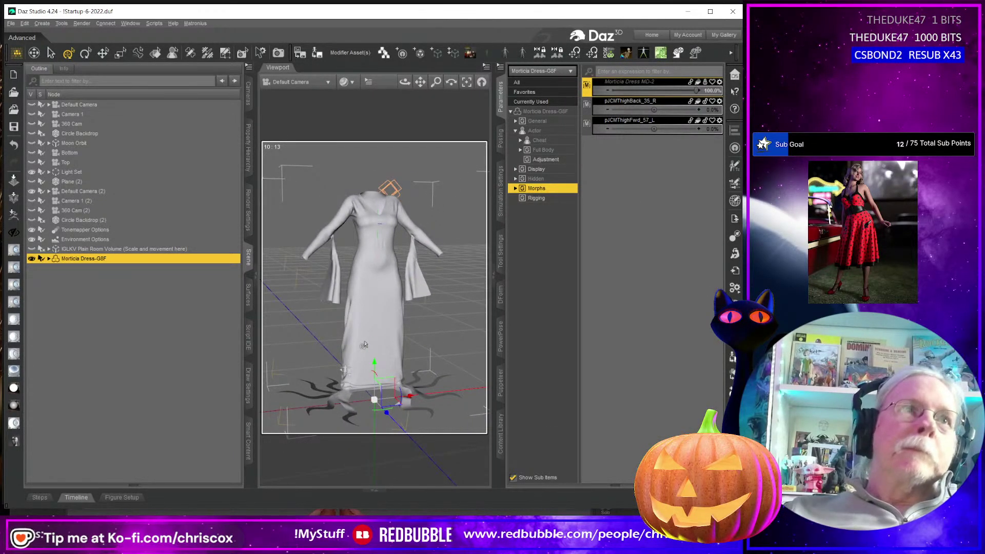
- Delete the Genesis 8 Female dress from the scene and load Mortica Dress G9 from the Genesis 9 clothing content
key("Delete")
left_click(500, 434)
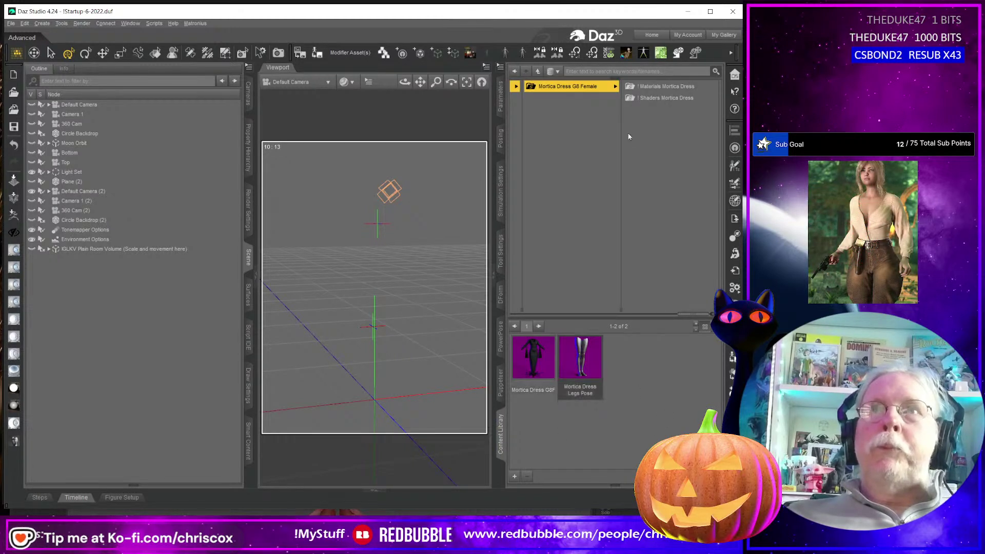
left_click(515, 86)
left_click(523, 100)
left_click(619, 88)
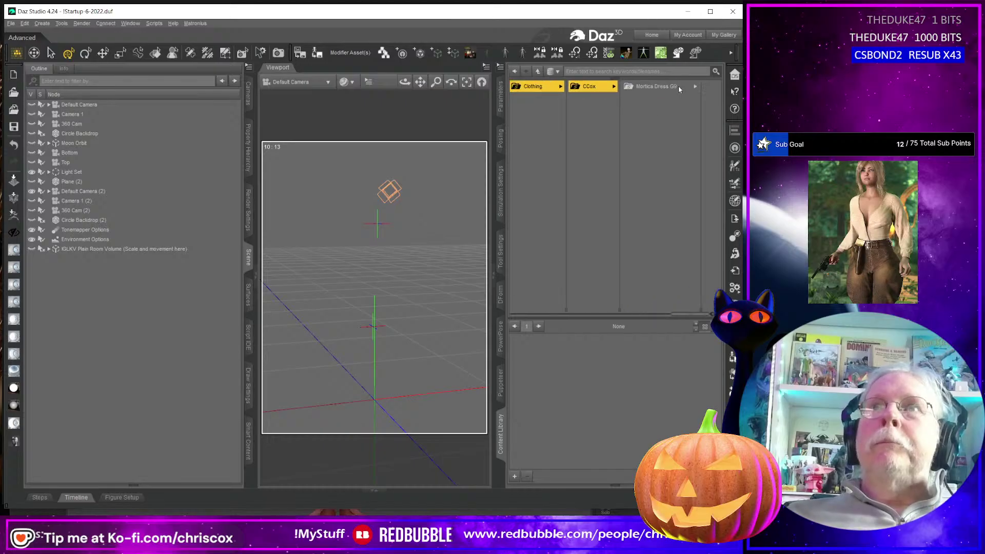
left_click(679, 85)
left_click(540, 369)
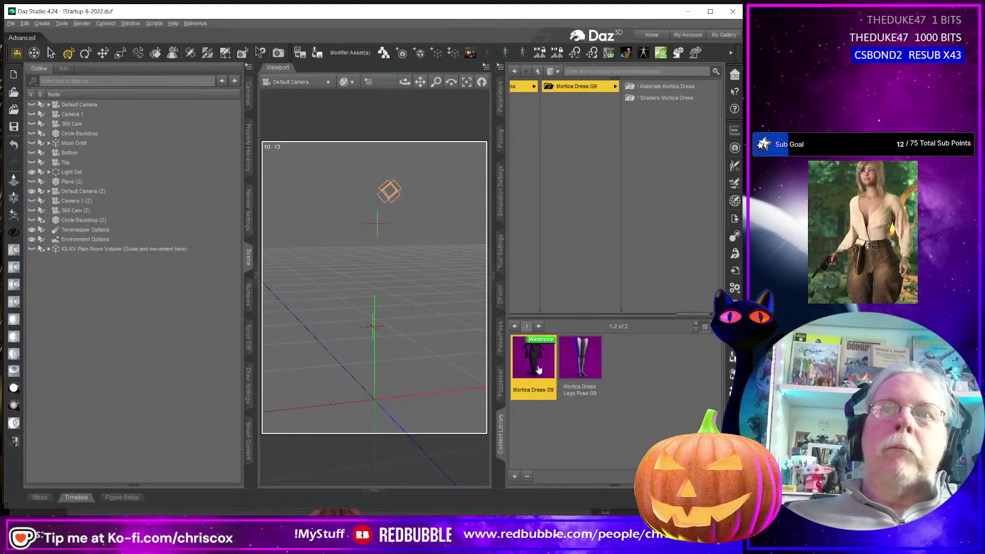
double_click(527, 358)
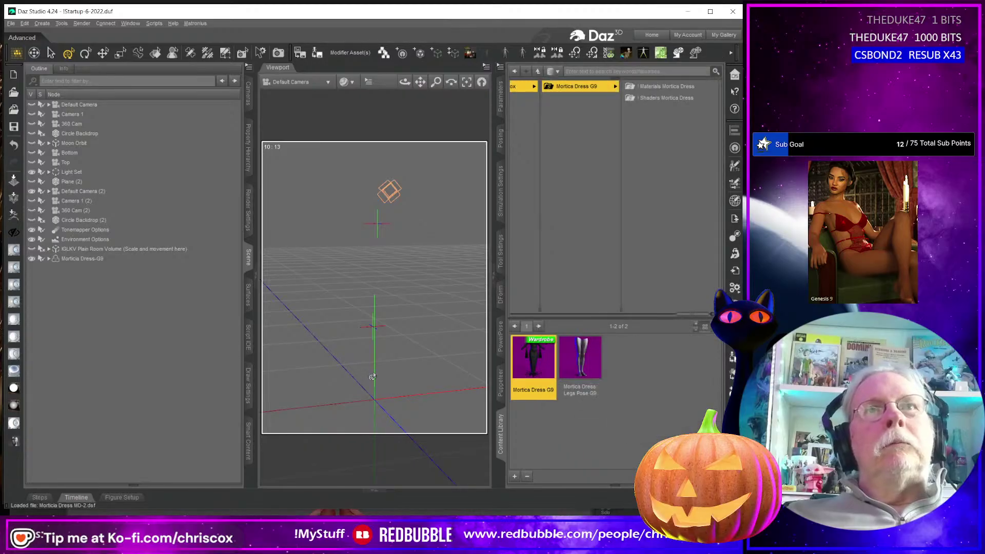
- Select the Morticia Dress-G9 root, show its Actor parameters, and choose the Limits option for all of them
left_click(501, 100)
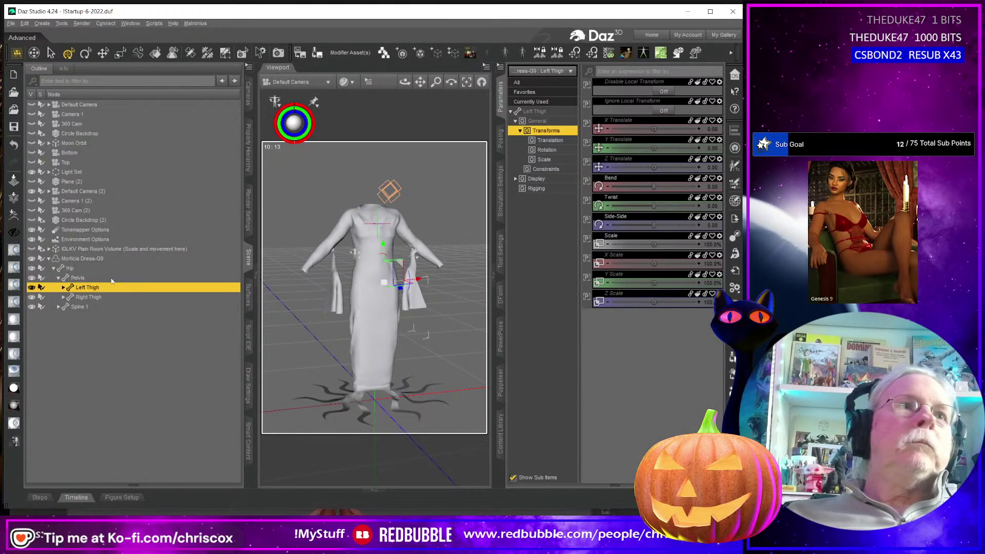
left_click(101, 260)
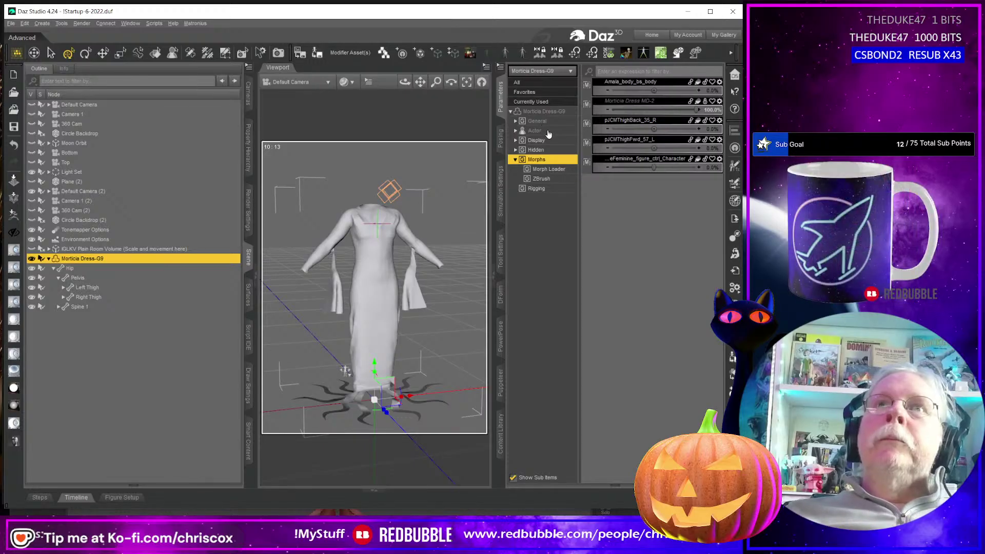
scroll(638, 291, "down", 15)
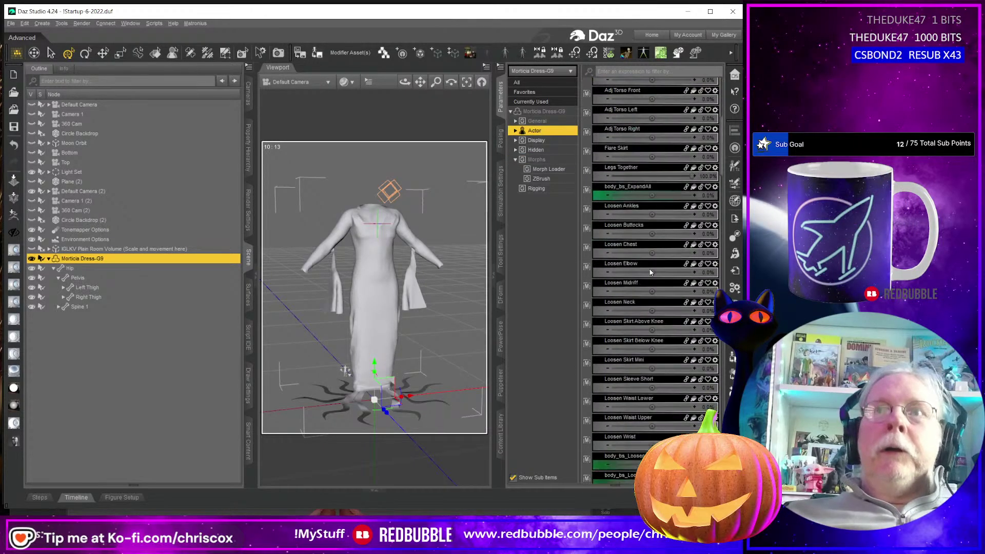
scroll(638, 291, "down", 5)
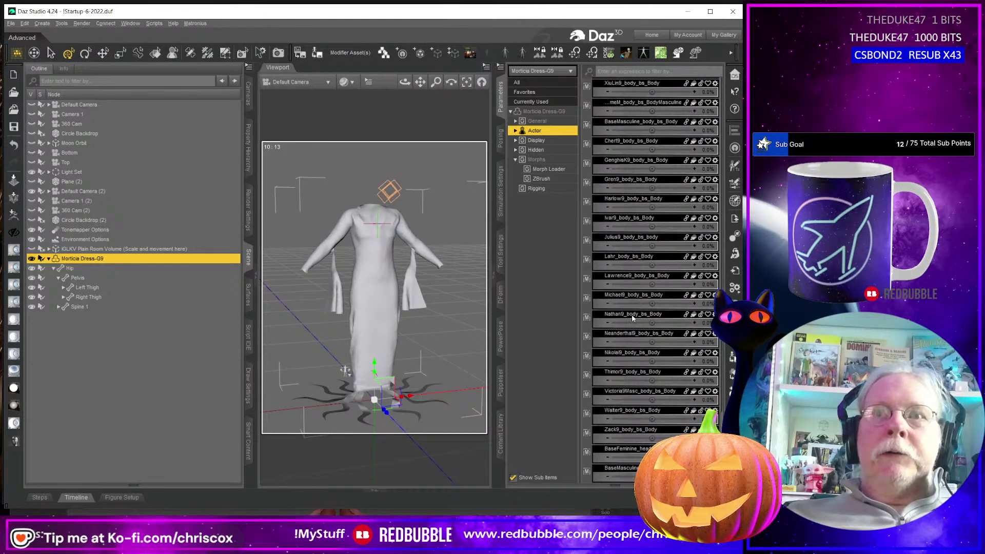
key("ctrl+a")
right_click(622, 468)
mouse_move(652, 347)
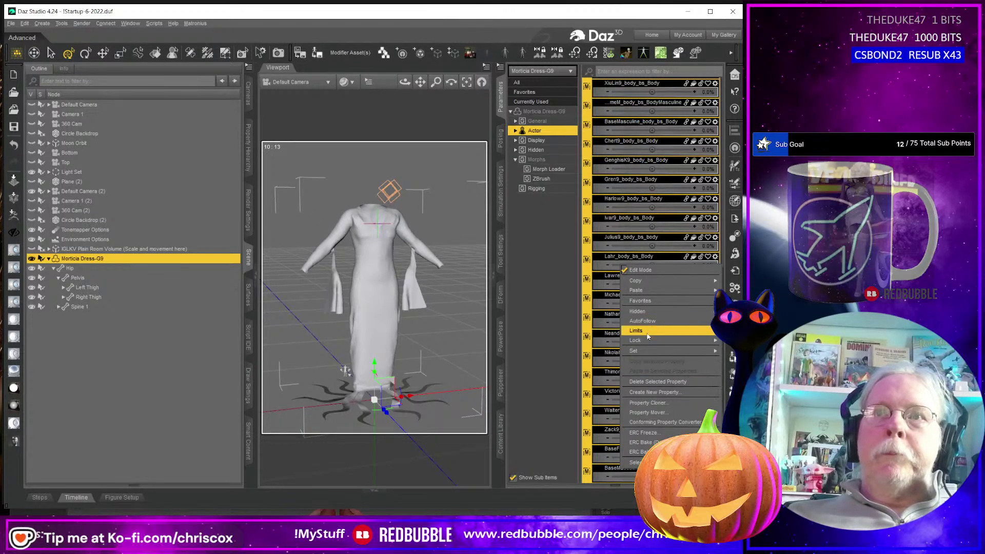
left_click(647, 331)
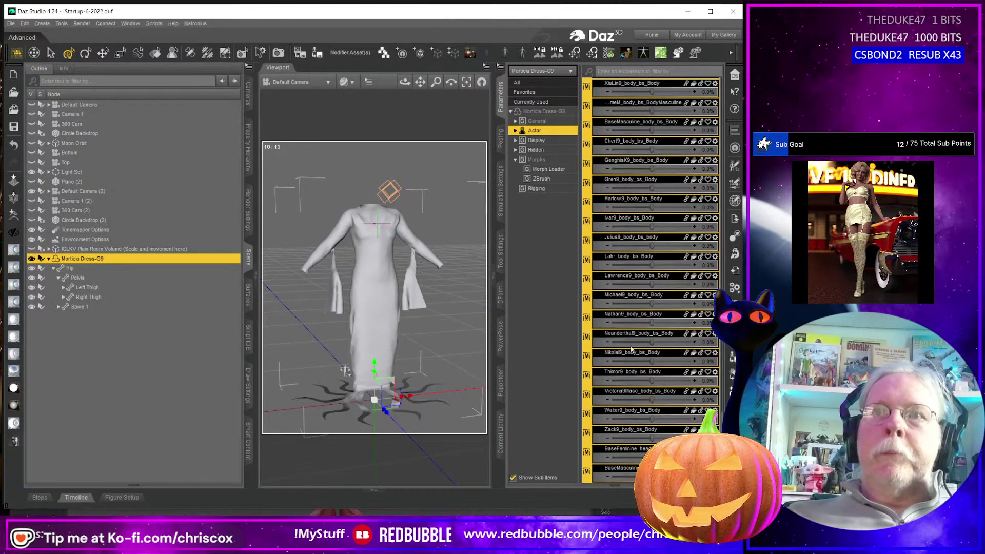
- Set the property group of the Actor morphs down to body_bs_LoosenWrist to the path Actor/Adjustment
scroll(631, 349, "down", 15)
scroll(649, 359, "up", 5)
scroll(623, 405, "down", 7)
scroll(622, 404, "down", 4)
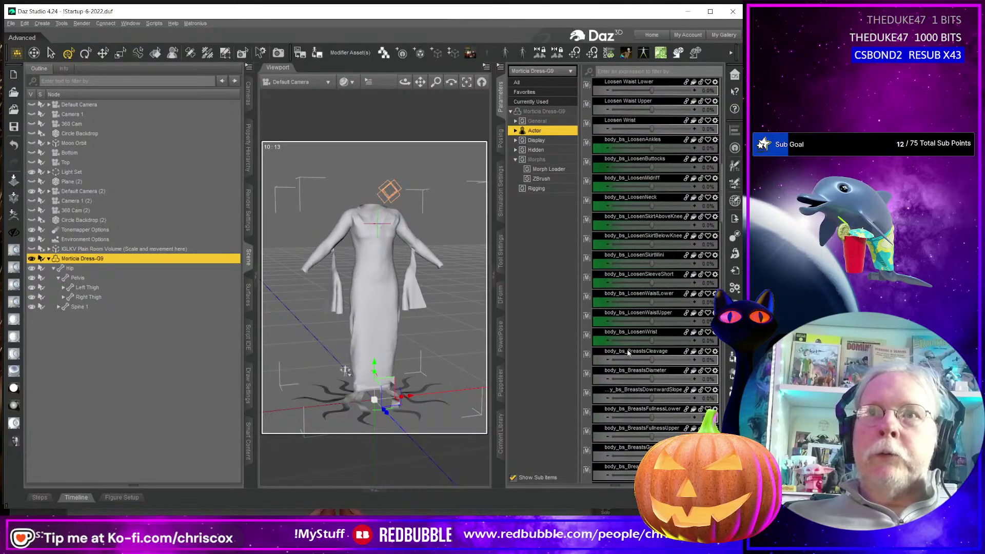
left_click(621, 333, "shift")
right_click(621, 334)
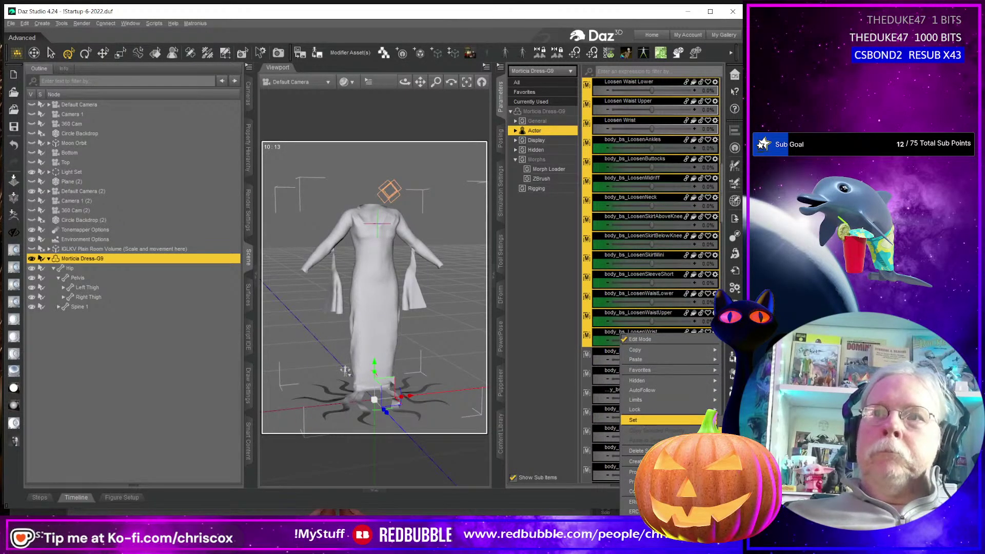
left_click(647, 420)
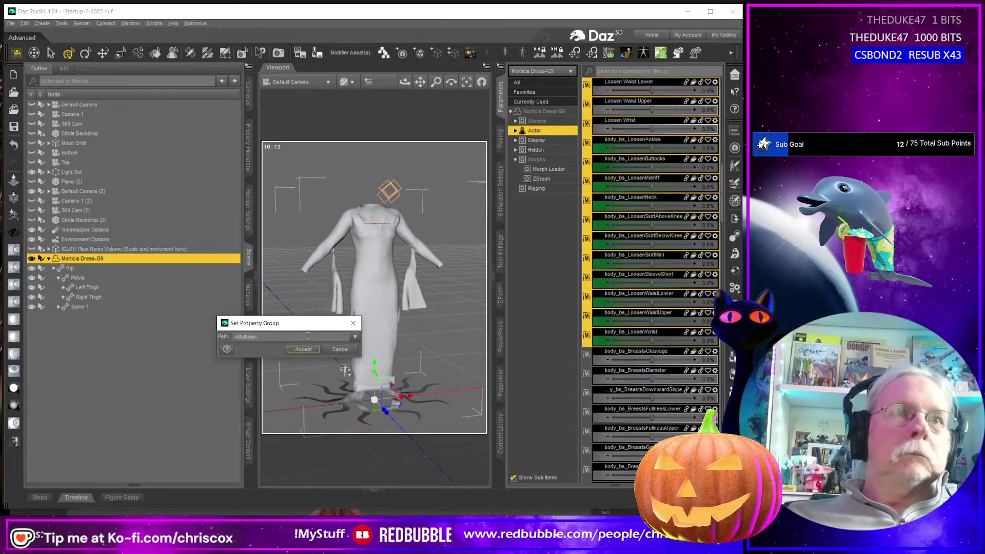
left_click(355, 337)
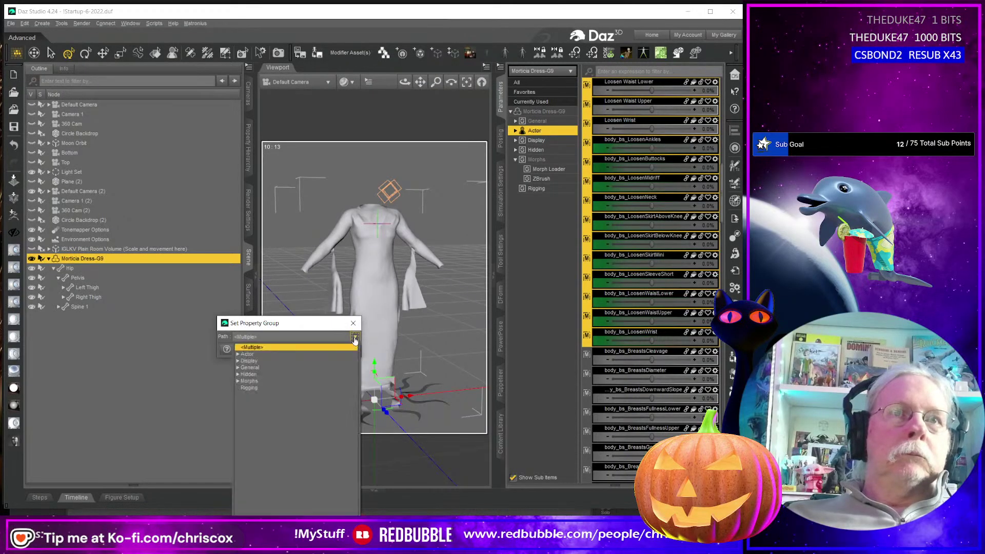
left_click(238, 355)
left_click(259, 362)
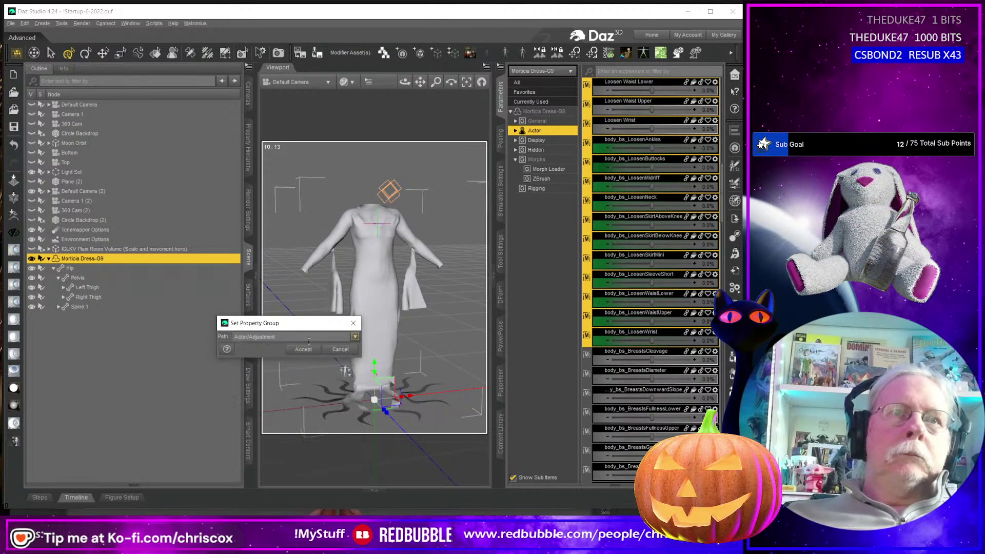
left_click(302, 349)
- Select the morphs from Adj Chest Forward through Loosen Wrist and set their presentation Color A to dark green (10, 86, 34)
scroll(663, 358, "up", 10)
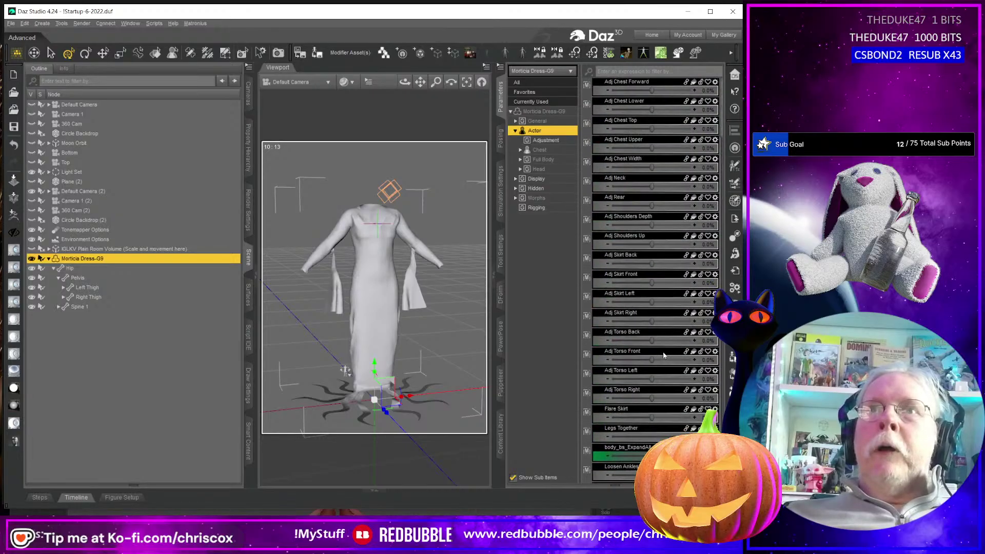
scroll(664, 357, "down", 5)
right_click(621, 287)
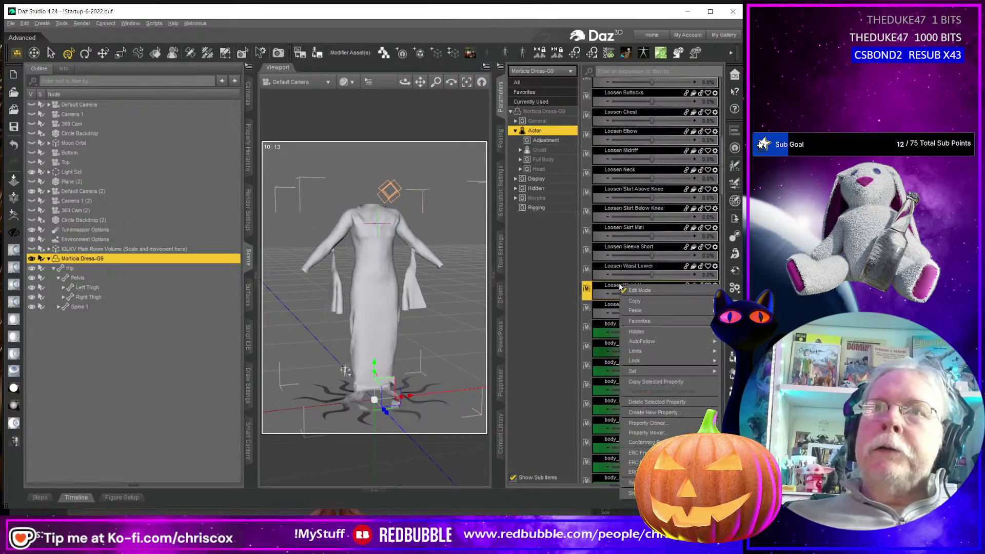
left_click(601, 312)
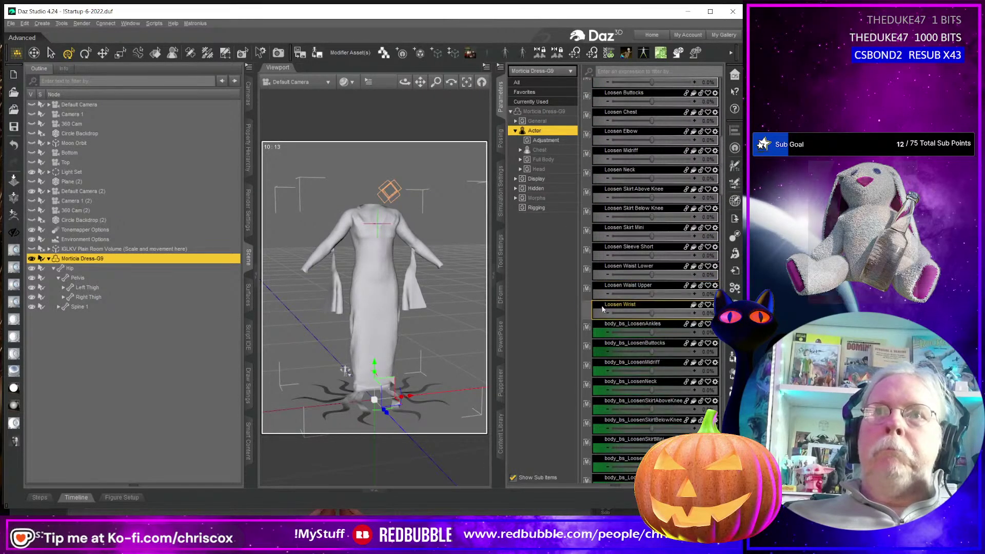
scroll(657, 333, "up", 15)
key("ctrl+a")
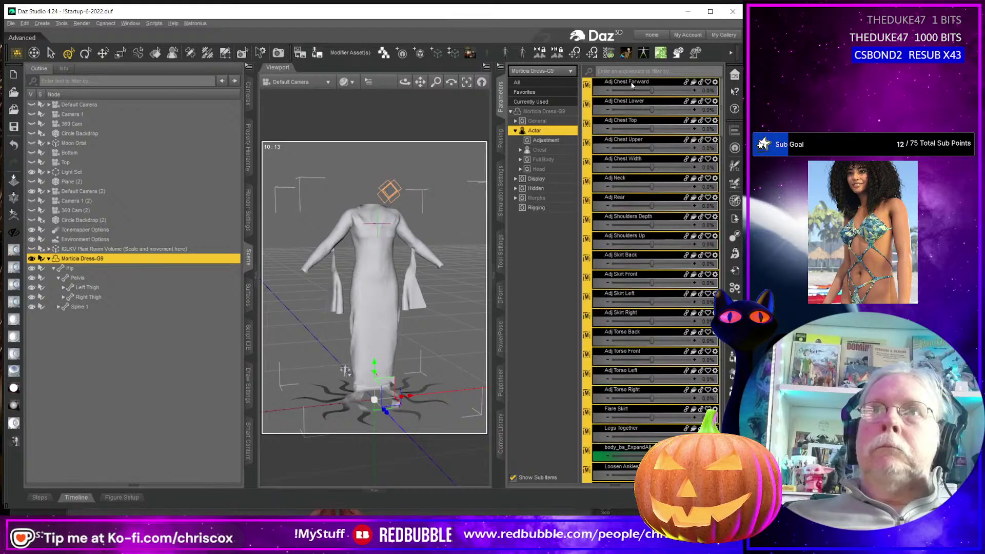
right_click(633, 87)
mouse_move(648, 172)
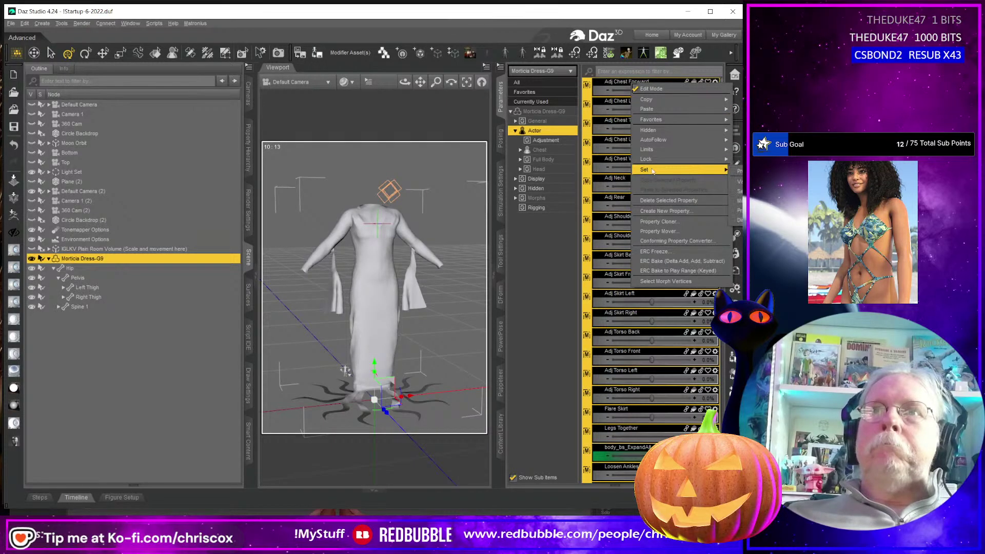
left_click(749, 211)
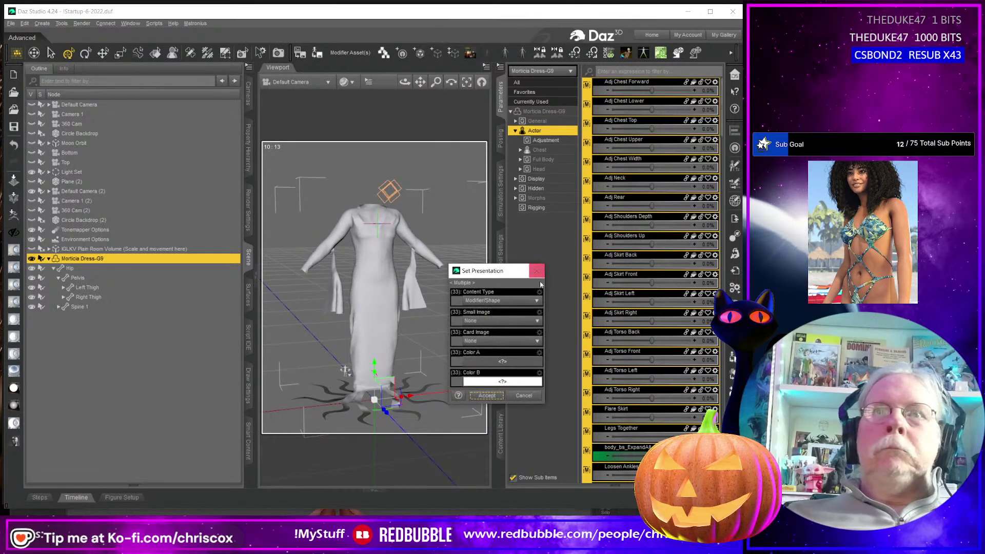
left_click(492, 367)
left_click(431, 385)
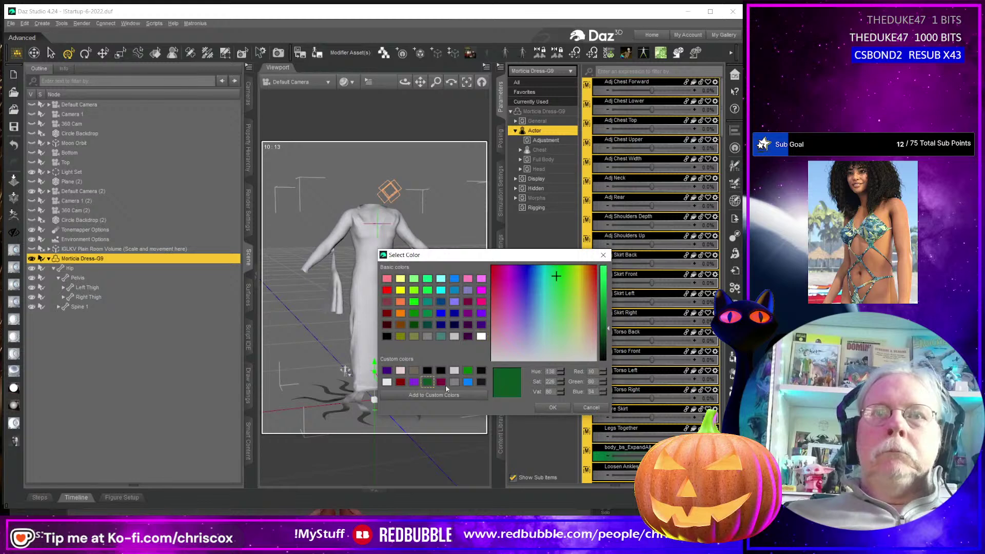
left_click(556, 408)
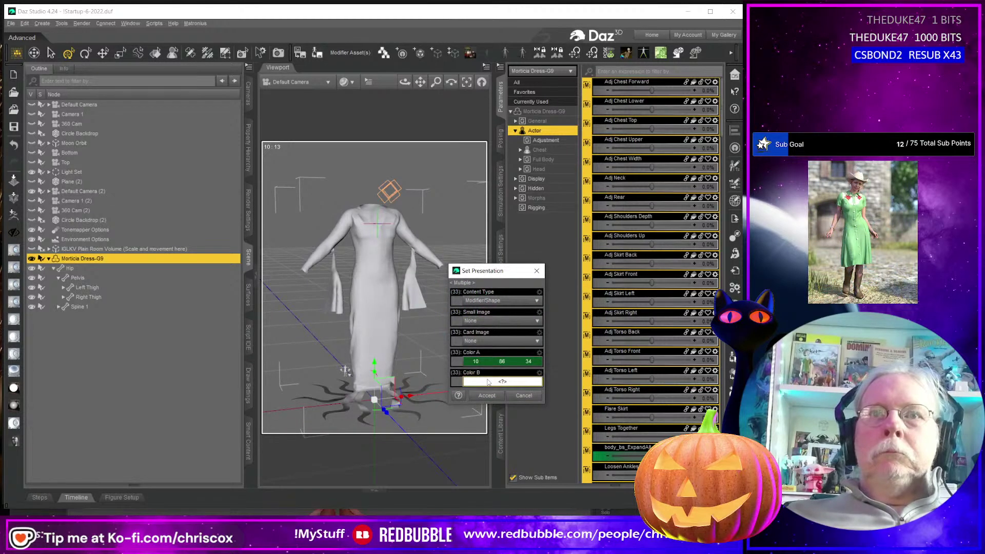
- Set the selected morphs' presentation Color B to black (0, 0, 0) and apply the presentation settings
left_click(470, 382)
left_click(428, 371)
left_click(552, 407)
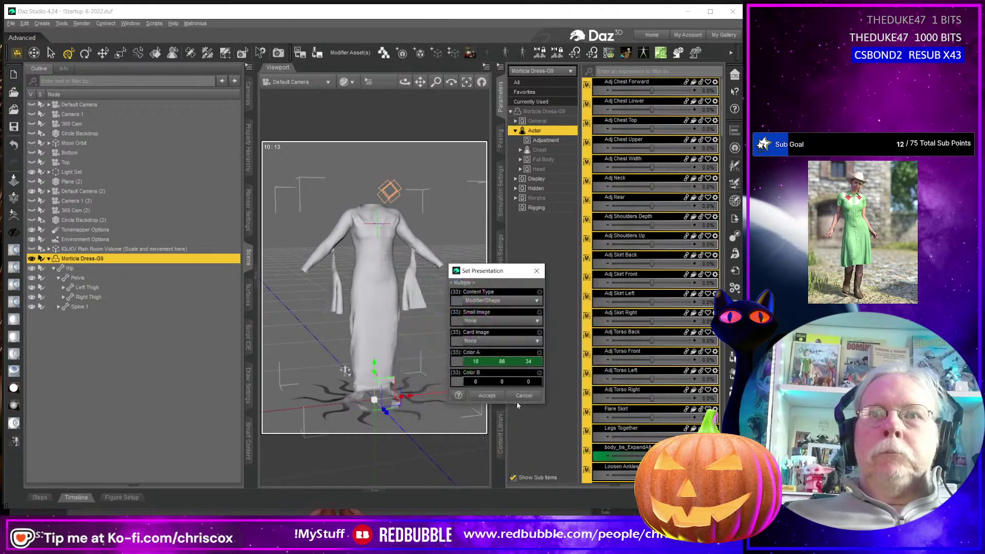
left_click(486, 395)
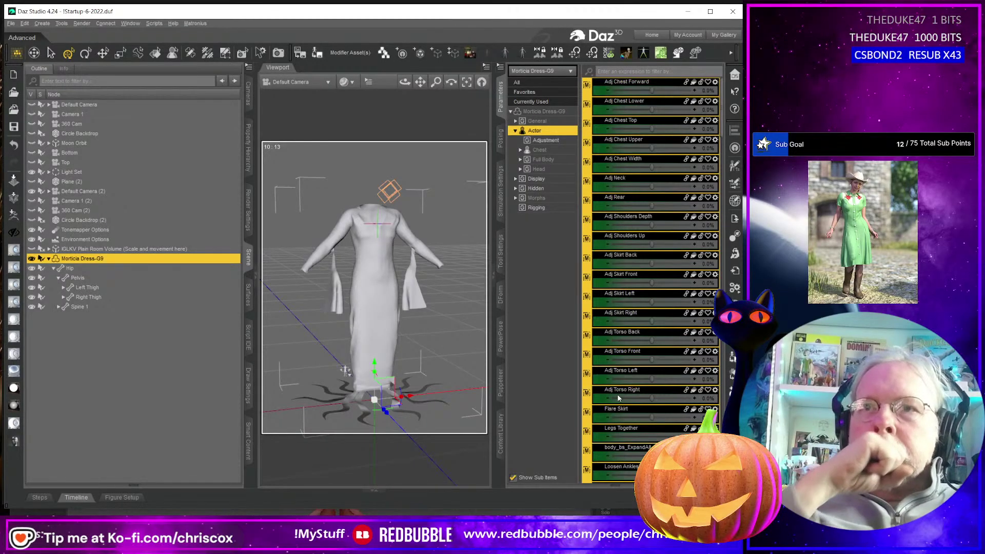
- Review the recoloured Loosen morphs and show the dress's Adjustment property group
scroll(666, 342, "down", 10)
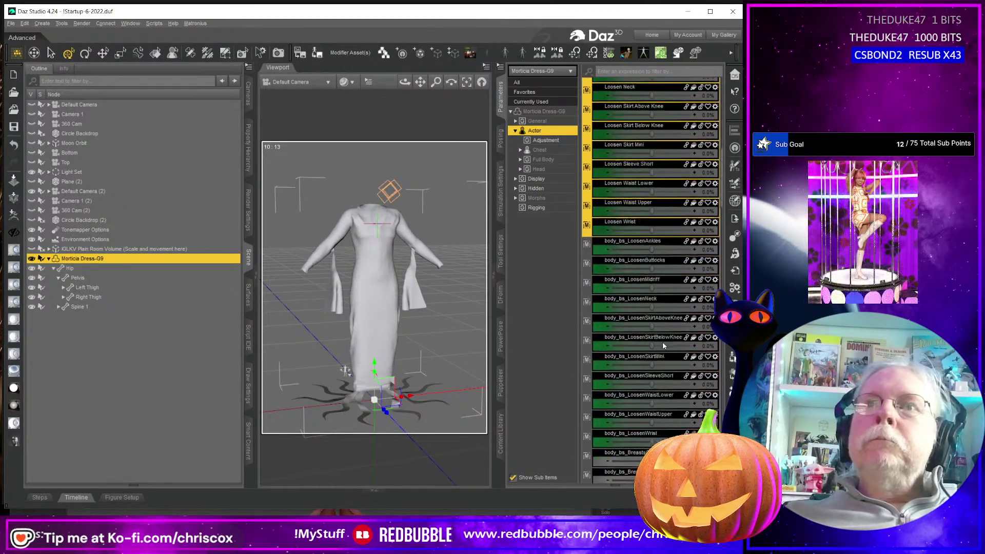
left_click(625, 200)
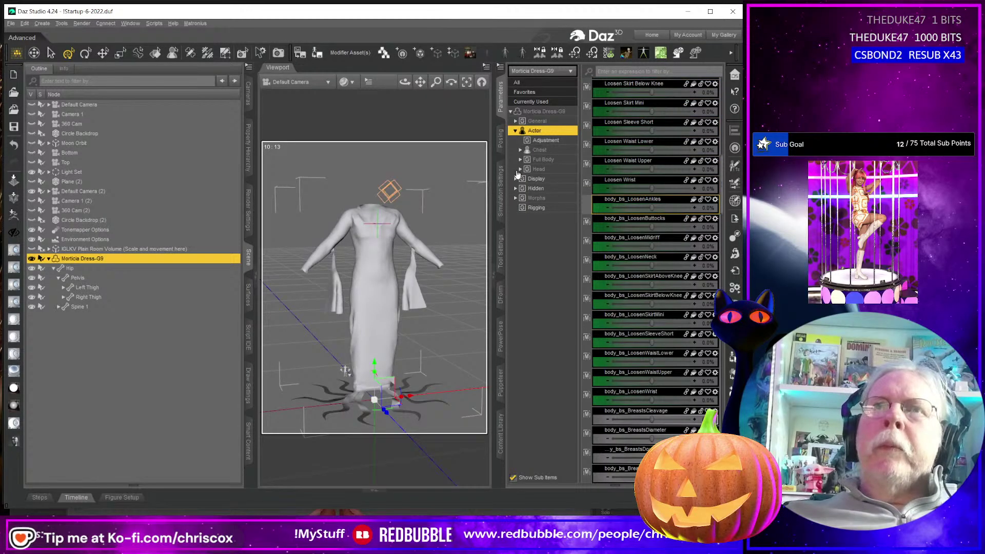
left_click(546, 140)
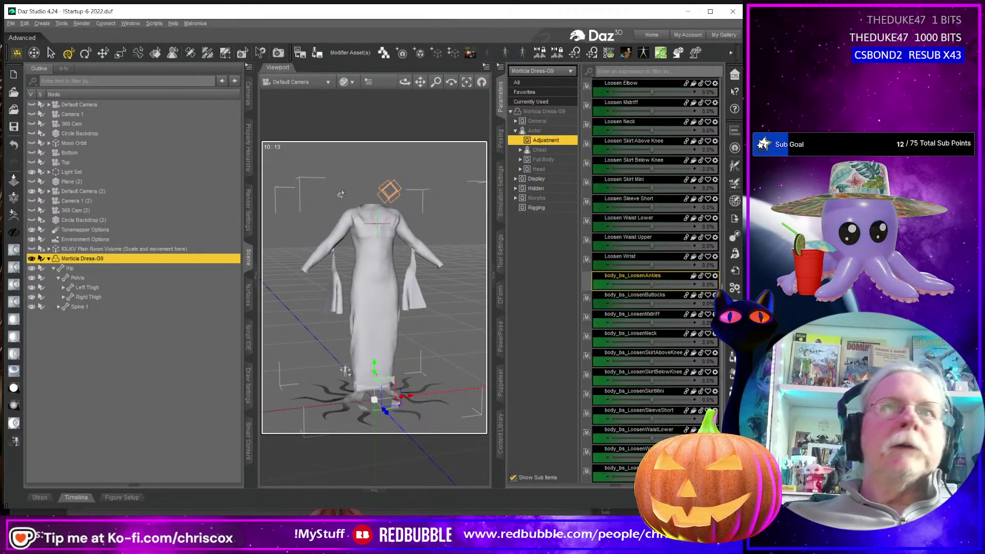
- Save the modifier assets for the Morticia Dress-G9 adjustment morphs
left_click(333, 56)
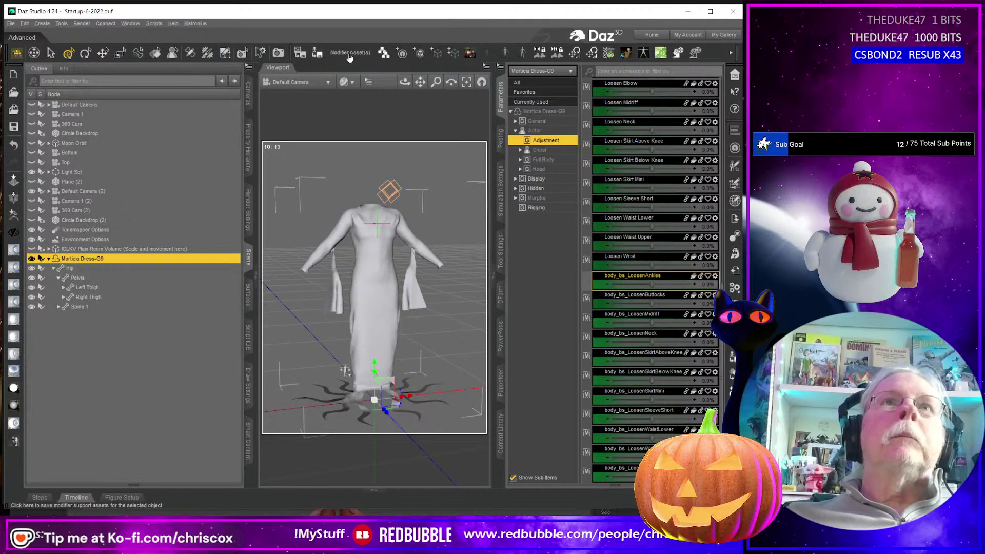
left_click(565, 145)
left_click(573, 161)
left_click(343, 176)
left_click(352, 175)
left_click(515, 353)
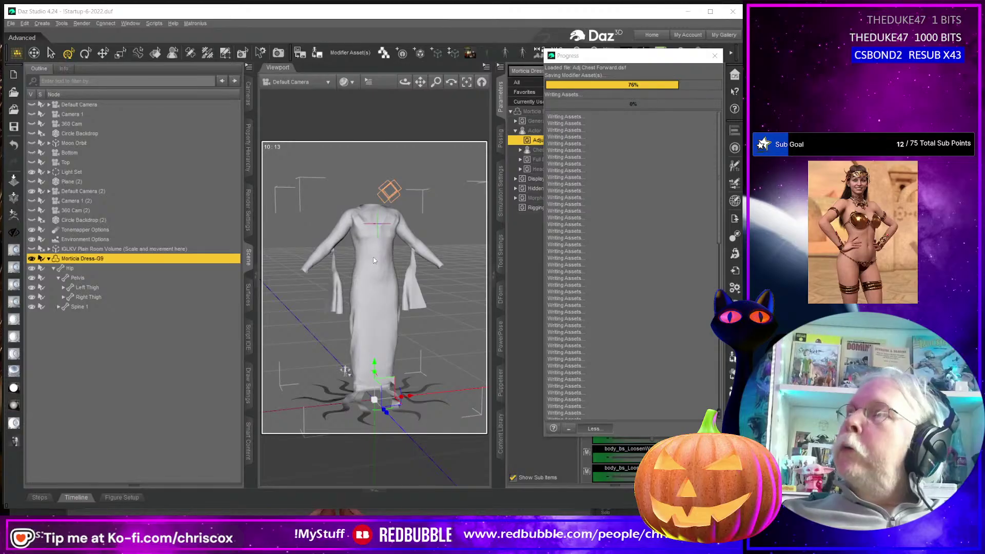
- Switch to File Explorer and open the Mortica Dress G9 folder within the Mortica project's Data folder, checking the G8F folder on the way
key("alt+Tab")
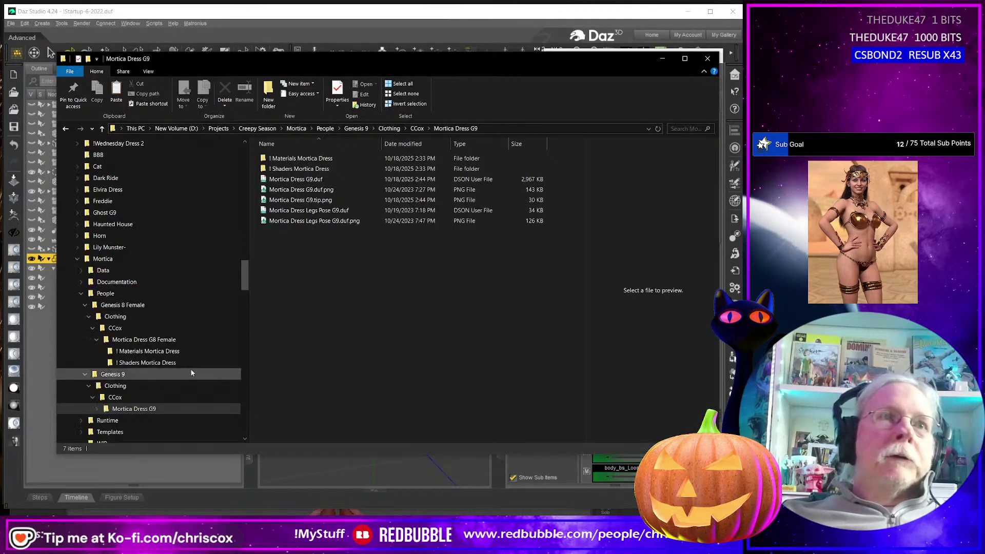
left_click(81, 271)
left_click(85, 282)
left_click(91, 293)
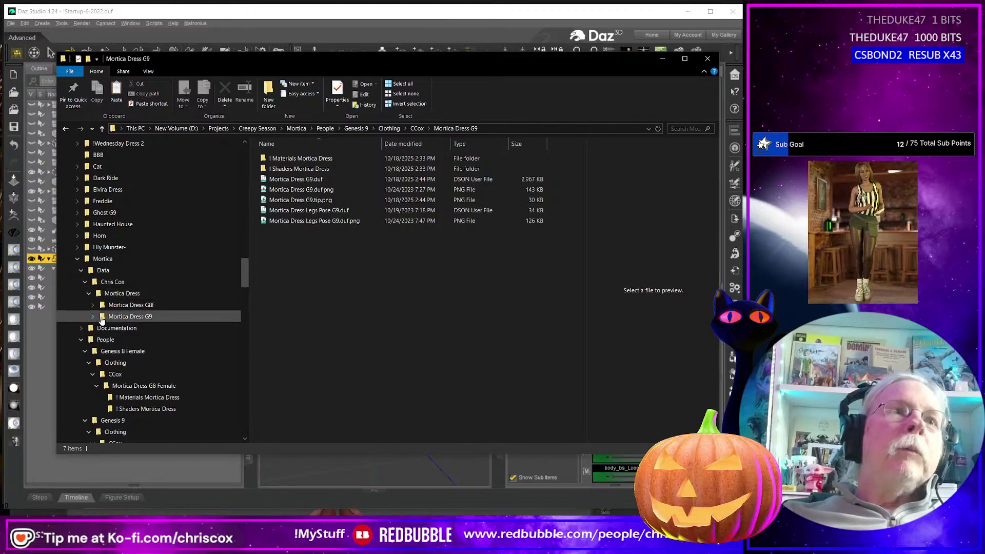
left_click(143, 304)
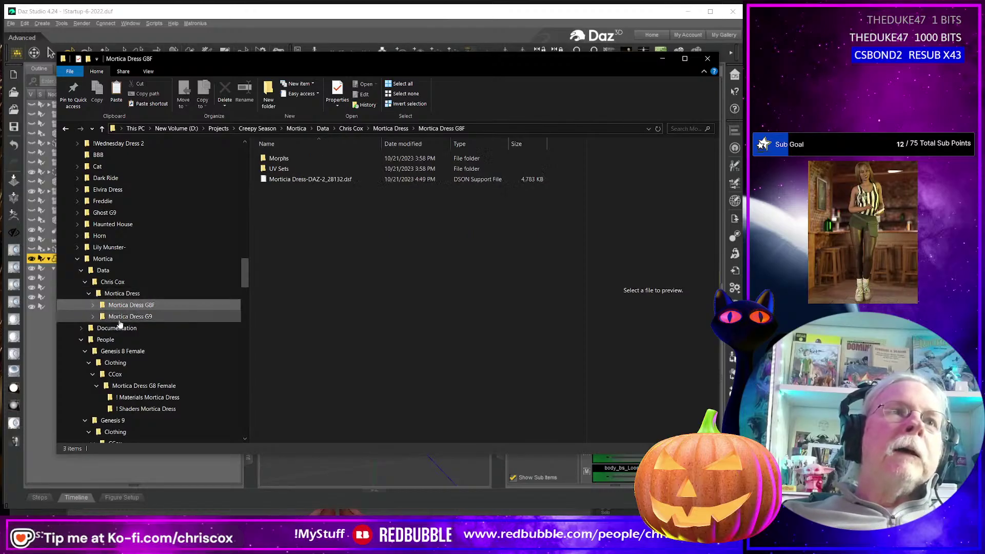
left_click(93, 316)
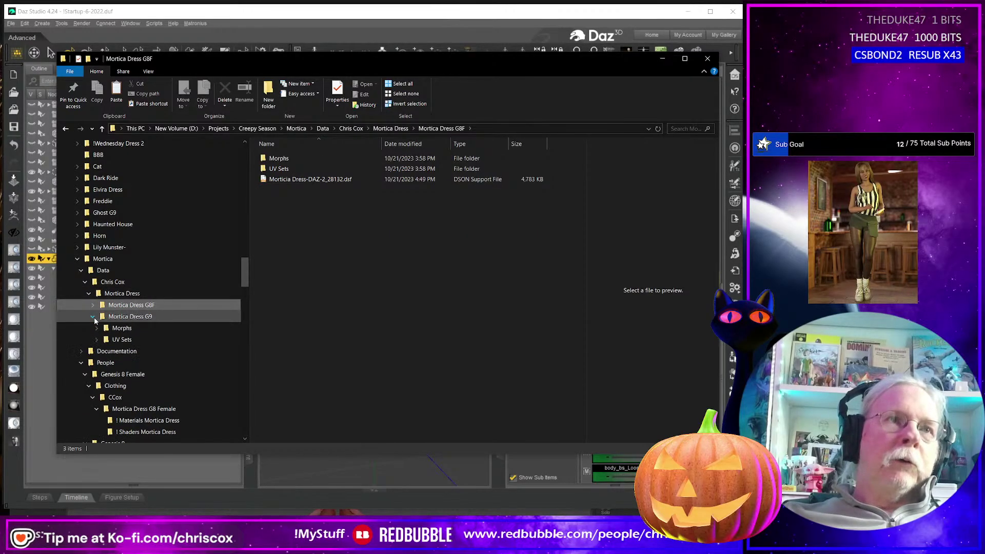
left_click(122, 316)
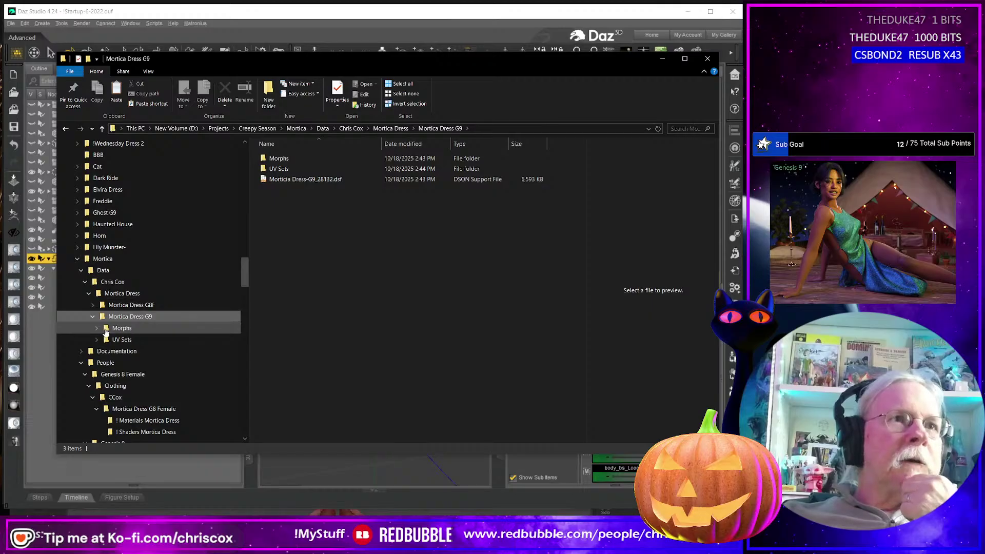
- Open the Base folder inside the Mortica Dress G9 Morphs folder and look through its morph files
left_click(97, 328)
left_click(101, 340)
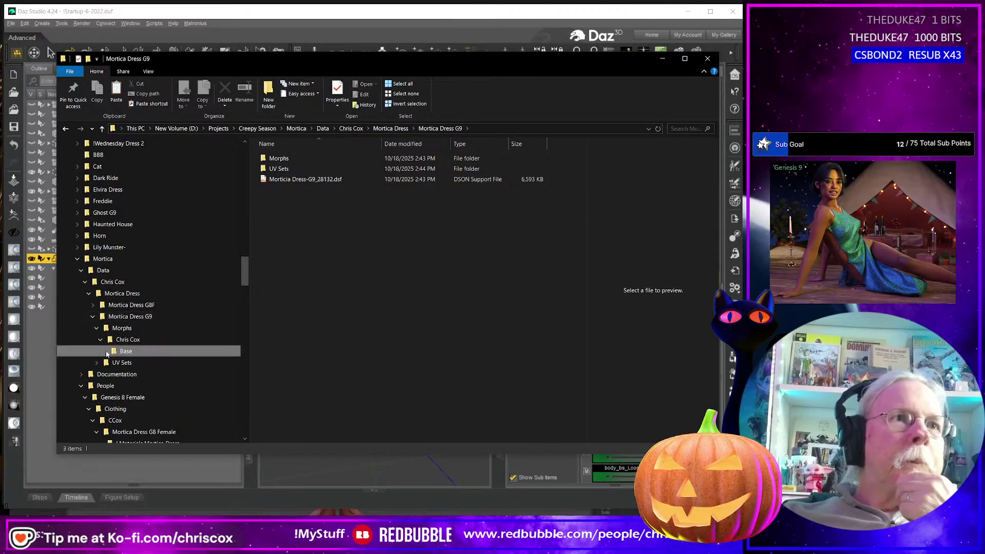
left_click(142, 353)
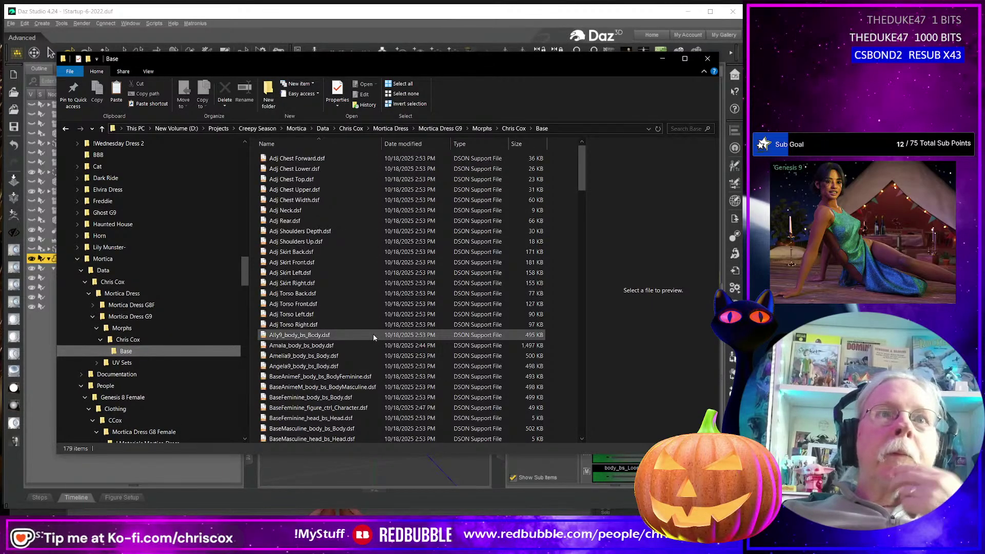
scroll(373, 334, "down", 5)
scroll(368, 255, "down", 10)
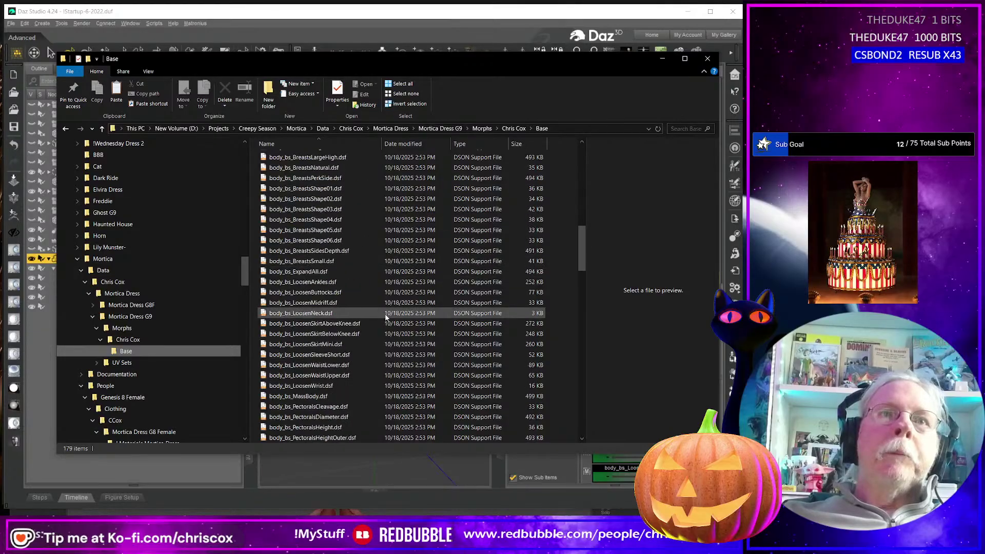
- Compare the saved files with the dress's morph list in Daz Studio, and delete the files from body_bs_LoosenAnkles.dsf through body_bs_LoosenWrist.dsf
key("alt+Tab")
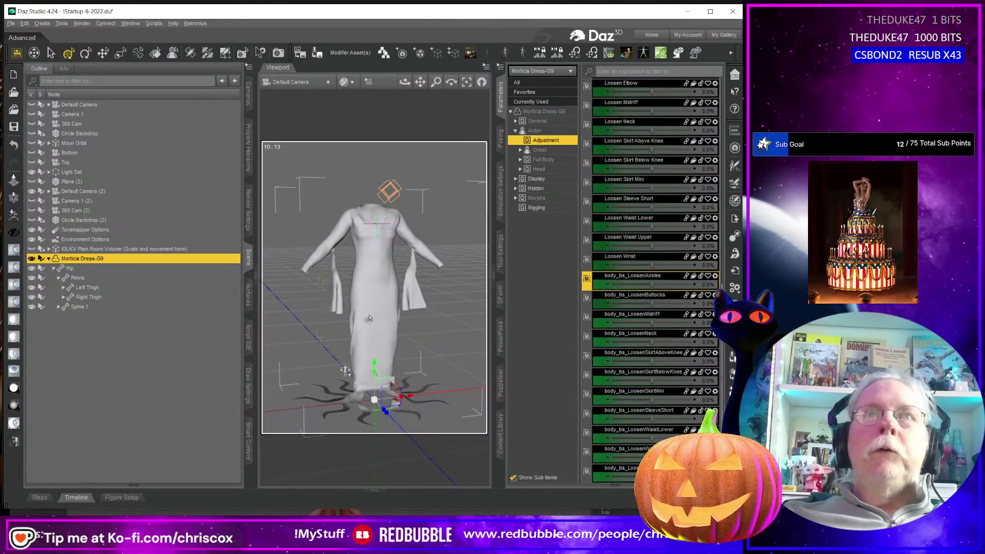
key("alt+Tab")
scroll(407, 279, "up", 10)
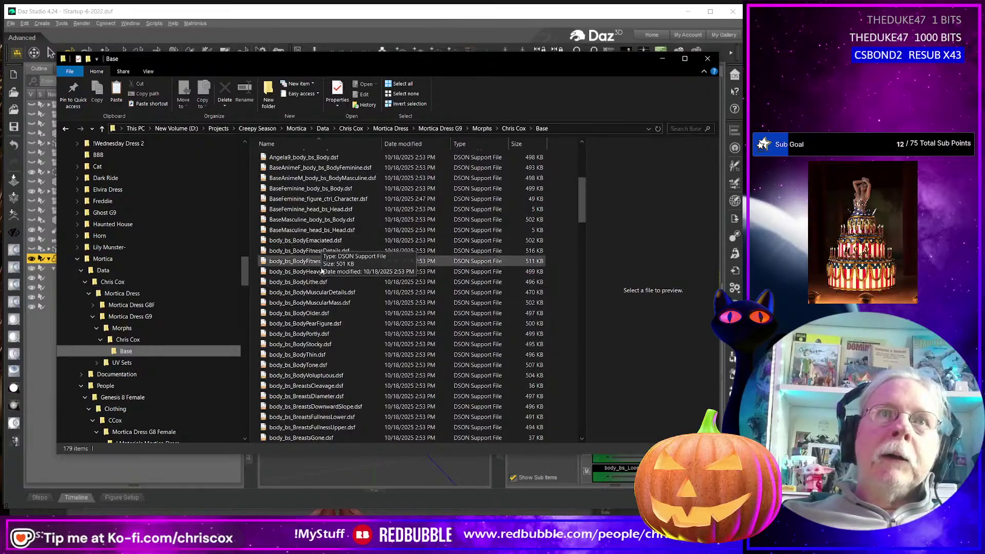
scroll(359, 294, "down", 6)
scroll(330, 308, "down", 4)
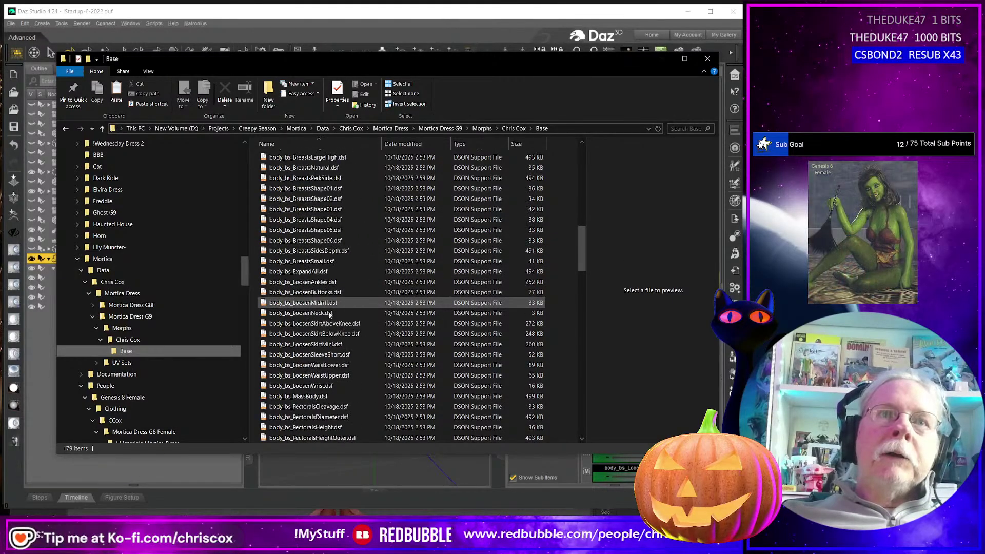
left_click(318, 282)
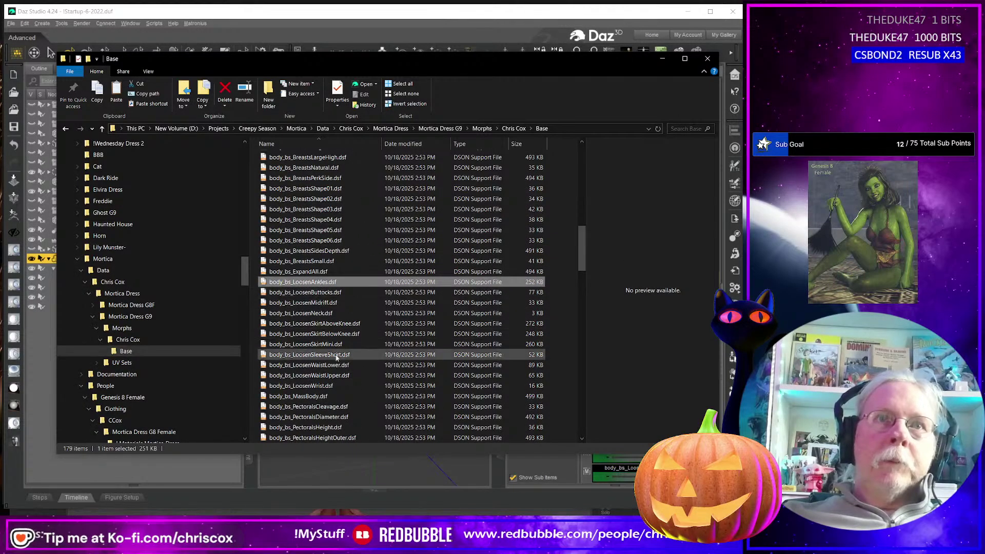
left_click(323, 387, "shift")
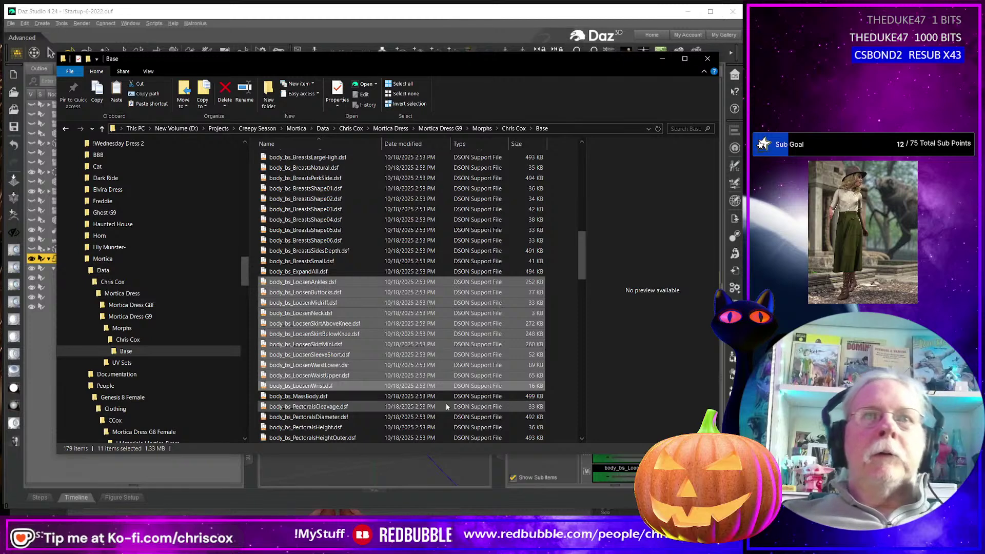
key("Delete")
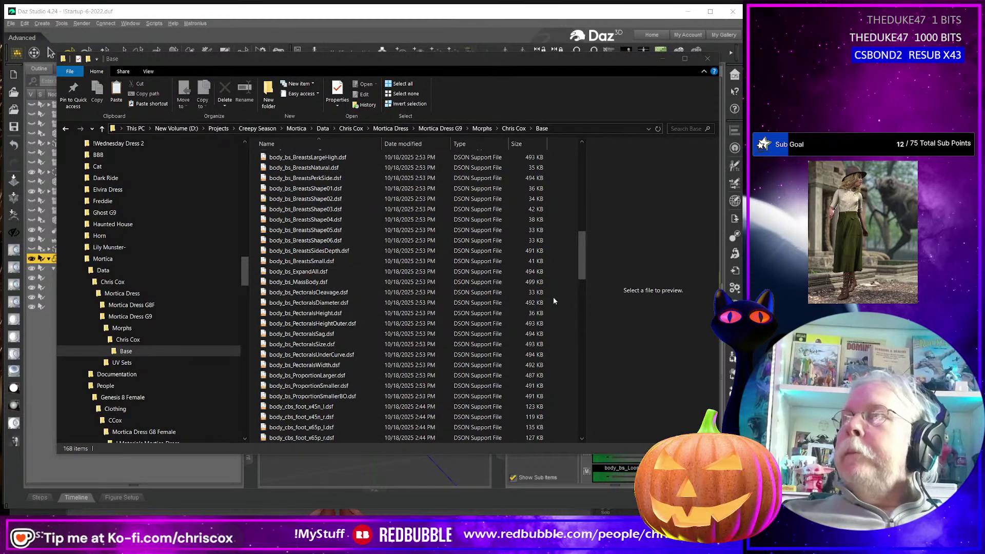
- Switch to Daz Studio, delete the Morticia Dress-G9 from the scene and reload Mortica Dress G9 from the content library
key("alt+Tab")
scroll(676, 293, "up", 3)
scroll(670, 343, "up", 9)
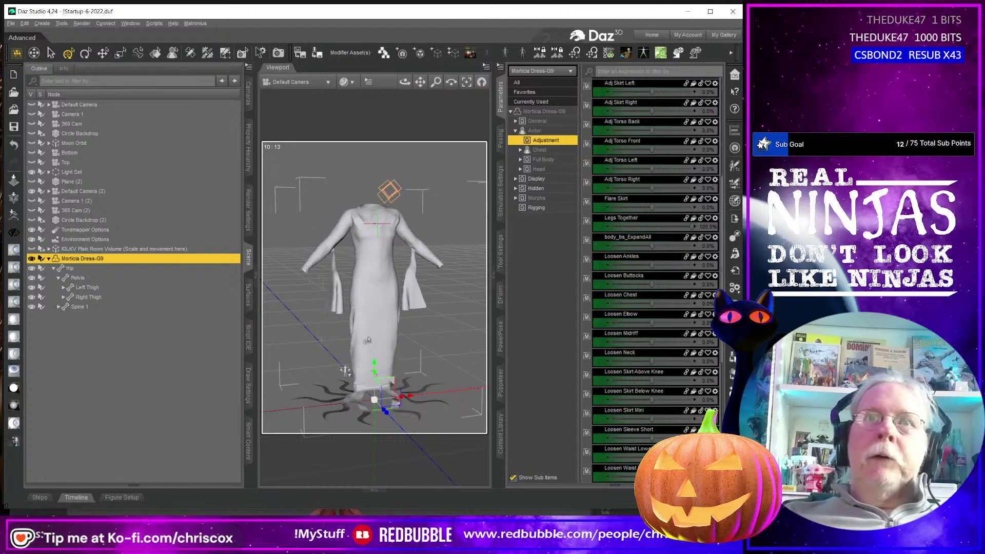
key("Delete")
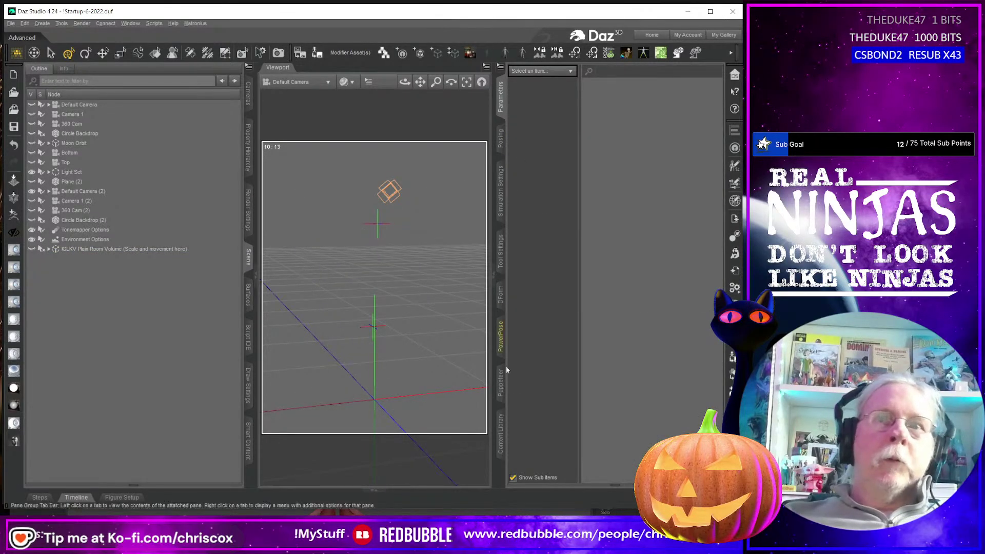
left_click(498, 458)
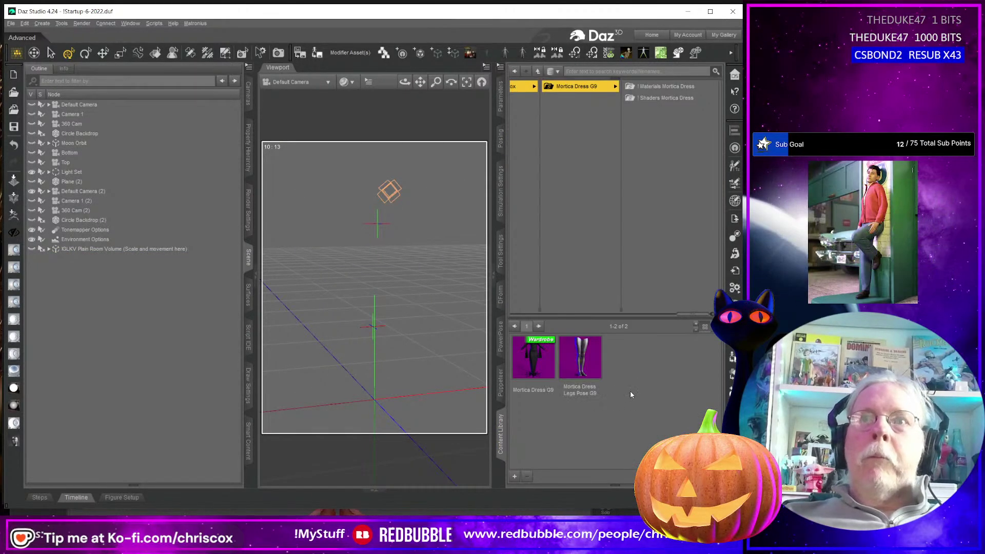
double_click(529, 359)
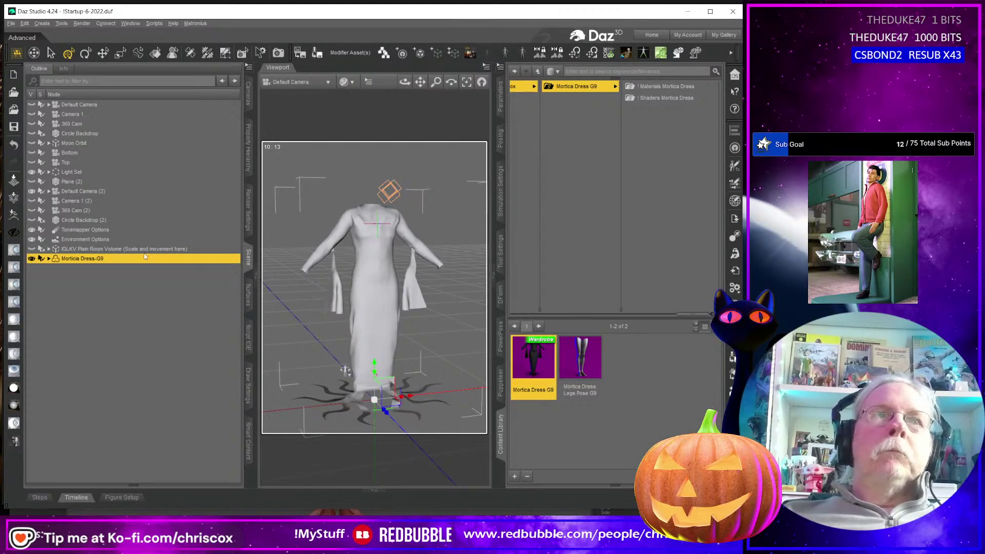
- Change the label of the dress's body_bs_ExpandAll adjustment morph to Expand All
left_click(499, 99)
scroll(676, 286, "down", 3)
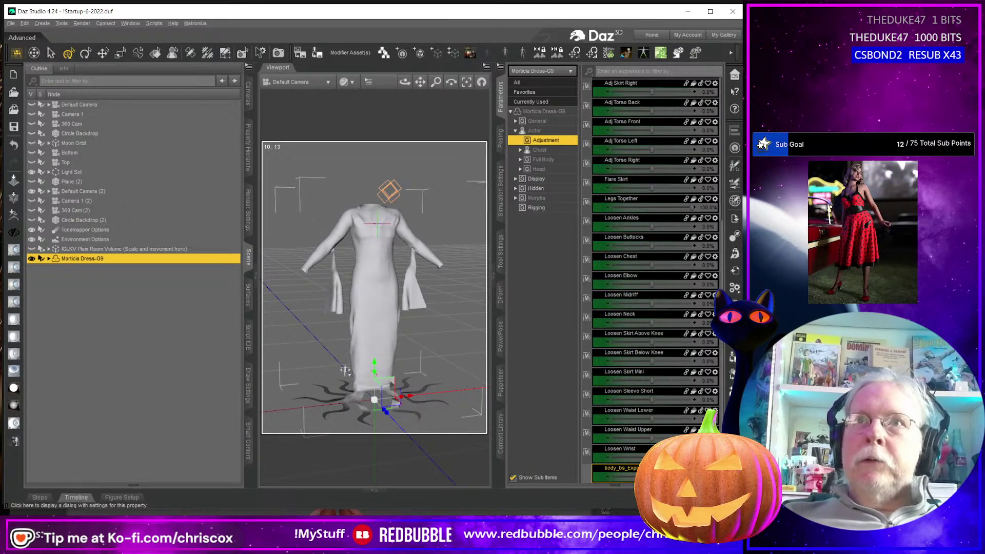
left_click(714, 467)
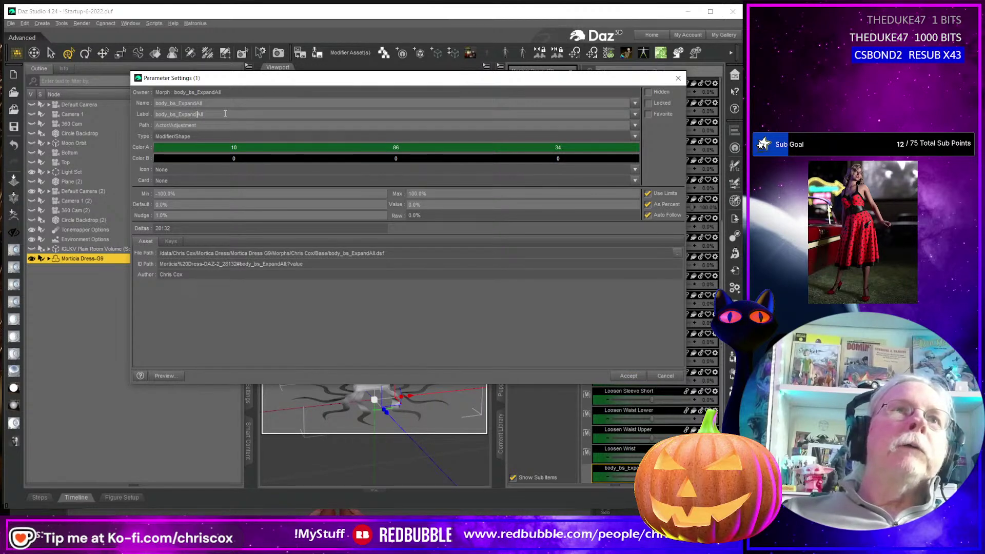
key("Left")
key("Left")
key("Left")
key("Left")
key("Left")
key("Left")
key("Left")
key("BackSpace")
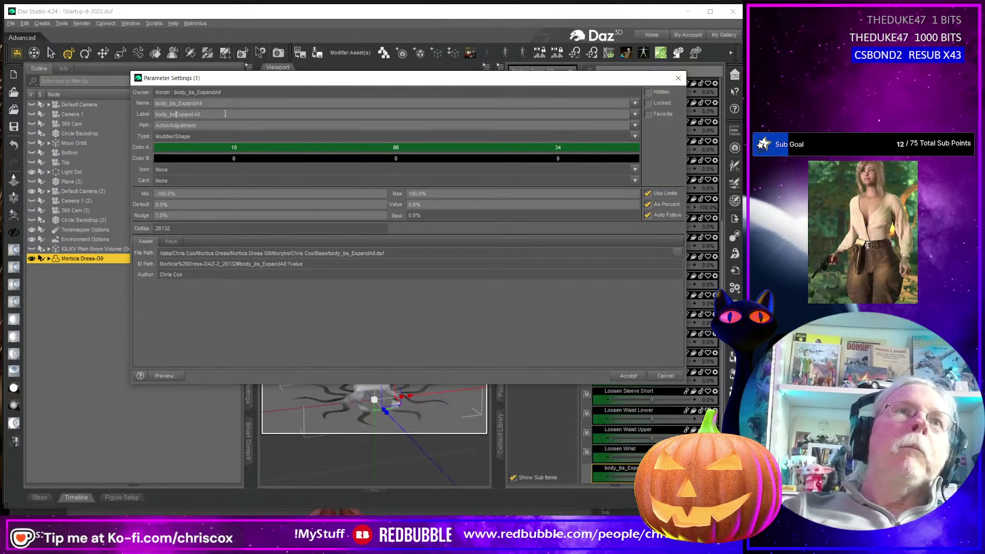
key("Return")
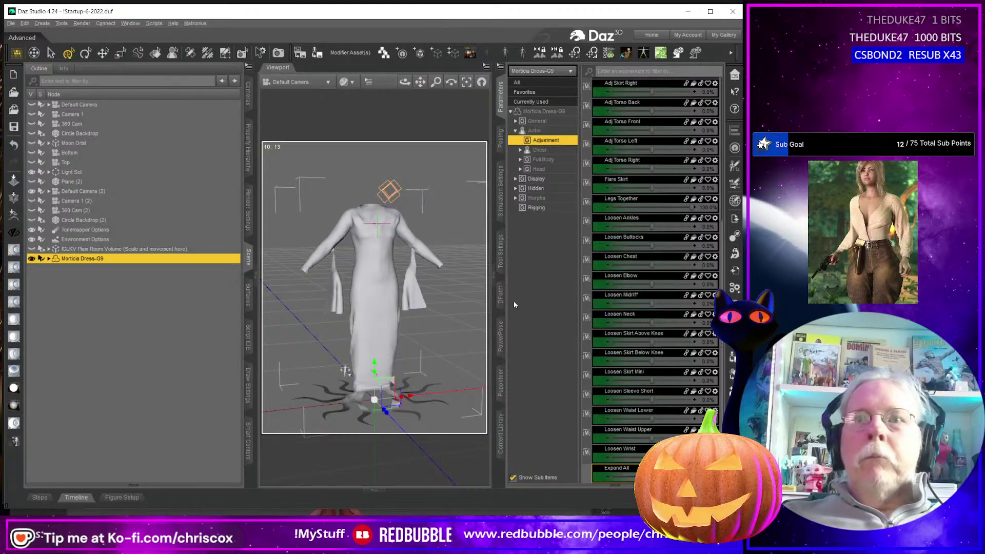
- Save only the Expand All adjustment morph as a modifier asset under the product name Base in the Mortica project directory
scroll(644, 354, "up", 4)
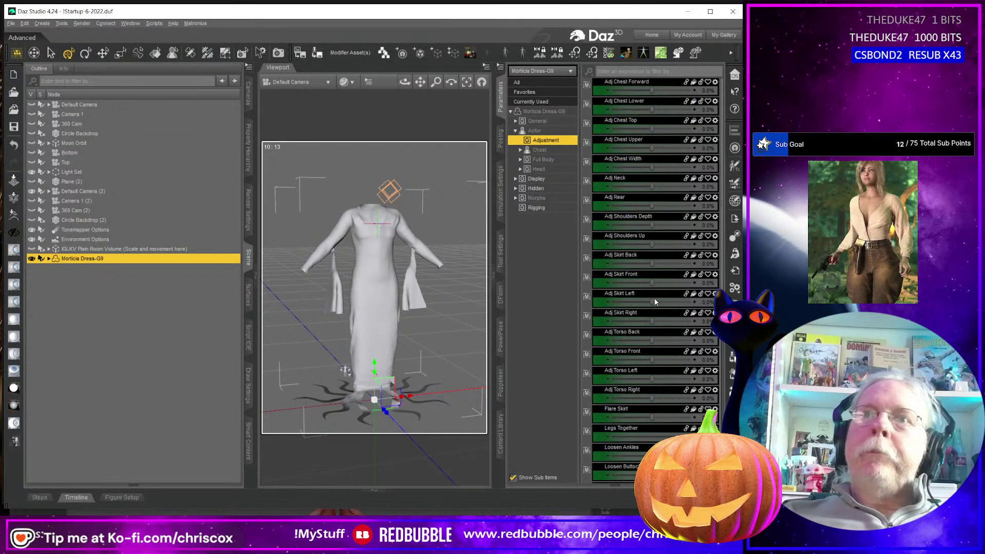
middle_click_drag(441, 341, 448, 341)
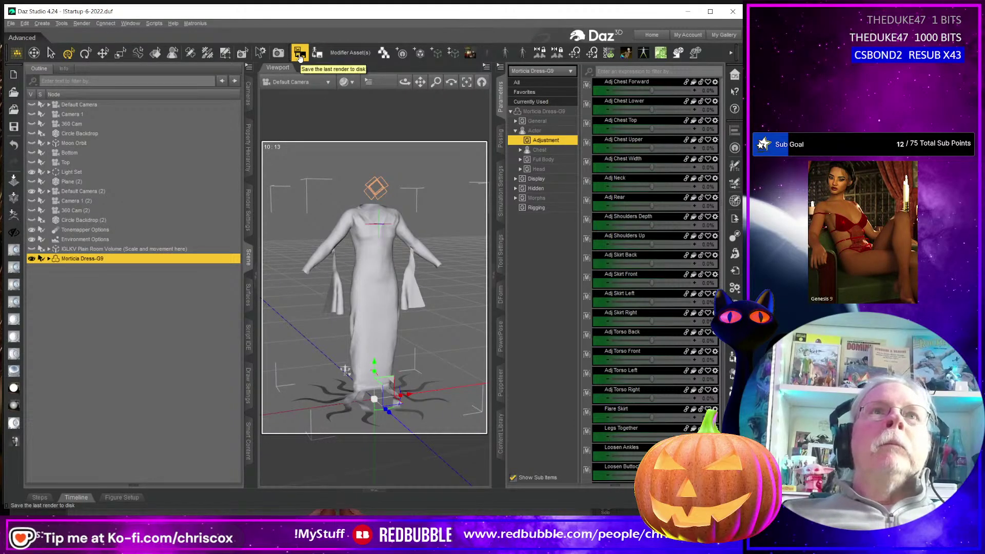
left_click(350, 52)
left_click(565, 145)
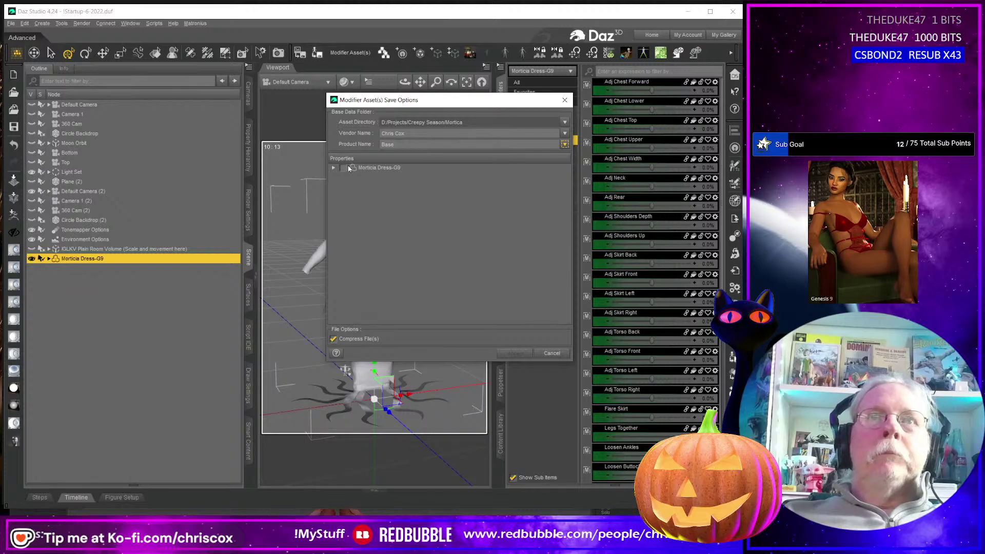
left_click(334, 167)
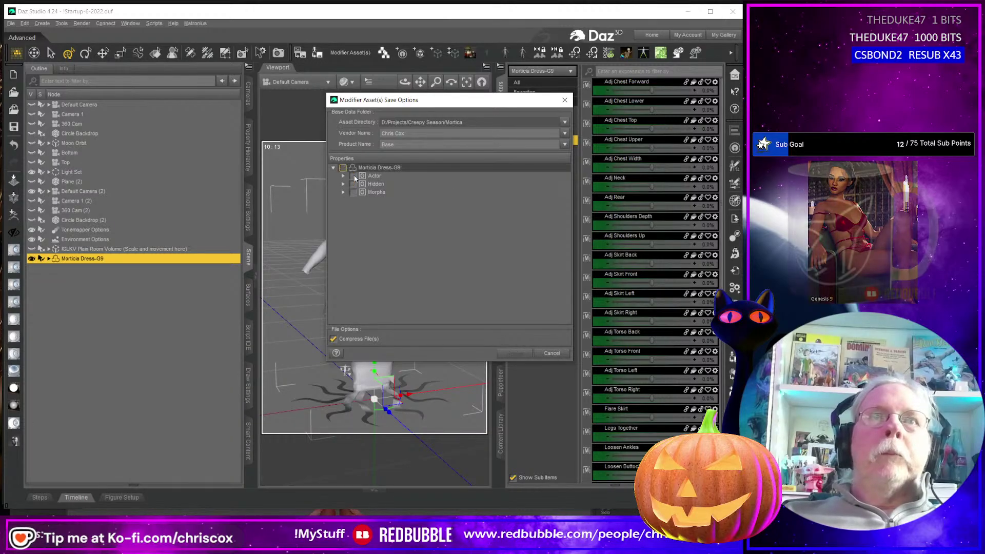
left_click(334, 339)
left_click(343, 176)
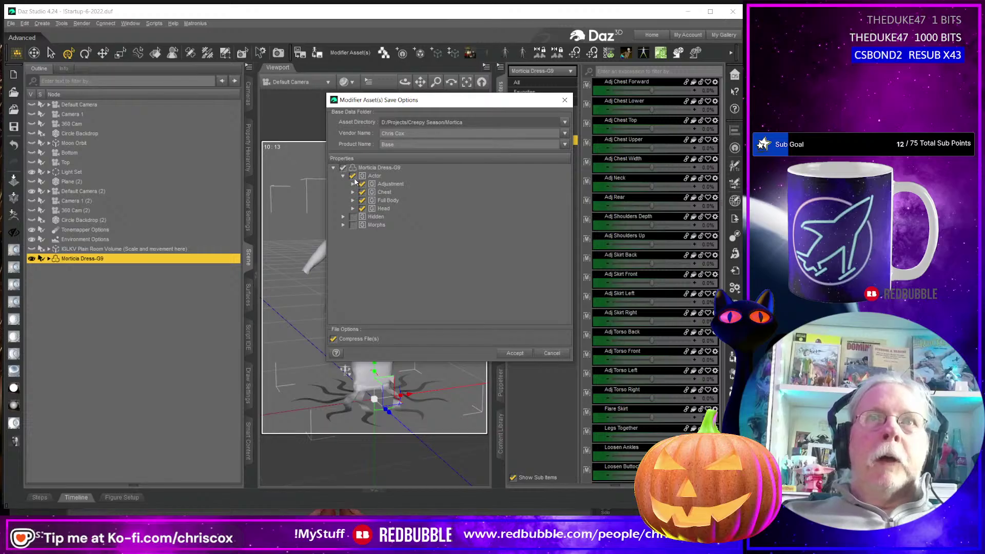
left_click(353, 176)
left_click(353, 184)
scroll(459, 274, "down", 5)
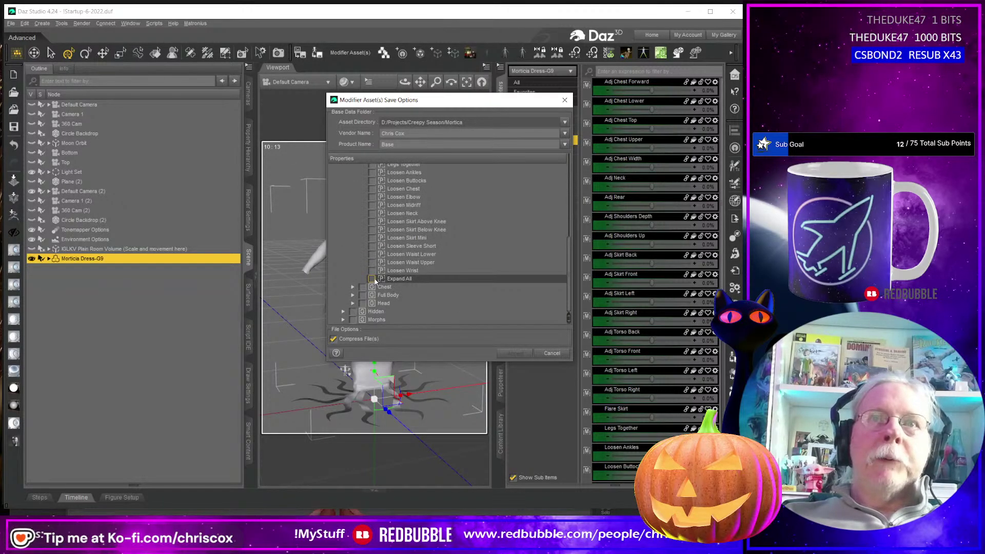
left_click(514, 353)
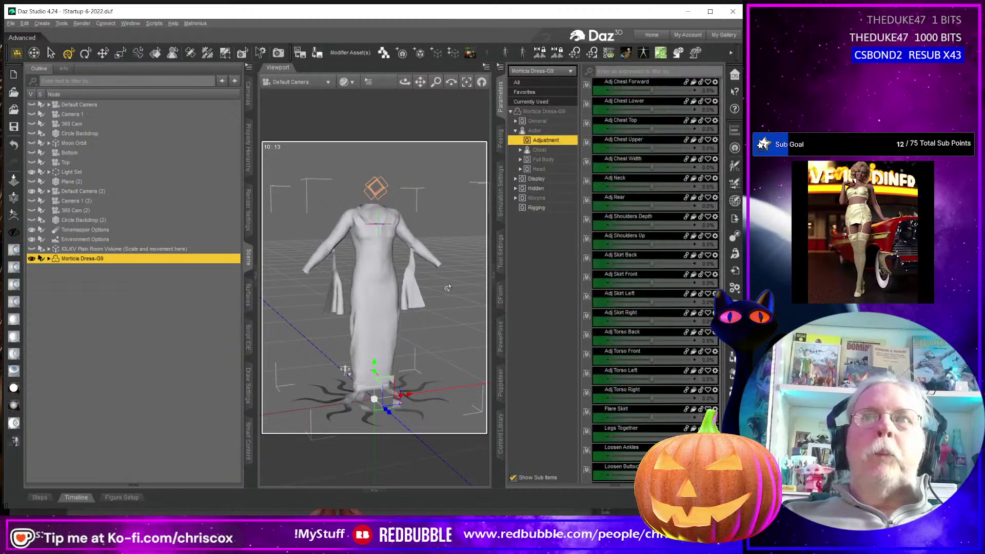
- Delete the Morticia Dress-G9 from the scene and browse to the folder location of the content library's Mortica directory
left_click_drag(435, 293, 416, 294, "alt")
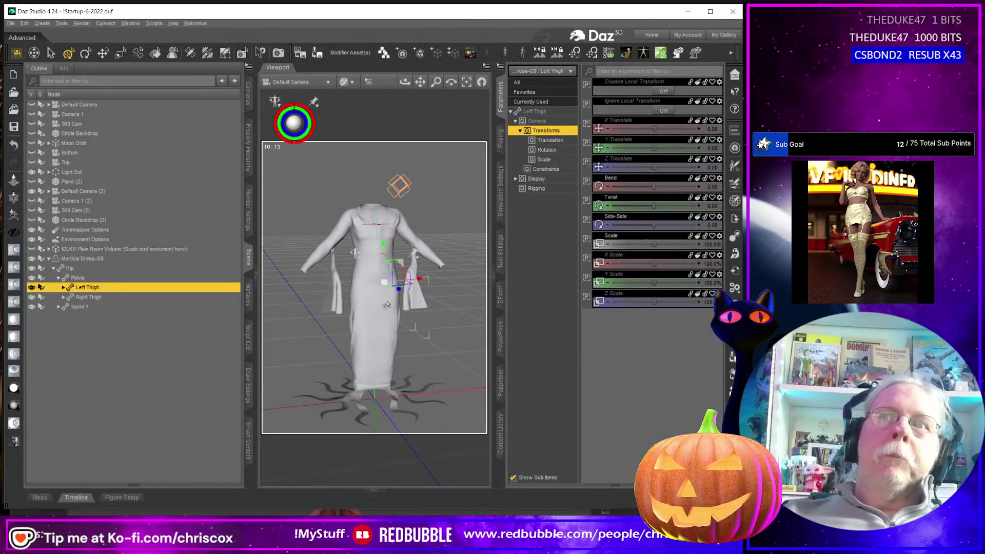
key("Delete")
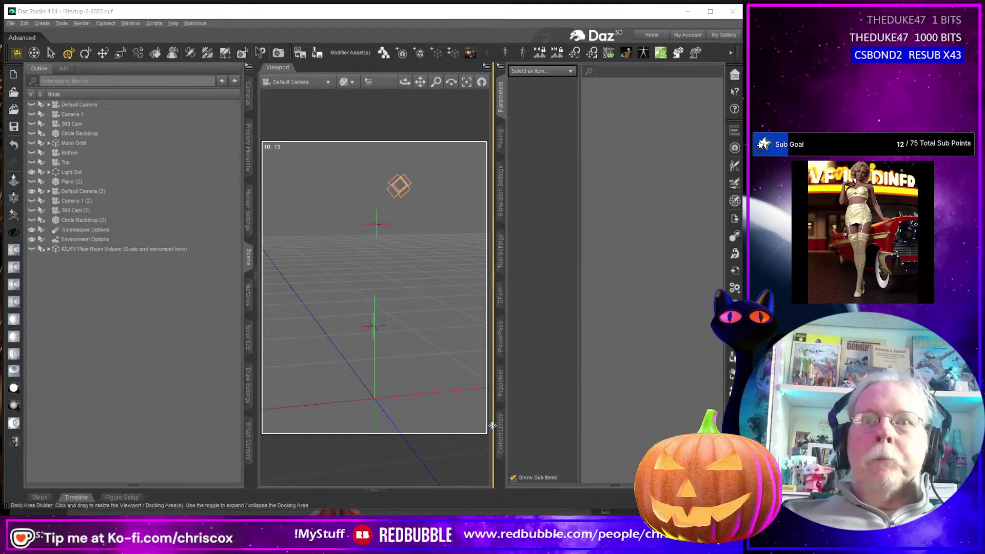
left_click(501, 440)
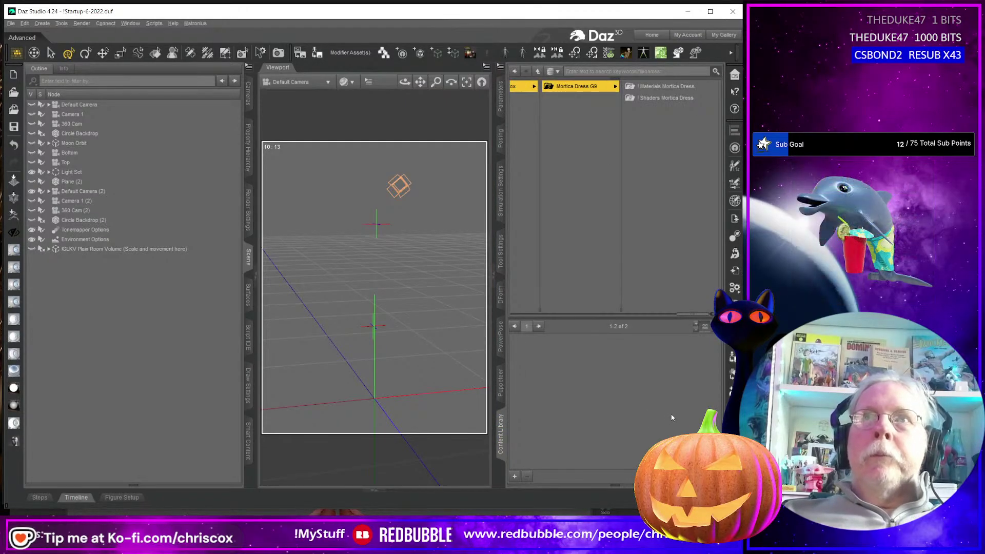
left_click_drag(694, 315, 535, 320)
right_click(610, 304)
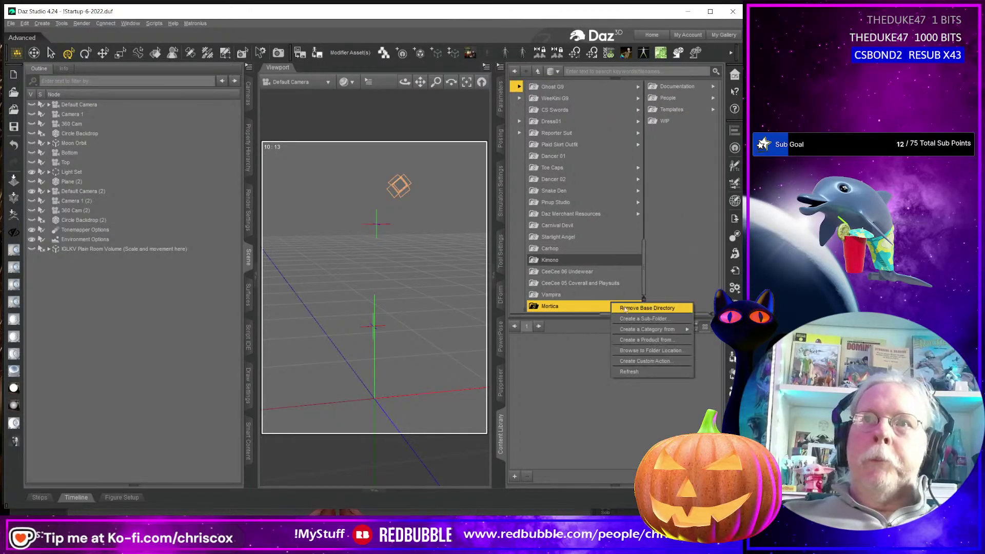
left_click(645, 353)
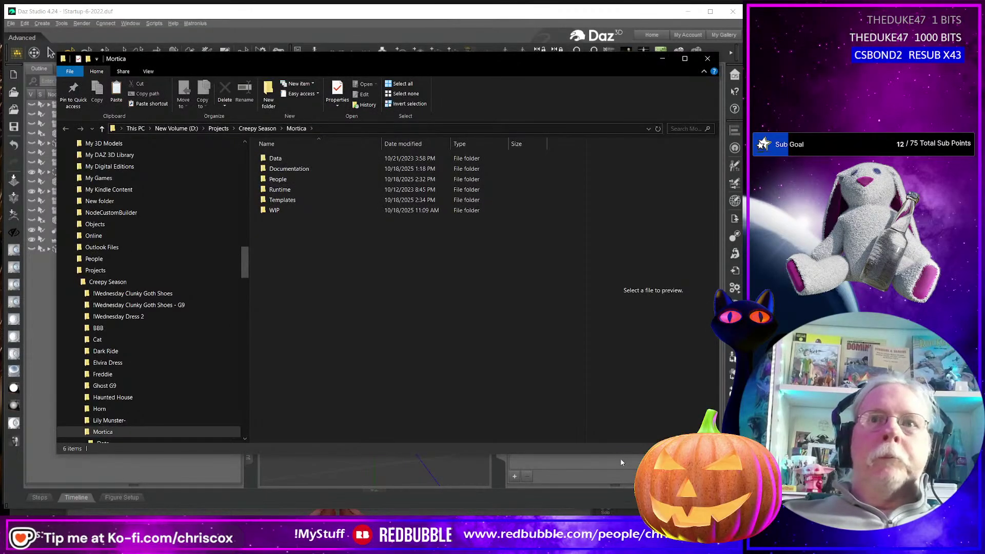
- Return to Daz Studio and open the Mortica Dress G8 Female folder under the Genesis 8 Female clothing, checking its Materials folder
left_click(620, 457)
left_click(671, 88)
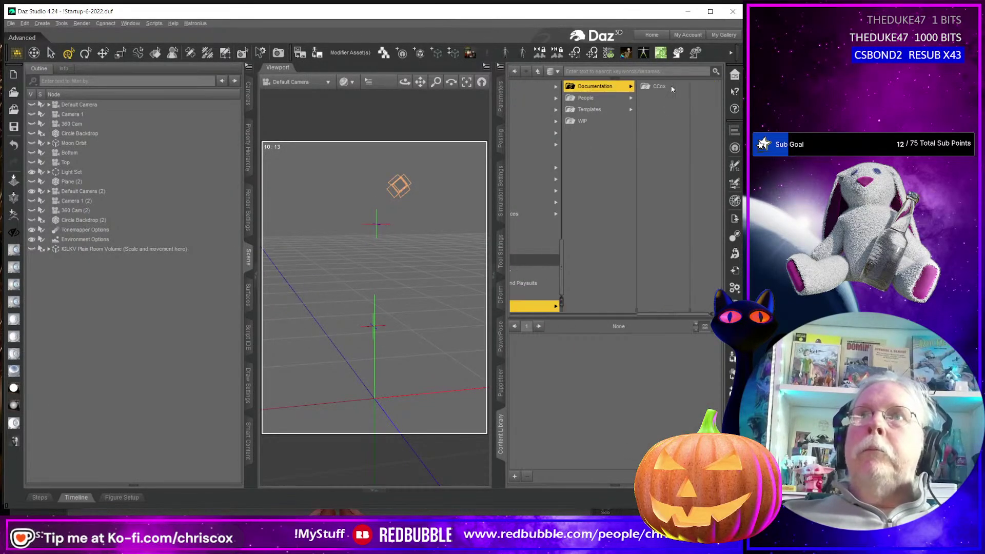
left_click(587, 98)
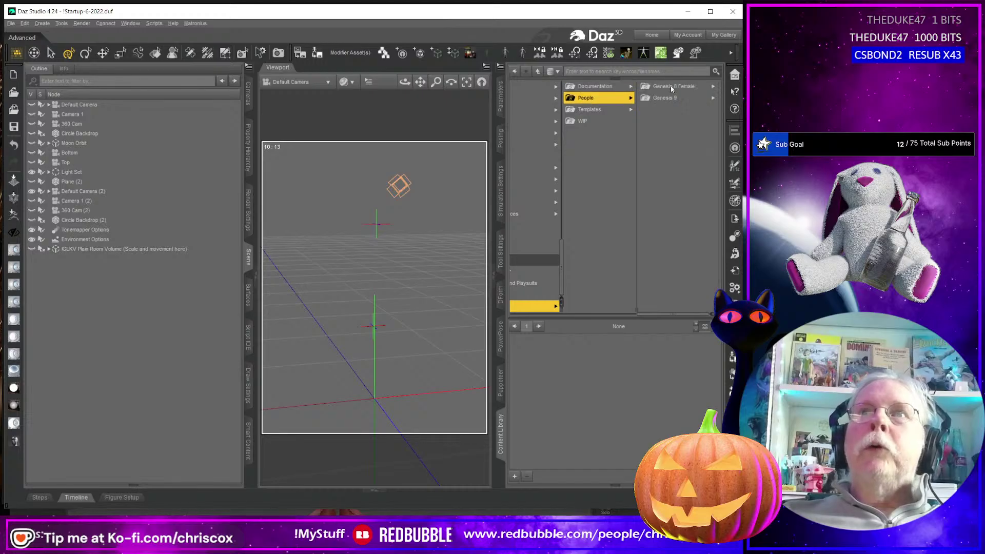
left_click(675, 90)
left_click(675, 90)
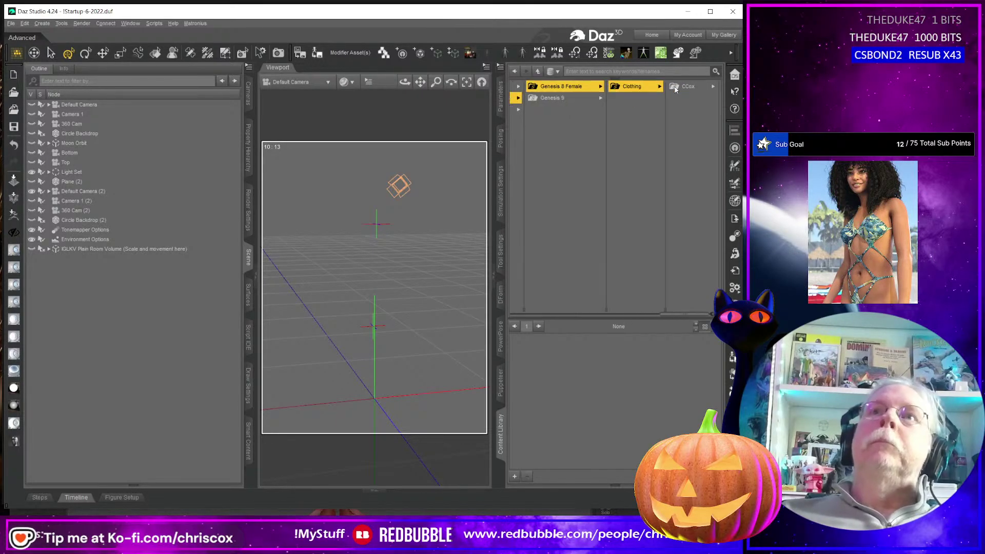
left_click(675, 88)
left_click(676, 88)
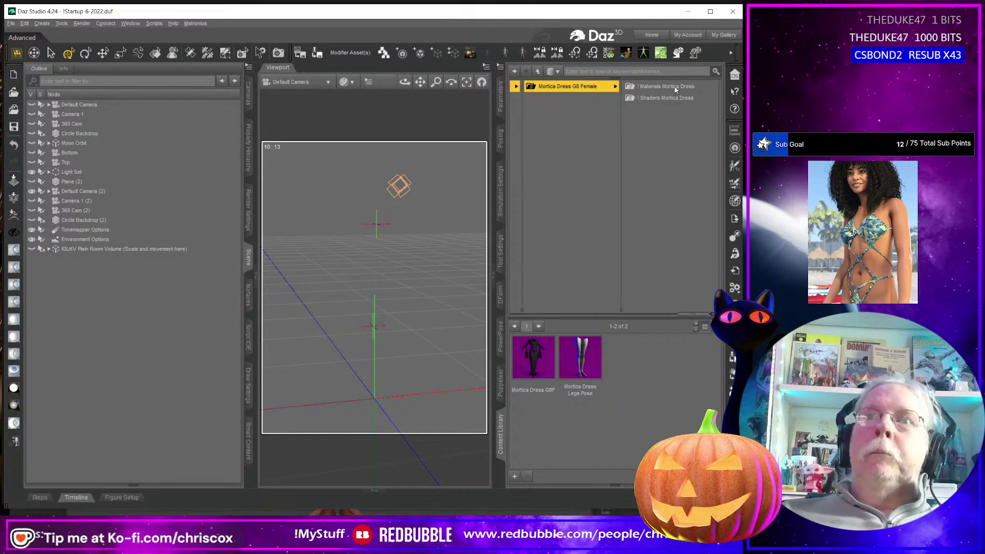
left_click(675, 89)
left_click(676, 89)
left_click(675, 88)
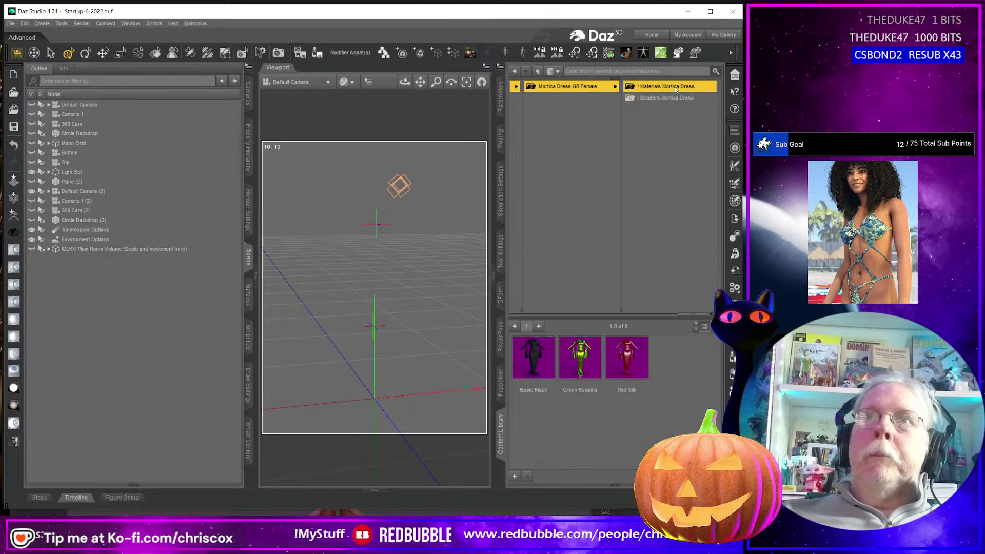
left_click(675, 88)
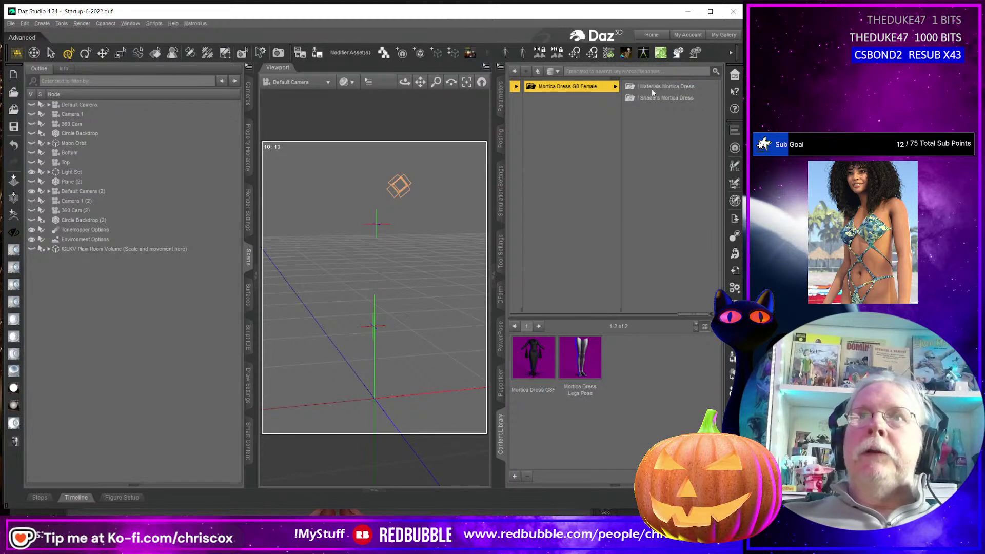
- View the G8 Female dress's materials presets, then switch to File Explorer and open the Mortica Dress G8 Female clothing folder
left_click(662, 86)
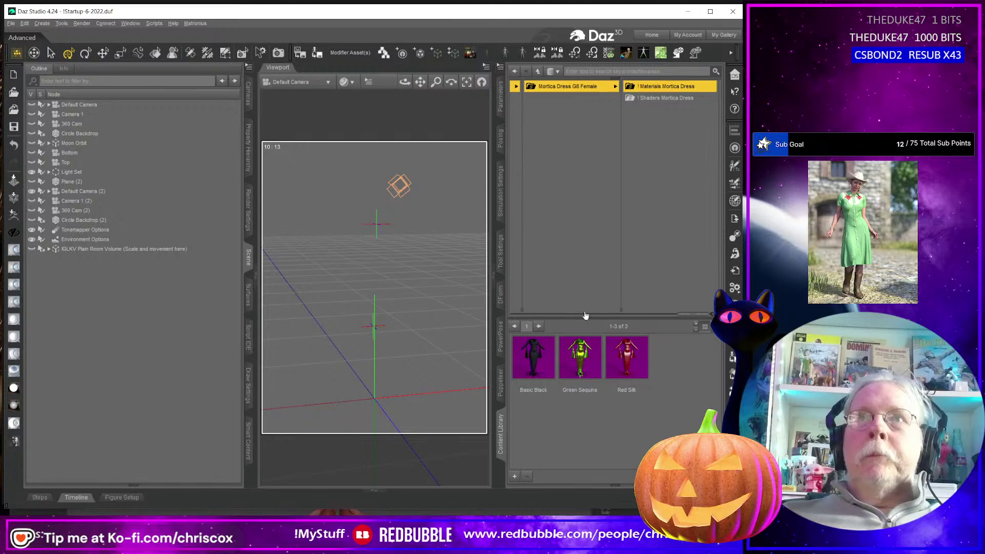
key("alt+Tab")
double_click(300, 179)
double_click(302, 161)
double_click(306, 159)
left_click(308, 160)
double_click(308, 160)
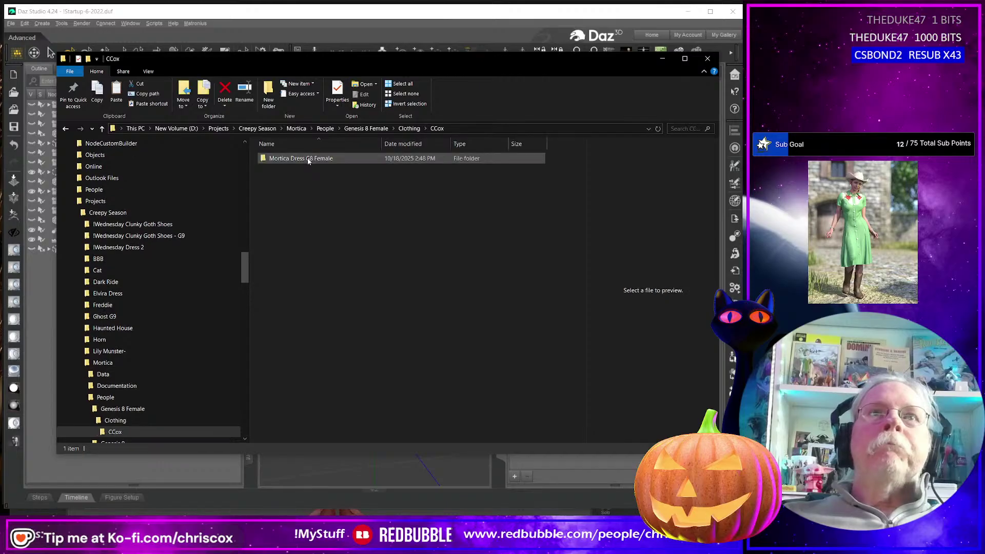
double_click(307, 159)
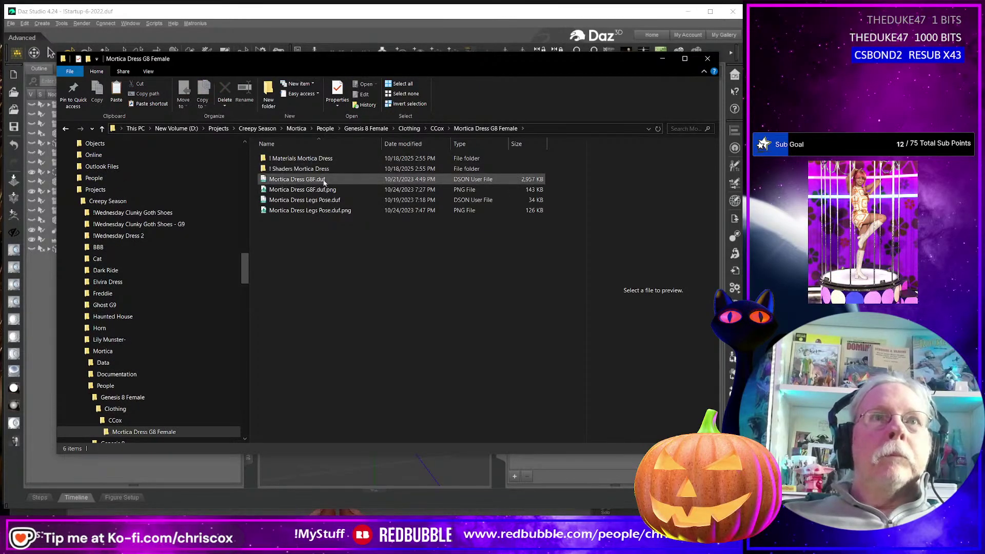
left_click(302, 158)
left_click(300, 168, "shift")
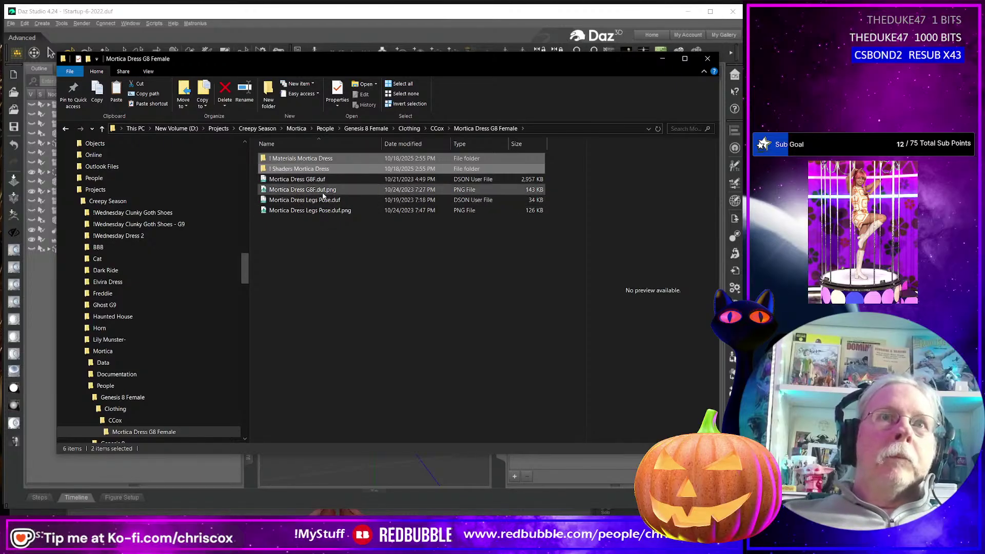
- Rename the G8 Female legs pose files as Mortica Dress Legs Pose G8F.duf and Mortica Dress Legs Pose G8F.duf.png
left_click(319, 201)
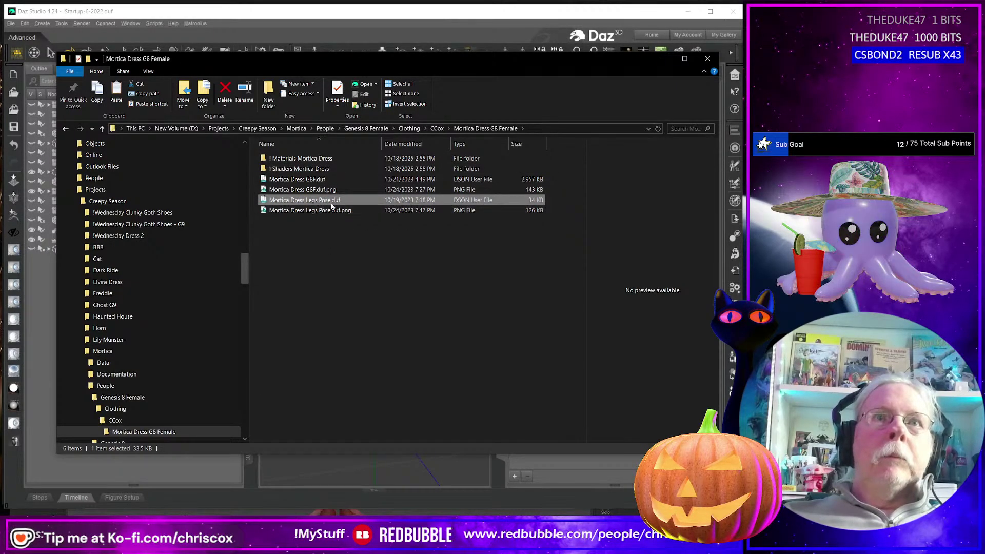
left_click(331, 202)
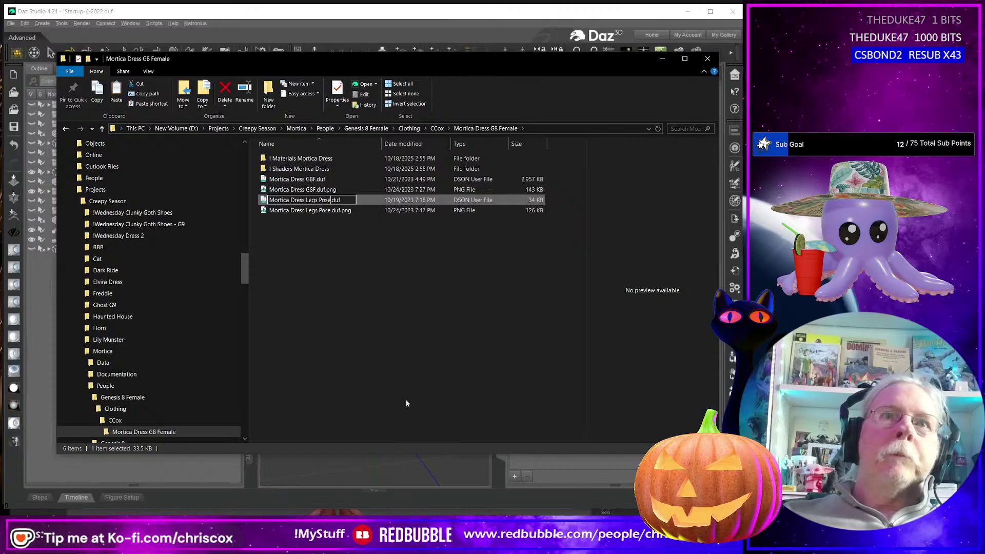
type("G8F")
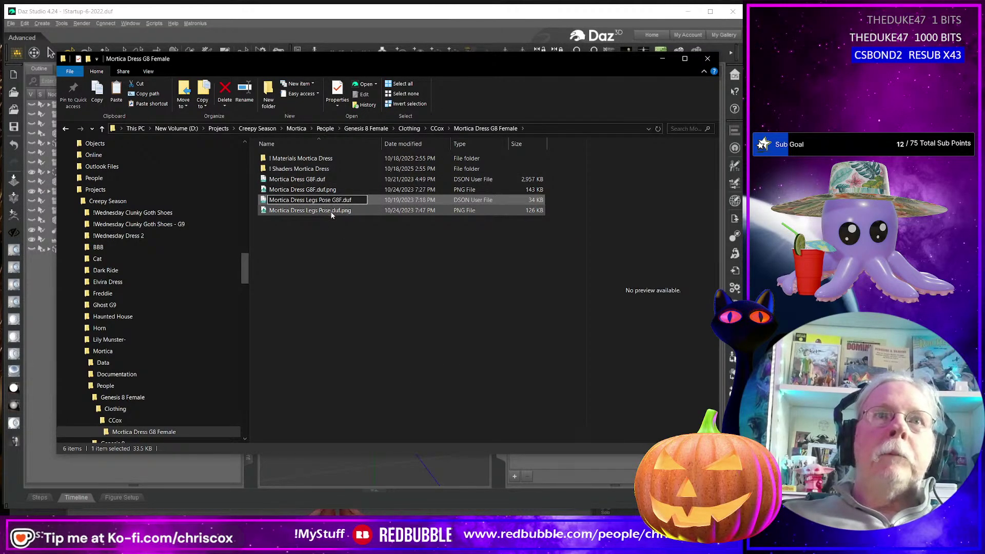
left_click(331, 211)
left_click(333, 212)
left_click(331, 211)
type("G8")
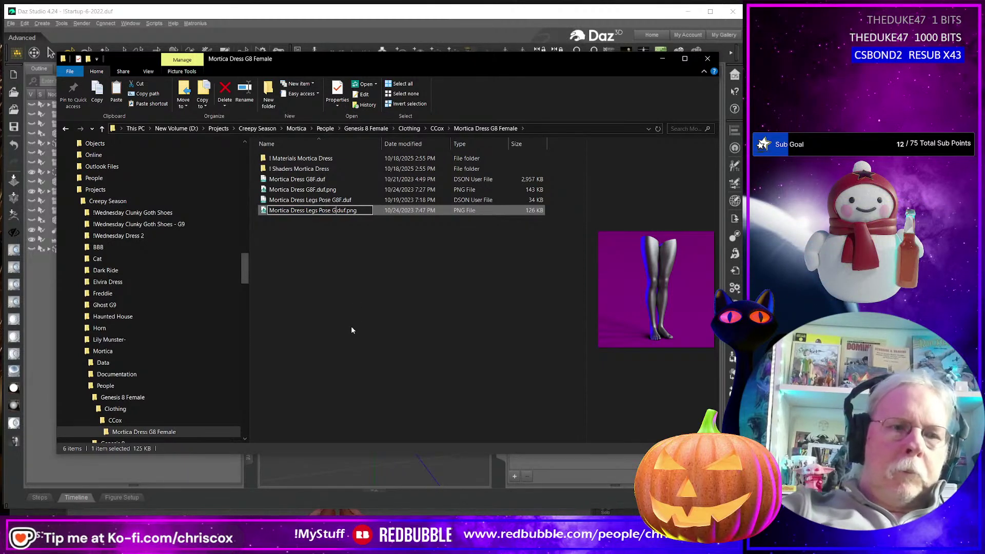
type("F")
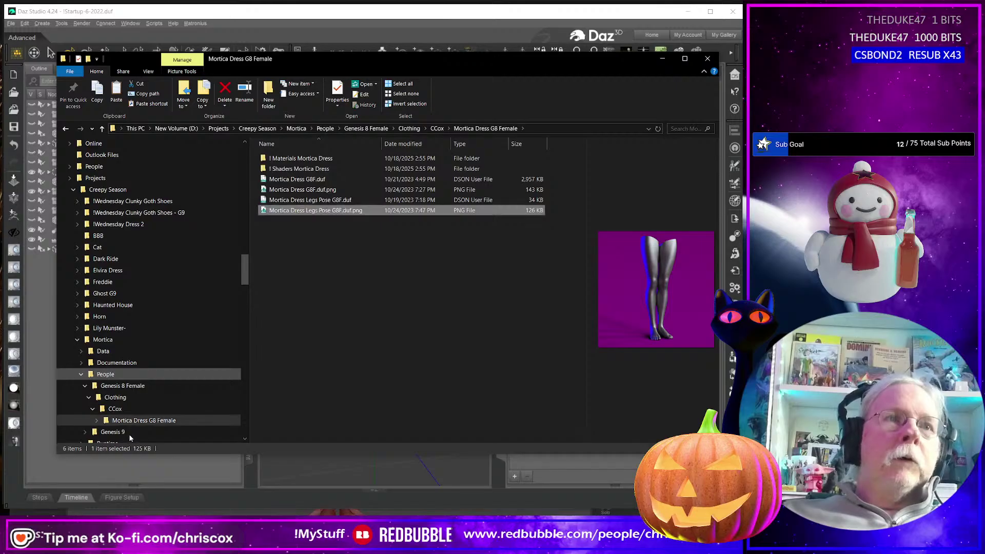
- Examine the files in the Genesis 9 Mortica Dress G9 clothing folder, including its Materials subfolder
scroll(129, 434, "down", 1)
left_click(128, 434)
left_click(123, 388)
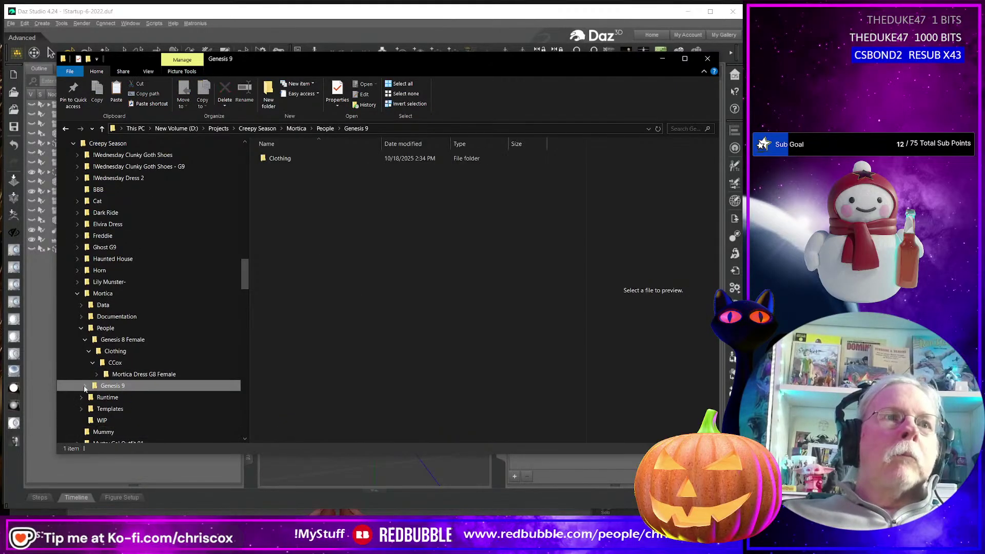
left_click(89, 397)
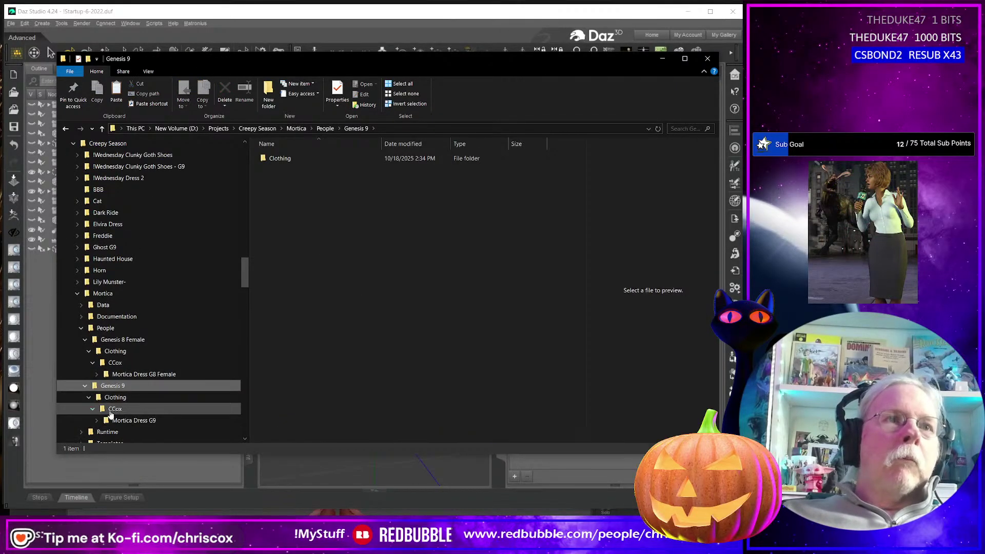
left_click(93, 409)
left_click(133, 420)
right_click(332, 302)
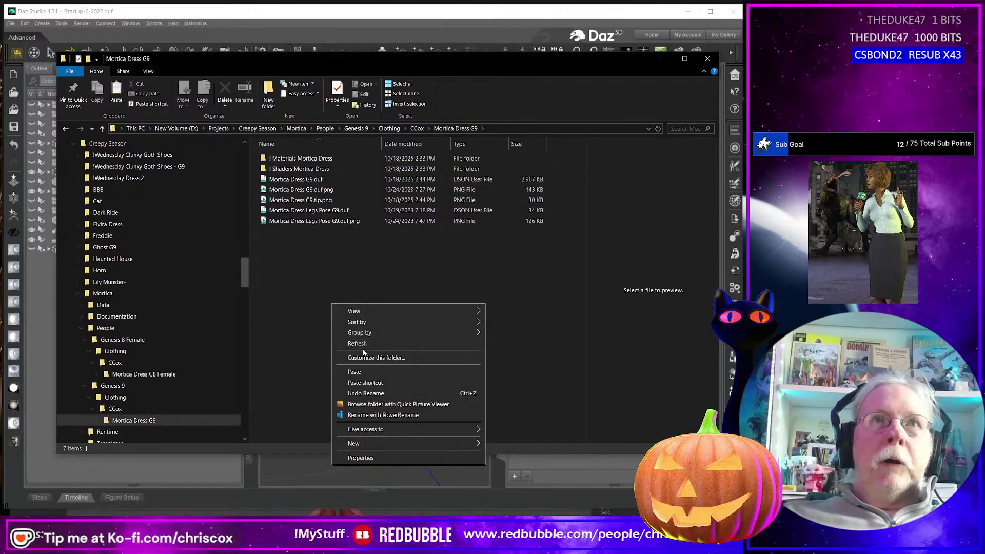
left_click(326, 158)
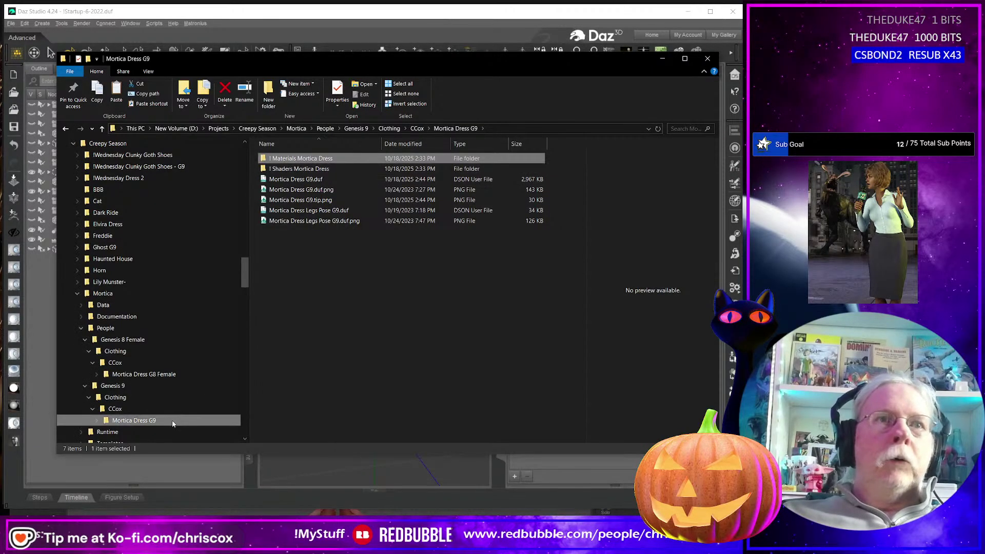
left_click(97, 420)
left_click(146, 431)
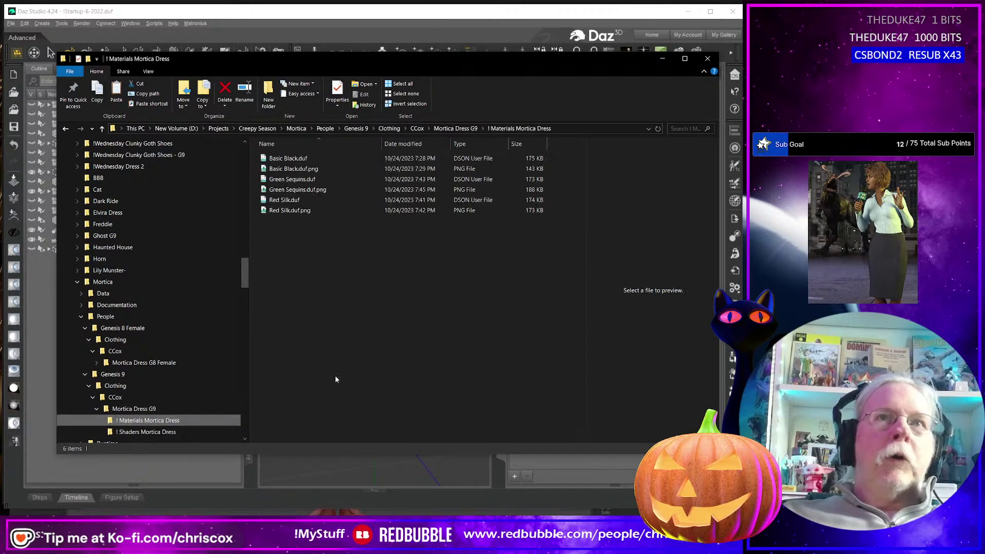
left_click(135, 409)
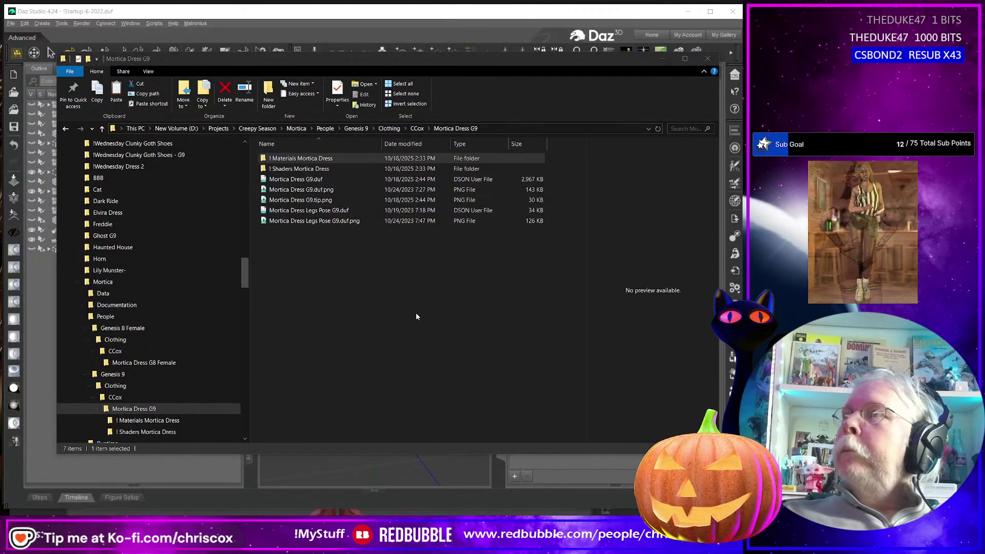
- Switch to Daz Studio, open the Mortica Dress G9 folder under Genesis 9 clothing, and check the dress's preview information
key("alt+Tab")
left_click(580, 359)
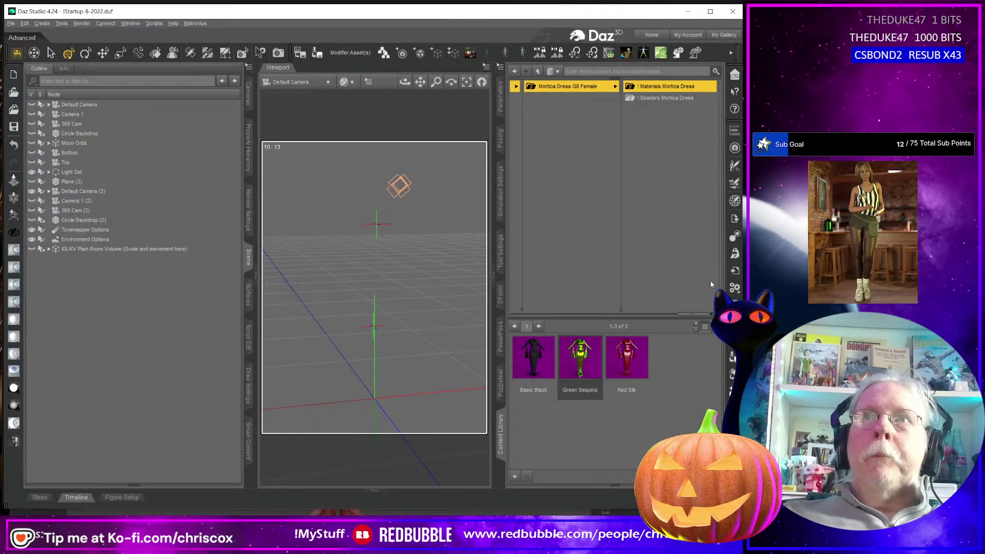
left_click_drag(701, 315, 628, 314)
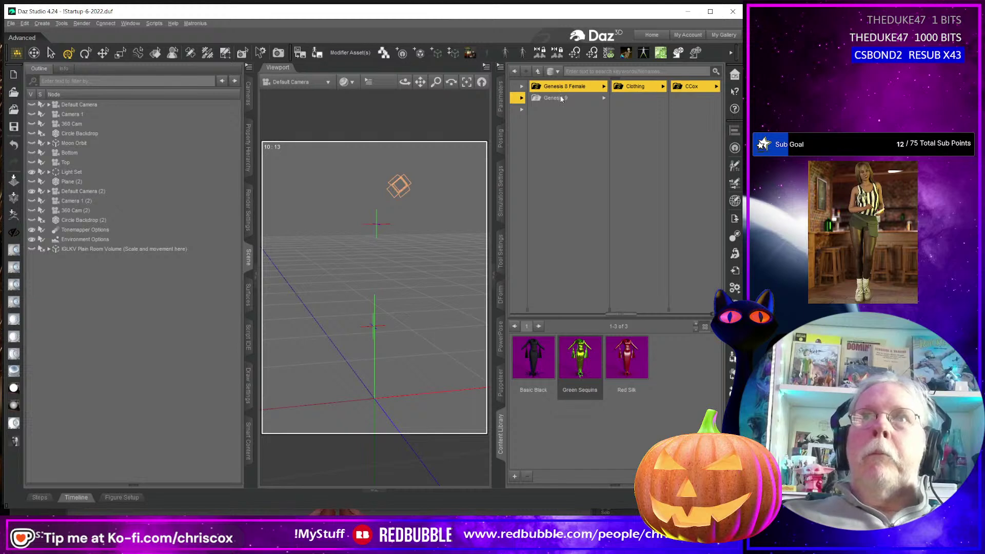
left_click(561, 98)
left_click(636, 87)
left_click(683, 87)
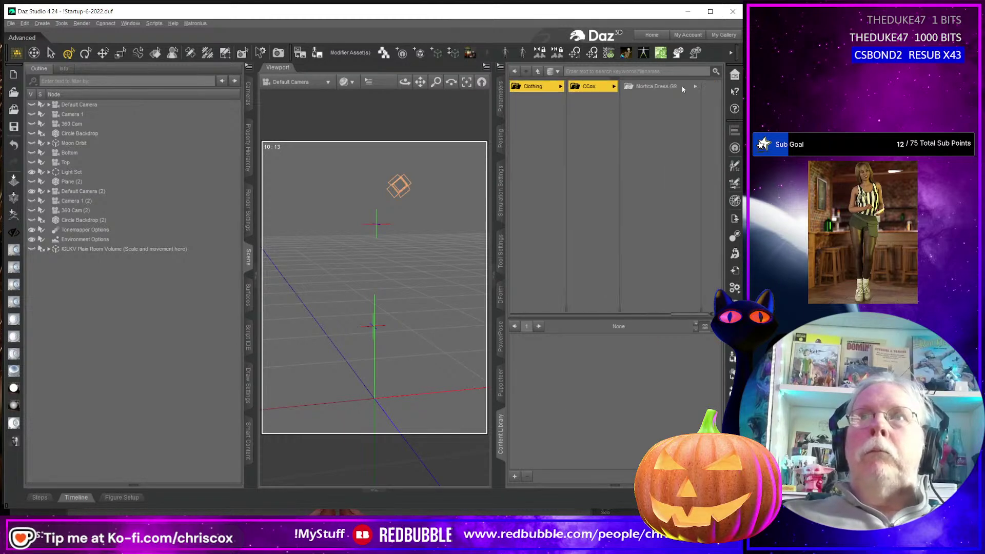
left_click(676, 87)
mouse_move(535, 379)
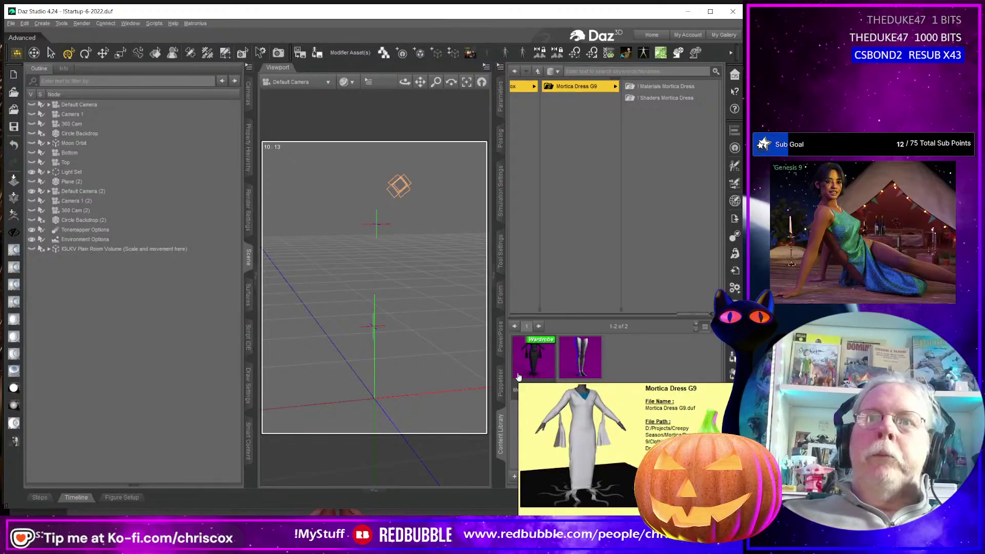
- Switch to File Explorer and delete Mortica Dress G9.tip.png from the Mortica Dress G9 folder
key("alt+Tab")
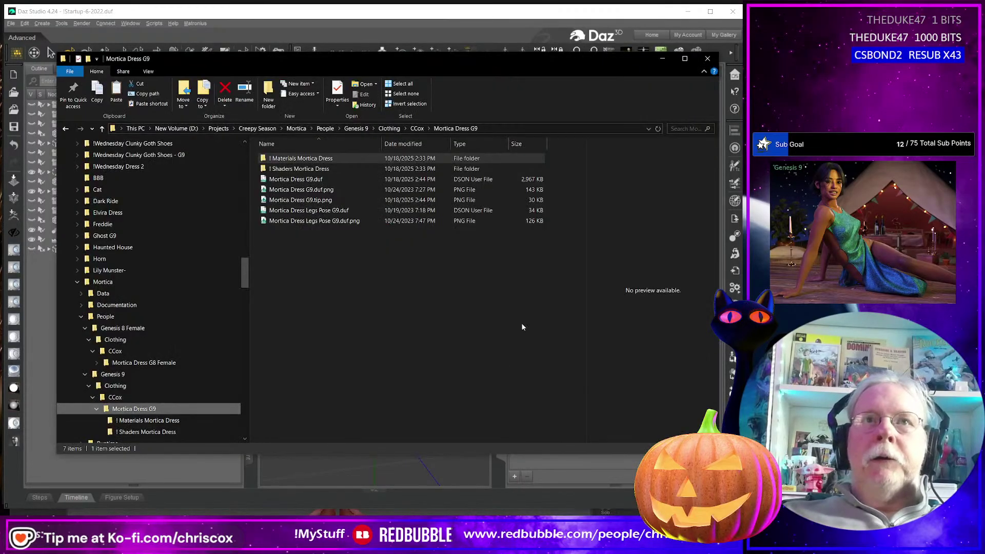
left_click(340, 200)
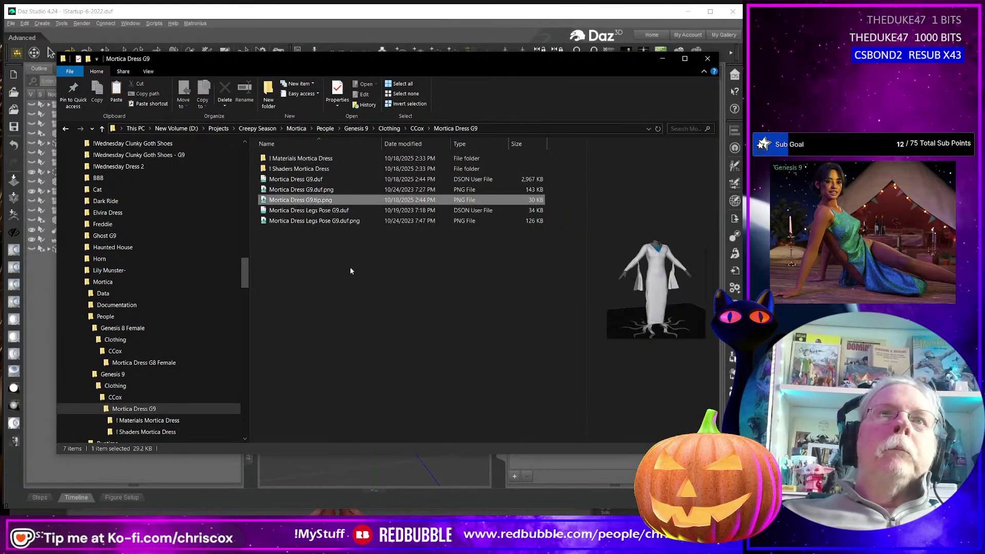
key("Delete")
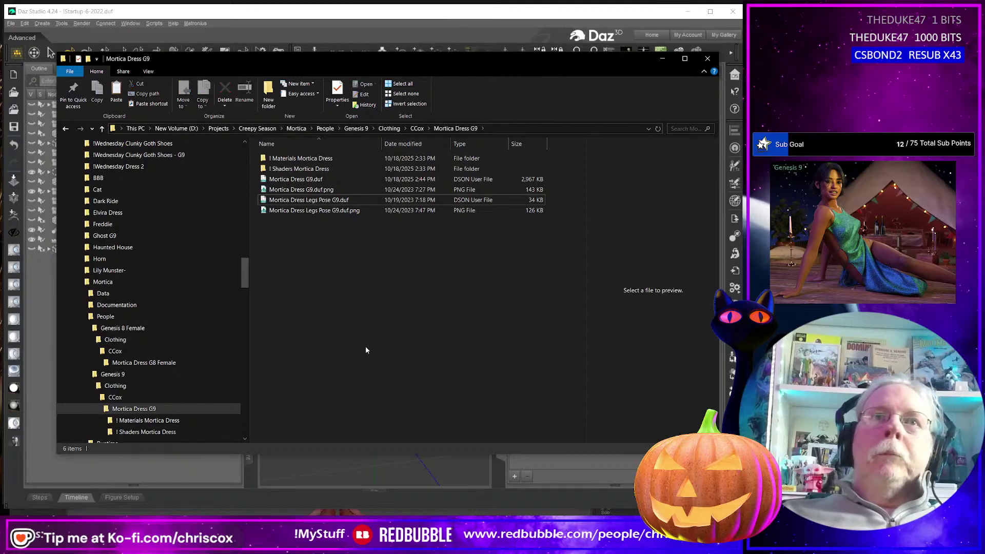
- Return to Daz Studio, refresh the Mortica Dress G9 folder, and recheck the dress's preview
key("alt+Tab")
right_click(592, 441)
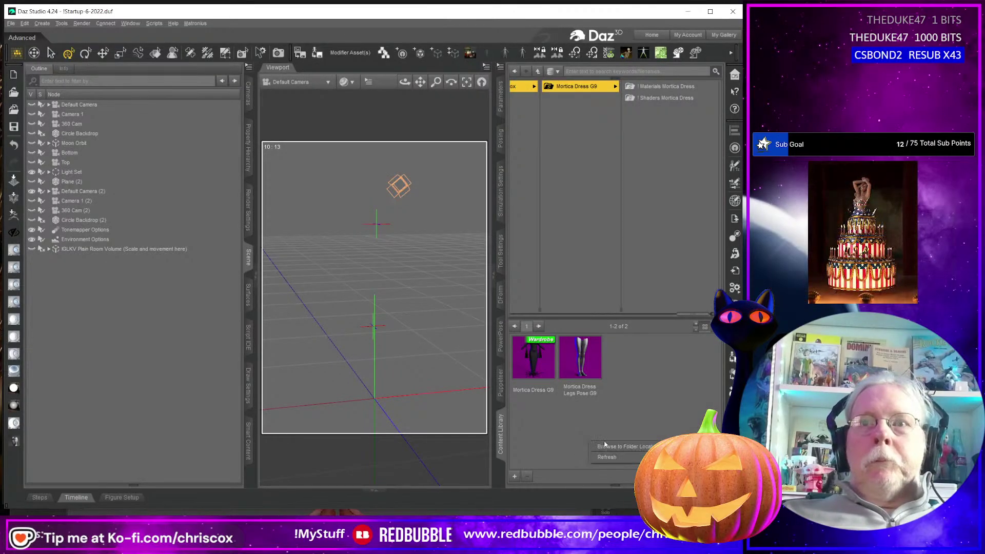
left_click(611, 457)
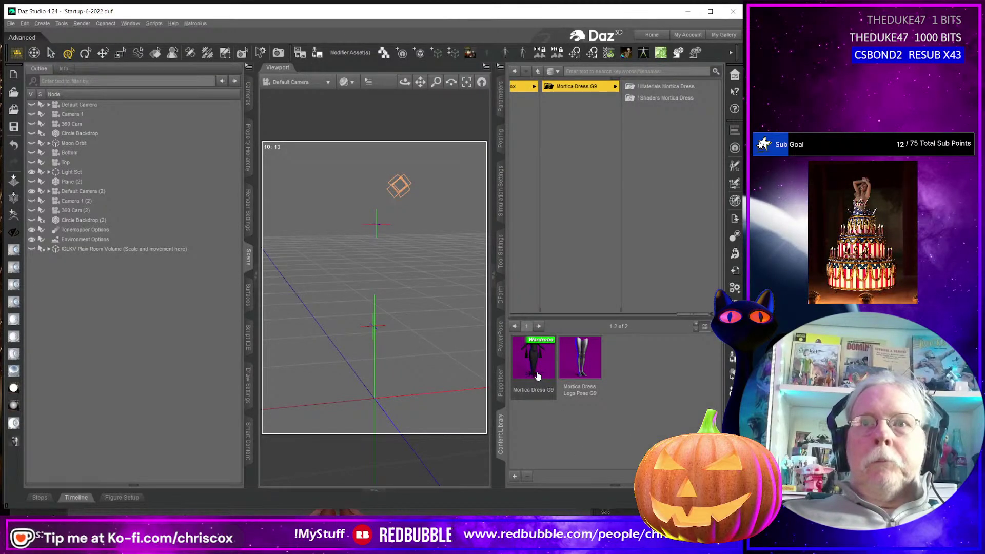
mouse_move(538, 376)
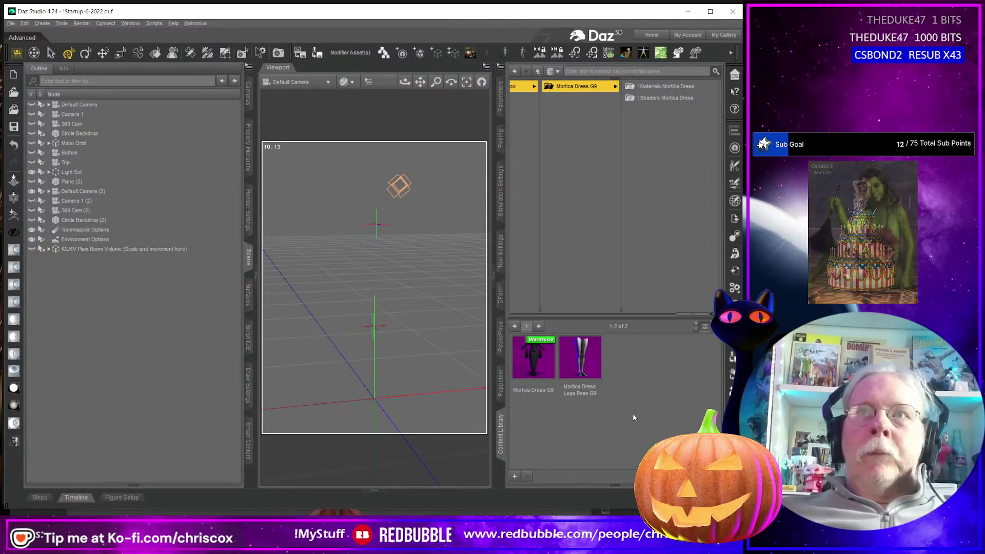
- Switch to File Explorer and create a folder named Morticia Dress inside the creator subfolder of Mortica's Documentation folder
key("alt+Tab")
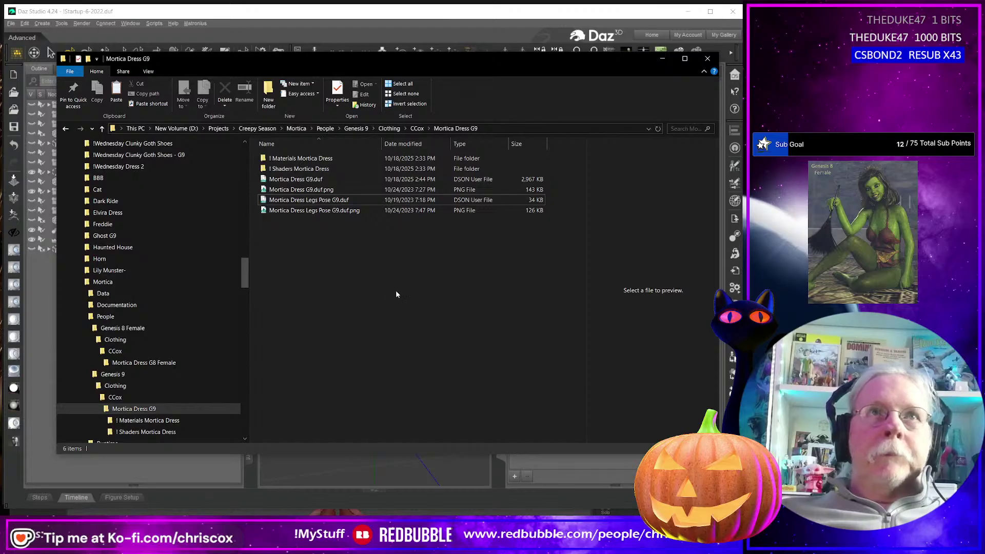
left_click(102, 306)
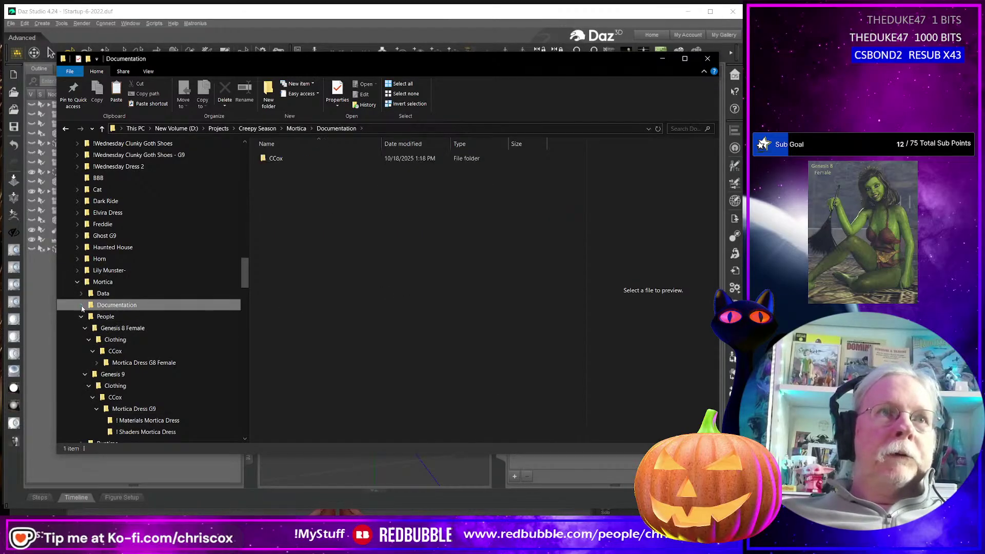
left_click(82, 307)
left_click(133, 317)
right_click(309, 326)
mouse_move(339, 463)
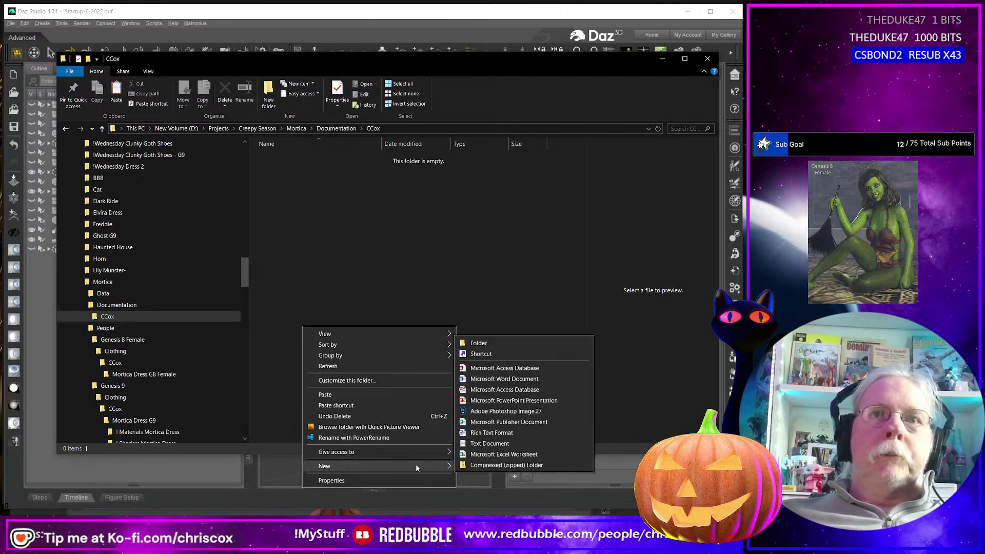
left_click(488, 342)
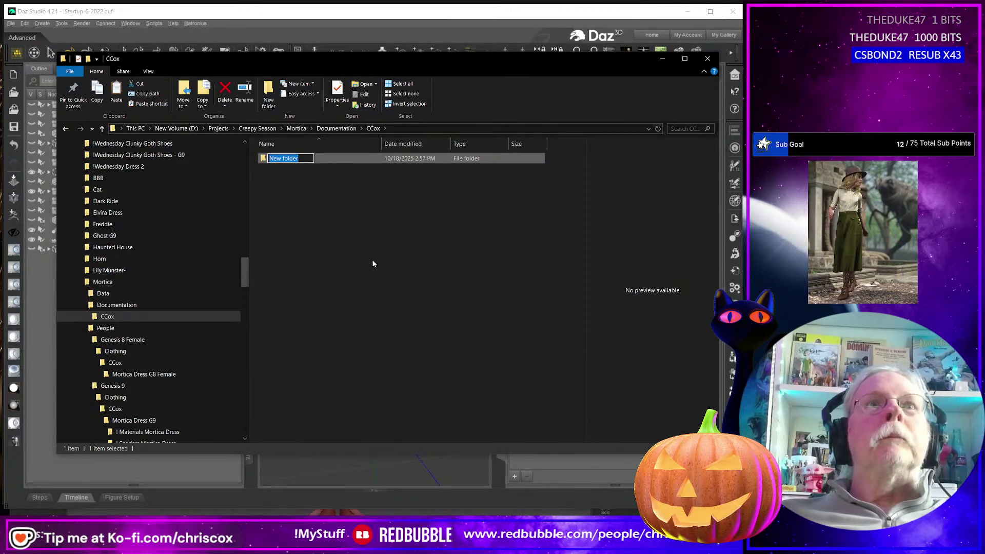
type("M")
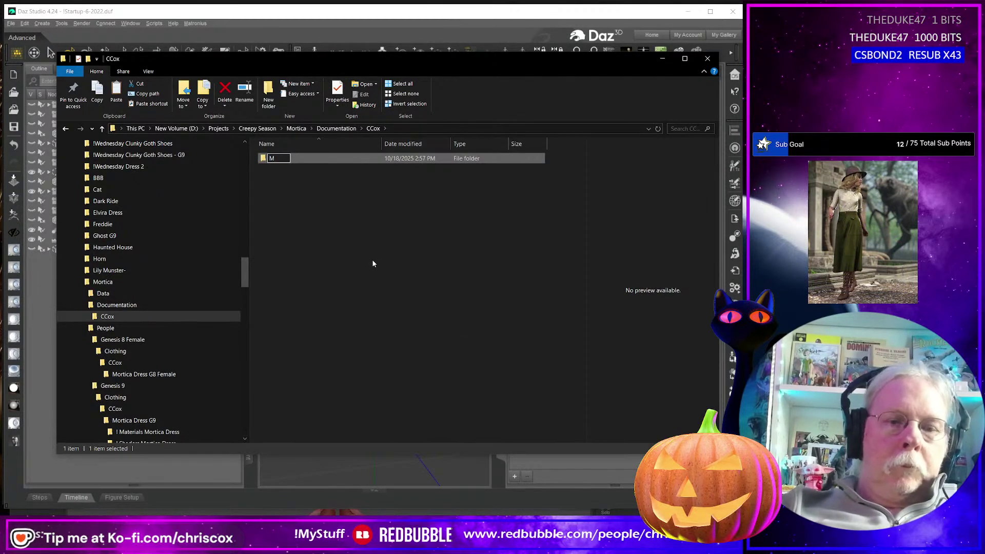
type("orticia")
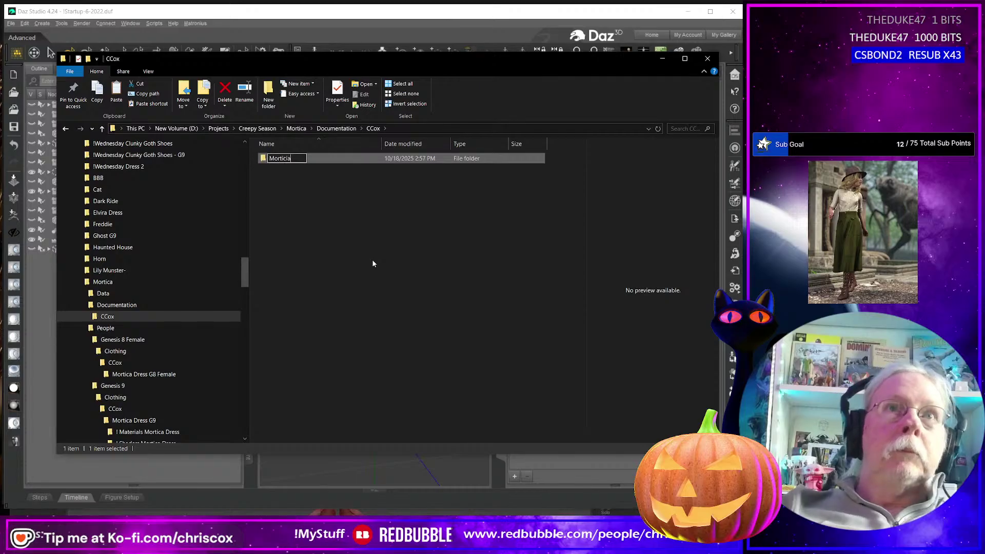
type(" Dress")
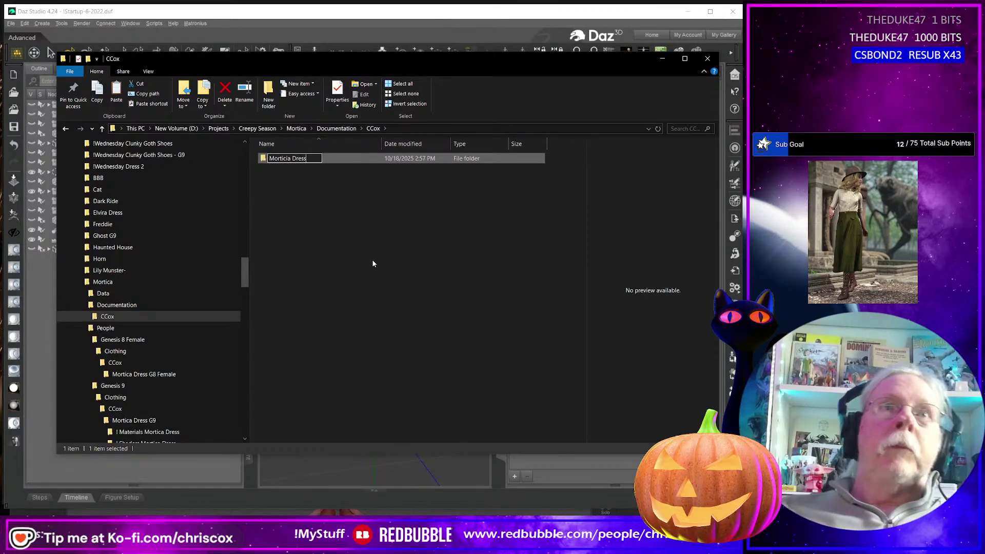
left_click(384, 293)
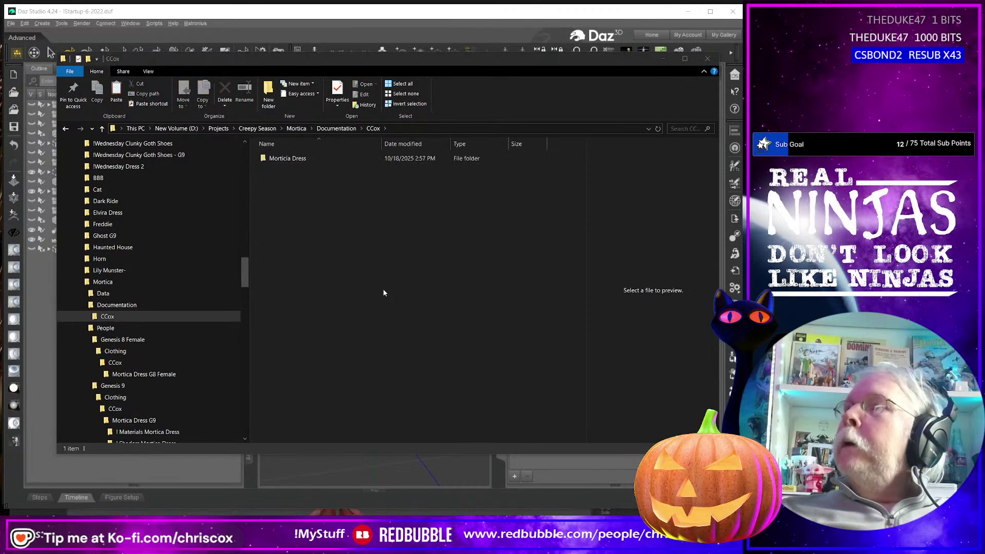
- Switch to EditPad Pro, check the Elvira Dress readme, and return to the Vampira Dress readme
key("alt+Tab")
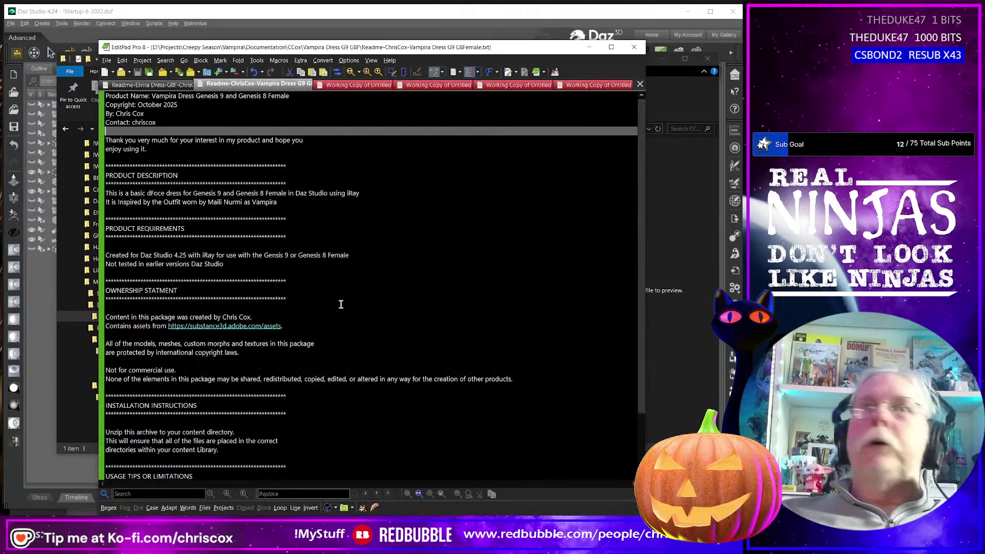
left_click(169, 84)
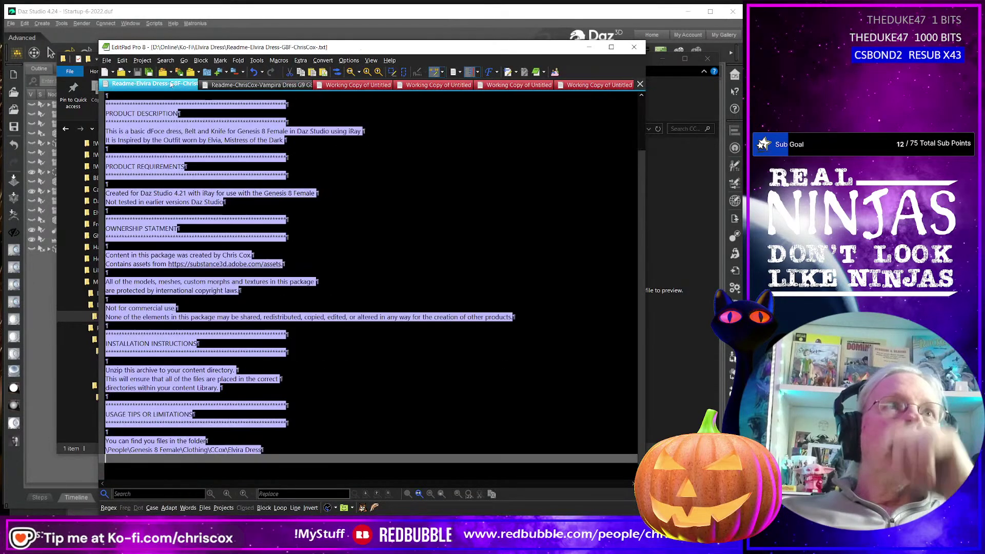
left_click(206, 85)
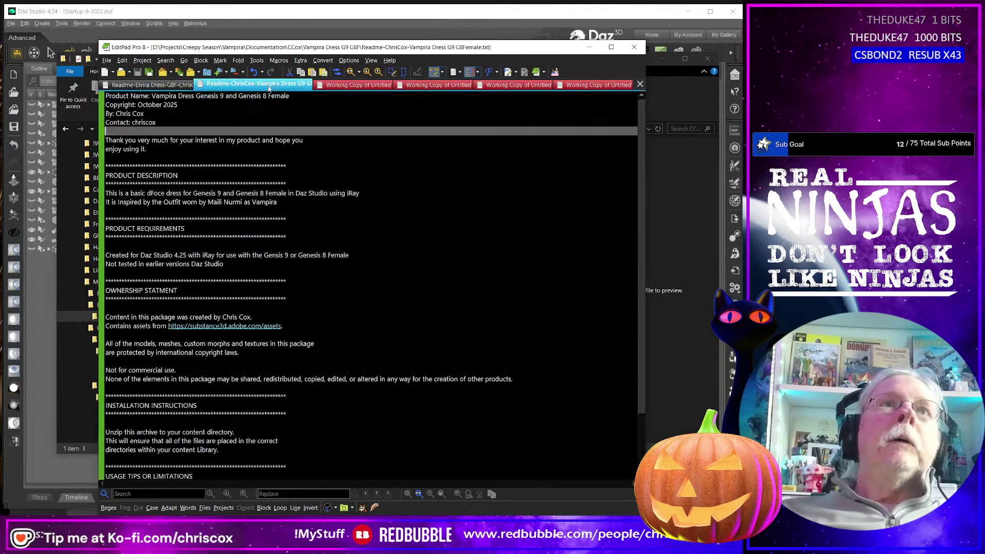
- Start saving a copy of the Vampira readme, with Mortica's Documentation creator subfolder Morticia Dress under Creepy Season as its destination
left_click(114, 62)
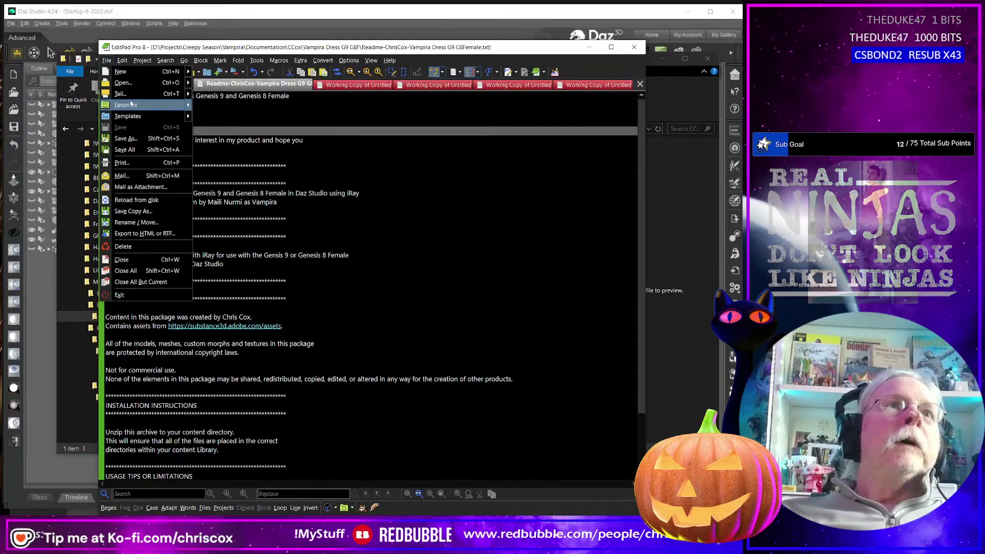
left_click(126, 138)
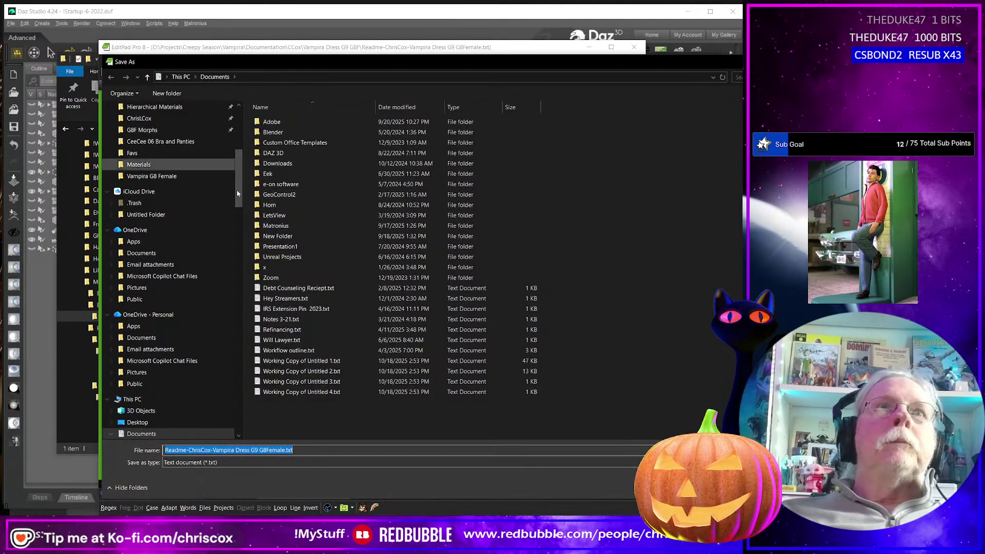
left_click_drag(238, 201, 239, 147)
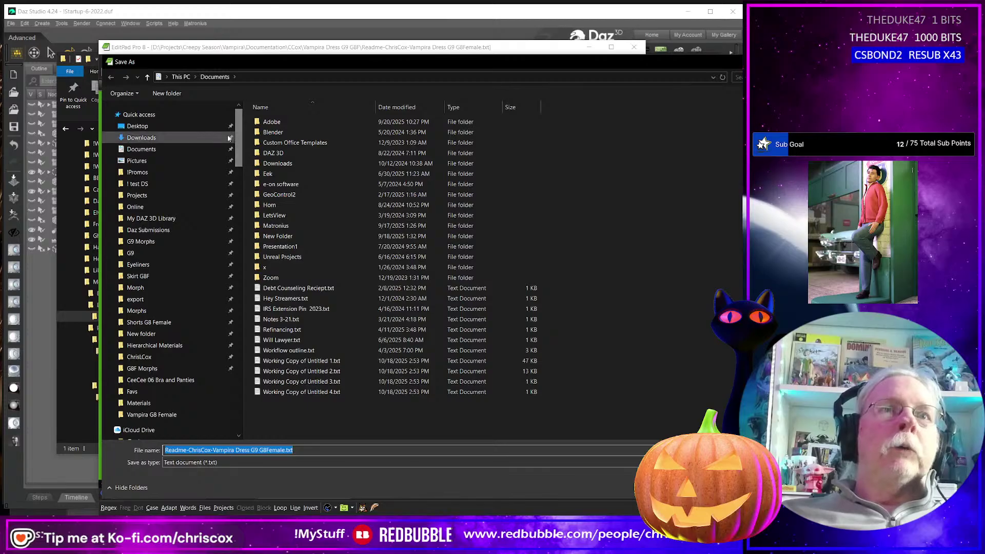
left_click(164, 196)
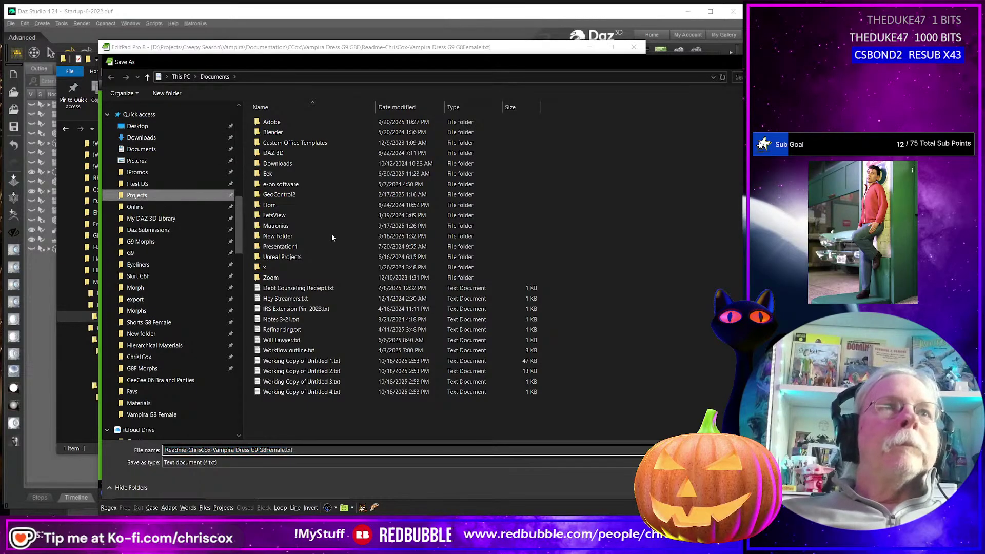
scroll(368, 261, "down", 11)
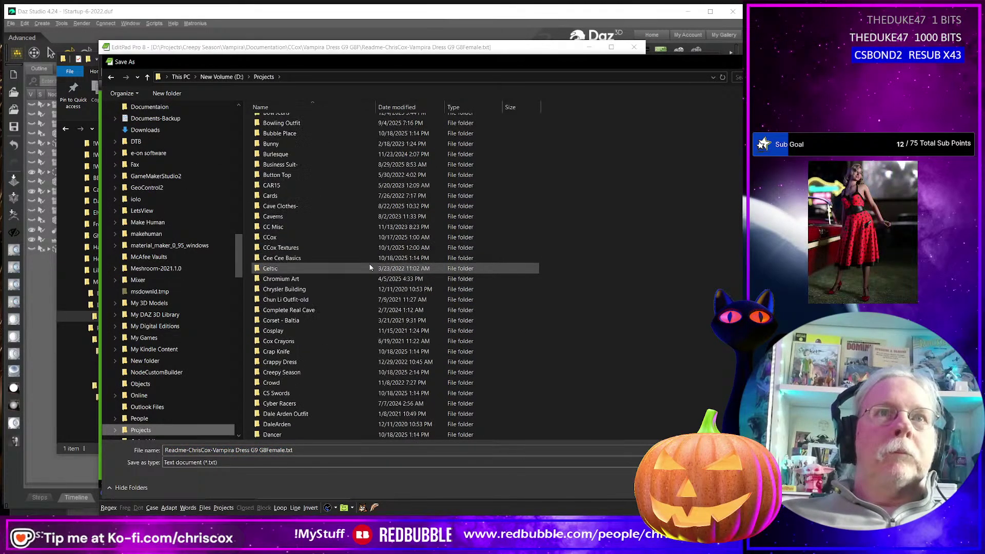
double_click(300, 372)
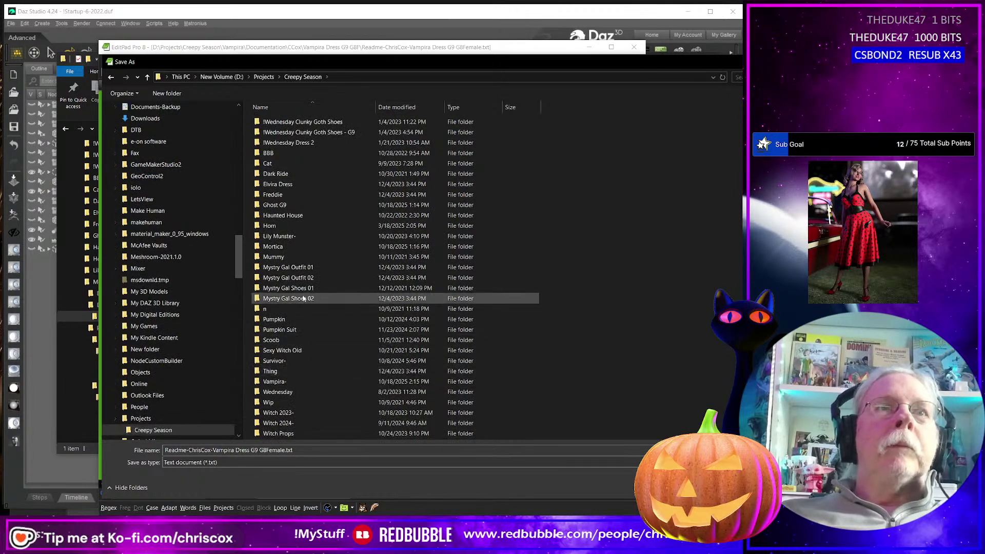
double_click(278, 246)
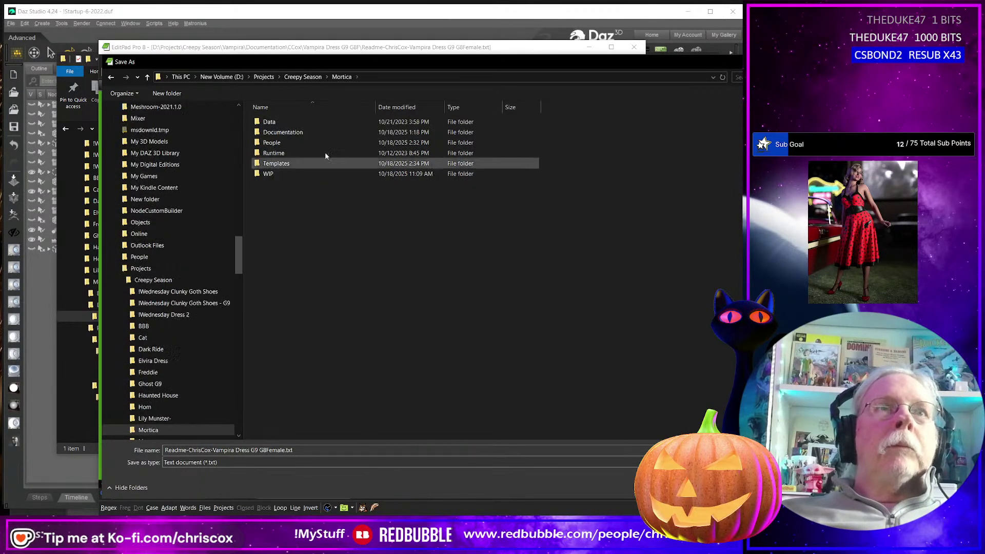
double_click(279, 132)
double_click(277, 124)
double_click(277, 125)
- Replace Vampira with Morticia in the readme's file name and save the copy
left_click(217, 449)
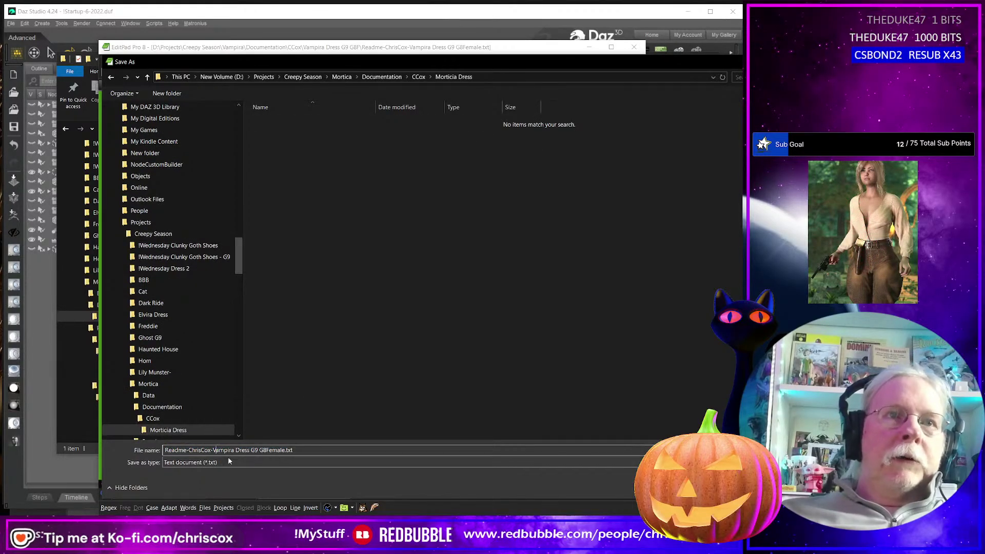
type("Mort")
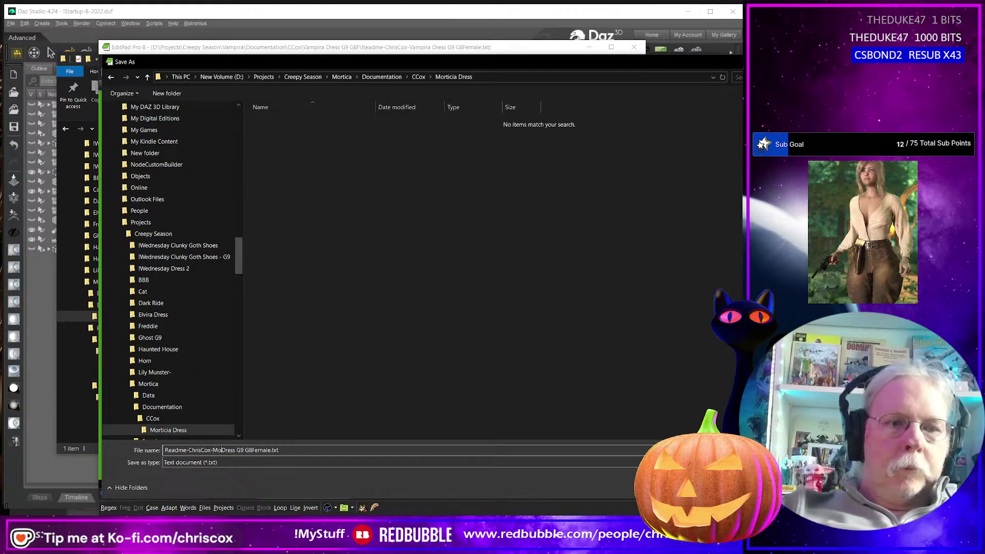
type("icia")
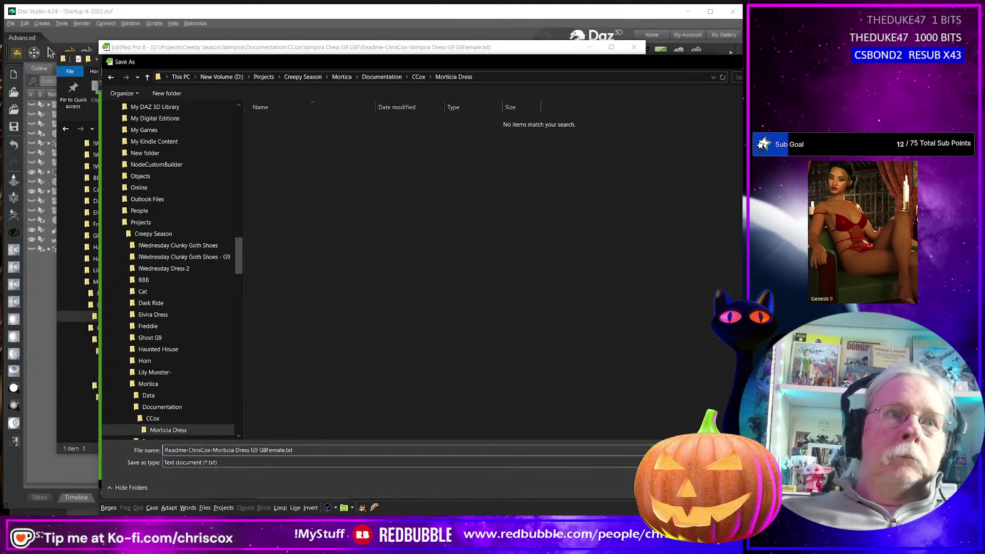
key("Return")
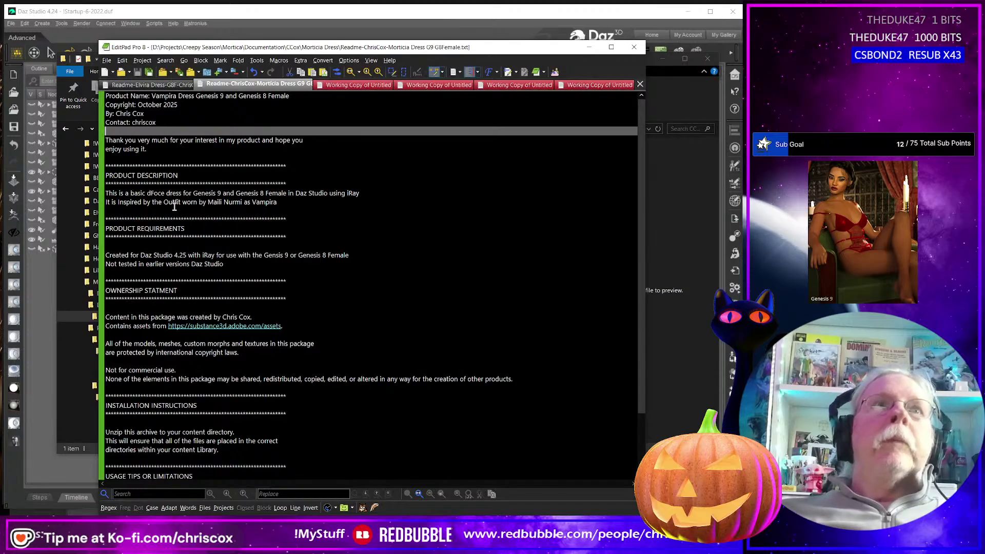
- Replace Vampira with Mortica in the readme's Product Name line
left_click(181, 98)
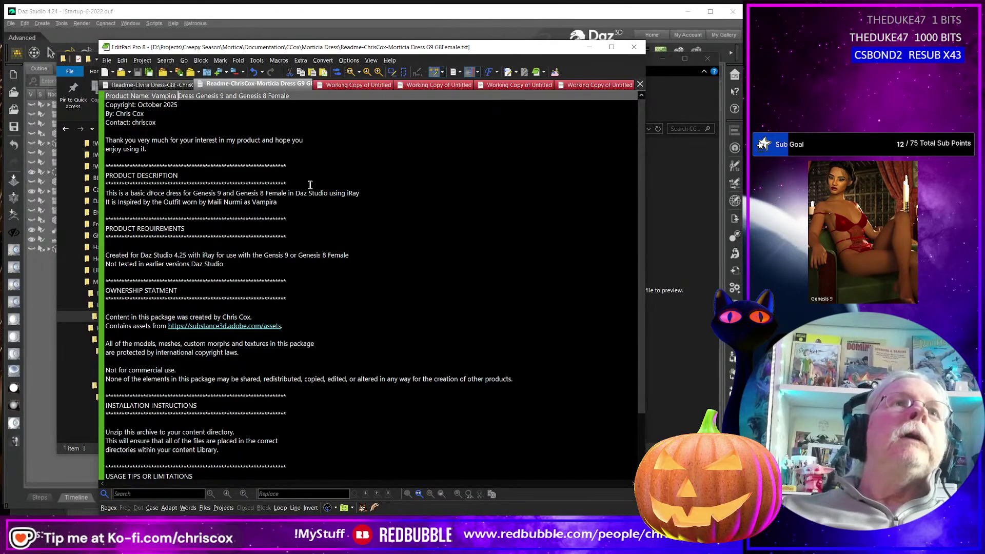
key("shift+Left")
key("shift+Left")
key("shift+Left")
key("shift+Left")
key("shift+Left")
key("shift+Left")
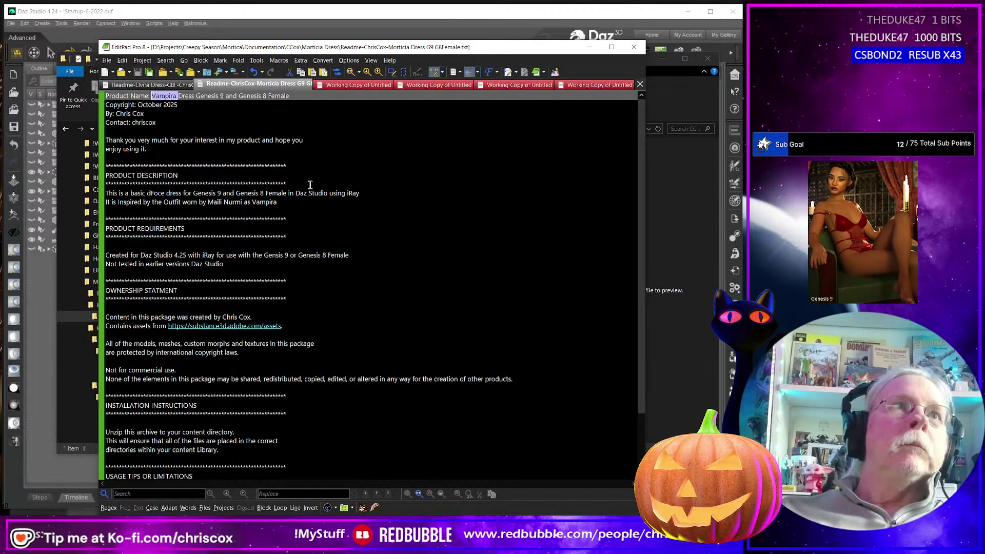
type("Mortic")
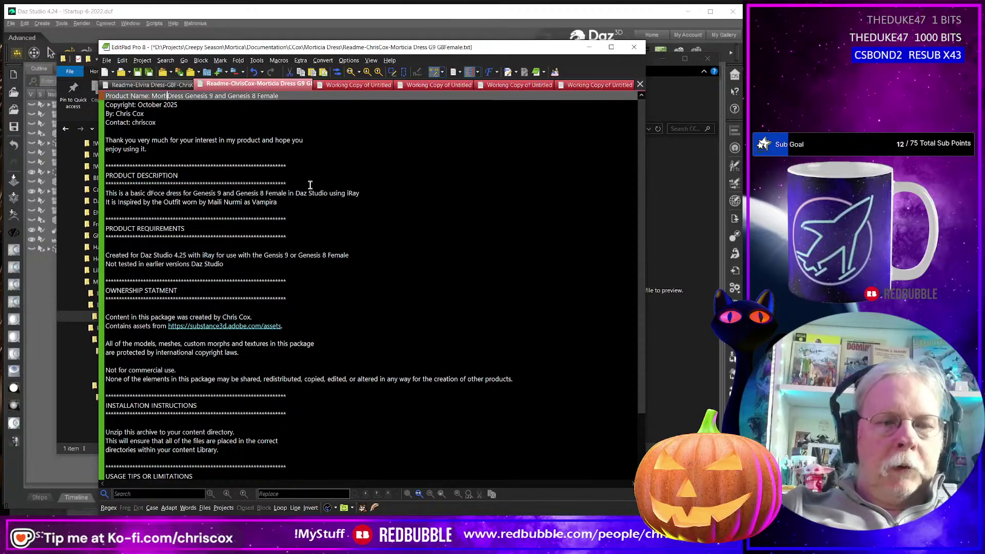
type("a")
- Replace the outfit credit in the product description with "worn by Morticia in the 1960s TV show Addams"
key("Down")
key("Down")
key("Down")
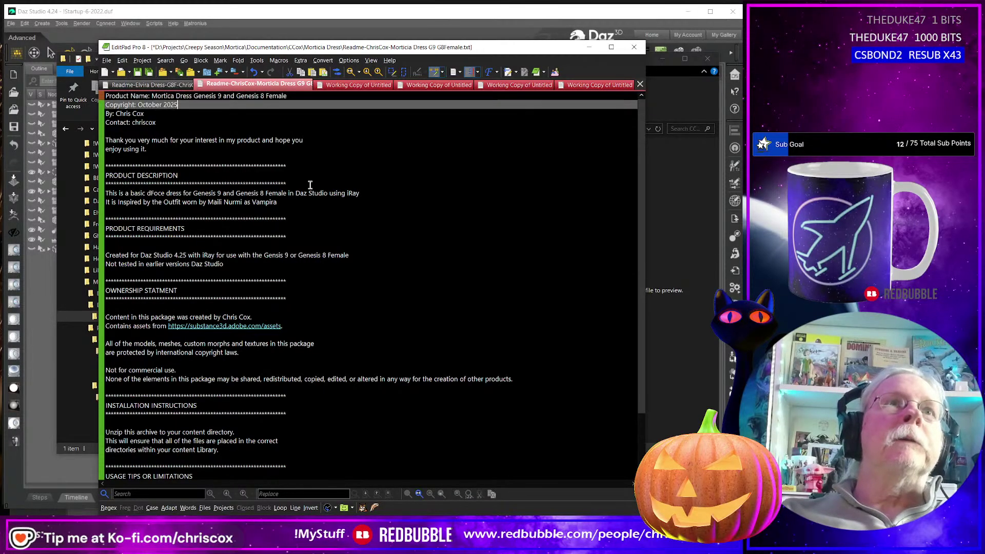
key("Down")
key("Down")
key("Down")
key("Down")
key("Down")
key("Down")
key("Down")
key("Down")
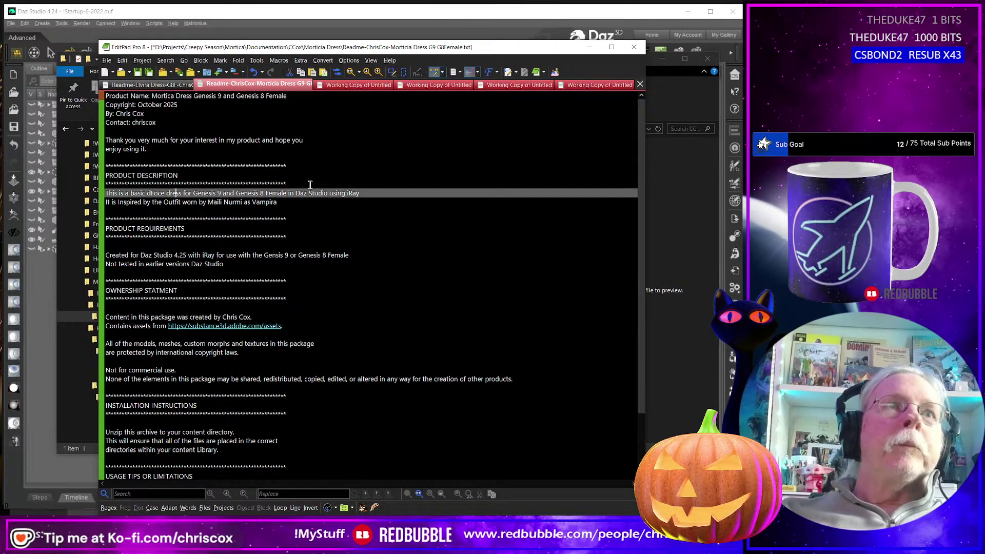
key("Down")
key("Down")
key("Up")
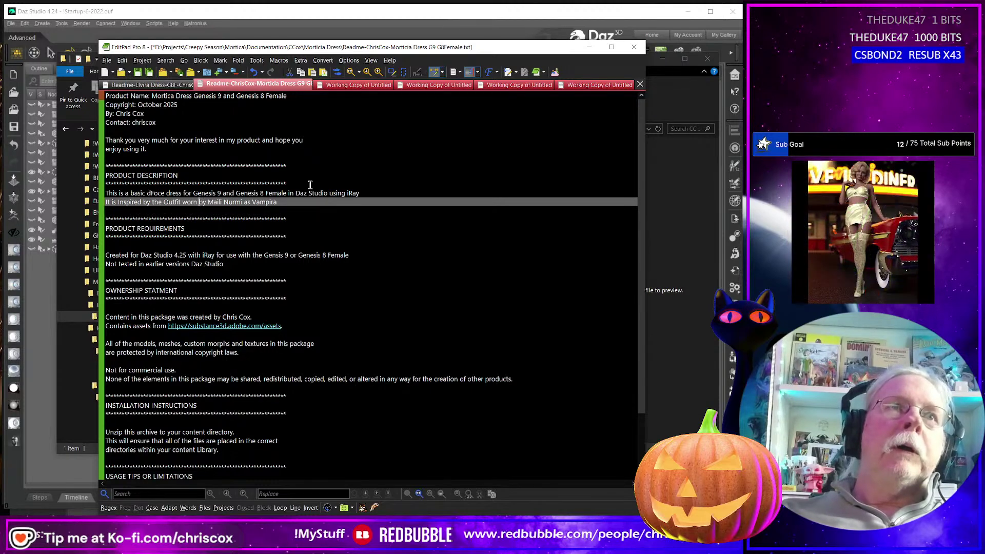
key("Left")
key("Left")
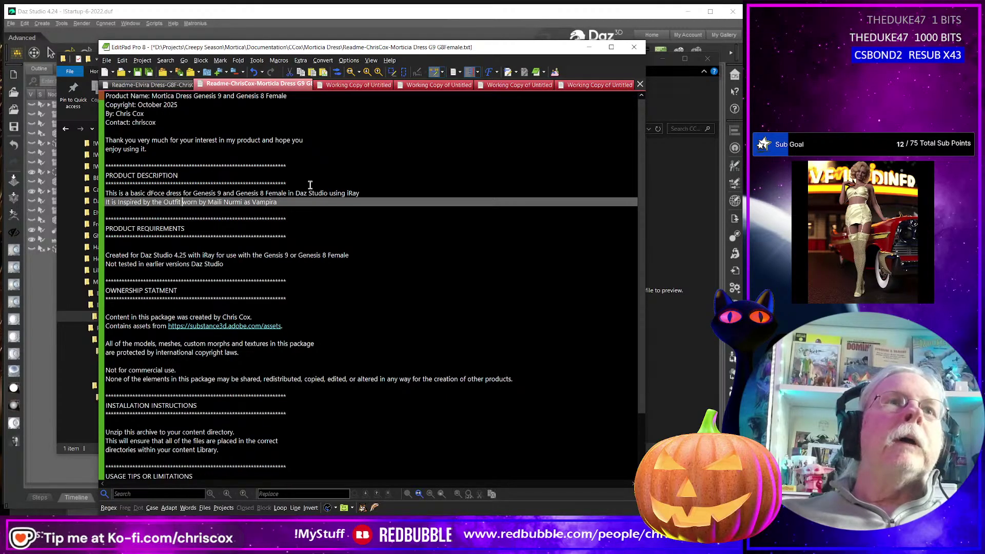
key("ctrl+shift+Right")
key("ctrl+shift+Right")
key("ctrl+shift+Right")
key("ctrl+shift+Right")
key("ctrl+shift+Right")
key("ctrl+shift+Right")
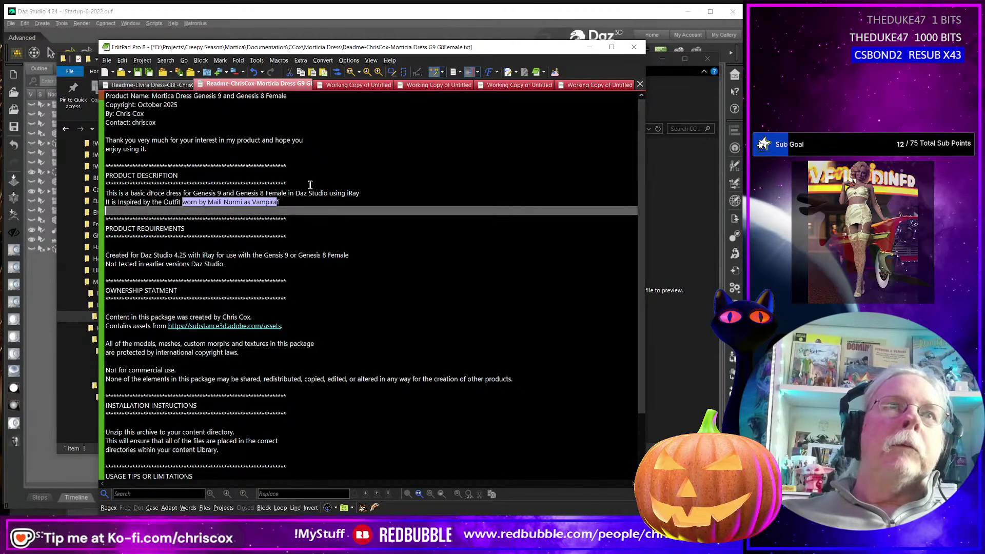
type("wor")
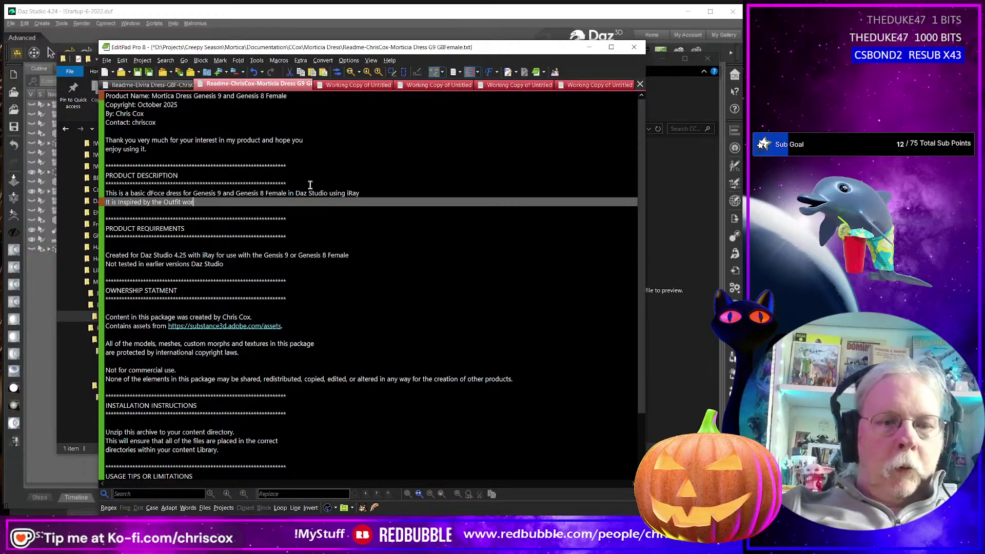
type("n by Morticia in")
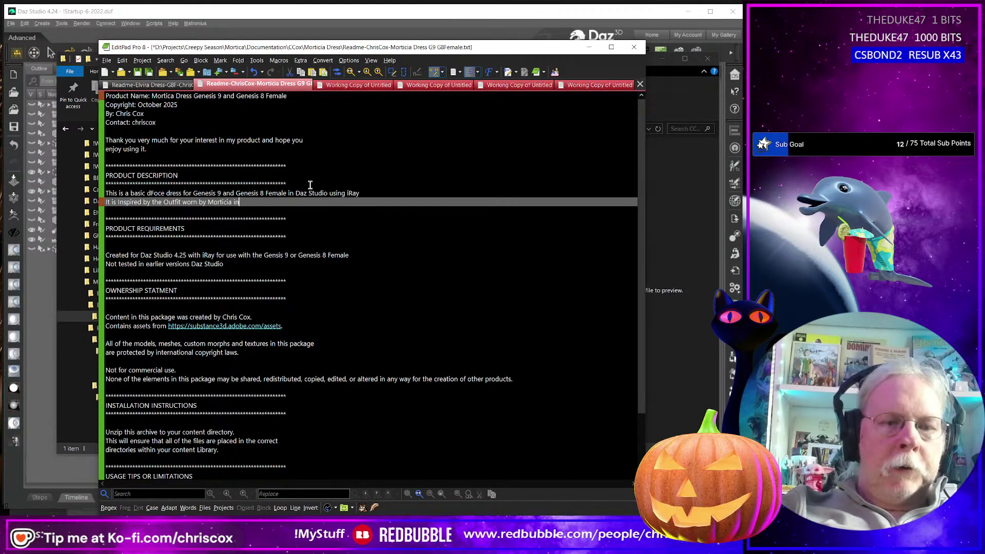
type(" the 1960s TV")
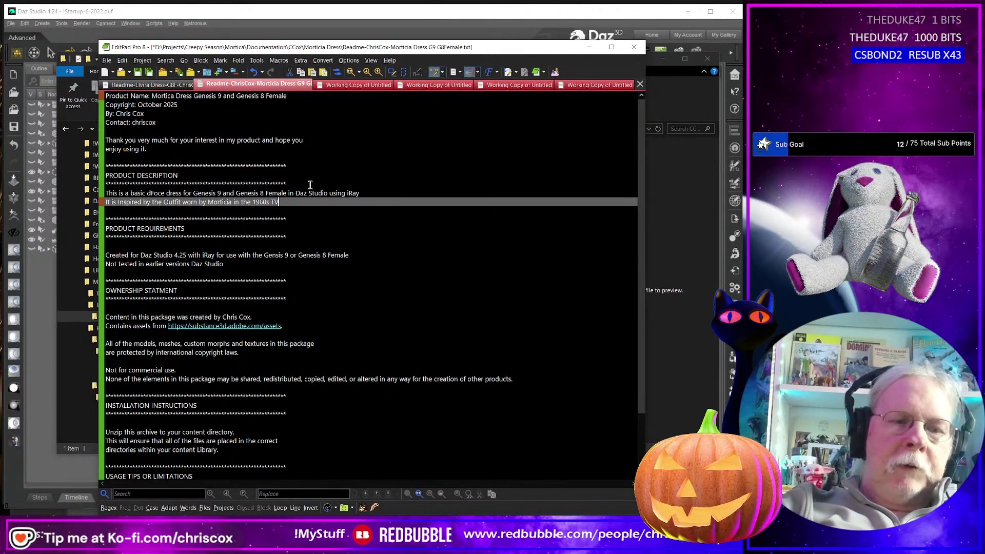
type(" show Addams")
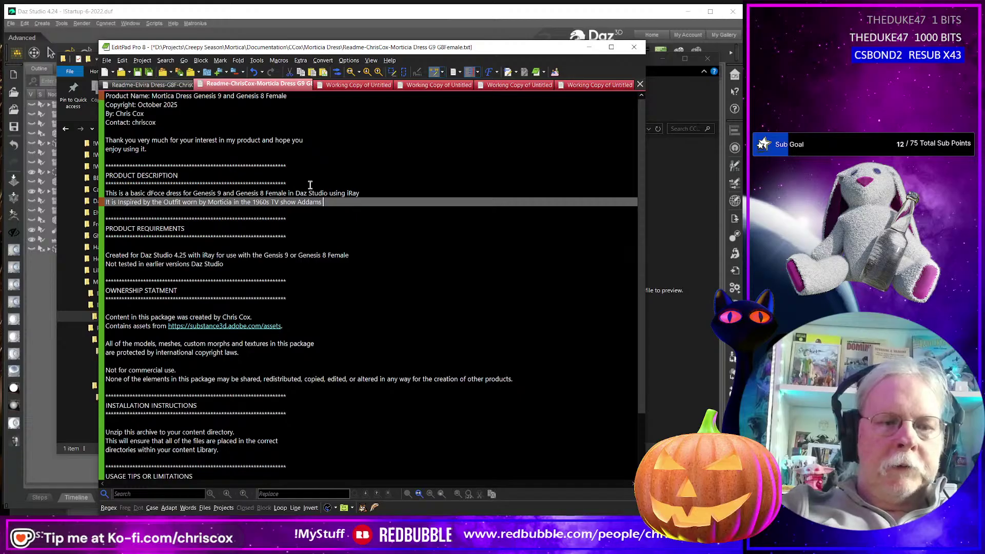
- Insert "The" before Addams and complete the show title as "The Addams Family"
key("Left")
key("Left")
key("Left")
key("Left")
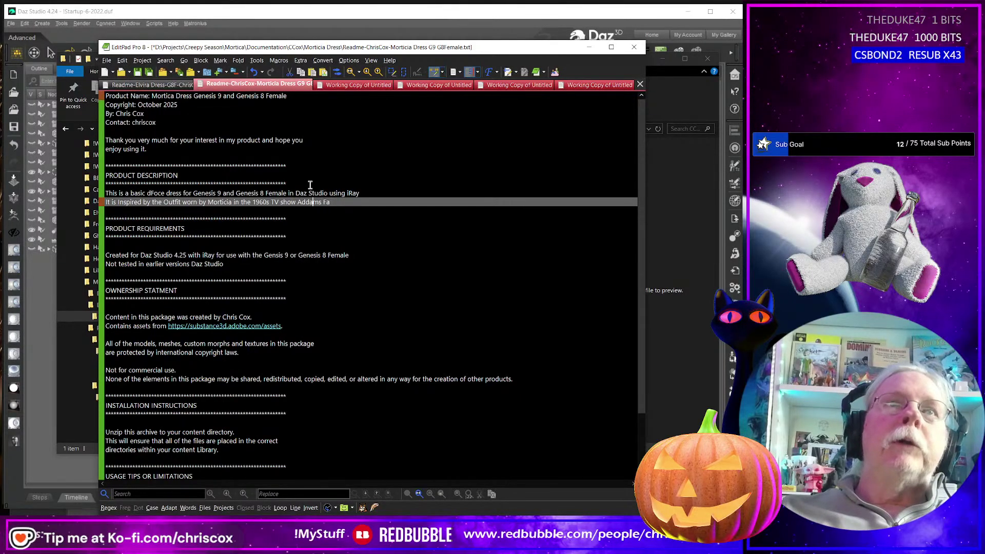
type("The")
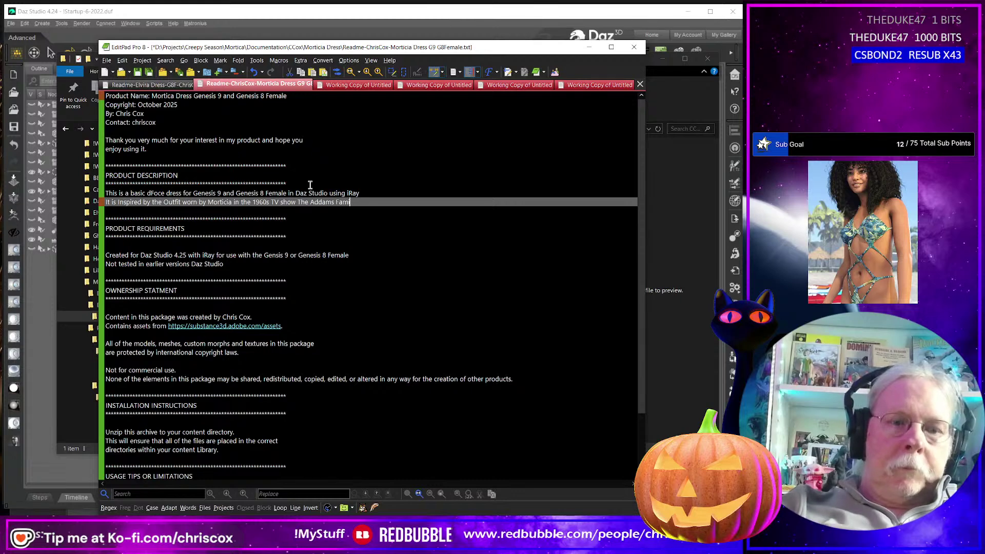
- Review the readme's remaining sections, from Product Requirements down to Usage Tips or Limitations
key("Down")
key("Down")
key("Down")
key("Down")
key("Down")
key("Down")
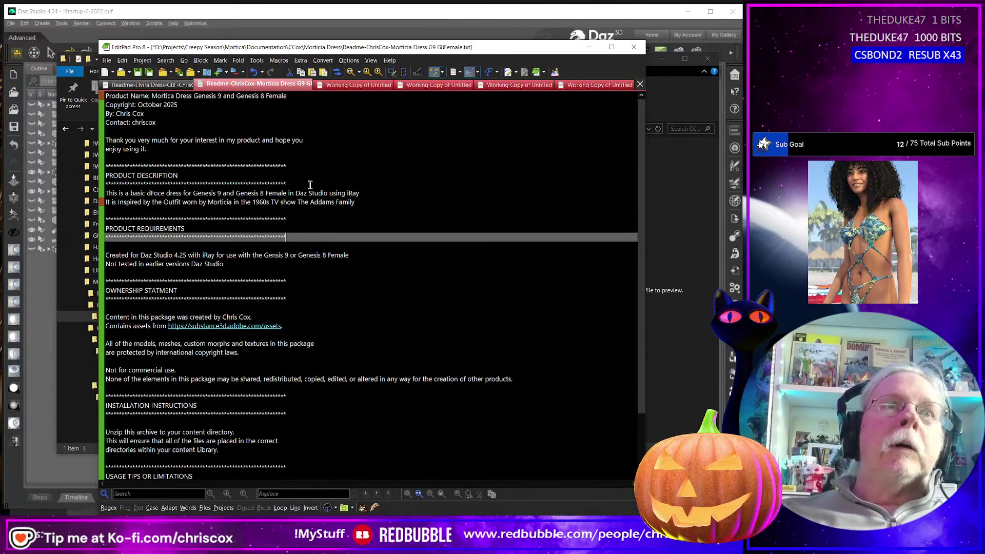
key("Down")
key("Down")
key("Down")
key("Down")
key("Down")
key("Down")
key("Down")
key("Down")
key("Down")
key("Down")
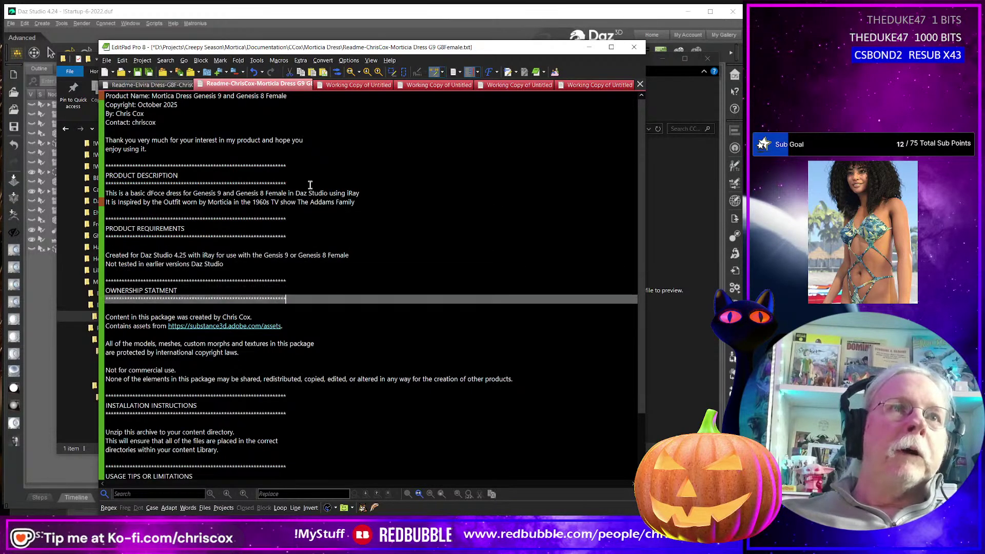
key("Down")
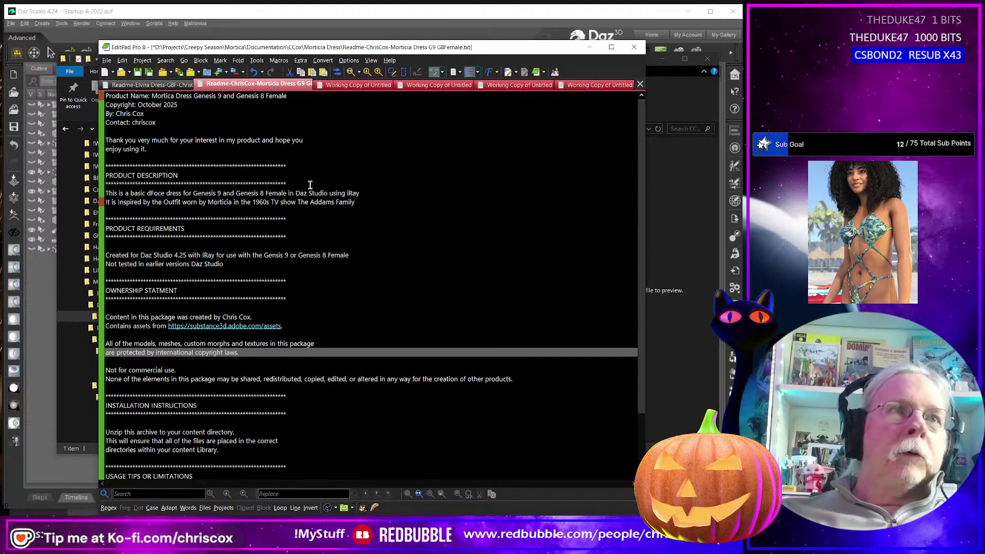
key("Down")
key("Down")
key("Down")
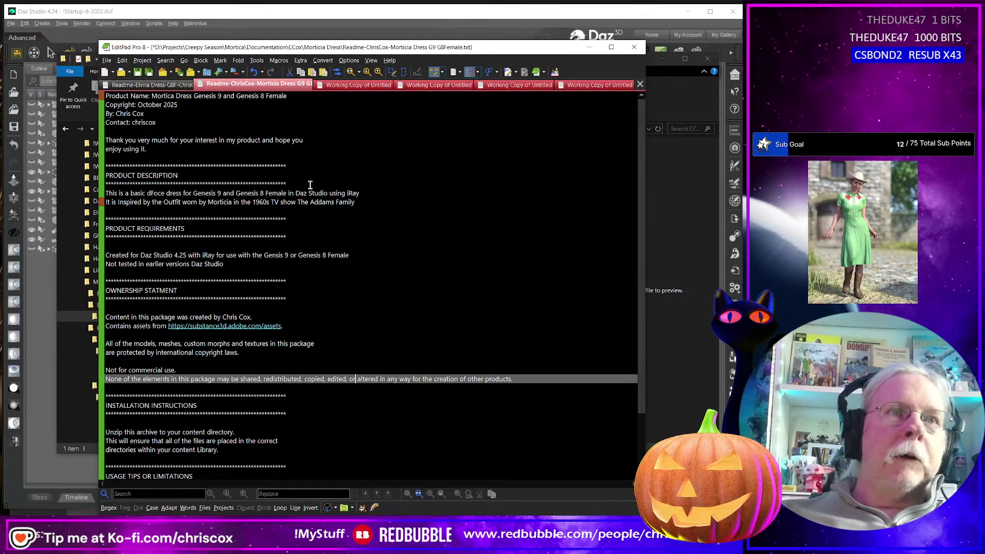
key("Down")
key("Down")
key("Down")
key("Down")
key("Down")
key("Down")
key("Down")
key("Down")
key("Down")
key("Down")
key("Down")
key("Down")
key("Down")
key("Down")
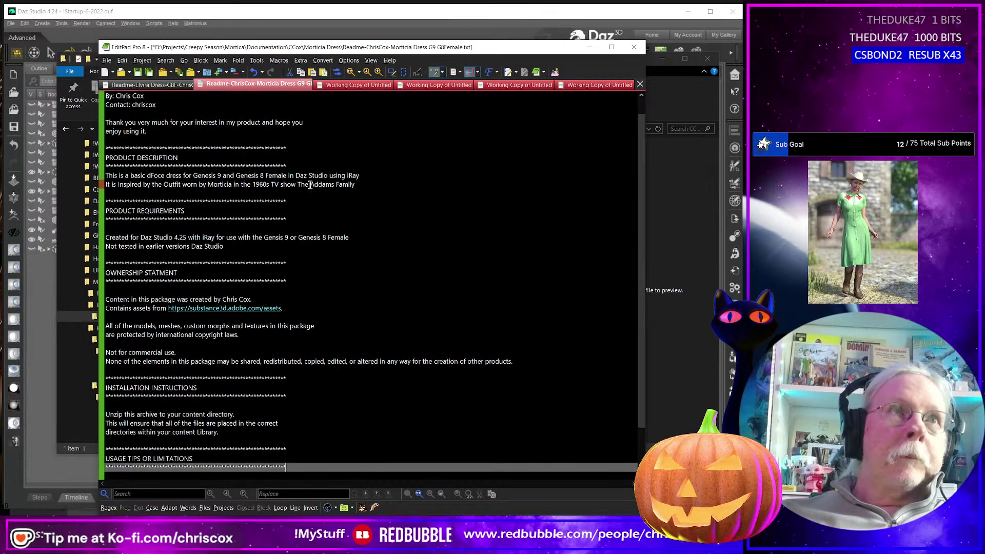
- Add a line under the product description reading "The Genesis 9 veris is a sloppy conversion from the Genesis 8 Female version"
key("Up")
key("Up")
key("Up")
key("Up")
key("Up")
key("Up")
key("Up")
key("Up")
key("Up")
key("Up")
key("Up")
key("Up")
key("Up")
key("Up")
key("Up")
key("Up")
key("Up")
key("Up")
key("Up")
key("Up")
key("Up")
key("Up")
key("Up")
key("Up")
key("Up")
key("Up")
key("Up")
key("Up")
key("Up")
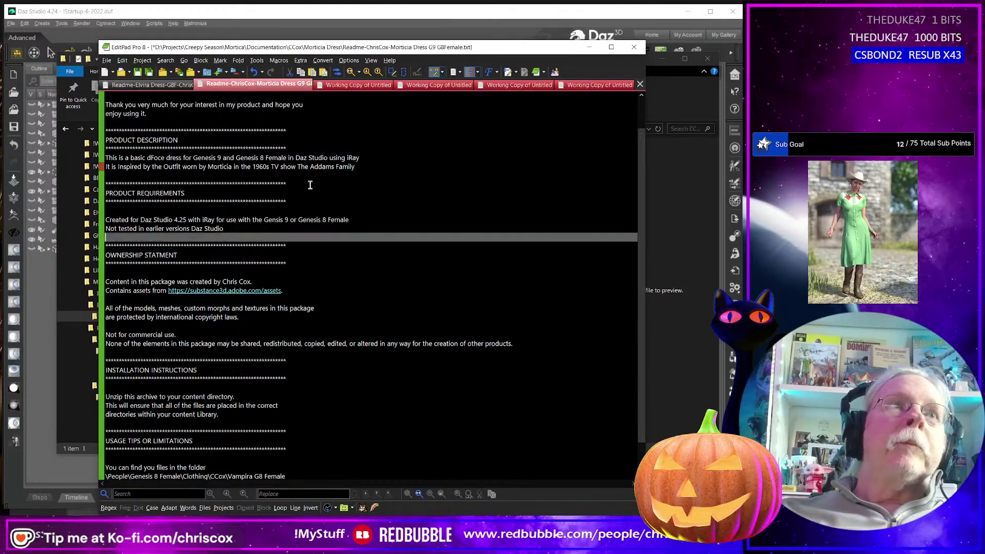
key("End")
key("Return")
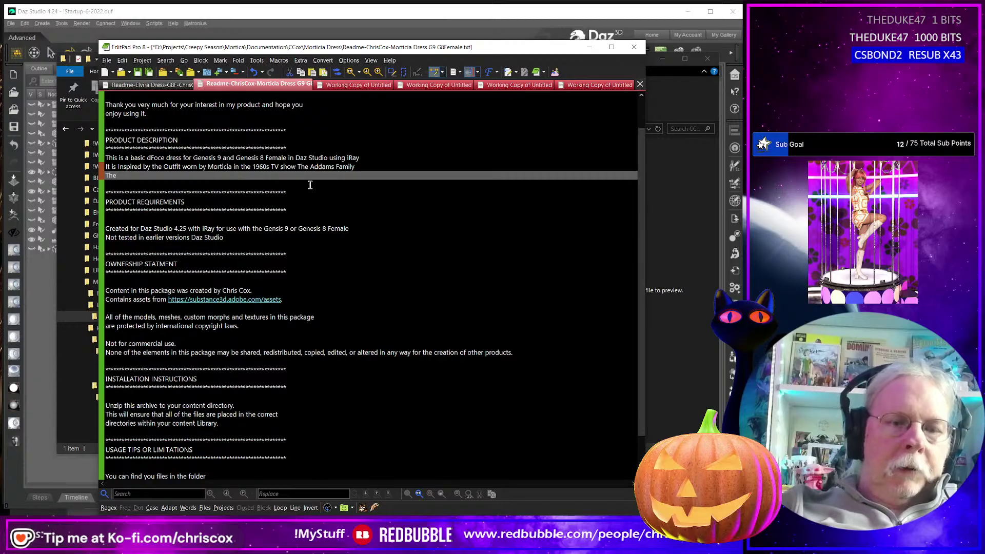
type("The Genesis 9 veris ")
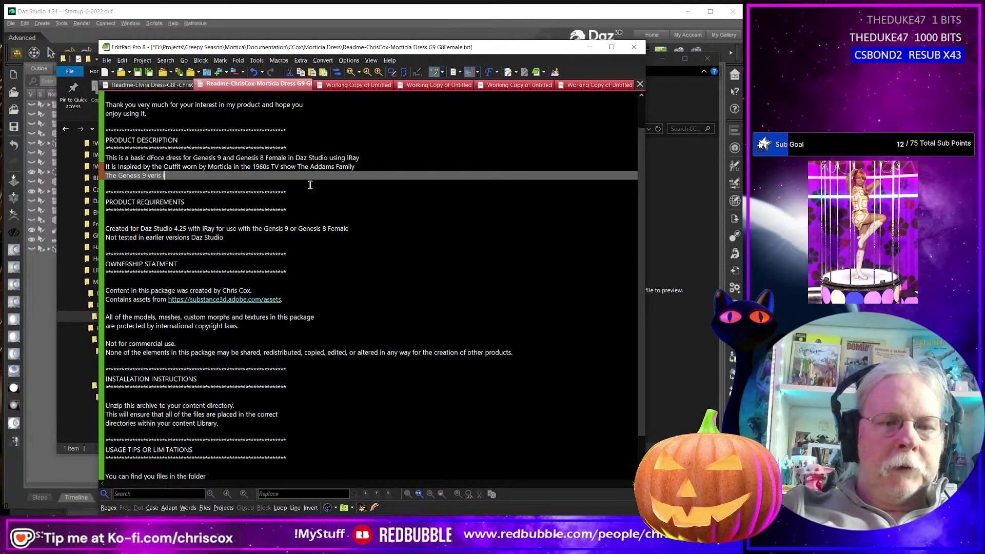
type("is a slop")
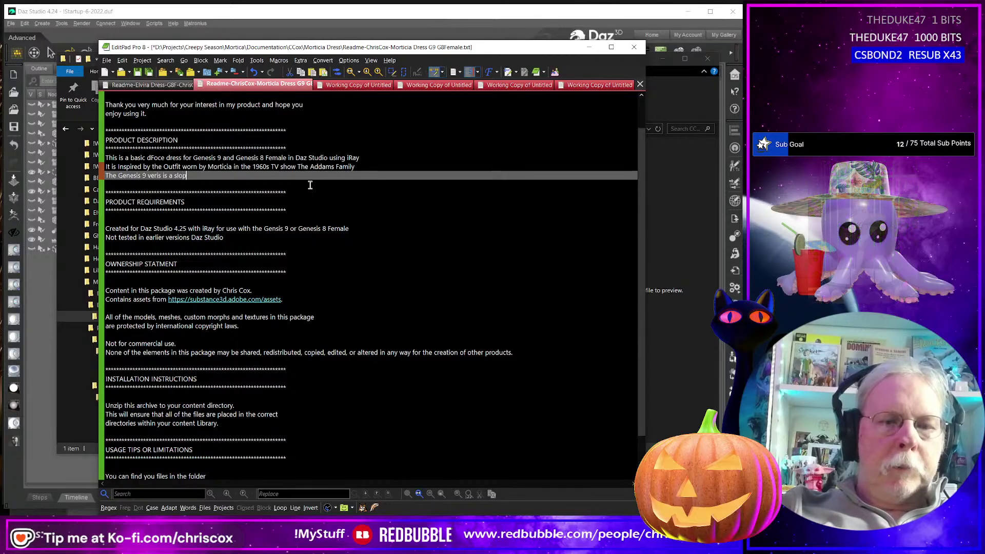
type("py conversion from the Gene")
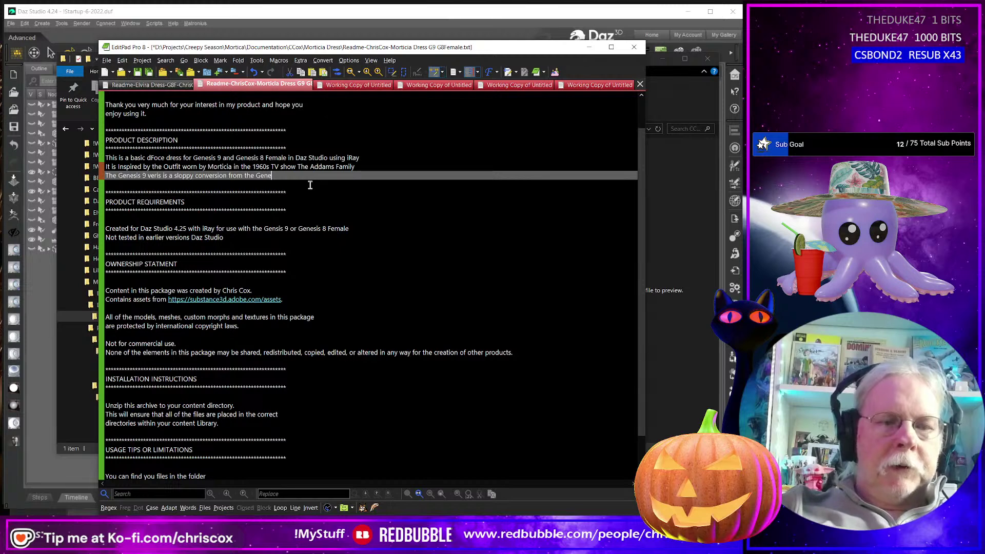
type("sis ")
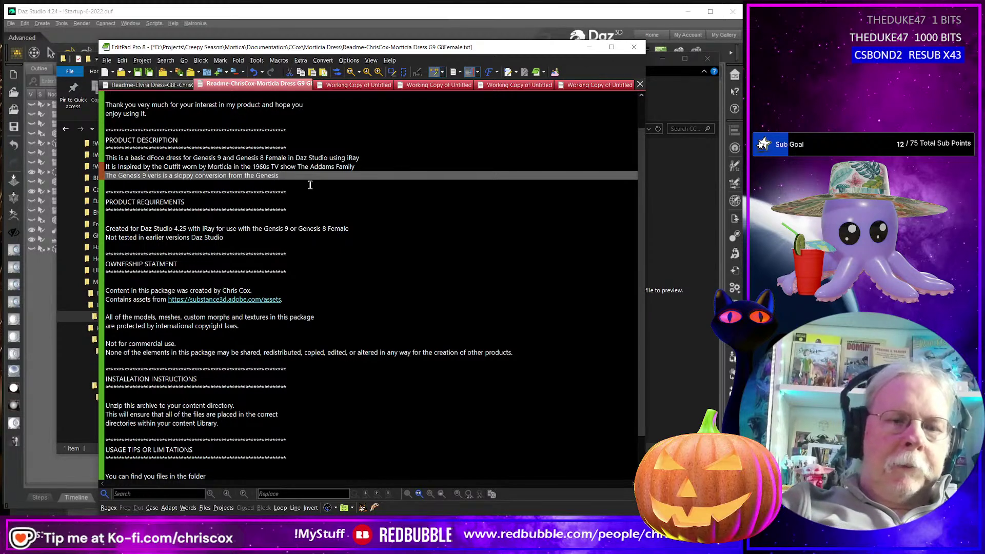
type("8 Female")
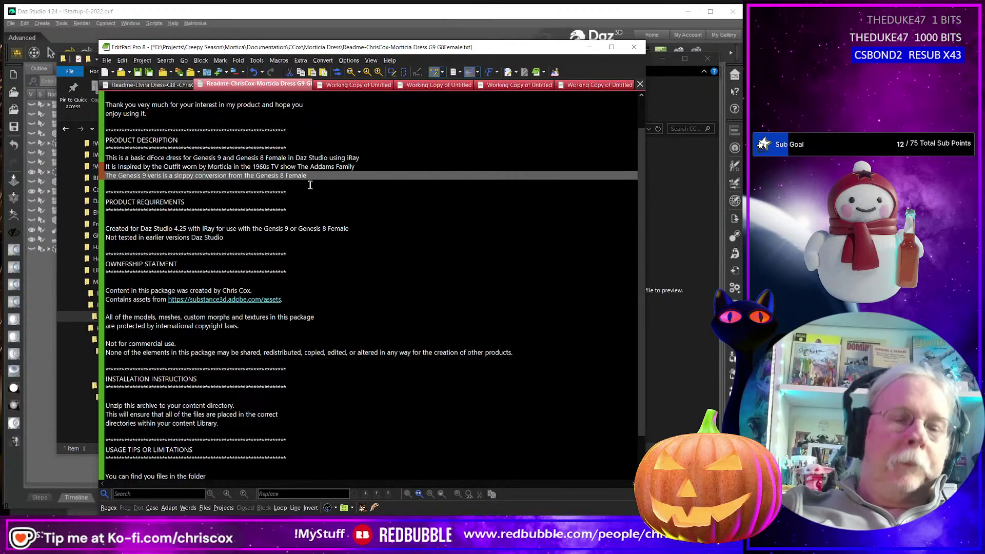
type(" version ")
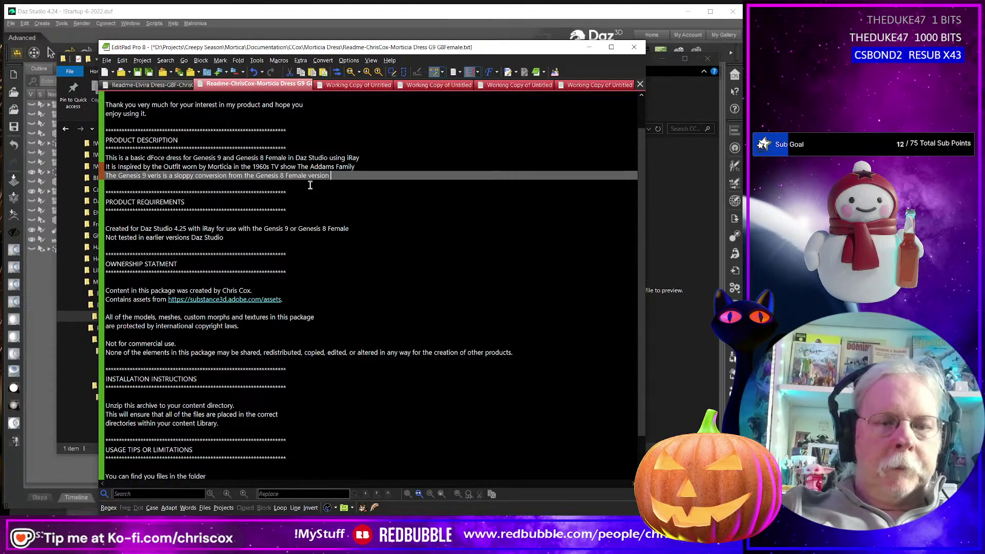
- Extend the new Genesis 9 line with "and may look like crap when used" and save the readme
type("and w")
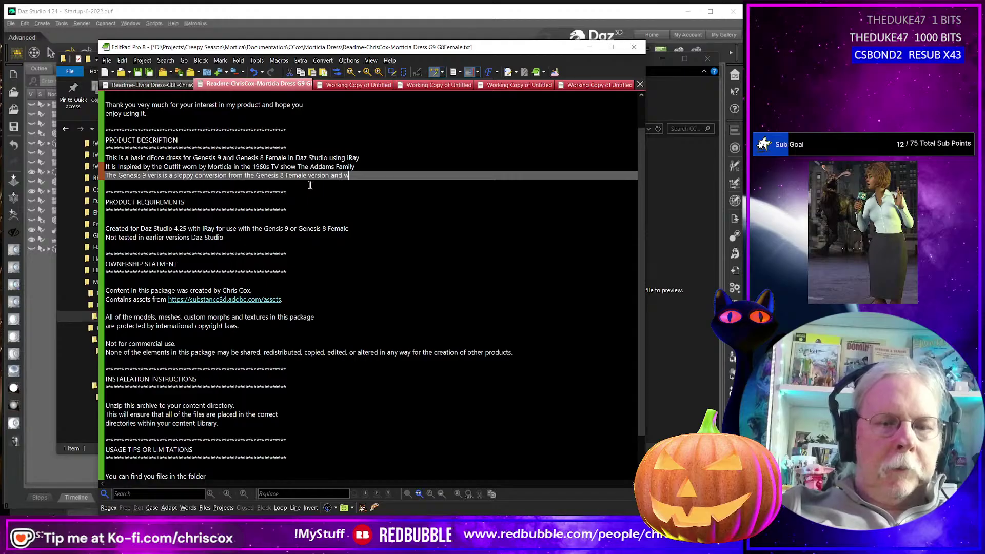
key("BackSpace")
type("may look like c")
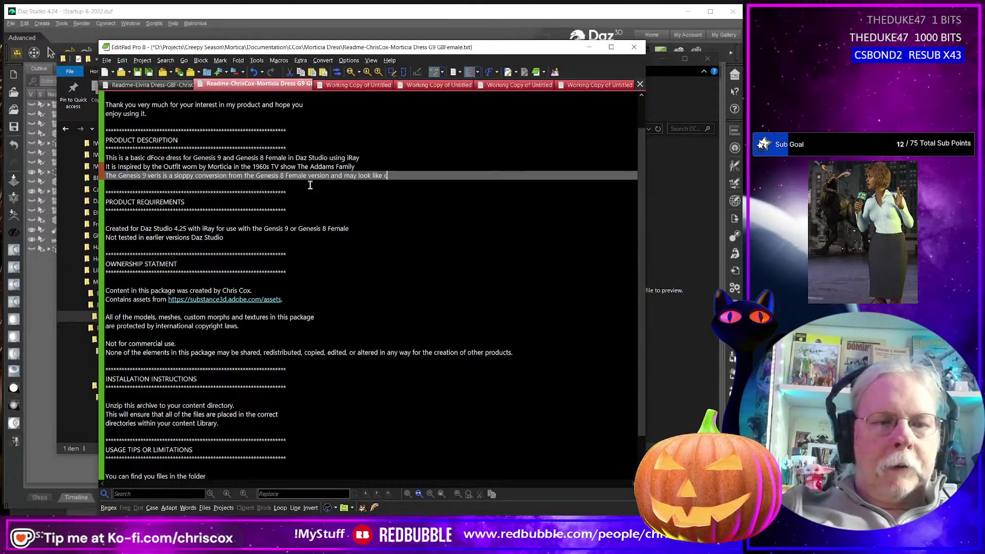
type("rap when used")
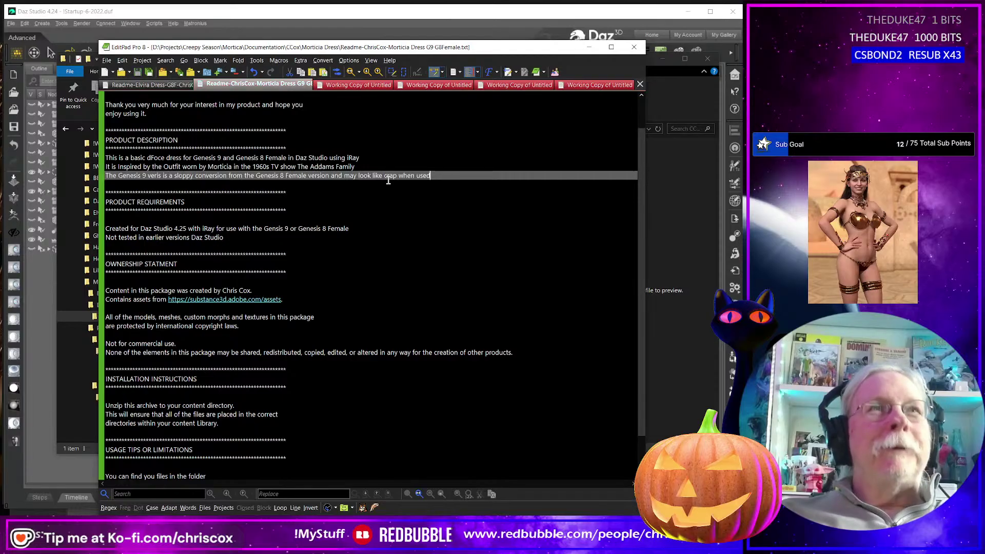
- In the Mortica project folder, compress the Data, Documentation, People, Runtime and Templates folders into Mortica.zip with 7-Zip
left_click(588, 47)
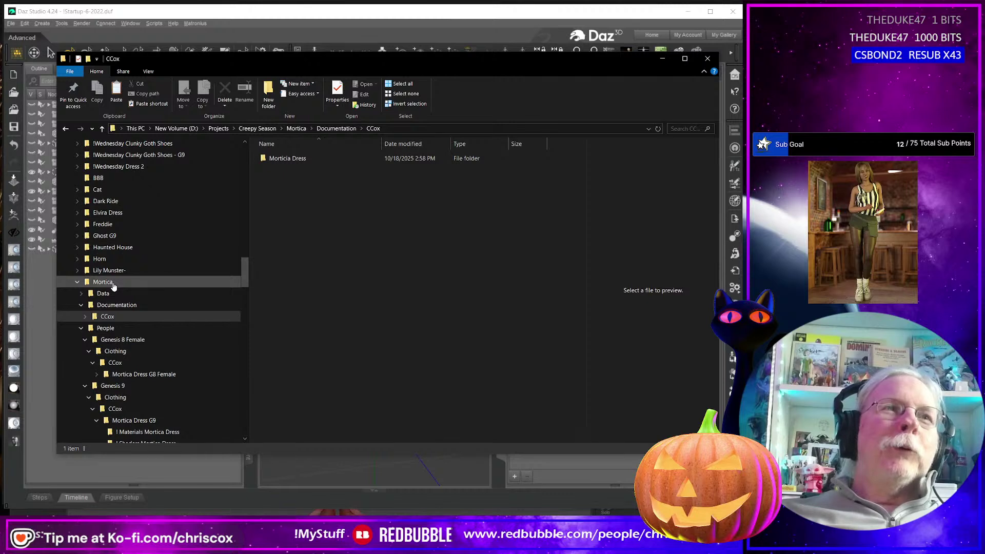
left_click(102, 282)
left_click(289, 170)
left_click(281, 159)
left_click(290, 202, "shift")
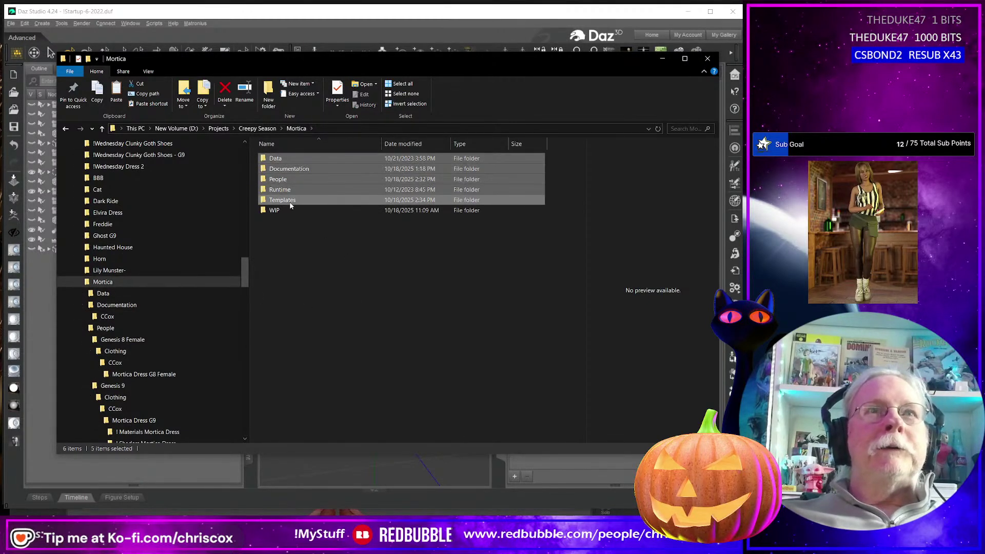
right_click(291, 206)
mouse_move(318, 287)
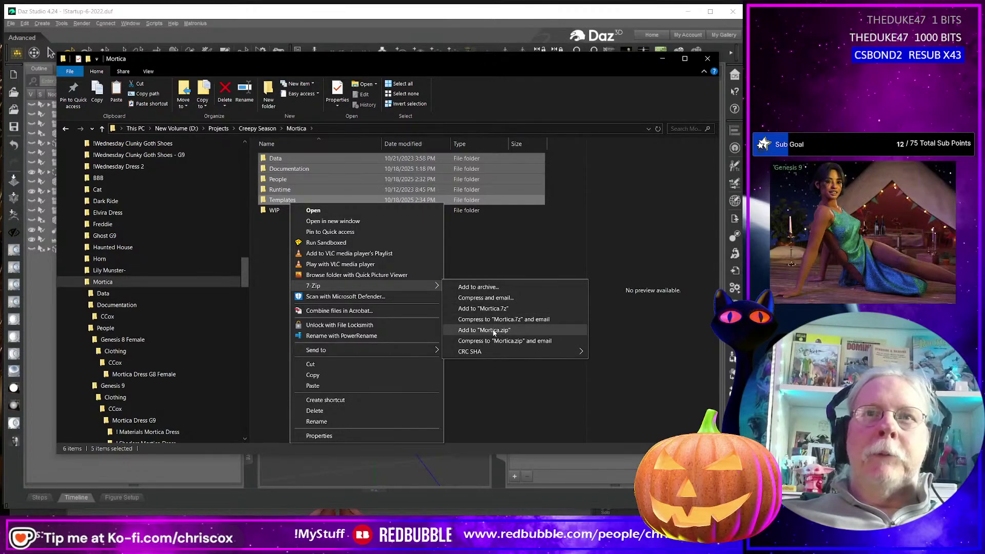
left_click(492, 331)
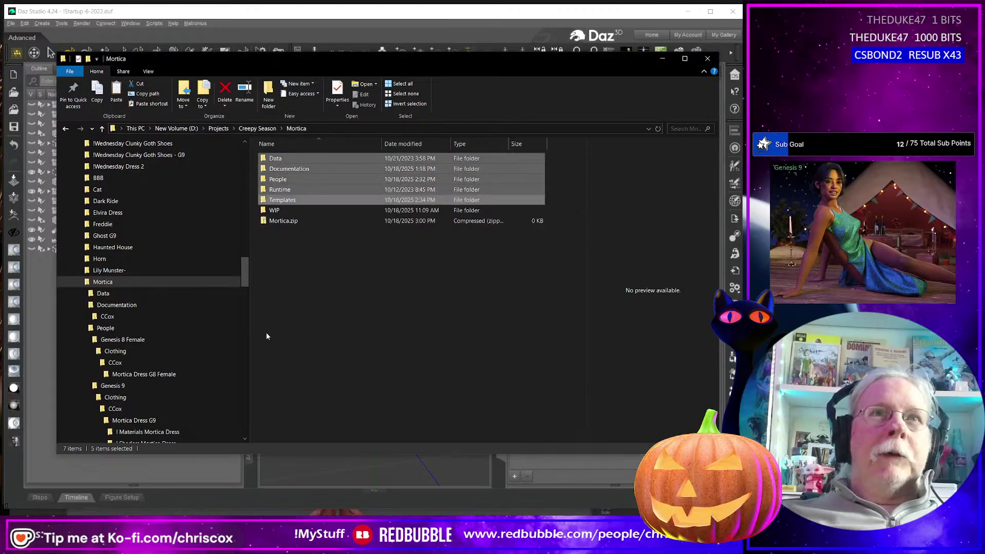
- Rename the Mortica project folder as "Mortica-"
left_click(114, 285)
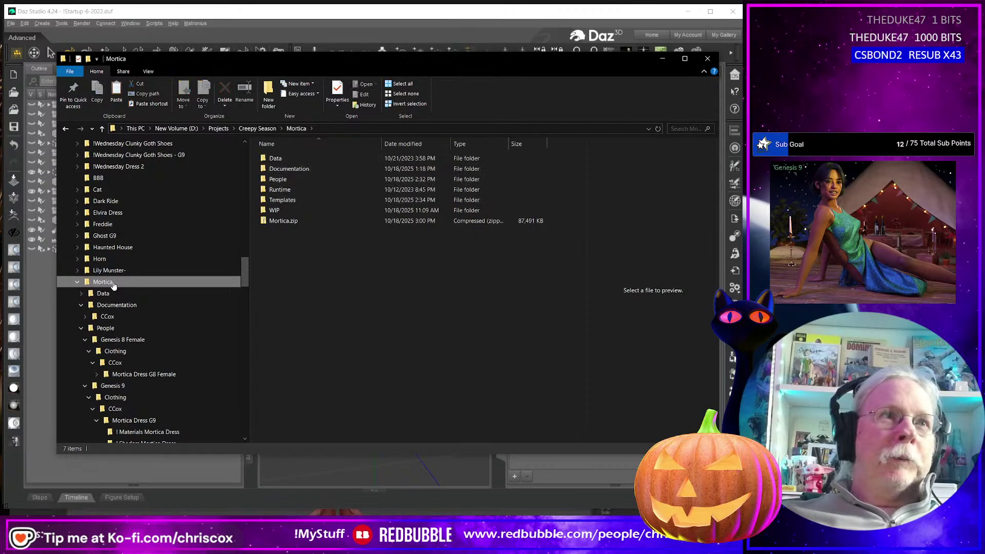
right_click(113, 285)
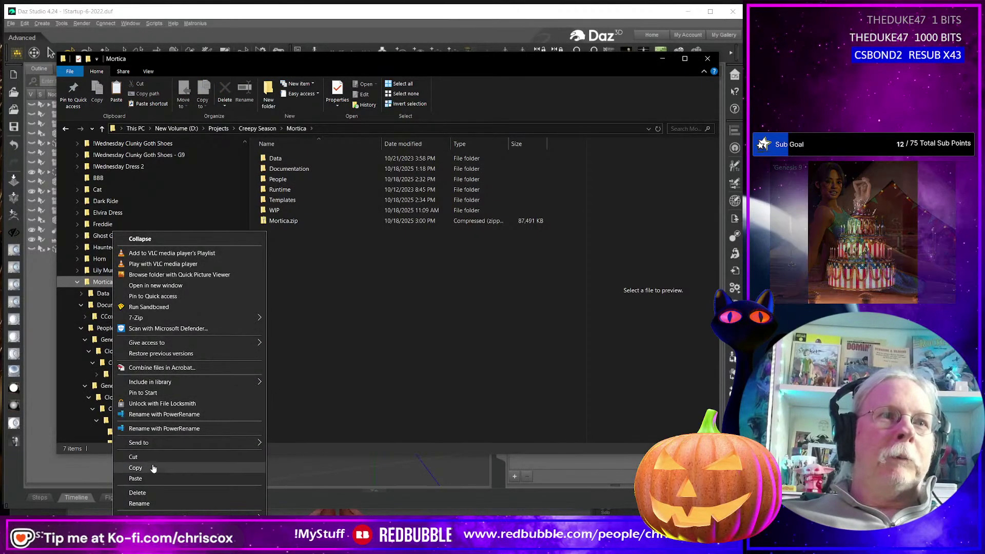
left_click(150, 504)
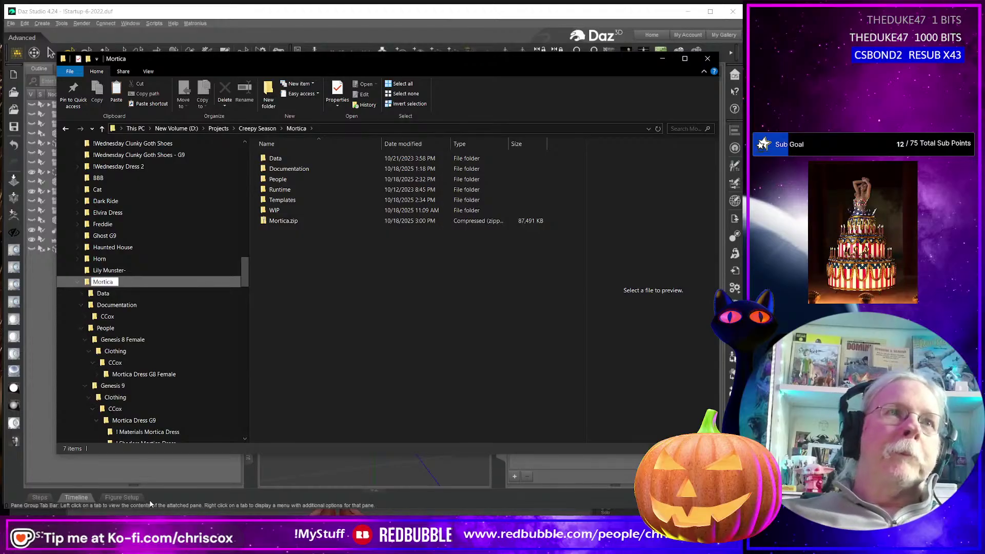
type("-")
key("Return")
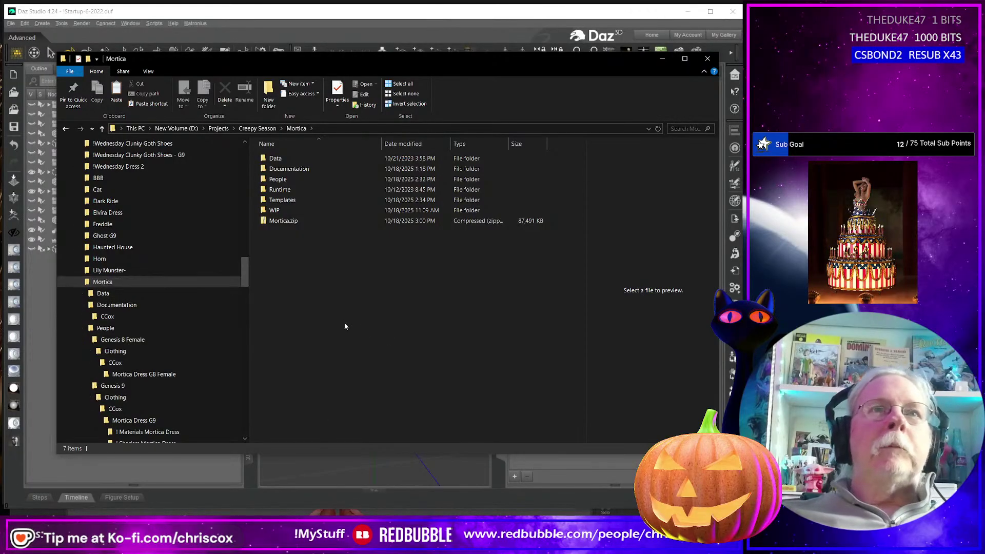
- Copy Mortica.zip from the Mortica- folder
right_click(286, 221)
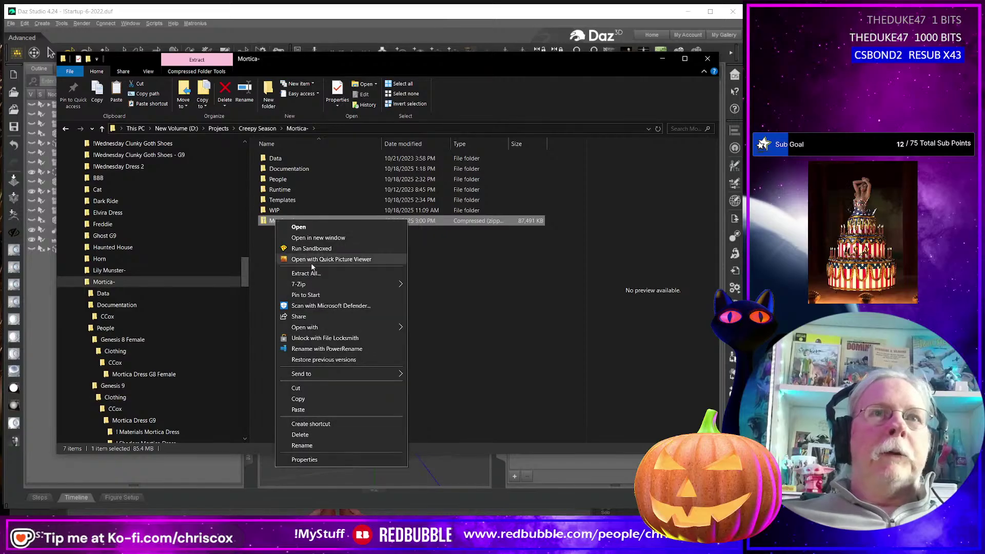
left_click(301, 400)
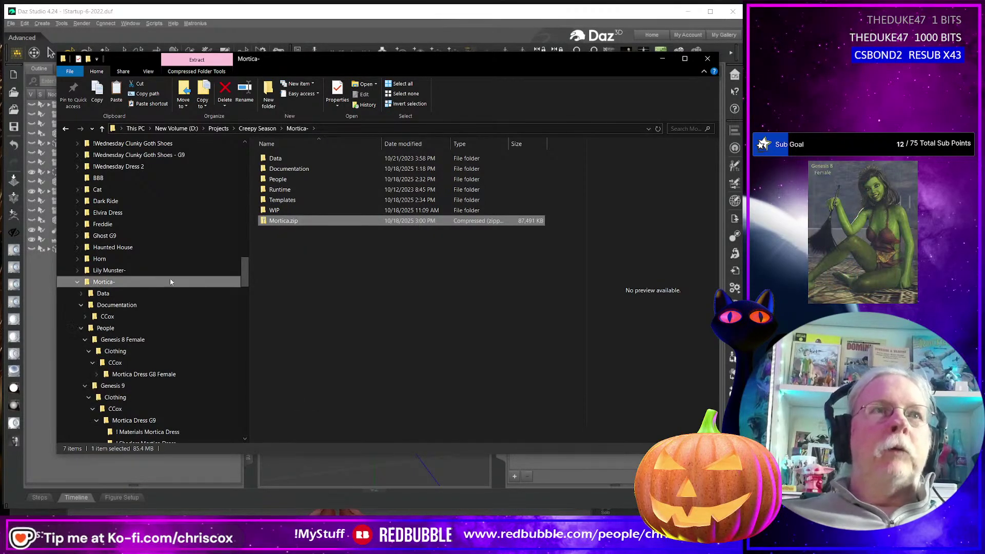
mouse_move(244, 277)
left_mouse_down()
mouse_move(244, 259)
mouse_move(248, 272)
left_mouse_up()
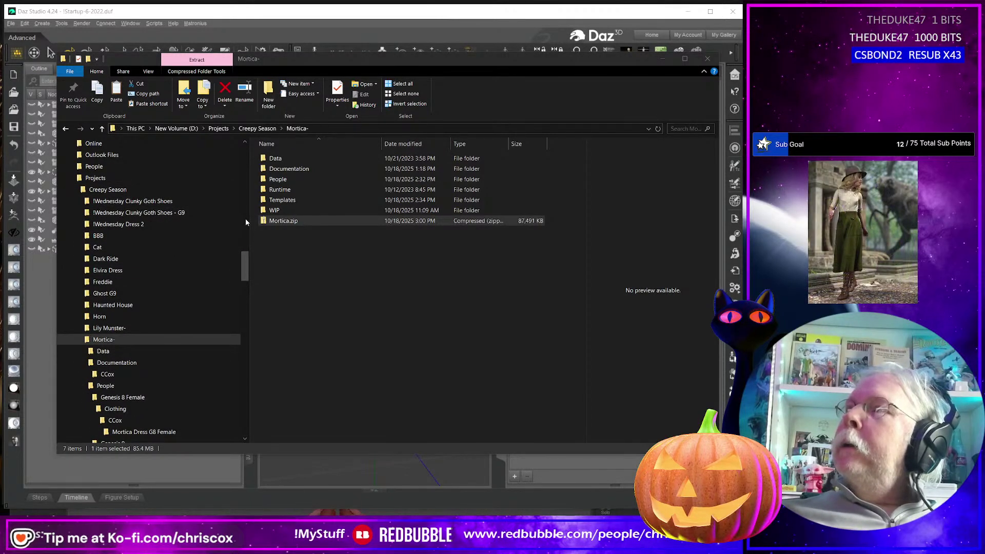
- Delete the data, Documentation, People, Runtime and Templates folders from the !DS Test 08 project folder
key("alt+Tab")
scroll(145, 298, "up", 2)
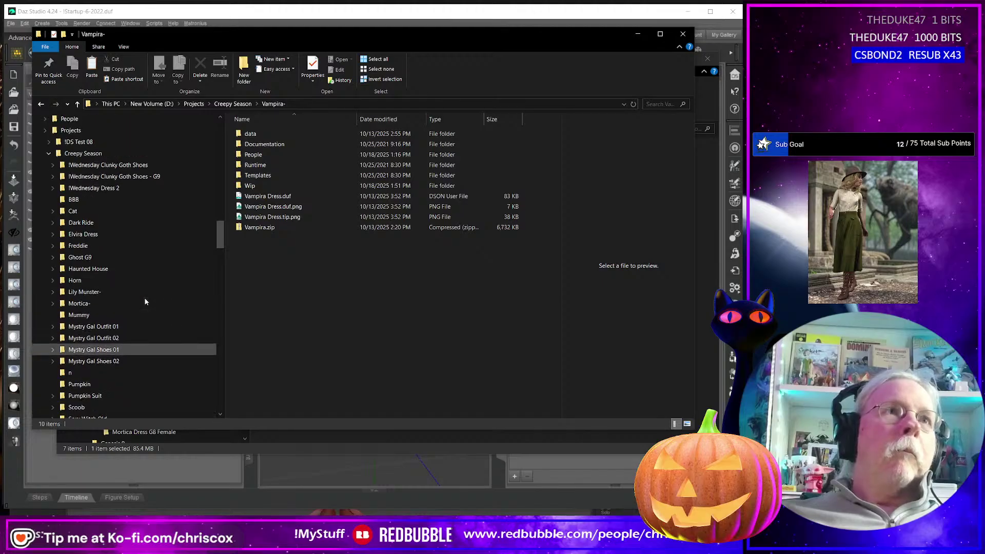
left_click(77, 165)
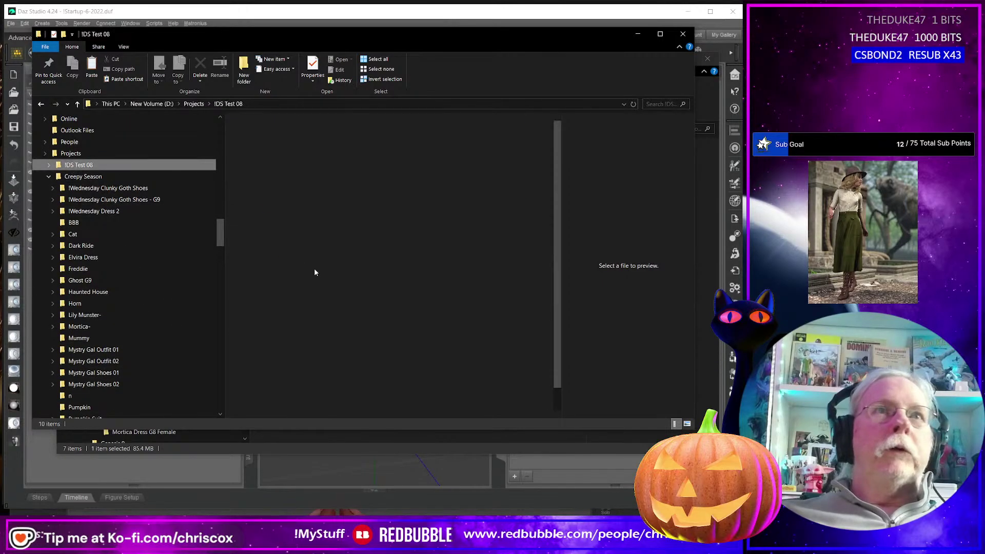
left_click(276, 174)
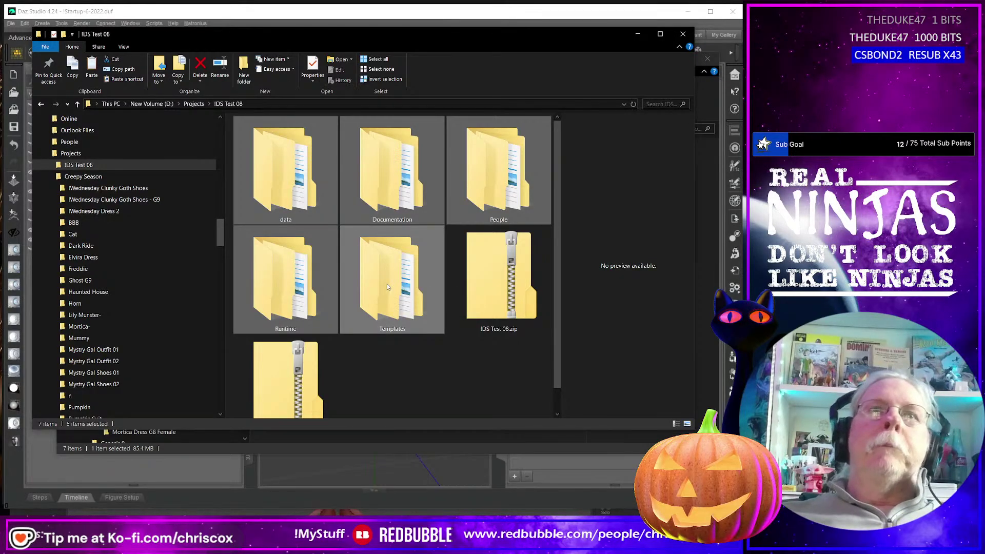
key("Delete")
- Paste Mortica.zip into the !DS Test 08 folder and extract its contents there
right_click(312, 335)
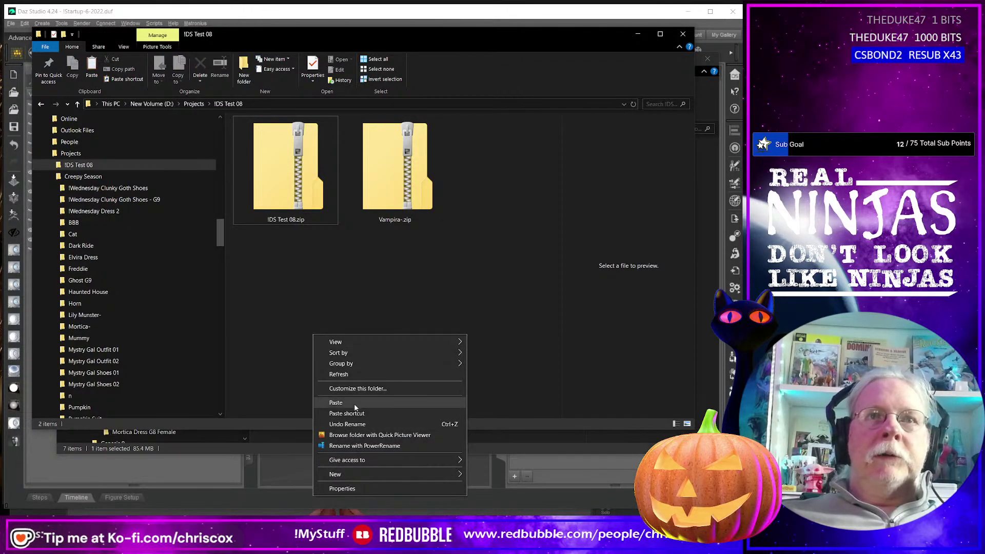
left_click(339, 402)
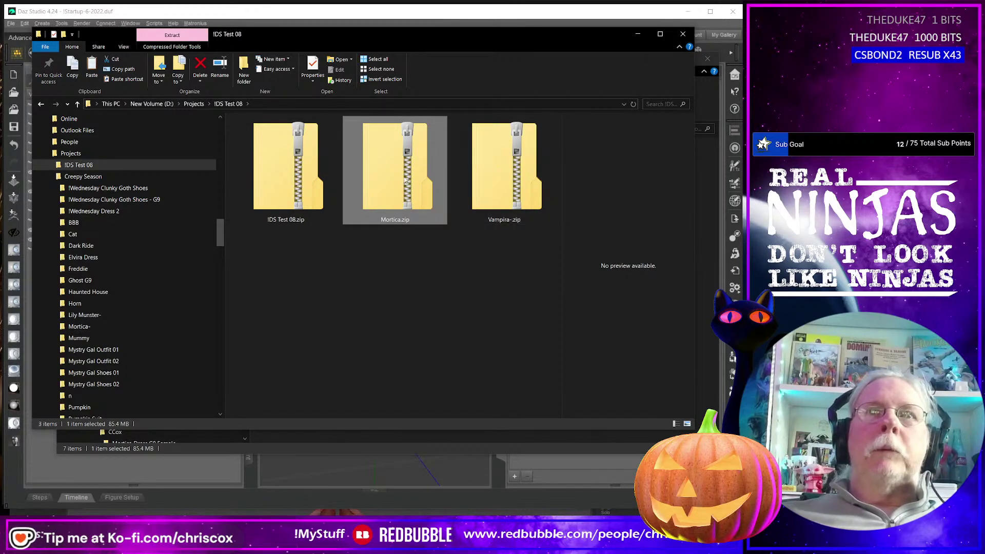
right_click(403, 178)
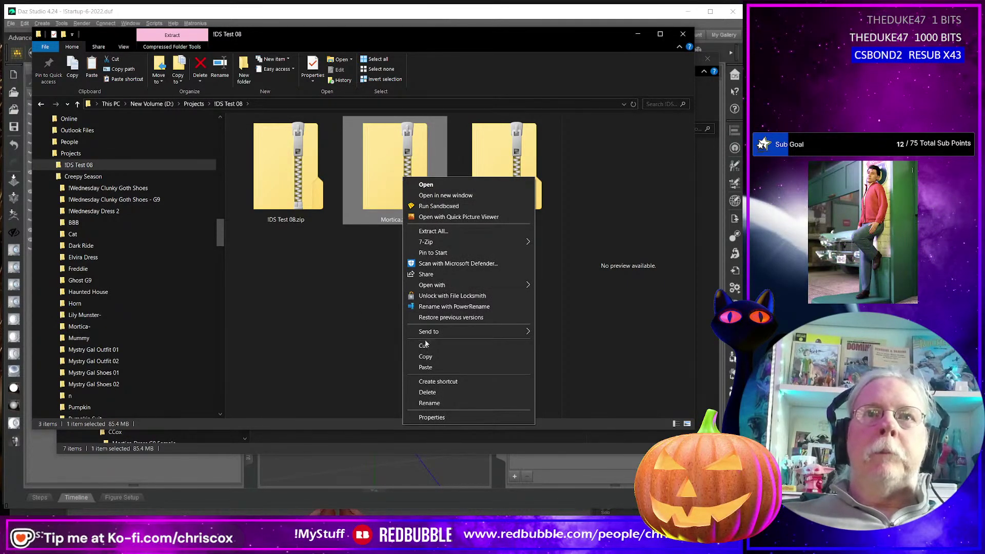
mouse_move(426, 241)
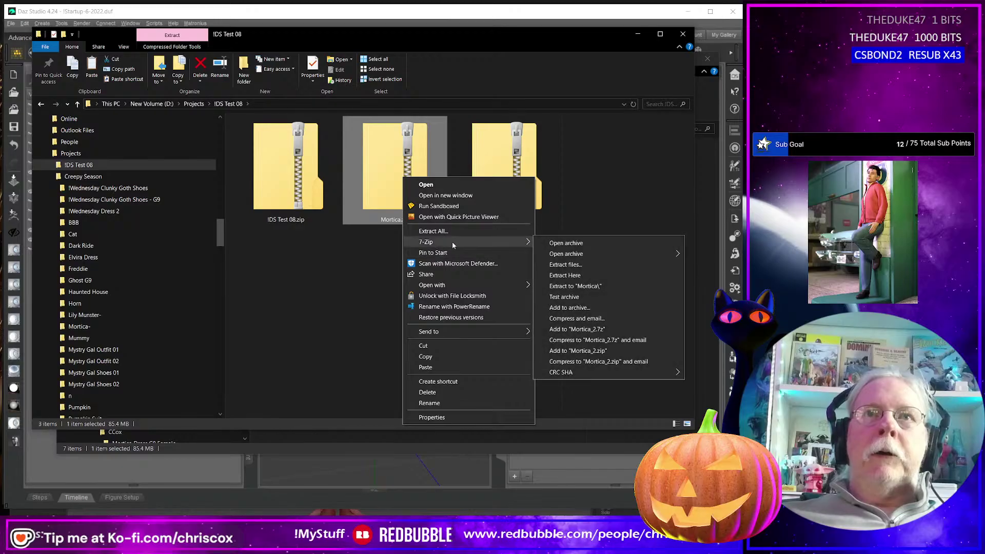
left_click(579, 275)
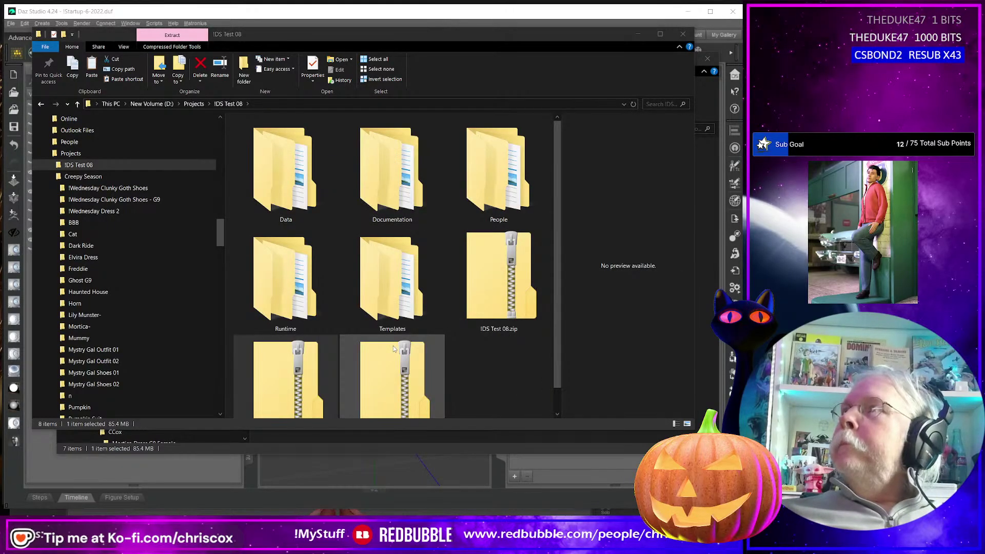
- Switch to Daz Studio and refresh the content library at the Mortica Dress G9 folder and the Mortica base directory
key("alt+Tab")
right_click(610, 416)
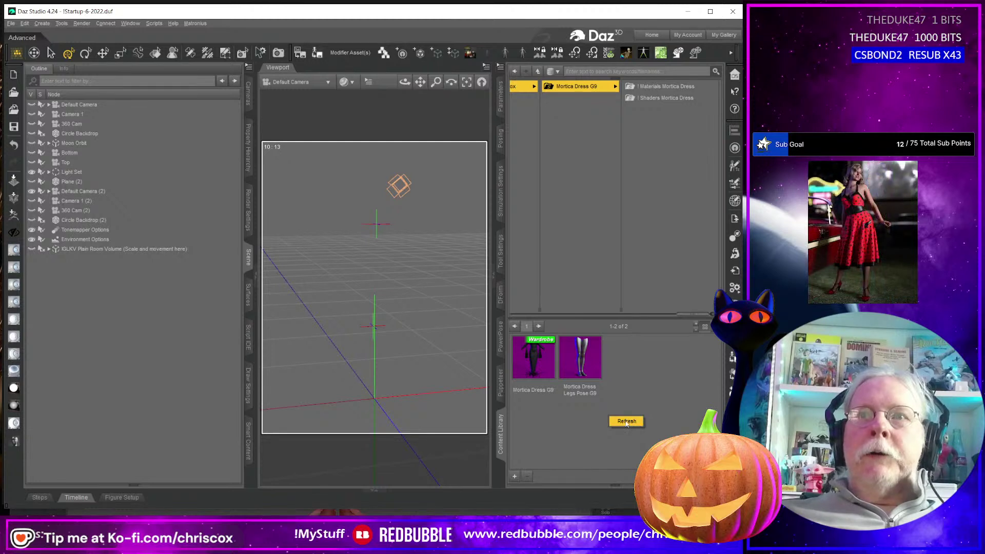
left_click(626, 421)
left_click_drag(689, 314, 570, 308)
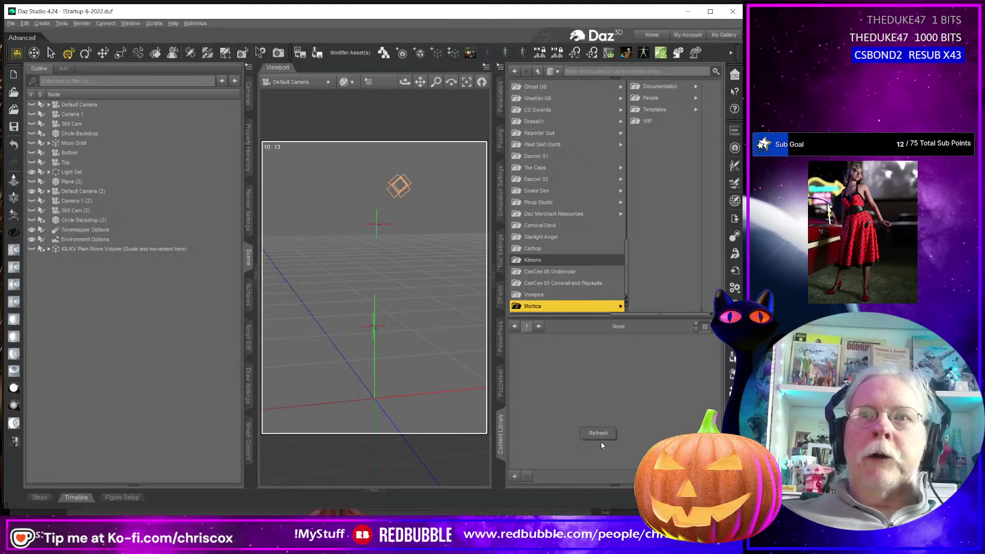
left_click(602, 433)
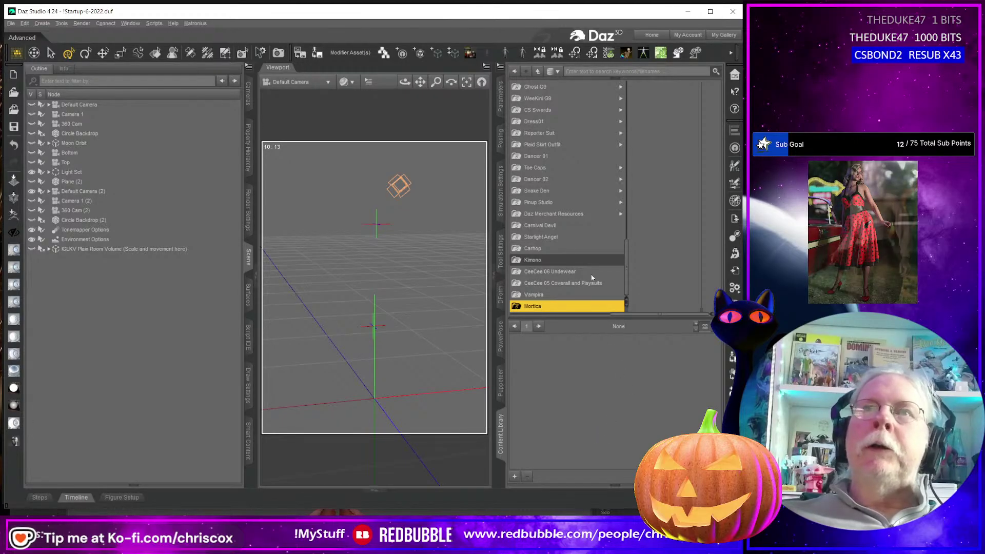
- Refresh the !DS Test 08 library and open its Genesis 8 Female clothing folder Mortica Dress G8 Female
scroll(577, 241, "up", 10)
scroll(578, 247, "up", 10)
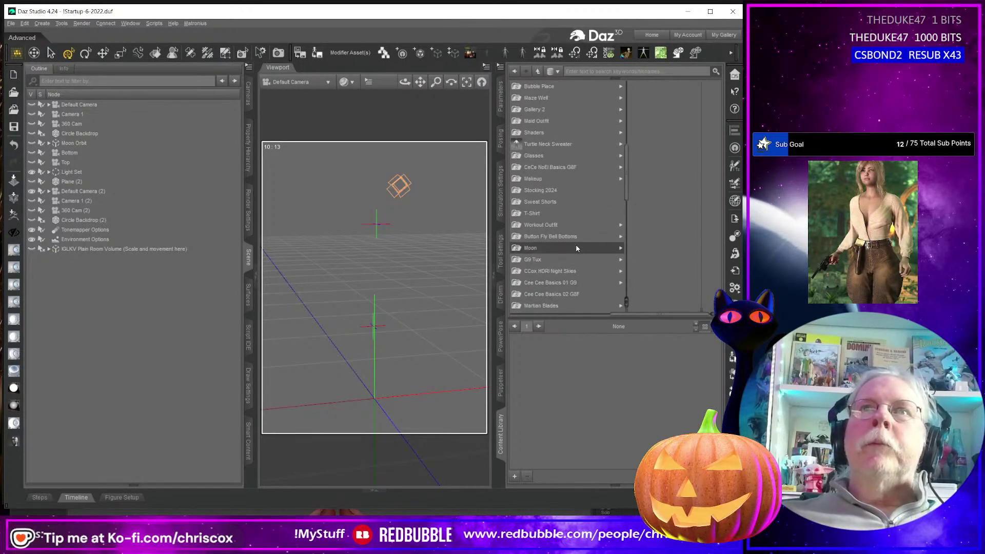
scroll(575, 248, "up", 1)
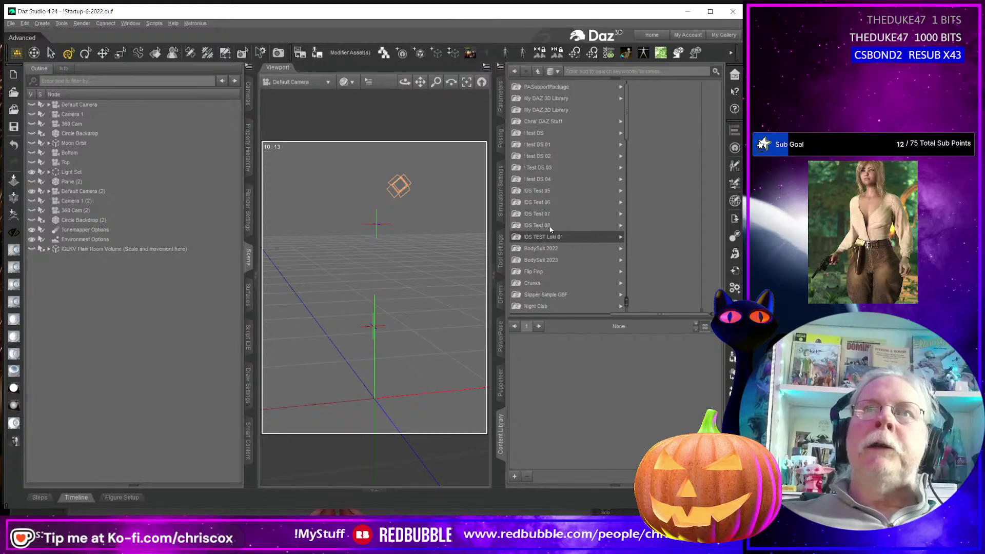
left_click(539, 225)
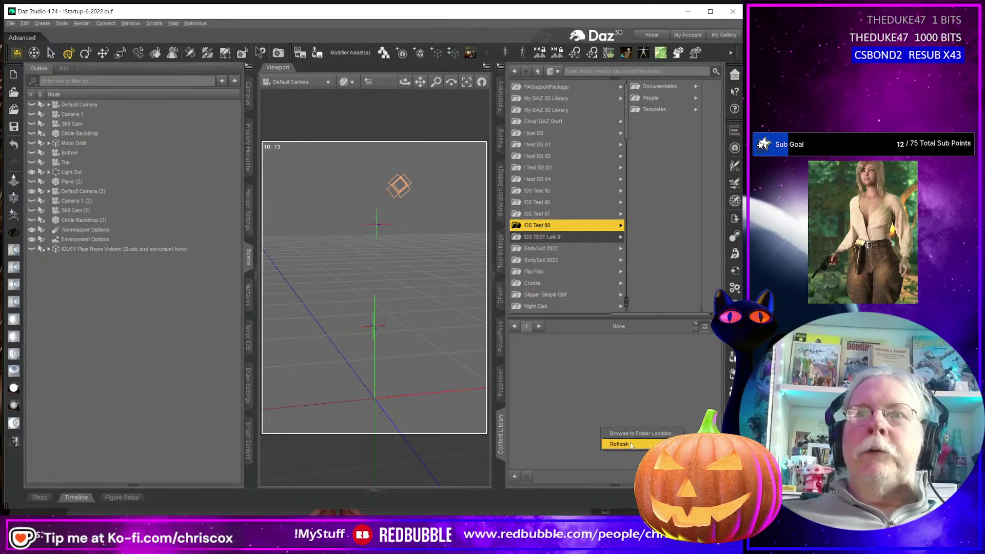
left_click(662, 98)
left_click(679, 88)
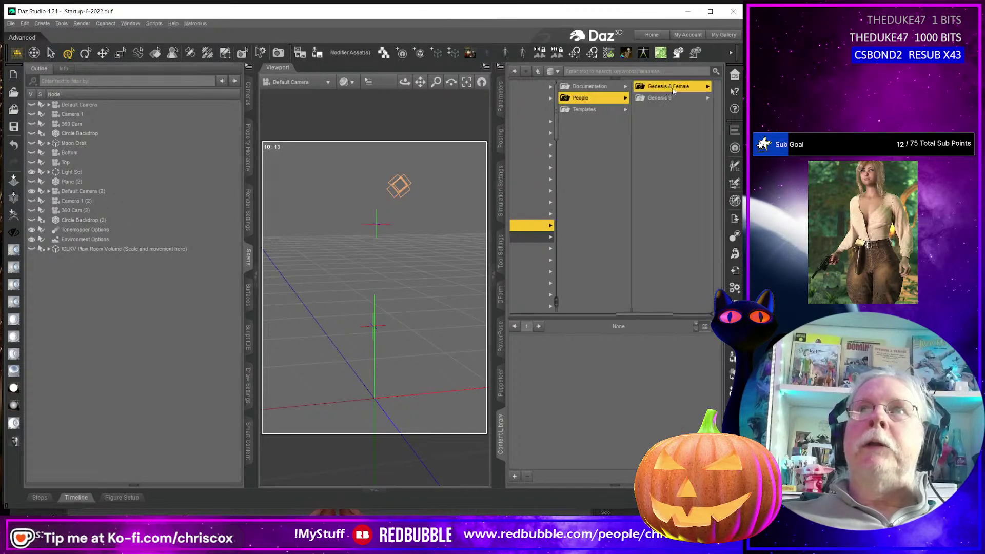
left_click(681, 89)
left_click(681, 89)
left_click(682, 89)
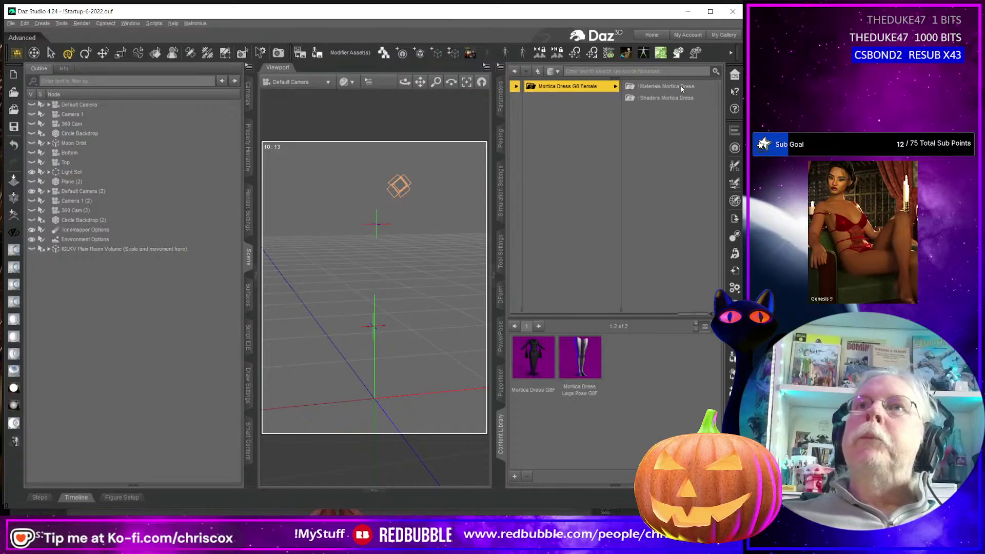
- Load the Mortica Dress G8F into the scene and test the Green Sequins and Red Silk materials on it
left_click_drag(539, 360, 364, 346)
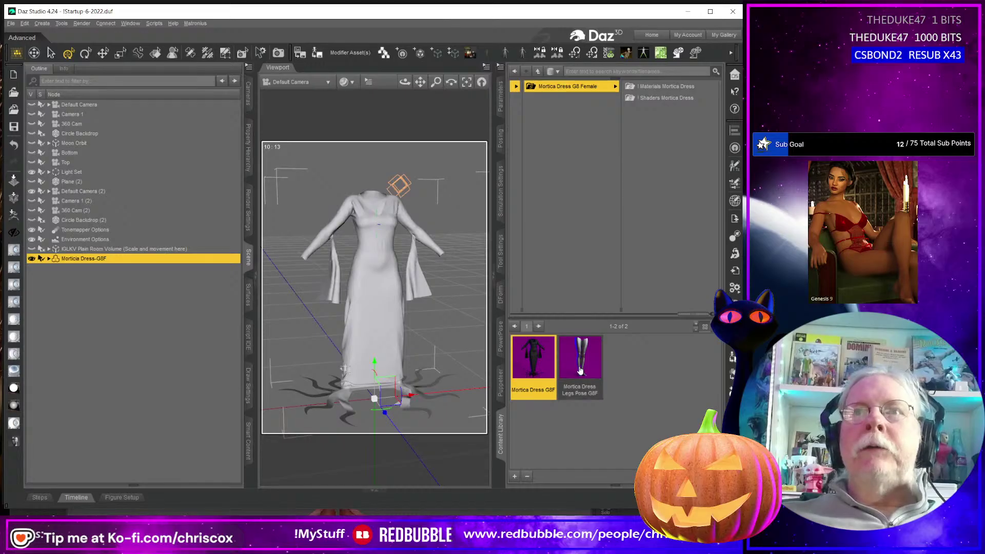
left_click(672, 88)
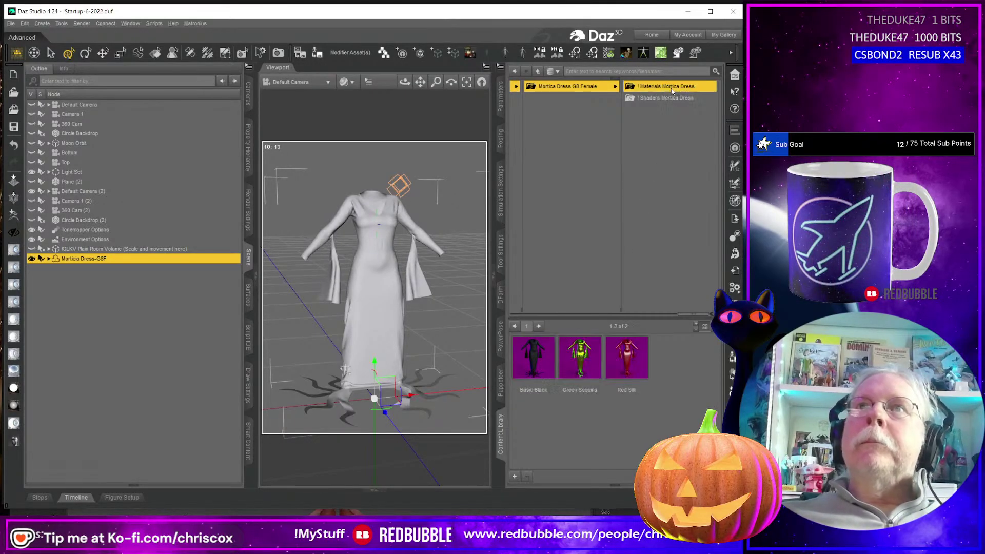
double_click(585, 362)
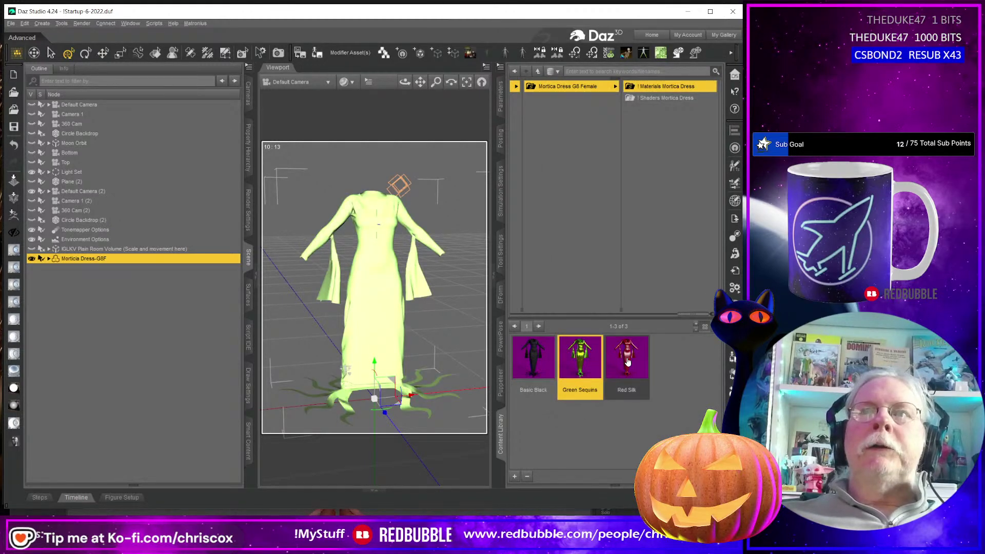
double_click(627, 358)
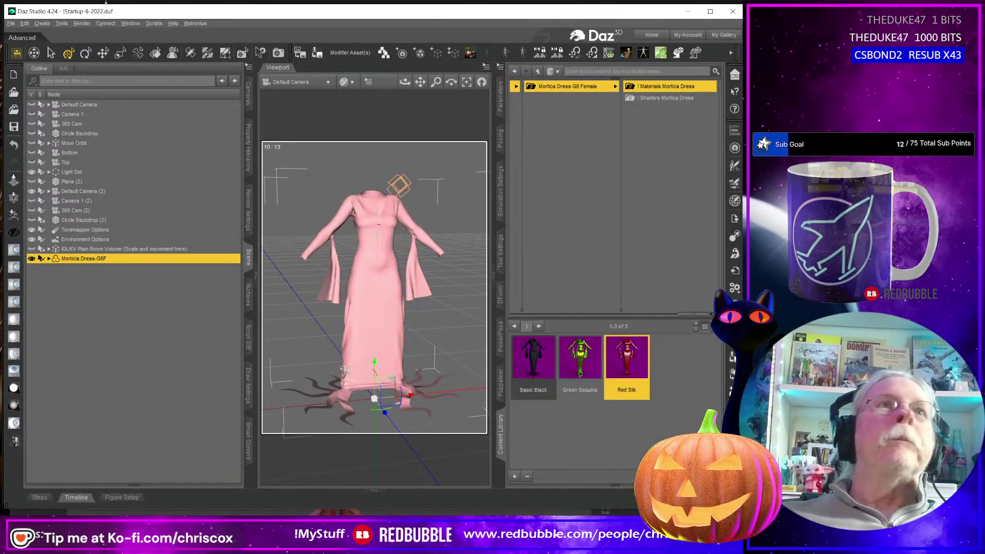
- Try the Color - Orange shader on the dress's skirt surface, and delete the Genesis 8 dress from the scene
left_click(154, 53)
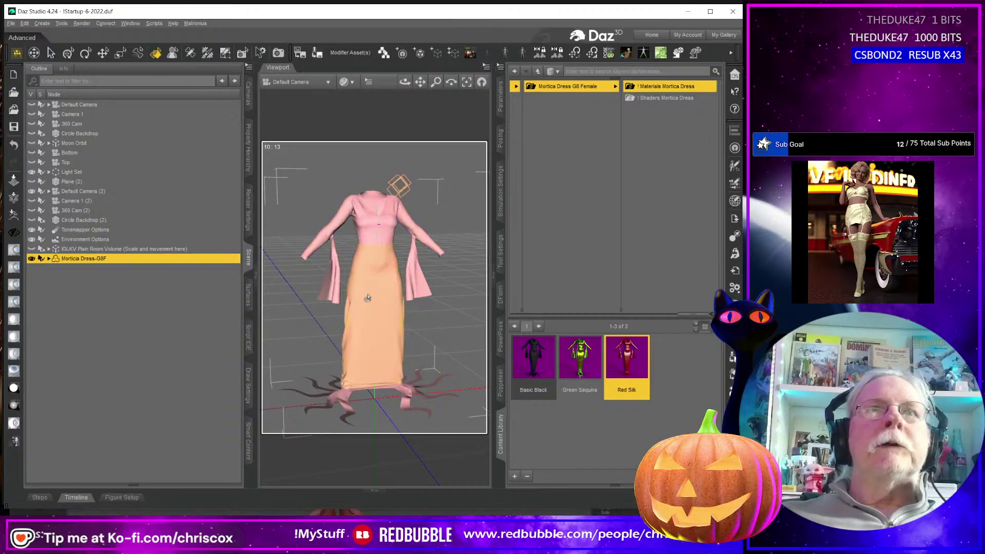
left_click(666, 98)
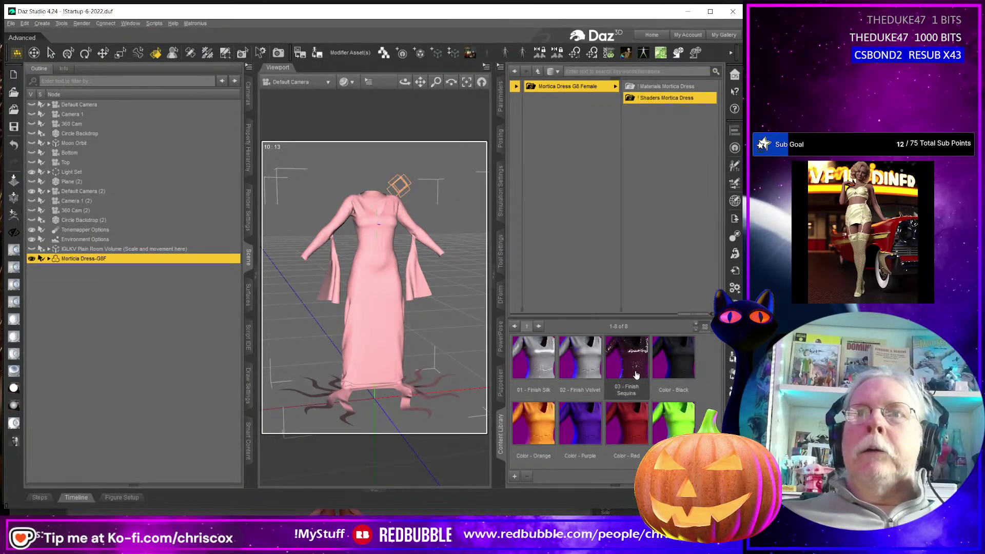
left_click(533, 423)
mouse_move(440, 391)
middle_mouse_down()
mouse_move(506, 391)
mouse_move(393, 392)
mouse_move(441, 391)
middle_mouse_up()
key("ctrl+z")
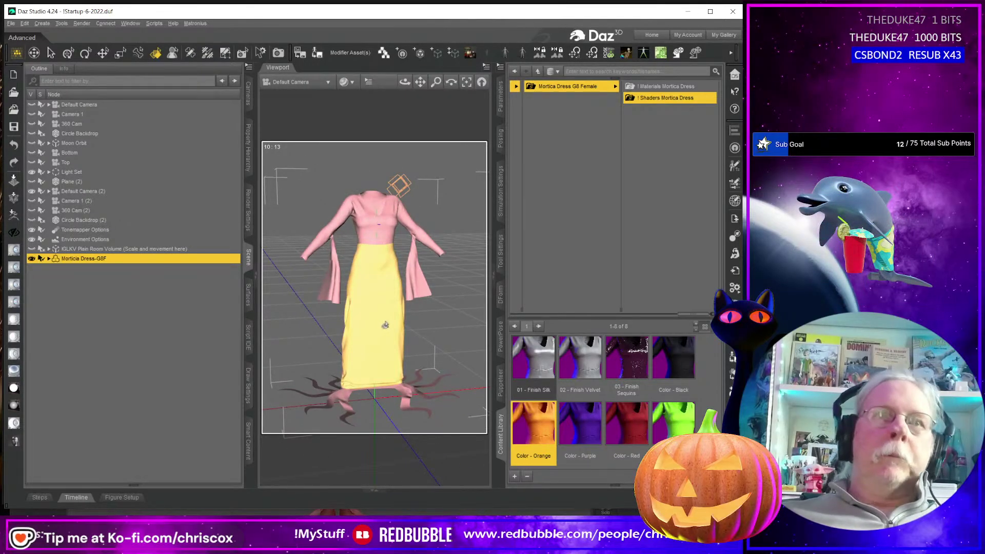
key("Delete")
- Try the Mortica Dress Legs Pose G9 preset from the Mortica Dress G9 folder on a newly loaded Genesis 9 figure
left_click_drag(691, 315, 601, 315)
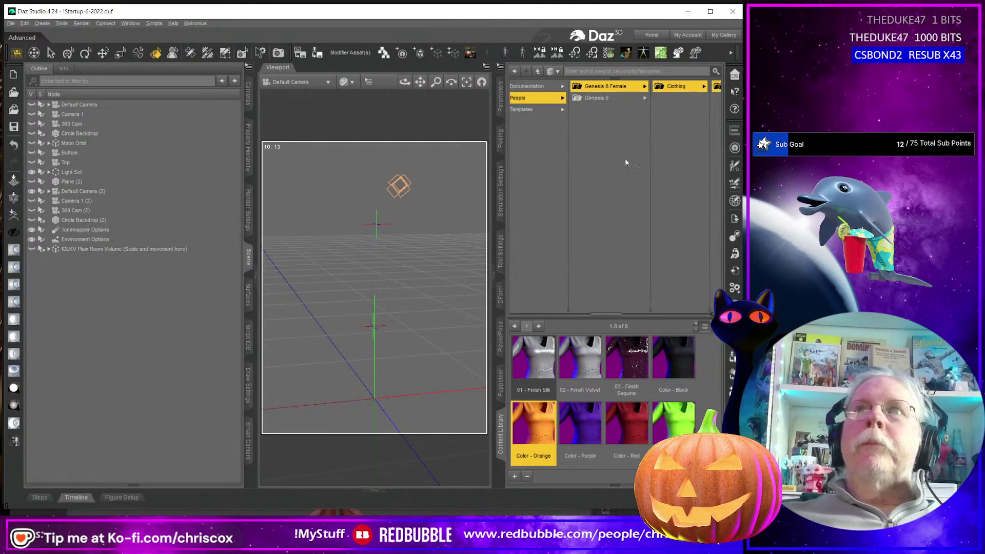
left_click(620, 100)
left_click(667, 88)
left_click(685, 86)
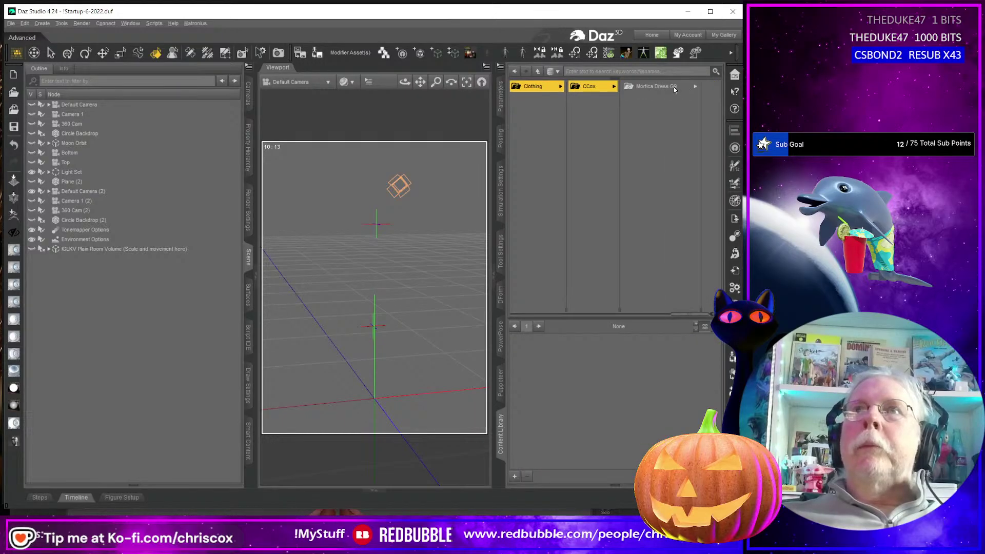
left_click(650, 87)
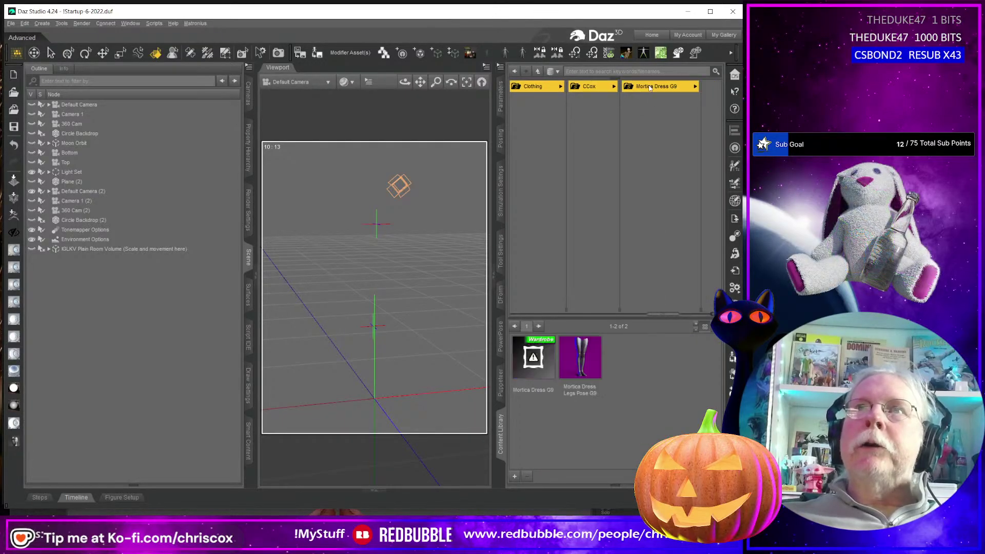
left_click(582, 370)
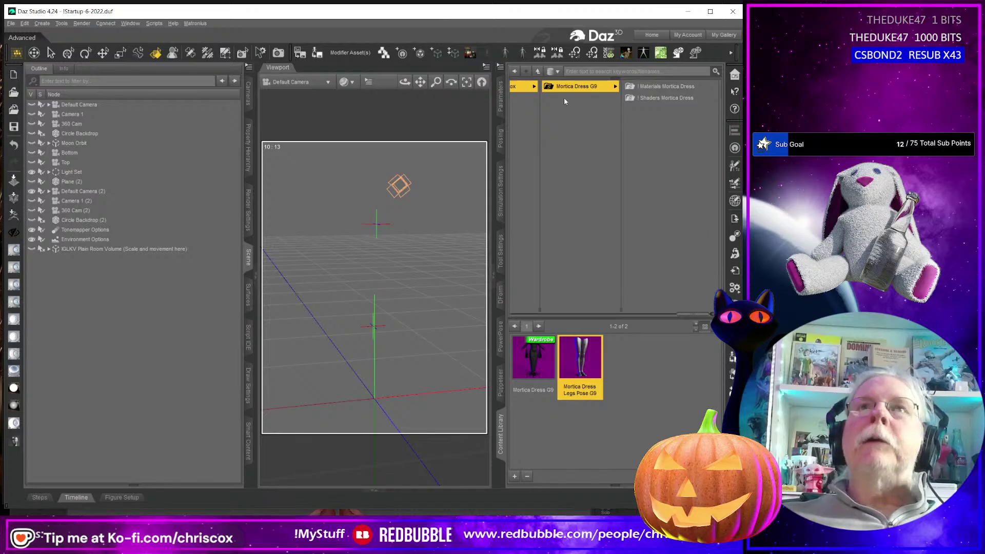
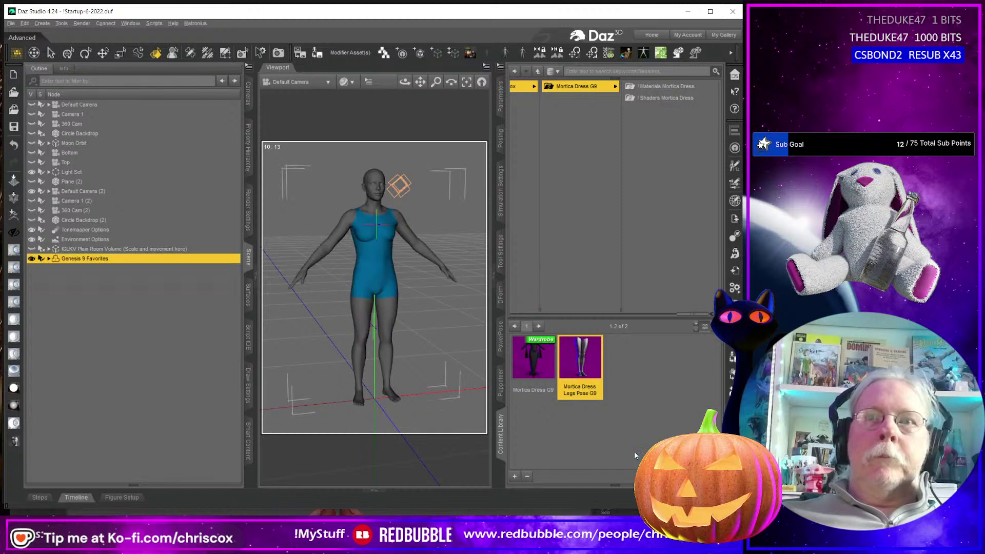
left_click(590, 380)
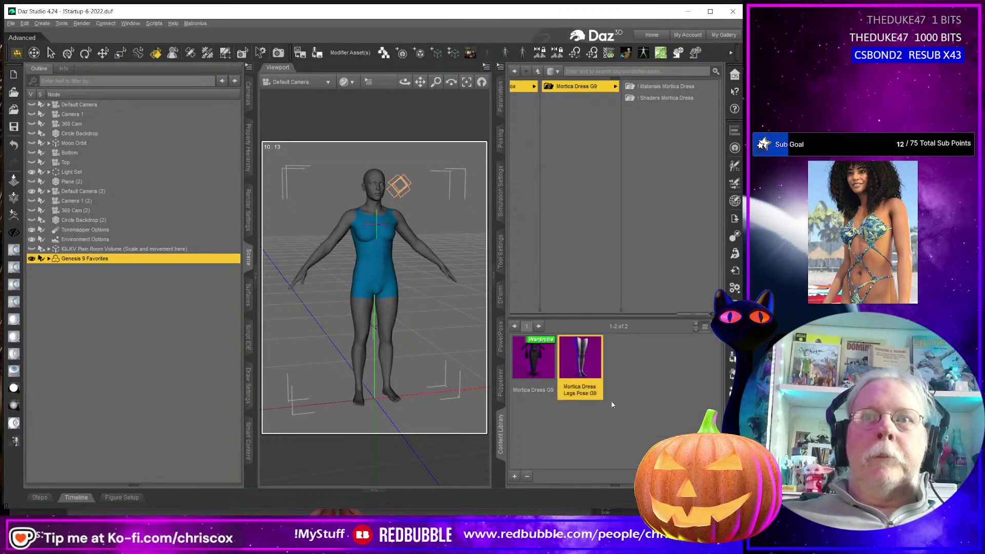
- Set the Genesis 9 left thigh's Side-Side rotation to -6.00 and rotate the right thigh inward to match
left_click(391, 322)
left_click(500, 100)
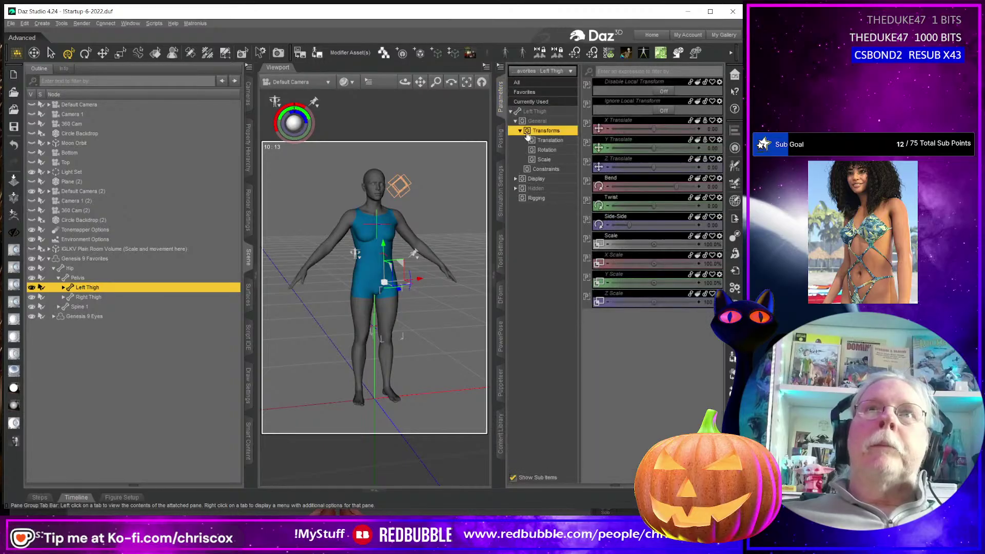
left_click(714, 226)
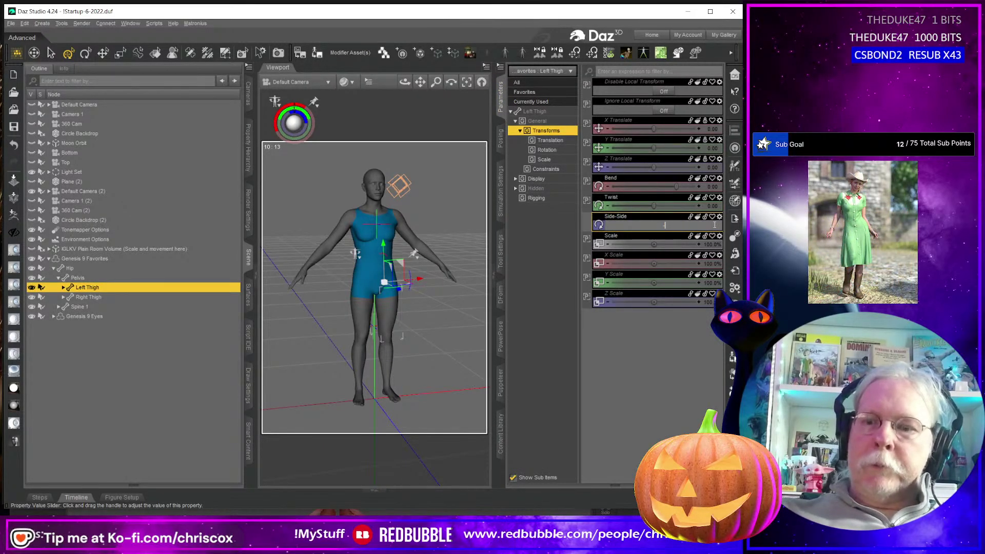
key("Return")
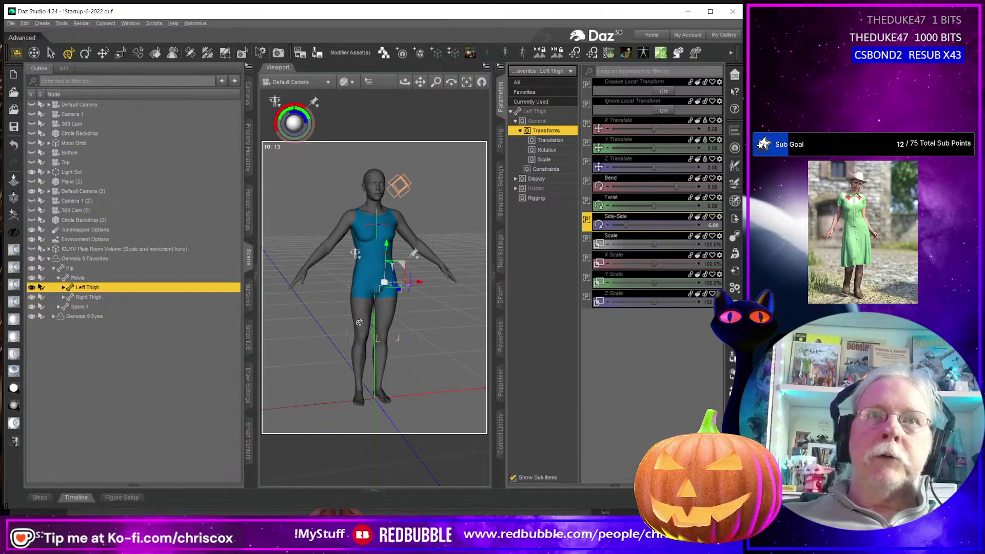
left_click(358, 321)
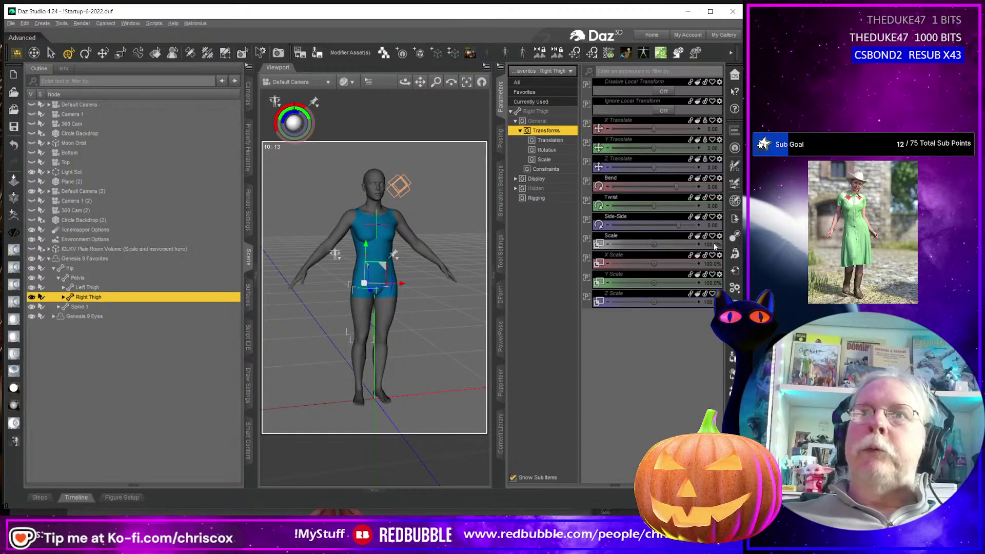
left_click(713, 225)
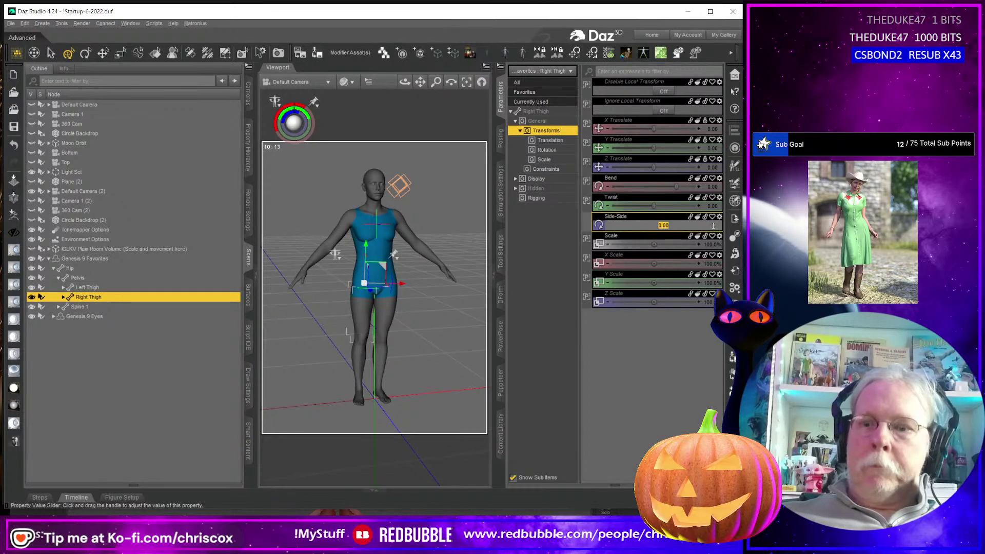
- Start saving the figure's pose as a pose preset that replaces Mortica Dress Legs Pose G9.duf in the Mortica Dress G9 folder
left_click(501, 447)
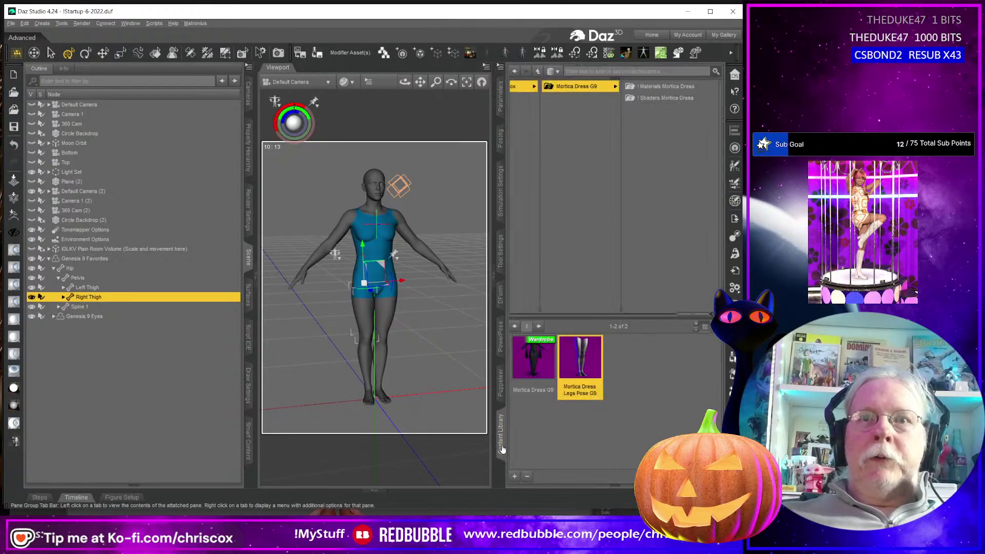
left_click(514, 476)
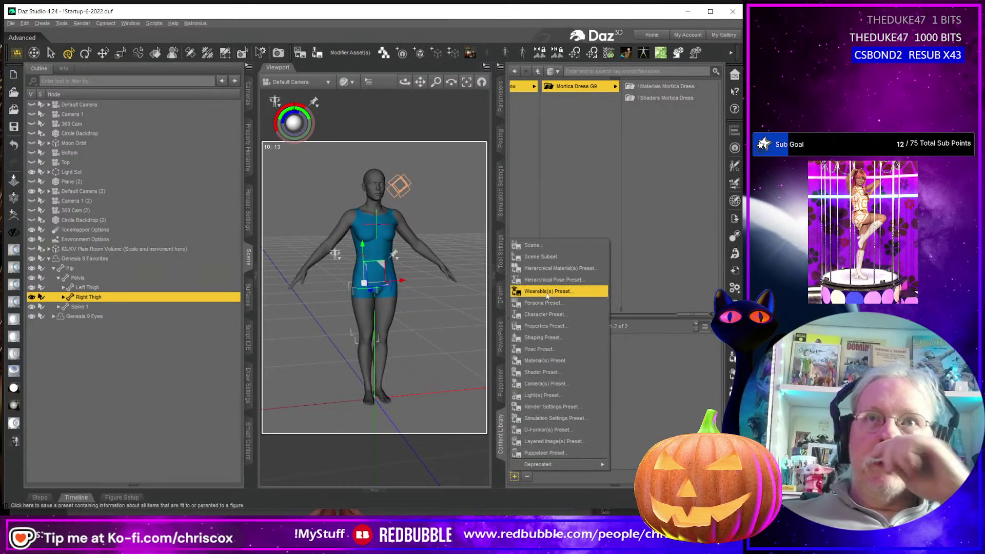
left_click(558, 350)
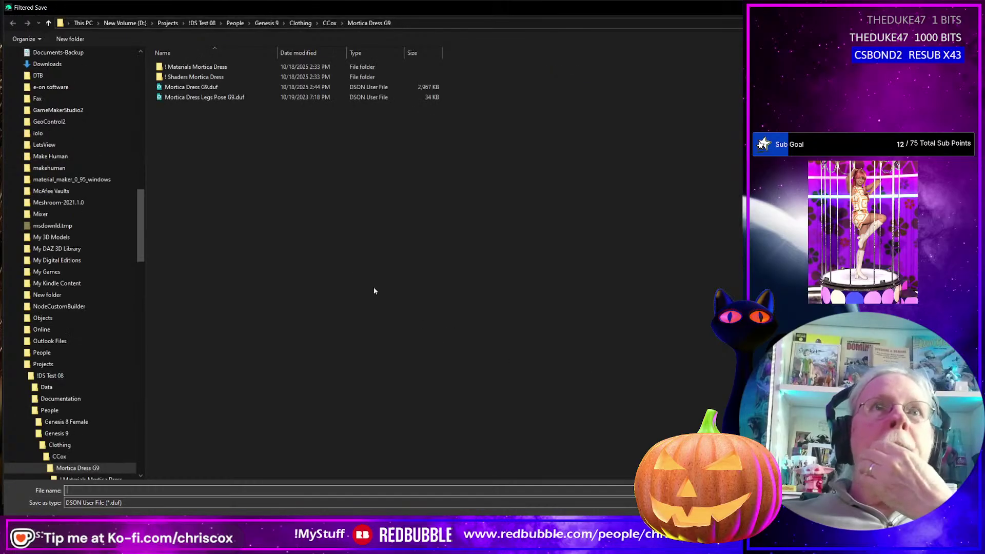
left_click(191, 86)
left_click(206, 97)
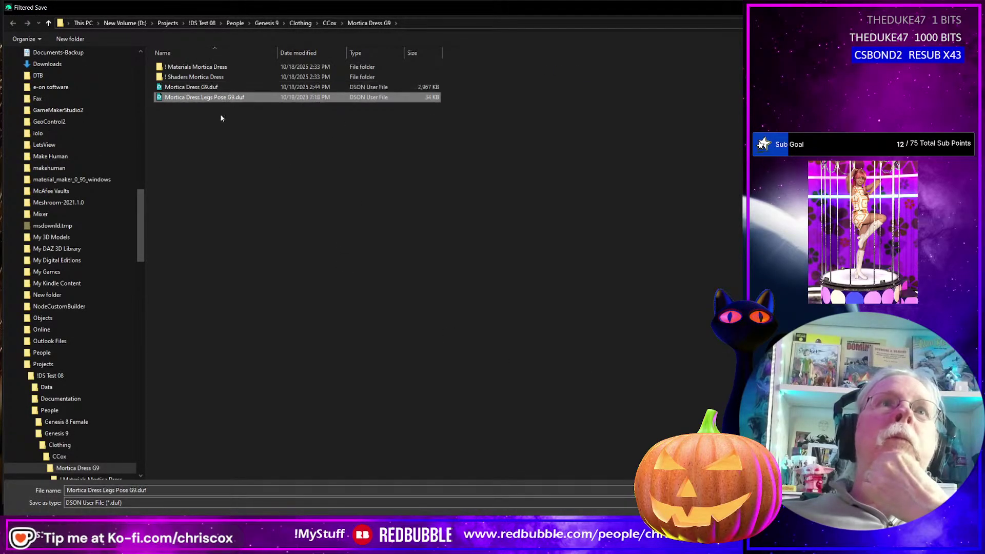
key("Return")
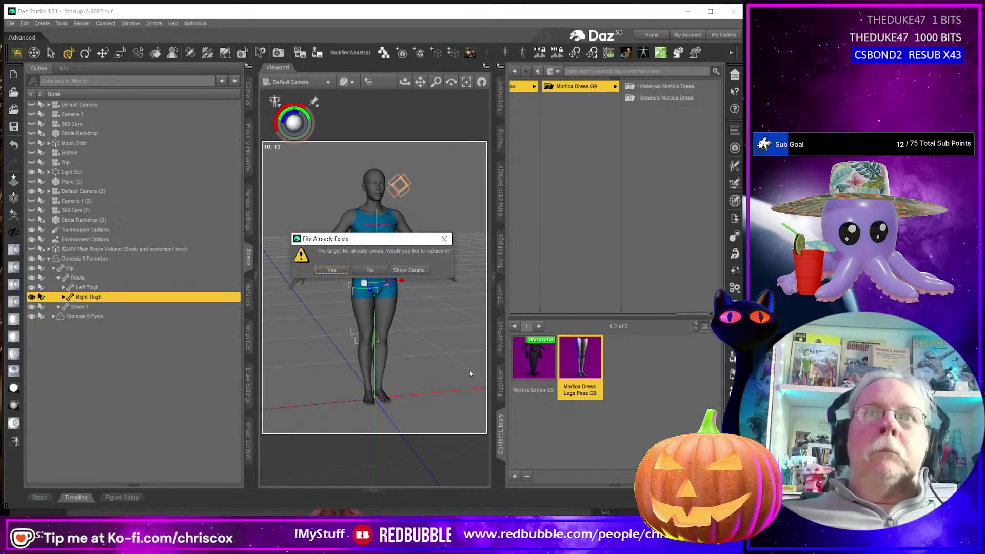
left_click(369, 275)
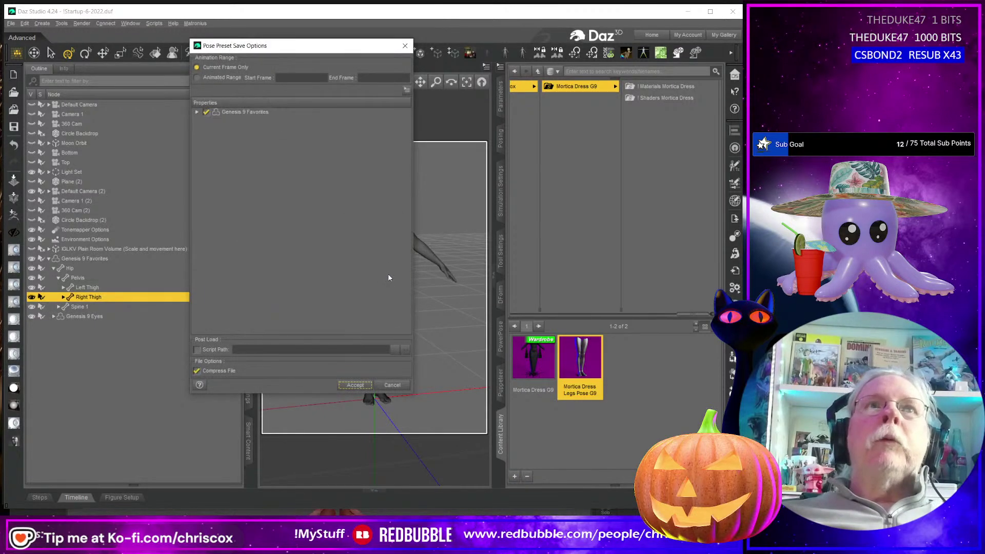
- Limit the pose preset's saved properties to the Left Thigh and Right Thigh, and save the compressed preset
right_click(208, 113)
mouse_move(226, 139)
mouse_move(229, 160)
left_click(271, 160)
left_click(197, 112)
left_click(207, 120)
left_click(216, 128)
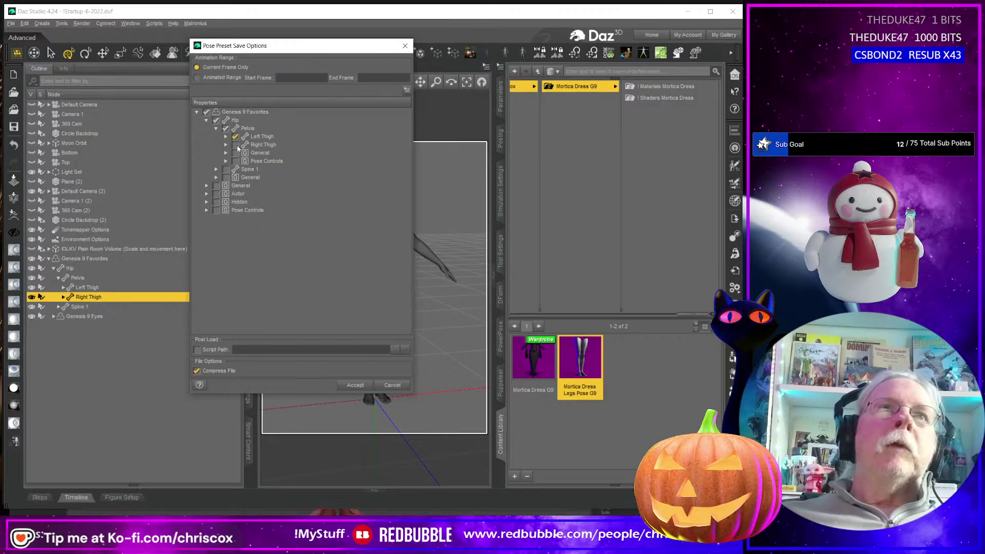
left_click(356, 386)
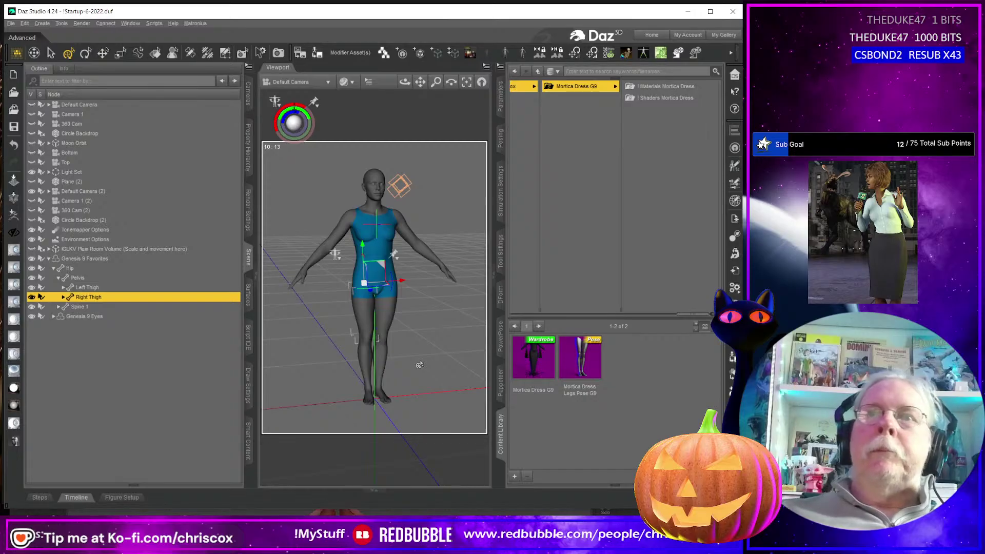
- Delete the Genesis 9 figure from the scene
left_click(387, 250)
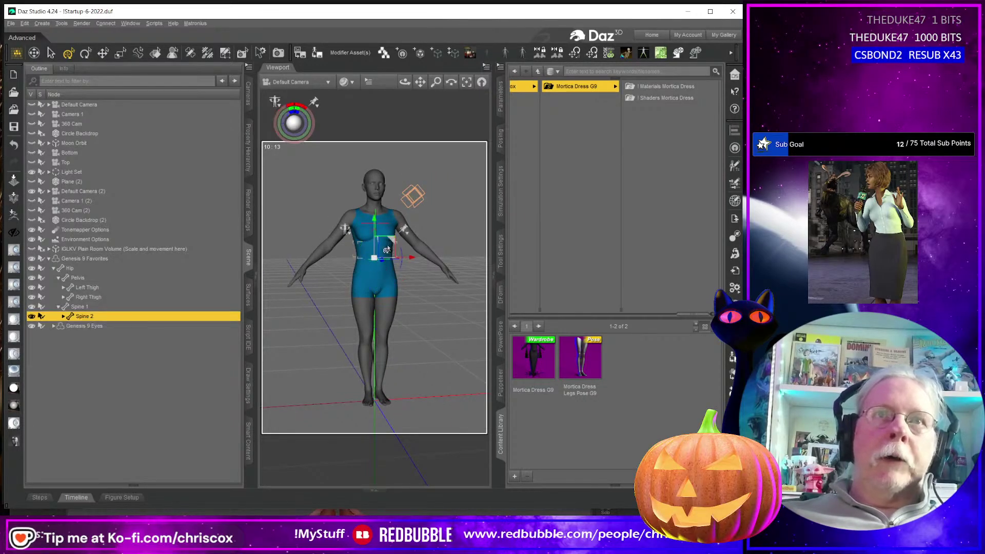
key("Delete")
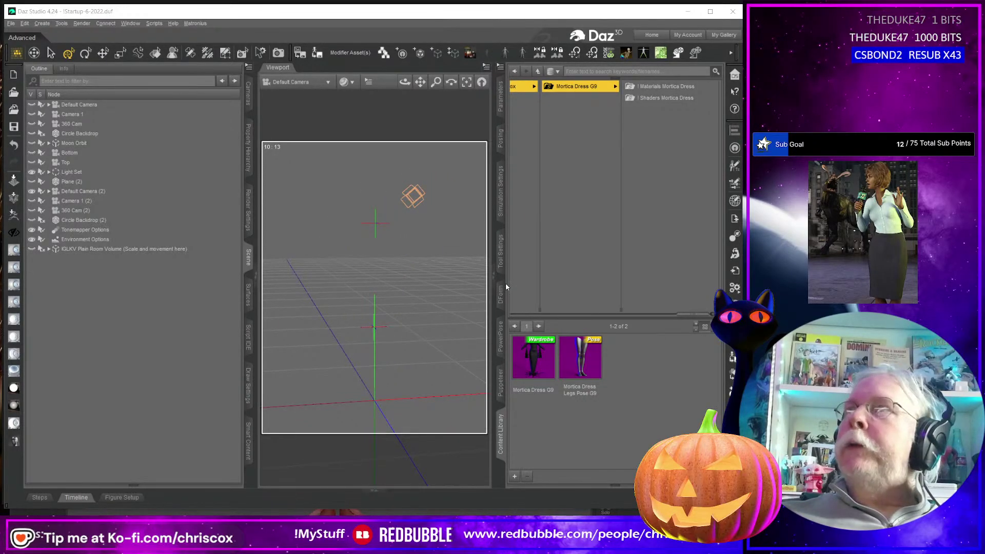
- Switch to File Explorer and rename the existing !DS Test 08.zip archive as !DS Test 08 Old.zip
key("alt+Tab")
scroll(490, 340, "down", 1)
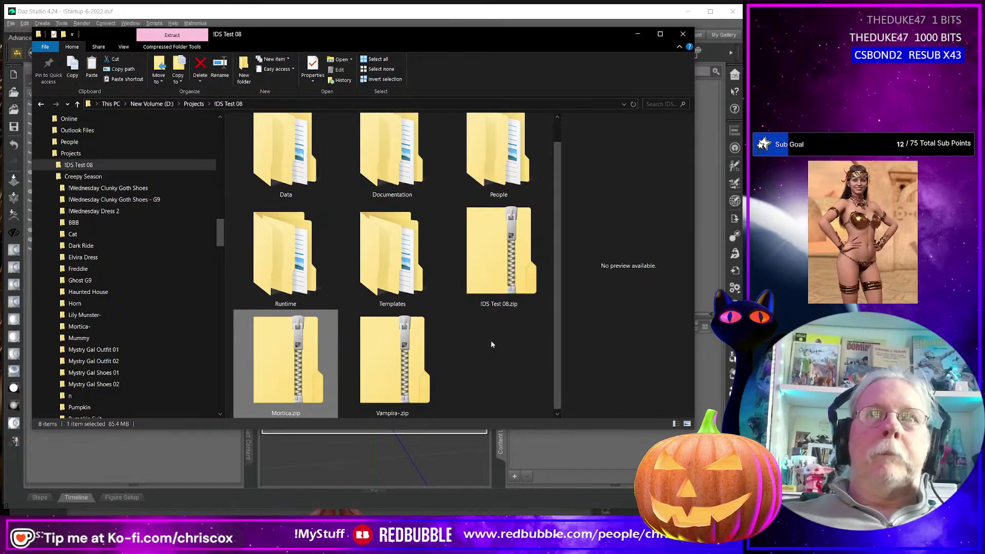
left_click(500, 261)
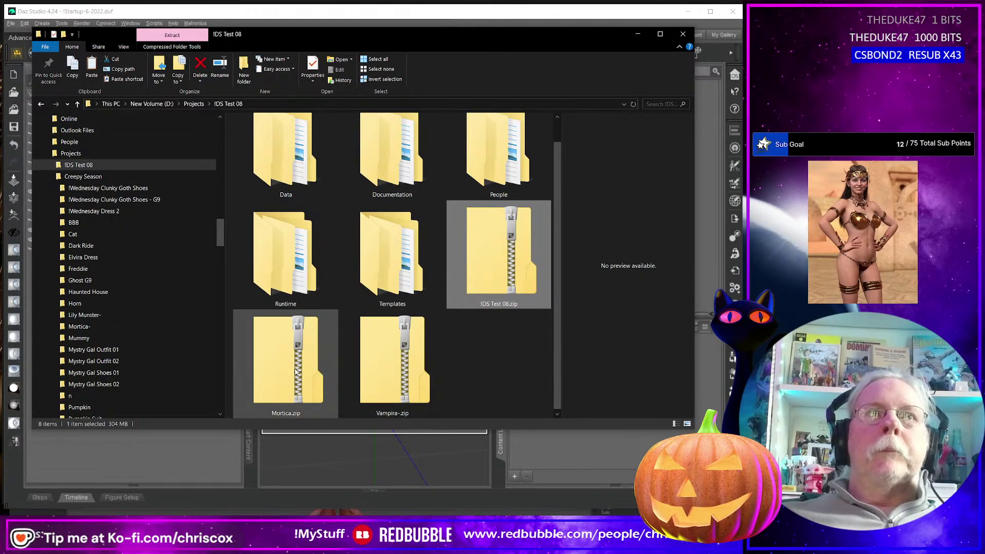
left_click(503, 304)
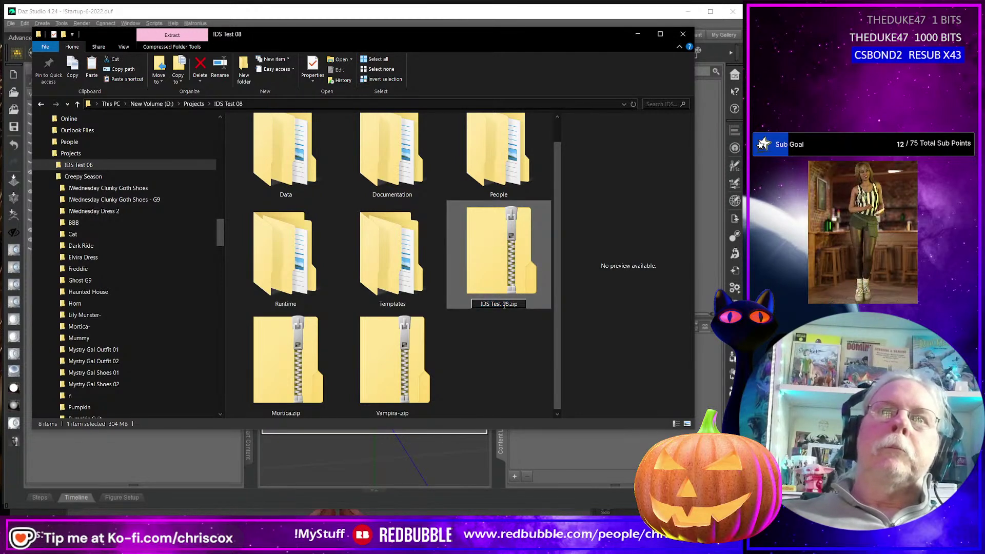
key("Left")
key("Left")
key("Left")
key("Left")
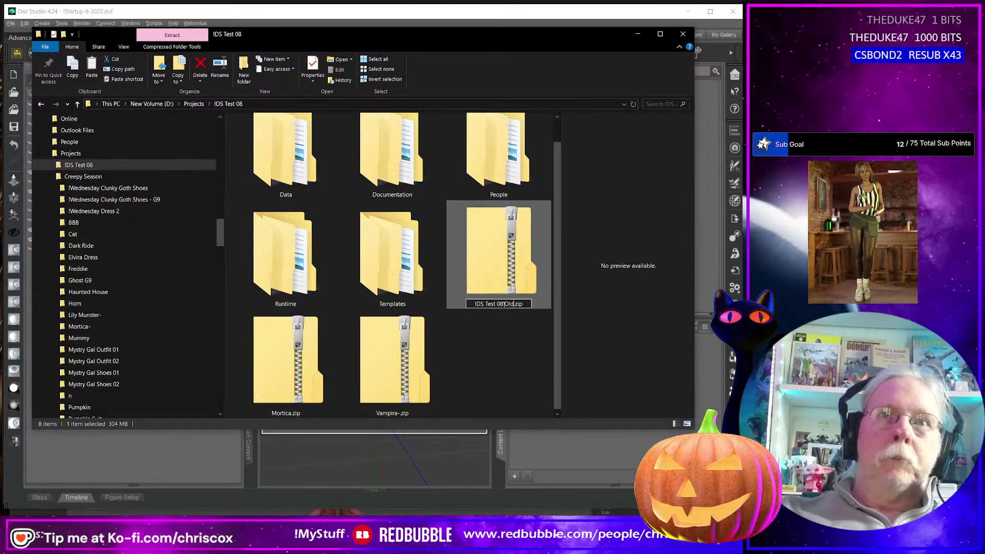
key("Return")
left_click(498, 376)
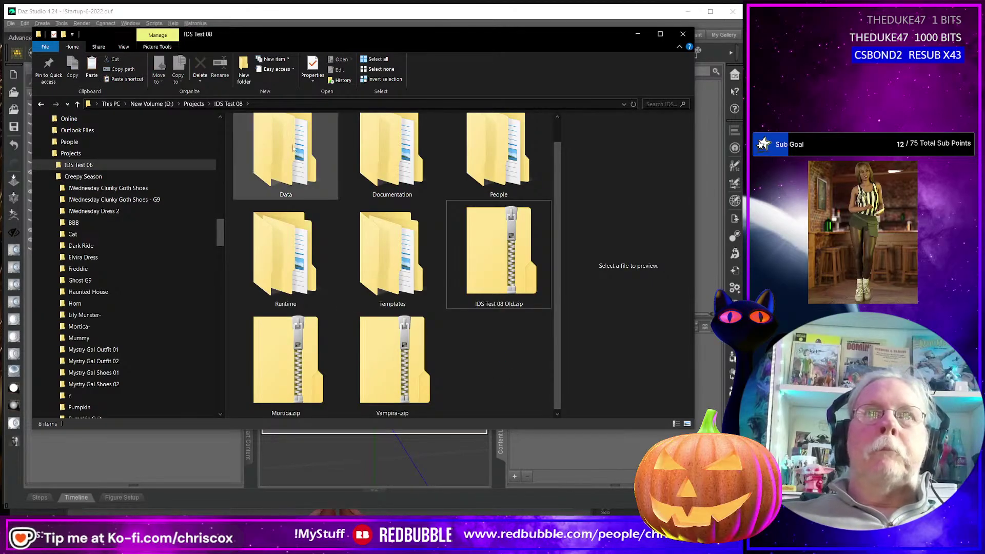
- Compress the Data, Documentation, People, Runtime and Templates folders together into !DS Test 08.zip with 7-Zip
left_click(296, 145)
left_click(389, 264, "shift")
right_click(388, 264)
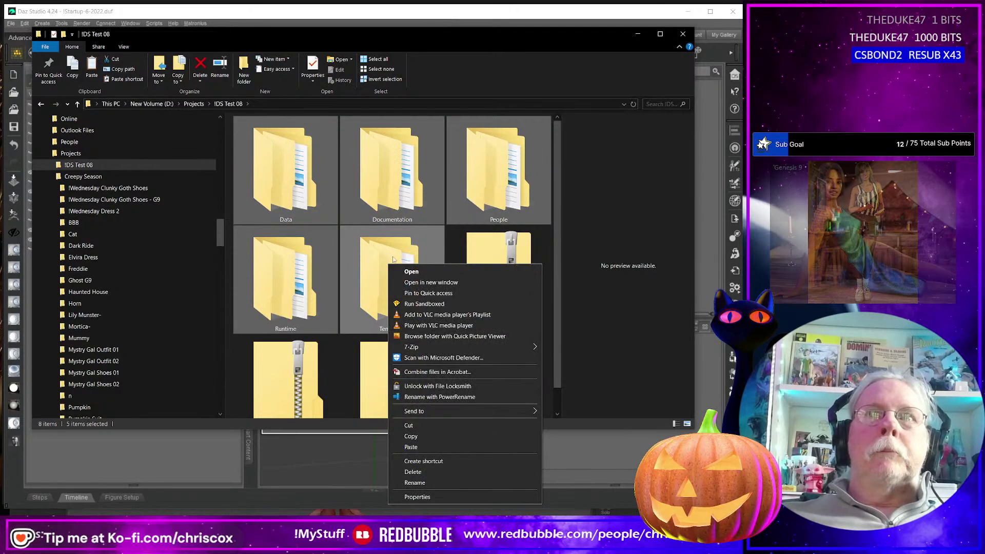
mouse_move(411, 349)
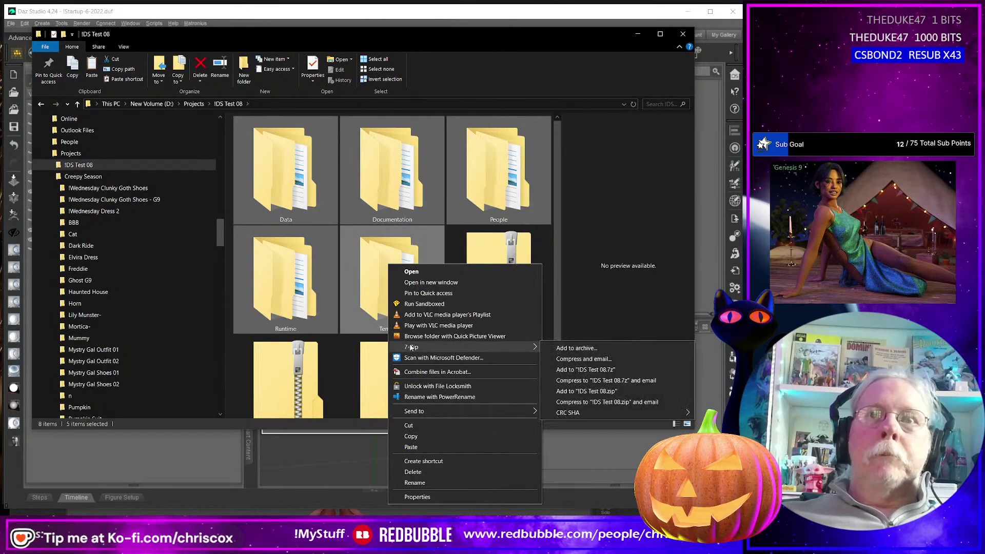
left_click(611, 402)
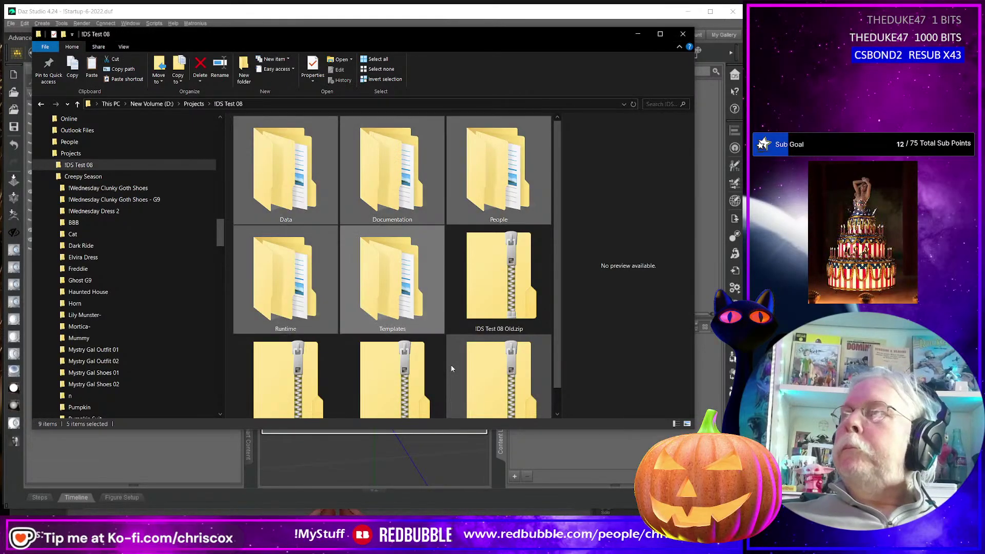
scroll(449, 373, "down", 1)
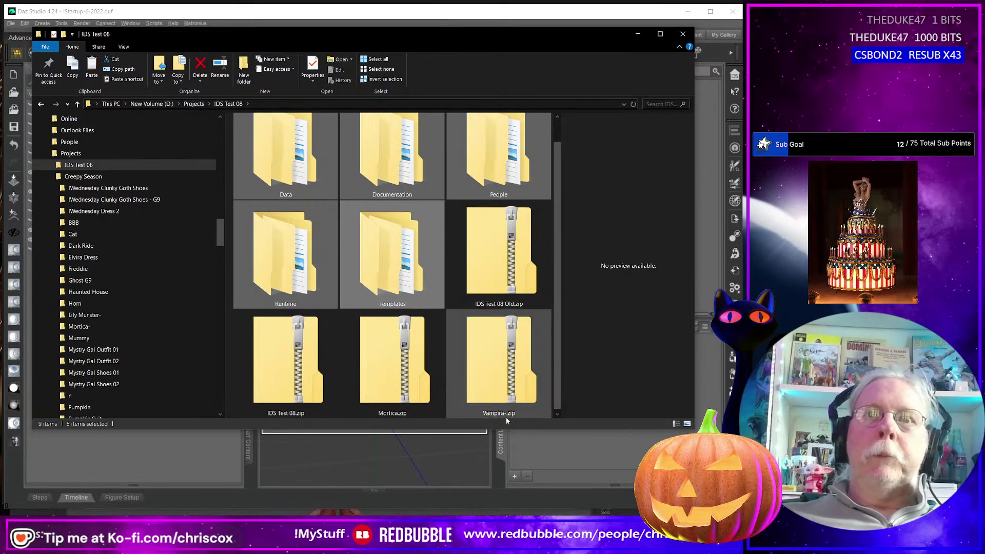
- Rename the new !DS Test 08.zip archive as Vampira Dress G9 G8 Female.zip
left_click(291, 415)
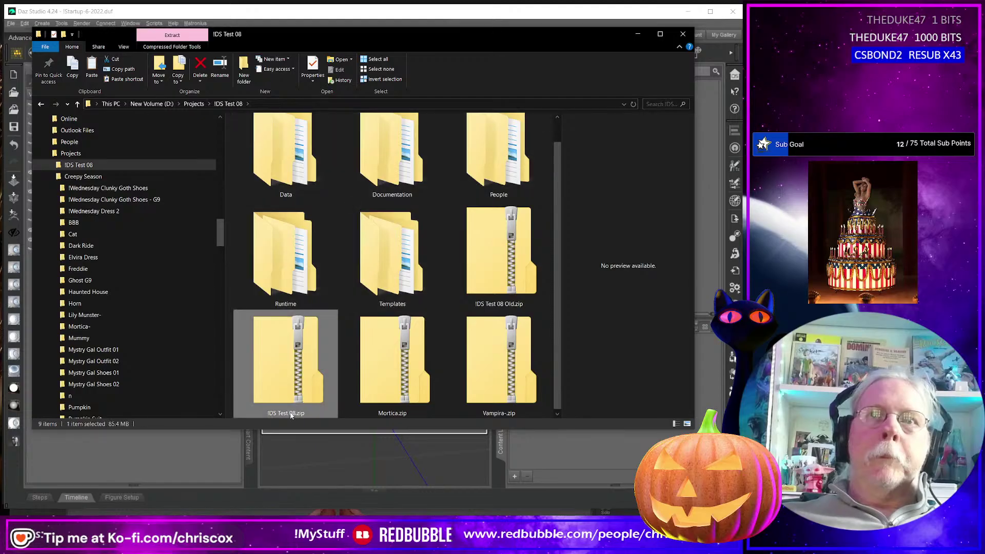
left_click(291, 414)
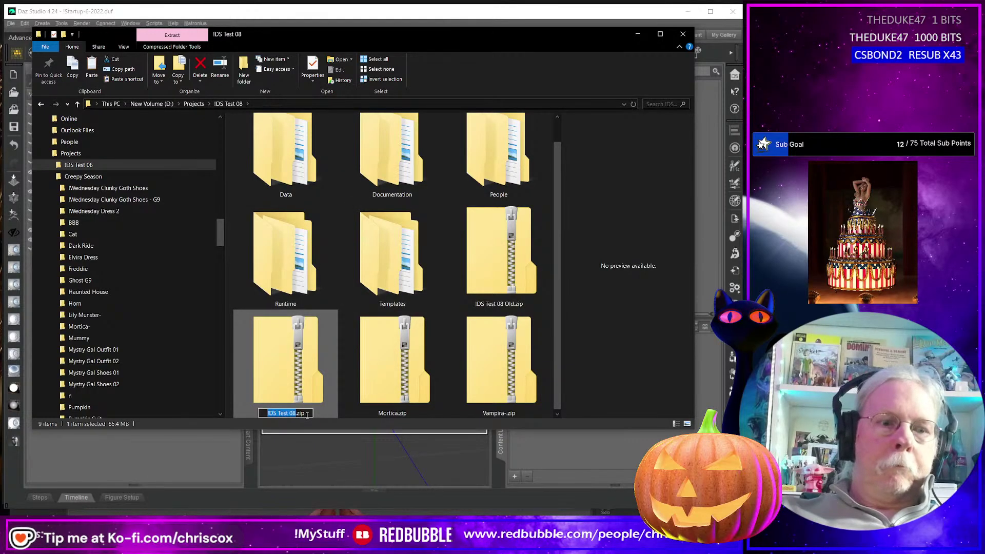
type("Vampira")
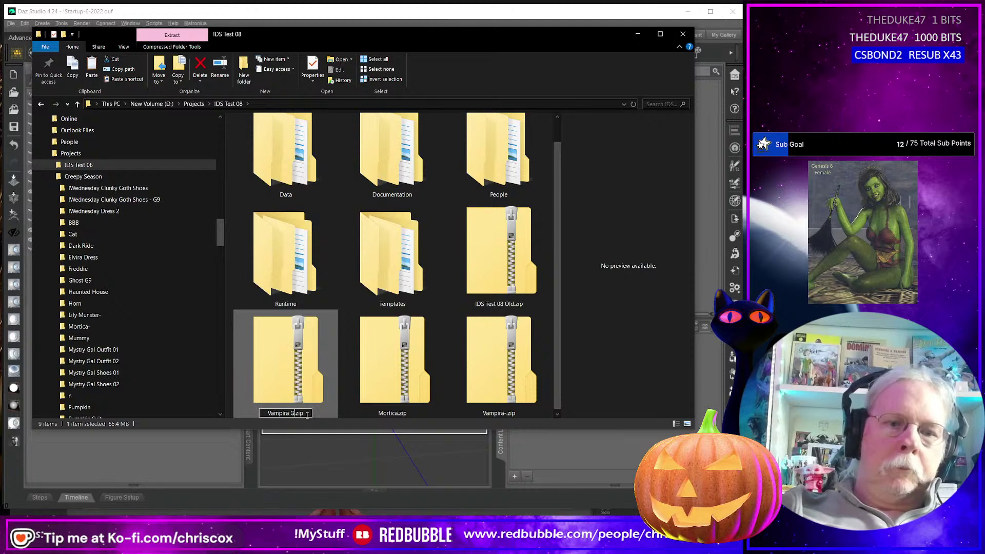
type(" Dress G")
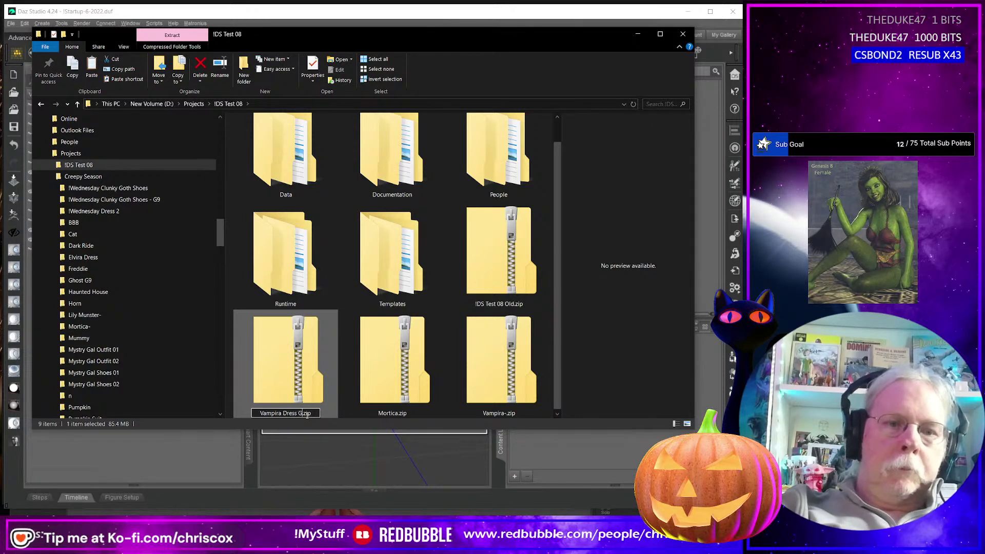
type("9 G8")
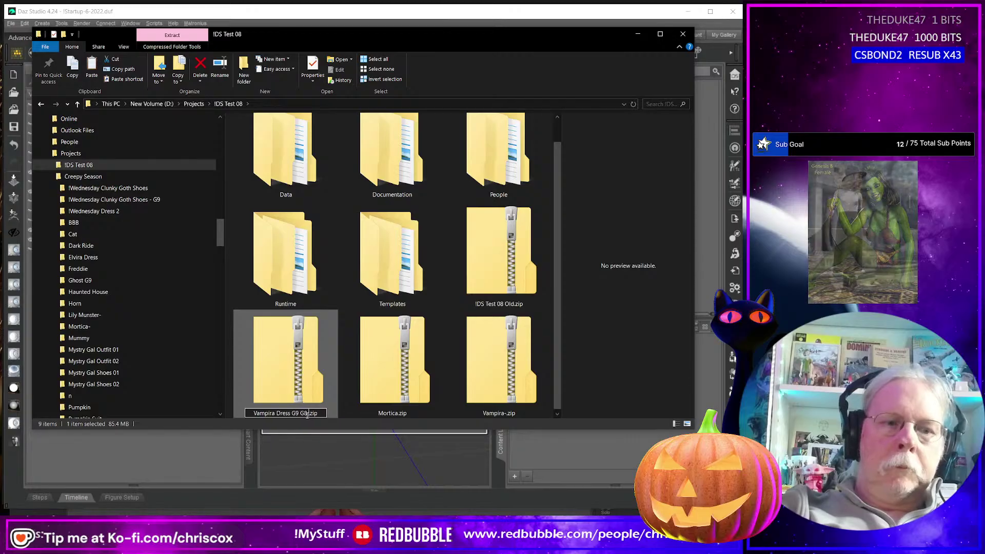
type(" Female")
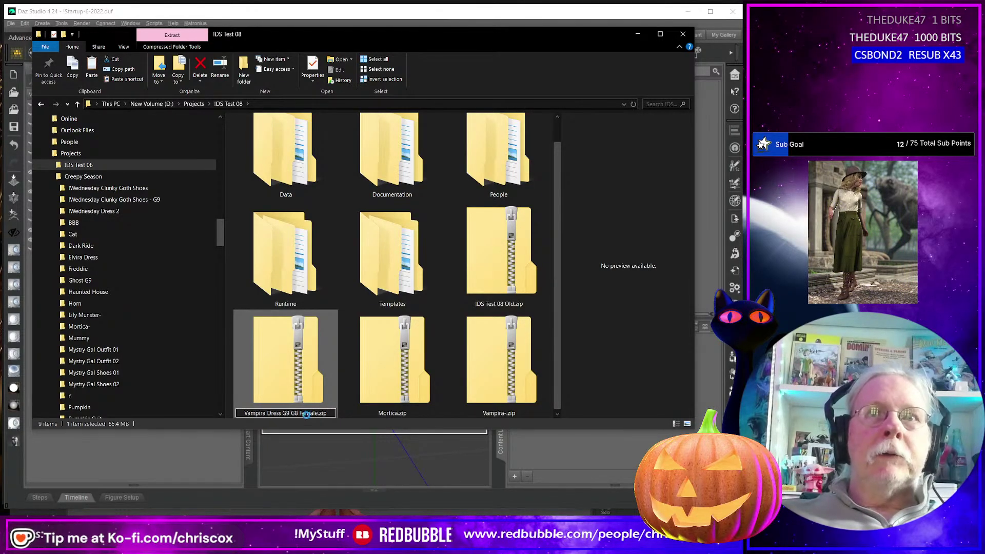
key("Return")
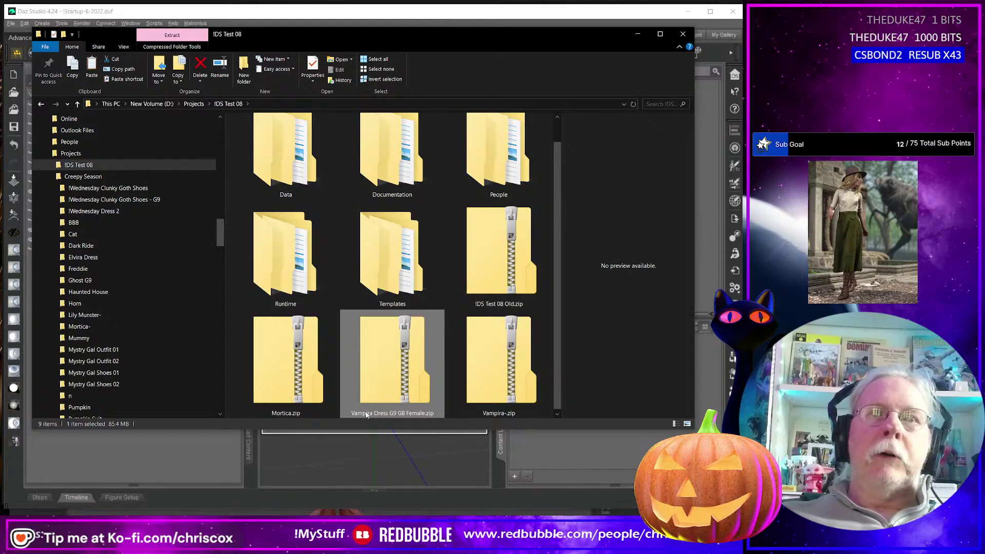
- Replace Vampira with Morticia in the new archive's name, making it Morticia Dress G9 G8 Female.zip
left_click(367, 415)
left_click(366, 412)
key("Home")
key("shift+Right")
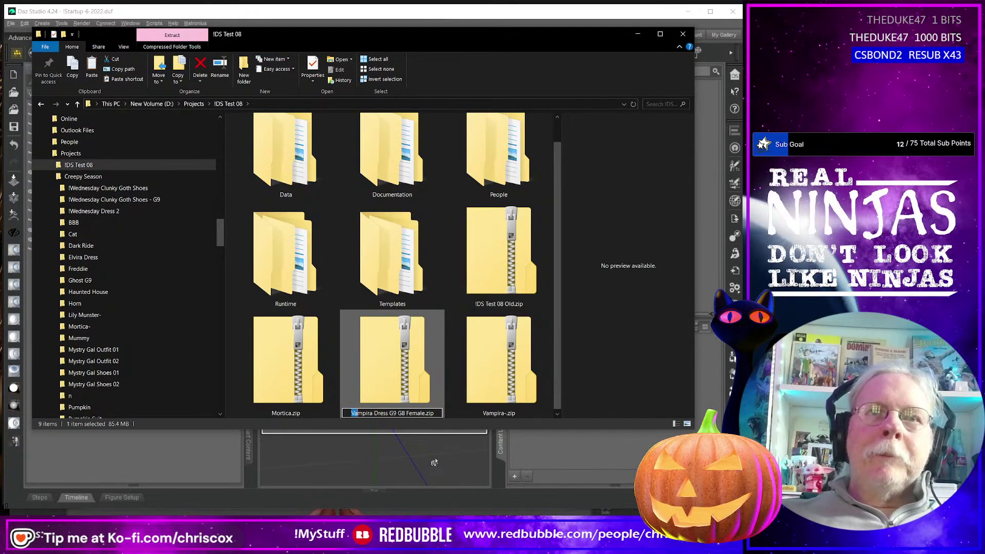
type("Morticia")
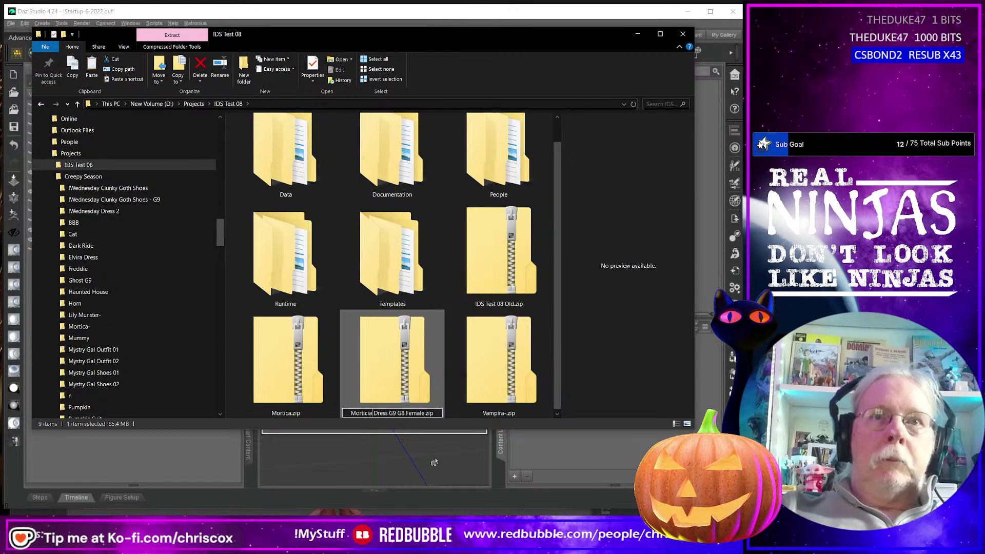
- Rename the Vampira-.zip archive as Vampira Dress G9 G8 Female.zip
left_click(503, 417)
left_click(502, 414)
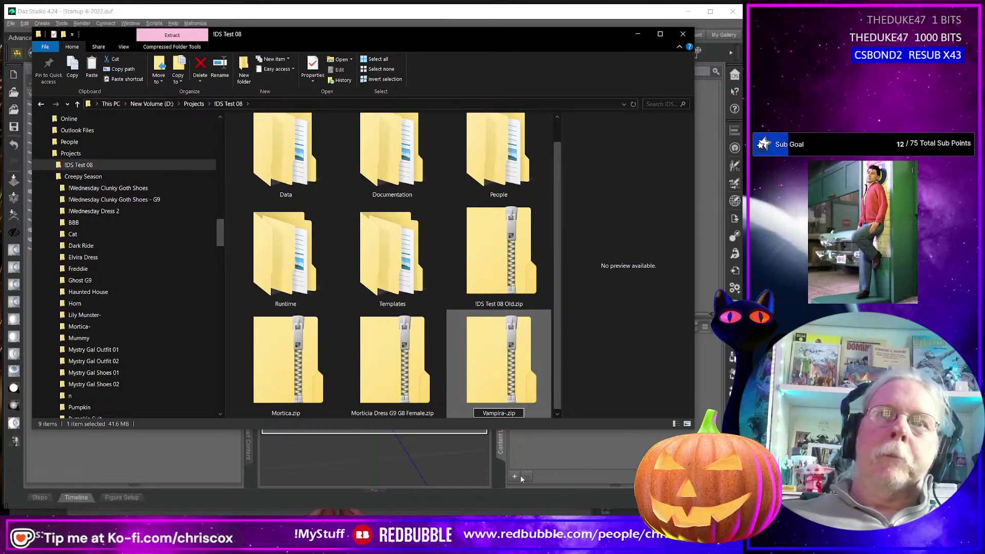
type("Dress")
key("Delete")
key("Return")
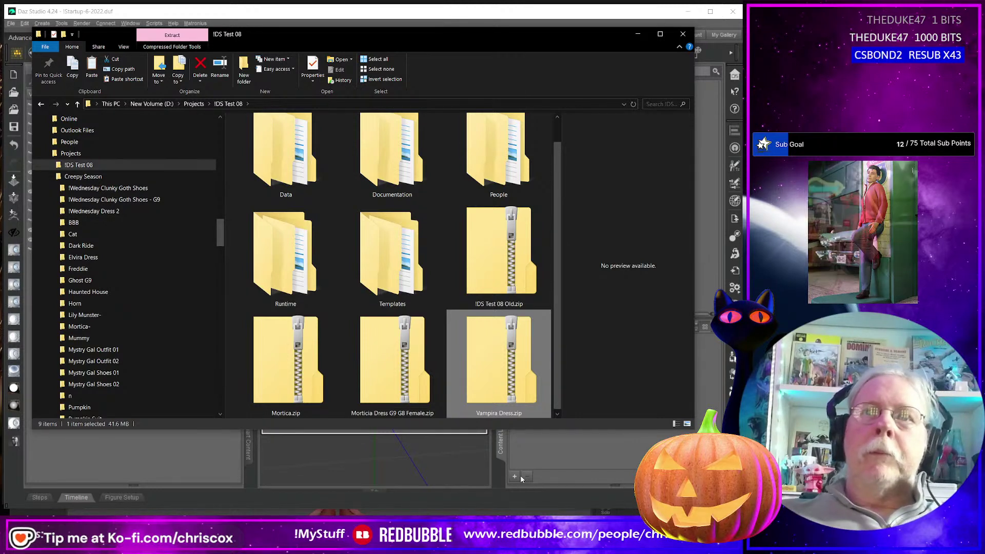
left_click(505, 413)
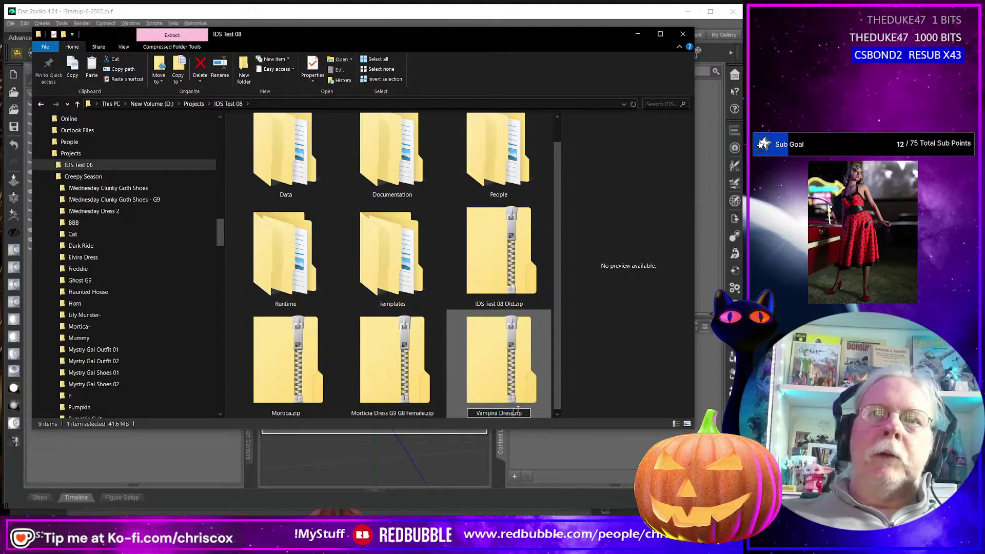
type("G9 G8 Female")
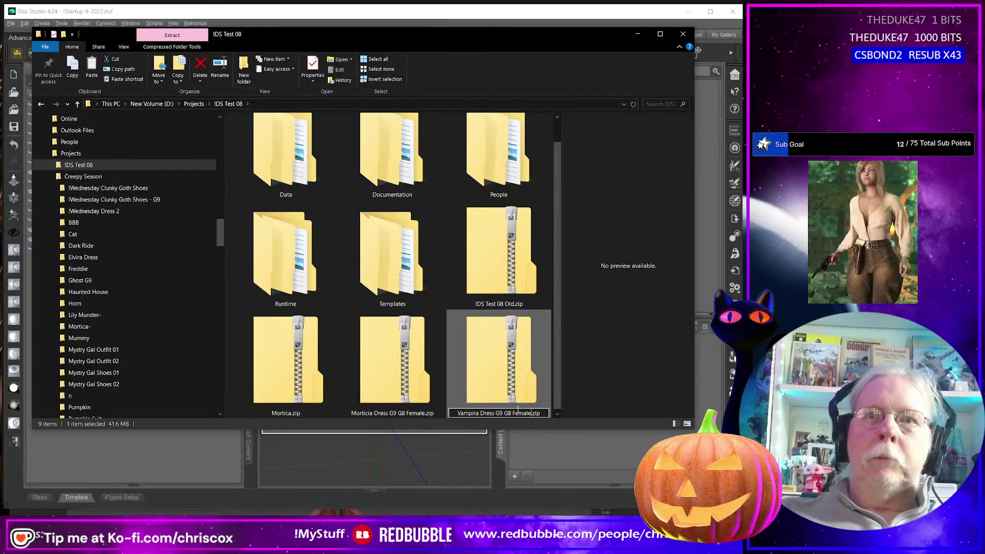
key("Return")
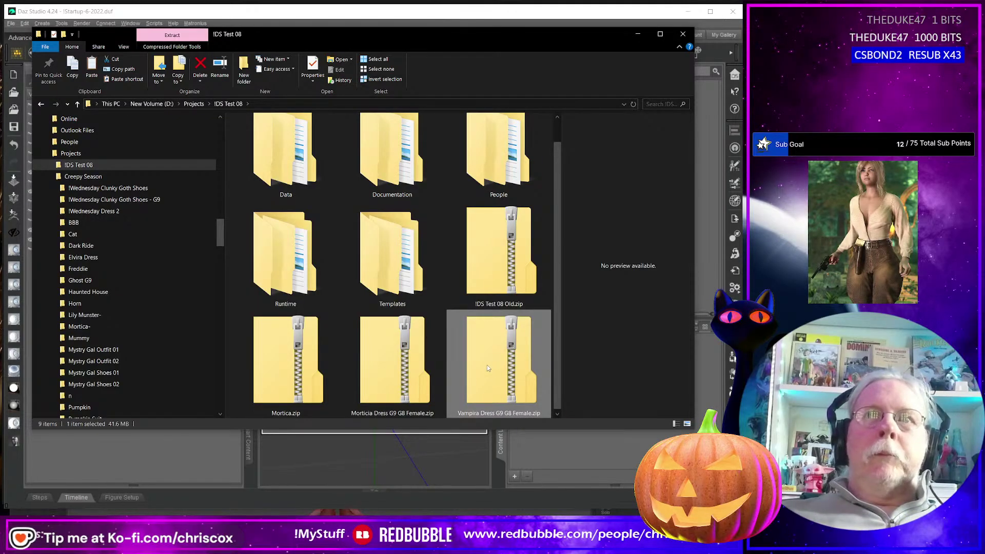
- Select the Morticia and Vampira dress archives together, then collapse the Creepy Season folder and minimize the file window
left_click(403, 366, "ctrl")
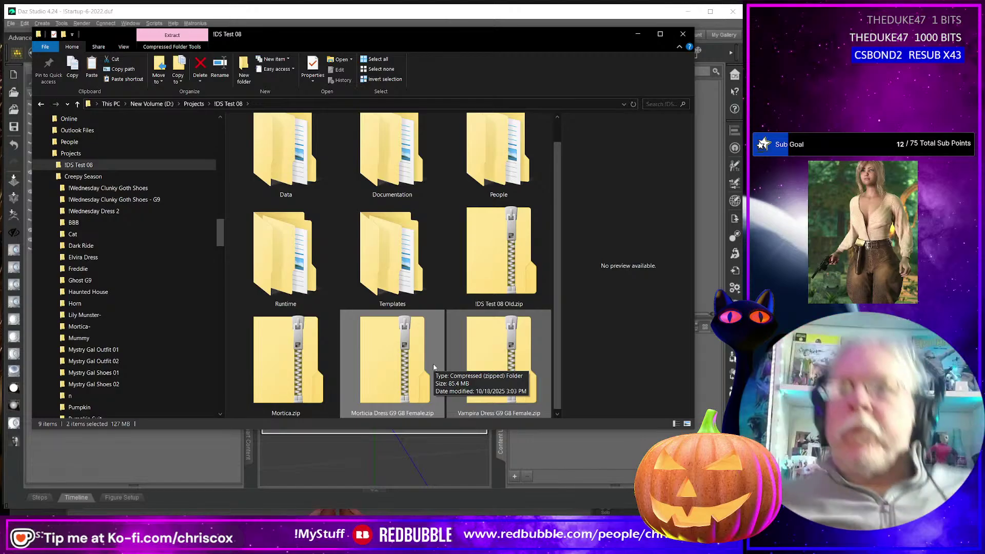
left_click(49, 177)
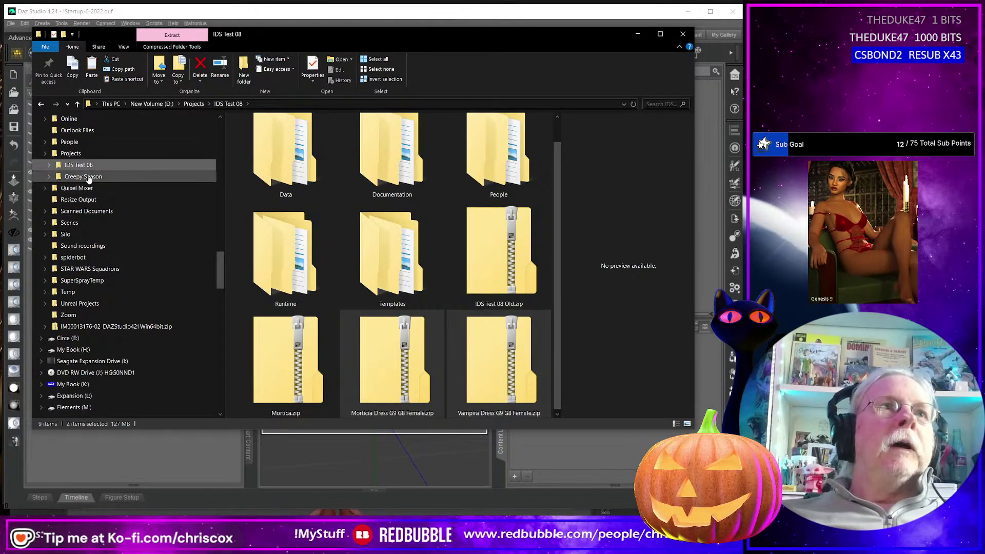
left_click(638, 34)
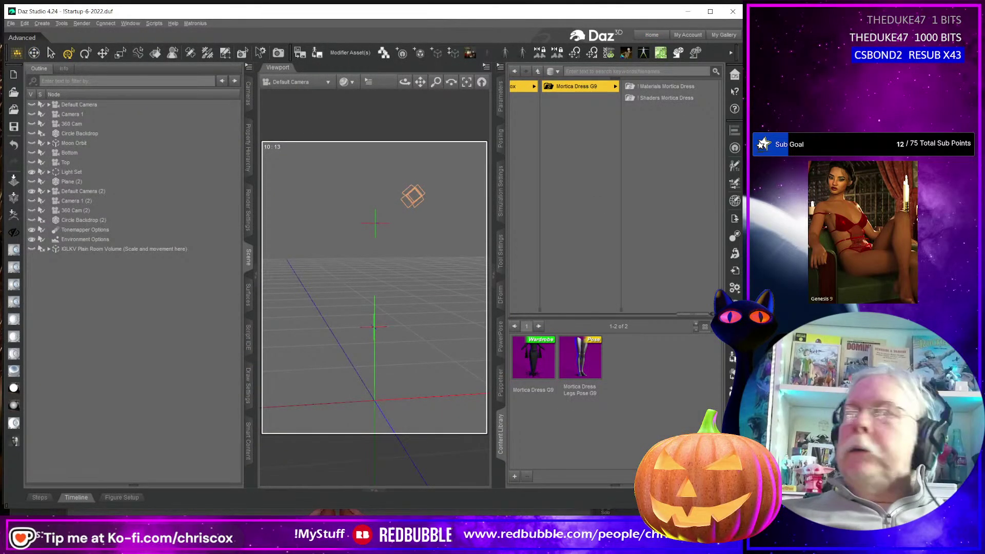
- Bring the Chrome window into view and look through the image results for penny loafer pattern
left_click_drag(742, 77, 472, 35)
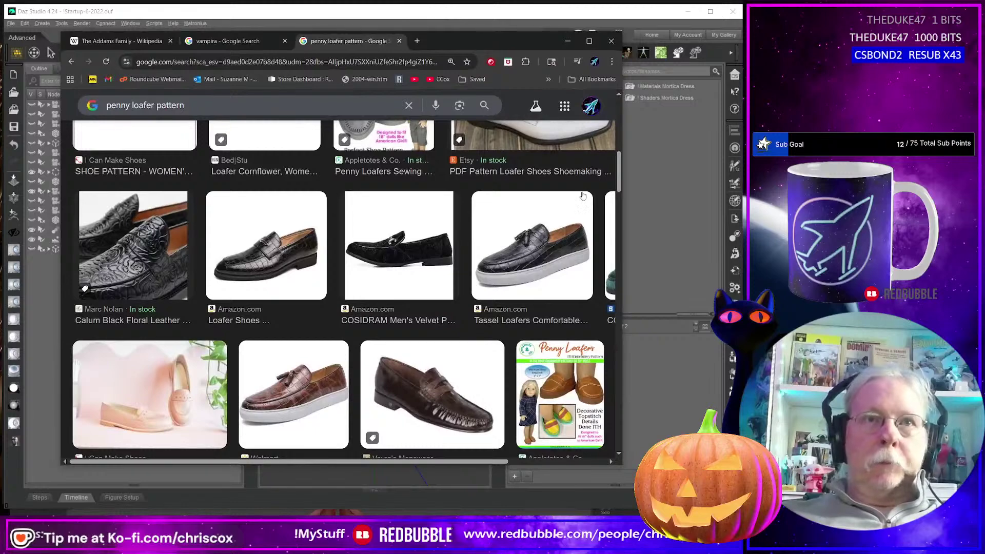
scroll(419, 394, "down", 3)
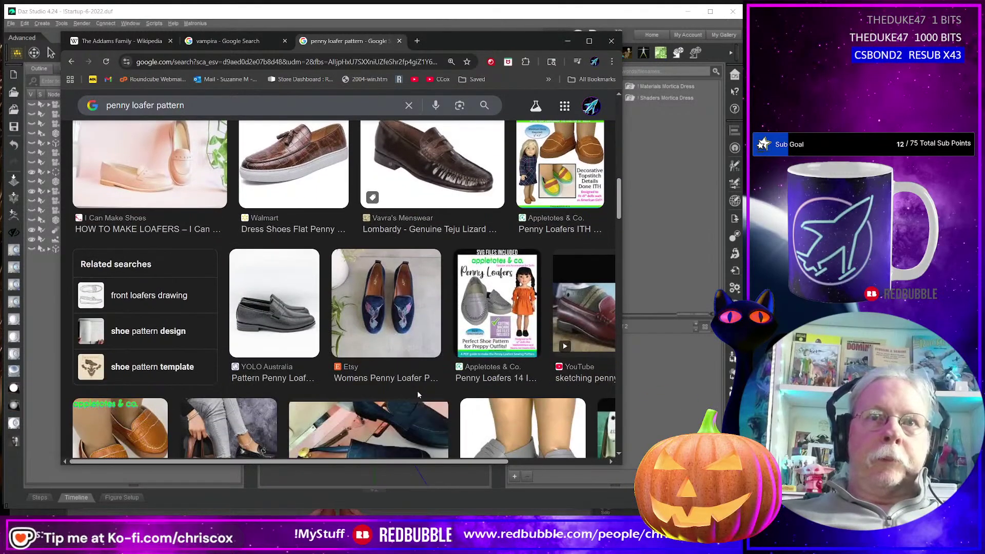
scroll(418, 394, "down", 2)
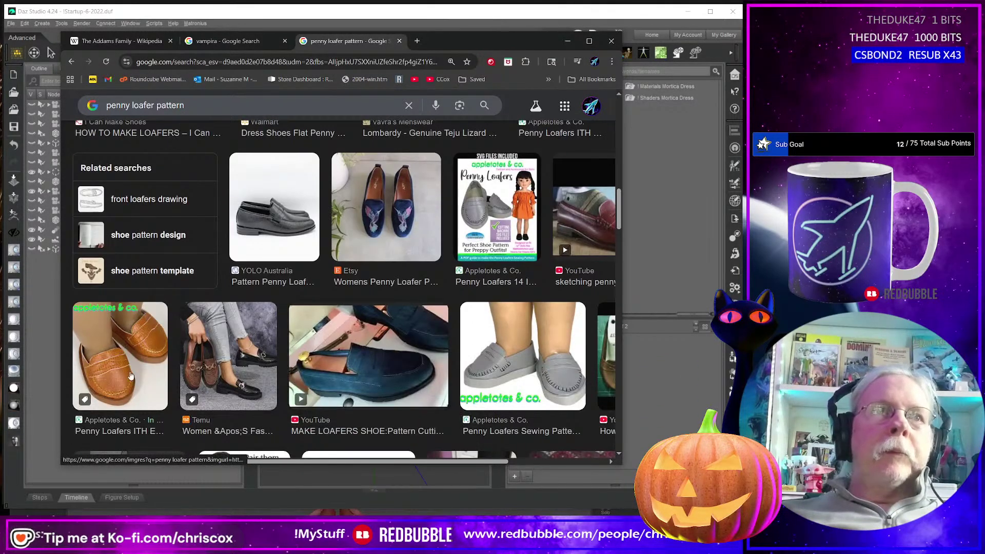
scroll(406, 380, "down", 2)
scroll(336, 296, "up", 10)
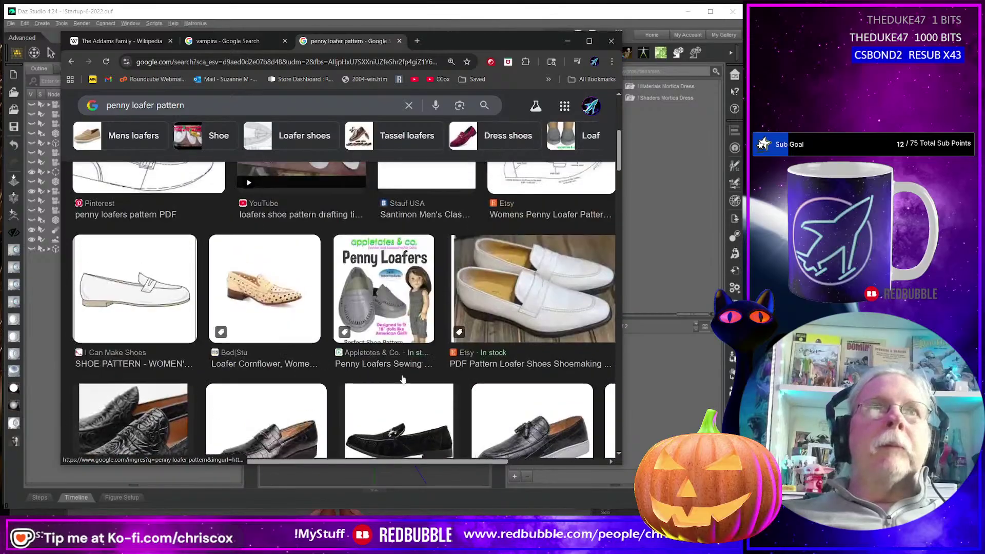
scroll(216, 179, "up", 1)
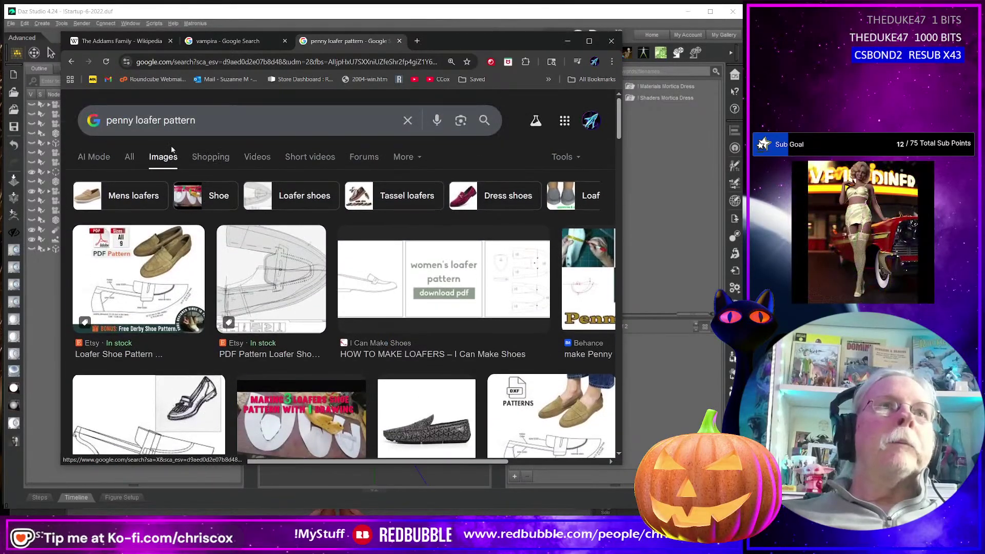
- Search images for 1950s penny loafer pattern and preview the vintage Gold Bond slip-on advertisement
left_click(105, 121)
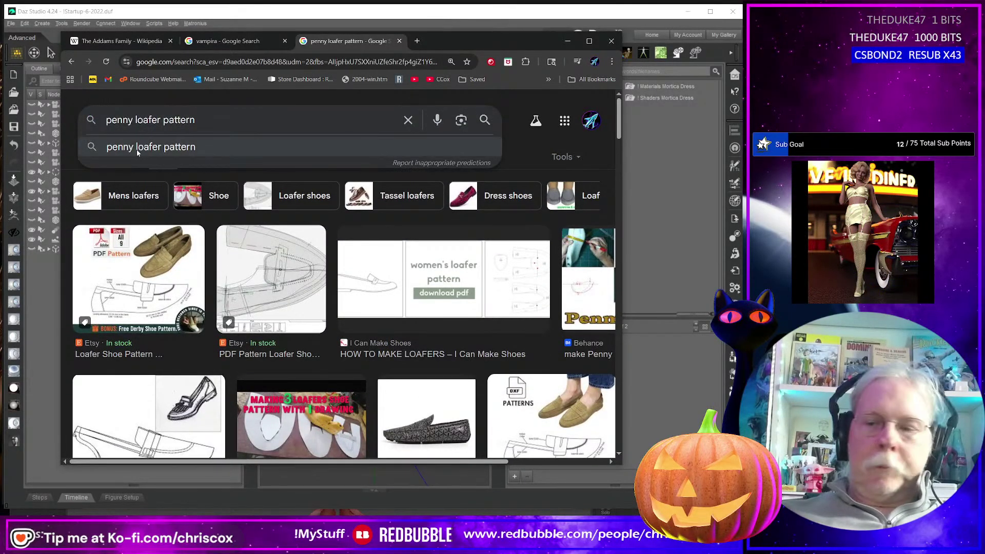
type("1950s")
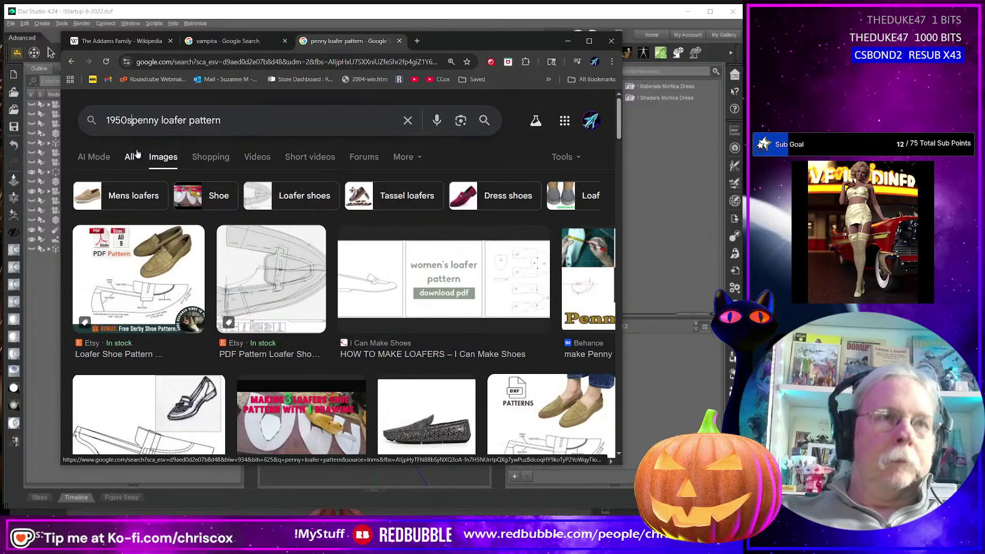
key("Return")
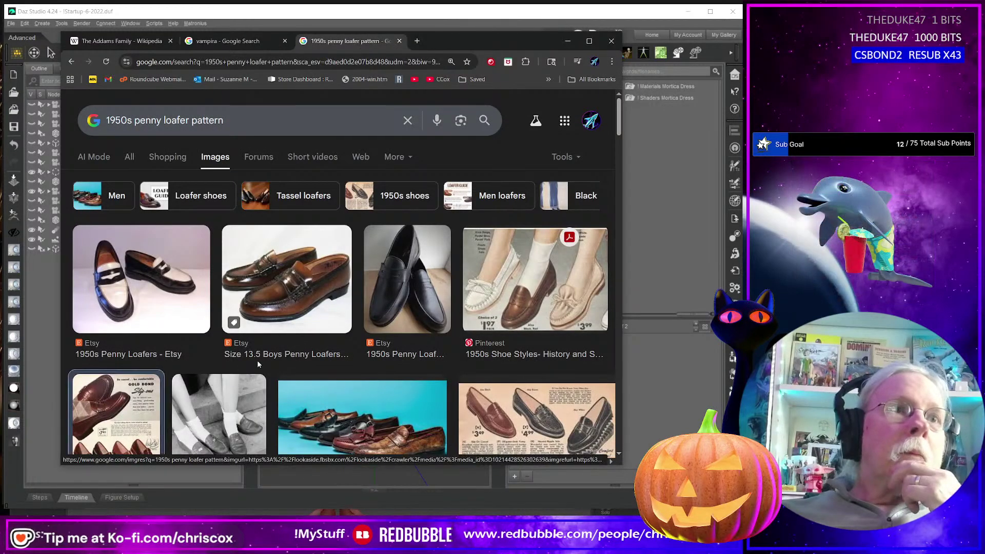
left_click(119, 395)
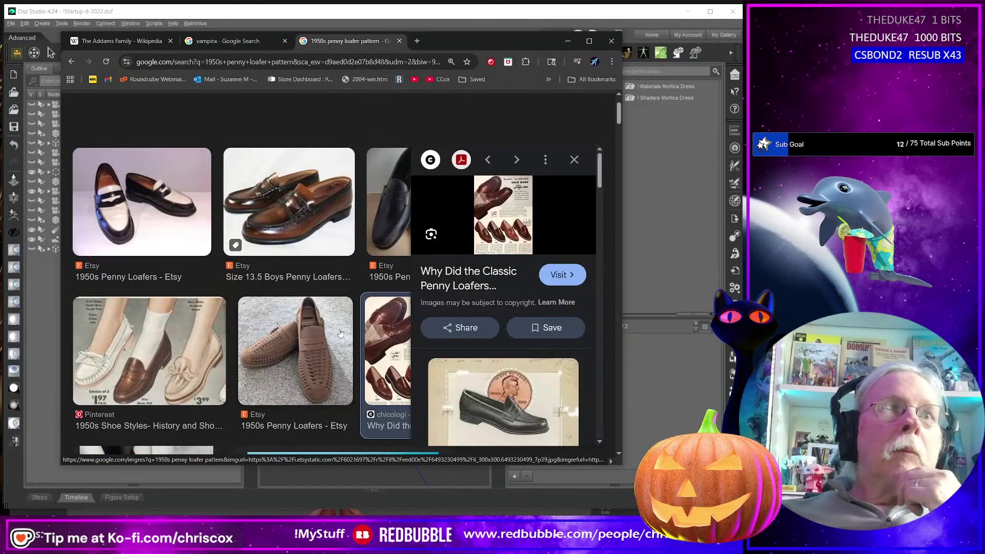
- Open the chicologi article on classic penny loafers and find its vintage Gold Bond slip-on advertisement
left_click(496, 206)
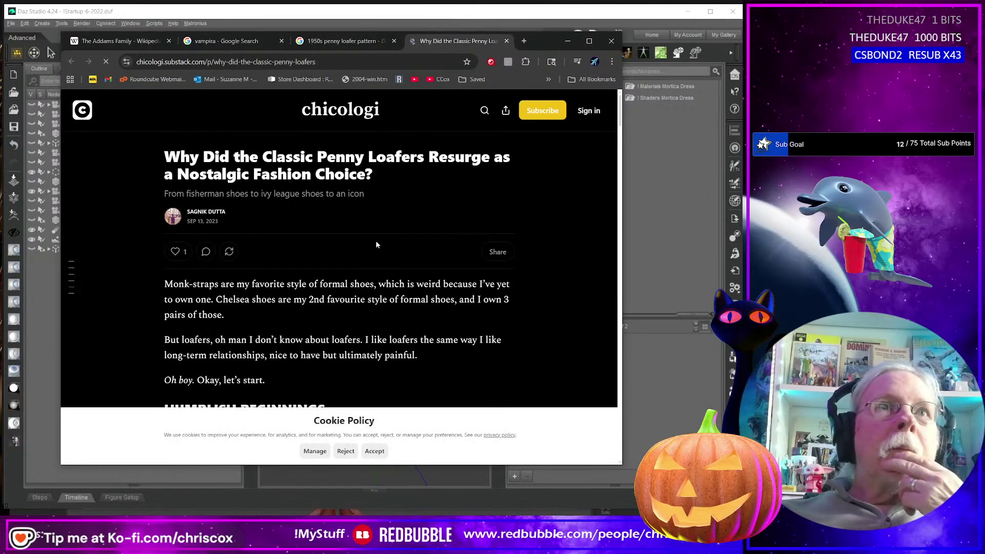
scroll(390, 292, "down", 9)
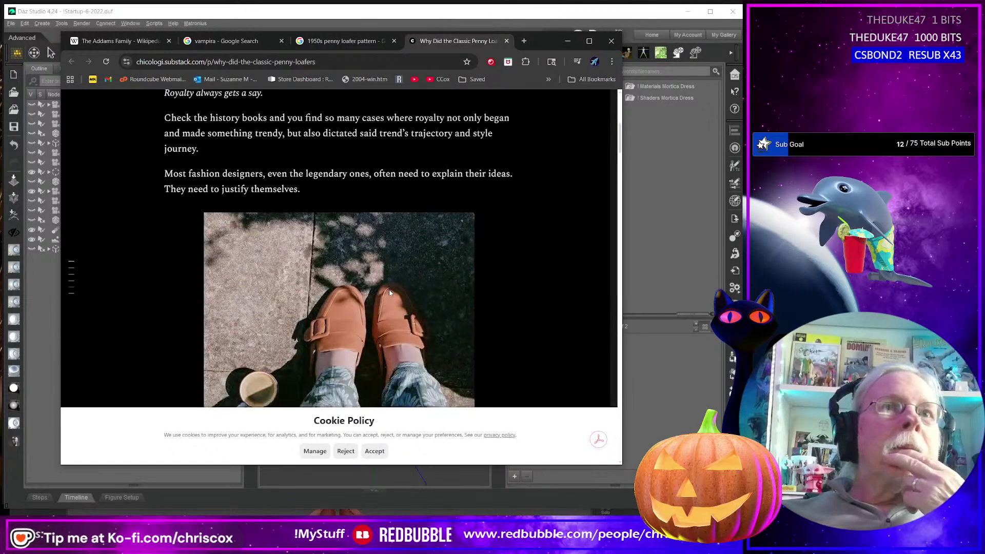
scroll(389, 289, "down", 15)
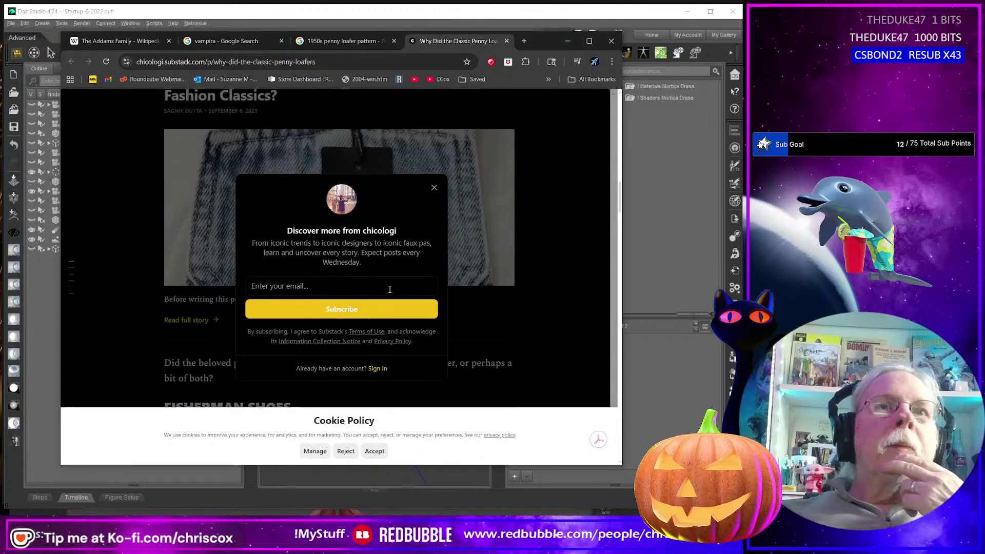
scroll(390, 289, "down", 15)
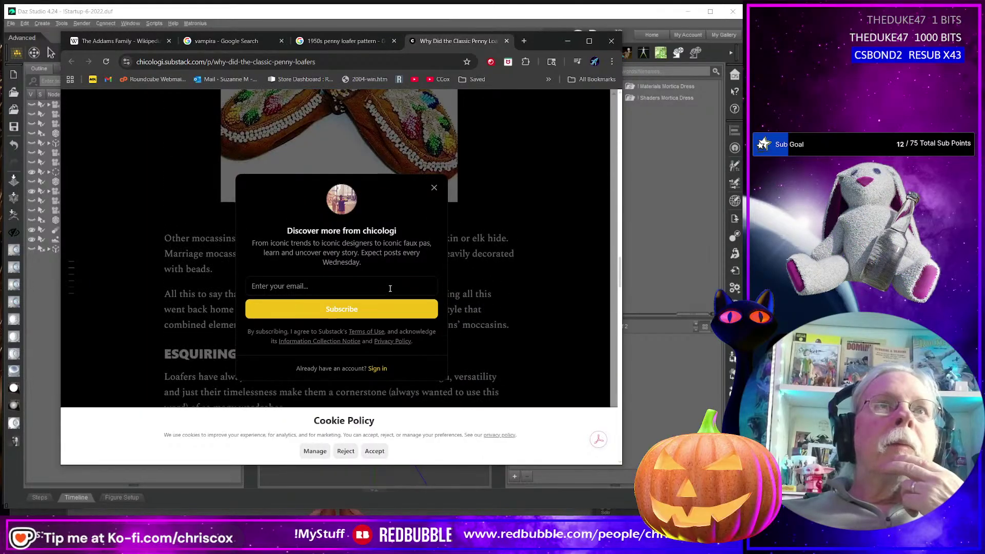
scroll(390, 288, "down", 15)
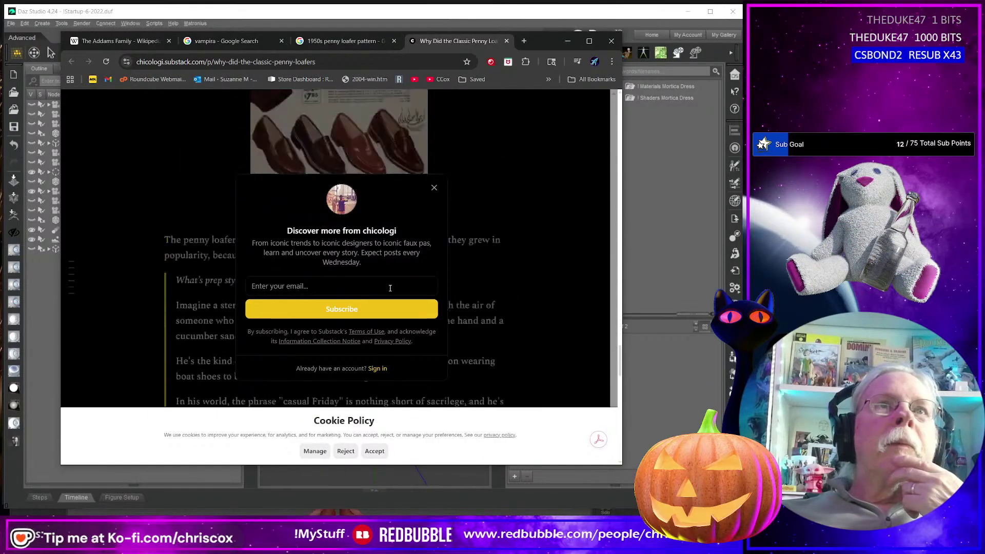
scroll(390, 289, "up", 3)
- Inspect the article page and list its image resources among the Application data
right_click(387, 219)
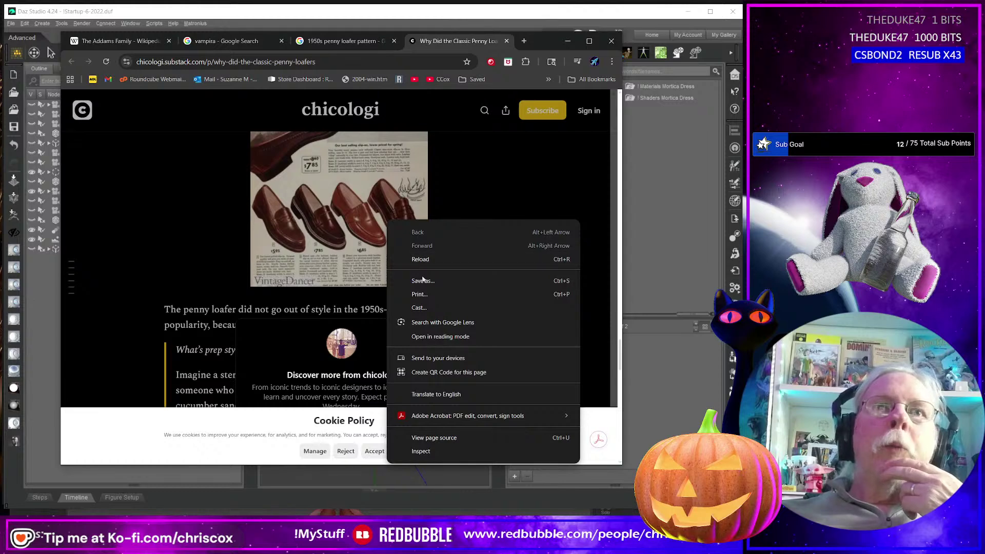
right_click(323, 220)
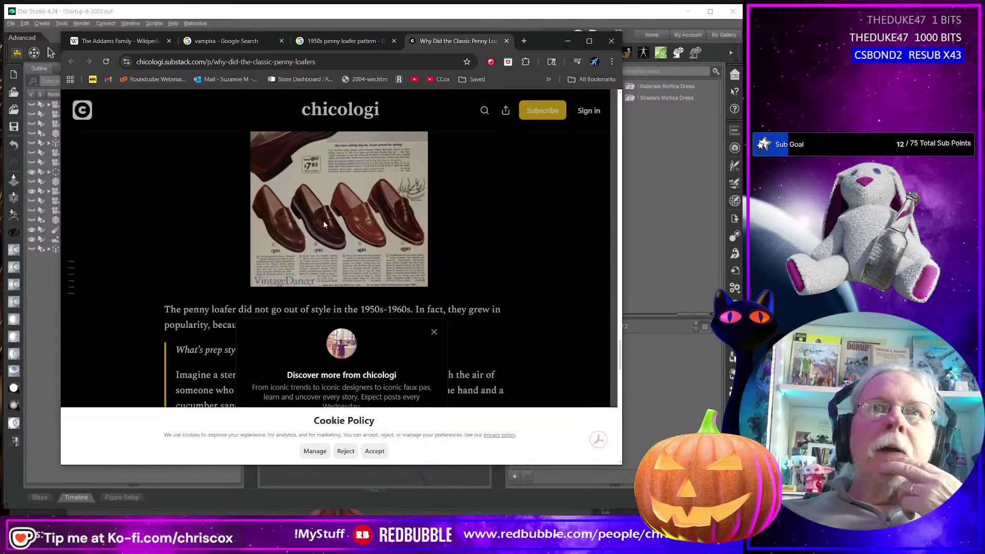
right_click(324, 220)
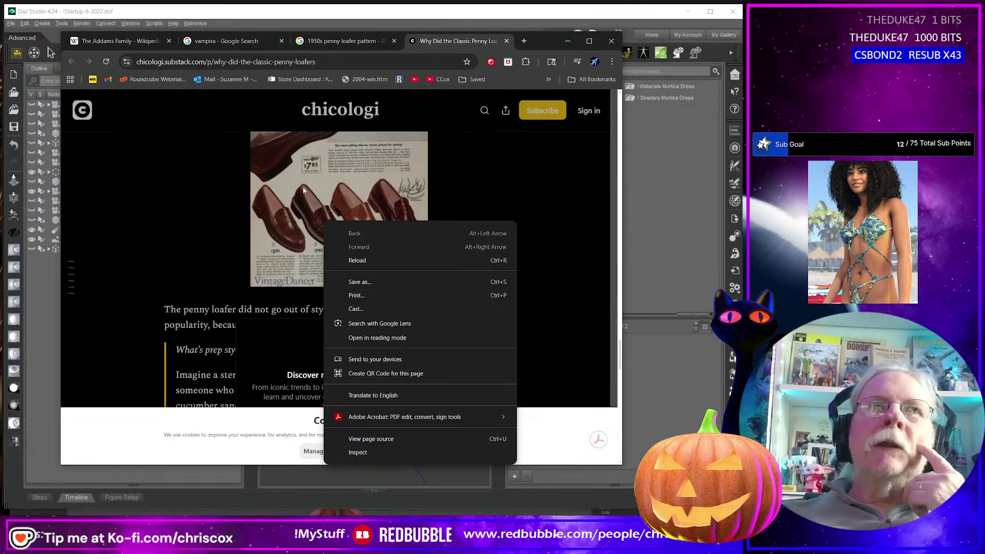
left_click(357, 452)
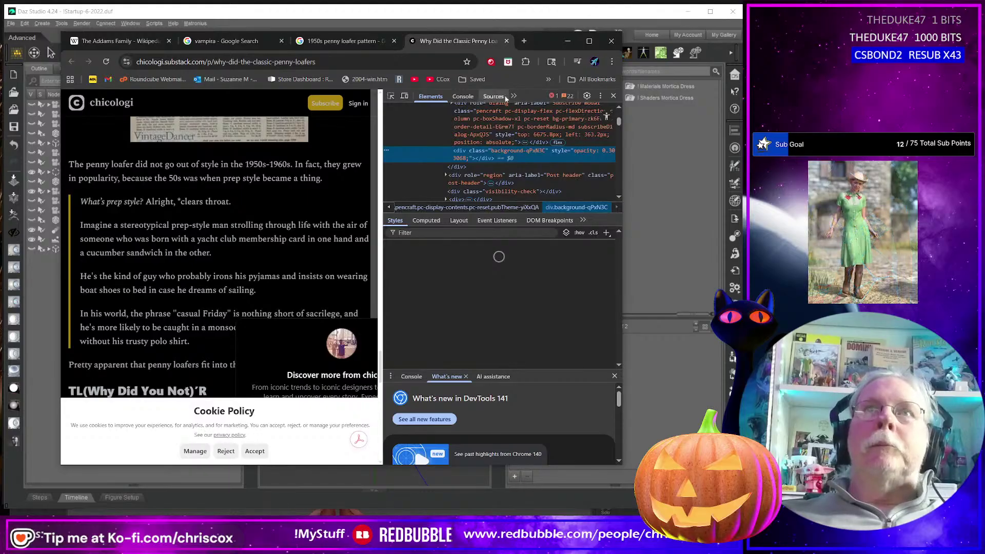
left_click(513, 95)
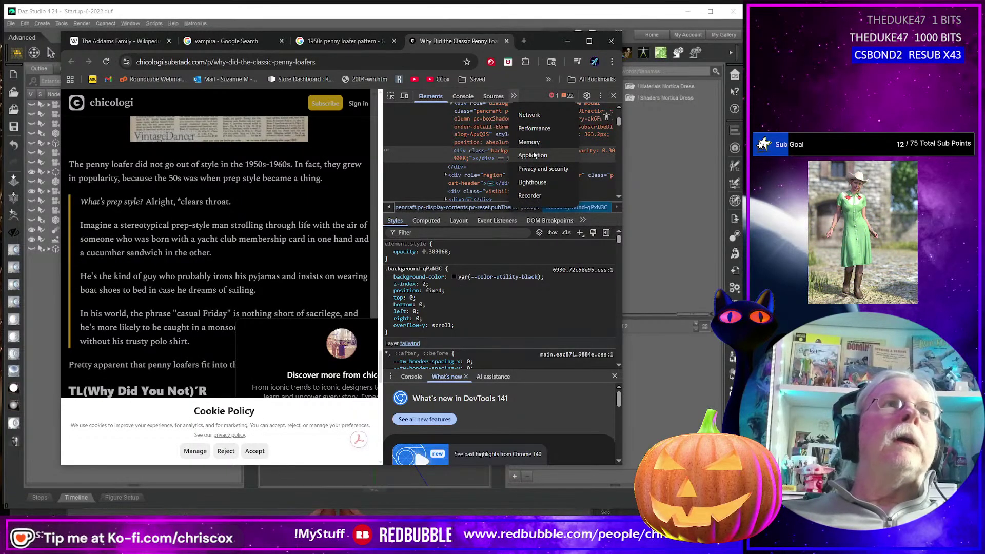
left_click(544, 41)
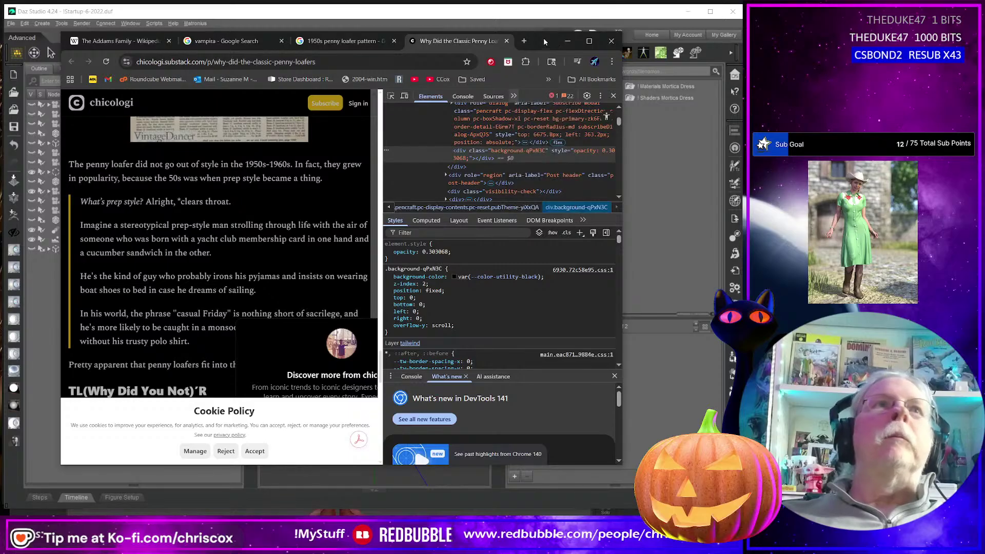
left_click_drag(538, 44, 581, 48)
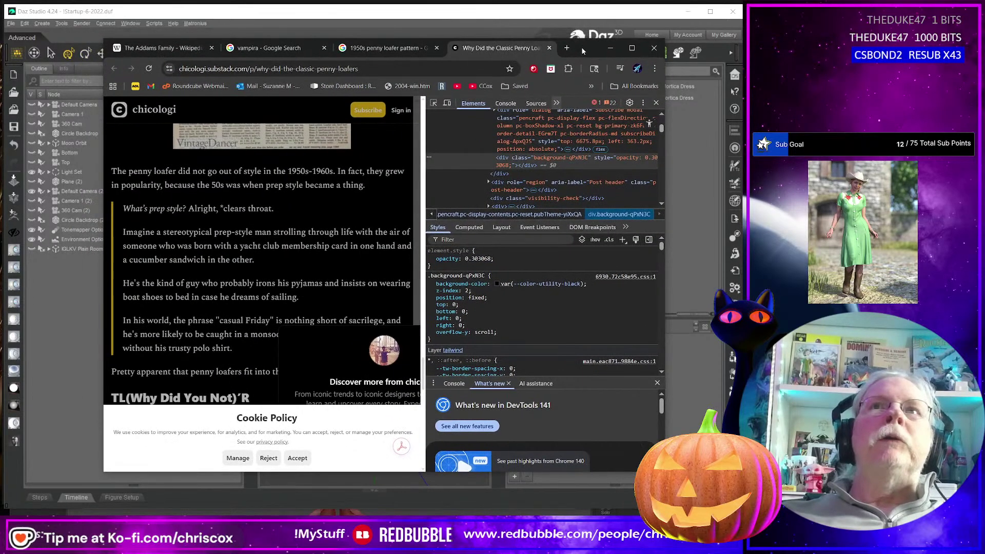
left_click(556, 103)
left_click(570, 162)
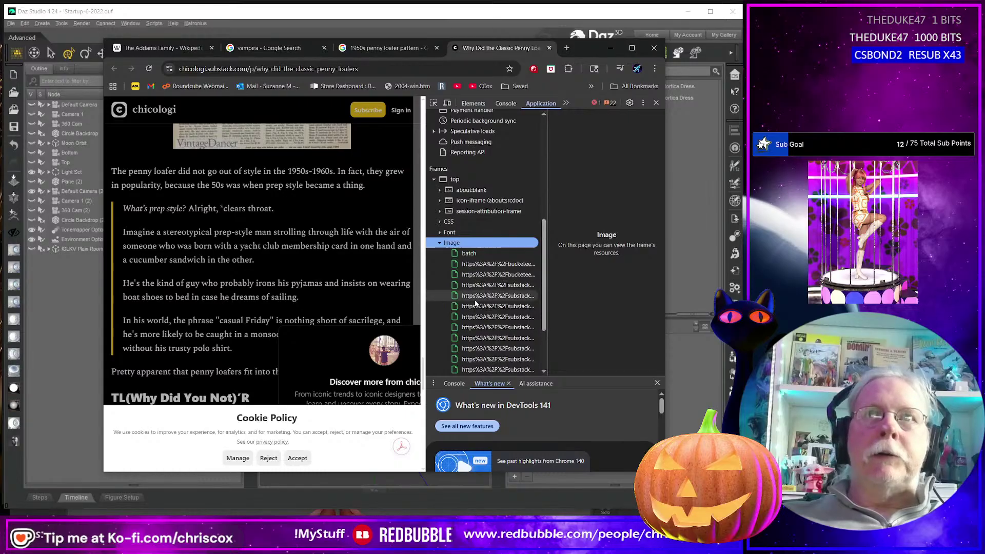
- Browse the page's image resources to the Gold Bond slip-ons advertisement and open that image in a new tab
left_click(488, 264)
key("Down")
key("Down")
key("Down")
key("Down")
key("Down")
key("Down")
key("Down")
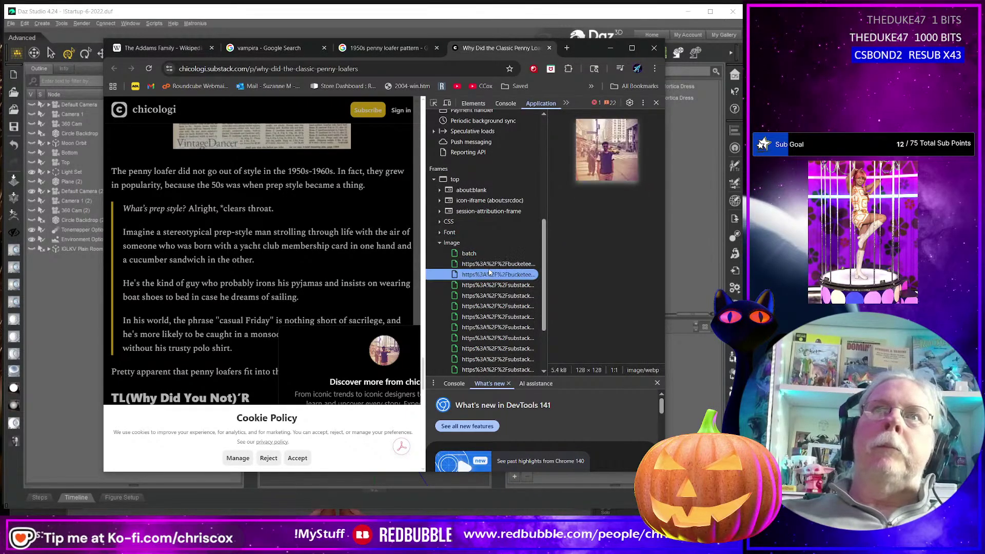
key("Down")
key("Down")
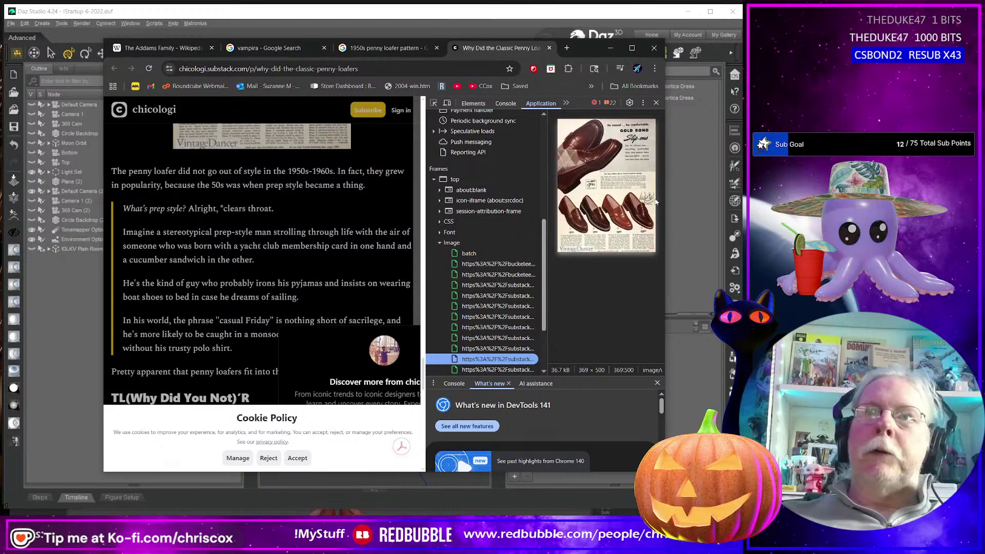
right_click(600, 198)
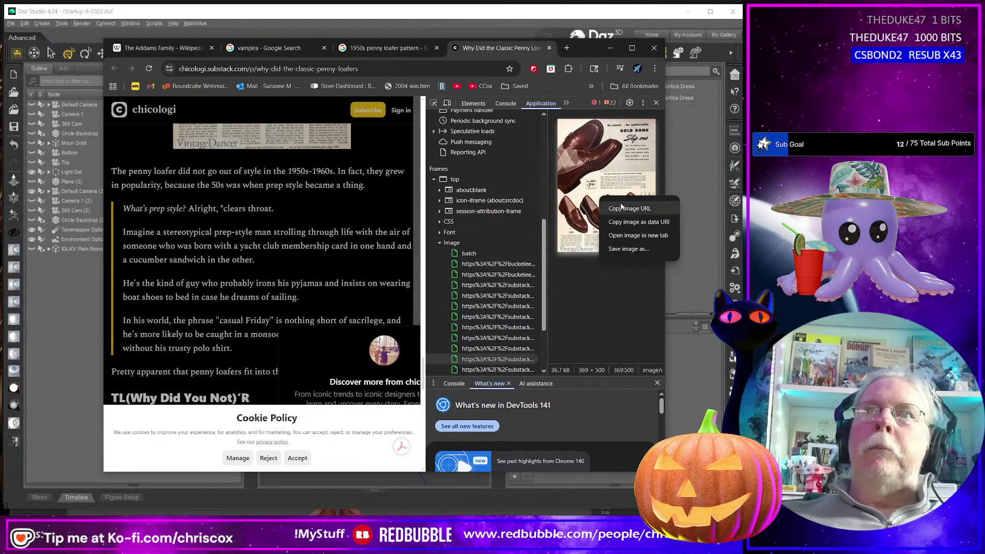
left_click(623, 235)
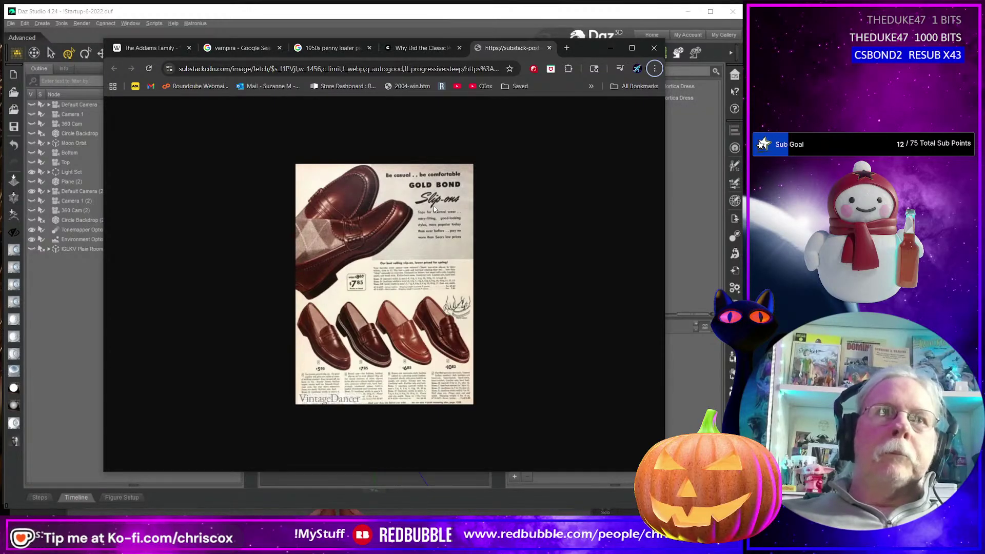
- Minimize Daz Studio, then bring ZBrush forward and quit it
key("alt+Tab")
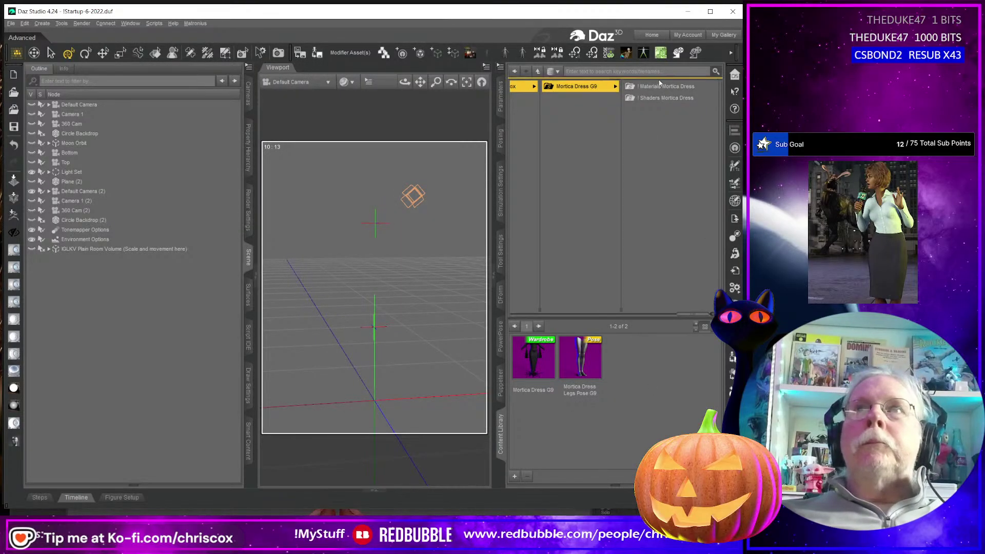
left_click(688, 12)
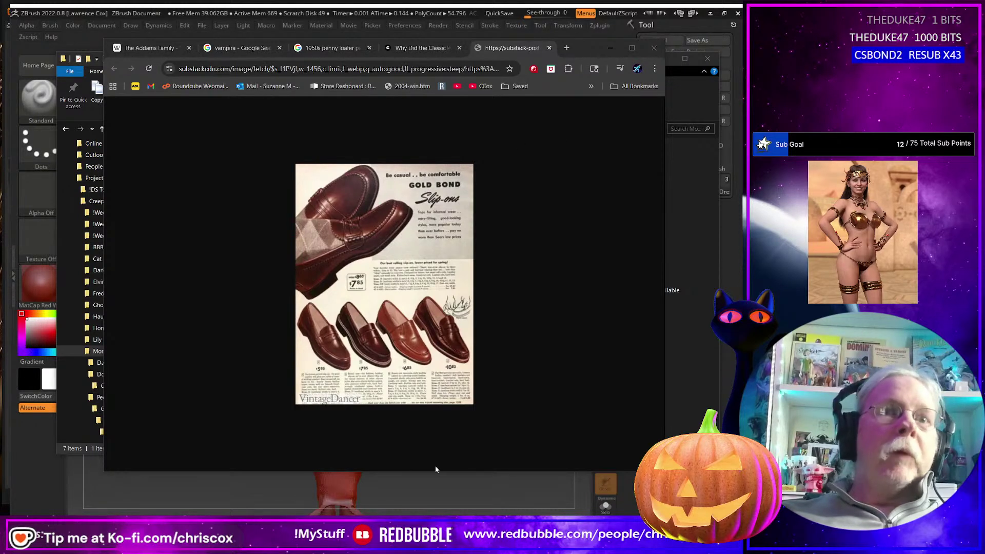
left_click(457, 480)
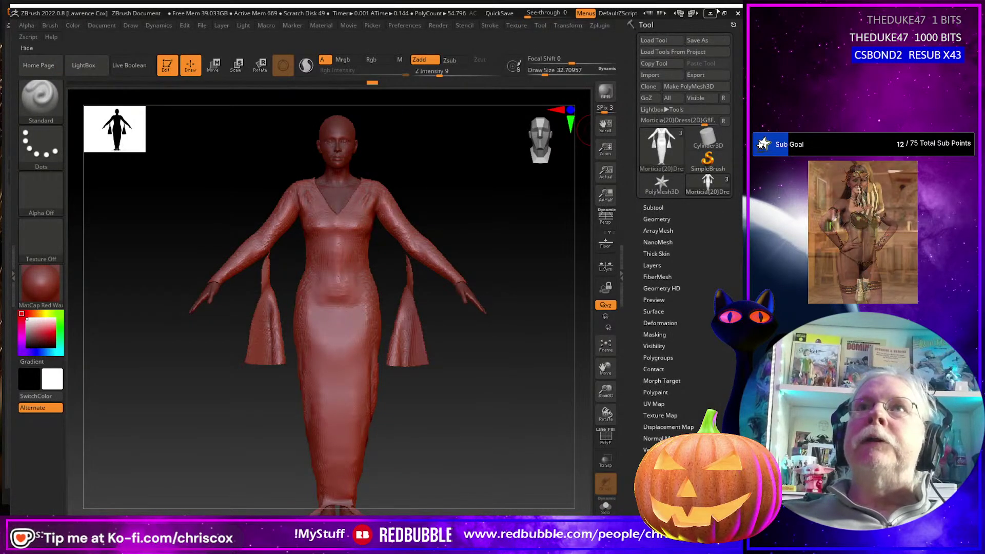
left_click(738, 12)
left_click(513, 308)
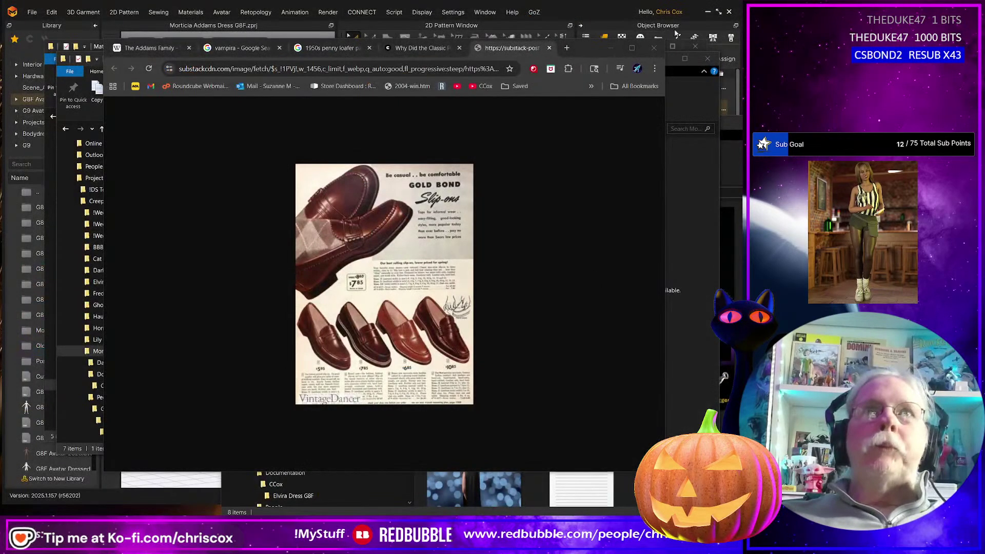
- Minimize the browser and close the Mortica-, Base and IDS Test 08 folder windows
left_click(610, 48)
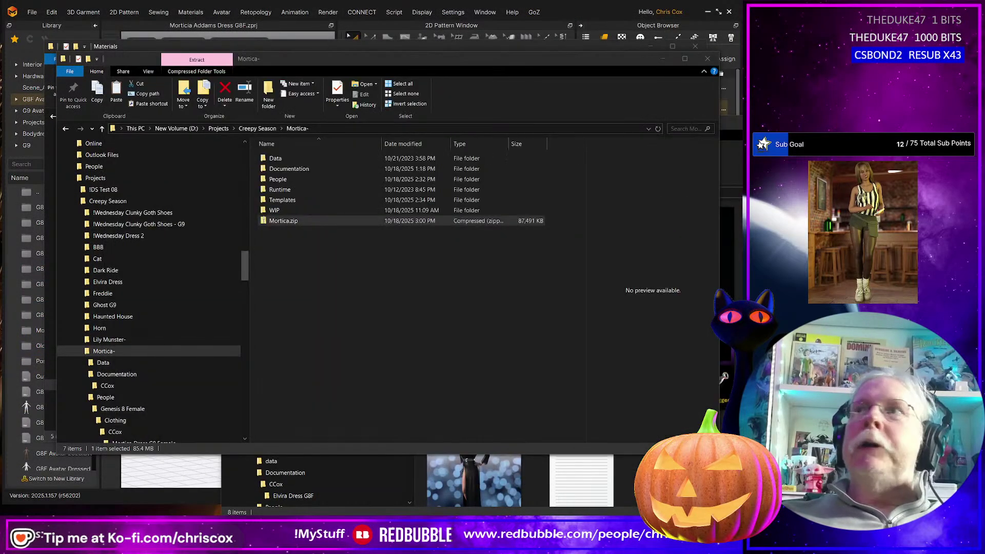
left_click(487, 282)
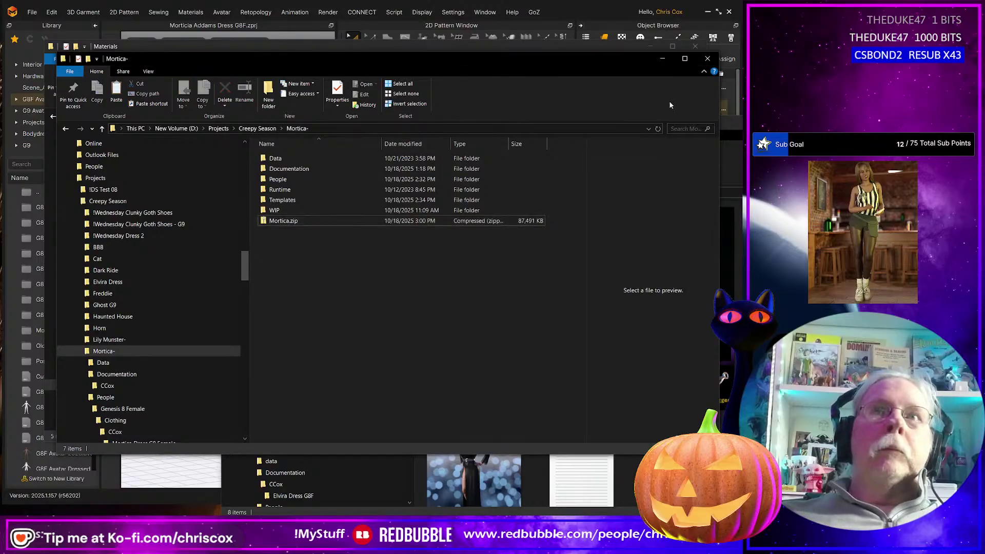
left_click(707, 59)
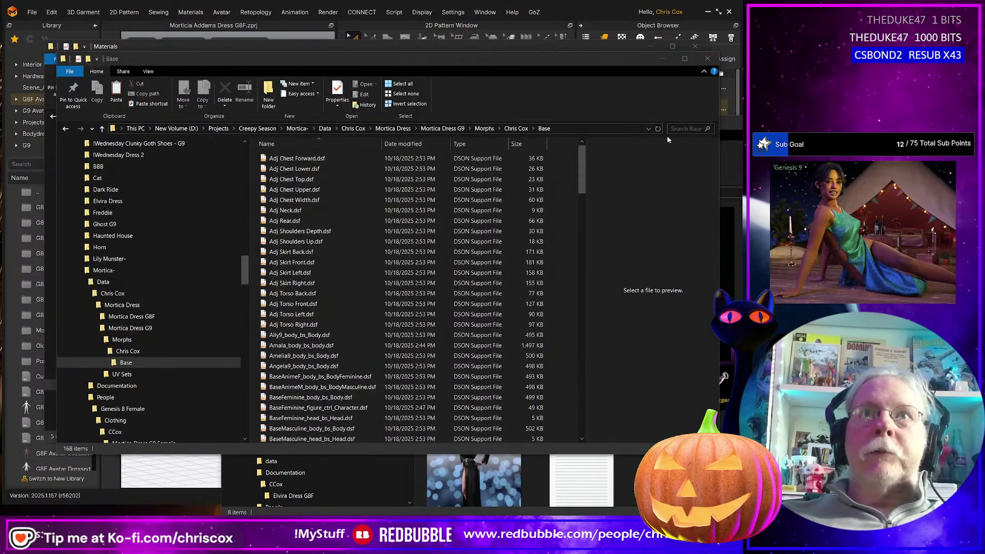
left_click_drag(641, 61, 613, 71)
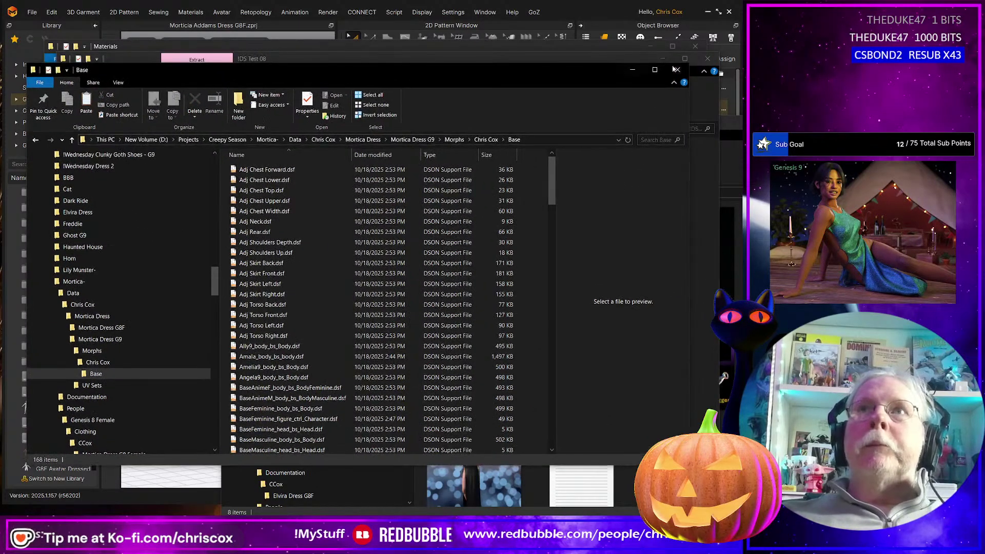
left_click(677, 69)
left_click(707, 59)
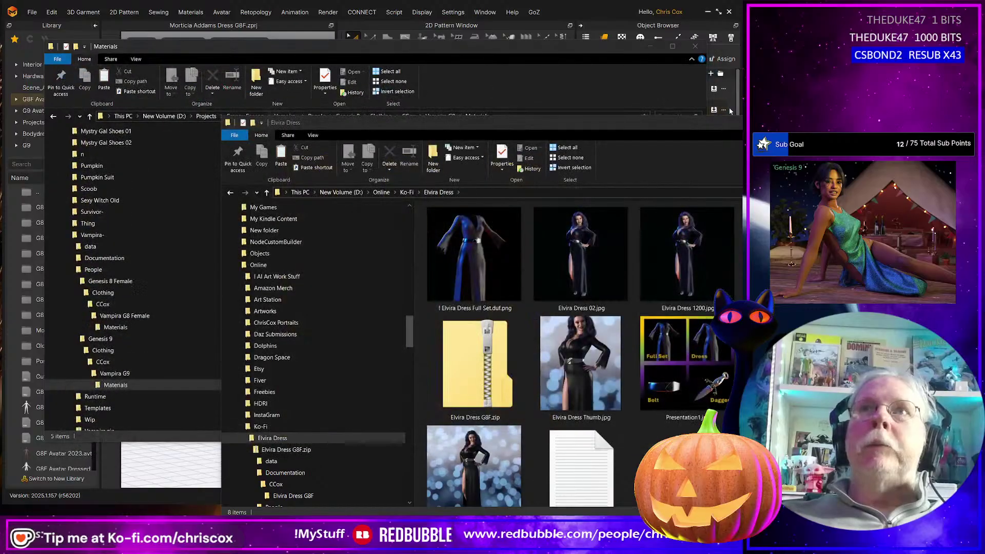
- Close the Elvira Dress and Materials folder windows, then quit the garment program holding the Morticia Addams Dress G8F project
left_click_drag(724, 124, 555, 111)
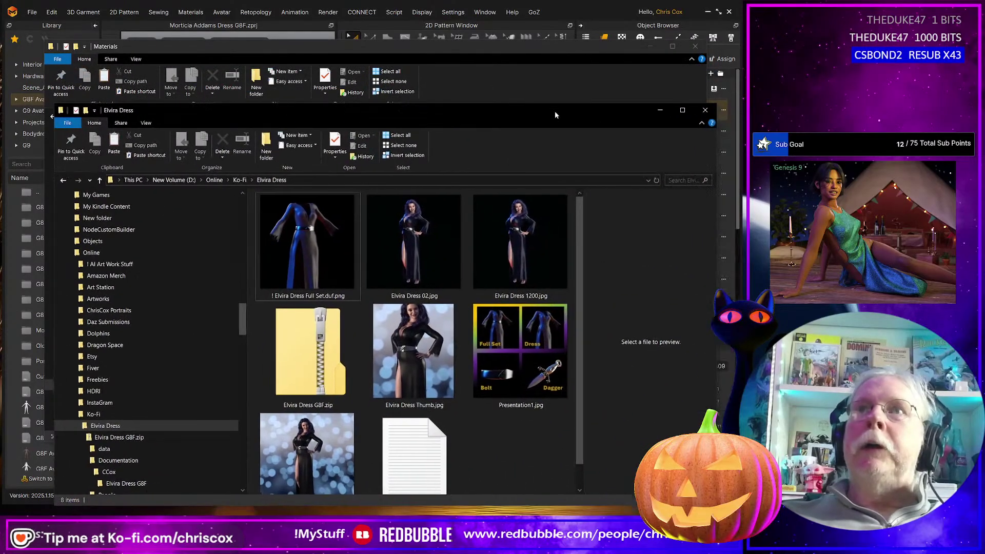
left_click(703, 111)
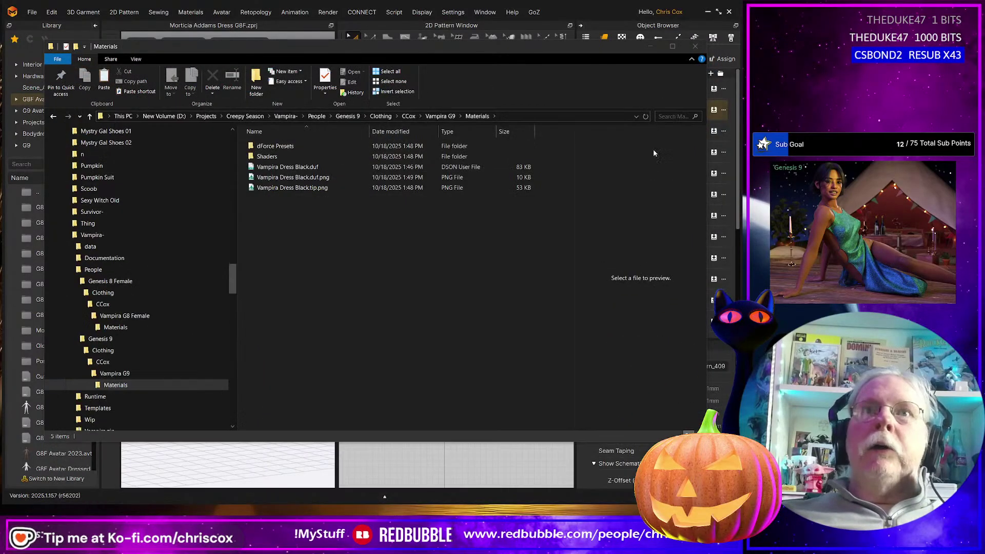
left_click(700, 50)
left_click(485, 172)
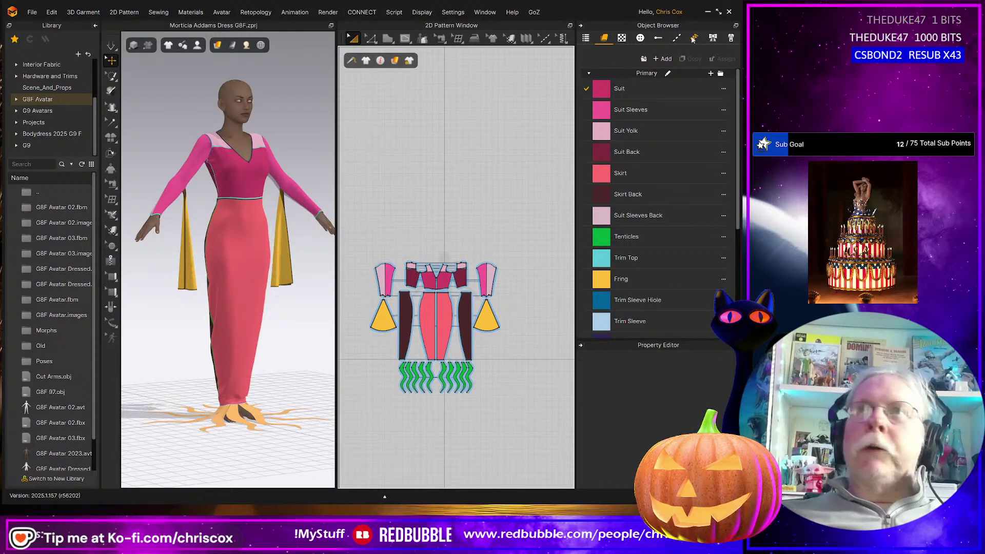
left_click(729, 14)
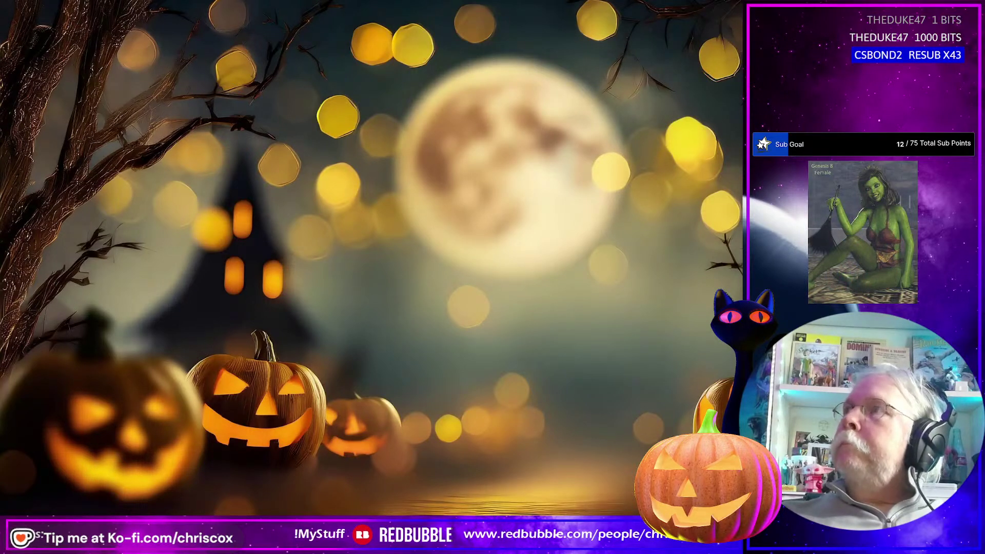
- Reposition and heighten the Blender window, then delete the default cube from the scene
left_click_drag(738, 164, 420, 16)
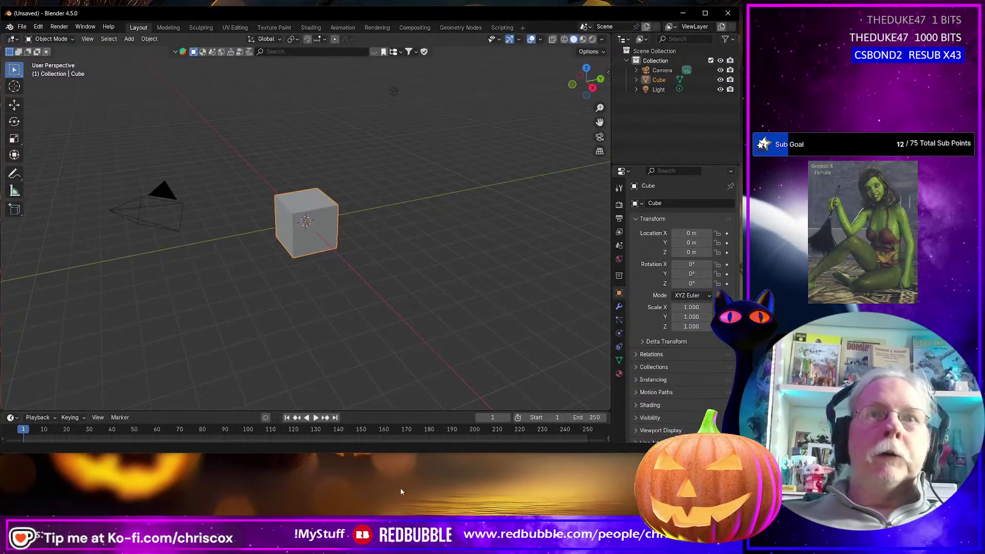
left_click_drag(401, 453, 403, 495)
left_click(337, 272)
left_click(323, 267)
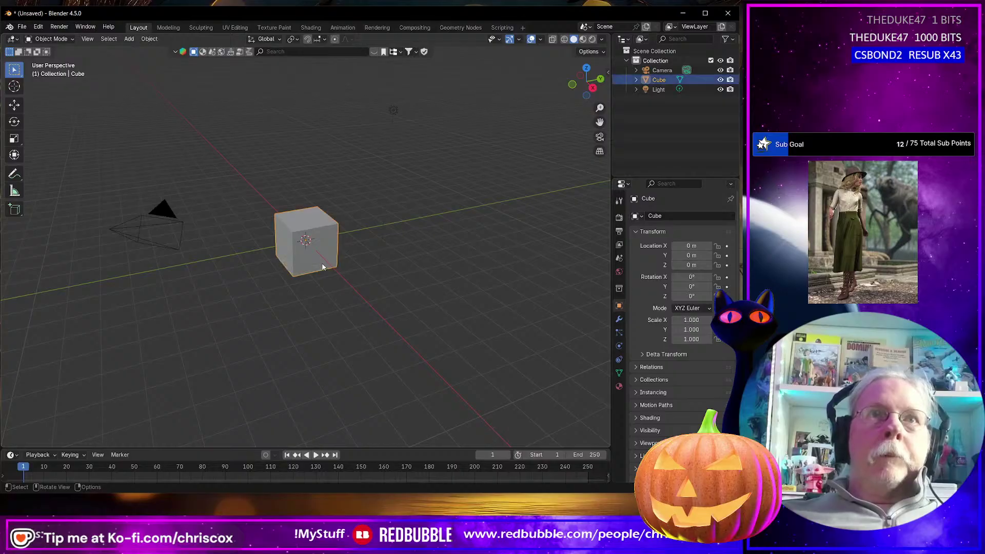
key("Delete")
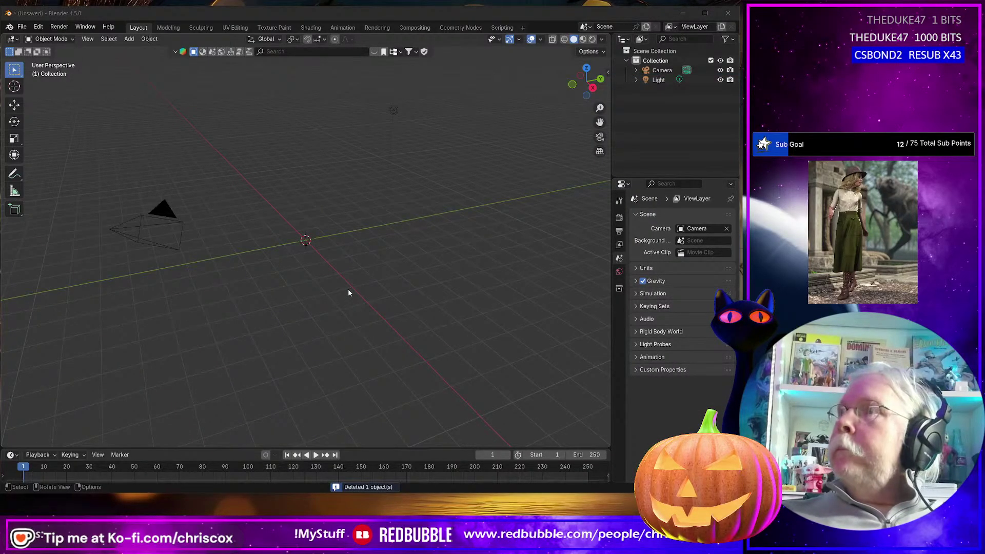
- Switch to Daz Studio and look through the DAZ Studio Formats product folders, including Mortica, BodySuit 2022 and Flip Flop
key("alt+Tab")
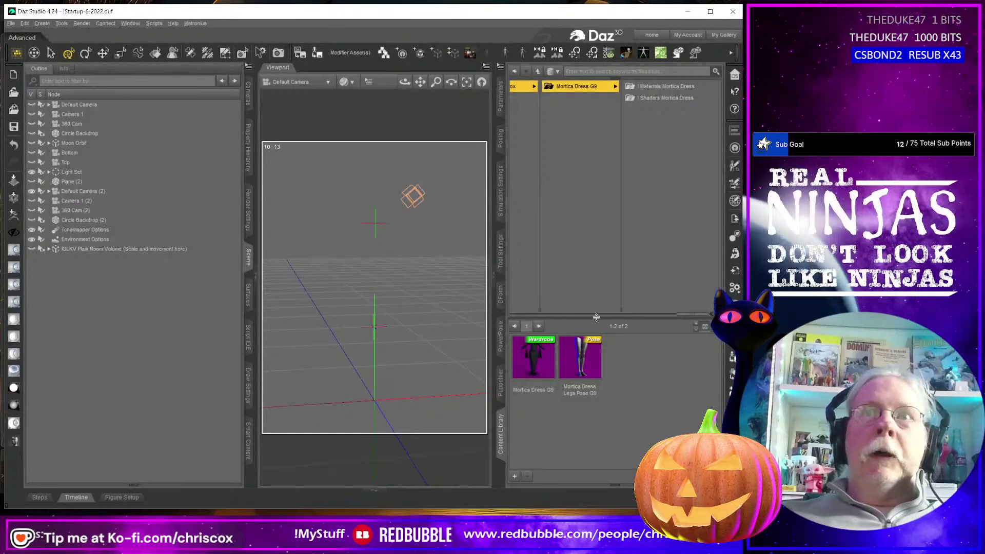
left_click_drag(689, 319, 522, 324)
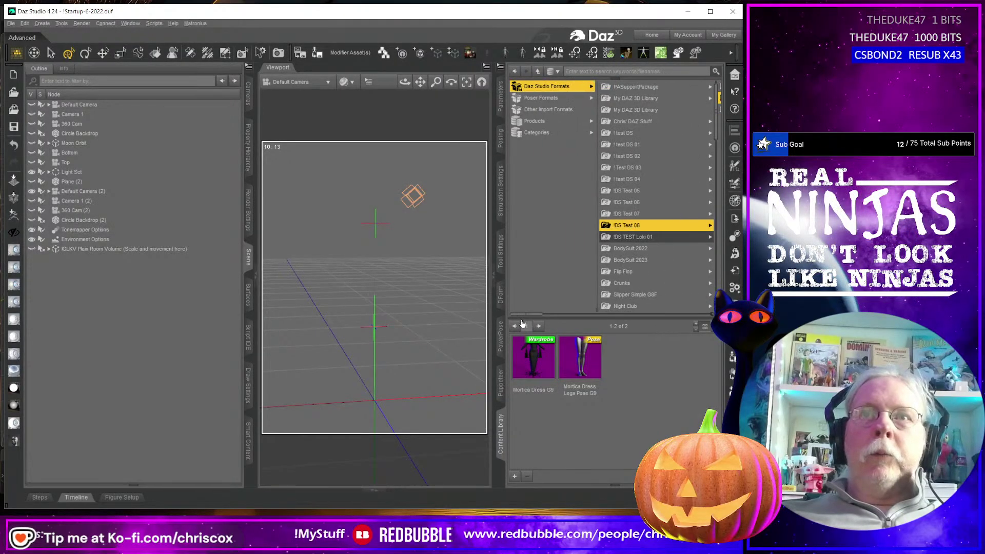
scroll(658, 270, "down", 10)
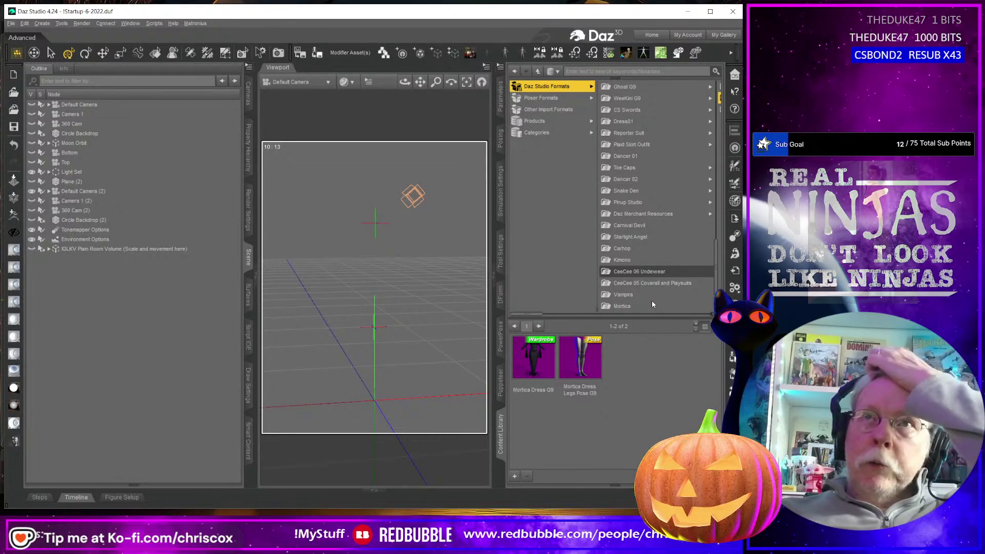
left_click(623, 307)
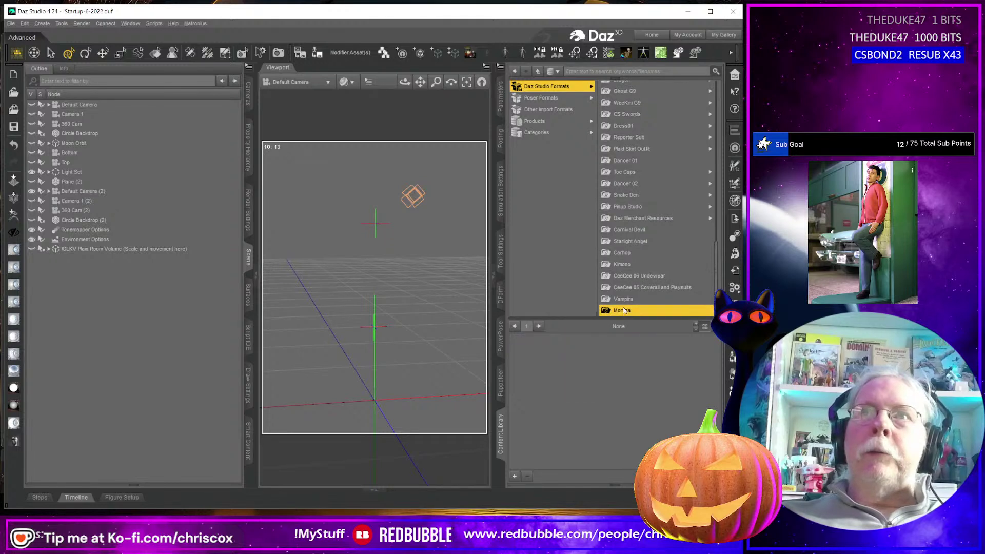
scroll(647, 221, "up", 10)
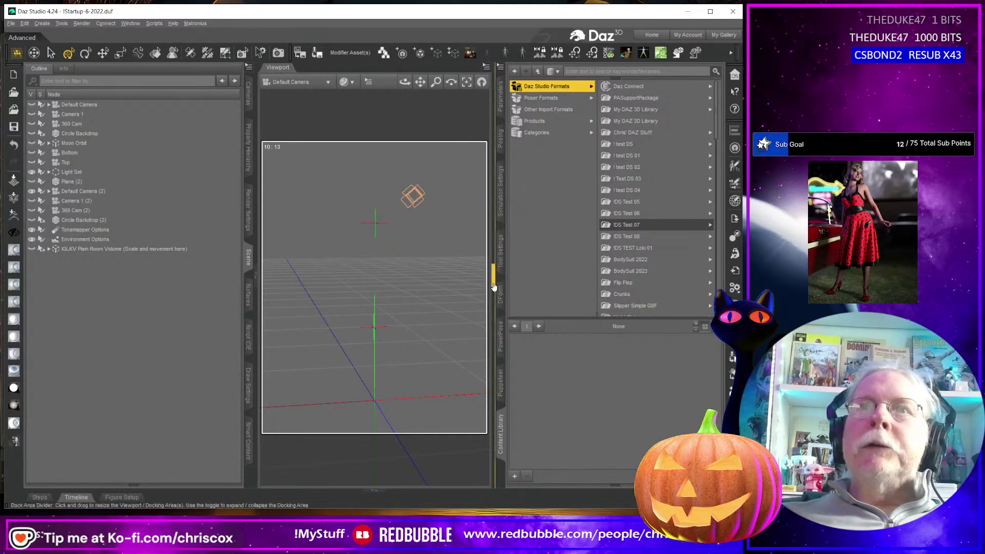
left_click(630, 259)
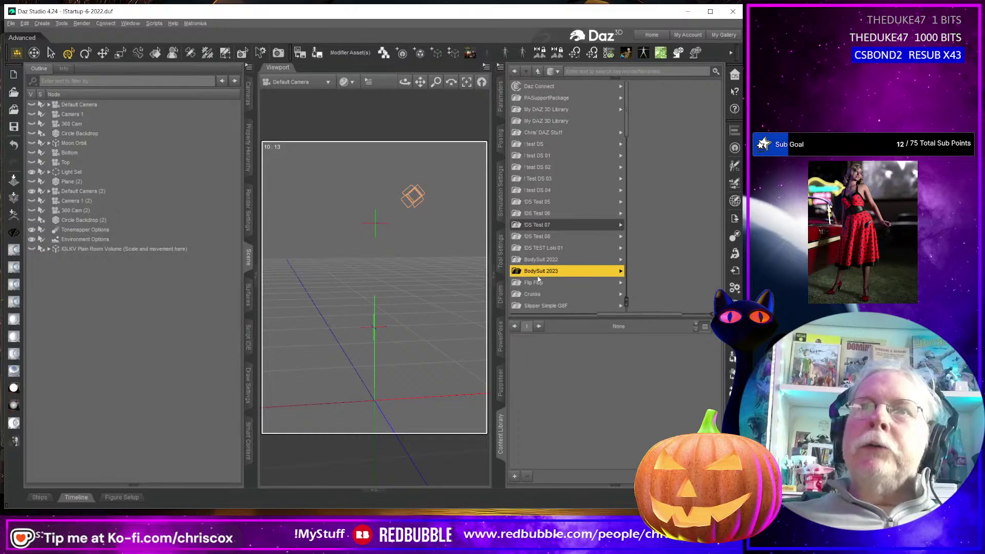
left_click(535, 282)
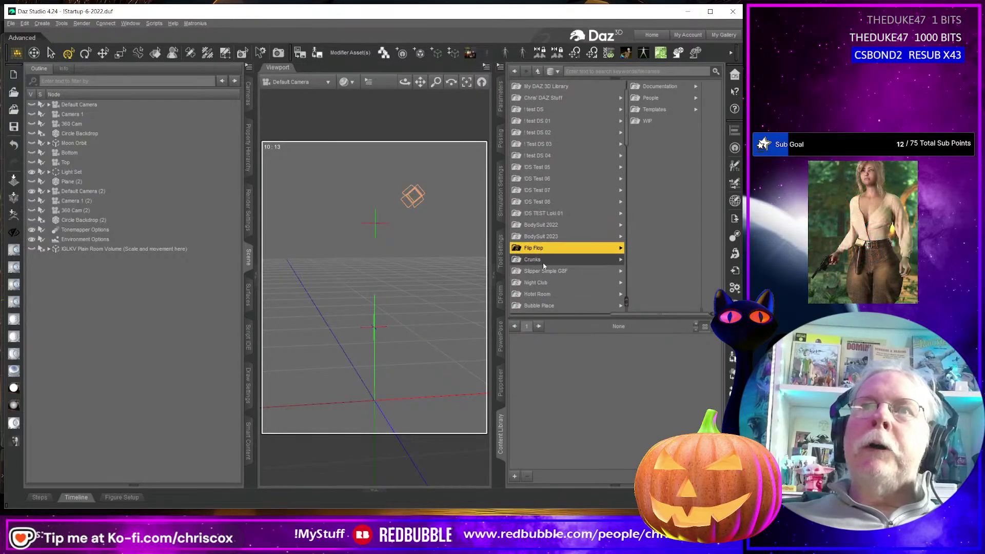
- Load the Simple Slippers G8F wardrobe item into the scene from the Slipper Simple G8F product folder
left_click(562, 273)
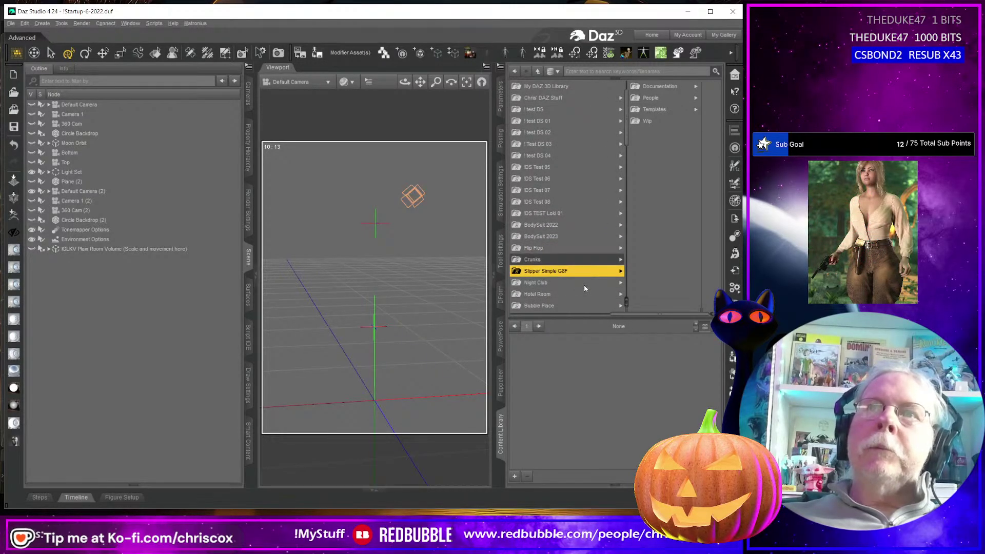
left_click(650, 98)
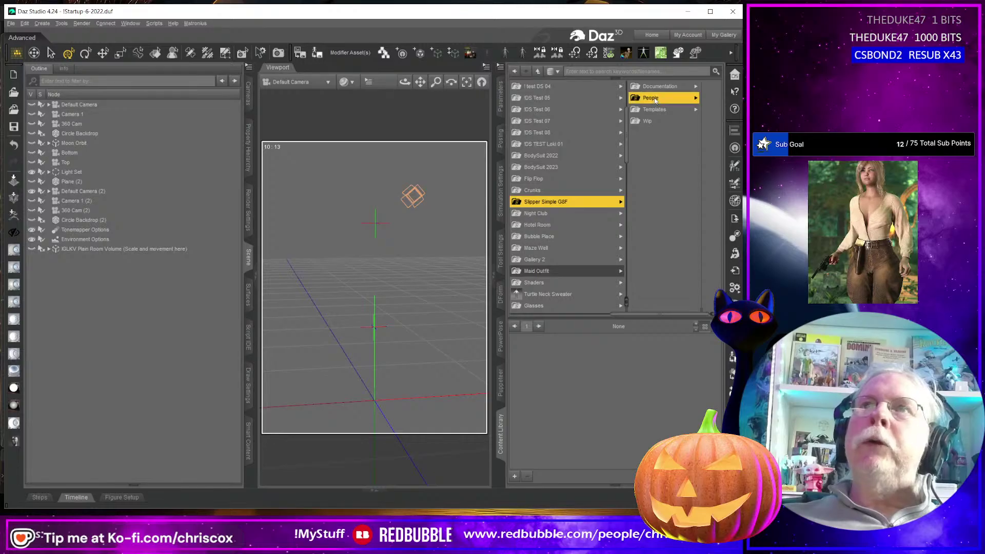
left_click(684, 89)
left_click(686, 87)
left_click(688, 87)
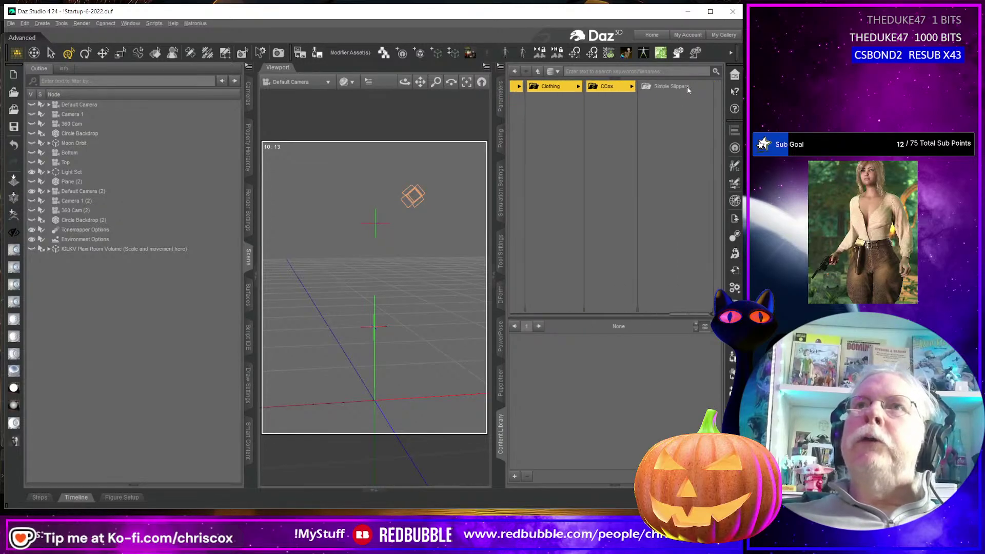
left_click(688, 87)
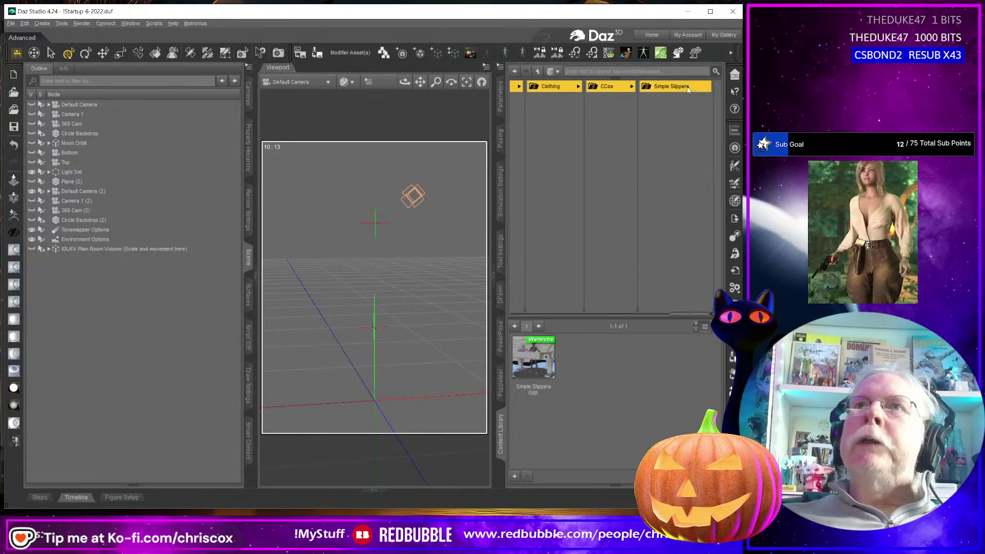
left_click(531, 369)
left_click_drag(531, 370, 374, 372)
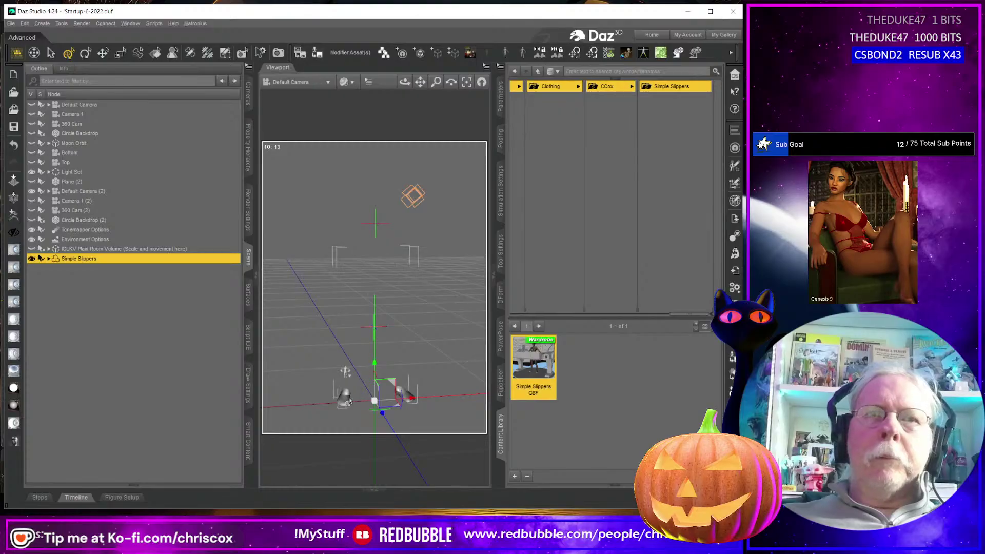
- Frame the Right Toes bone of the Simple Slippers and inspect the shoe up close
left_click(353, 401)
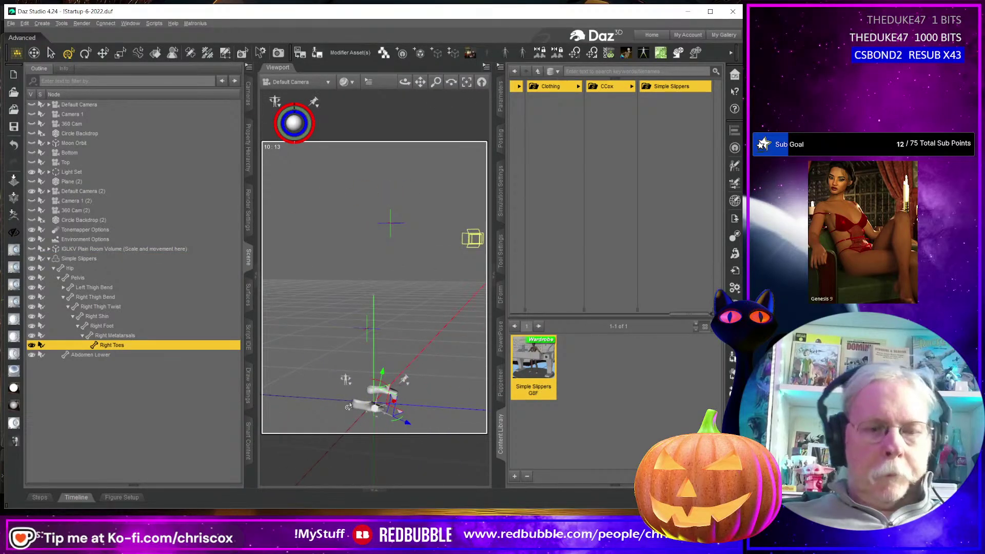
key("ctrl+f")
middle_click_drag(366, 381, 411, 339)
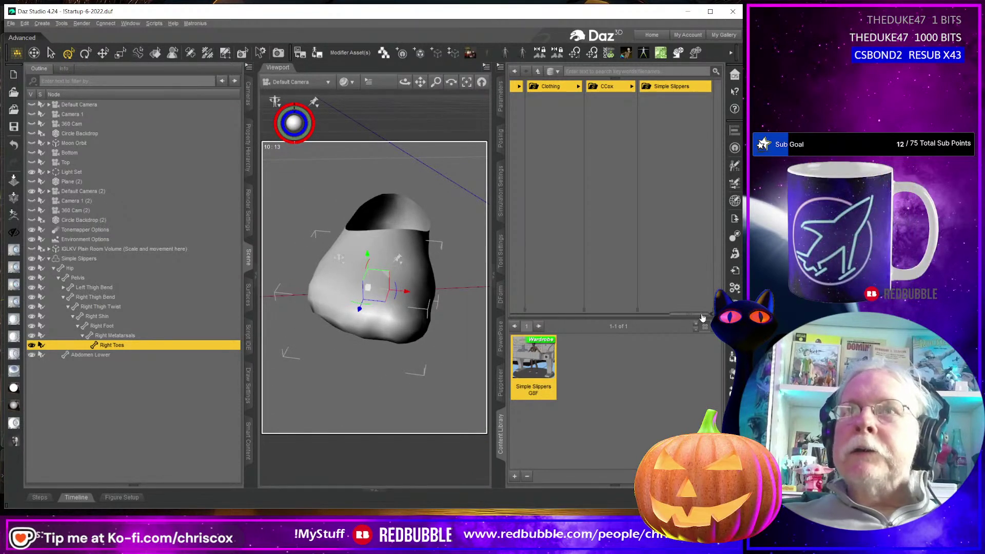
- Check the contents of the Night Club, Hotel Room, Bubble Place, Gallery 2, Maid Outfit and Shaders product folders
left_click(518, 86)
mouse_move(656, 97)
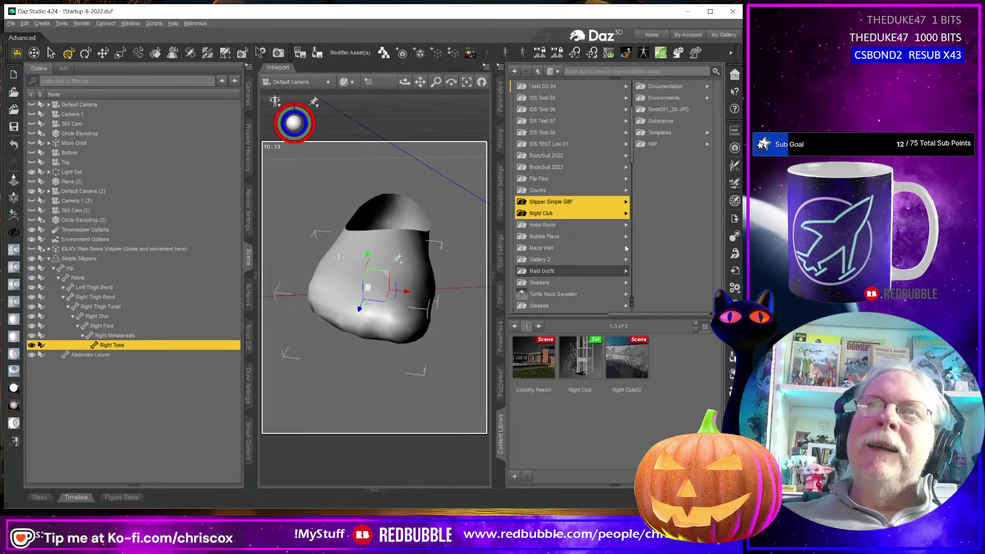
left_click(557, 225)
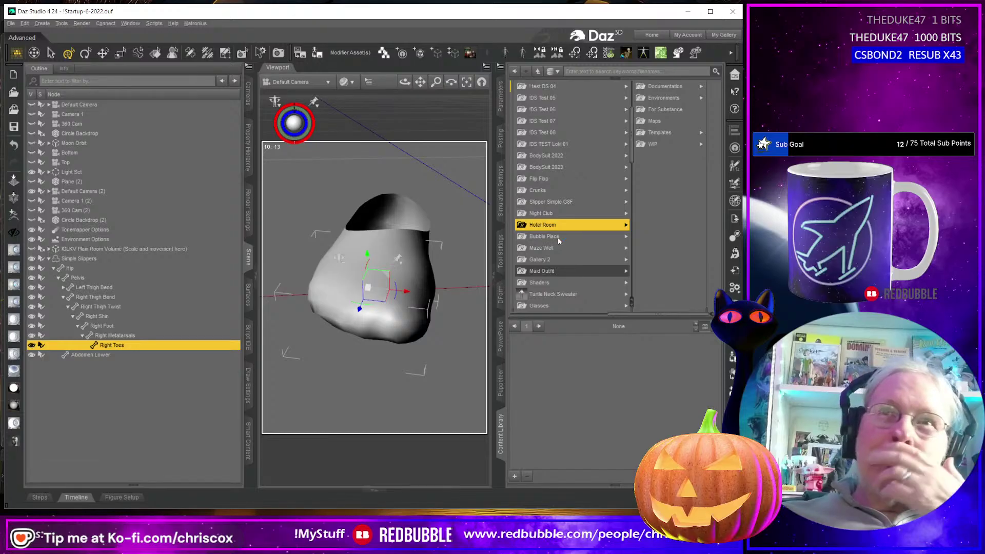
left_click(552, 236)
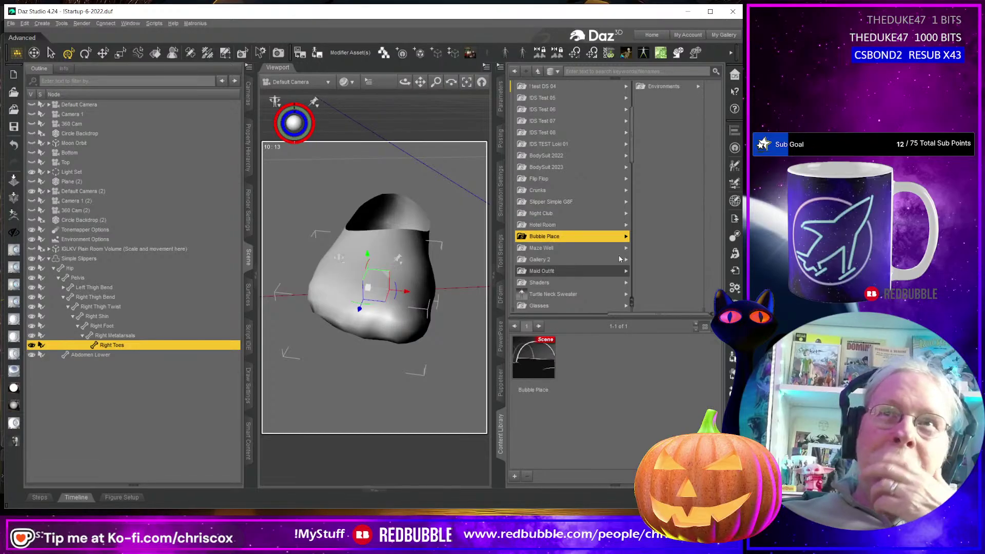
left_click(548, 259)
left_click(558, 271)
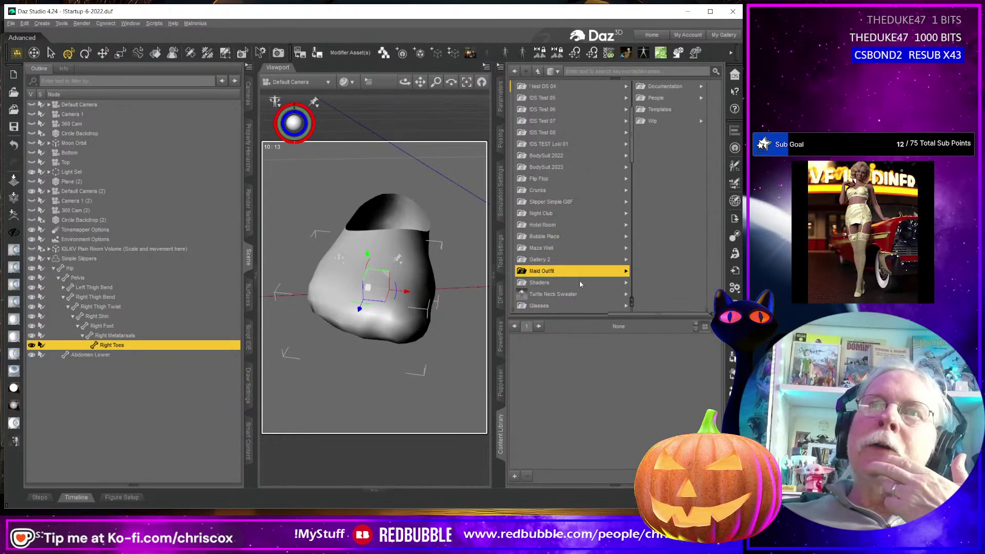
scroll(566, 281, "down", 2)
left_click(551, 215)
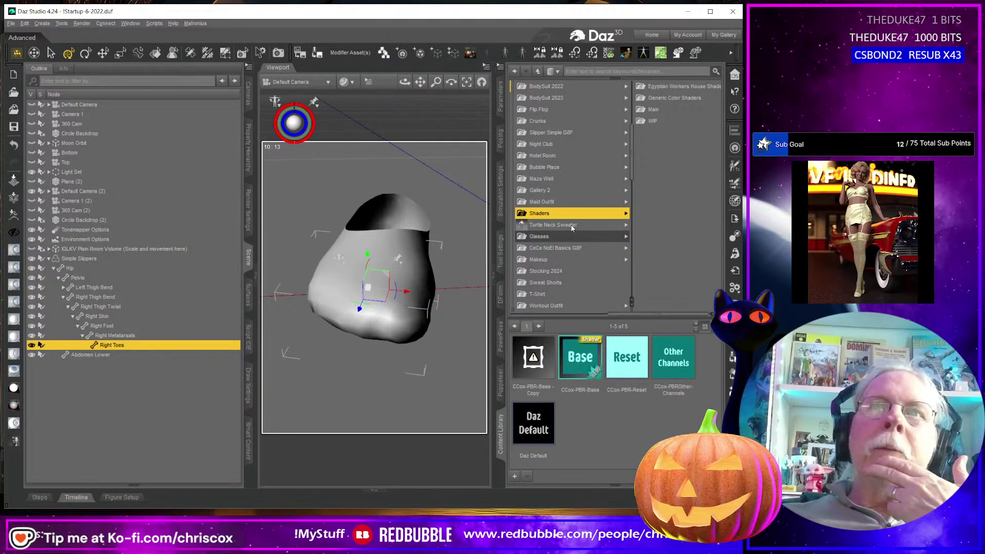
- Load the Turtleneck Sweater G8F from the Turtle Neck Sweater product folder, declining the Auto-Fit conversion
left_click(572, 226)
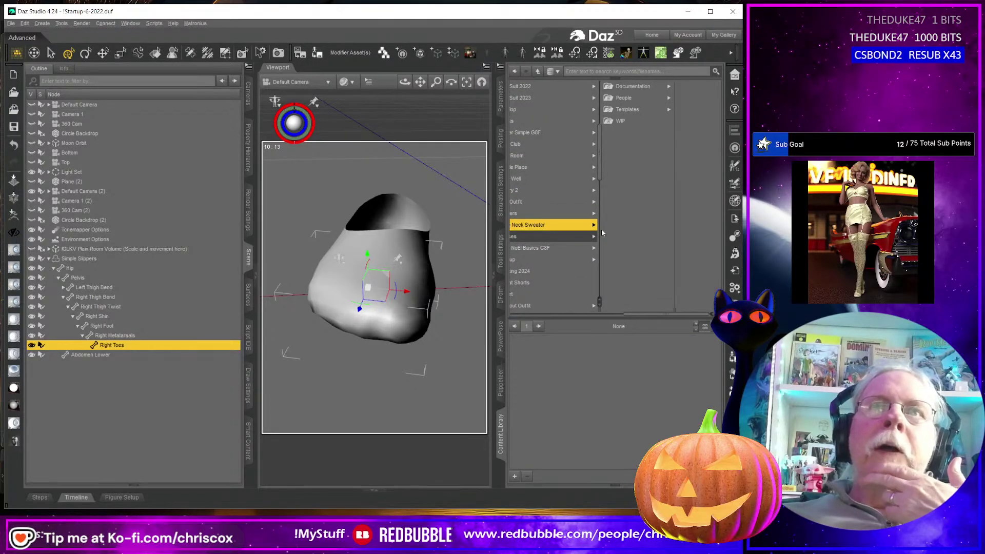
left_click(625, 98)
left_click(689, 87)
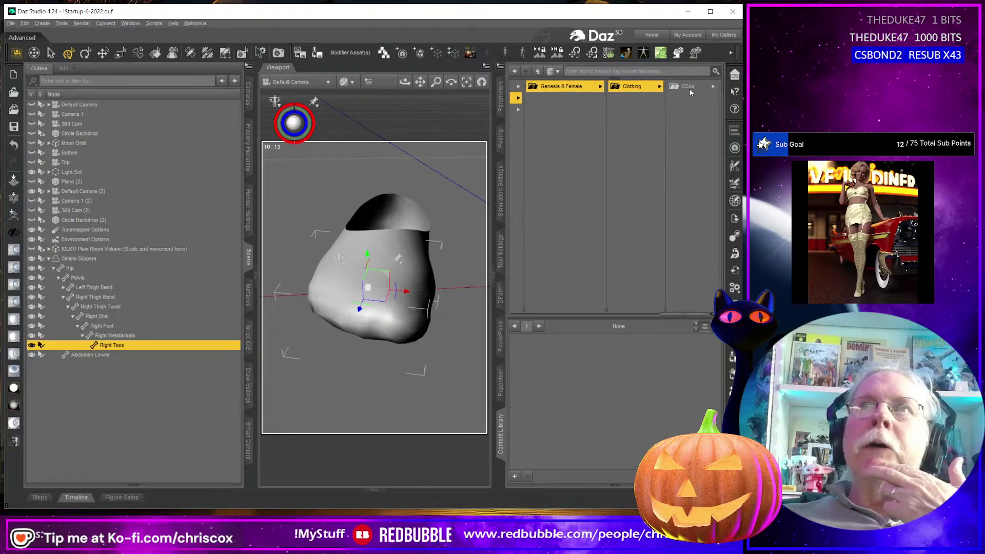
left_click(630, 363)
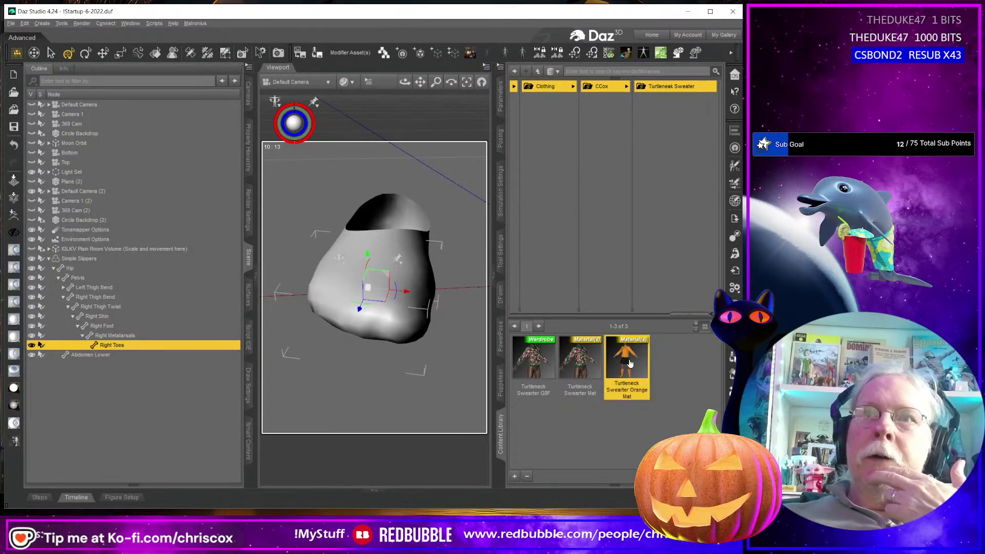
double_click(546, 363)
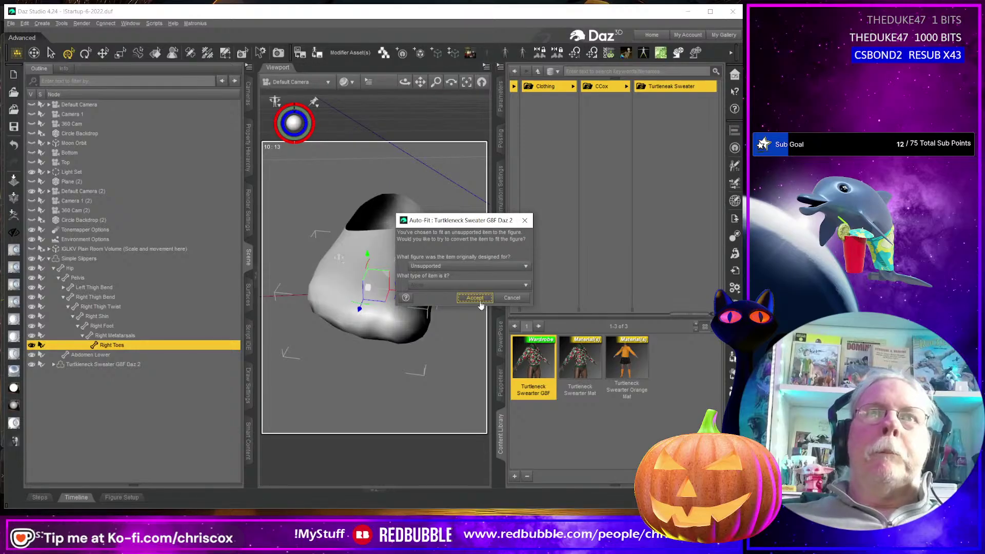
left_click(511, 298)
- Frame the turtleneck sweater in the viewport and apply the Turtleneck Sweater Orange Mat material to it
left_click(137, 363)
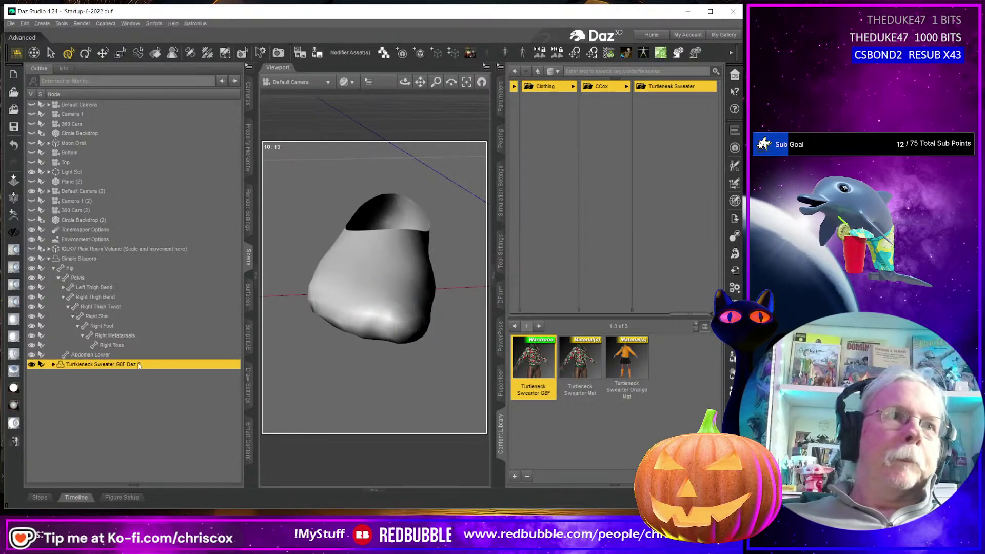
key("ctrl+f")
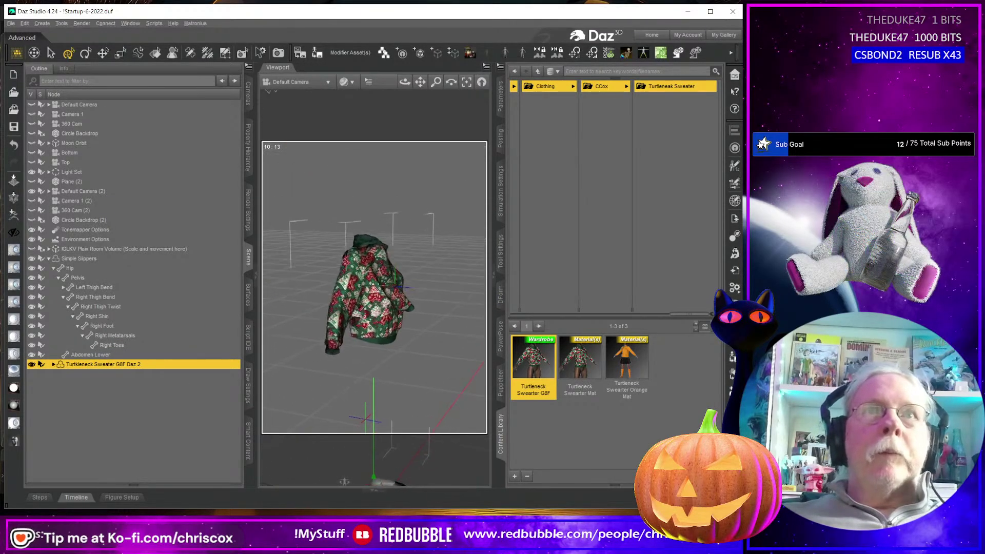
double_click(631, 367)
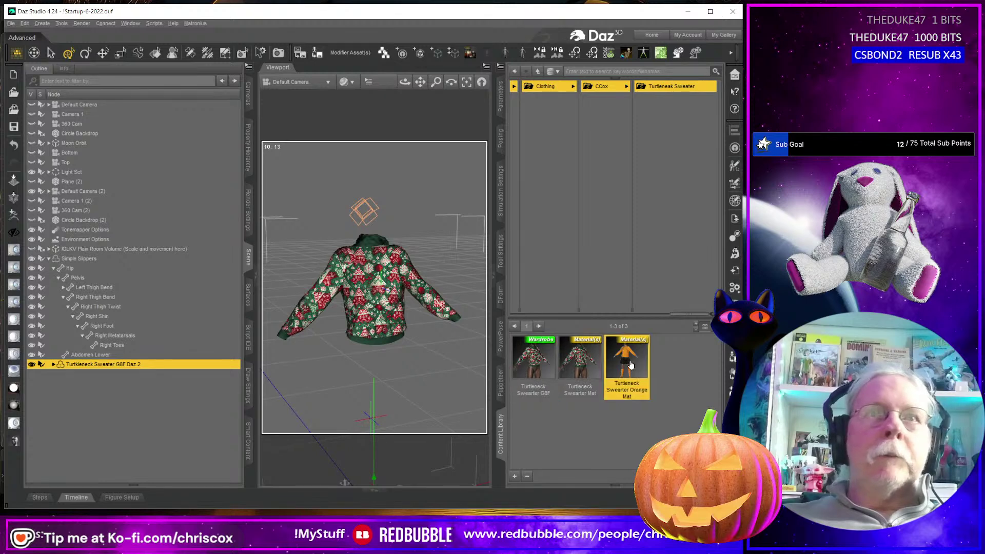
scroll(376, 367, "up", 2)
scroll(377, 367, "down", 1)
middle_click_drag(376, 368, 410, 384)
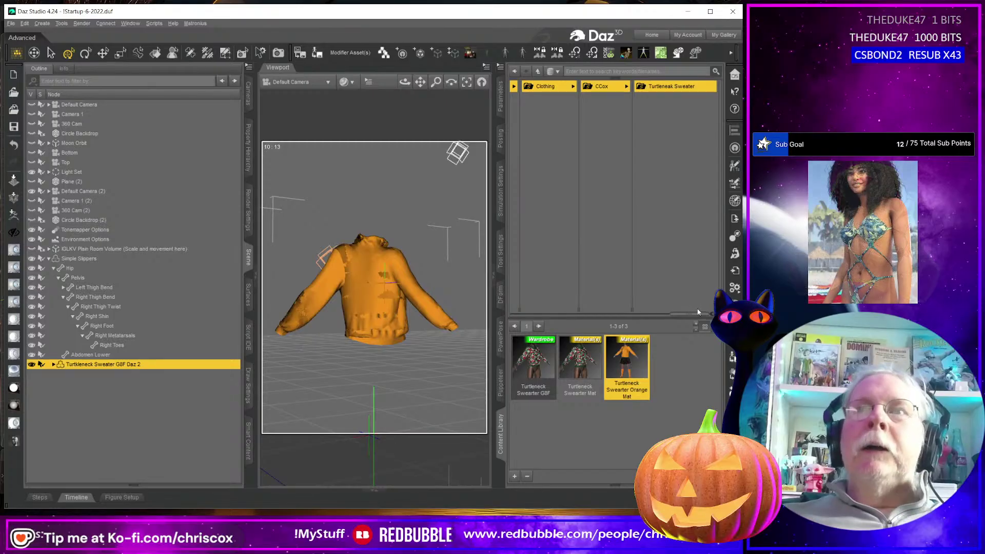
- Open the Content Directory Manager and expand the DAZ Studio Formats directory list
left_click_drag(687, 314, 557, 318)
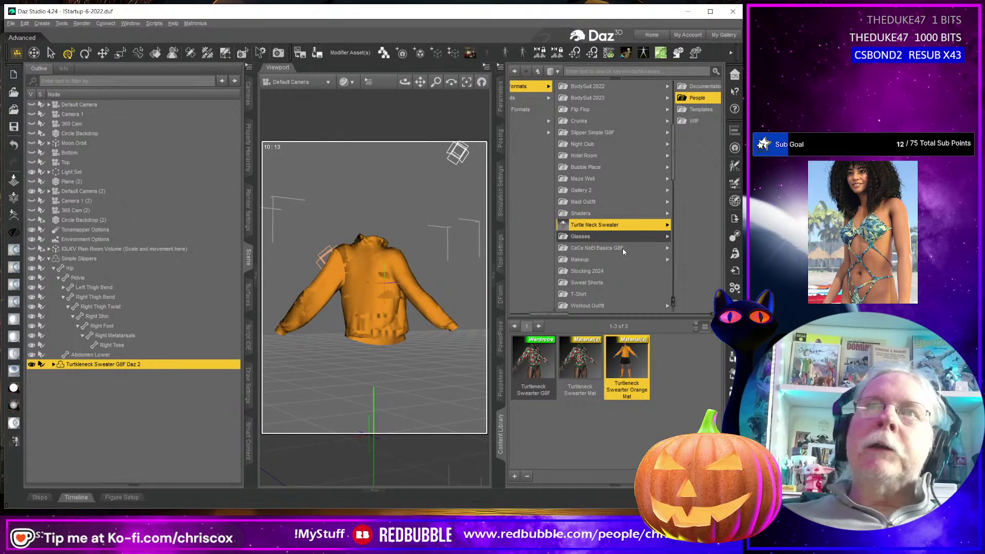
left_click(499, 66)
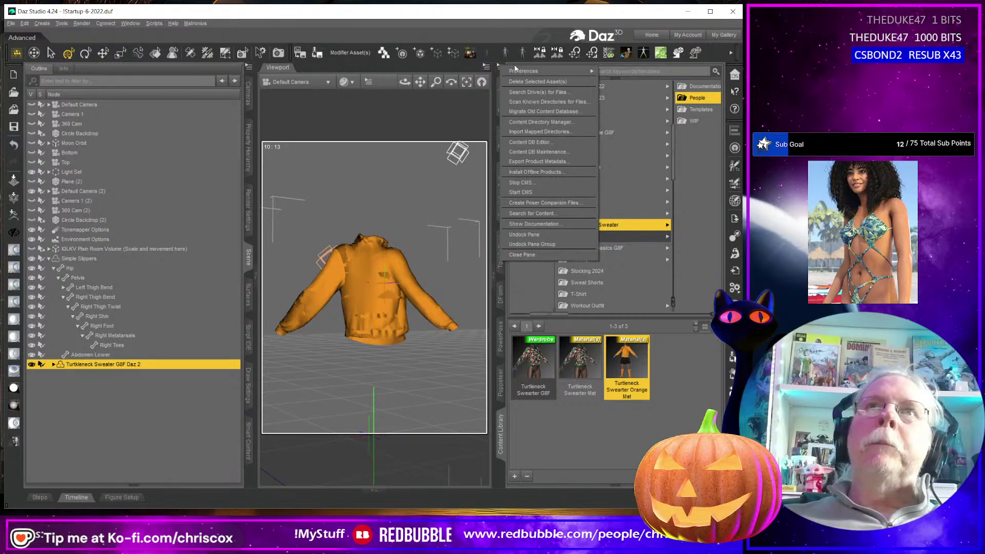
left_click(525, 123)
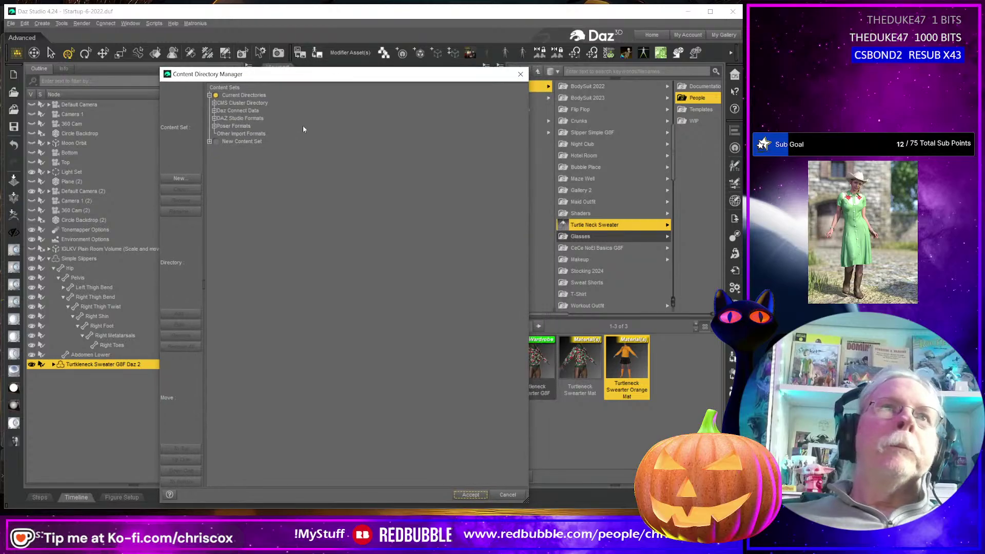
left_click(214, 118)
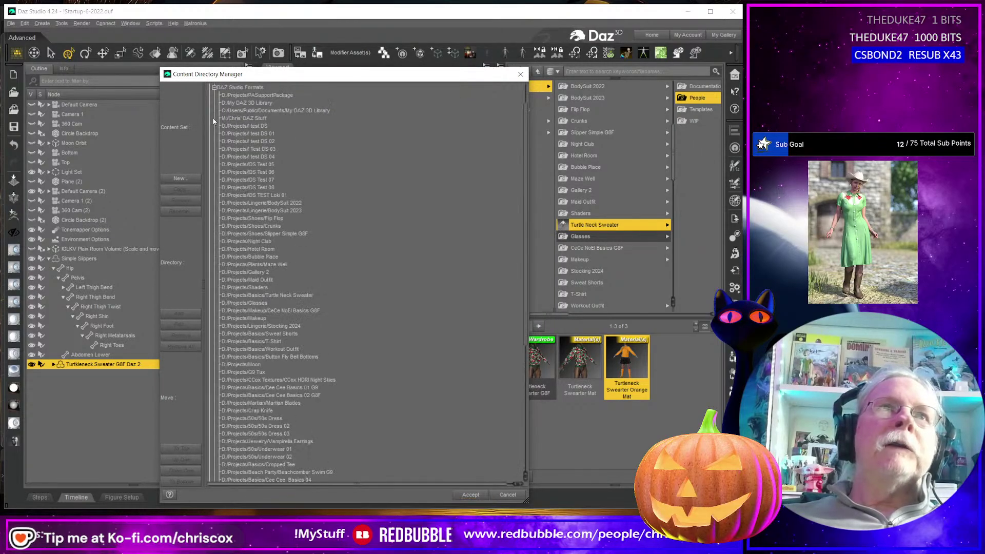
- Remove D:/Projects/Basics/Turtle Neck Sweater from the DAZ Studio Formats content directories
left_click(252, 248)
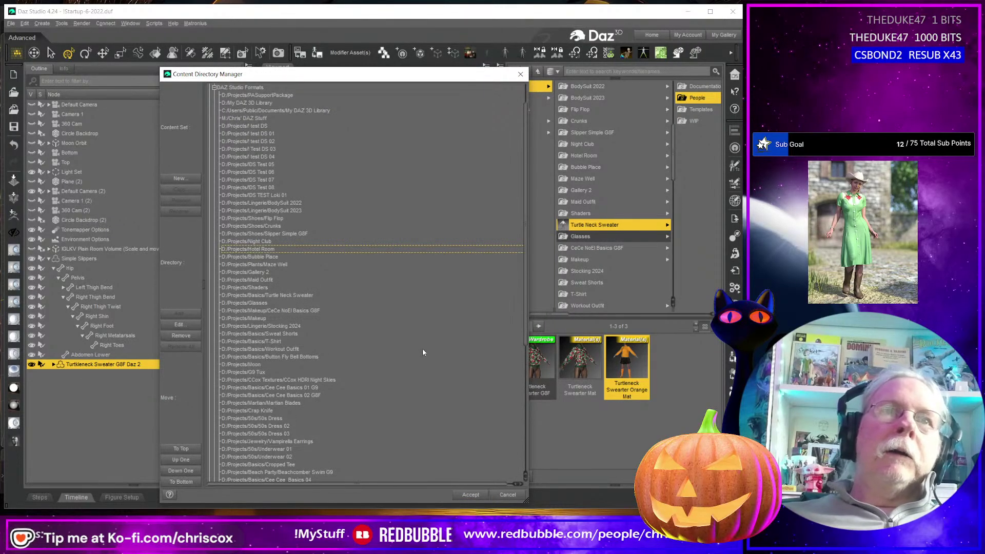
key("Down")
key("Down")
key("Down")
key("Down")
key("Down")
key("Down")
key("Down")
key("Up")
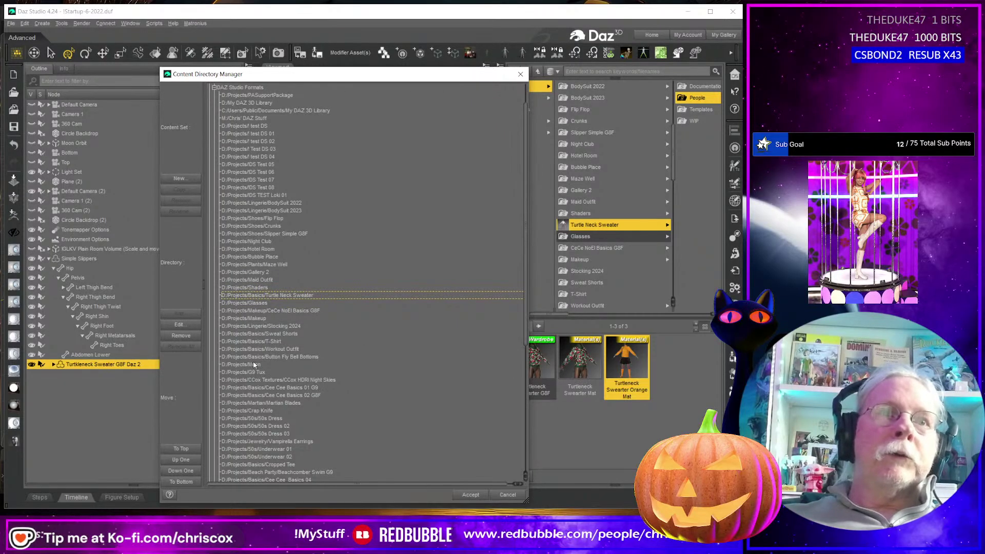
left_click(181, 336)
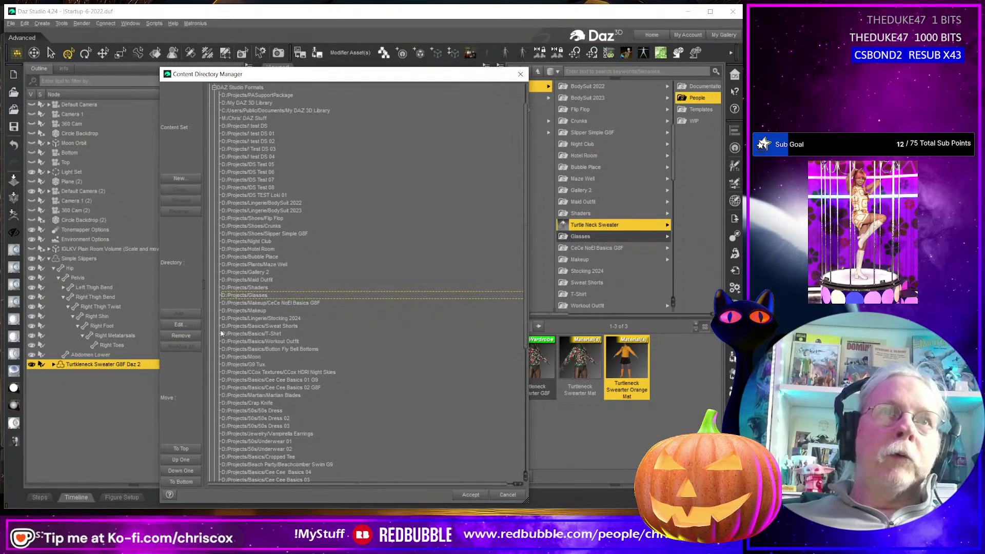
key("Down")
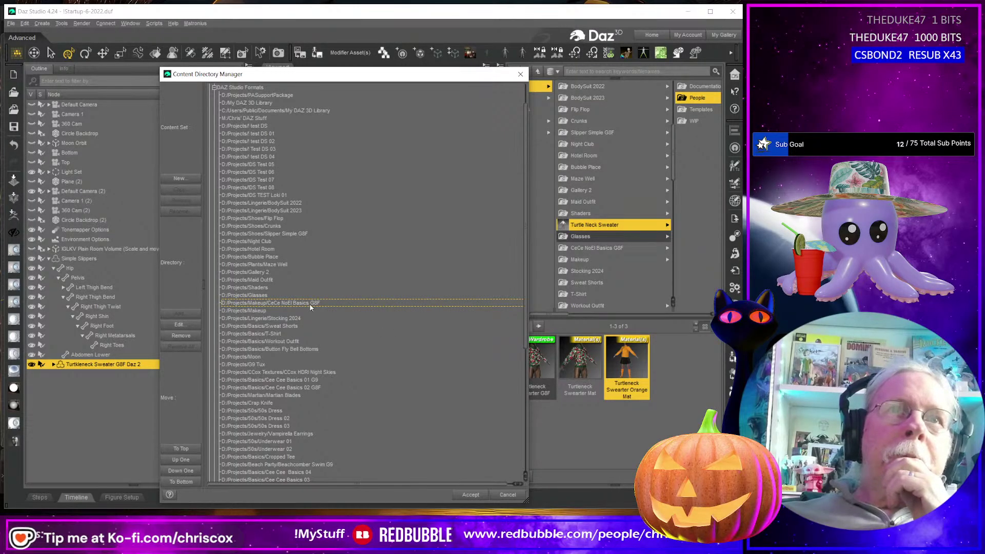
- Remove the Lingerie/Stocking 2024, Basics/Sweat Shorts and Basics/T-Shirt directories from the DAZ Studio Formats list
left_click(271, 312)
key("Down")
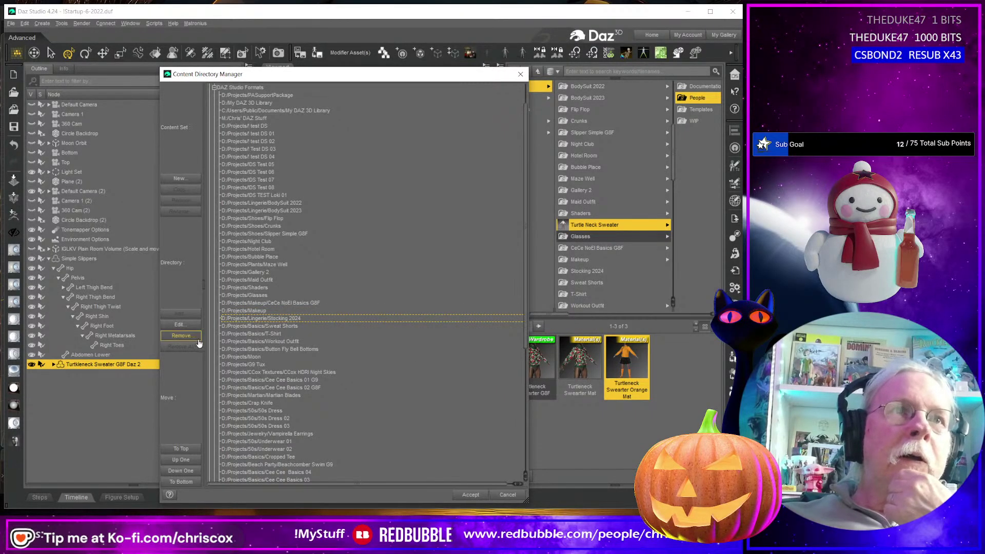
left_click(188, 337)
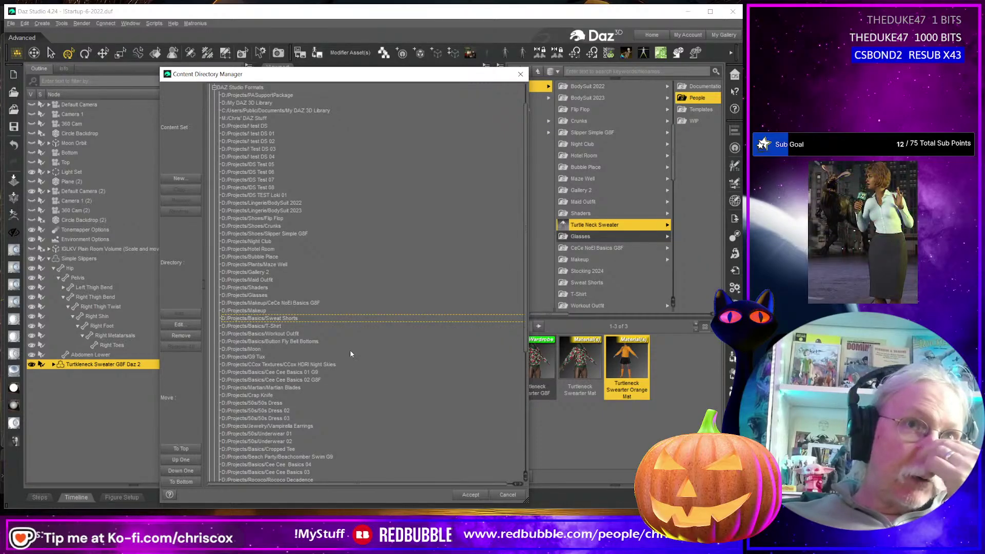
left_click(184, 337)
left_click(183, 336)
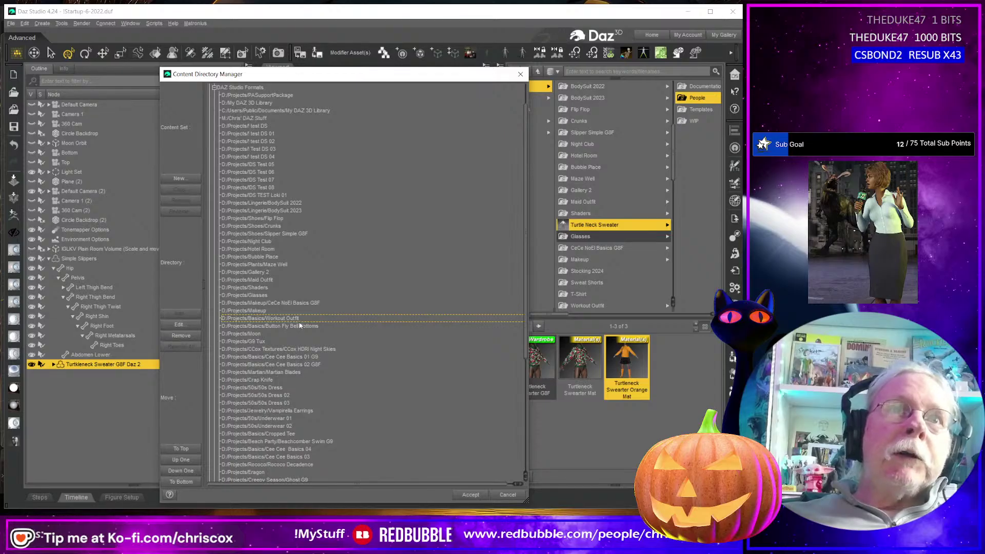
- Remove the Basics/Button Fly Bell Bottoms and G9 Tux directories from the DAZ Studio Formats list
key("Down")
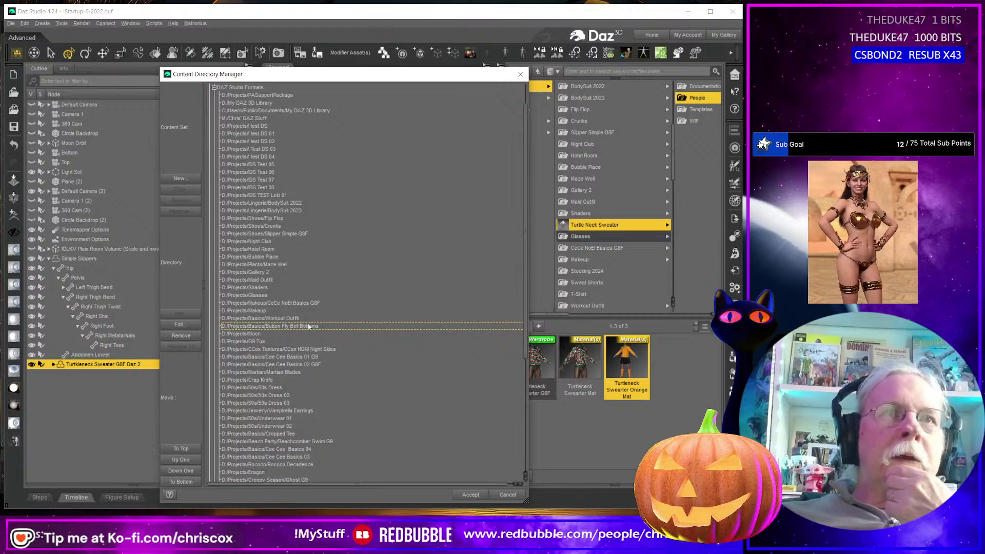
left_click(186, 336)
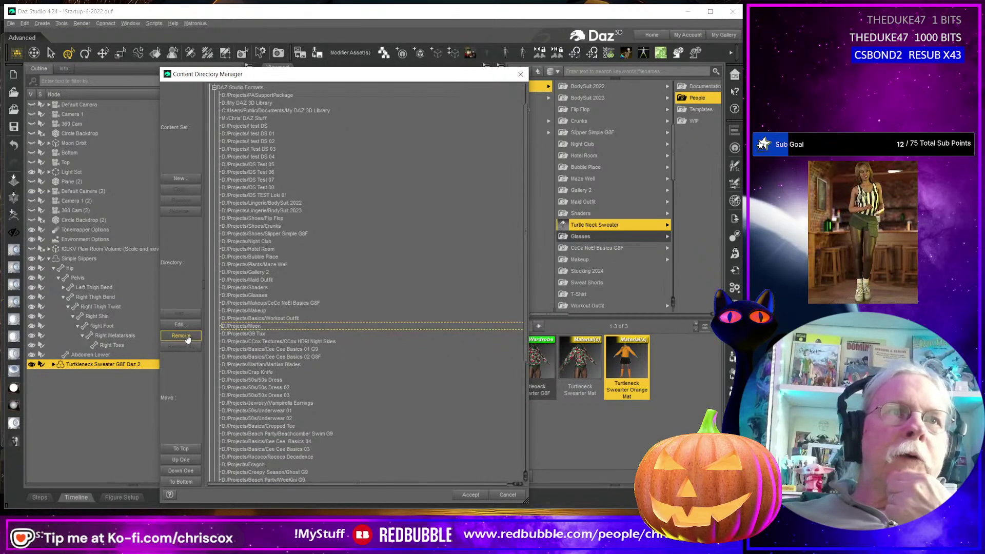
left_click(251, 334)
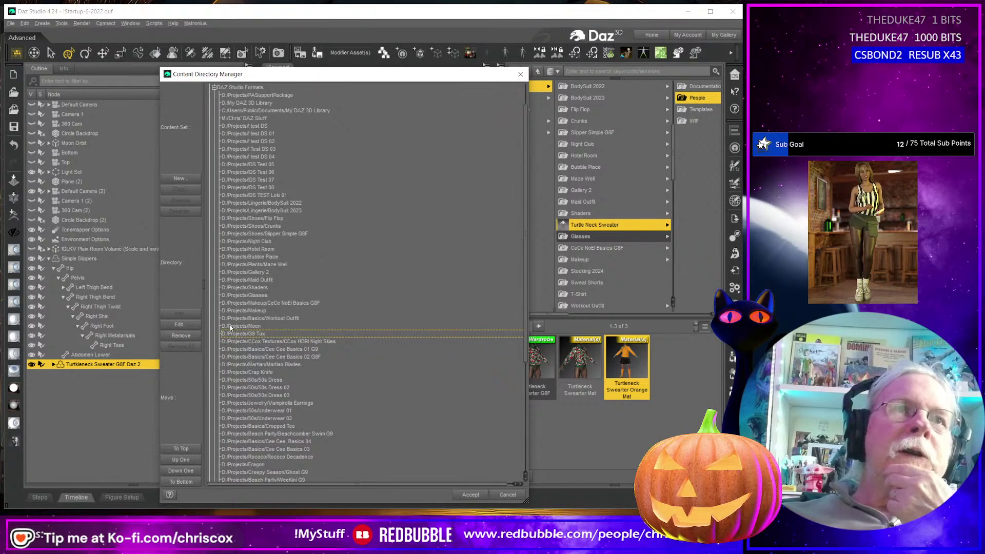
left_click(182, 337)
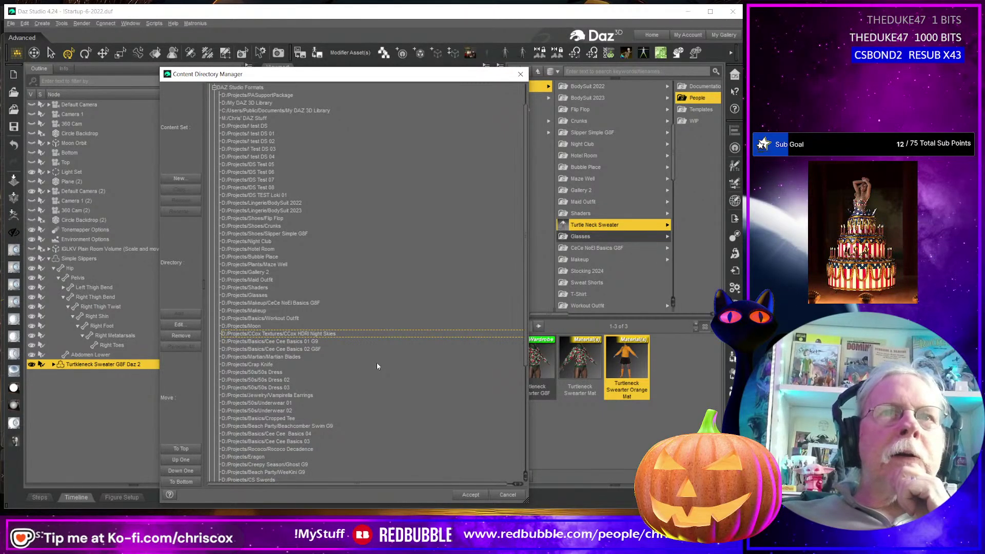
- Check the Cee Cee Basics and Martian Blades directories and remove D:/Projects/Crap Knife from the list
left_click(305, 342)
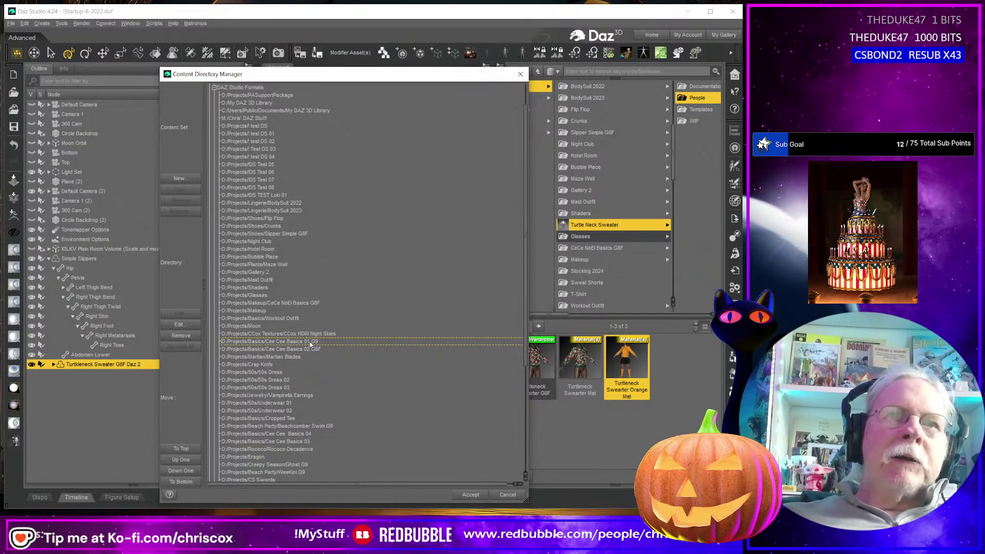
left_click(296, 350)
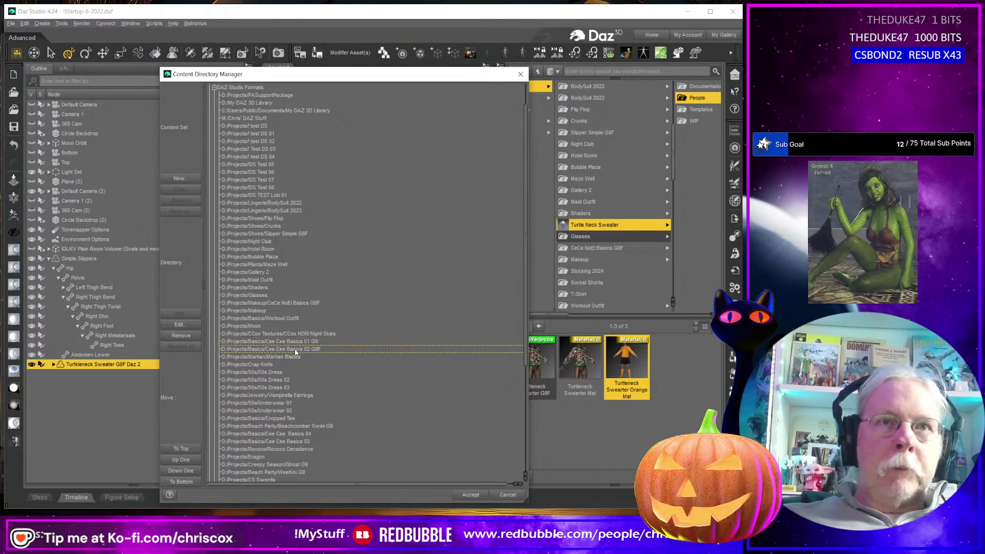
left_click(276, 356)
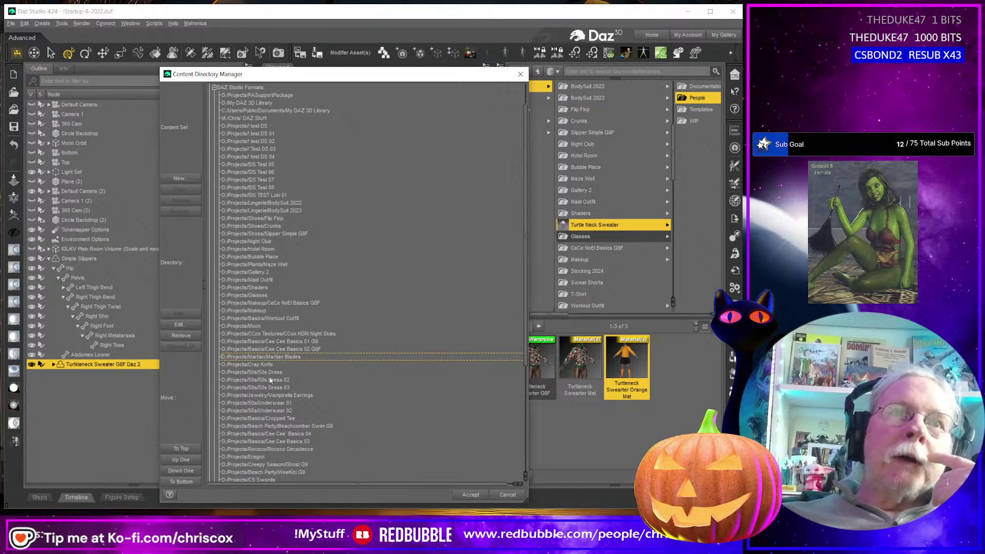
left_click(257, 365)
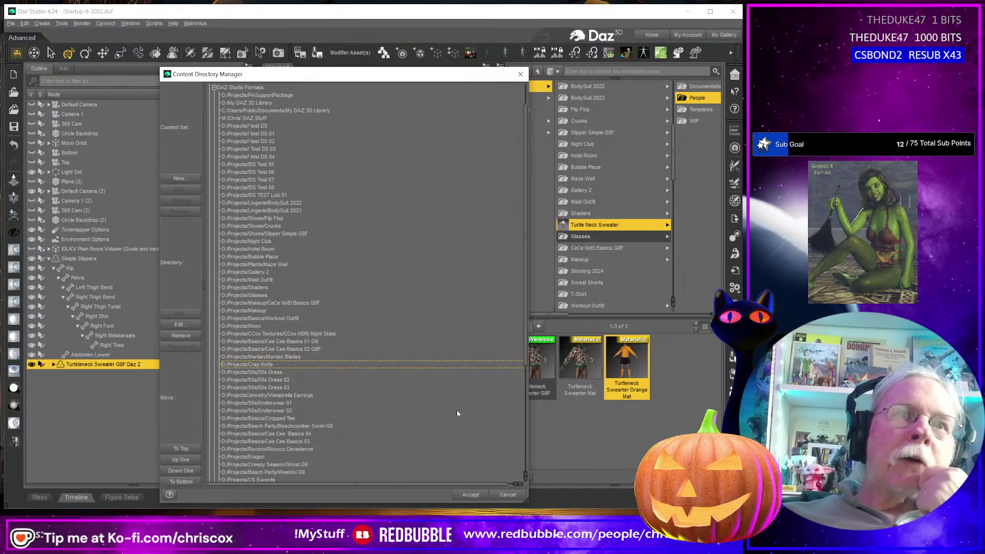
left_click(181, 336)
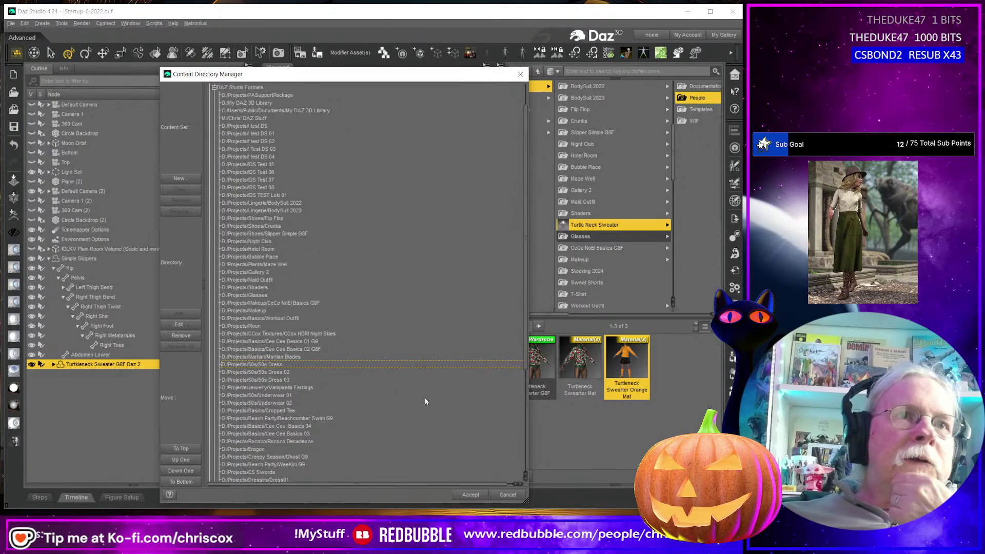
- Remove the 50s Dress, 50s Dress 02, 50s Dress 03, Vampirella Earrings, Underwear 01, Underwear 02 and Cropped Tee directories
left_click(183, 337)
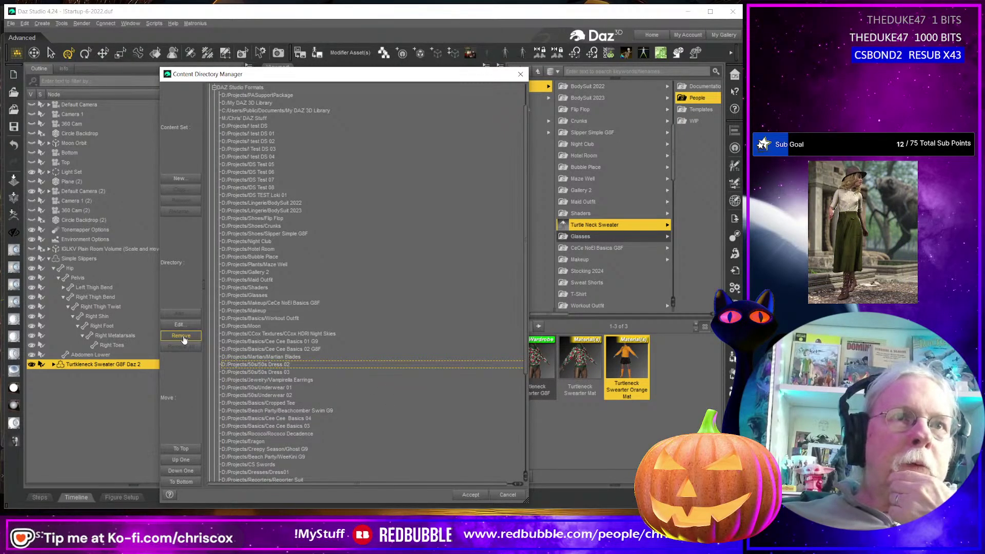
left_click(182, 336)
left_click(182, 336)
left_click(182, 336)
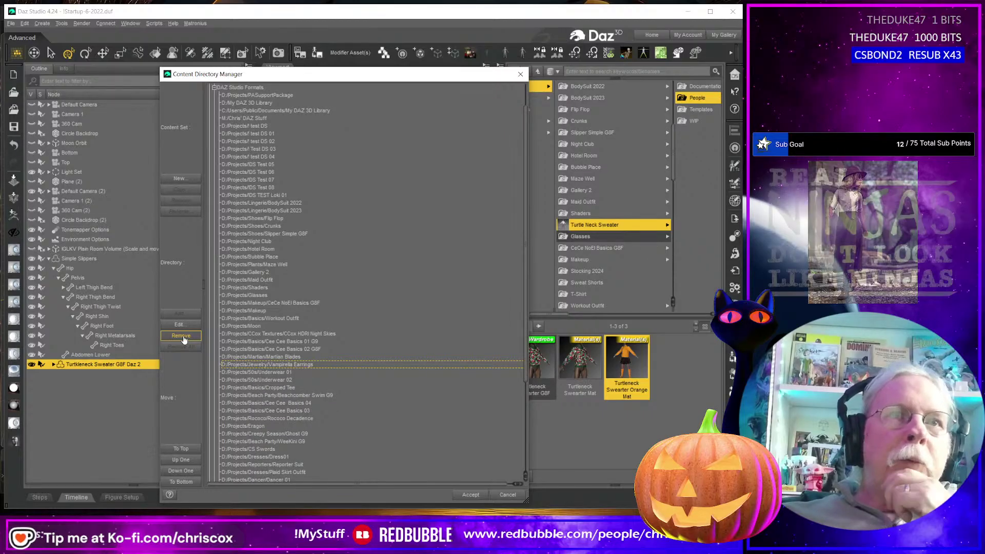
left_click(182, 336)
left_click(183, 336)
left_click(183, 337)
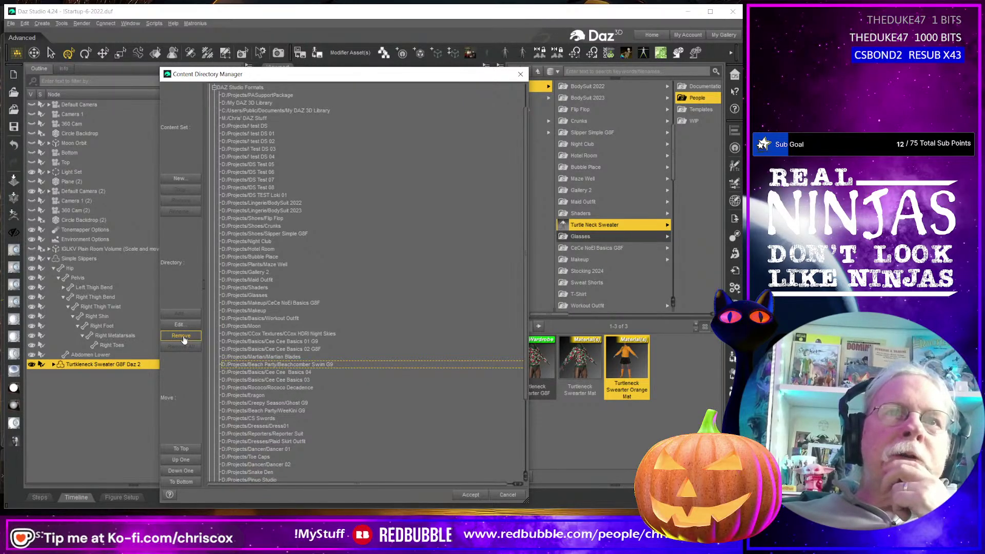
- Keep Beachcomber Swim G9 and remove the Cee Cee Basics 04, Cee Cee Basics 03 and Eragon directories
key("Down")
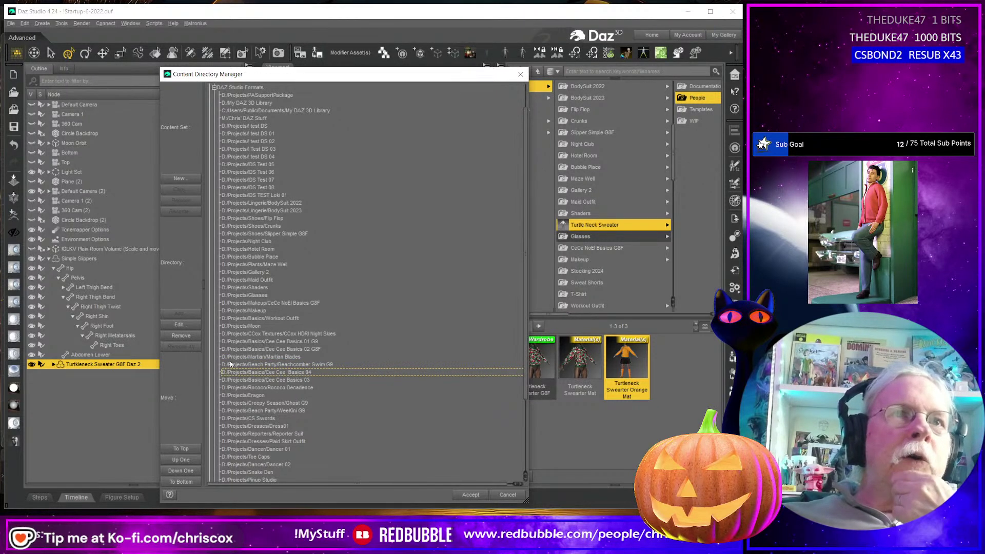
left_click(181, 336)
left_click(181, 336)
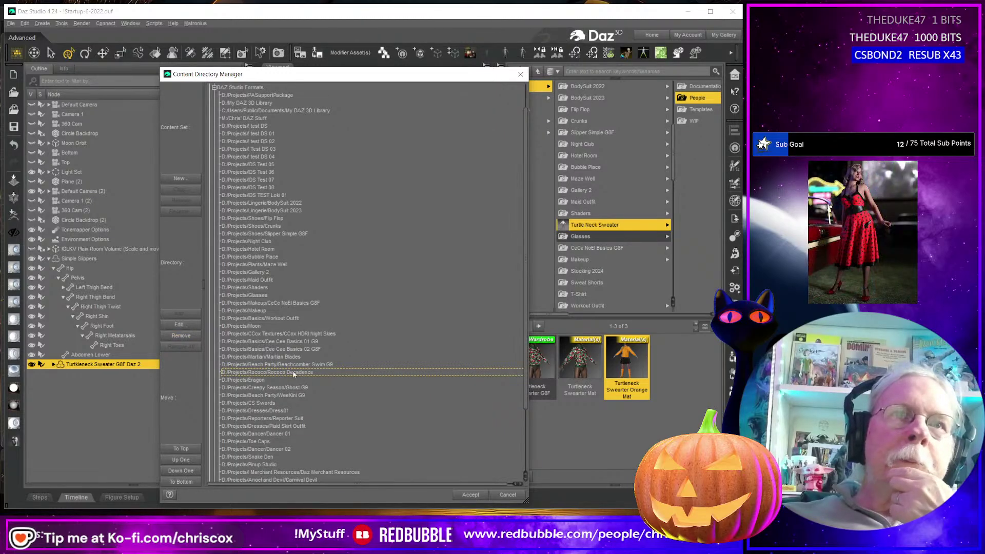
left_click(257, 380)
left_click(181, 336)
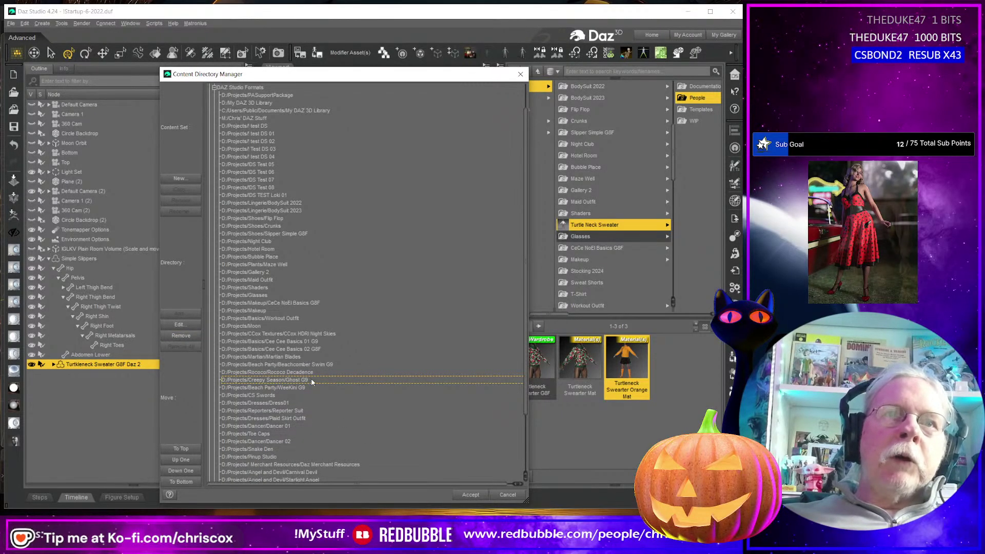
- Remove the Beach Party/WeeKini G9 directory from the DAZ Studio Formats list
scroll(342, 394, "down", 3)
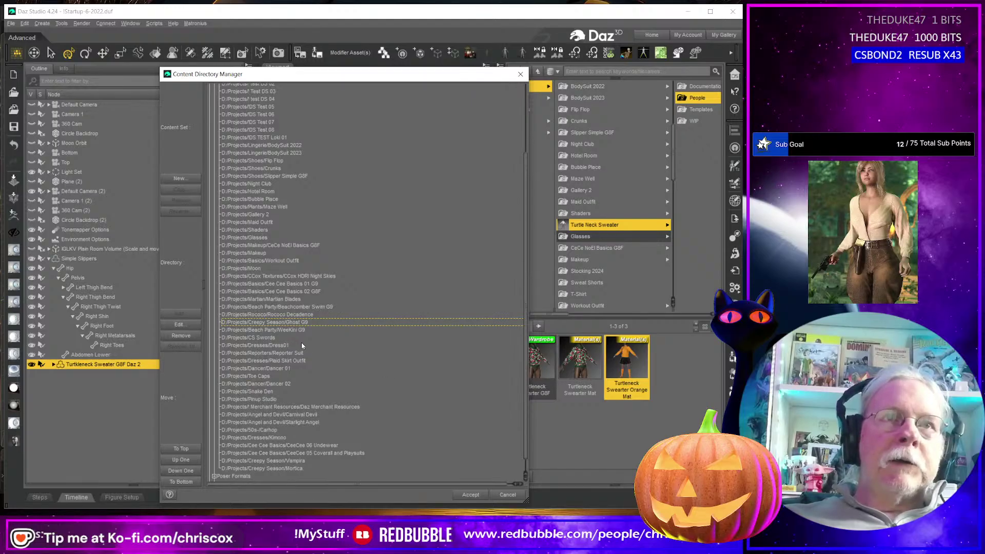
left_click(290, 331)
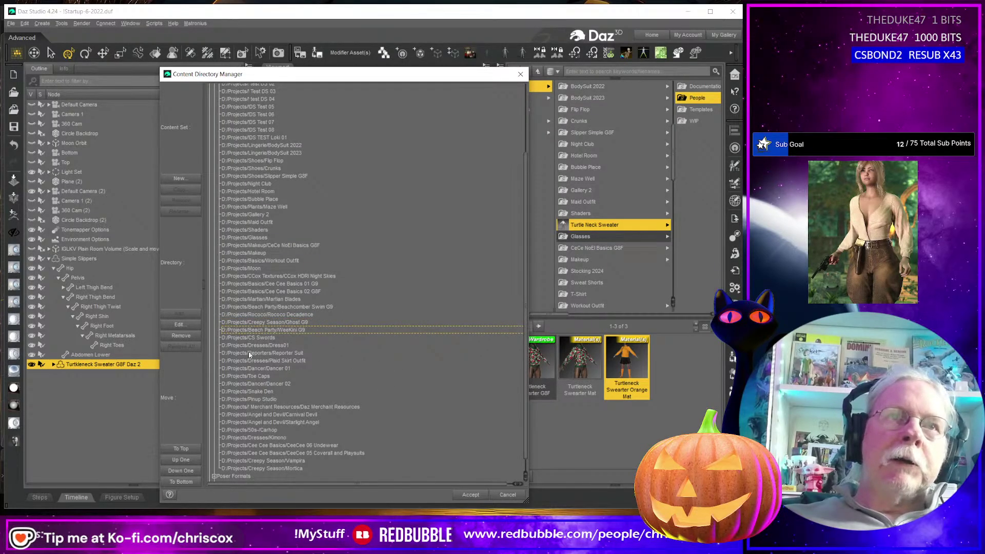
left_click(182, 336)
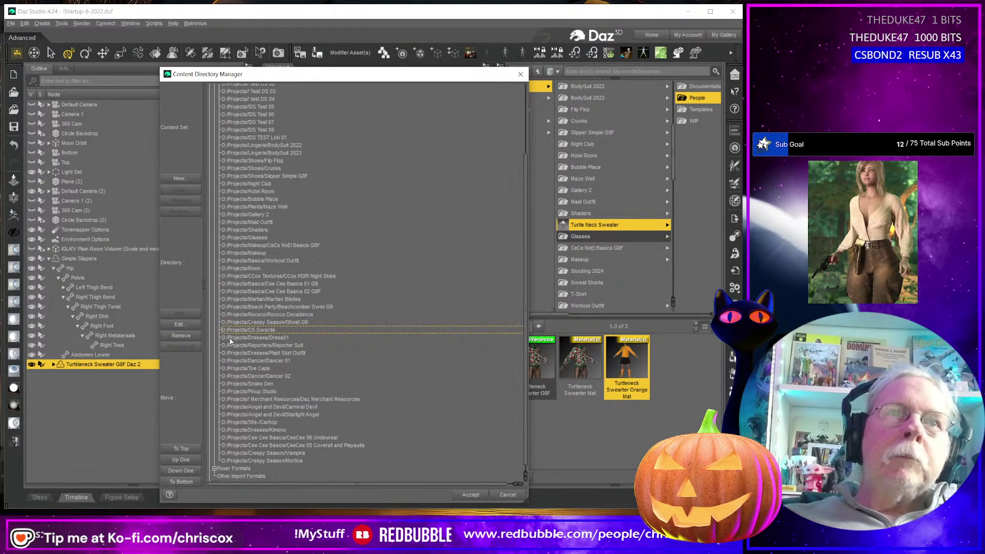
- Check the directories from Creepy Season/Ghost G9 to Dancer 01 and accept the content directory changes
left_click(282, 339)
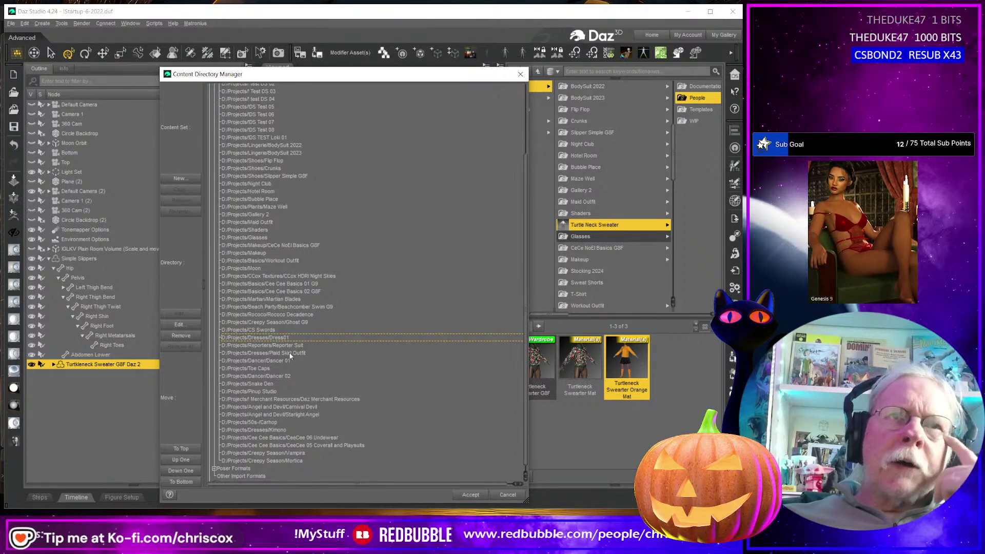
left_click(296, 347)
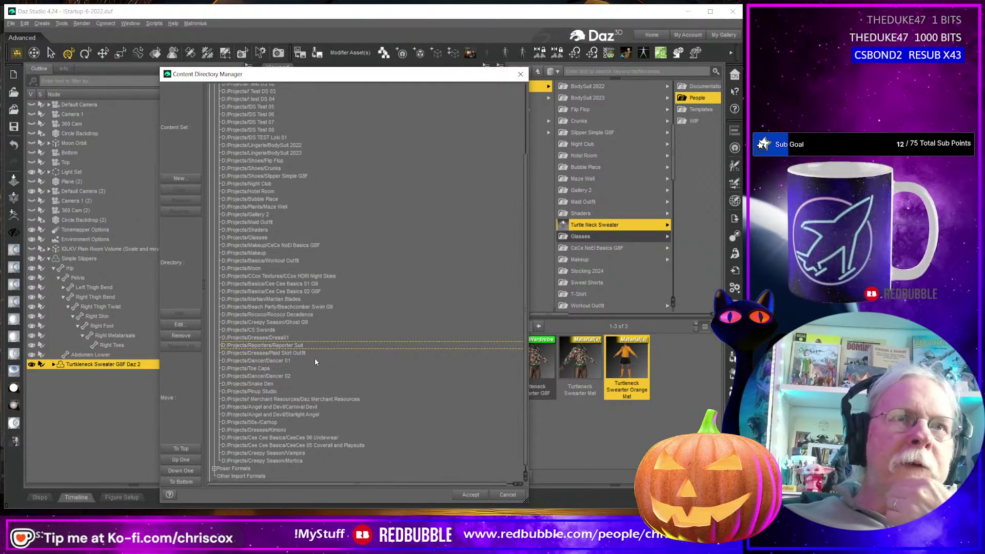
left_click(298, 354)
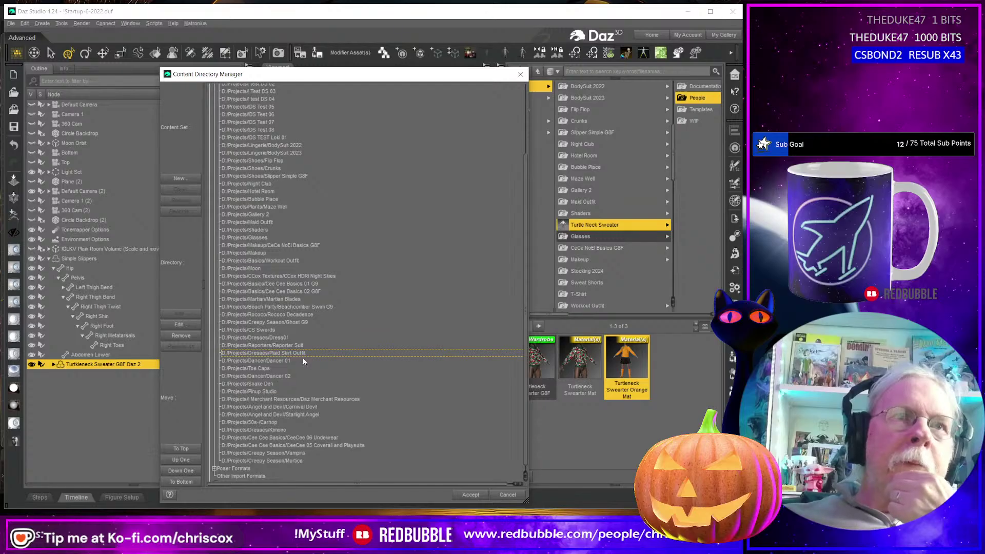
left_click(277, 360)
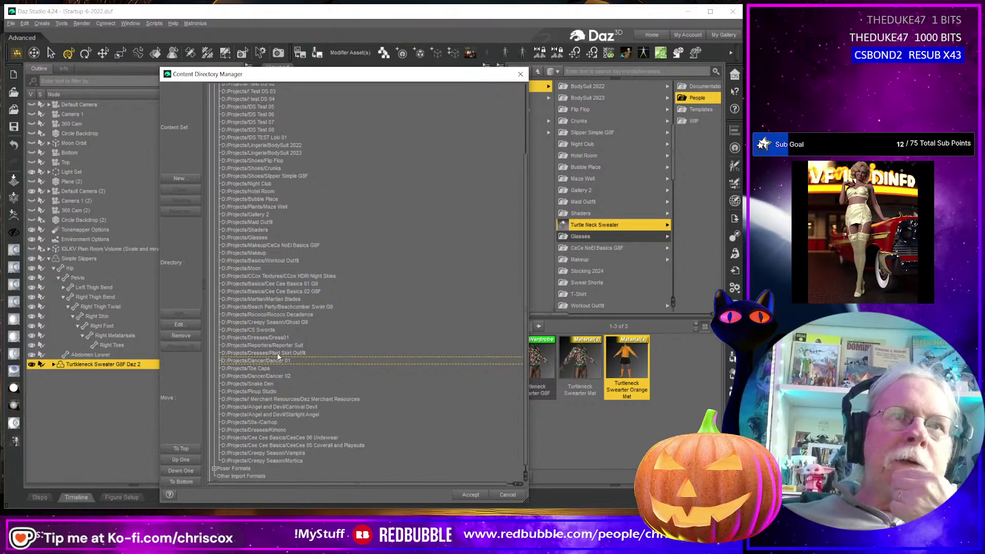
left_click(283, 322)
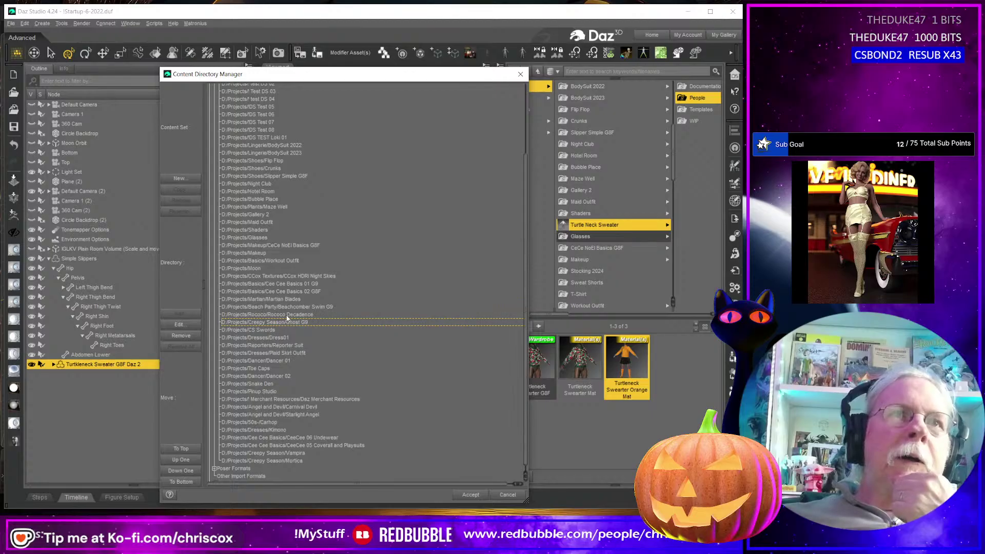
left_click(471, 495)
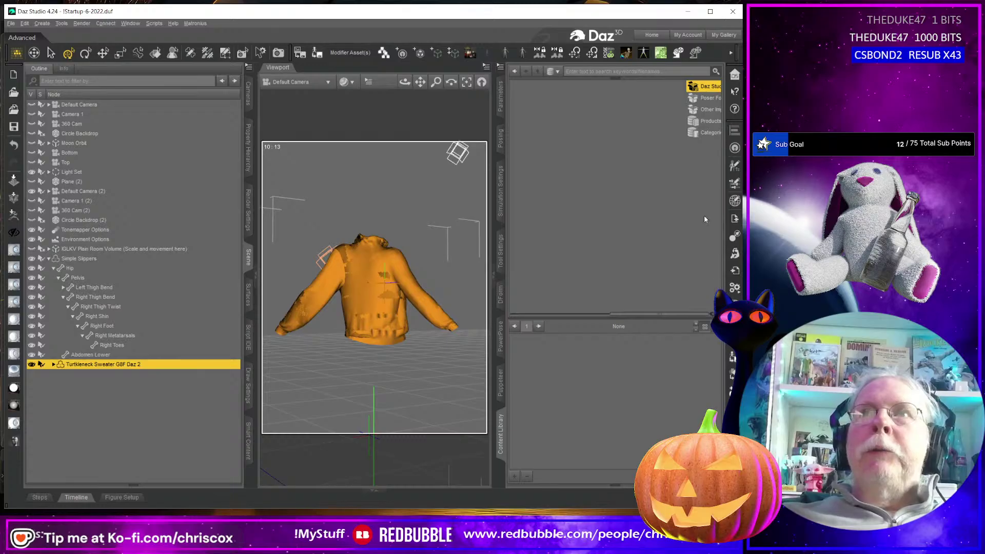
- Reopen the Content Directory Manager and accept it without changes to reload the empty Content Library
left_click(710, 95)
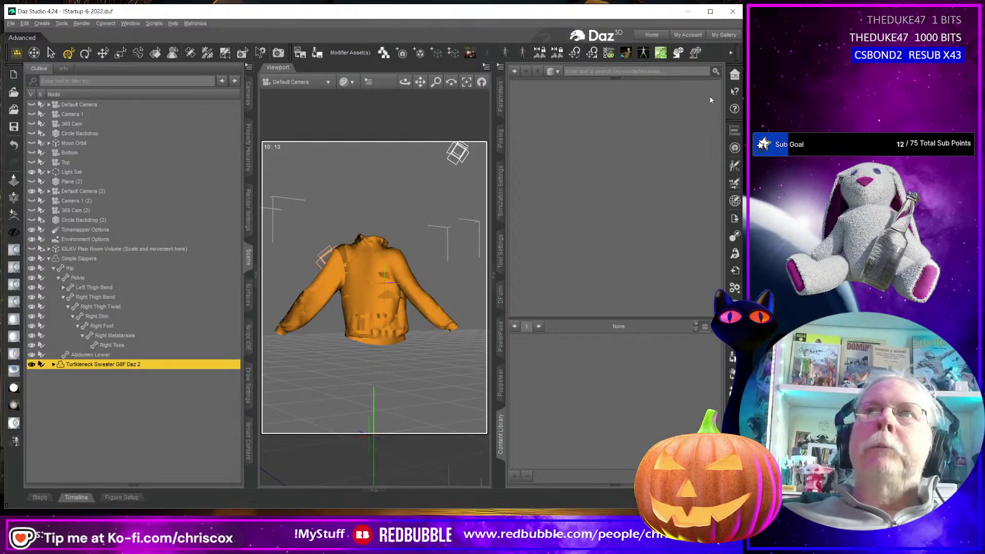
left_click(499, 69)
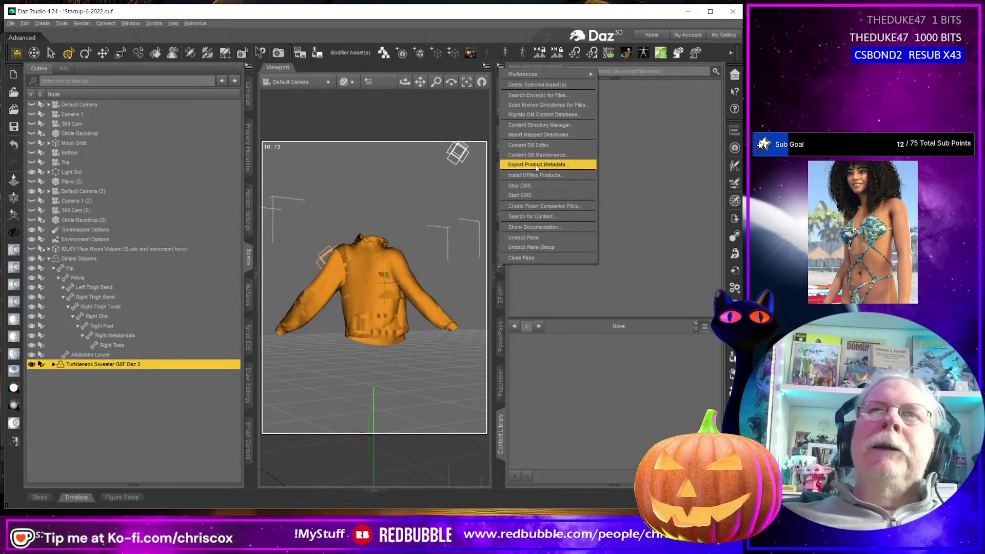
left_click(534, 125)
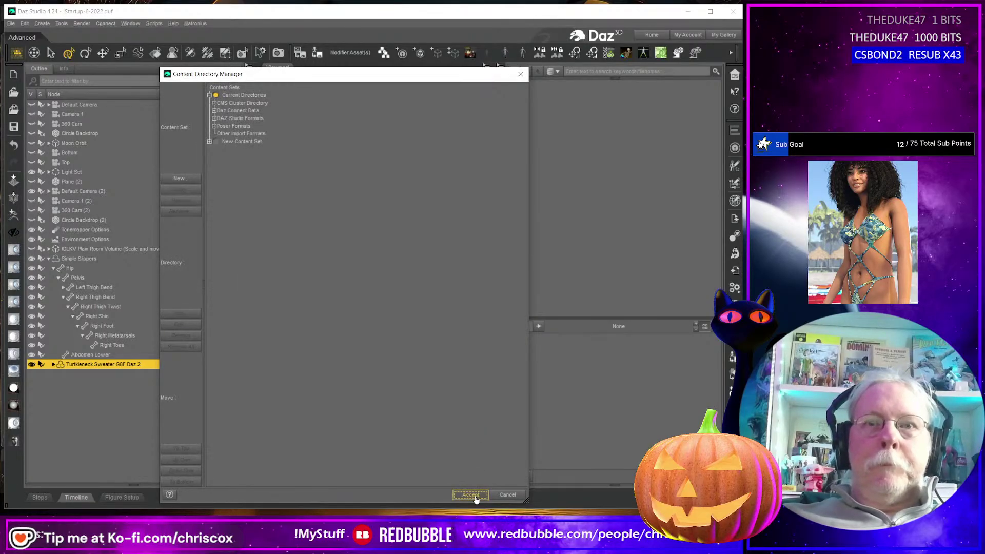
left_click(474, 494)
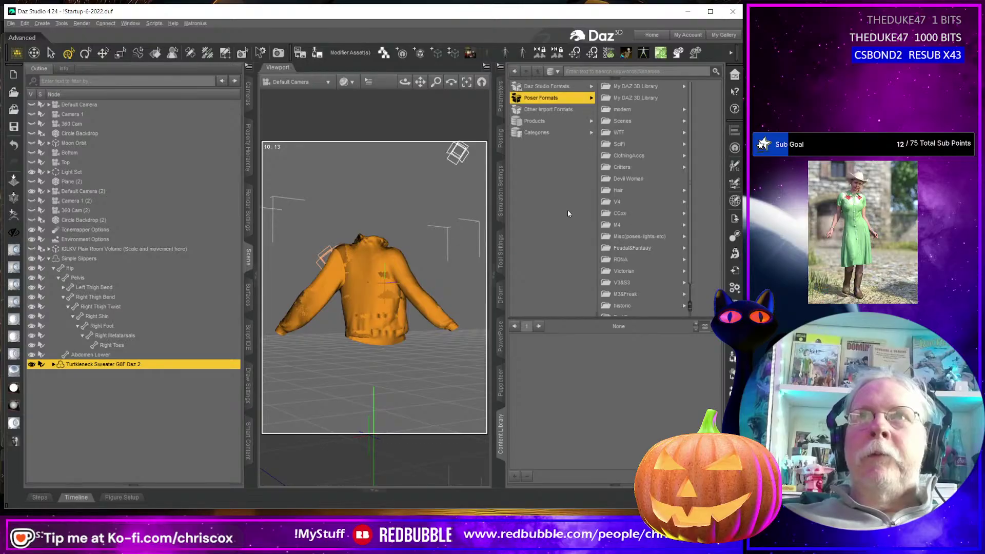
- Switch the Content Library from Poser Formats to Daz Studio Formats and open the Toe Caps directory
scroll(645, 196, "down", 2)
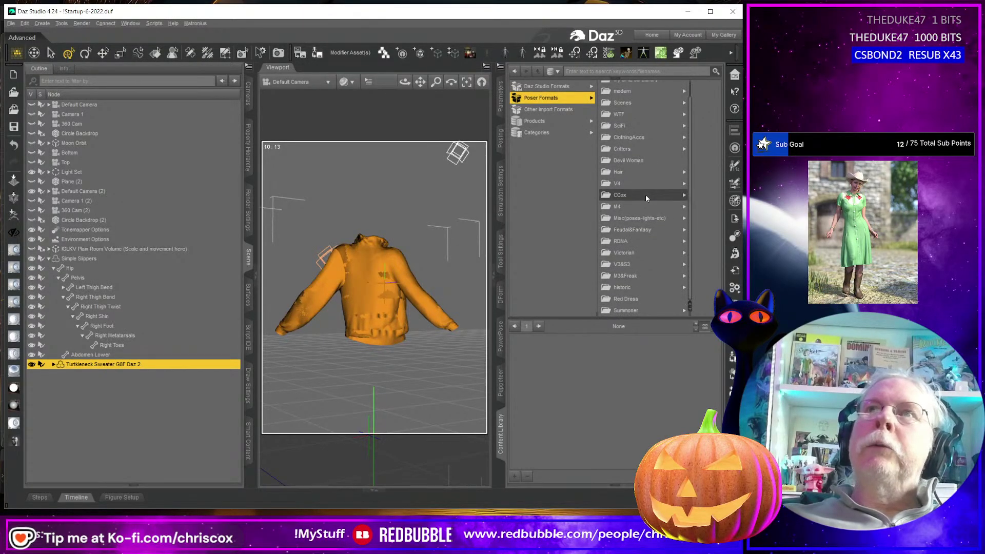
scroll(644, 196, "up", 2)
left_click(547, 86)
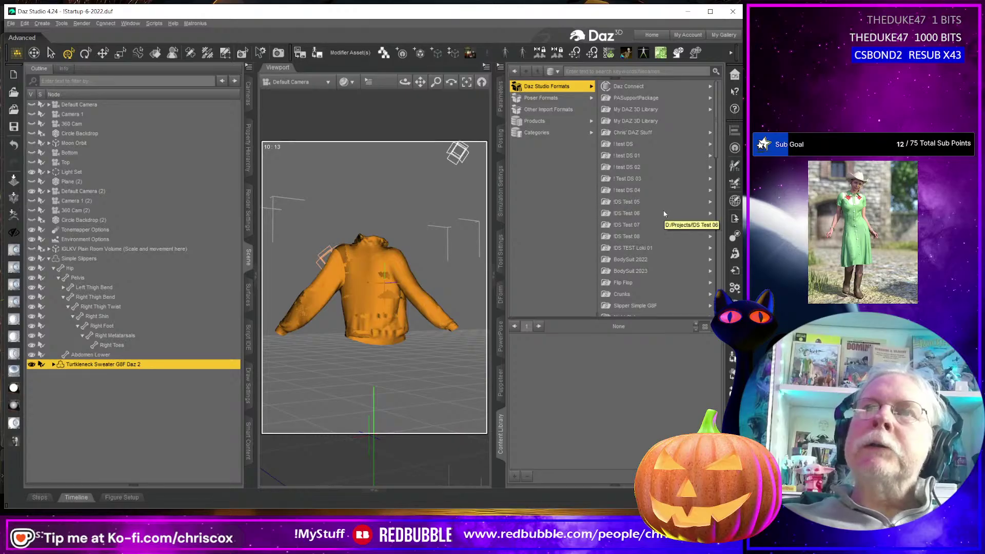
scroll(663, 214, "down", 10)
scroll(663, 214, "down", 3)
left_click(625, 214)
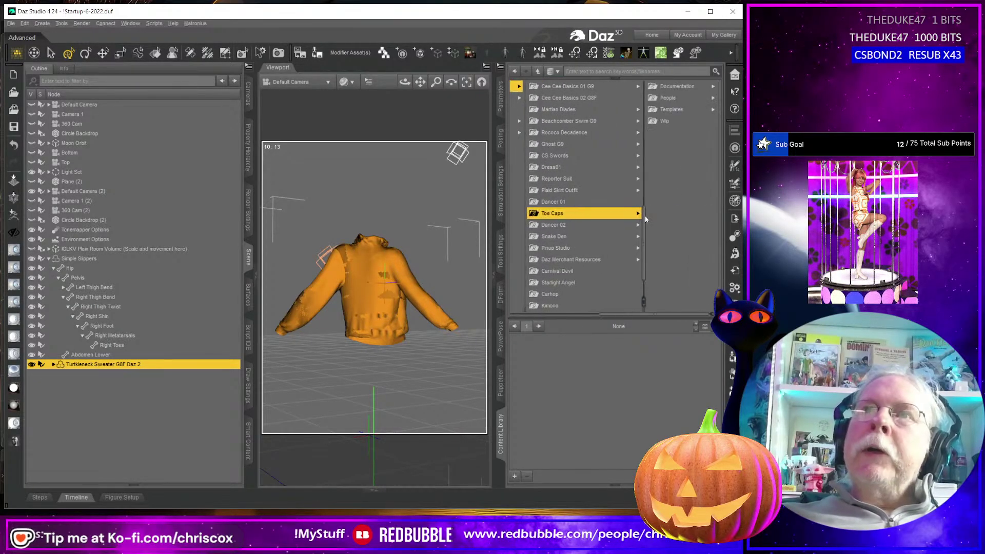
- Browse the Dancer 02 directory through People, Genesis 8 Female, Clothing and CCox to the Fringed Dancer G8F items
left_click(558, 227)
left_click(668, 87)
left_click(680, 86)
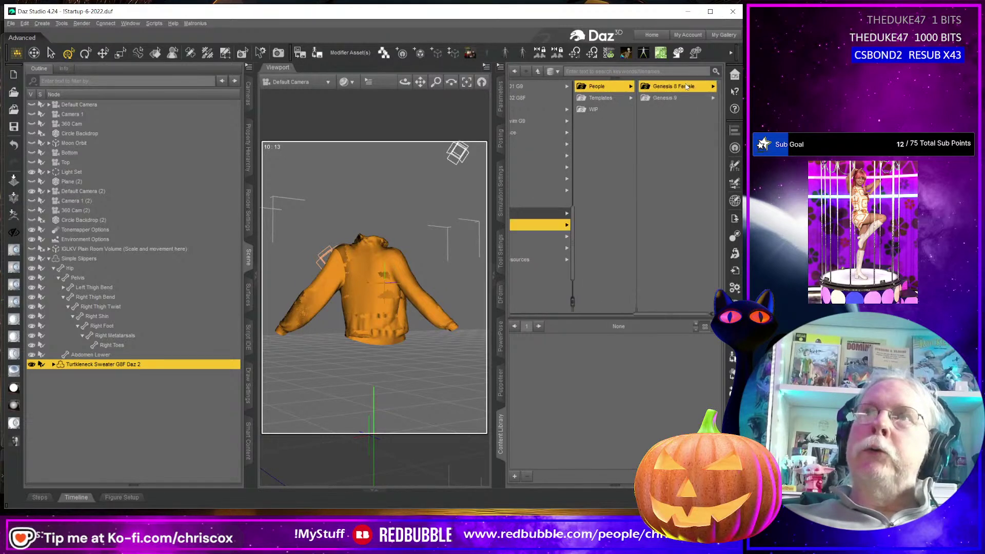
left_click(687, 86)
left_click(686, 86)
left_click(686, 86)
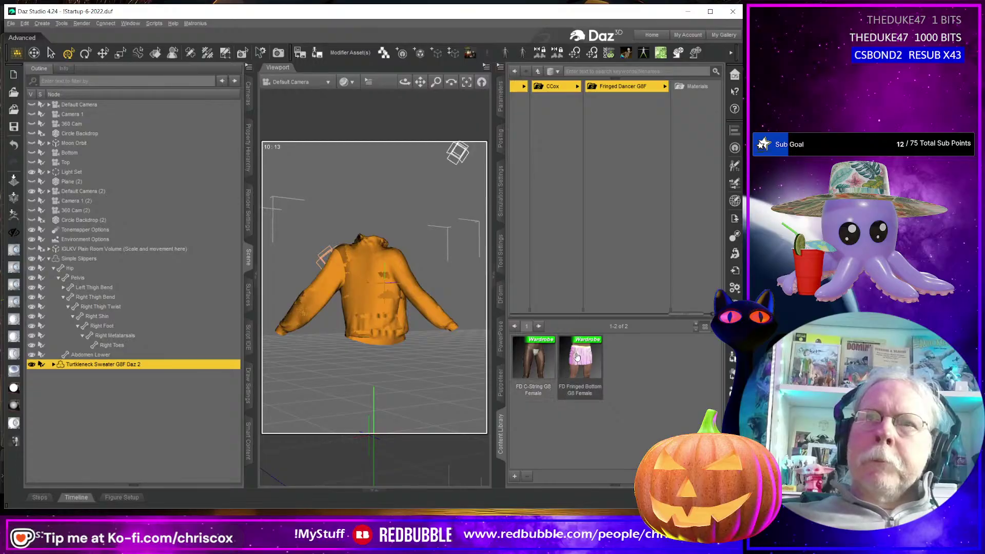
mouse_move(579, 357)
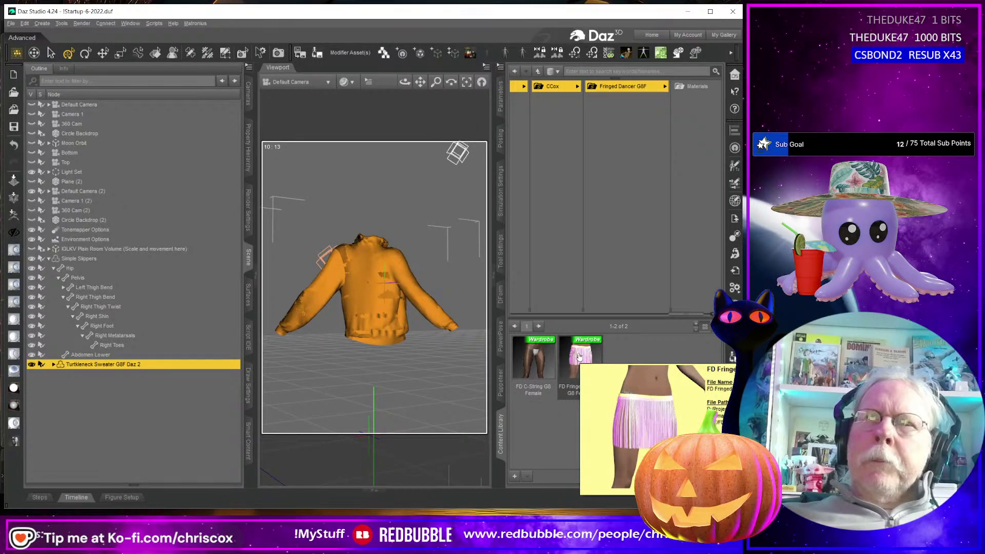
- Inspect the Genesis 9 branch of Dancer 02 down to the Fringed Dancer G9 folder and return to the directory list
left_click_drag(700, 315, 643, 312)
left_click(575, 96)
left_click(632, 88)
left_click(687, 86)
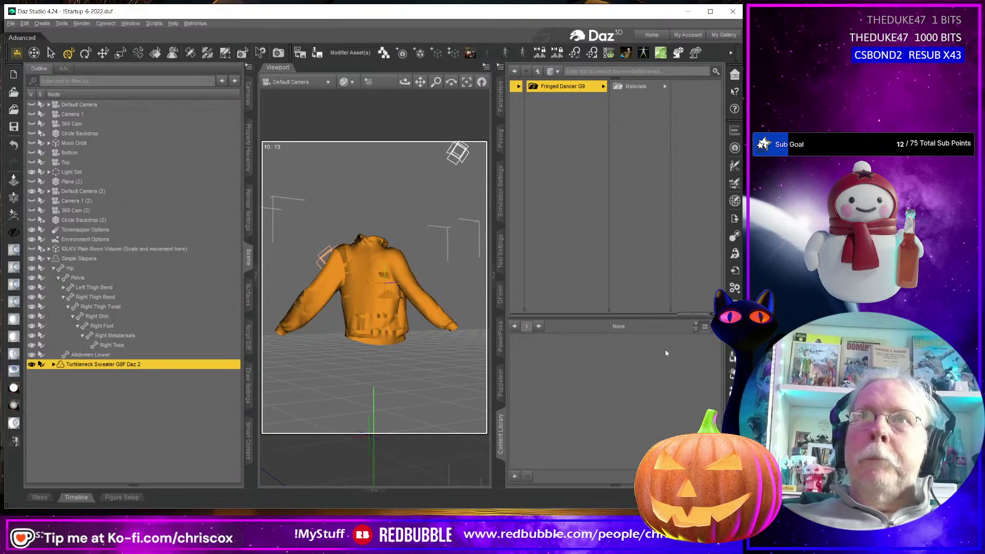
left_click_drag(693, 314, 550, 300)
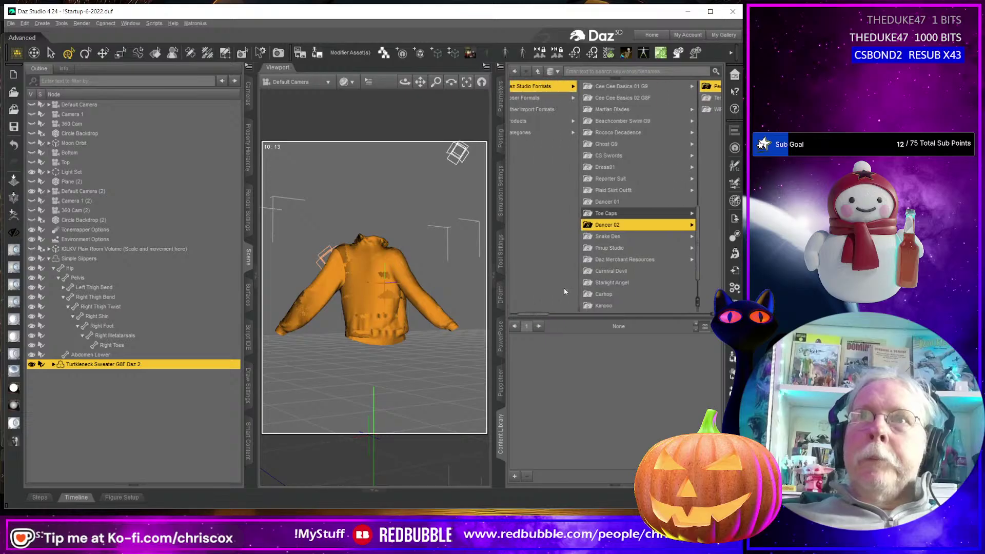
- Check the contents of the Snake Den and Pinup Studio directories
left_click(603, 237)
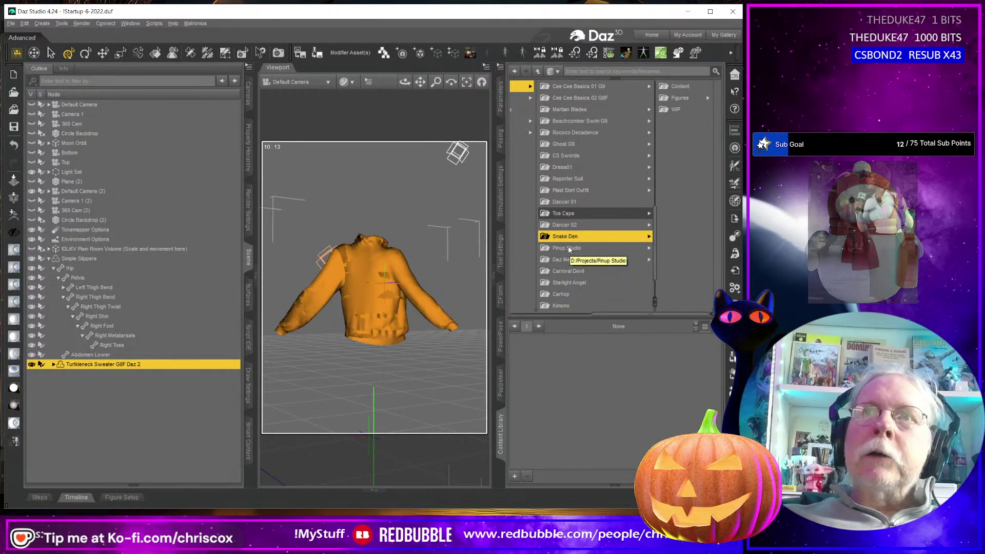
left_click(570, 249)
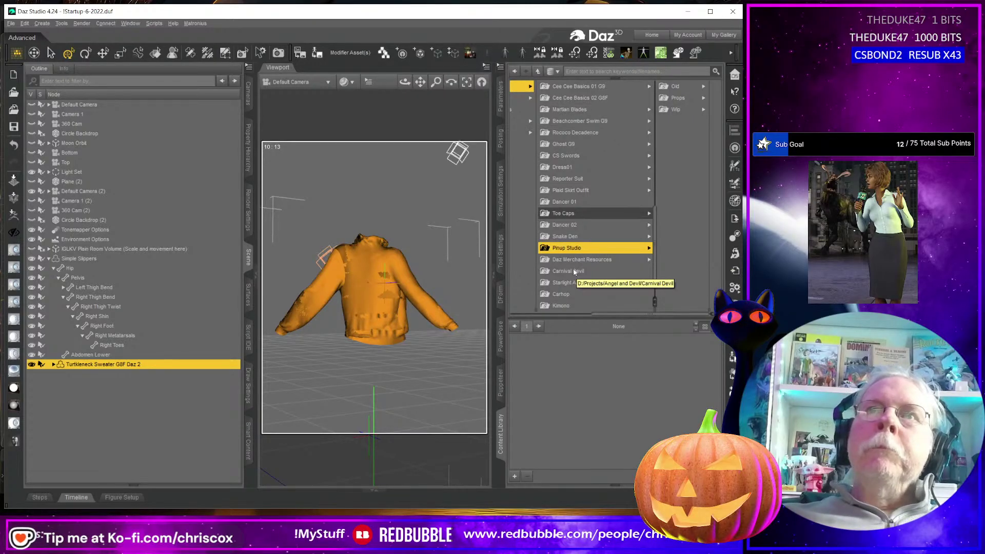
scroll(574, 257, "up", 2)
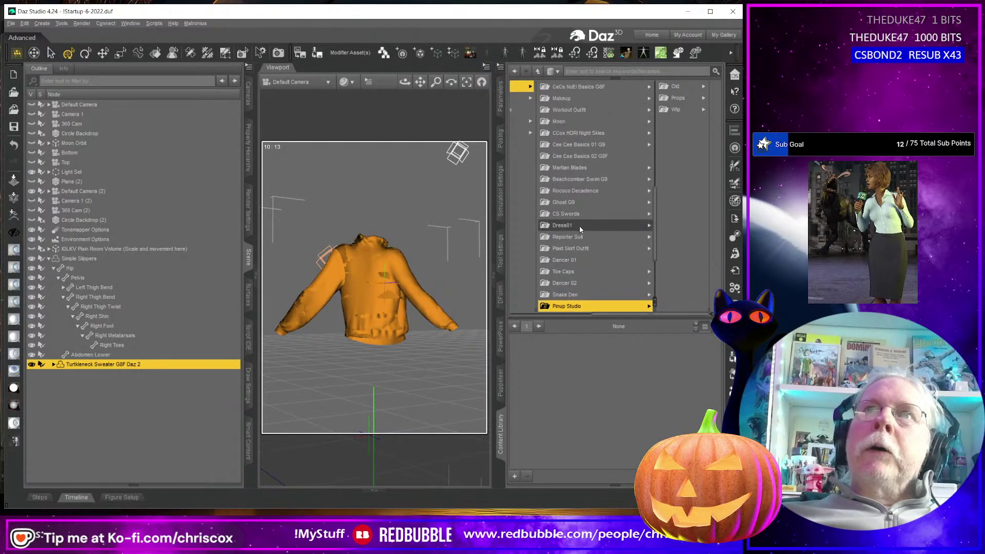
- Review the Ghost G9 directory's Genesis 9 folders and the contents of the CS Swords directory
left_click(579, 213)
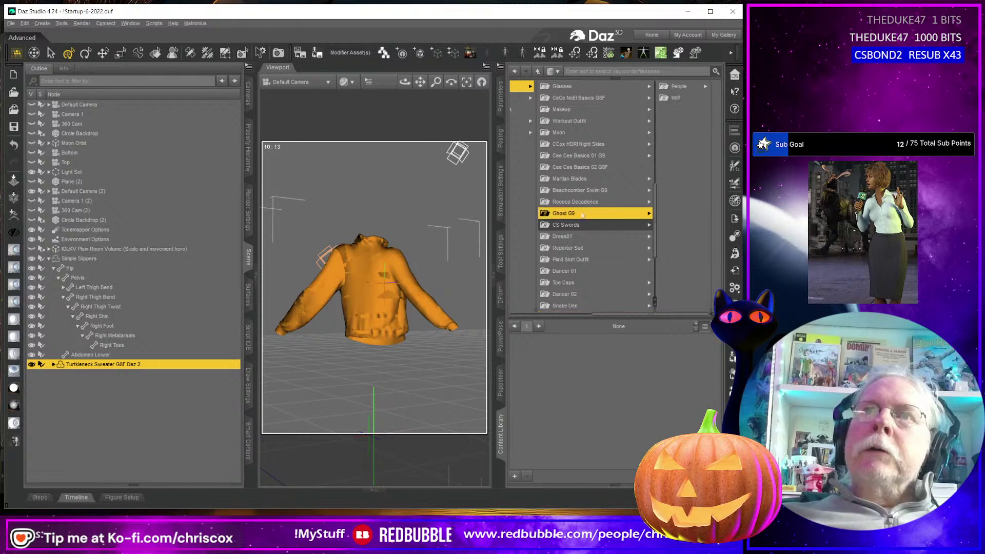
left_click(677, 86)
left_click(670, 86)
left_click(687, 87)
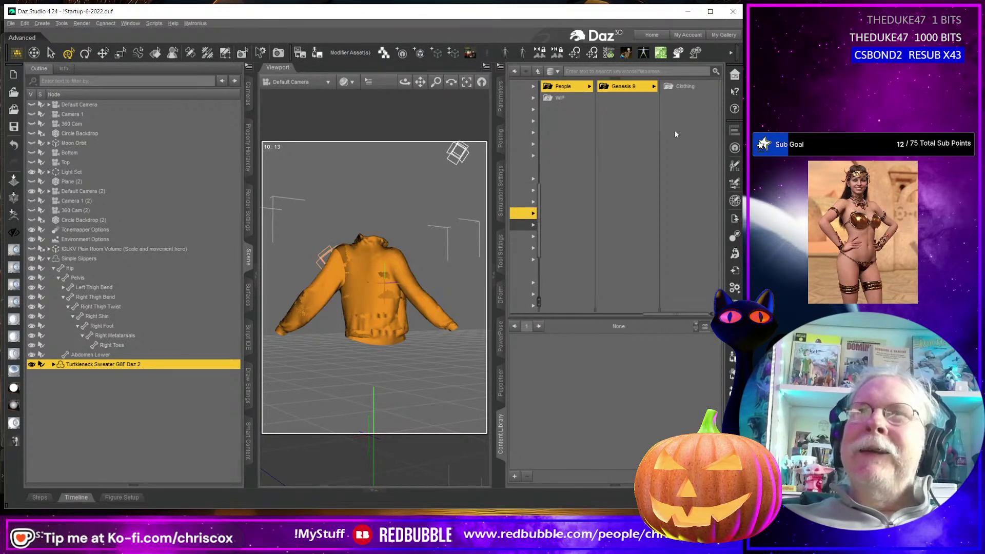
left_click_drag(676, 314, 572, 317)
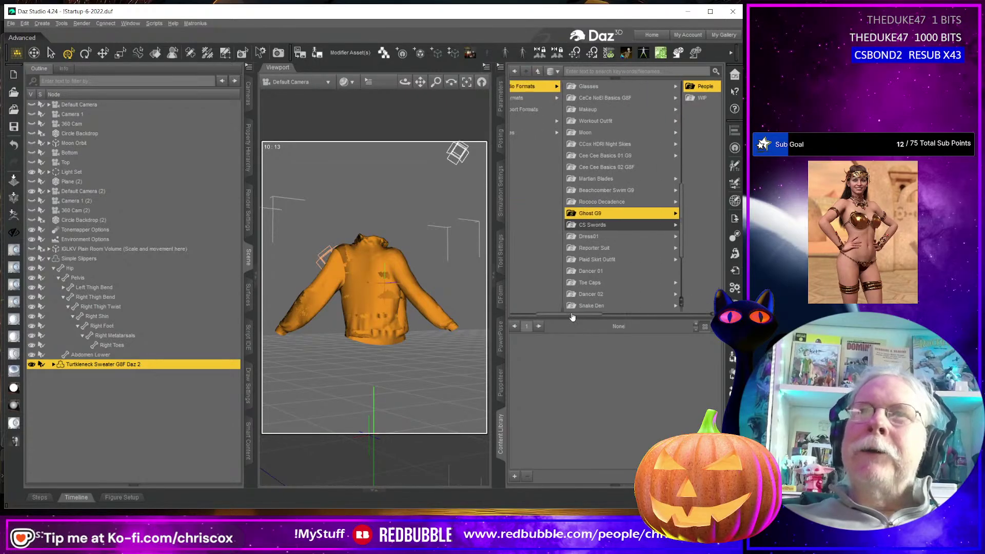
left_click(598, 226)
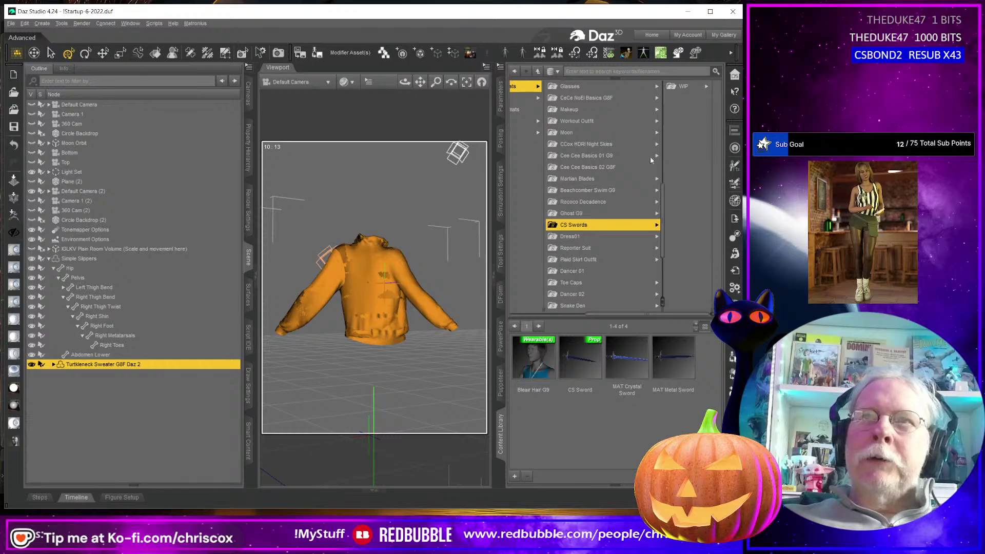
- Compare the Genesis 8 Female and Genesis 9 clothing folders in the Dress01 directory, ending on the Genesis 8 Female dress item
left_click(578, 237)
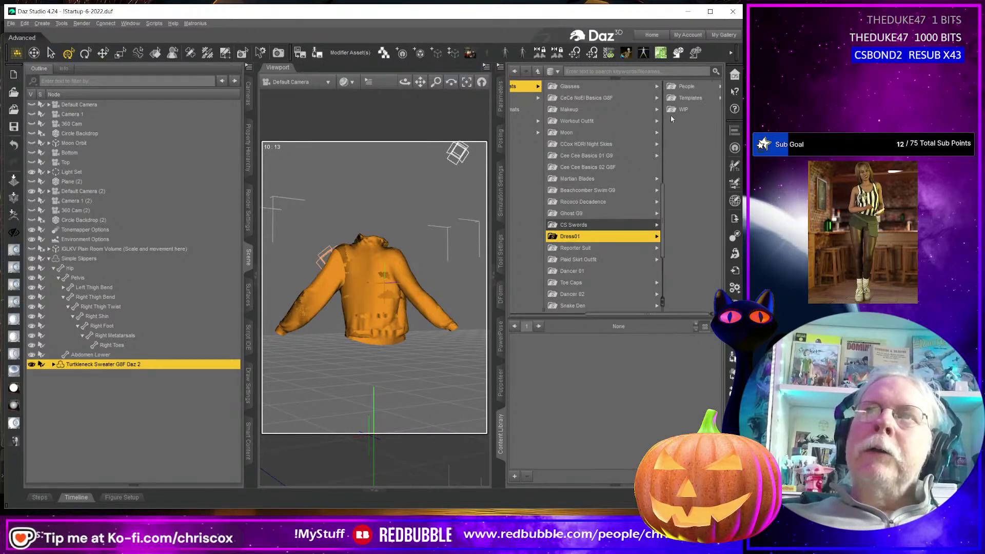
left_click(689, 87)
left_click(689, 88)
left_click(689, 87)
left_click(689, 88)
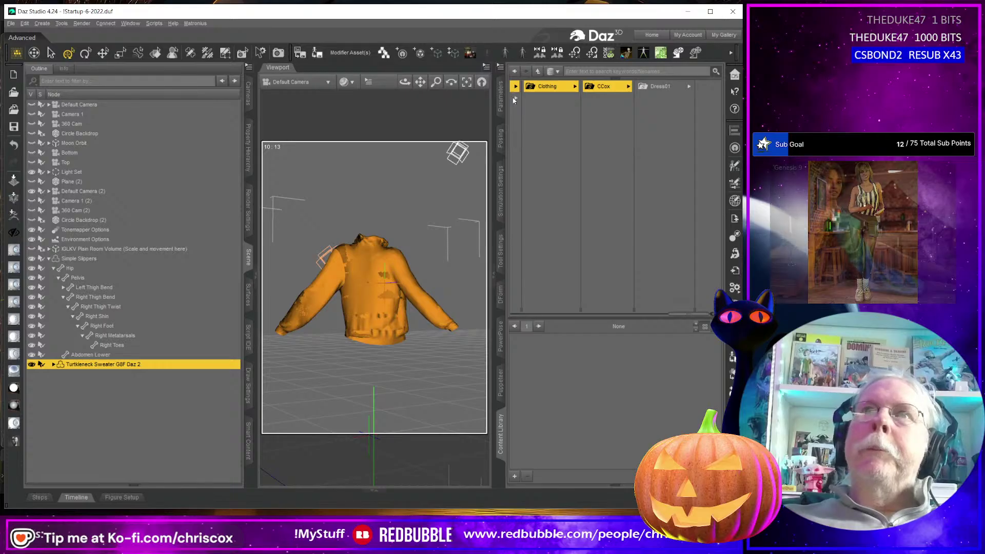
left_click(570, 98)
left_click(612, 87)
left_click(663, 88)
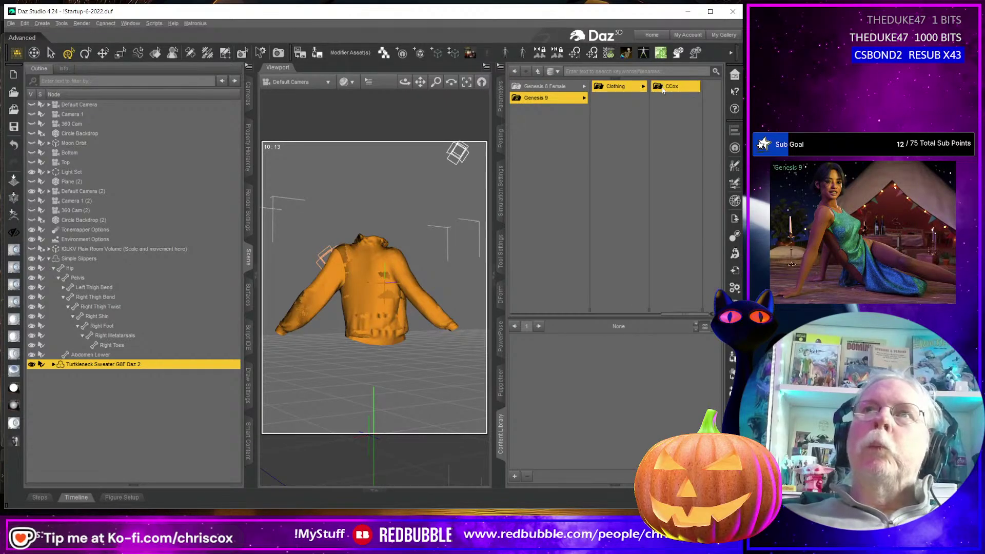
left_click(544, 86)
left_click(672, 87)
left_click(623, 86)
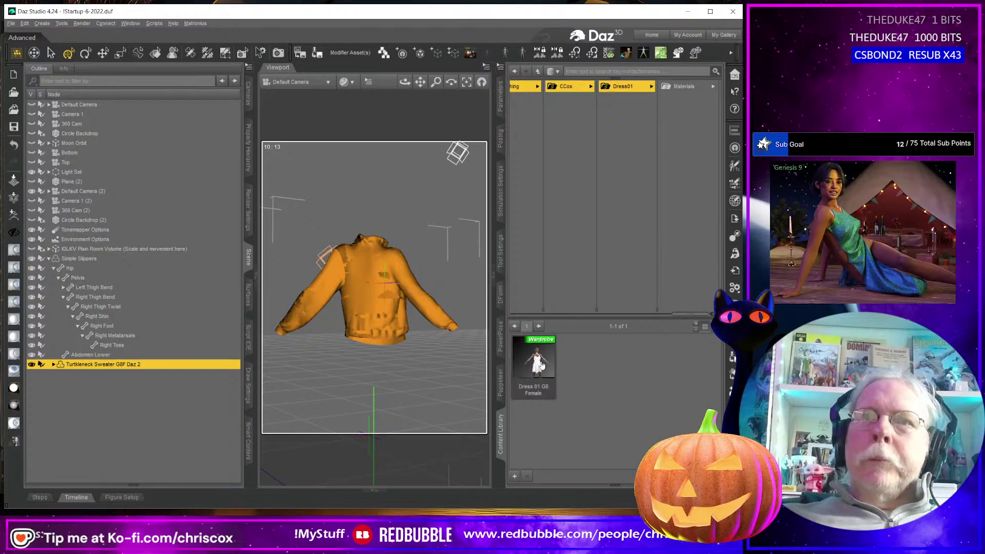
left_click_drag(698, 314, 536, 308)
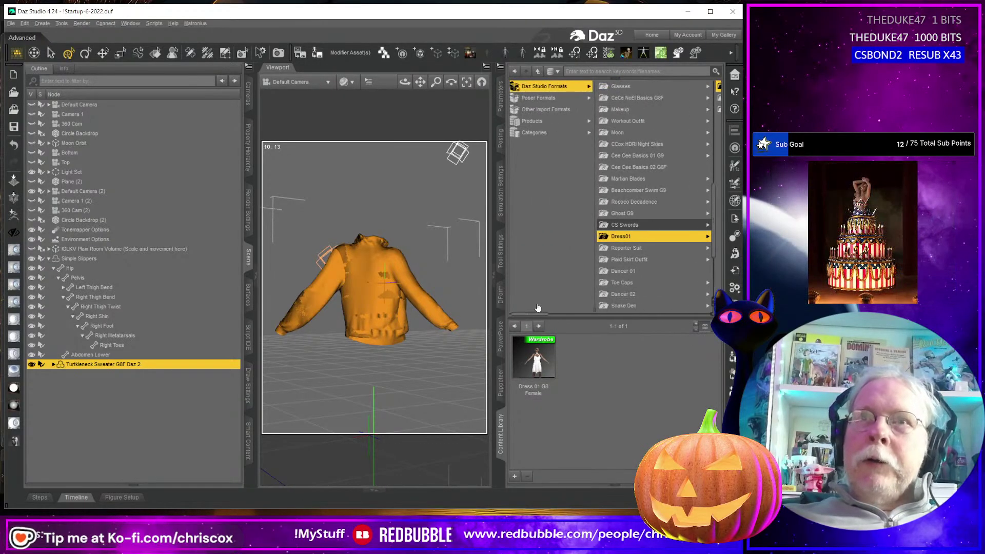
- Recheck the Ghost G9 directory and view the WIP folder of the Reporter Suit directory
left_click(625, 212)
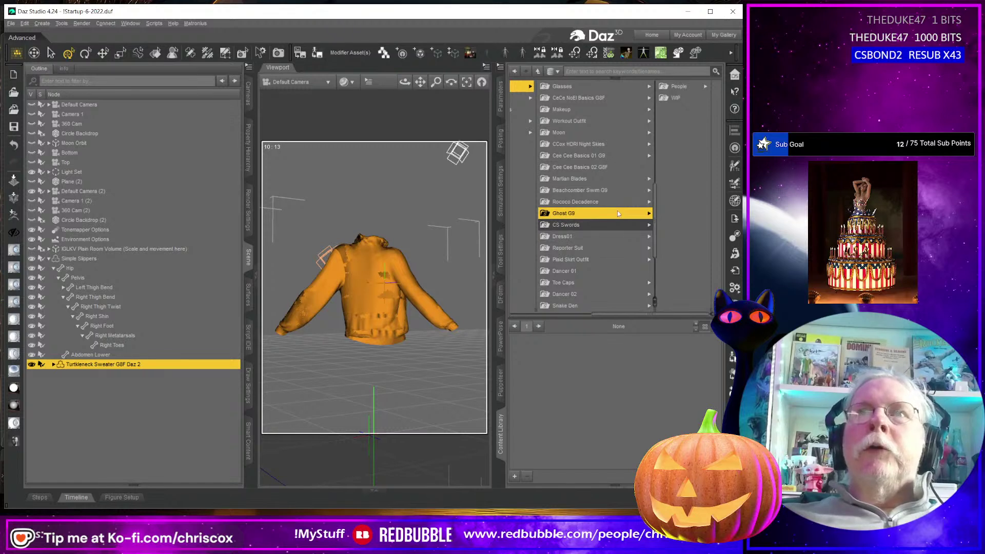
left_click(578, 248)
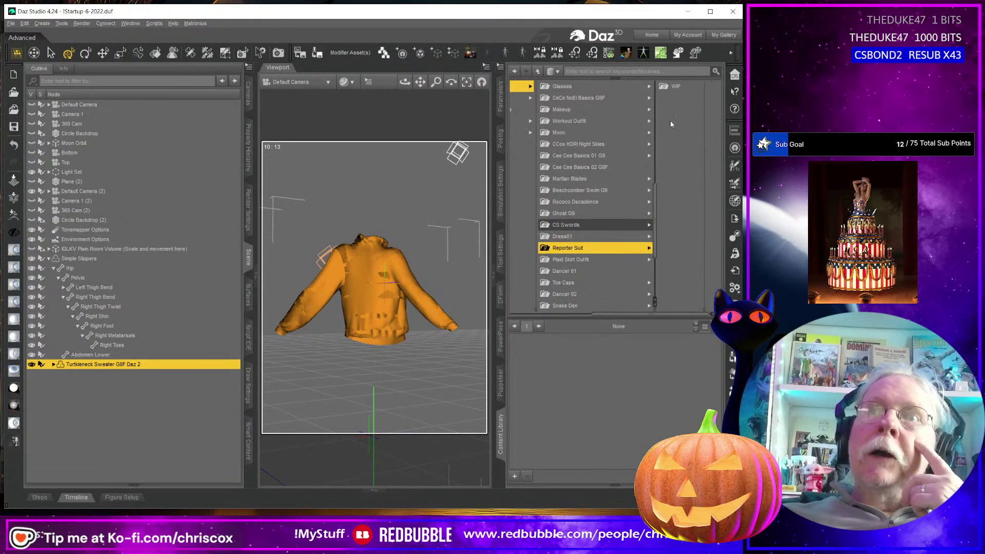
left_click(681, 87)
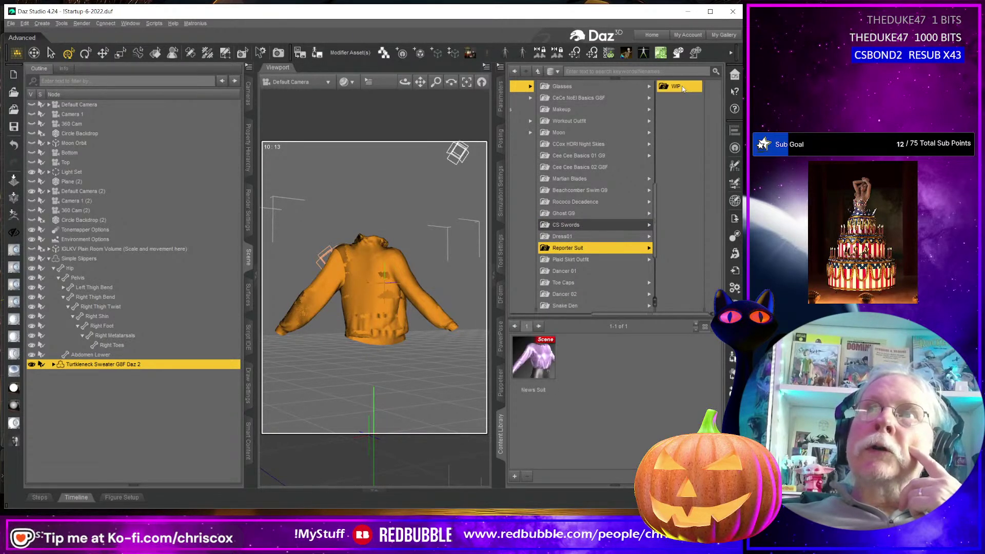
- Browse the Plaid Skirt Outfit directory through People, Genesis 9, Clothing and CCox to its dress folder
left_click(578, 260)
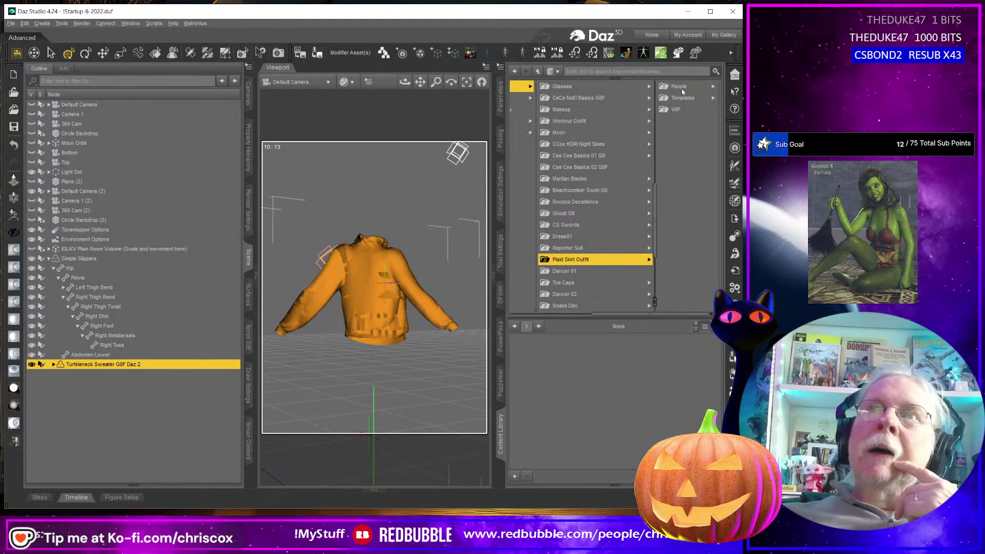
left_click(679, 87)
left_click(685, 85)
left_click(687, 86)
left_click(695, 85)
left_click(696, 86)
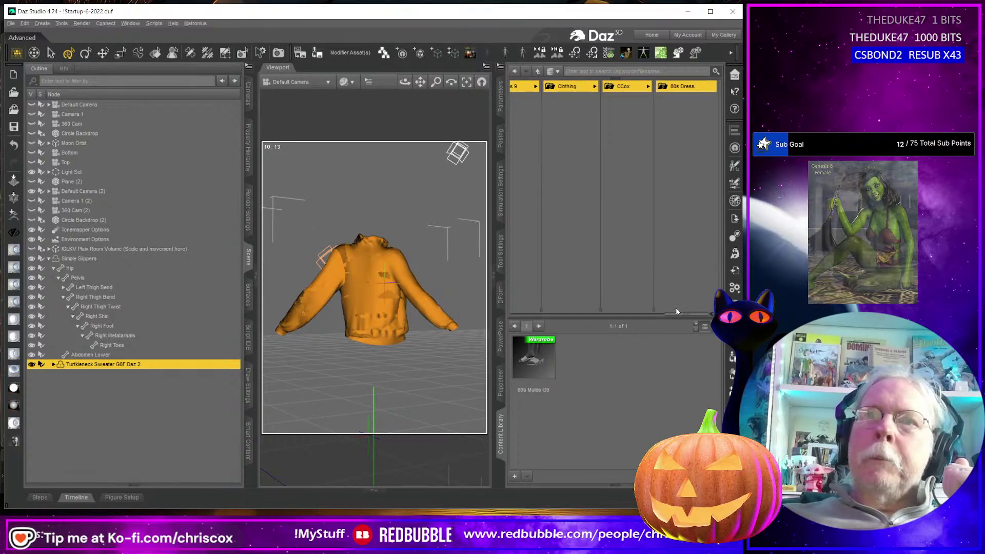
left_click_drag(689, 317, 562, 311)
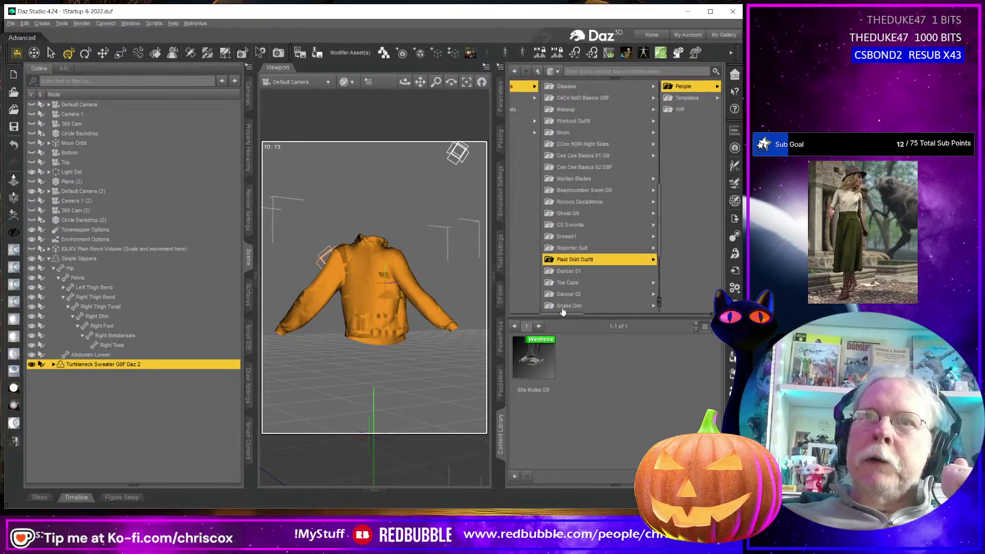
- Check the folders in the Toe Caps directory
left_click(574, 283)
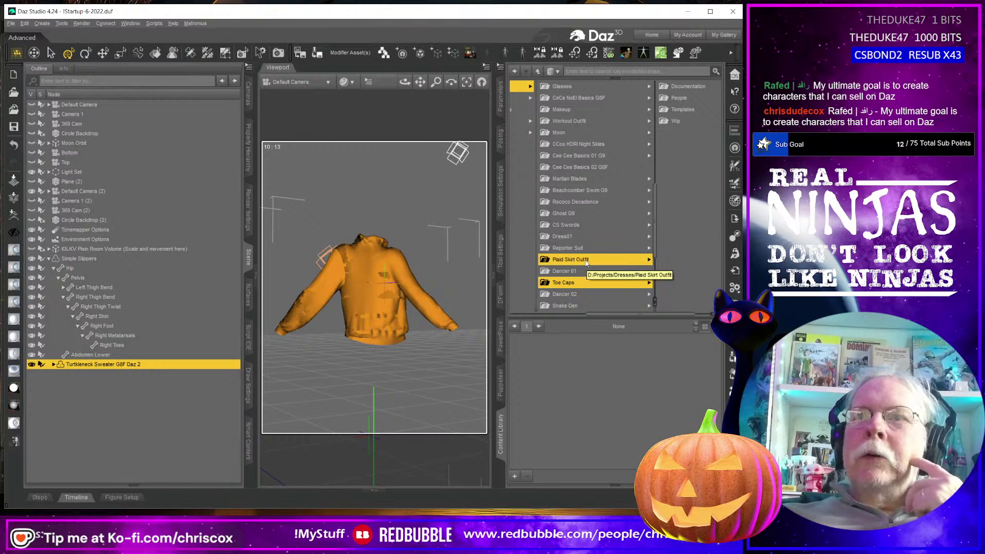
scroll(418, 350, "down", 2)
scroll(417, 348, "up", 5)
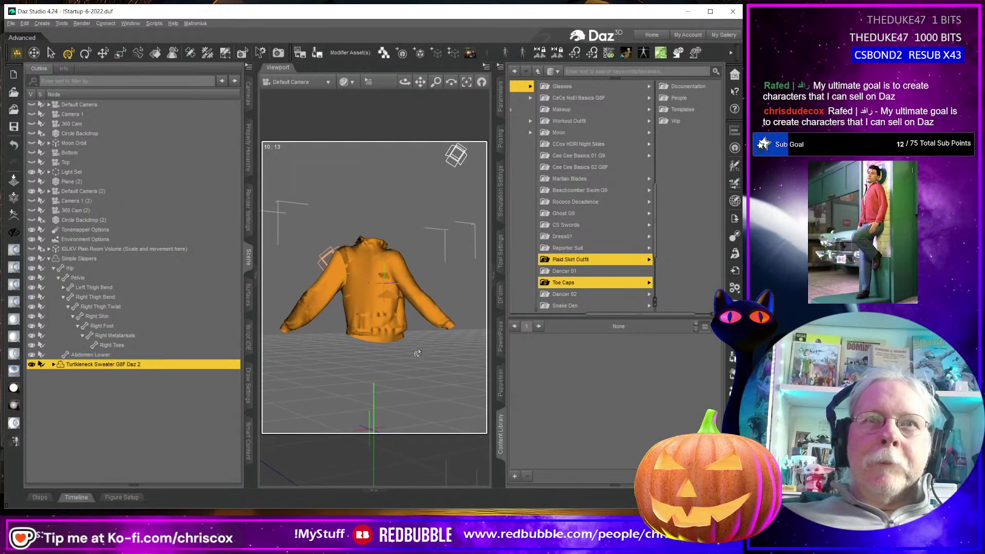
mouse_move(418, 348)
middle_mouse_down()
mouse_move(426, 367)
mouse_move(415, 354)
middle_mouse_up()
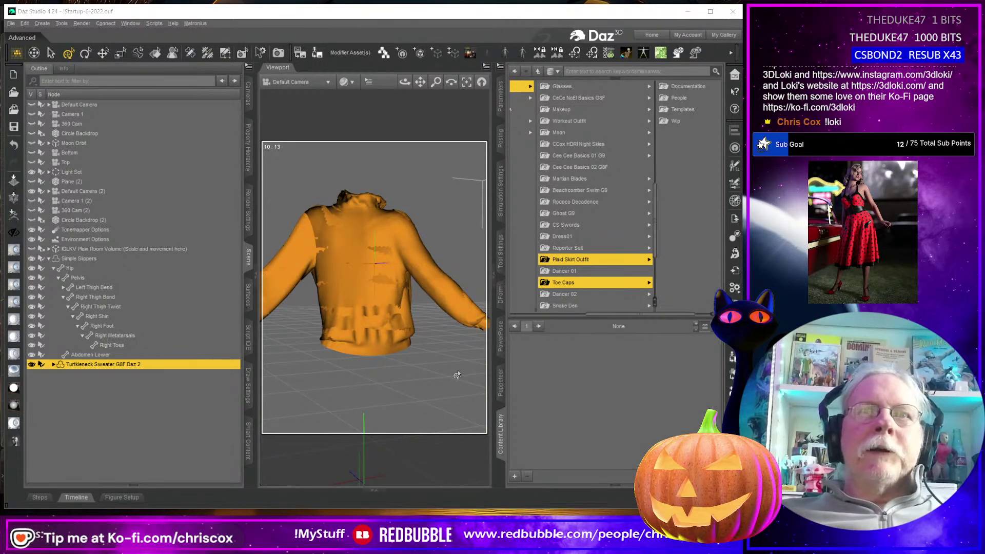
scroll(456, 375, "up", 2)
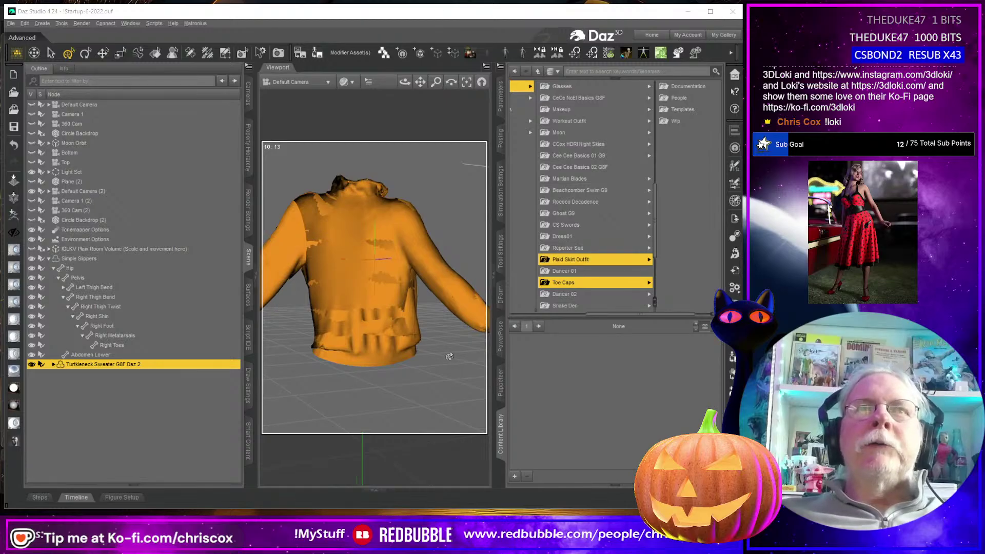
middle_click_drag(449, 356, 455, 365)
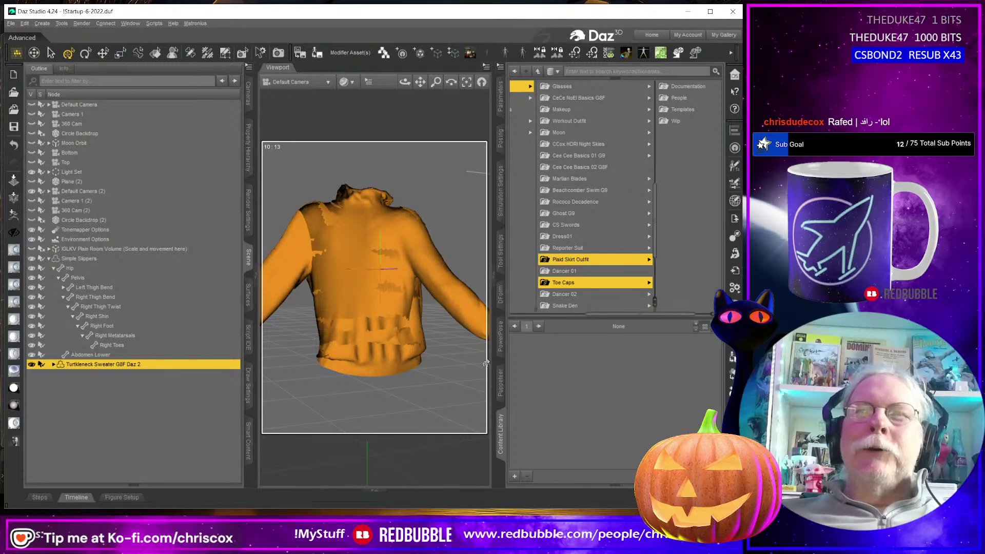
left_click(604, 285)
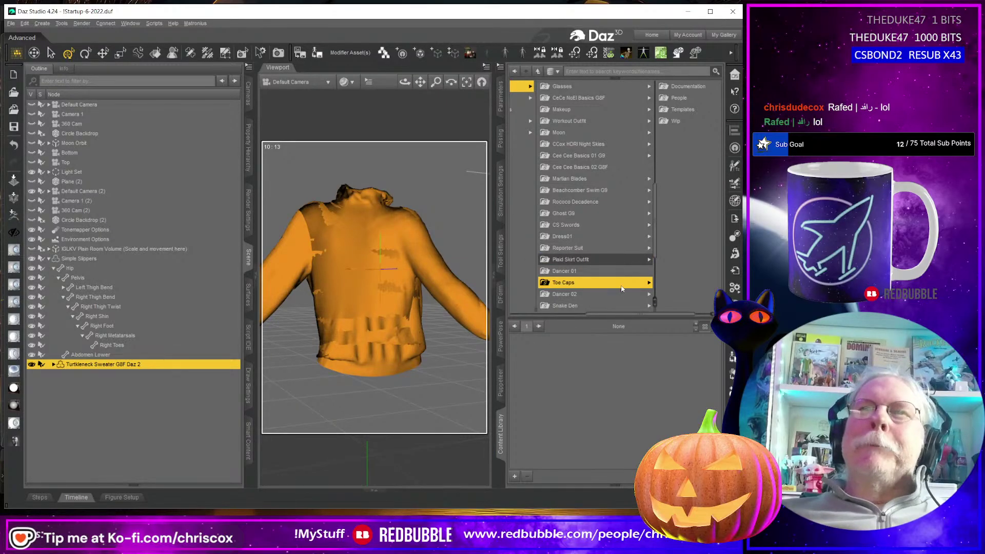
scroll(622, 284, "down", 3)
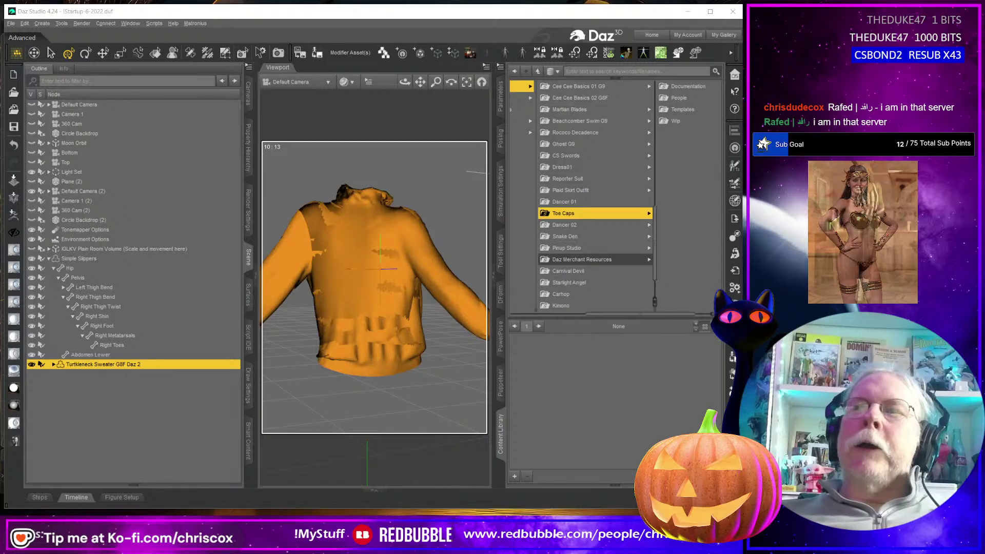
scroll(392, 343, "up", 1)
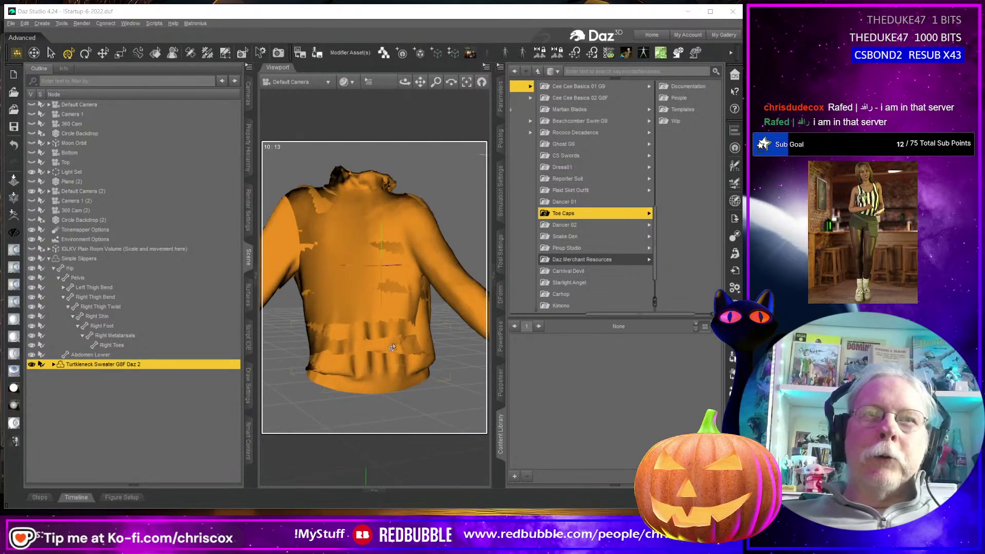
scroll(393, 343, "up", 1)
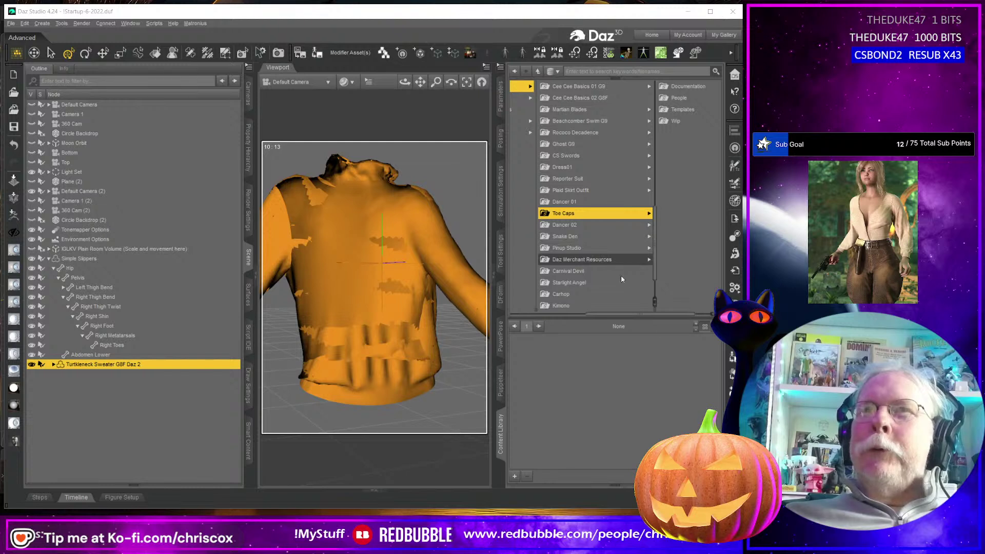
- Check the contents of the Dancer 02, Snake Den, Pinup Studio, Carnival Devil and Starlight Angel directories
left_click(566, 225)
left_click(565, 237)
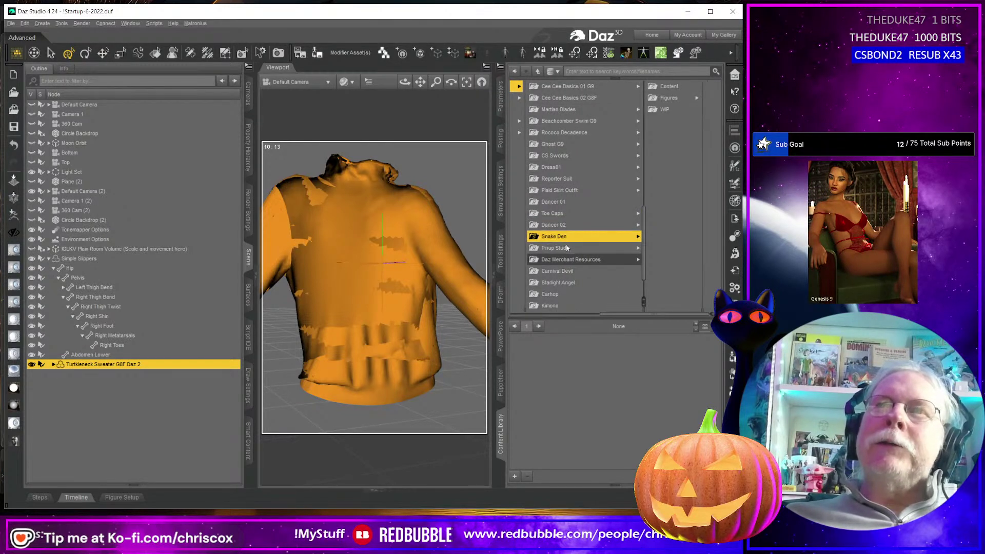
left_click(567, 249)
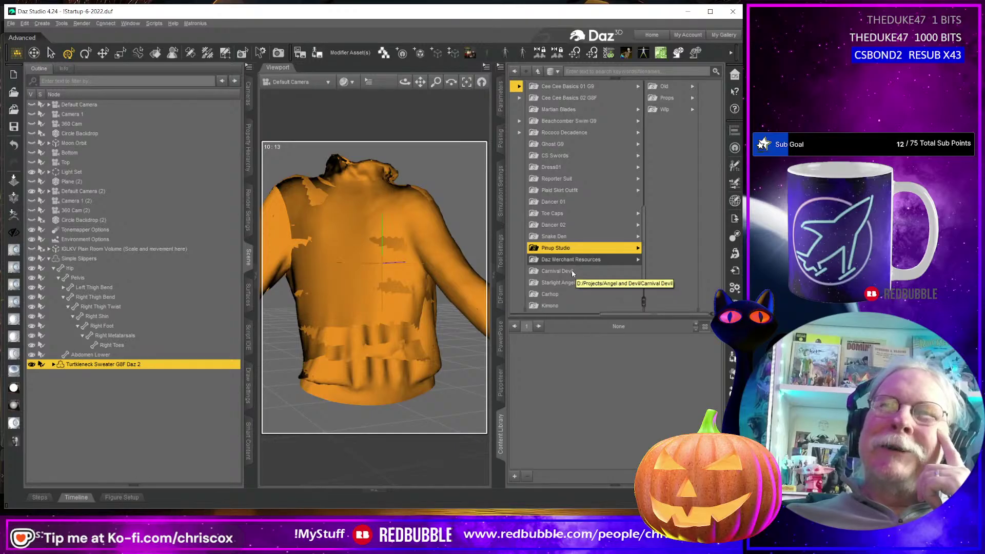
left_click(573, 272)
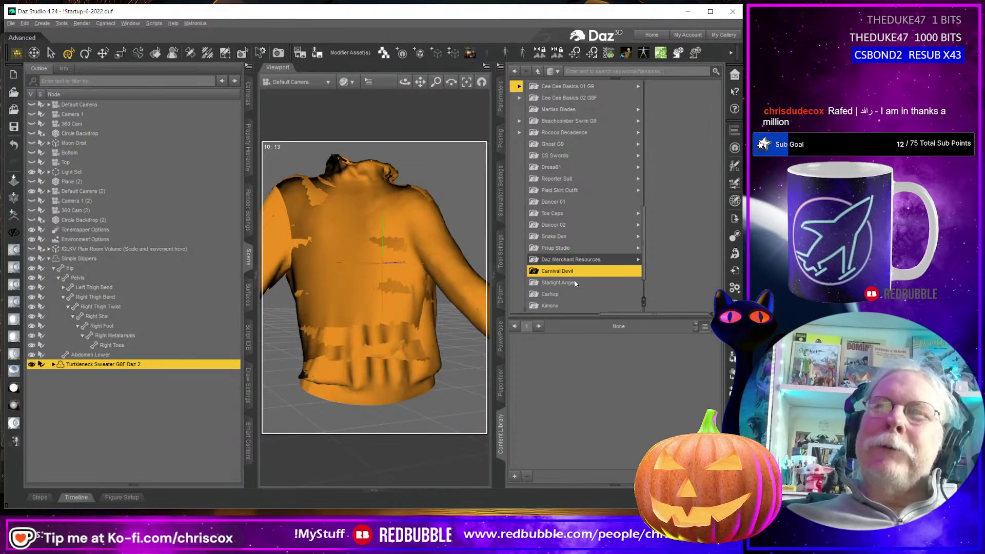
scroll(573, 270, "down", 1)
left_click(570, 252)
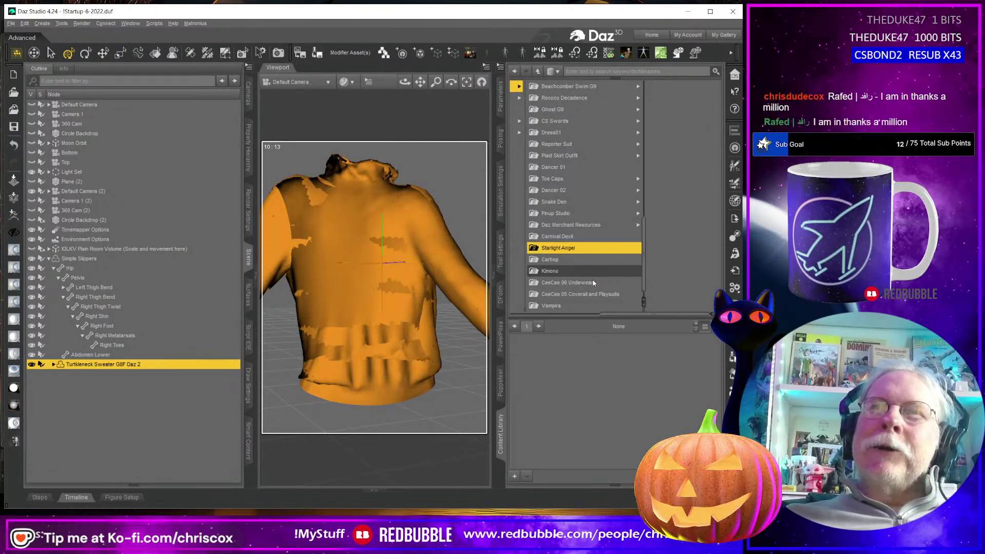
scroll(593, 284, "up", 1)
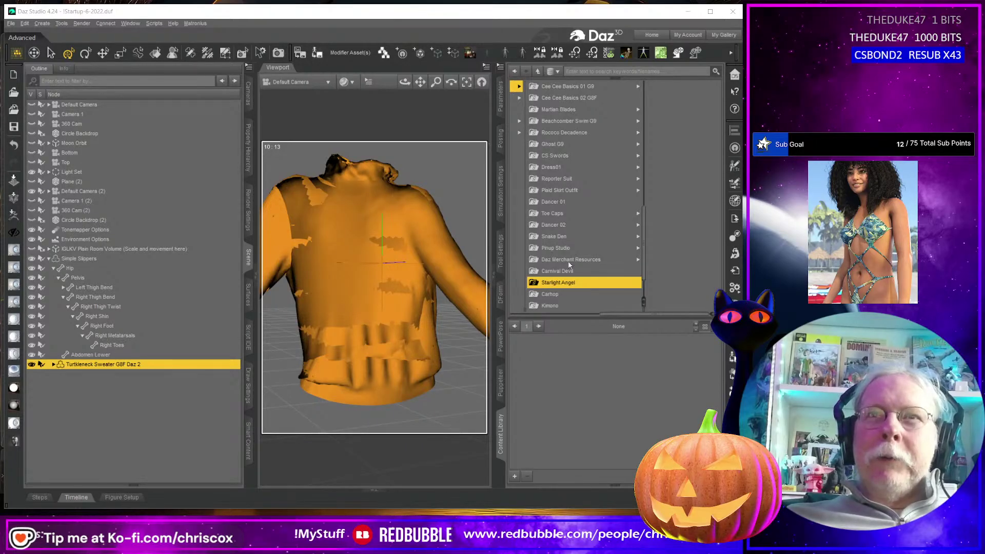
- Open the Content Directory Manager and list the directories mapped under DAZ Studio Formats, down to the end of the list
left_click(500, 70)
left_click(529, 126)
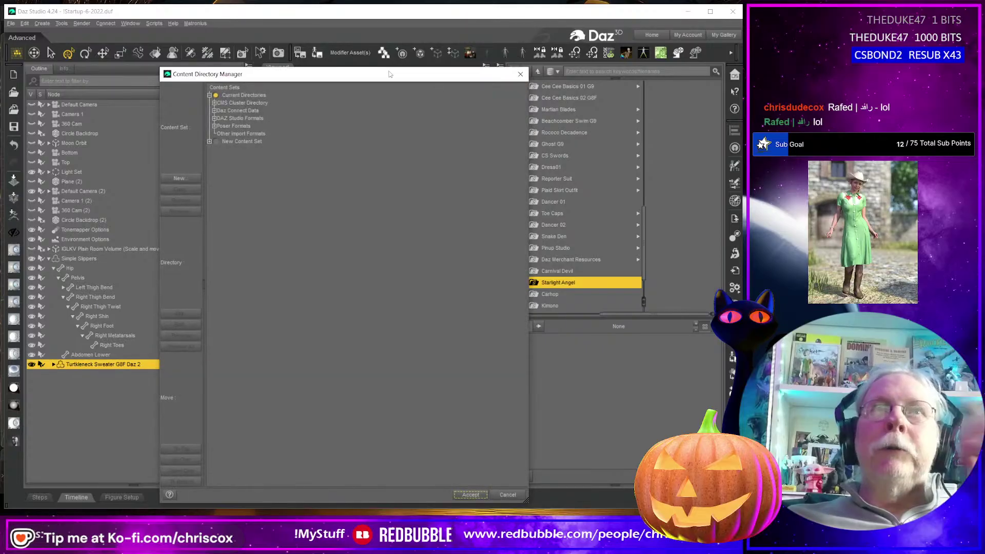
left_click(214, 118)
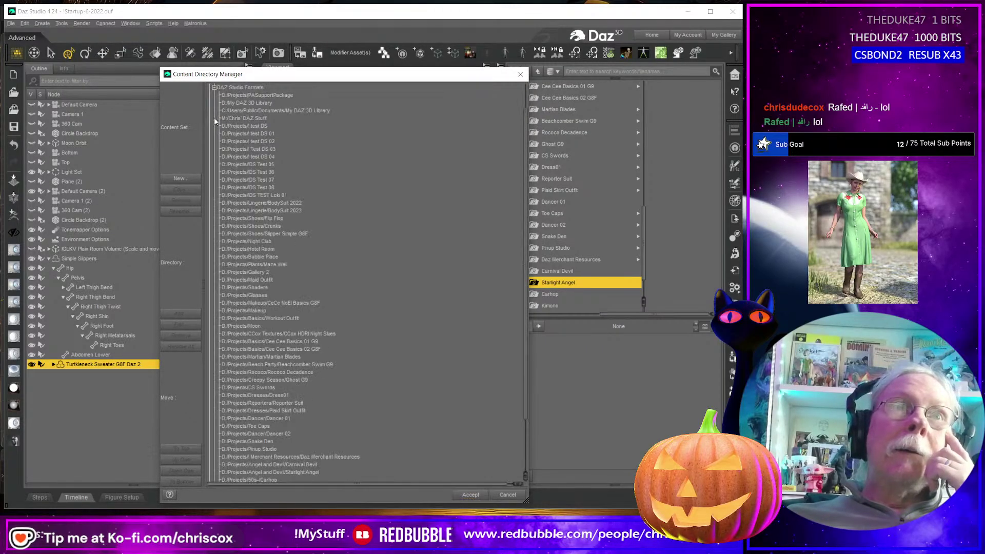
scroll(384, 293, "down", 10)
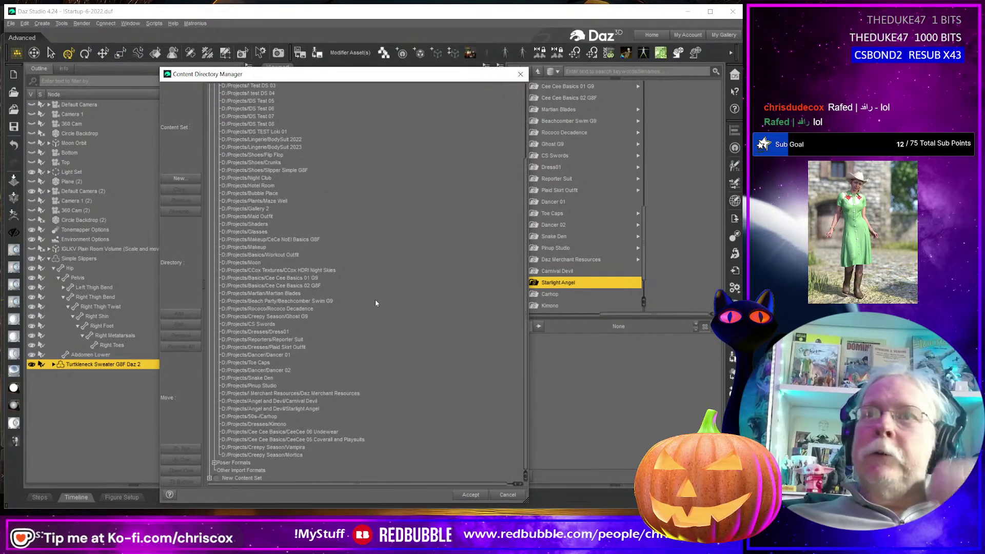
- Remove the Ghost G9, CS Swords, Dress01 and Reporter Suit project directories from the Daz Studio Formats content directories
left_click(249, 309)
key("Down")
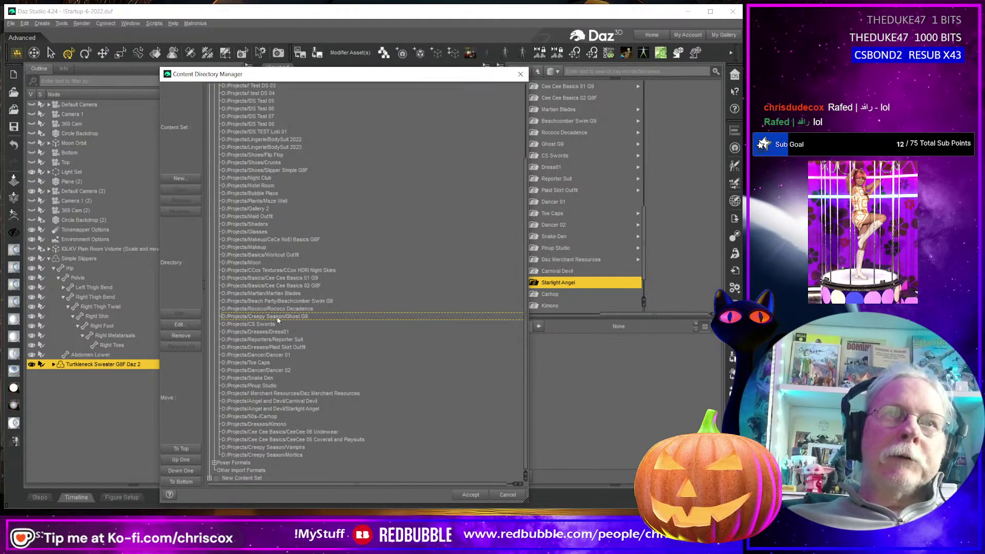
left_click(183, 335)
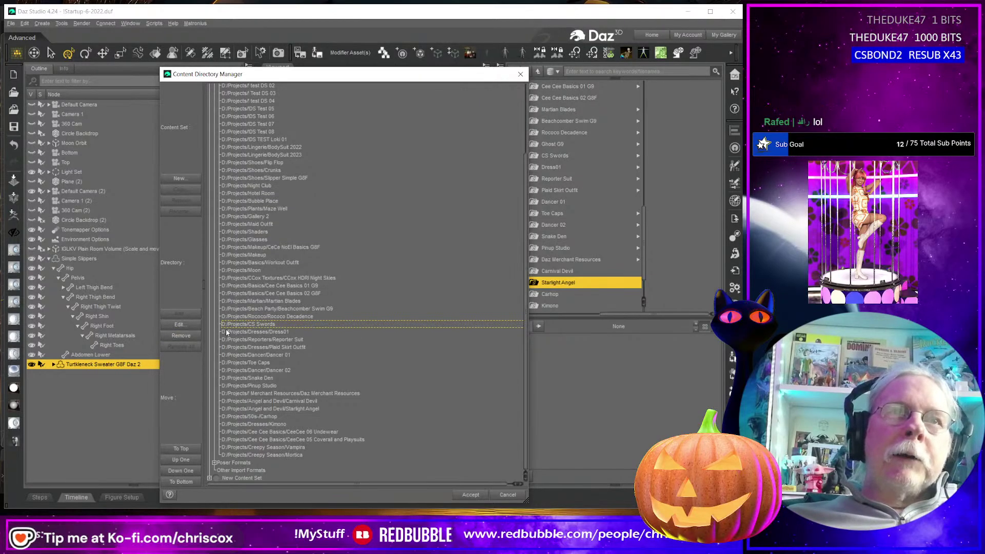
left_click(194, 338)
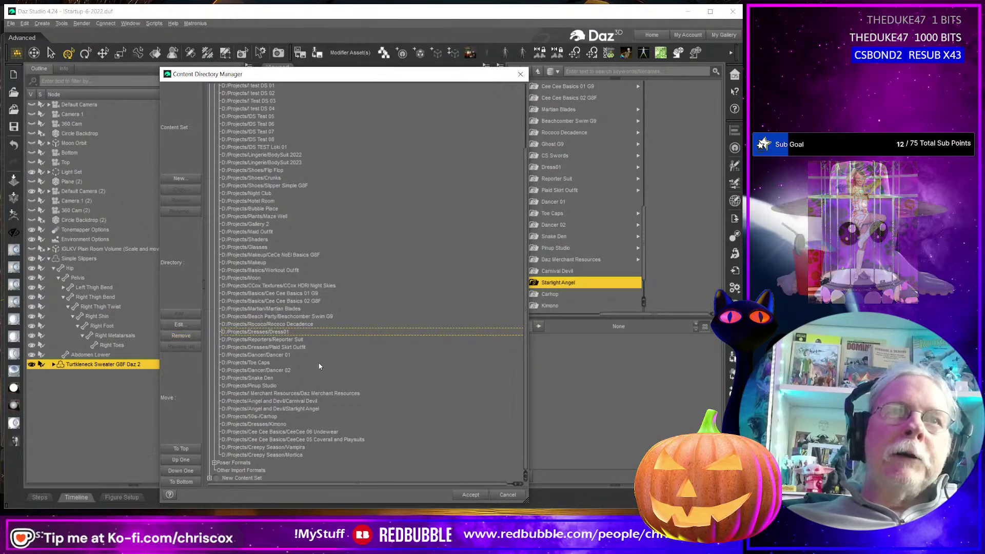
left_click(182, 336)
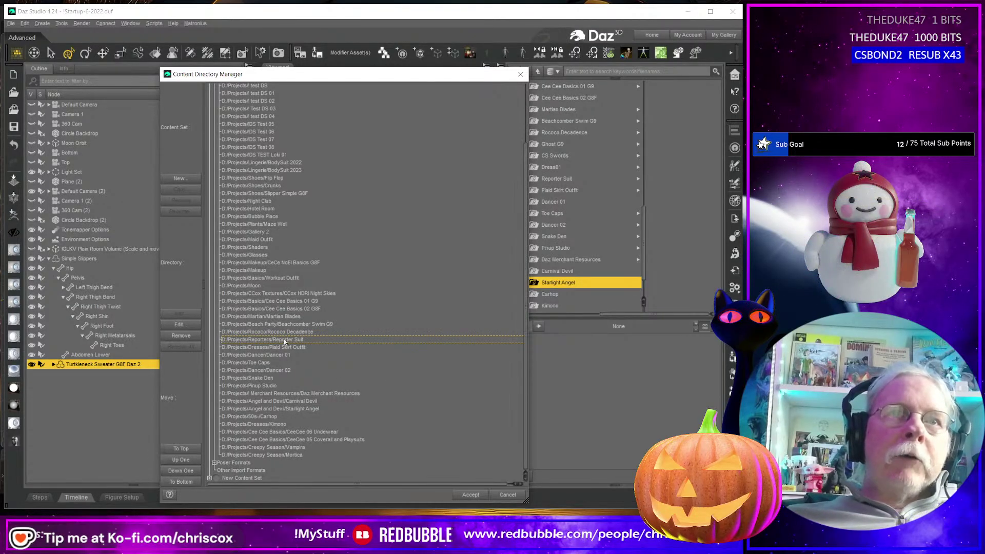
left_click(181, 336)
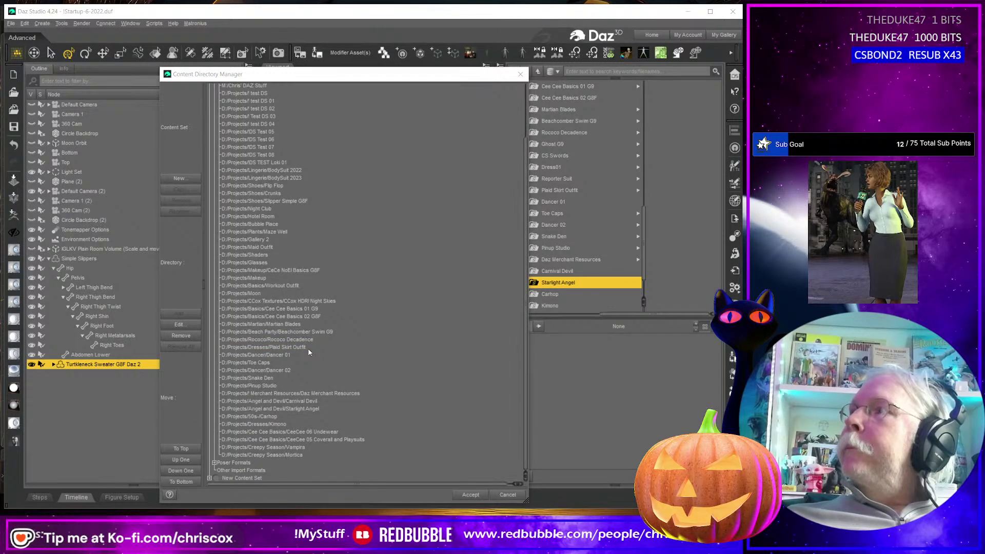
- Switch to the Planning Projects presentation in PowerPoint, add a table row "80s Outfit with Mules" and shrink the table's height to 7.12"
left_click(328, 528)
left_click(440, 430)
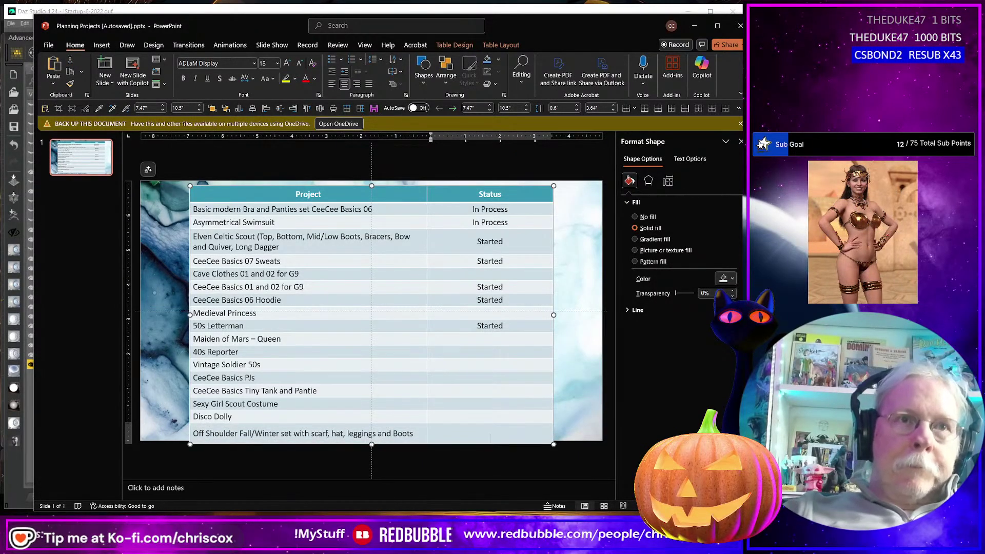
key("Tab")
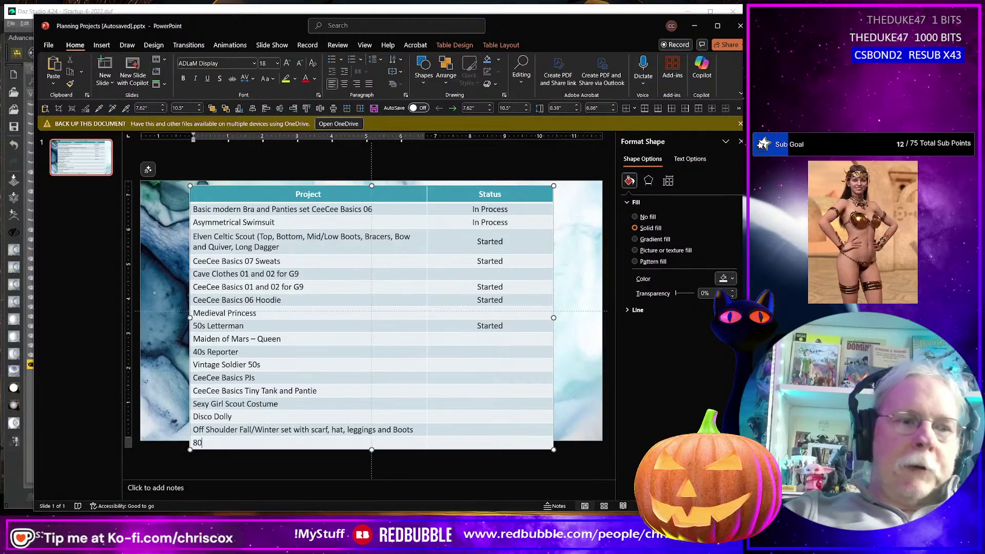
type("80s Outfit with Mules")
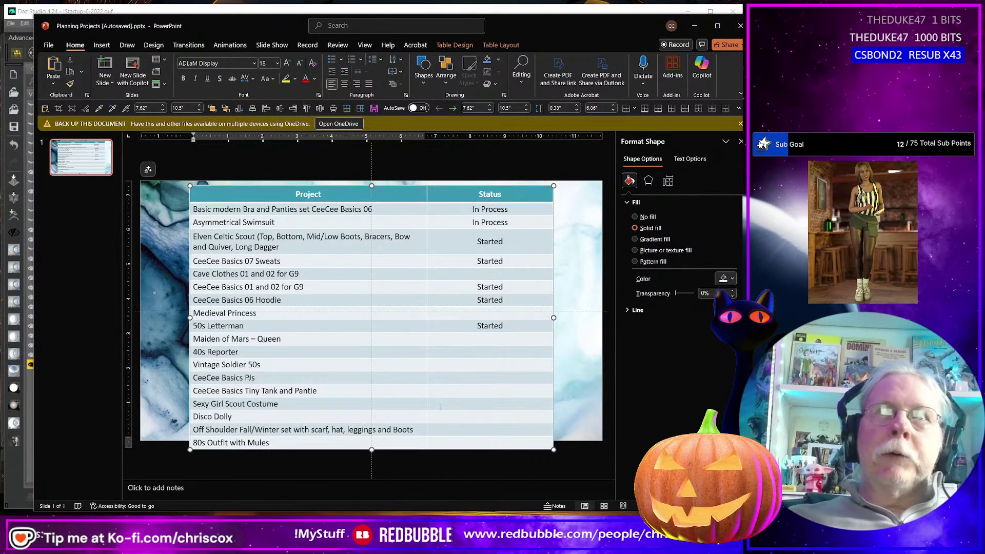
left_click_drag(372, 449, 376, 419)
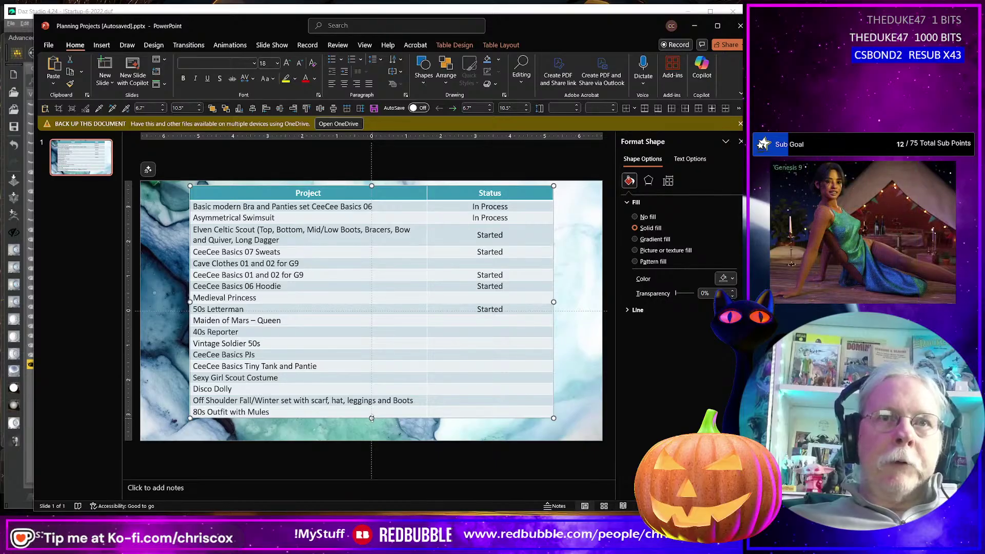
left_click_drag(374, 431, 374, 433)
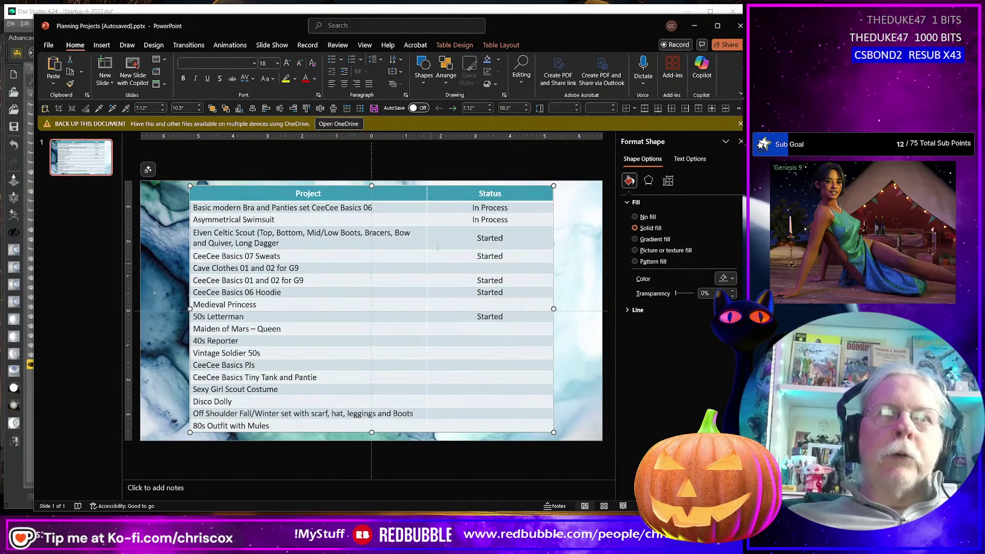
- Switch back to Daz Studio and remove the Dancer 01, Dancer 02 and Snake Den project directories
key("alt+Tab")
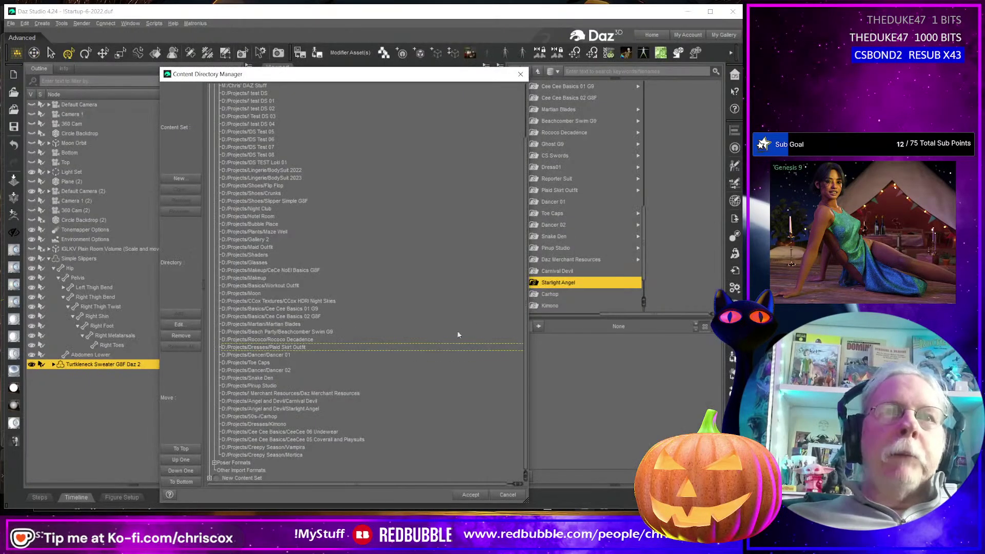
left_click(298, 355)
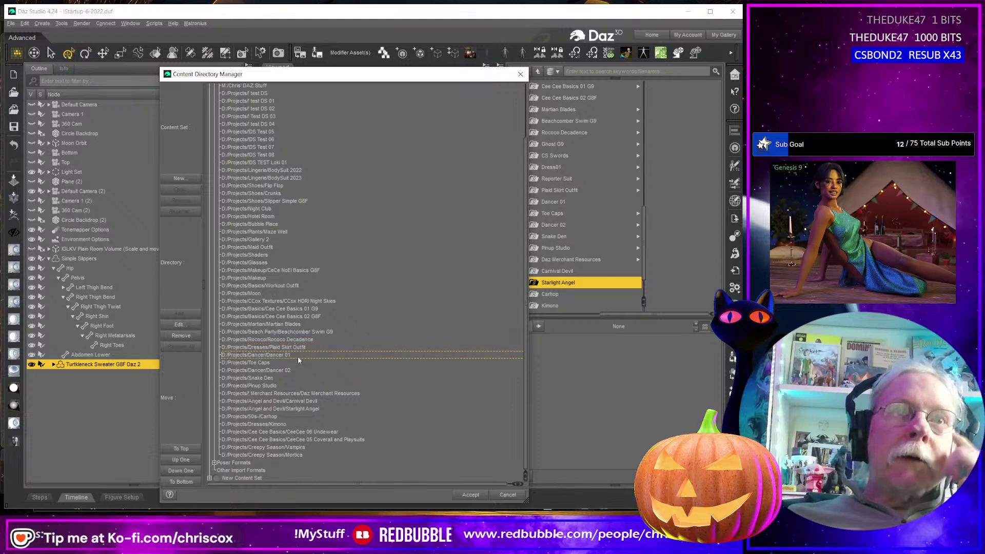
left_click(180, 336)
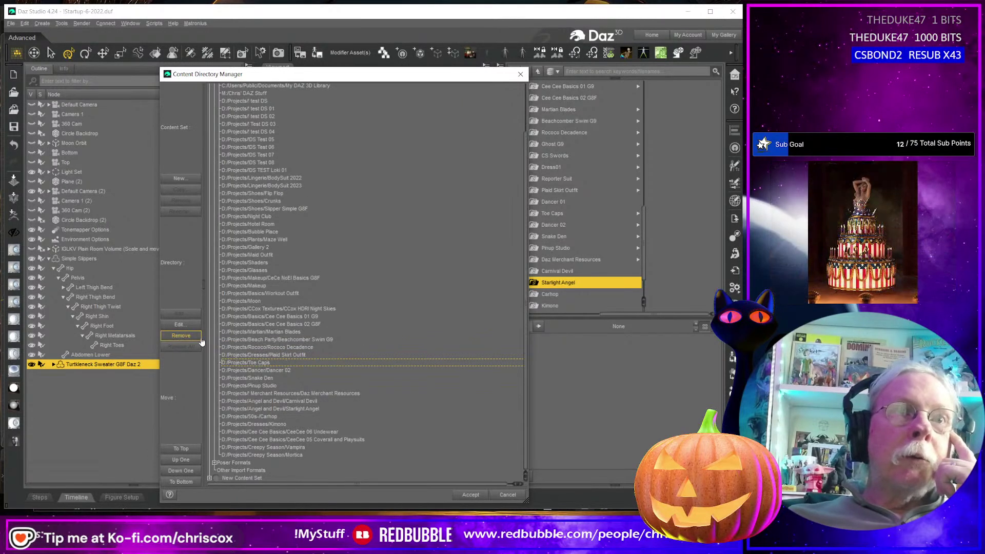
left_click(289, 370)
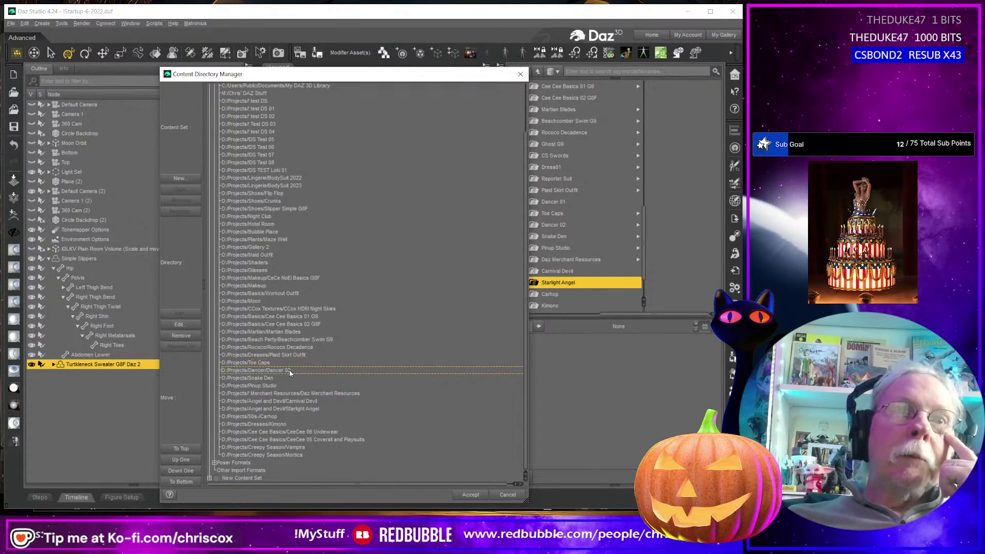
left_click(181, 336)
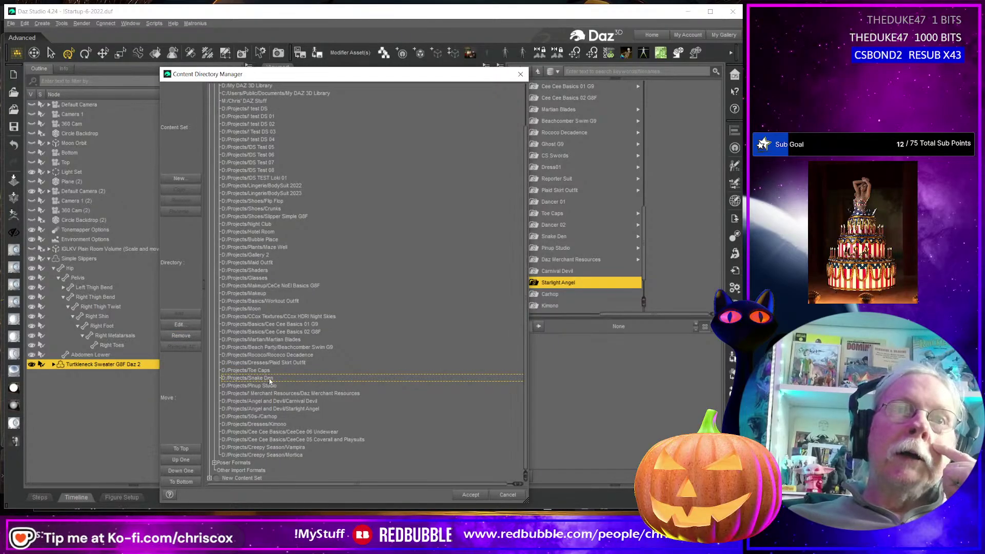
left_click(181, 336)
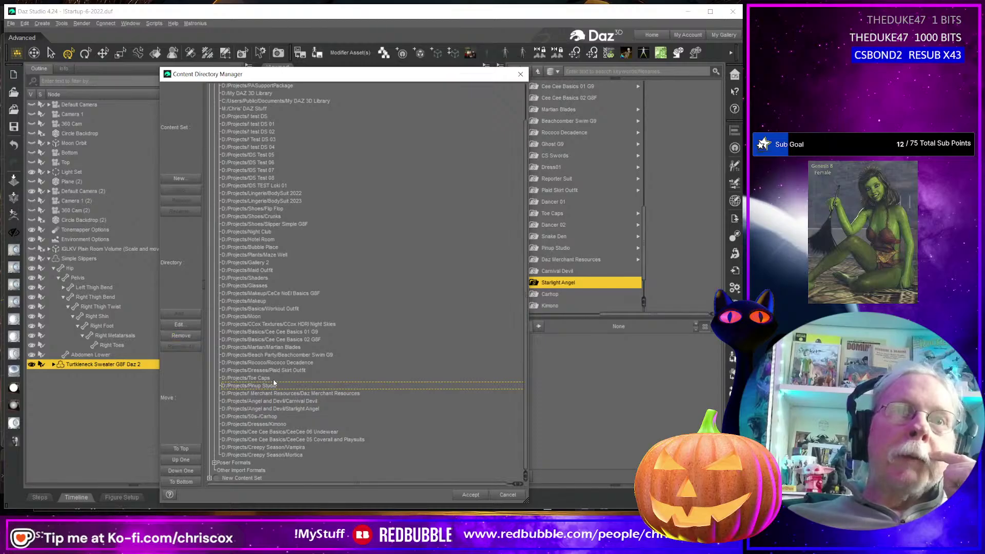
- Remove the Carnival Devil, Starlight Angel, Carhop, Kimono and CeeCee 05 Coverall and Playsuits project directories
left_click(283, 393)
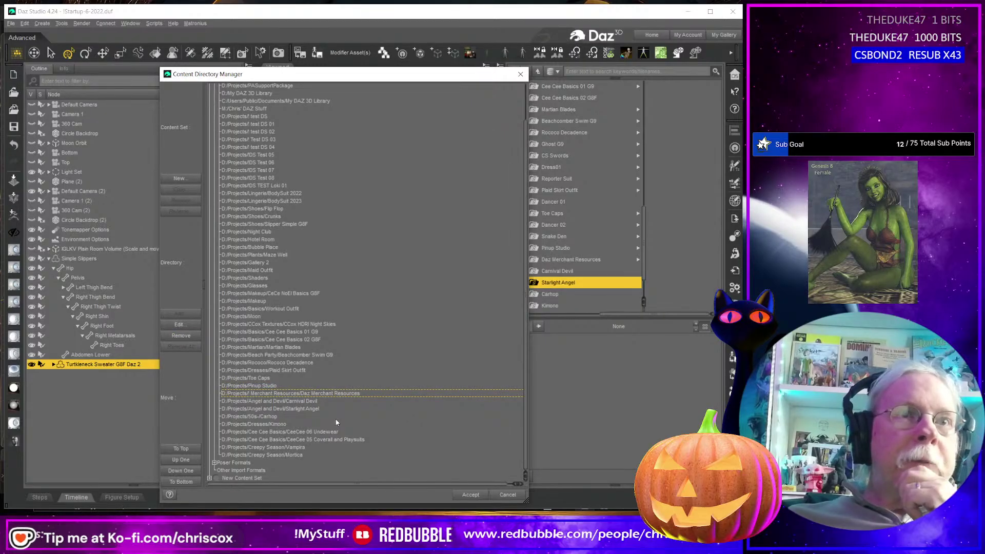
left_click(296, 402)
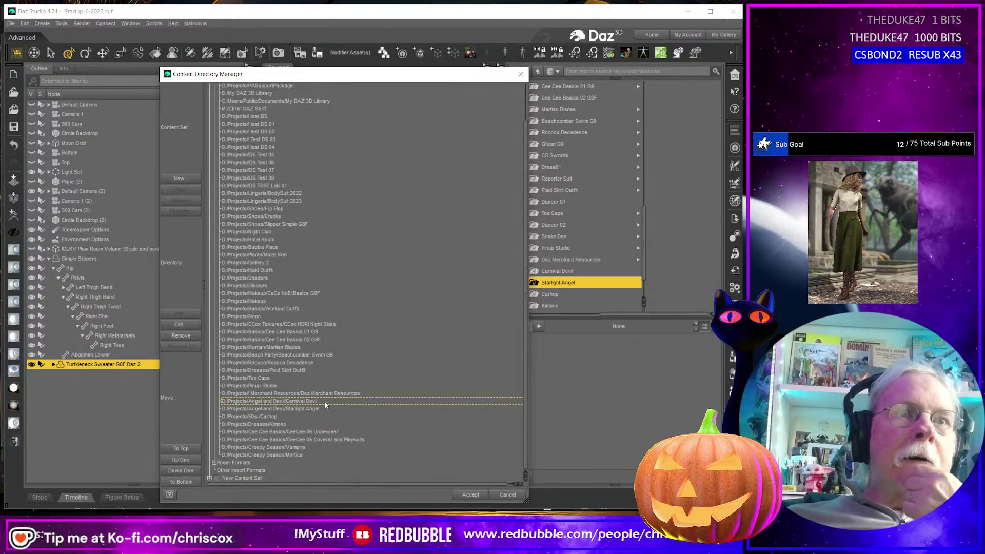
left_click(187, 337)
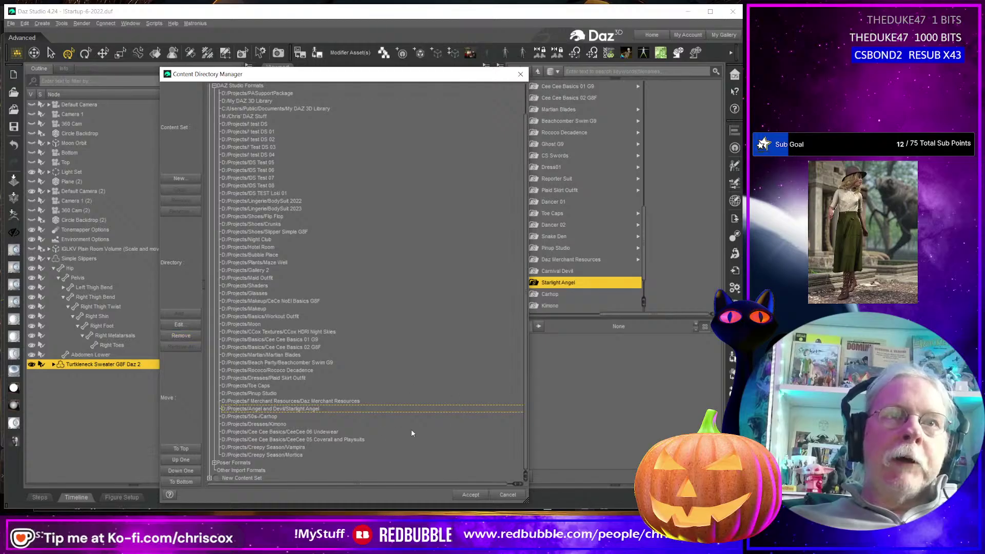
left_click(182, 336)
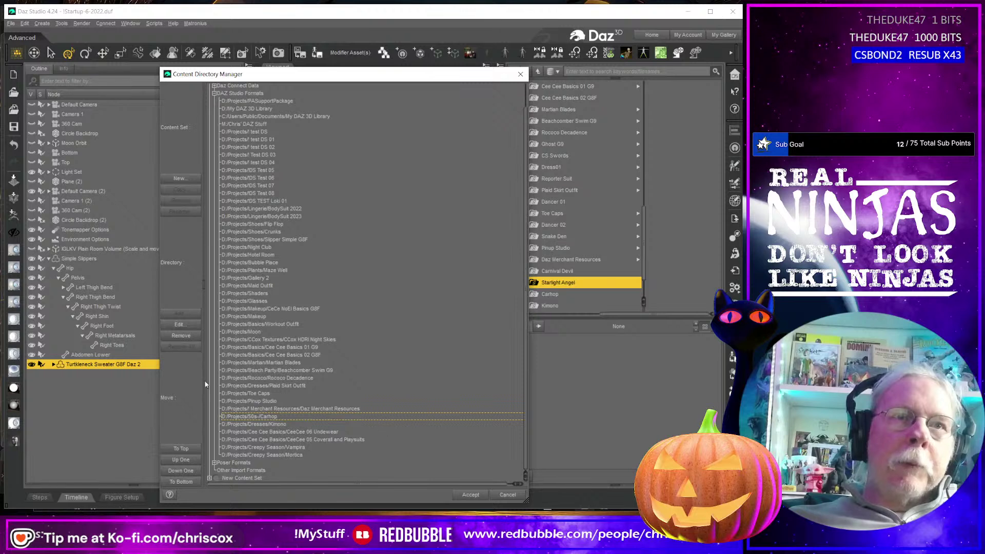
double_click(182, 336)
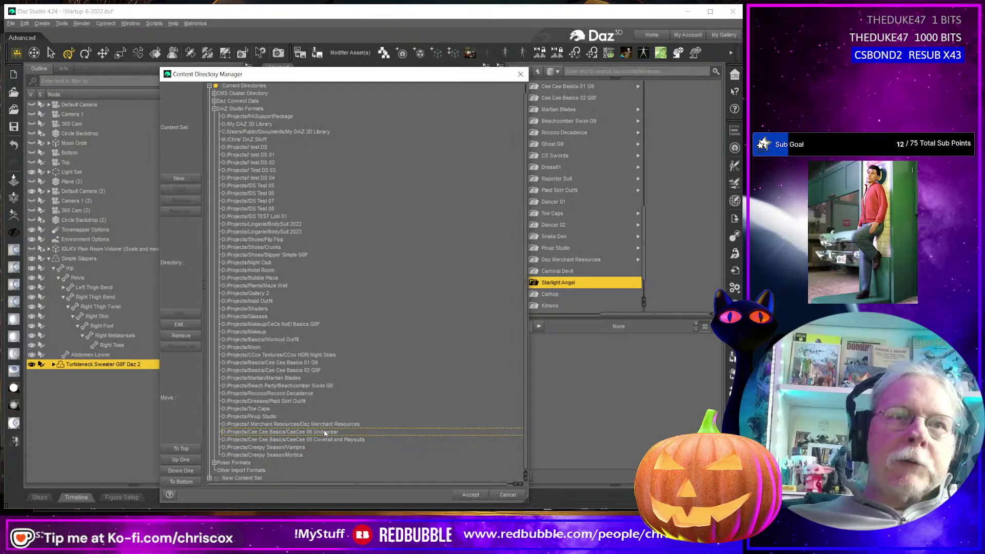
left_click(346, 440)
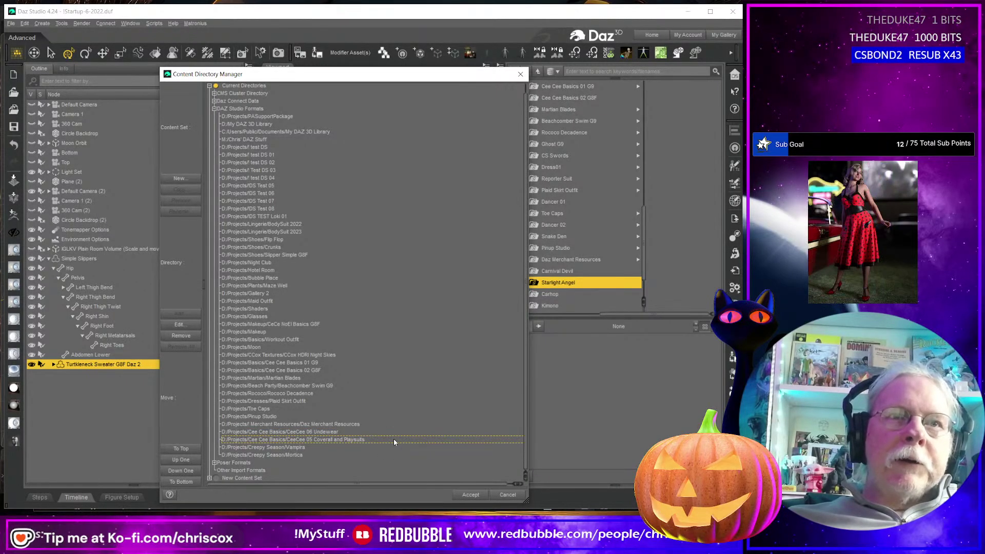
left_click(181, 336)
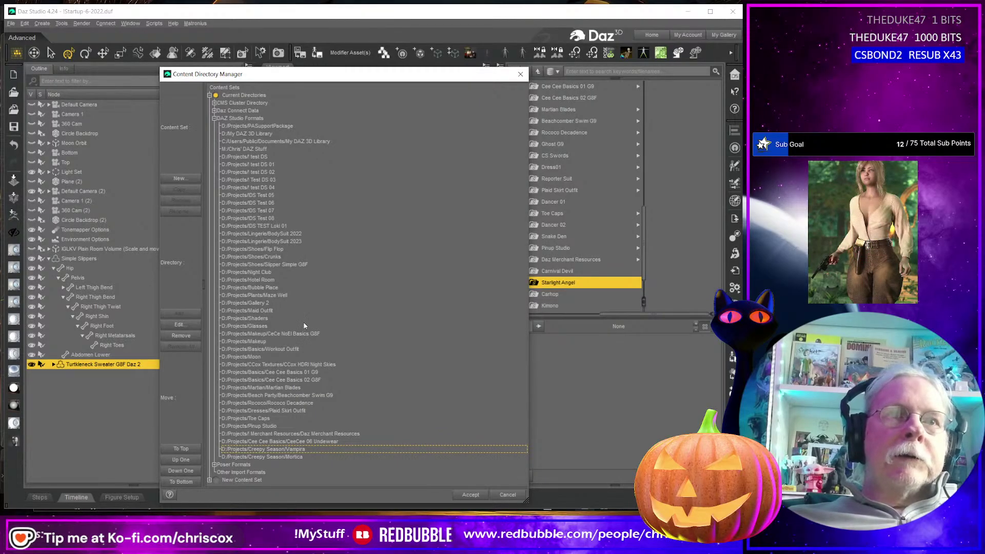
- Step through the remaining Daz Studio Formats directories, from PASupportPackage to the last Creepy Season entry, to review them
left_click(247, 128)
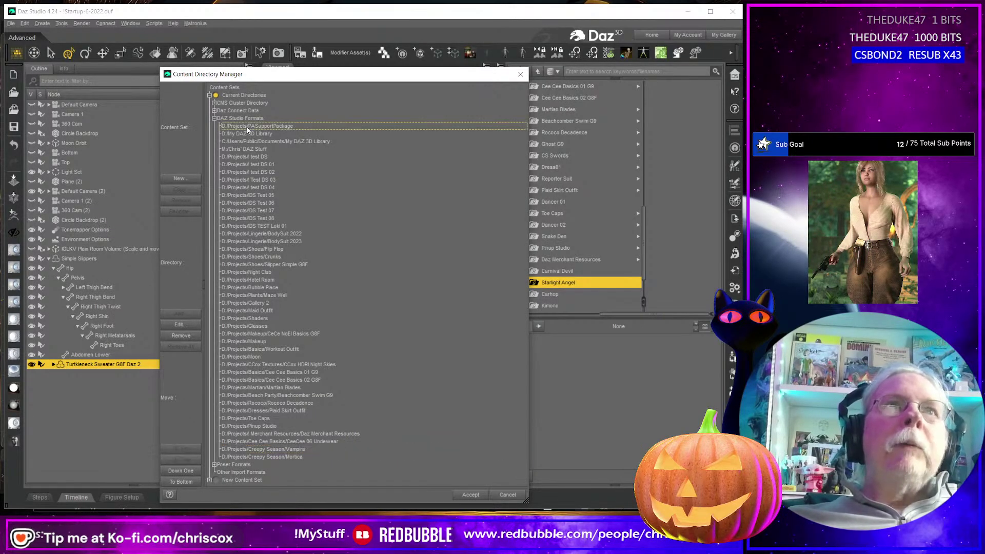
key("Down")
key("Down")
key("Down")
key("Down")
key("Down")
key("Down")
key("Down")
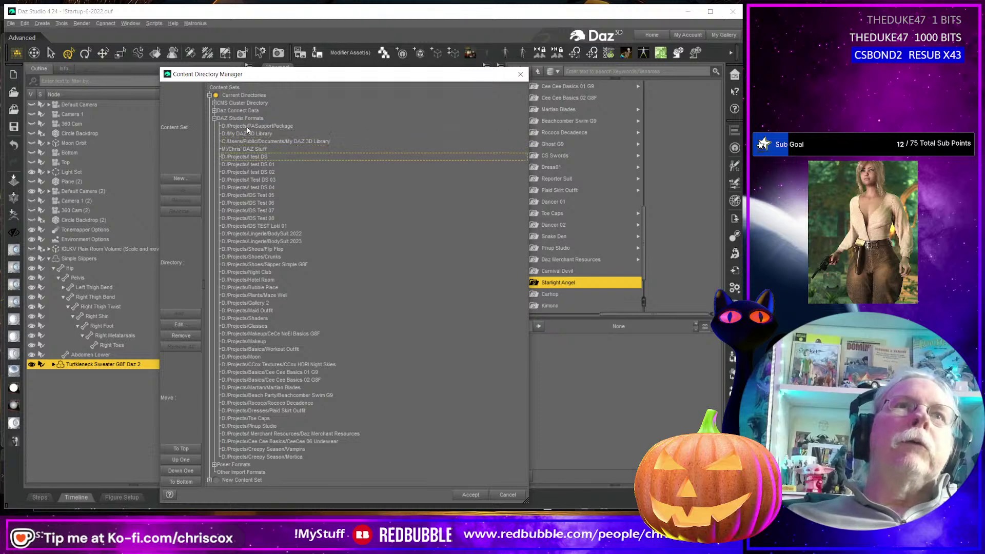
key("Down")
key("Down")
key("Down")
key("Down")
key("Down")
key("Down")
key("Down")
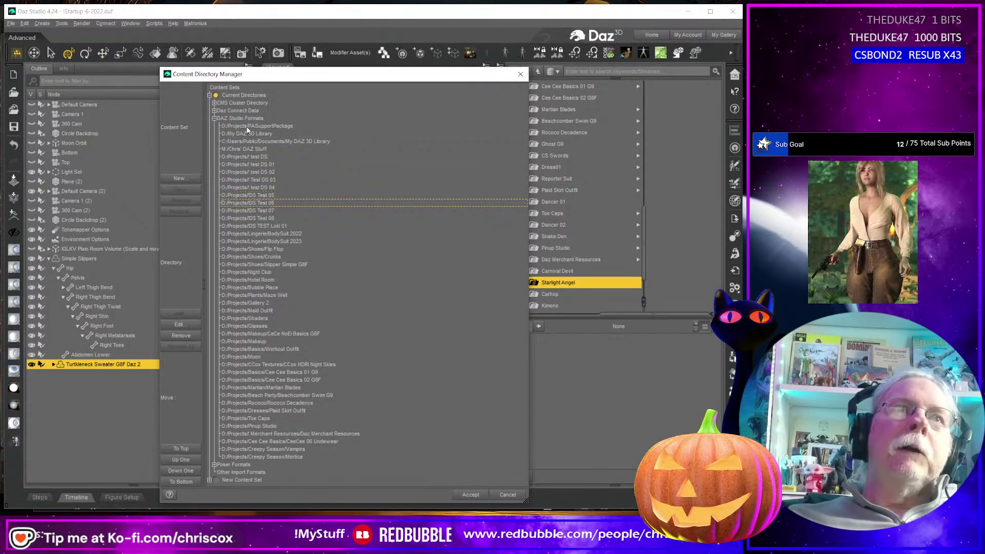
key("Down")
key("Down")
key("Down")
key("Down")
key("Down")
key("Down")
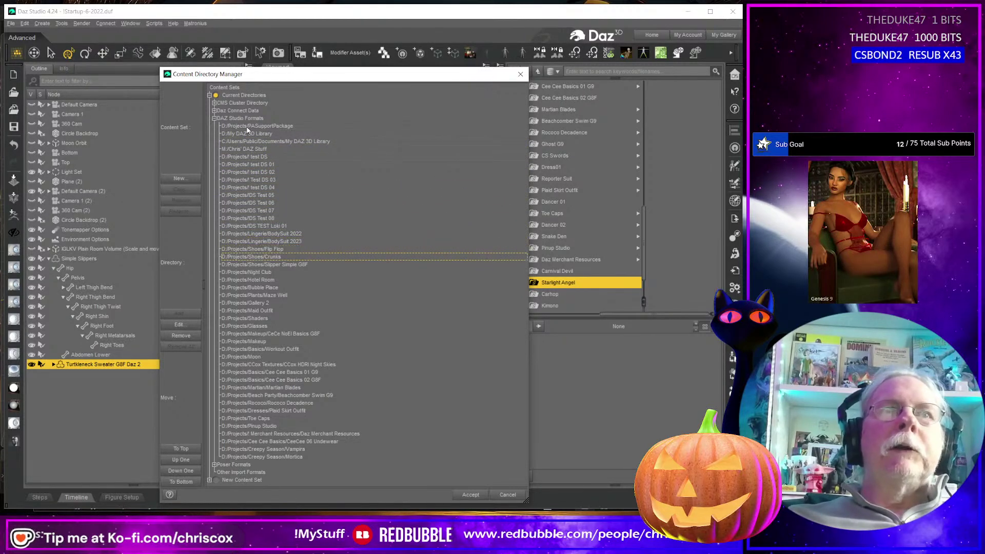
key("Down")
key("Down")
key("Down")
key("Down")
key("Down")
key("Down")
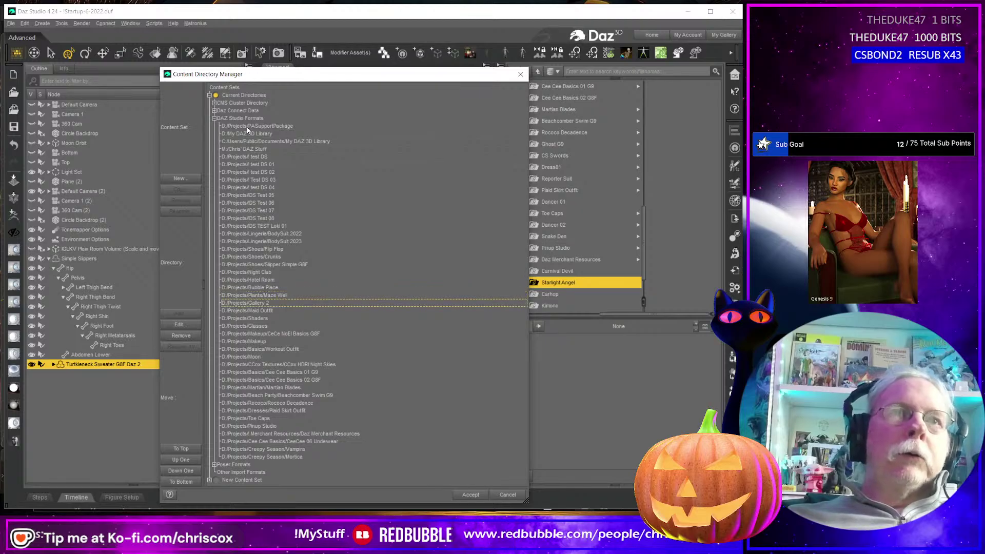
key("Down")
key("Down")
key("Down")
key("Down")
key("Down")
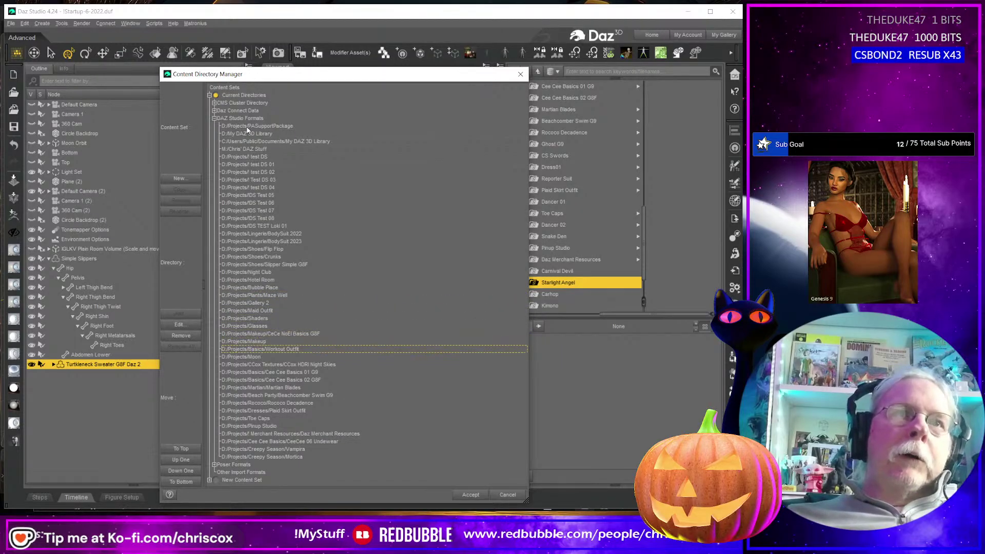
key("Down")
key("Down")
key("Down")
key("Down")
key("Down")
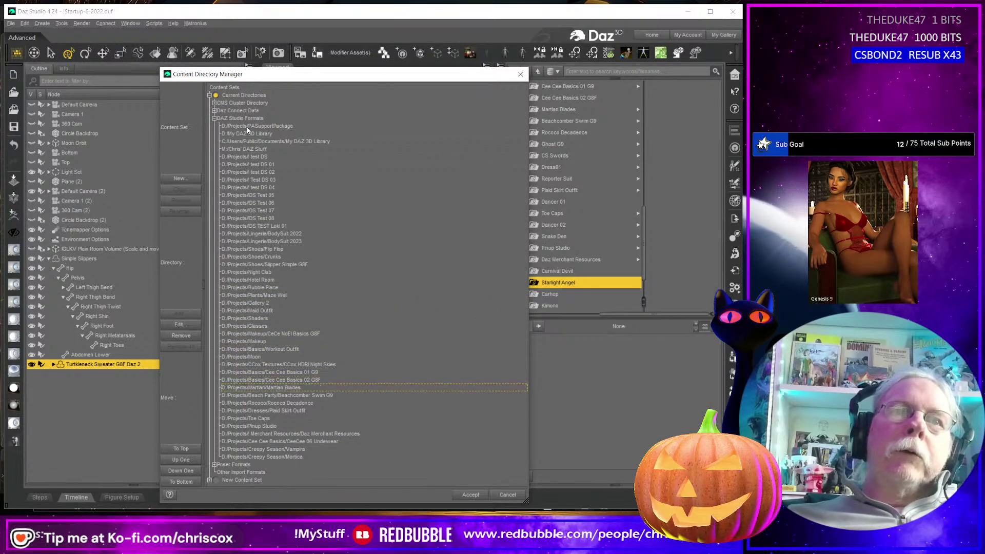
key("Down")
key("Down")
key("Down")
key("Down")
key("Down")
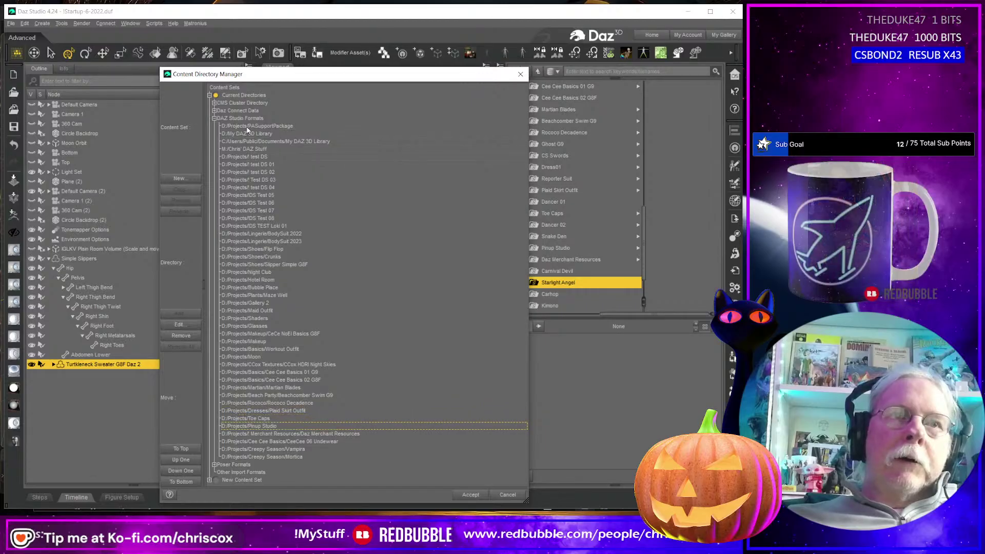
key("Down")
key("Down")
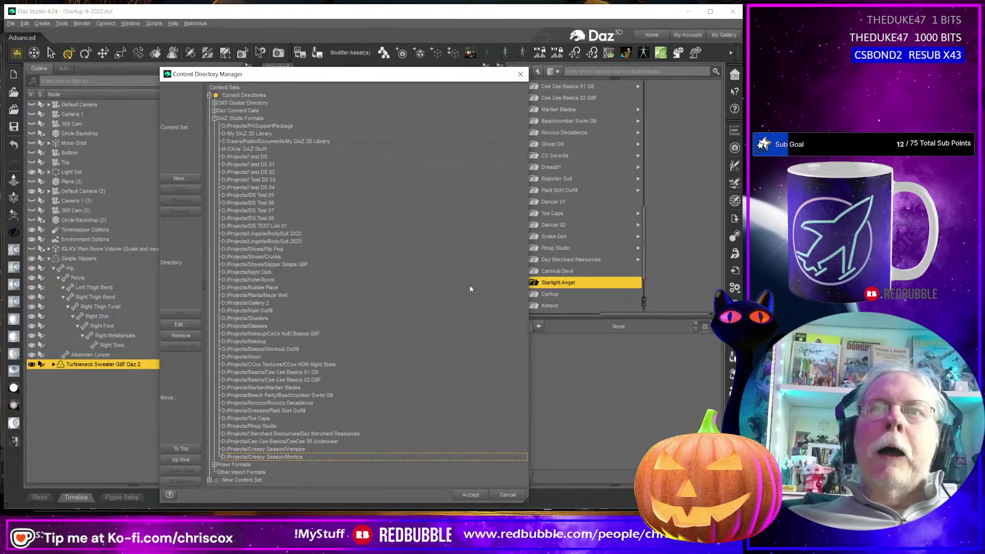
- Accept the content directory changes and delete the turtleneck sweater figure from the scene
left_click(470, 495)
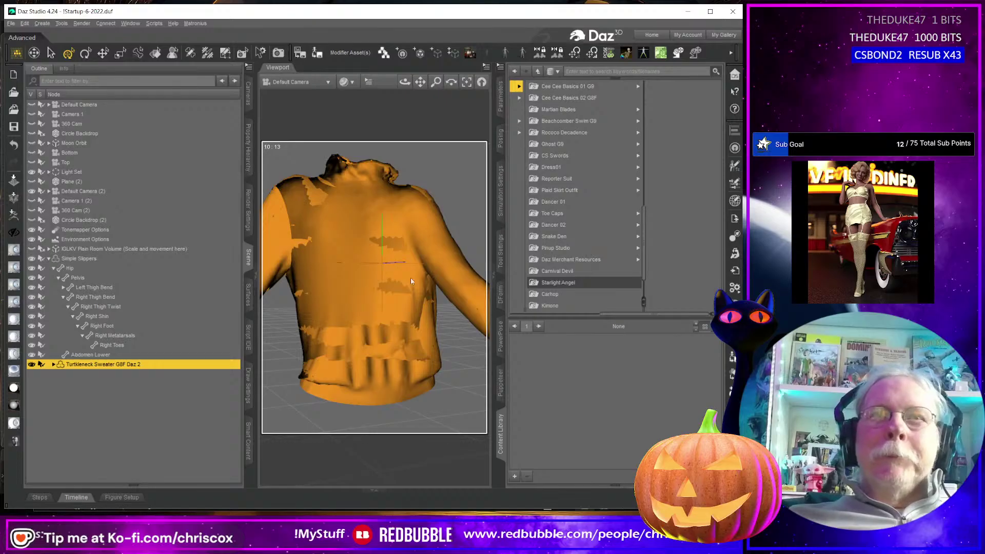
left_click(413, 322)
key("Delete")
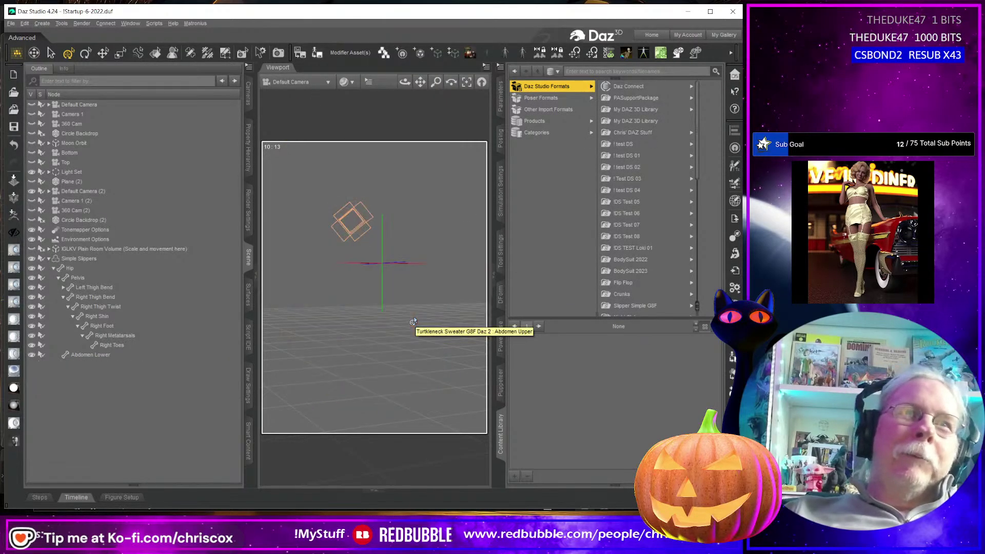
- Look through the remaining Daz Studio Formats directories in the content library, down to the Mortica entry
scroll(658, 290, "down", 1)
scroll(657, 290, "down", 5)
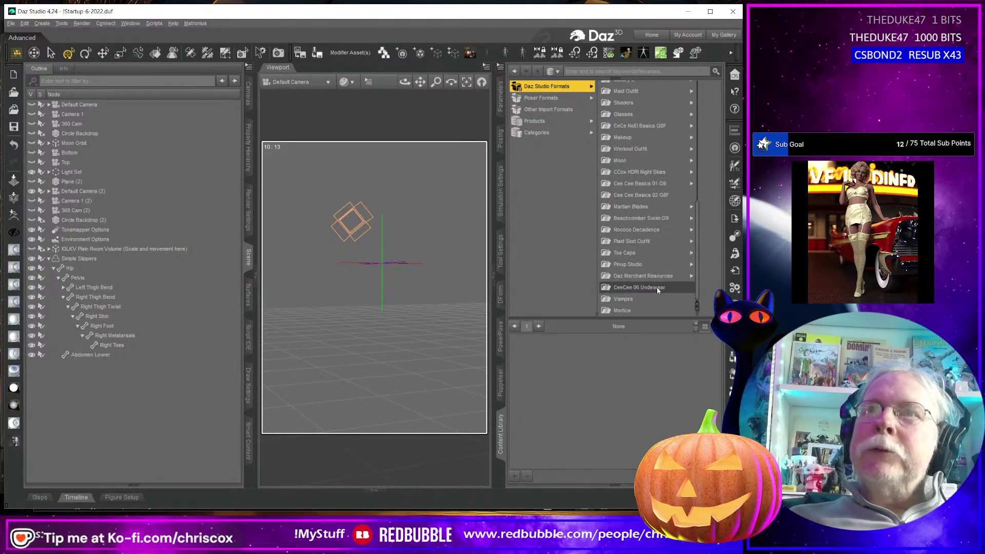
left_click(620, 310)
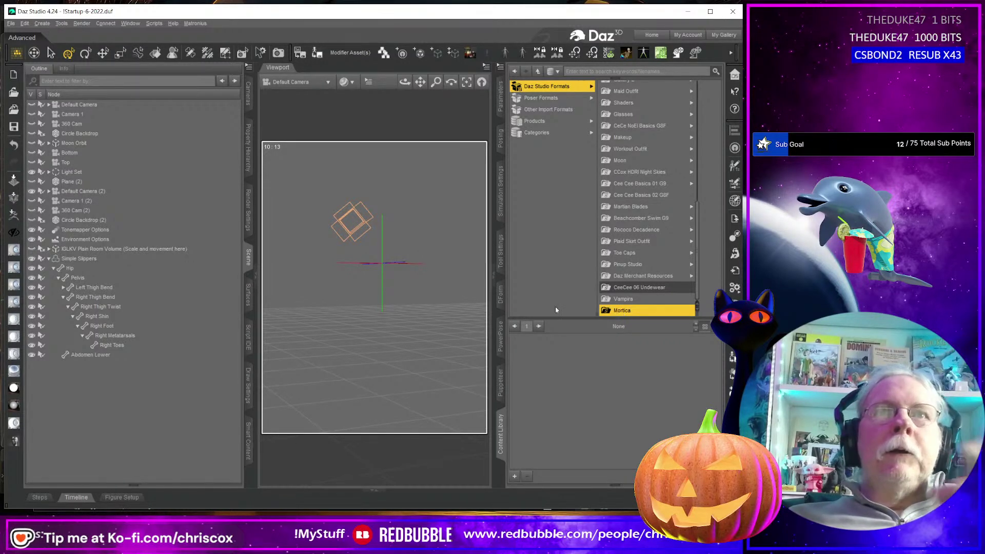
left_click_drag(318, 230, 418, 234)
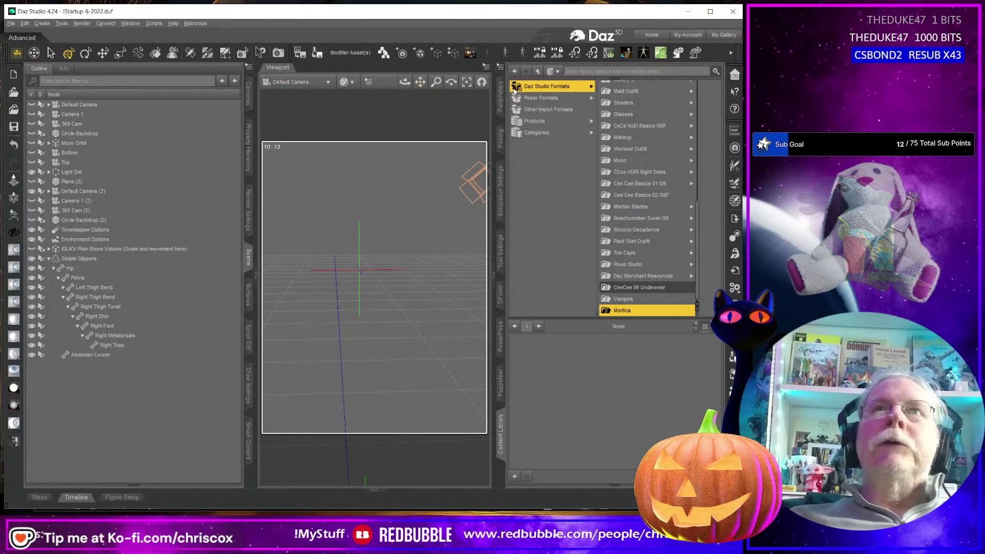
left_click(500, 67)
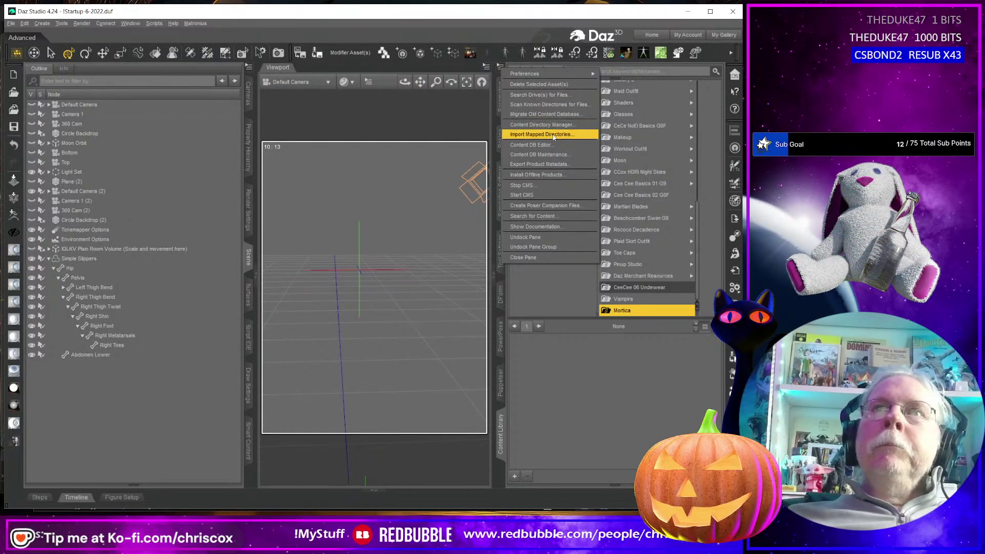
- Switch to File Explorer and open the Lertterman project folder inside the 50s- folder of Projects
key("super+e")
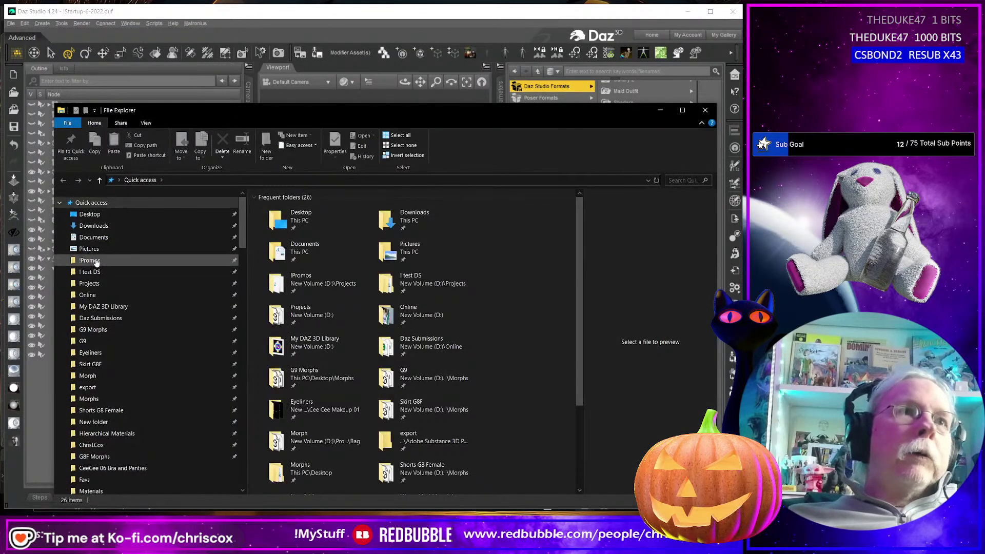
left_click(95, 283)
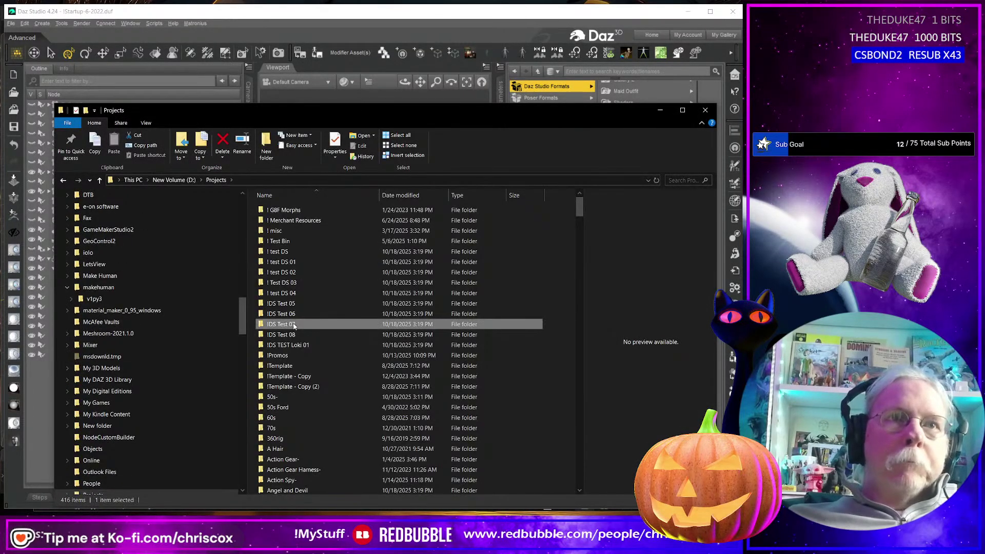
key("5")
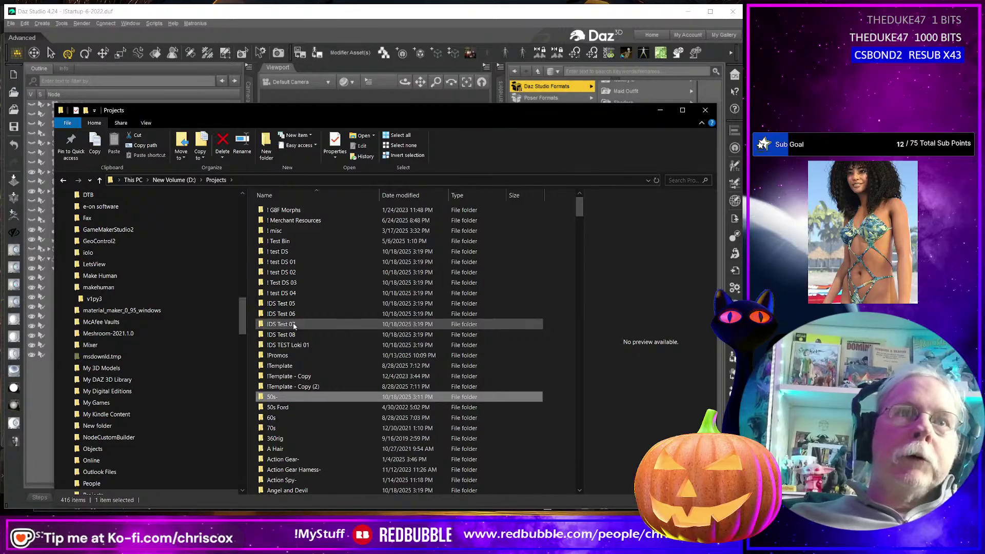
key("Return")
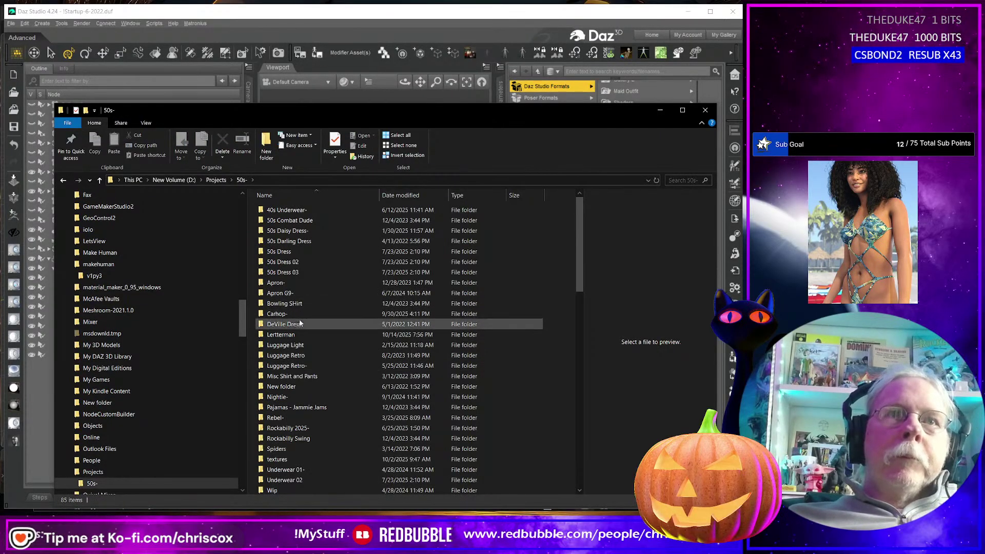
double_click(296, 335)
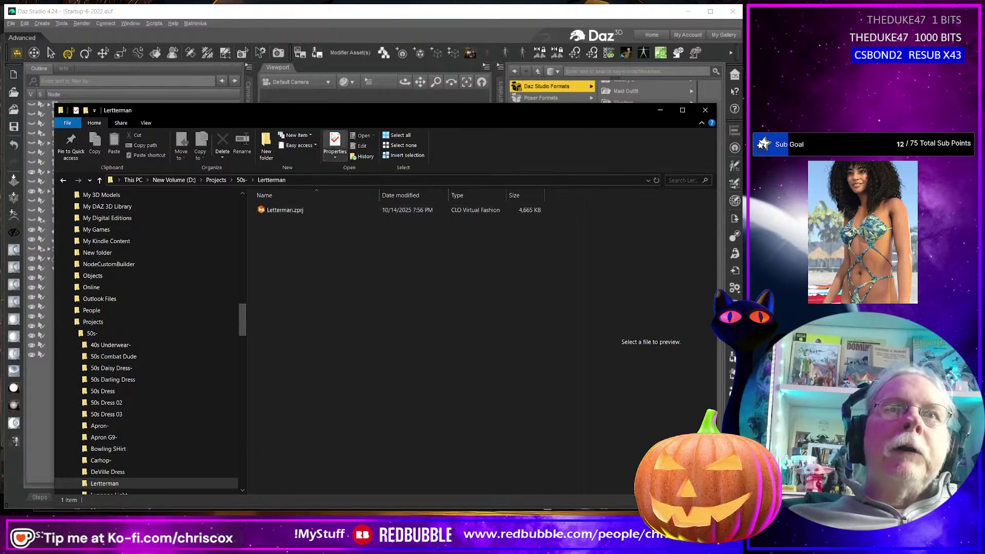
left_click_drag(336, 116, 338, 72)
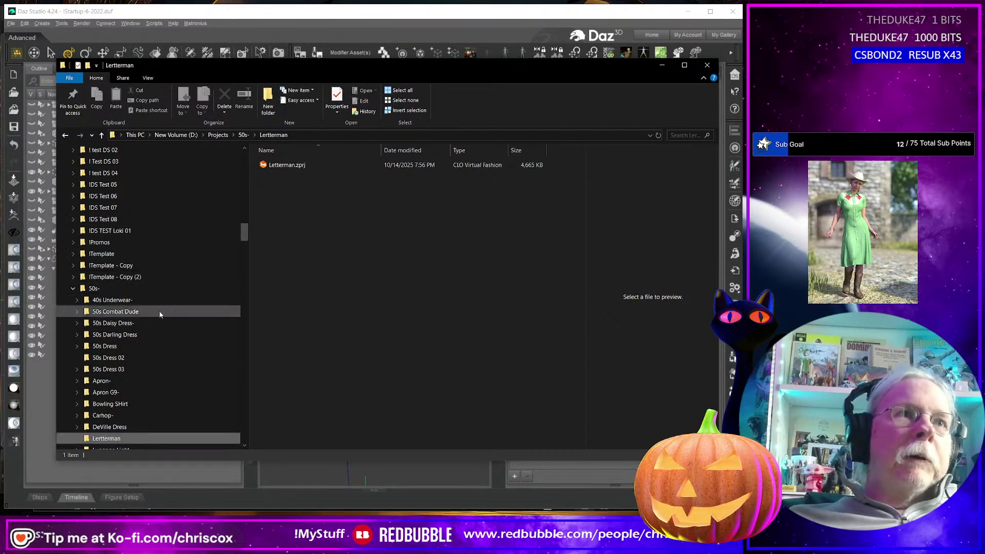
- Copy the People, Runtime, Templates and WIP folders from the !Template folder into the Lertterman project folder
left_click(103, 253)
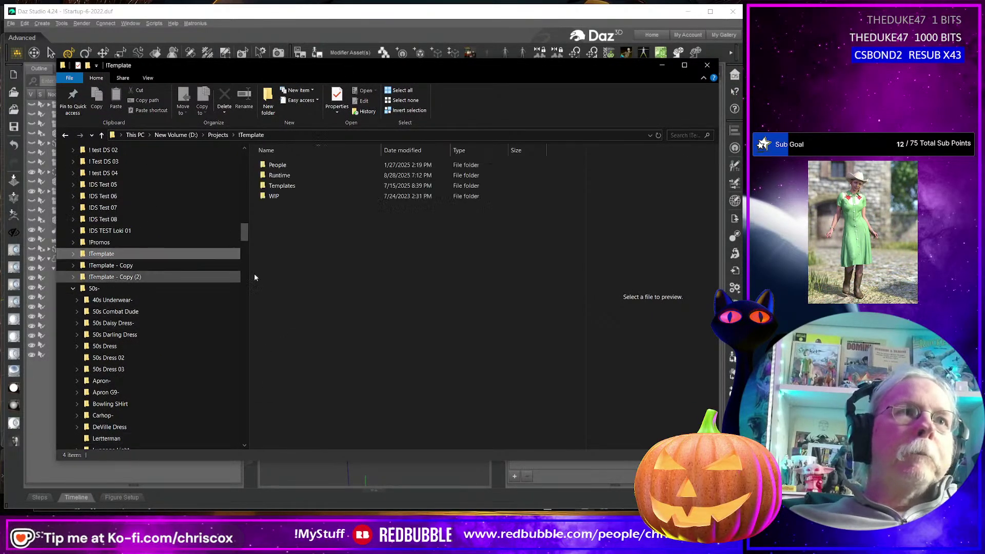
left_click(287, 166)
key("ctrl+a")
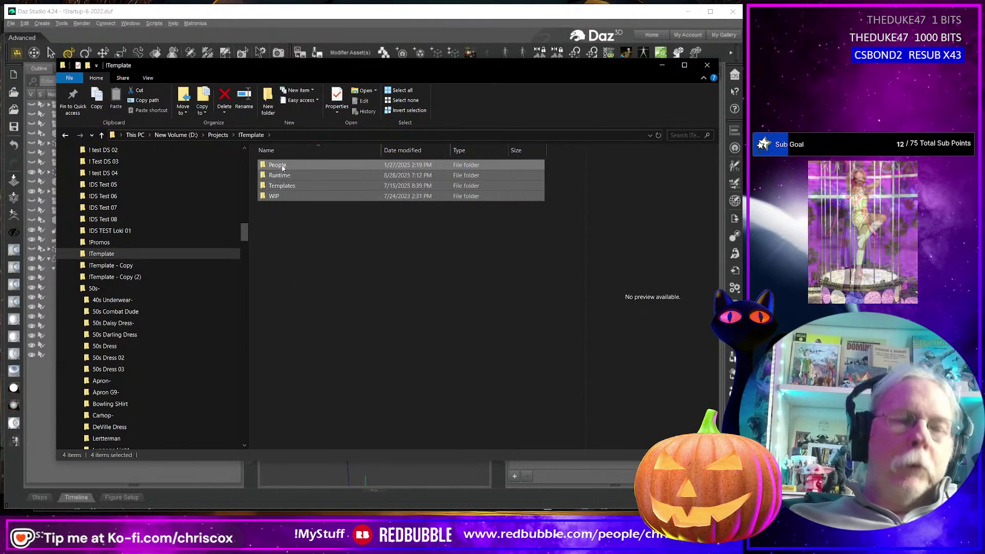
left_click(158, 437)
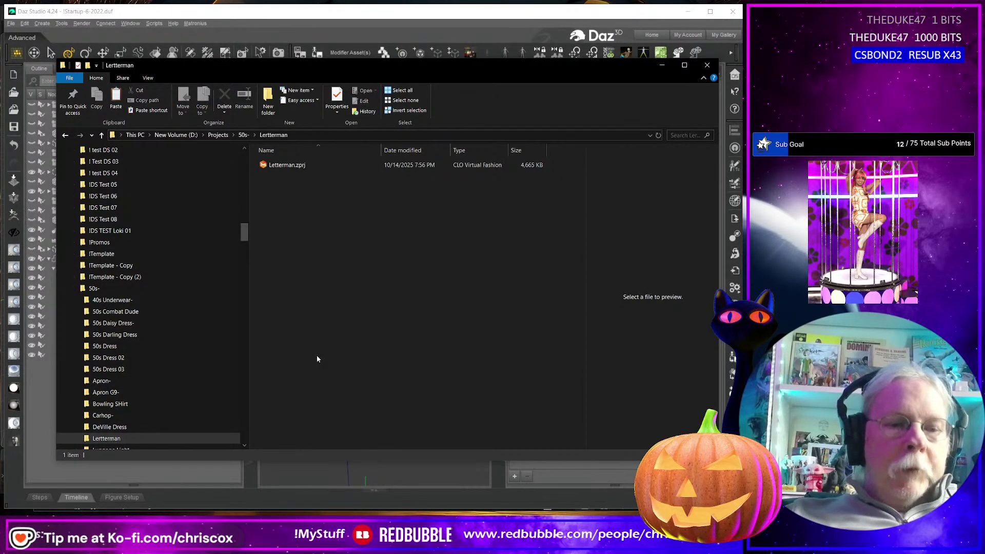
key("ctrl+v")
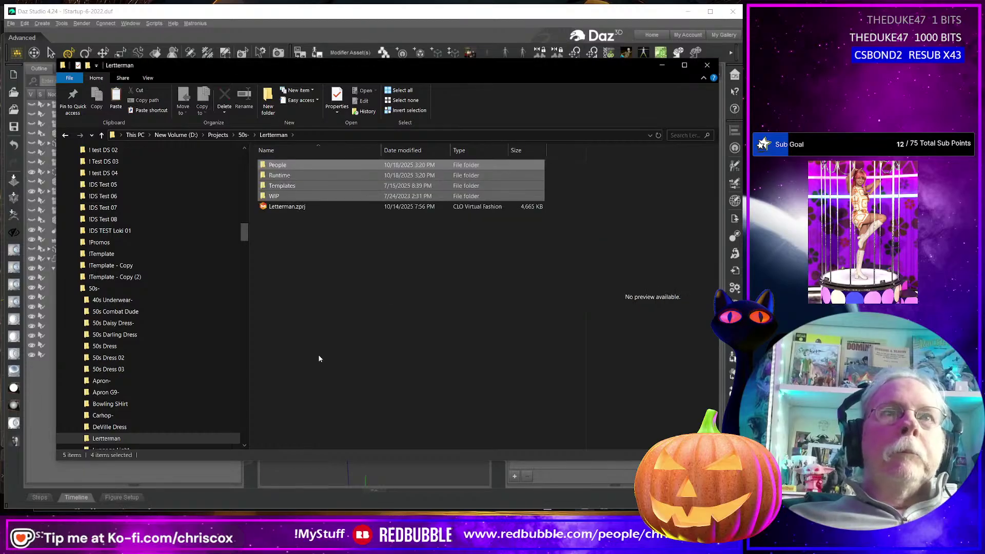
- Move Letterman.zprj into the Lertterman project's WIP folder and open that folder
left_click(293, 207)
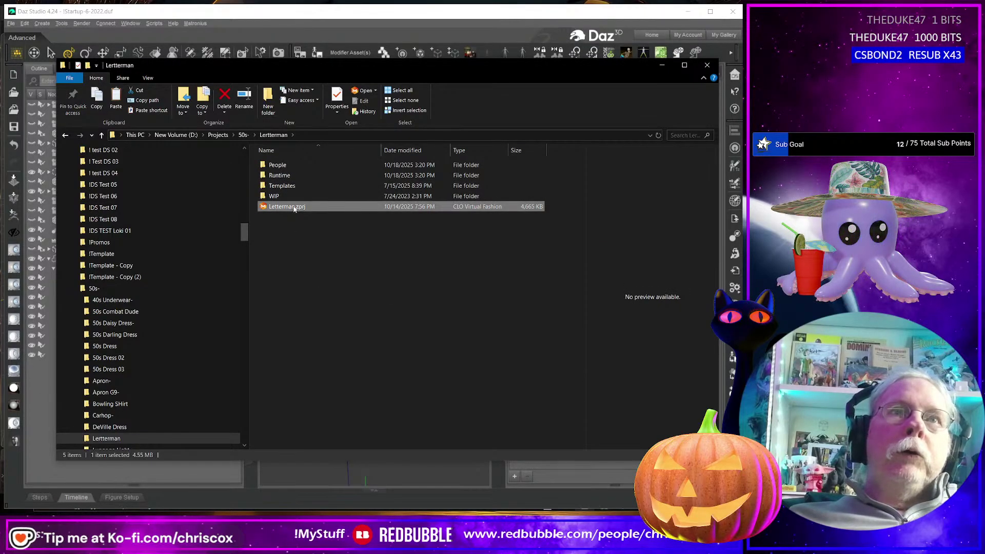
left_click_drag(294, 207, 277, 196)
double_click(277, 196)
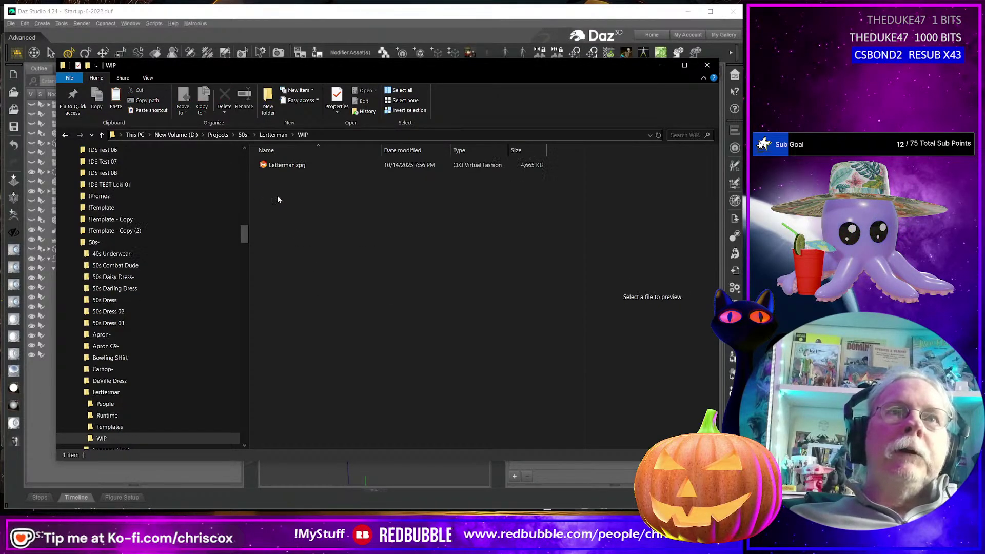
- Create a folder named CCox in the Lertterman project's Templates folder and open it
left_click(142, 425)
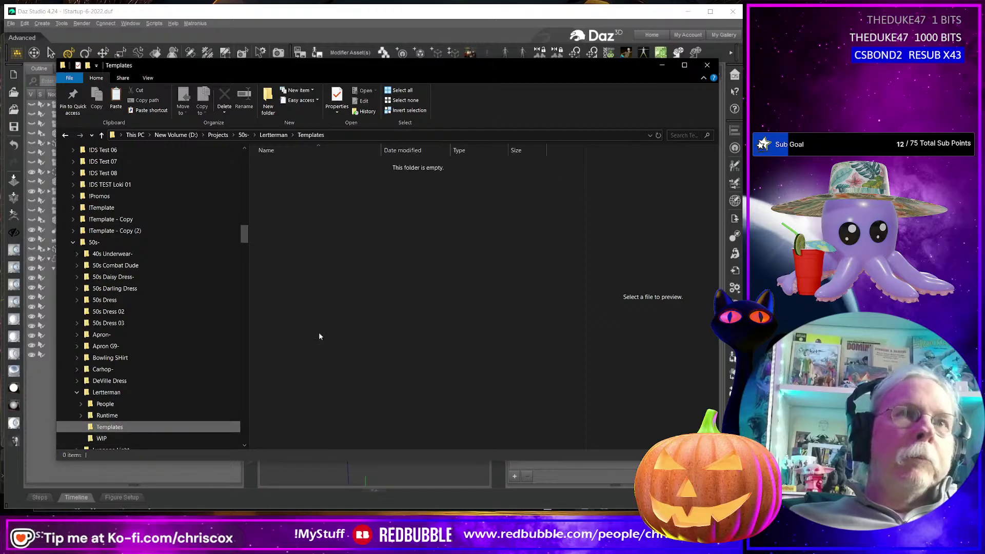
right_click(306, 380)
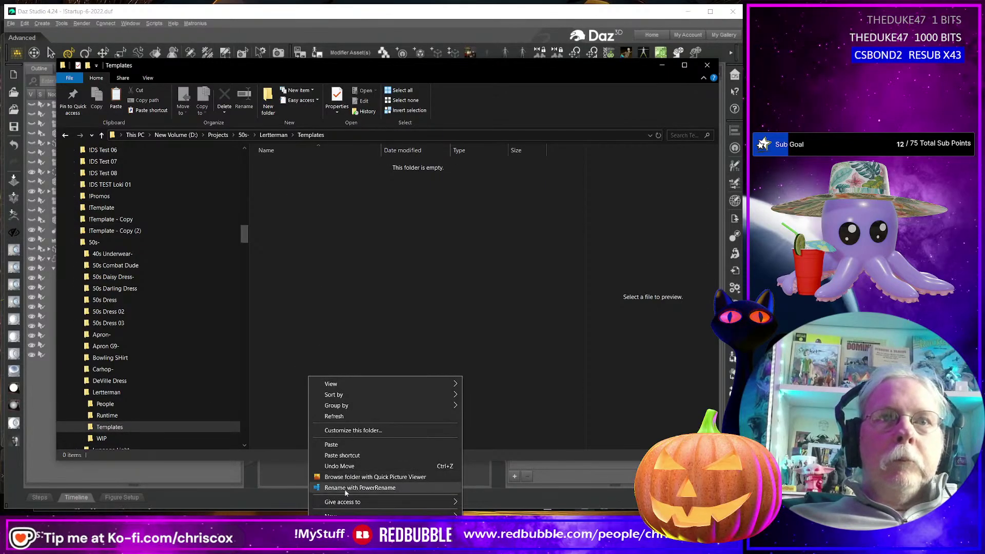
mouse_move(339, 513)
left_click(482, 393)
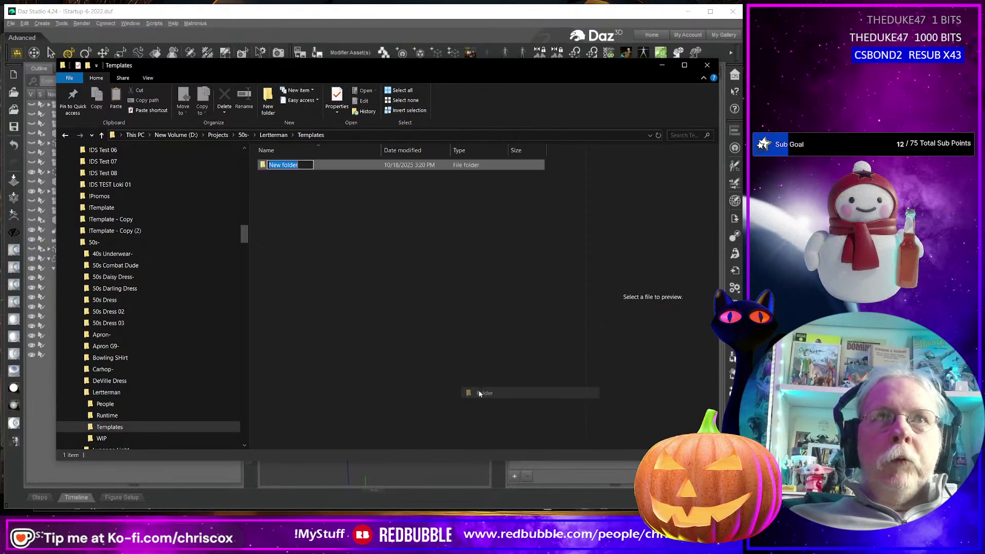
type("cc")
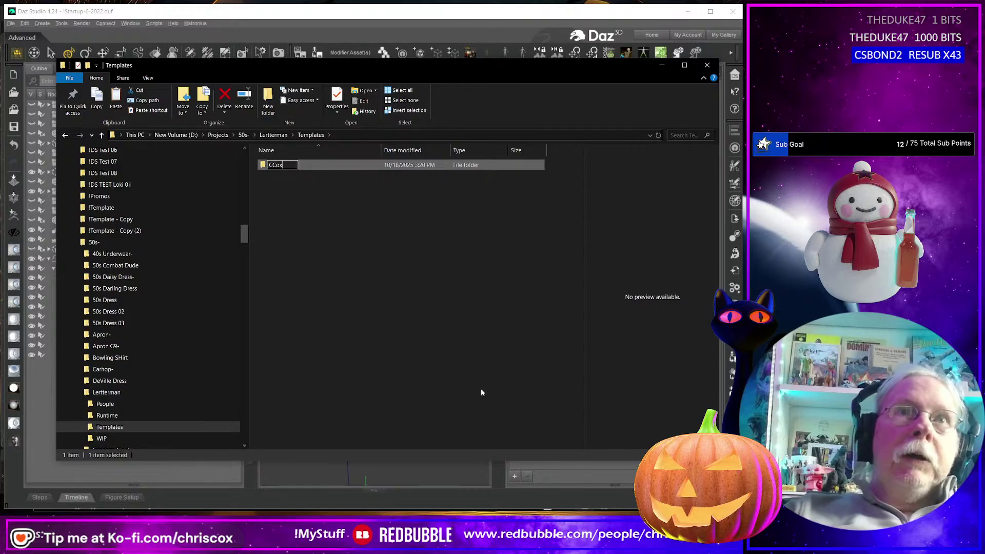
key("Return")
key("Return")
- Create a folder named 50s Letterman inside the CCox folder under Templates
right_click(322, 352)
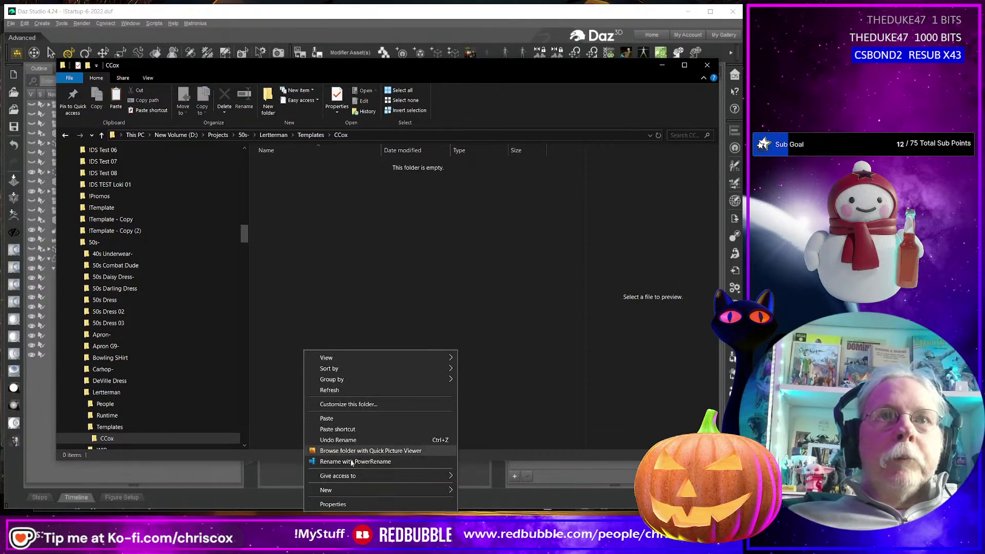
mouse_move(344, 489)
left_click(498, 366)
type("50s")
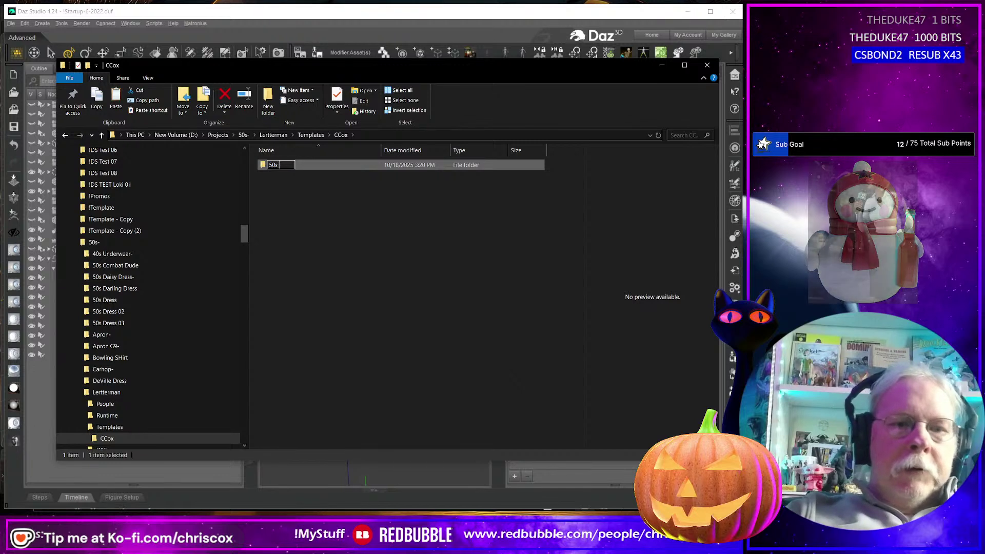
type(" Letterman")
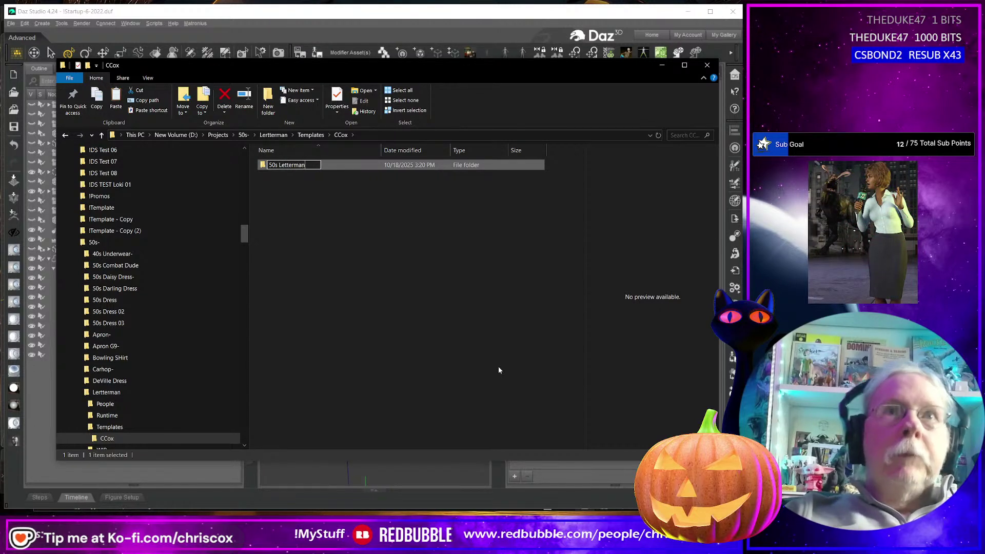
key("Return")
- Create a 50s Letterman folder in the project's Runtime\Textures\CCox folder, and open the neighbouring Generic folder to check its textures
left_click(108, 415)
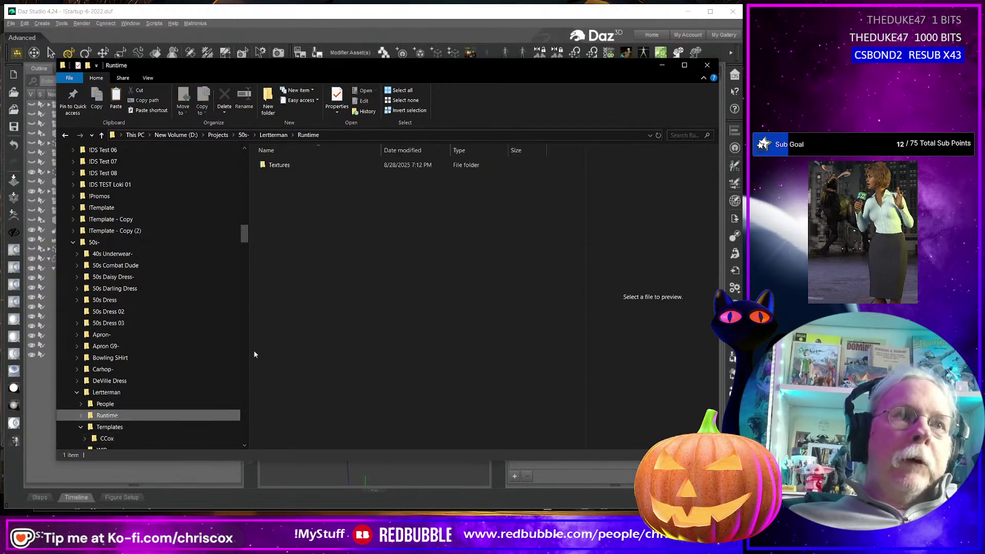
double_click(289, 166)
double_click(270, 171)
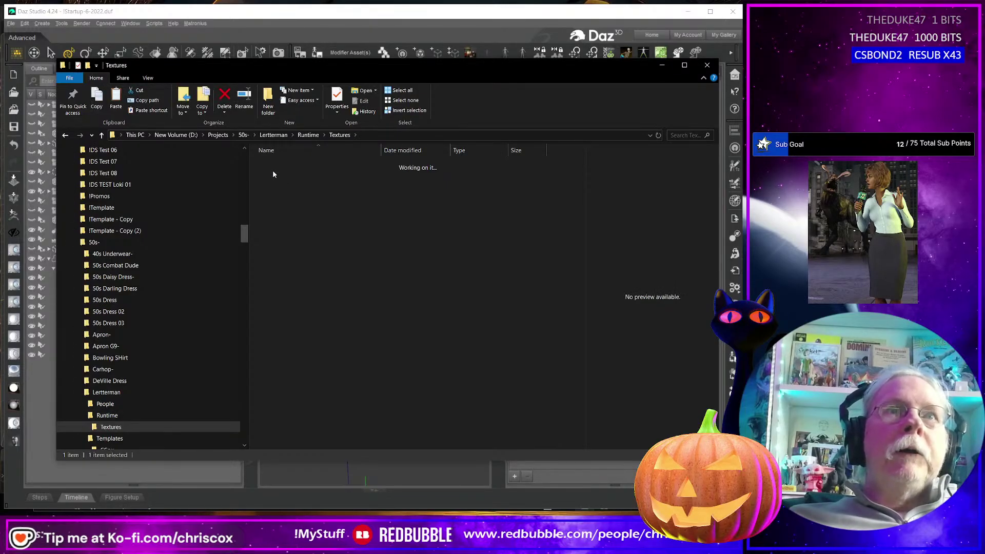
right_click(317, 238)
right_click(276, 213)
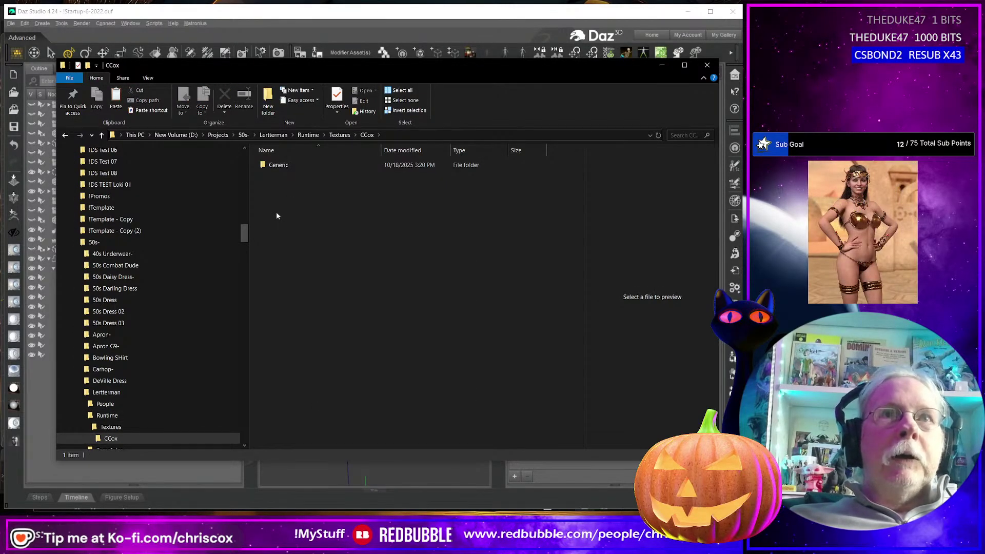
right_click(277, 213)
left_click(454, 354)
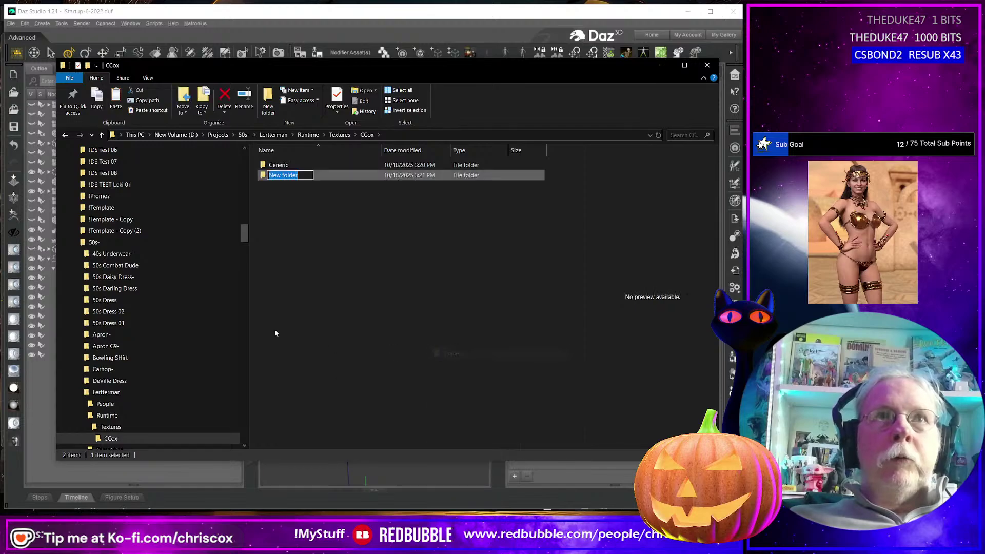
type("50s L")
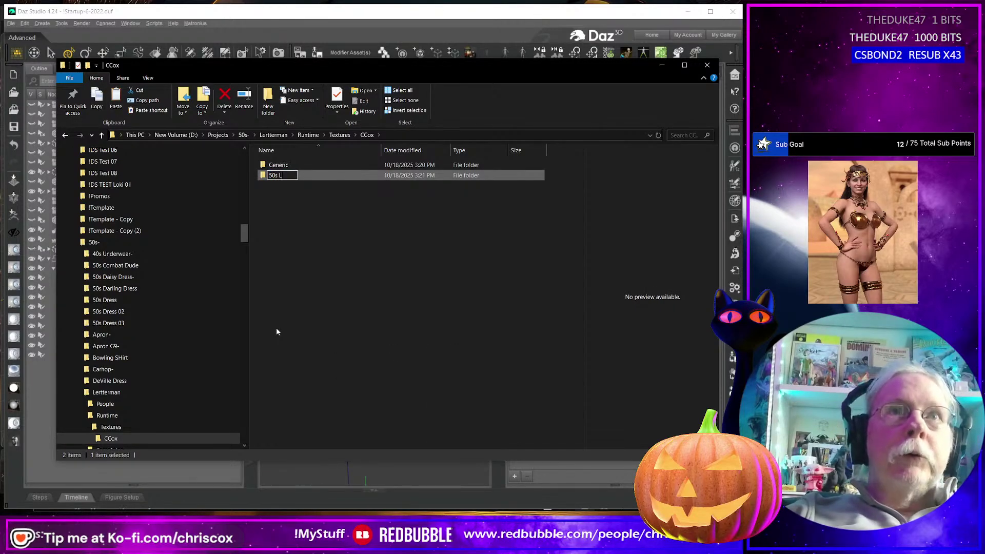
type("etterman")
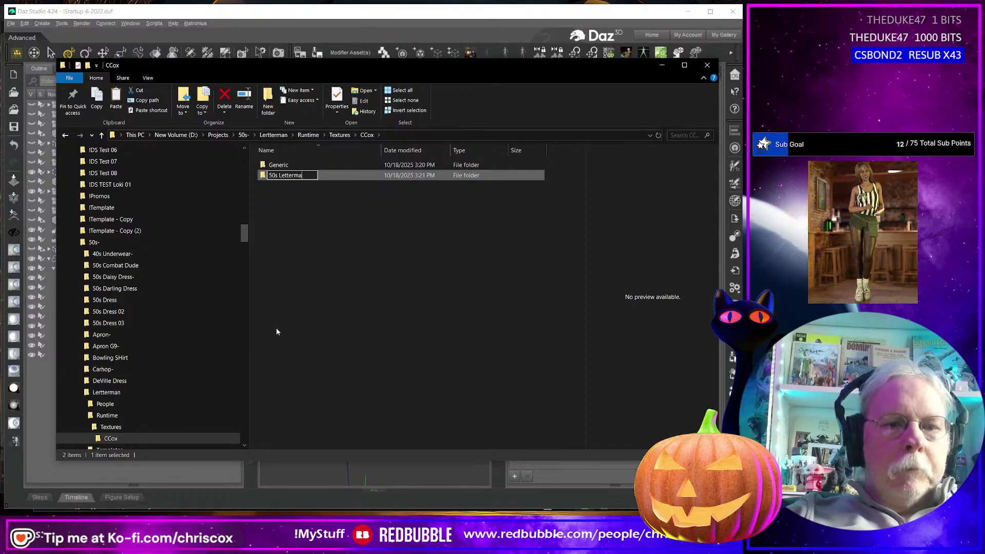
key("Return")
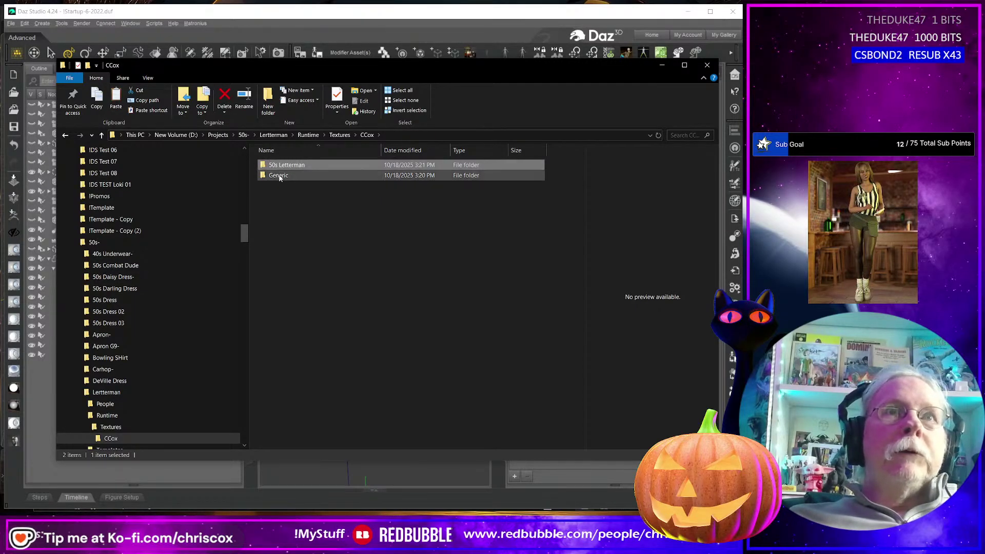
double_click(277, 175)
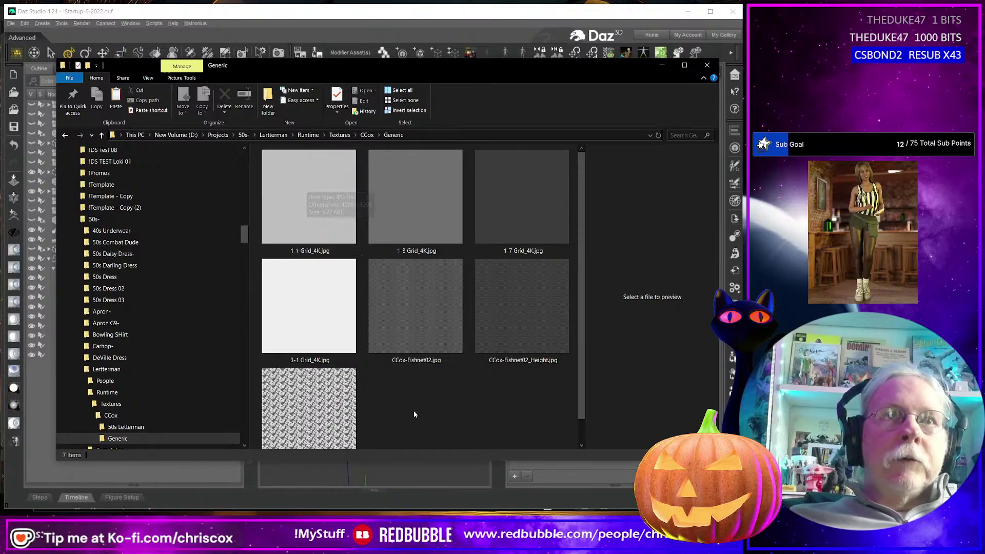
- Rename the TheOutfit G8 Female folder in the Lertterman project's People\Genesis 8 Female\Clothing\CCox folder to 50s Letterman G8 Female
left_click(107, 392)
left_click(105, 381)
double_click(294, 166)
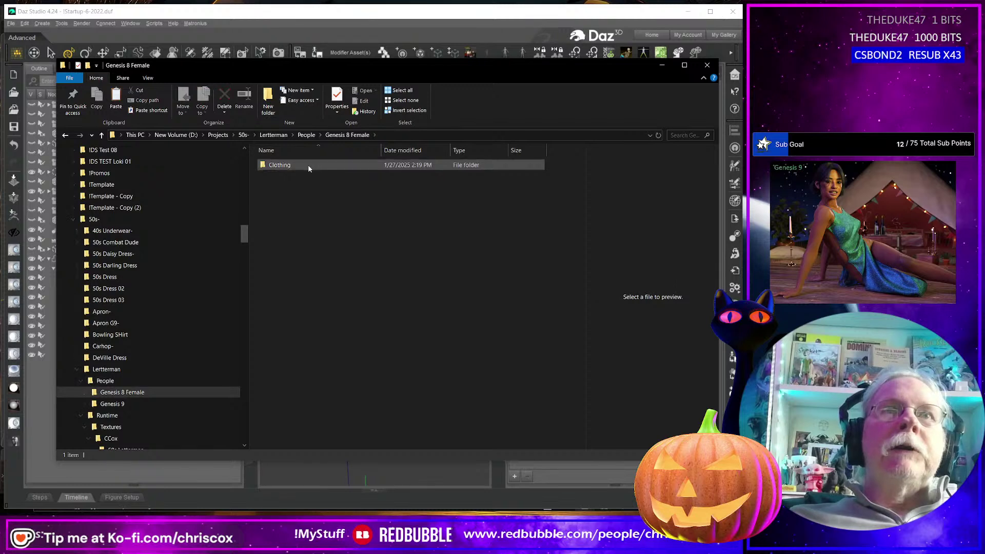
double_click(308, 164)
left_click(308, 168)
double_click(308, 166)
left_click(298, 166)
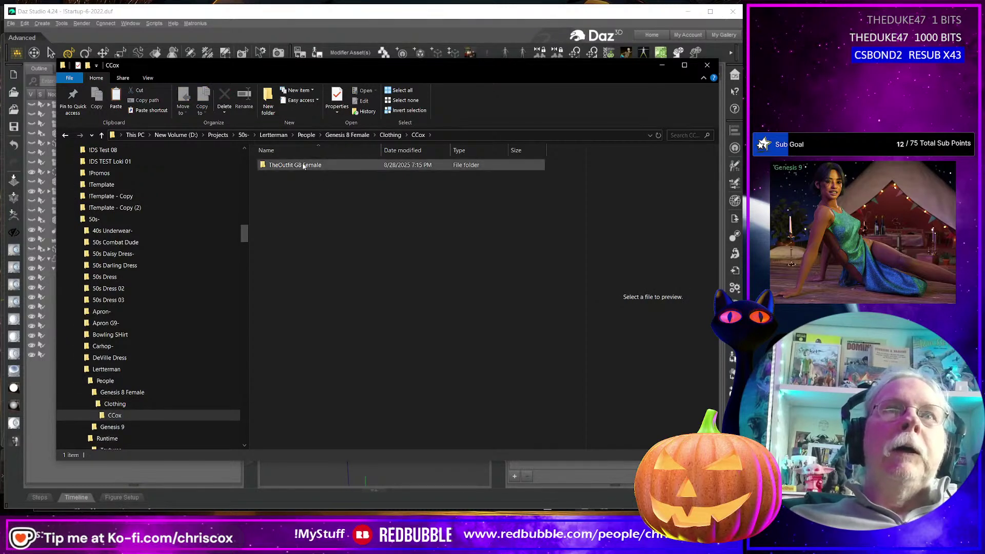
left_click(294, 165)
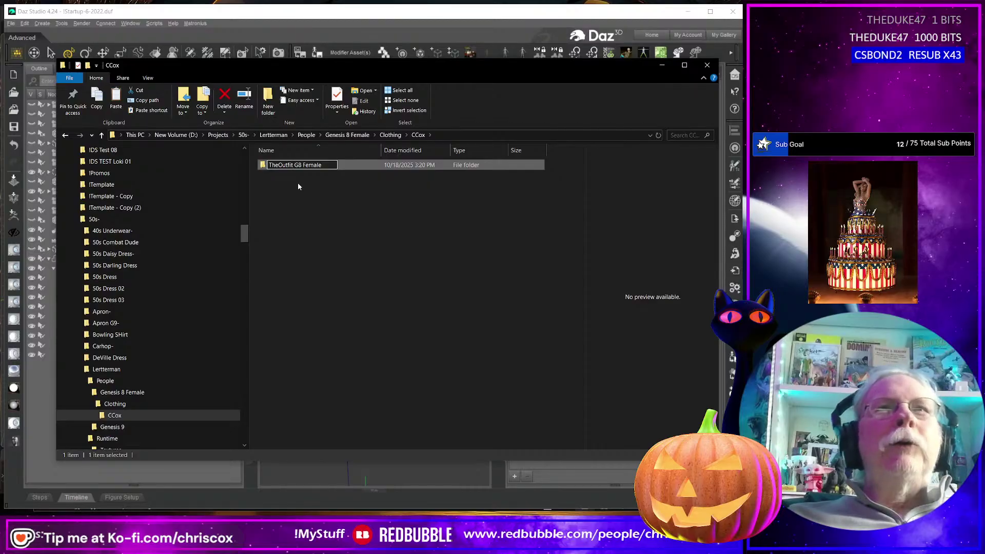
key("shift+Left")
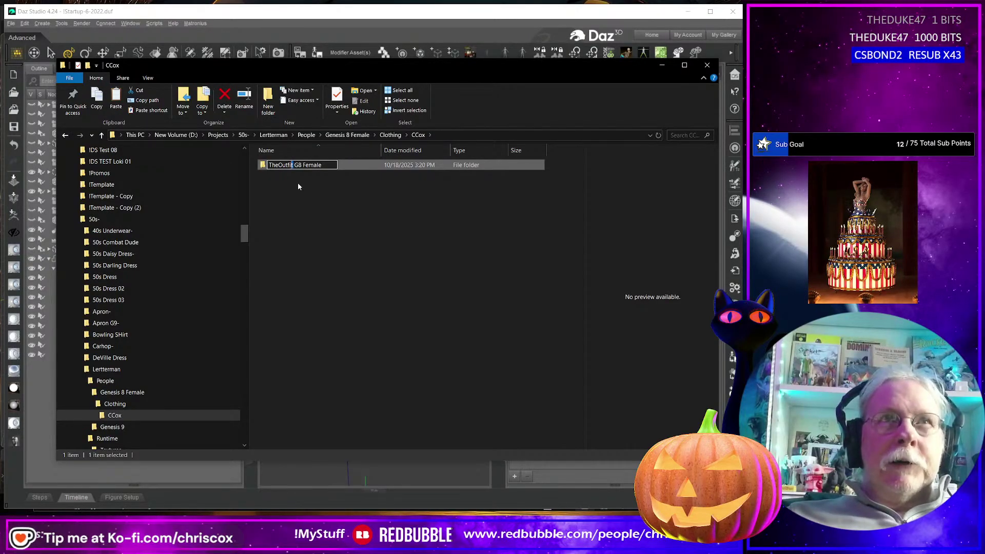
key("shift+Left")
key("shift+Left")
key("shift+Left")
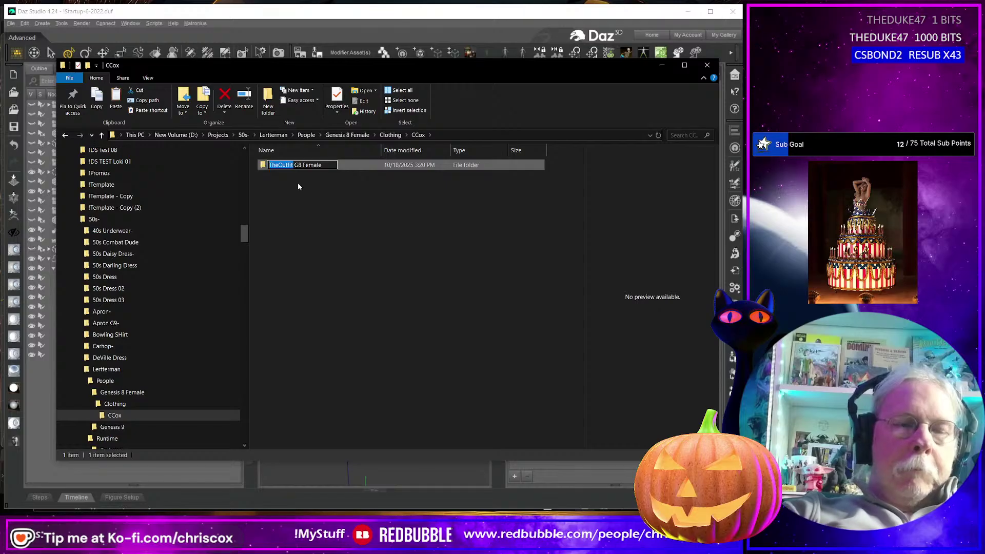
type("50s Letterman")
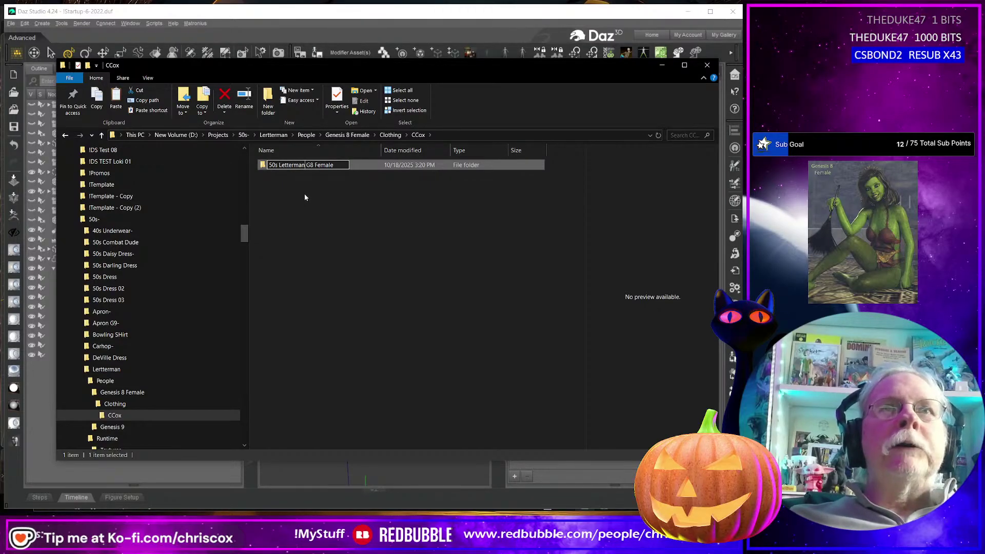
key("Return")
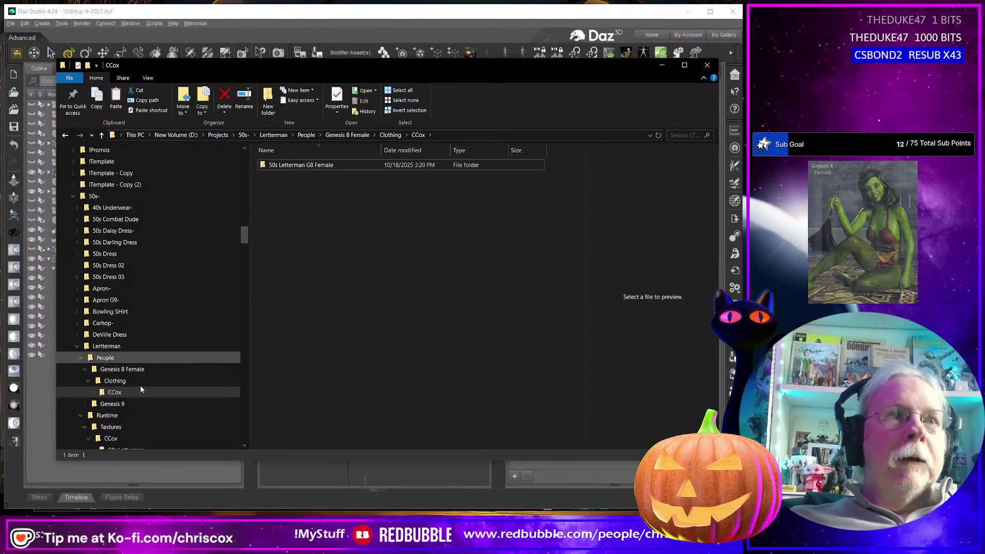
- Rename the TheOutfit G9 folder under People\Genesis 9\Clothing\CCox to 50s Letterman G9 and return to the Lertterman project folder
left_click(85, 392)
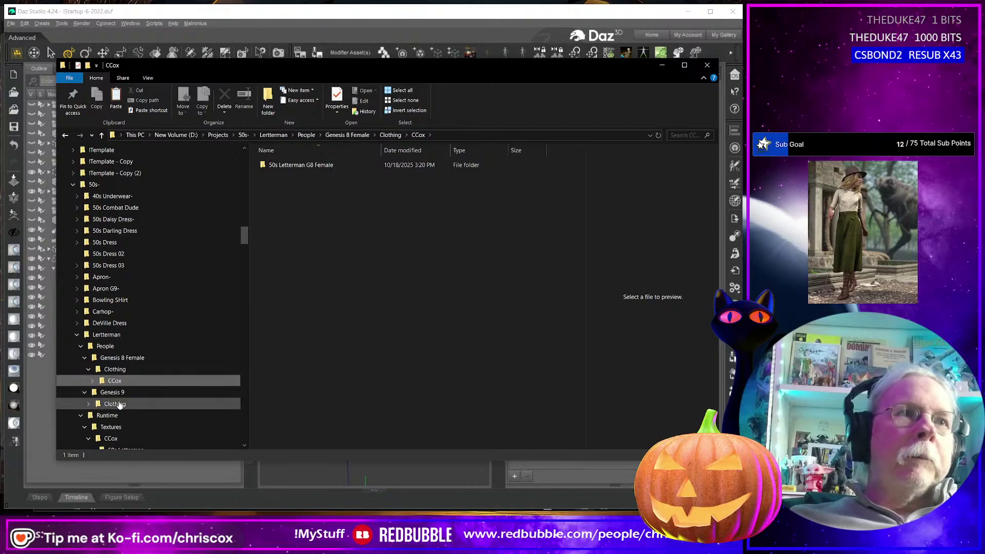
left_click(94, 403)
left_click(98, 415)
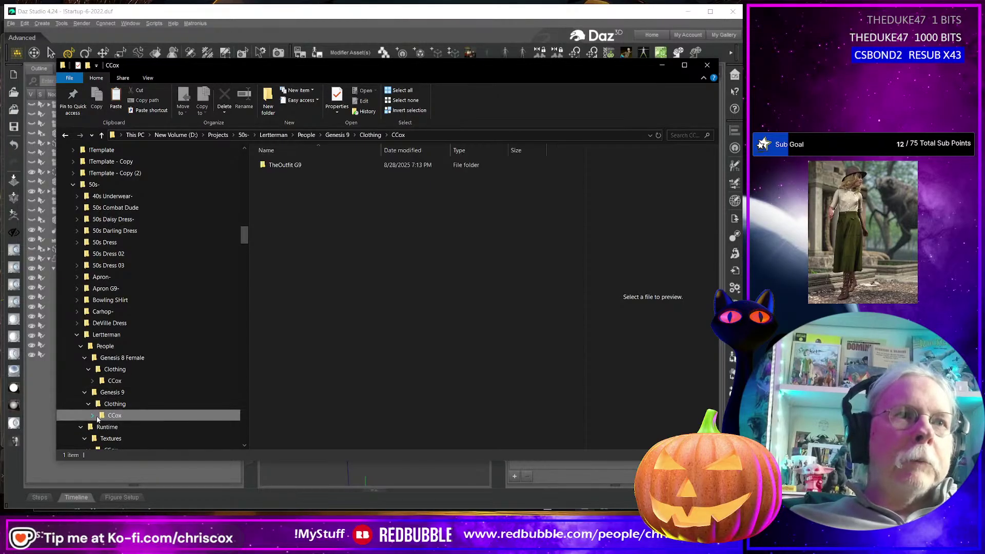
scroll(102, 410, "down", 1)
left_click(128, 380)
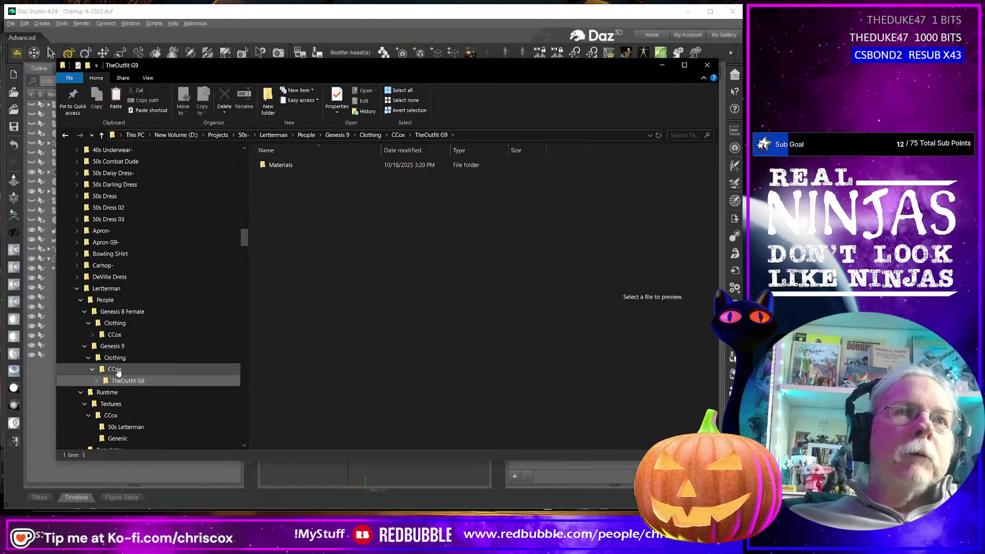
key("alt+Up")
left_click(289, 169)
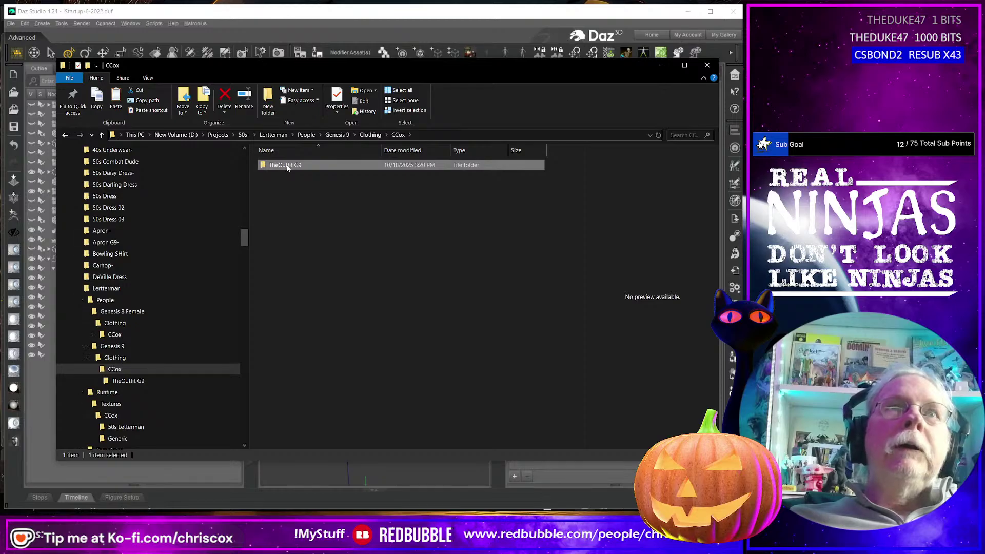
right_click(288, 168)
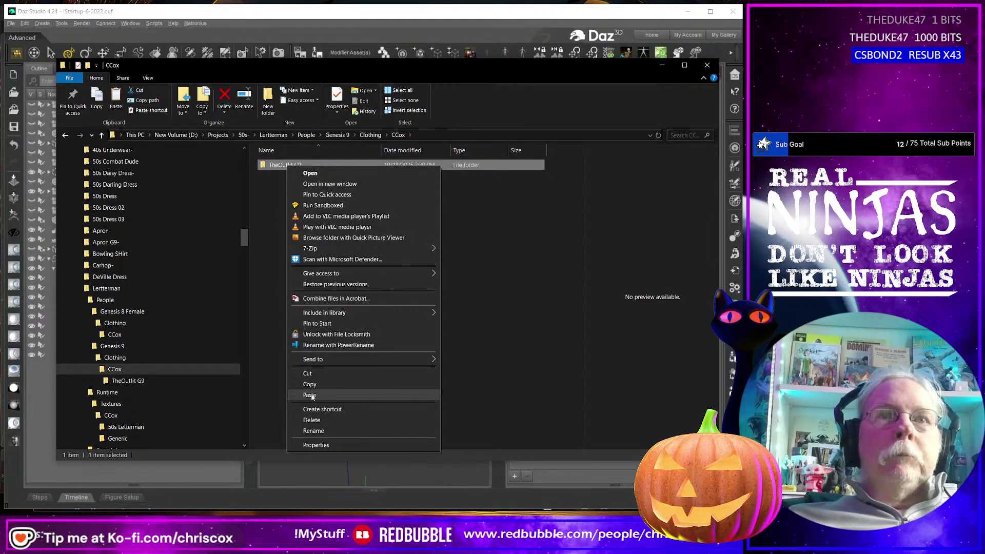
left_click(315, 430)
key("ctrl+Left")
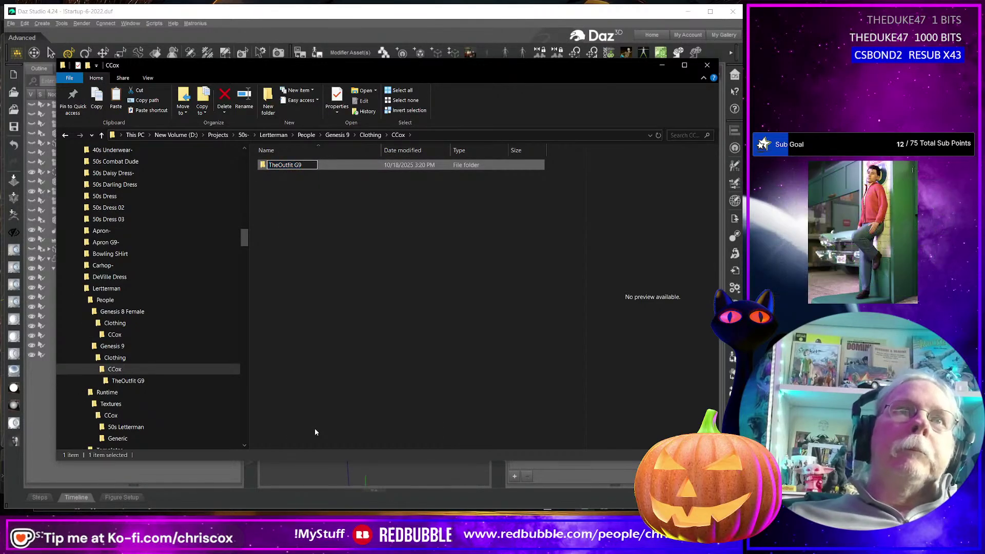
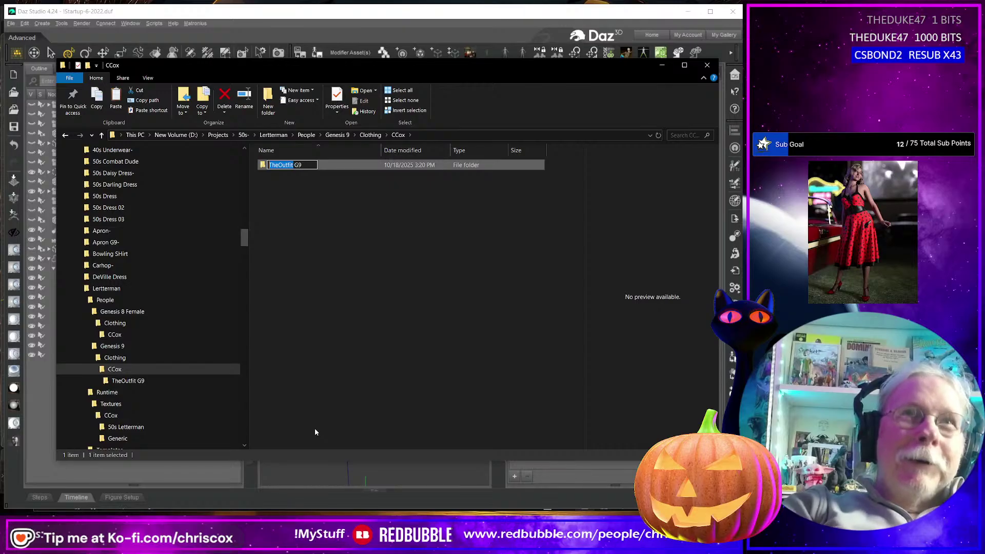
type("50s Letterman")
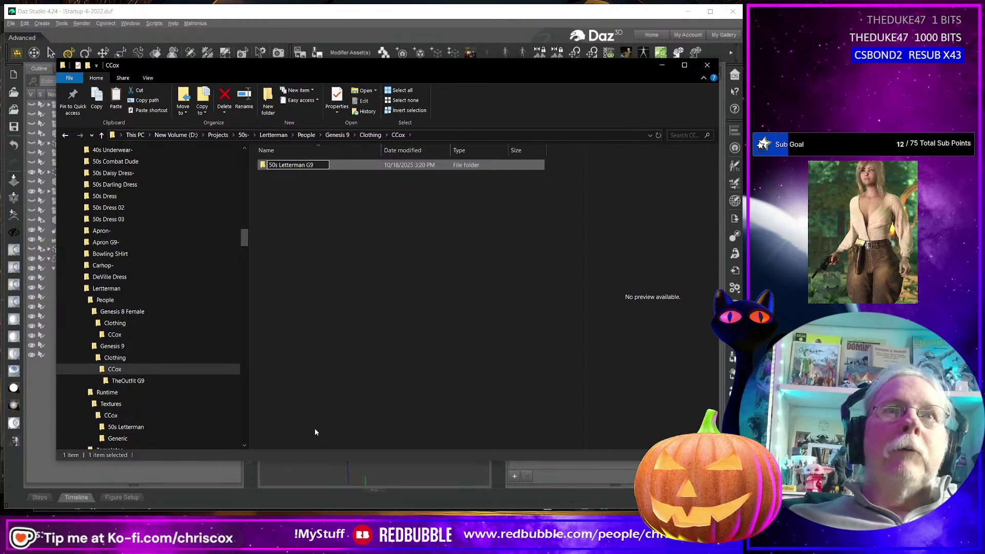
key("Return")
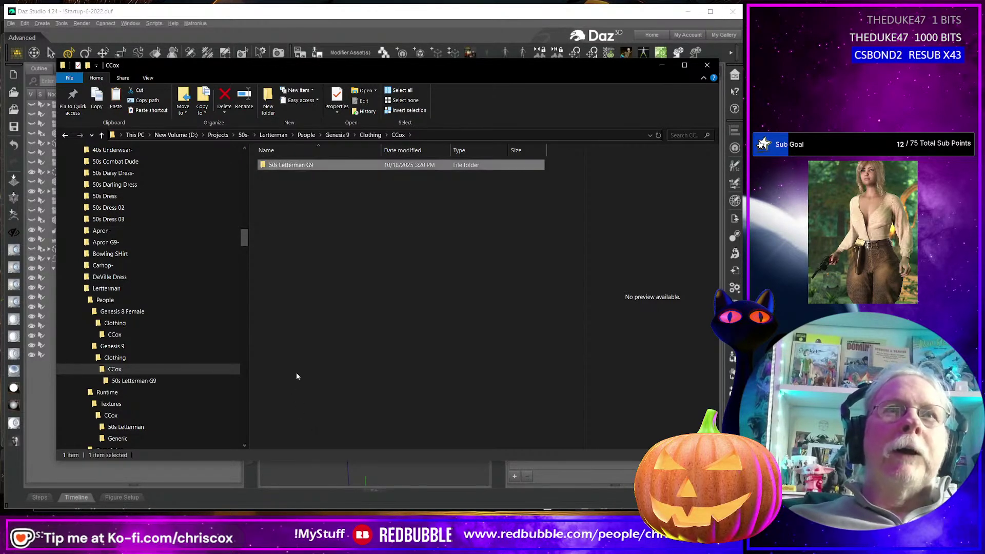
left_click_drag(329, 70, 329, 60)
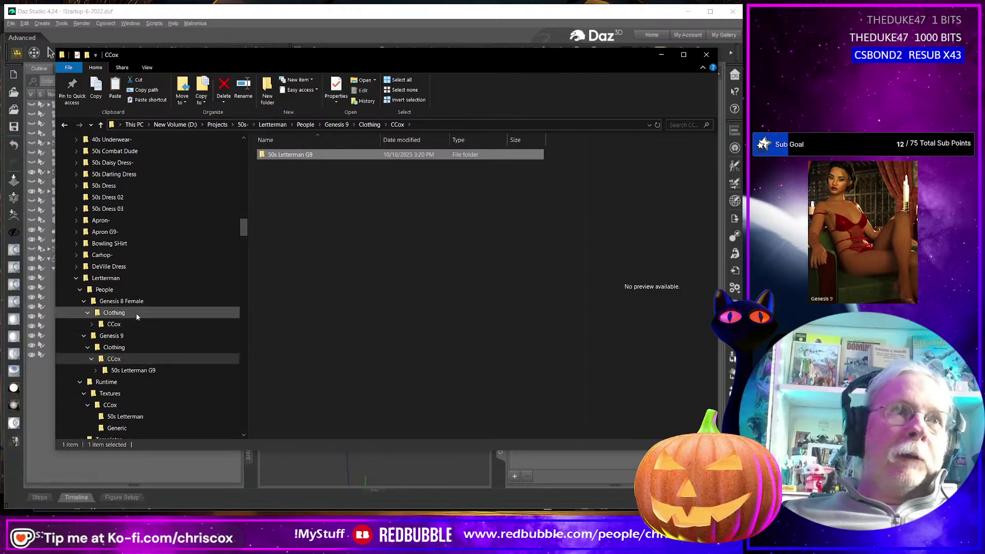
left_click(126, 278)
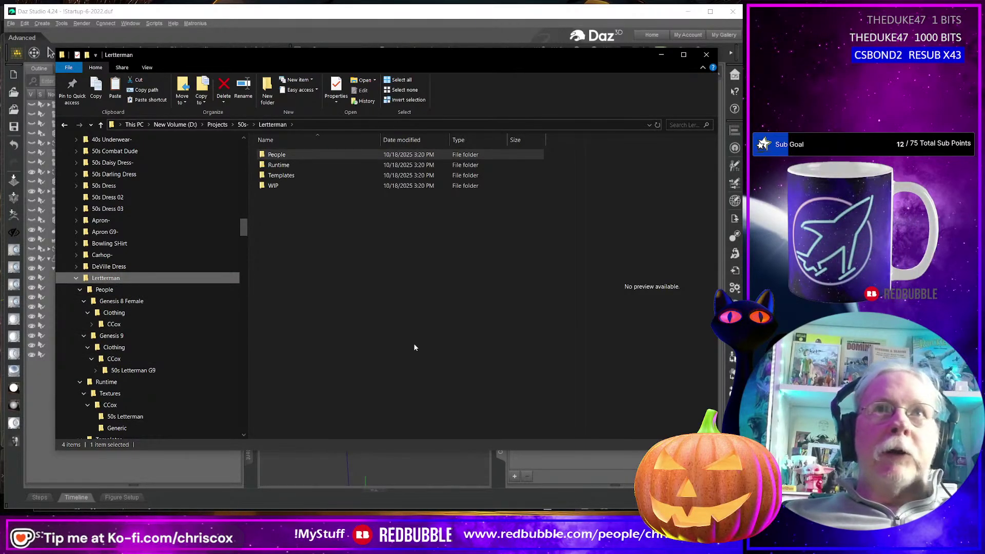
- Switch to Daz Studio and add D:/Projects/50s-/Lertterman to the DAZ Studio Formats content directories
key("alt+Tab")
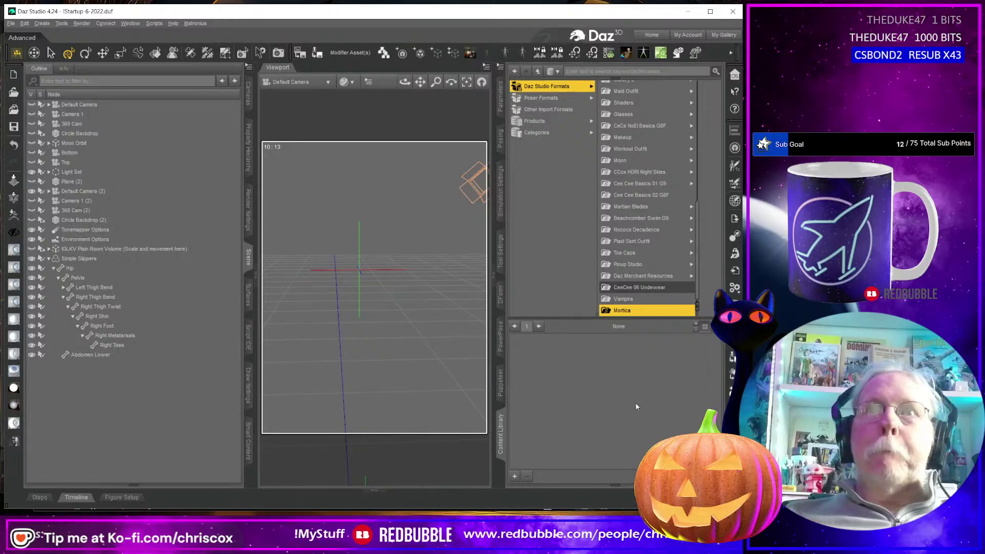
left_click(500, 66)
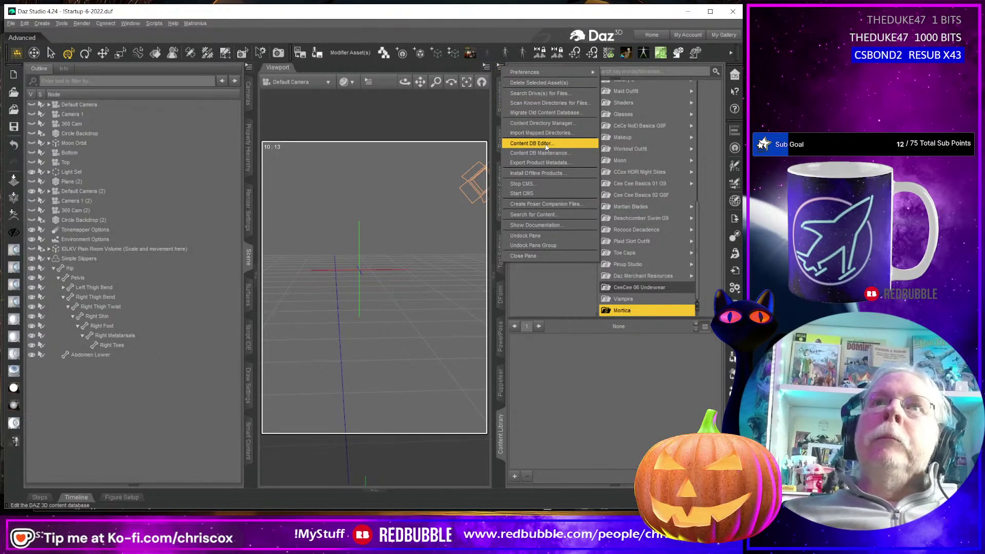
left_click(542, 123)
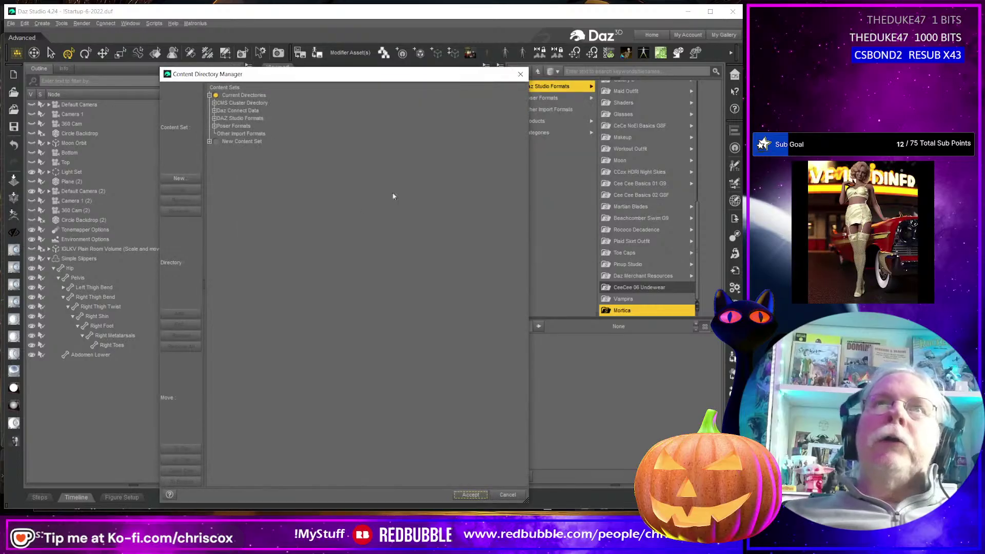
left_click(238, 118)
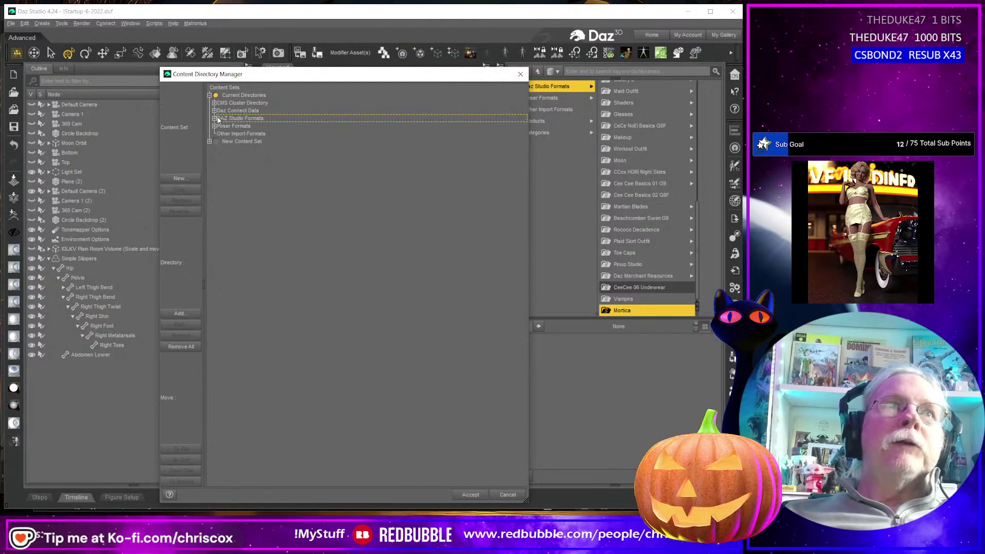
left_click(179, 312)
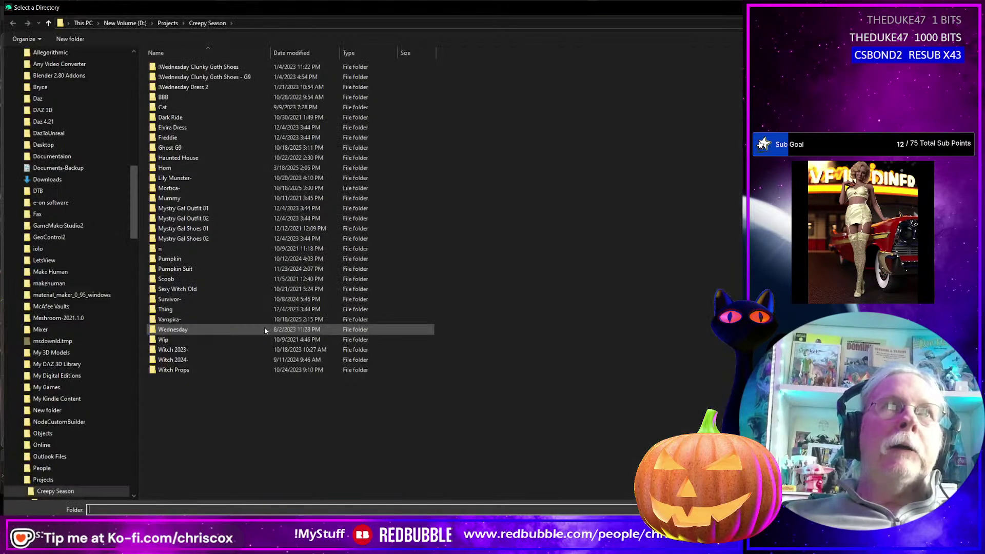
left_click(168, 23)
type("50s-")
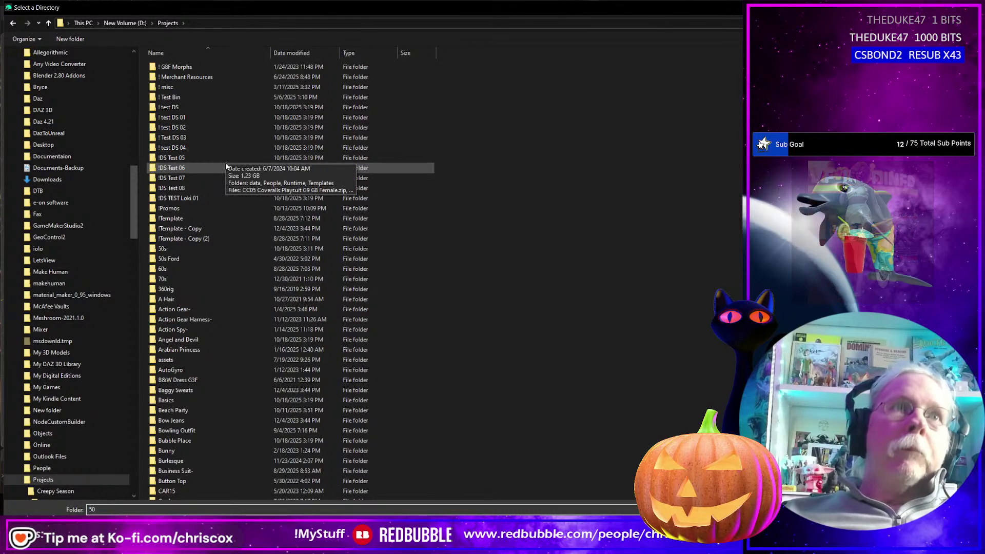
double_click(204, 250)
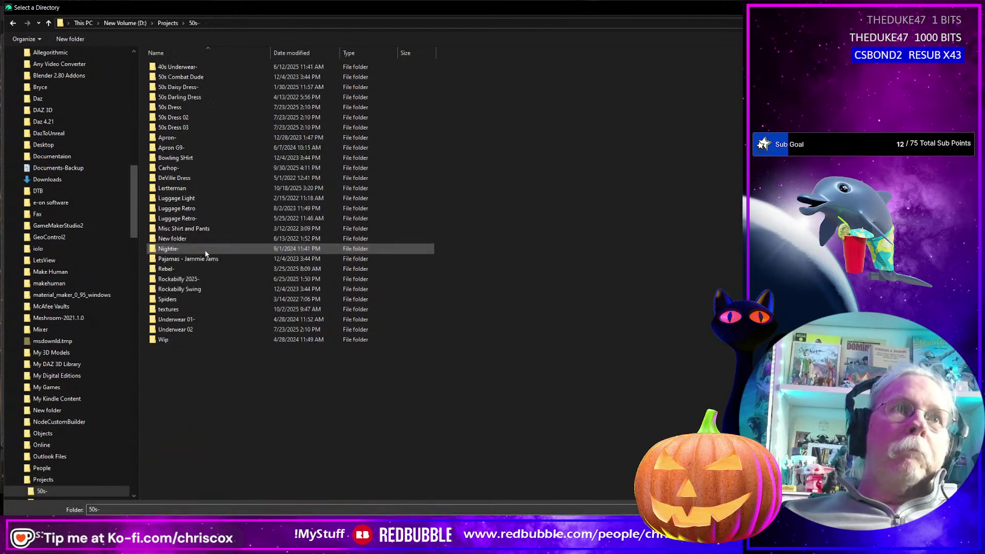
left_click(181, 190)
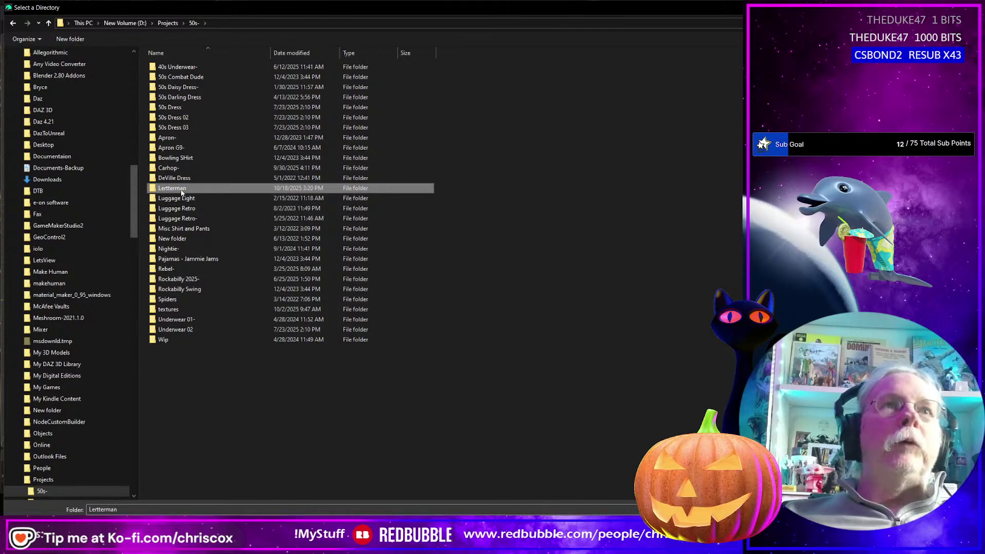
double_click(181, 190)
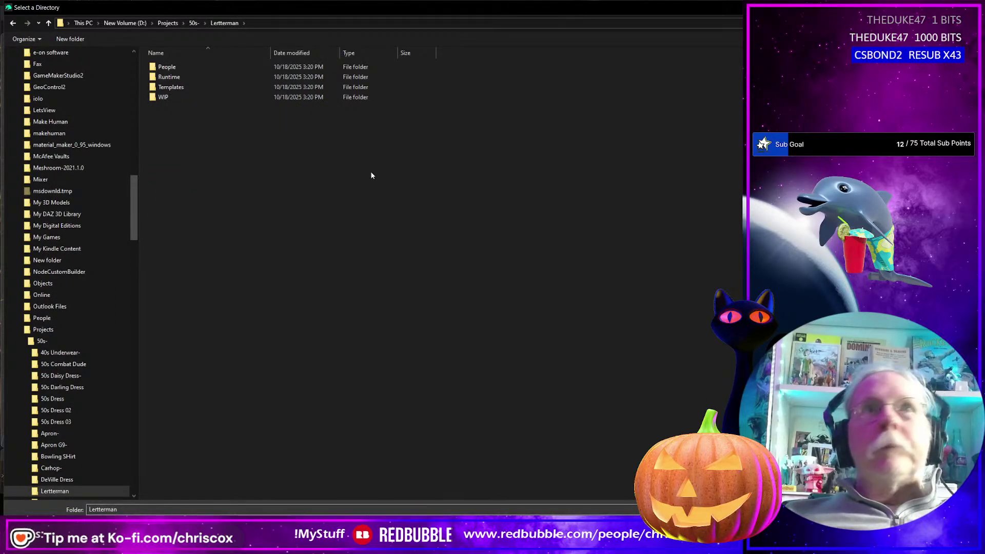
key("Return")
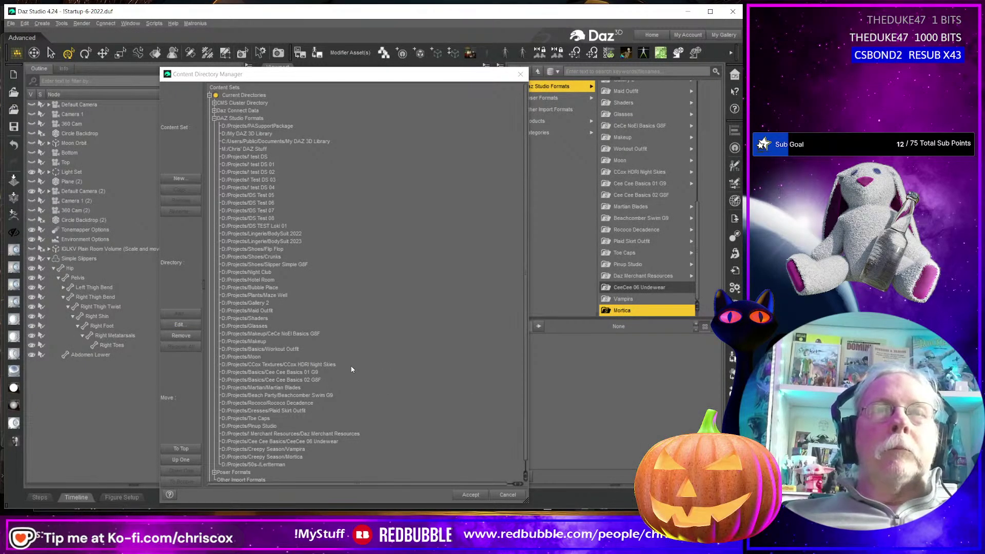
left_click(470, 494)
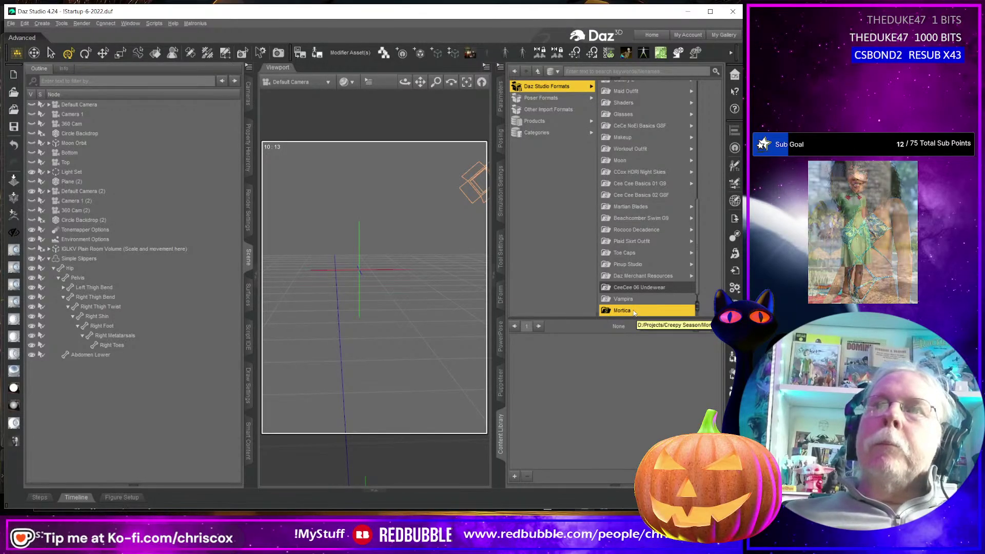
- Check the Lertterman directory in the Content Library, following People and Genesis 8 Female to the 50s Letterman G8 Female folder
scroll(644, 305, "down", 1)
scroll(645, 305, "down", 1)
mouse_move(644, 306)
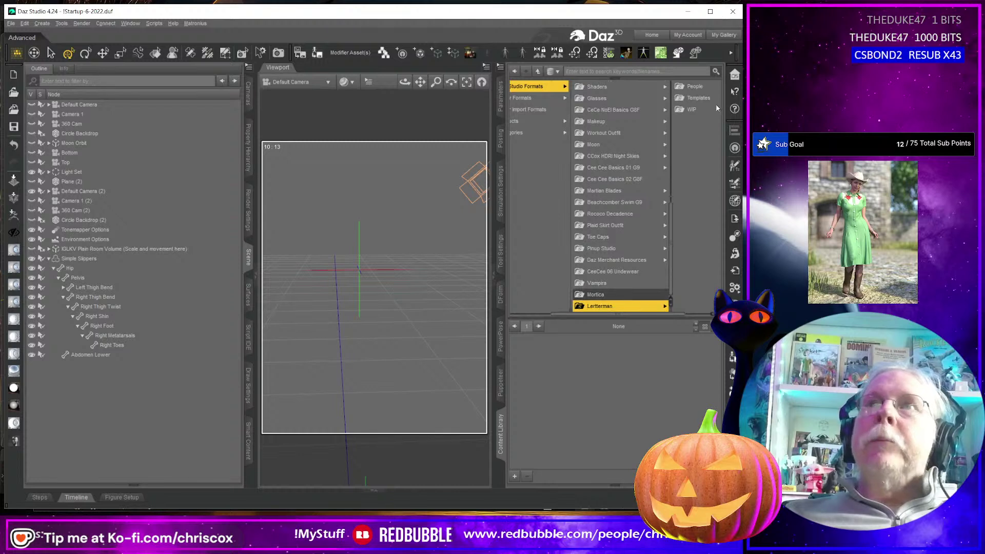
mouse_move(694, 88)
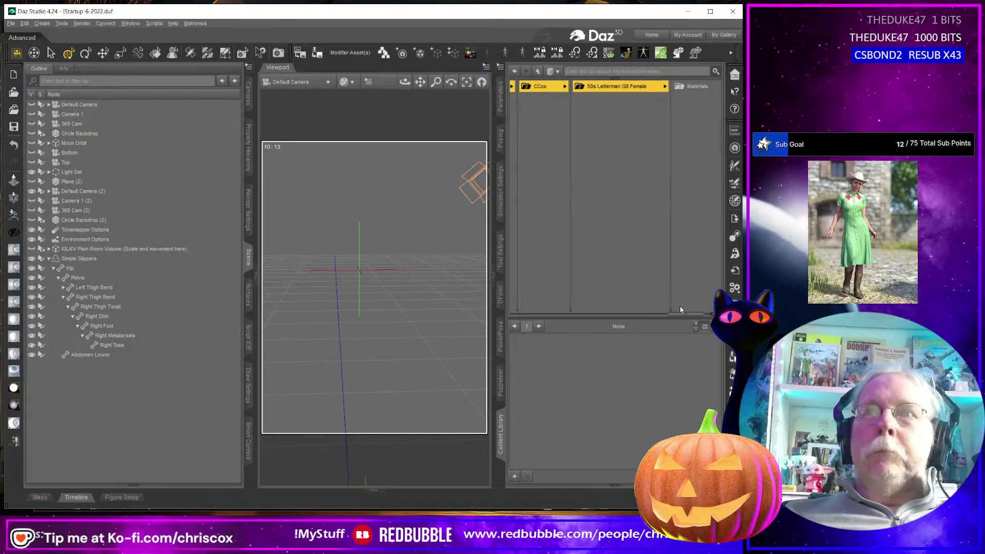
left_click_drag(682, 314, 570, 315)
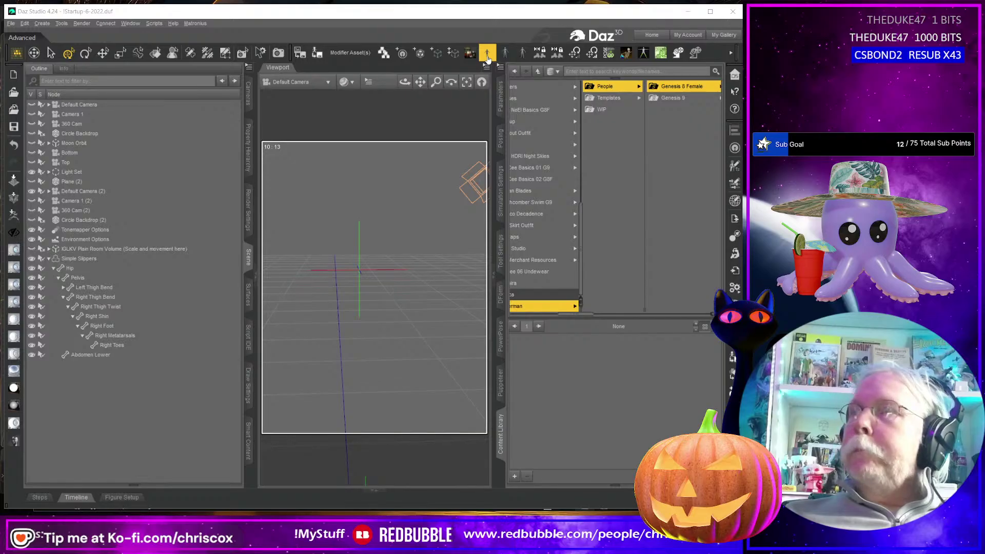
- View the vintage slip-on loafers advertisement in the browser and load the Genesis 9 Favorites figure into the Daz Studio scene
left_click_drag(984, 37, 505, 38)
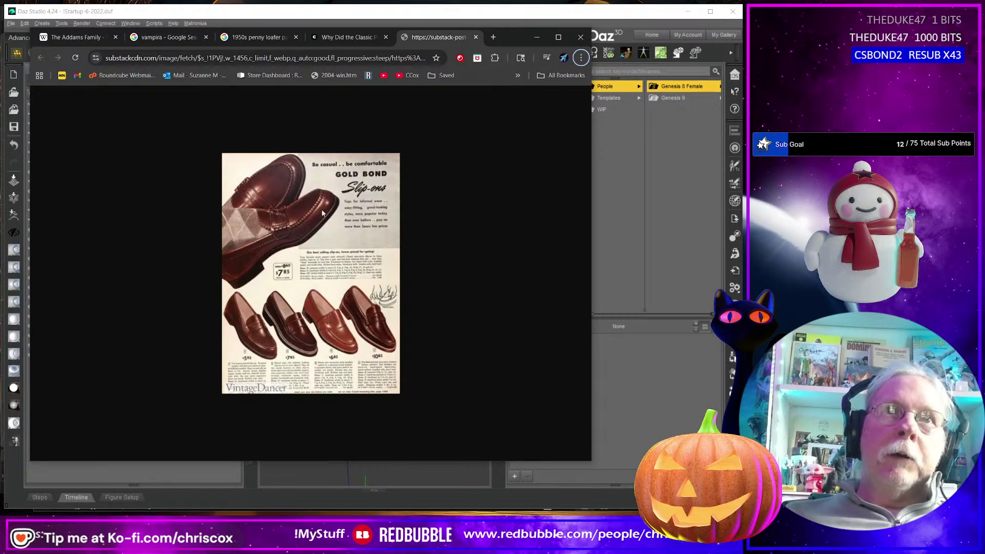
left_click(621, 294)
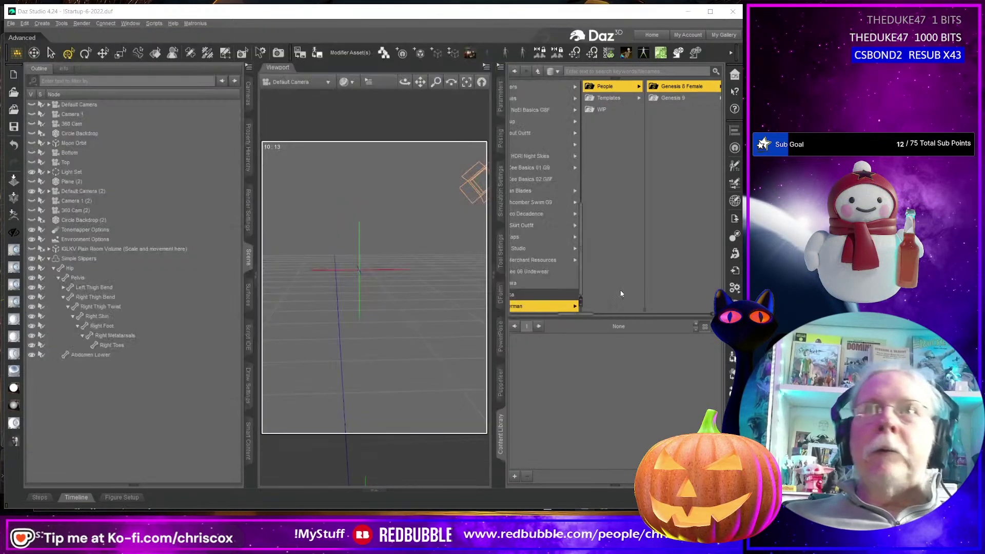
left_click(487, 55)
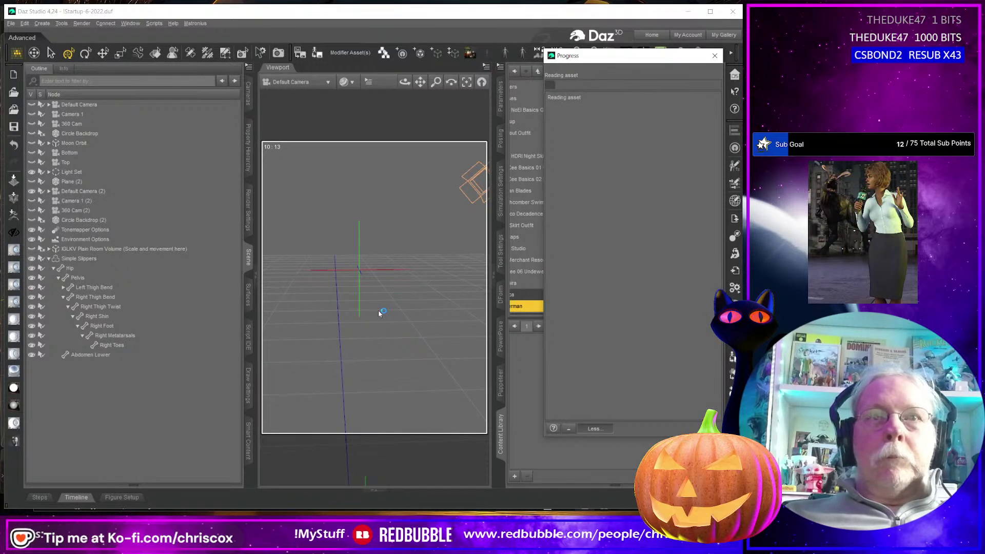
- Delete the Simple Slippers from beside the figure's feet
right_click_drag(389, 360, 386, 205)
middle_click_drag(380, 354, 358, 293)
middle_click_drag(432, 369, 418, 368)
left_click(469, 336)
right_click_drag(468, 352, 463, 357)
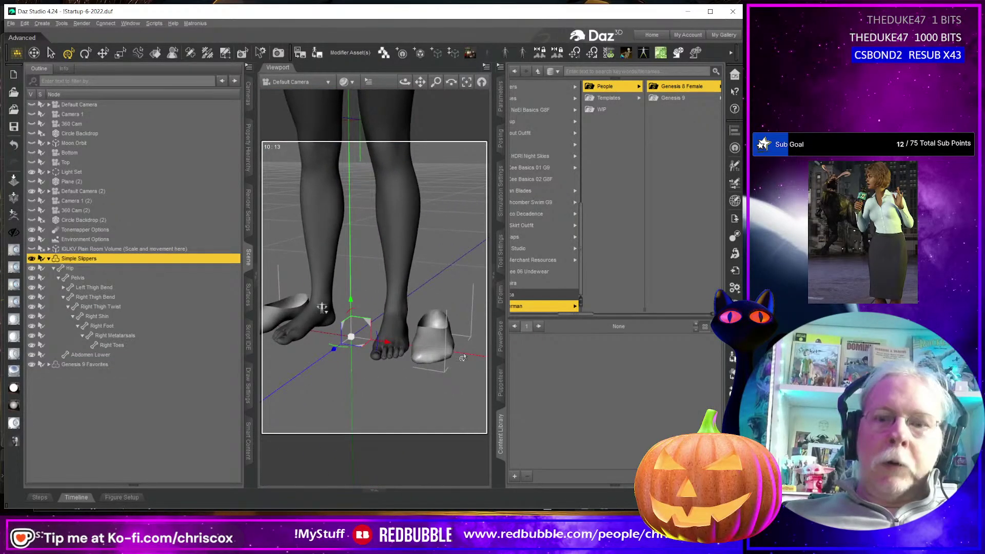
key("Delete")
- Set the Bend of the Genesis 9 figure's left foot to 5
left_click(395, 341)
mouse_move(455, 391)
middle_mouse_down()
mouse_move(418, 367)
mouse_move(454, 377)
middle_mouse_up()
scroll(426, 364, "up", 4)
right_click_drag(426, 364, 395, 313)
middle_click_drag(395, 313, 425, 292)
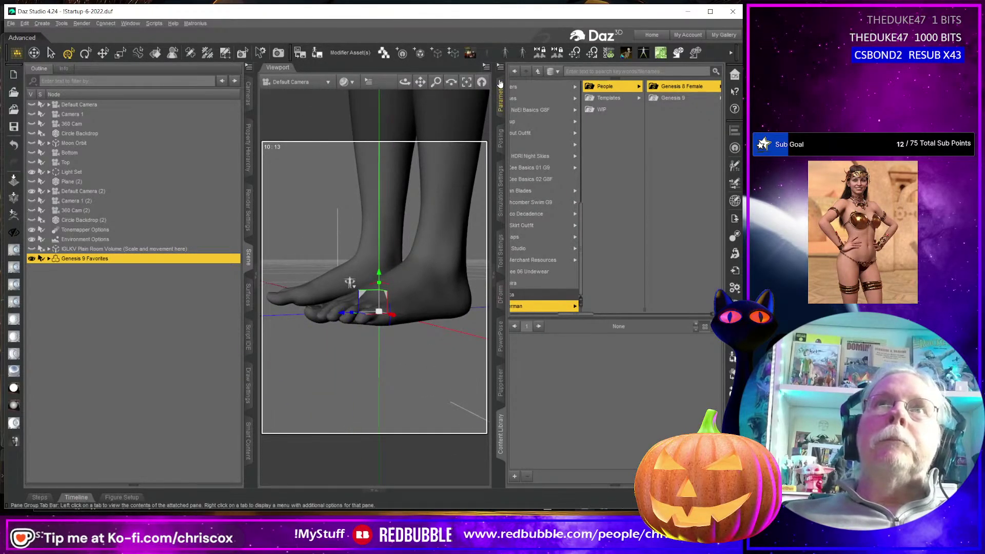
left_click(500, 95)
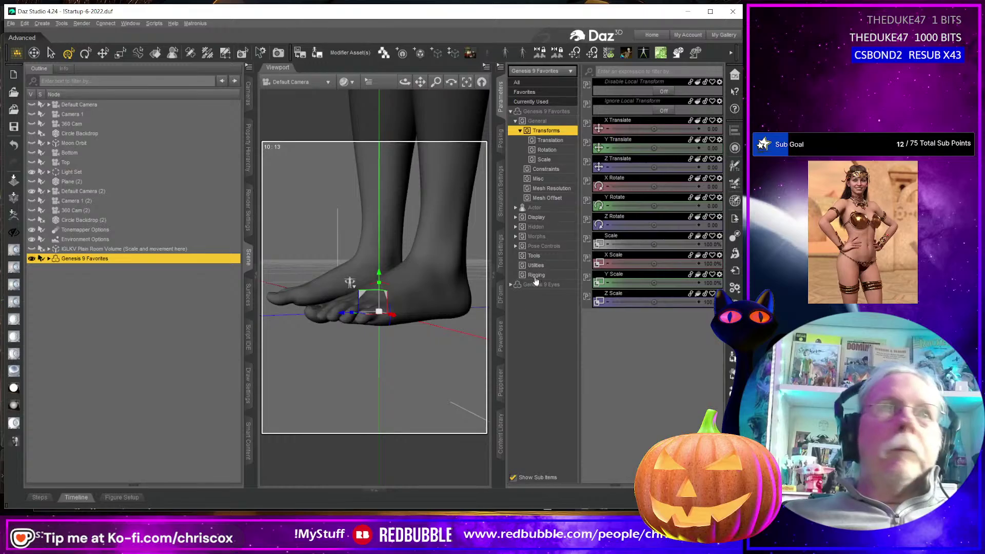
left_click(428, 306)
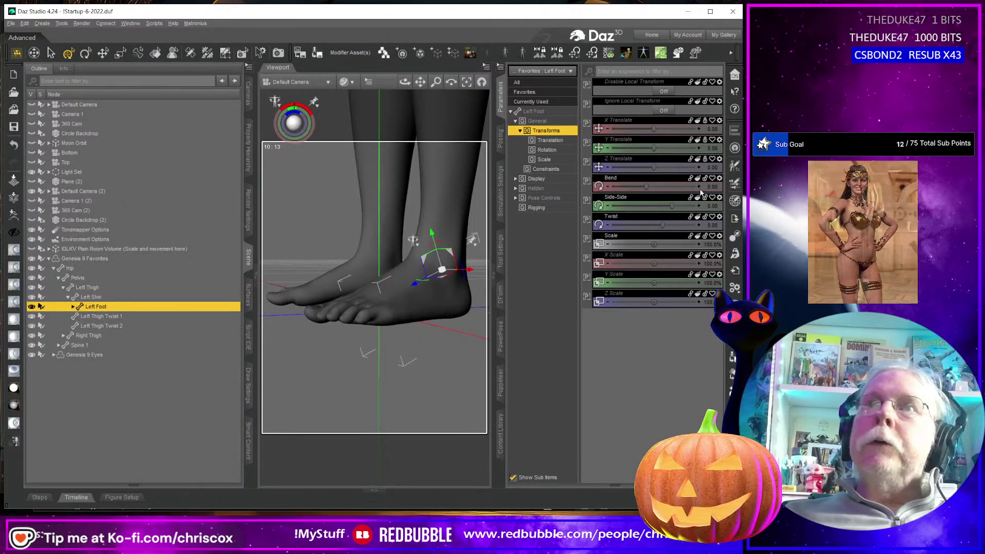
left_click(717, 186)
type("5")
key("Return")
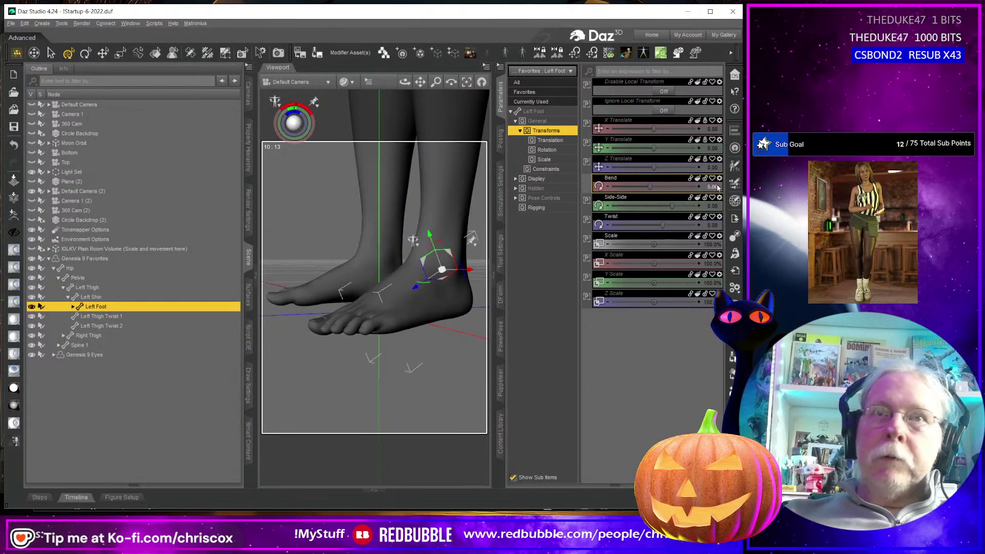
- Set the Bend of the Genesis 9 figure's left toes to -5
middle_click_drag(400, 295, 361, 297)
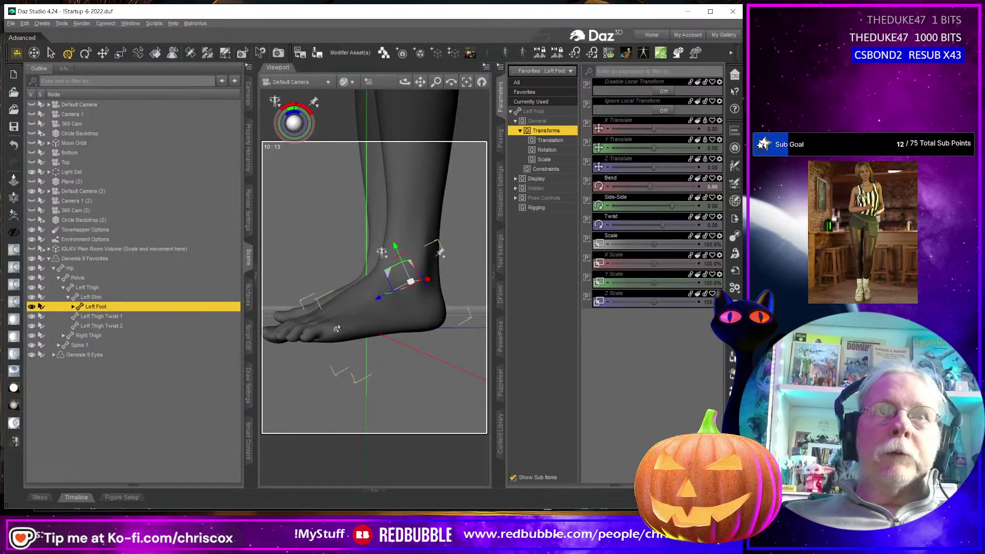
left_click(314, 321)
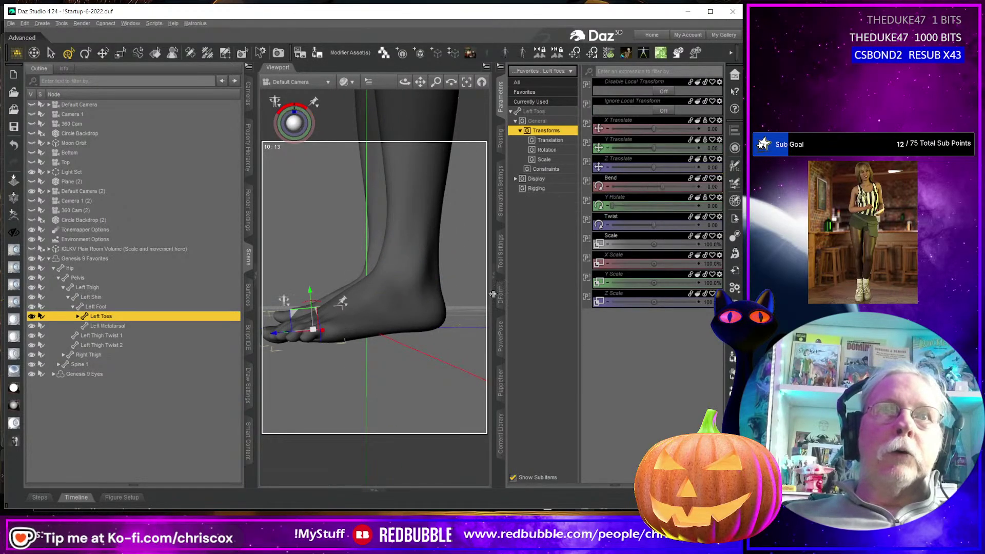
left_click(716, 187)
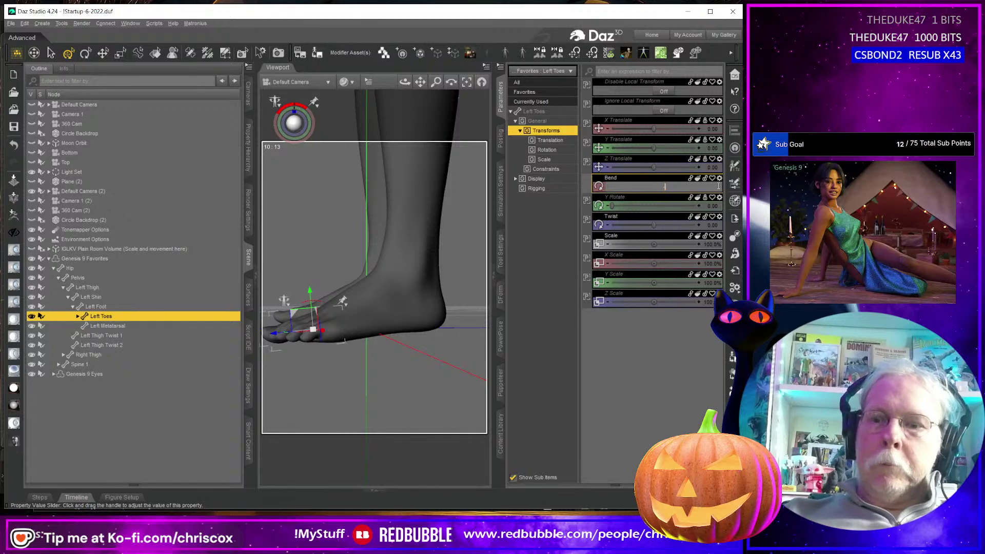
type("-5")
key("Return")
- Mirror the selected left toes' pose onto the right side with recursive left-to-right Symmetry
middle_click_drag(340, 325, 347, 364)
scroll(336, 337, "down", 3)
key("ctrl+shift+y")
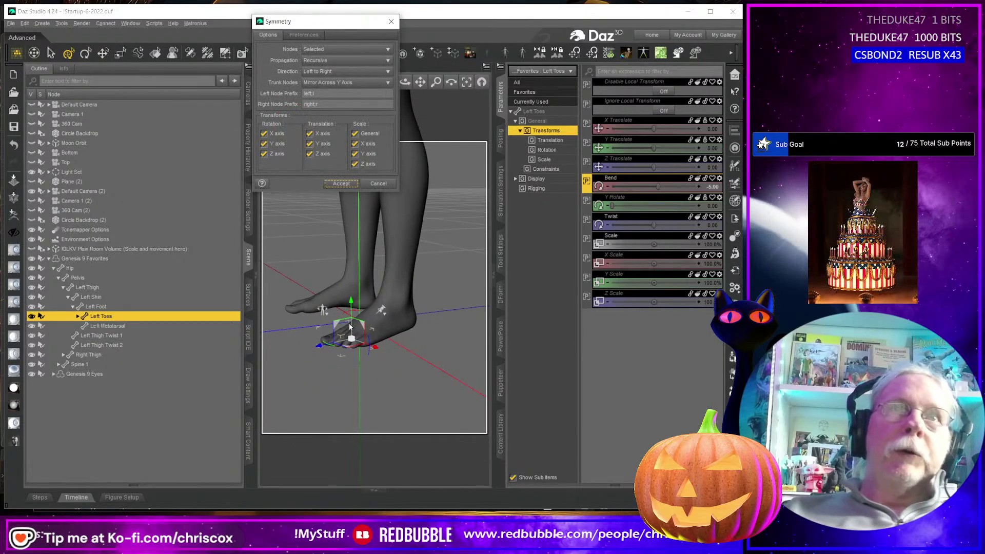
left_click(341, 183)
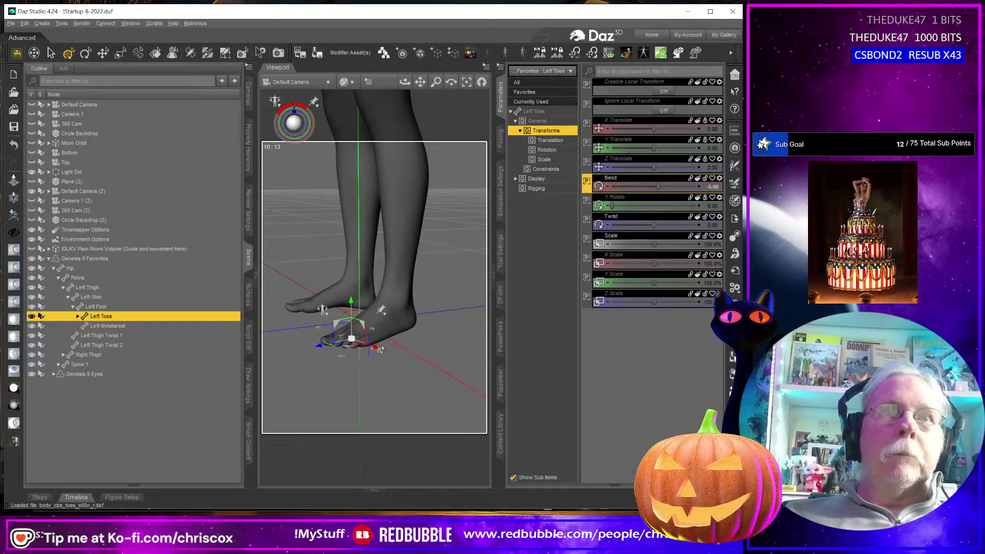
mouse_move(373, 349)
middle_mouse_down()
mouse_move(397, 338)
mouse_move(373, 353)
middle_mouse_up()
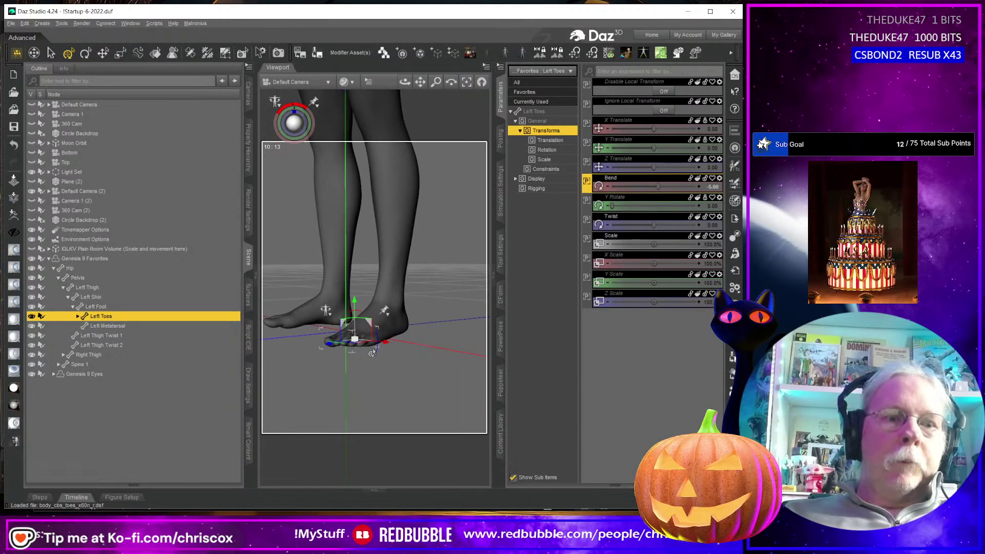
- Mirror the whole Genesis 9 figure's pose from left to right using Symmetry with Nodes set to Root
left_click(83, 259)
key("ctrl+shift+m")
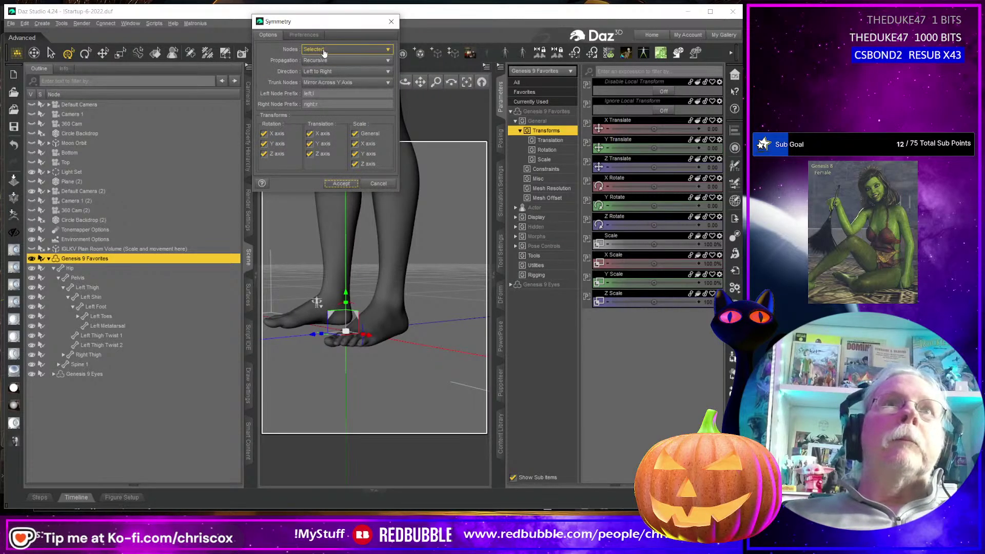
left_click(324, 49)
left_click(323, 40)
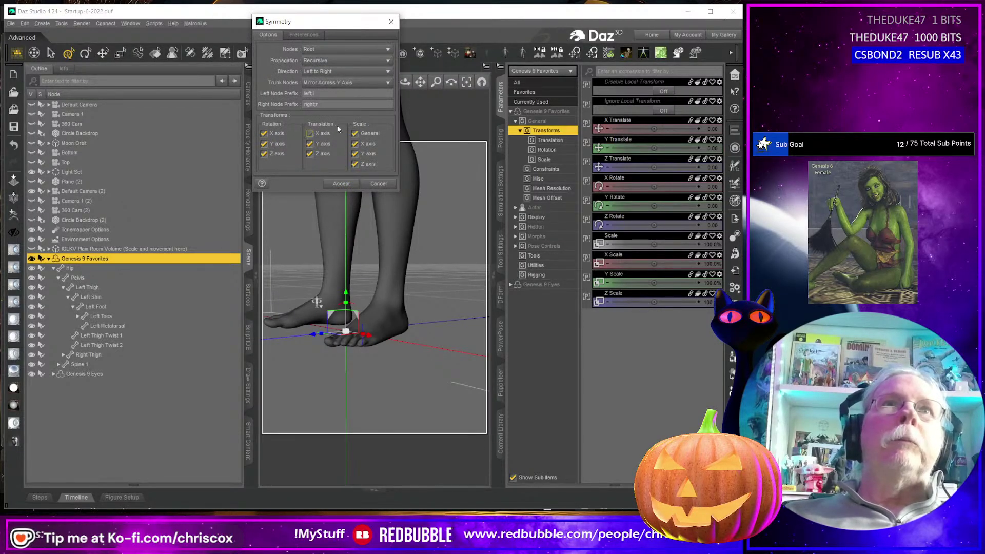
left_click(340, 184)
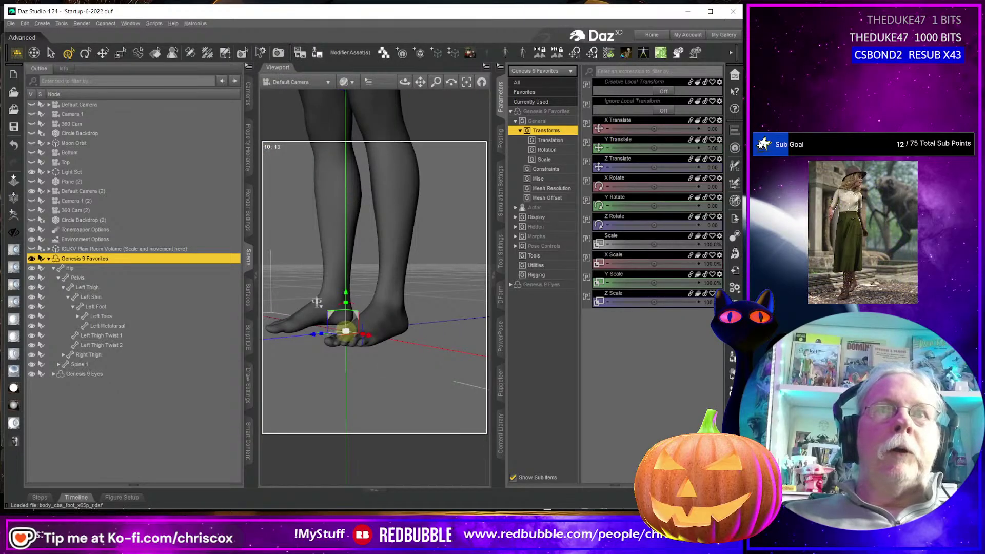
left_click_drag(348, 324, 358, 323, "ctrl+alt")
right_click_drag(358, 324, 373, 329, "ctrl+alt")
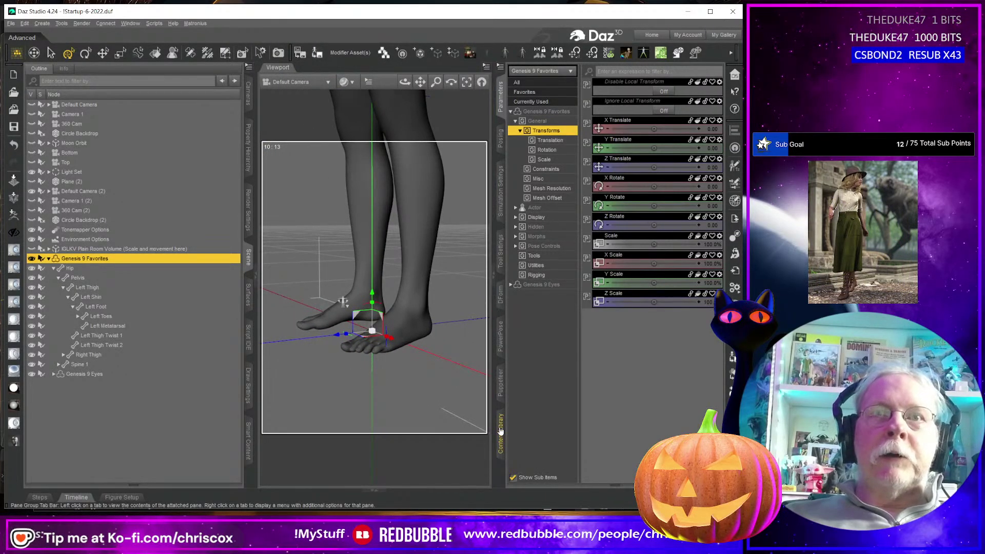
- Go to the 50s Letterman G9 folder under Genesis 9, Clothing and CCox in the Content Library
left_click(500, 434)
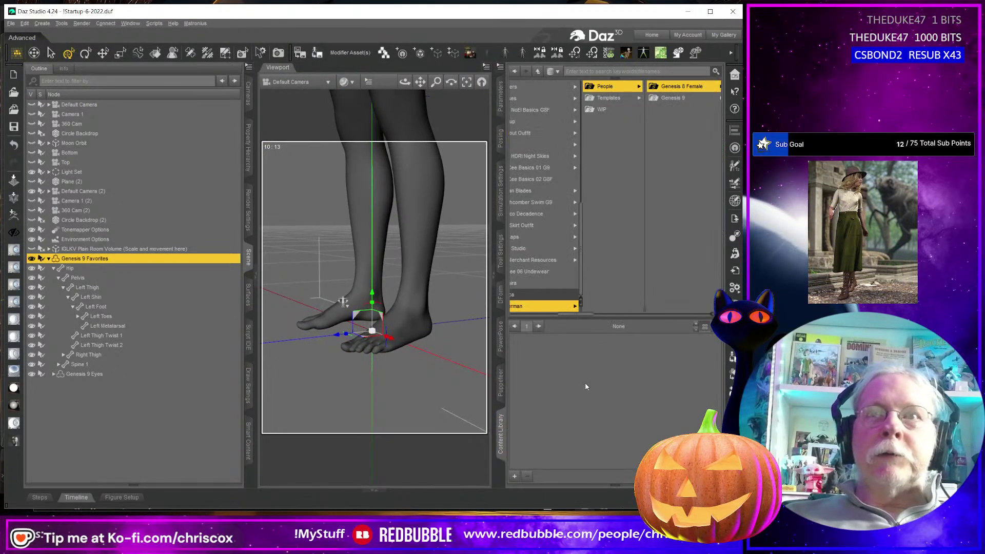
left_click(674, 98)
left_click(681, 88)
left_click(683, 89)
left_click(684, 87)
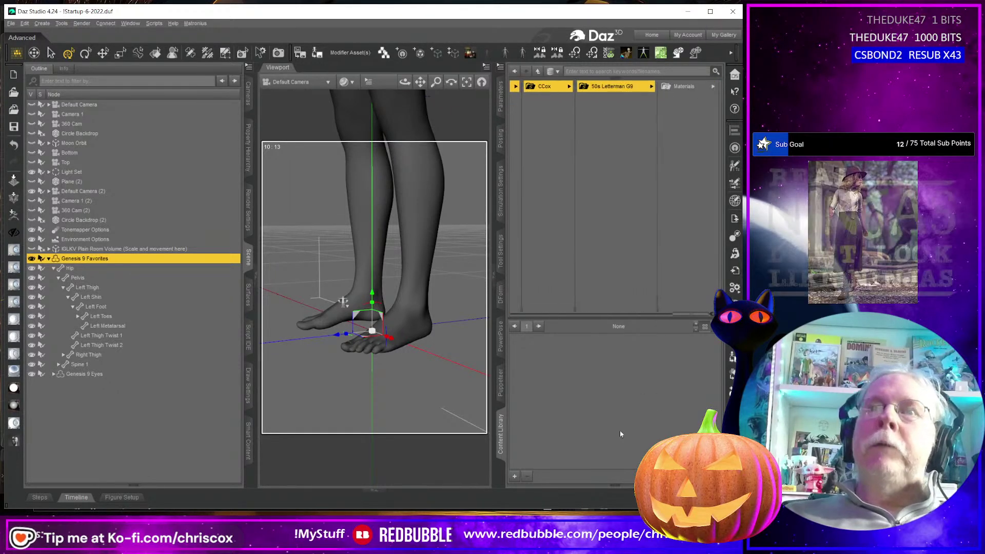
- Start saving a Pose Preset named 50L Penny Loafers Pose G9 in the 50s Letterman G9 folder
left_click(515, 477)
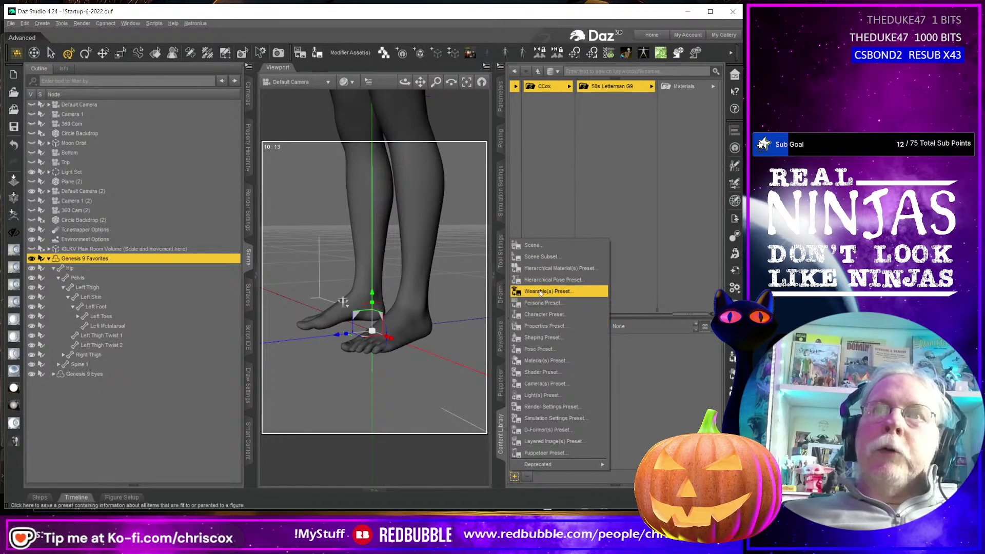
left_click(544, 348)
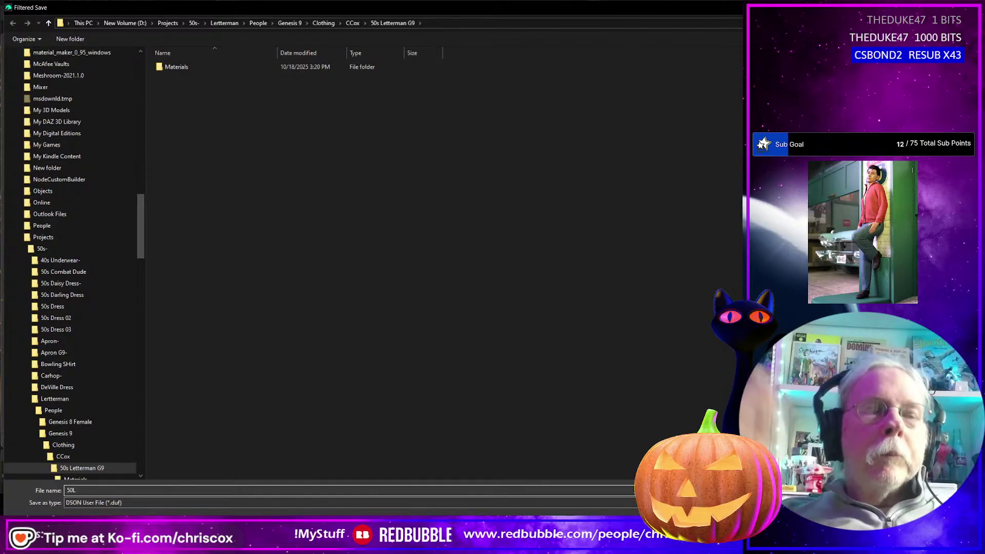
type("Letterm")
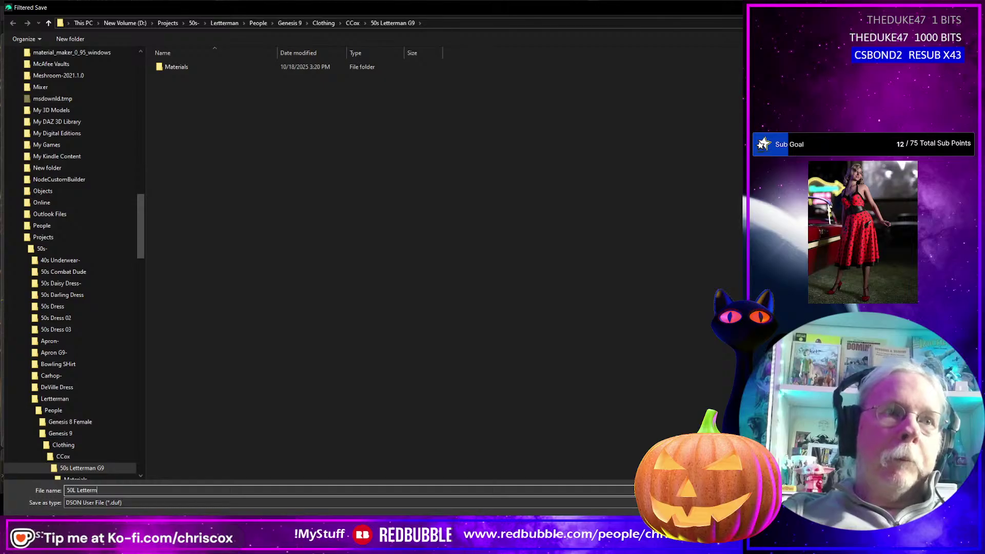
key("BackSpace")
key("BackSpace")
key("BackSpace")
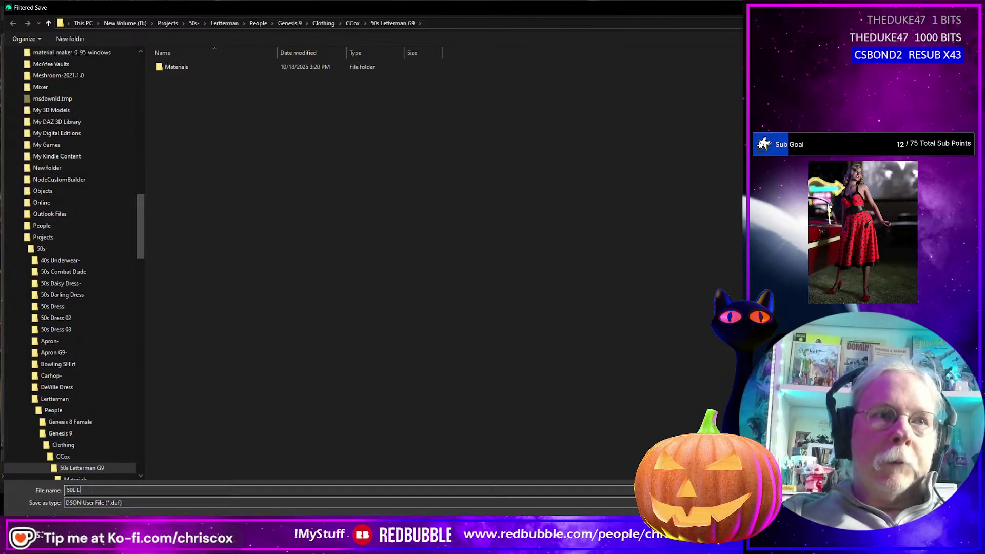
type("Penn")
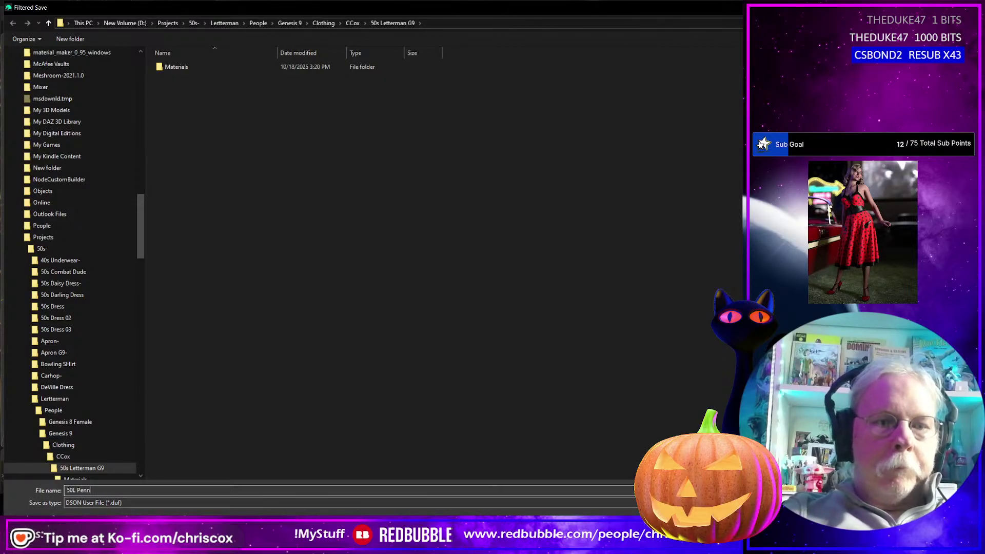
type("y Loafer")
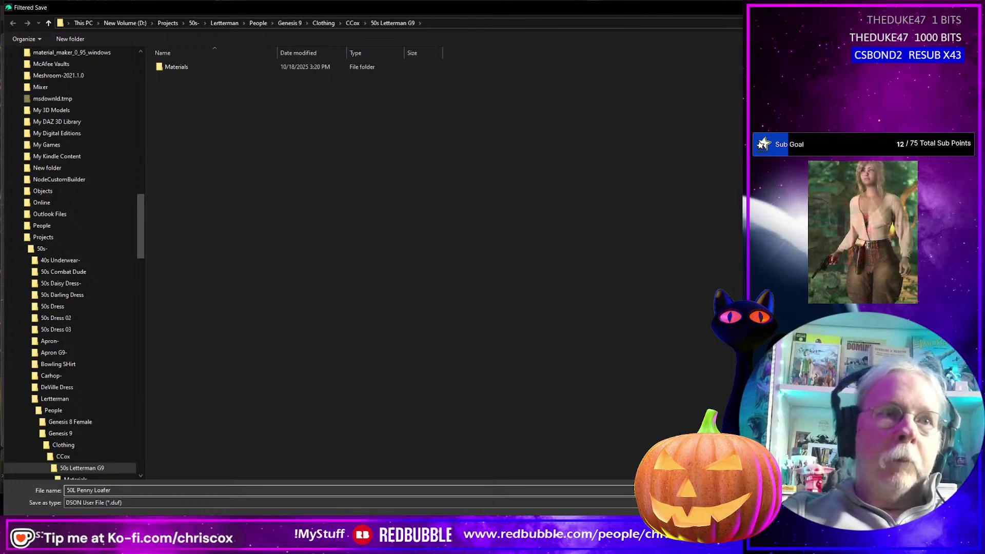
type("s Pose G9")
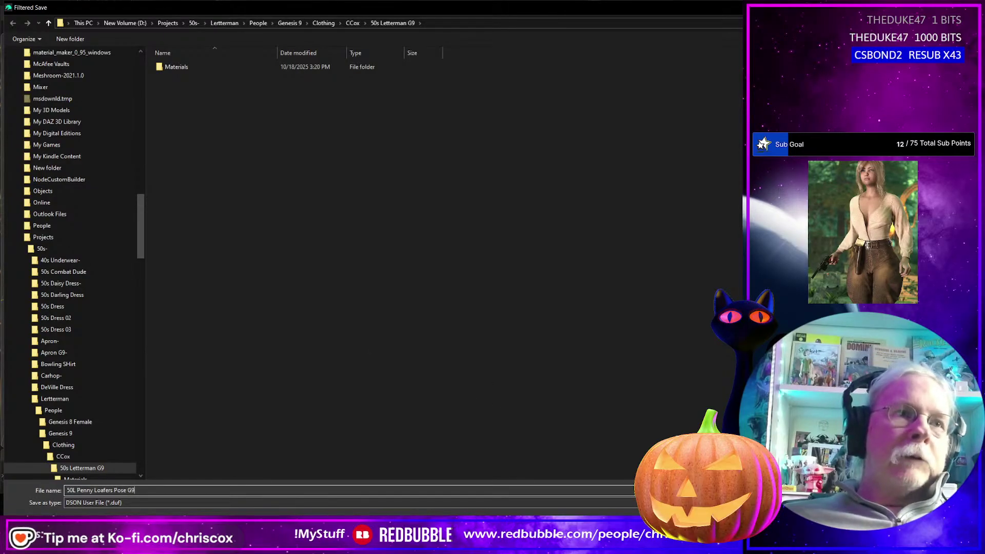
key("Return")
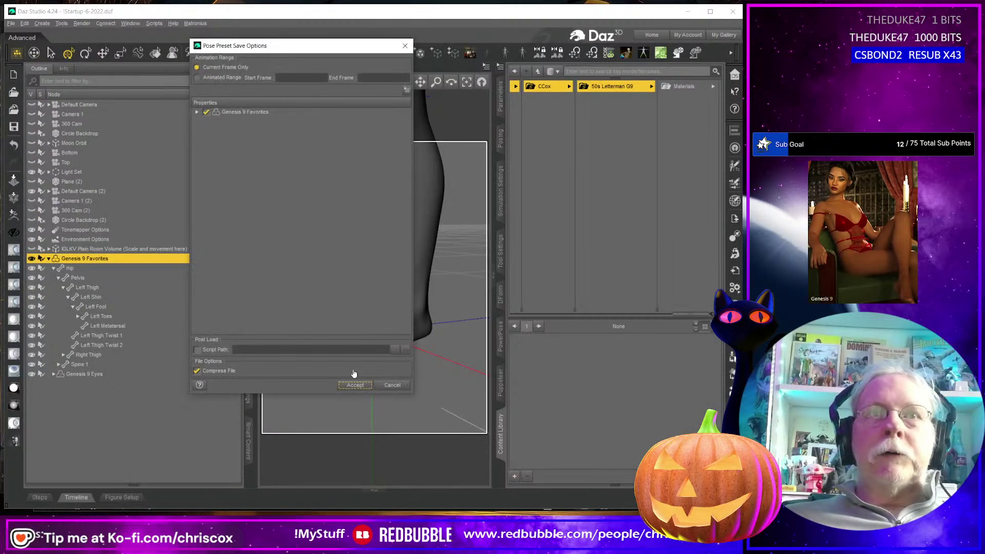
- Limit the pose preset's properties to the left and right foot bones and save it as a compressed file
left_click(208, 112)
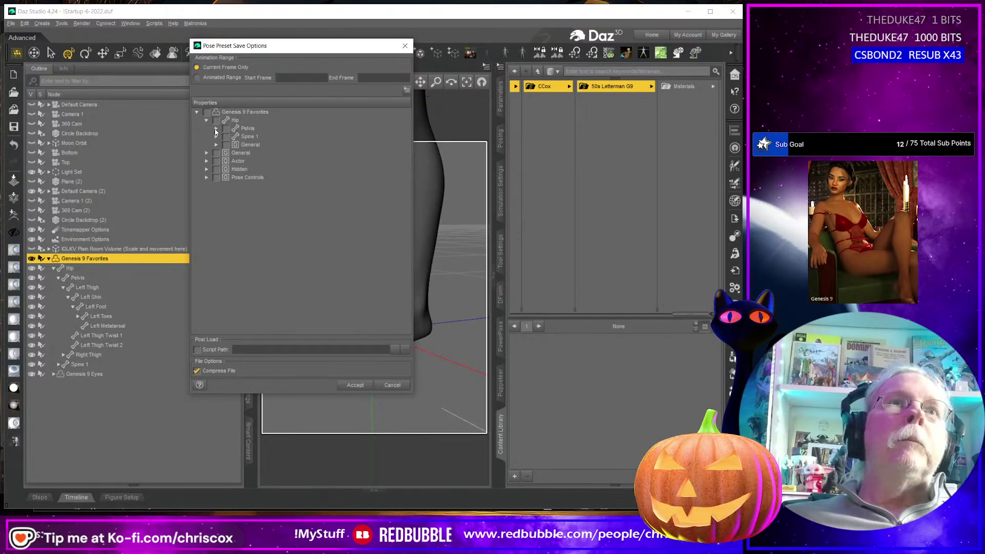
left_click(216, 129)
left_click(226, 136)
left_click(236, 144)
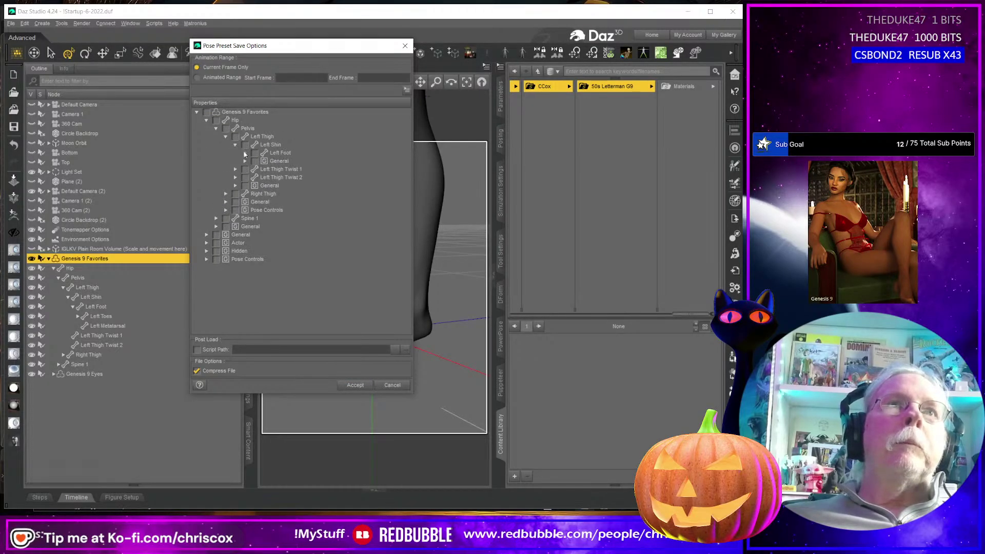
left_click(254, 154)
left_click(226, 194)
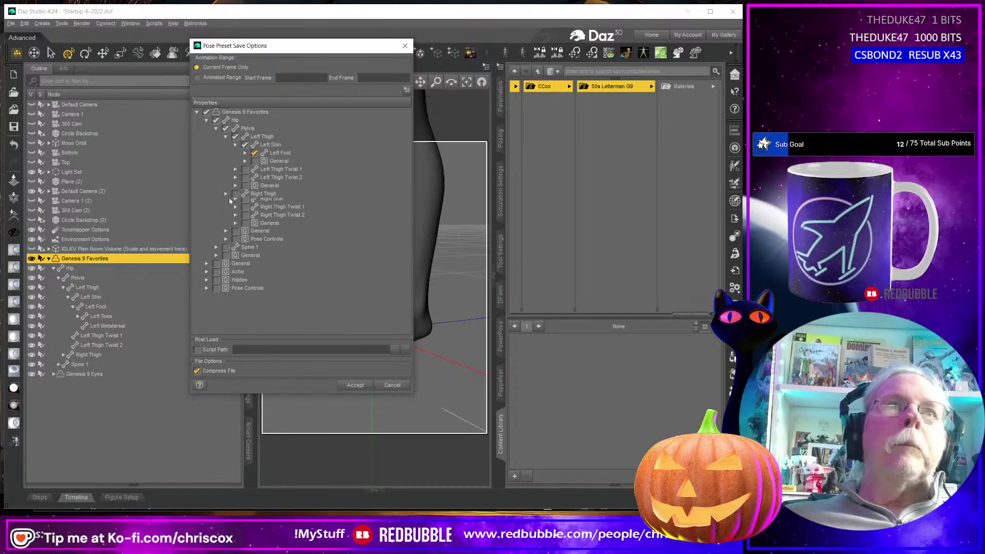
left_click(236, 202)
left_click(244, 211)
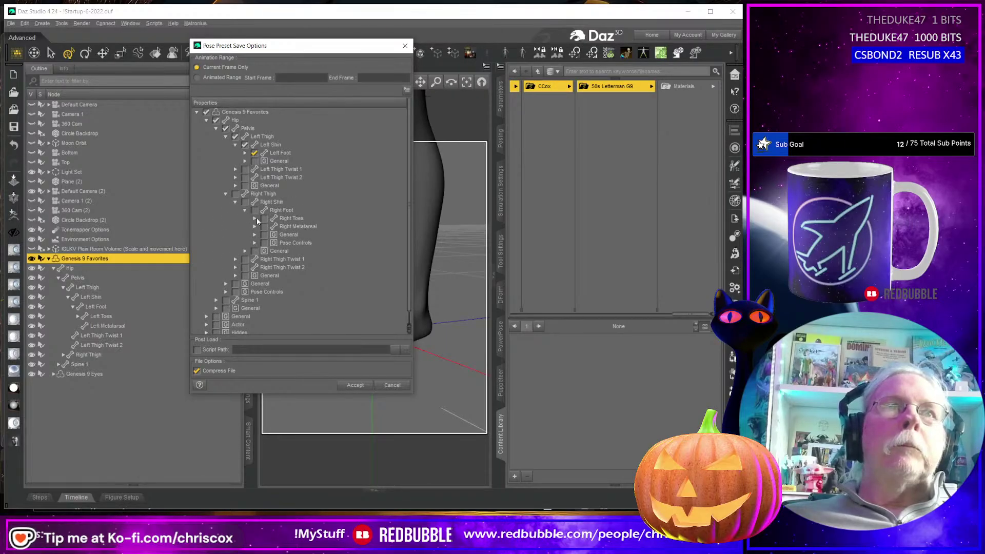
left_click(355, 385)
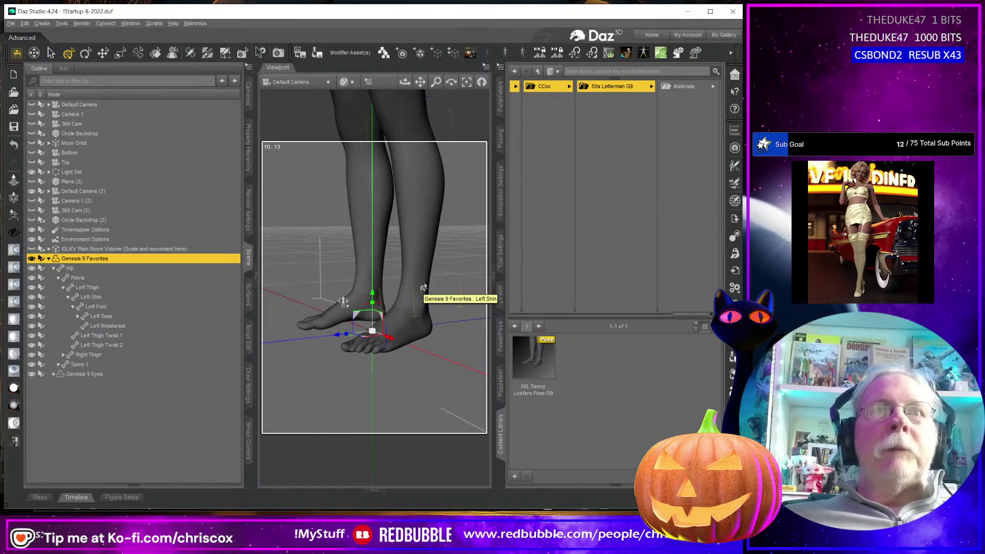
- Start an OBJ export of the whole Genesis 9 figure and go to the WIP folder in D:, Projects, 50s-, Lertterman
left_click(380, 279)
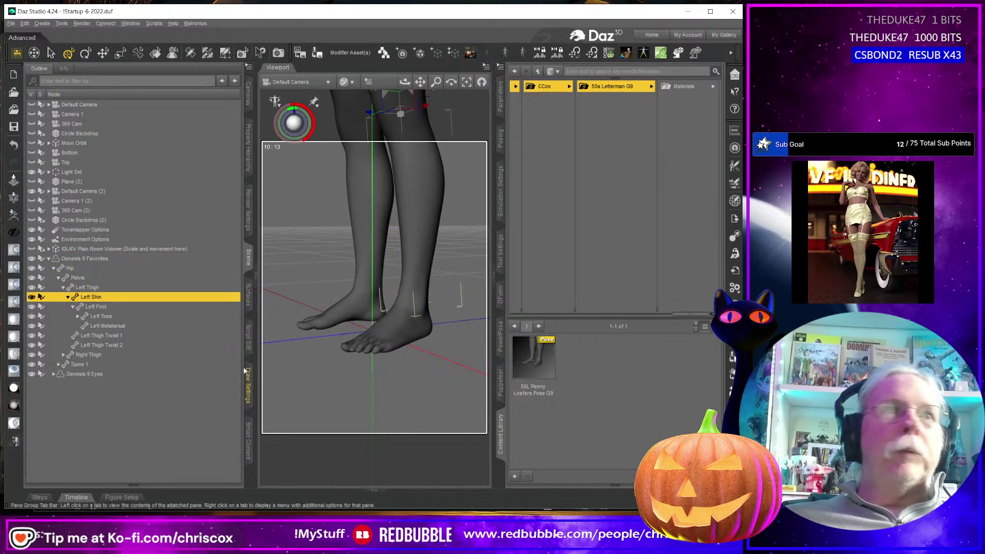
left_click(108, 260)
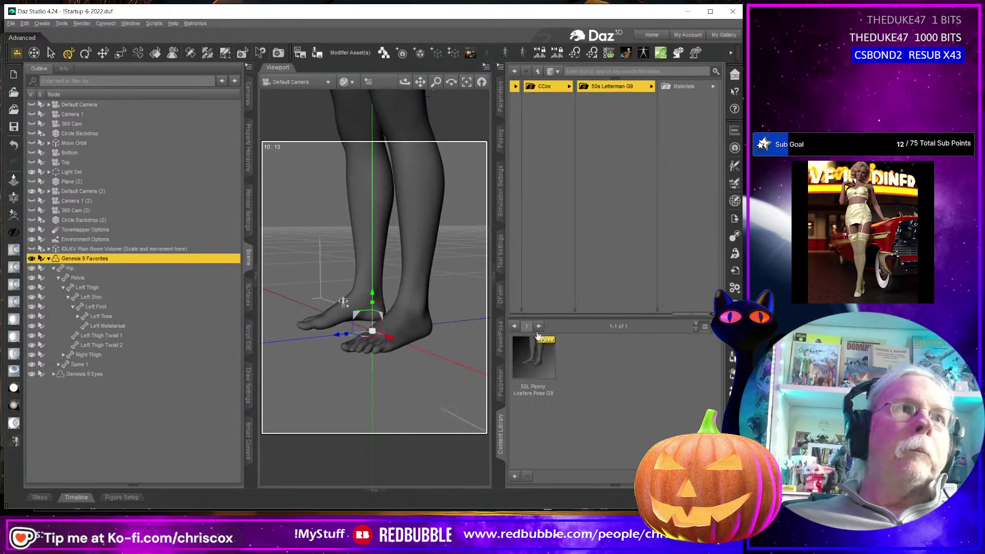
left_click(734, 220)
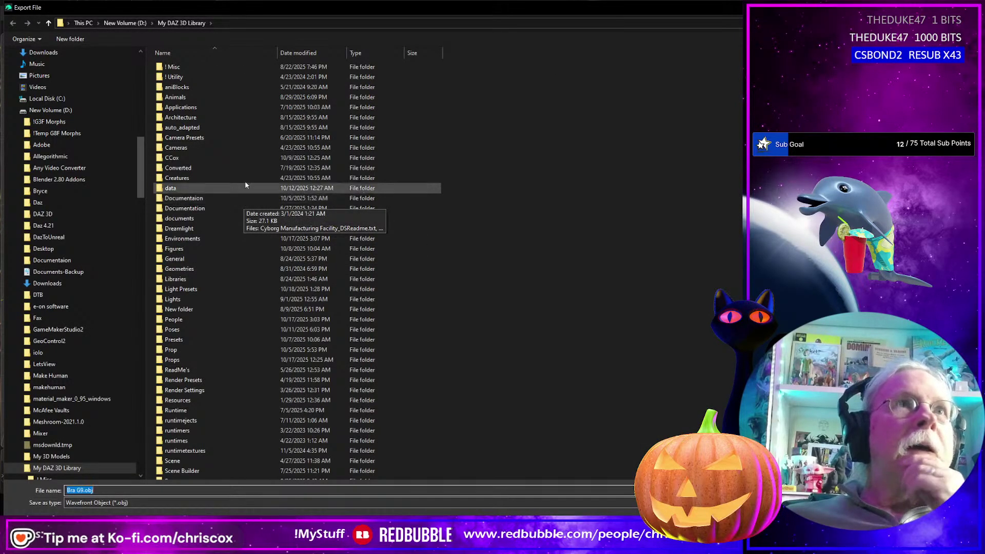
left_click(125, 23)
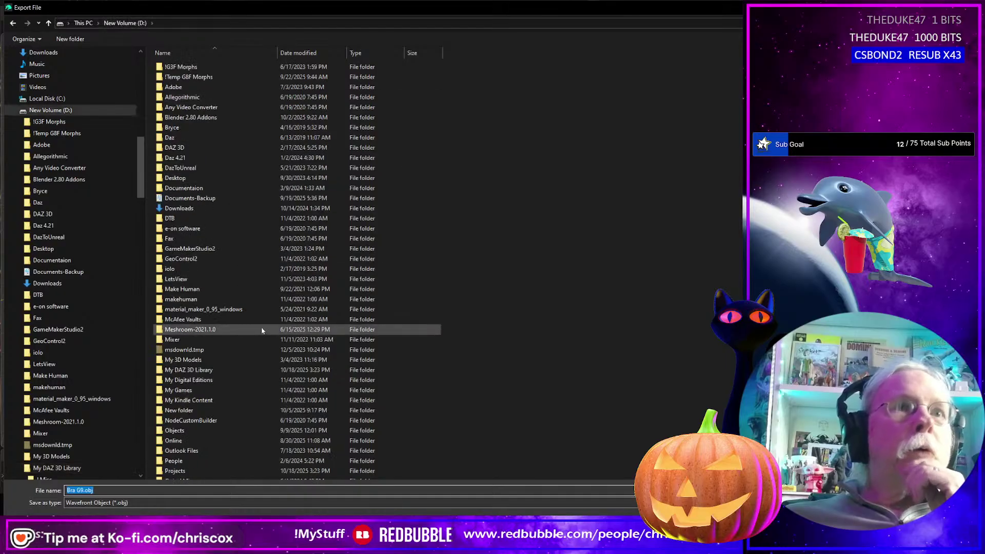
key("p")
key("p")
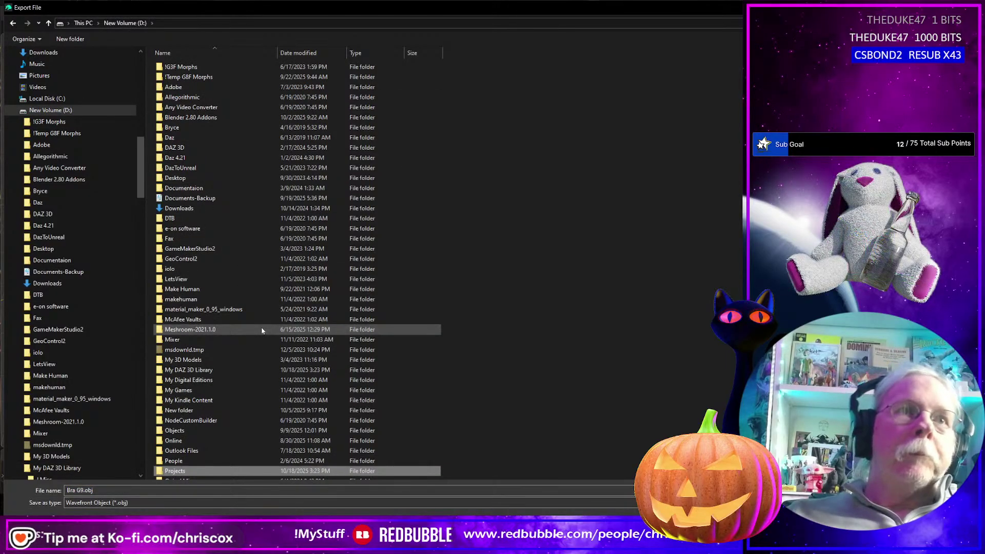
key("Return")
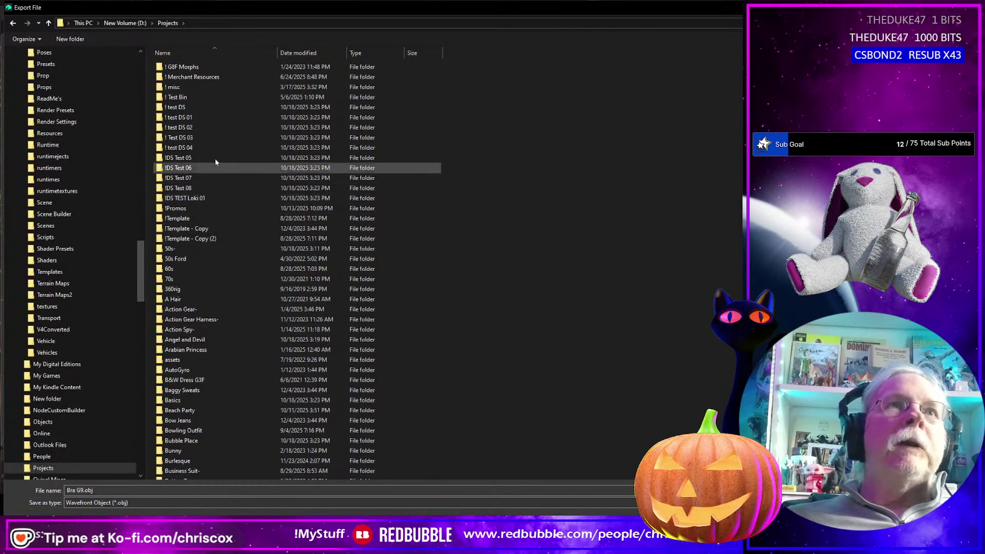
double_click(175, 249)
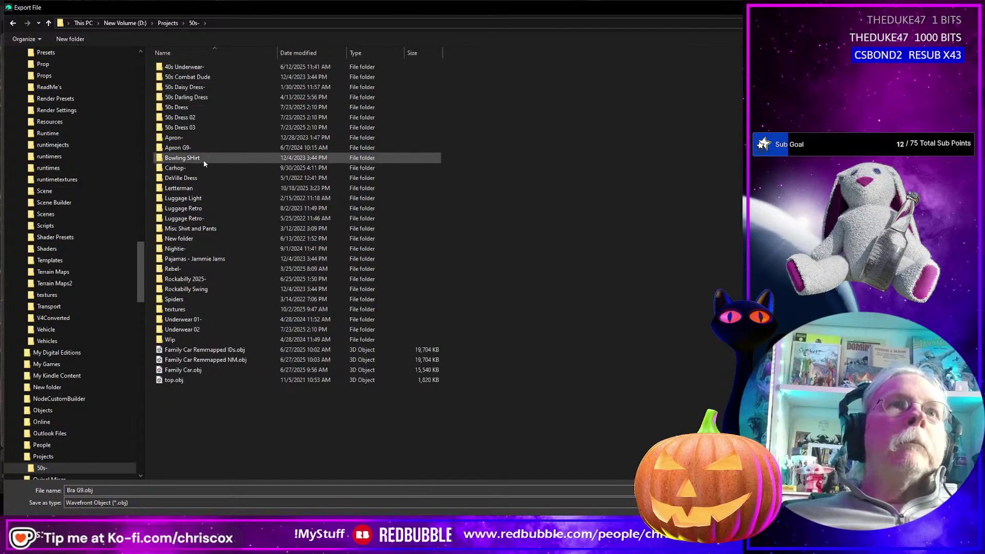
double_click(198, 189)
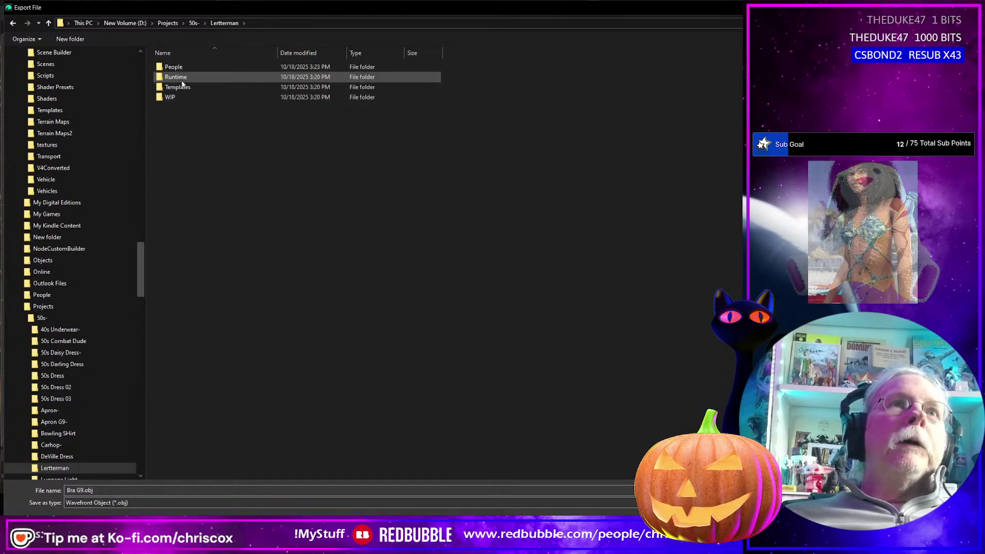
left_click(180, 99)
double_click(180, 99)
- Name the export G9 Feet Pose and export the figure as a Wavefront OBJ with the preset export options
left_click(186, 490)
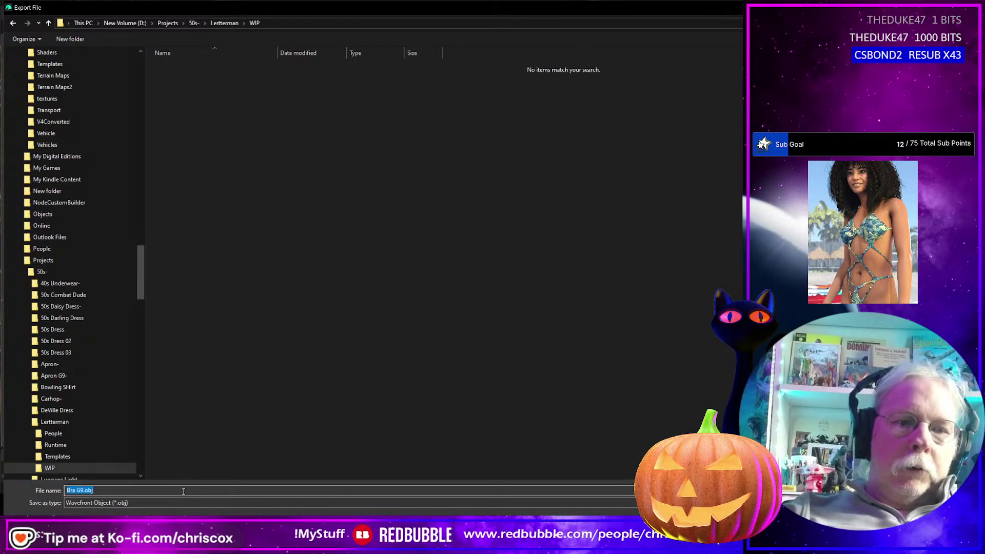
type("G")
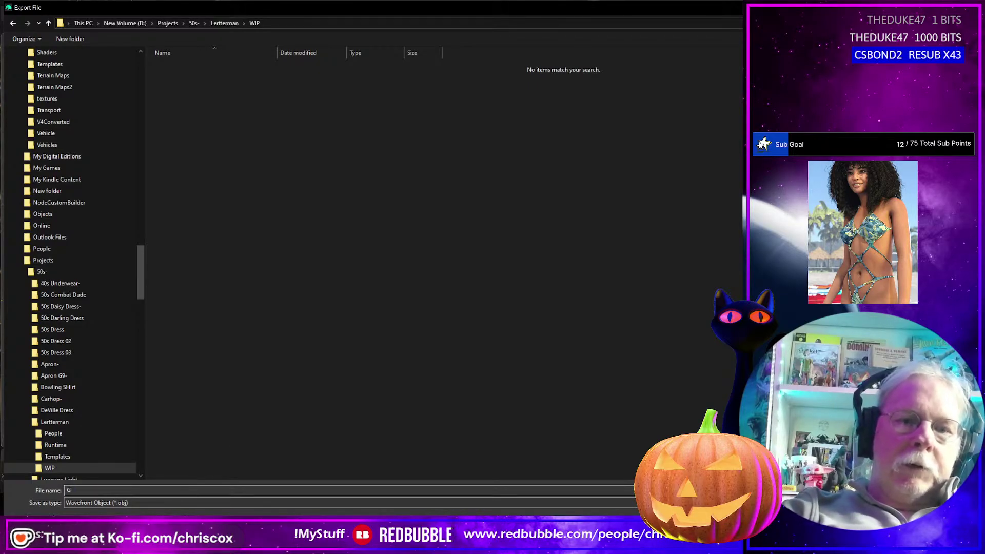
type("9 F")
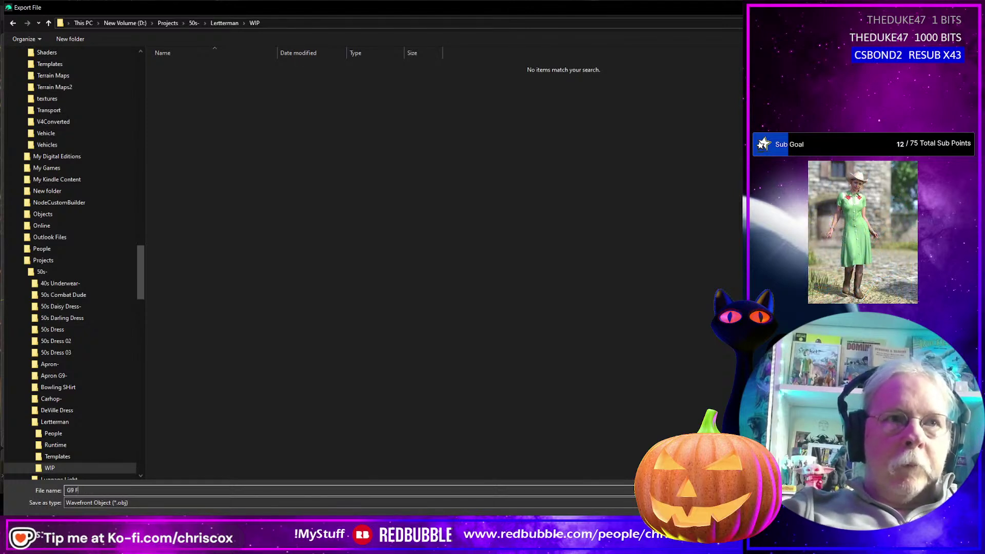
type("eet Pose")
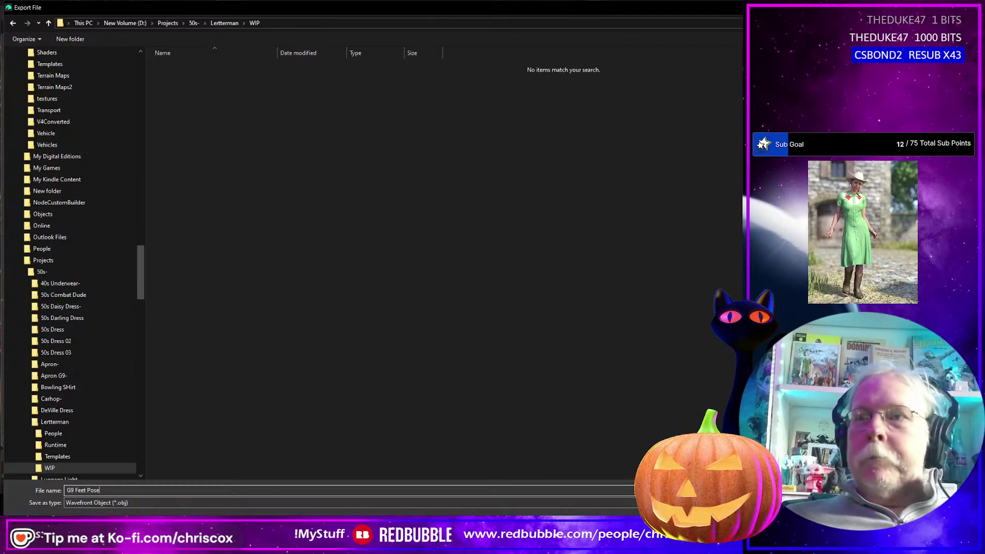
key("Return")
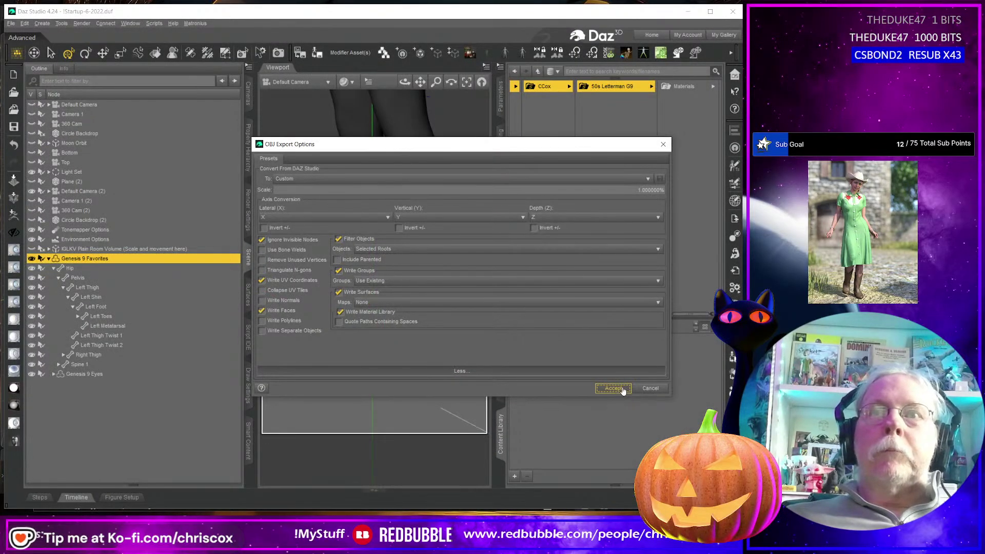
left_click(614, 388)
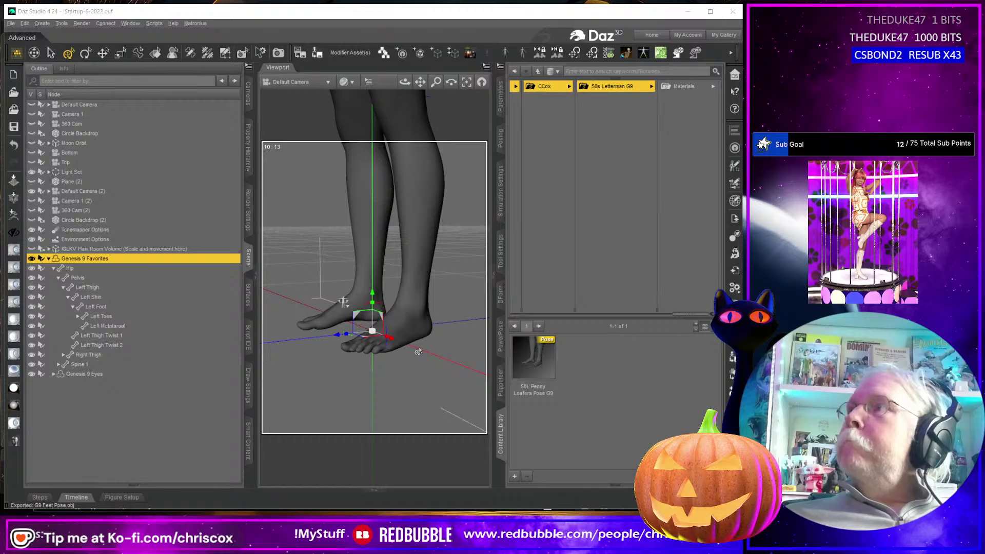
- Switch to Blender and import G9 Feet Pose.obj from the Lertterman WIP folder under Projects and 50s-
key("alt+Tab")
key("alt+Tab")
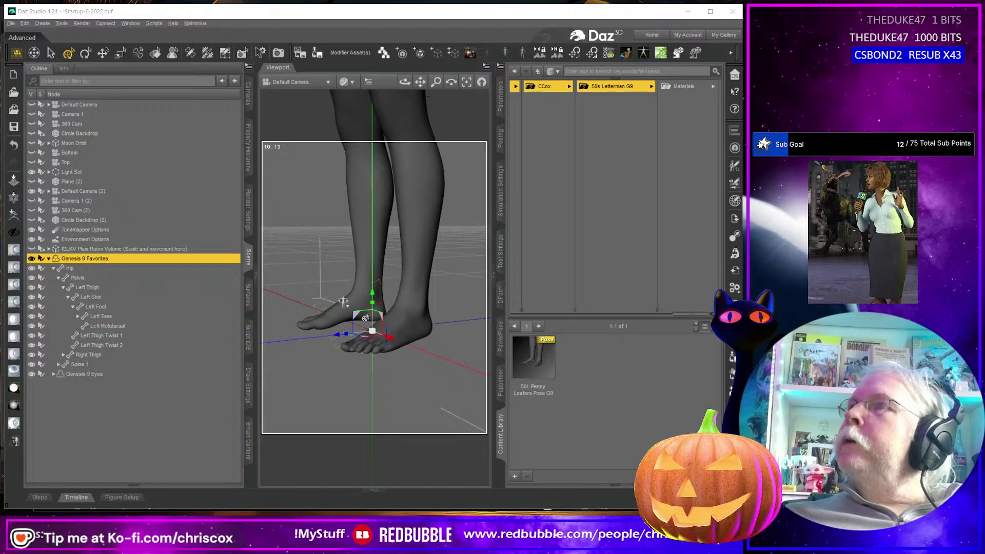
key("alt+Tab")
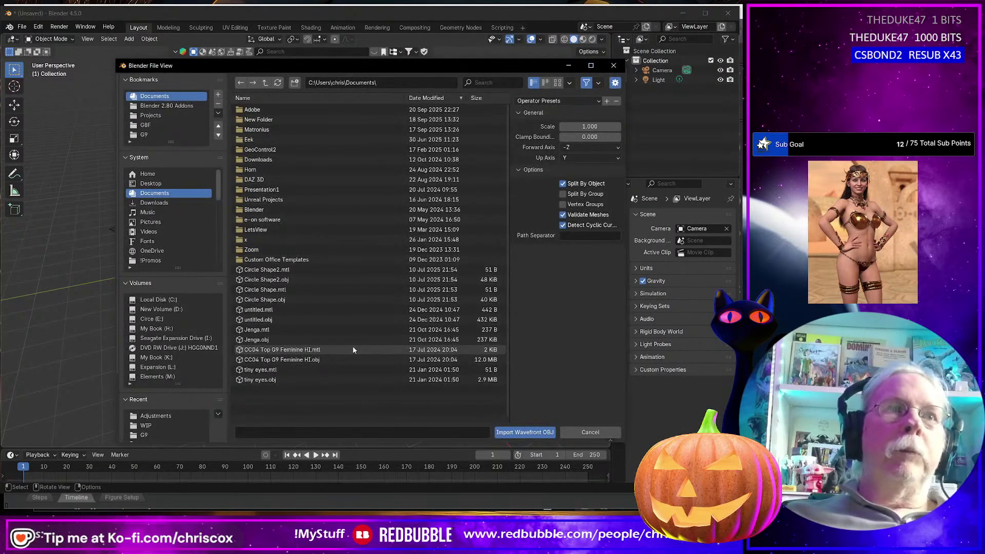
left_click(159, 116)
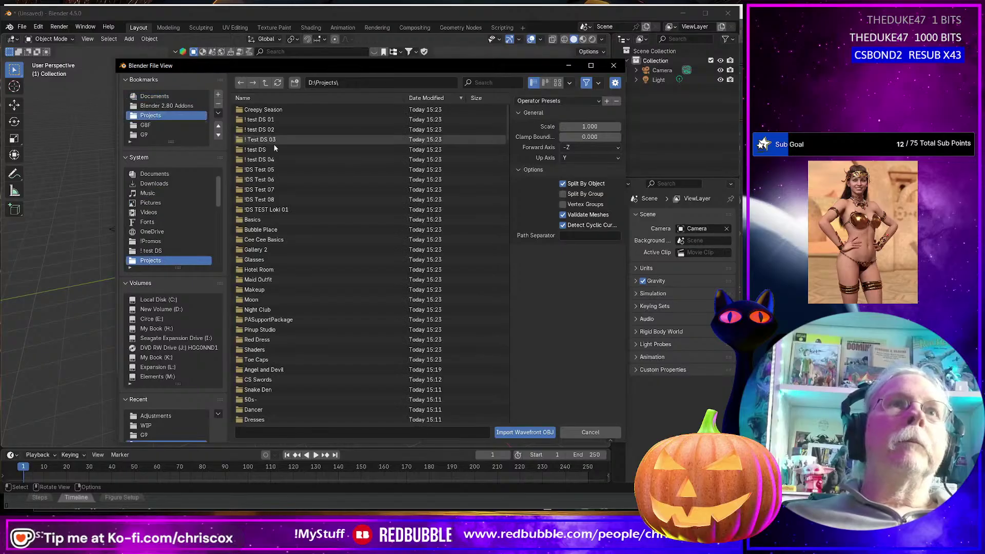
scroll(278, 276, "down", 5)
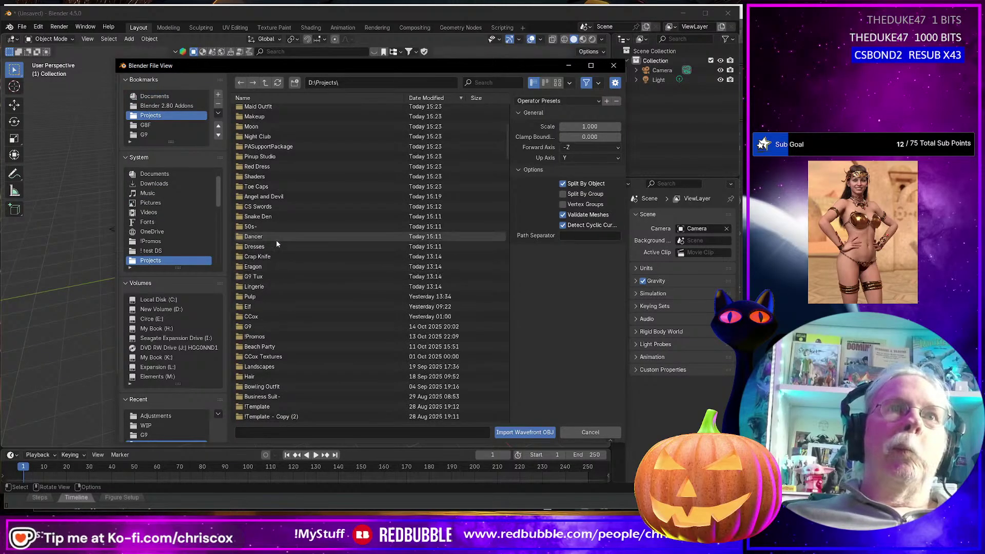
double_click(276, 226)
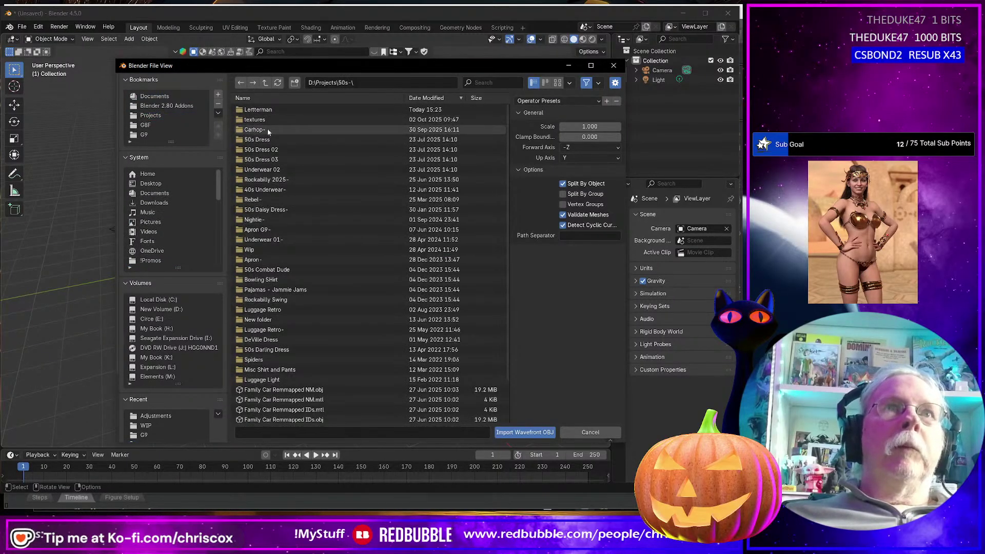
double_click(263, 110)
double_click(263, 111)
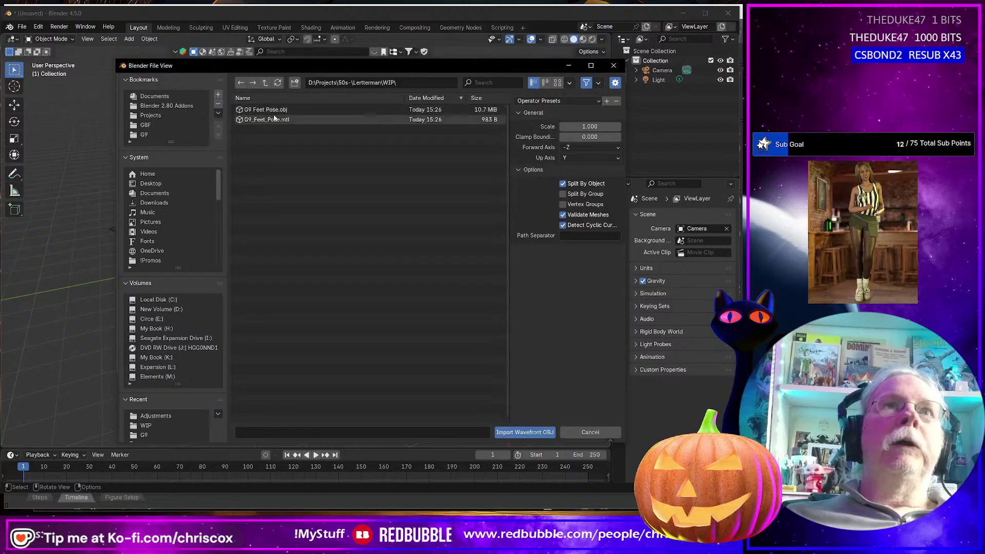
double_click(267, 110)
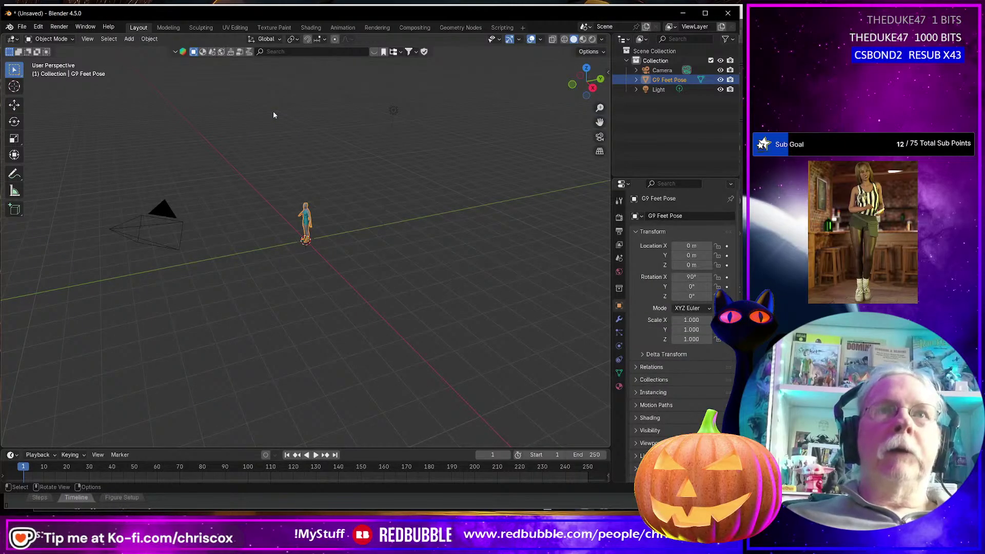
- Turn on X-Ray in Edit Mode and delete all of the figure's mesh above the lower shins, keeping only the feet and ankles
key("KP_Decimal")
middle_click_drag(273, 111, 342, 205)
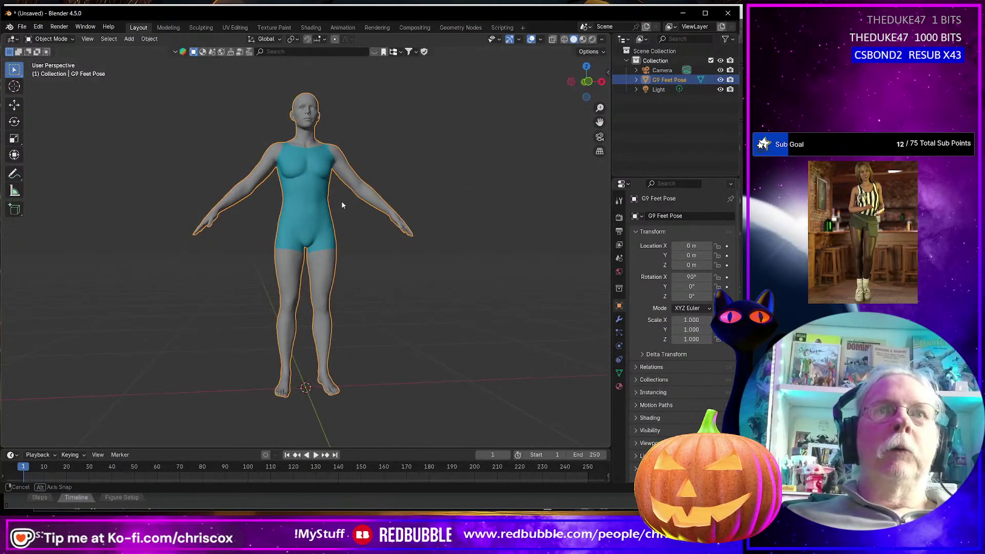
key("Tab")
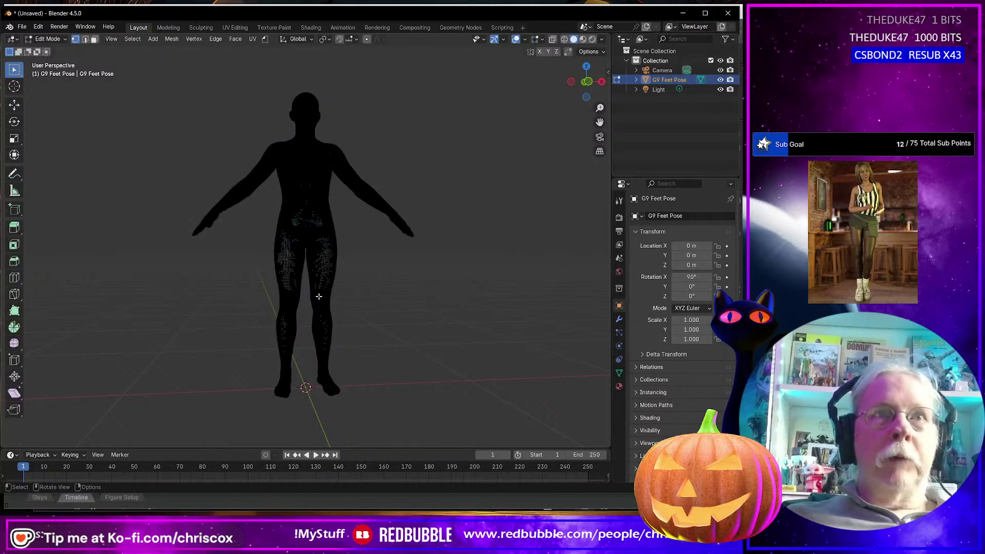
key("KP_1")
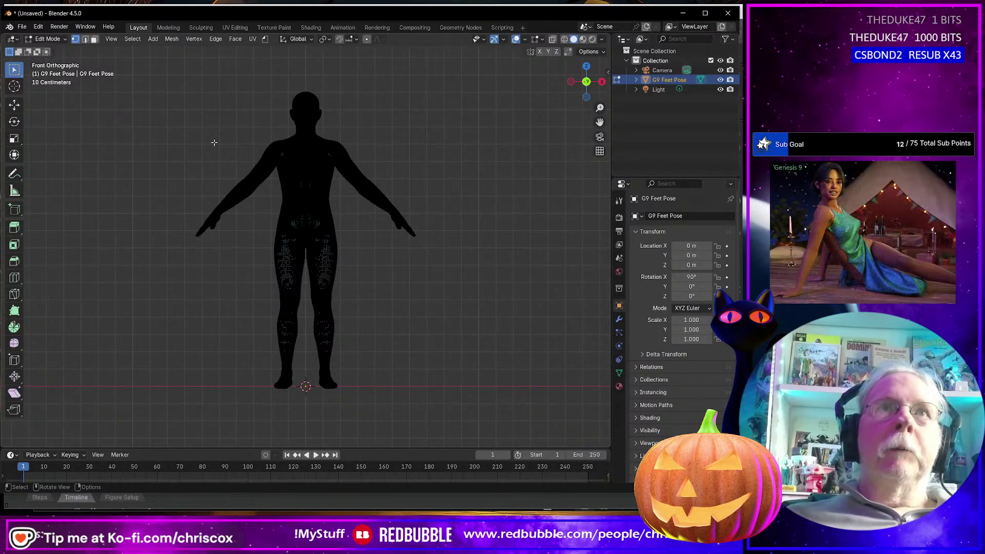
left_click_drag(157, 75, 497, 344)
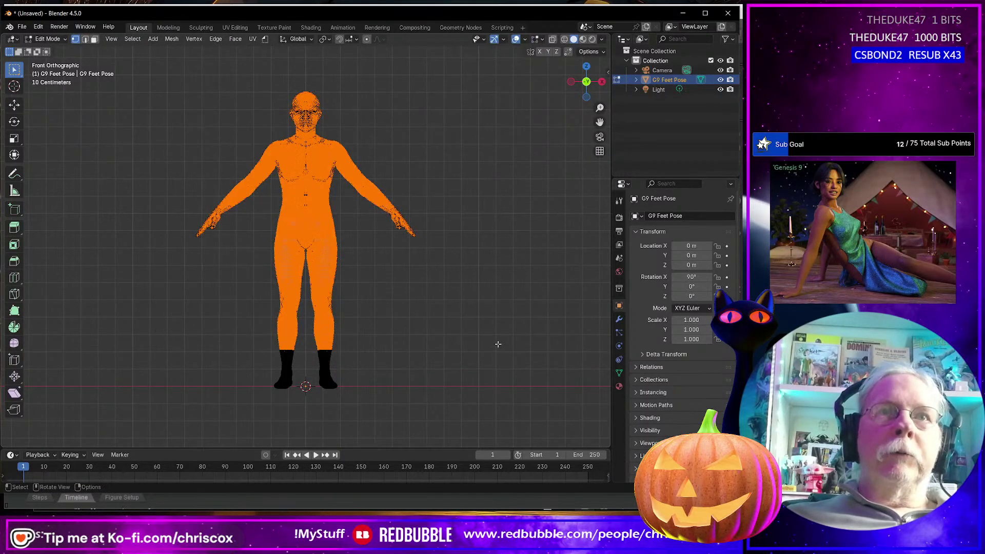
left_click(552, 39)
left_click(429, 308)
key("b")
left_click_drag(153, 79, 483, 337)
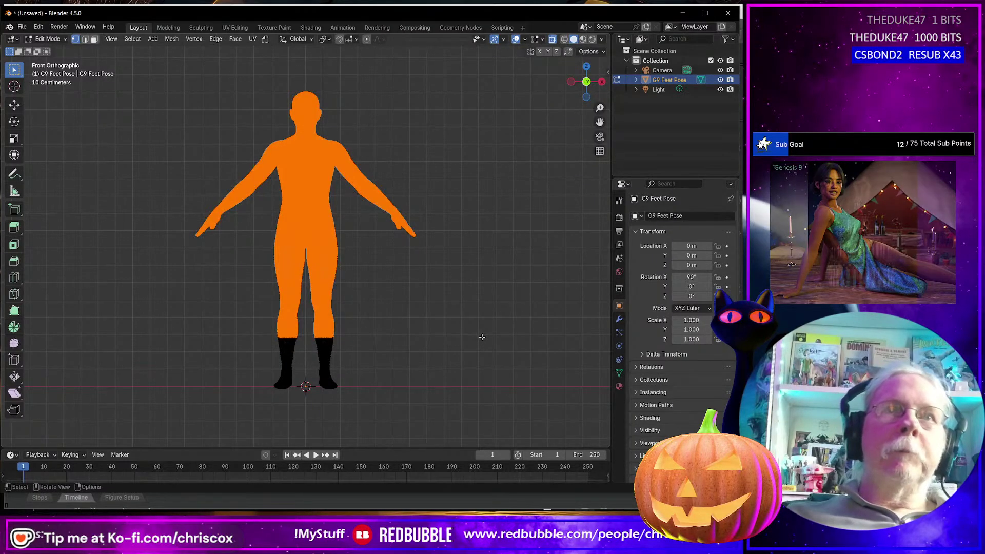
key("x")
left_click(484, 339)
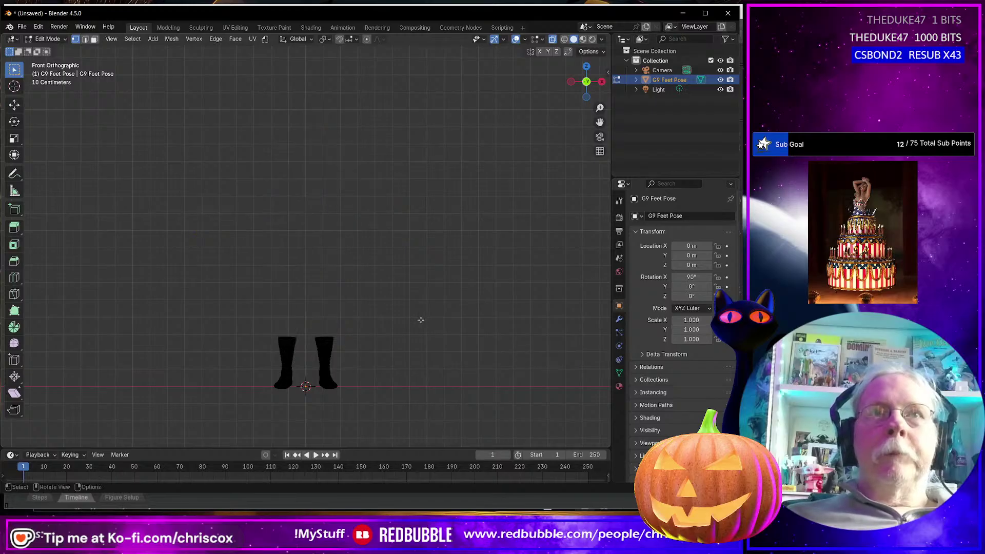
- View the feet from below in Object Mode and add a mesh plane at the origin
scroll(387, 353, "down", 8)
scroll(387, 353, "up", 8)
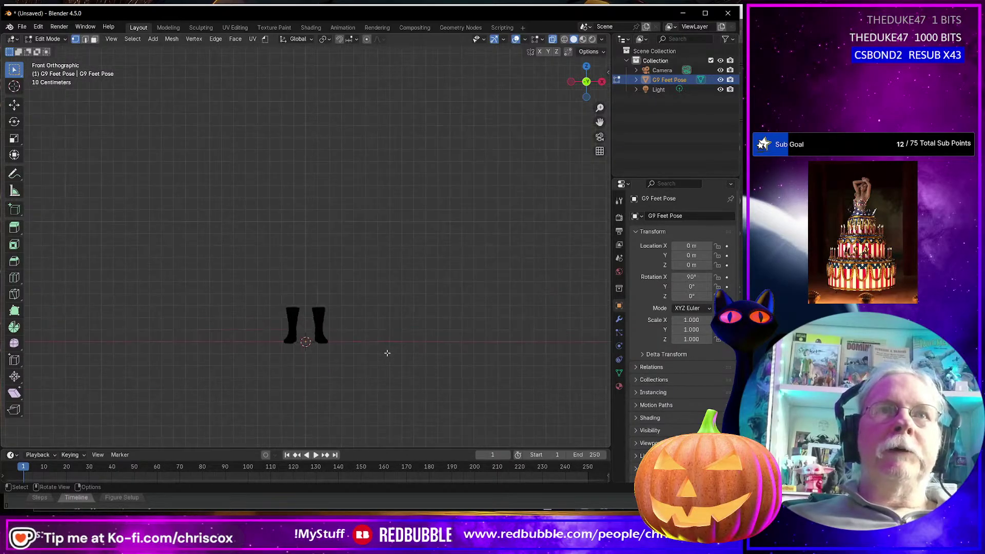
key("ctrl+KP_7")
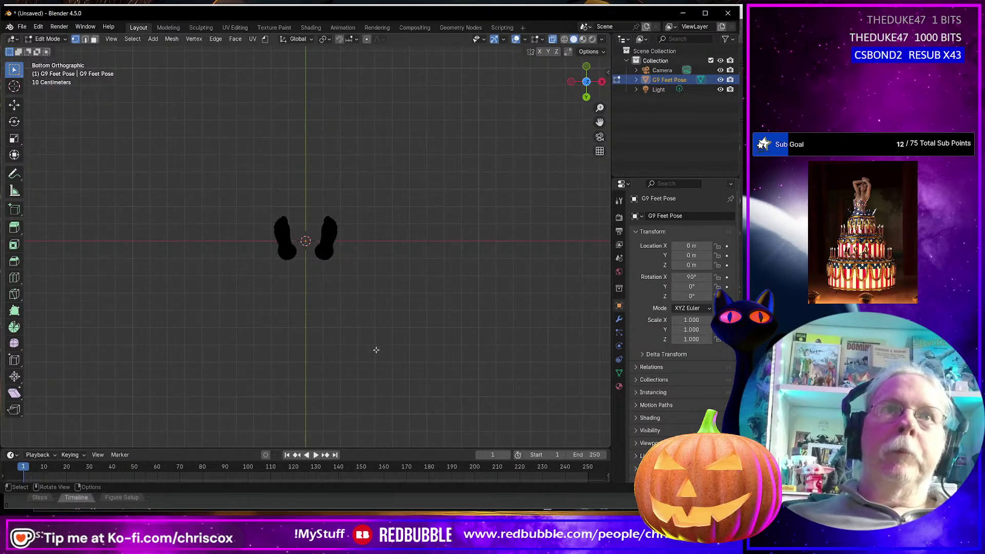
scroll(316, 324, "up", 6)
key("Tab")
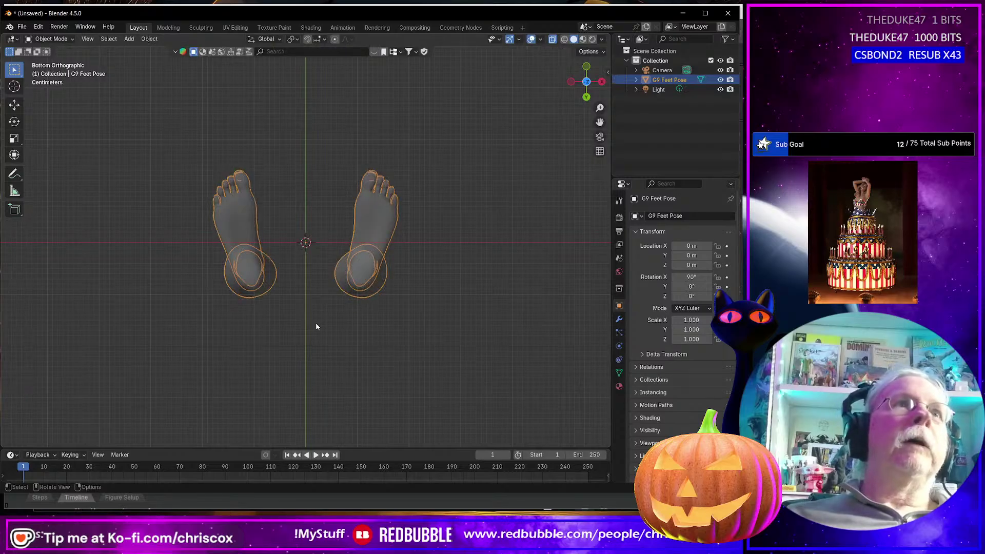
scroll(315, 326, "up", 2)
key("shift+a")
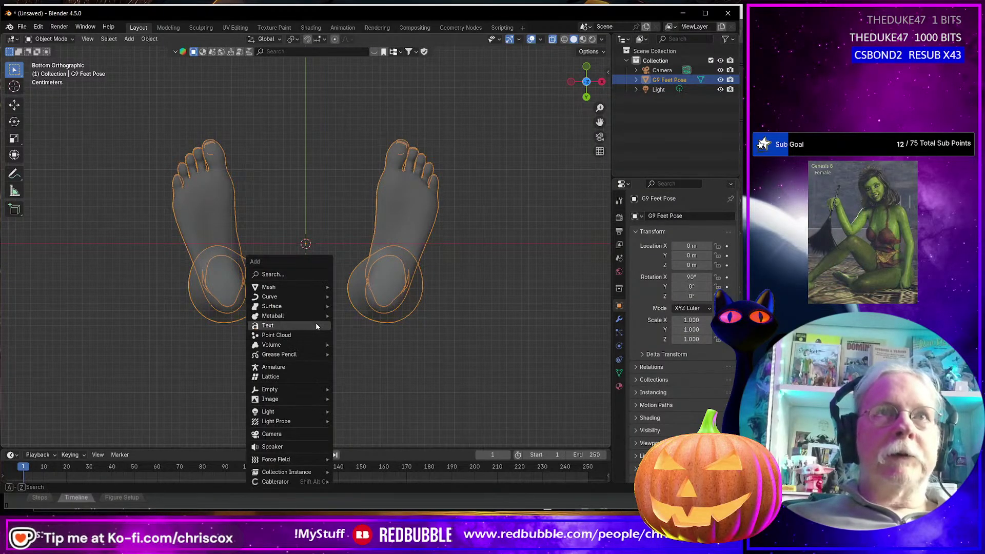
mouse_move(284, 278)
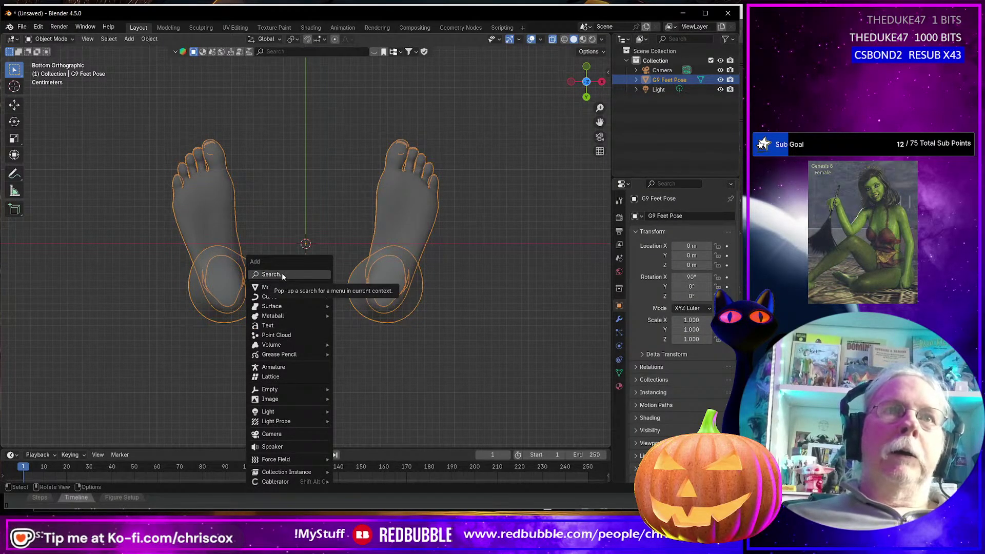
mouse_move(268, 287)
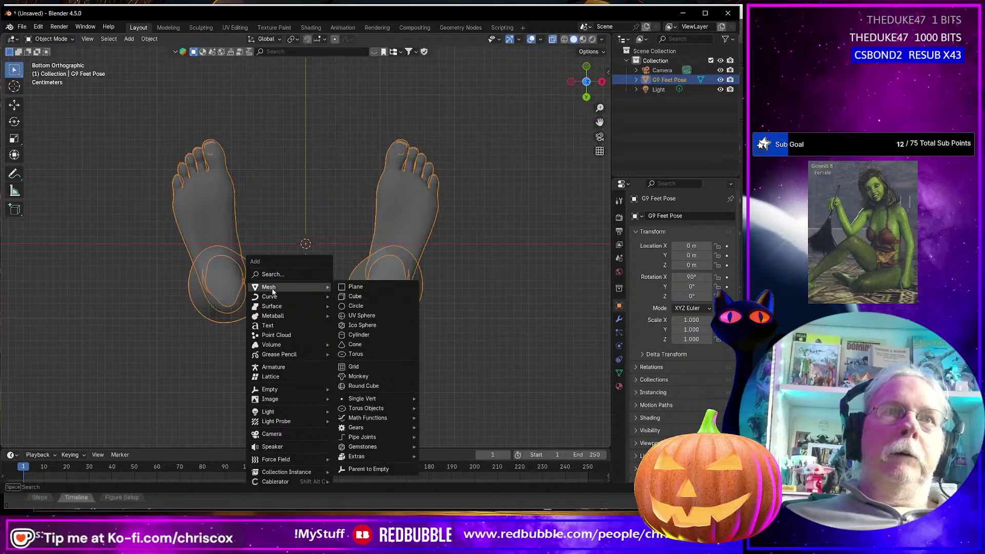
left_click(363, 287)
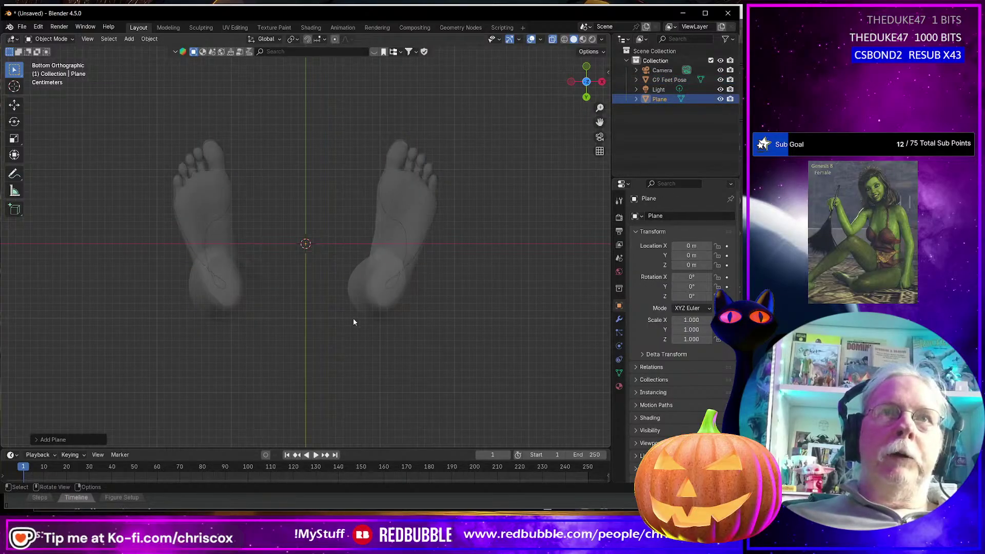
- Scale the plane's mesh down to about foot length and narrow it along X to a foot-wide rectangle
key("Tab")
key("s")
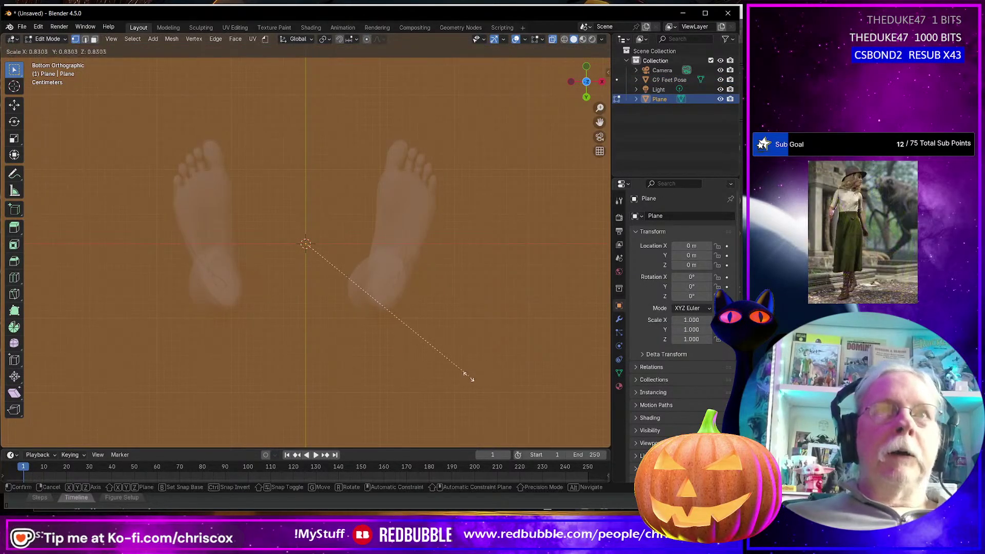
left_click(383, 298)
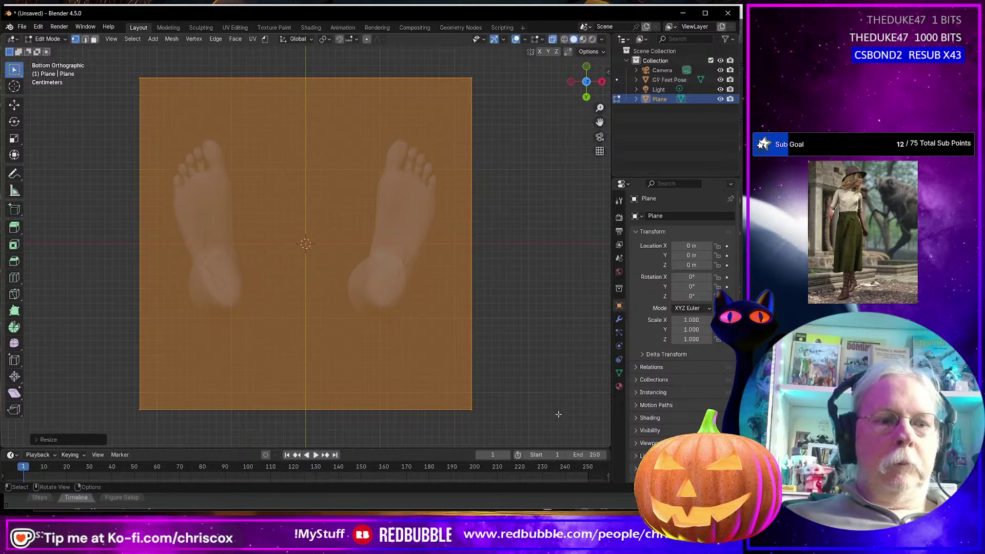
key("s")
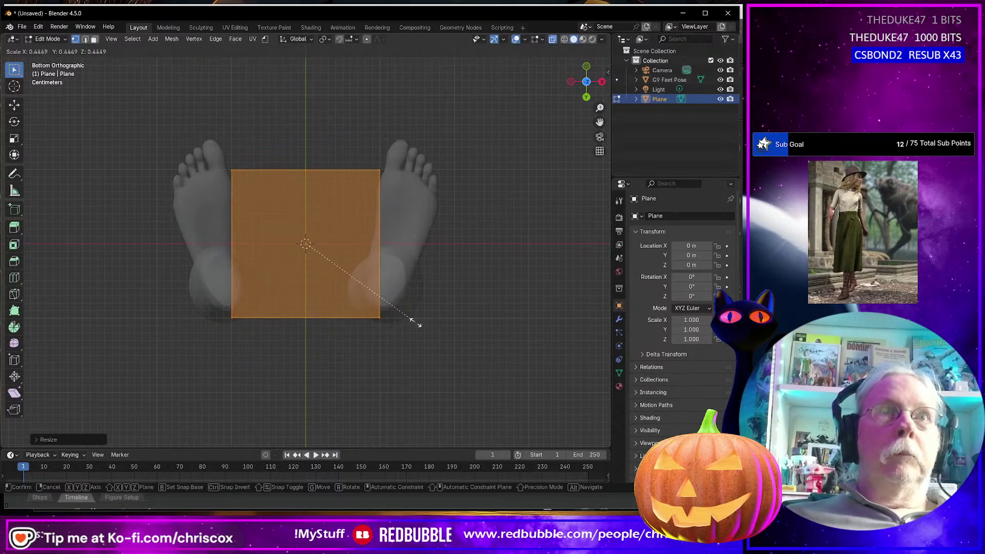
key("x")
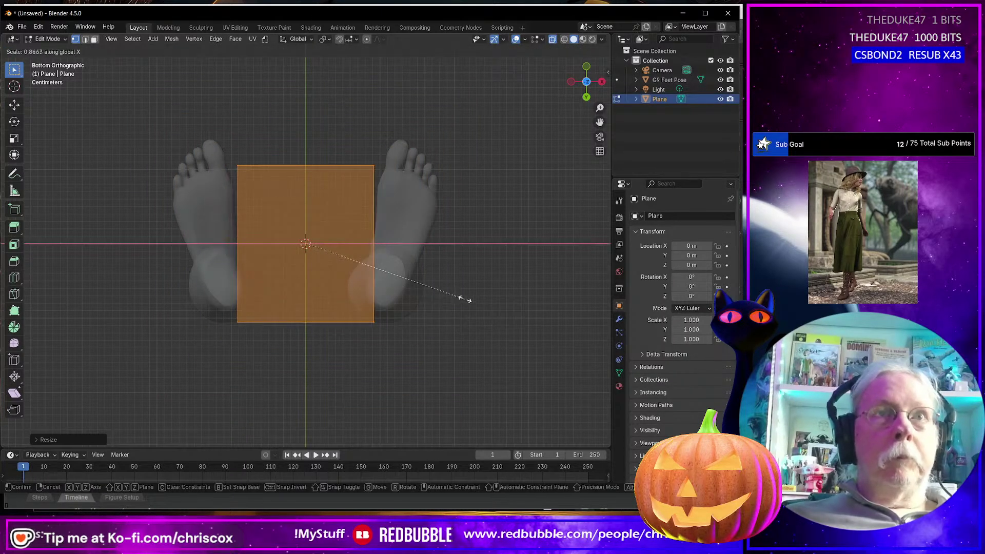
left_click(377, 276)
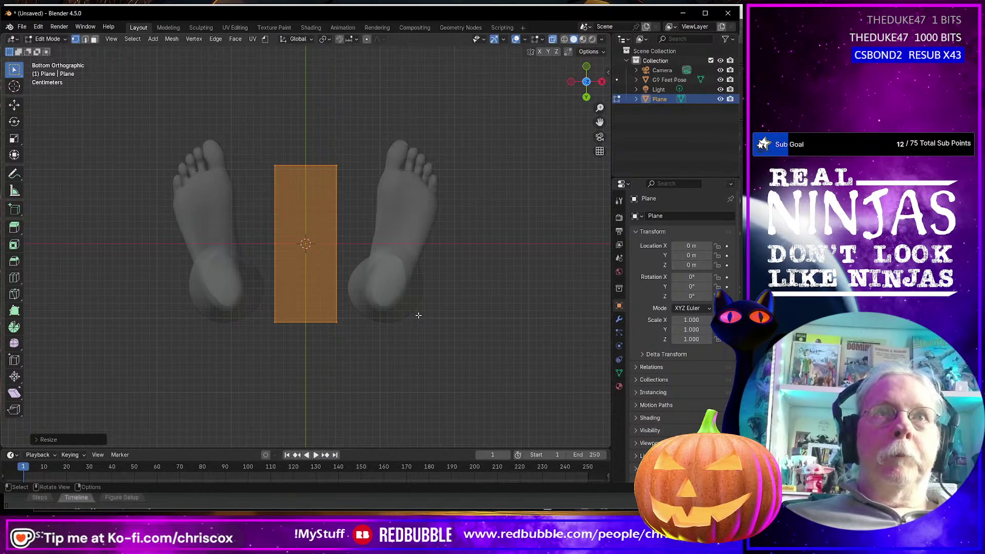
- Move and rotate the plane in Object Mode over the foot on the negative X side, turning it about -12.9° around Z to match the foot's angle
key("Tab")
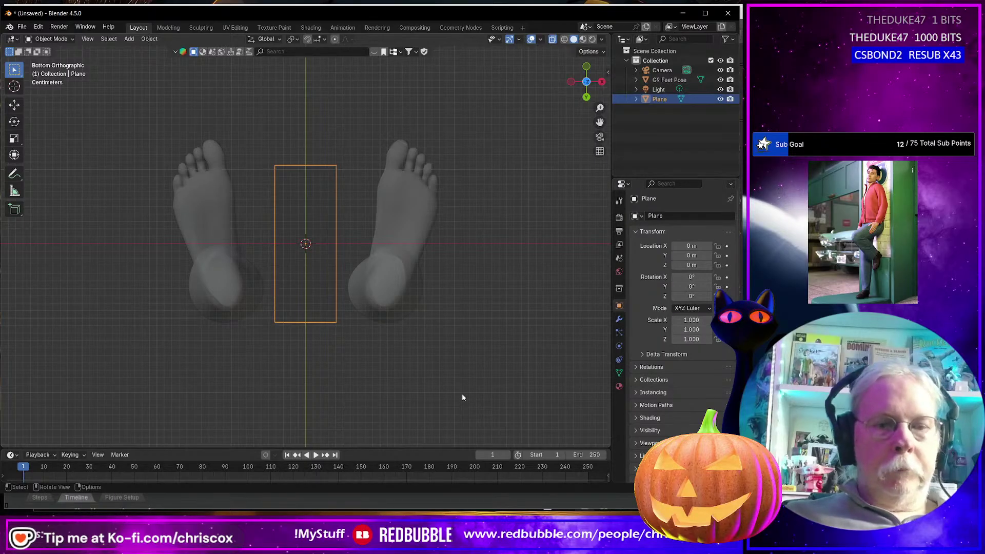
key("r")
left_click(469, 373)
key("g")
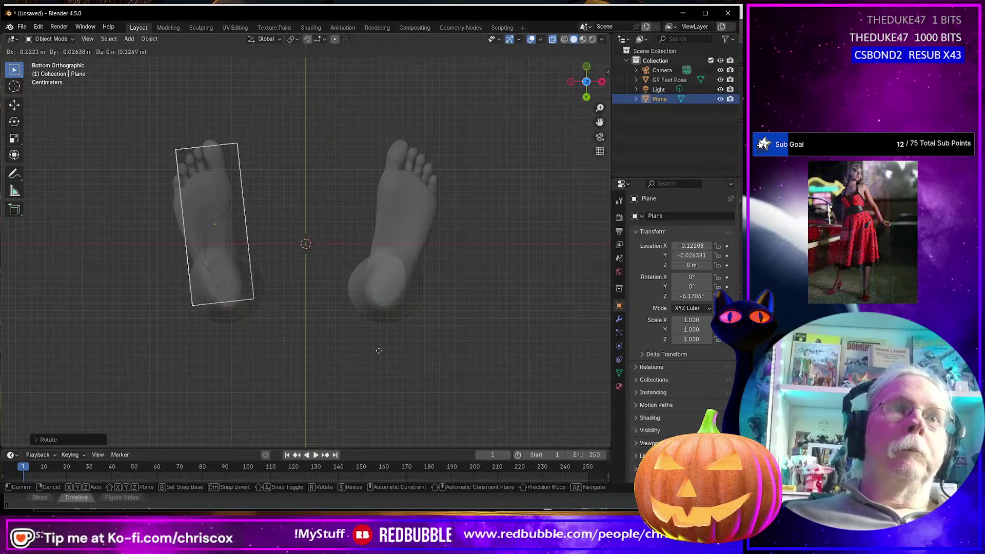
left_click(375, 349)
key("r")
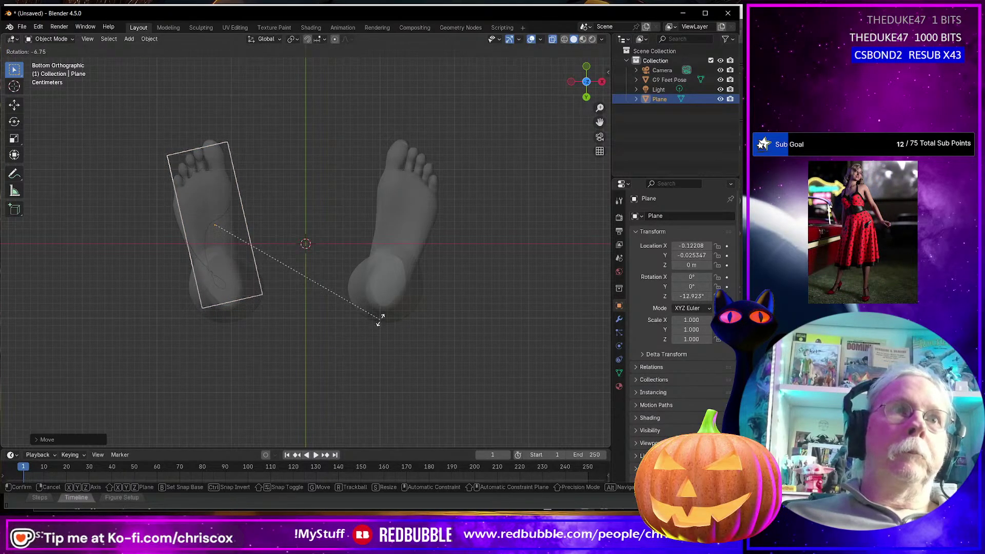
left_click(381, 323)
key("g")
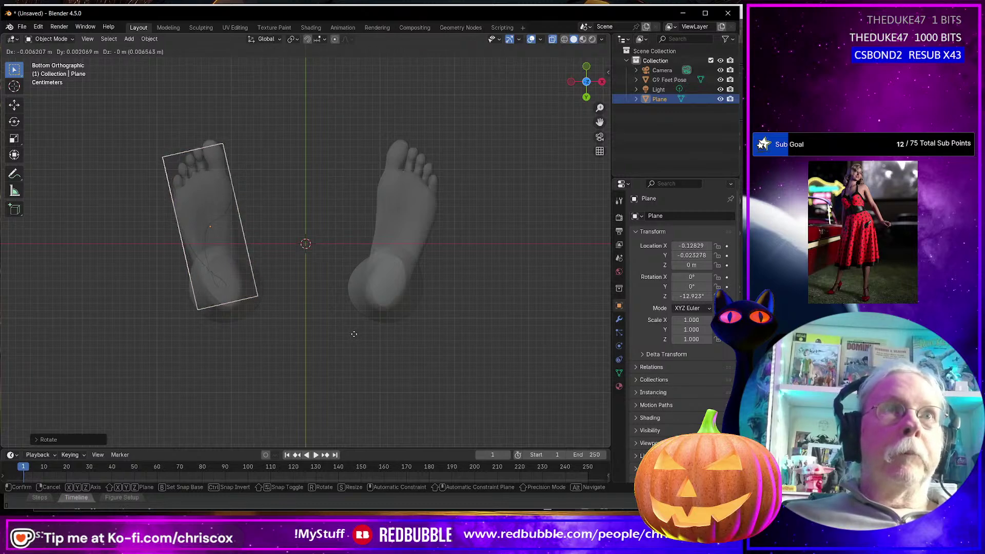
left_click(354, 336)
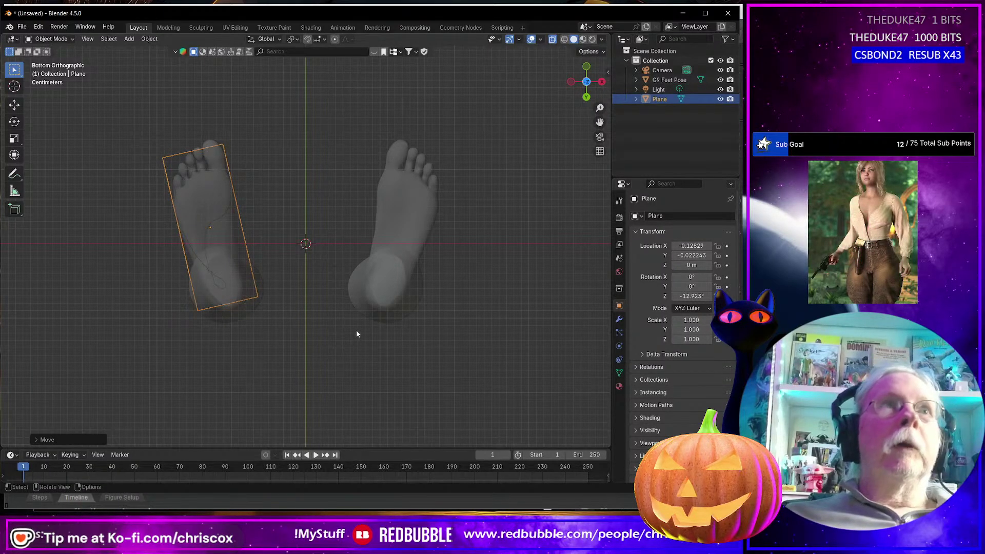
- Set the transform orientation to Local in Edit Mode and activate the Move tool with the whole plane selected
key("Tab")
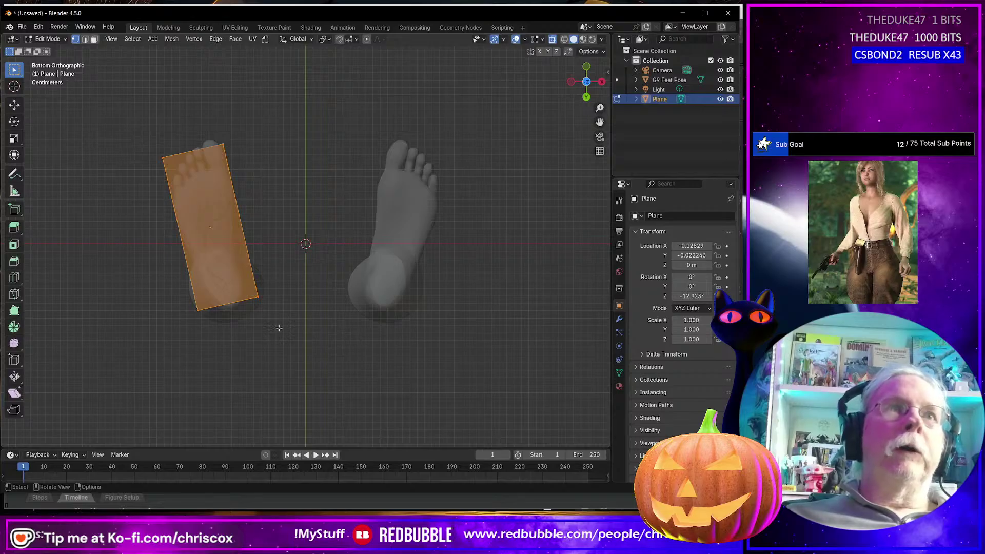
left_click(297, 39)
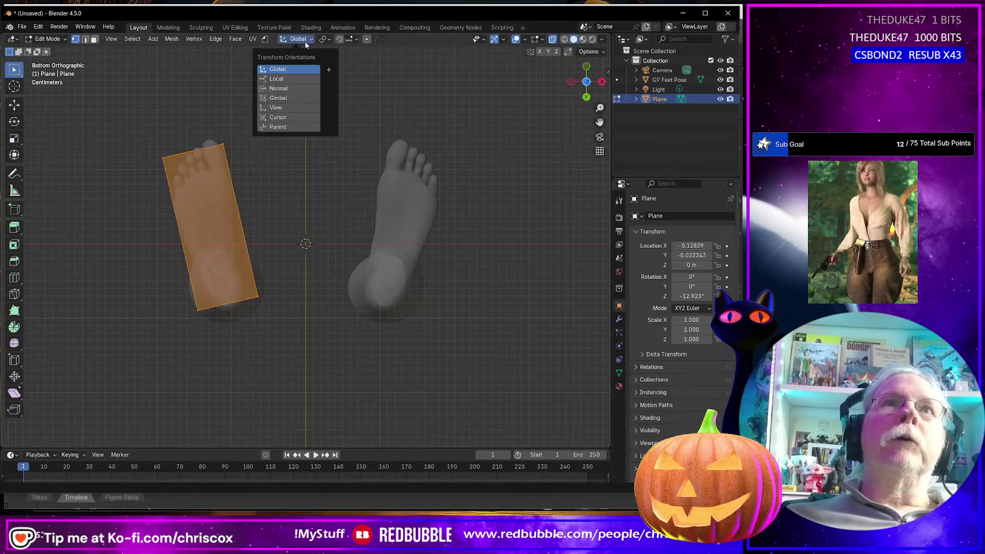
left_click(291, 79)
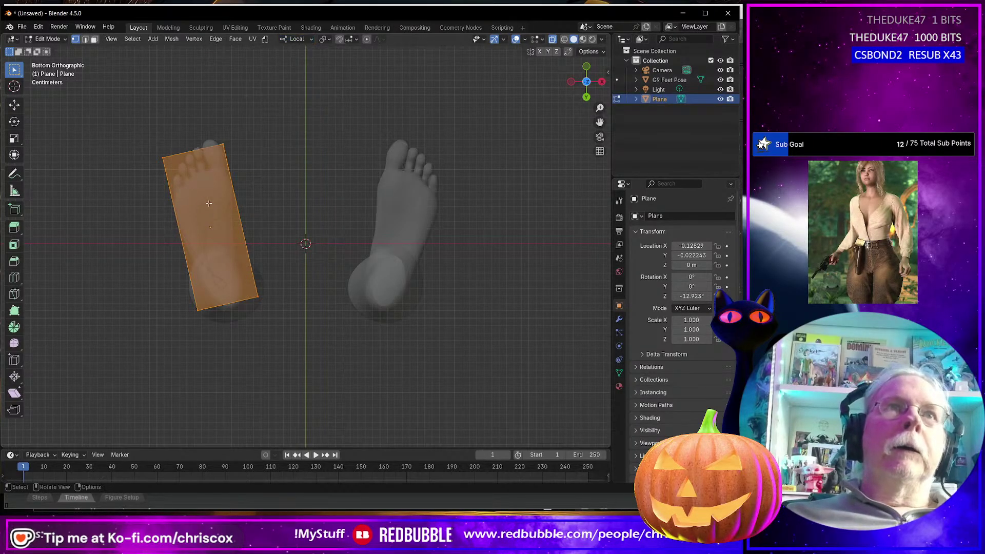
left_click(223, 146)
key("shift+space")
key("g")
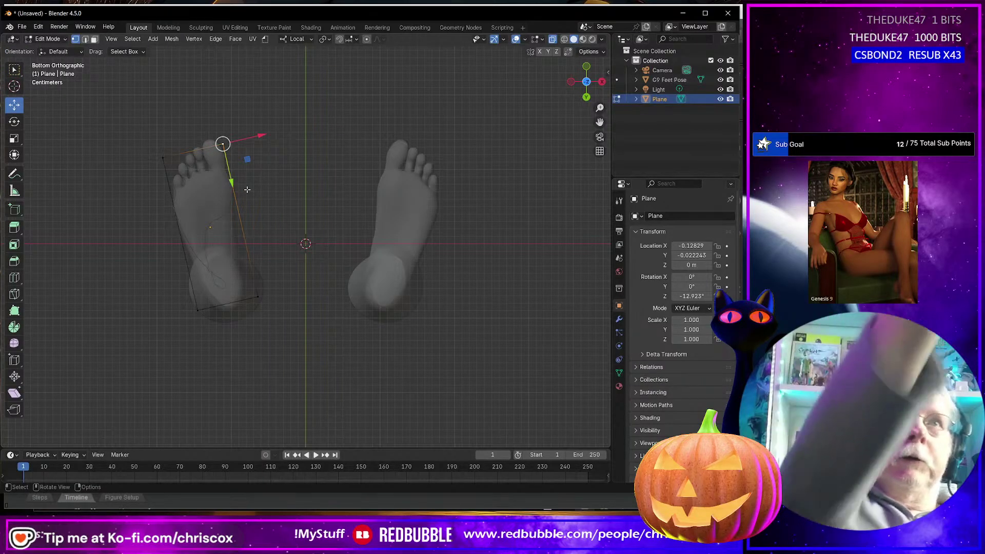
key("ctrl+l")
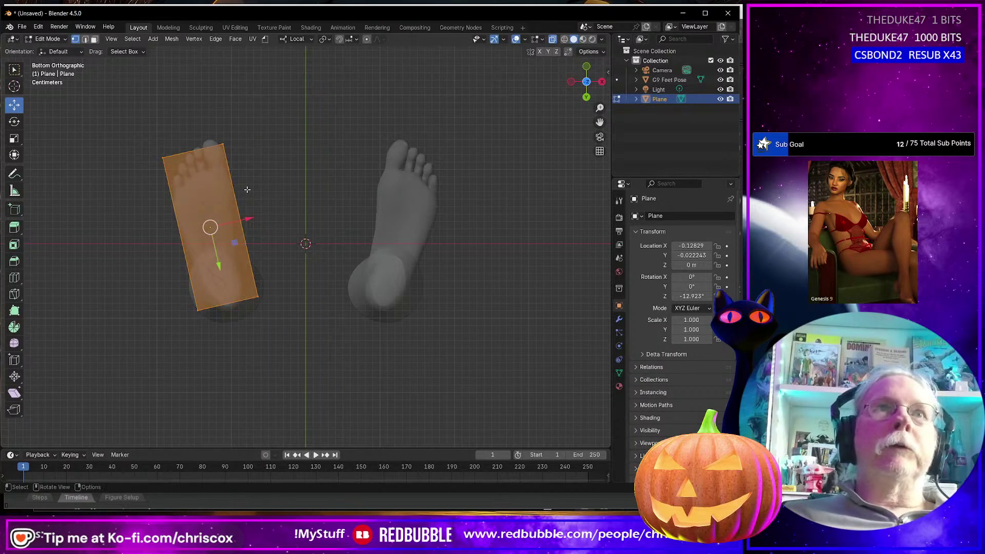
- Divide the plane with three crosswise loop cuts and one loop cut along its length
left_click(15, 277)
left_click(209, 250)
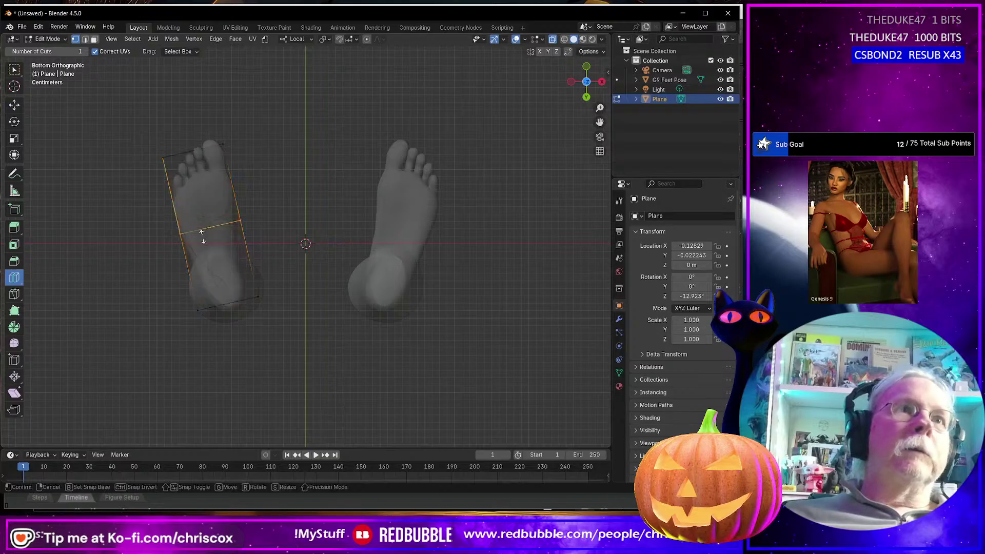
left_click(228, 302)
middle_click_drag(308, 325, 272, 421)
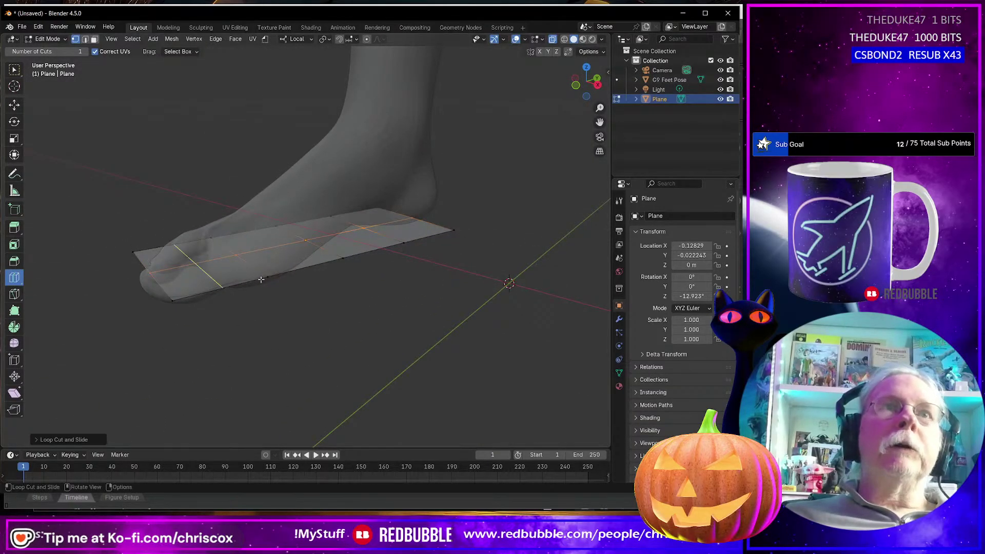
- Select the whole divided plane and lower it along Z to just beneath the sole of the foot
key("shift+space")
key("g")
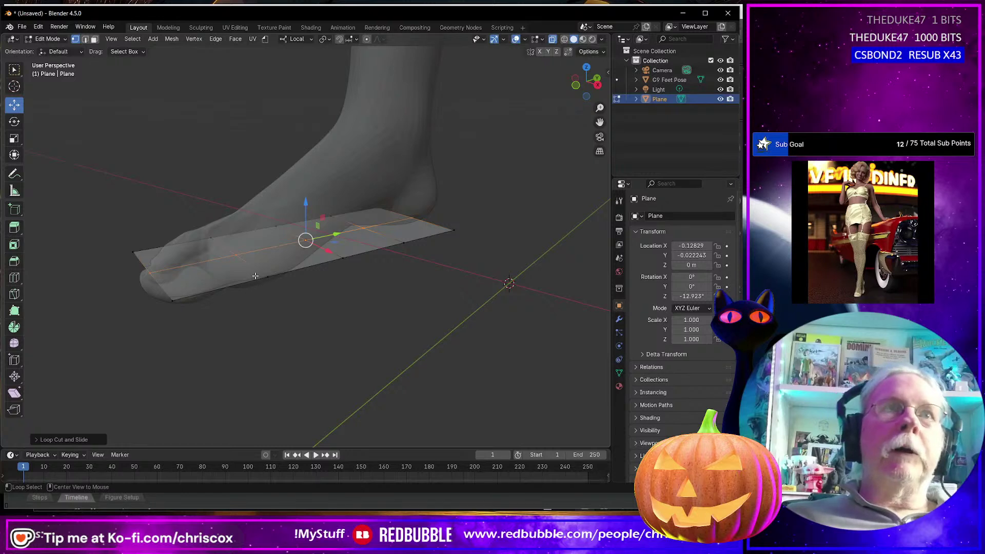
key("a")
middle_click_drag(255, 268, 427, 202)
left_click_drag(419, 202, 419, 216)
middle_click_drag(420, 216, 301, 232)
left_click_drag(306, 201, 306, 203)
- Round the plane's heel edge by extending its middle vertex backward and moving the two corner vertices forward
middle_click_drag(220, 279, 238, 224)
left_click_drag(196, 203, 170, 225)
key("ctrl+z")
middle_click_drag(169, 224, 172, 220)
- Move the middle vertex of the plane's toe edge forward in bottom view to follow the toes
key("ctrl+KP_7")
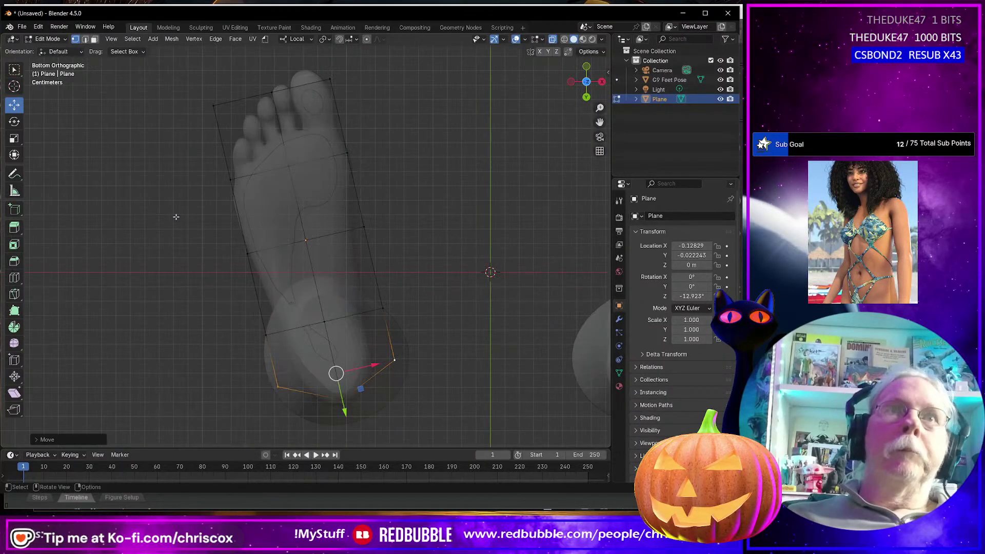
middle_click_drag(418, 340, 439, 351, "shift")
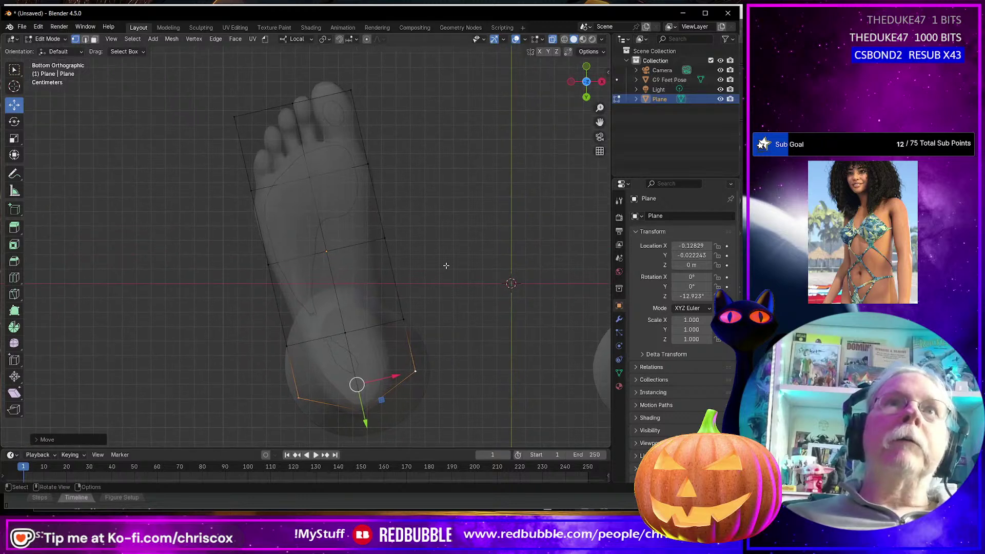
left_click(290, 102)
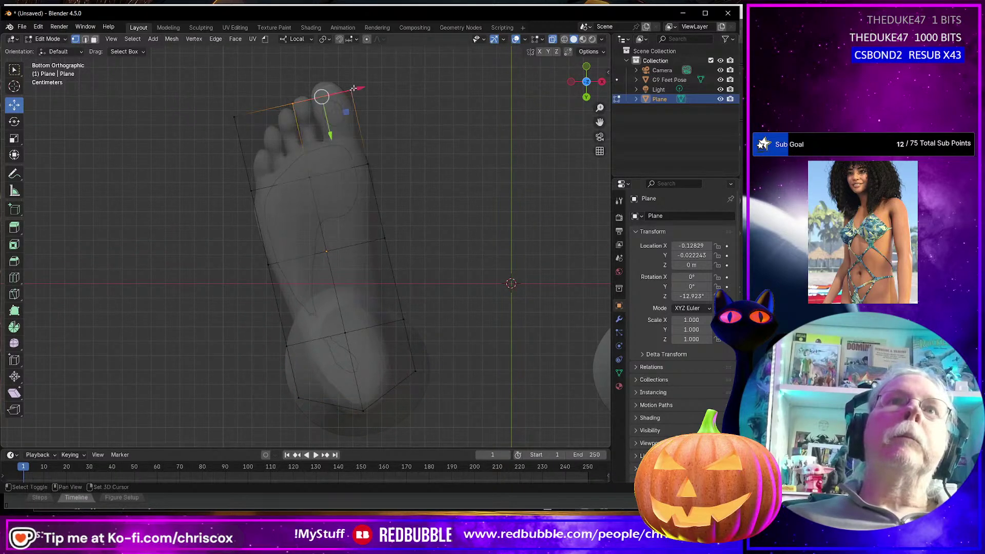
left_click_drag(331, 133, 360, 126)
left_click(348, 80)
- Pull the inner arch vertex and the two inner heel vertices inward to follow the foot's inner outline
left_click(386, 238)
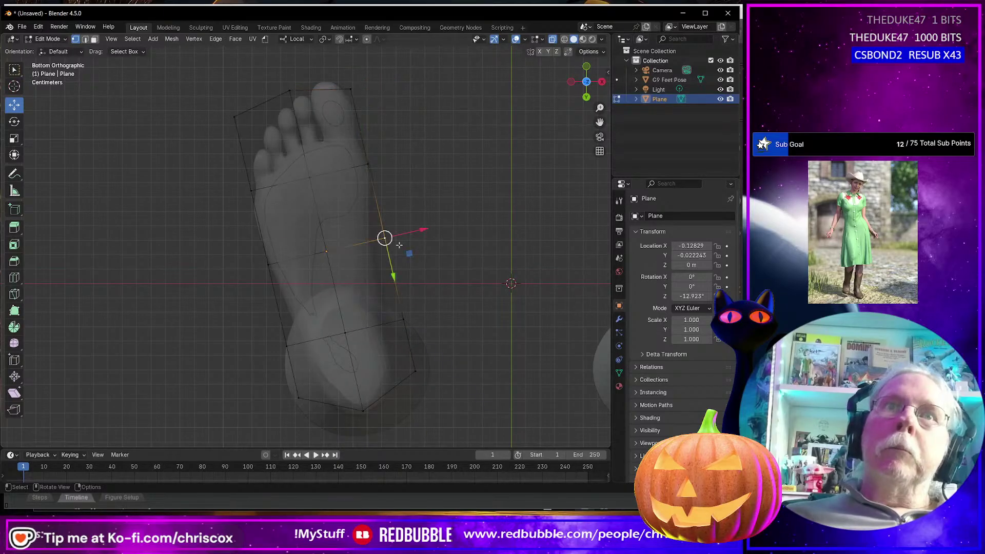
left_click_drag(421, 231, 394, 237)
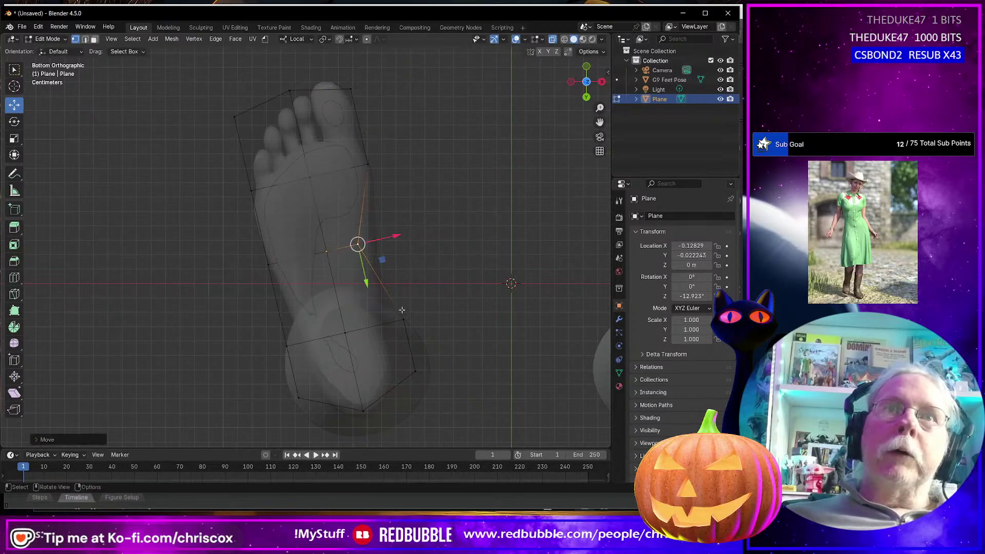
left_click(402, 318)
left_click(415, 370, "shift")
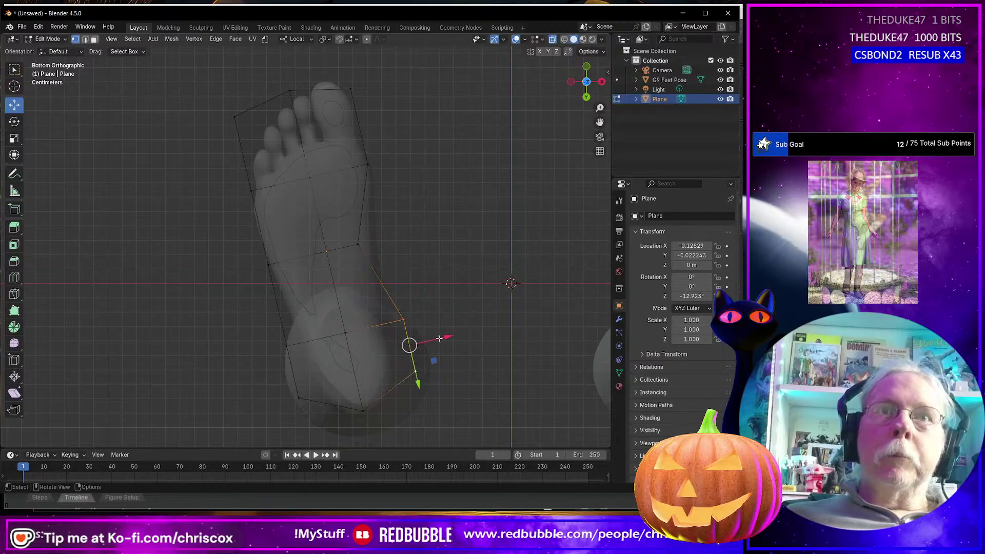
left_click_drag(448, 336, 421, 339)
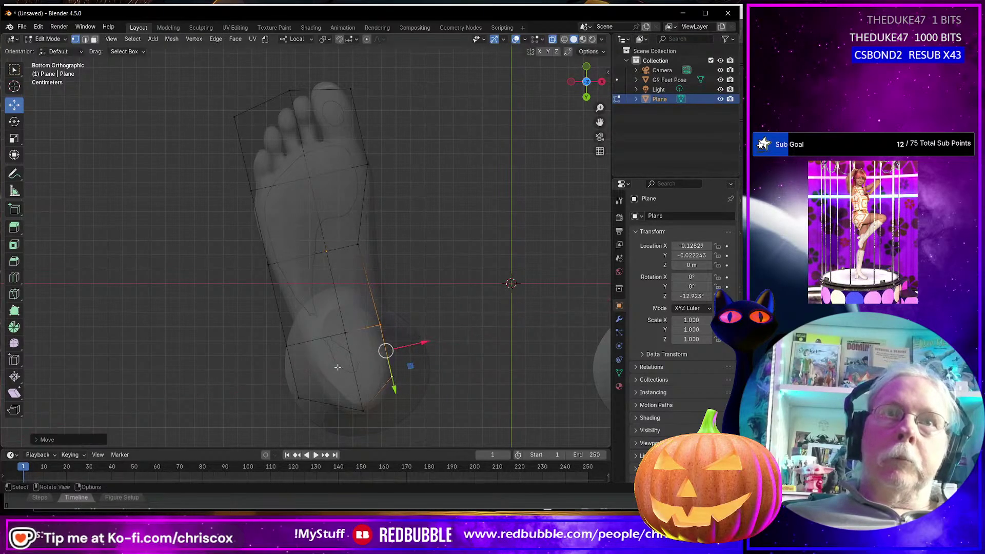
- Pull the two outer heel vertices and the outer midfoot vertex inward to fit the foot's outer outline
left_click(301, 395)
left_click(288, 348, "shift")
left_click_drag(329, 362, 347, 359)
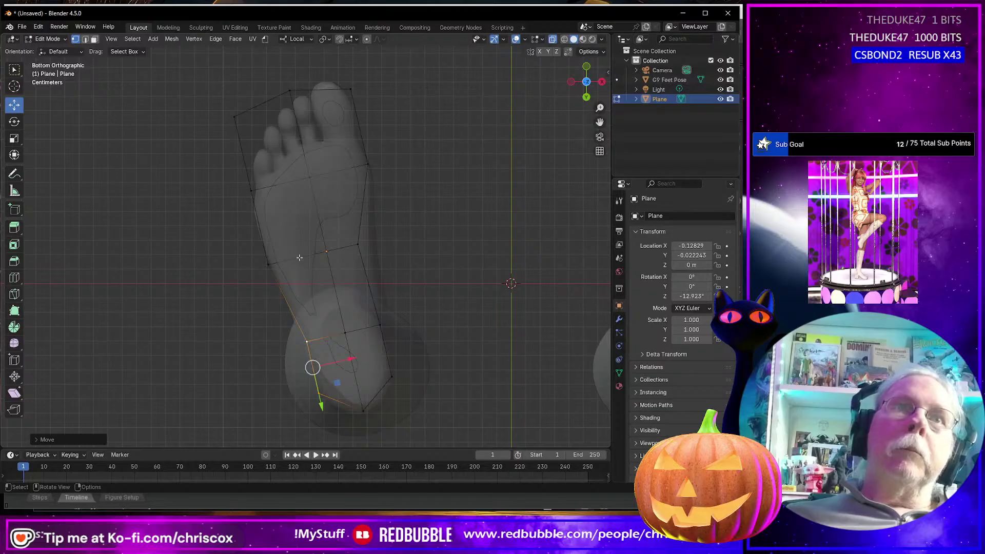
left_click(270, 267)
left_click_drag(300, 256, 309, 254)
- Nudge the outer ball vertex inward and move the outer front corner back and inward around the little toe
left_click(252, 191)
left_click_drag(277, 186, 280, 185)
left_click(235, 113)
left_click_drag(243, 153, 253, 185)
left_click_drag(279, 145, 291, 140)
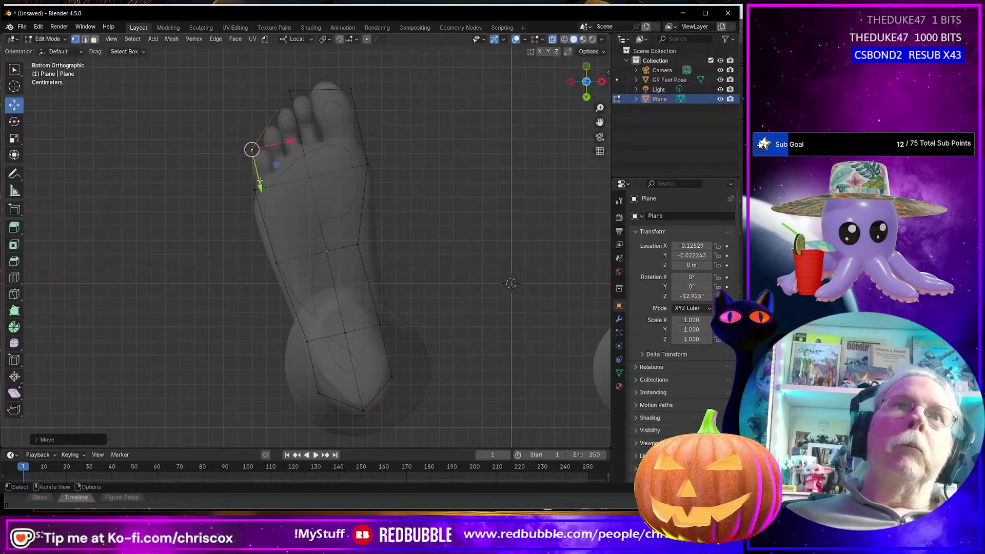
- Shift the crosswise vertex row at the ball of the foot toward the heel and adjust its outer vertex to the foot's edge
left_click(255, 190)
left_click(329, 173, "alt")
left_click_drag(318, 213, 320, 220)
left_click(258, 199)
left_click_drag(288, 190, 290, 225)
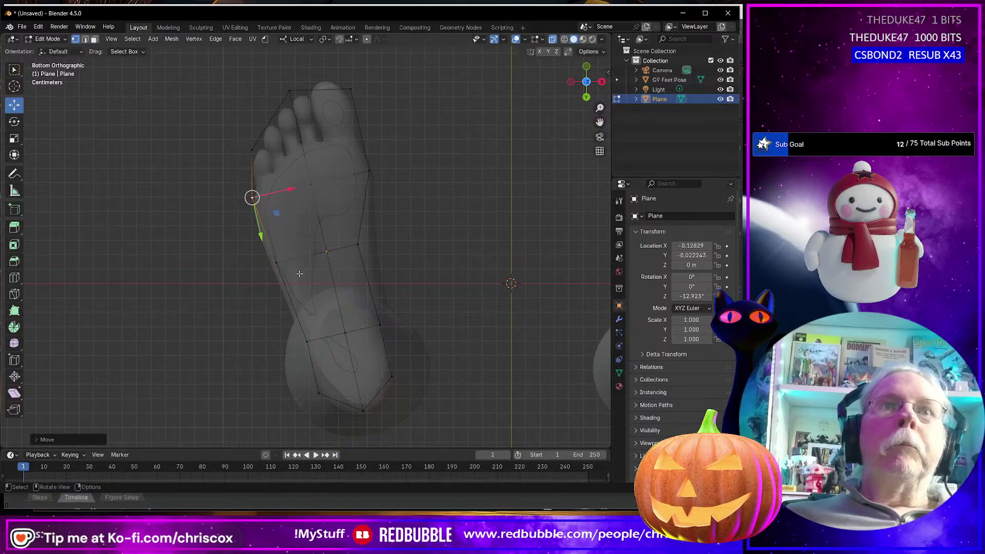
- Add a Subdivision Surface modifier to the sole plane and turn off X-ray display to see its shaded surface
middle_click_drag(356, 125, 385, 137)
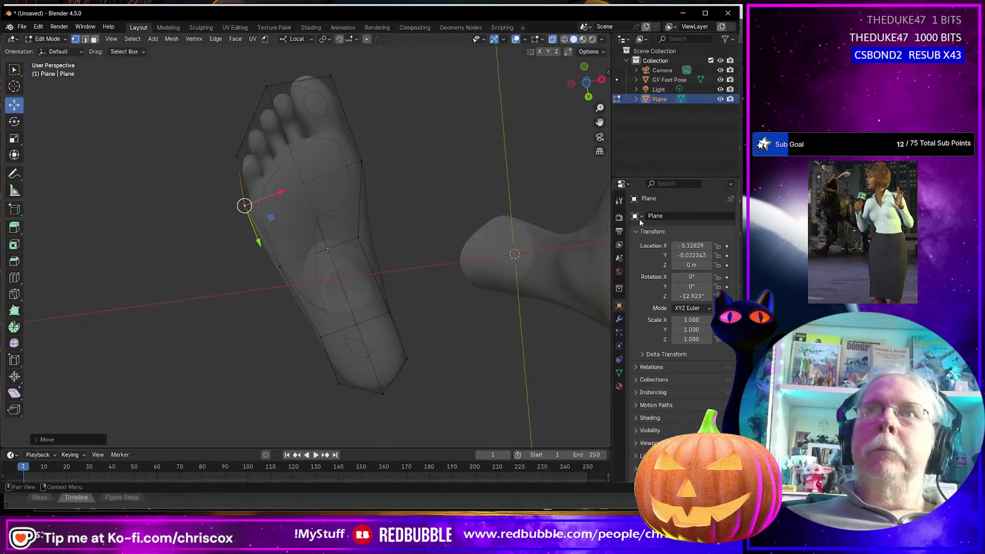
left_click(619, 321)
left_click(660, 214)
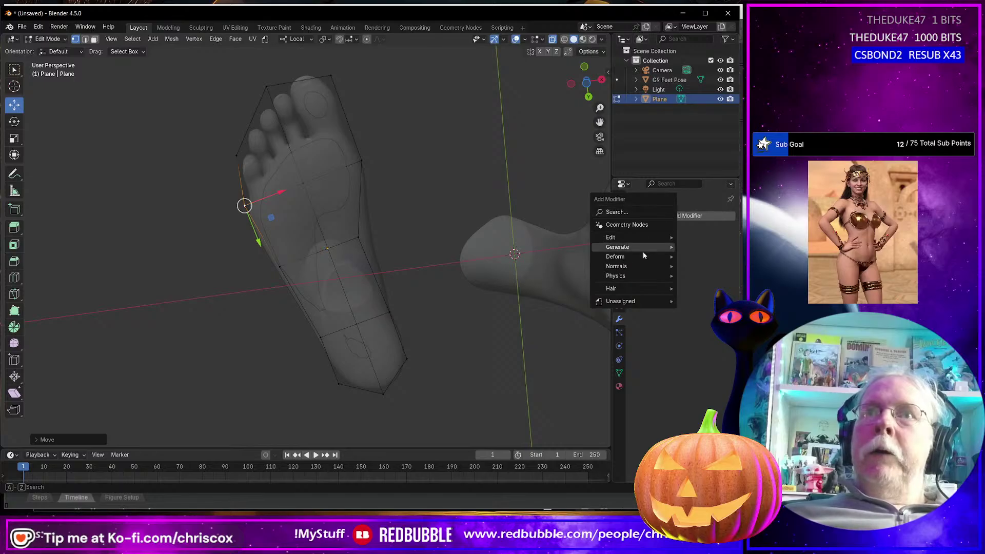
mouse_move(638, 254)
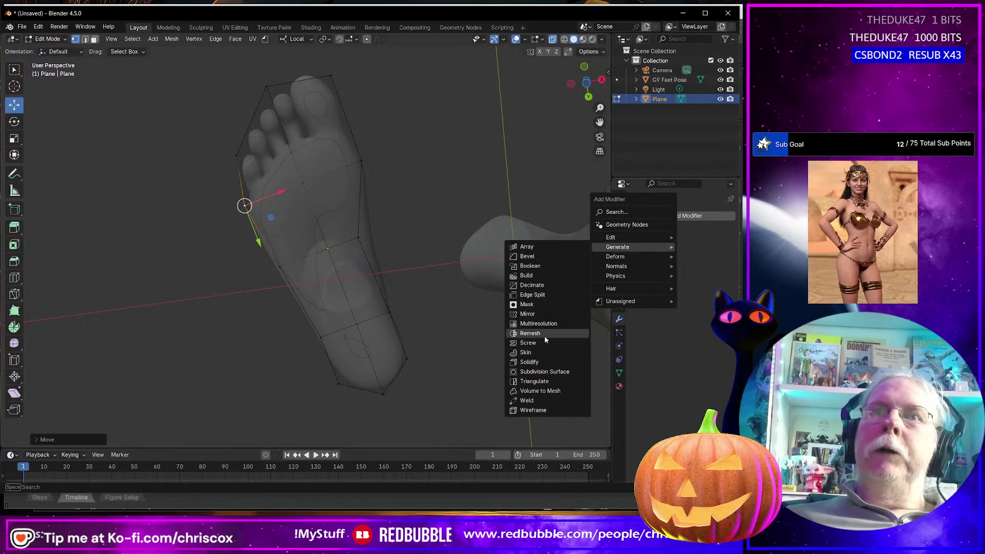
left_click(535, 372)
middle_click_drag(444, 330, 424, 331)
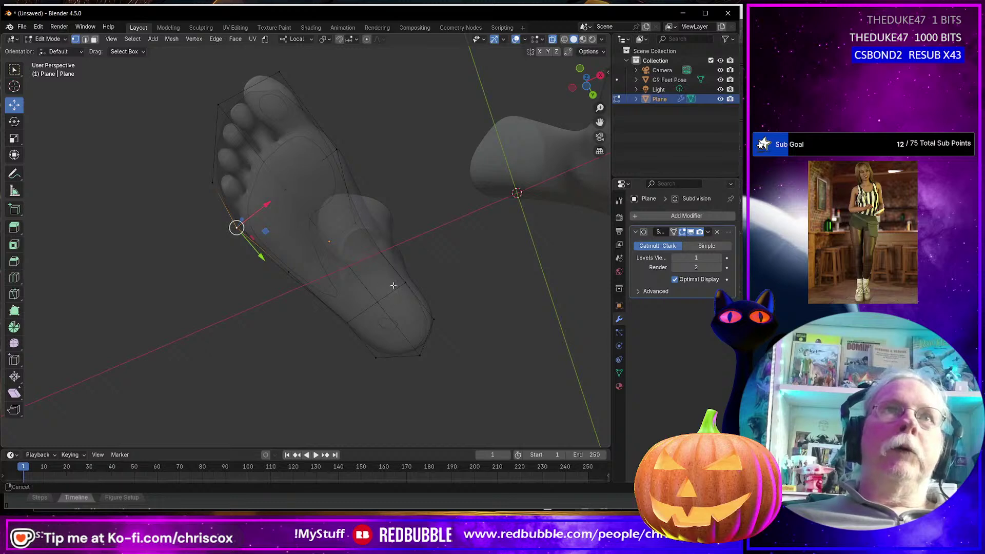
middle_click_drag(390, 283, 407, 295)
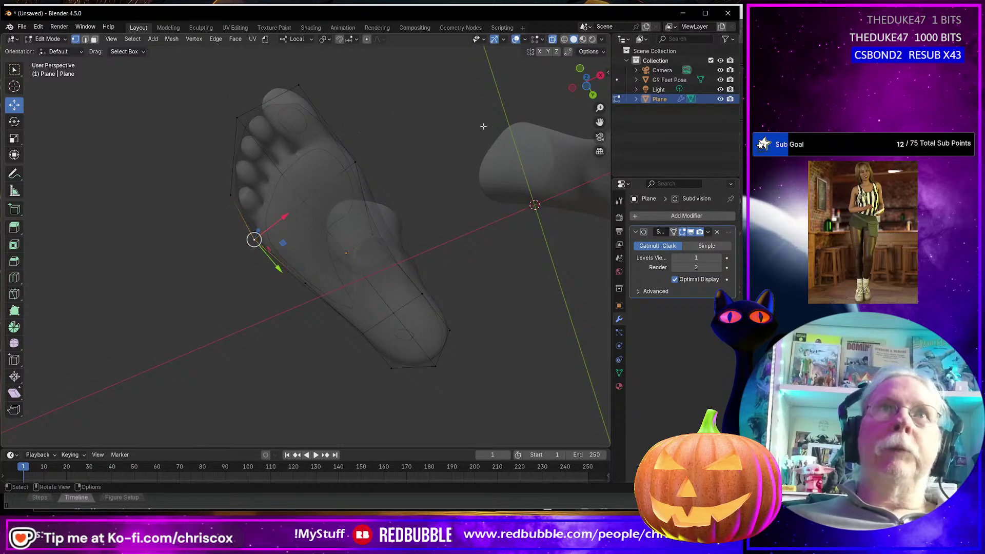
left_click(553, 39)
middle_click_drag(399, 146, 365, 136)
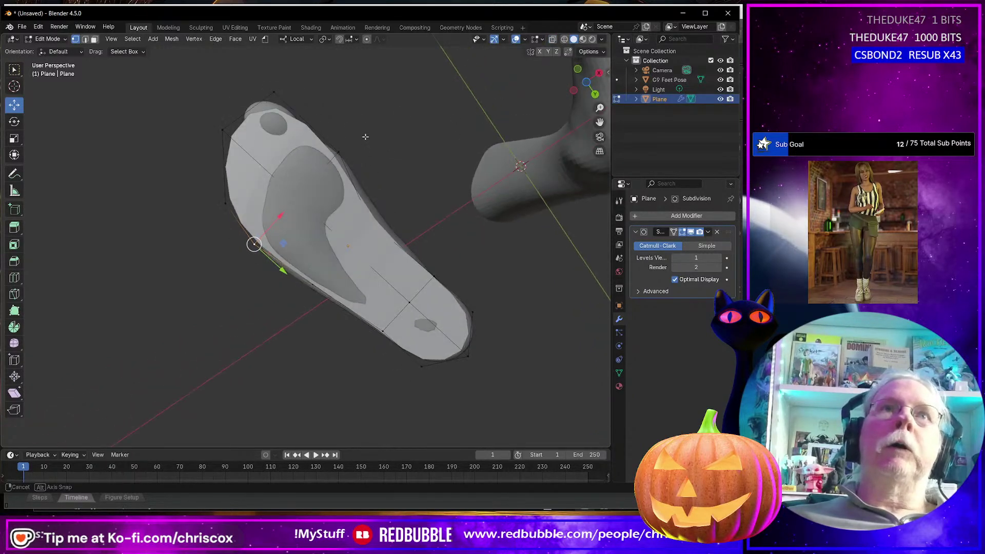
- Move the inner front corner and the inner ball vertex of the sole slightly outward around the big toe
left_click(273, 94)
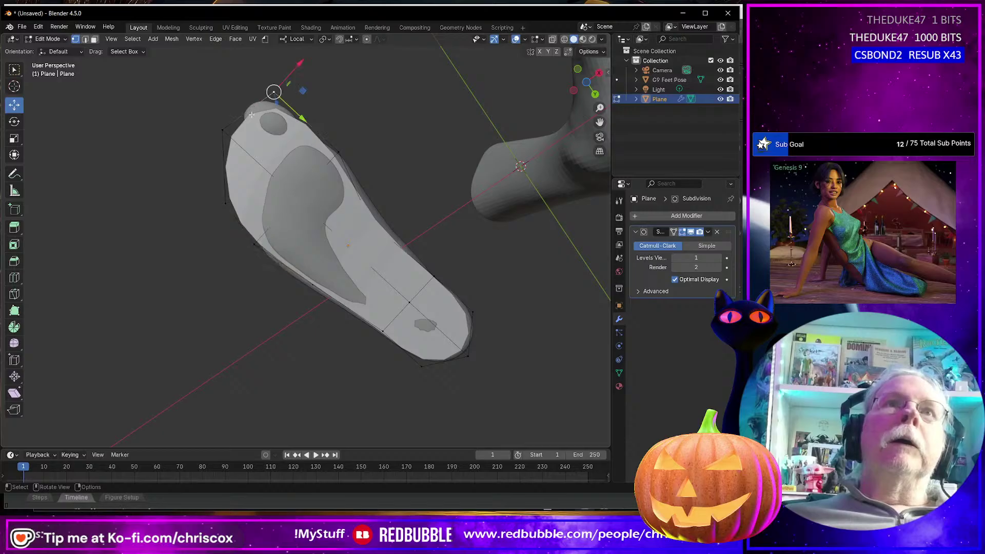
left_click(338, 151, "shift")
left_click_drag(332, 93, 336, 88)
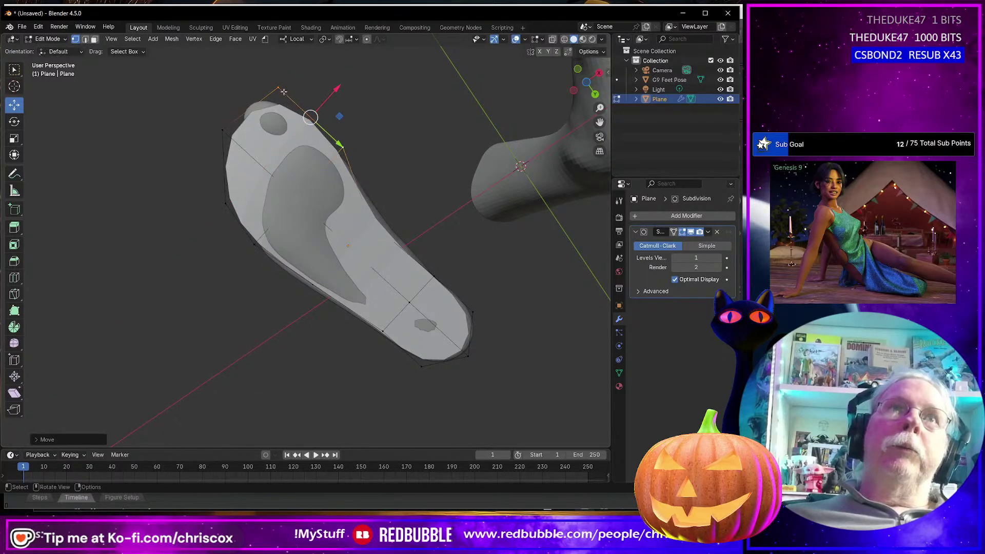
- Move the outer and inner toe-end vertices forward along the sole's local Y axis to cover the toes
left_click(223, 128)
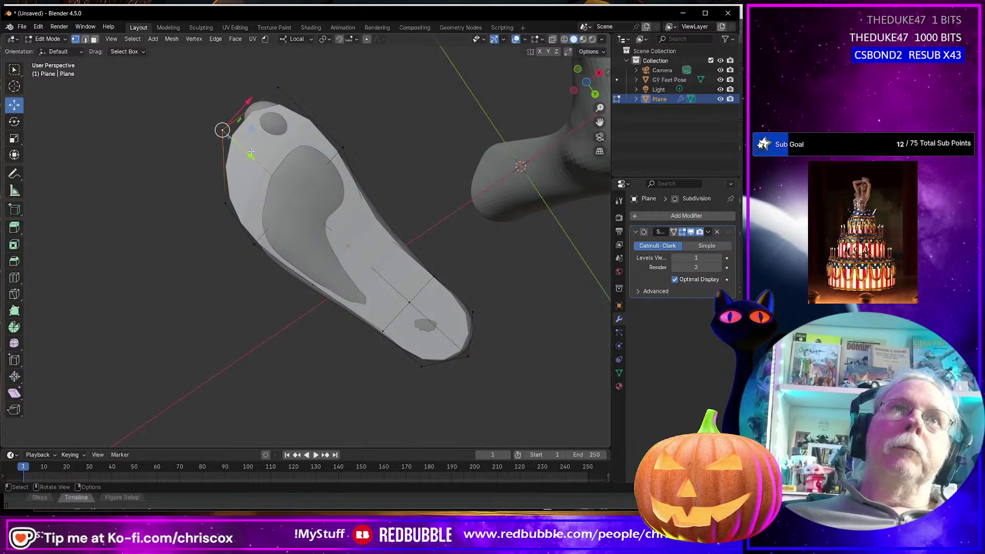
key("g")
key("y")
left_click_drag(242, 147, 237, 143)
left_click(281, 89)
left_click_drag(308, 110, 298, 107)
left_click(214, 121)
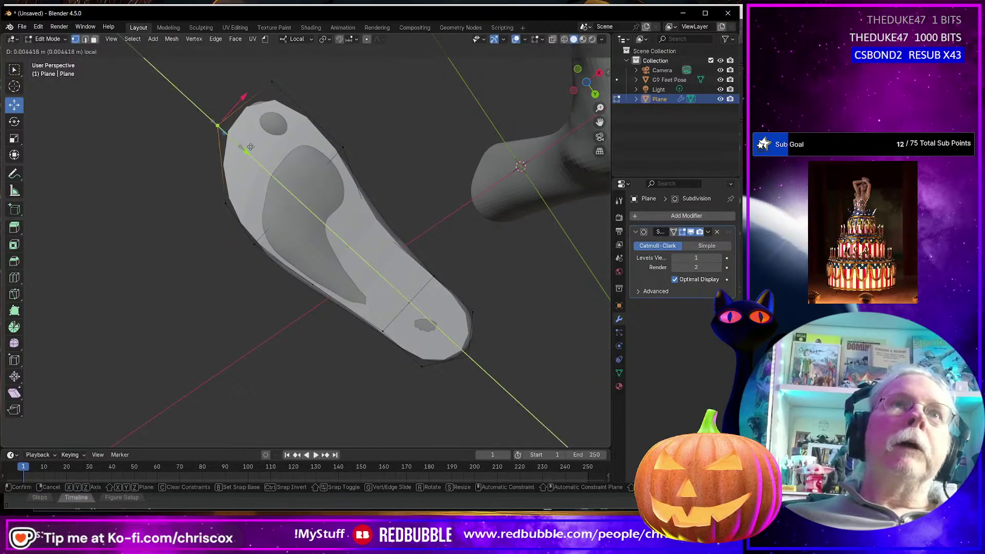
- Select the whole front section of the sole and shift it slightly along local X toward the foot's outer side
middle_click_drag(270, 144, 269, 207)
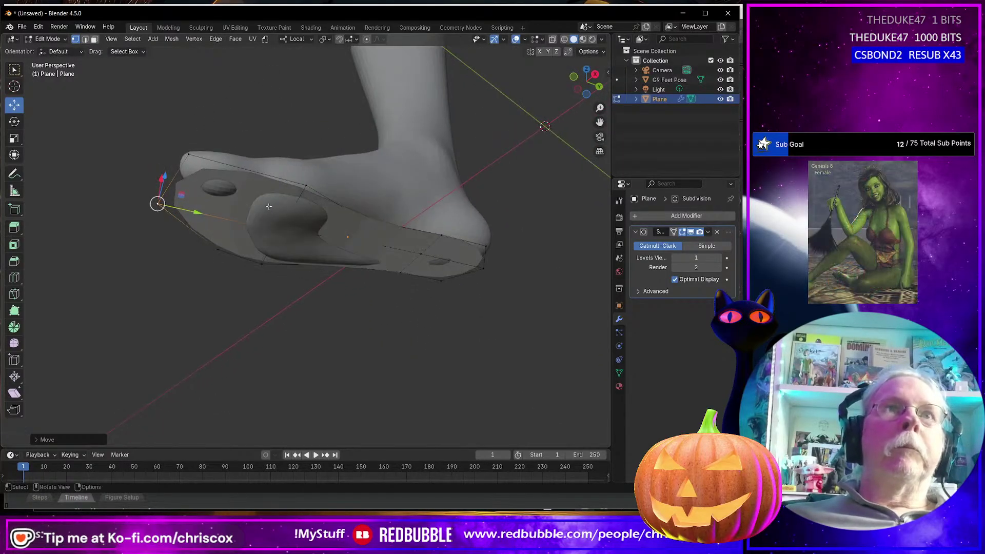
left_click(204, 240, "alt")
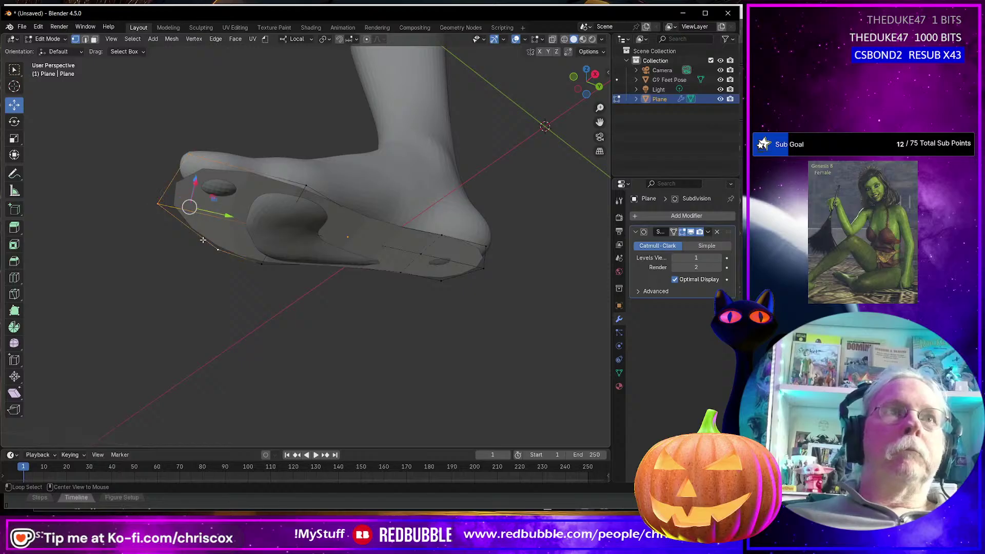
left_click(266, 252, "alt+shift")
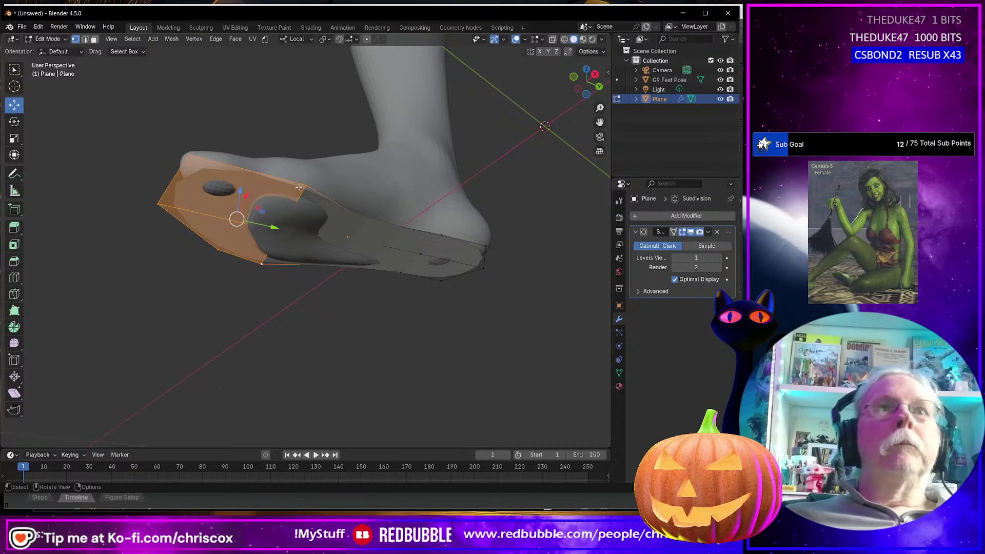
key("g")
key("x")
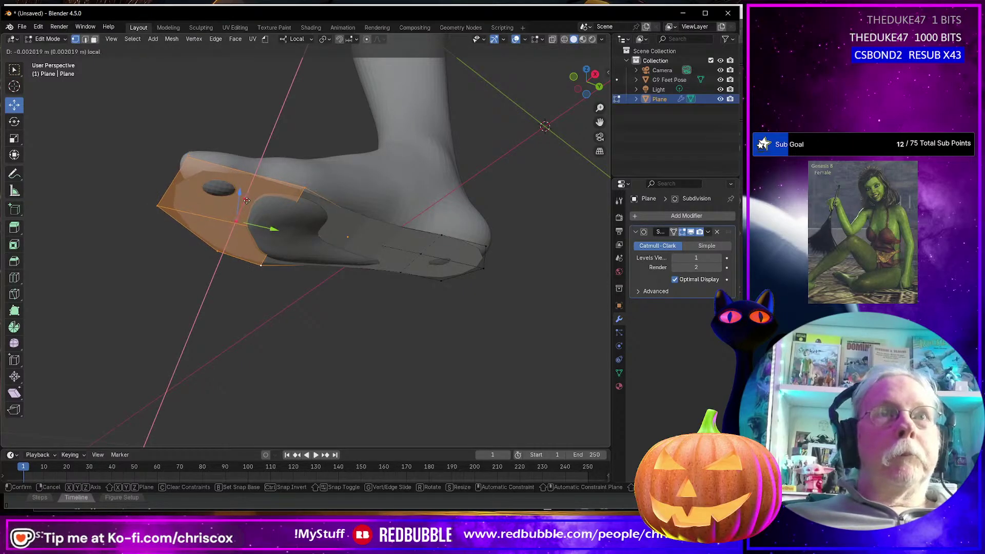
left_click(247, 203)
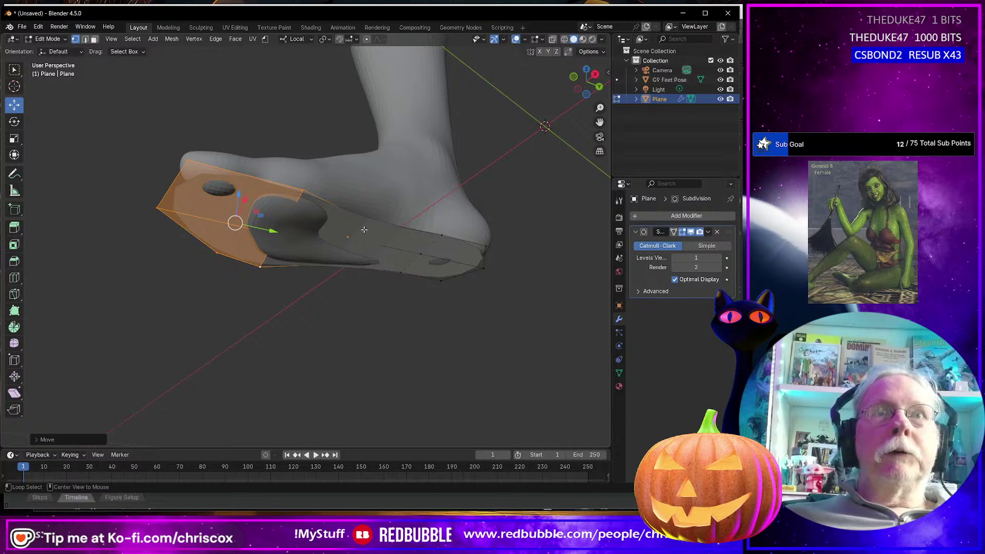
- Lower the crosswise edge row at the midfoot about 2 mm along local Z
left_click(364, 230, "alt")
key("g")
key("z")
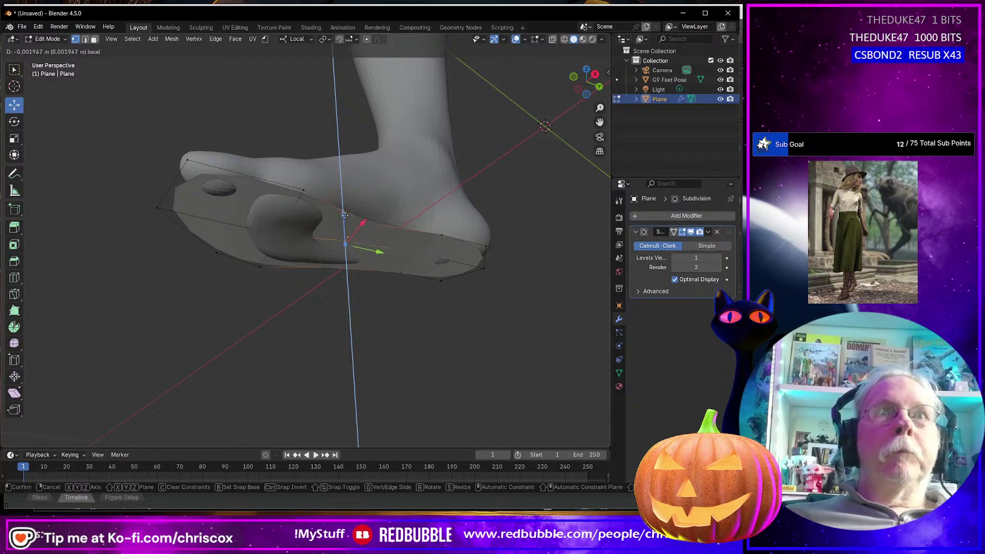
left_click(345, 218)
- Select the front faces of the sole in face mode and lower them about 2 mm along local Z
middle_click_drag(346, 221, 292, 155)
key("3")
left_click(285, 235)
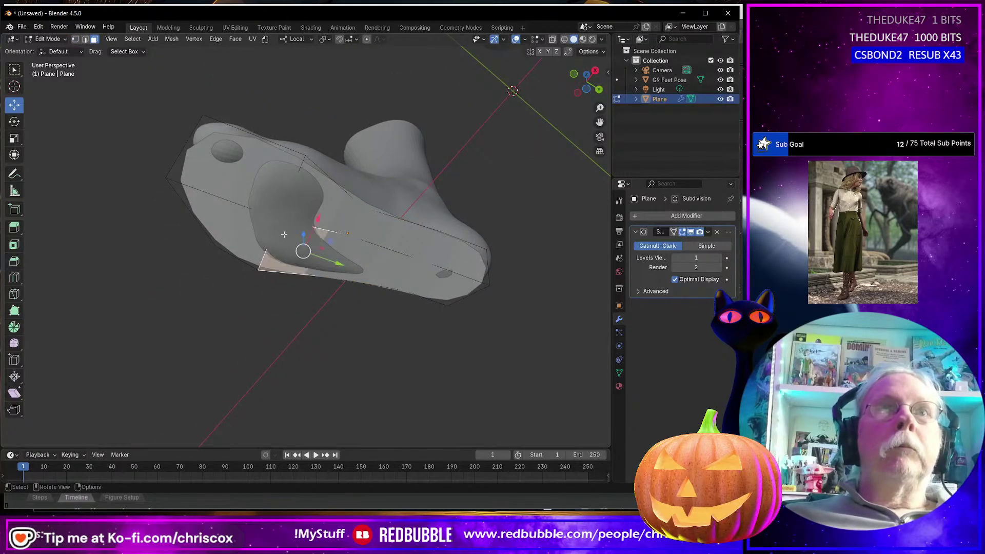
middle_click_drag(241, 227, 215, 240)
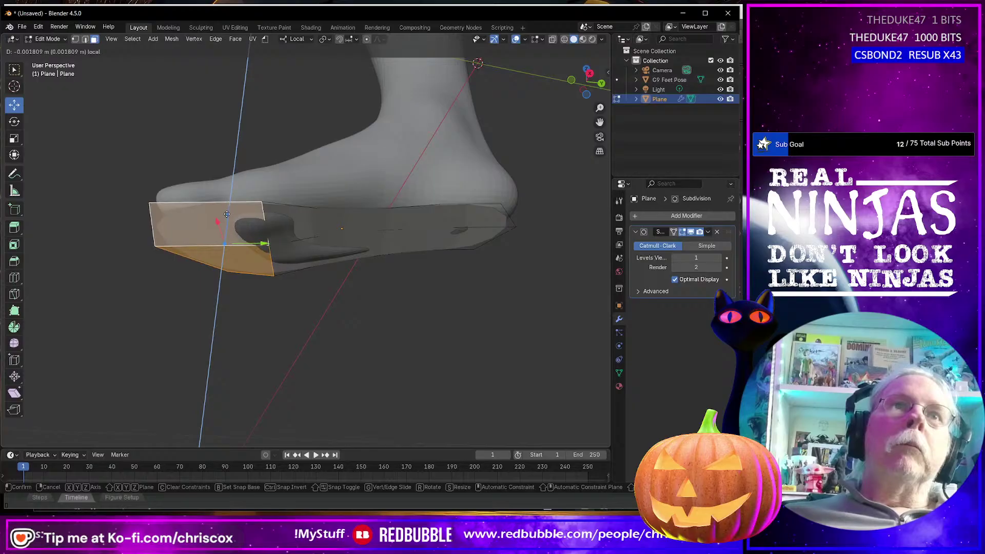
left_click(225, 215)
- Select the heel-end vertices in vertex mode and move them back along local Y beyond the heel
mouse_move(226, 215)
middle_mouse_down()
mouse_move(246, 256)
mouse_move(364, 262)
mouse_move(306, 301)
mouse_move(179, 207)
mouse_move(212, 219)
middle_mouse_up()
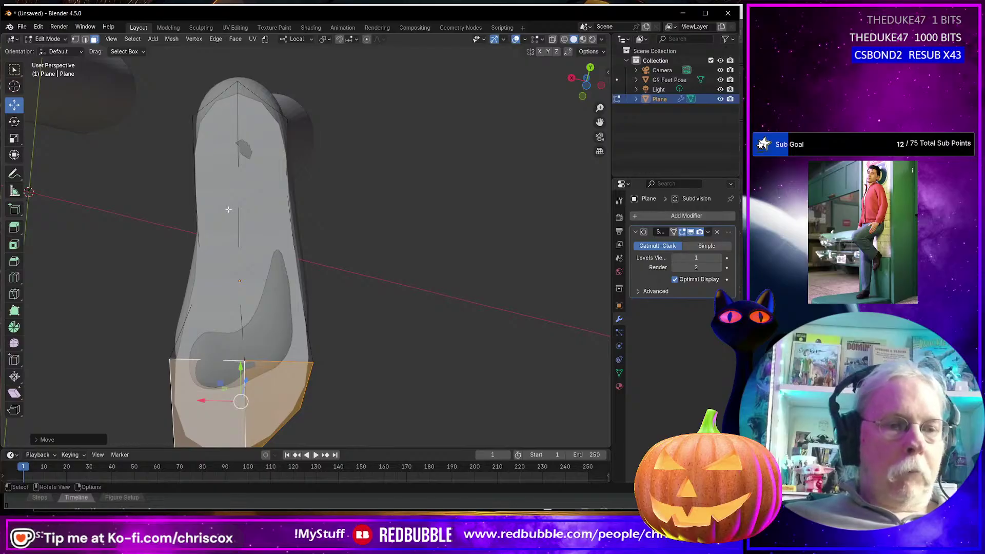
key("a")
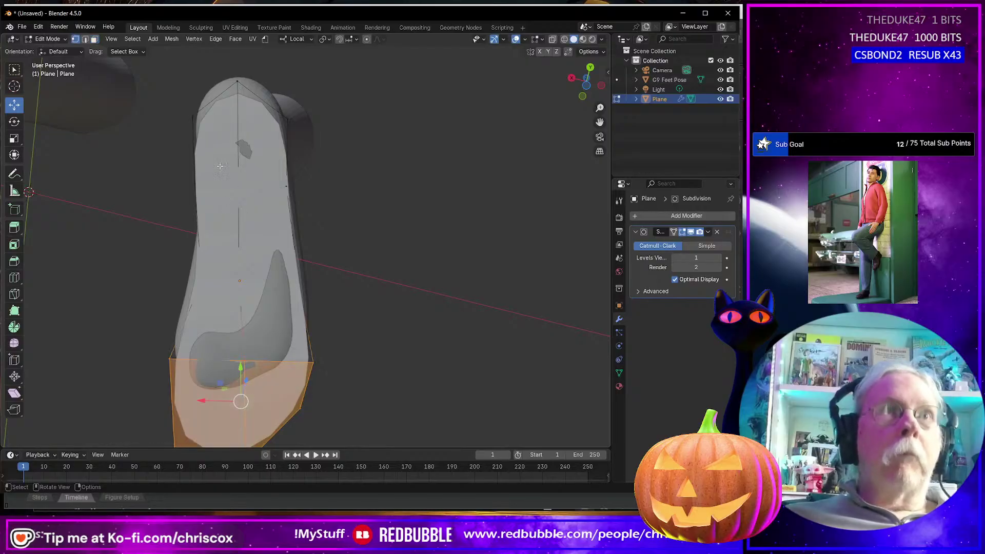
left_click(193, 116)
left_click(237, 82, "shift")
left_click(260, 96, "shift")
left_click_drag(236, 67, 237, 55)
- Pull the two outer heel vertices slightly inward, then move both heel corner vertices further back along local Y
left_click(289, 109)
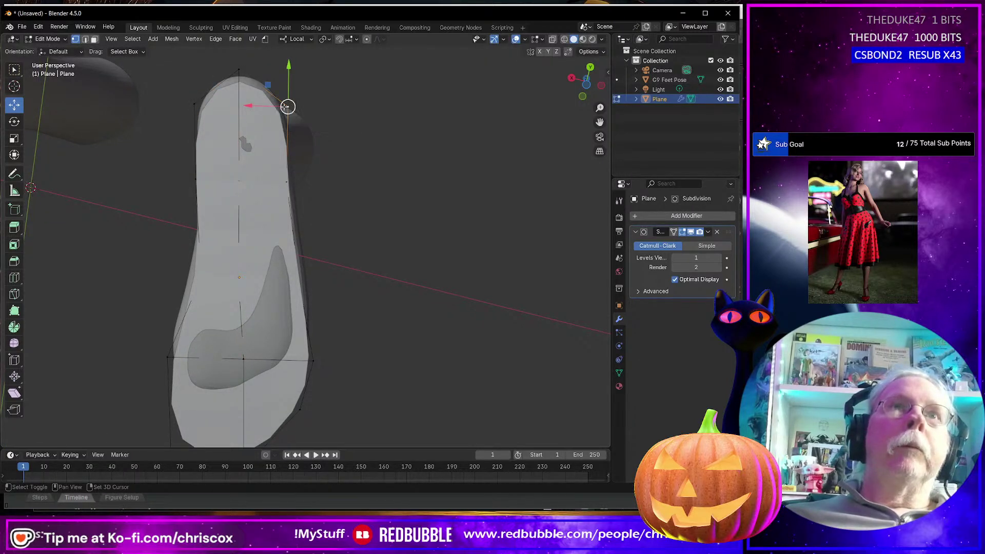
left_click(286, 181, "shift")
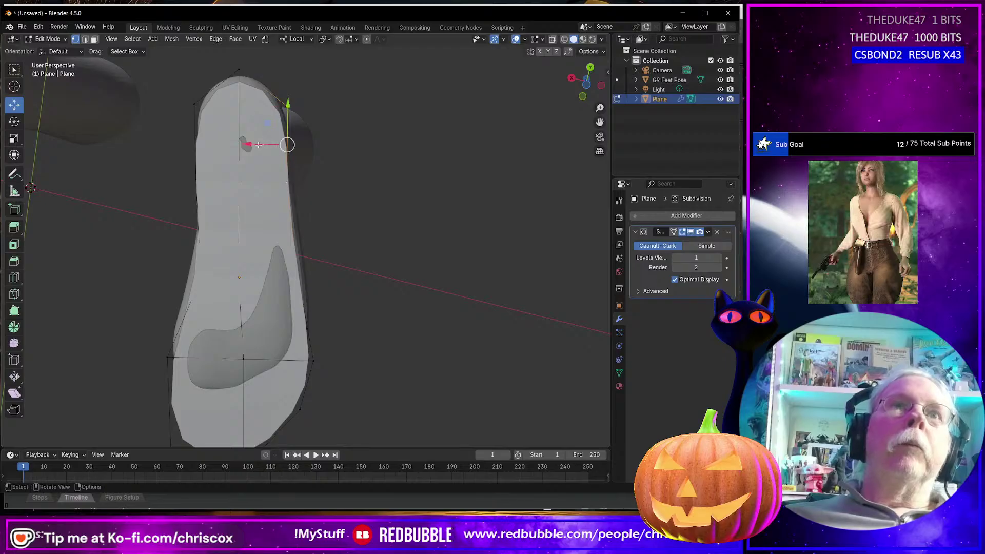
left_click_drag(249, 144, 245, 145)
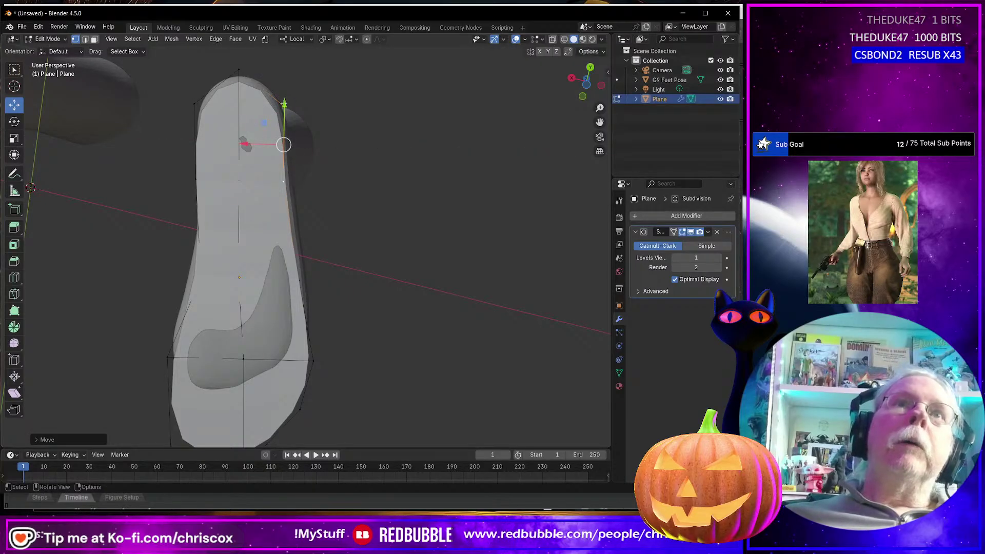
left_click(285, 106)
left_click(195, 104, "shift")
left_click_drag(240, 67, 241, 55)
- Set the Subdivision modifier's viewport level to 2 and check the smoothed sole around the foot
middle_click_drag(251, 148, 505, 254)
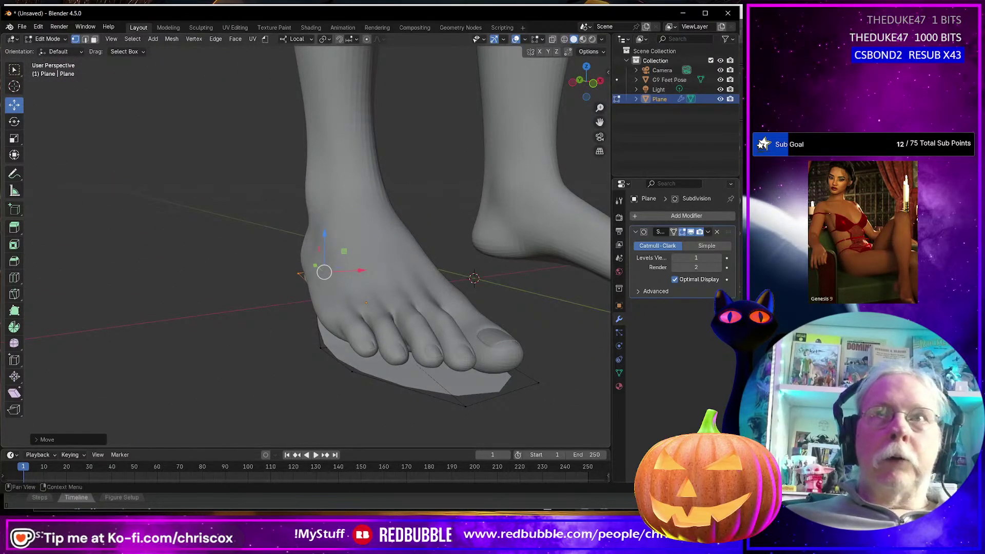
left_click(720, 257)
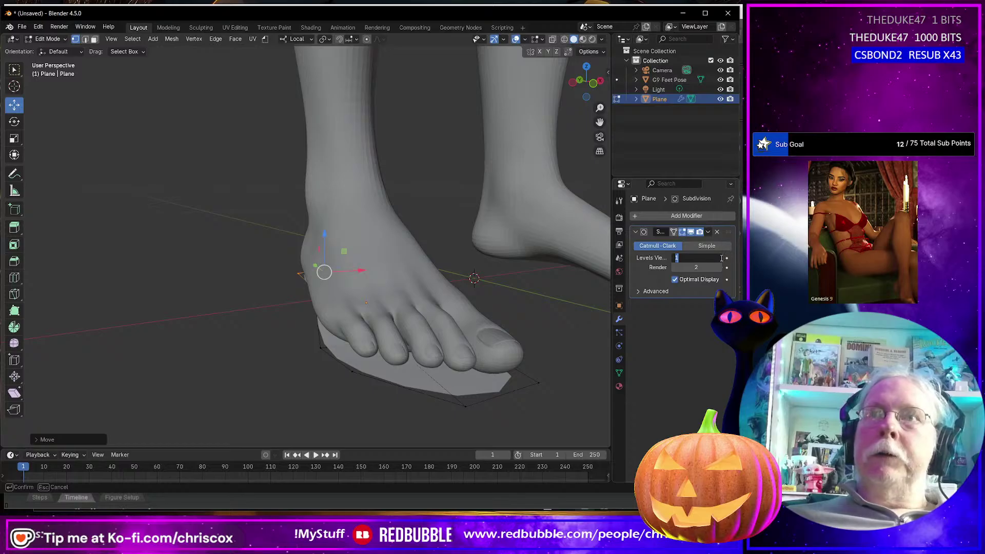
type("2")
key("Return")
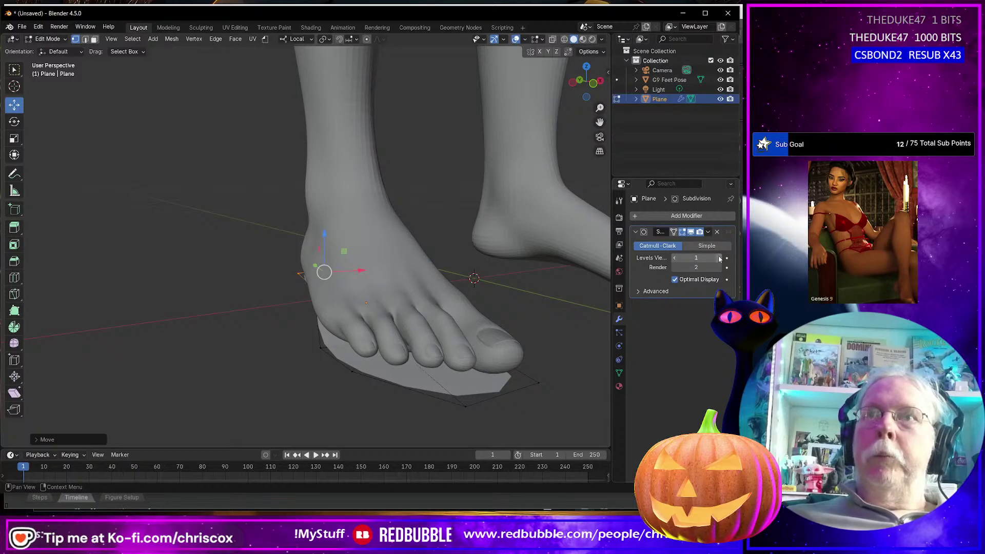
middle_click_drag(467, 231, 297, 340)
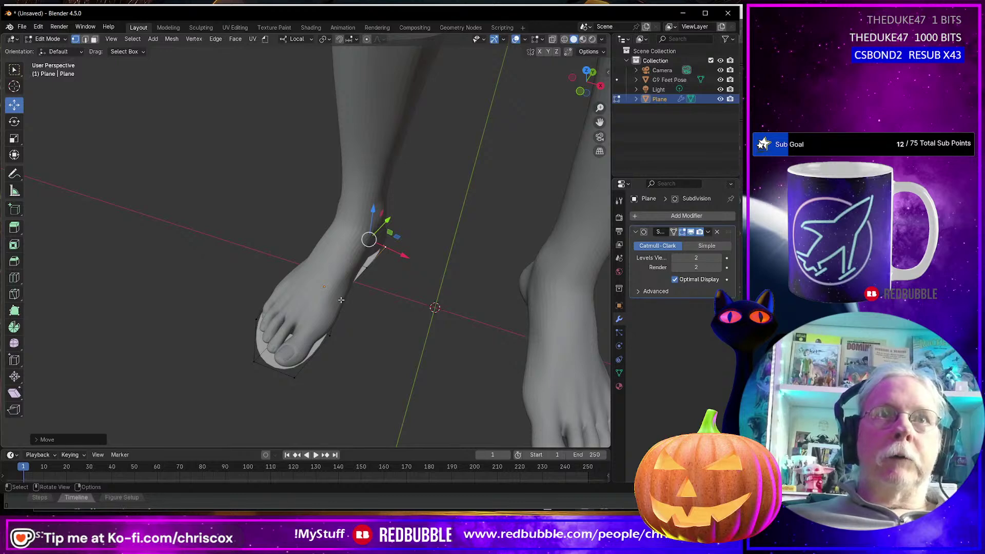
middle_click_drag(337, 314, 288, 286)
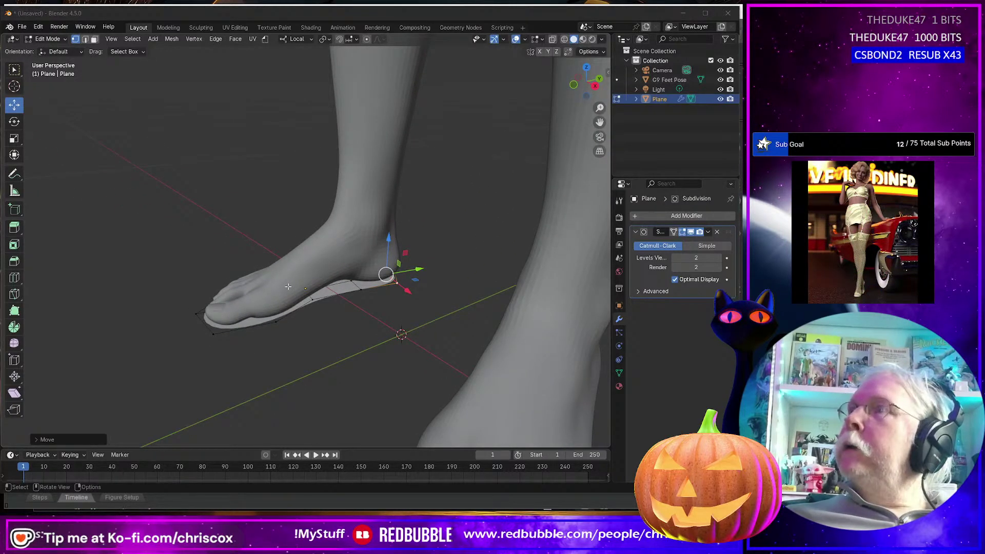
- Switch to the web browser and go back to the image results for "penny loafer pattern"
key("alt+Tab")
left_click(258, 38)
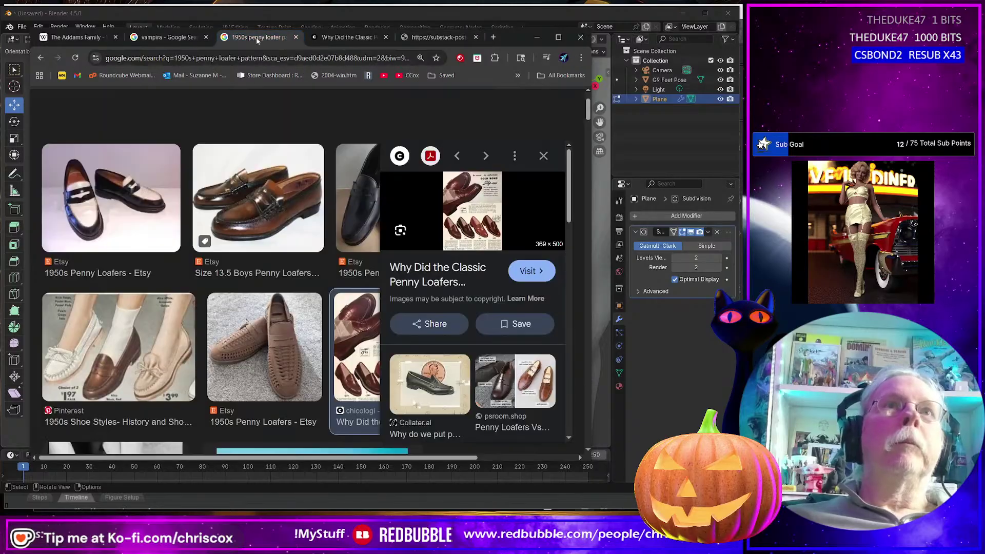
left_click(164, 38)
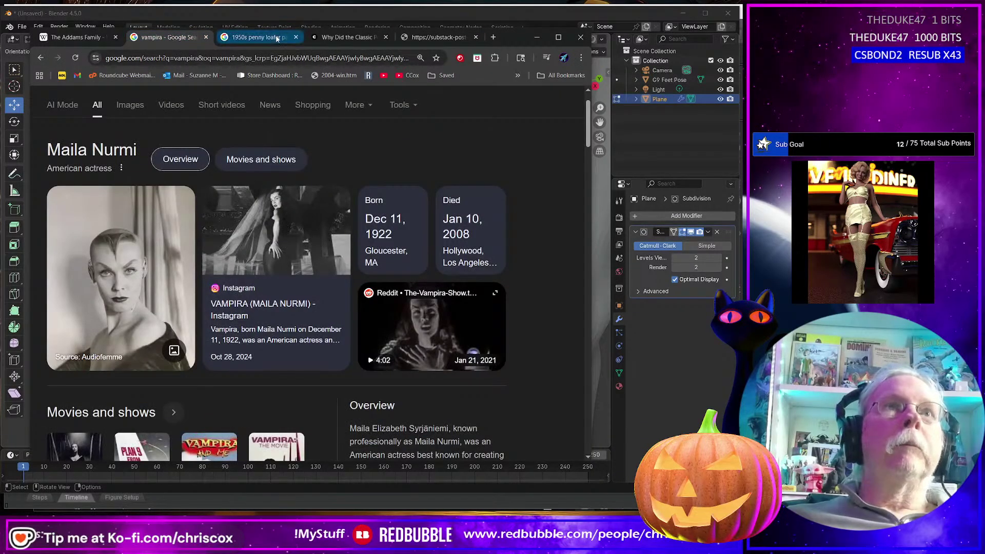
left_click(257, 37)
left_click(322, 38)
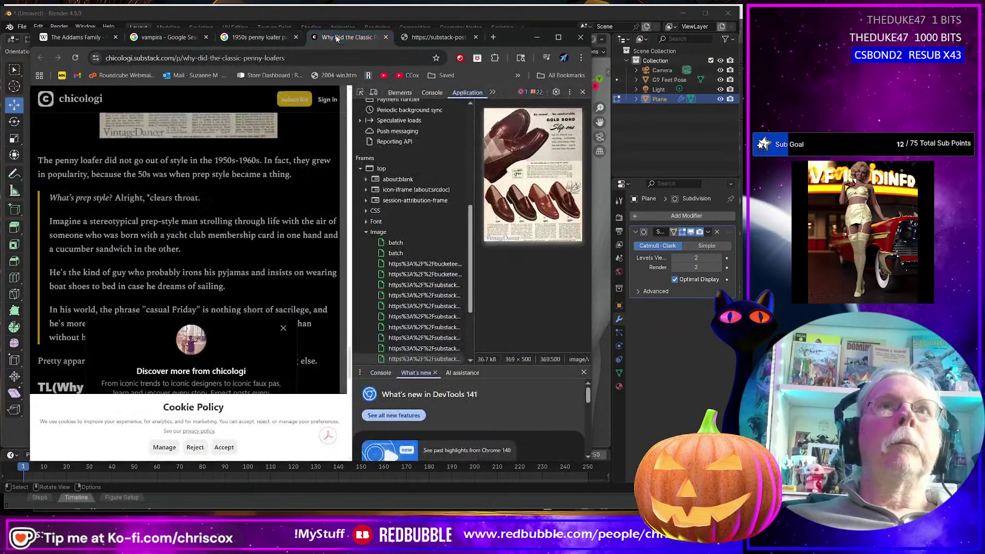
left_click(261, 38)
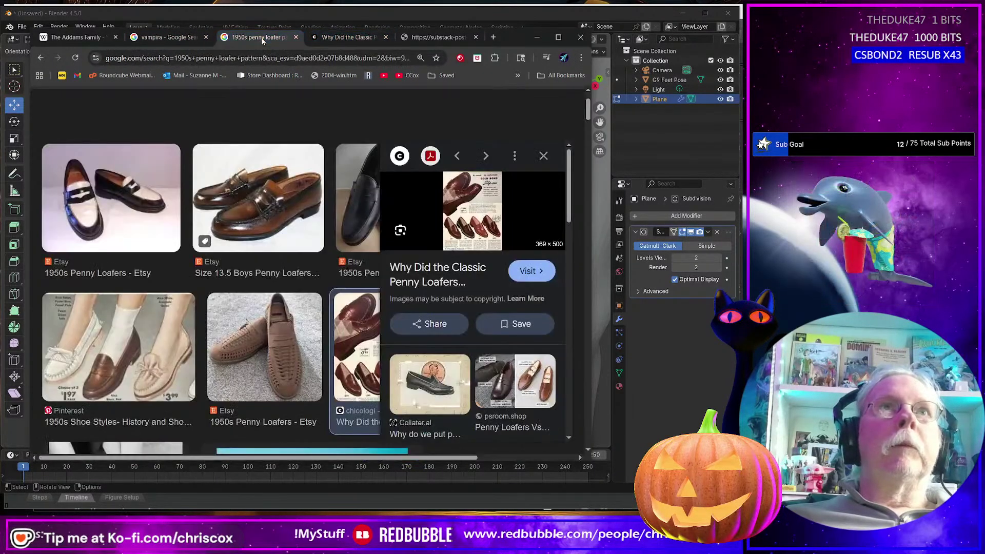
left_click(41, 58)
left_click(42, 58)
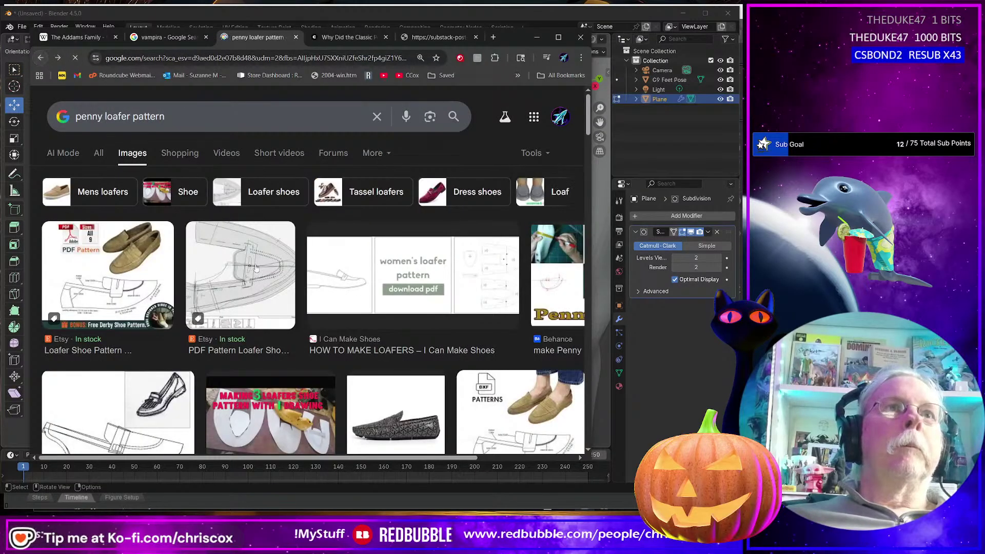
- Look through the penny loafer pattern image results for a shoe construction reference
scroll(251, 277, "down", 3)
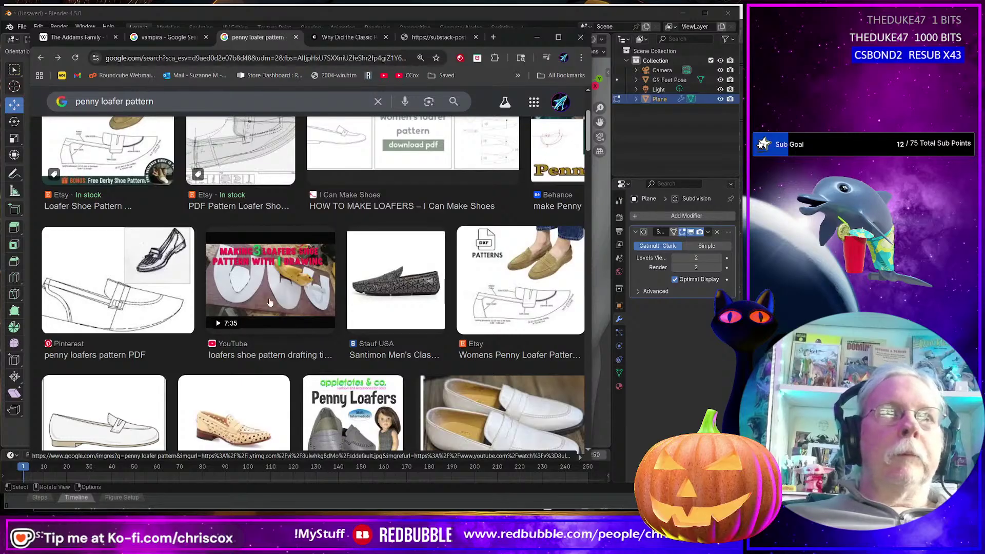
scroll(270, 303, "down", 5)
scroll(270, 303, "down", 4)
scroll(269, 302, "up", 10)
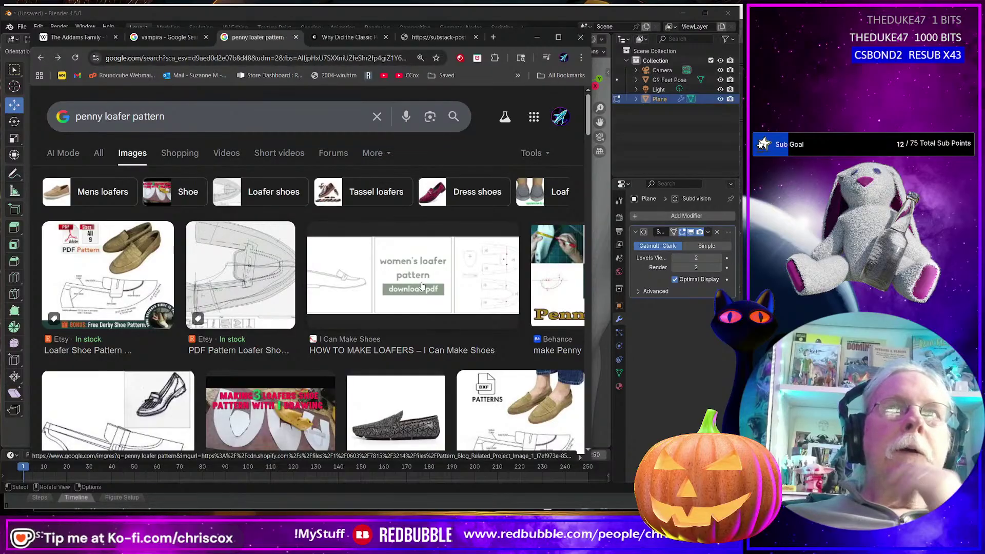
- Open the I Can Make Shoes women's loafer pattern result for a closer look and return to Blender
left_click(489, 281)
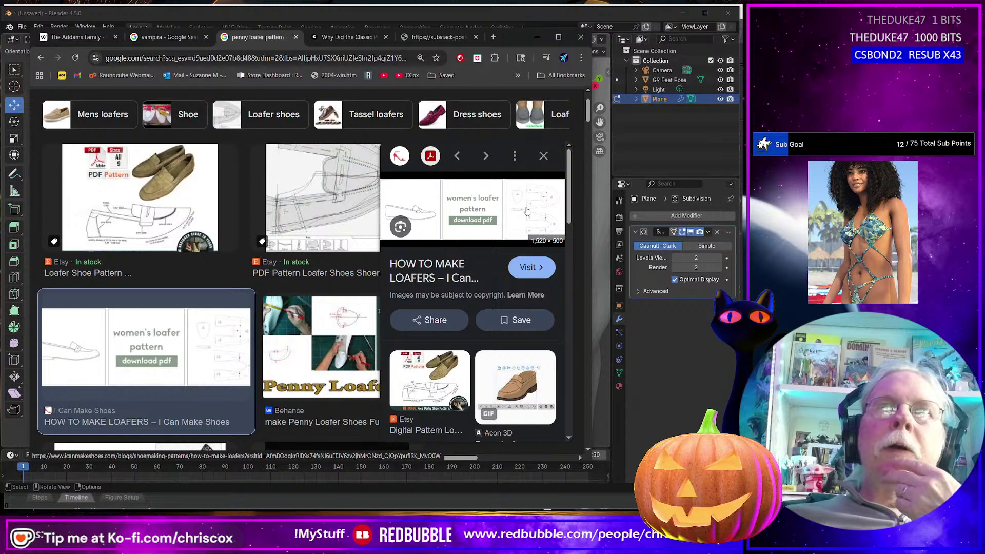
left_click_drag(515, 40, 741, 28)
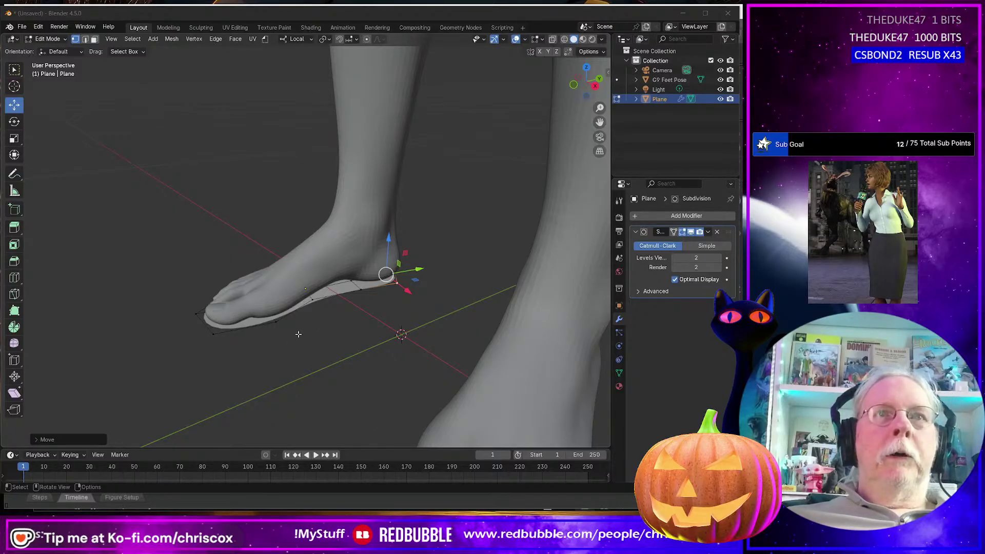
- Leave Edit Mode and export the sole plane as Penny Loafer Sole.obj to the Lertterman WIP folder, using the Daz operator preset
middle_click_drag(339, 343, 291, 249)
key("Tab")
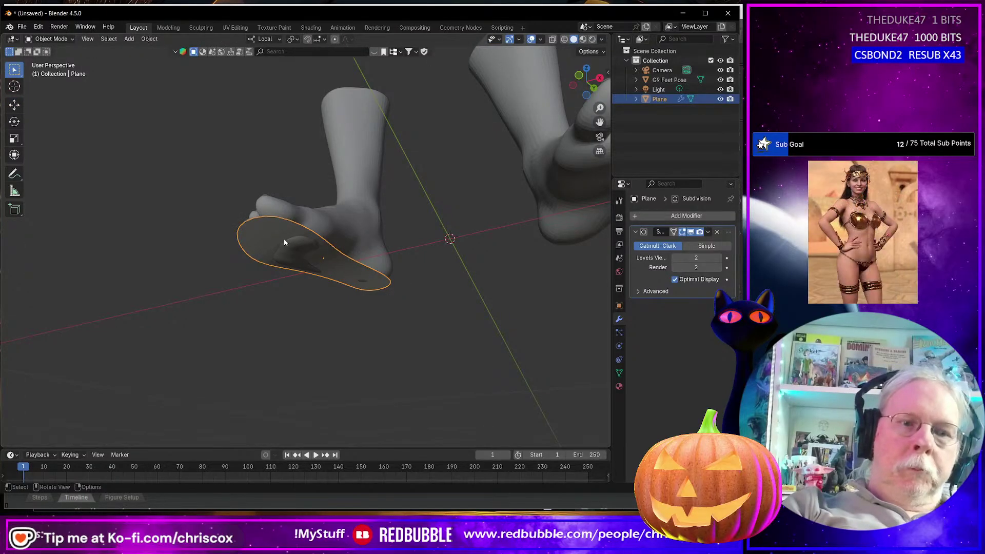
key("ctrl+shift+e")
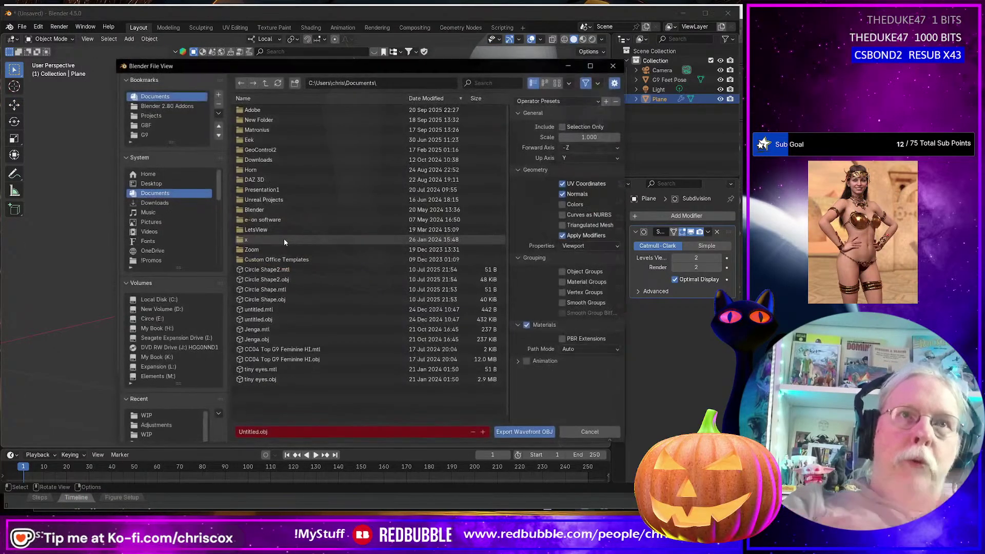
left_click(147, 416)
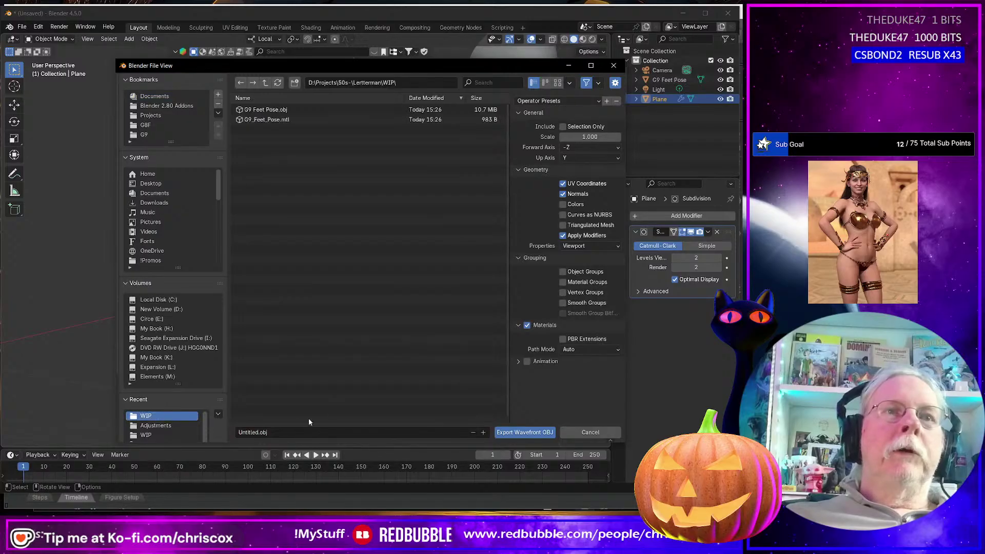
left_click(282, 432)
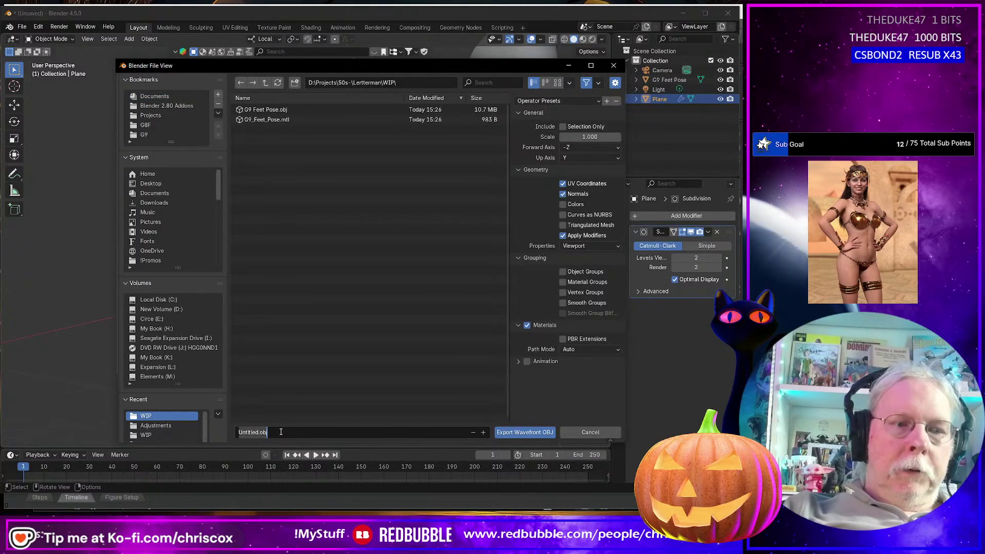
type("Penny Lo")
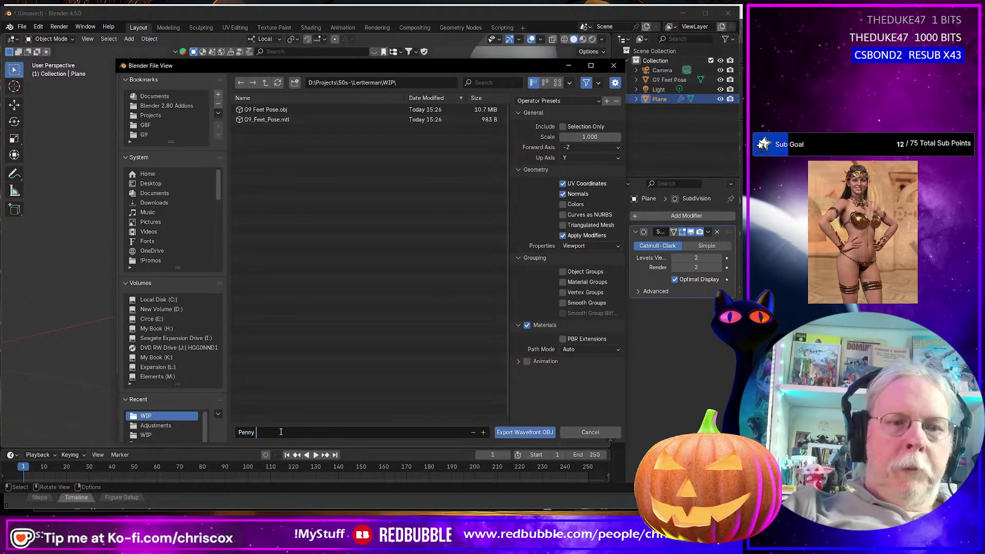
type("afer Sole")
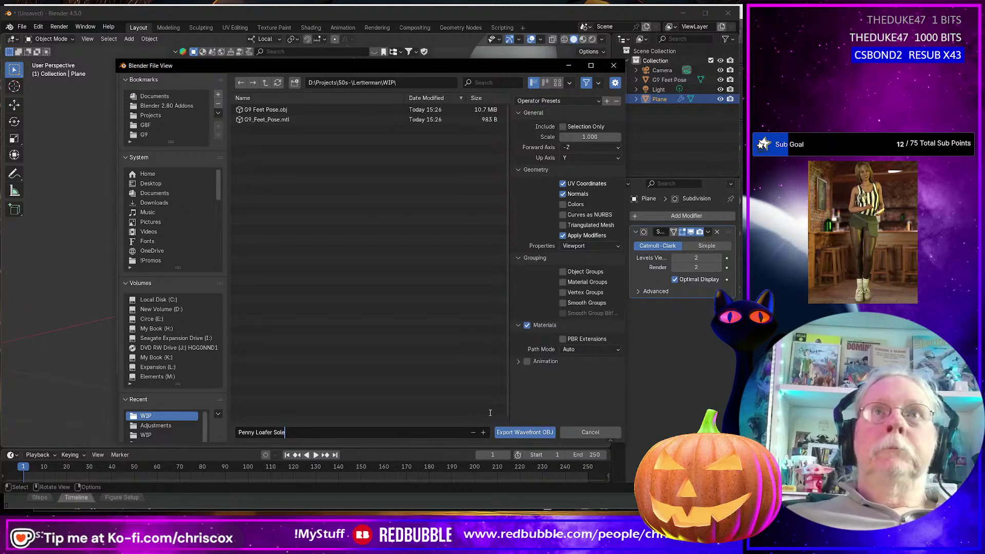
left_click(557, 101)
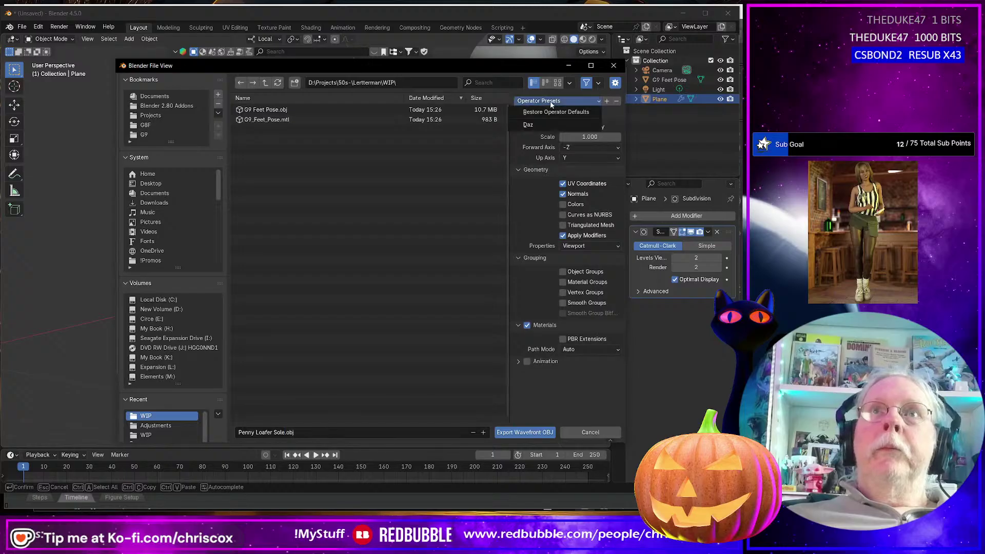
left_click(537, 127)
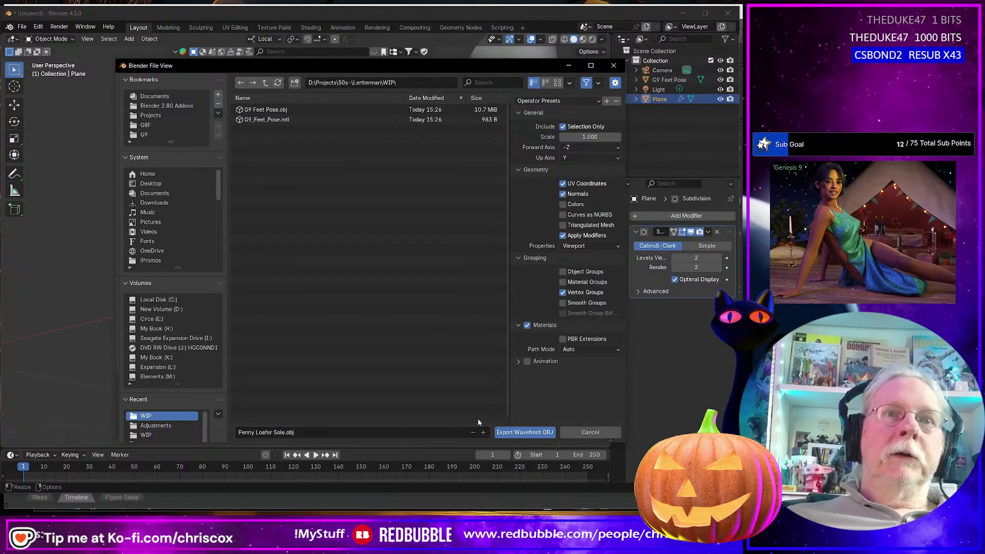
left_click(534, 433)
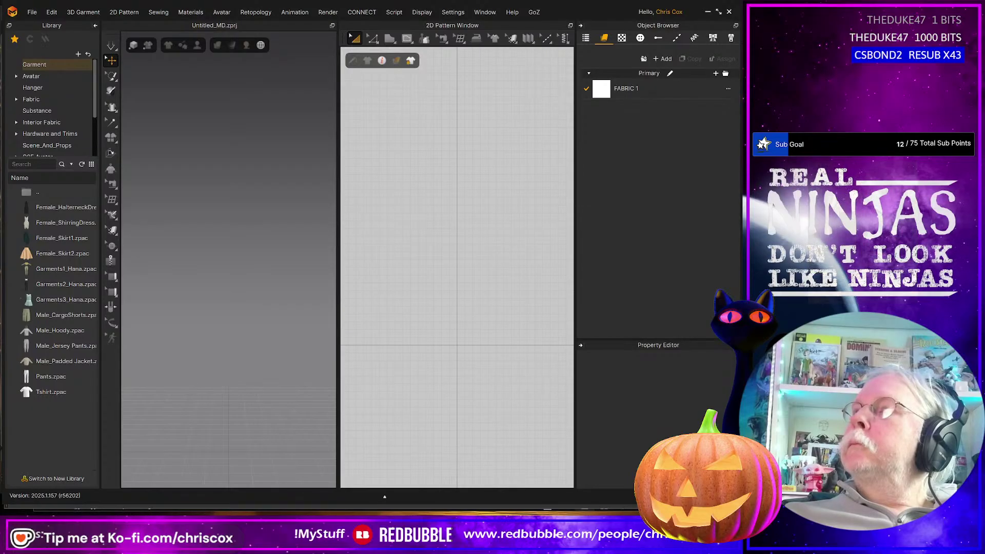
- Switch to the web browser to check the women's loafer pattern page and return to Marvelous Designer
key("alt+Tab")
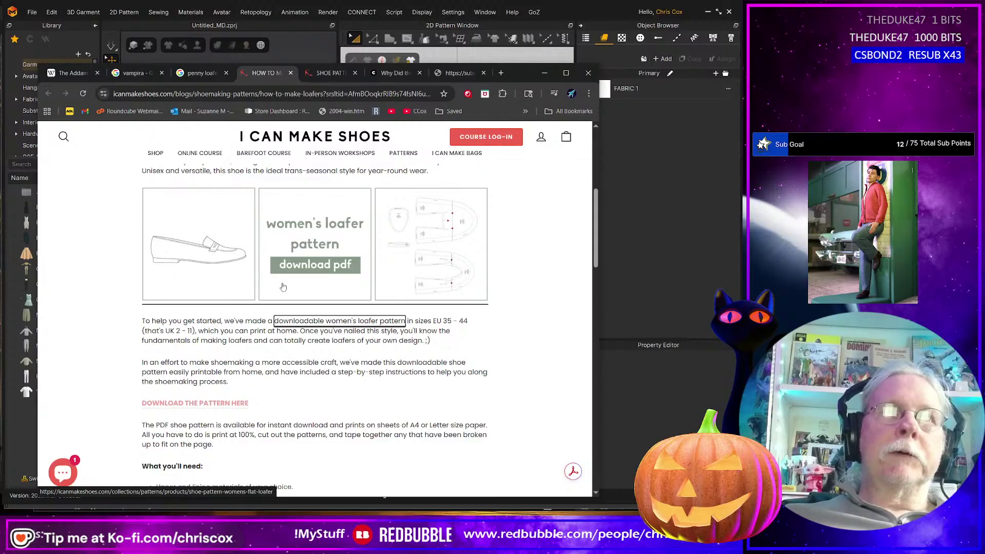
left_click(544, 73)
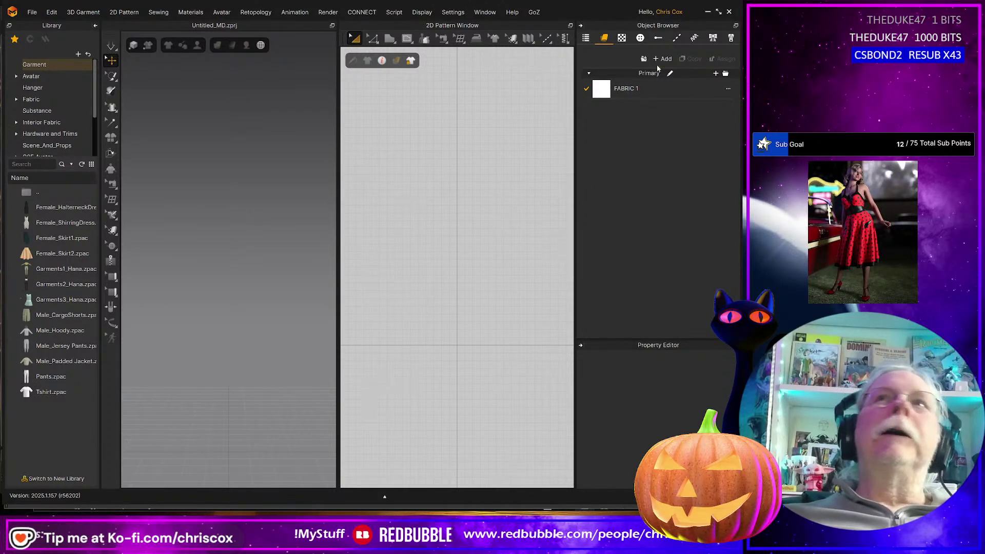
- In Marvelous Designer, start an OBJ import that adds to the scene and bring up the file browser's quick-access folders
left_click(179, 207)
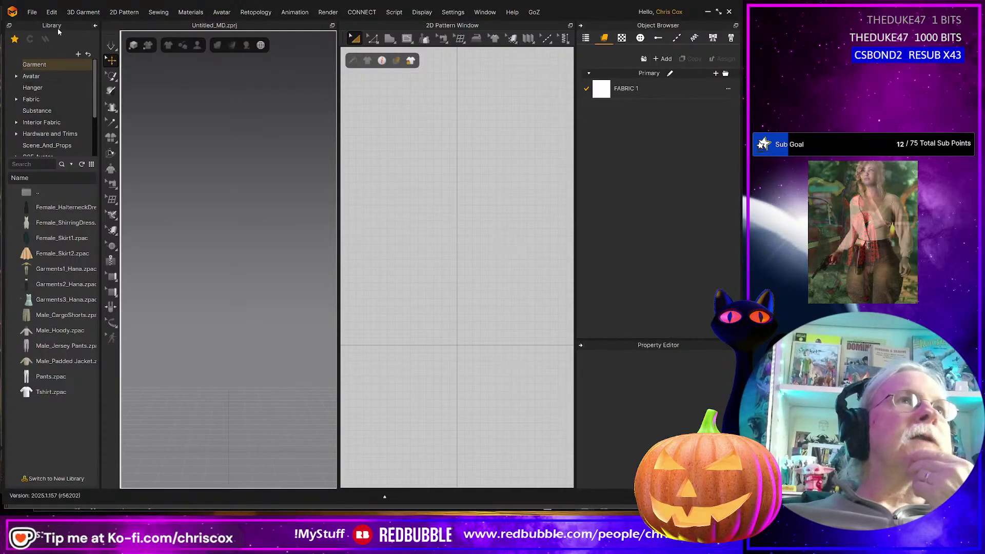
left_click(31, 11)
mouse_move(45, 107)
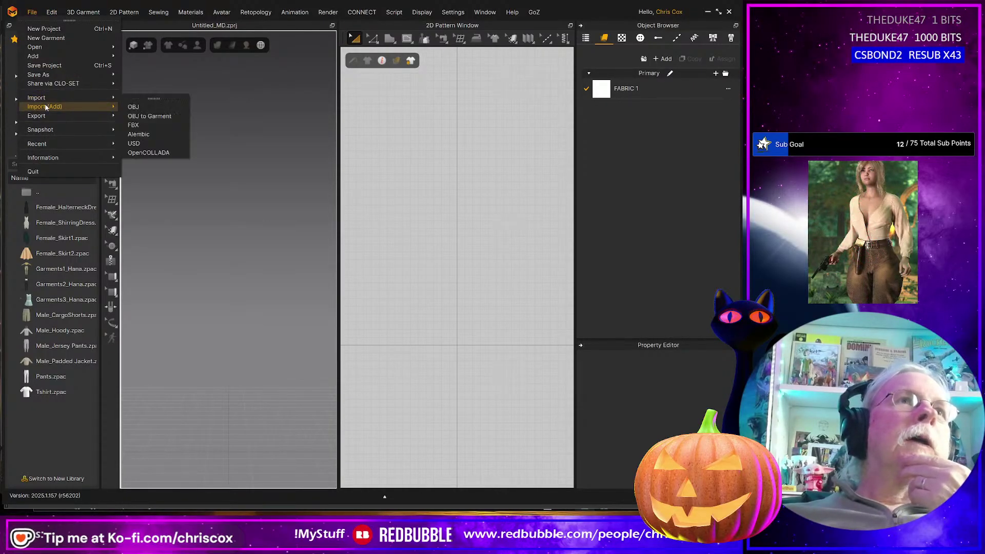
left_click(139, 107)
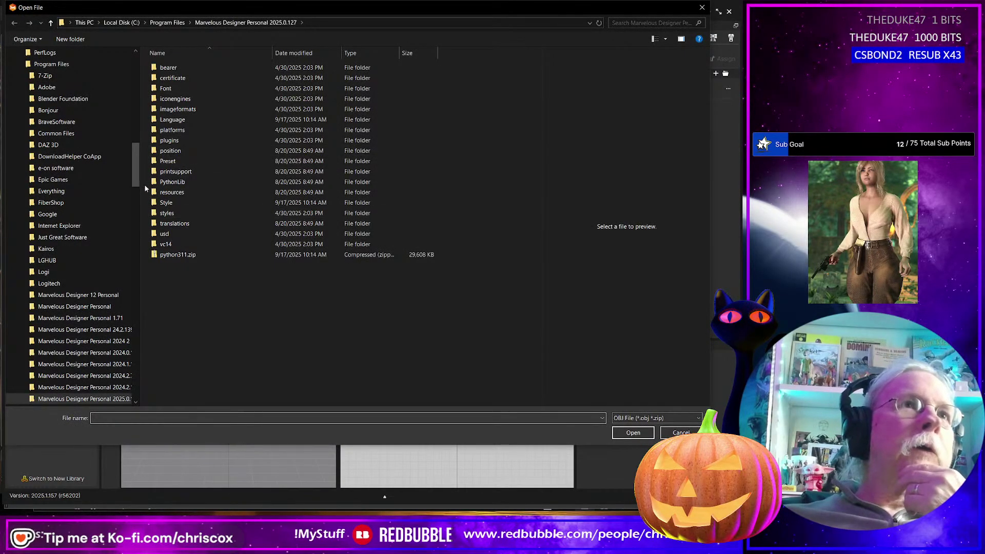
left_click_drag(136, 183, 133, 75)
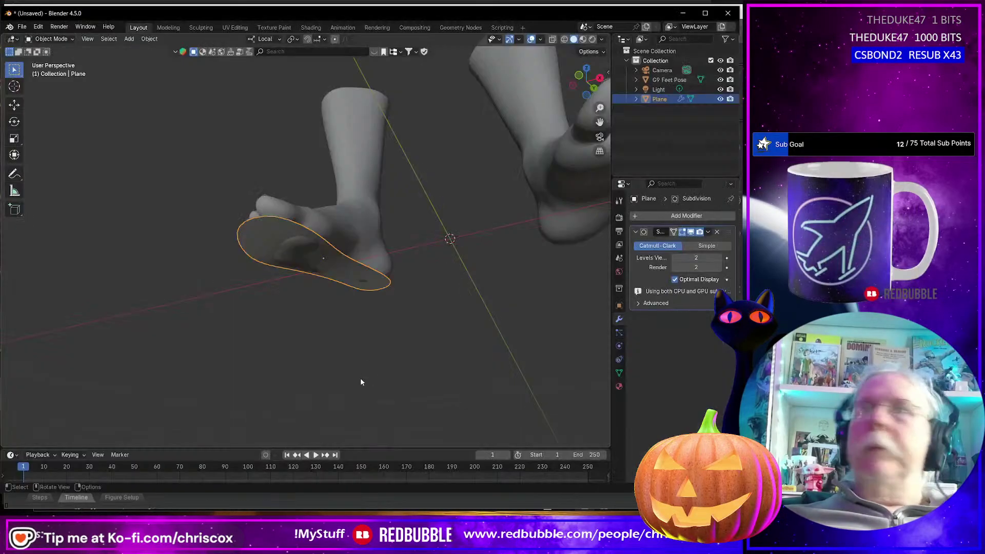
- Switch to Blender and delete all linked vertices of the foot without a sole from the G9 Feet Pose mesh
middle_click_drag(362, 382, 386, 398)
left_click(352, 235)
key("Tab")
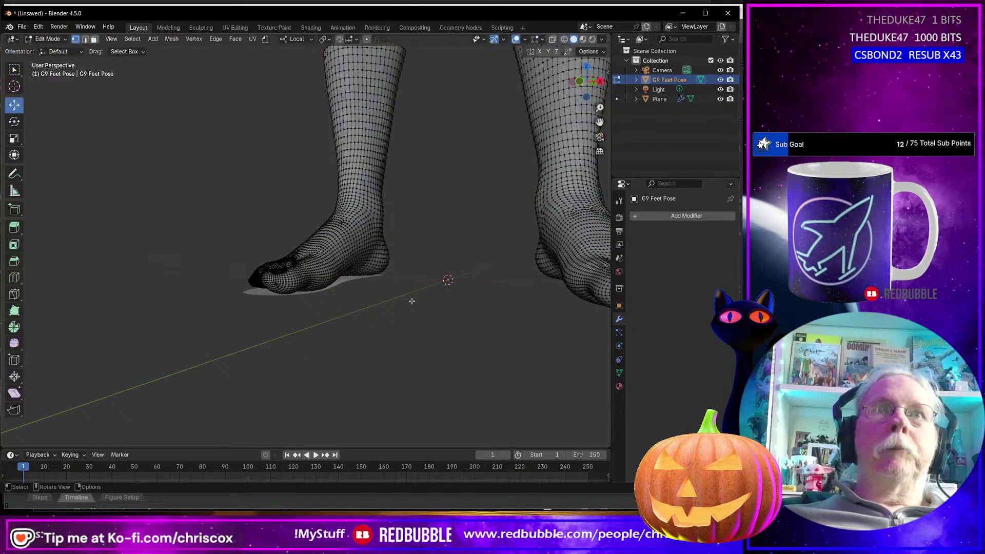
scroll(411, 301, "down", 4)
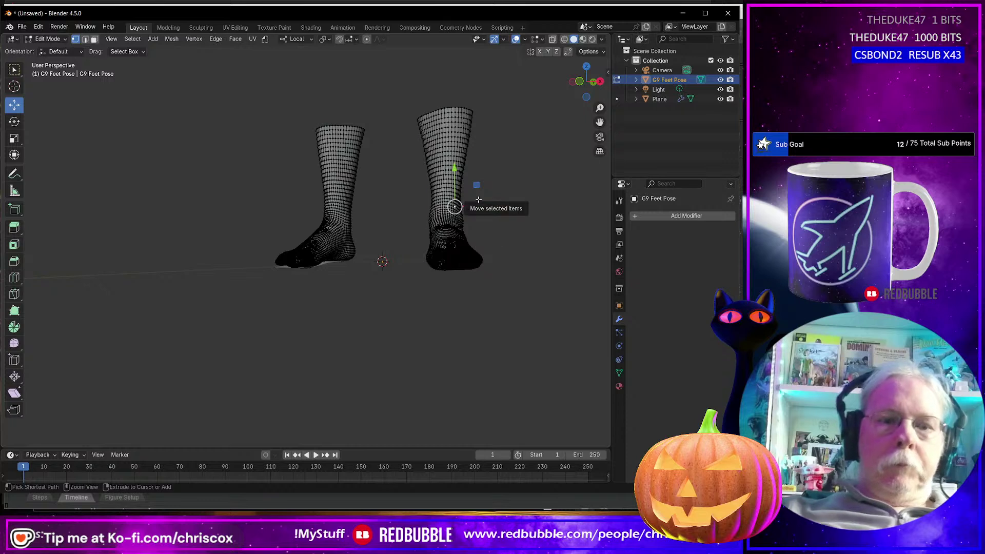
key("ctrl+l")
key("x")
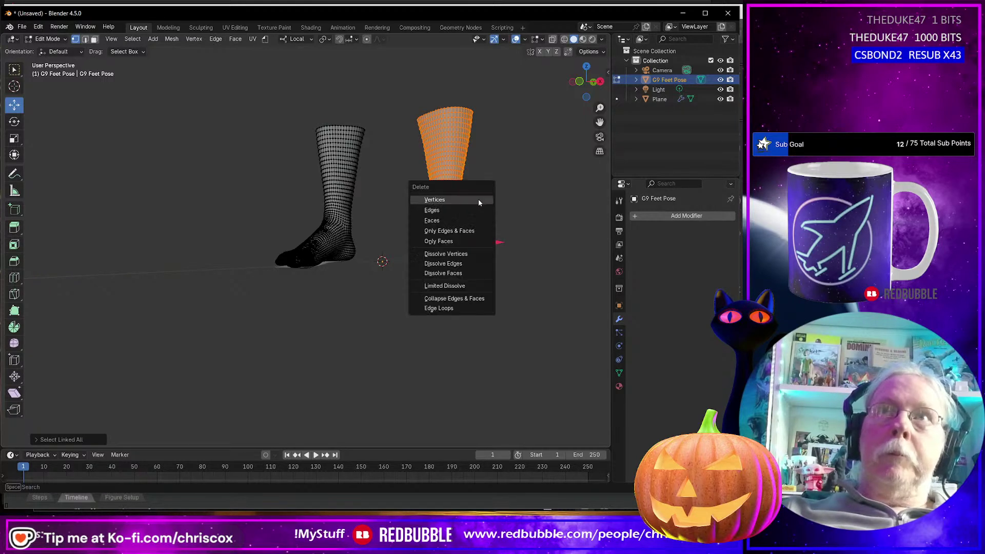
left_click(476, 204)
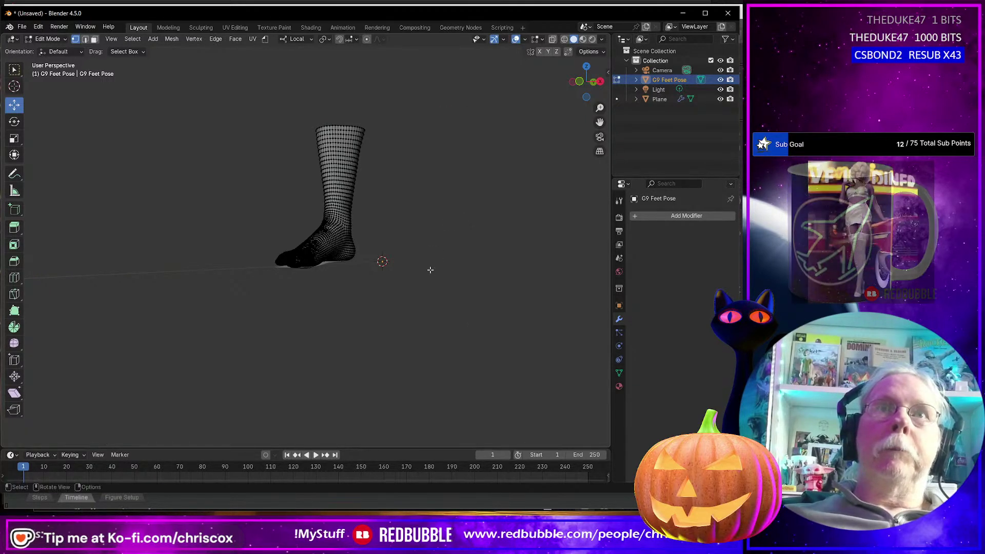
- Return to Object Mode and export the remaining foot as Foot.obj into the WIP folder with the same export options
key("Tab")
key("ctrl+shift+e")
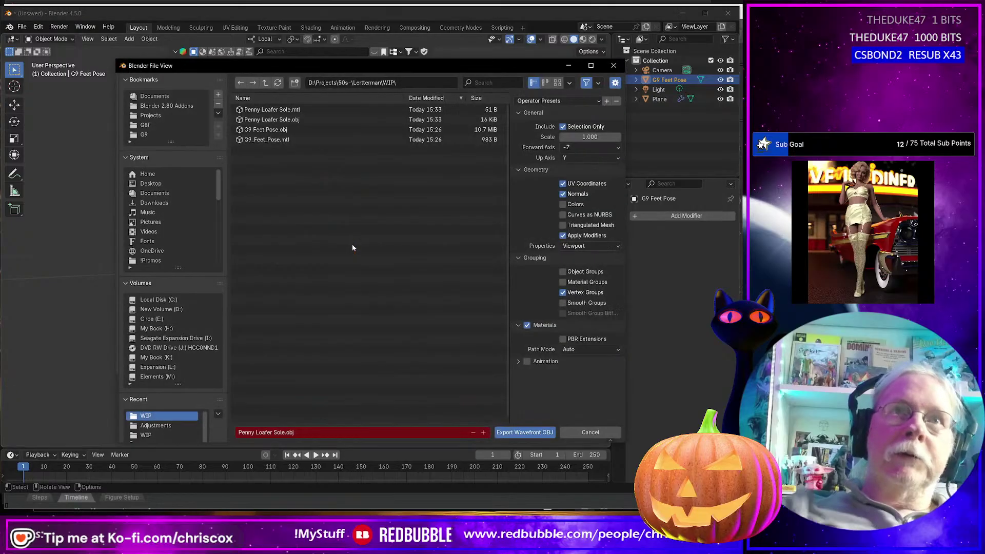
left_click(310, 431)
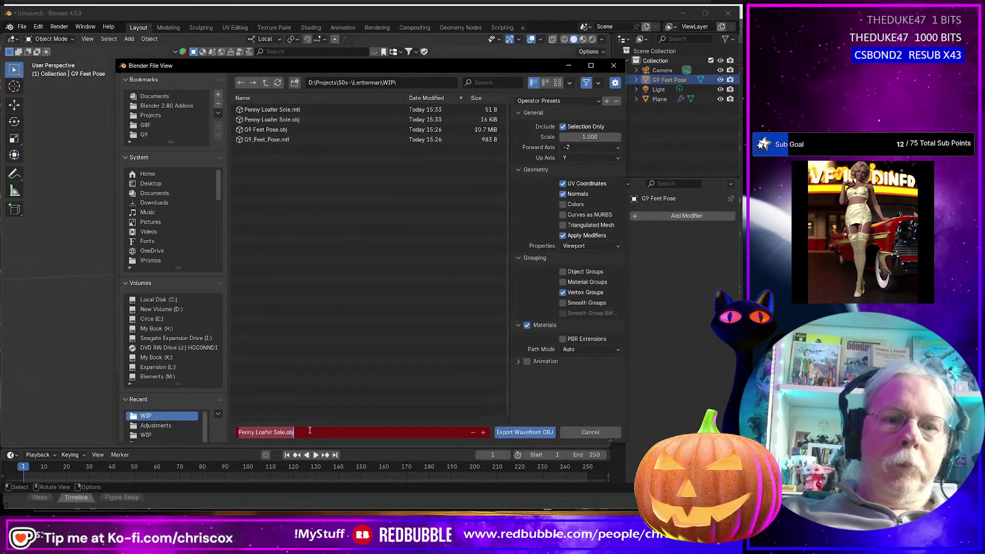
type("Foot")
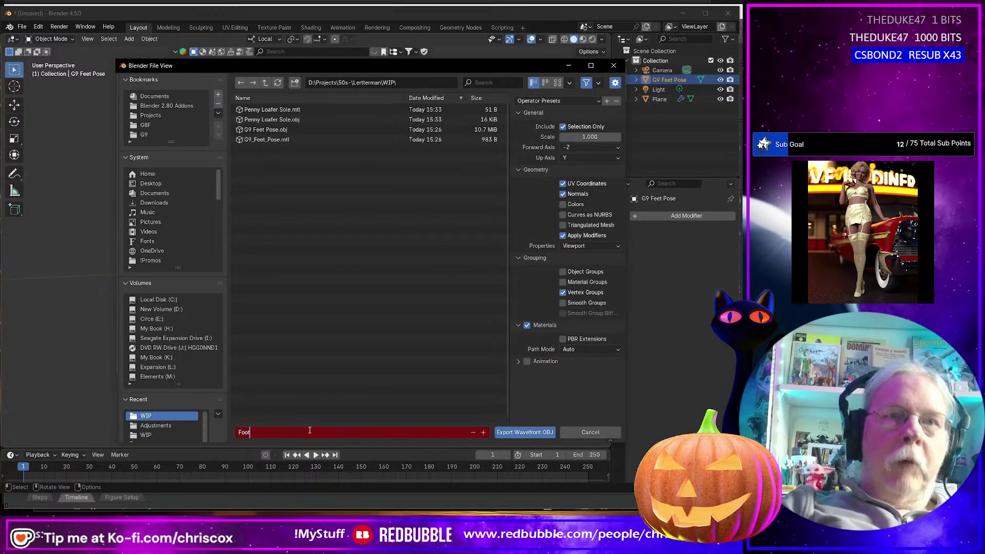
left_click(524, 432)
- Restore the deleted foot in the G9 Feet Pose mesh and return to Object Mode
key("Tab")
key("alt+h")
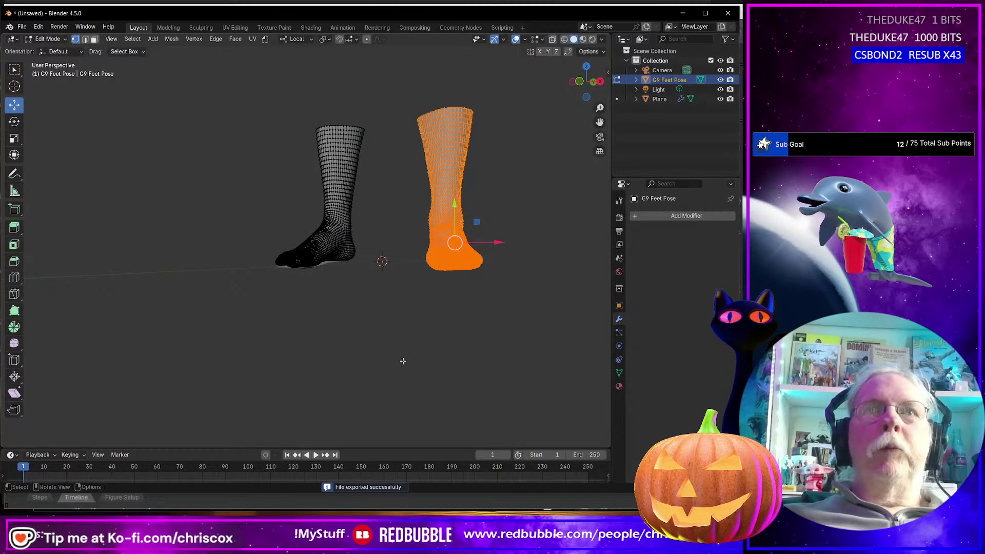
key("Tab")
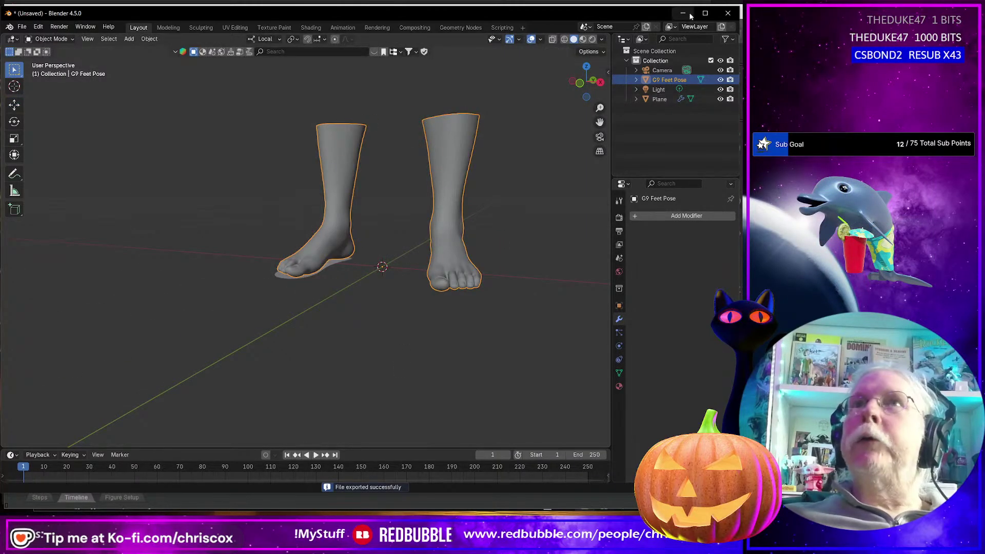
- Switch to Marvelous Designer and open Foot.obj for import from the Projects folder's 50s-, Lertterman, WIP subfolders
left_click(682, 13)
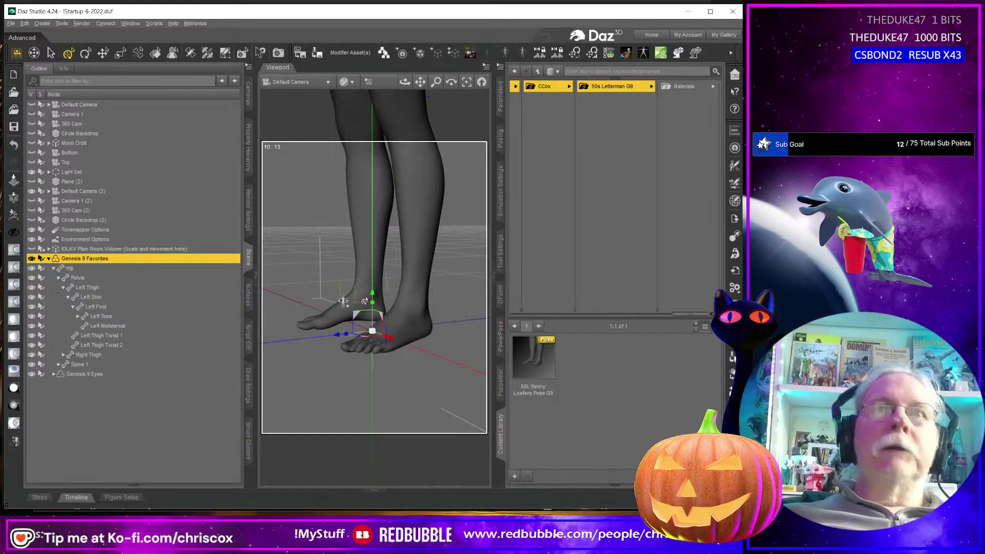
left_click_drag(321, 304, 375, 310, "alt")
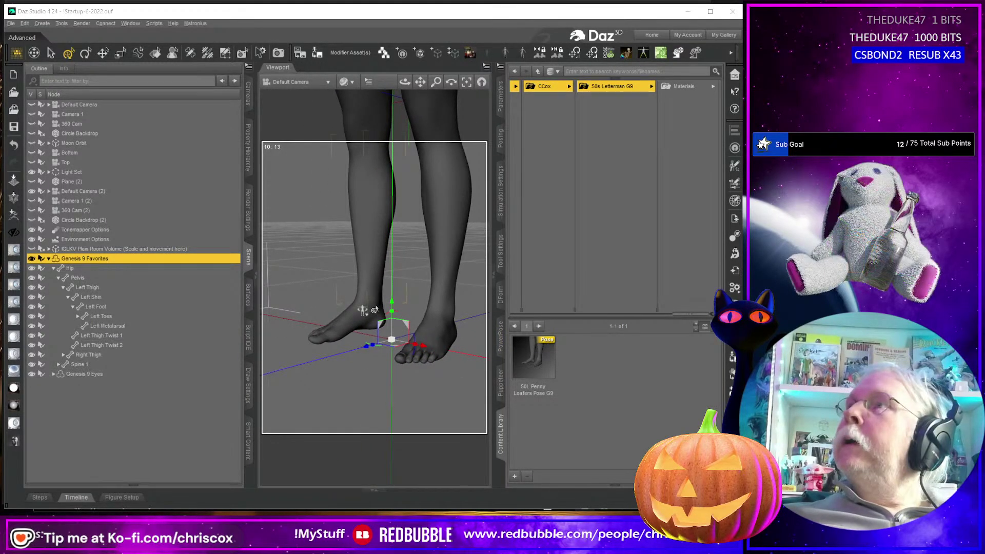
key("alt+Tab")
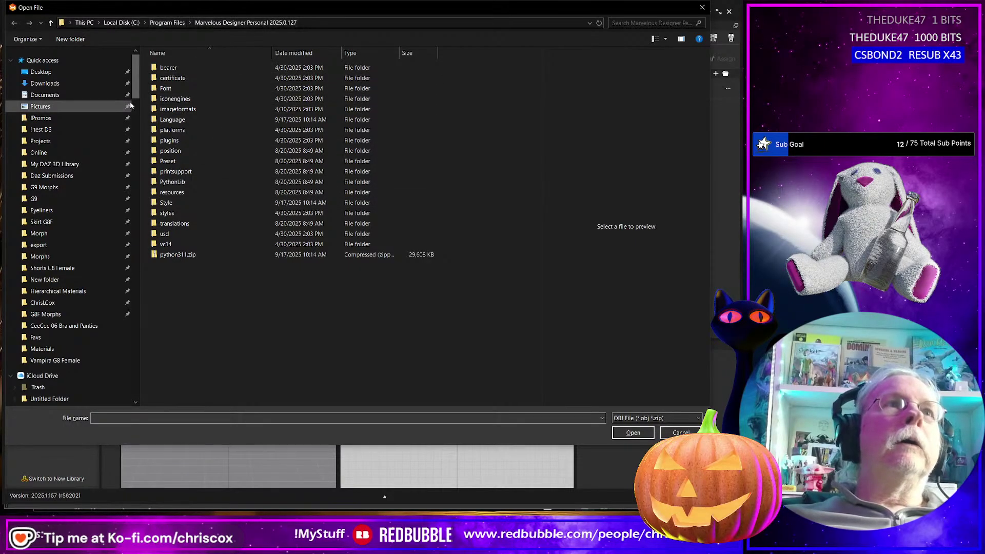
left_click(56, 141)
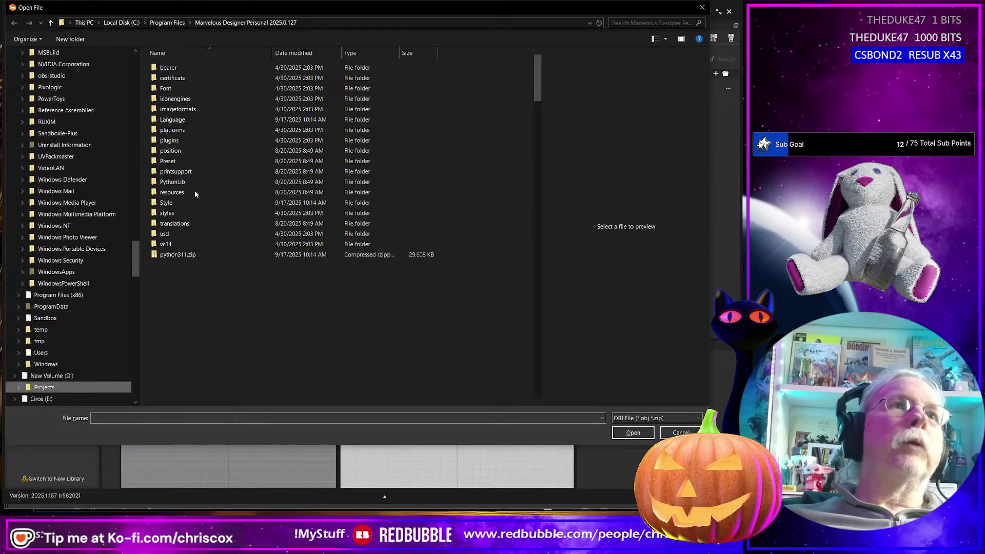
scroll(200, 154, "down", 4)
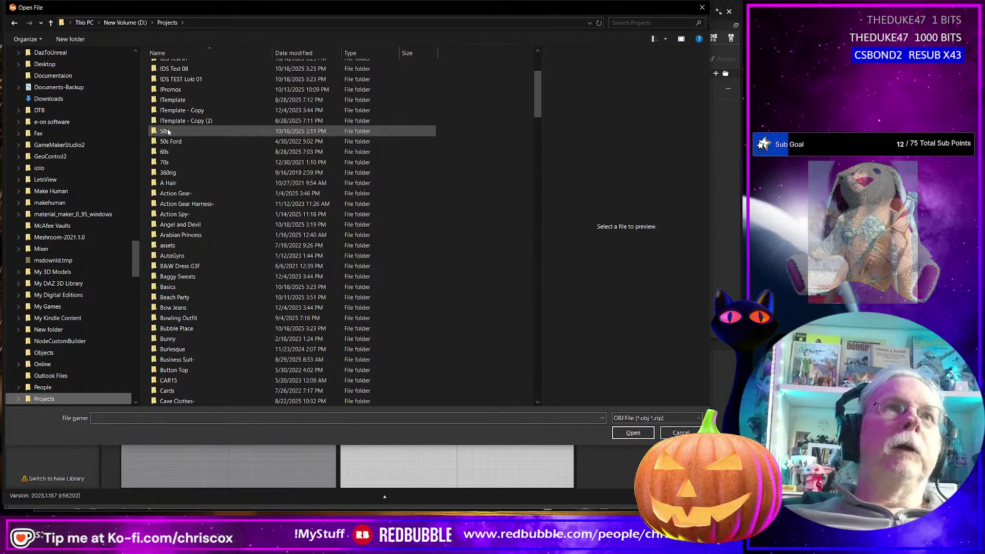
double_click(168, 129)
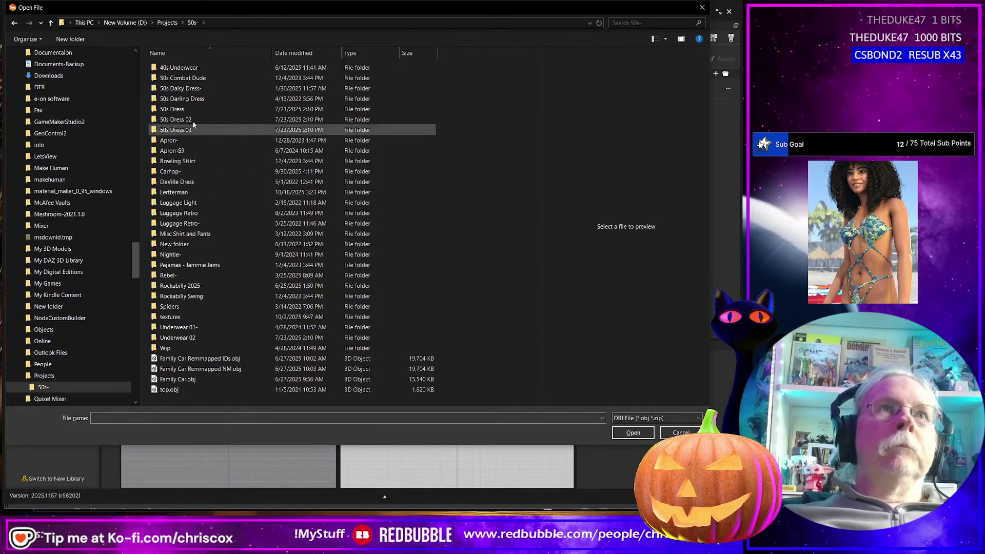
left_click(190, 193)
double_click(190, 192)
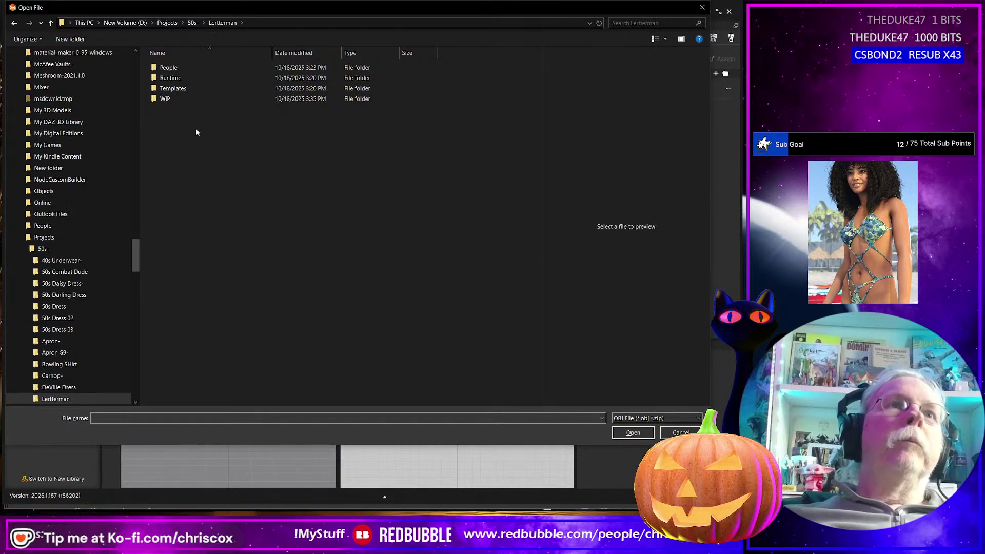
double_click(177, 99)
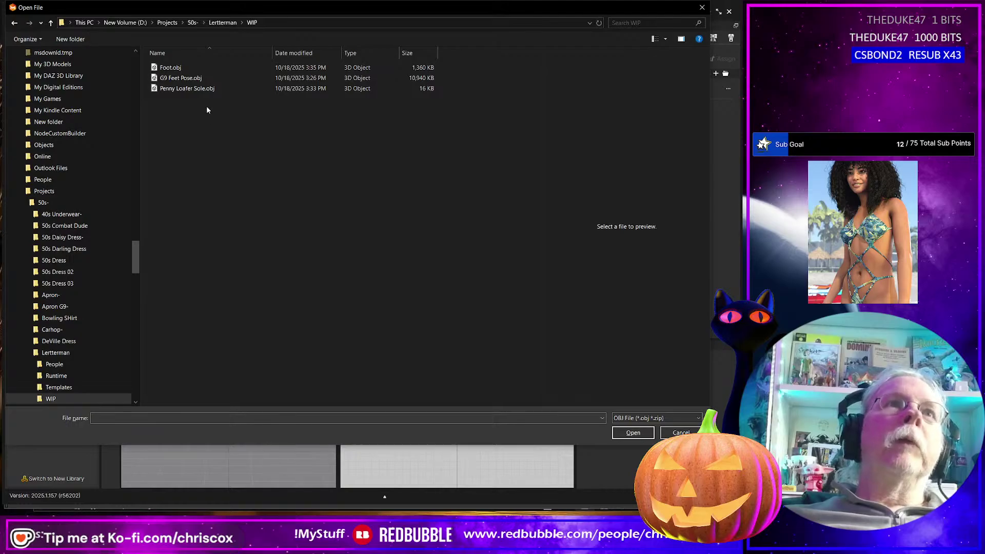
double_click(180, 70)
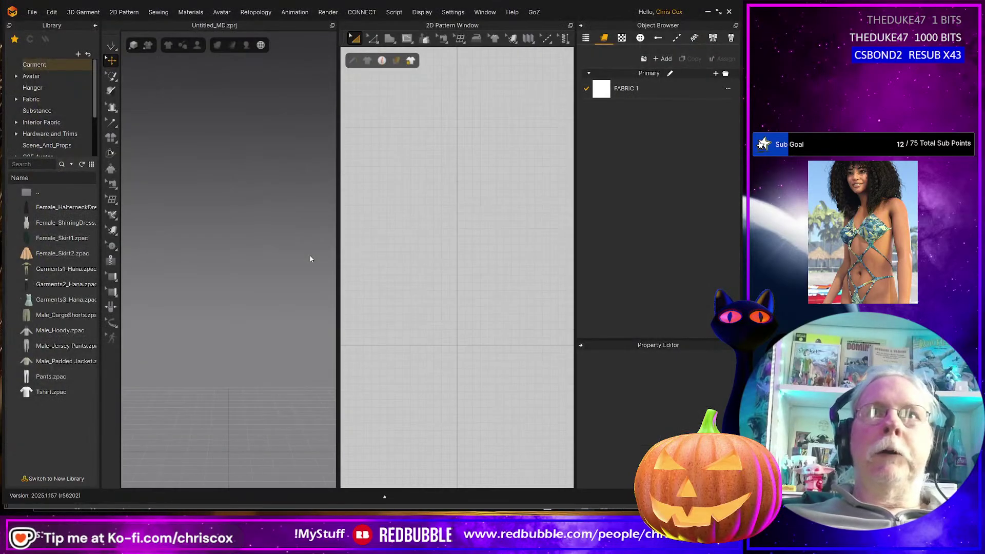
- Confirm the import of Foot.obj as an avatar and inspect the foot in the 3D view
left_click(376, 423)
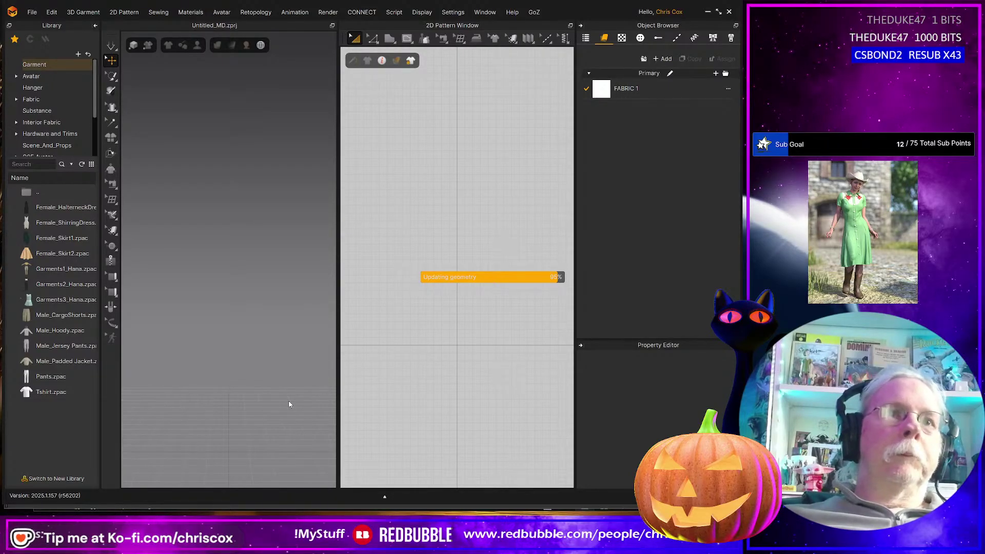
scroll(259, 429, "down", 2)
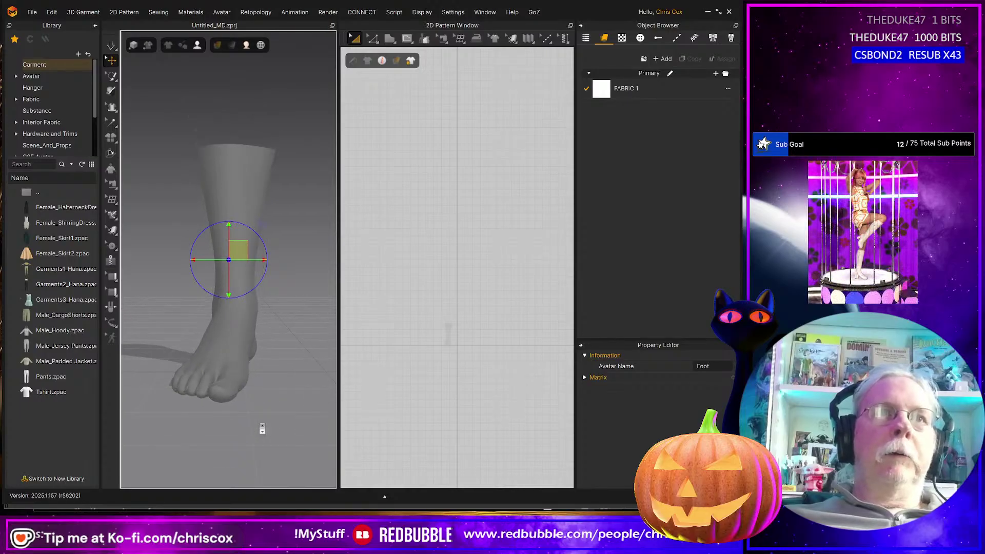
middle_click_drag(260, 429, 255, 409)
right_click_drag(255, 409, 240, 386)
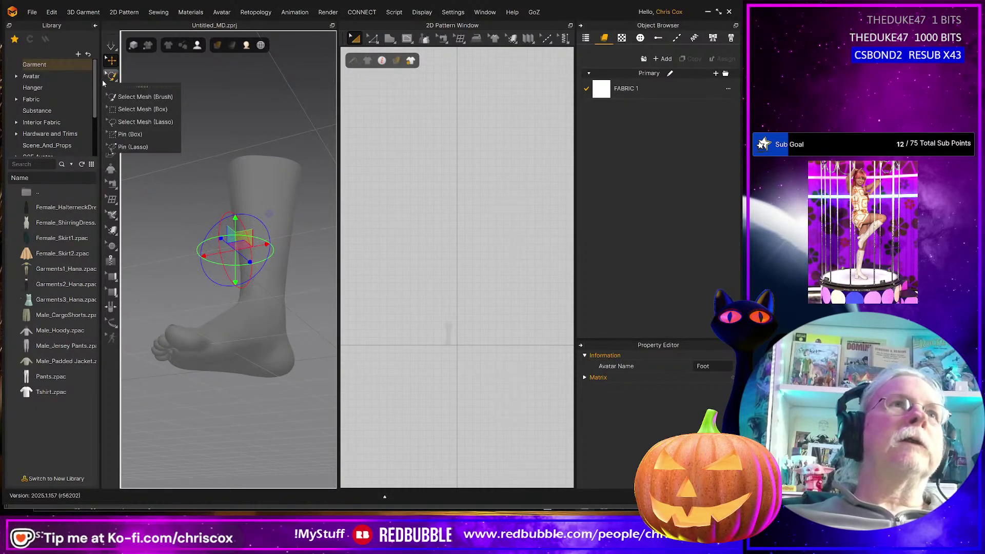
- Start an added OBJ-to-garment import and choose Penny Loafer Sole.obj in the WIP folder
left_click(33, 13)
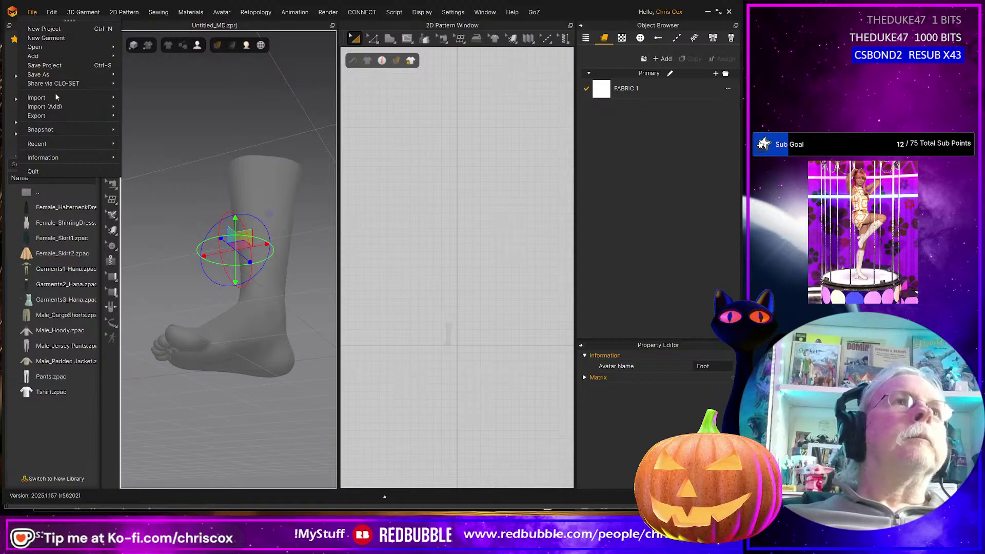
mouse_move(83, 106)
left_click(153, 116)
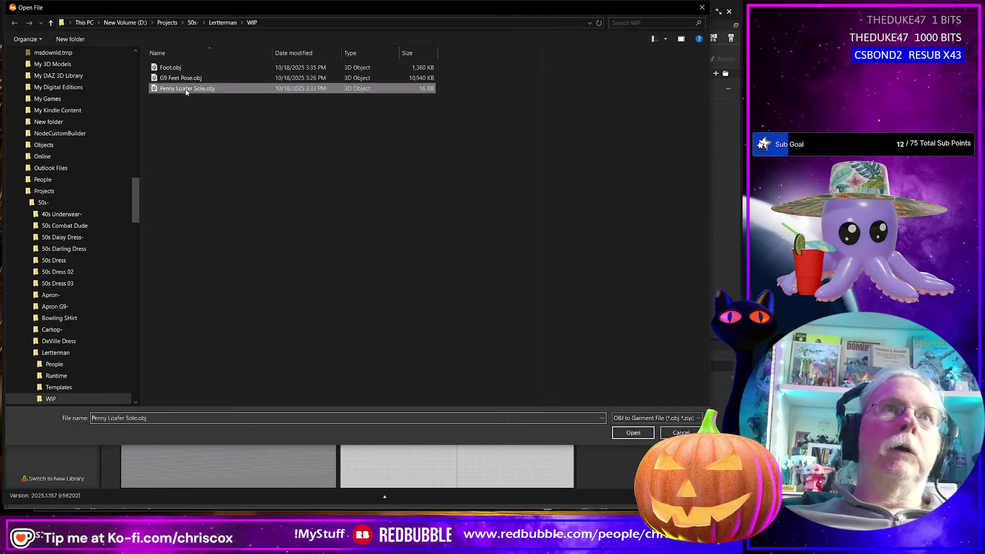
left_click(186, 88)
- Switch to Blender and unwrap the sole plane in the UV Editing workspace with Unwrap Minimum Stretch
key("alt+Tab")
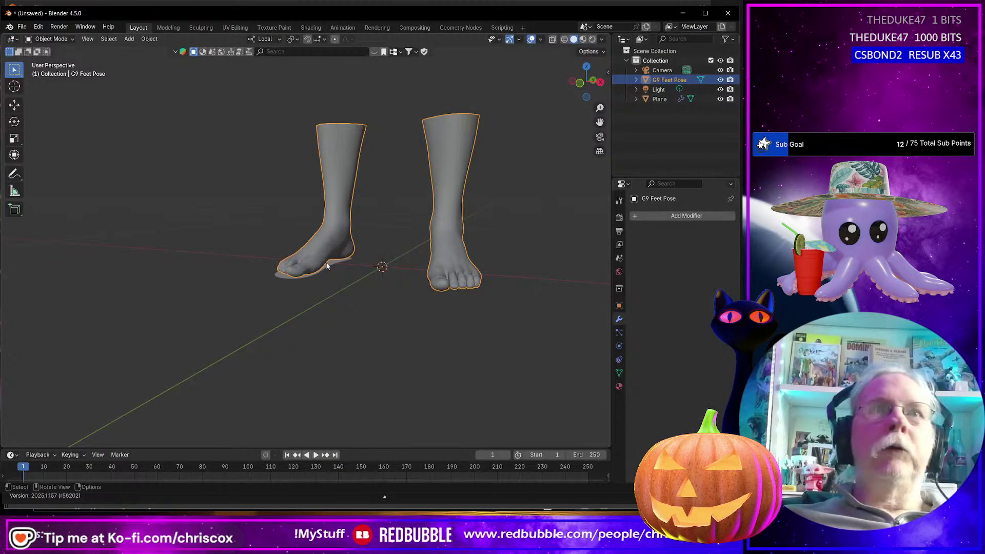
left_click(330, 263)
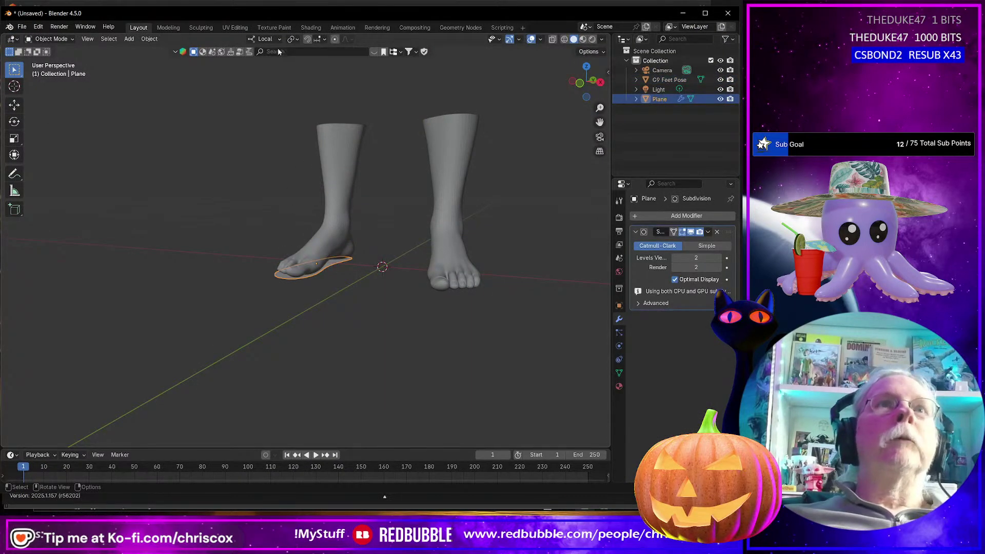
left_click(242, 28)
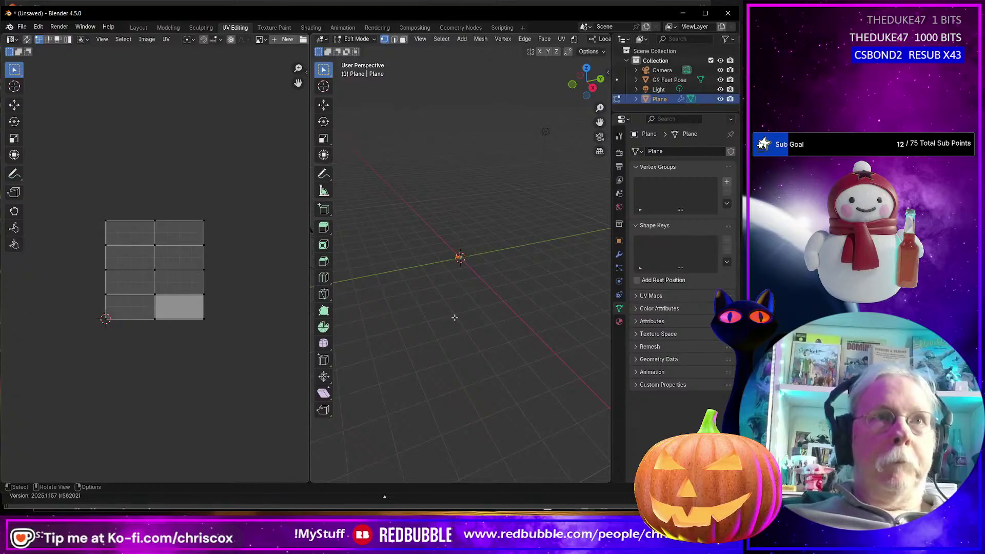
key("u")
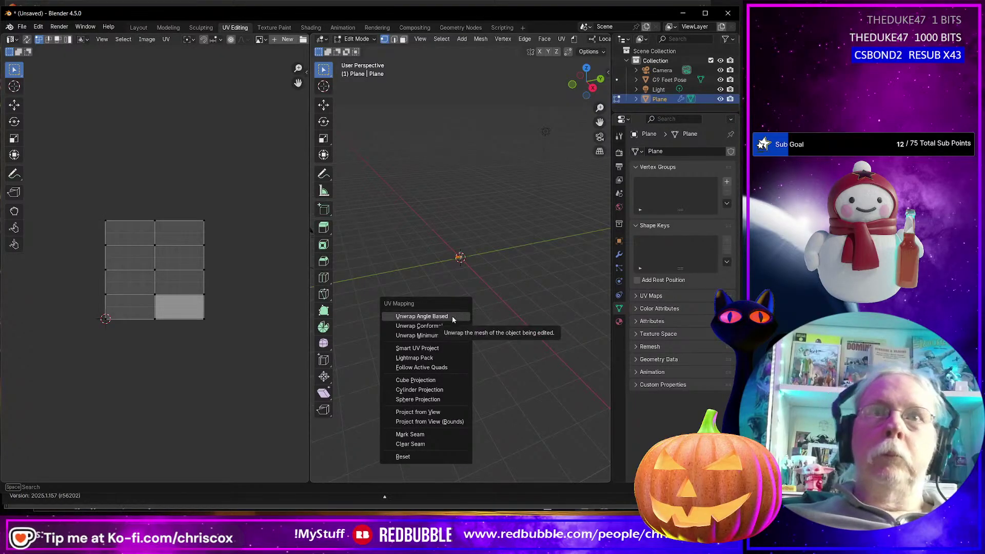
left_click(427, 335)
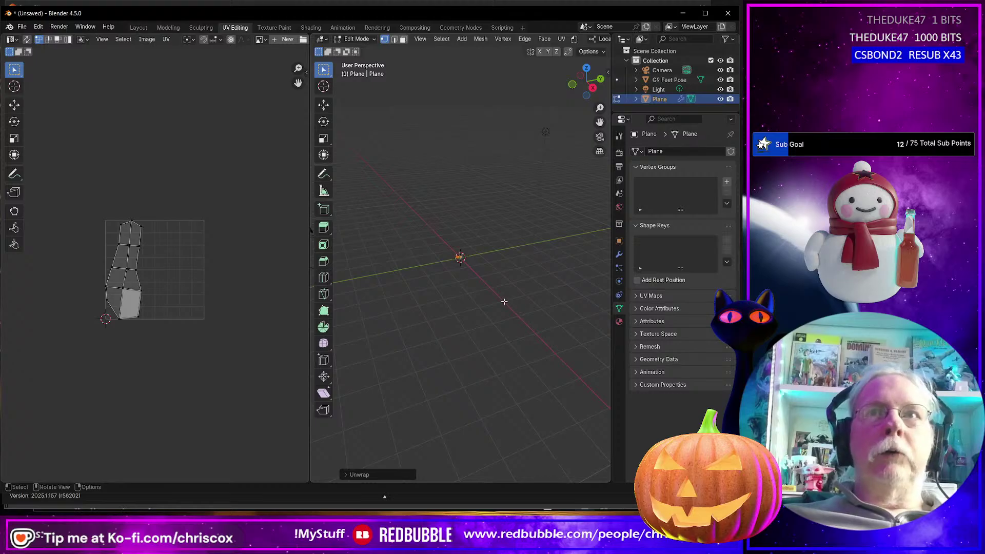
- Select all of the sole's UVs in the UV editor and unwrap them again with Minimum Stretch
key("alt+Tab")
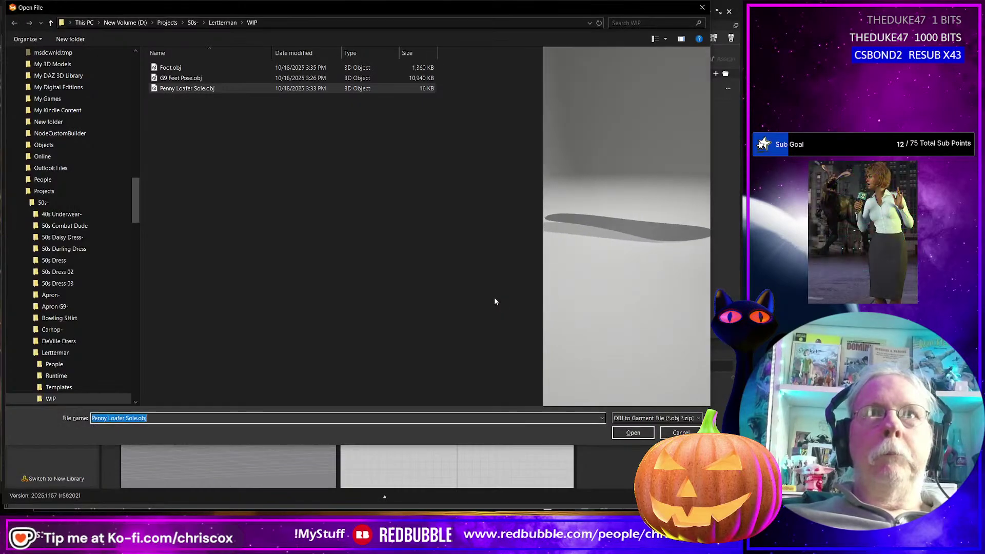
key("alt+Tab")
key("u")
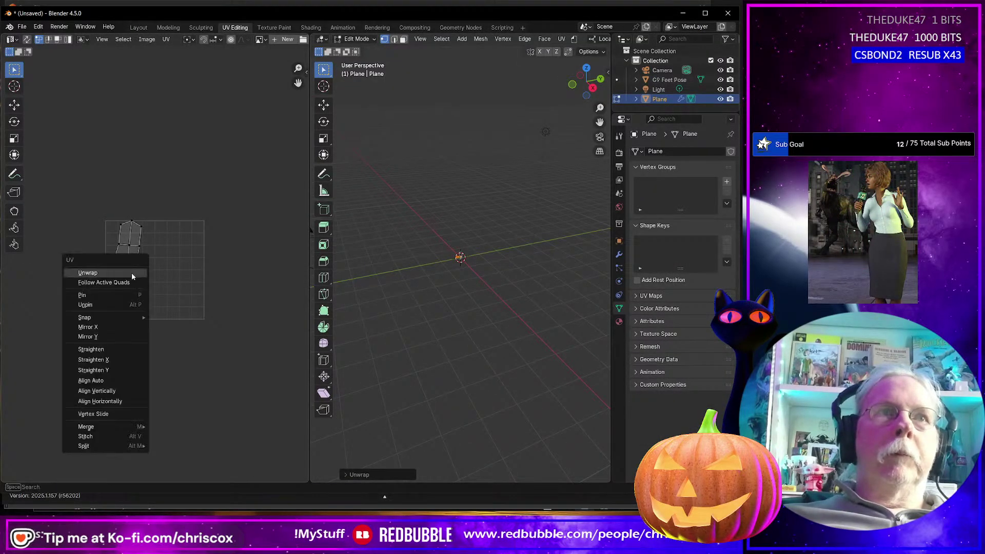
left_click(131, 274)
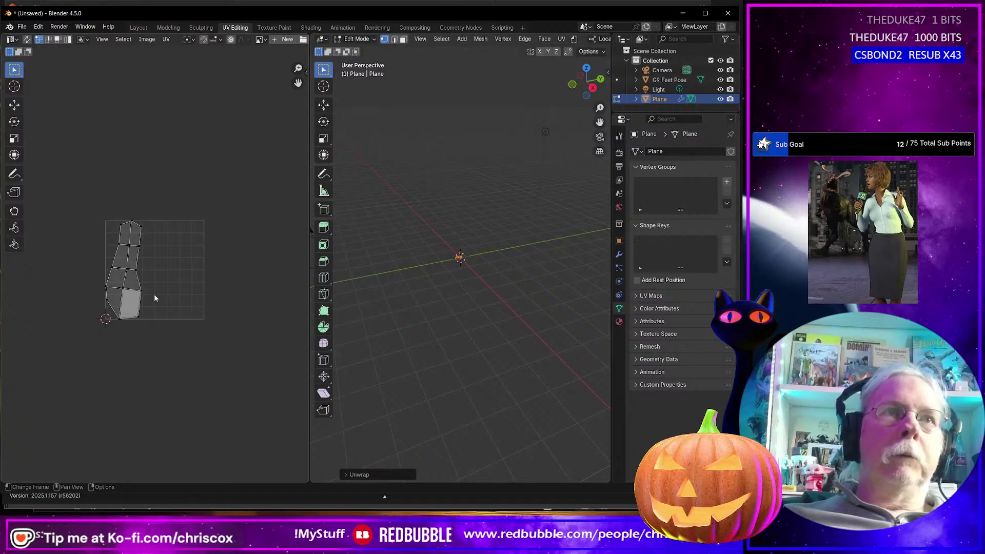
key("a")
key("u")
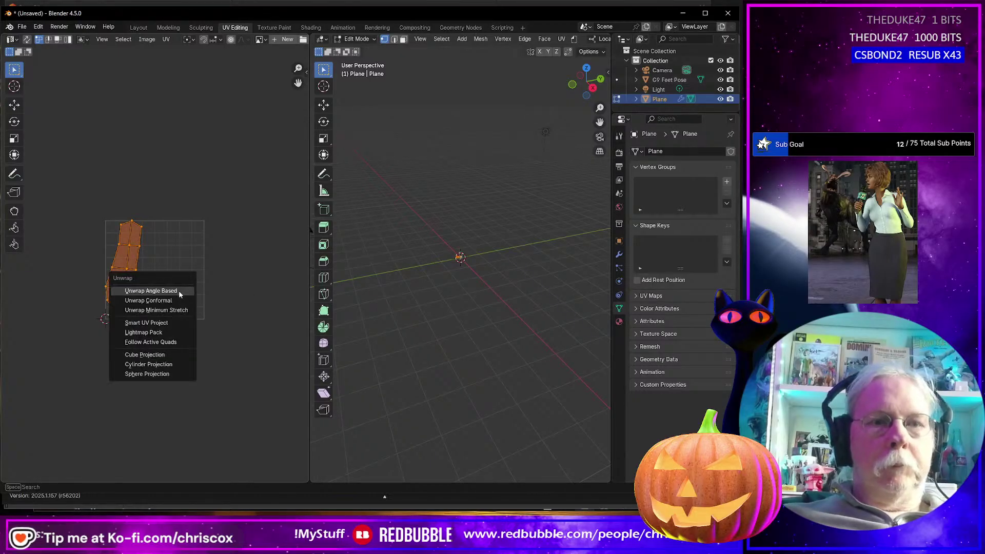
left_click(180, 311)
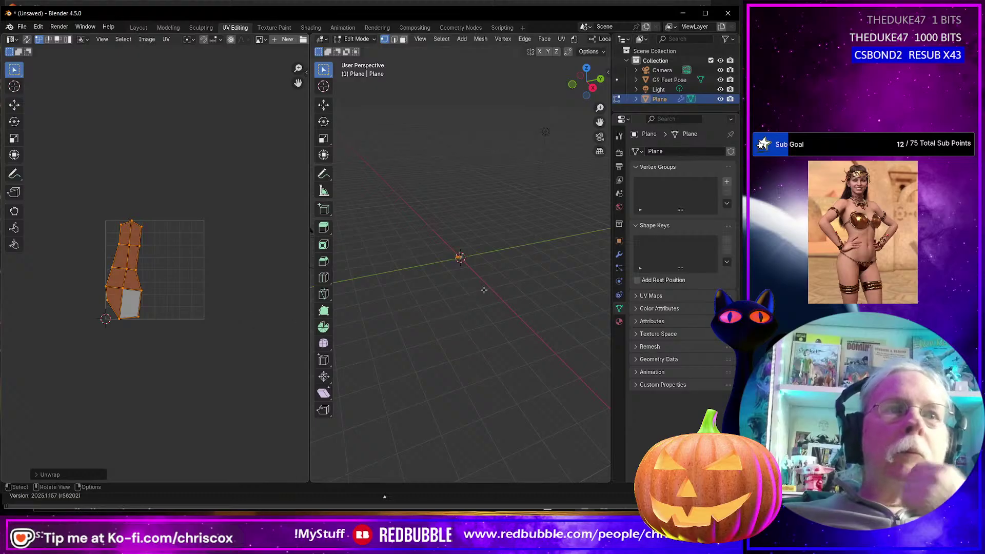
- Return the sole plane to Object Mode and duplicate it in place as a separate object
key("Tab")
key("Tab")
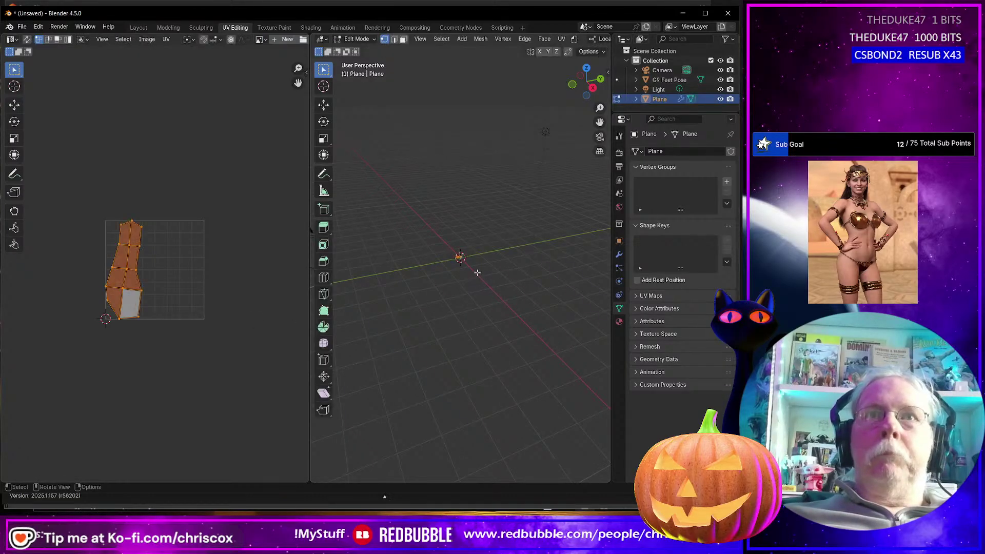
key("KP_Decimal")
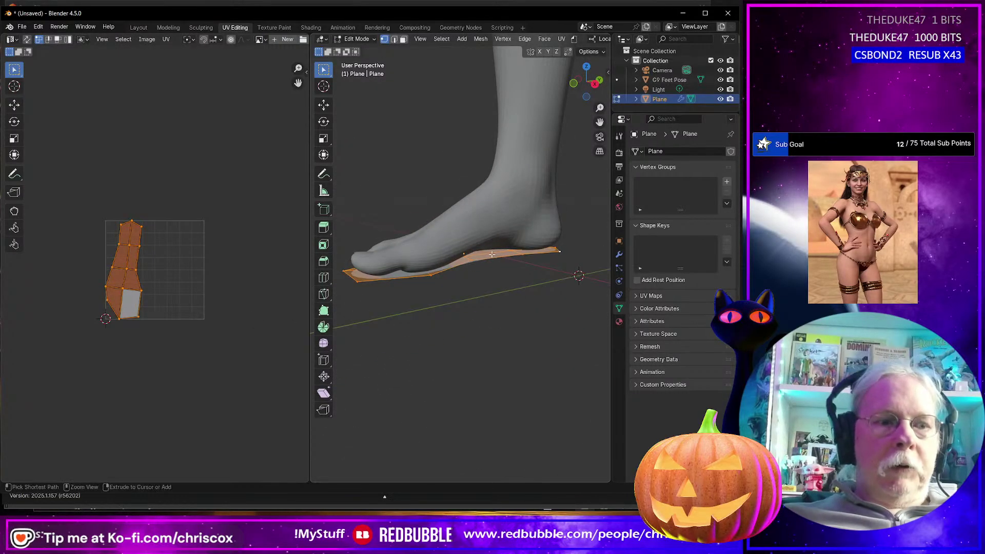
key("shift+d")
key("Escape")
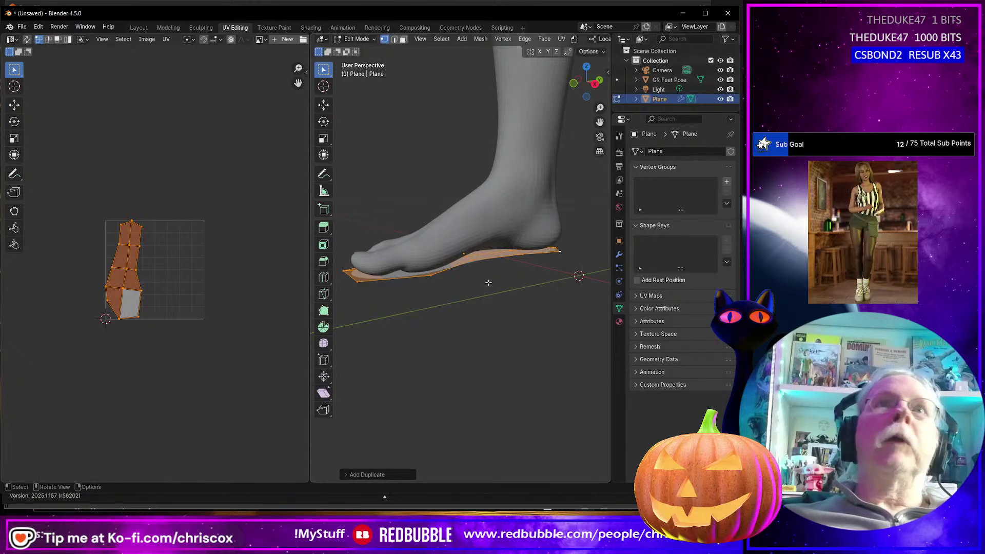
key("Tab")
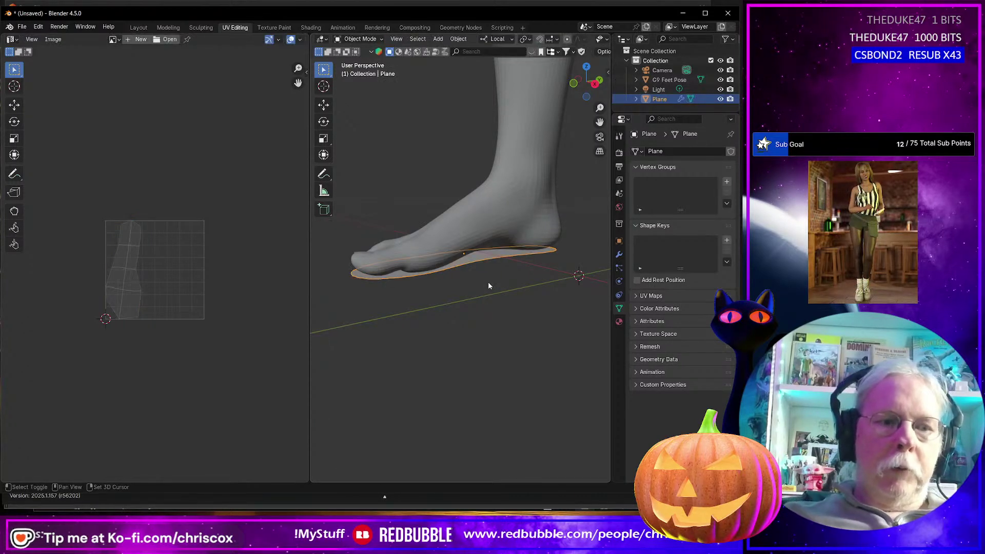
key("shift+d")
key("Escape")
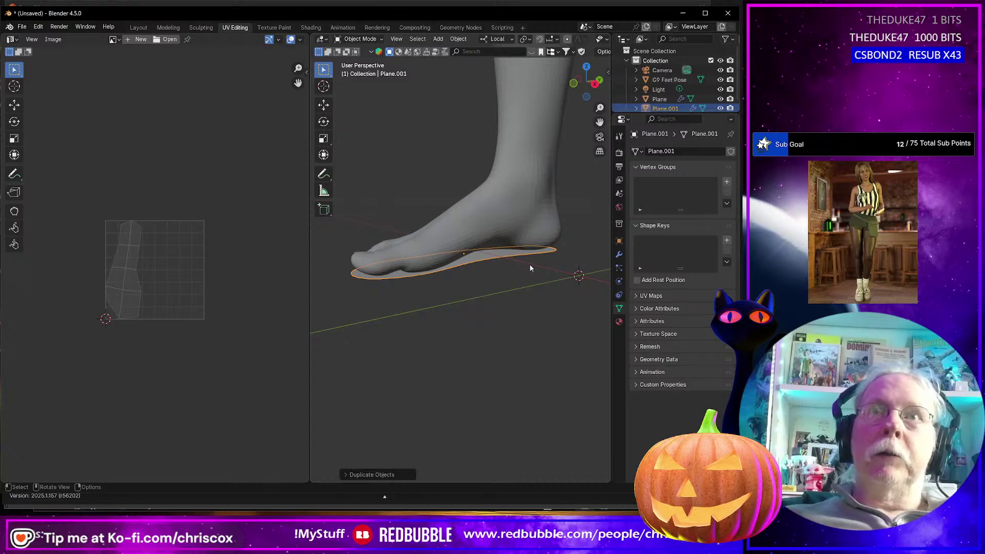
- Apply the Subdivision modifier to the duplicated sole and unwrap its denser mesh with Minimum Stretch
left_click(618, 255)
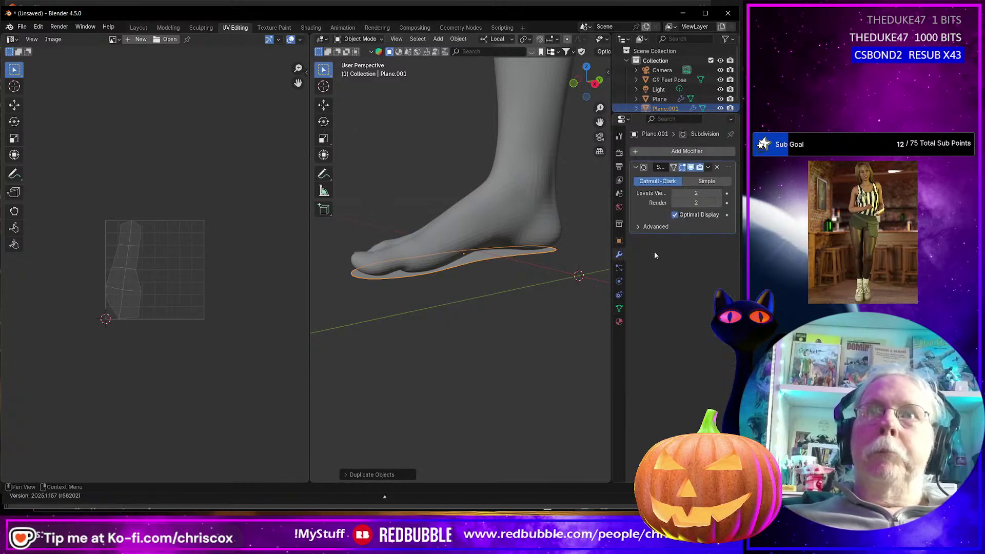
key("ctrl+a")
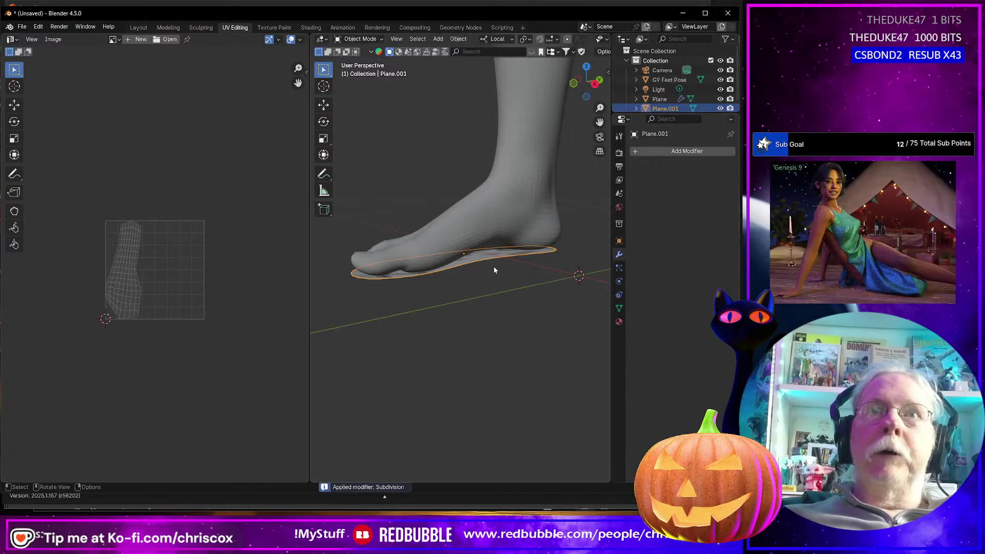
middle_click_drag(477, 287, 482, 291)
key("Tab")
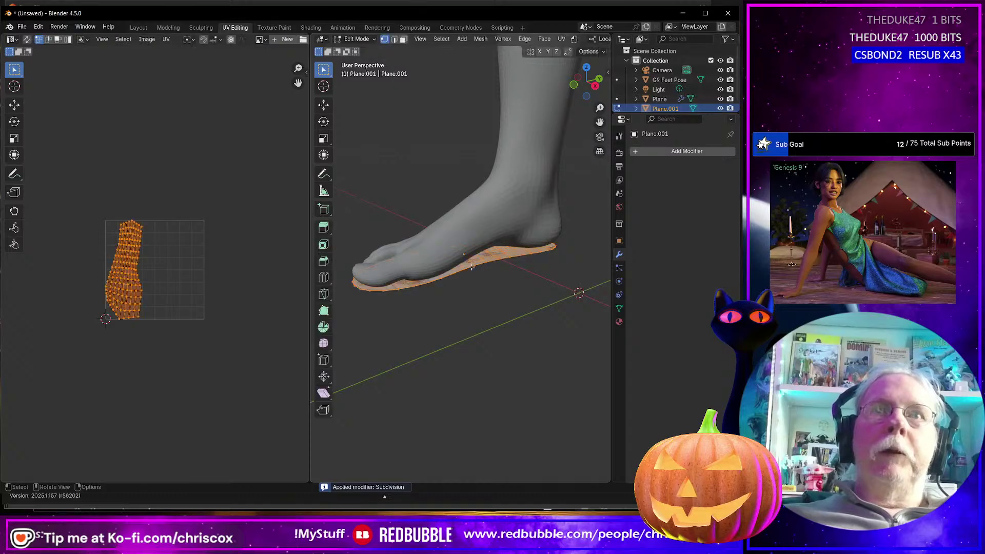
key("u")
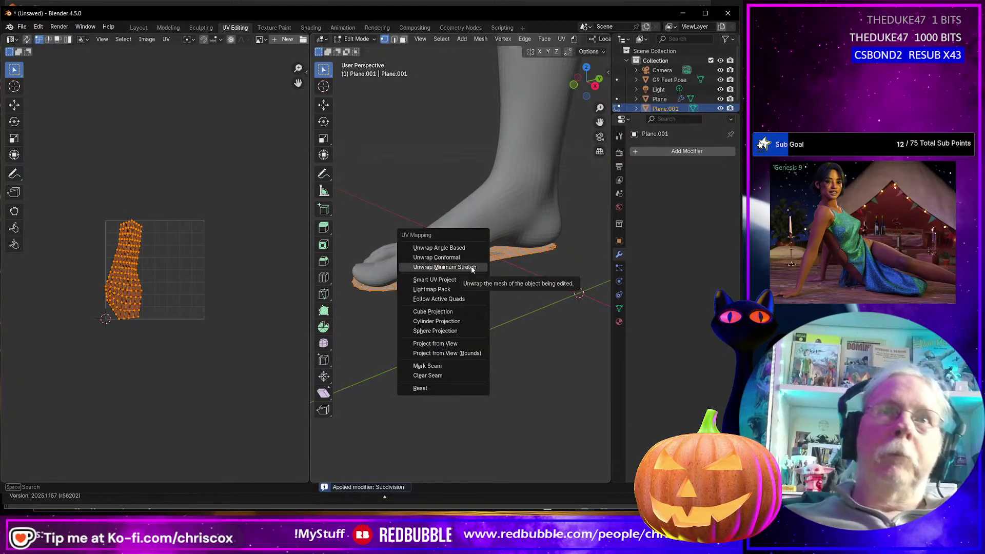
left_click(472, 266)
middle_click_drag(229, 313, 246, 318)
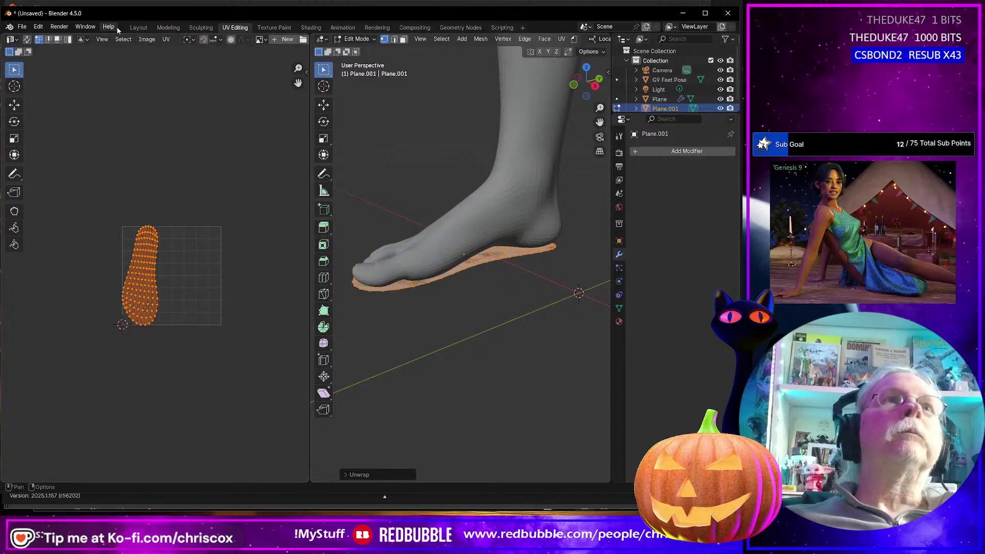
scroll(160, 238, "up", 6)
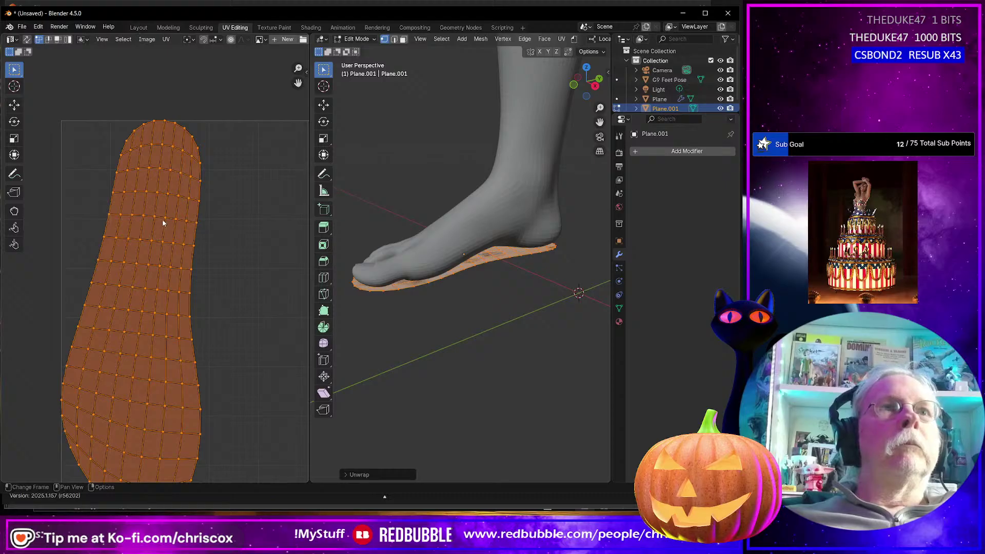
- Try LoopTools Gstretch on a crosswise edge loop near the heel of the duplicated sole, and undo it
middle_click_drag(503, 220, 529, 205)
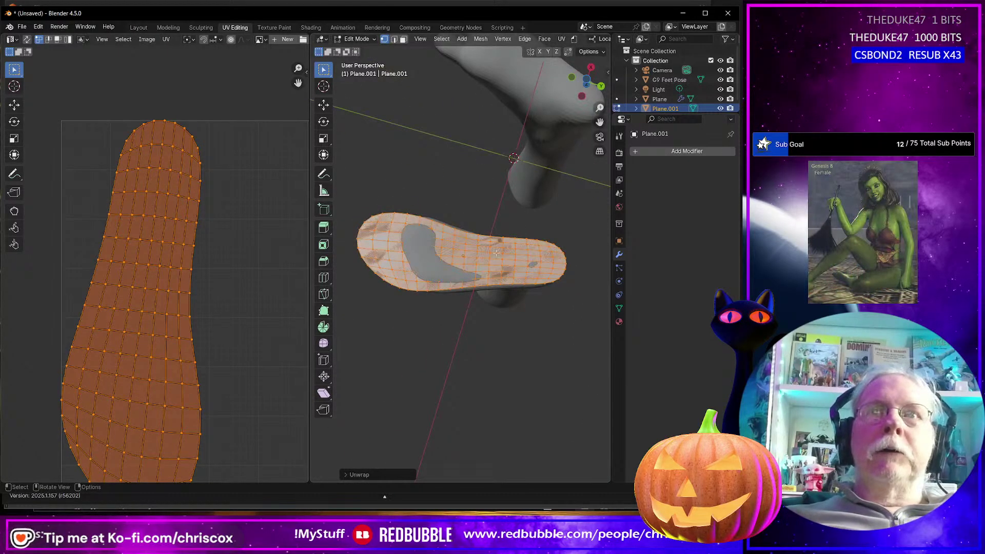
key("alt+a")
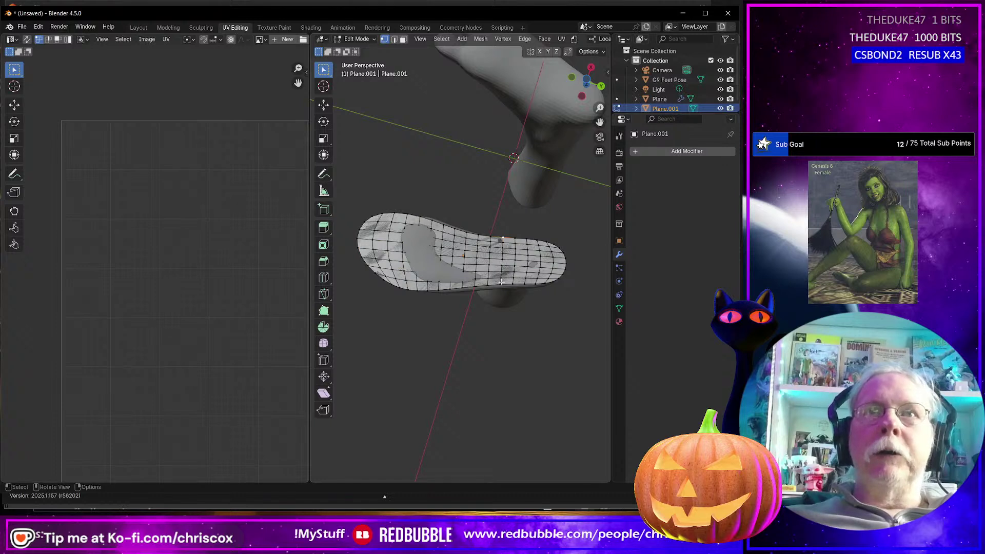
left_click(499, 284, "alt")
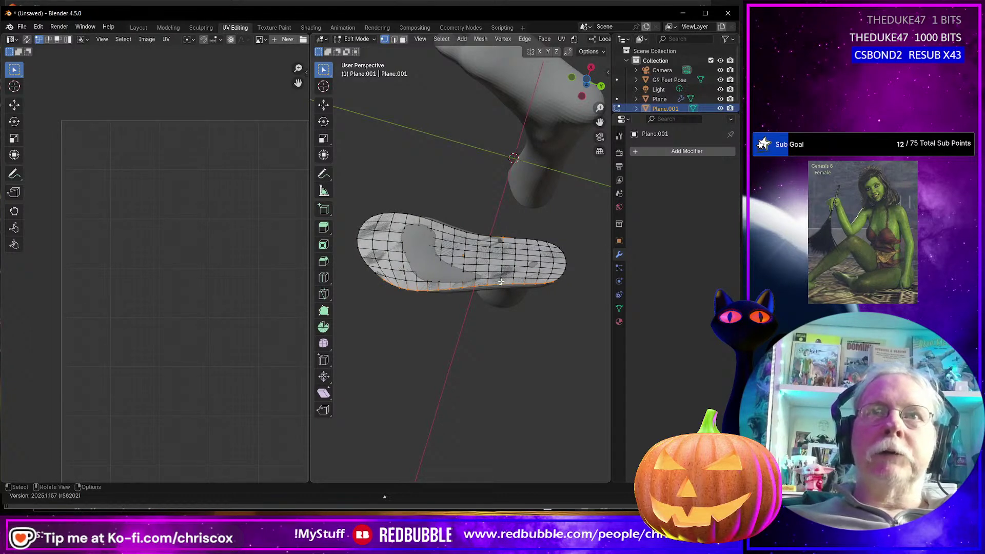
right_click(497, 273)
mouse_move(482, 246)
left_click(548, 283)
mouse_move(539, 234)
middle_mouse_down()
mouse_move(533, 354)
mouse_move(518, 249)
mouse_move(518, 272)
mouse_move(492, 241)
mouse_move(491, 204)
middle_mouse_up()
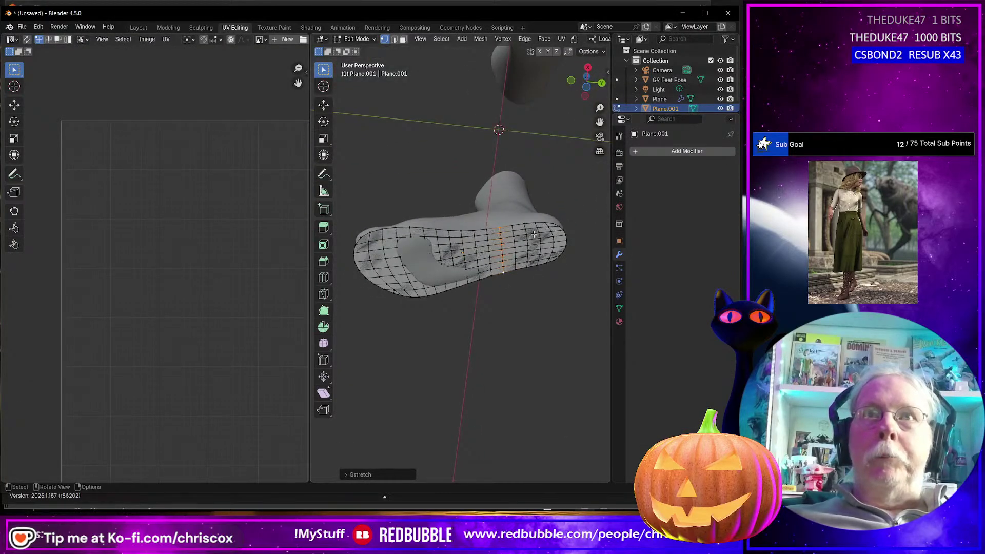
key("ctrl+z")
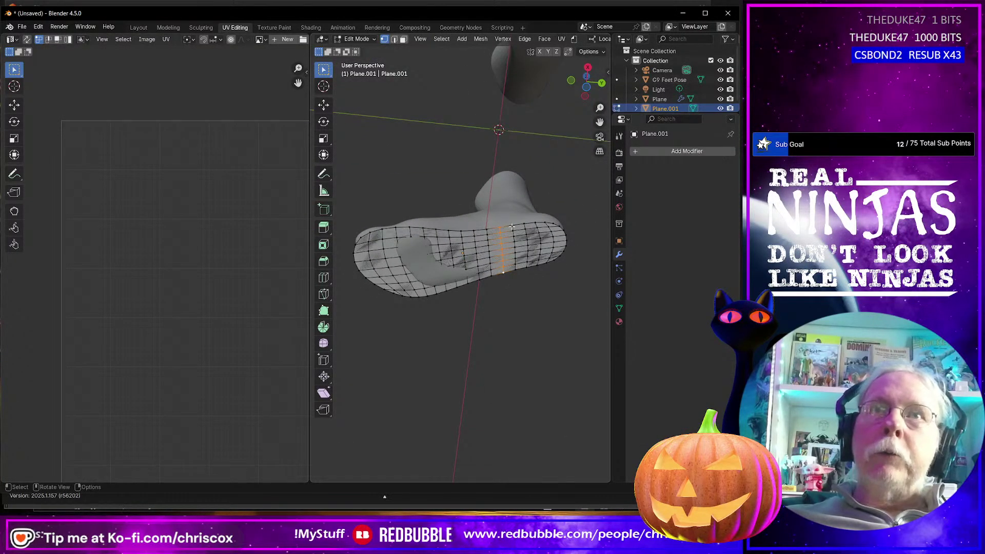
- Apply a LoopTools operation to the selected crosswise edge loop of the duplicated sole and check its underside
right_click(512, 225)
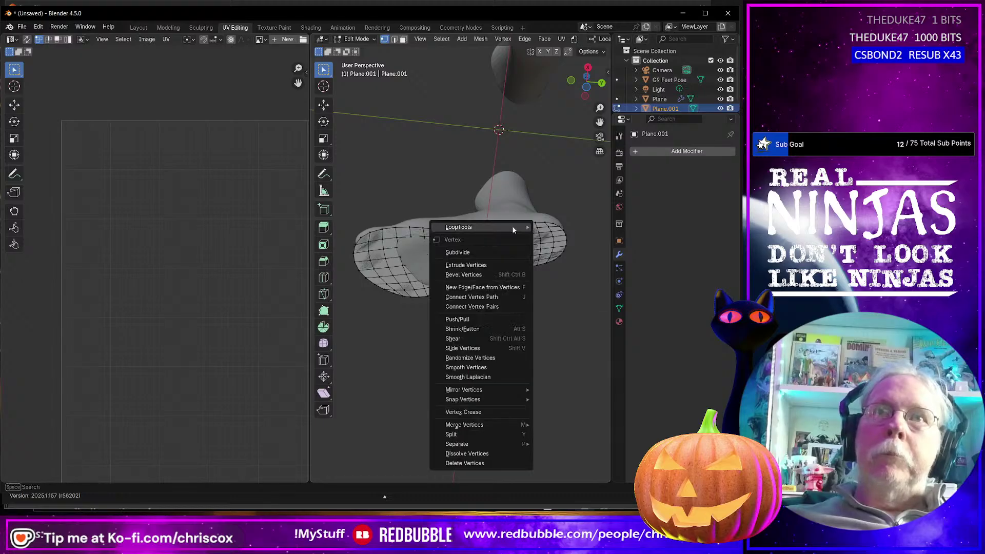
mouse_move(512, 226)
left_click(568, 265)
middle_click_drag(548, 277, 538, 315)
- Return to Object Mode and hide the original Plane sole, leaving the duplicate displayed under the foot
key("Tab")
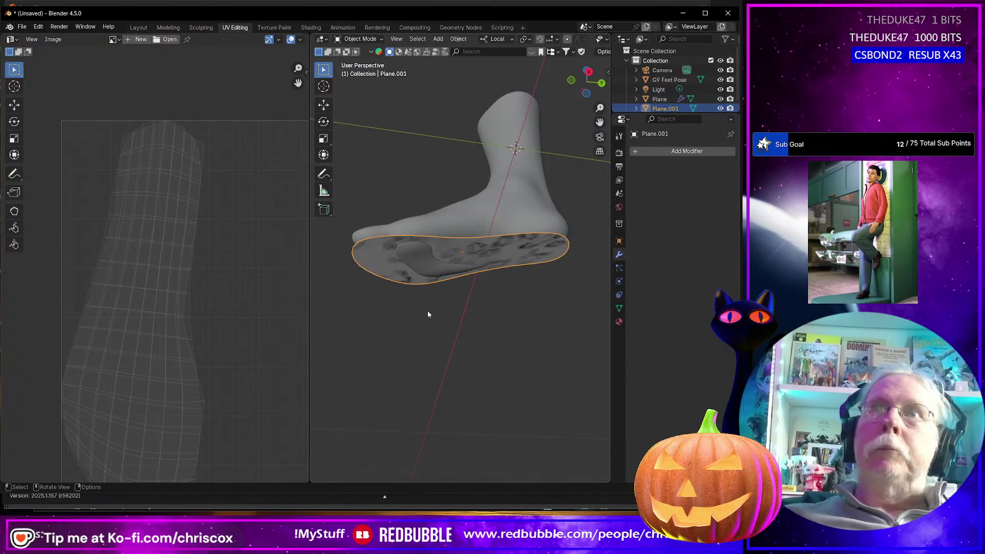
left_click(395, 253)
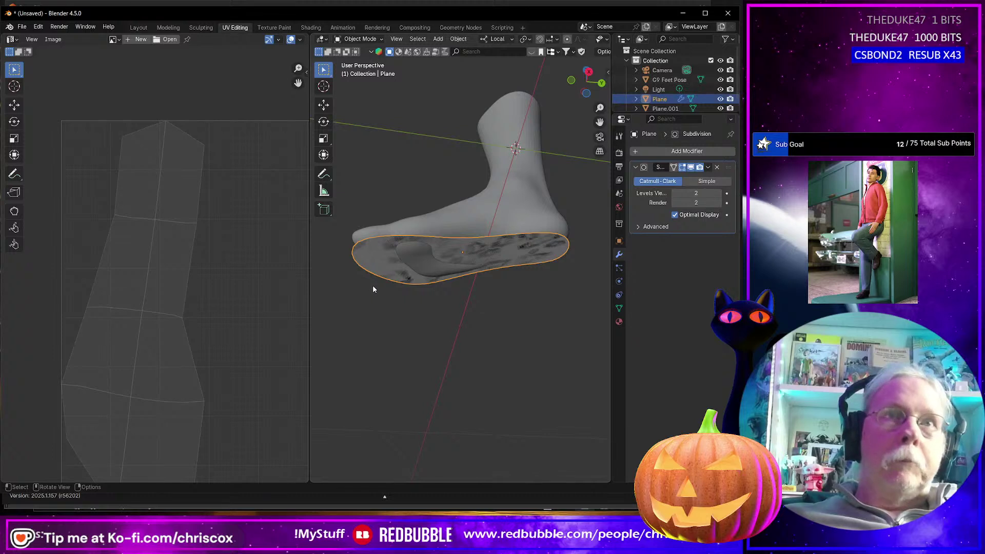
left_click(721, 99)
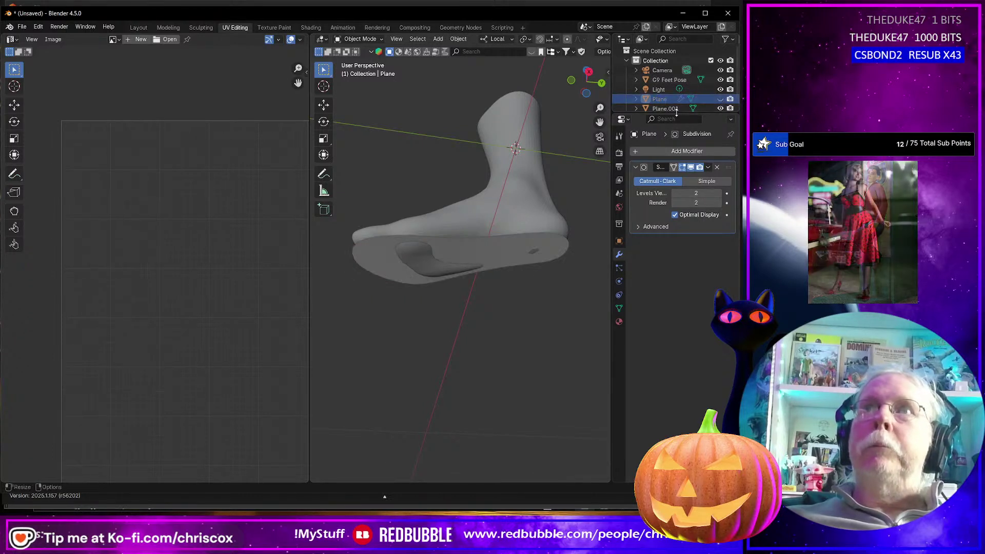
- Try a Minimum Stretch unwrap of the duplicated sole's whole mesh, and undo it
left_click(673, 108)
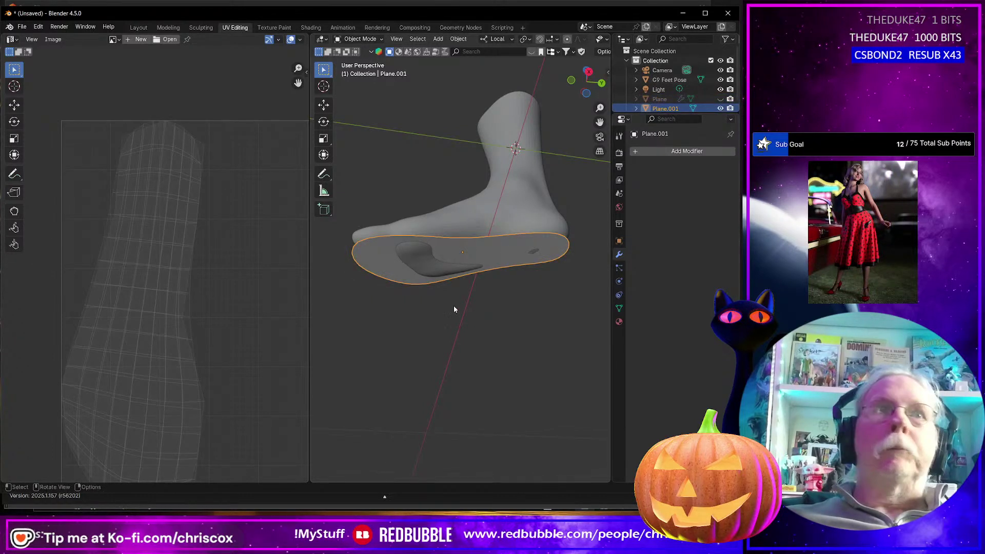
key("Tab")
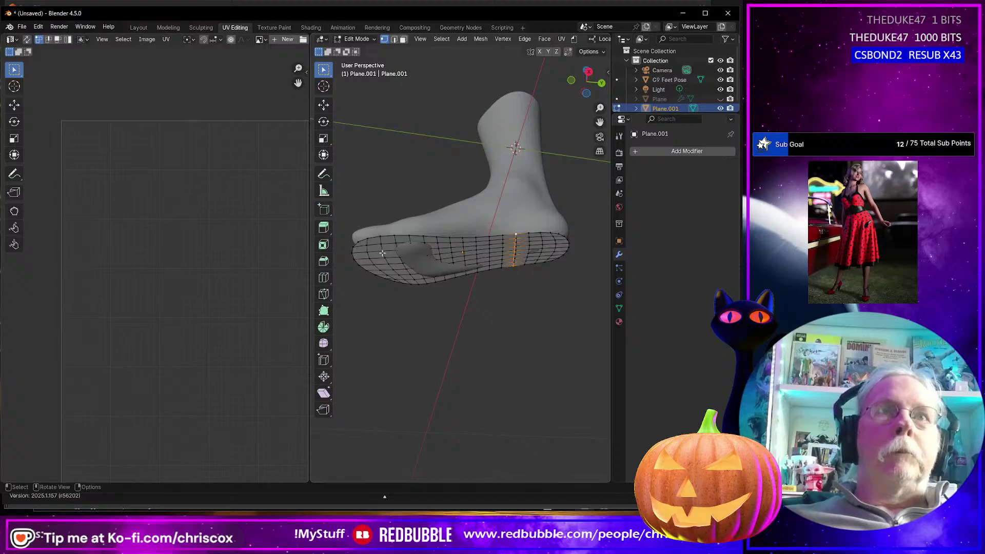
key("Tab")
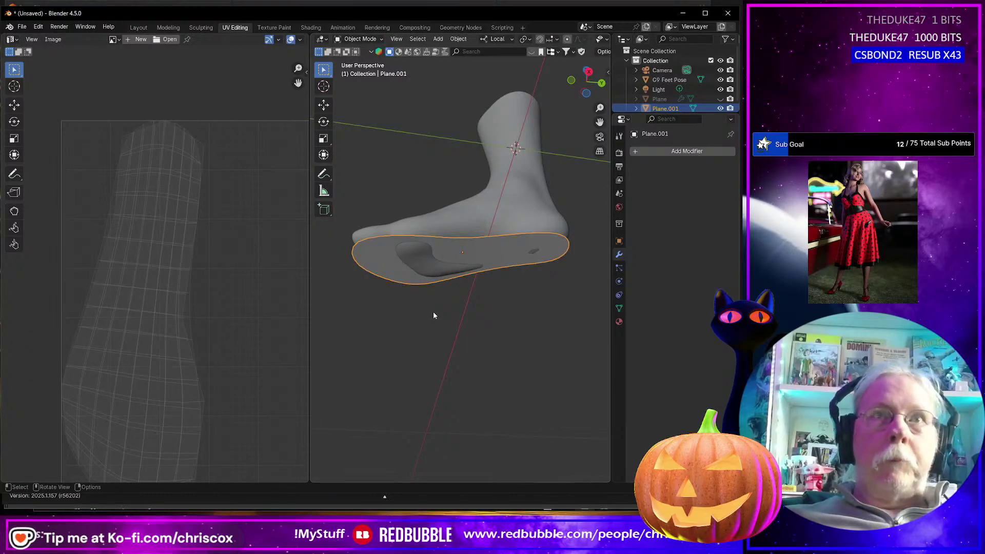
key("Tab")
key("a")
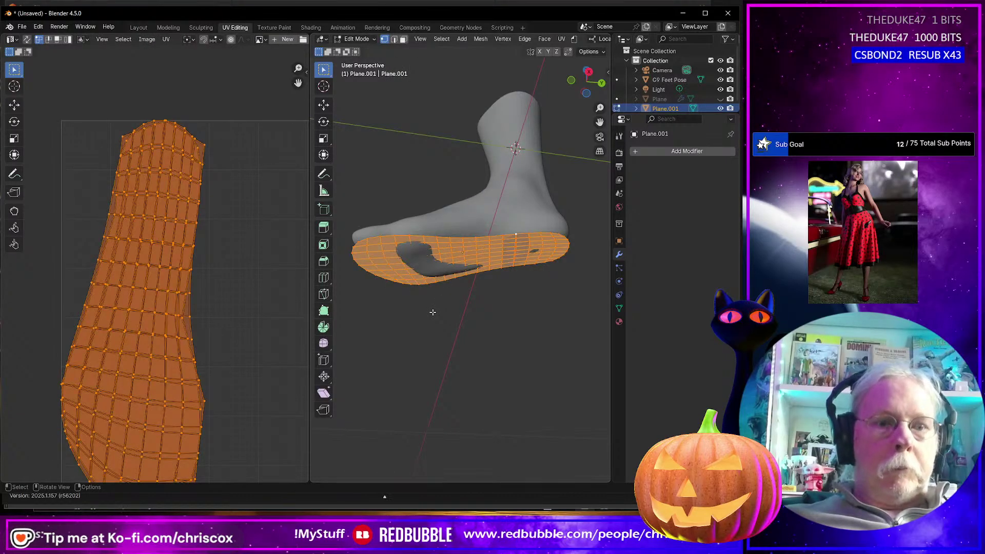
key("u")
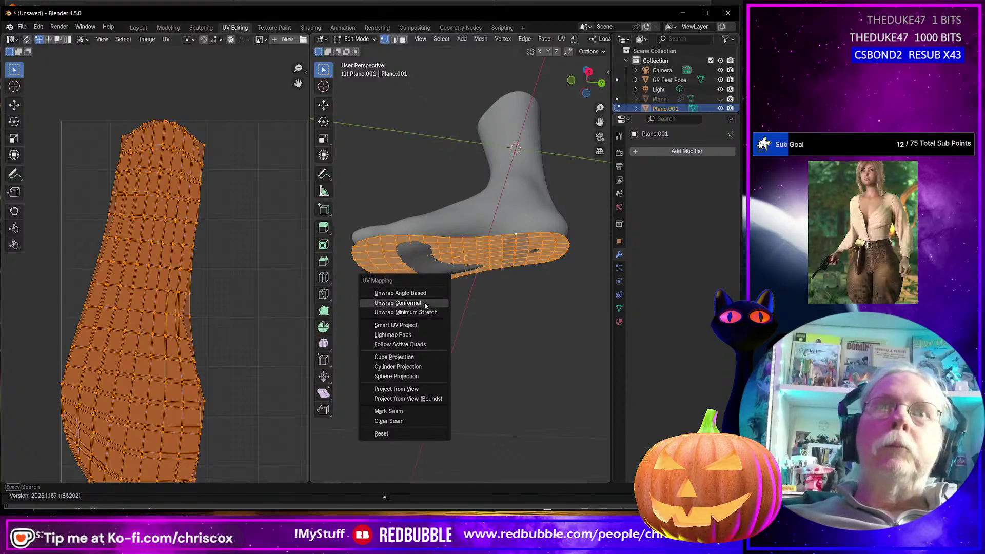
left_click(426, 312)
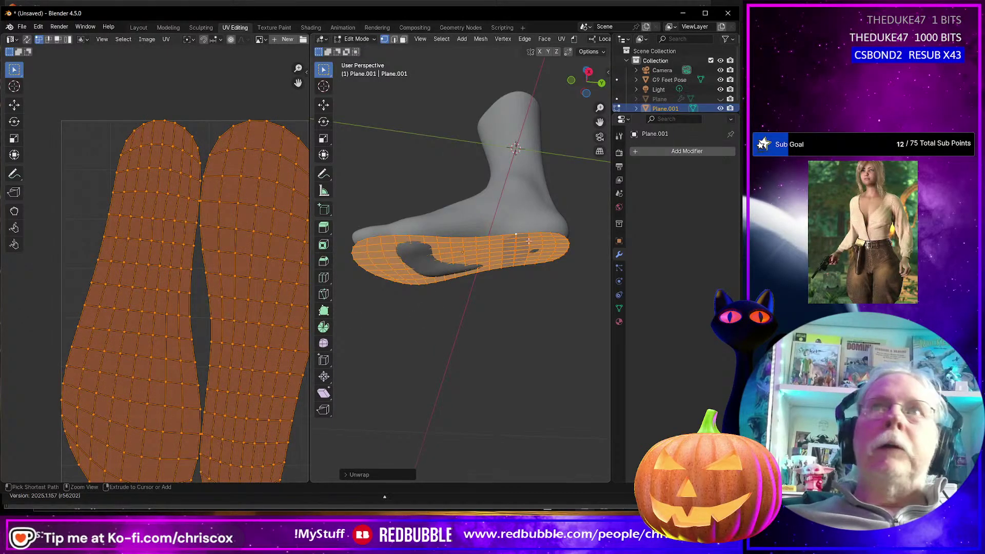
key("ctrl+z")
- Enlarge the Outliner, try moving the duplicated sole's whole mesh away from the foot, and undo the move
left_click_drag(666, 115, 662, 257)
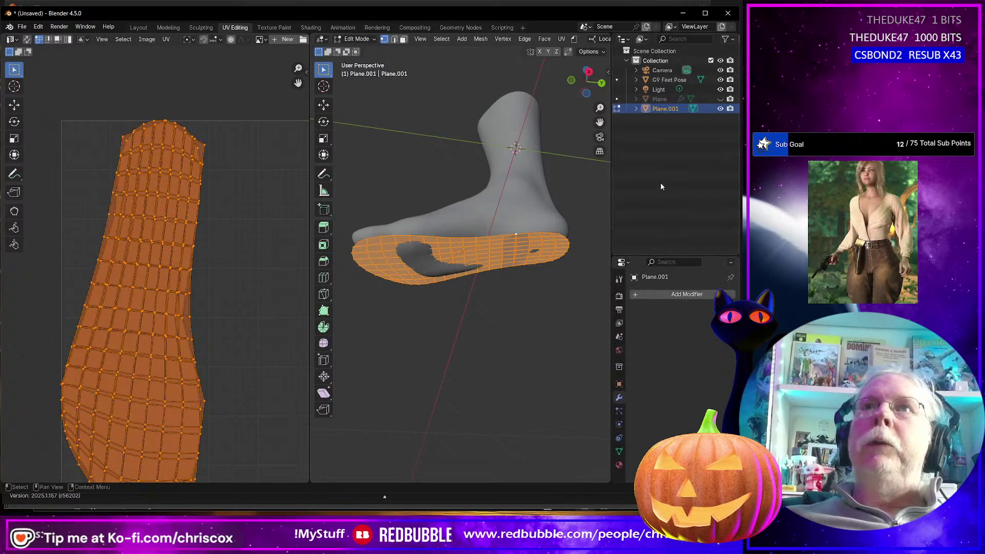
middle_click_drag(403, 311, 493, 370)
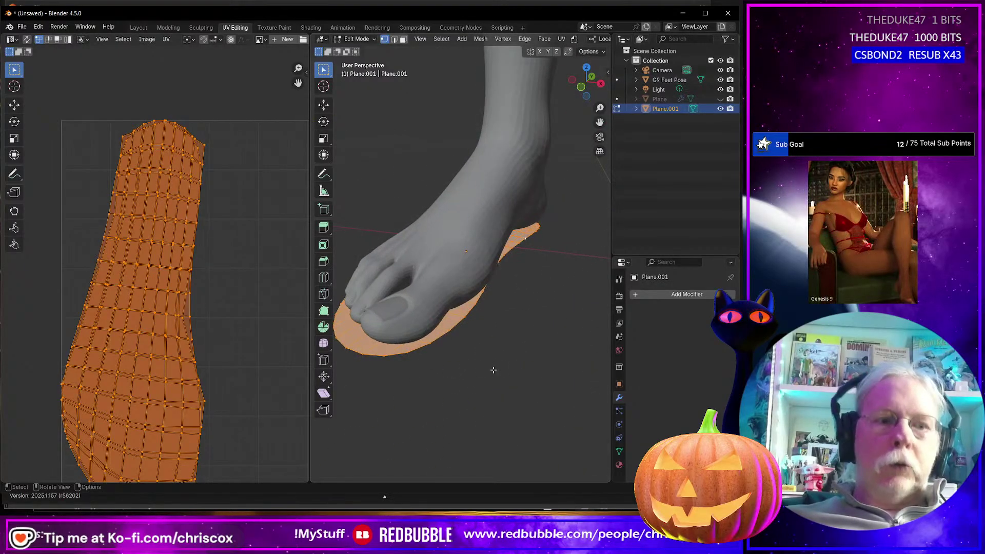
left_click(501, 327)
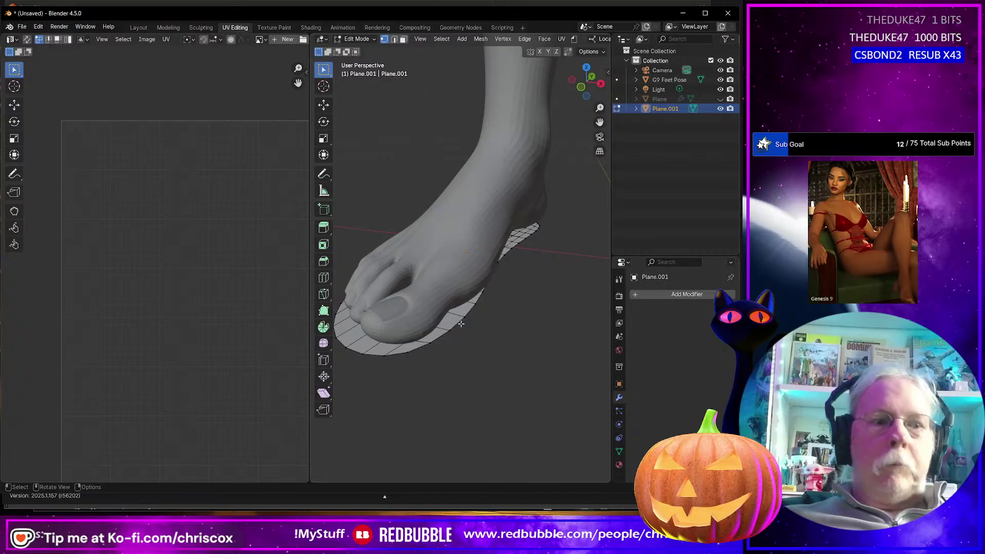
key("a")
key("g")
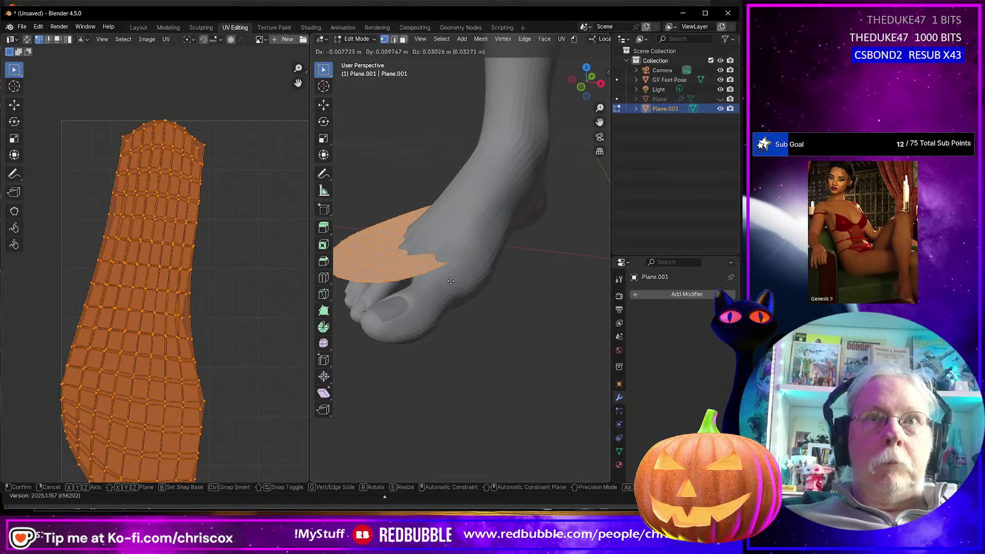
left_click(403, 254)
key("ctrl+z")
scroll(235, 373, "down", 2)
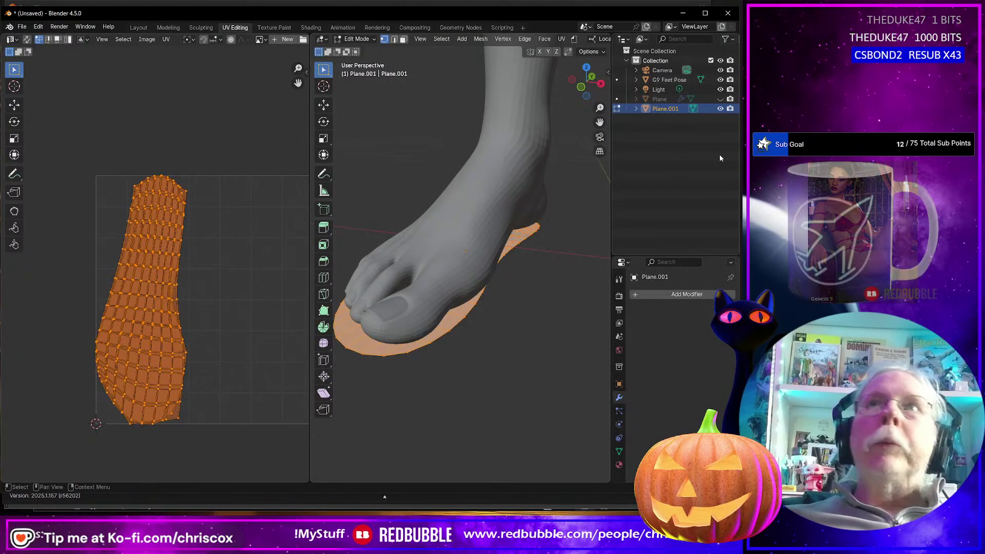
- Unwrap the duplicated sole with Minimum Stretch and select a point on the resulting UV layout
middle_click_drag(375, 350, 494, 233)
key("Tab")
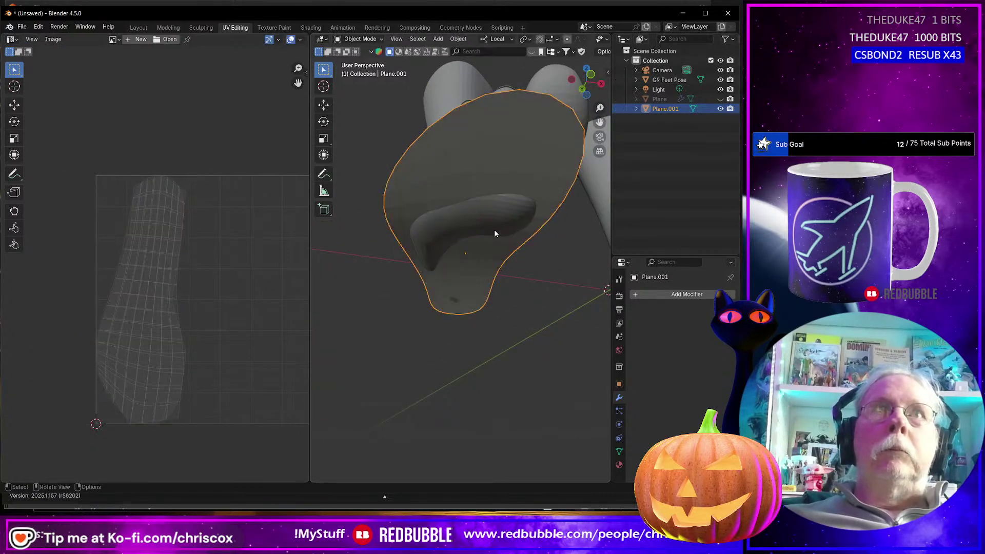
scroll(418, 269, "down", 4)
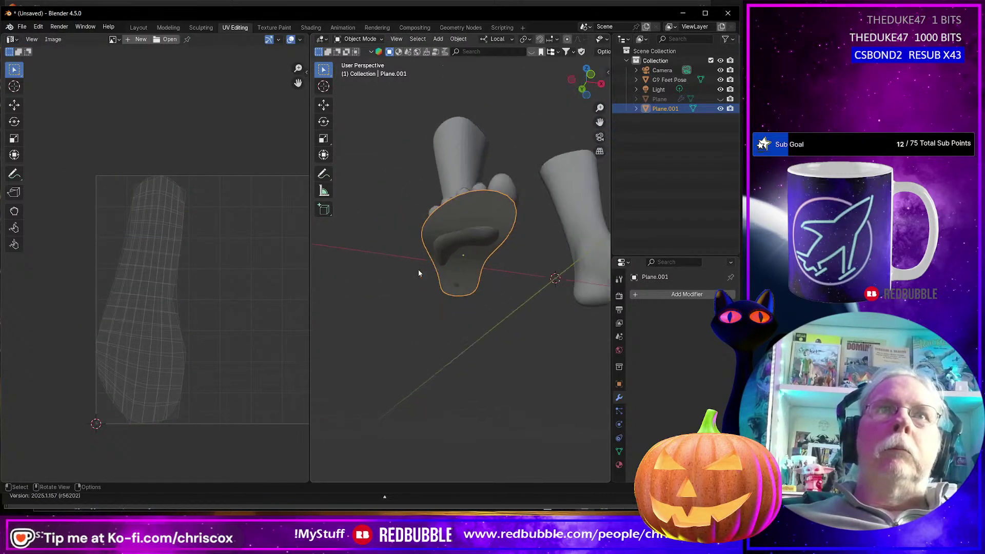
key("Tab")
key("u")
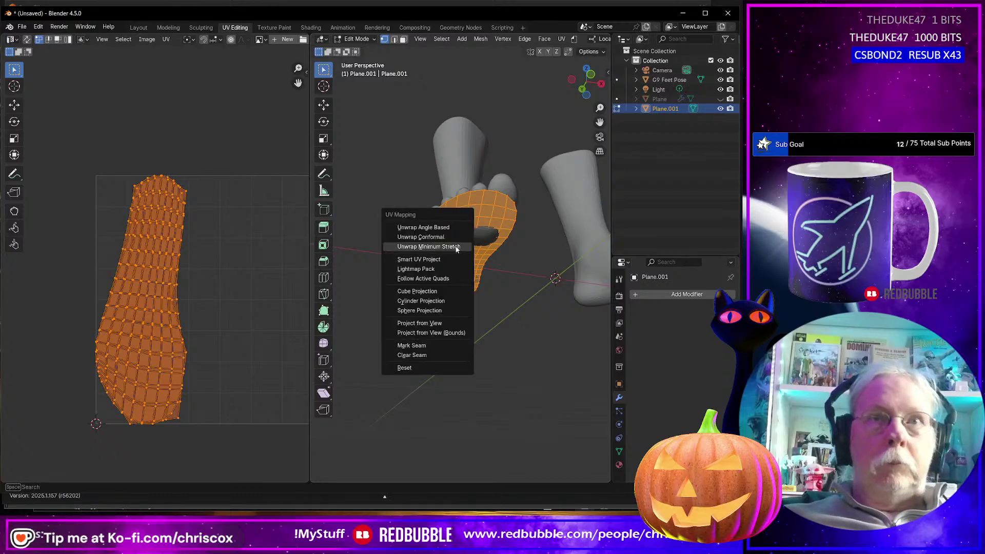
left_click(455, 247)
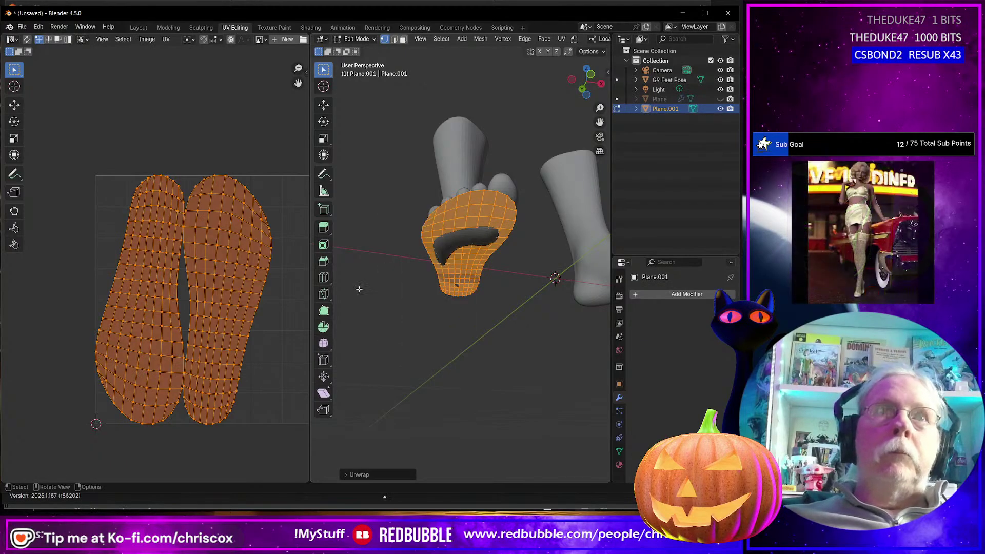
left_click(257, 307)
- Inspect the duplicated sole's toe edge and merge all its vertices By Distance
middle_click_drag(504, 302, 510, 326)
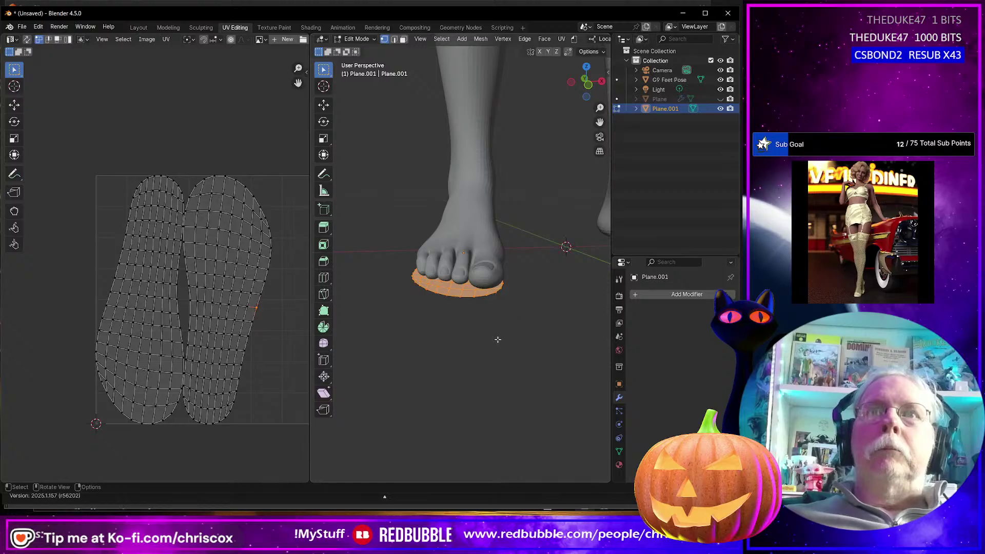
left_click(496, 342)
key("Tab")
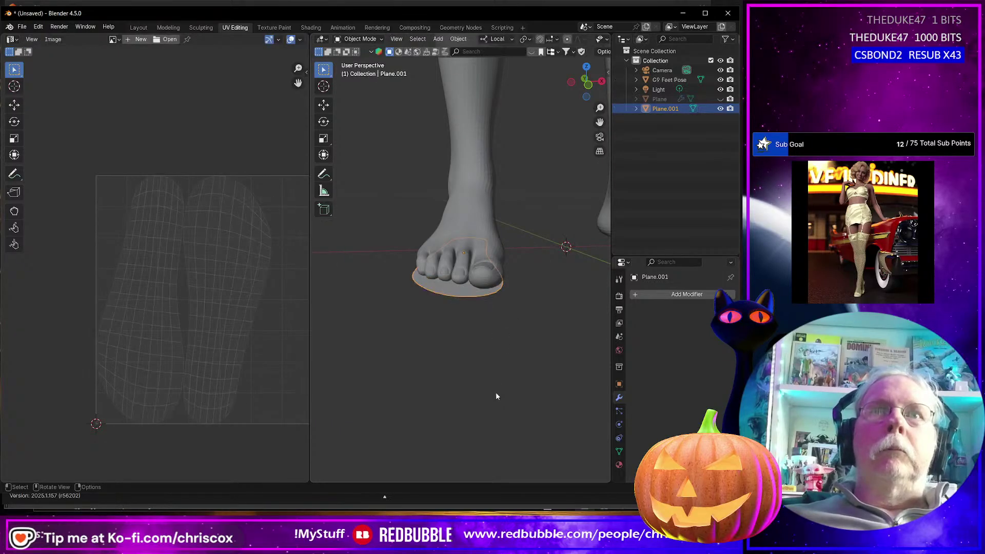
left_click(461, 293)
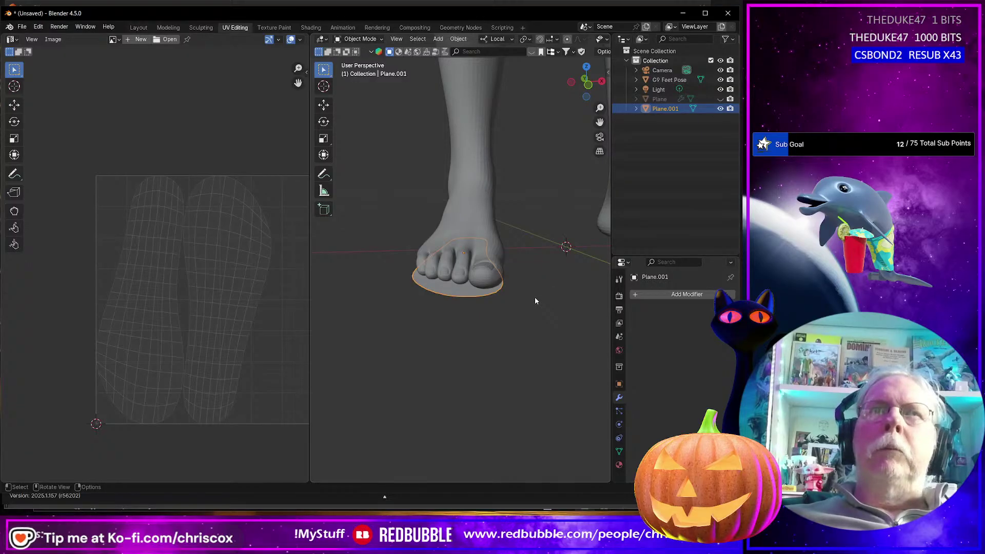
scroll(535, 297, "up", 6)
middle_click_drag(532, 300, 526, 291)
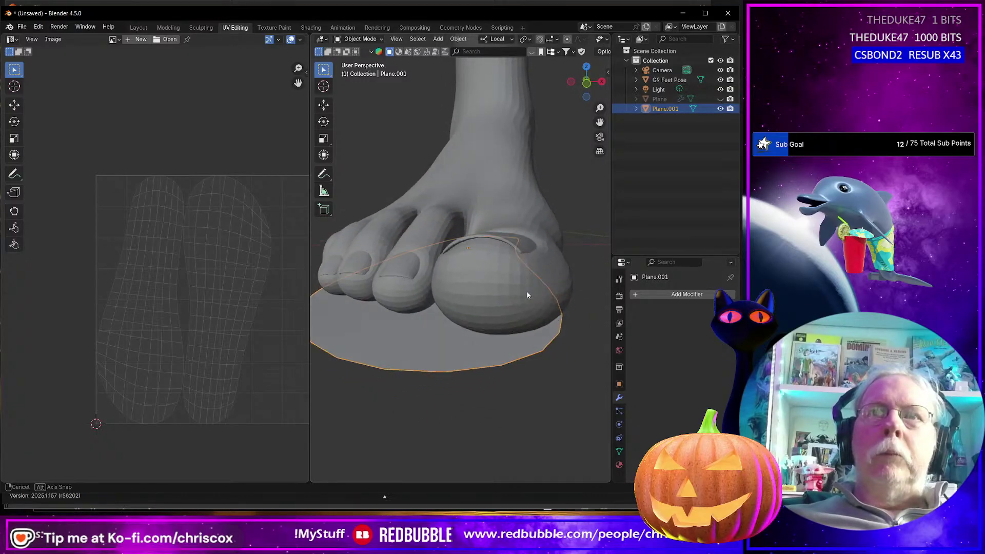
key("Tab")
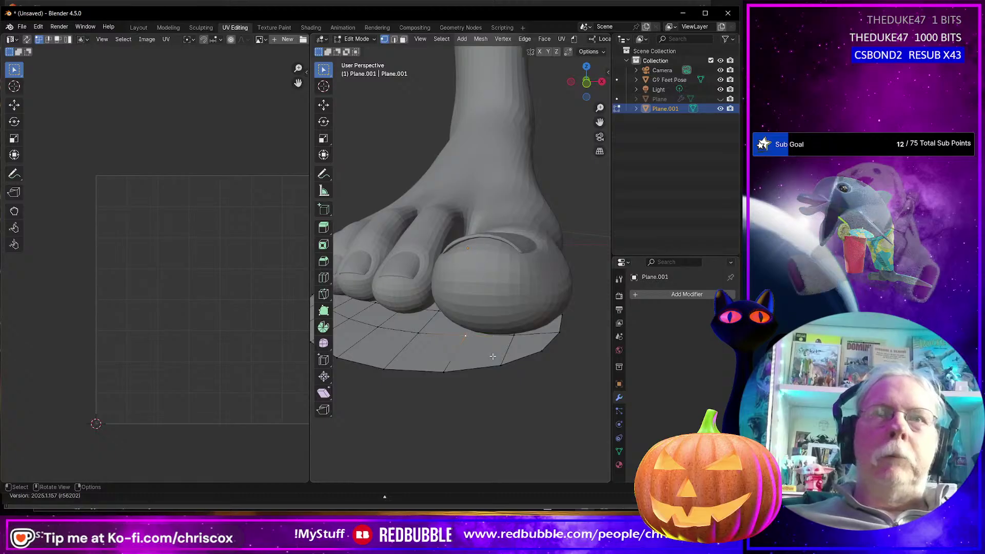
key("a")
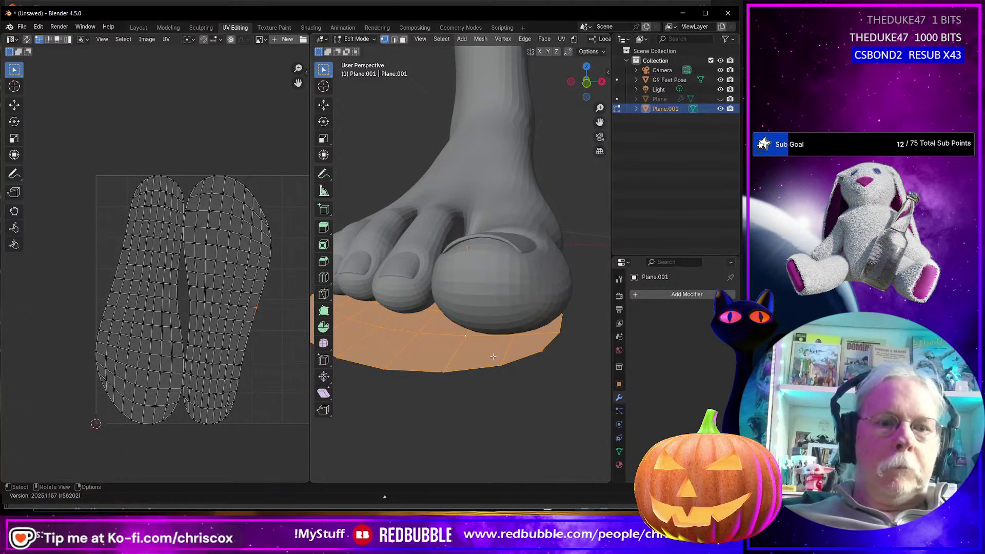
key("m")
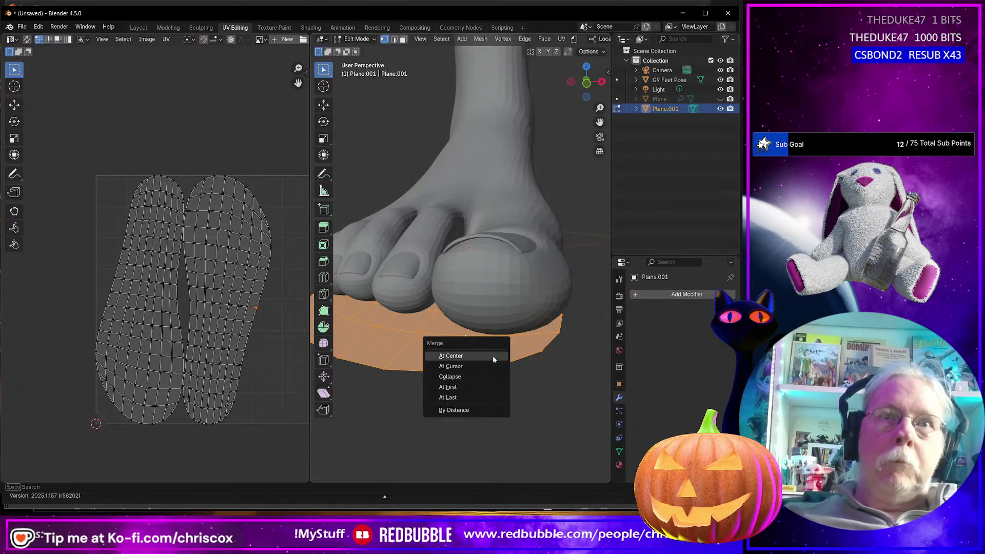
left_click(485, 407)
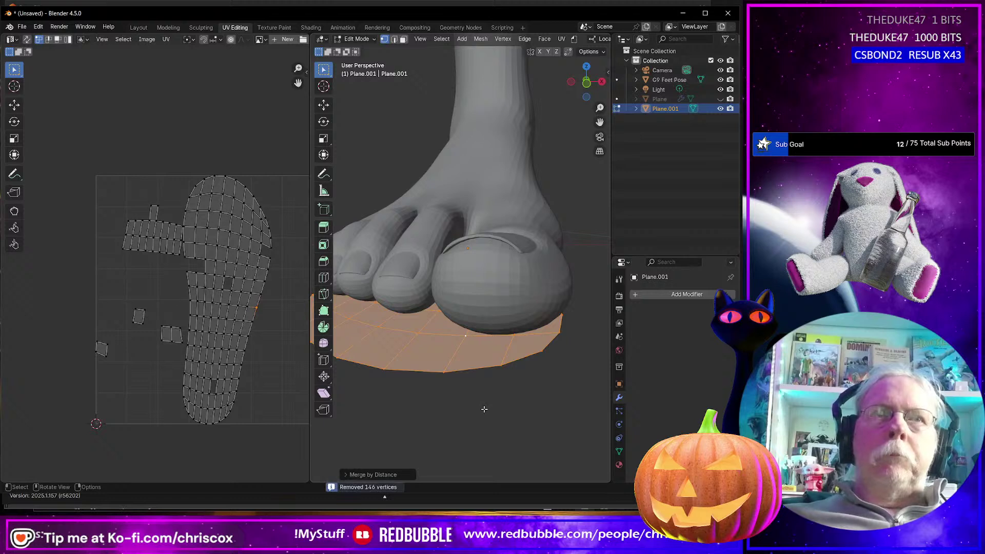
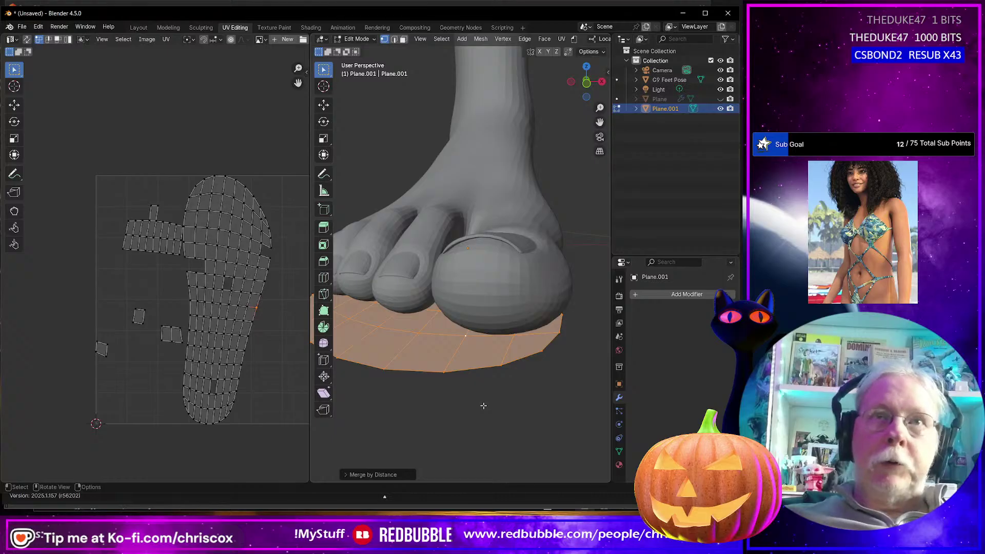
- Try a Minimum Stretch unwrap of the merged sole, check its heel underside, and undo the unwrap and the merge
key("u")
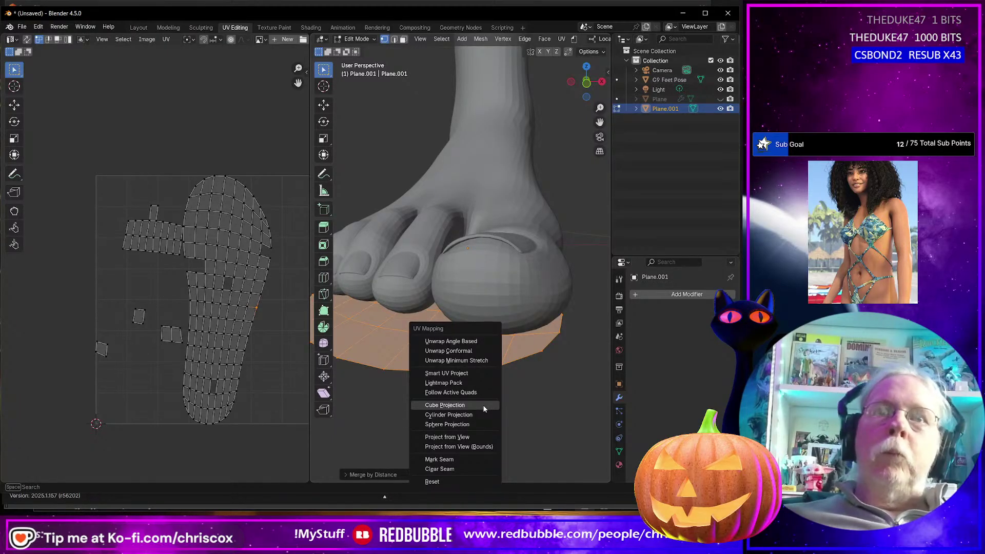
left_click(467, 361)
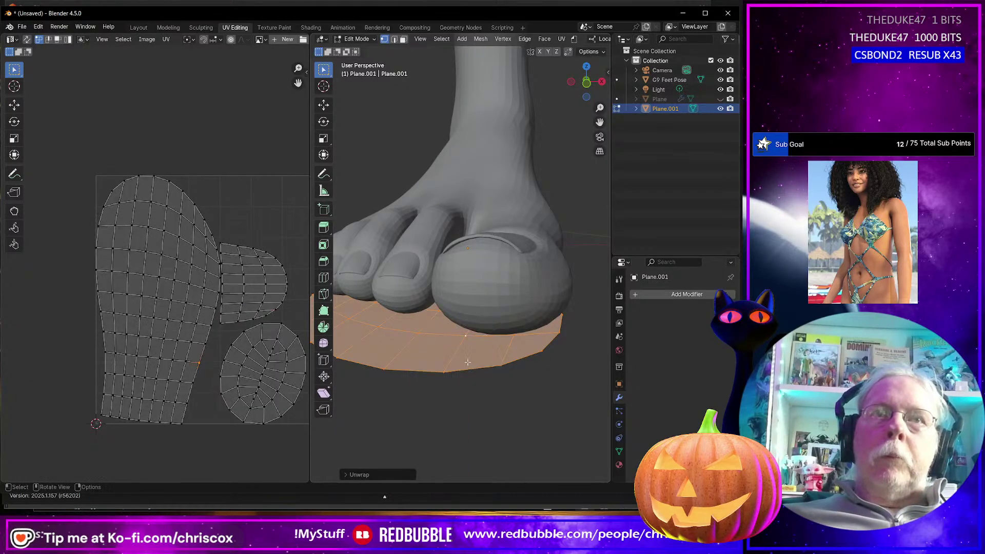
scroll(470, 367, "down", 5)
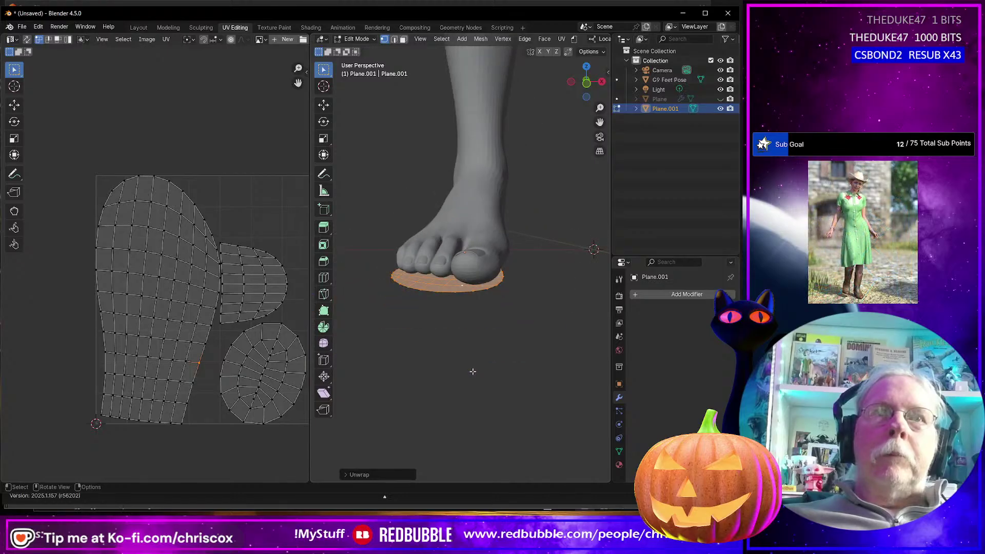
middle_click_drag(496, 330, 473, 289)
left_click(473, 289)
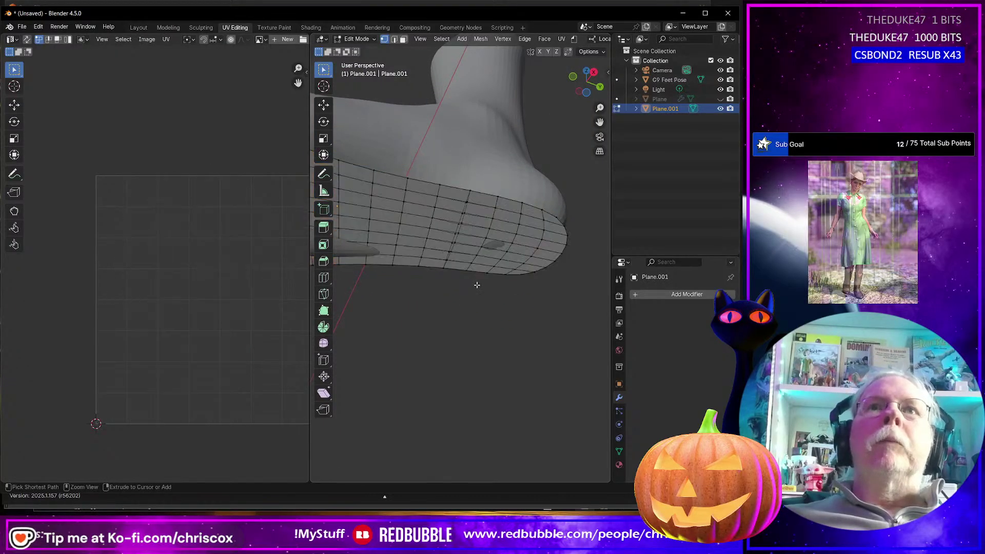
- Delete the duplicated sole in Object Mode and unhide the original Plane sole
key("Tab")
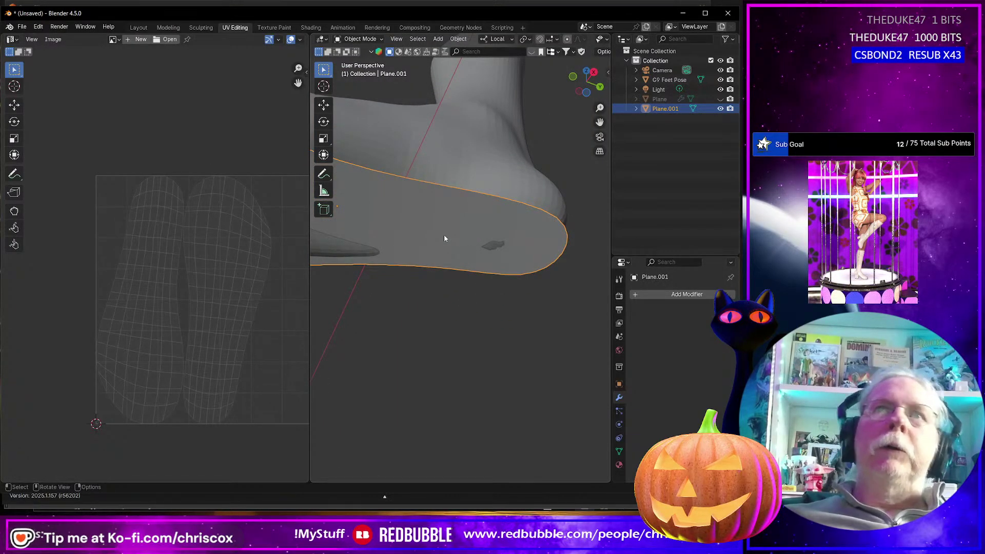
key("Delete")
left_click(651, 99)
key("alt+h")
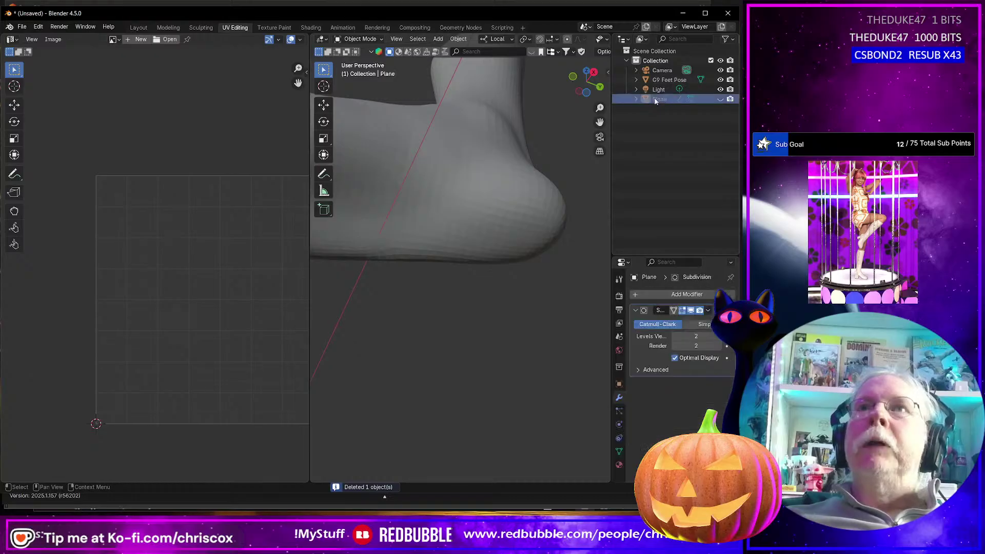
- Select the original sole and snap the 3D cursor to it
left_click(442, 233)
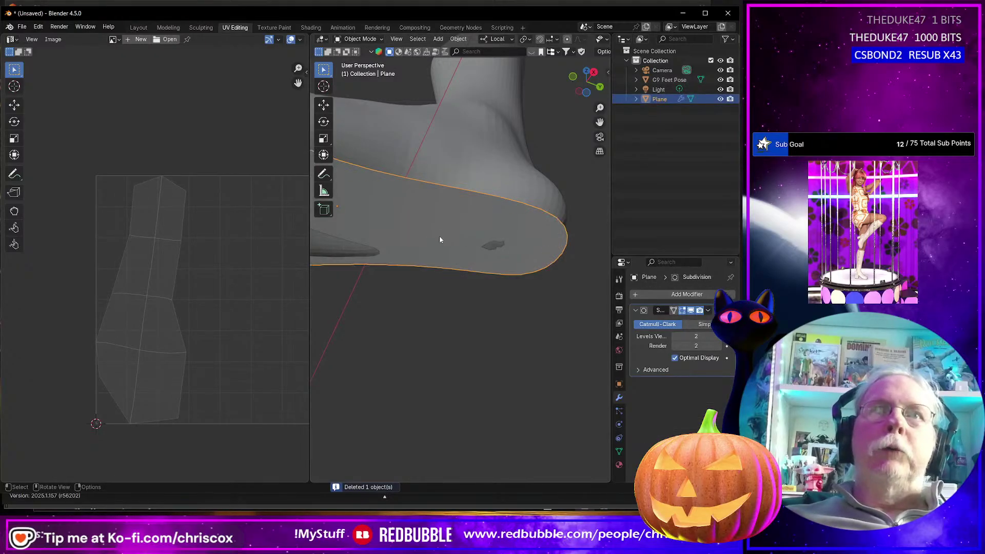
key("shift+s")
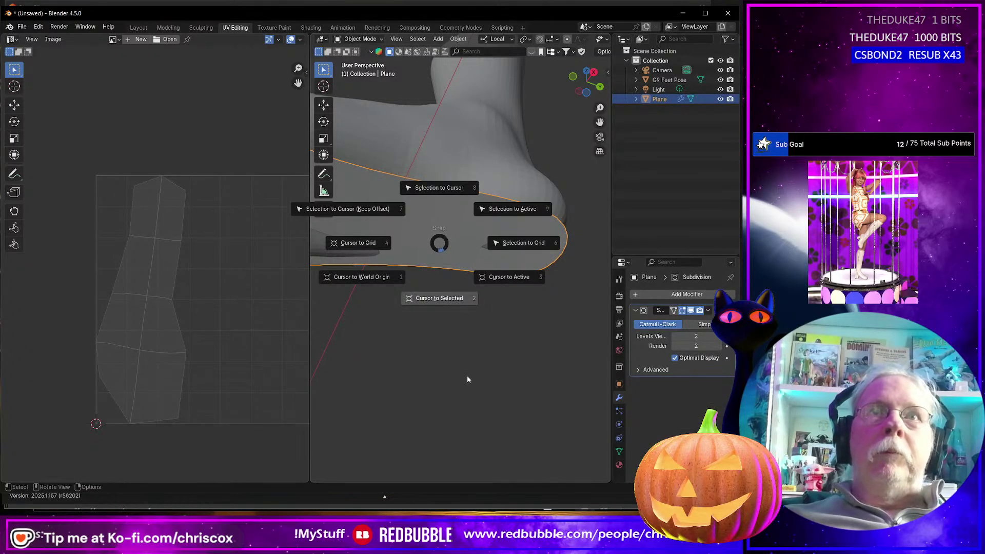
left_click(445, 371)
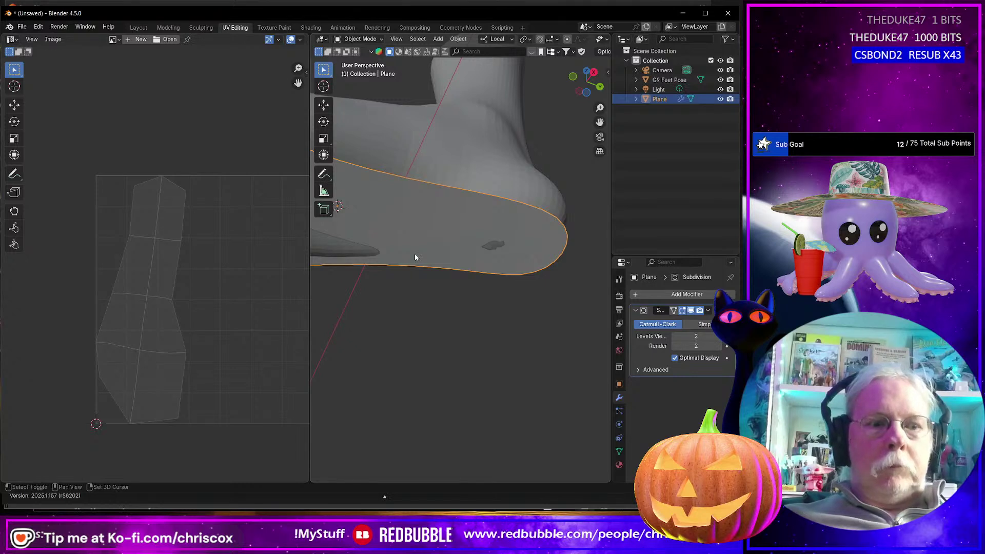
- Duplicate the original sole in place and hide the original
key("shift+d")
right_click(415, 254)
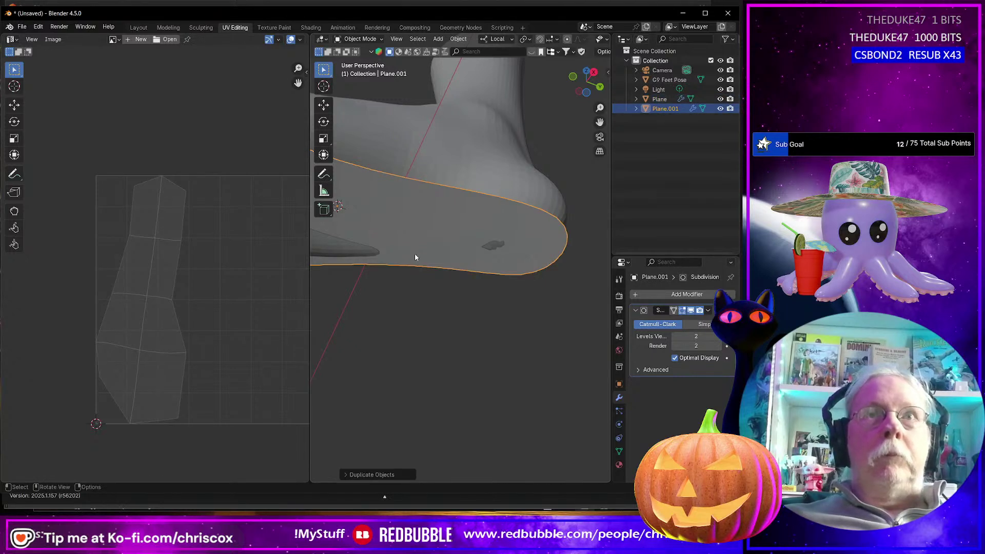
left_click(720, 99)
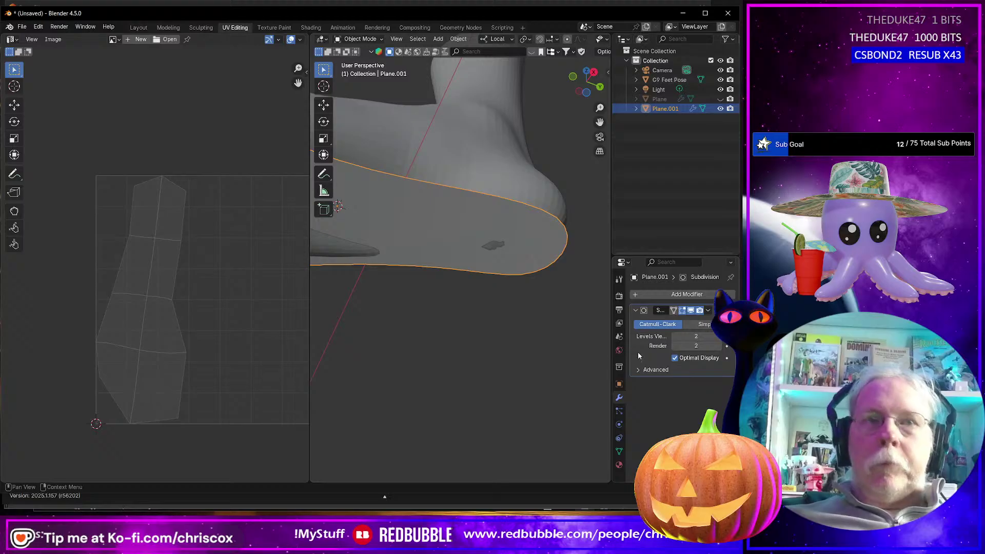
- Apply the Subdivision modifier to the duplicated sole and straighten its crosswise edge loop in front of the heel with LoopTools Gstretch
key("ctrl+a")
key("Tab")
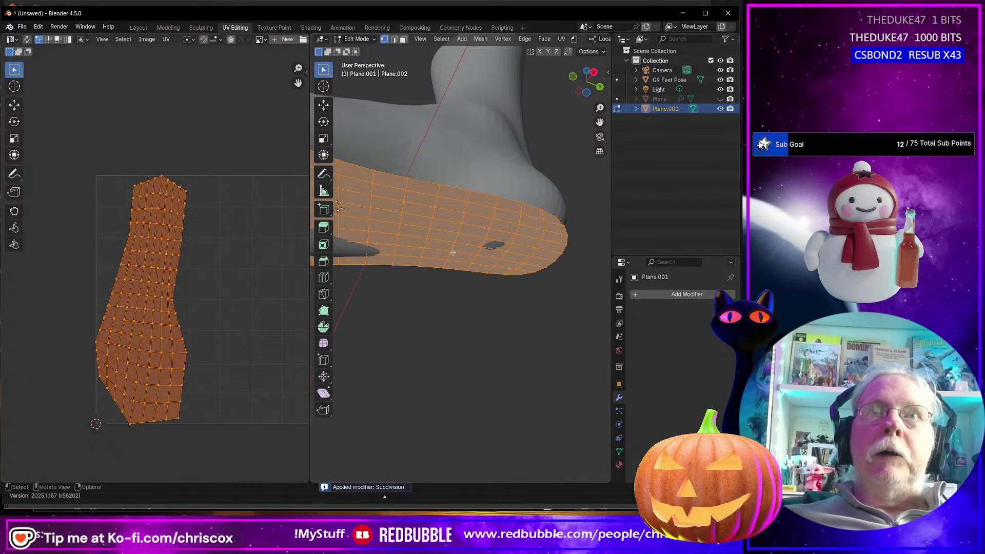
middle_click_drag(444, 283, 475, 222)
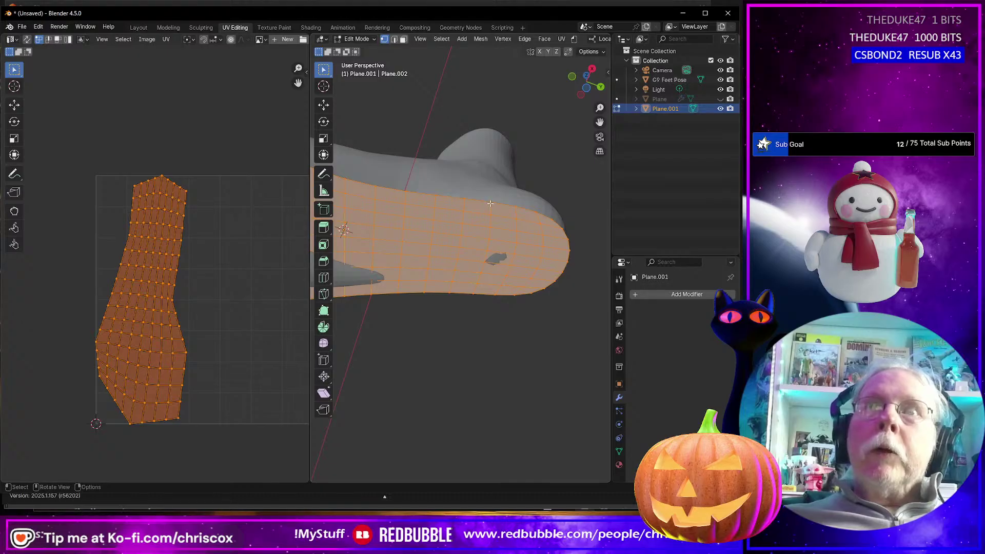
left_click(490, 204)
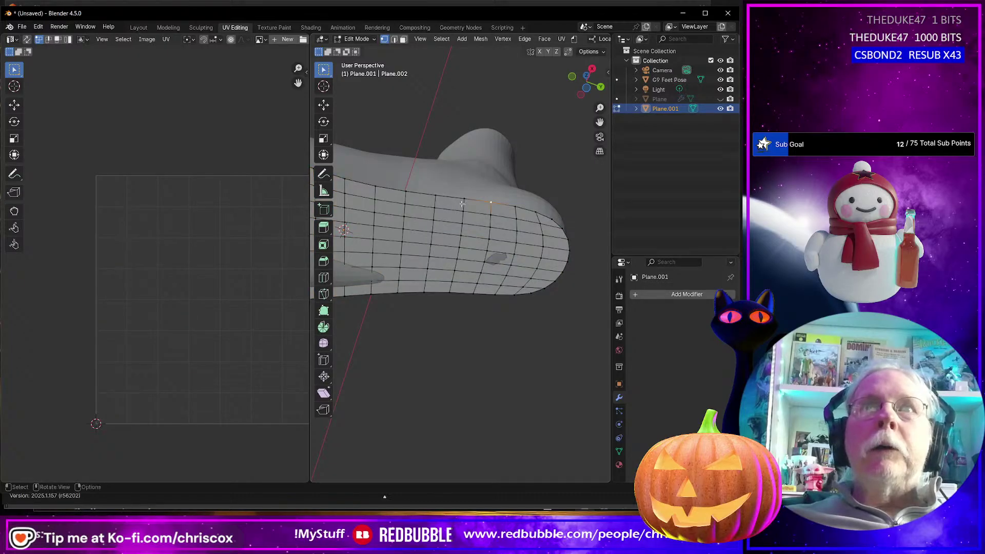
left_click(449, 288, "alt")
middle_click_drag(449, 288, 434, 304)
right_click(459, 239)
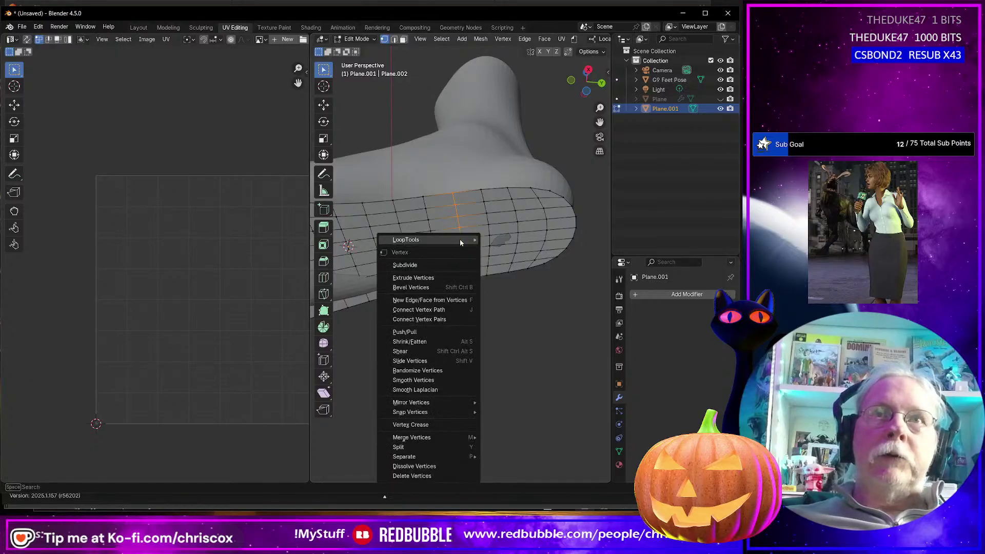
mouse_move(459, 240)
left_click(507, 278)
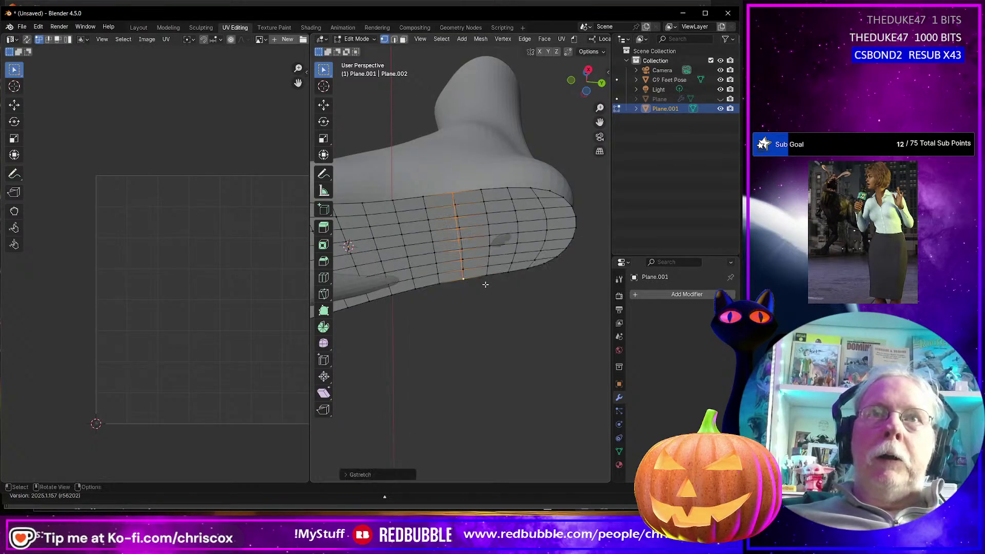
- Merge all vertices of the duplicated sole by distance
mouse_move(485, 286)
middle_mouse_down()
mouse_move(462, 310)
mouse_move(453, 363)
mouse_move(460, 383)
mouse_move(477, 387)
mouse_move(495, 286)
middle_mouse_up()
key("a")
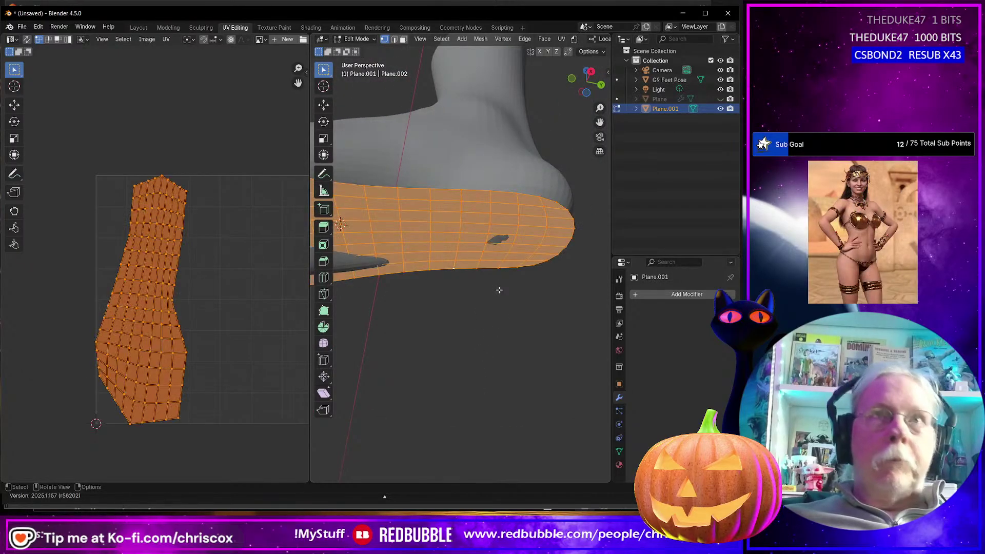
key("m")
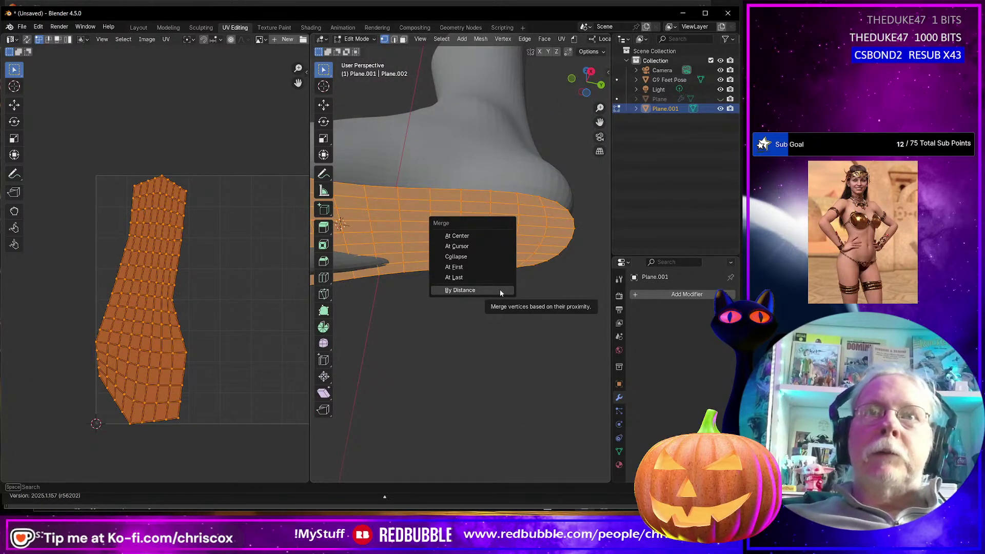
left_click(500, 291)
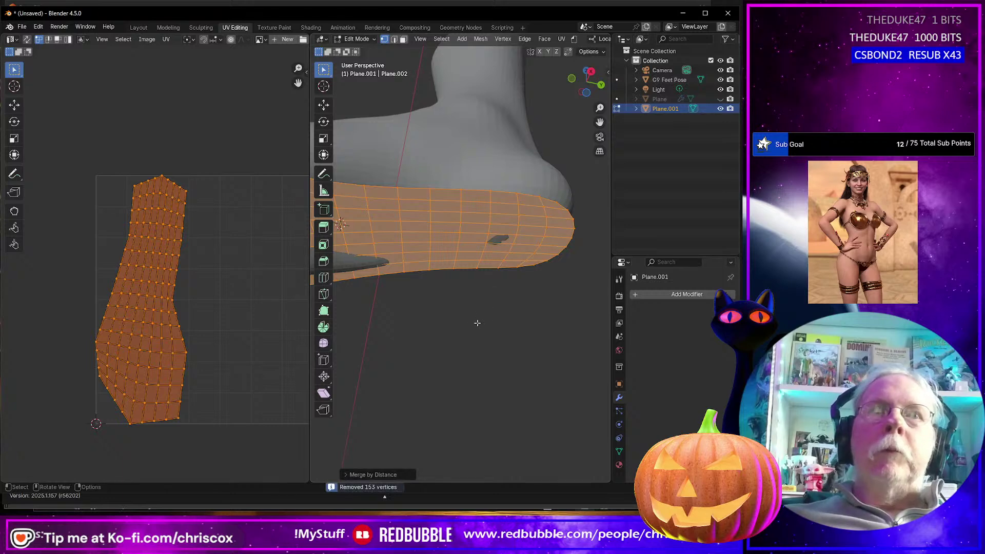
- Apply LoopTools Gstretch again to the crosswise edge loop in front of the heel on the merged sole
left_click(464, 190)
left_click(455, 258, "alt")
right_click(426, 245)
mouse_move(427, 246)
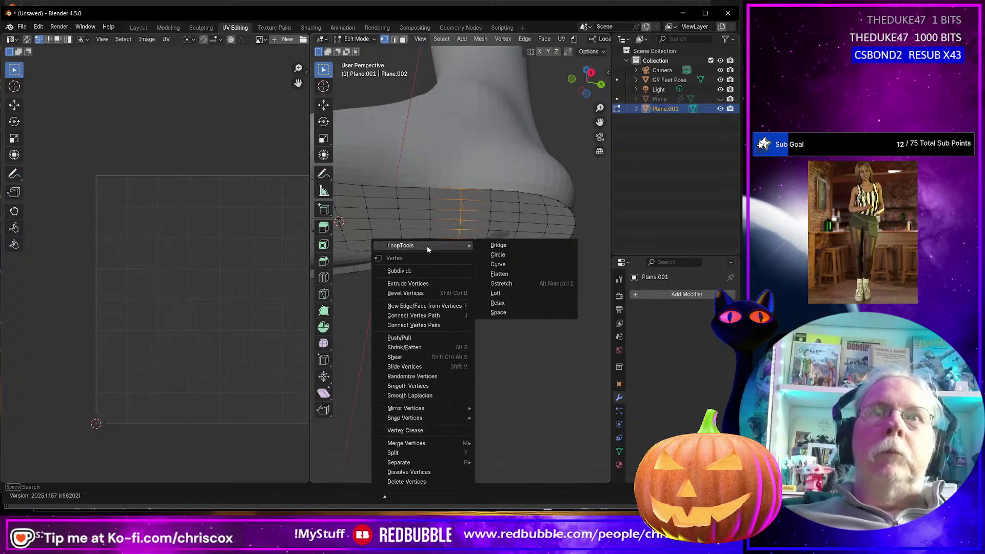
left_click(514, 284)
middle_click_drag(509, 280, 503, 241)
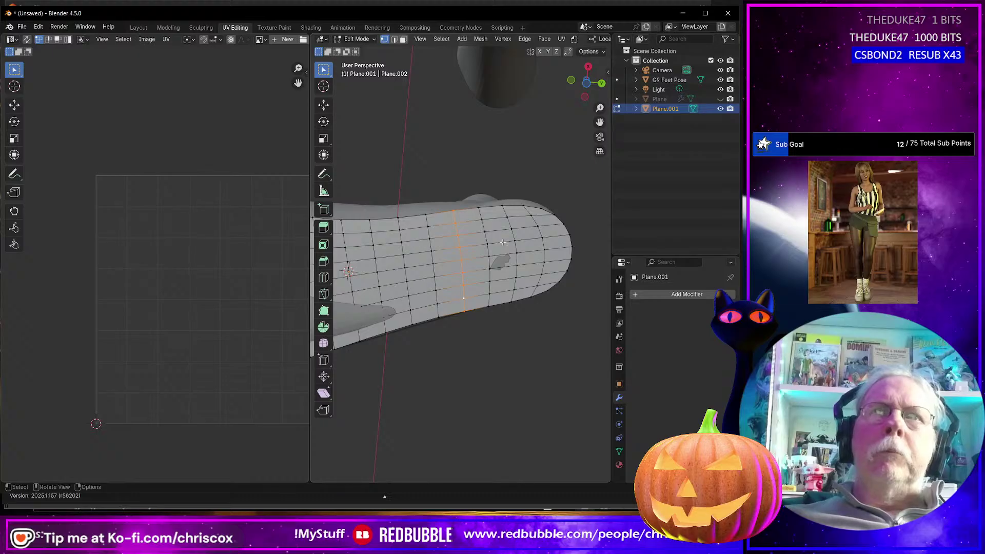
- Reselect the crosswise loop in front of the heel and compare the sole in Object Mode and Edit Mode
middle_click_drag(503, 242, 489, 272)
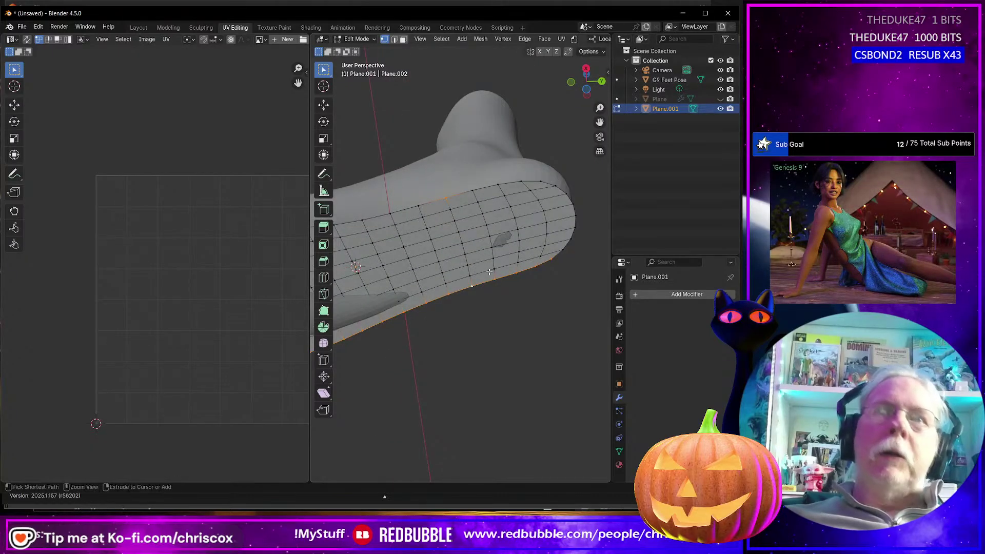
left_click(489, 272, "ctrl")
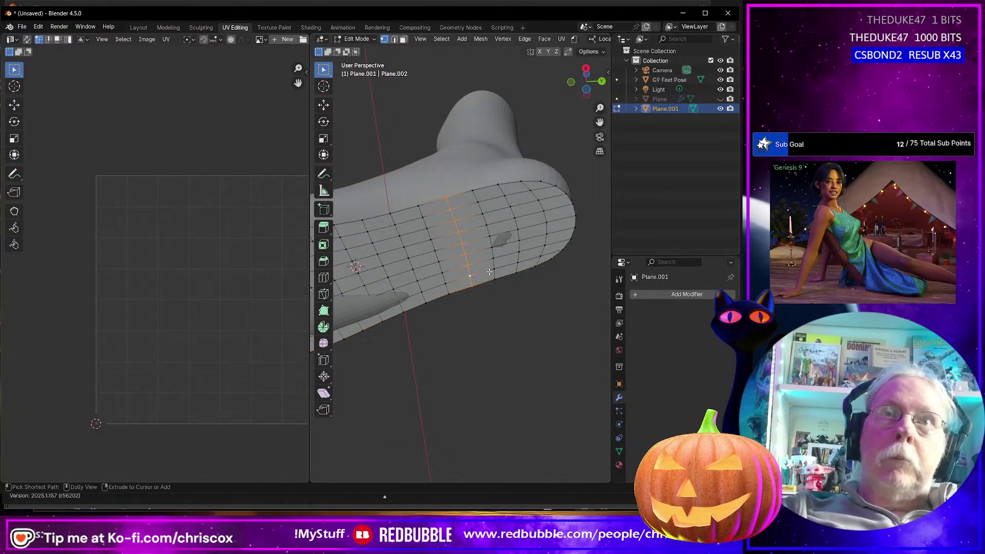
key("Tab")
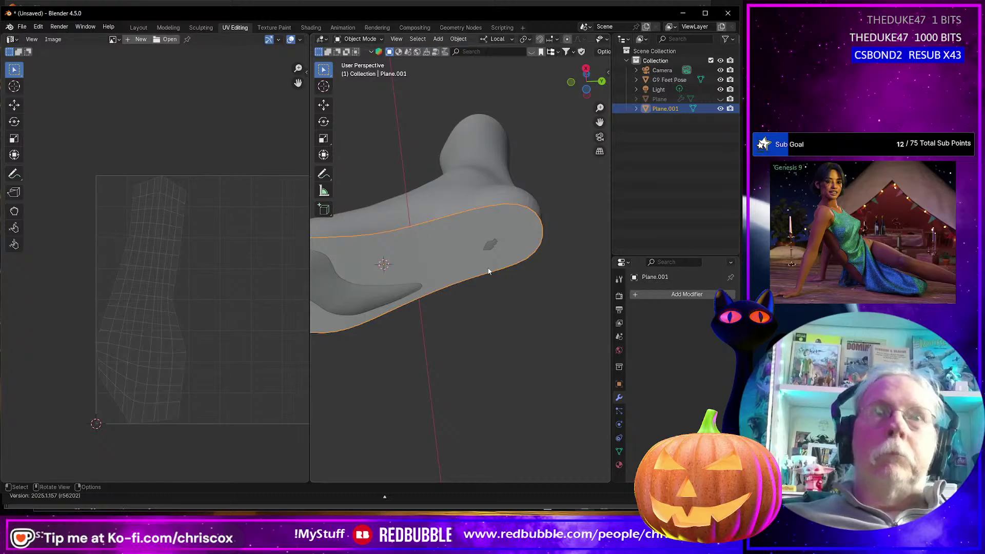
key("Tab")
key("Tab")
key("Tab")
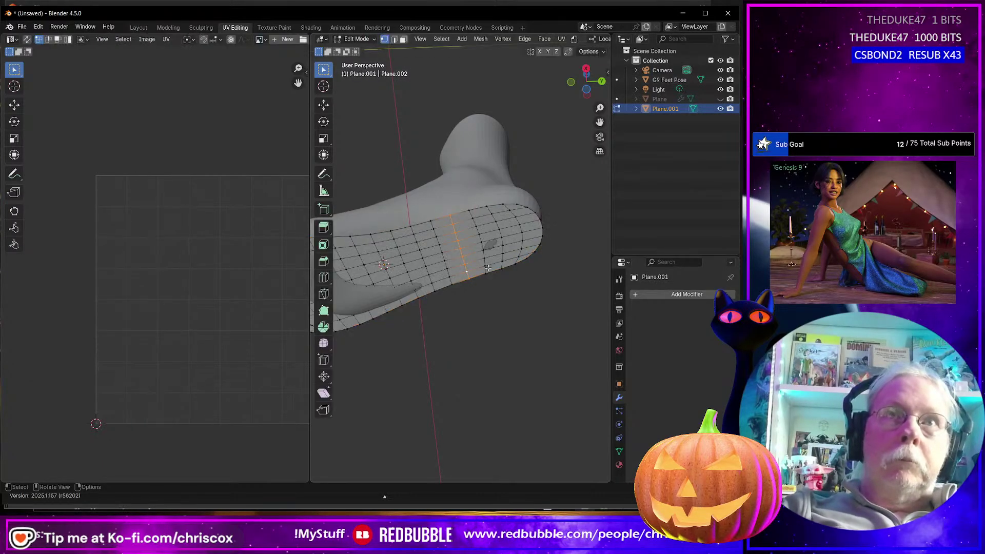
key("q")
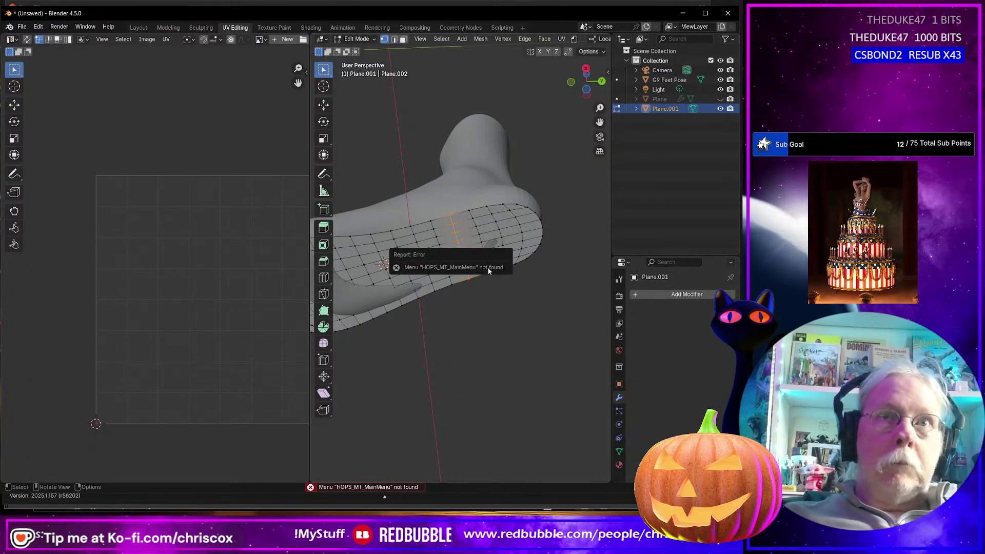
- Unwrap the whole merged sole mesh and check its UV layout
key("a")
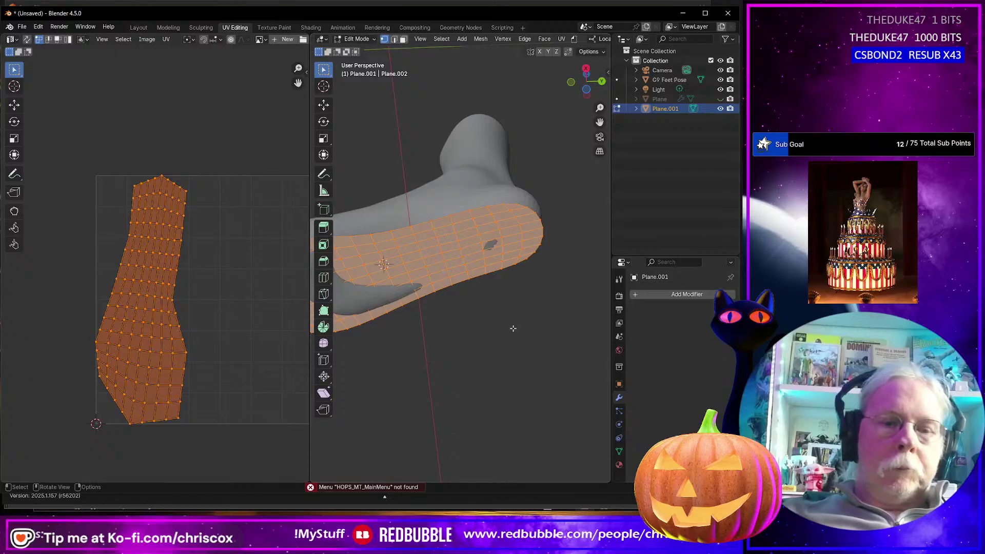
key("u")
left_click(513, 329)
middle_click_drag(242, 331, 258, 334)
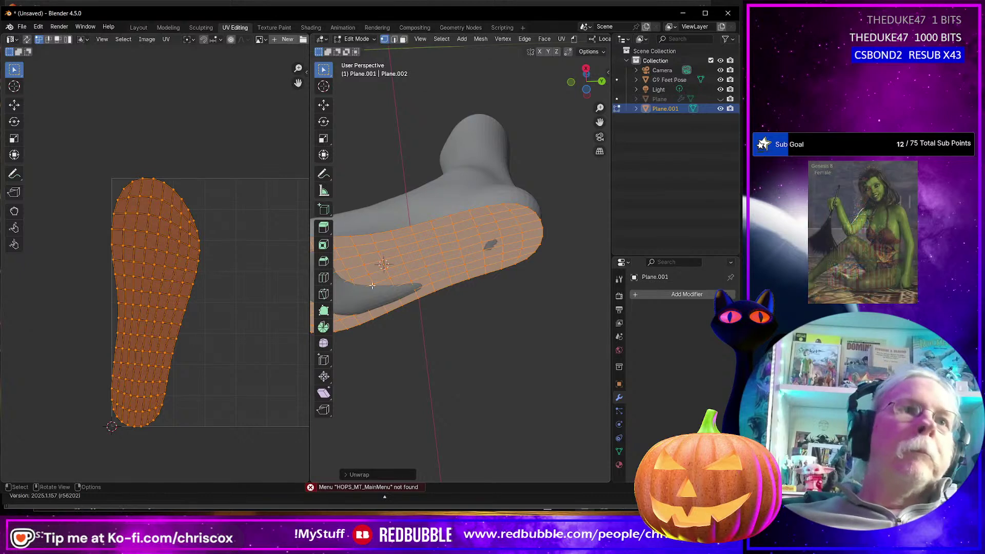
- Select the crosswise edge loop in front of the heel on the unwrapped sole and straighten it with Gstretch
middle_click_drag(446, 292, 442, 276)
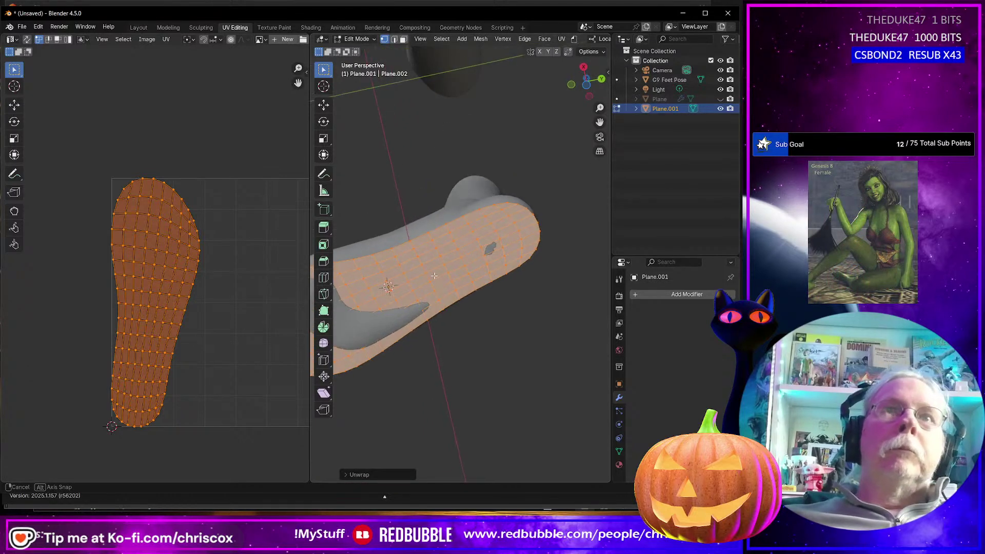
left_click(430, 237, "alt")
right_click(431, 238)
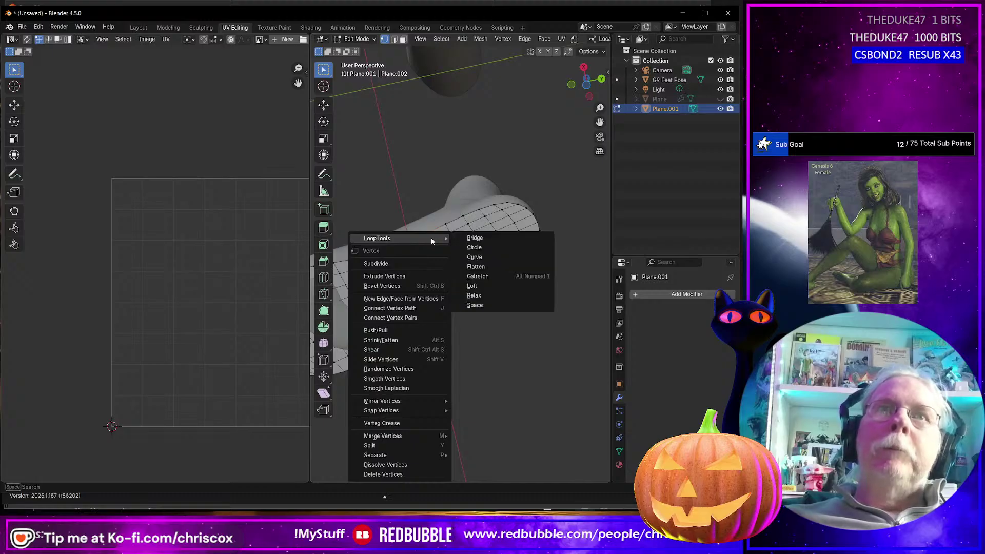
left_click(485, 276)
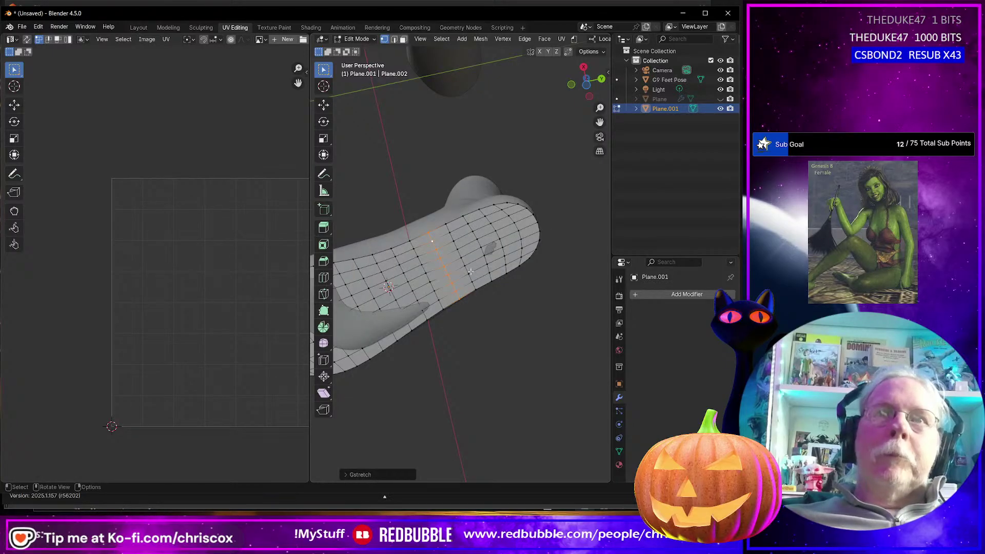
- Unwrap the entire sole mesh again to refresh its UV layout
key("a")
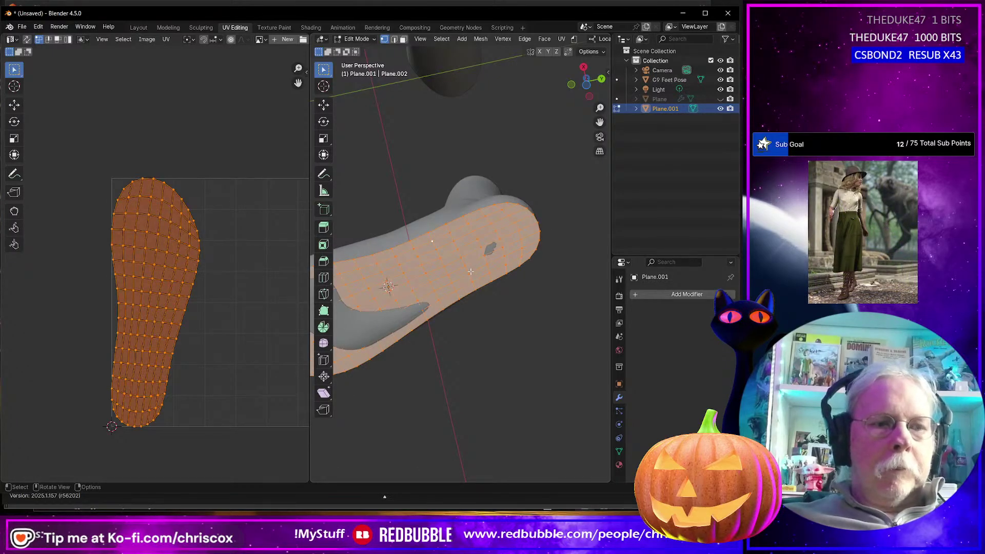
key("u")
left_click(472, 274)
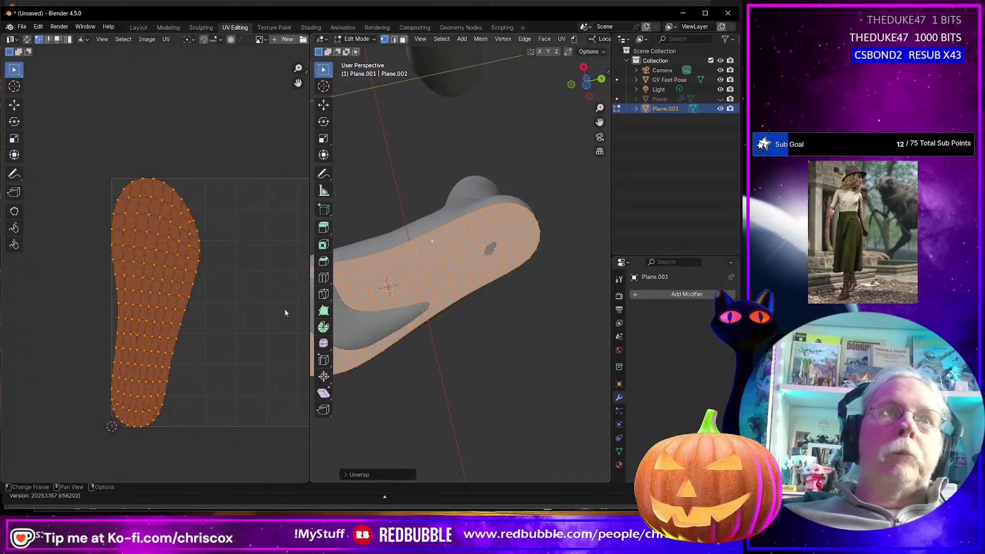
middle_click_drag(217, 332, 226, 297)
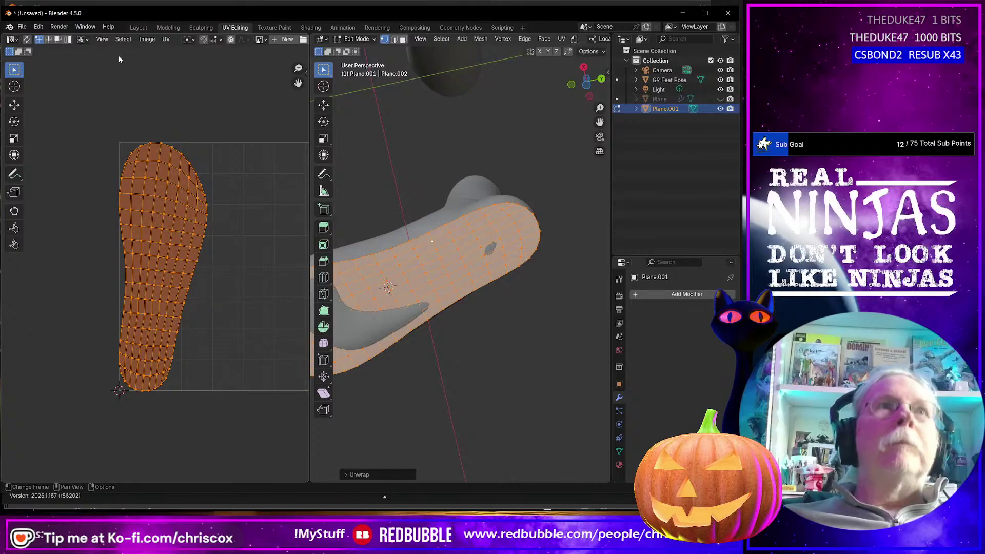
- From the Layout workspace, export only the selected sole as Wavefront OBJ, overwriting Penny Loafer Sole.obj in the WIP folder
left_click(138, 28)
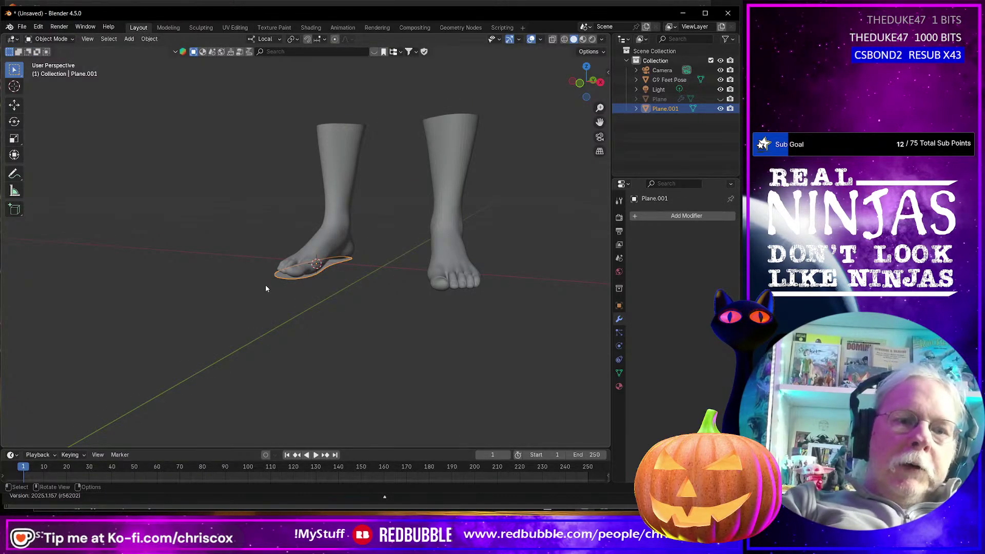
key("ctrl+shift+e")
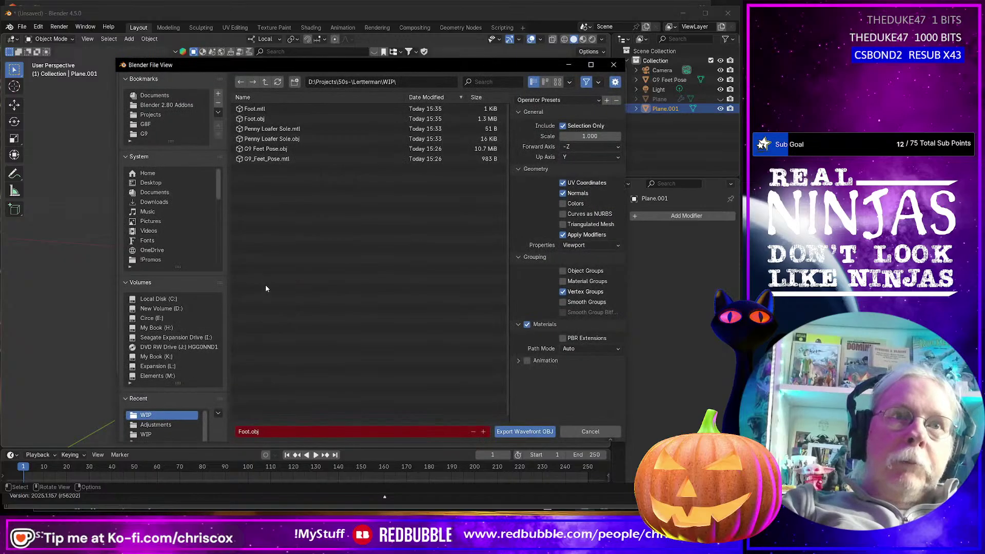
left_click(272, 129)
double_click(271, 140)
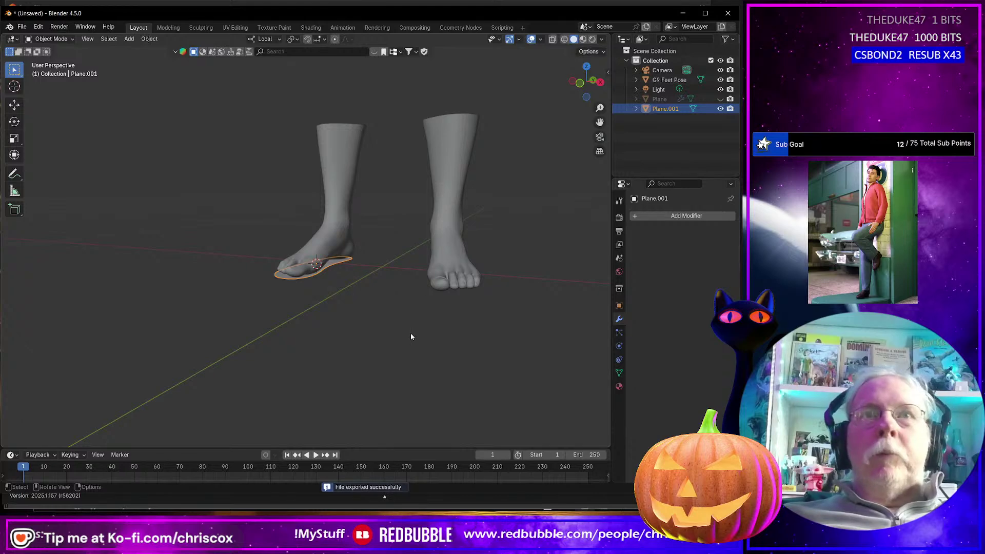
- Switch to Marvelous Designer and add Penny Loafer Sole.obj as a garment in metres at 100% scale, tracing 2D patterns from the UV map
key("alt+Tab")
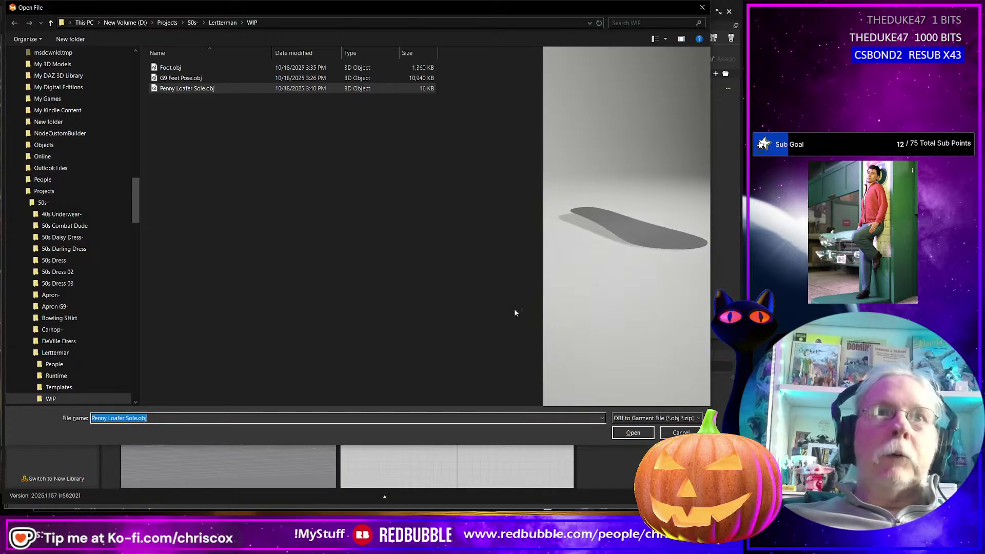
left_click(626, 434)
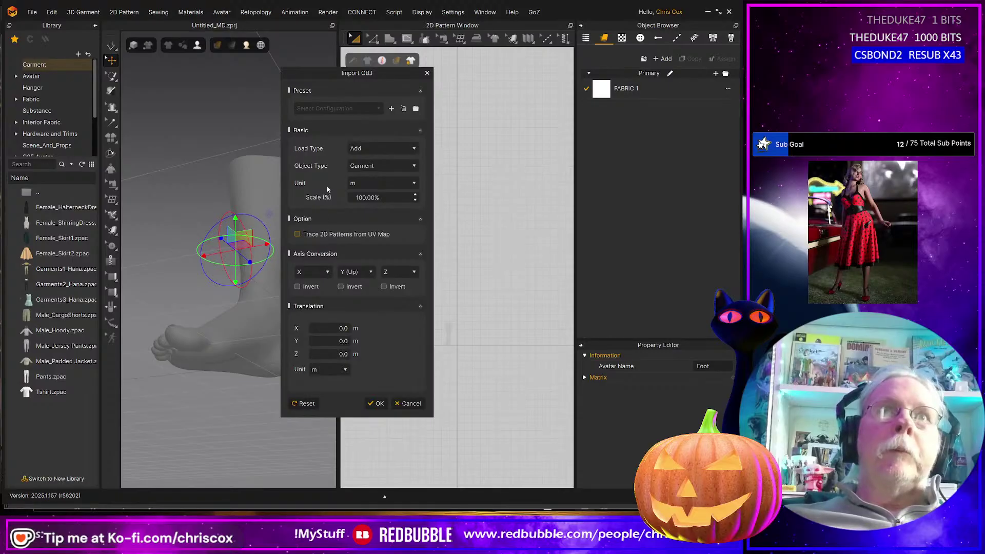
left_click(297, 234)
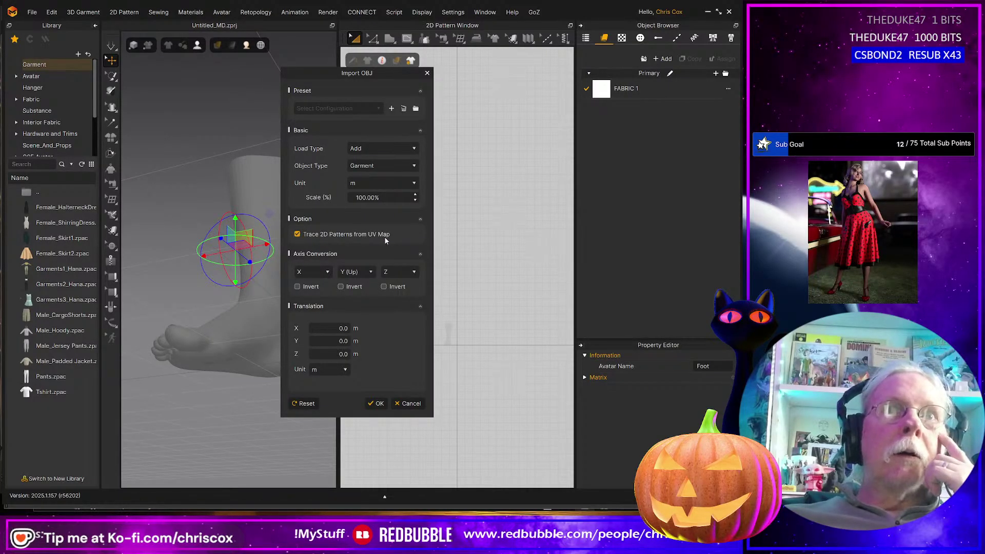
left_click(376, 404)
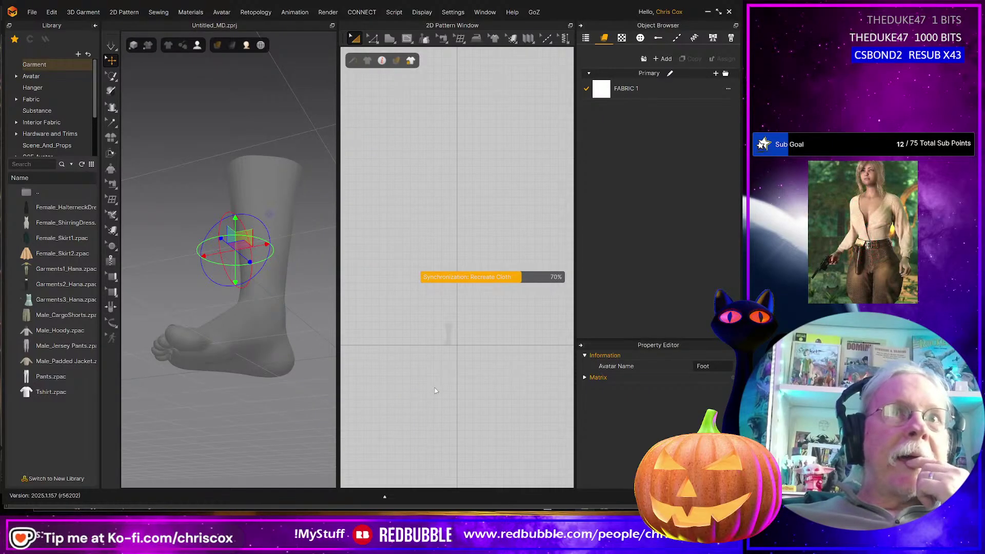
scroll(474, 357, "up", 3)
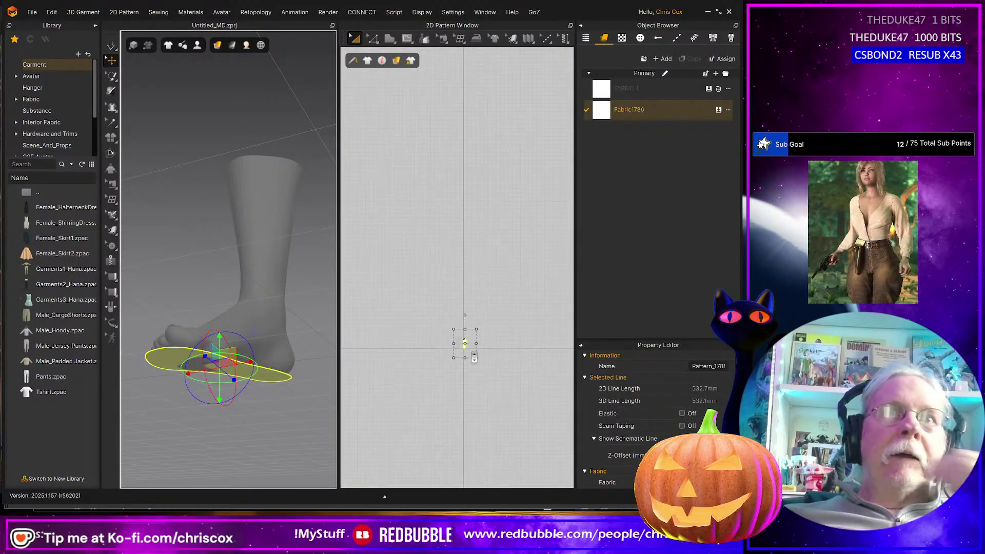
scroll(474, 358, "down", 2)
scroll(464, 351, "up", 5)
scroll(450, 330, "up", 3)
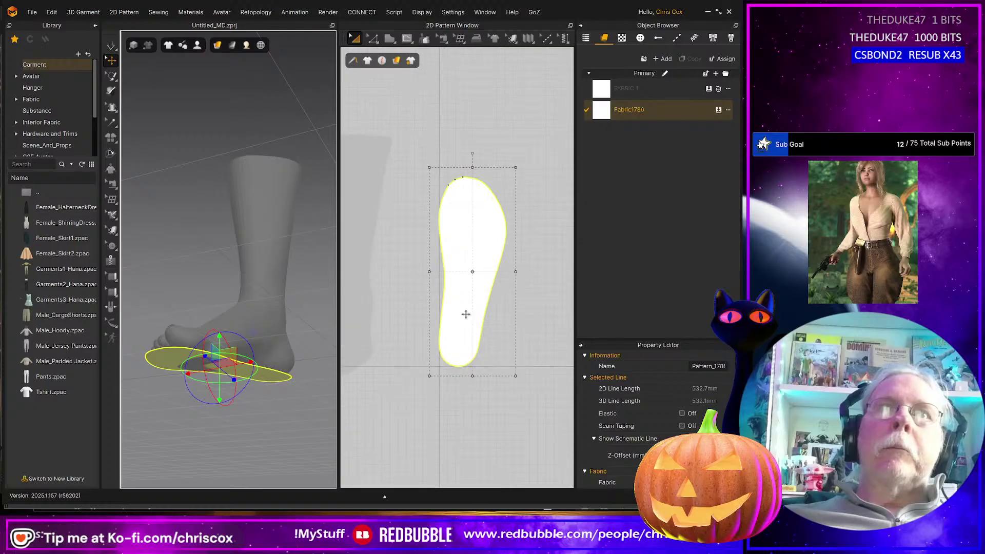
- Try simulating the imported sole against the foot, undo the simulation, and deselect the pattern
right_click_drag(246, 408, 272, 442)
key("space")
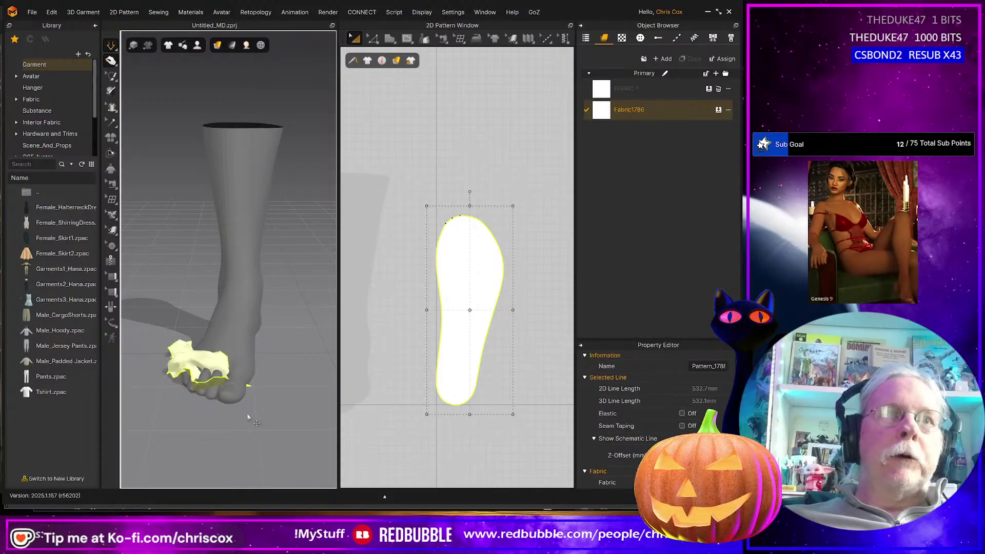
right_click_drag(249, 411, 229, 384)
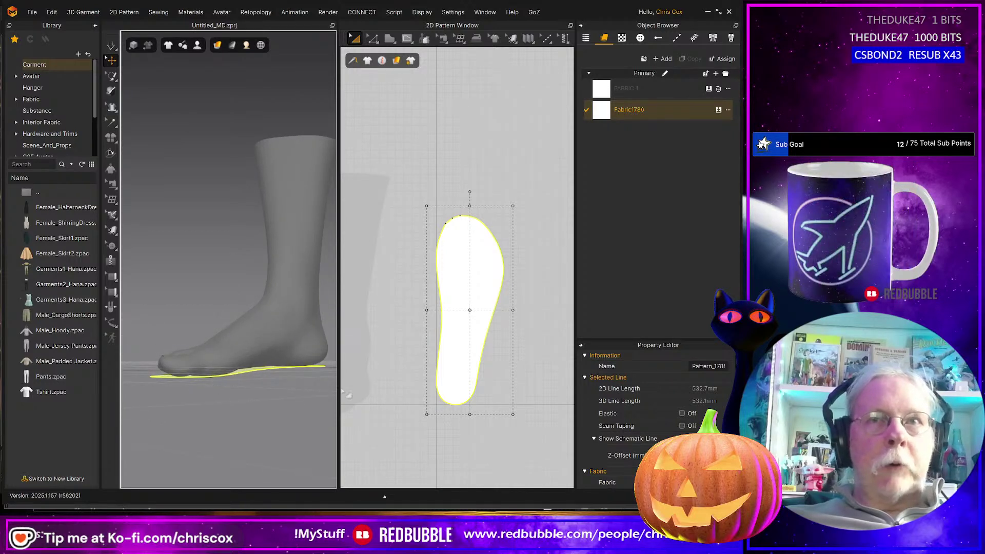
right_click(312, 408)
left_click(345, 380)
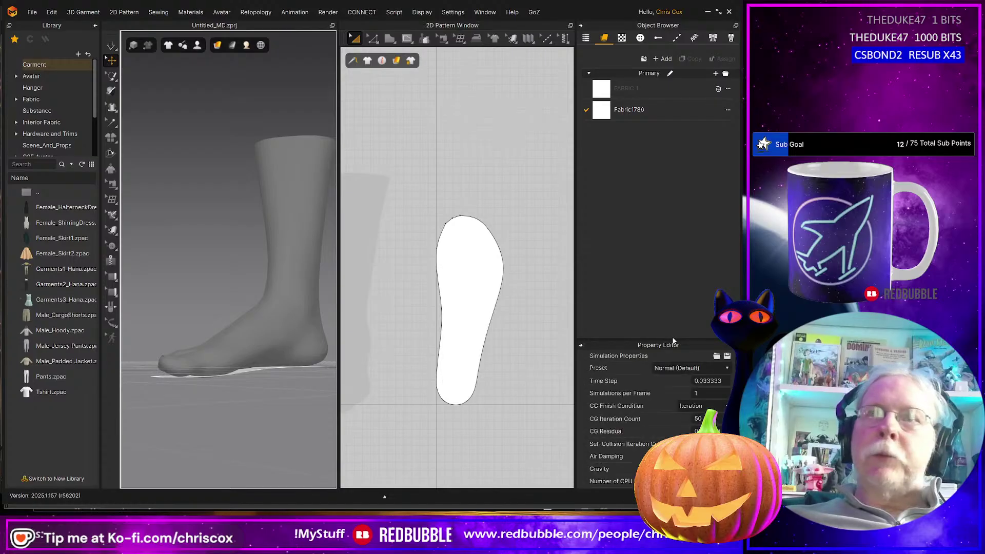
- Expand the Ground simulation properties and try simulating the sole with the ground height set to -15
left_click_drag(673, 339, 687, 159)
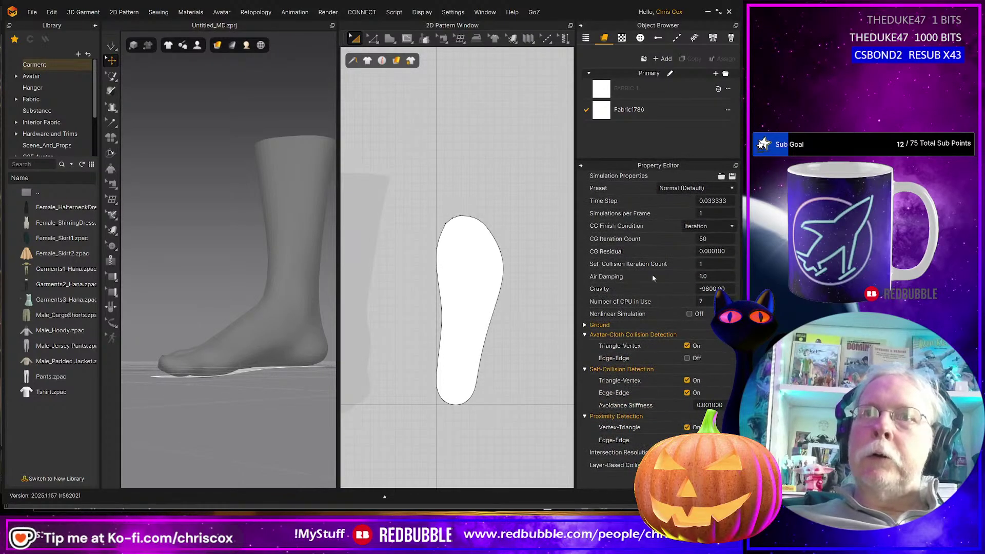
left_click(592, 326)
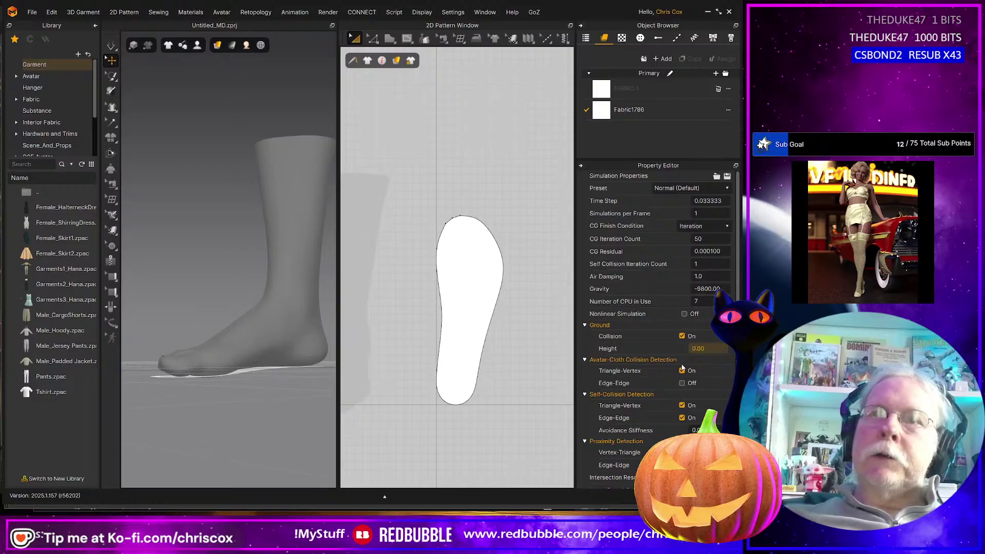
right_click_drag(244, 409, 245, 407)
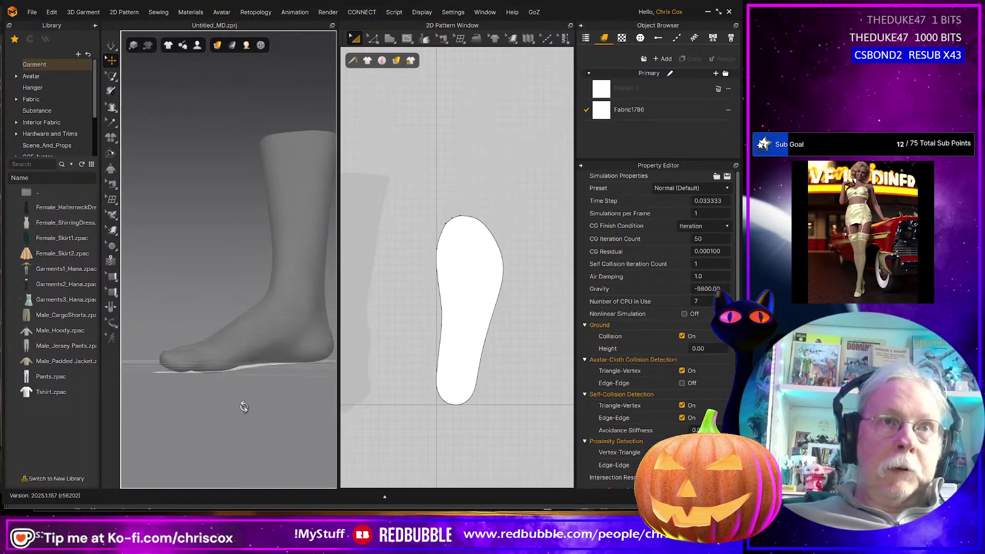
left_click(709, 349)
type("-15")
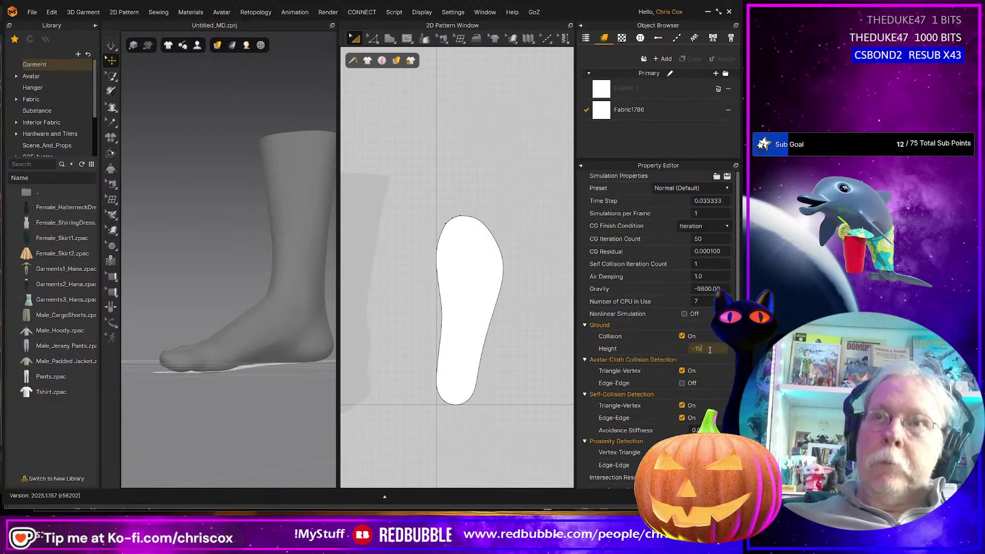
left_click(227, 413)
right_click_drag(226, 414, 255, 413)
key("space")
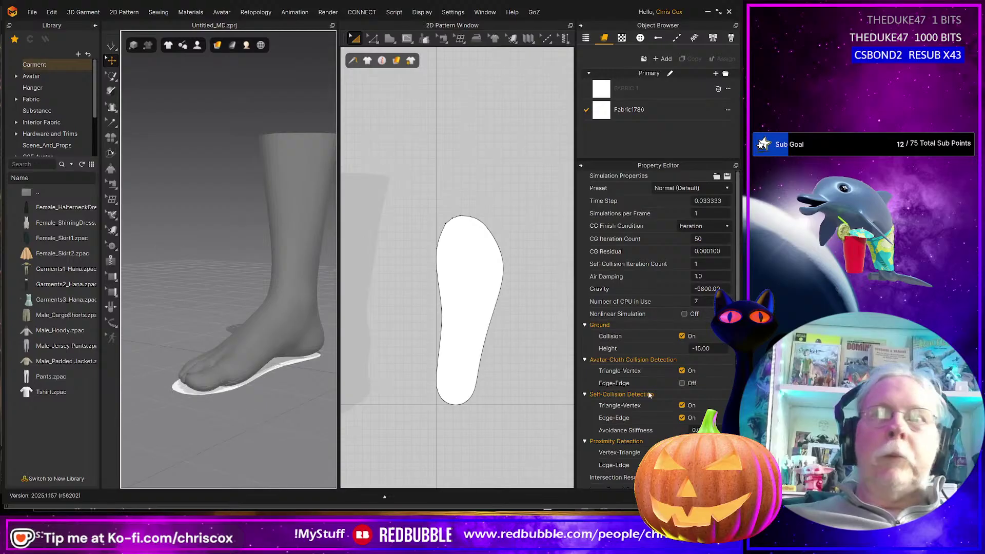
- Try simulating the sole with the ground height set to -30 and ground collision turned off, and undo the simulation
left_click(719, 350)
type("-30")
key("Return")
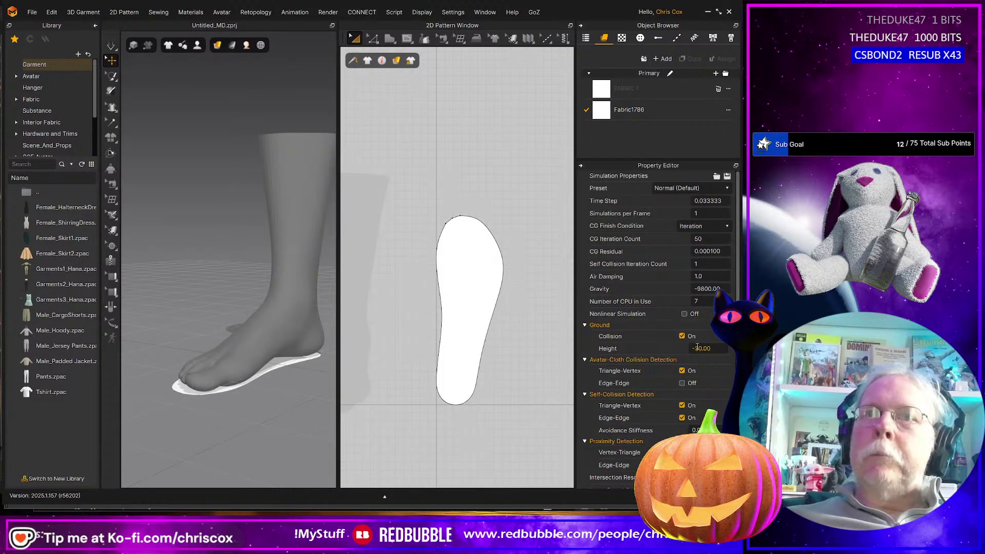
left_click(682, 336)
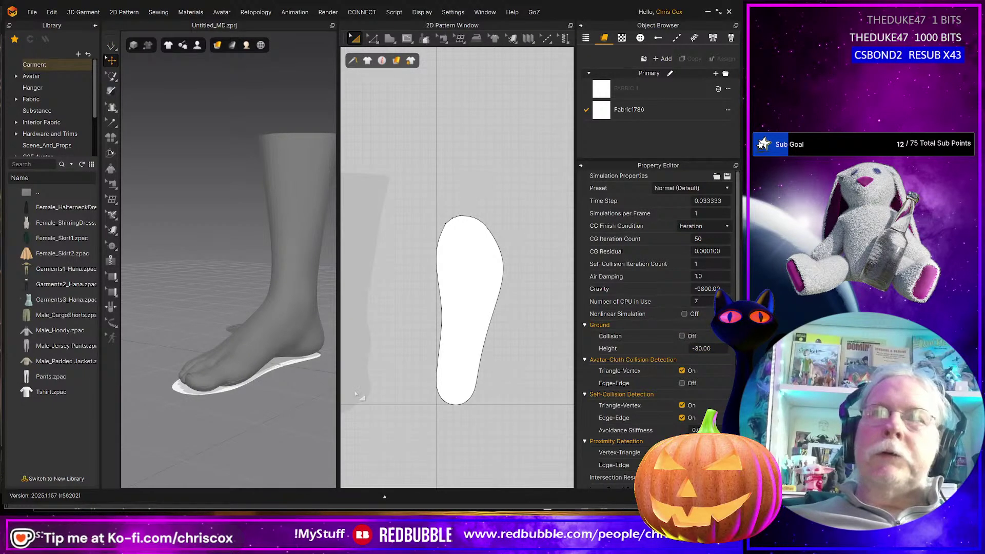
key("space")
key("ctrl+z")
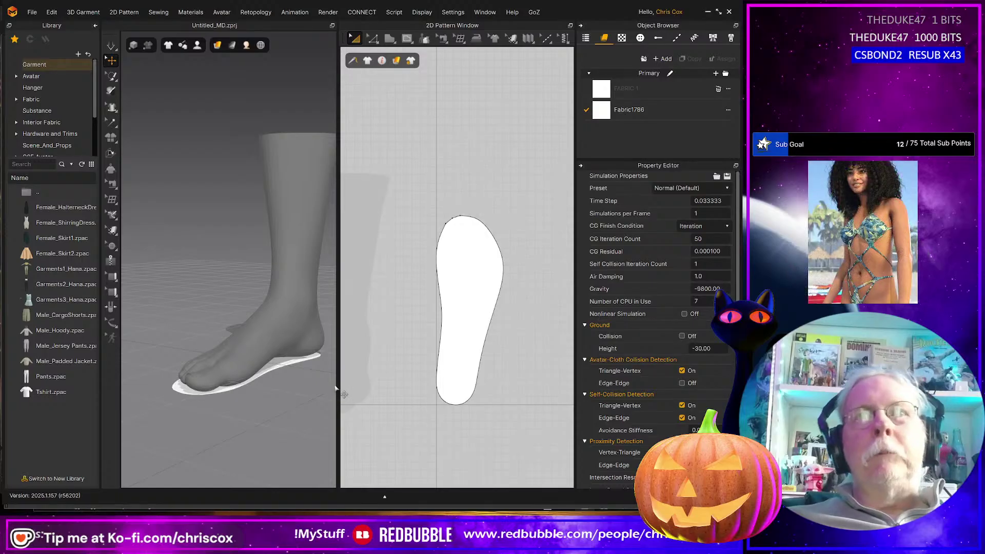
- Turn ground collision back on with the height set to -100, try simulating the sole, and undo the simulation
left_click(683, 336)
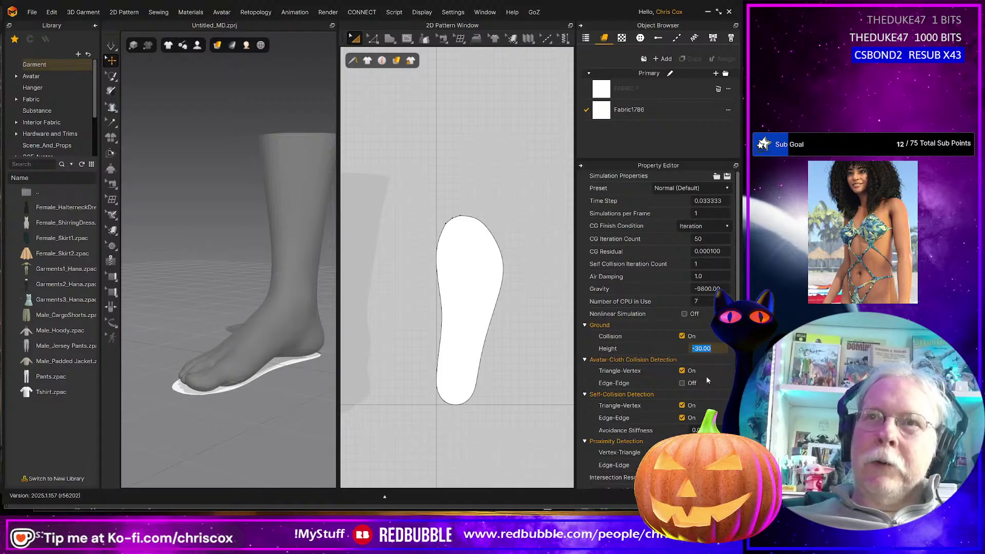
type("-100")
key("Return")
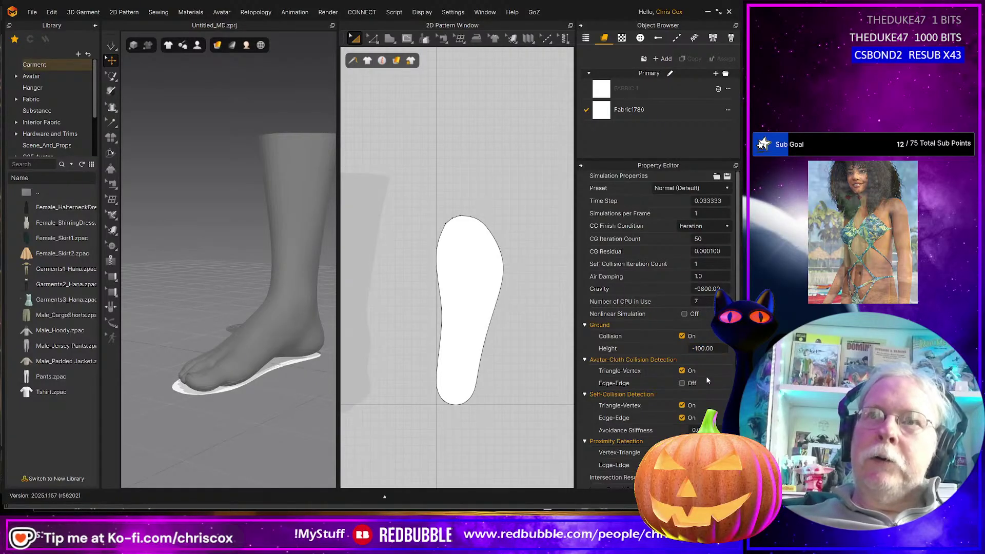
key("space")
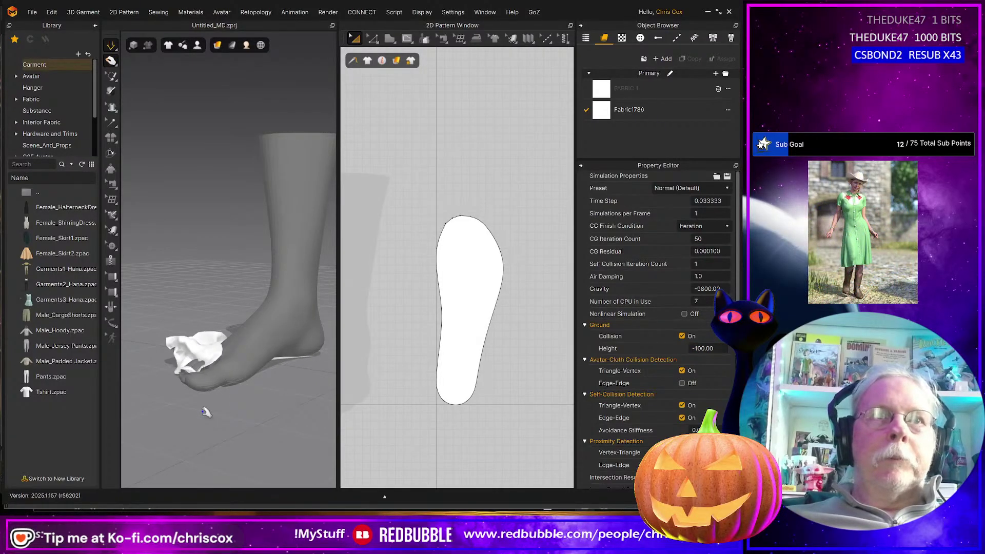
key("space")
key("ctrl+z")
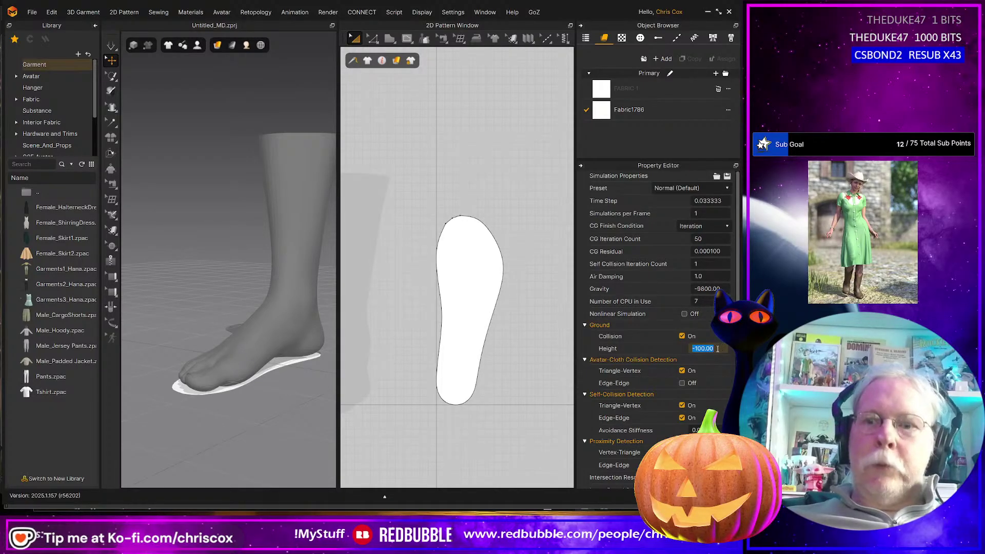
- Try simulating the sole pattern with the ground collision height set to 100, and revert the simulation
type("00")
key("Return")
key("space")
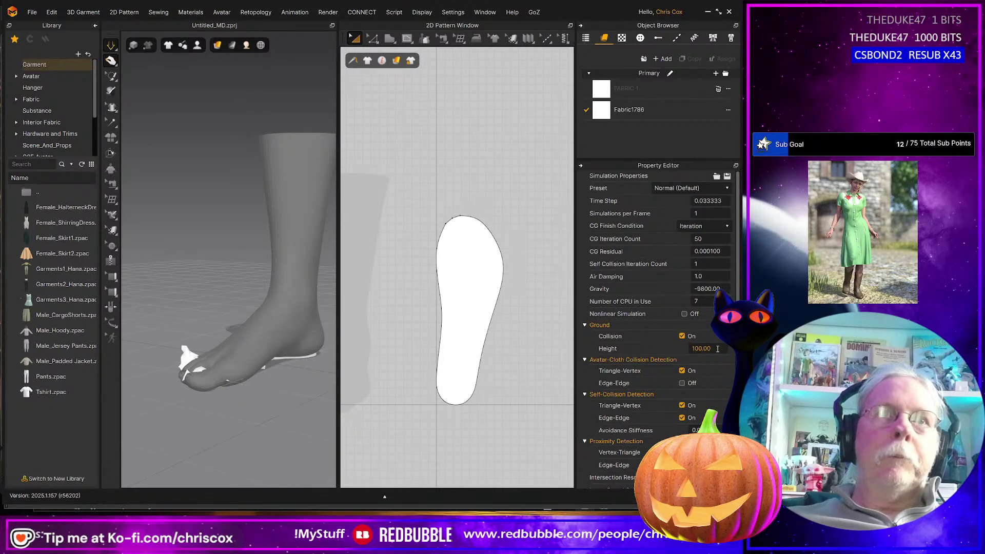
key("space")
key("ctrl+z")
- Try simulating the sole with the ground height set to -100, check it from the front of the foot, and revert it
double_click(716, 349)
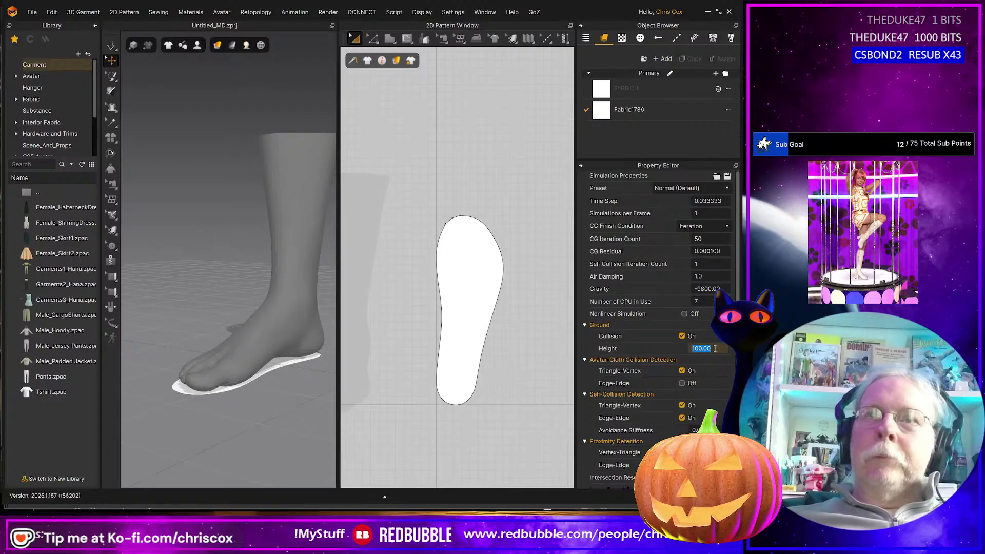
type("-100")
key("Return")
key("space")
key("space")
right_click_drag(295, 395, 332, 376)
left_click_drag(337, 372, 451, 372)
right_click_drag(281, 385, 331, 374)
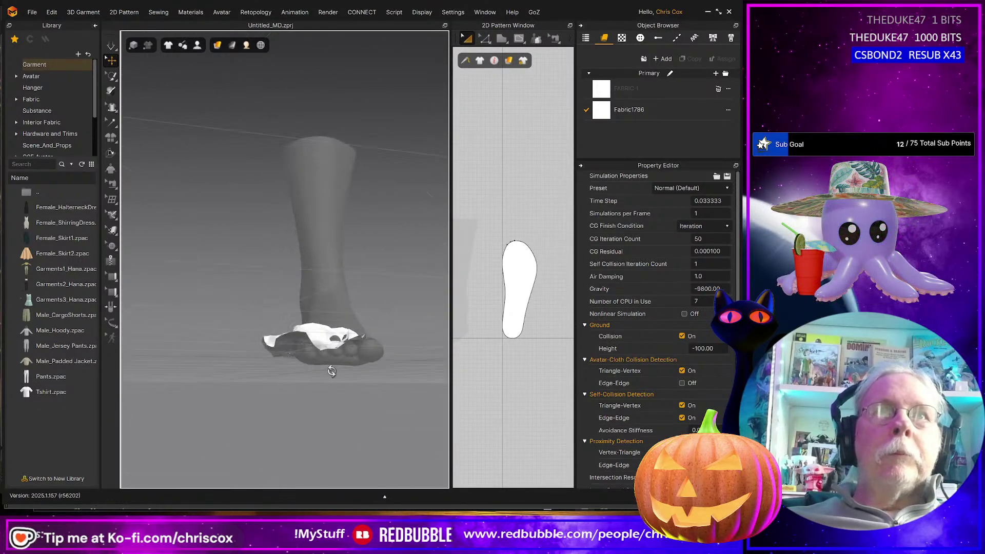
left_click(720, 347)
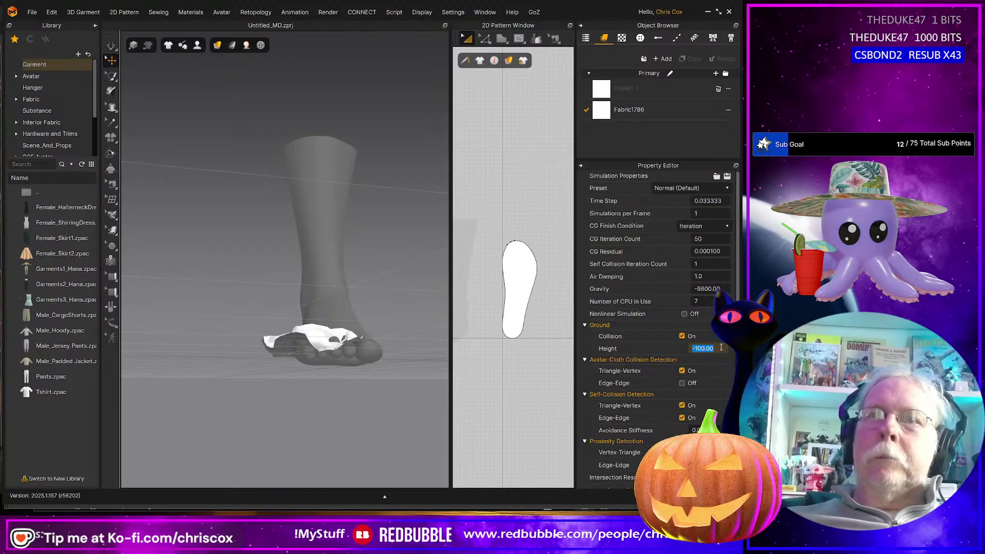
left_click(293, 439)
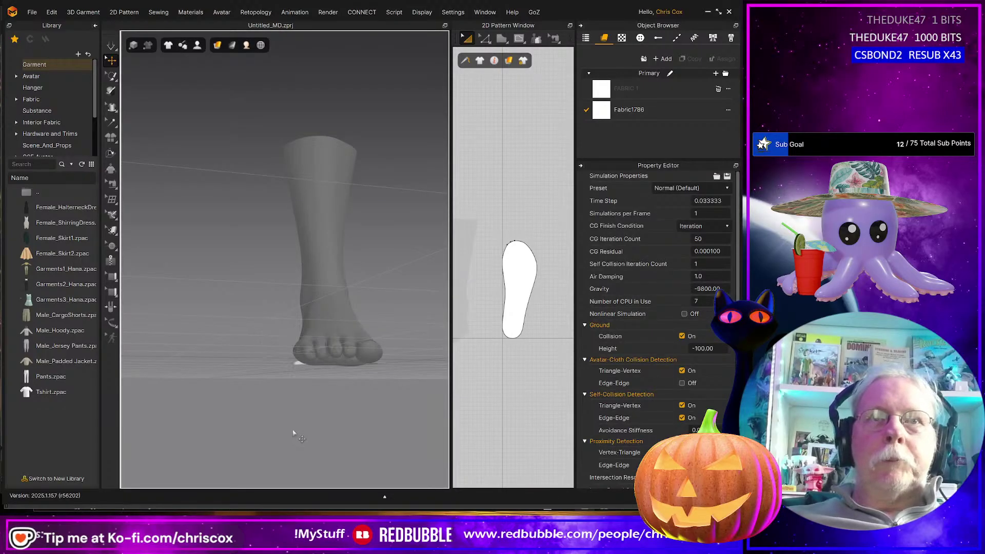
- Set the ground height to -10000000 and test how the sole pattern simulates under the foot
left_click(704, 349)
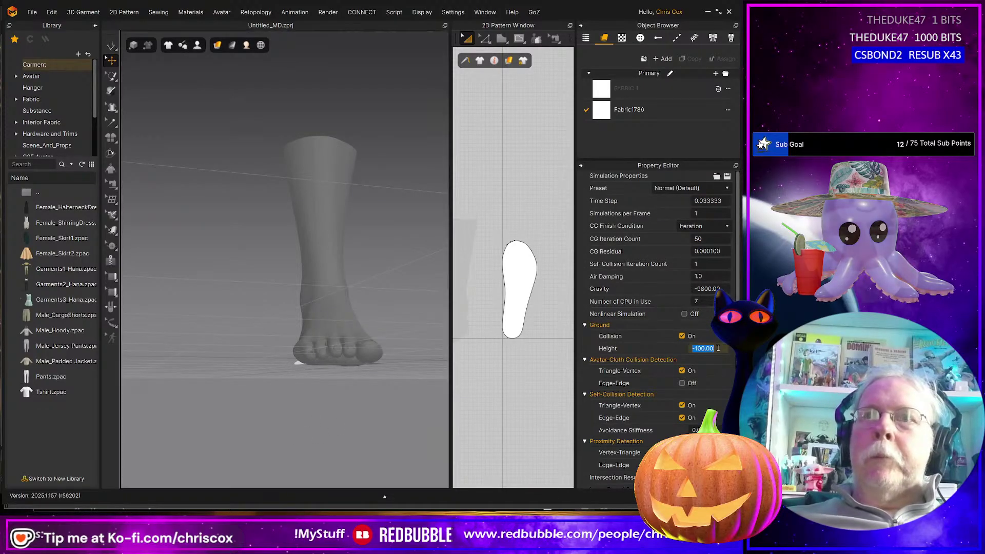
type("-10")
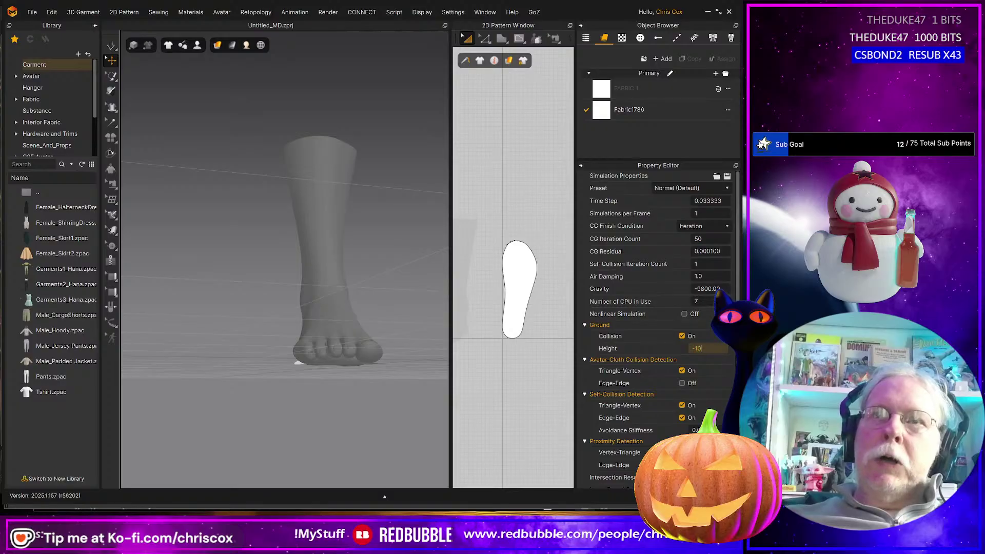
key("Return")
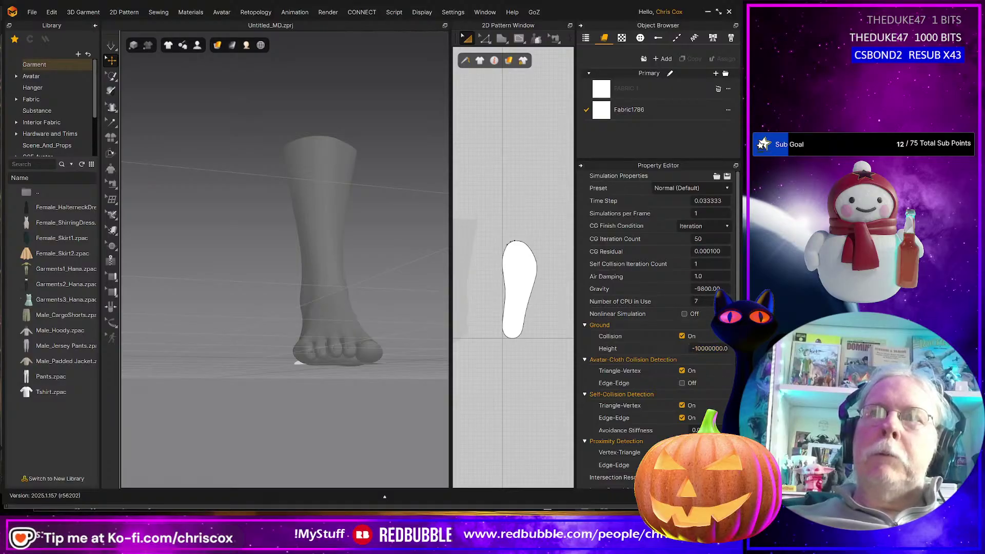
right_click_drag(390, 288, 334, 285)
key("space")
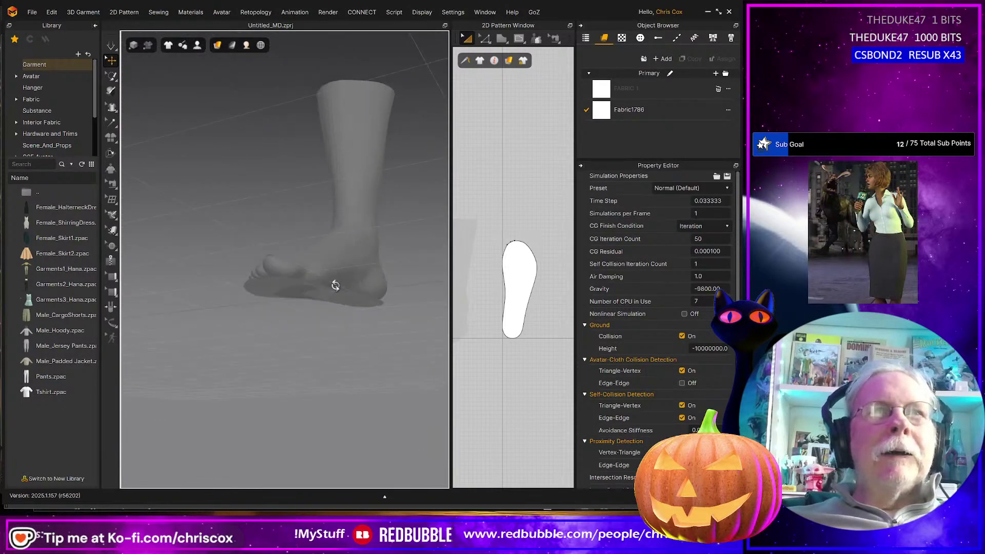
key("space")
right_click_drag(363, 308, 340, 343)
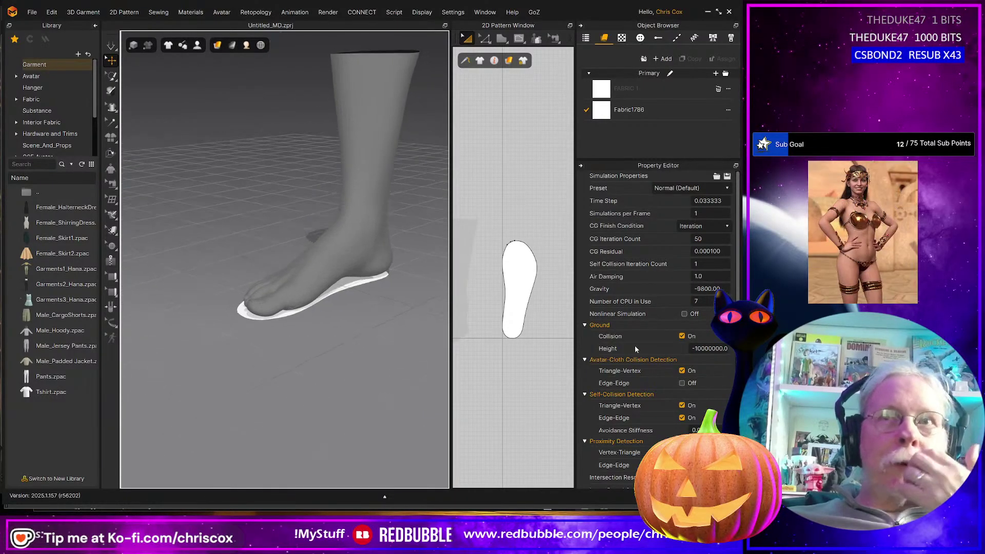
- Turn off ground collision and select the sole pattern to inspect how it sits against the foot
left_click(682, 336)
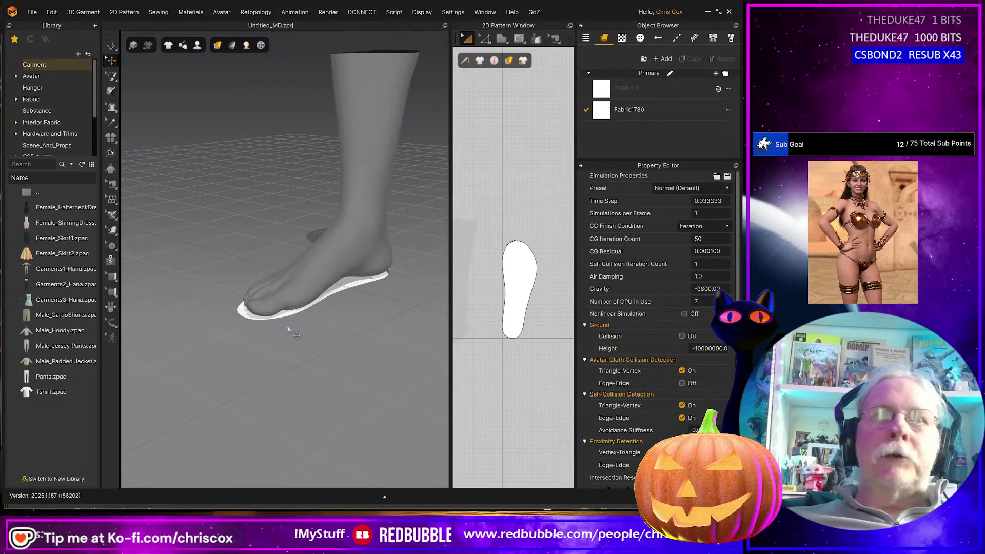
left_click(271, 319)
right_click_drag(277, 321, 346, 304)
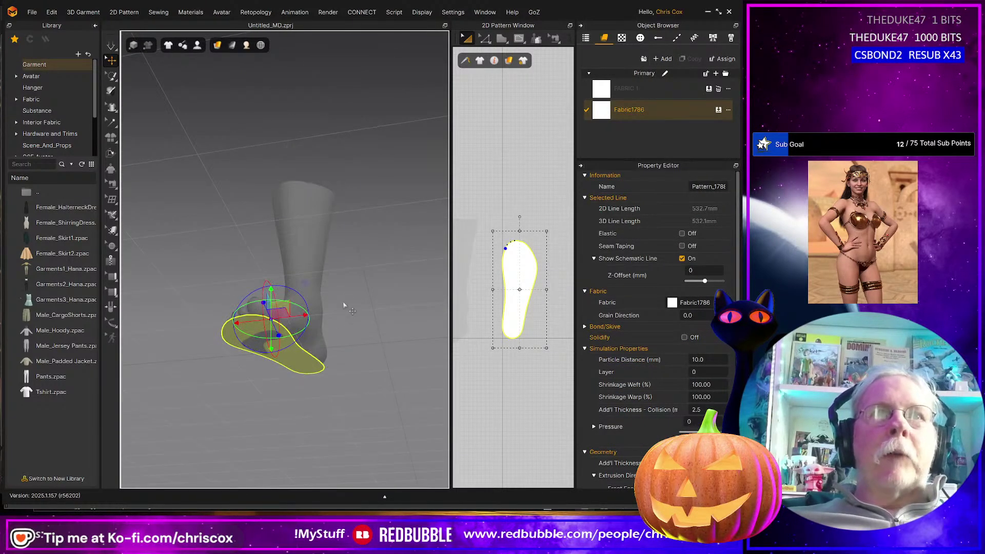
right_click_drag(296, 376, 286, 437)
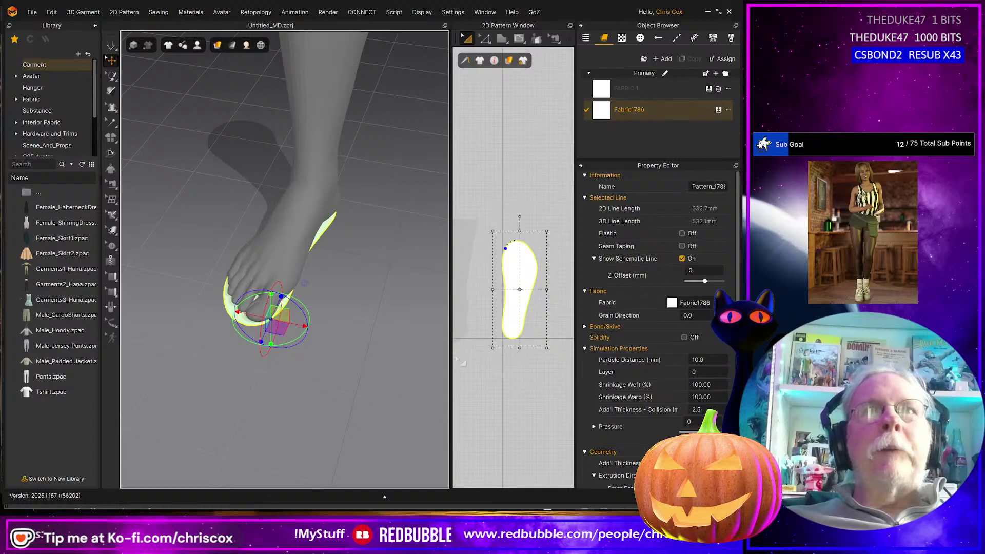
- Split the sole's outline at the middle of the heel into 232.1 mm and 280.3 mm lines
left_click_drag(449, 355, 301, 355)
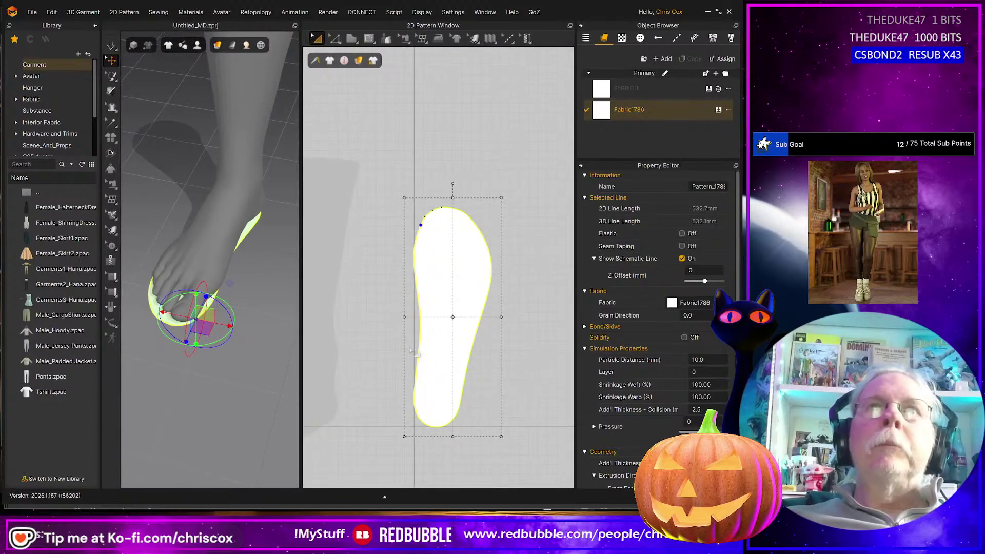
scroll(398, 409, "up", 3)
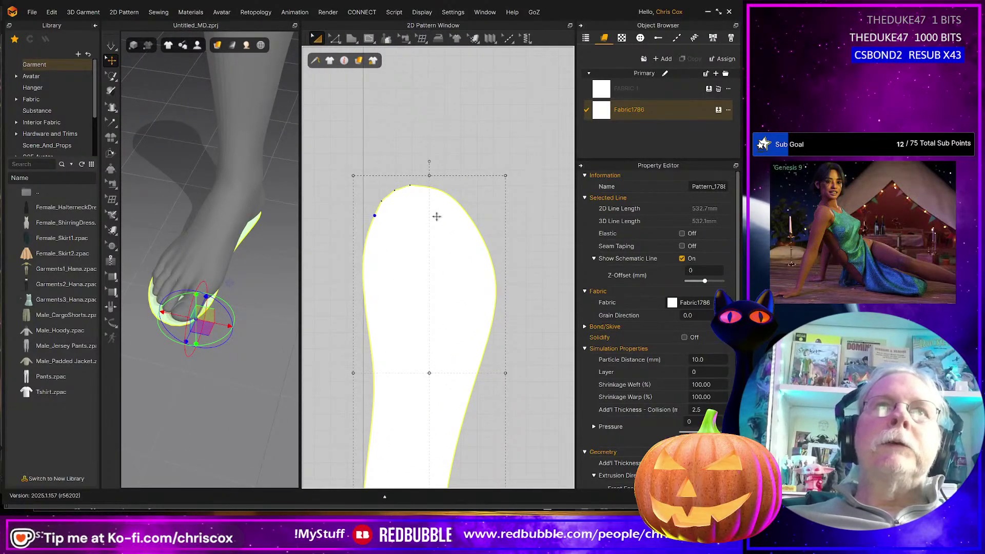
left_click(399, 176)
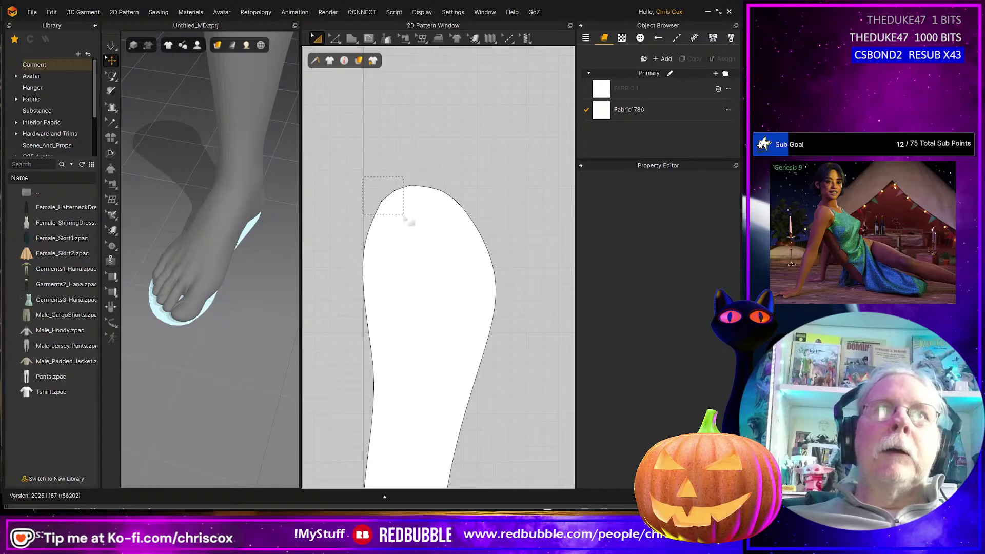
right_click_drag(437, 264, 488, 204)
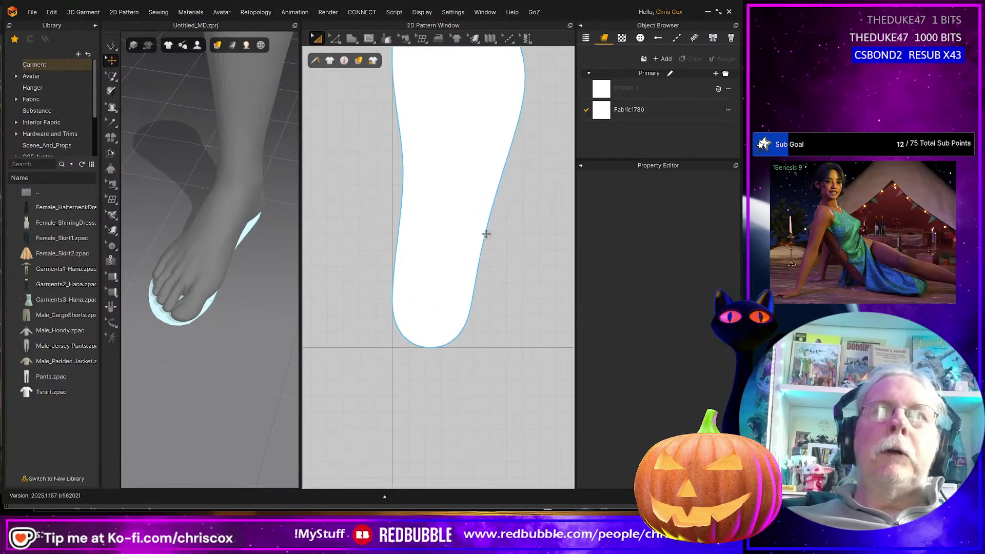
left_click(425, 347)
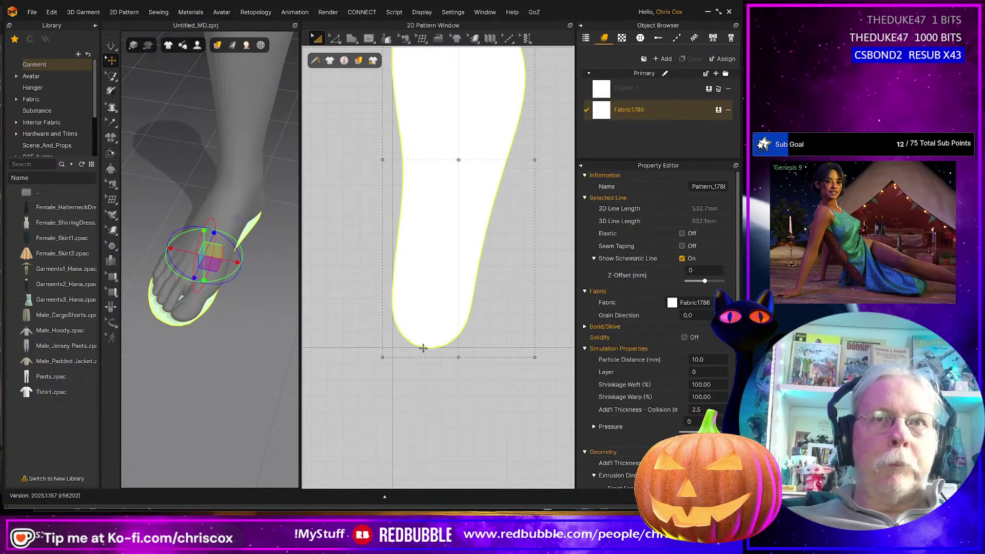
key("z")
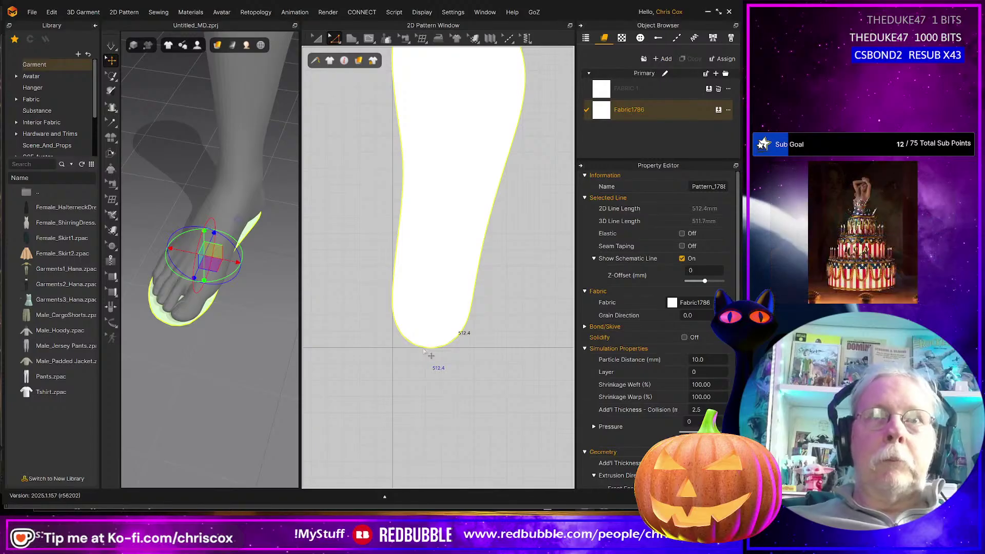
right_click(424, 349)
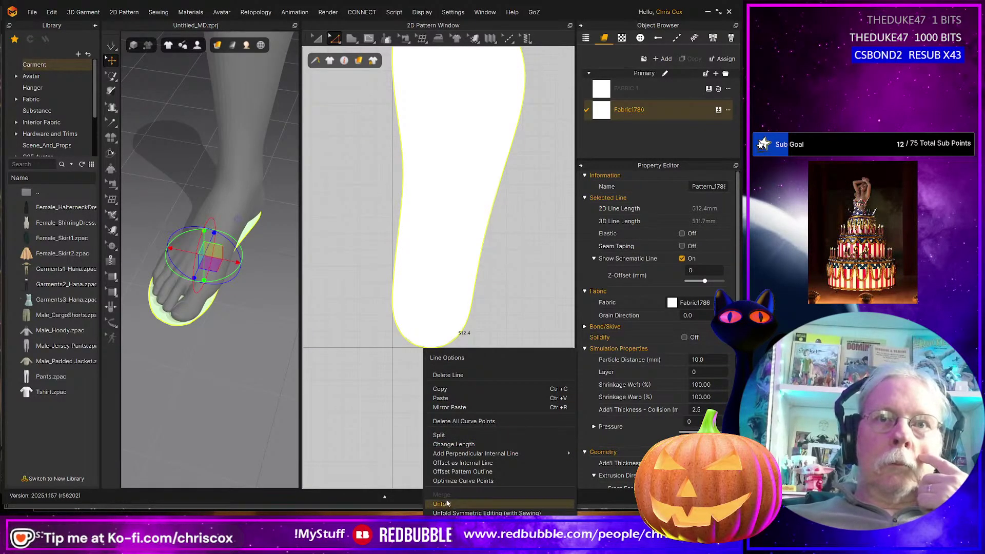
left_click(451, 435)
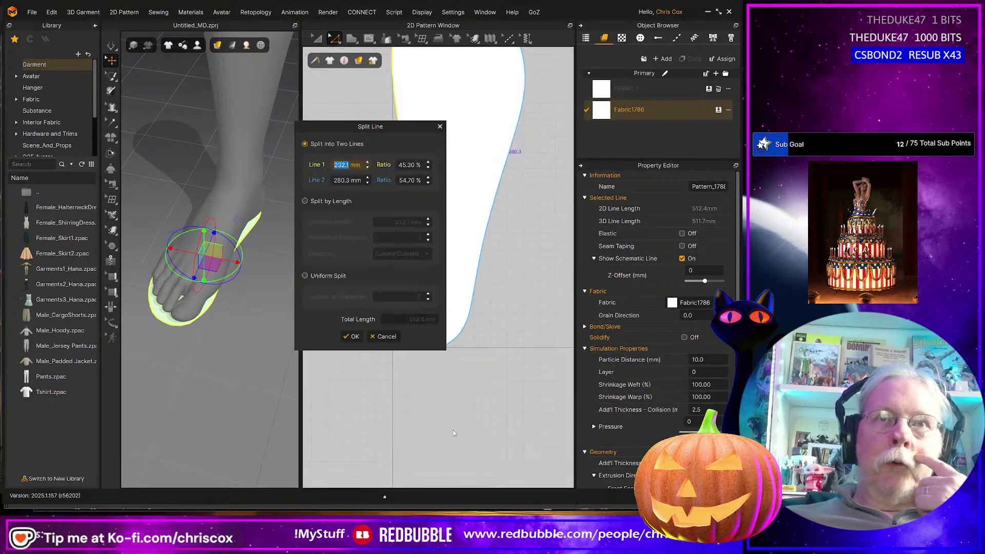
left_click(355, 336)
- Split the sole's outer side line near the toe tip into 9.0 mm and 271.3 mm lines
middle_click_drag(468, 367, 458, 447)
left_click(451, 60)
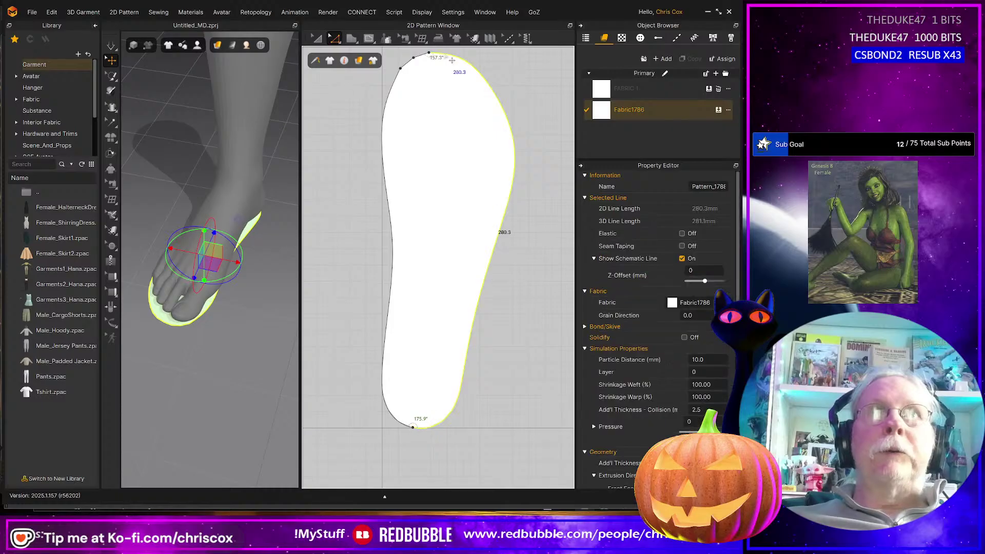
right_click(452, 60)
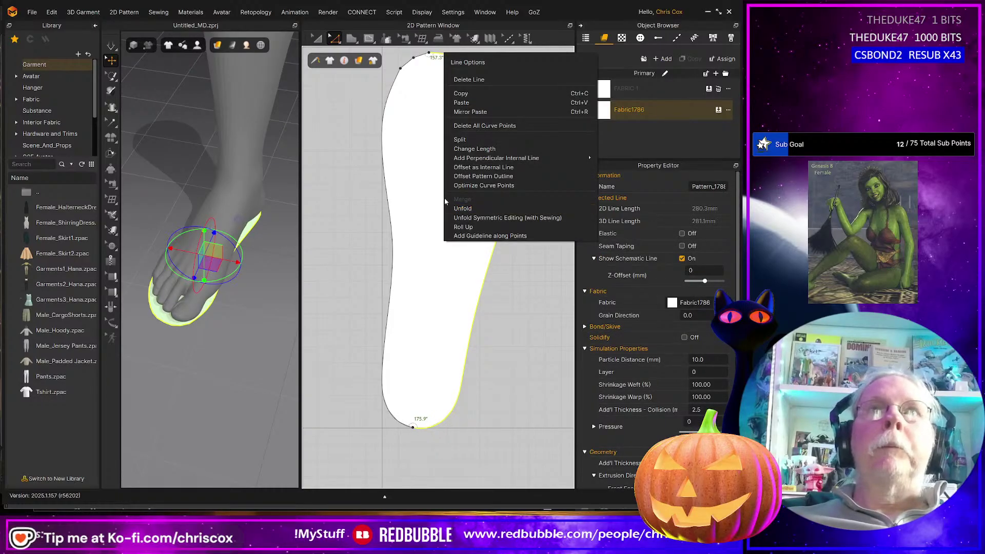
left_click(460, 140)
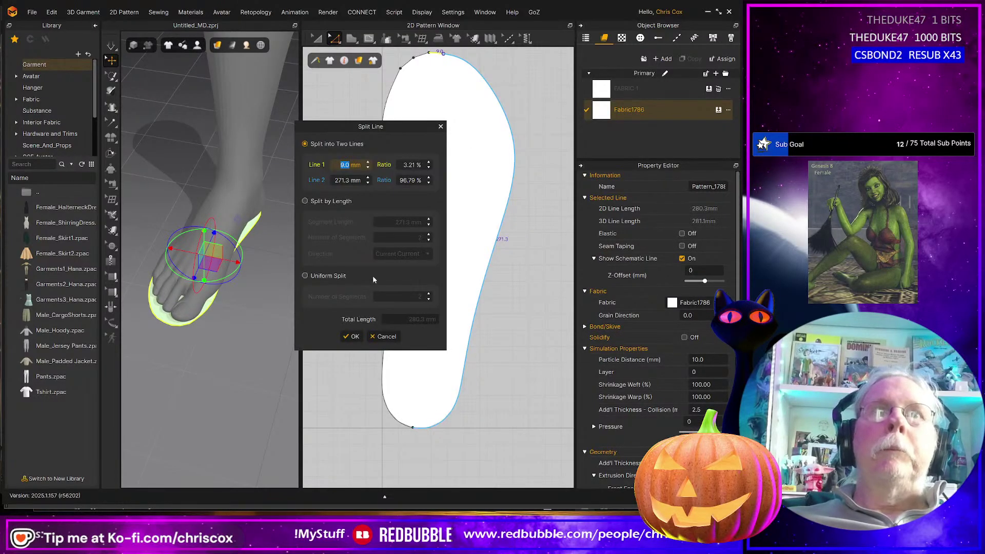
left_click(352, 337)
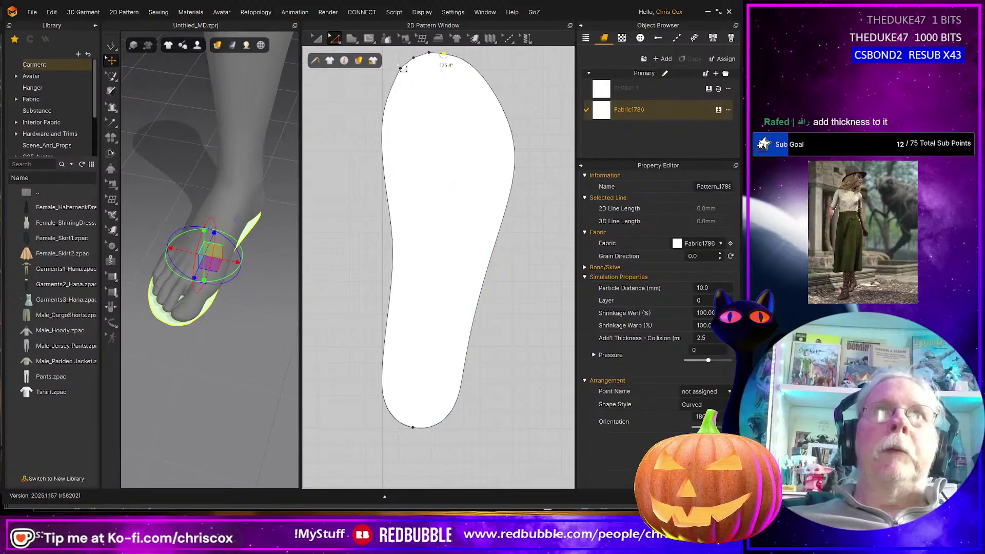
- Convert the three corner points along the inner toe edge of the sole to curve points
left_click_drag(409, 72, 394, 50)
left_click_drag(444, 86, 433, 71)
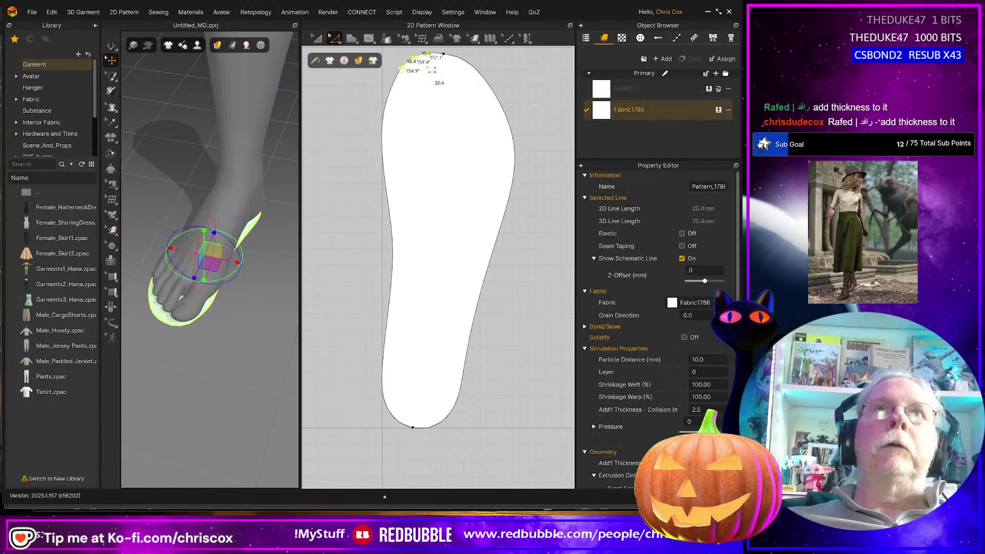
right_click(437, 59)
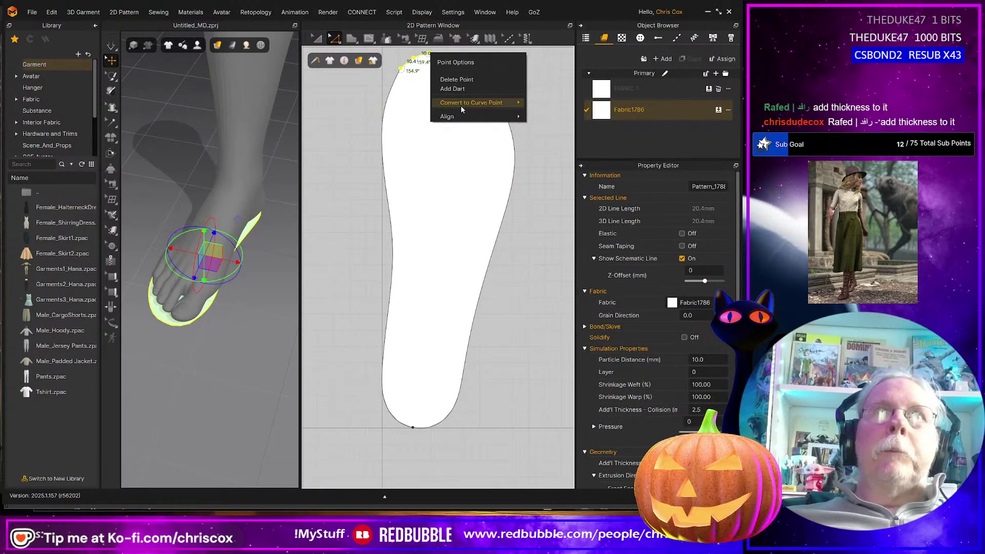
mouse_move(461, 103)
left_click(548, 112)
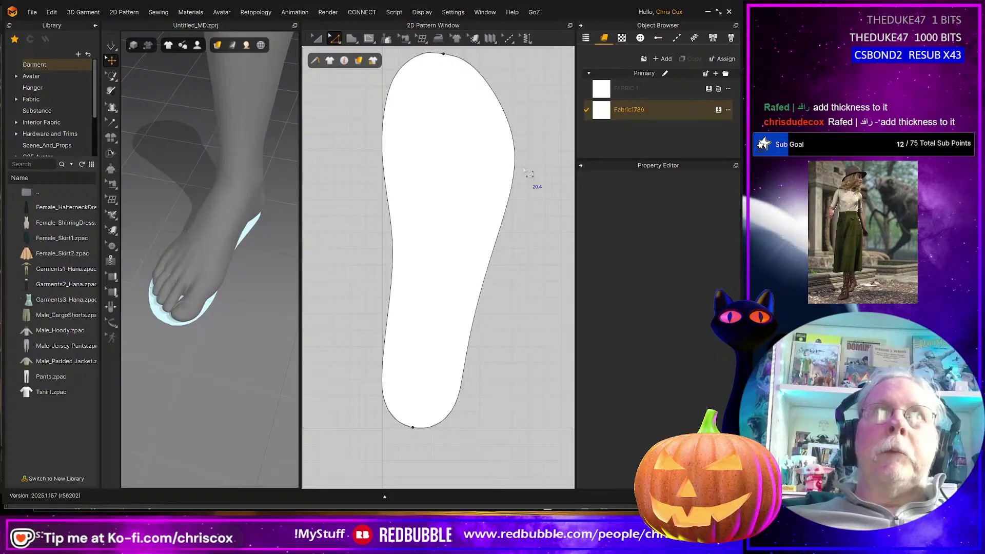
- Delete the surplus curve points clustered around the toe tip of the sole outline
right_click_drag(461, 165, 452, 235)
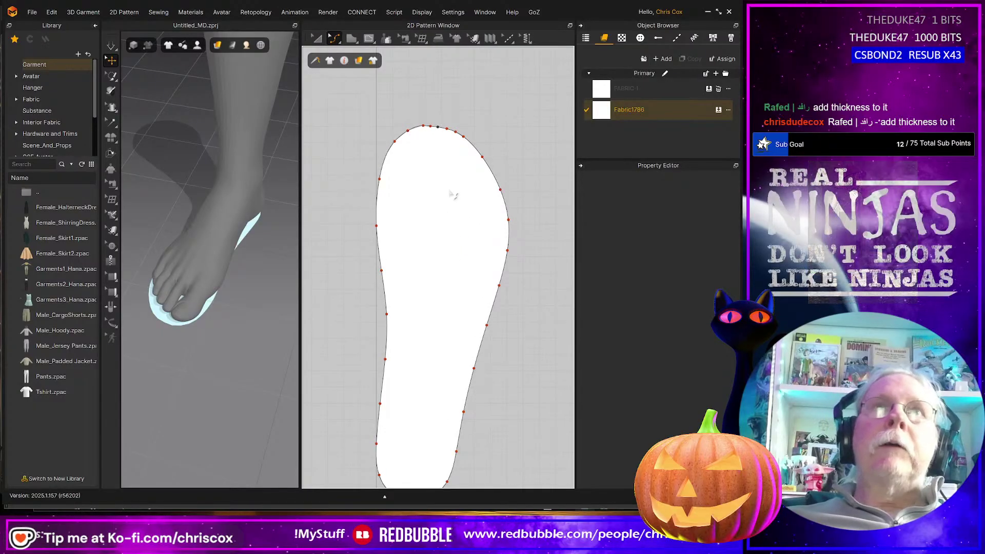
scroll(451, 190, "up", 3)
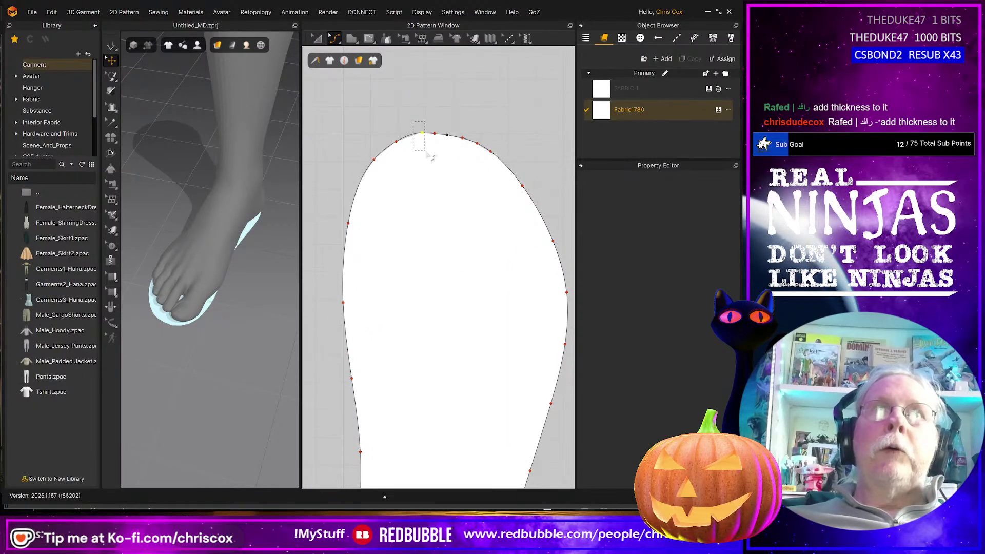
left_click(422, 133)
left_click(446, 158)
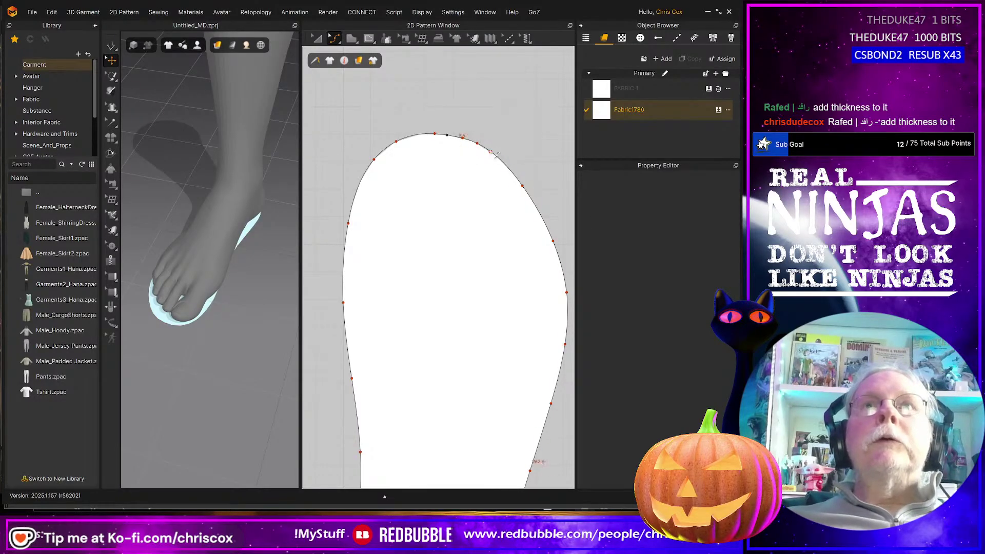
left_click(467, 151)
left_click_drag(523, 147, 483, 175)
key("Delete")
- Delete the surplus curve points crowded beside the heel midpoint on the sole's outline
mouse_move(471, 308)
middle_mouse_down()
mouse_move(462, 182)
mouse_move(472, 176)
middle_mouse_up()
mouse_move(443, 354)
middle_mouse_down()
mouse_move(451, 206)
mouse_move(461, 199)
middle_mouse_up()
middle_click_drag(456, 312, 469, 251)
scroll(421, 442, "down", 3)
scroll(413, 442, "up", 8)
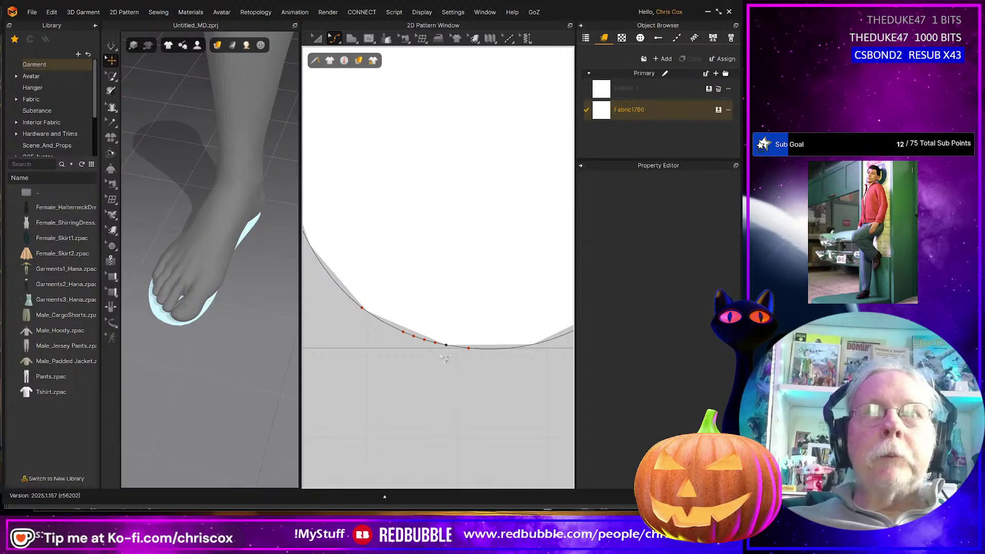
left_click_drag(440, 343, 408, 327)
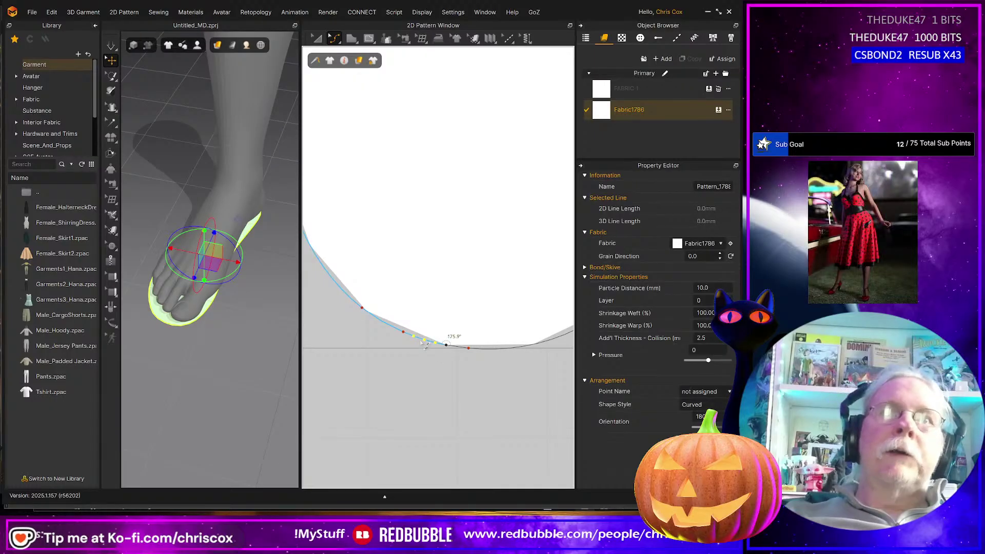
key("Delete")
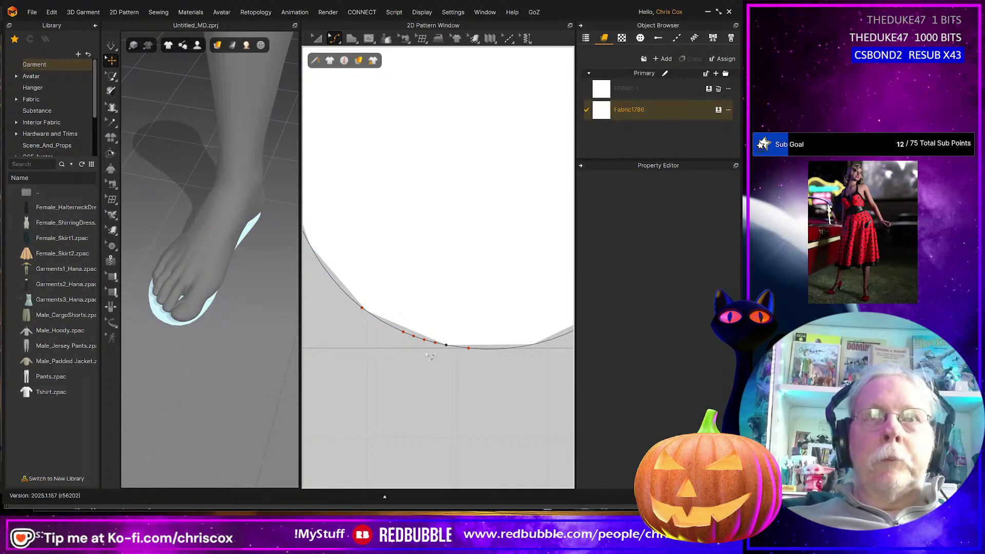
left_click(431, 344)
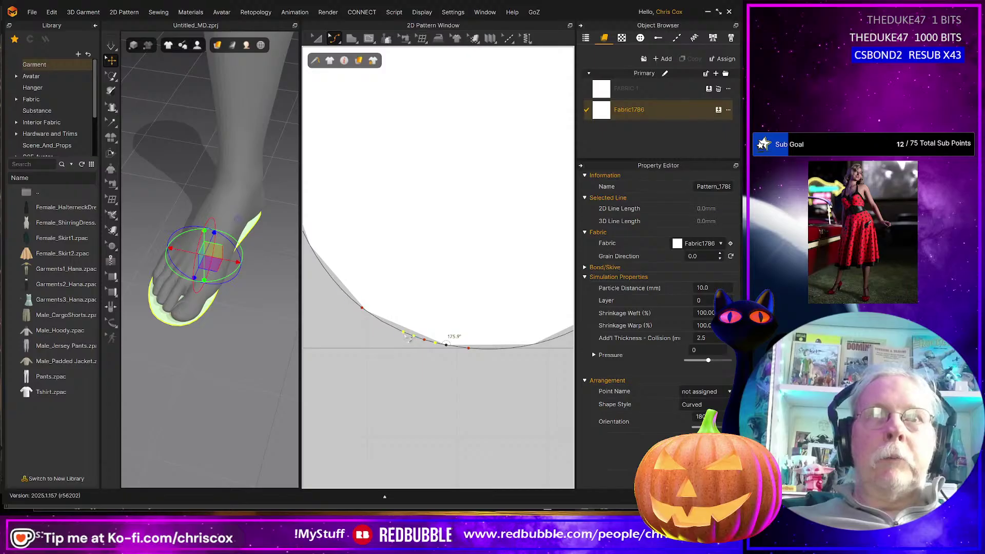
key("Delete")
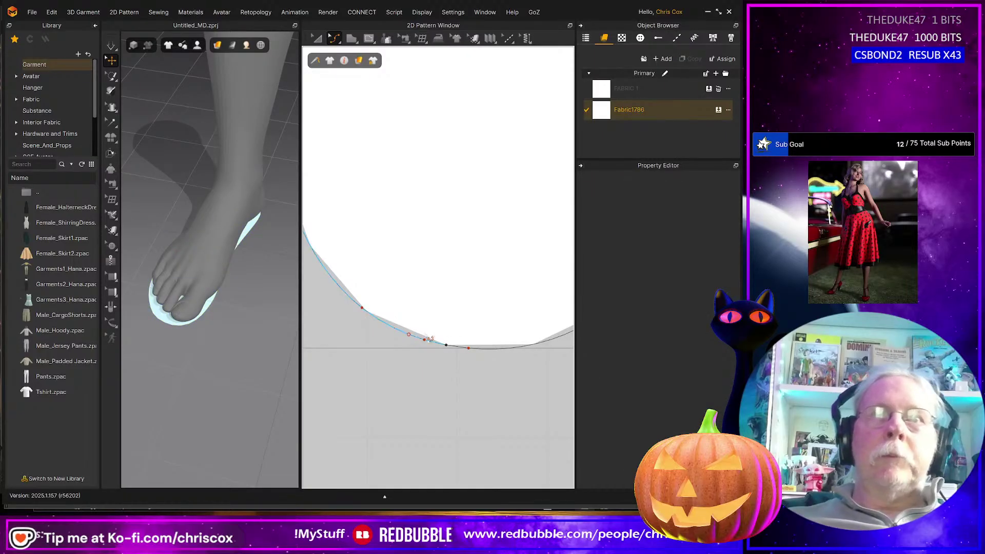
- Examine the sole's shape under the foot and check the lengths of its inner and outer side lines
scroll(490, 368, "down", 5)
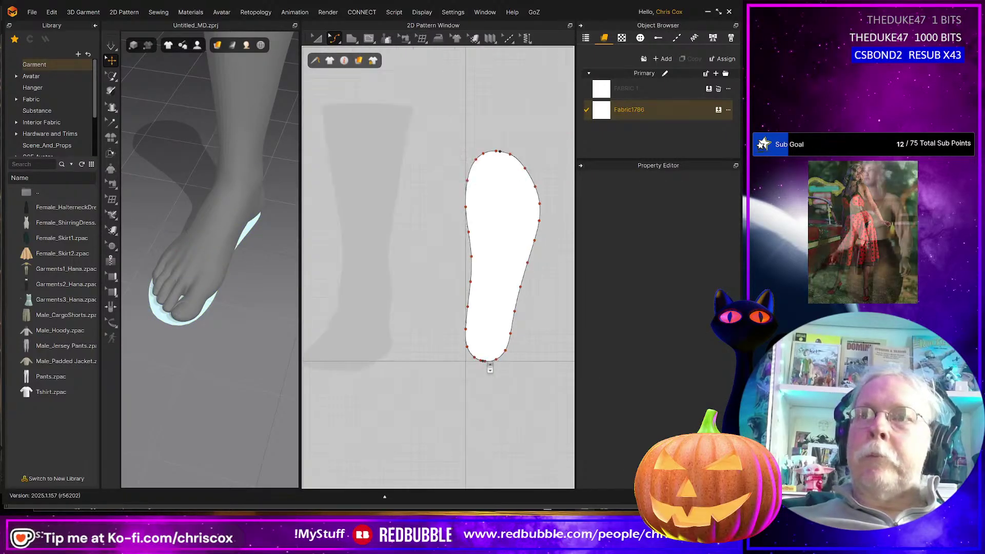
right_click_drag(490, 368, 440, 346)
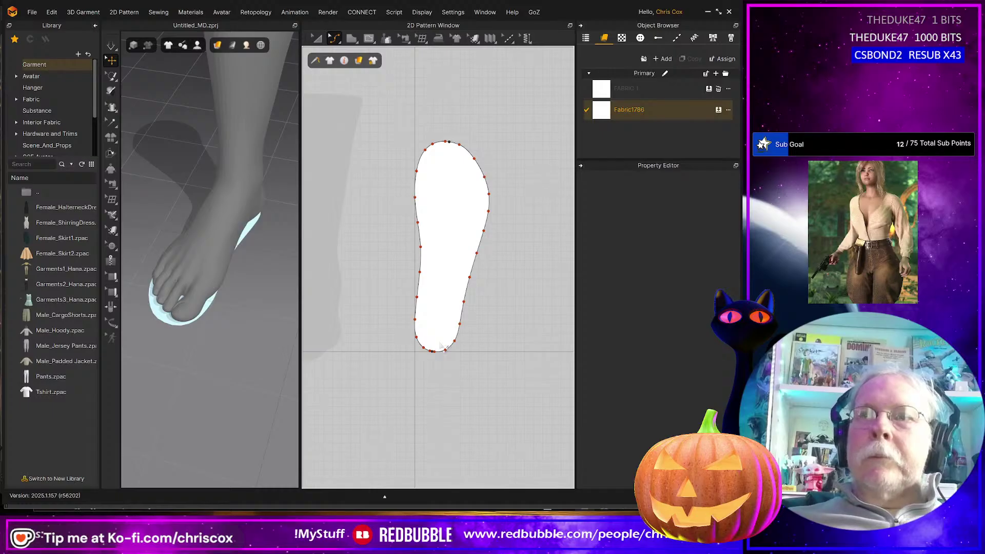
right_click_drag(231, 383, 215, 308)
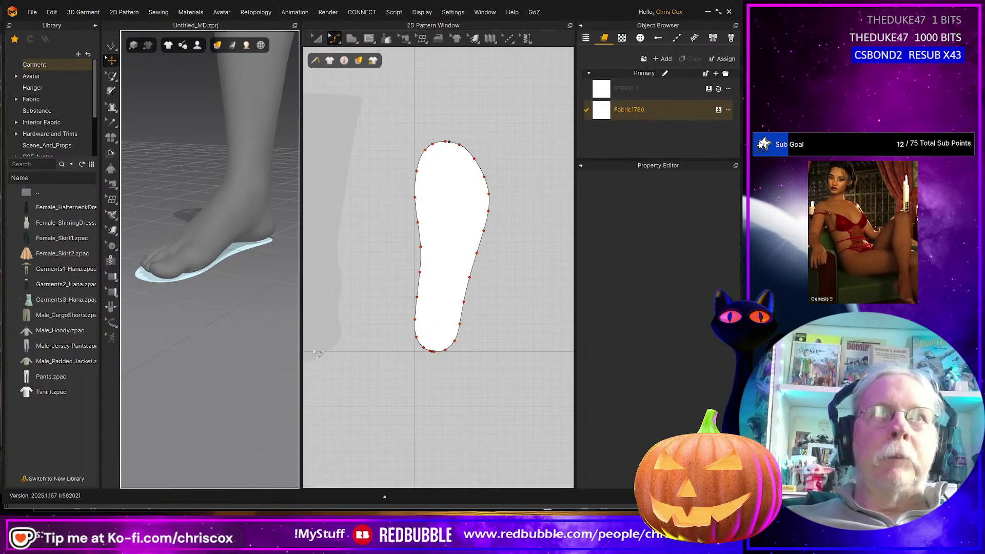
right_click_drag(318, 353, 327, 387)
right_click_drag(248, 356, 212, 352)
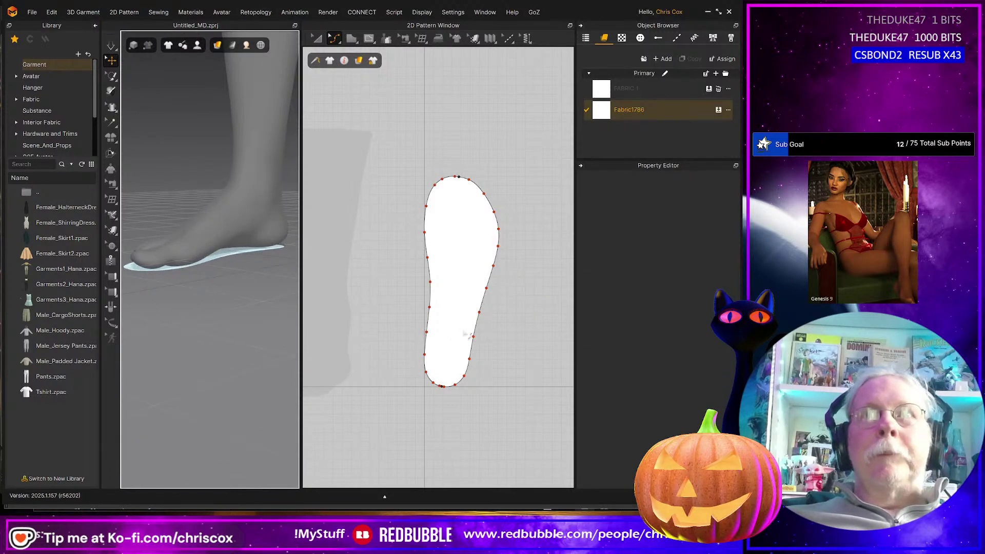
right_click_drag(461, 334, 451, 343)
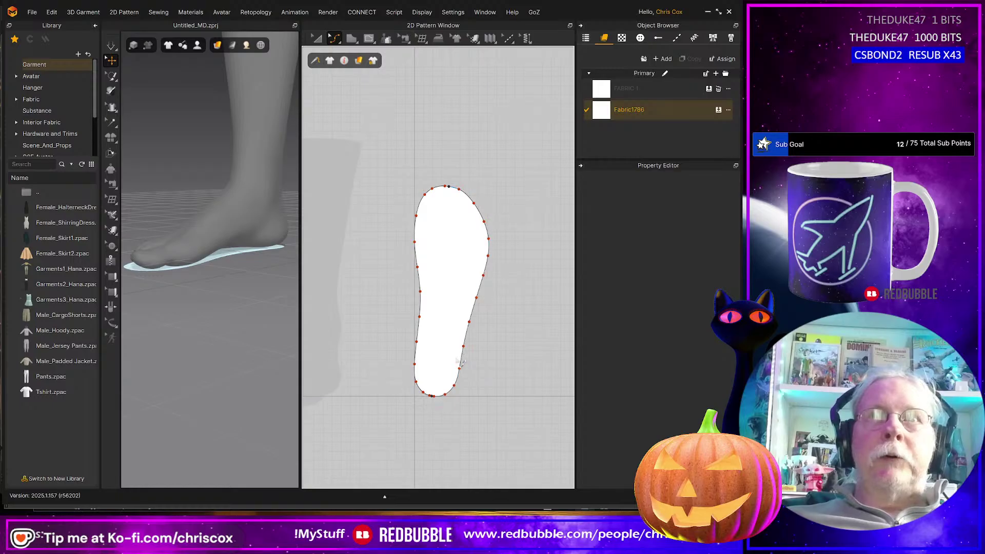
right_click_drag(501, 347, 492, 351)
scroll(488, 306, "up", 2)
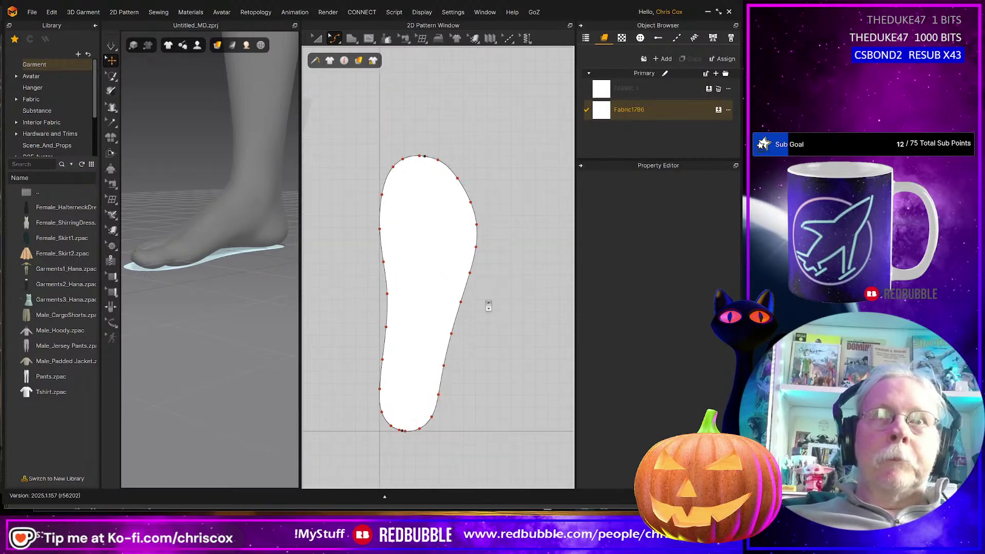
key("z")
left_click(395, 300)
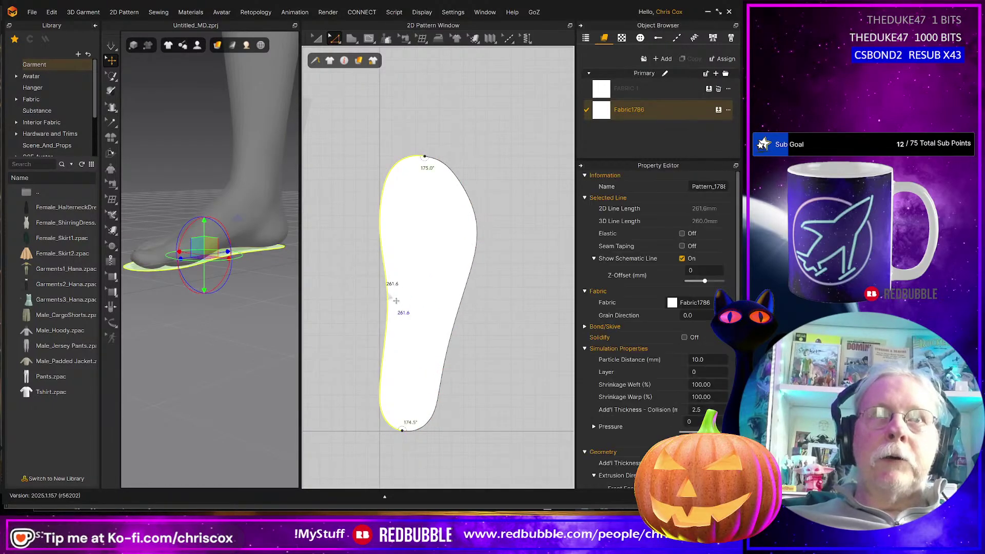
left_click(512, 309)
left_click(462, 308)
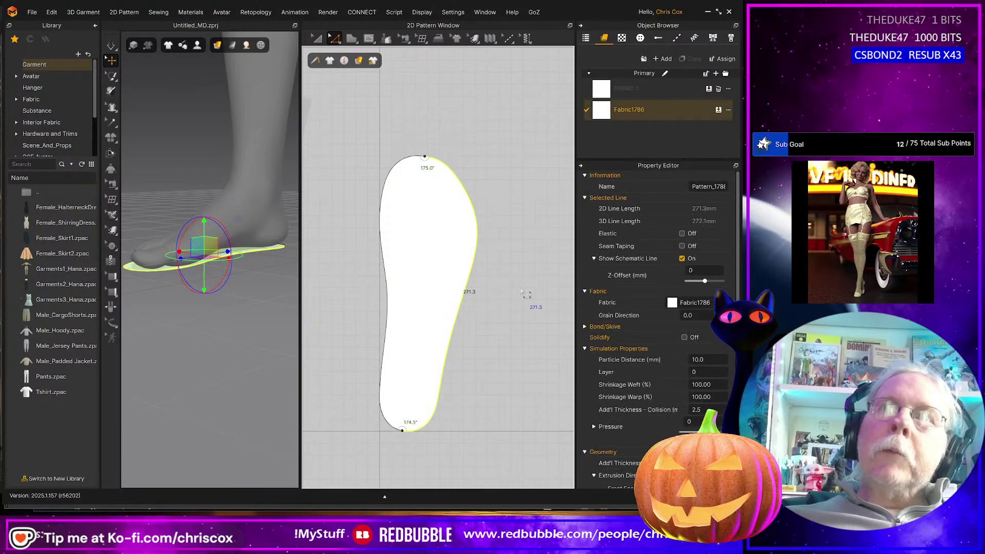
left_click(384, 307)
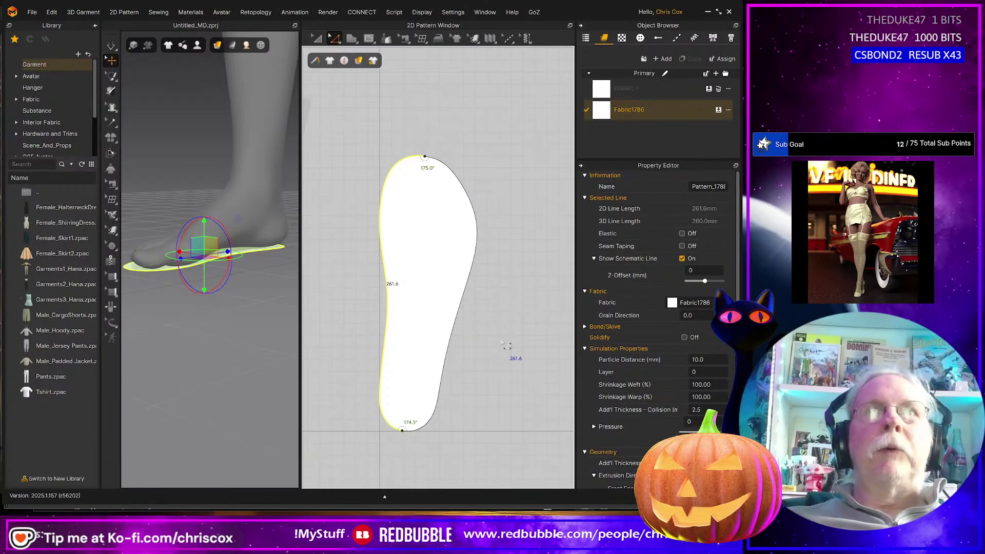
scroll(465, 323, "down", 2)
middle_click_drag(466, 323, 459, 348)
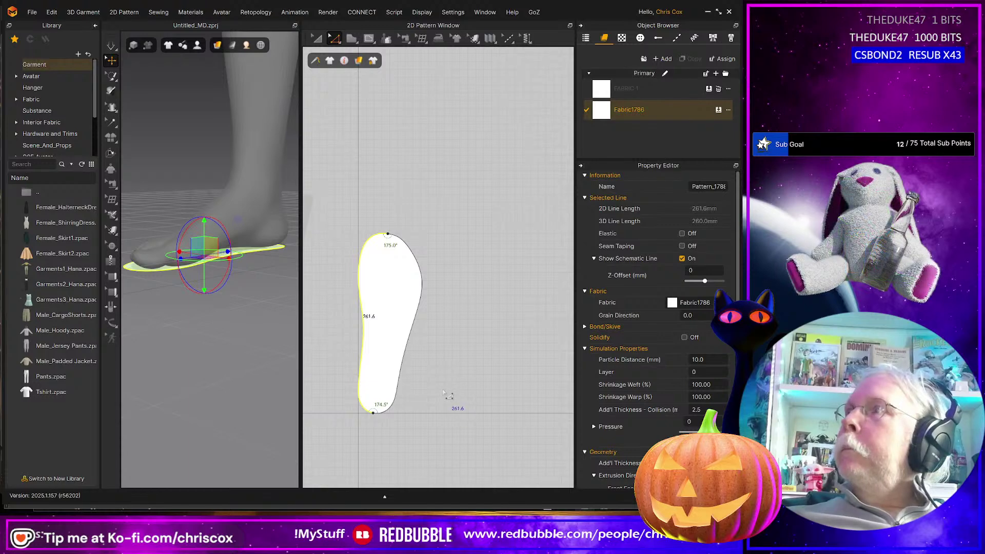
- Following the browser's women's loafer diagram, draw a six-sided half upper beside the sole with edges about 232, 69, 51, 52 and 138 mm
key("alt+Tab")
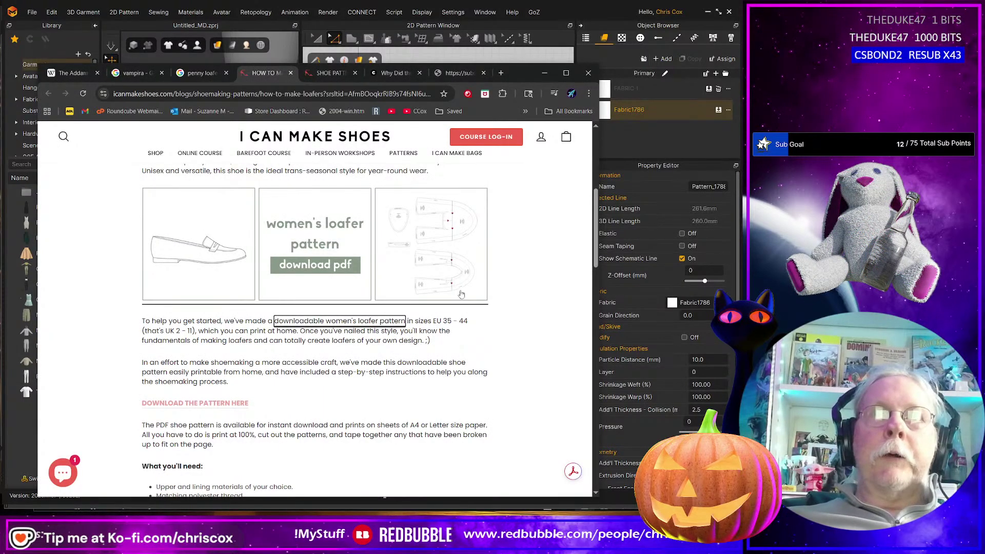
key("super+shift+s")
key("alt+Tab")
scroll(469, 303, "down", 3)
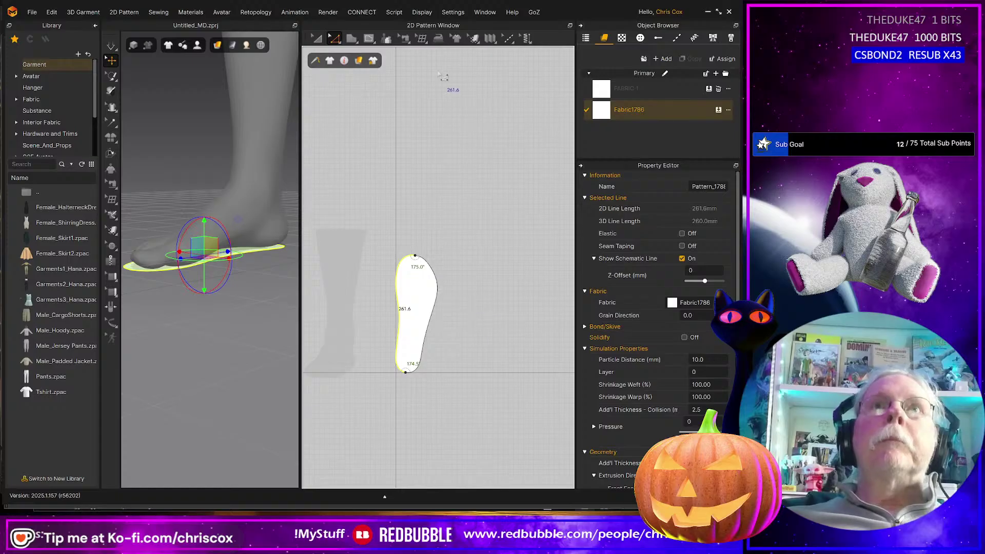
left_click(352, 39)
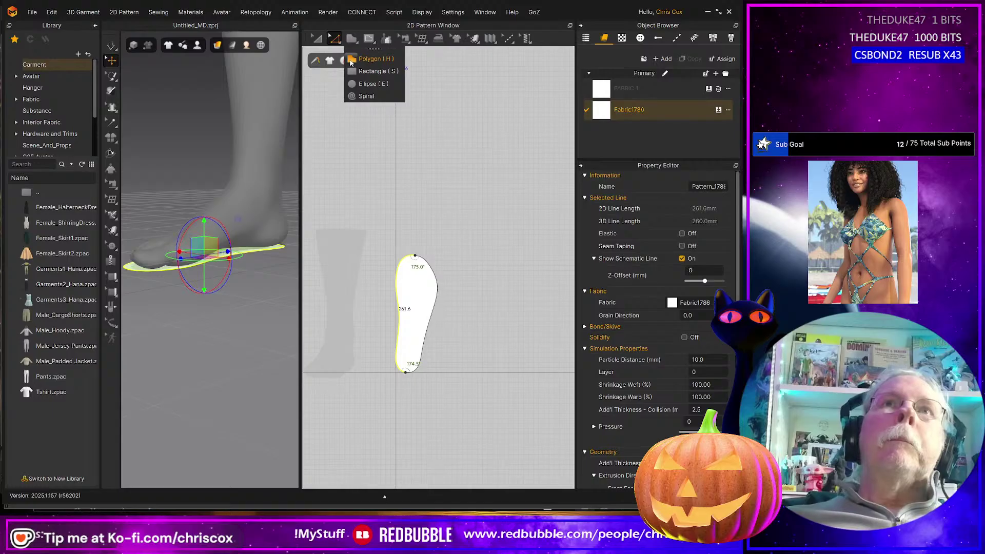
left_click(350, 61)
key("alt+Tab")
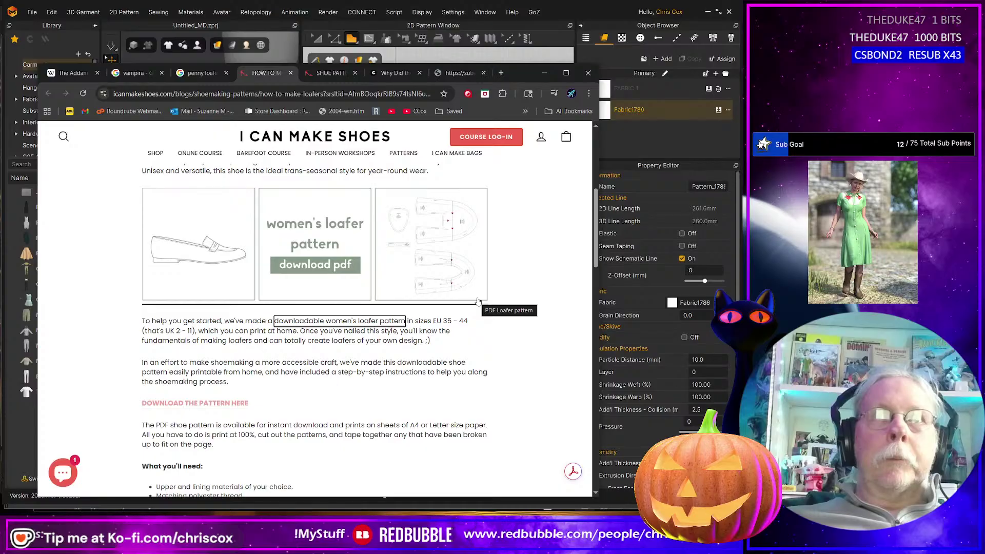
key("alt+Tab")
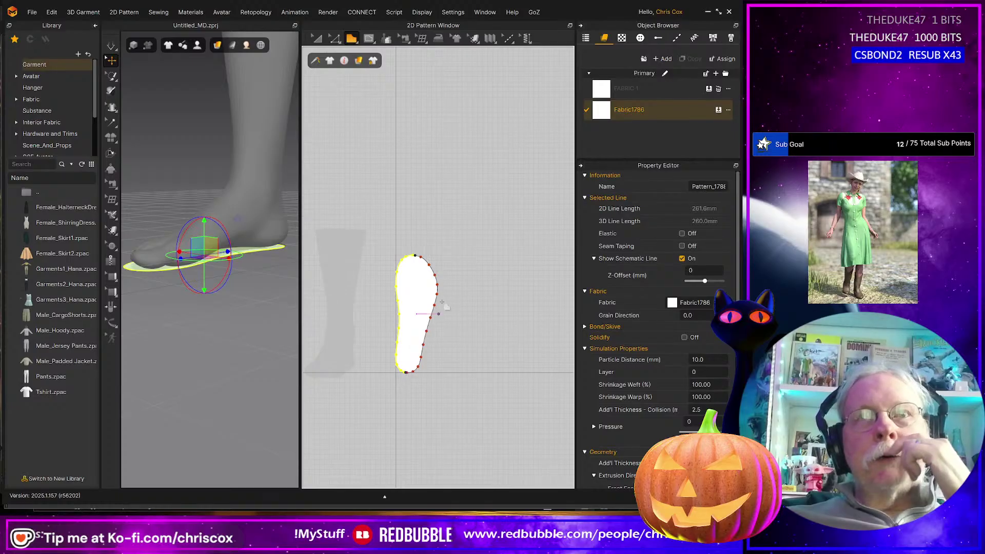
middle_click_drag(491, 283, 472, 279)
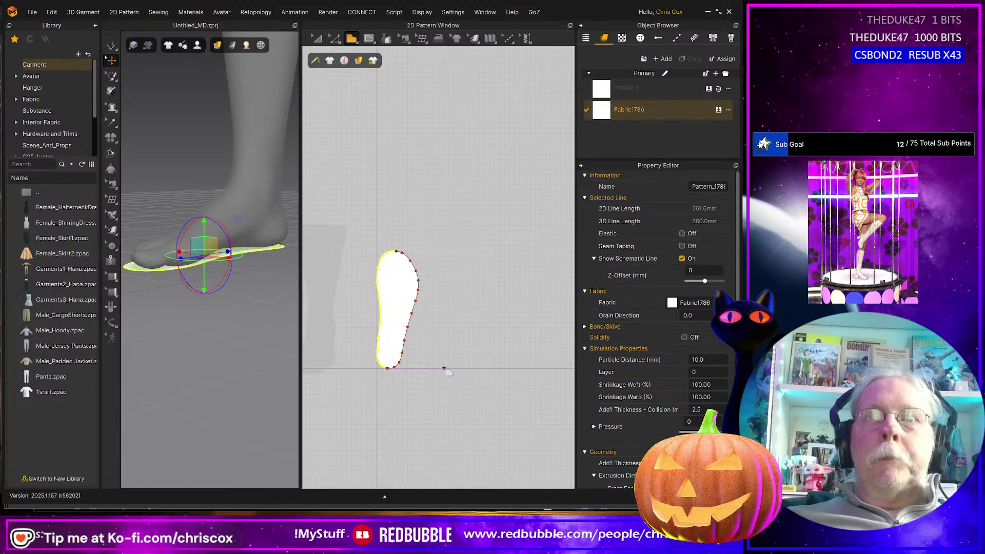
left_click(462, 252)
left_click(496, 251)
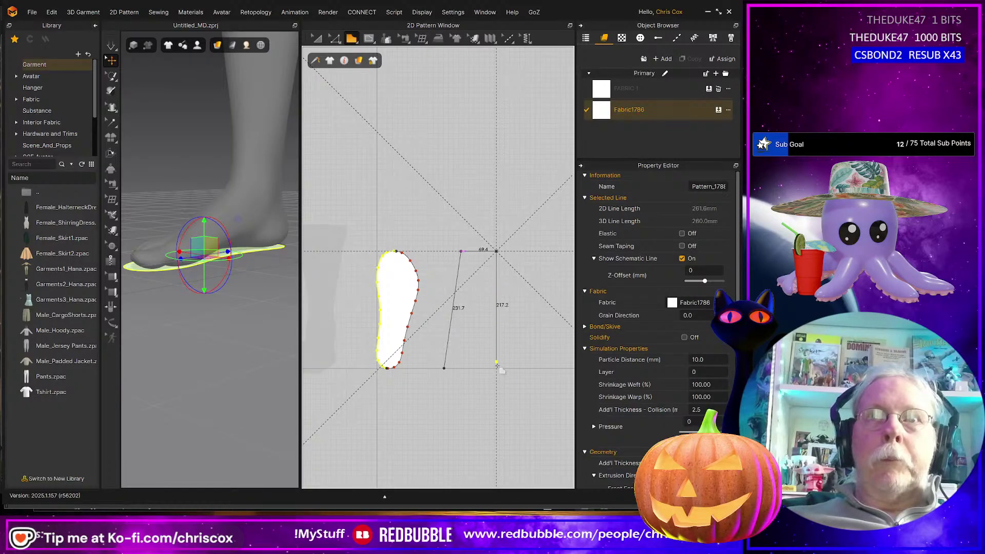
left_click(496, 277)
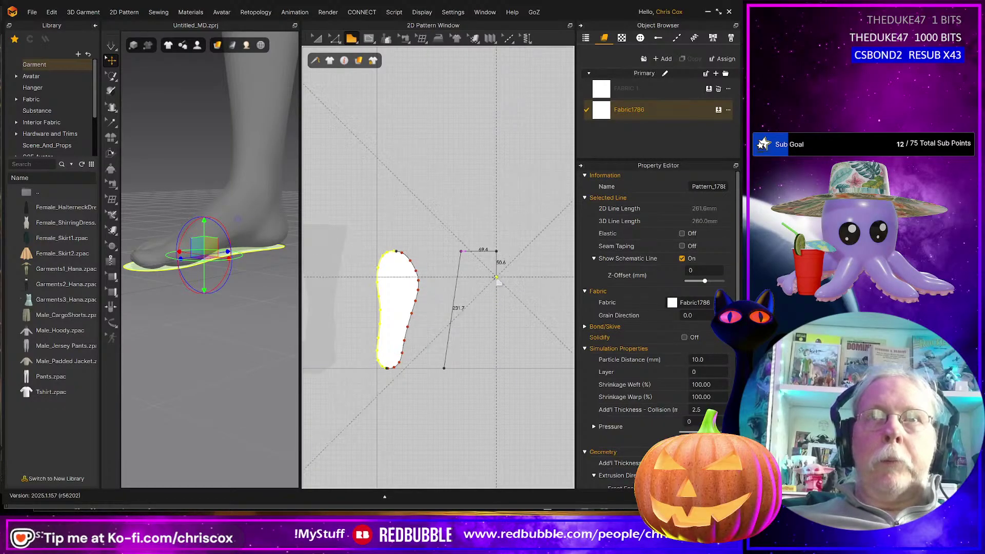
left_click(480, 298)
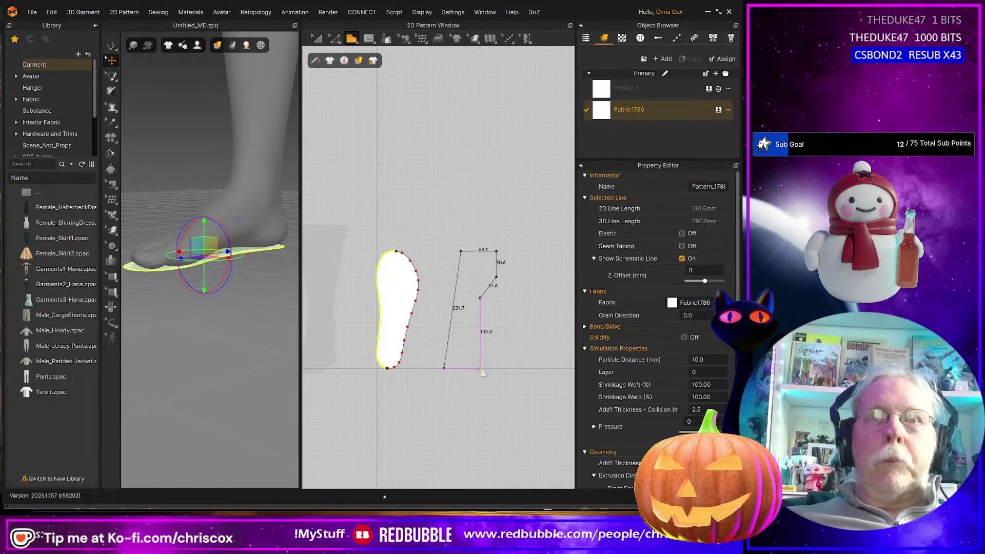
left_click(445, 368)
- Compare the half upper with the loafer diagram in the browser and unfold it across its short centre edge with symmetric editing and sewing
key("alt+Tab")
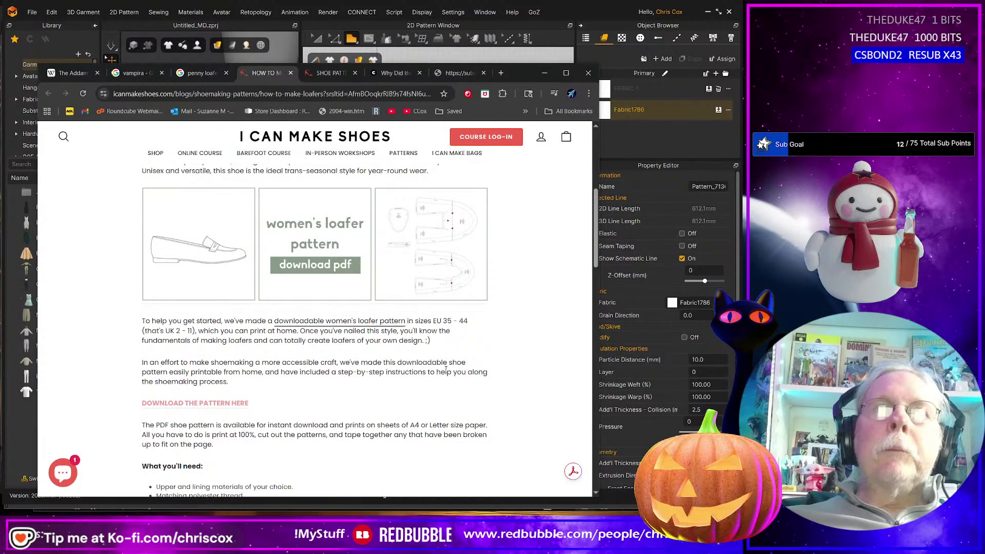
key("alt+Tab")
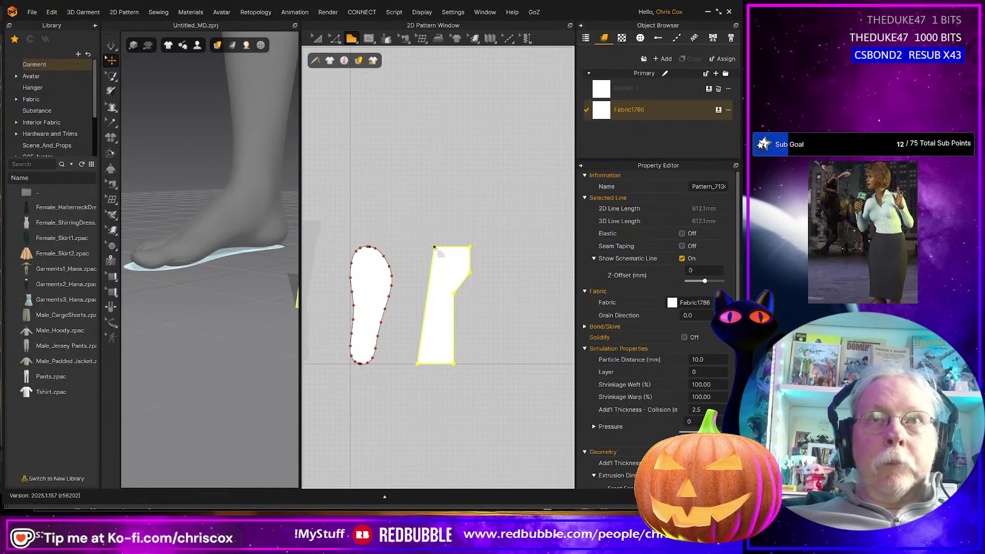
key("alt+Tab")
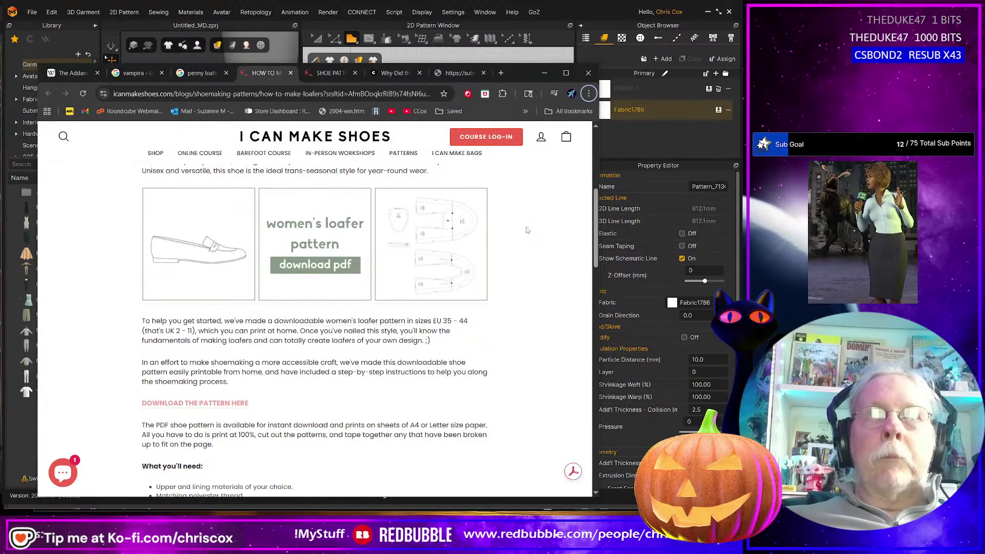
key("alt+Tab")
middle_click_drag(483, 281, 472, 281)
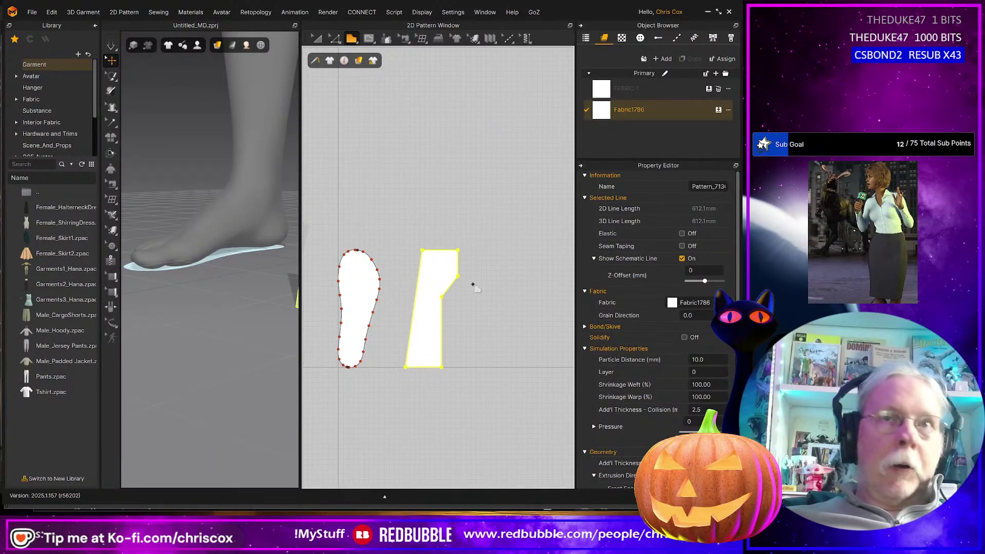
key("a")
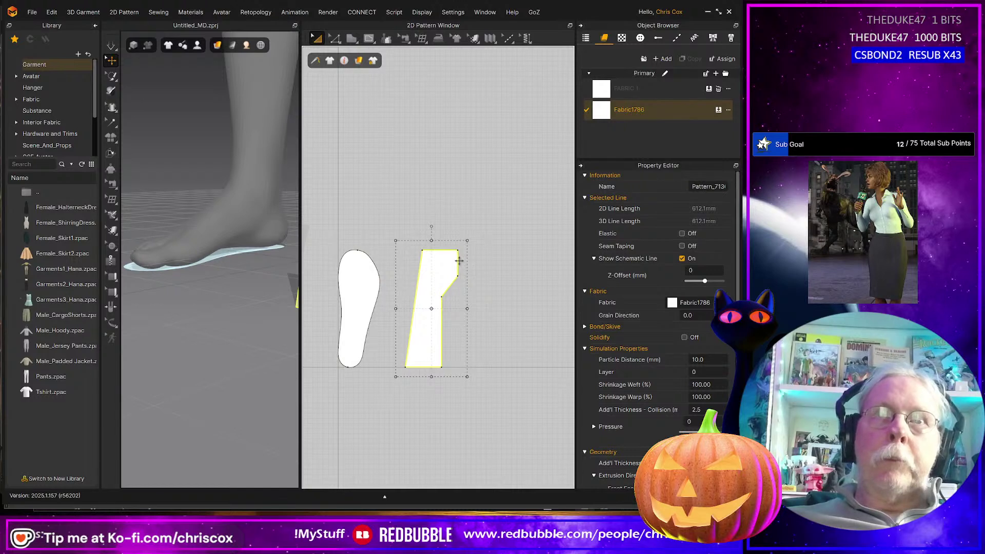
key("z")
left_click(458, 263)
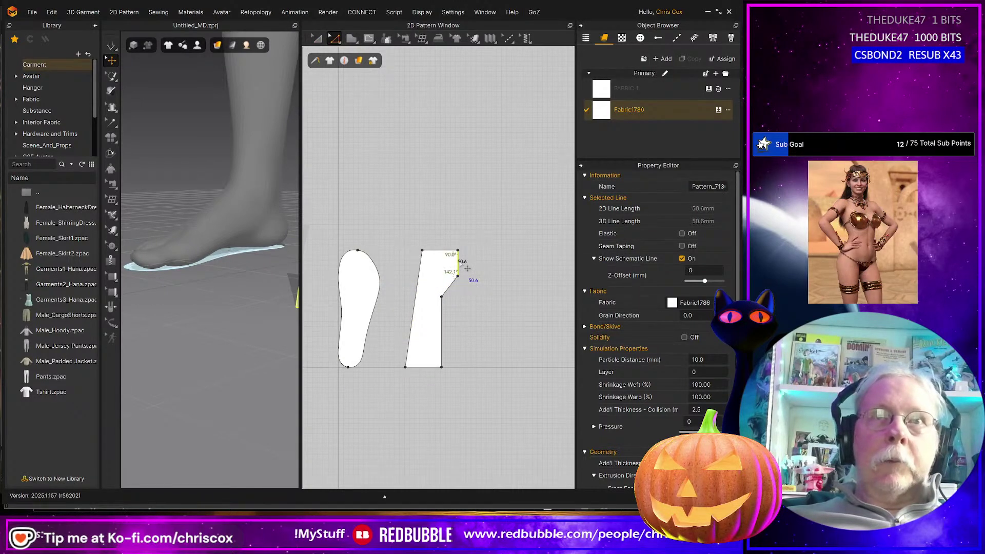
right_click(459, 263)
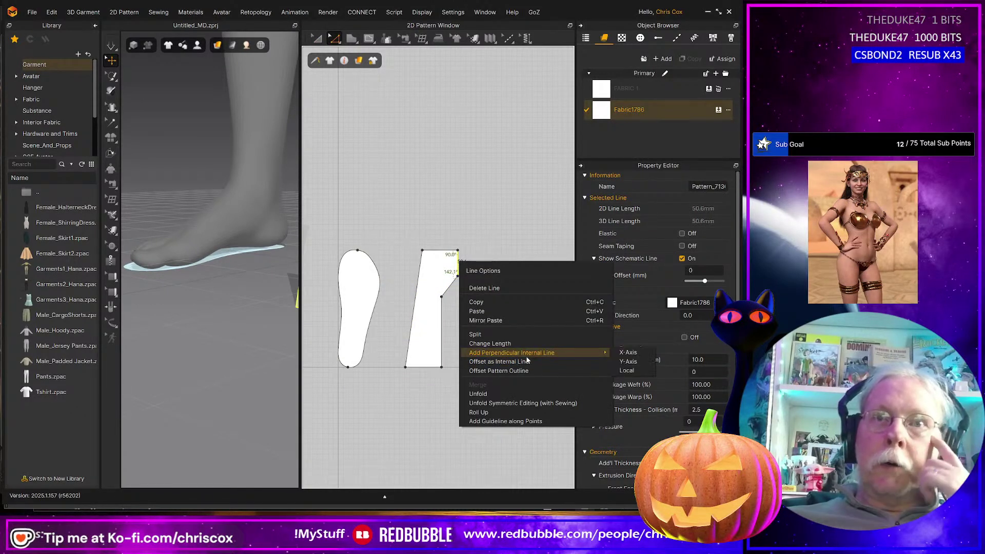
left_click(515, 403)
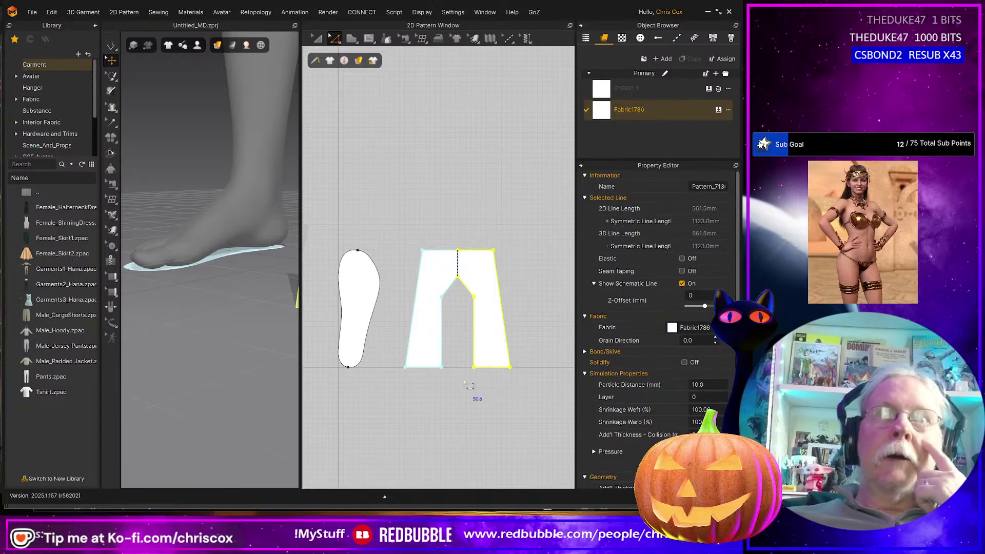
middle_click_drag(467, 384, 460, 386)
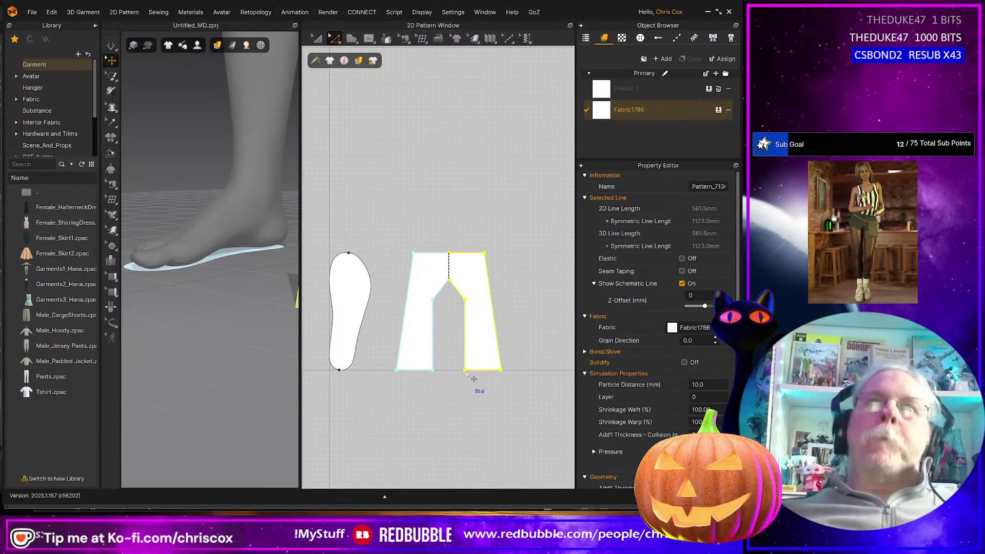
- Shift the upper's symmetric outer side lines downward so its front and back edges slope away from the centre
middle_click_drag(470, 320, 465, 327)
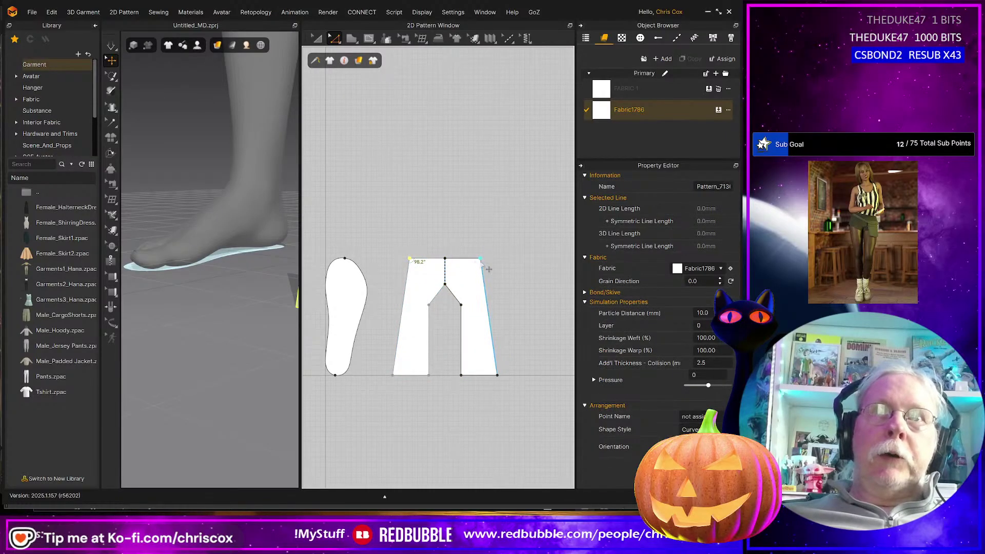
left_click(485, 295)
key("Down")
key("Down")
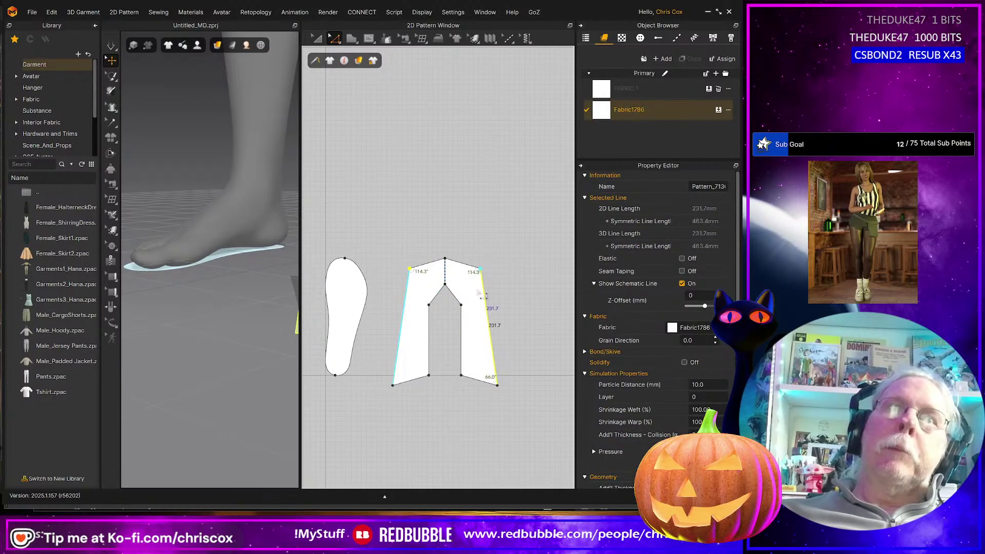
- Raise the upper's outer side lines back to their original height and lower only the two symmetric front outer corners
key("Up")
key("Up")
left_click(512, 236)
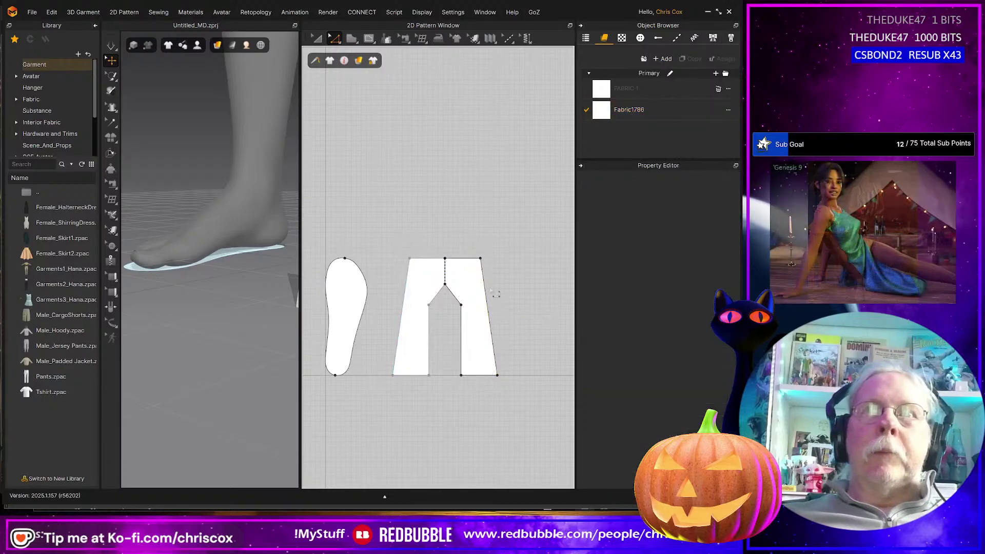
left_click(411, 260)
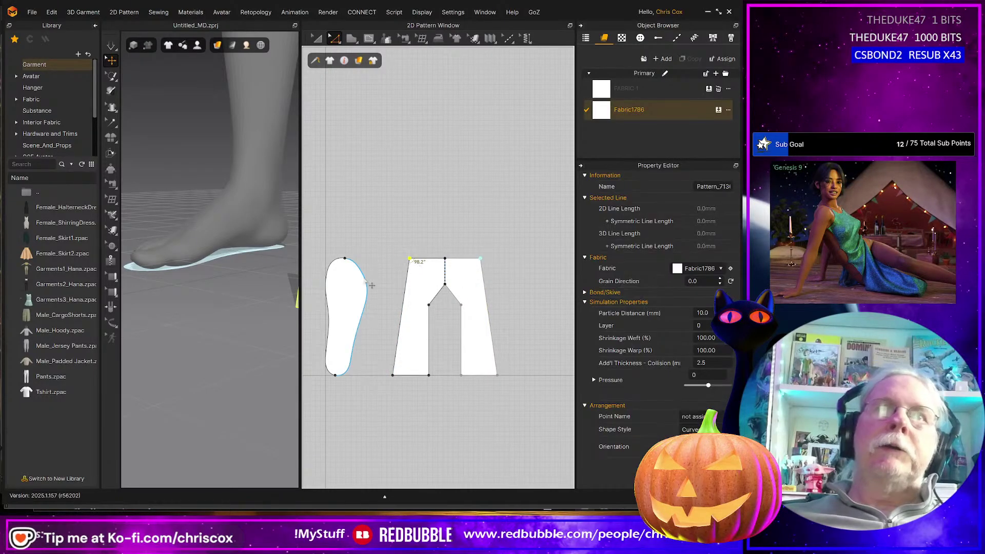
key("Down")
key("Down")
key("Down")
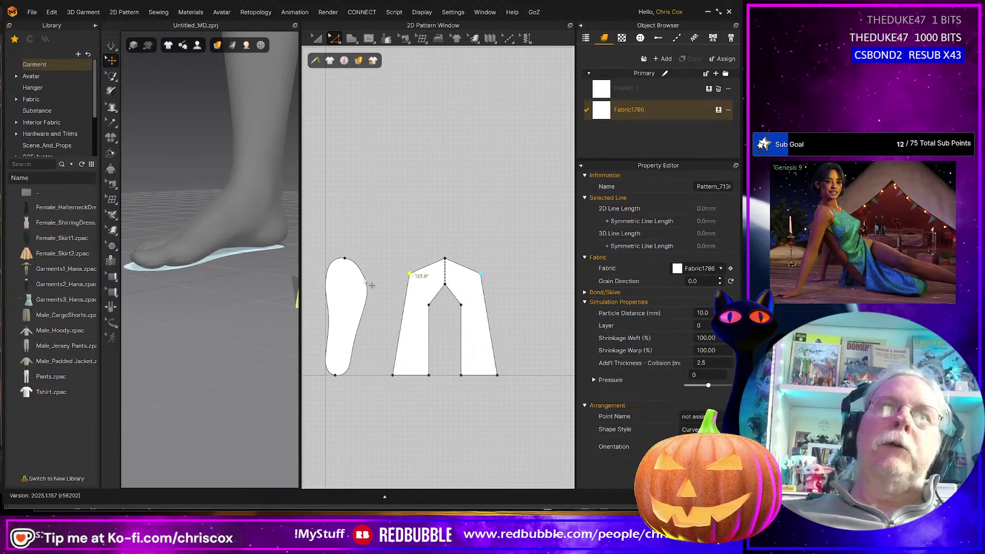
- Convert the upper's front centre point to a curve point using Convert Only
right_click(454, 266)
mouse_move(485, 311)
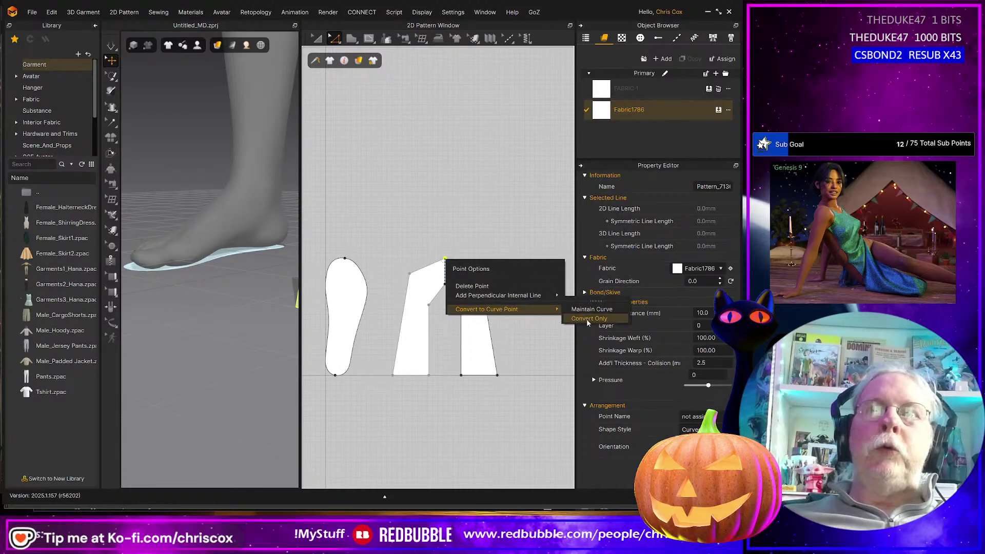
left_click(590, 319)
left_click(531, 334)
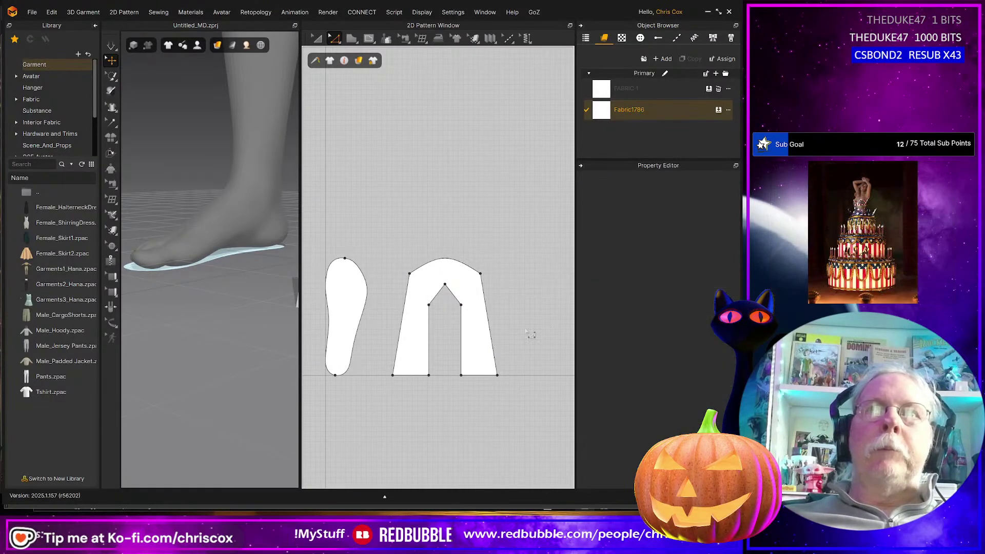
left_click(410, 274)
left_click_drag(402, 270, 492, 281)
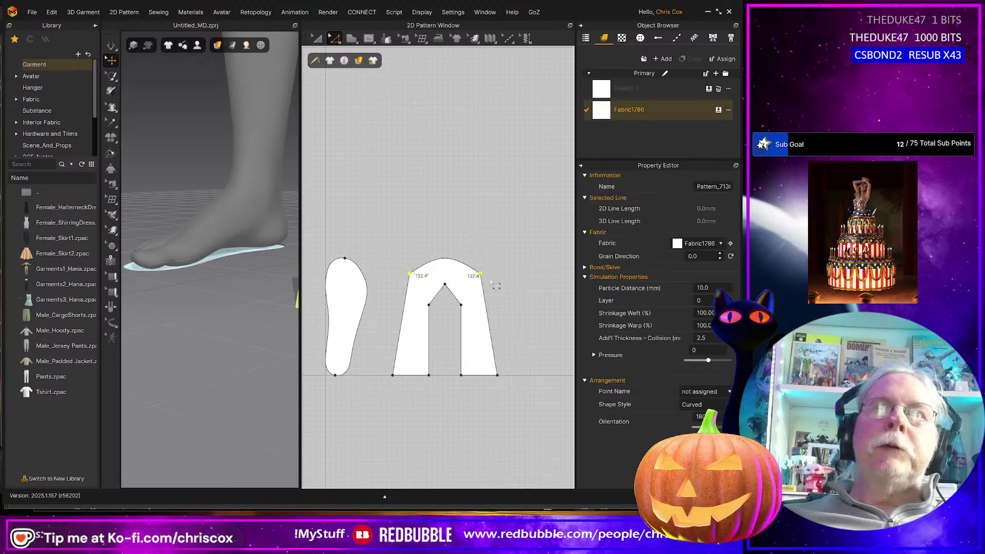
right_click(478, 273)
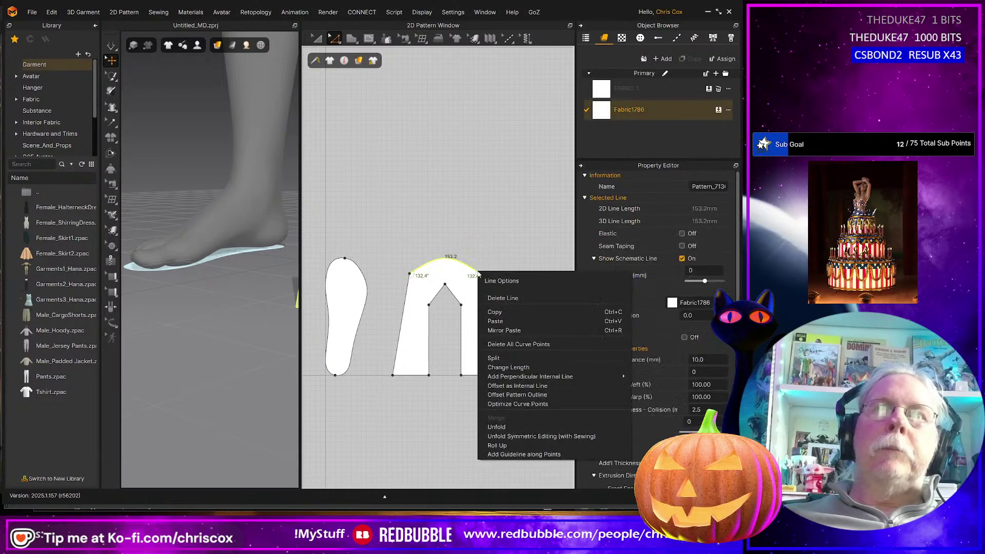
left_click(518, 404)
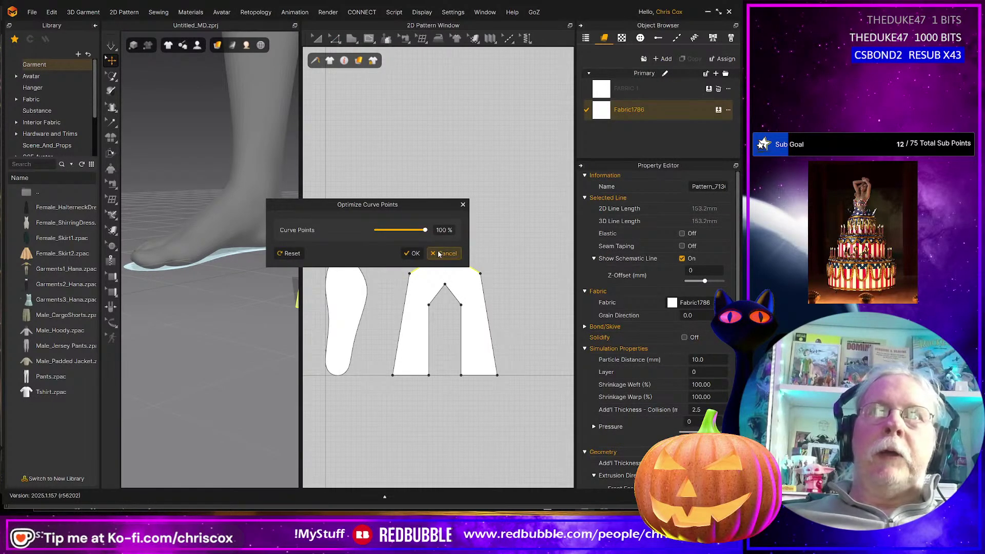
left_click(456, 251)
- Convert both front outer corners of the upper to curve points using Convert Only
left_click_drag(395, 267, 490, 279)
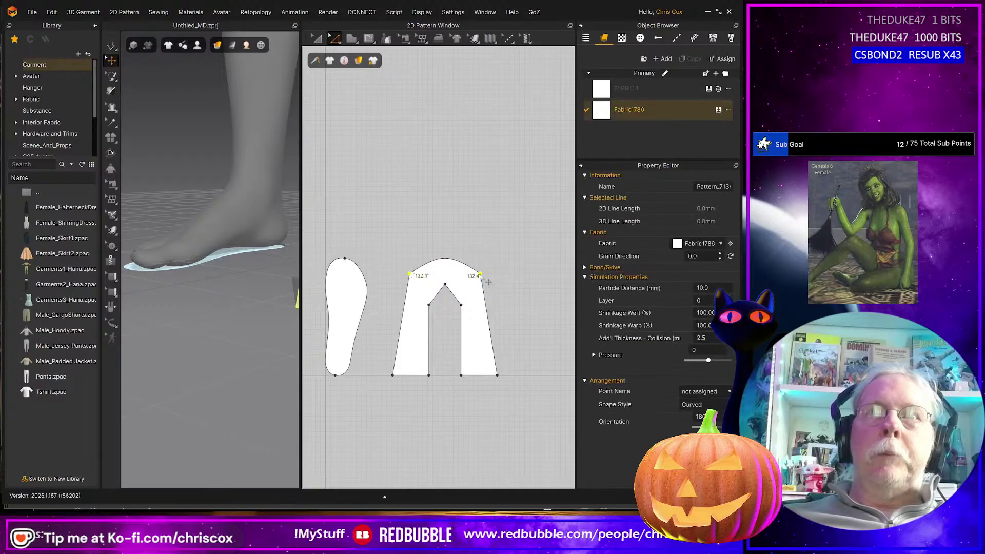
right_click(481, 276)
mouse_move(526, 336)
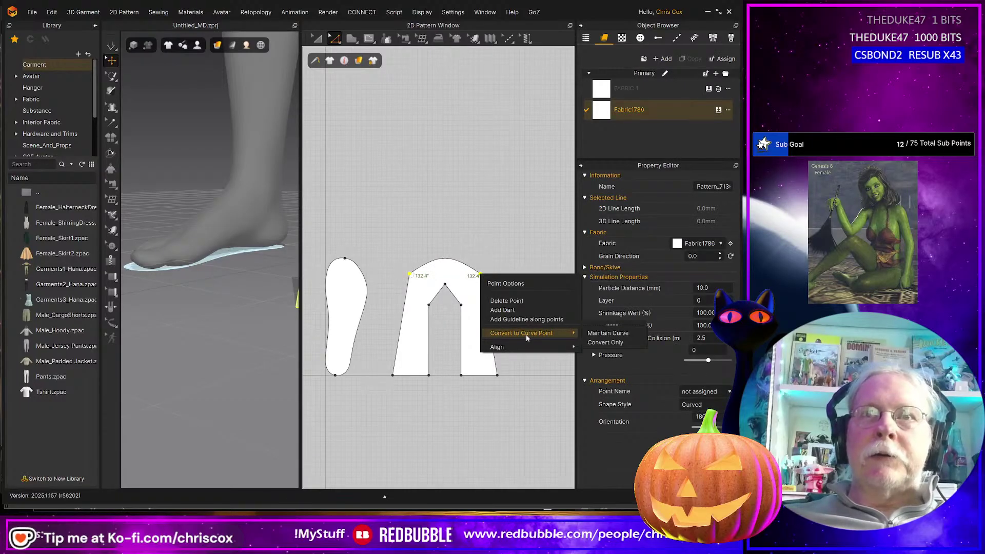
left_click(602, 343)
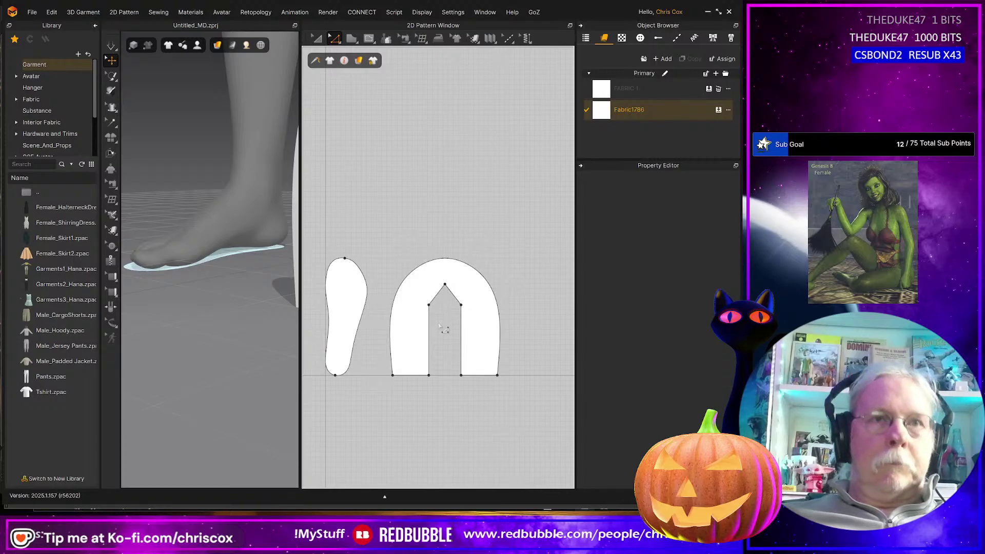
- Compare the upper with the loafer diagram and pull its left outer curve slightly inward at the front and along the side
key("alt+Tab")
key("alt+Tab")
key("v")
left_click(413, 274)
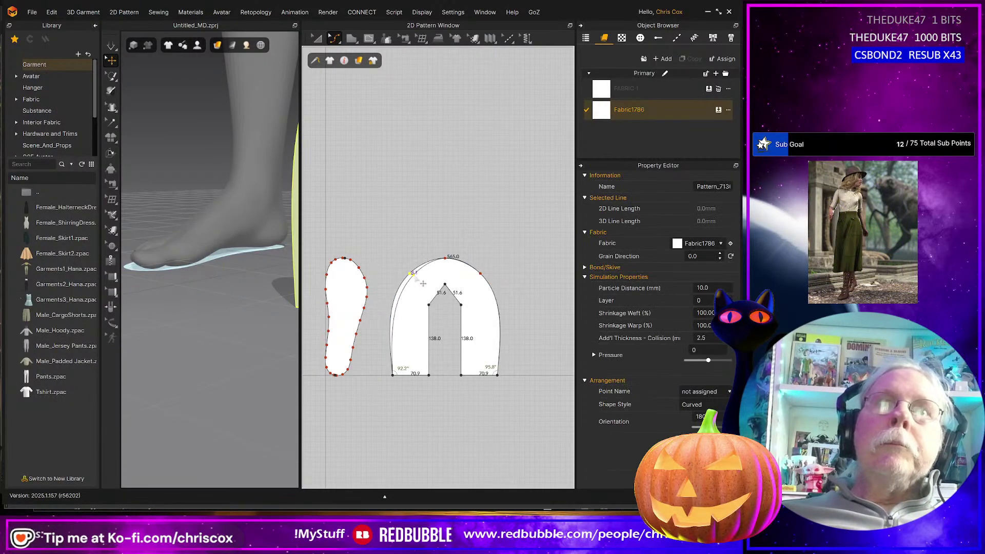
left_click_drag(399, 342, 403, 344)
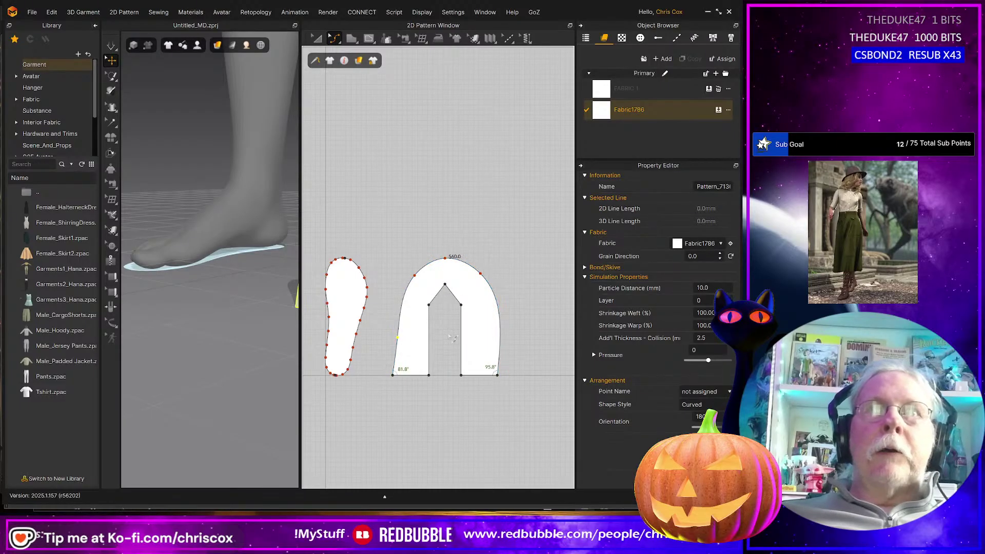
- Try to convert the left inner corner of the upper's opening to a curve point
scroll(440, 318, "up", 4)
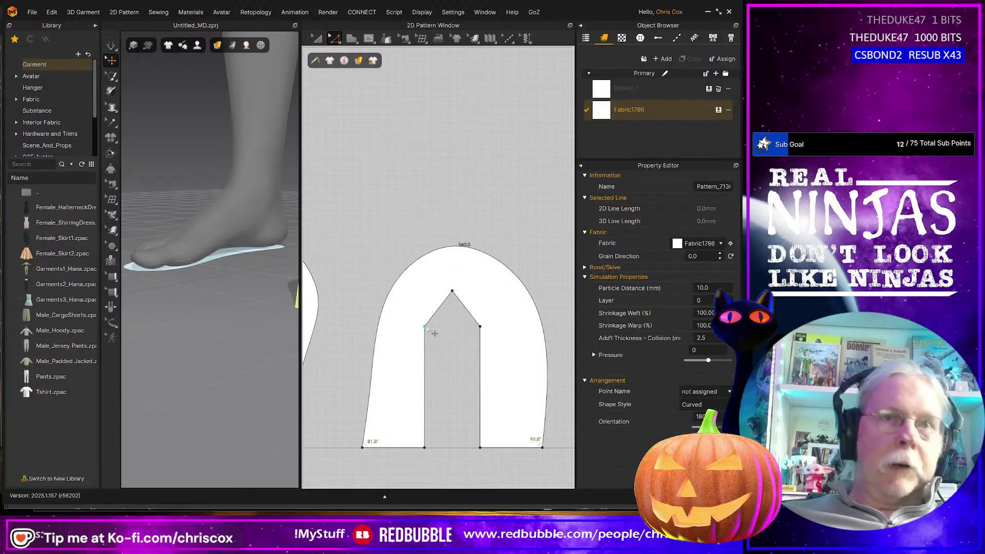
right_click(425, 326)
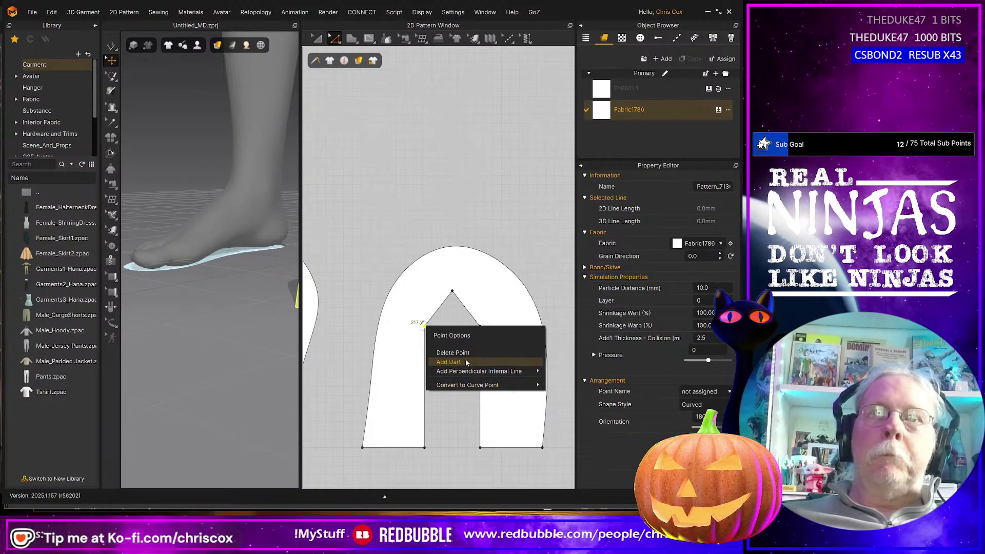
mouse_move(533, 385)
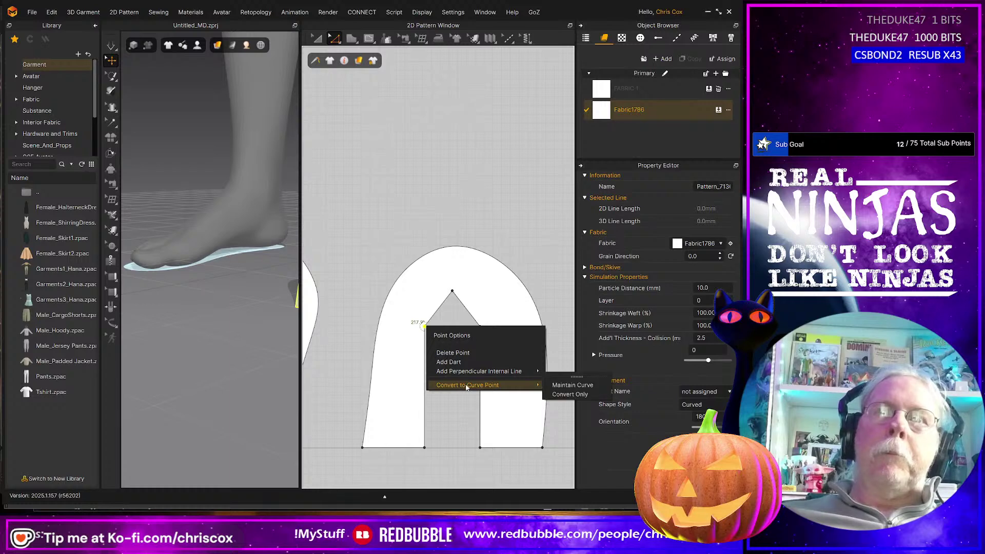
left_click(572, 385)
- Draw an internal line about 51 mm long from the opening's peak to the upper's front centre
key("v")
left_click(452, 291)
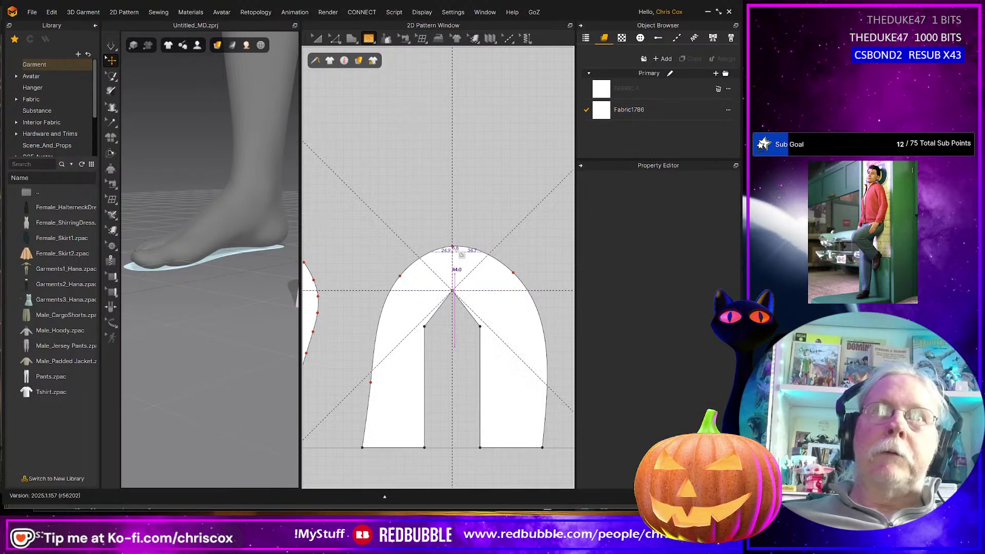
left_click(452, 247)
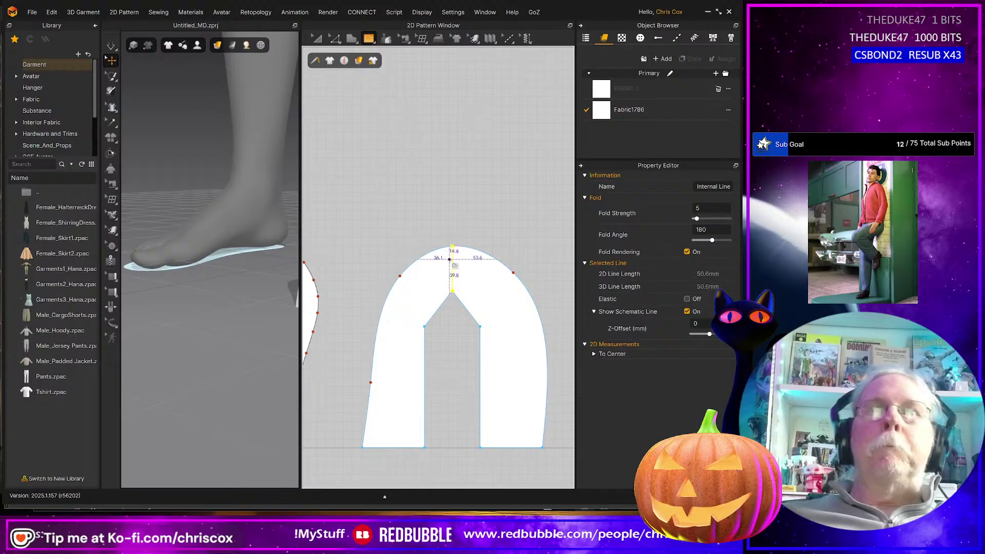
- Cut the upper along its internal centre line and delete the right half
key("a")
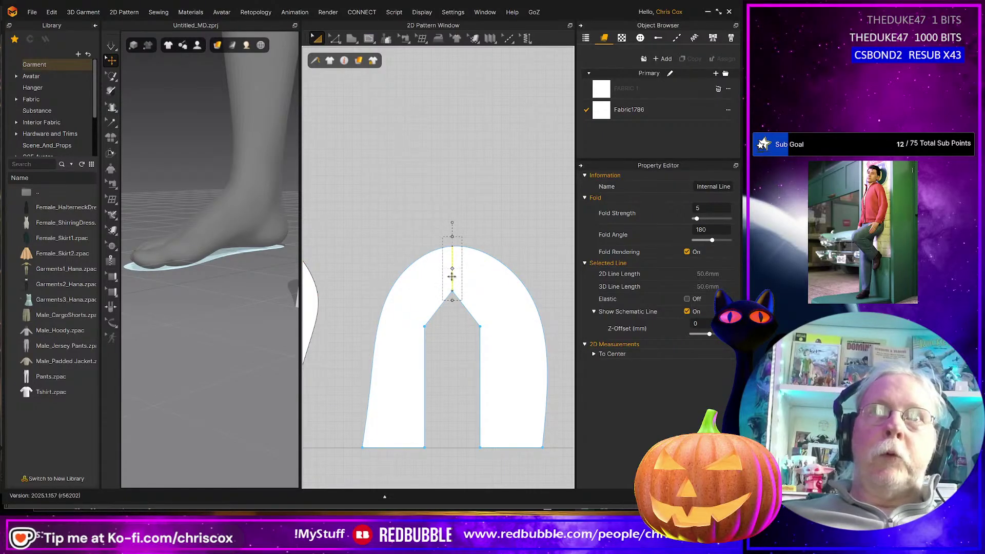
right_click(453, 279)
left_click(494, 392)
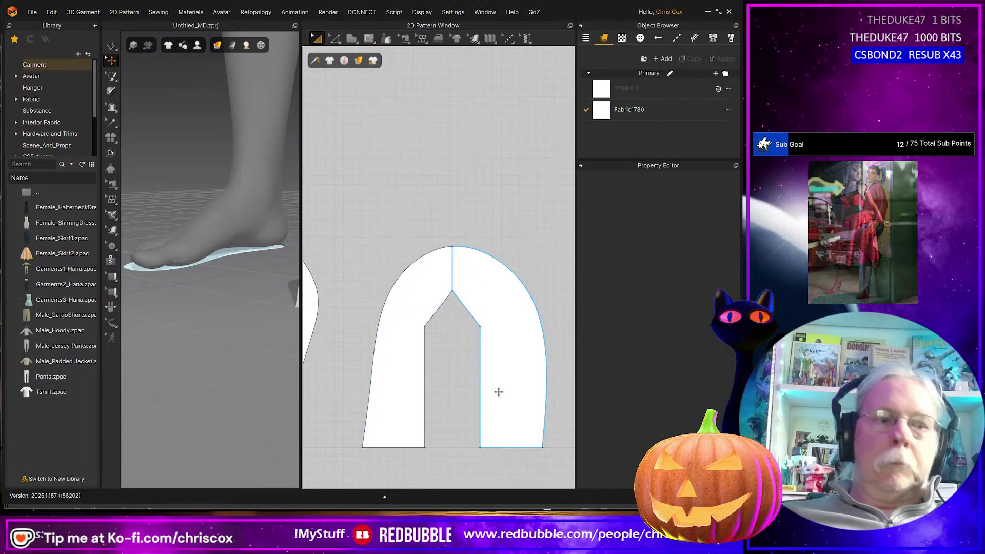
left_click(533, 380)
key("Delete")
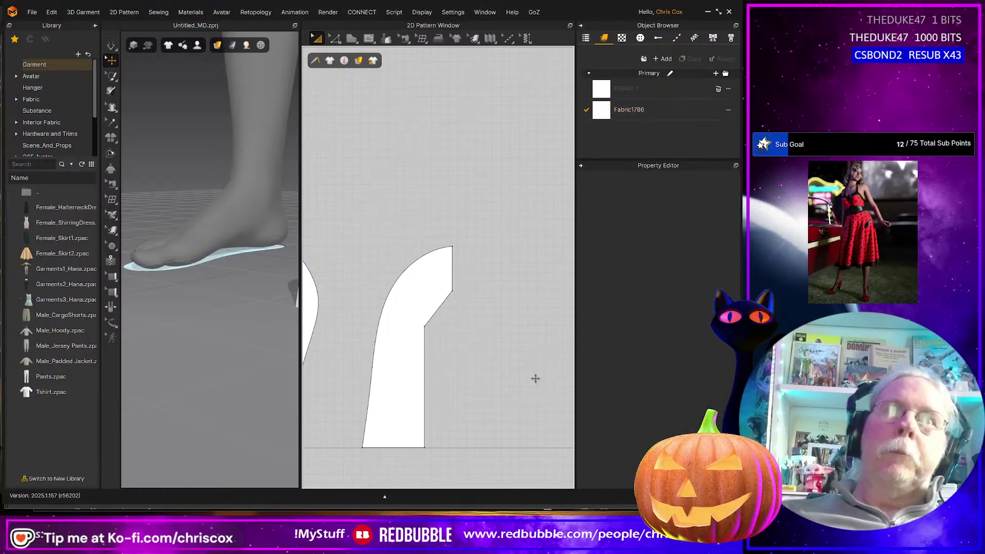
- Convert the inner corner of the remaining half upper to a curve point
left_click(425, 326)
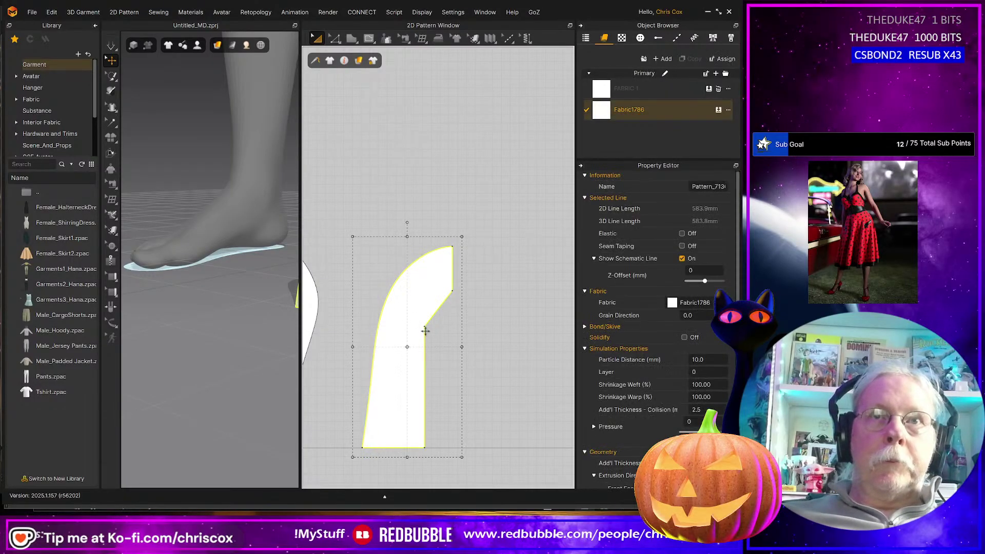
key("z")
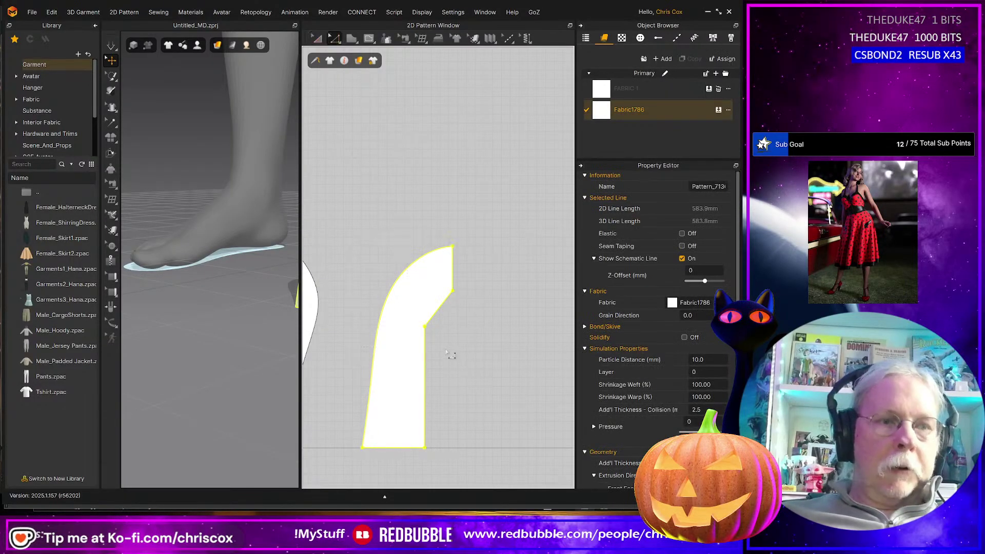
right_click(426, 326)
mouse_move(462, 386)
left_click(572, 385)
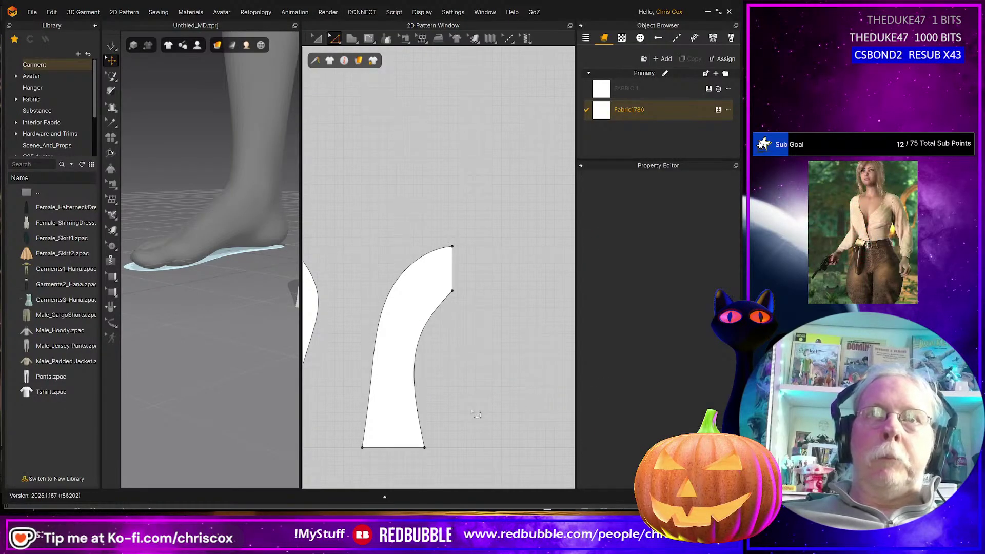
- Reshape the half upper's inner edge with curve points, straightening it near the heel end and rounding it into the centre edge
key("v")
left_click(420, 397)
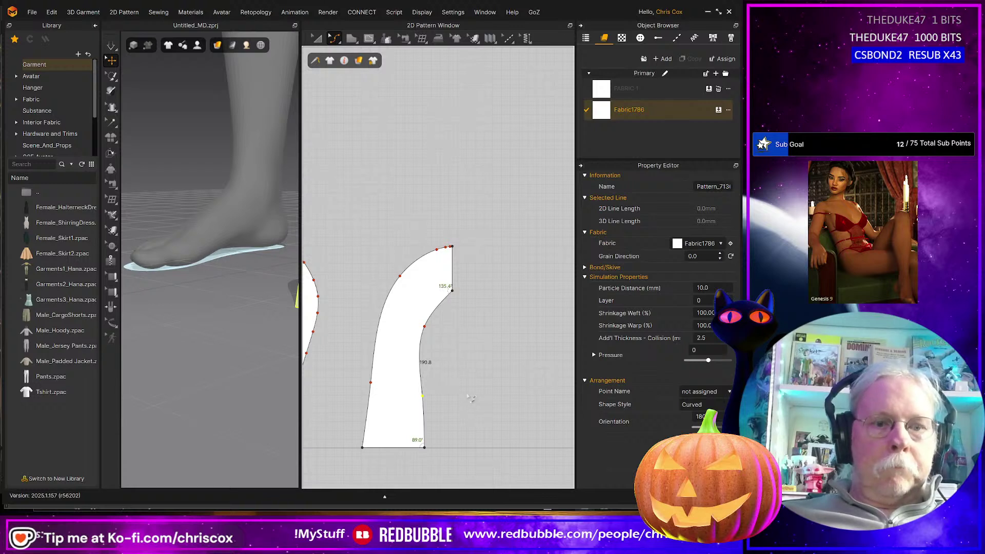
scroll(451, 316, "up", 5)
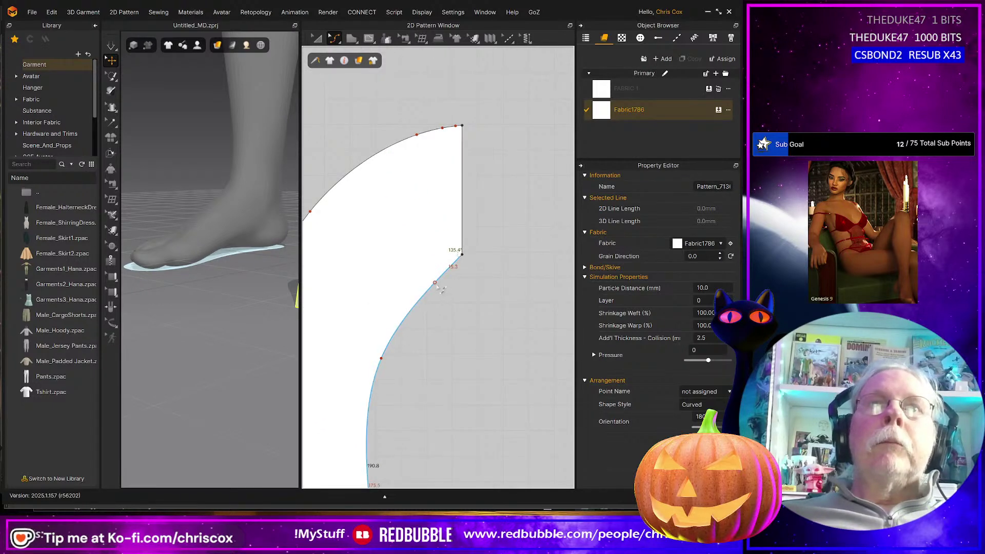
left_click_drag(431, 280, 449, 259)
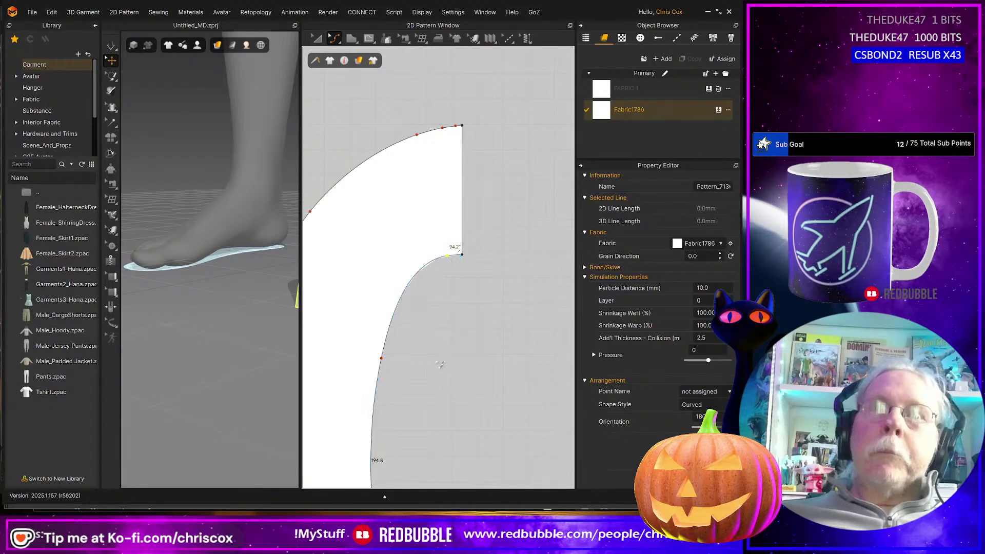
left_click_drag(386, 362, 380, 360)
- Check the half upper against the loafer diagram and refine its inner curve to meet the centre edge at 90°
scroll(434, 374, "down", 5)
middle_click_drag(440, 376, 465, 312)
key("alt+Tab")
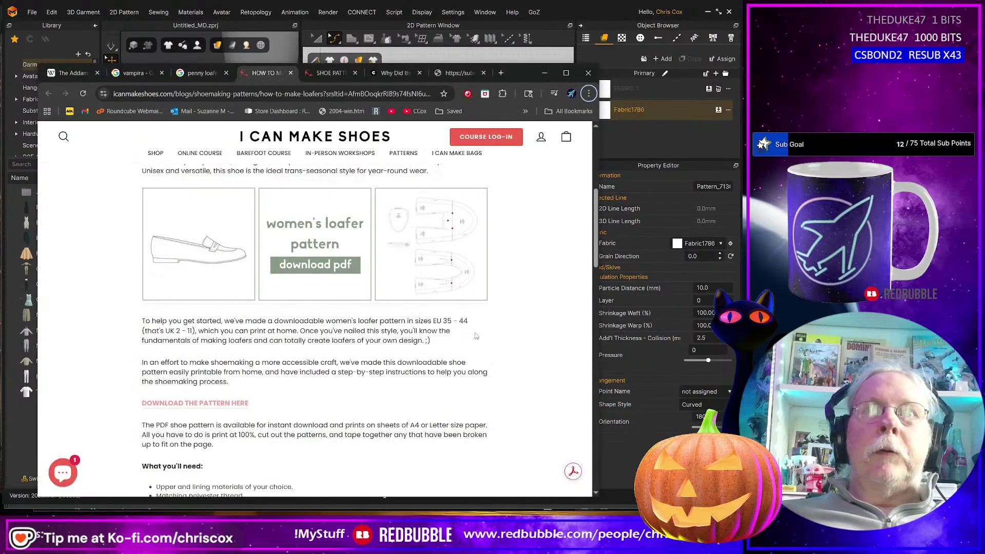
key("alt+Tab")
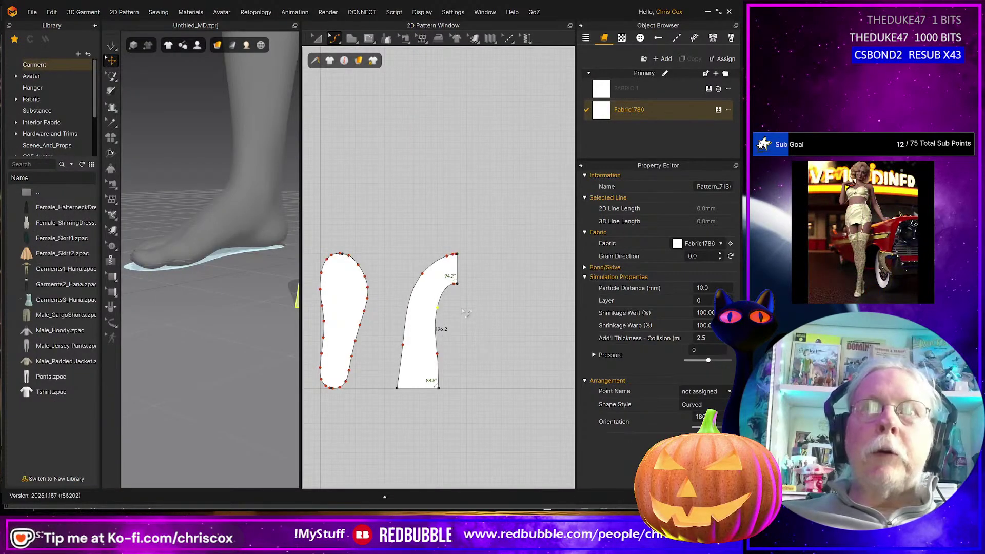
scroll(462, 303, "up", 5)
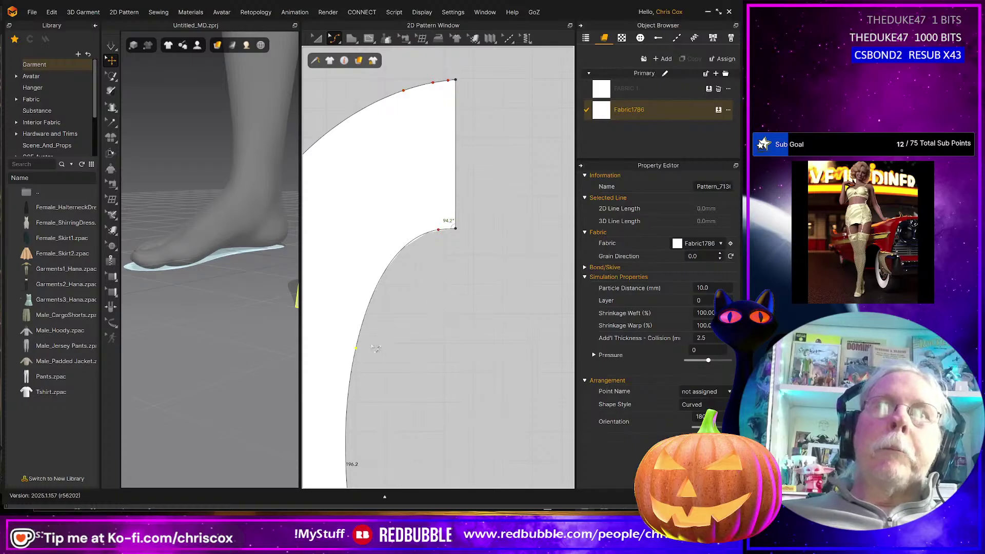
left_click_drag(361, 352, 371, 352)
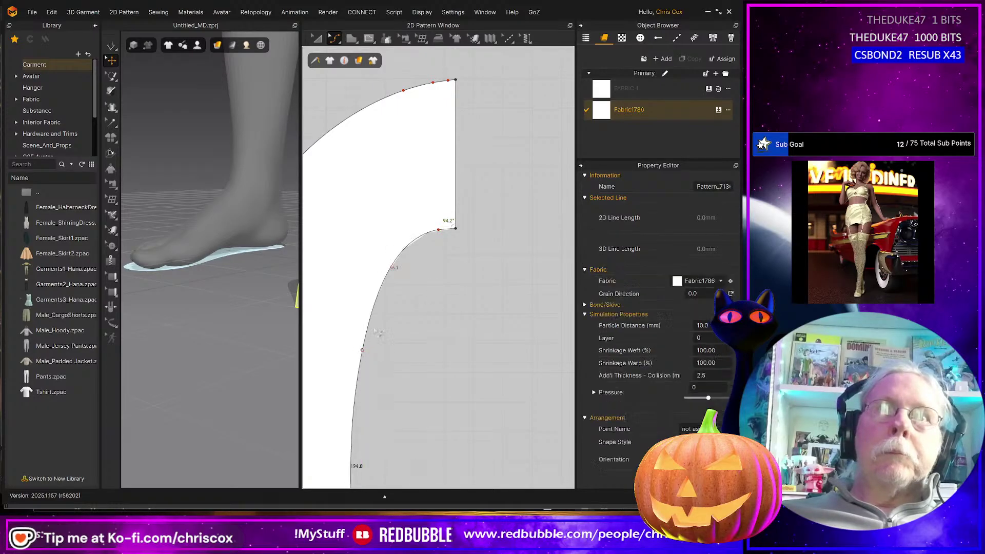
left_click_drag(445, 233, 484, 224)
scroll(478, 266, "up", 3)
scroll(463, 308, "down", 8)
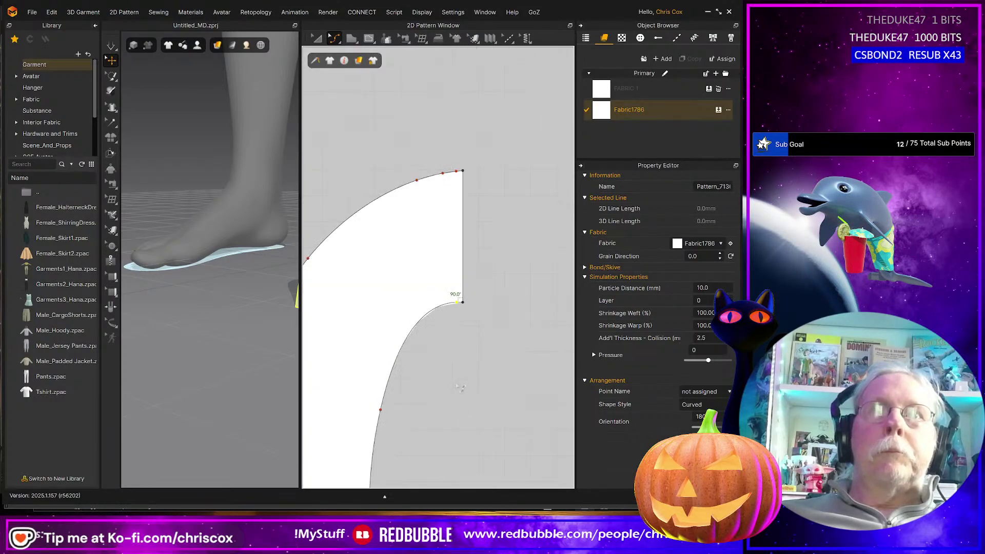
middle_click_drag(458, 401, 485, 316)
scroll(485, 318, "down", 5)
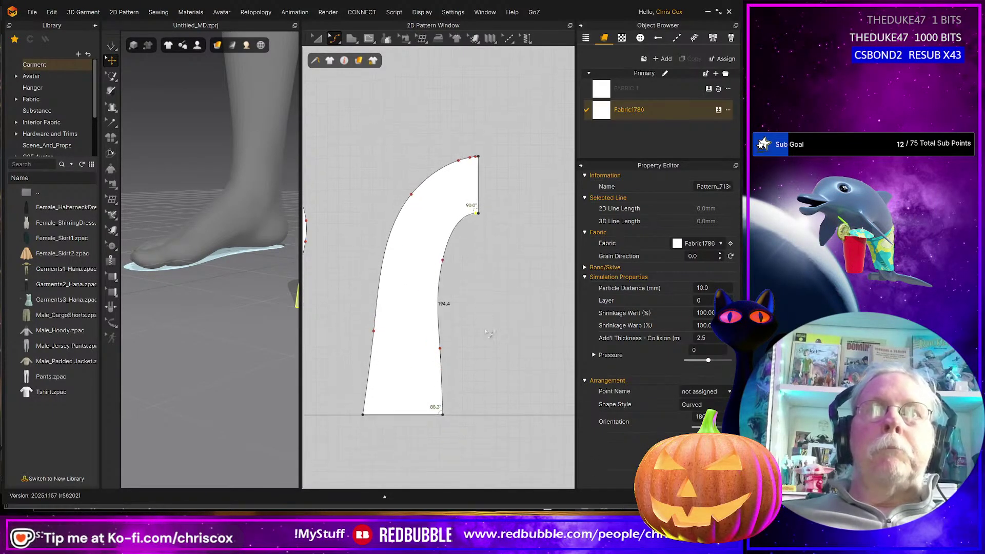
middle_click_drag(379, 332, 490, 321)
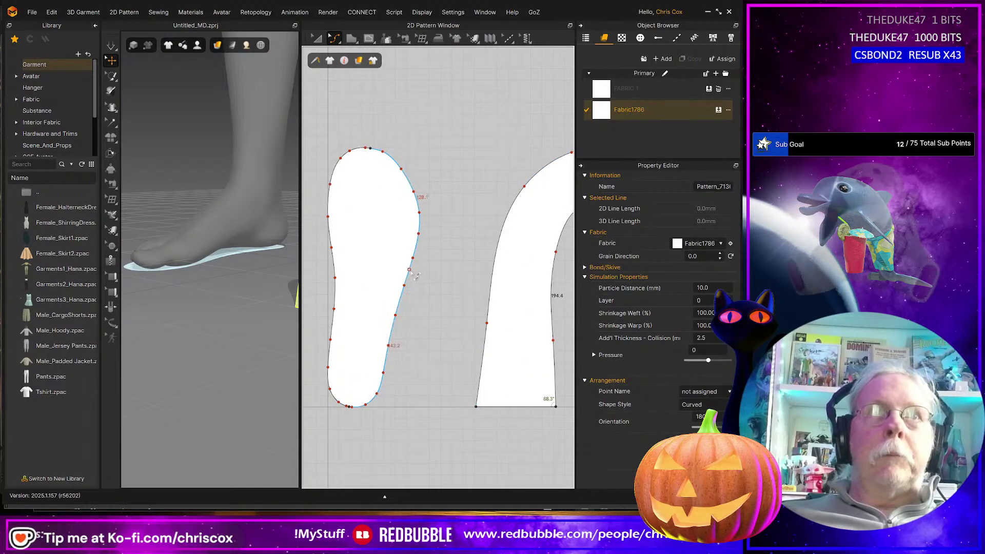
key("a")
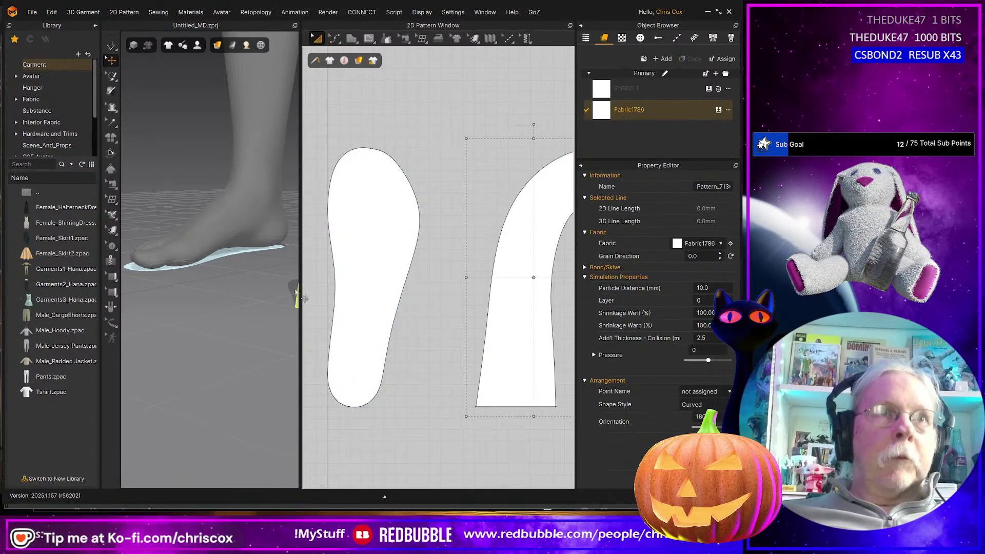
- Rotate both the sole and the half upper patterns 180° so their toe ends point downward
left_click(237, 256)
right_click_drag(234, 303, 238, 332)
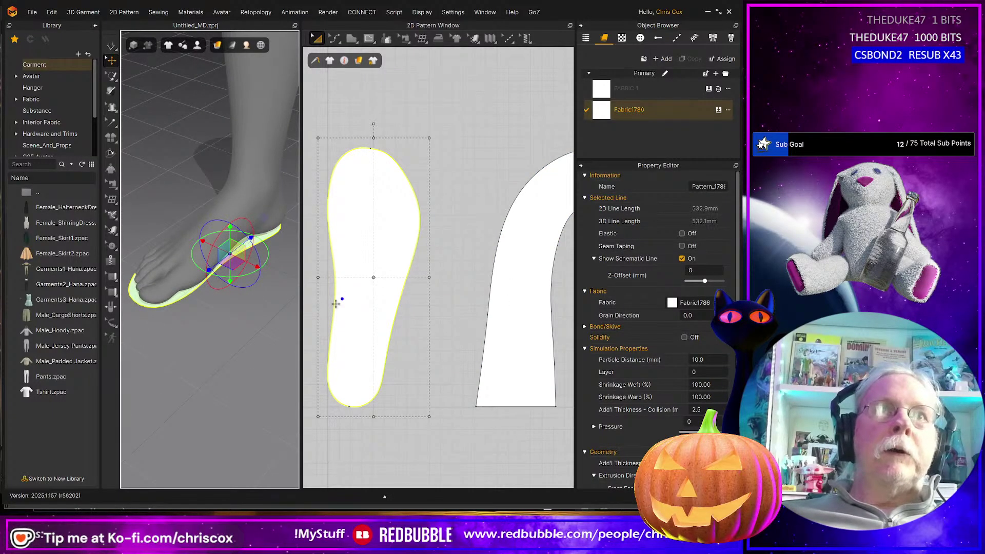
left_click_drag(371, 125, 381, 348)
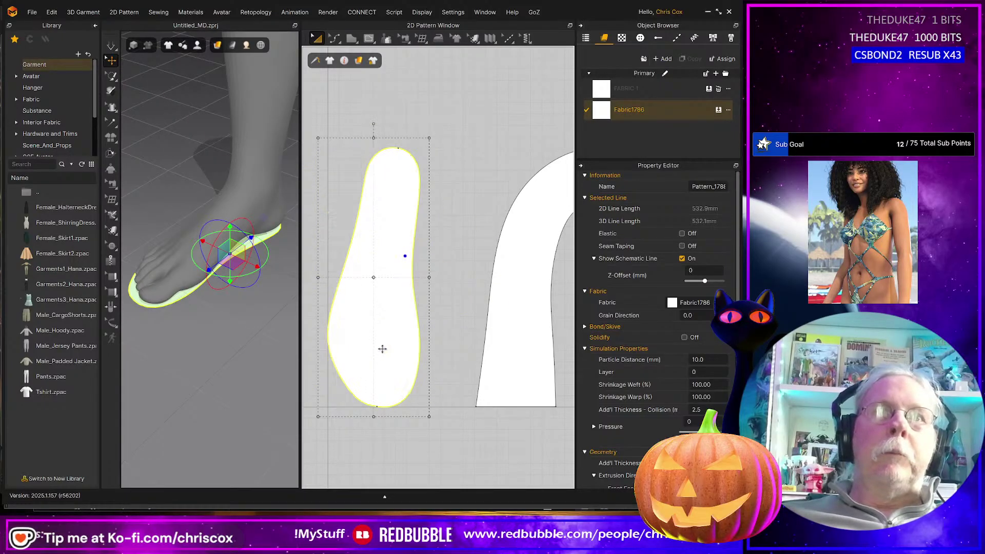
left_click(490, 368)
scroll(497, 363, "down", 10)
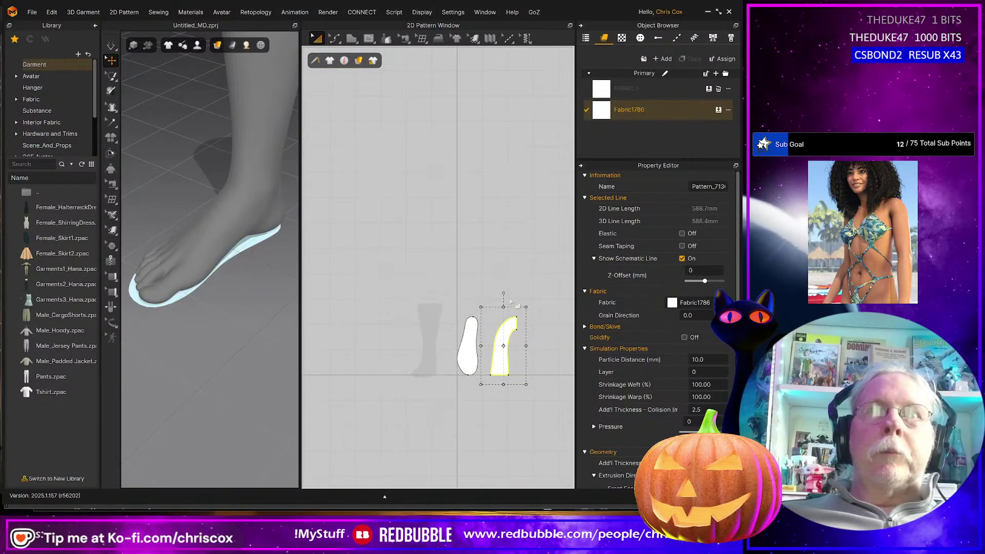
left_click_drag(508, 385, 510, 387)
scroll(510, 368, "up", 5)
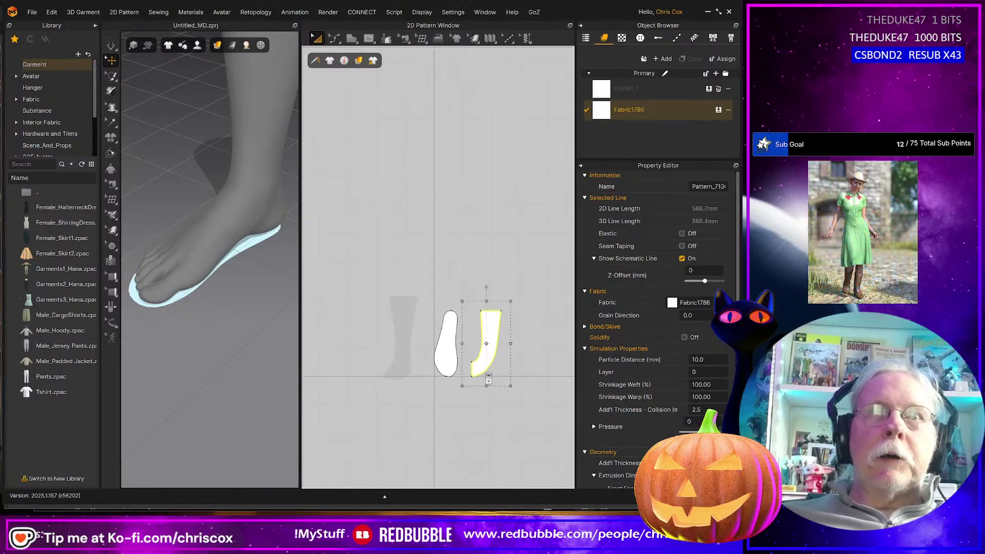
- Try to match the half upper's outer edge to the sole's side by setting its length to 261.6 mm from the Start direction
key("z")
left_click(404, 340)
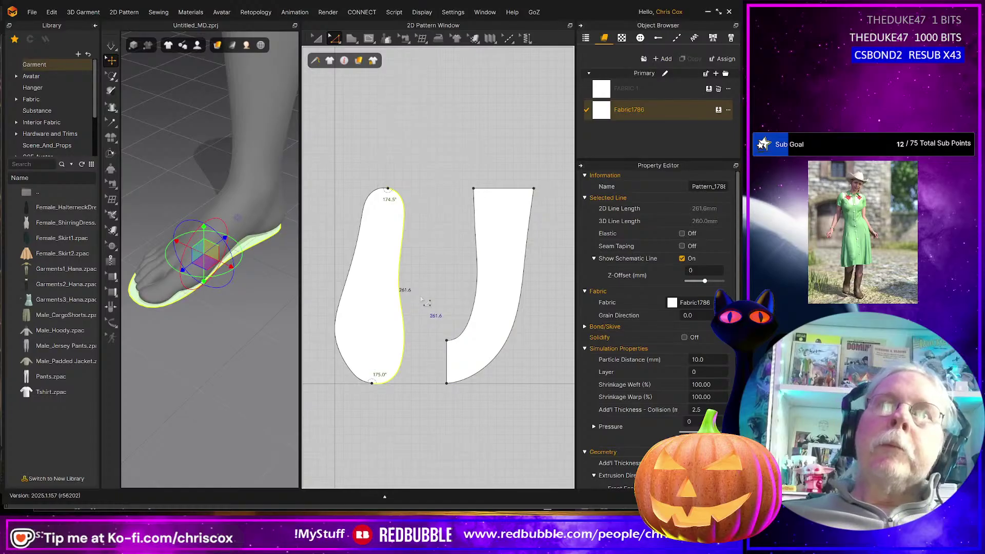
left_click(489, 366)
right_click(497, 372)
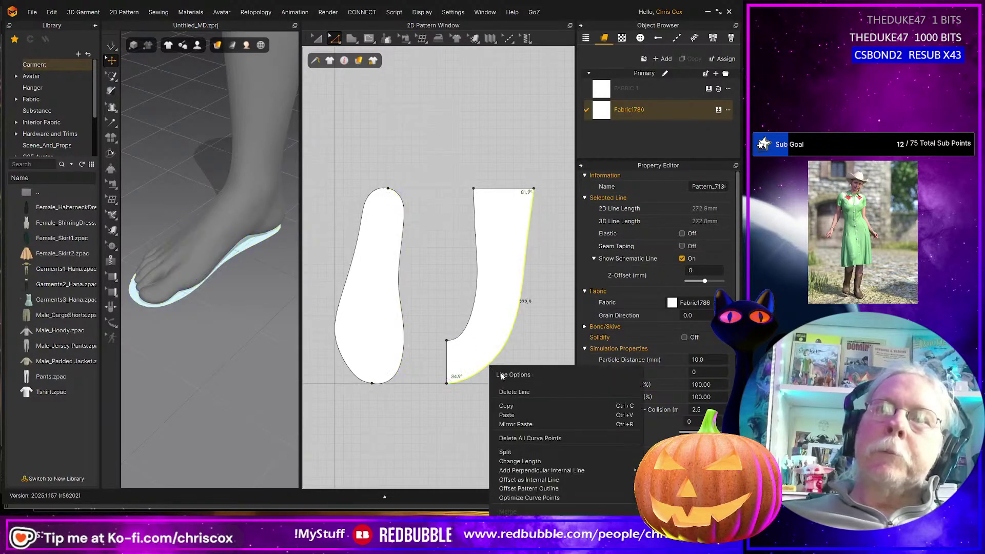
left_click(518, 451)
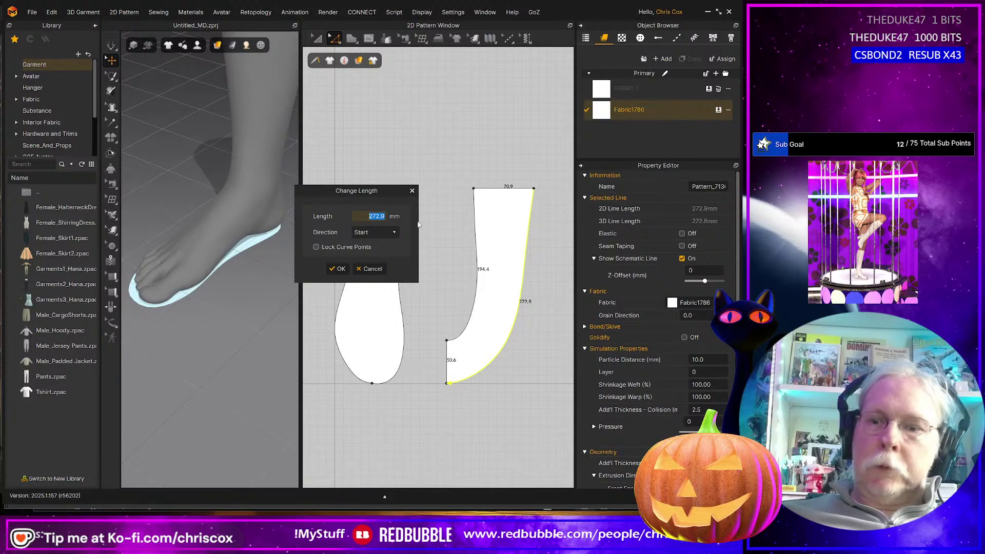
type("261.6")
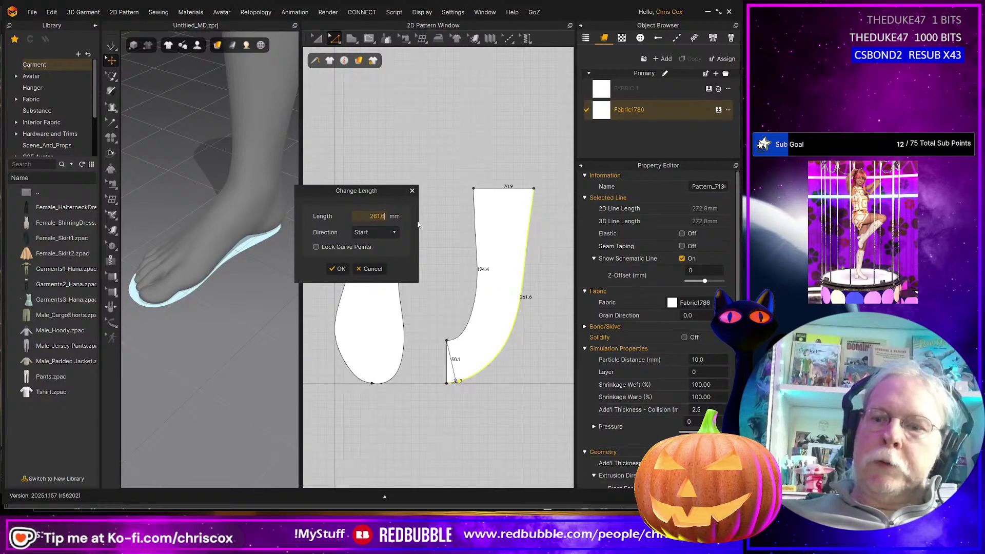
key("Return")
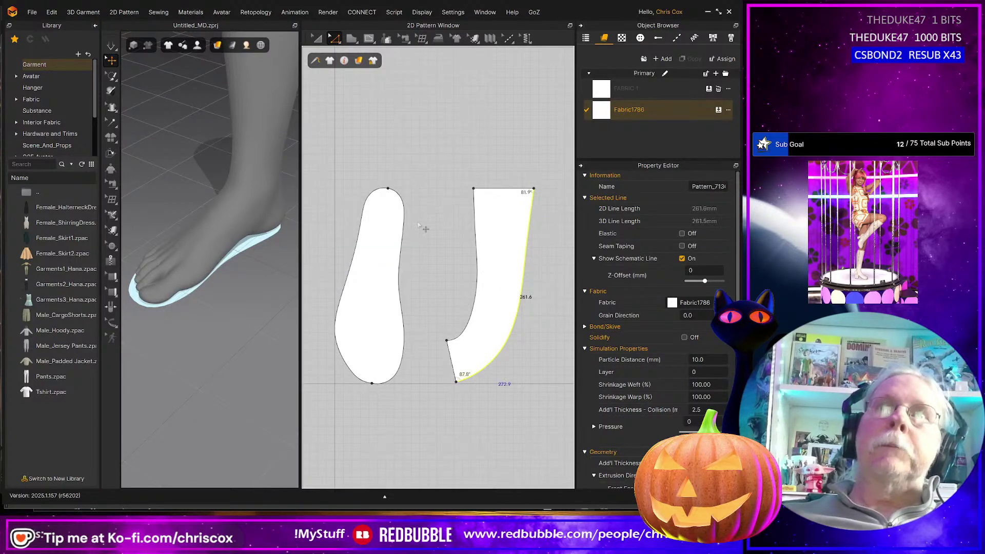
- Try lowering the half upper's inner heel corner to re-angle the heel edge, and undo the move
left_click(473, 188)
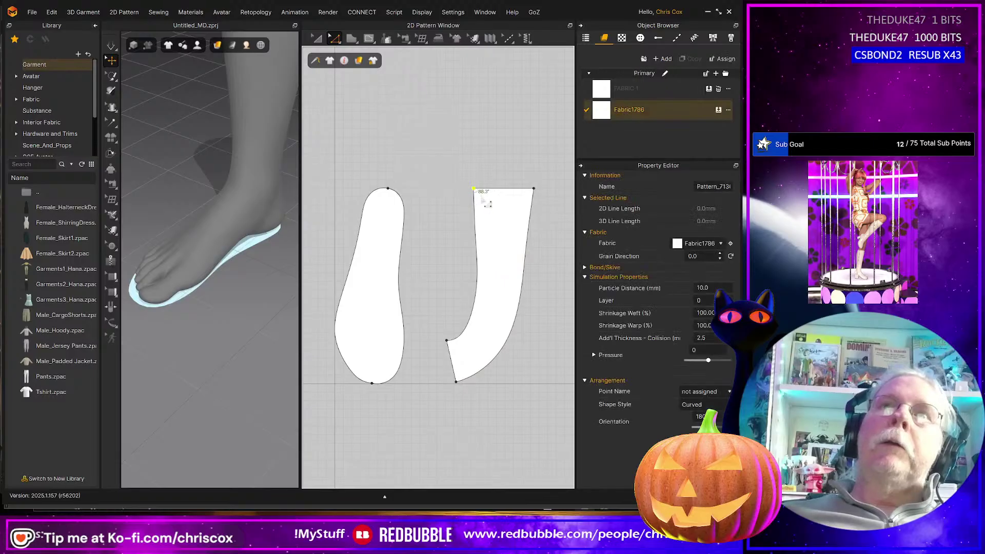
left_click_drag(481, 198, 481, 198)
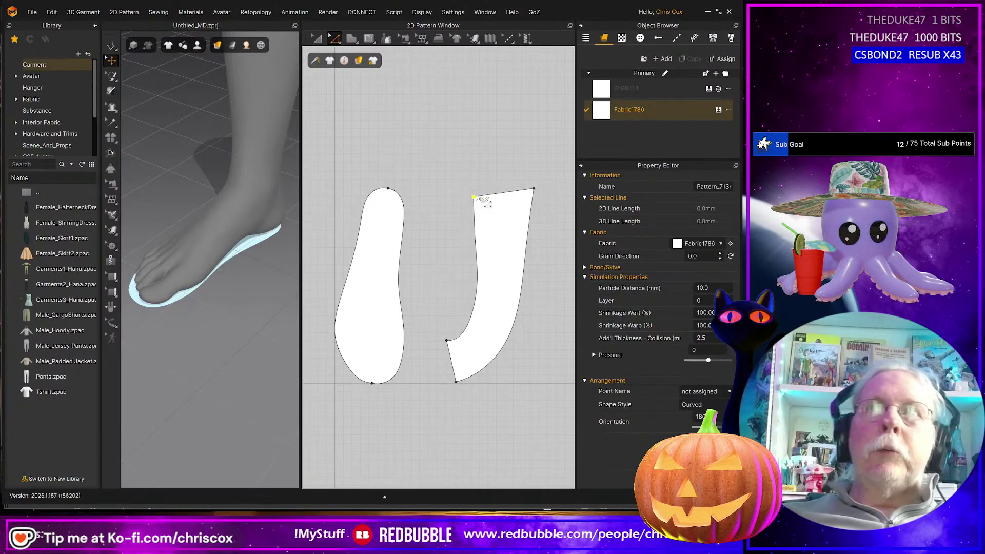
middle_click_drag(442, 225, 447, 215)
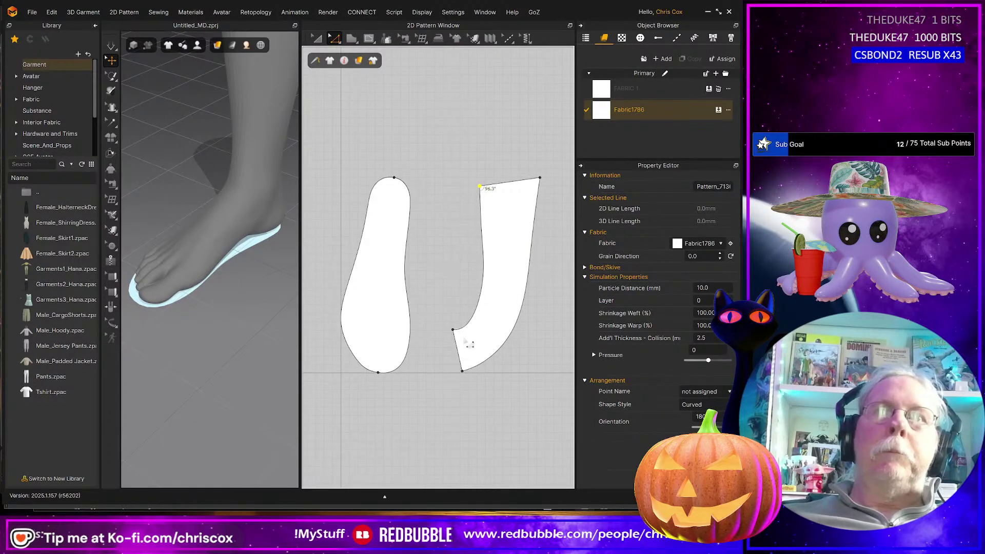
left_click(505, 376)
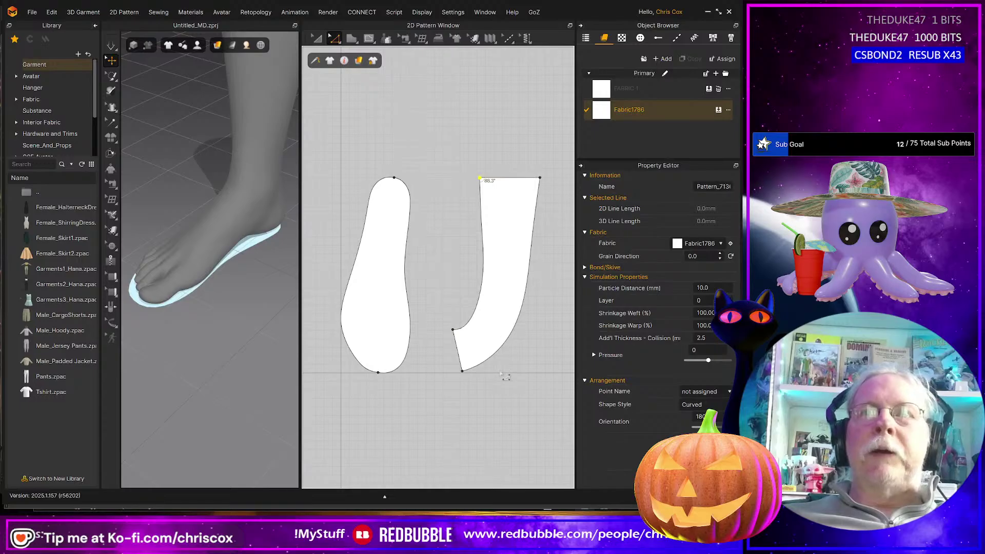
- Undo the previous length change and set the half upper's outer edge to 261.6 mm with the direction set to End
left_click(504, 375)
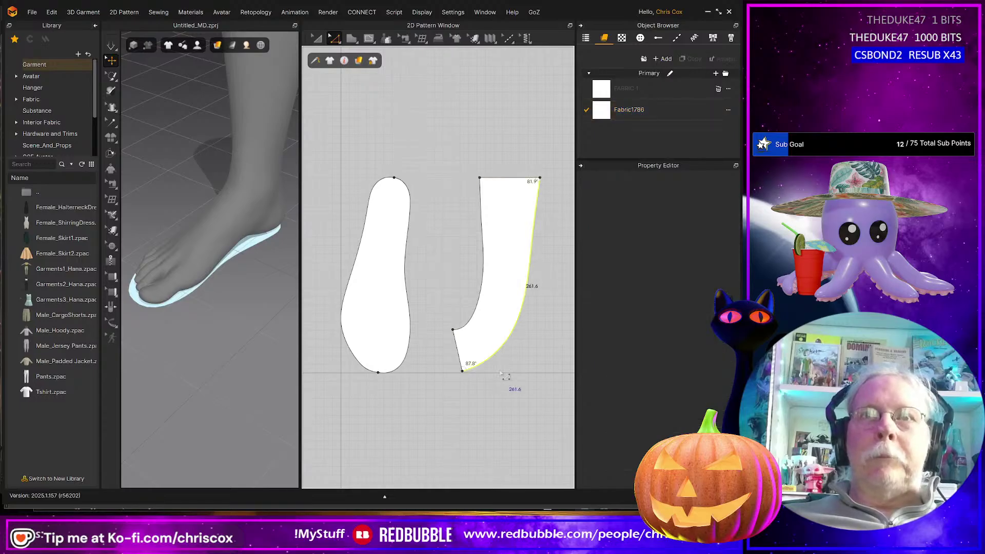
right_click(473, 368)
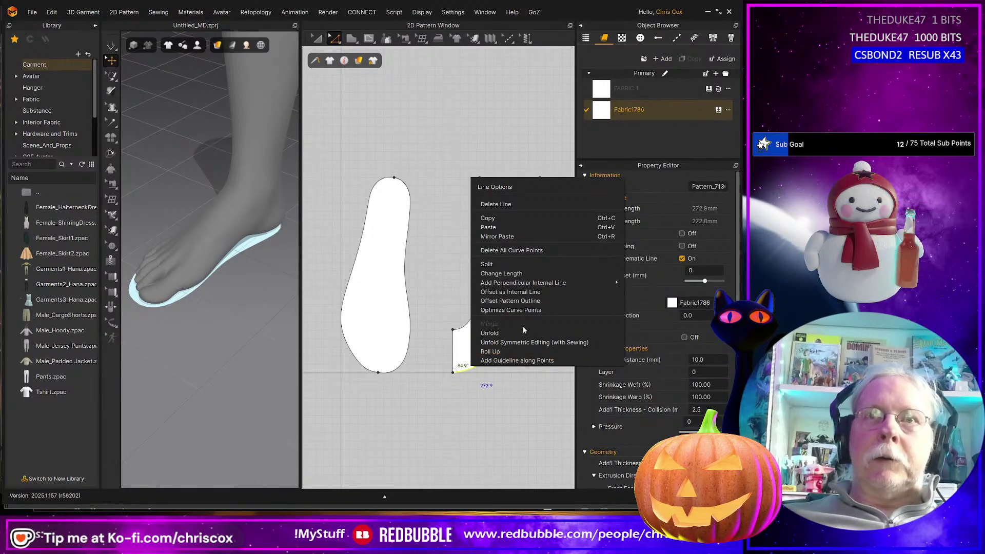
left_click(523, 274)
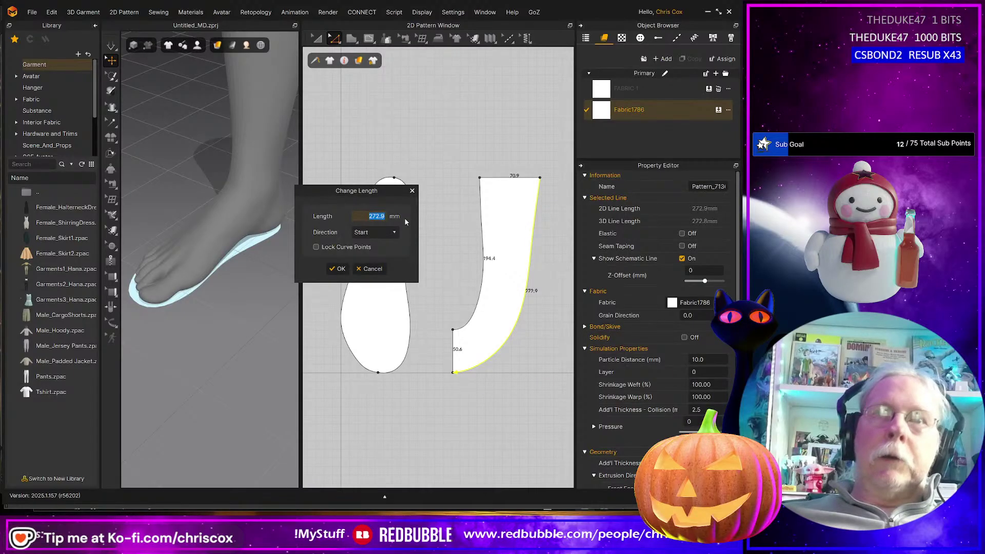
type("261")
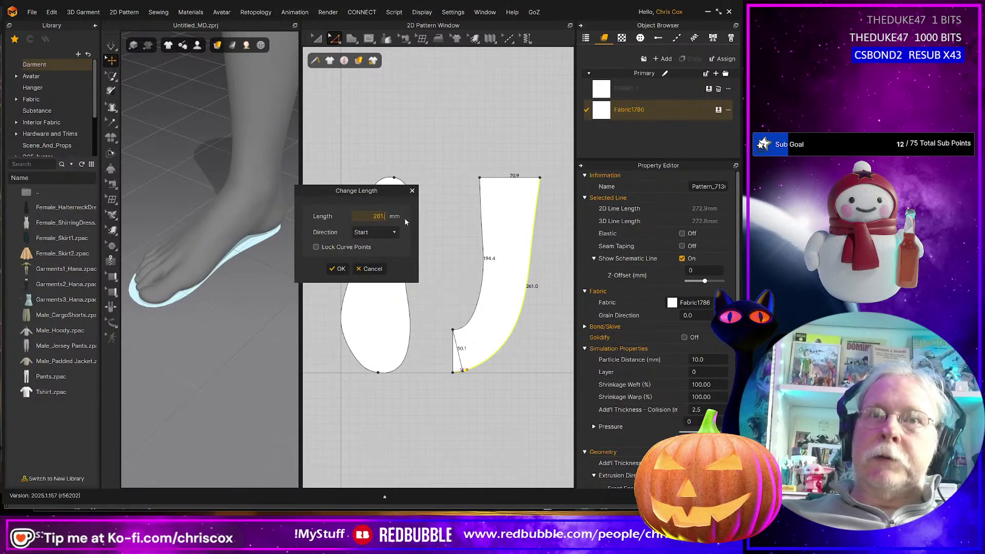
left_click(358, 234)
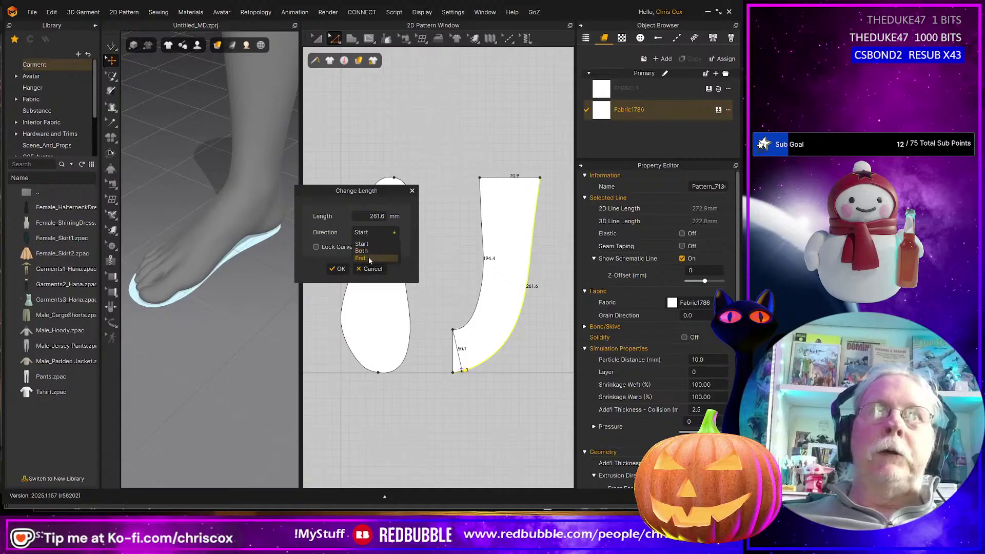
left_click(361, 253)
left_click(338, 268)
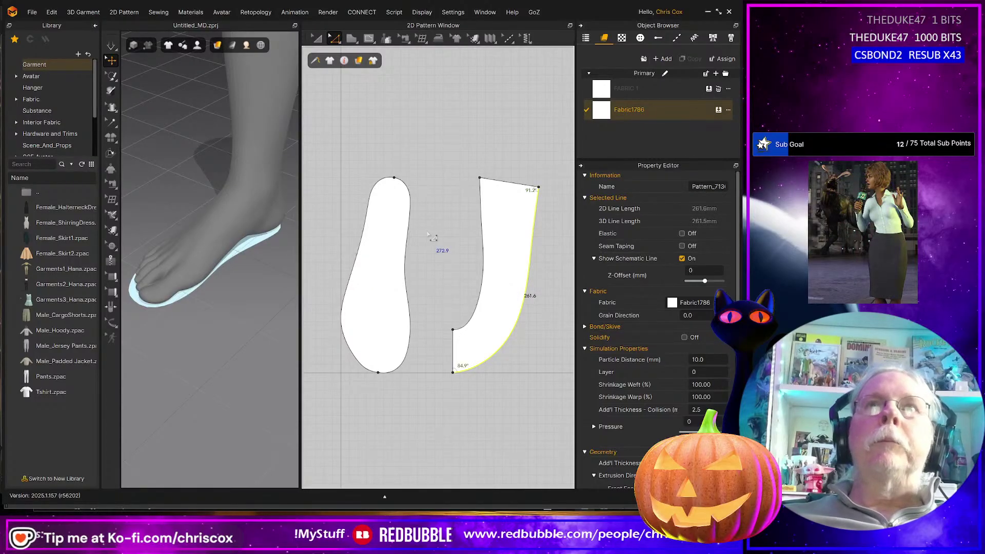
- Move the half upper horizontally away from the sole to make room for its mirrored half
mouse_move(503, 224)
middle_mouse_down()
mouse_move(544, 232)
mouse_move(516, 233)
middle_mouse_up()
key("a")
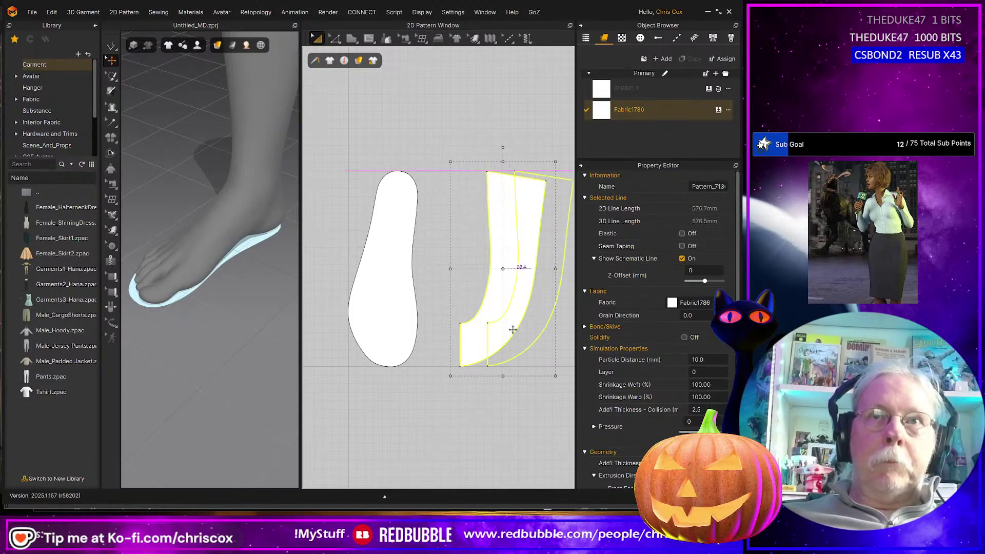
left_click_drag(481, 334, 526, 334)
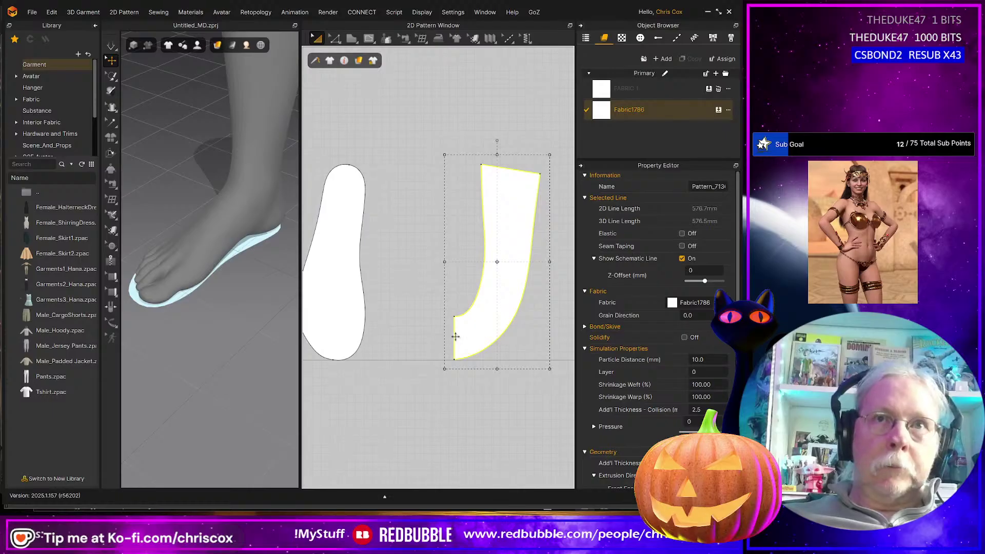
- Check the loafer diagram and lower the half upper's inner centre corner, shortening the centre edge to about 40.6 mm
key("alt+Tab")
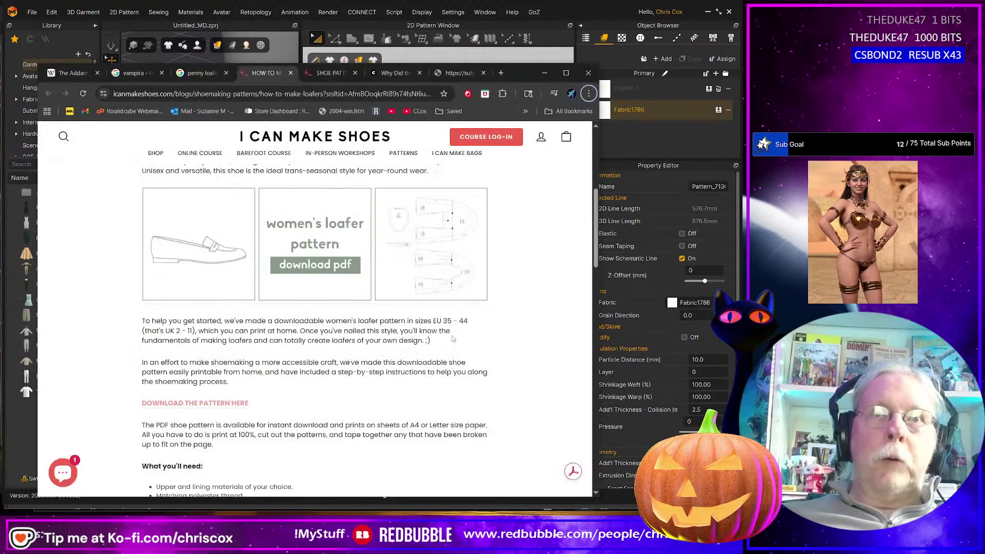
key("alt+Tab")
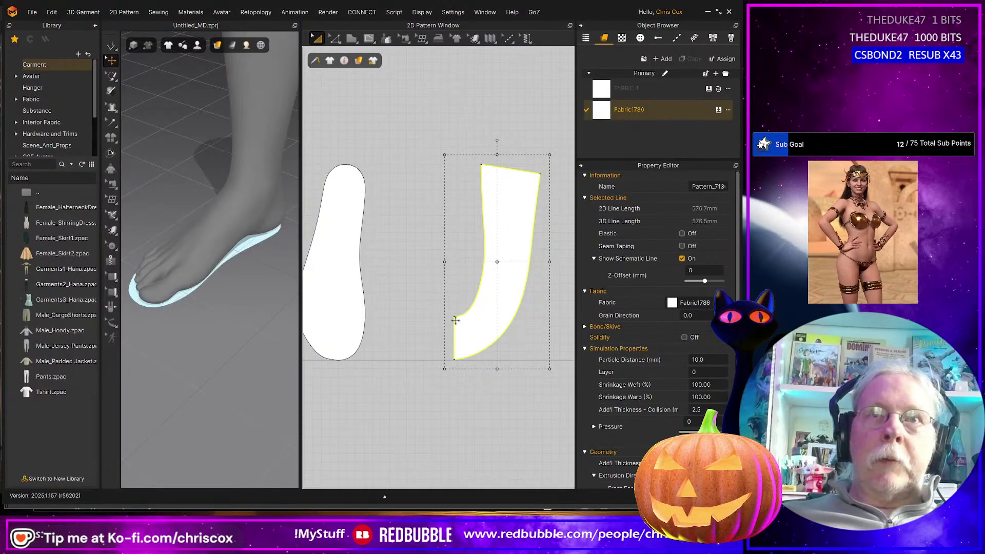
left_click(431, 297)
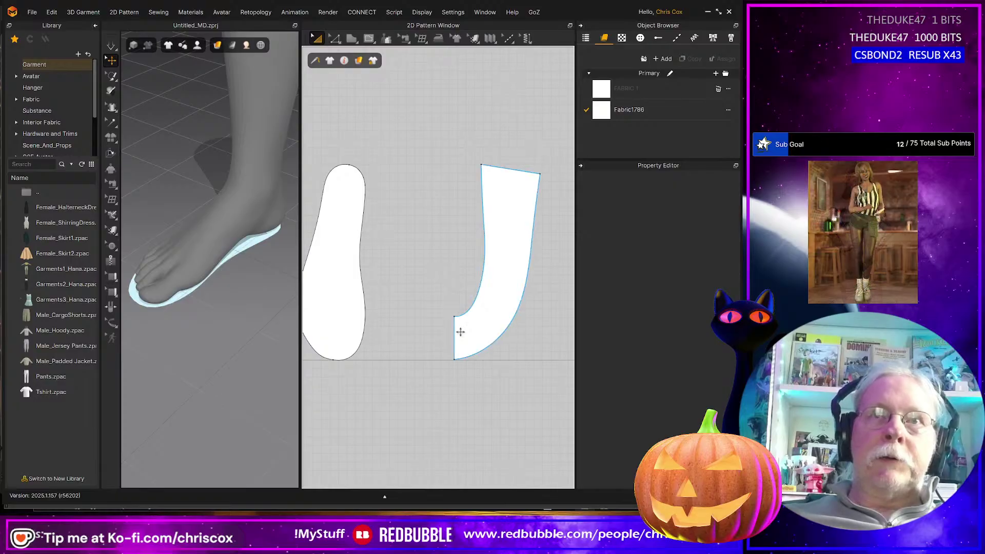
key("z")
left_click_drag(439, 294, 468, 334)
key("v")
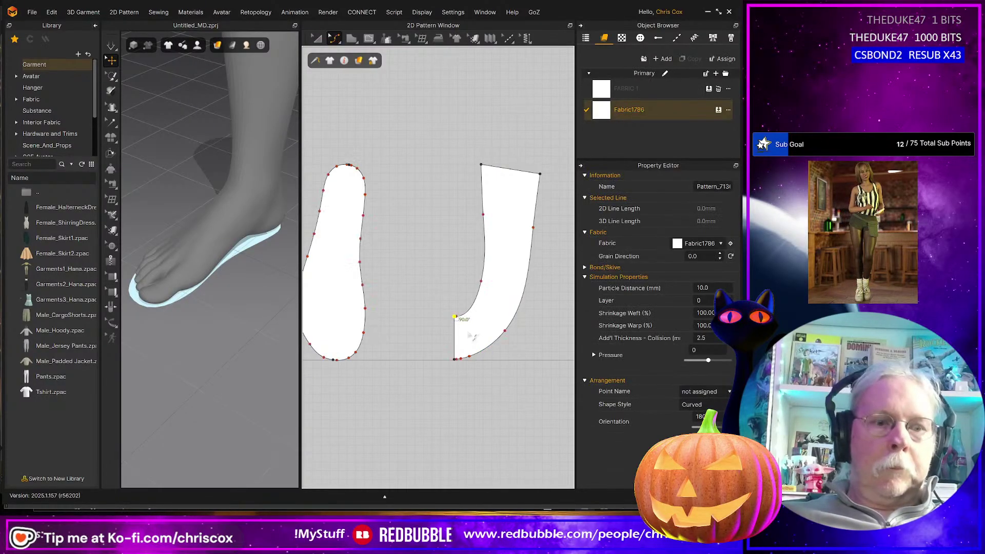
left_click(435, 281)
left_click_drag(465, 329, 466, 329)
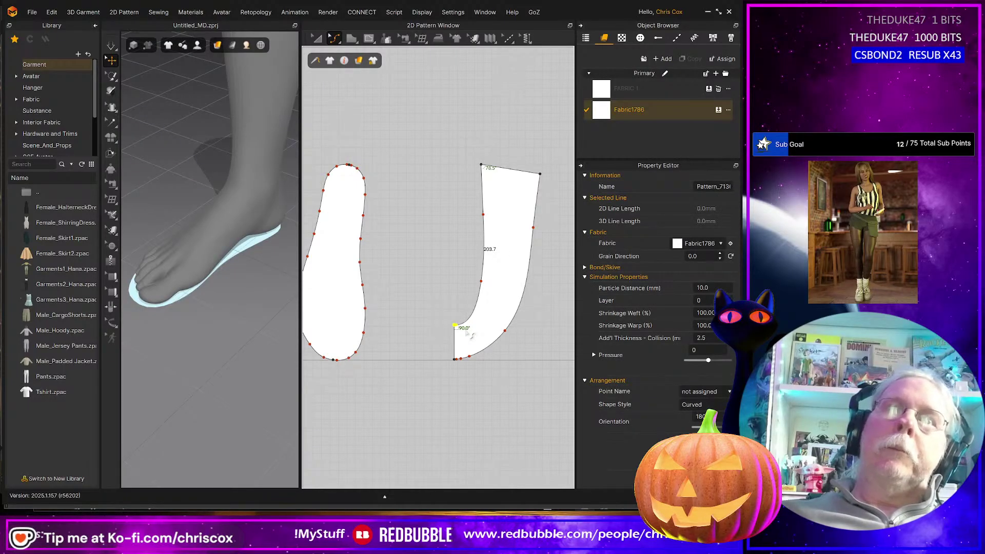
- Unfold the half upper along its centre edge with symmetric editing and sewing
key("z")
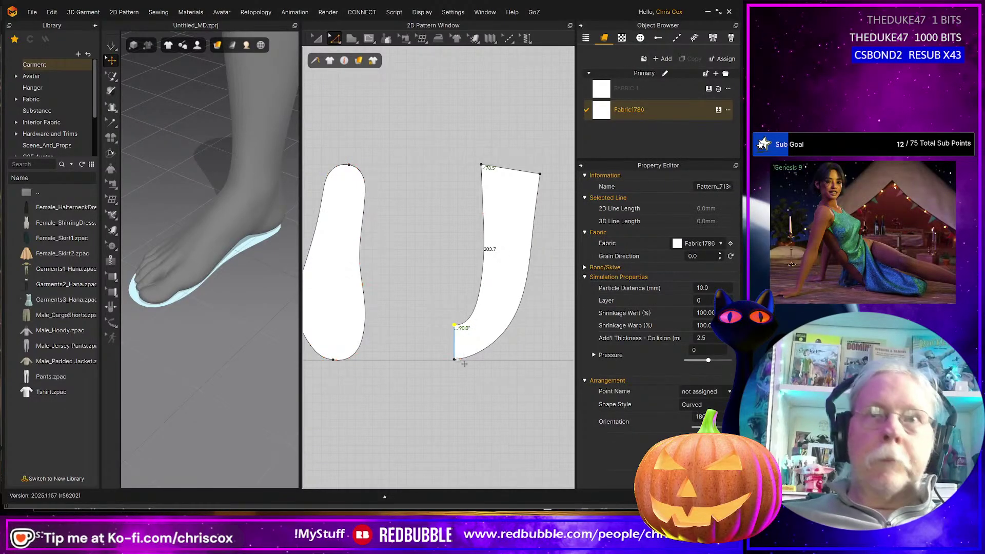
left_click(454, 348)
right_click(455, 348)
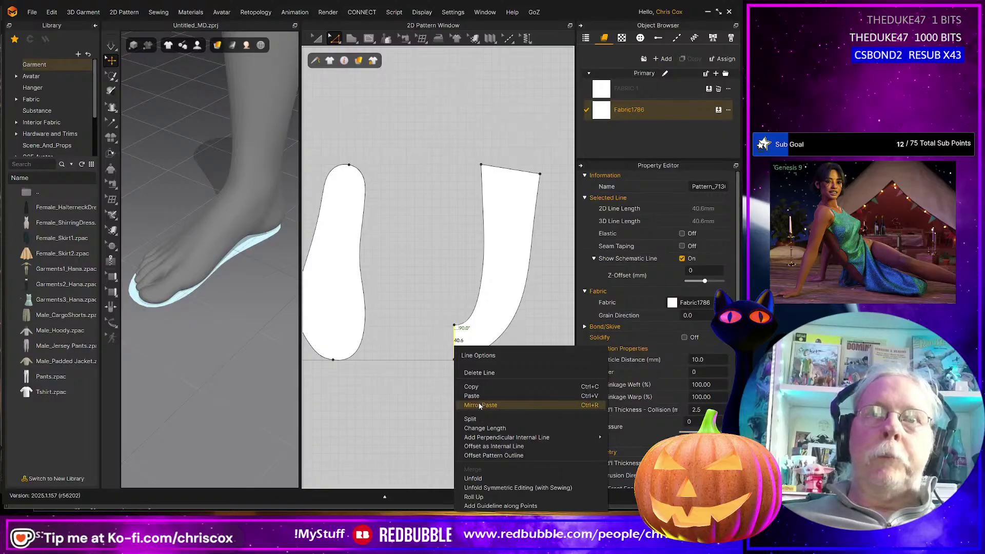
left_click(509, 489)
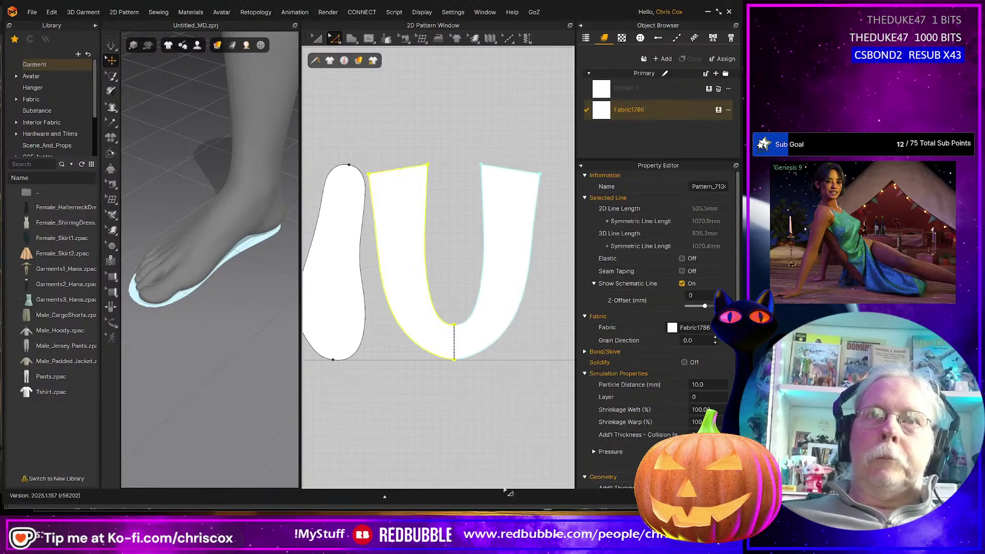
- Sew the upper's right outer edge to the sole's right side and its left outer edge to the sole's left side
middle_click_drag(469, 417, 492, 403)
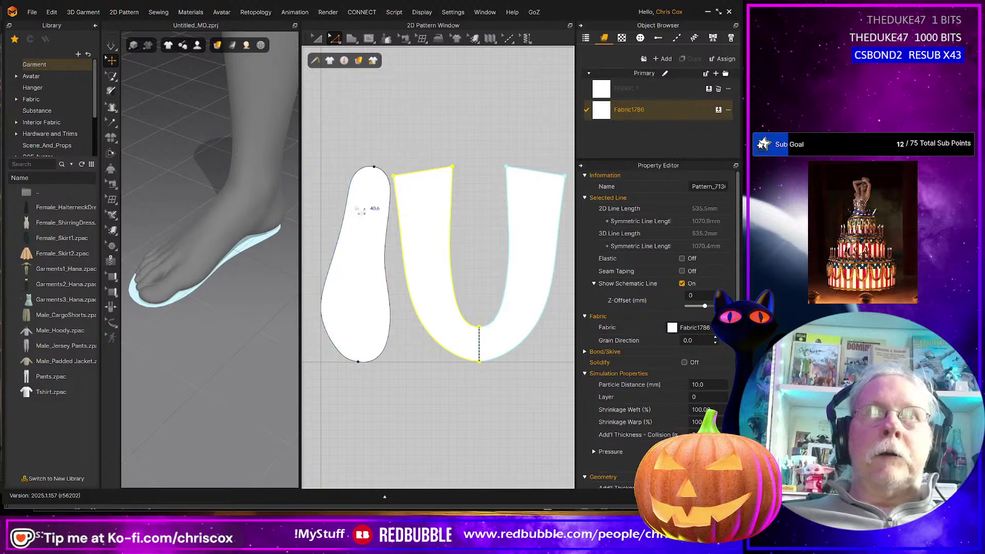
middle_click_drag(462, 306, 455, 297)
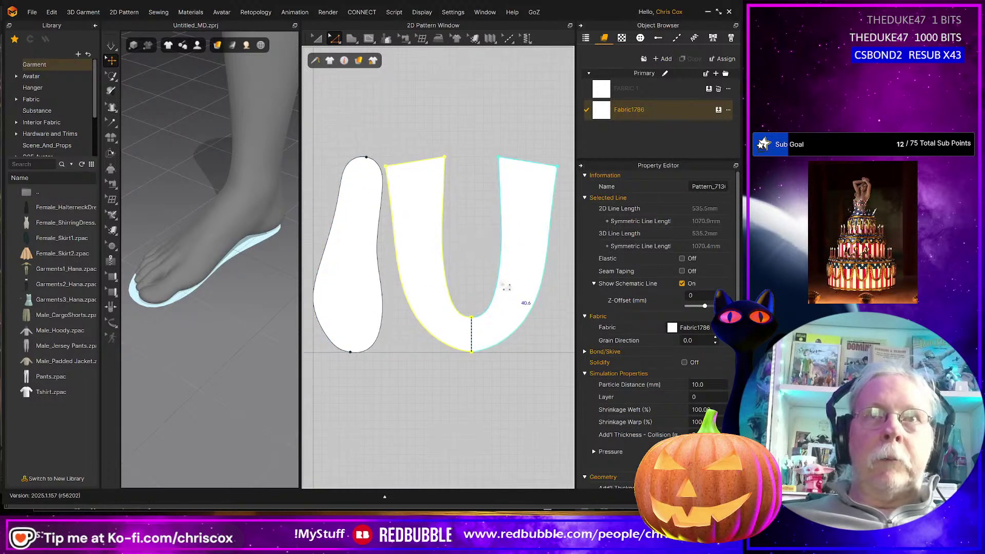
key("n")
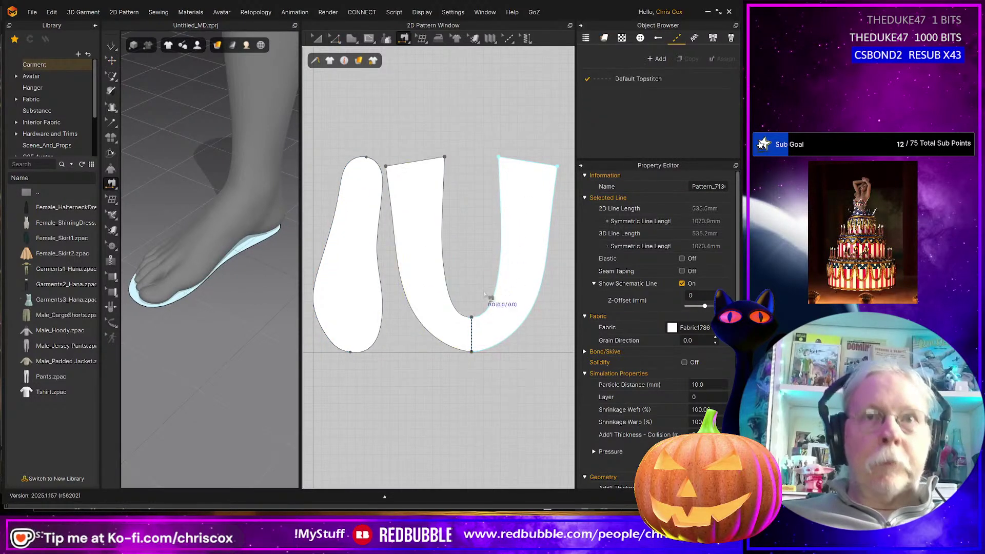
left_click(505, 345)
left_click(378, 358)
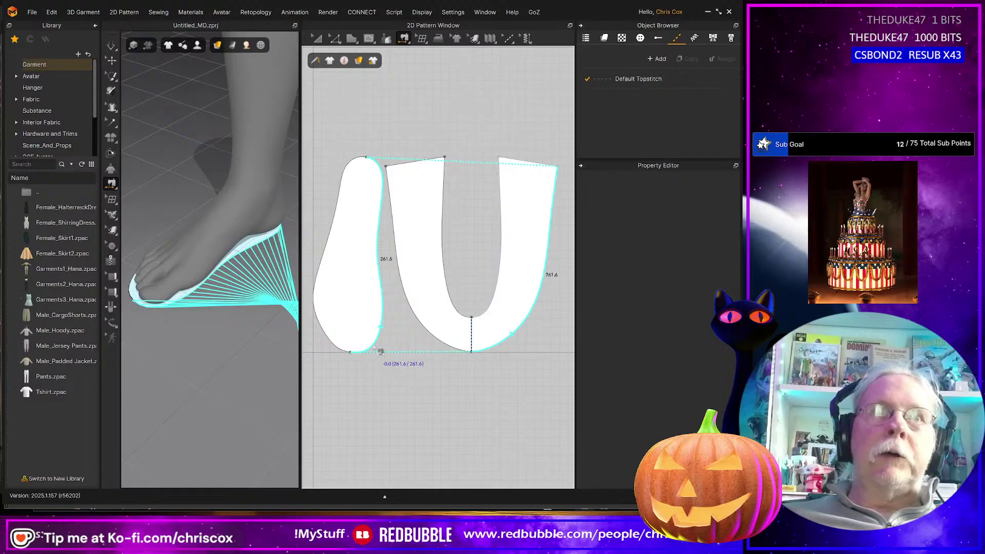
left_click(335, 319)
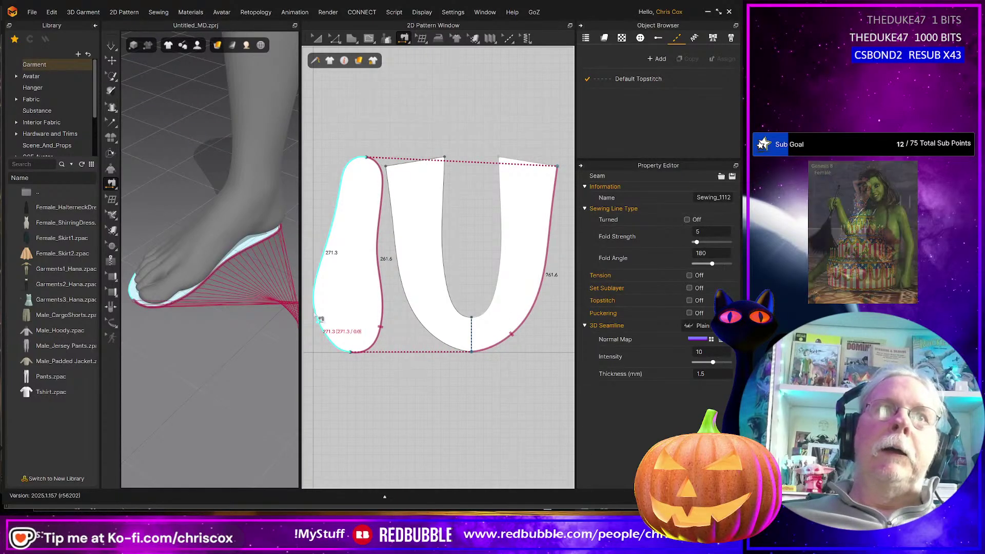
left_click(433, 329)
scroll(241, 341, "down", 6)
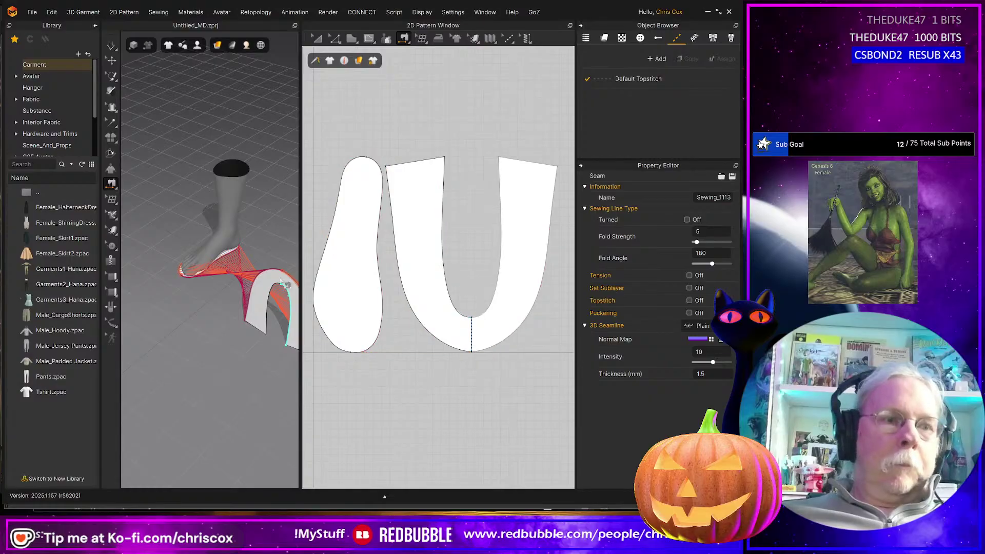
- Reposition the upper in 3D near the foot's toe and simulate it onto the sole
key("q")
left_click(277, 276)
right_click_drag(279, 284, 296, 271)
left_click_drag(289, 245, 242, 328)
right_click_drag(246, 330, 263, 245)
left_click_drag(262, 246, 318, 228)
right_click_drag(221, 341, 253, 352)
middle_click_drag(252, 352, 221, 375)
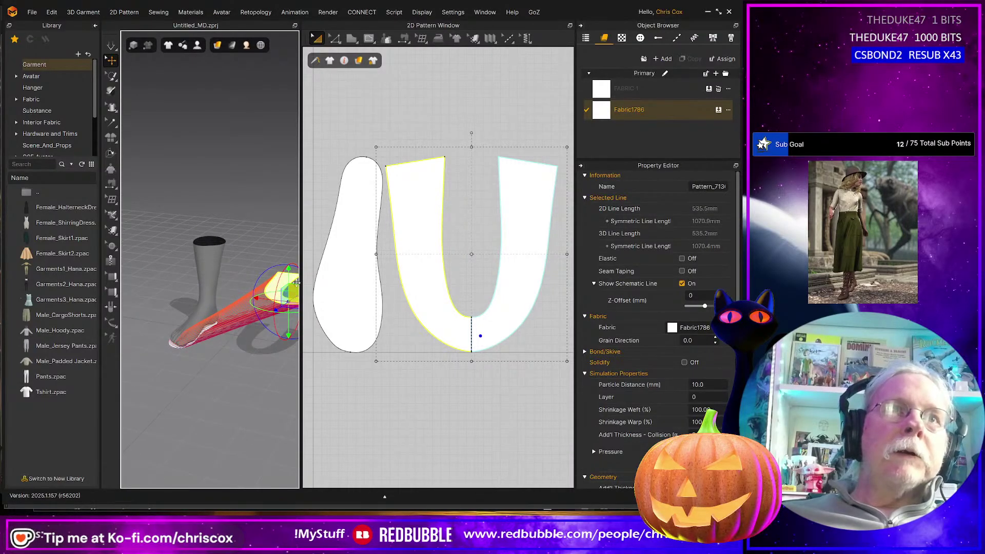
right_click_drag(195, 307, 226, 341)
key("space")
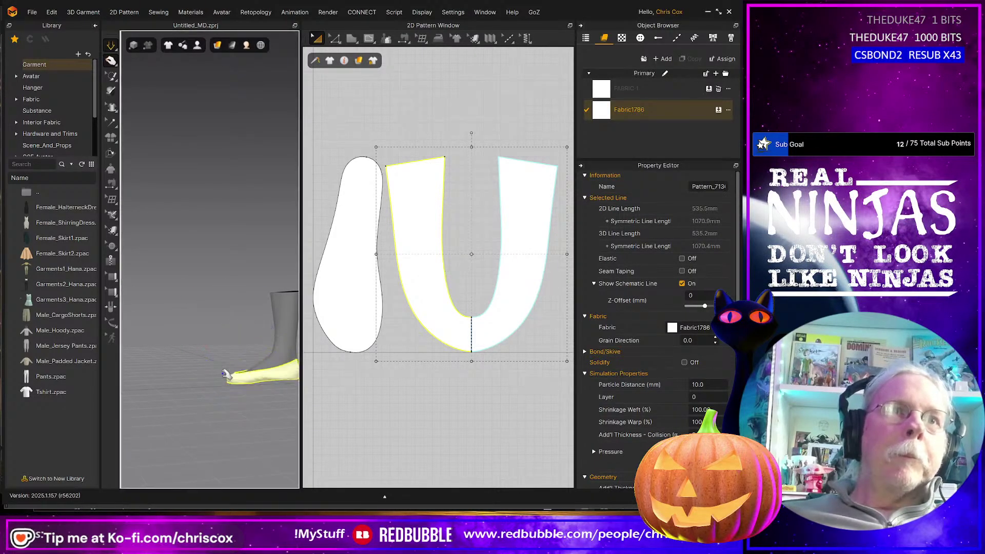
- Widen the 3D view and inspect how the simulated upper fits around the toe from the front and sides
right_click_drag(233, 388, 154, 316)
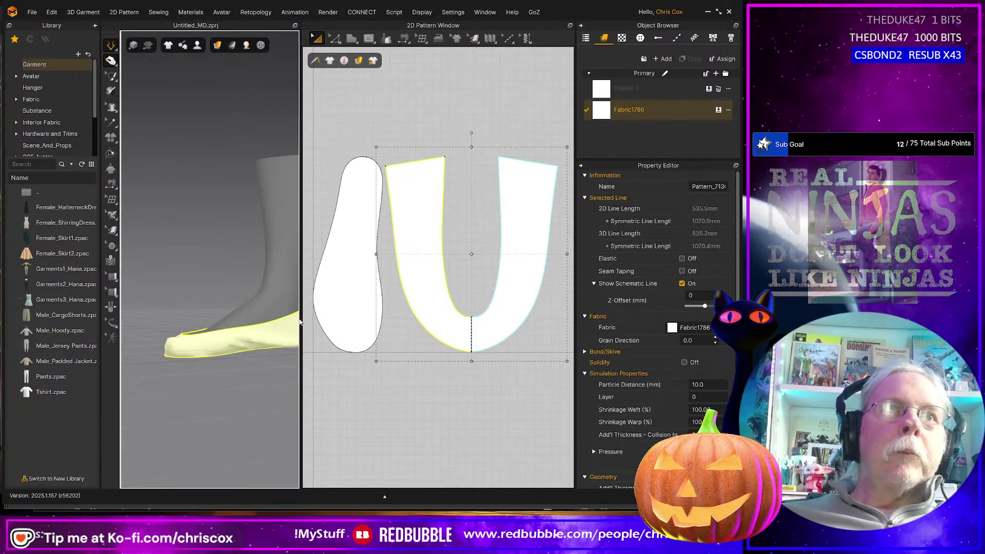
left_click_drag(300, 321, 370, 323)
right_click_drag(297, 344, 231, 345)
scroll(269, 363, "down", 1)
scroll(269, 367, "up", 3)
middle_click_drag(269, 373, 280, 386)
right_click_drag(280, 386, 246, 368)
right_click_drag(138, 276, 310, 359)
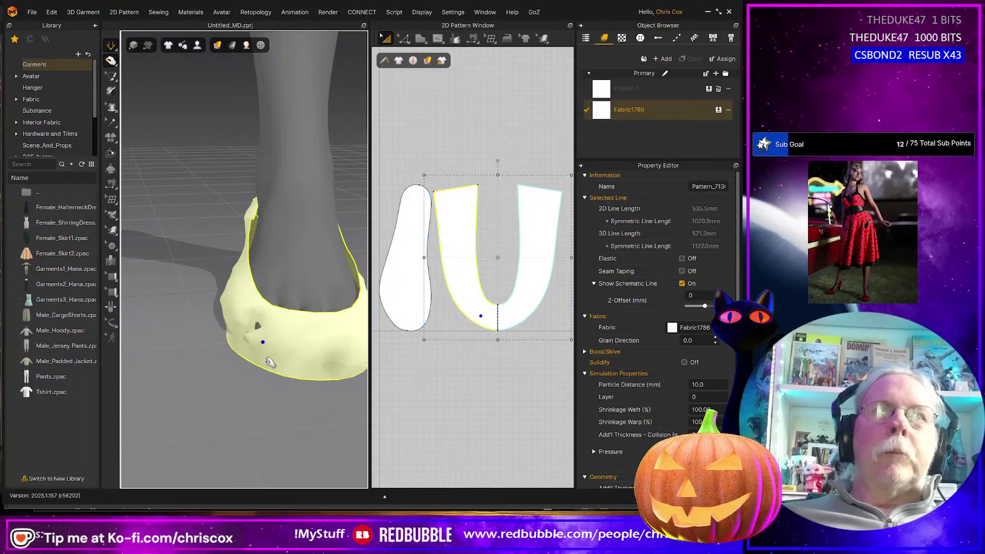
right_click_drag(270, 363, 246, 313)
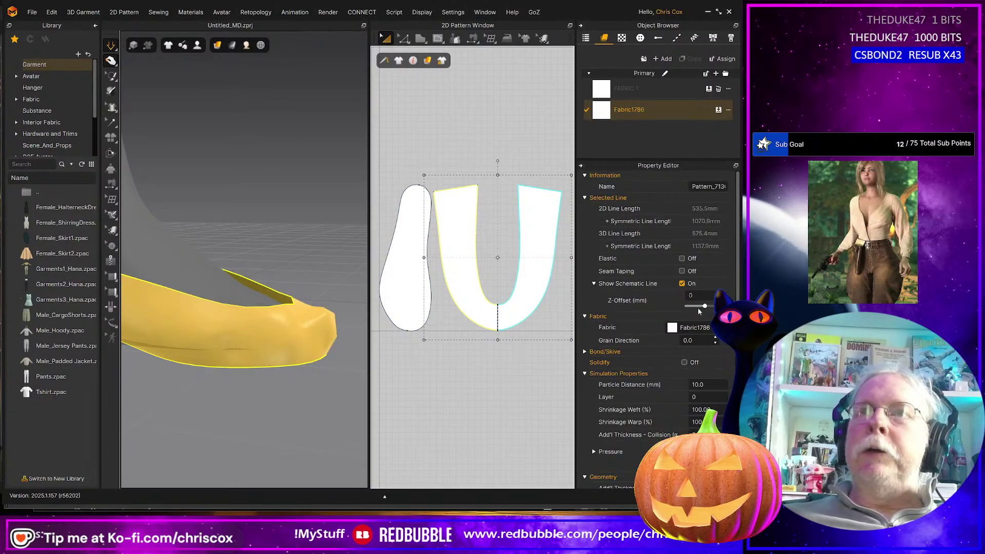
- Set the upper's particle distance to 5 mm and run the simulation
left_click(709, 384)
type("5")
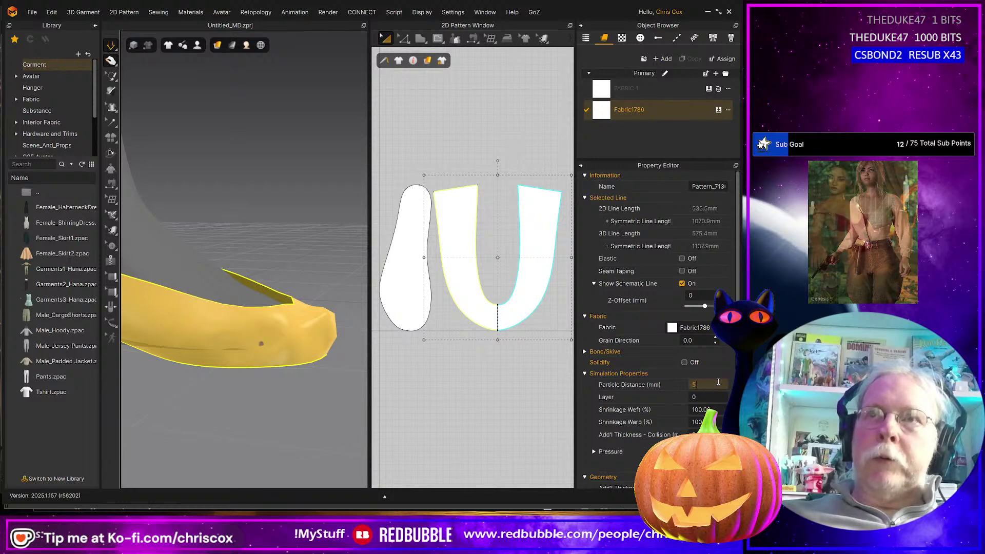
key("Return")
key("space")
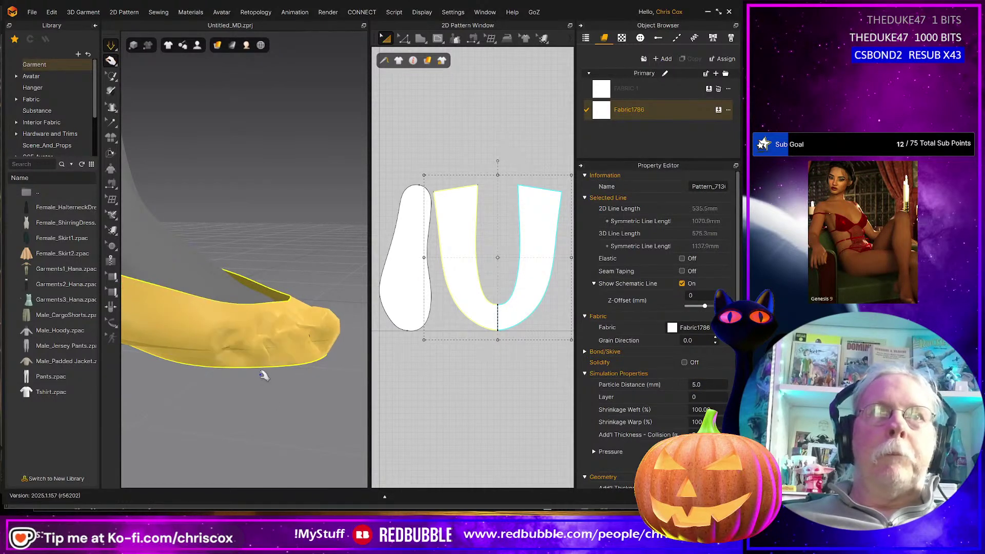
- Tug the upper's cloth around the toe during simulation to pull it off the toes and smooth the wrinkles
right_click_drag(269, 345, 313, 355)
left_click_drag(209, 337, 189, 335)
left_click_drag(127, 370, 129, 370)
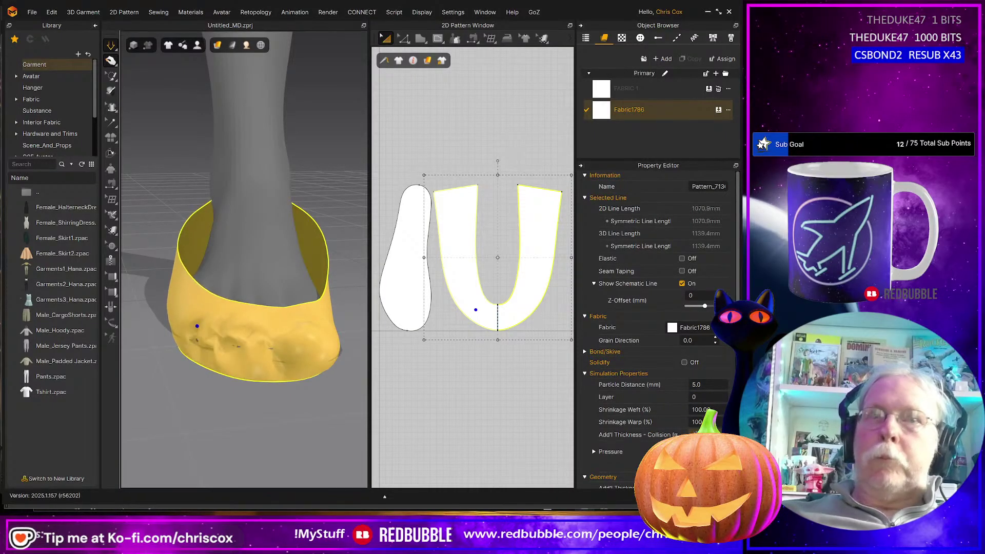
left_click_drag(273, 377, 279, 408)
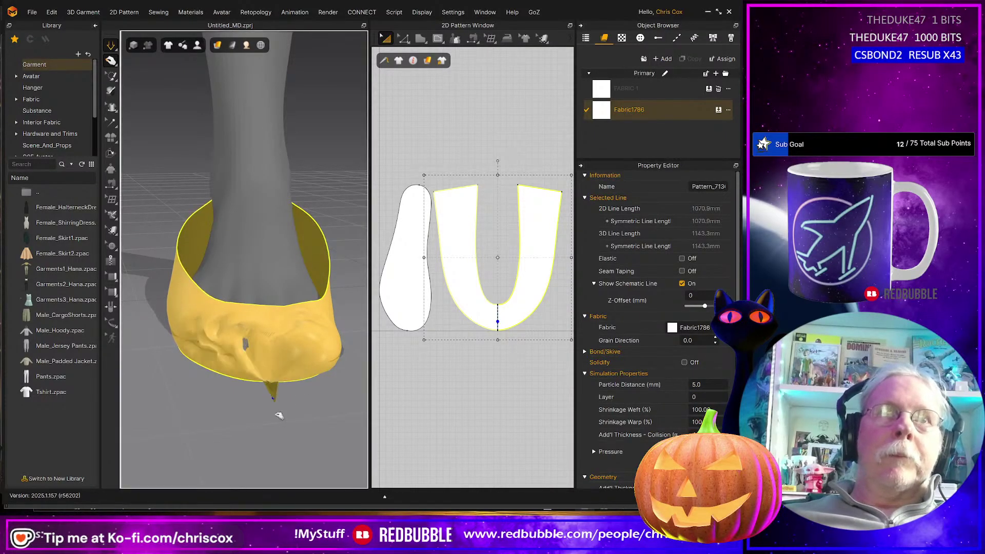
right_click_drag(292, 377, 287, 336)
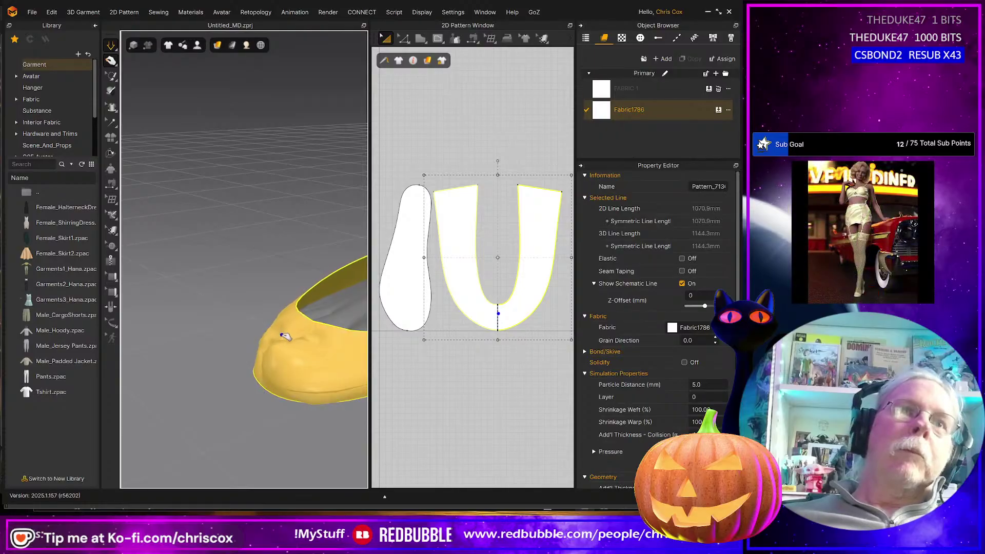
left_click_drag(164, 263, 161, 233)
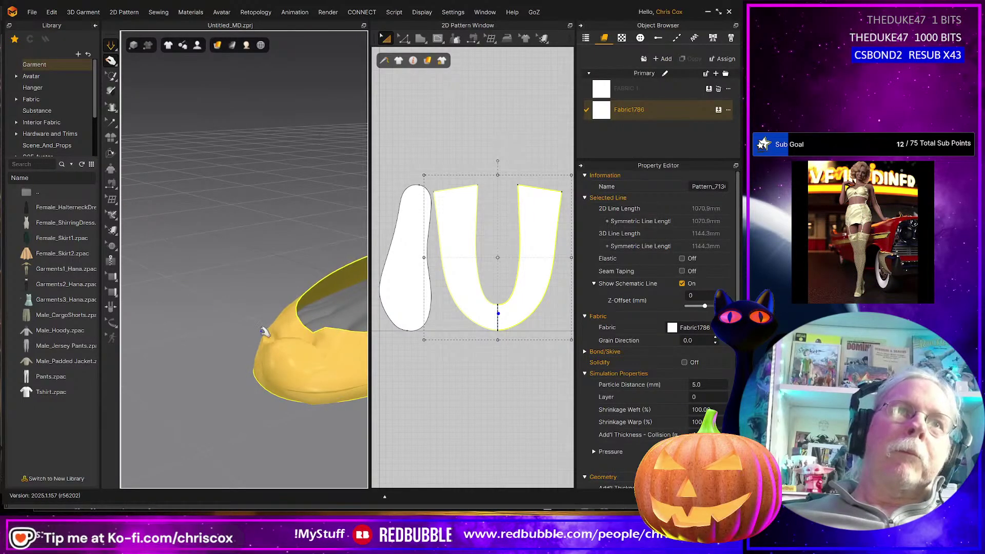
left_click_drag(251, 324, 193, 286)
right_click_drag(207, 308, 332, 345)
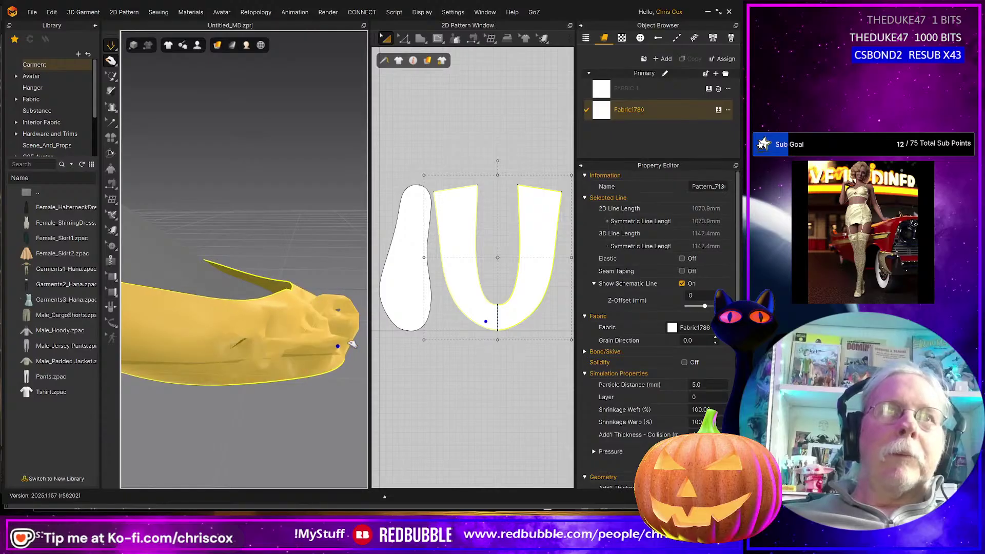
- Apply the V2_Leather_Full_Grain physical property preset to the shoe's fabric
scroll(430, 342, "down", 5)
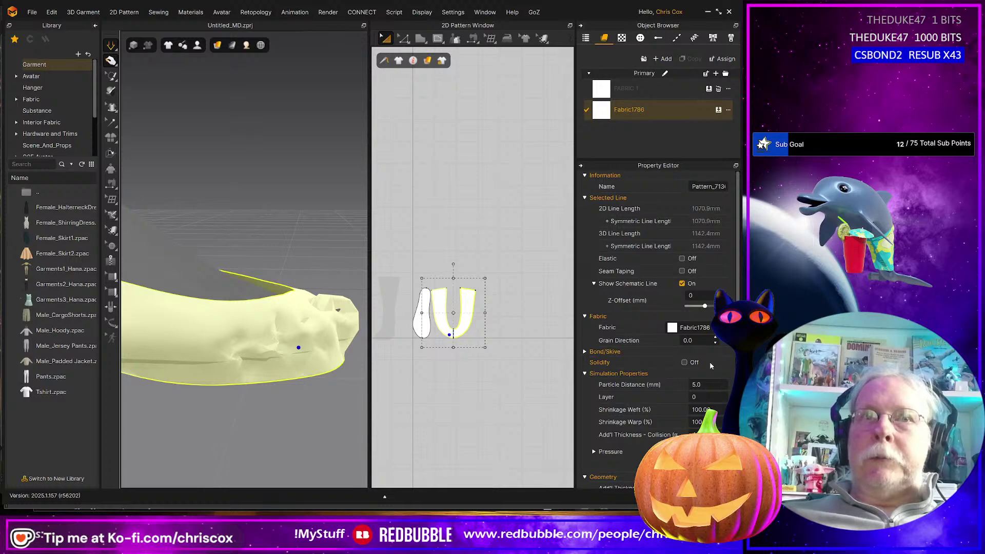
scroll(679, 358, "down", 10)
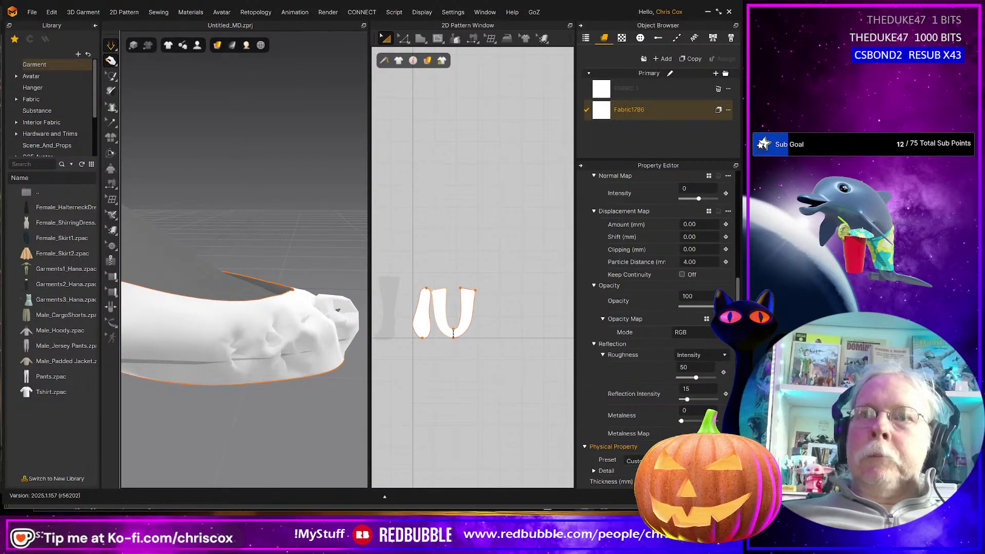
left_click(639, 461)
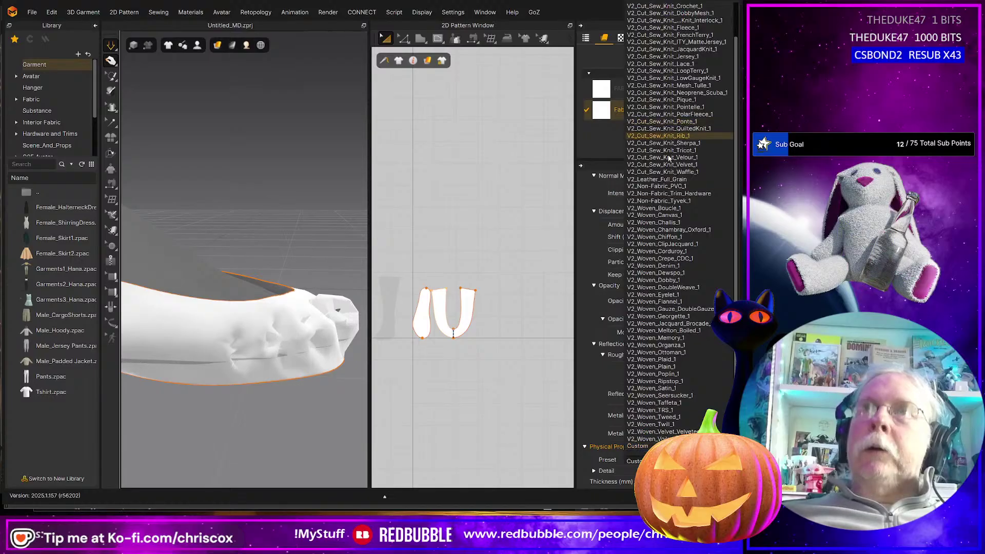
left_click(675, 179)
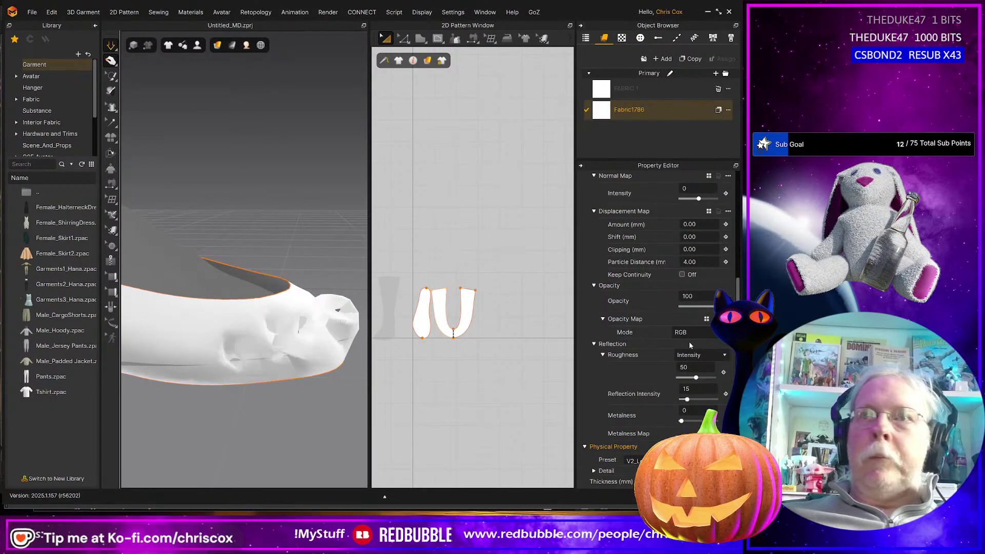
- Set the upper's particle distance to 10 mm and run the simulation
left_click(279, 303)
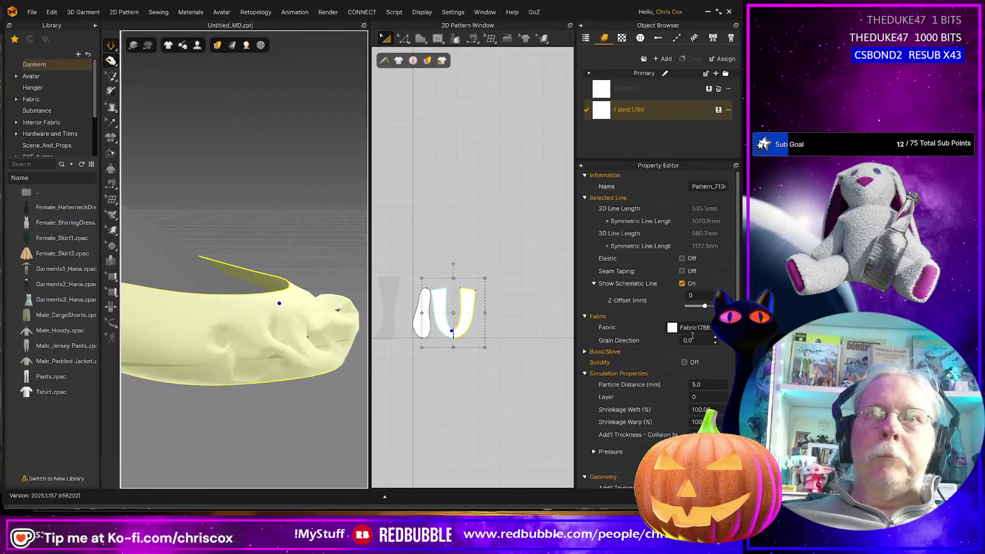
left_click(716, 382)
type("10")
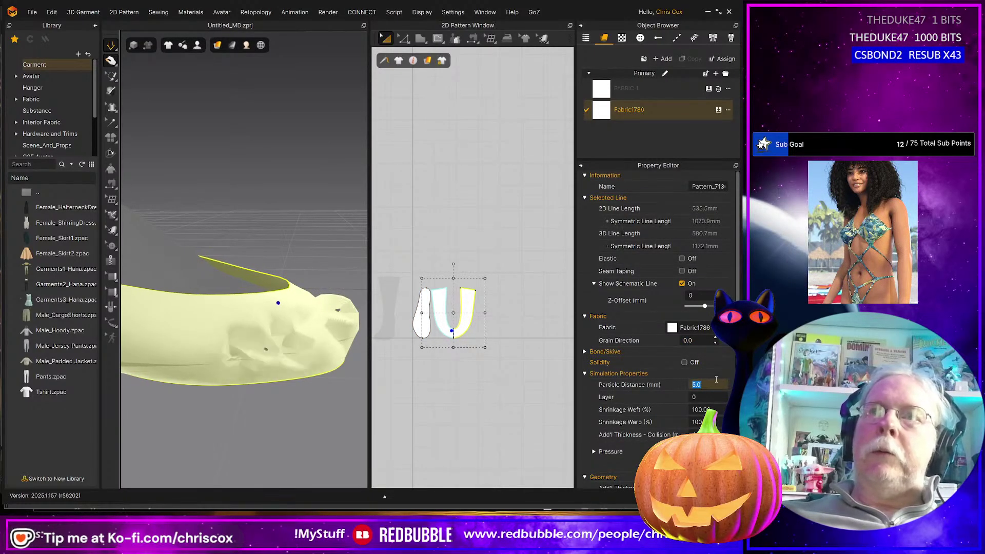
key("space")
- Pull the upper's cloth upward at the front opening so it sits smoothly over the toes
right_click_drag(340, 336, 231, 279)
right_click_drag(256, 335, 246, 314)
left_click_drag(230, 302, 208, 229)
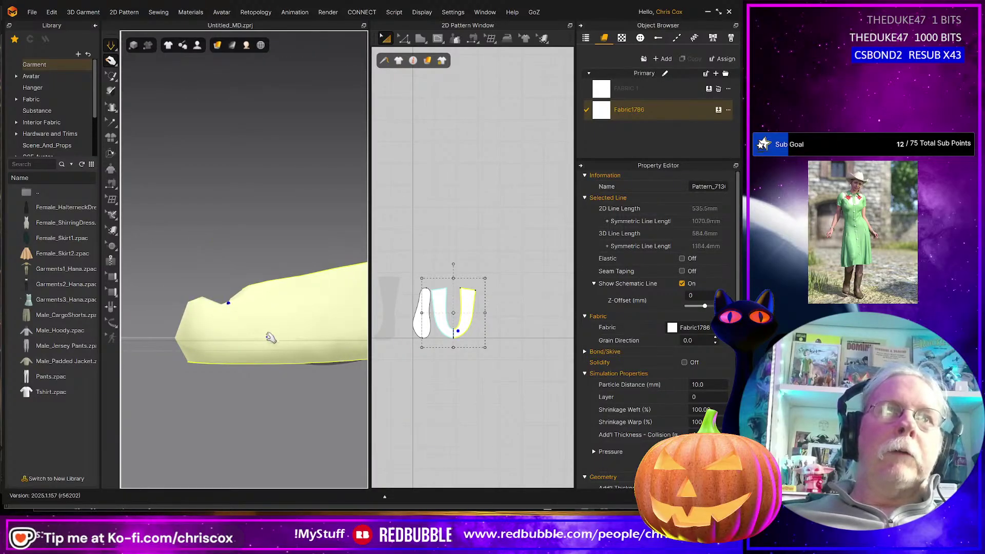
right_click_drag(268, 334, 321, 363)
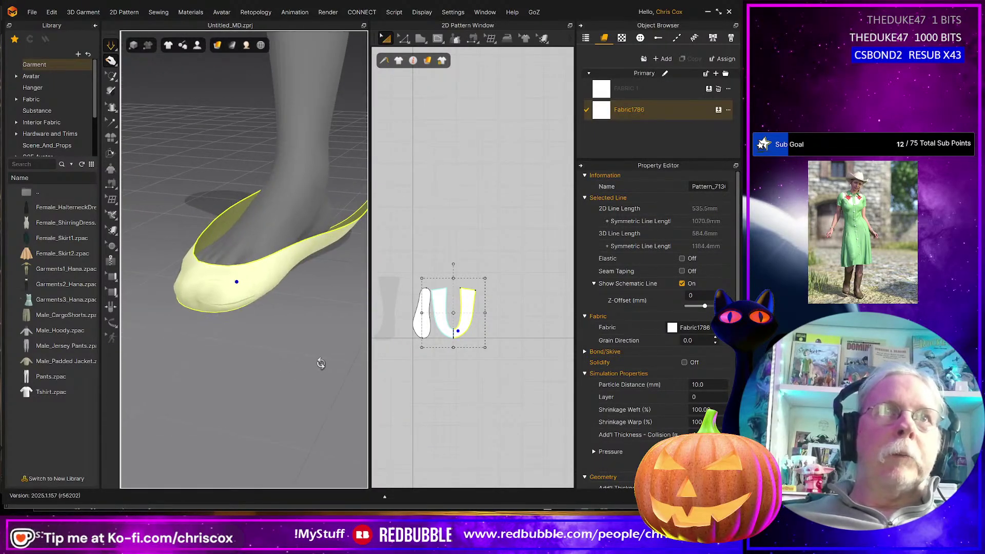
- Open the simulation properties, switch the simulation mode to Fitting (Accurate Fabric), and check the shoe at the toe and heel
right_click(240, 359)
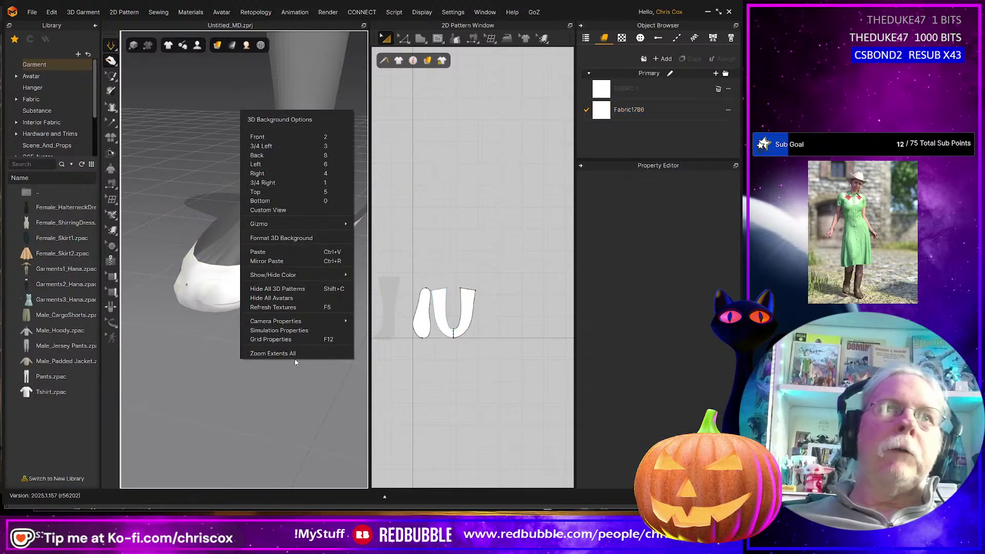
left_click(306, 332)
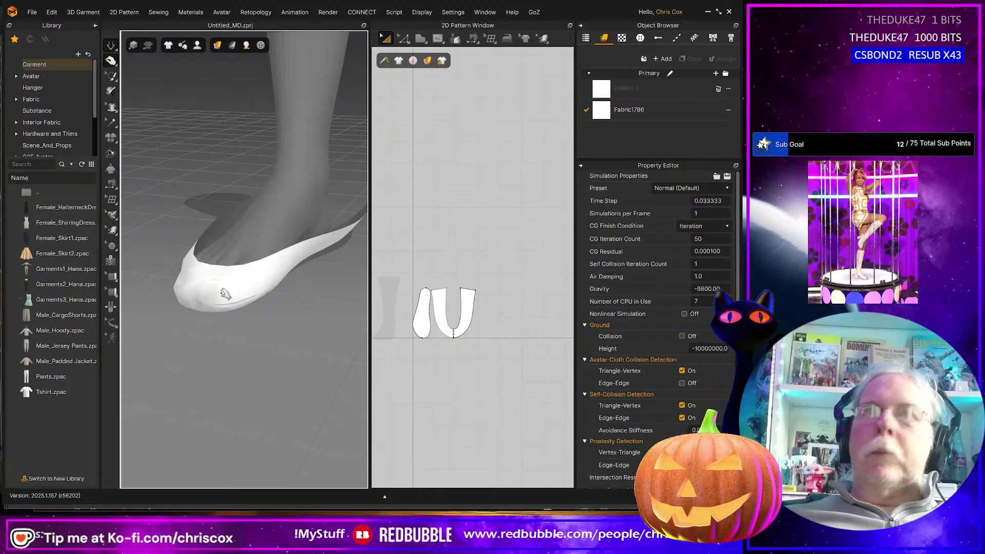
left_click(111, 45)
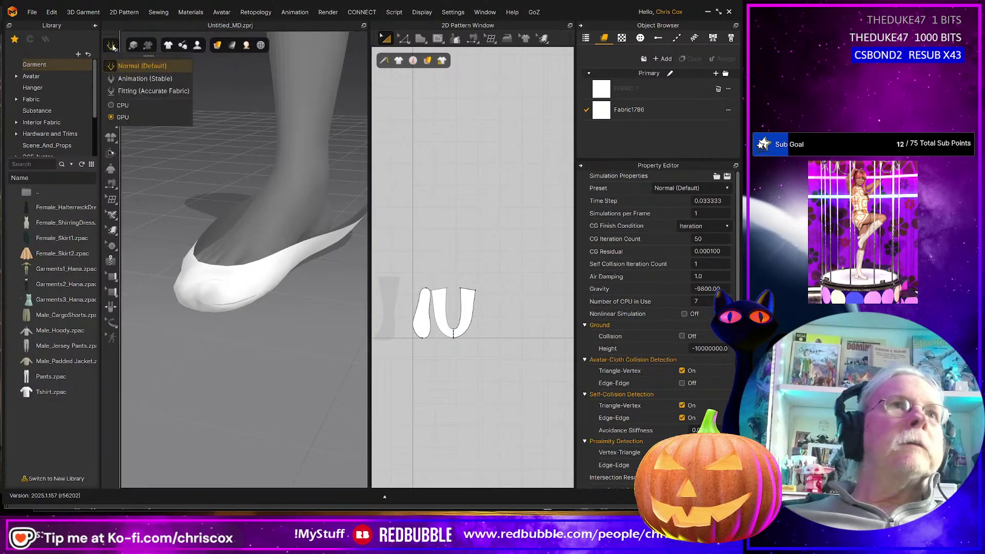
left_click(140, 91)
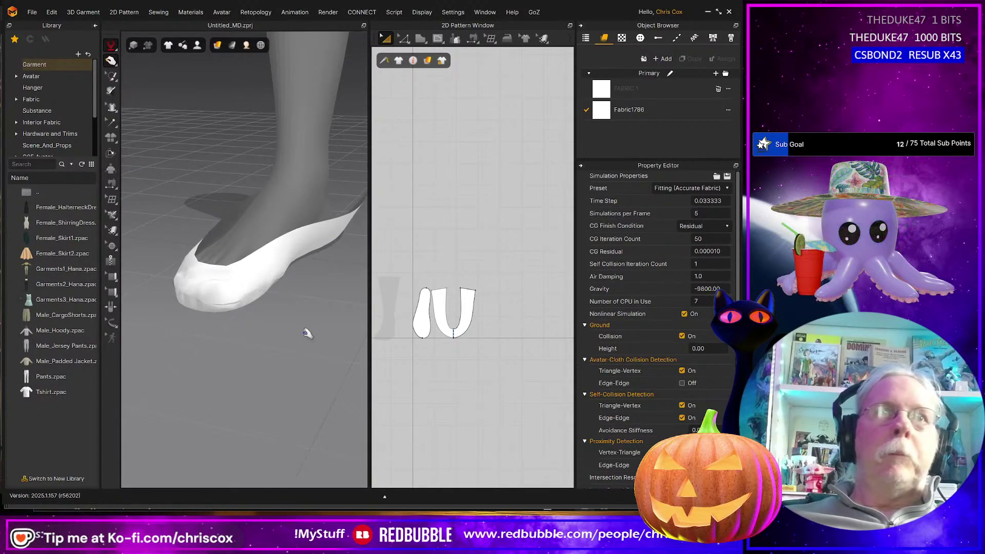
right_click_drag(241, 355, 269, 312)
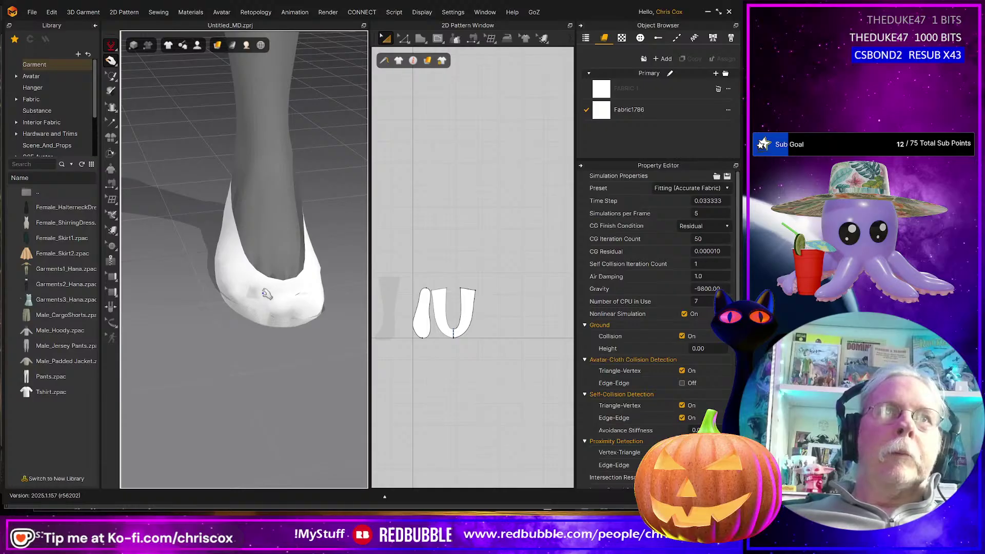
right_click_drag(272, 354, 361, 328)
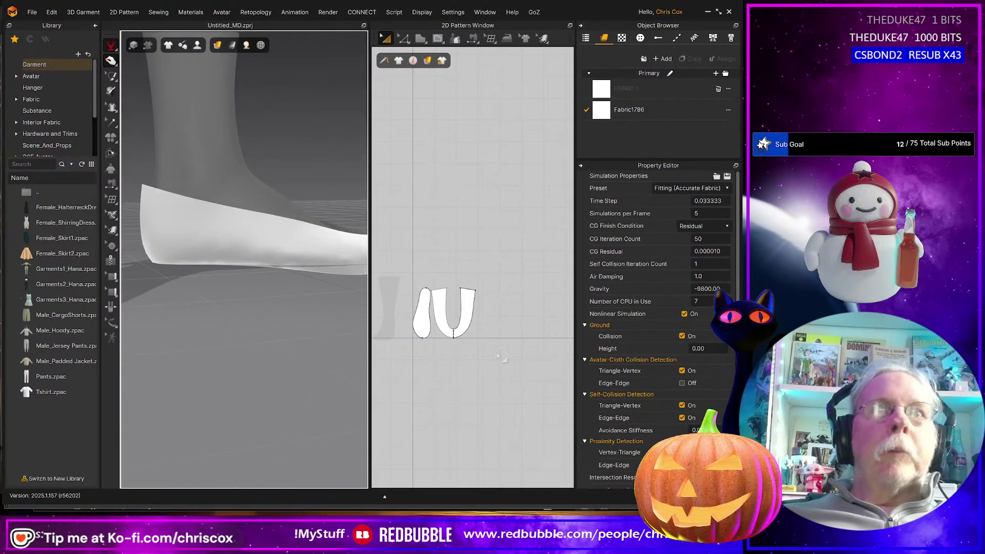
- Delete the seam on the upper's left outer edge and re-sew it to the sole's left side from the toe to just before the heel point
left_click(418, 311)
scroll(485, 356, "up", 4)
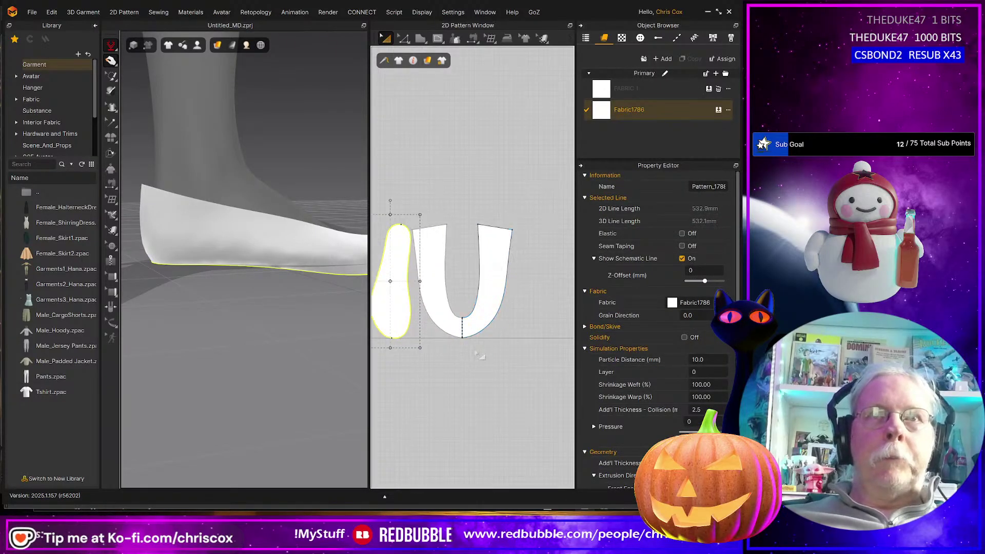
middle_click_drag(468, 349, 515, 368)
key("b")
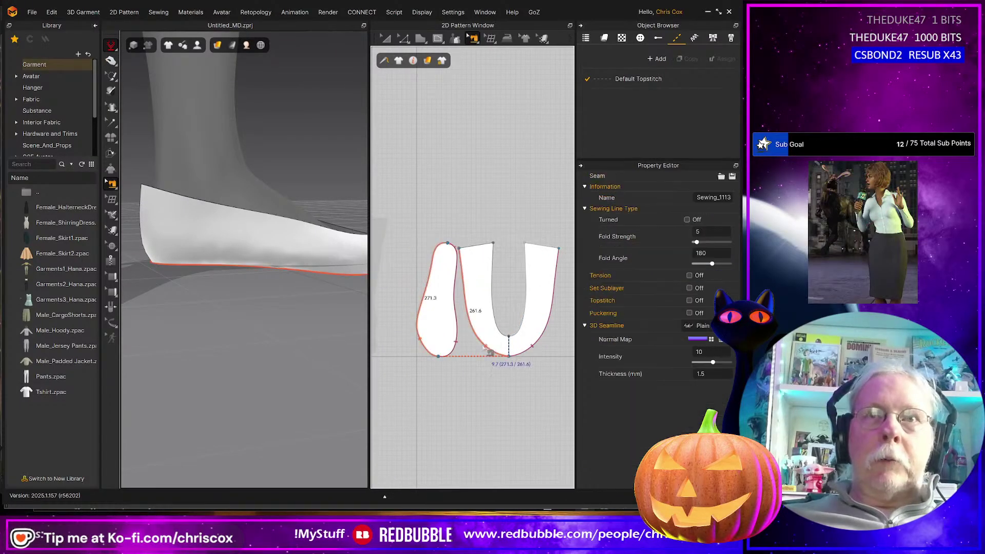
left_click(492, 352)
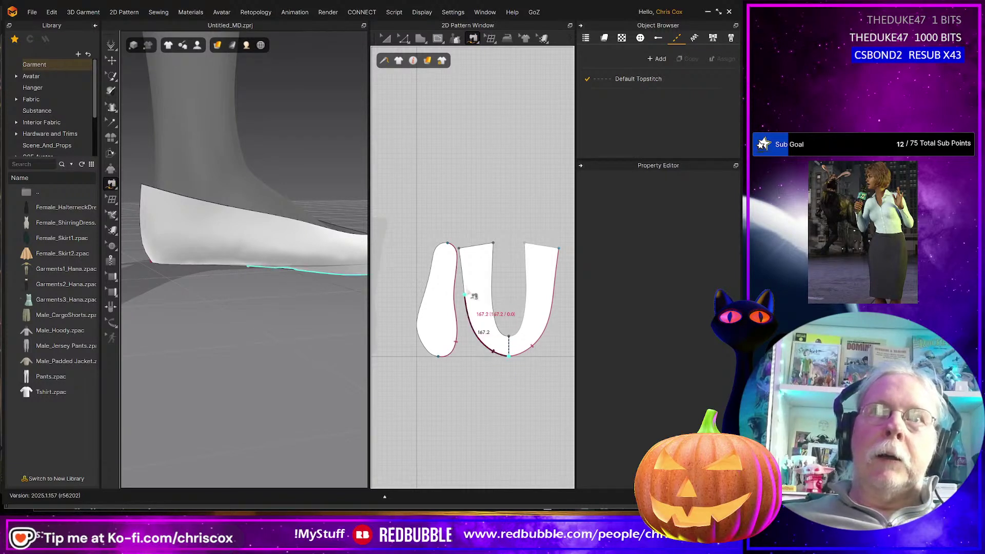
left_click(463, 306)
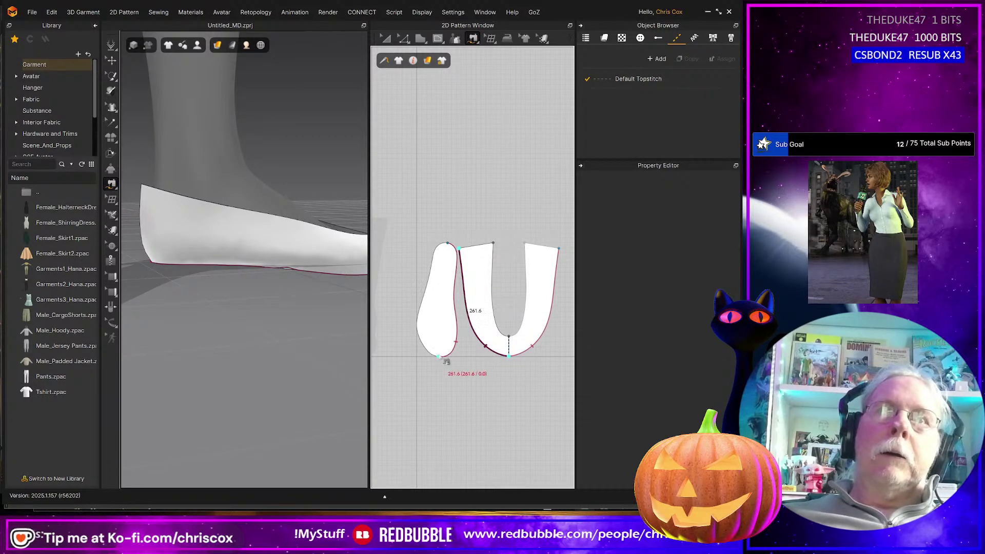
left_click(440, 357)
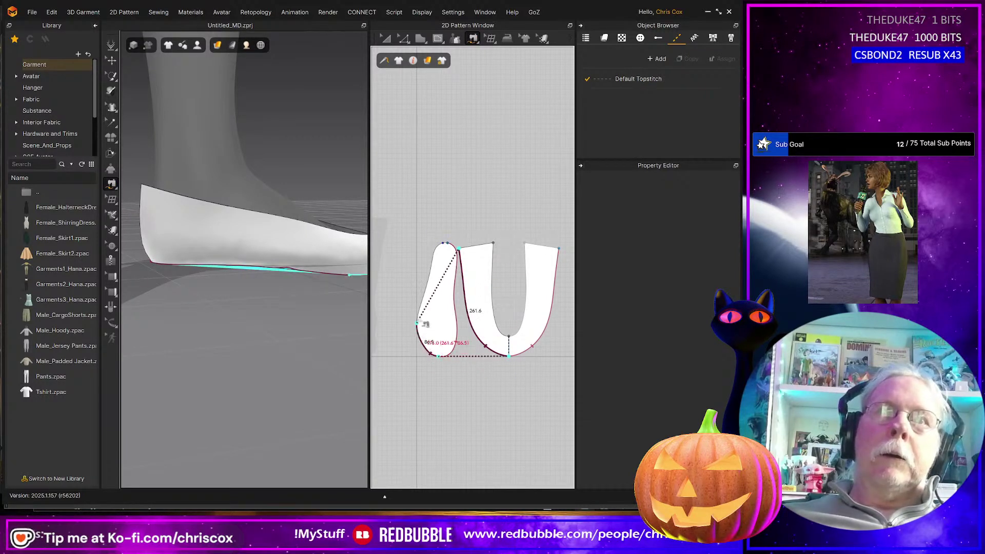
left_click(442, 247)
- Simulate the re-sewn shoe and adjust the upper's free back ends around the heel
right_click_drag(222, 374, 345, 355)
key("space")
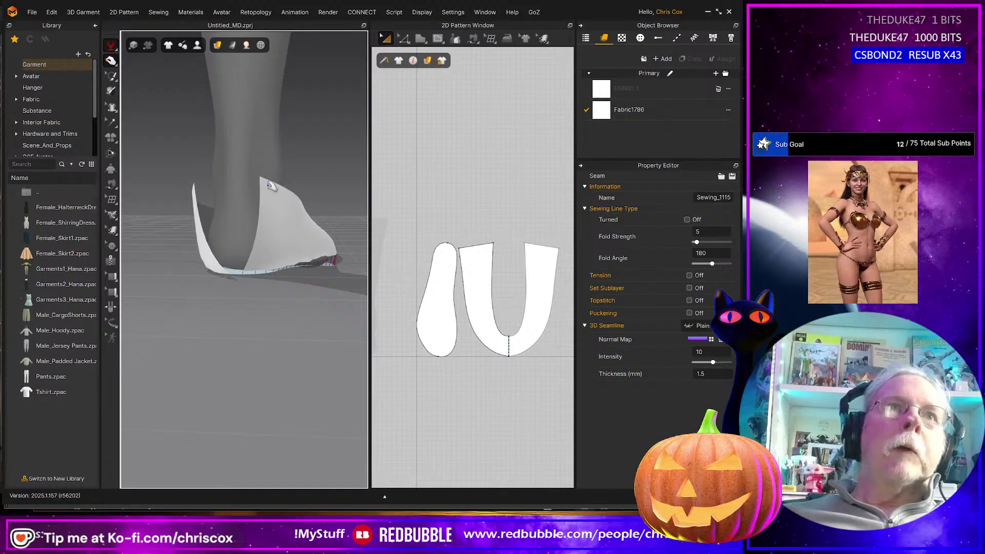
left_click(246, 182)
left_click(276, 302)
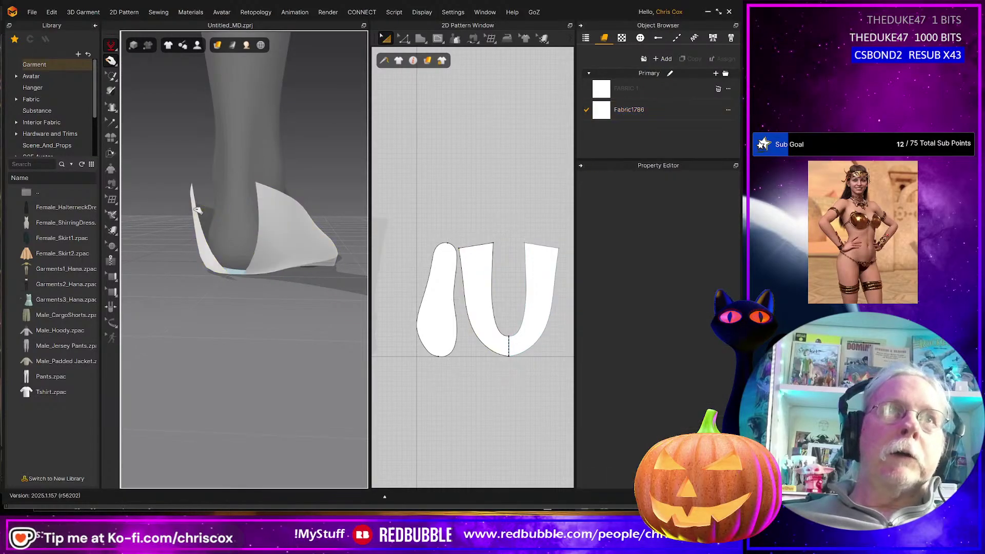
right_click_drag(276, 301, 328, 294)
left_click(146, 250)
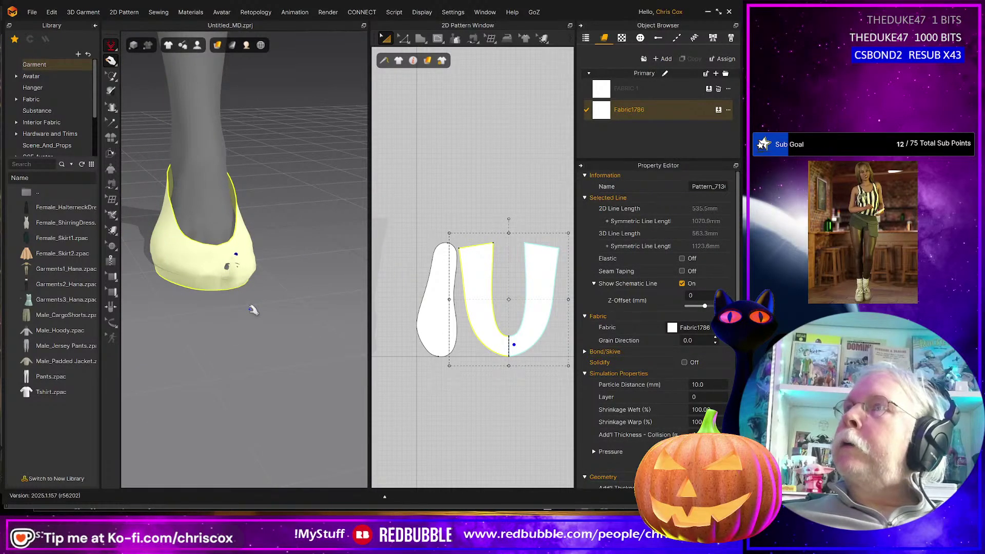
- Switch to the web browser and examine the penny loafer images, enlarging the Penny loafer 3D model picture
key("alt+Tab")
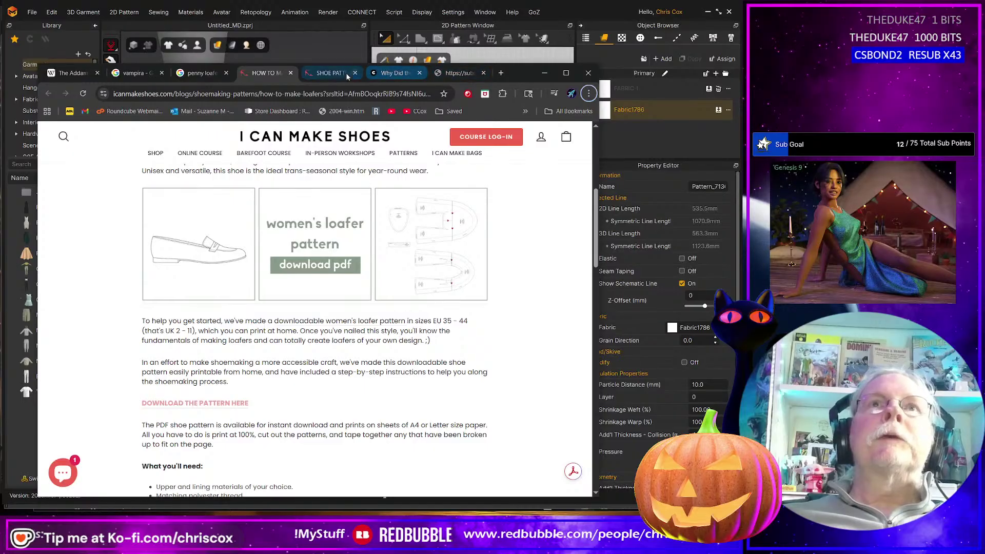
left_click(200, 73)
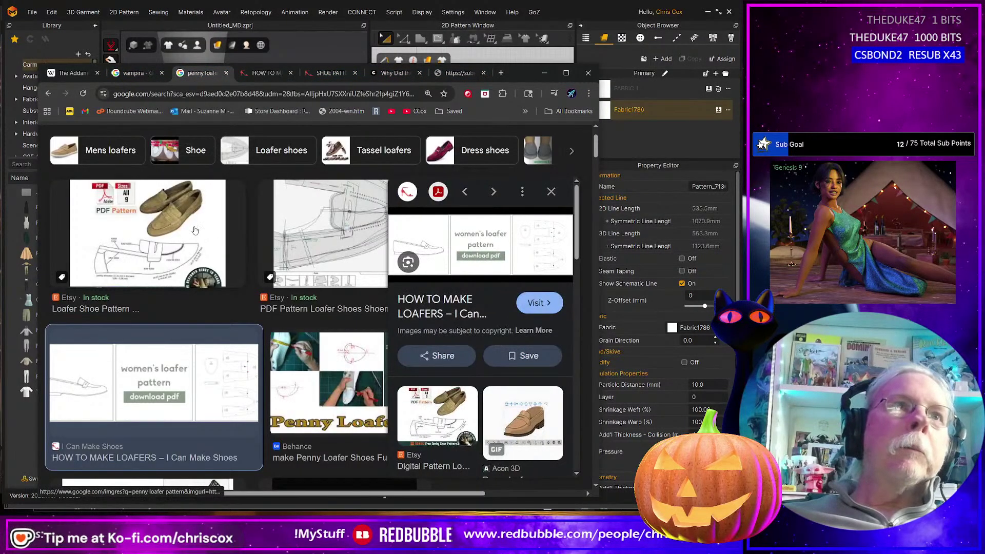
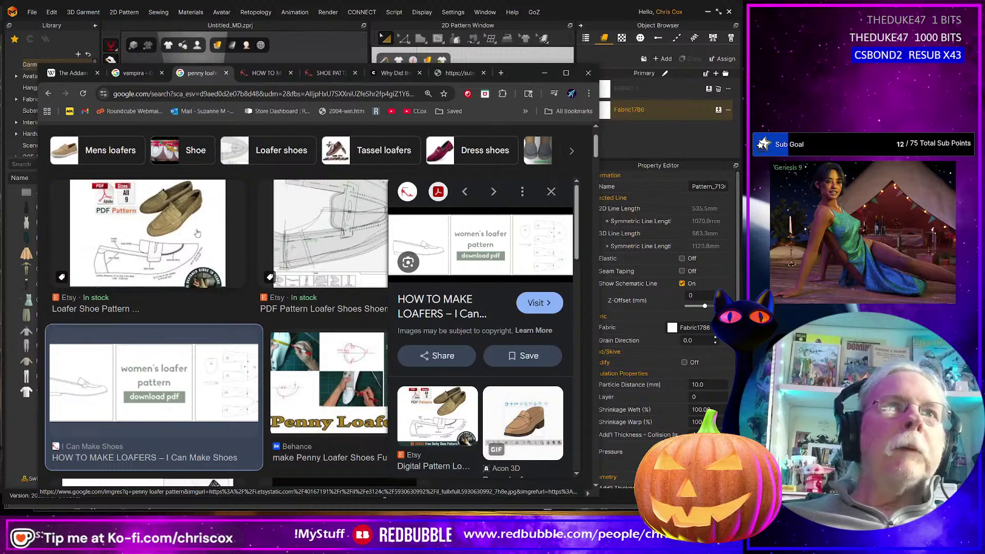
left_click(525, 433)
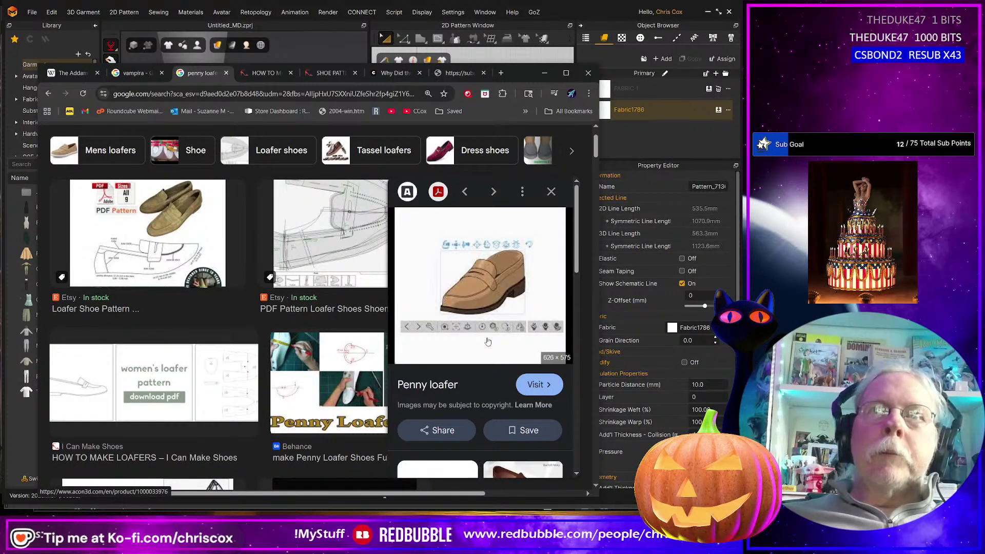
- Switch back to Marvelous Designer, widen the upper's opening by moving its lower inner curve point outward, and simulate the shoe
key("alt+Tab")
right_click_drag(277, 334, 241, 310)
right_click_drag(272, 259, 328, 295)
right_click_drag(266, 311, 226, 306)
scroll(500, 375, "up", 3)
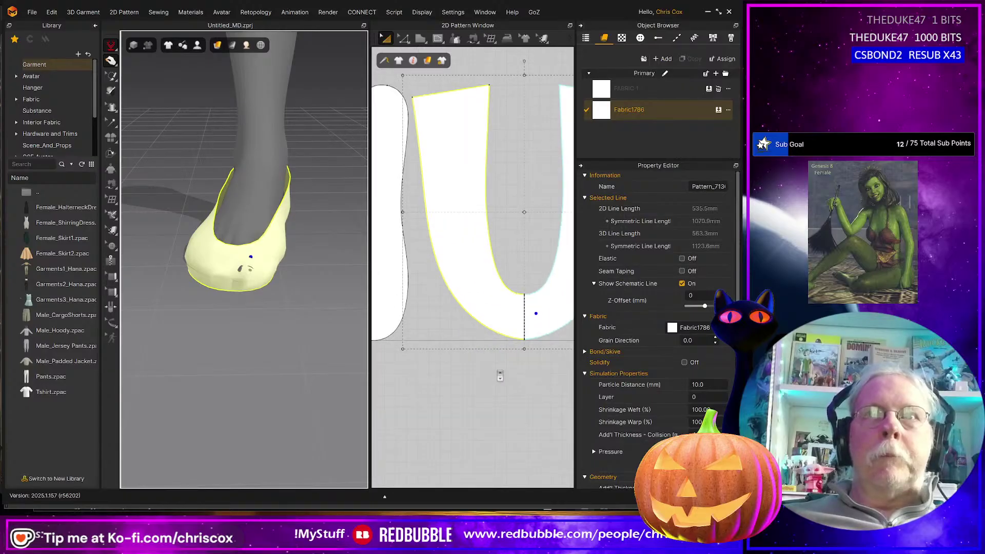
scroll(493, 360, "up", 1)
right_click_drag(501, 318, 498, 343)
key("z")
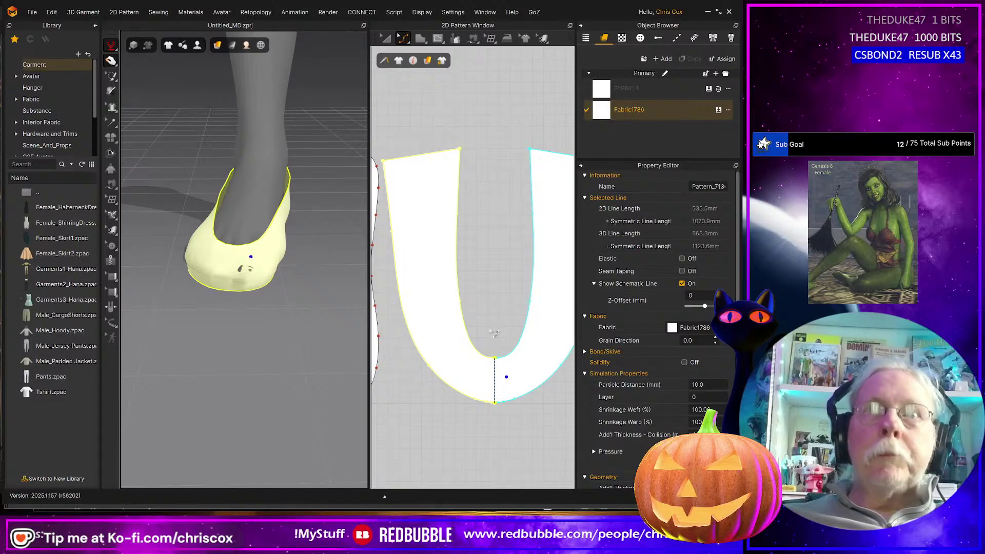
left_click(494, 333)
left_click_drag(452, 302, 447, 289)
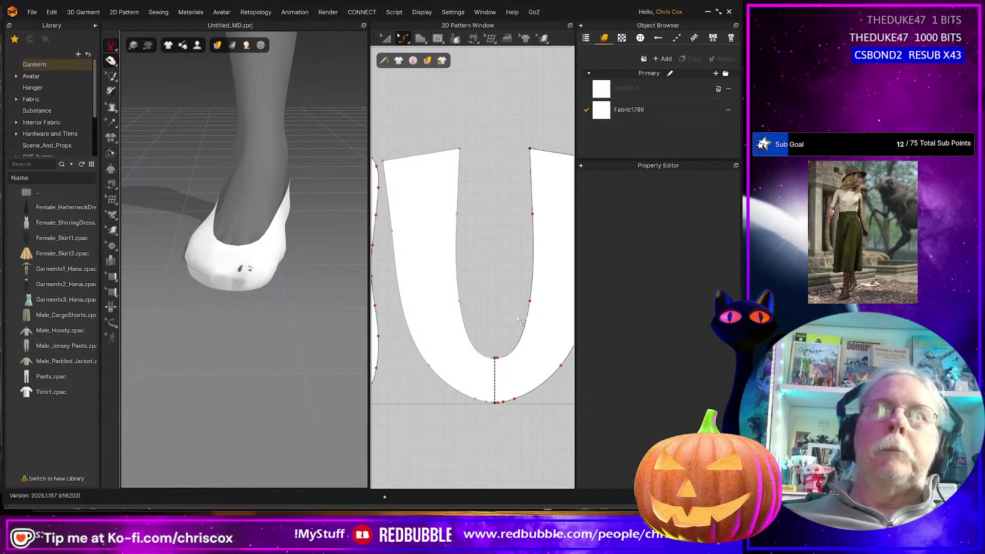
left_click(460, 300)
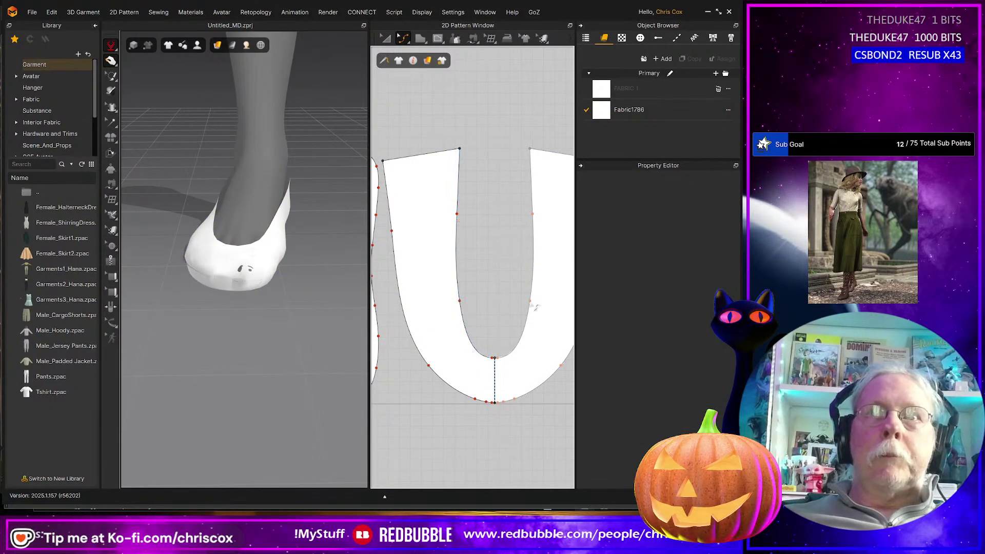
left_click(460, 300)
left_click_drag(462, 306, 458, 306)
key("space")
right_click_drag(360, 312, 324, 320)
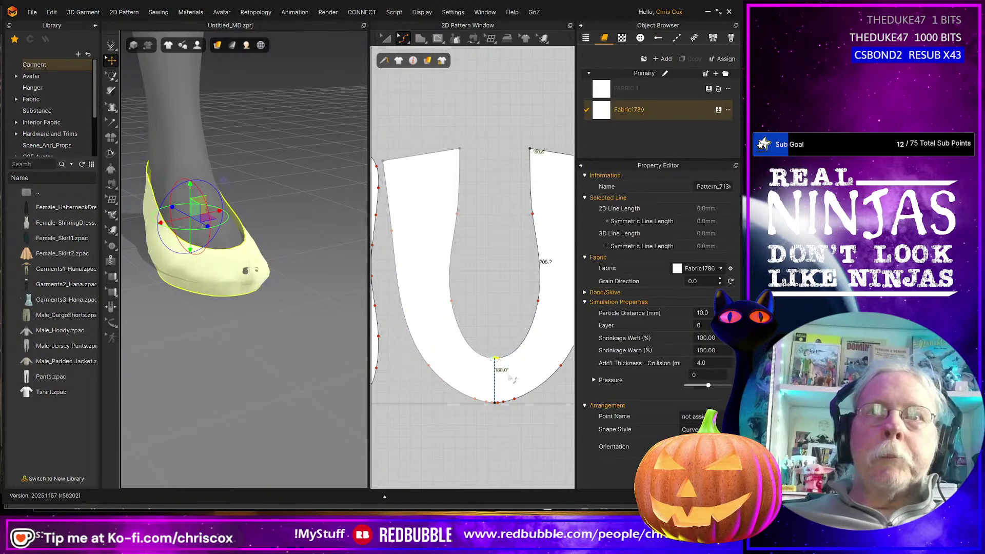
- Try lowering the inner centre point of the upper toward the toe edge and simulate the shorter vamp
scroll(511, 385, "up", 5)
left_click_drag(471, 323, 471, 347)
key("space")
right_click_drag(288, 367, 201, 373)
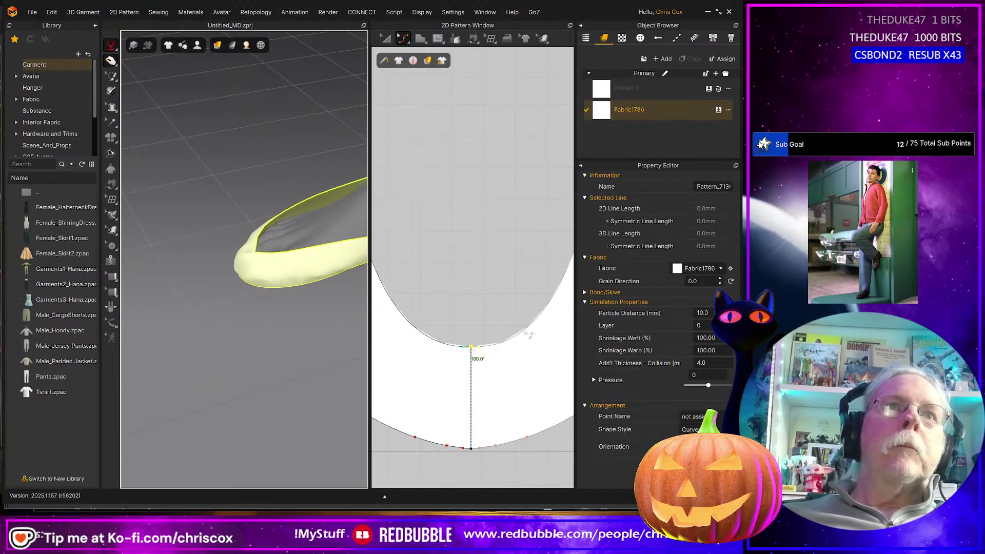
- Raise the inner centre point of the upper away from the toe edge and simulate the shoe
left_click(471, 347)
left_click_drag(471, 347, 471, 329)
key("space")
right_click_drag(271, 351, 332, 357)
key("space")
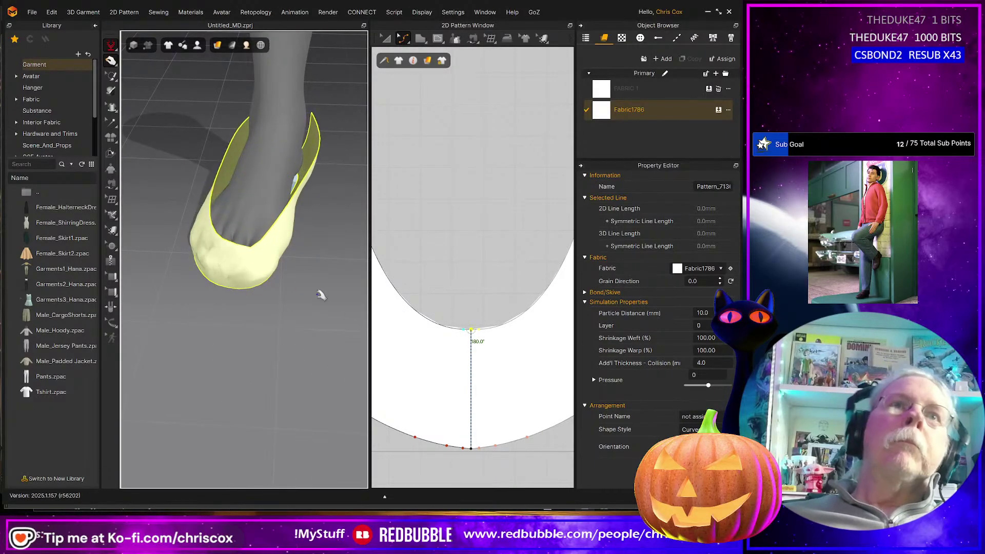
- Pull the upper's cloth at the toe during simulation to settle it over the toes
left_click(260, 254)
right_click_drag(257, 279, 307, 308)
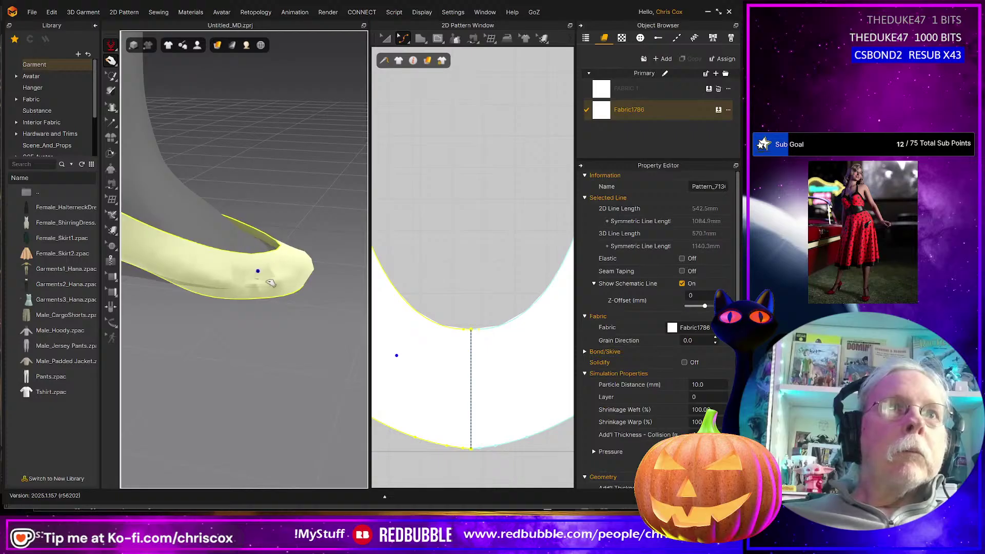
right_click_drag(296, 308, 214, 281)
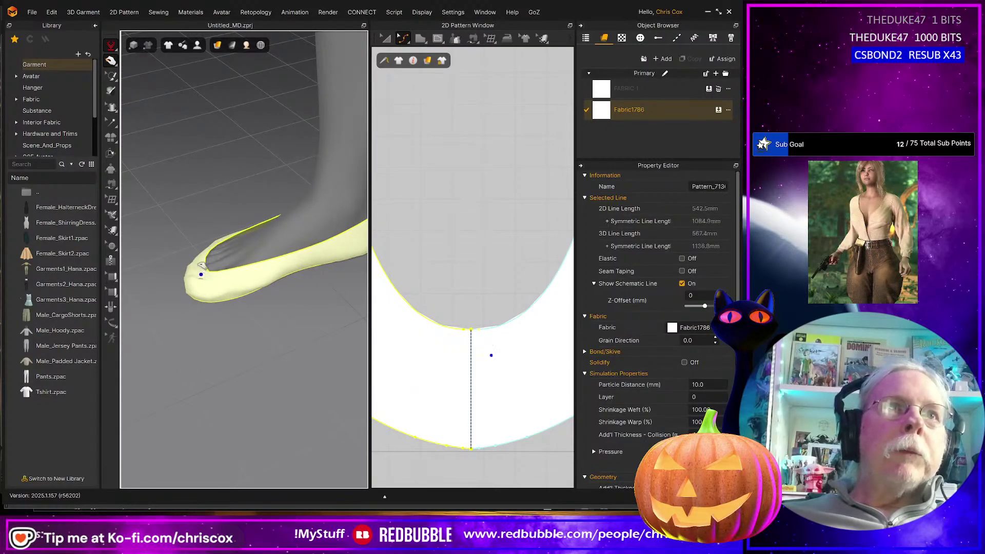
left_click_drag(196, 229, 198, 277)
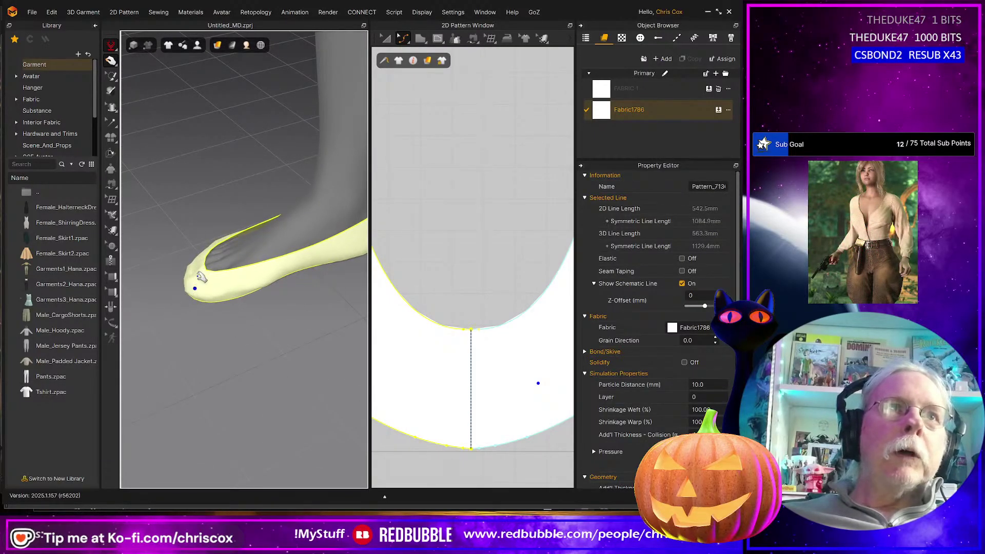
right_click_drag(239, 277, 302, 290)
- Paste a copy of the upper pattern directly above the original and deactivate the copy with its sewing
scroll(480, 402, "down", 6)
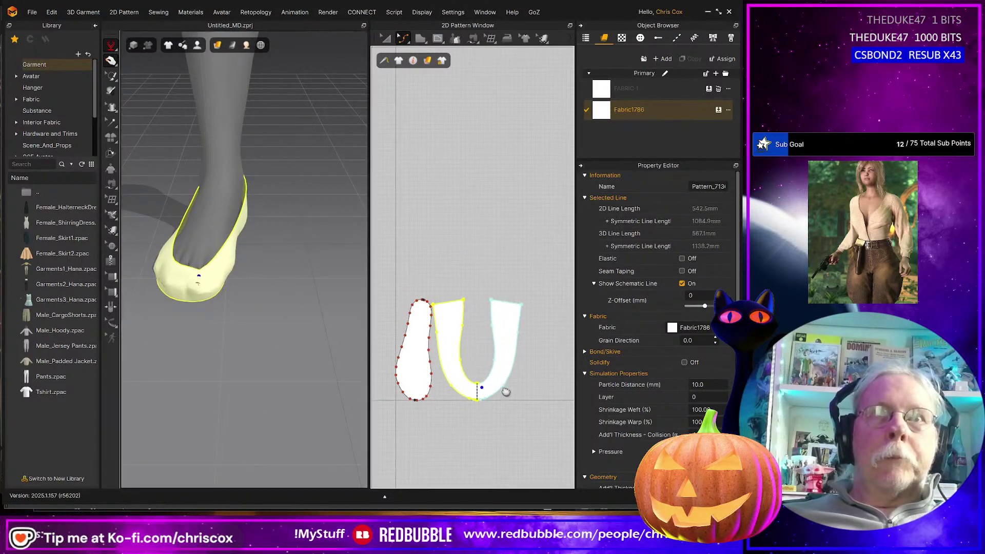
key("a")
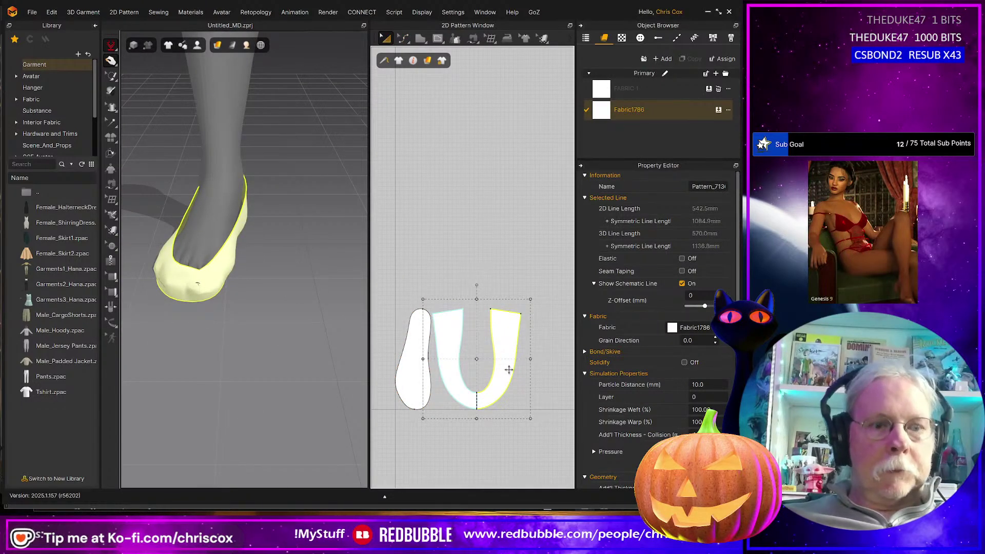
key("ctrl+v")
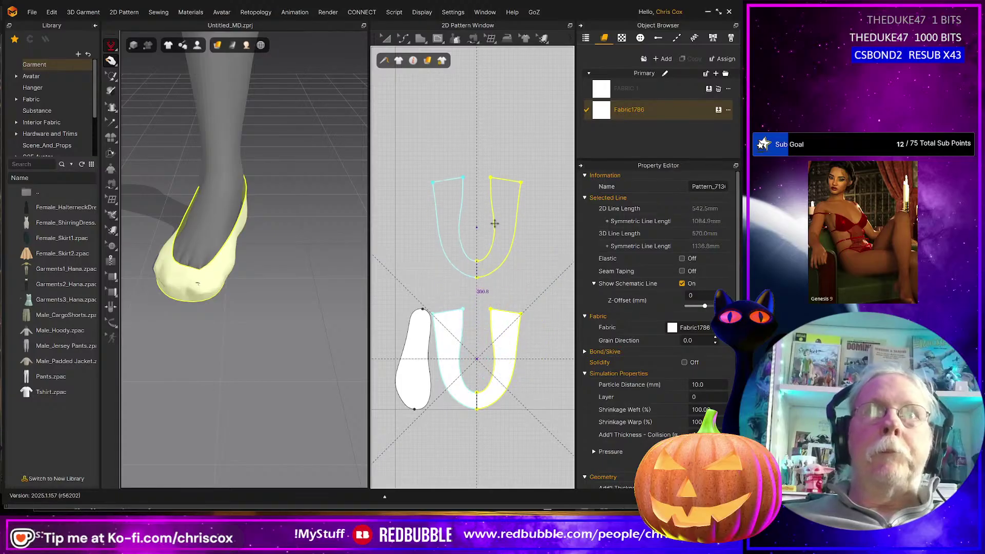
left_click(490, 240)
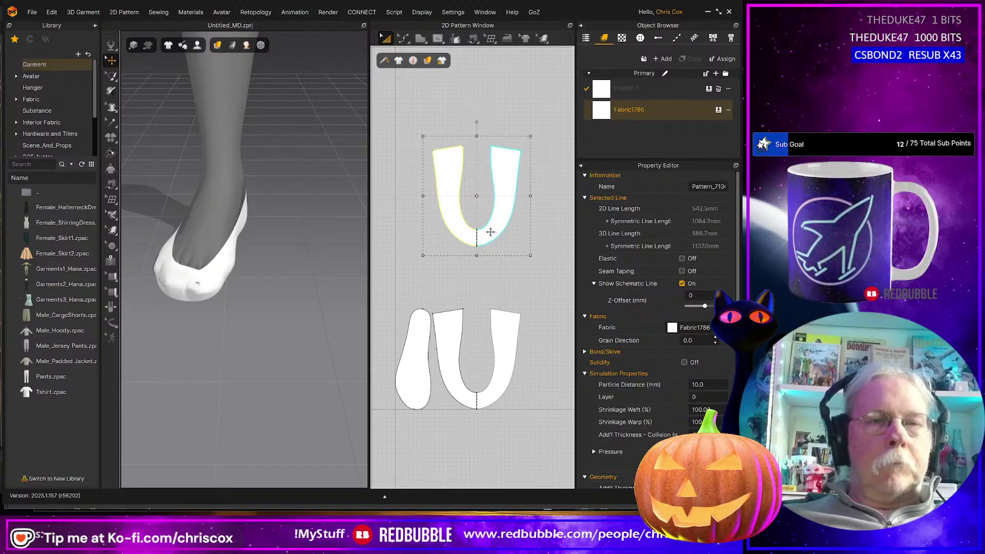
right_click(490, 232)
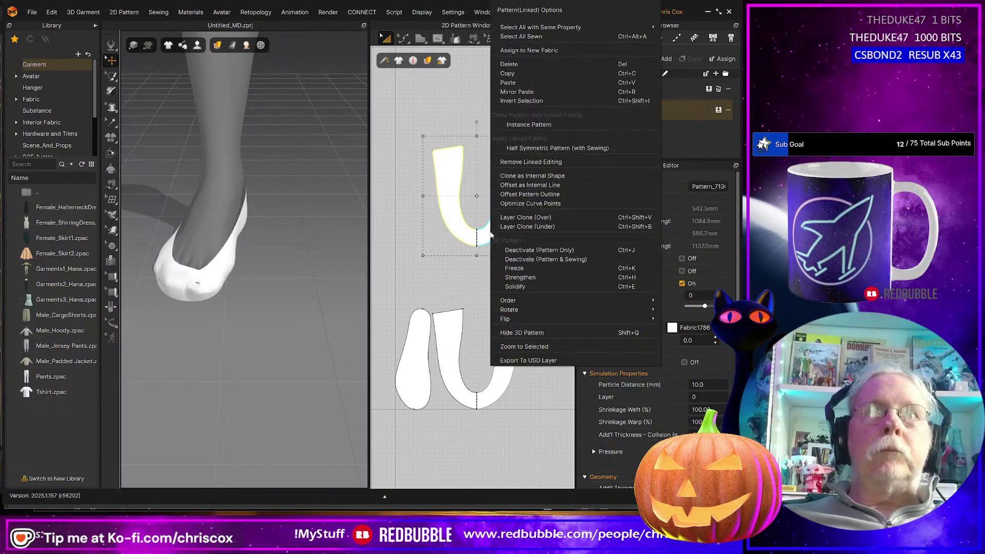
left_click(550, 258)
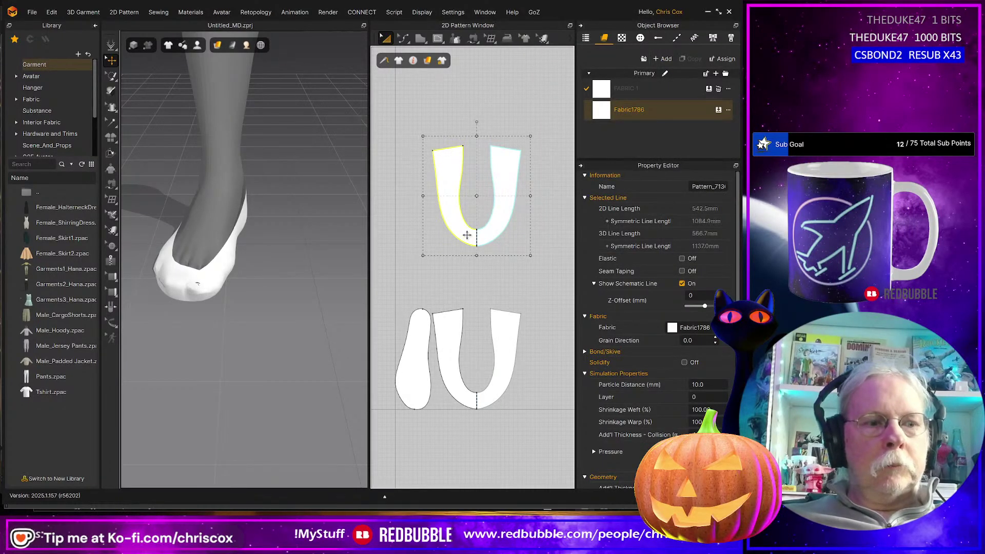
- Examine the shoe's toe and front opening from the front and side, selecting the upper to compare it with its 2D pattern
scroll(247, 241, "down", 8)
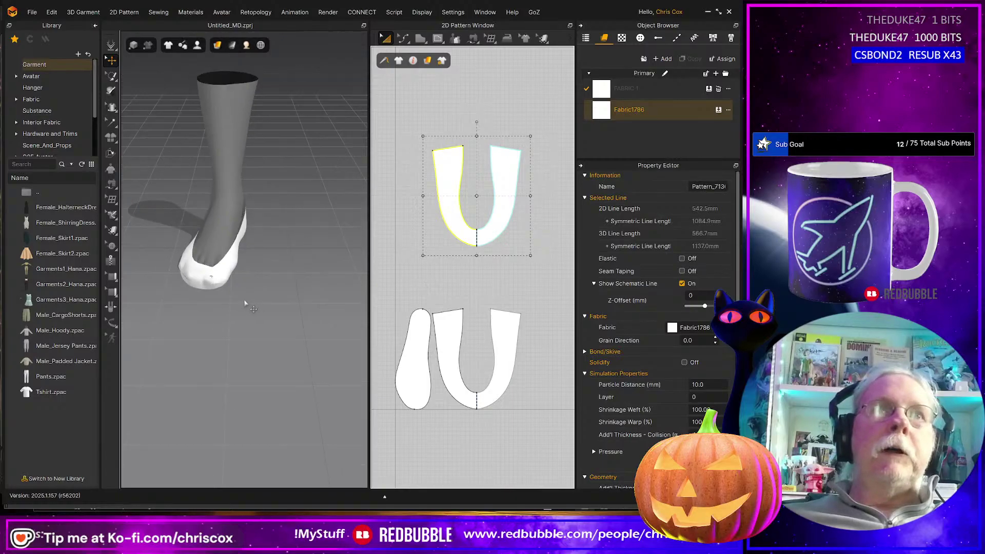
scroll(250, 305, "up", 3)
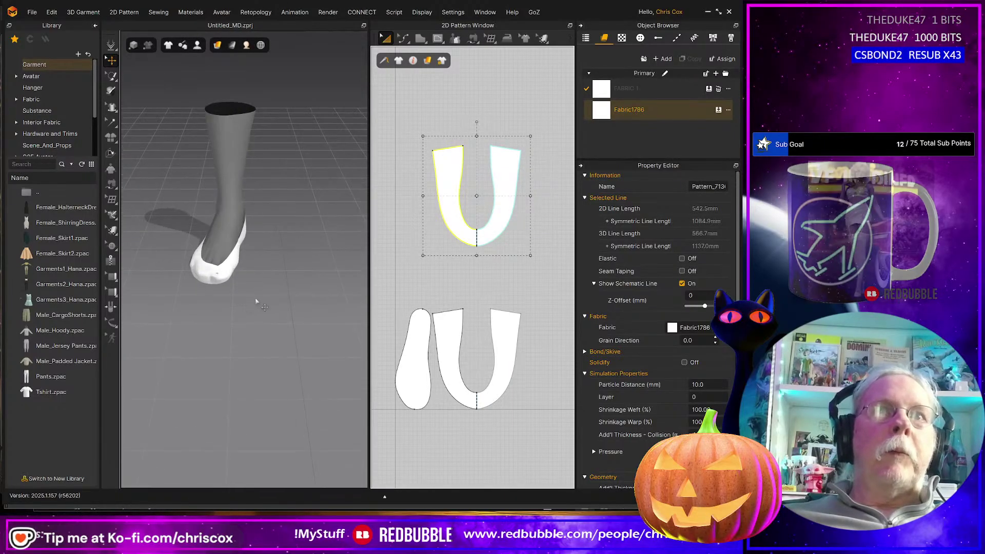
scroll(508, 340, "down", 8)
middle_click_drag(277, 259, 286, 288)
scroll(275, 309, "up", 2)
scroll(275, 310, "up", 4)
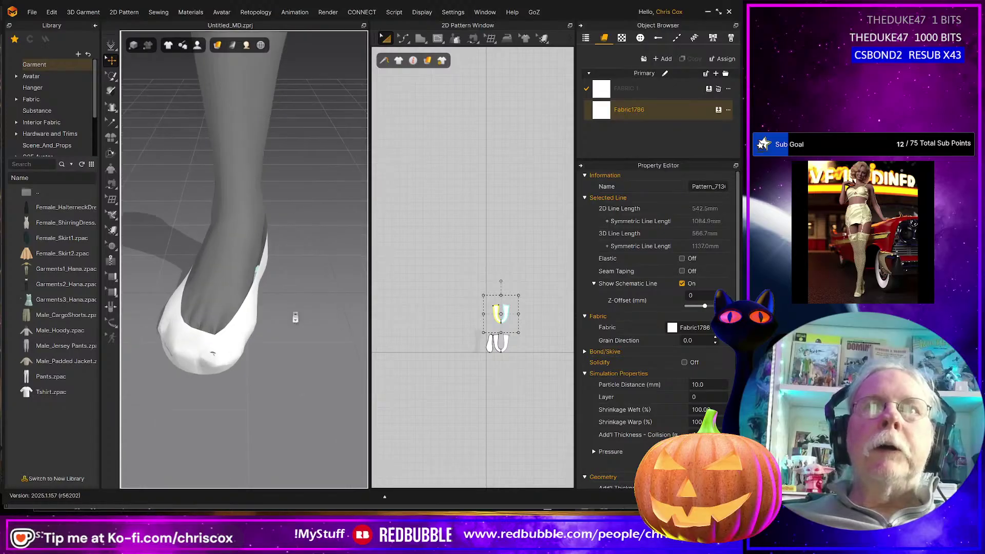
scroll(505, 354, "up", 6)
scroll(505, 354, "up", 2)
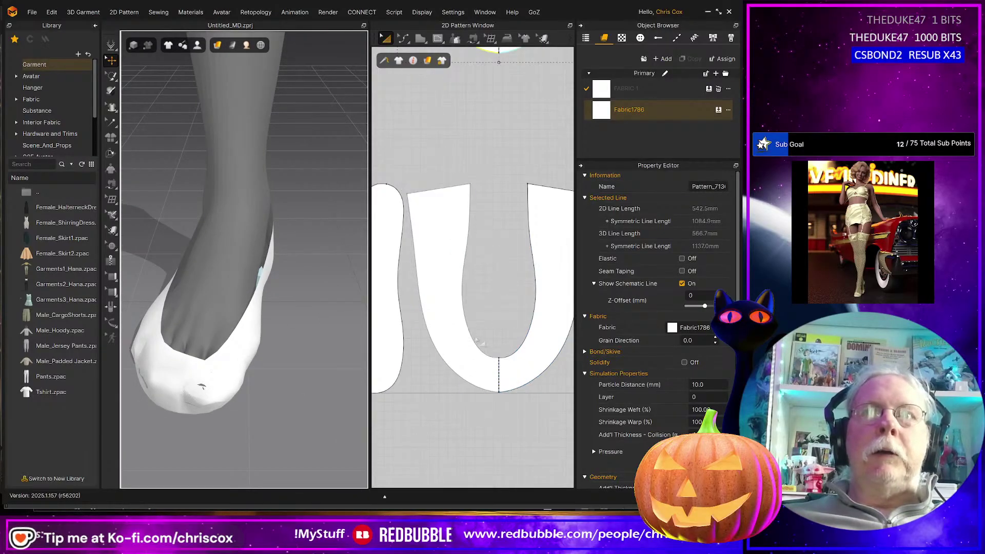
left_click(254, 316)
right_click_drag(479, 338, 440, 360)
left_click(265, 348)
left_click(246, 325)
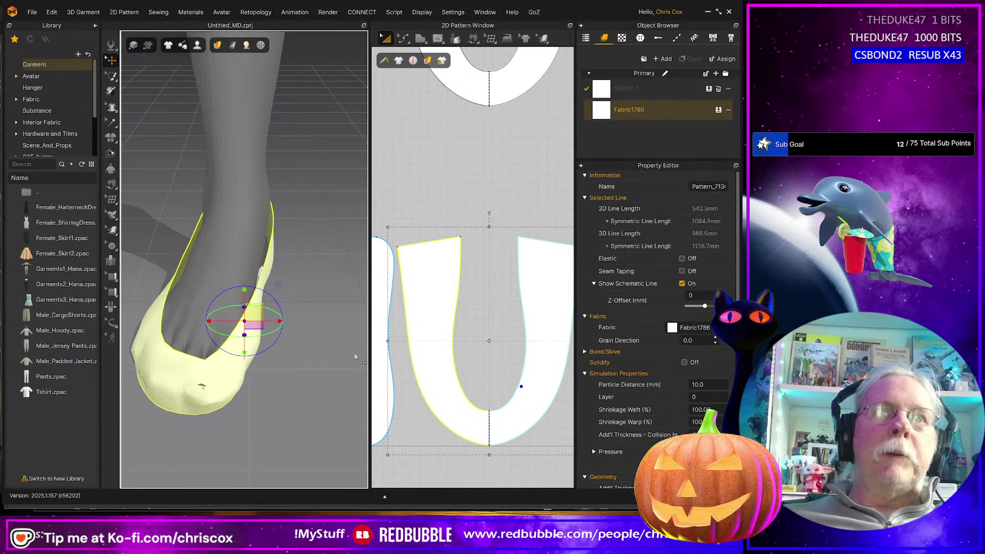
right_click_drag(332, 362, 295, 317)
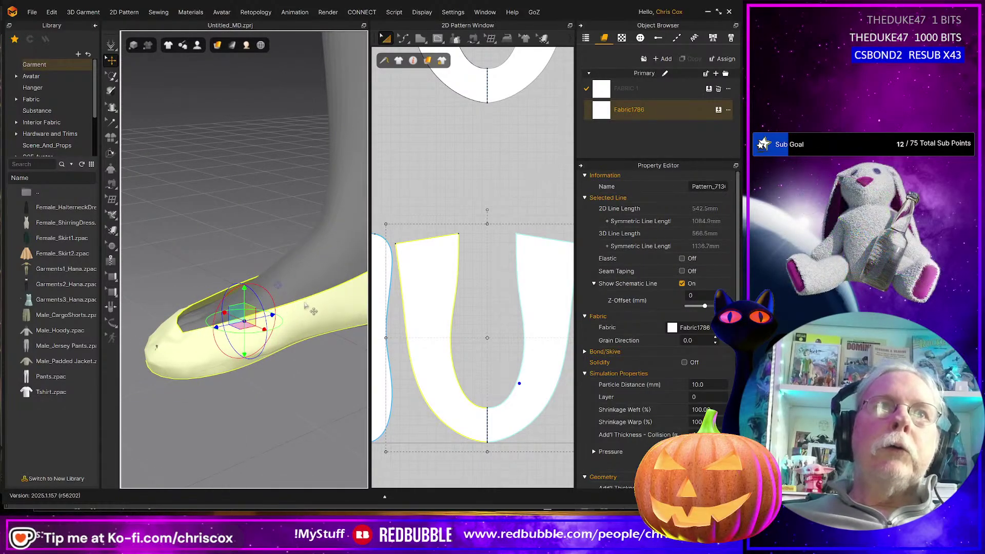
left_click(311, 298)
- Draw a five-sided polygon pattern inside the upper's opening, about 35 mm wide, with a 51 mm straight side and an angled toe corner
middle_click_drag(492, 354, 482, 331)
scroll(479, 370, "up", 3)
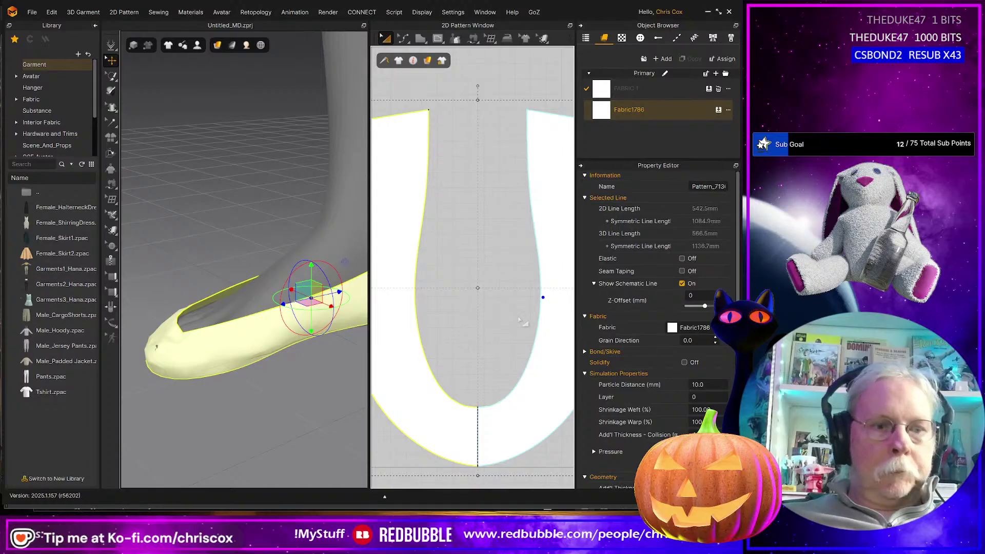
left_click(464, 397)
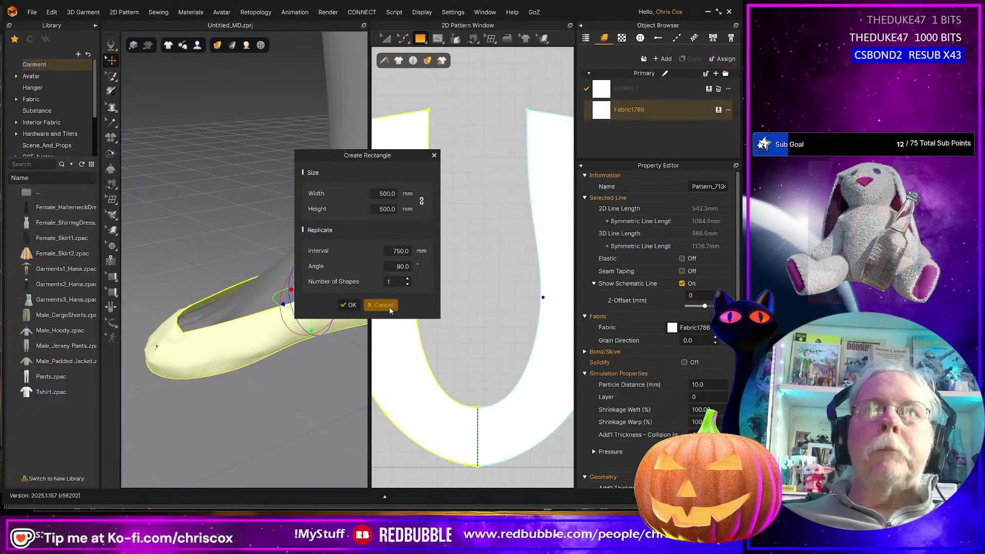
left_click(382, 305)
left_click(420, 39)
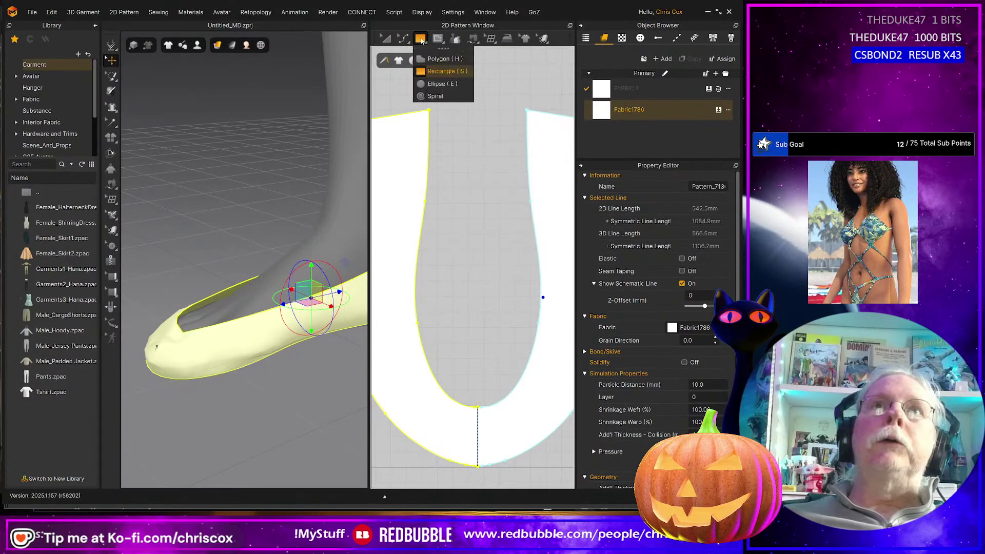
left_click(441, 70)
left_click_drag(467, 392, 497, 386)
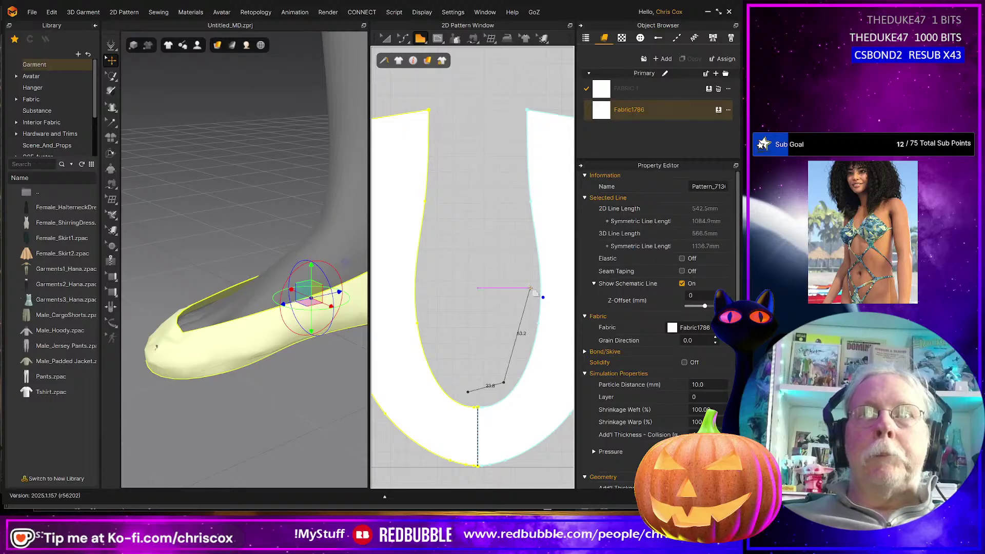
left_click(523, 333)
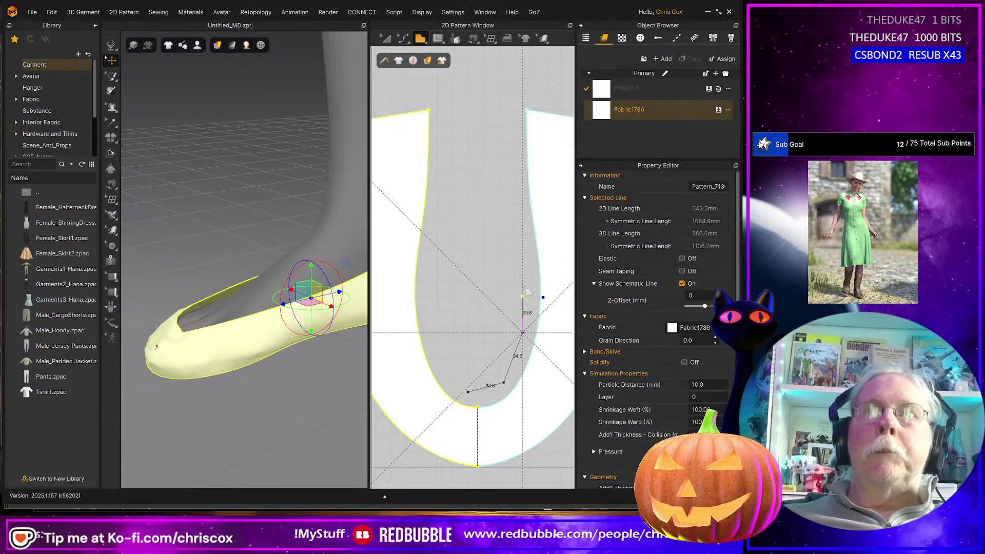
left_click(522, 253)
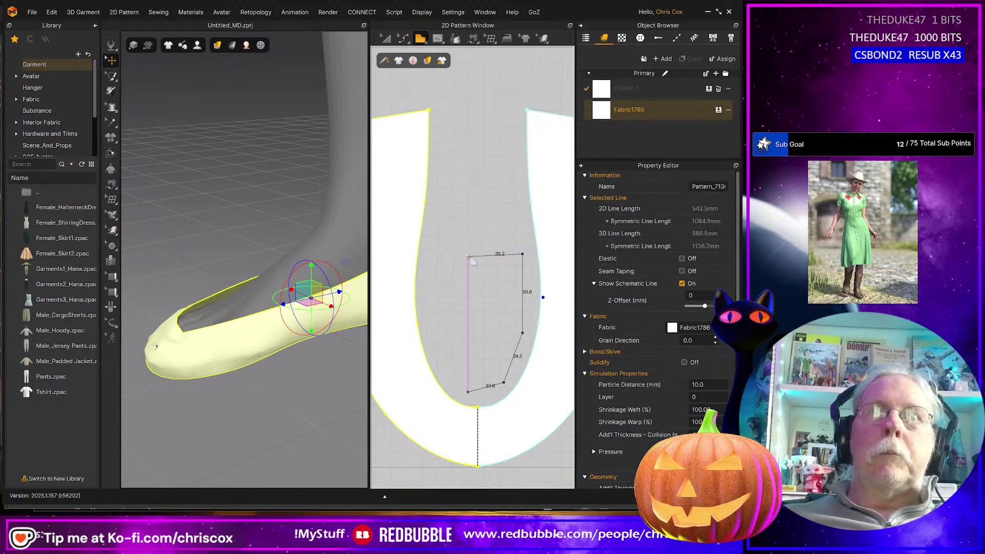
left_click(468, 254)
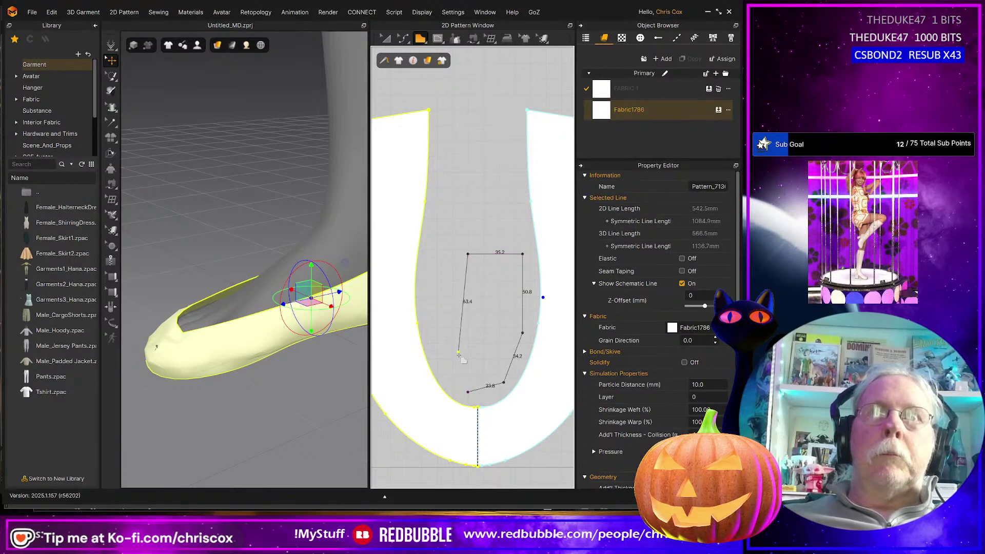
left_click(468, 392)
left_click(468, 392)
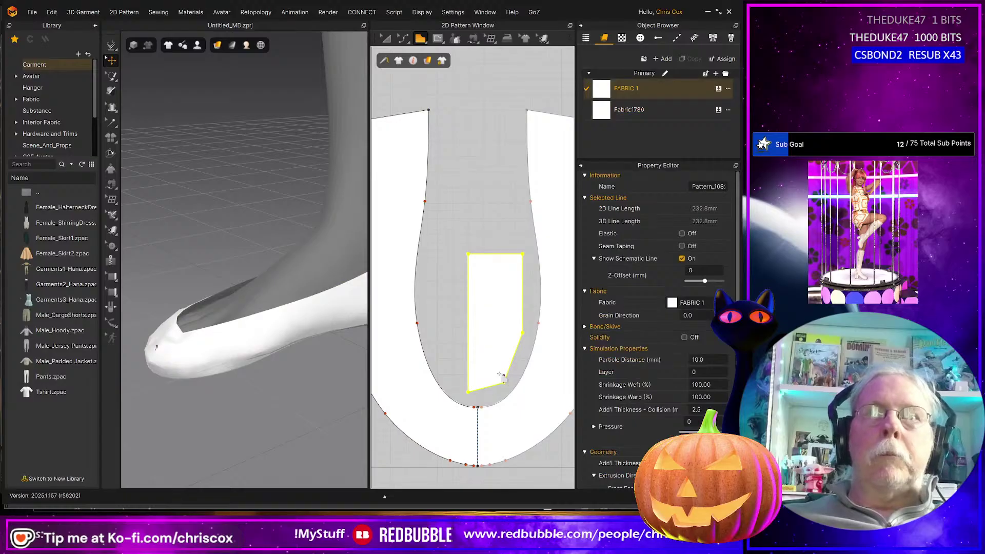
- Round the vamp polygon's outer side corner and angled toe corner into curves
middle_click_drag(485, 360, 471, 353)
key("z")
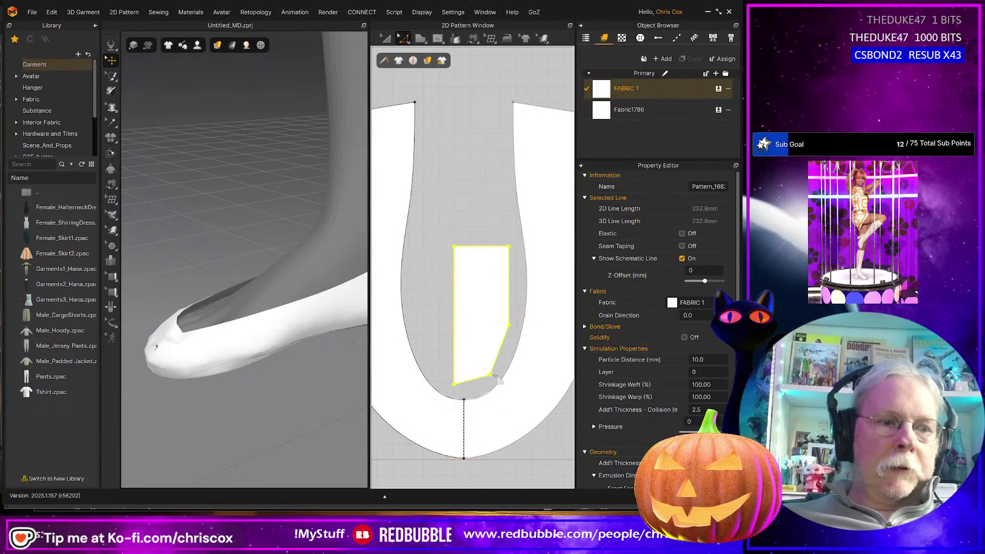
left_click(407, 43)
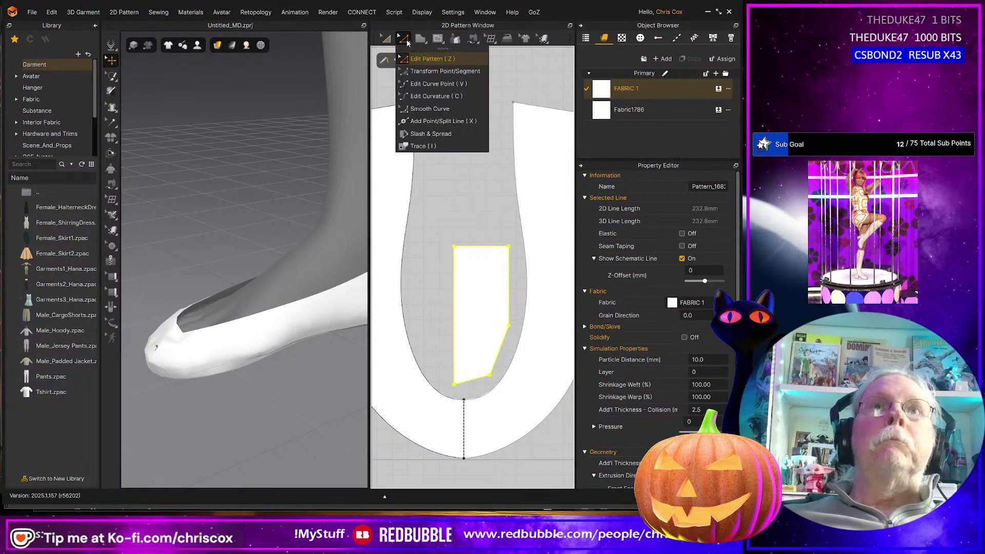
left_click(430, 85)
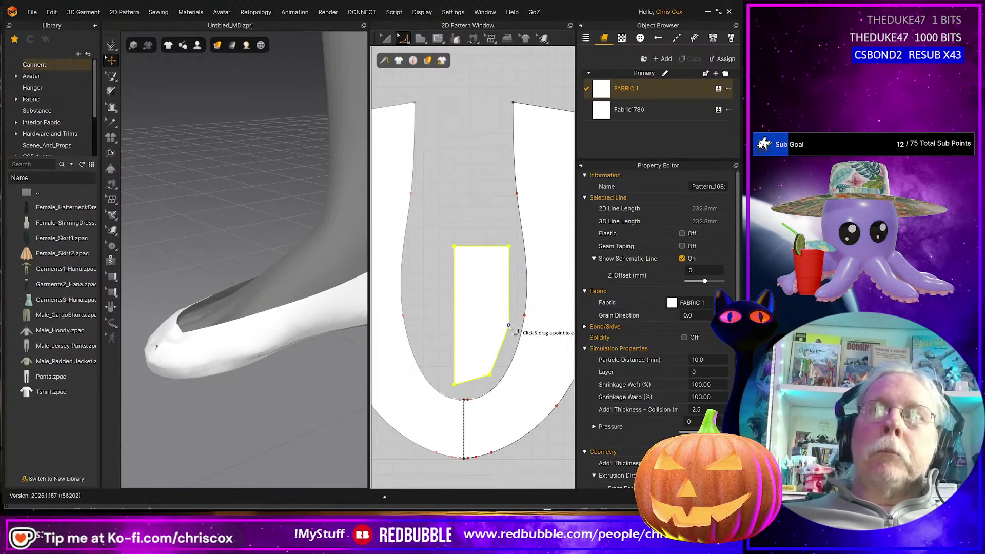
left_click(509, 326)
left_click_drag(511, 293, 495, 267)
left_click(491, 375)
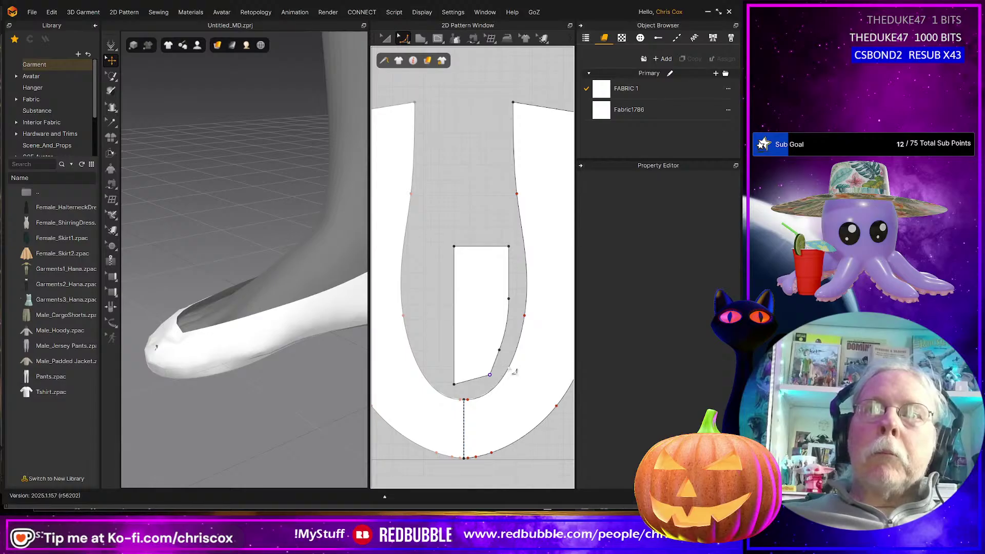
left_click_drag(484, 384, 456, 388)
- Level the vamp's short toe edge square to its straight centre edge and smooth the adjoining toe curve
scroll(457, 390, "up", 4)
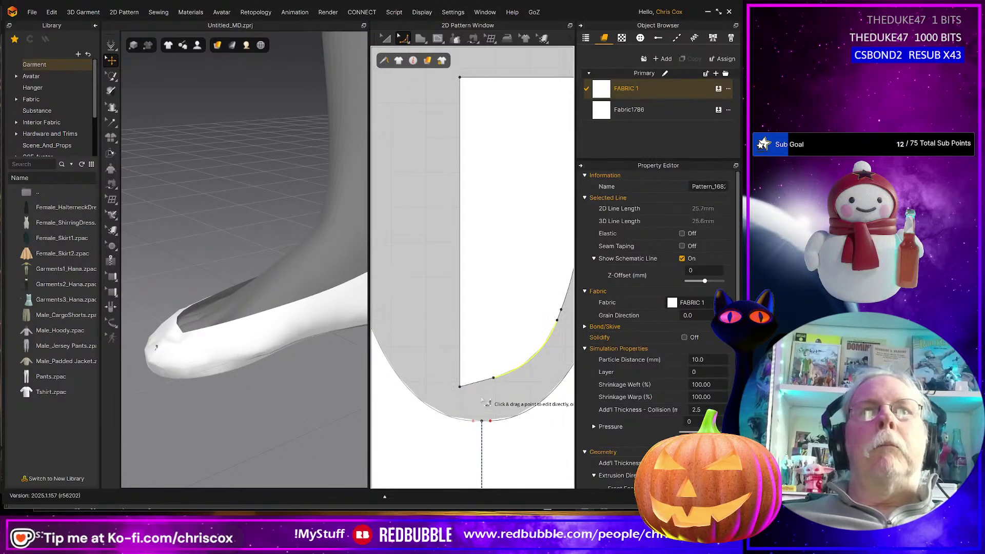
left_click_drag(431, 379, 431, 370)
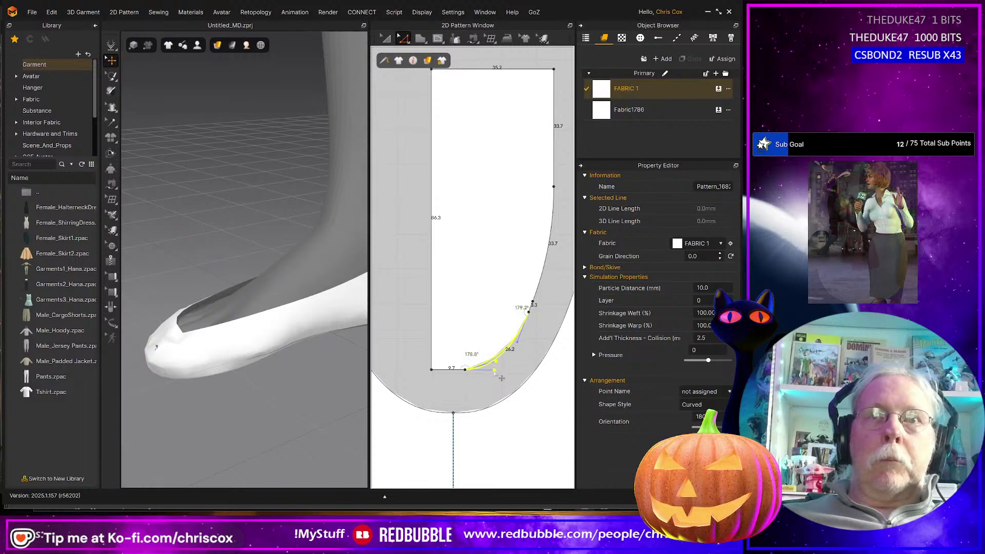
scroll(490, 378, "down", 3)
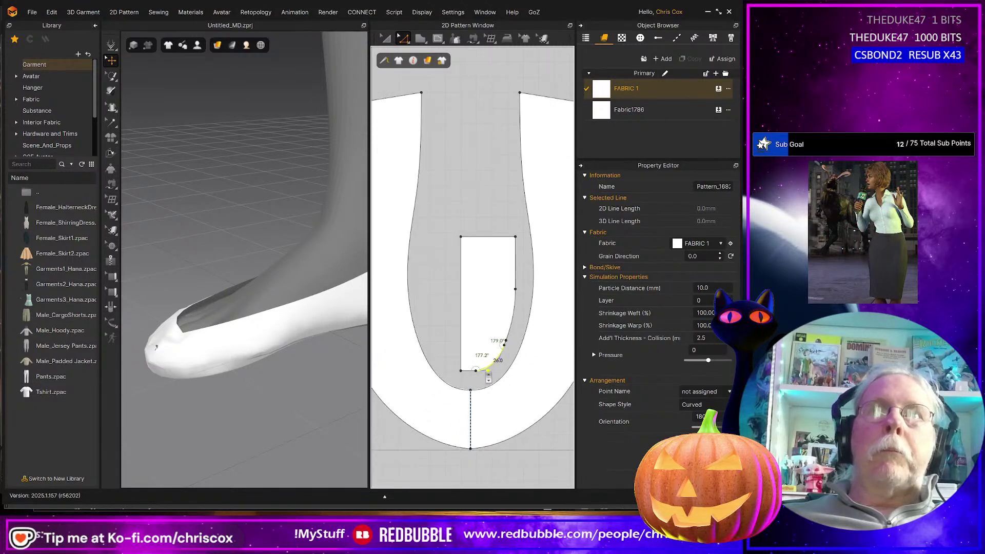
scroll(477, 390, "down", 3)
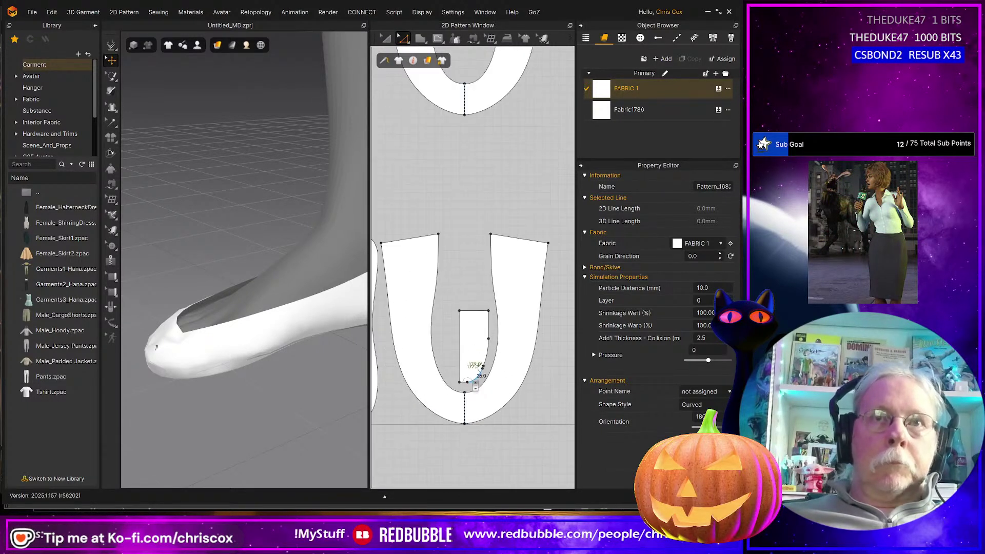
- Unfold the half vamp symmetrically across its long straight centre edge
left_click(461, 362)
right_click(460, 360)
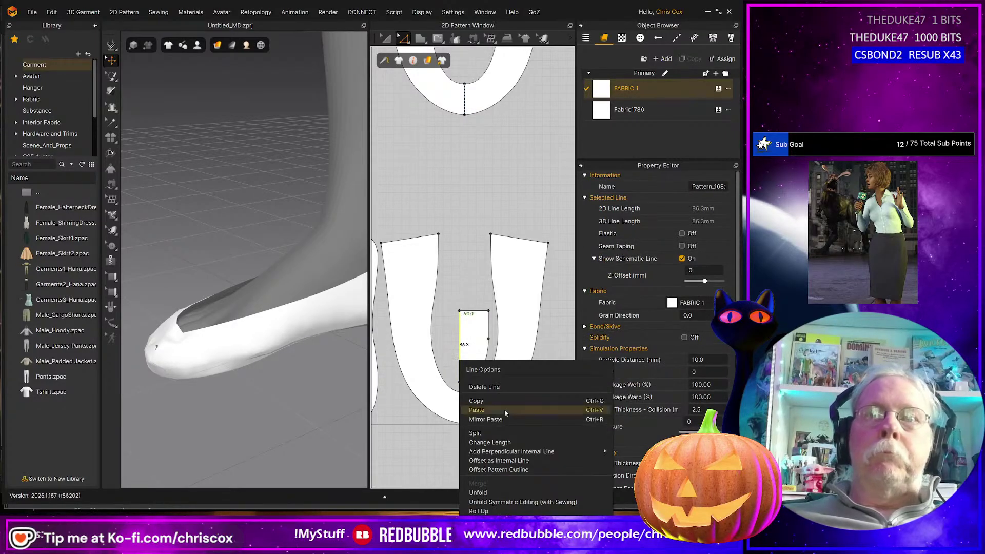
left_click(522, 494)
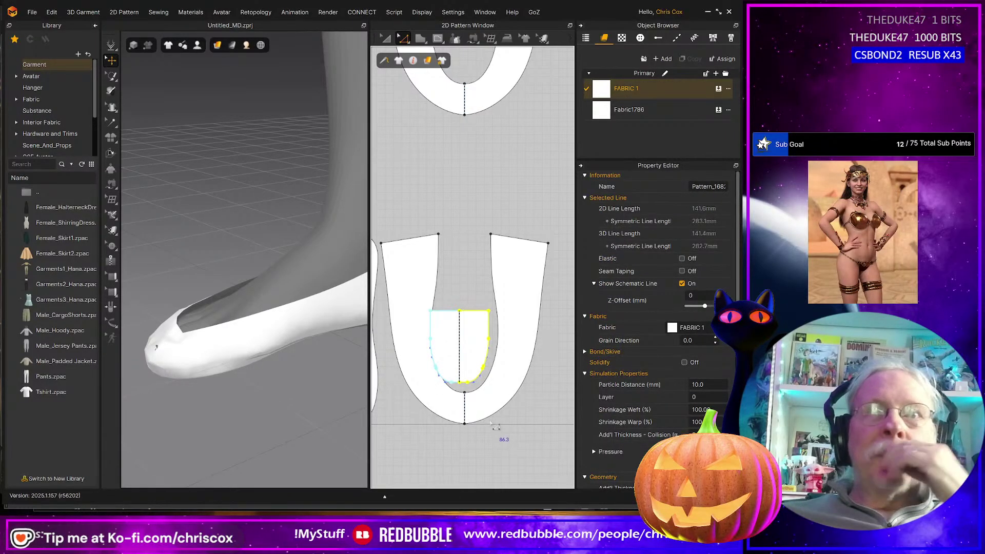
- Free-sew the vamp's outer edge to the upper's opening edge, starting from the toe centre on both pieces
key("n")
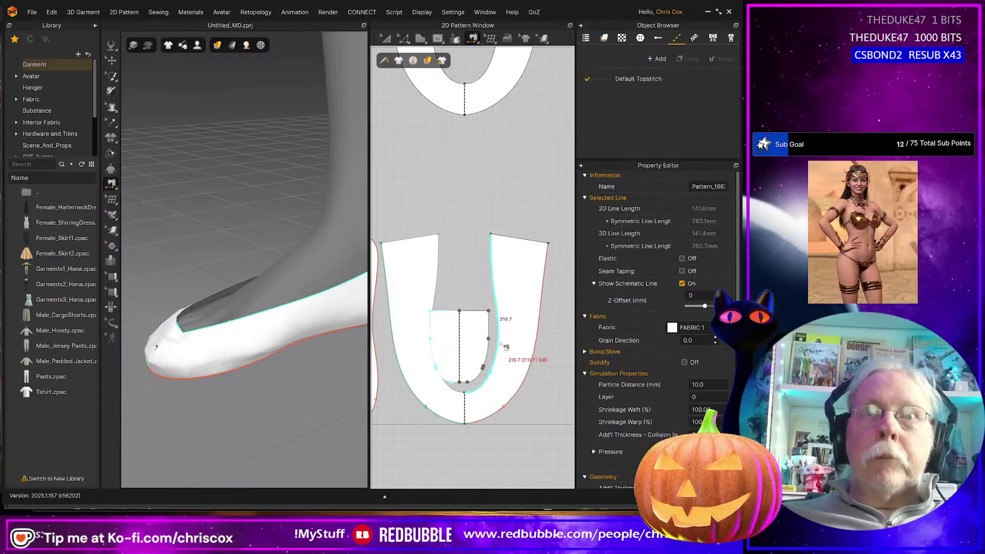
left_click(467, 388)
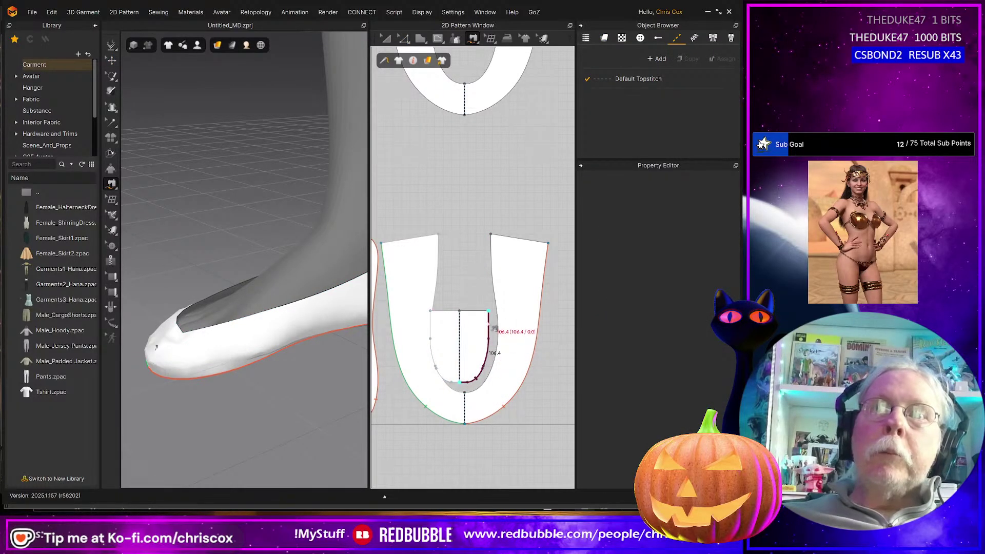
left_click(466, 394)
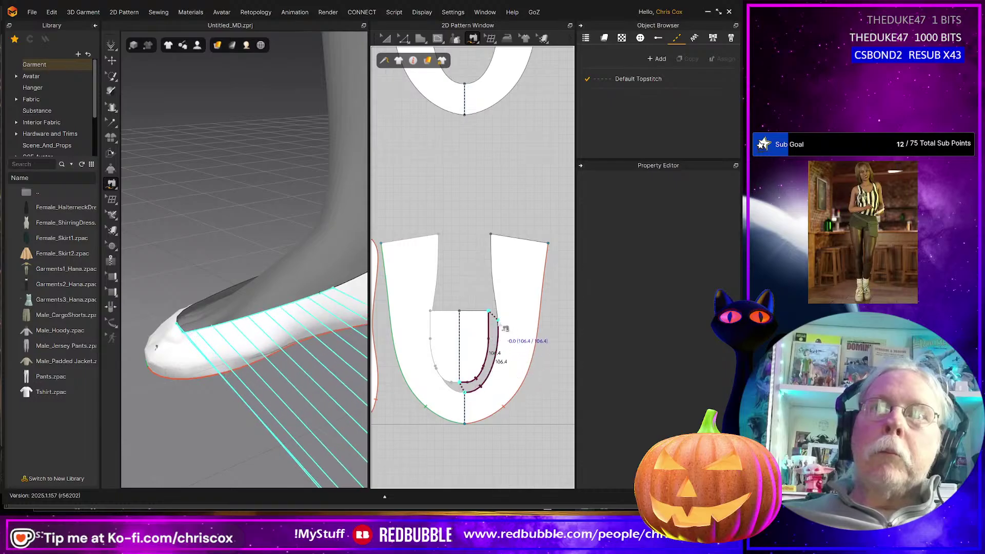
left_click(499, 321)
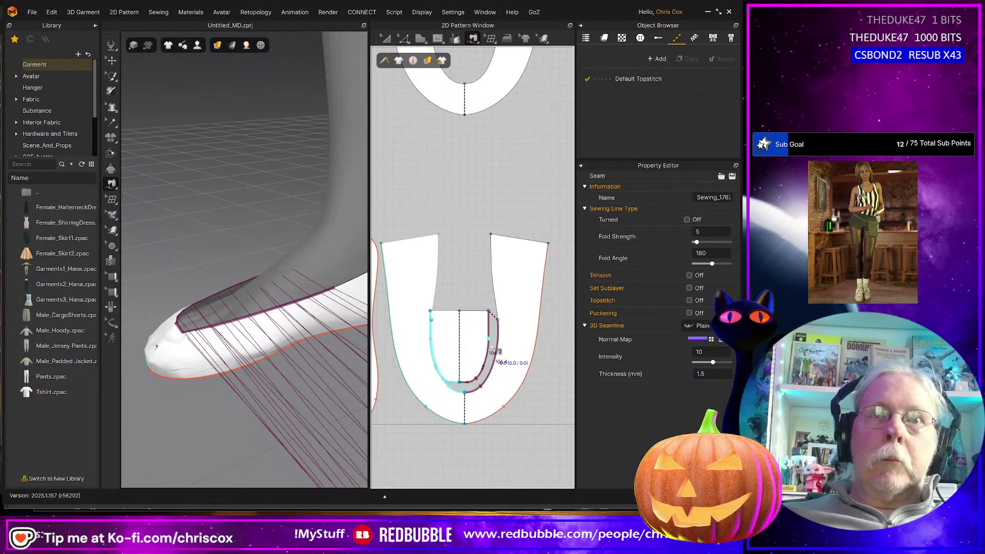
- Move the vamp piece in 3D from beside the foot to over the front opening of the shoe
right_click_drag(245, 387, 290, 388)
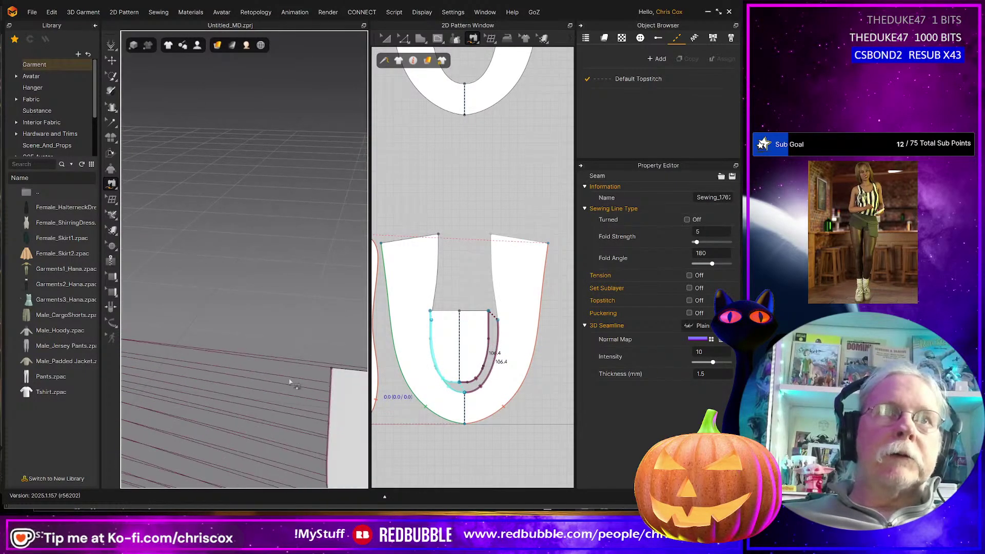
scroll(290, 382, "down", 3)
scroll(295, 385, "down", 5)
right_click_drag(295, 329, 289, 313)
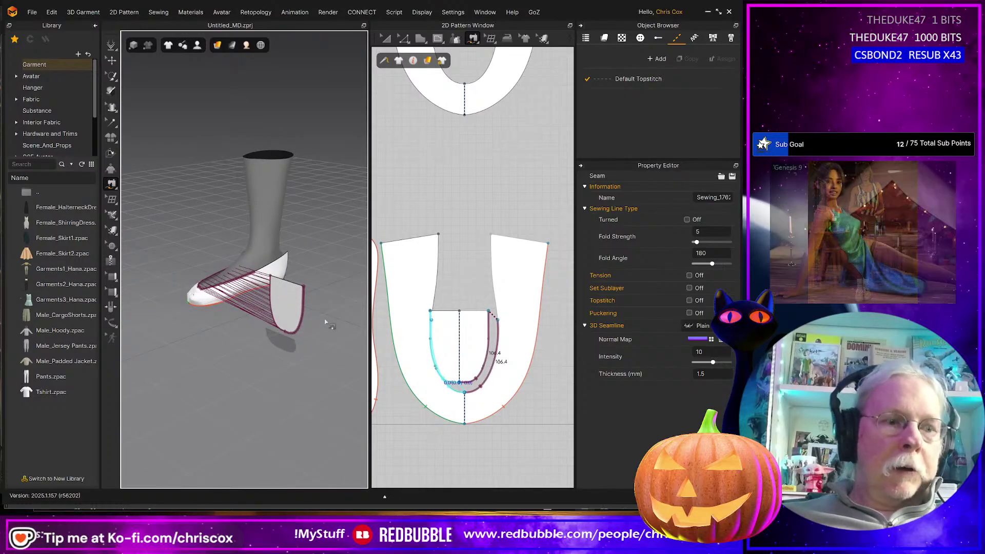
key("q")
left_click(287, 303)
left_click_drag(301, 274, 339, 301)
right_click_drag(241, 354, 300, 379)
left_click_drag(300, 296, 148, 257)
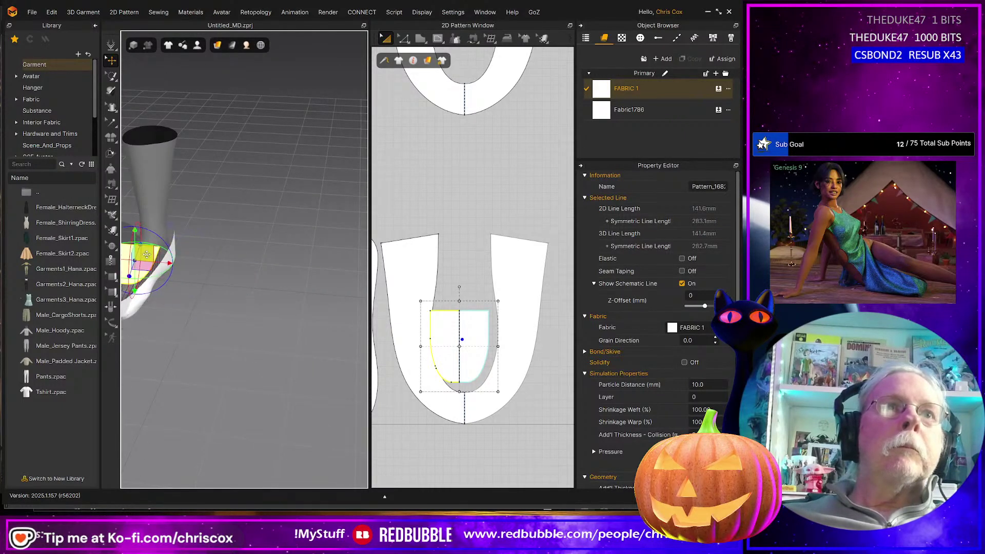
- Simulate the vamp onto the foot, pulling the cloth at its toe seam to settle it
key("space")
right_click_drag(210, 298, 286, 345)
scroll(286, 346, "up", 3)
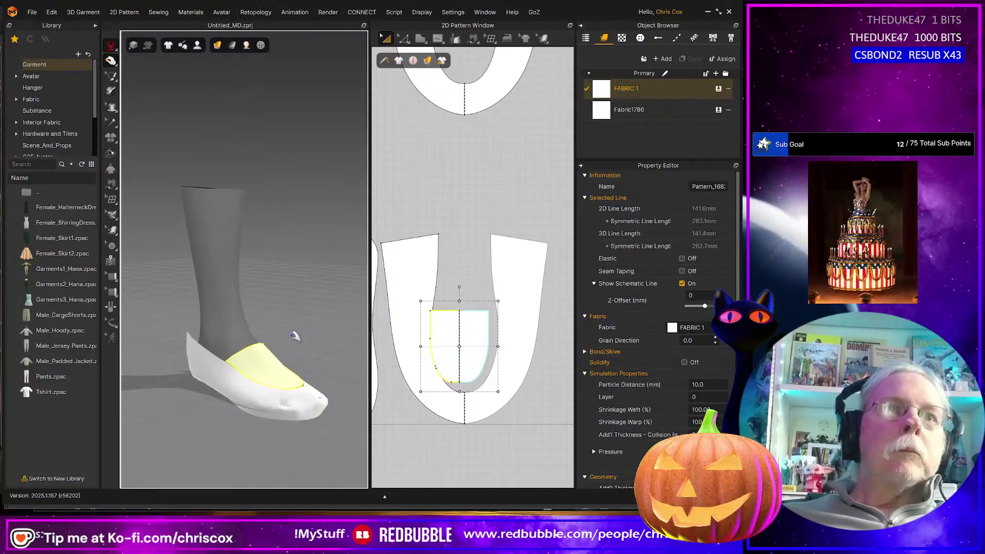
scroll(296, 279, "up", 5)
right_click_drag(305, 309, 245, 269)
right_click_drag(296, 295, 234, 269)
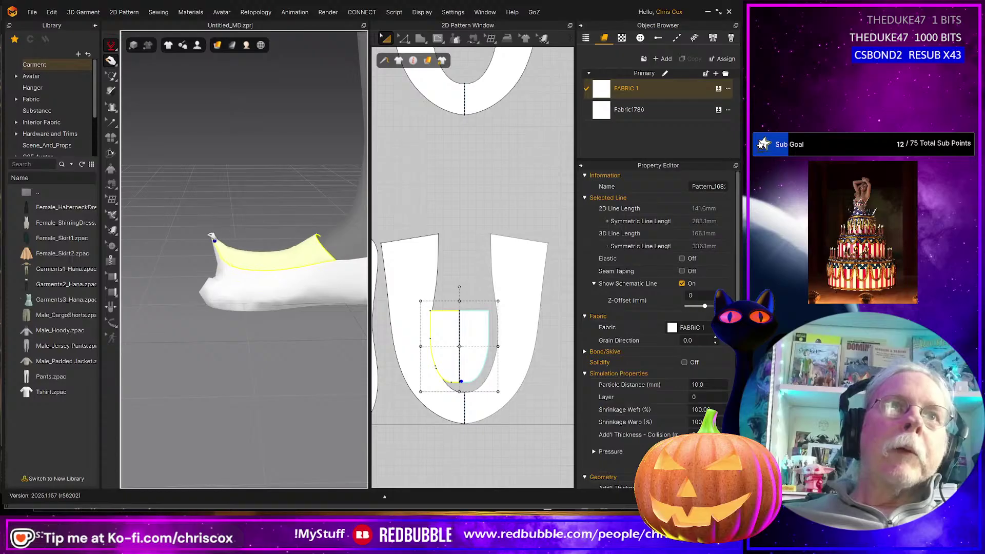
right_click_drag(194, 231, 351, 346)
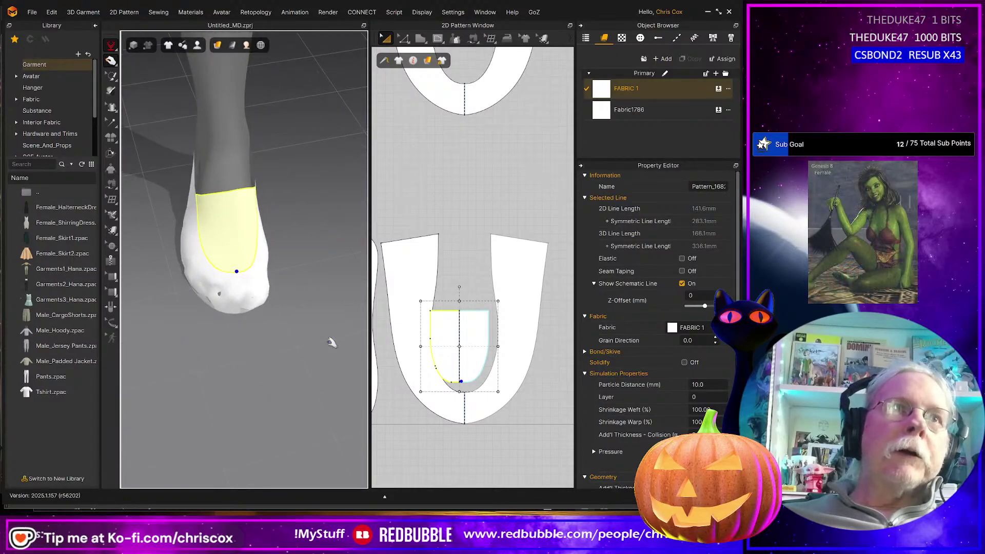
mouse_move(283, 333)
right_mouse_down()
mouse_move(323, 305)
mouse_move(288, 290)
mouse_move(221, 317)
mouse_move(200, 308)
mouse_move(321, 313)
mouse_move(275, 339)
right_mouse_up()
- Examine the penny loafer reference photo in the browser, then compare the 3D shoe's front with it
key("alt+Tab")
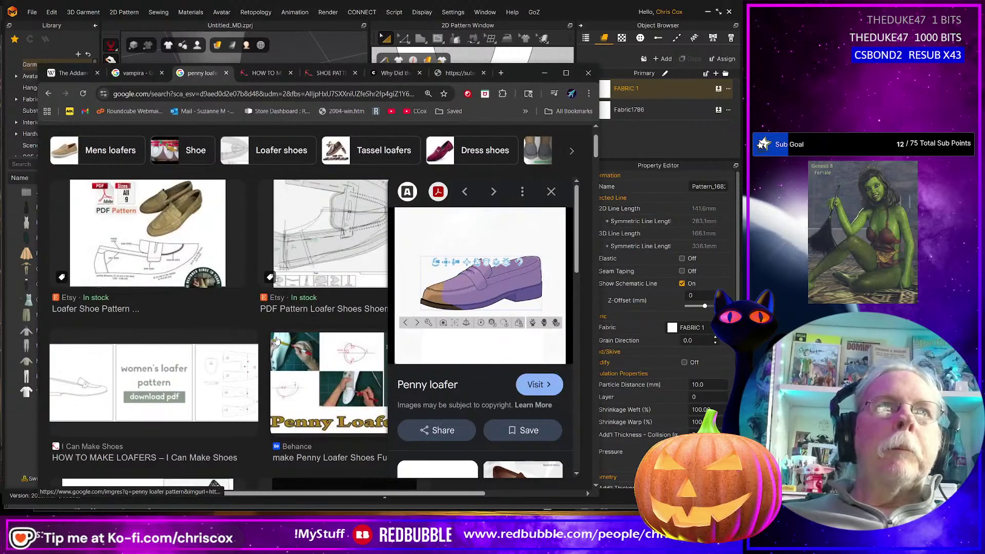
key("alt+Tab")
right_click_drag(277, 336, 249, 310)
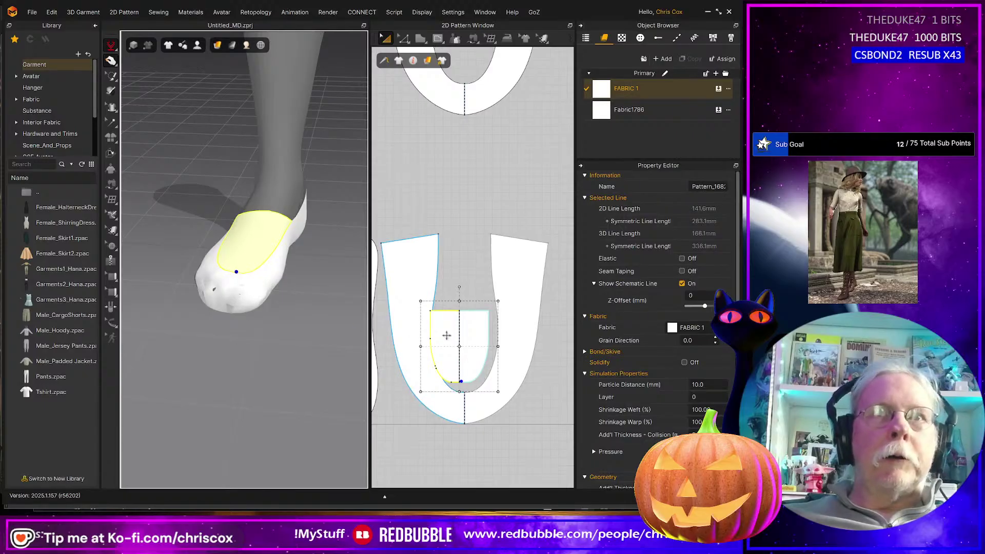
- Shorten the vamp seam to 95.9 mm on both the vamp and upper edges, leaving the vamp's rear corners unsewn
scroll(439, 341, "up", 4)
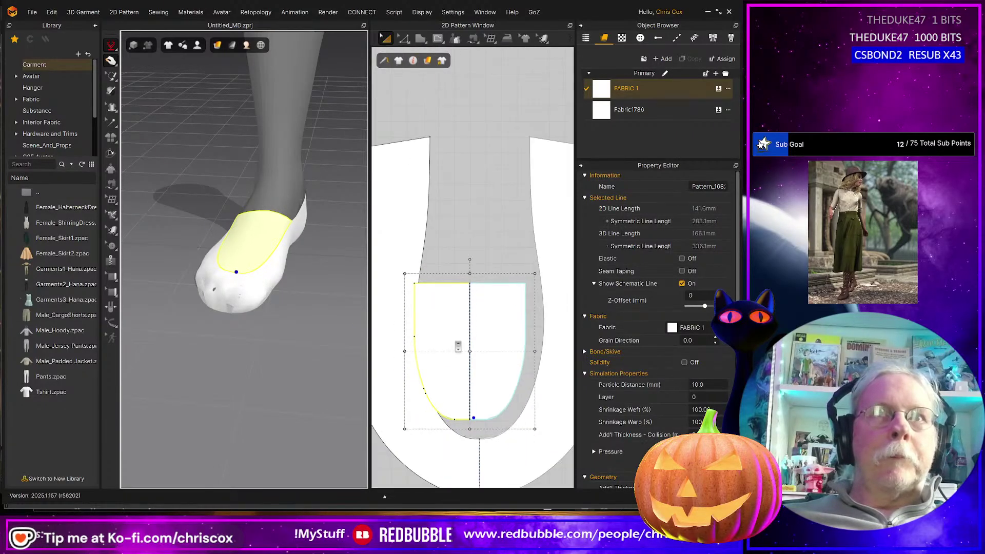
key("shift+t")
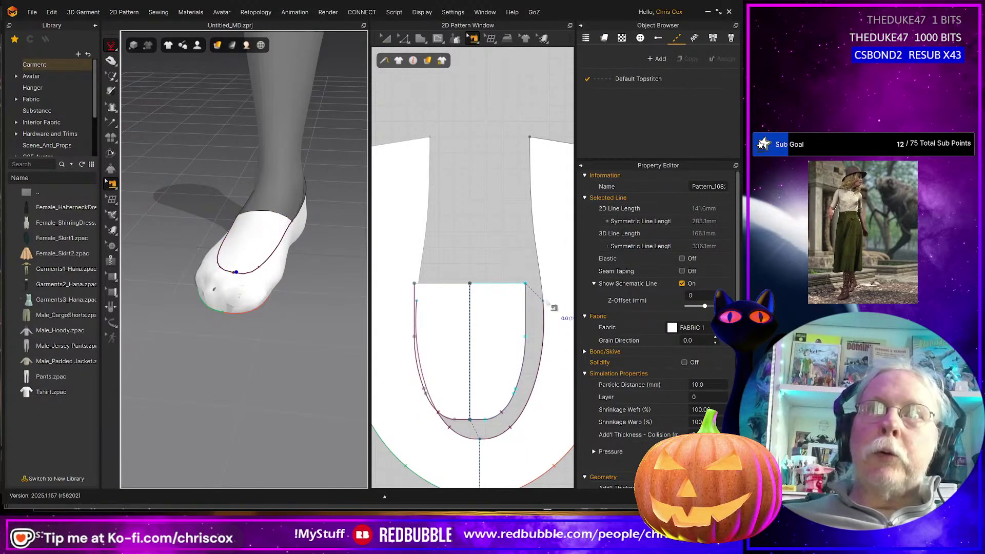
left_click(552, 313)
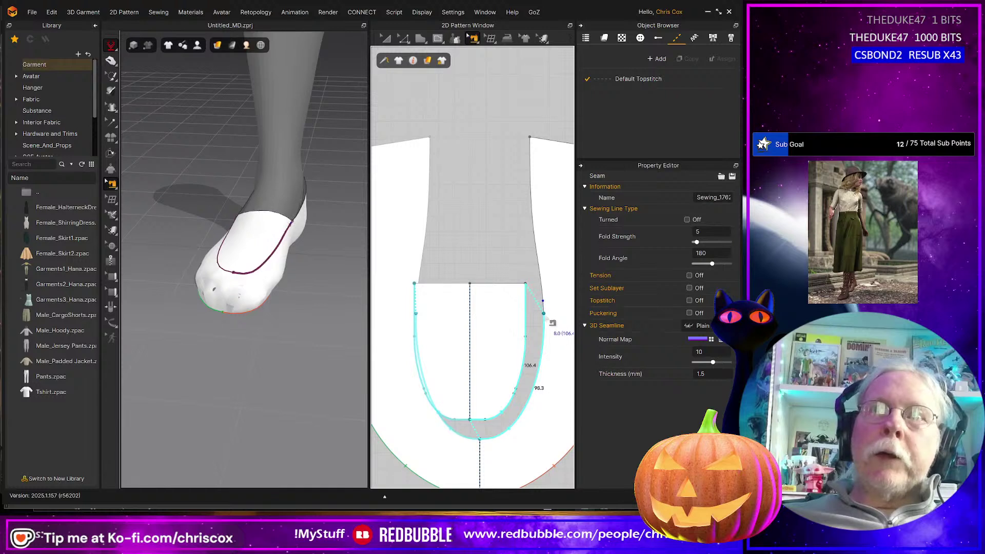
left_click(528, 302)
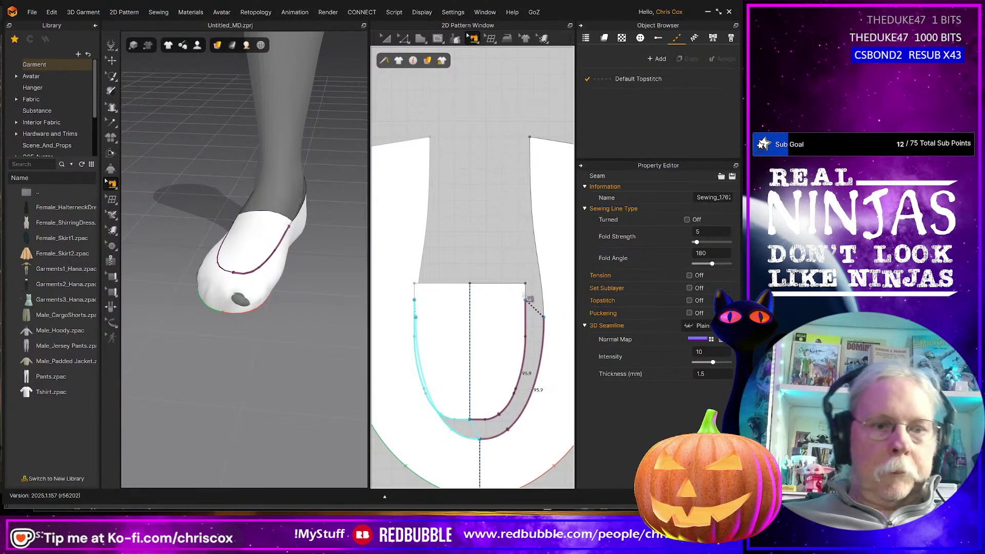
- Round the vamp's rear outer corners and simulate the shoe again, settling the cloth over the toe
key("z")
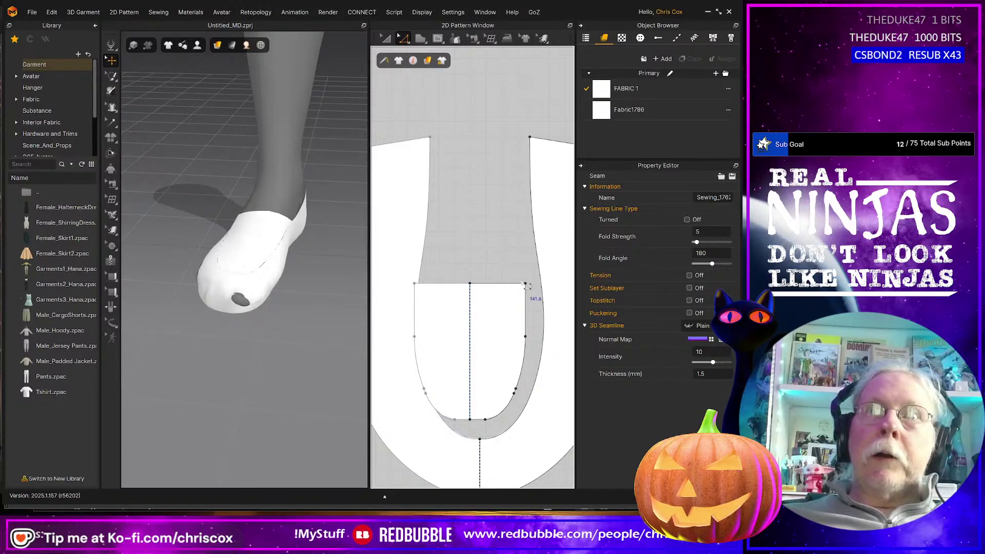
left_click(526, 284)
left_click(404, 39)
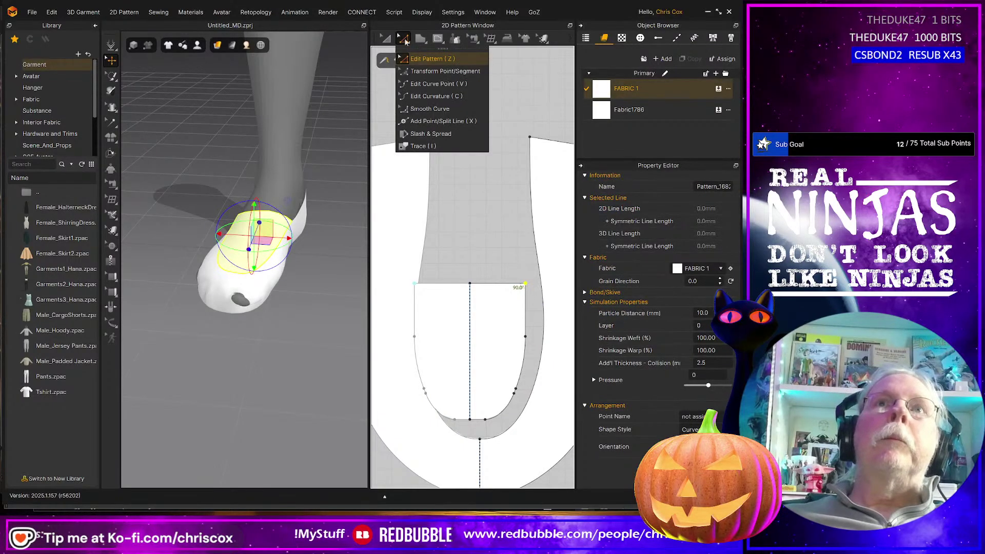
left_click(438, 96)
left_click(532, 291)
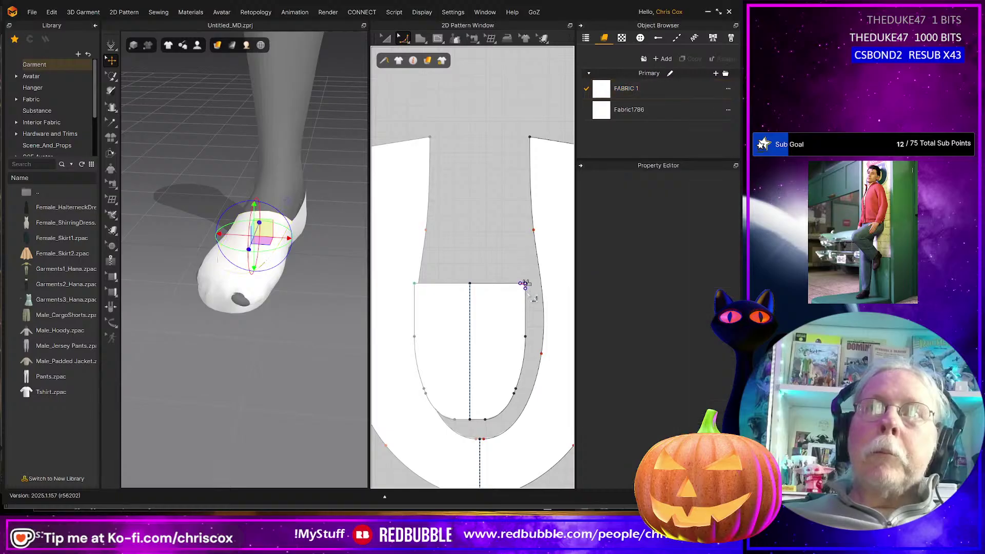
left_click(536, 319)
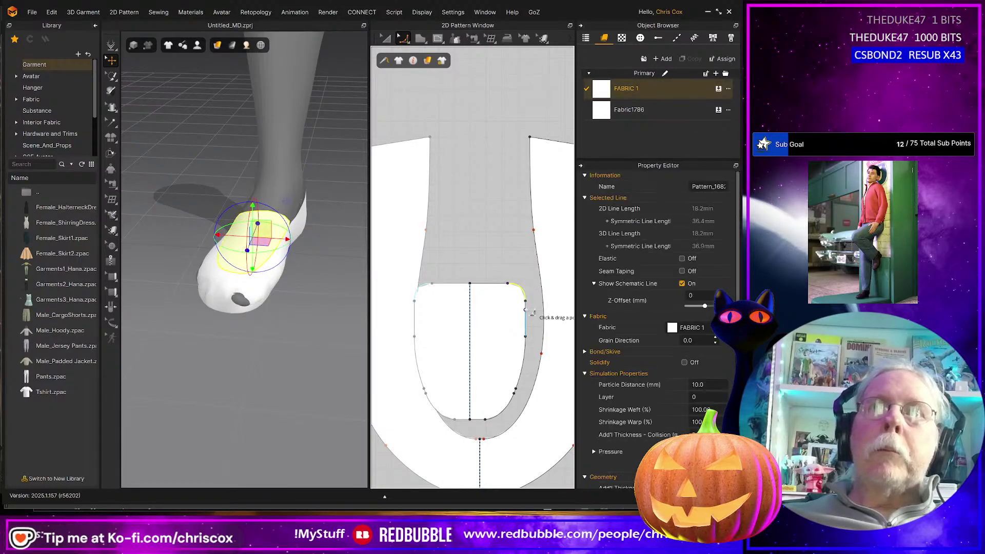
right_click_drag(284, 296, 258, 322)
left_click(270, 281)
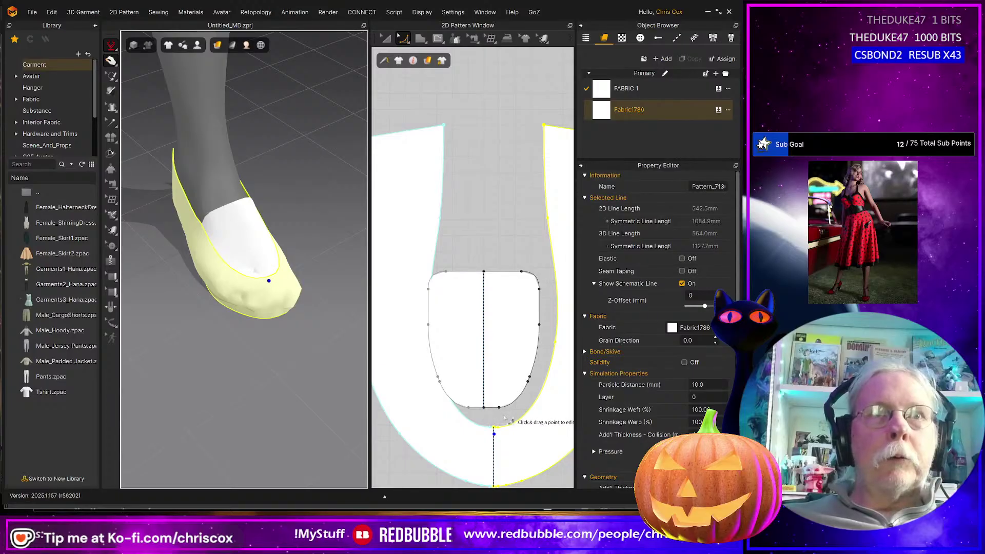
- Shift the vamp's toe-end points and the upper's front opening point together toward the toe, simulate, and check the front of the shoe
scroll(505, 418, "up", 4)
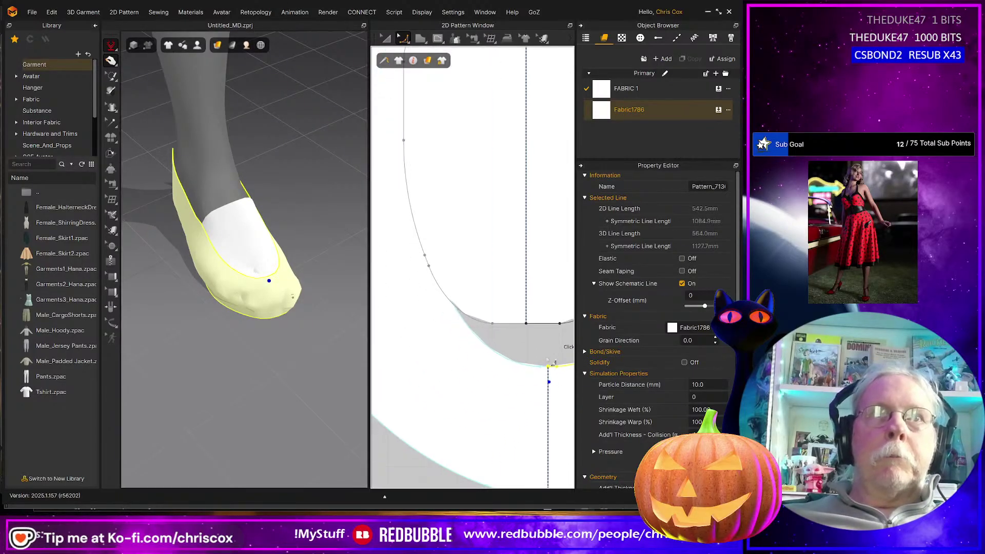
scroll(485, 382, "down", 5)
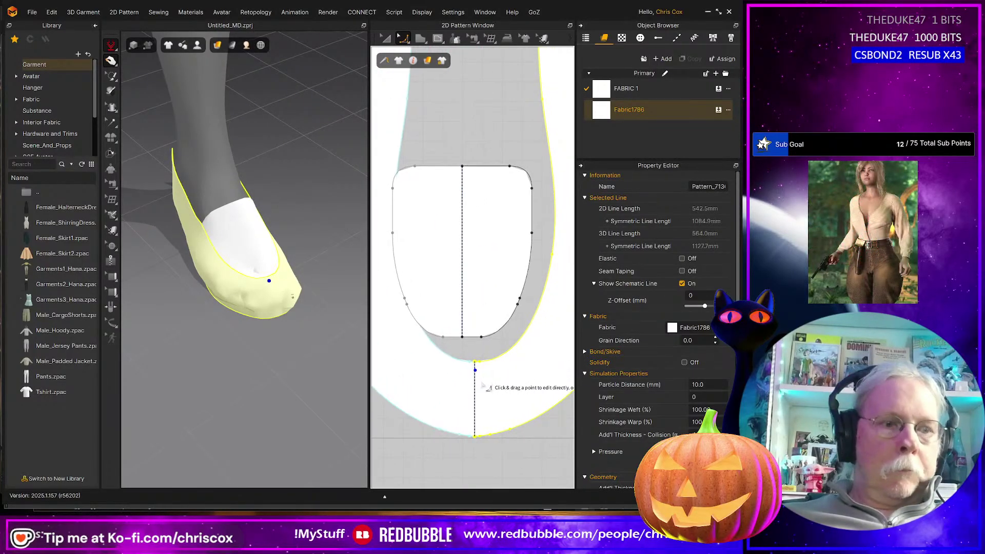
left_click(464, 356)
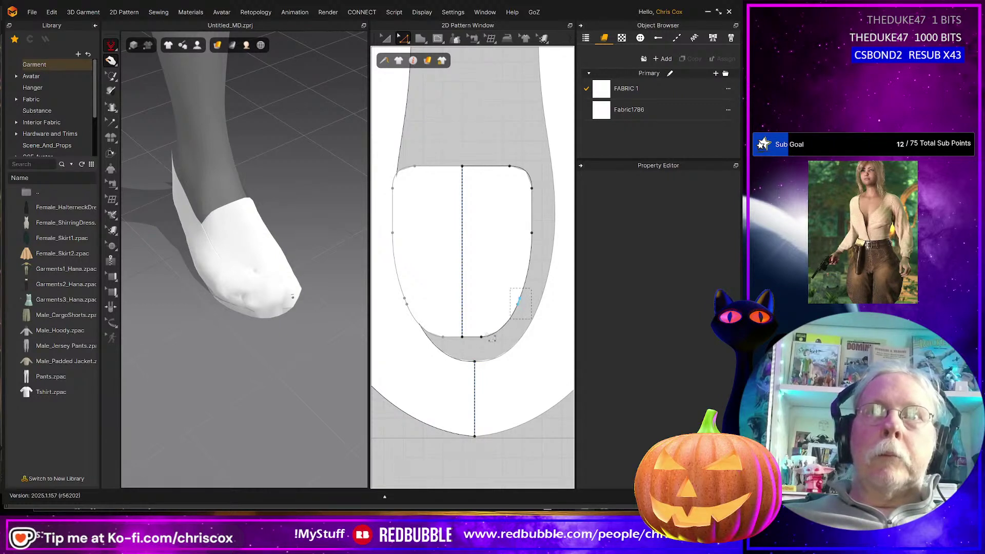
left_click_drag(399, 355, 388, 377)
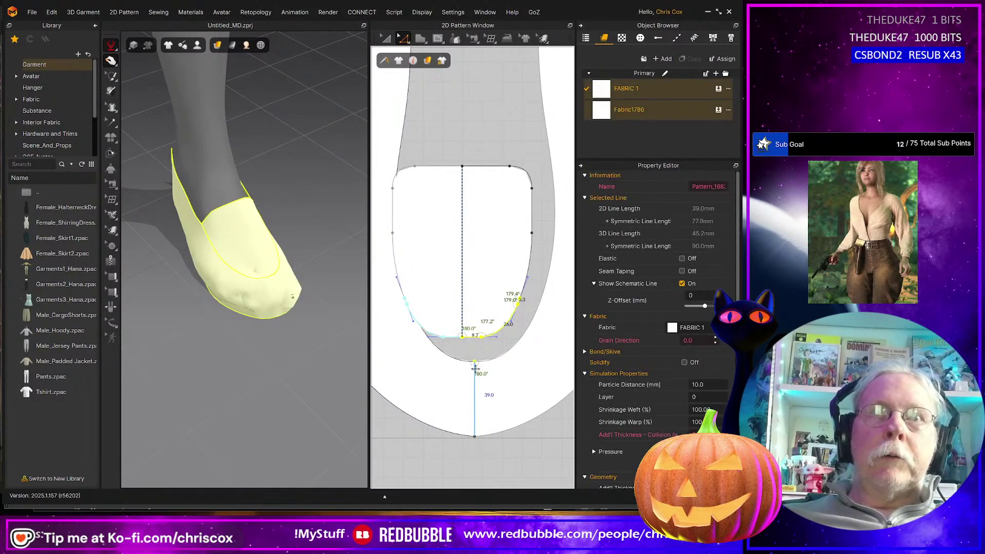
left_click_drag(484, 371, 481, 383)
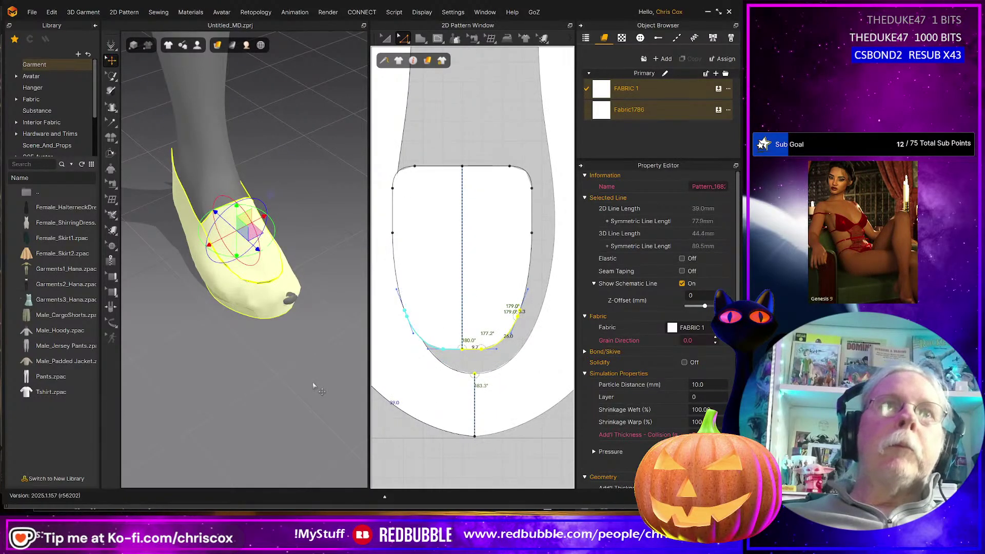
right_click_drag(308, 378, 202, 352)
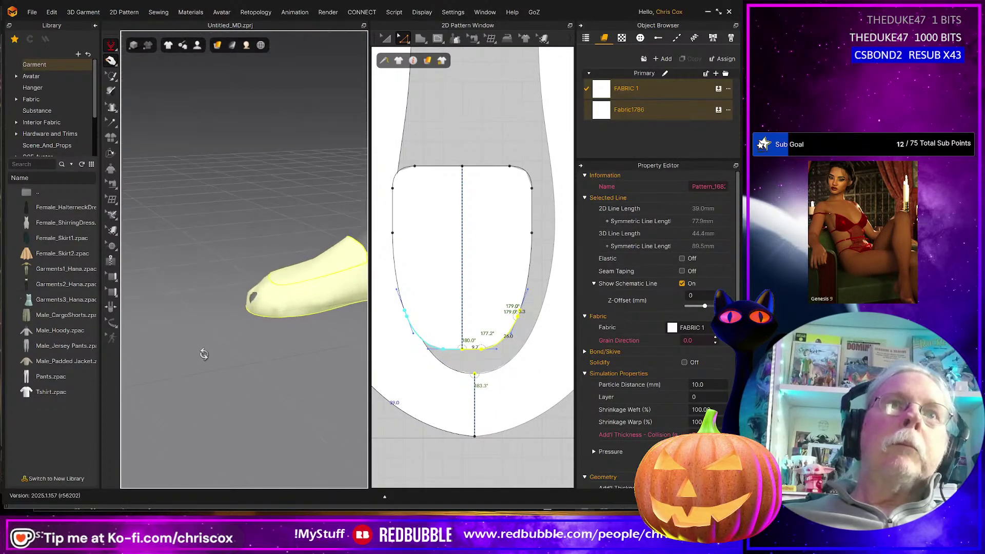
middle_click_drag(247, 345, 194, 348)
right_click_drag(194, 348, 267, 372)
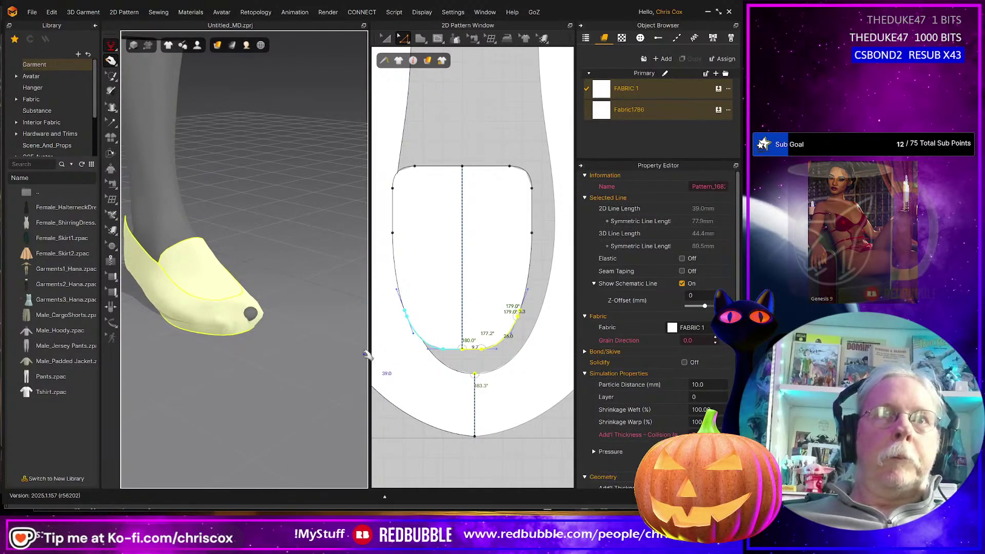
left_click_drag(370, 349, 418, 354)
right_click_drag(318, 367, 300, 392)
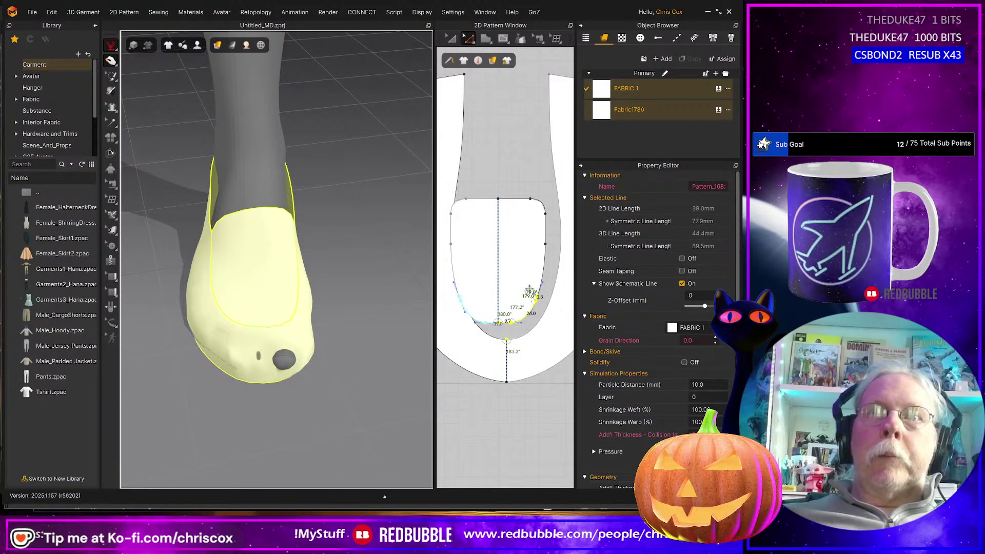
- Move the vamp's toe-end points and the upper's front opening point slightly further toward the toe, and simulate the shoe
left_click_drag(544, 284, 508, 326)
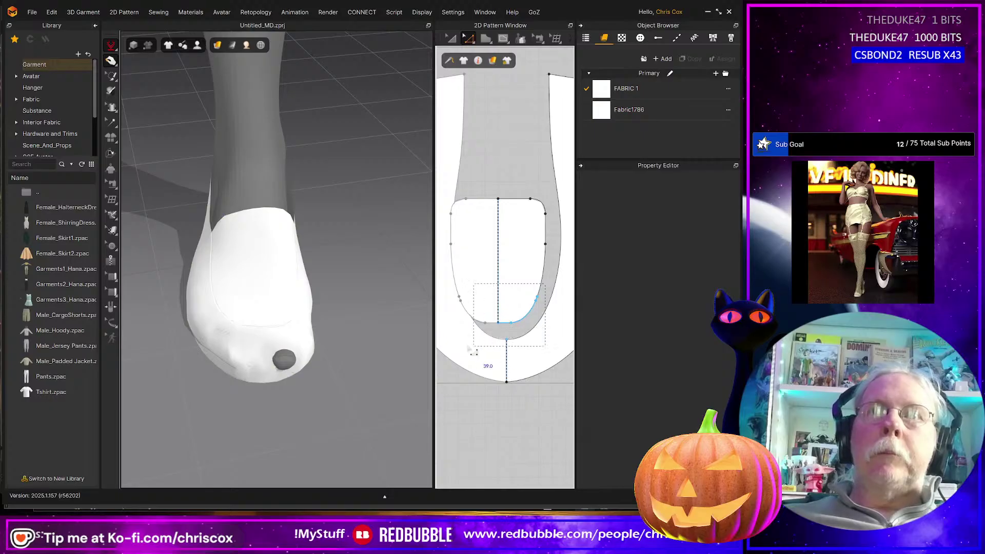
left_click_drag(456, 349, 456, 349)
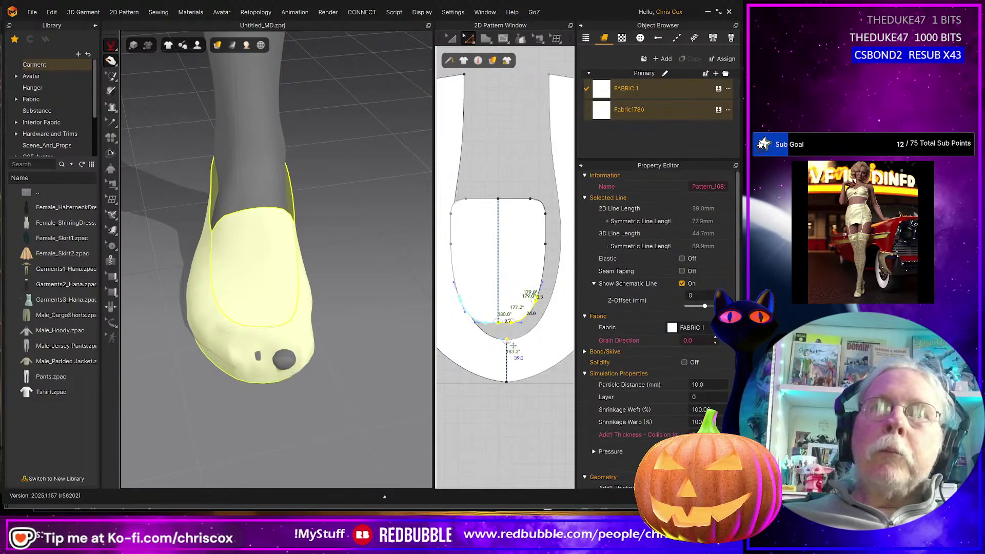
left_click_drag(507, 343, 507, 351)
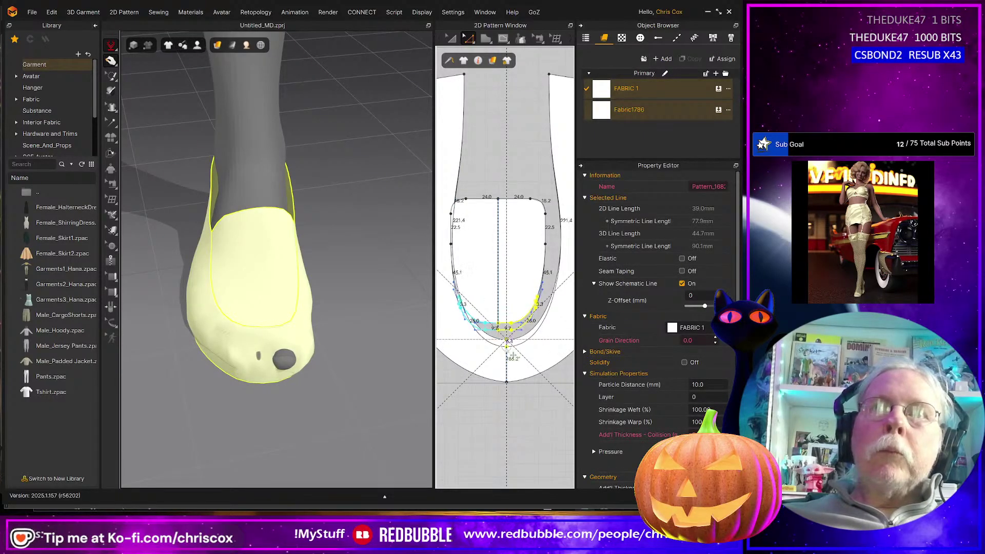
key("space")
key("space")
right_click_drag(337, 375, 318, 339)
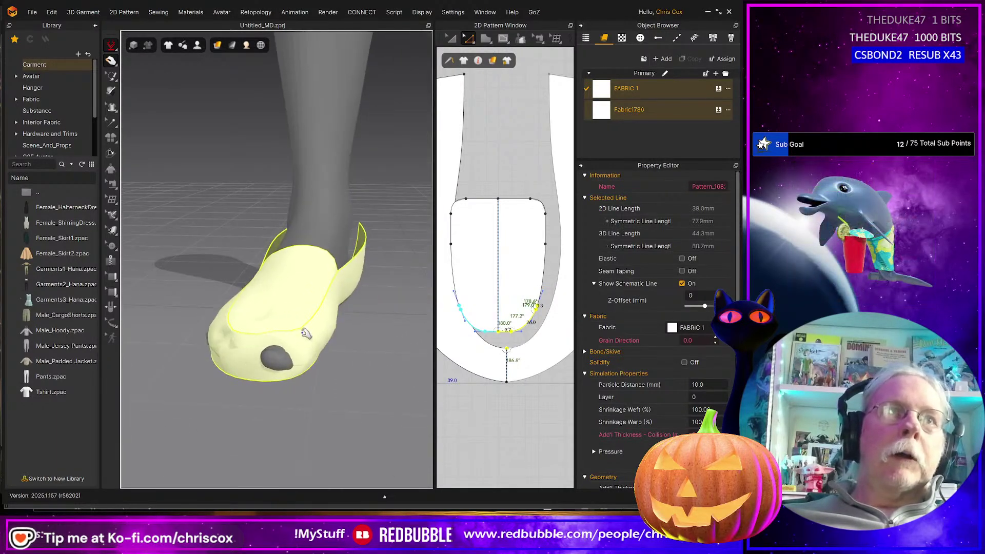
- Set the fold angle of the seam joining the vamp to the upper to 90, reduce it to 45, and check the fold from the side
left_click(324, 336)
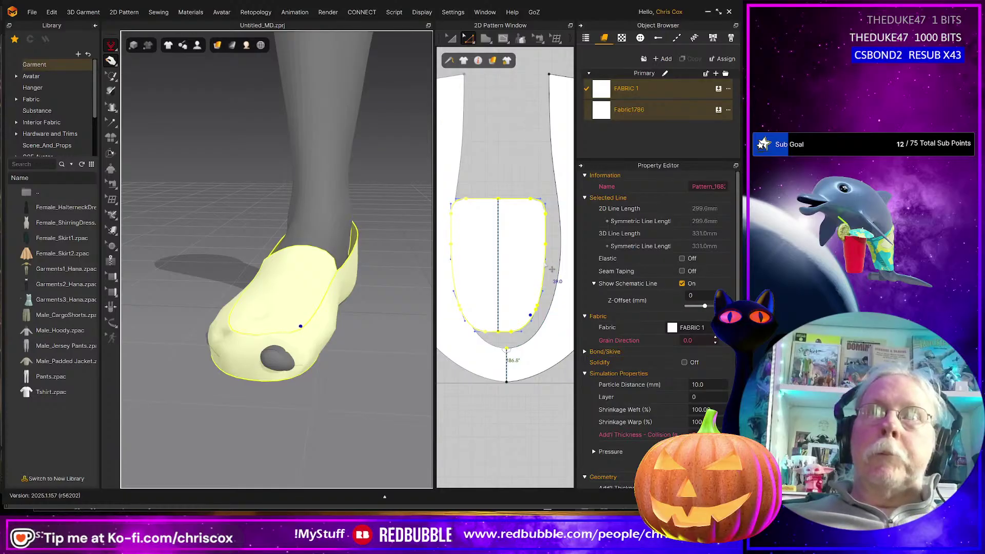
left_click(553, 234)
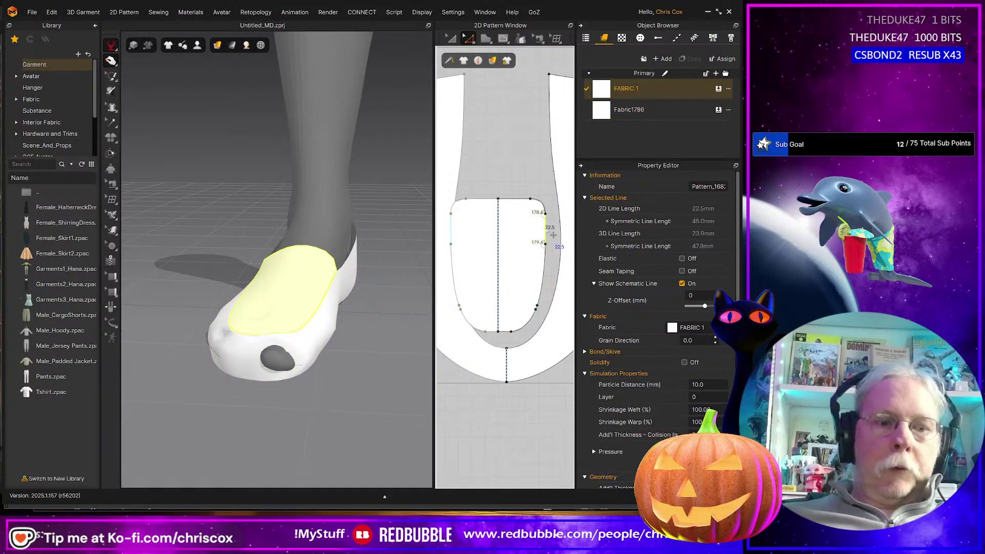
key("b")
left_click(546, 237)
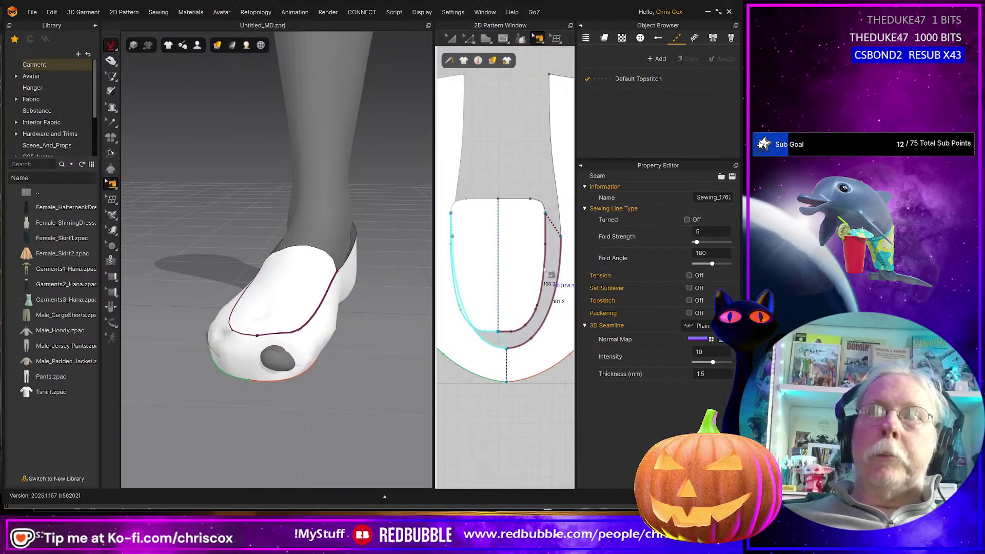
left_click(721, 252)
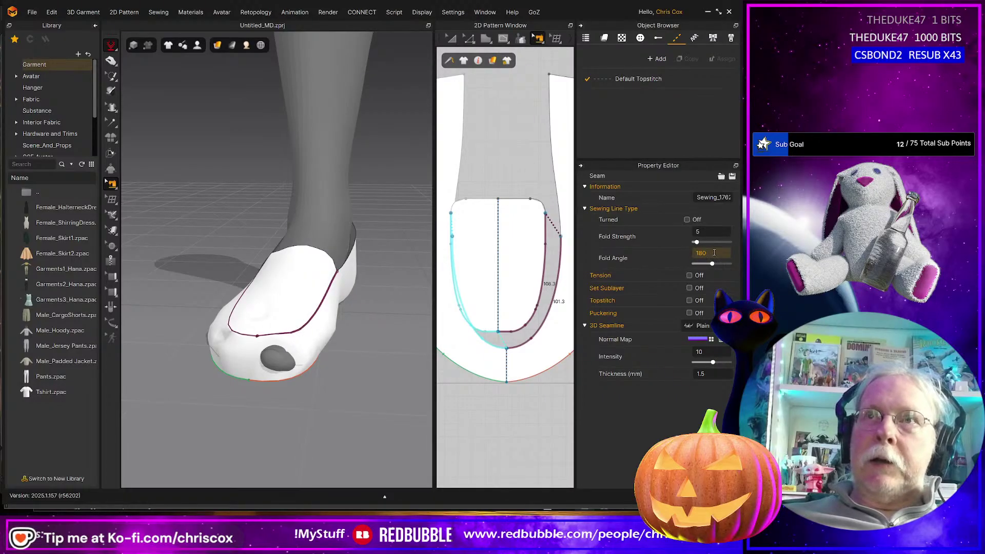
type("90")
key("Return")
right_click_drag(277, 287, 677, 275)
double_click(692, 251)
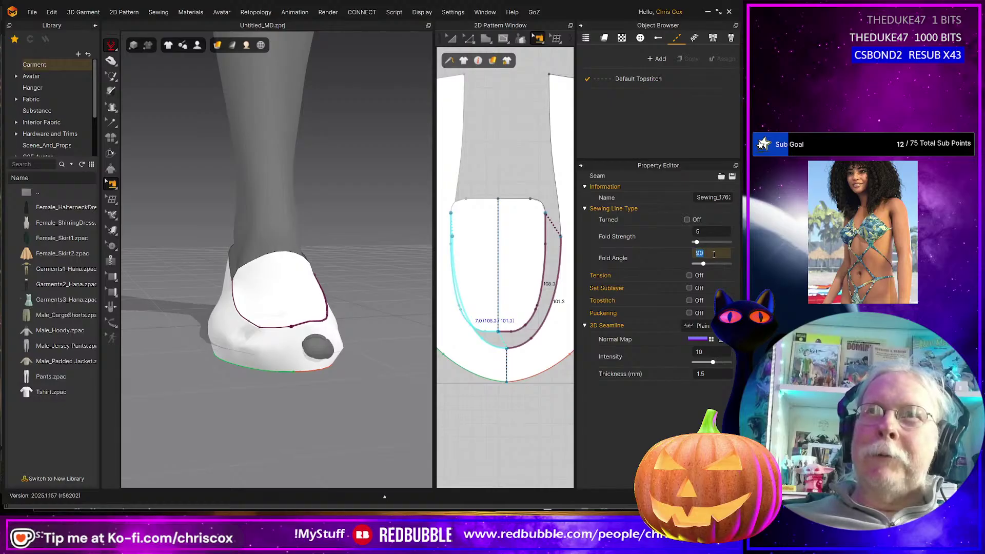
type("45")
key("Return")
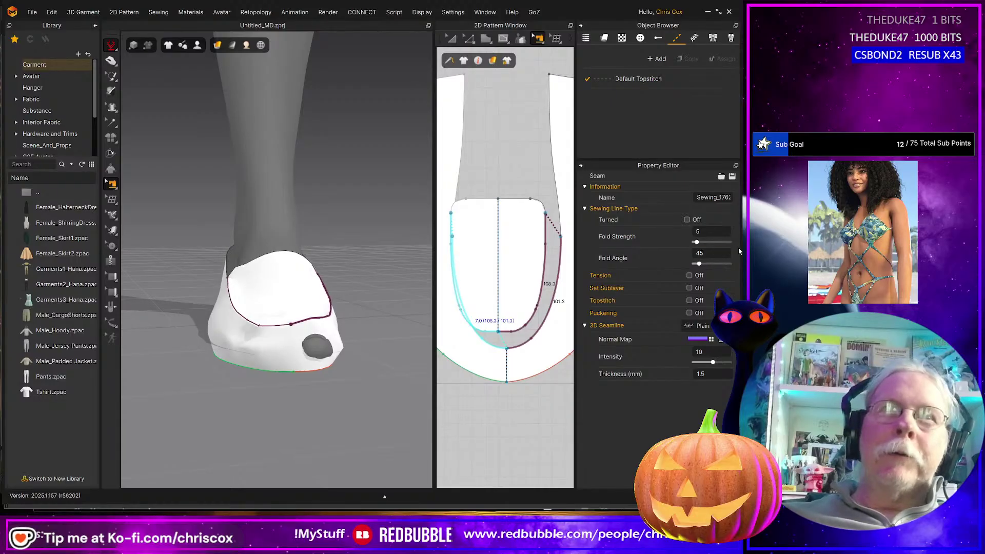
right_click_drag(369, 372, 344, 347)
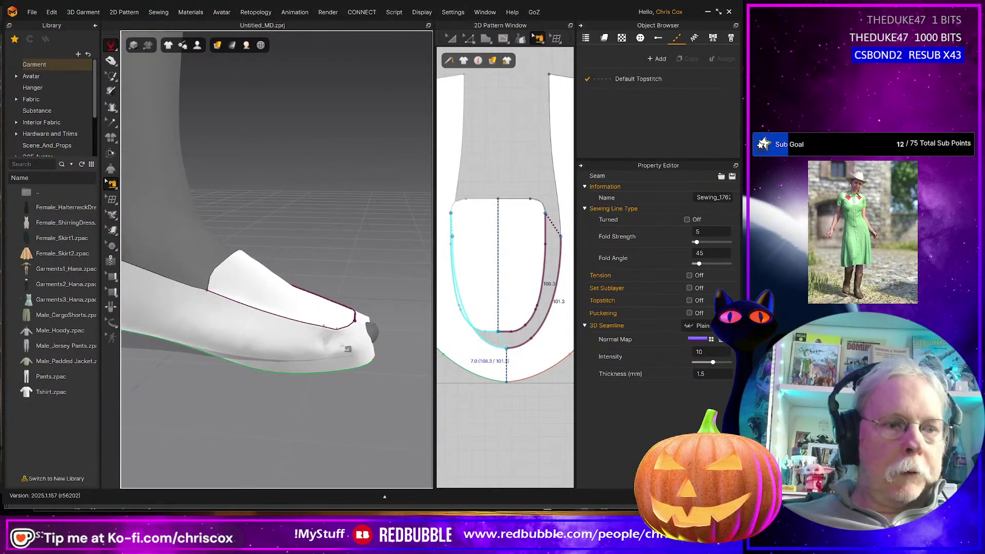
- Pull the upper's cloth around the toe during simulation to cover the protruding big toe
key("Escape")
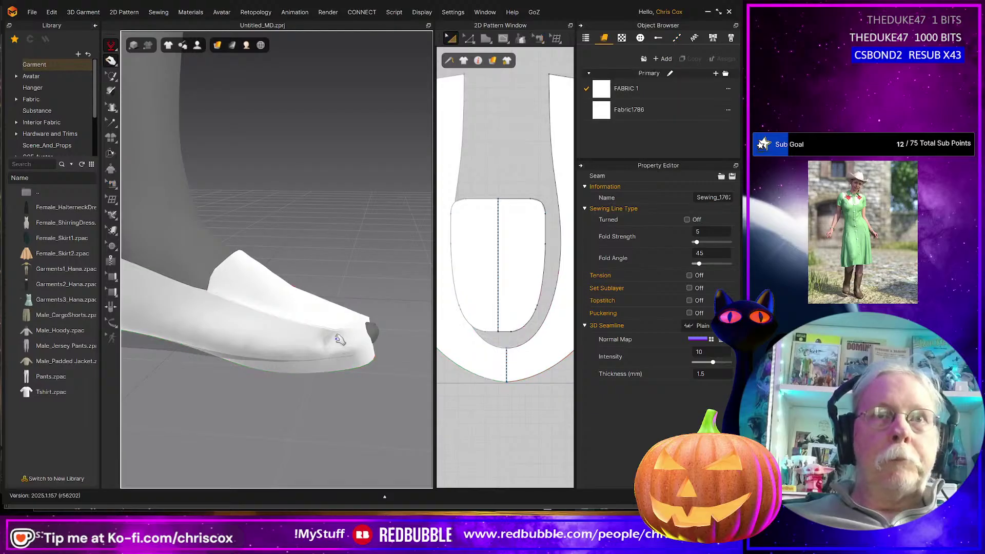
left_click(355, 337)
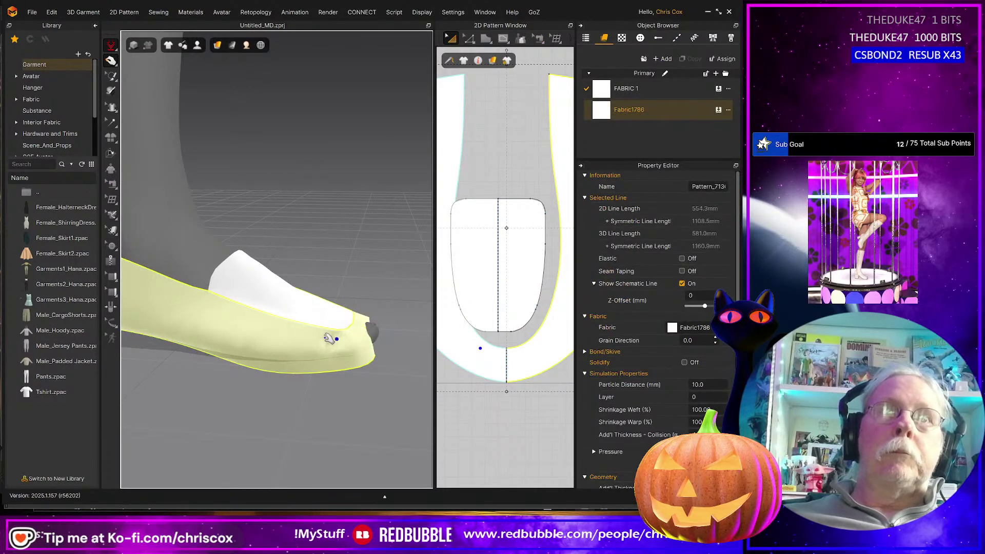
right_click_drag(385, 358, 365, 350)
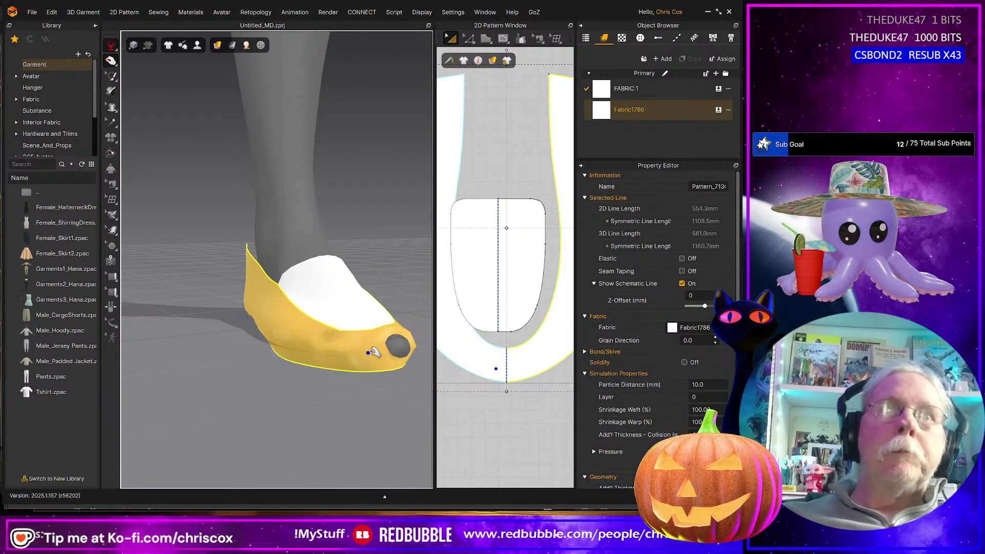
left_click_drag(339, 339, 279, 346)
right_click_drag(339, 340, 260, 345)
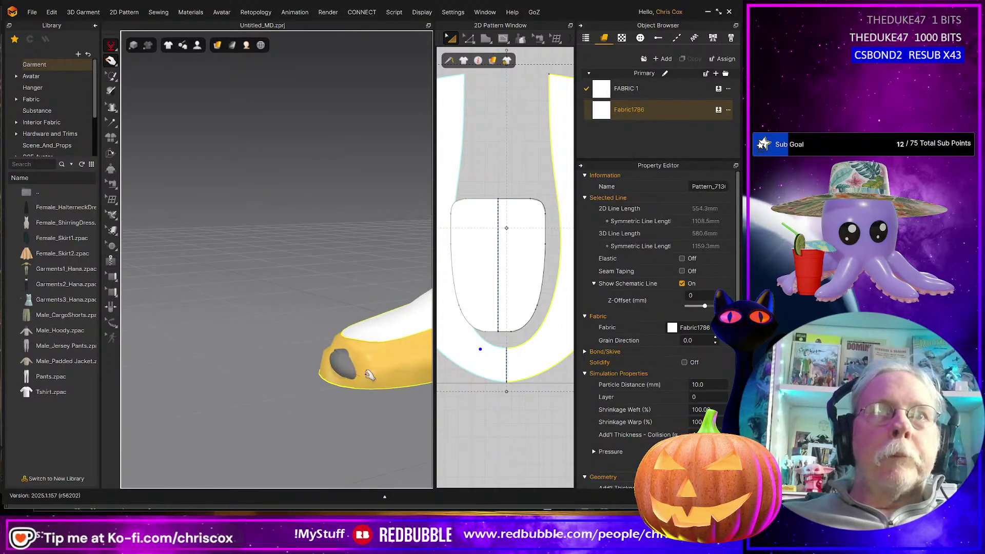
left_click_drag(351, 361, 324, 358)
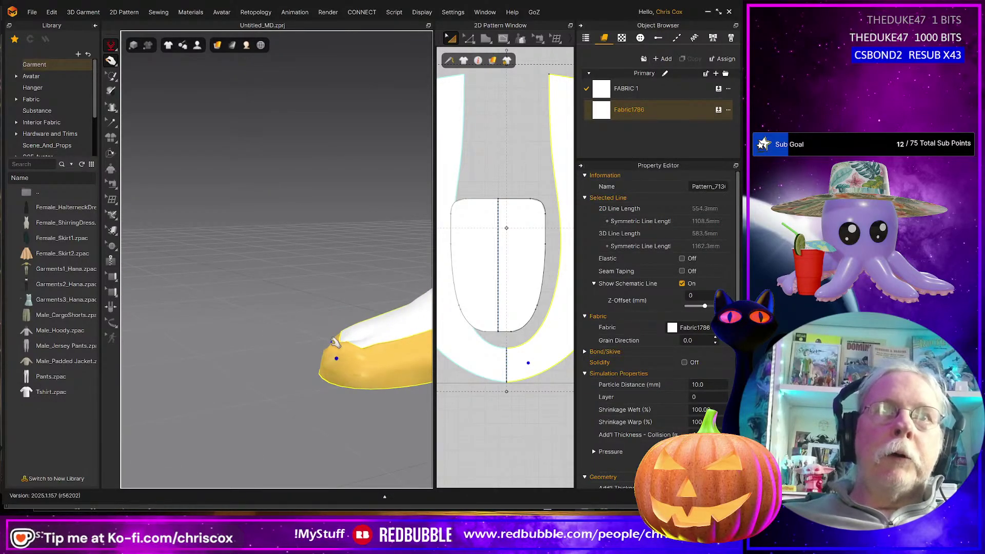
right_click(382, 354)
left_click(278, 343)
middle_click_drag(303, 328, 204, 313)
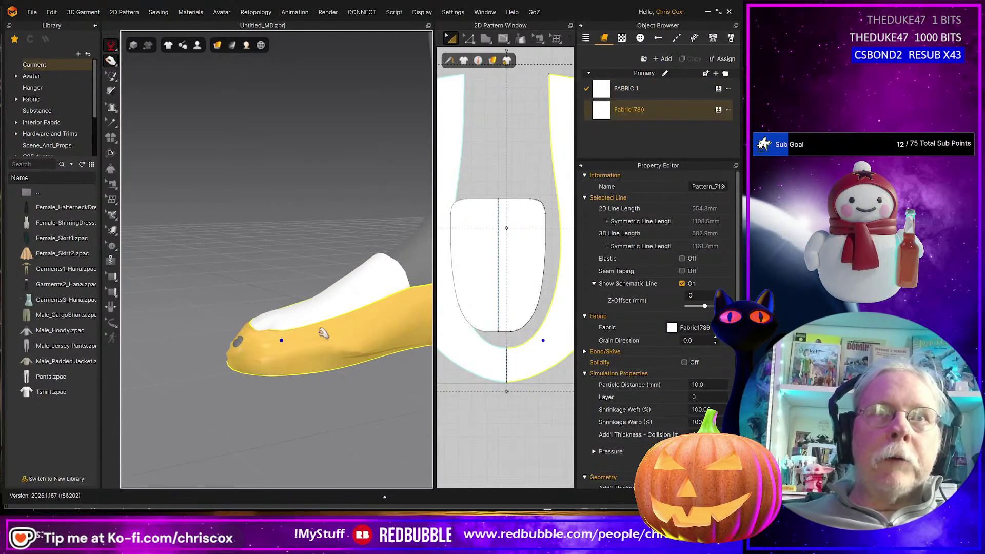
- Examine the shoe from both sides and the heel, checking how the vamp meets the upper
middle_click_drag(330, 335, 304, 336)
mouse_move(303, 336)
right_mouse_down()
mouse_move(308, 323)
mouse_move(354, 331)
mouse_move(311, 300)
right_mouse_up()
mouse_move(354, 333)
right_mouse_down()
mouse_move(331, 309)
mouse_move(336, 293)
right_mouse_up()
right_click_drag(273, 355, 410, 409)
right_click_drag(215, 344, 332, 365)
scroll(331, 362, "down", 5)
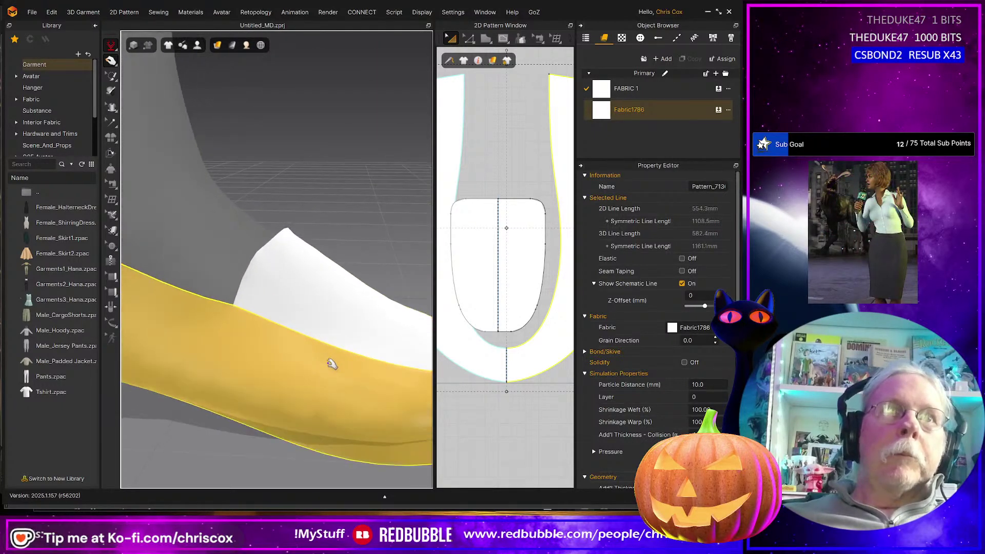
right_click_drag(319, 342, 277, 271)
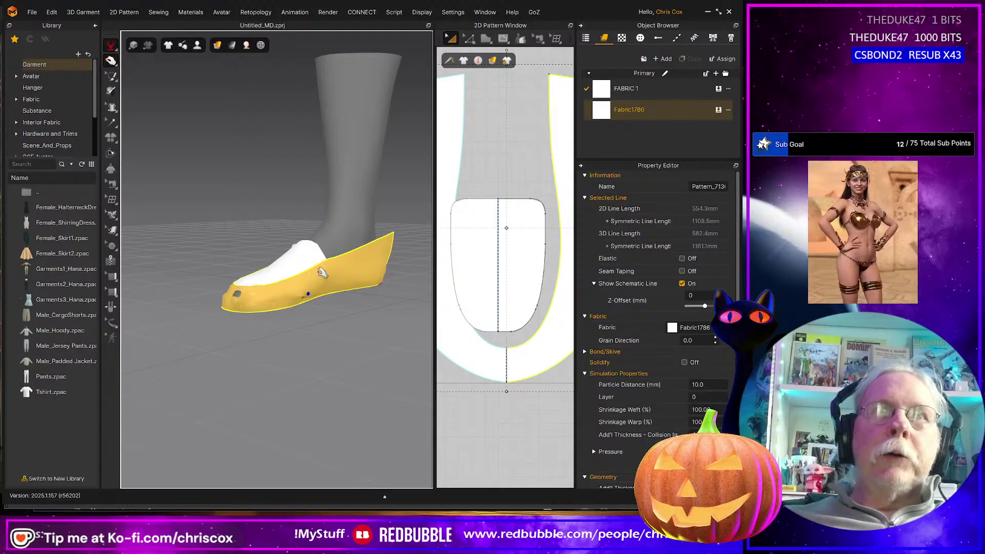
right_click_drag(307, 299, 221, 267)
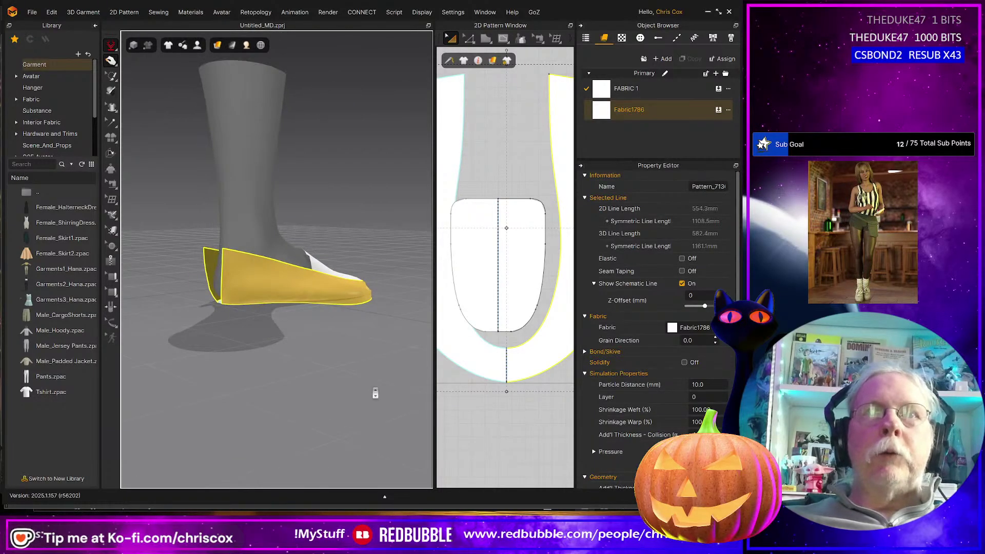
- Draw a rectangular strap pattern with a 220 mm outline across the vamp, and check the penny loafer reference photo in the browser
scroll(523, 405, "down", 2)
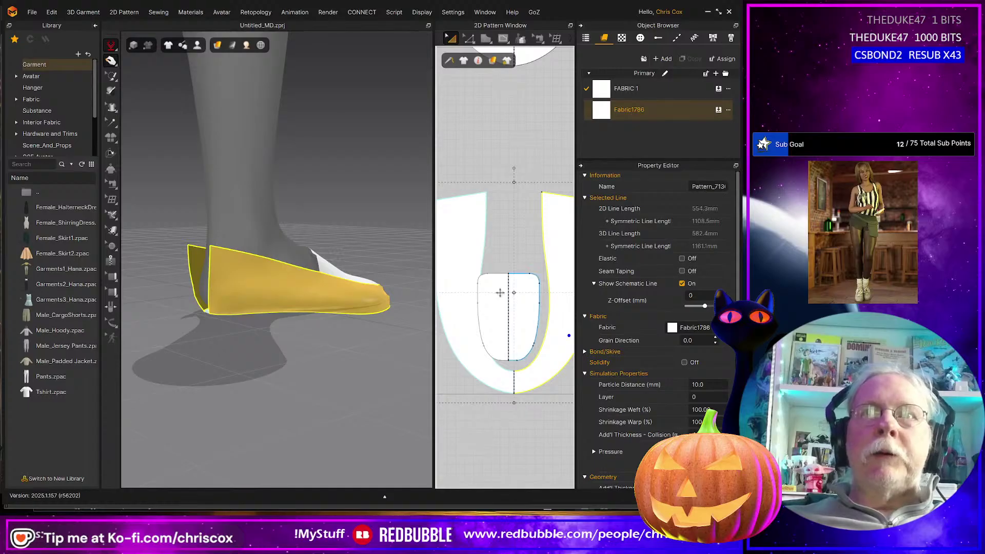
key("z")
left_click_drag(468, 294, 548, 312)
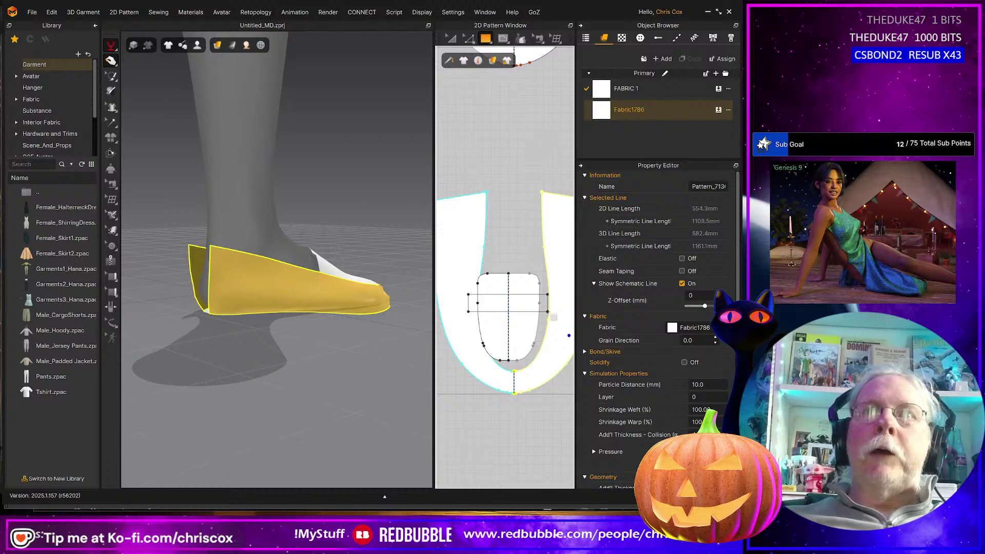
left_click(547, 314)
key("alt+Tab")
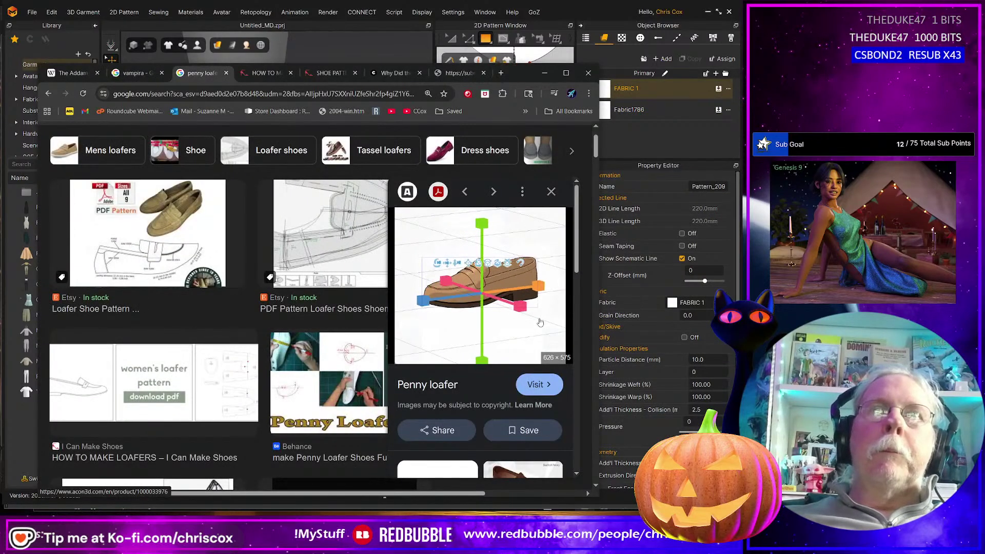
key("alt+Tab")
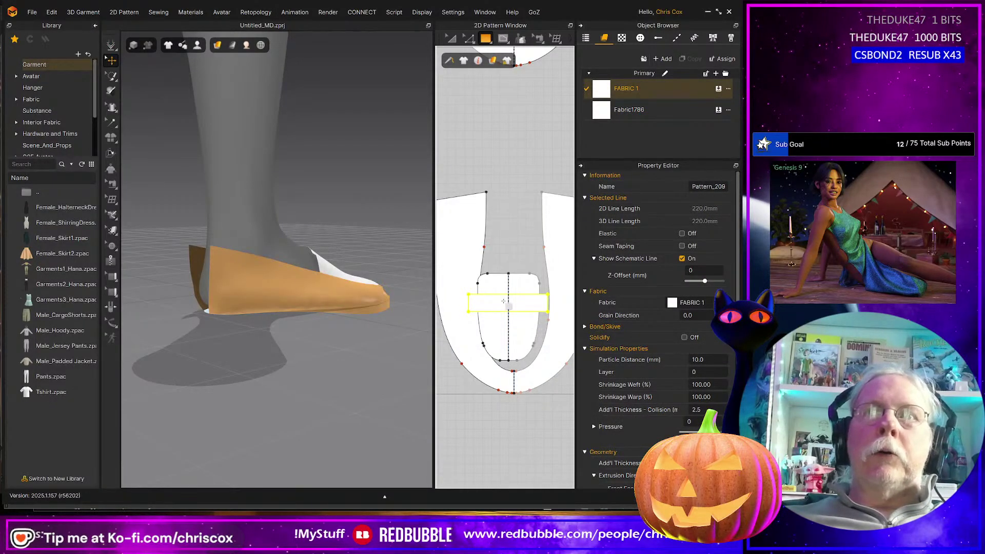
- Move the rectangular strap pattern off the vamp to the empty area beyond the upper's heel ends
key("a")
left_click_drag(501, 299, 507, 162)
scroll(509, 235, "up", 3)
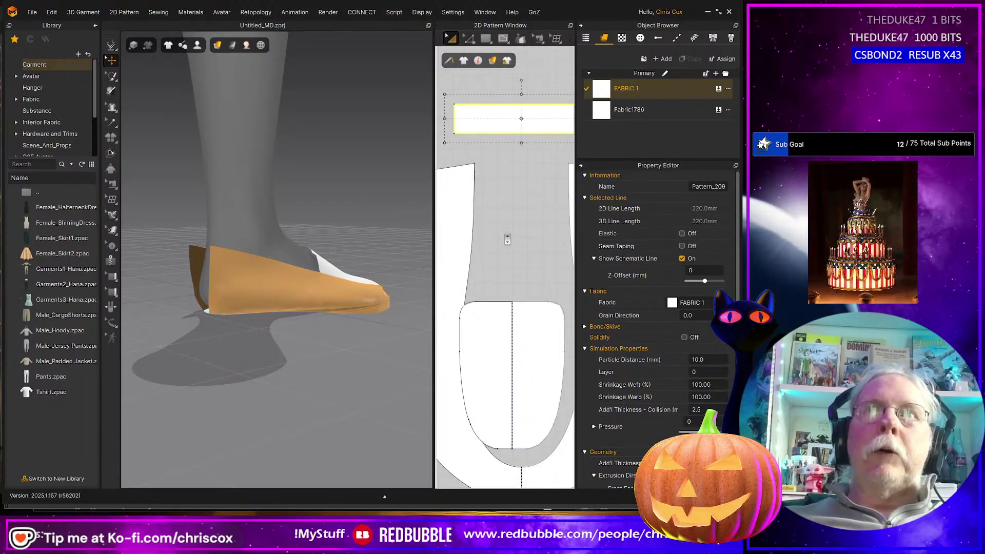
scroll(515, 294, "down", 3)
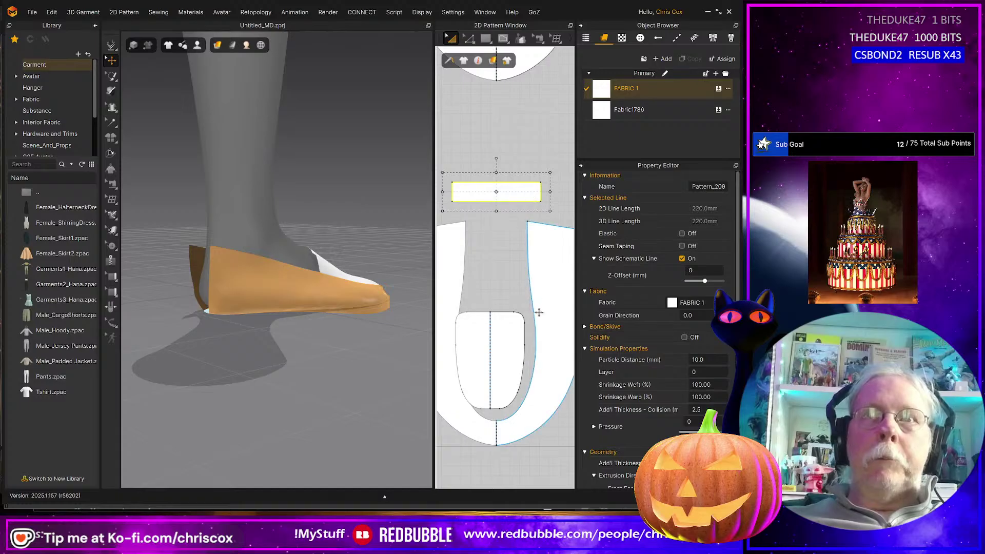
- Add one internal line offset 5 mm from the upper's inner opening edge, with extend and maintain curvature enabled
key("z")
left_click(536, 367)
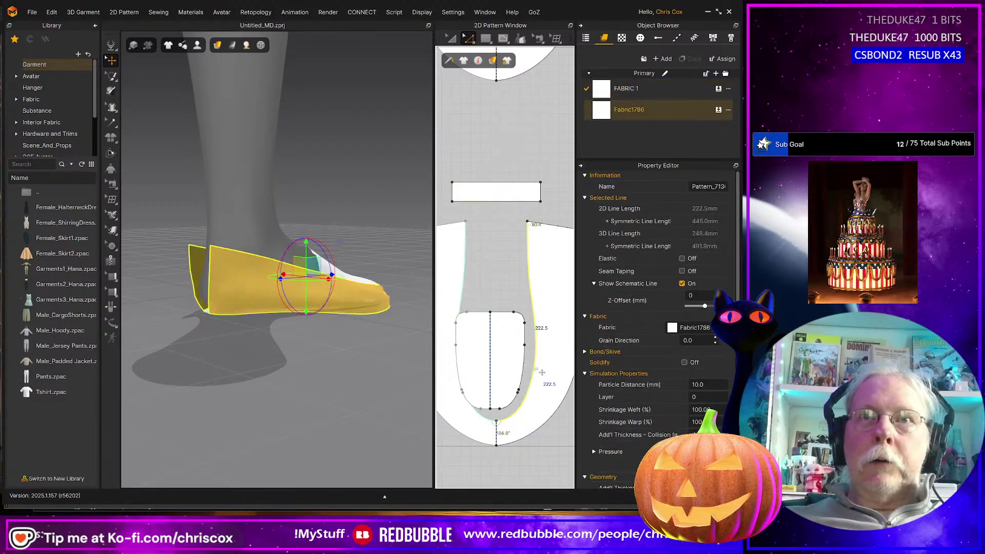
right_click(534, 365)
left_click(583, 480)
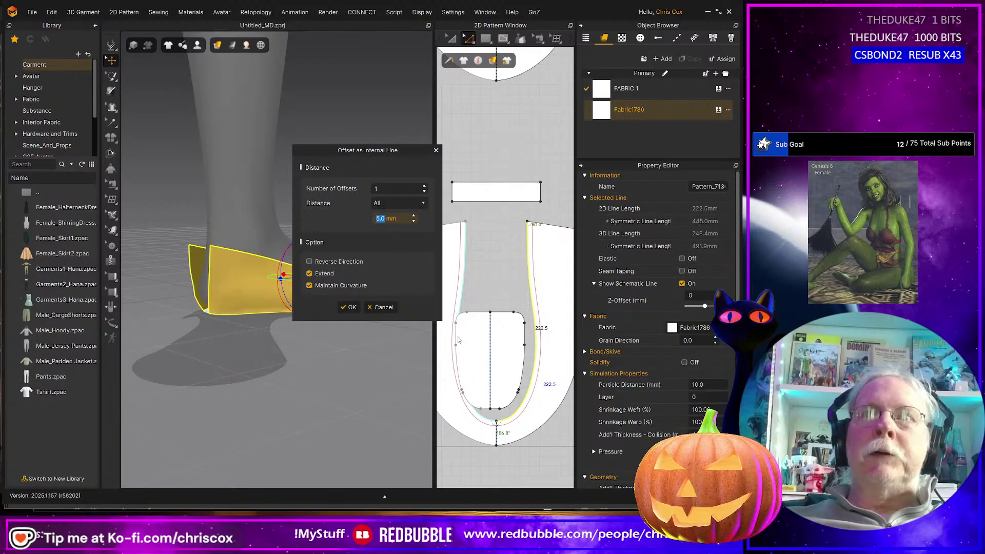
left_click(349, 307)
- Shorten the strap rectangle to about half its length and unfold it symmetrically across the shortened end
left_click_drag(548, 197, 549, 196)
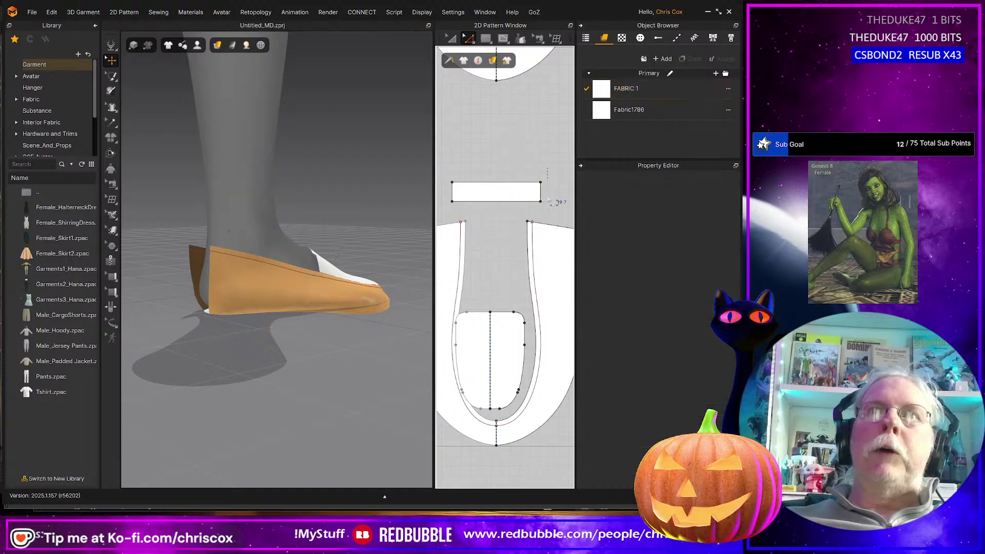
left_click_drag(548, 200, 505, 202)
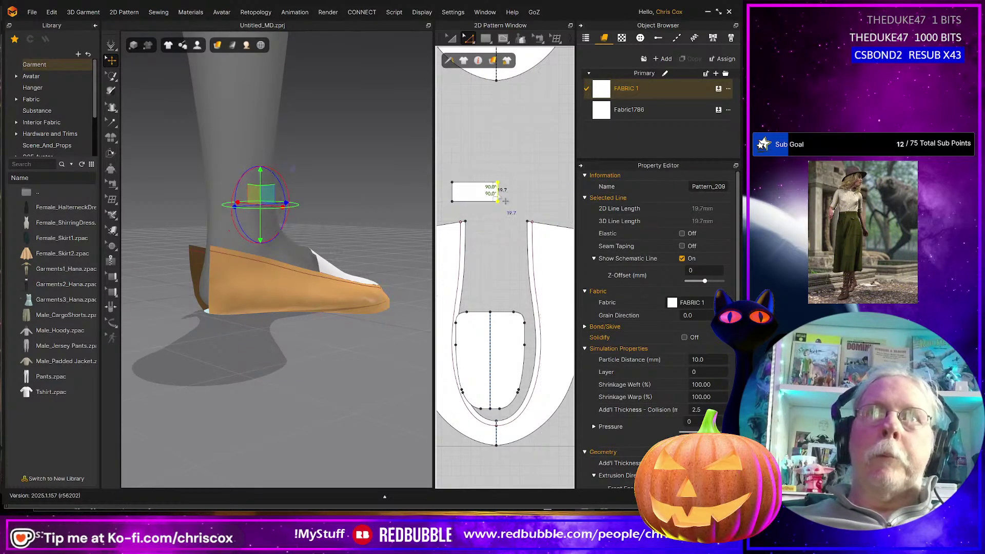
right_click(503, 202)
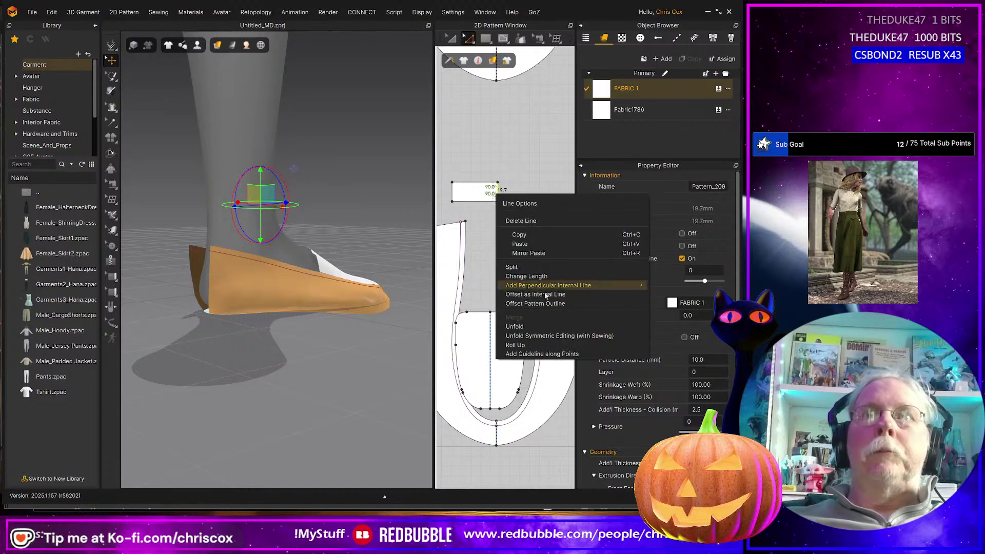
left_click(553, 325)
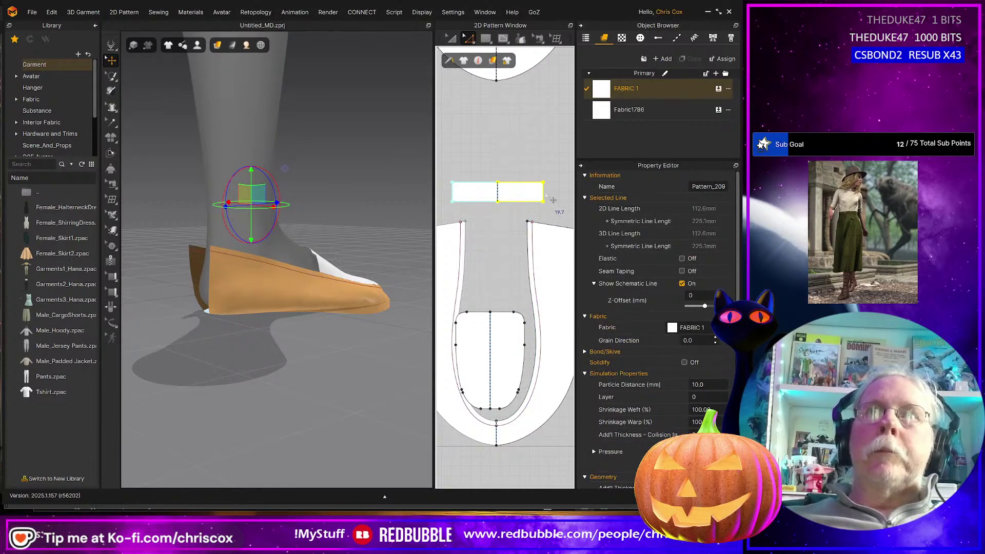
- Add internal lines offset 5 mm inward from the strap's two short ends
right_click(544, 197)
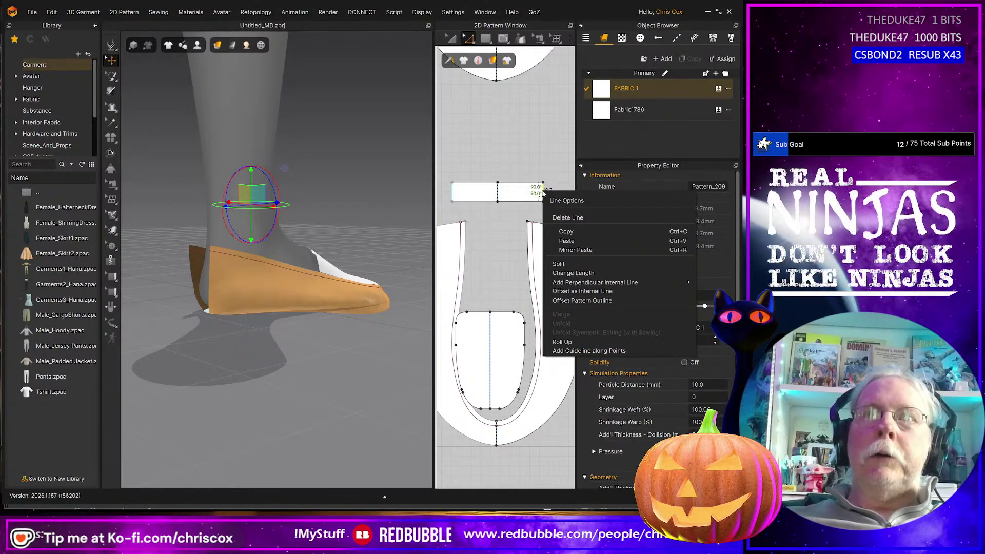
left_click(582, 292)
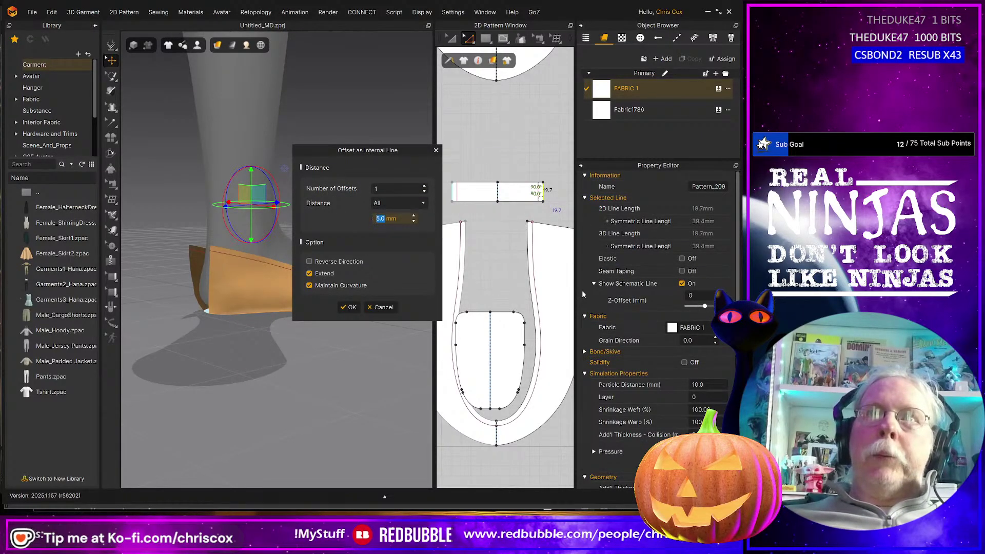
left_click(351, 307)
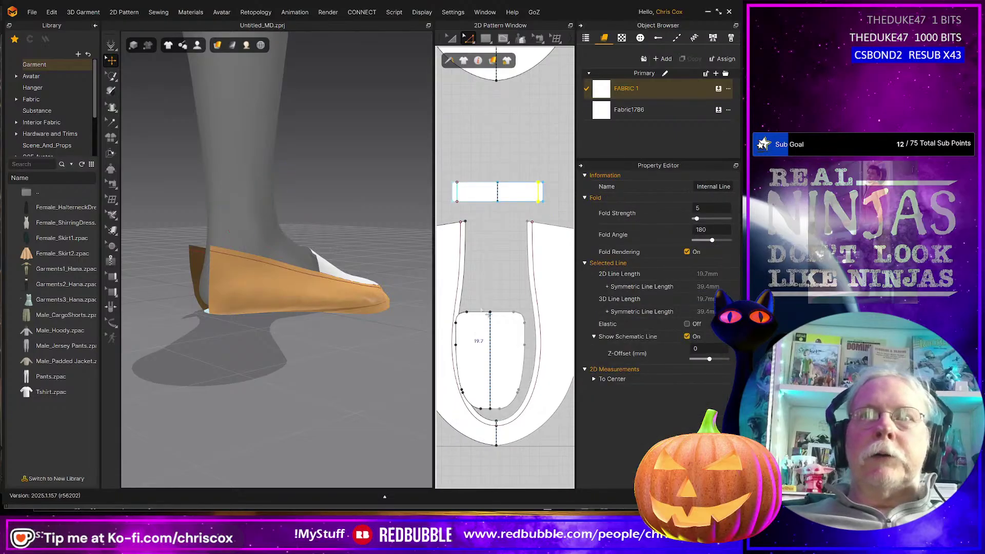
- Sew the strap's internal end line to a 19.7 mm stretch of the upper's offset line beside the vamp
middle_click_drag(551, 253, 555, 256)
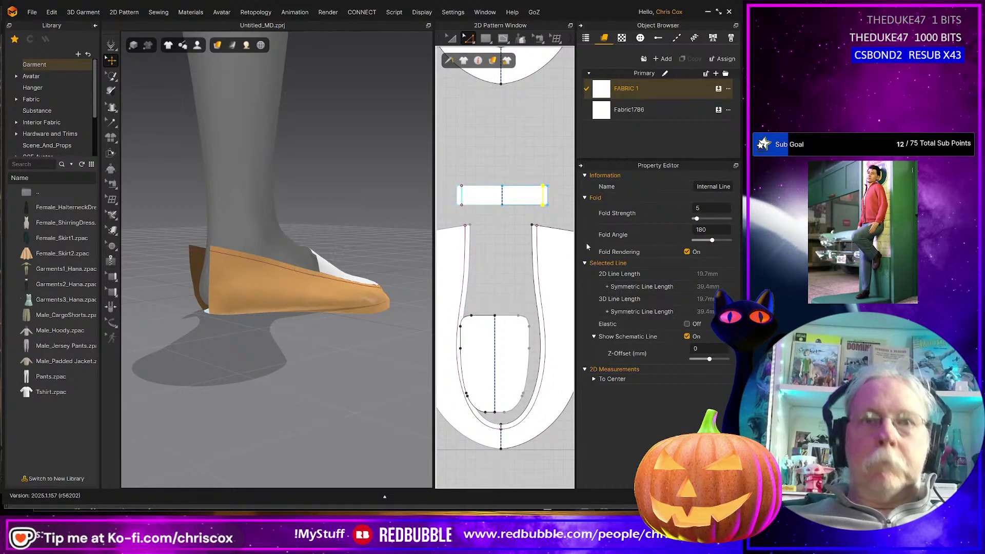
key("t")
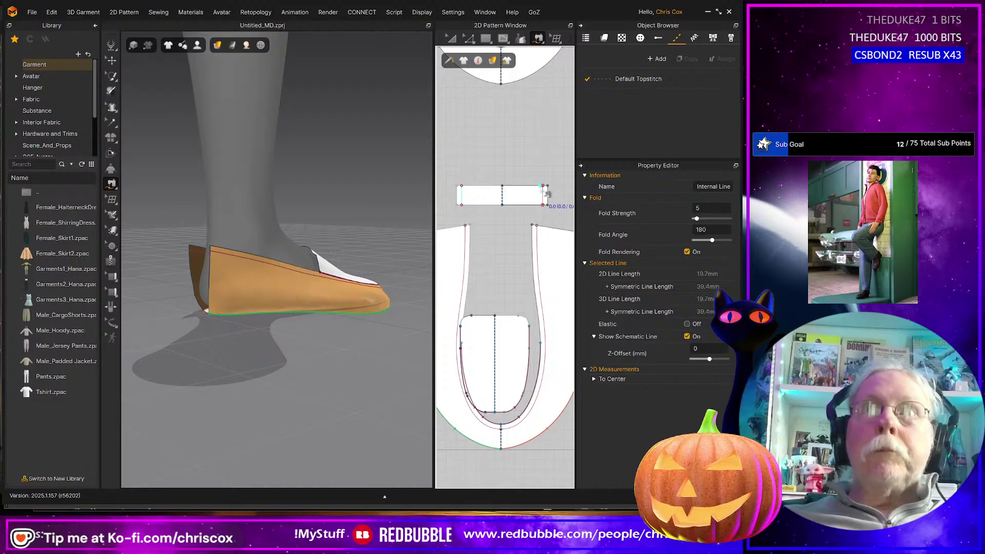
left_click(546, 194)
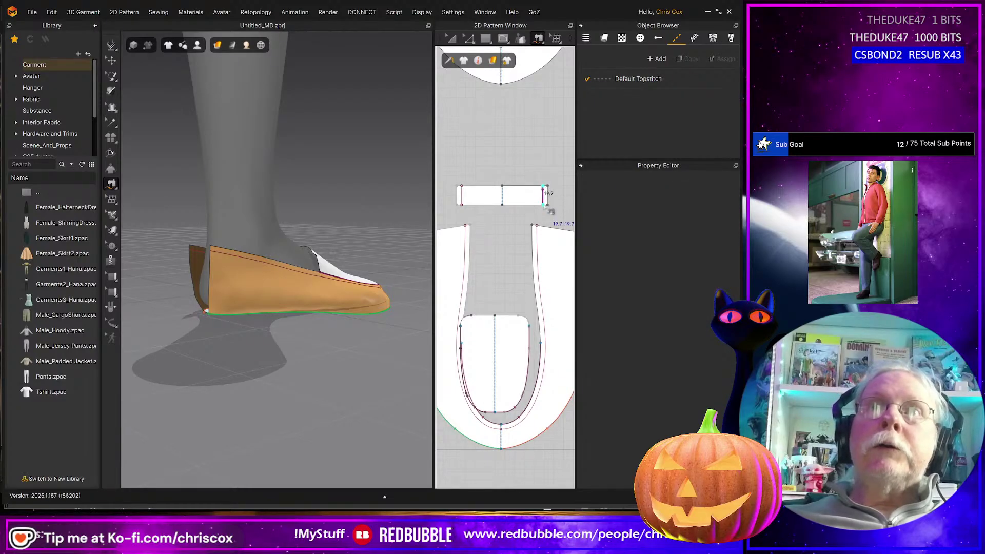
left_click(545, 359)
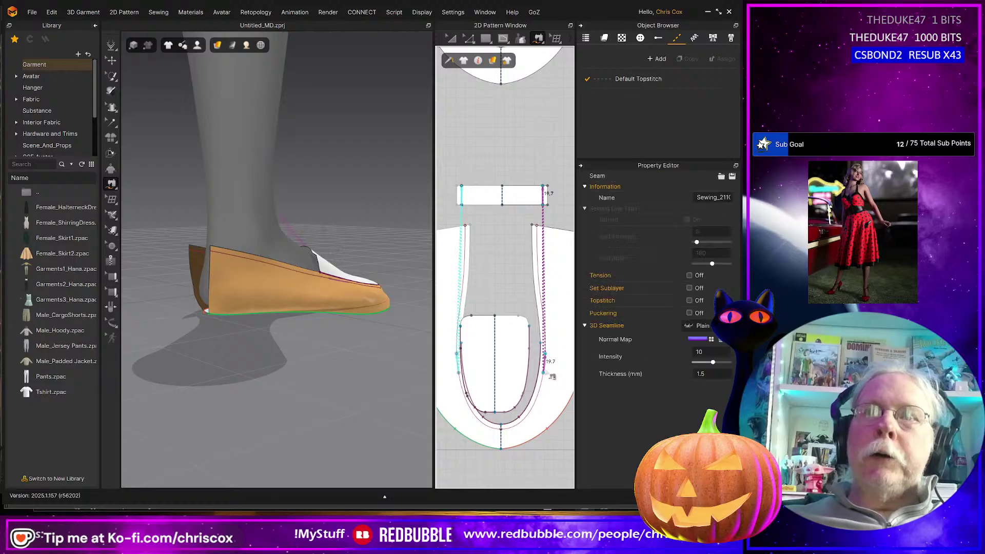
- Select the strap in the 3D view and inspect its seam connections to the shoe
scroll(336, 336, "down", 3)
right_click_drag(336, 336, 265, 343)
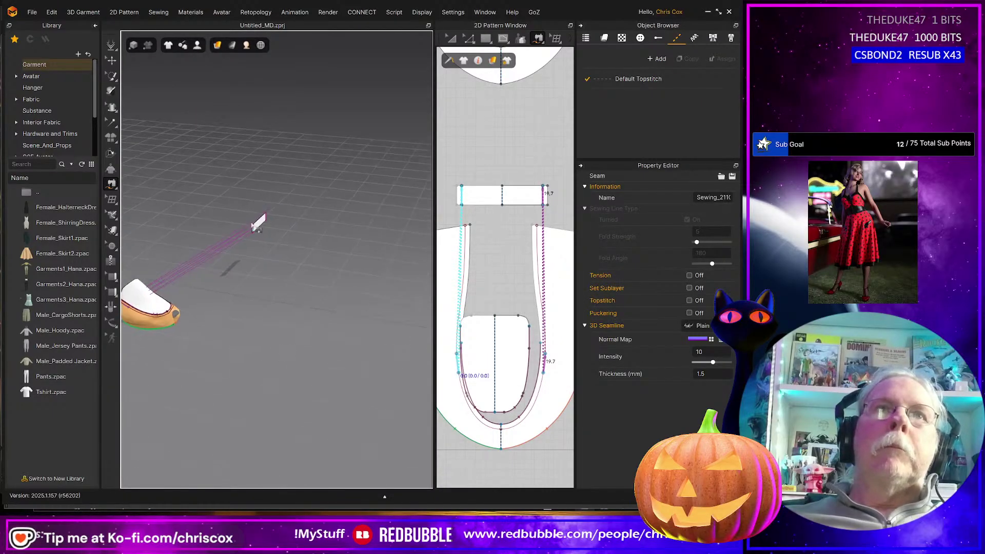
key("q")
left_click(259, 223)
right_click_drag(259, 223, 328, 259)
right_click_drag(259, 281, 353, 285)
right_click_drag(414, 285, 289, 319)
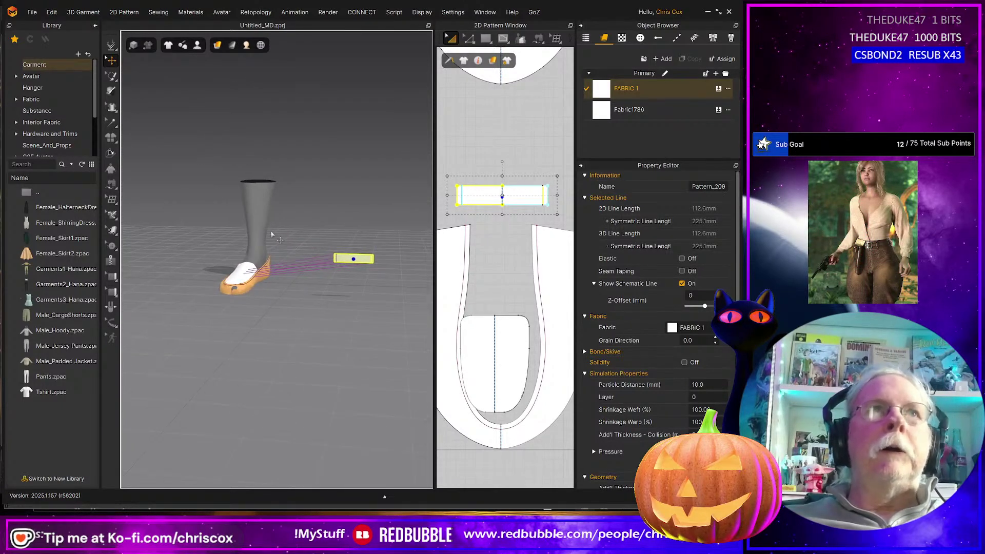
- Save the project as "Penny Loafers" in the Lertterman WIP folder
left_click(31, 12)
mouse_move(65, 116)
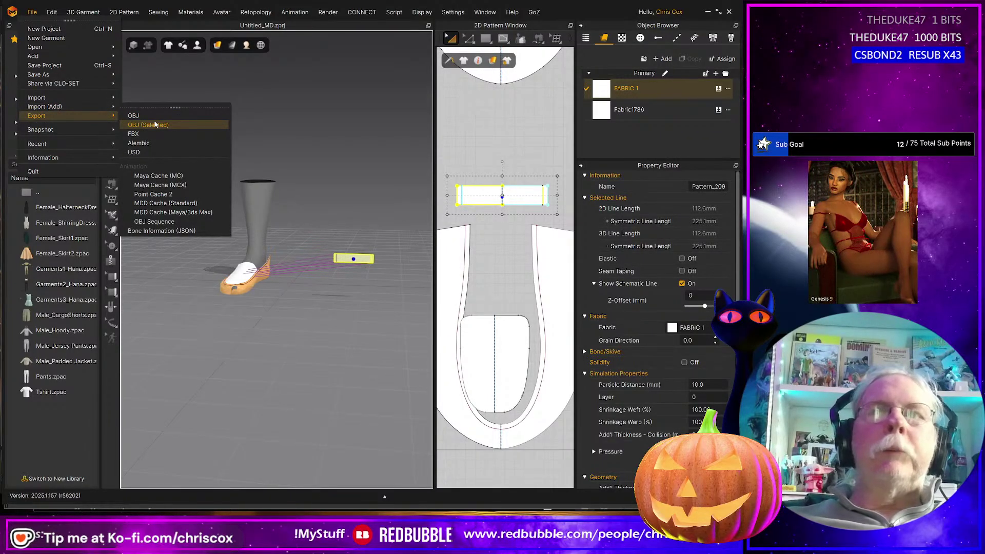
left_click(51, 64)
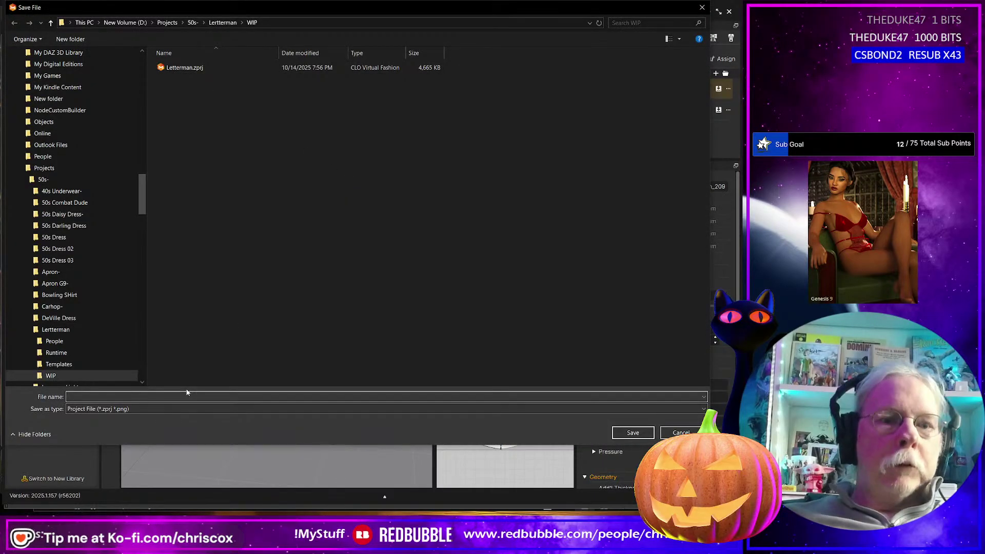
type("Penny")
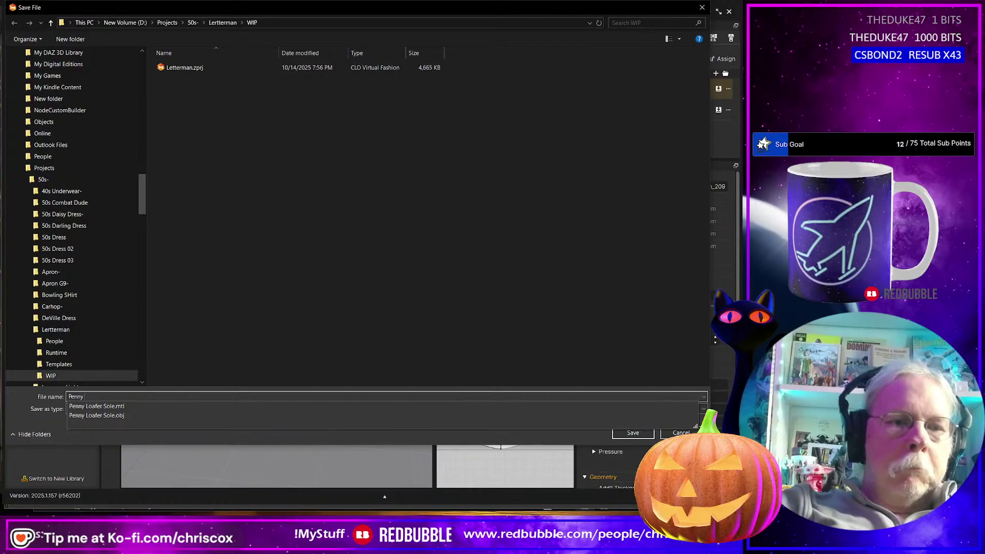
type(" Loafers")
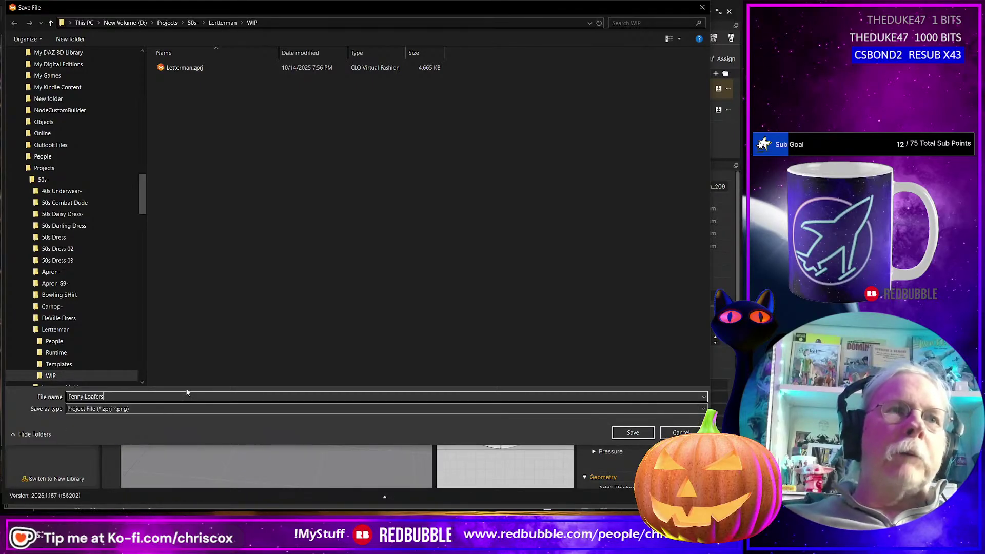
key("Return")
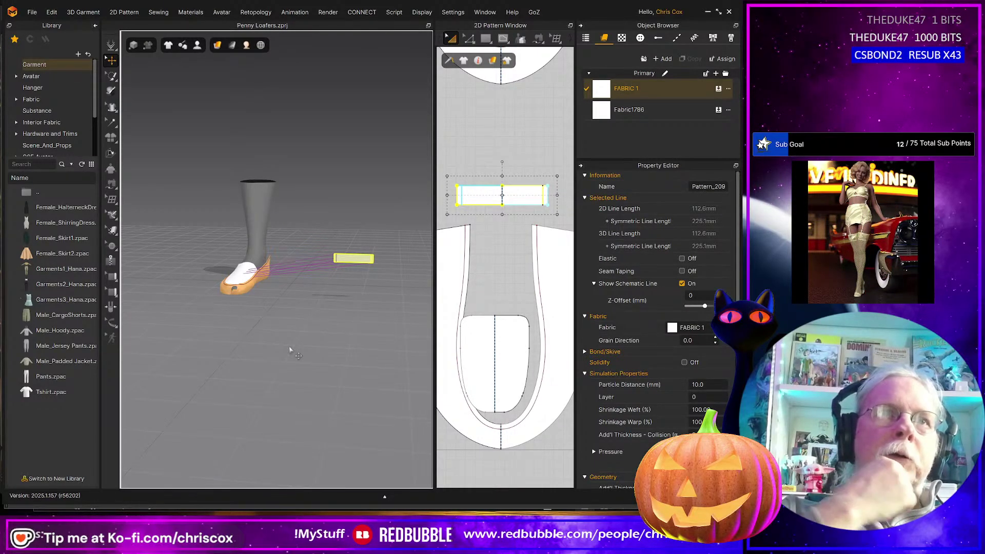
- Move the strap close in front of the vamp and simulate so its seams pull it onto the shoe
scroll(291, 351, "up", 5)
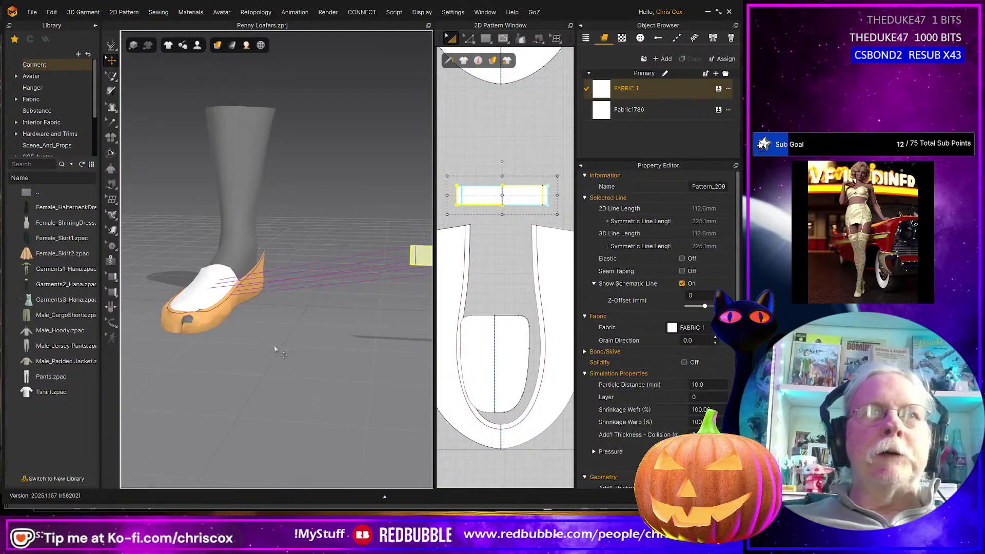
right_click_drag(275, 349, 334, 344)
mouse_move(264, 385)
right_mouse_down()
mouse_move(334, 342)
mouse_move(331, 368)
mouse_move(282, 386)
right_mouse_up()
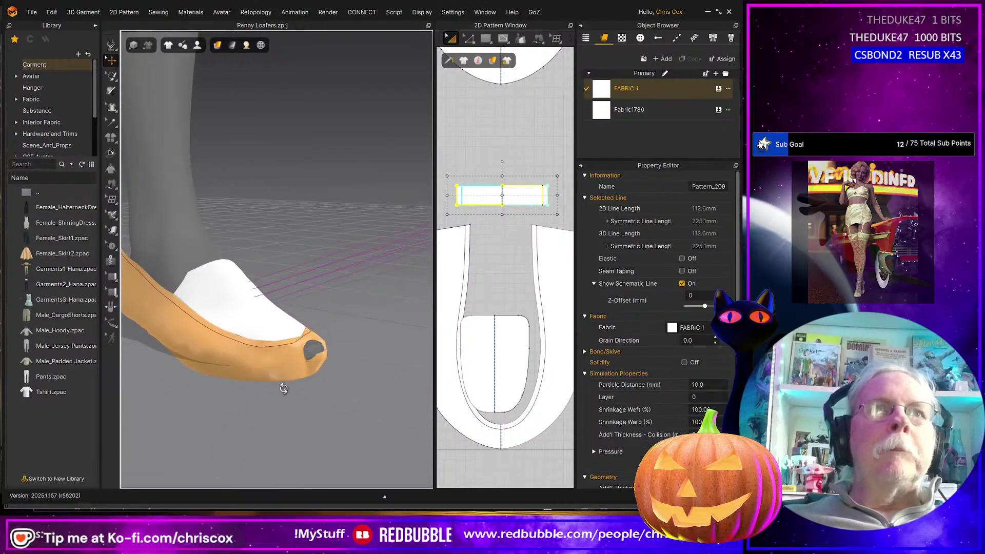
scroll(510, 314, "up", 3)
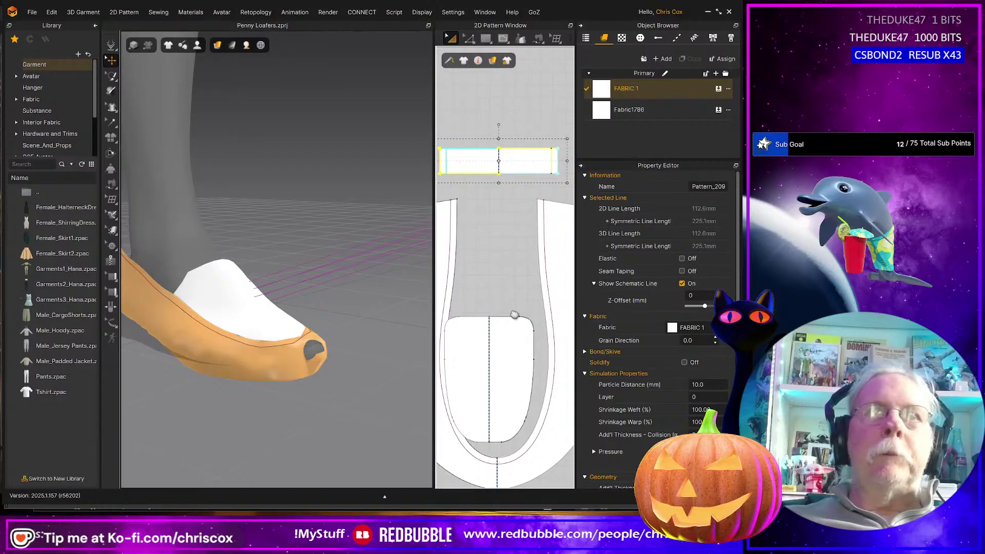
scroll(297, 342, "down", 5)
left_click(319, 251)
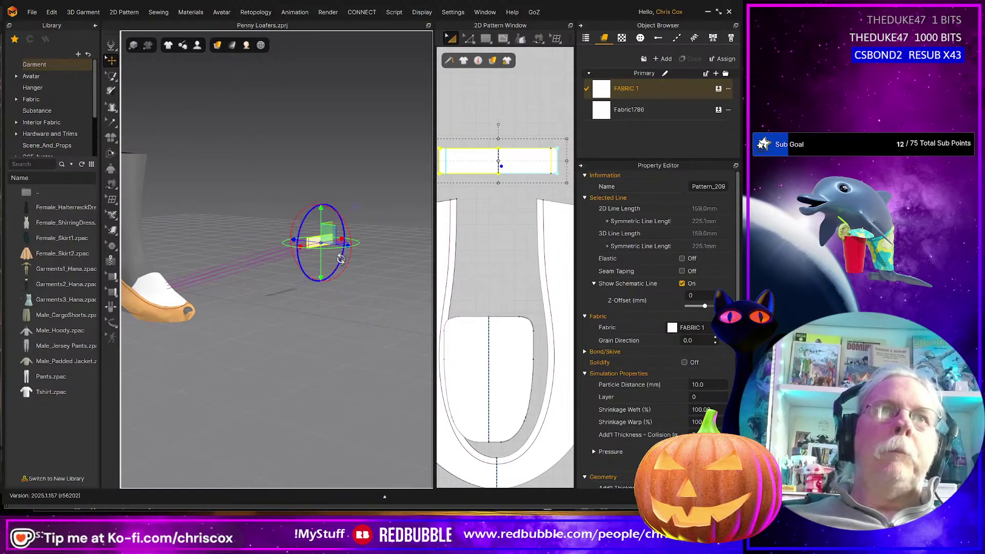
right_click_drag(340, 271, 320, 274)
left_click_drag(329, 234, 168, 251)
right_click_drag(226, 290, 267, 280)
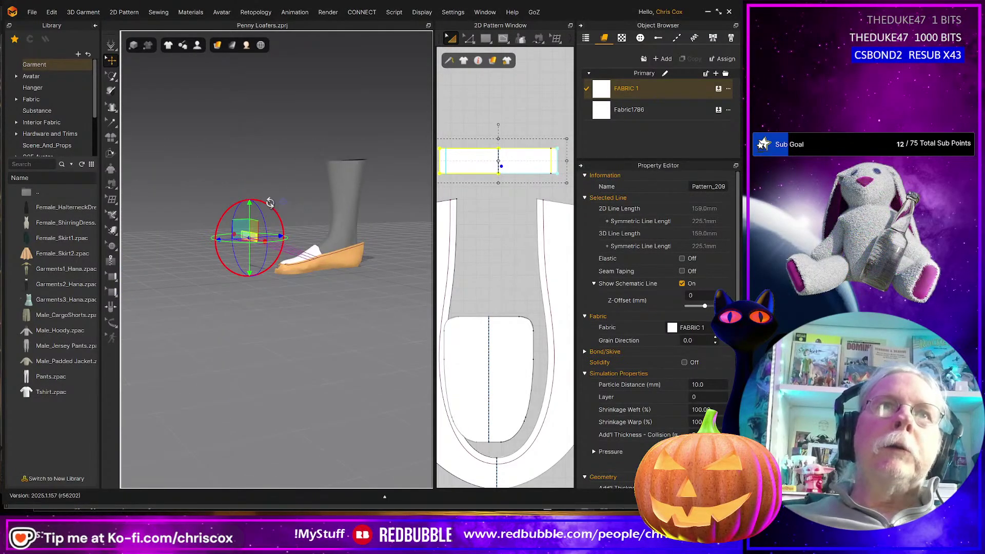
left_click_drag(246, 230, 281, 236)
key("space")
- Examine how the strap drapes over the vamp and how the upper sits around the open heel
right_click_drag(319, 299, 215, 250)
scroll(215, 250, "up", 10)
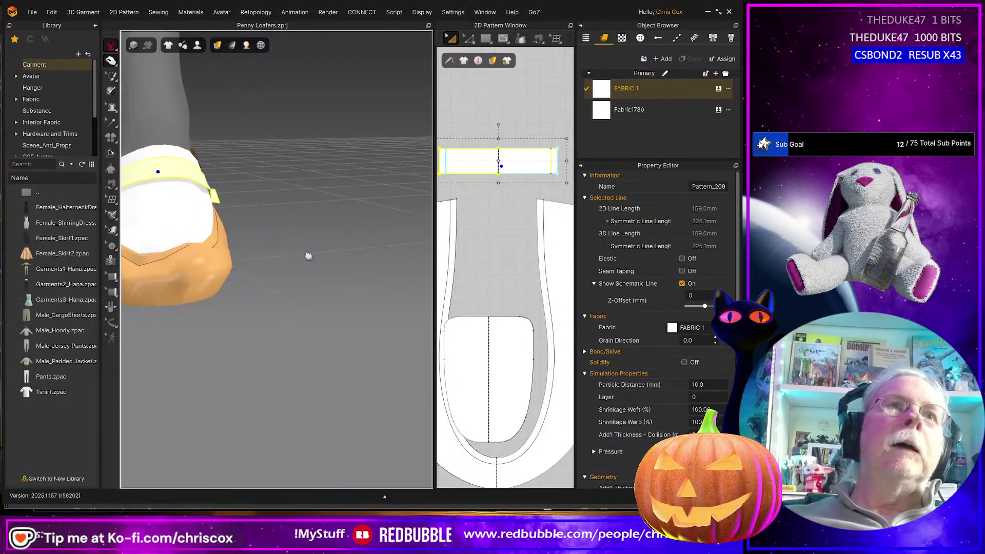
right_click_drag(296, 281, 352, 321)
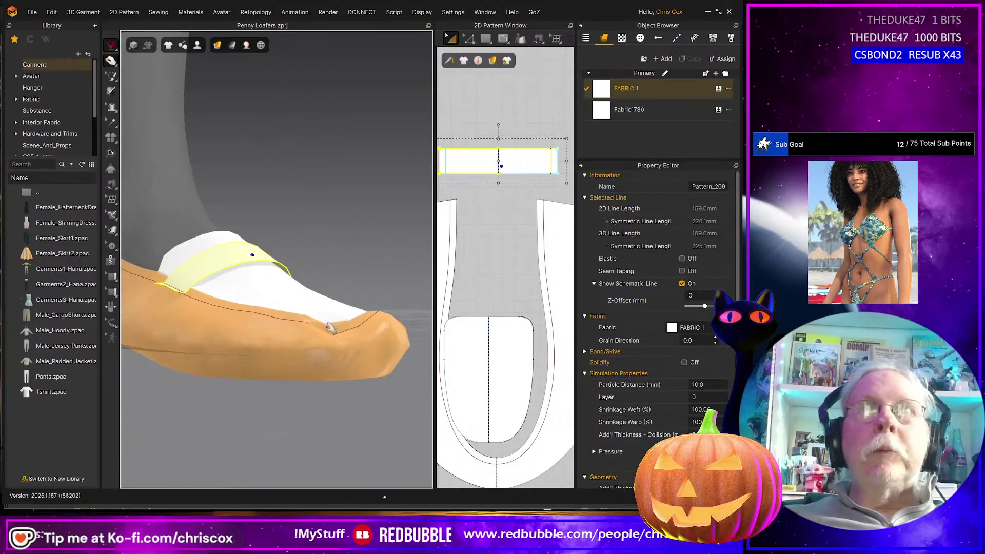
right_click_drag(258, 360, 258, 302)
left_click(242, 290)
scroll(211, 380, "down", 5)
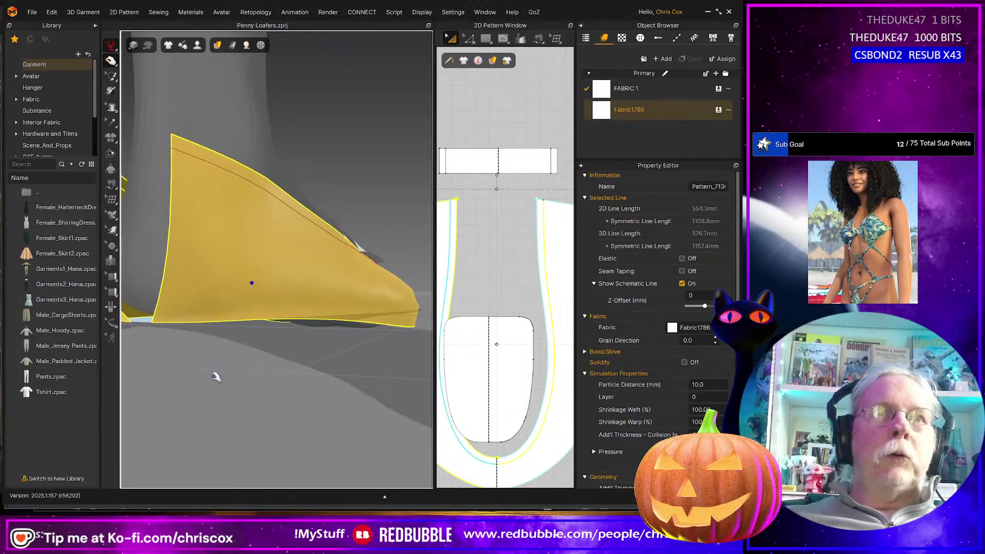
right_click_drag(219, 367, 249, 330)
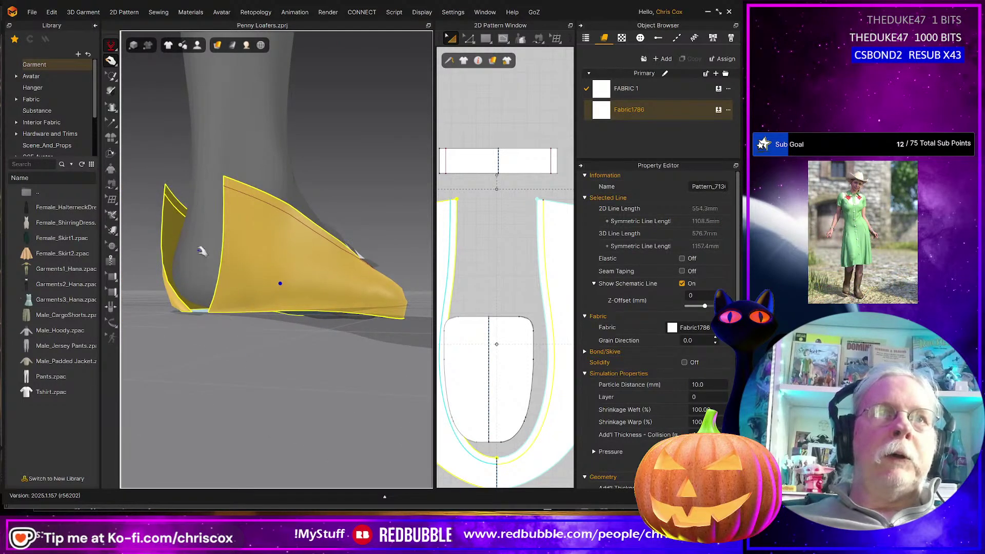
scroll(277, 279, "up", 3)
right_click_drag(277, 280, 264, 305)
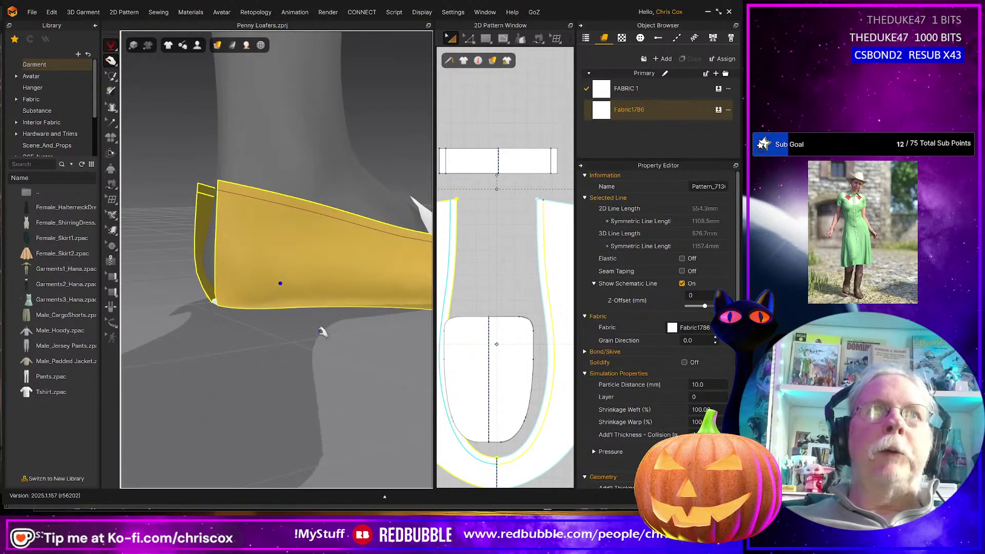
- Examine both heel ends of the upper in the 2D pattern, including where the offset line meets the end edge
right_click_drag(508, 235, 557, 241)
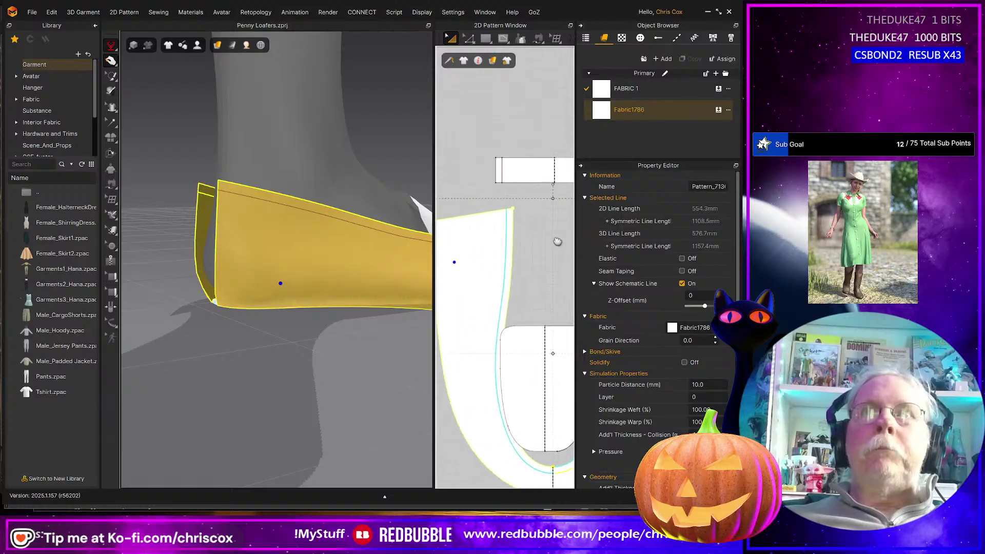
scroll(513, 309, "down", 5)
scroll(511, 309, "up", 5)
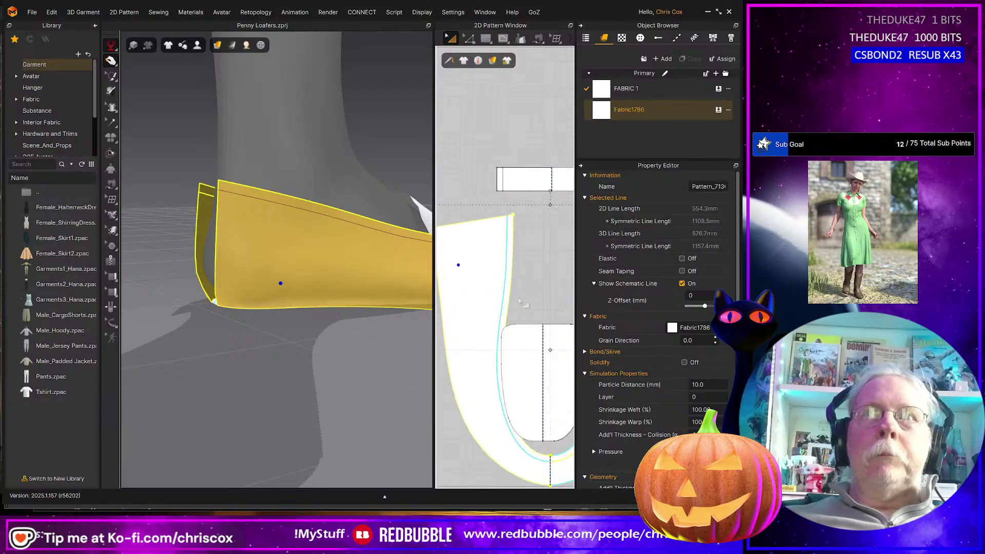
middle_click_drag(499, 306, 400, 304)
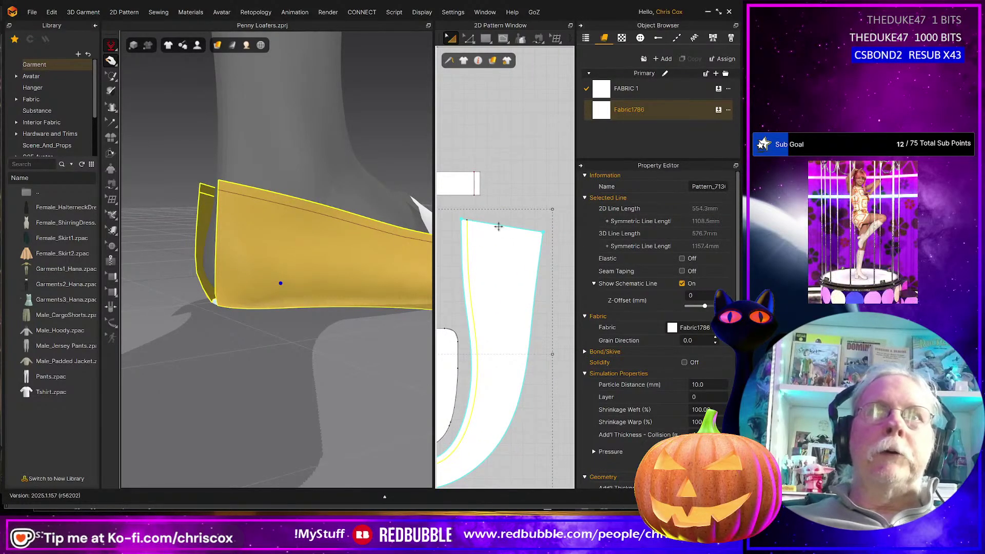
scroll(500, 237, "up", 3)
middle_click_drag(500, 237, 508, 259)
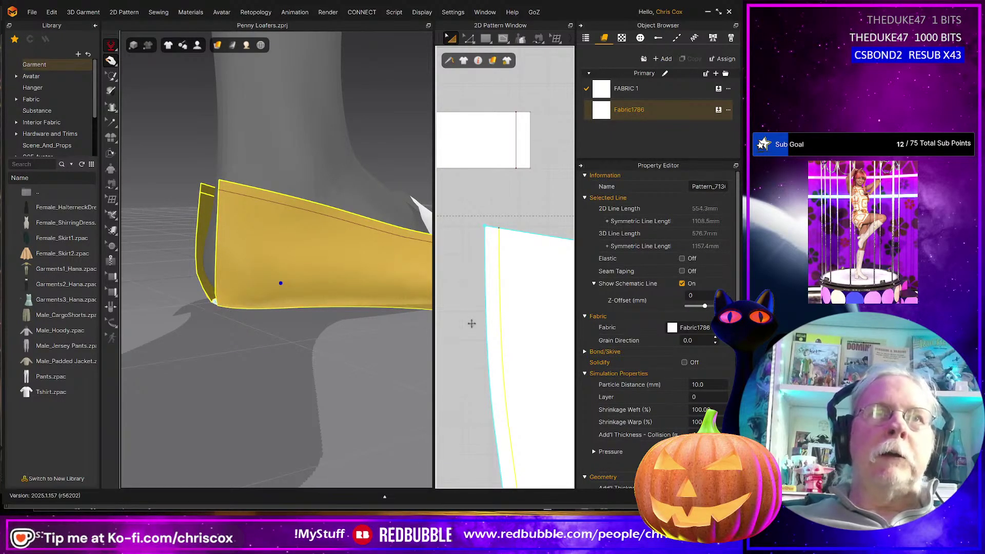
scroll(514, 329, "down", 1)
scroll(514, 329, "down", 2)
middle_click_drag(514, 327, 466, 309)
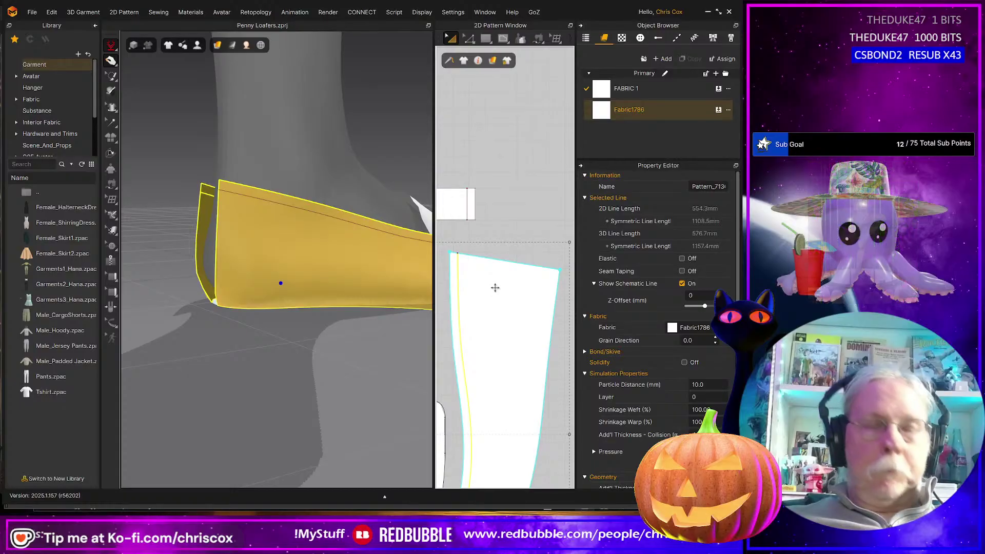
- Bow the upper's straight heel-end edge slightly outward by adding a curve point and fine-tuning its position
key("z")
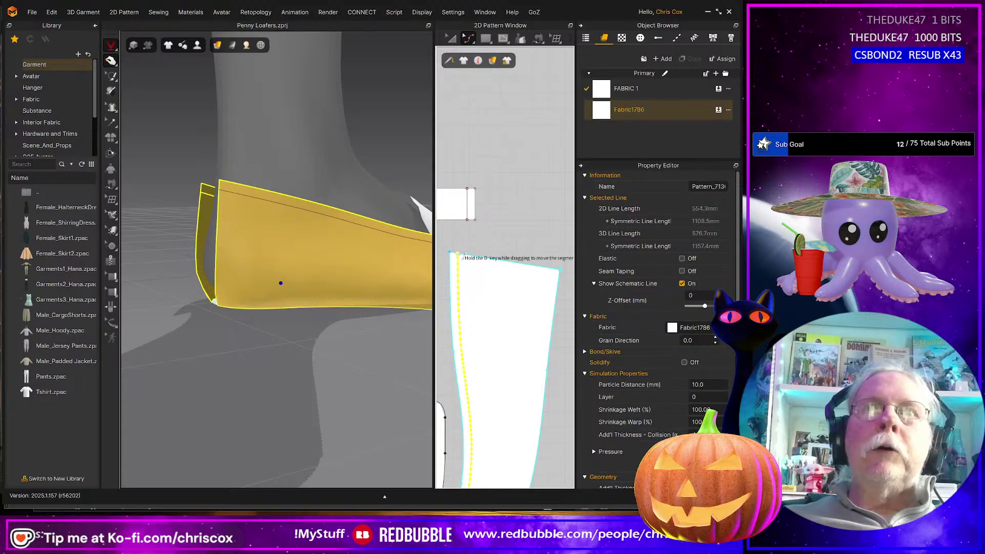
scroll(512, 284, "up", 3)
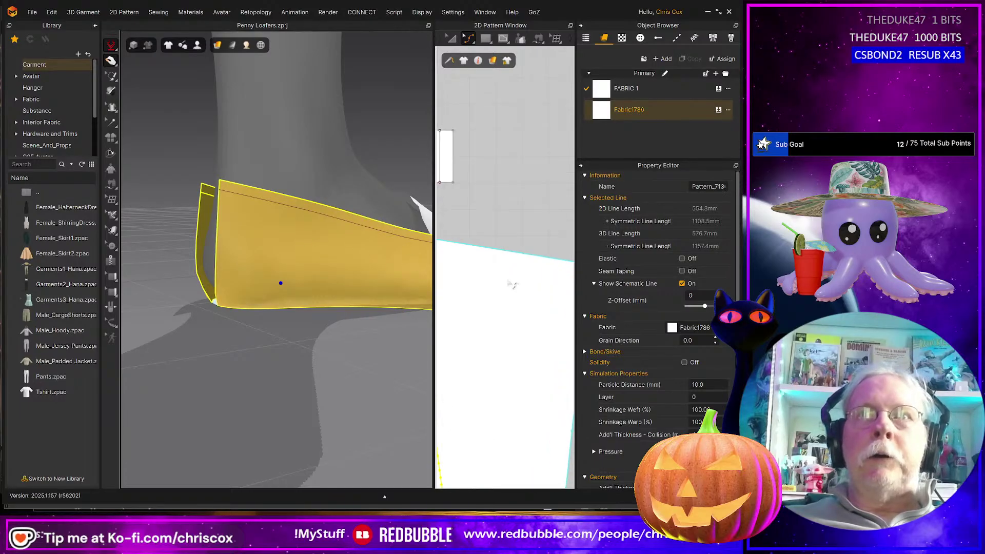
middle_click_drag(489, 275, 440, 283)
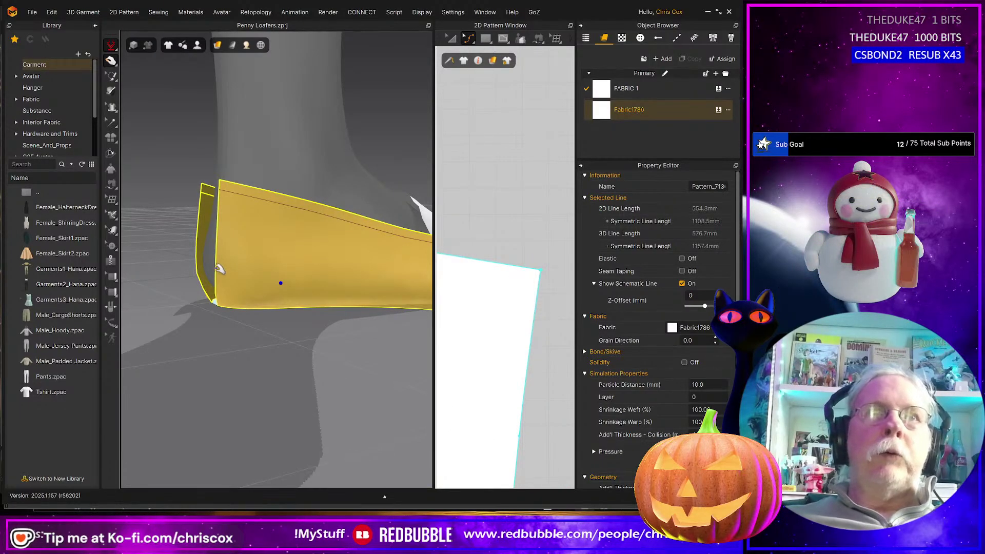
middle_click_drag(489, 261, 523, 266)
scroll(523, 264, "down", 4)
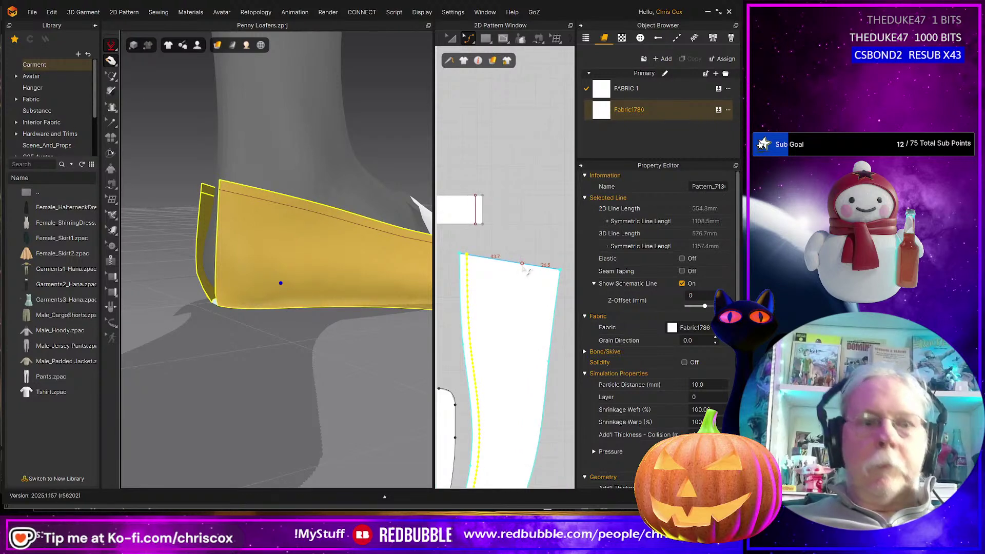
left_click(526, 263)
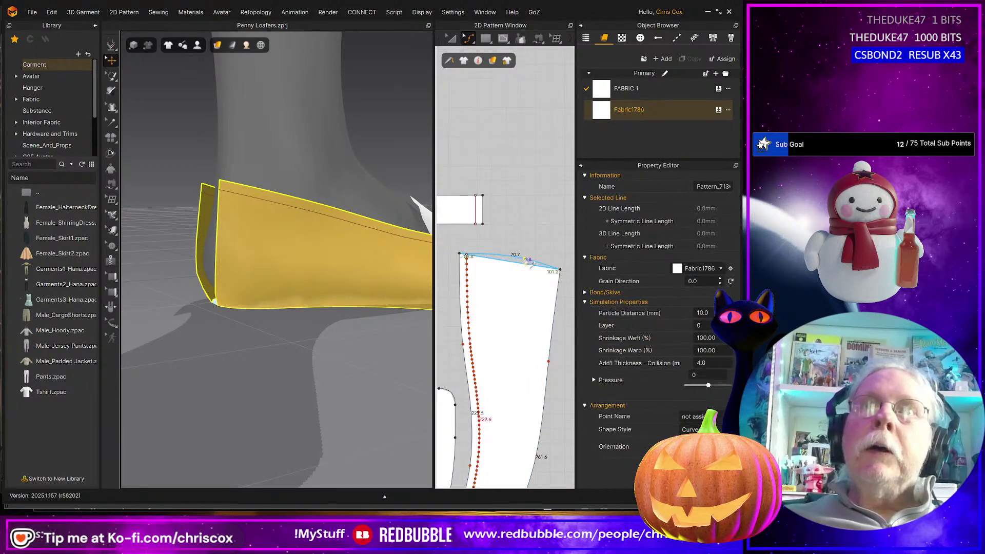
left_click_drag(525, 259, 528, 258)
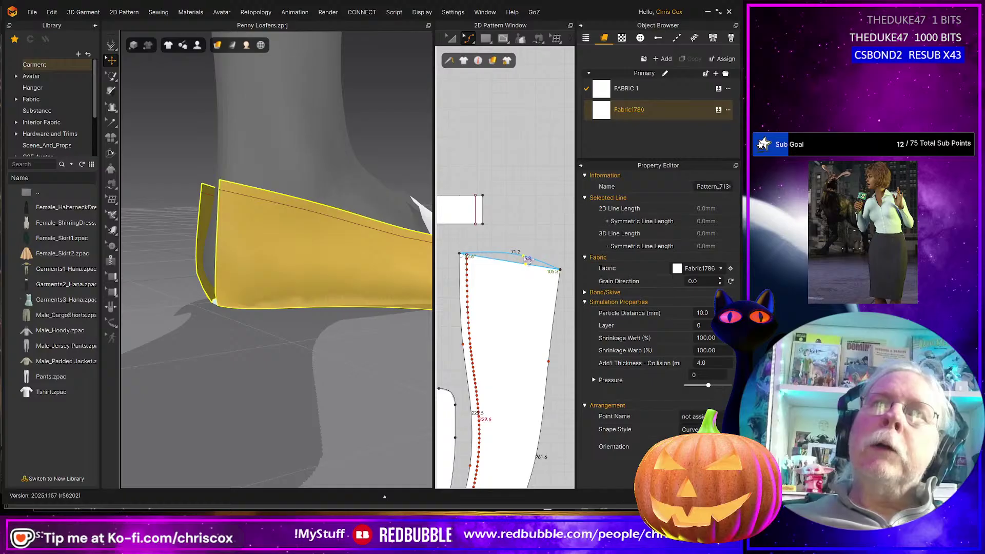
left_click_drag(528, 259, 527, 261)
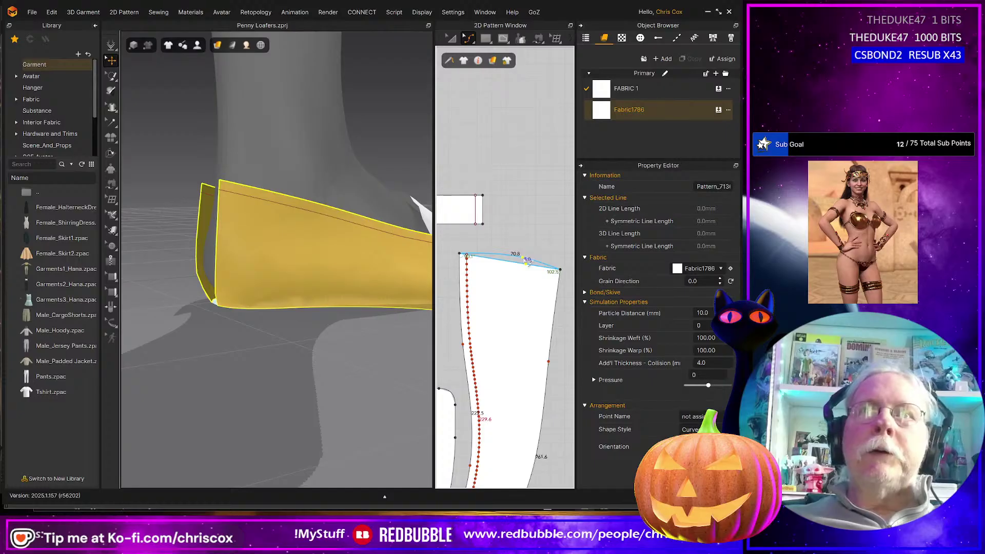
left_click_drag(527, 260, 527, 261)
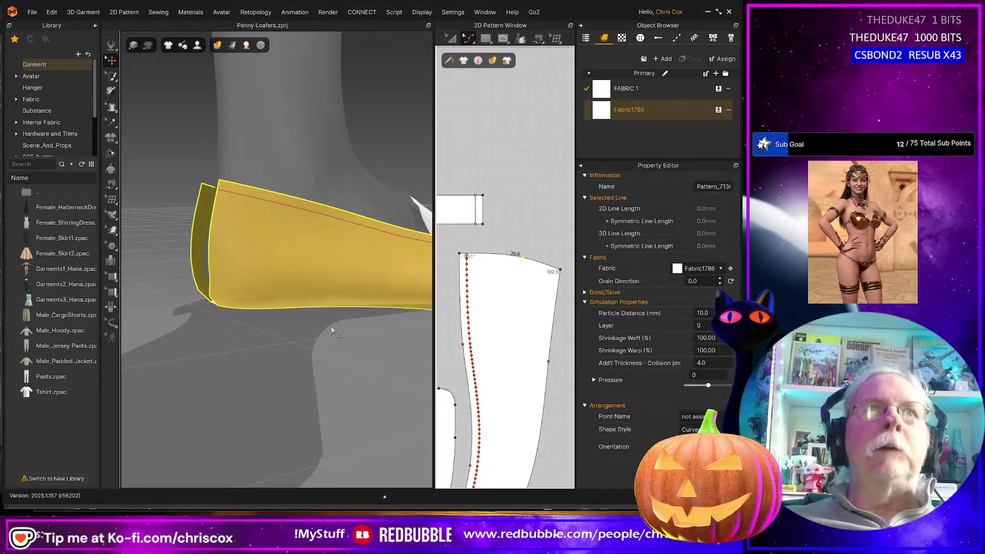
- Remove linked editing from the upper pattern so its two symmetric halves can be edited independently
scroll(502, 332, "down", 3)
middle_click_drag(508, 332, 573, 316)
middle_click_drag(490, 336, 506, 324)
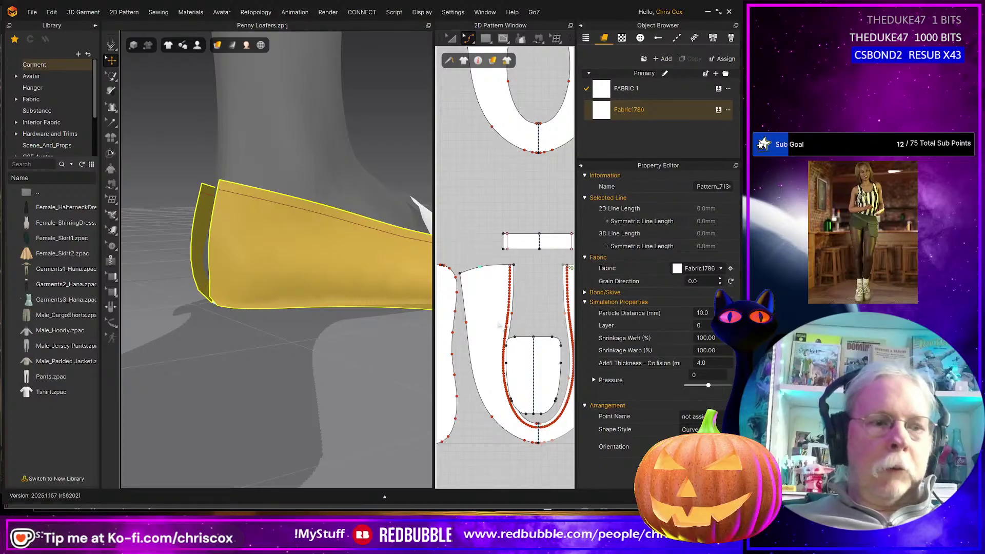
key("a")
right_click(486, 321)
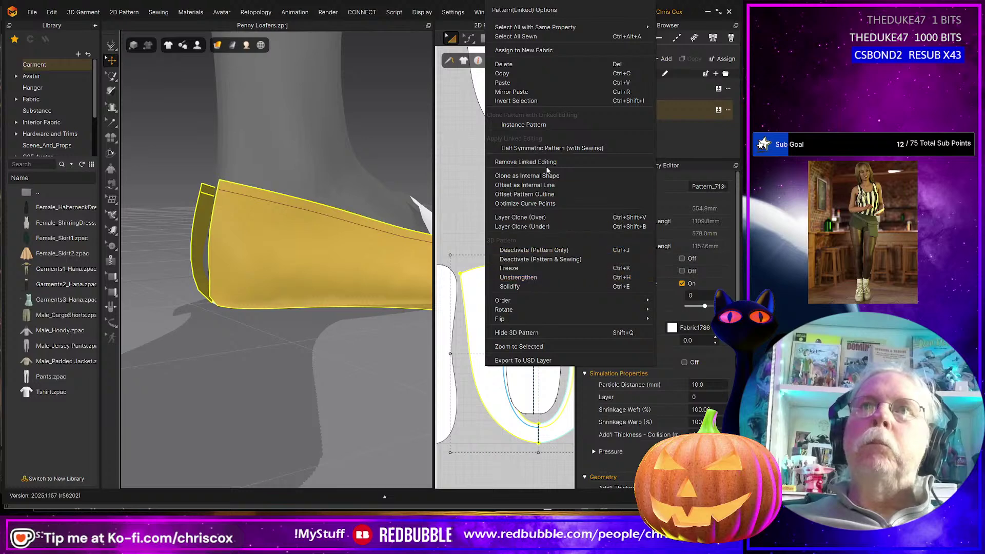
left_click(531, 161)
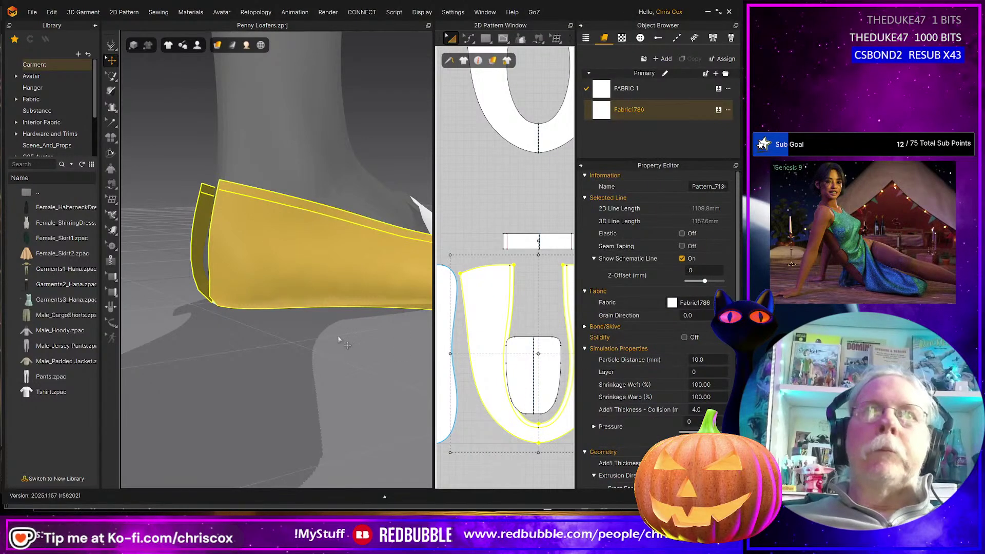
- Check the length of the sole's matching side edge and set the upper's outer edge nearest the sole to 271.3 mm from Start
middle_click_drag(354, 340, 301, 319)
middle_click_drag(486, 350, 555, 328)
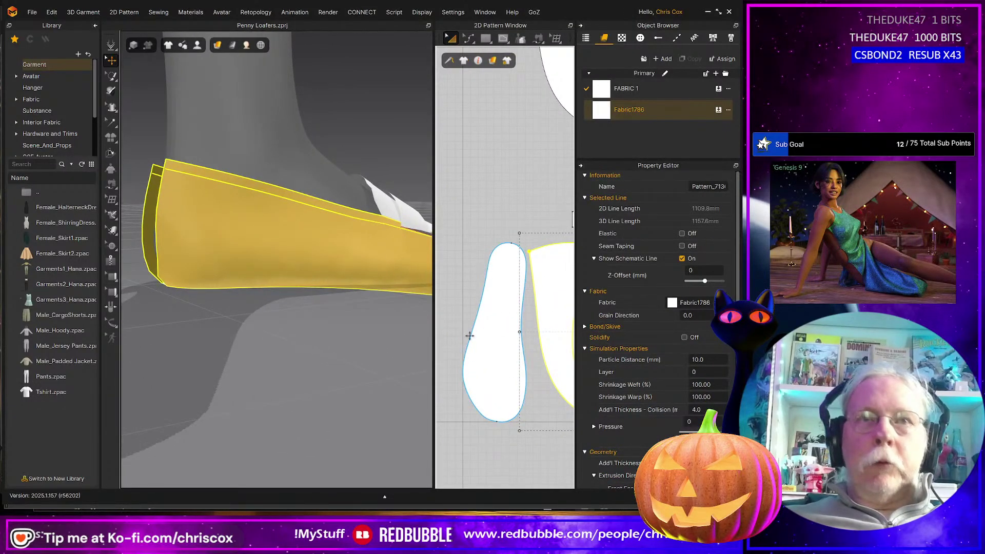
key("z")
left_click(471, 335)
middle_click_drag(516, 385, 490, 369)
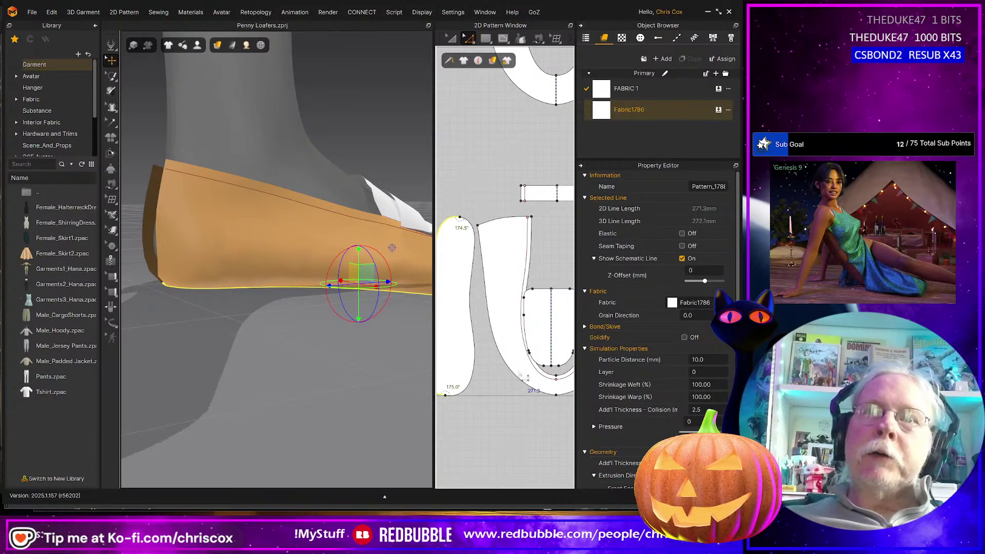
left_click(500, 333)
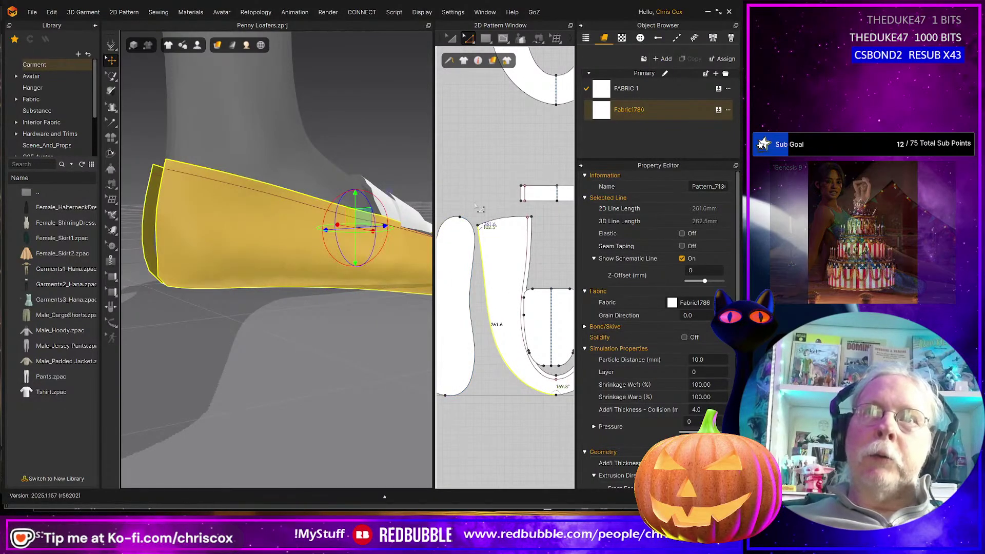
right_click(507, 361)
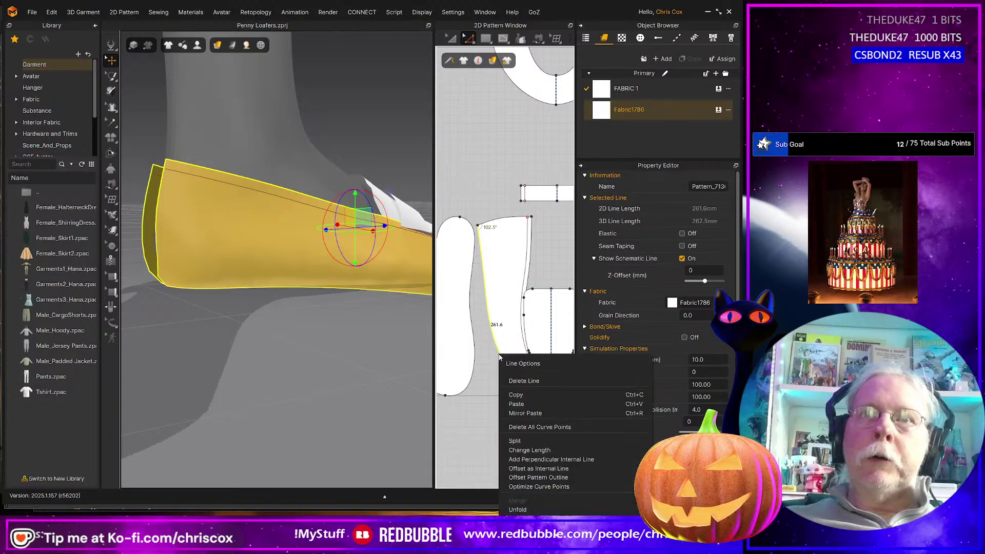
left_click(526, 450)
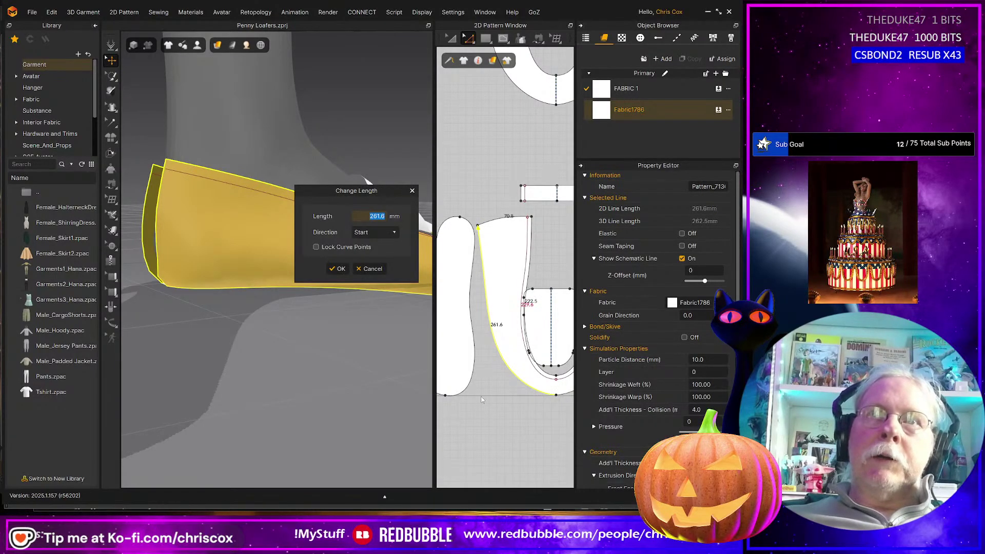
type("27")
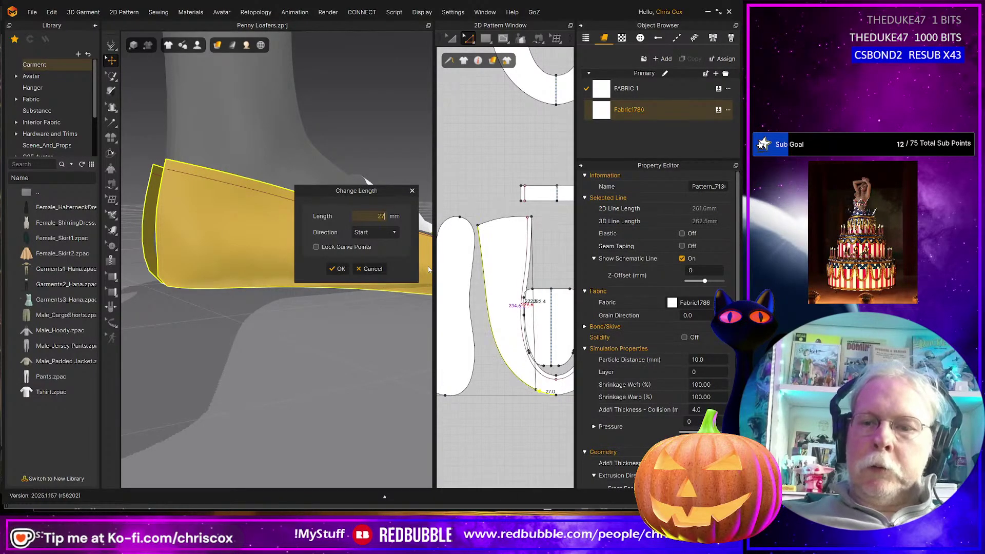
type("1.")
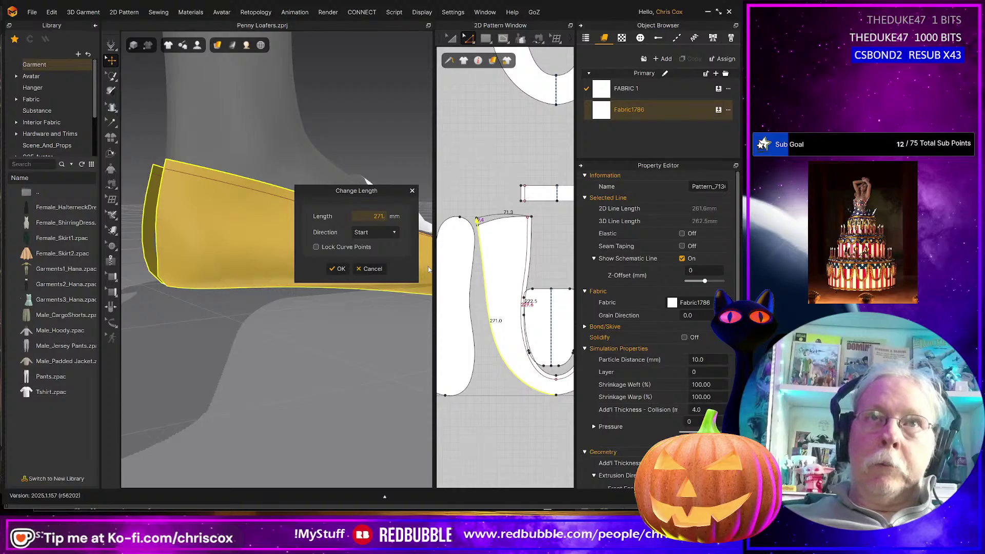
type("3")
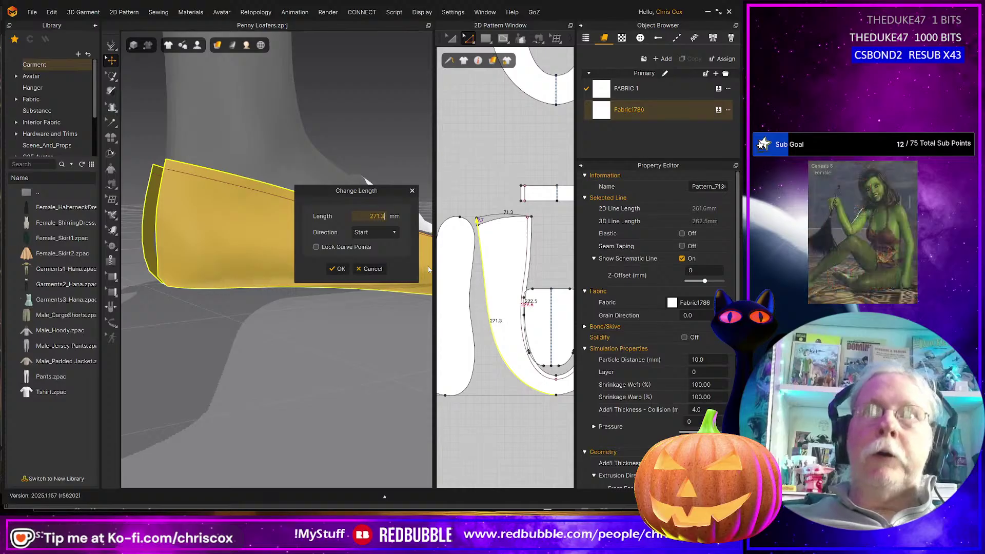
left_click(345, 269)
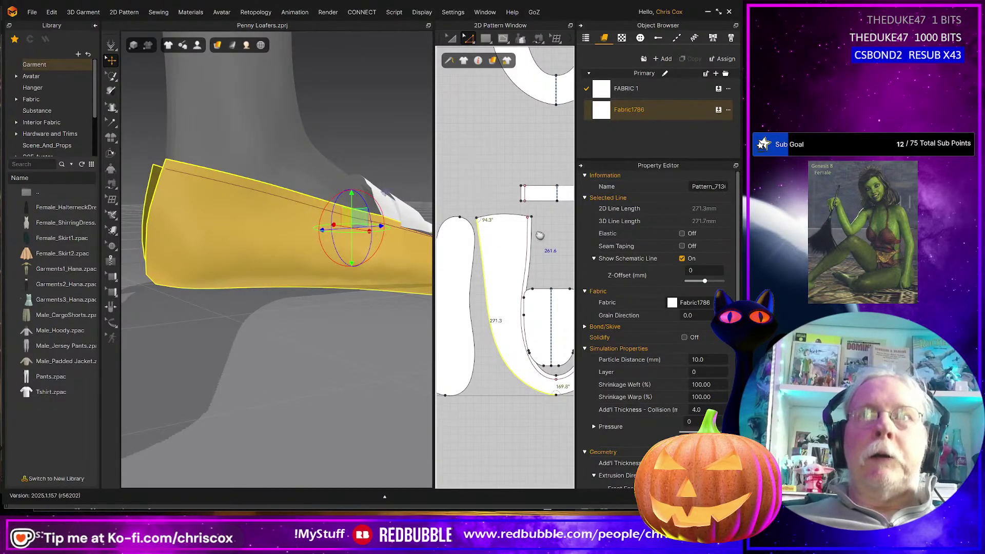
- Delete the internal offset line along the inner edge of the upper half nearest the sole
middle_click_drag(539, 235, 534, 242)
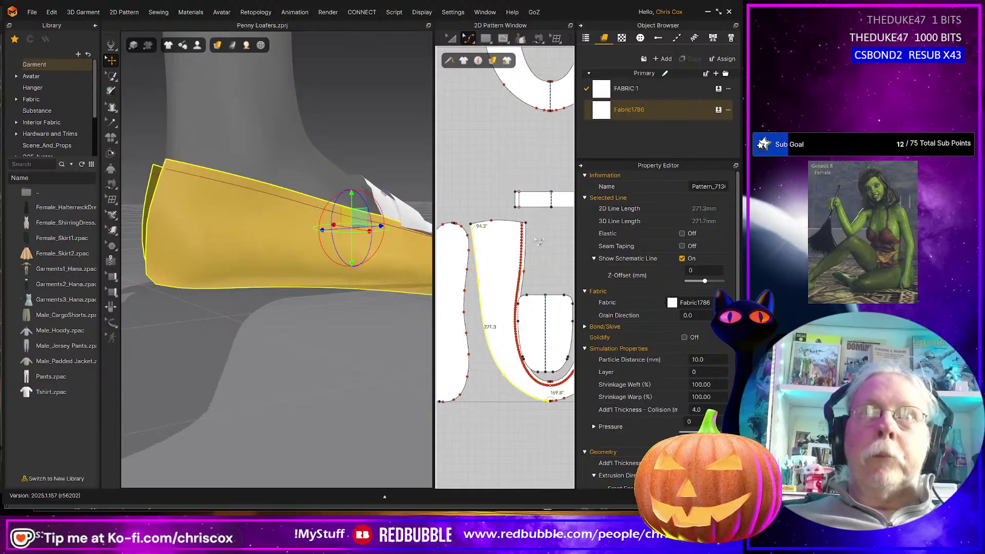
left_click(535, 243)
scroll(539, 243, "up", 2)
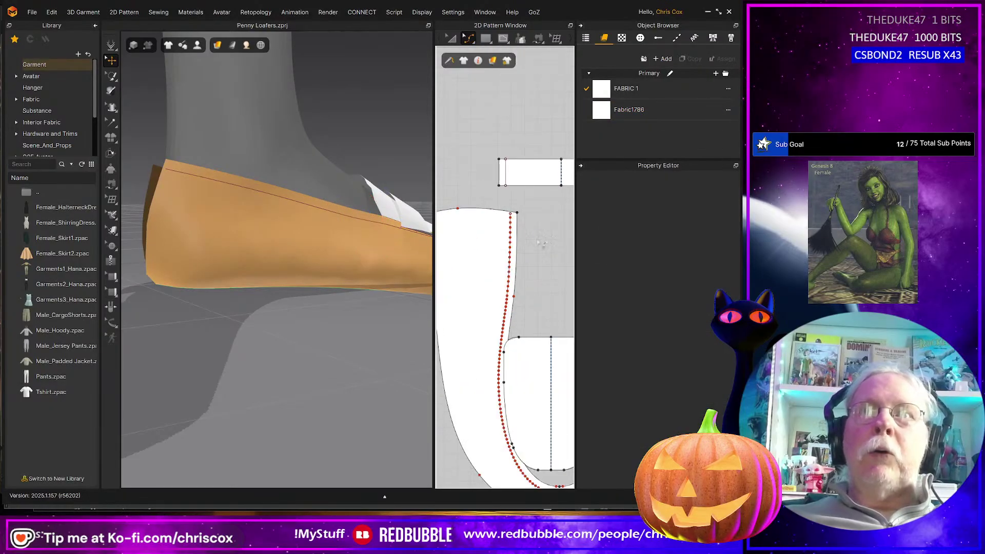
left_click(518, 263)
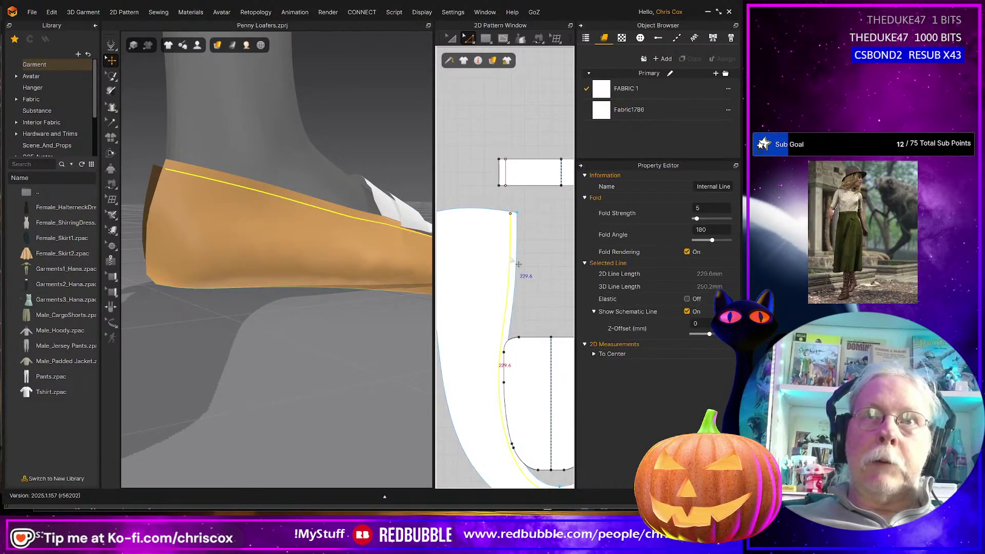
key("Delete")
- Try to extend the heel end of that upper half by moving its curve point and inner corner outward, and undo it
middle_click_drag(518, 263, 552, 264)
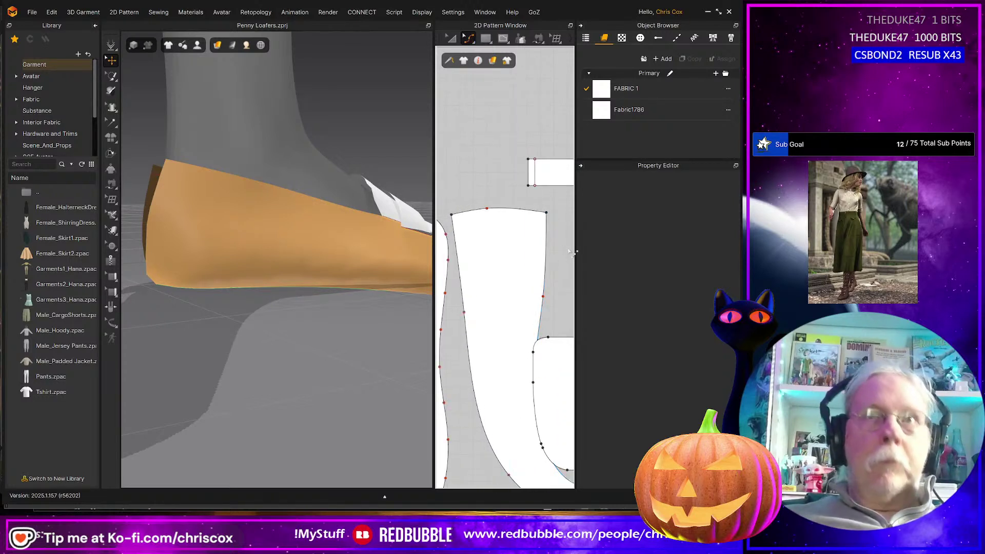
left_click(485, 208)
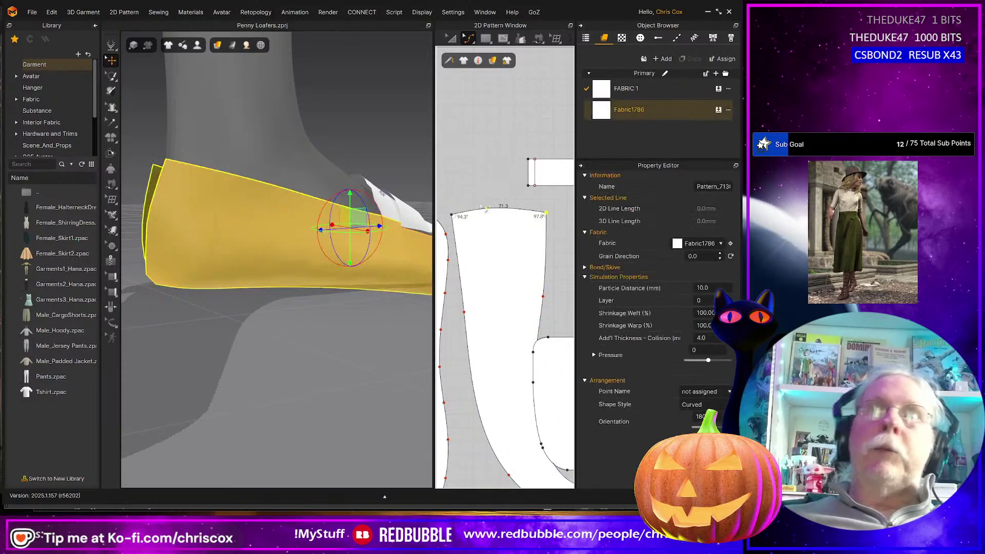
left_click_drag(485, 208, 486, 196)
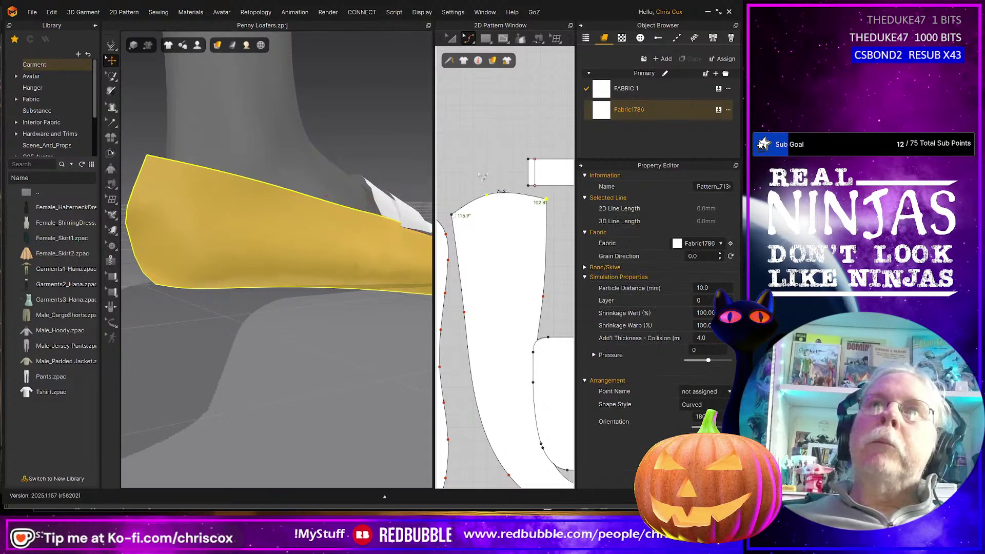
left_click(482, 175)
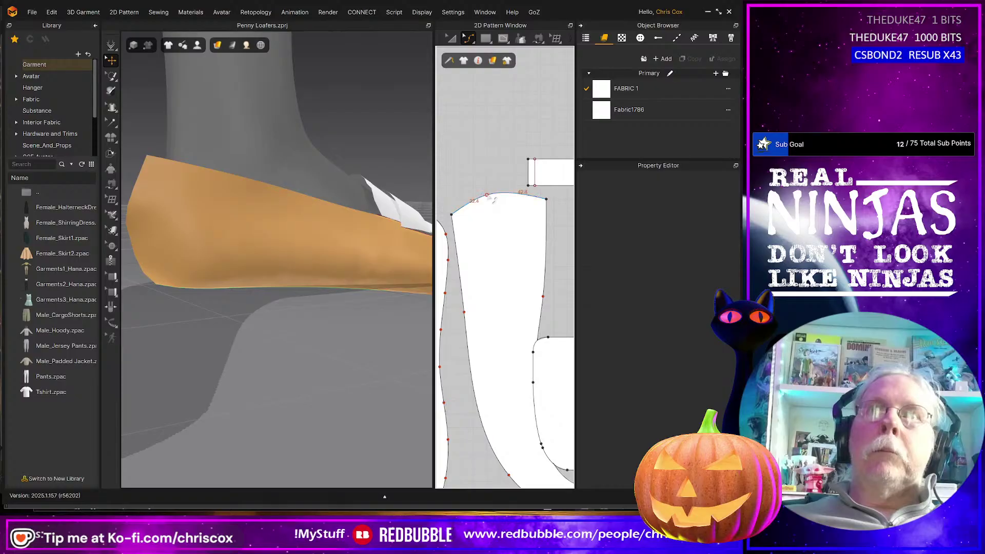
key("ctrl+z")
key("ctrl+z")
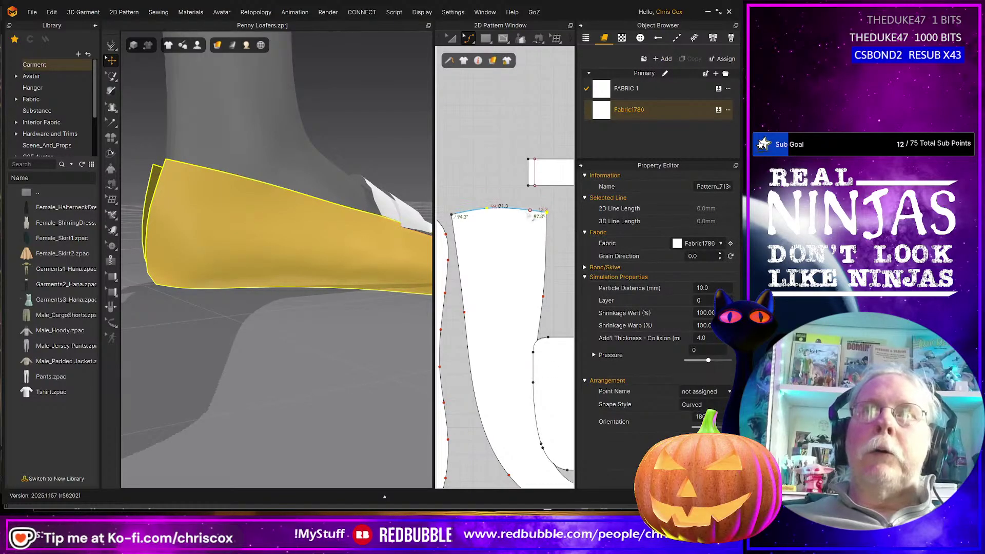
- Move the heel end's curve point and inner corner slightly outward, and flatten the curve to an edge about 72 mm long
left_click_drag(550, 217, 554, 218)
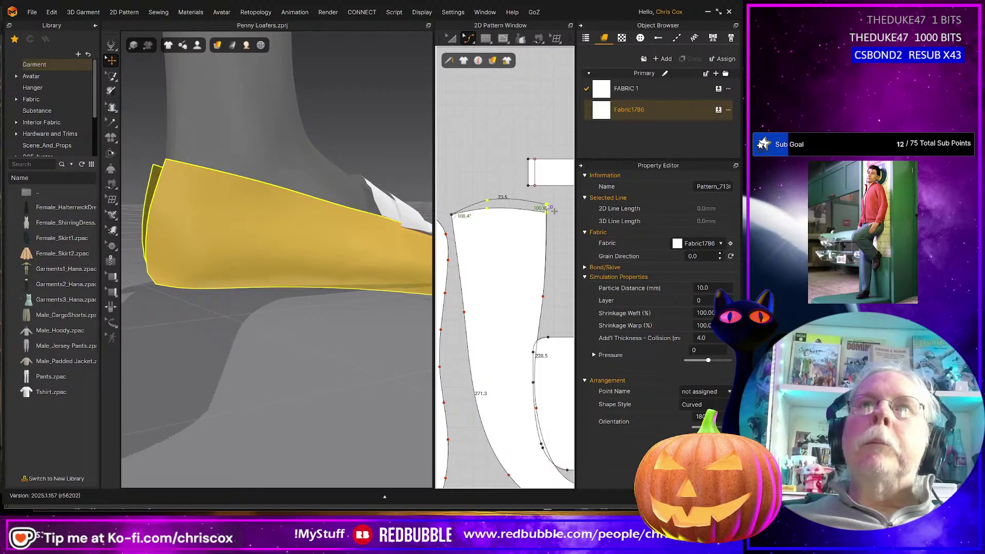
left_click_drag(554, 211, 554, 210)
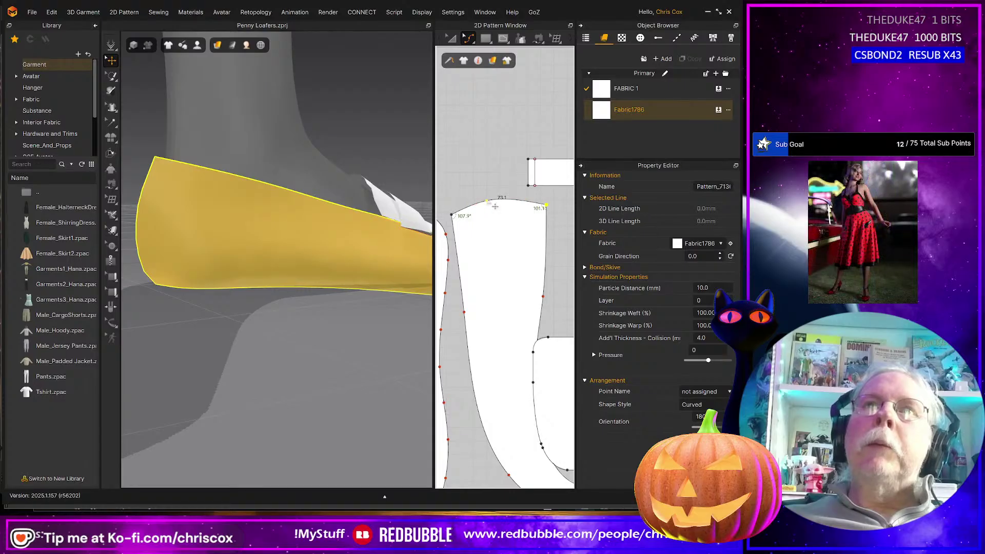
left_click_drag(496, 207, 496, 210)
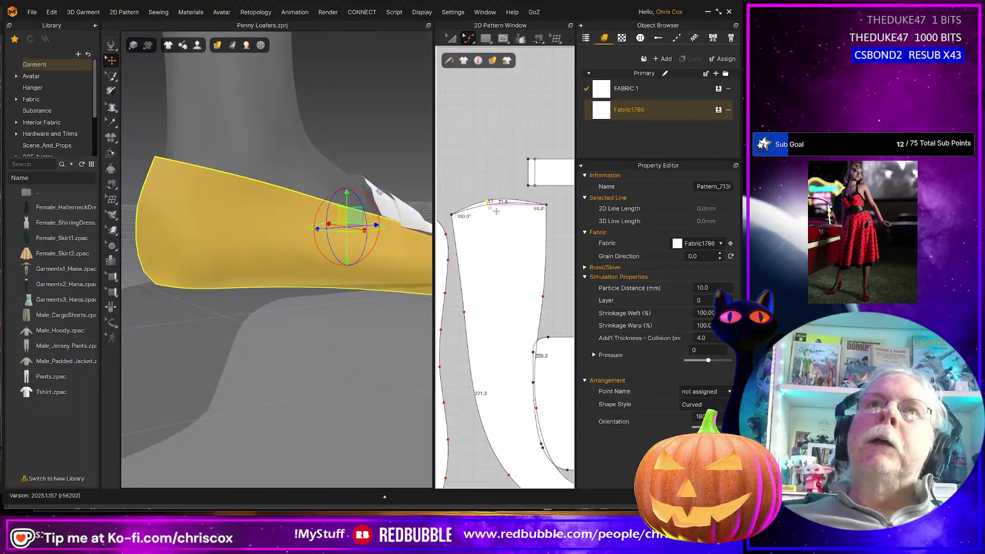
left_click_drag(494, 211, 494, 210)
scroll(345, 252, "down", 5)
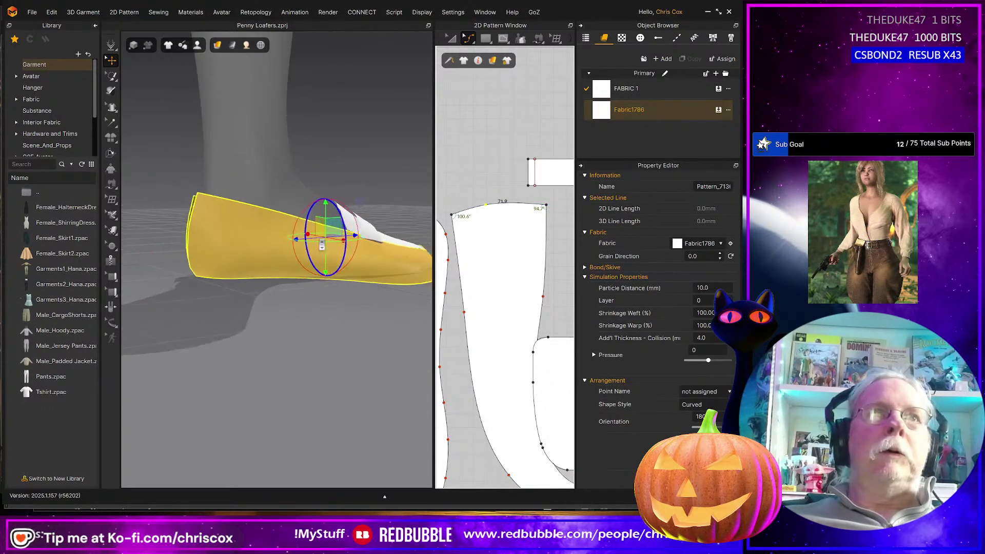
- Compare the lengths of the heel-end edges on both halves of the upper in the 2D pattern
middle_click_drag(517, 221, 422, 221)
left_click(529, 225)
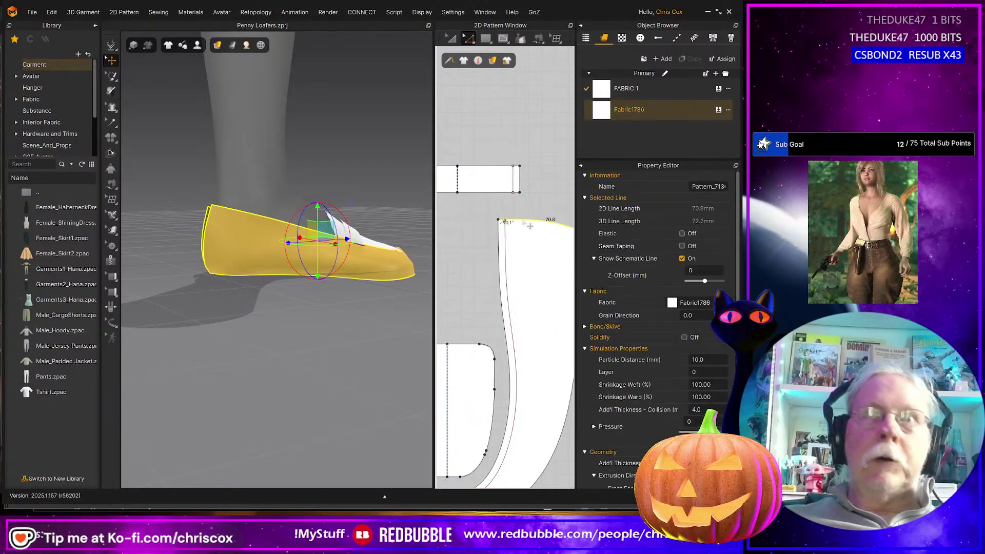
middle_click_drag(440, 221, 482, 207)
left_click(481, 205)
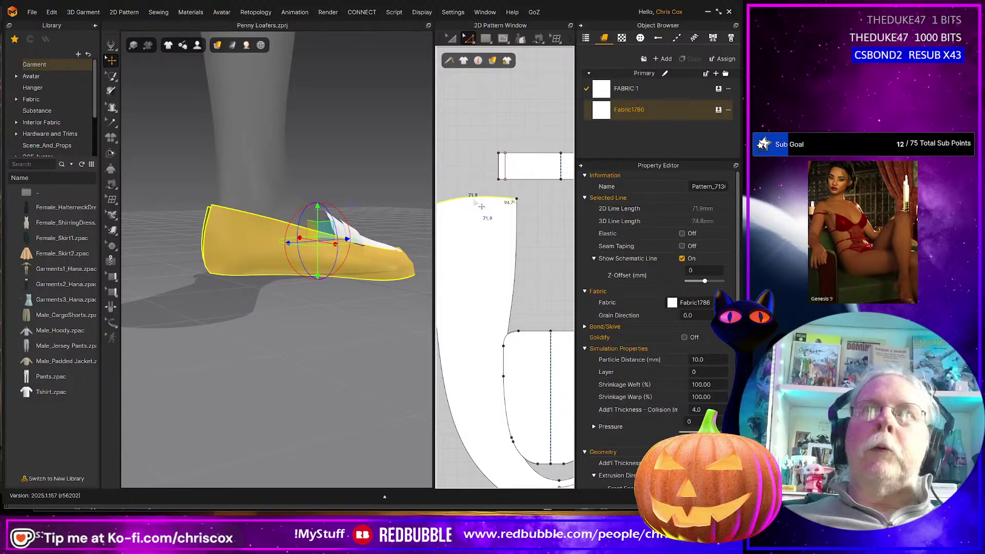
middle_click_drag(538, 226, 462, 224)
left_click(545, 212)
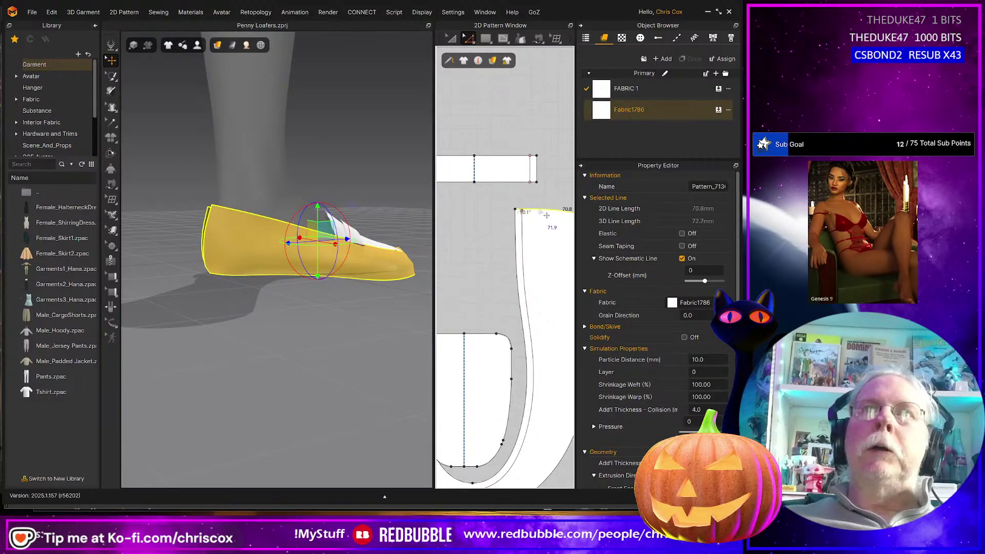
- Set the heel-end edge of the upper half farther from the sole to 71.9 mm, changing its length from the end
right_click(547, 216)
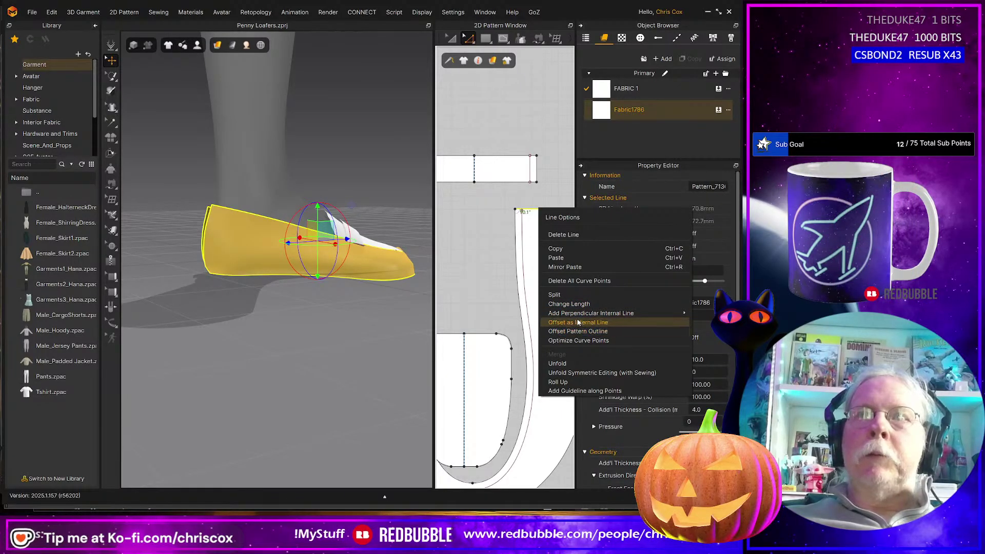
left_click(570, 304)
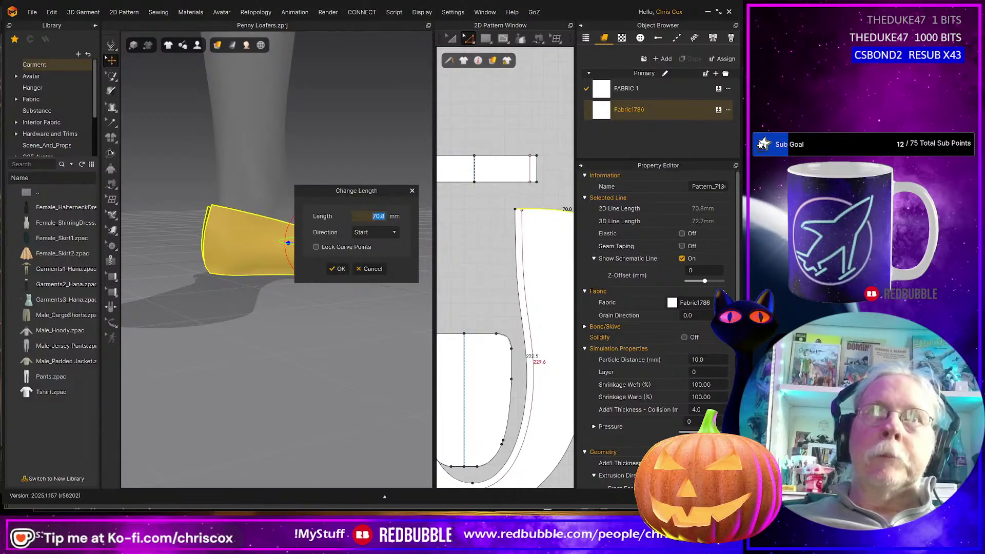
type("71")
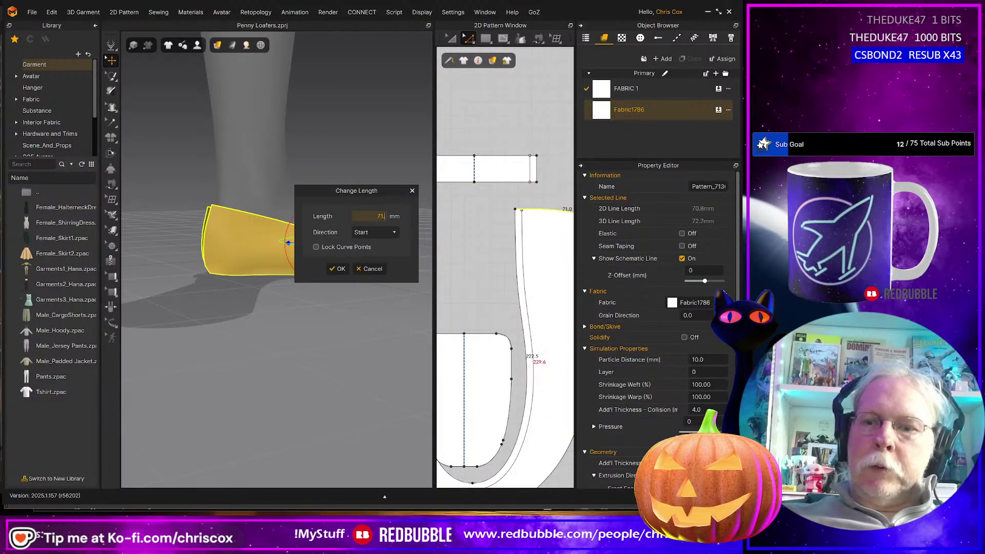
left_click(371, 233)
left_click(371, 257)
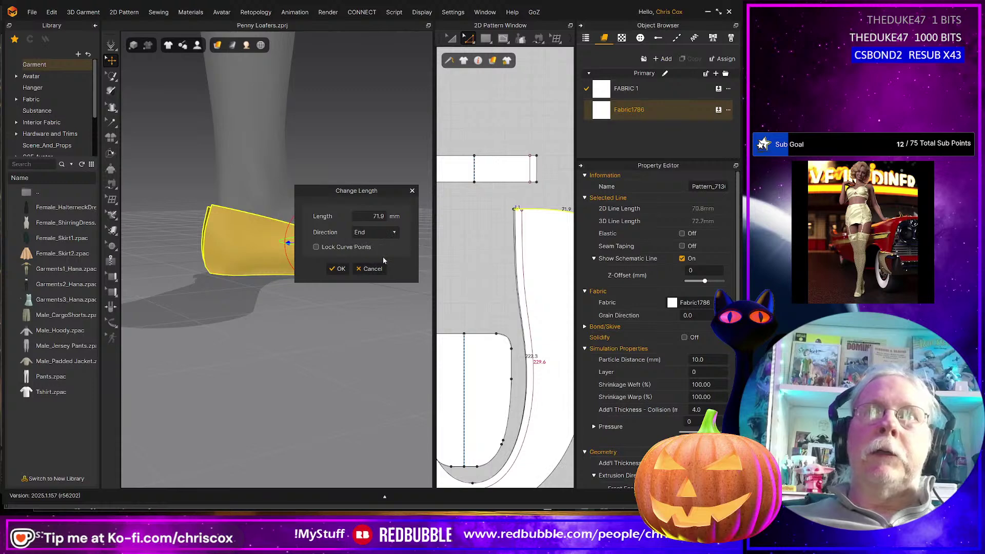
left_click(339, 270)
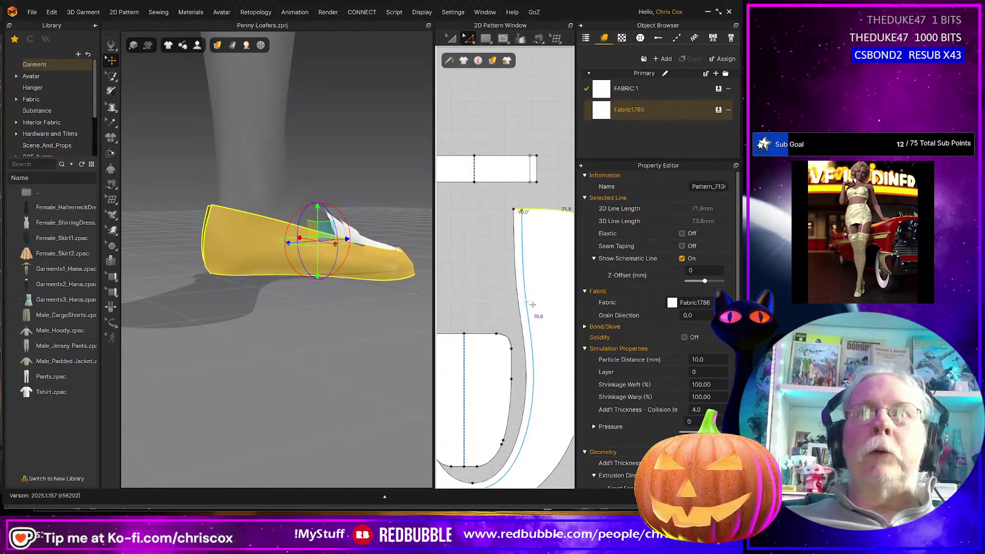
key("Escape")
scroll(546, 303, "down", 3)
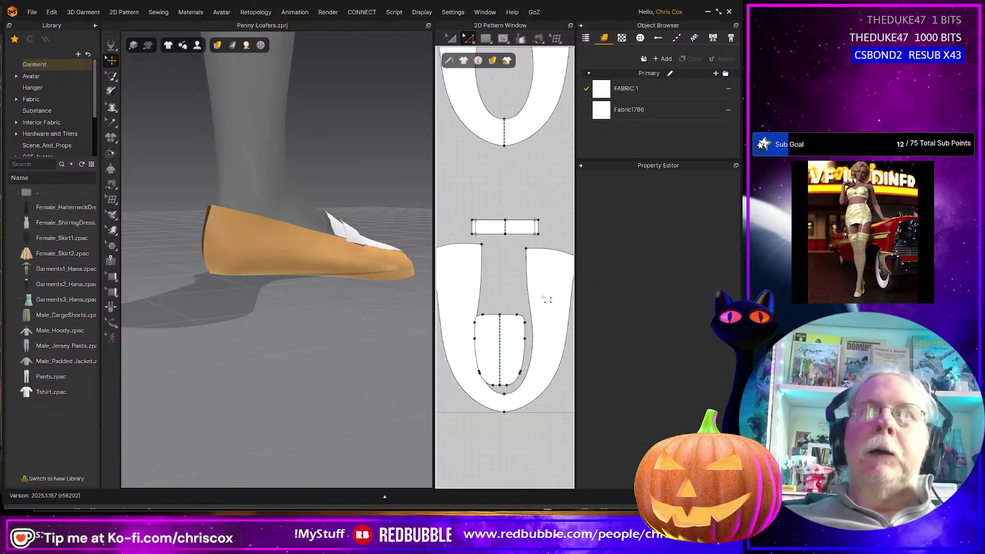
- Adjust the heel end of the seam joining the sole's edge to the neighbouring upper half, sliding its endpoint along the sole's heel
right_click_drag(254, 323, 298, 336)
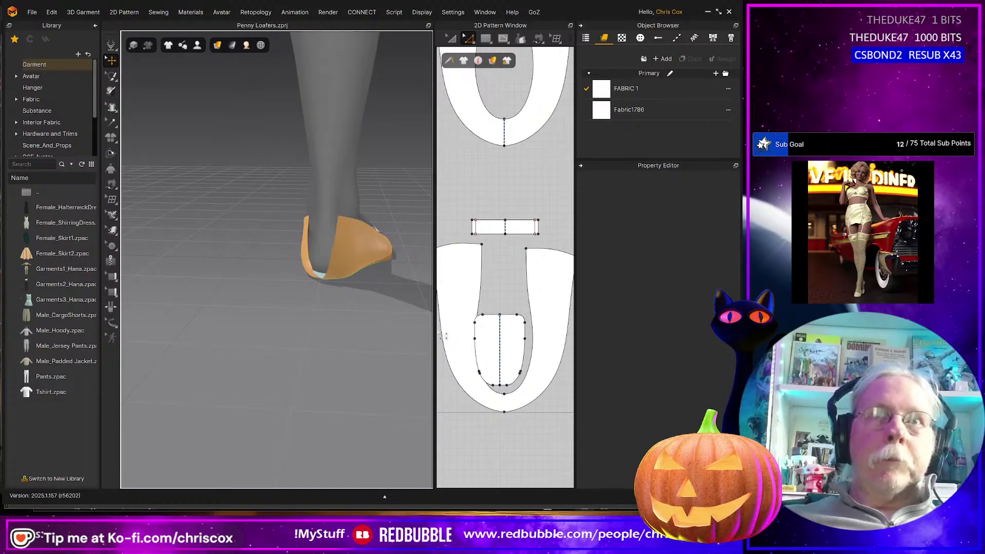
scroll(511, 352, "up", 5)
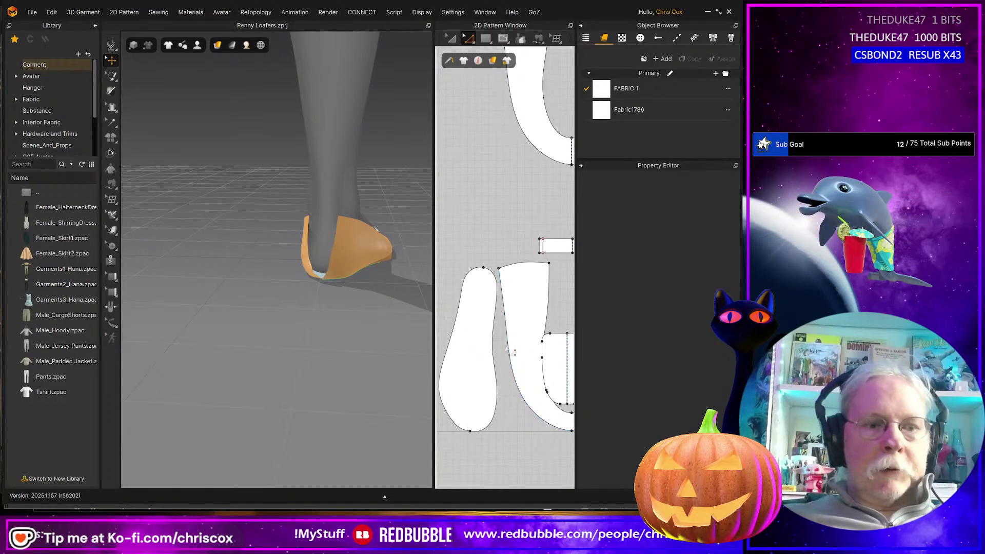
key("b")
left_click(457, 312)
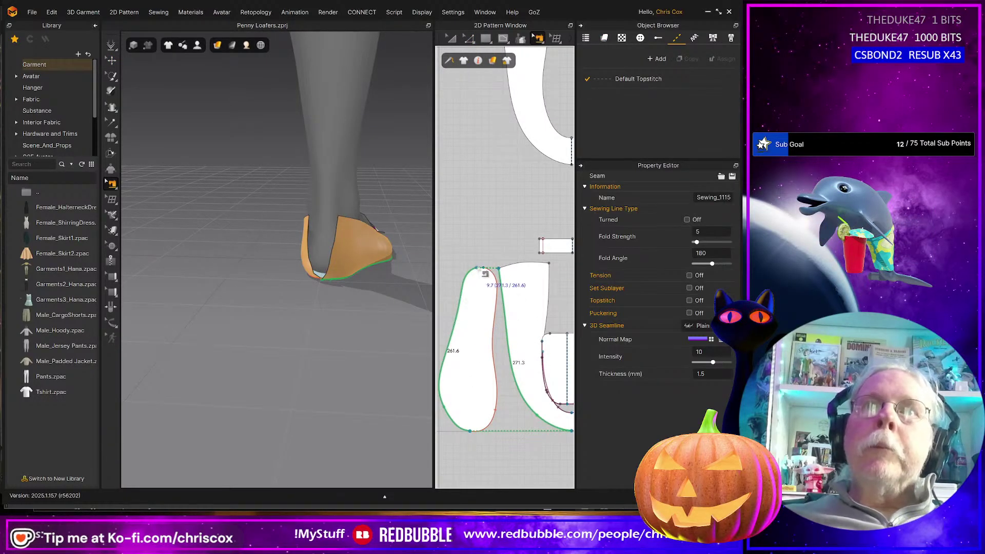
left_click_drag(483, 272, 489, 272)
middle_click_drag(517, 272, 490, 280)
- Sew the two open heel edges of the upper together and simulate to close the back of the shoe
left_click(369, 305)
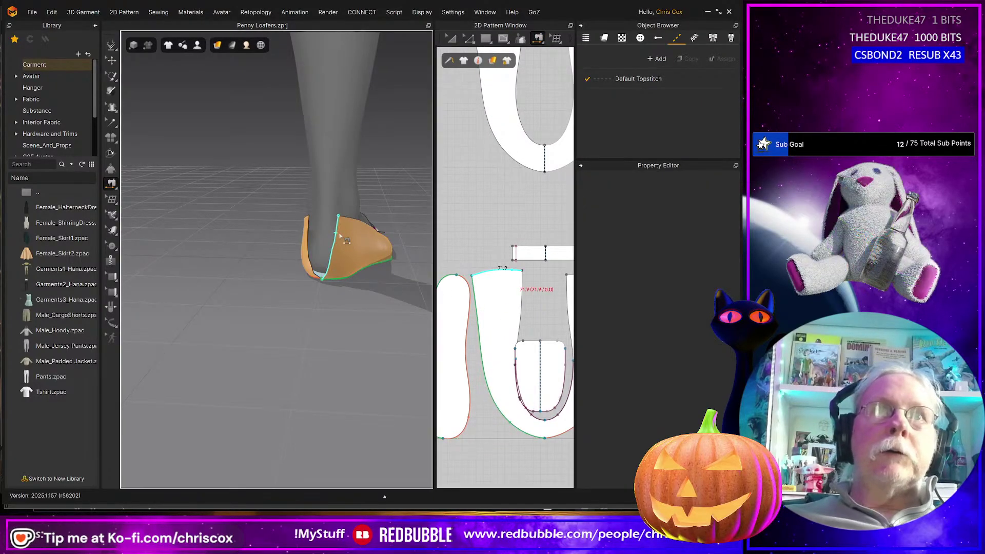
left_click(308, 239)
right_click_drag(352, 307, 277, 304)
key("space")
key("t")
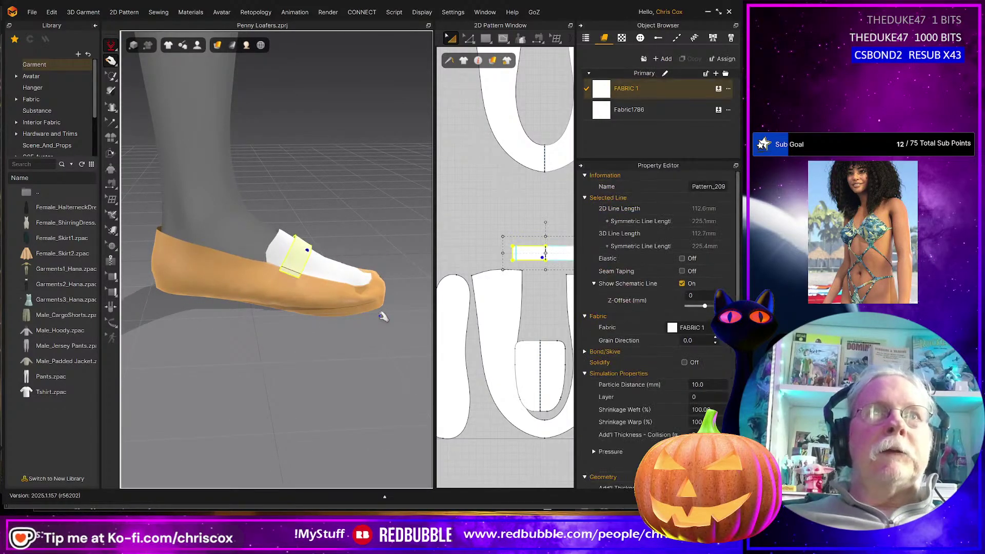
right_click_drag(380, 347, 328, 354)
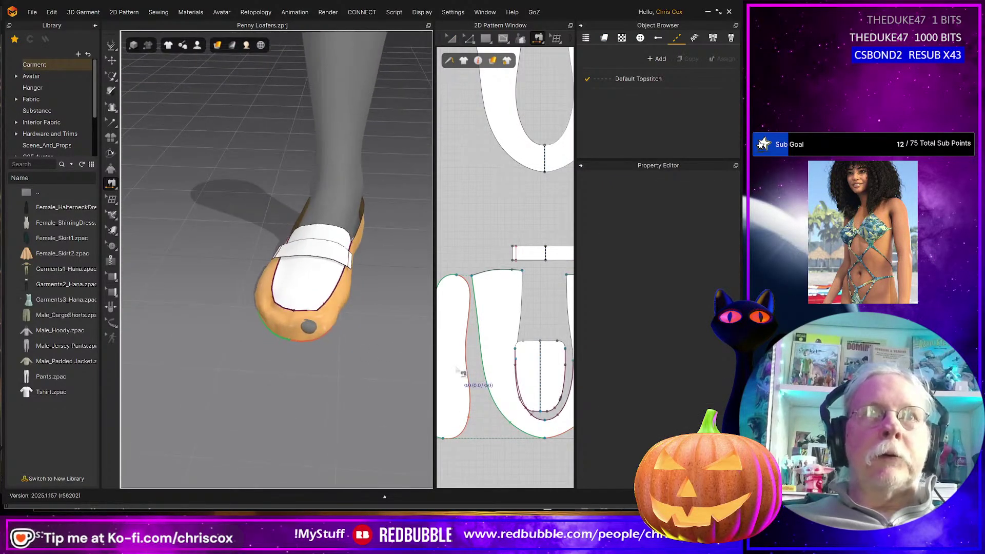
- Offset the inner edges of both upper halves inward as an internal line
right_click_drag(506, 377, 516, 357)
scroll(509, 354, "up", 1)
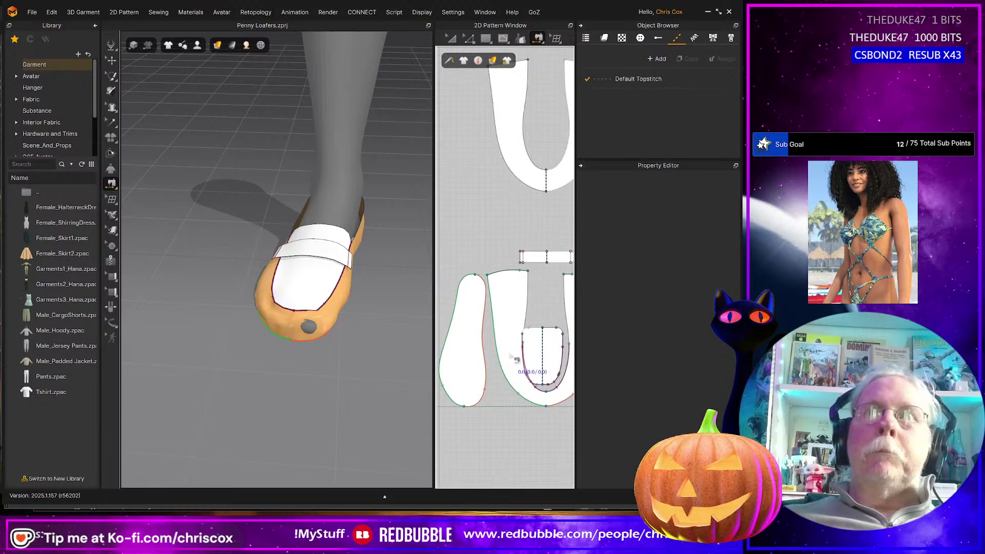
scroll(510, 354, "down", 2)
key("z")
left_click(542, 301)
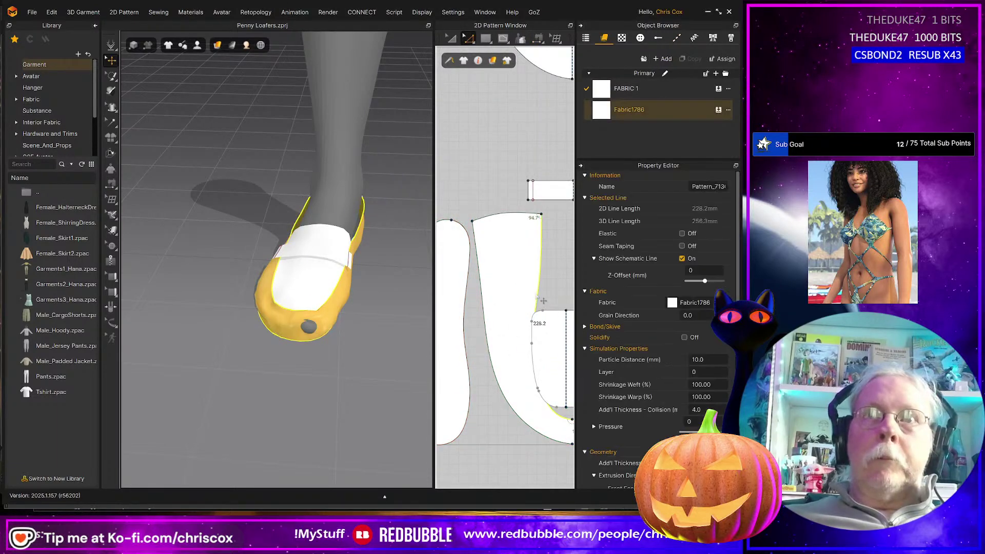
right_click_drag(564, 293, 473, 285)
left_click(516, 282)
right_click(517, 281)
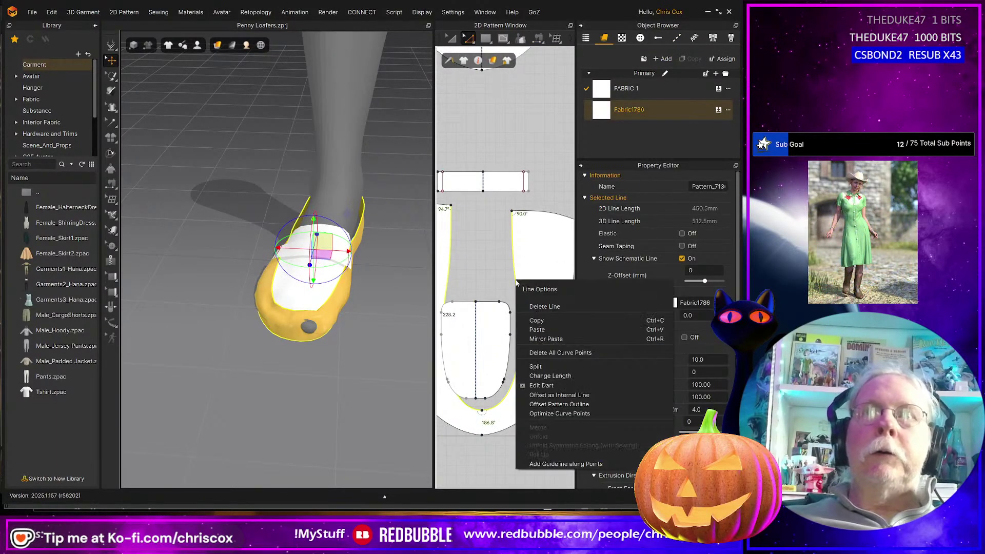
left_click(563, 396)
left_click(347, 307)
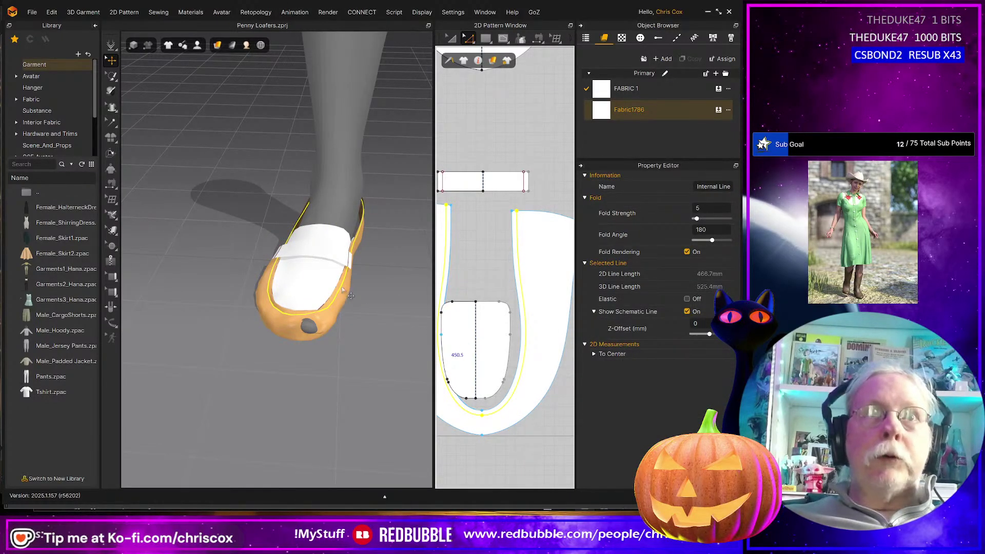
- Sew the strap's end line to the internal offset line on the upper half farther from the sole, over 19.7 mm
right_click_drag(384, 283, 340, 279)
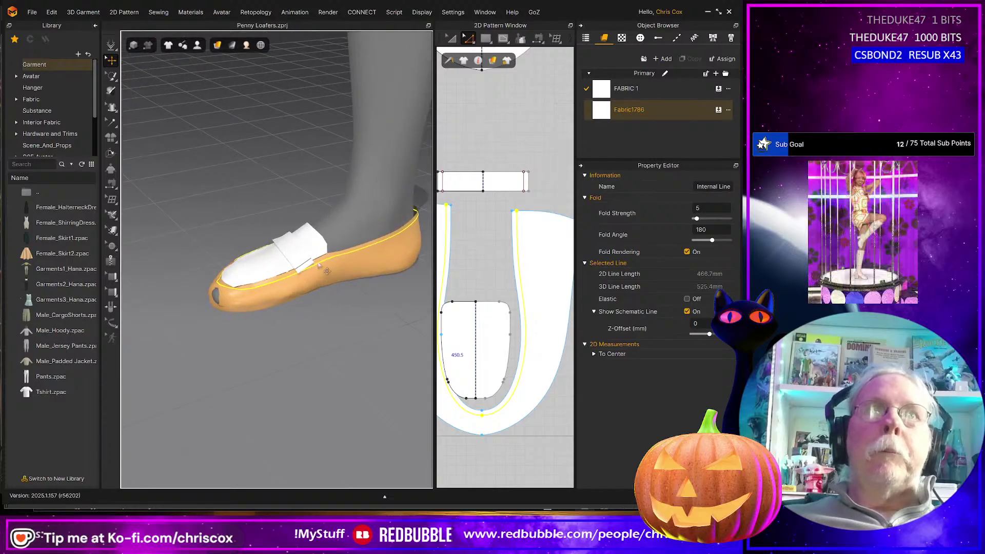
left_click(326, 268)
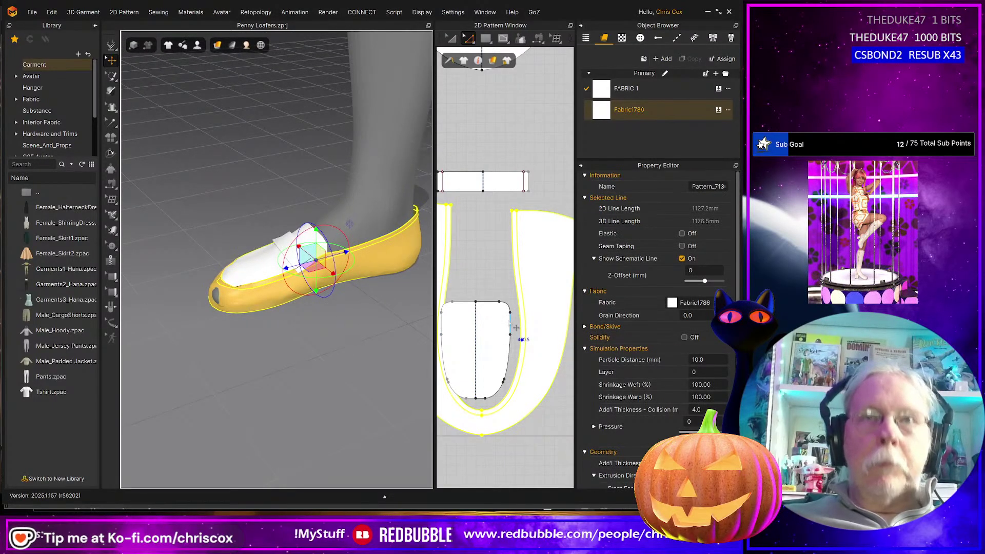
key("m")
left_click(524, 173)
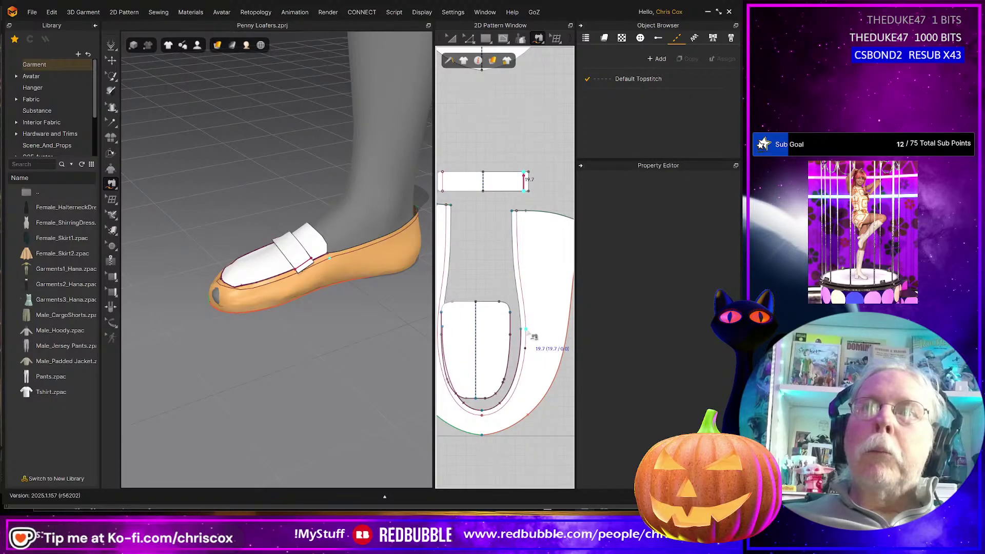
left_click(532, 344)
middle_click_drag(519, 348, 572, 340)
- Sew the strap's other end line to the offset line on the upper half nearest the sole over 19.7 mm, and simulate
scroll(493, 339, "down", 2)
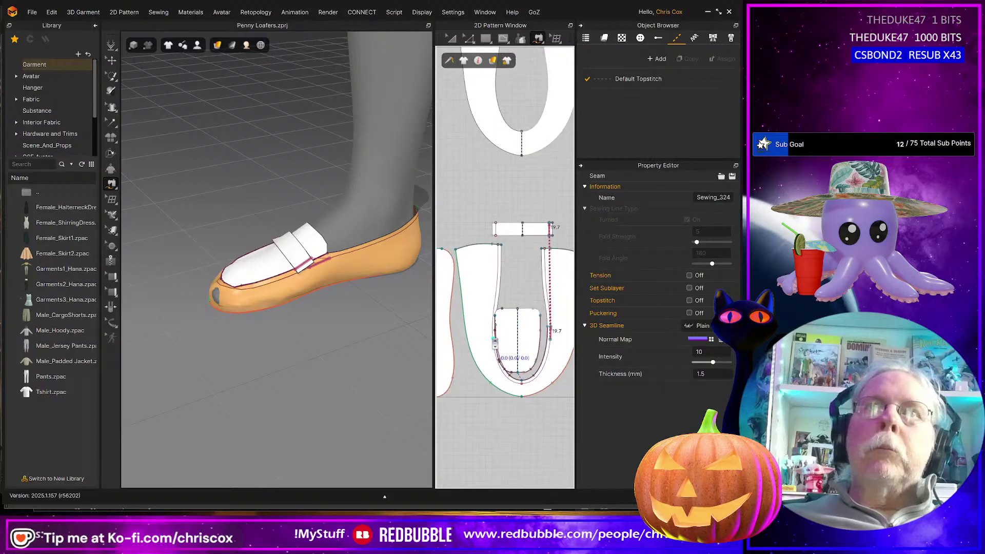
scroll(493, 341, "up", 3)
left_click(502, 329)
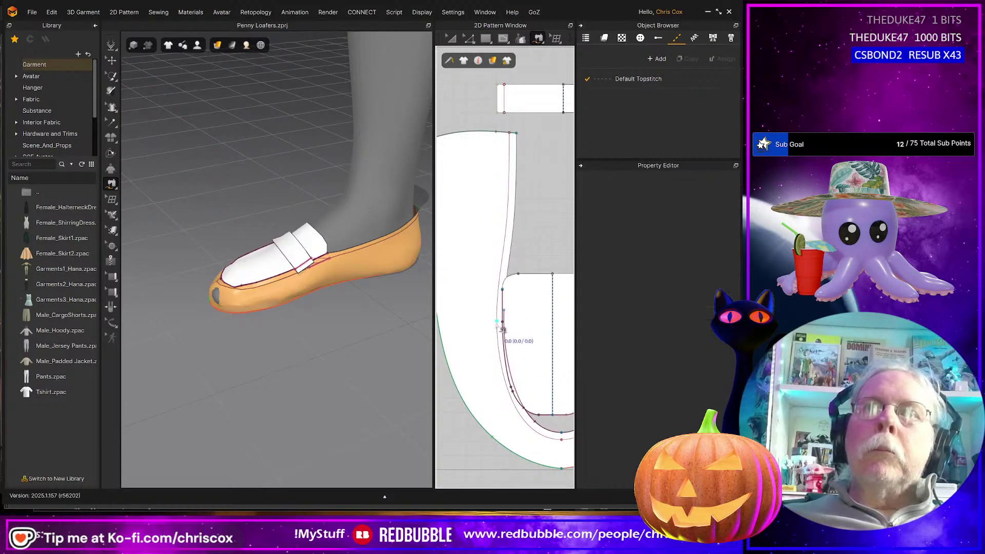
key("Escape")
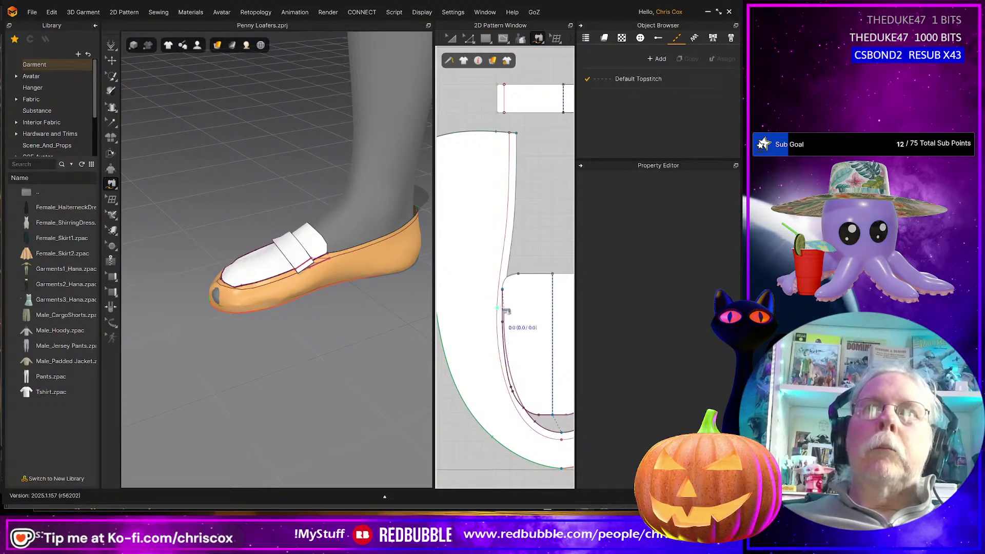
left_click(505, 86)
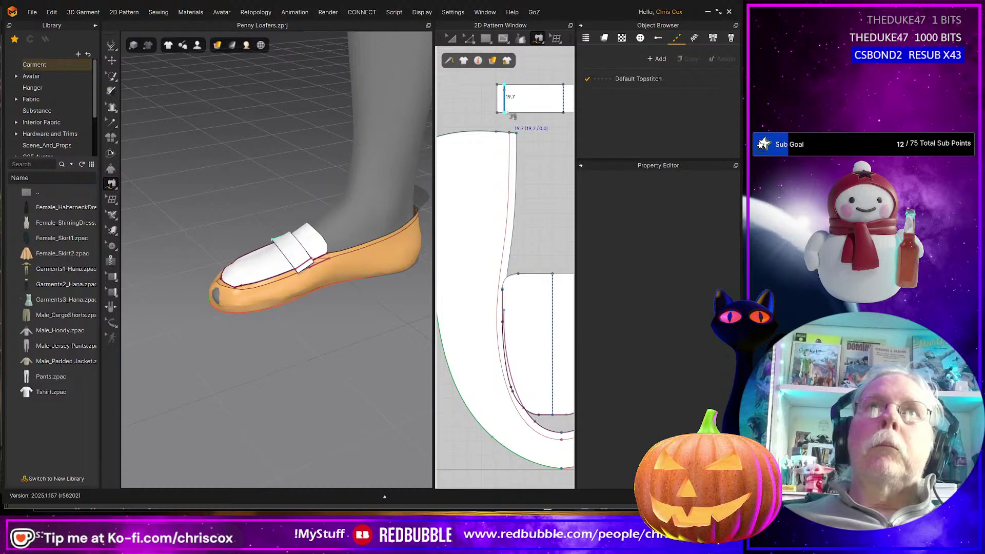
left_click(498, 347)
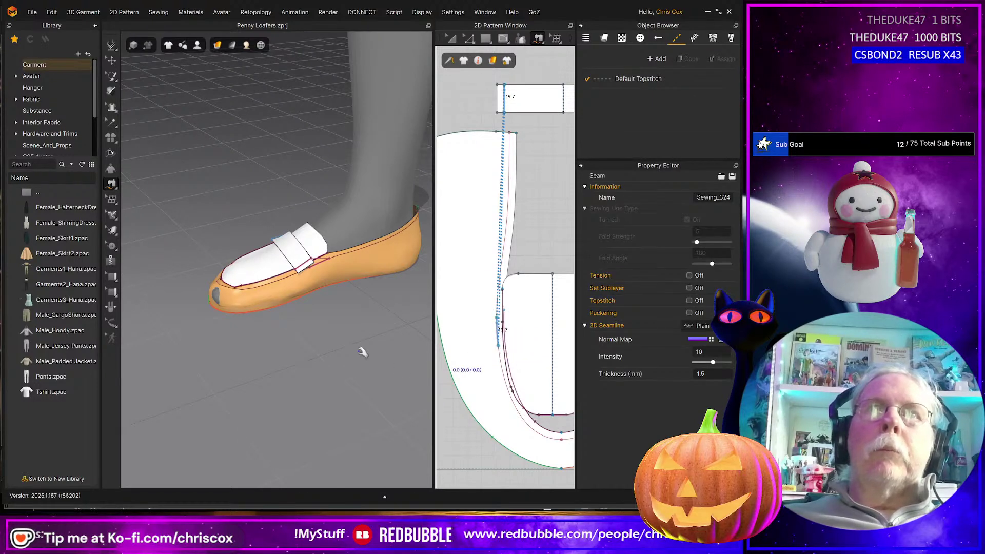
key("space")
right_click_drag(329, 347, 424, 353)
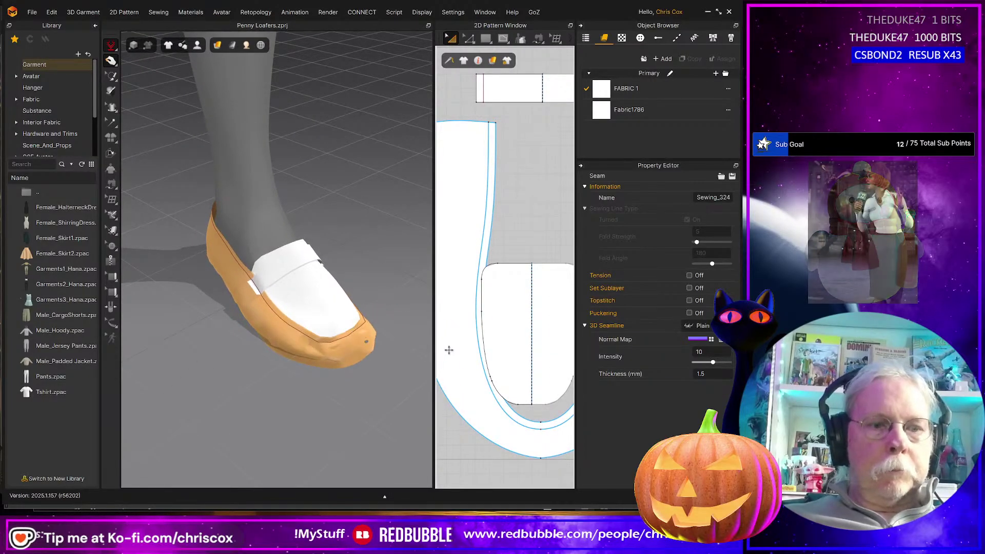
- Slide the strap's attachment seams along the upper's internal offset line toward the toe, and rerun the simulation
key("b")
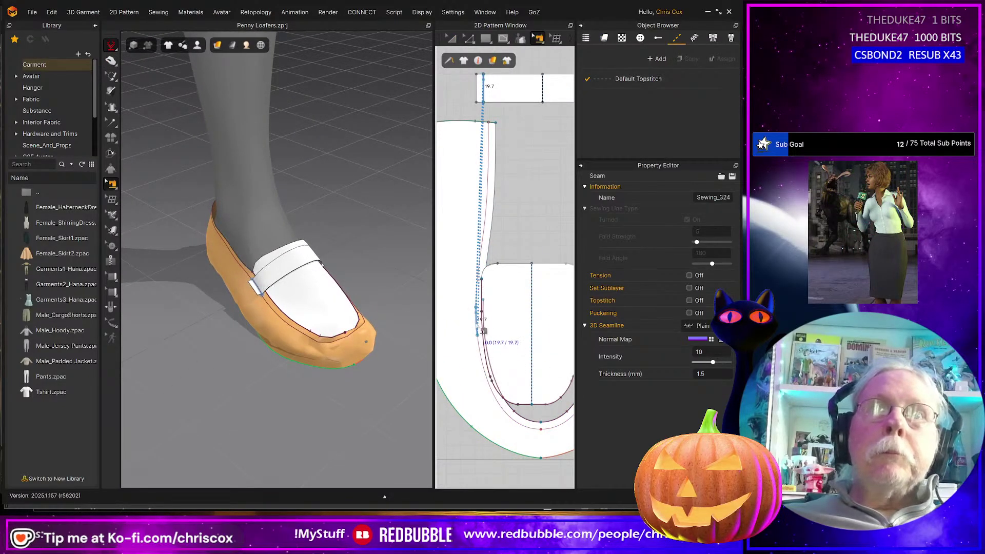
right_click_drag(378, 363, 339, 398)
key("q")
middle_click_drag(482, 337, 391, 324)
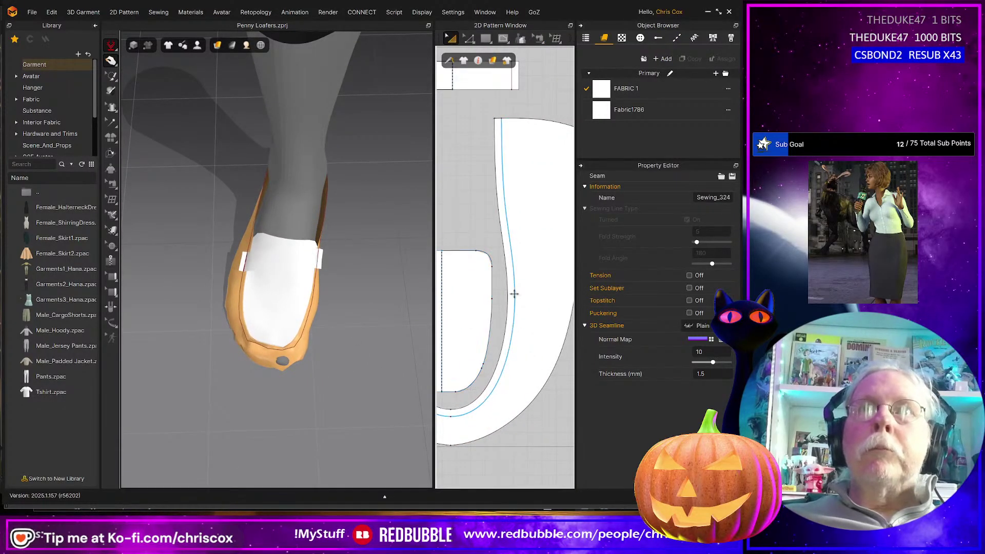
key("b")
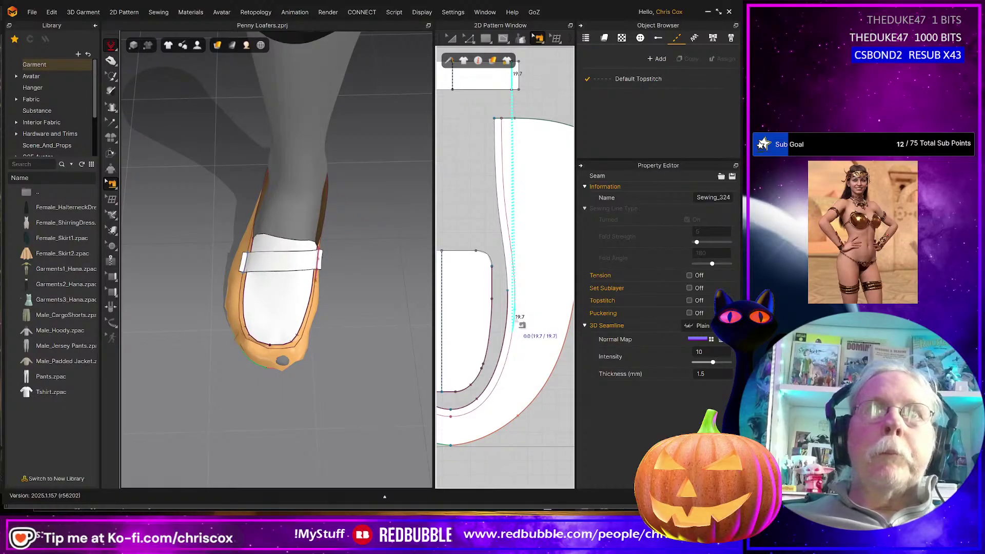
key("q")
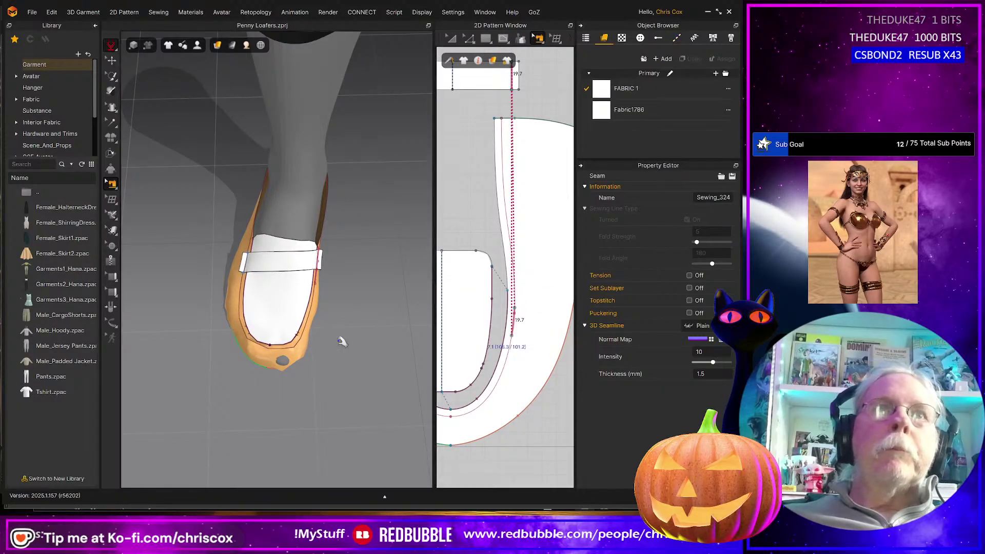
- Solidify the vamp piece so it holds a stiff shape over the foot
right_click_drag(341, 341, 267, 300)
scroll(307, 287, "up", 5)
left_click(260, 260)
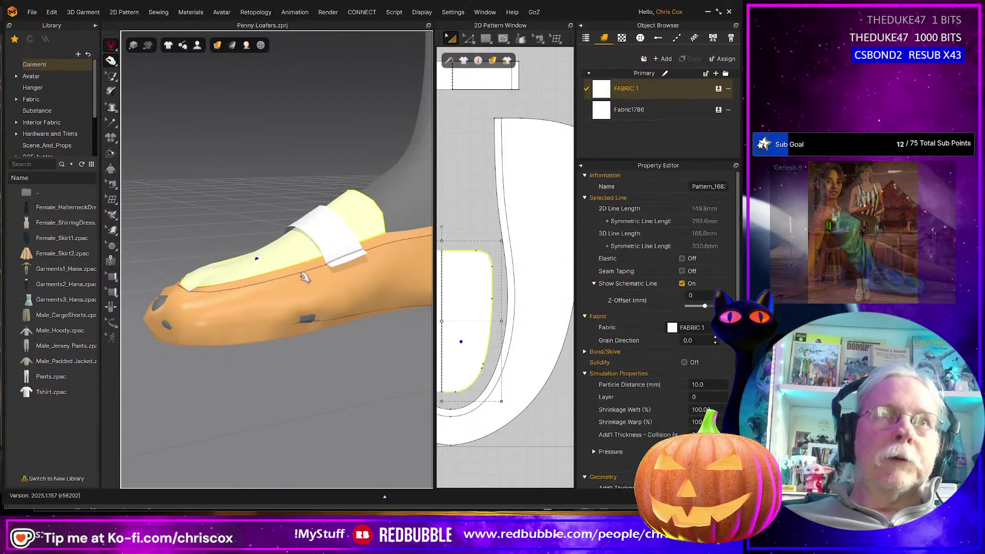
right_click(265, 260)
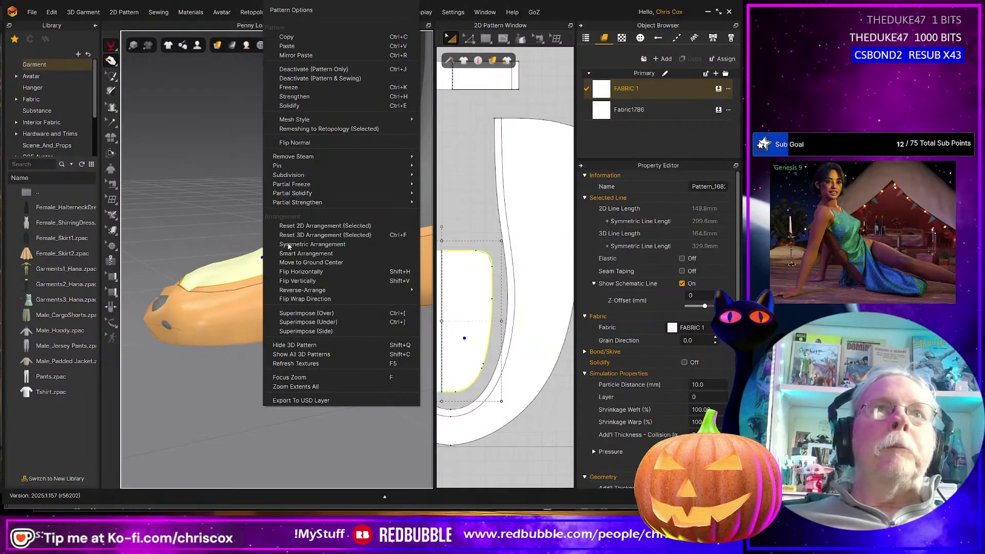
left_click(312, 108)
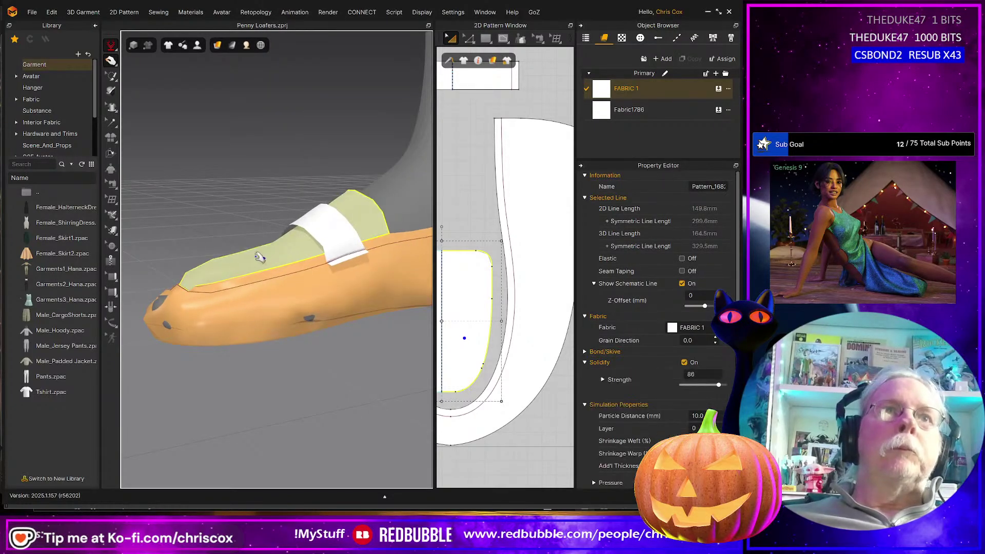
right_click_drag(240, 265, 264, 257)
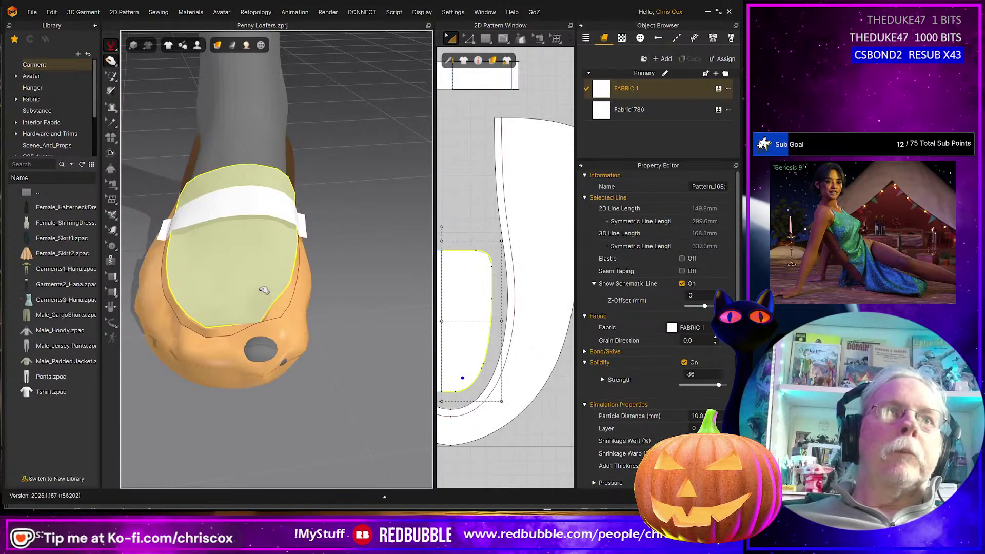
- Examine the fit of the vamp, strap and upper around the toe and sides of the shoe
right_click_drag(271, 315, 198, 302)
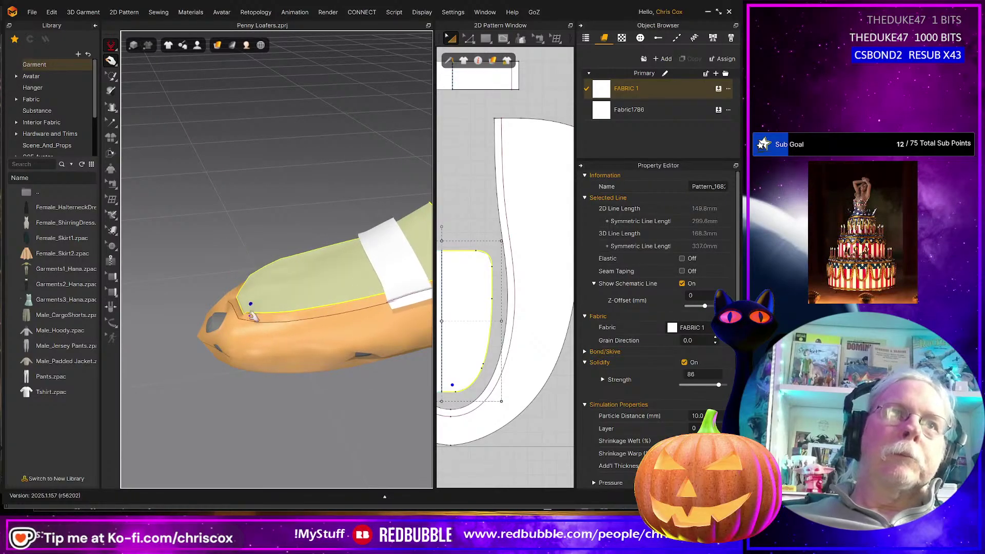
left_click(255, 340)
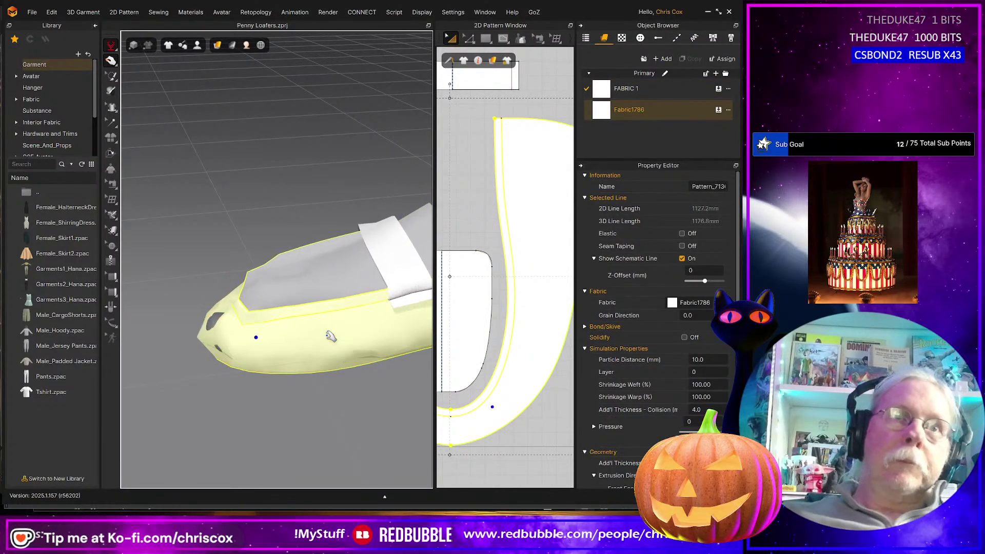
right_click_drag(331, 336, 256, 315)
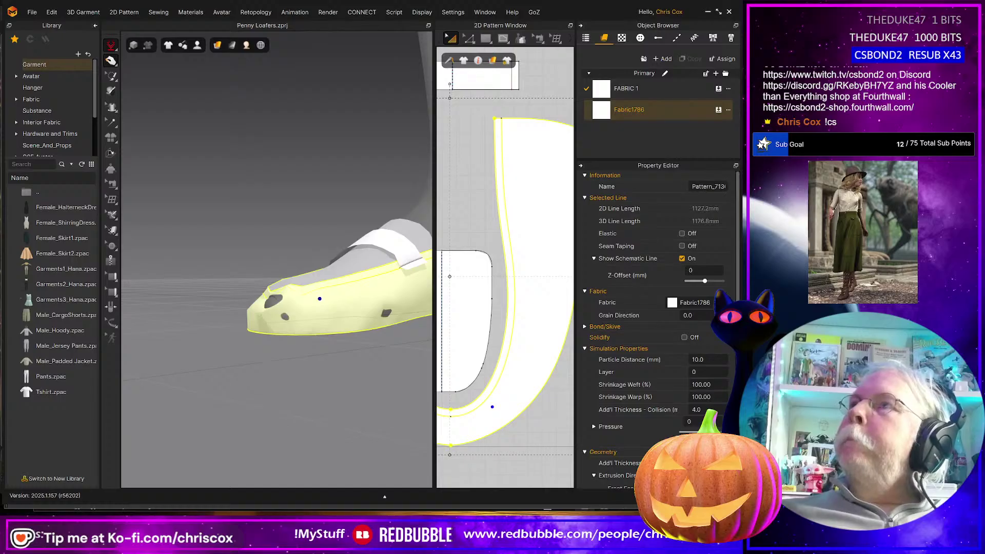
middle_click_drag(371, 318, 279, 342)
right_click_drag(279, 341, 303, 361)
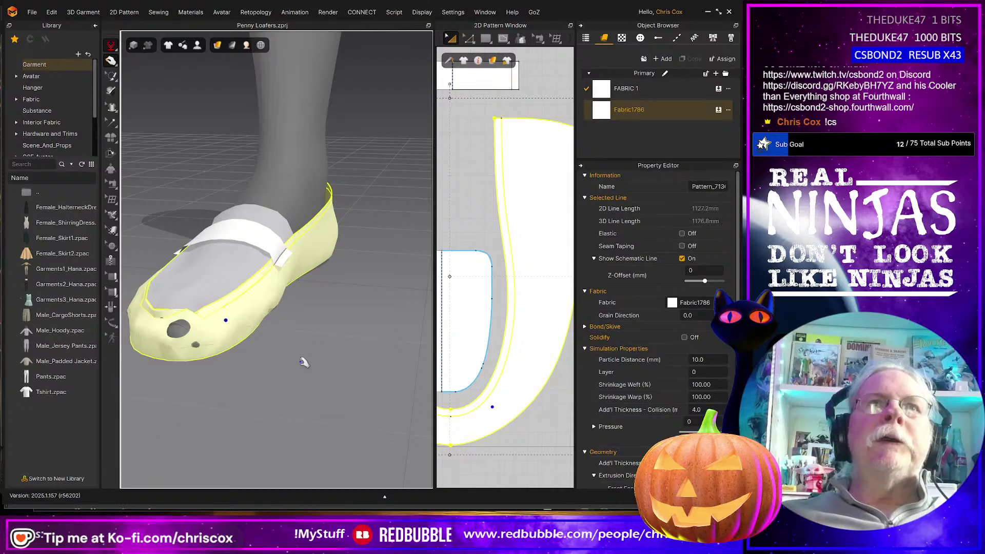
right_click_drag(345, 343, 391, 271)
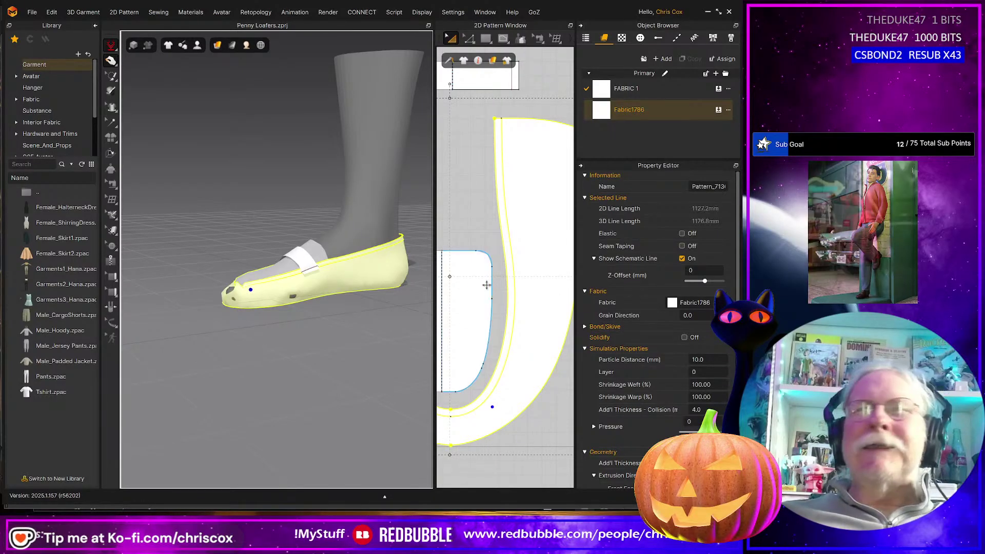
right_click_drag(314, 334, 416, 332)
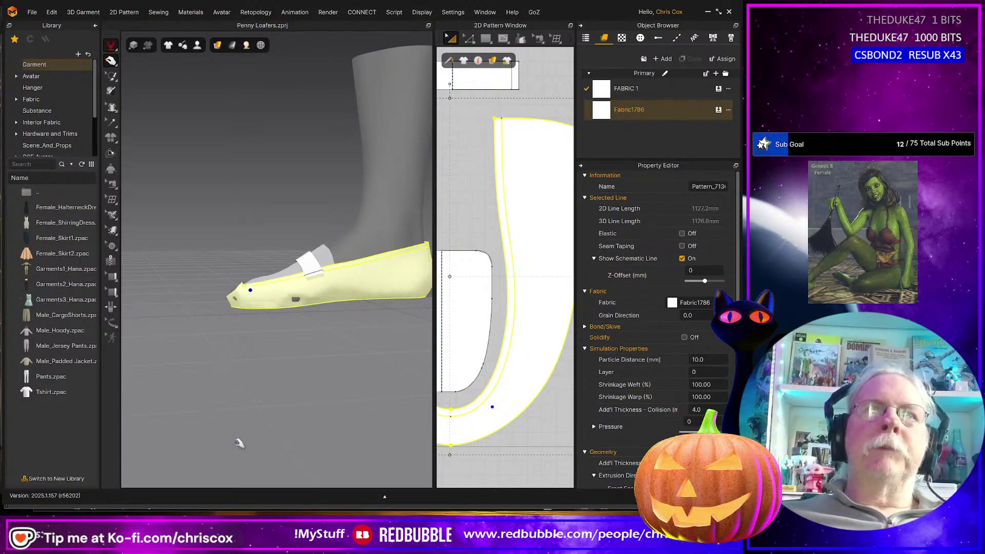
right_click_drag(241, 403, 314, 411)
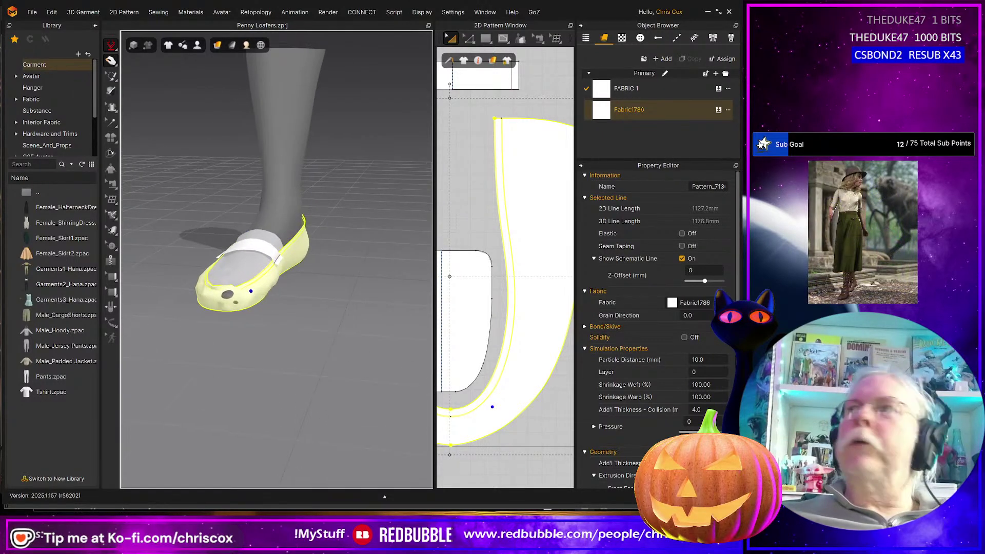